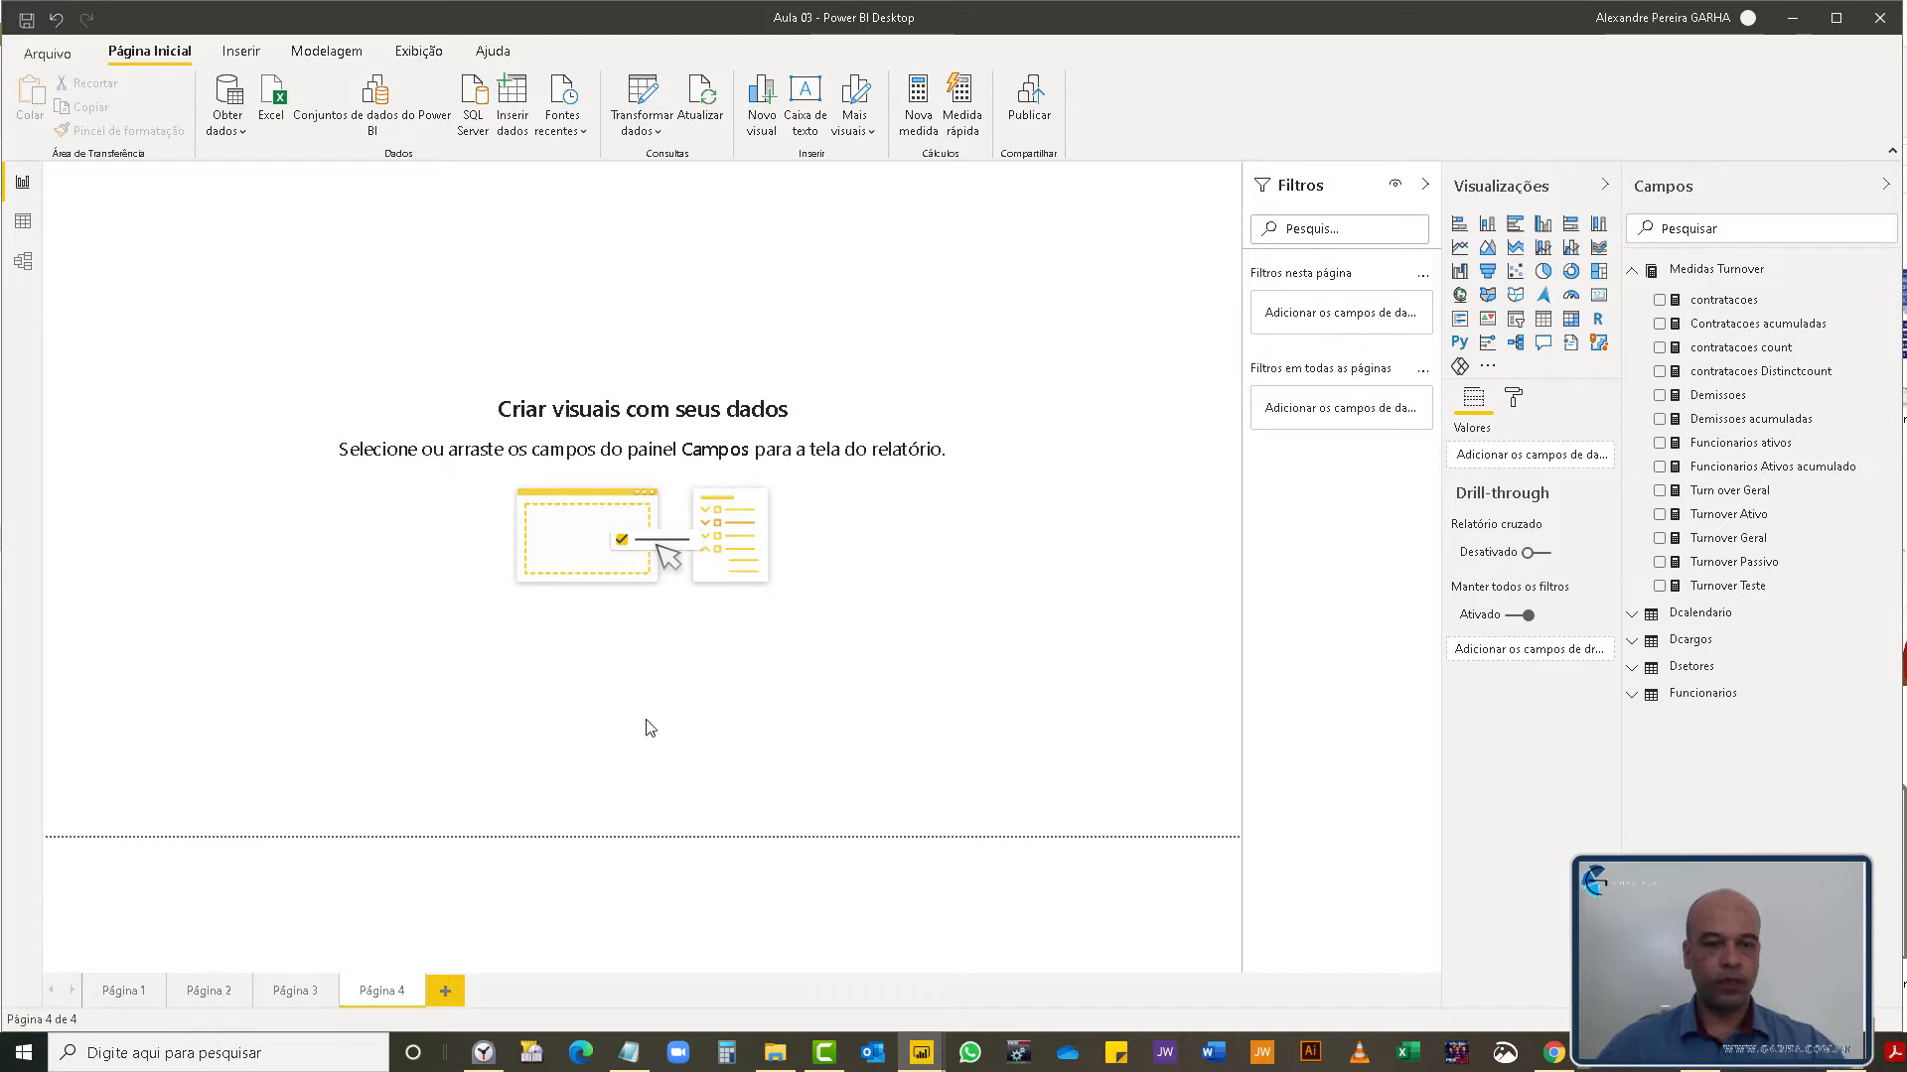
- Rename the report page "Página 4" as "turnover"
{"action": "double_click", "coordinate": [388, 992]}
{"action": "type", "text": "turnover"}
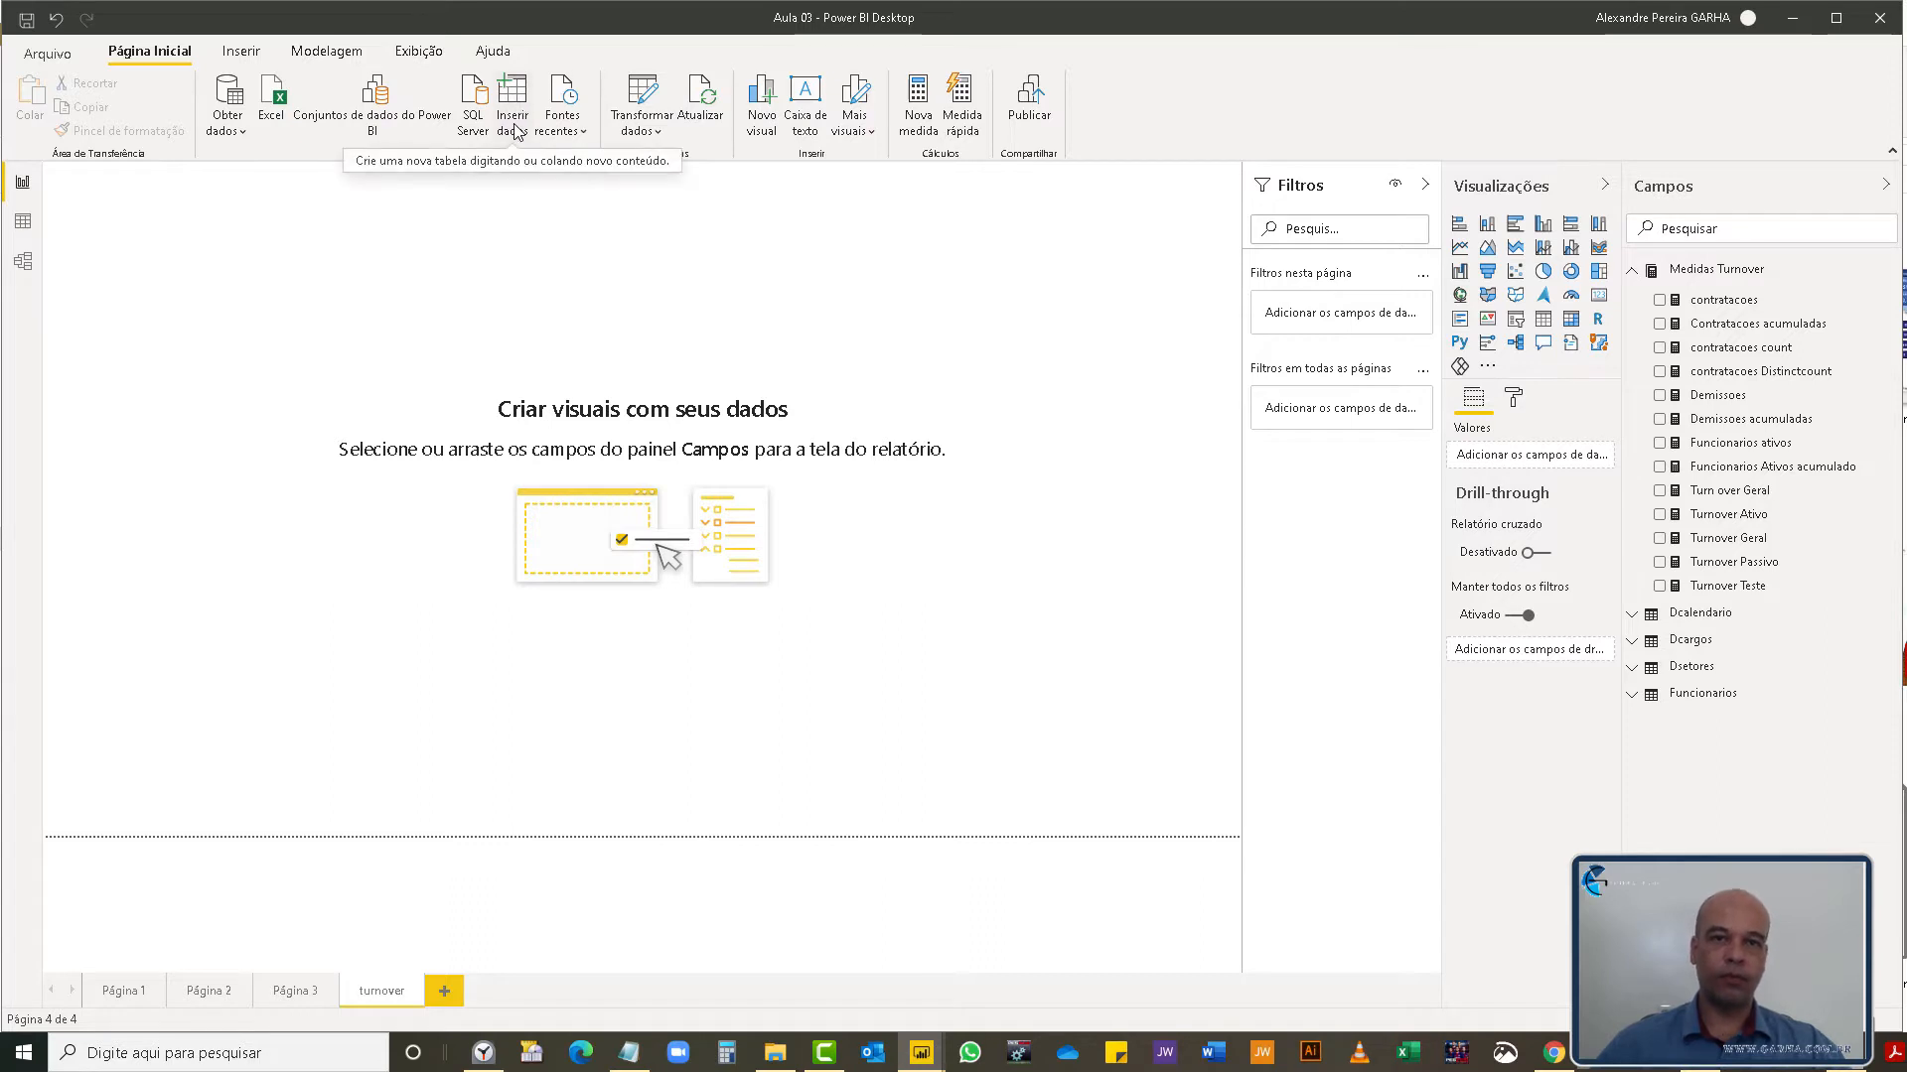
- Try the purple gradient theme on the report, and restore the default white theme
{"action": "left_click", "coordinate": [418, 55]}
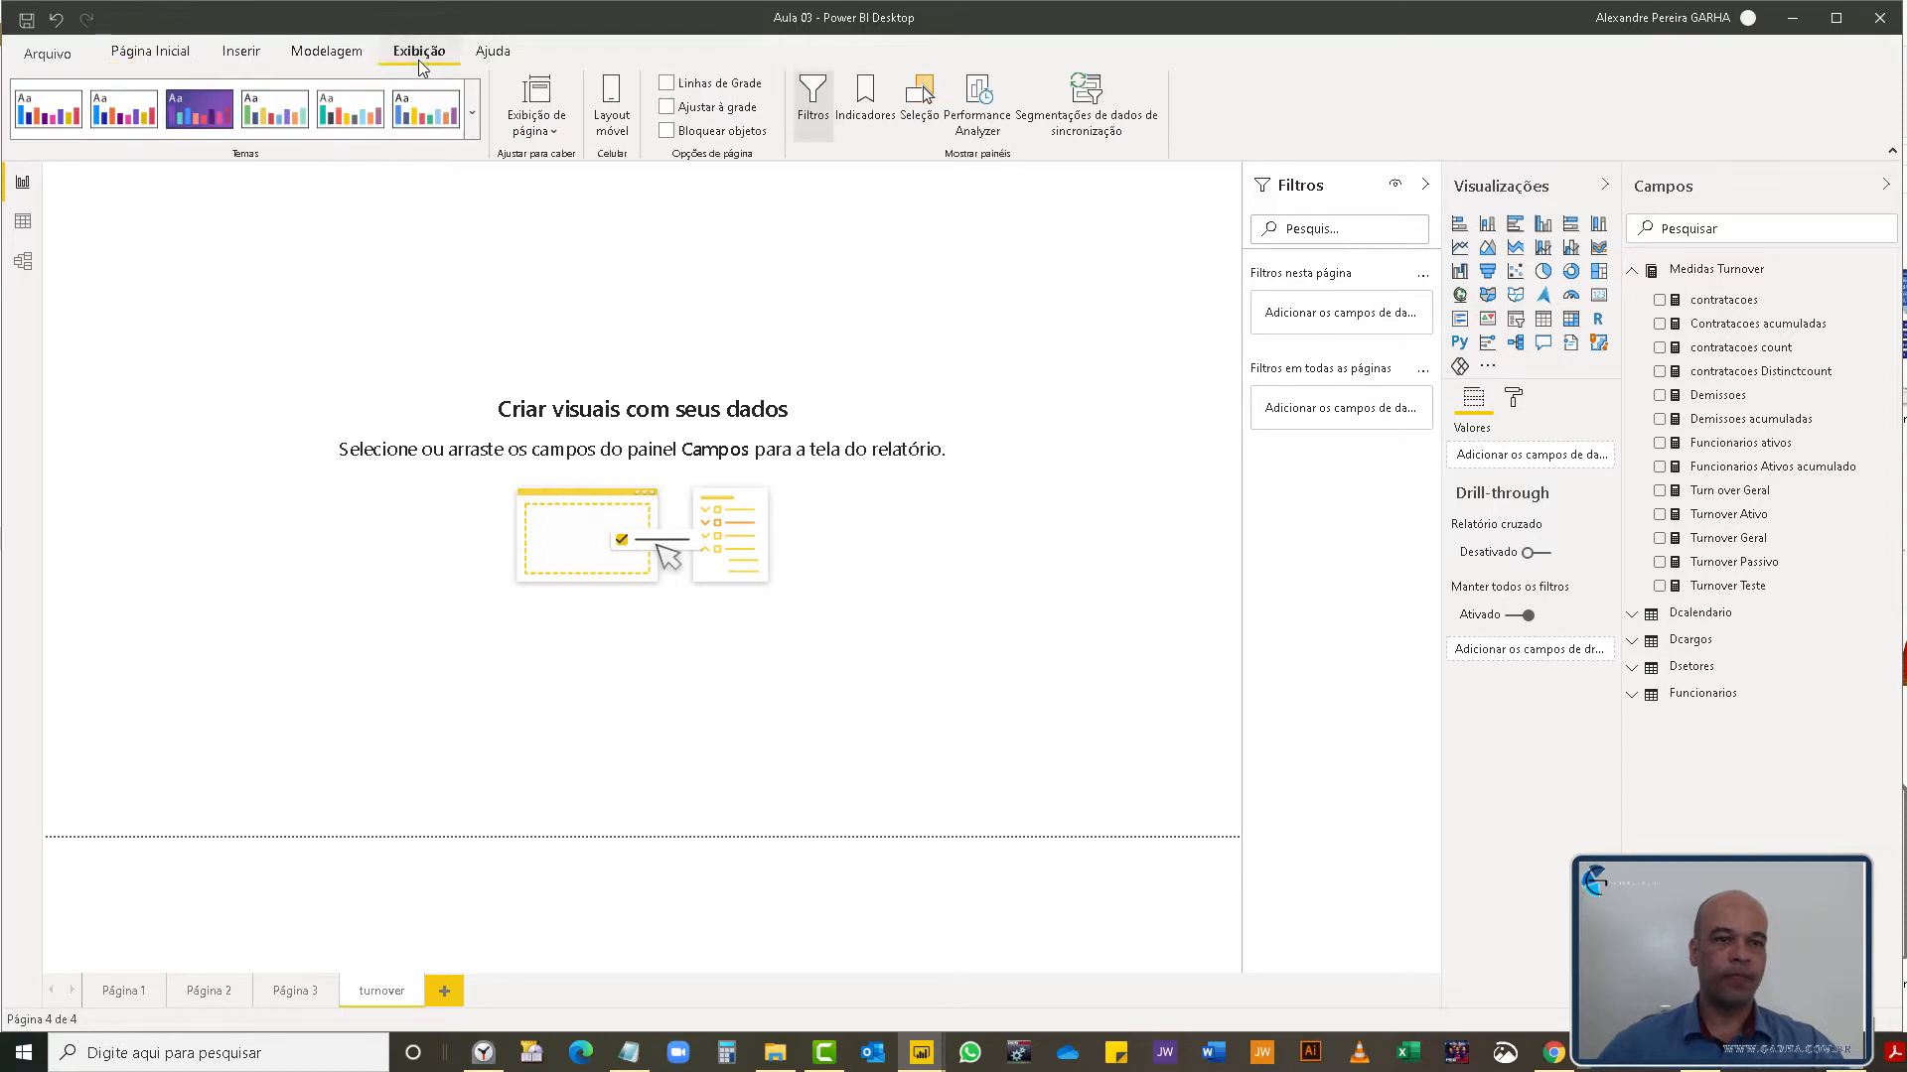
{"action": "left_click", "coordinate": [472, 112]}
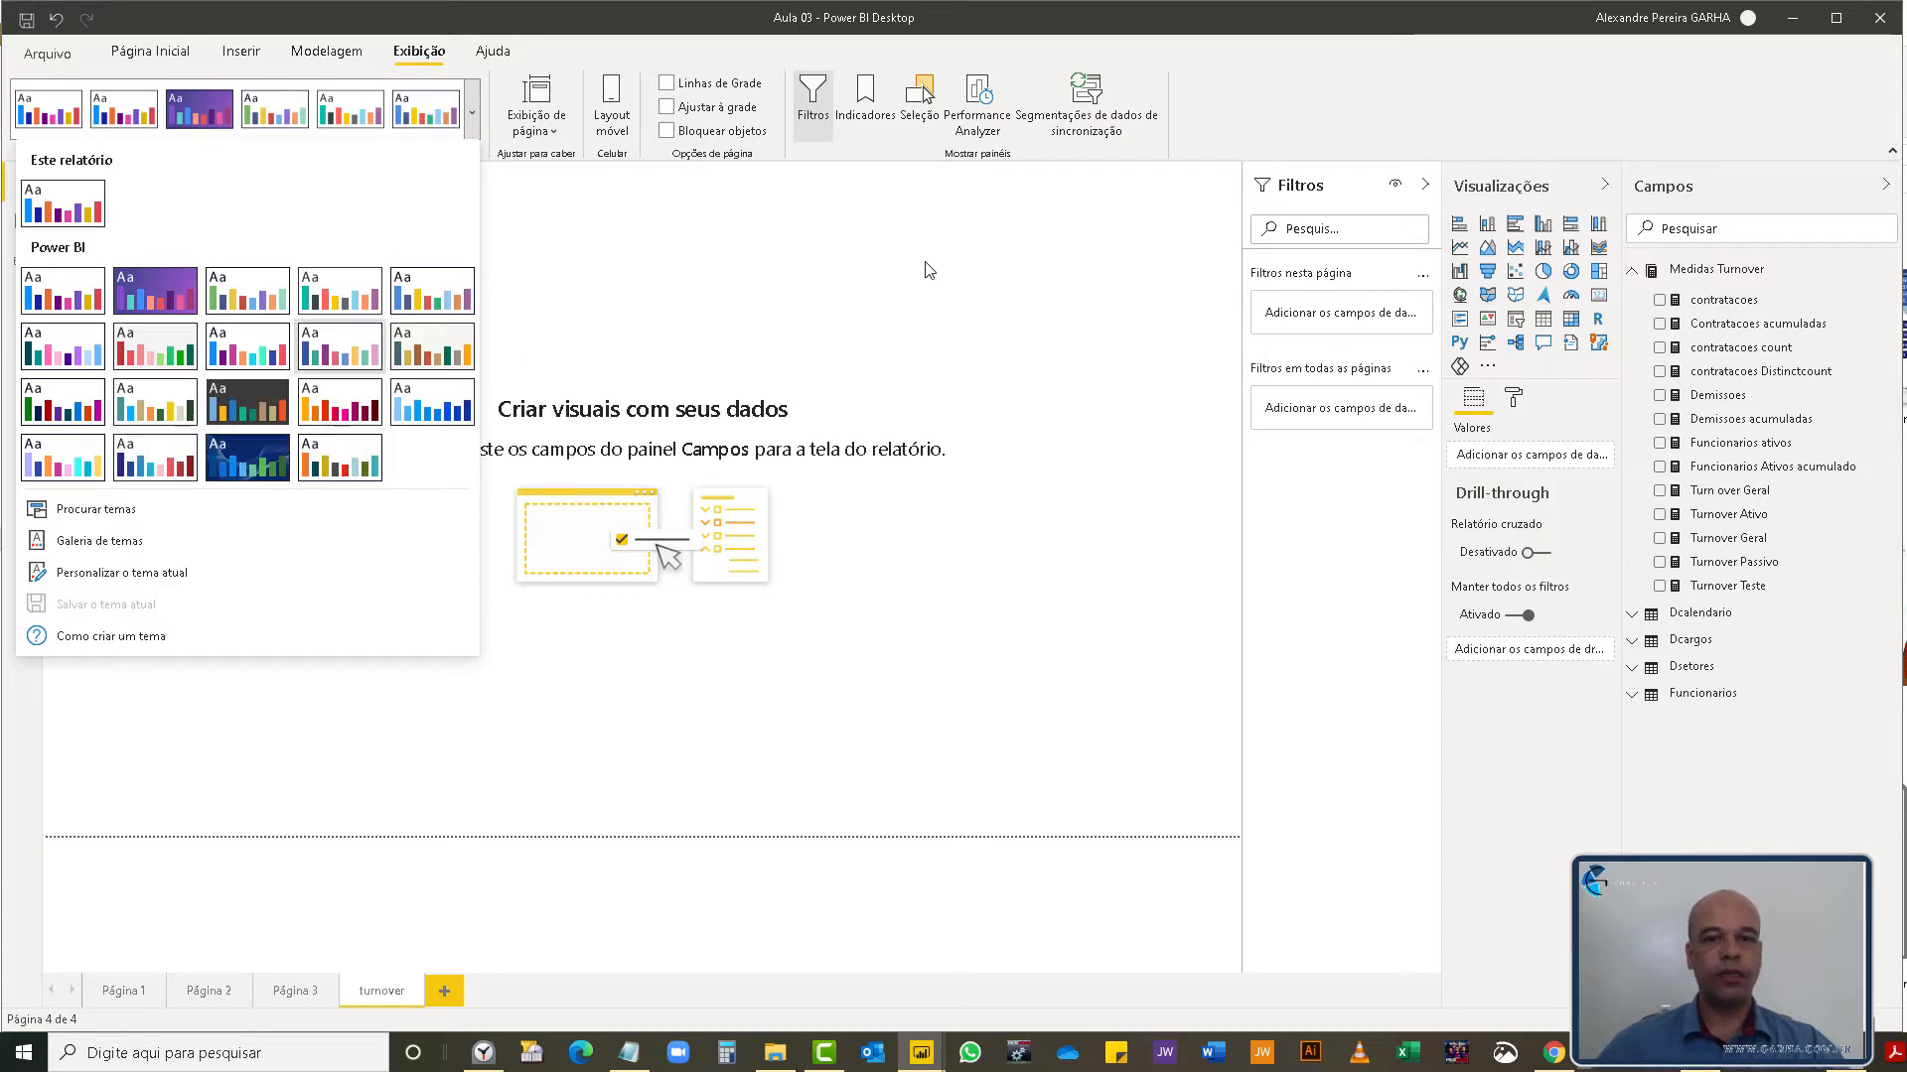
{"action": "left_click", "coordinate": [193, 295]}
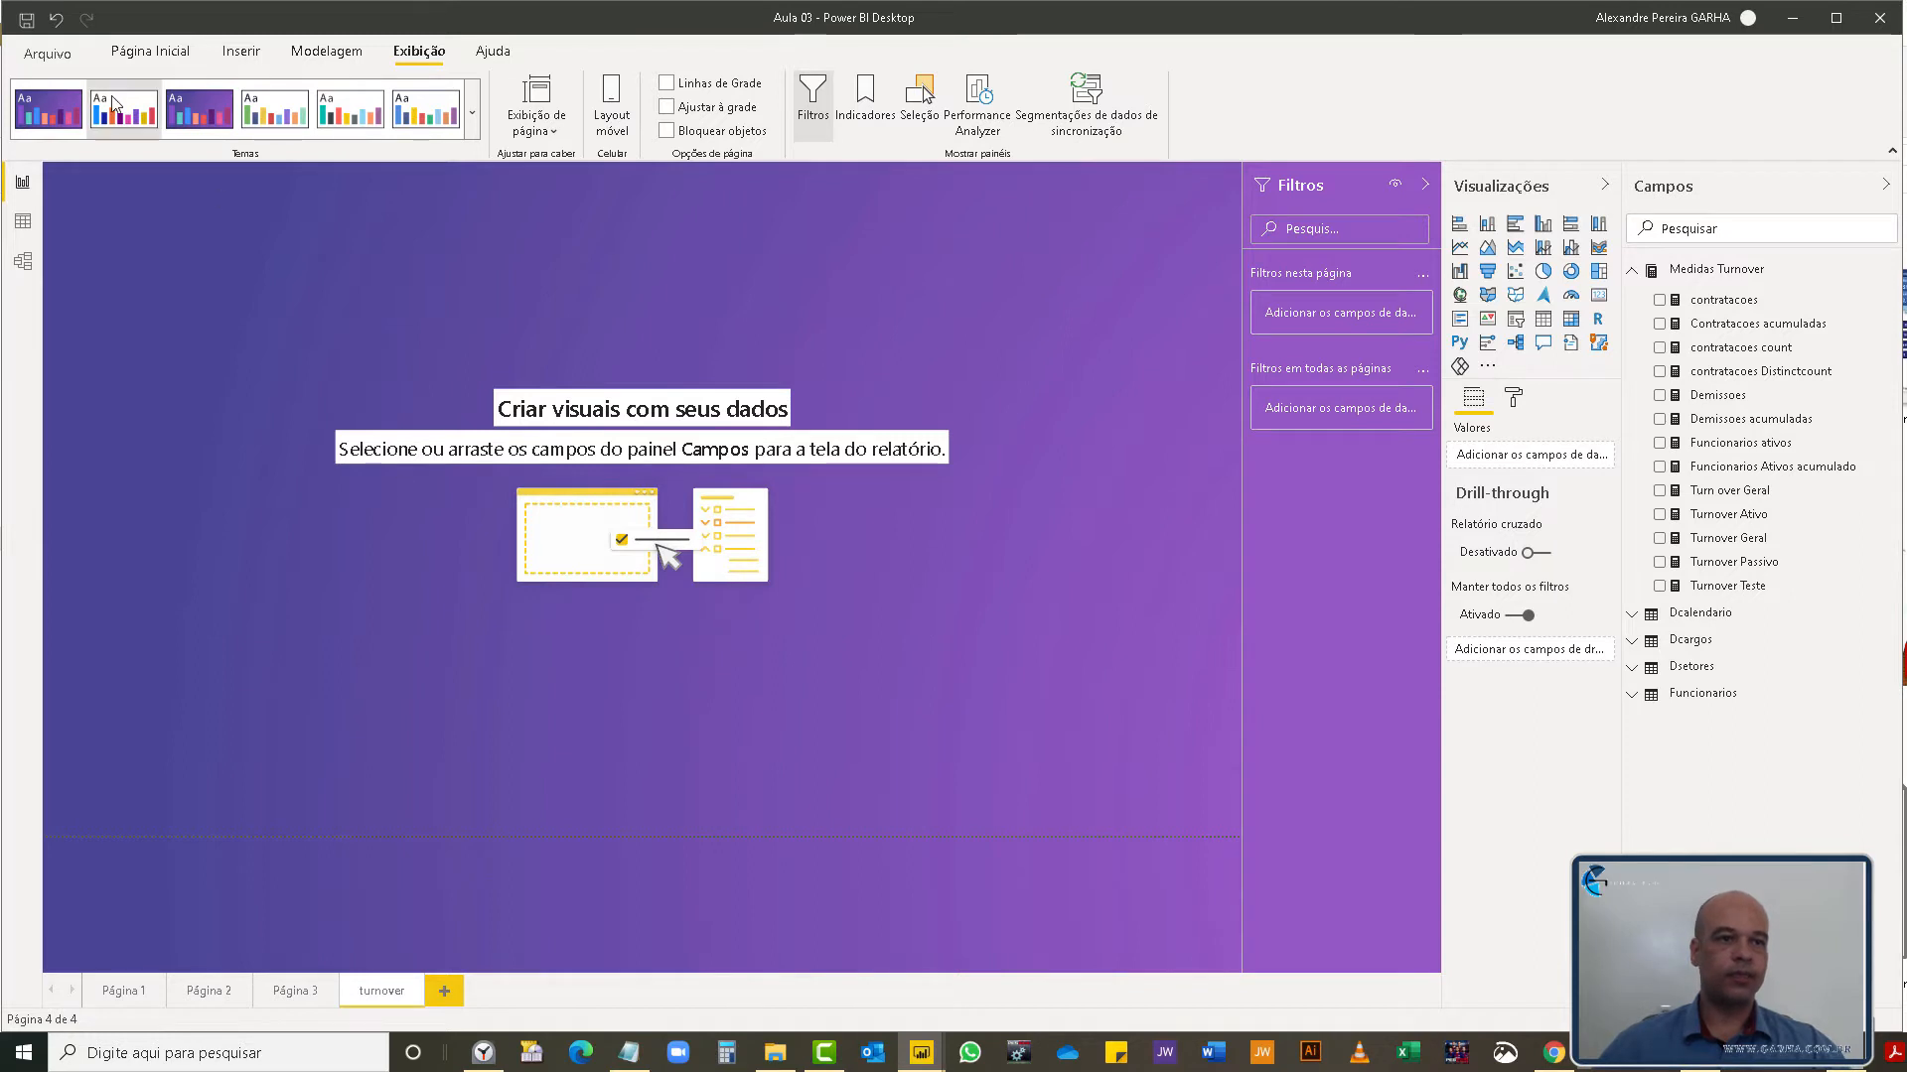
{"action": "left_click", "coordinate": [474, 119]}
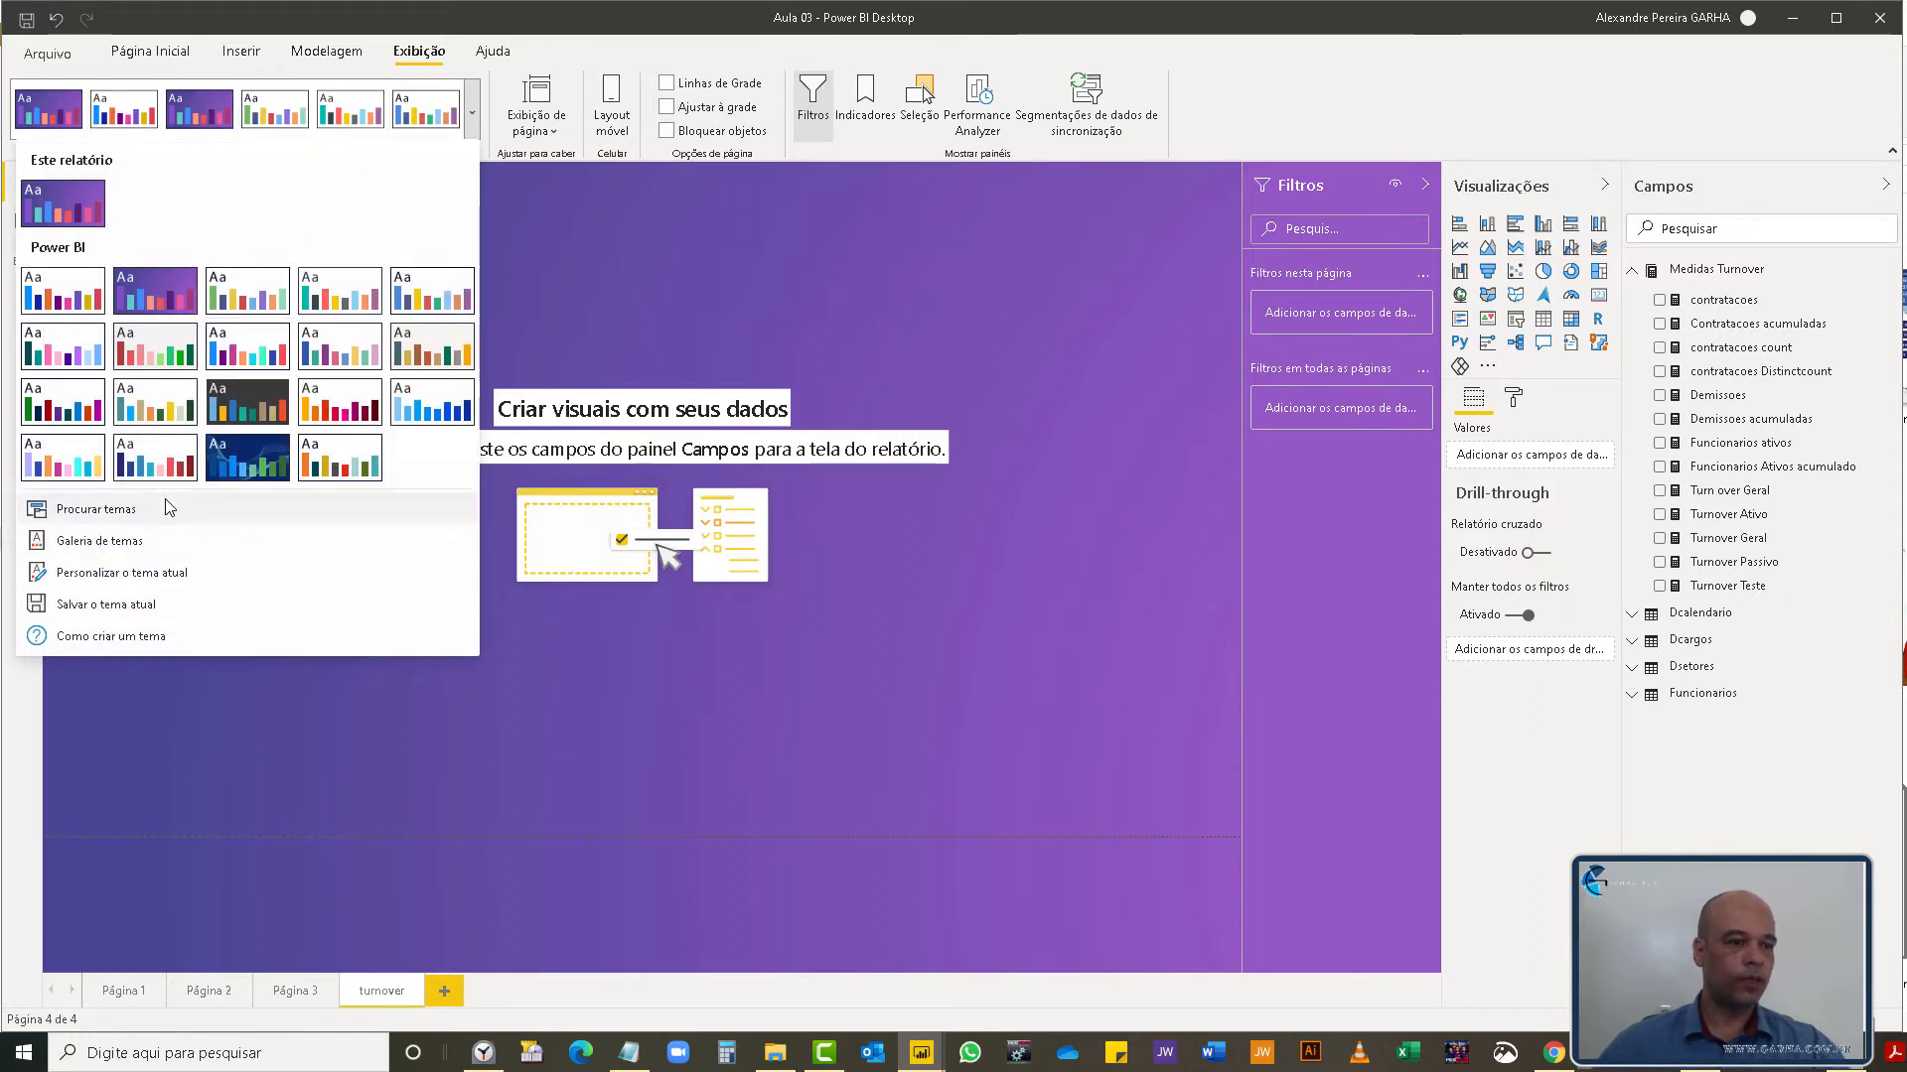
{"action": "left_click", "coordinate": [65, 303]}
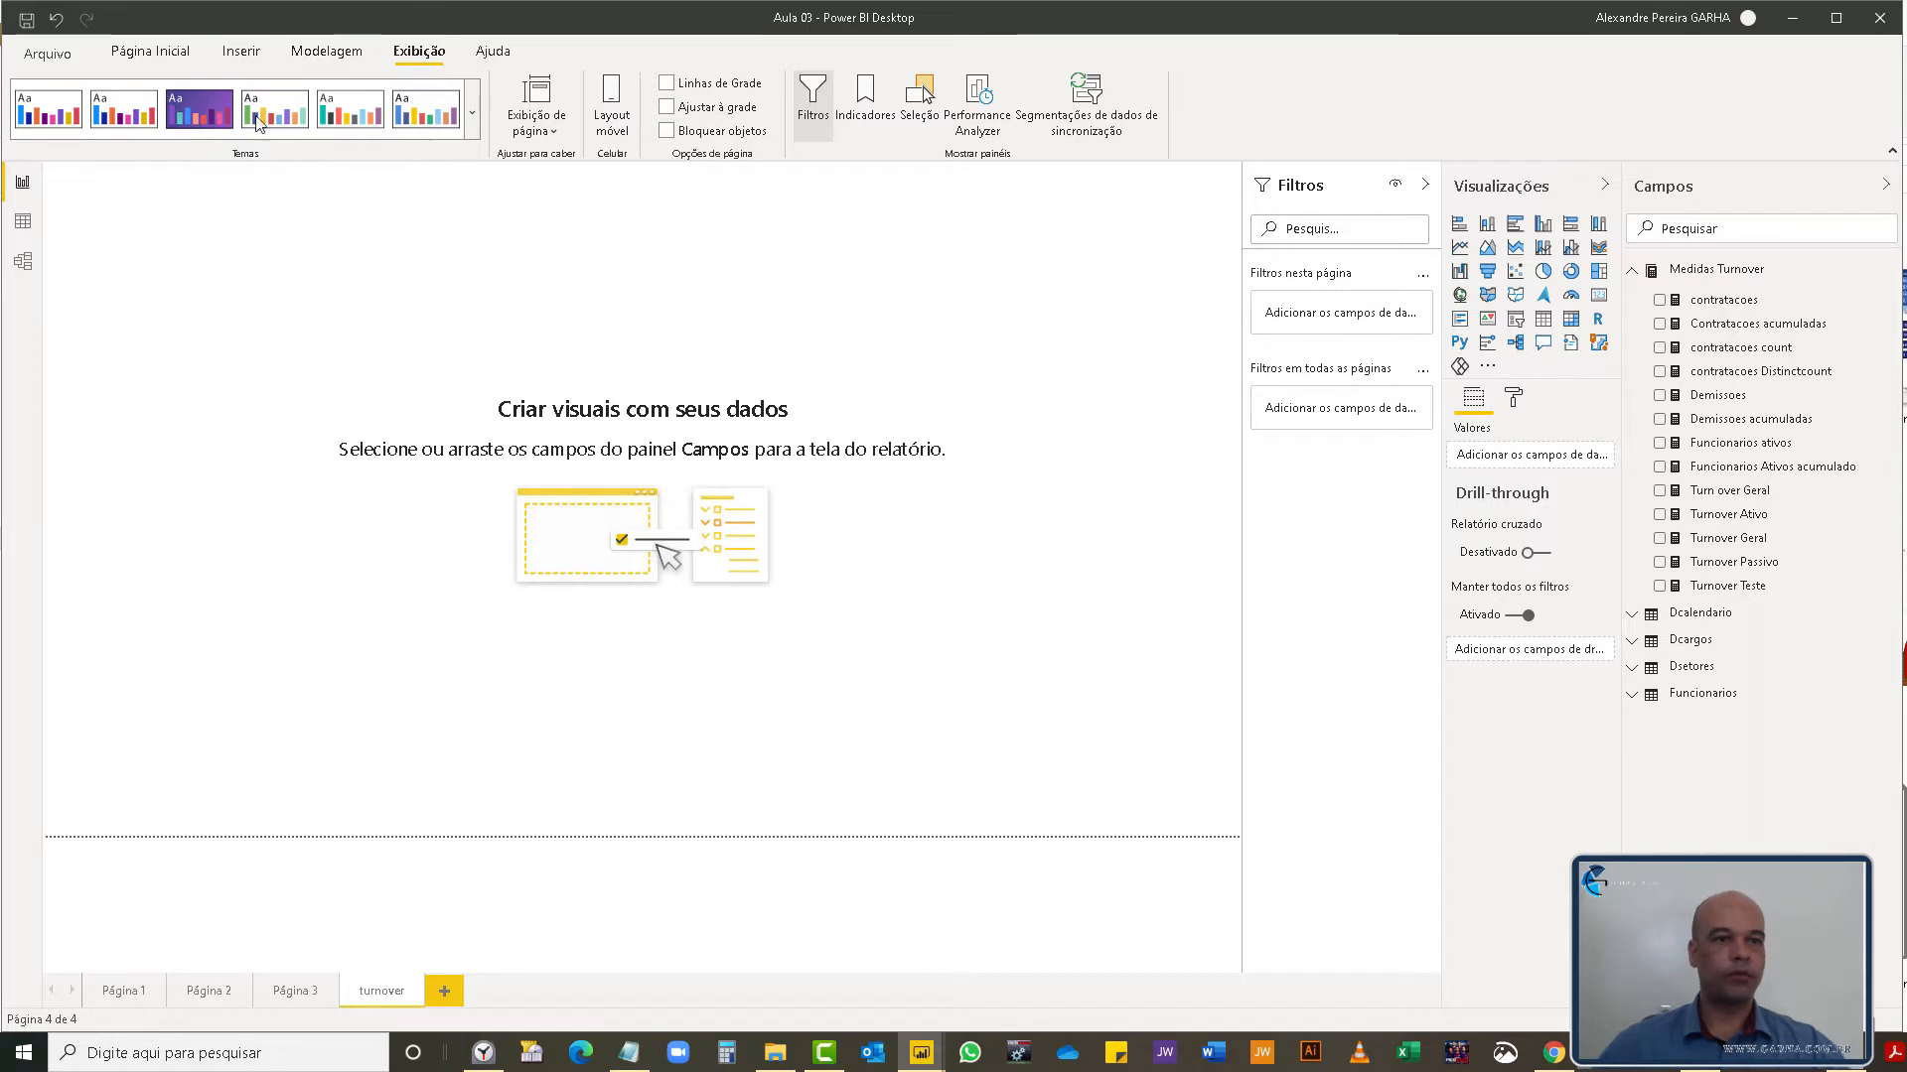
{"action": "left_click", "coordinate": [472, 112]}
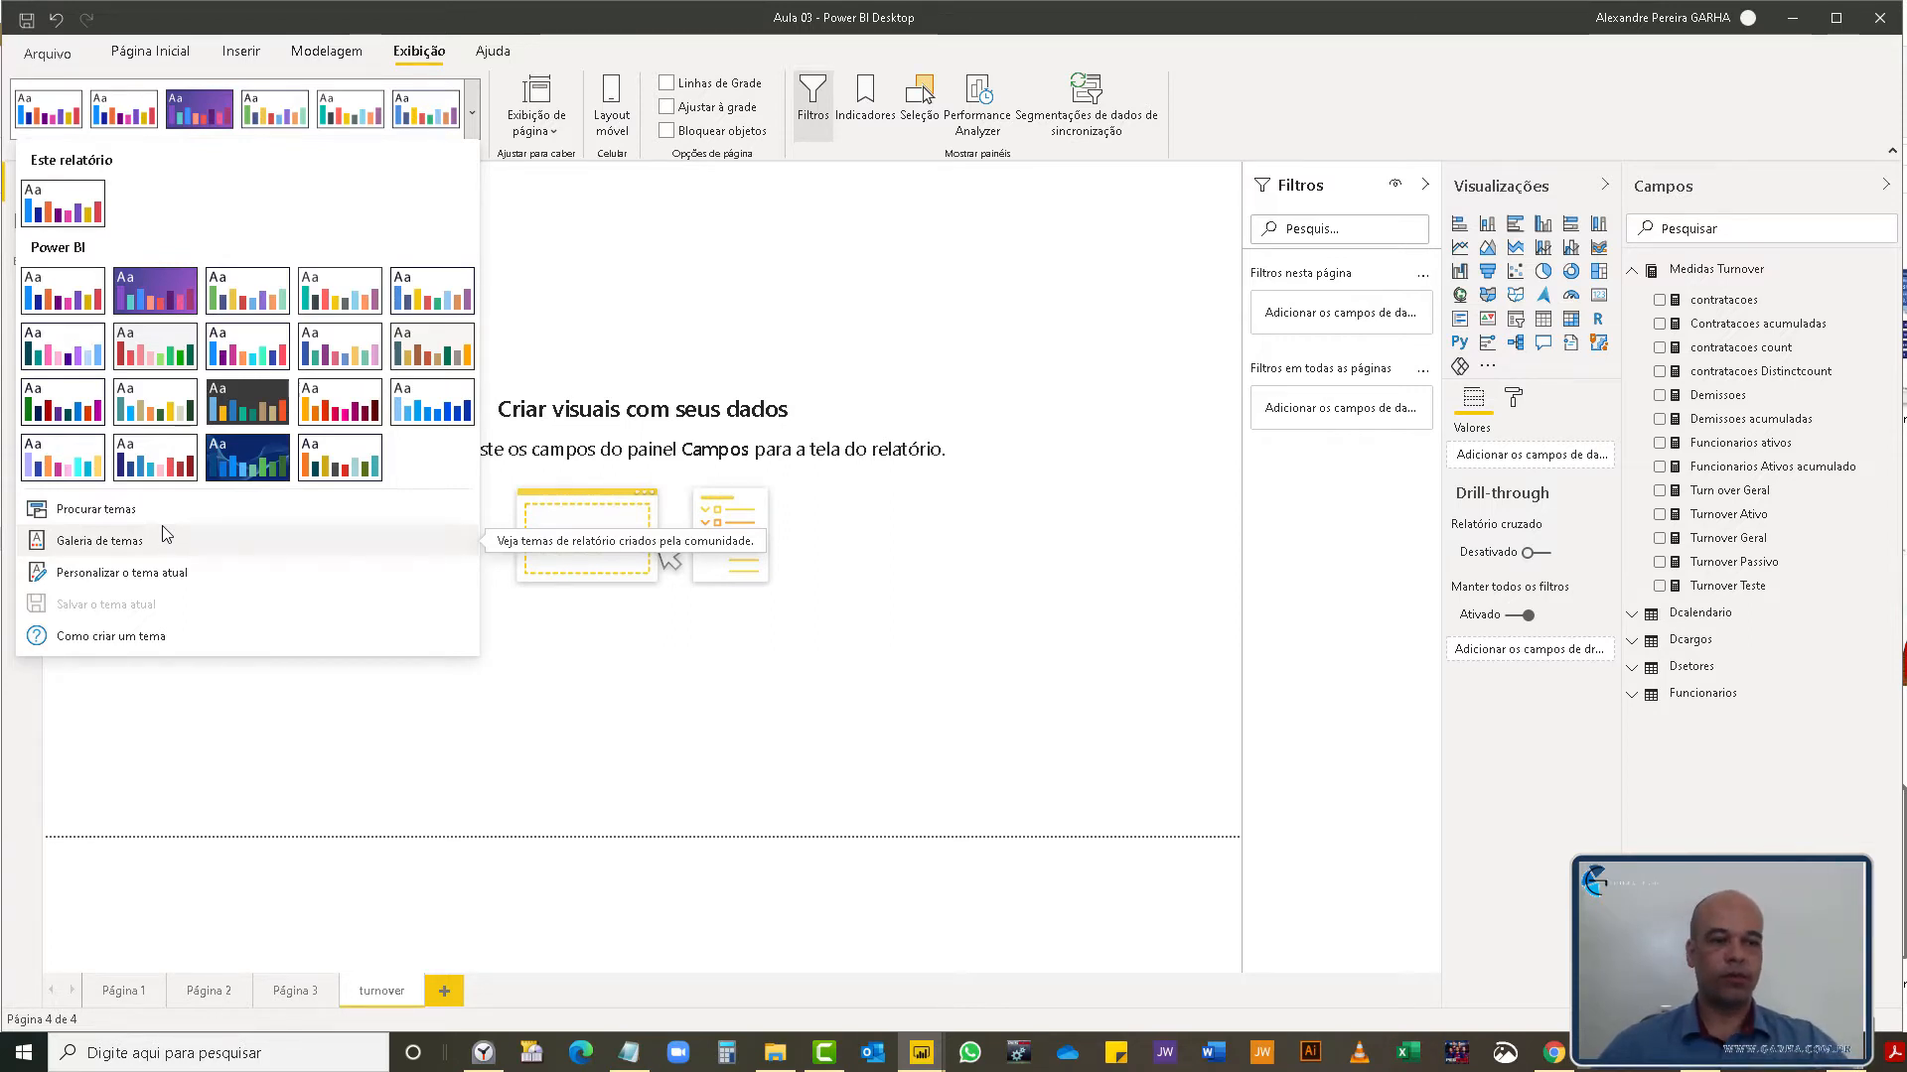
{"action": "left_click", "coordinate": [1338, 665]}
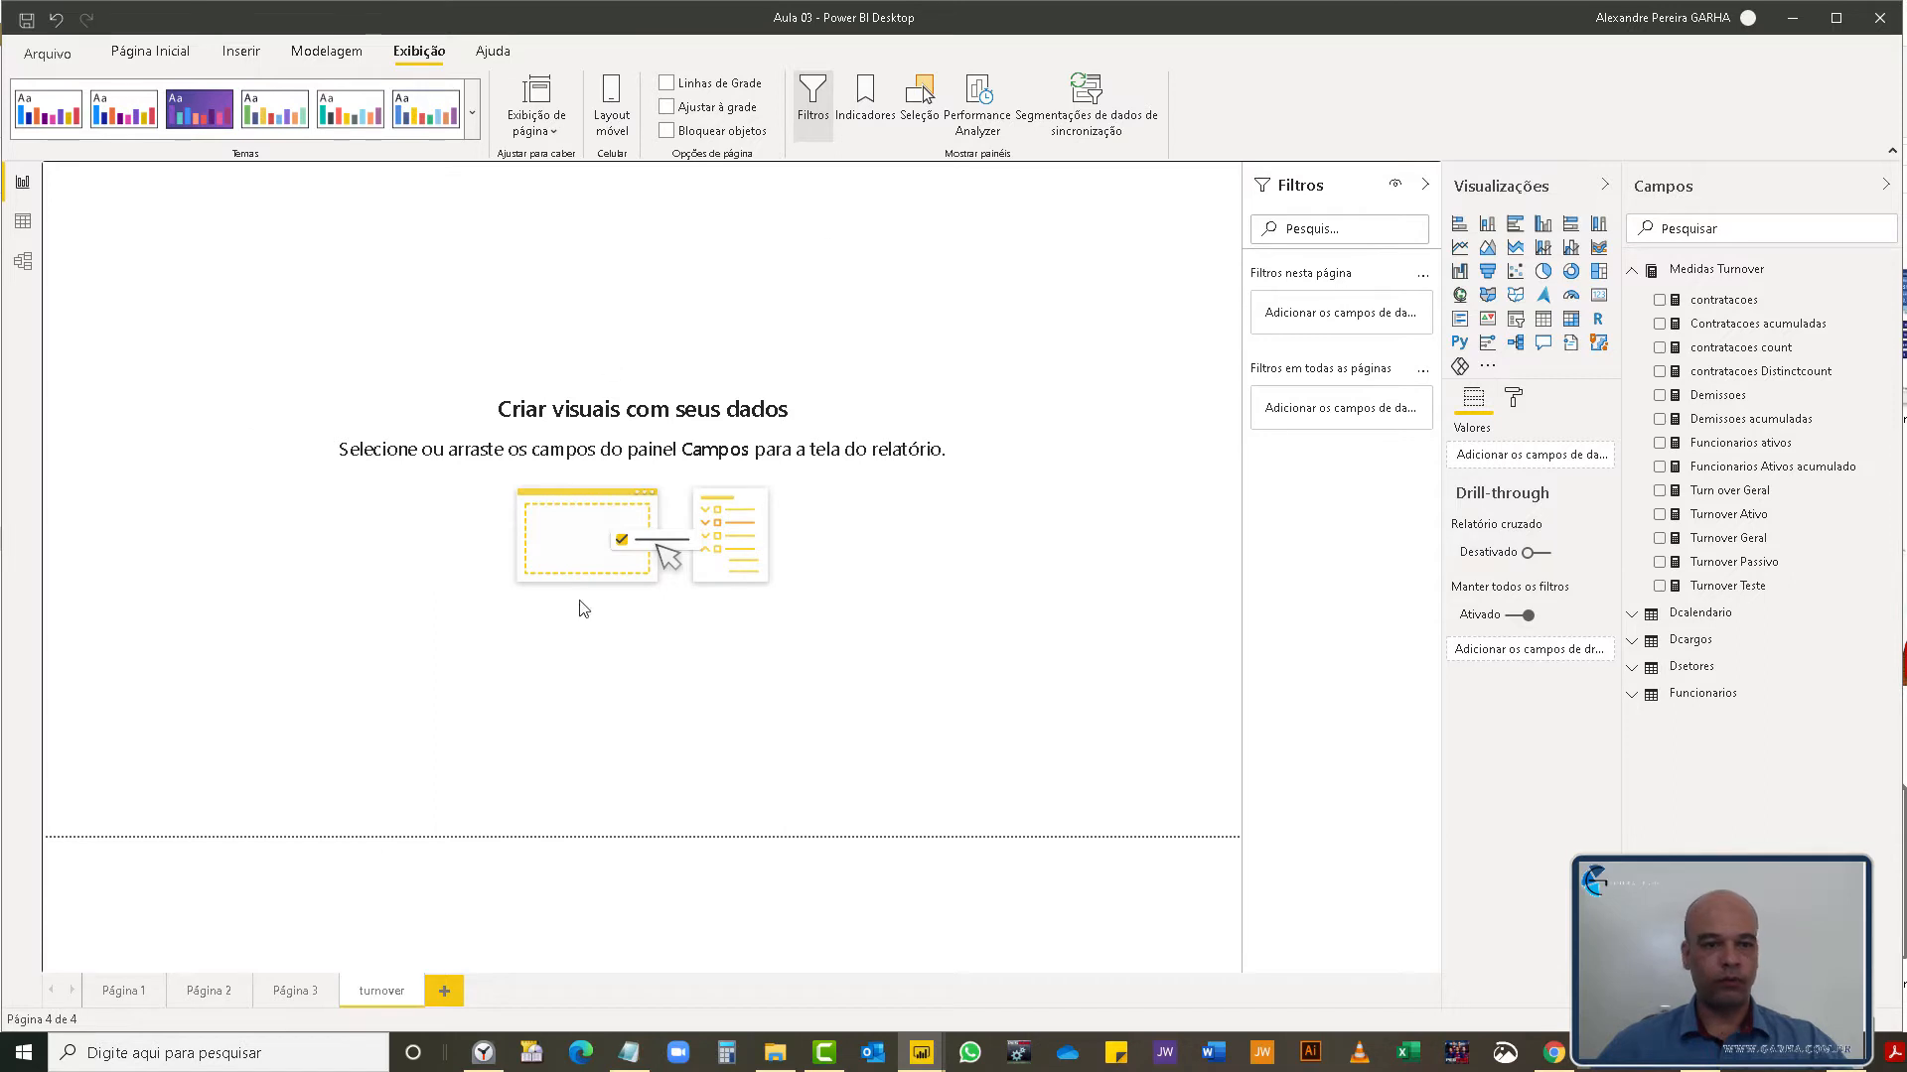
- Examine the formatting options for the page's information and the available page size types
{"action": "left_click", "coordinate": [1515, 402]}
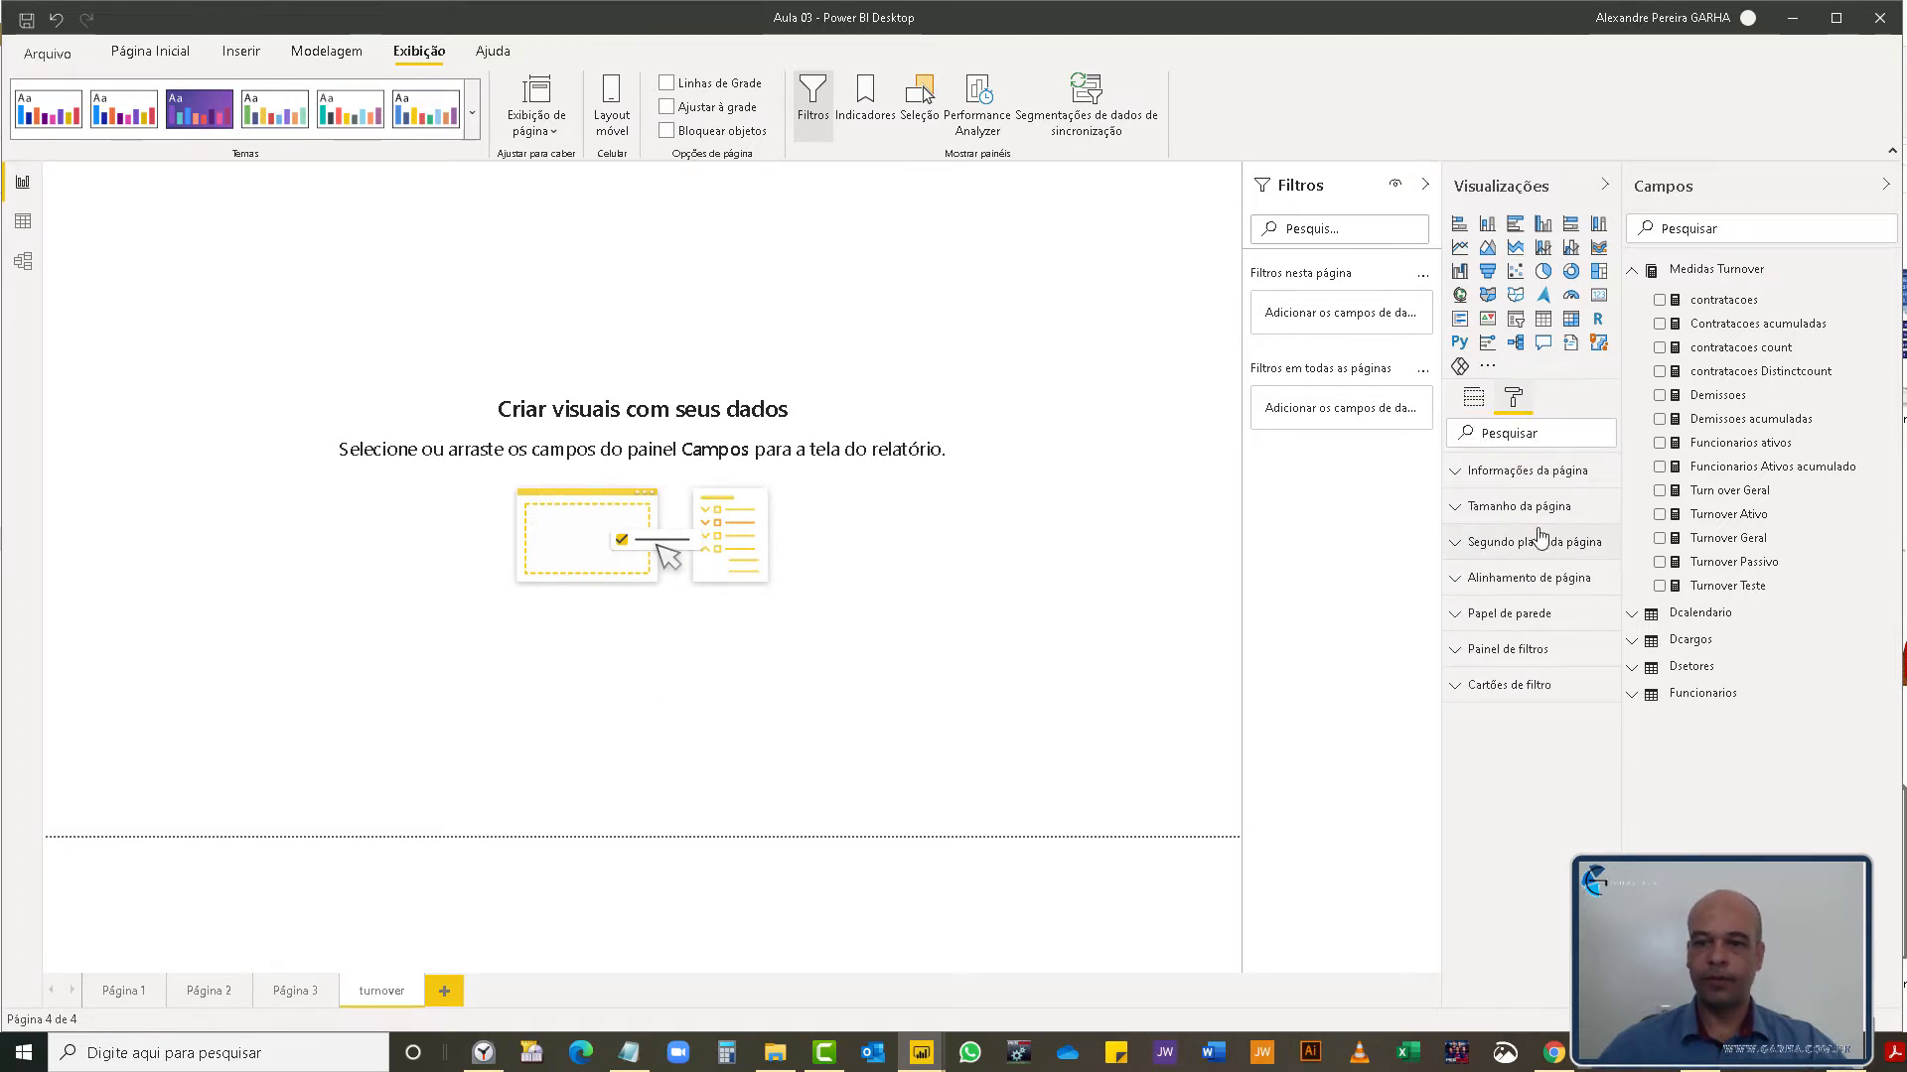
{"action": "left_click", "coordinate": [1460, 472]}
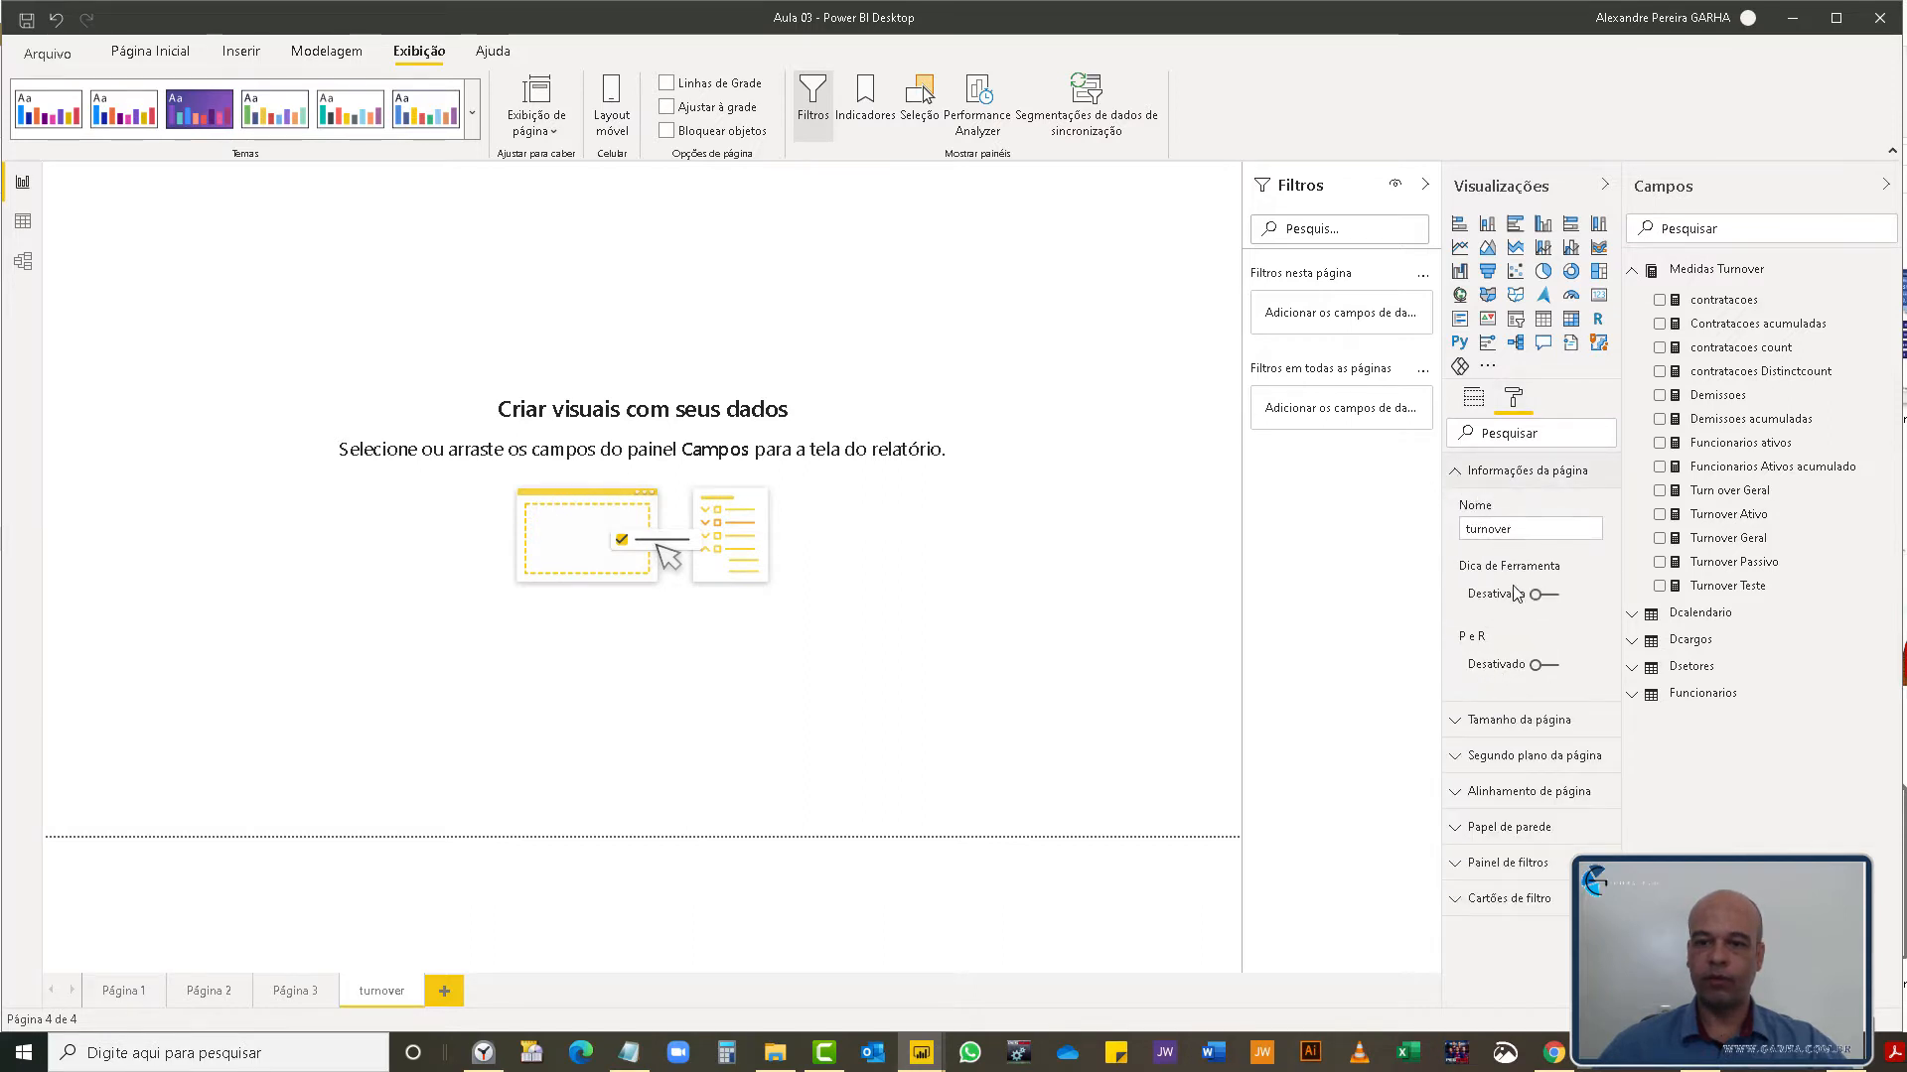
{"action": "left_click", "coordinate": [1454, 476]}
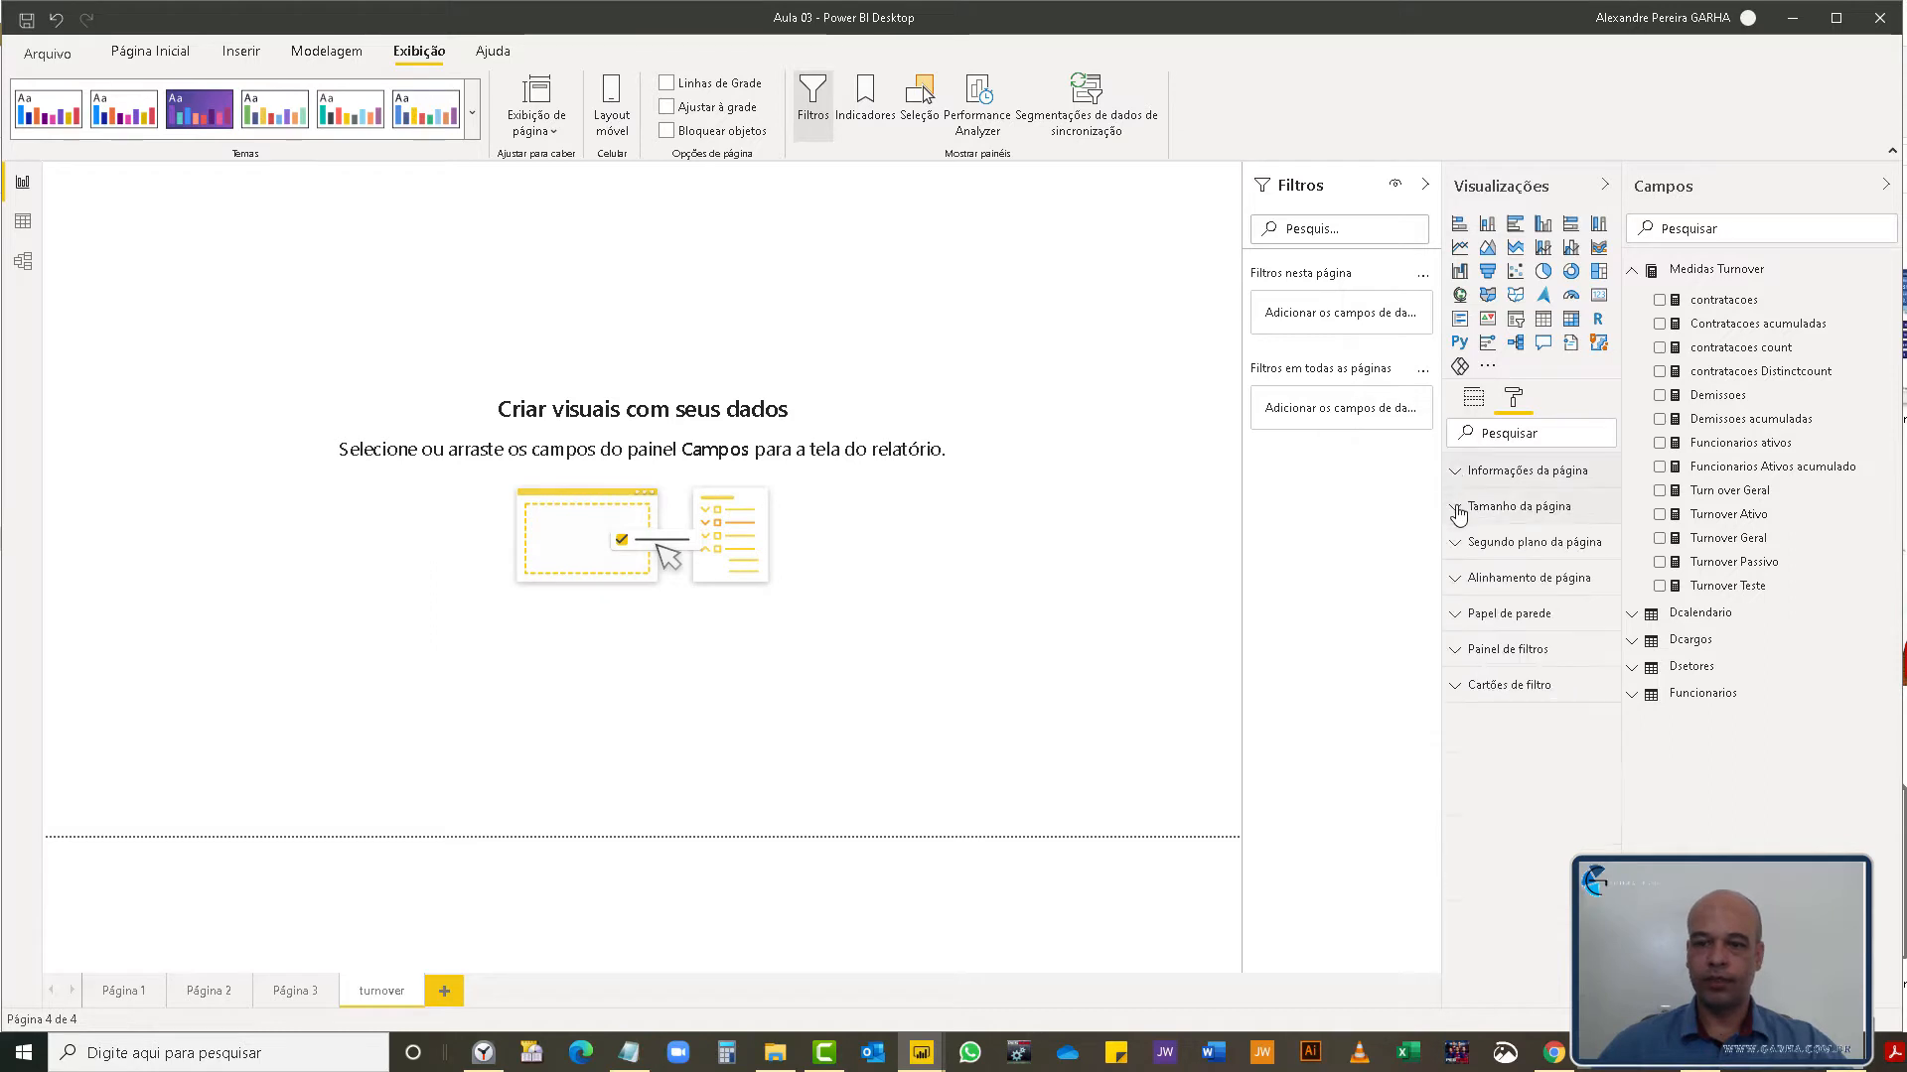
{"action": "left_click", "coordinate": [1456, 509]}
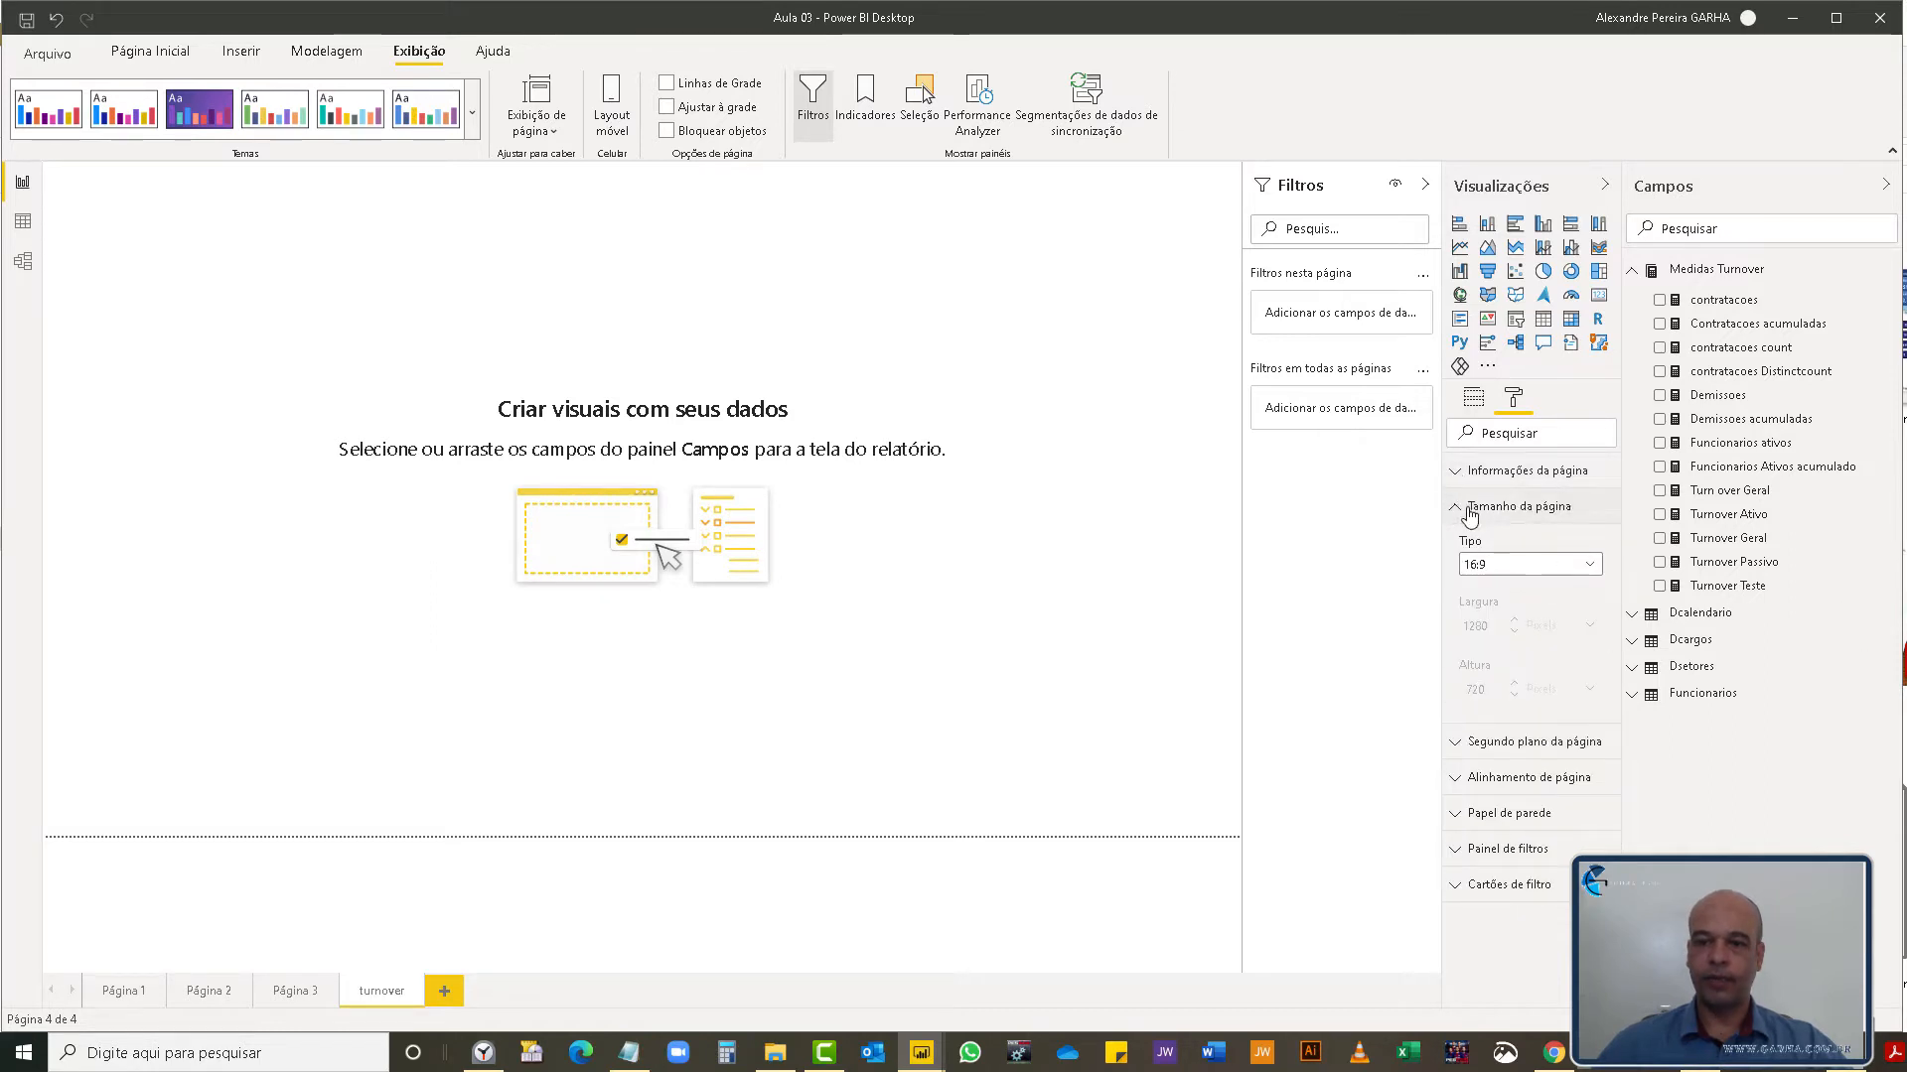
{"action": "left_click", "coordinate": [1509, 563]}
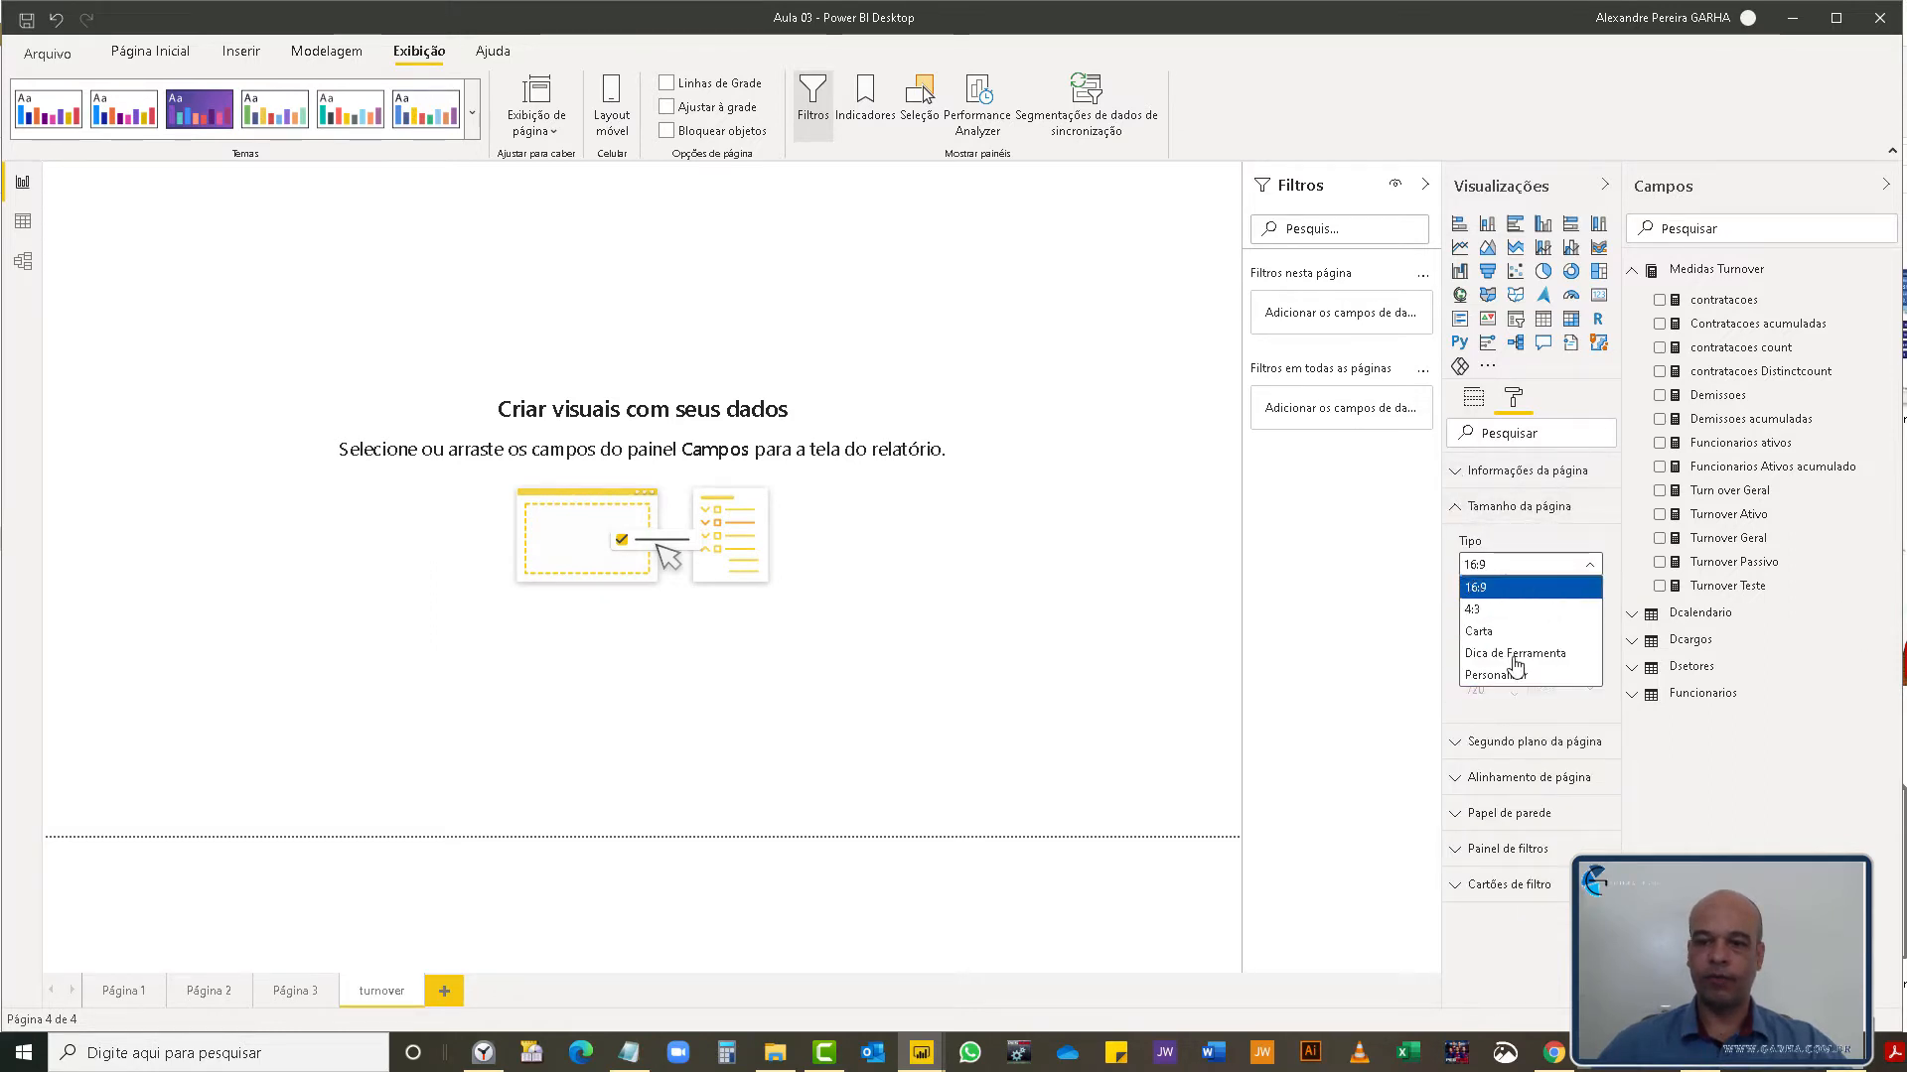
{"action": "left_click", "coordinate": [1453, 508]}
{"action": "left_click", "coordinate": [1454, 508]}
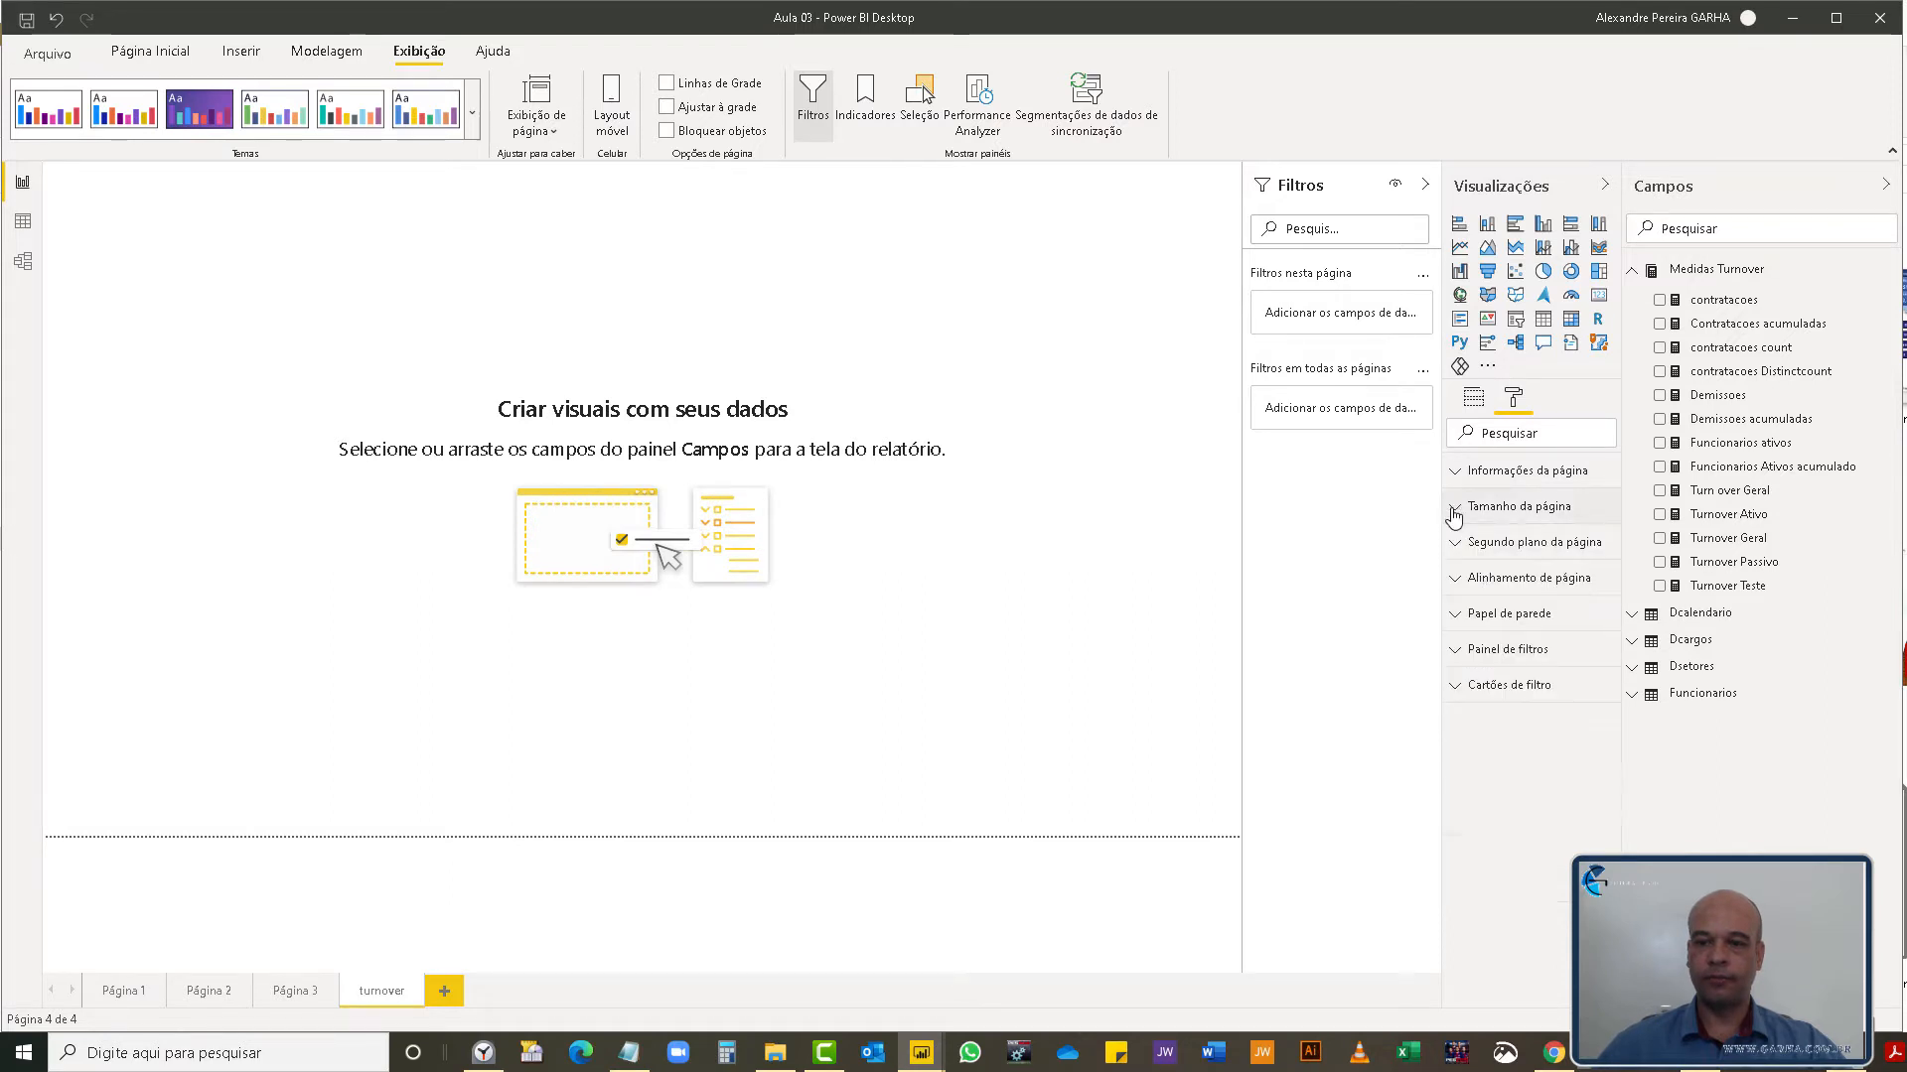
- Add "teste exportação.png" as the page background image and set the background transparency to 0%
{"action": "left_click", "coordinate": [1456, 544]}
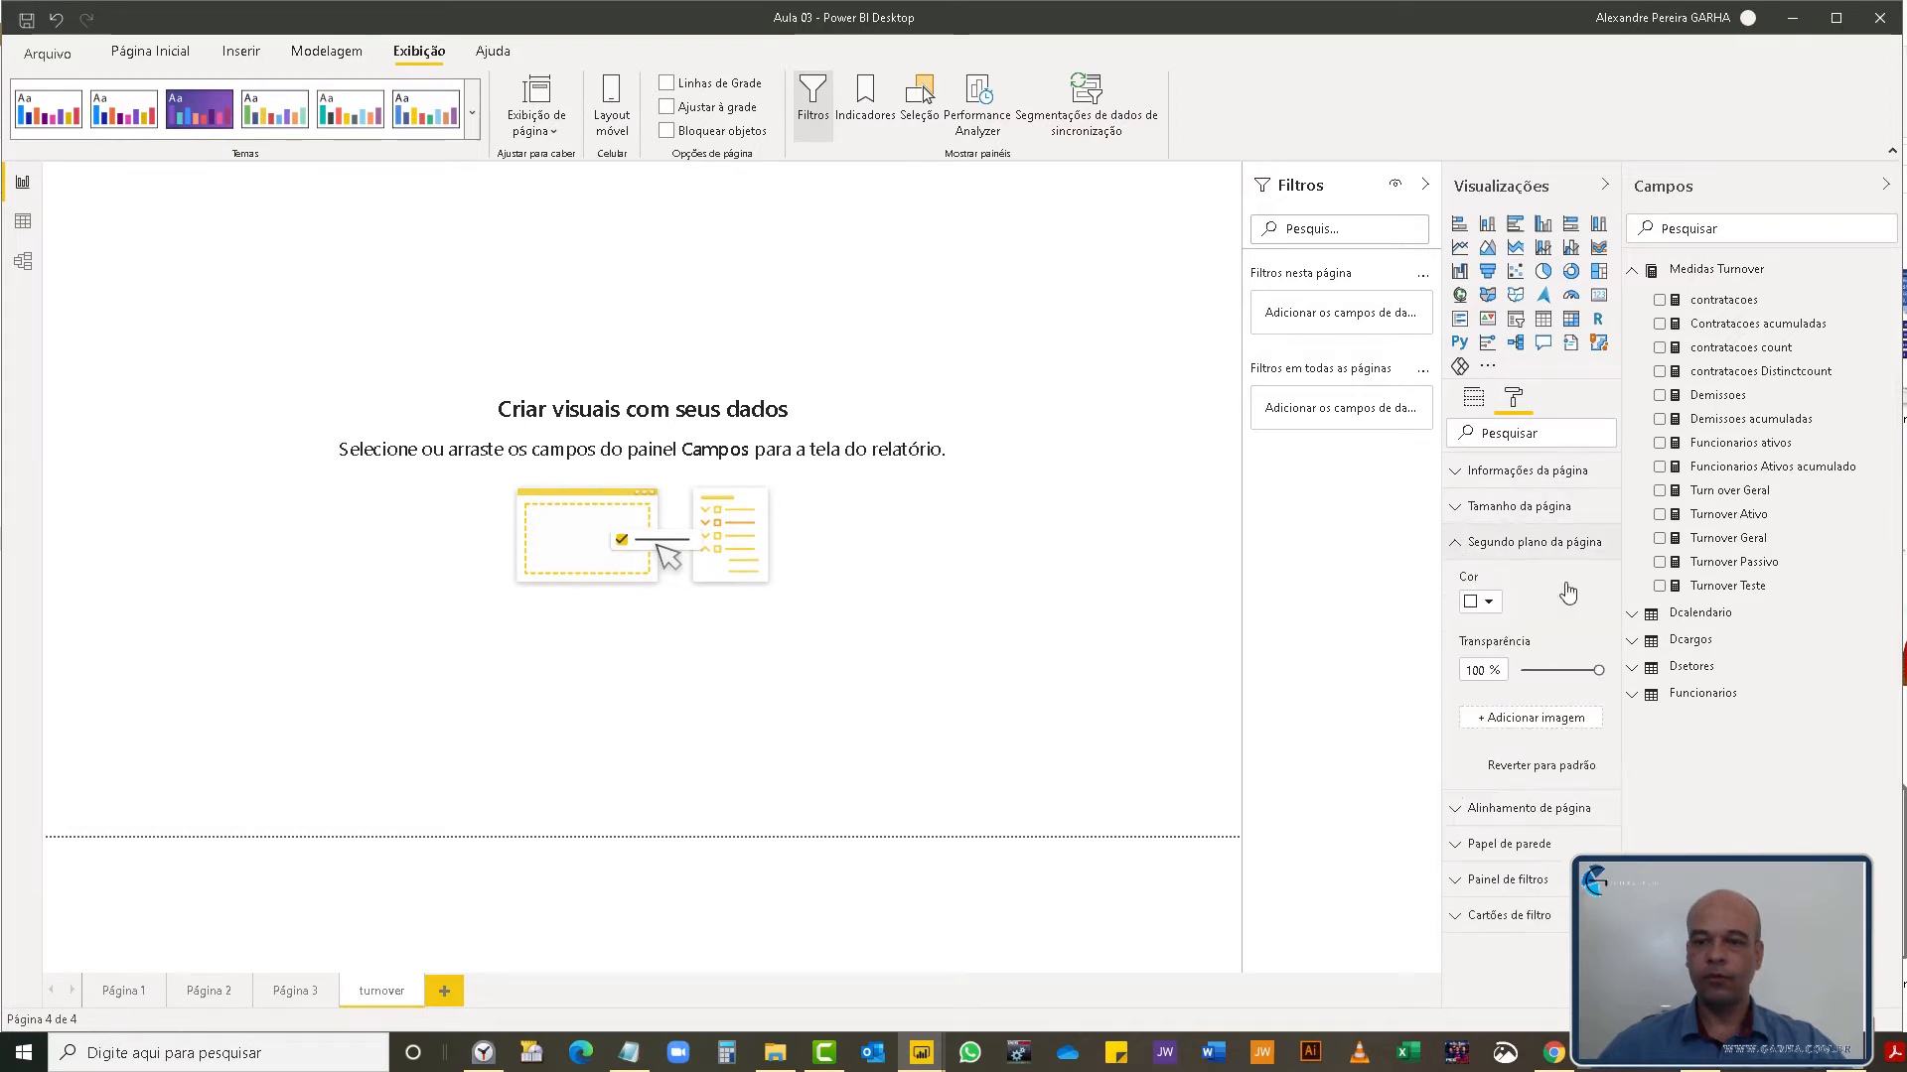
{"action": "left_click", "coordinate": [1527, 719]}
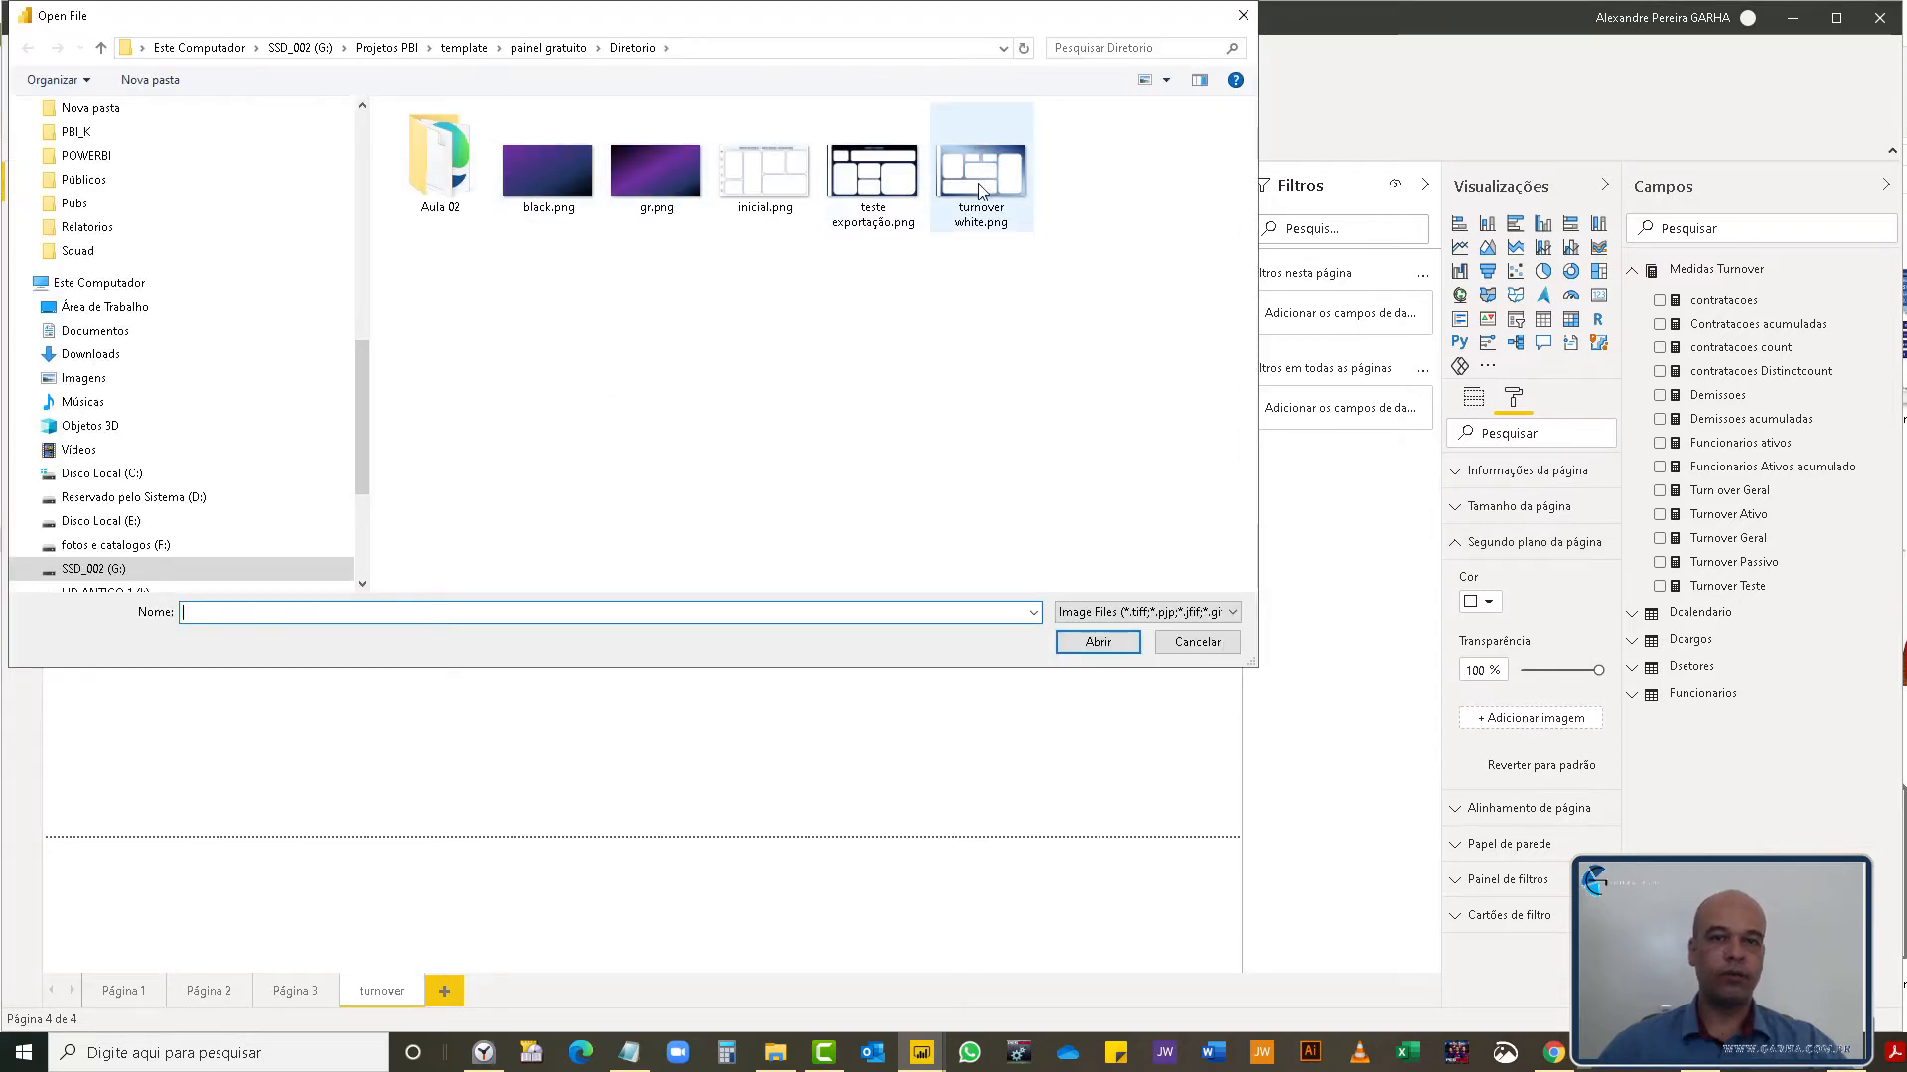
{"action": "double_click", "coordinate": [860, 154]}
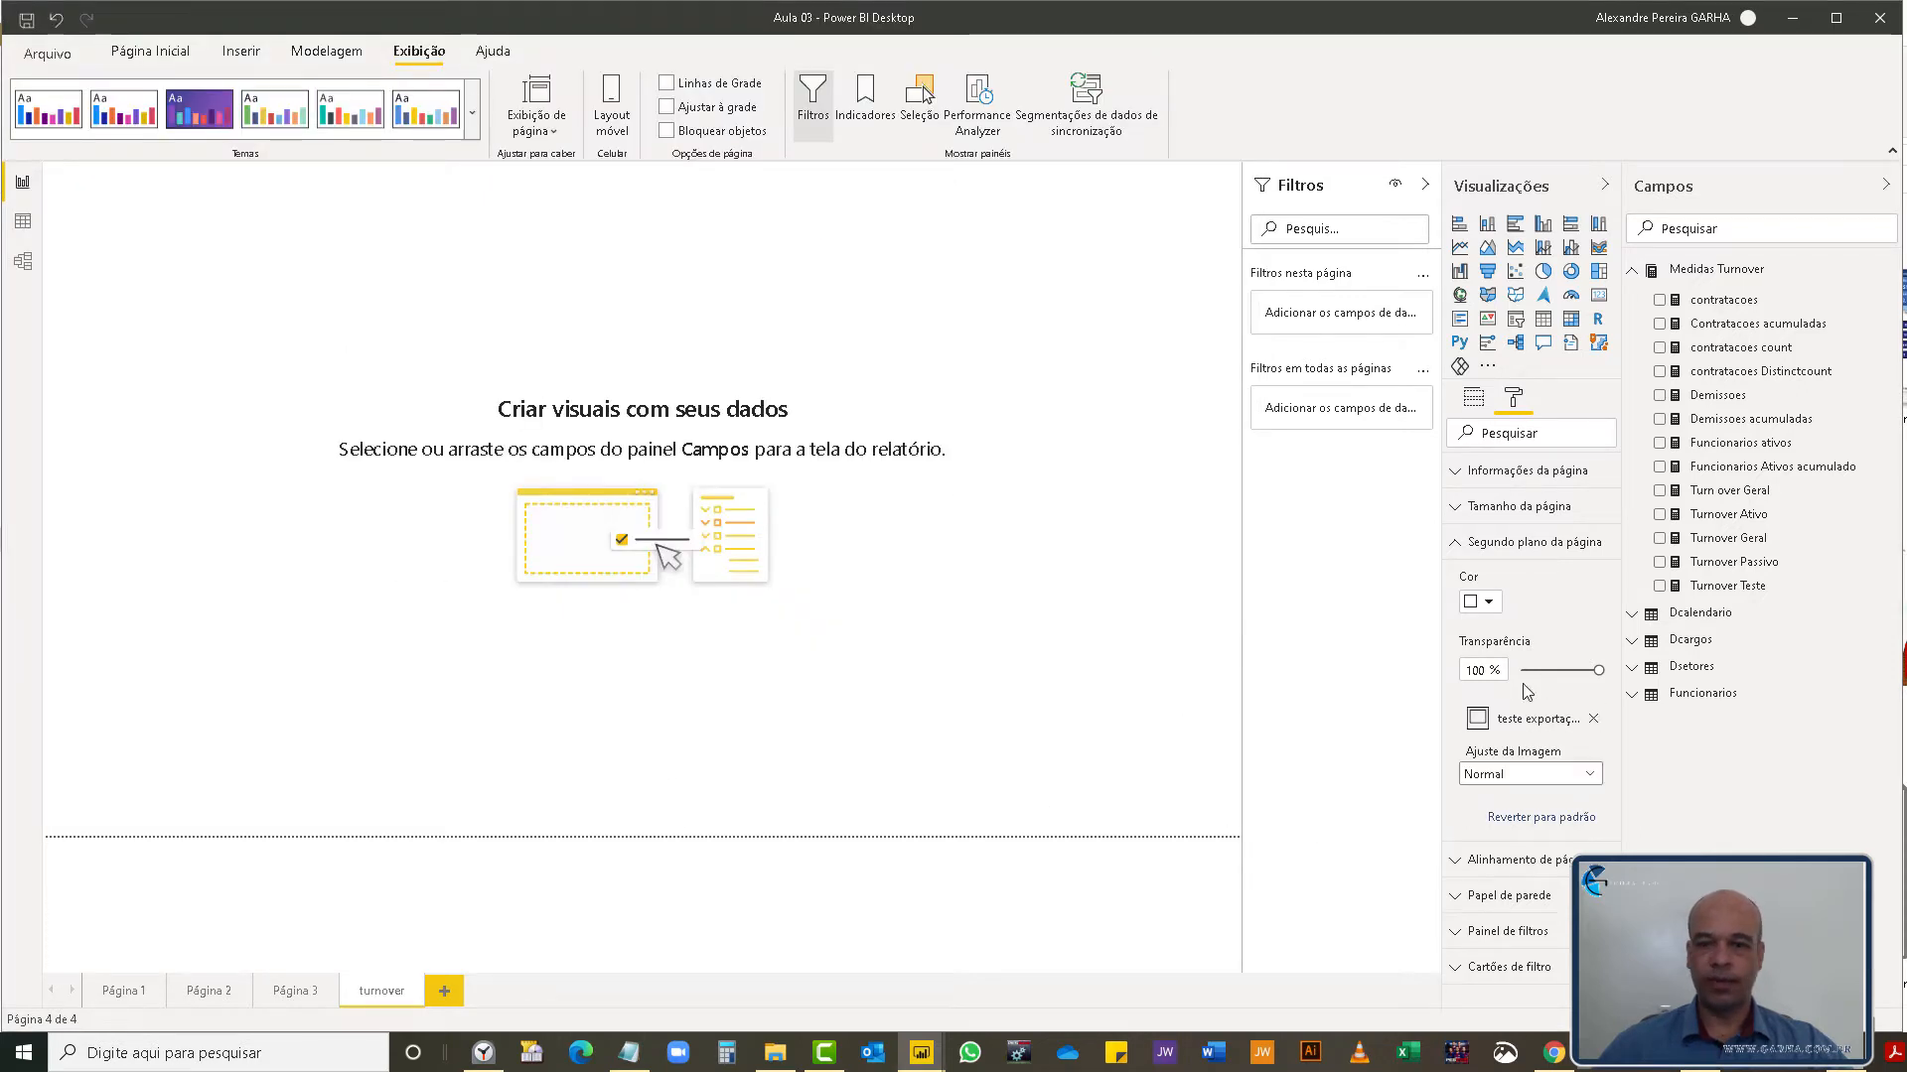
{"action": "left_click_drag", "start_coordinate": [1597, 673], "coordinate": [1478, 701]}
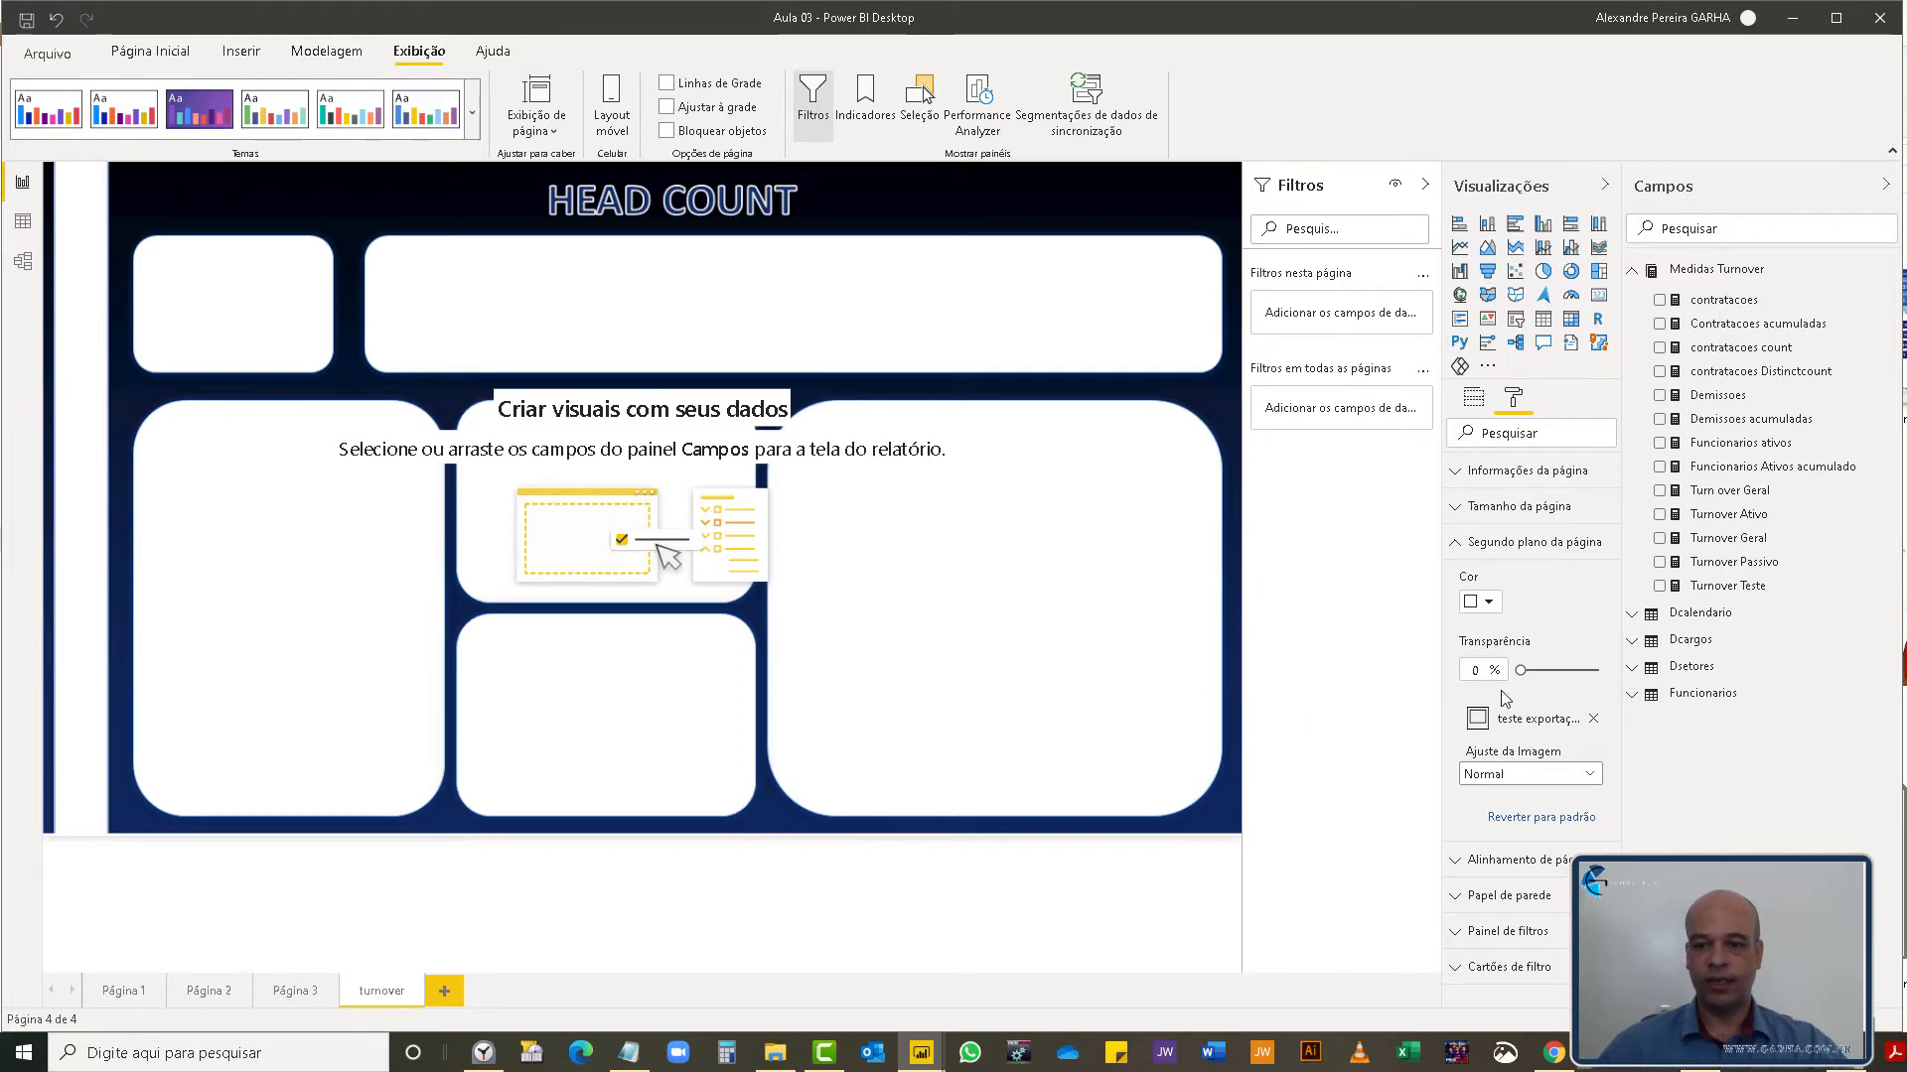
- Remove the background image and set the page background colour to black
{"action": "left_click", "coordinate": [1592, 721]}
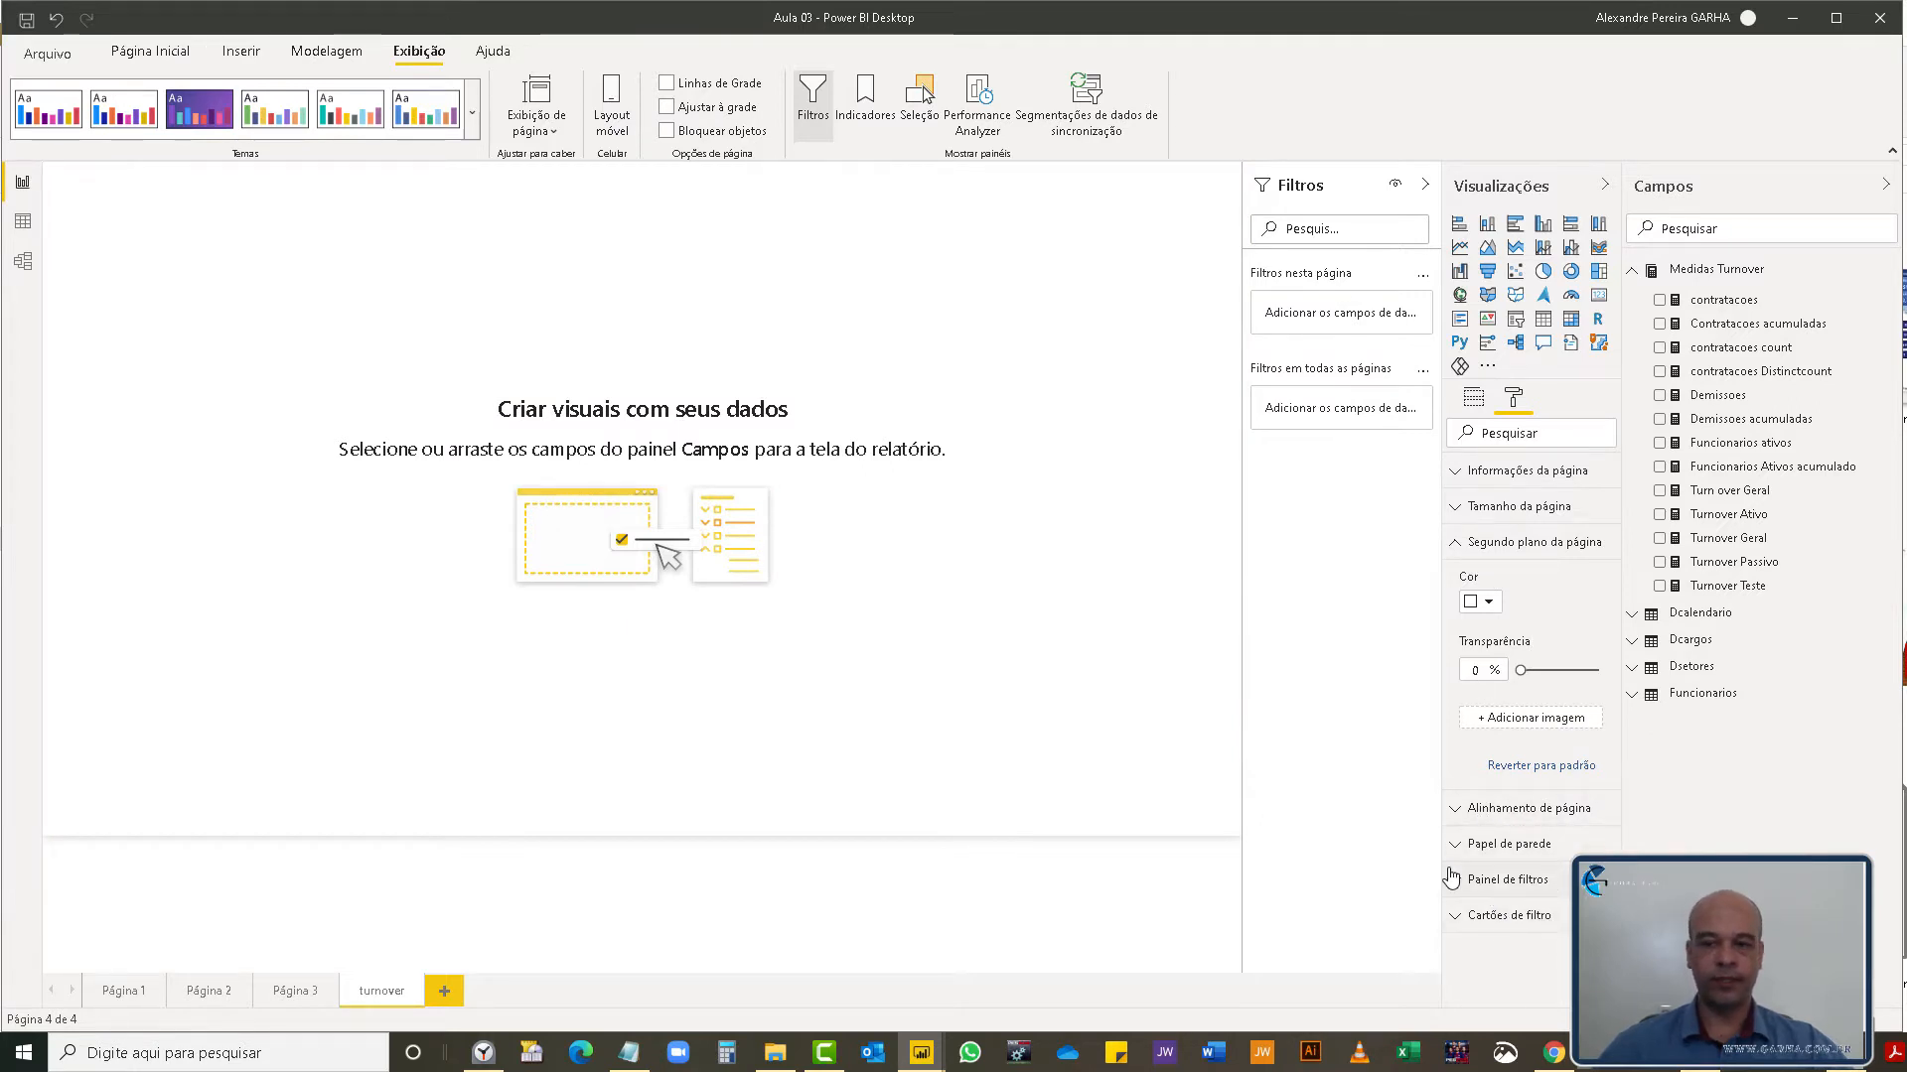
{"action": "left_click", "coordinate": [1487, 602]}
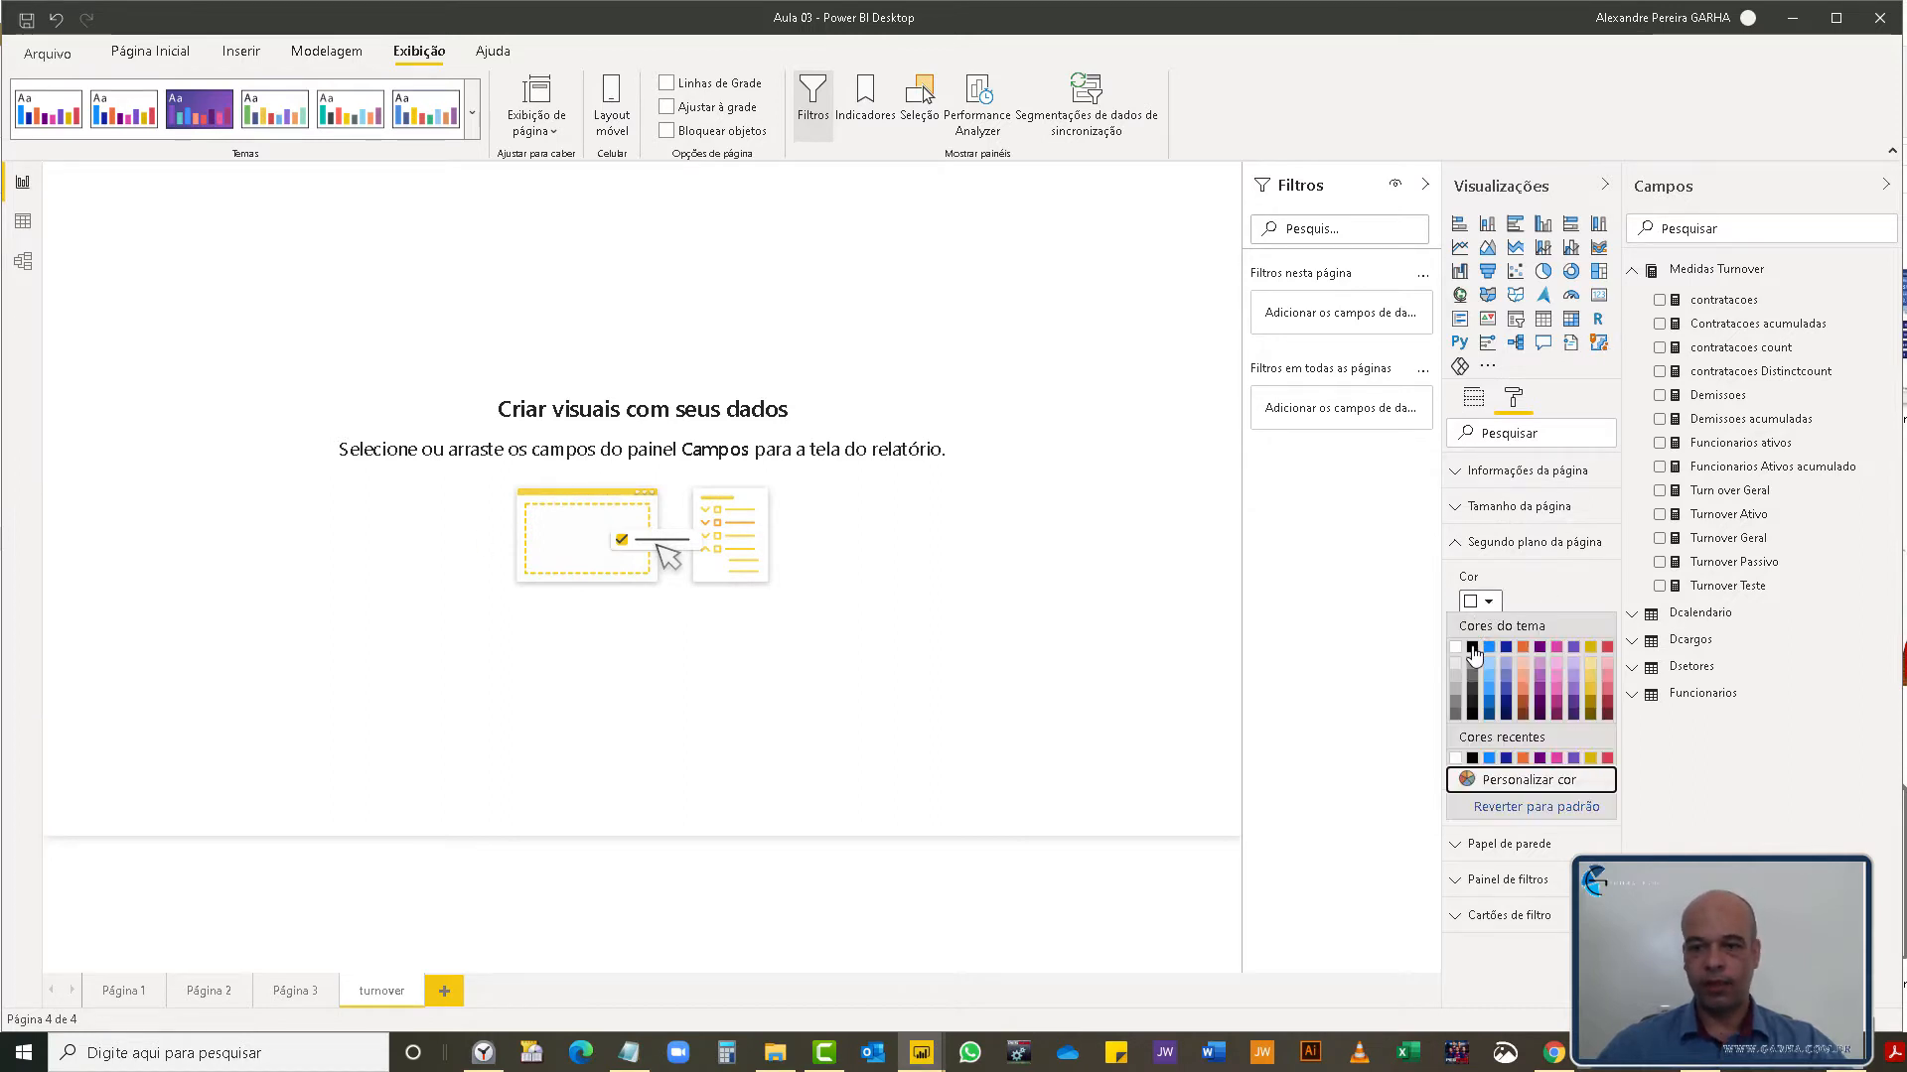
{"action": "left_click", "coordinate": [1473, 648]}
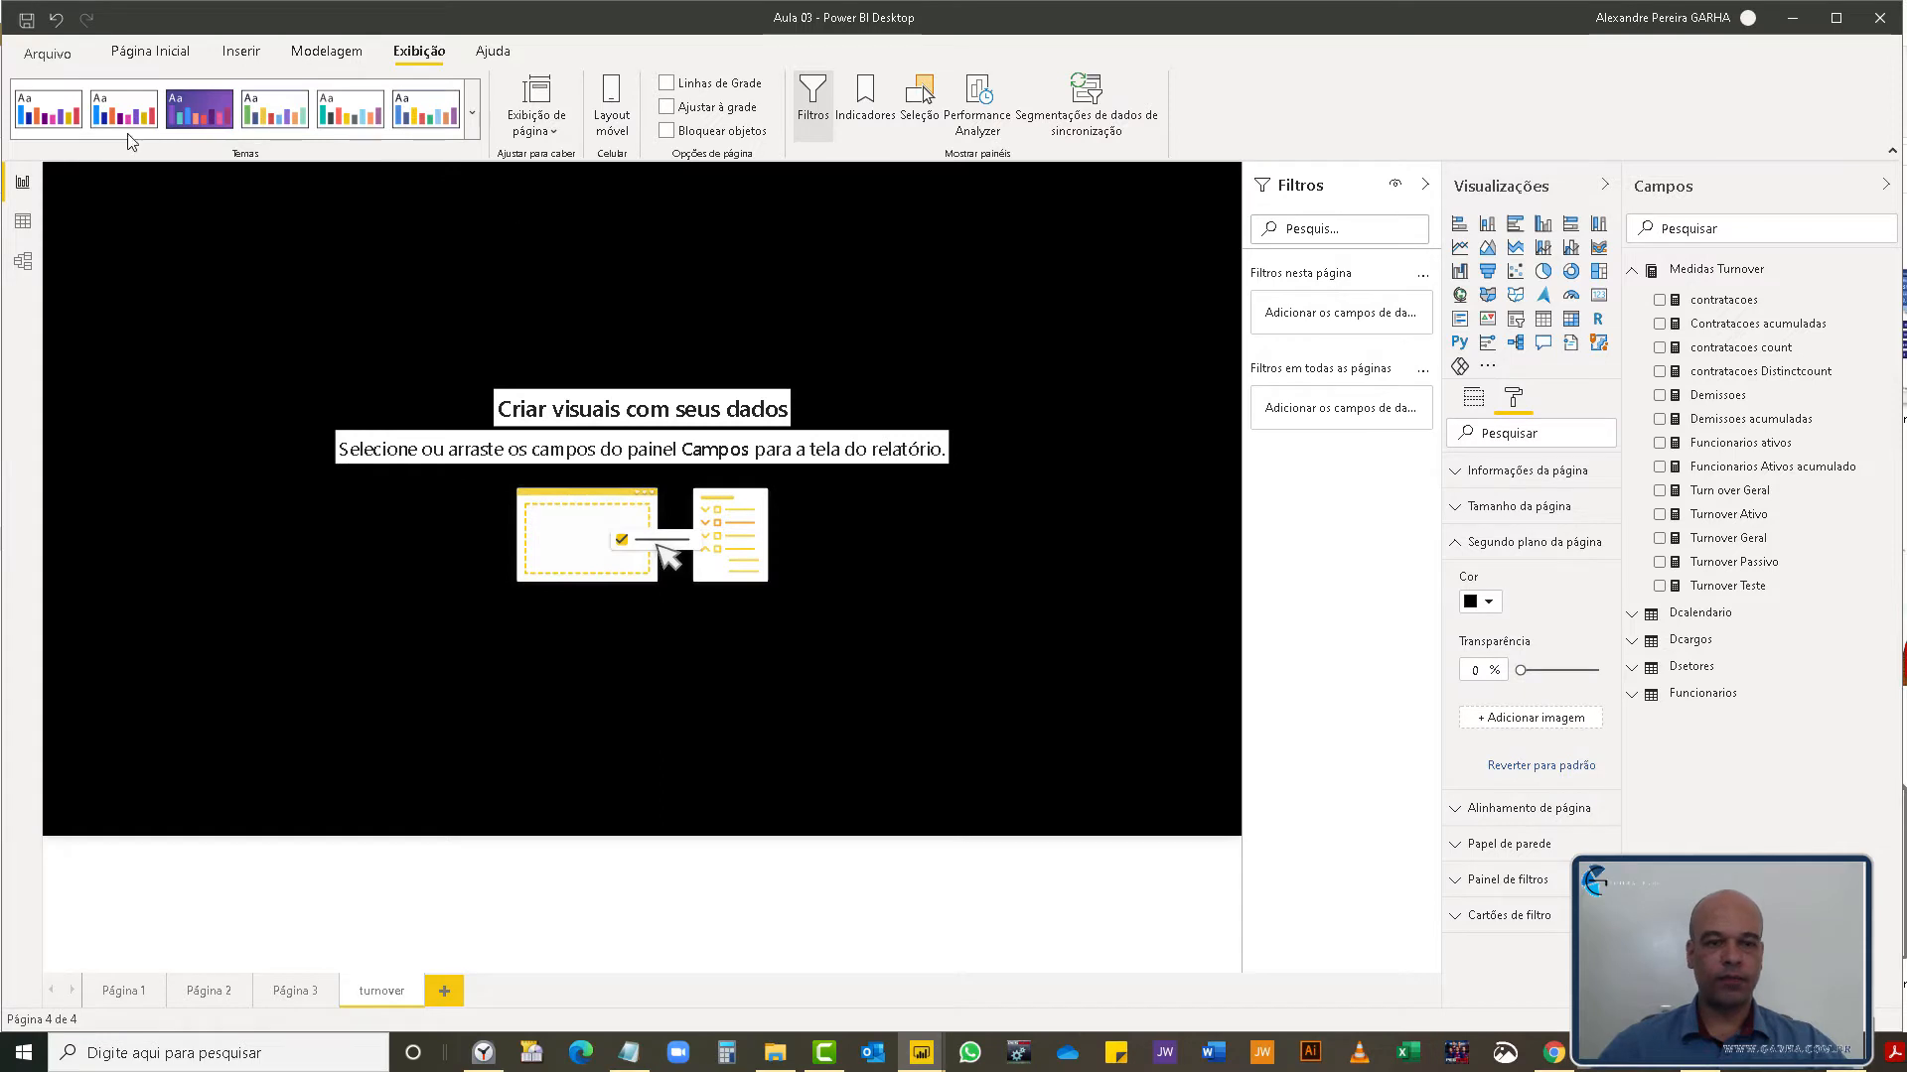
- Insert a donut chart, enlarge it in the page's upper-left area, and use Demissoes acumuladas as its values
{"action": "left_click", "coordinate": [1571, 278]}
{"action": "mouse_move", "coordinate": [288, 407]}
{"action": "left_mouse_down"}
{"action": "mouse_move", "coordinate": [434, 408]}
{"action": "mouse_move", "coordinate": [467, 376]}
{"action": "mouse_move", "coordinate": [306, 378]}
{"action": "left_mouse_up"}
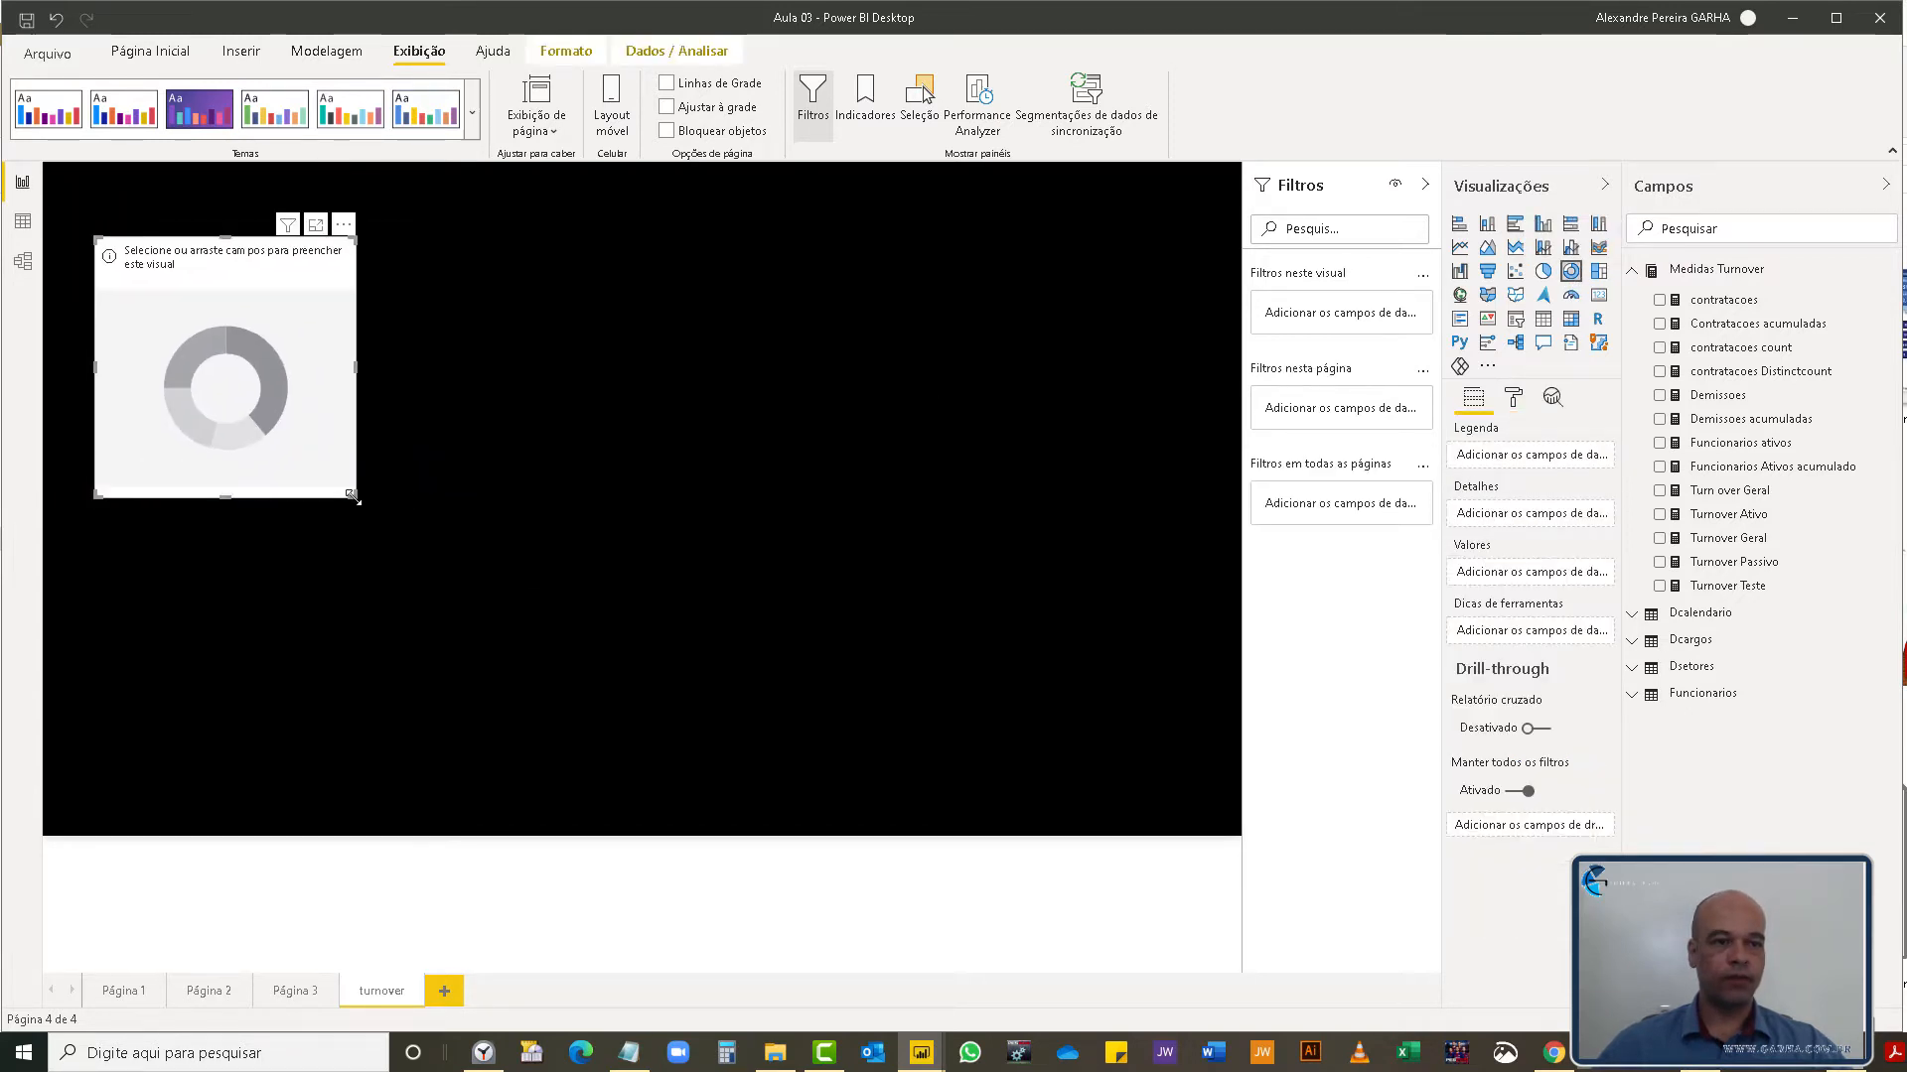
{"action": "left_click_drag", "start_coordinate": [353, 496], "coordinate": [471, 544]}
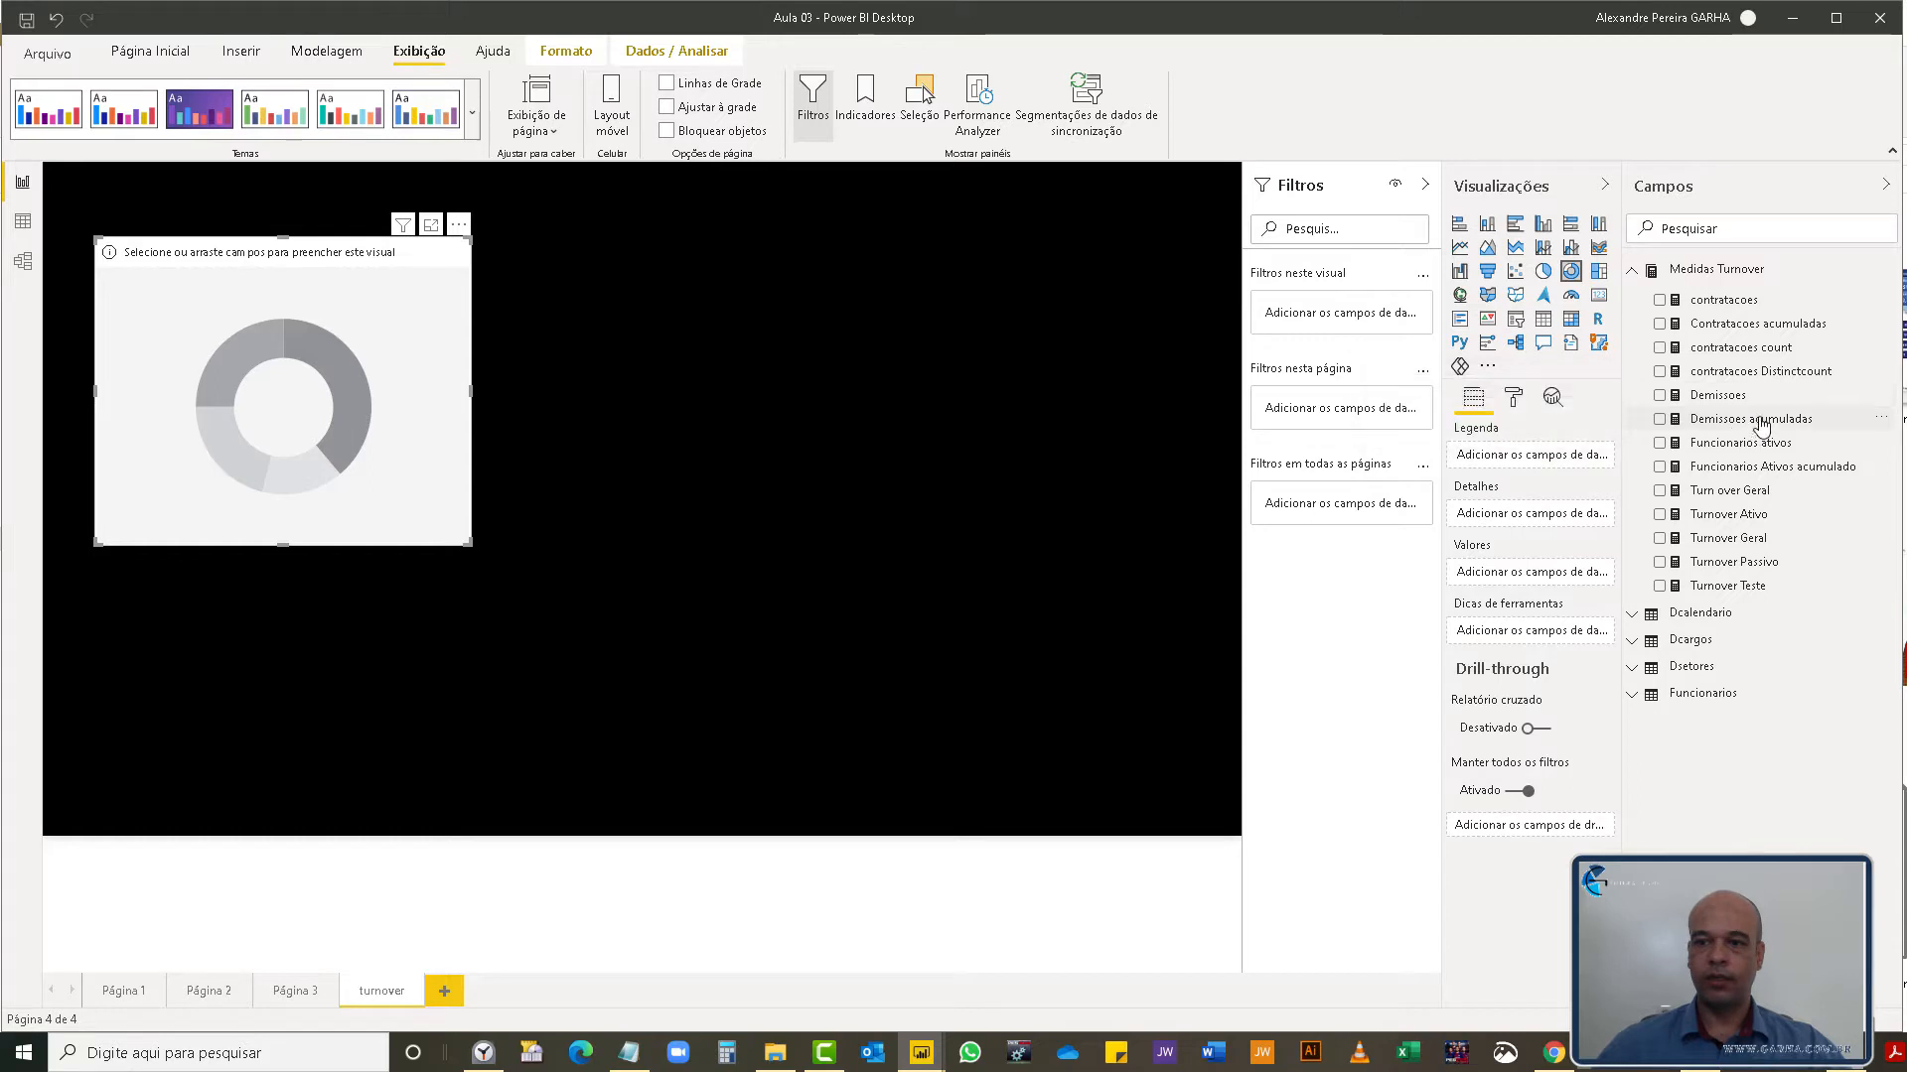
{"action": "left_click_drag", "start_coordinate": [1760, 425], "coordinate": [1559, 574]}
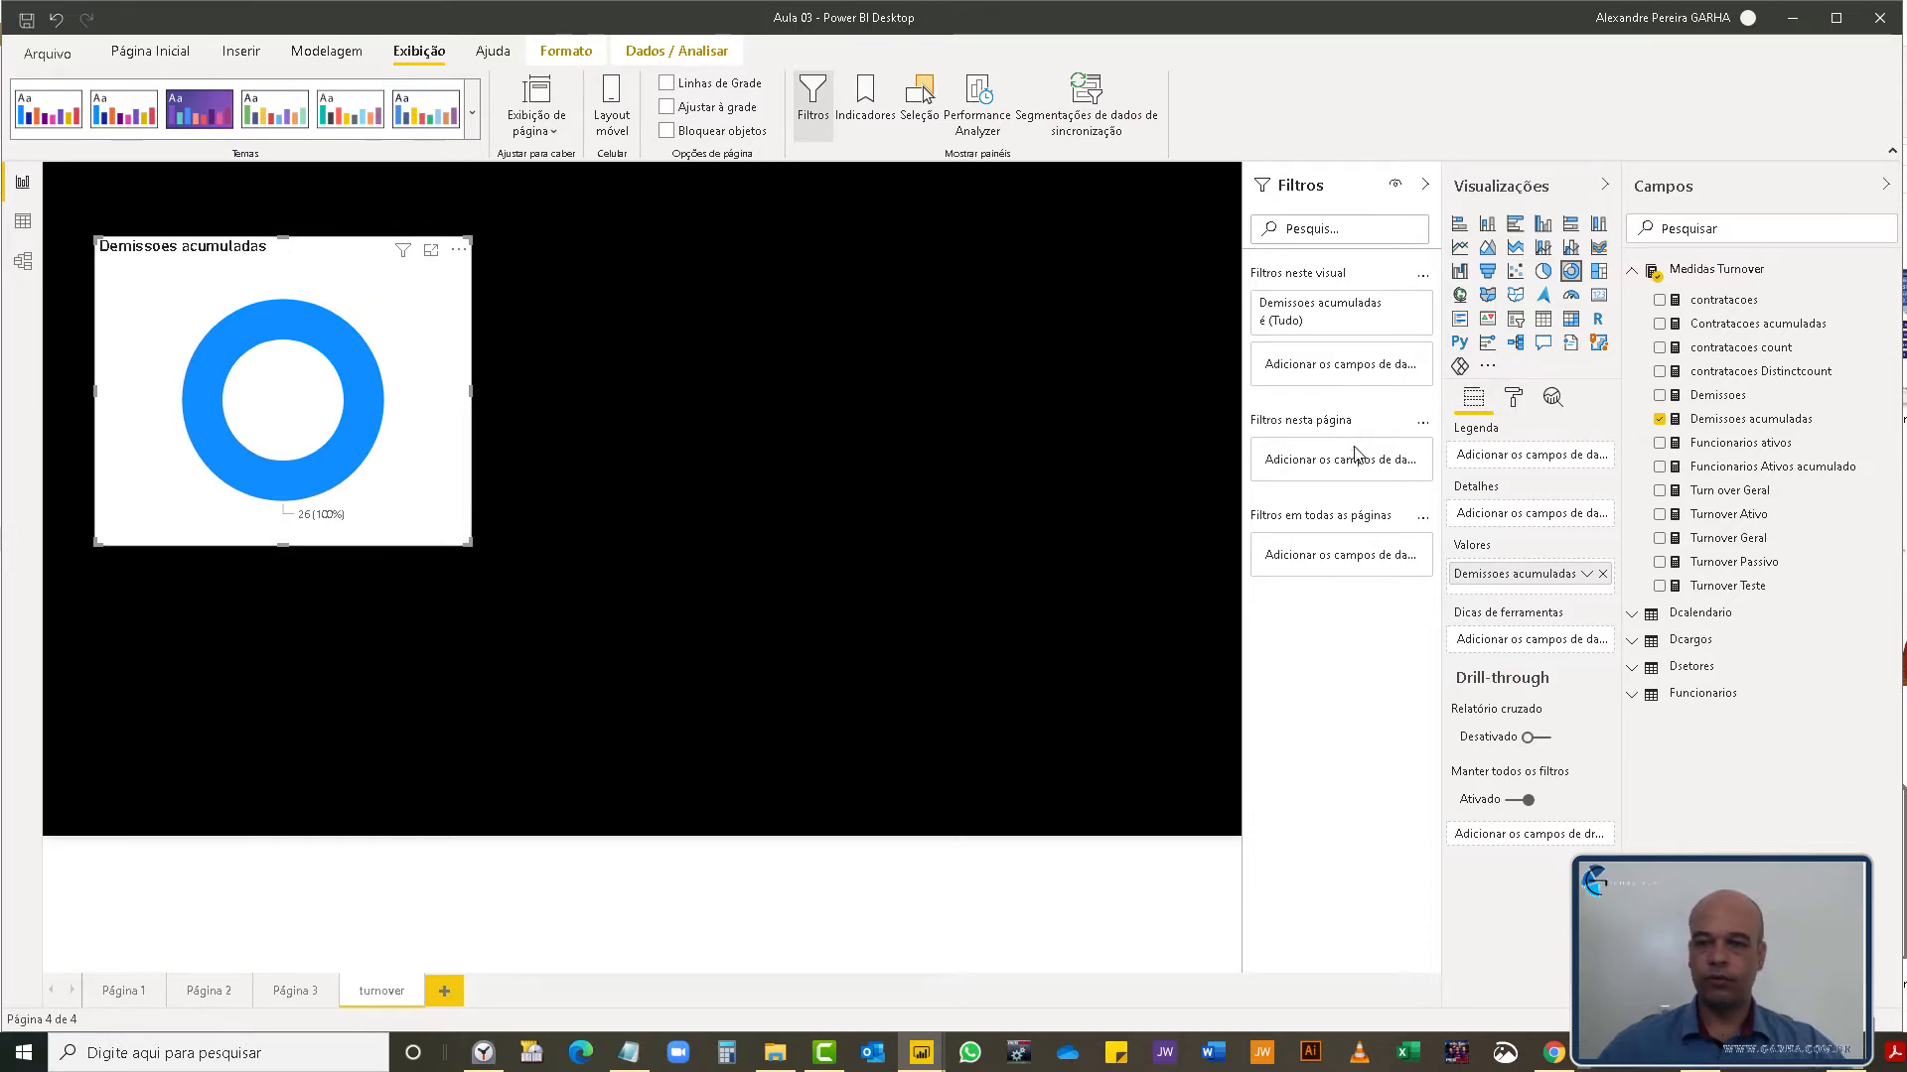
- Turn off the donut chart's background
{"action": "left_click", "coordinate": [1514, 396]}
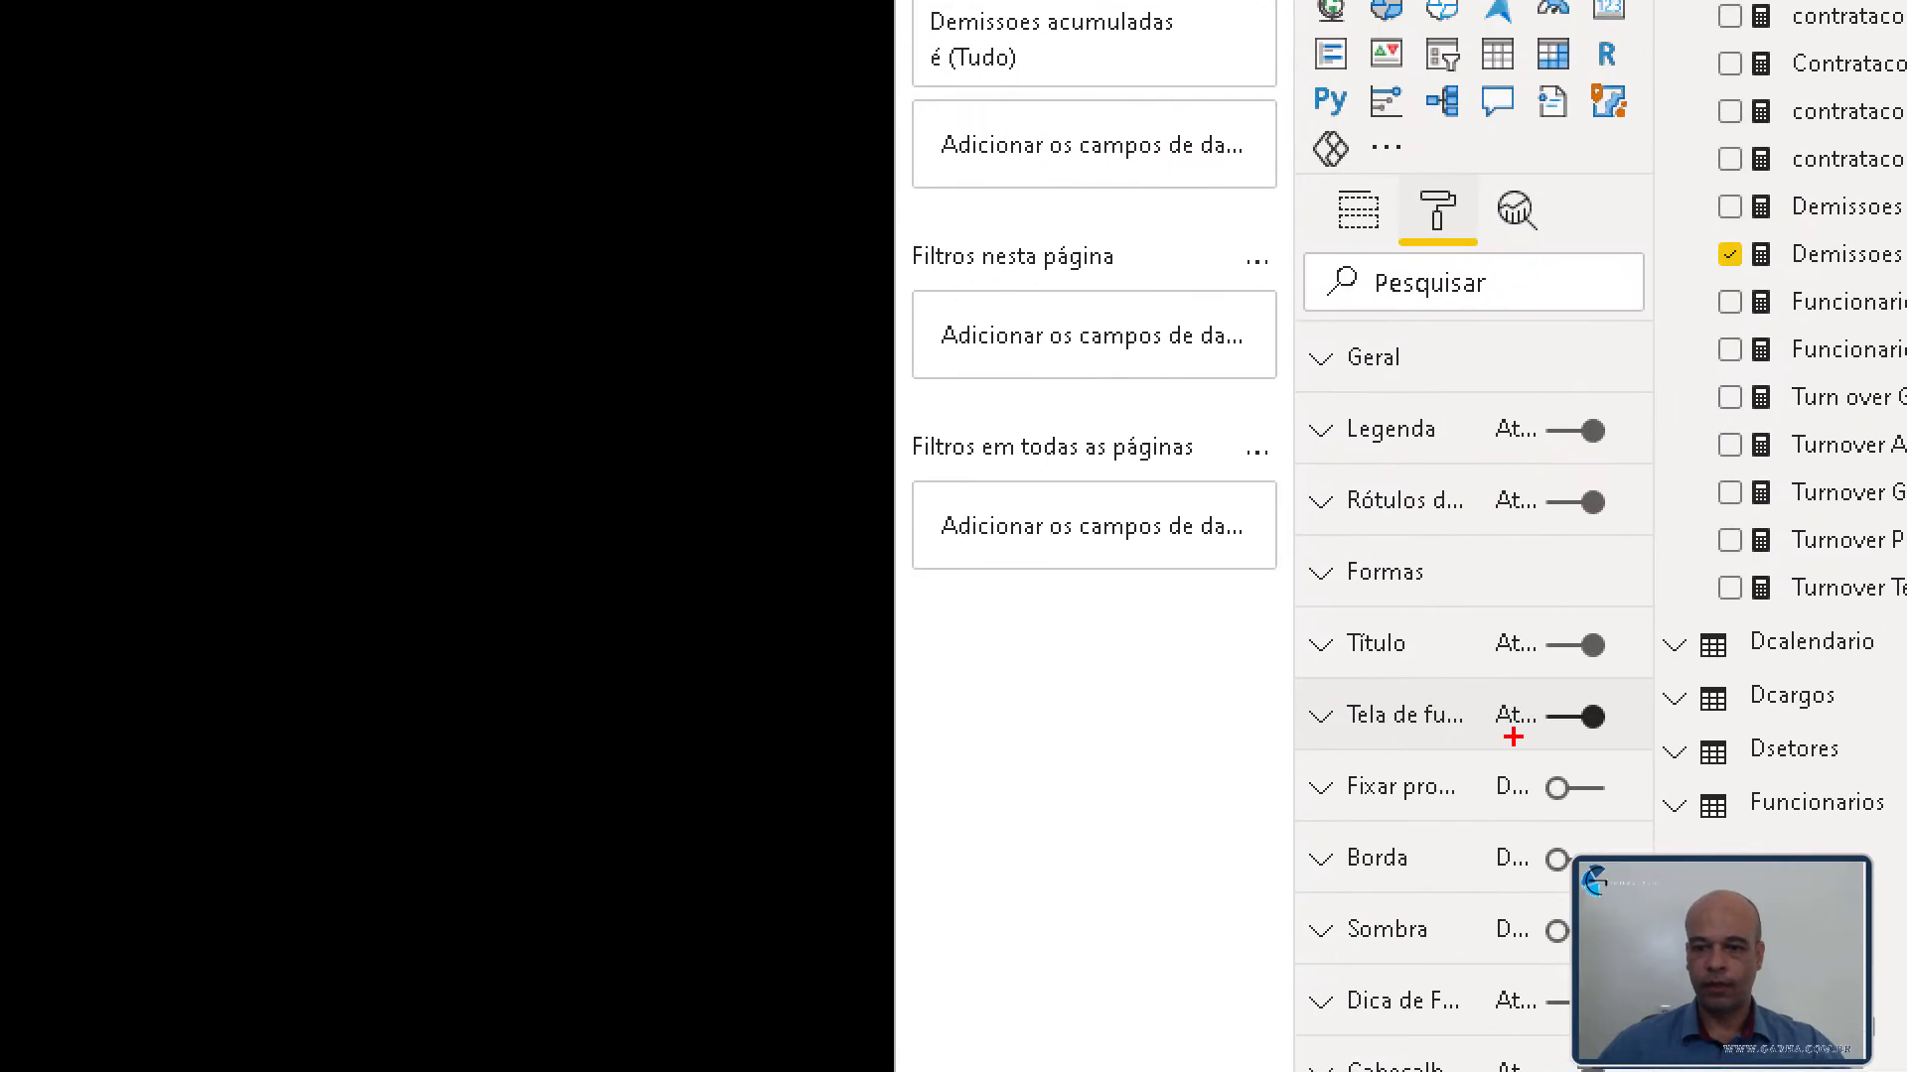
{"action": "mouse_move", "coordinate": [1653, 684]}
{"action": "left_mouse_down"}
{"action": "mouse_move", "coordinate": [1353, 680]}
{"action": "mouse_move", "coordinate": [1480, 773]}
{"action": "mouse_move", "coordinate": [1646, 678]}
{"action": "left_mouse_up"}
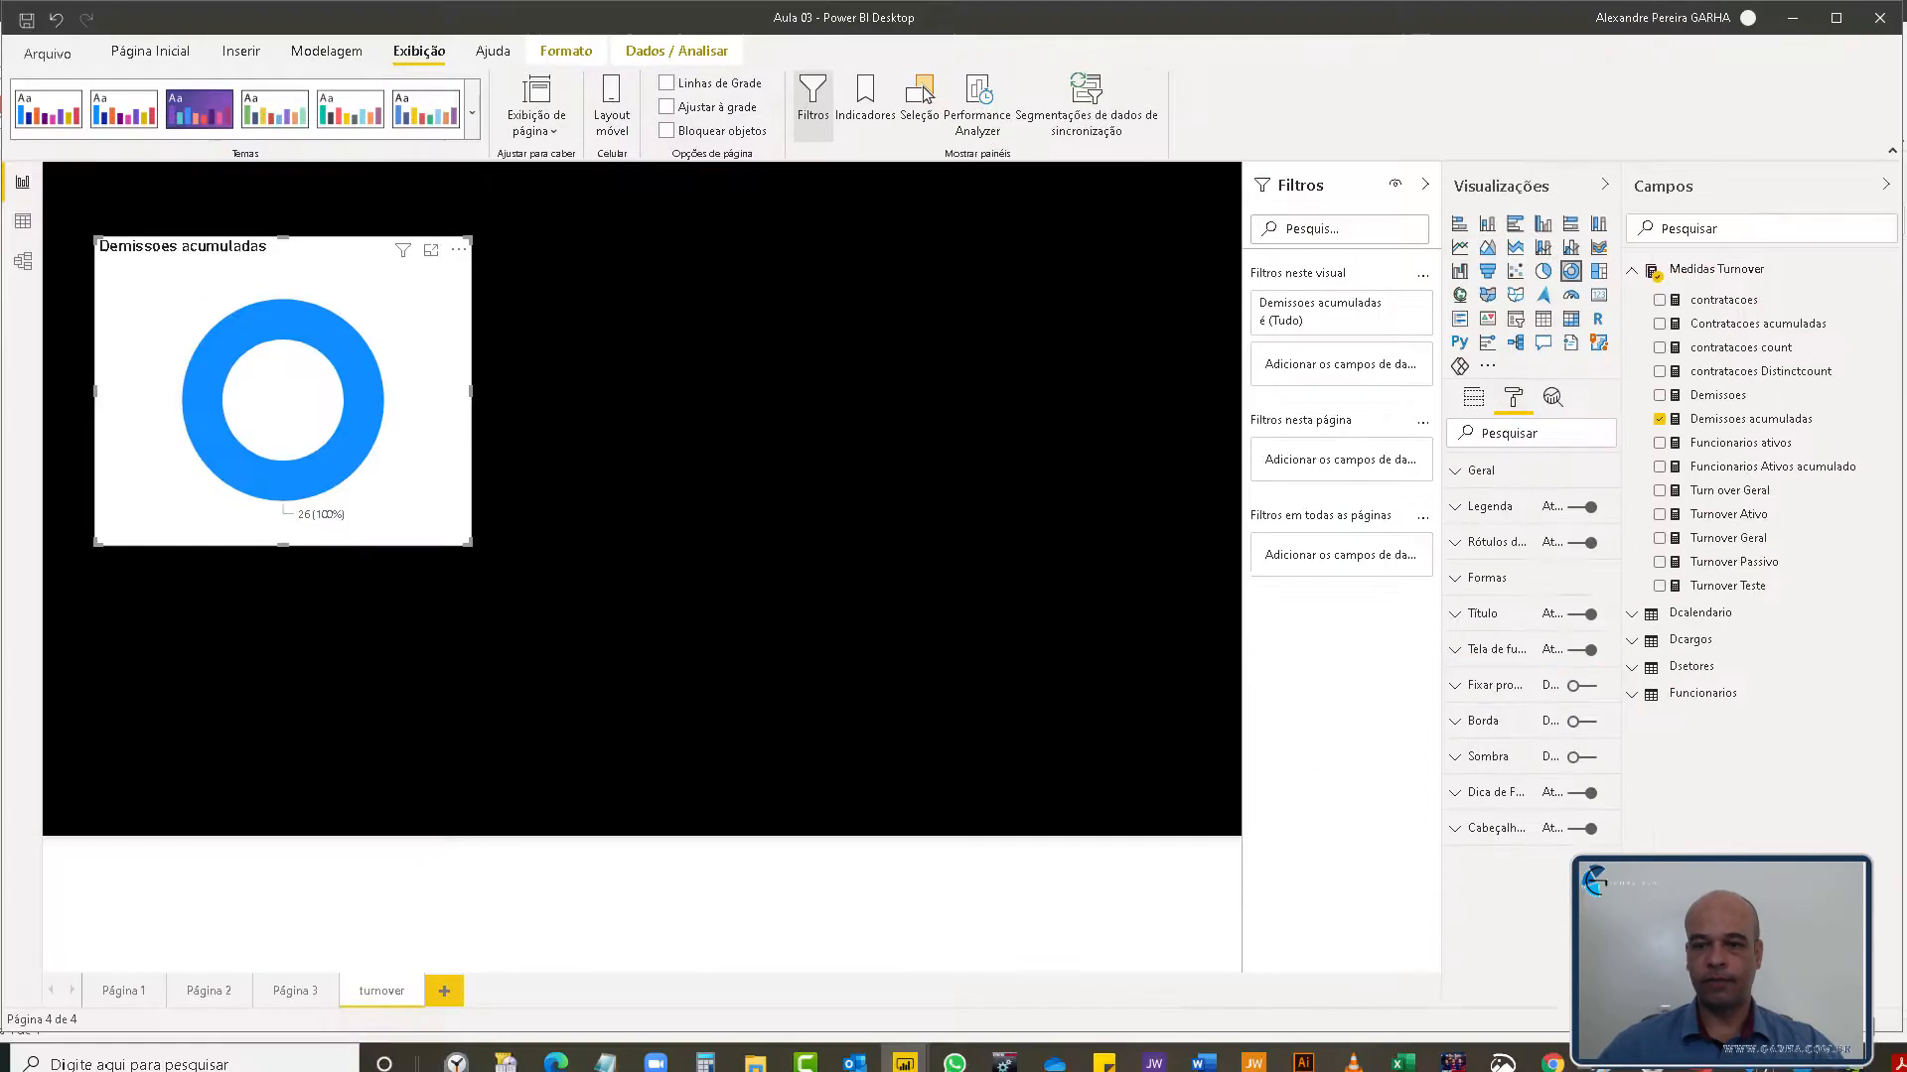
{"action": "left_click", "coordinate": [1586, 715]}
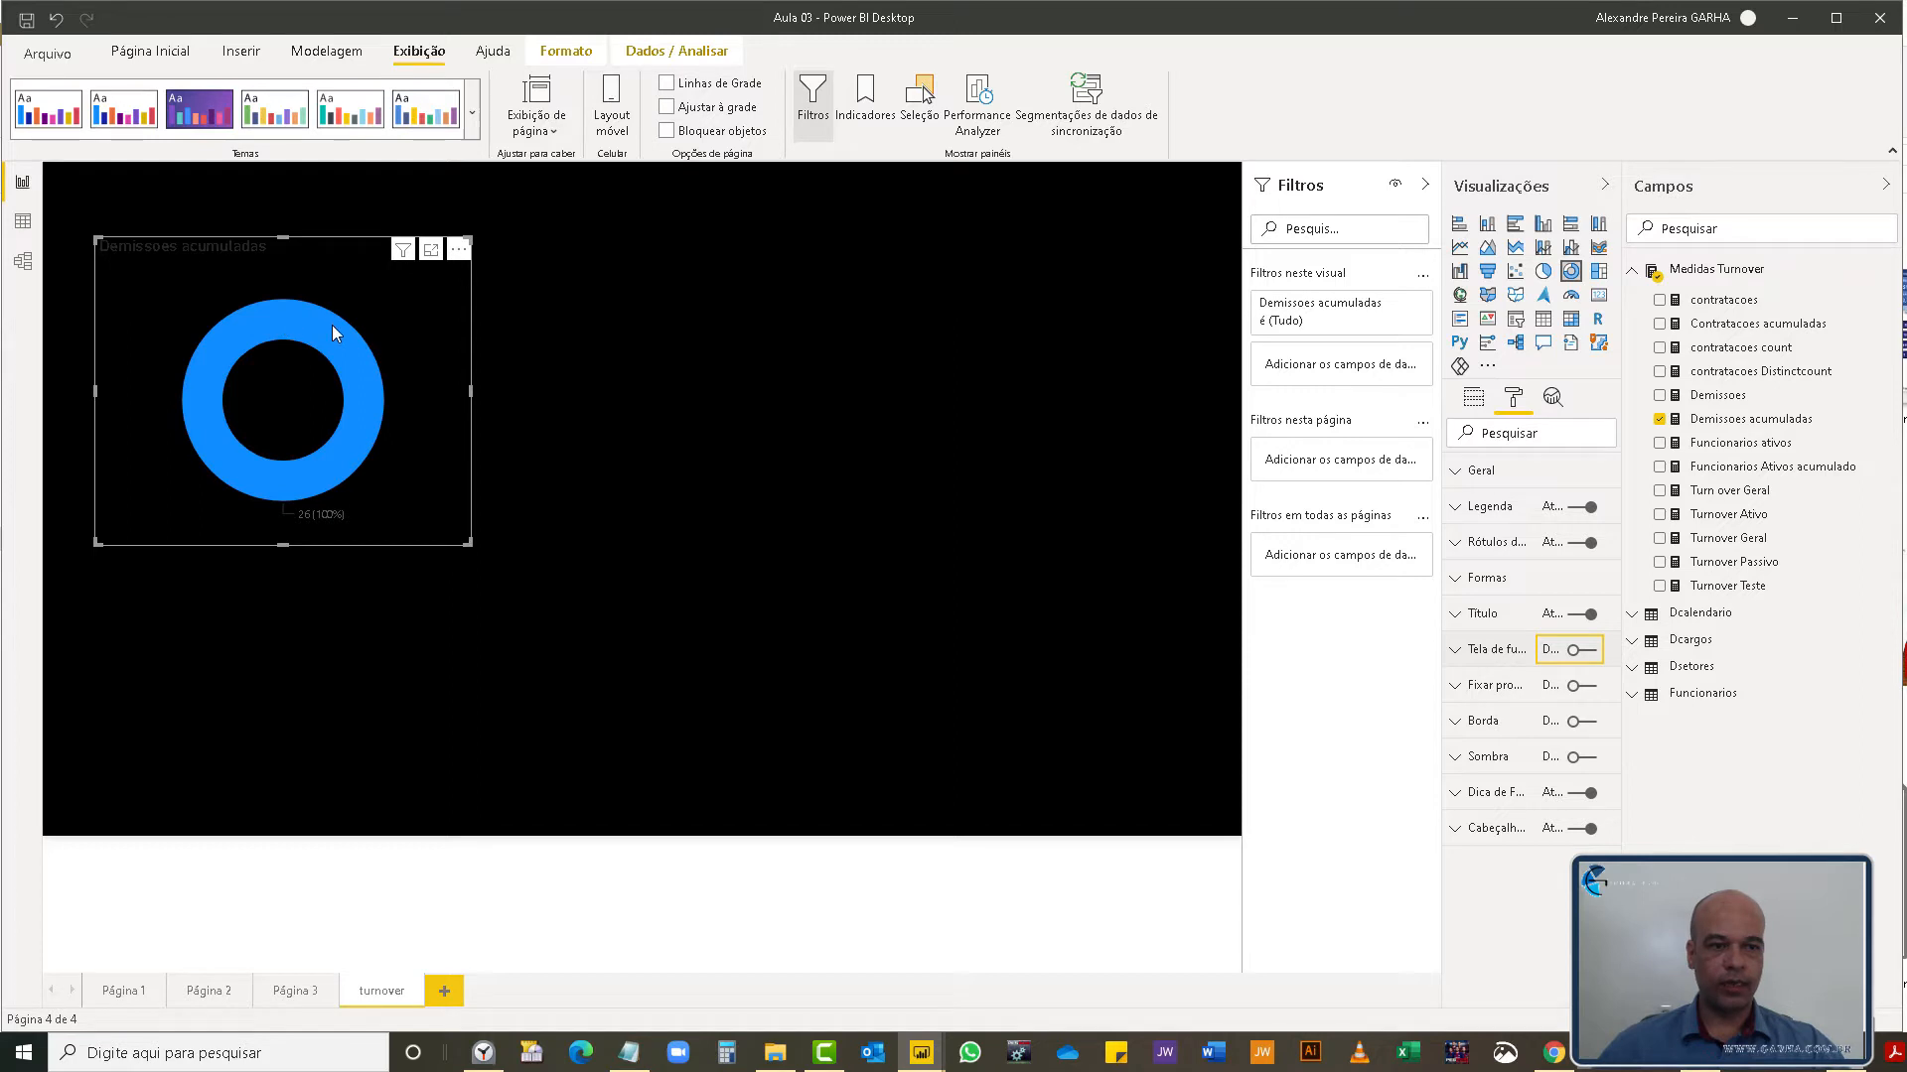
- Set the donut chart's inner radius to 90 to make the ring thin
{"action": "mouse_move", "coordinate": [332, 325]}
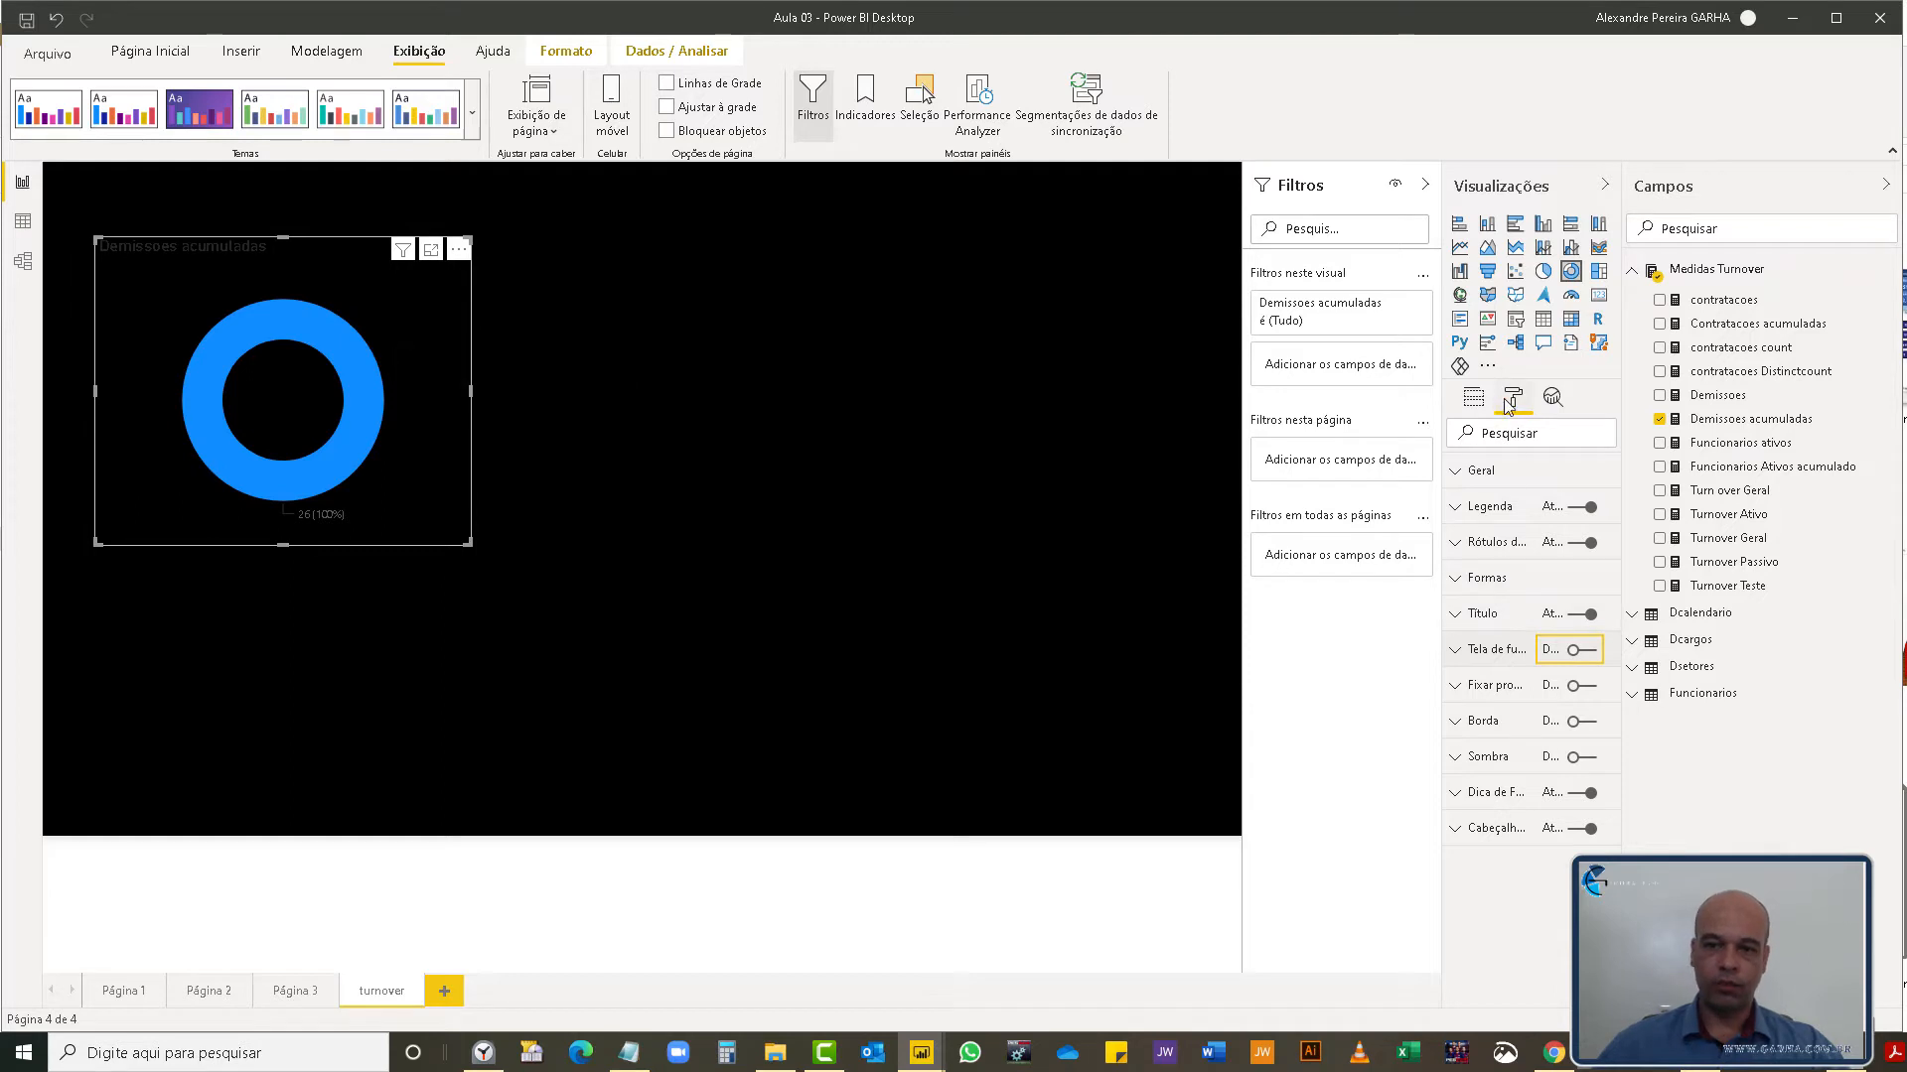
{"action": "left_click", "coordinate": [1456, 584]}
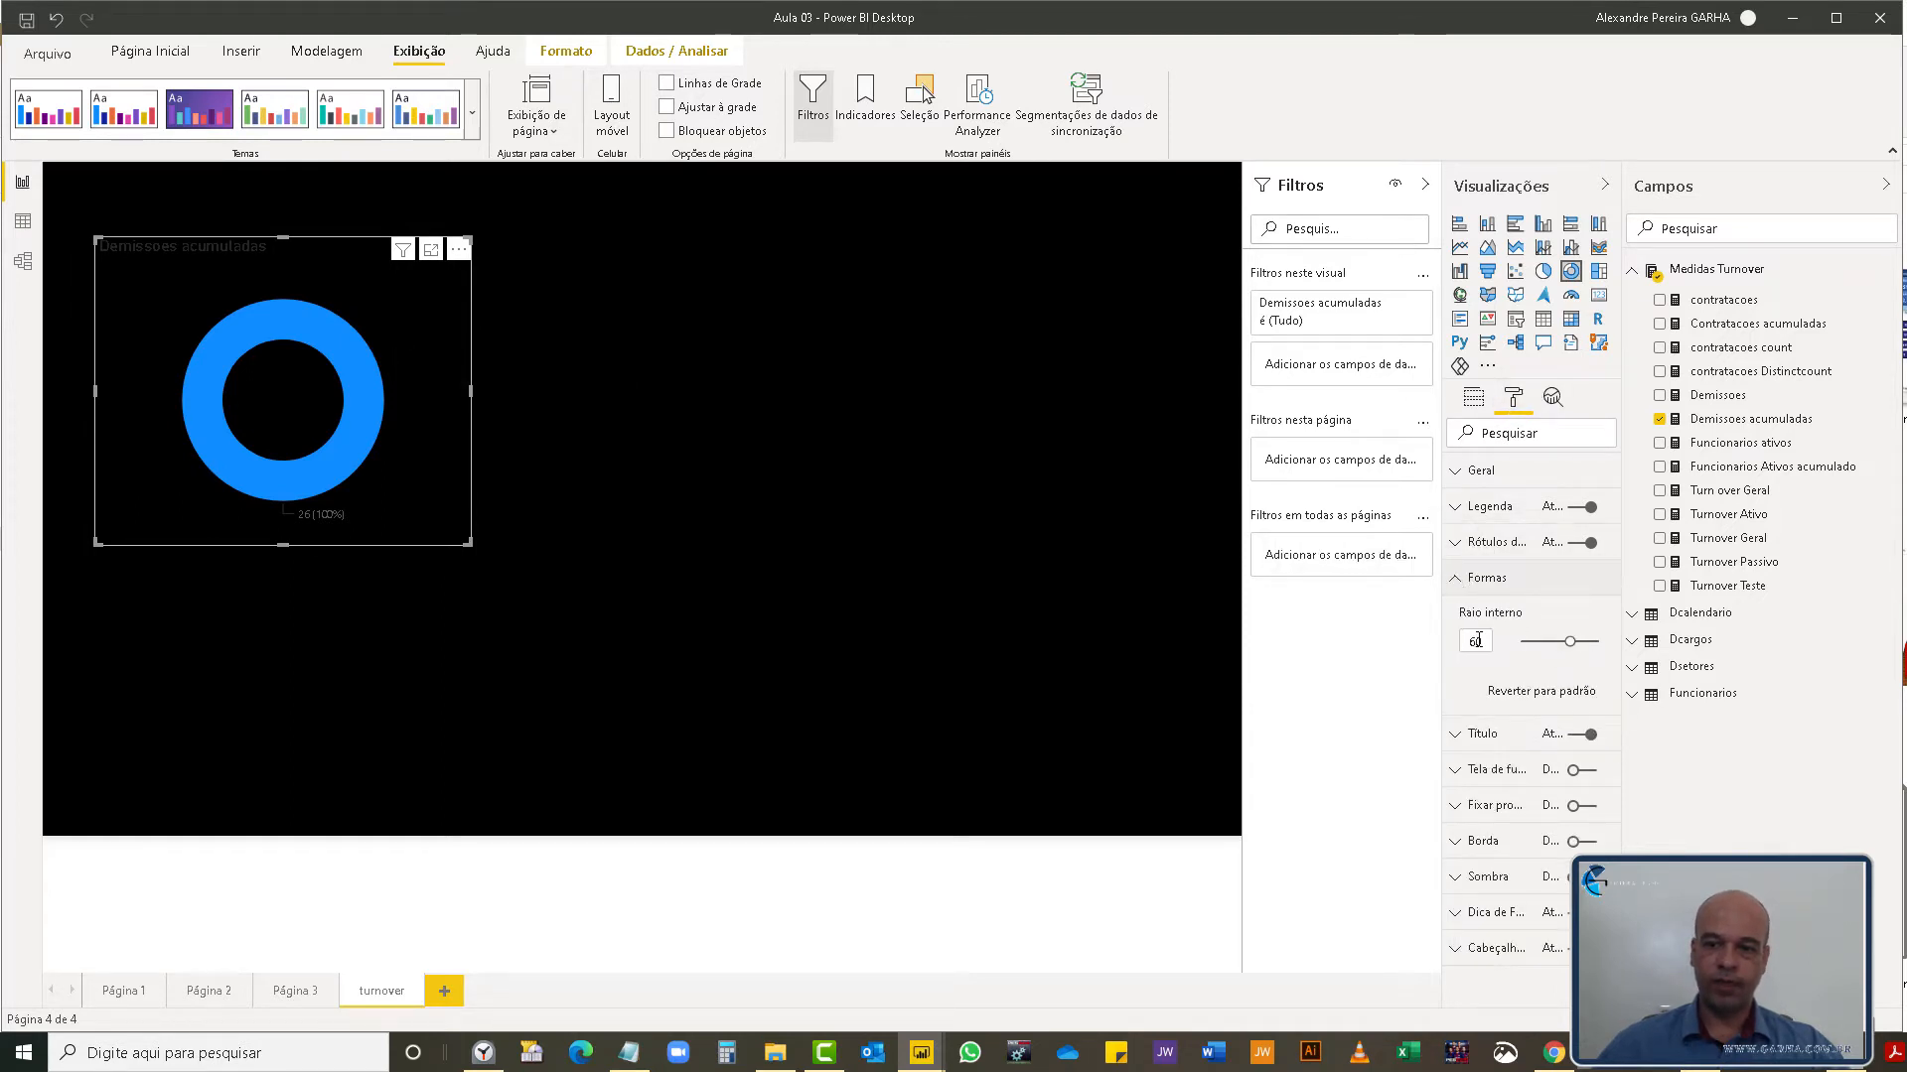
{"action": "type", "text": "90"}
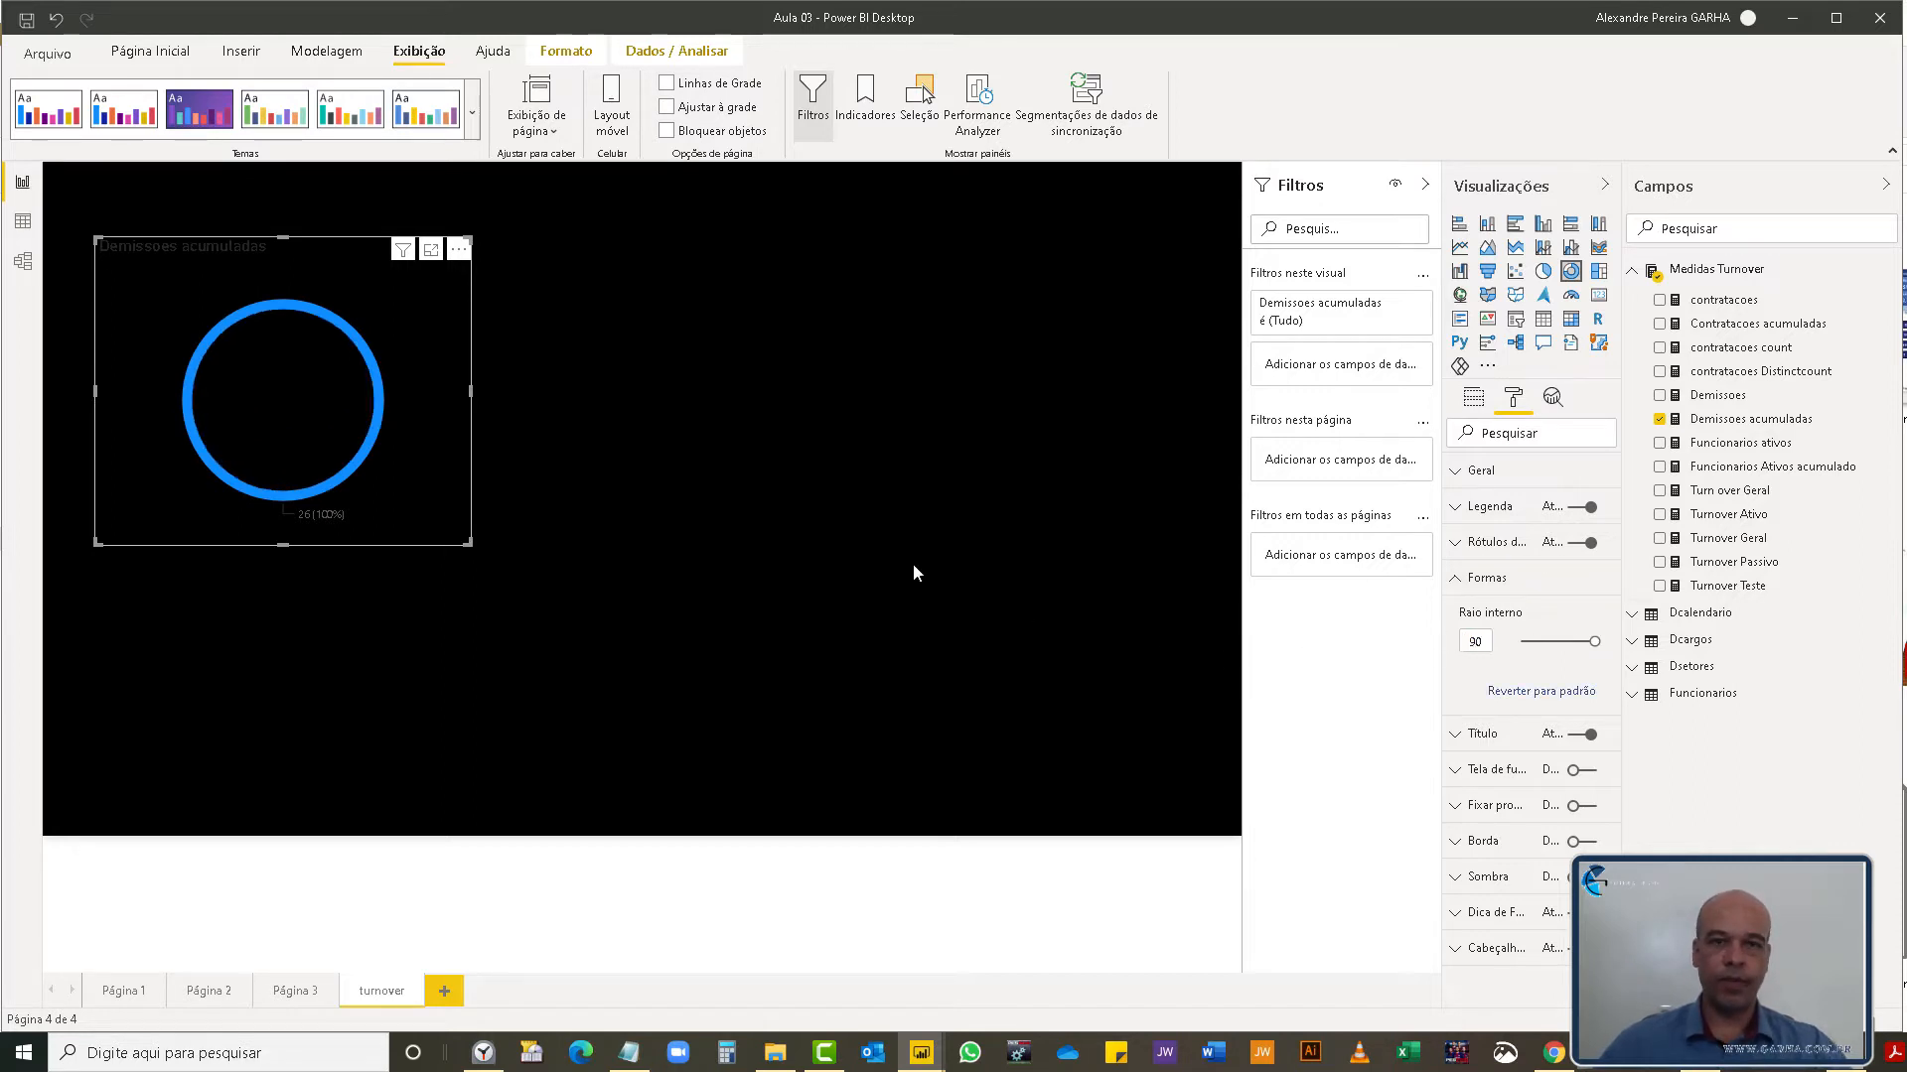
{"action": "left_click", "coordinate": [671, 525]}
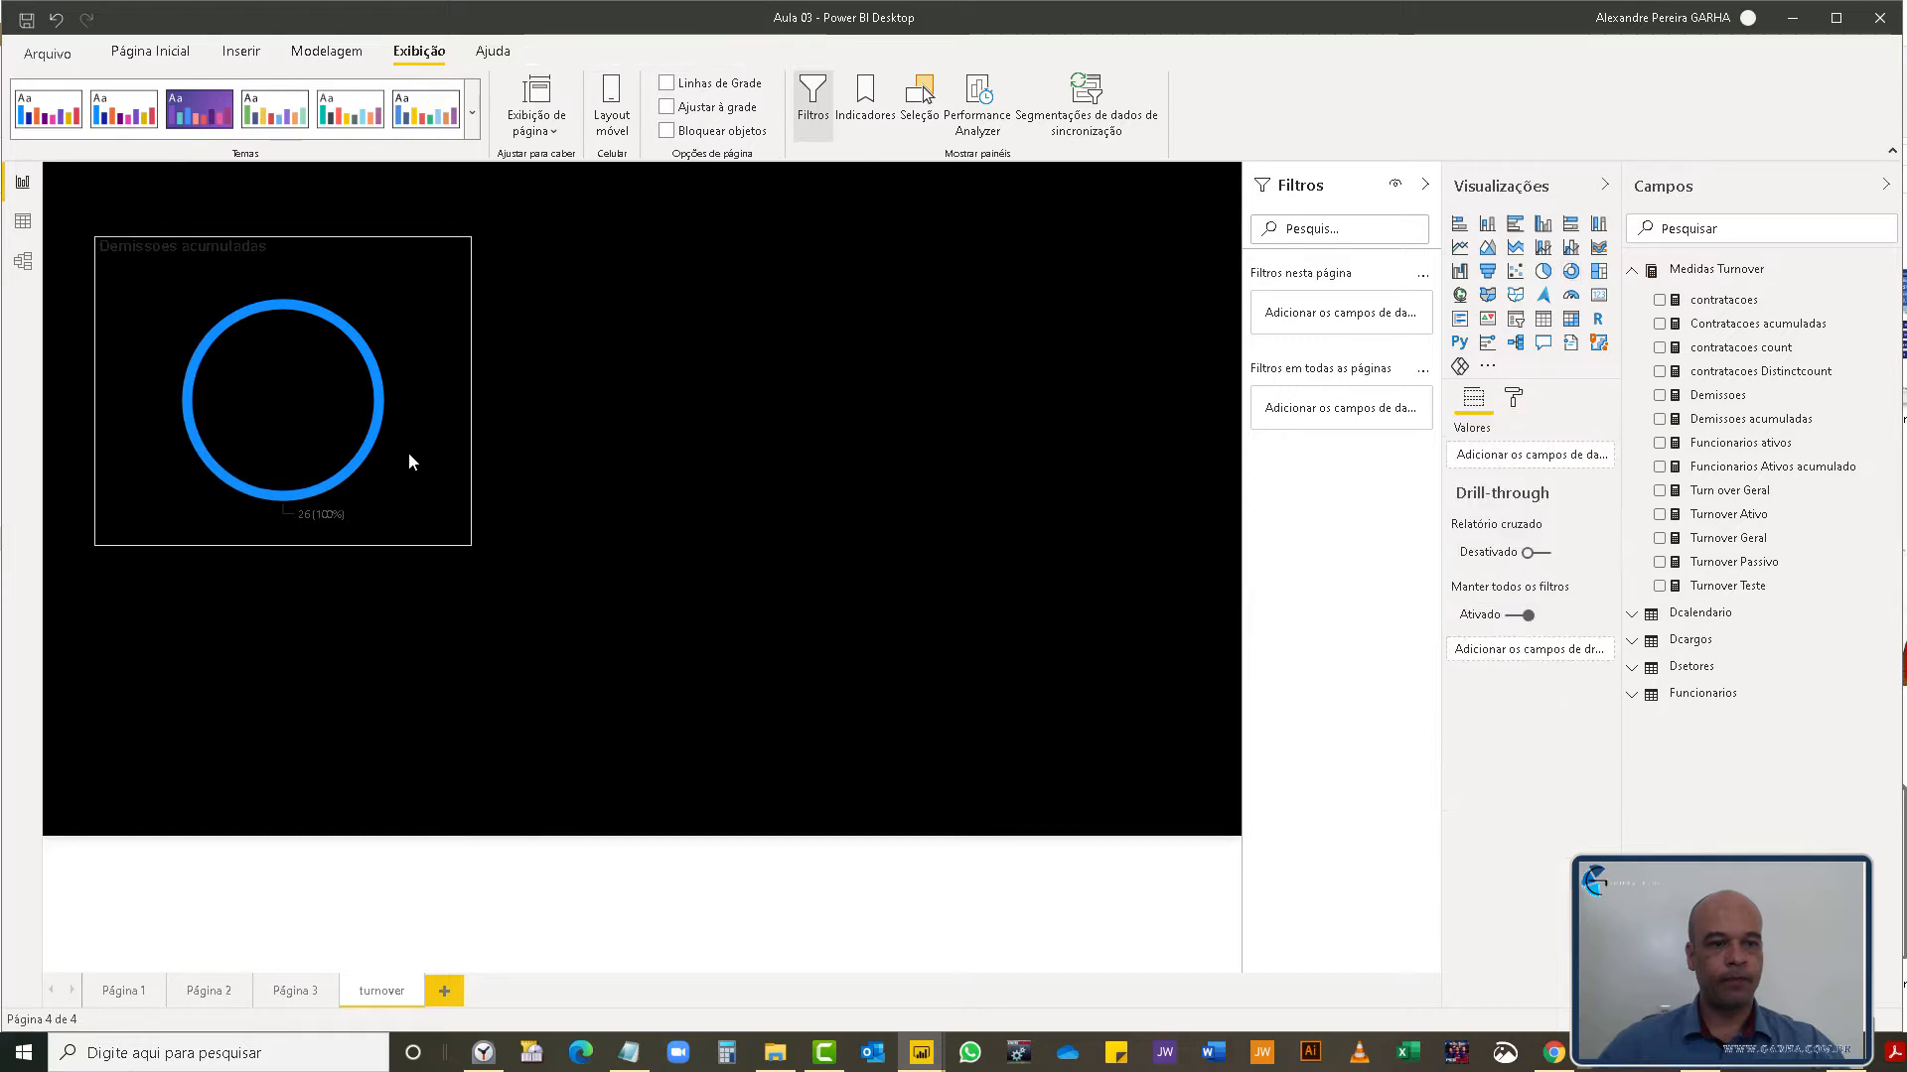
- Duplicate the donut chart and place the copy level with the original near the page's right side
{"action": "left_click", "coordinate": [405, 452]}
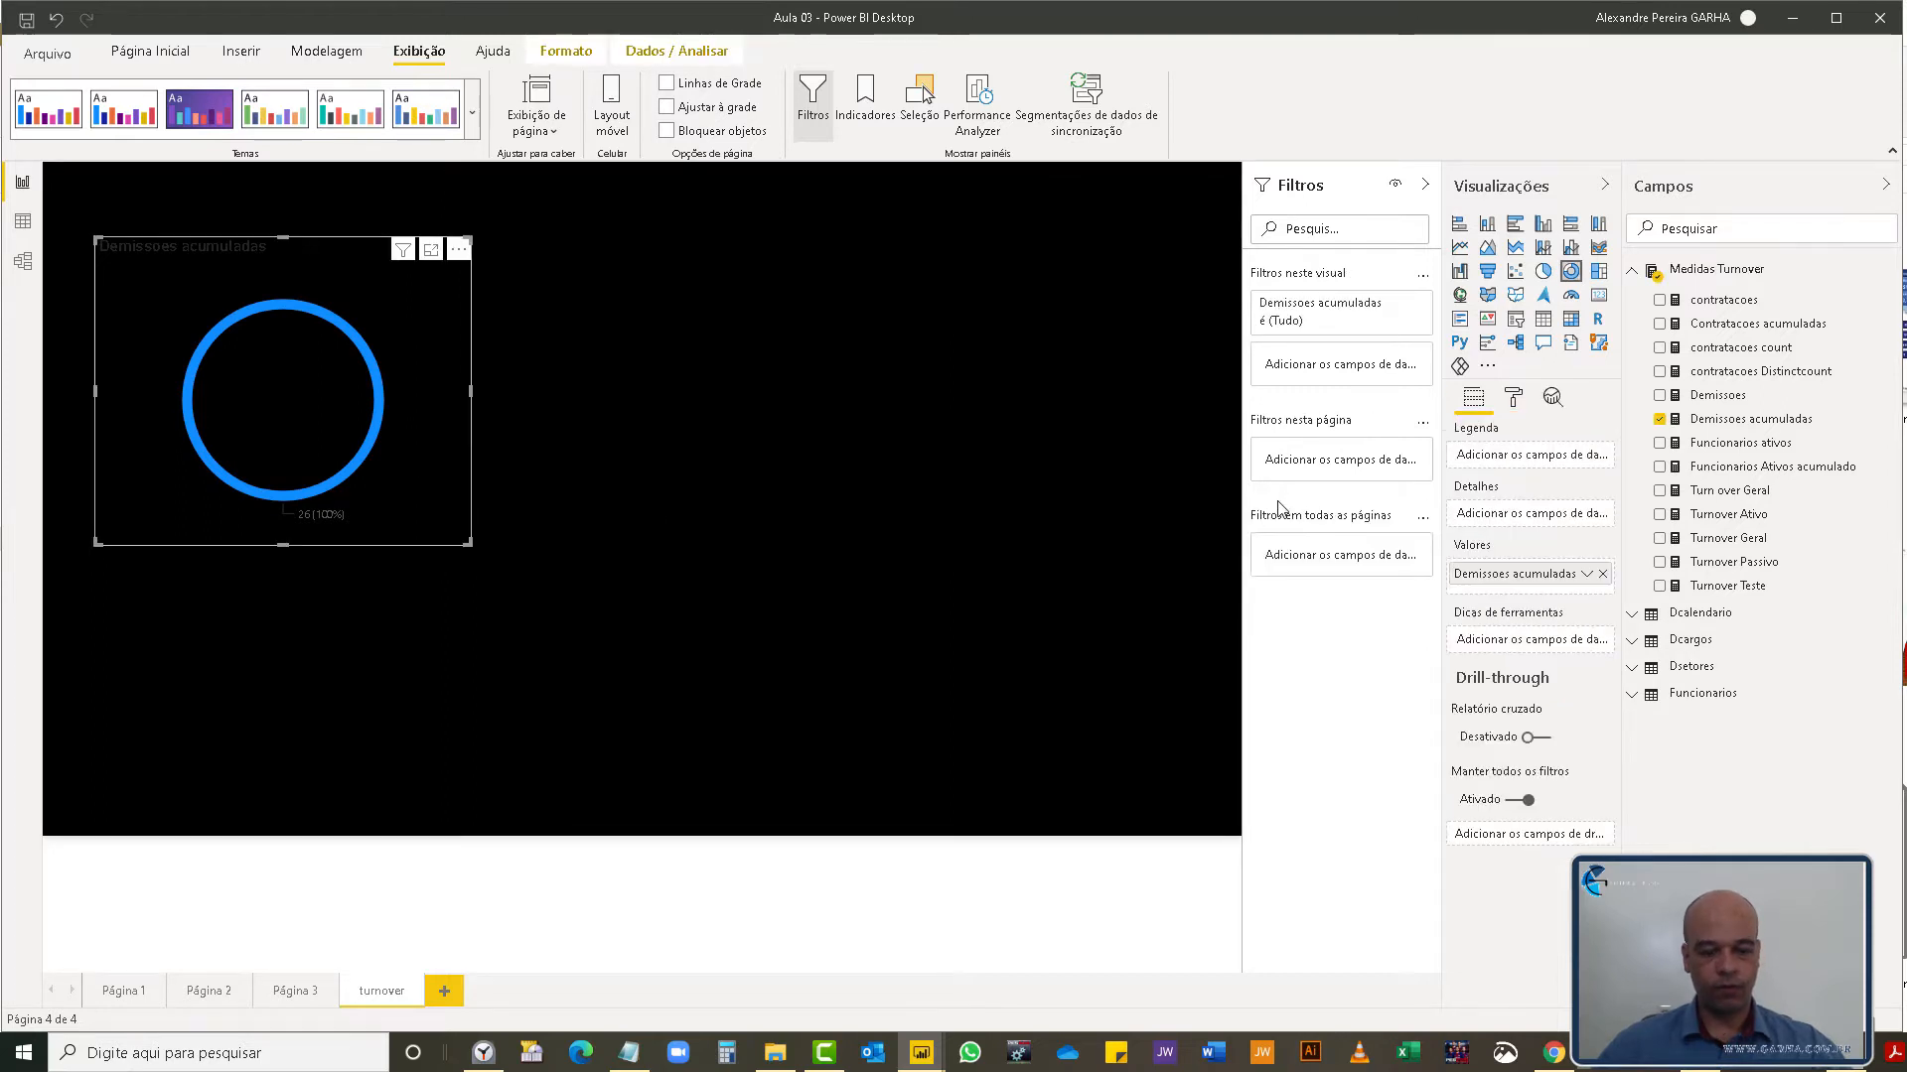
{"action": "key", "text": "ctrl+c"}
{"action": "key", "text": "ctrl+v"}
{"action": "left_click_drag", "start_coordinate": [403, 480], "coordinate": [1087, 482]}
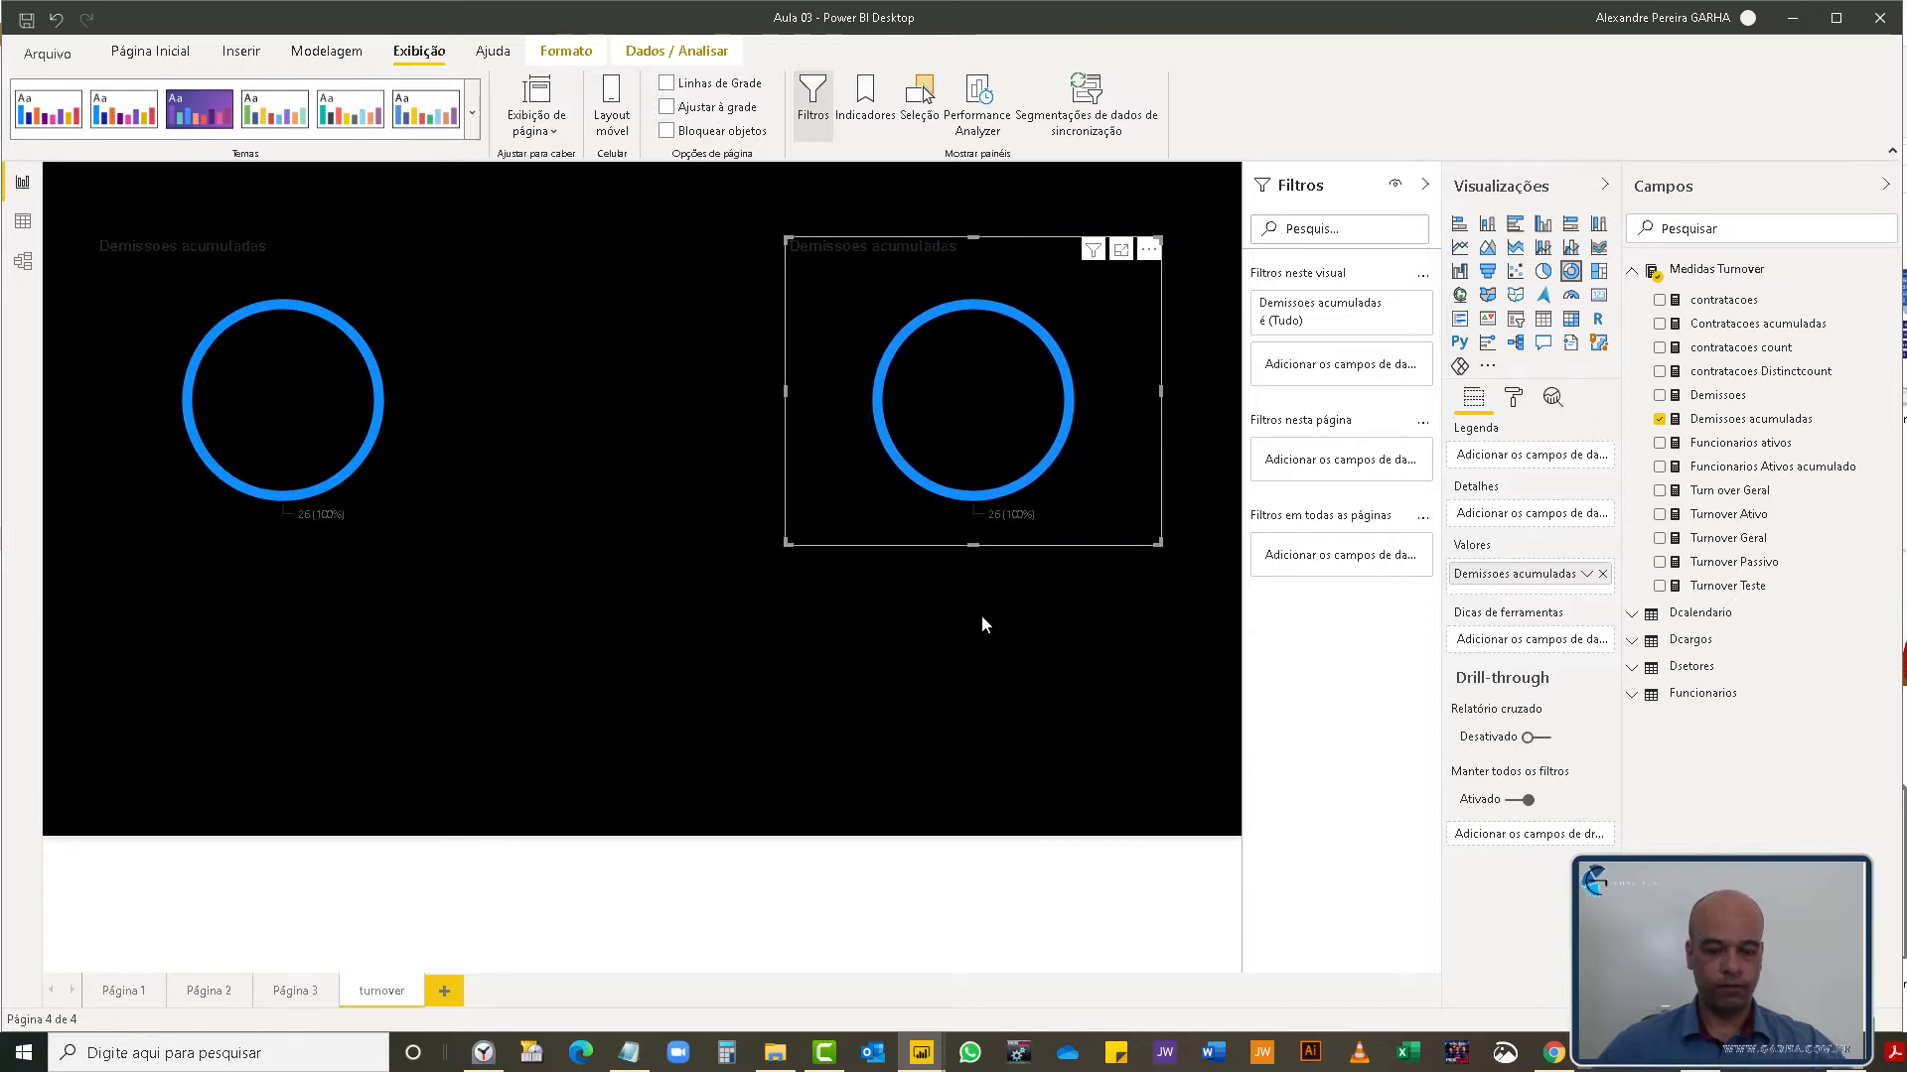
- Add two smaller copies of the donut chart, stacked one above the other between the two large donuts
{"action": "key", "text": "ctrl+v"}
{"action": "left_click_drag", "start_coordinate": [1128, 449], "coordinate": [812, 401]}
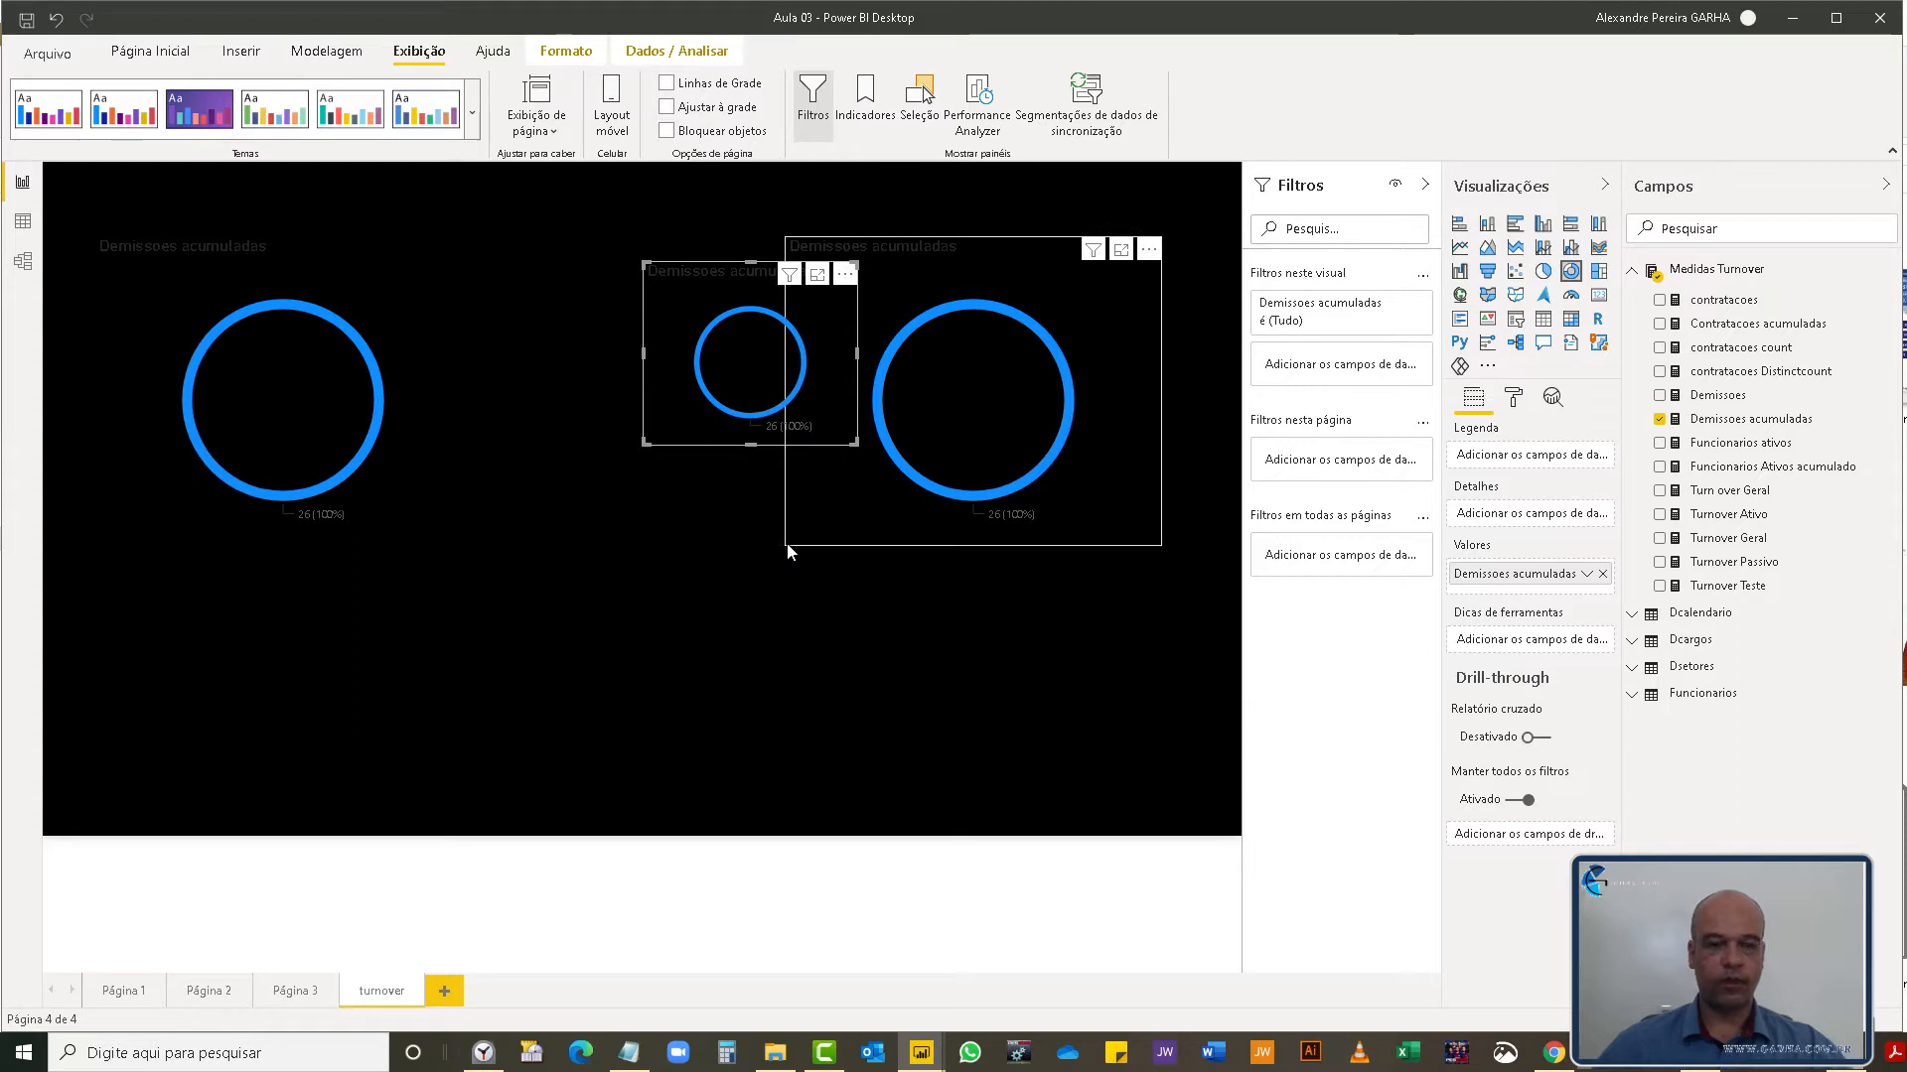
{"action": "key", "text": "ctrl+c"}
{"action": "key", "text": "ctrl+v"}
{"action": "left_click_drag", "start_coordinate": [845, 414], "coordinate": [833, 576]}
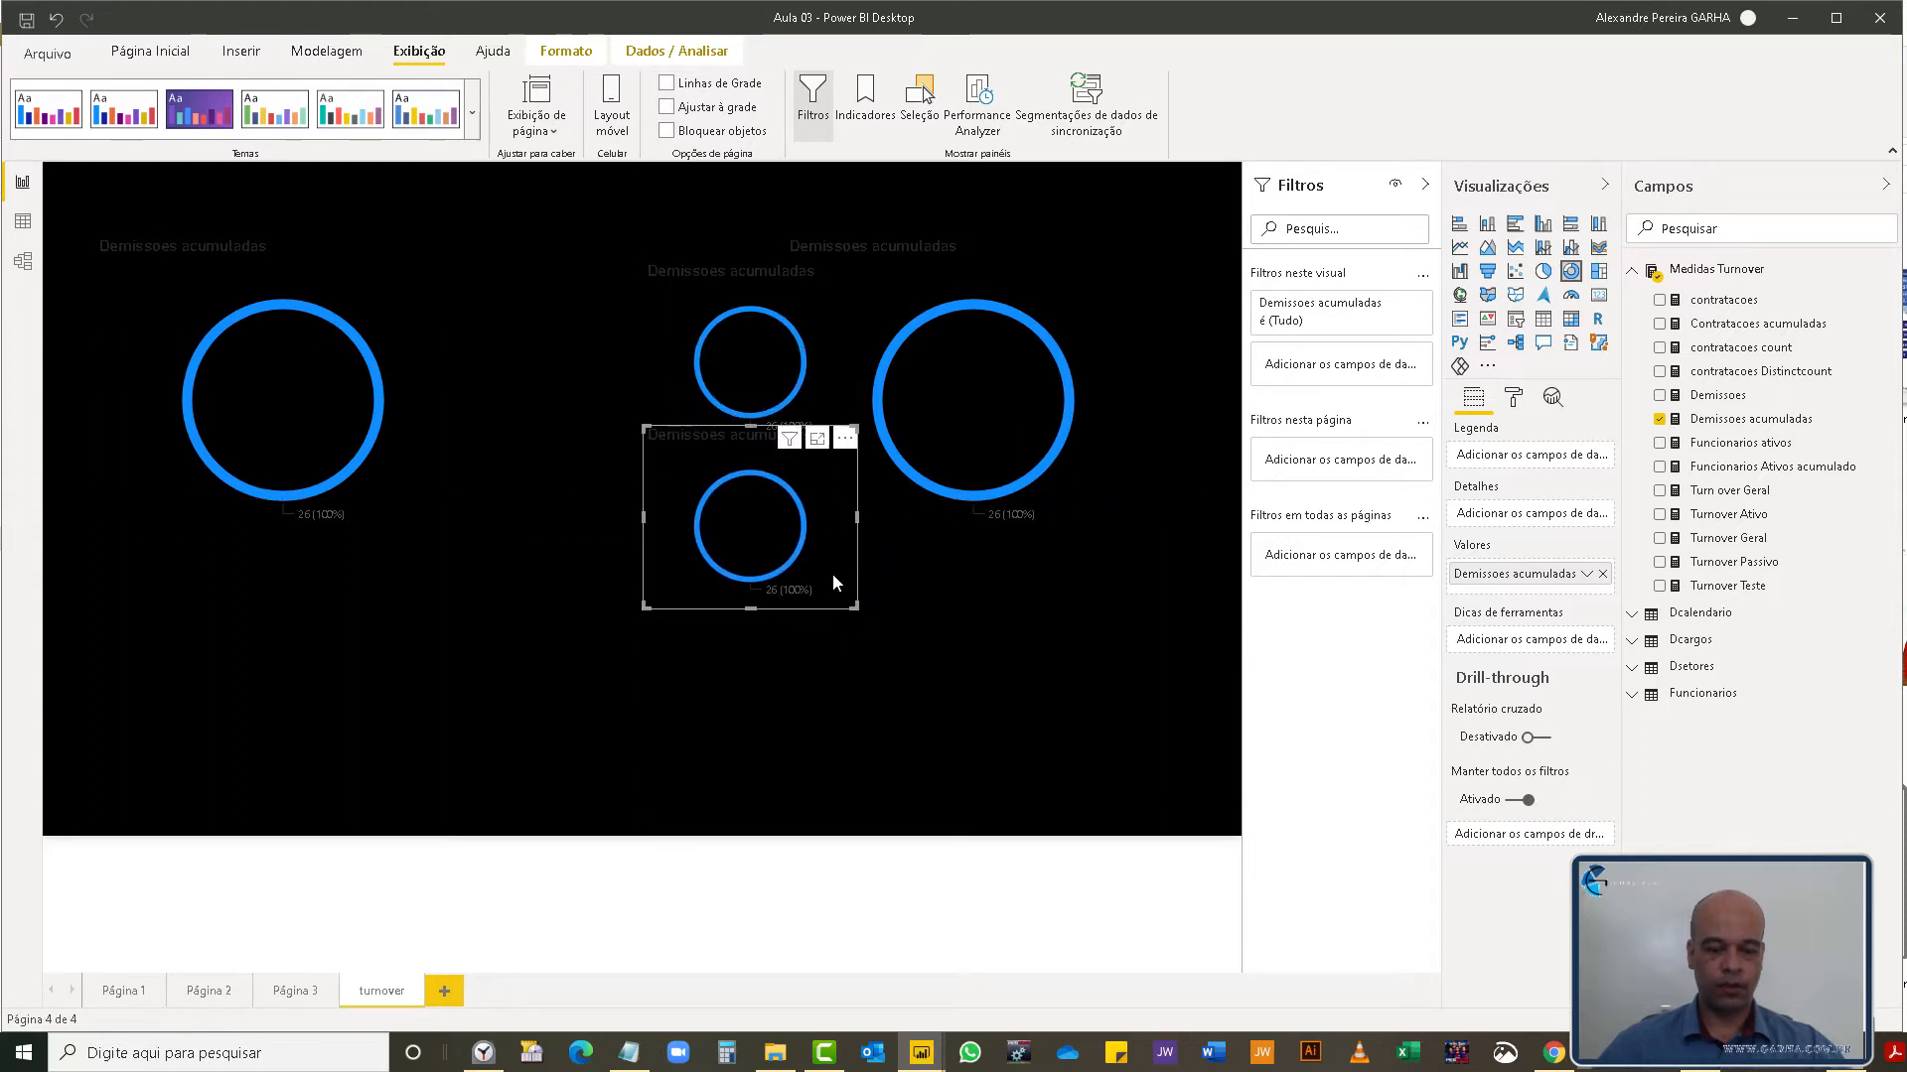
- Add a third small donut chart below the other two, and duplicate the column of three between it and the left large donut
{"action": "key", "text": "ctrl+v"}
{"action": "left_click_drag", "start_coordinate": [831, 574], "coordinate": [817, 731]}
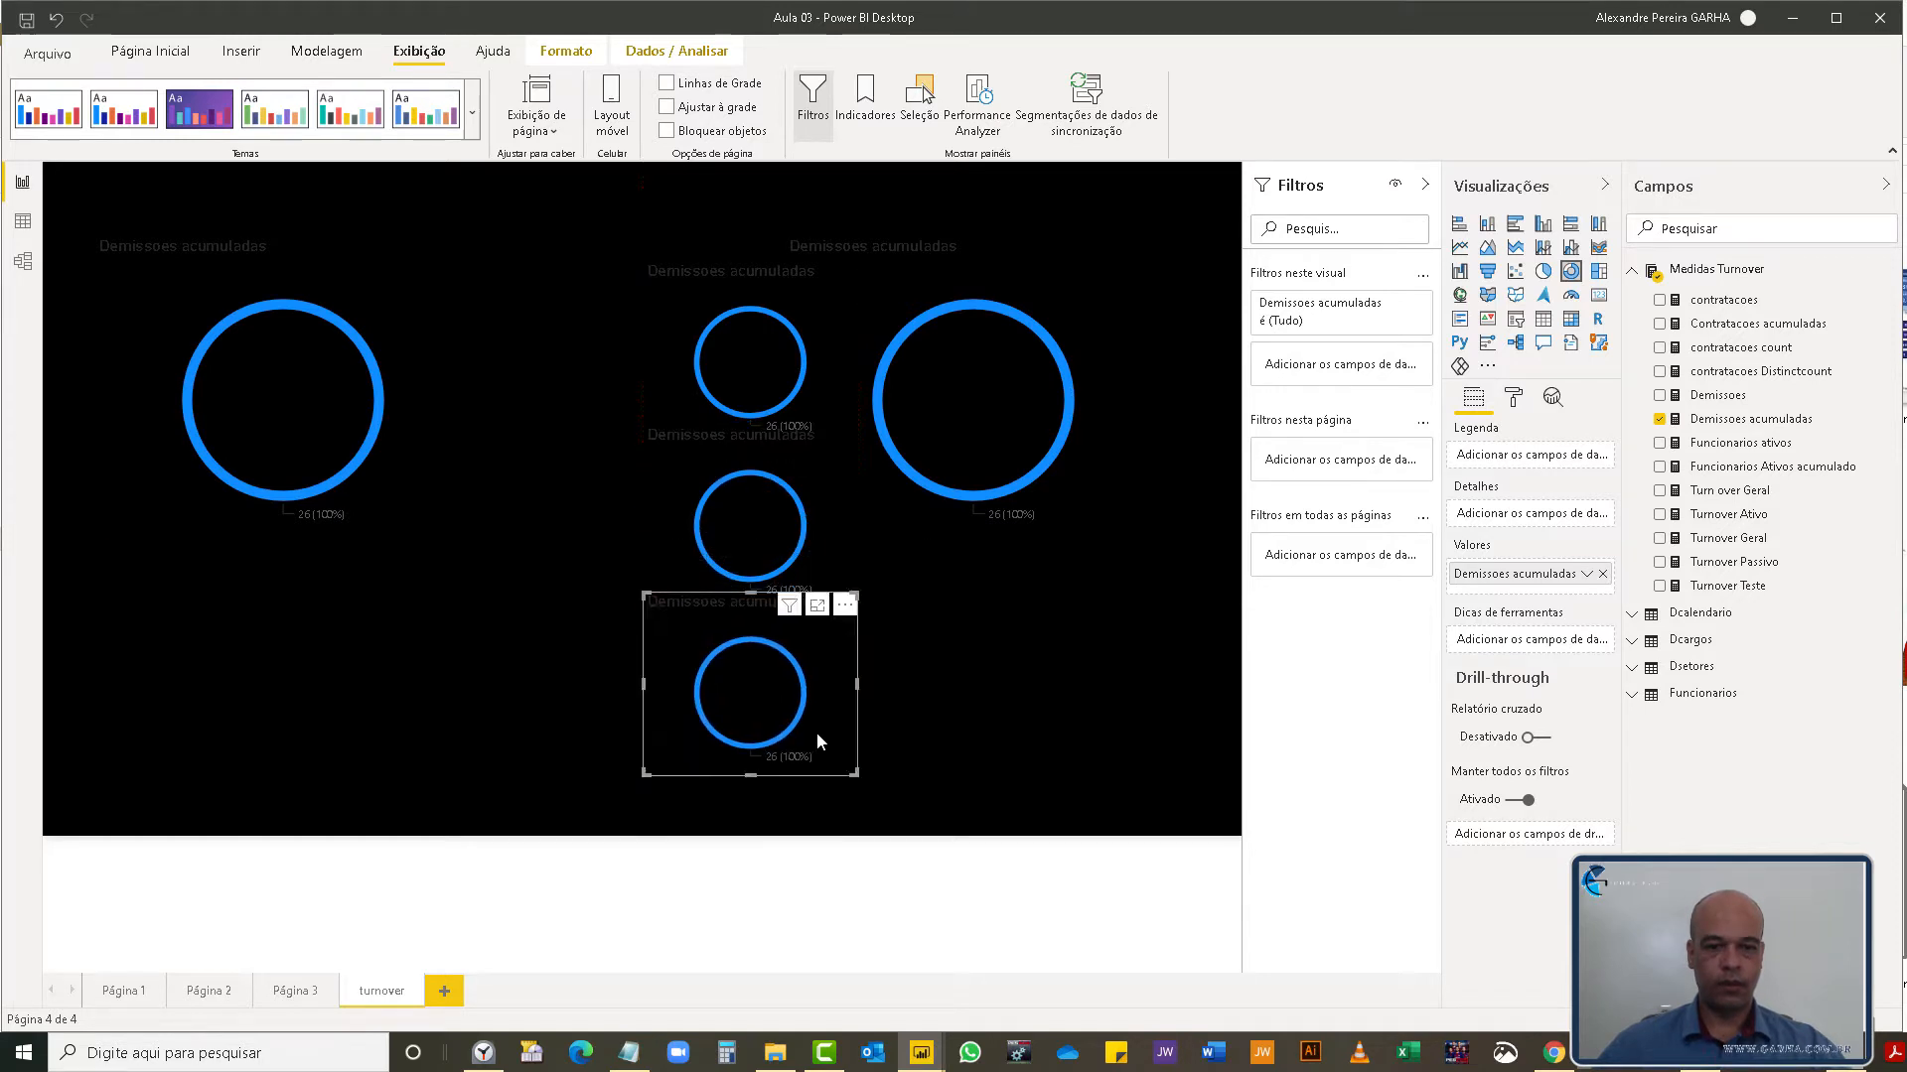
{"action": "left_click_drag", "start_coordinate": [546, 278], "coordinate": [636, 780]}
{"action": "left_click_drag", "start_coordinate": [570, 252], "coordinate": [868, 806]}
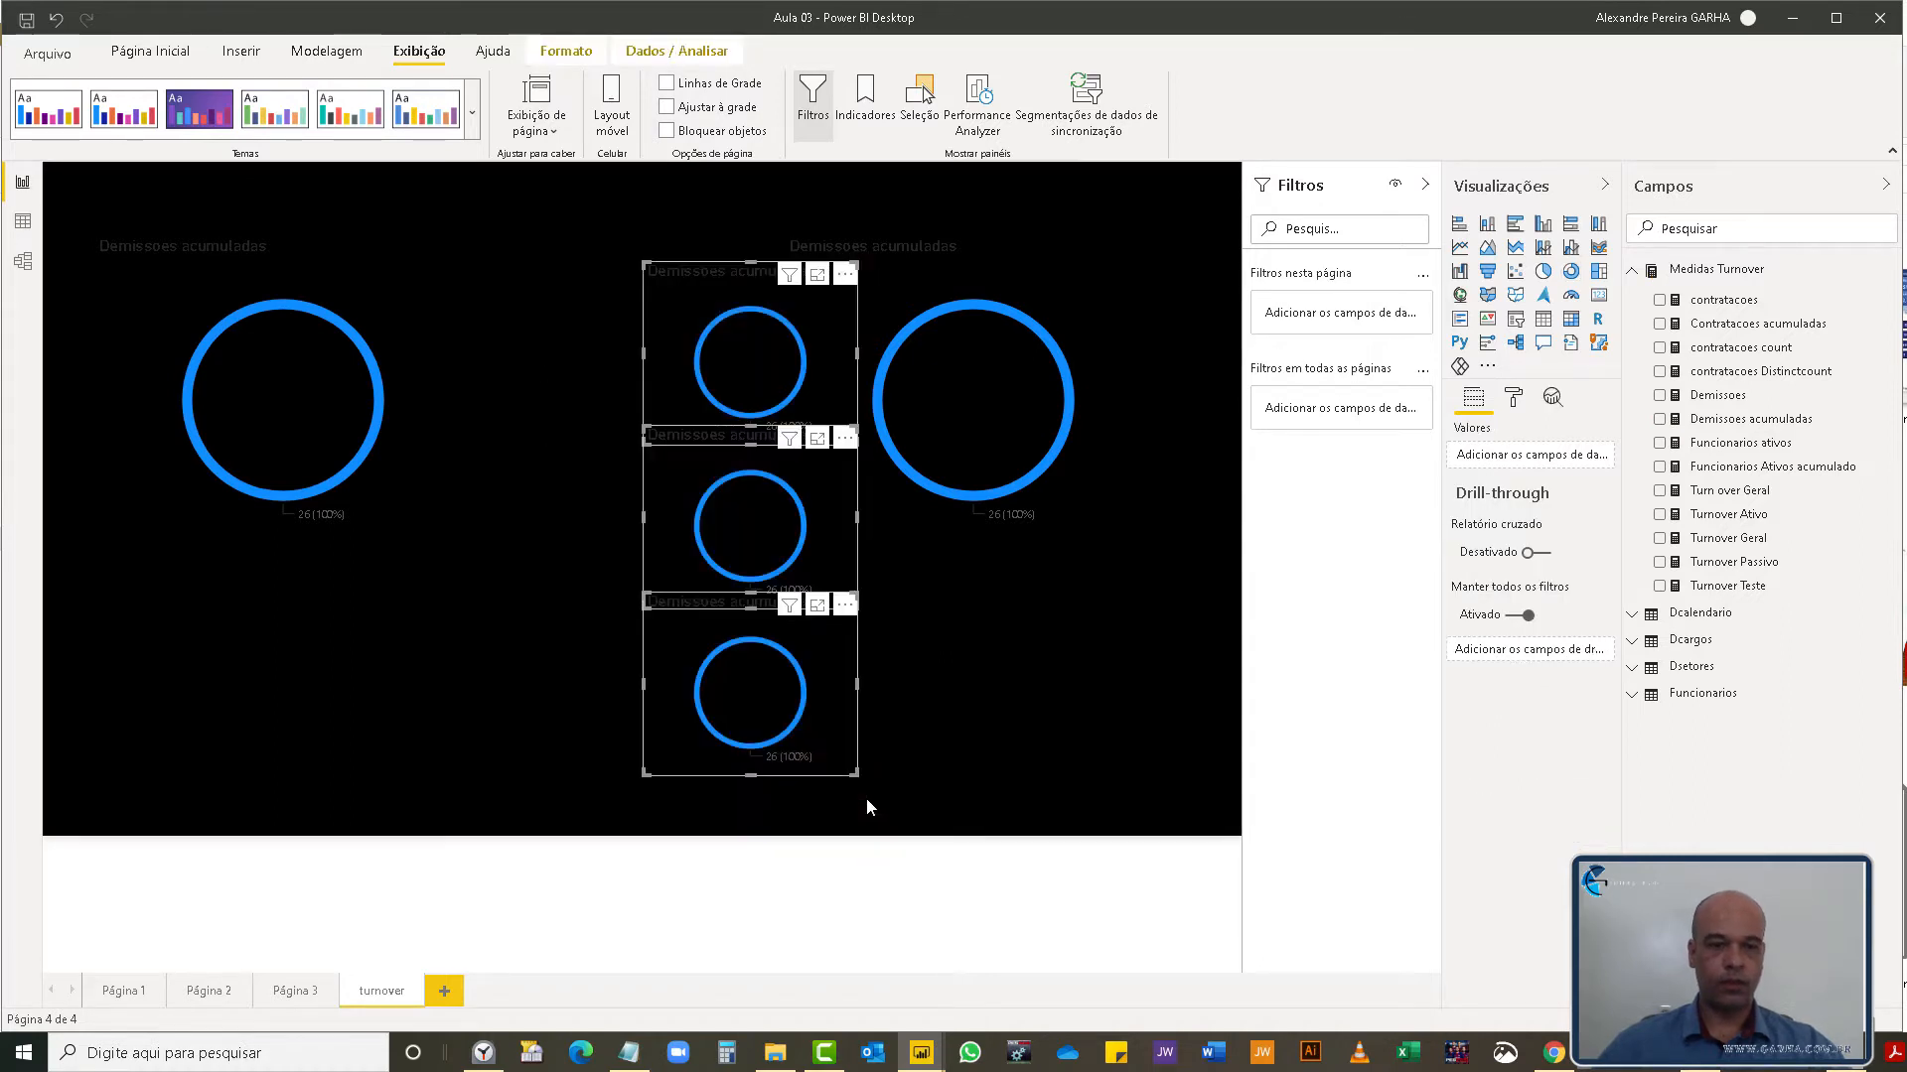
{"action": "key", "text": "ctrl+c"}
{"action": "key", "text": "ctrl+v"}
{"action": "left_click_drag", "start_coordinate": [844, 754], "coordinate": [621, 761]}
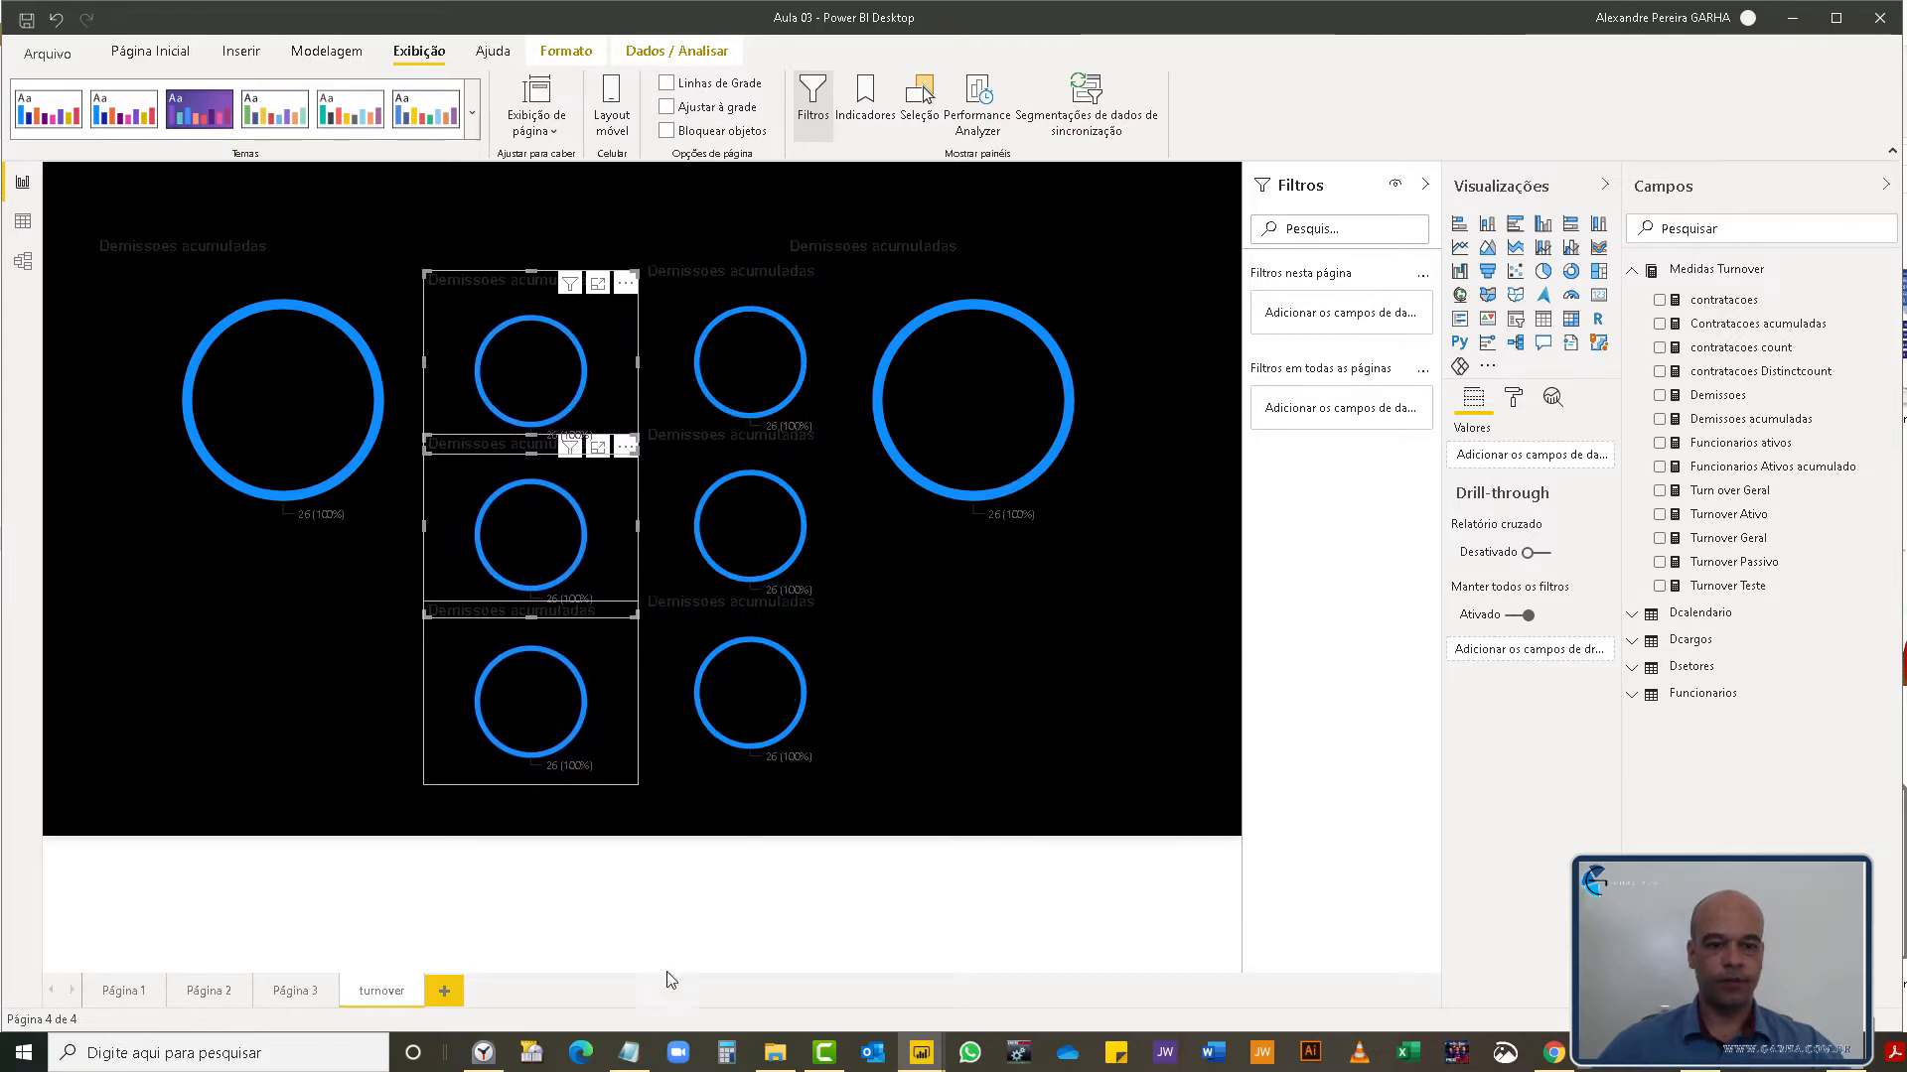
- Switch to the reference image "turnover gratuito rh week.png" in Photos, compare its layout with the report page, and minimize it
{"action": "left_click", "coordinate": [1742, 1052]}
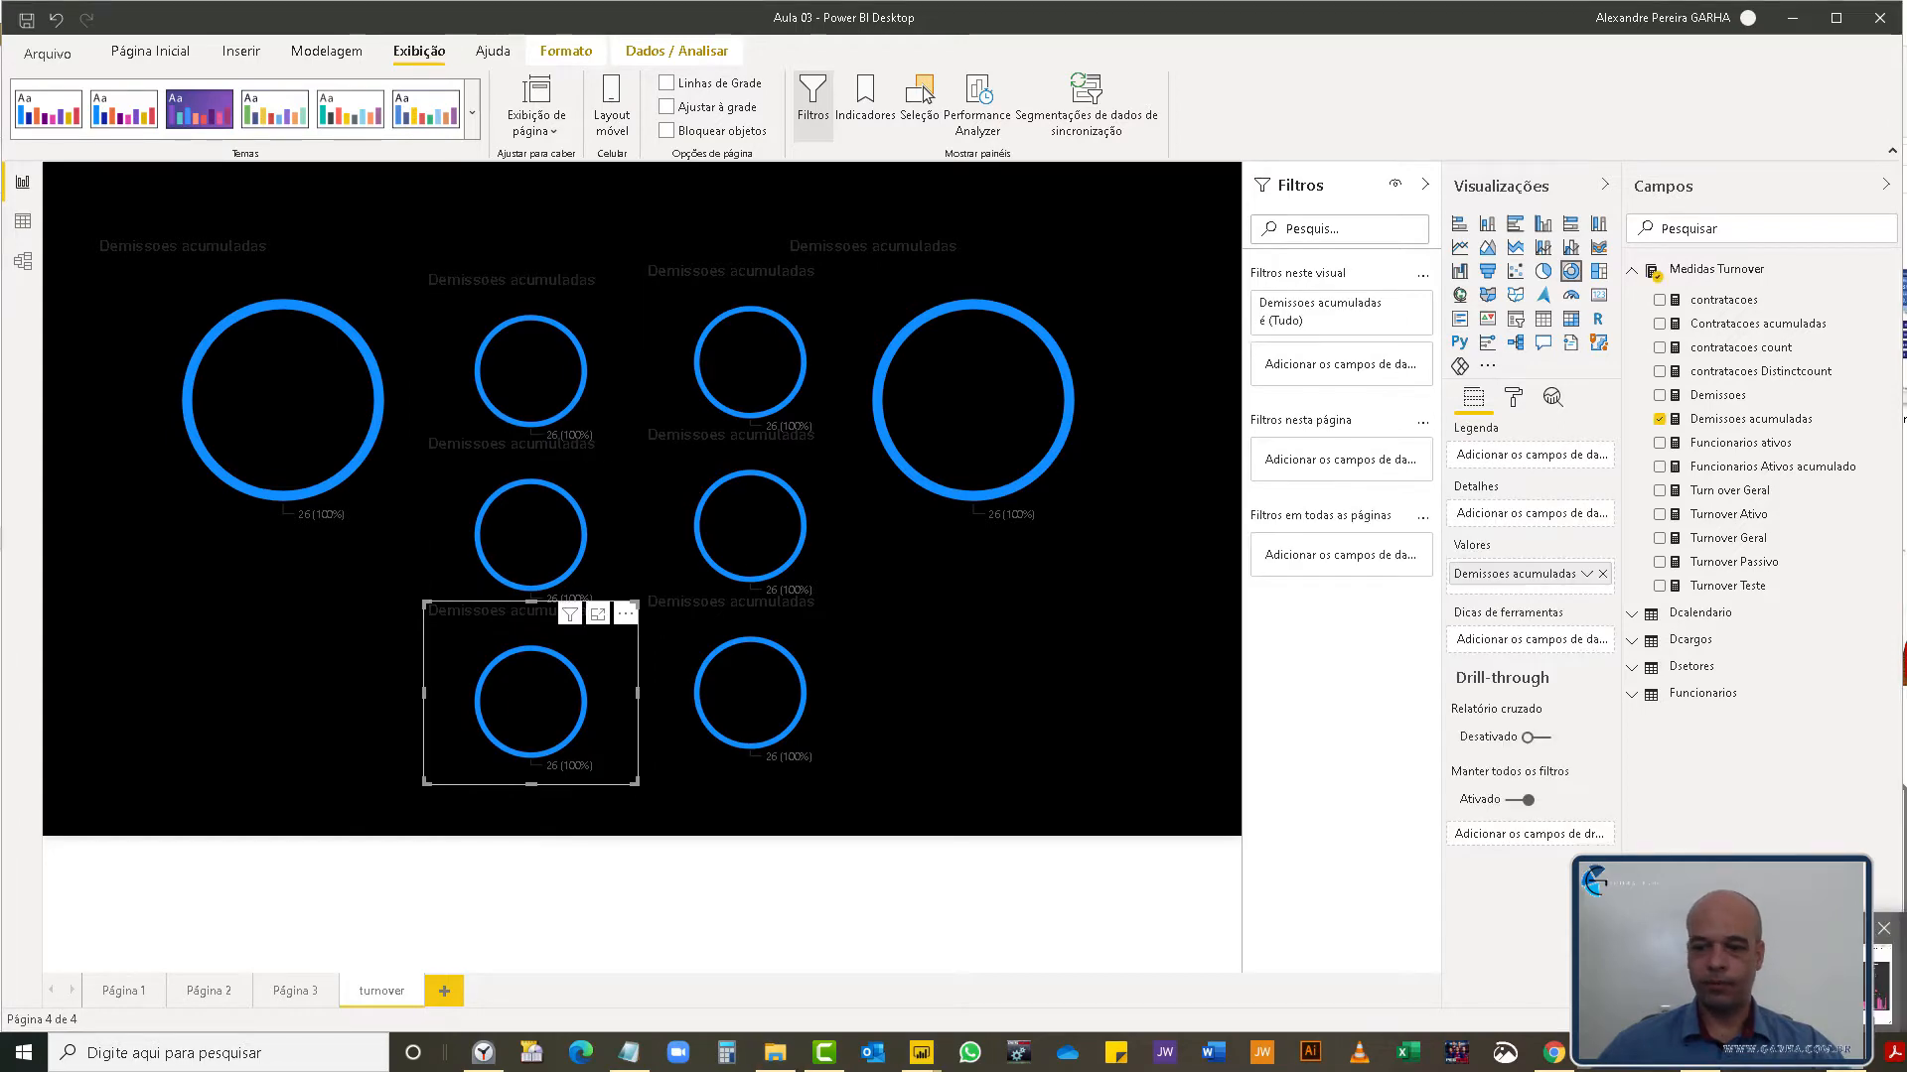
{"action": "left_click", "coordinate": [1817, 978]}
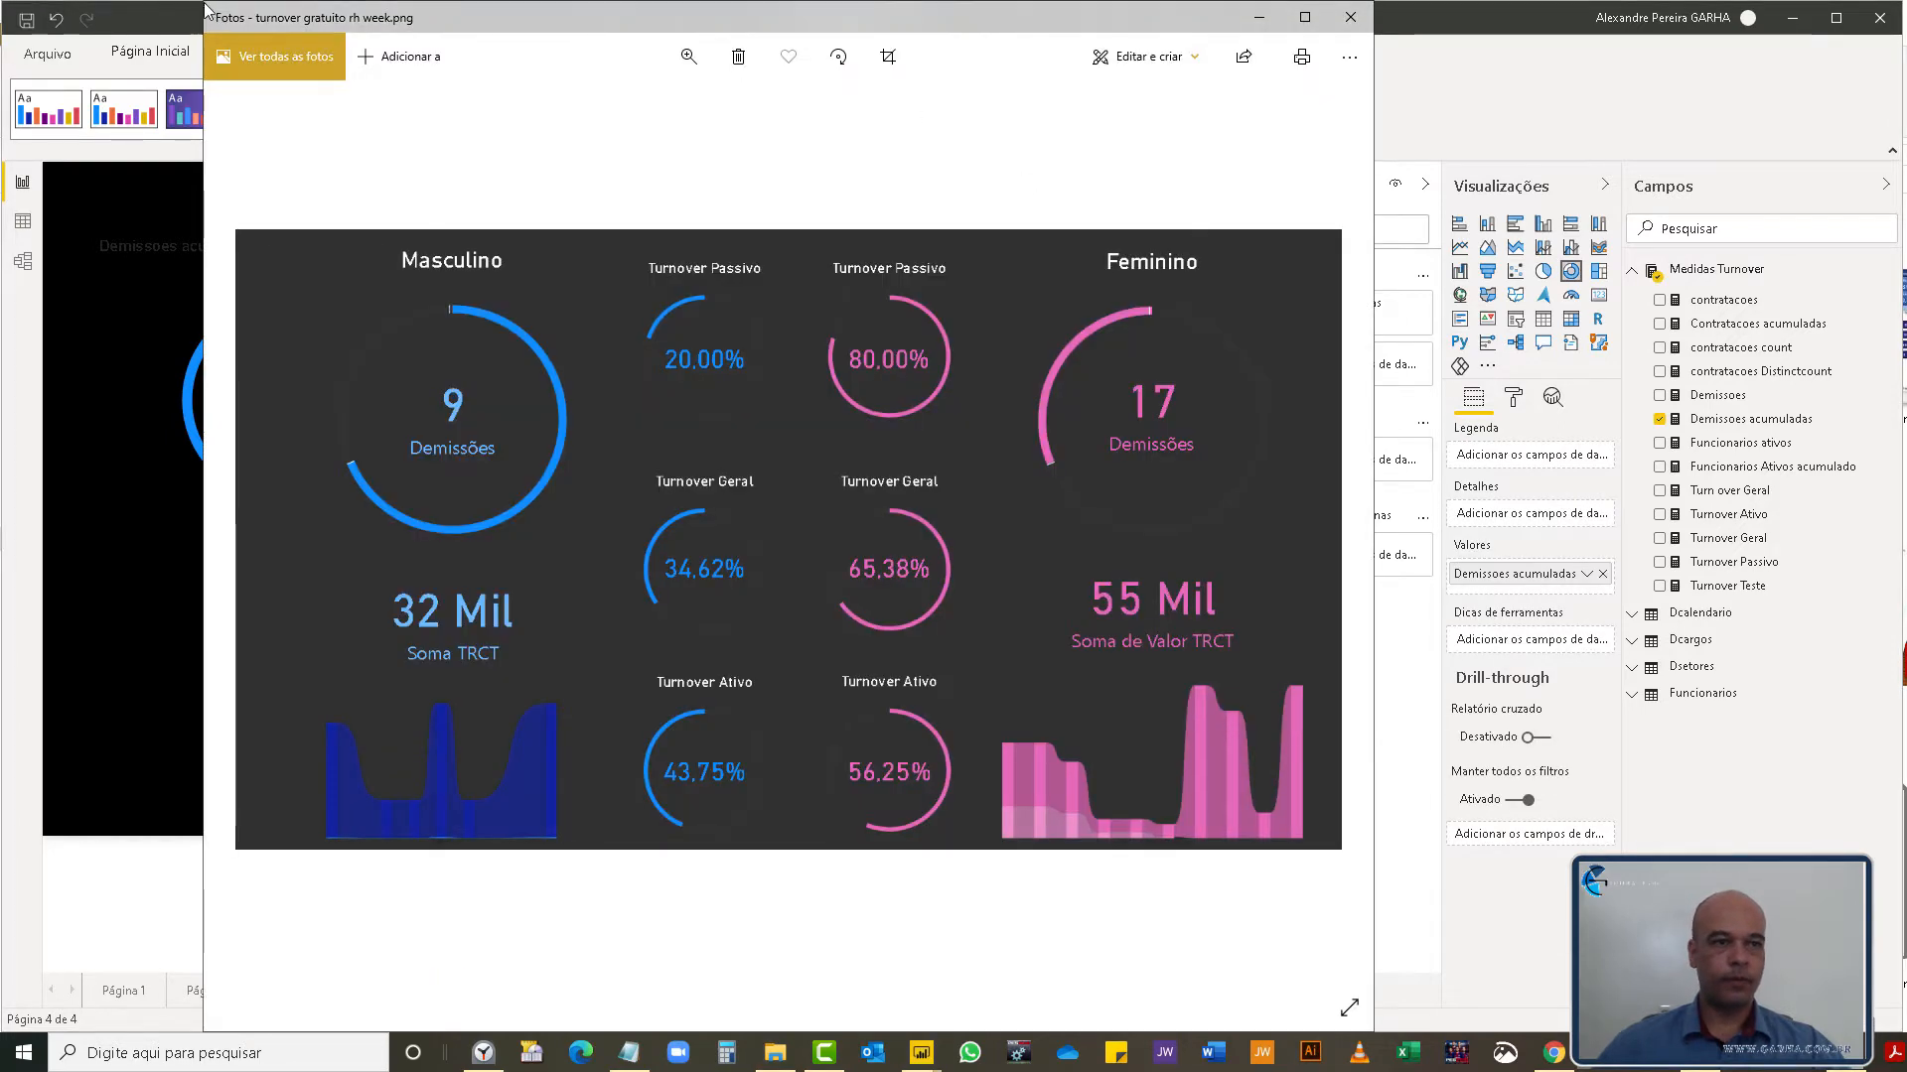
{"action": "left_click_drag", "start_coordinate": [203, 16], "coordinate": [462, 21]}
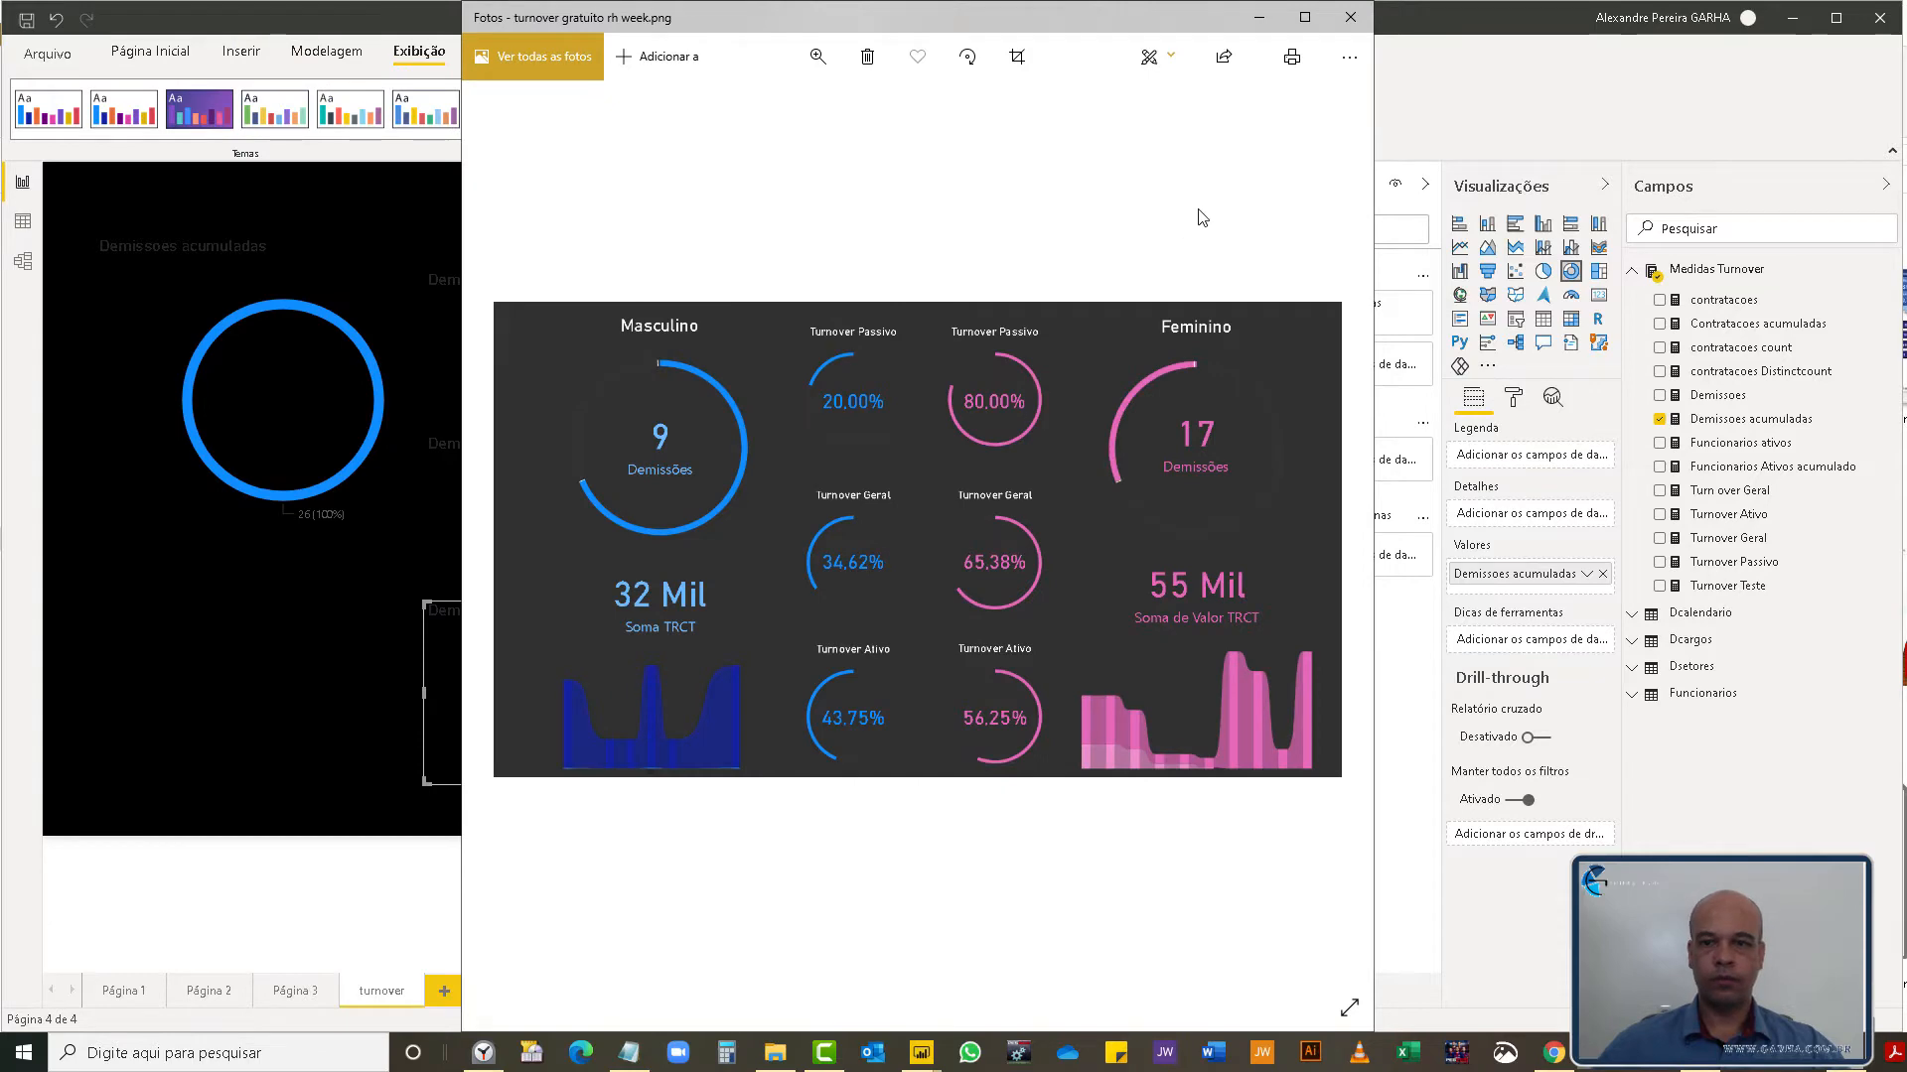
{"action": "left_click_drag", "start_coordinate": [1054, 33], "coordinate": [1446, 8]}
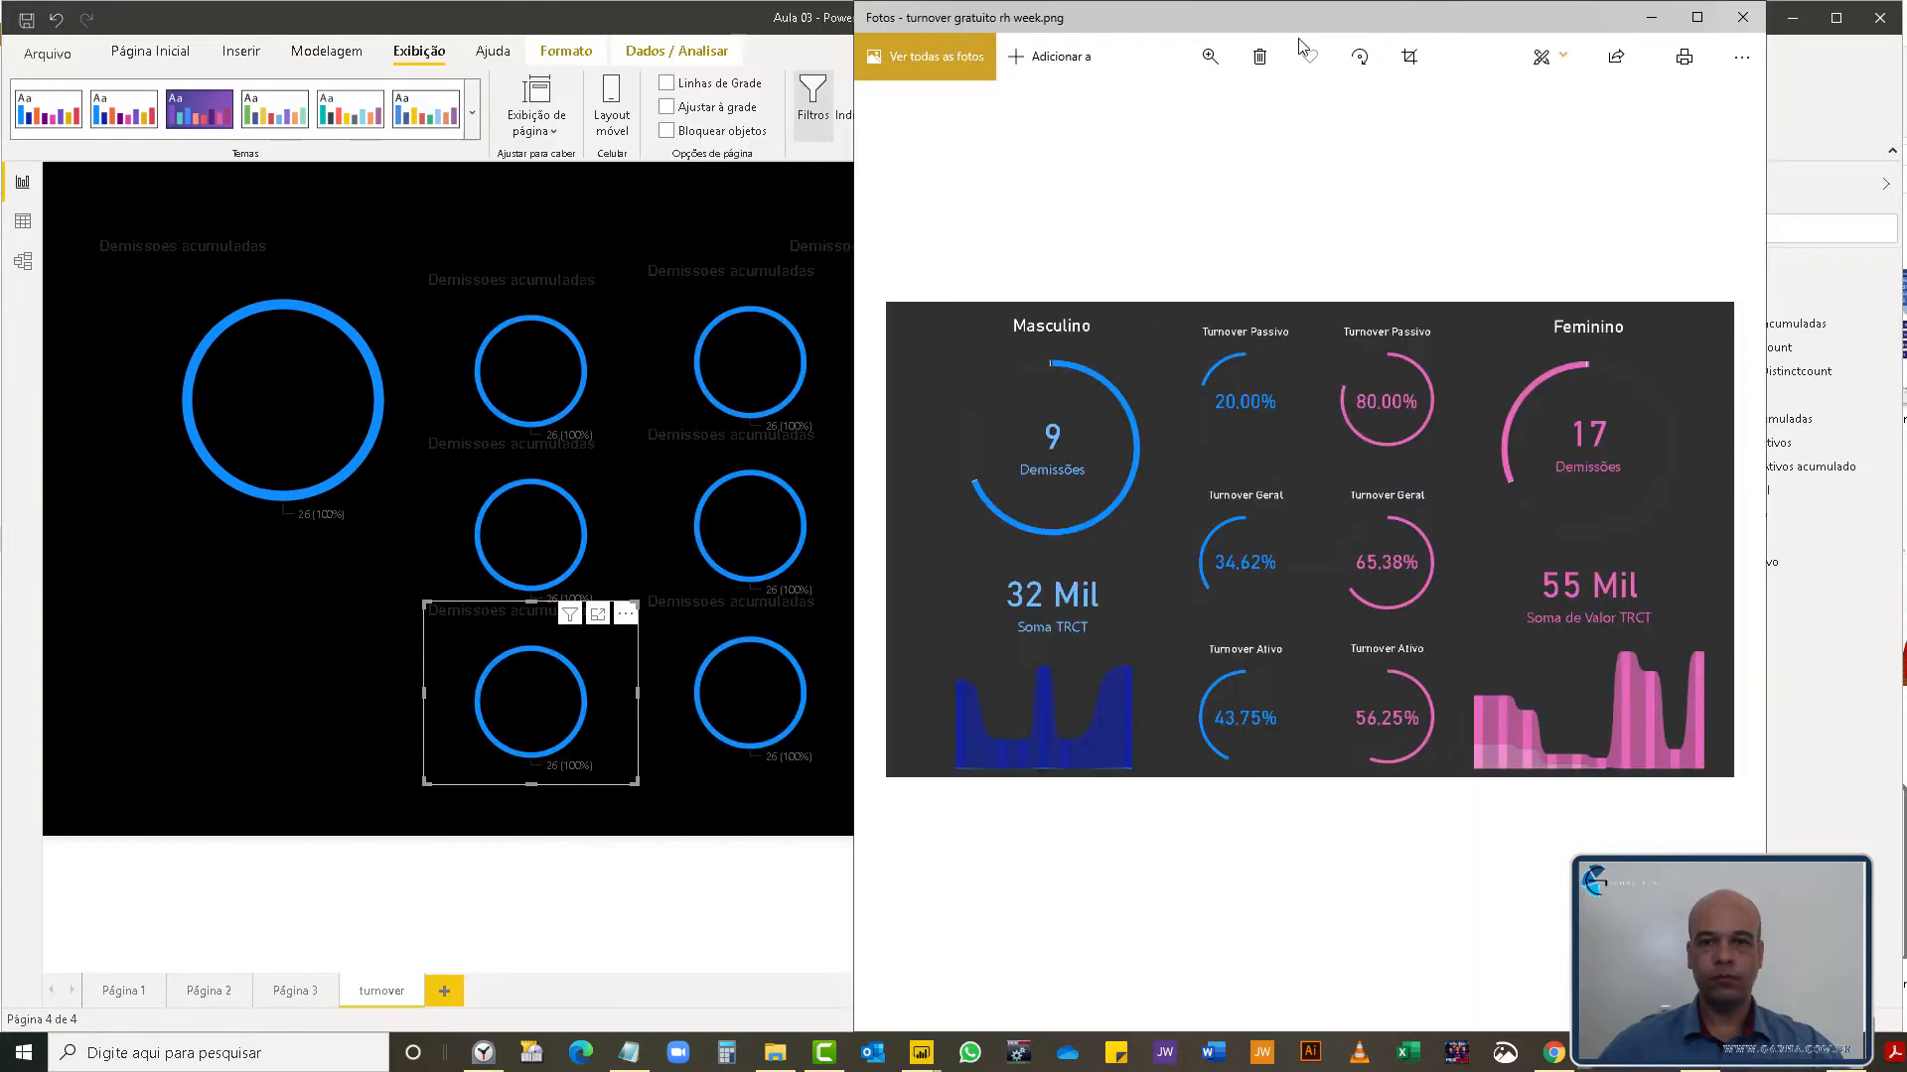
{"action": "left_click_drag", "start_coordinate": [1271, 36], "coordinate": [1465, 145]}
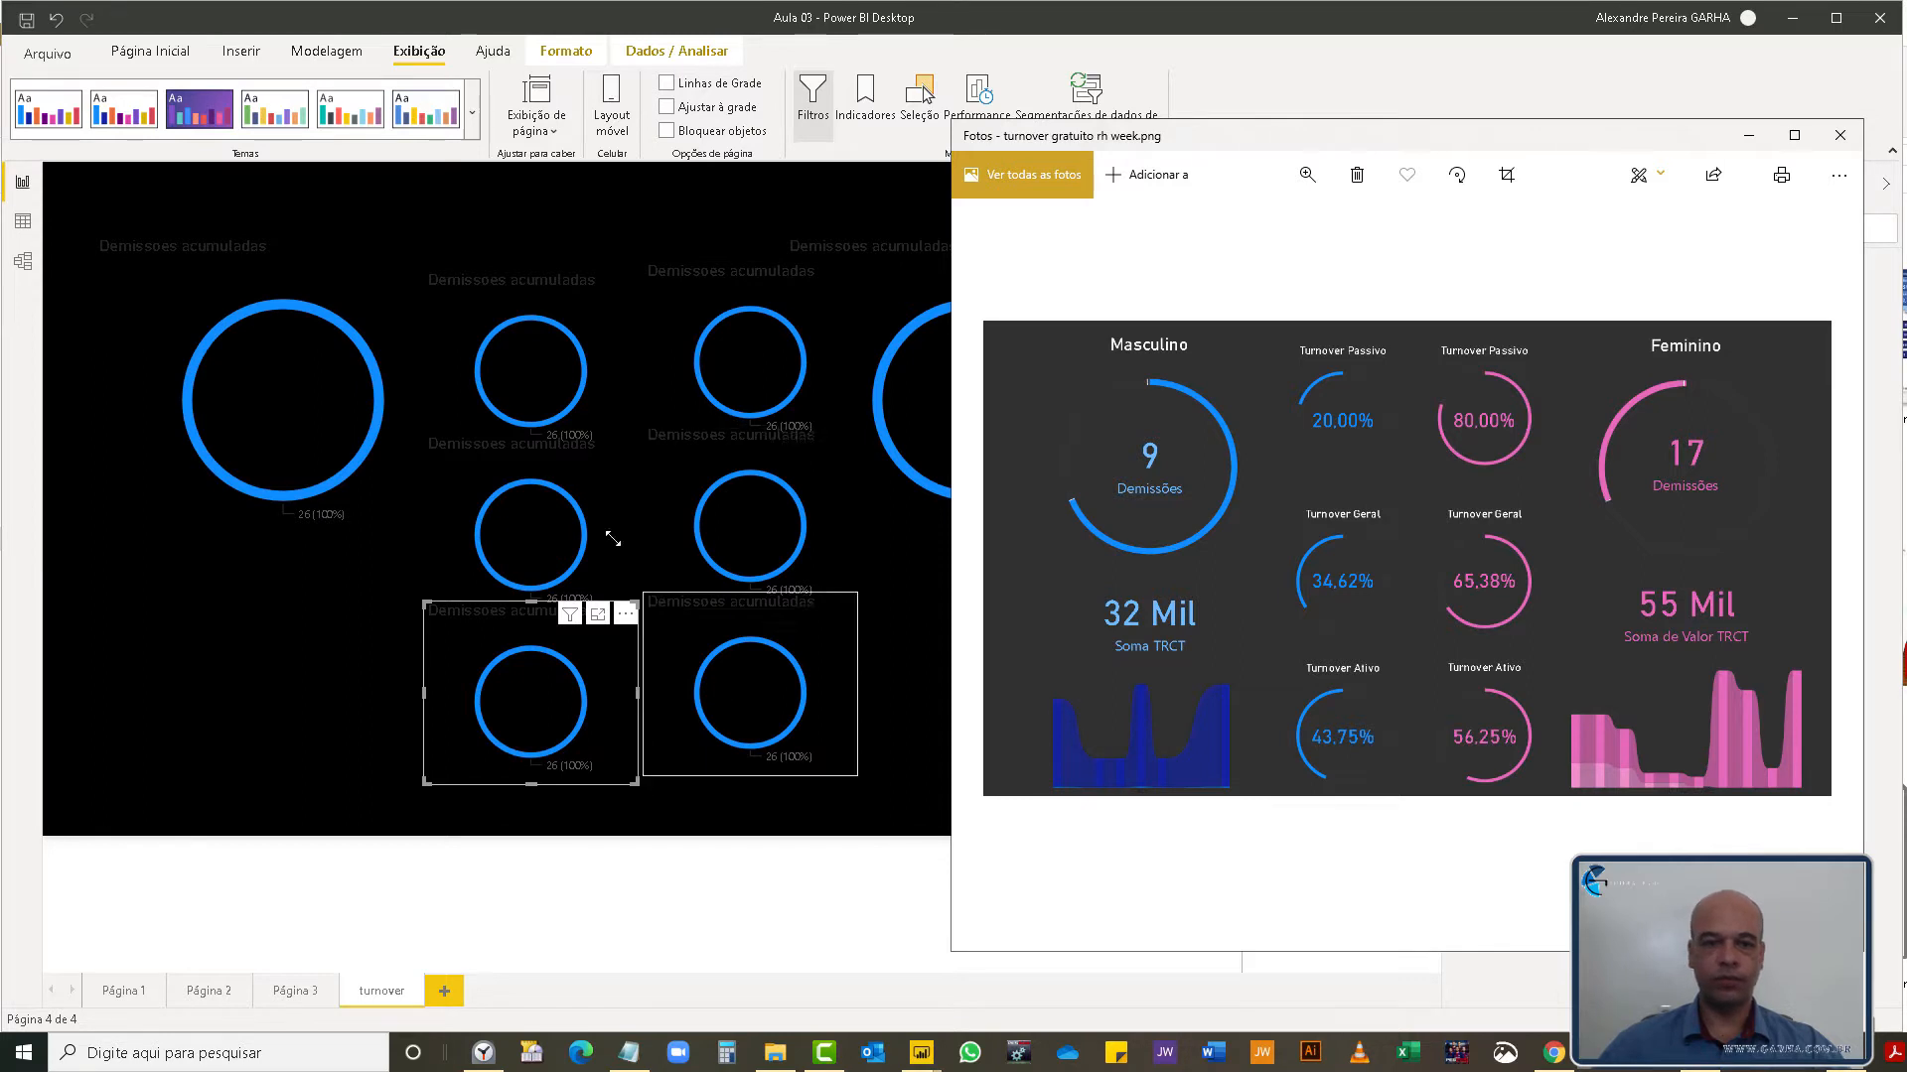
{"action": "left_click", "coordinate": [1749, 136]}
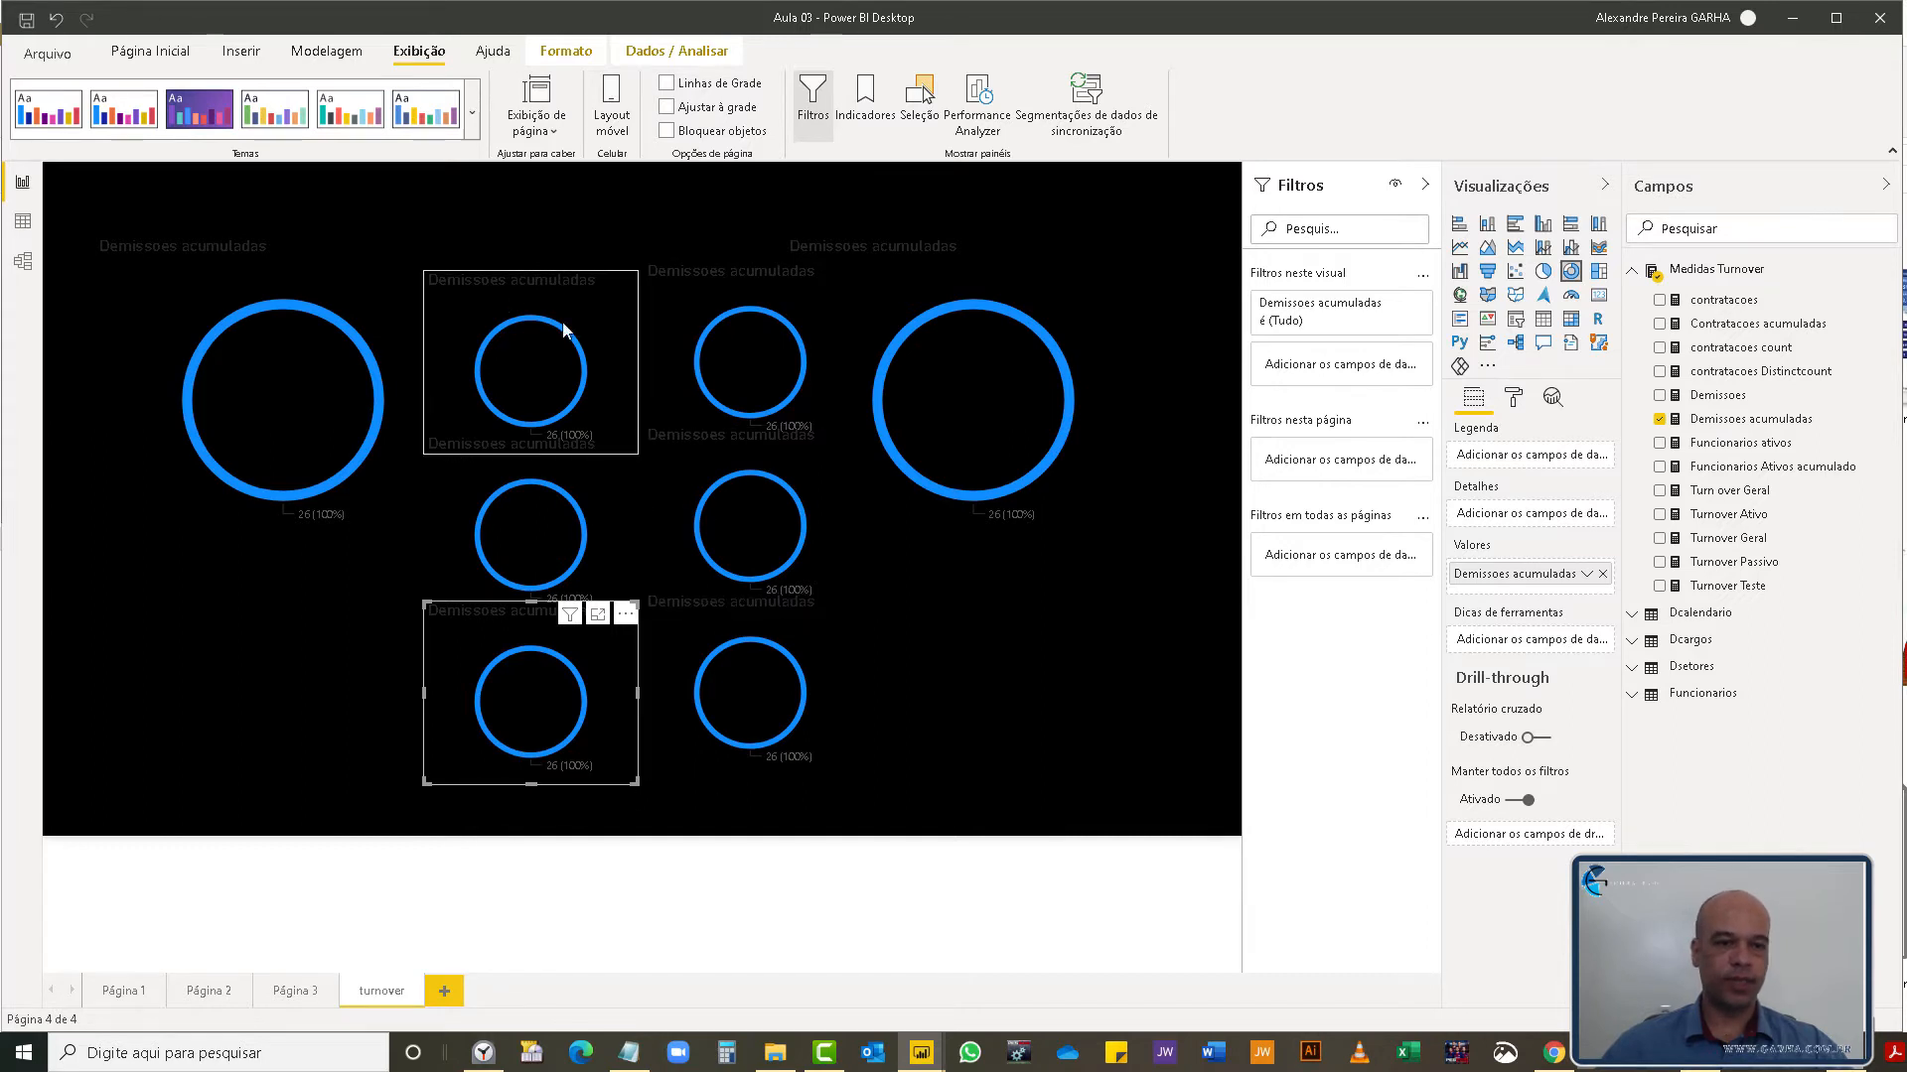
- Align the top small donut of the new column with its neighbour, and move the two large donuts outward towards the page edges
{"action": "left_click_drag", "start_coordinate": [578, 280], "coordinate": [575, 295]}
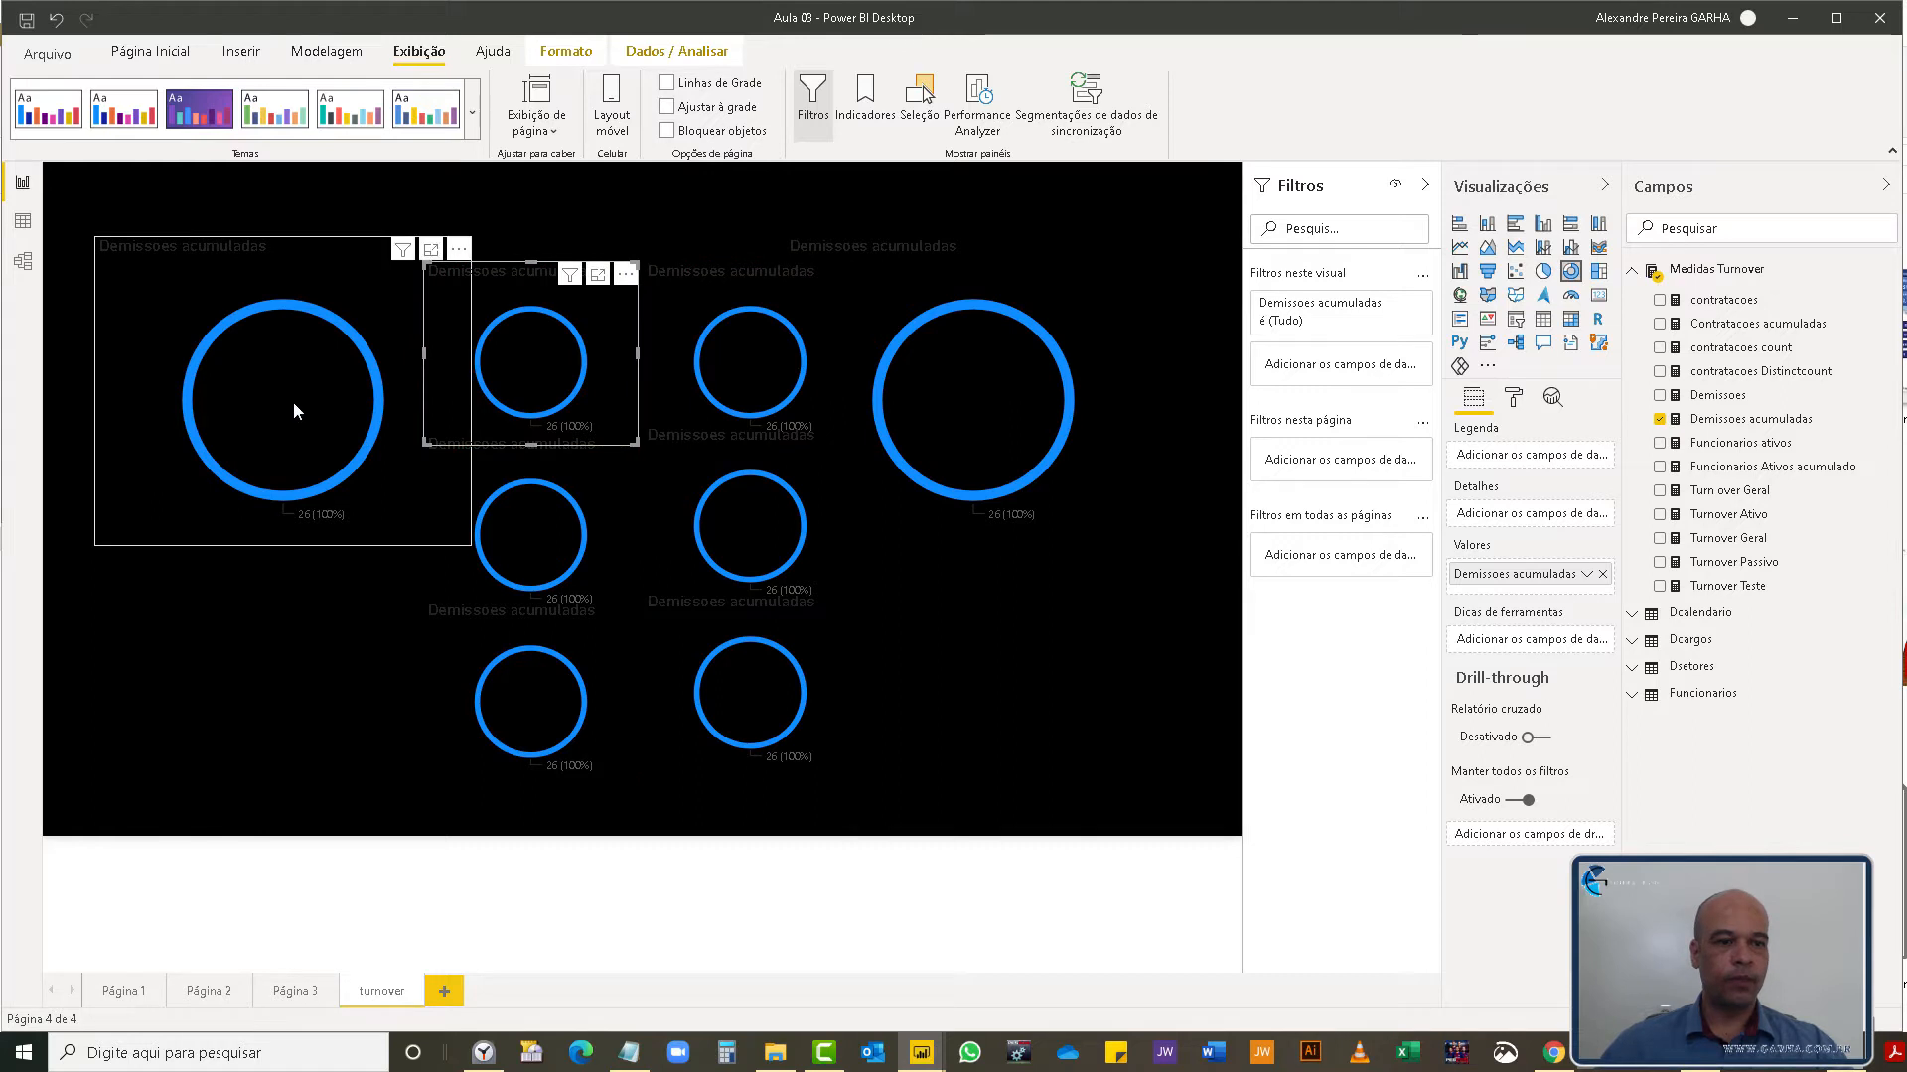
{"action": "left_click_drag", "start_coordinate": [282, 401], "coordinate": [276, 403]}
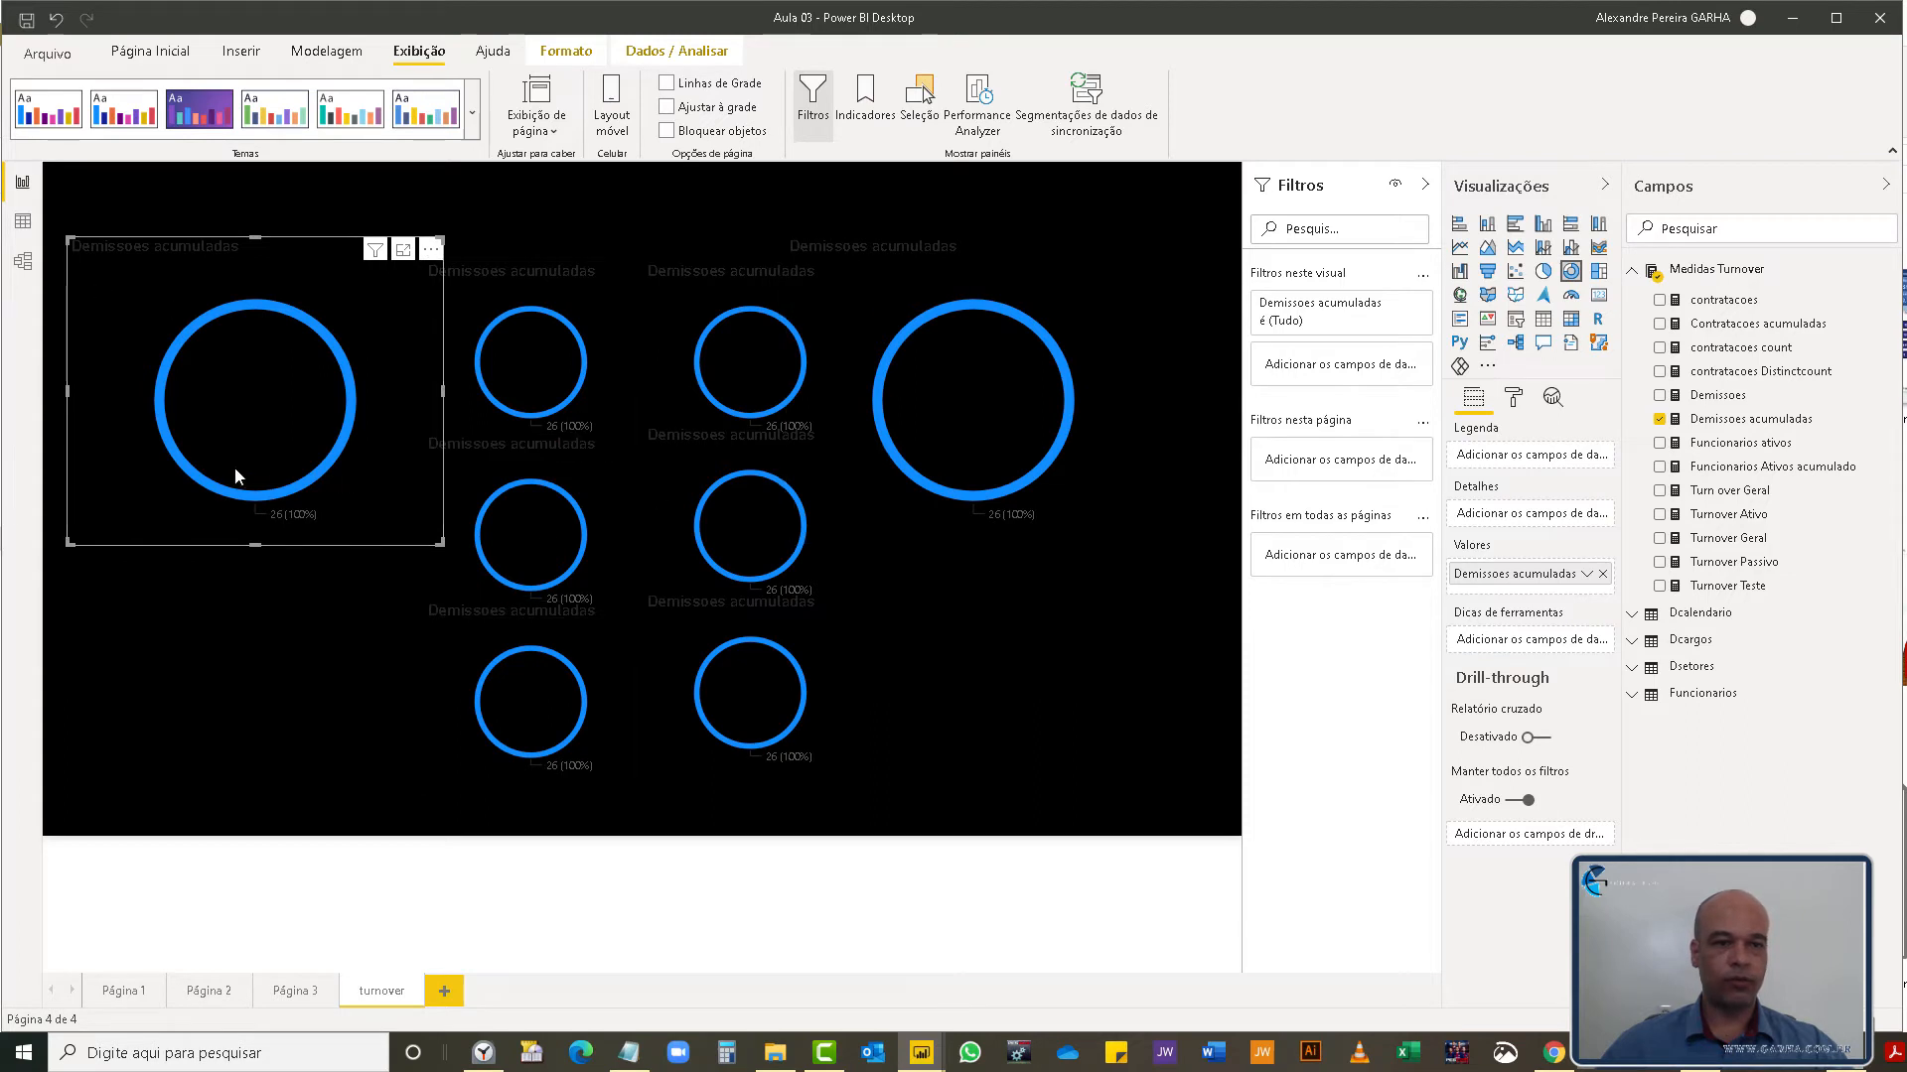
{"action": "left_click_drag", "start_coordinate": [1138, 331], "coordinate": [1147, 338]}
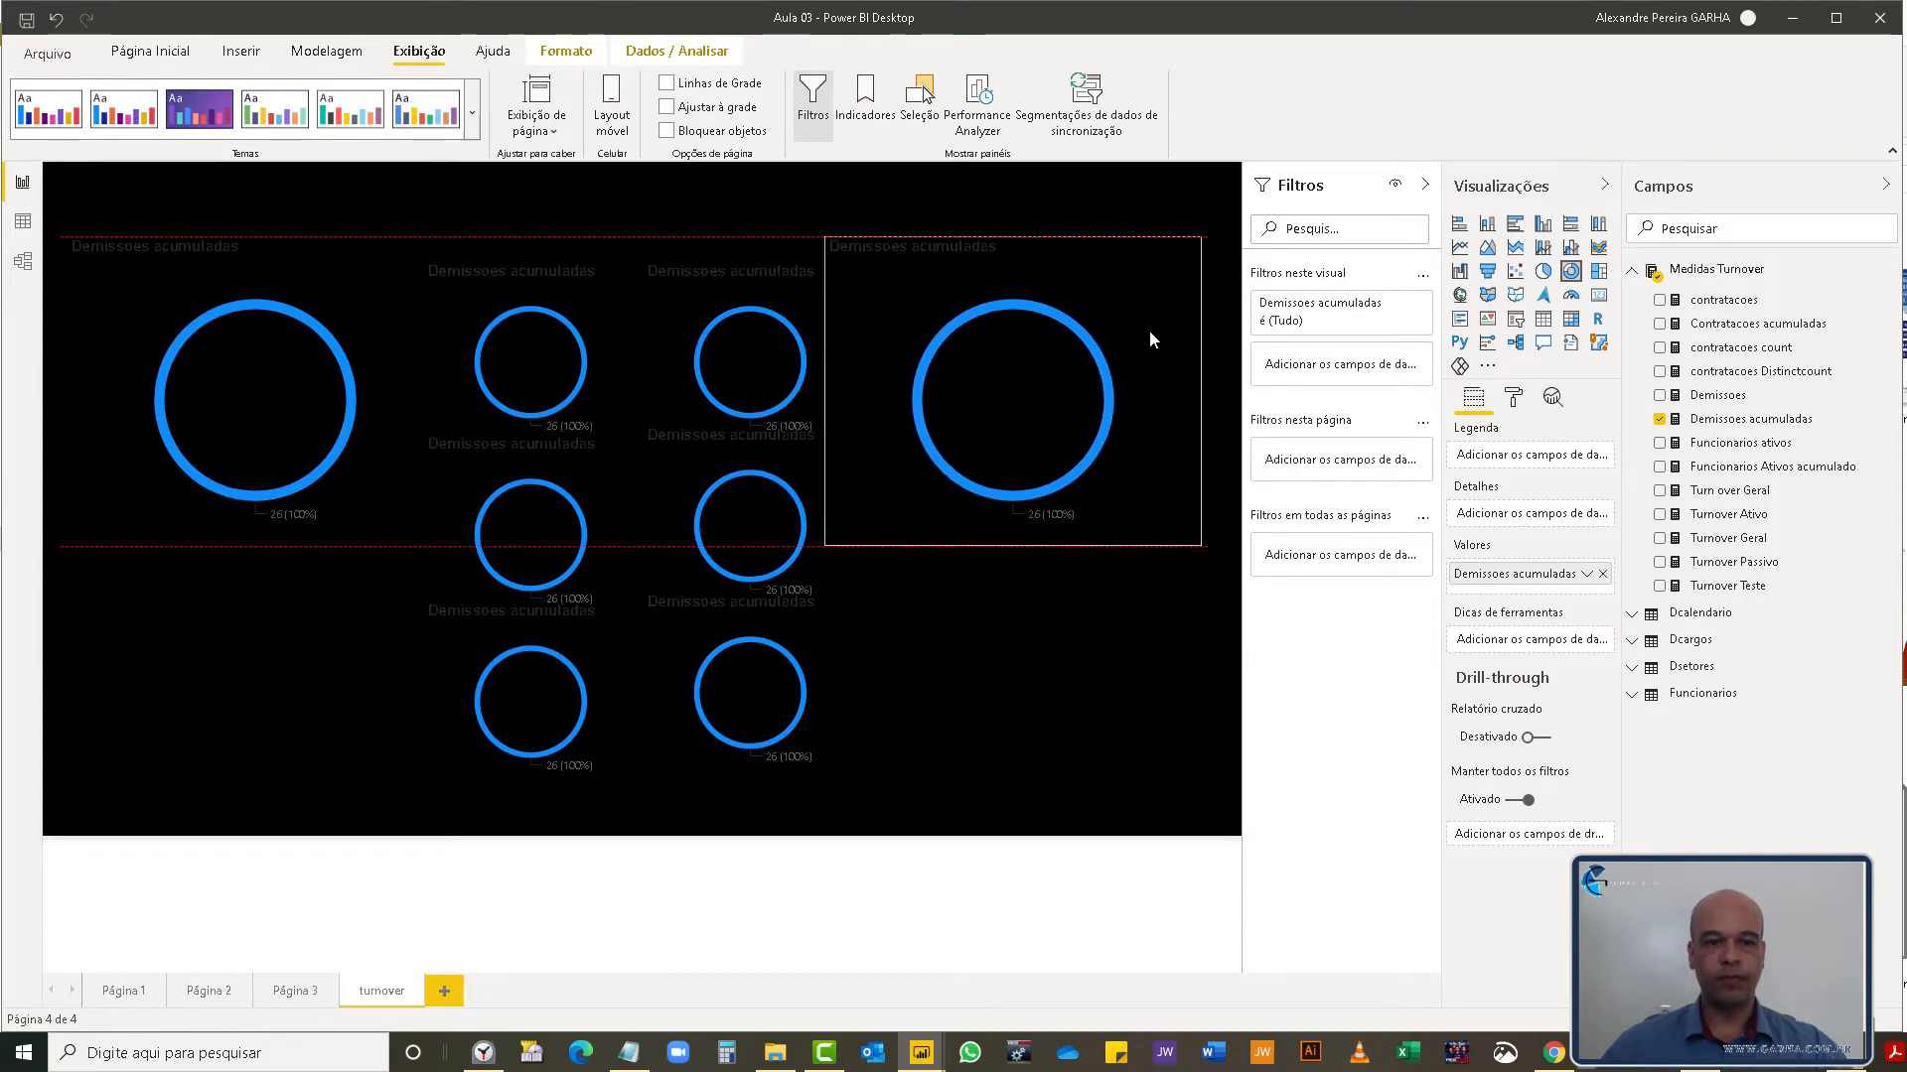
{"action": "left_click", "coordinate": [356, 485]}
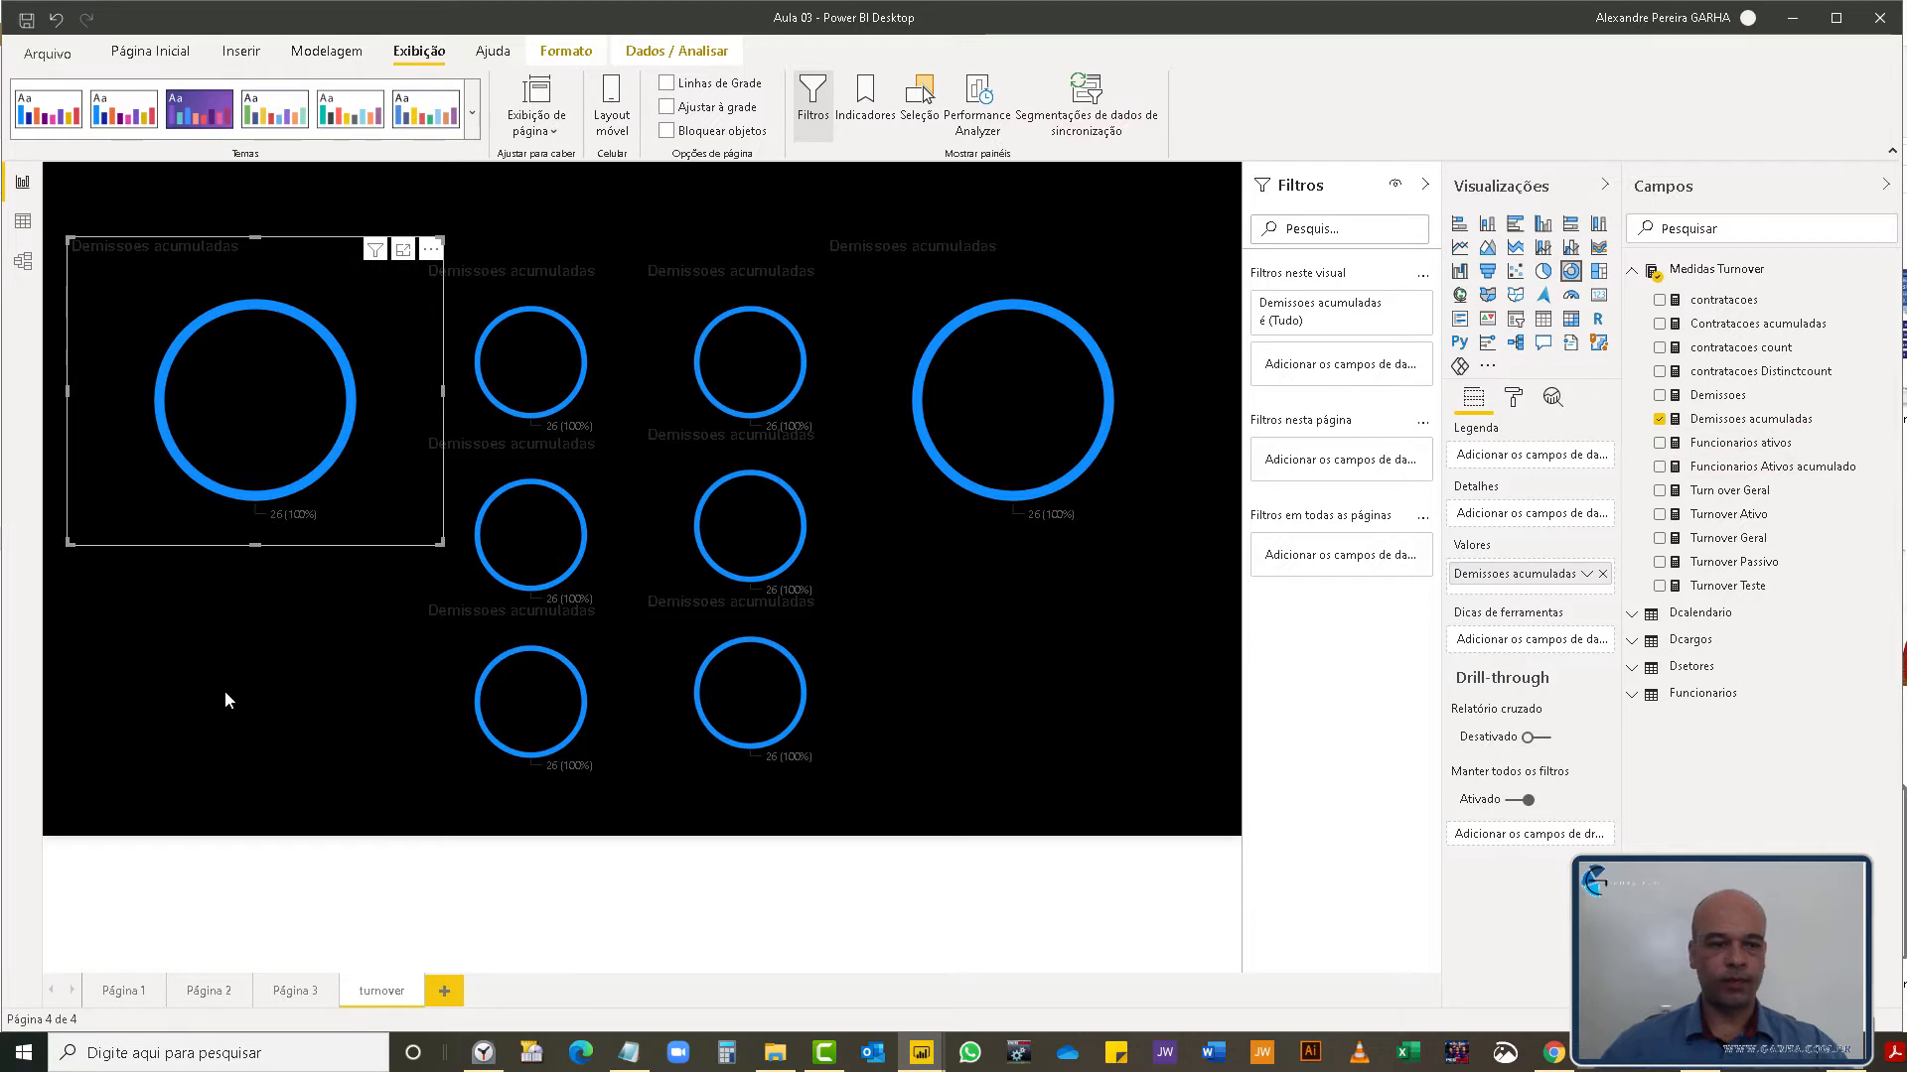
- Insert a card visual below the left large donut and fill it with the Demissoes measure
{"action": "left_click", "coordinate": [254, 692]}
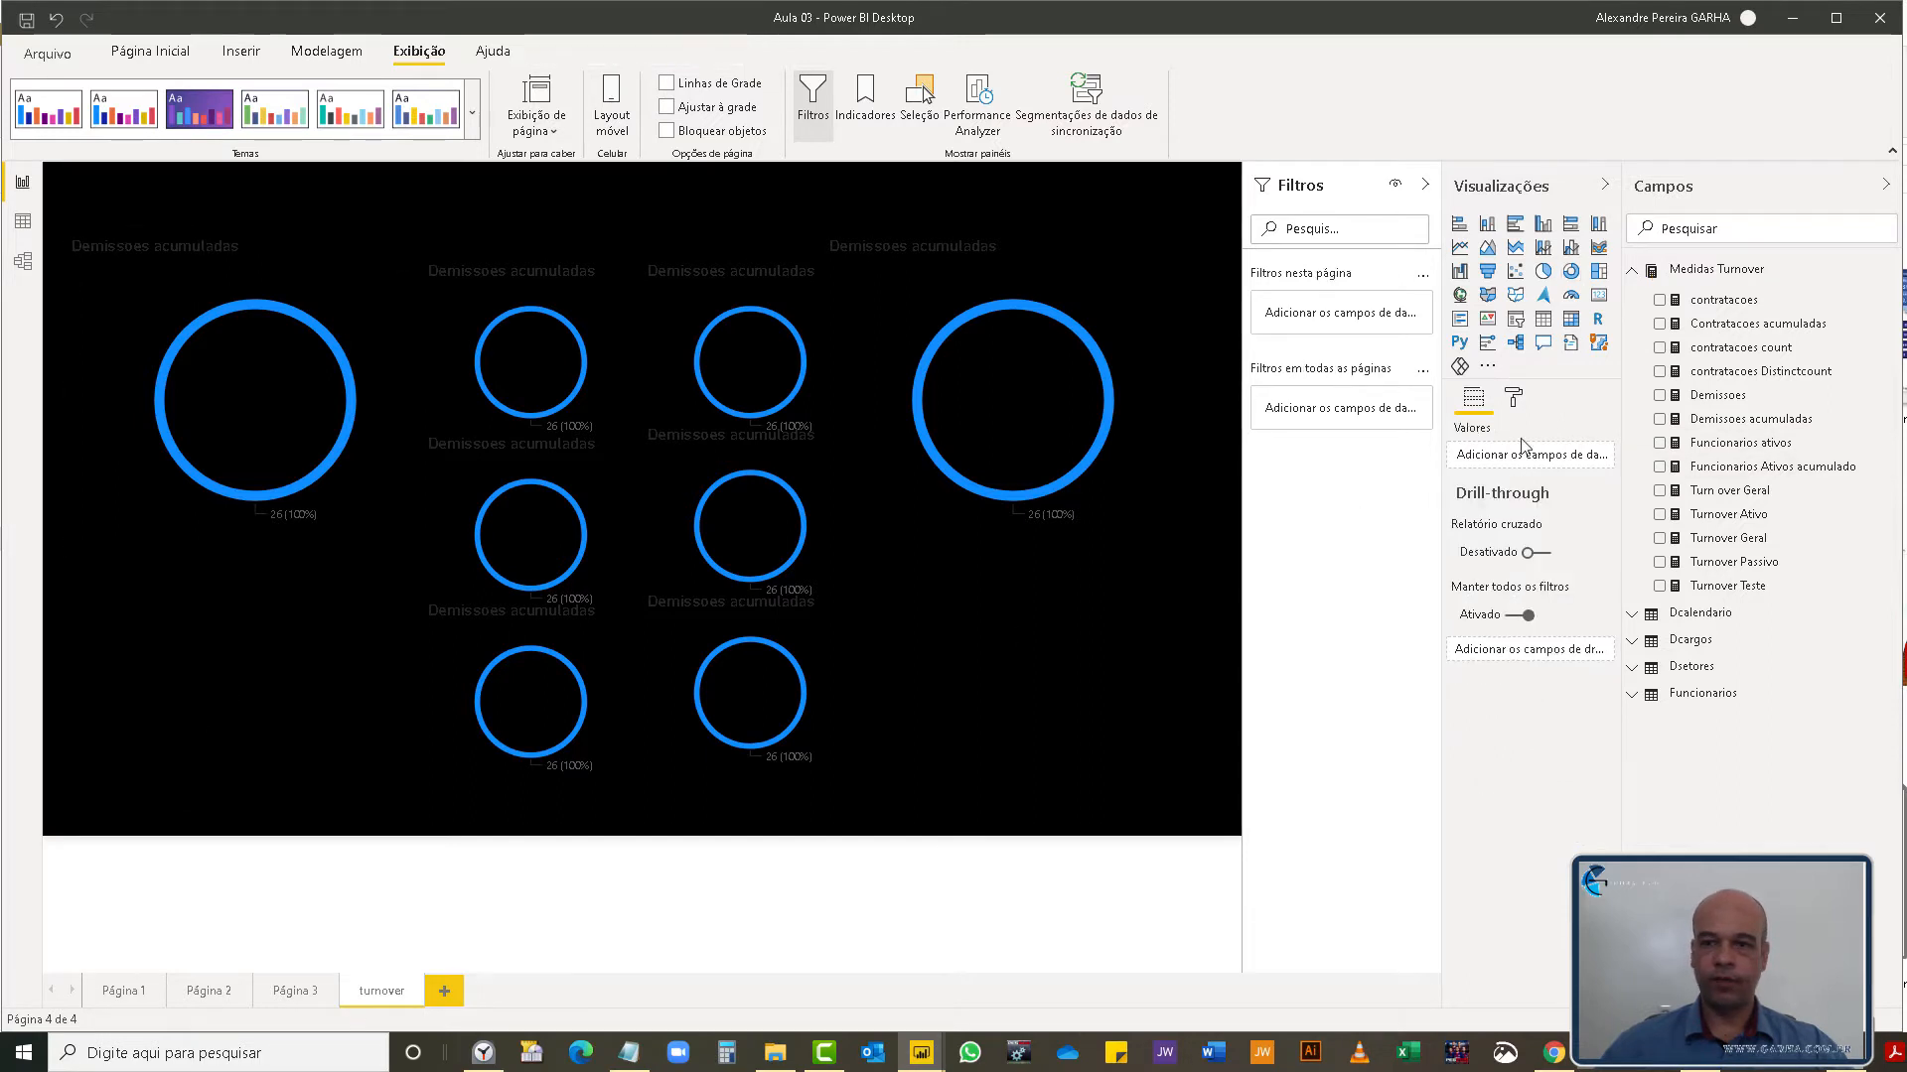
{"action": "left_click", "coordinate": [1598, 298]}
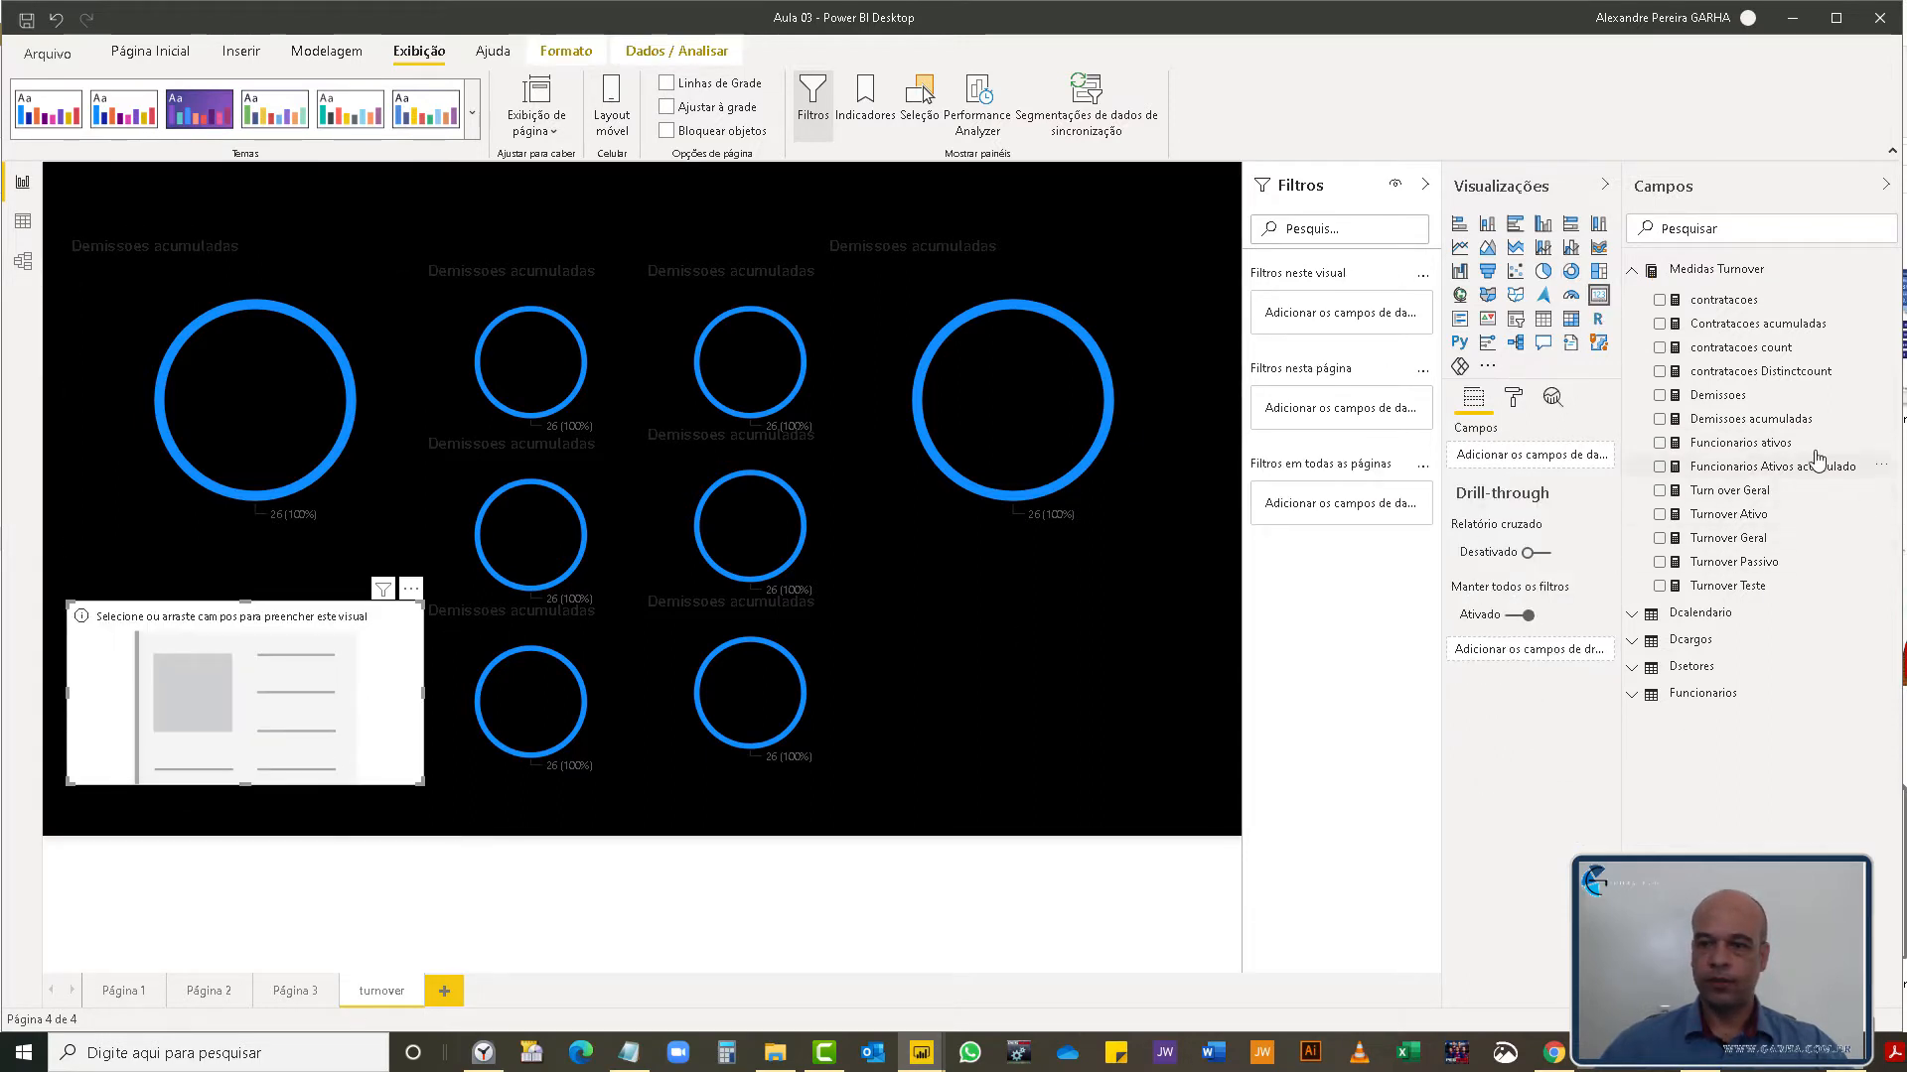
{"action": "left_click_drag", "start_coordinate": [1578, 499], "coordinate": [1529, 465]}
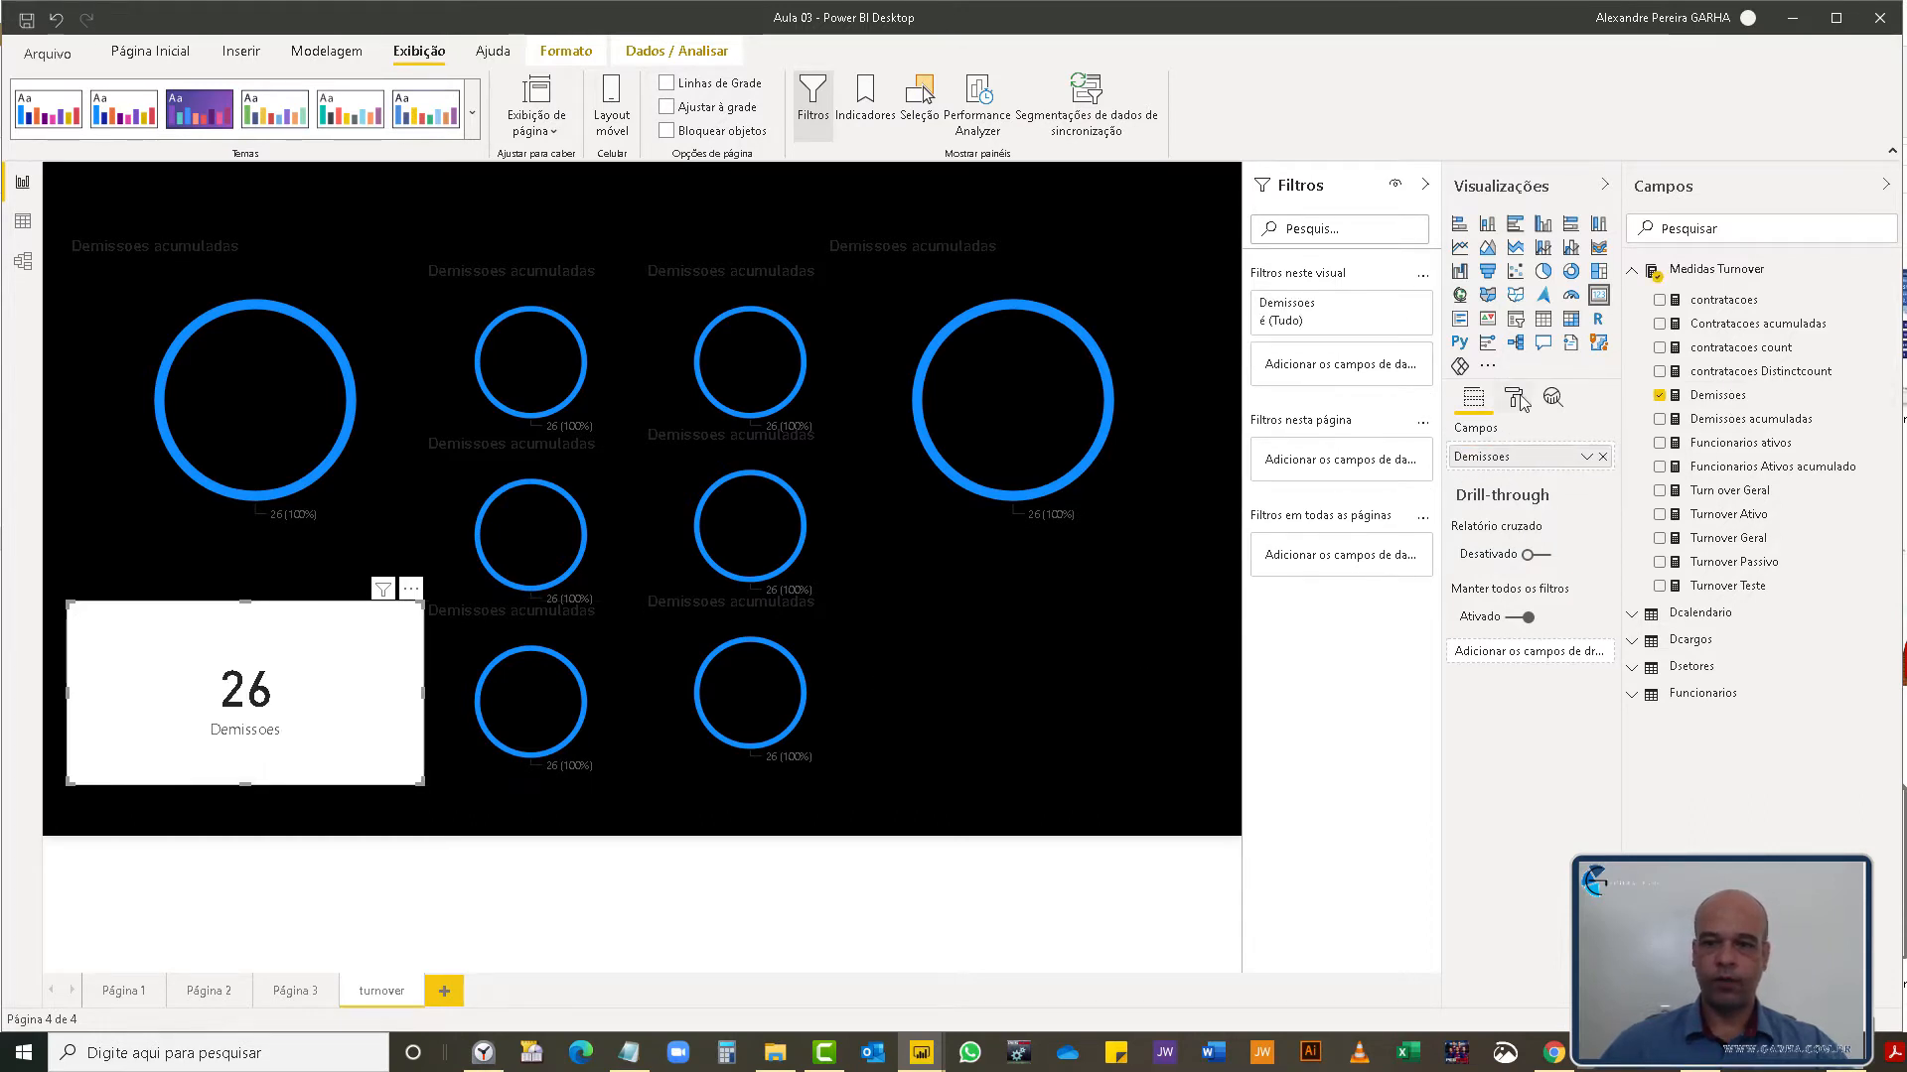
- Turn off the card's background and shrink the card to a small box
{"action": "left_click", "coordinate": [1517, 398]}
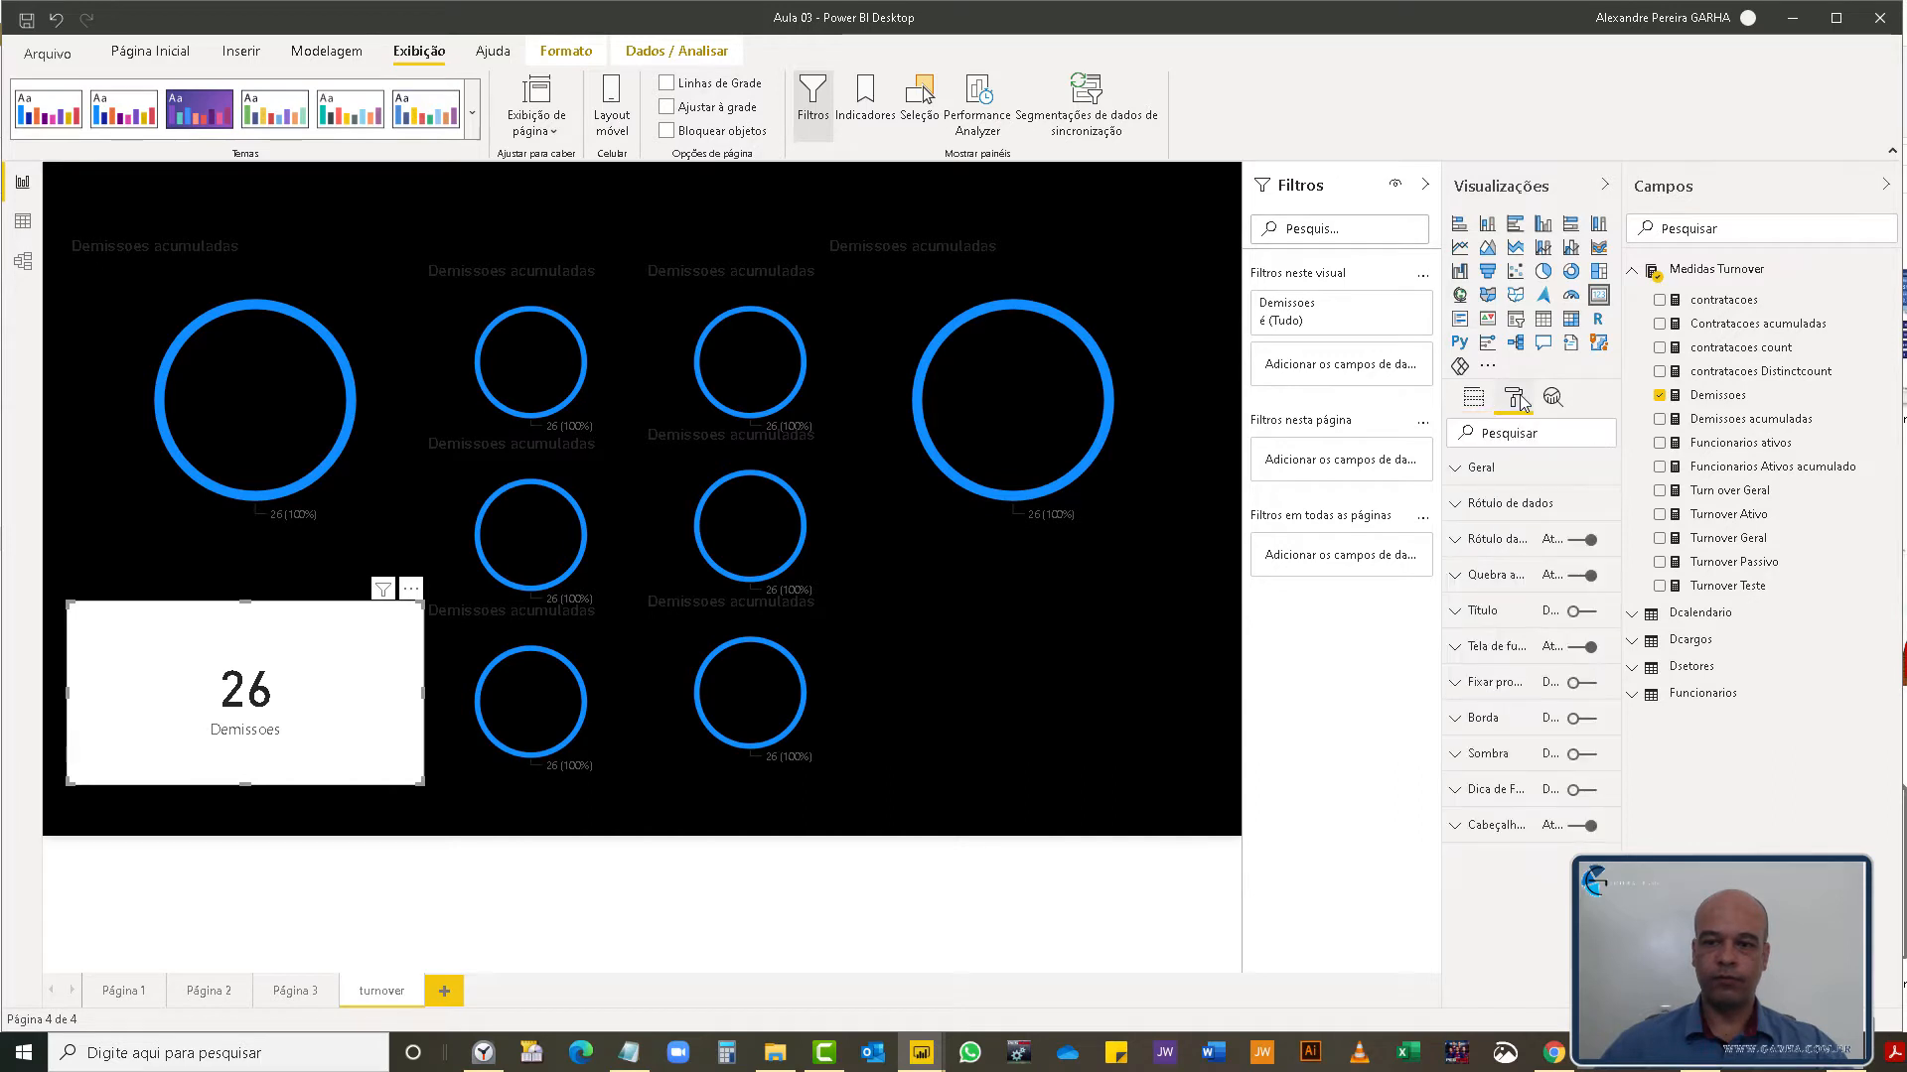
{"action": "left_click", "coordinate": [1582, 652]}
{"action": "left_click_drag", "start_coordinate": [421, 782], "coordinate": [209, 706]}
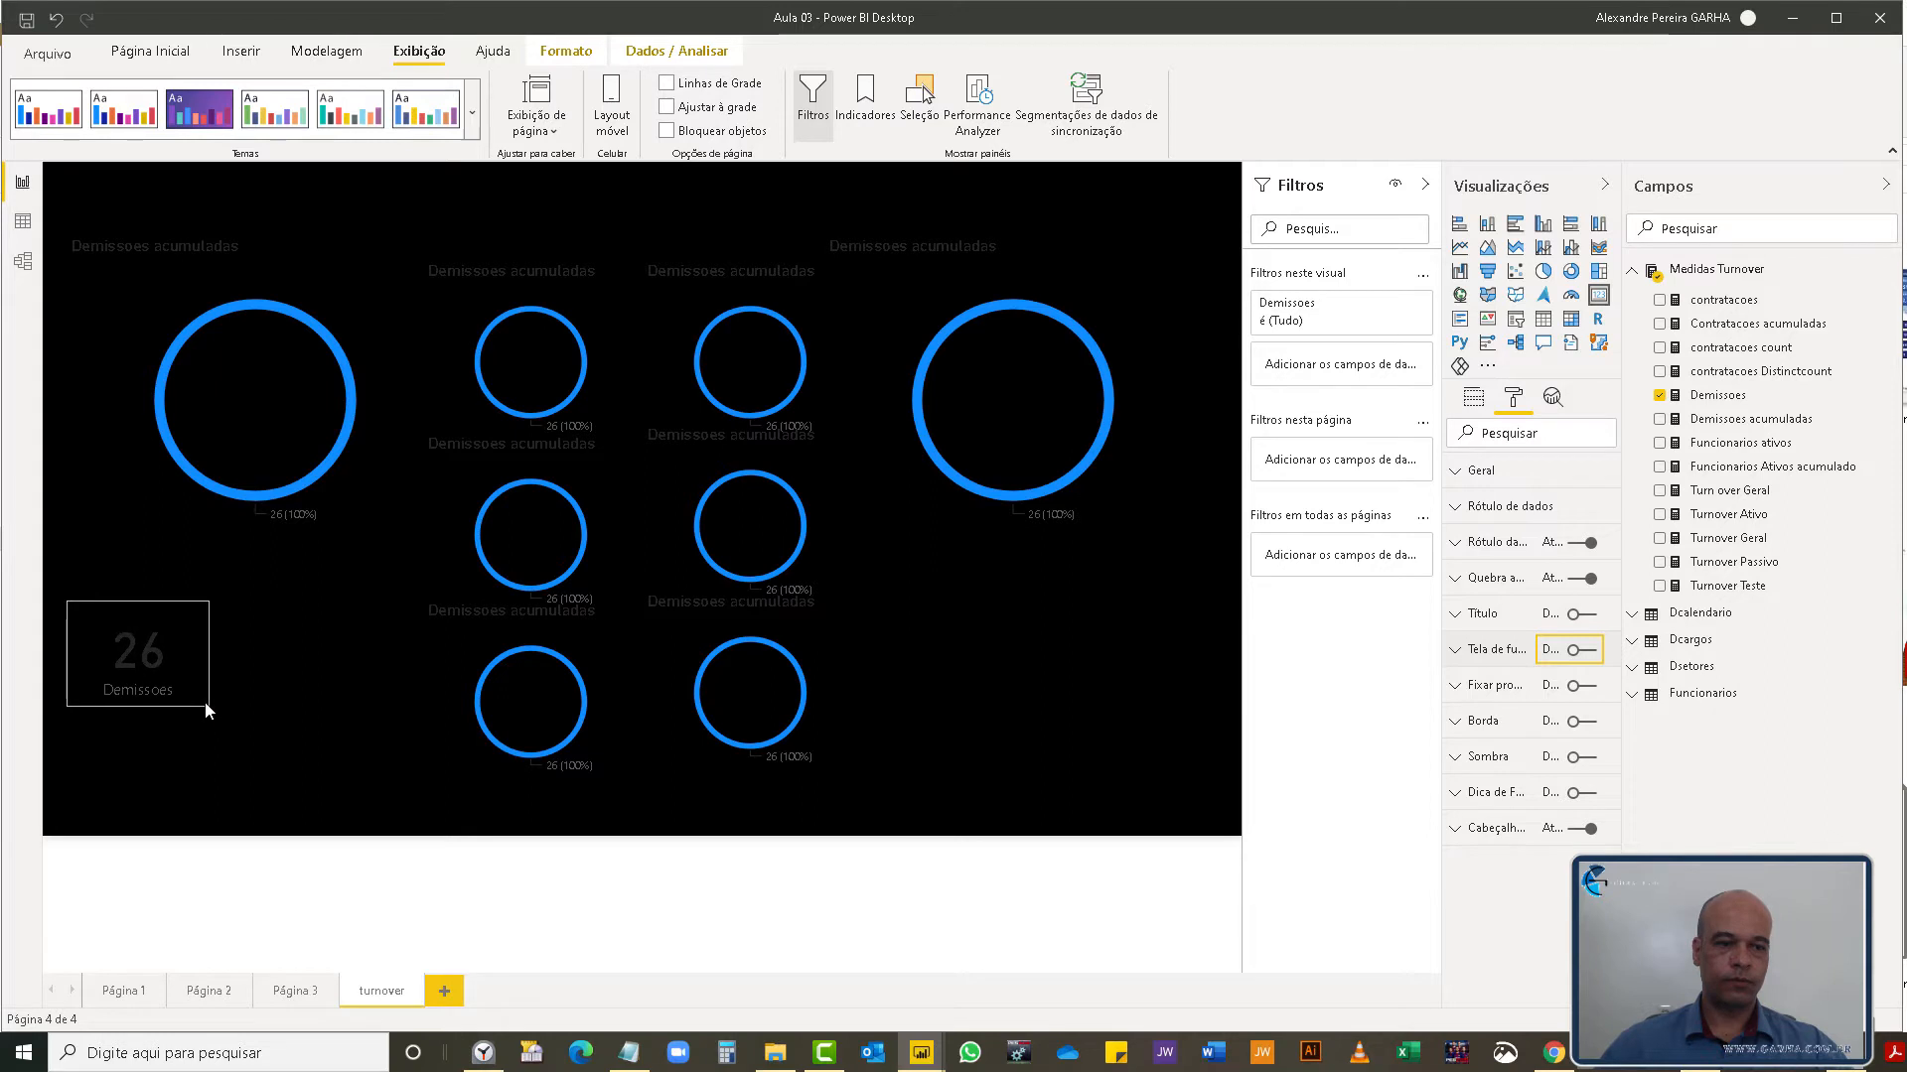
- Set the card's data label color to blue and turn off its category label
{"action": "left_click", "coordinate": [1456, 507]}
{"action": "left_click", "coordinate": [1489, 567]}
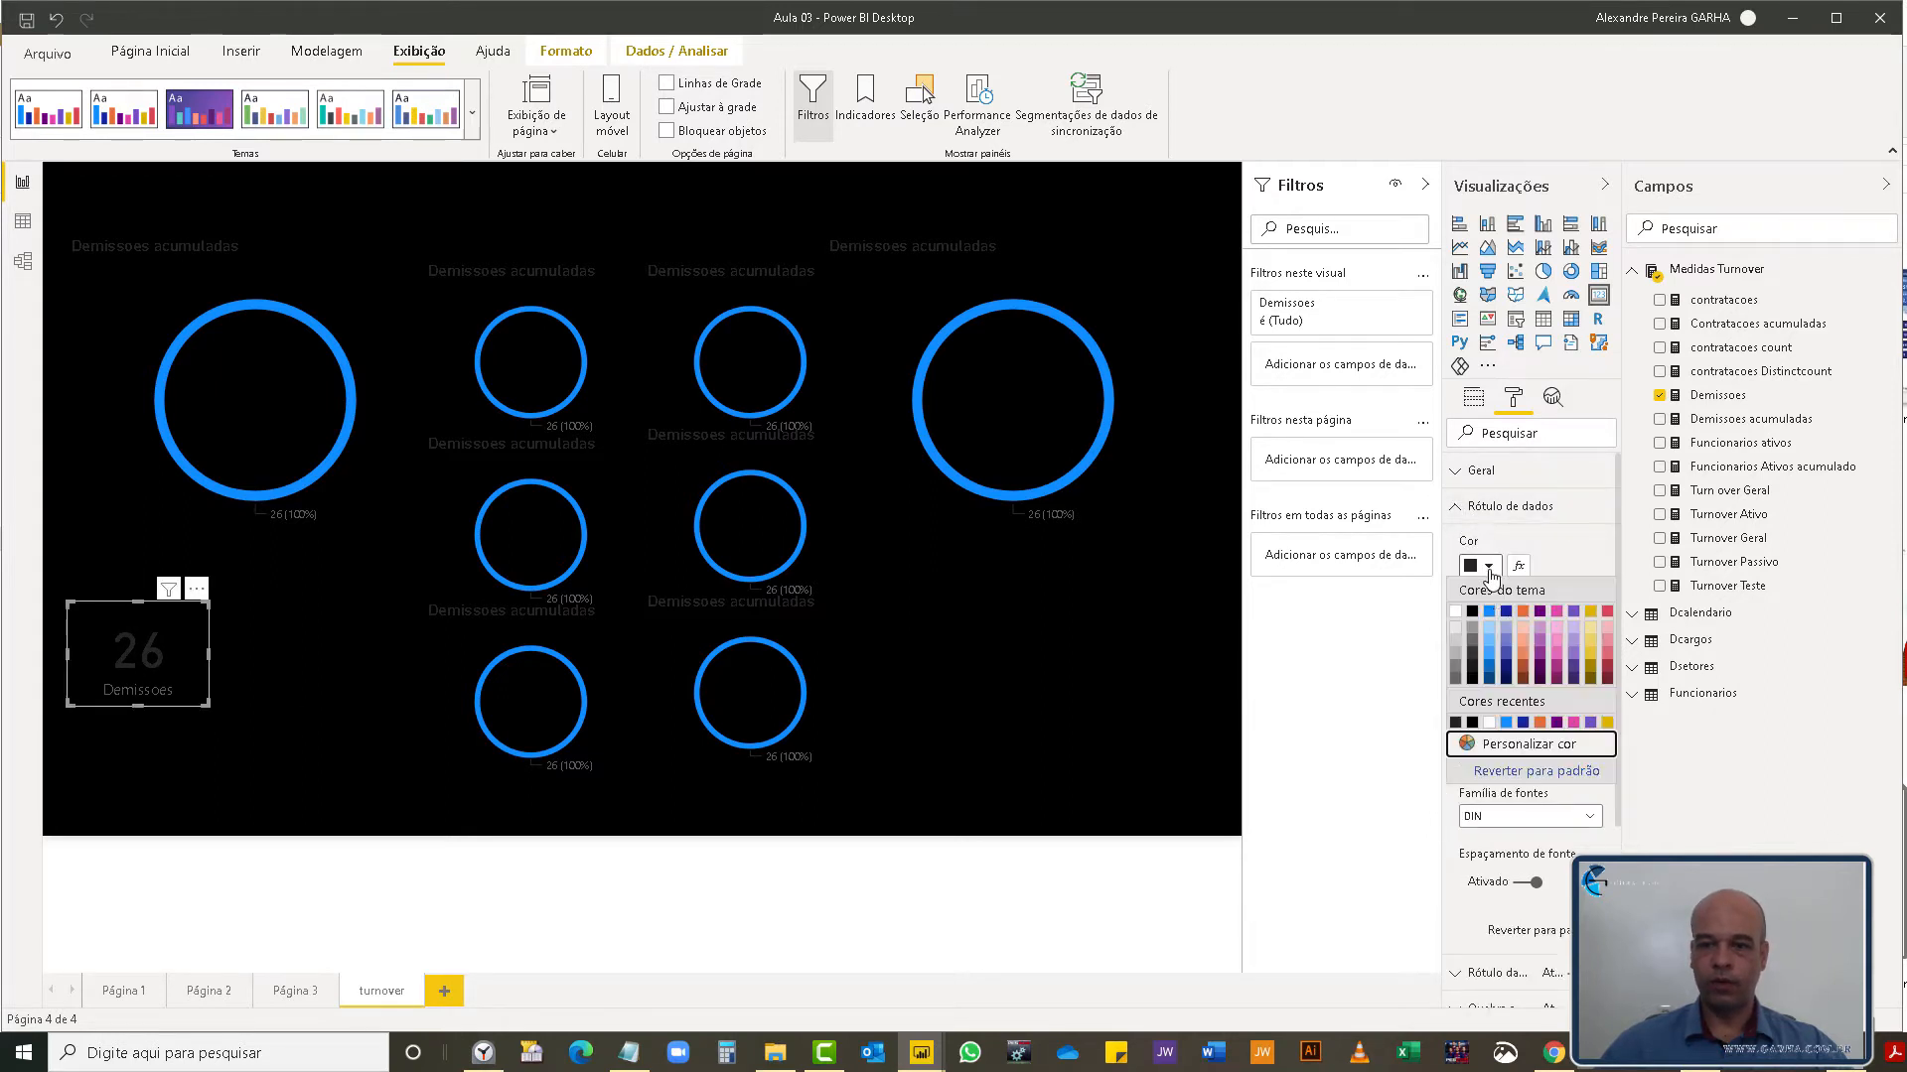
{"action": "left_click", "coordinate": [1493, 656]}
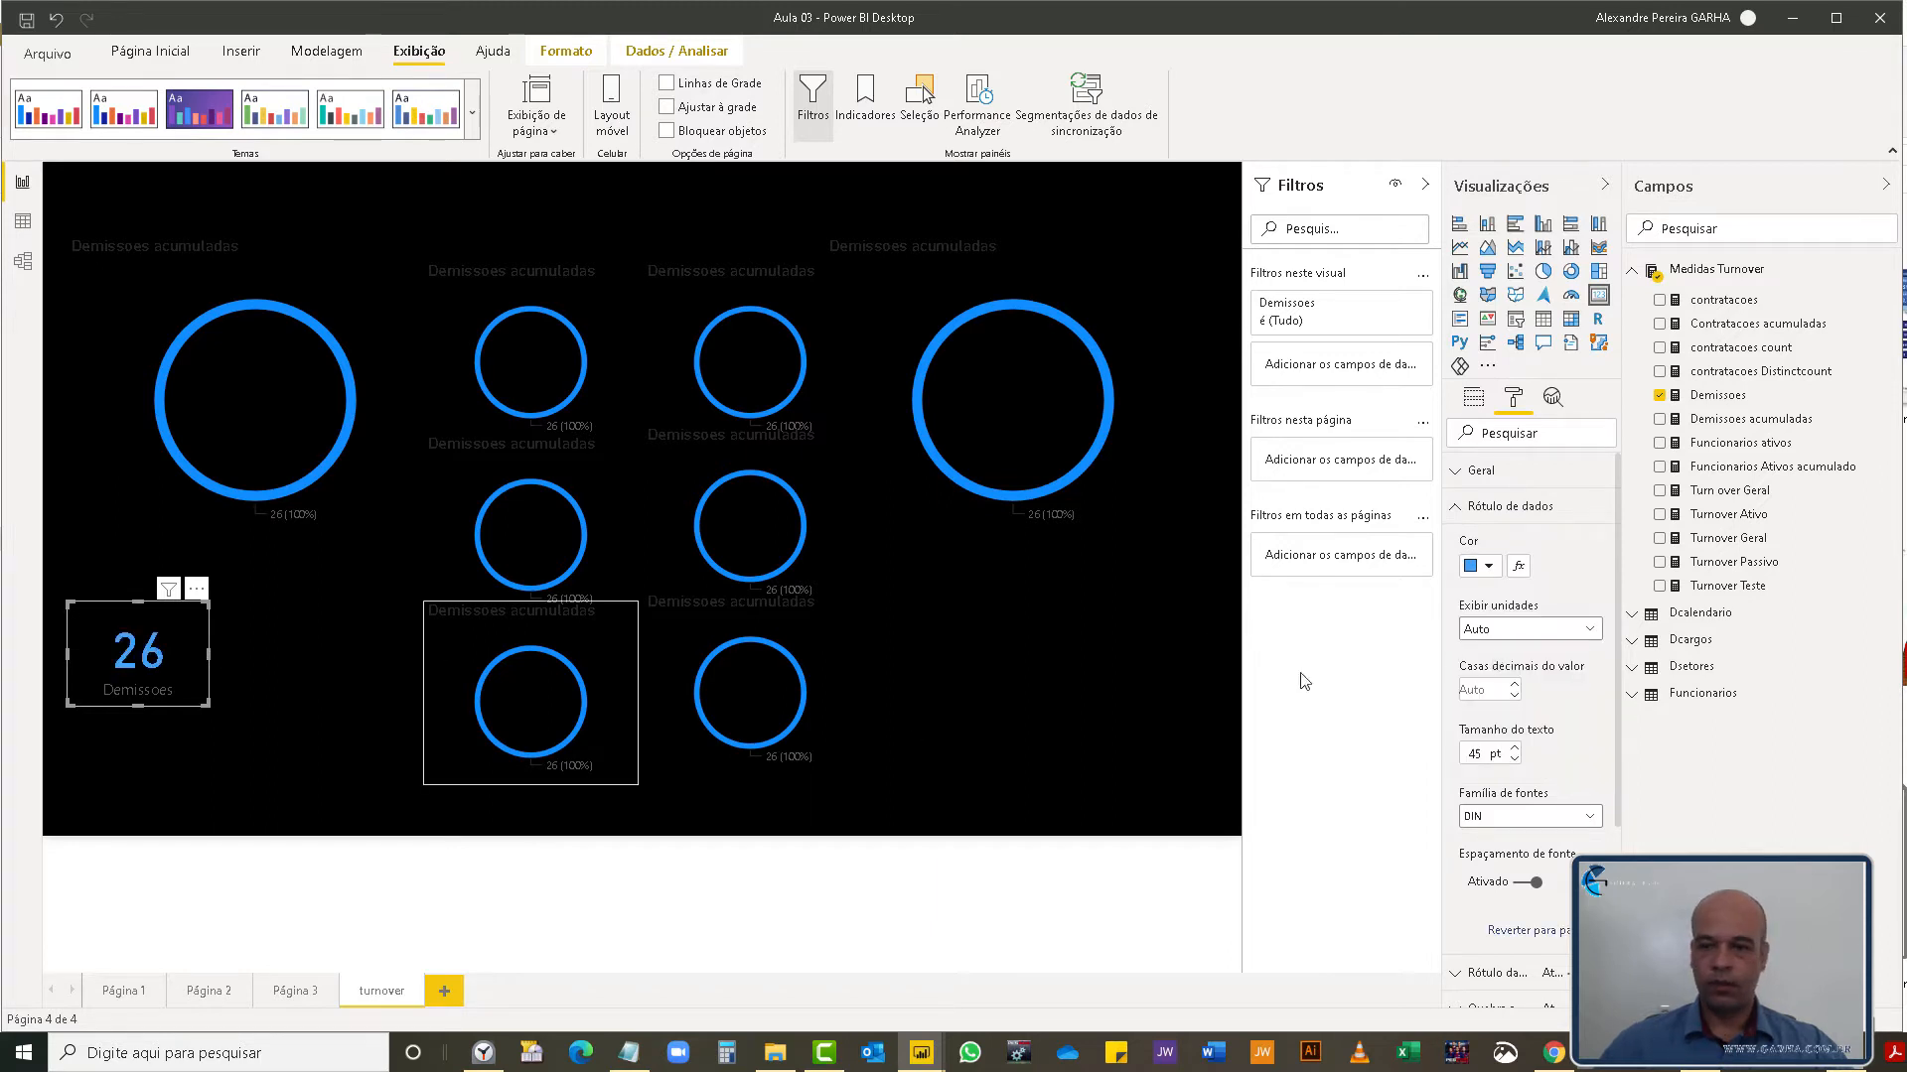
{"action": "left_click", "coordinate": [1456, 512]}
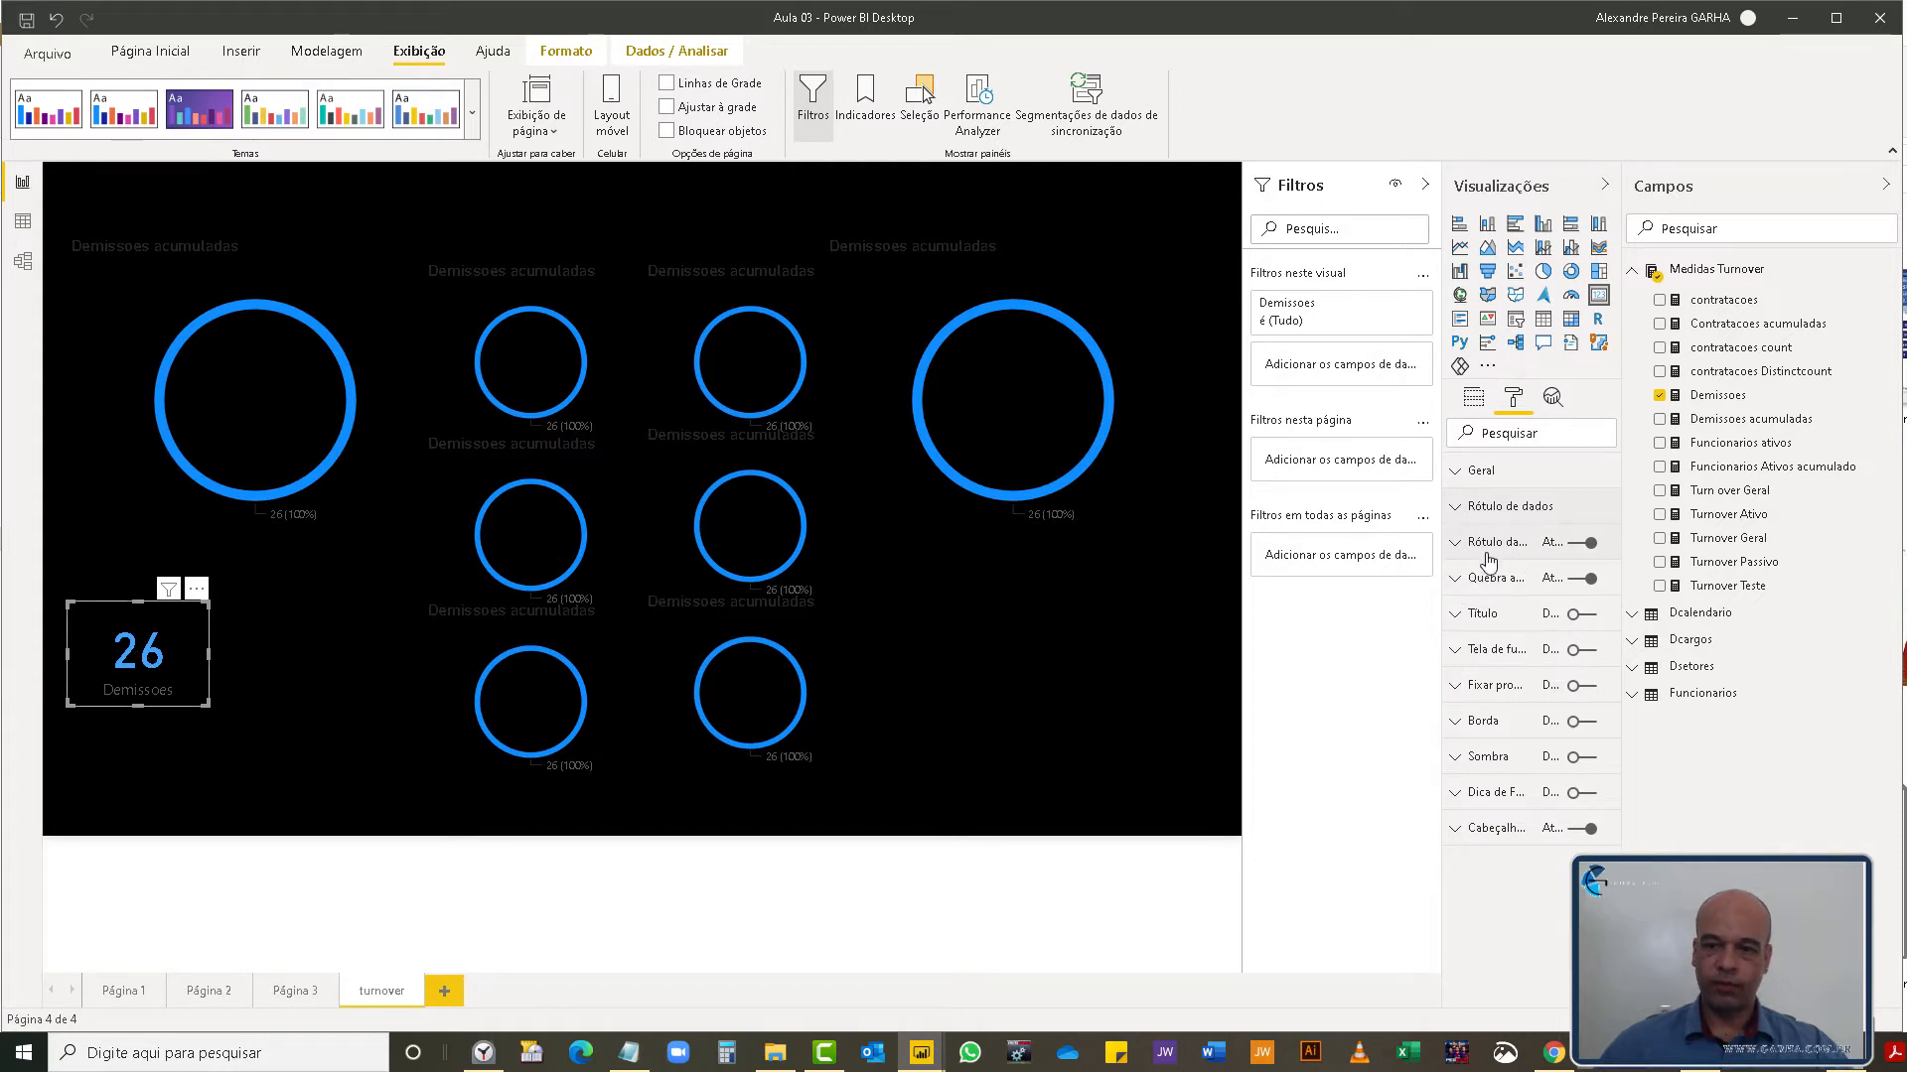
{"action": "left_click", "coordinate": [1588, 542]}
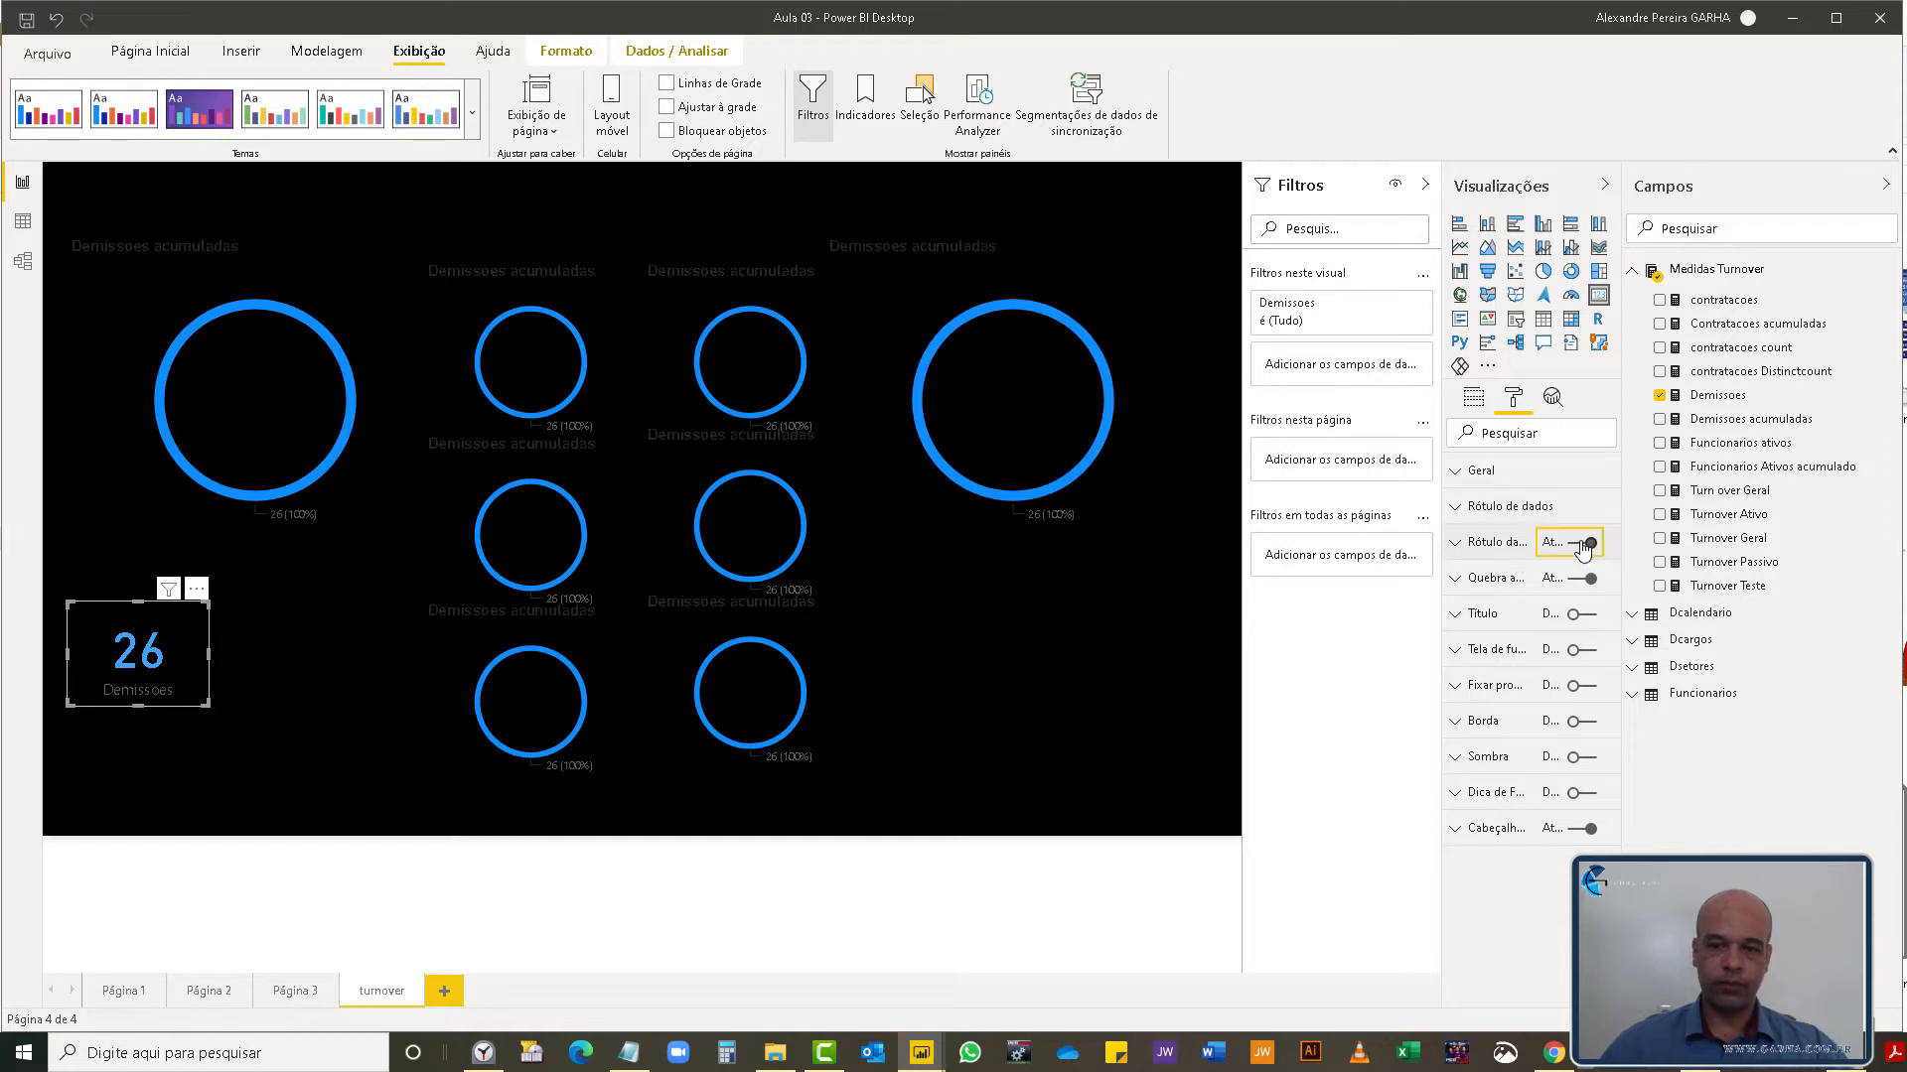
- Turn on the card's title and set its text to "Demissões"
{"action": "left_click", "coordinate": [1456, 616]}
{"action": "left_click", "coordinate": [1582, 613]}
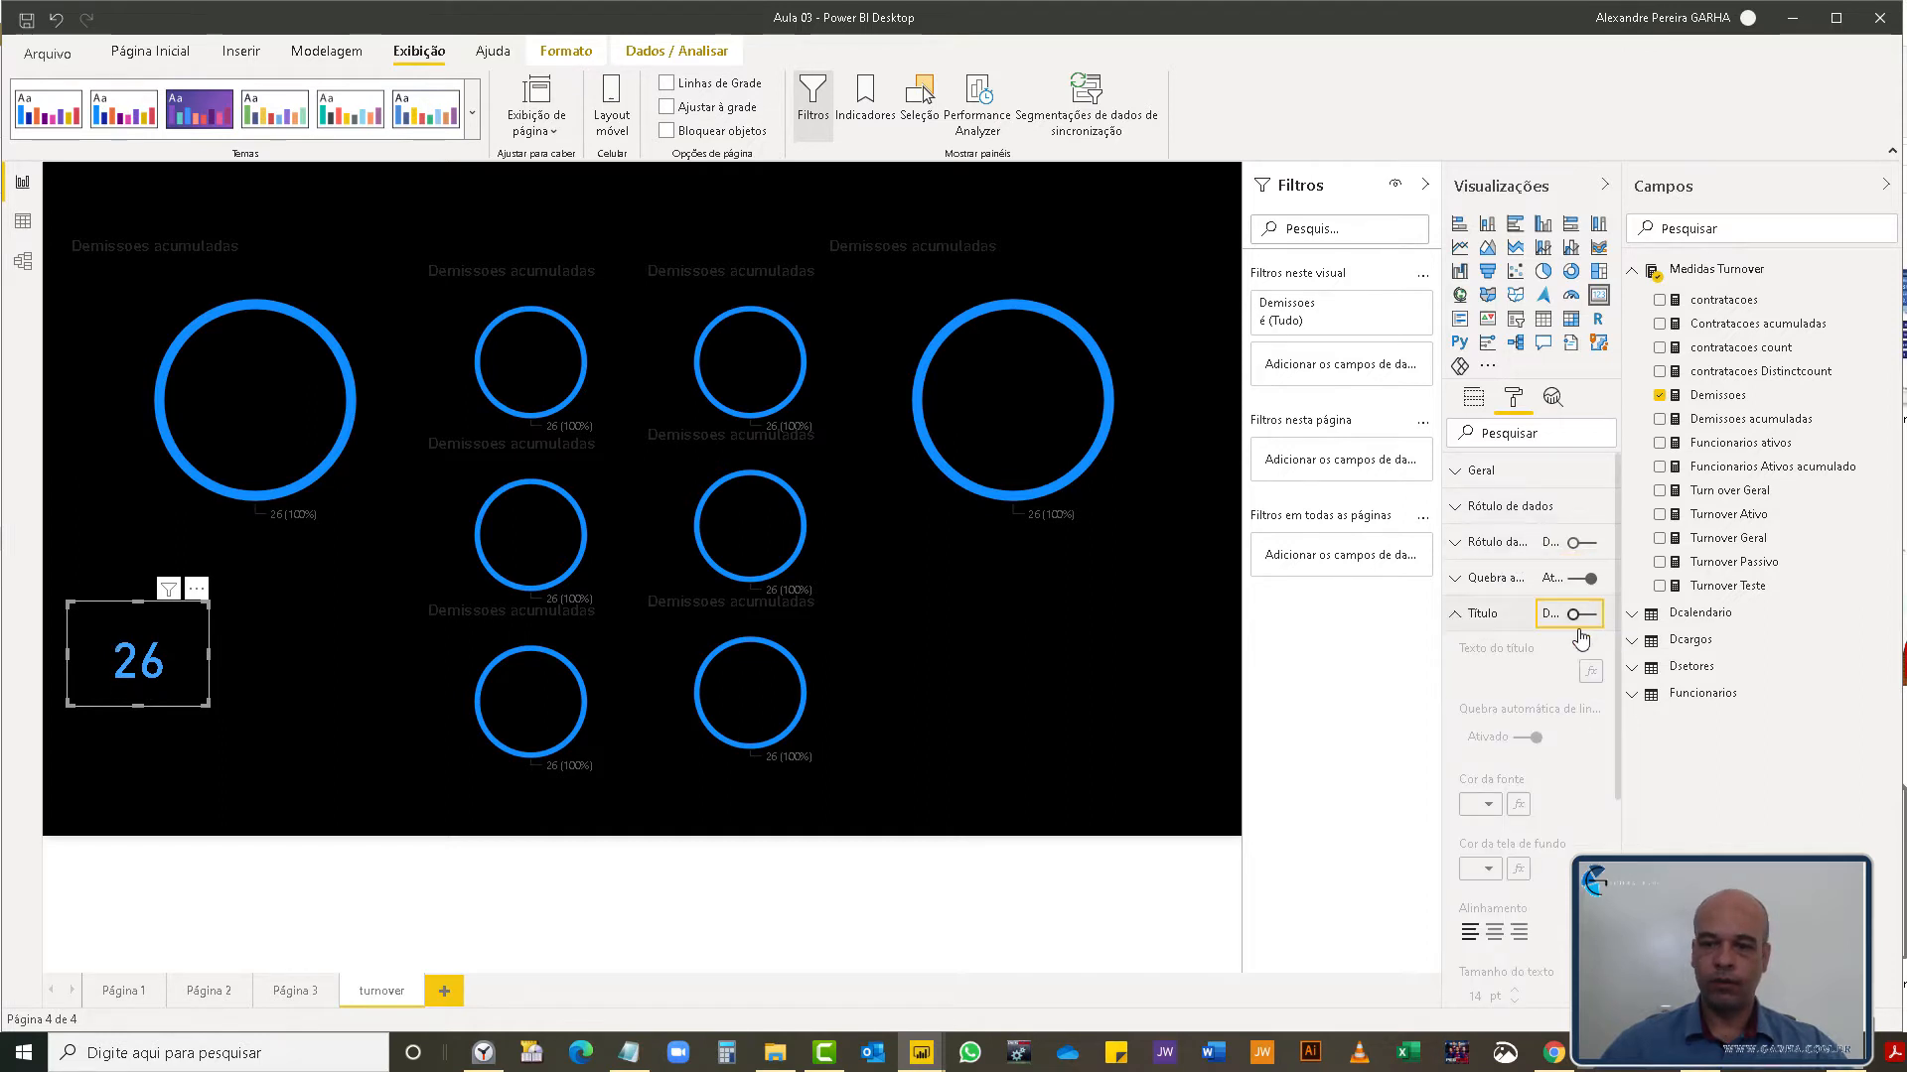
{"action": "left_click", "coordinate": [1500, 672]}
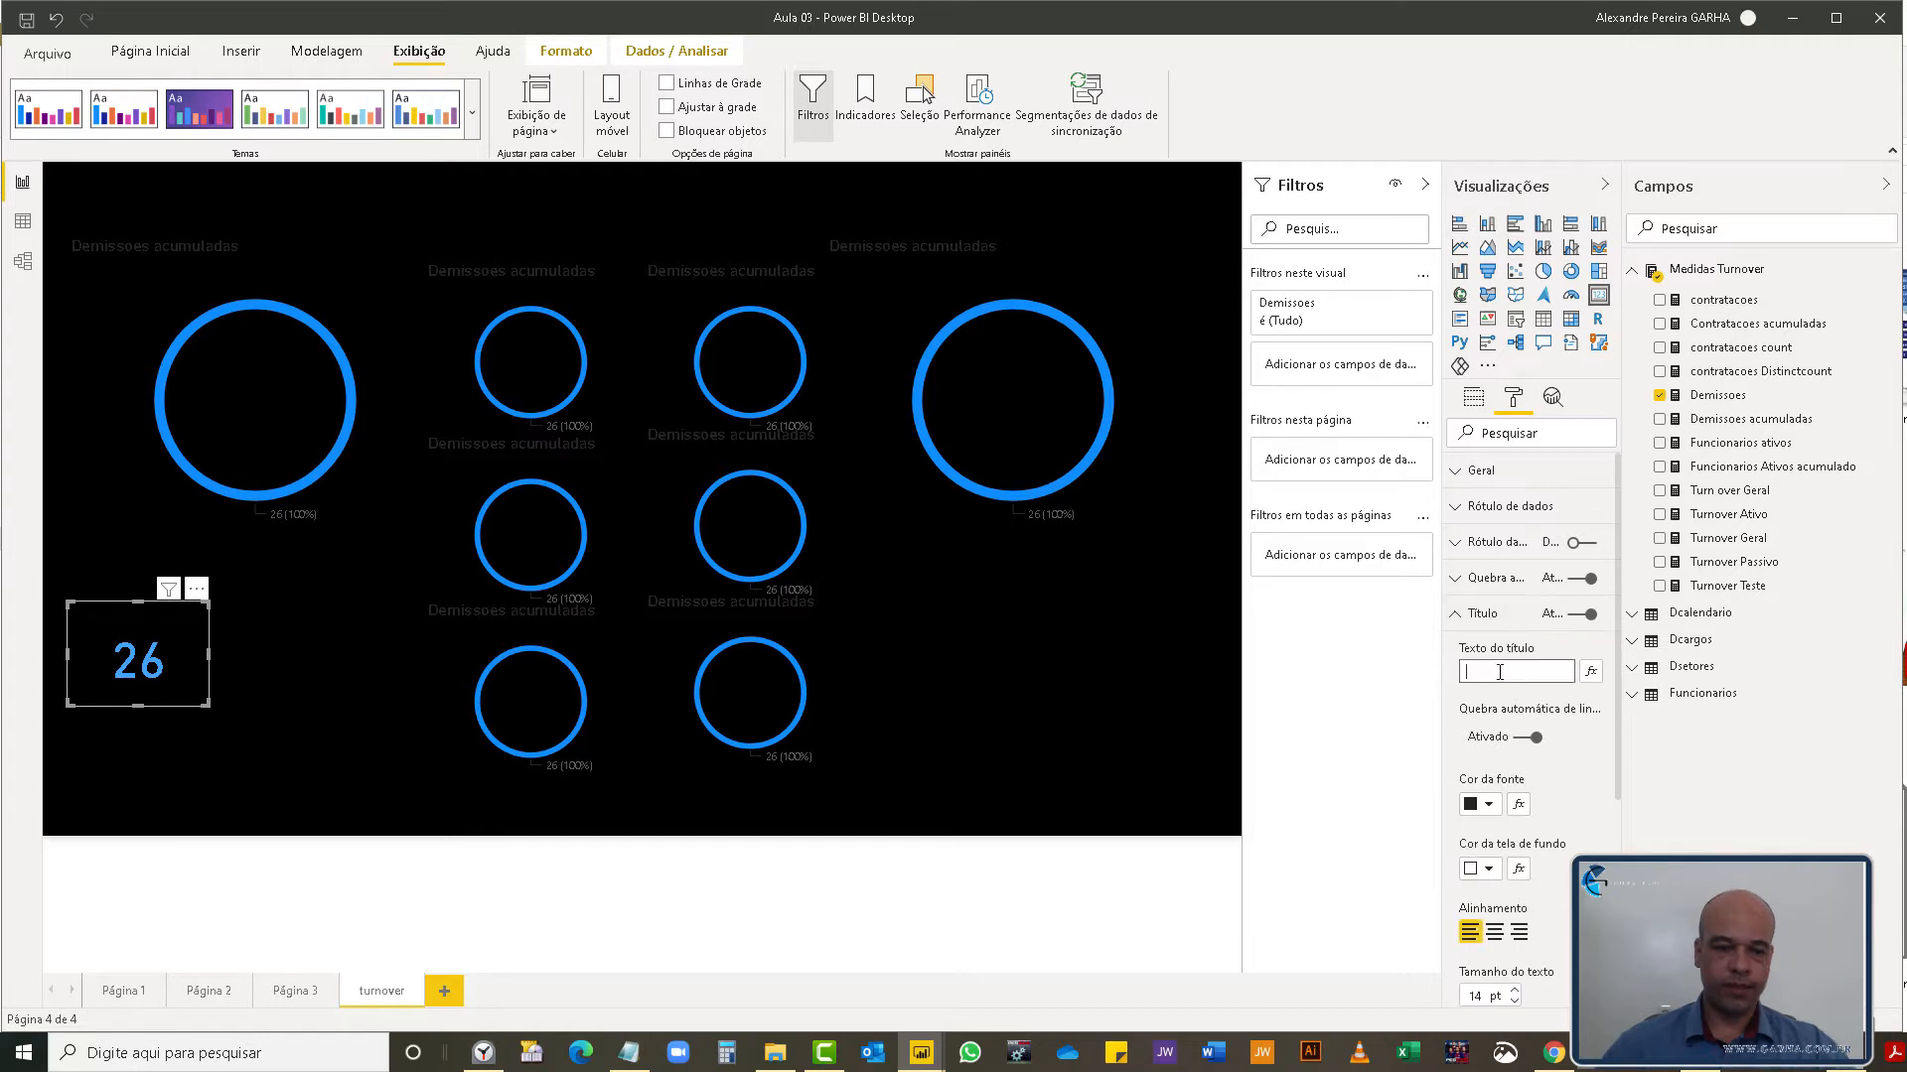
{"action": "type", "text": "Demissões"}
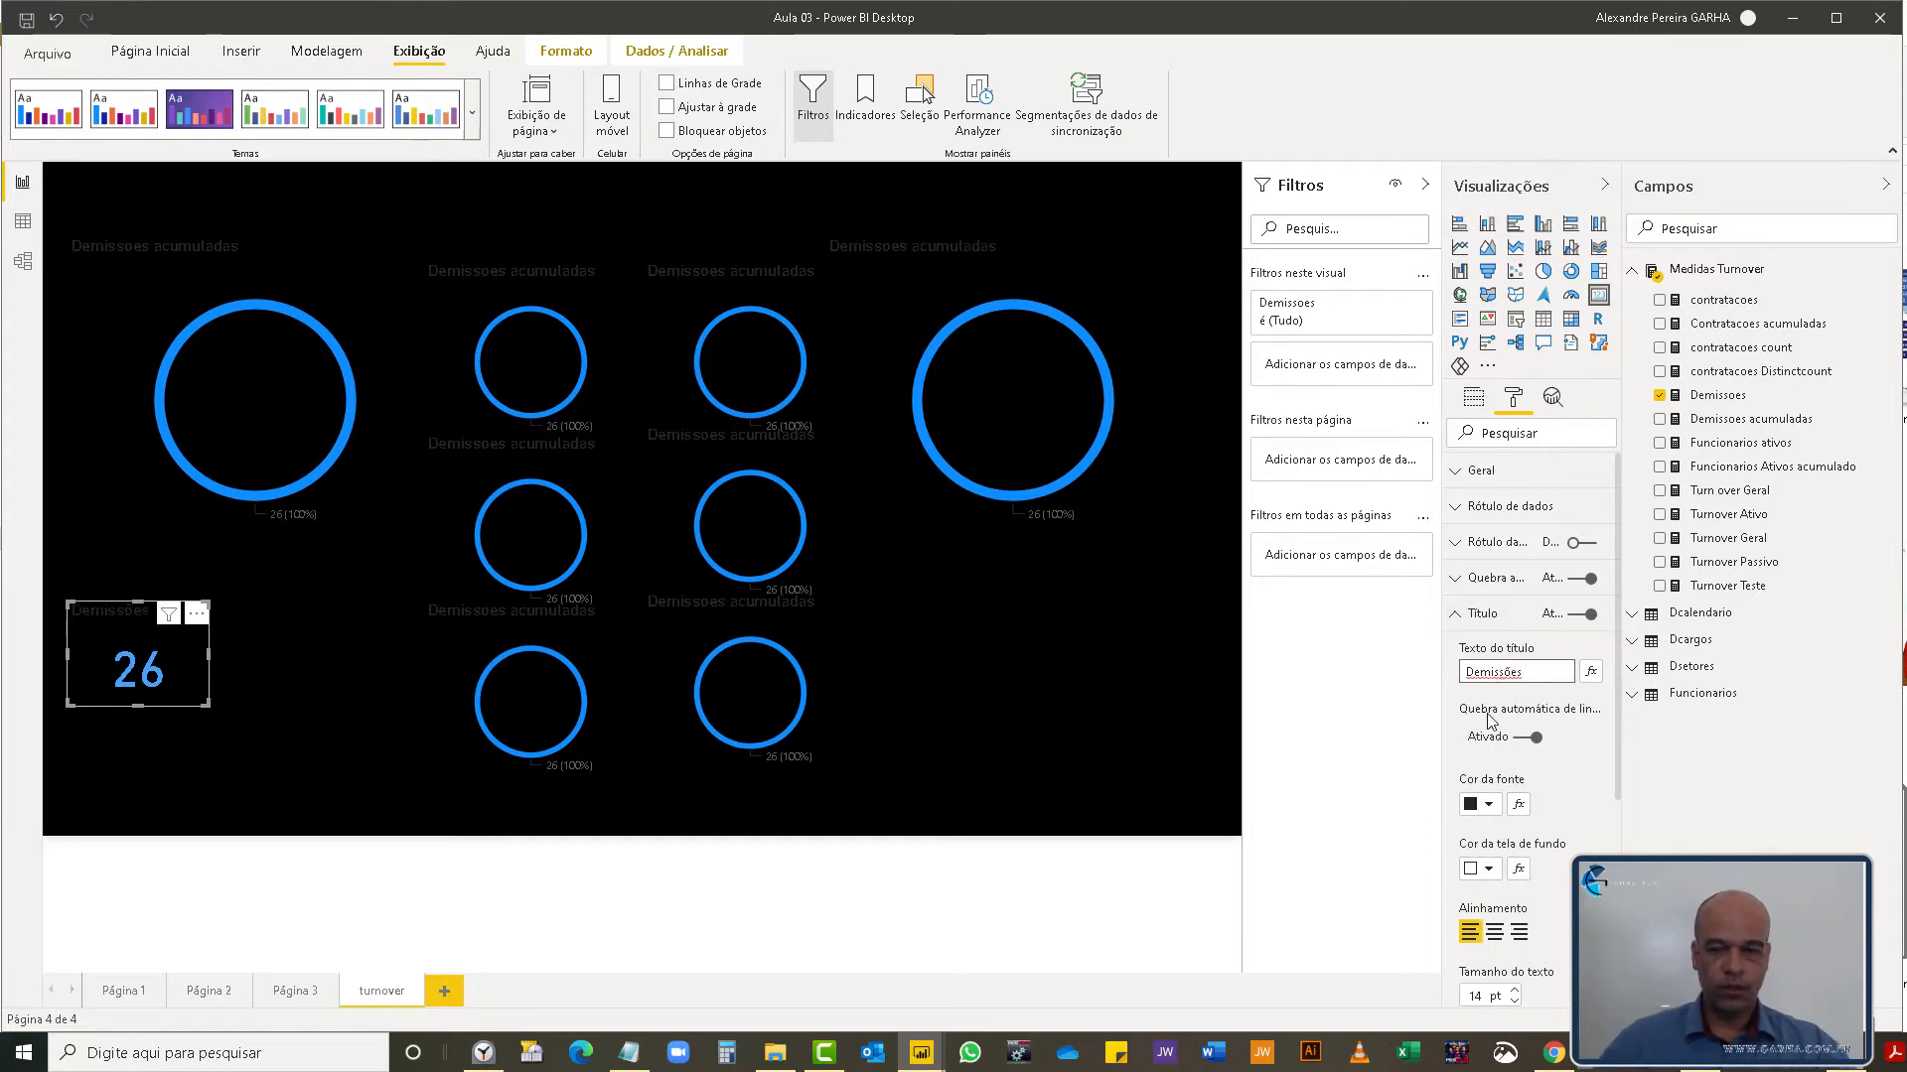
- Format the card's title with the same blue font color, centered alignment and a text size of 18 pt
{"action": "left_click", "coordinate": [1489, 807]}
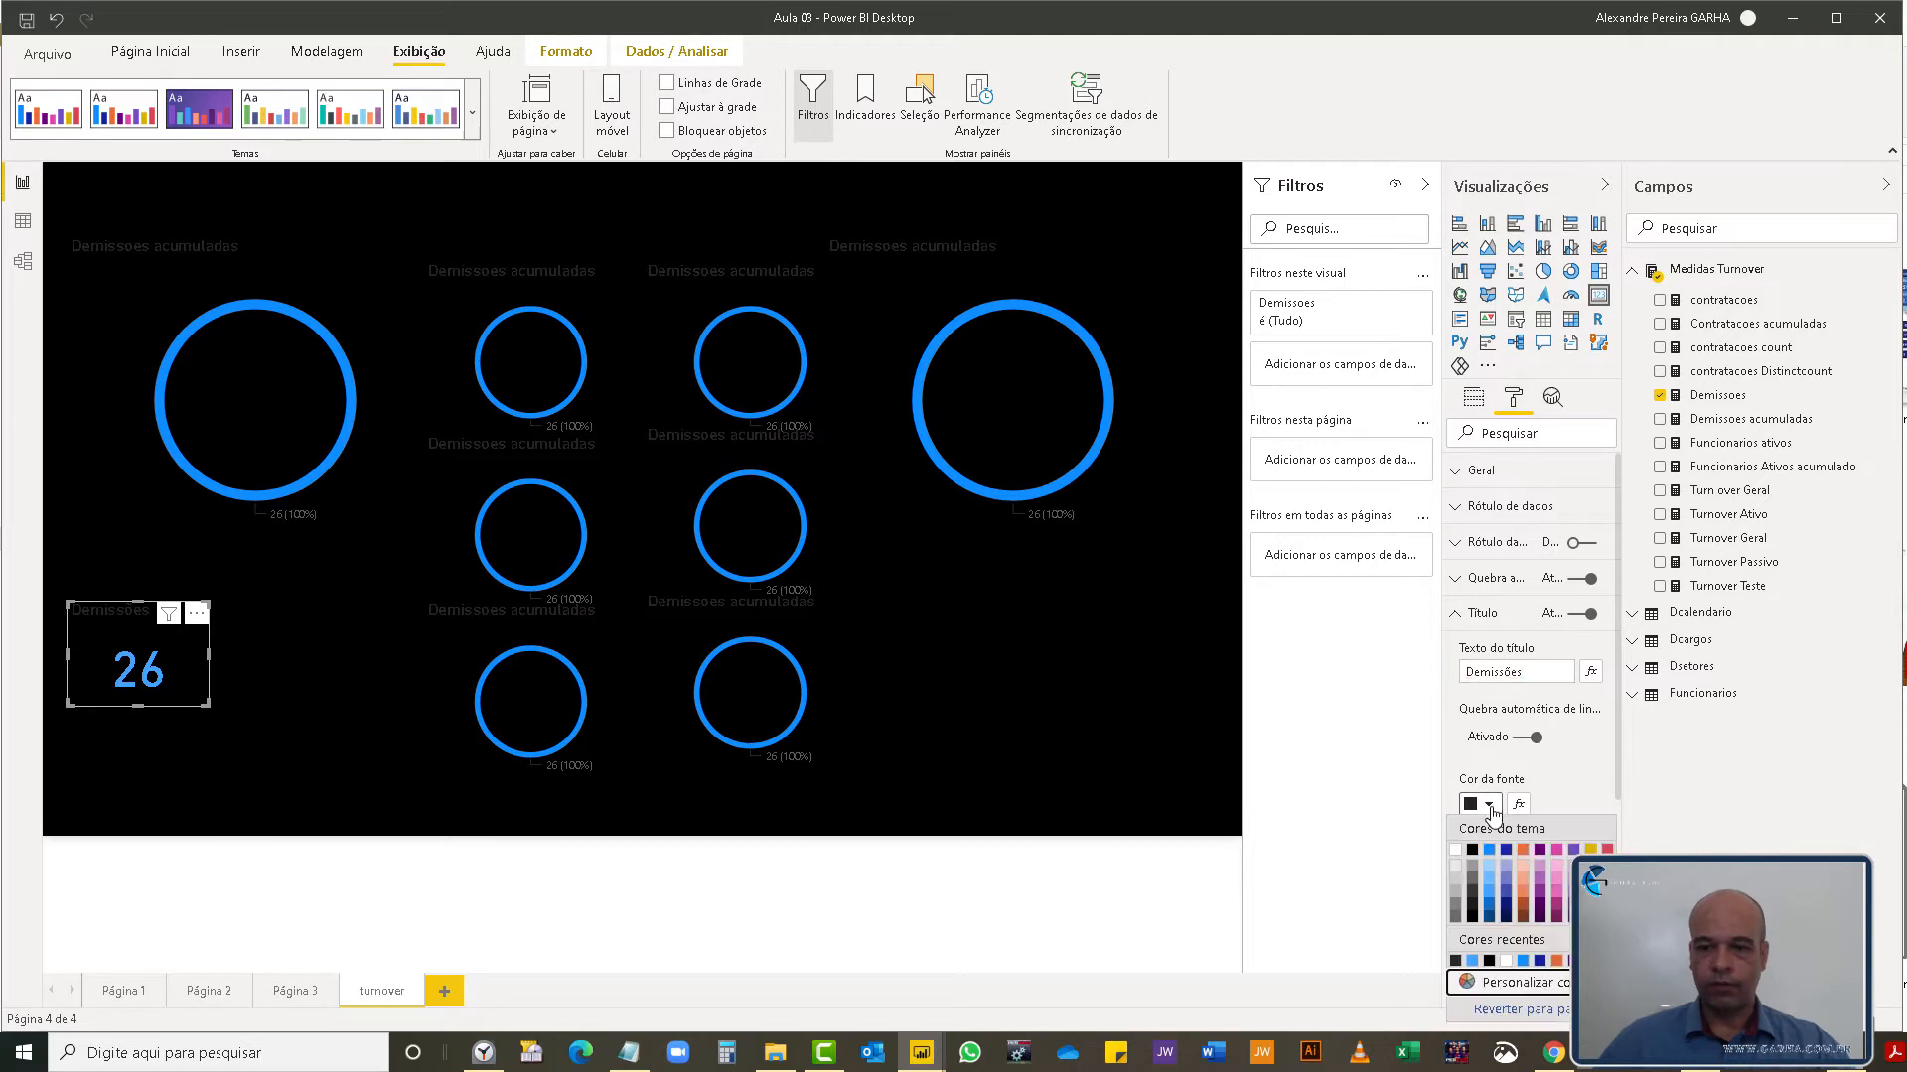
{"action": "left_click", "coordinate": [1474, 962]}
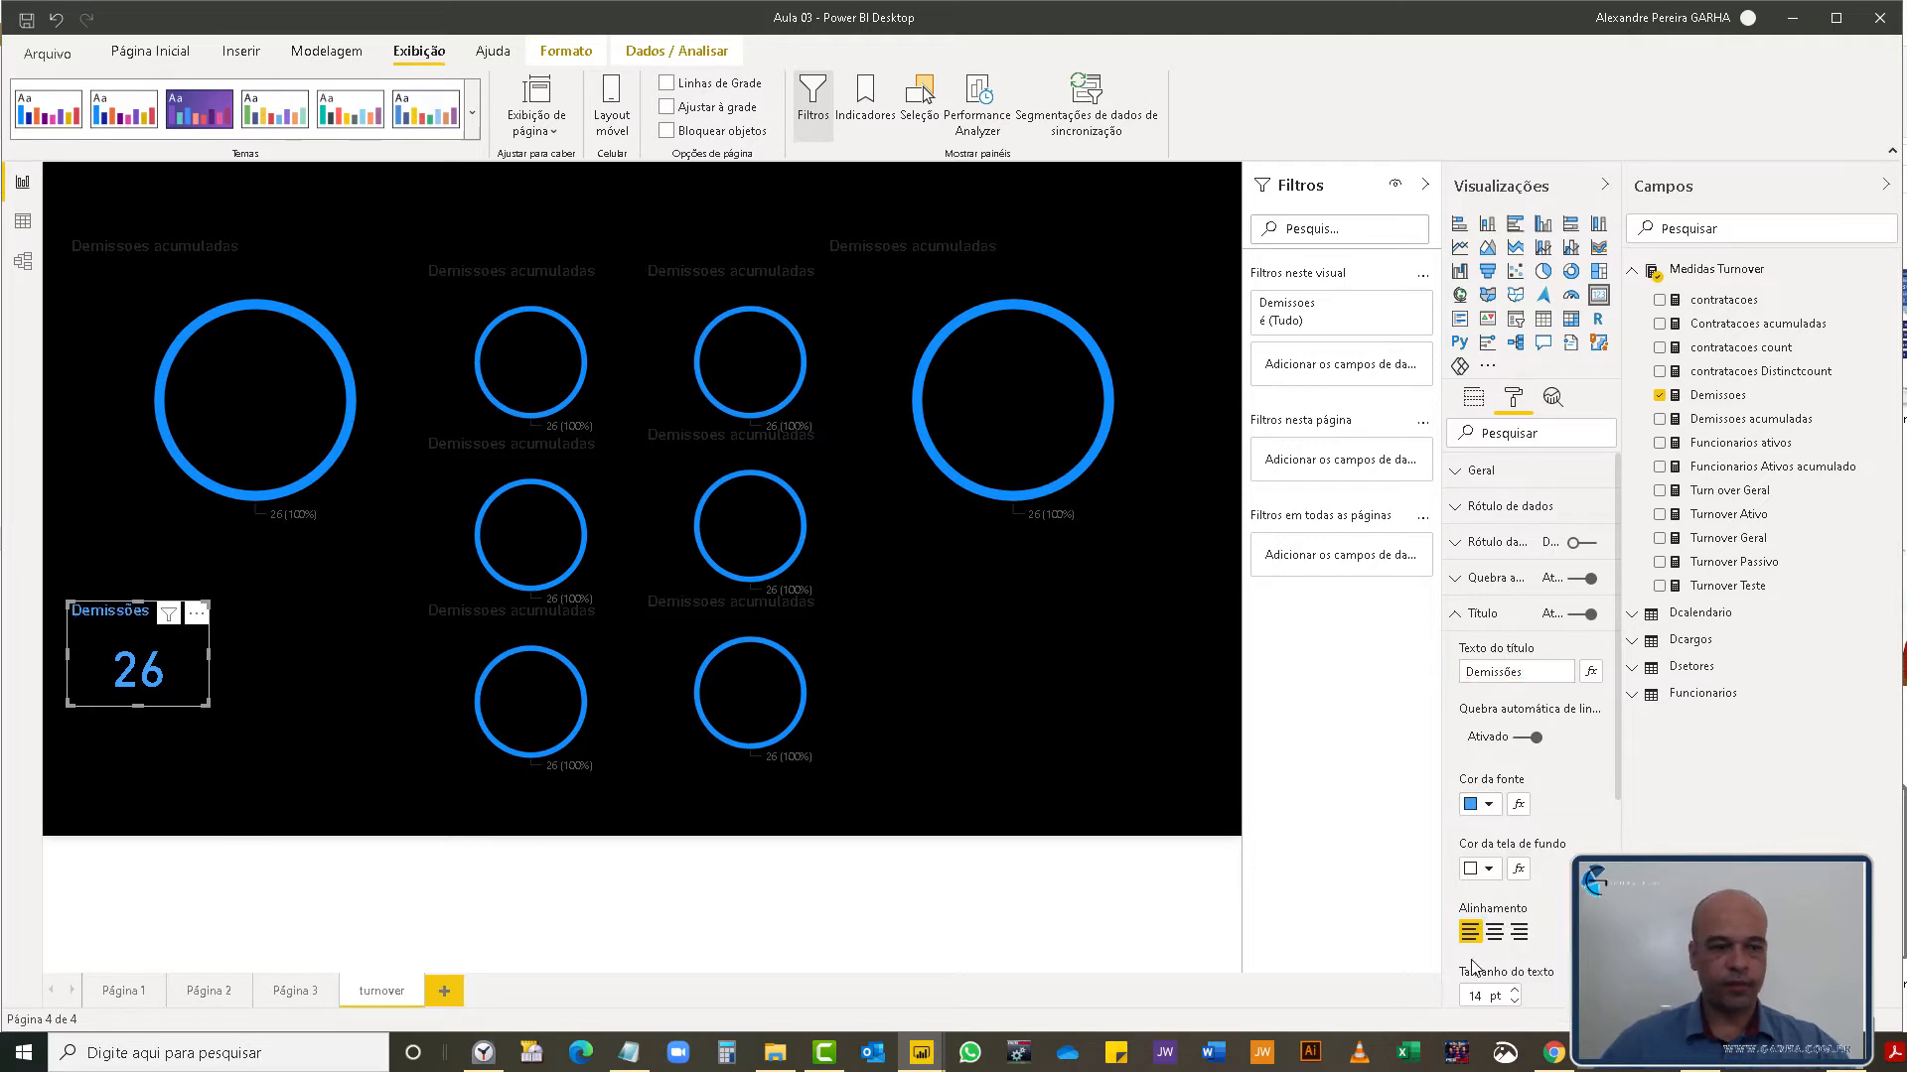
{"action": "left_click", "coordinate": [1495, 934]}
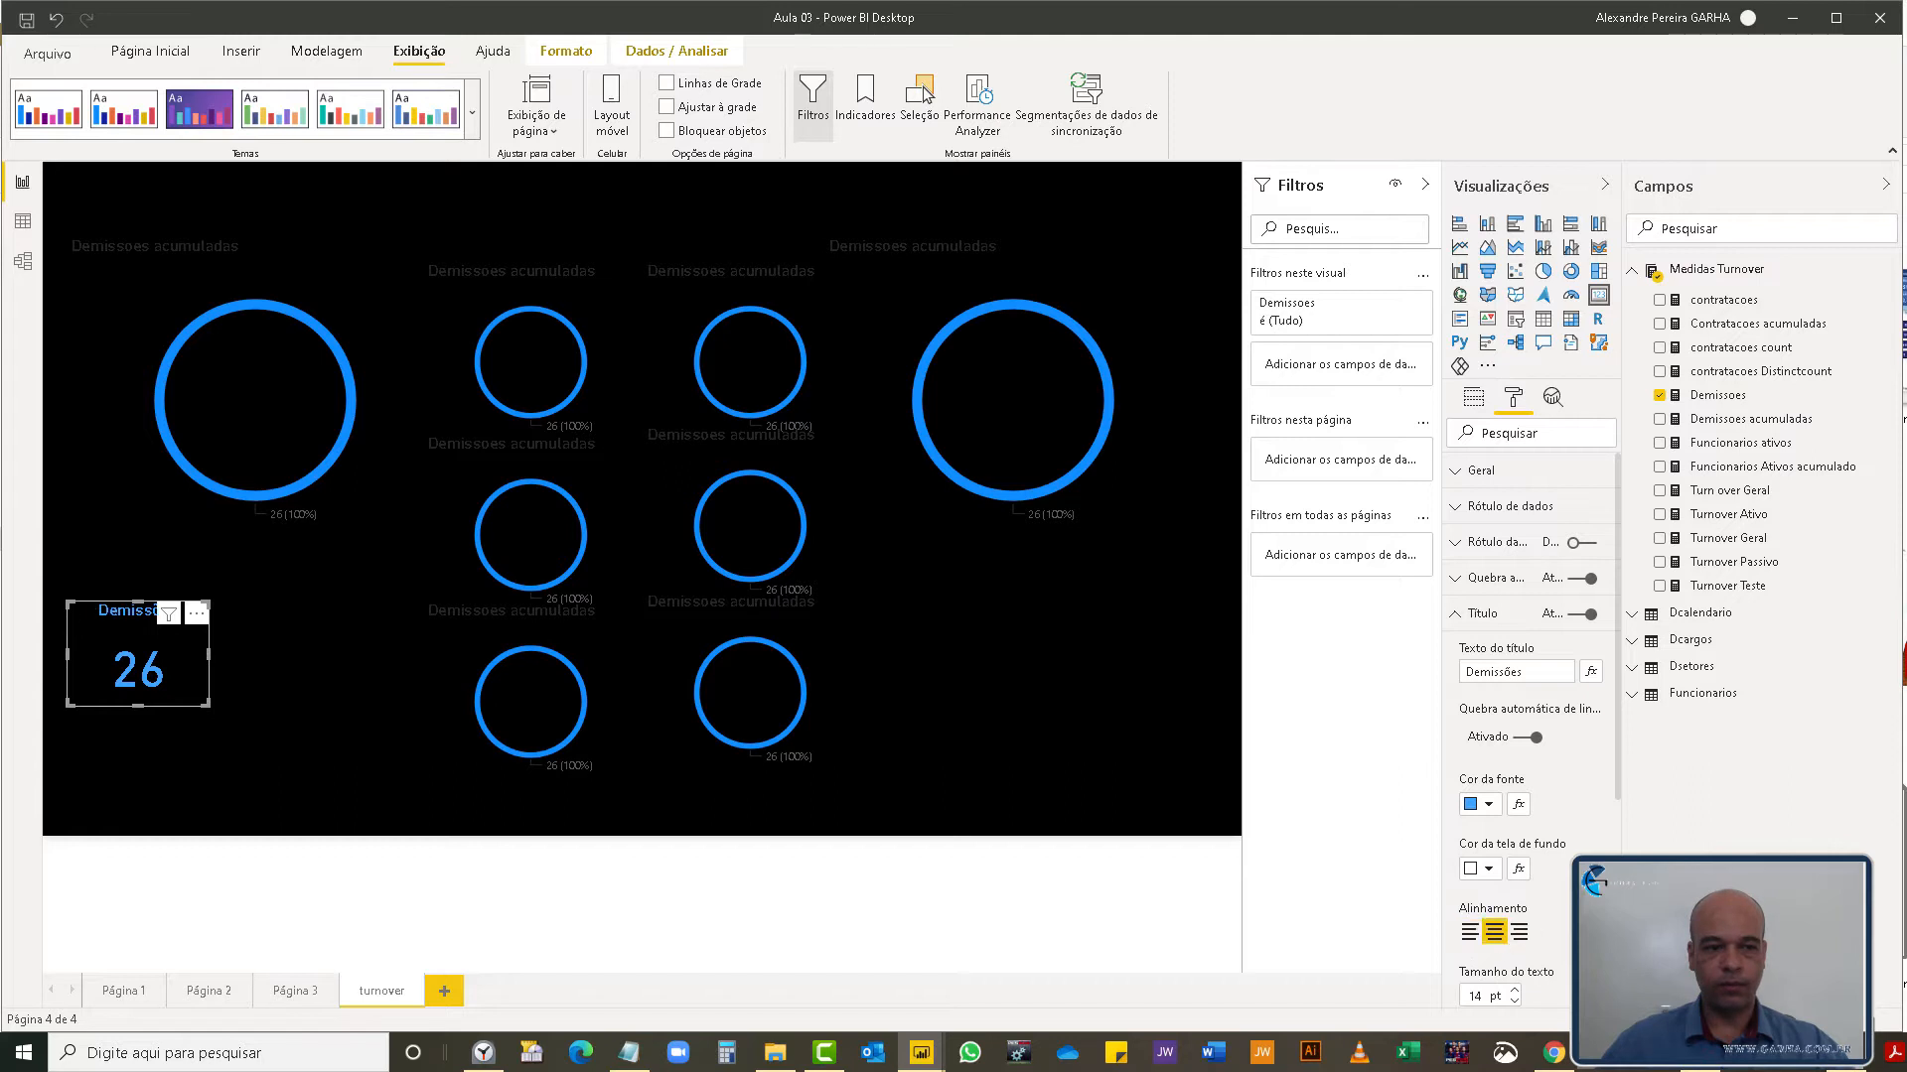
{"action": "scroll", "coordinate": [1616, 800], "scroll_direction": "down", "scroll_amount": 3}
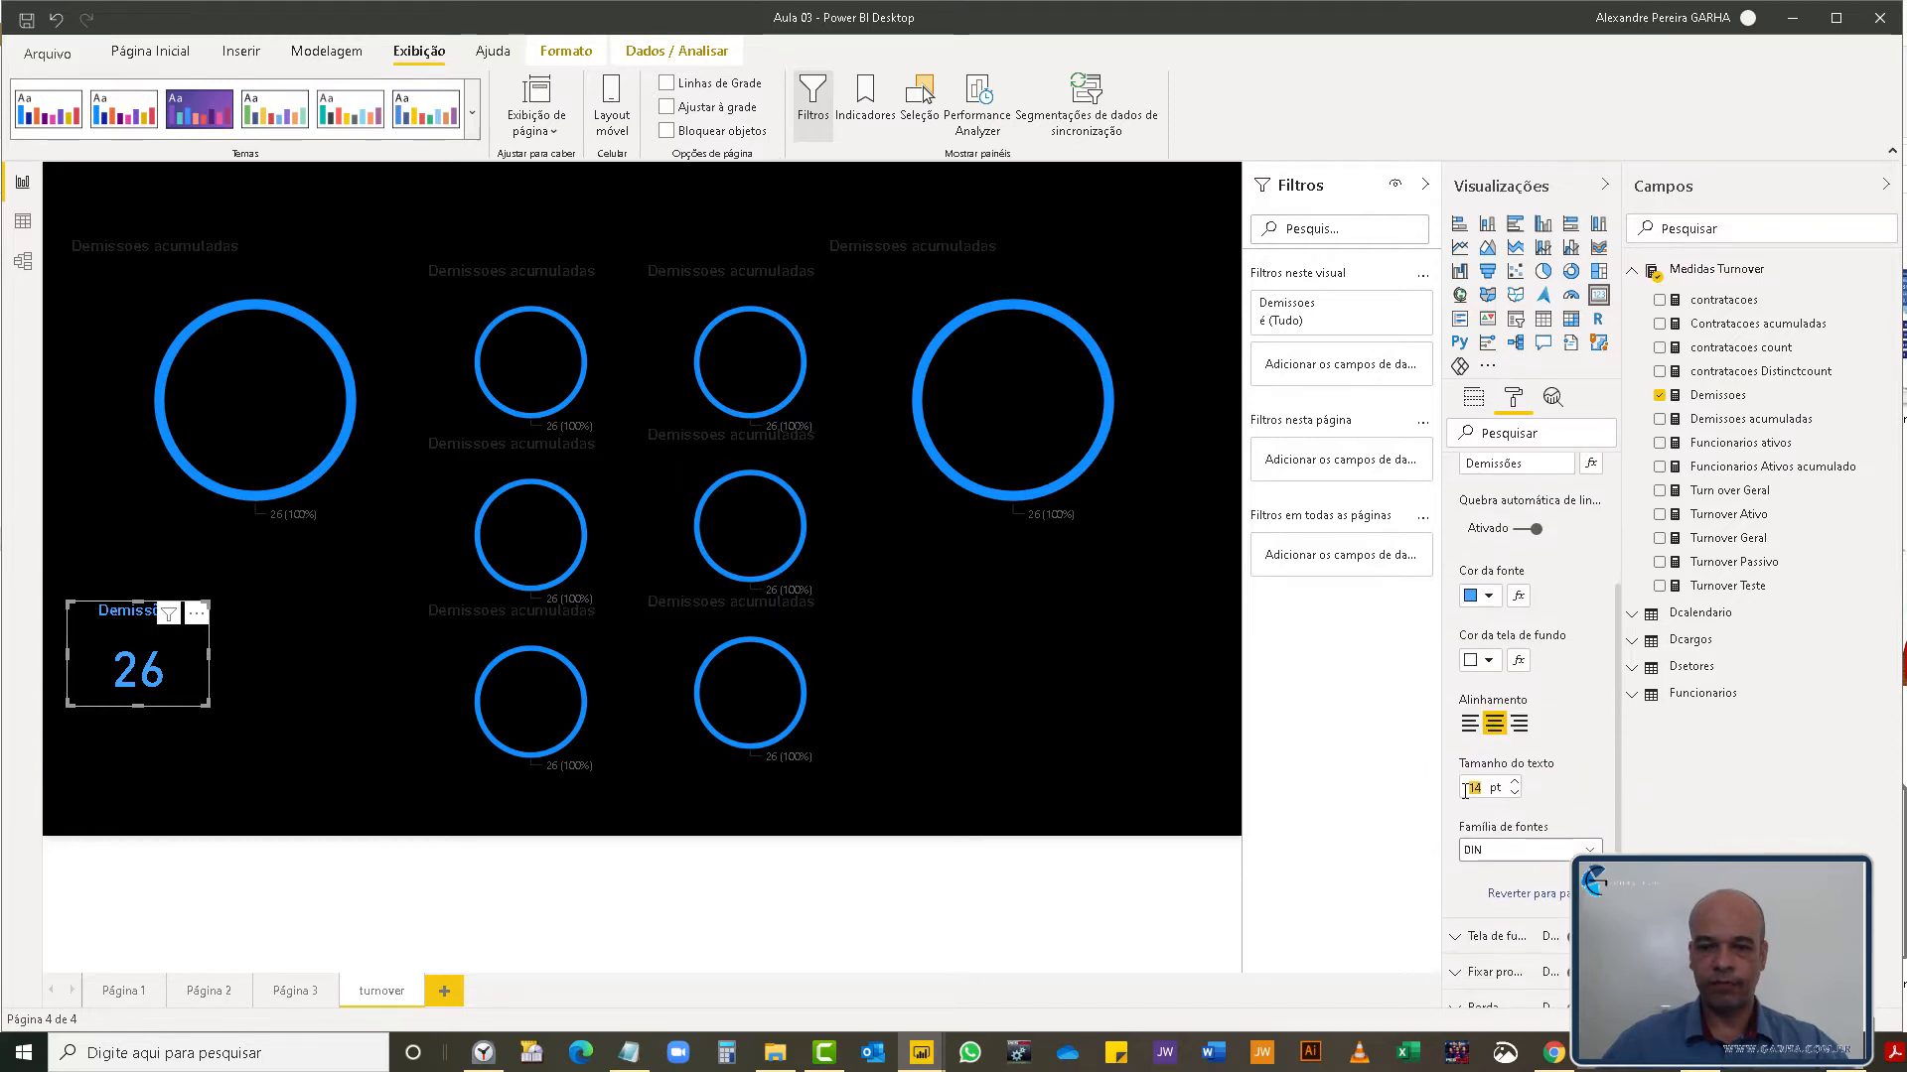
{"action": "type", "text": "18"}
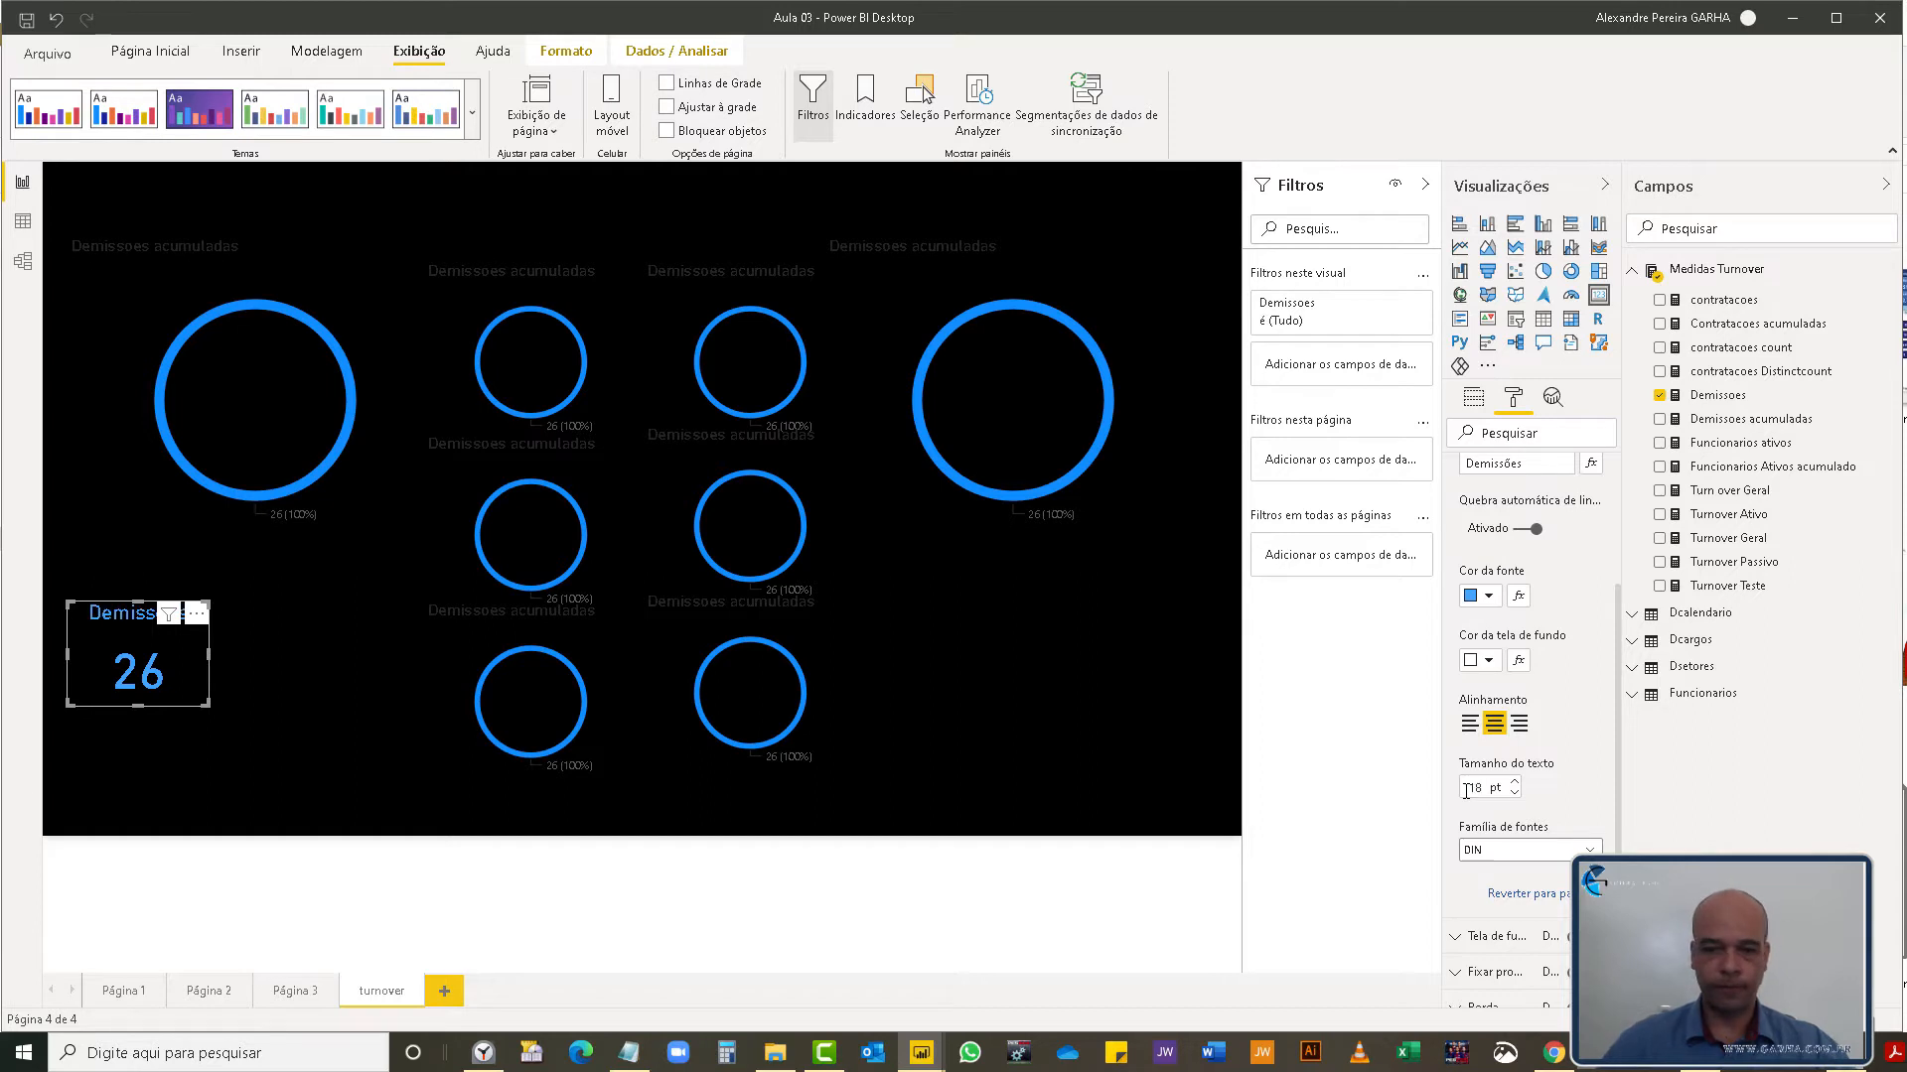
- Move the Demissões card into the center of the left large donut and deselect it
{"action": "left_click_drag", "start_coordinate": [208, 620], "coordinate": [292, 443]}
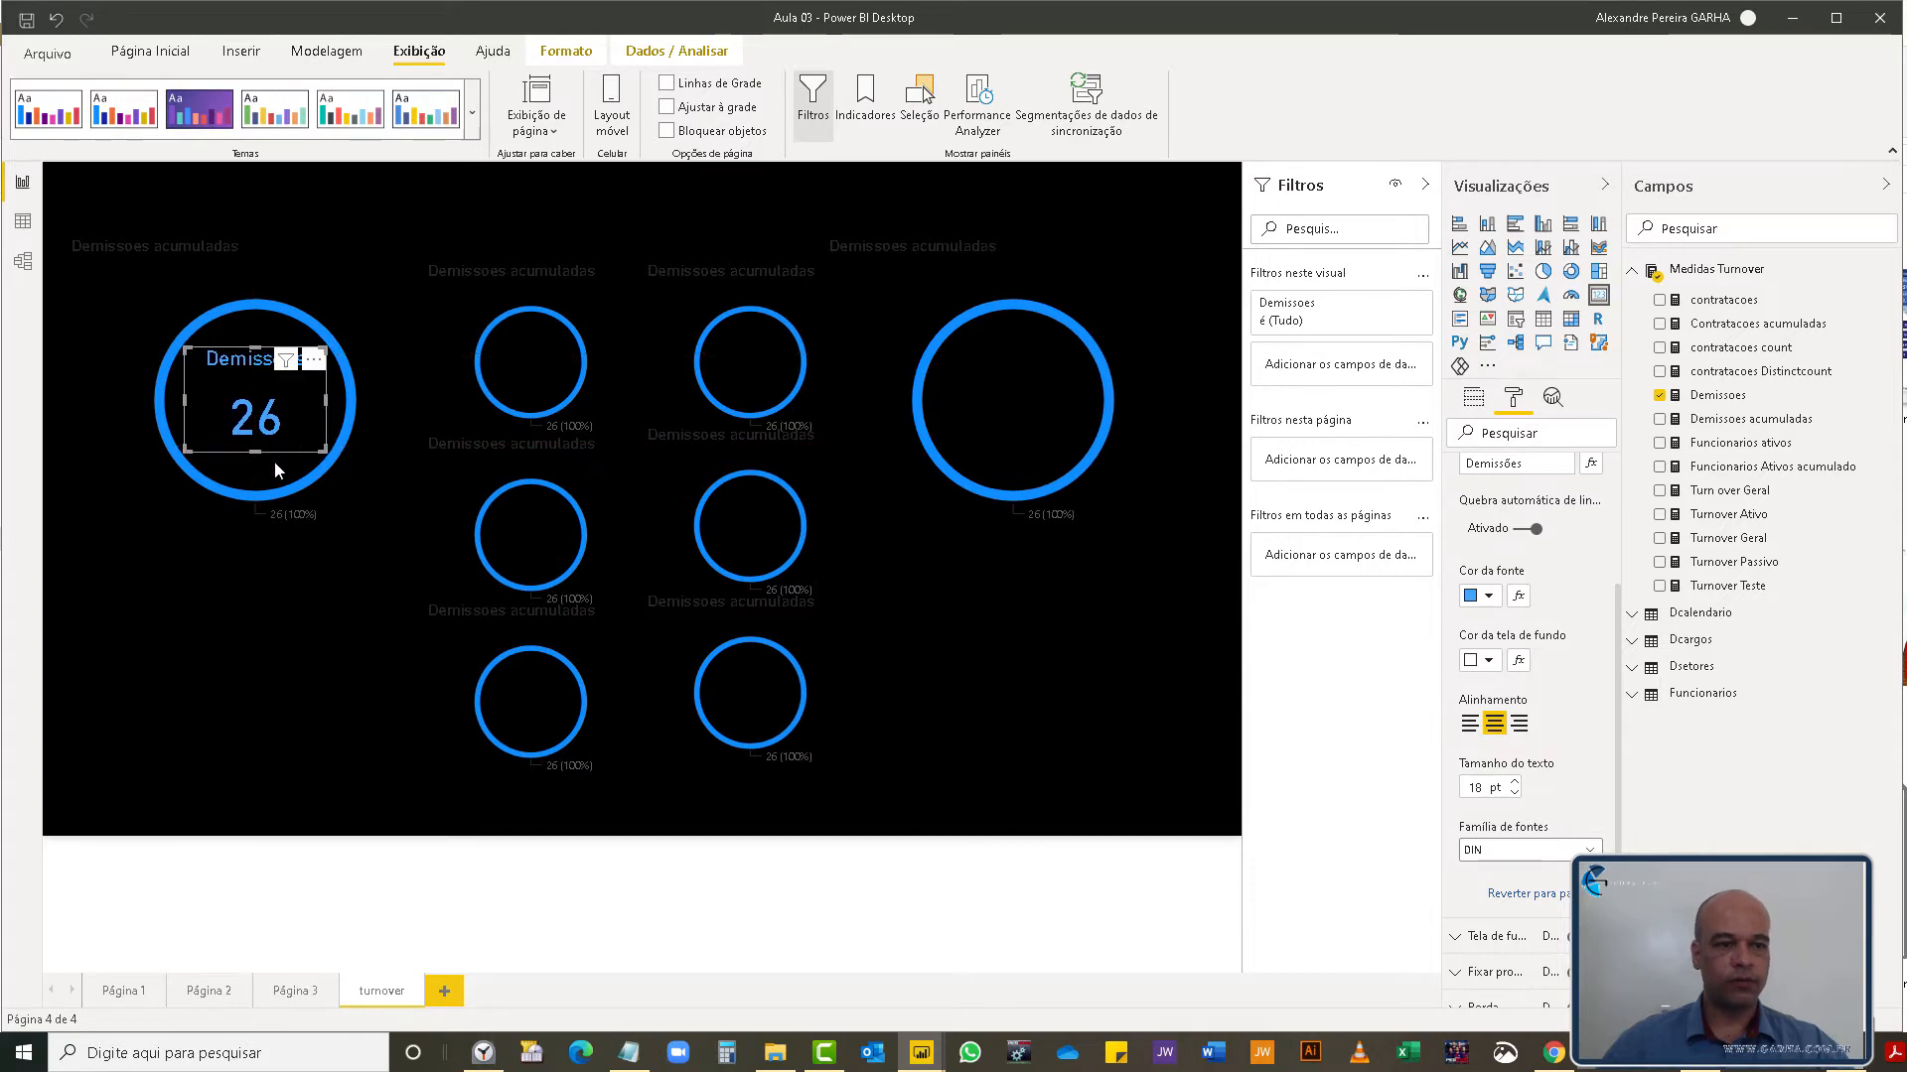
{"action": "left_click", "coordinate": [195, 656]}
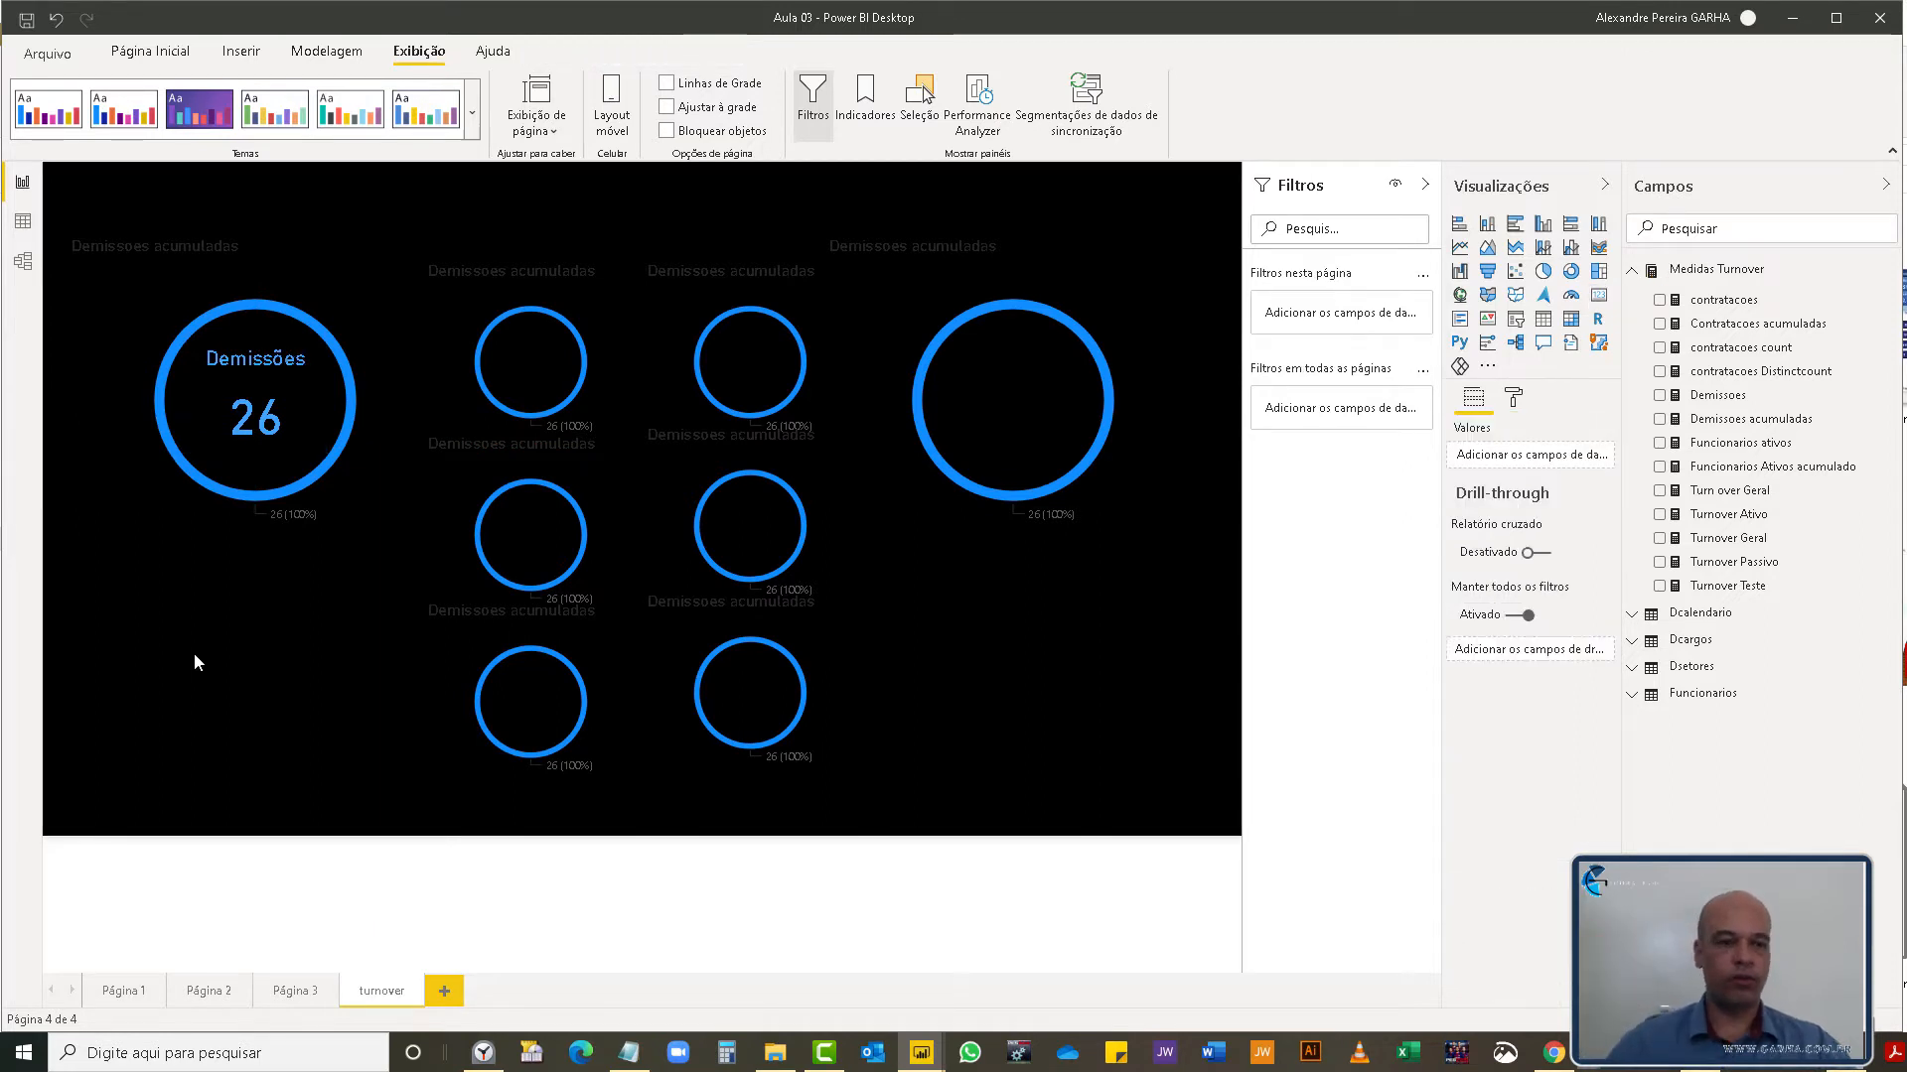
- Select the left large donut and bring up the reference image in Photos to examine its Masculino donut
{"action": "left_click", "coordinate": [365, 442]}
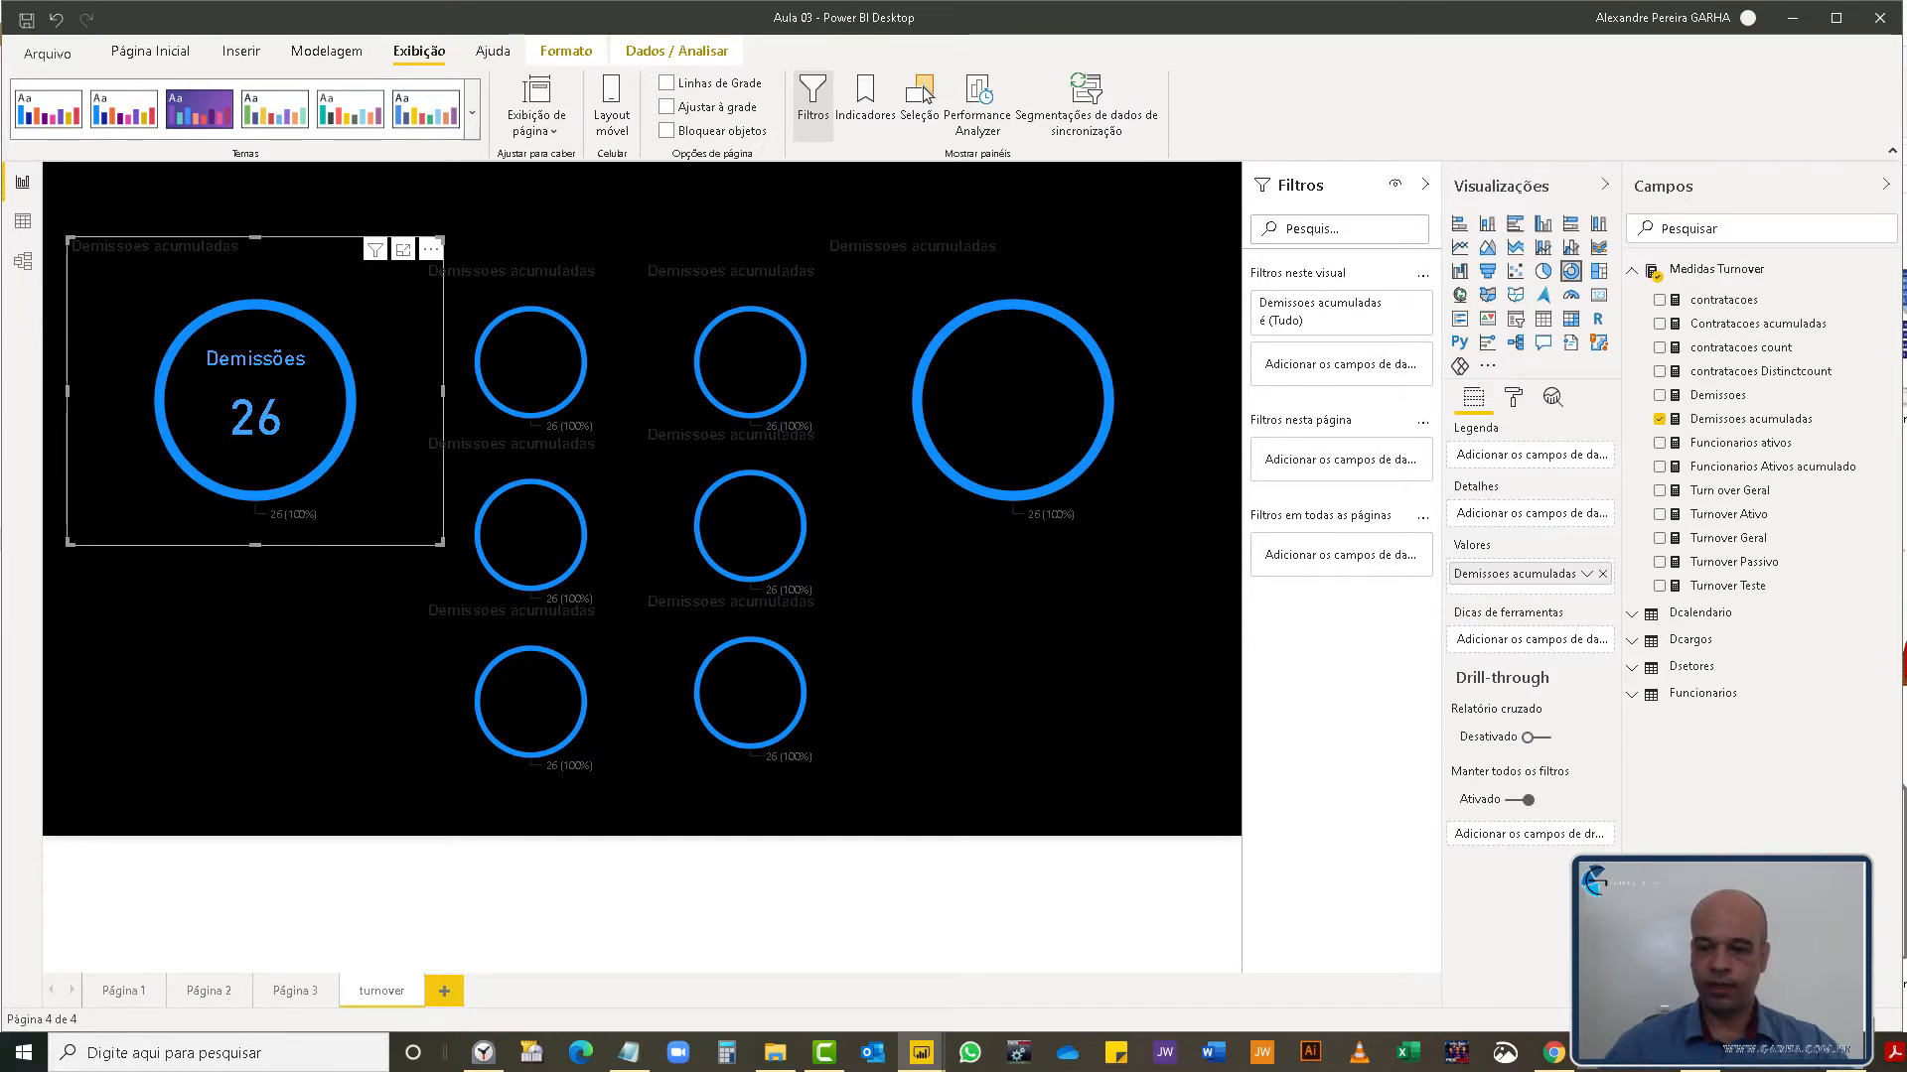
{"action": "left_click", "coordinate": [1797, 1053]}
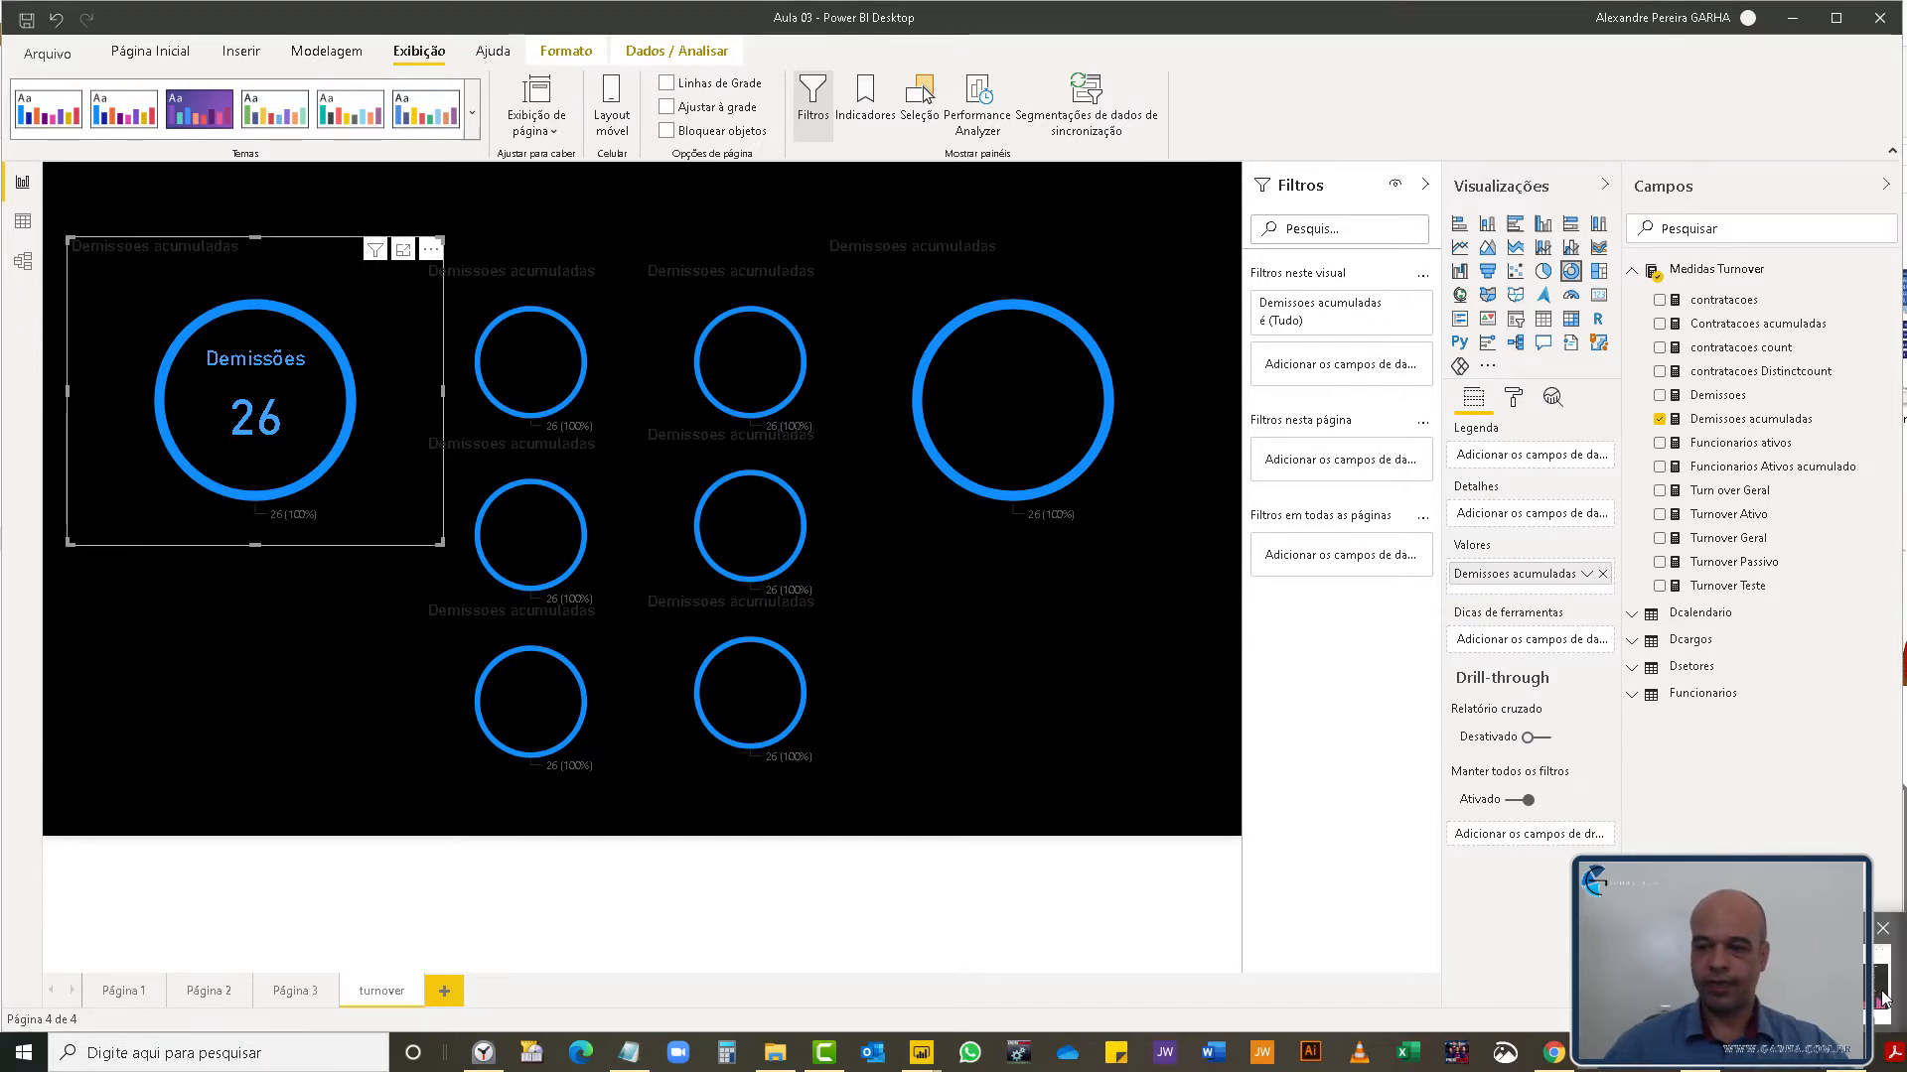
{"action": "left_click", "coordinate": [1827, 973]}
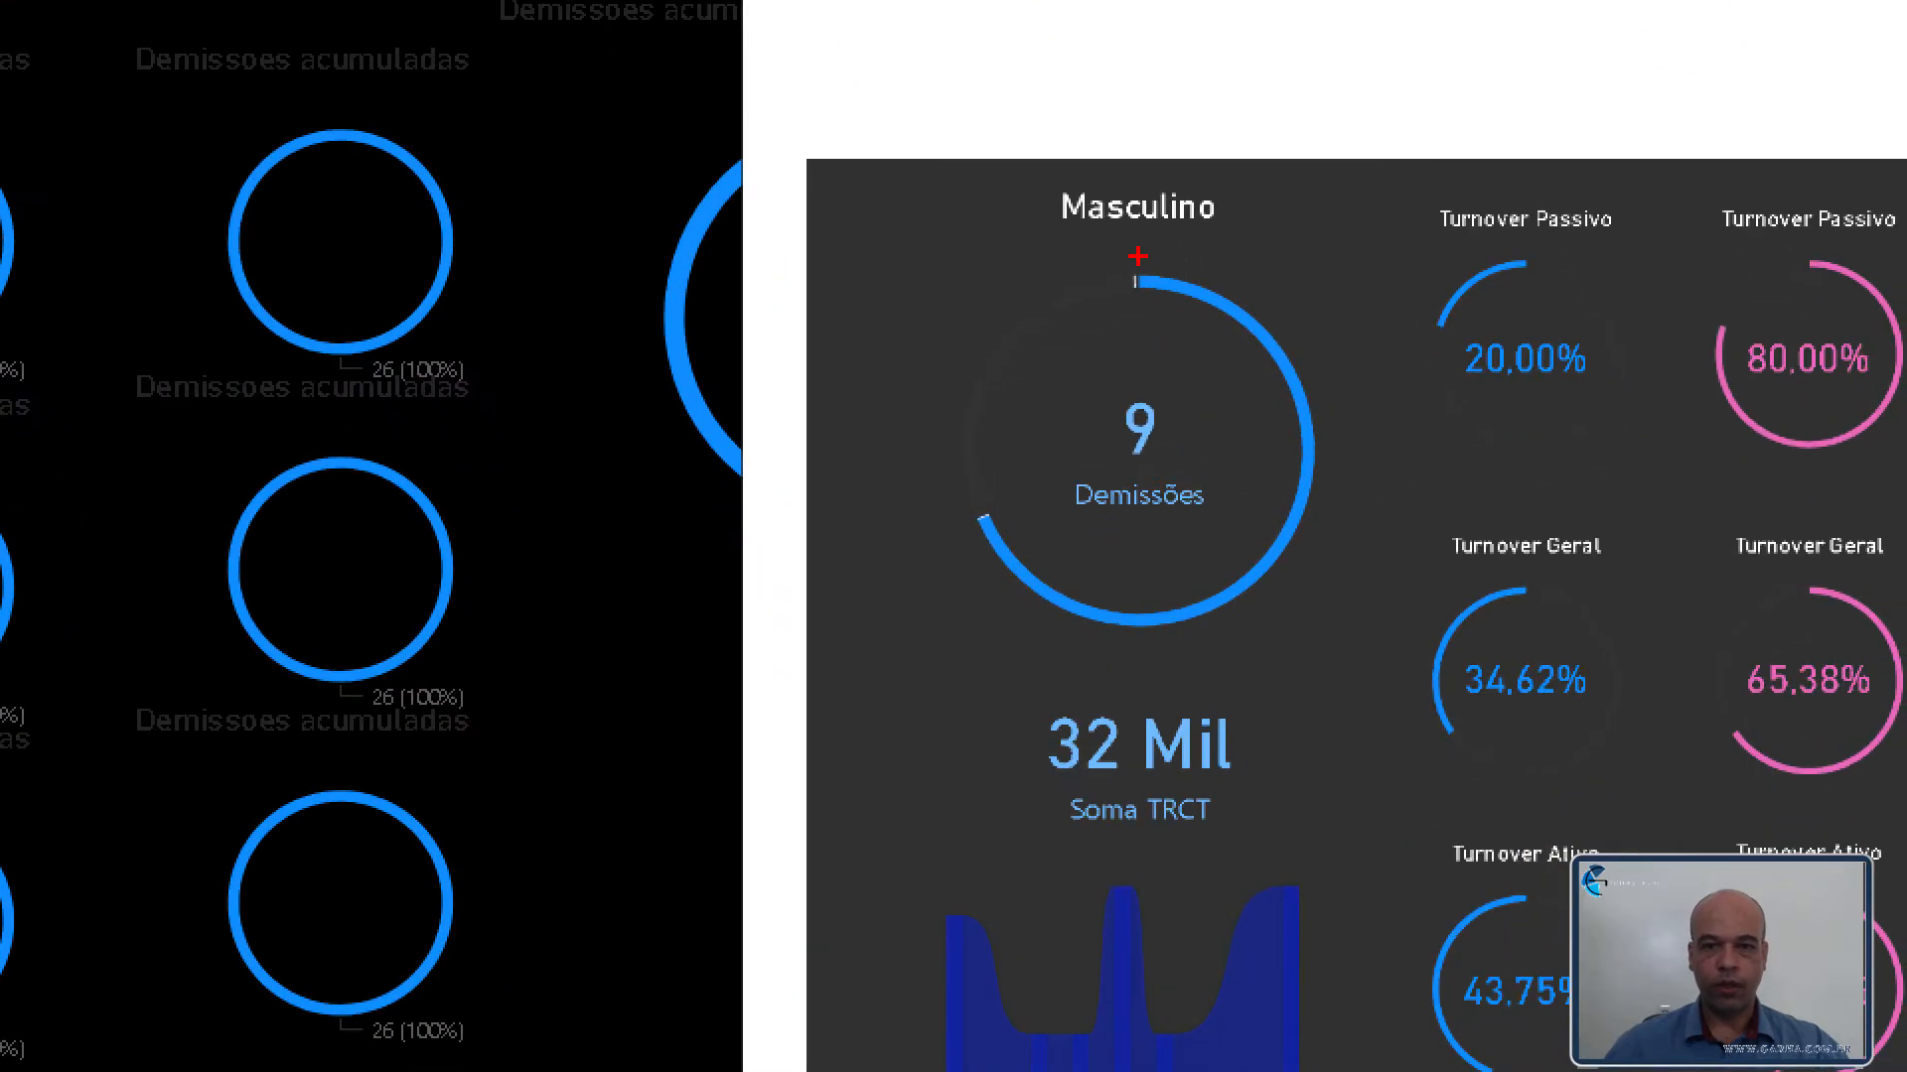
- Outline the faded part of the Masculino donut ring on the reference image, clear the annotation and minimize the image
{"action": "left_click_drag", "start_coordinate": [1132, 320], "coordinate": [1022, 486]}
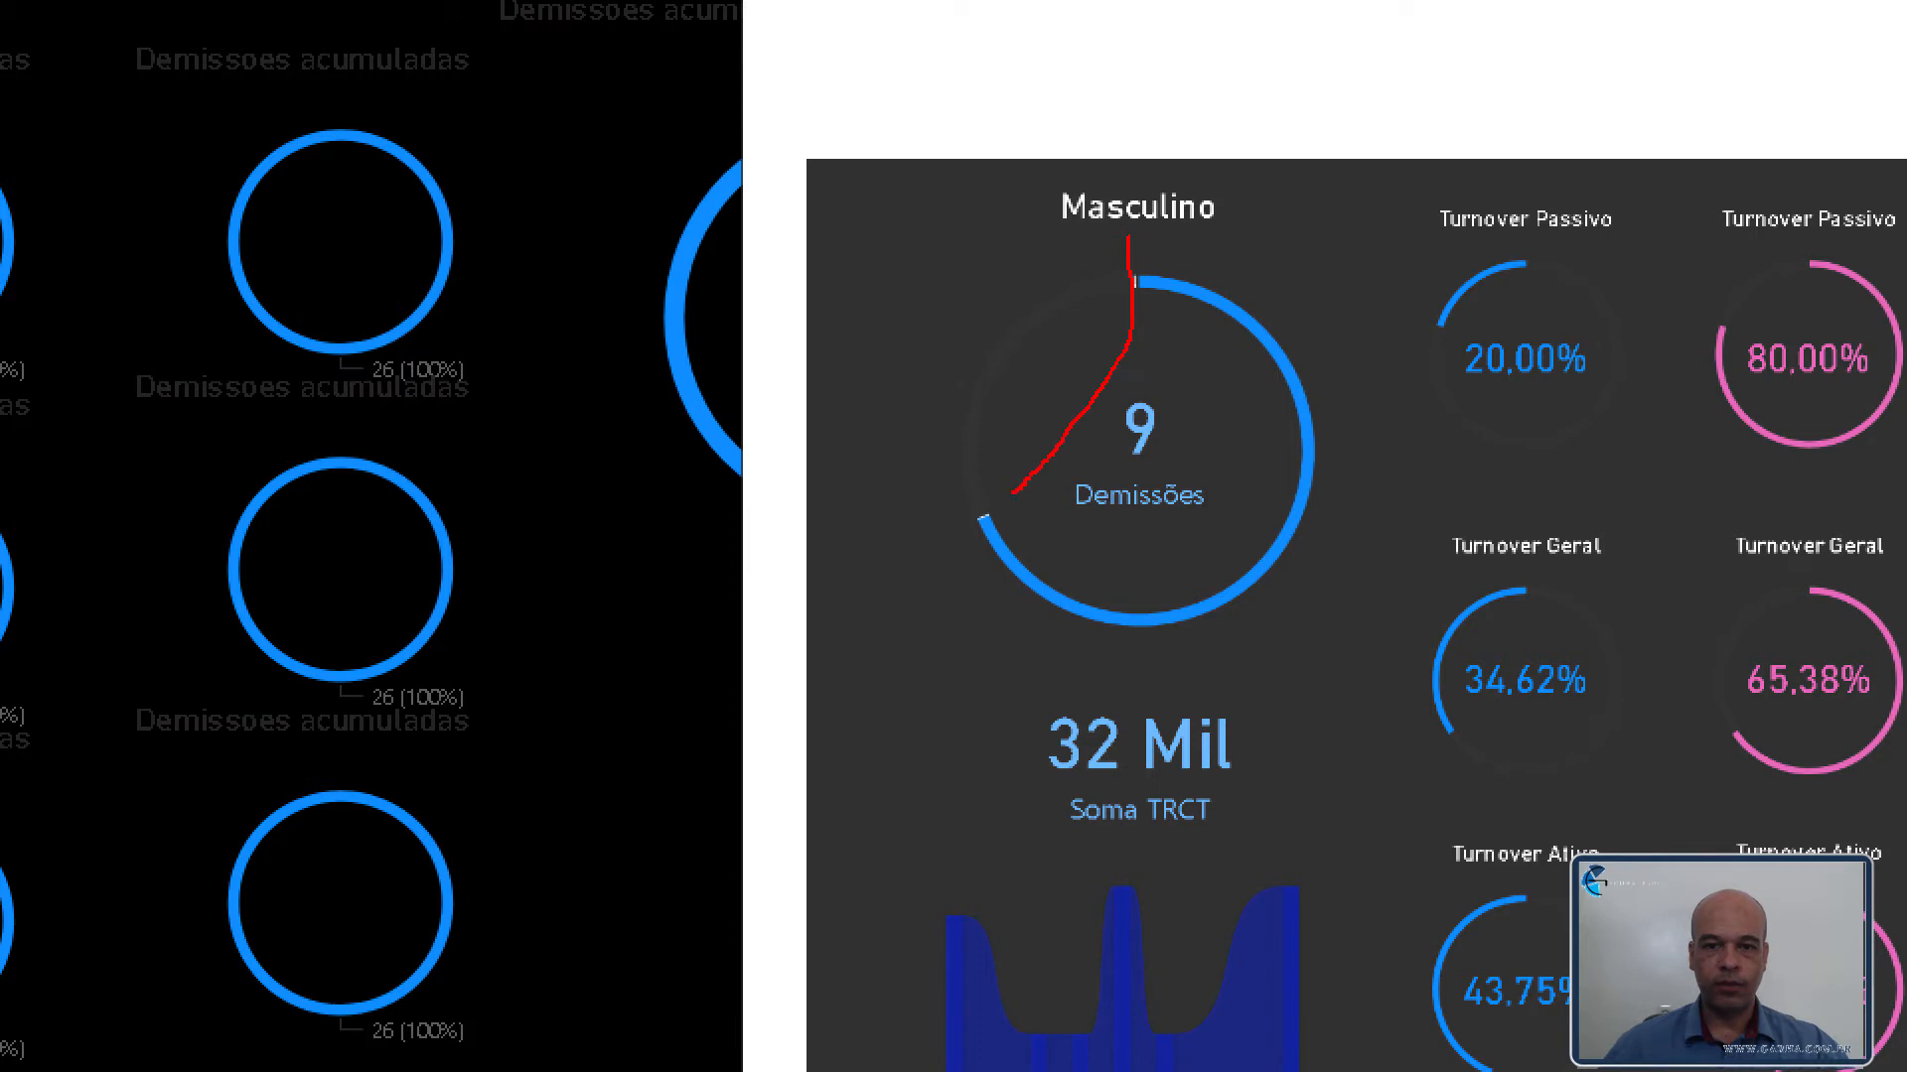
{"action": "left_click_drag", "start_coordinate": [883, 539], "coordinate": [1003, 228]}
{"action": "left_click_drag", "start_coordinate": [1145, 236], "coordinate": [1147, 238]}
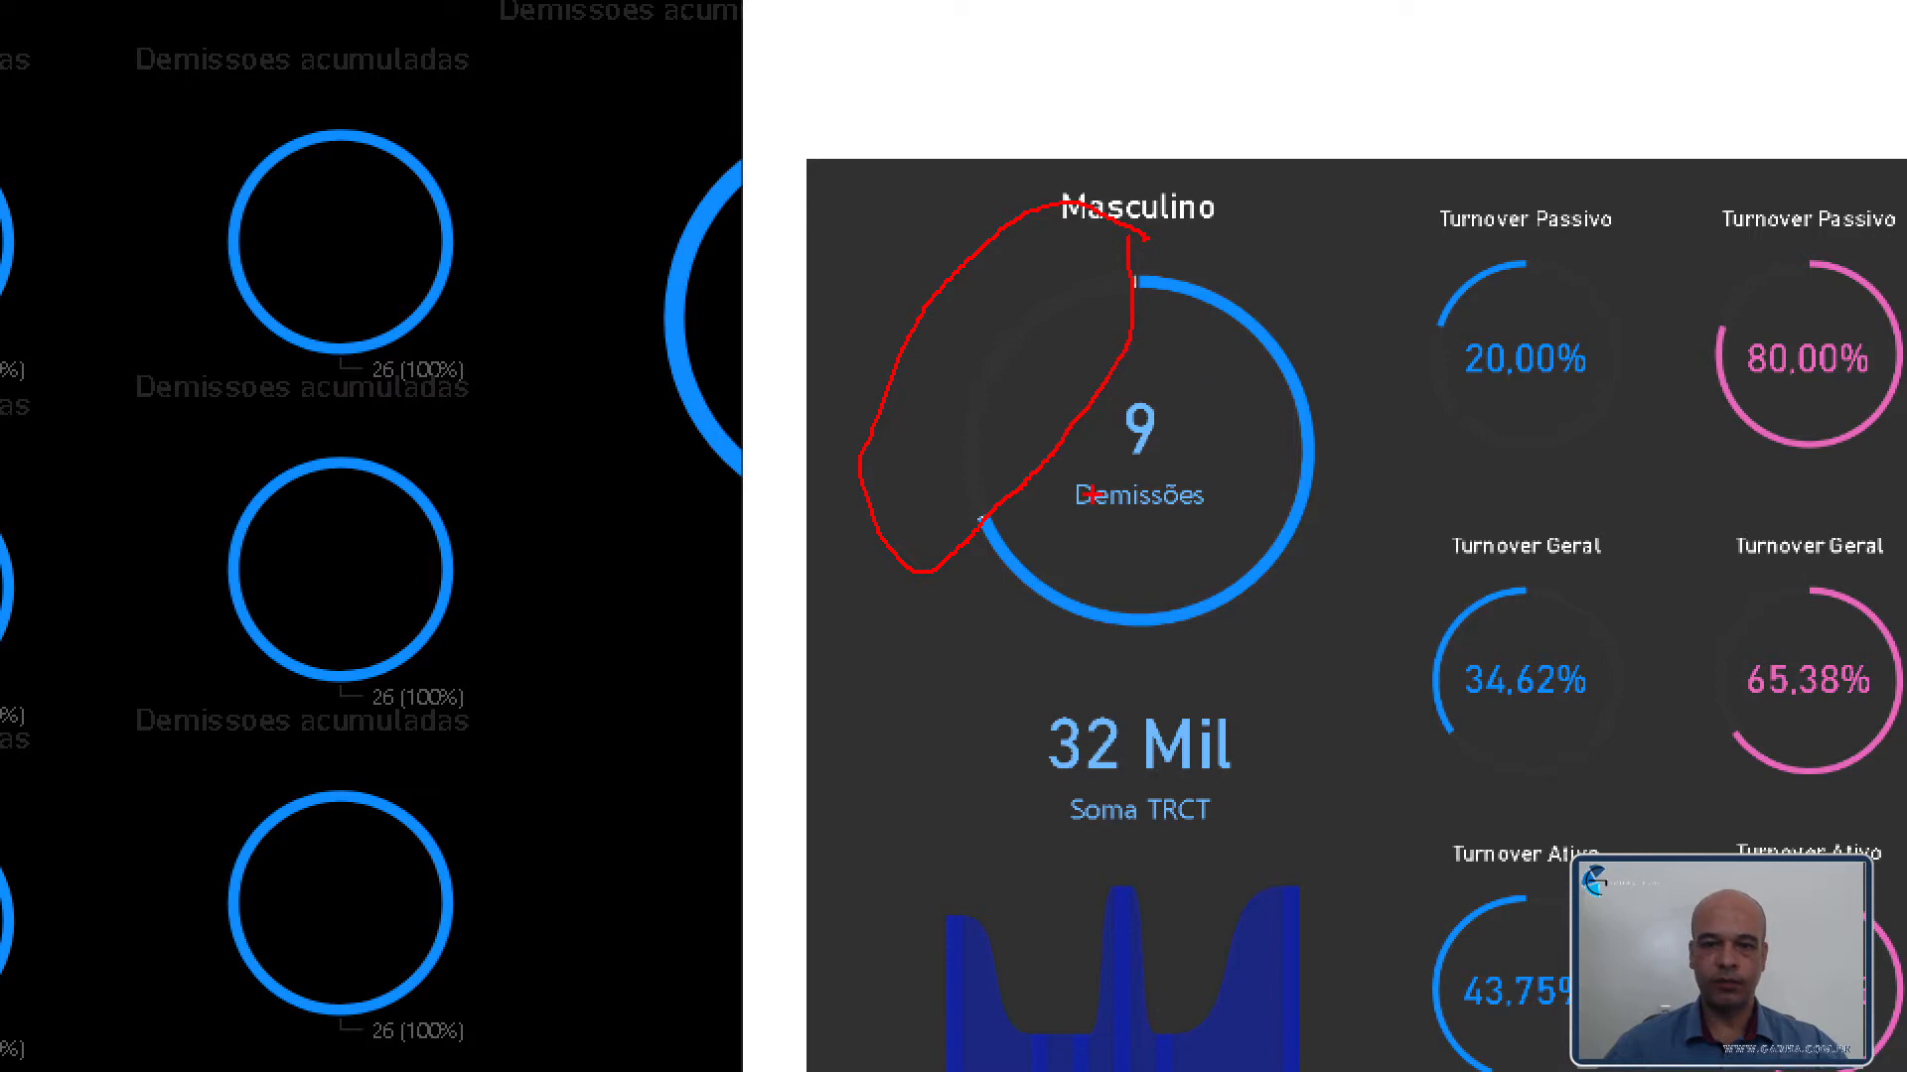
{"action": "key", "text": "Escape"}
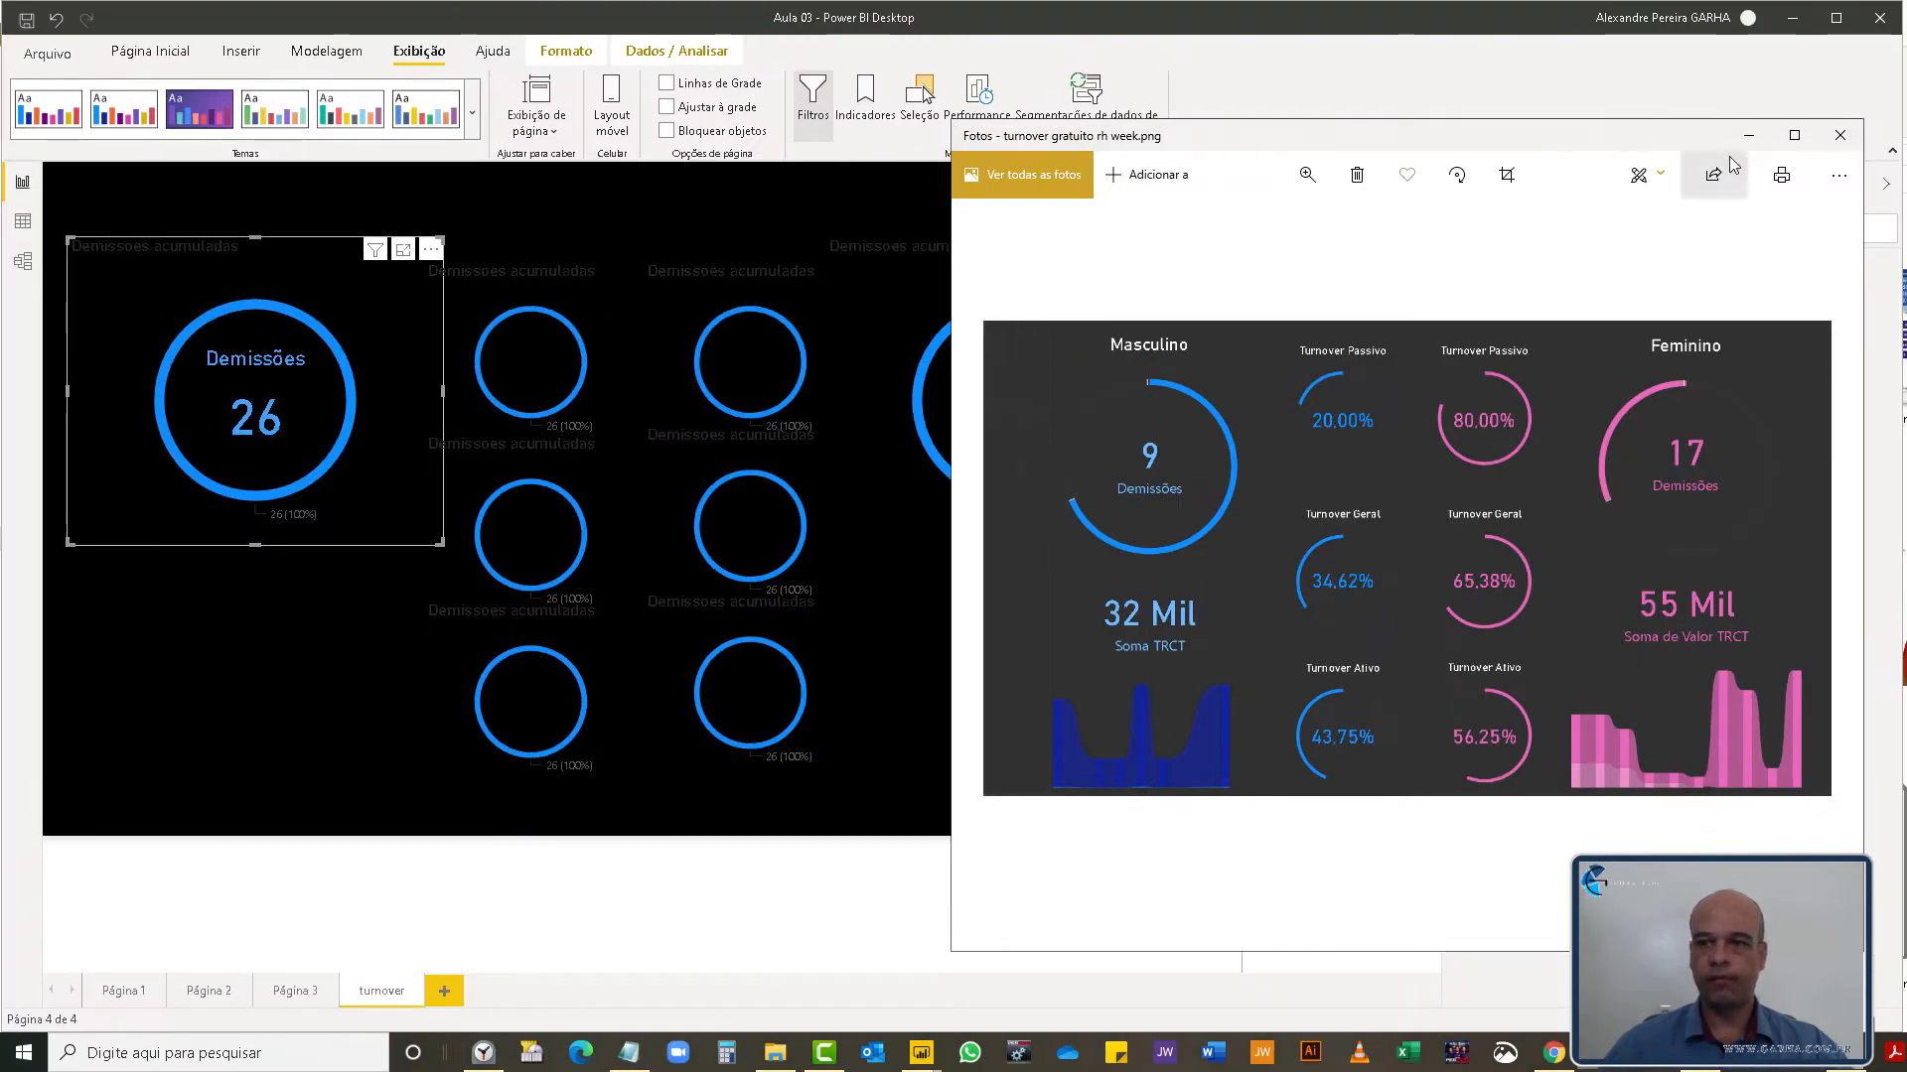
{"action": "left_click", "coordinate": [1747, 136]}
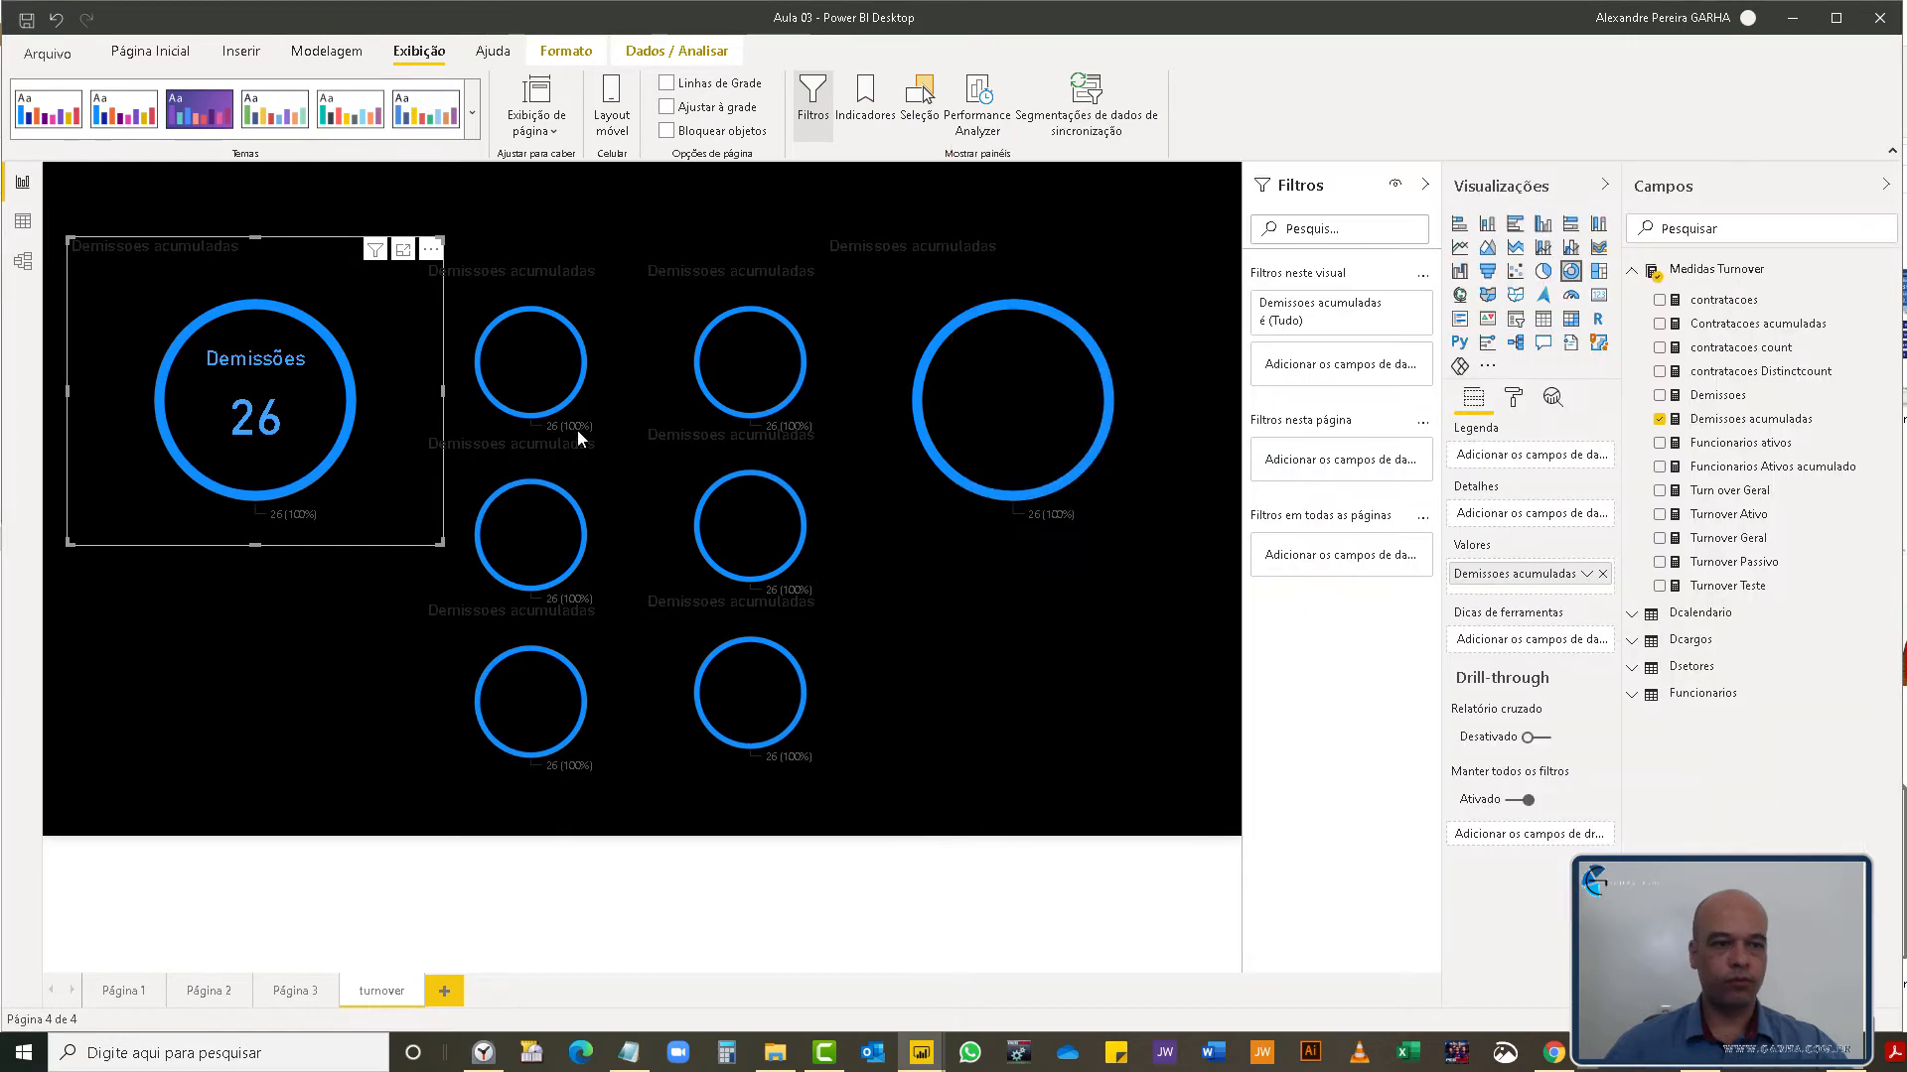
- Add the sexo field from the Funcionarios table as the left large donut's legend category and turn off its legend display
{"action": "left_click", "coordinate": [1634, 700]}
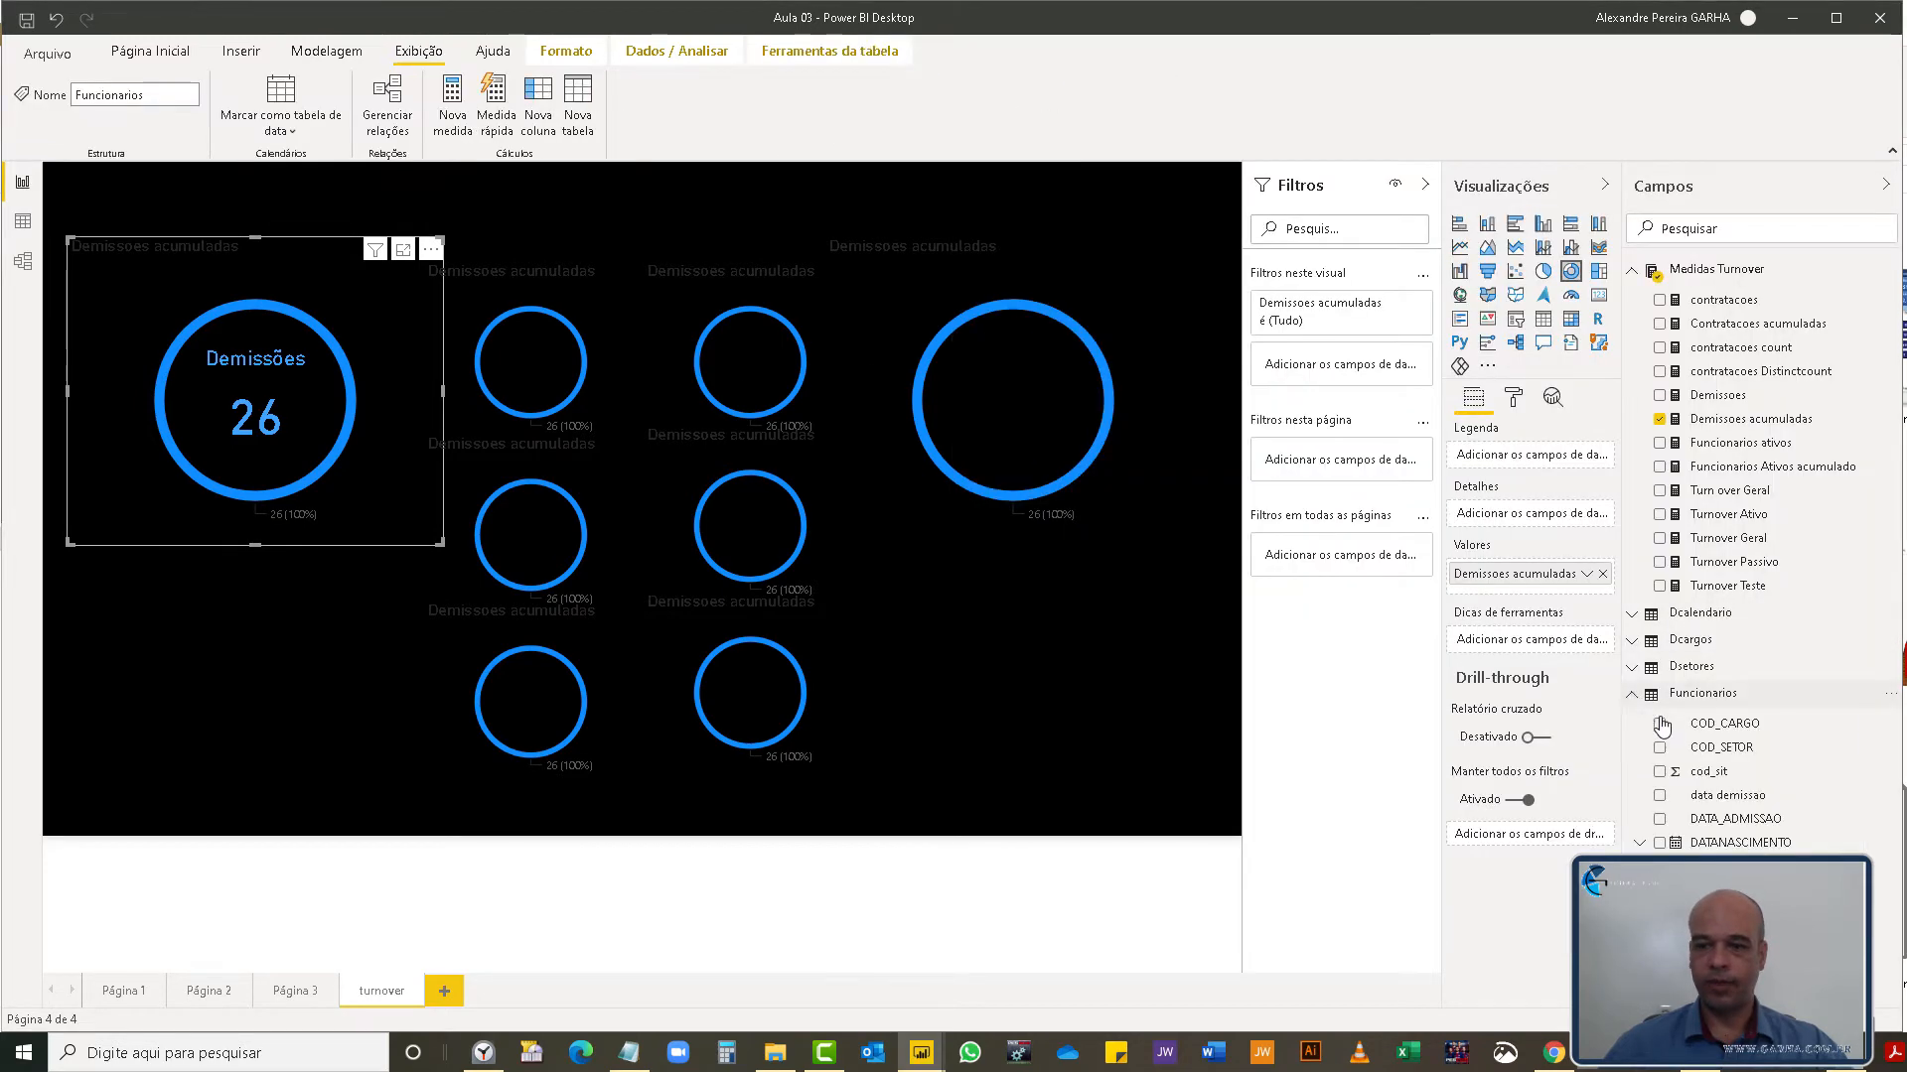
{"action": "scroll", "coordinate": [1797, 839], "scroll_direction": "down", "scroll_amount": 1}
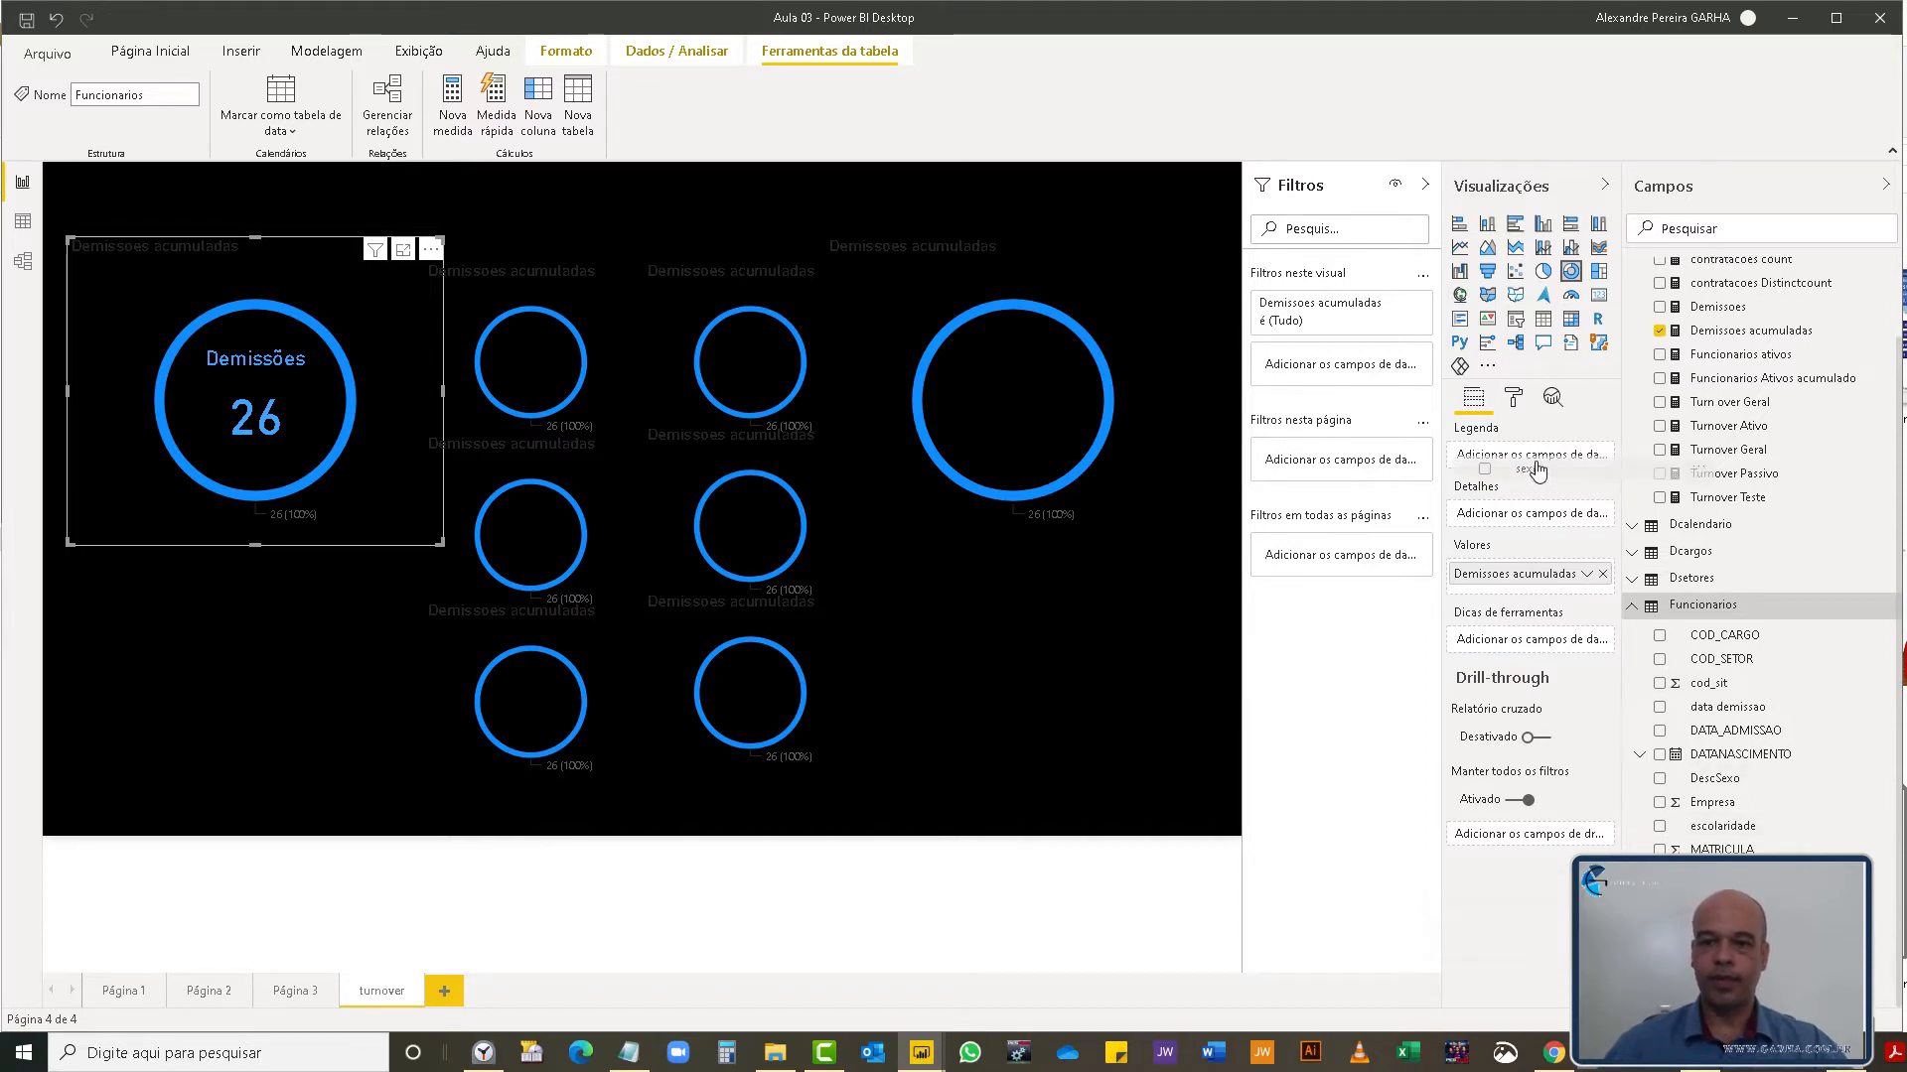
{"action": "left_click_drag", "start_coordinate": [1522, 464], "coordinate": [1524, 459]}
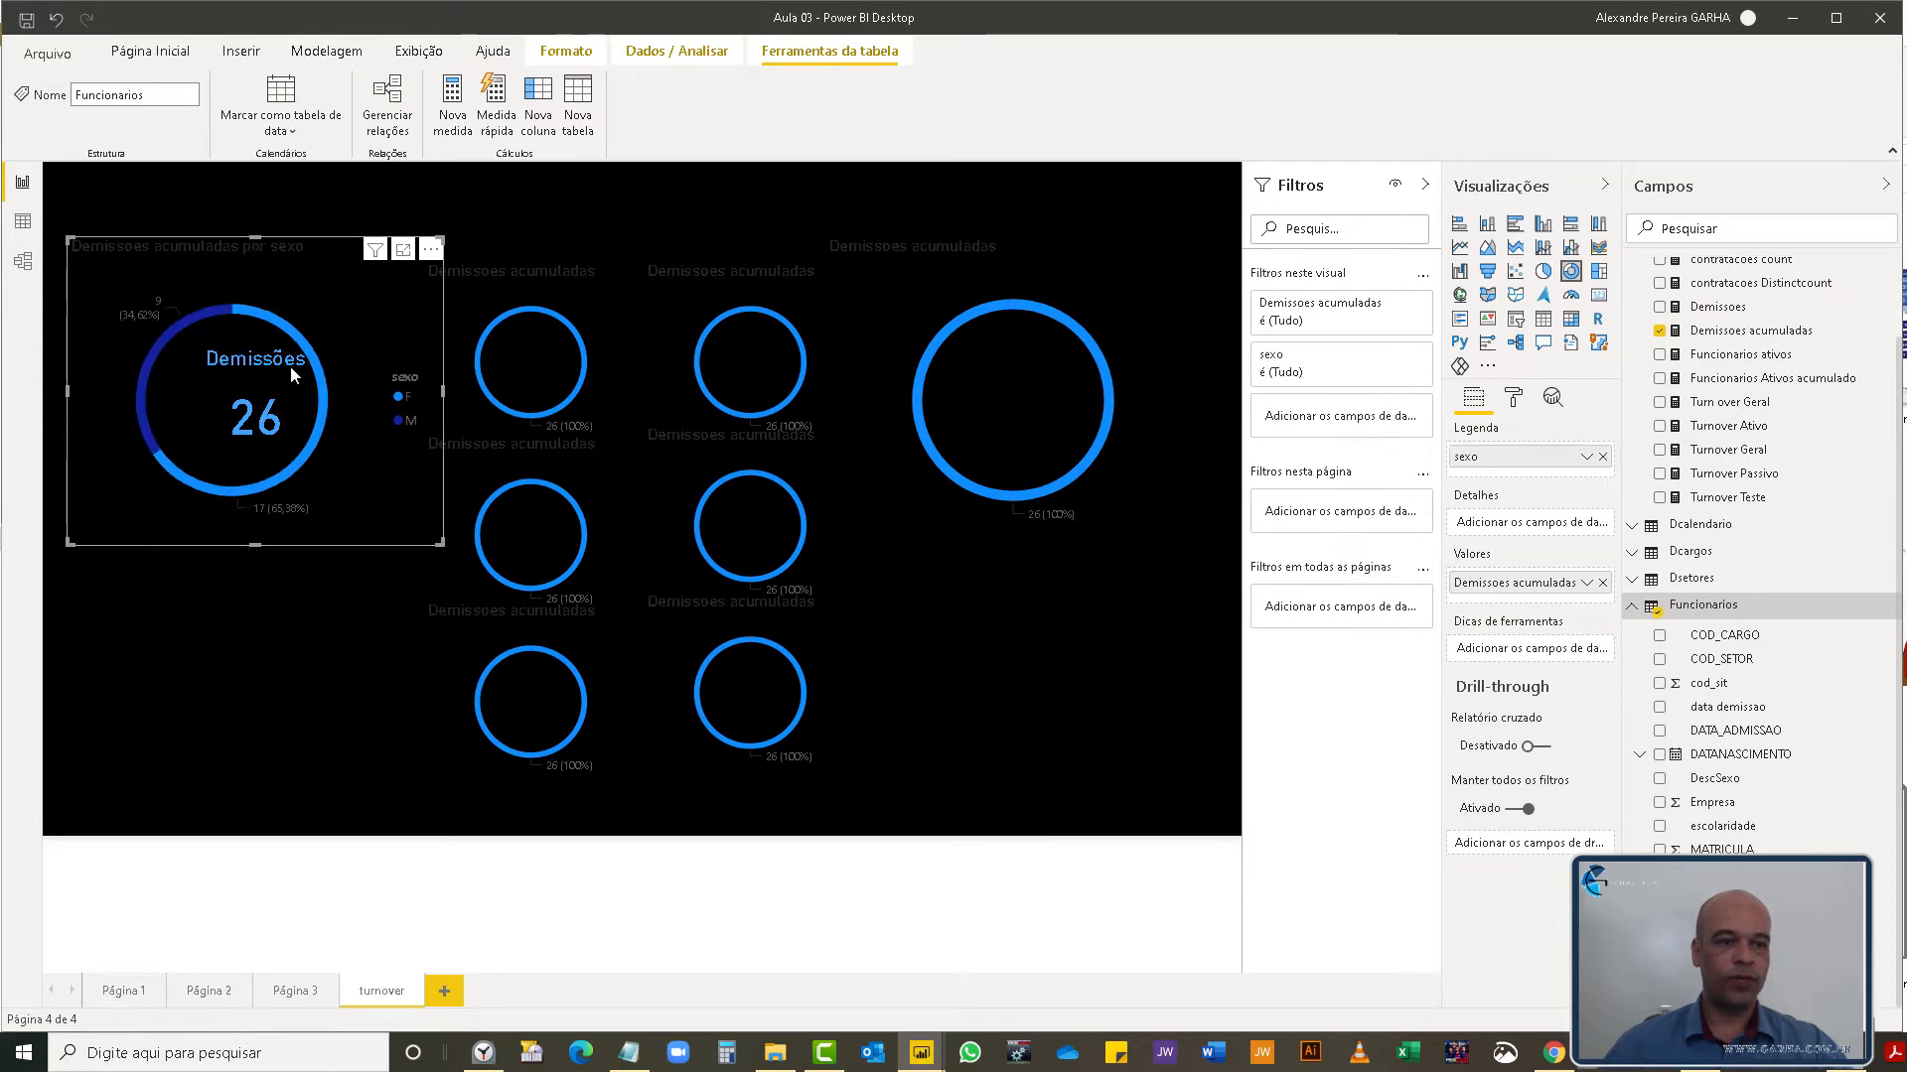
{"action": "left_click", "coordinate": [1512, 407]}
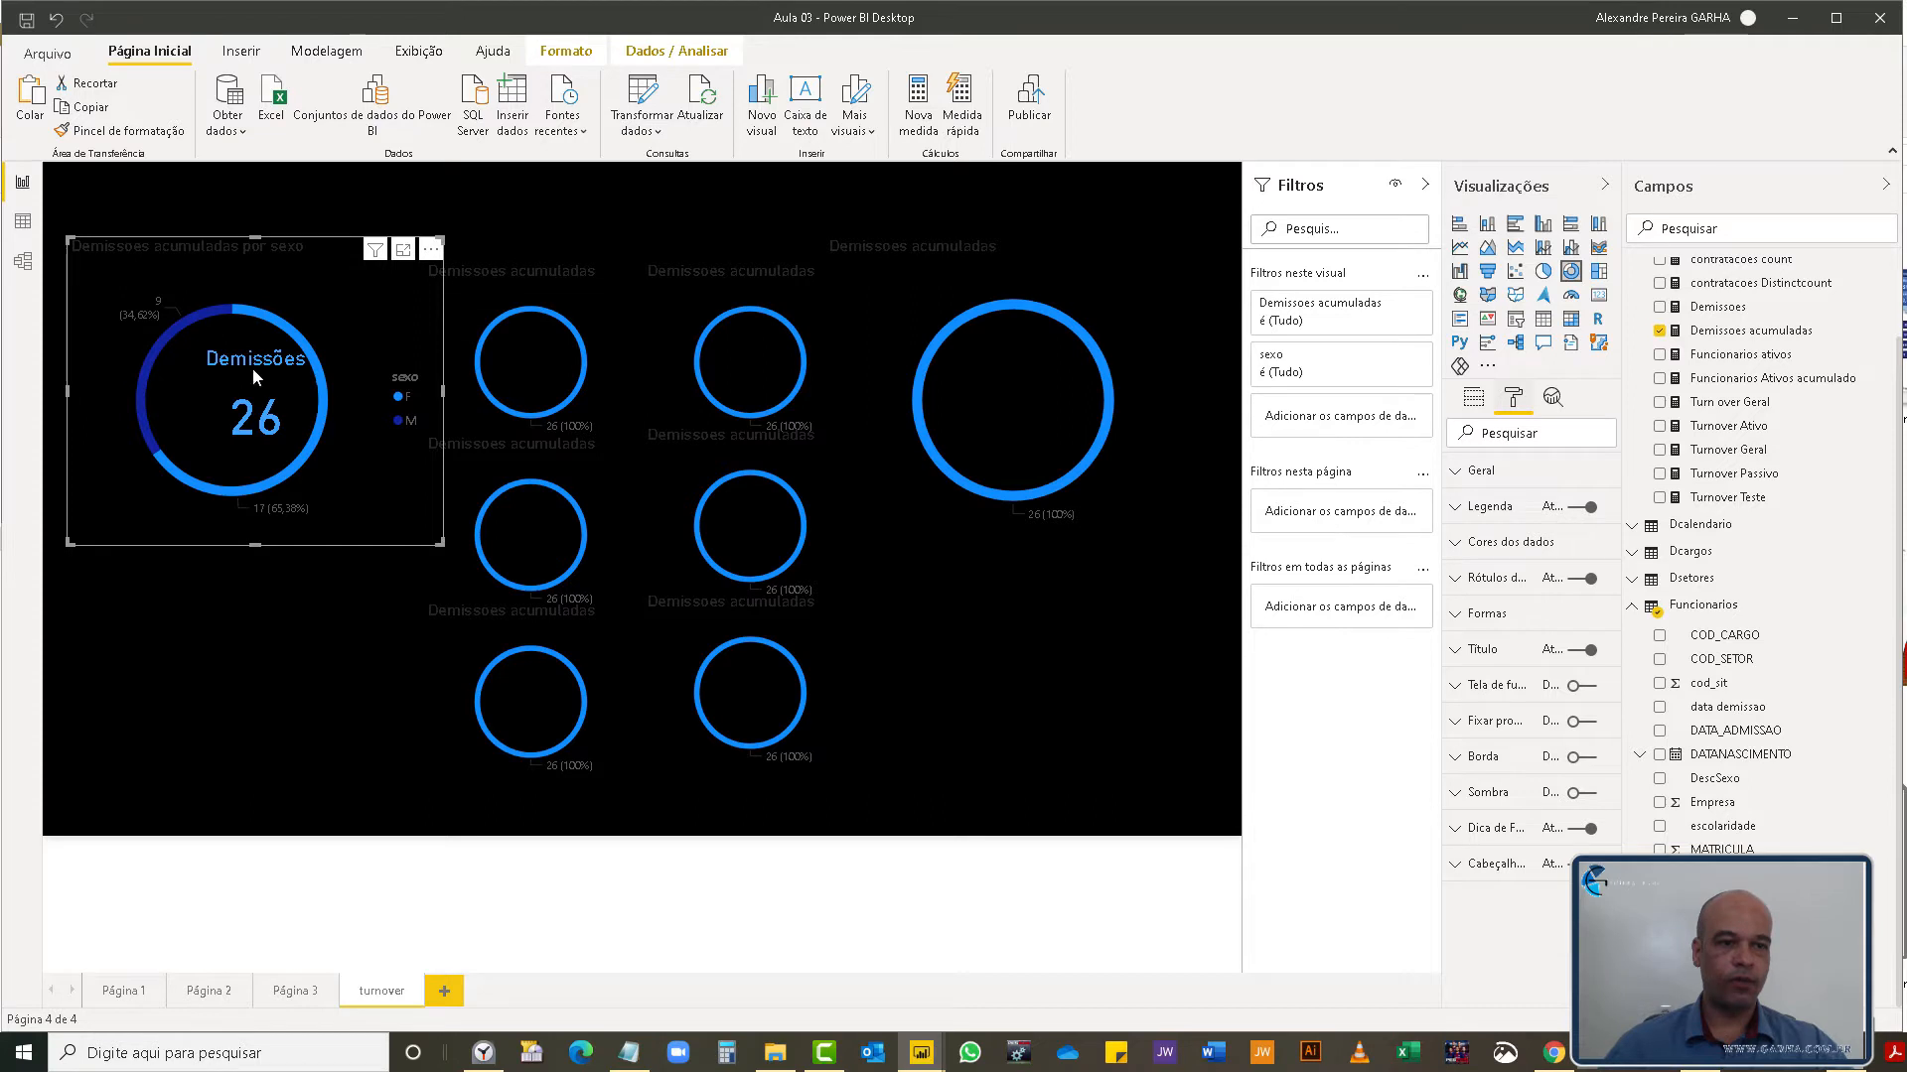
{"action": "left_click", "coordinate": [1579, 511]}
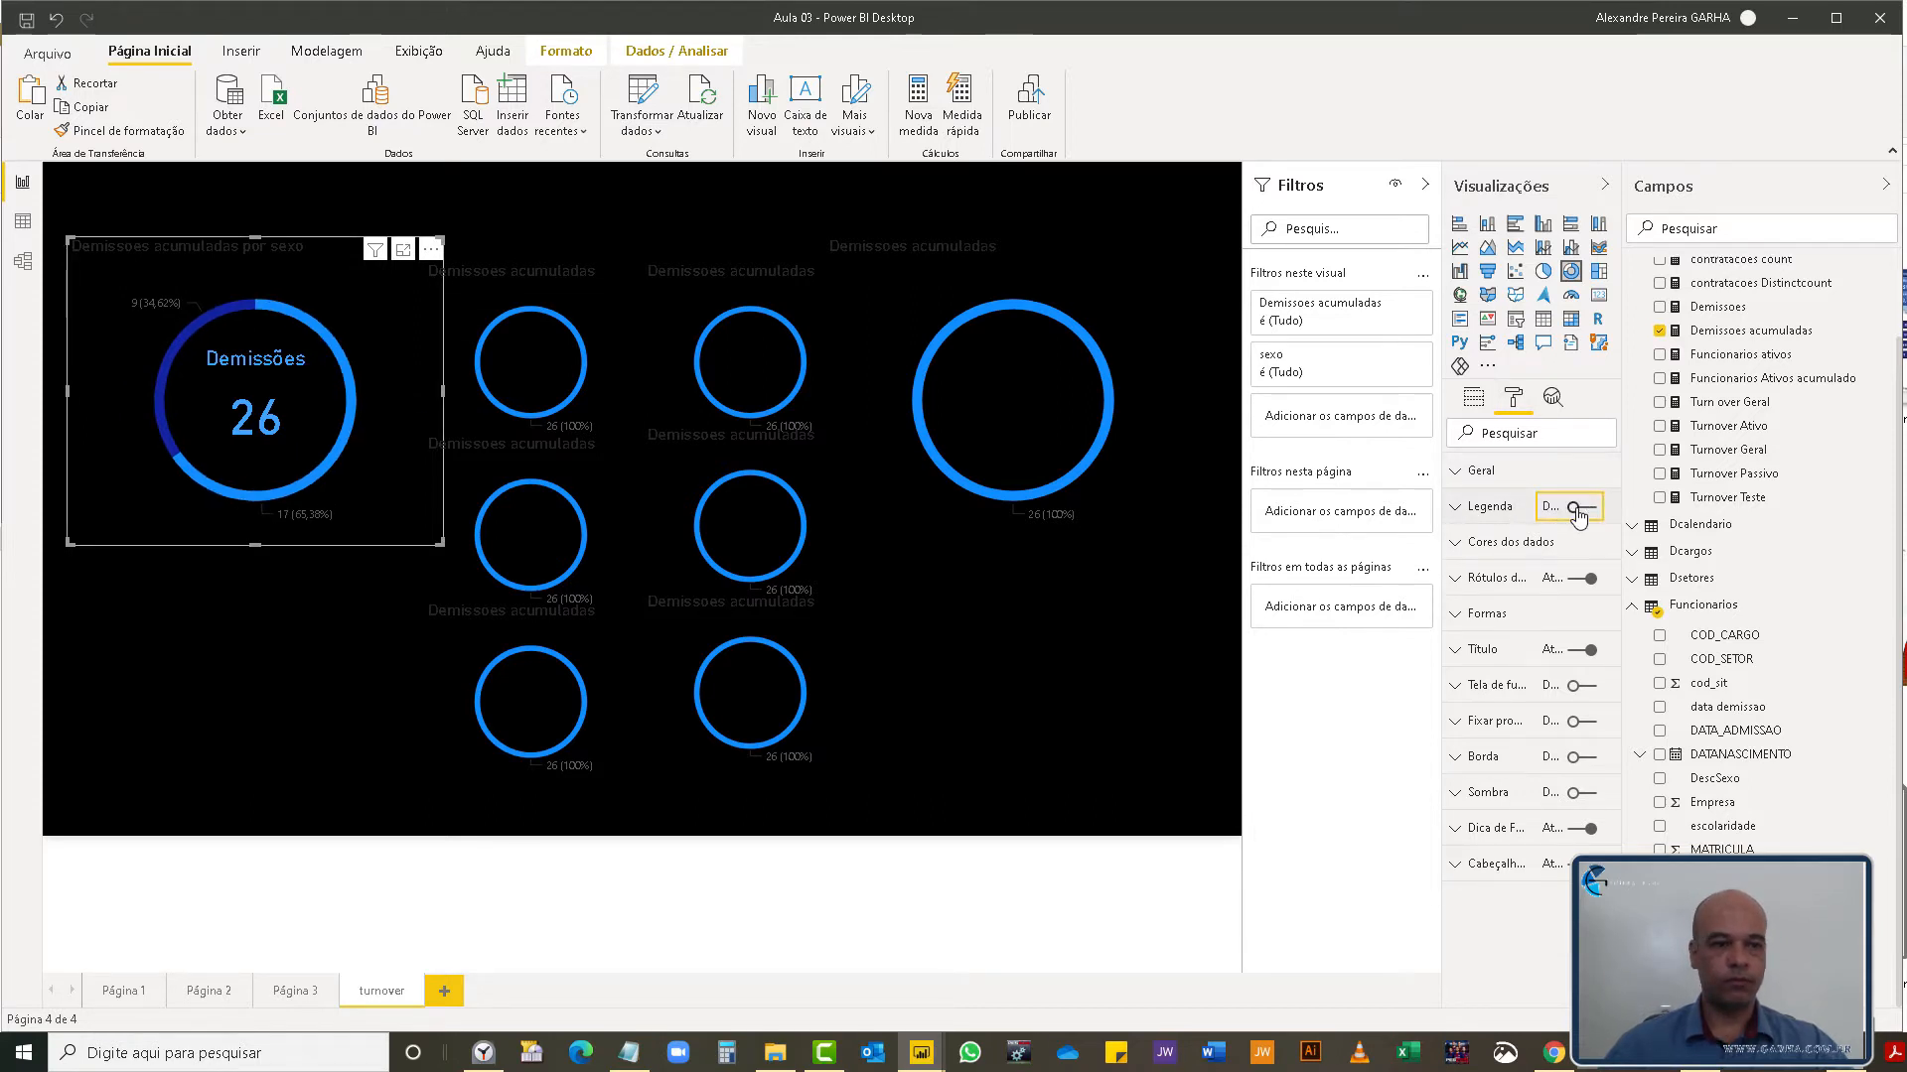
- Set the data color of category F in the left large donut to black and deselect the chart
{"action": "left_click", "coordinate": [1459, 543]}
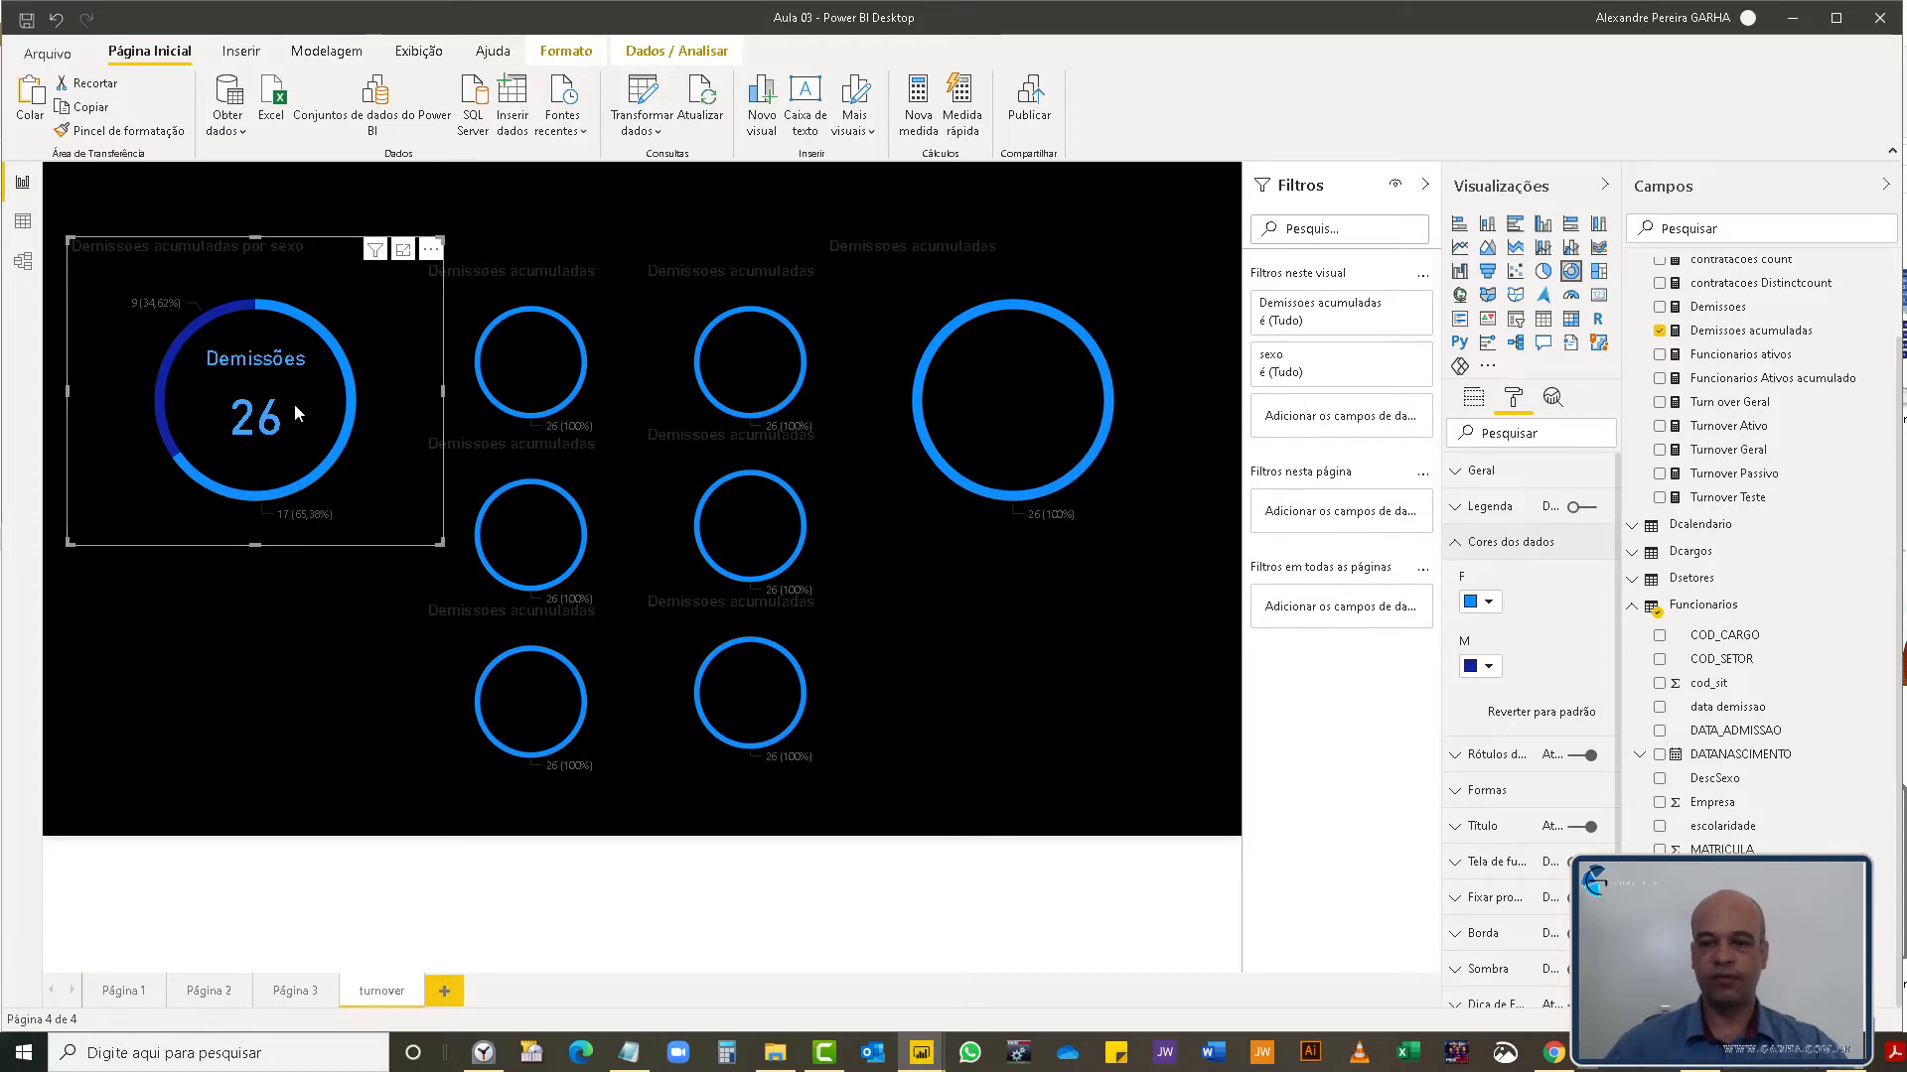
{"action": "left_click", "coordinate": [1490, 603]}
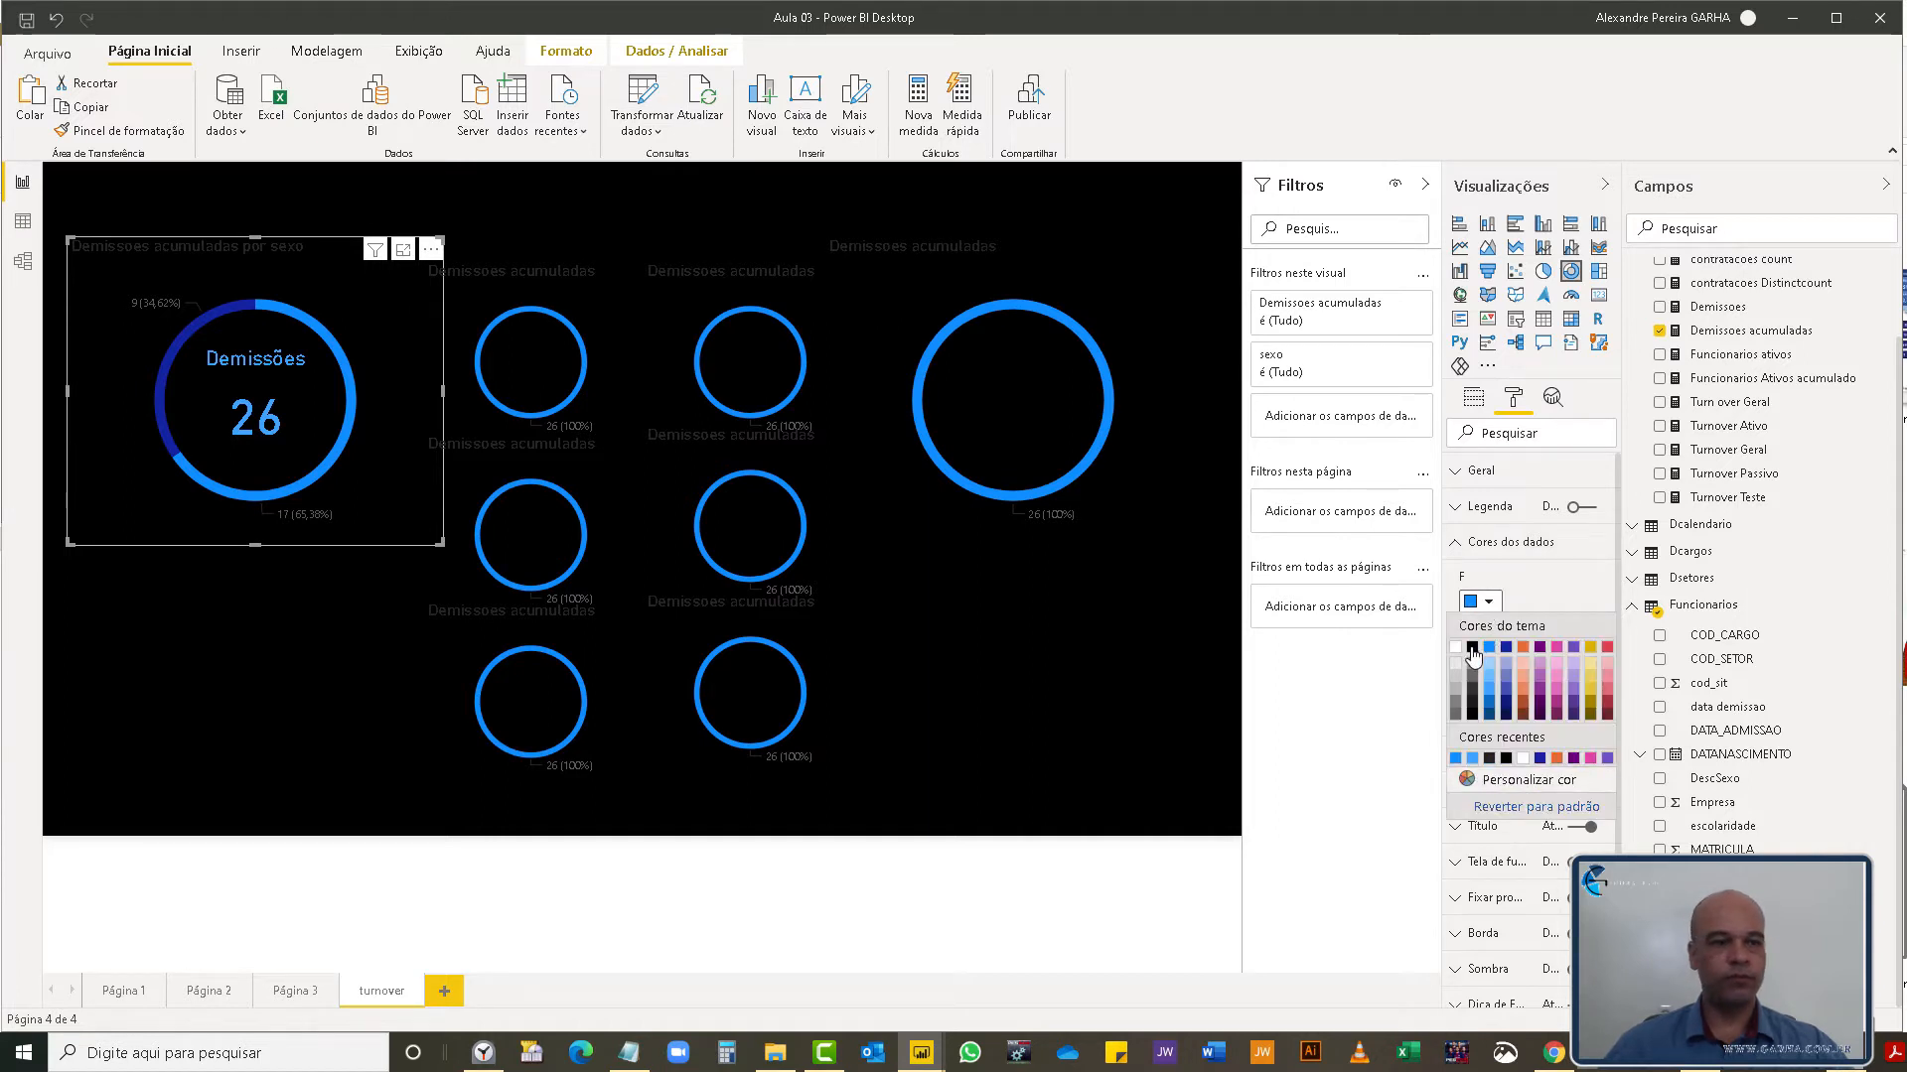
{"action": "left_click", "coordinate": [1471, 648]}
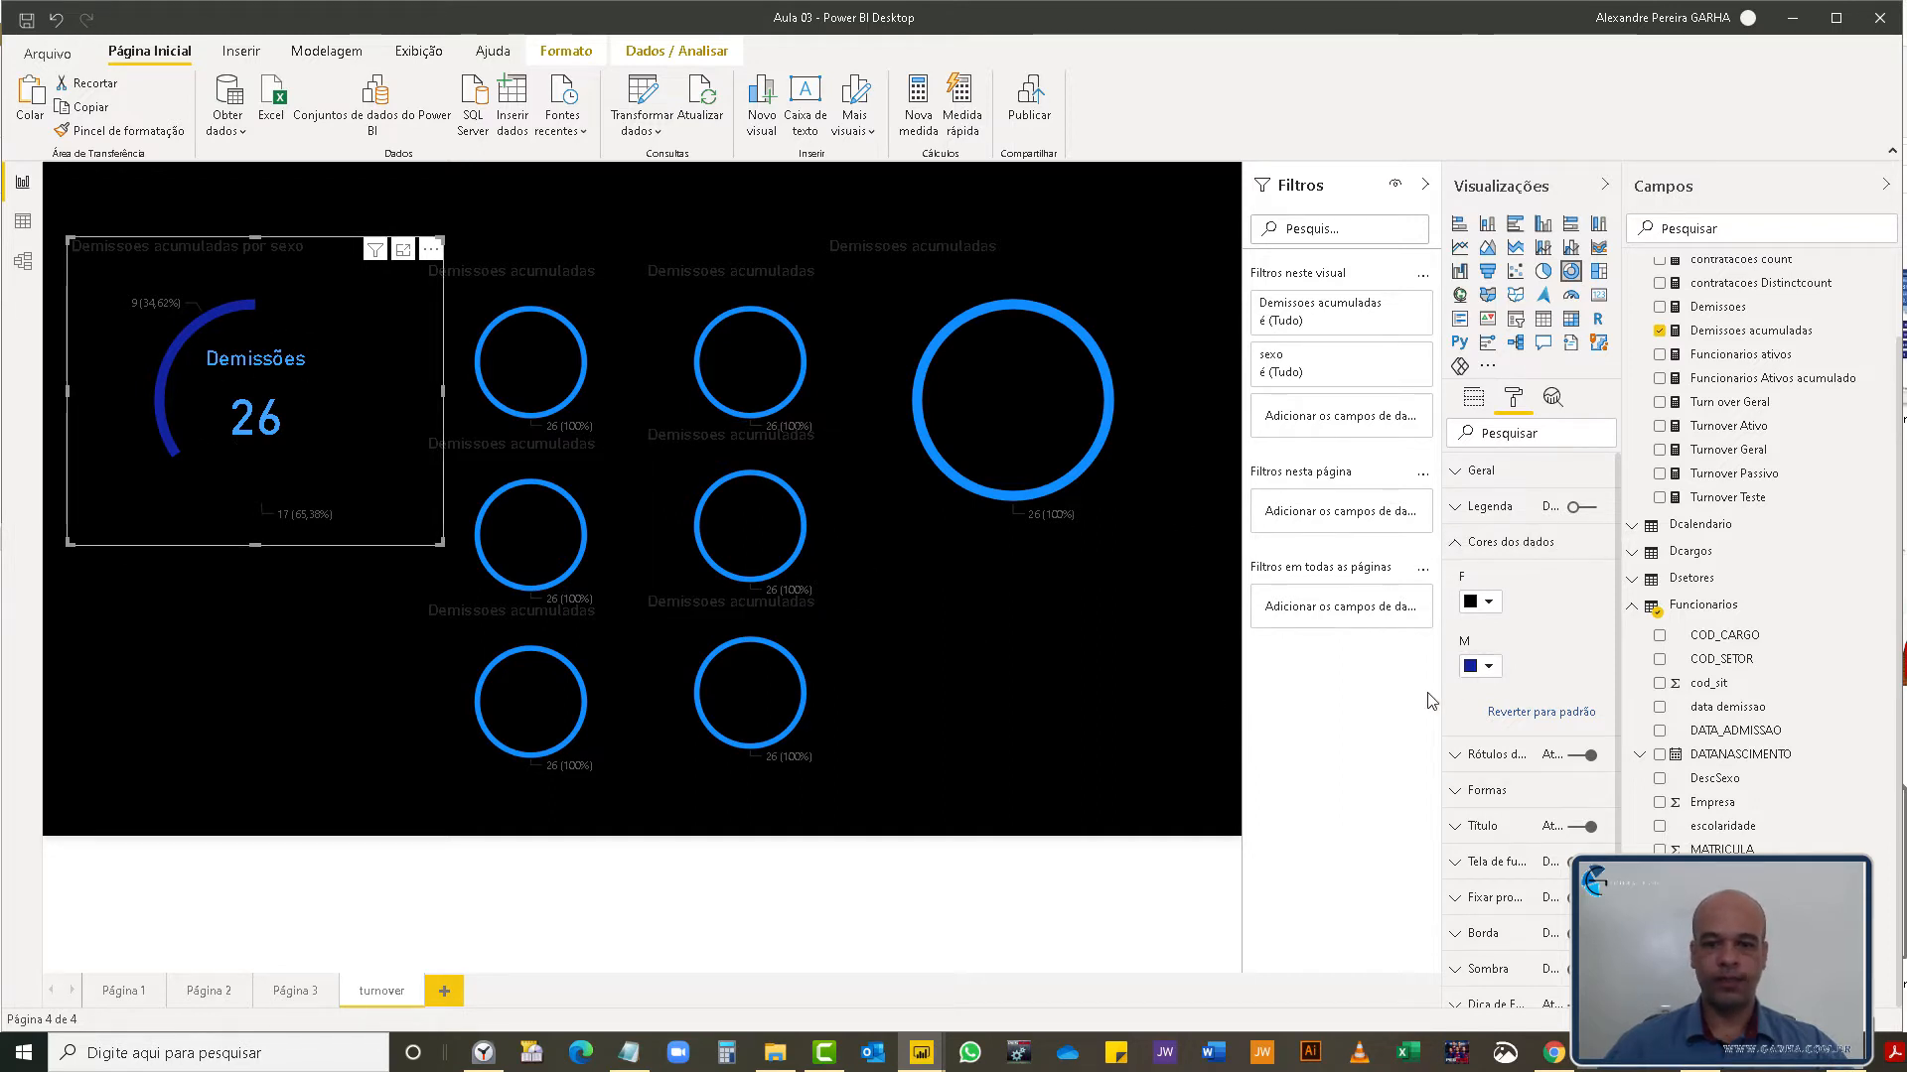
{"action": "left_click", "coordinate": [1492, 607]}
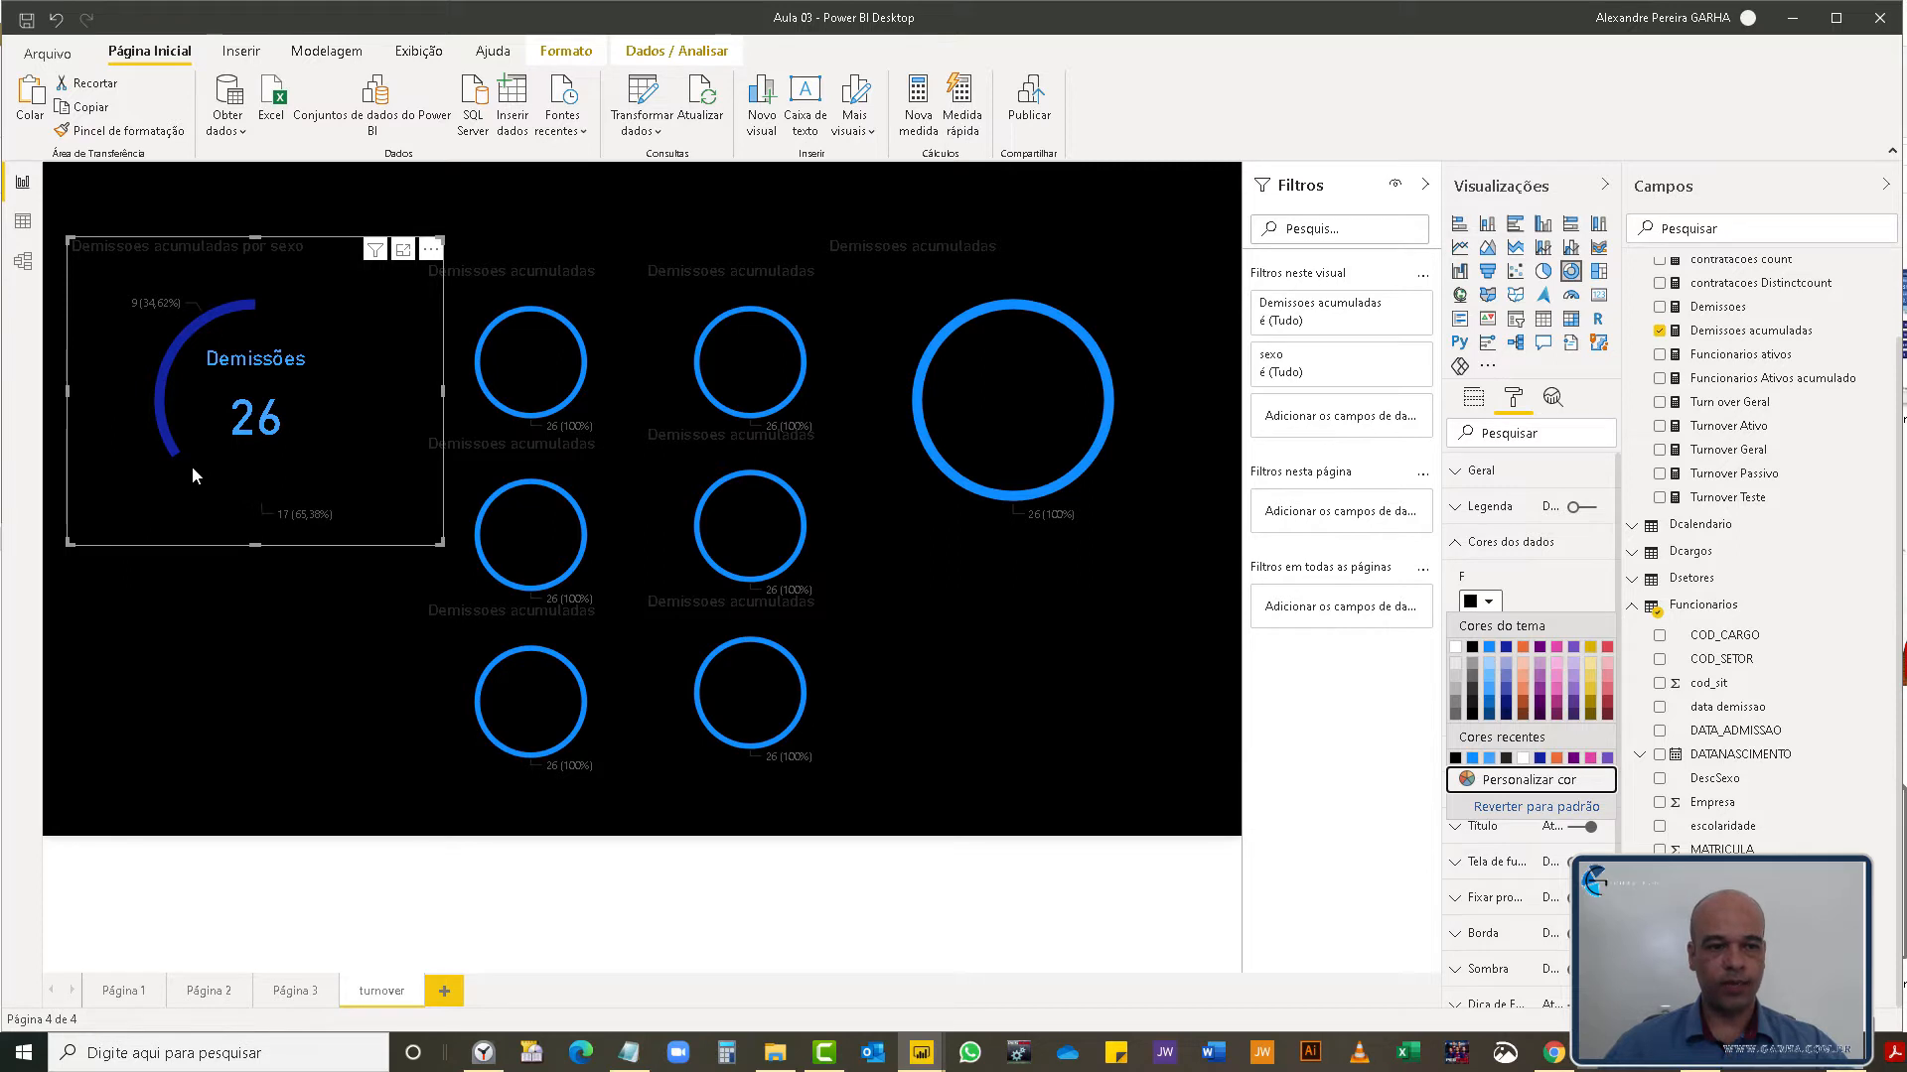
{"action": "mouse_move", "coordinate": [193, 466]}
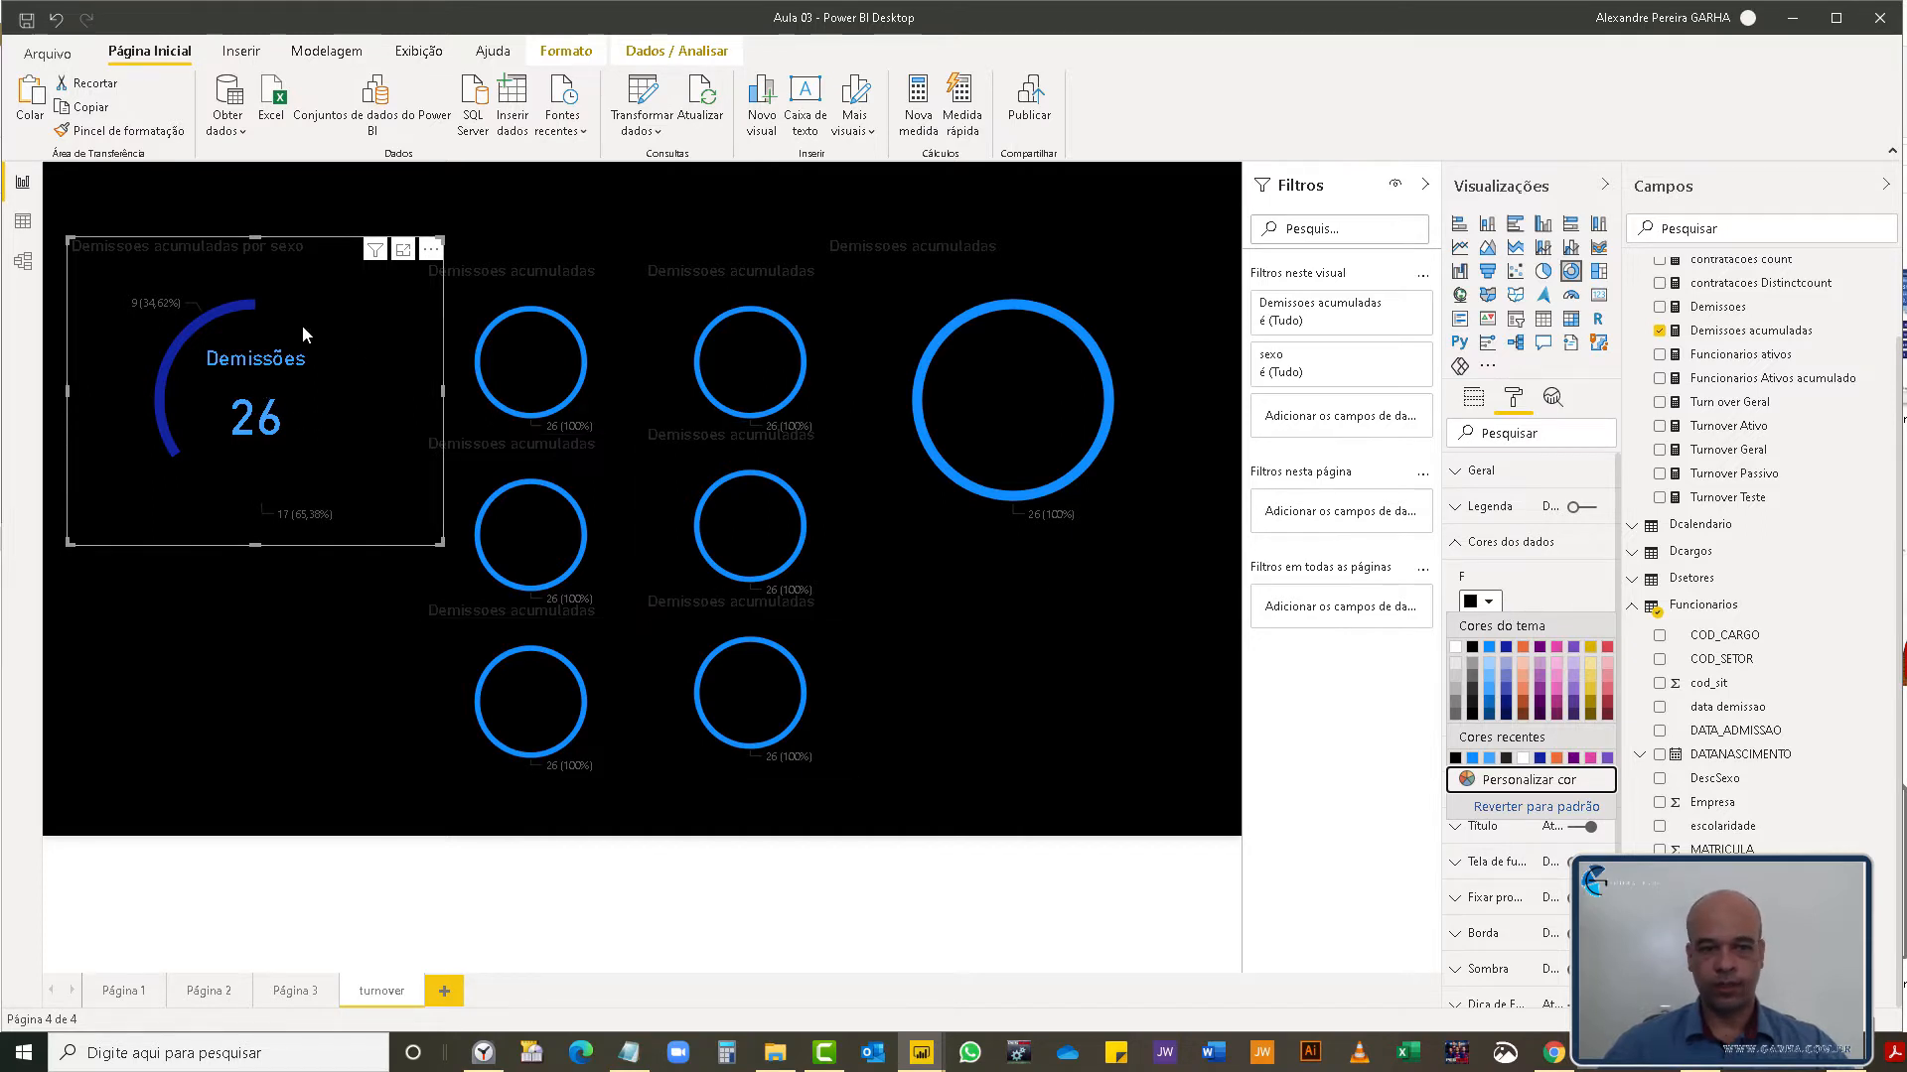
{"action": "left_click", "coordinate": [1554, 580]}
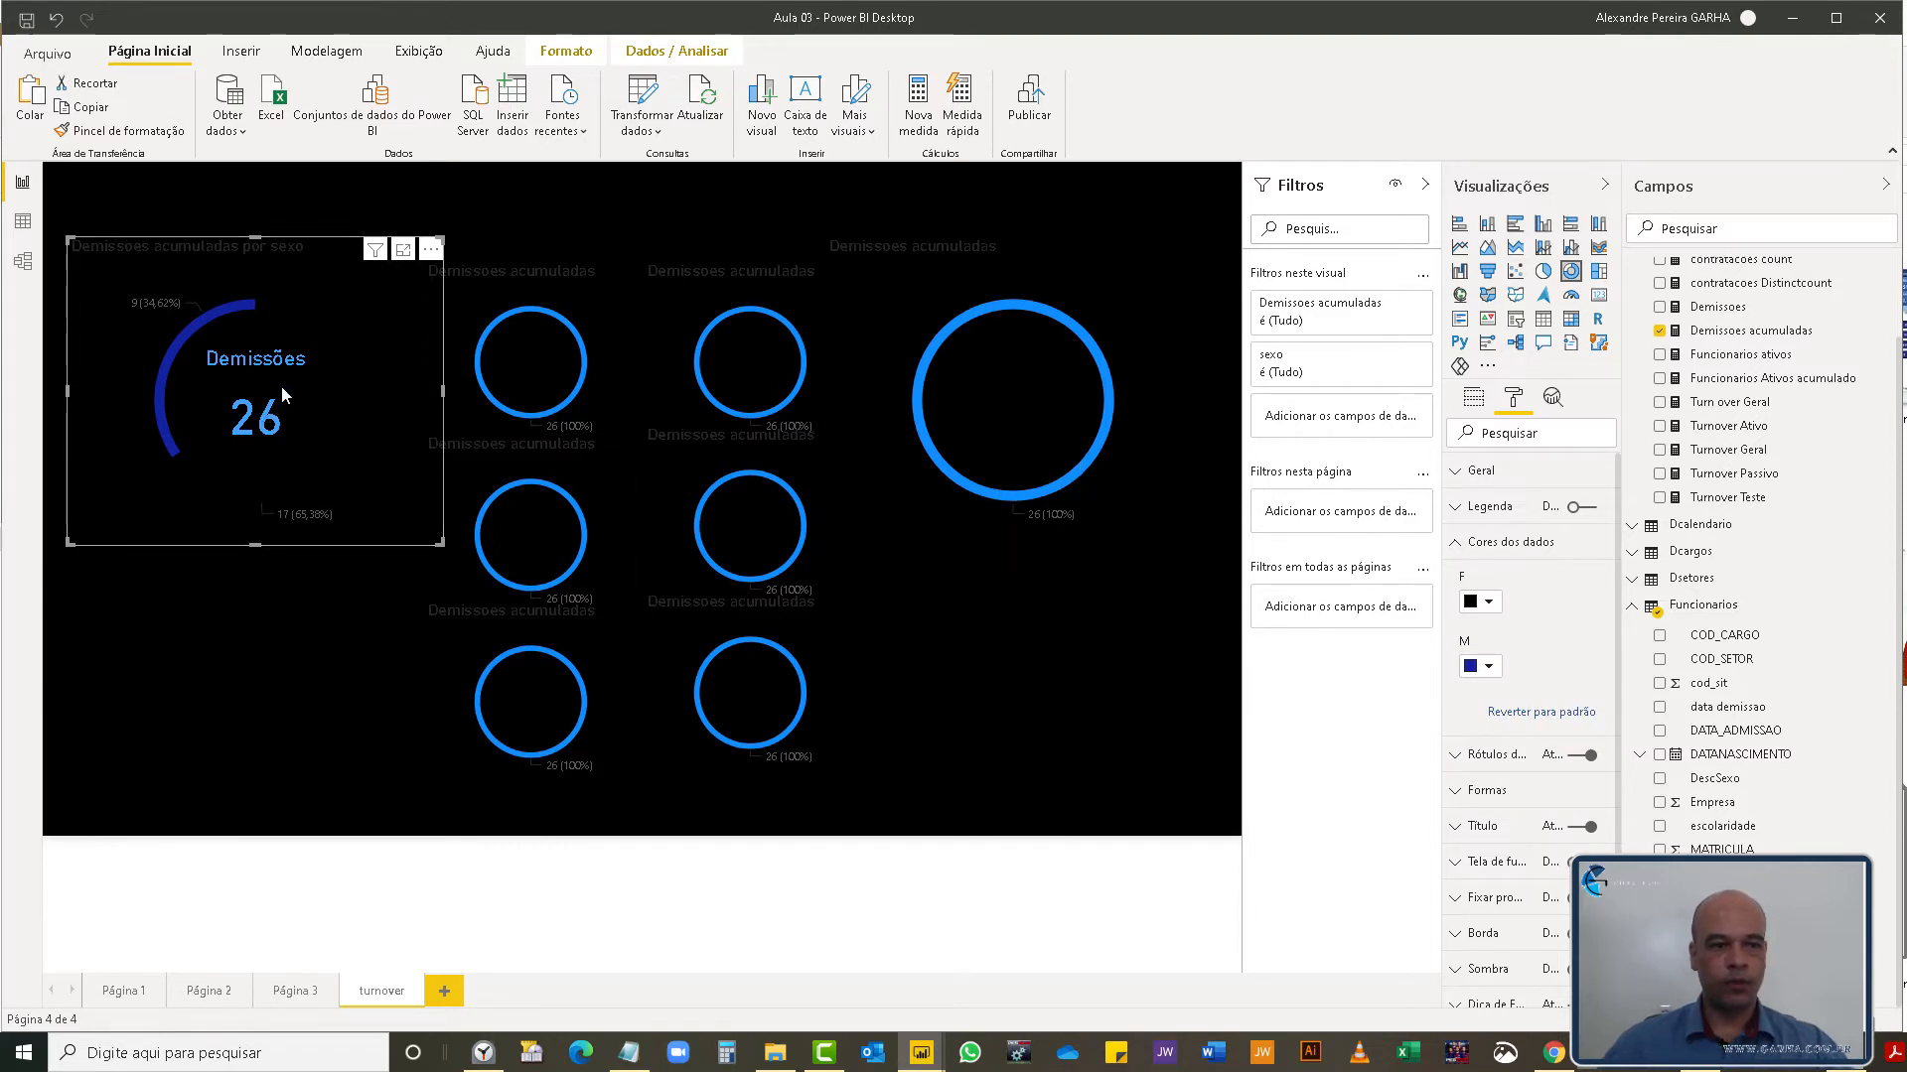
{"action": "left_click", "coordinate": [217, 706]}
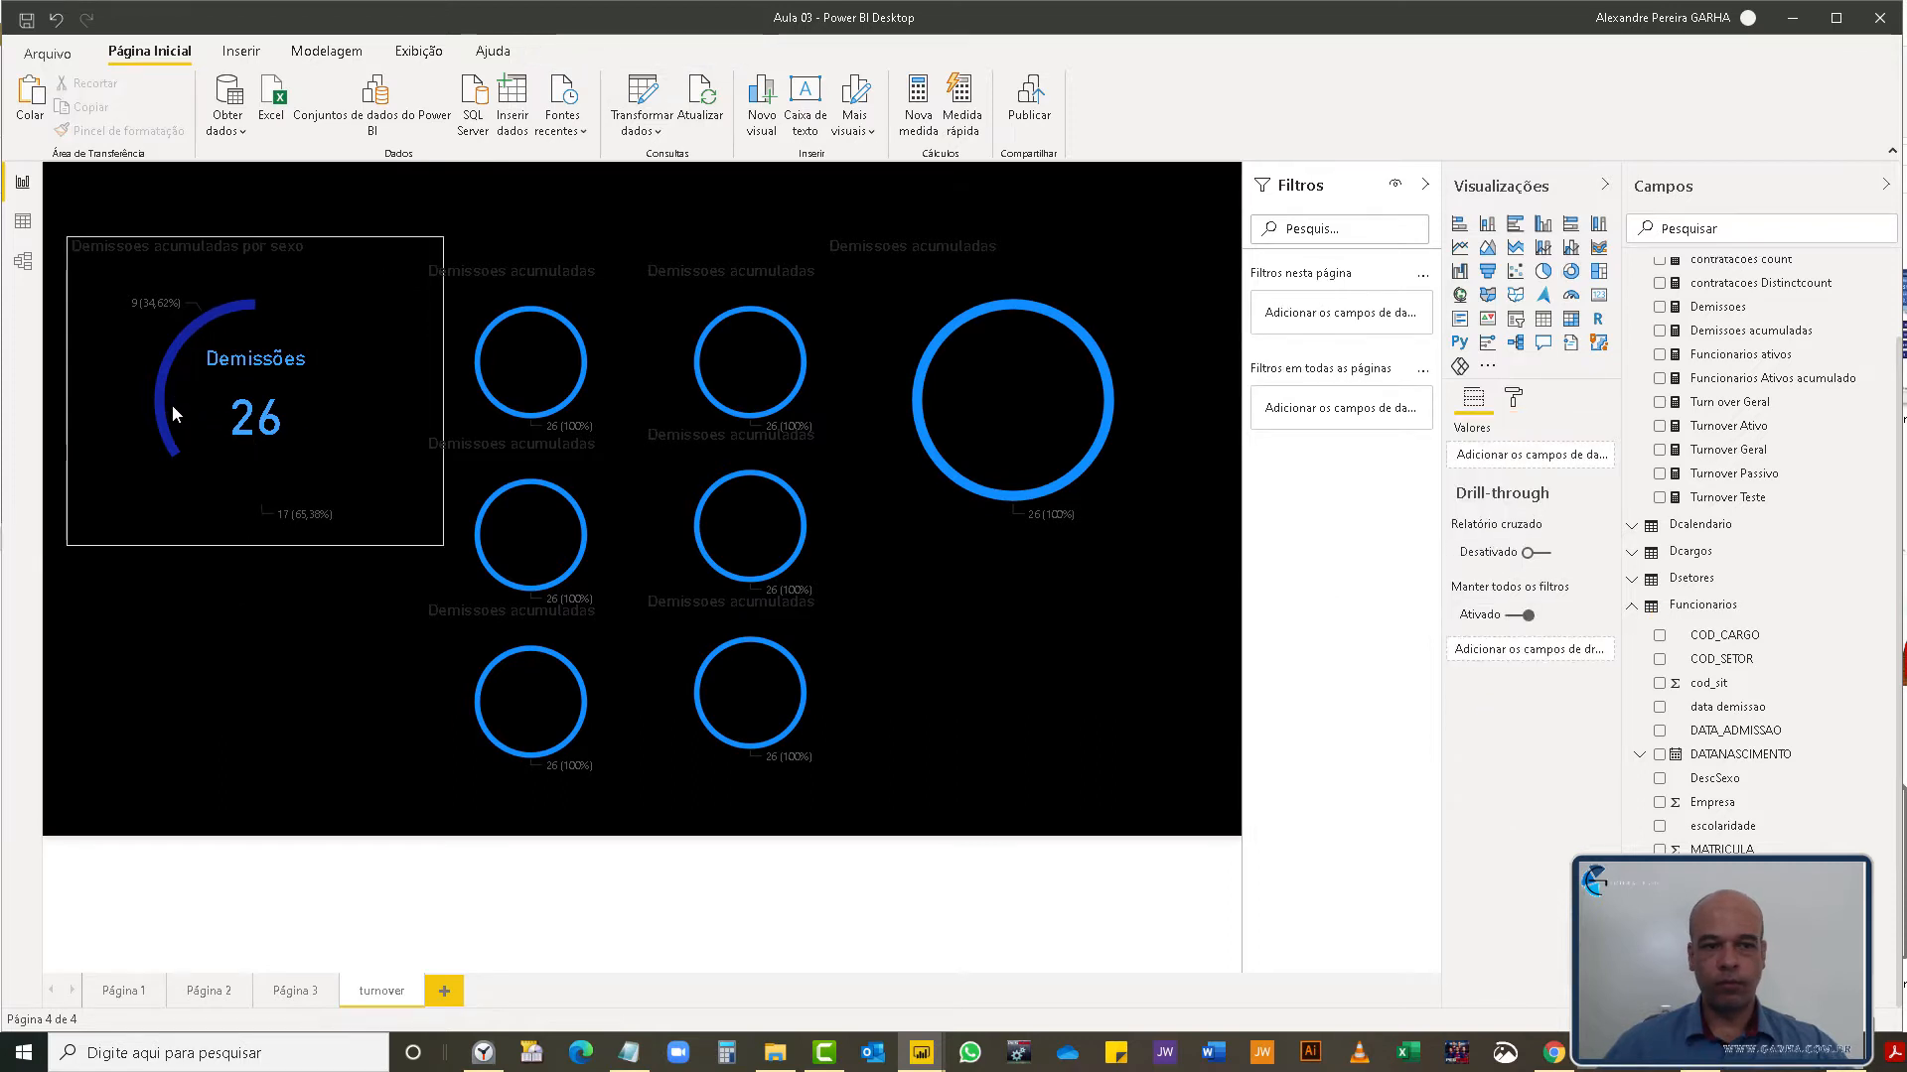
- Change the left large donut's F data color to a dark gray theme shade and deselect the chart
{"action": "left_click", "coordinate": [195, 340]}
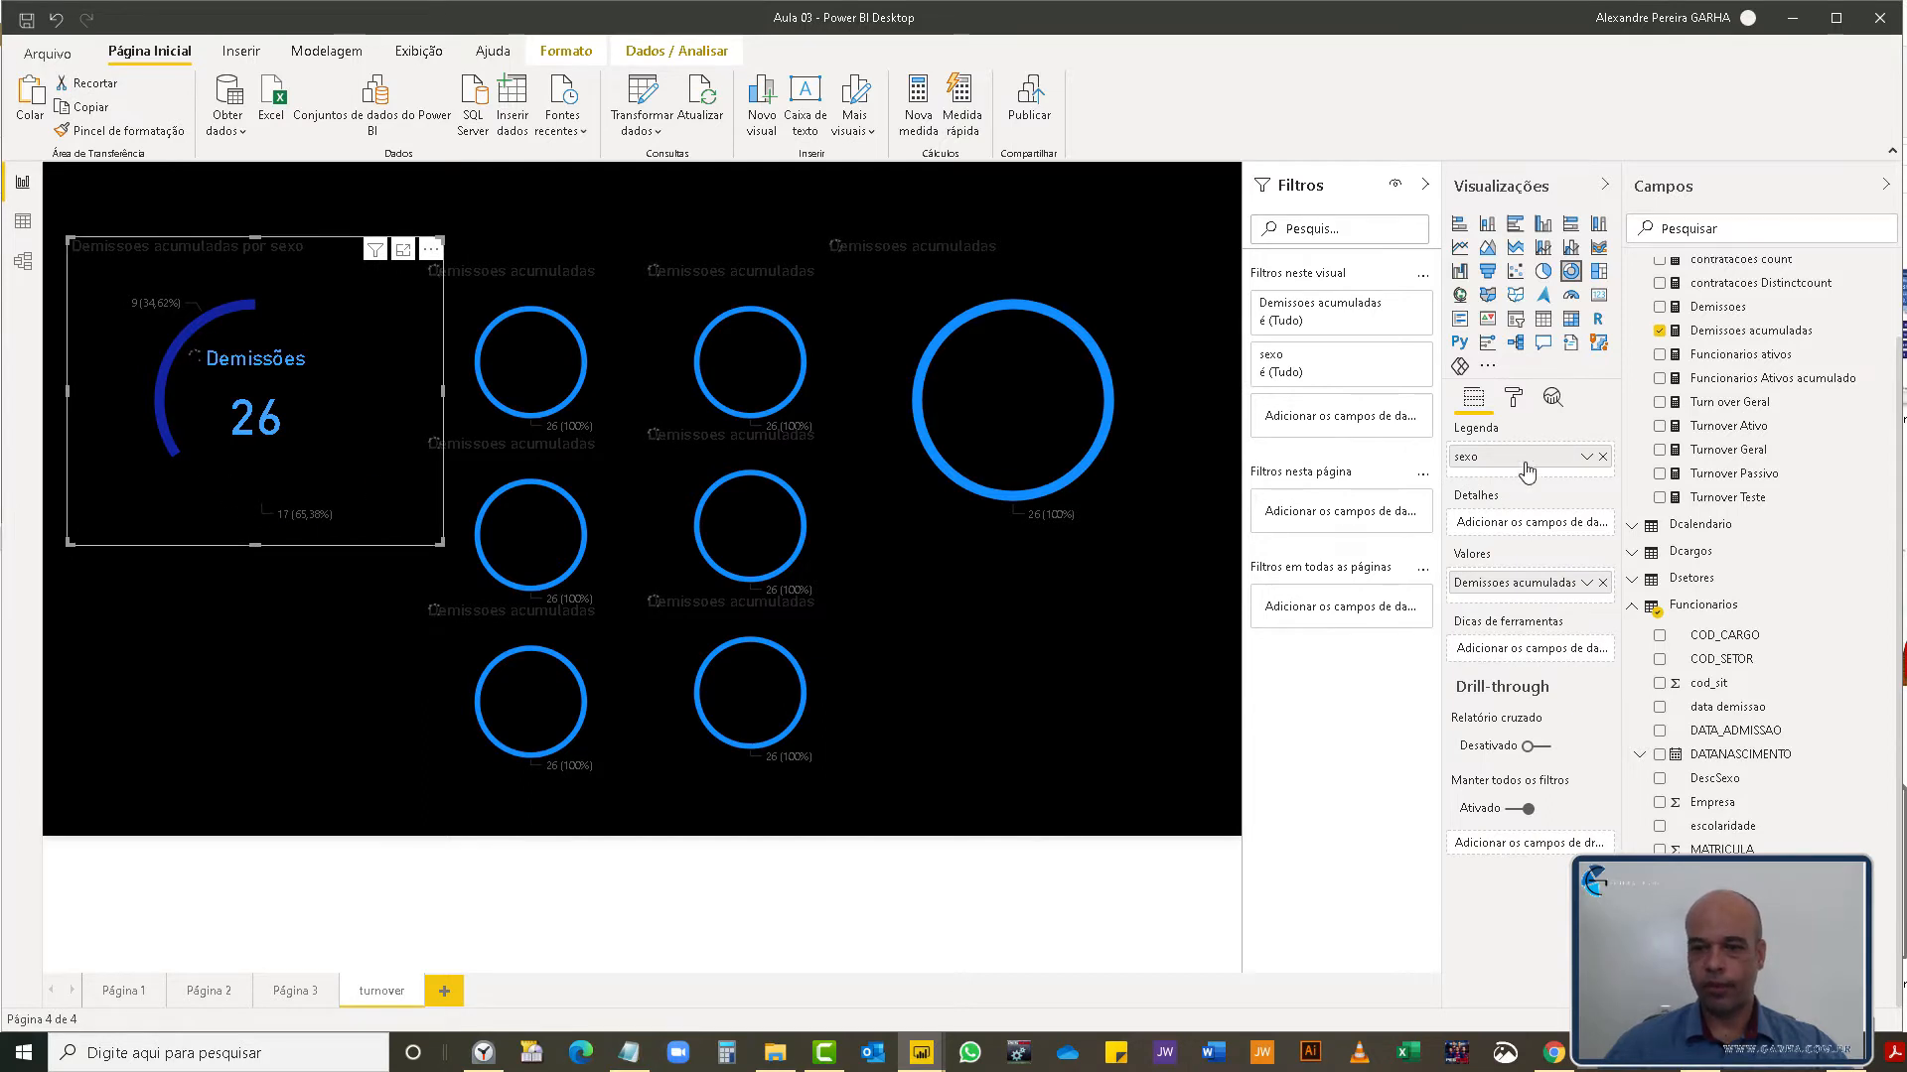
{"action": "left_click", "coordinate": [1514, 399]}
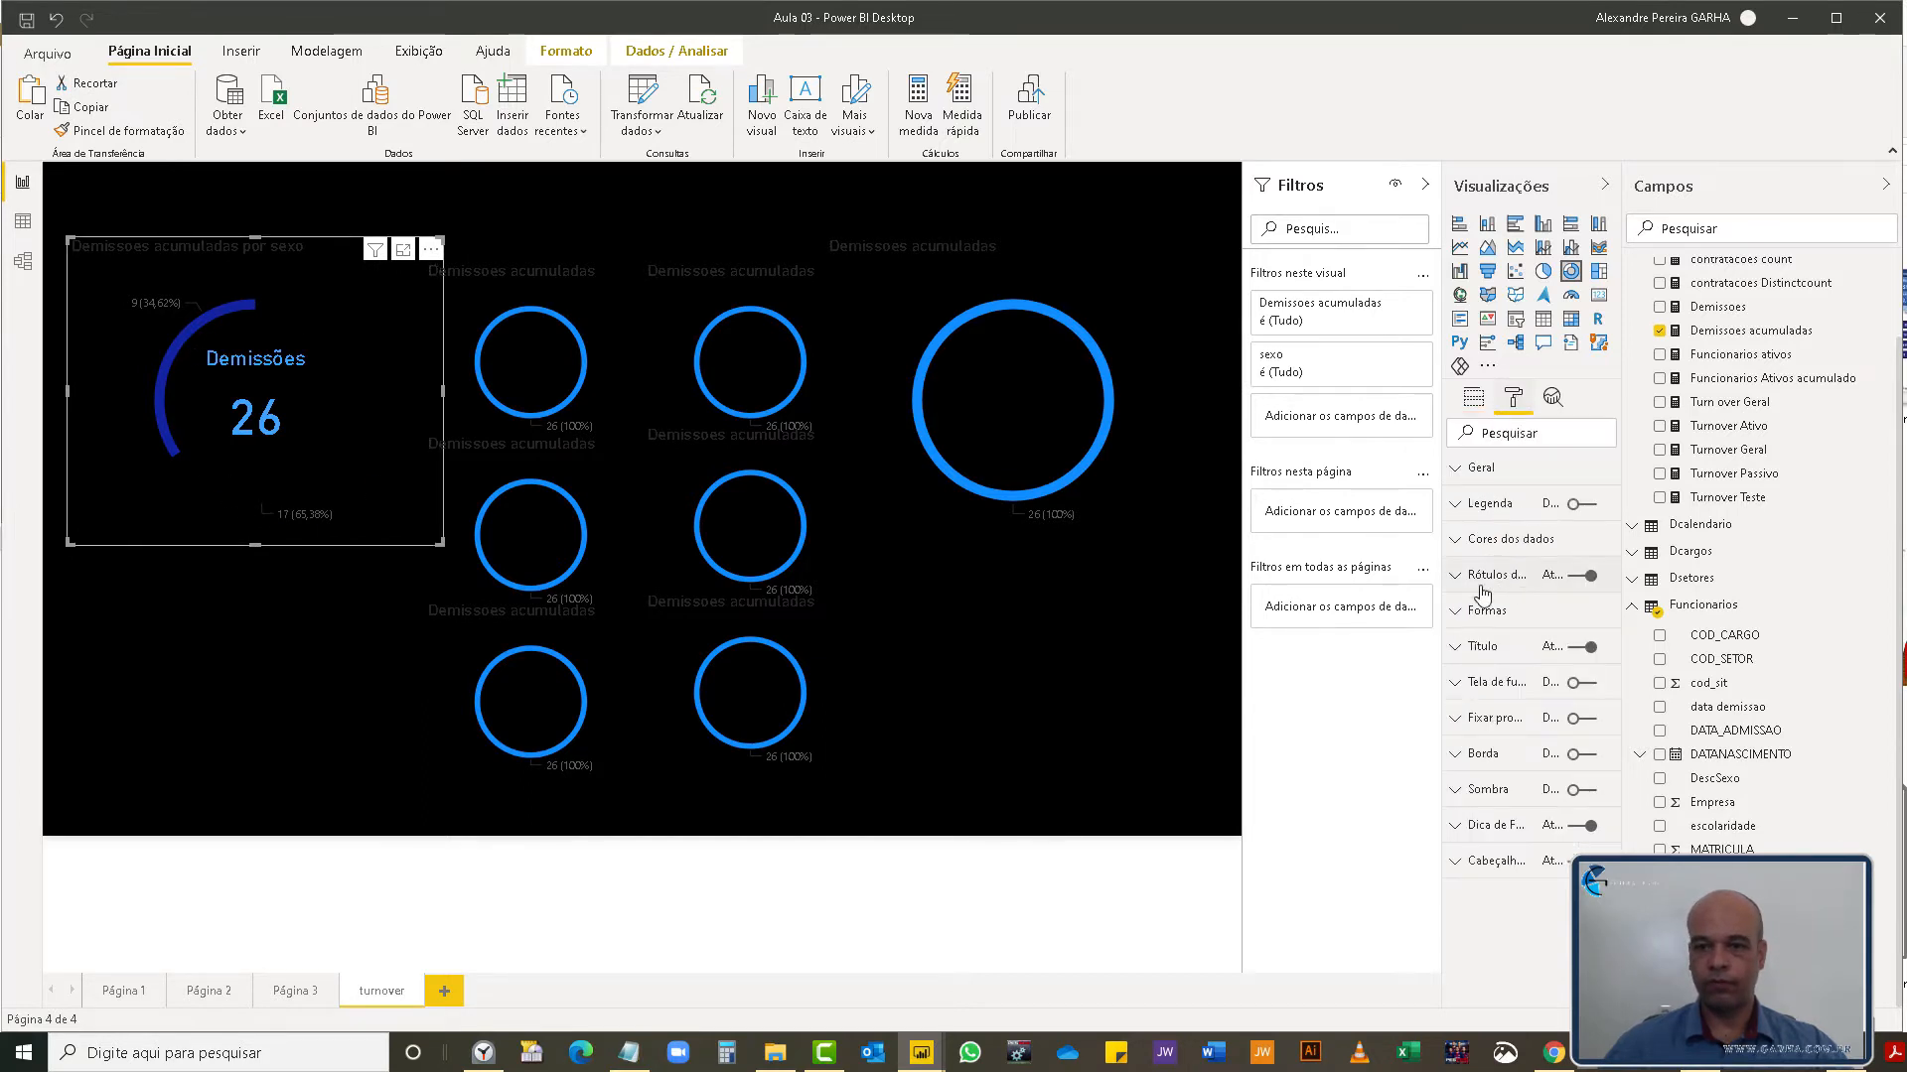
{"action": "left_click", "coordinate": [1453, 543]}
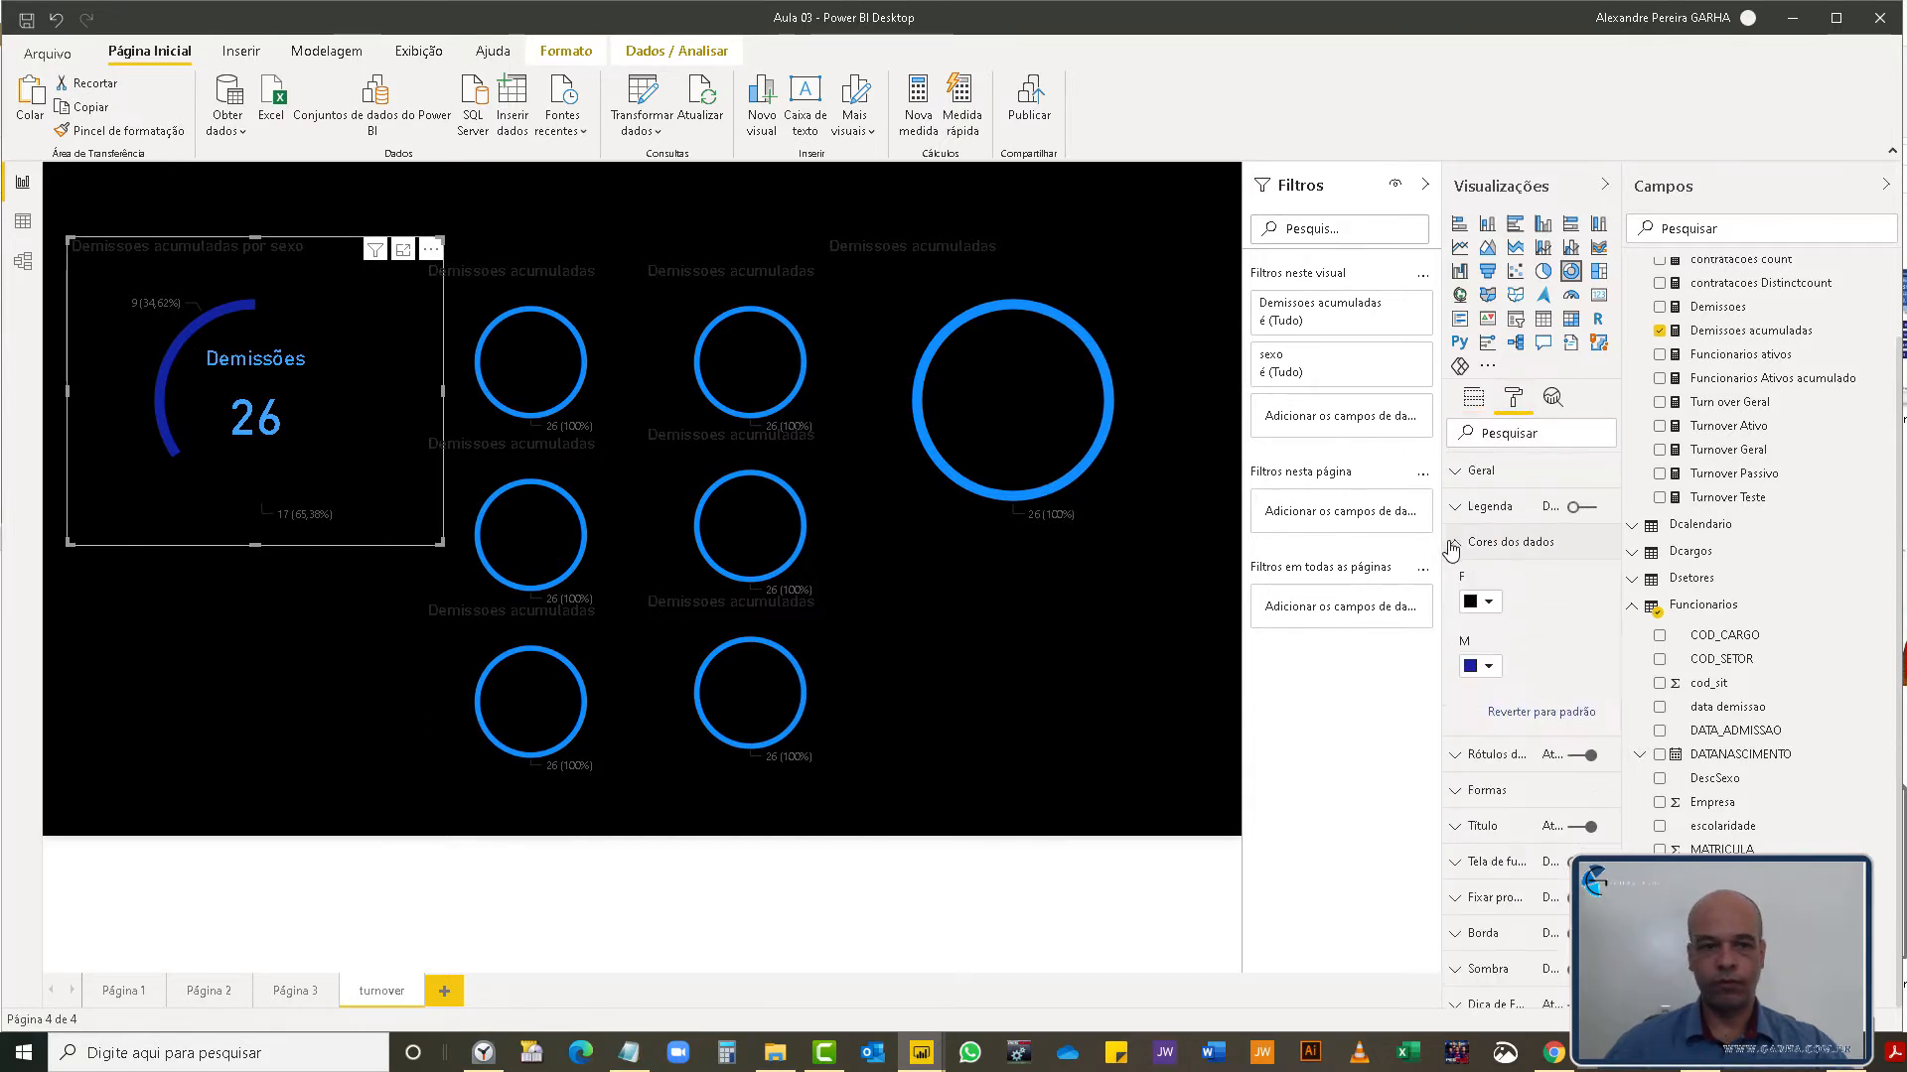
{"action": "left_click", "coordinate": [1489, 604]}
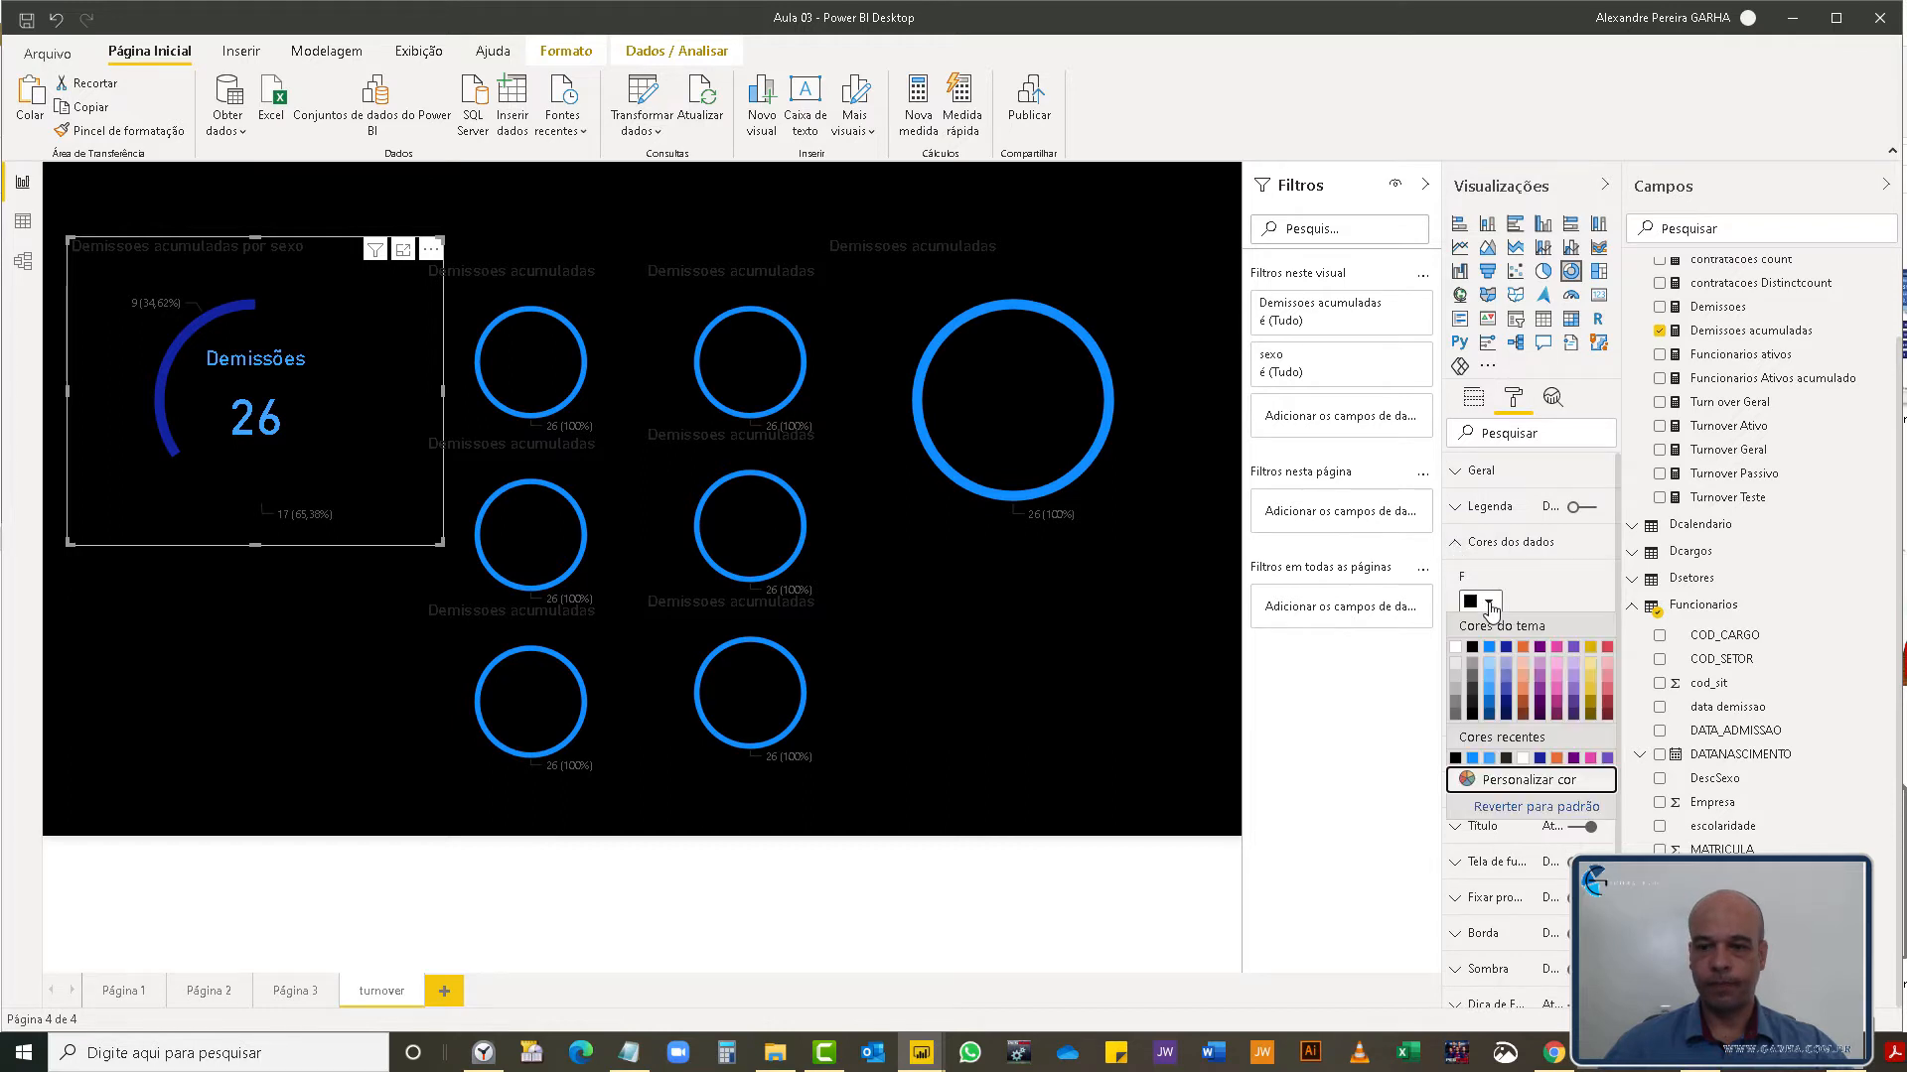
{"action": "left_click", "coordinate": [1472, 699]}
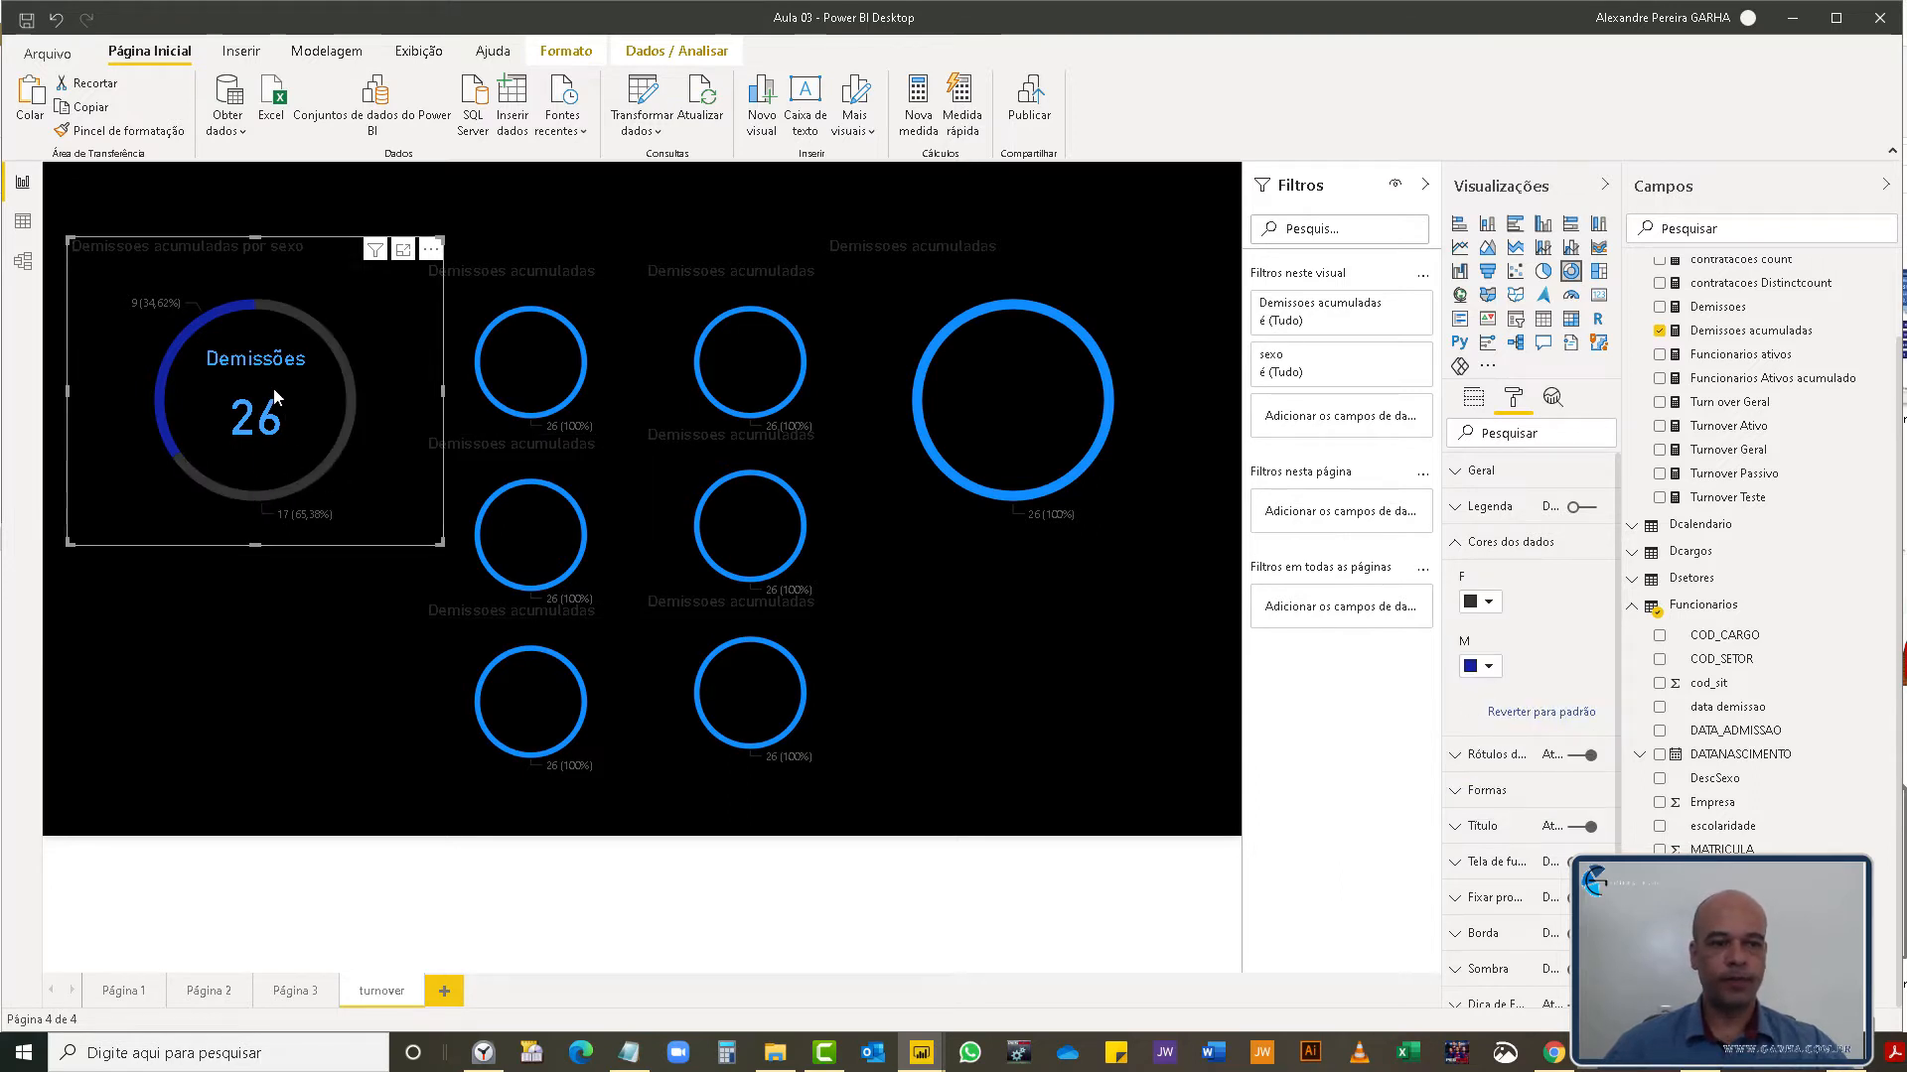
{"action": "left_click", "coordinate": [266, 766]}
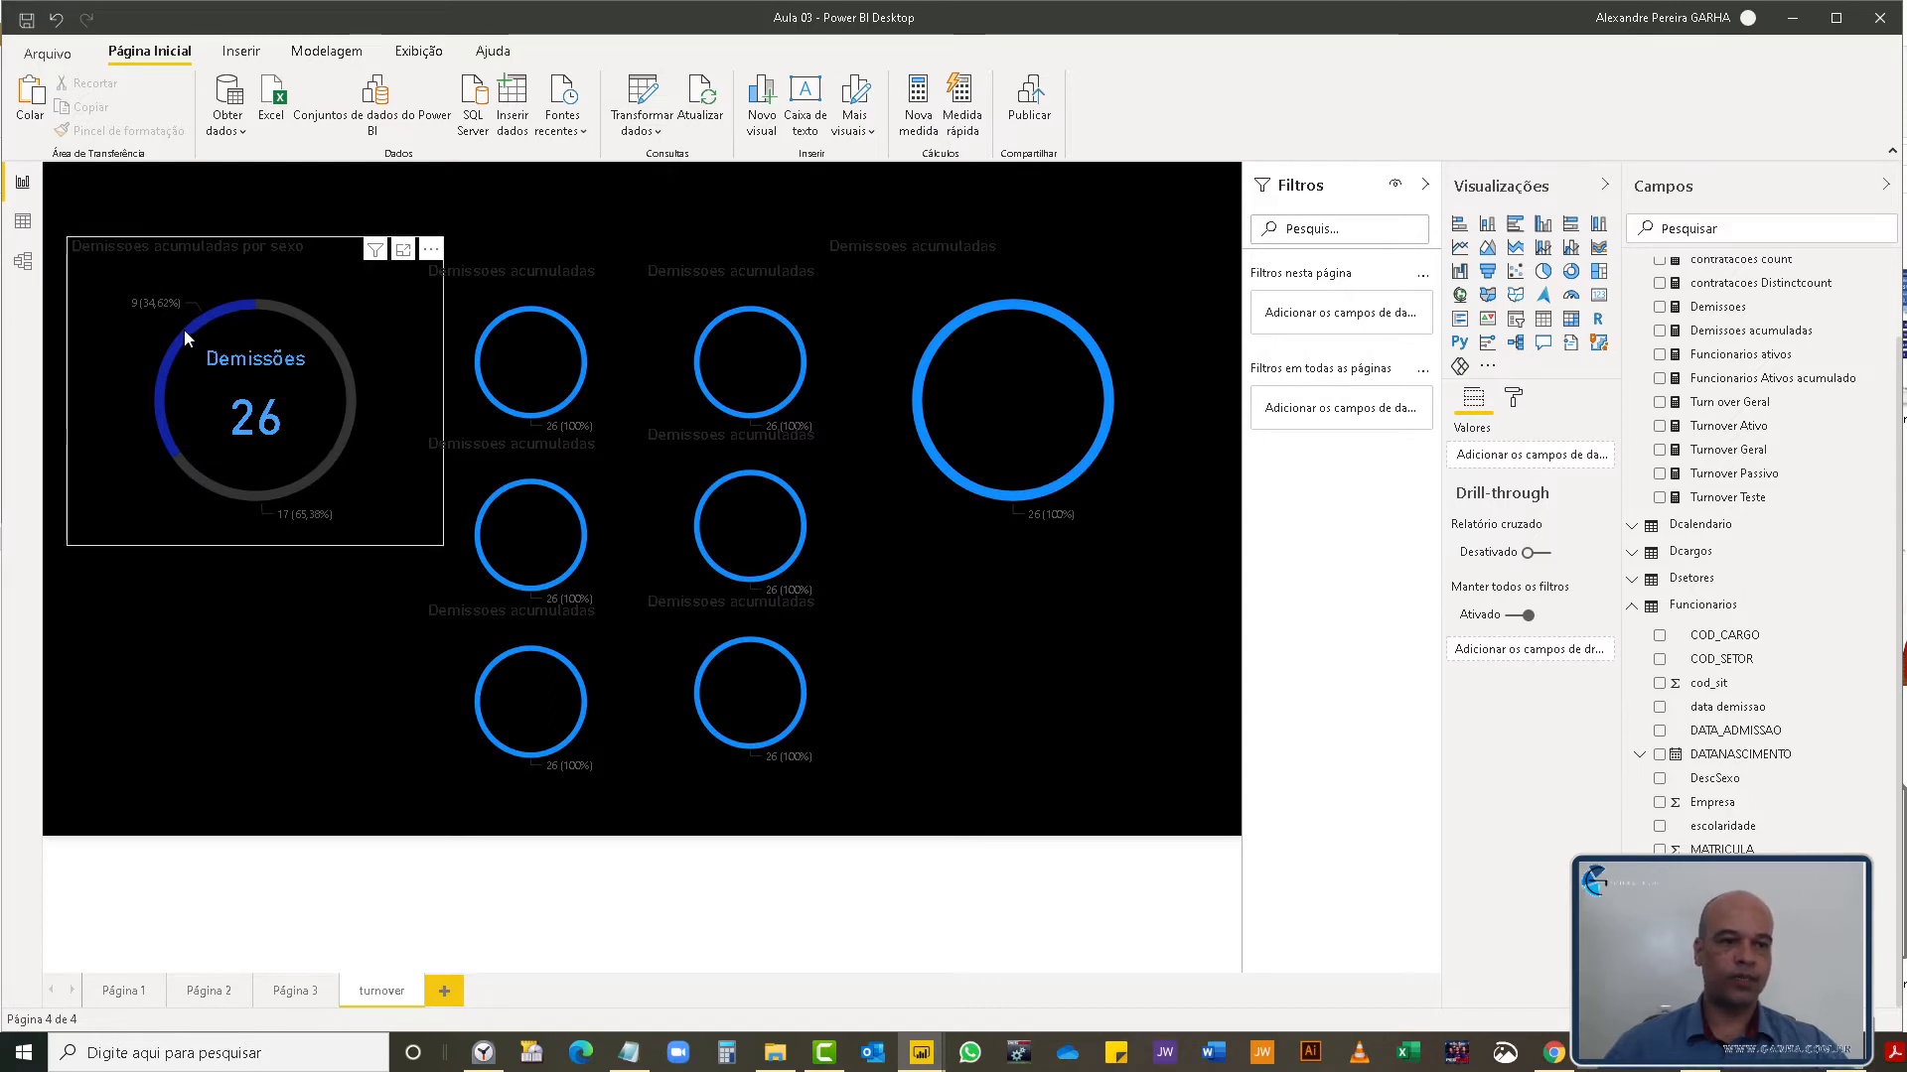
- Filter the Demissões card in the left large donut by sexo, keeping only M, and deselect it
{"action": "left_click", "coordinate": [279, 431]}
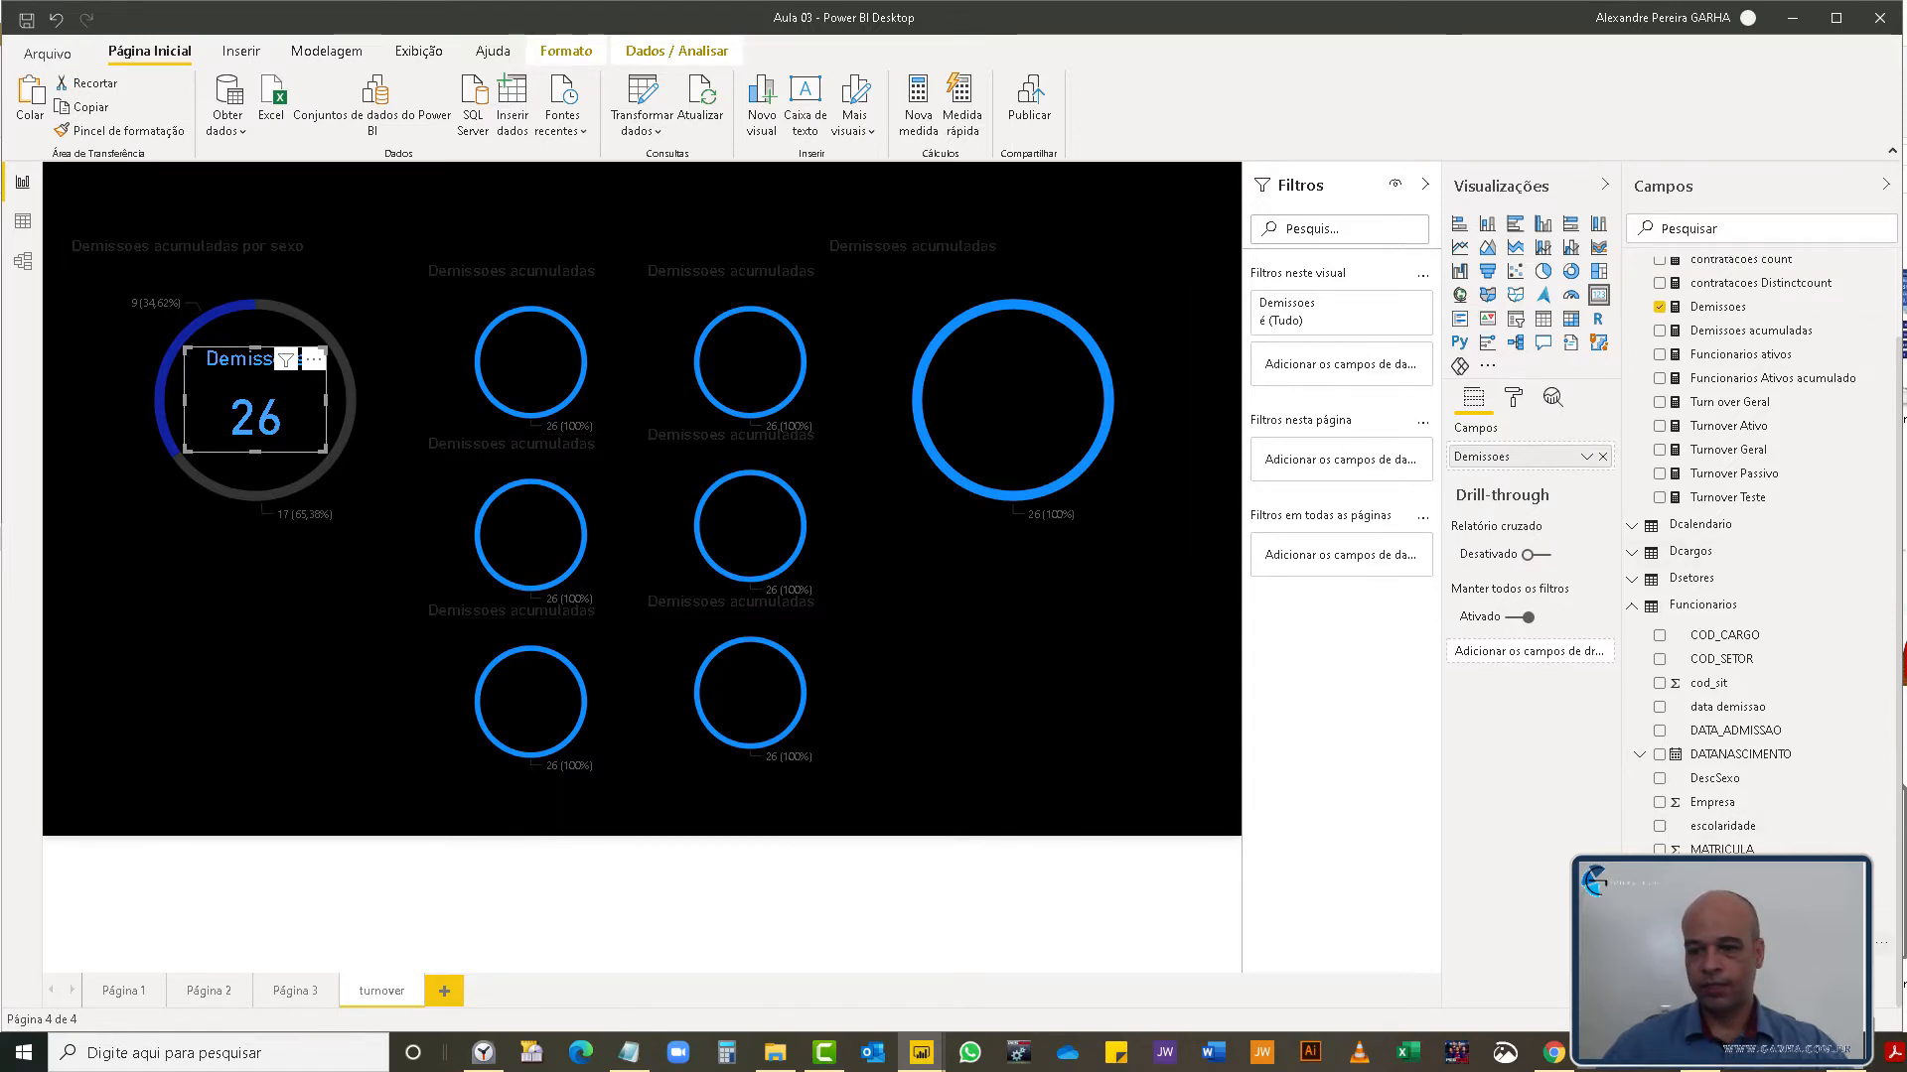
{"action": "left_click_drag", "start_coordinate": [1717, 952], "coordinate": [1341, 365]}
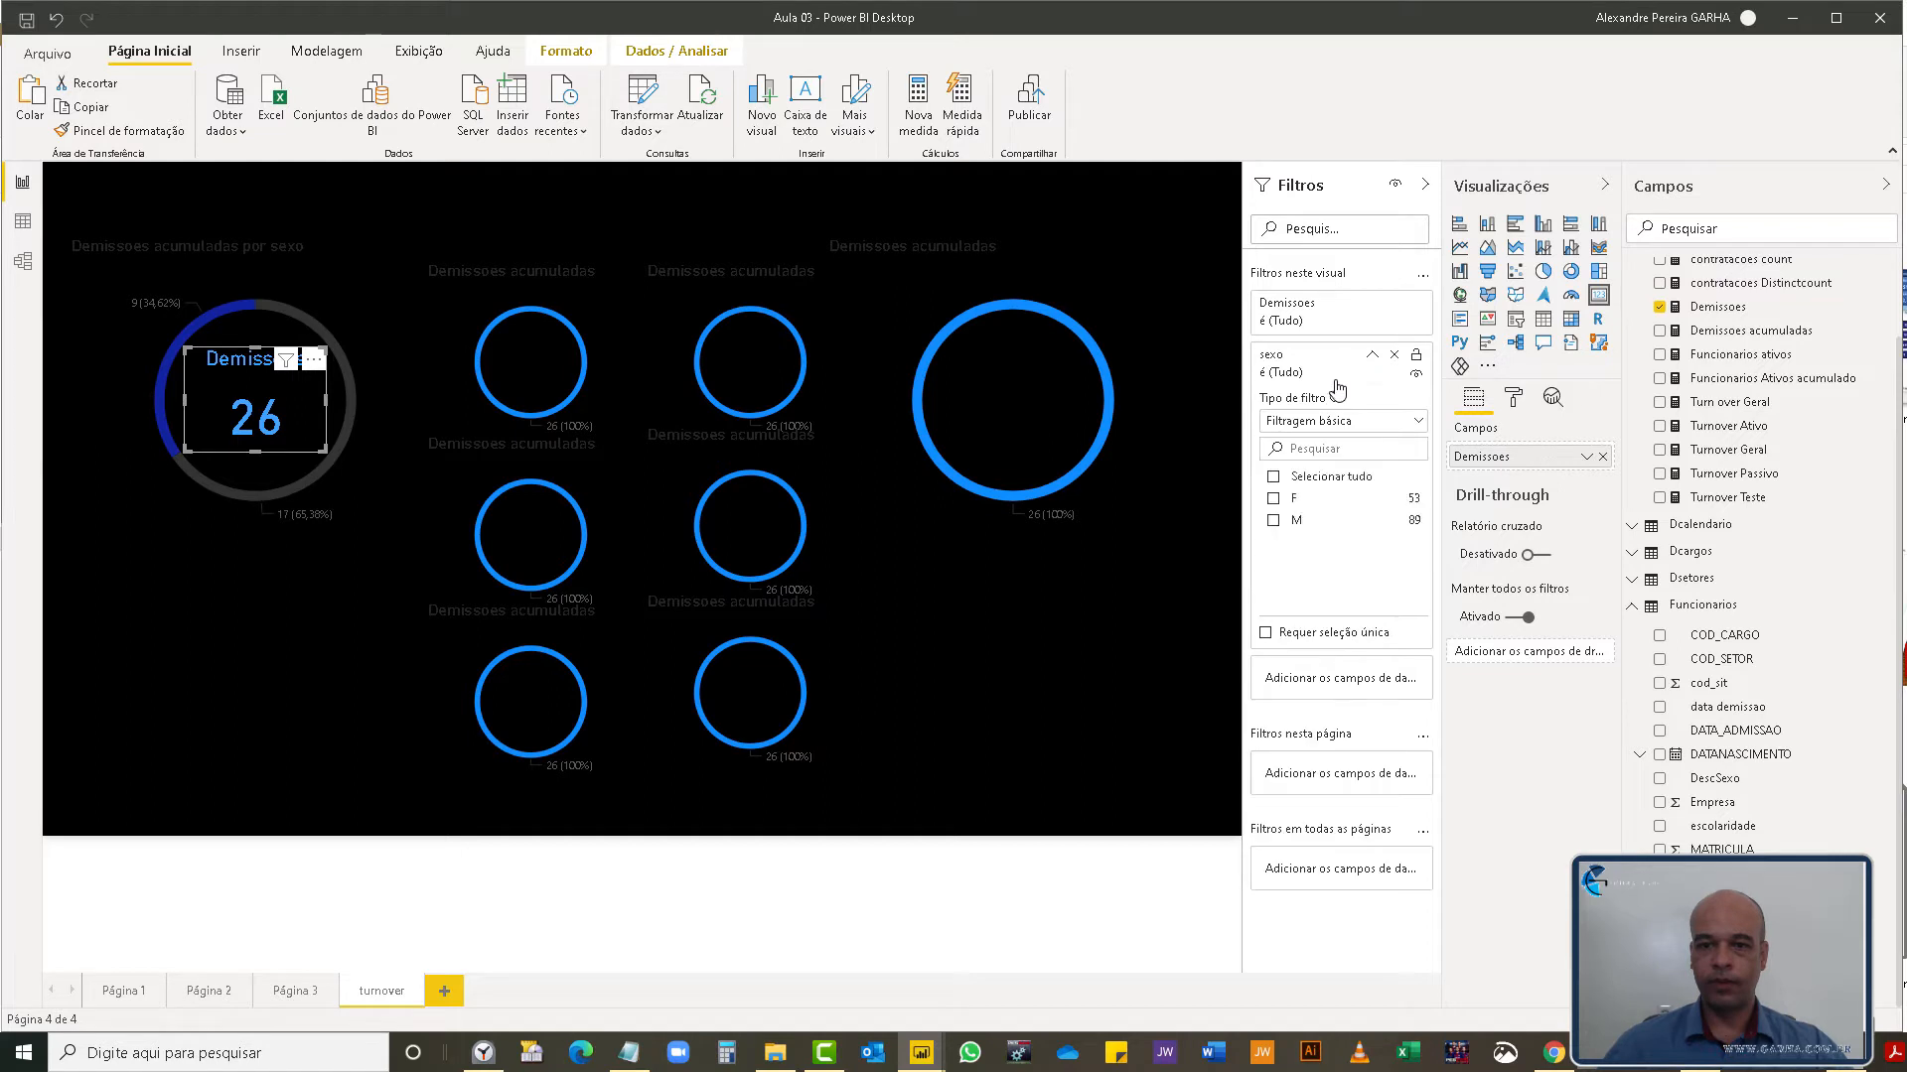
{"action": "left_click", "coordinate": [1274, 521]}
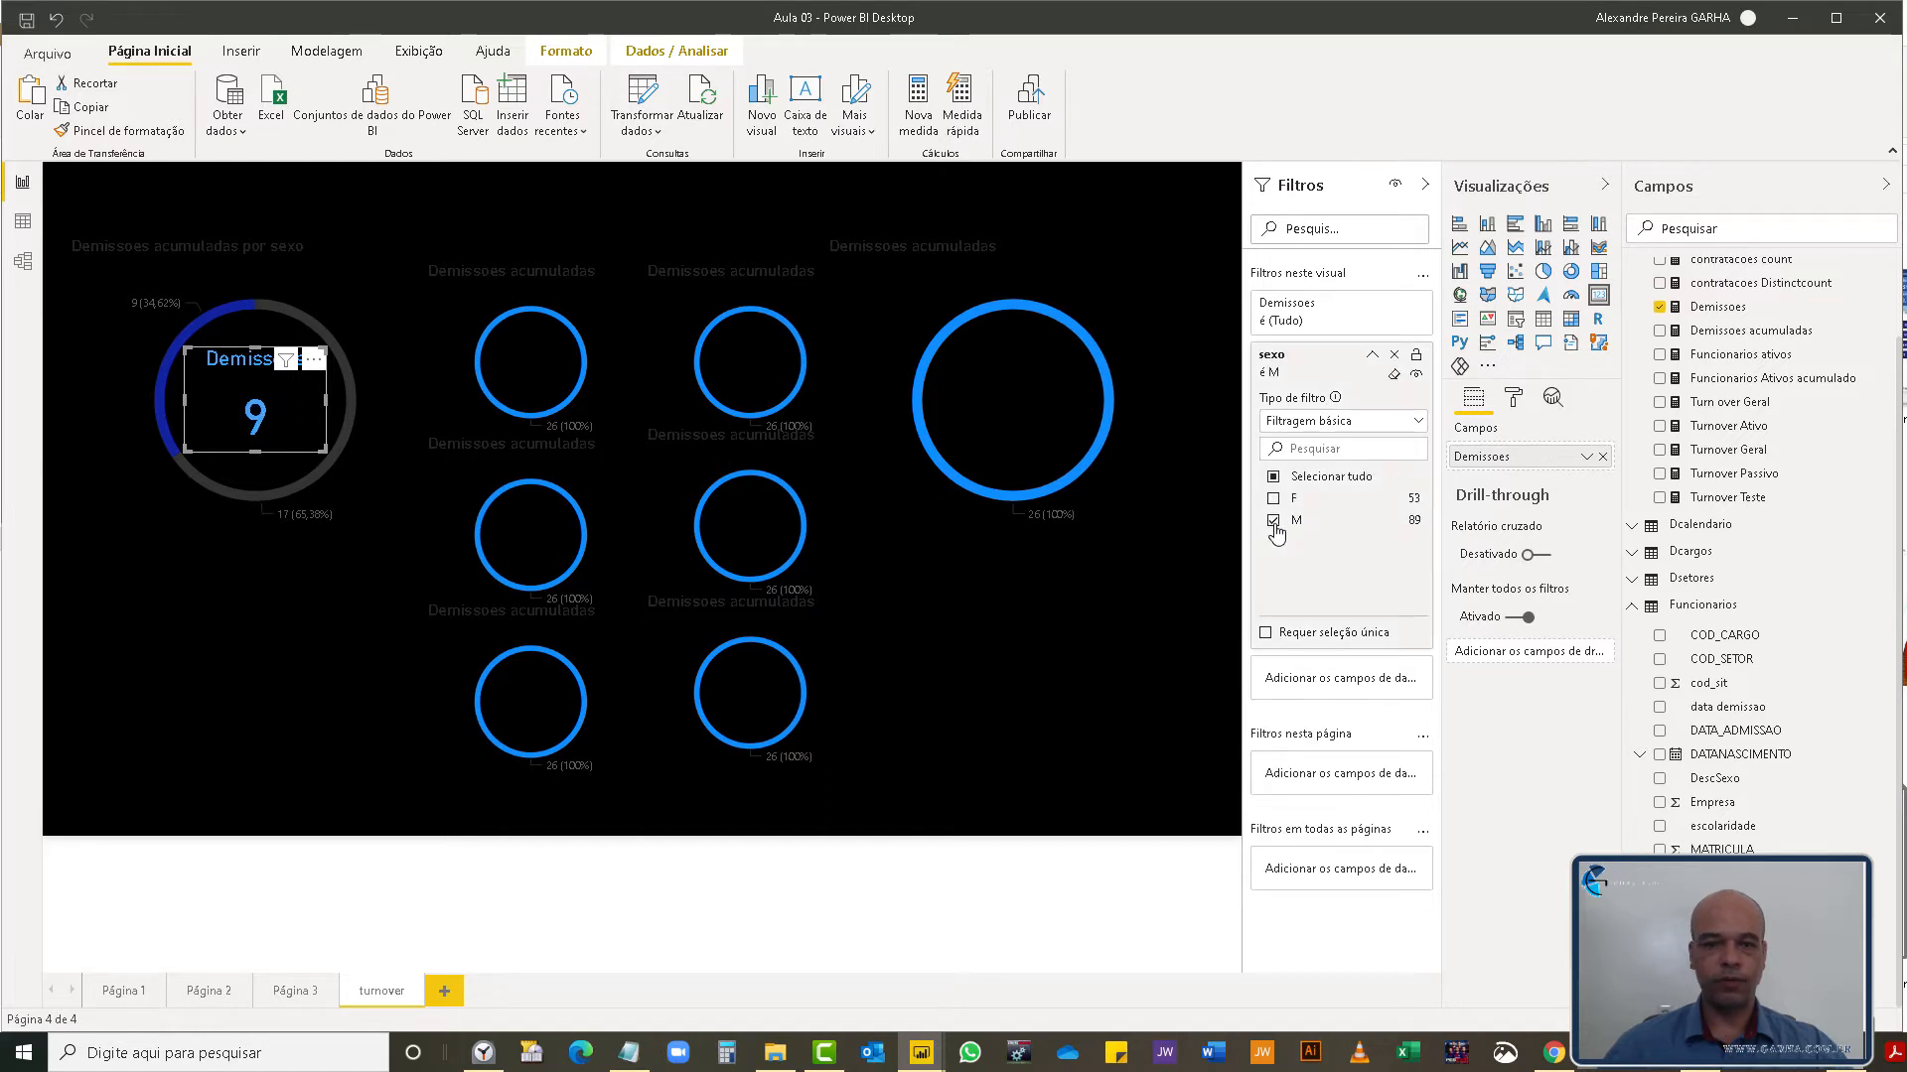
{"action": "left_click", "coordinate": [146, 673]}
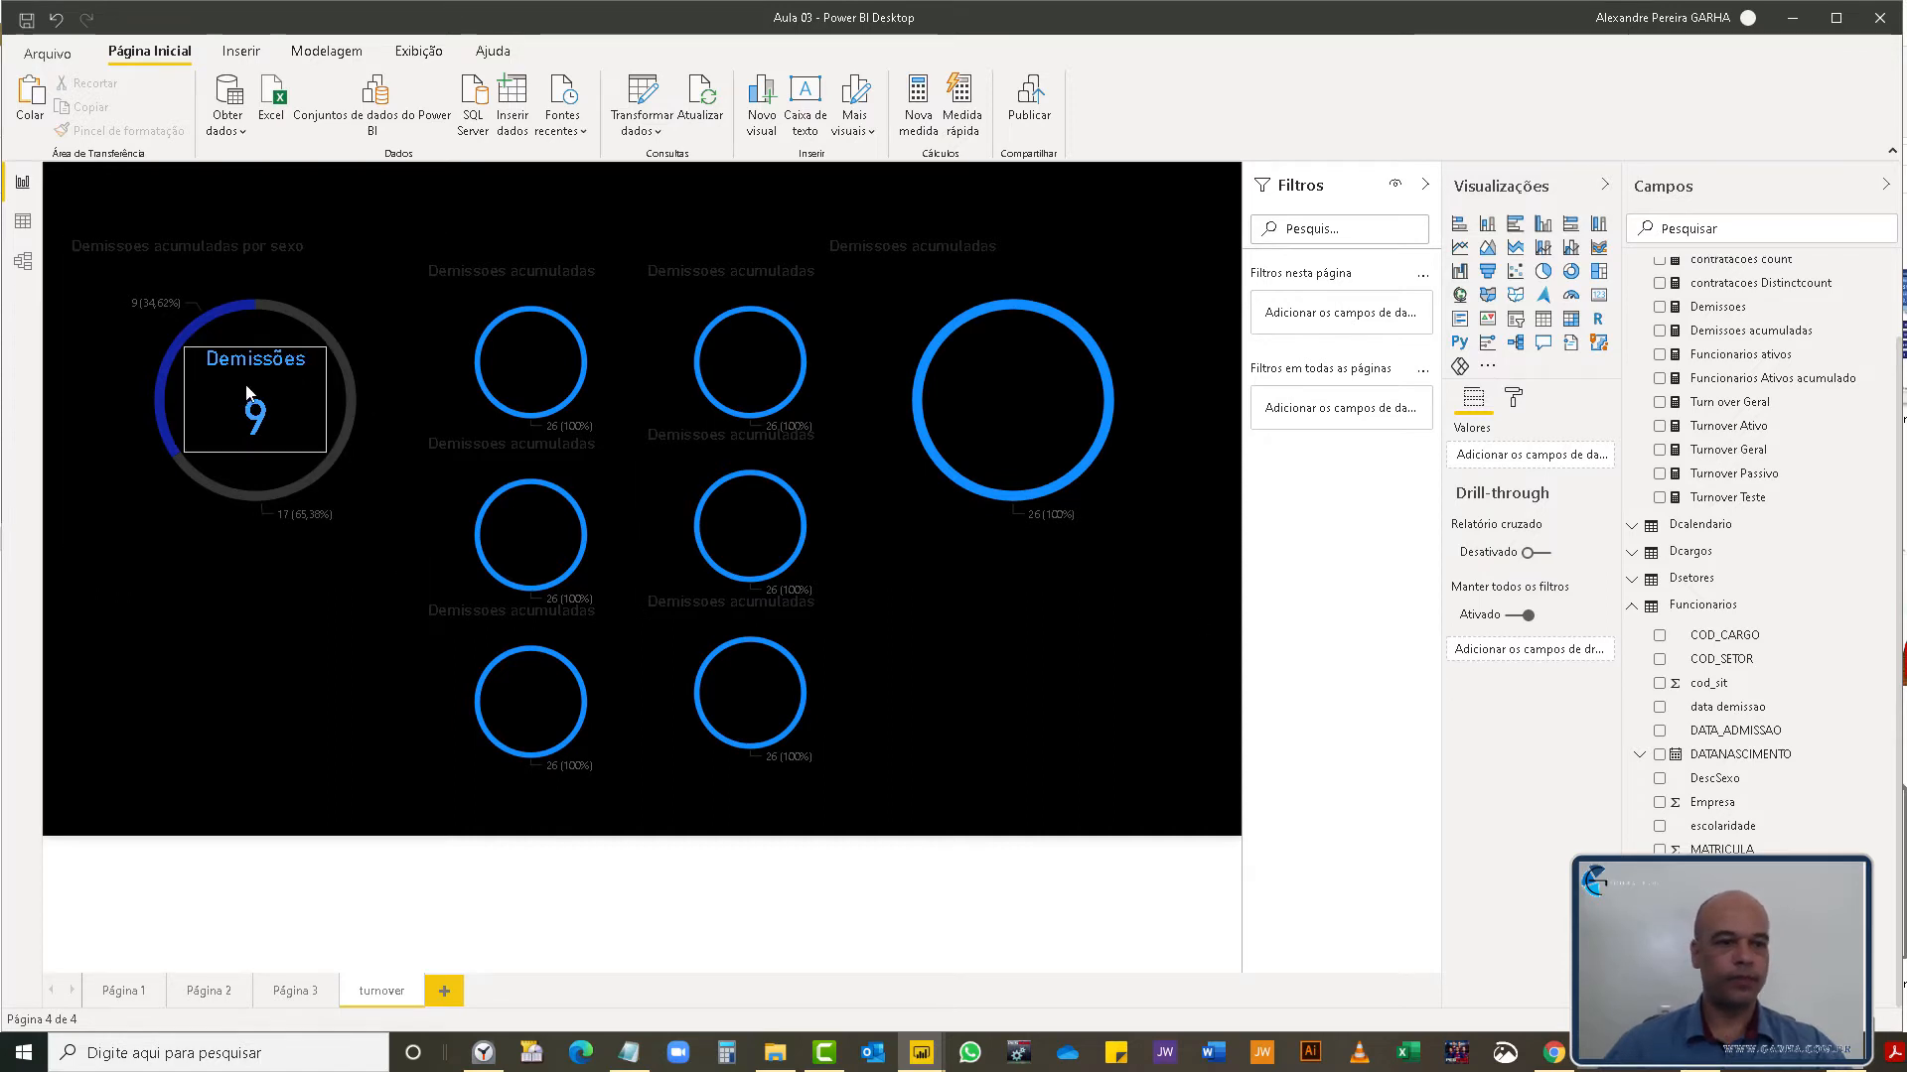
- Place a copy of the Demissões card in the center of the right large donut
{"action": "left_click", "coordinate": [274, 398]}
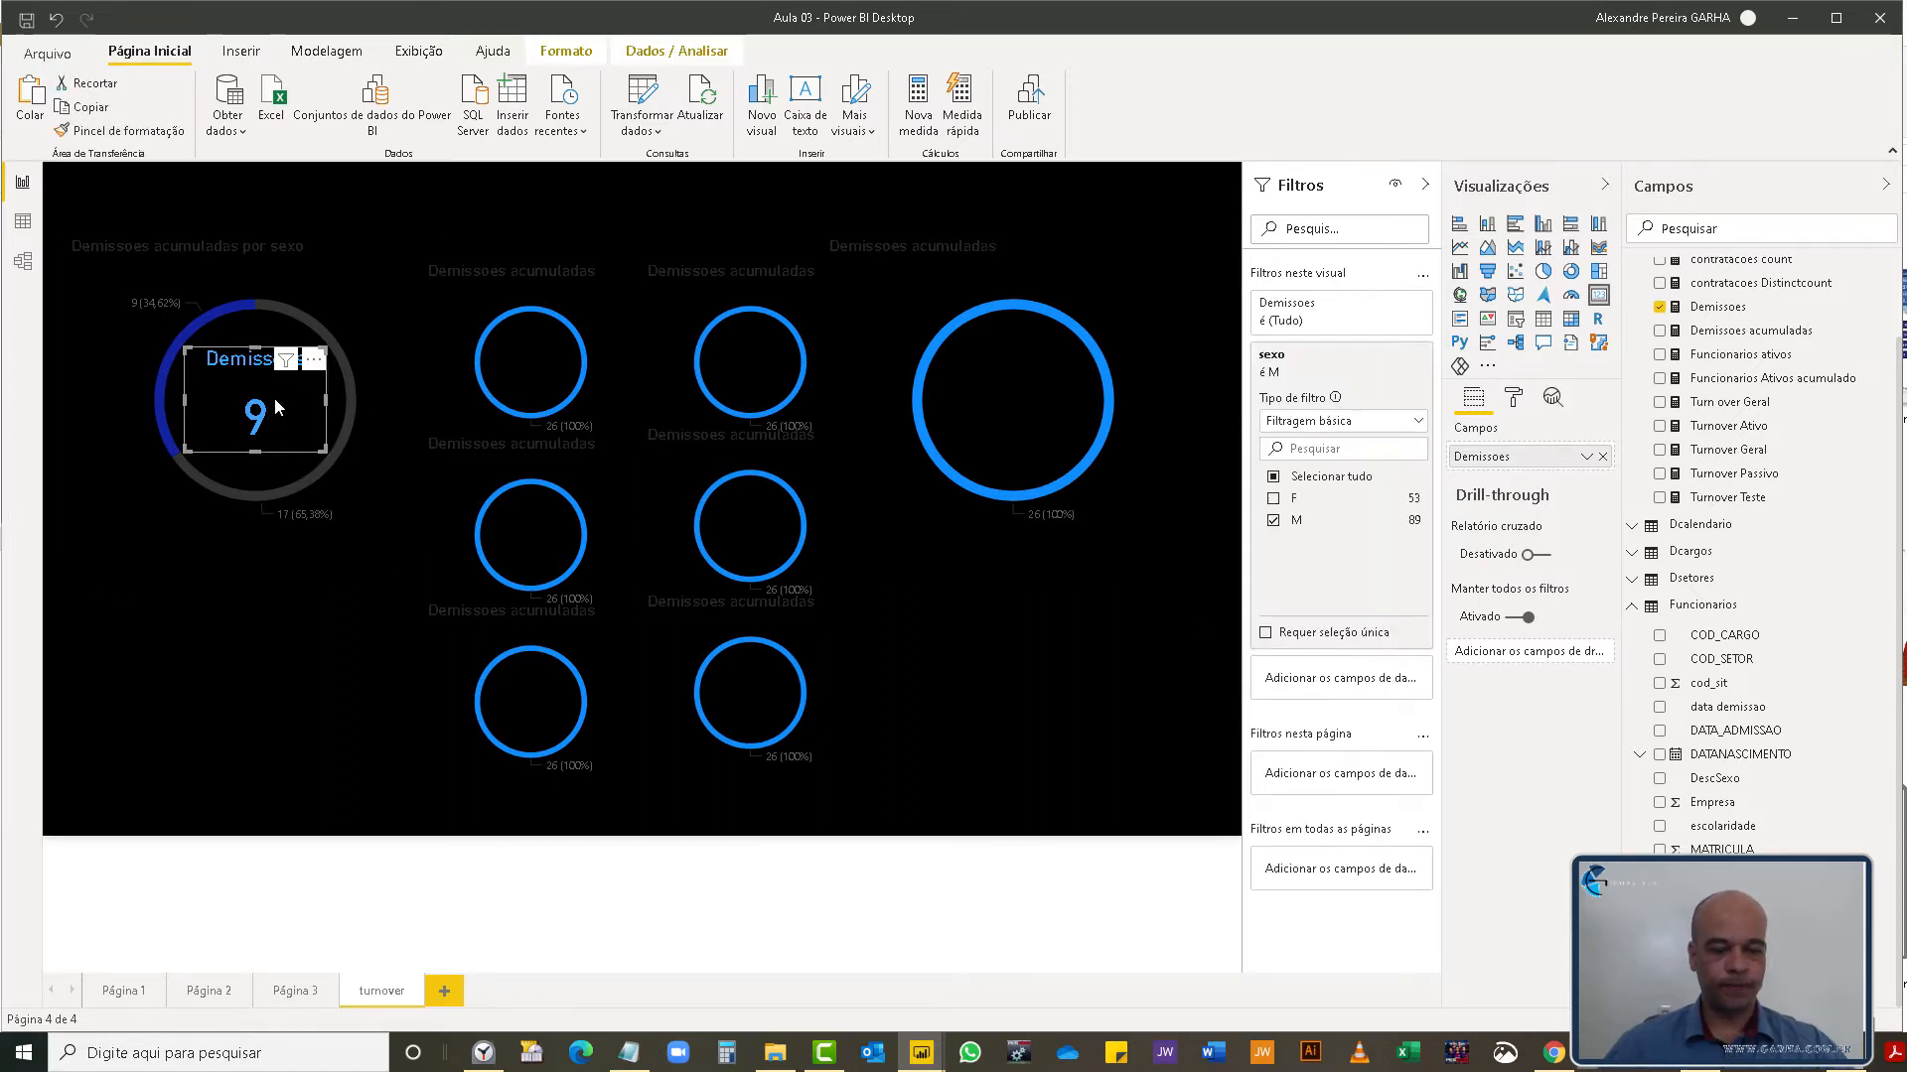
{"action": "left_click_drag", "start_coordinate": [278, 402], "coordinate": [1043, 418]}
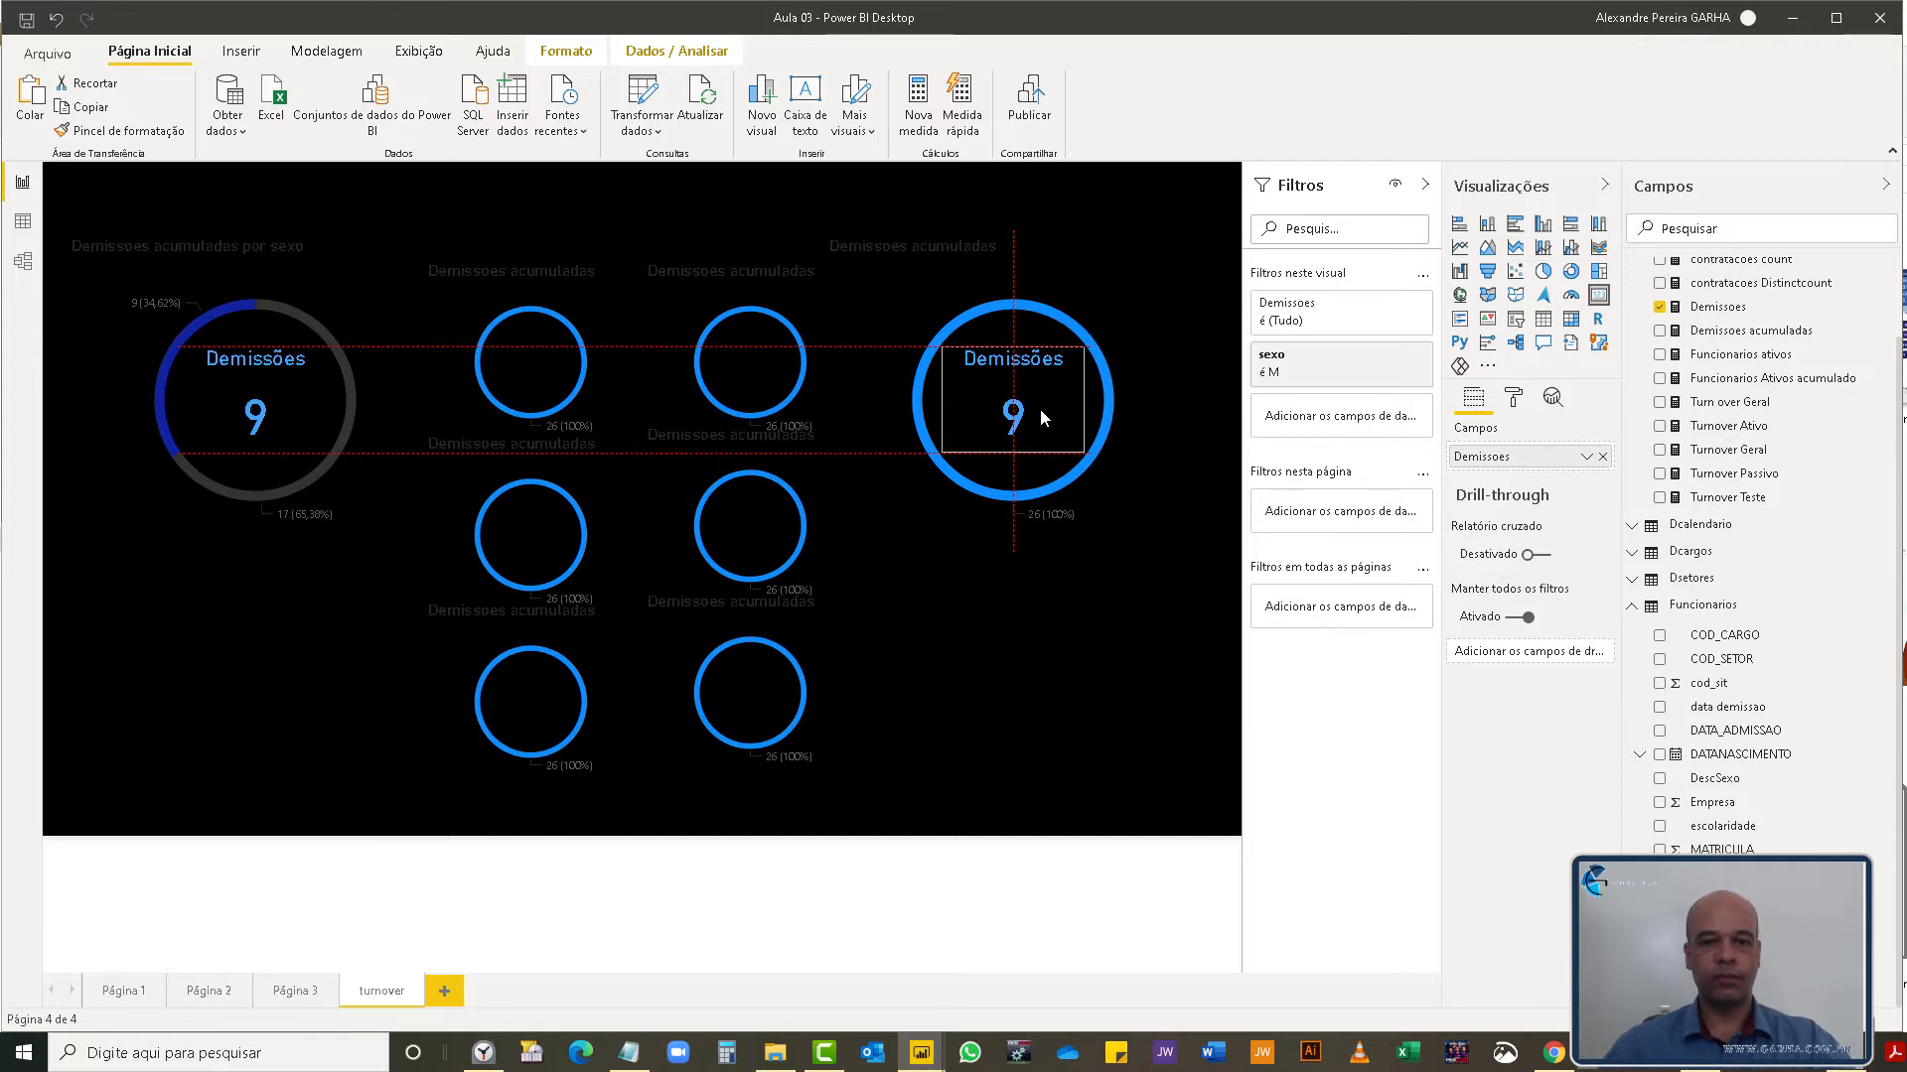
{"action": "left_click_drag", "start_coordinate": [1040, 408], "coordinate": [1040, 415]}
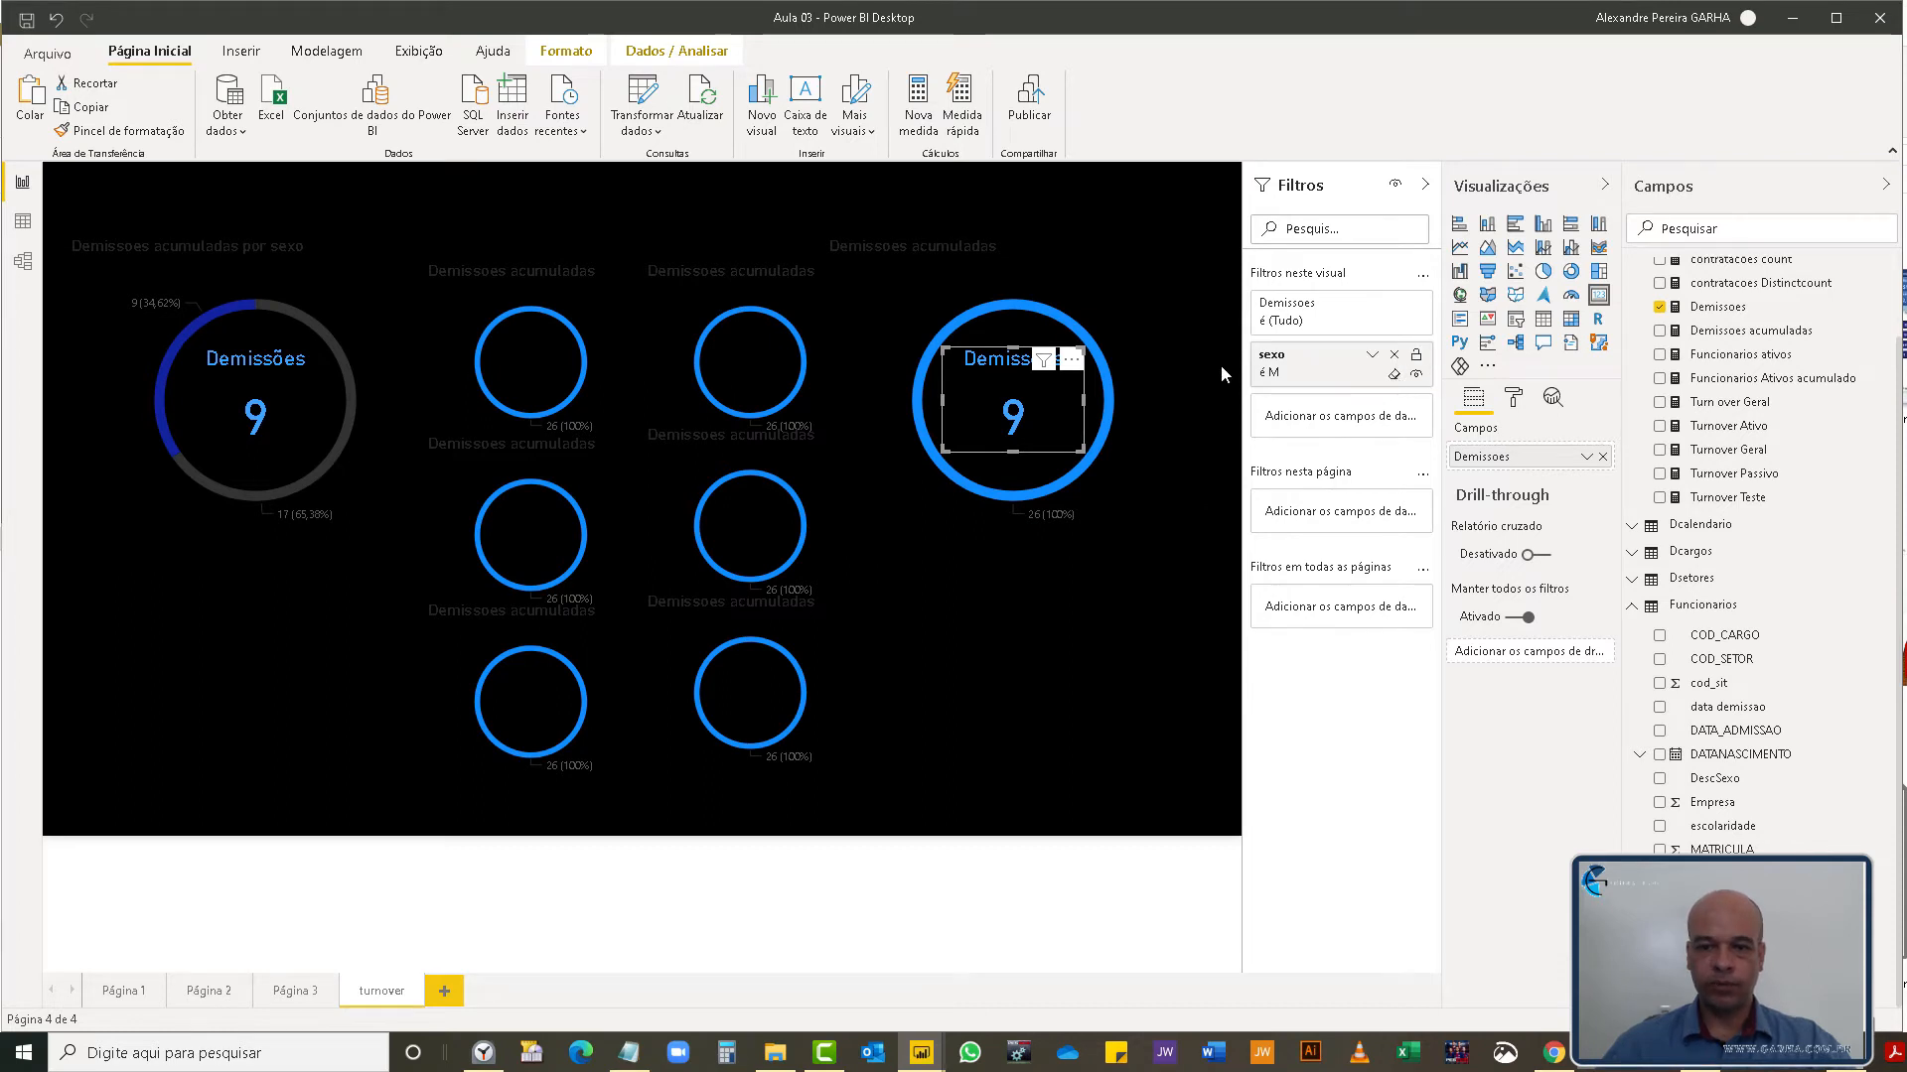
- Clear the copied card's sexo filter and set it to F only
{"action": "left_click", "coordinate": [1395, 375]}
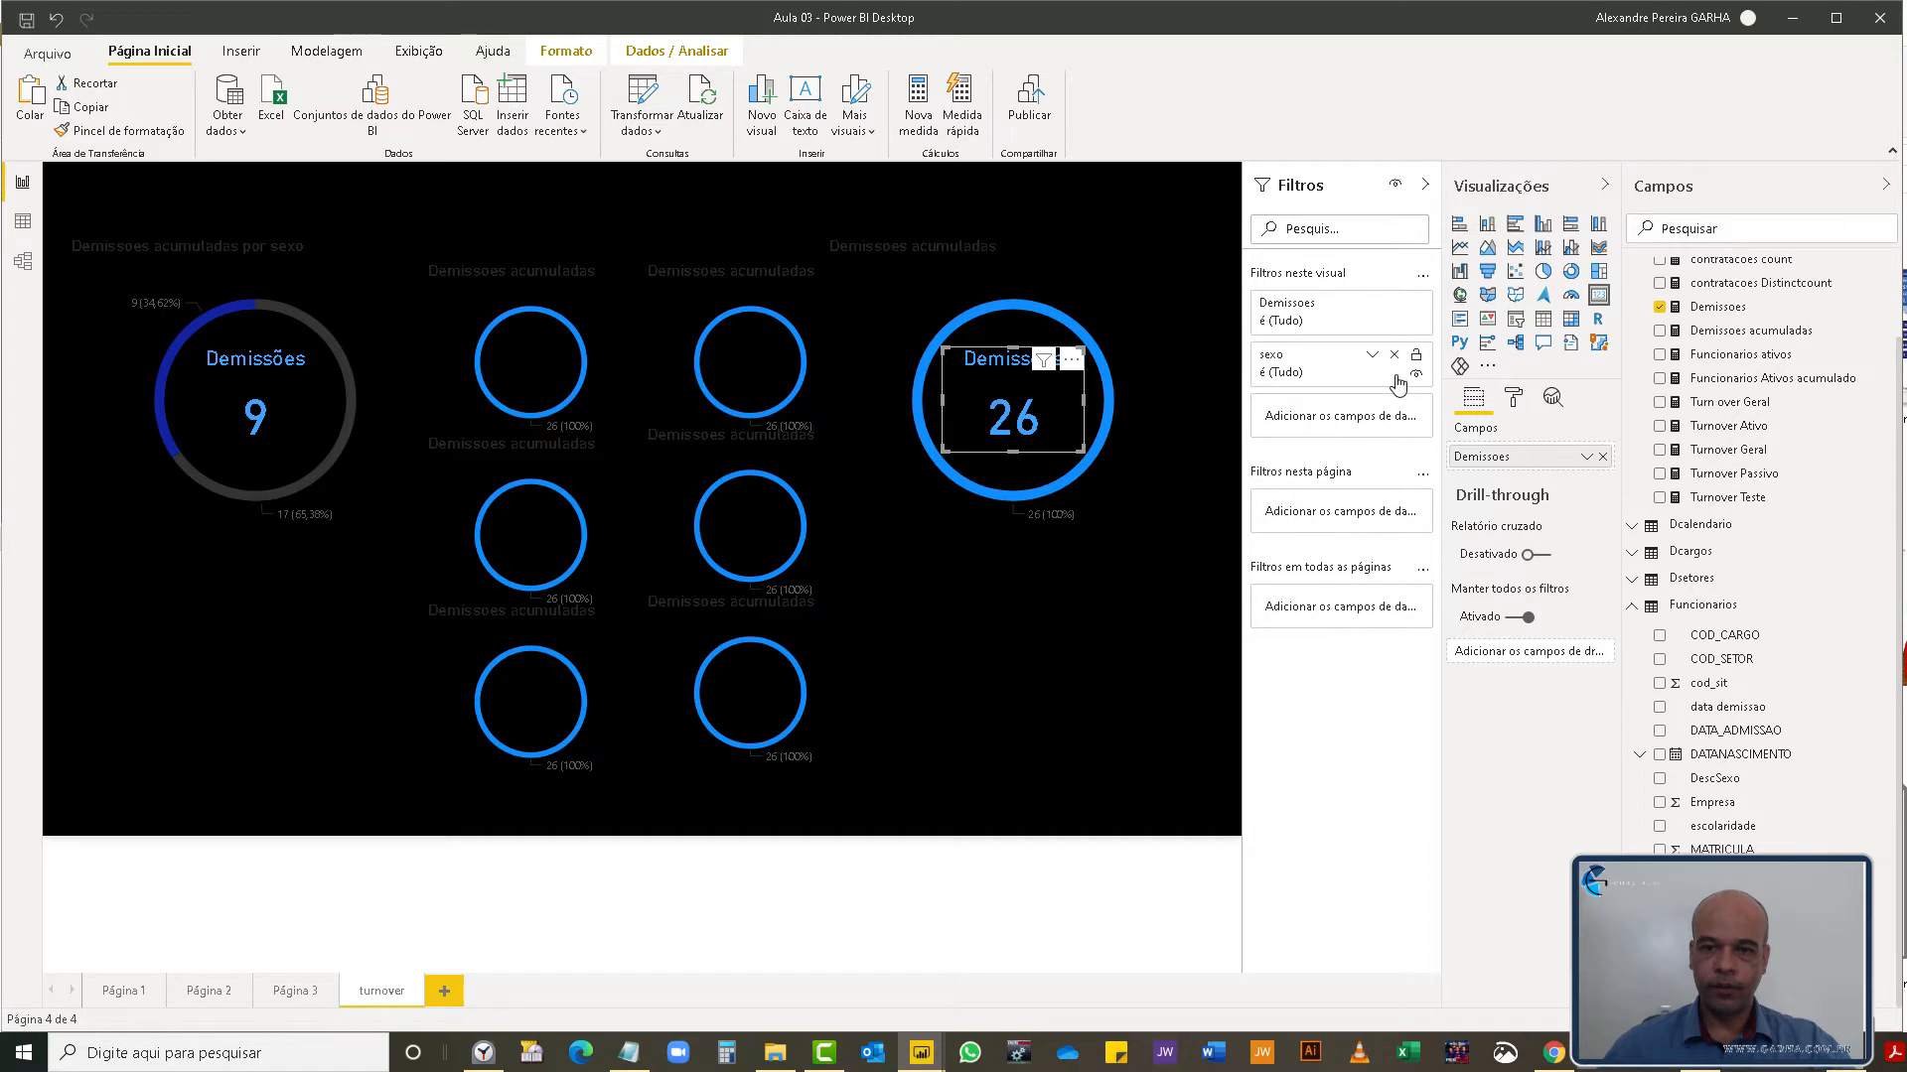
{"action": "left_click", "coordinate": [1374, 356]}
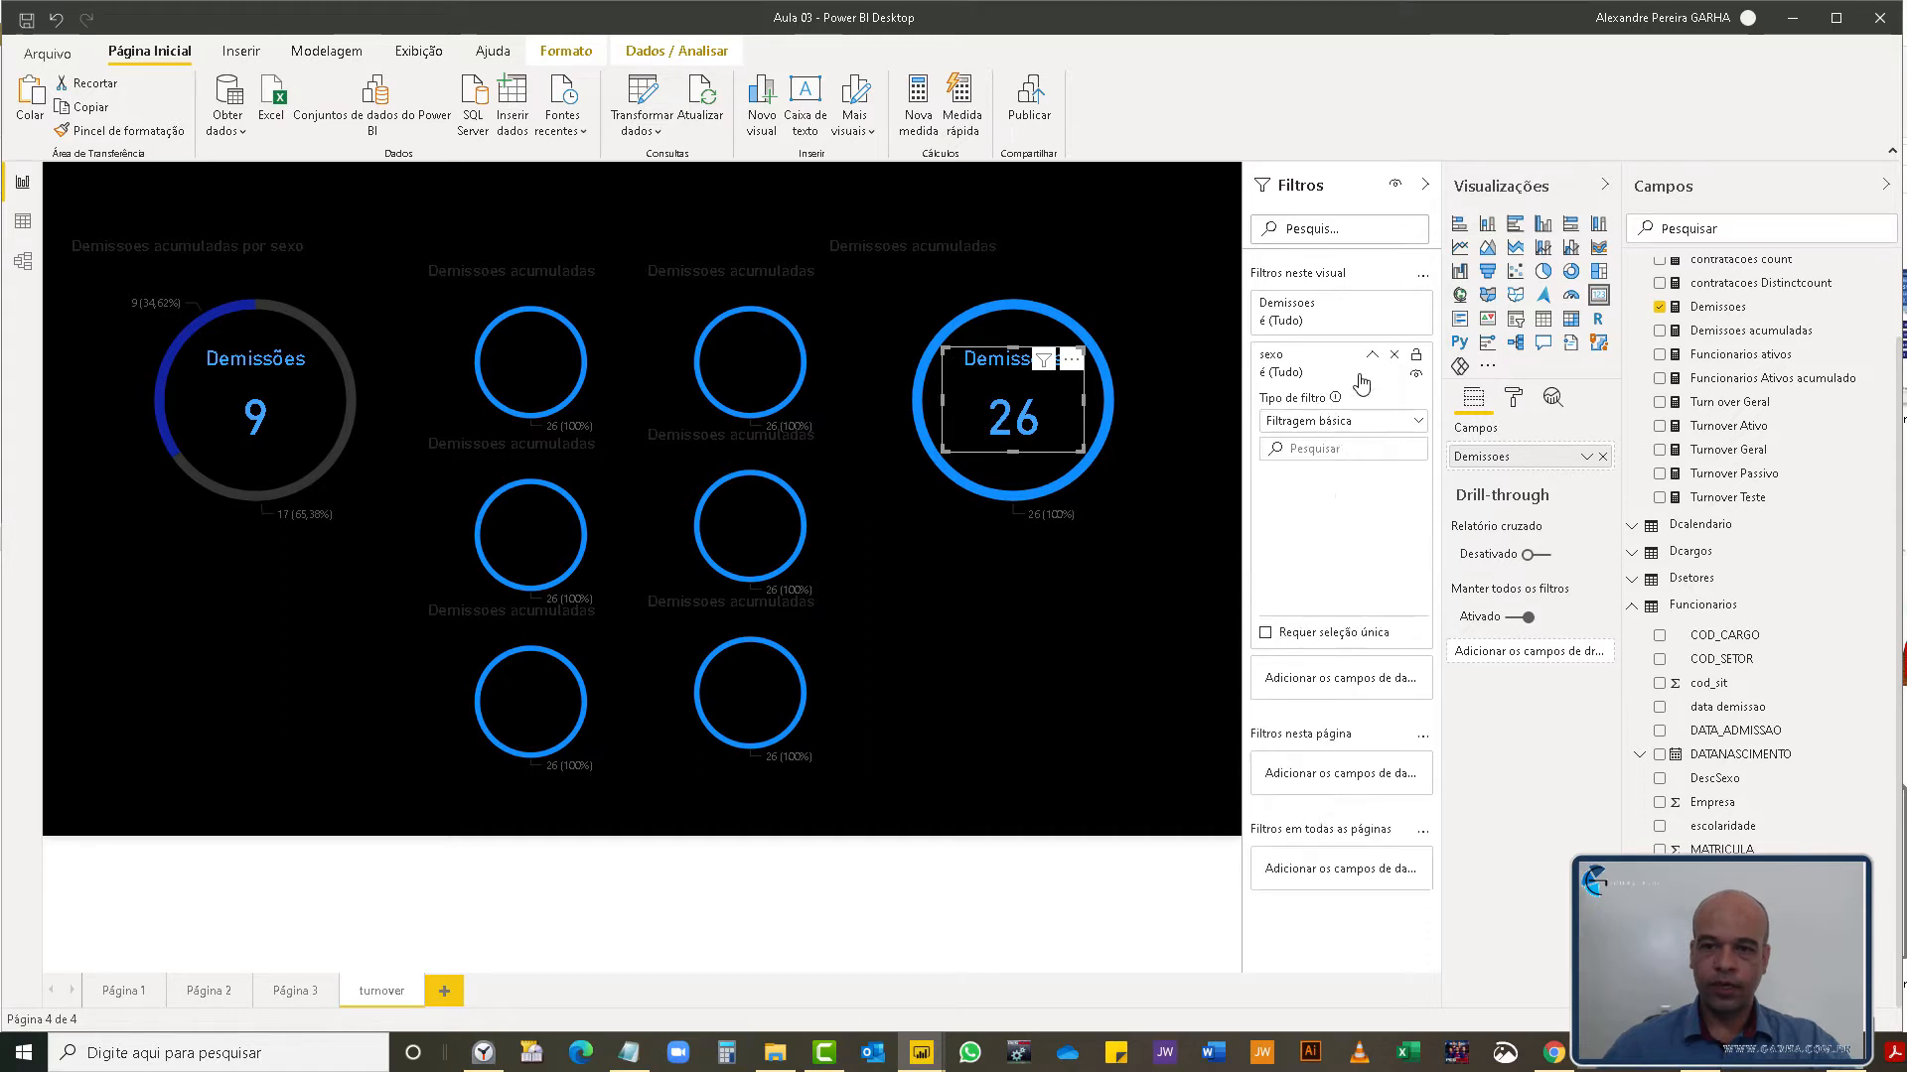
{"action": "left_click", "coordinate": [1275, 503]}
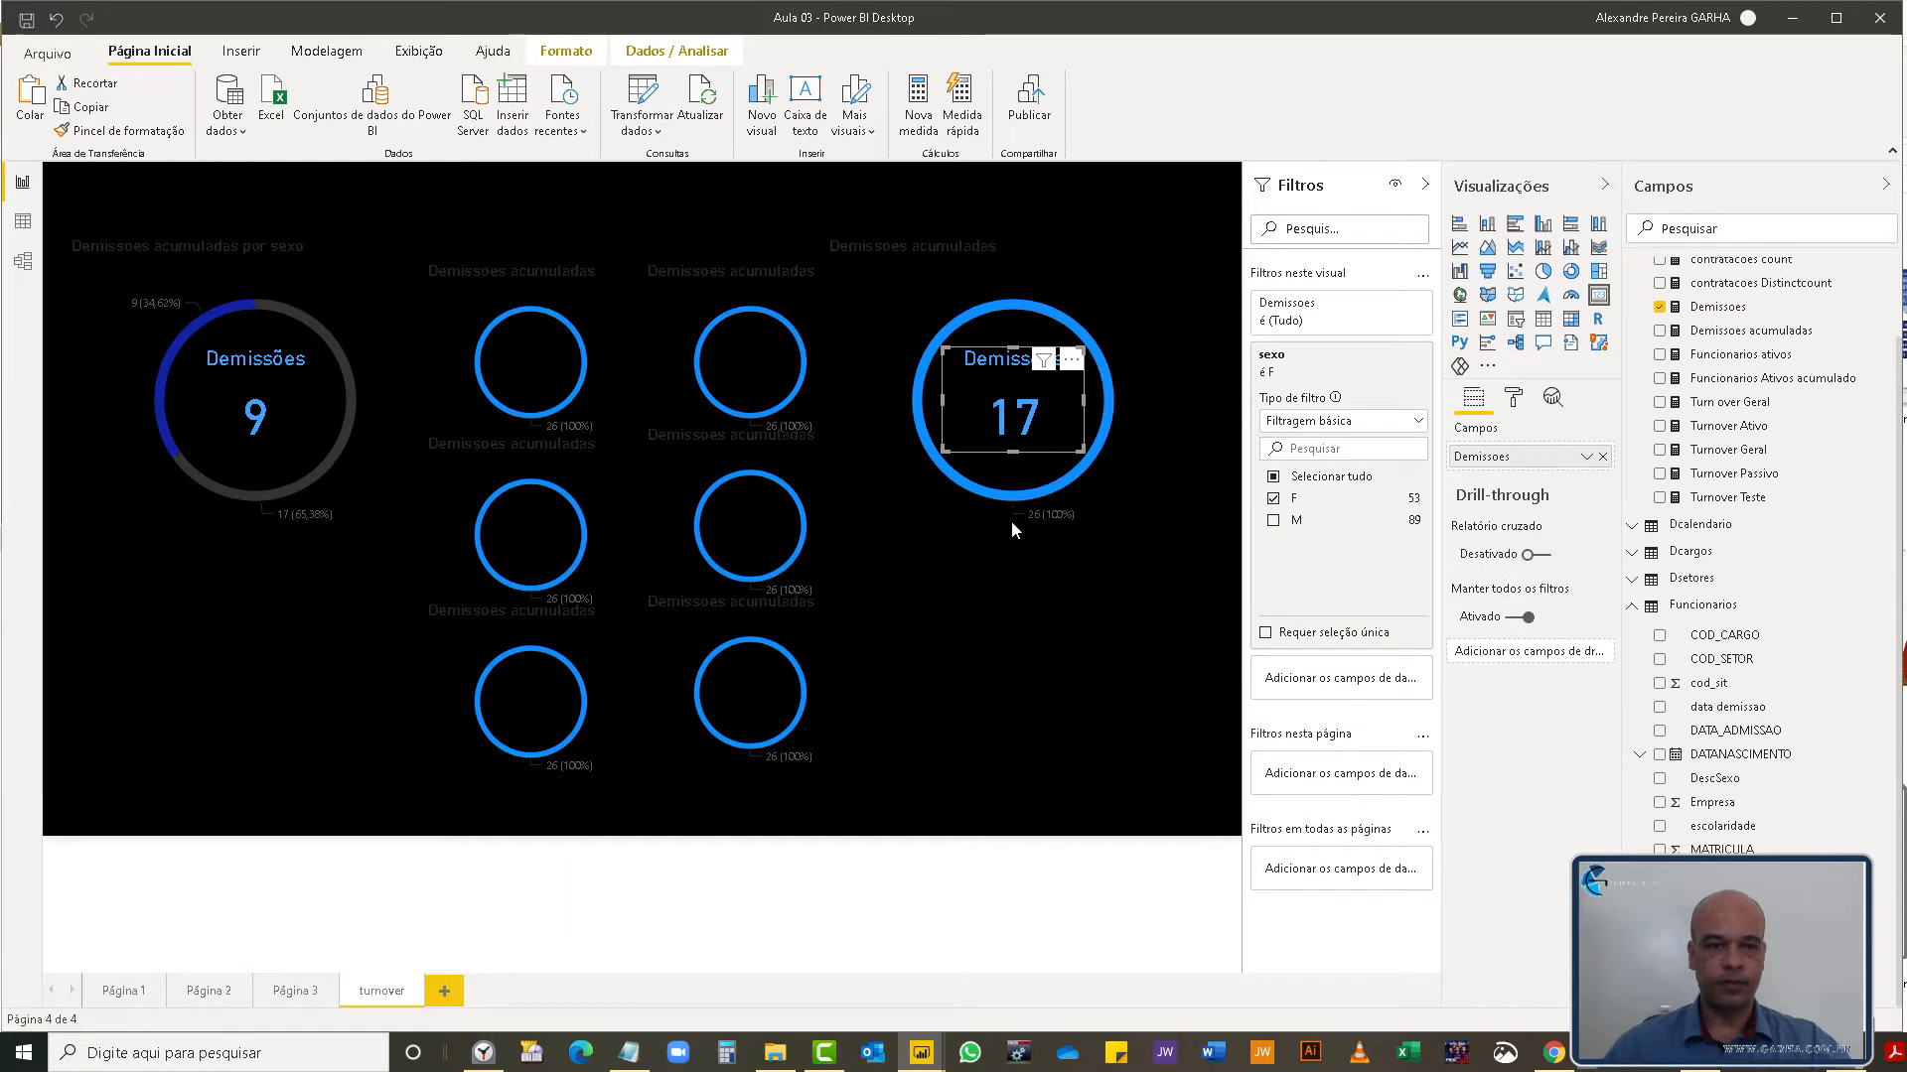
{"action": "left_click", "coordinate": [1026, 625]}
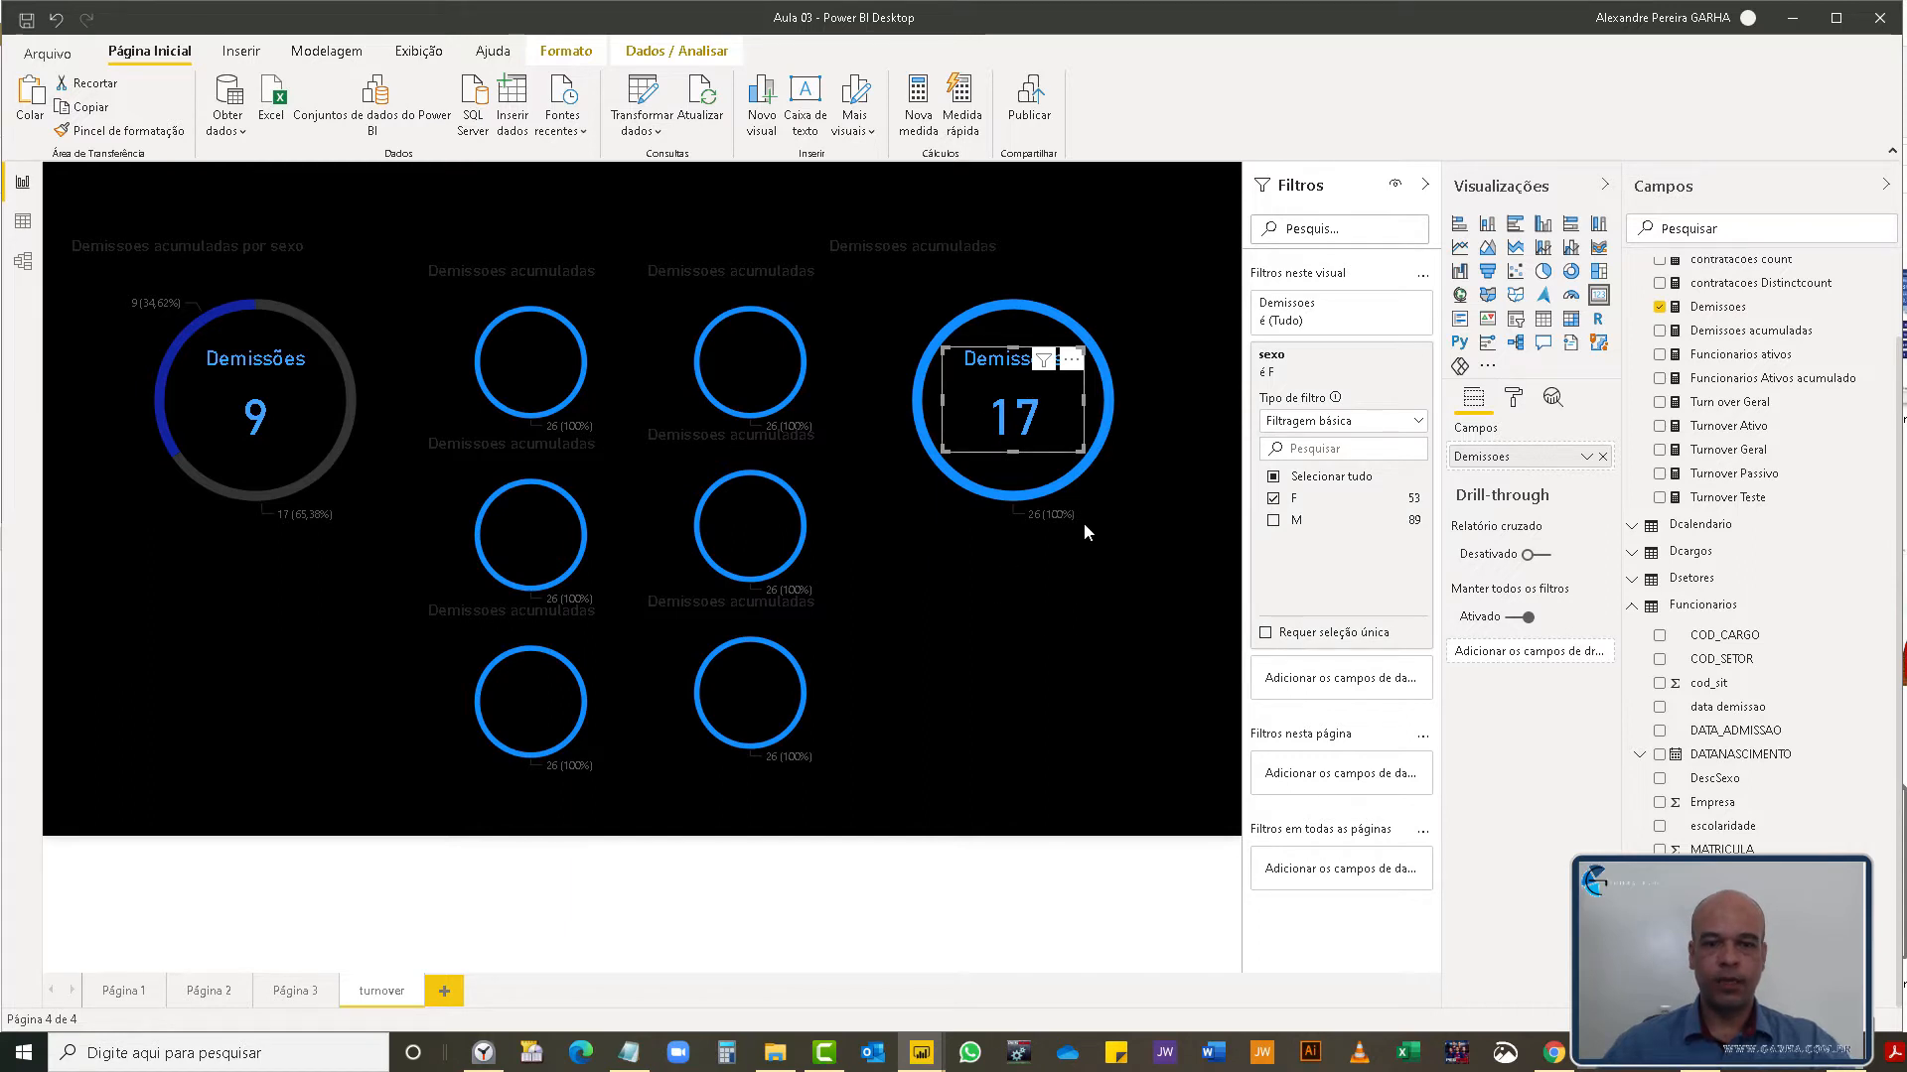
- Add the sexo field as the legend category of the right large donut
{"action": "left_click", "coordinate": [1130, 407]}
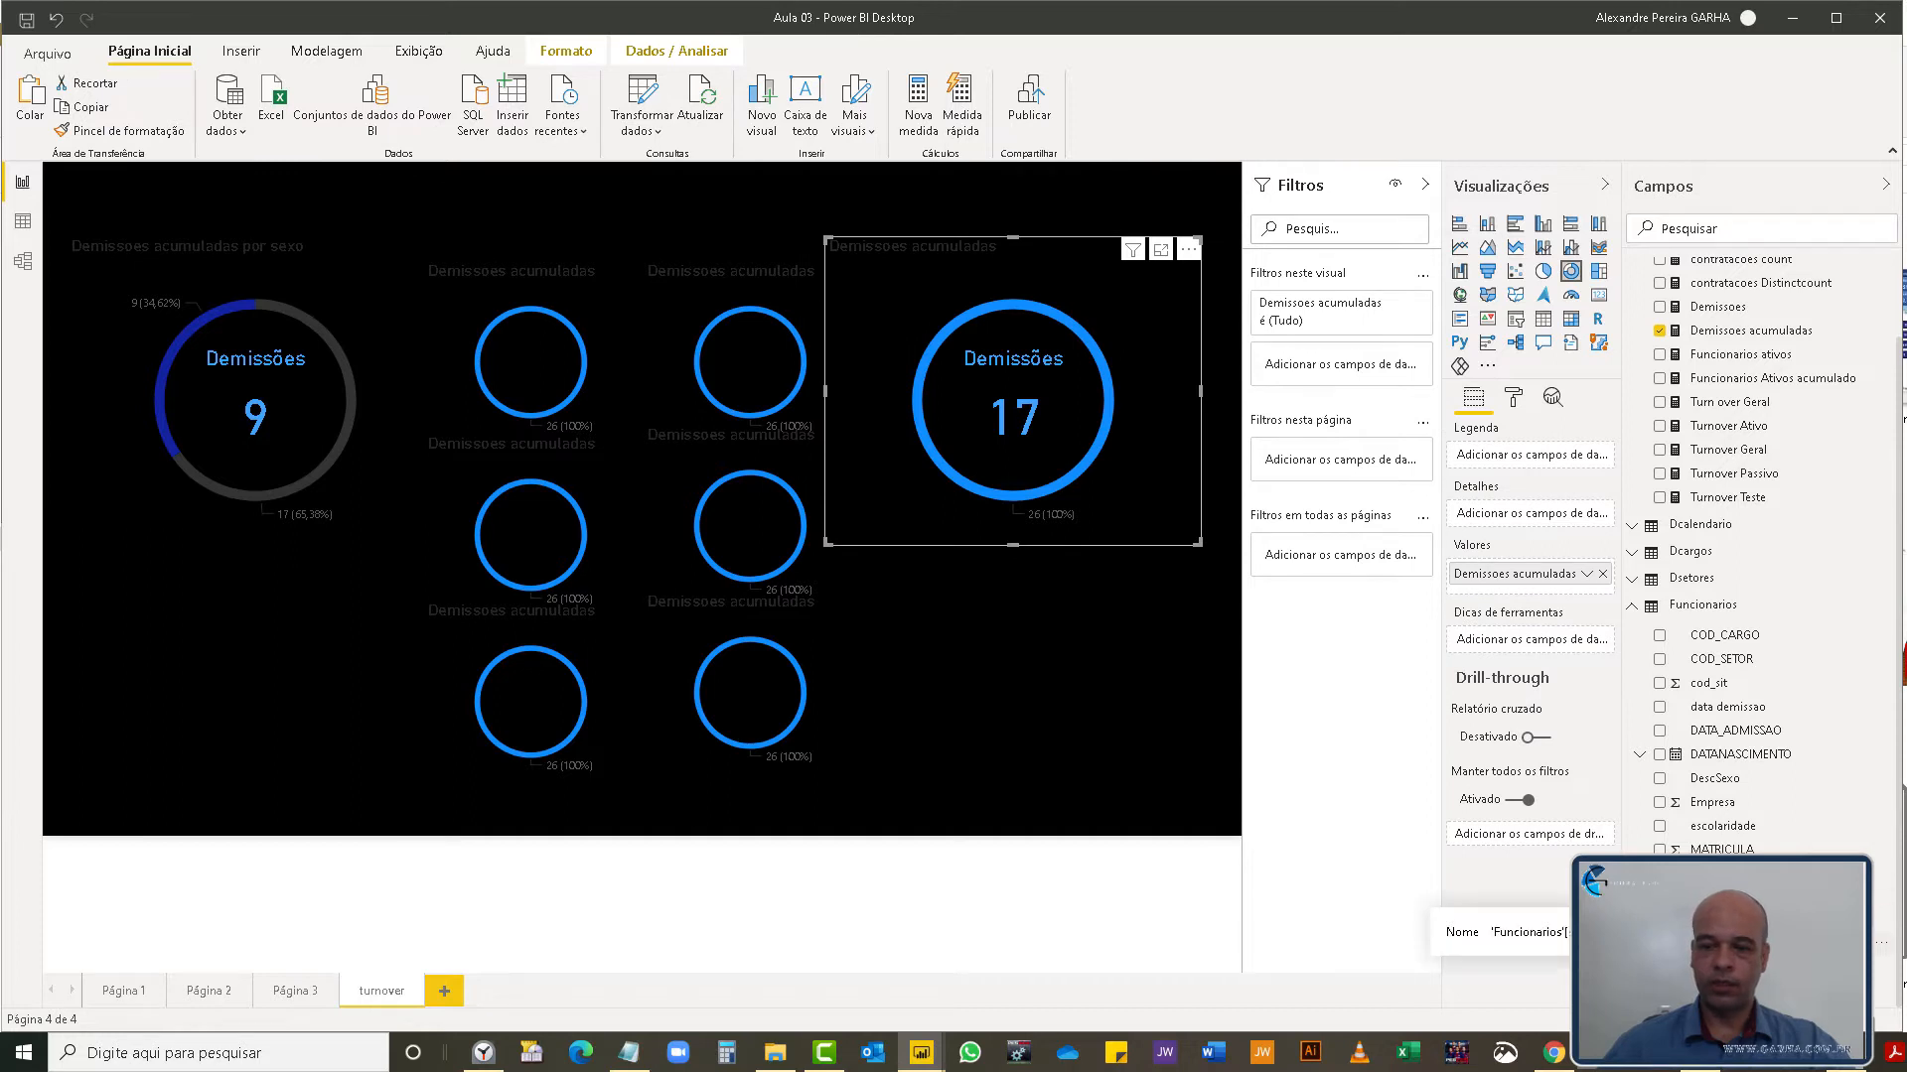
{"action": "left_click_drag", "start_coordinate": [1656, 758], "coordinate": [1529, 464]}
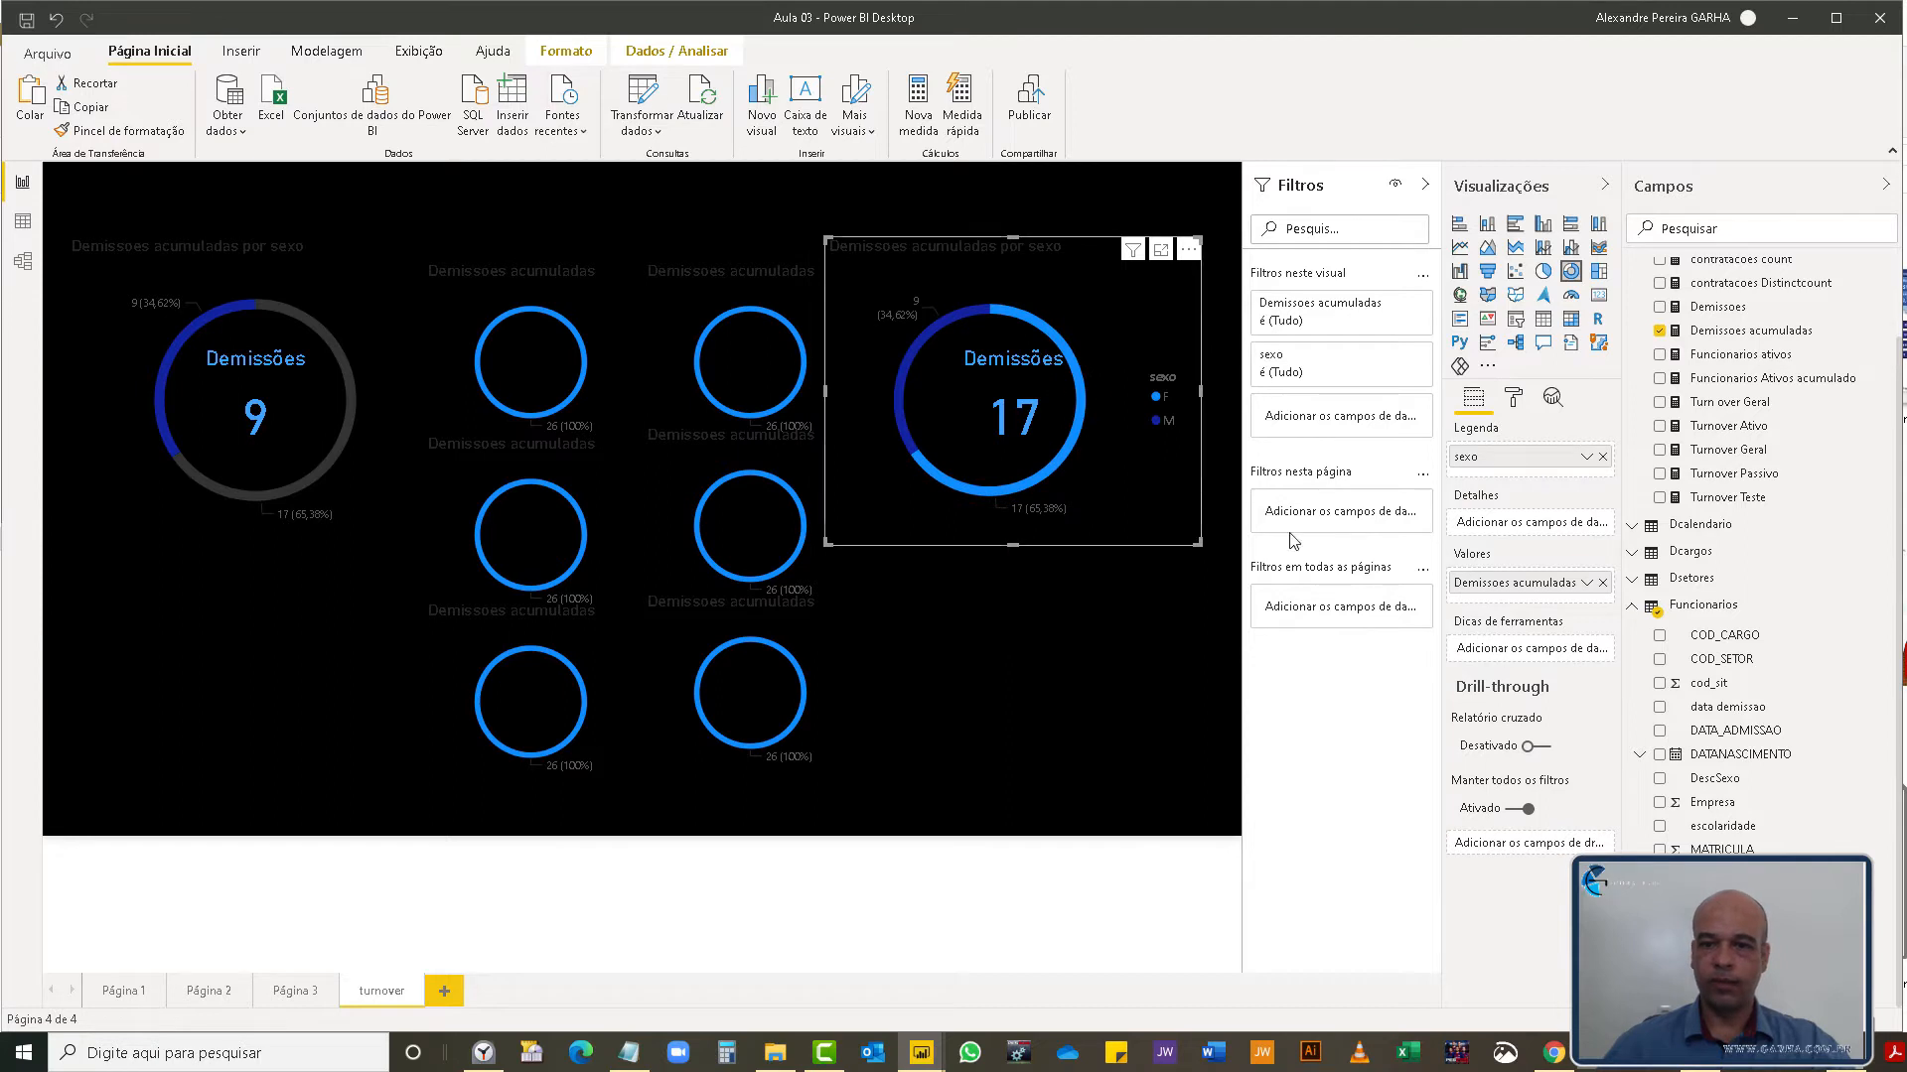
- Turn off the right large donut's legend and color its M slice dark gray and its F slice pink
{"action": "left_click", "coordinate": [1513, 399]}
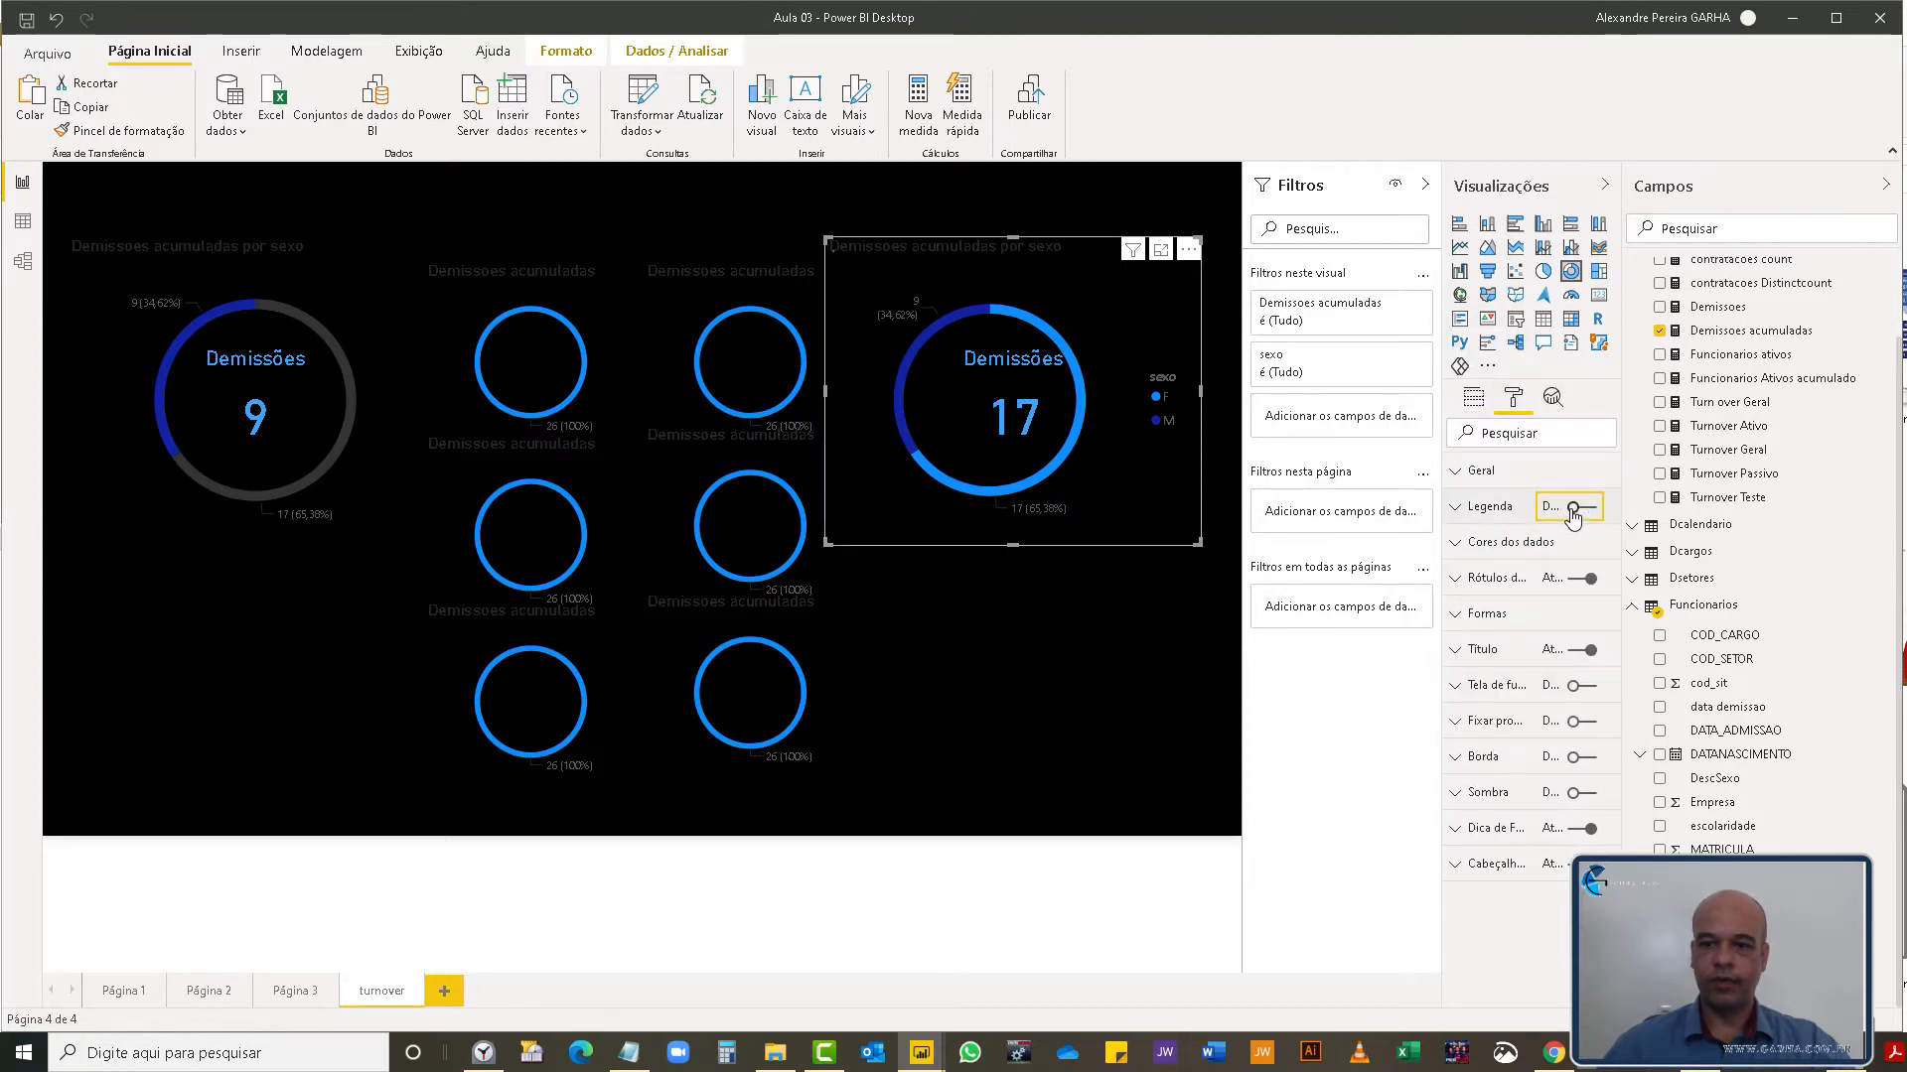
{"action": "left_click", "coordinate": [1457, 542]}
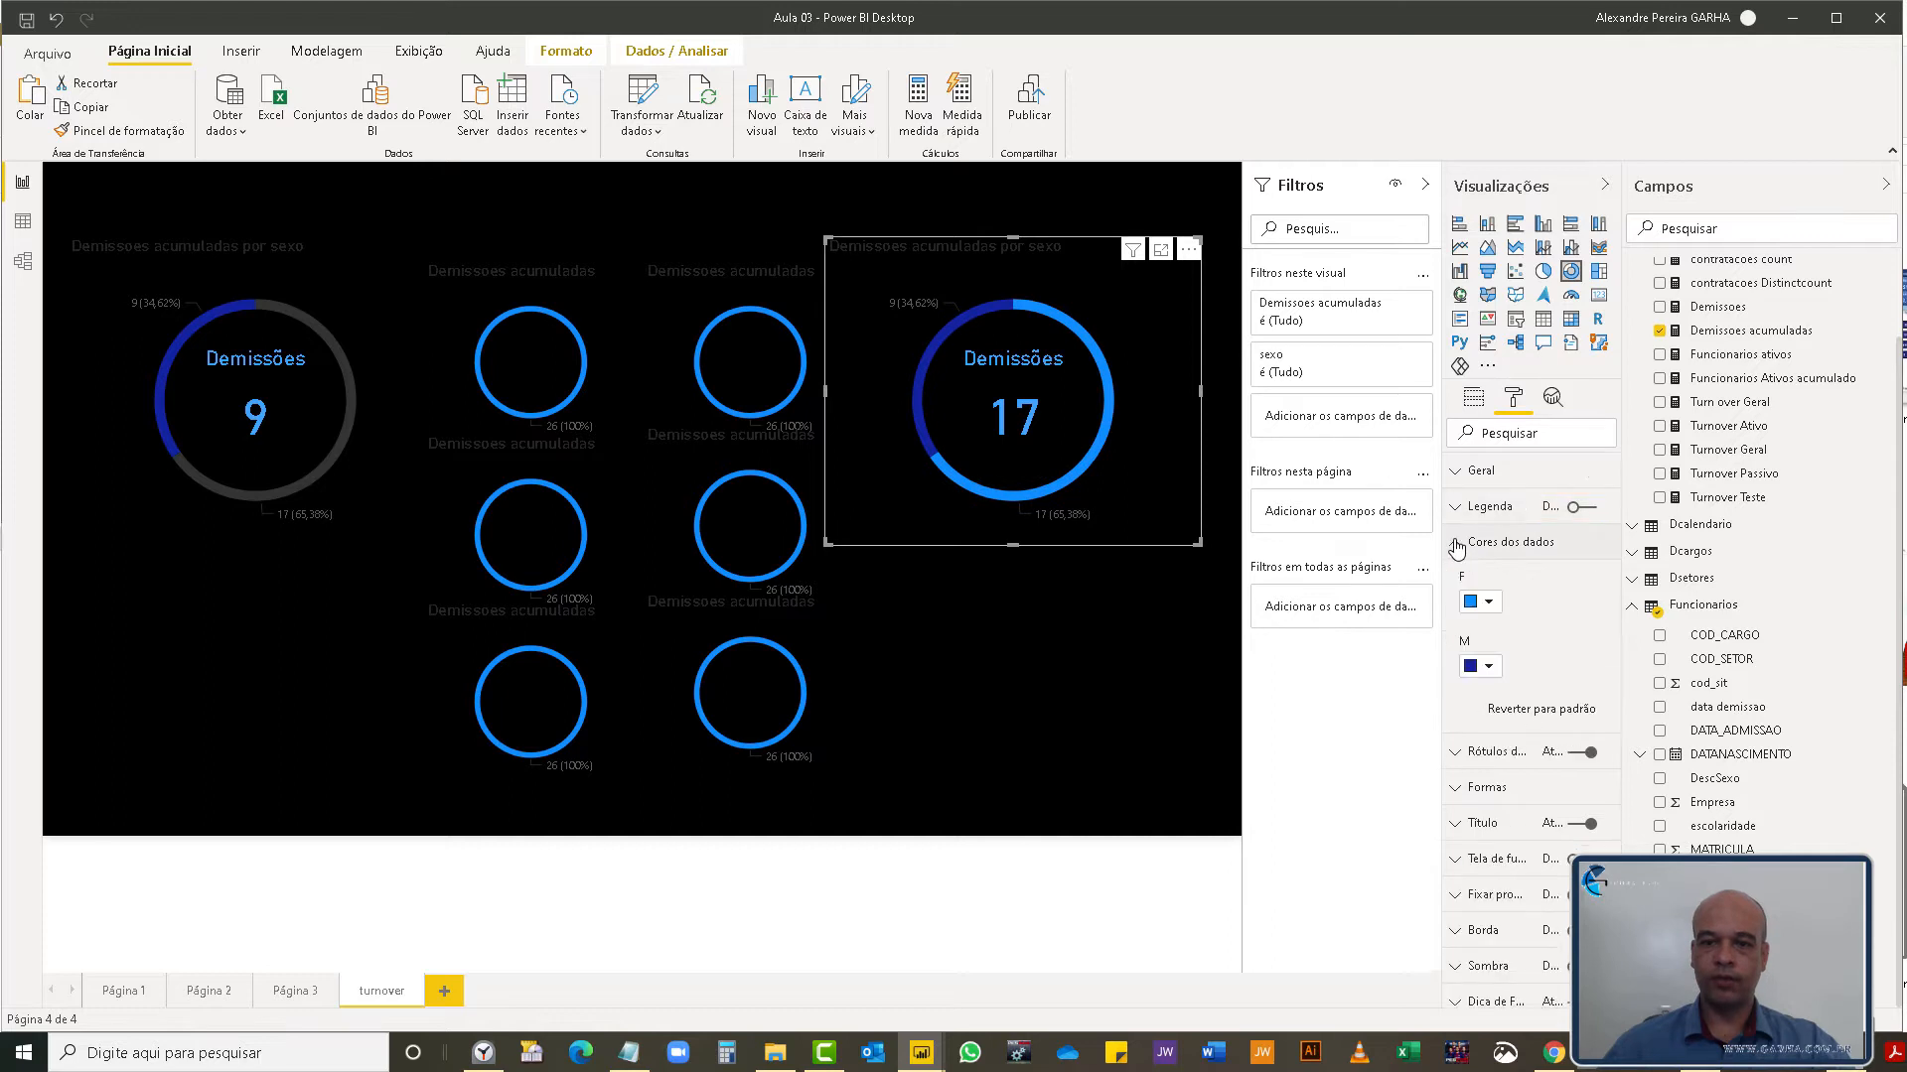
{"action": "left_click", "coordinate": [1471, 667]}
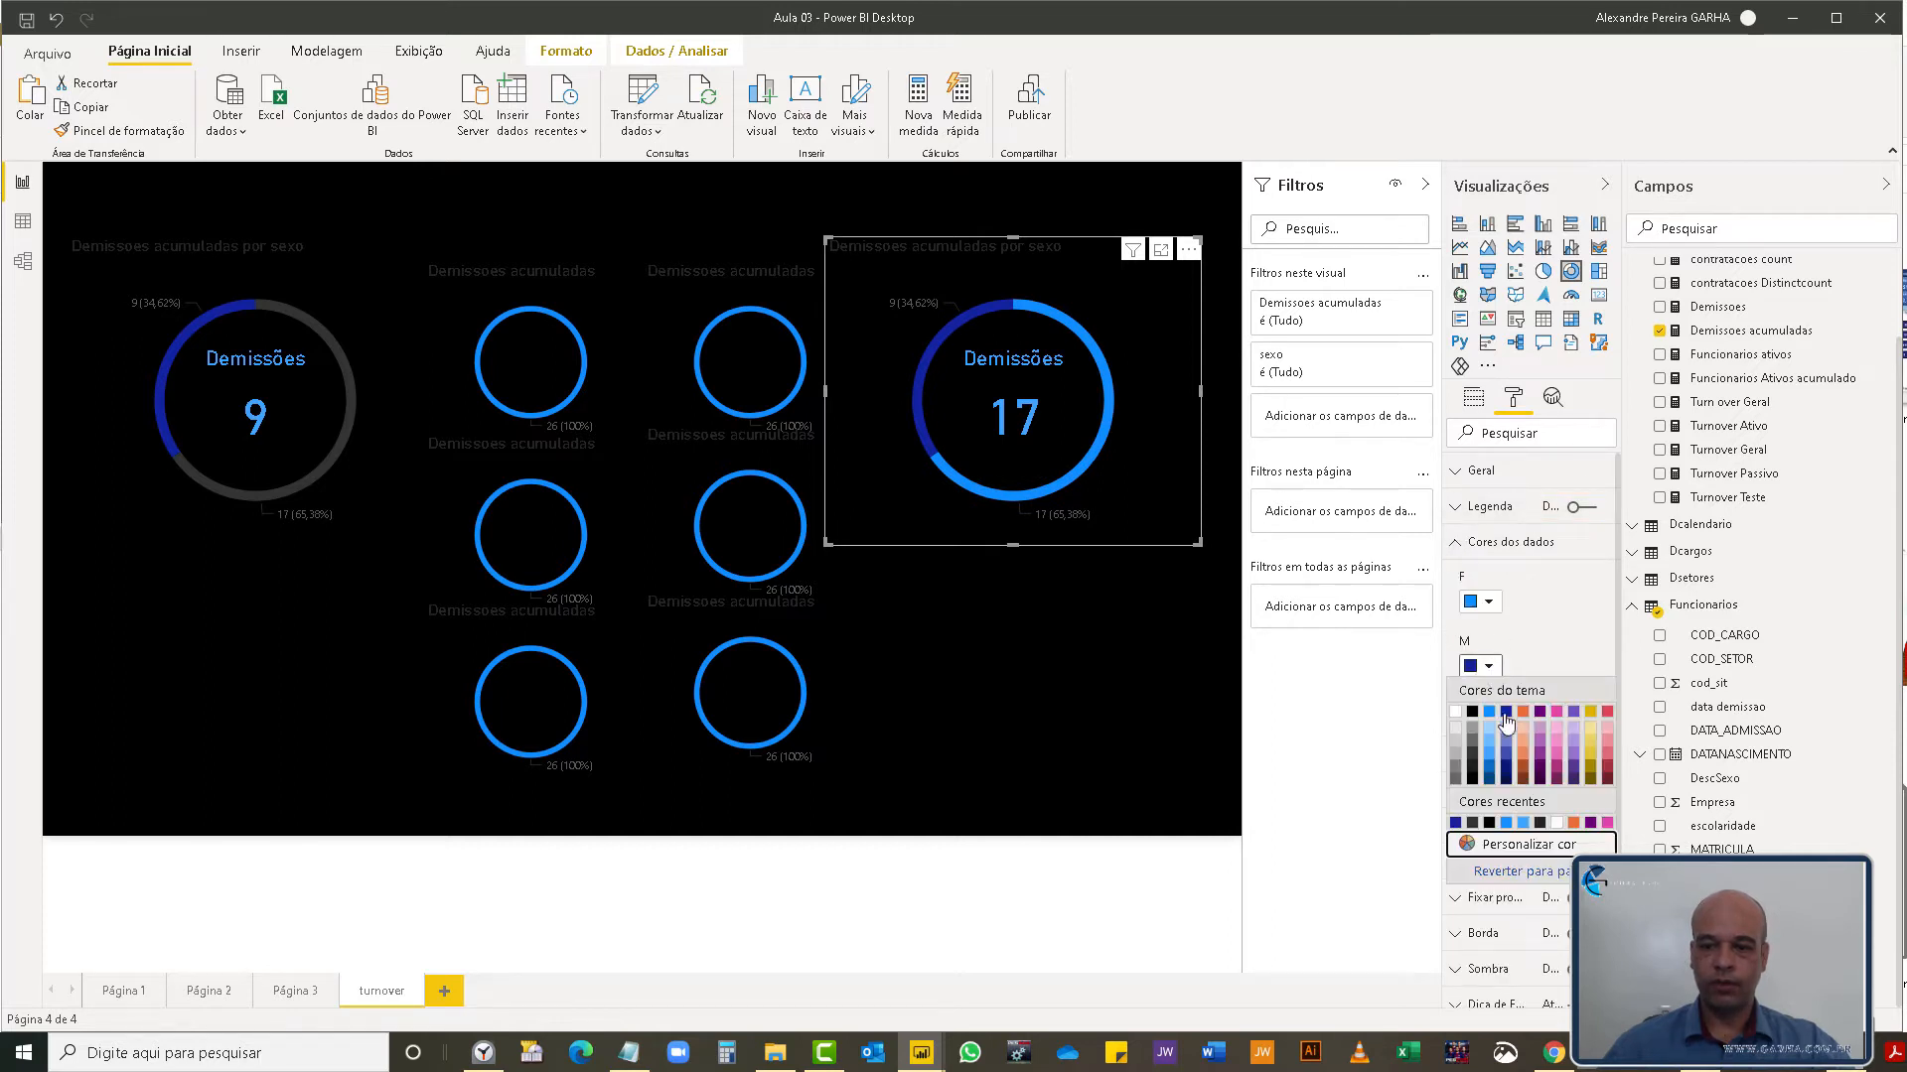
{"action": "left_click", "coordinate": [1488, 823]}
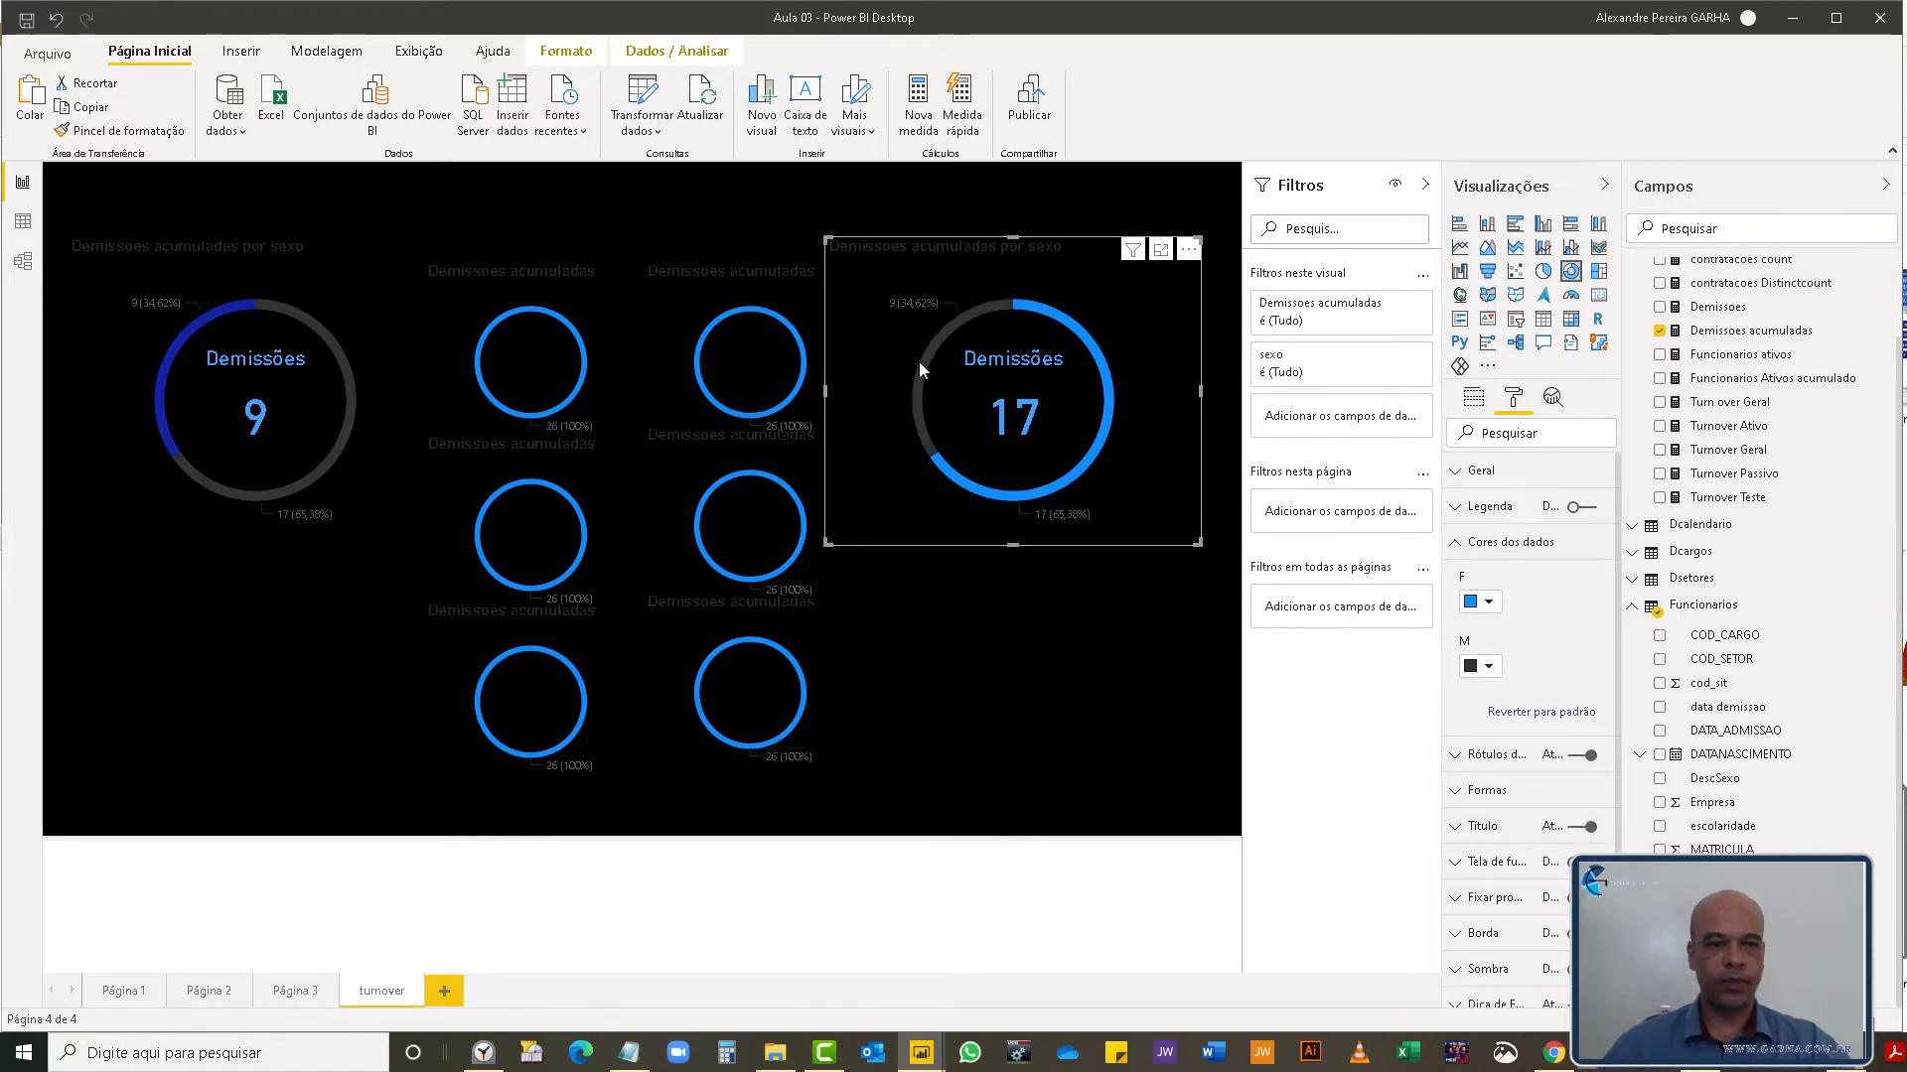
{"action": "left_click", "coordinate": [1489, 603]}
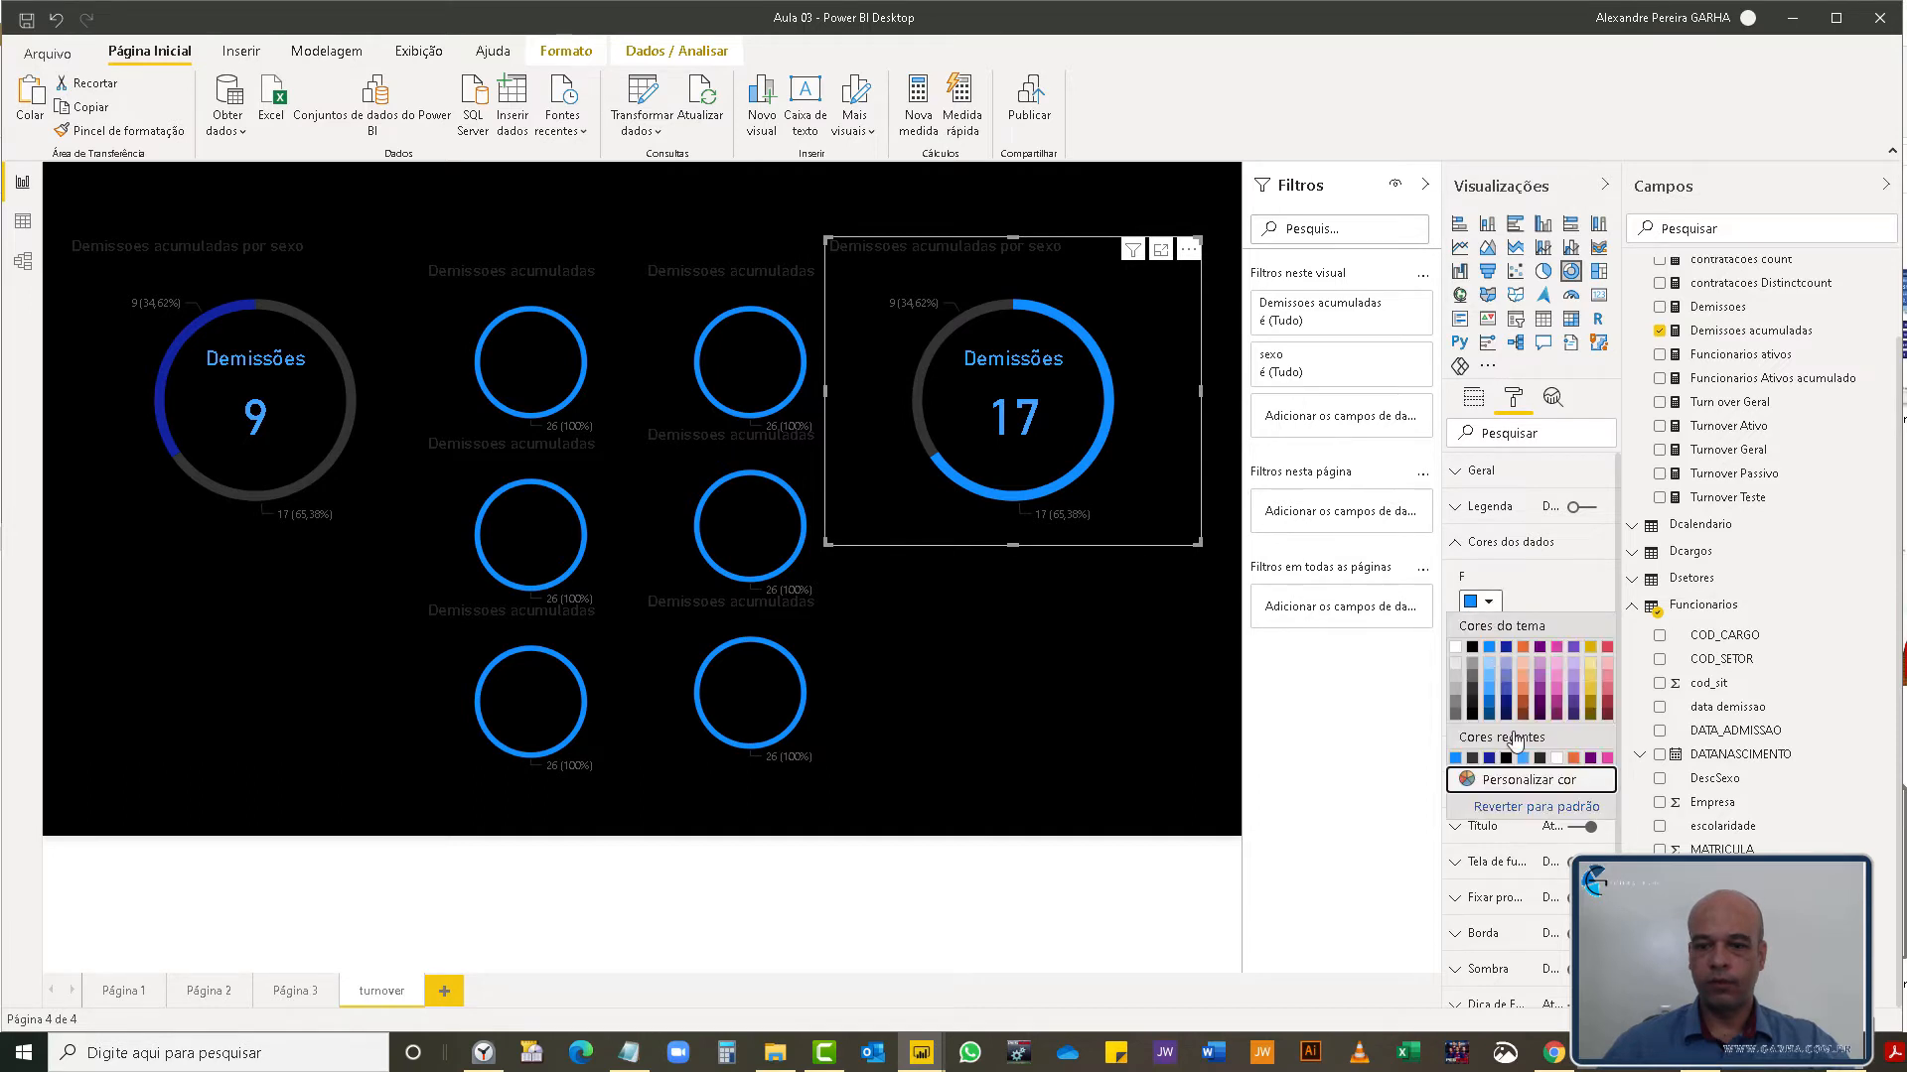
{"action": "left_click", "coordinate": [1608, 759]}
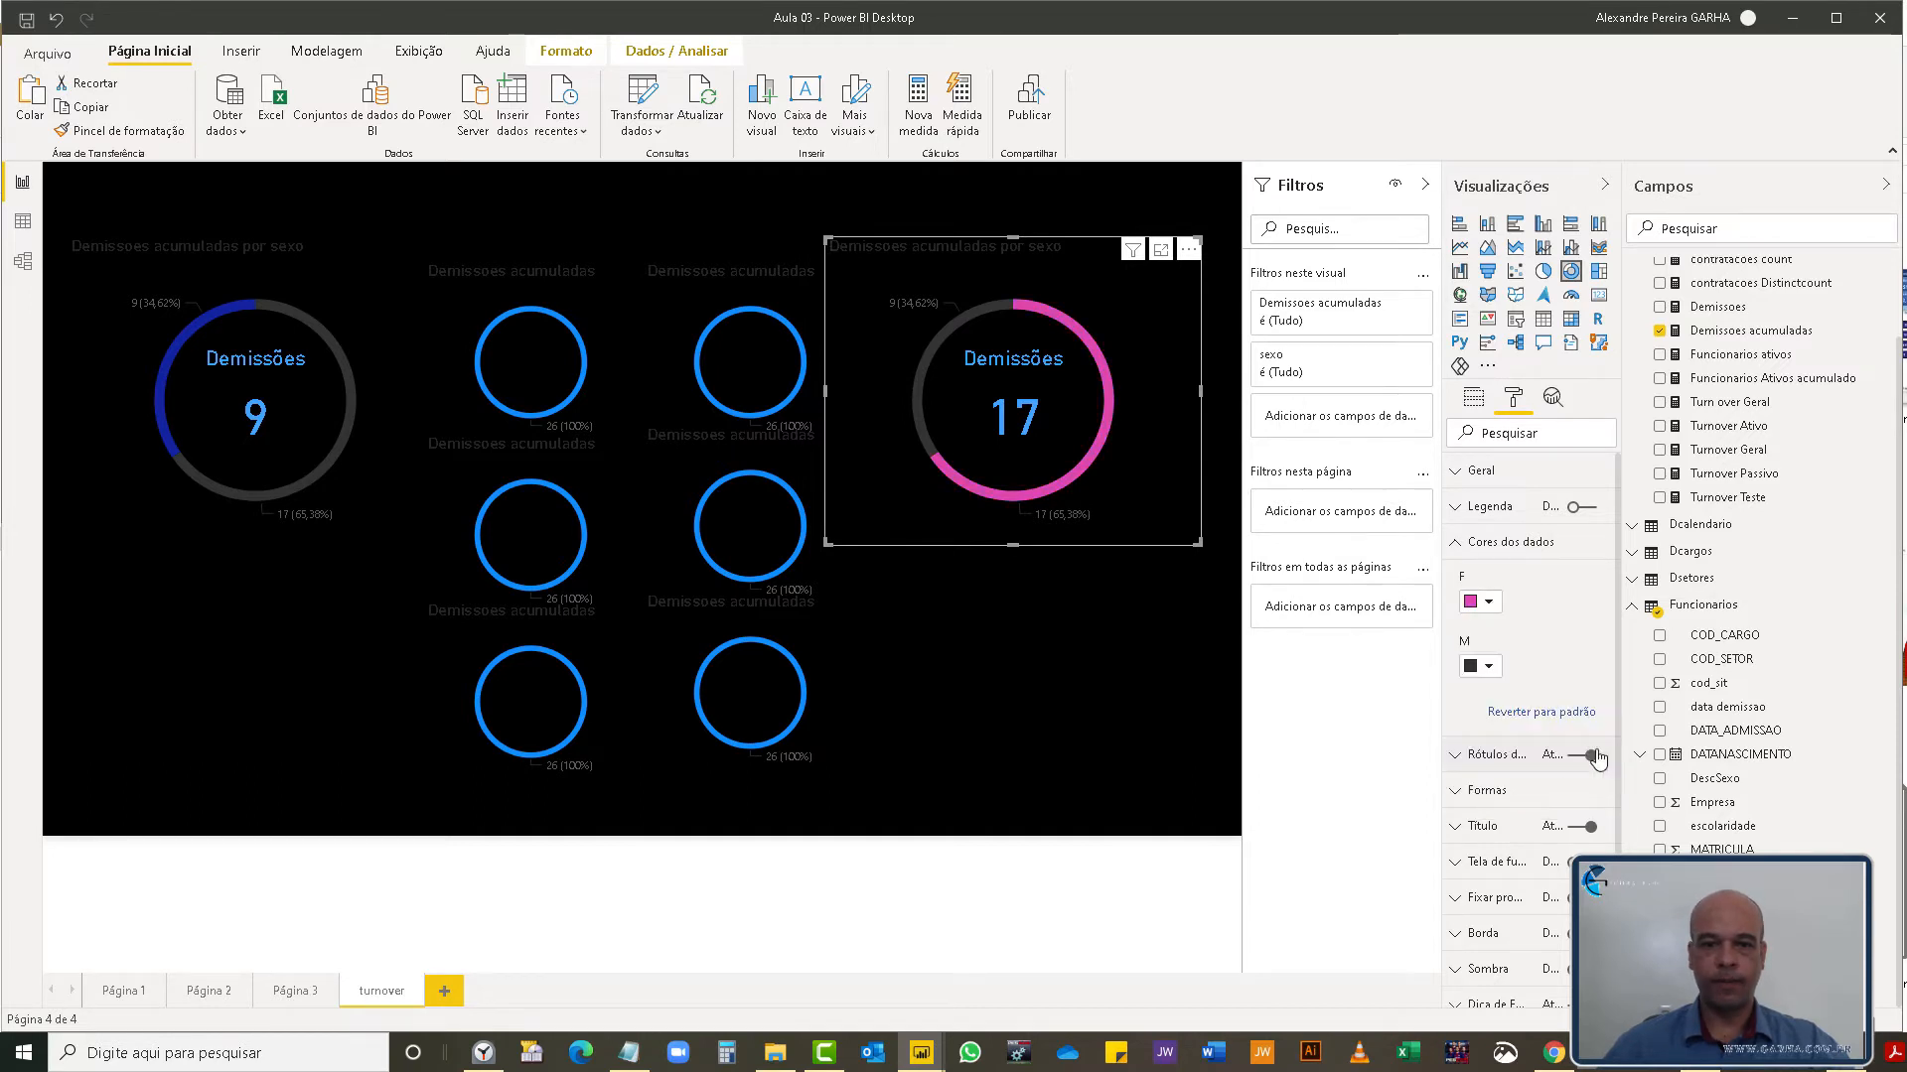
{"action": "left_click", "coordinate": [1092, 729]}
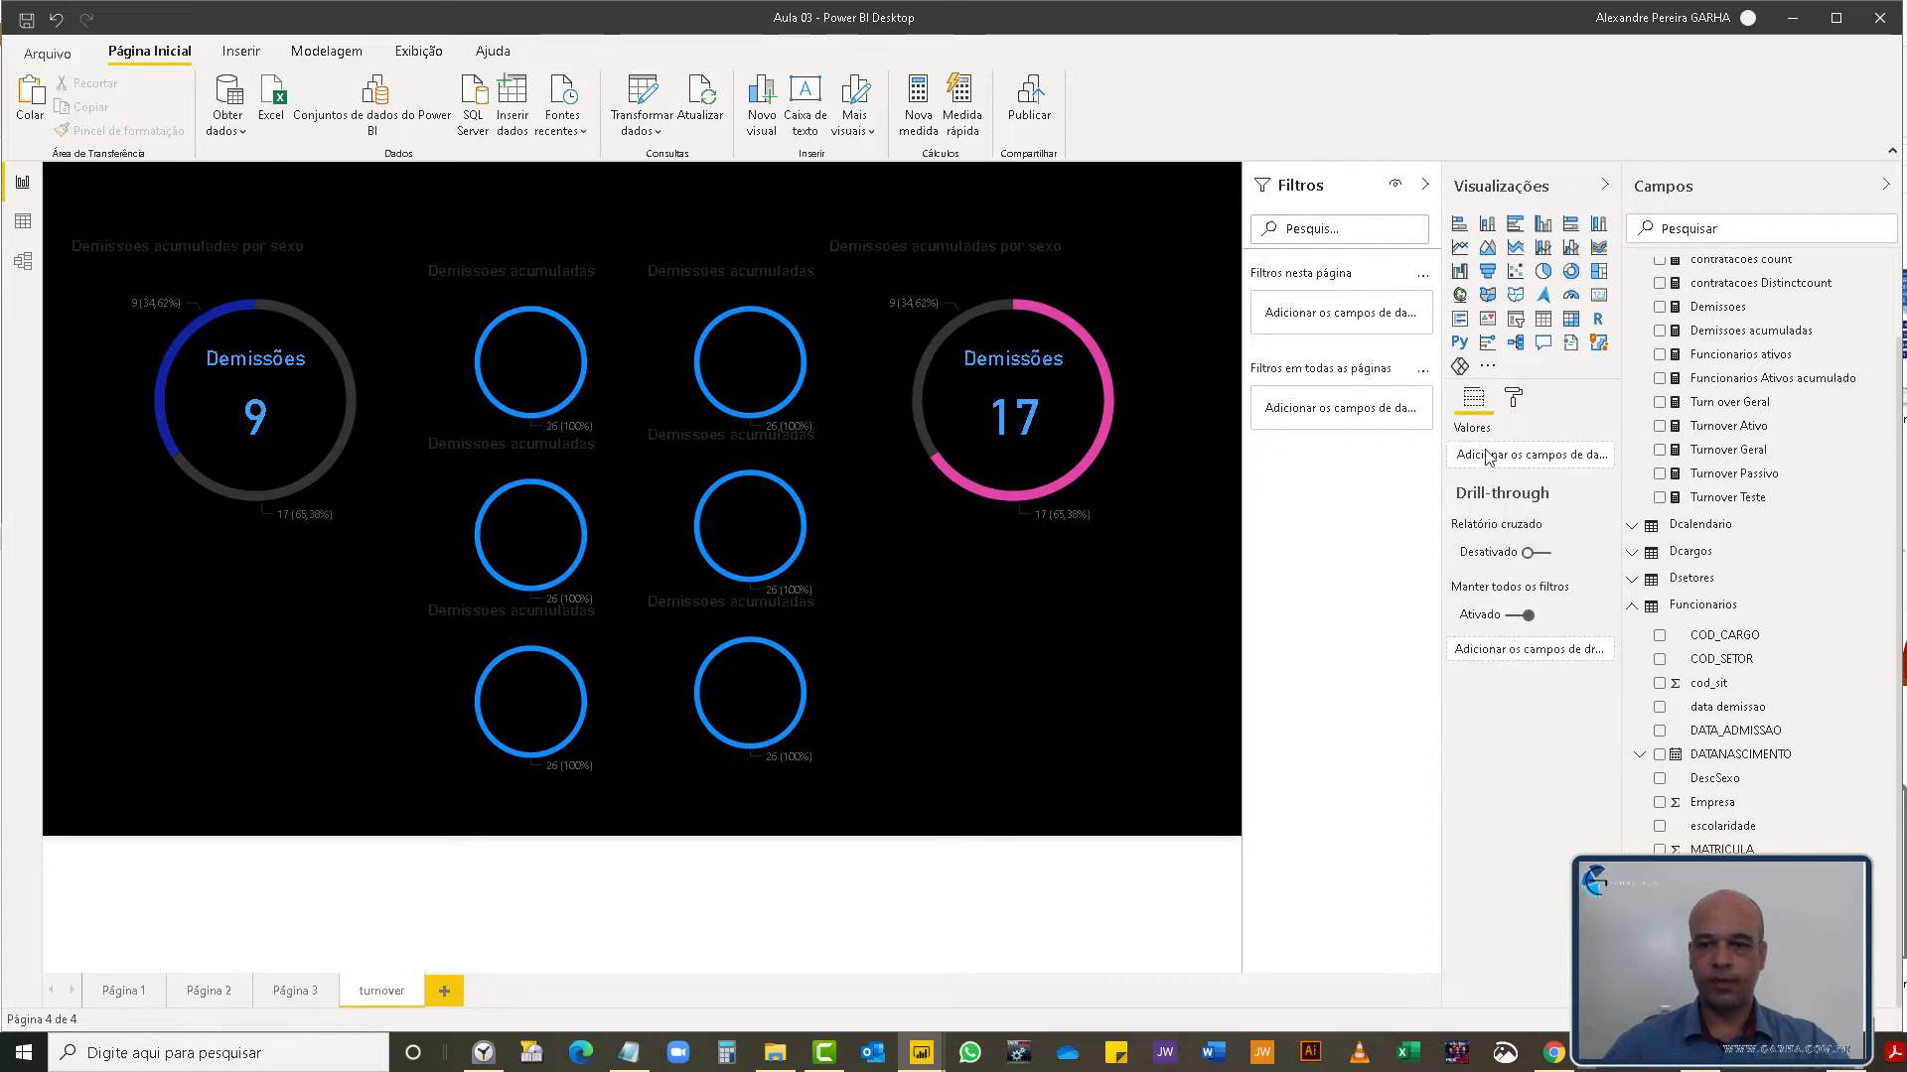
- Change the value color of the Demissões card inside the right large donut to the same pink
{"action": "left_click", "coordinate": [1029, 392]}
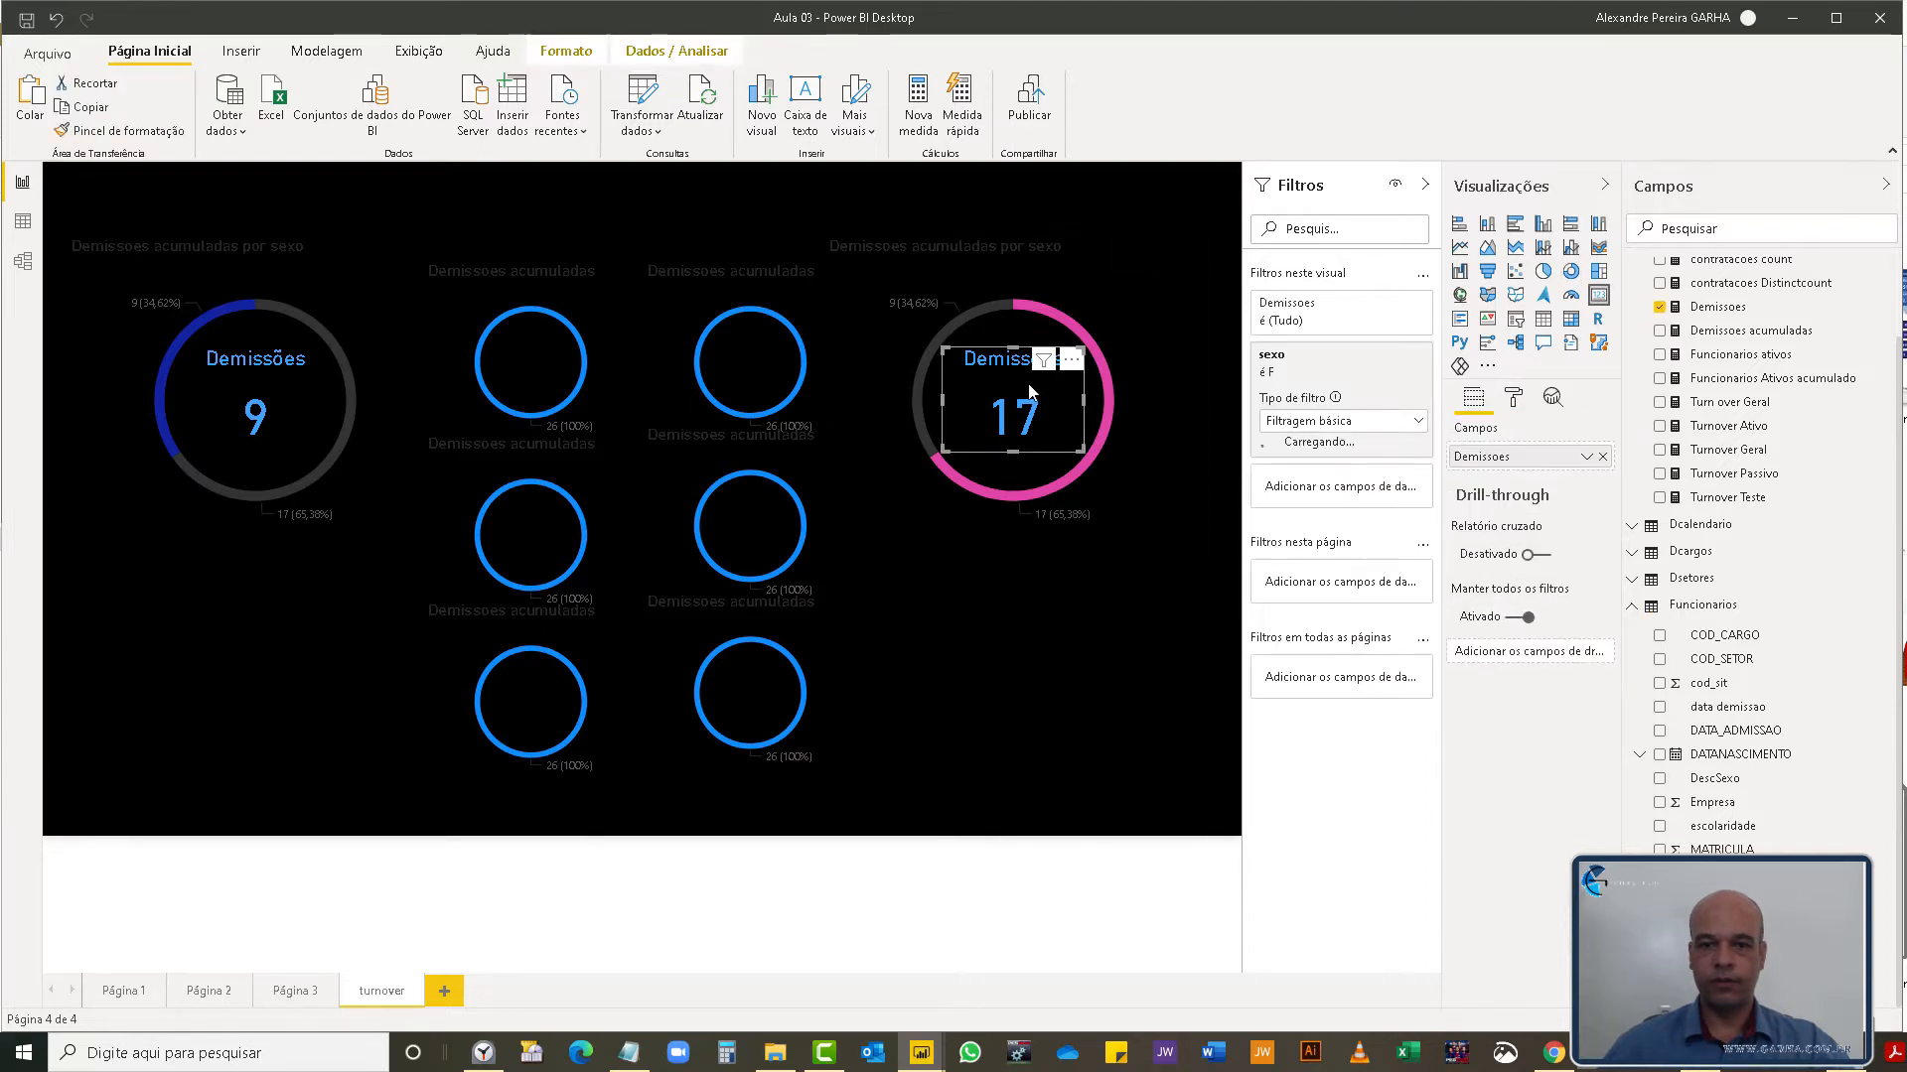
{"action": "left_click", "coordinate": [1301, 362]}
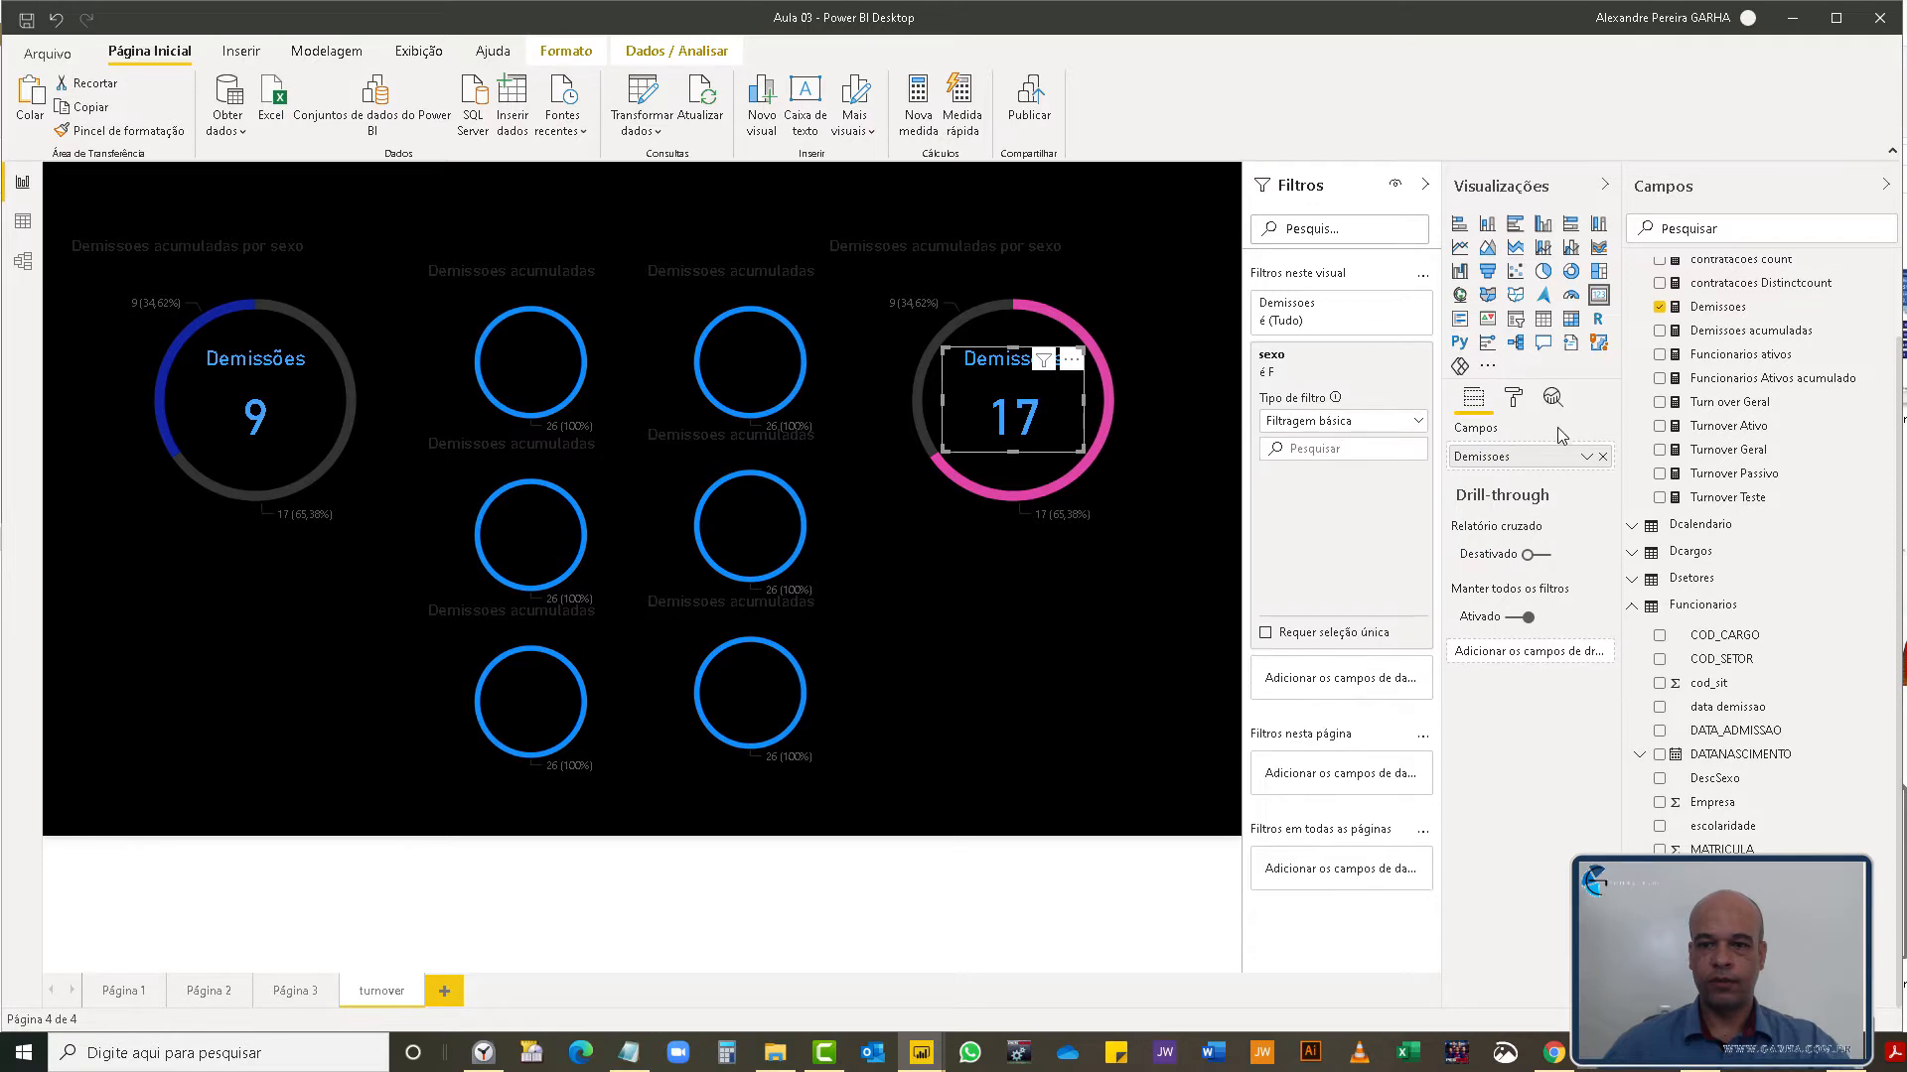
{"action": "left_click", "coordinate": [1513, 398]}
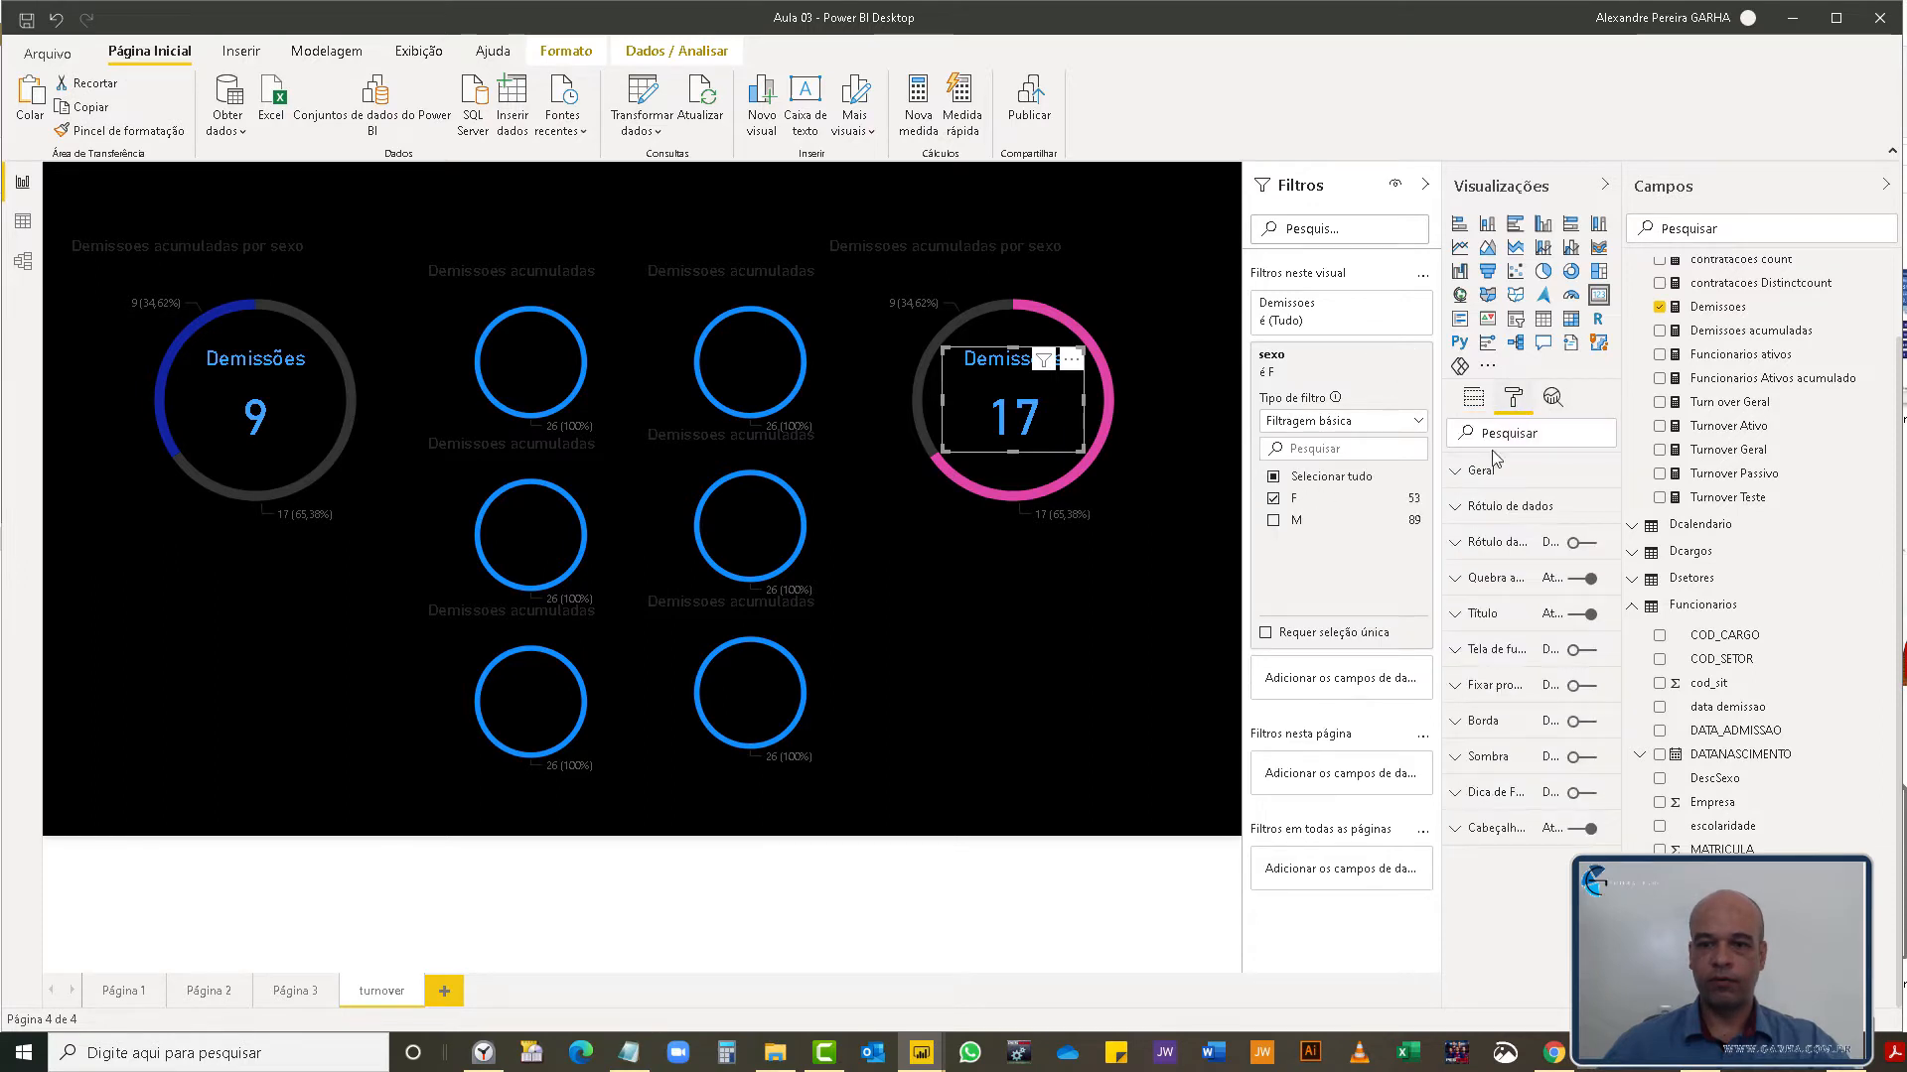
{"action": "left_click", "coordinate": [1468, 508]}
{"action": "left_click", "coordinate": [1492, 566]}
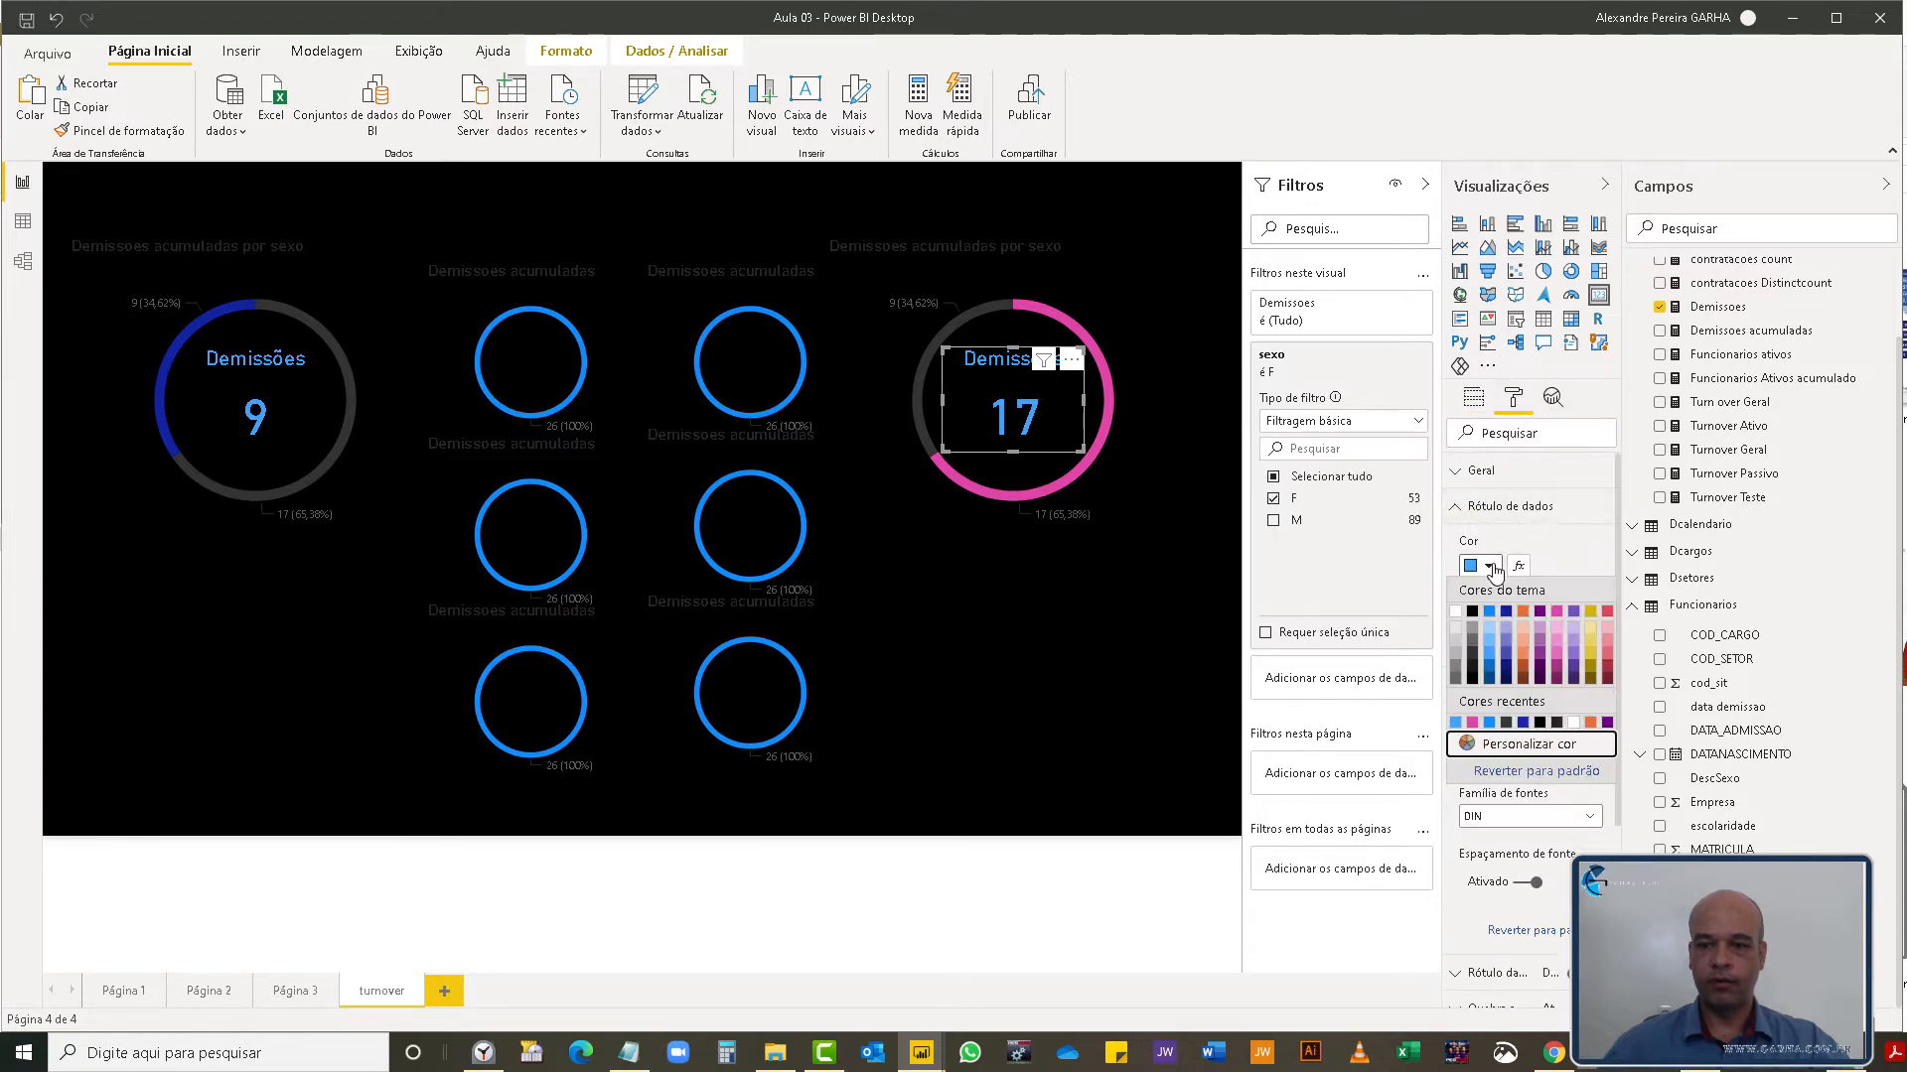
{"action": "left_click", "coordinate": [1474, 724]}
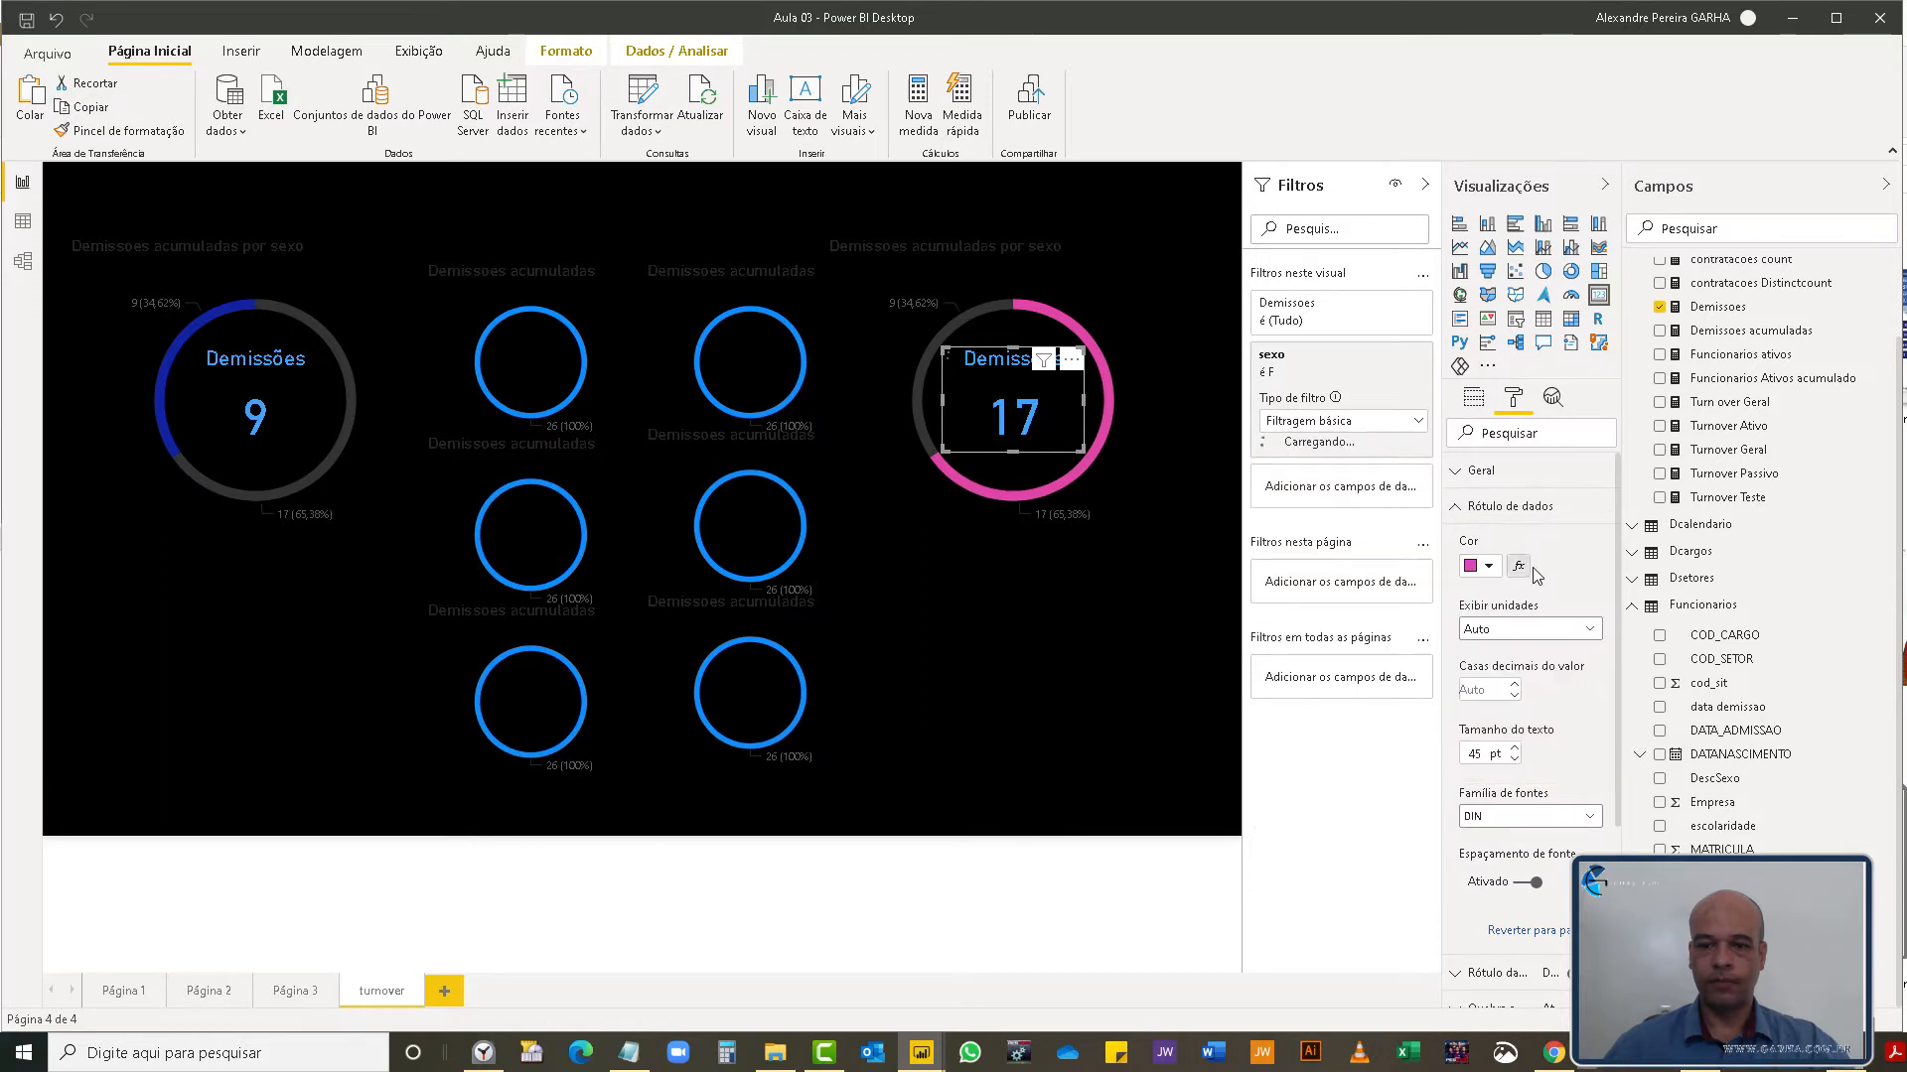
- Set the title font color of the Demissões card in the right large donut to pink and deselect the card
{"action": "scroll", "coordinate": [1543, 786], "scroll_direction": "down", "scroll_amount": 3}
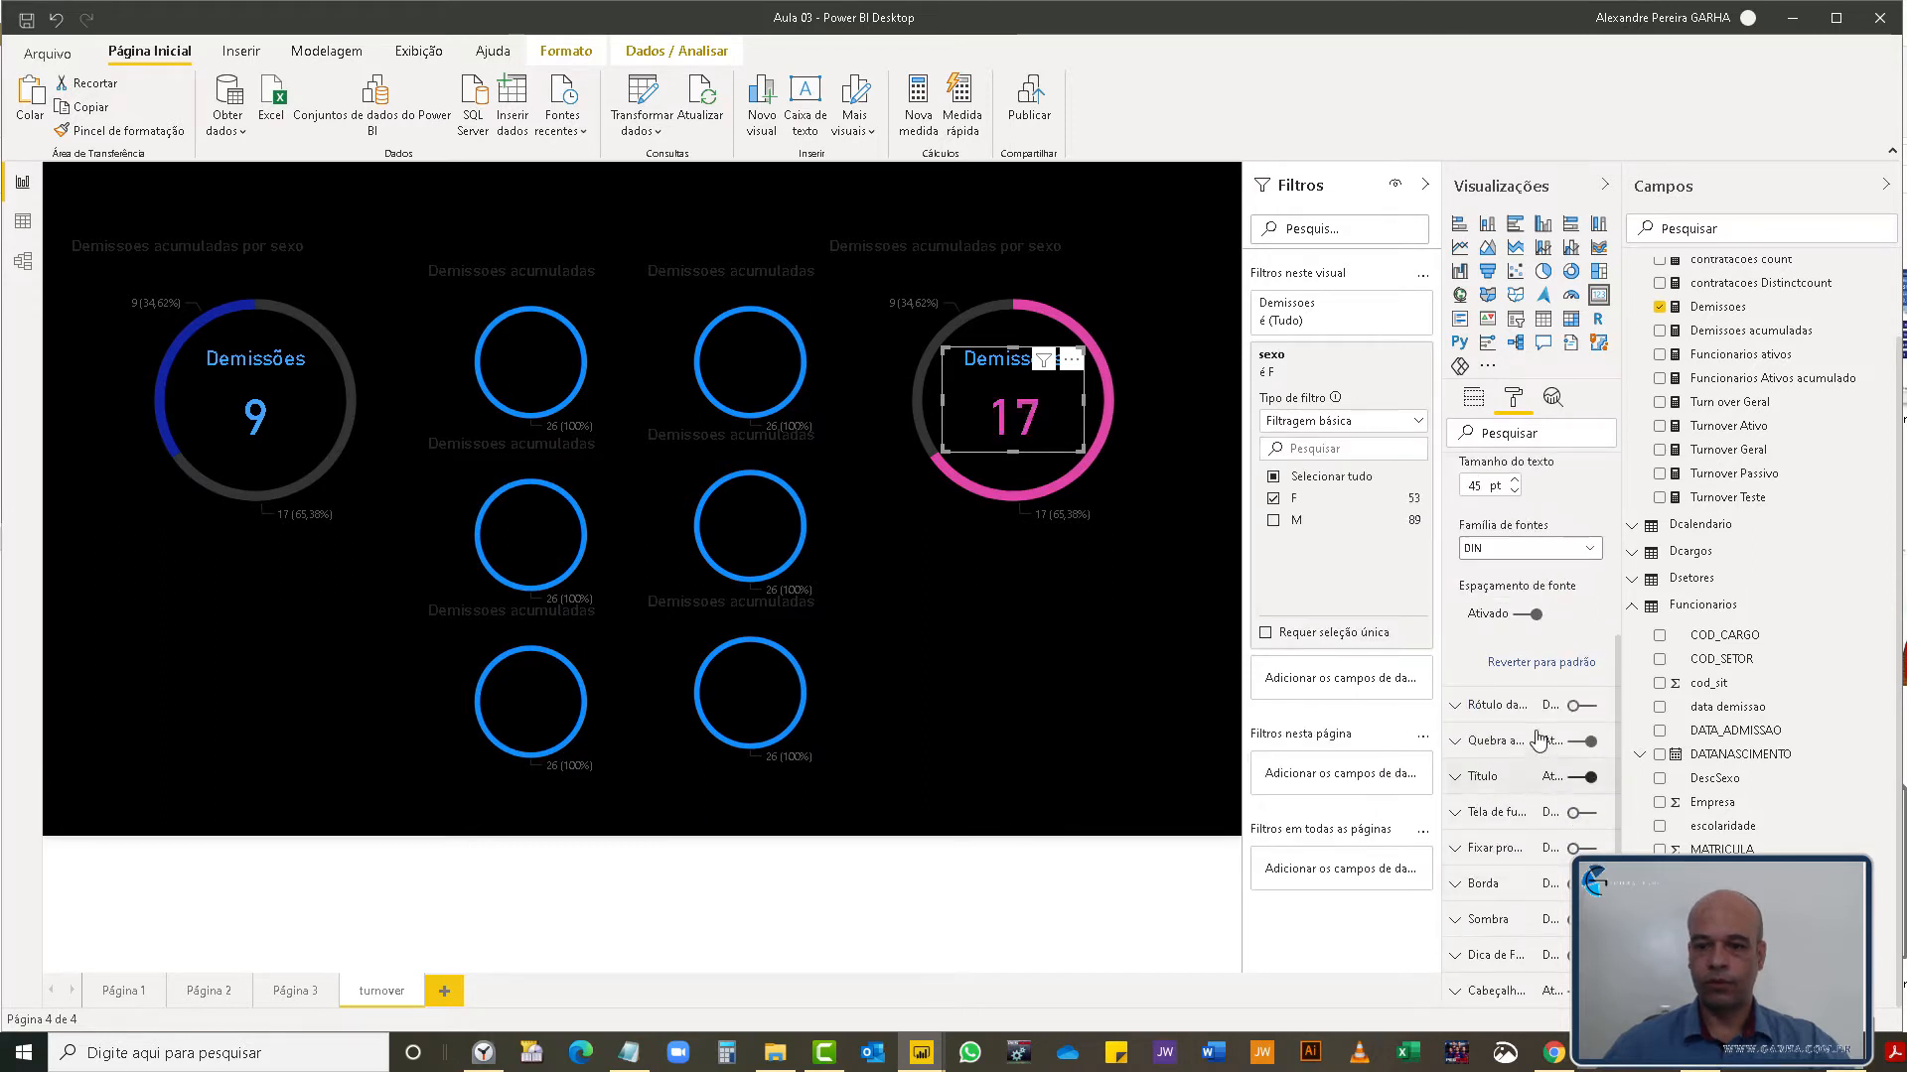
{"action": "left_click", "coordinate": [1482, 779]}
{"action": "scroll", "coordinate": [1514, 895], "scroll_direction": "down", "scroll_amount": 4}
{"action": "left_click", "coordinate": [1489, 572]}
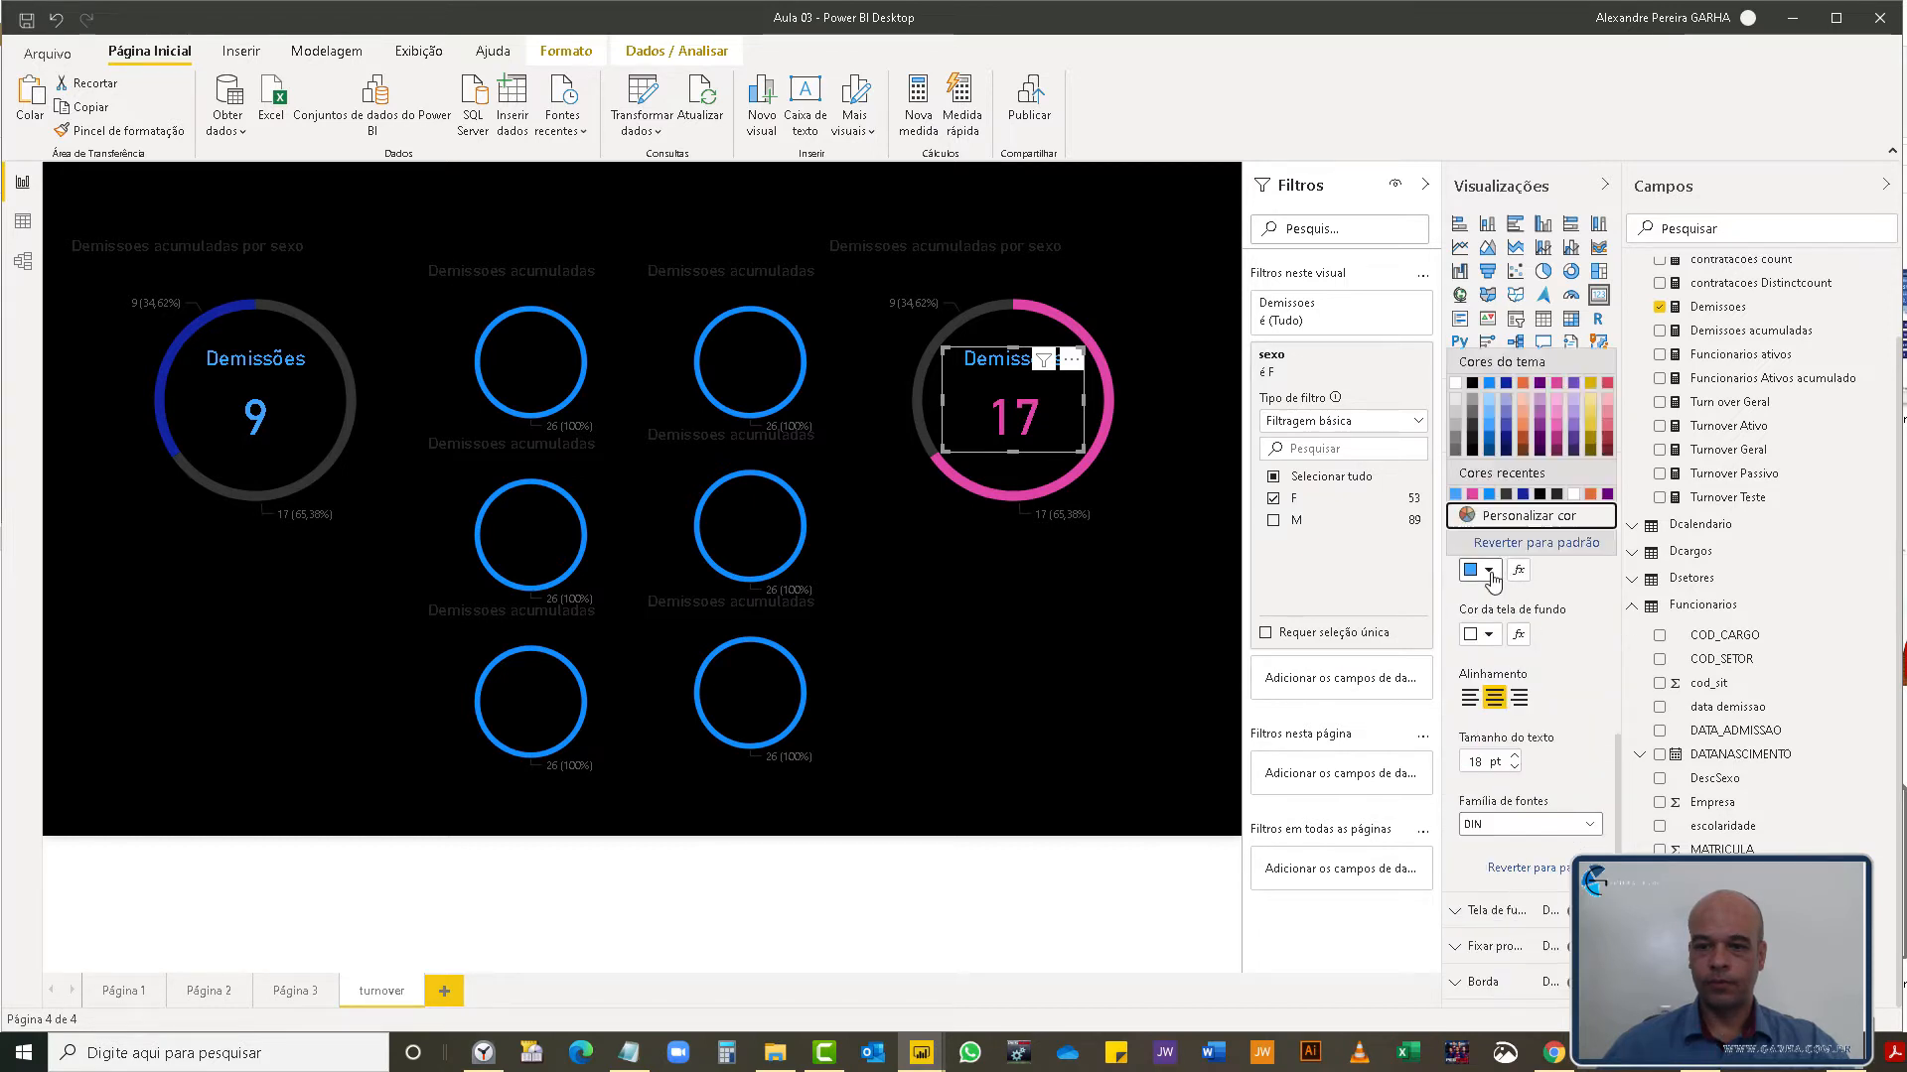
{"action": "left_click", "coordinate": [1473, 496]}
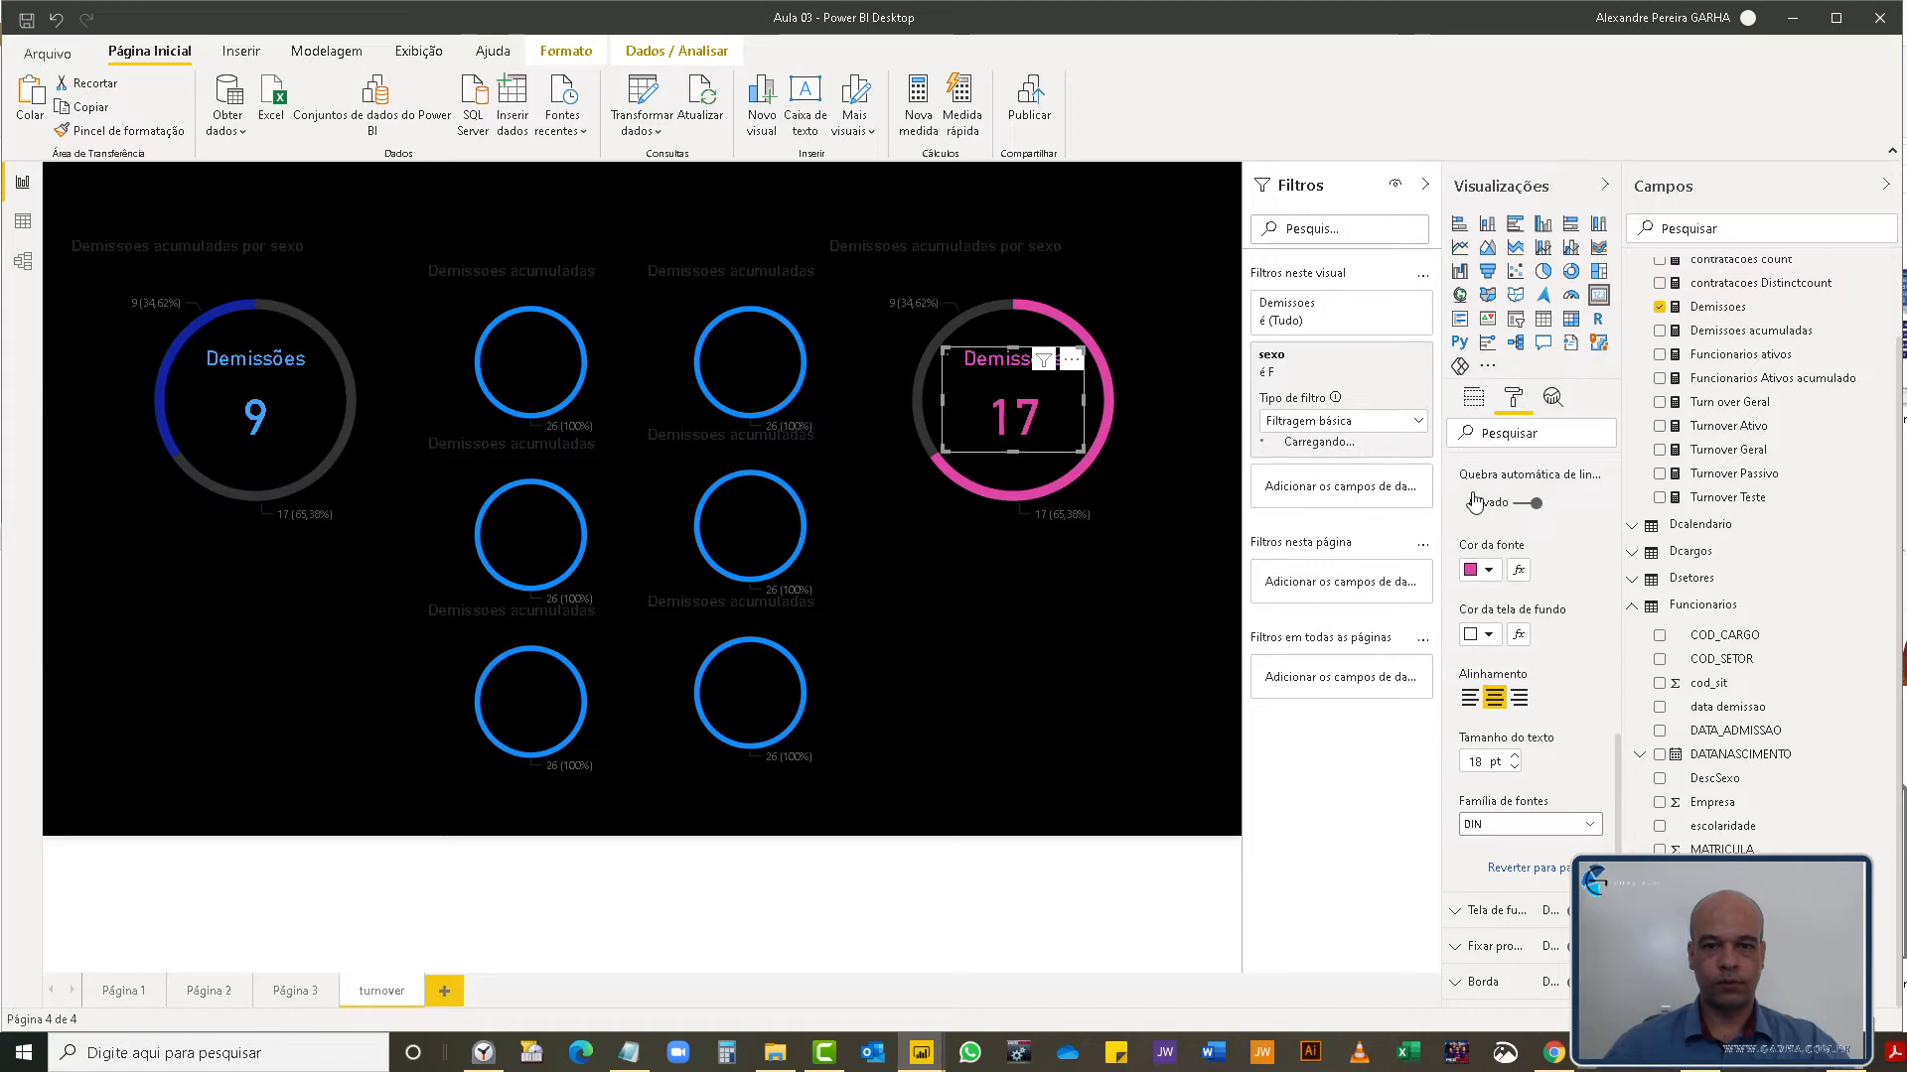
{"action": "left_click", "coordinate": [1058, 645]}
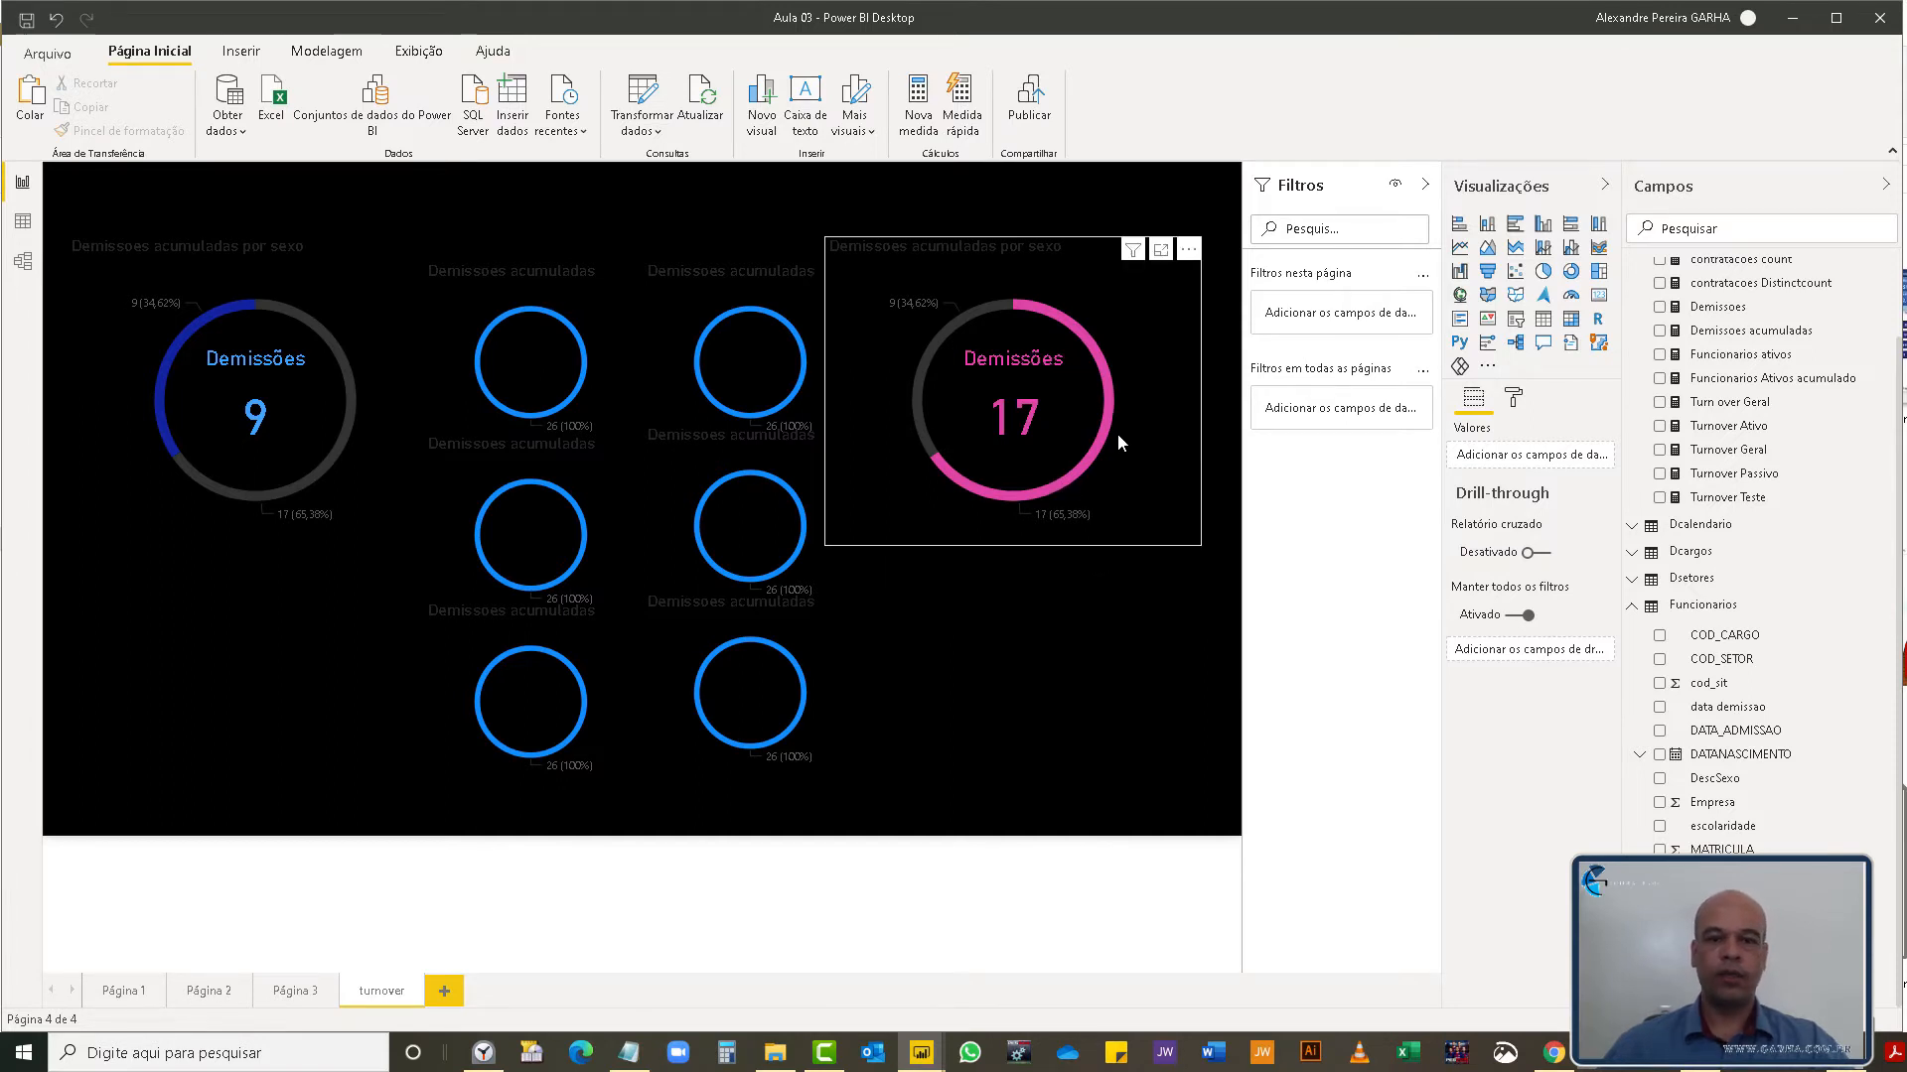
- Save the report
{"action": "mouse_move", "coordinate": [1105, 437]}
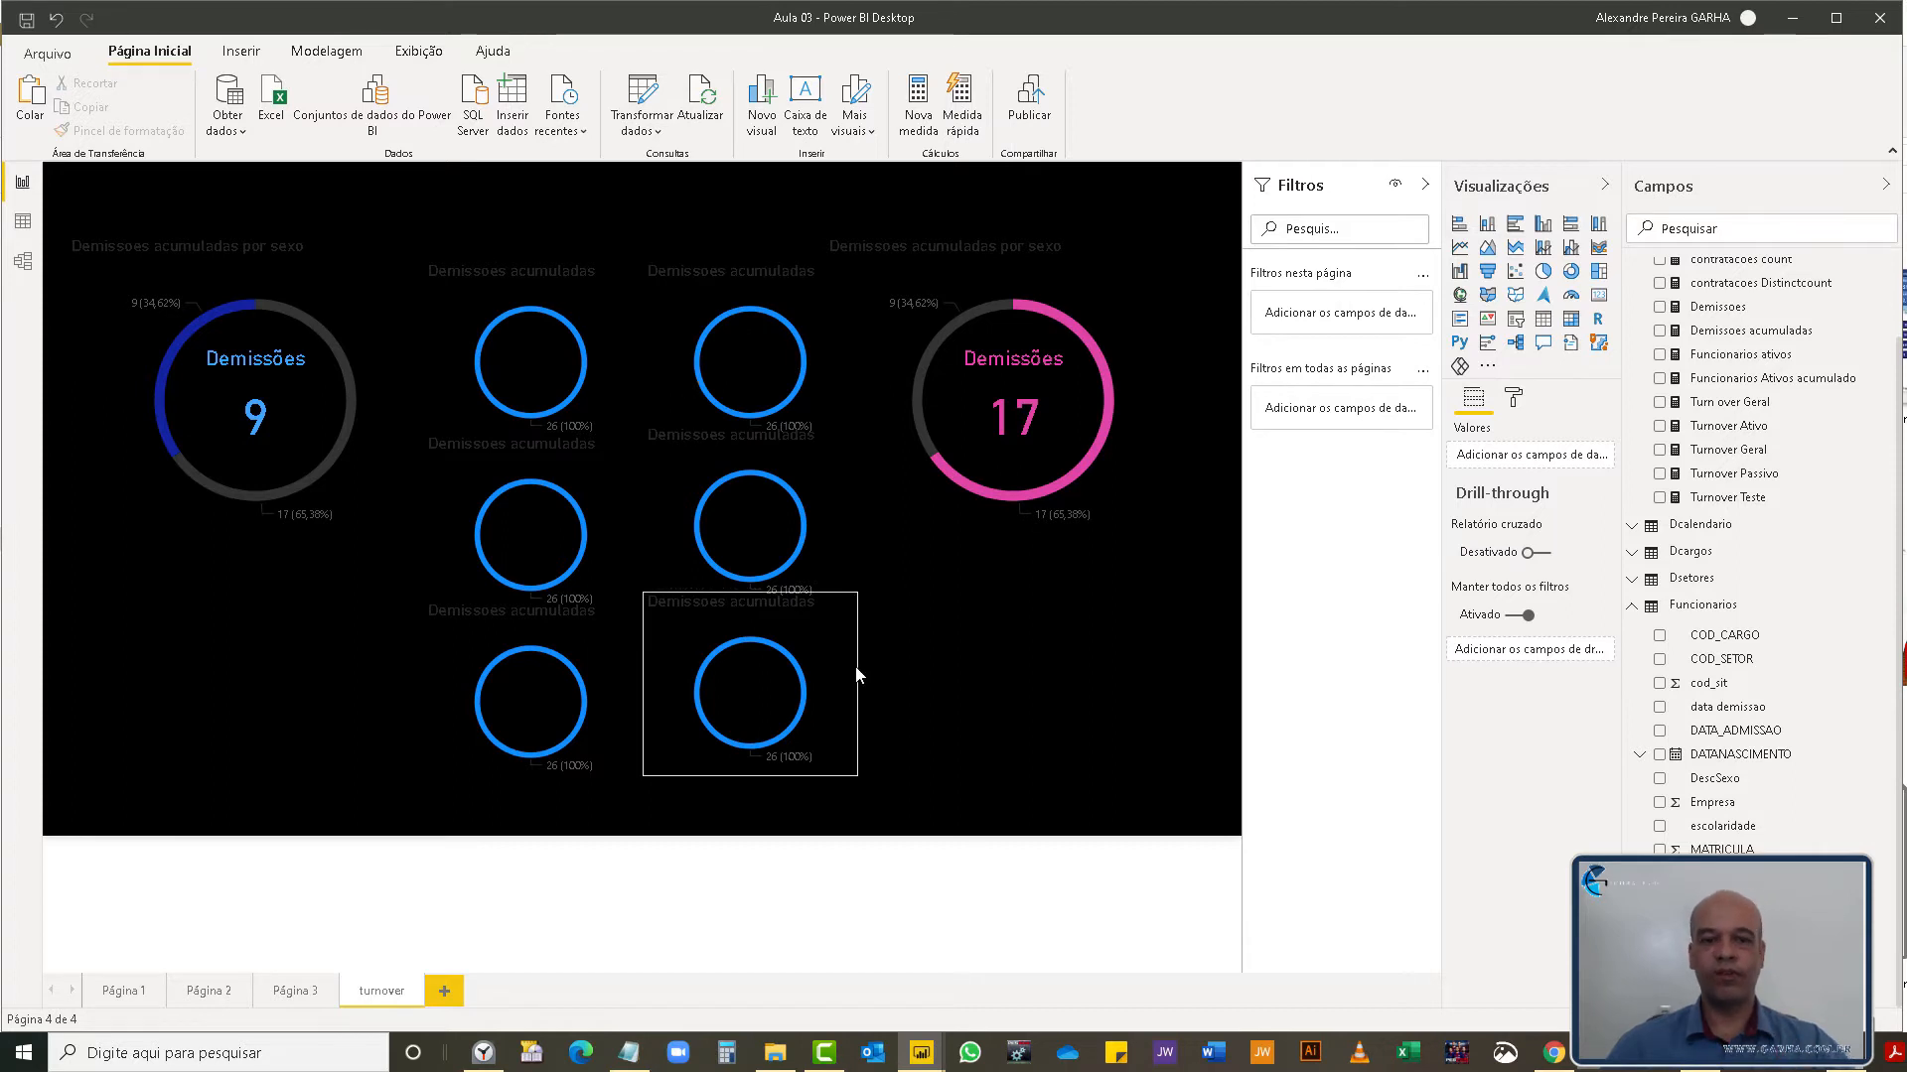
{"action": "left_click", "coordinate": [586, 307]}
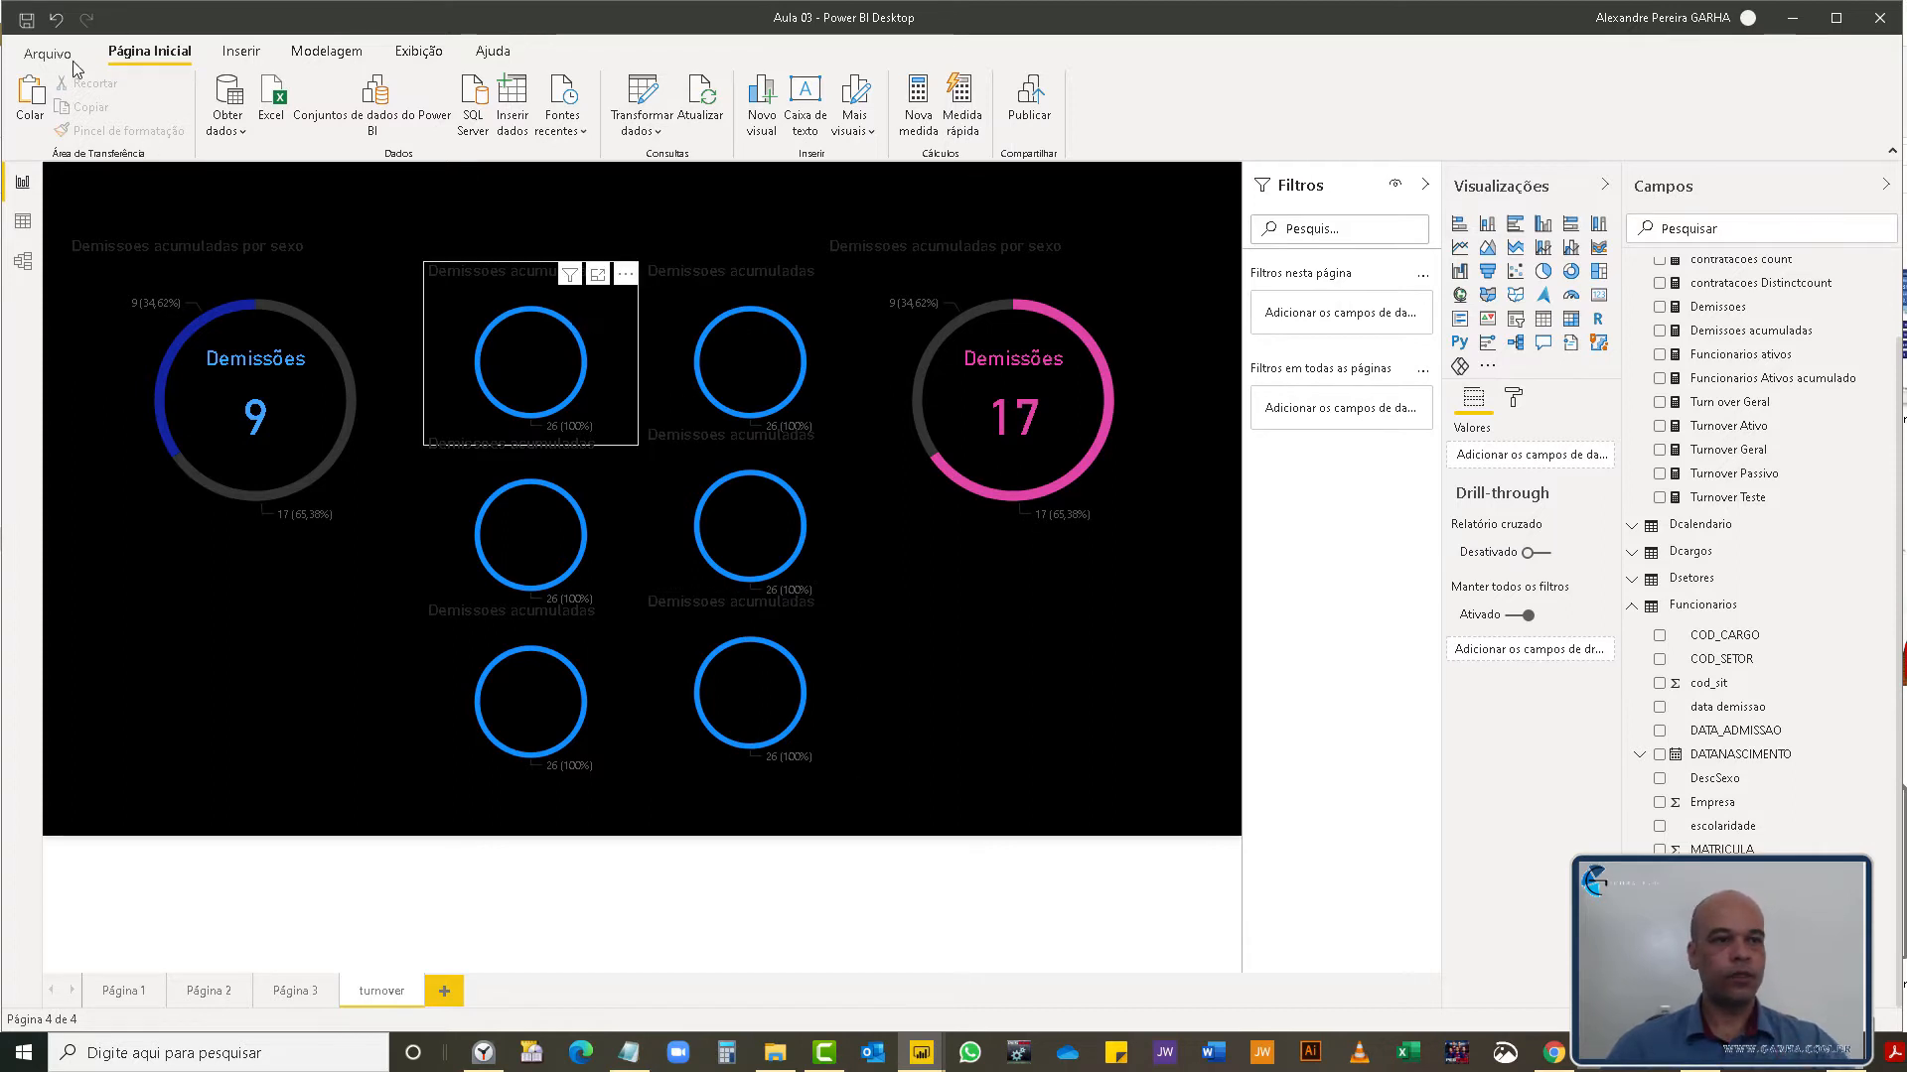
{"action": "left_click", "coordinate": [24, 20]}
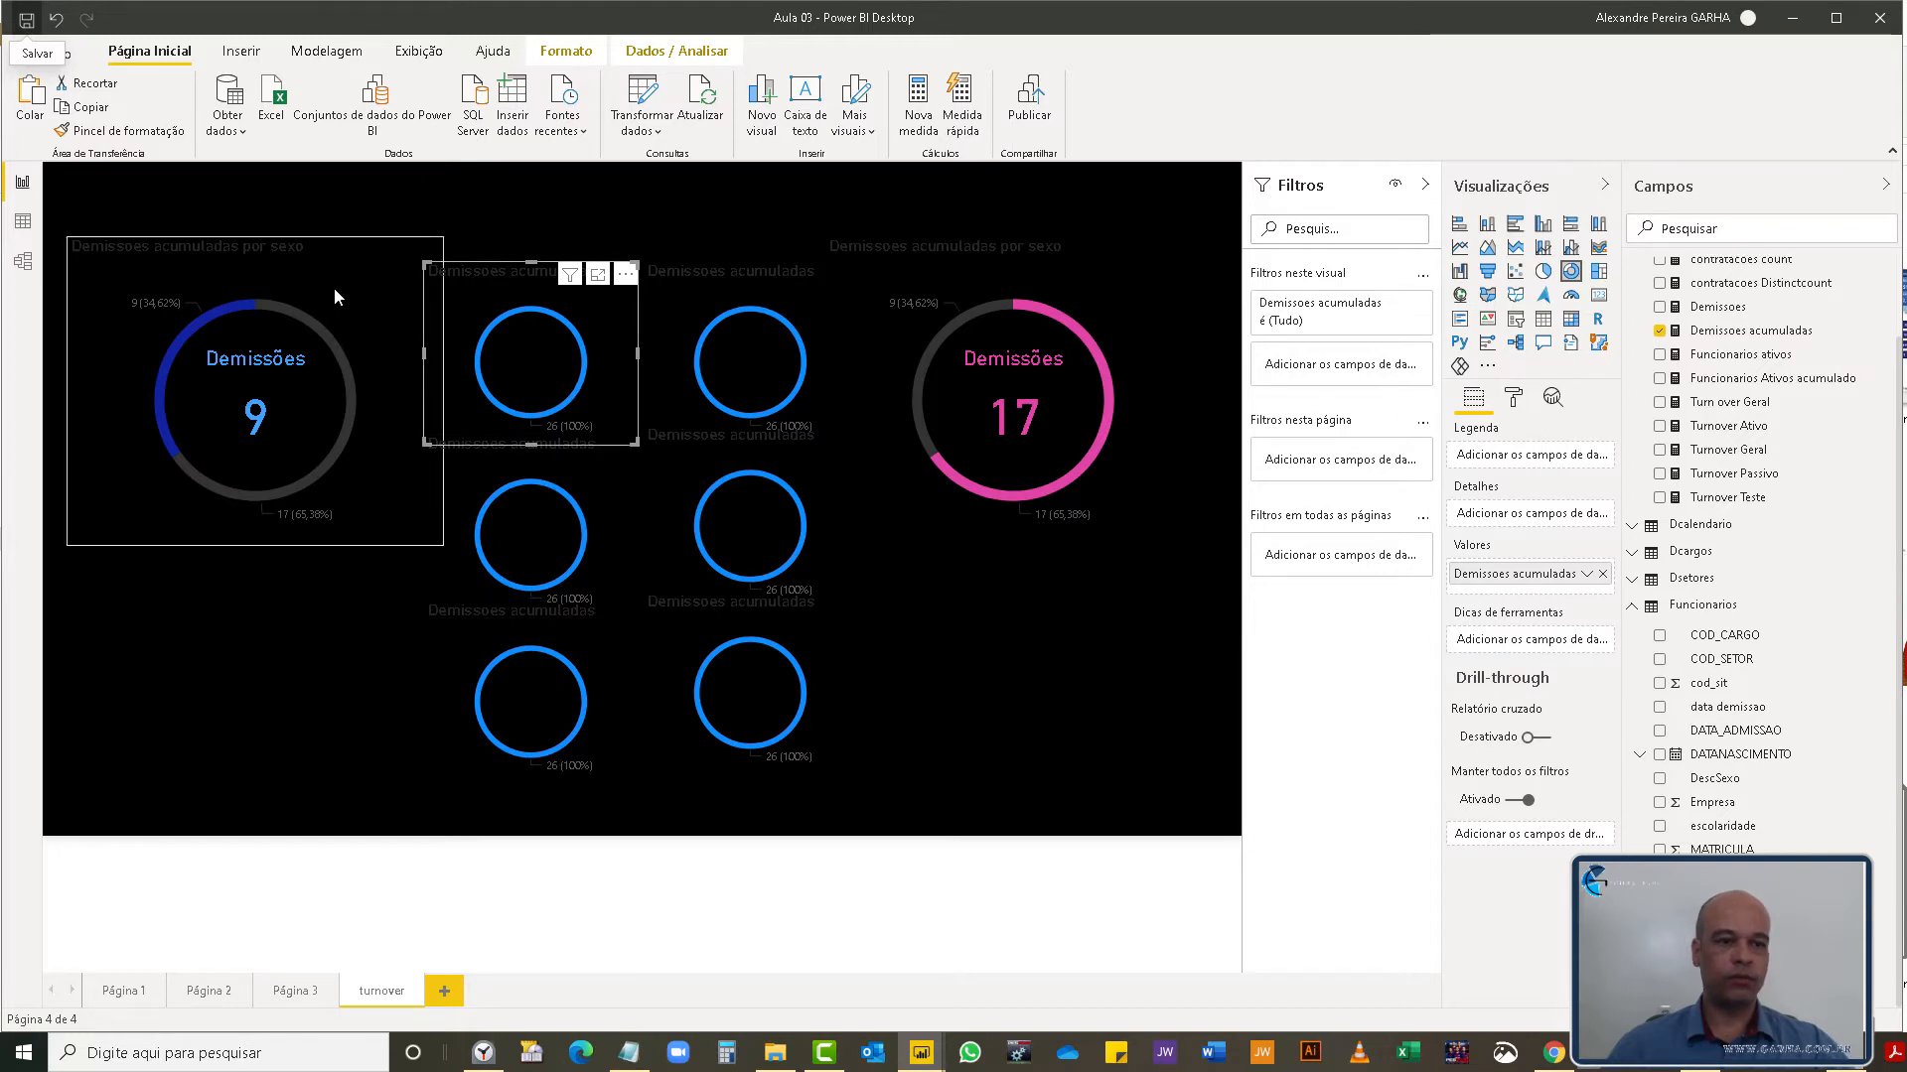
- Turn off the detail labels of the left large donut
{"action": "left_click", "coordinate": [181, 292]}
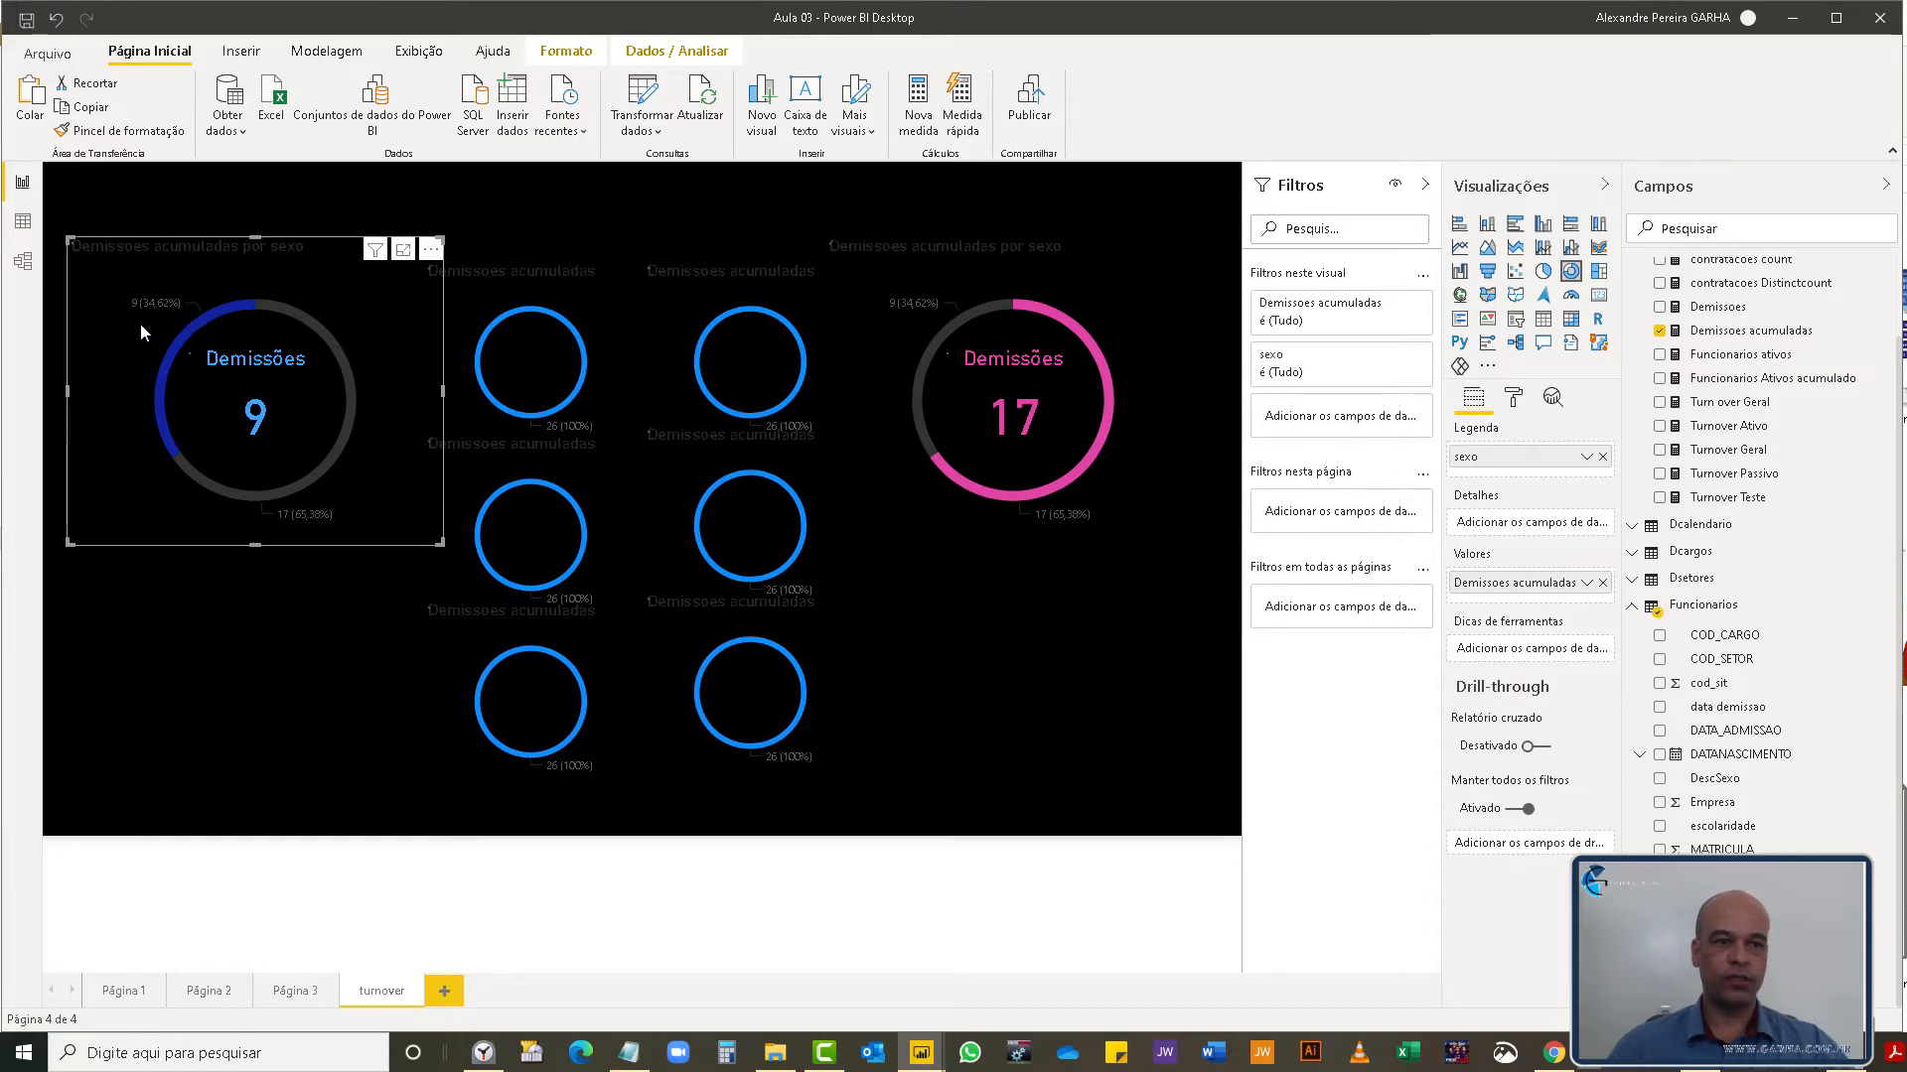
{"action": "left_click", "coordinate": [1515, 400]}
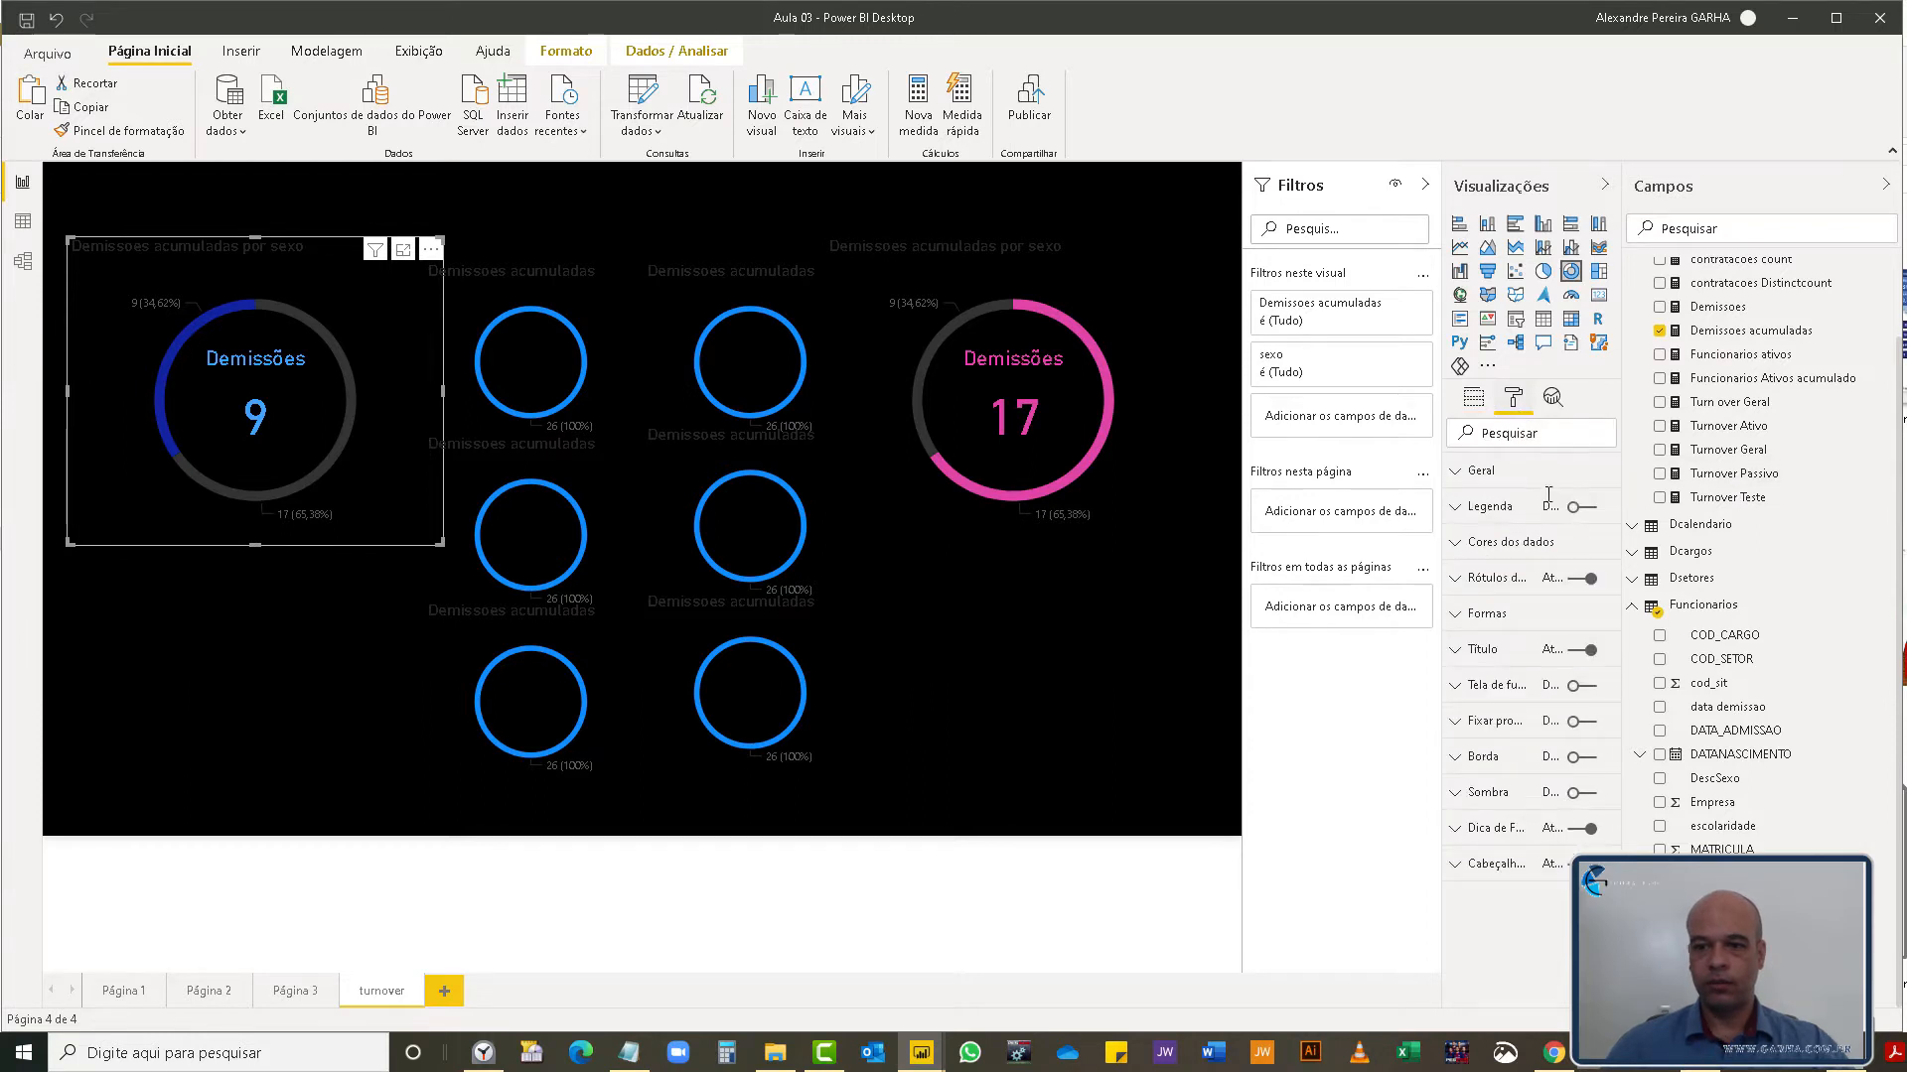
{"action": "left_click", "coordinate": [1582, 584]}
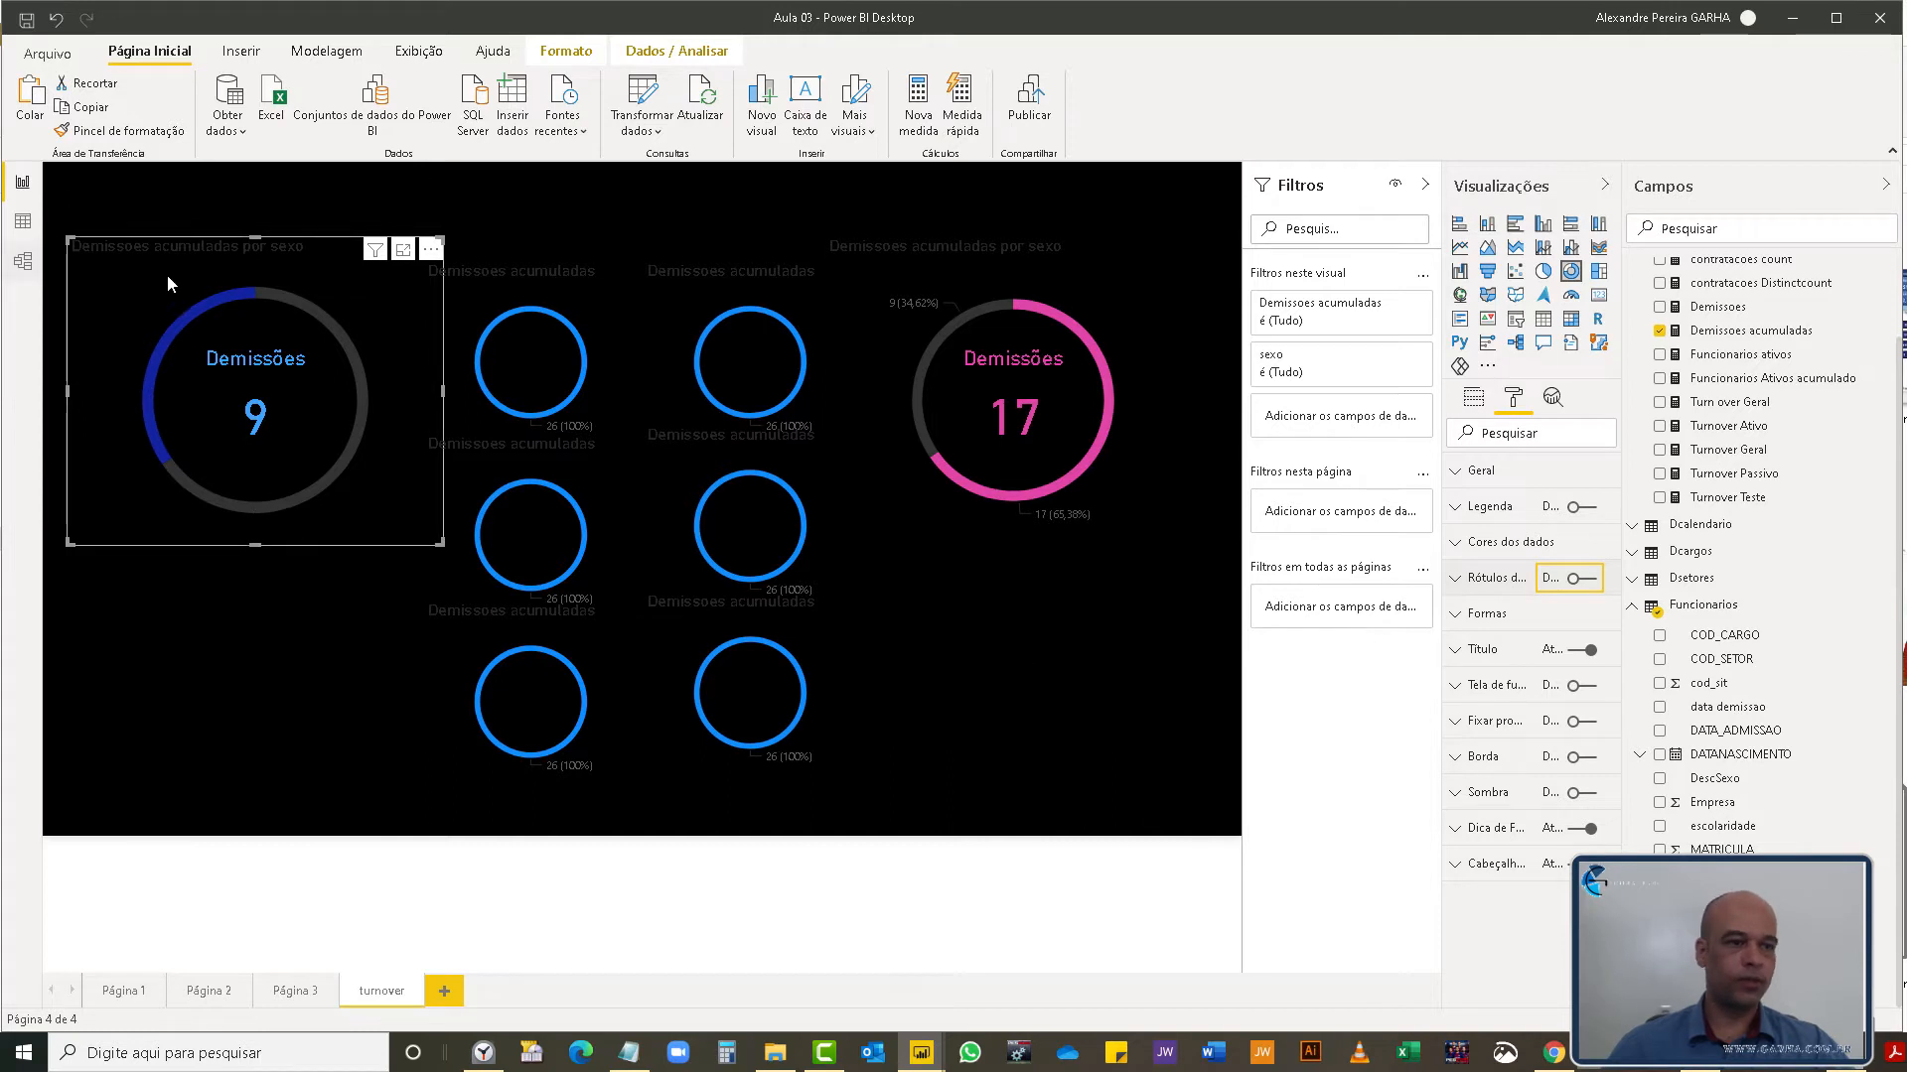
- Set the left large donut's title font color to light blue and center the title
{"action": "left_click", "coordinate": [1460, 650]}
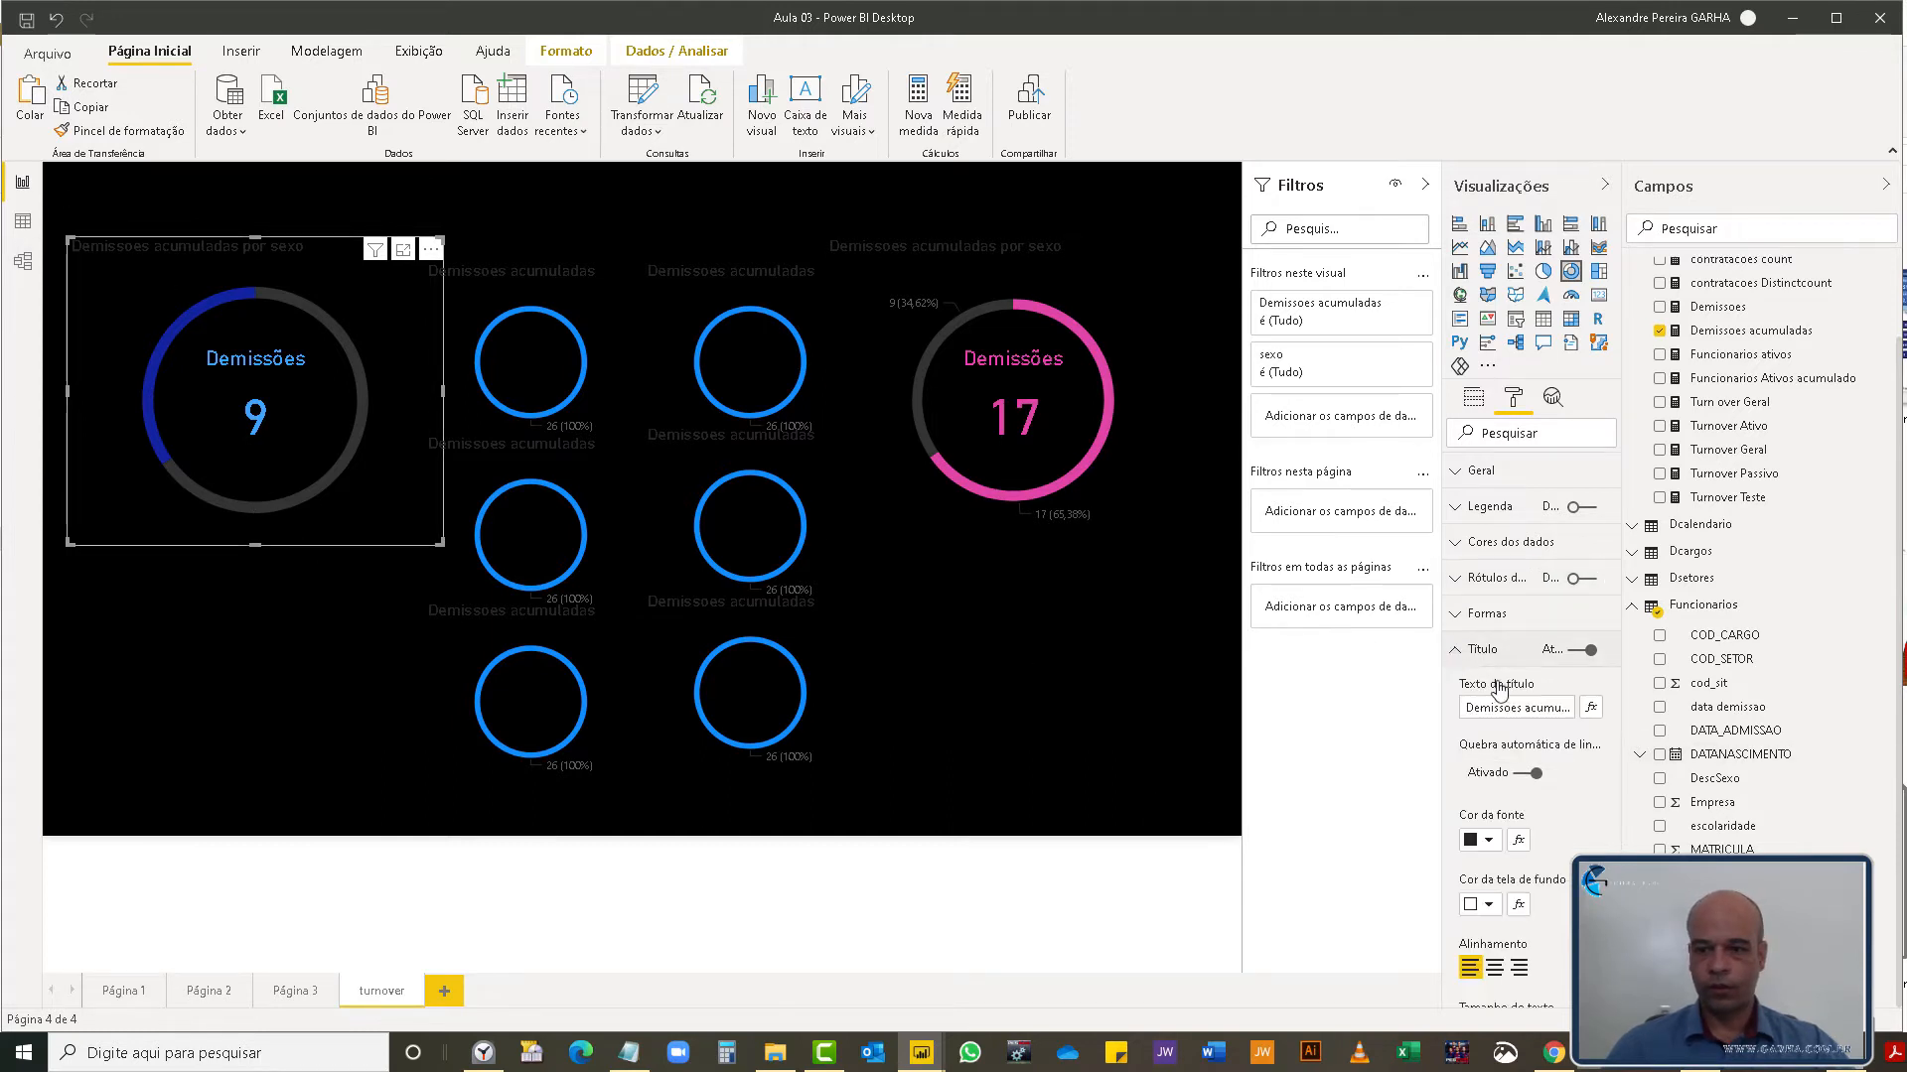
{"action": "left_click", "coordinate": [1486, 840]}
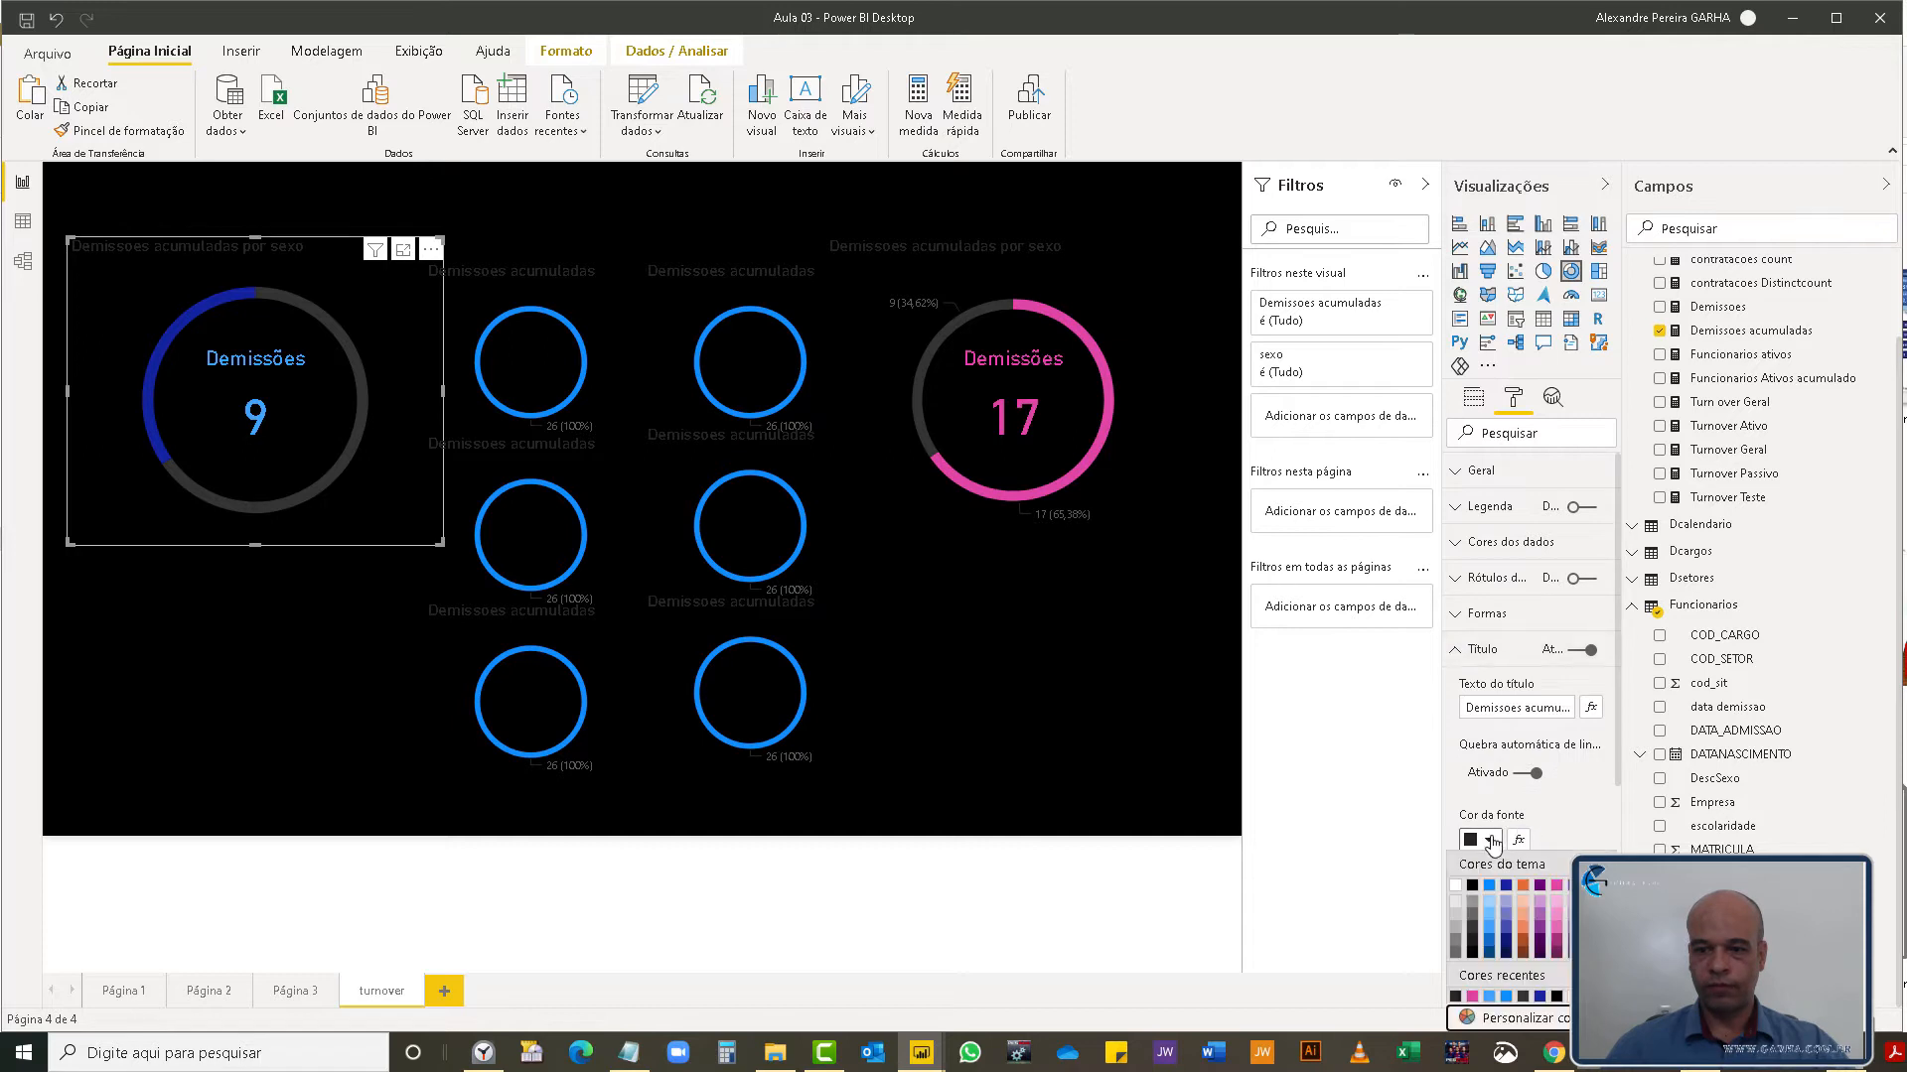
{"action": "left_click", "coordinate": [1490, 997]}
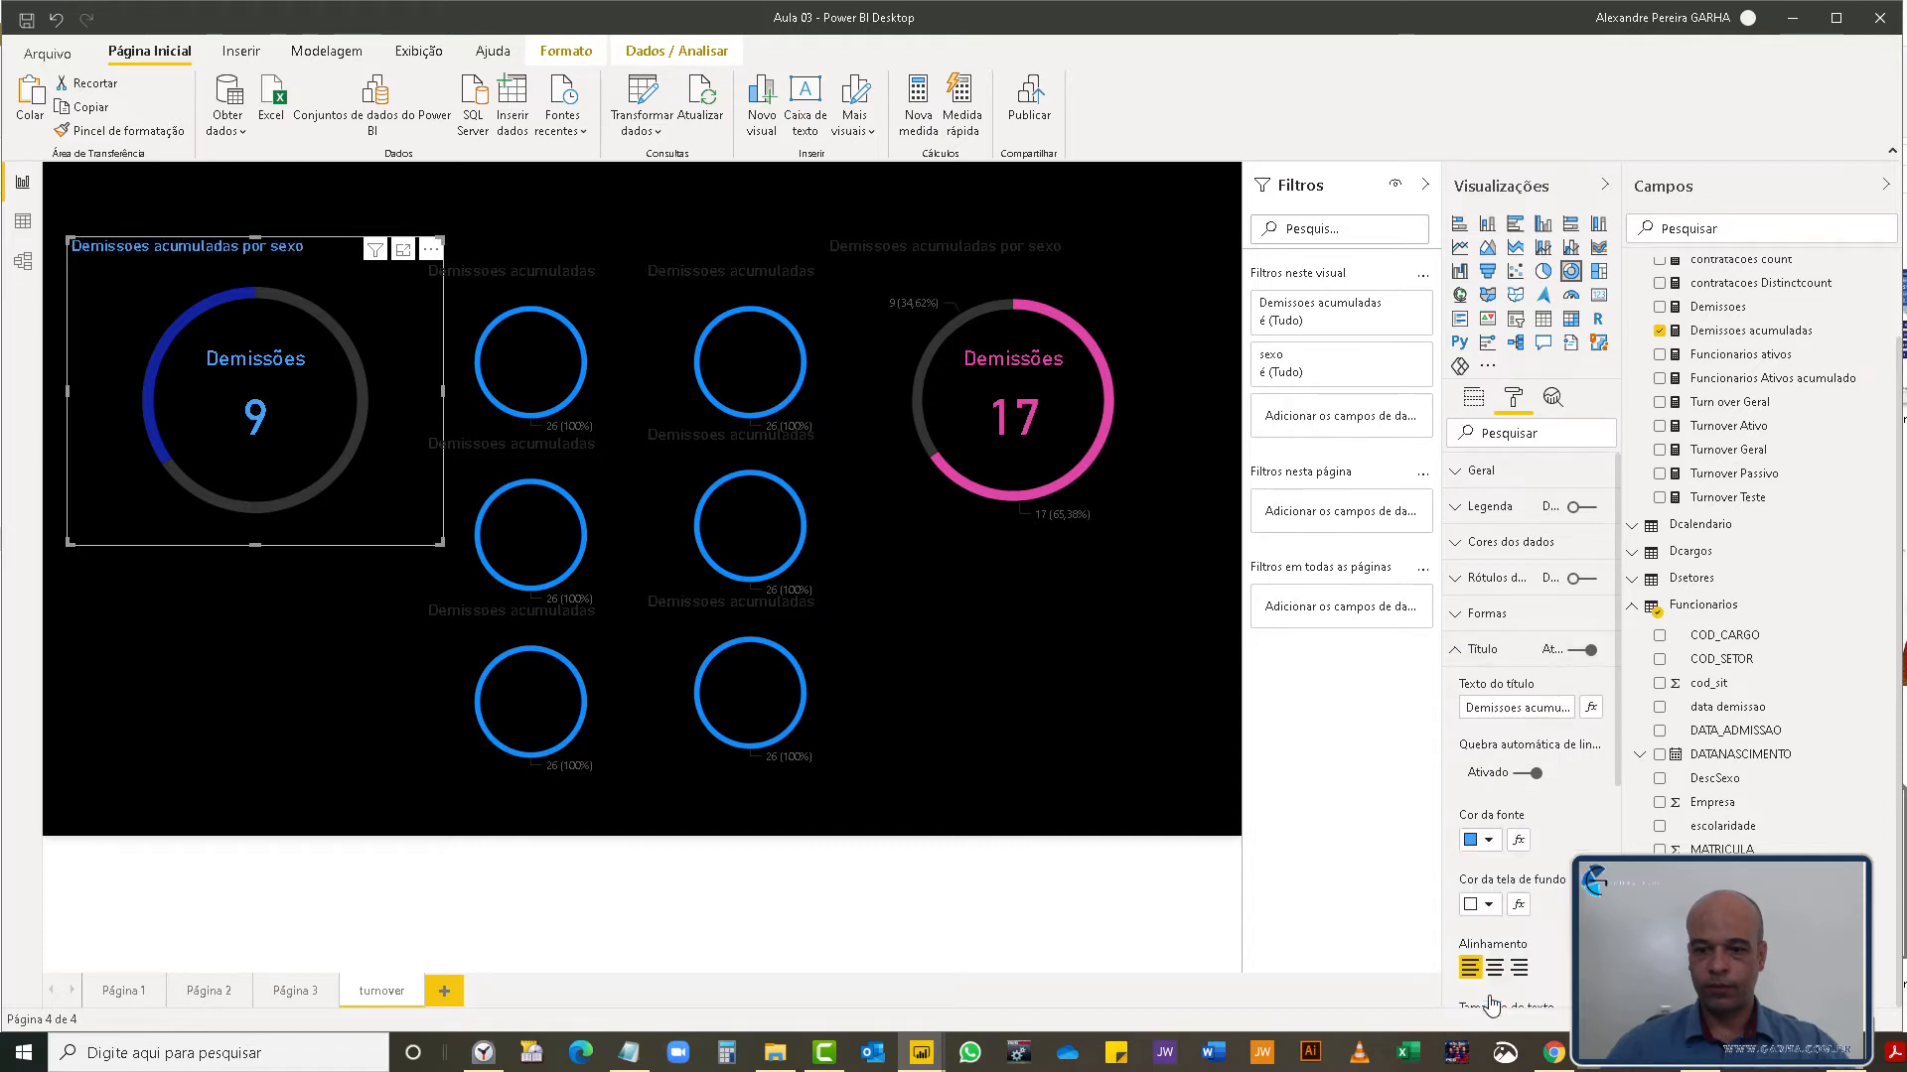
{"action": "scroll", "coordinate": [1575, 824], "scroll_direction": "down", "scroll_amount": 3}
{"action": "left_click", "coordinate": [1497, 673]}
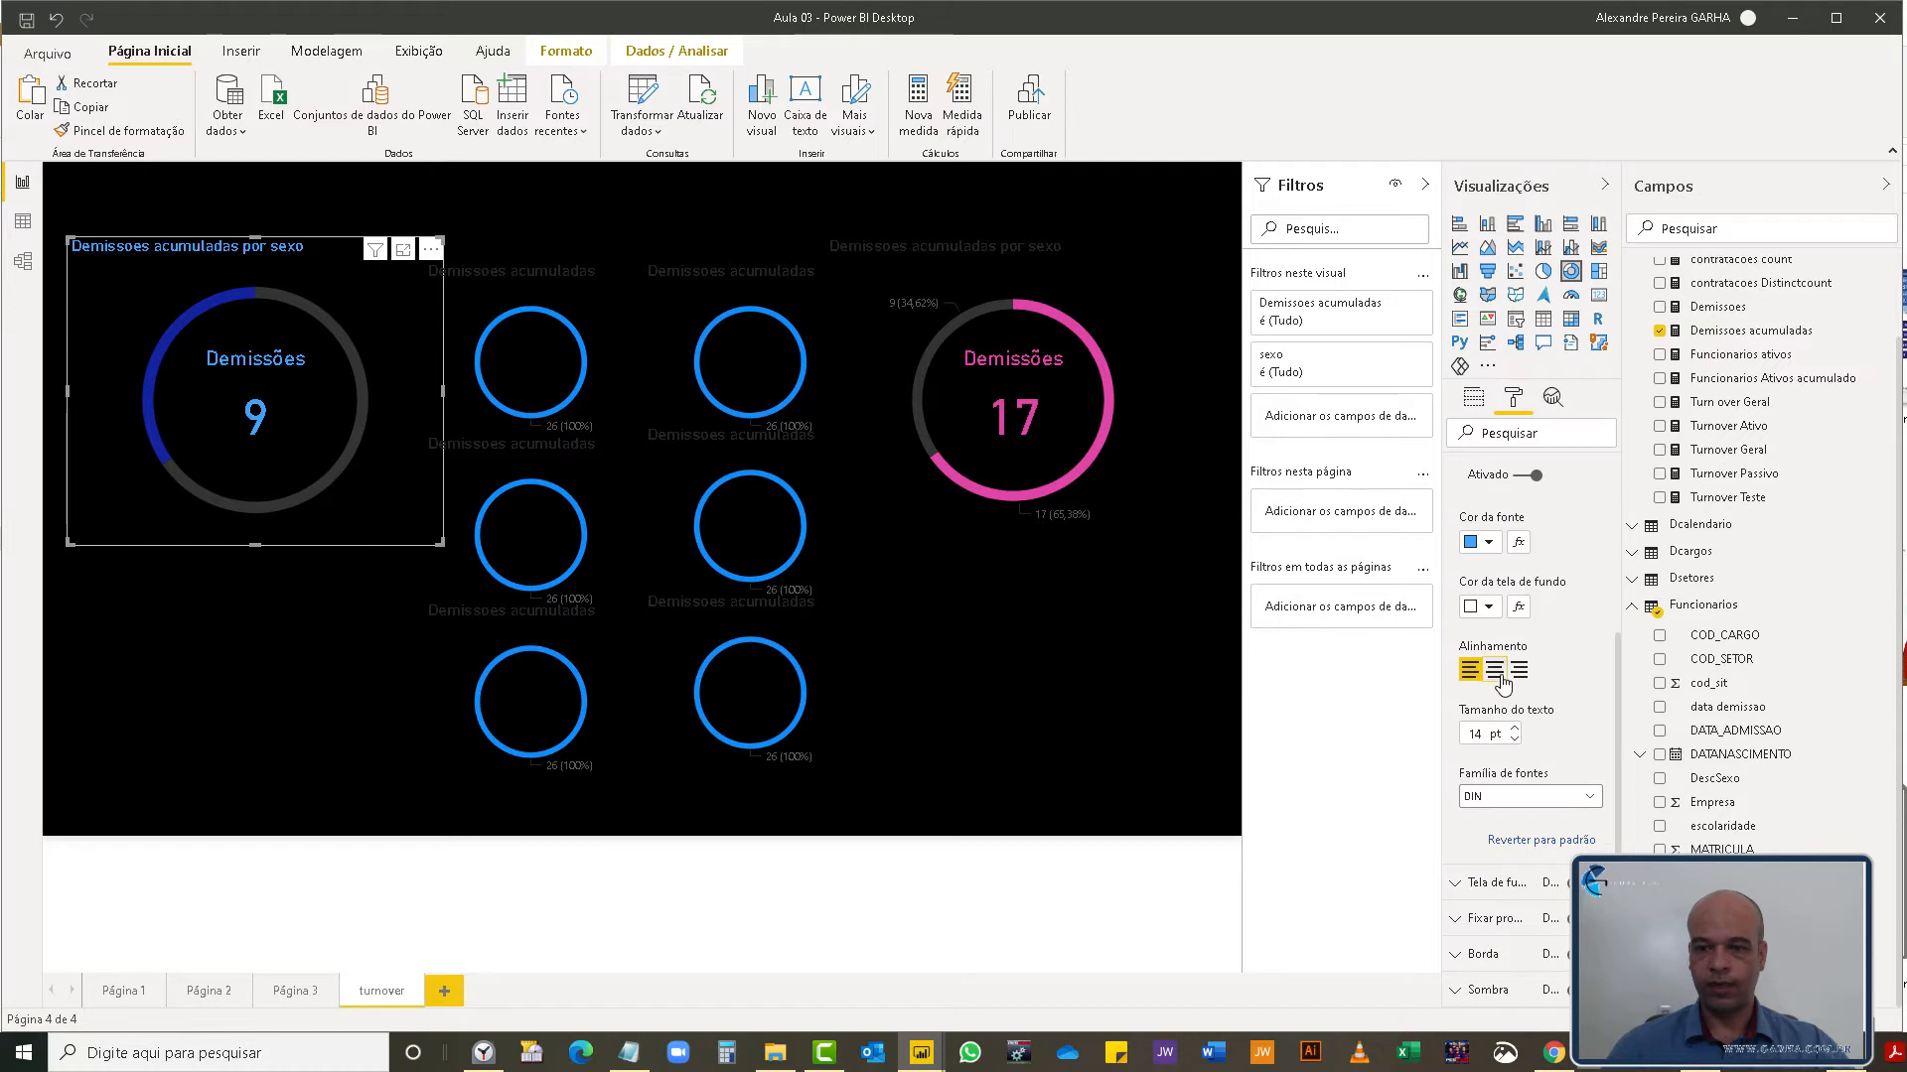
- Shorten the left large donut's title text to "Demissoes acumuladas"
{"action": "scroll", "coordinate": [1587, 636], "scroll_direction": "up", "scroll_amount": 3}
{"action": "double_click", "coordinate": [1538, 709]}
{"action": "key", "text": "Right"}
{"action": "key", "text": "Right"}
{"action": "key", "text": "Right"}
{"action": "key", "text": "Right"}
{"action": "key", "text": "Right"}
{"action": "key", "text": "Right"}
{"action": "key", "text": "Right"}
{"action": "key", "text": "Right"}
{"action": "key", "text": "Right"}
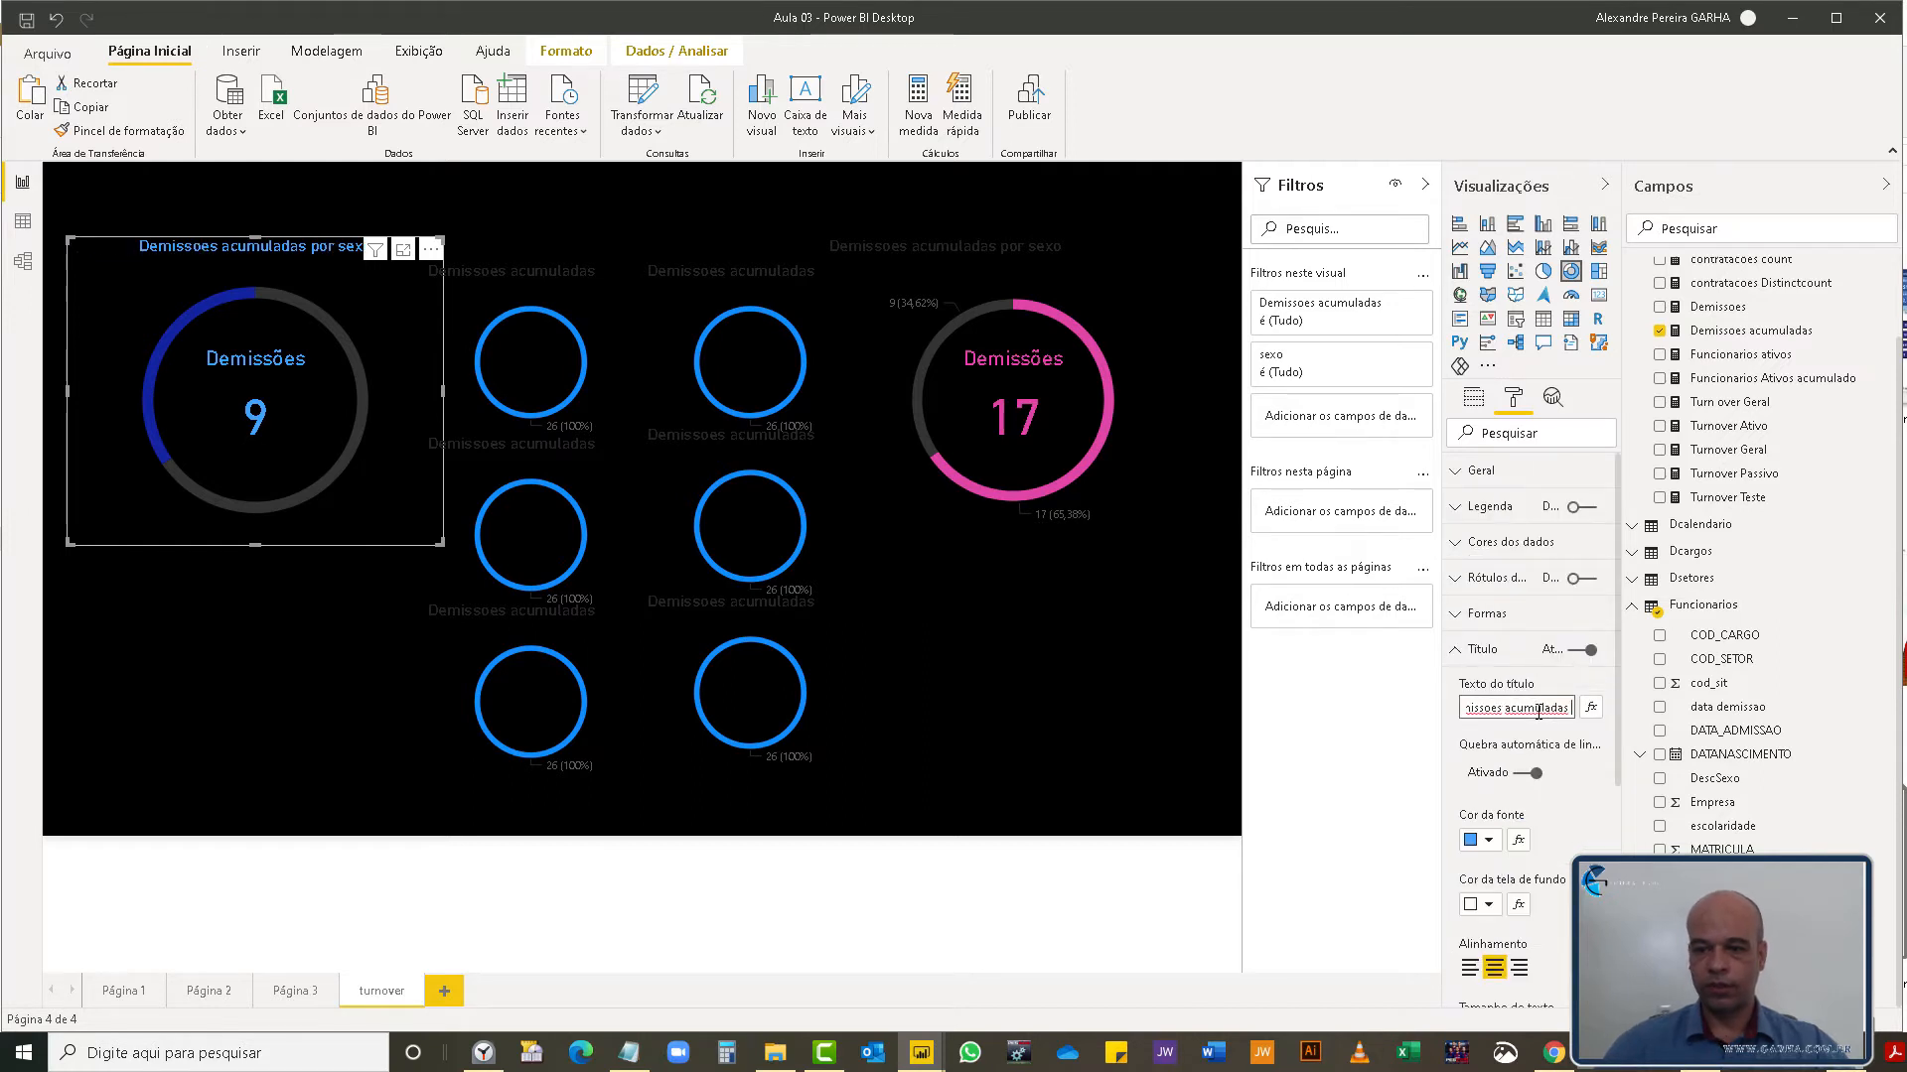
{"action": "key", "text": "BackSpace"}
{"action": "key", "text": "BackSpace"}
{"action": "key", "text": "BackSpace"}
{"action": "key", "text": "BackSpace"}
{"action": "key", "text": "BackSpace"}
{"action": "key", "text": "BackSpace"}
{"action": "key", "text": "BackSpace"}
{"action": "key", "text": "BackSpace"}
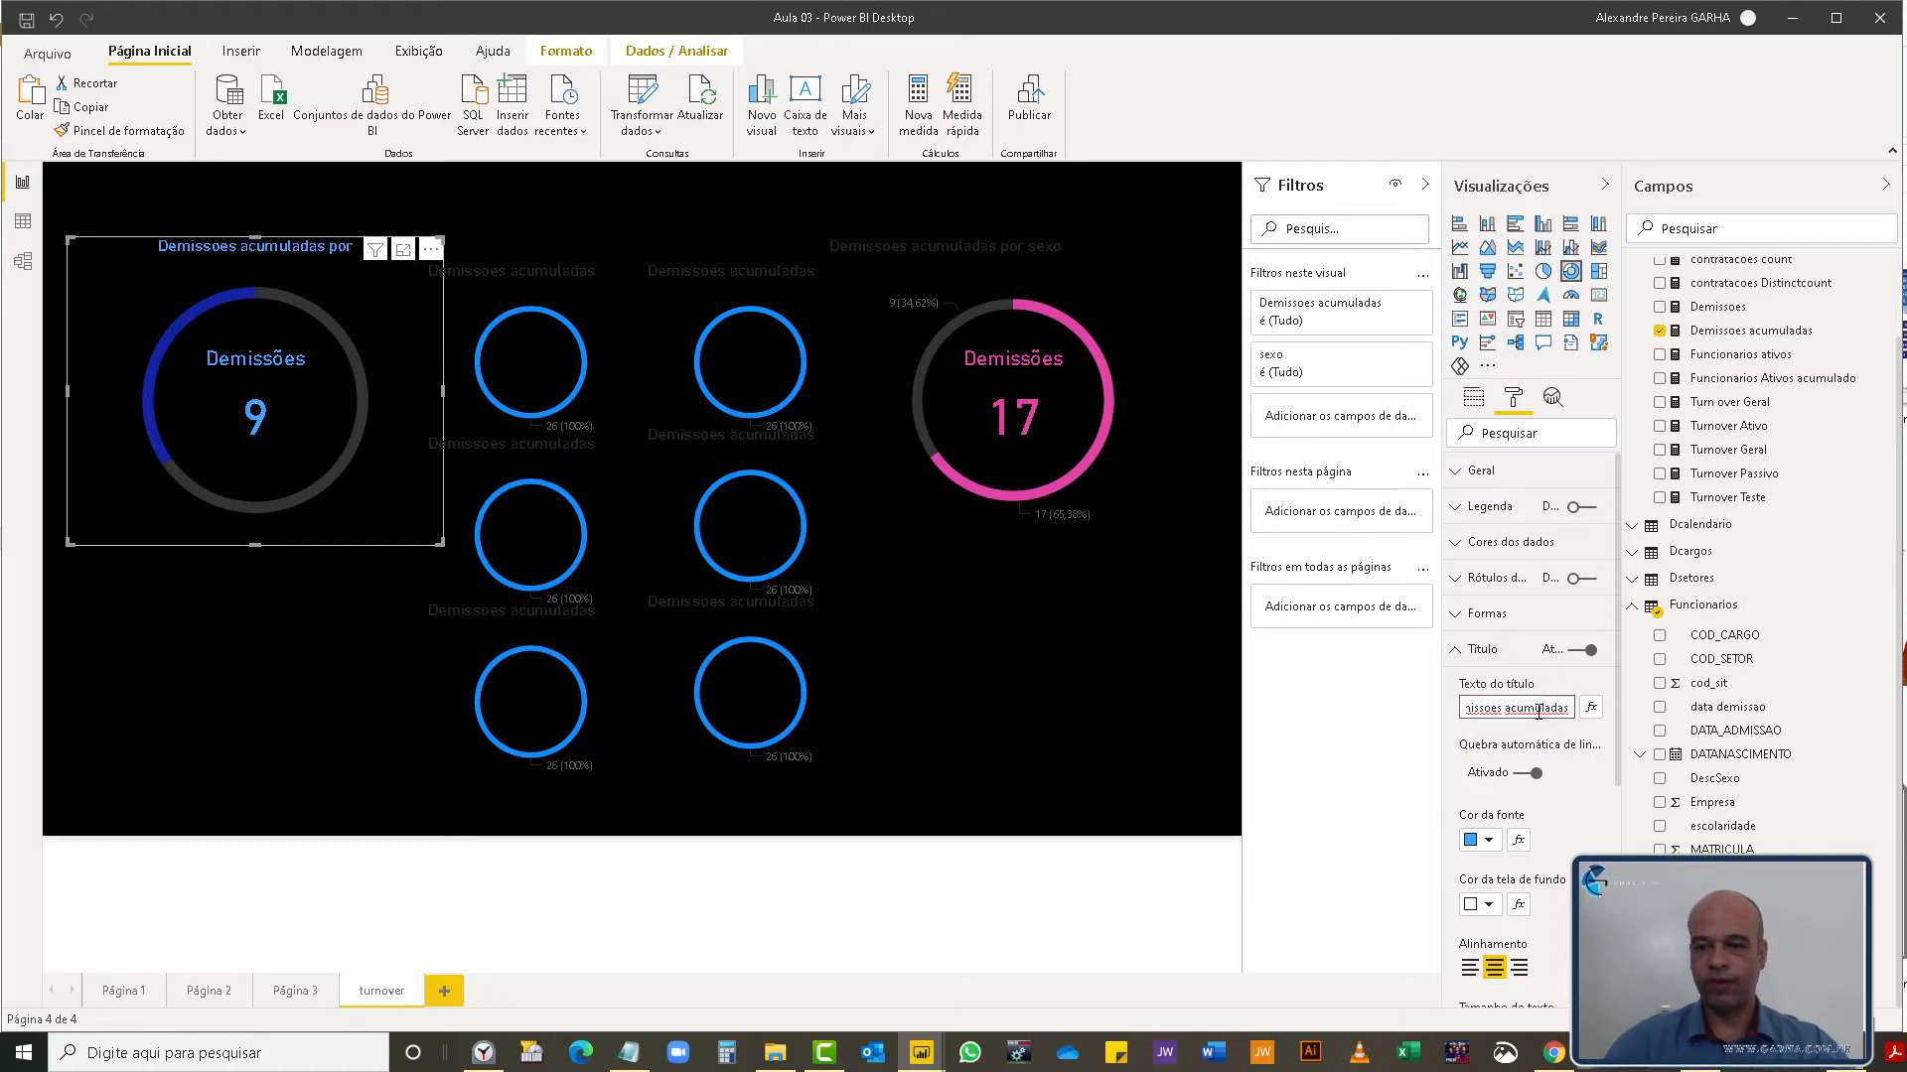
{"action": "left_click", "coordinate": [1140, 395]}
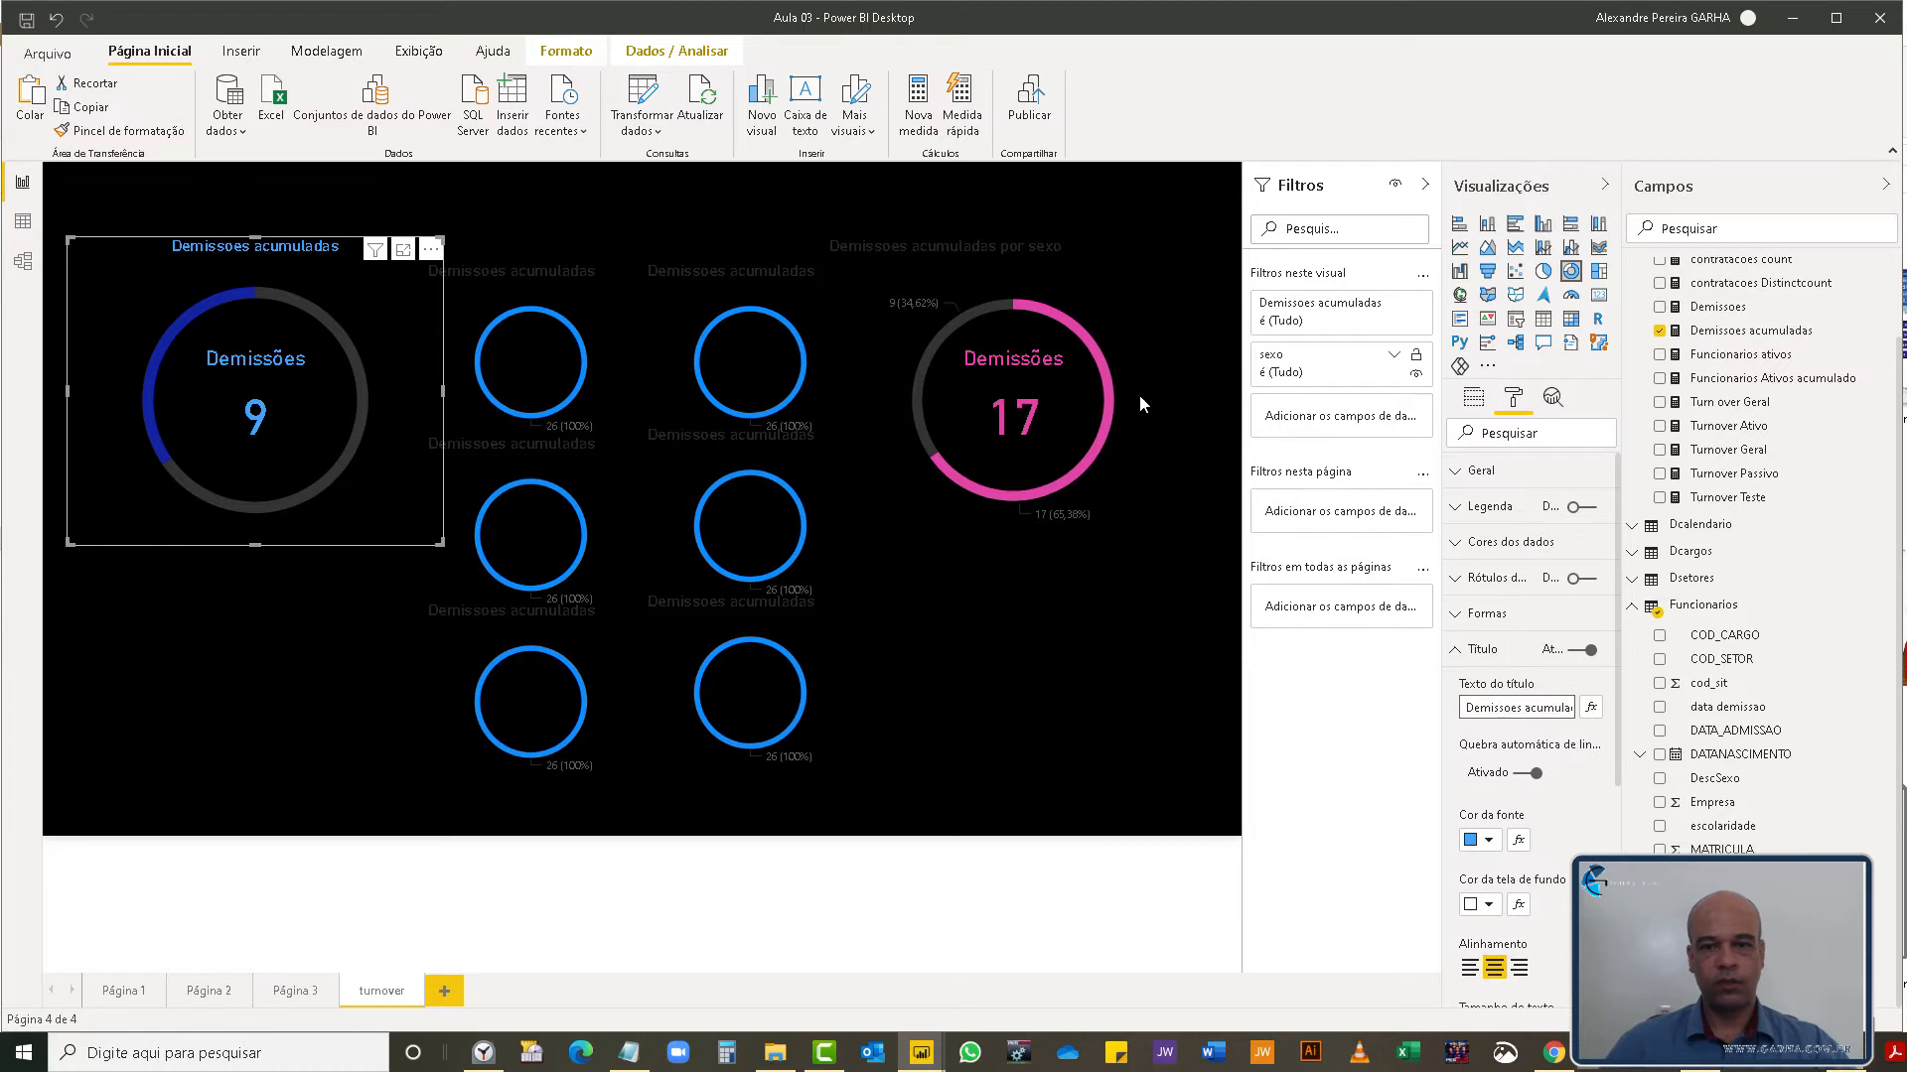
- Turn off the right large donut's detail labels and shorten its title text to "Demissoes acumuladas"
{"action": "left_click", "coordinate": [1144, 342]}
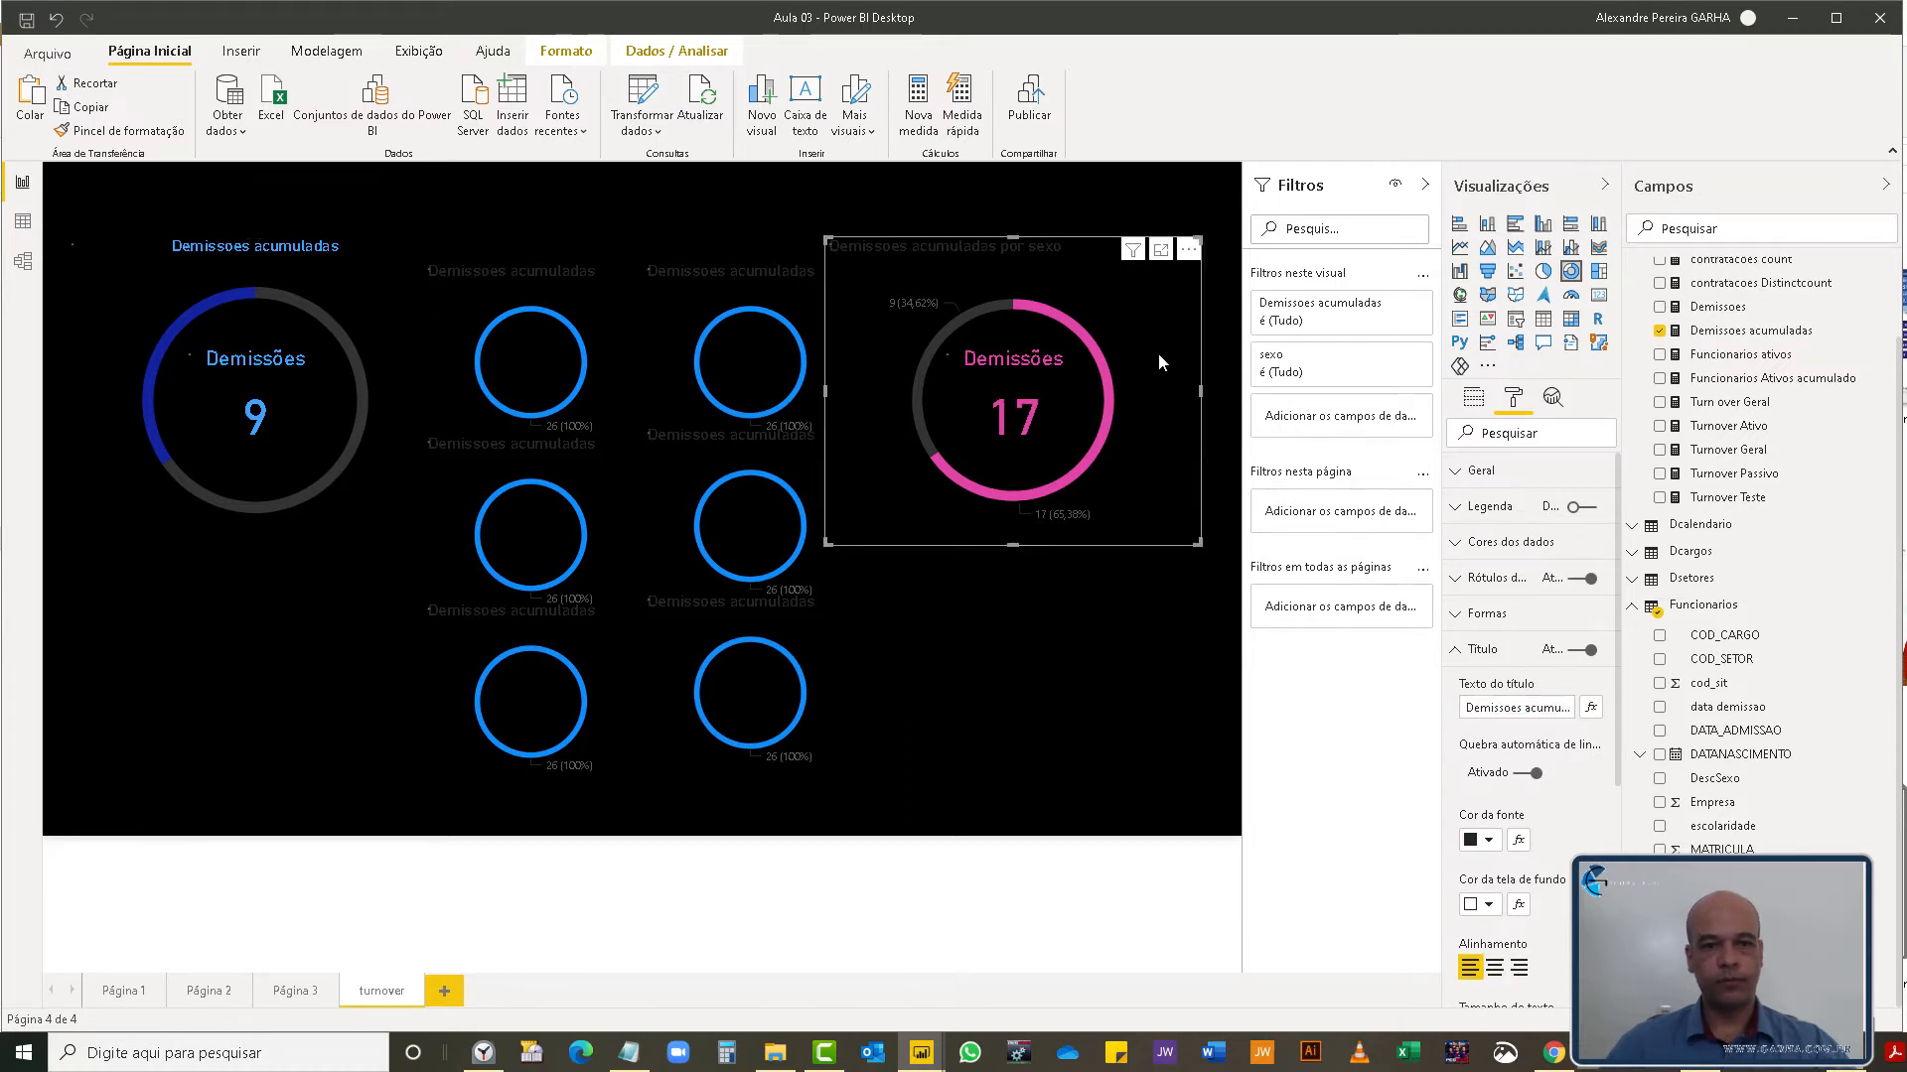
{"action": "left_click", "coordinate": [1585, 578]}
{"action": "left_click", "coordinate": [1565, 709]}
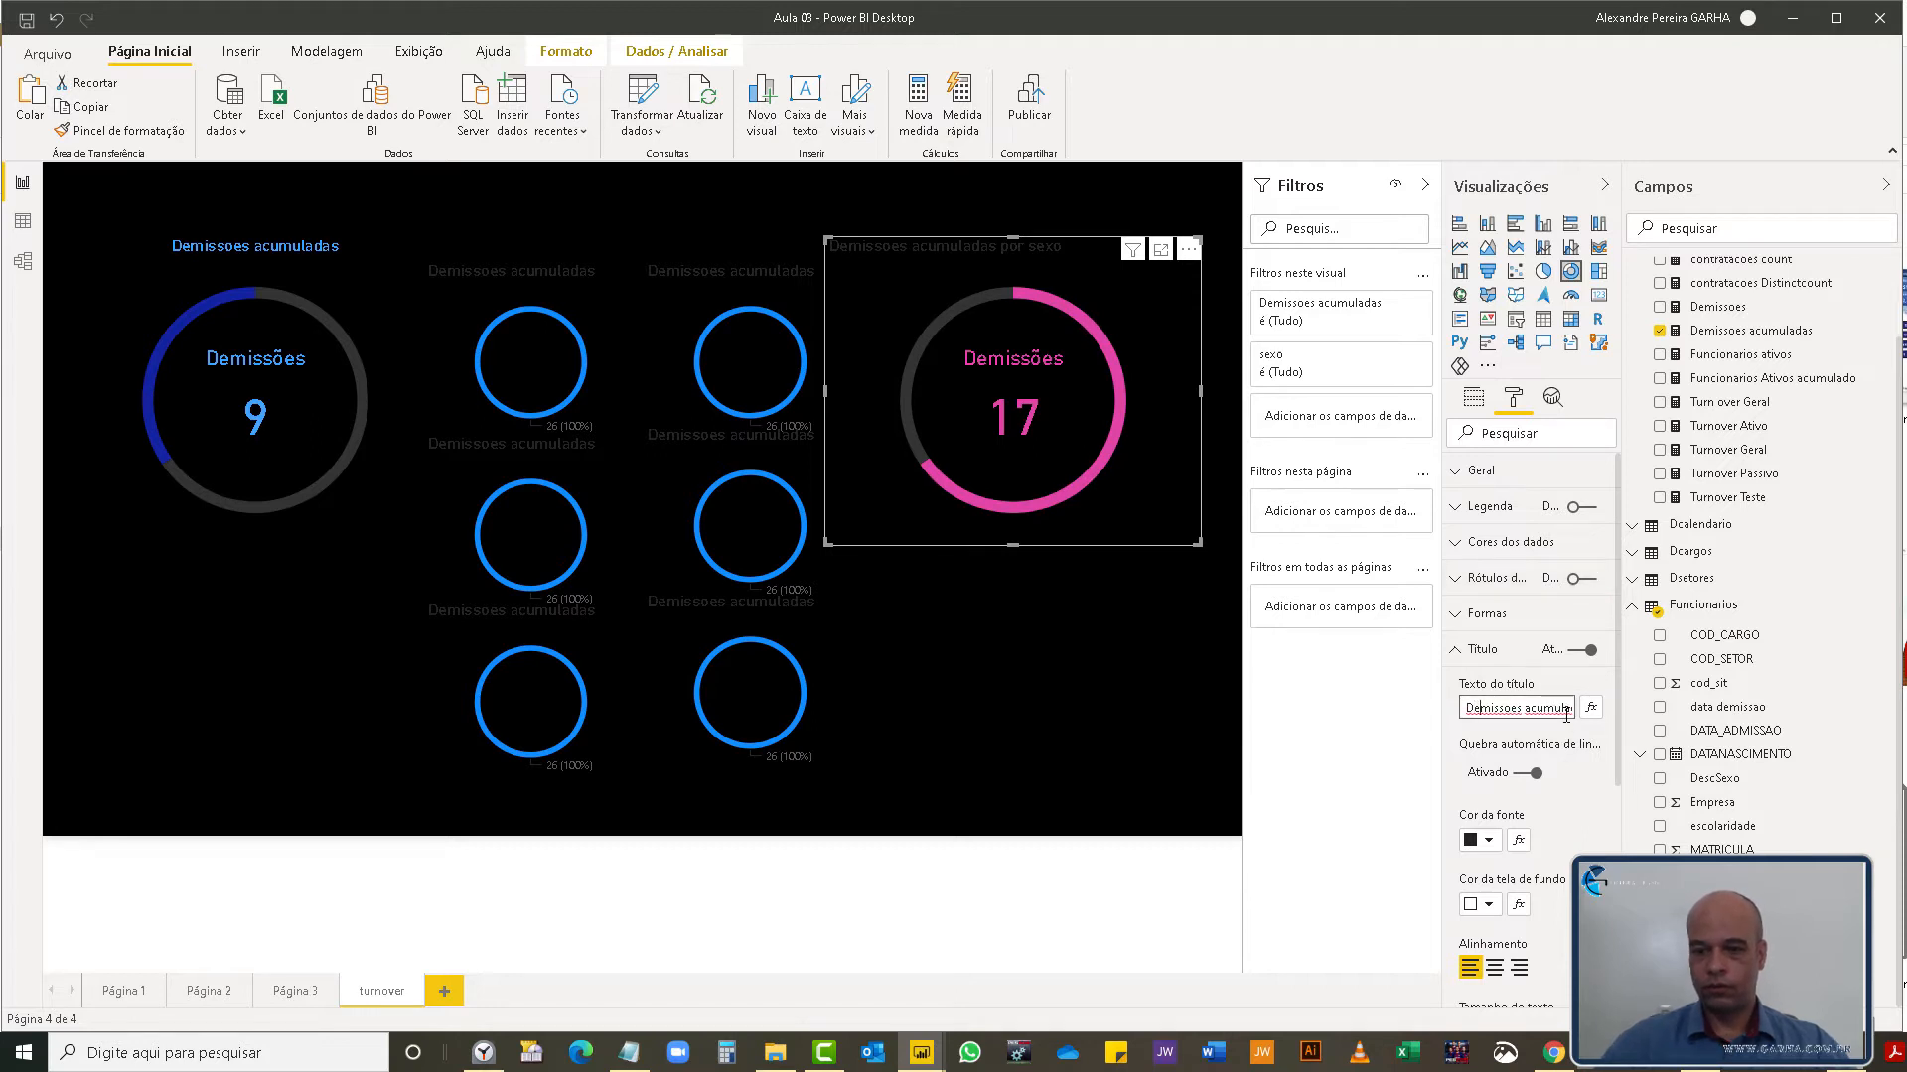
{"action": "key", "text": "End"}
{"action": "key", "text": "BackSpace"}
{"action": "key", "text": "BackSpace"}
{"action": "key", "text": "BackSpace"}
{"action": "key", "text": "BackSpace"}
{"action": "key", "text": "BackSpace"}
{"action": "key", "text": "BackSpace"}
{"action": "key", "text": "BackSpace"}
{"action": "key", "text": "BackSpace"}
{"action": "key", "text": "BackSpace"}
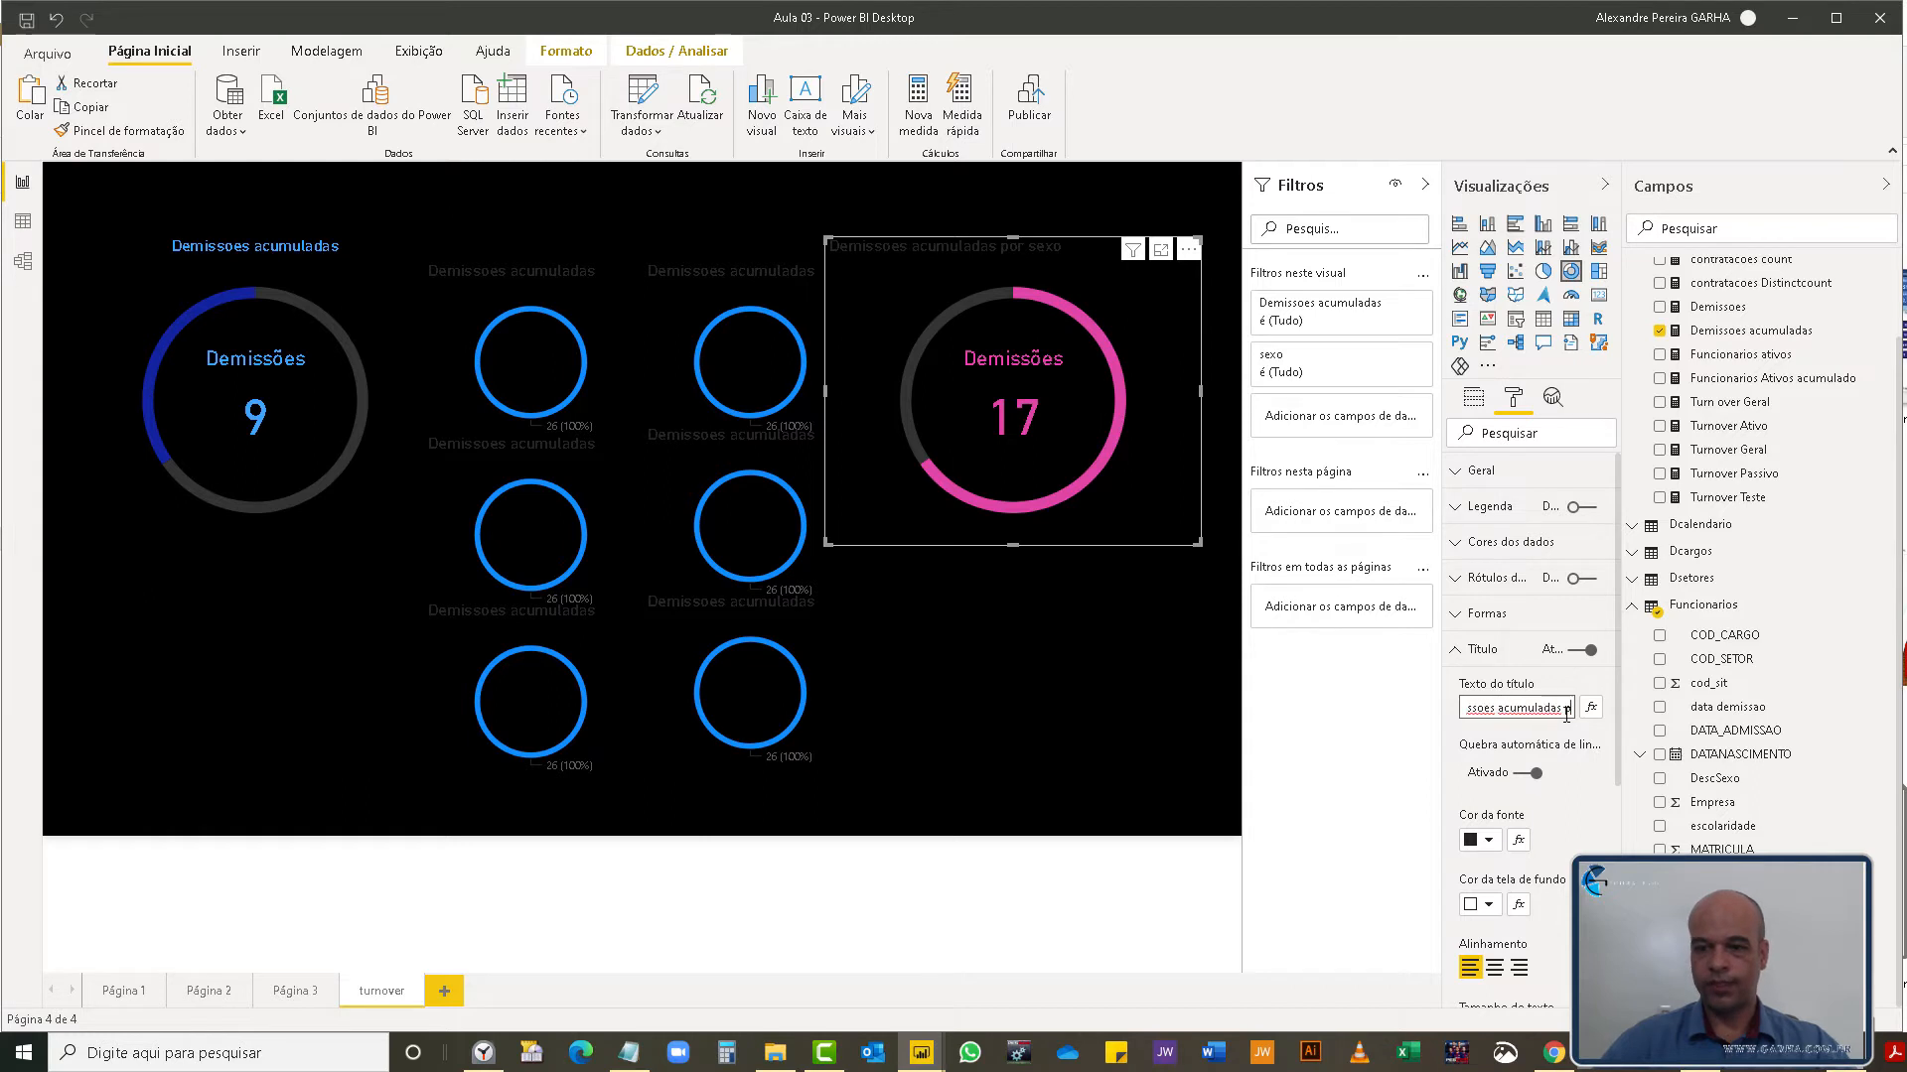
- Set the right large donut's title font color to pink, center the title, and deselect the chart
{"action": "left_click", "coordinate": [1486, 841]}
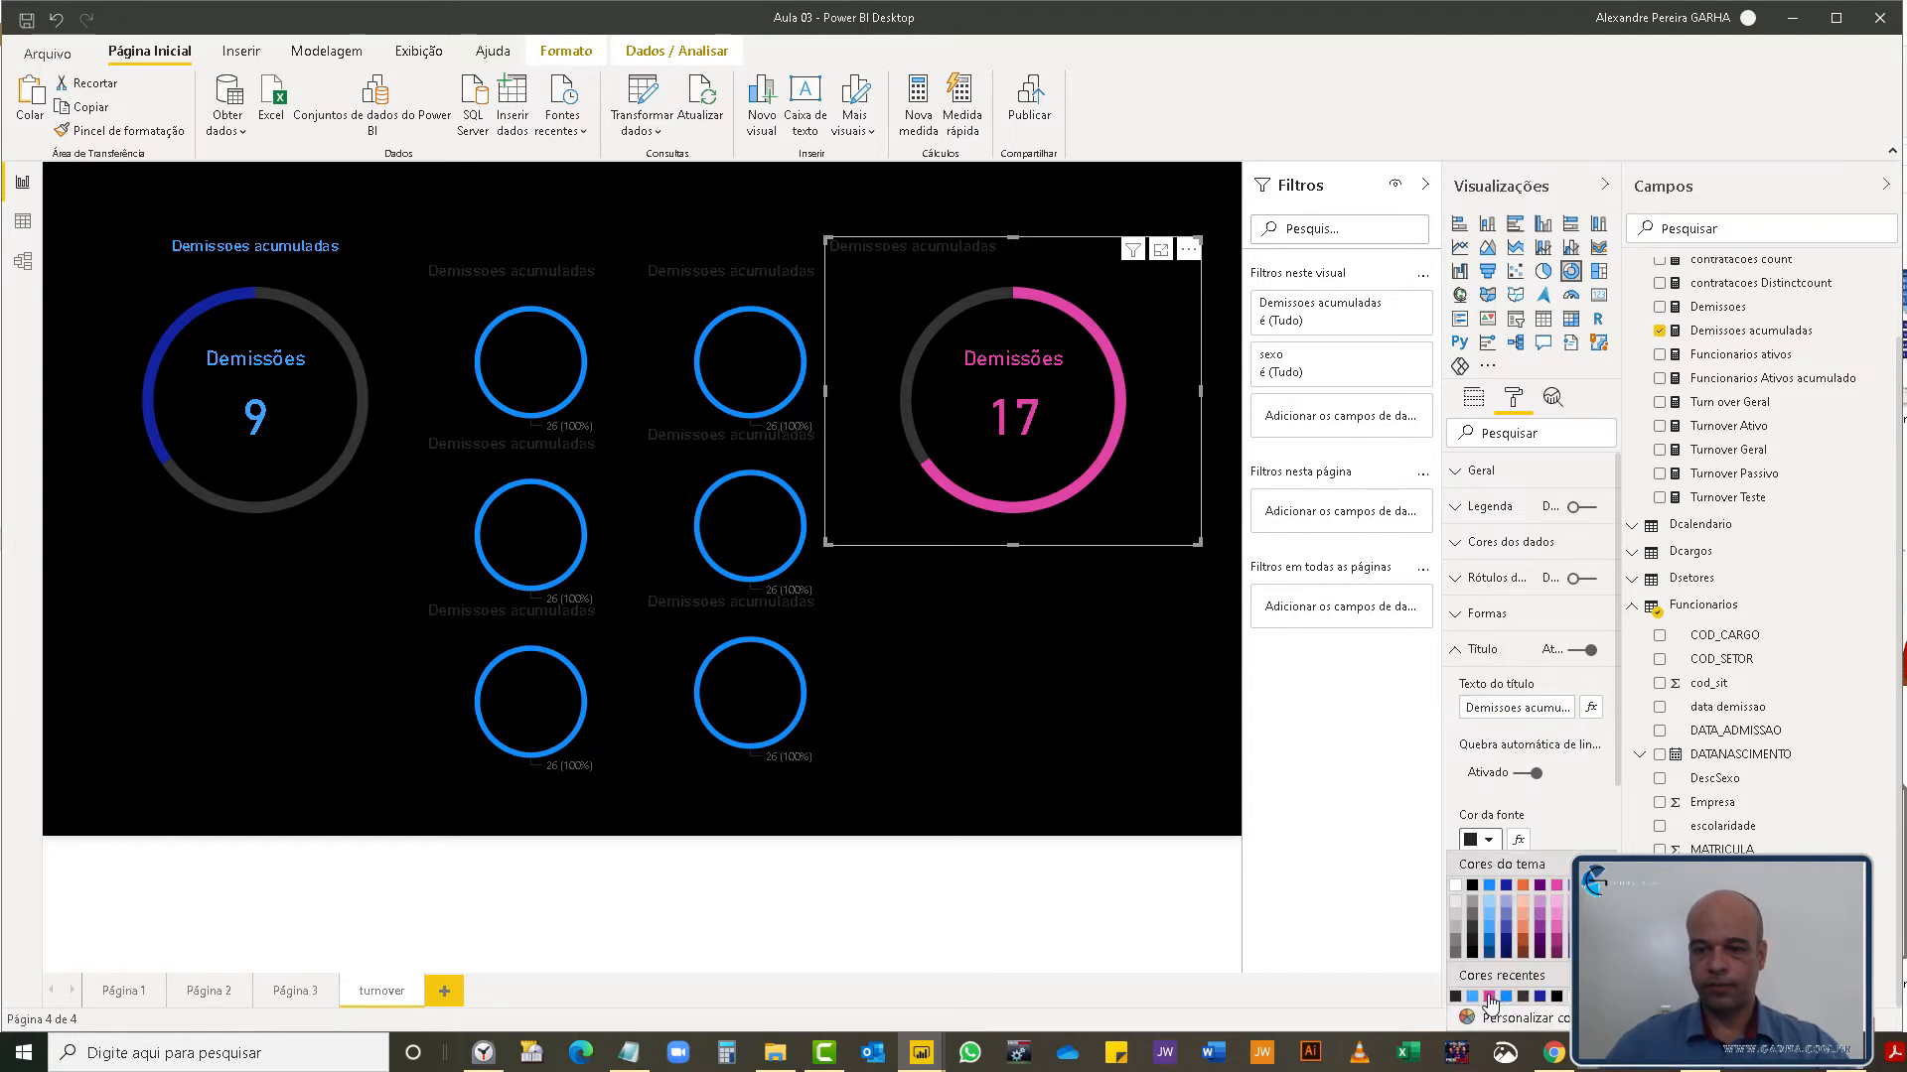
{"action": "left_click", "coordinate": [1490, 998]}
{"action": "left_click", "coordinate": [1495, 970]}
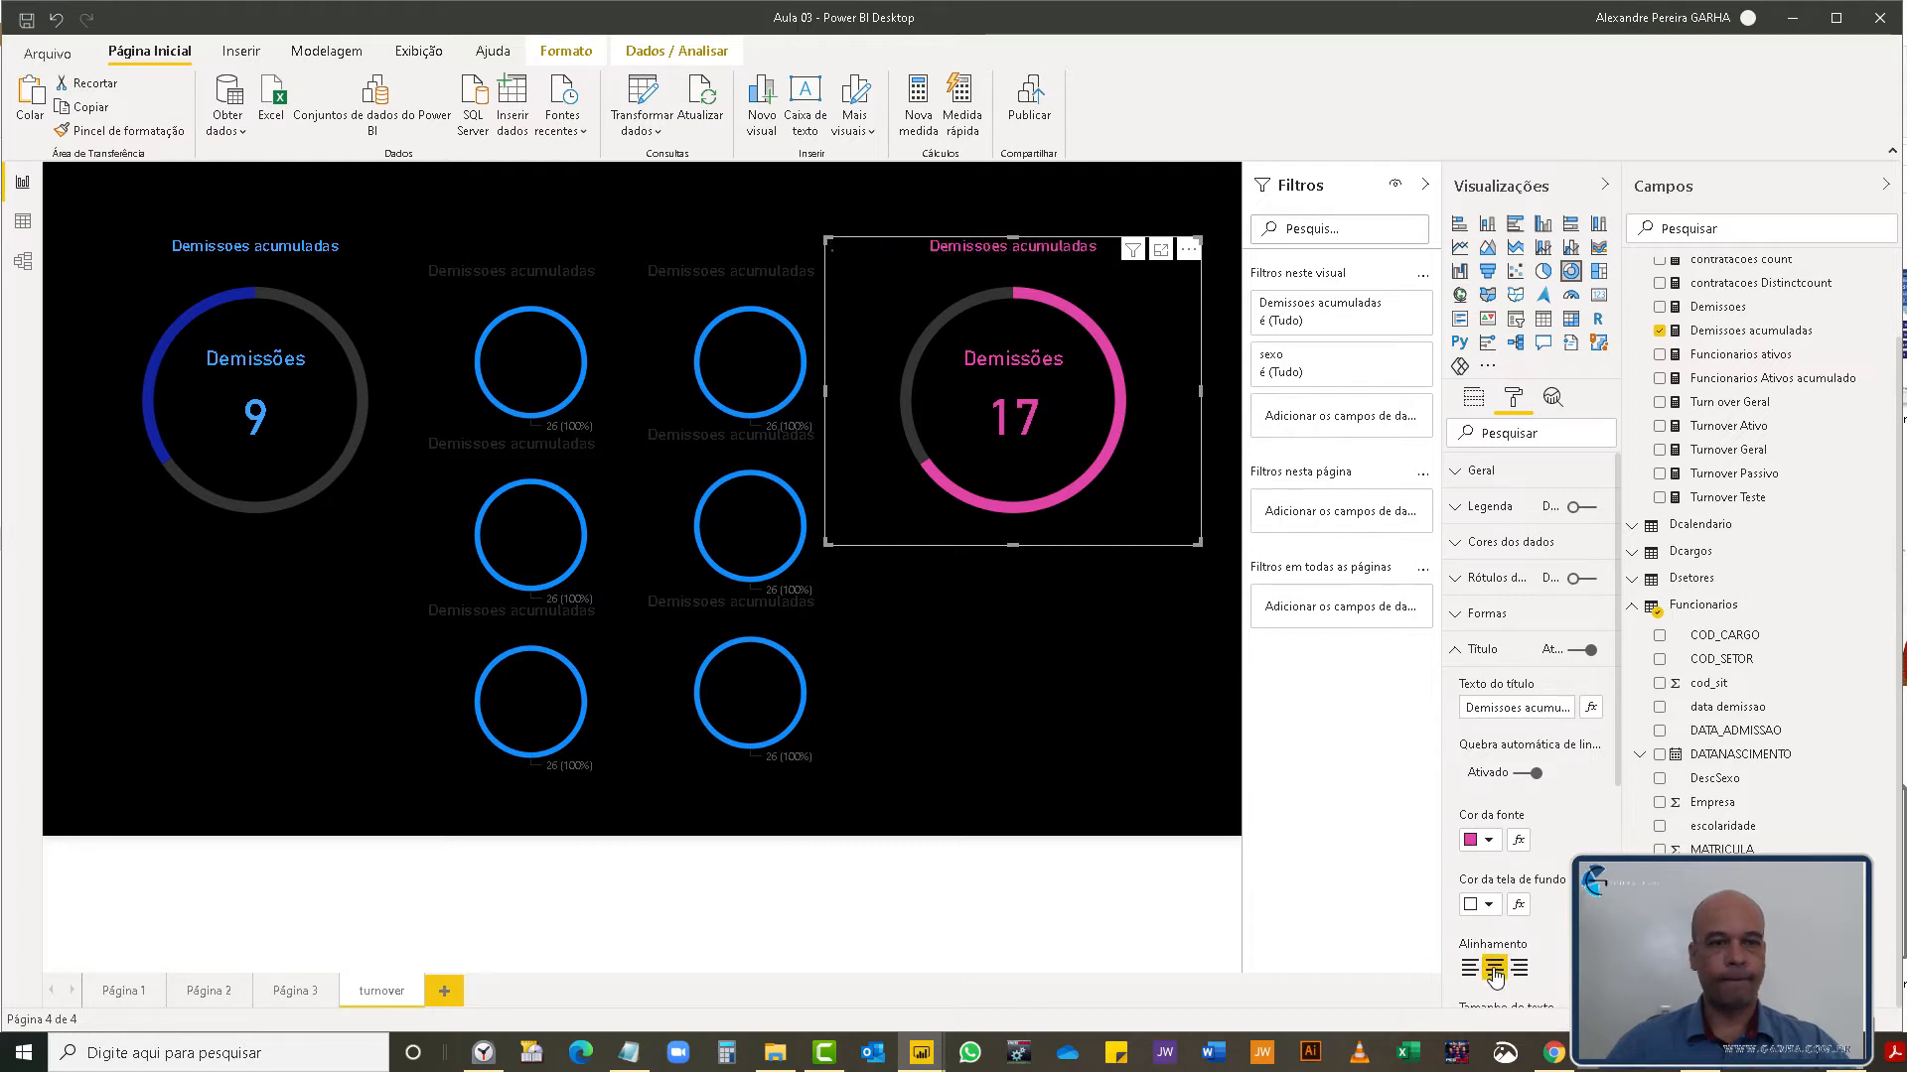
{"action": "left_click", "coordinate": [626, 227]}
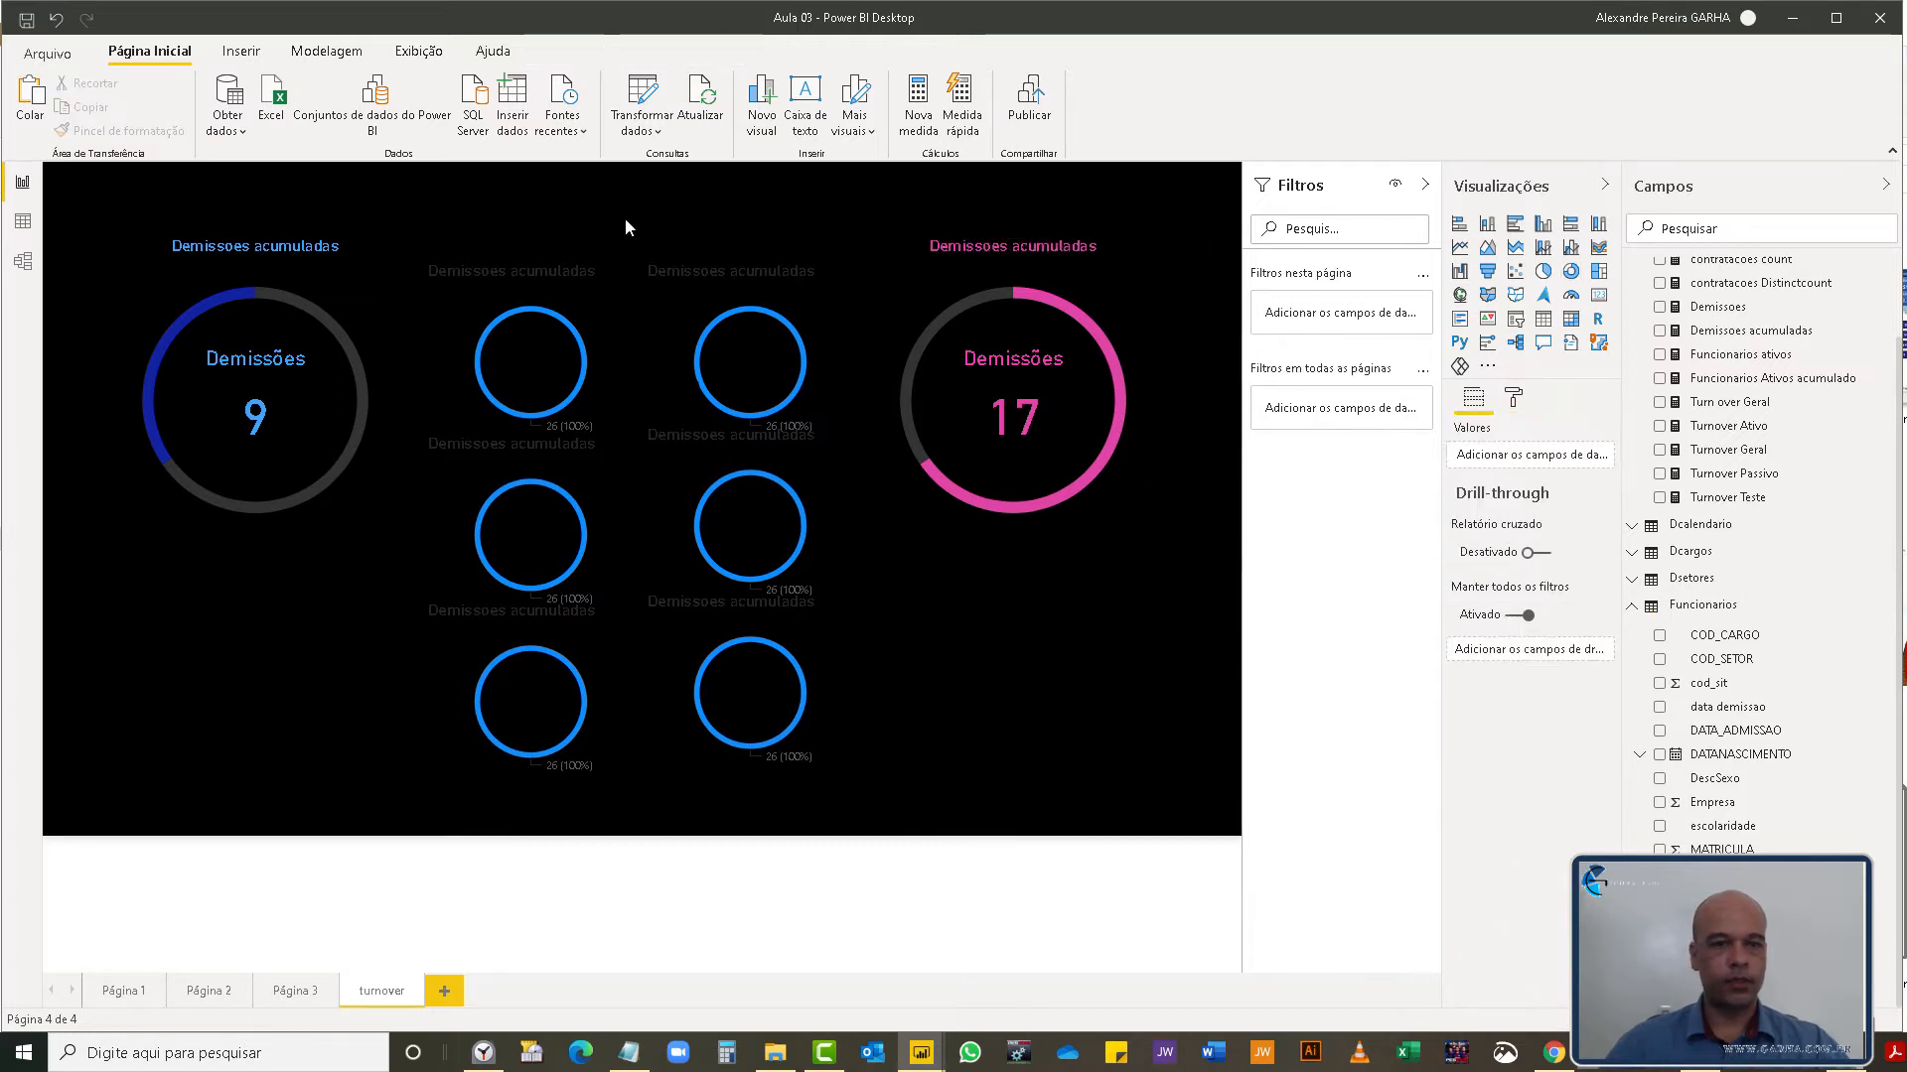
- Replace Demissoes acumuladas with the Turnover Ativo measure in the top-left small donut and turn off its detail labels
{"action": "left_click", "coordinate": [581, 312]}
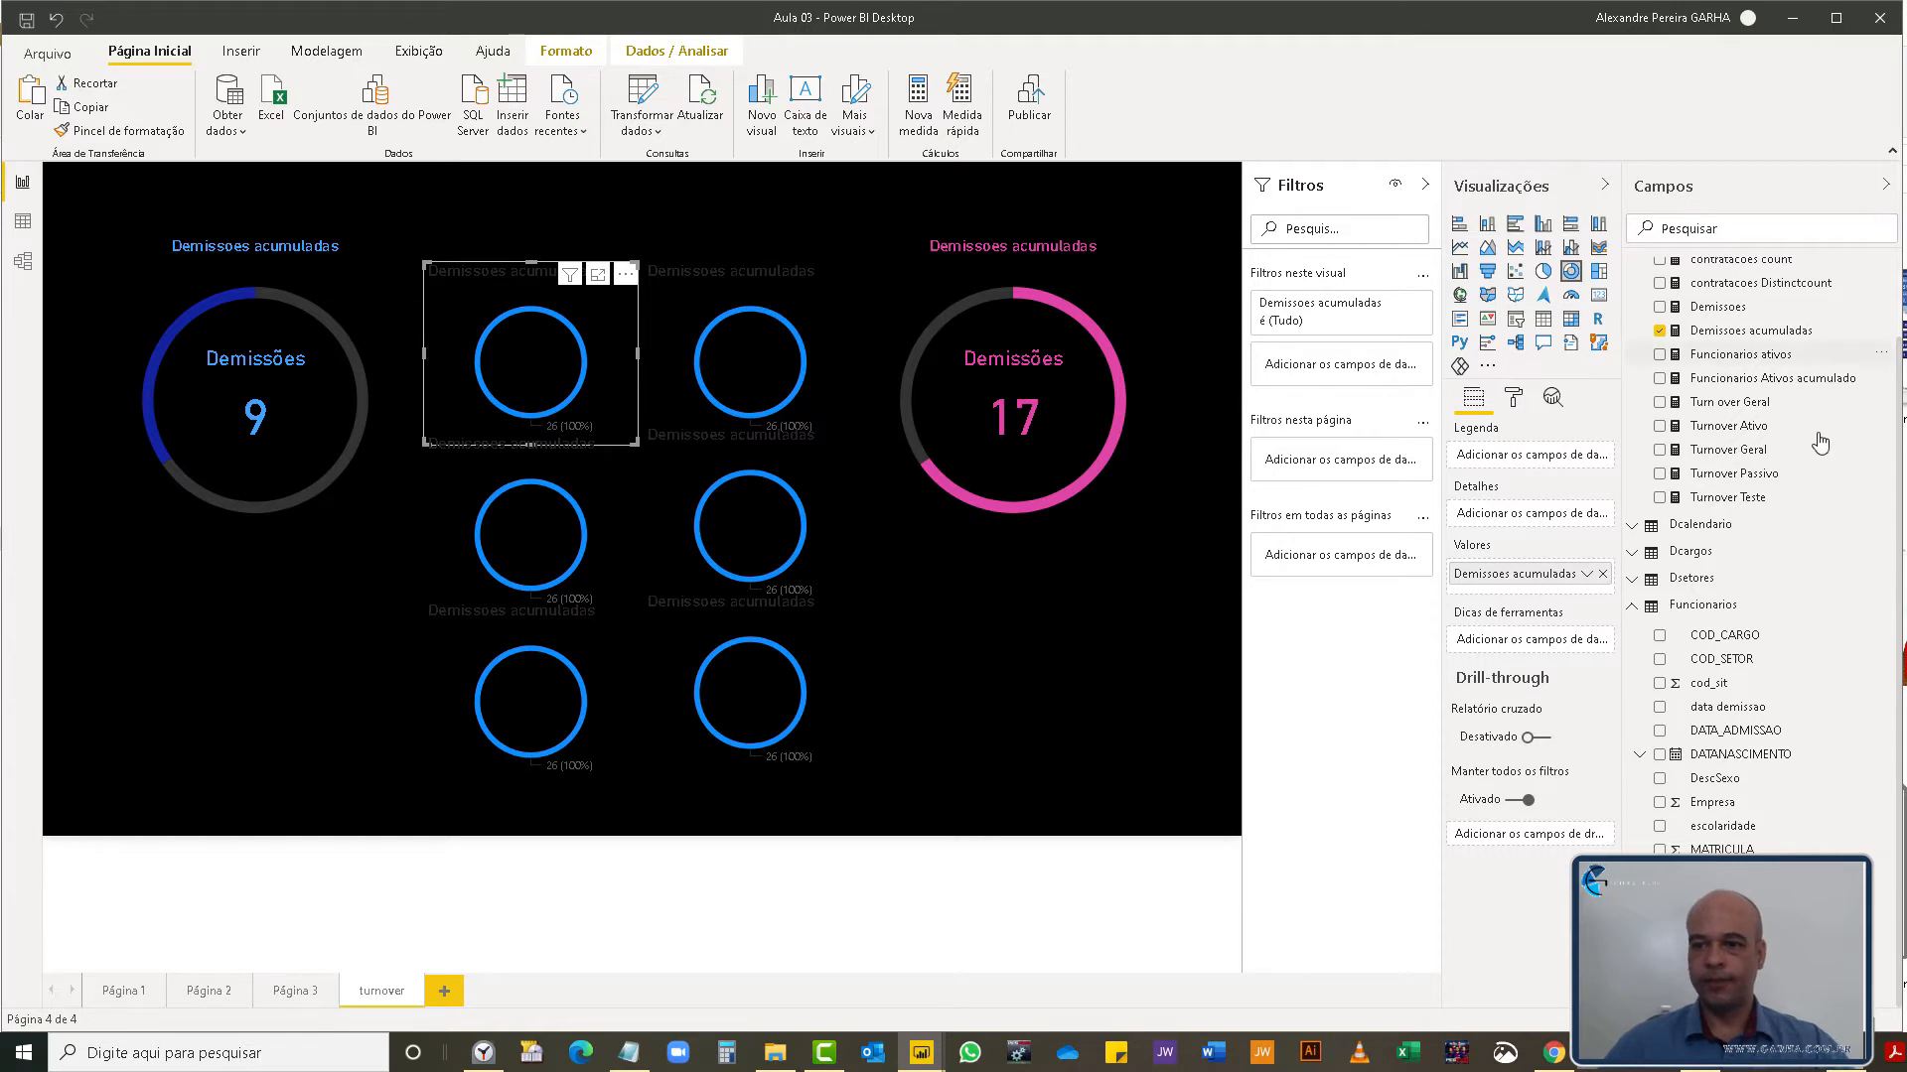
{"action": "left_click_drag", "start_coordinate": [1760, 440], "coordinate": [1563, 592]}
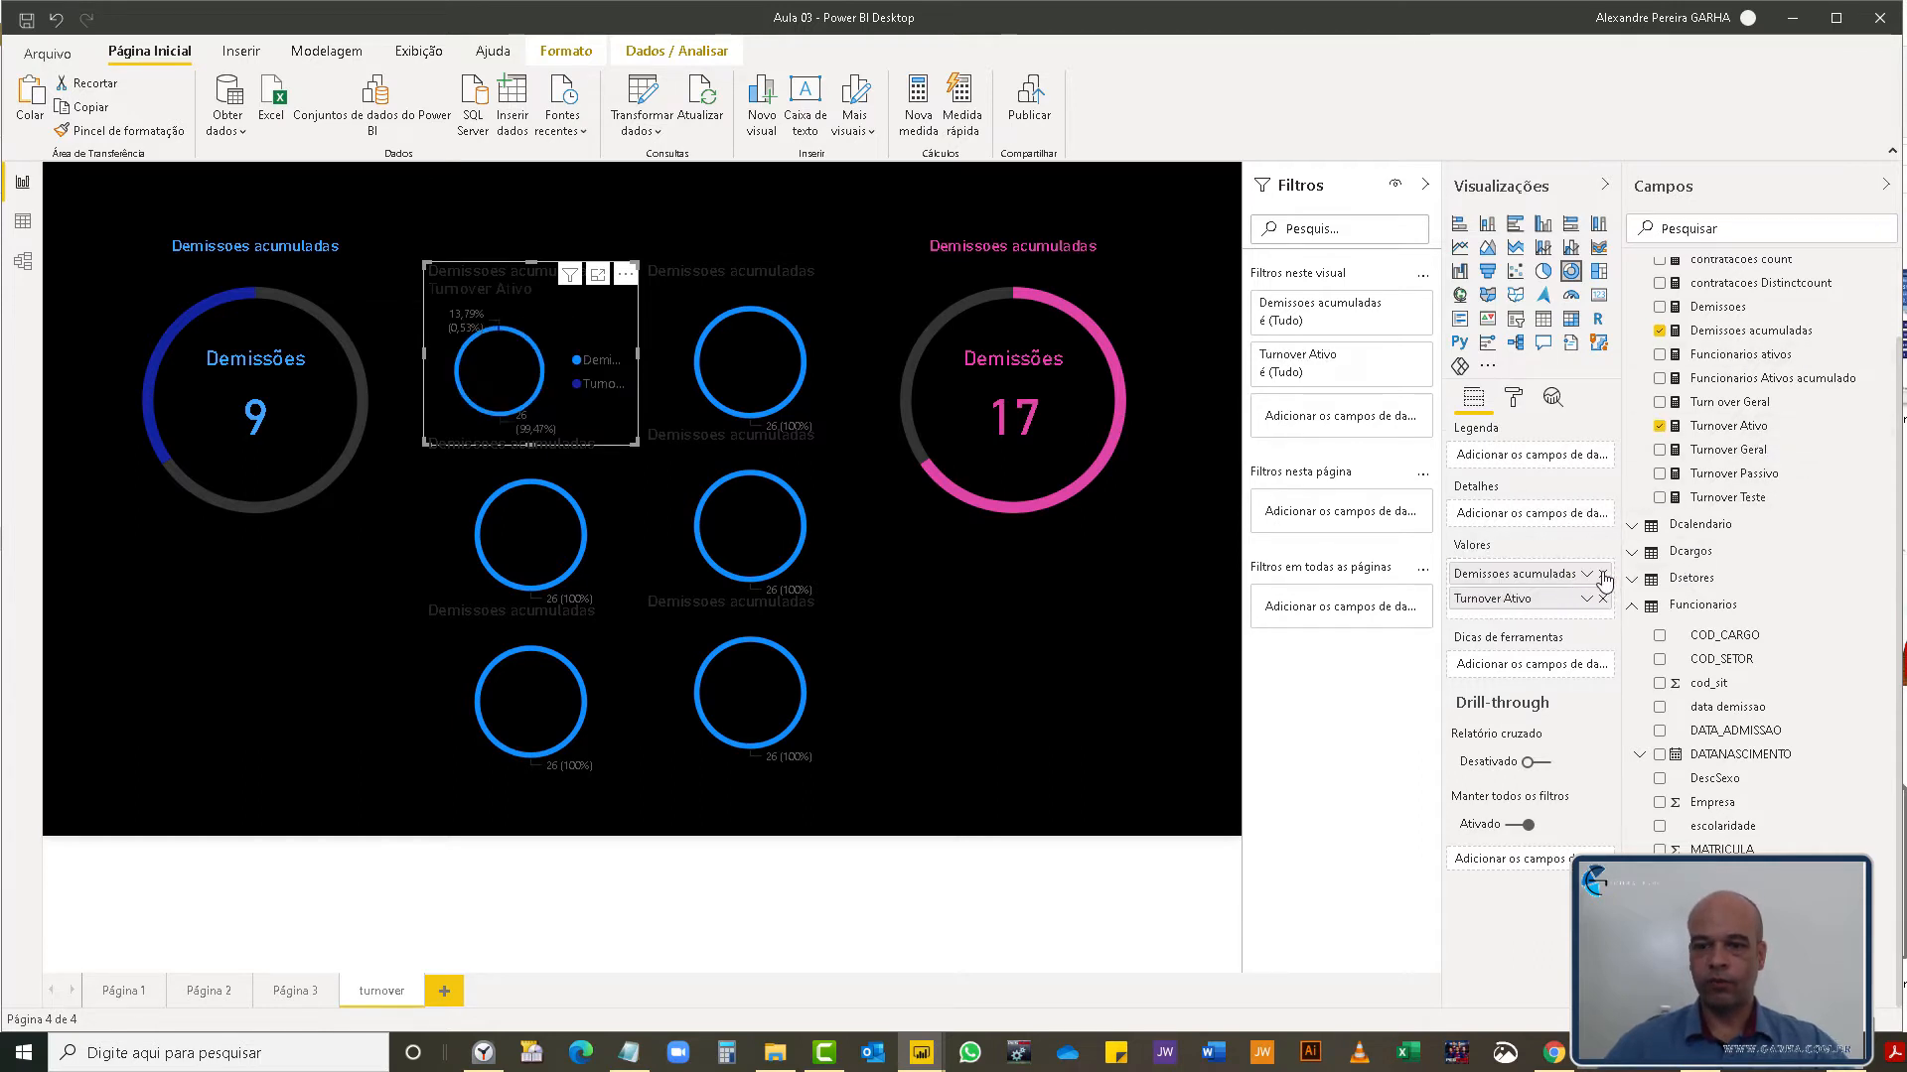
{"action": "left_click", "coordinate": [1603, 575]}
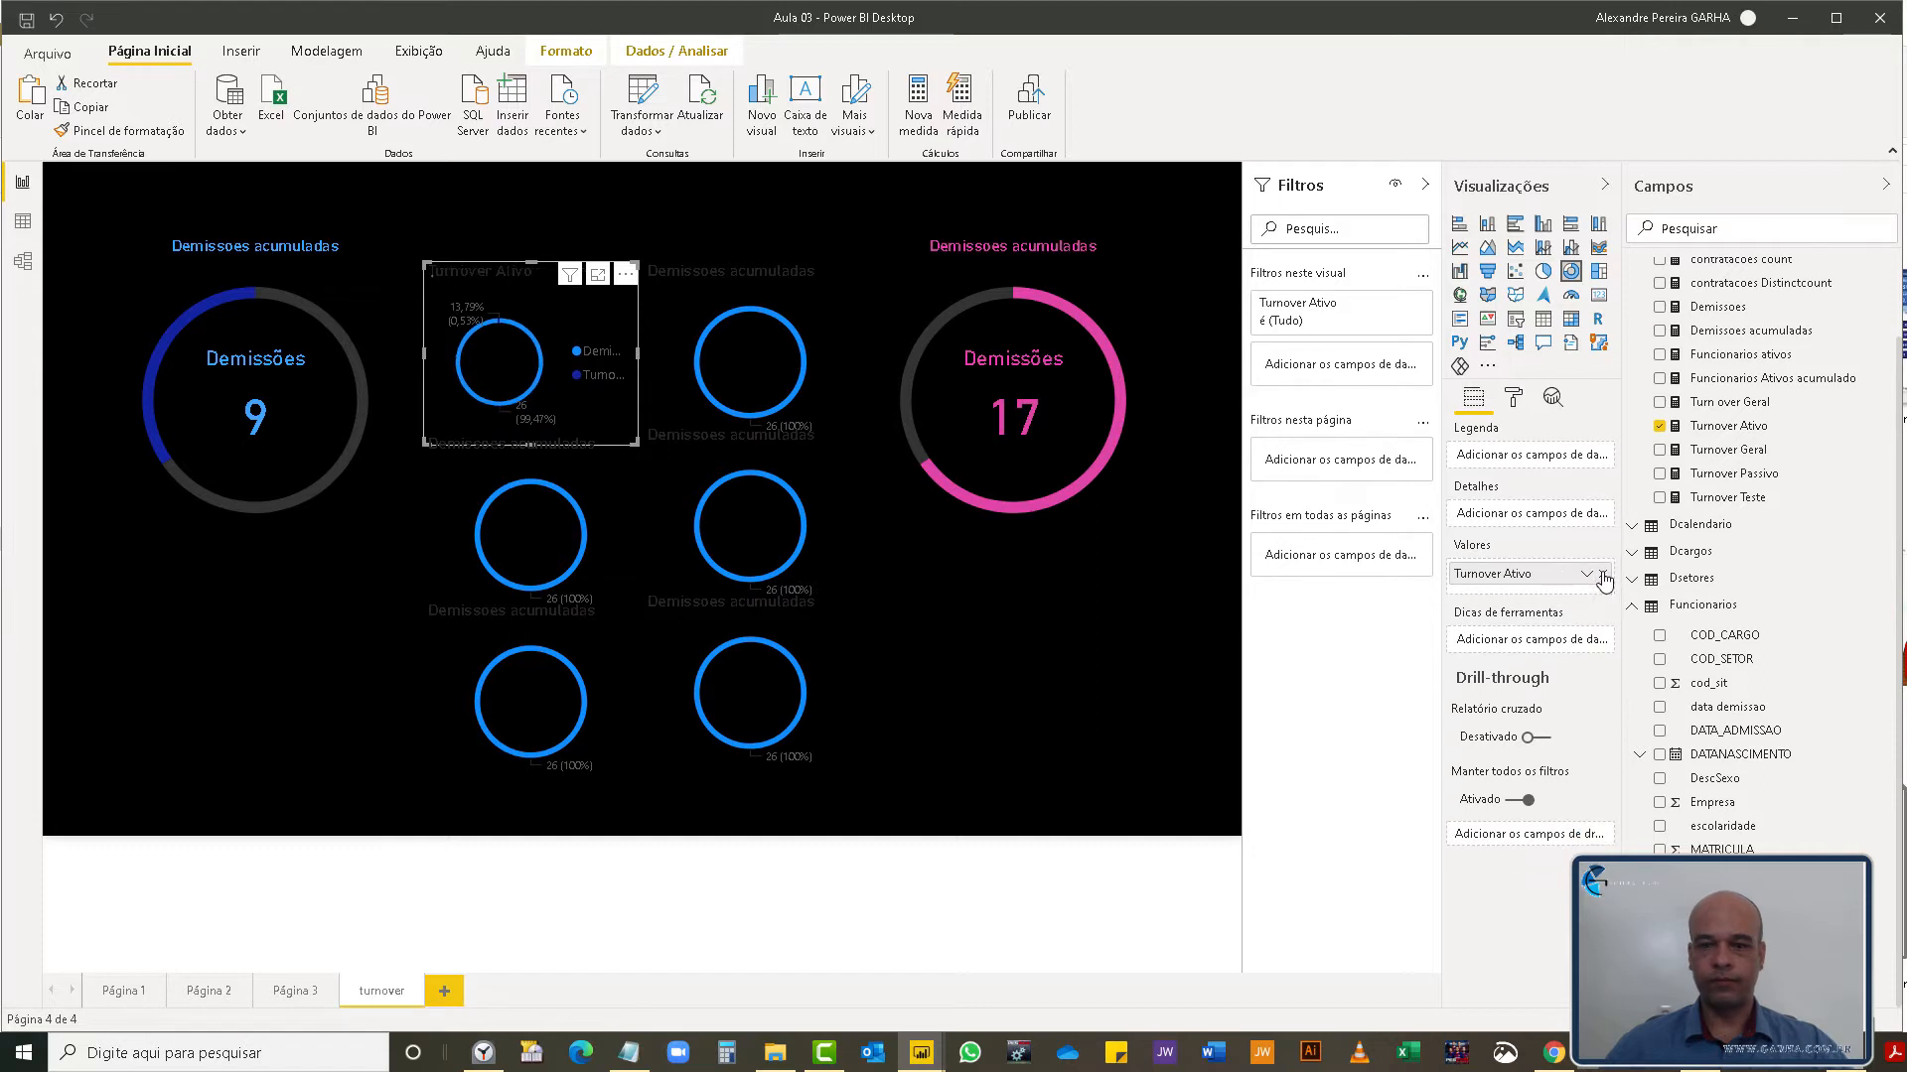
{"action": "left_click", "coordinate": [1523, 398]}
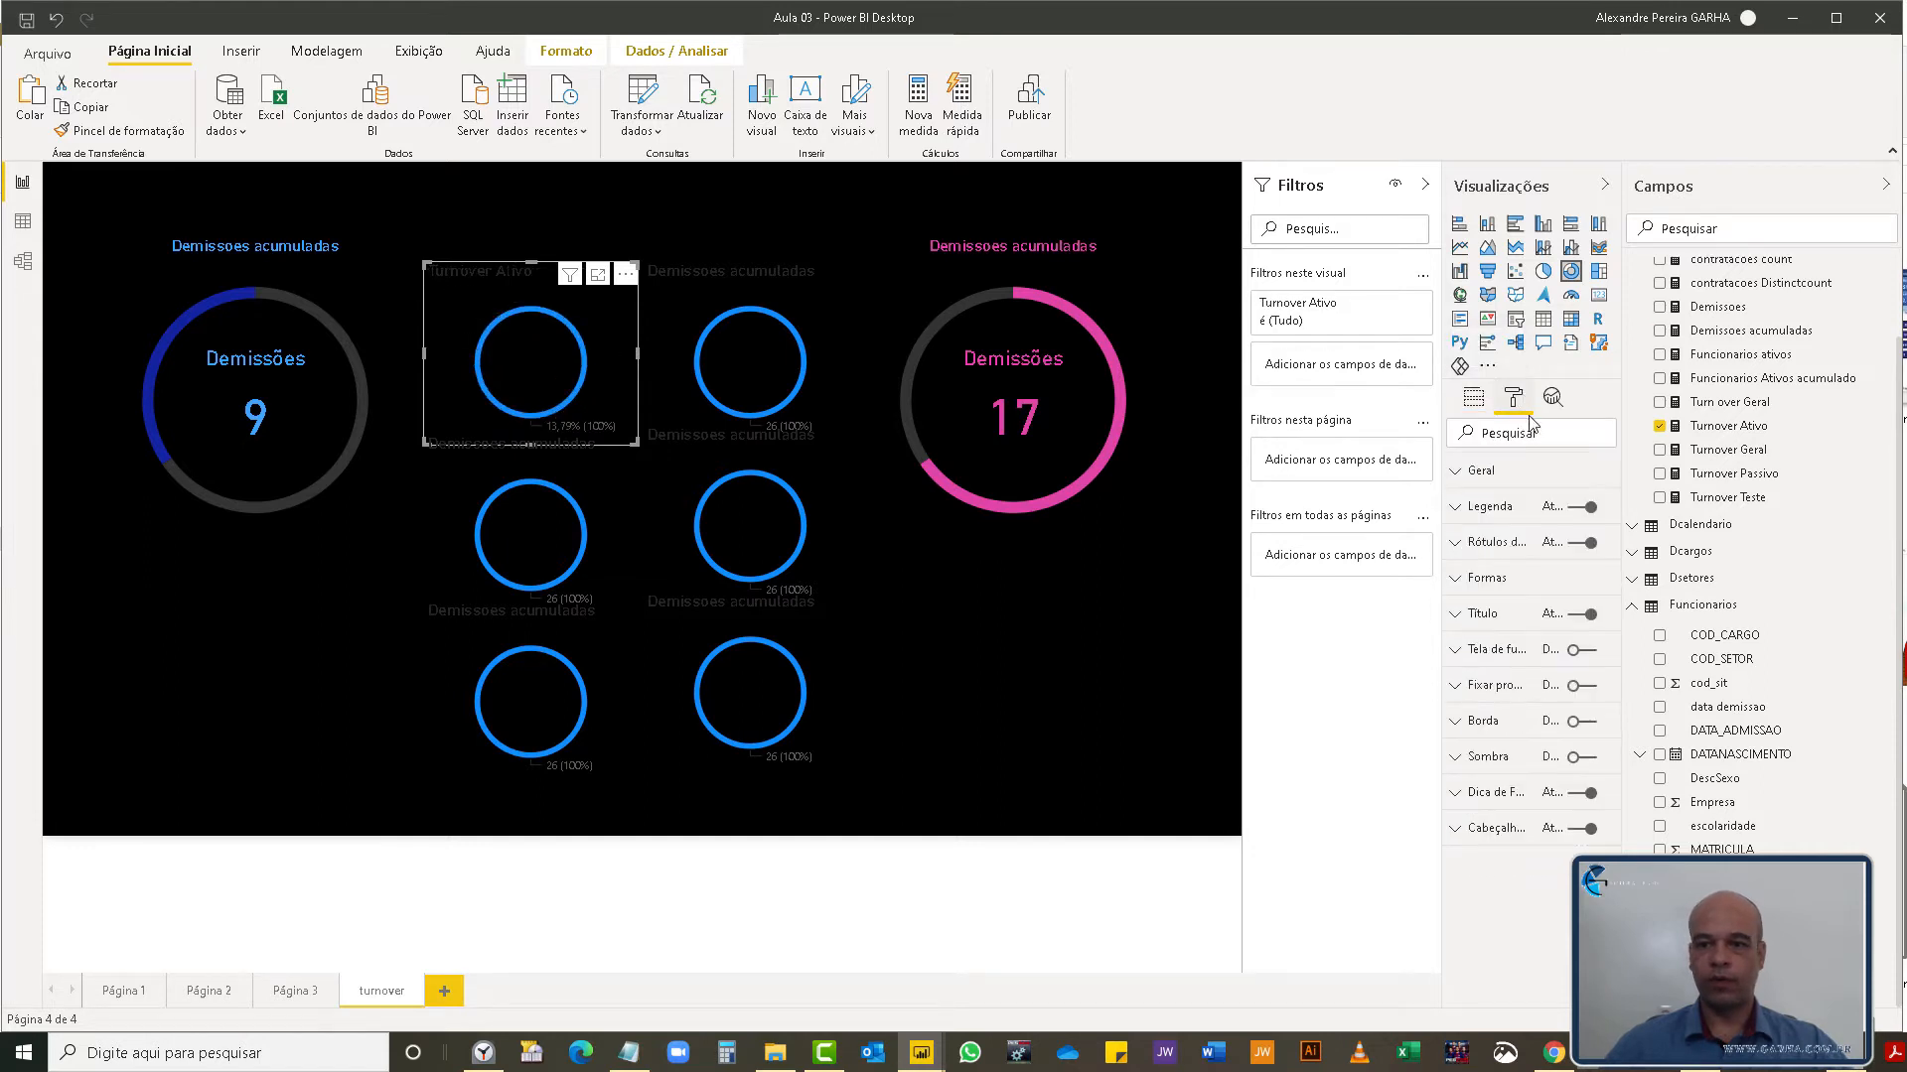
{"action": "left_click", "coordinate": [1577, 545]}
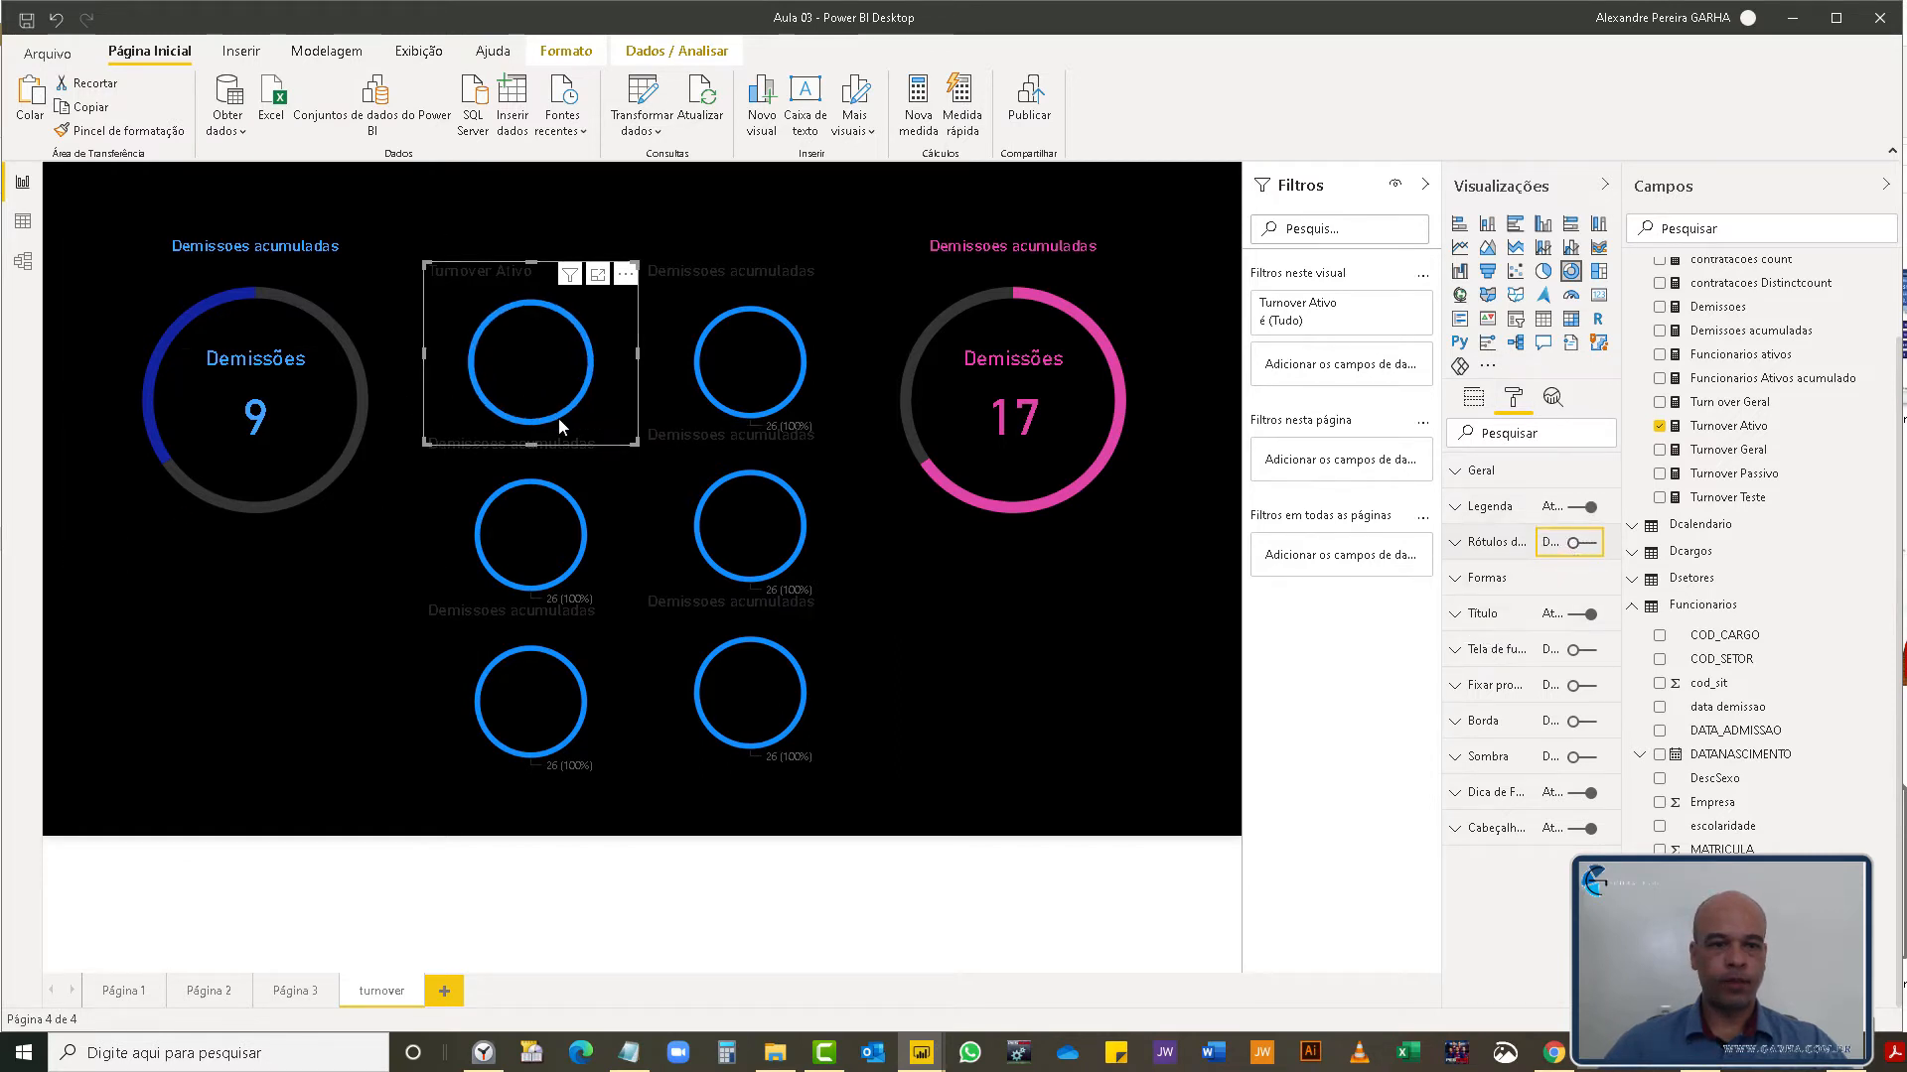
- Filter the Turnover Ativo donut to sexo M and check its value in the tooltip
{"action": "mouse_move", "coordinate": [564, 412]}
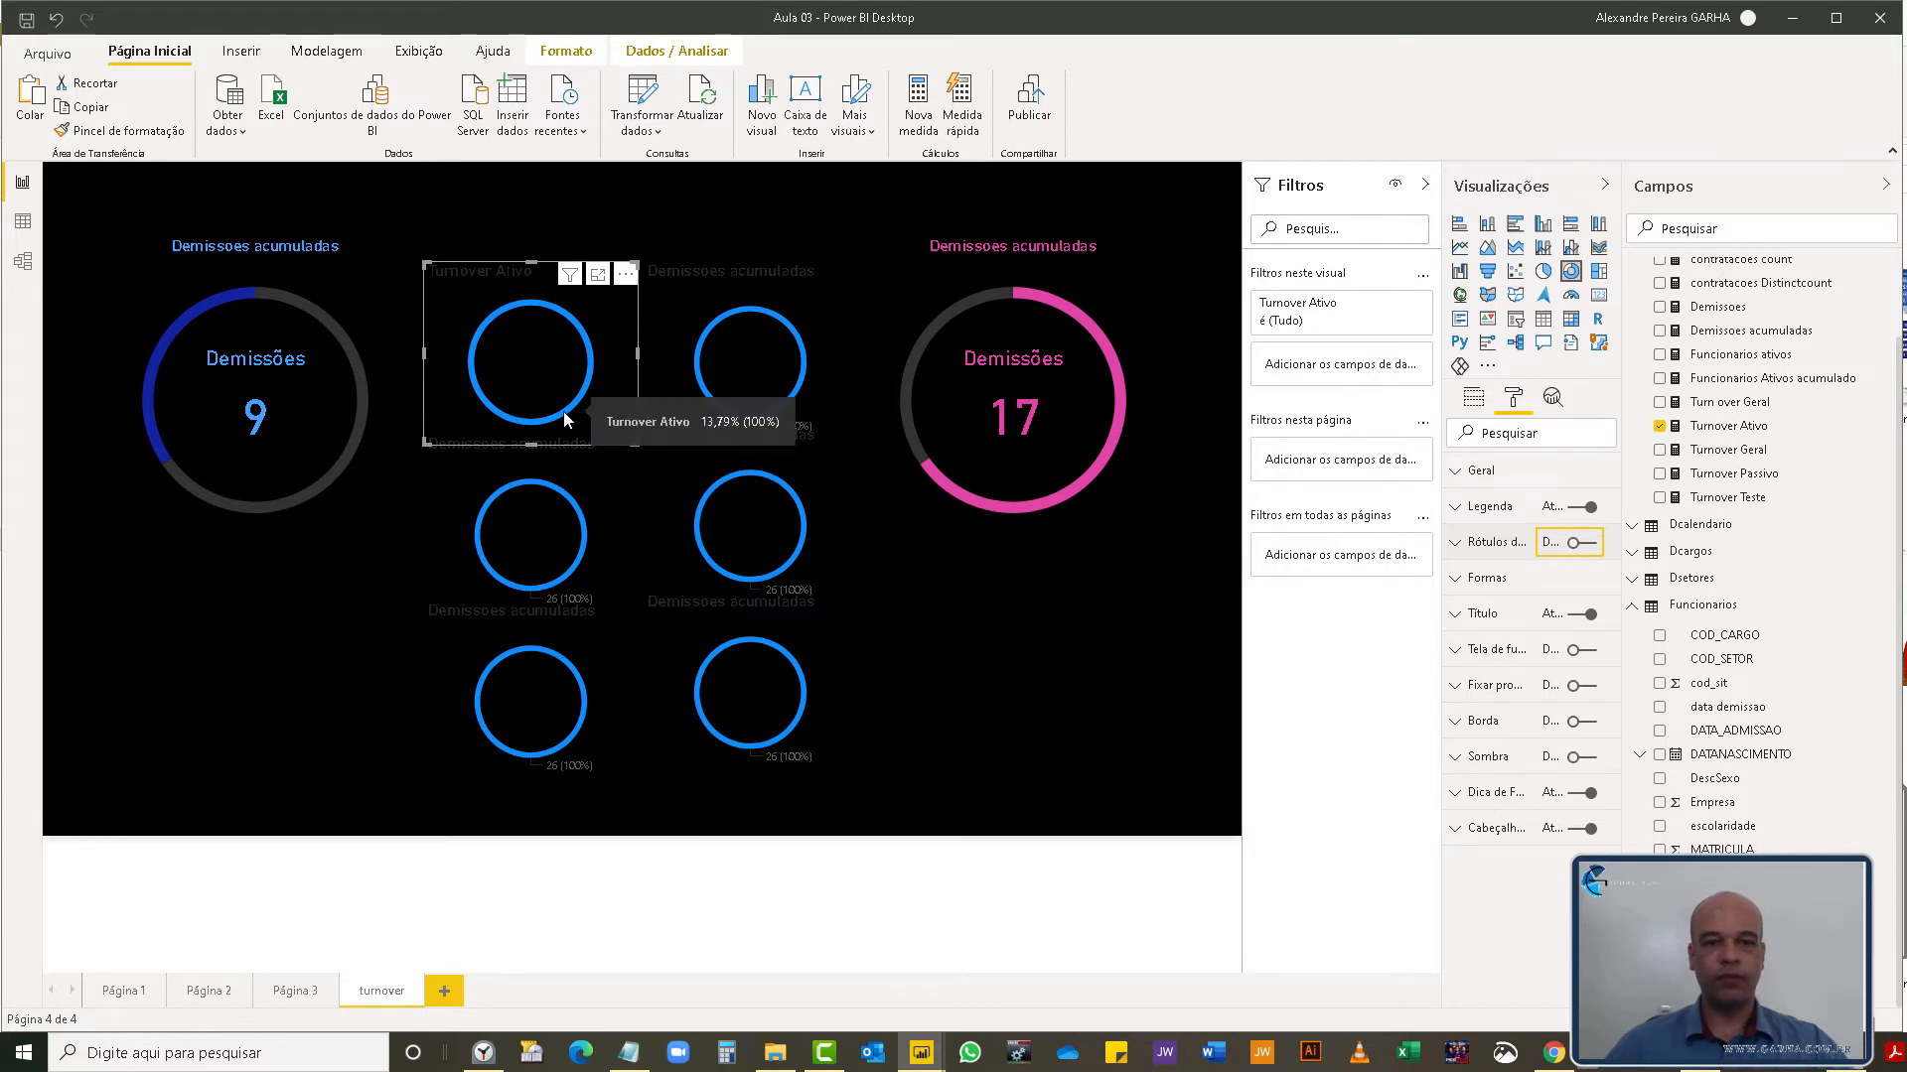
{"action": "left_click_drag", "start_coordinate": [1723, 946], "coordinate": [1352, 365]}
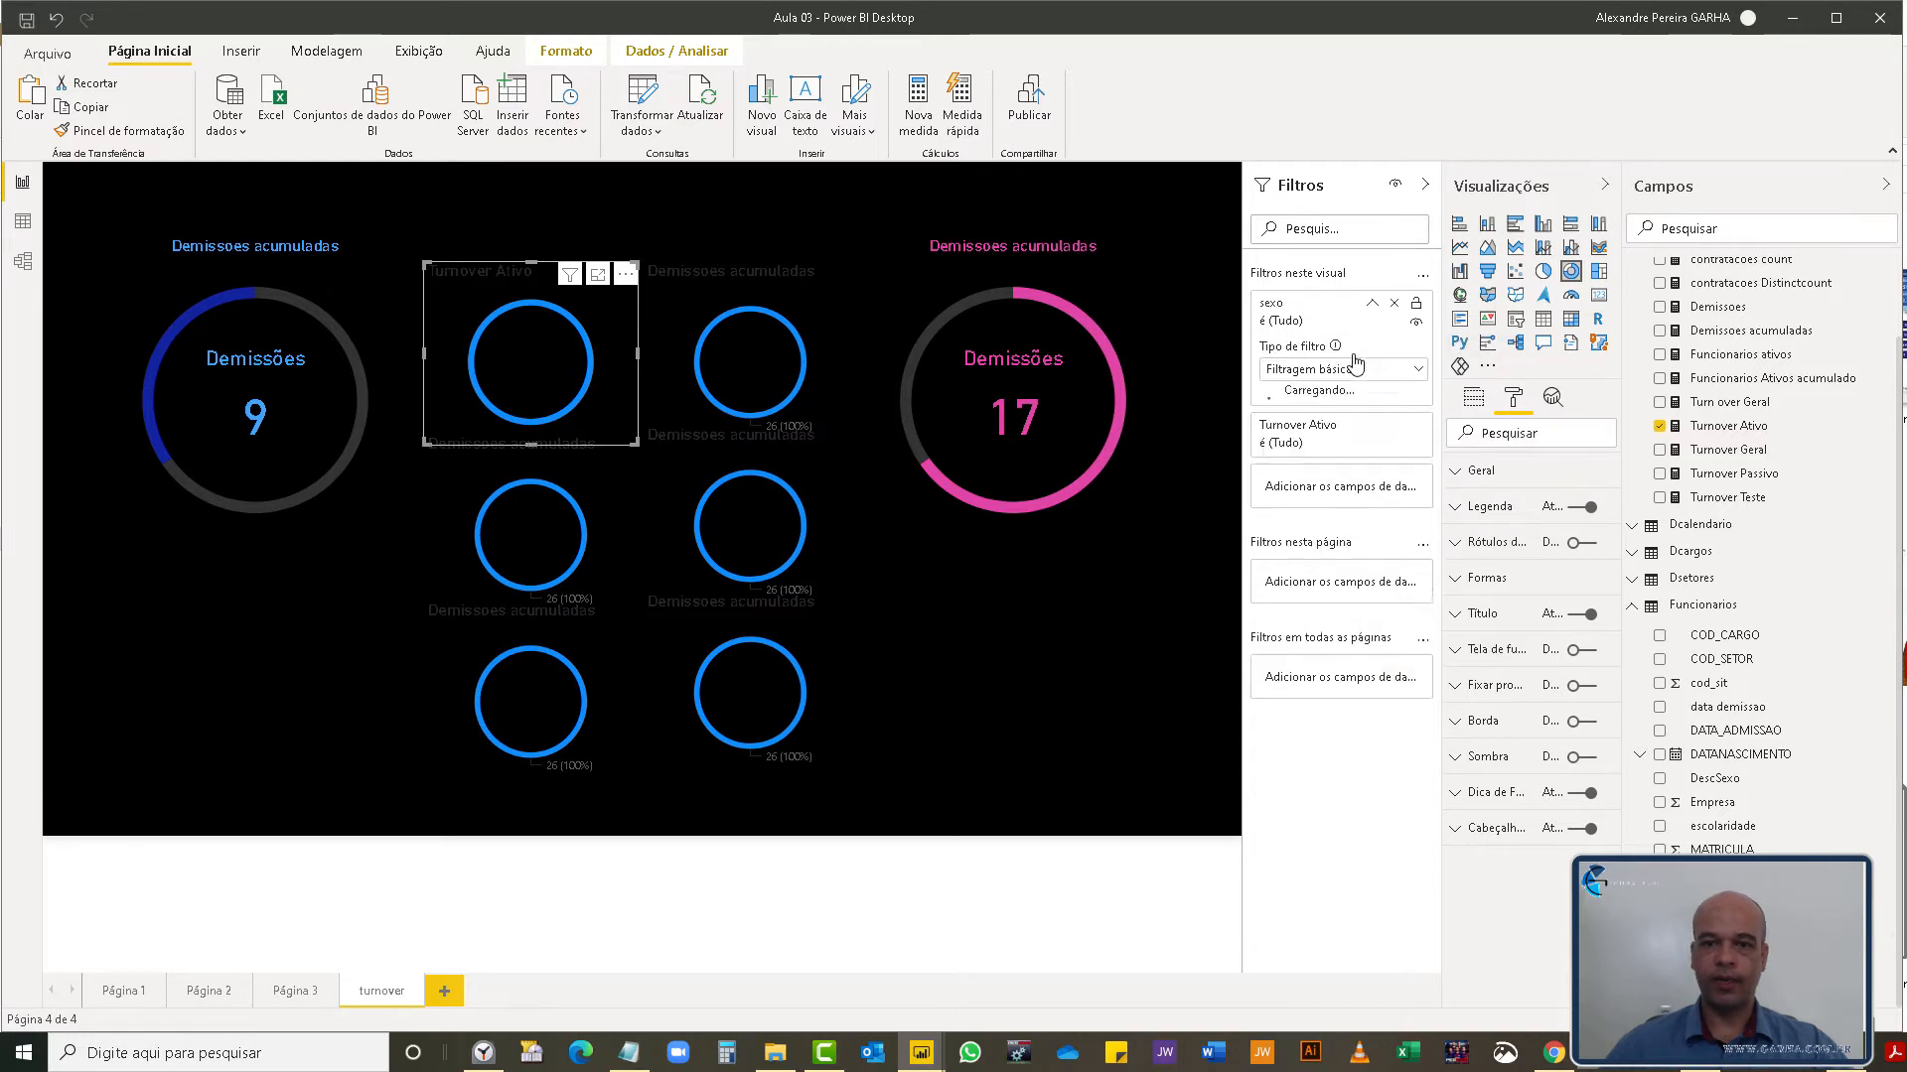
{"action": "left_click", "coordinate": [1273, 470]}
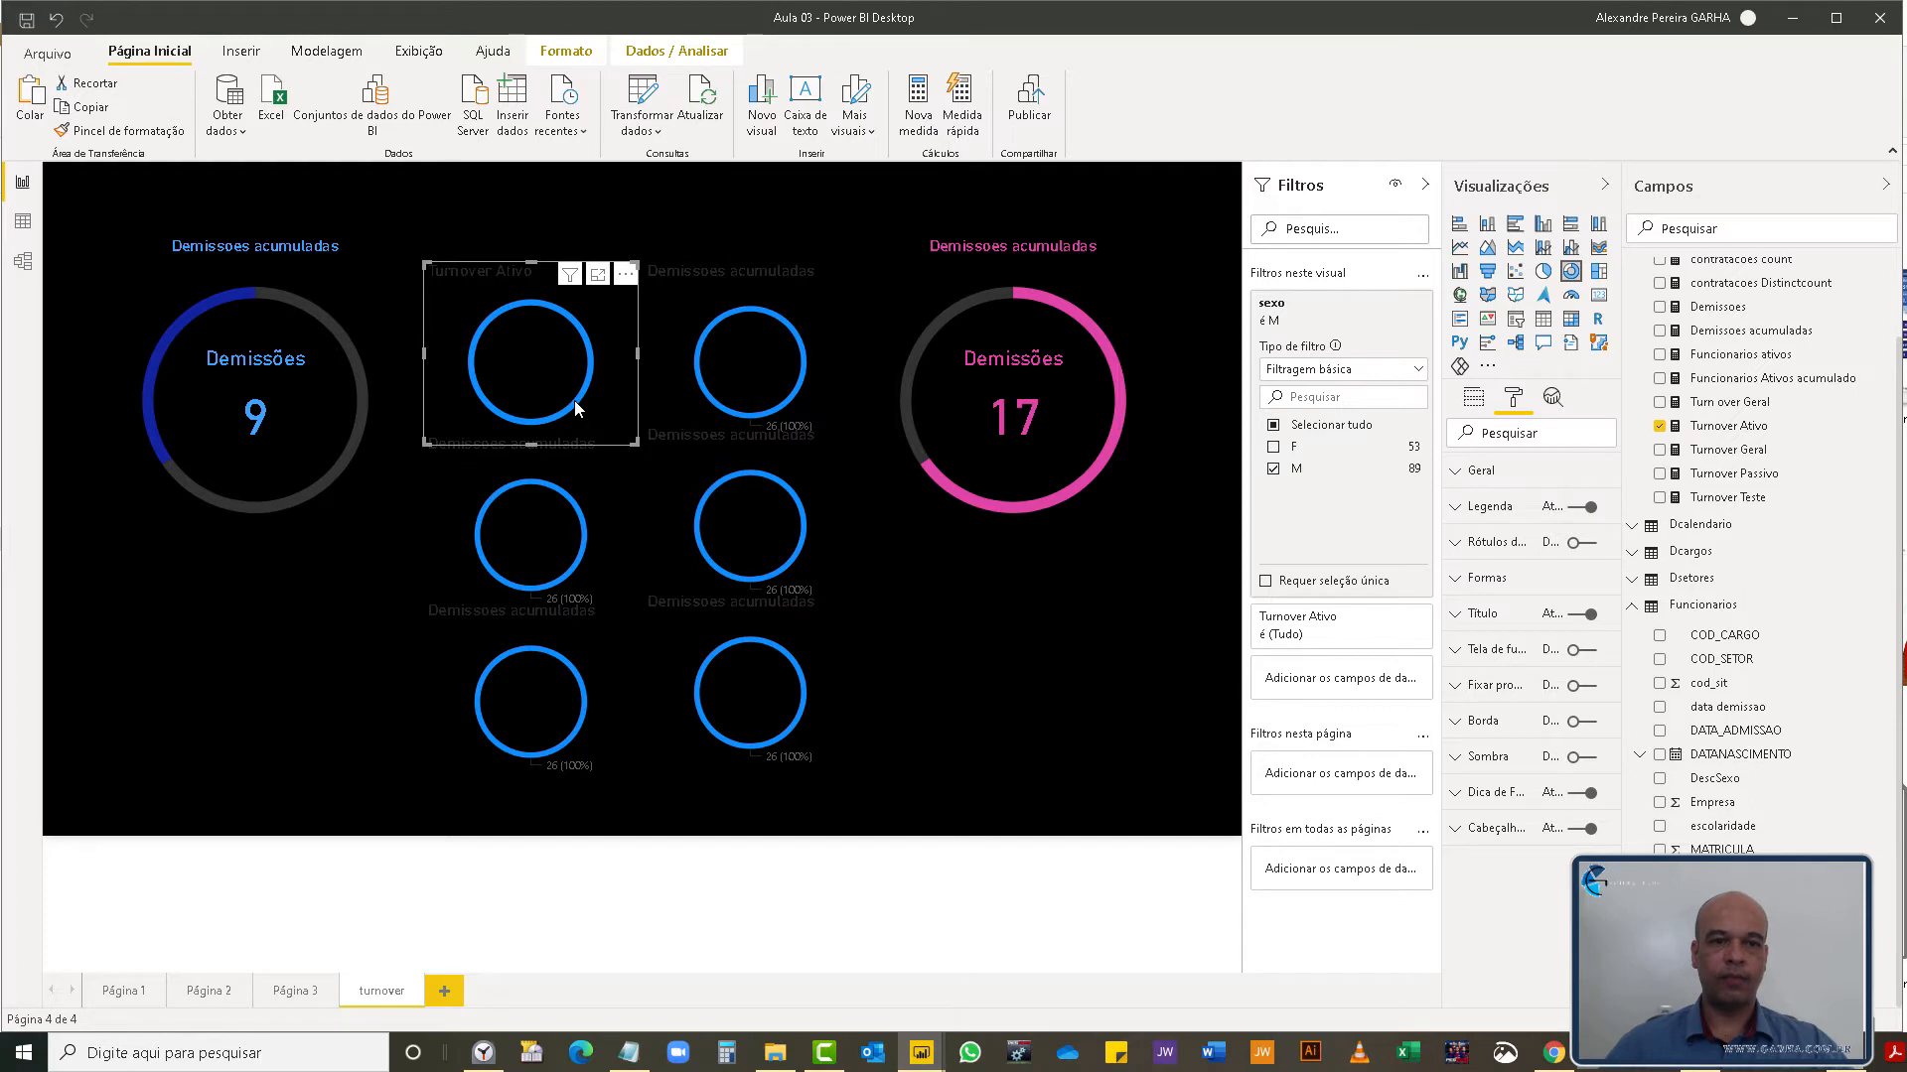
{"action": "mouse_move", "coordinate": [576, 407]}
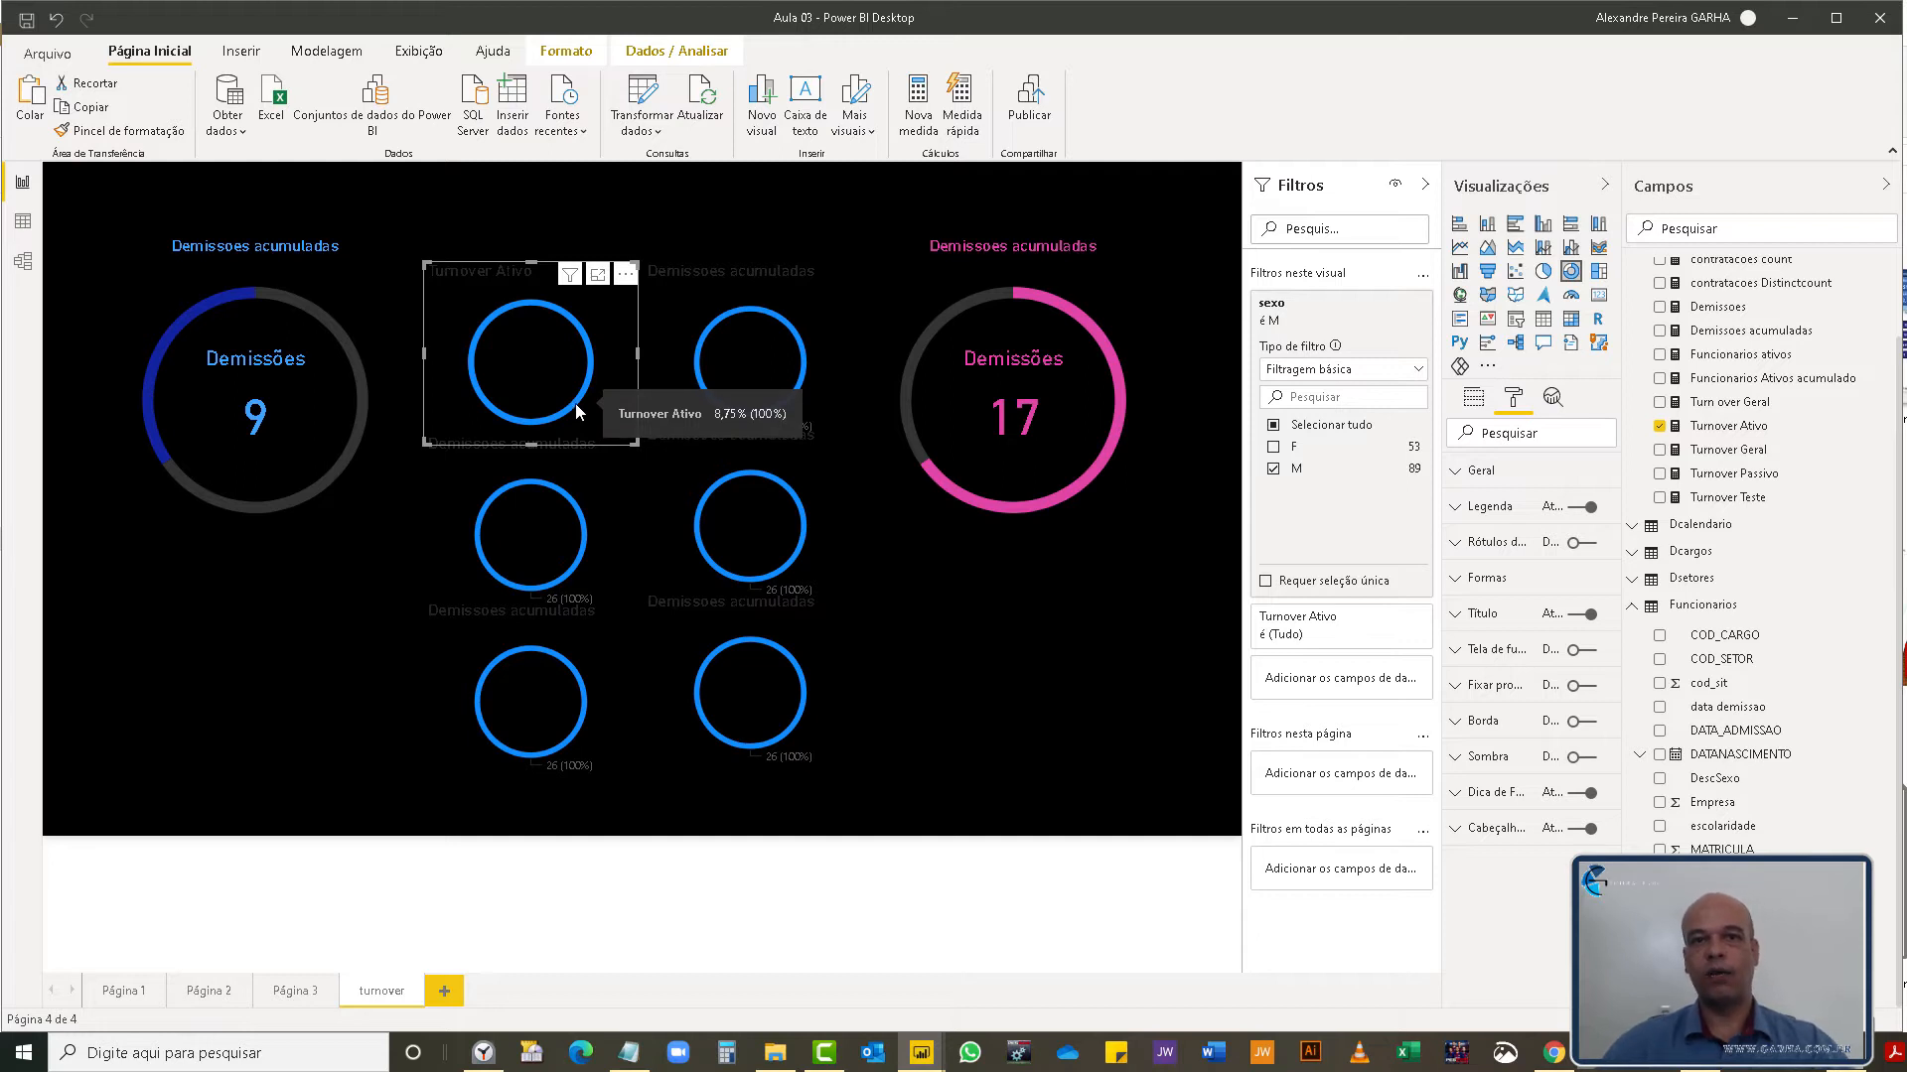
- Examine the Turnover Ativo measure's formula and the reference image, and return to the report canvas
{"action": "left_click", "coordinate": [1713, 427]}
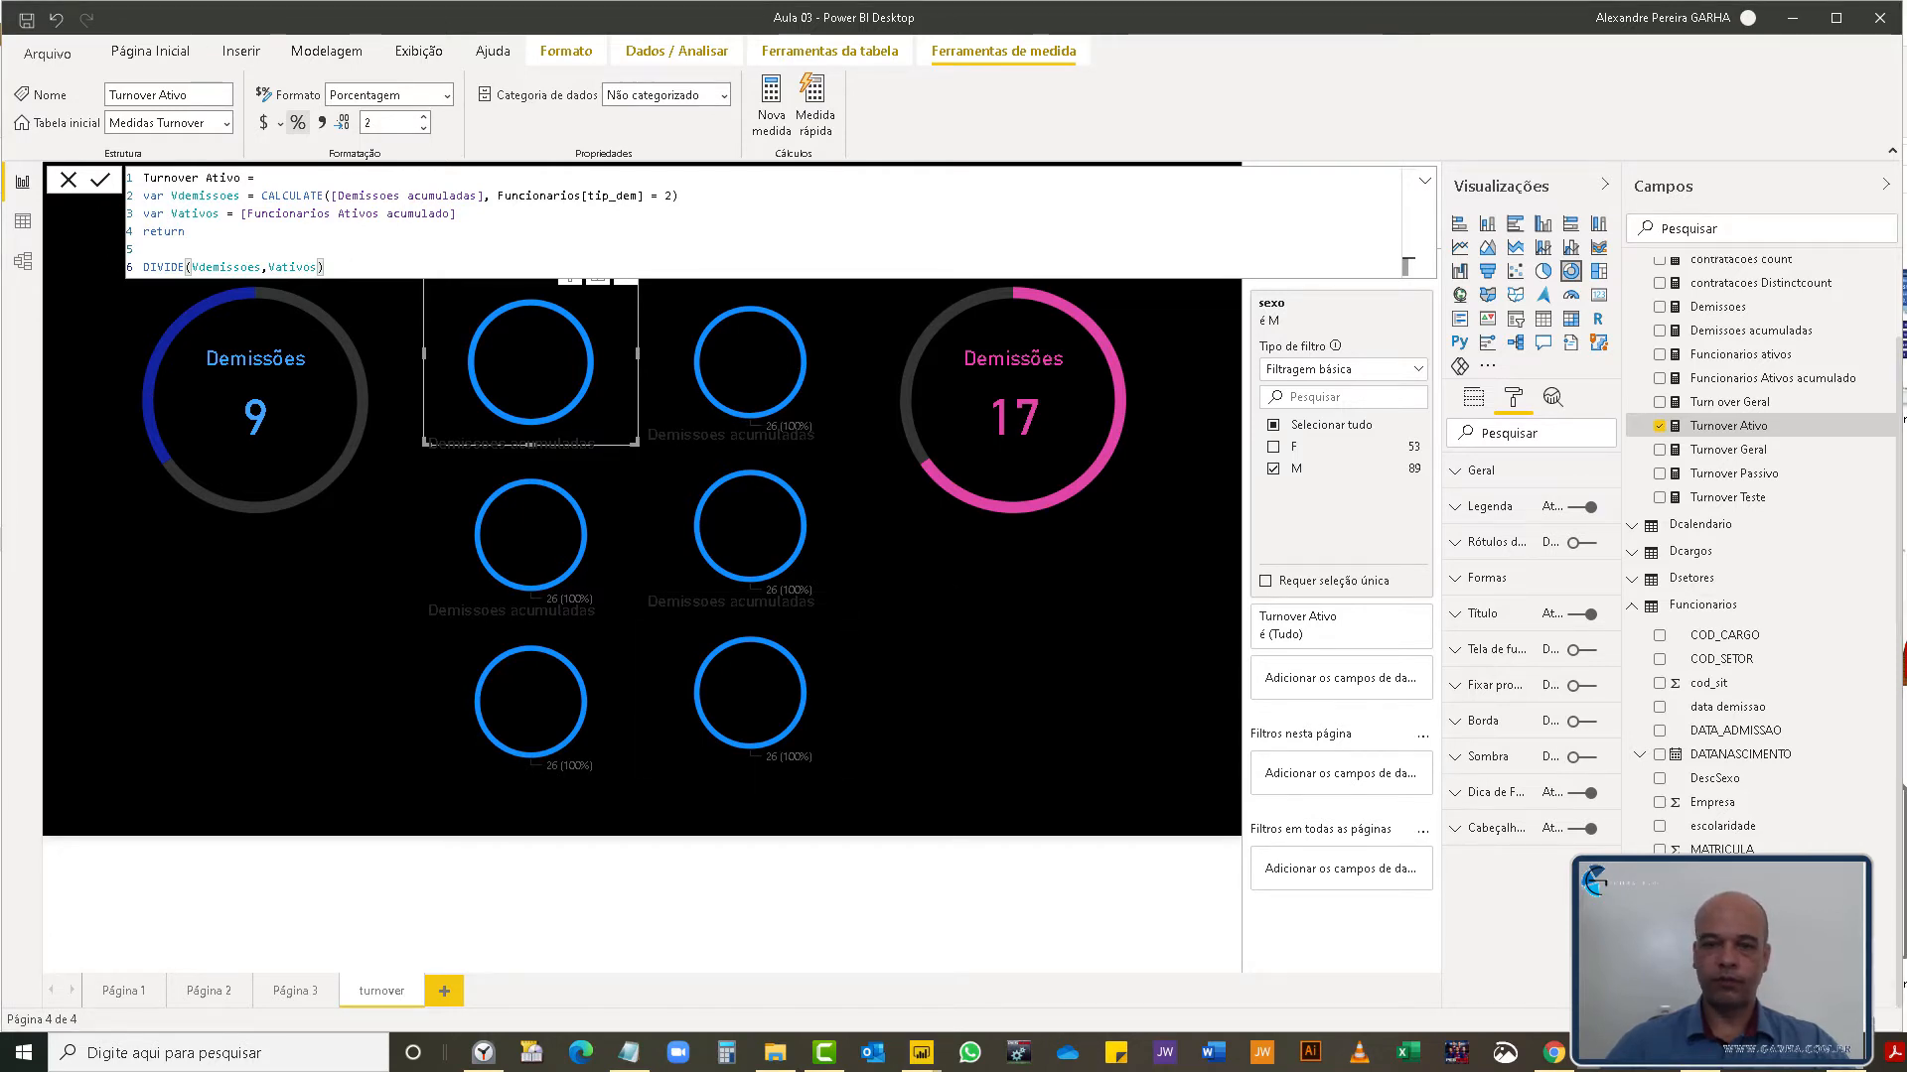
{"action": "left_click", "coordinate": [1817, 978]}
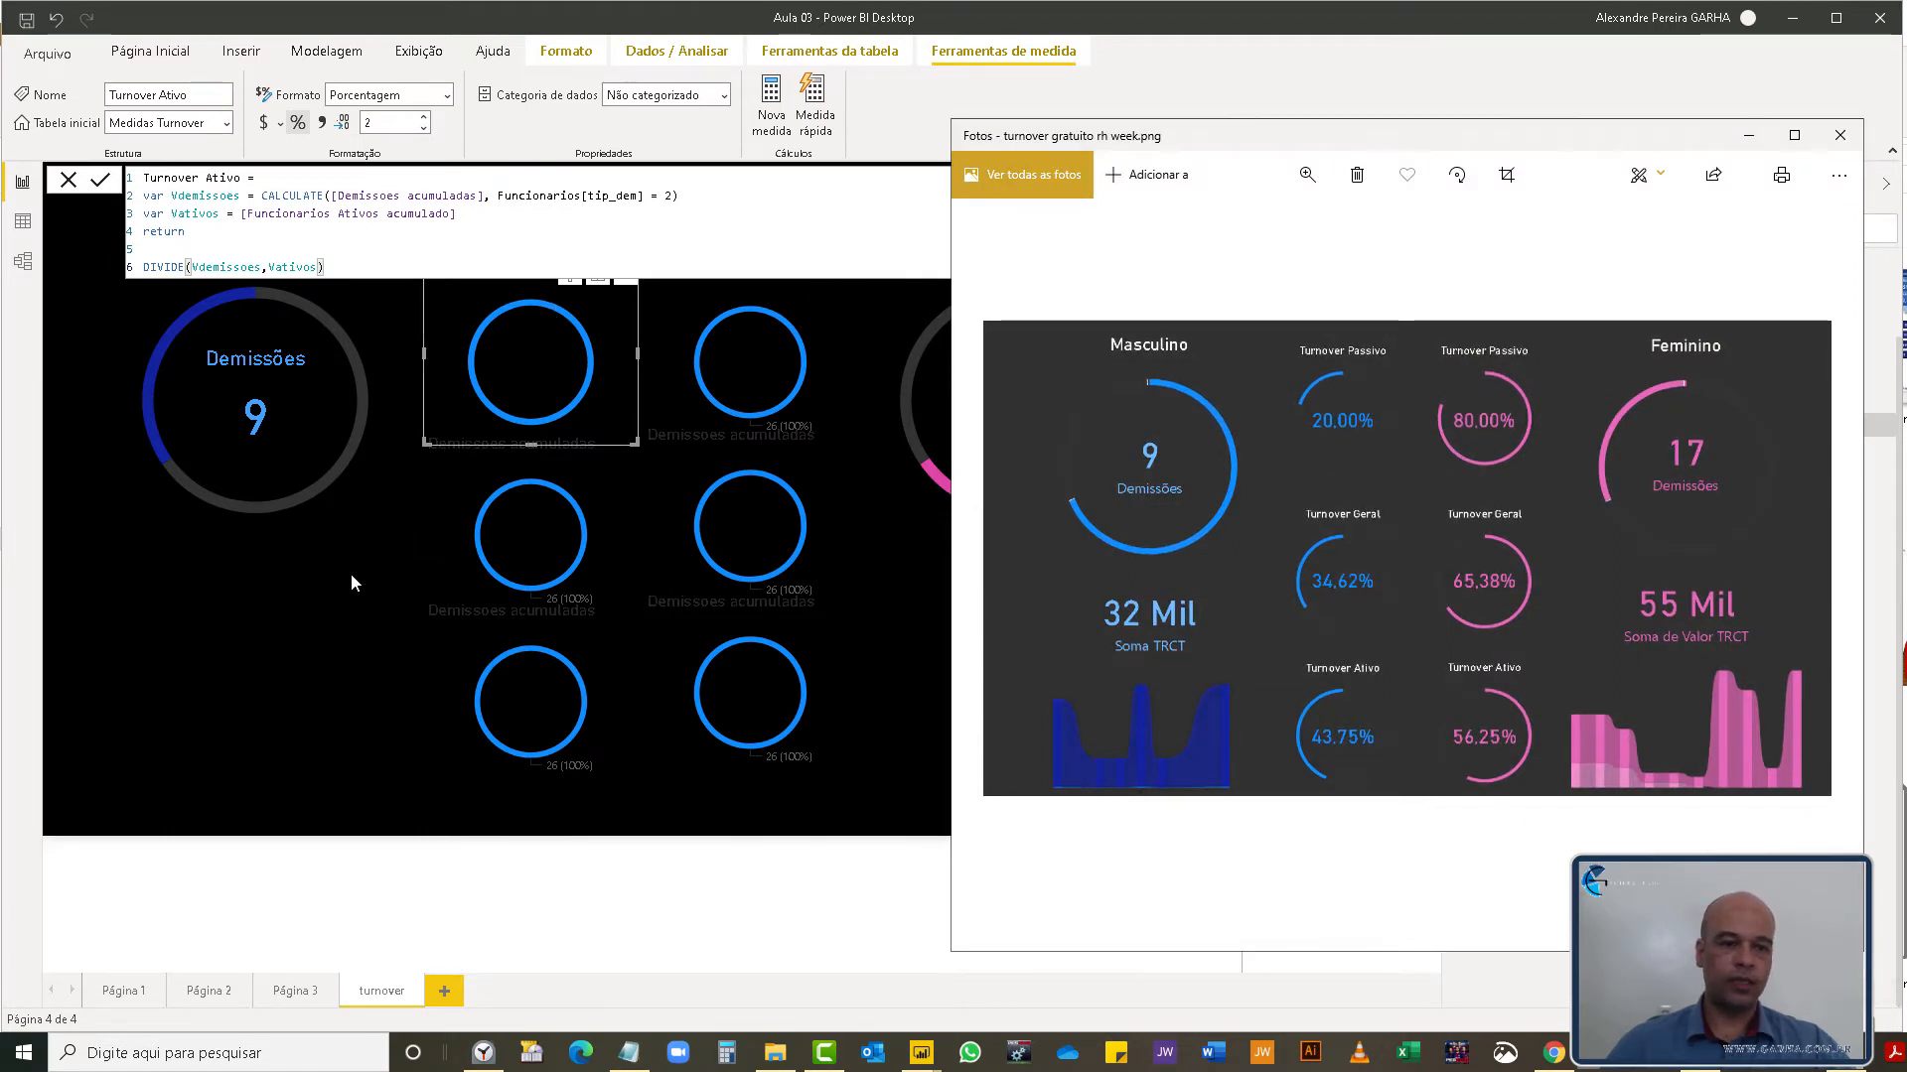
{"action": "left_click", "coordinate": [320, 623]}
{"action": "left_click", "coordinate": [323, 658]}
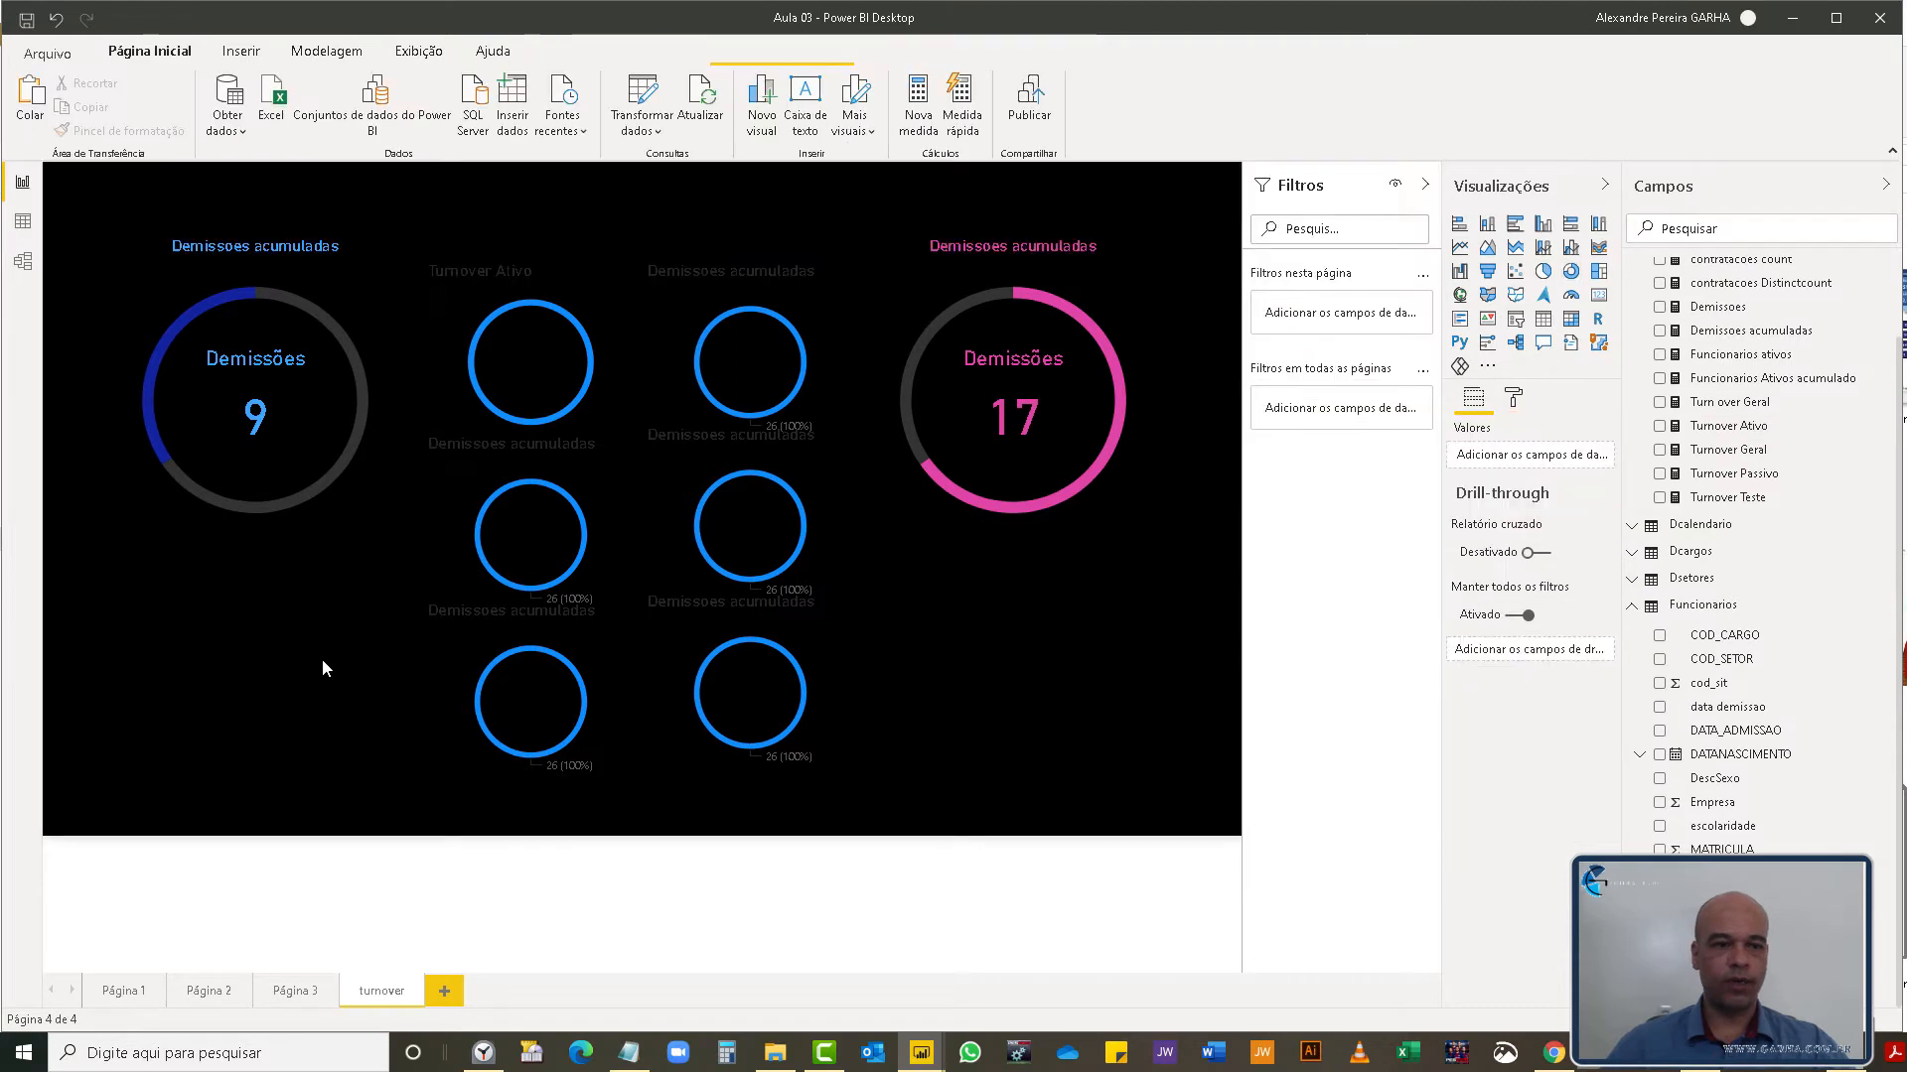
- Duplicate the blue Demissões card from the left large donut and place the copy inside the Turnover Ativo donut
{"action": "left_click", "coordinate": [278, 396]}
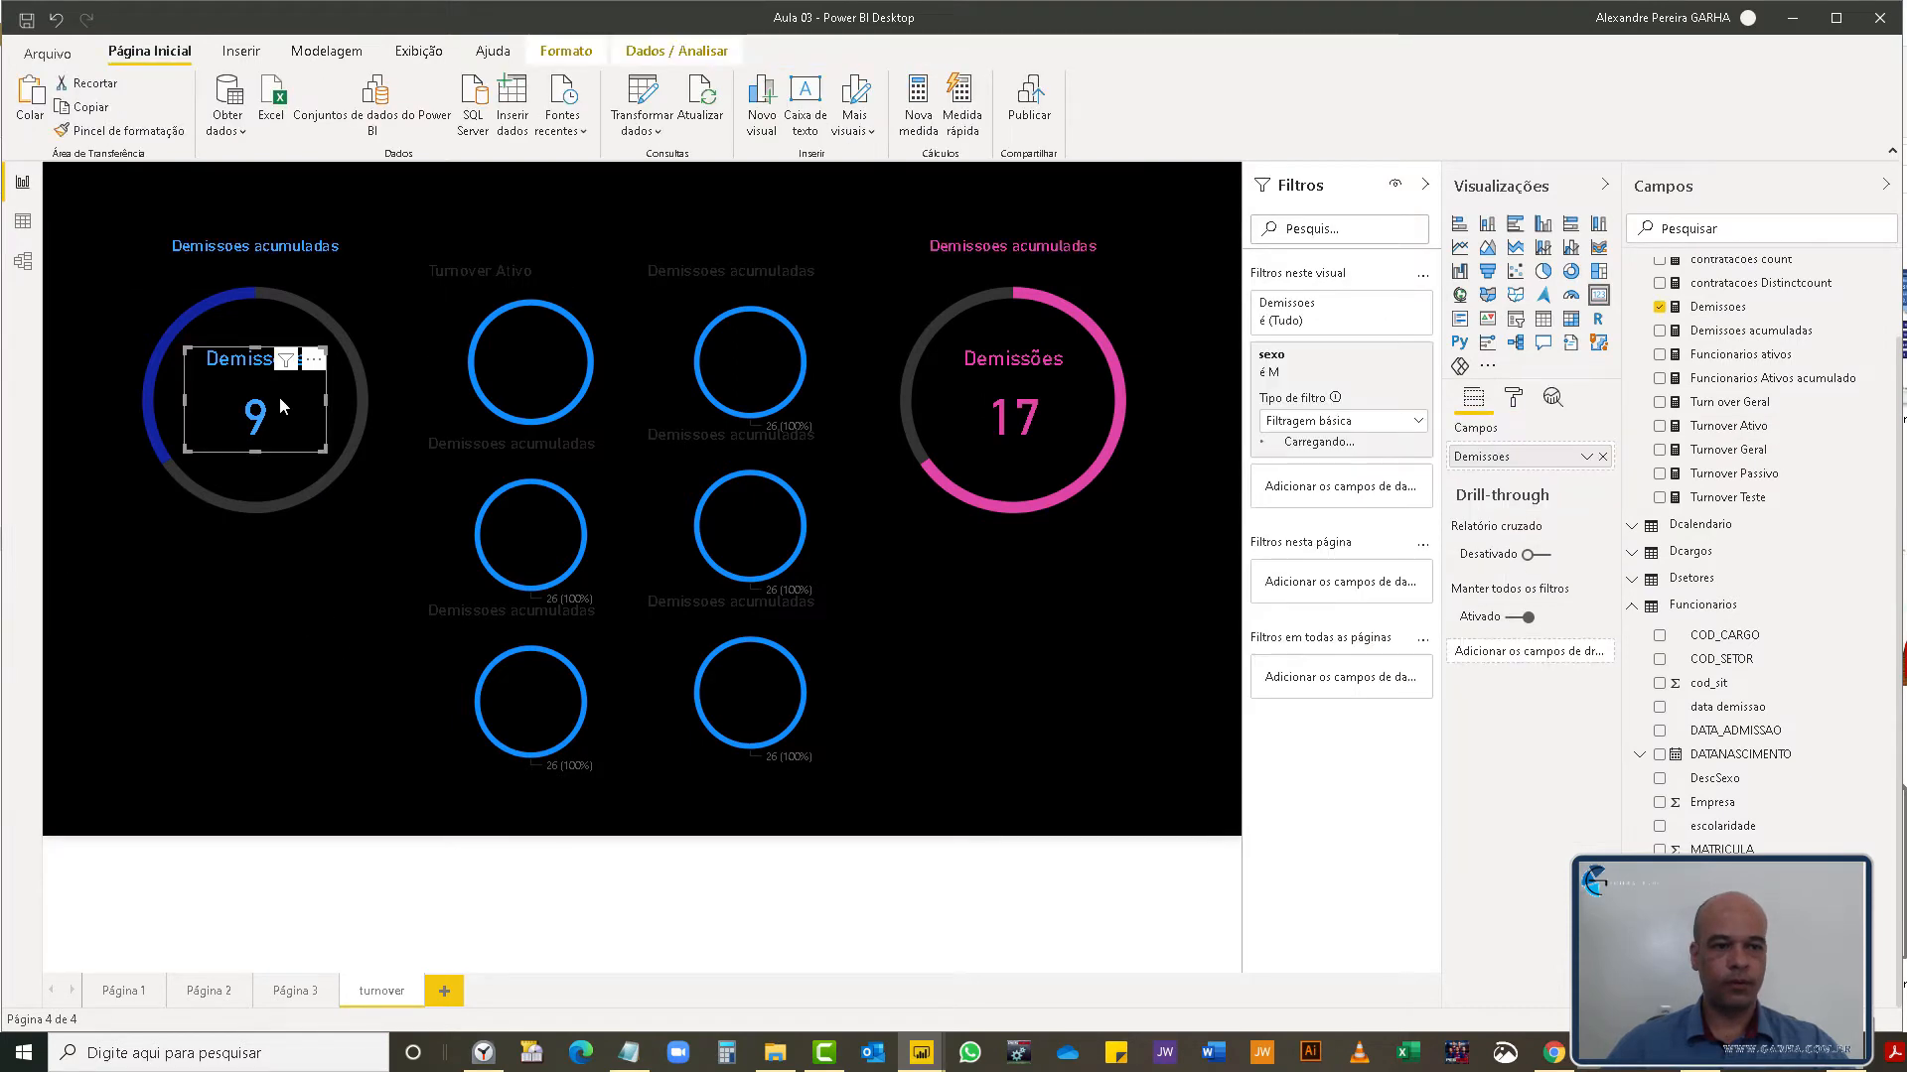
{"action": "key", "text": "ctrl+c"}
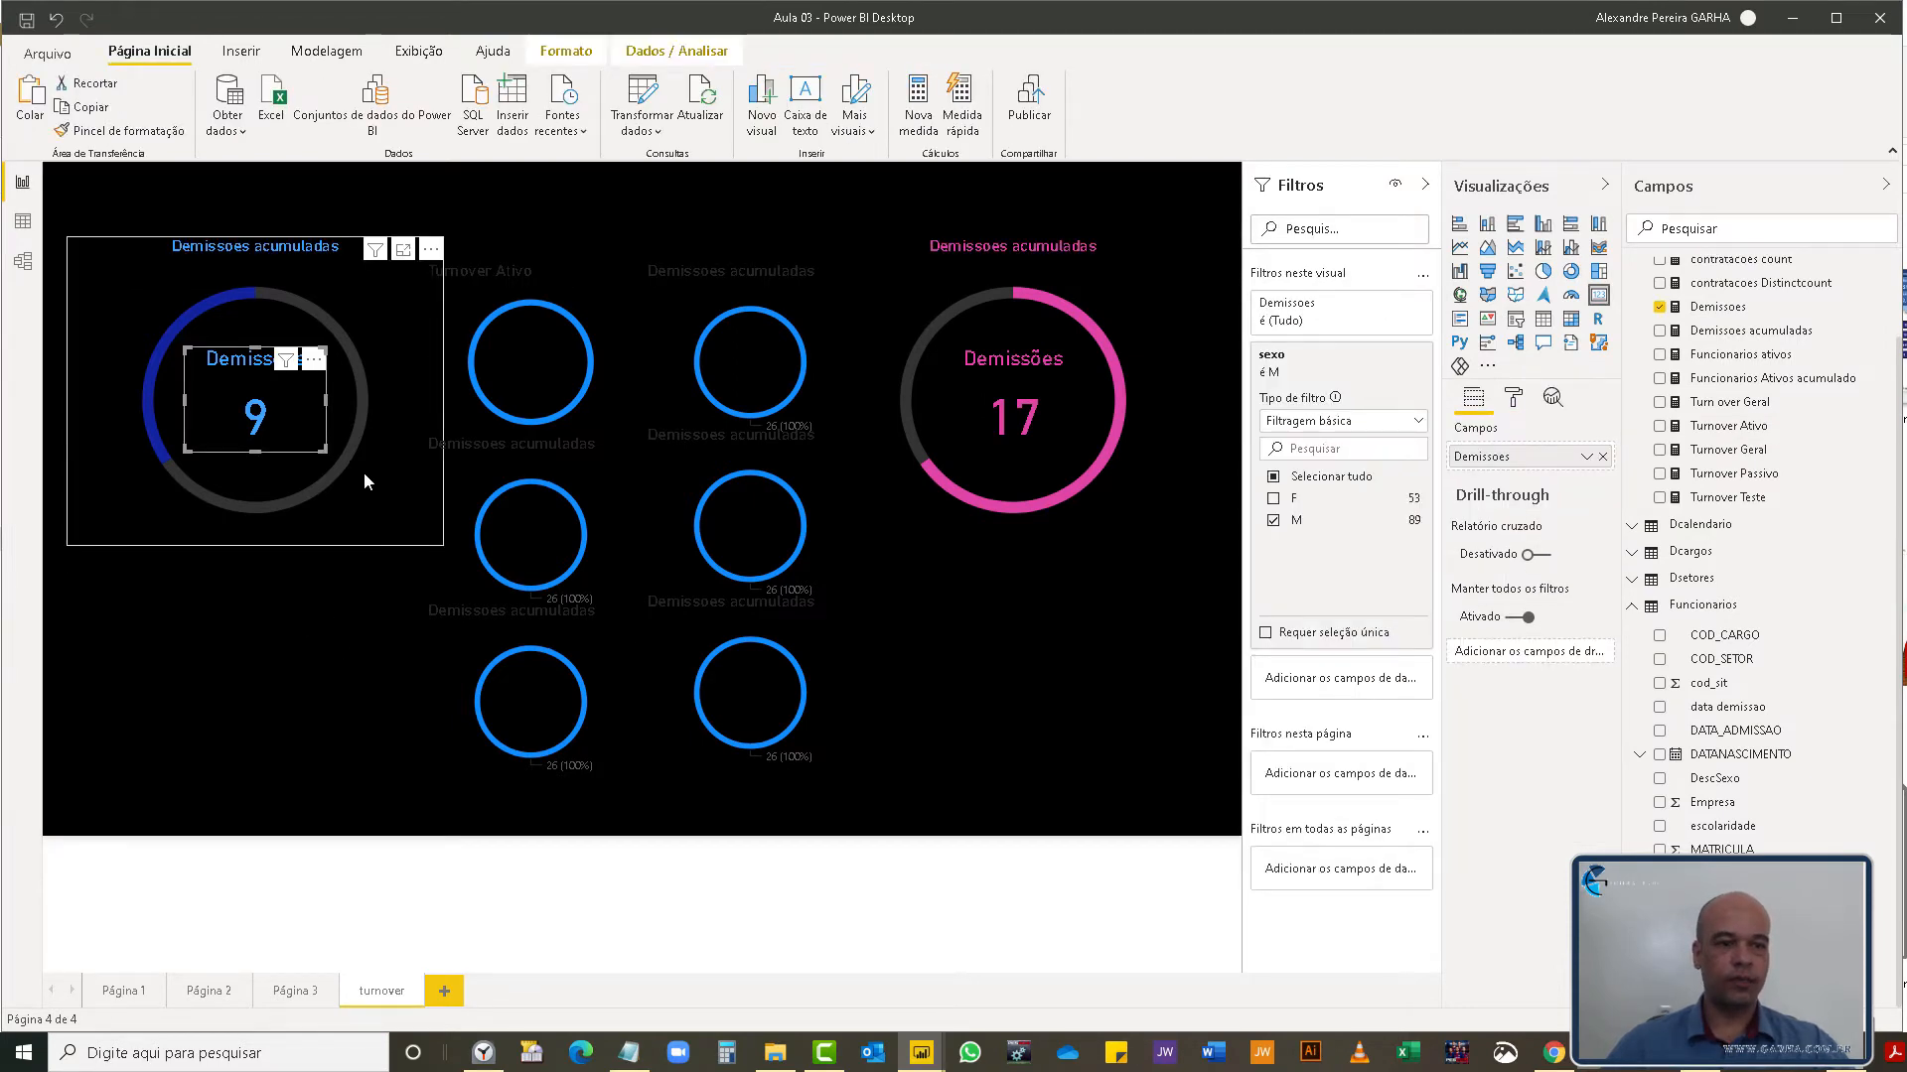
{"action": "key", "text": "ctrl+v"}
{"action": "mouse_move", "coordinate": [542, 380]}
{"action": "left_mouse_down"}
{"action": "mouse_move", "coordinate": [596, 372]}
{"action": "mouse_move", "coordinate": [578, 387]}
{"action": "left_mouse_up"}
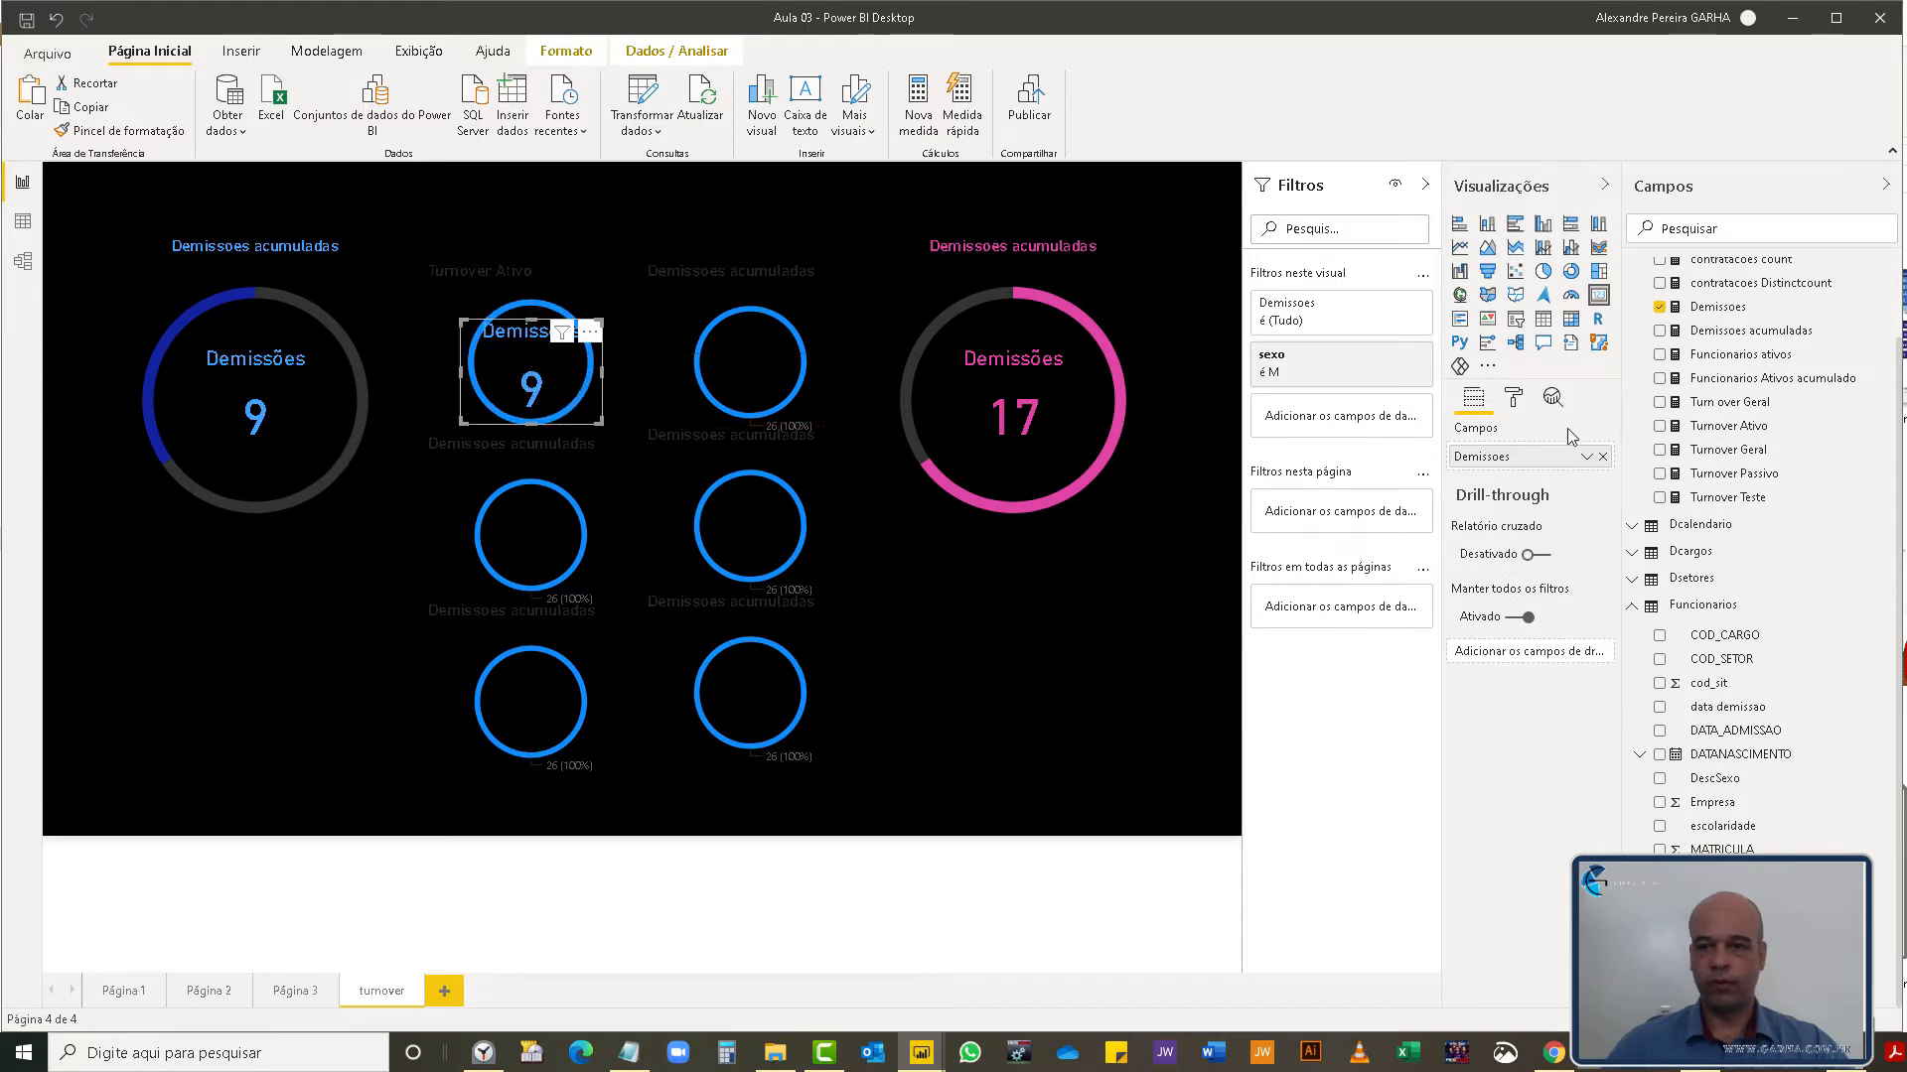
- Try data label text sizes of 25 pt and 14 pt on the copied card
{"action": "left_click", "coordinate": [1514, 400]}
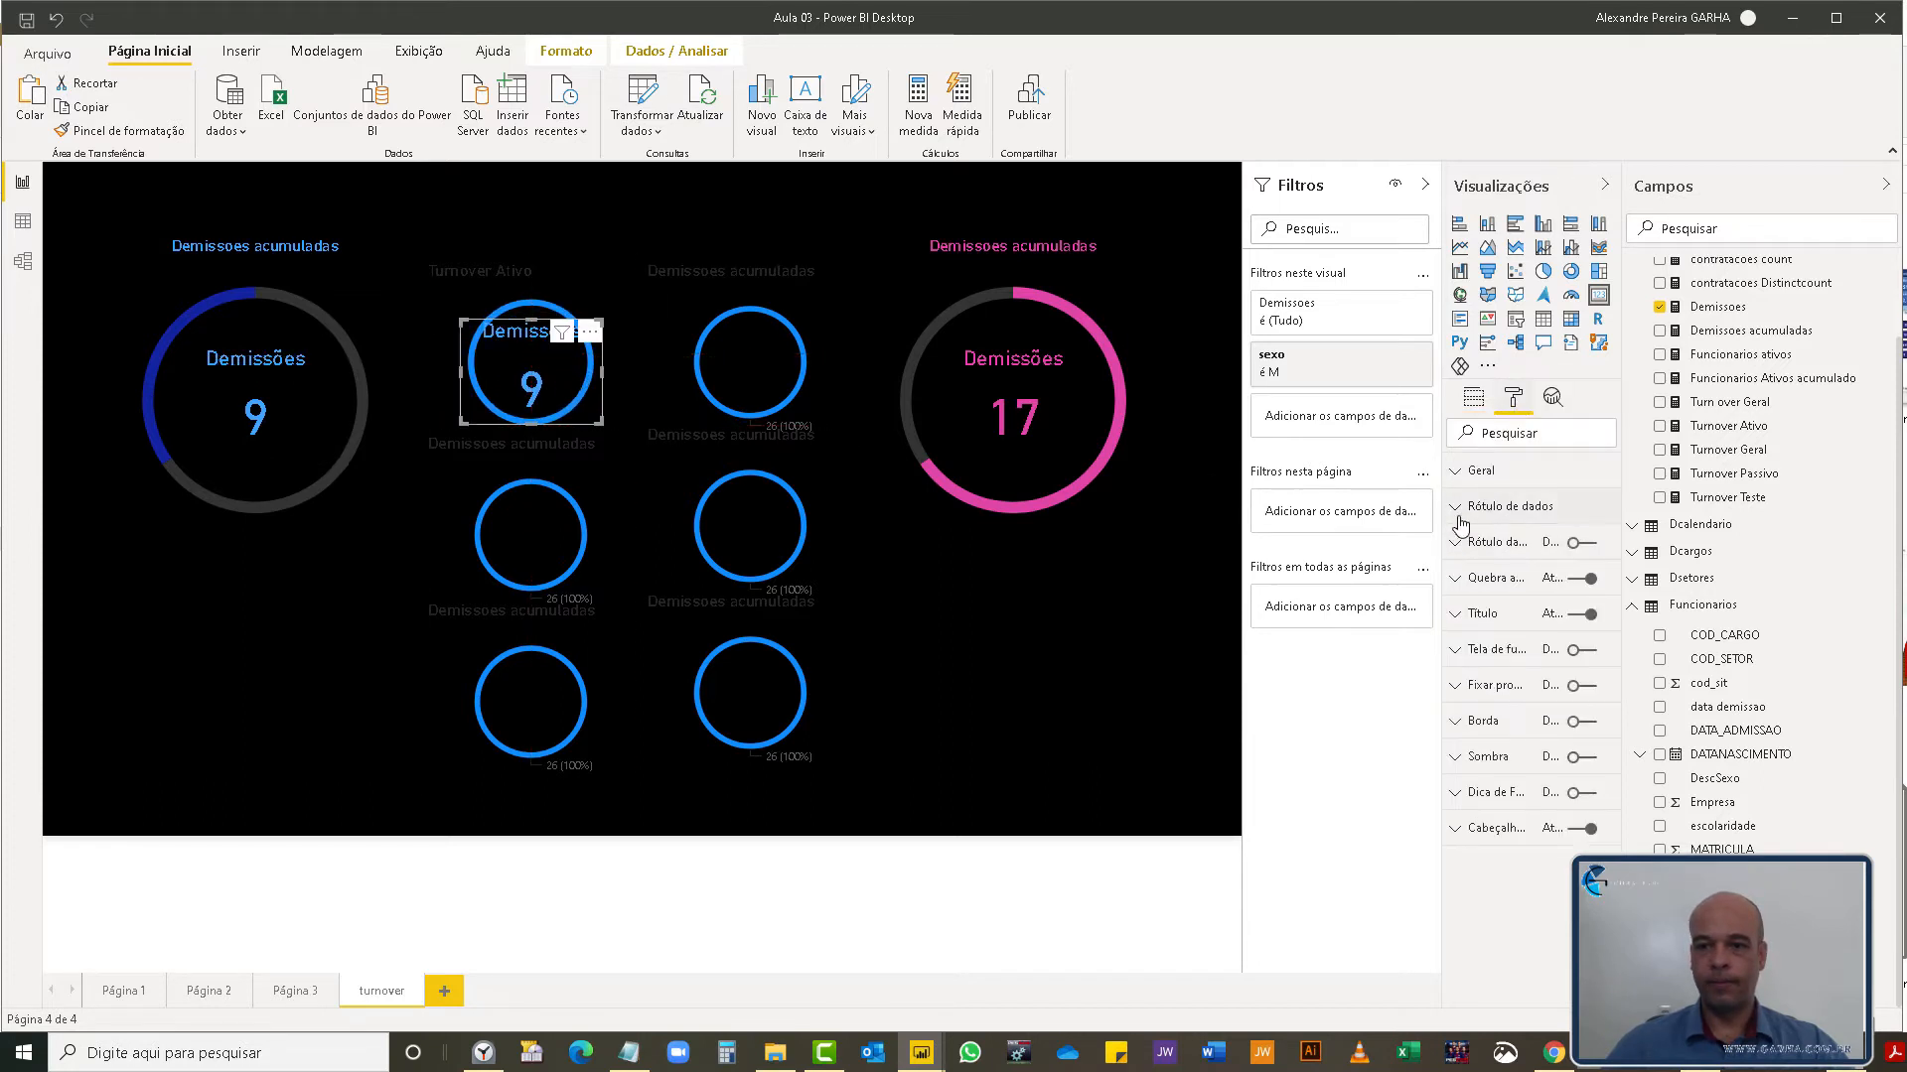
{"action": "left_click", "coordinate": [1474, 505]}
{"action": "left_click", "coordinate": [1467, 753]}
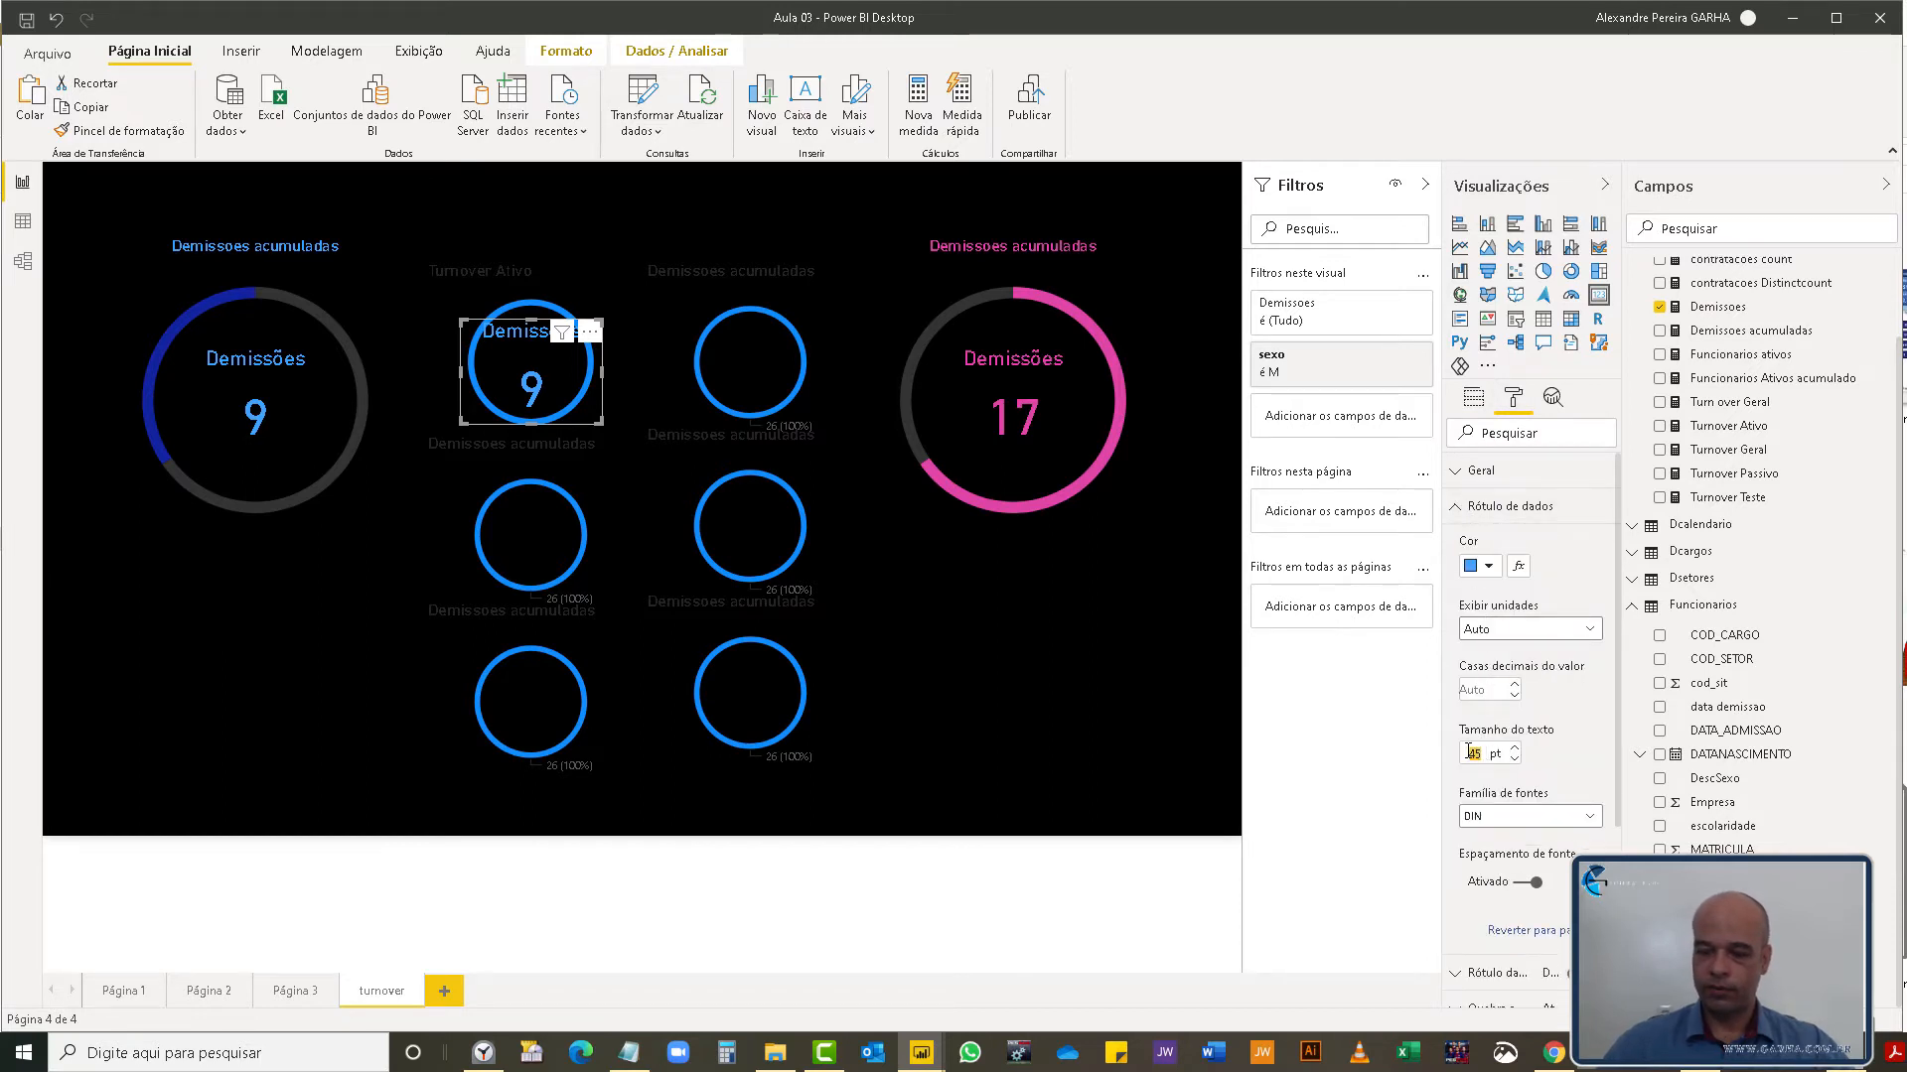
{"action": "key", "text": "Return"}
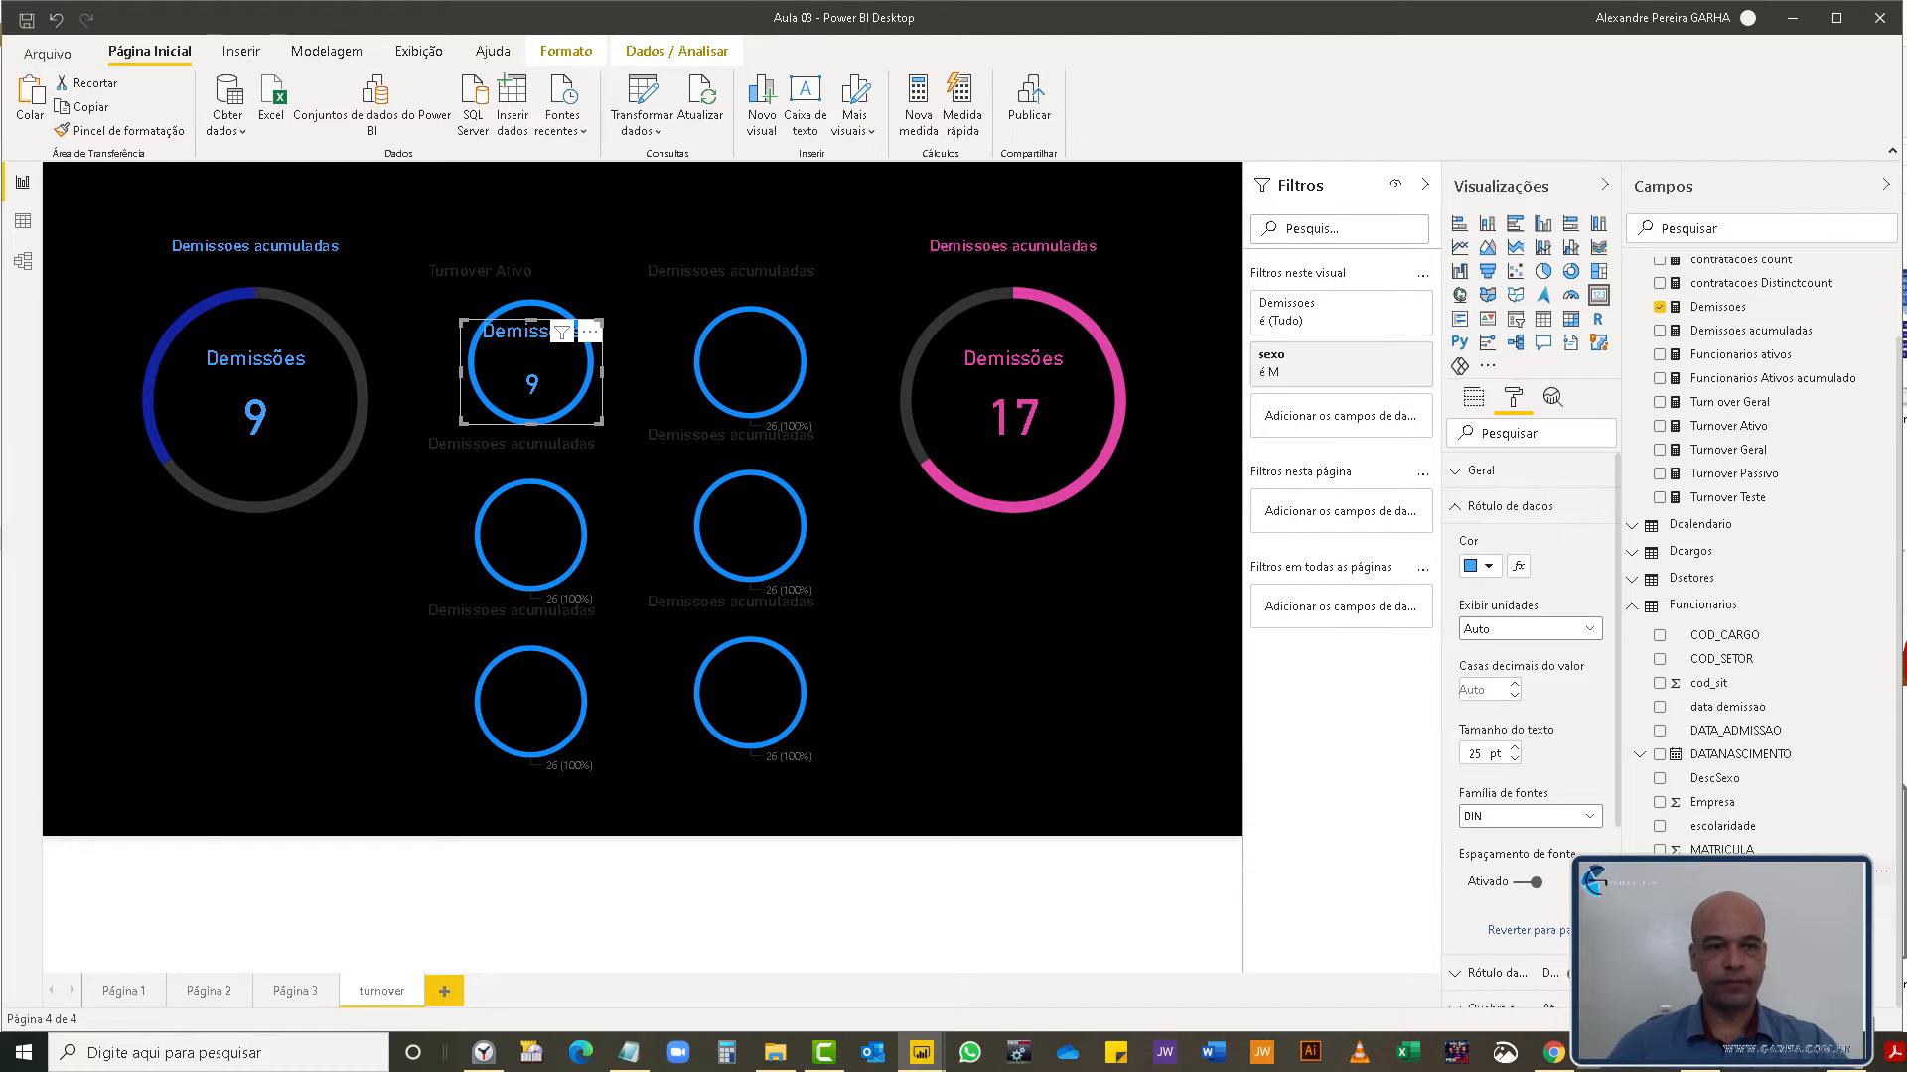
{"action": "scroll", "coordinate": [1512, 666], "scroll_direction": "down", "scroll_amount": 3}
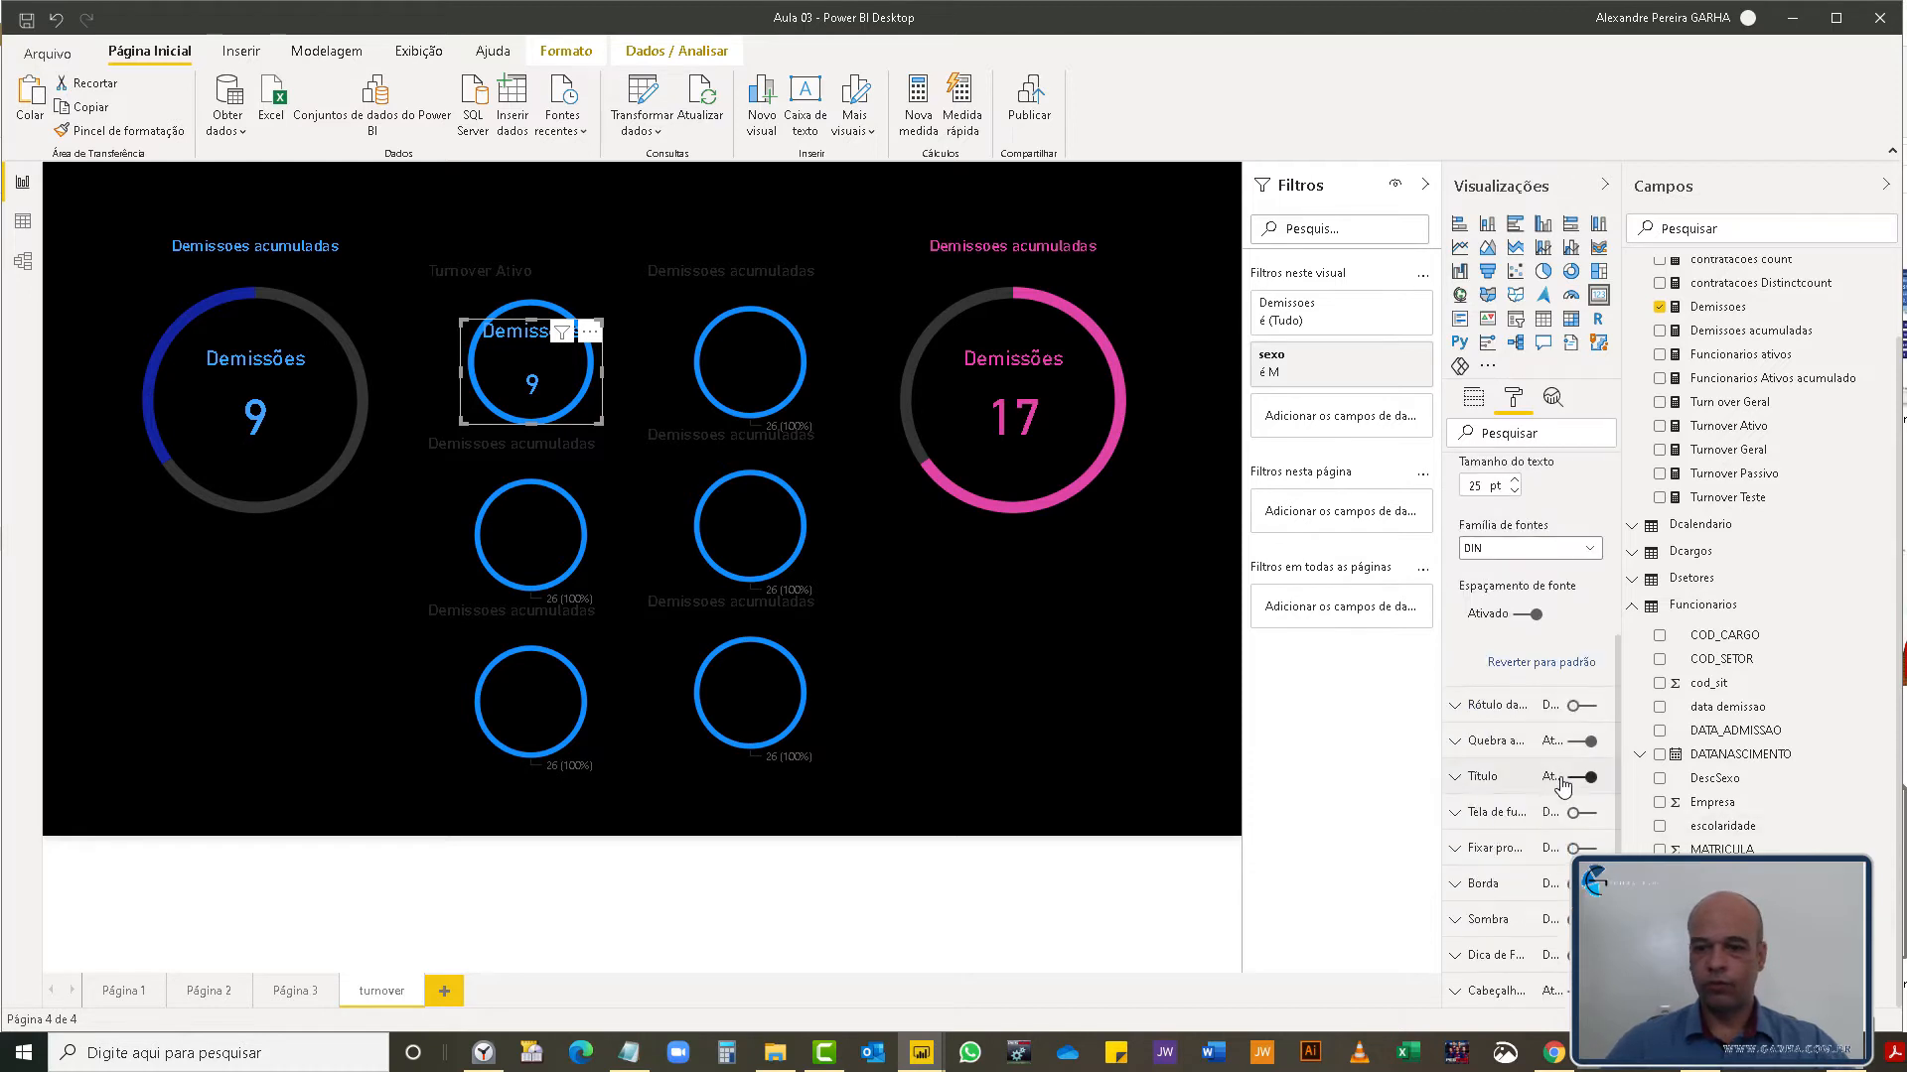
{"action": "left_click", "coordinate": [1460, 780]}
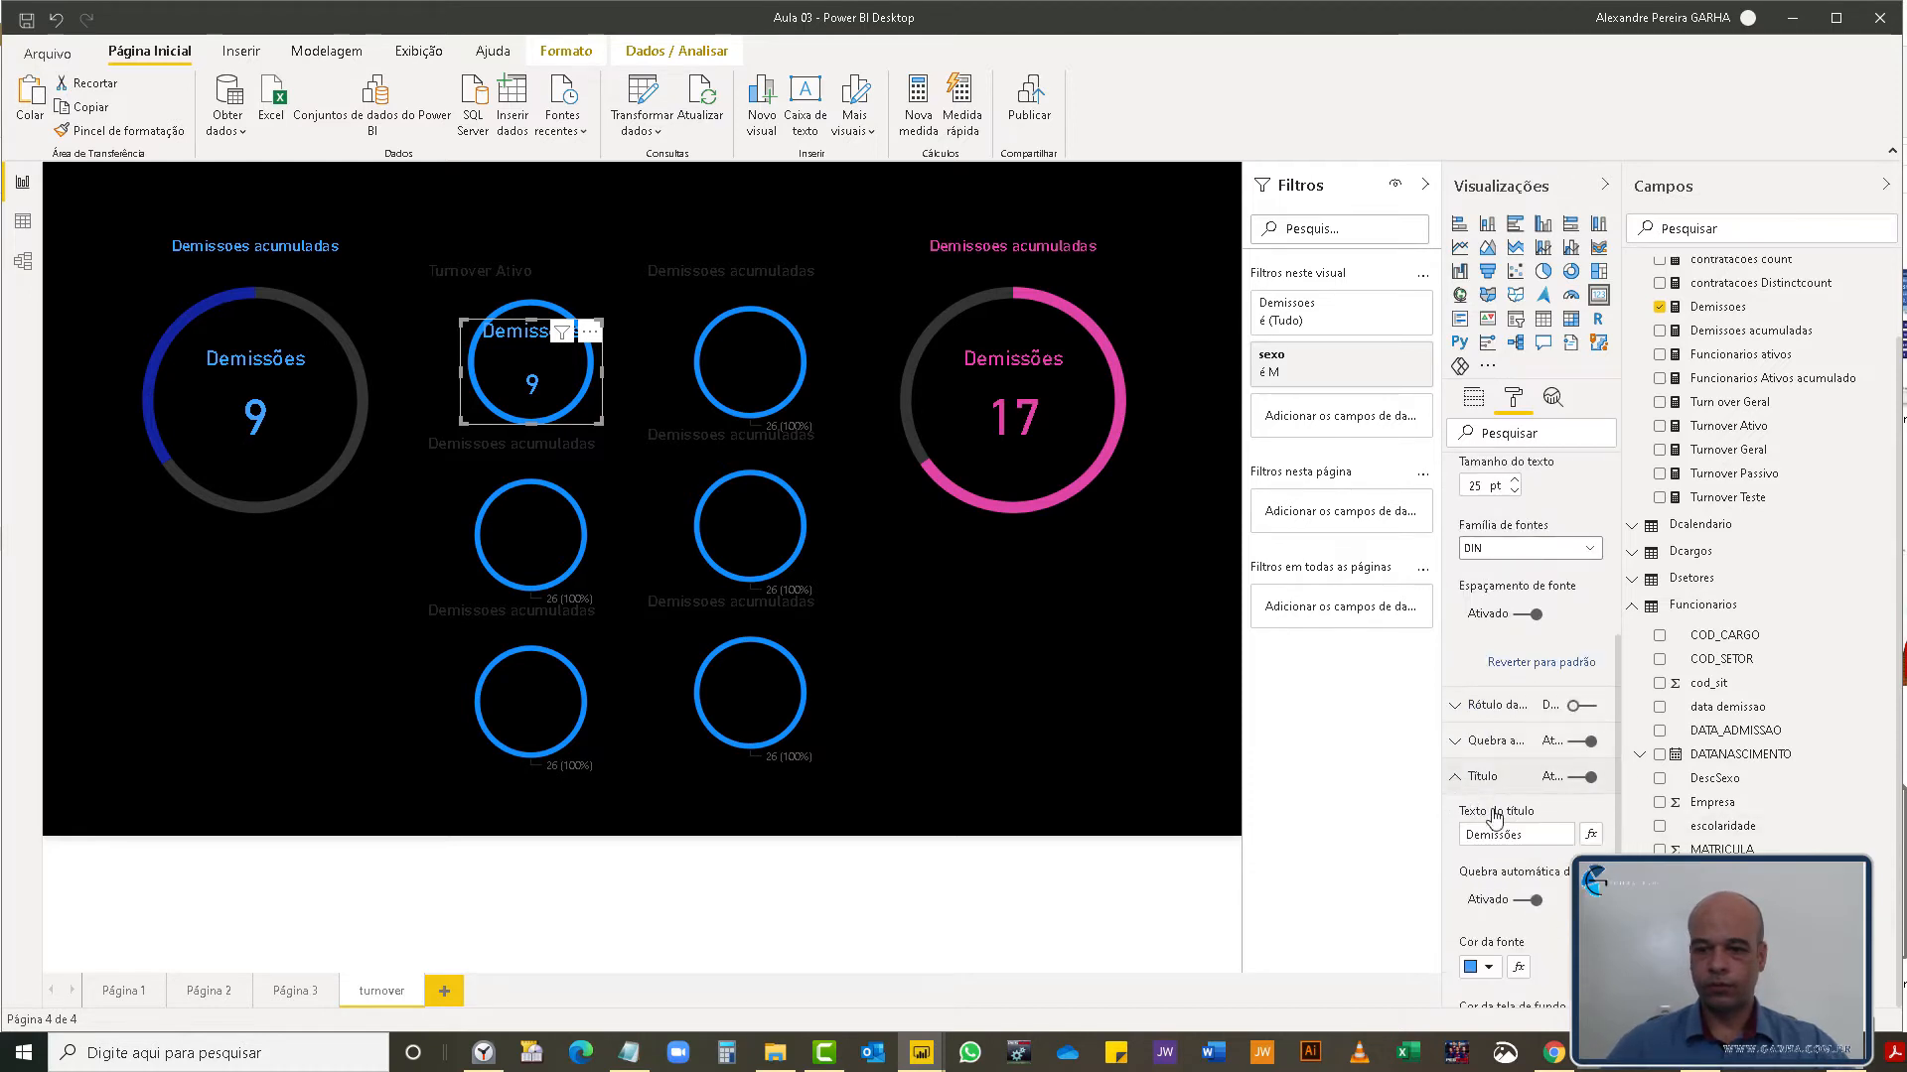
{"action": "scroll", "coordinate": [1554, 844], "scroll_direction": "up", "scroll_amount": 2}
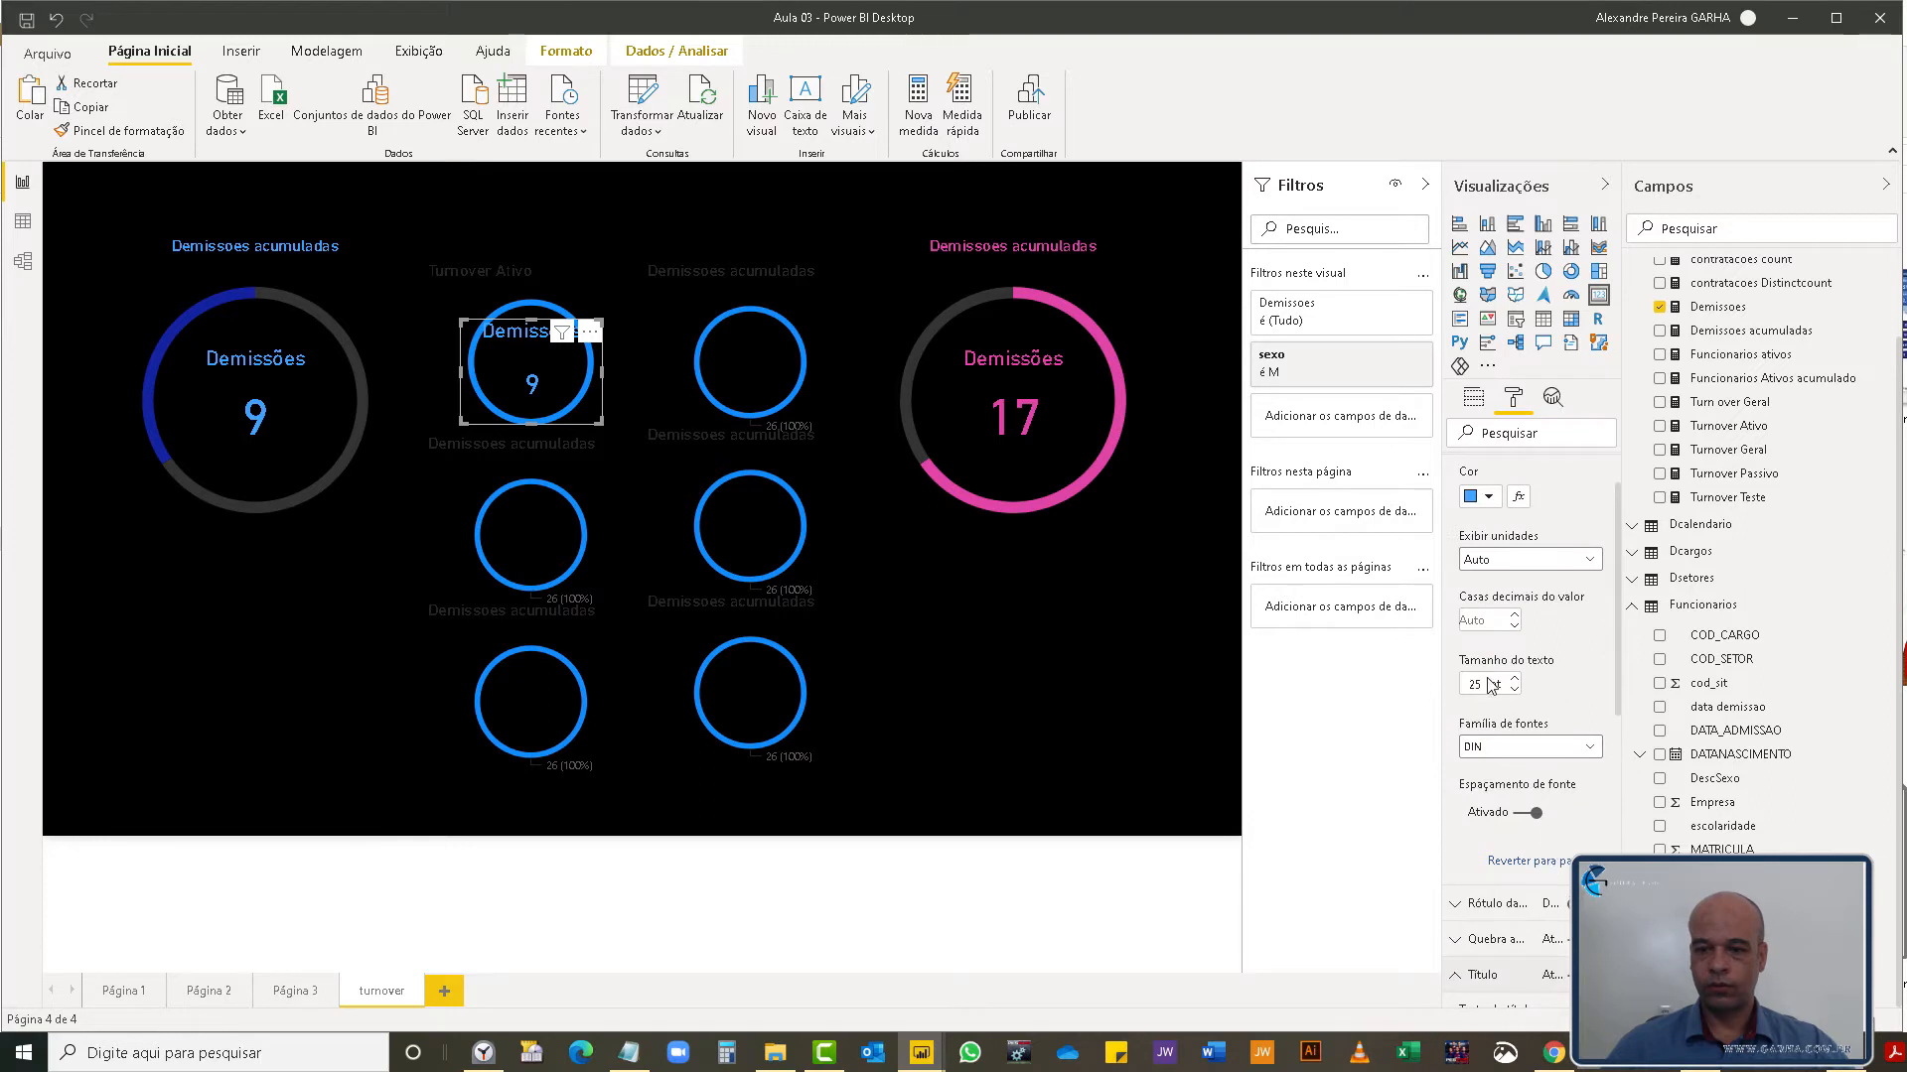
{"action": "type", "text": "14"}
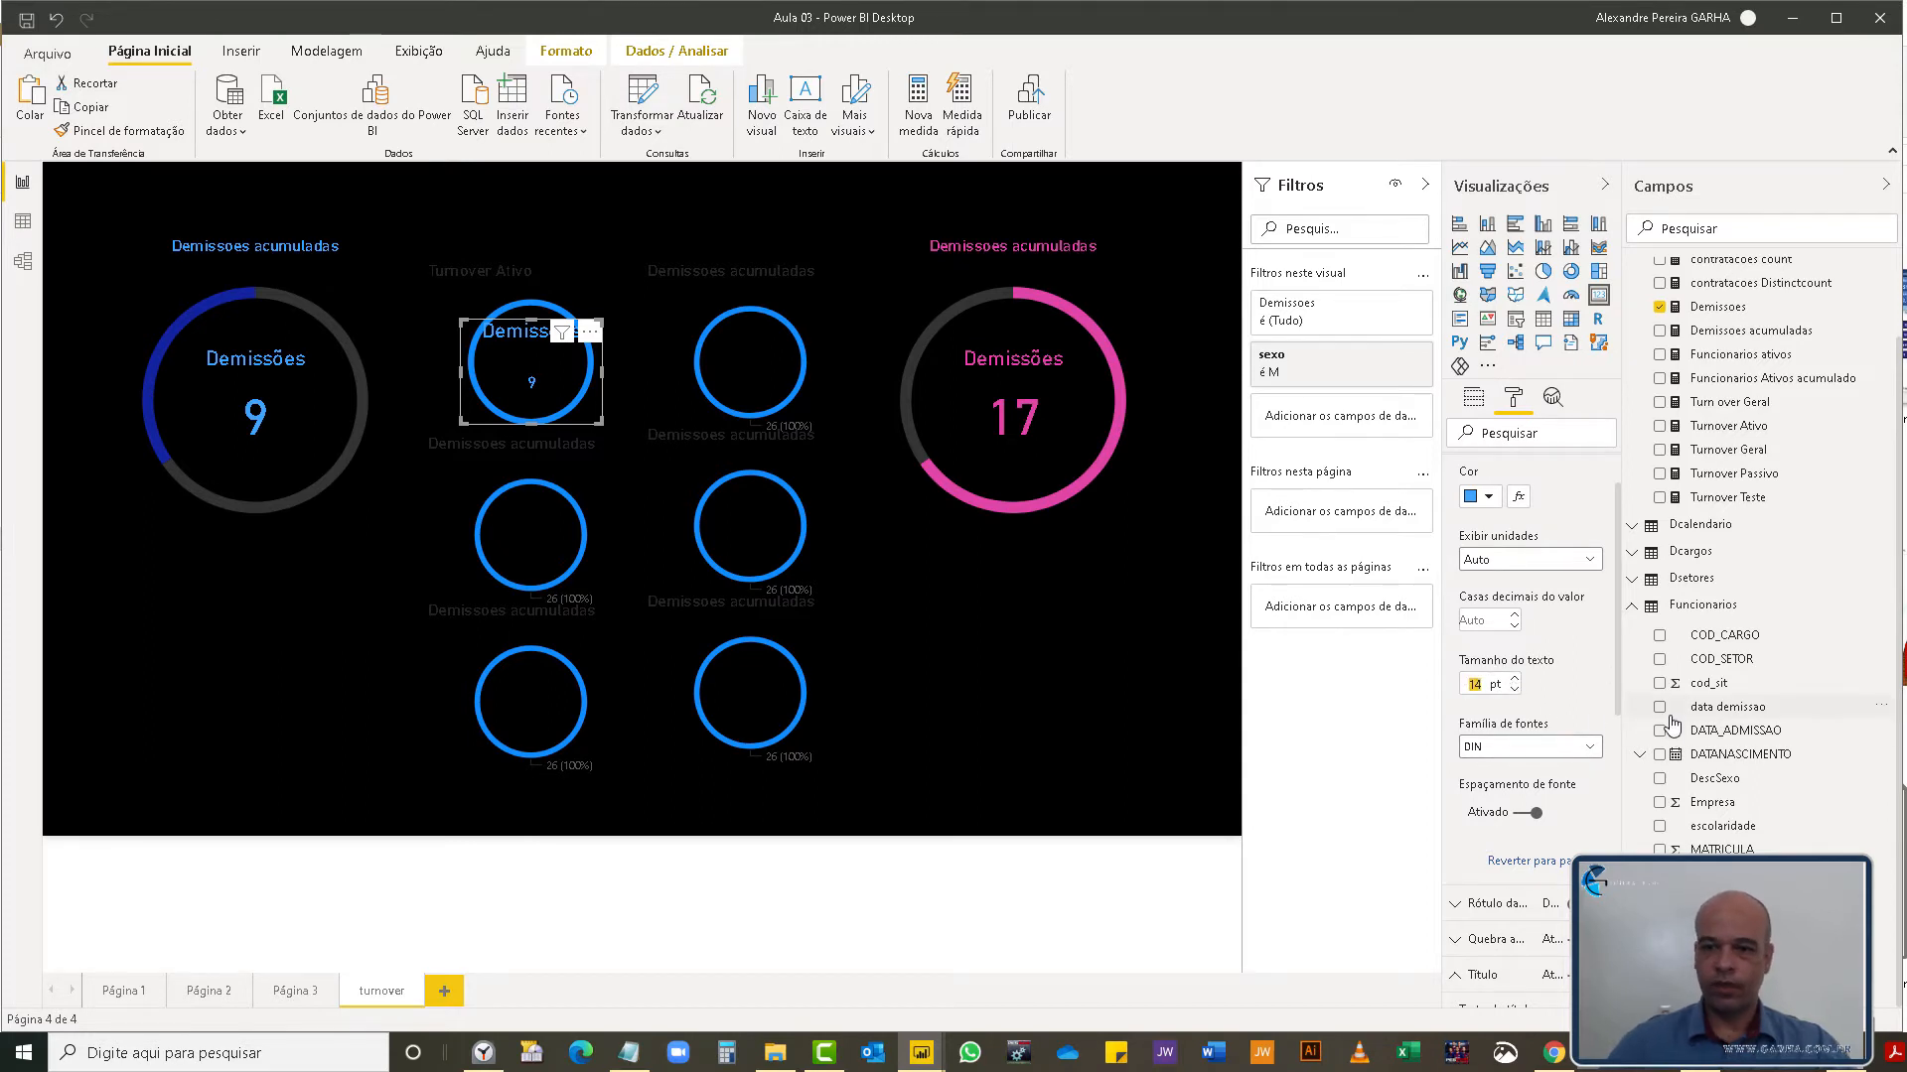
{"action": "scroll", "coordinate": [1567, 608], "scroll_direction": "up", "scroll_amount": 1}
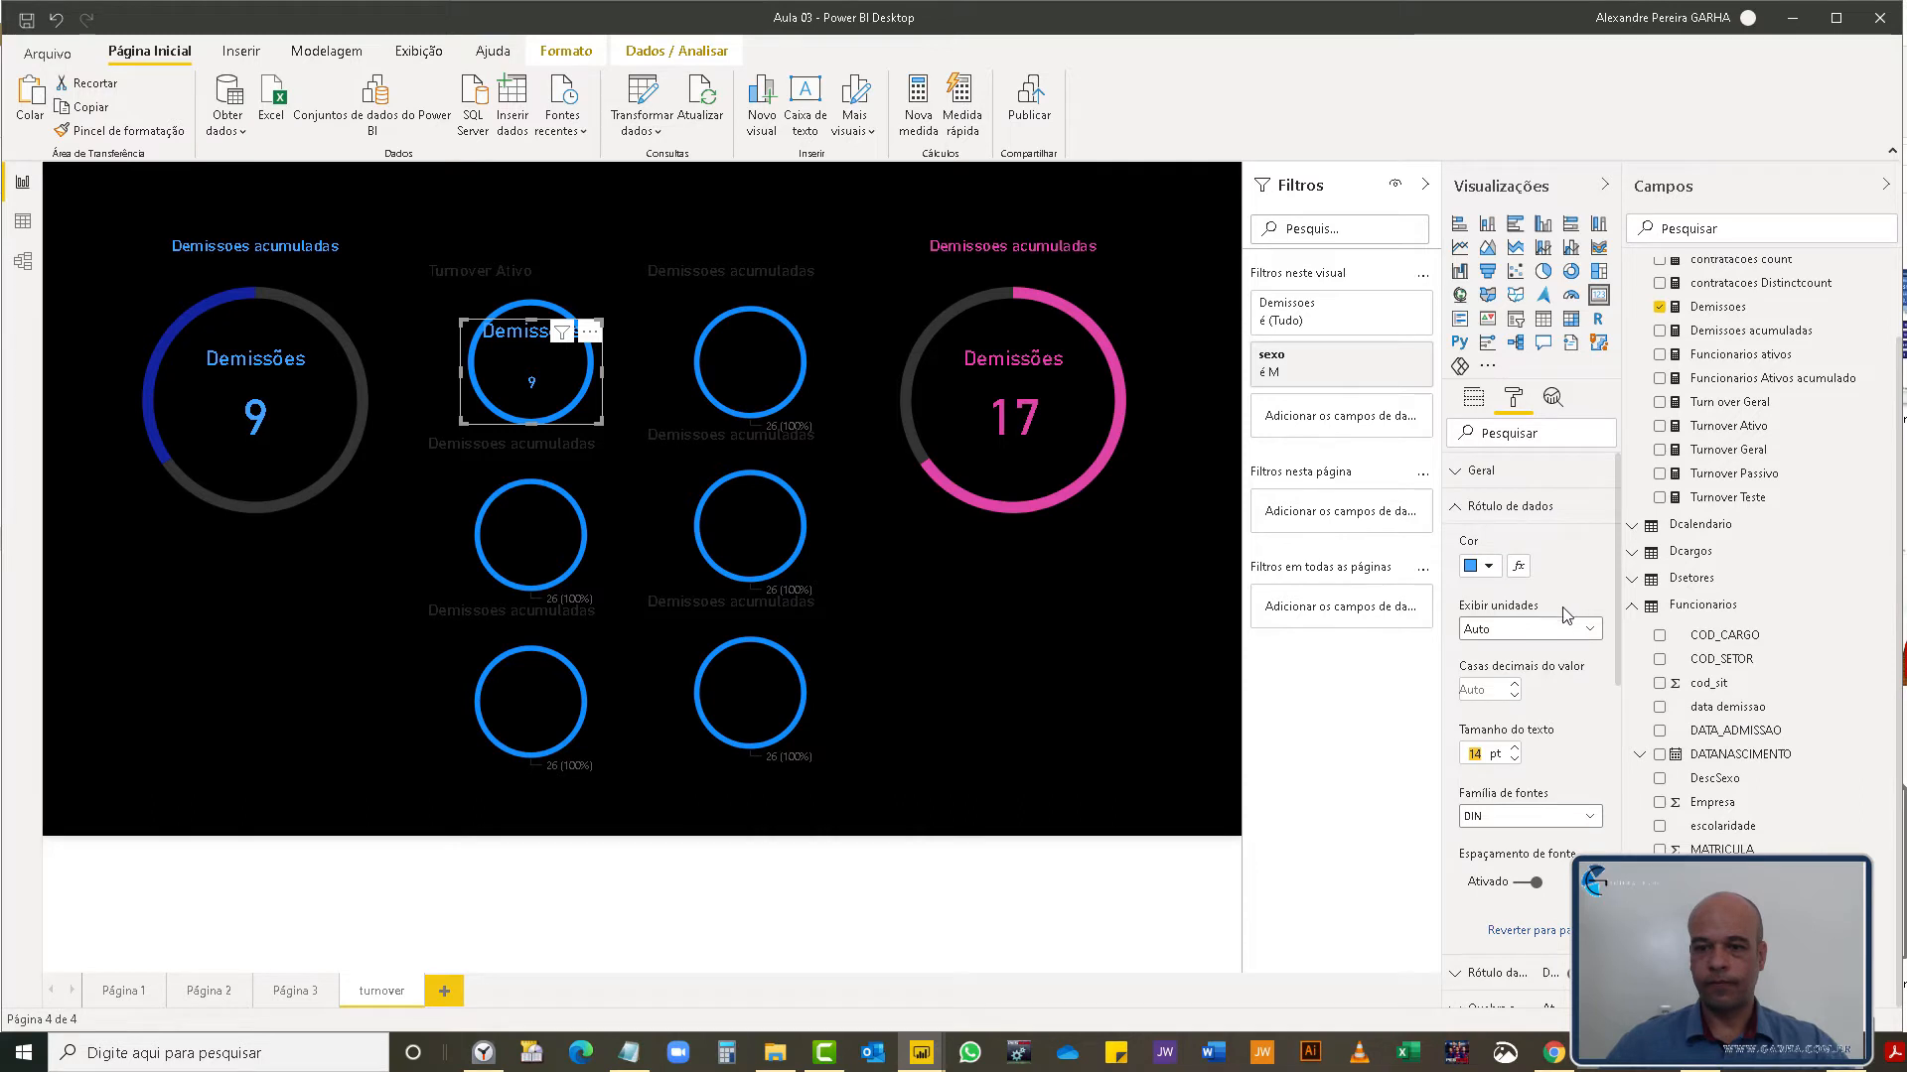
- Turn off the copied card's title and set its data label text size to 30 pt
{"action": "scroll", "coordinate": [1566, 613], "scroll_direction": "down", "scroll_amount": 3}
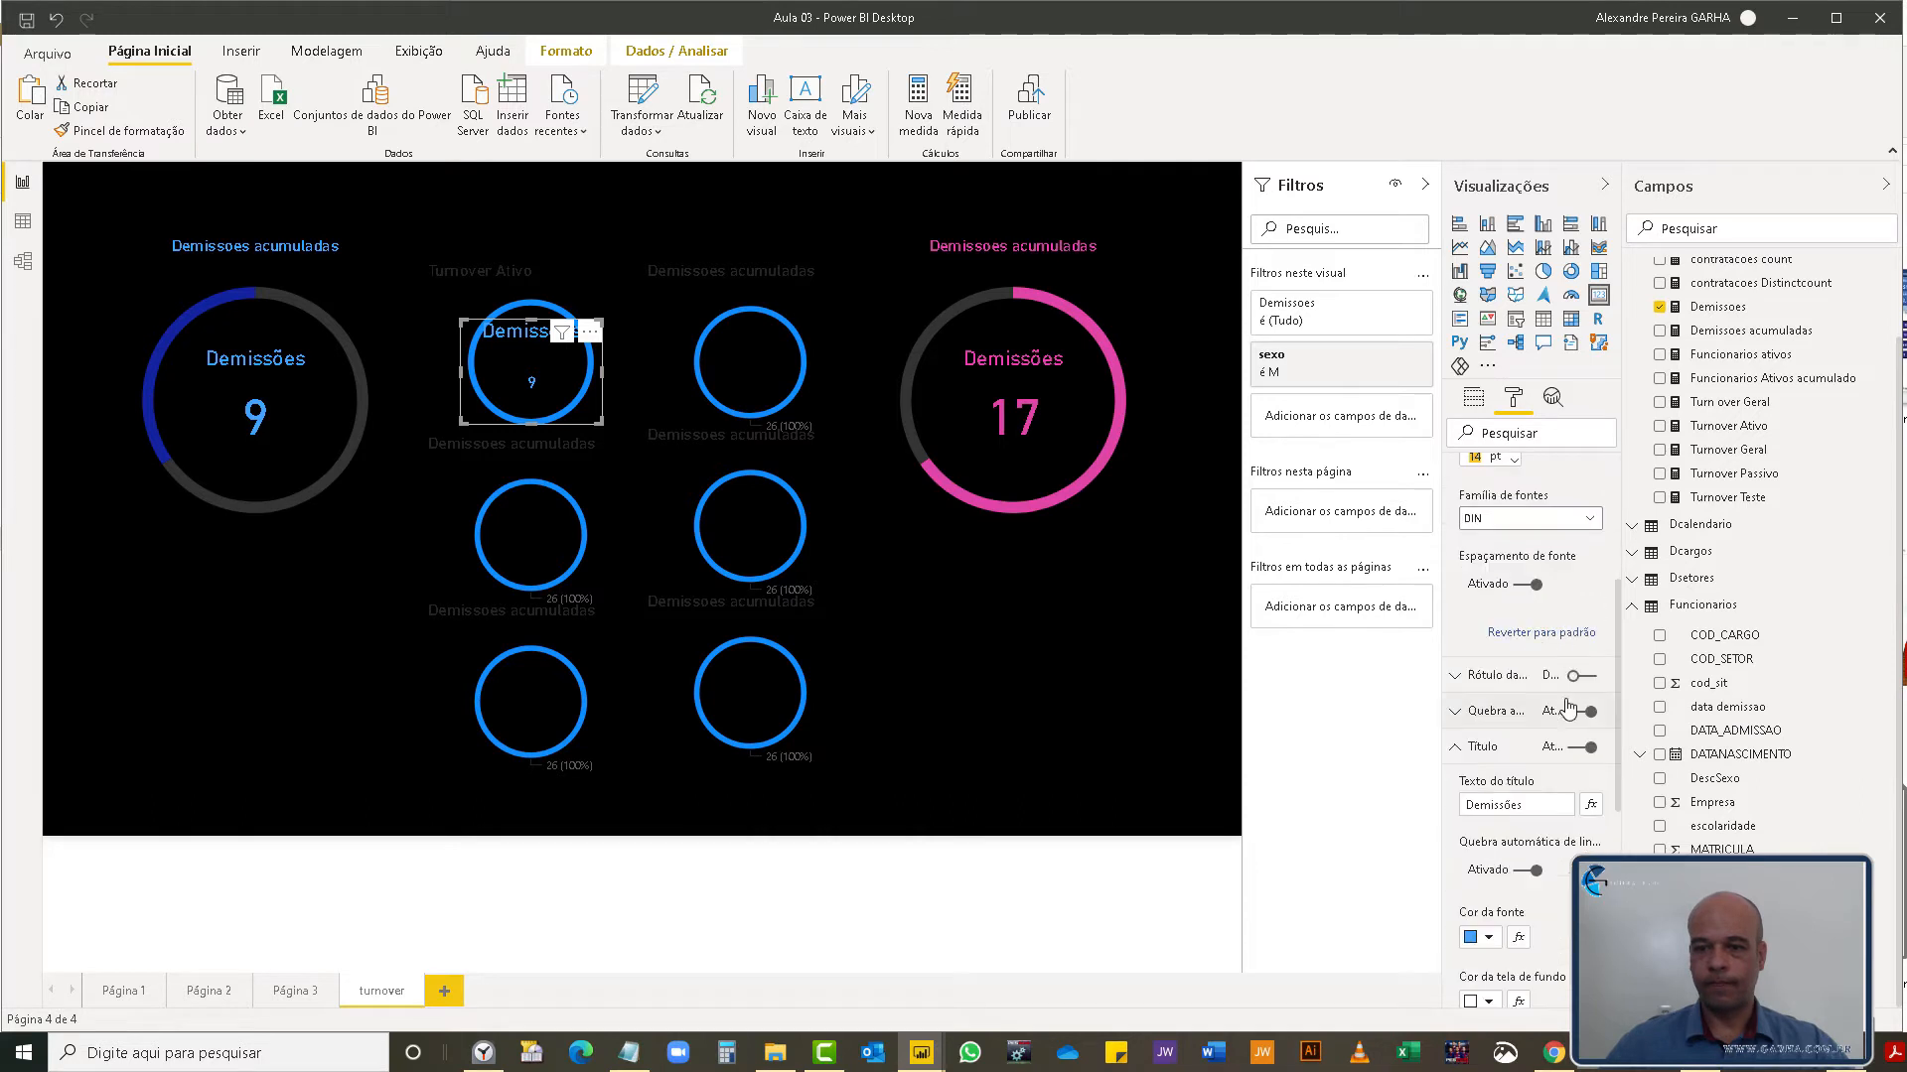
{"action": "left_click", "coordinate": [1576, 755]}
{"action": "scroll", "coordinate": [1587, 544], "scroll_direction": "down", "scroll_amount": 2}
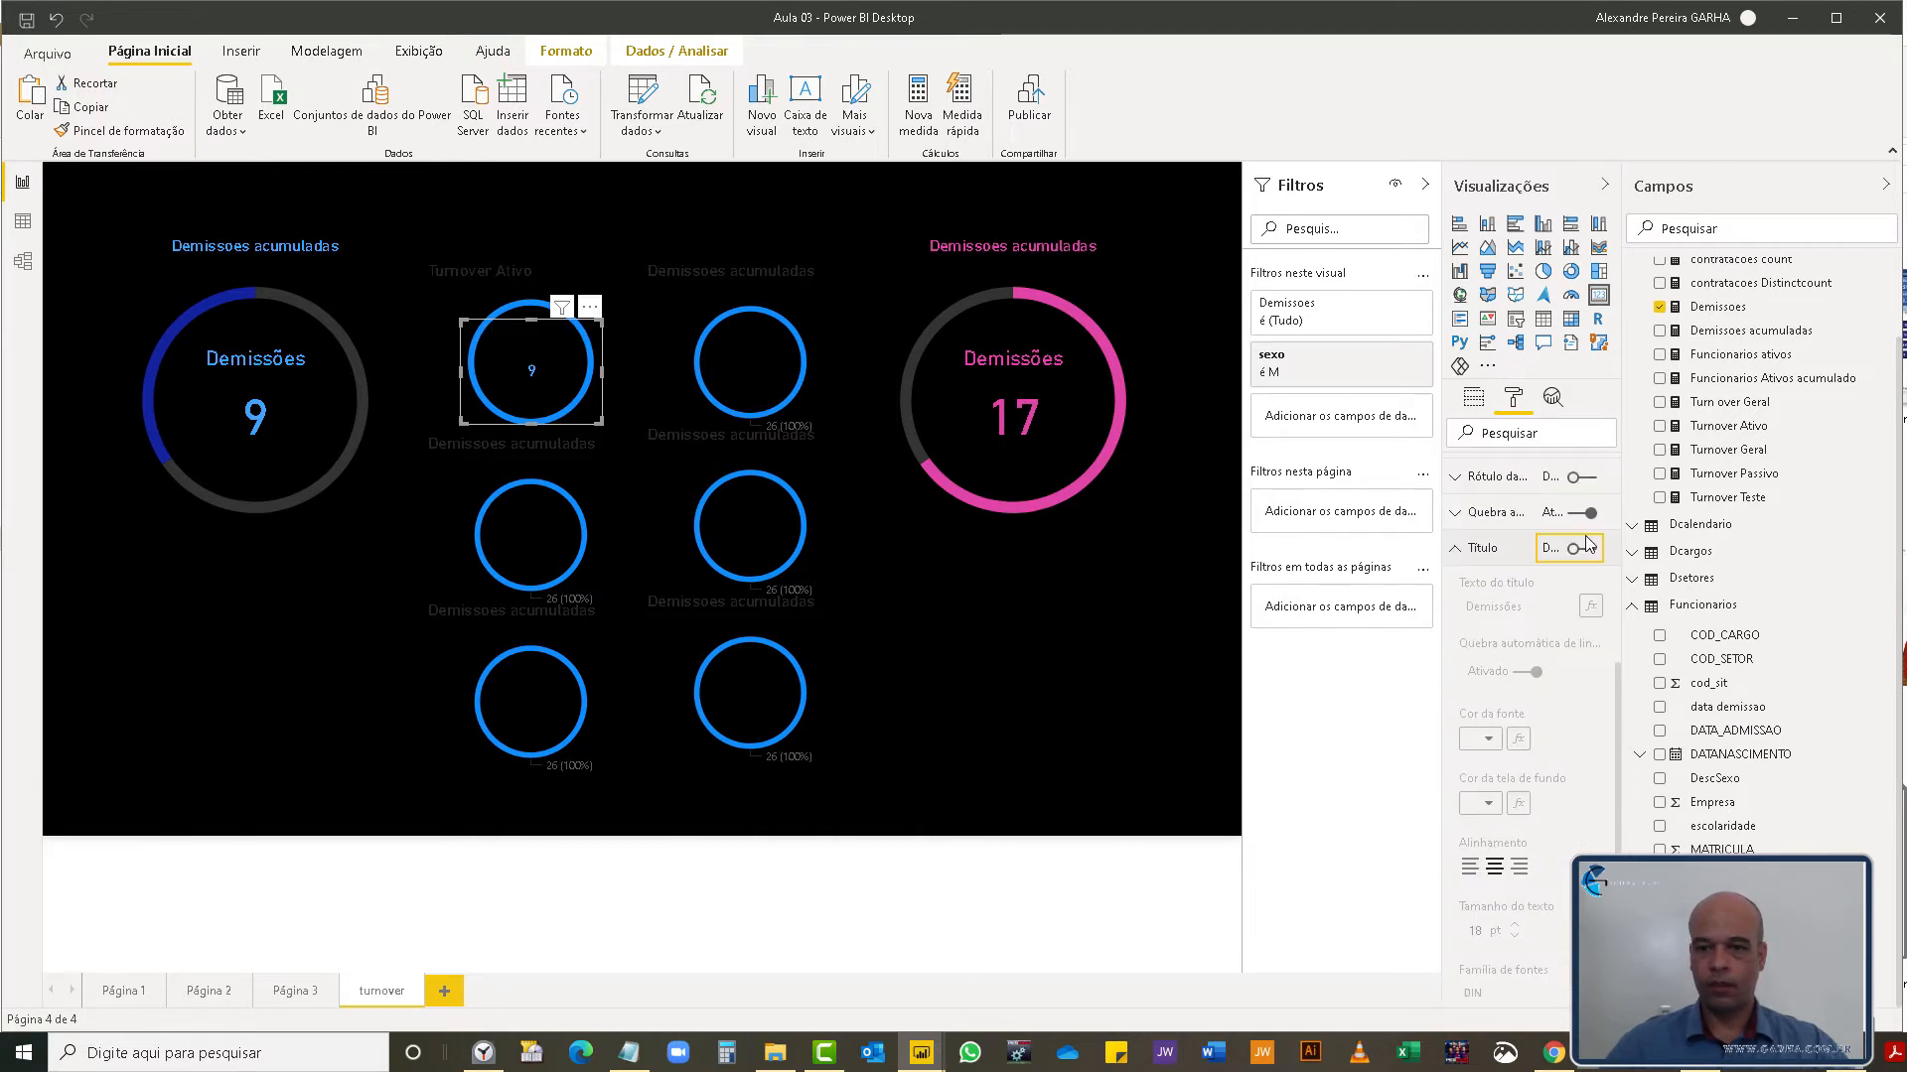
{"action": "scroll", "coordinate": [1586, 547], "scroll_direction": "up", "scroll_amount": 2}
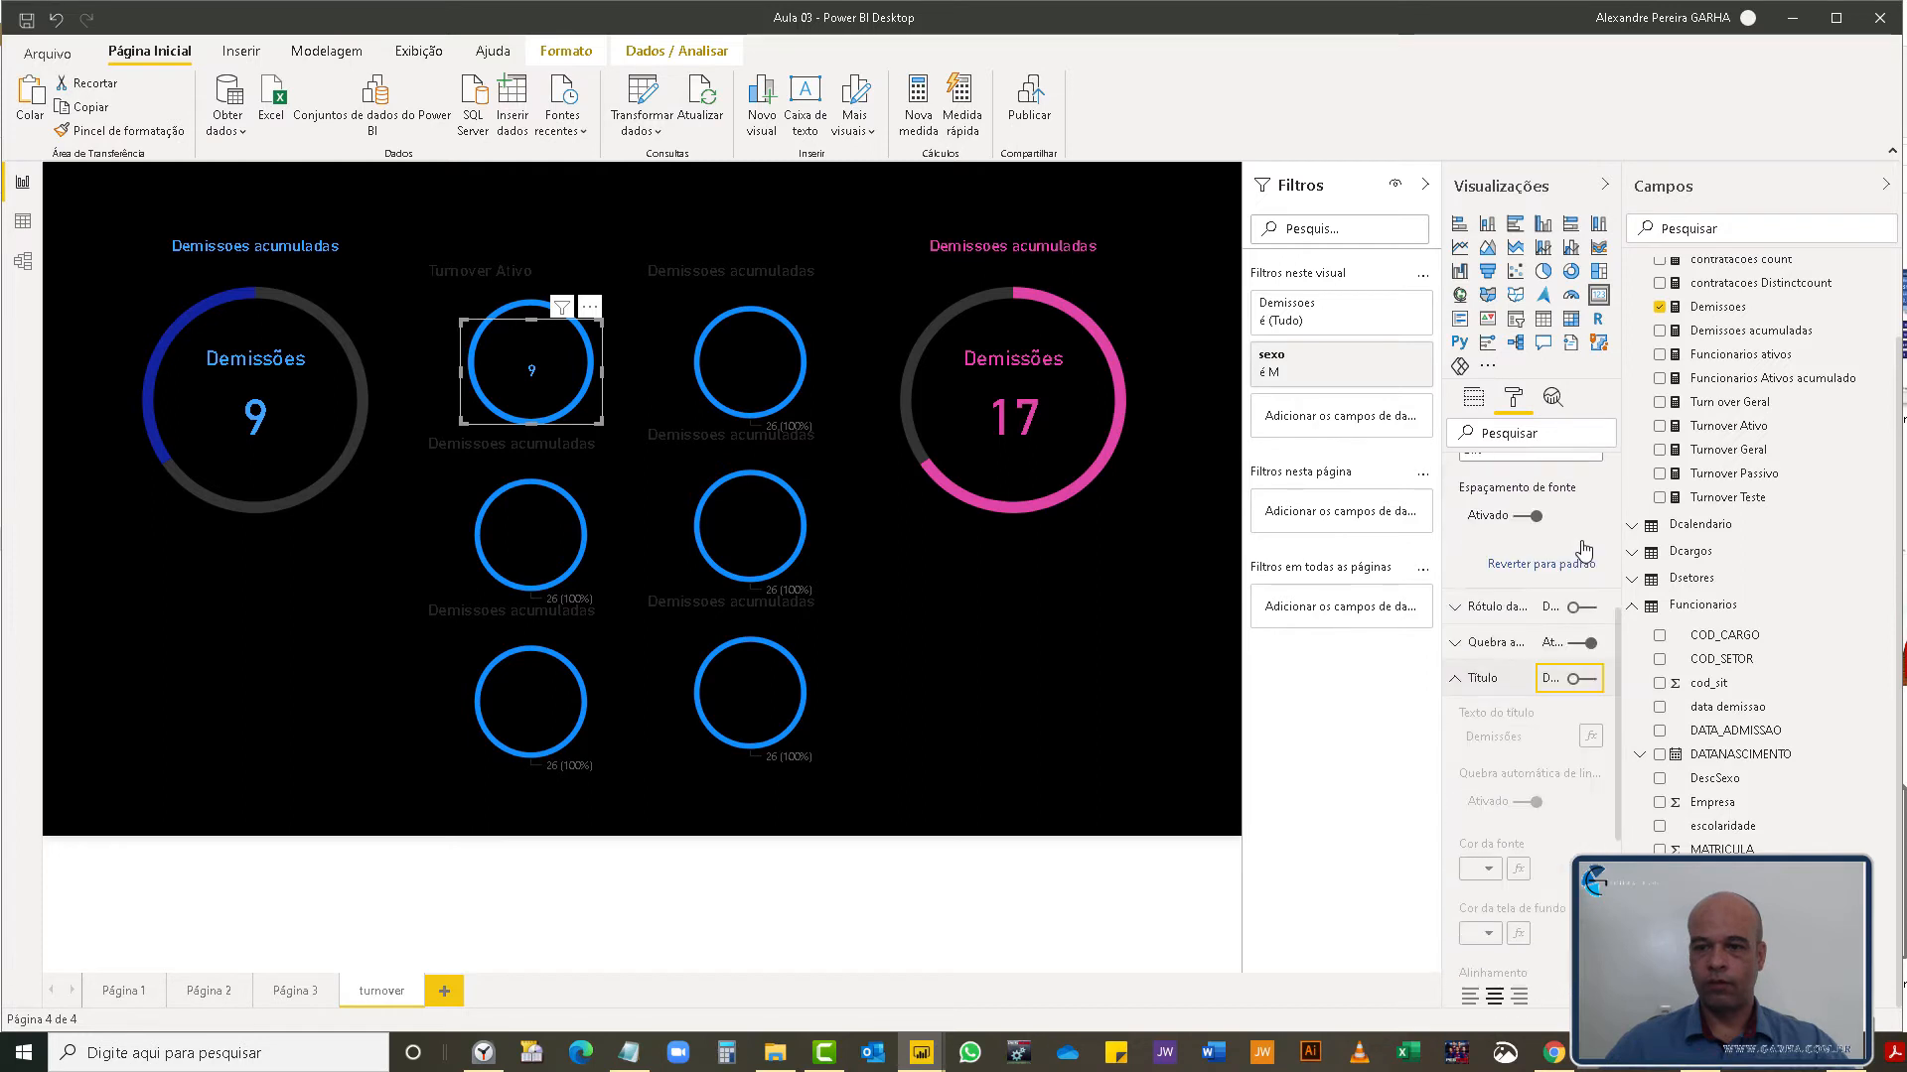
{"action": "scroll", "coordinate": [1566, 507], "scroll_direction": "down", "scroll_amount": 2}
{"action": "scroll", "coordinate": [1559, 551], "scroll_direction": "up", "scroll_amount": 2}
{"action": "scroll", "coordinate": [1489, 586], "scroll_direction": "up", "scroll_amount": 2}
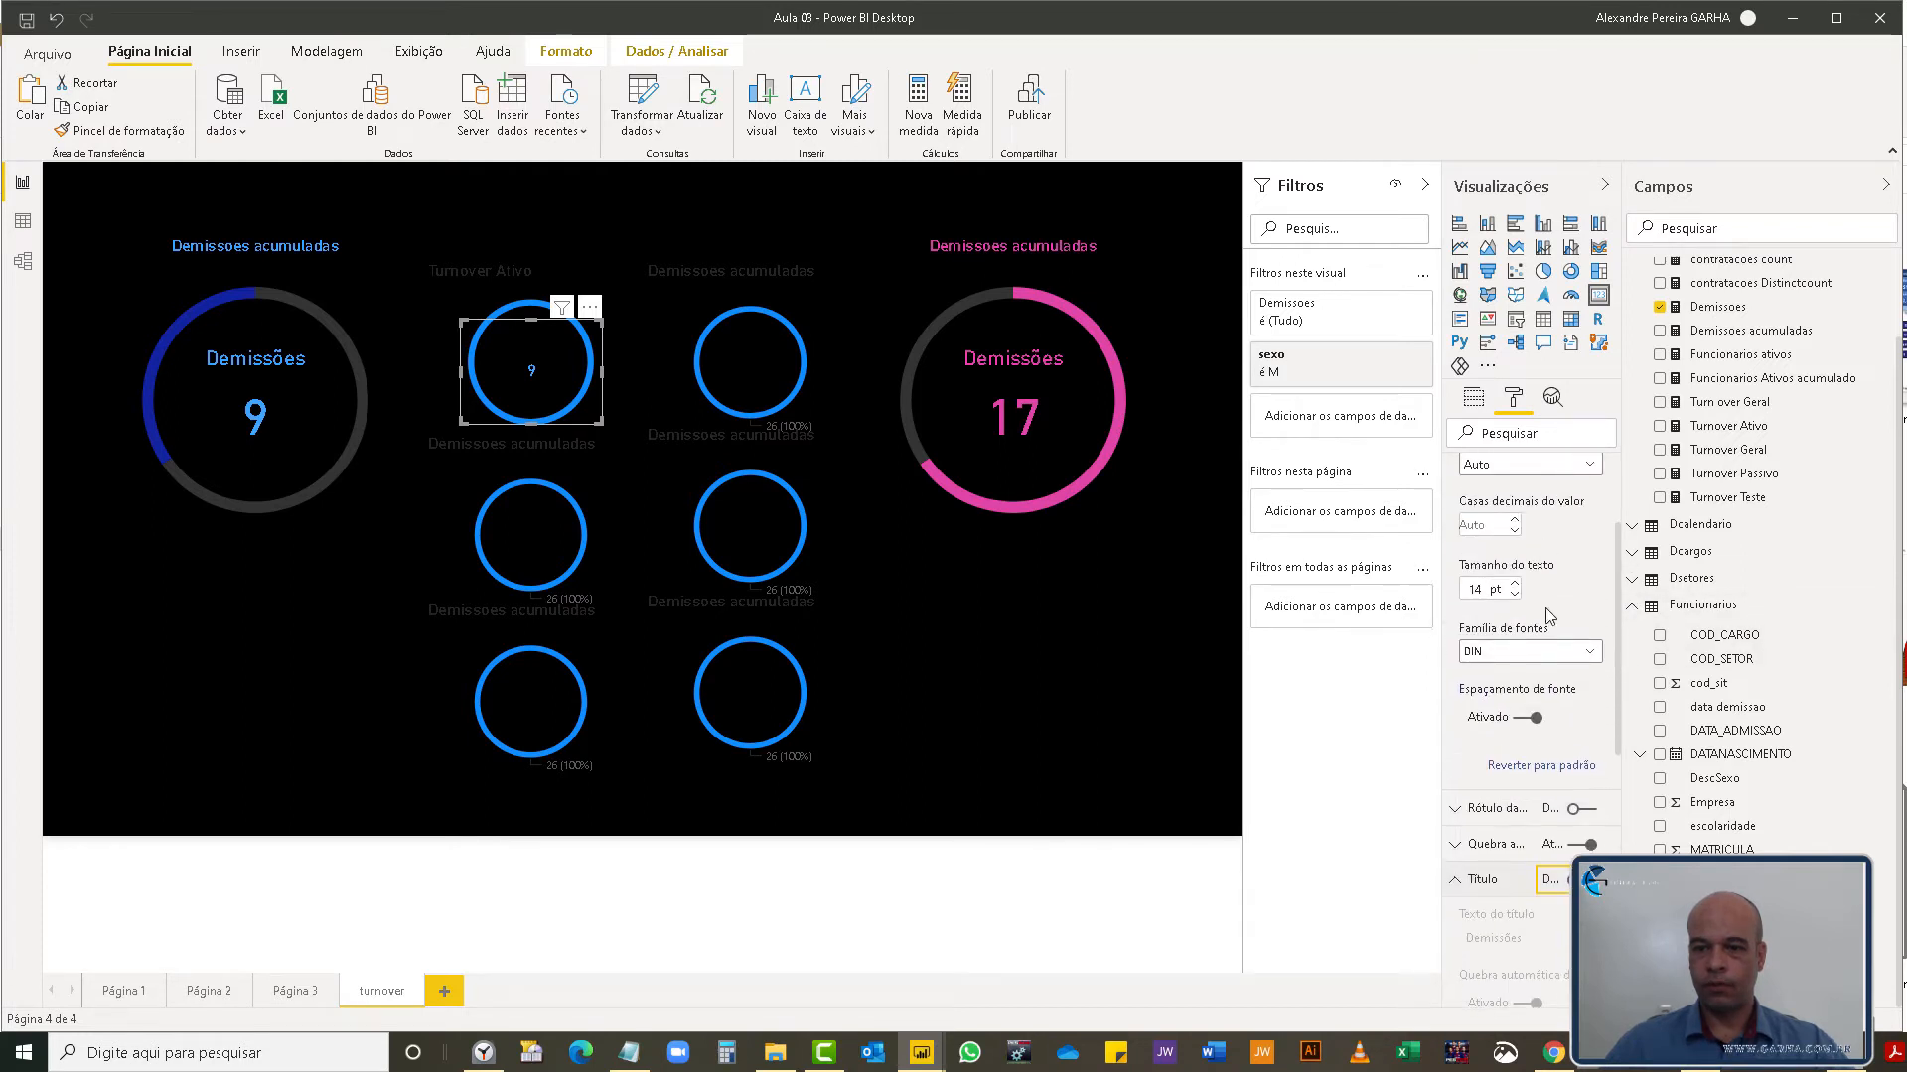
{"action": "double_click", "coordinate": [1478, 587]}
{"action": "type", "text": "30"}
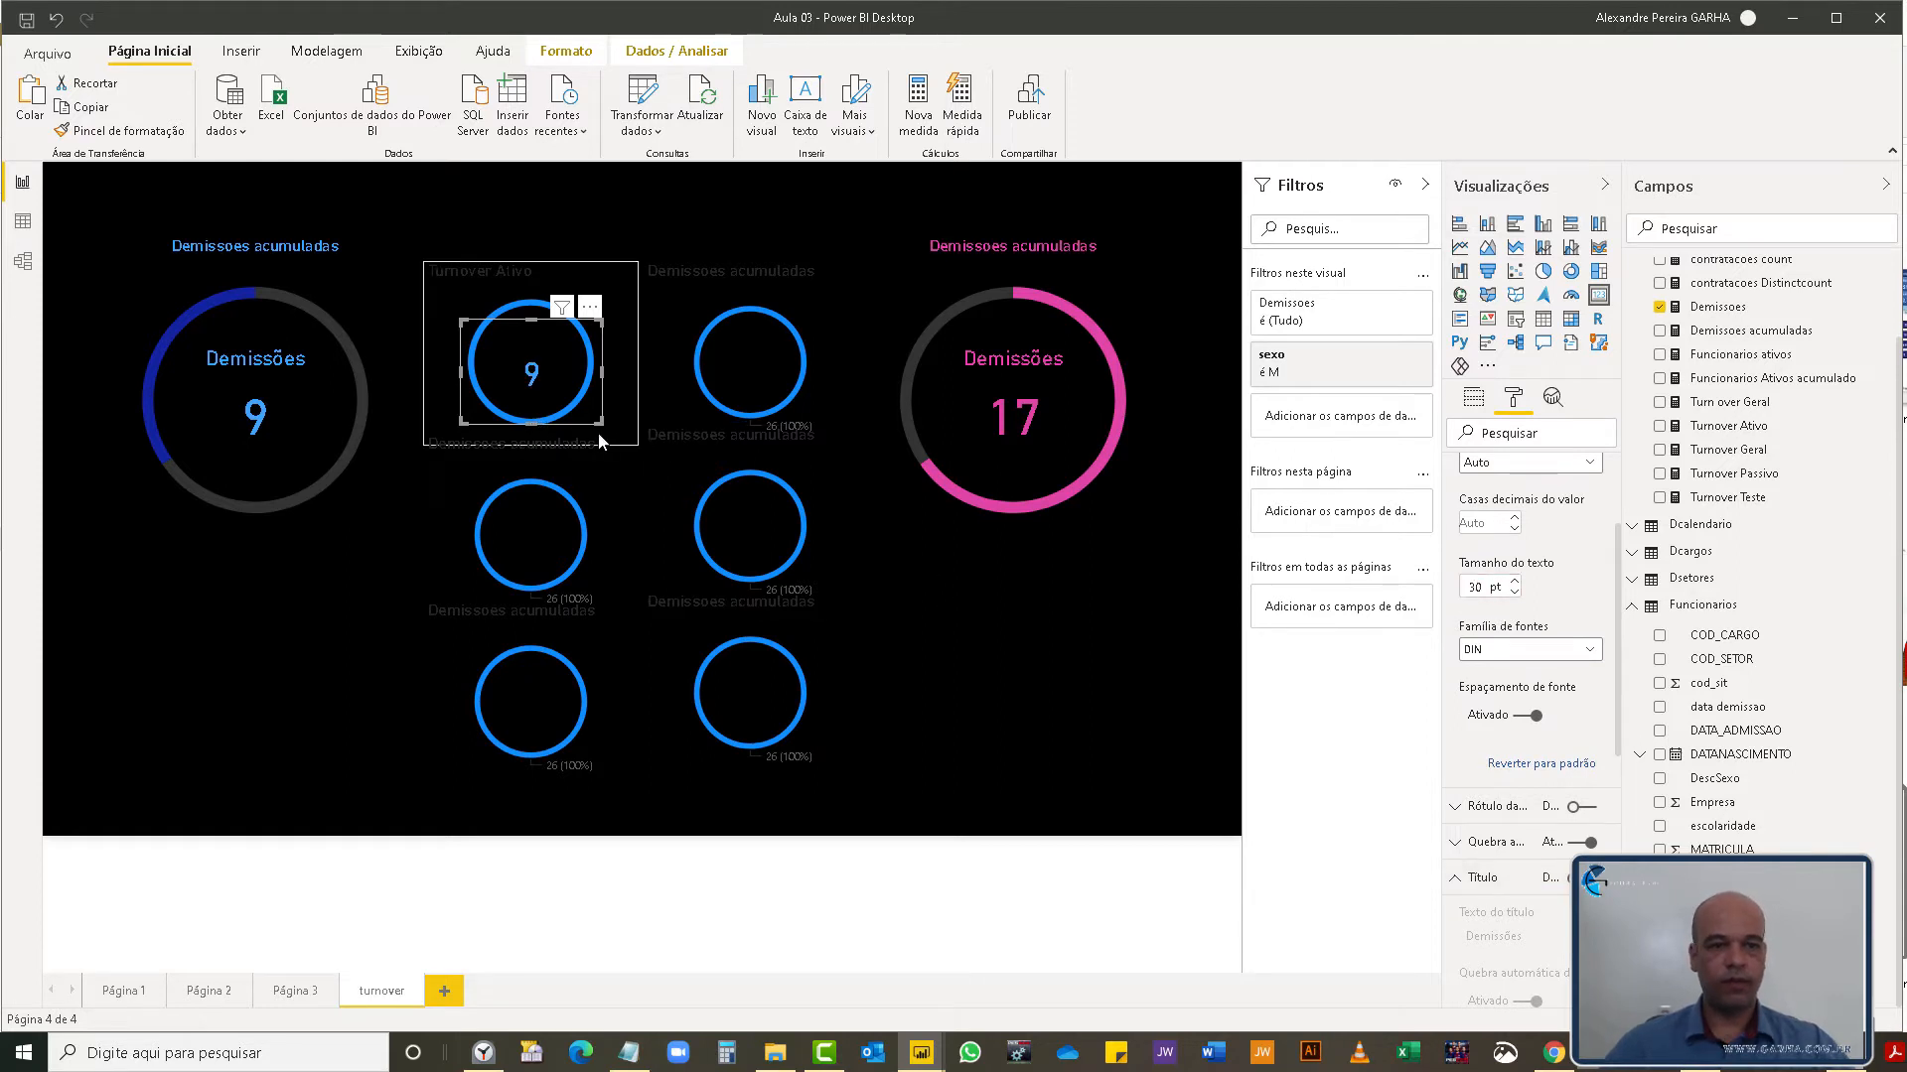
- Move the small card up and shrink it to fit inside the Turnover Ativo donut, and deselect it
{"action": "left_click_drag", "start_coordinate": [550, 347], "coordinate": [551, 337]}
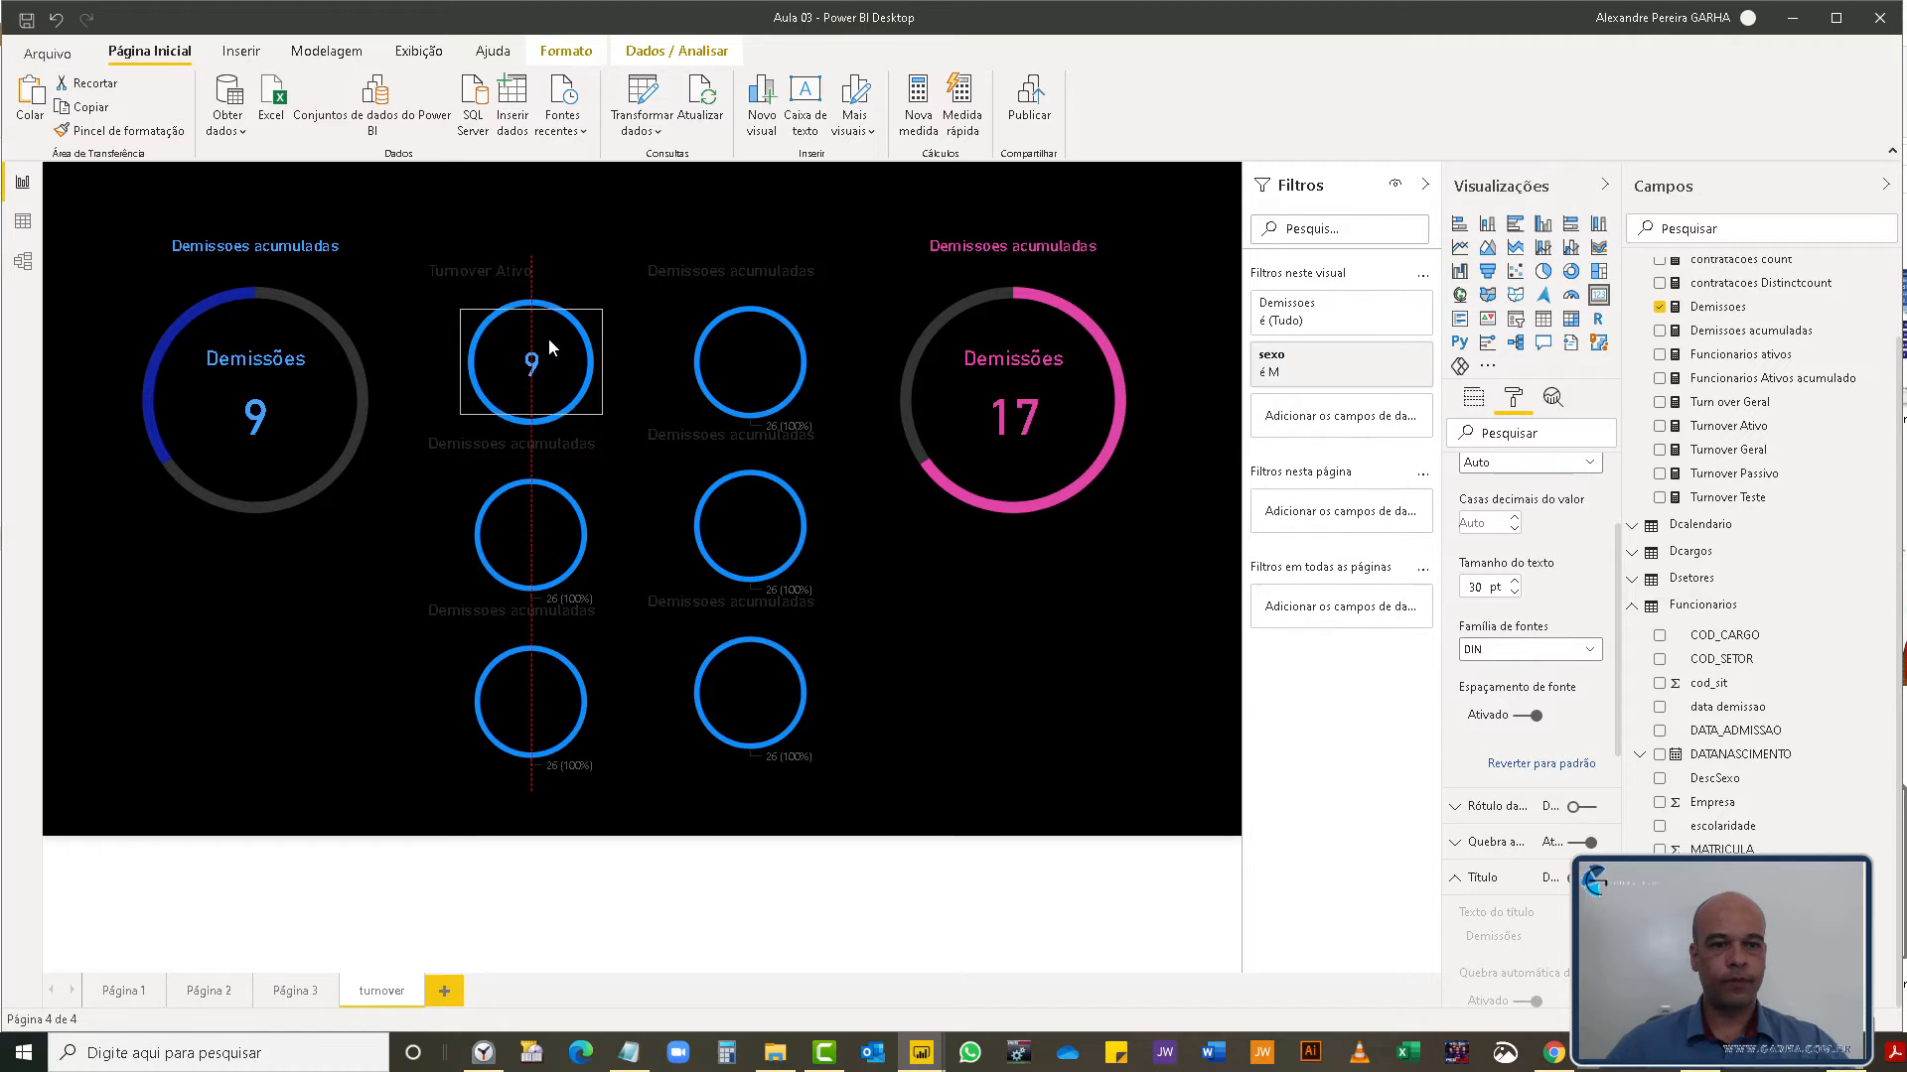
{"action": "left_click_drag", "start_coordinate": [600, 413], "coordinate": [555, 375]}
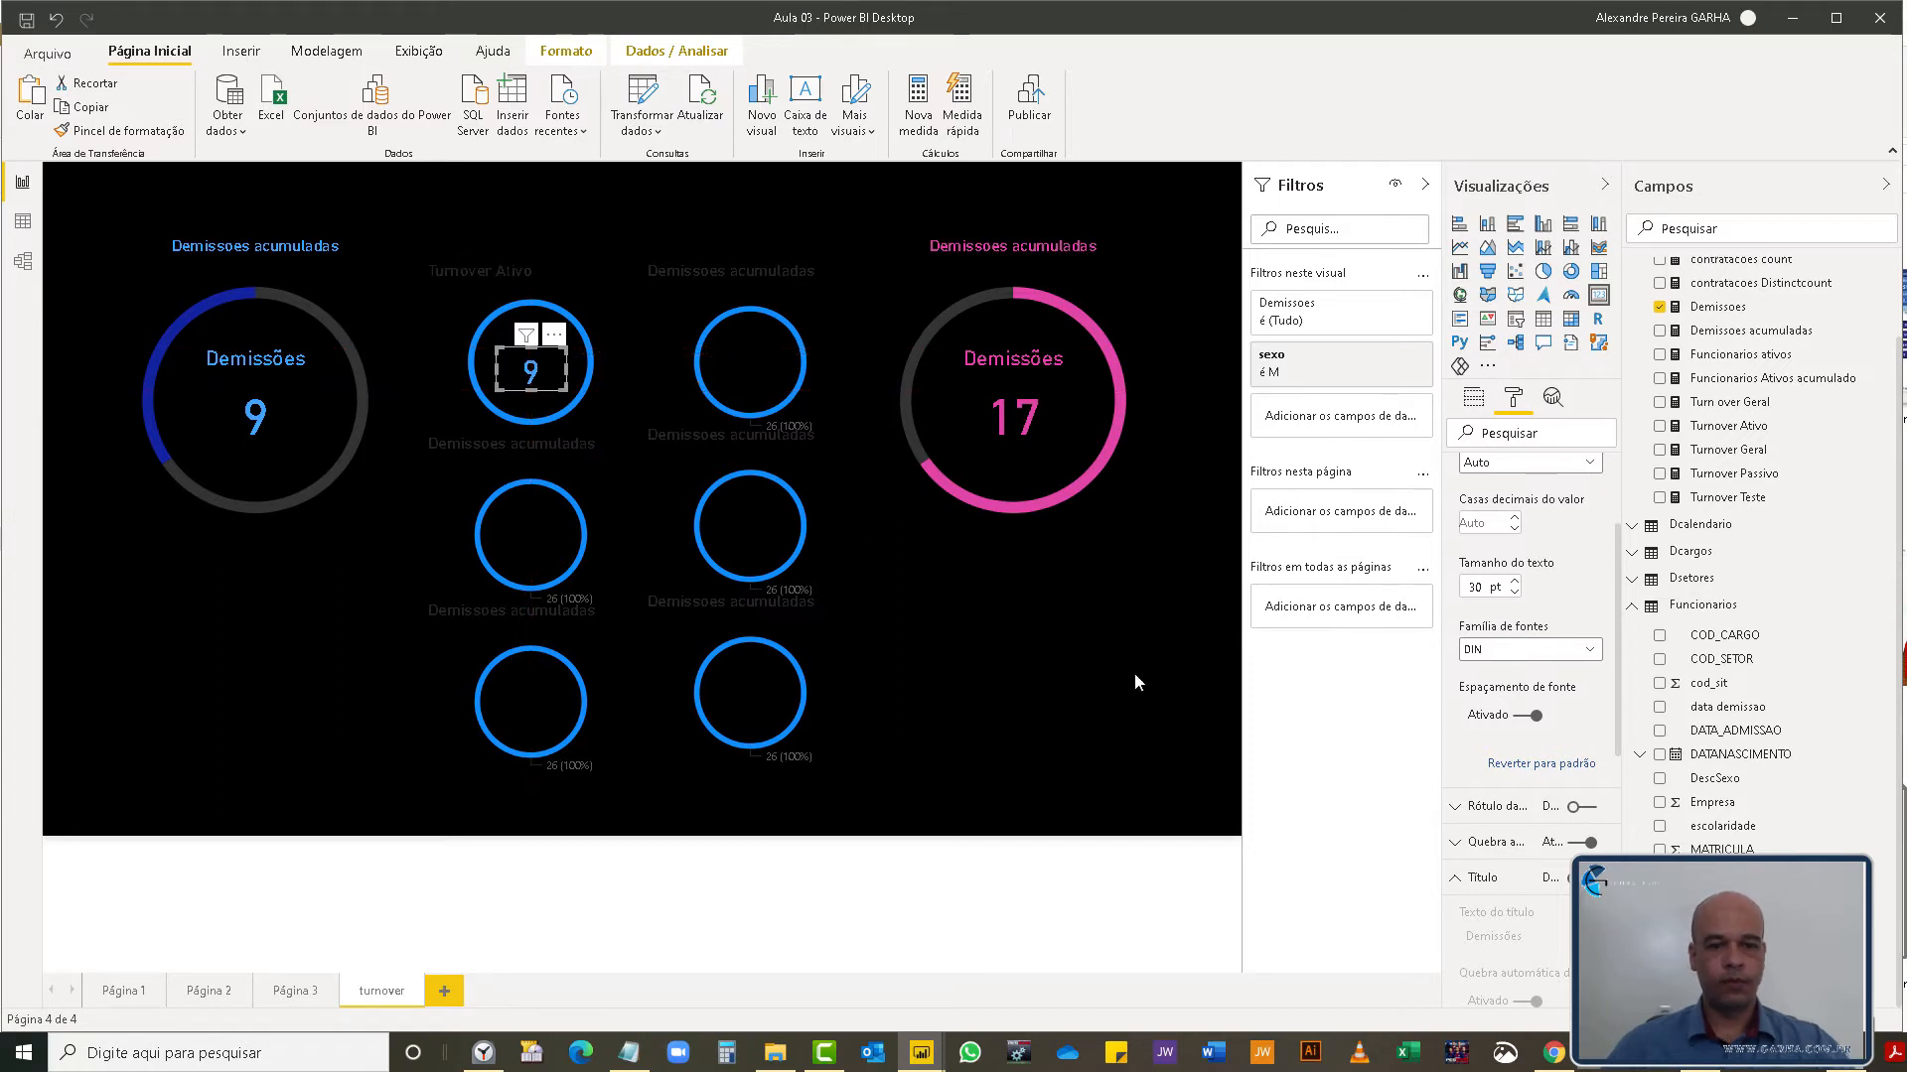
{"action": "left_click", "coordinate": [1136, 687]}
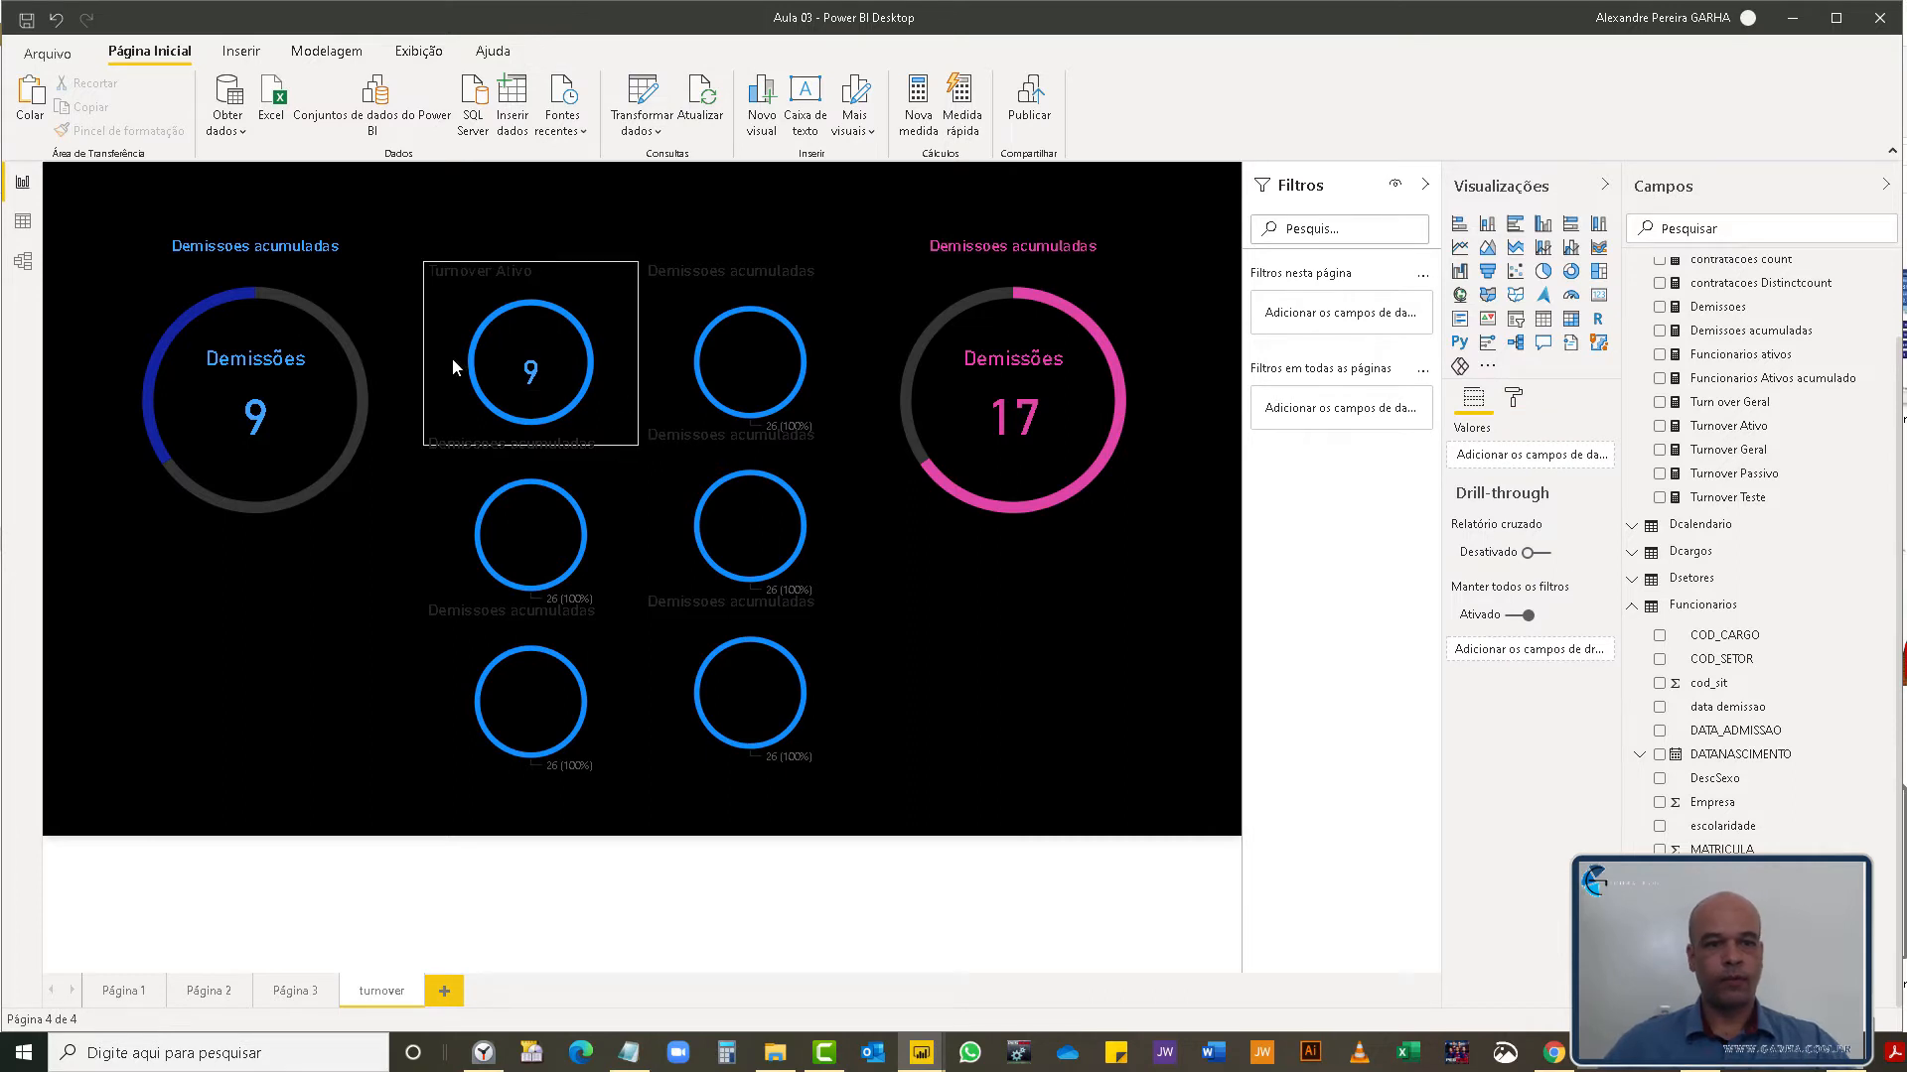
- Replace the small card's Demissoes field with Turnover Ativo, widen the card slightly, and center it inside the donut
{"action": "left_click", "coordinate": [554, 369]}
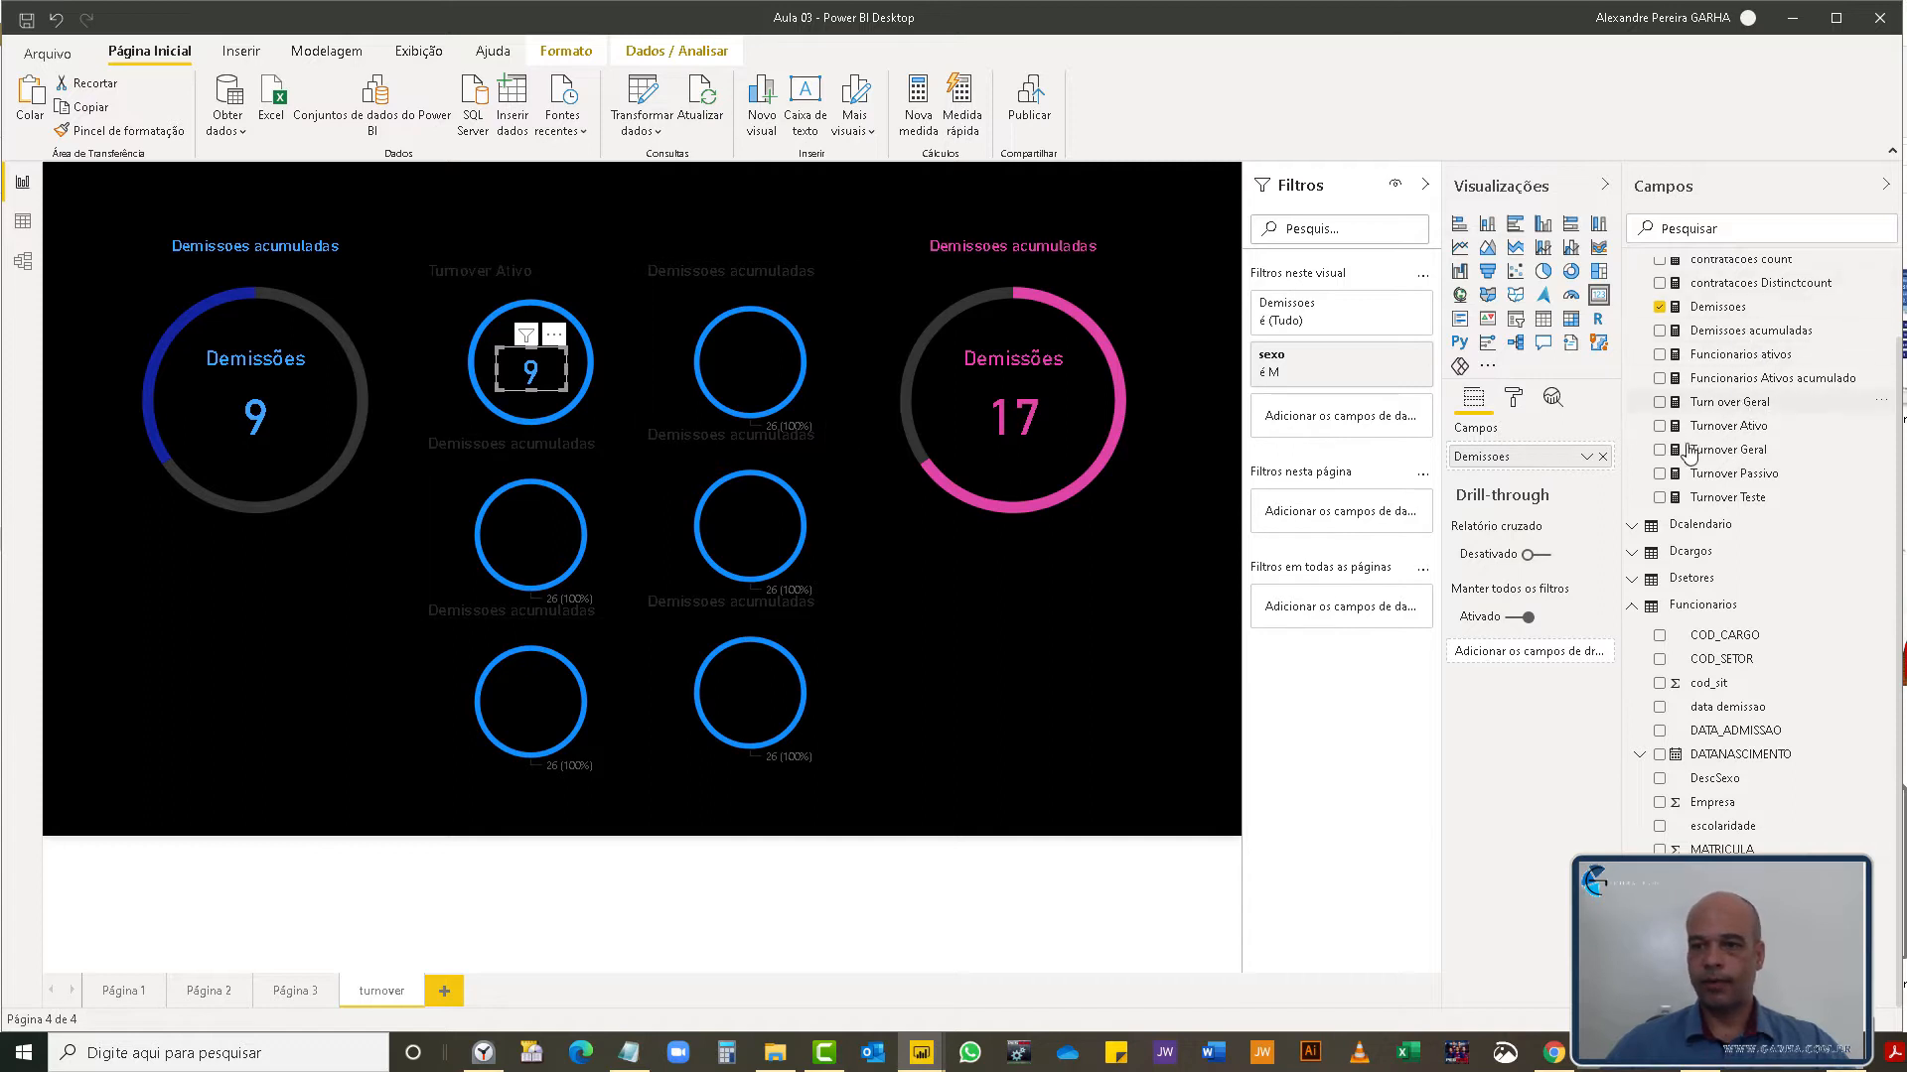
{"action": "left_click_drag", "start_coordinate": [1733, 426], "coordinate": [1567, 458]}
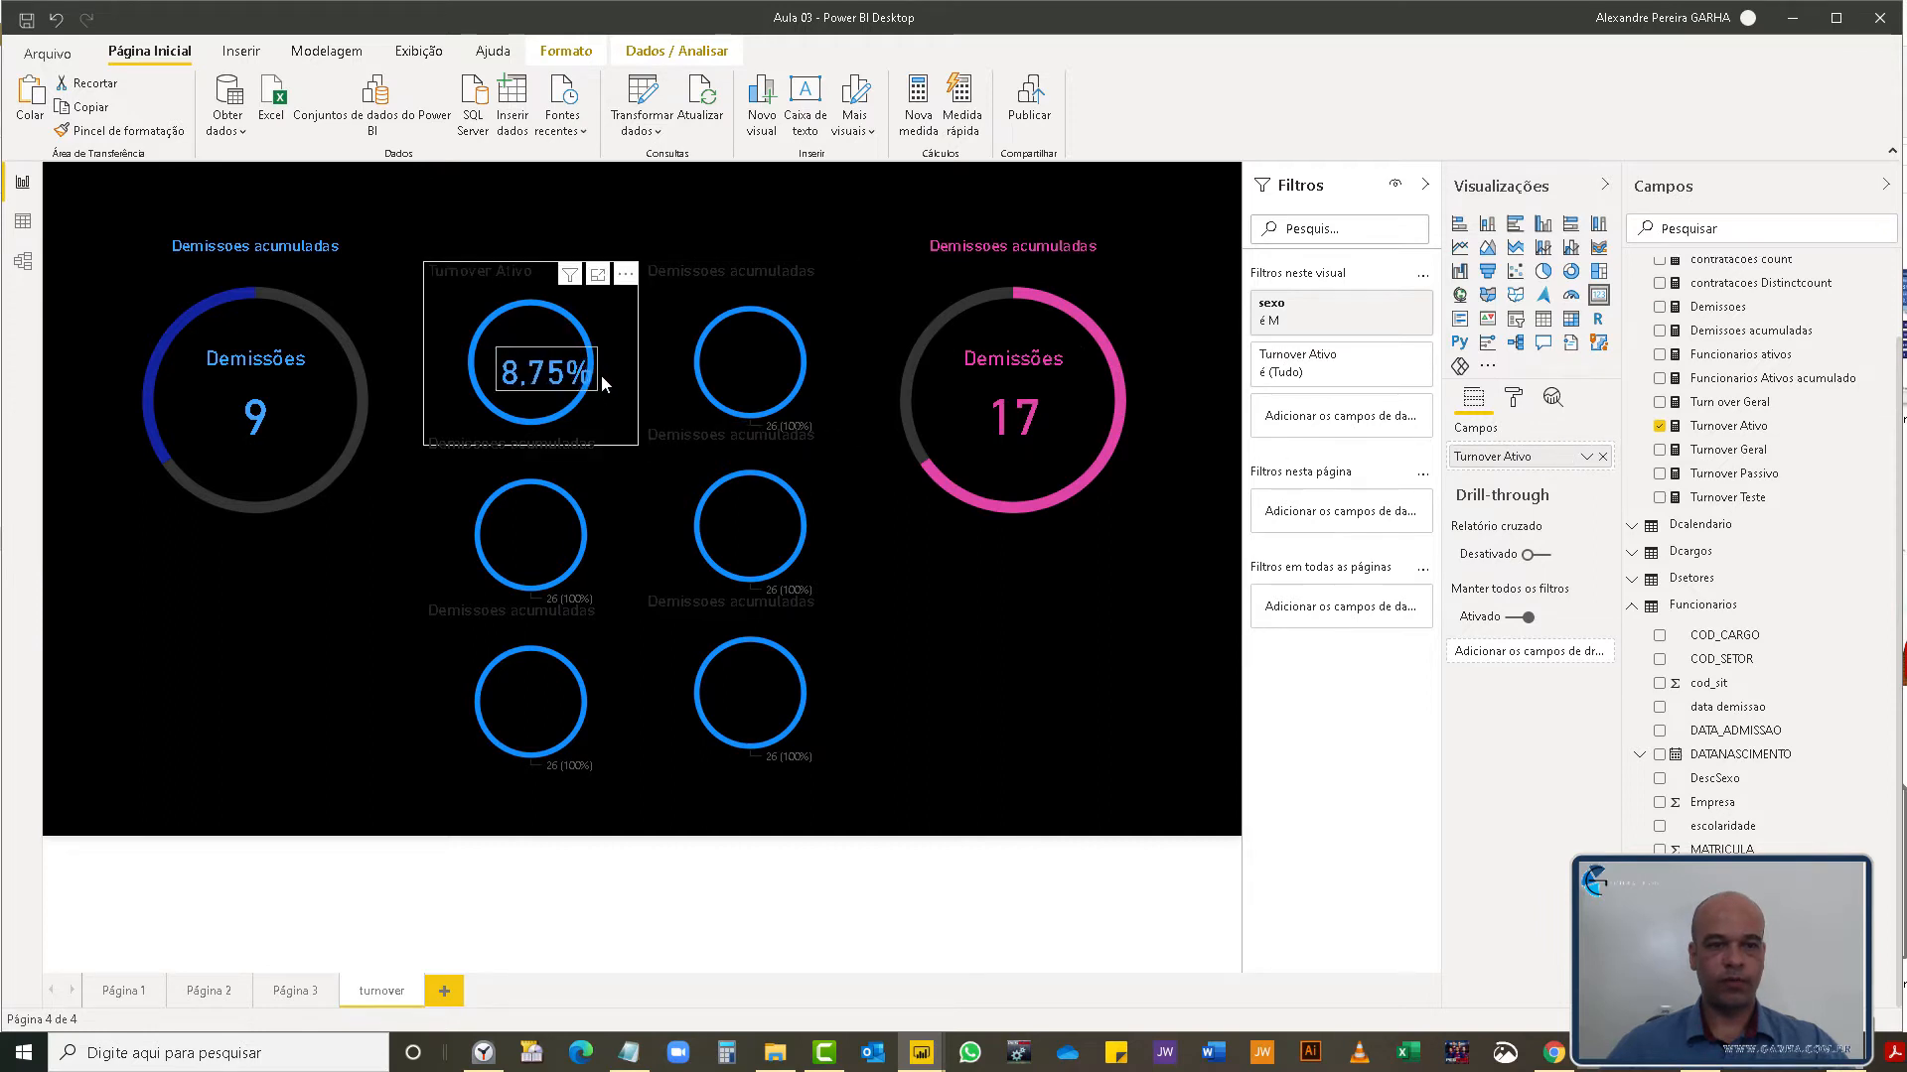
{"action": "left_click", "coordinate": [600, 380]}
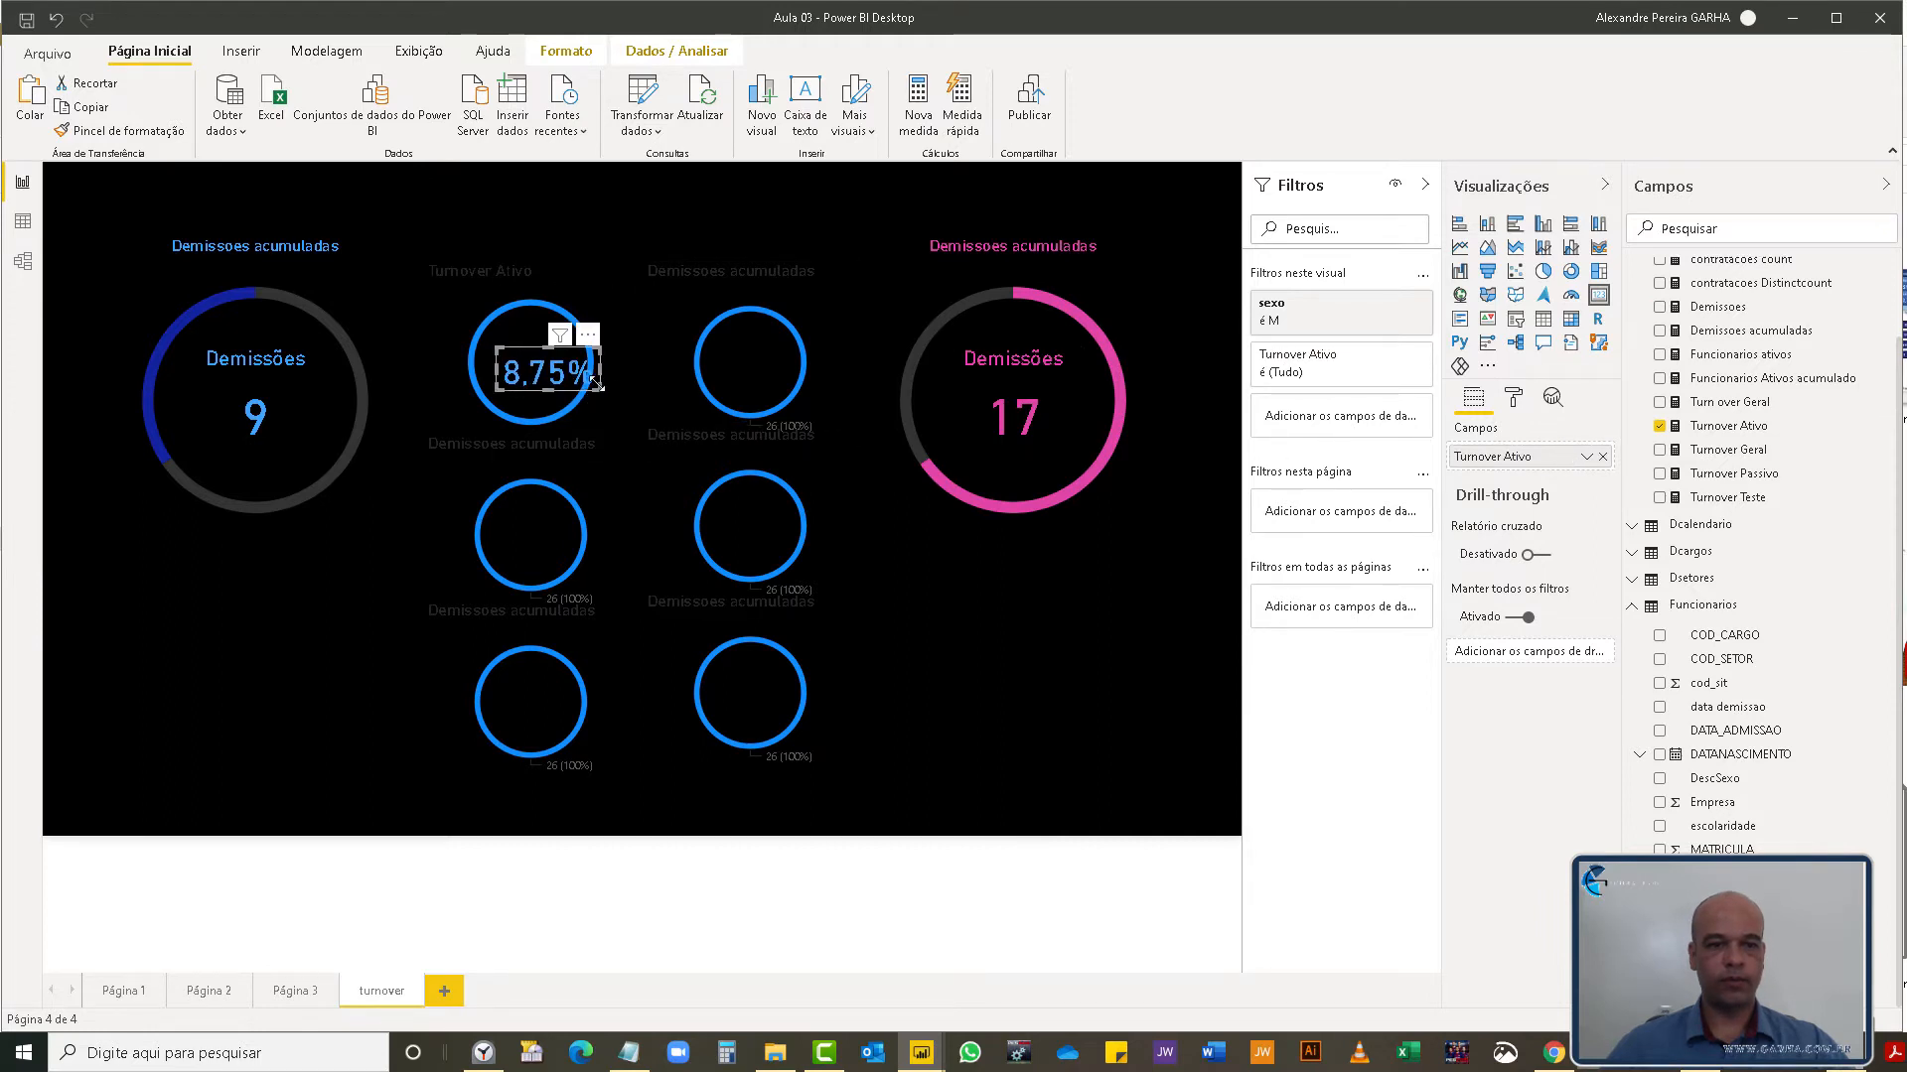
{"action": "left_click_drag", "start_coordinate": [569, 394], "coordinate": [550, 373]}
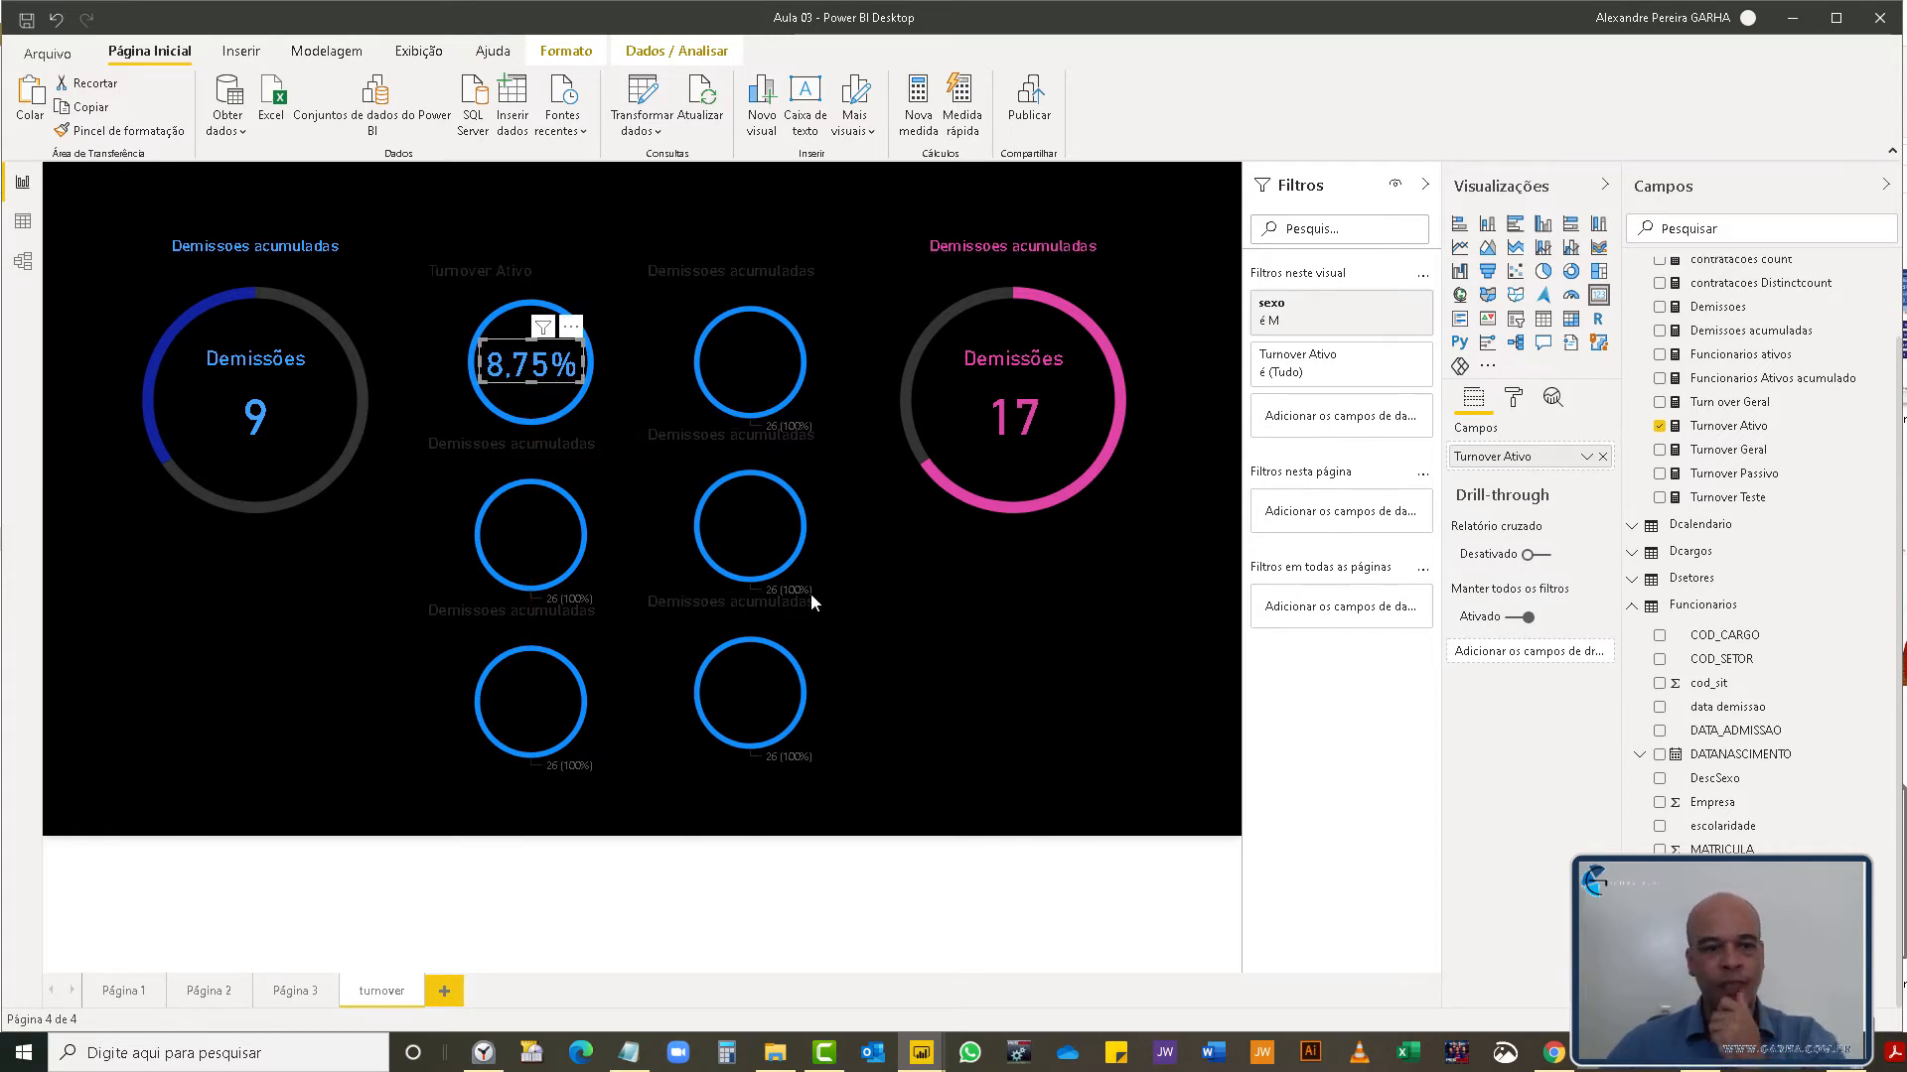
- Set the Turnover Ativo donut's title font color to light blue and center the title
{"action": "left_click", "coordinate": [622, 290]}
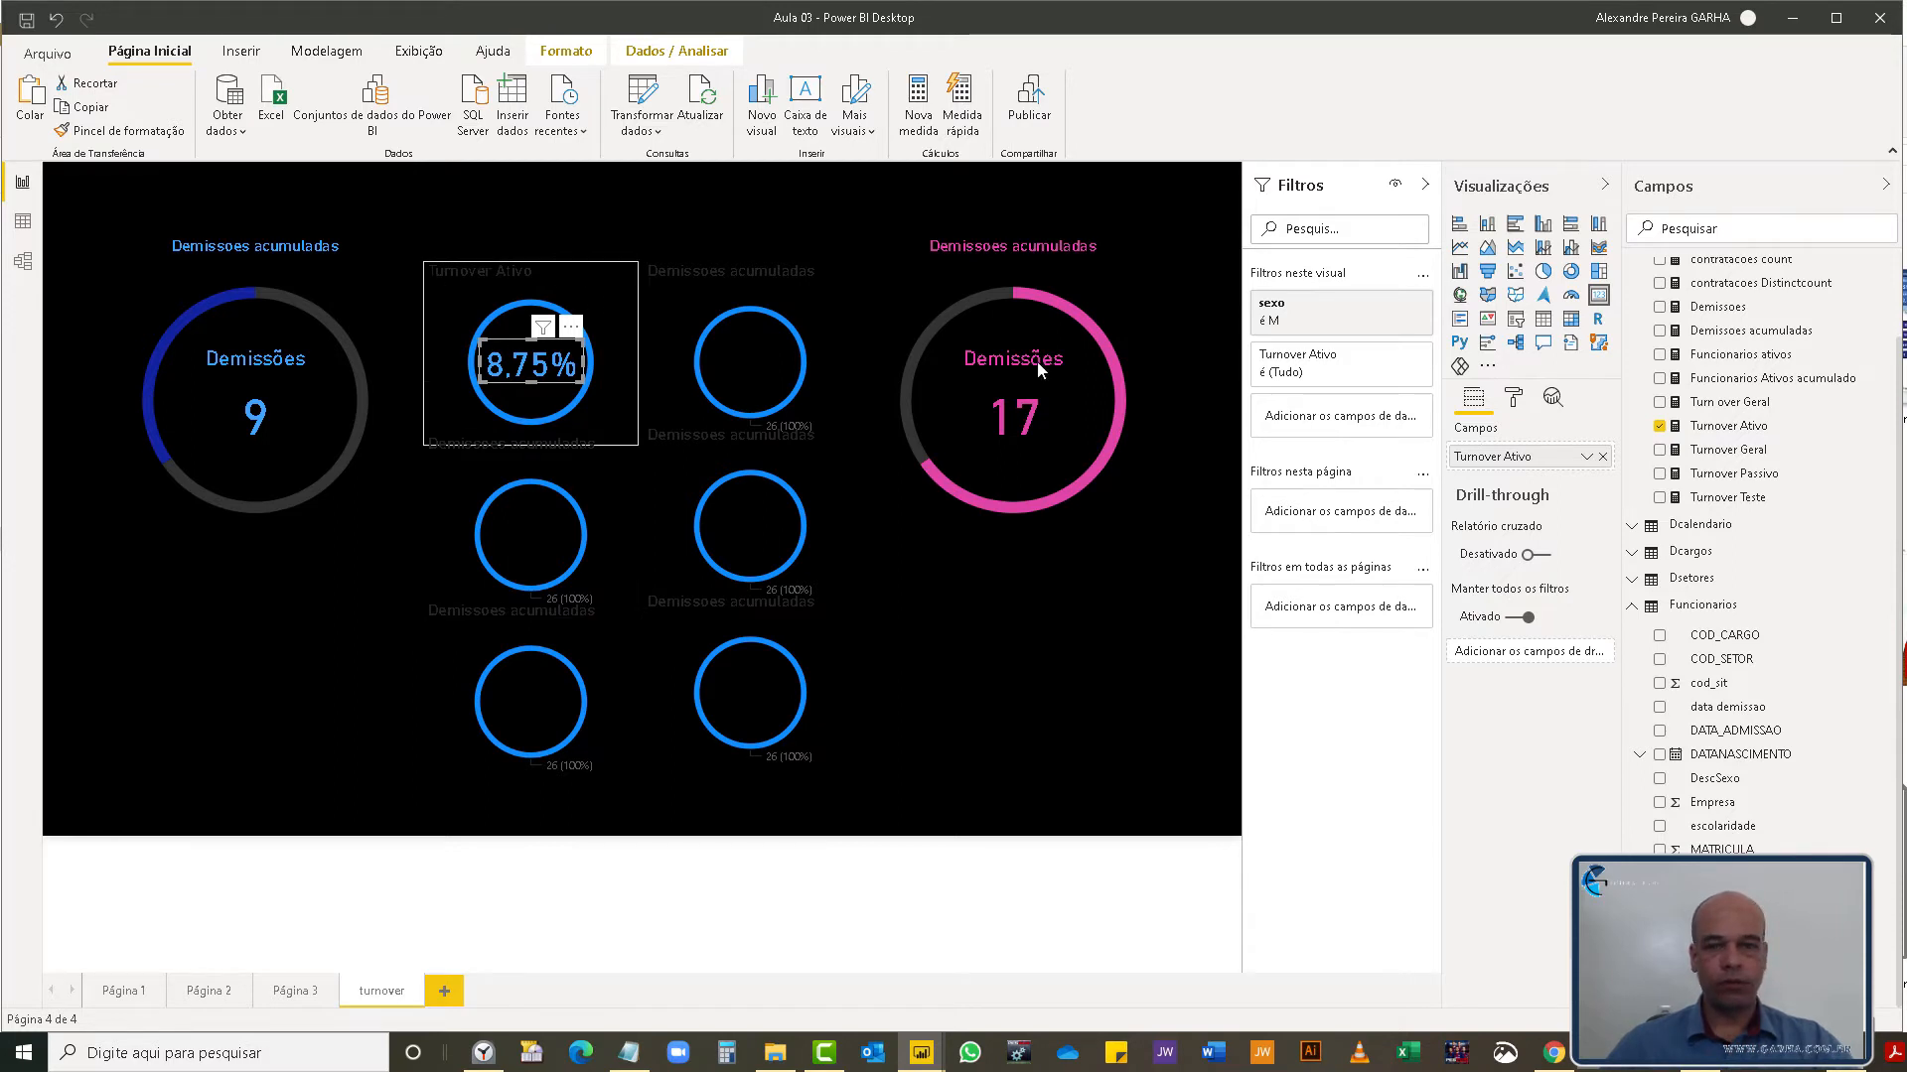
{"action": "left_click", "coordinate": [1514, 399]}
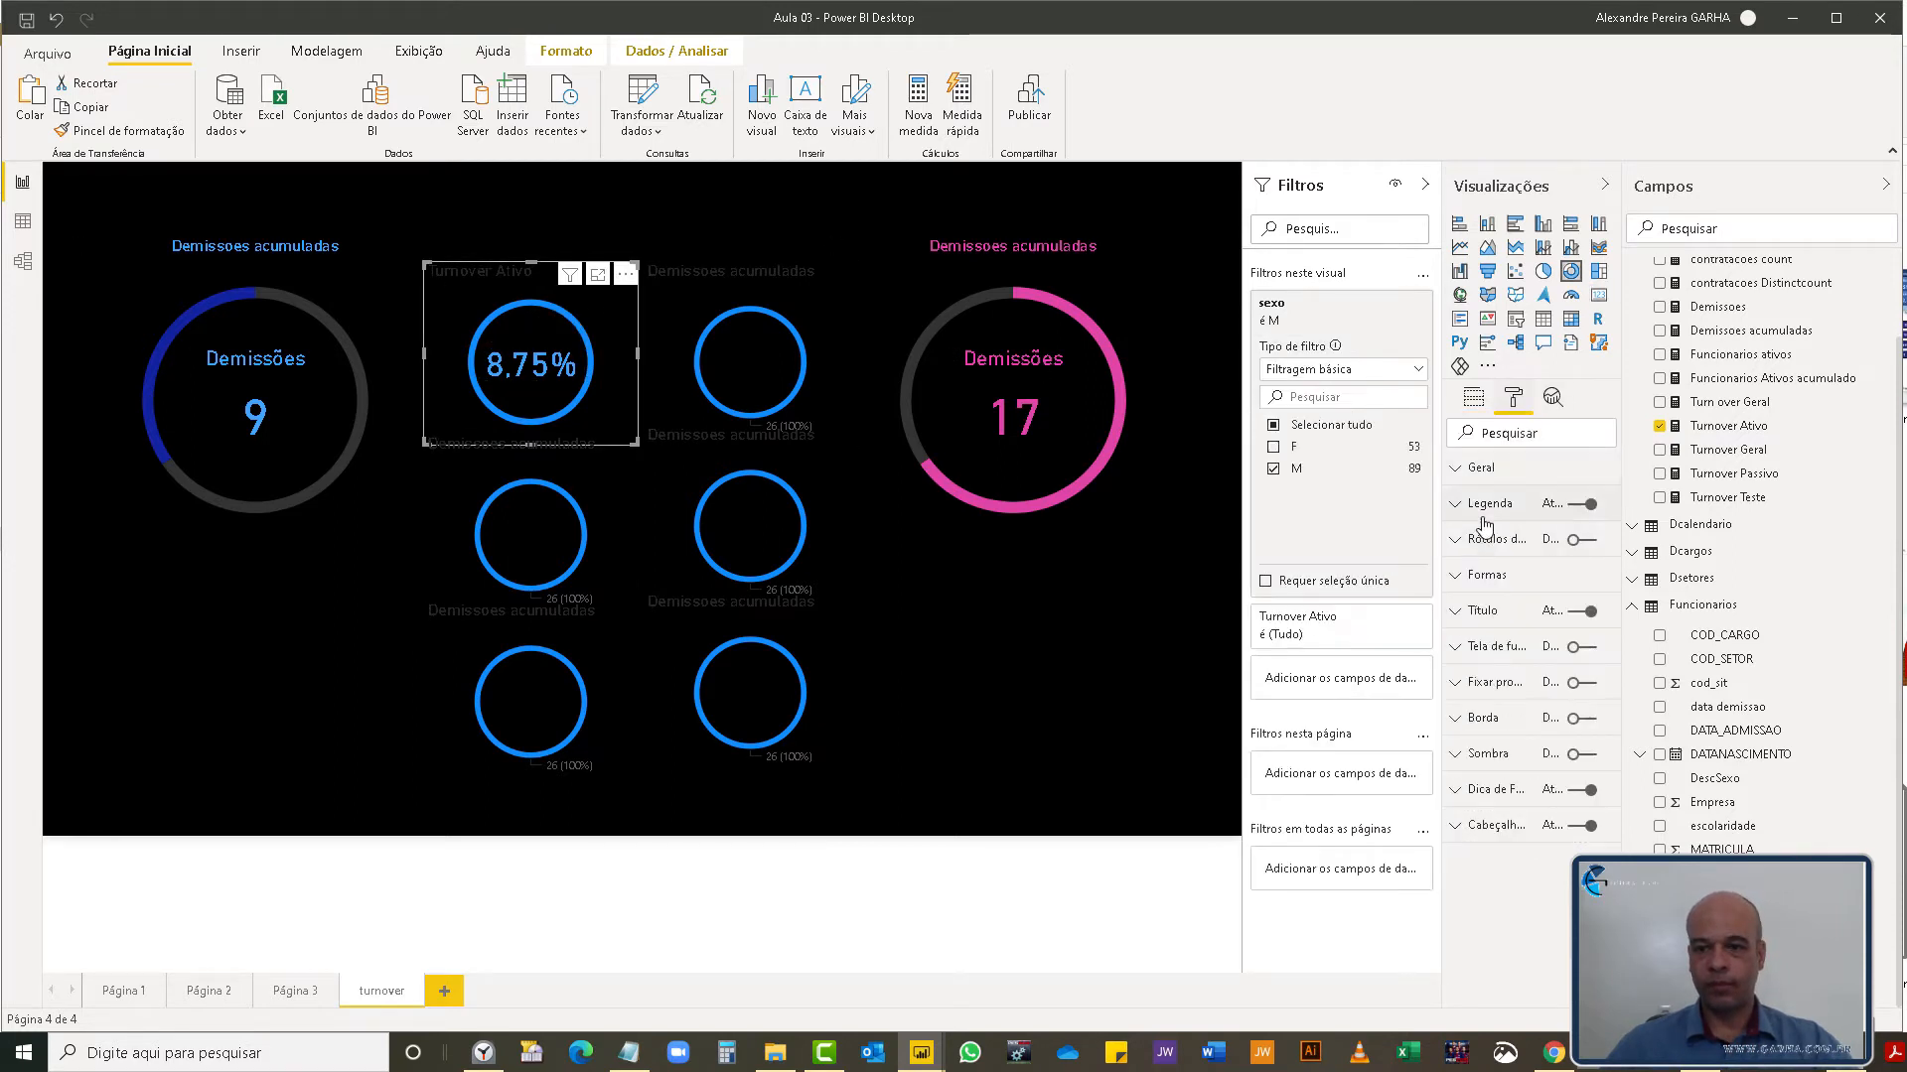
{"action": "left_click", "coordinate": [1455, 616]}
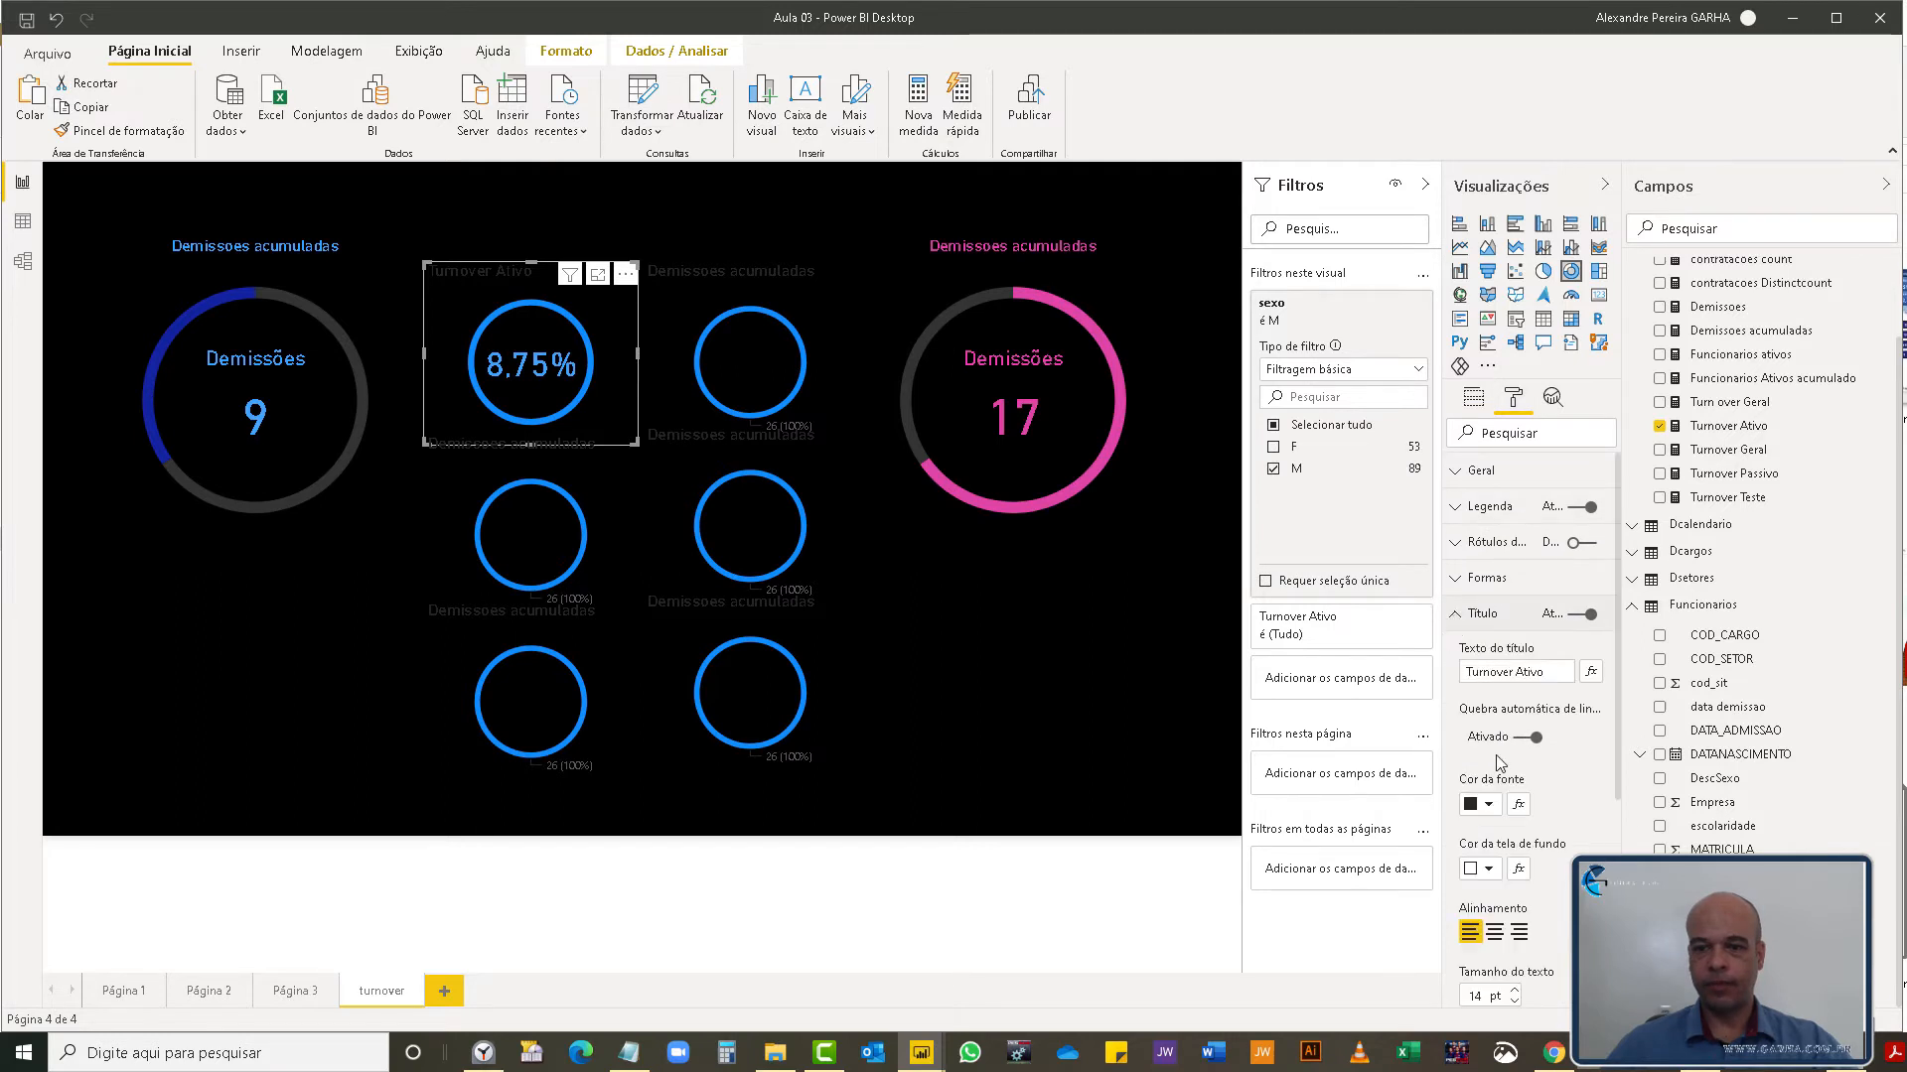
{"action": "left_click", "coordinate": [1489, 804]}
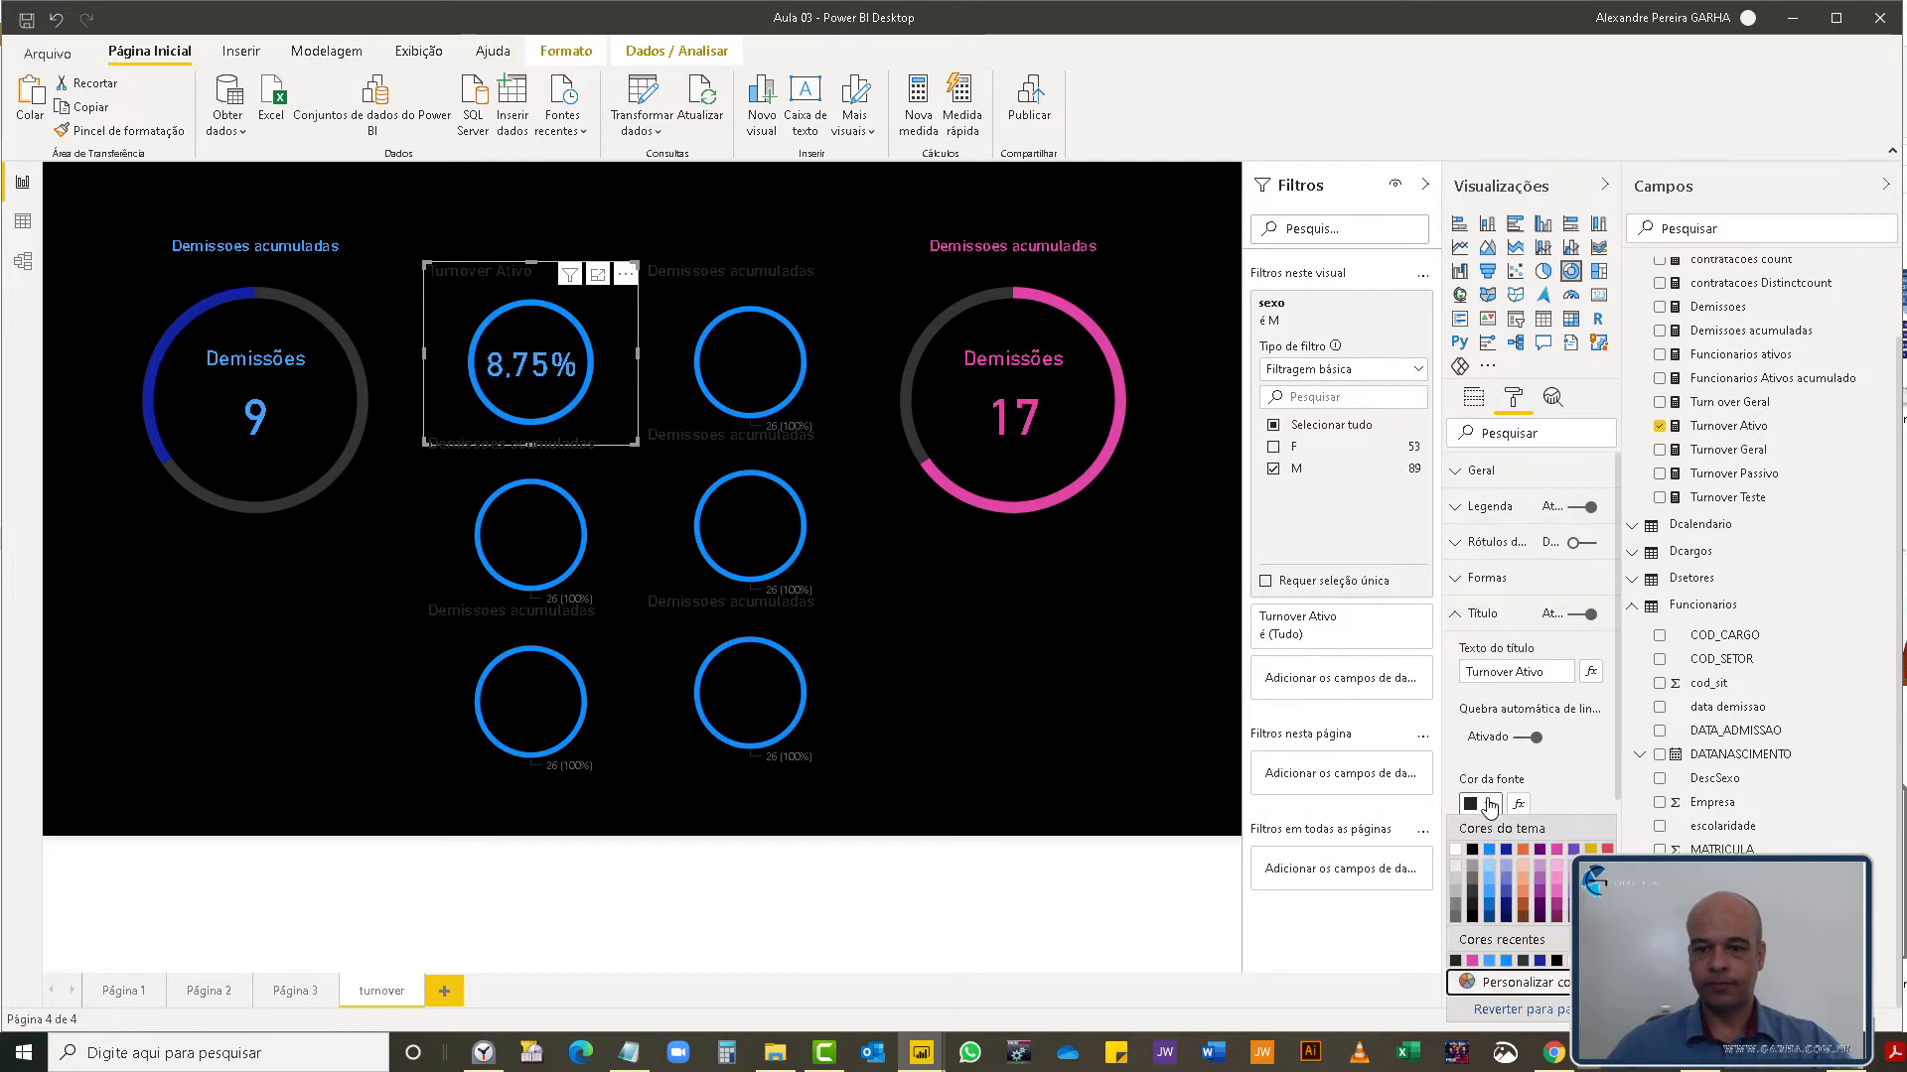
{"action": "left_click", "coordinate": [1489, 961]}
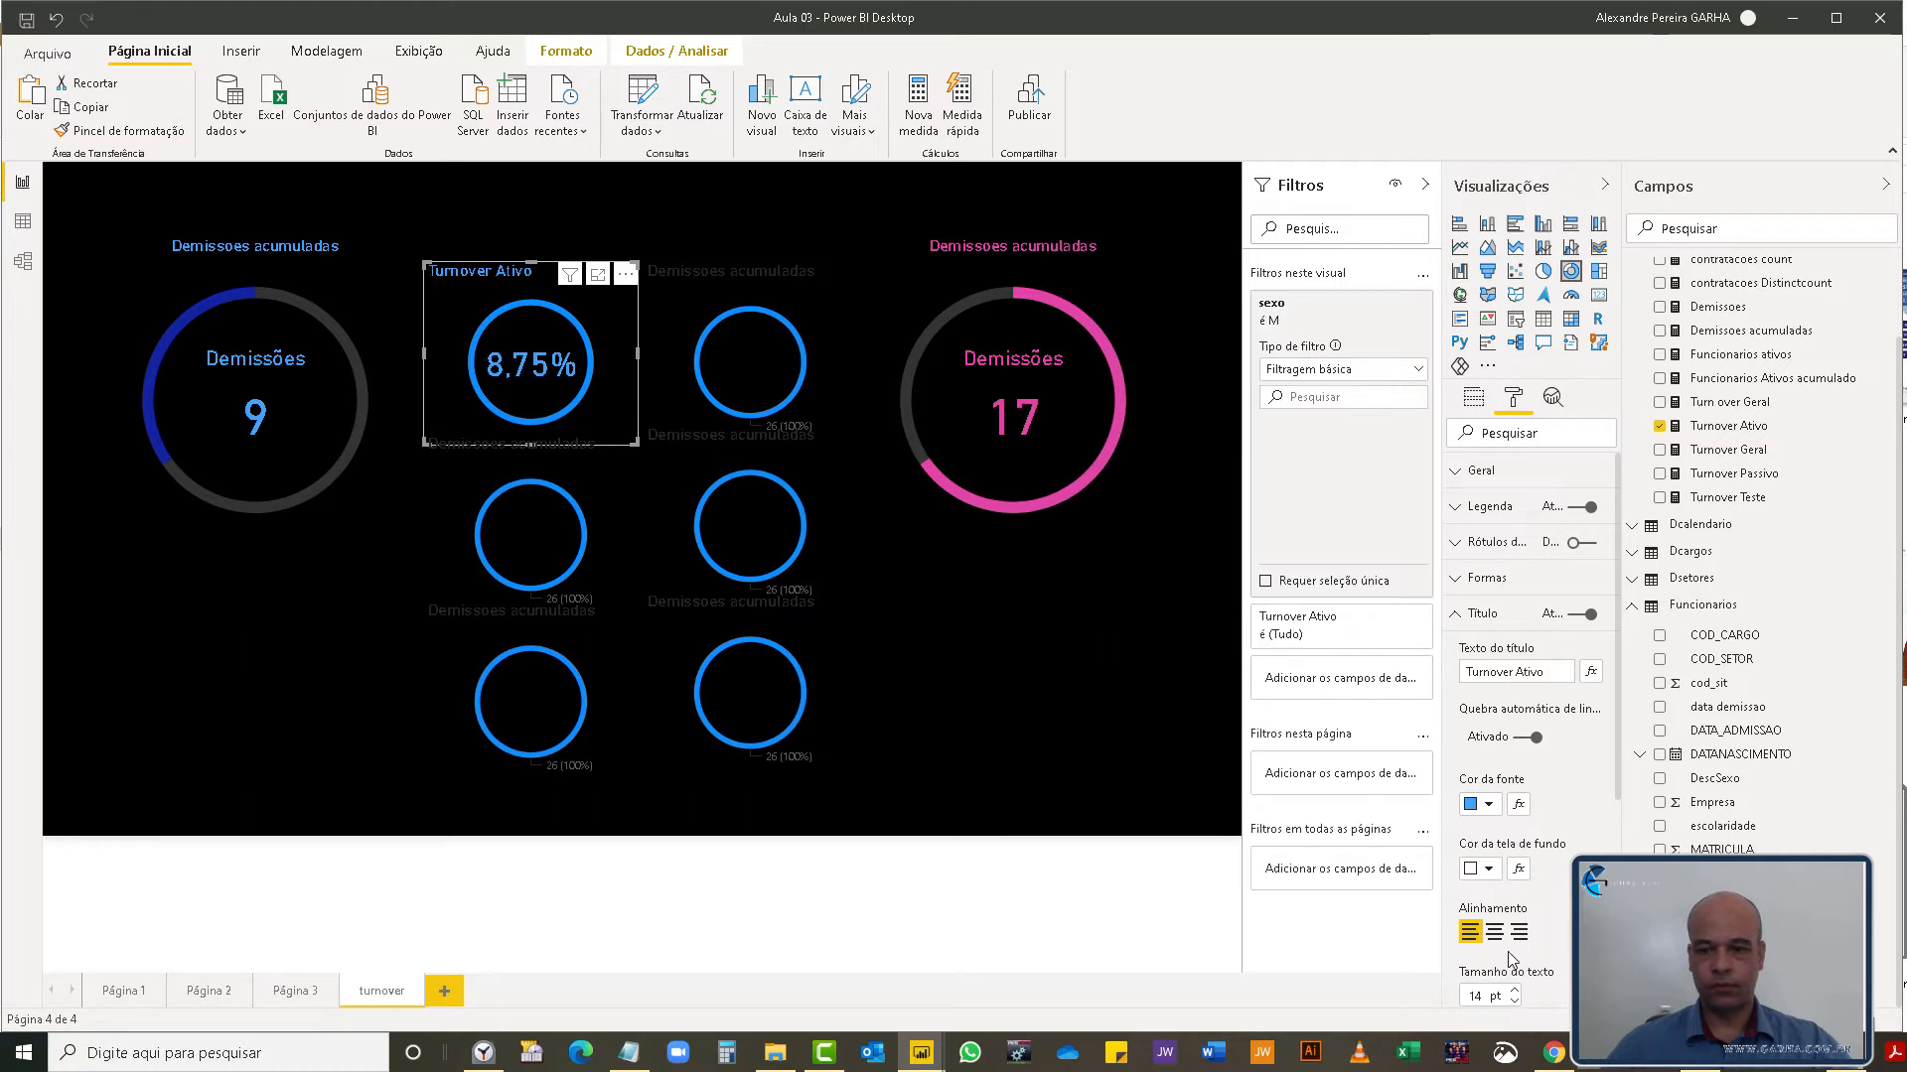
{"action": "left_click", "coordinate": [1494, 937]}
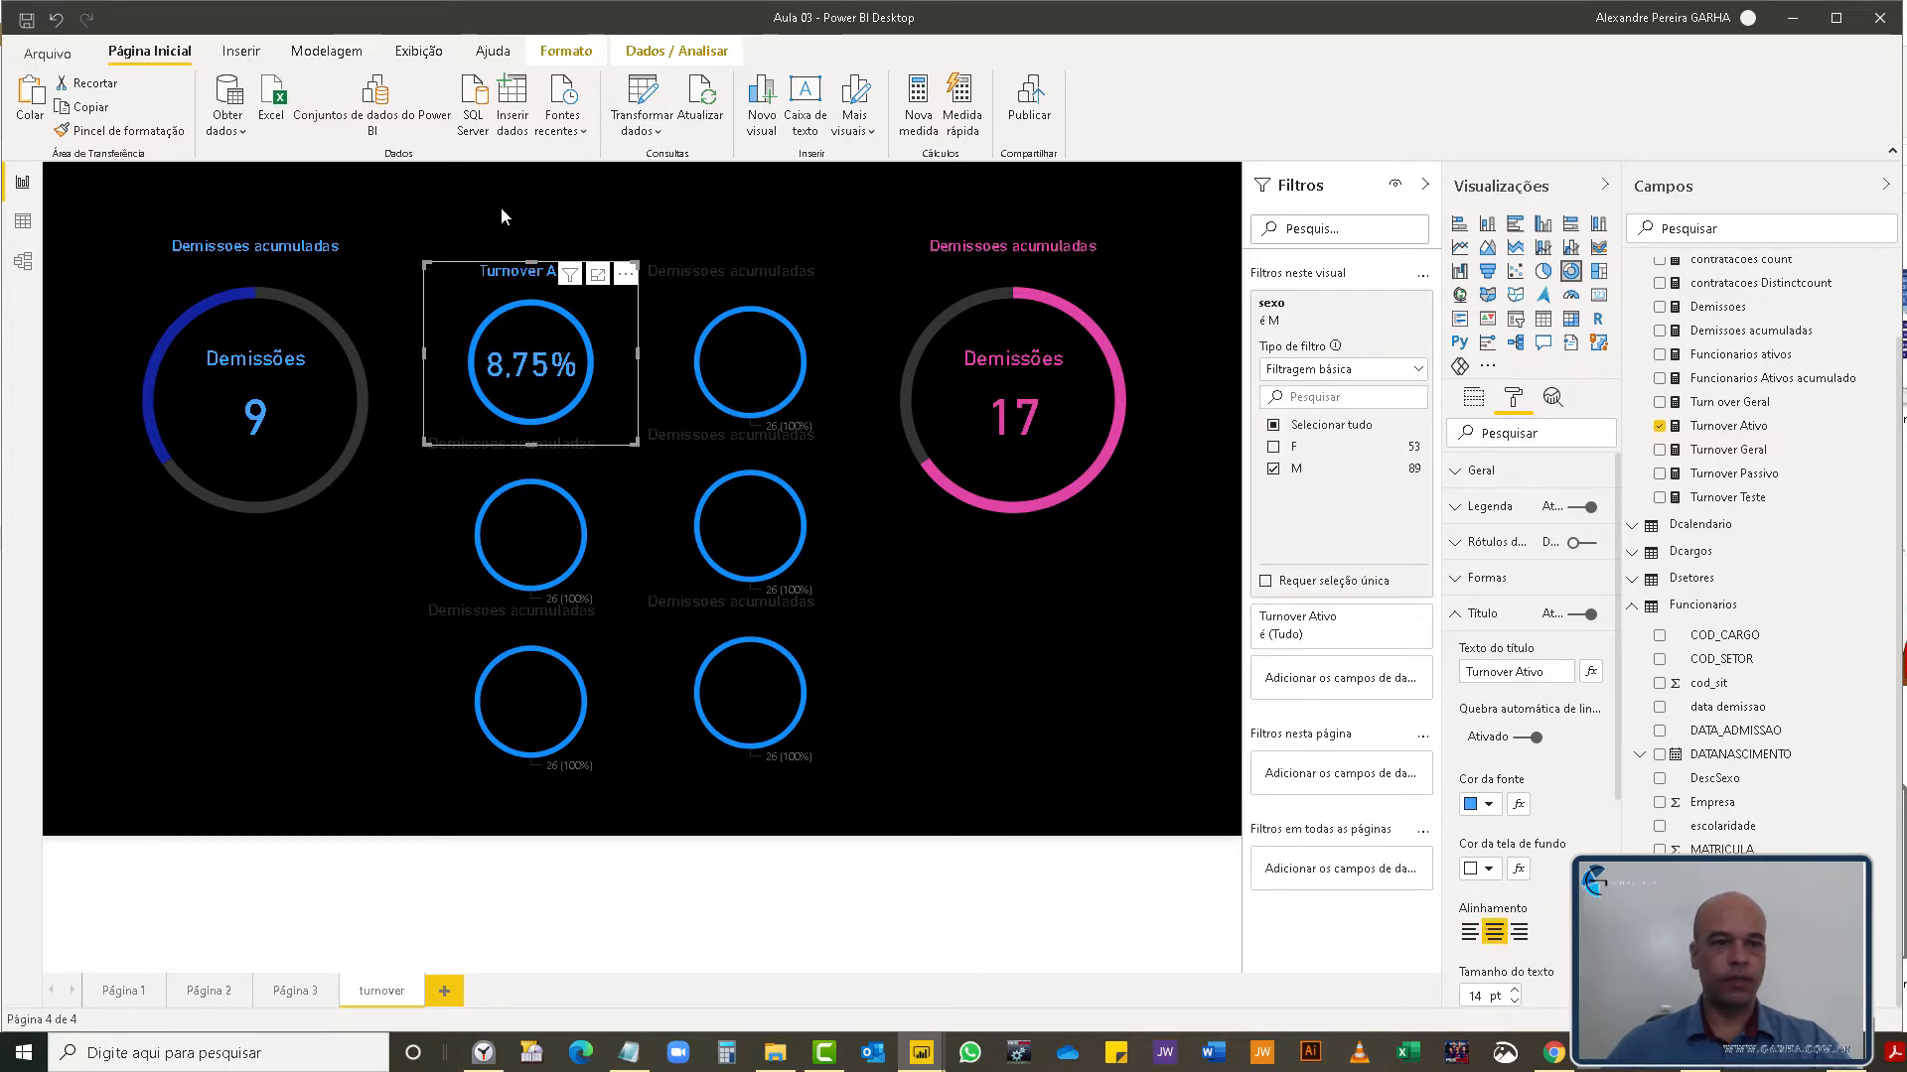
{"action": "left_click", "coordinate": [483, 164]}
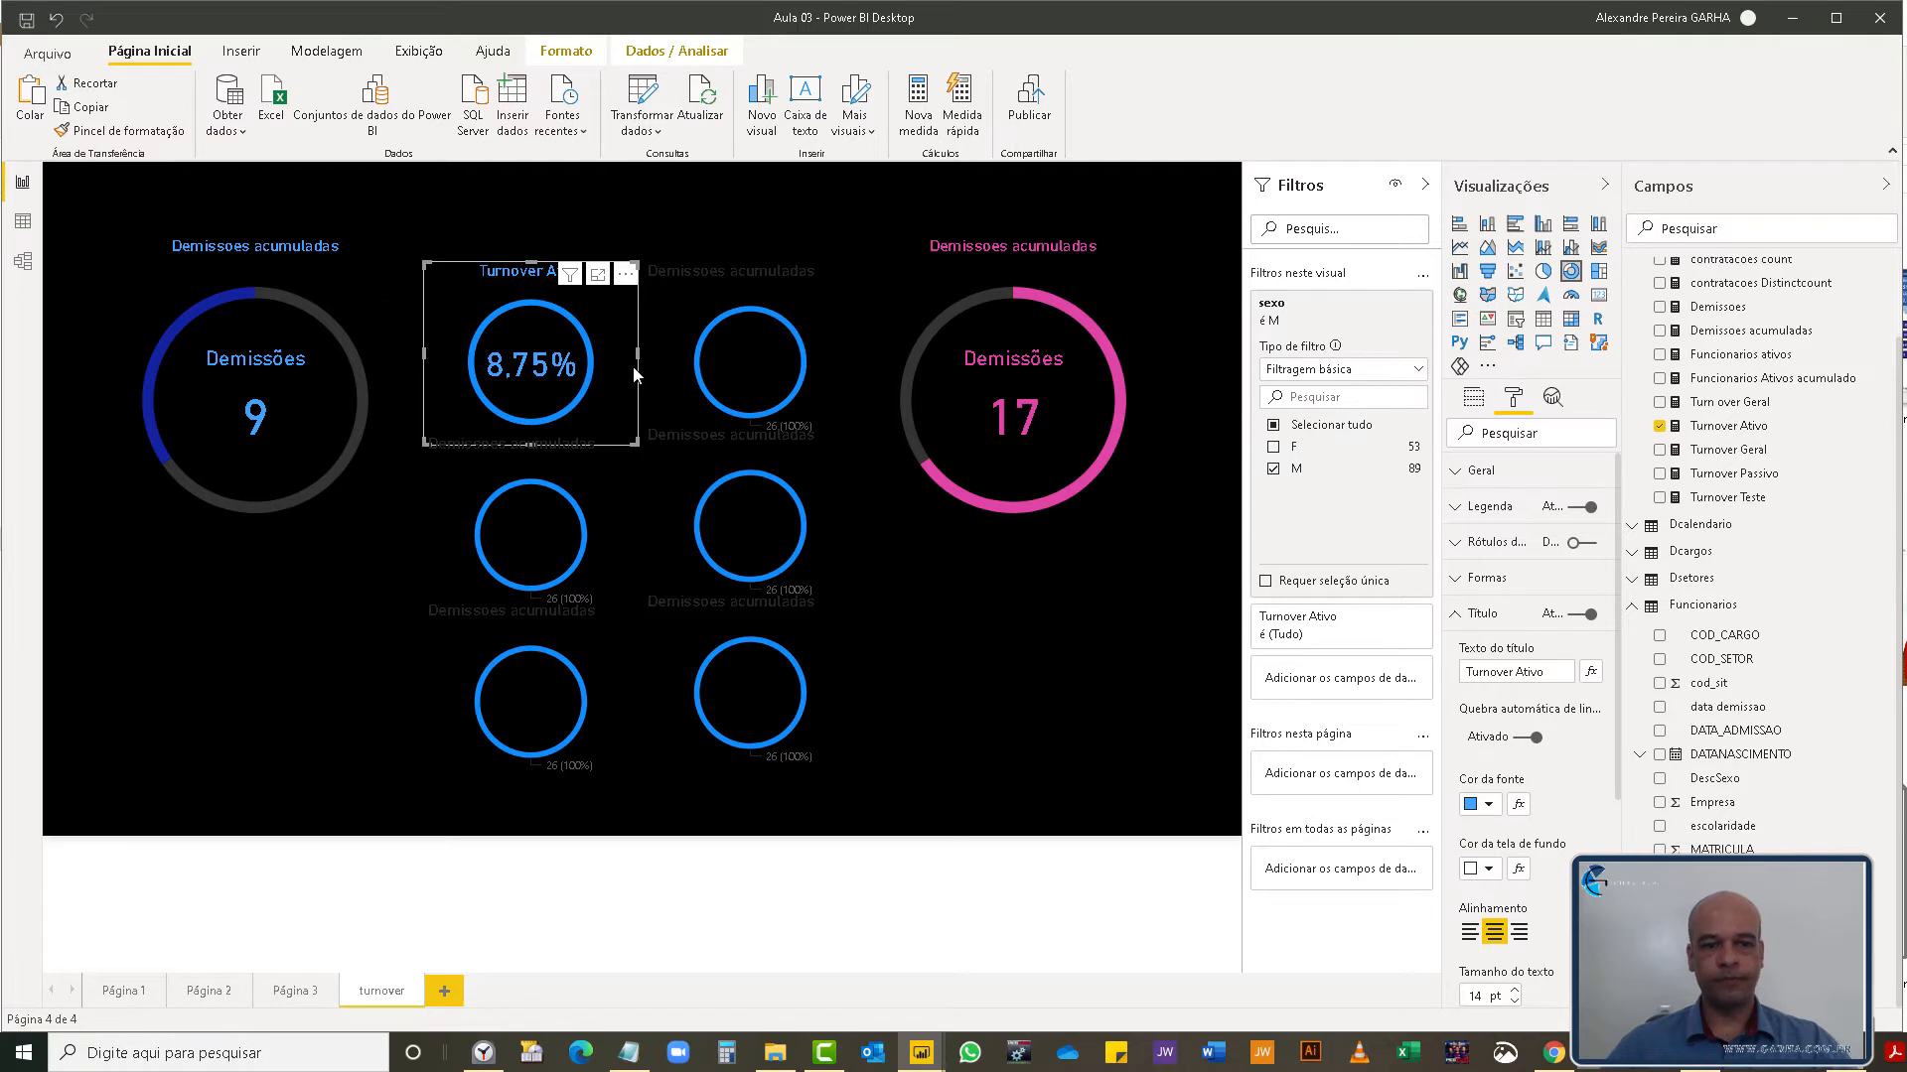
- Switch to the Windows Calculator and enter 9 as the number of male dismissals
{"action": "left_click", "coordinate": [601, 311]}
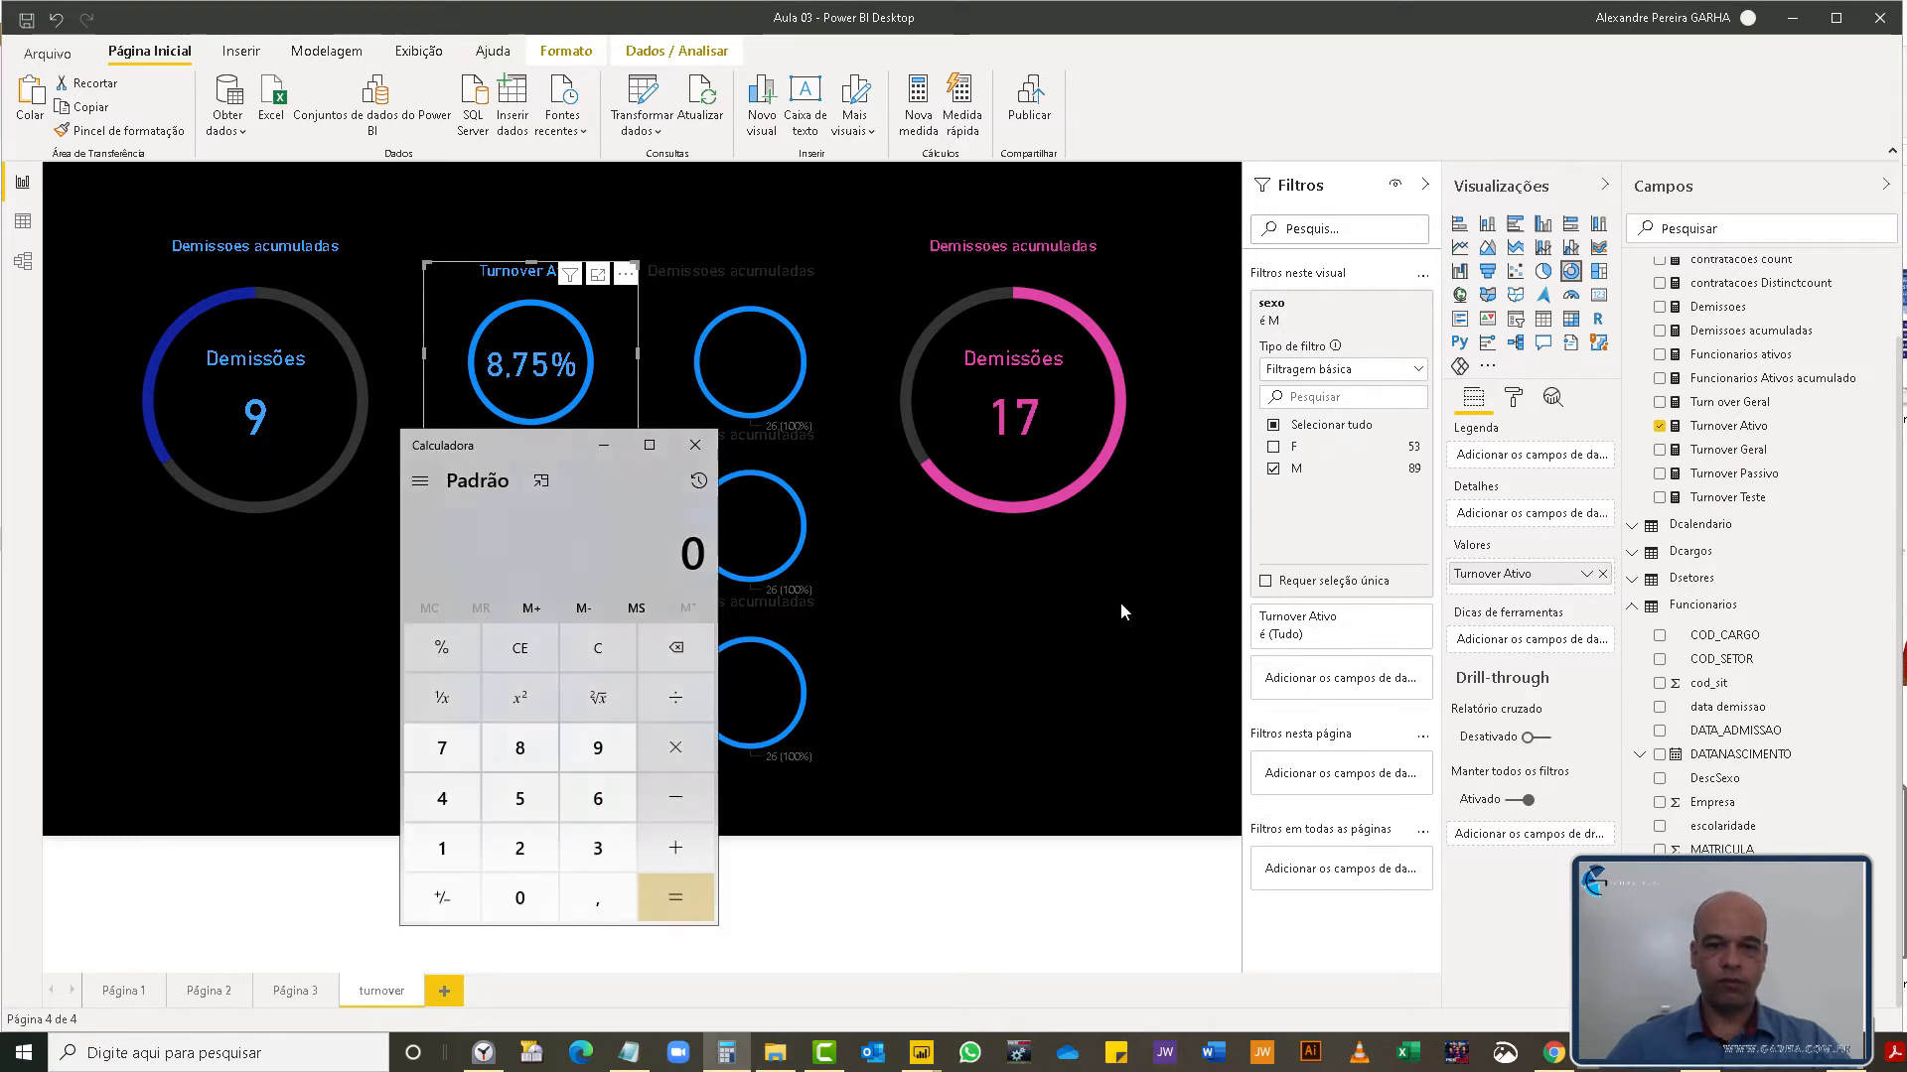
{"action": "type", "text": "9"}
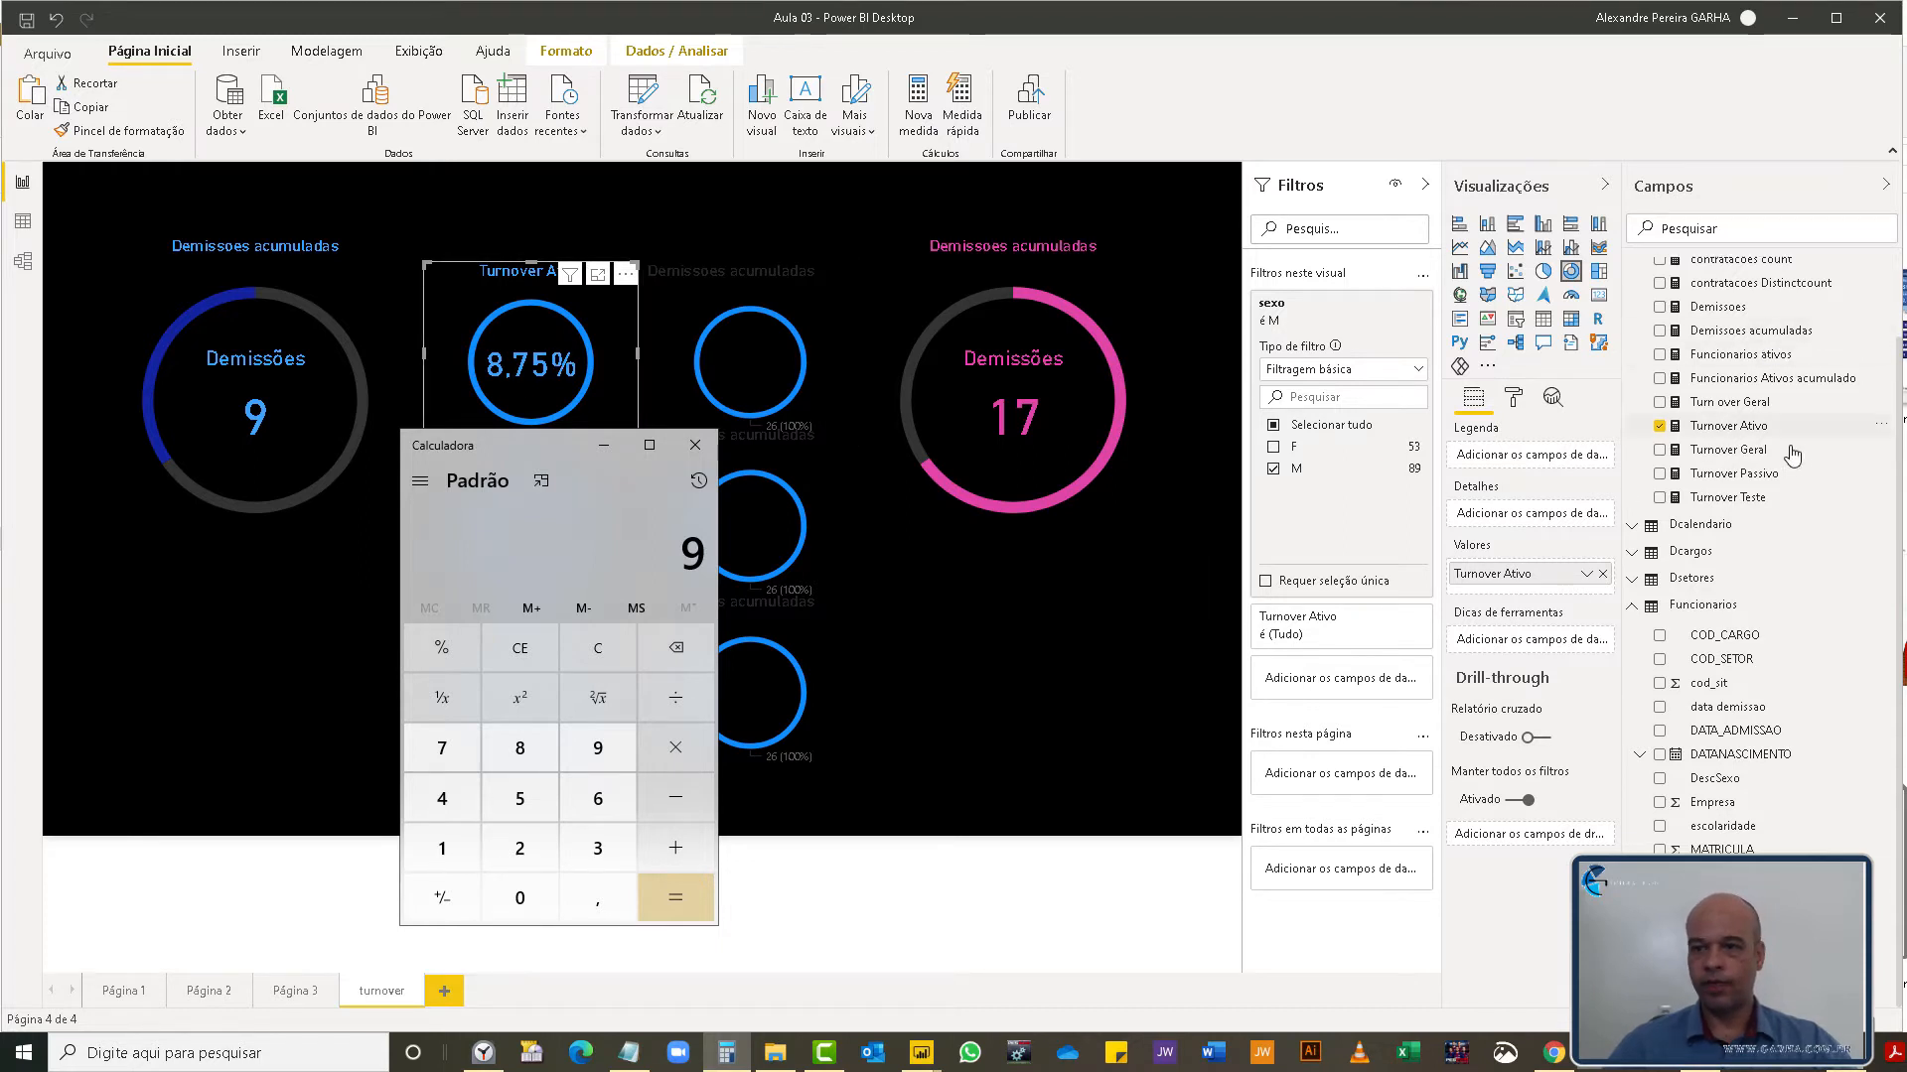
- Add a Funcionarios ativos card below the pink donut, narrow it, and filter it to sexo M
{"action": "left_click_drag", "start_coordinate": [1784, 367], "coordinate": [1090, 690]}
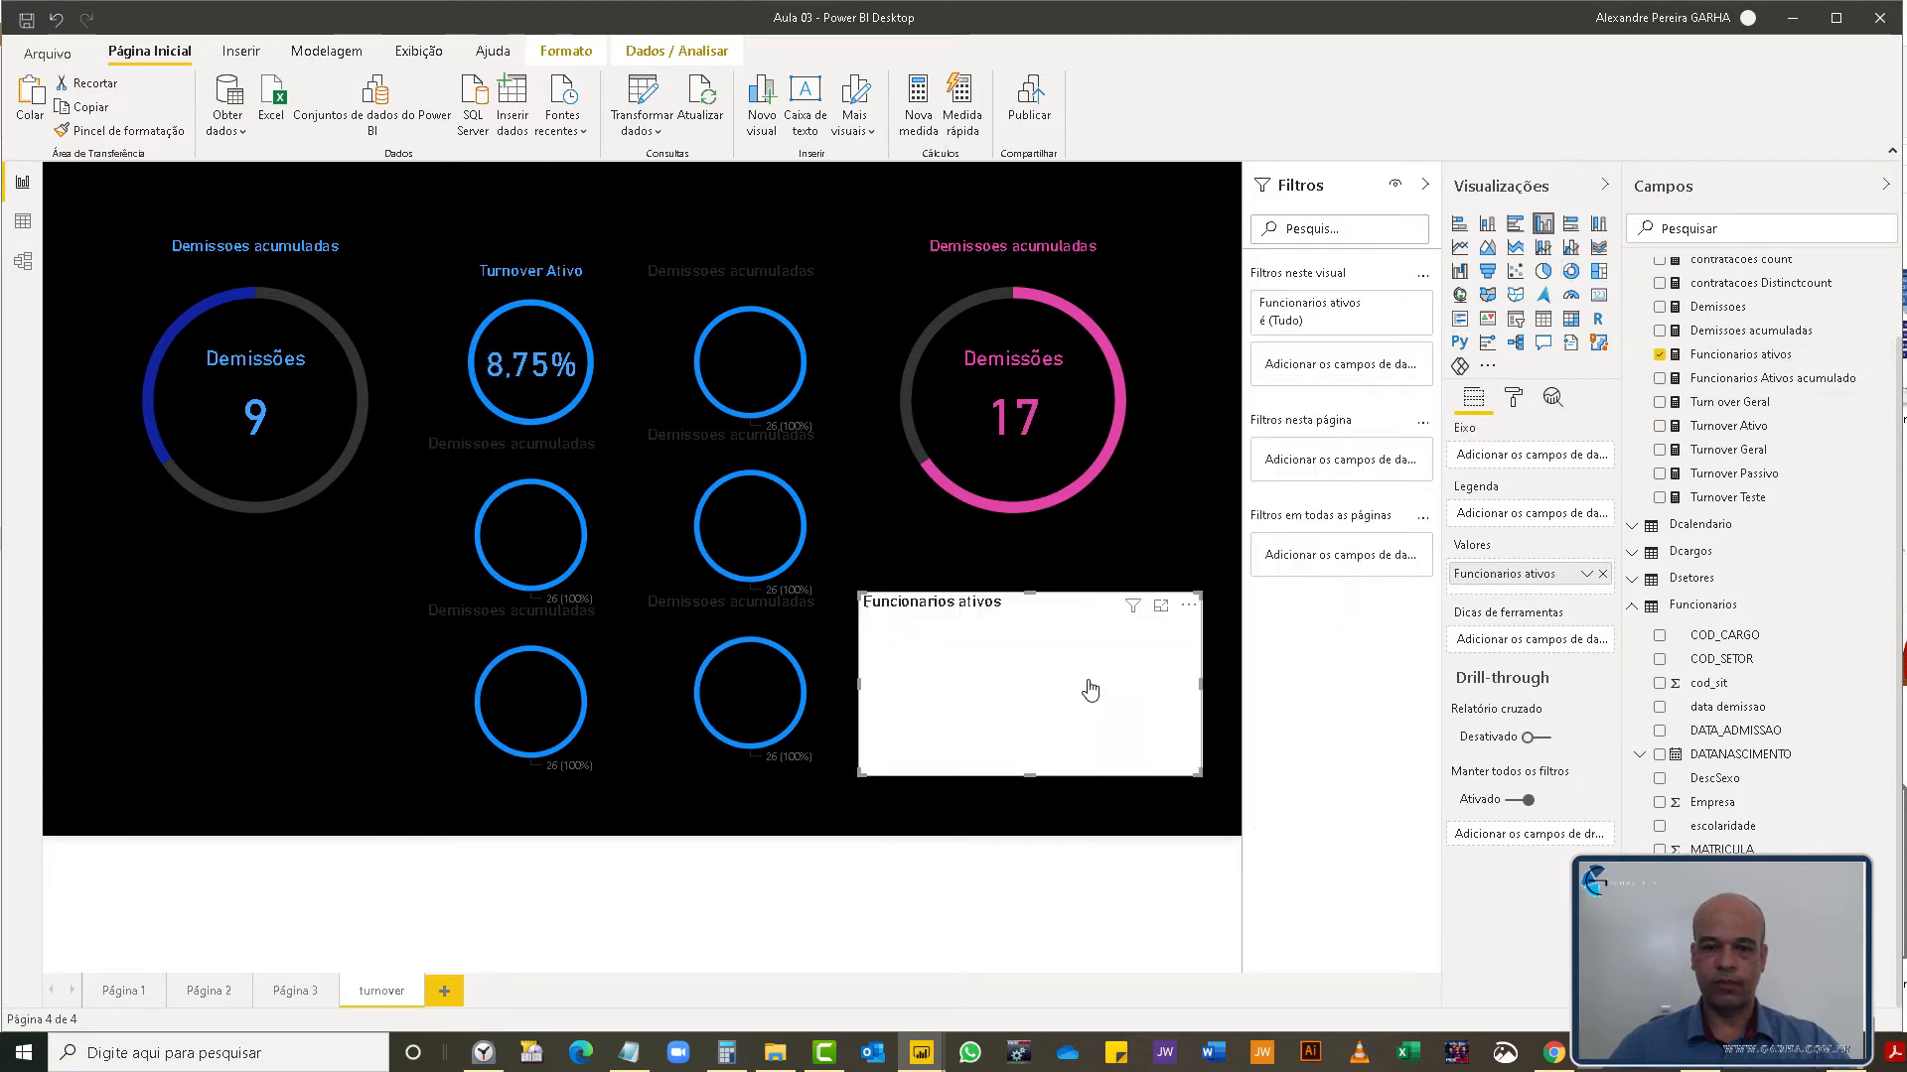
{"action": "left_click", "coordinate": [1598, 295]}
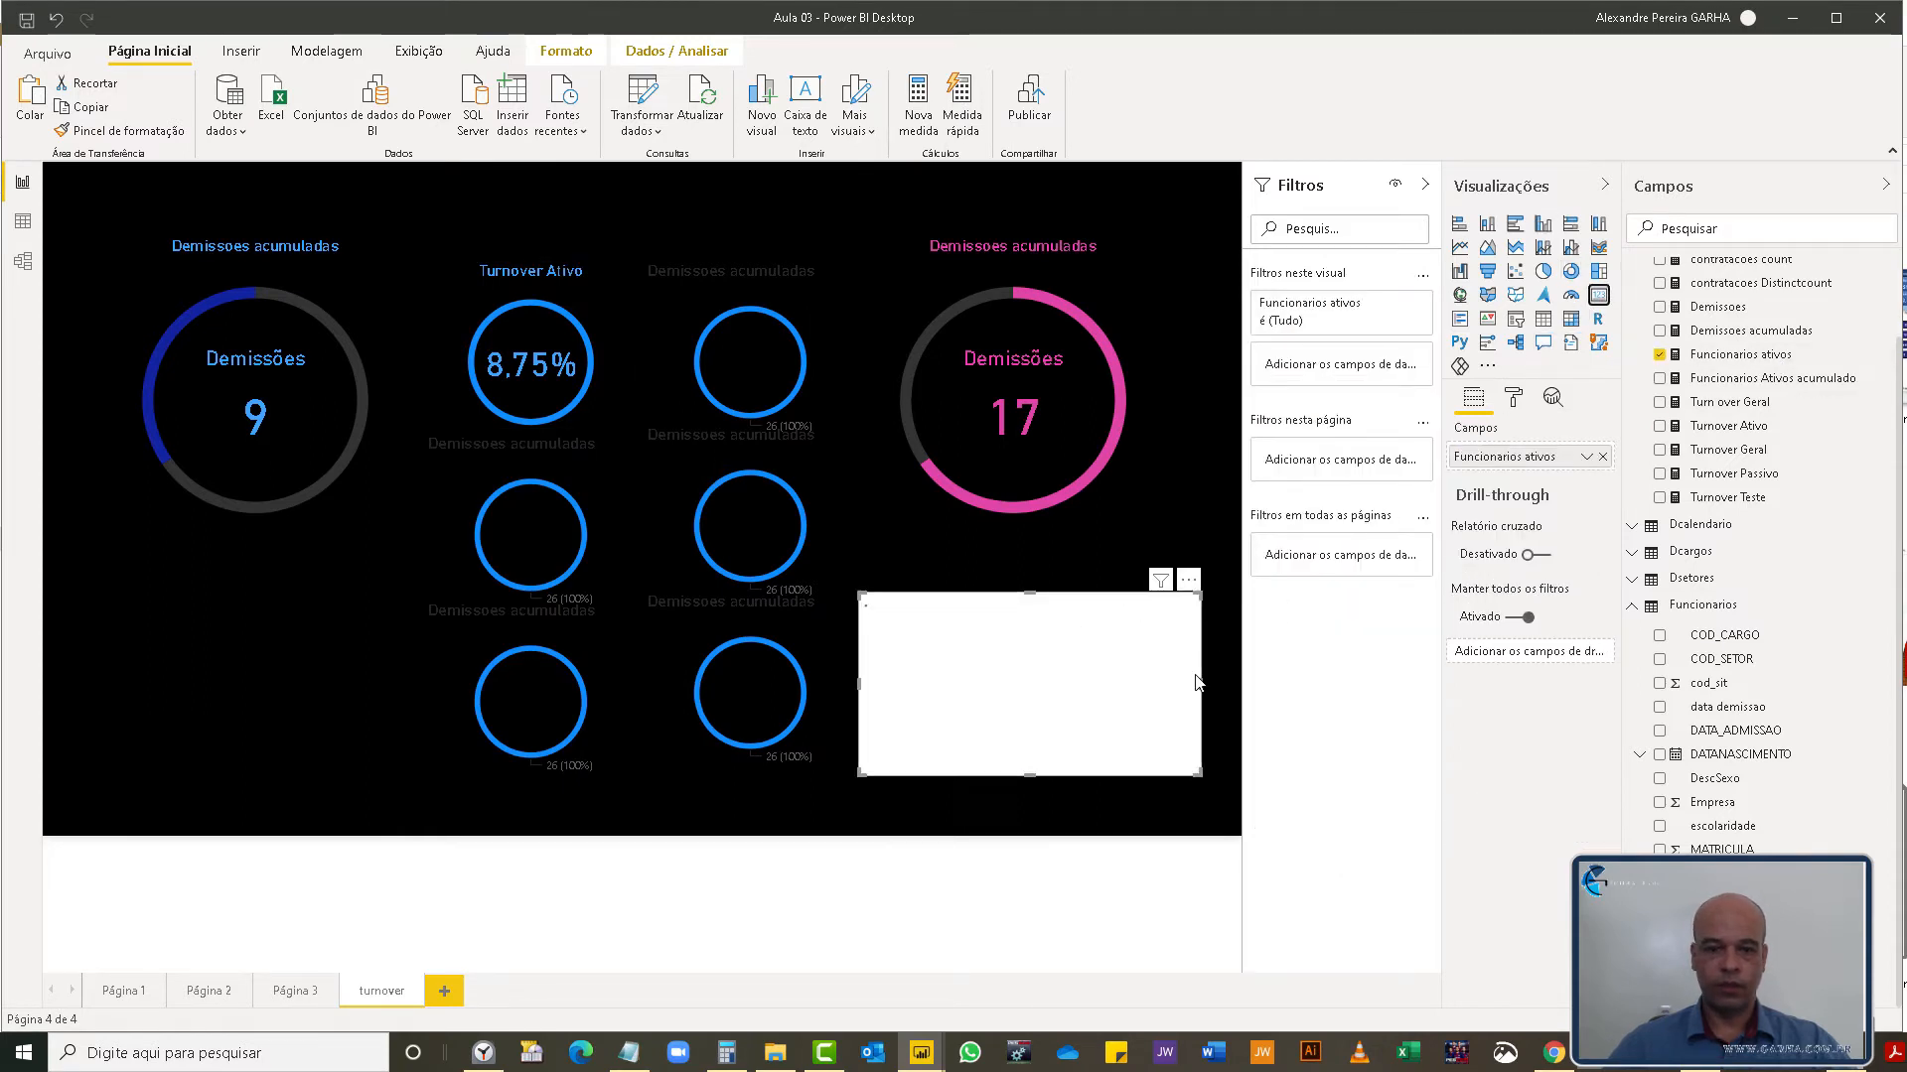
{"action": "left_click_drag", "start_coordinate": [878, 612], "coordinate": [1021, 623]}
{"action": "left_click_drag", "start_coordinate": [1706, 945], "coordinate": [1351, 364]}
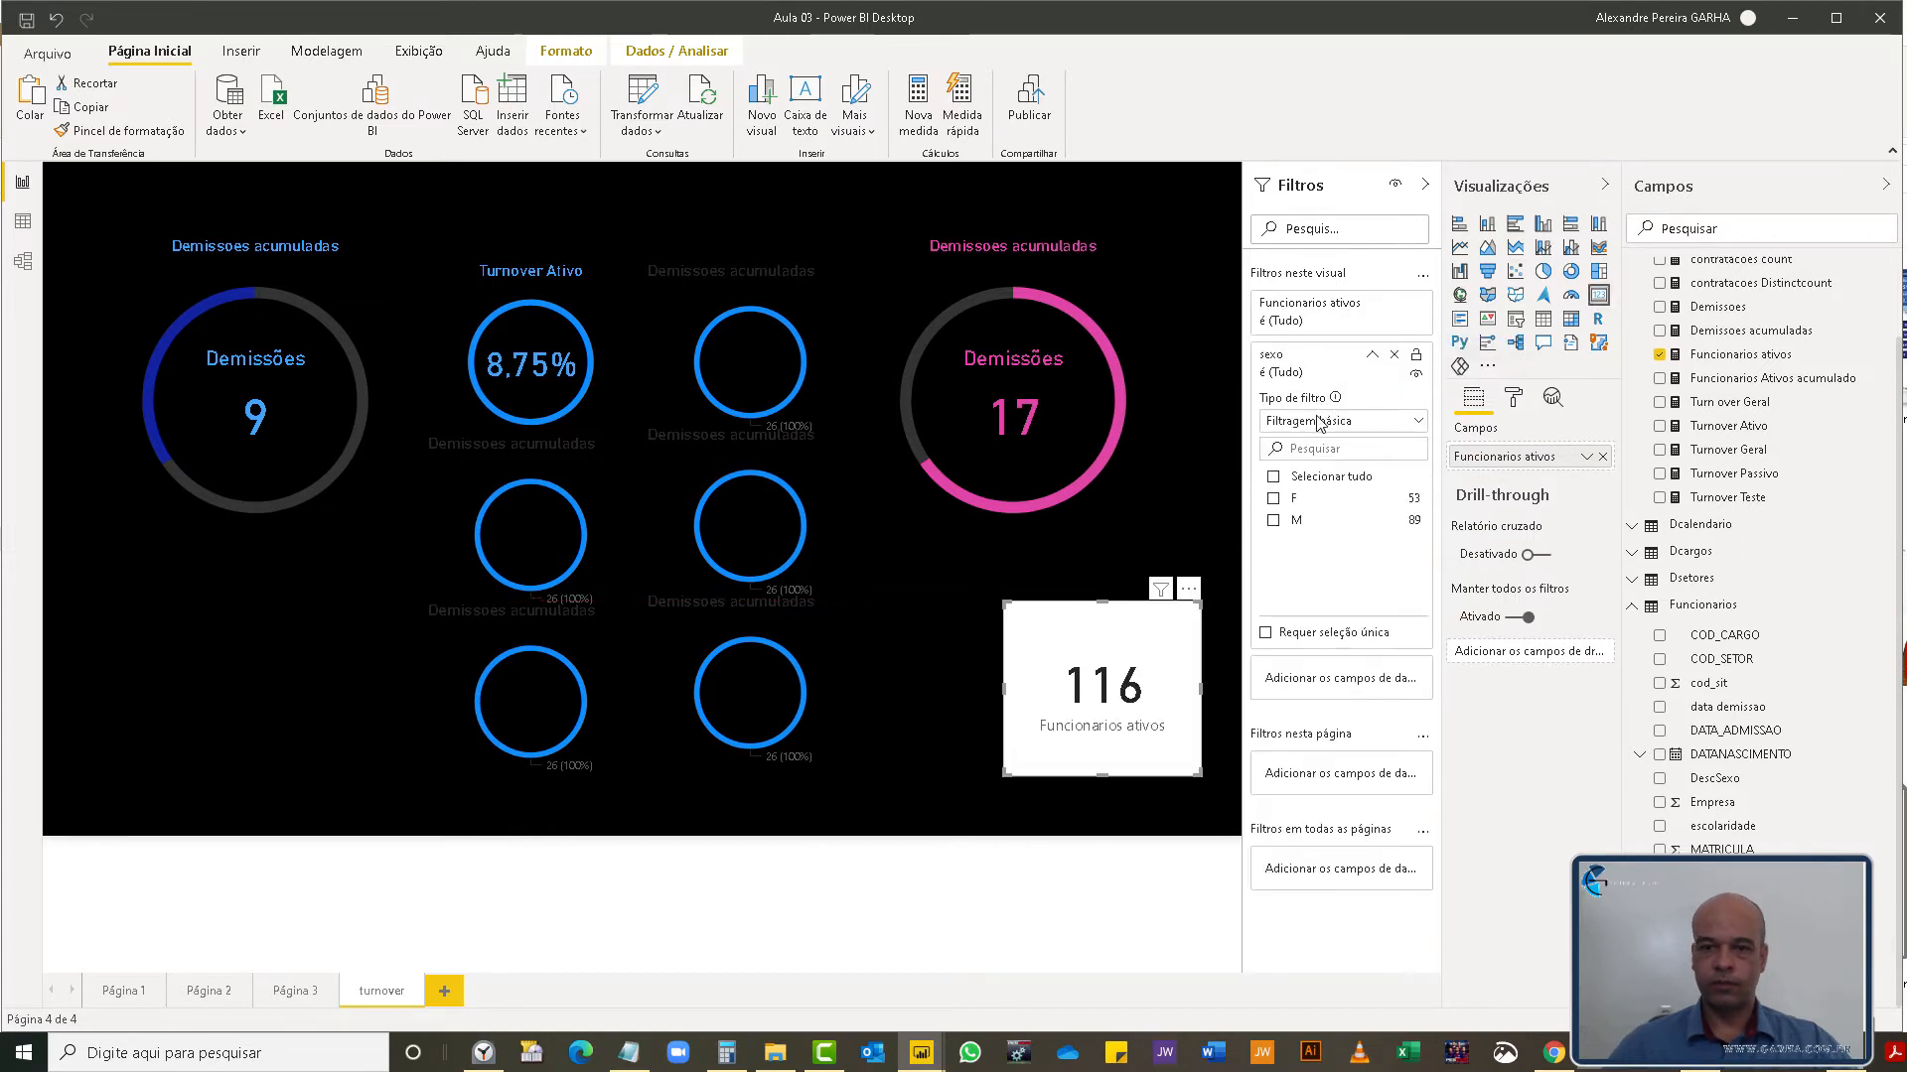
{"action": "left_click", "coordinate": [1273, 521]}
- In the Calculator, divide the 9 dismissals by 80 active employees and multiply the quotient by 100
{"action": "left_click", "coordinate": [726, 1053]}
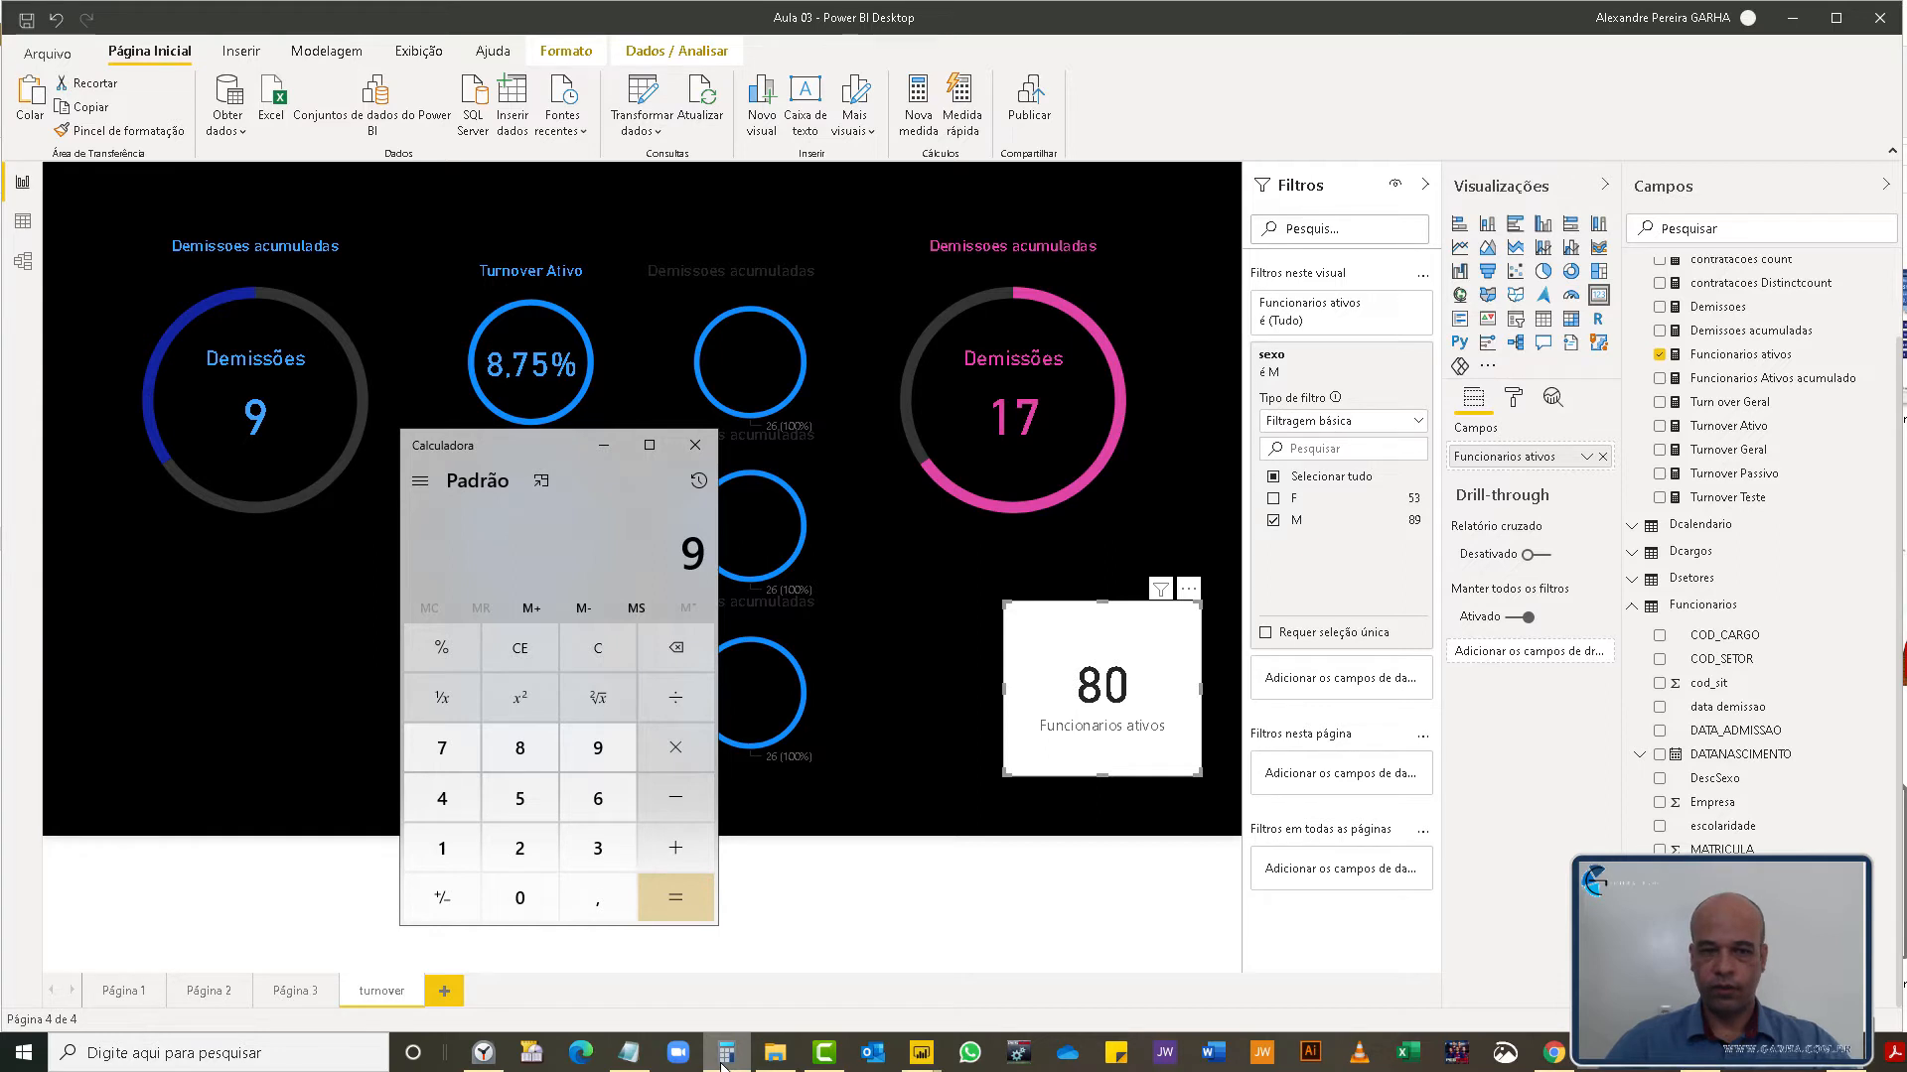
{"action": "key", "text": "slash"}
{"action": "type", "text": "80"}
{"action": "key", "text": "Return"}
{"action": "key", "text": "asterisk"}
{"action": "type", "text": "100"}
{"action": "key", "text": "Return"}
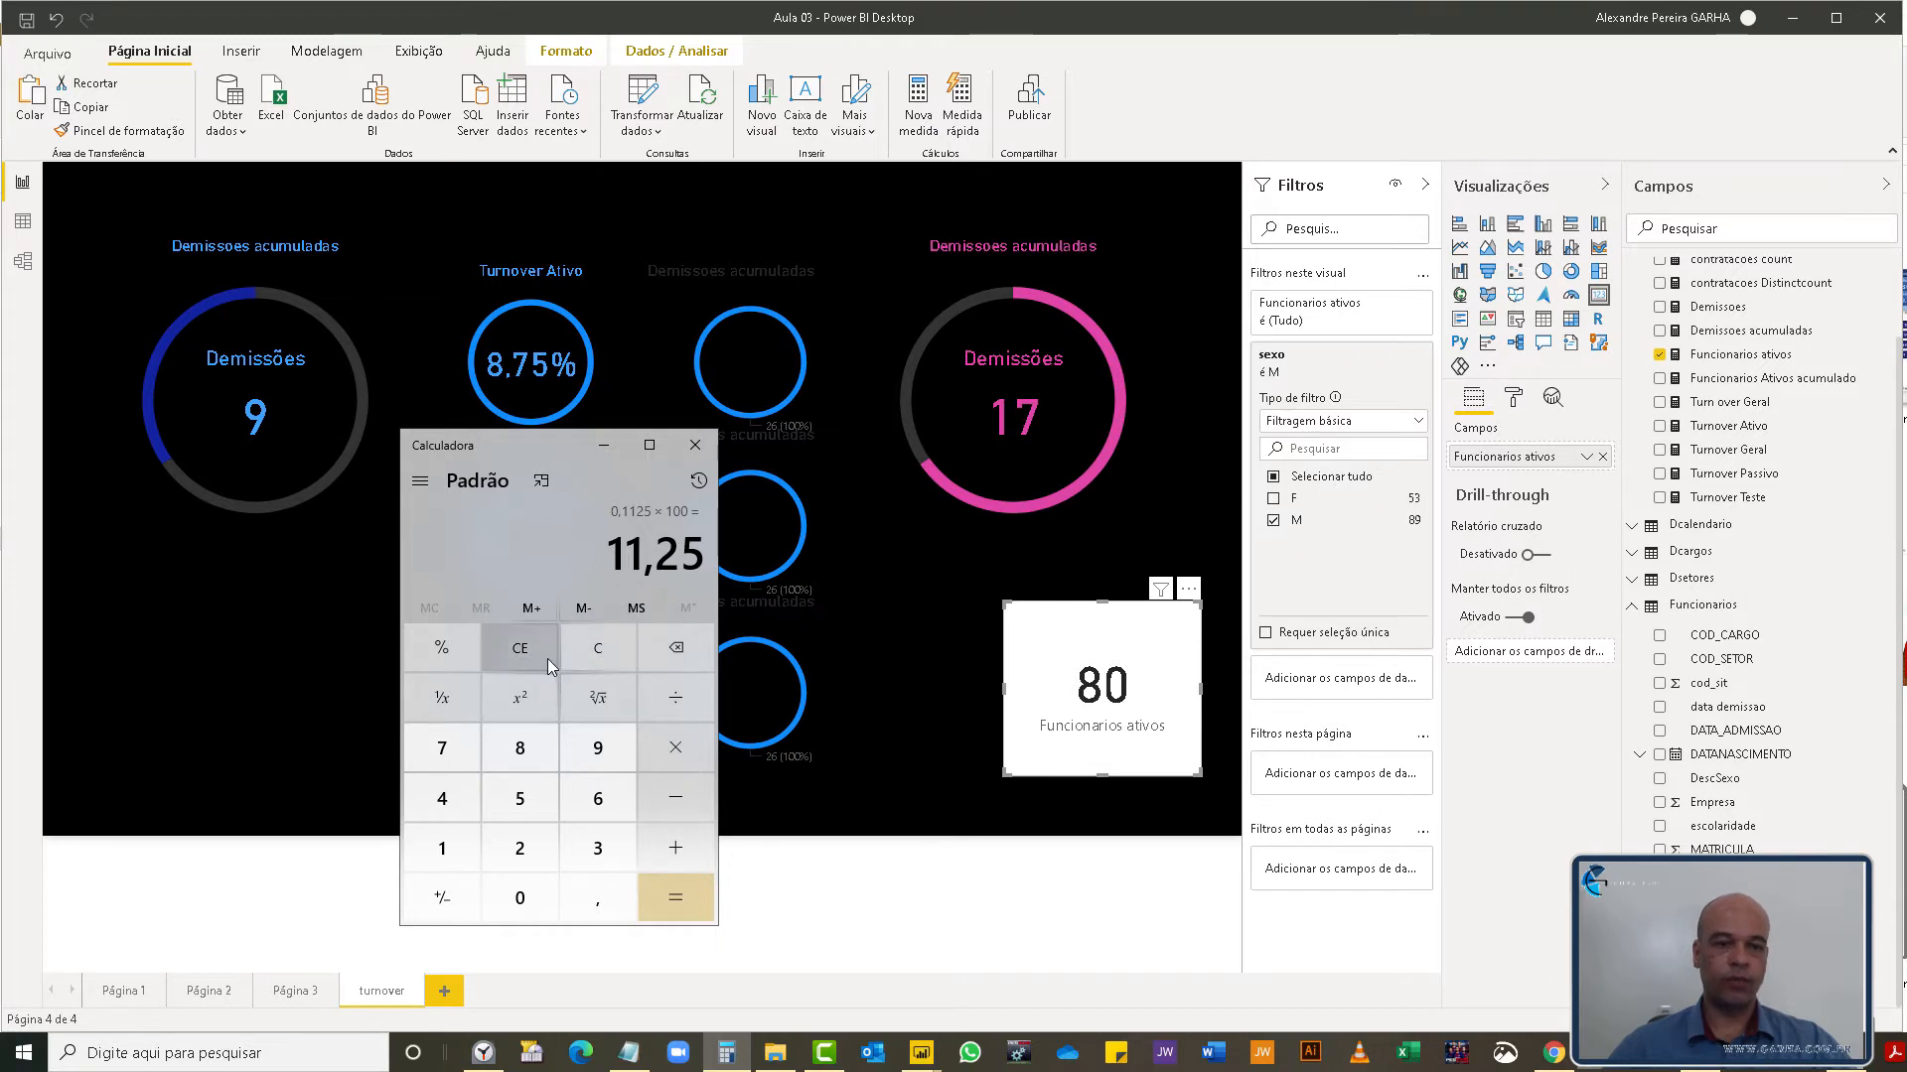
- Calculate 9 divided by 80 and 9 divided by 116 in the Calculator for comparison, and clear it
{"action": "left_click", "coordinate": [593, 658]}
{"action": "type", "text": "9/80"}
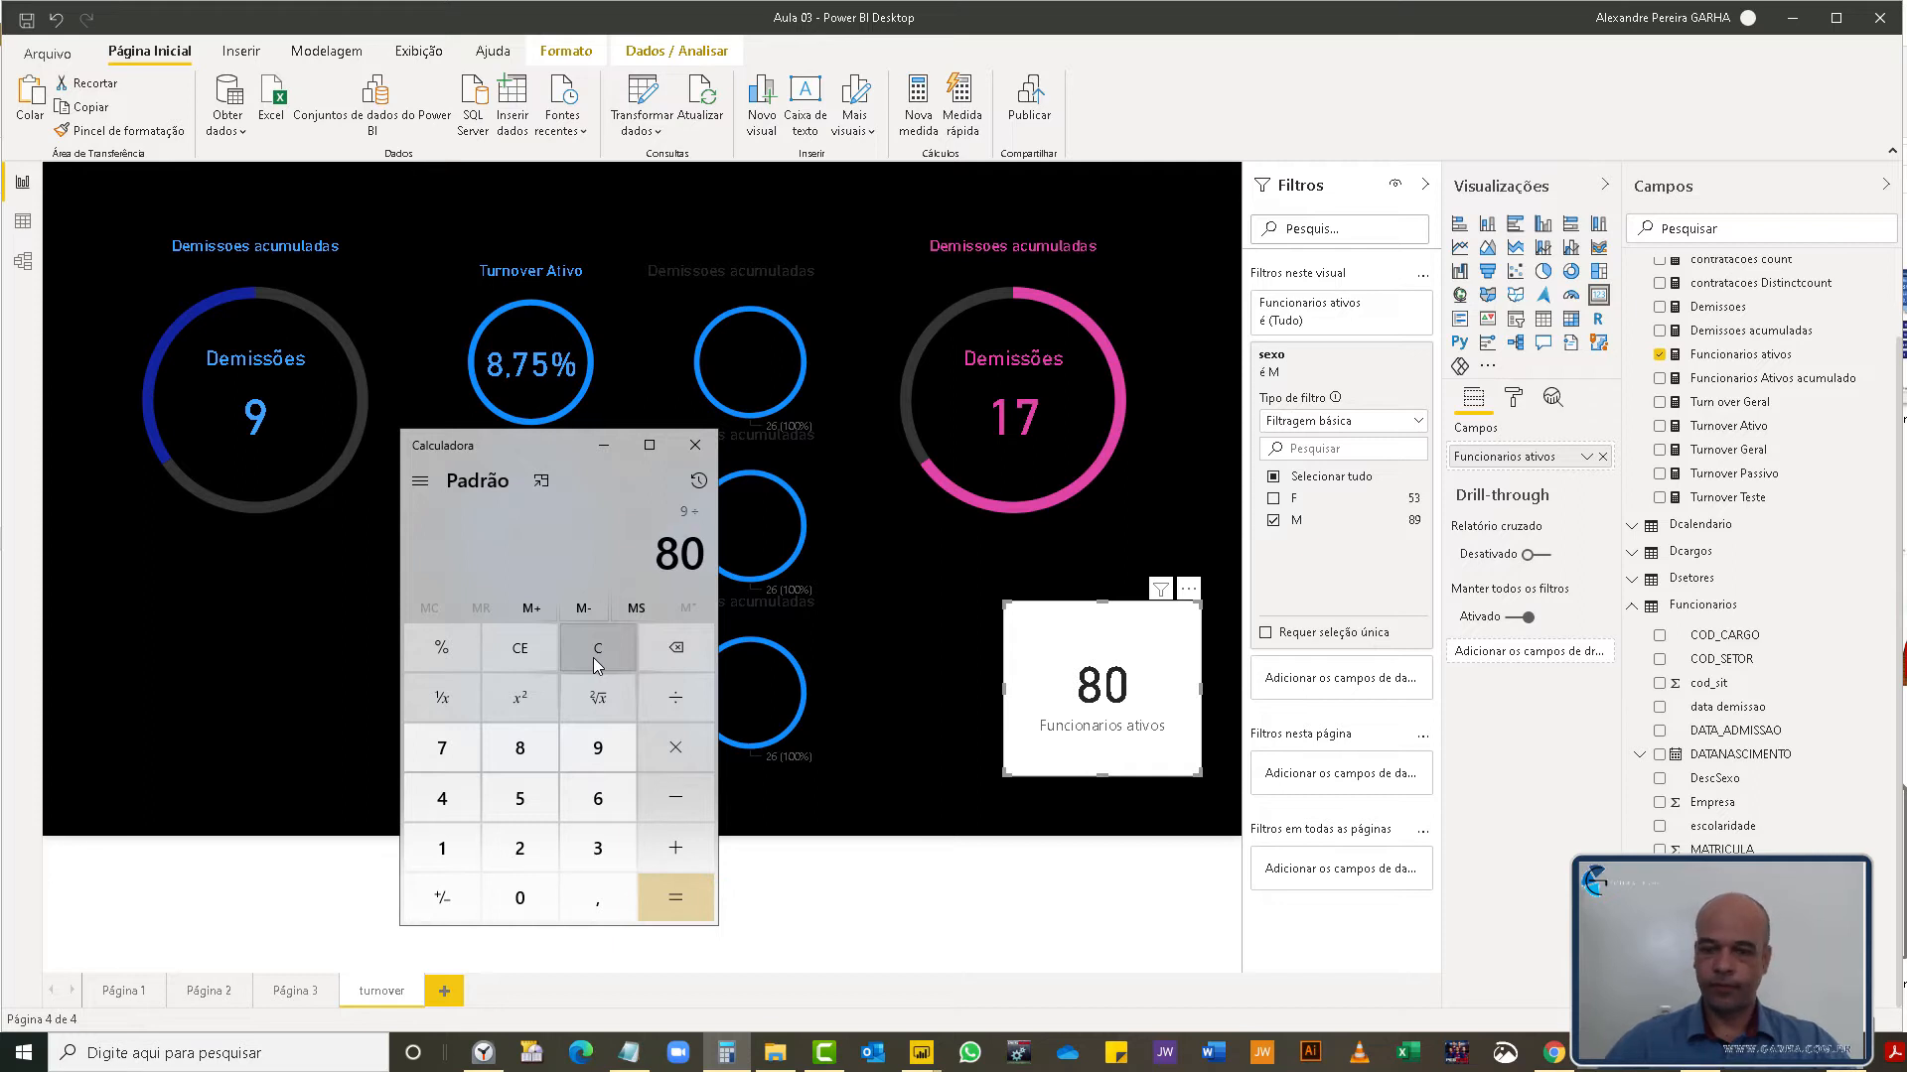
{"action": "key", "text": "Return"}
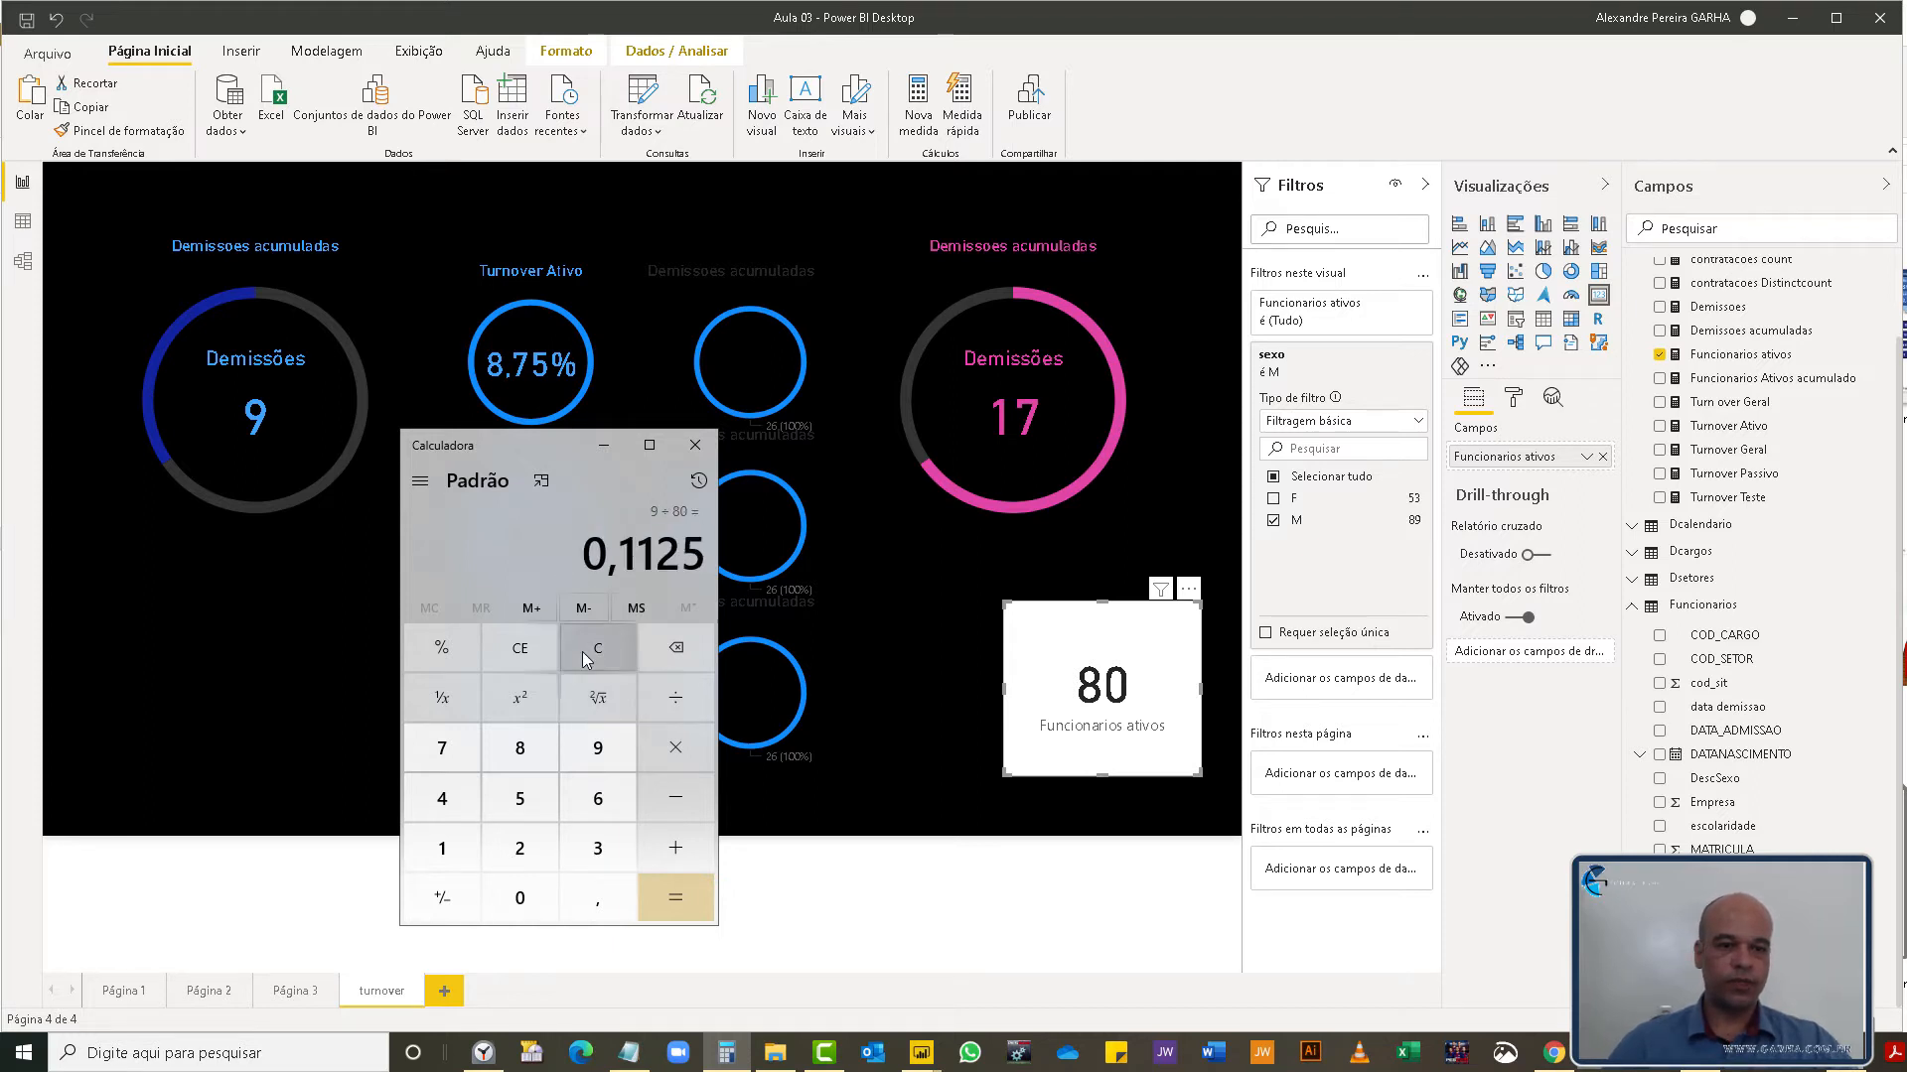
{"action": "left_click", "coordinate": [585, 659]}
{"action": "type", "text": "9/116"}
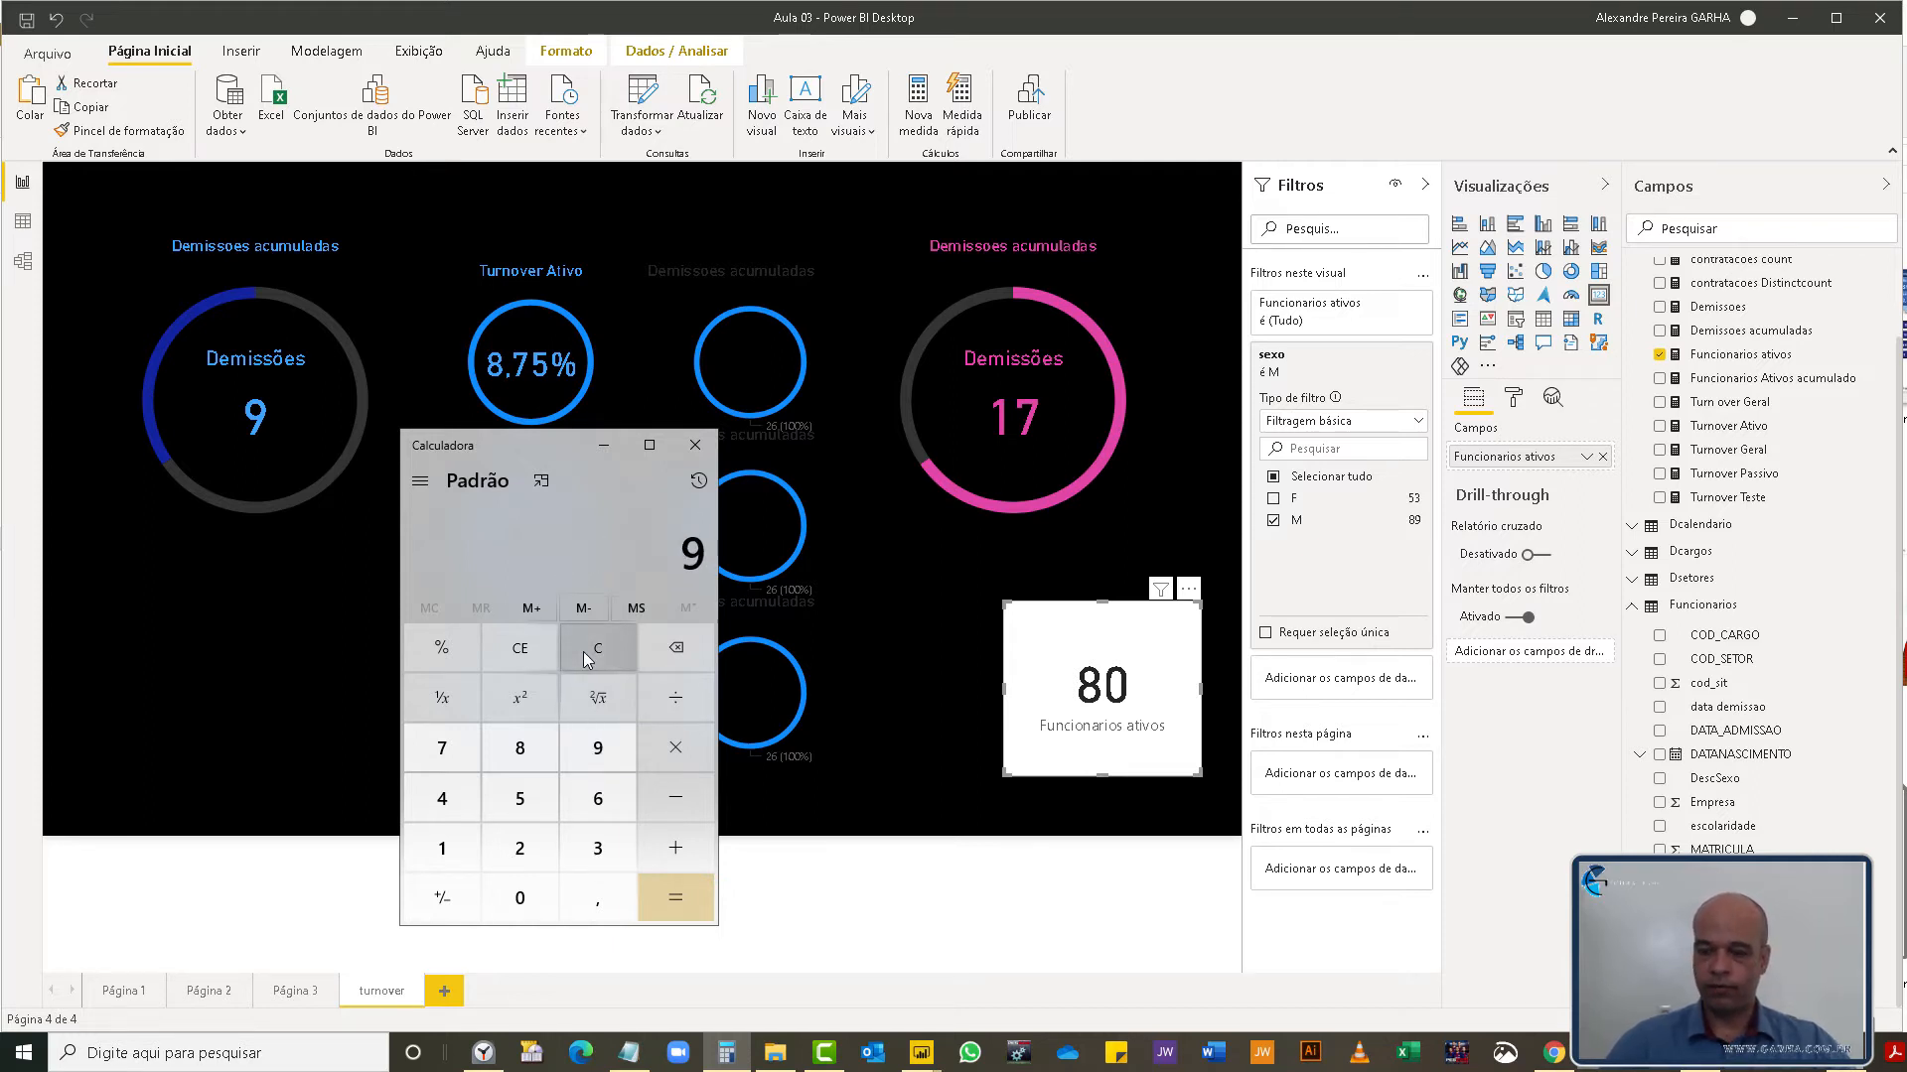
{"action": "key", "text": "Return"}
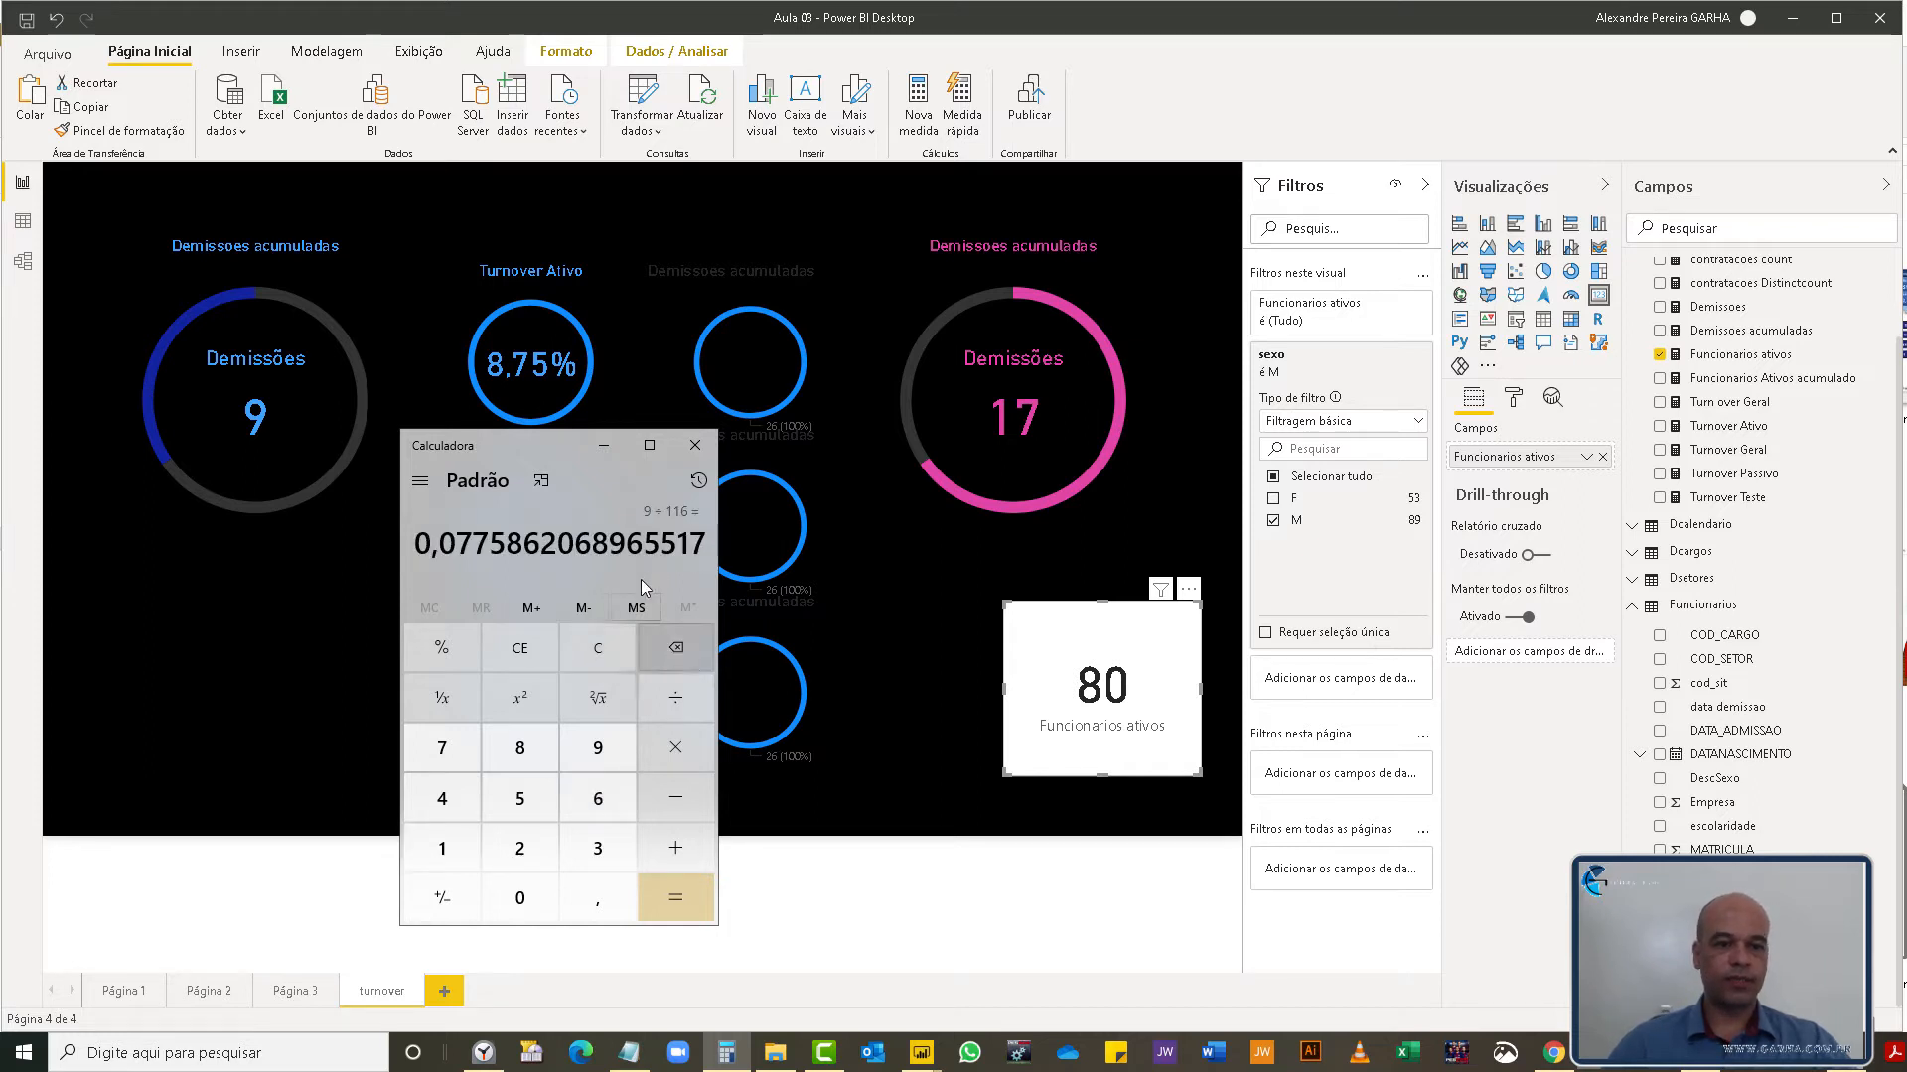
{"action": "left_click", "coordinate": [586, 658]}
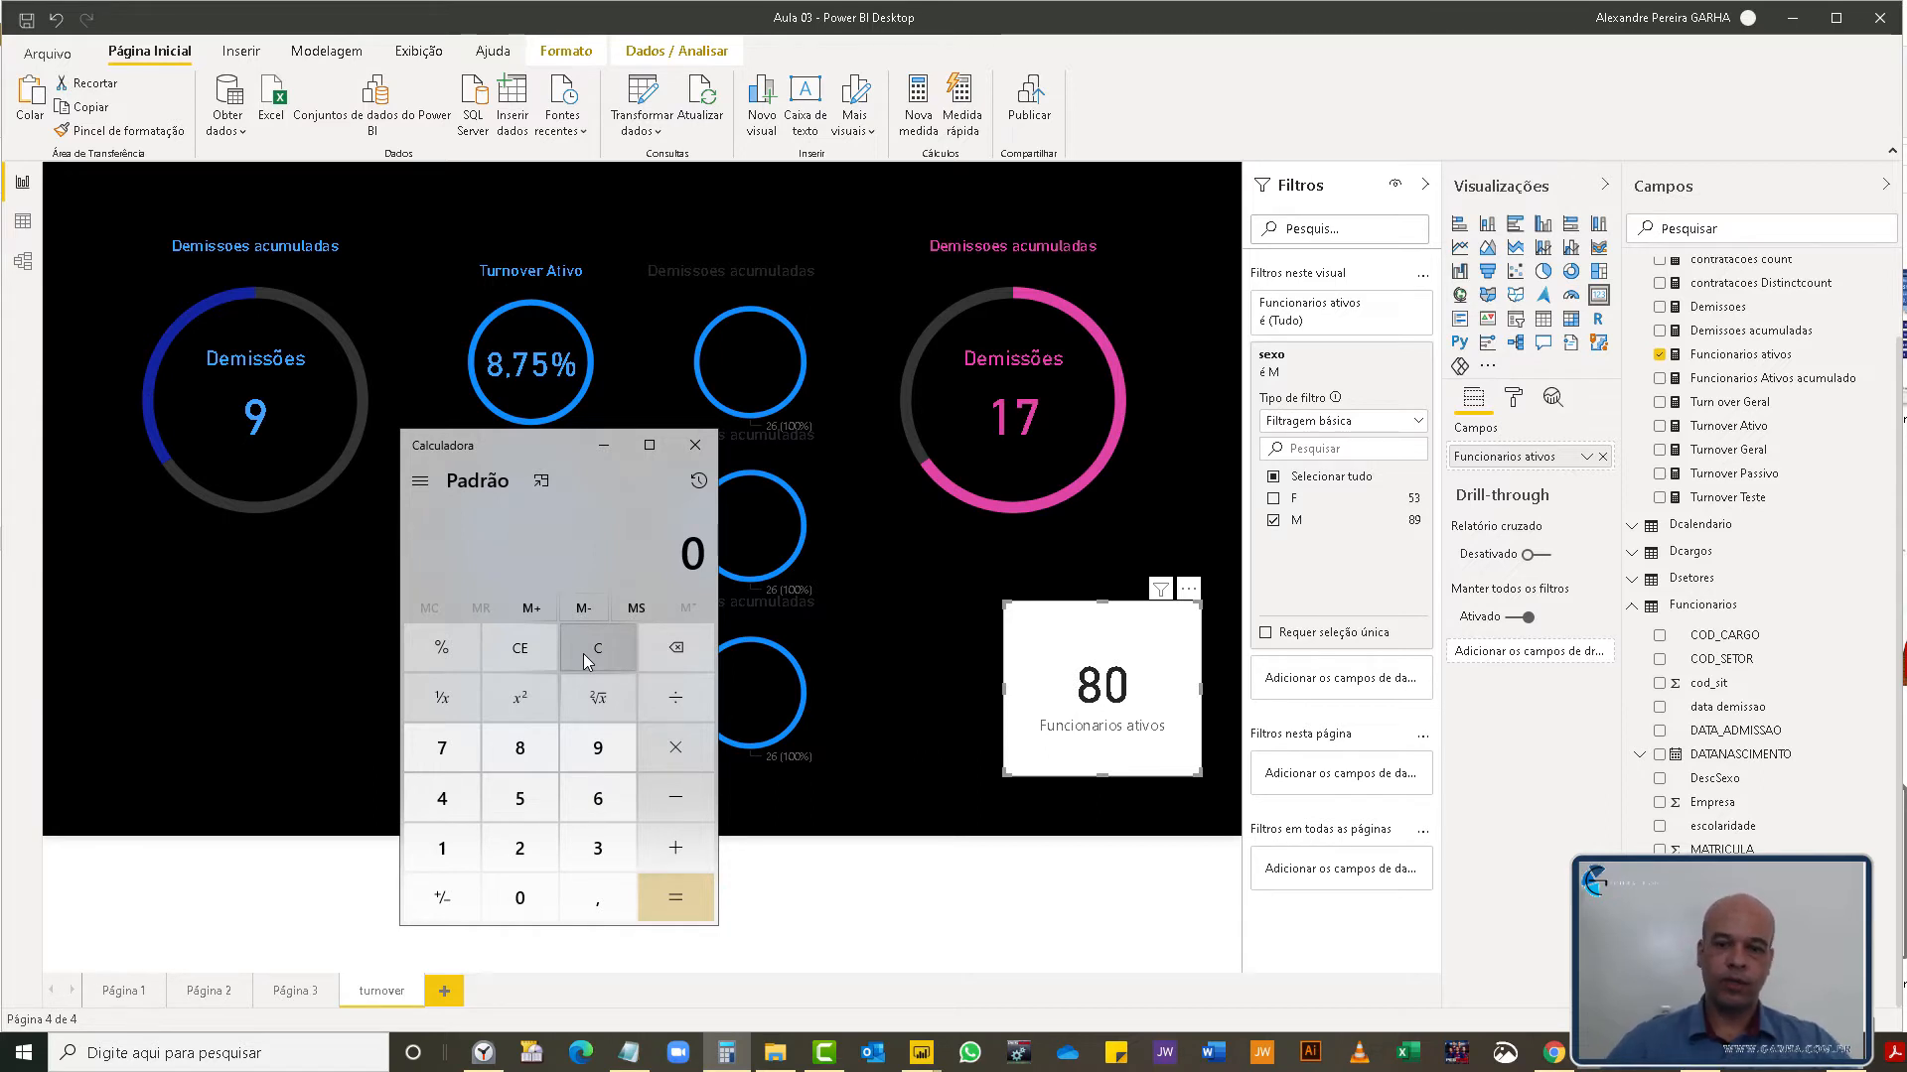
- Include F in the Funcionarios ativos card's sexo filter, and remove the sexo filter from the card
{"action": "left_click", "coordinate": [1273, 499]}
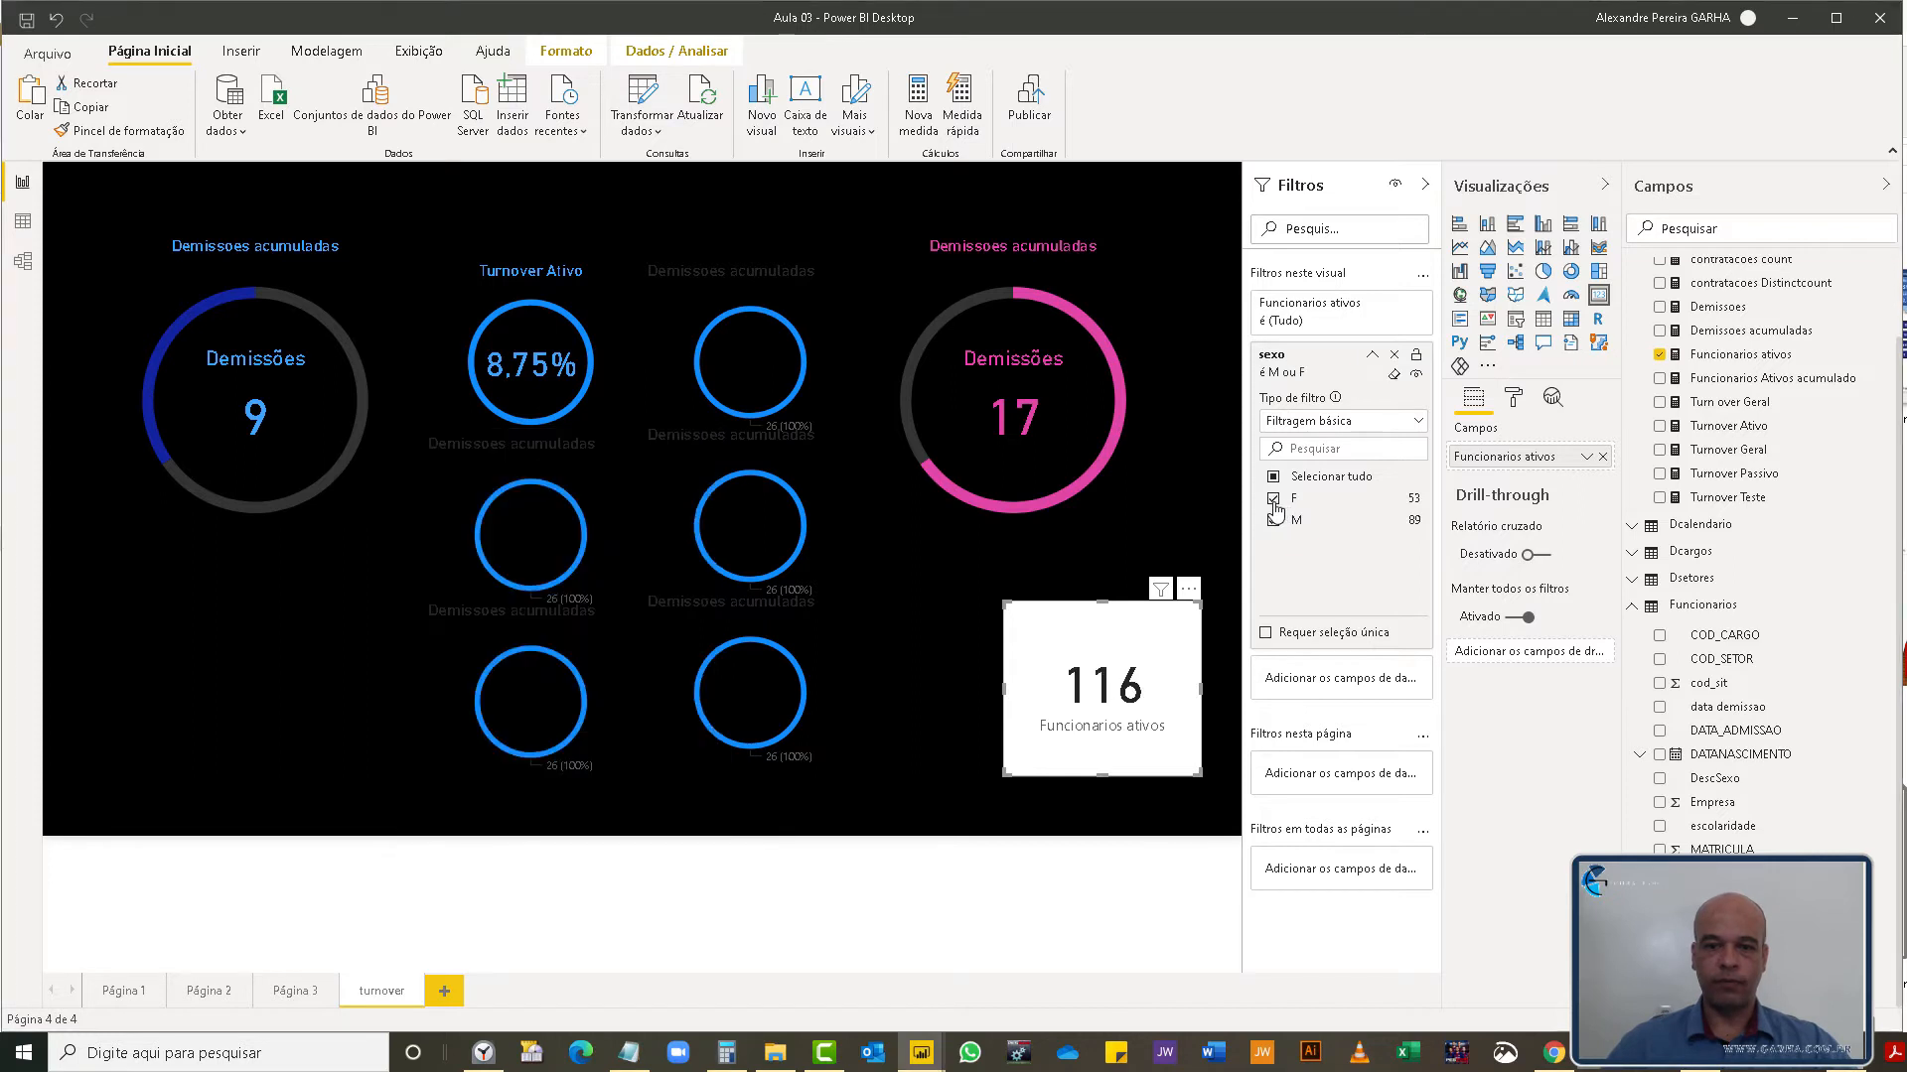
{"action": "left_click", "coordinate": [726, 1052]}
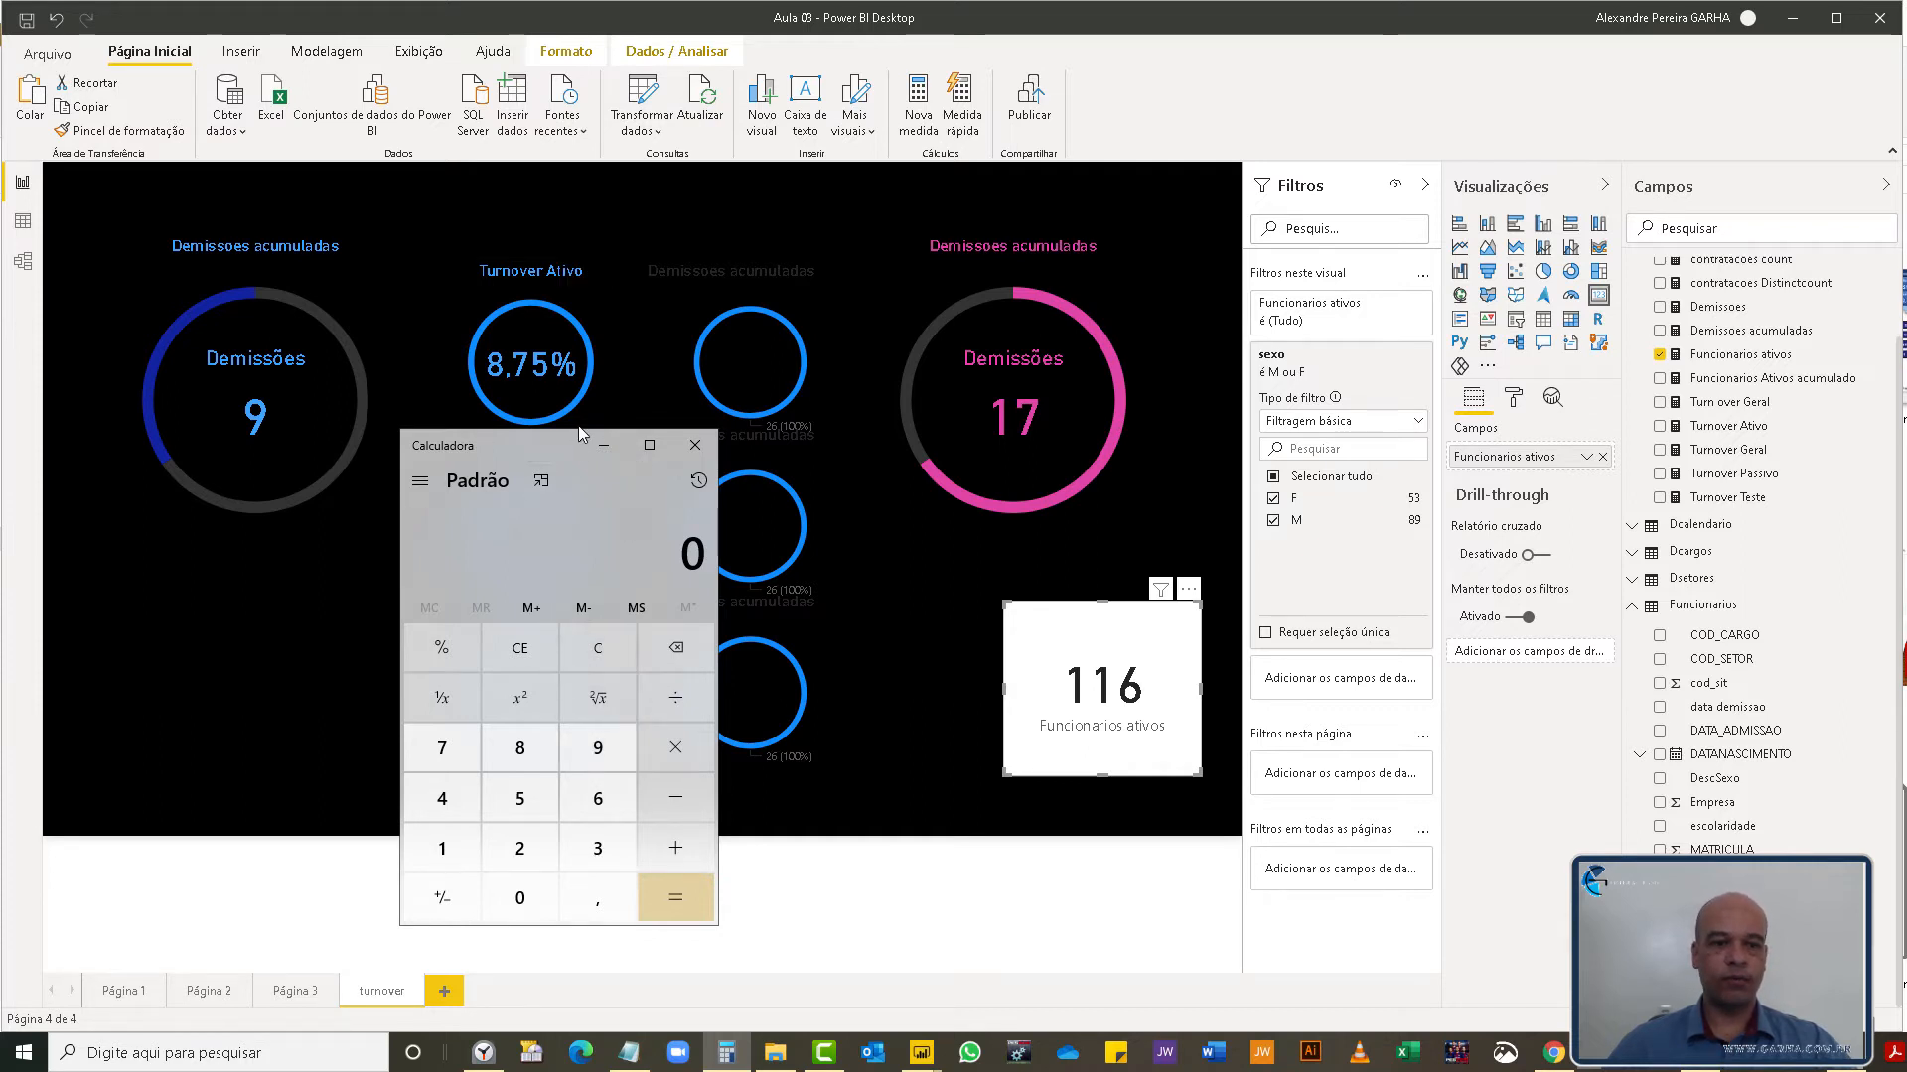
{"action": "left_click", "coordinate": [601, 444]}
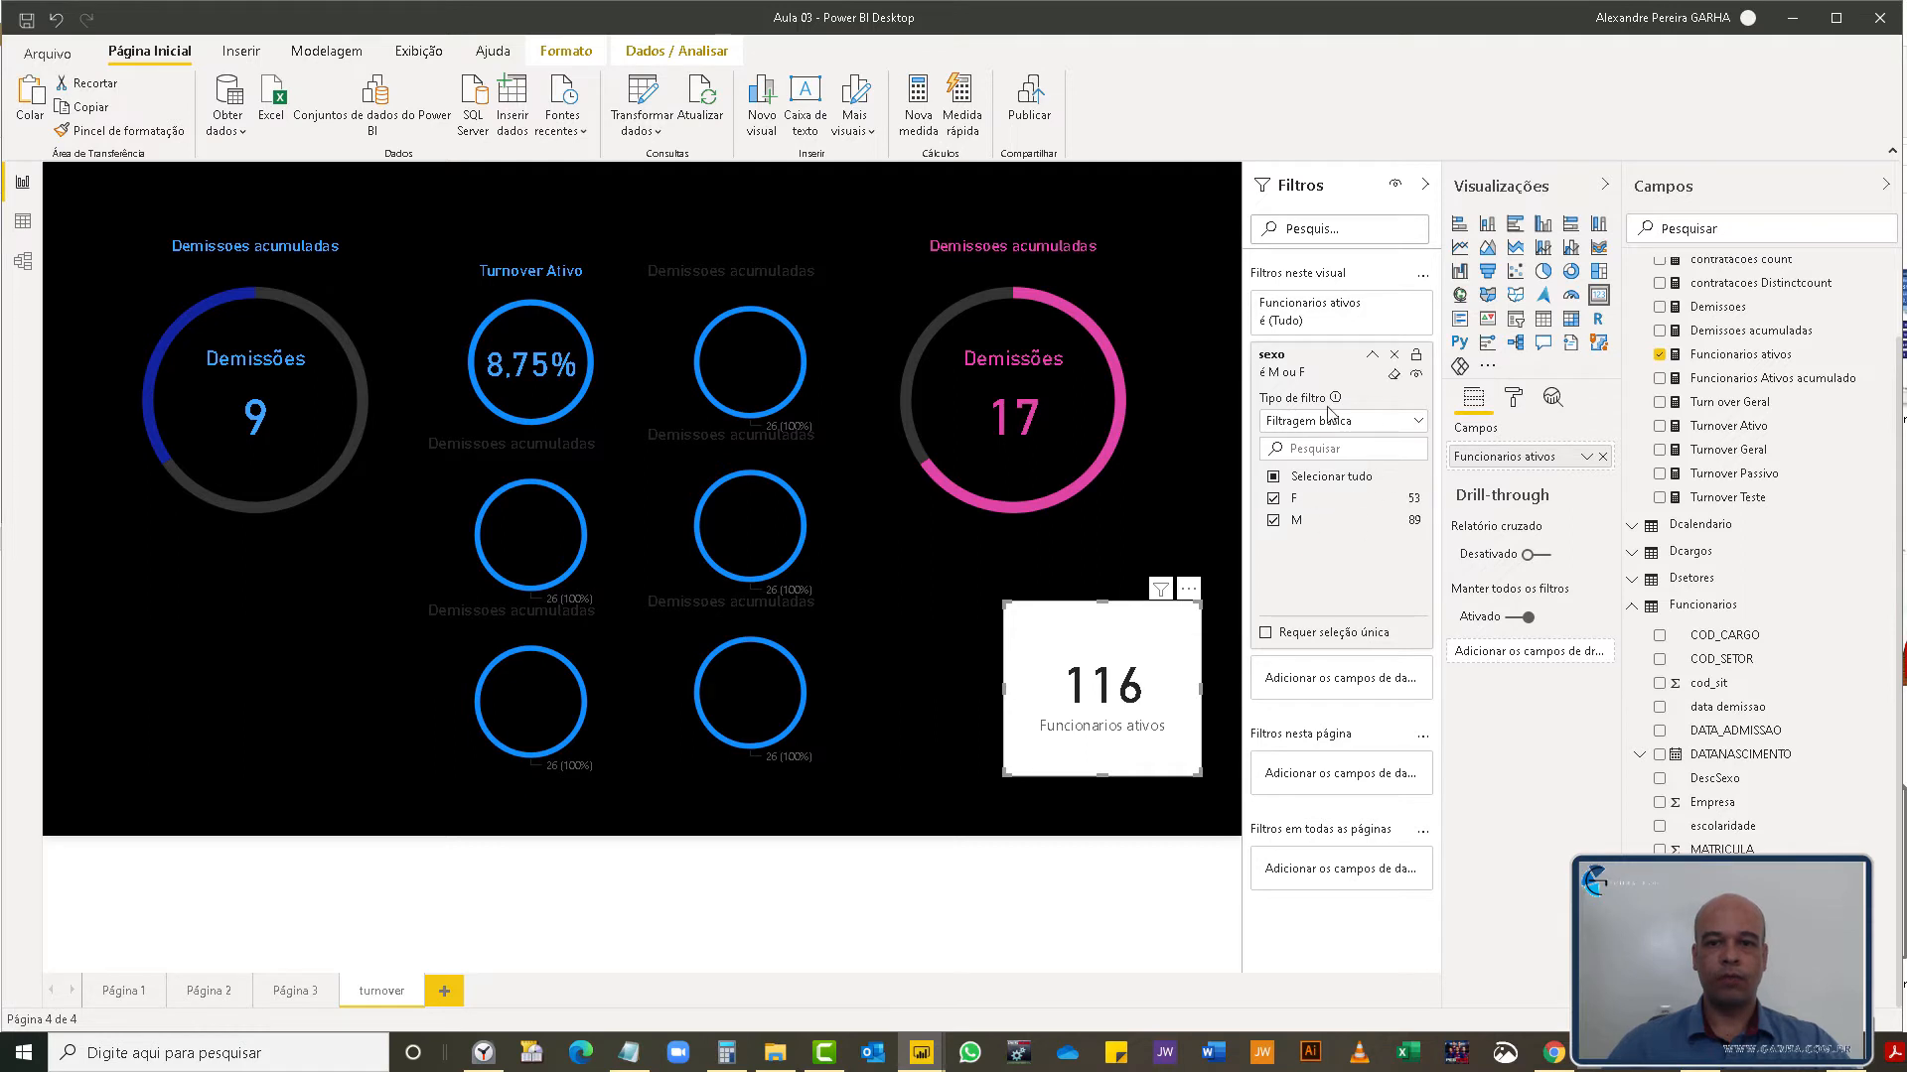
{"action": "left_click", "coordinate": [1394, 354]}
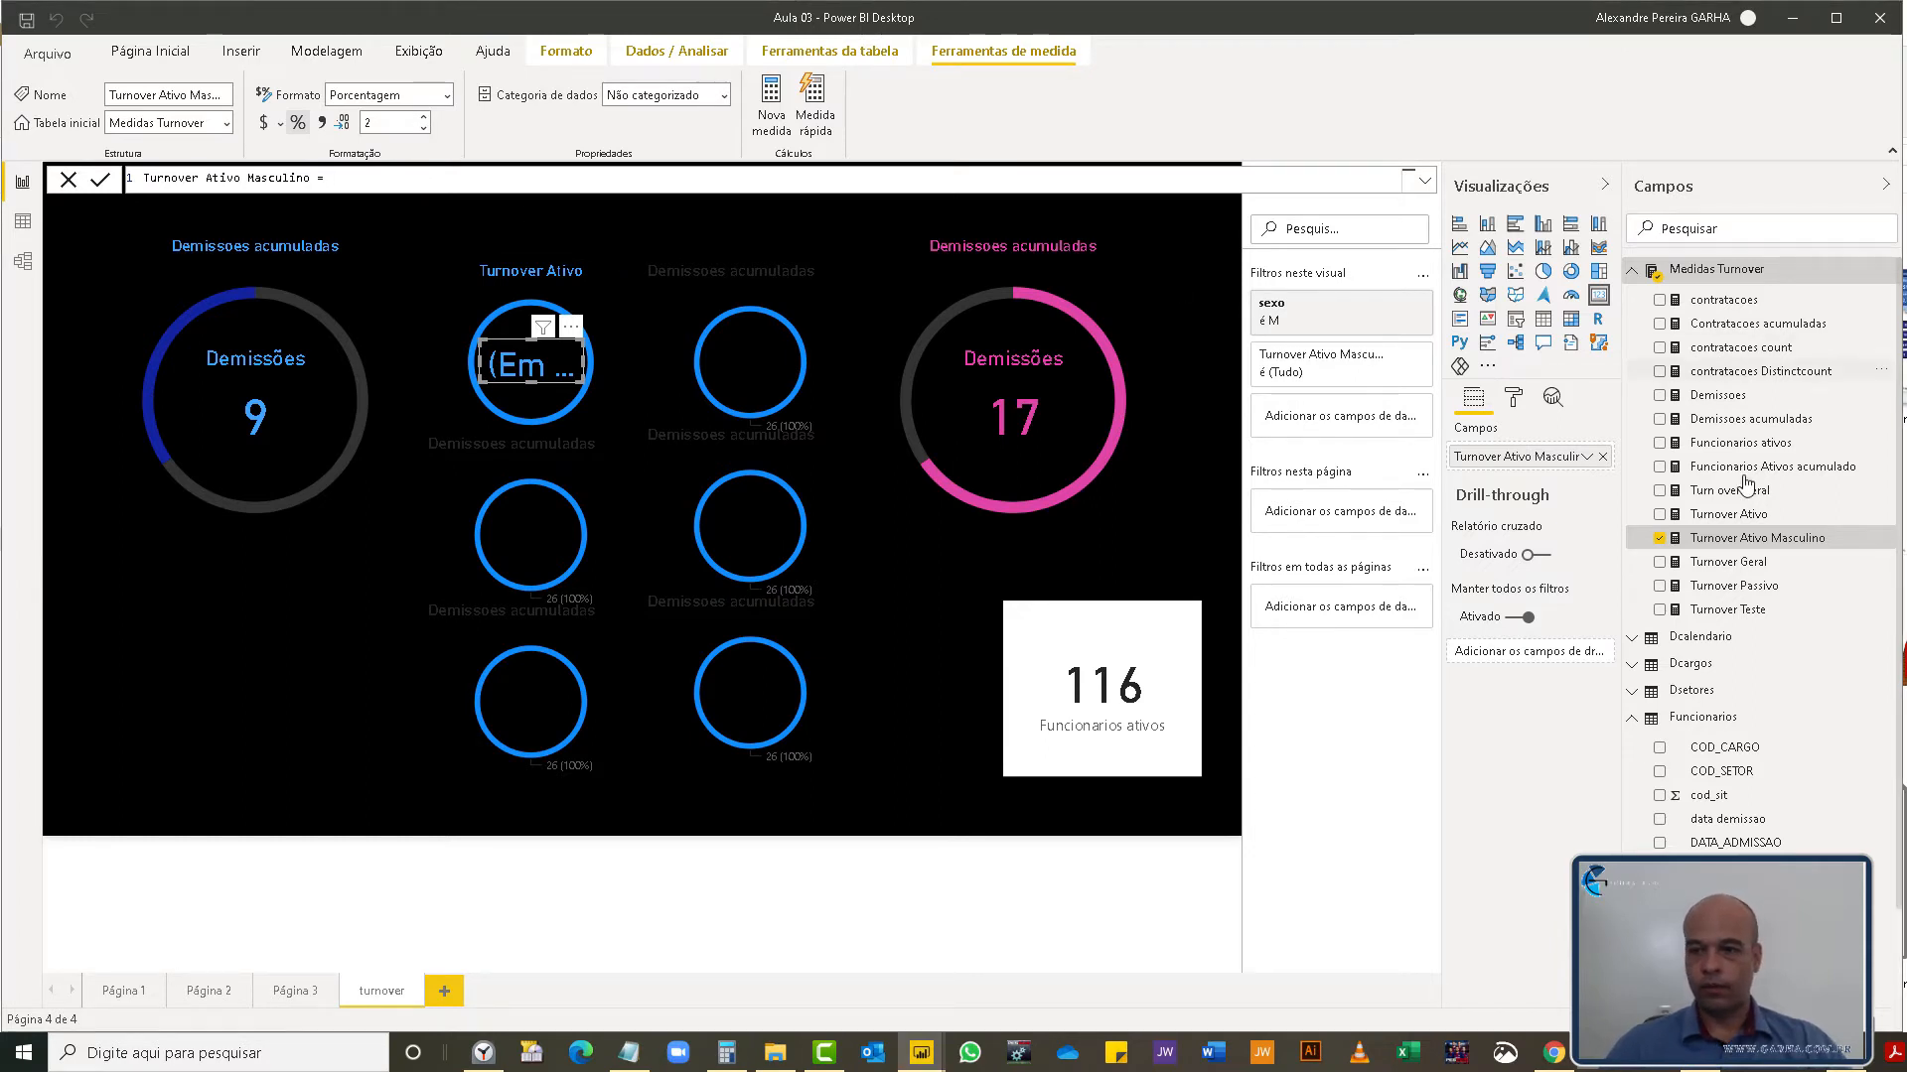
- Copy the complete DAX formula of the Turnover Ativo measure
{"action": "left_click", "coordinate": [1756, 515]}
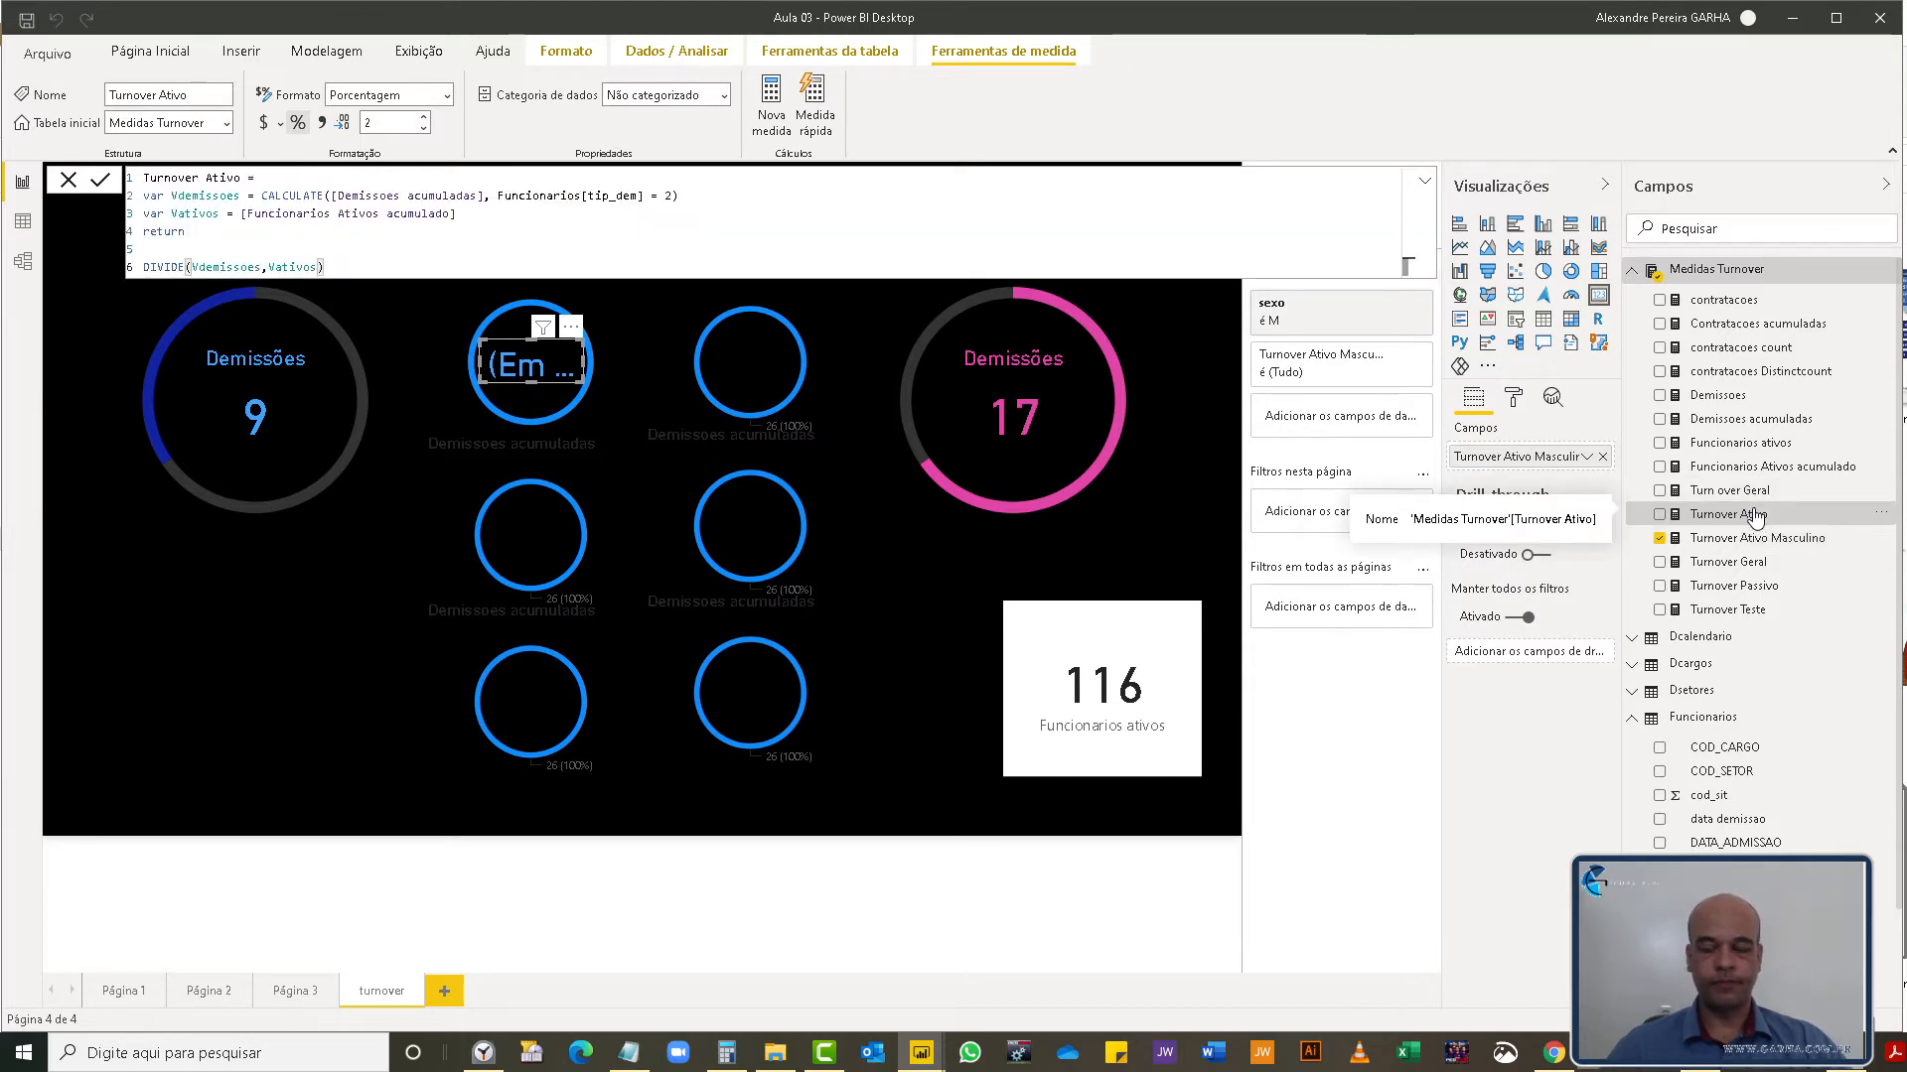
{"action": "left_click_drag", "start_coordinate": [358, 266], "coordinate": [50, 111]}
{"action": "key", "text": "ctrl+c"}
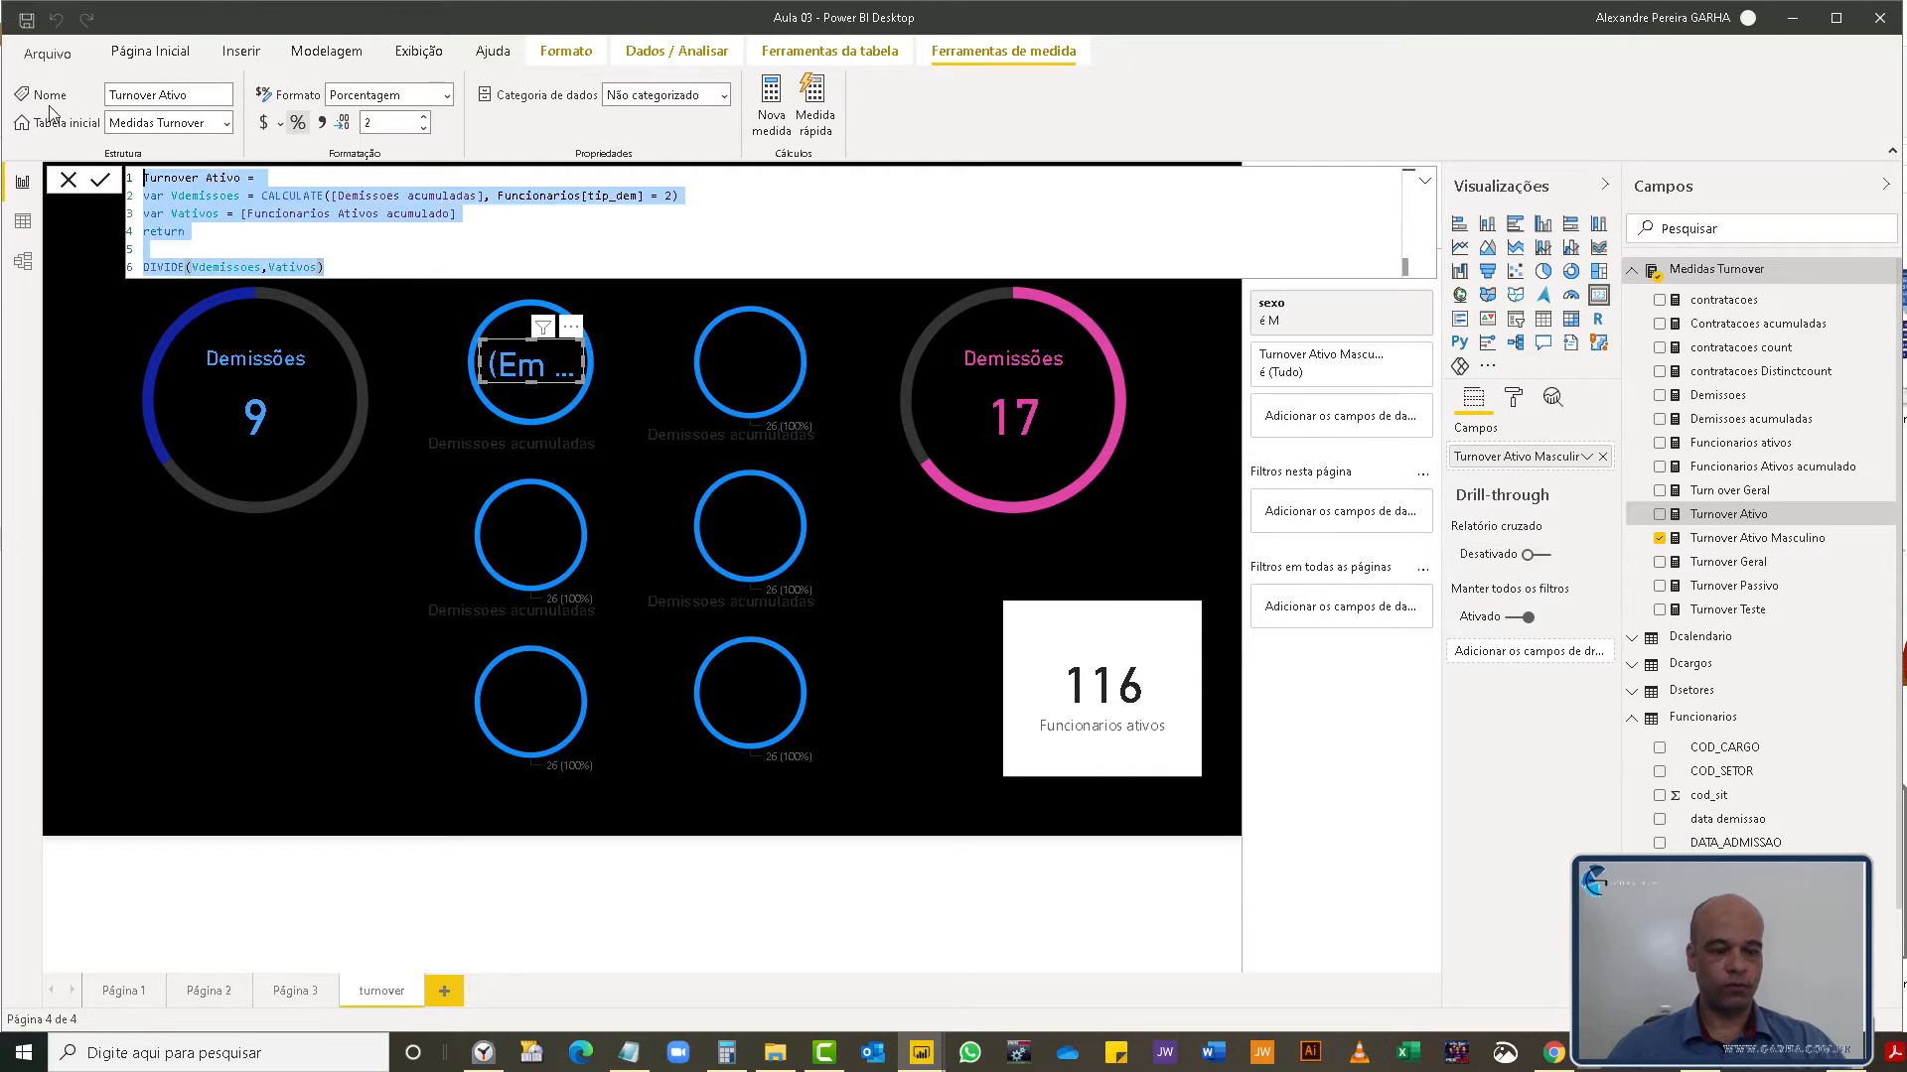
- Paste the copied formula into the Turnover Ativo Masculino measure and delete the redundant "Turnover Ativo =" from its first line
{"action": "left_click", "coordinate": [1755, 540]}
{"action": "left_click", "coordinate": [345, 188]}
{"action": "key", "text": "ctrl+a"}
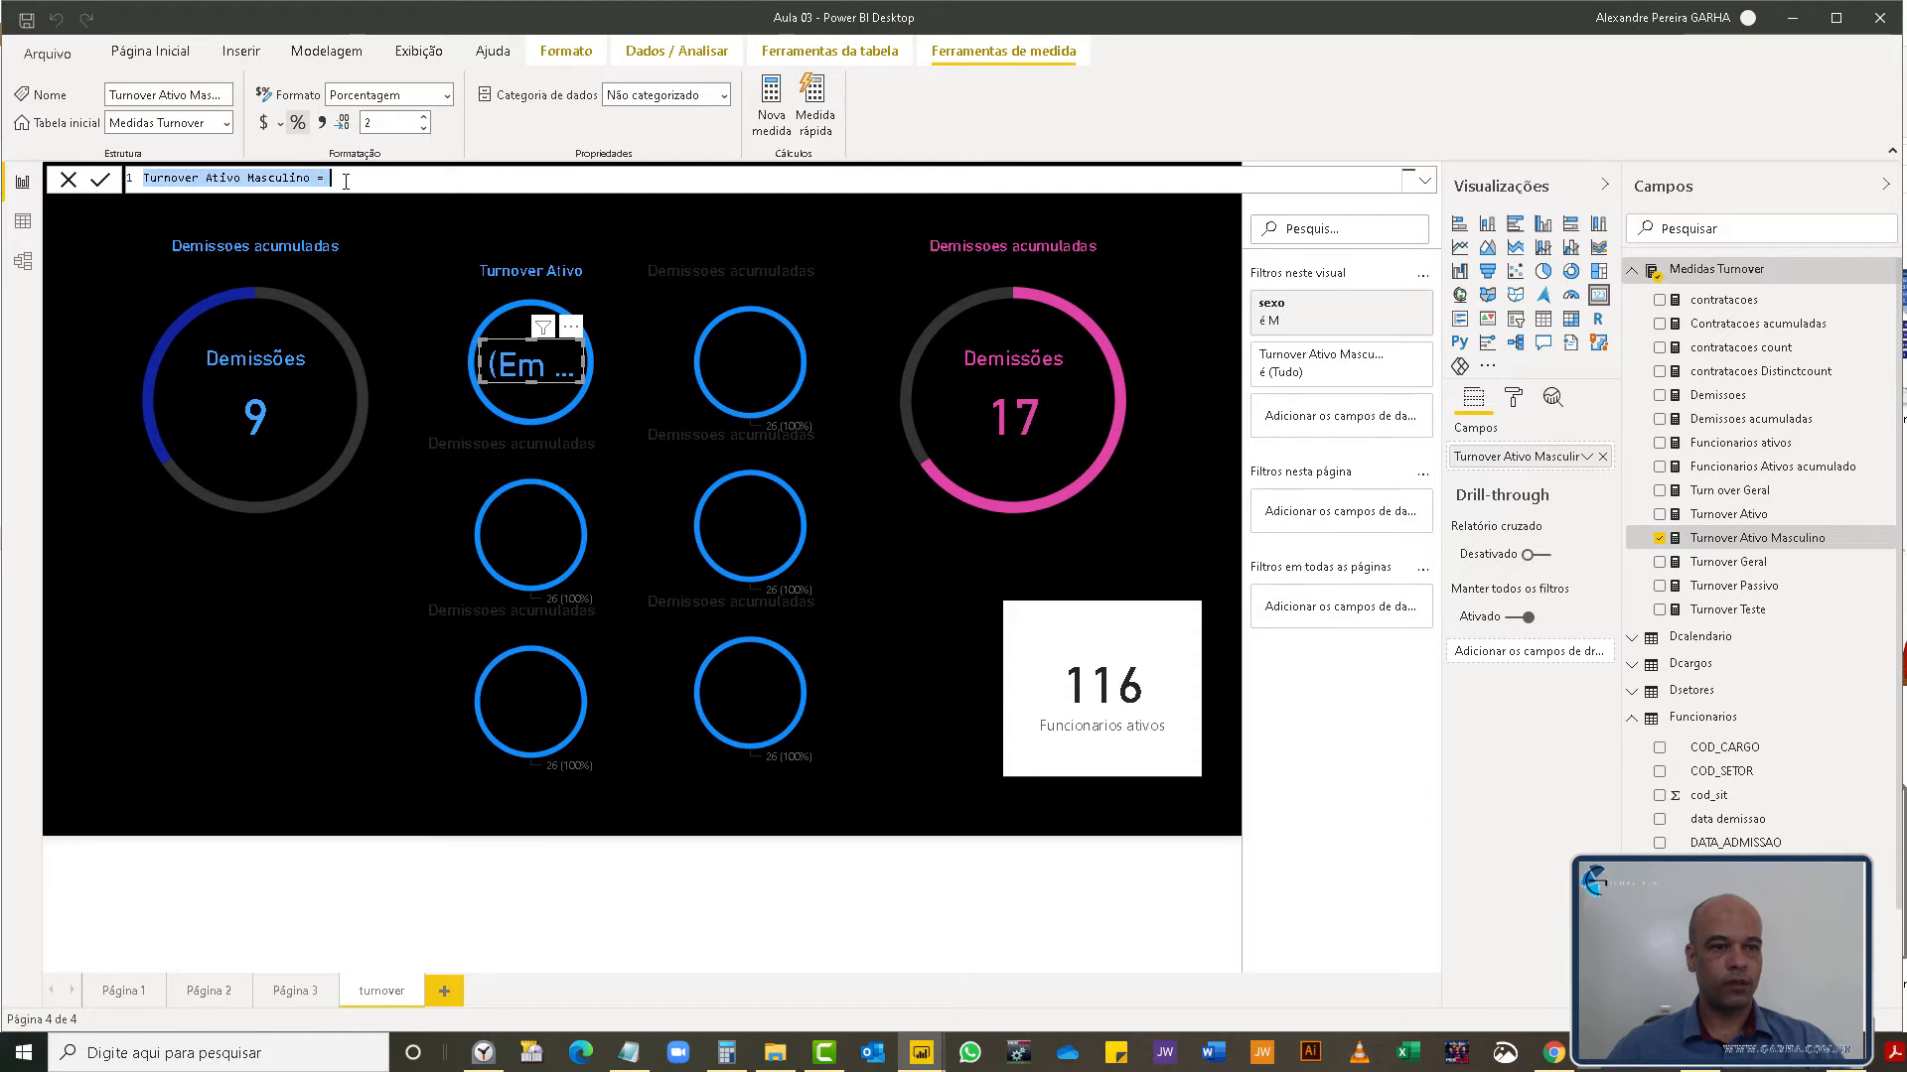
{"action": "left_click", "coordinate": [340, 179]}
{"action": "key", "text": "ctrl+v"}
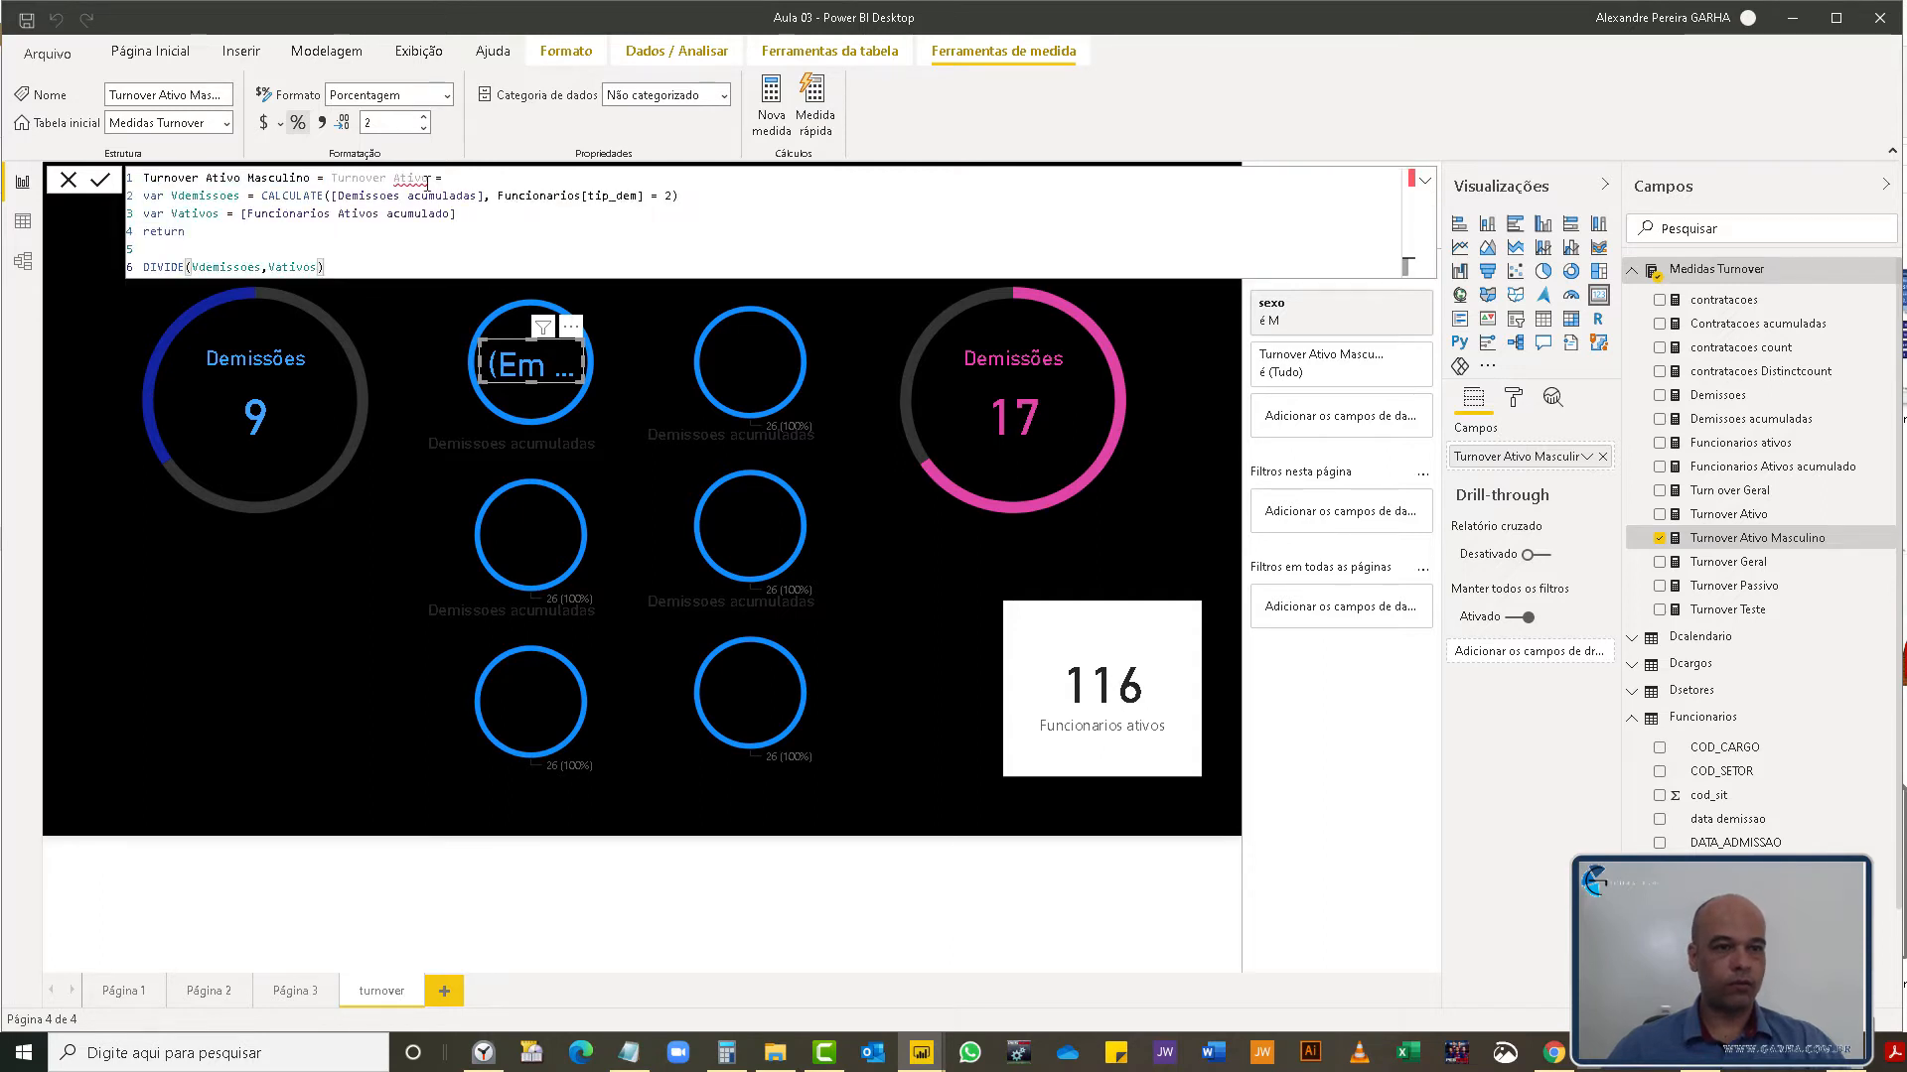
{"action": "left_click_drag", "start_coordinate": [445, 180], "coordinate": [332, 182]}
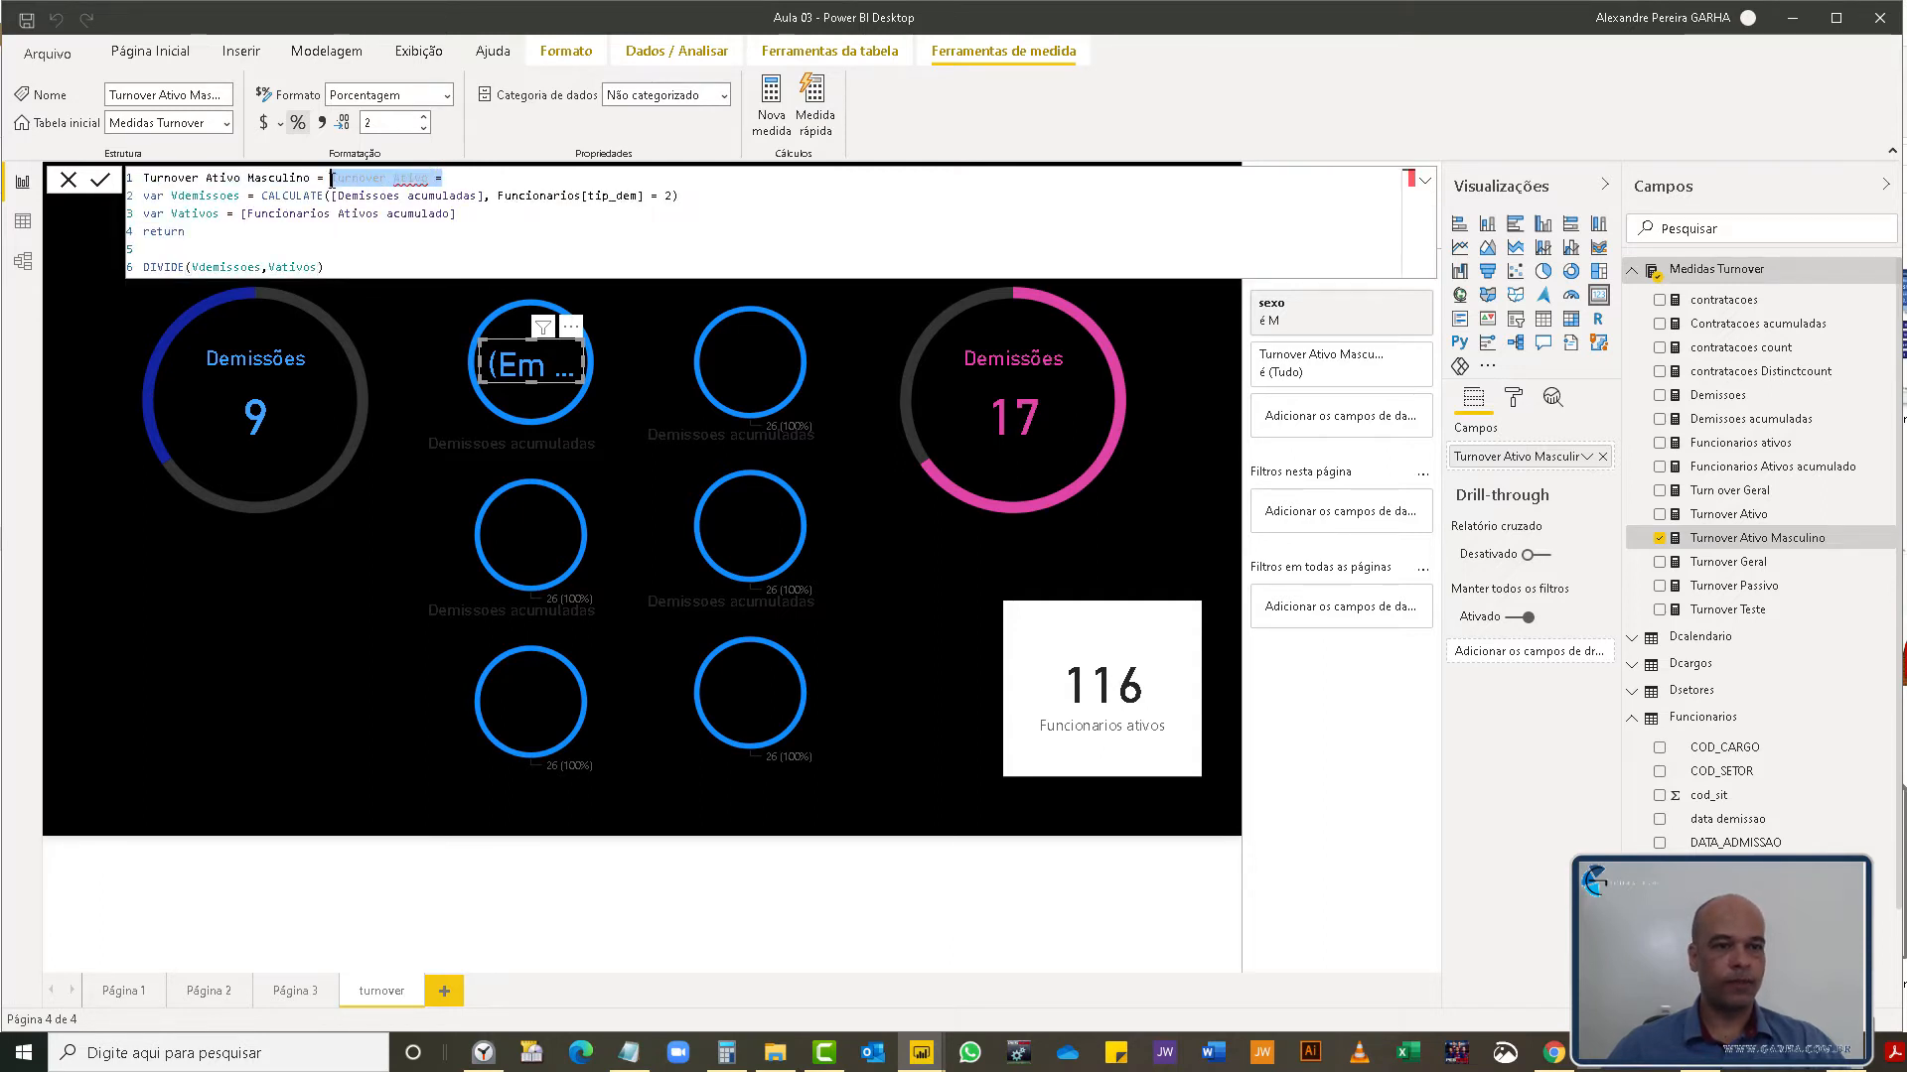
{"action": "key", "text": "Delete"}
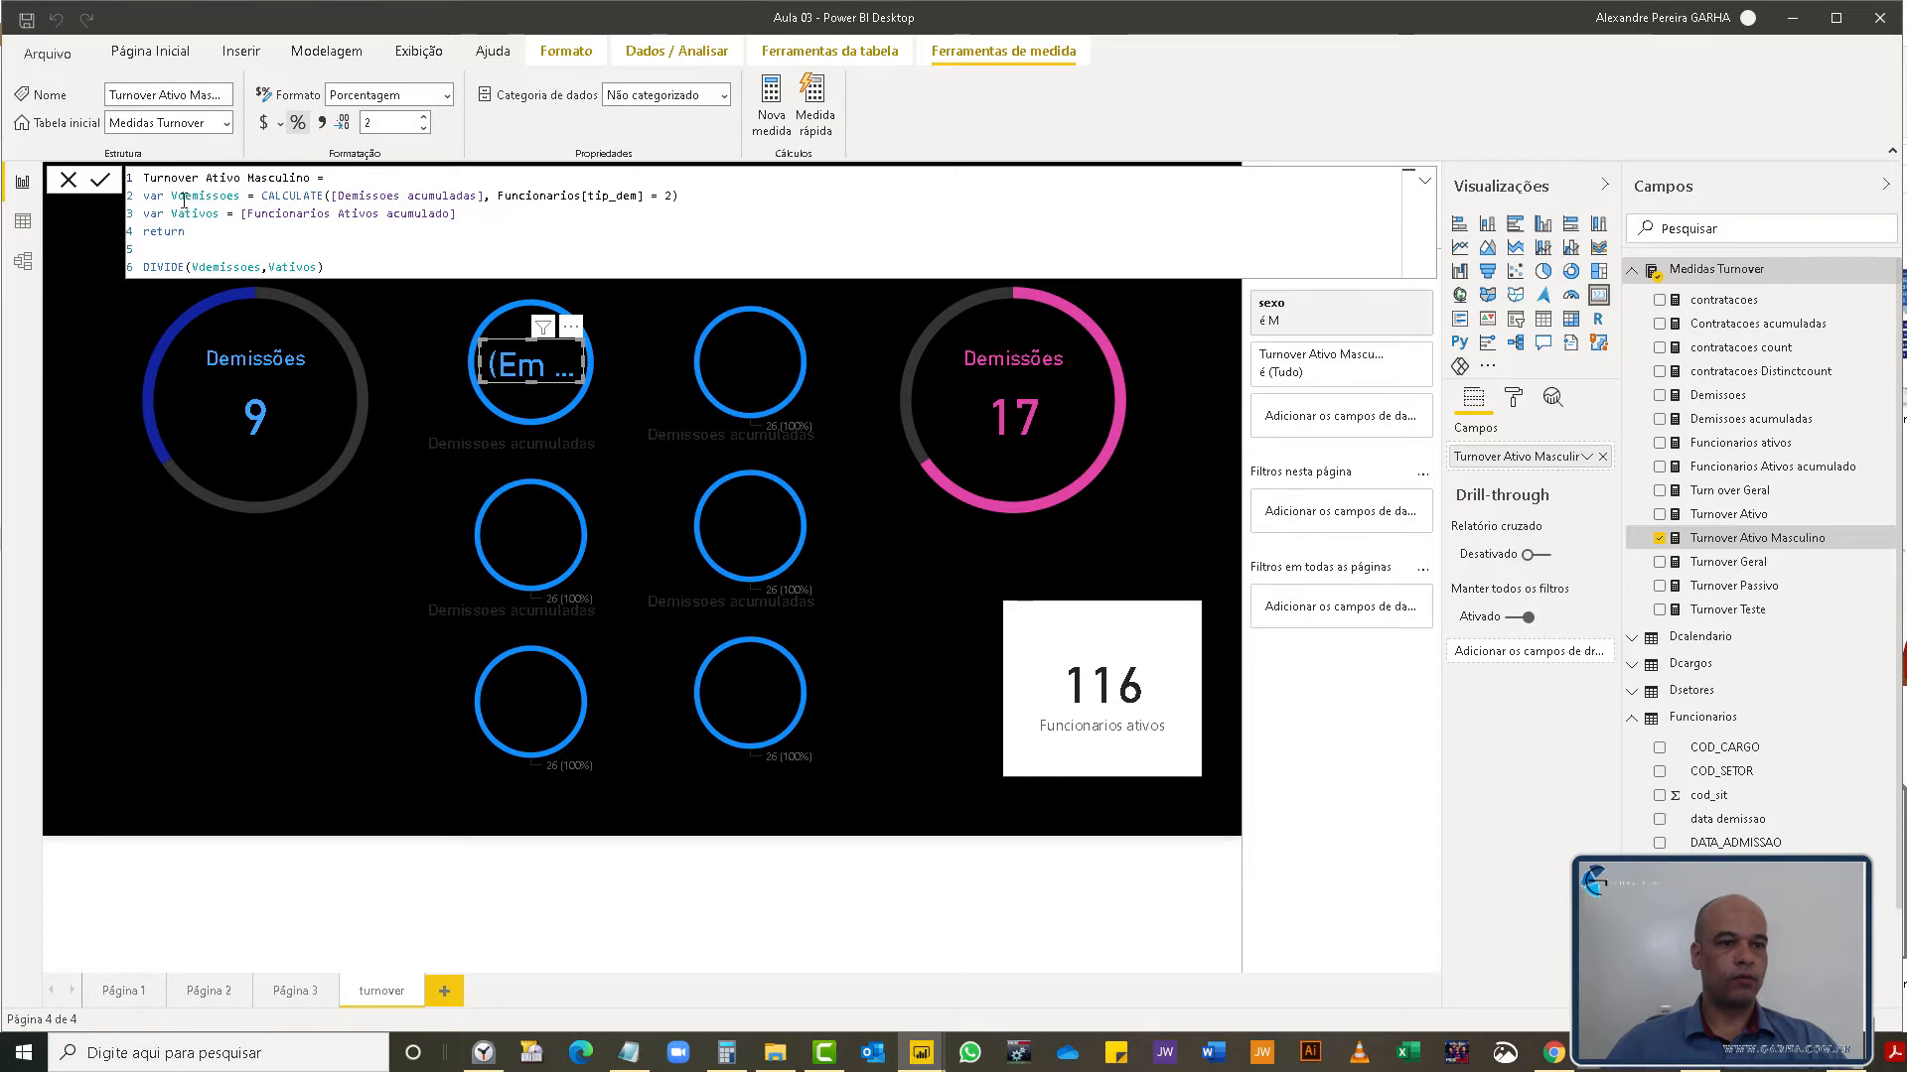
- Add the condition Funcionarios[sexo]="M" to the Vdemissoes CALCULATE in the Turnover Ativo Masculino measure and commit the formula
{"action": "left_click_drag", "start_coordinate": [172, 194], "coordinate": [493, 196]}
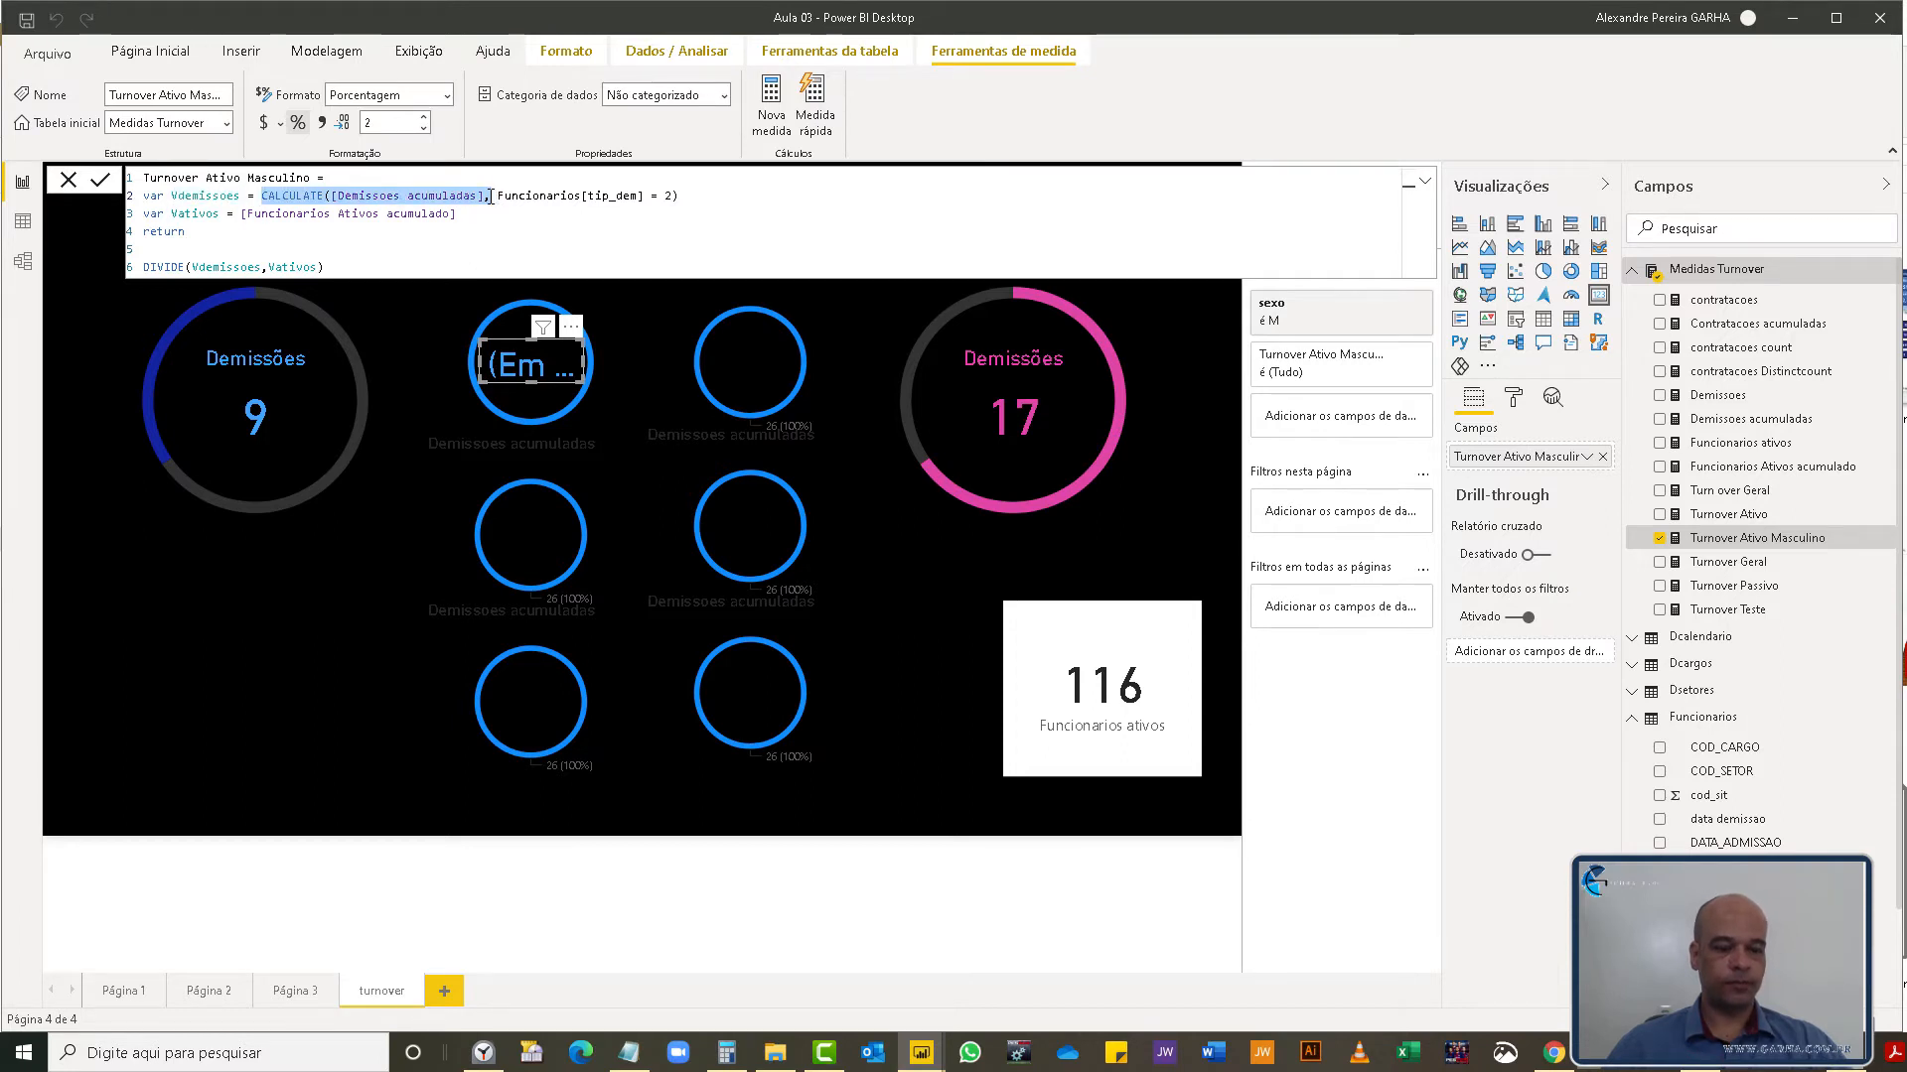
{"action": "left_click", "coordinate": [665, 197]}
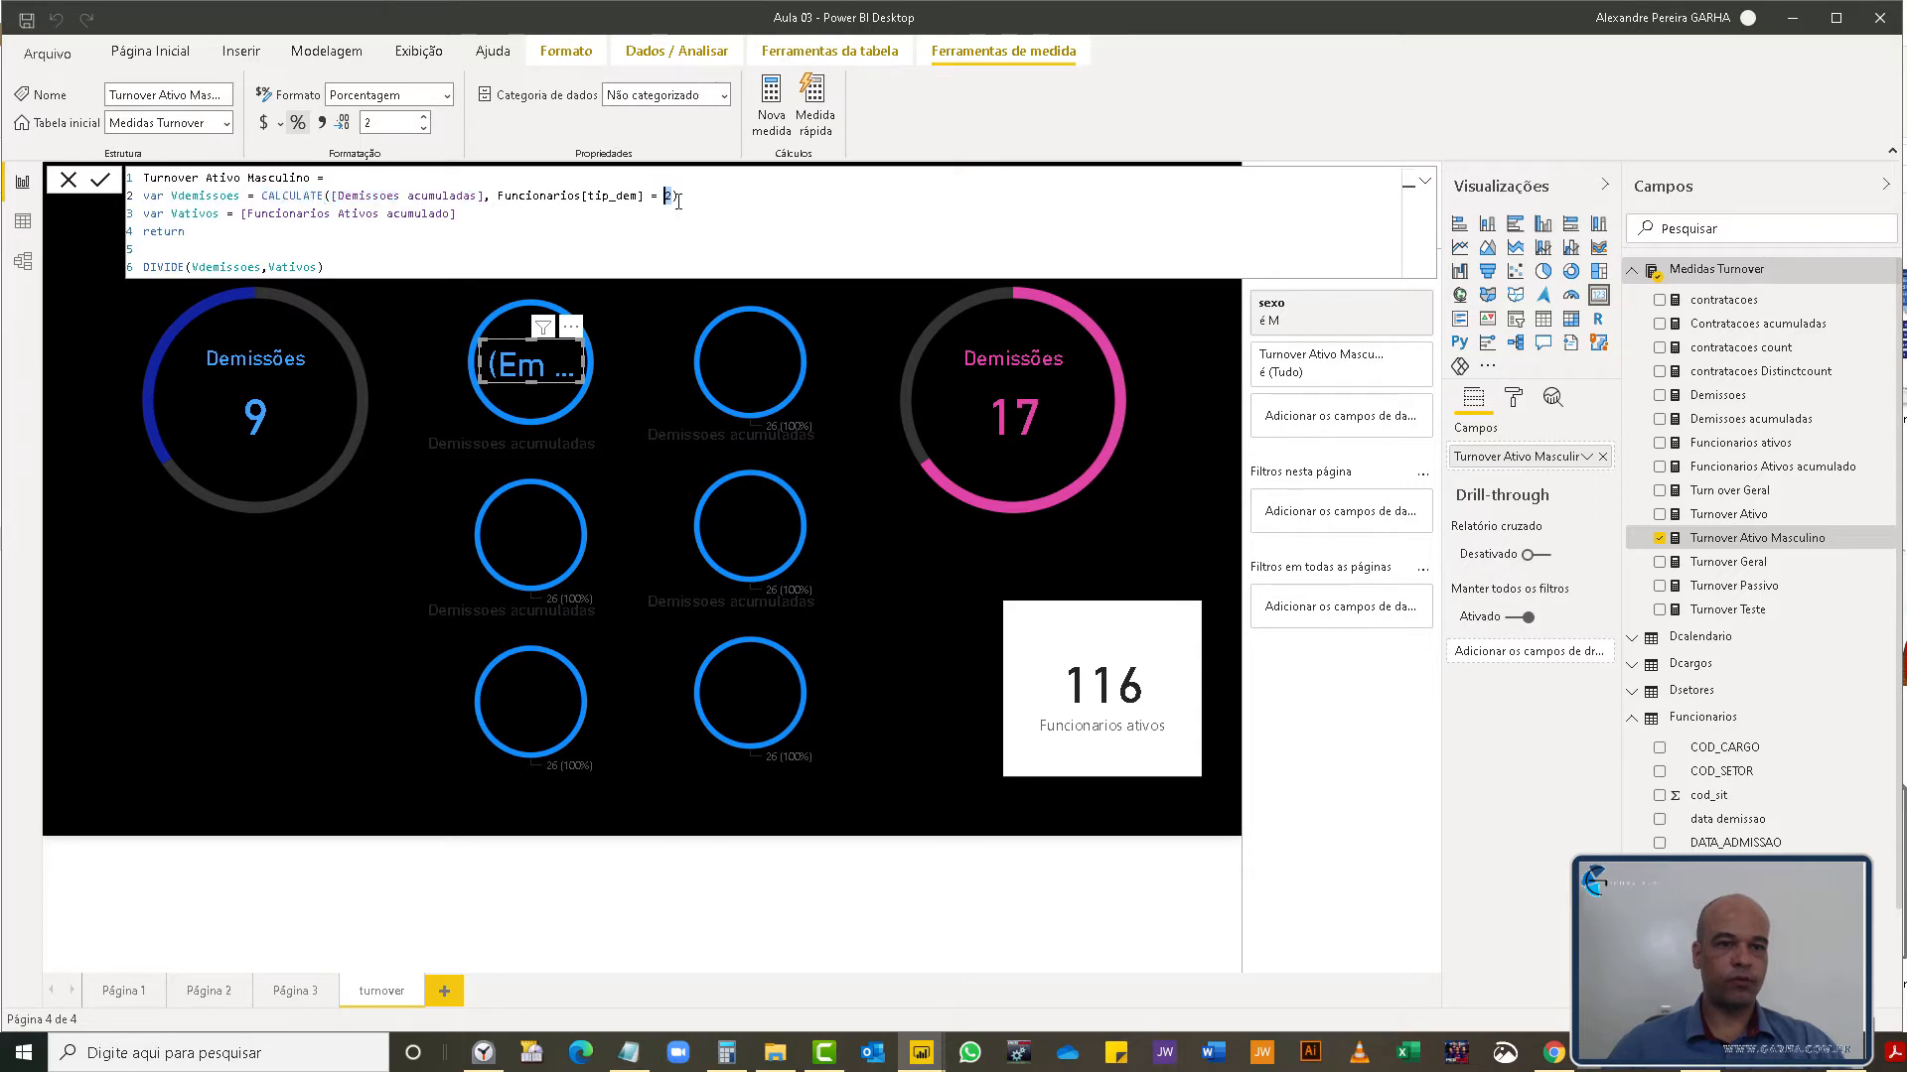
{"action": "left_click", "coordinate": [676, 198]}
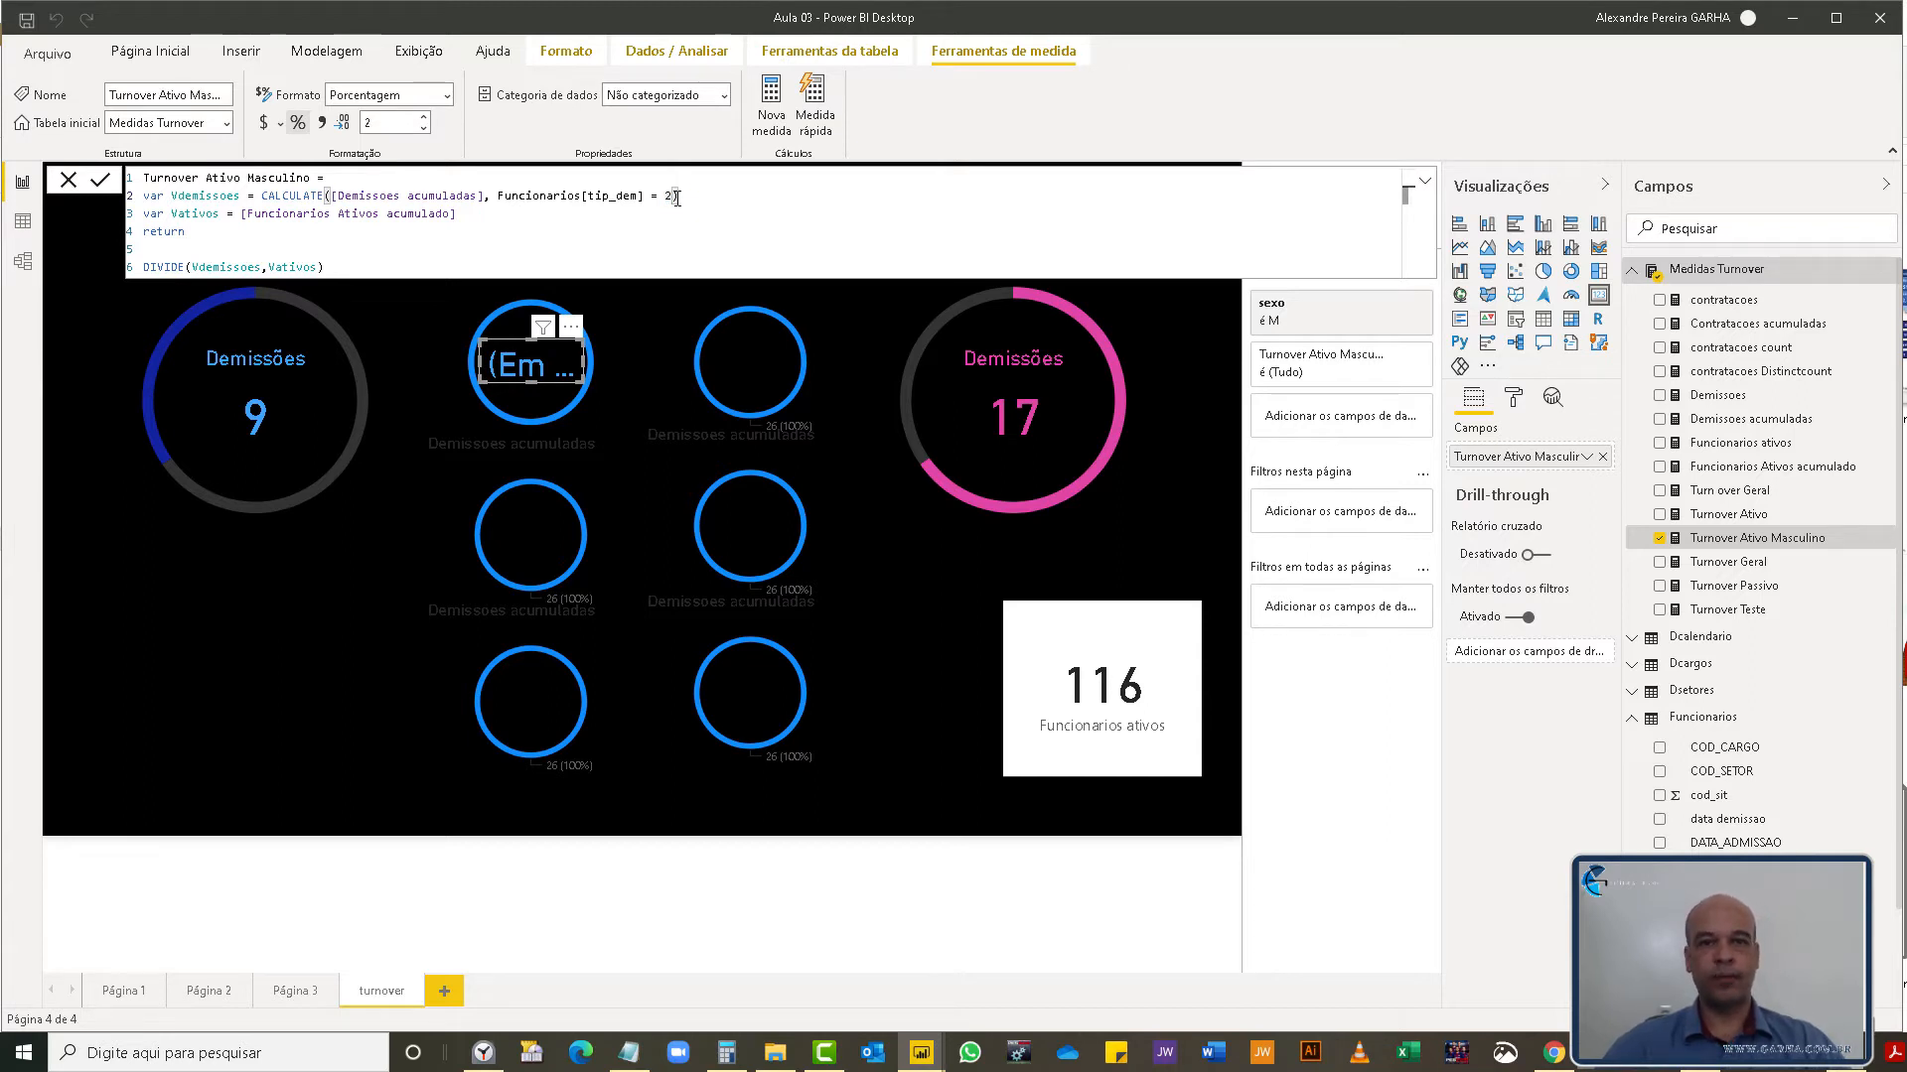
{"action": "type", "text": ","}
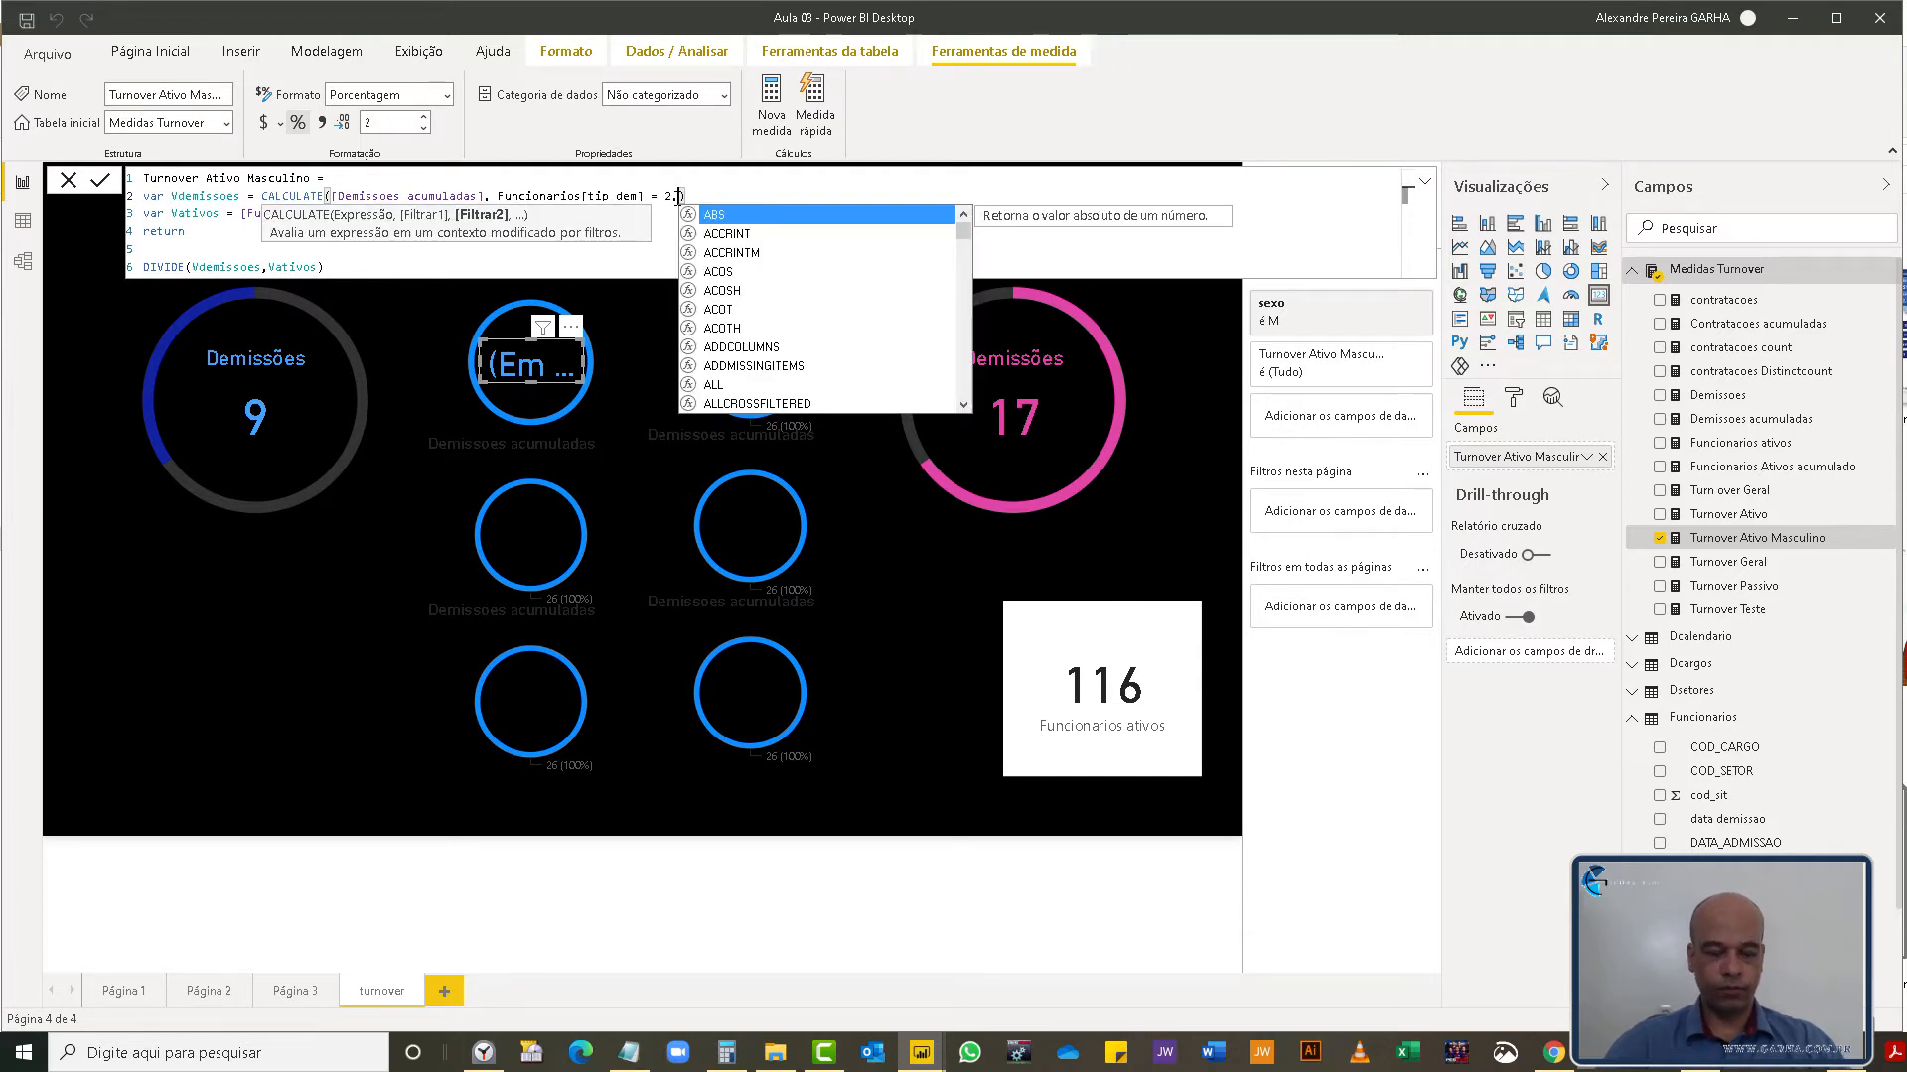
{"action": "type", "text": "sexo"}
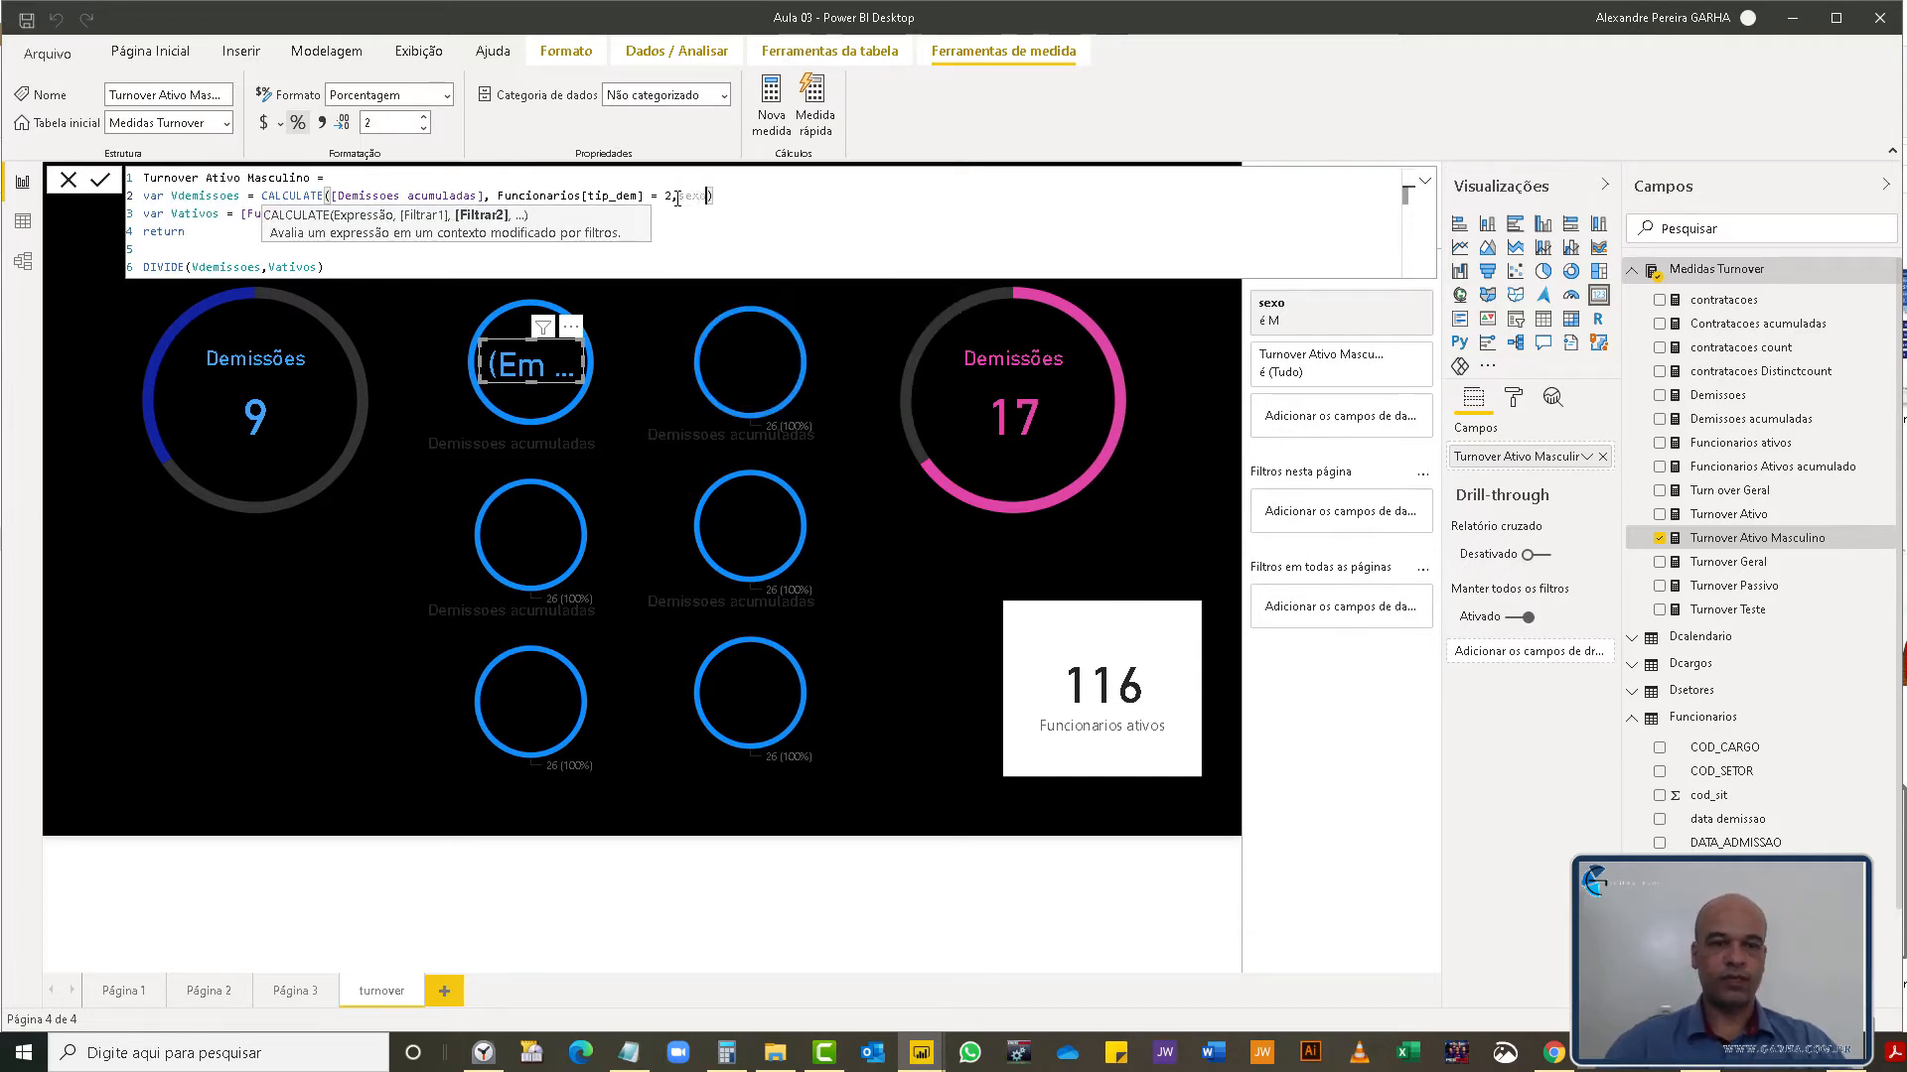
{"action": "key", "text": "Tab"}
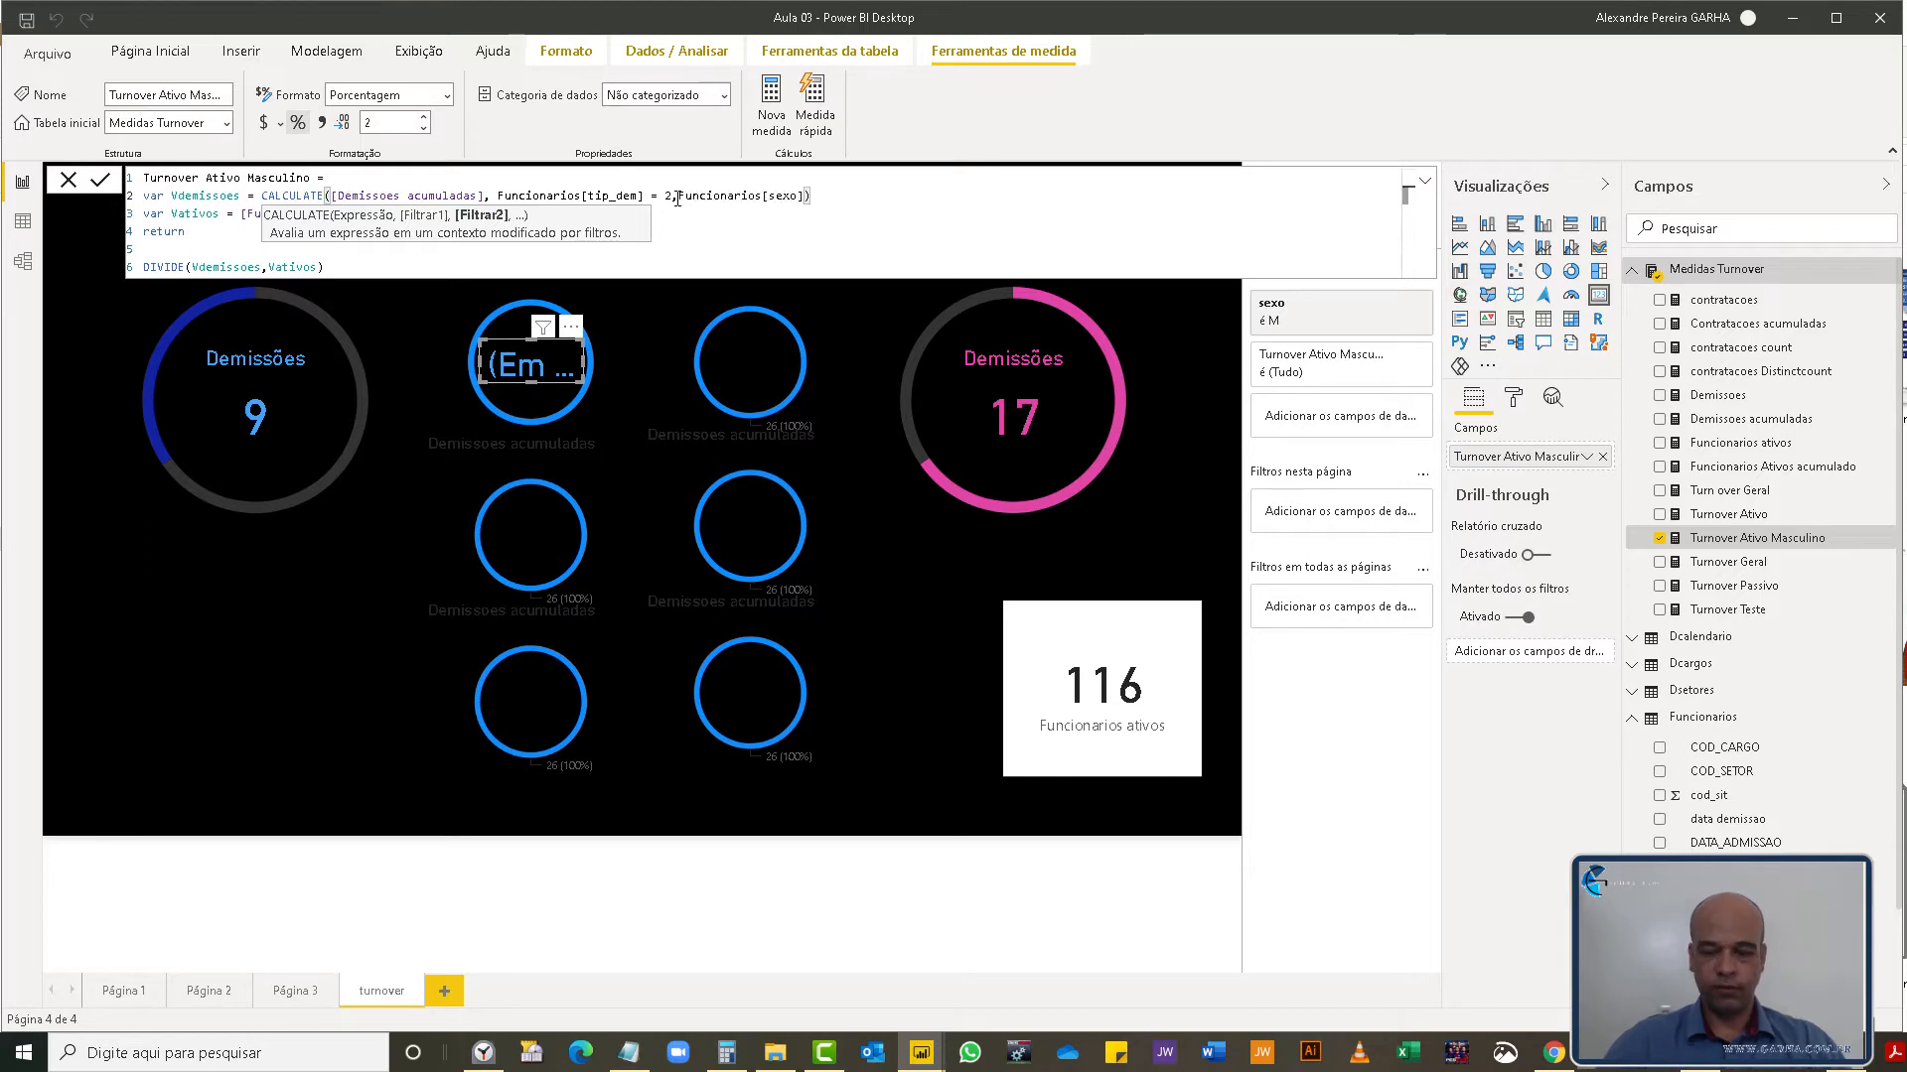
{"action": "type", "text": "=\"M\""}
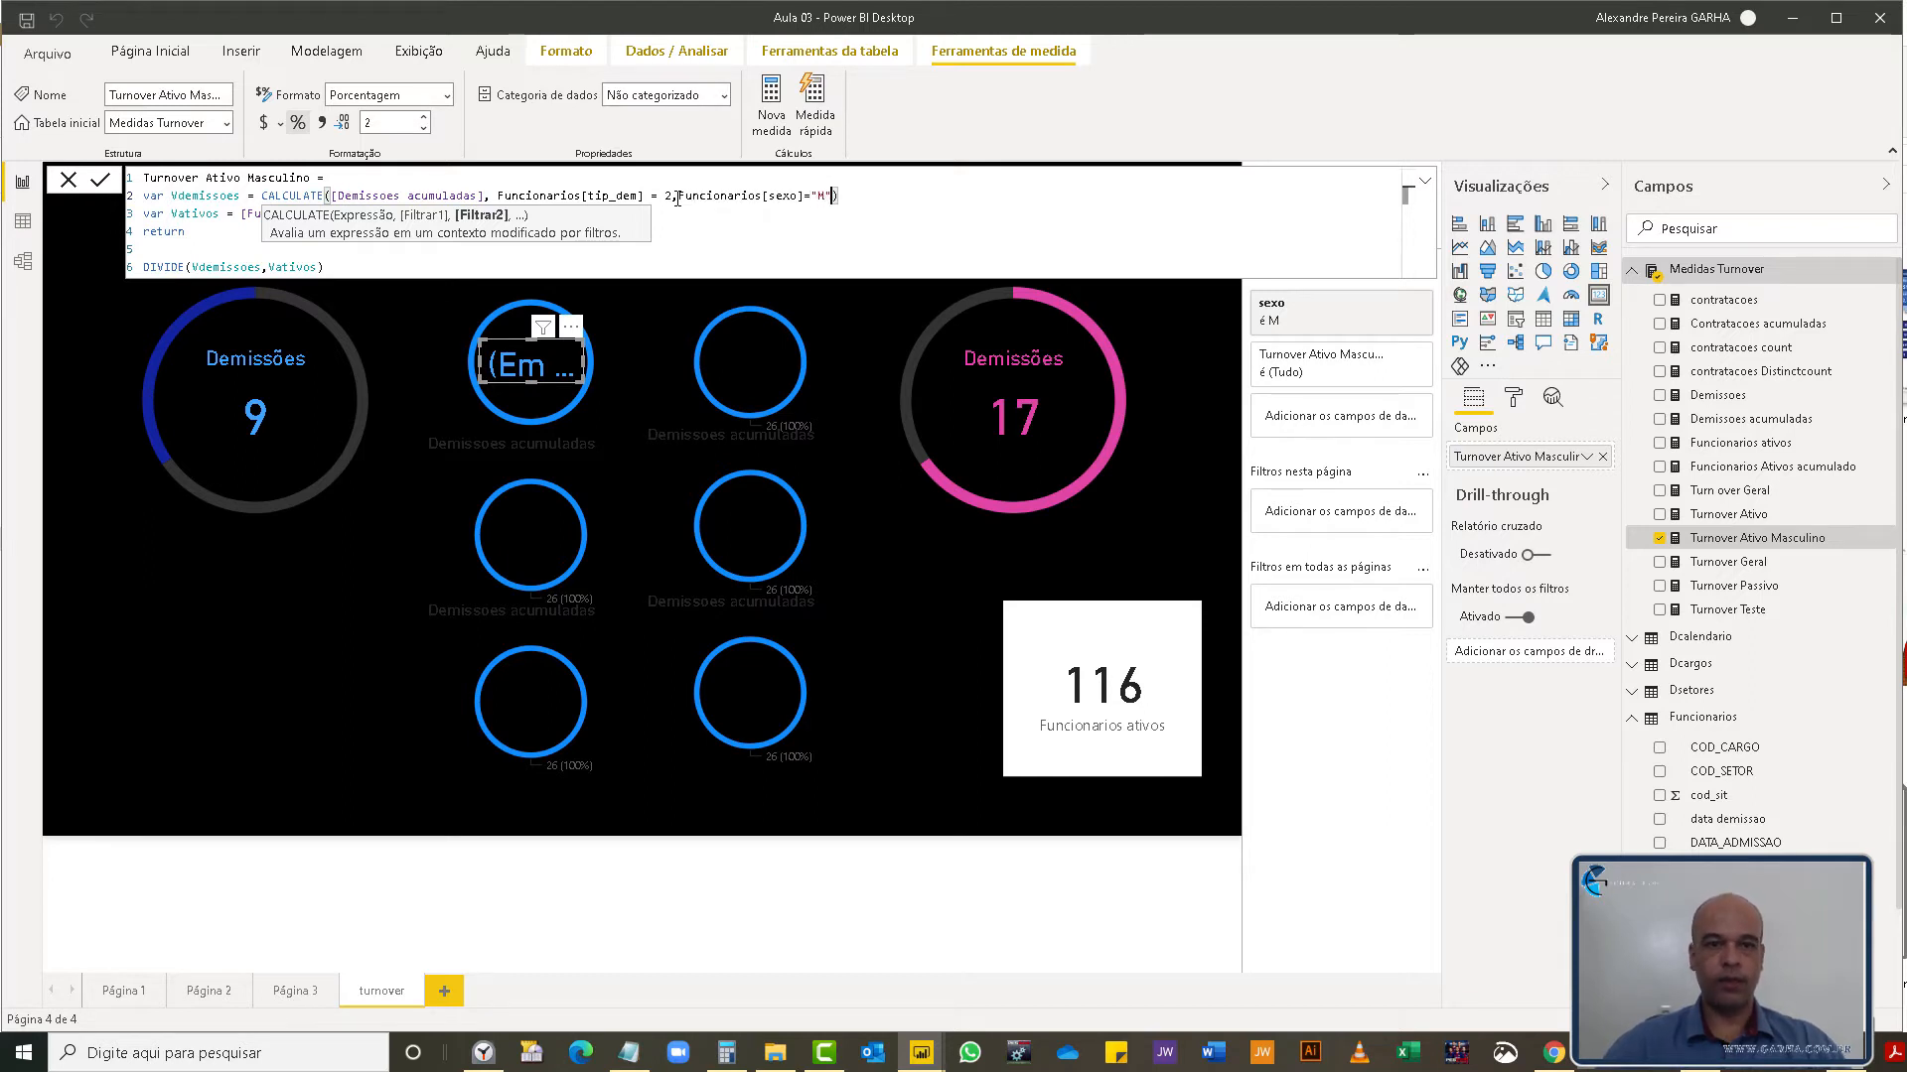
{"action": "key", "text": "Return"}
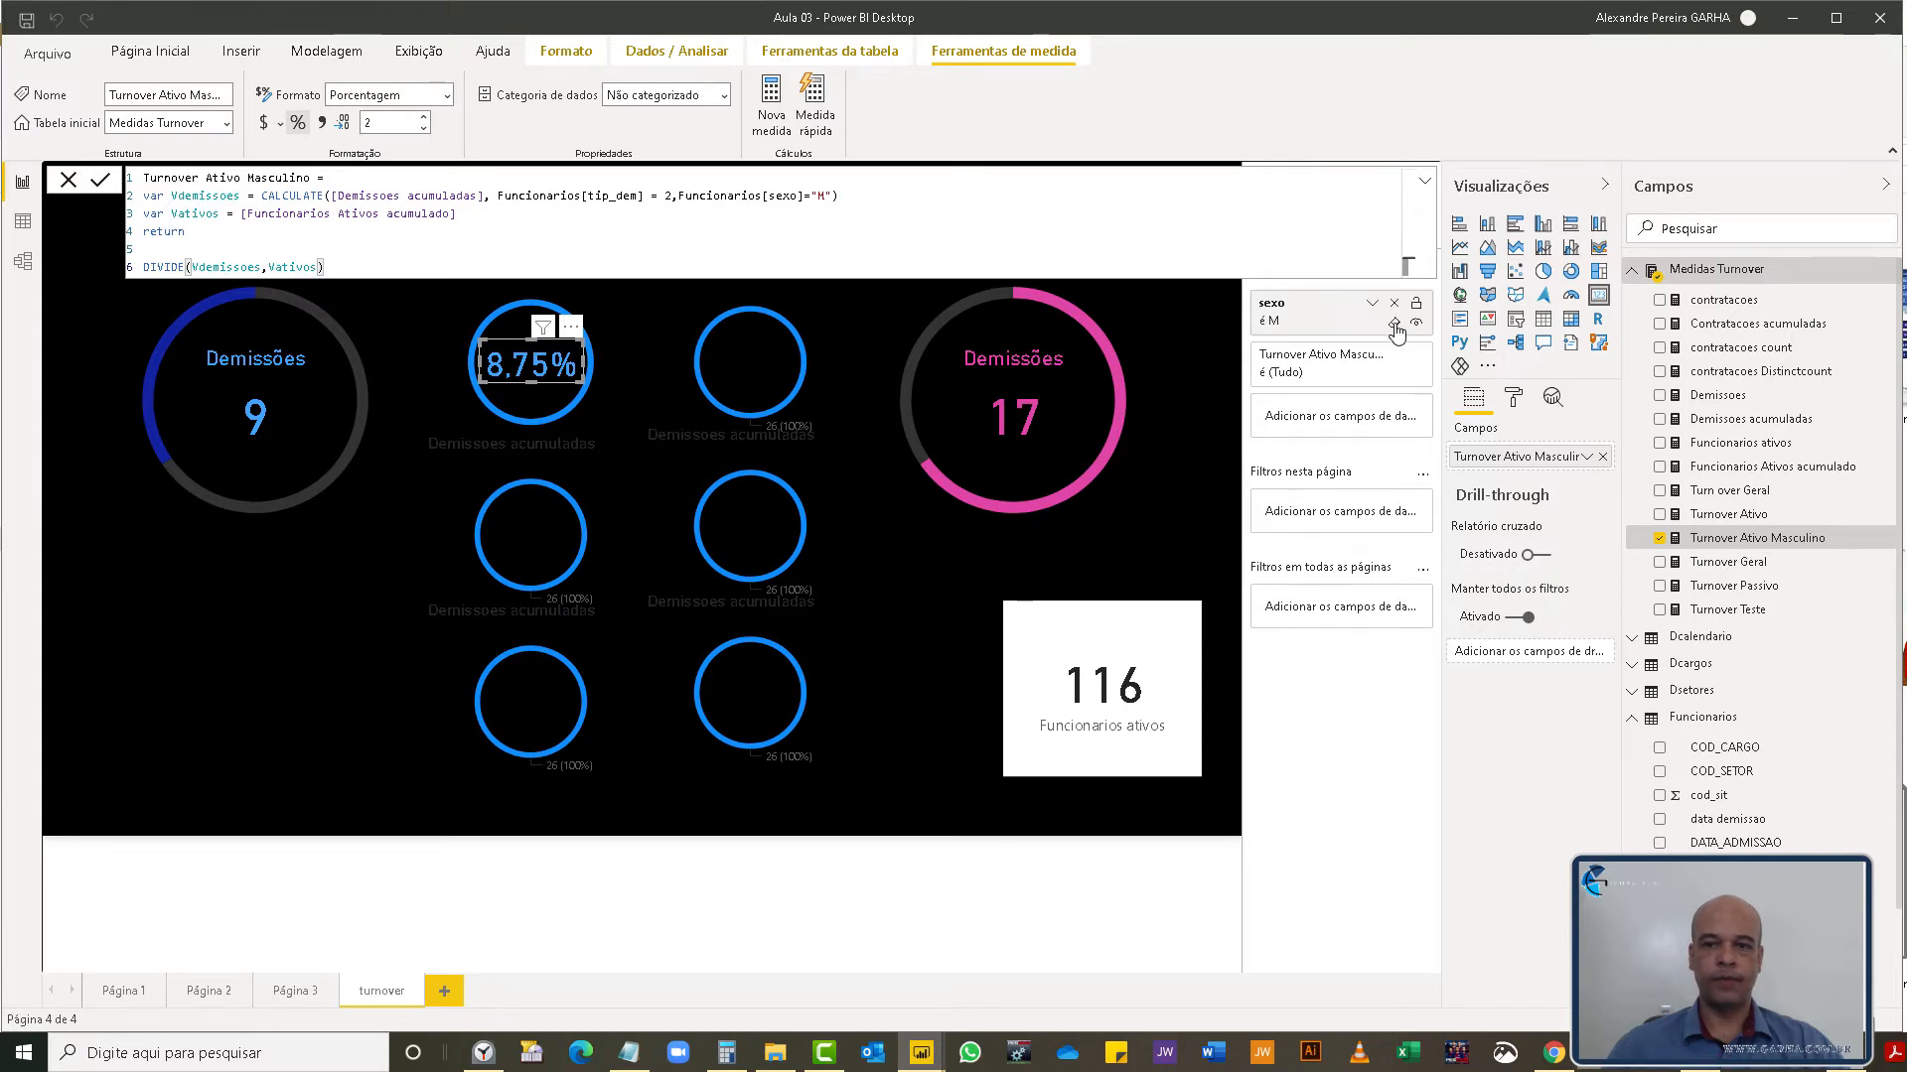
- Clear the sexo filter on the Turnover Ativo Masculino card
{"action": "left_click", "coordinate": [1394, 323]}
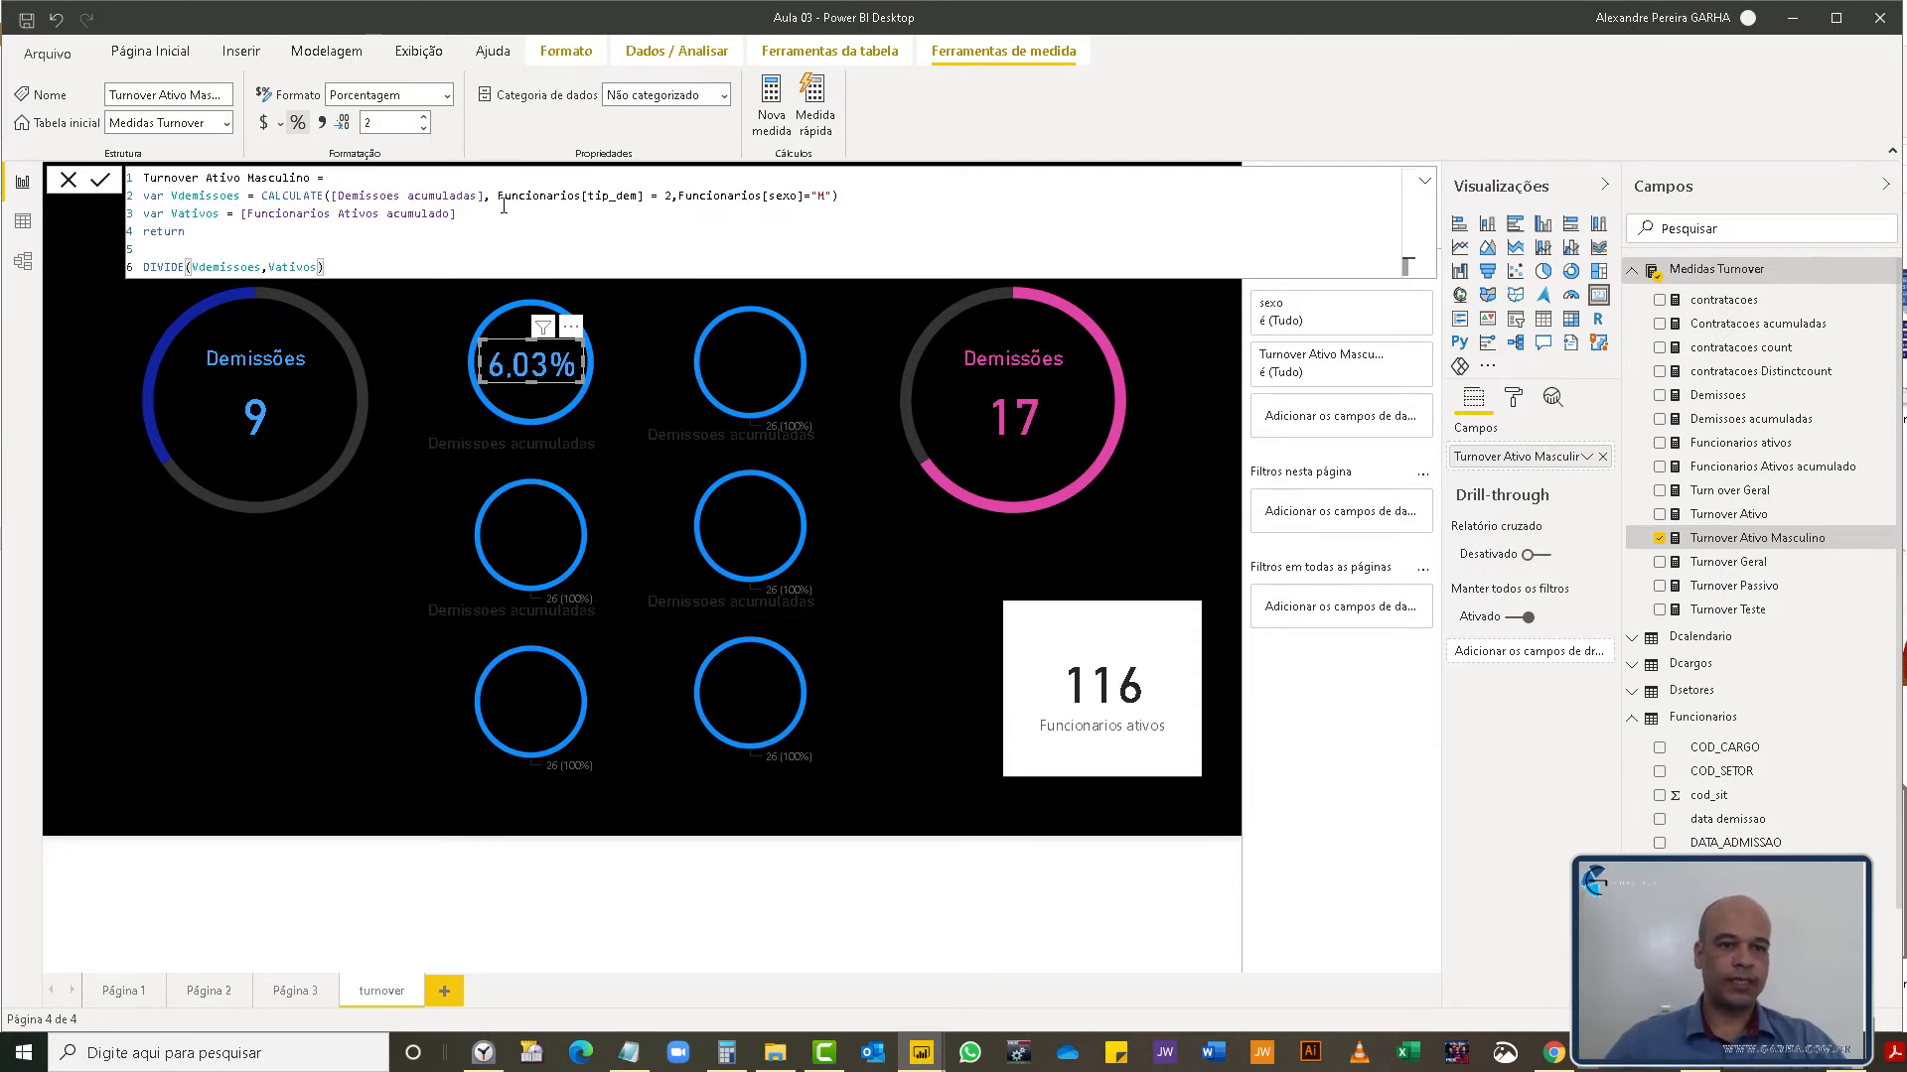
{"action": "left_click_drag", "start_coordinate": [500, 198], "coordinate": [672, 198]}
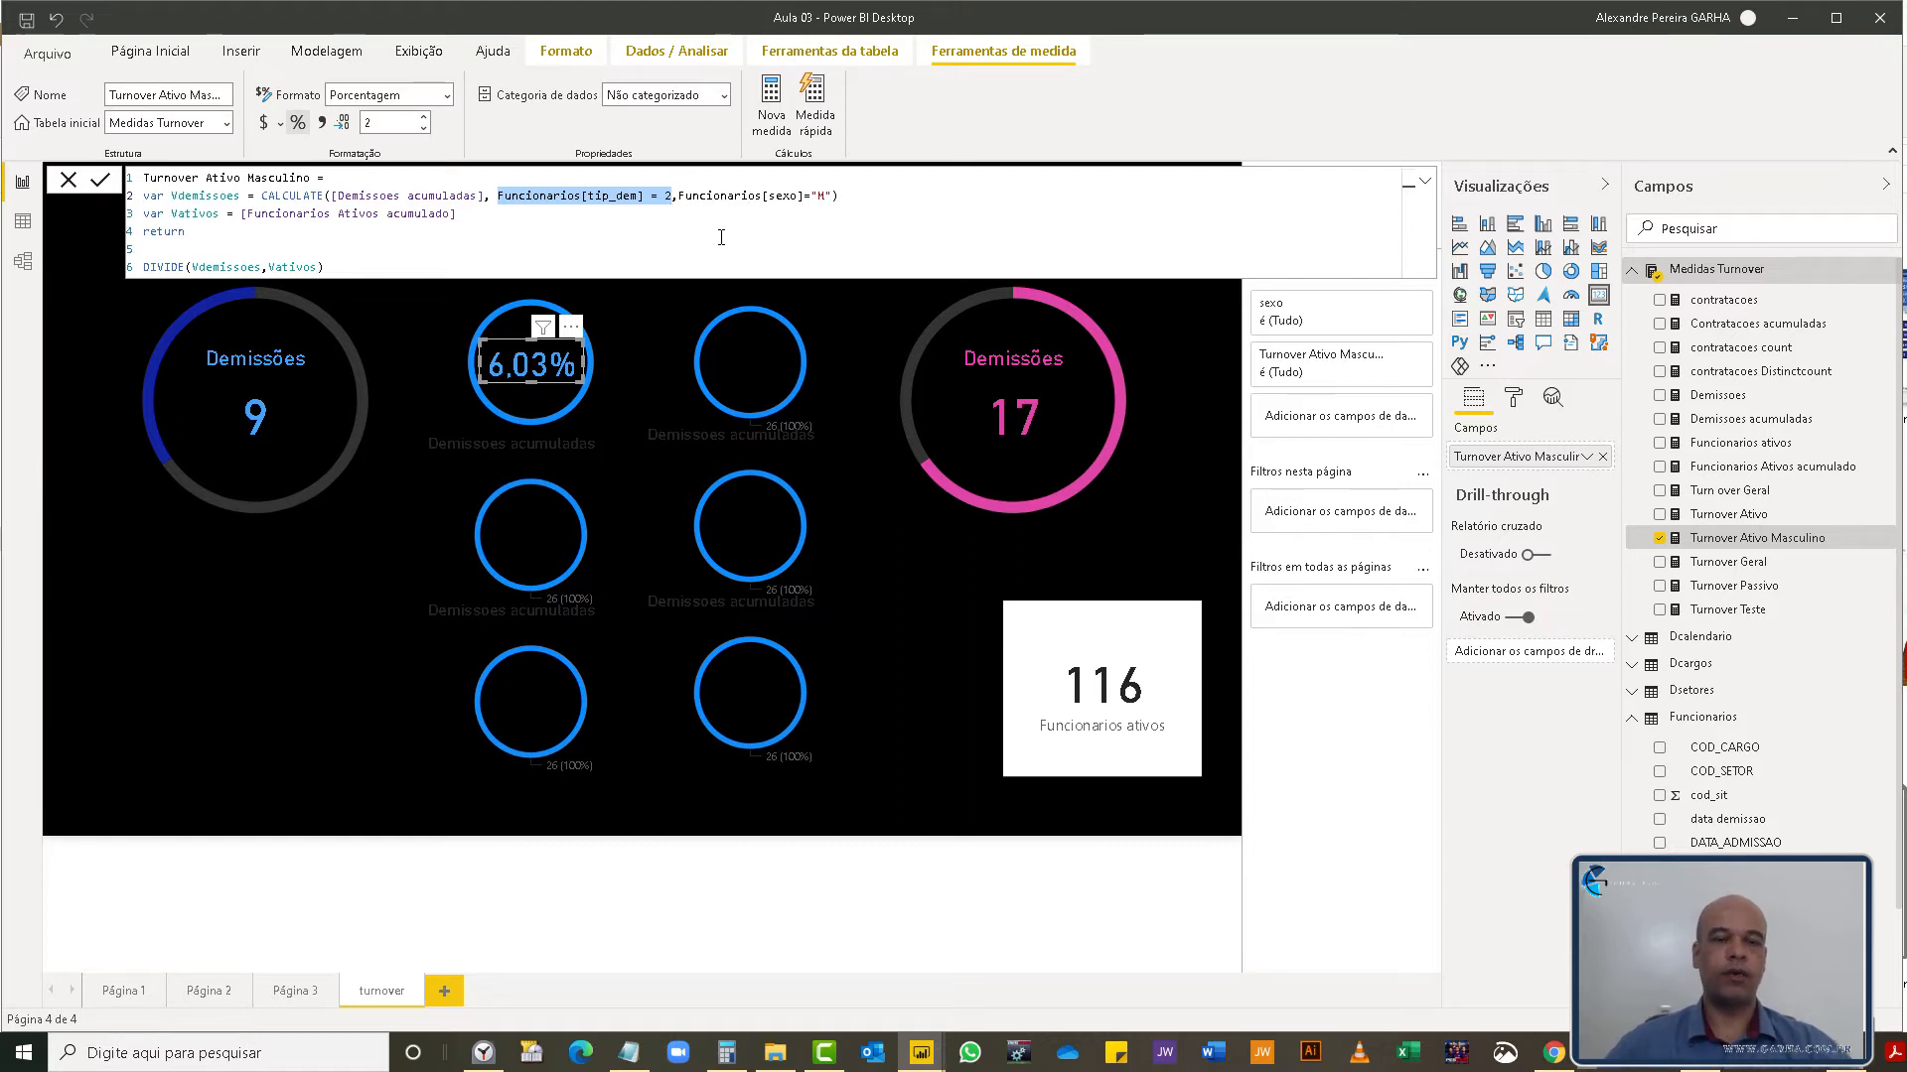
{"action": "left_click", "coordinate": [680, 260]}
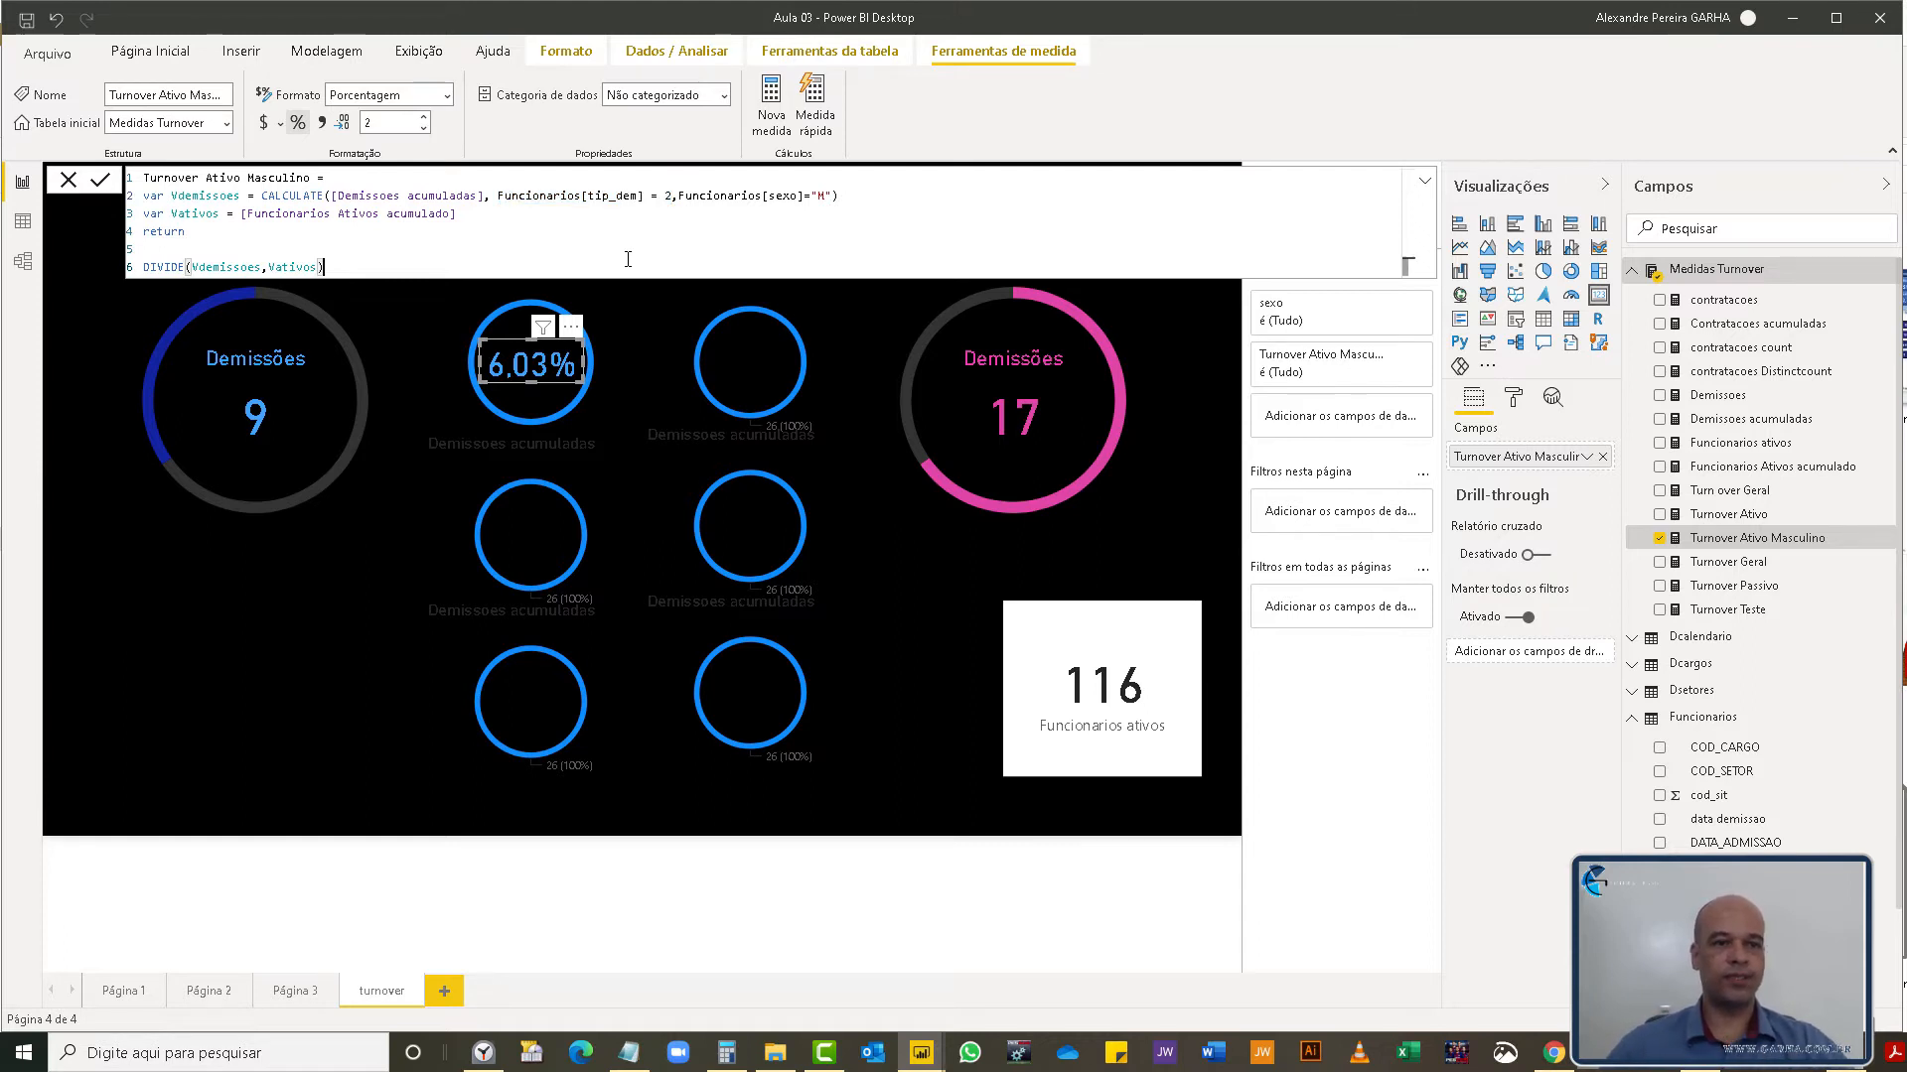
- Copy the complete DAX formula of the Turnover Ativo Masculino measure
{"action": "left_click_drag", "start_coordinate": [354, 245], "coordinate": [84, 173]}
{"action": "left_click", "coordinate": [437, 255]}
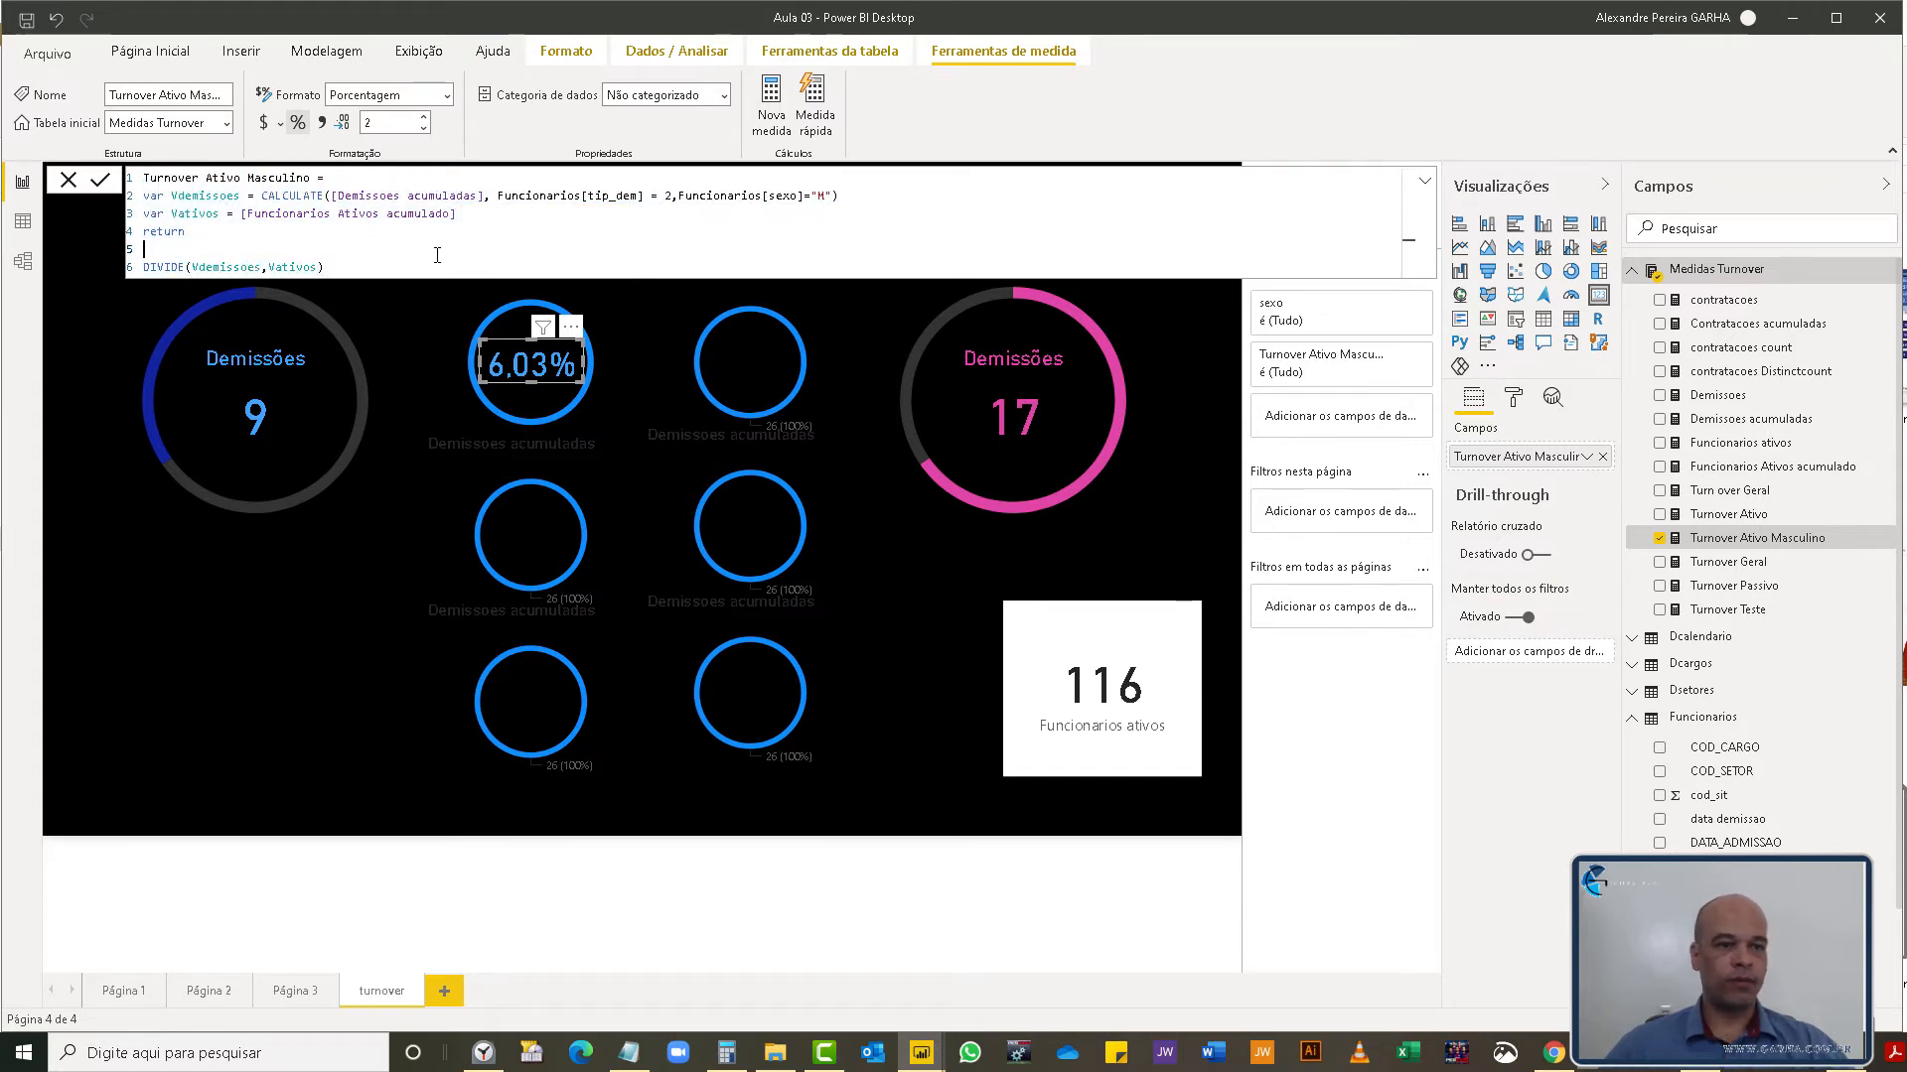
{"action": "left_click_drag", "start_coordinate": [356, 272], "coordinate": [88, 175]}
{"action": "key", "text": "ctrl+c"}
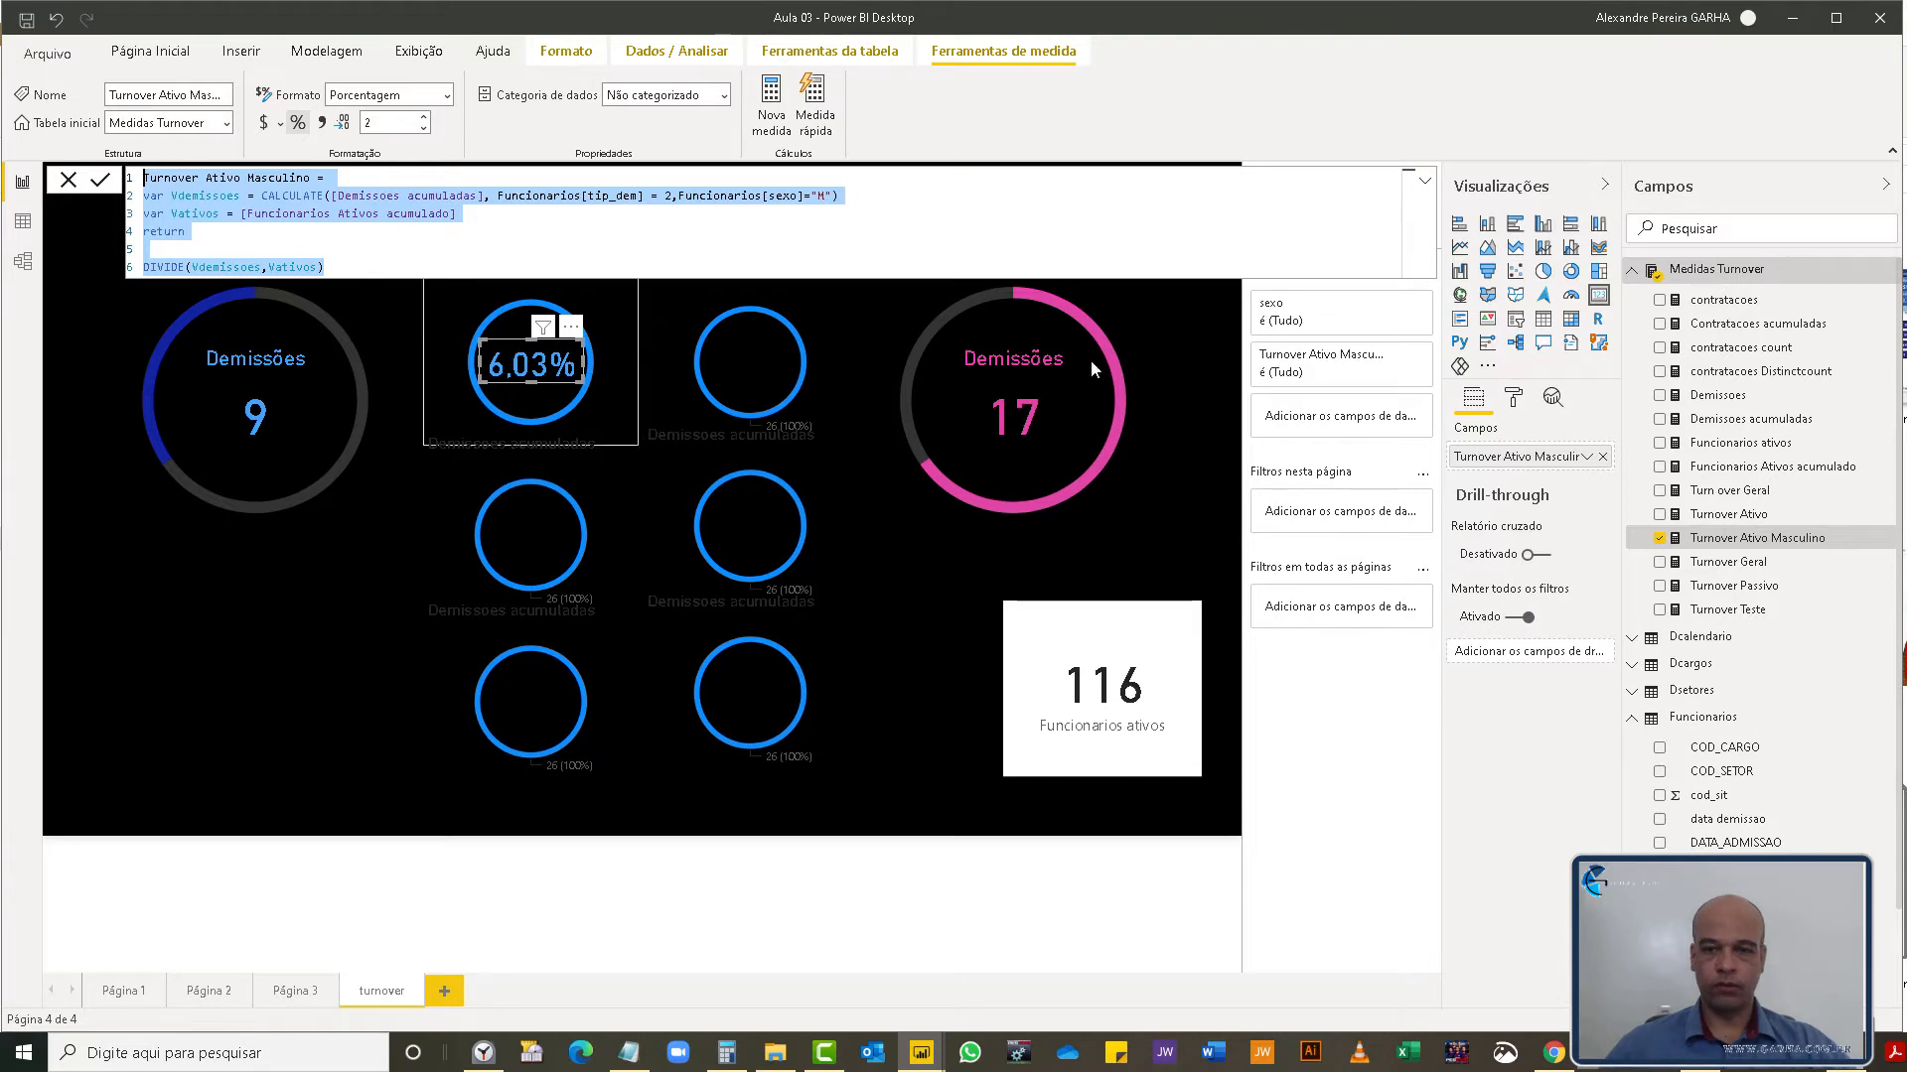
- Create a new measure in Medidas Turnover from the copied formula and name it Turnover Ativo Feminino
{"action": "left_click", "coordinate": [1887, 269]}
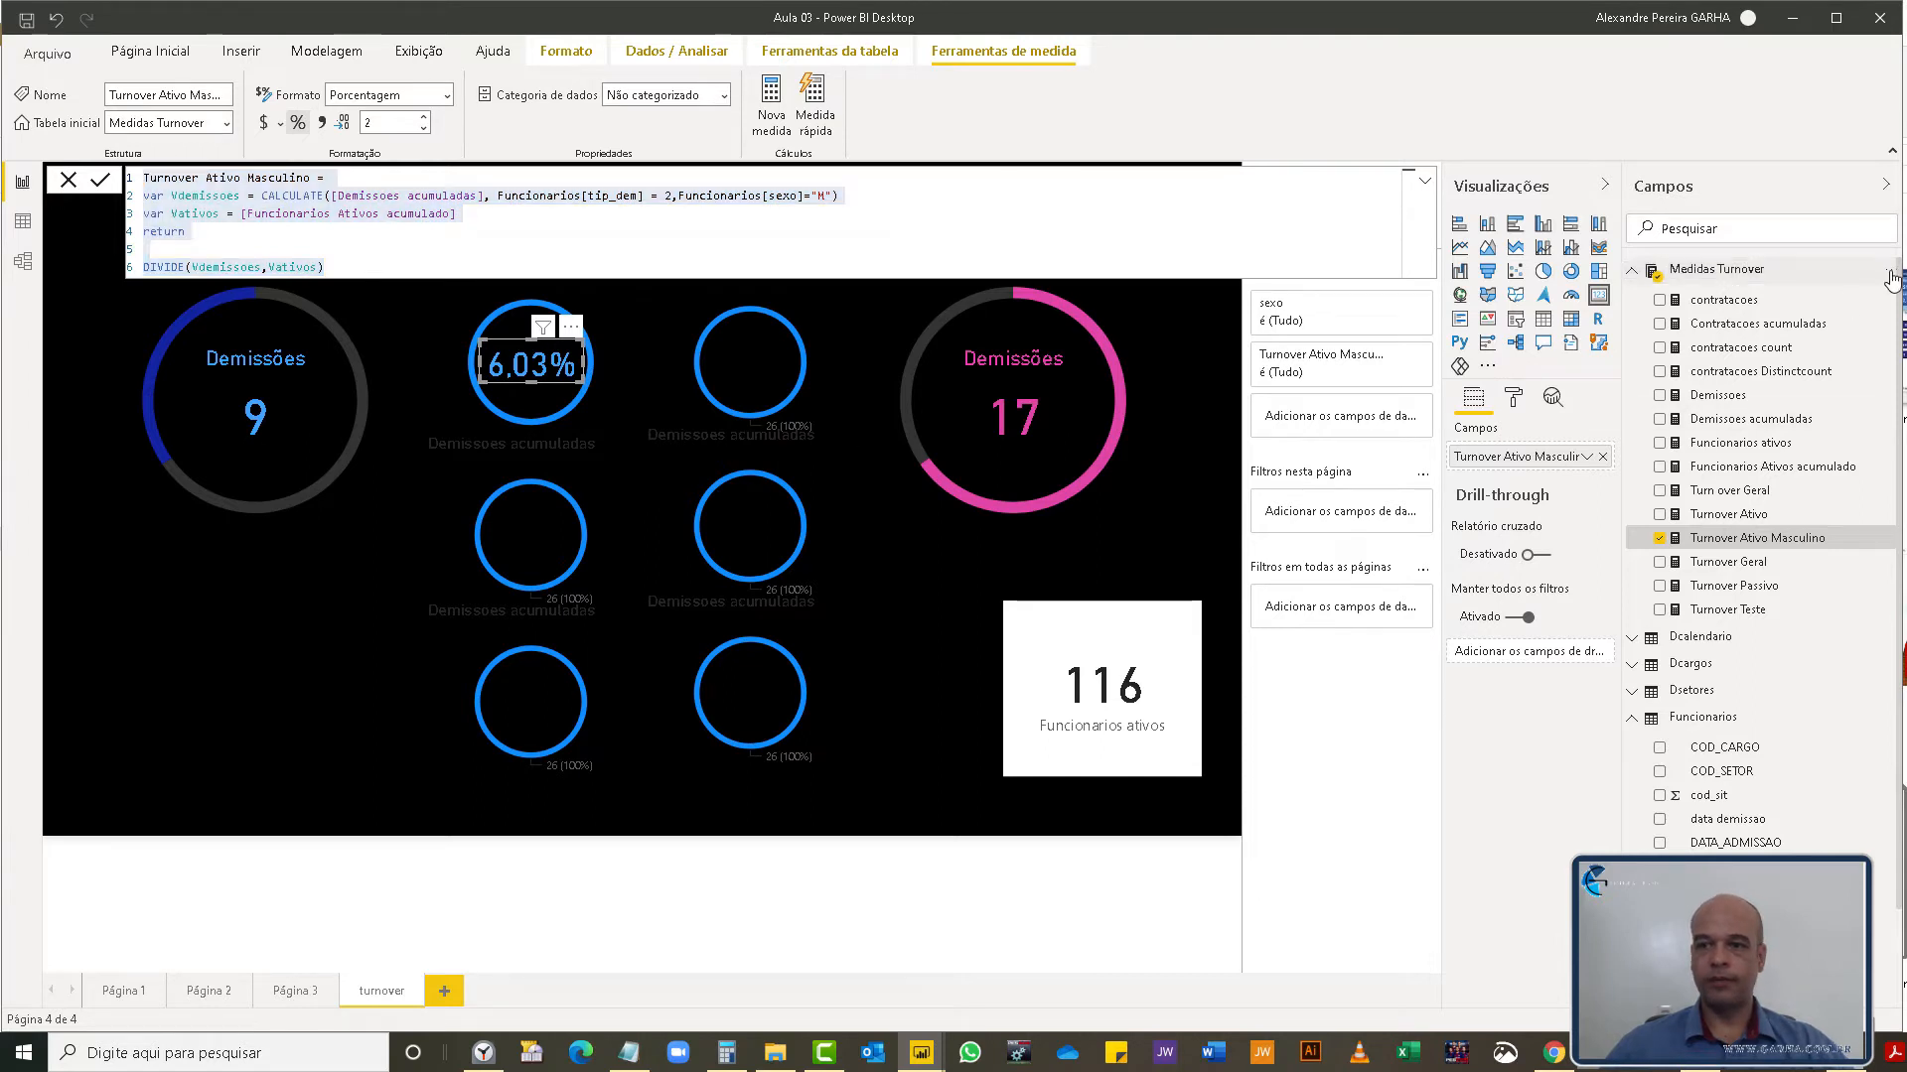
{"action": "left_click", "coordinate": [1813, 290]}
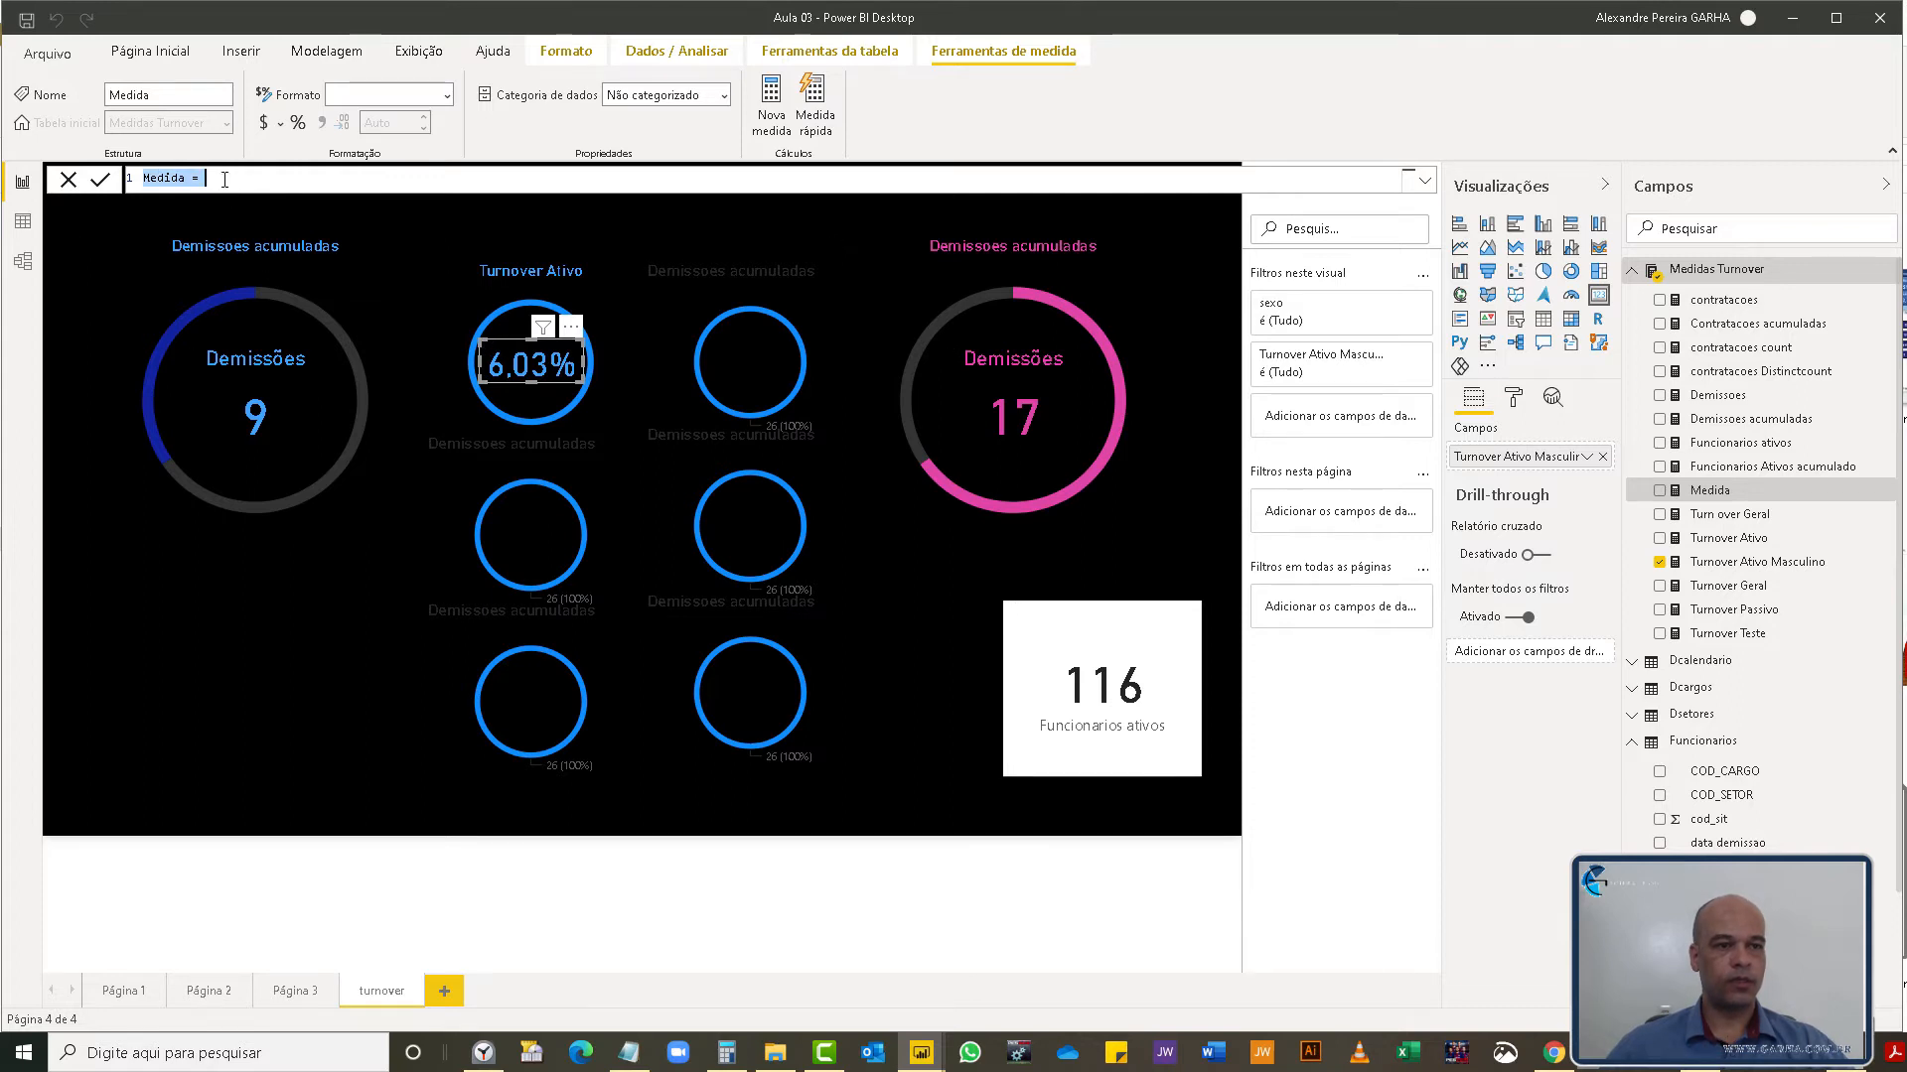
{"action": "key", "text": "ctrl+v"}
{"action": "left_click_drag", "start_coordinate": [310, 179], "coordinate": [250, 180]}
{"action": "type", "text": "Femini"}
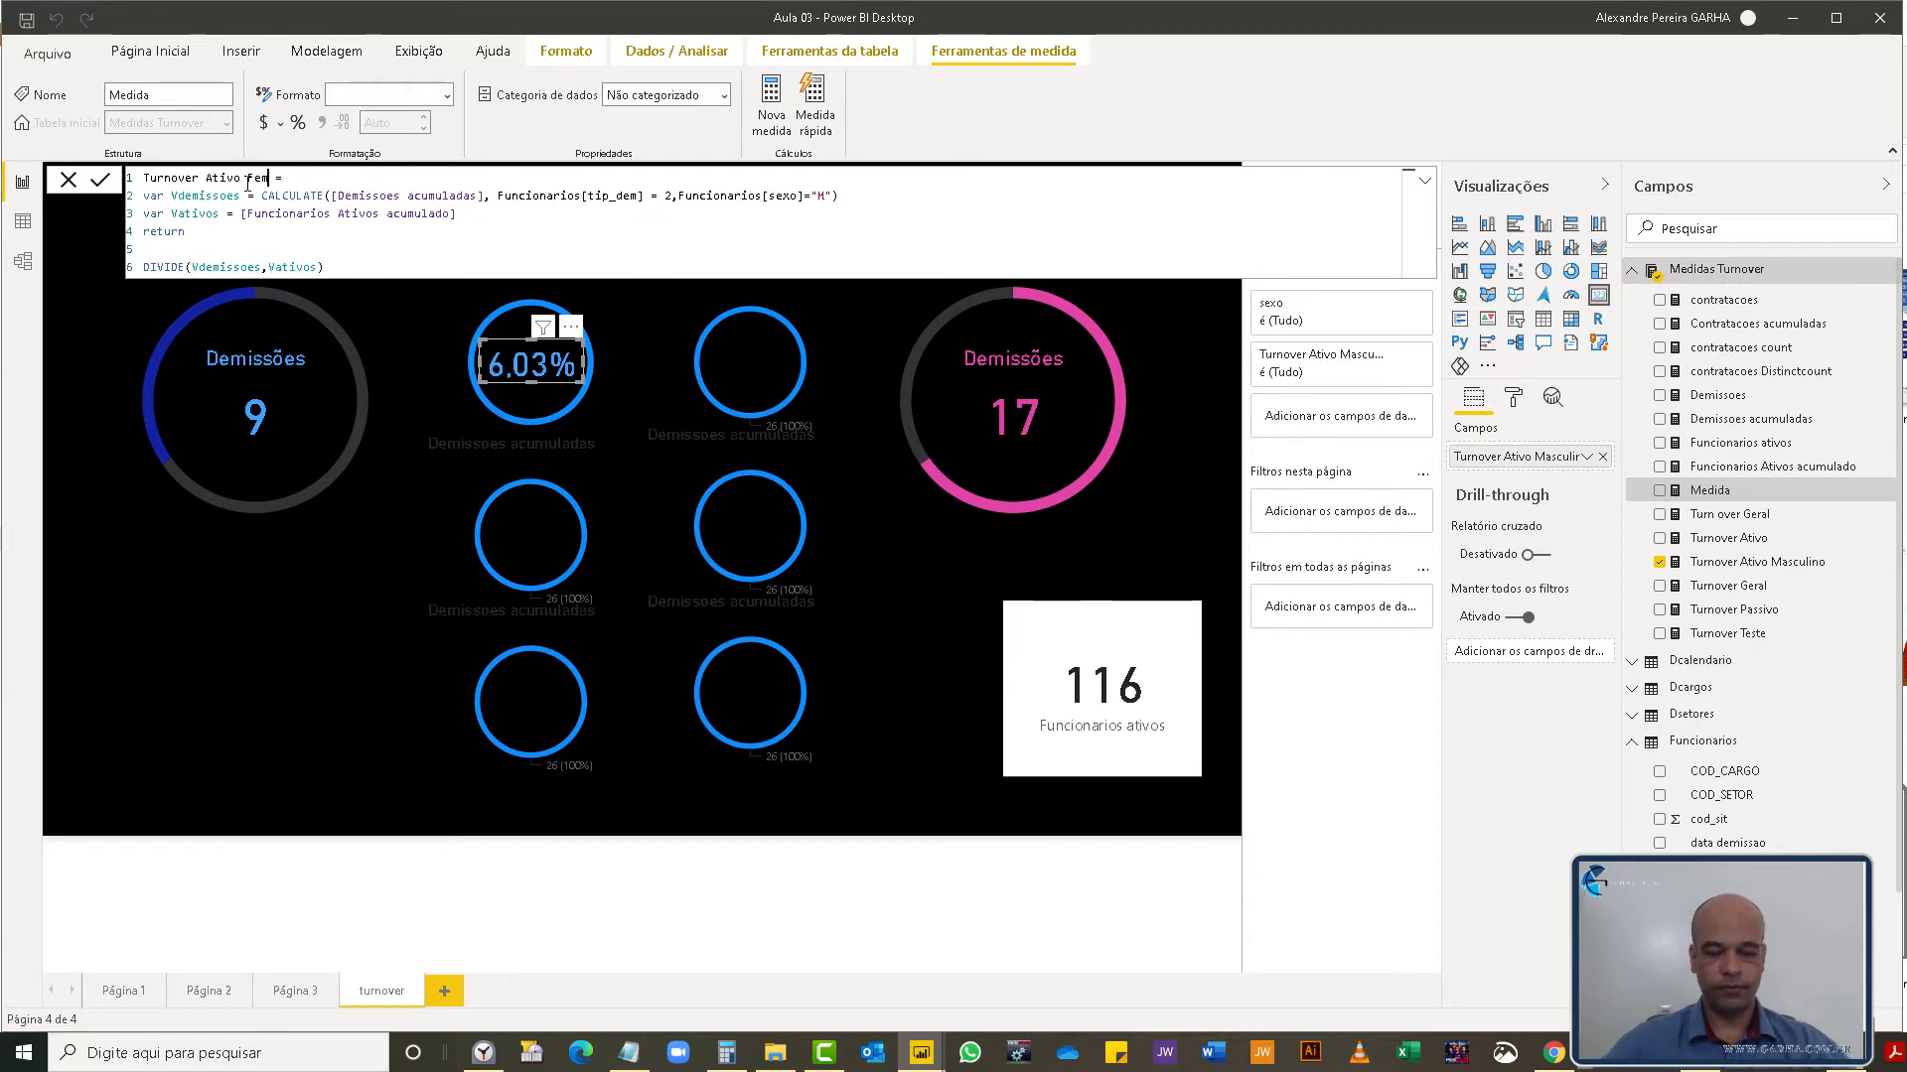
{"action": "type", "text": "no"}
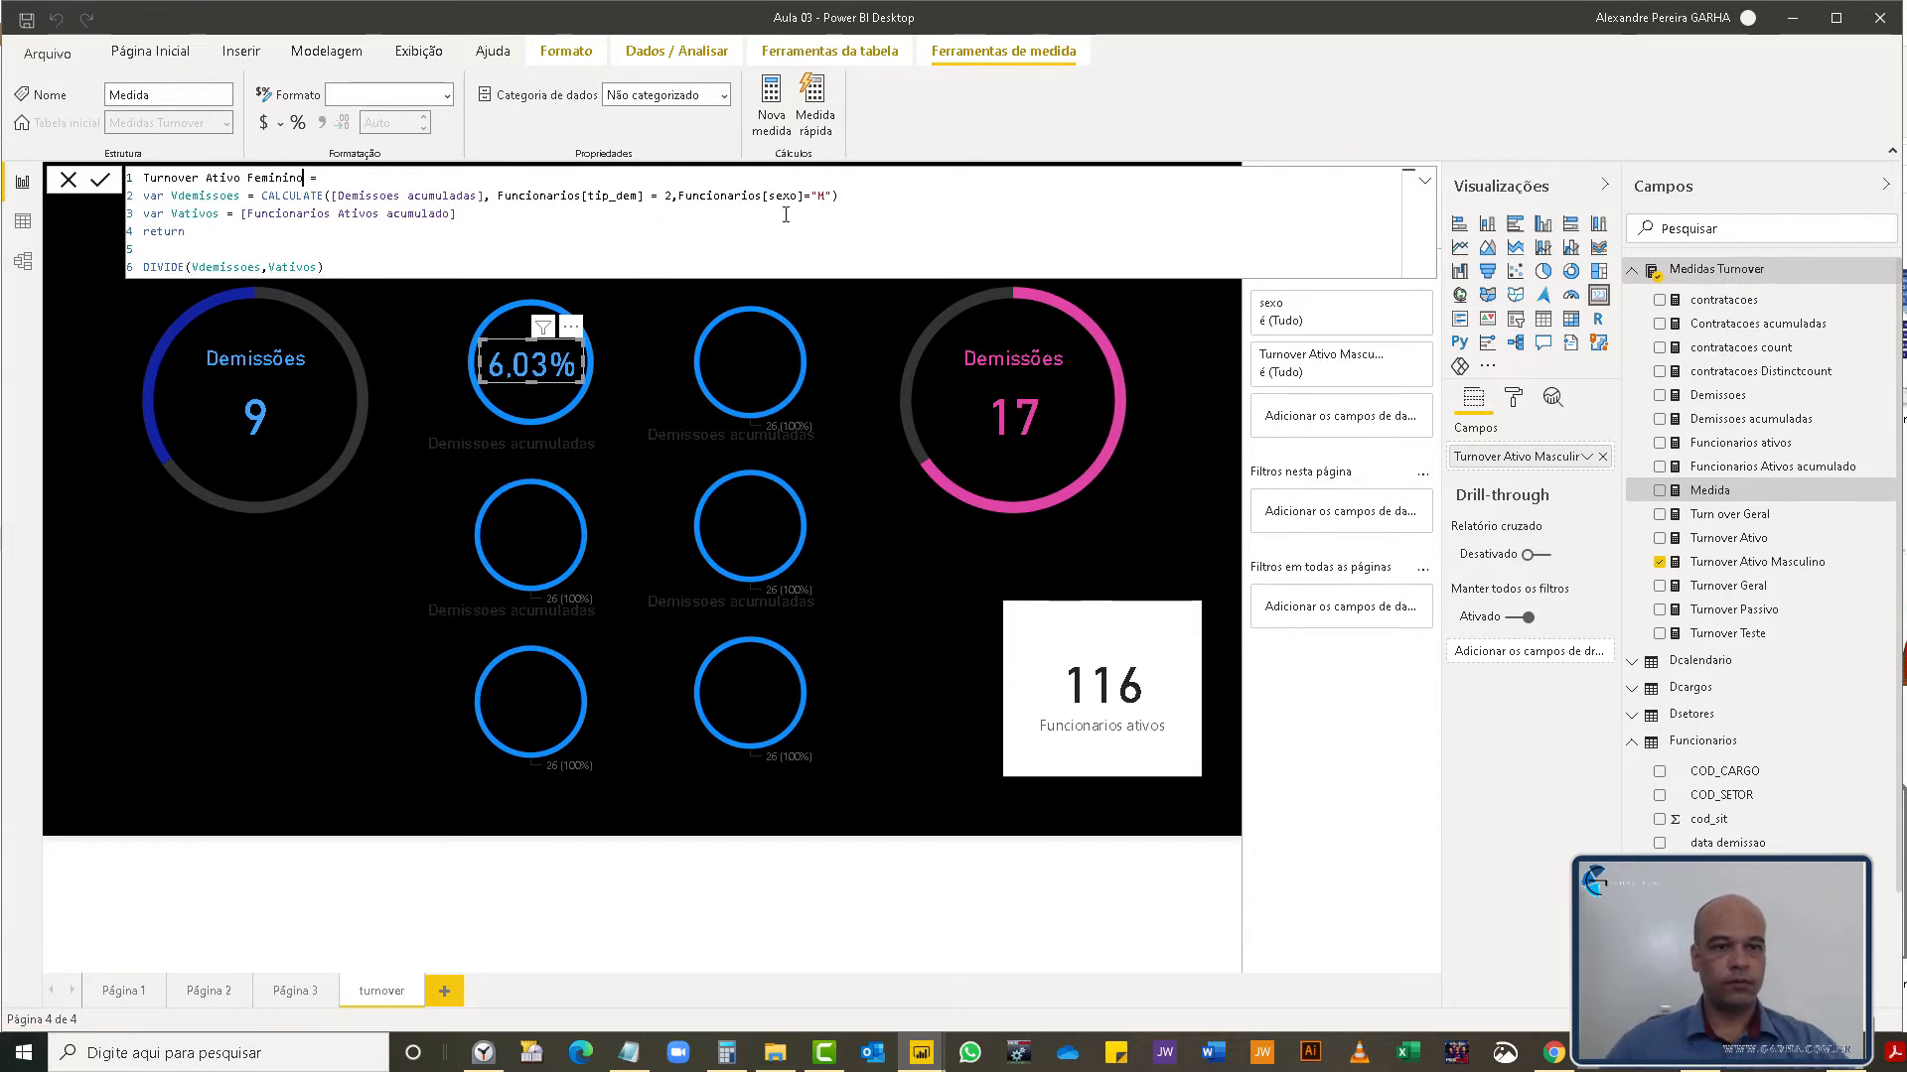
- Change the sexo condition in the Turnover Ativo Feminino formula to "F" and commit the measure
{"action": "left_click", "coordinate": [830, 198]}
{"action": "key", "text": "BackSpace"}
{"action": "type", "text": "F"}
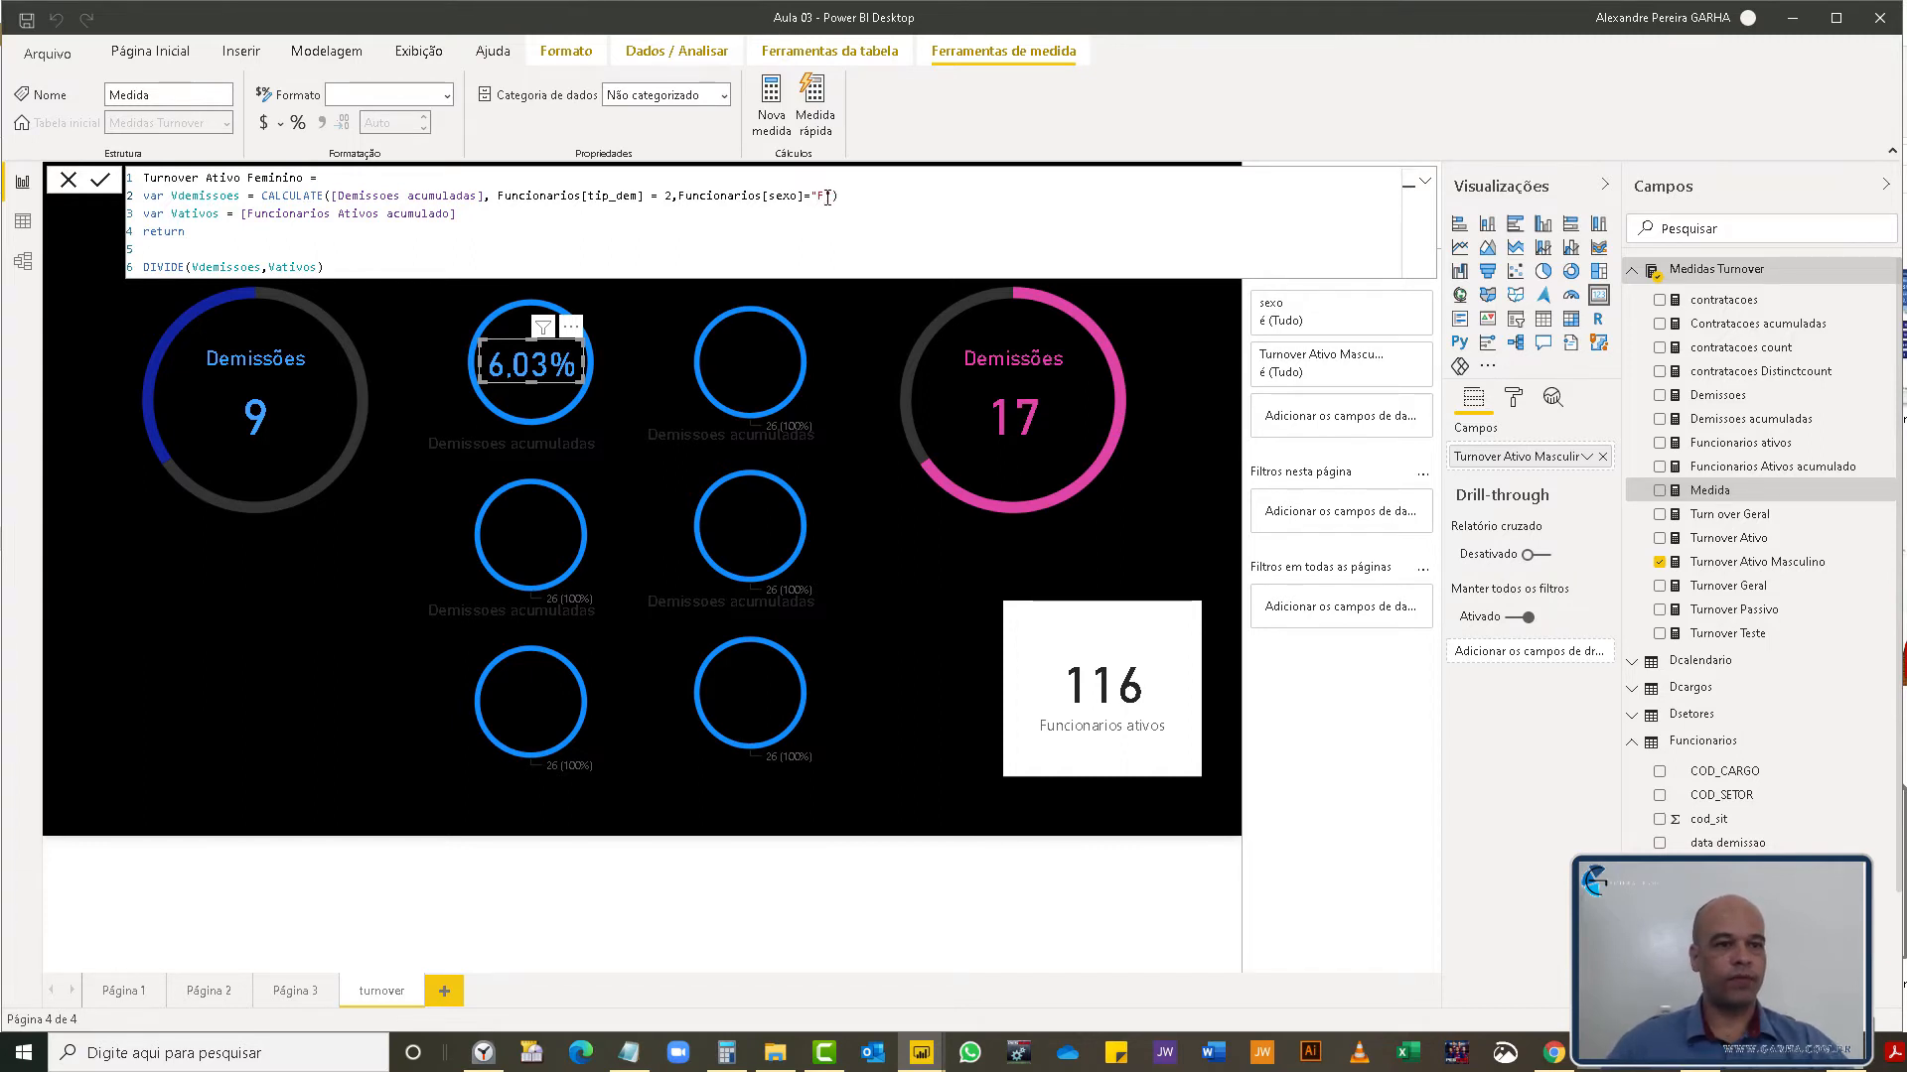
{"action": "key", "text": "Return"}
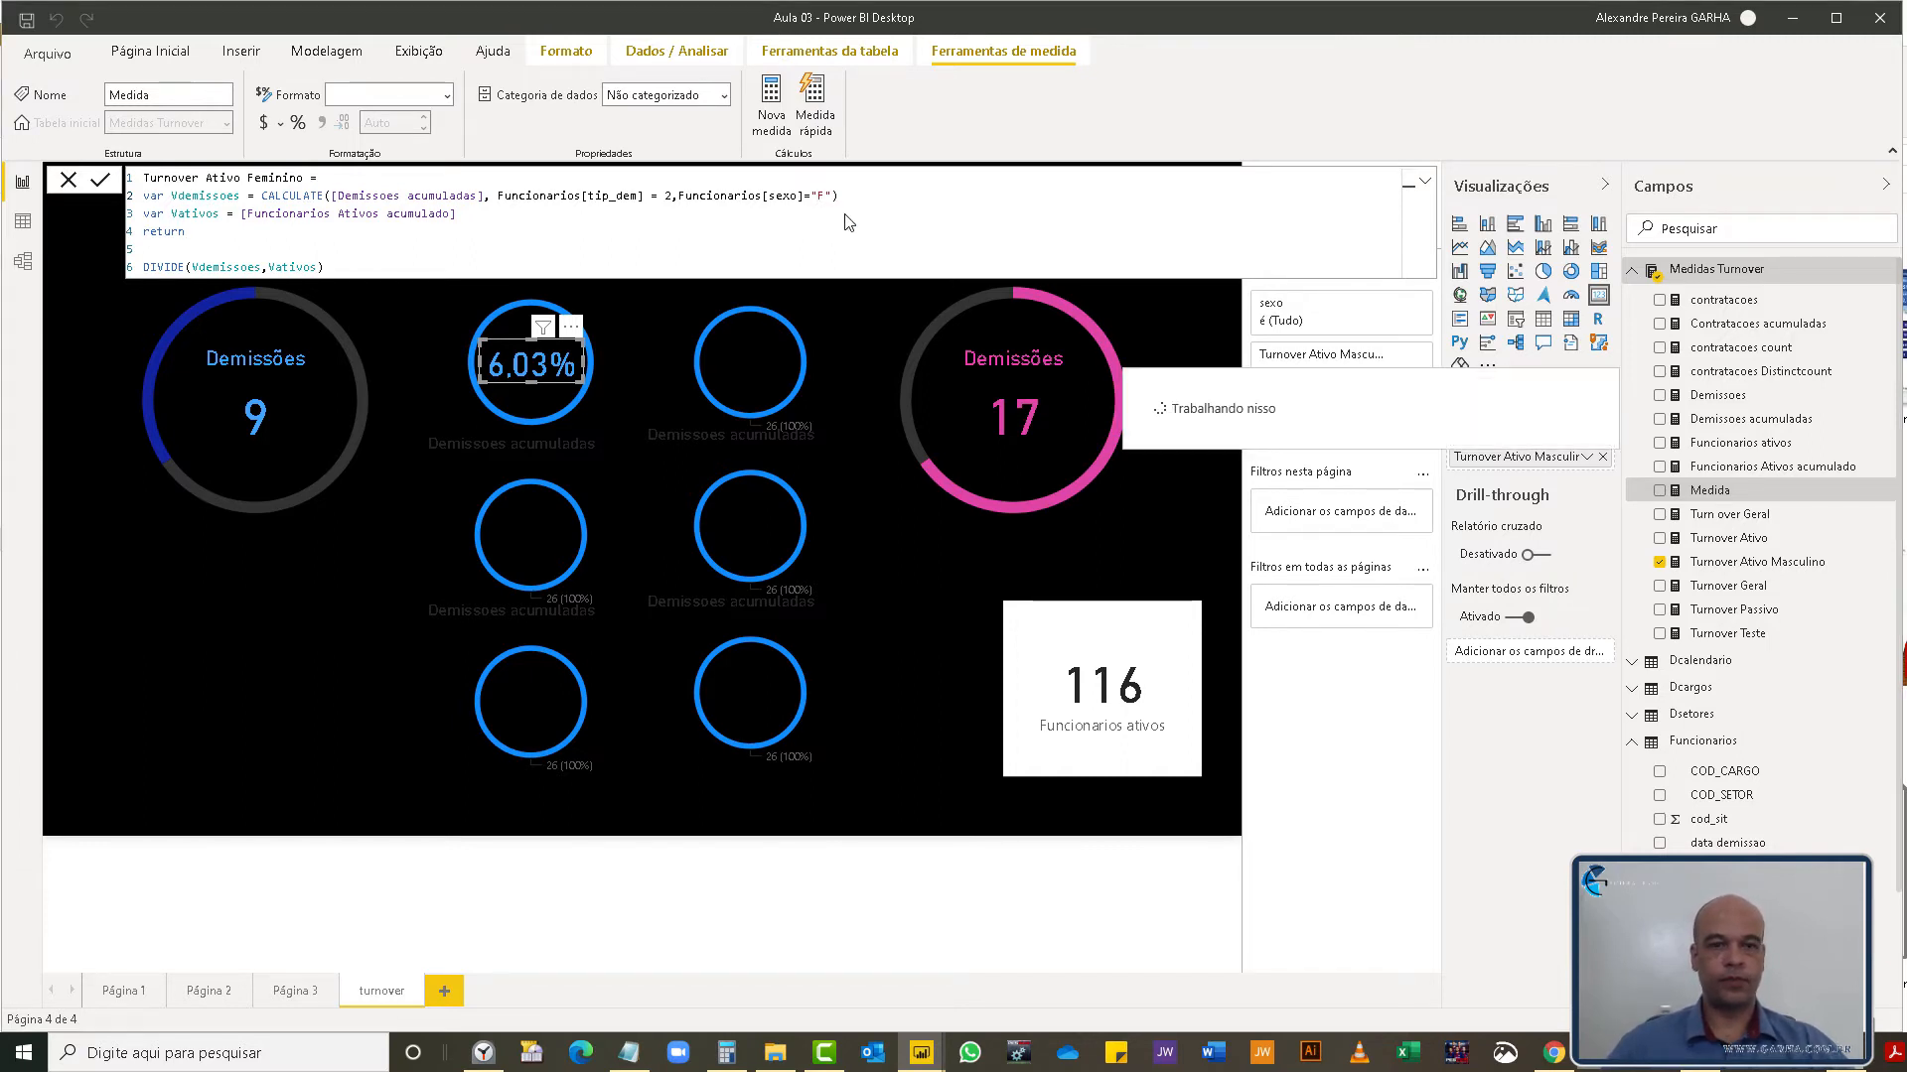
- Duplicate the turnover percentage card and place the copy inside the top donut of the second column
{"action": "left_click", "coordinate": [549, 387]}
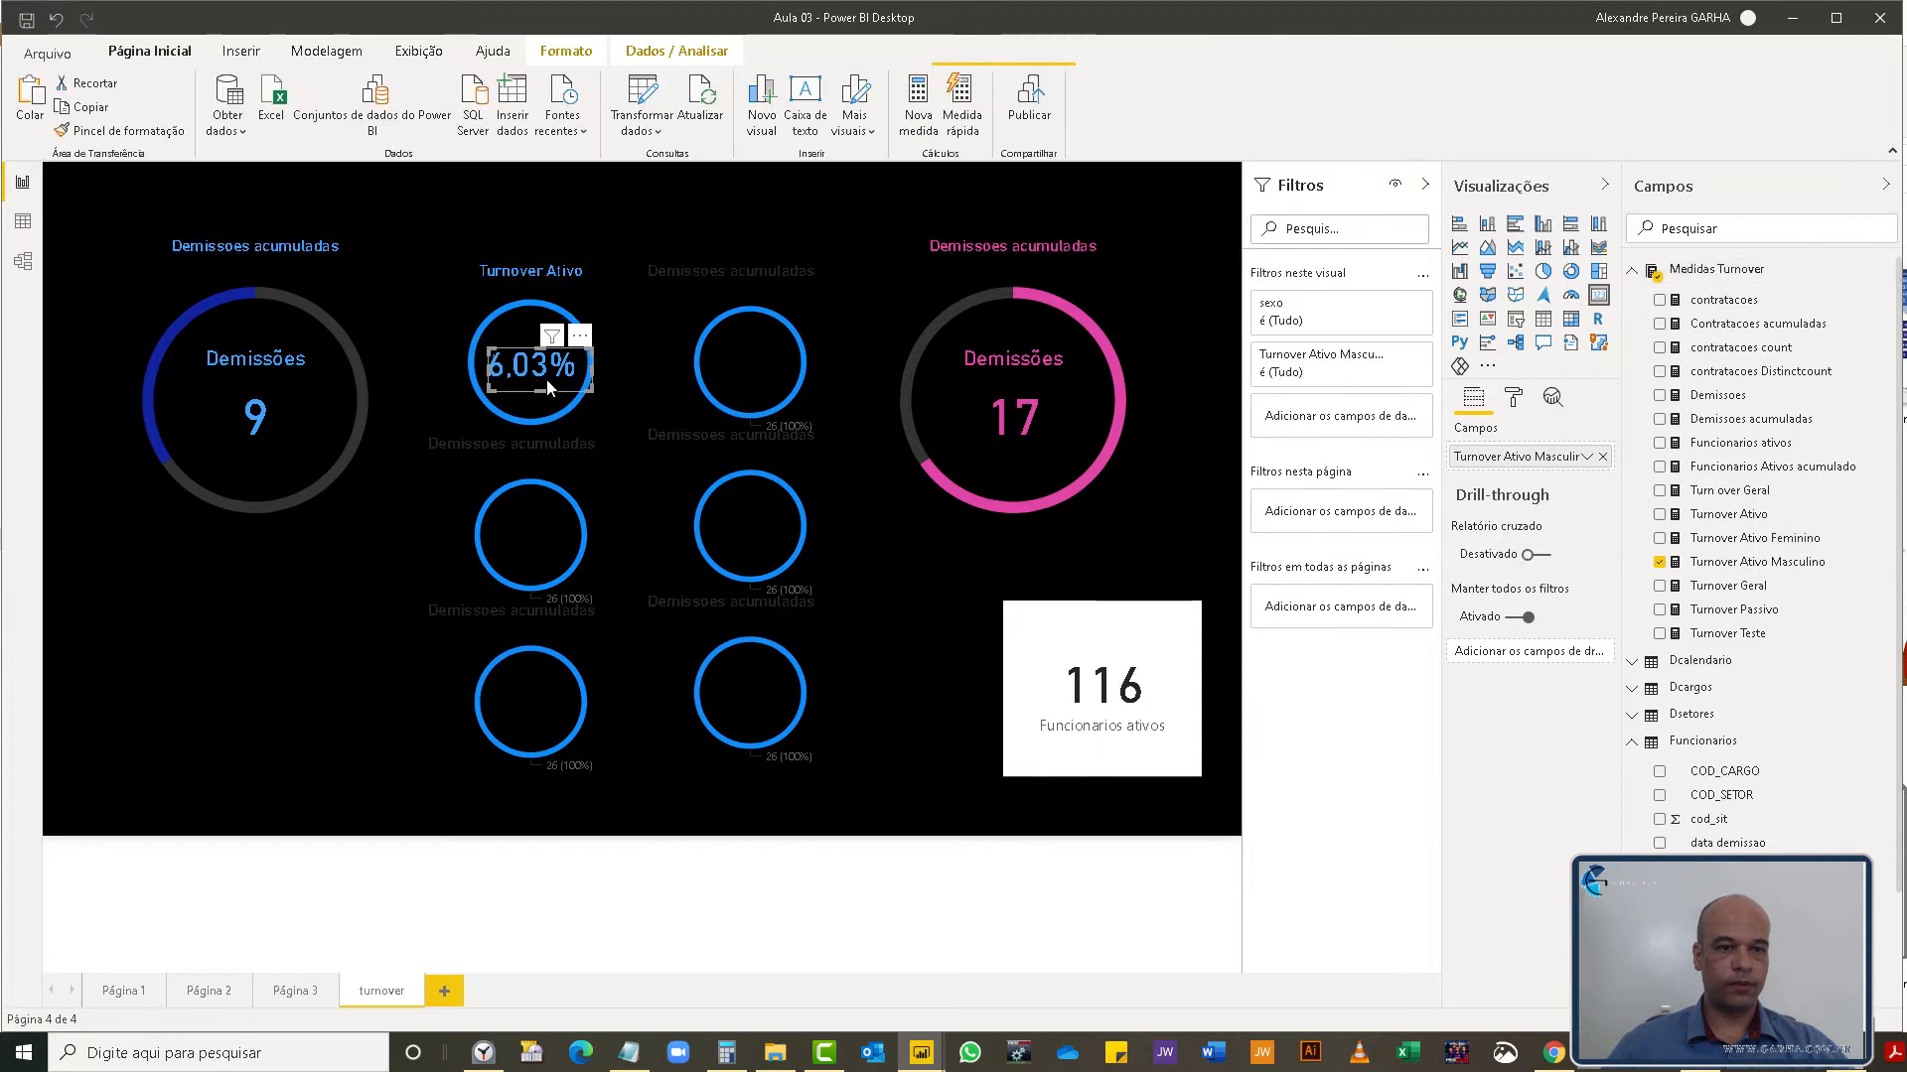
{"action": "key", "text": "ctrl+c"}
{"action": "key", "text": "ctrl+v"}
{"action": "left_click_drag", "start_coordinate": [546, 379], "coordinate": [761, 370]}
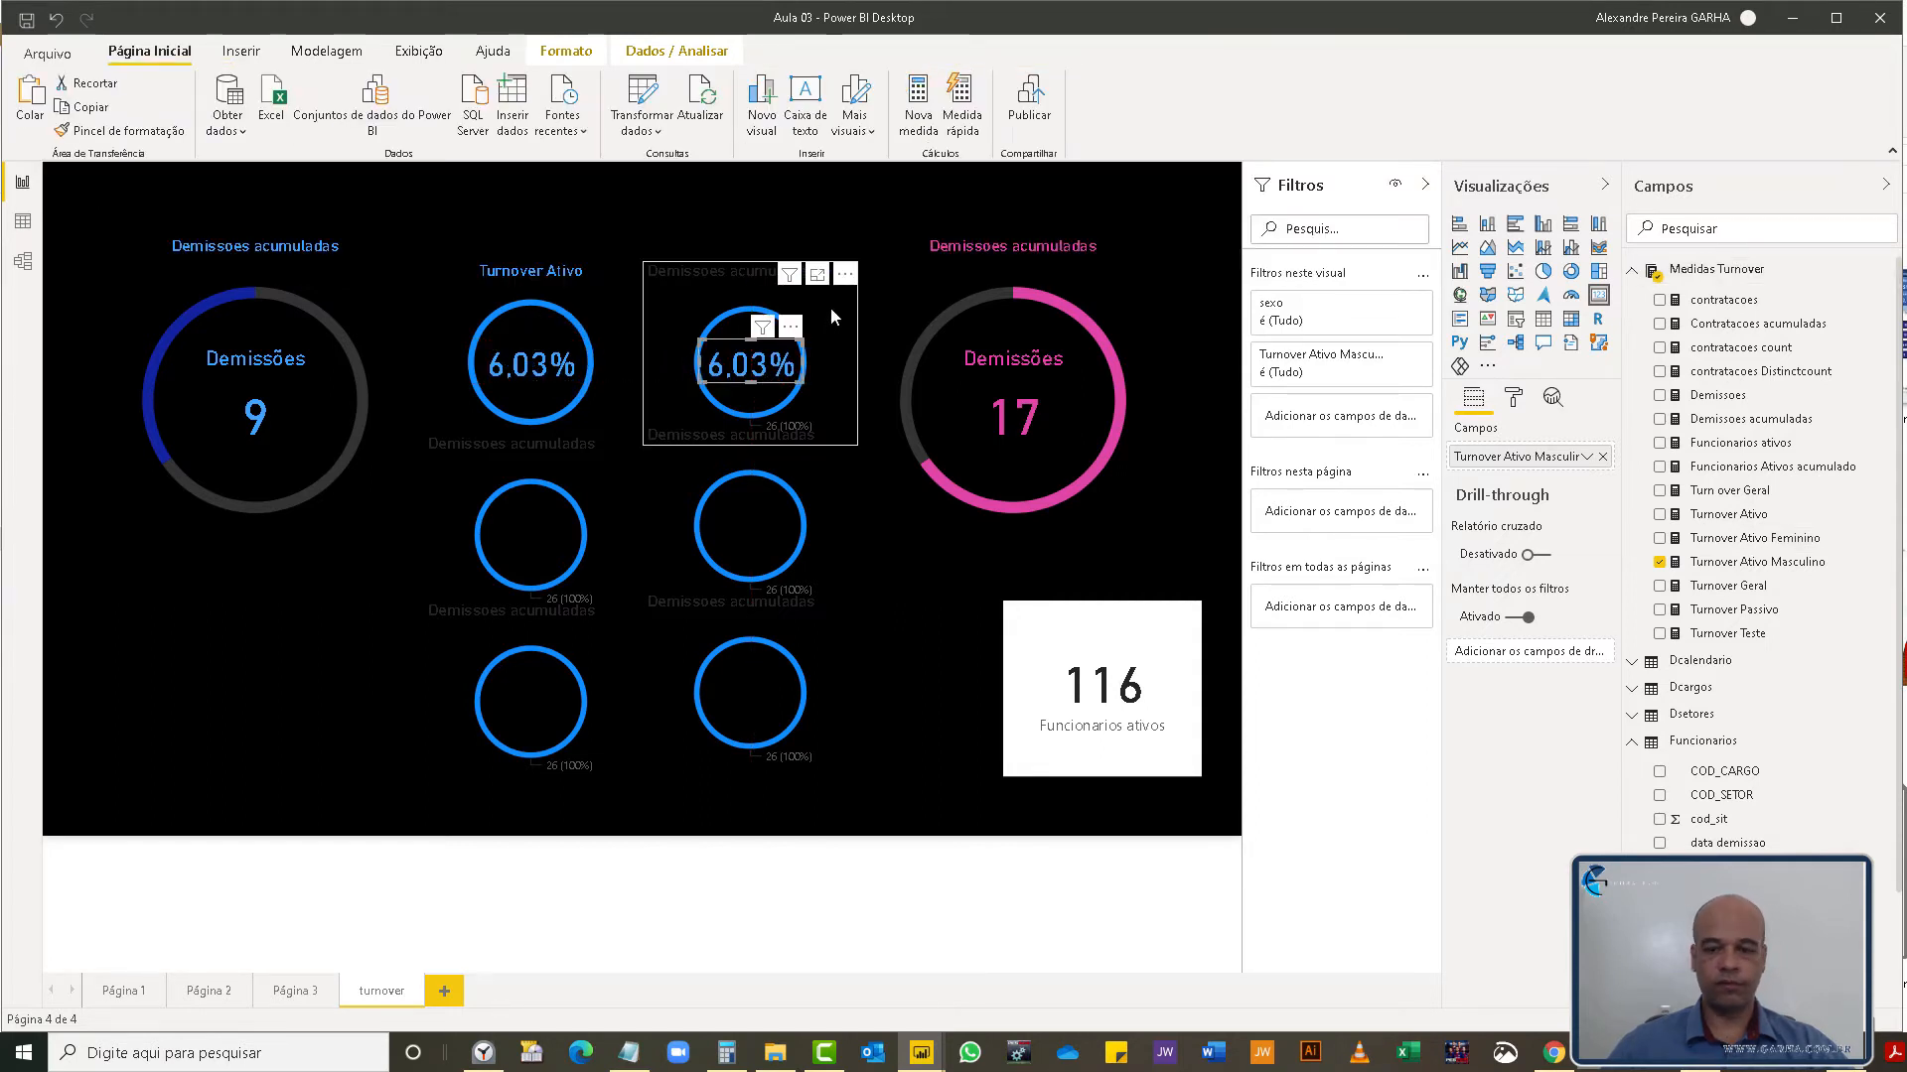
- Replace the second column's top donut with a copy of the Turnover Ativo donut
{"action": "key", "text": "Delete"}
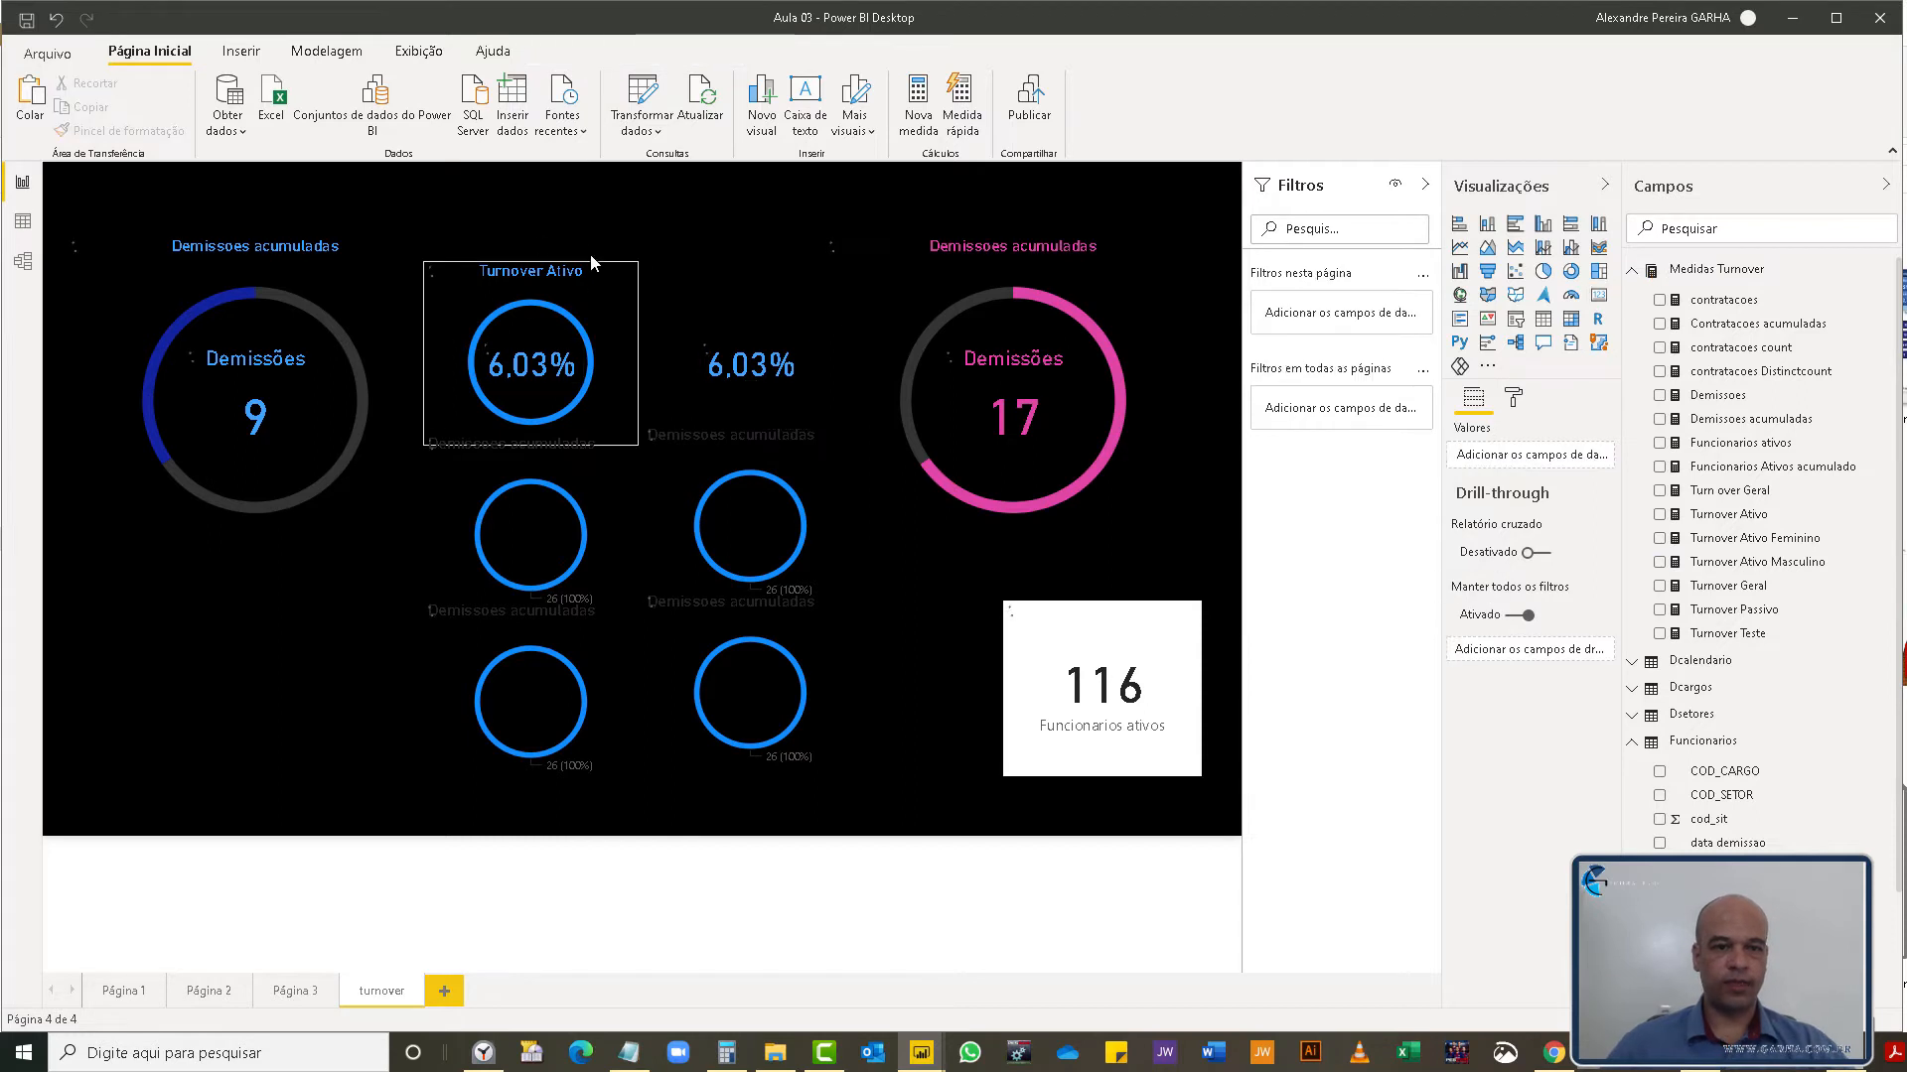
{"action": "left_click", "coordinate": [608, 312]}
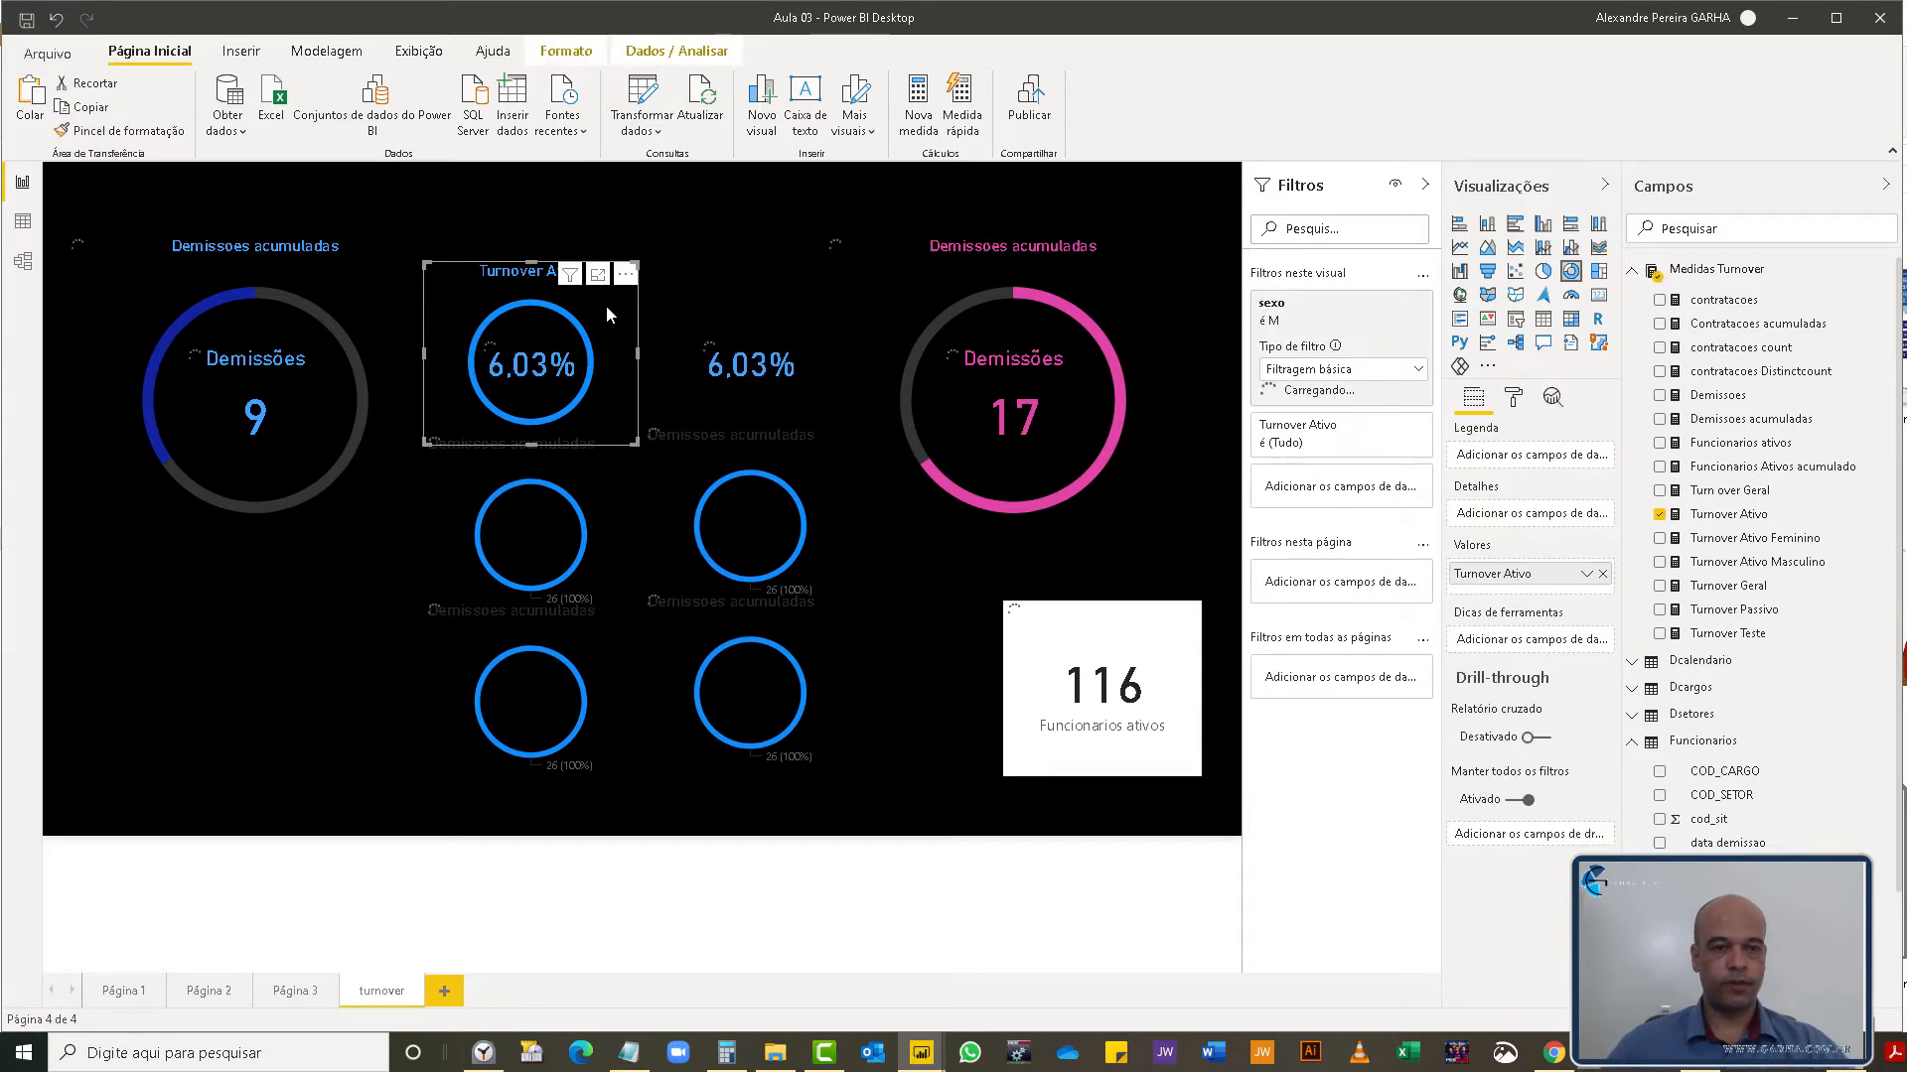
{"action": "key", "text": "ctrl+v"}
{"action": "left_click_drag", "start_coordinate": [600, 316], "coordinate": [809, 311]}
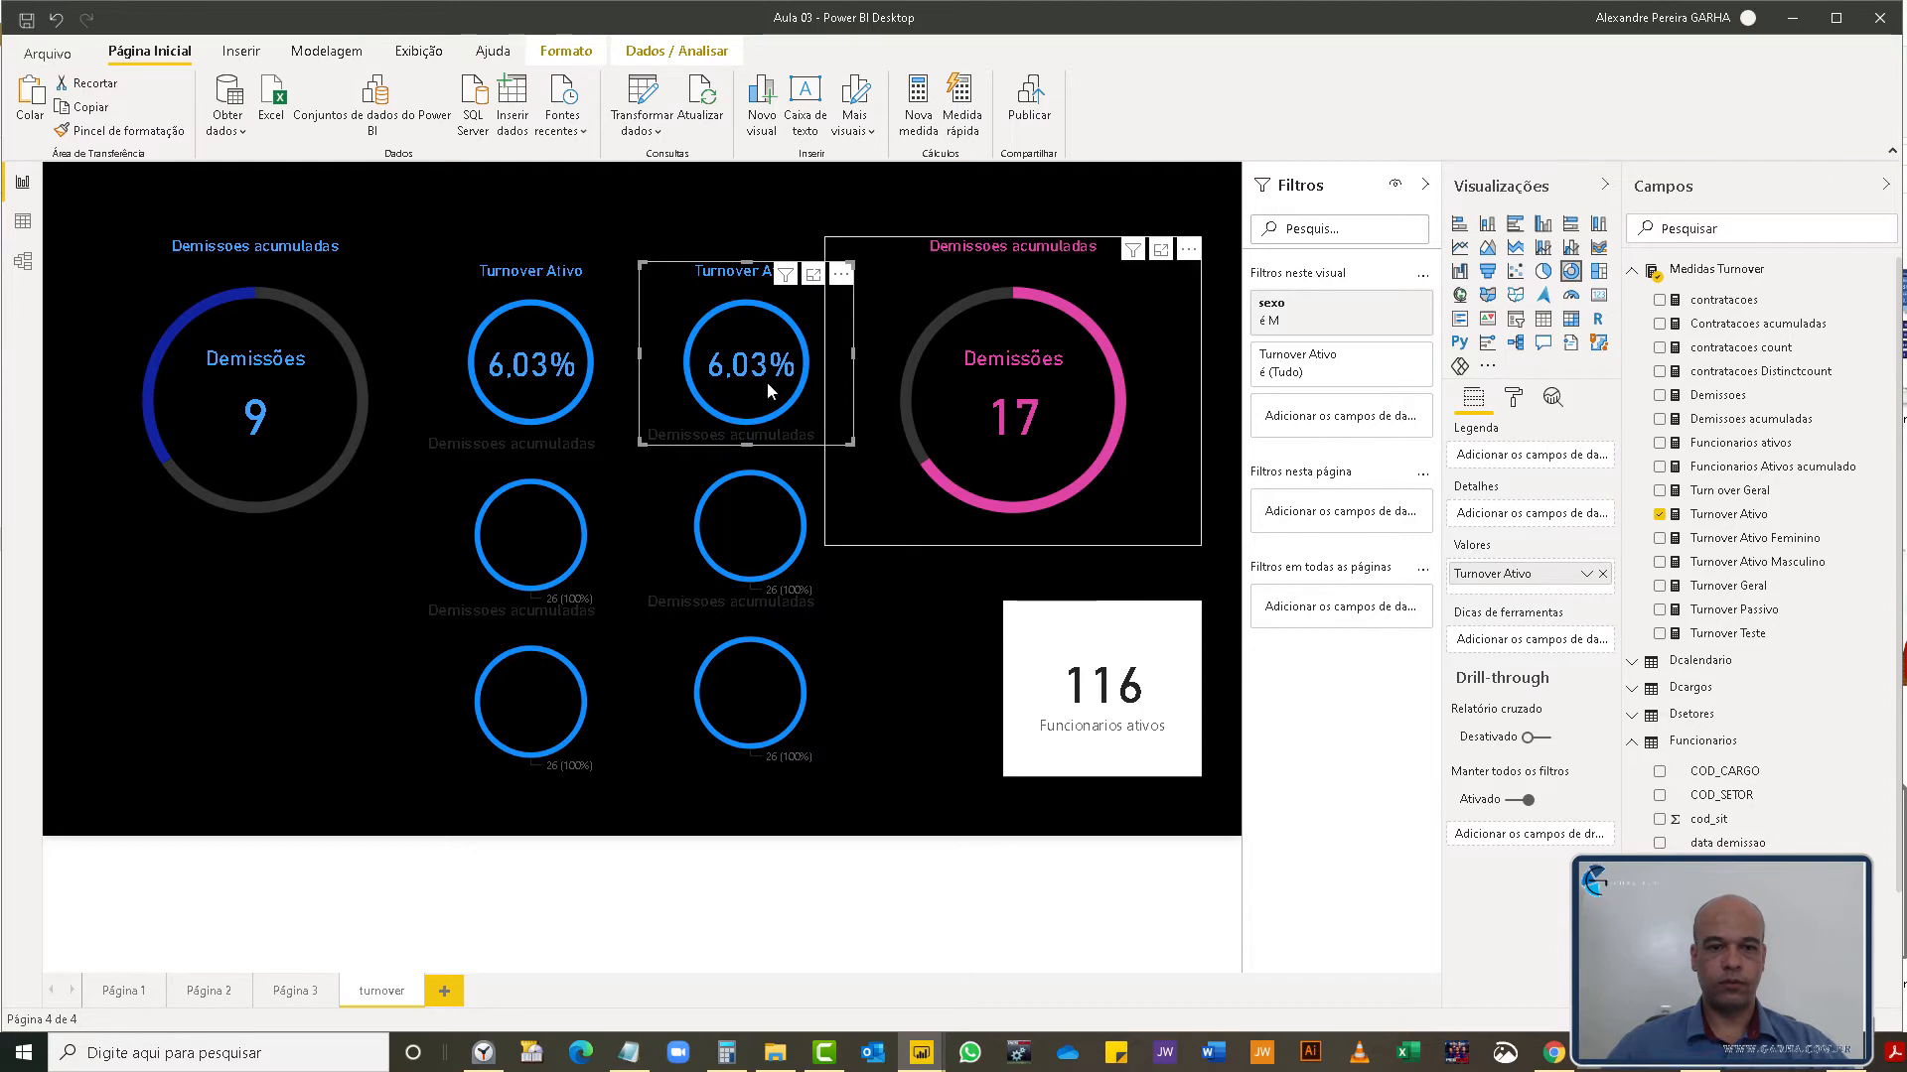
- Replace Turnover Ativo with Turnover Ativo Feminino as the value of the copied donut
{"action": "left_click", "coordinate": [1132, 412]}
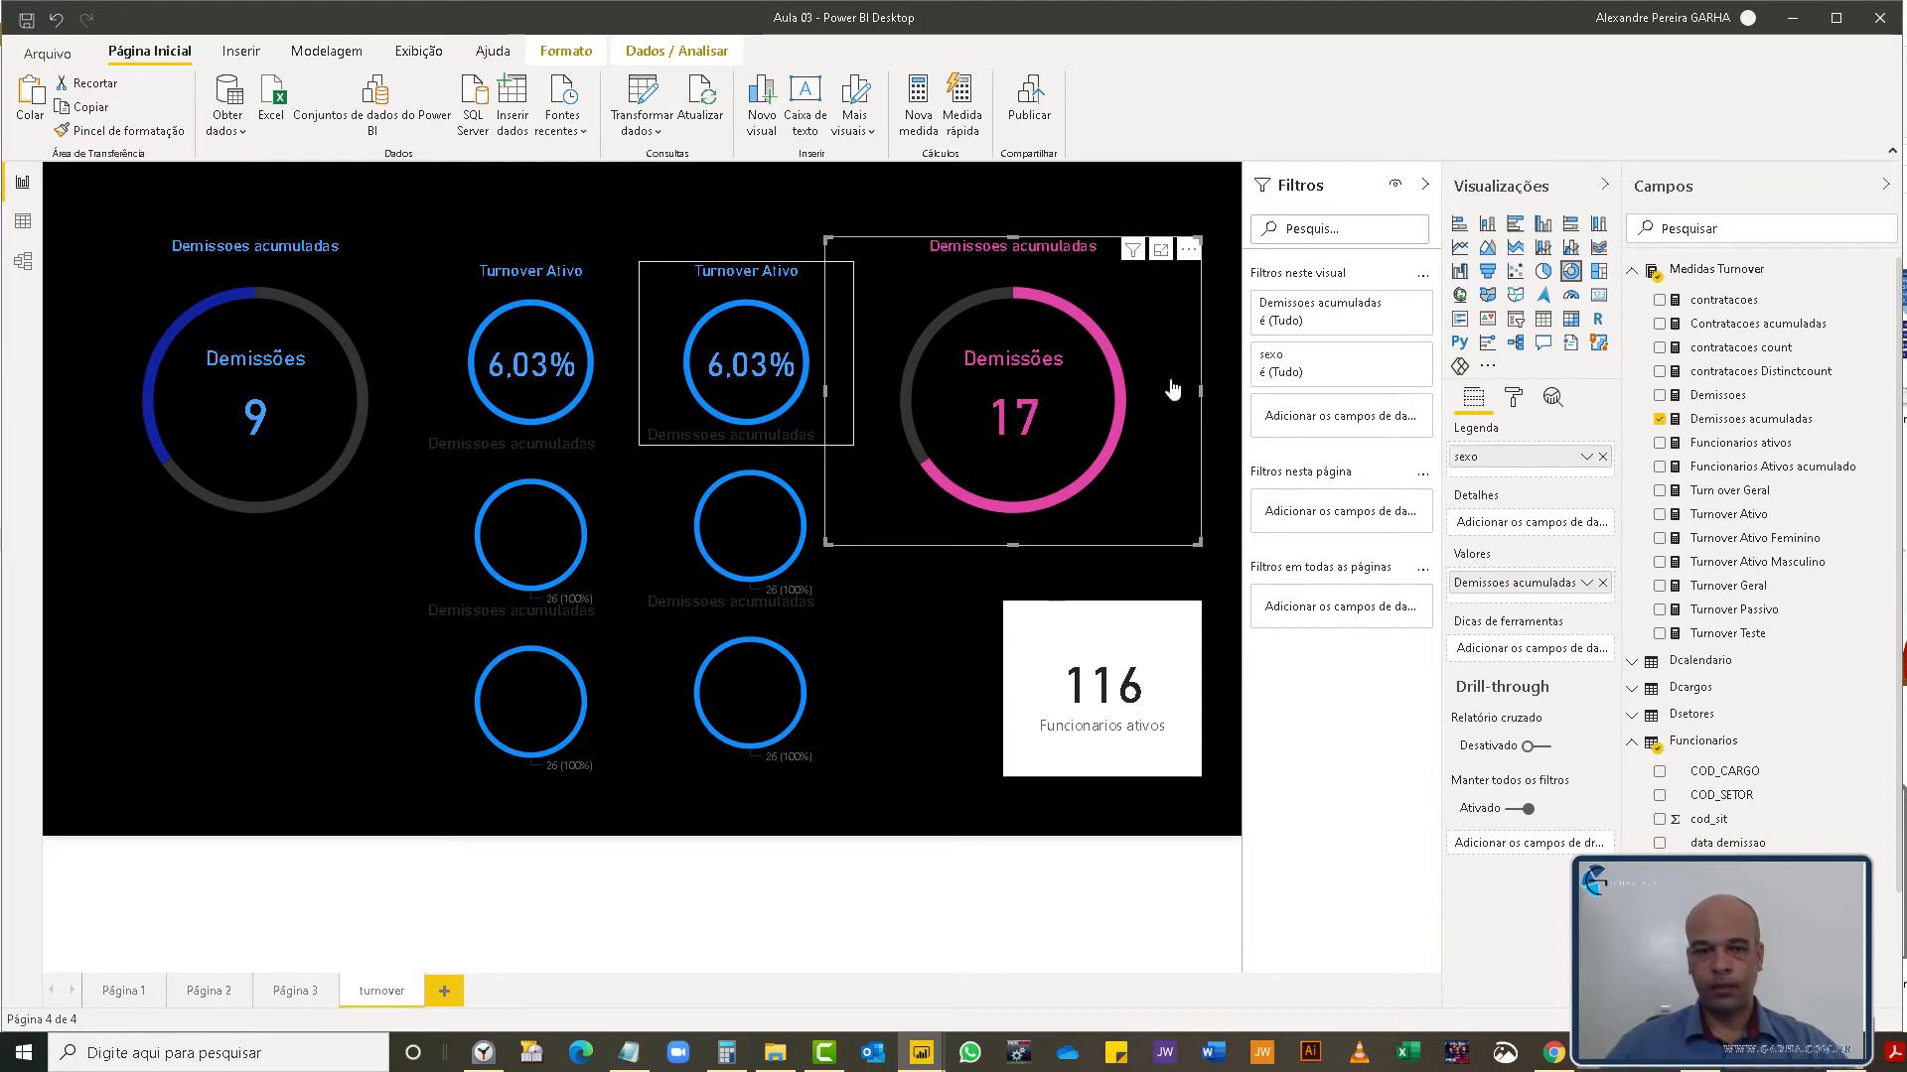
{"action": "left_click", "coordinate": [809, 284]}
{"action": "left_click_drag", "start_coordinate": [1763, 547], "coordinate": [1581, 594]}
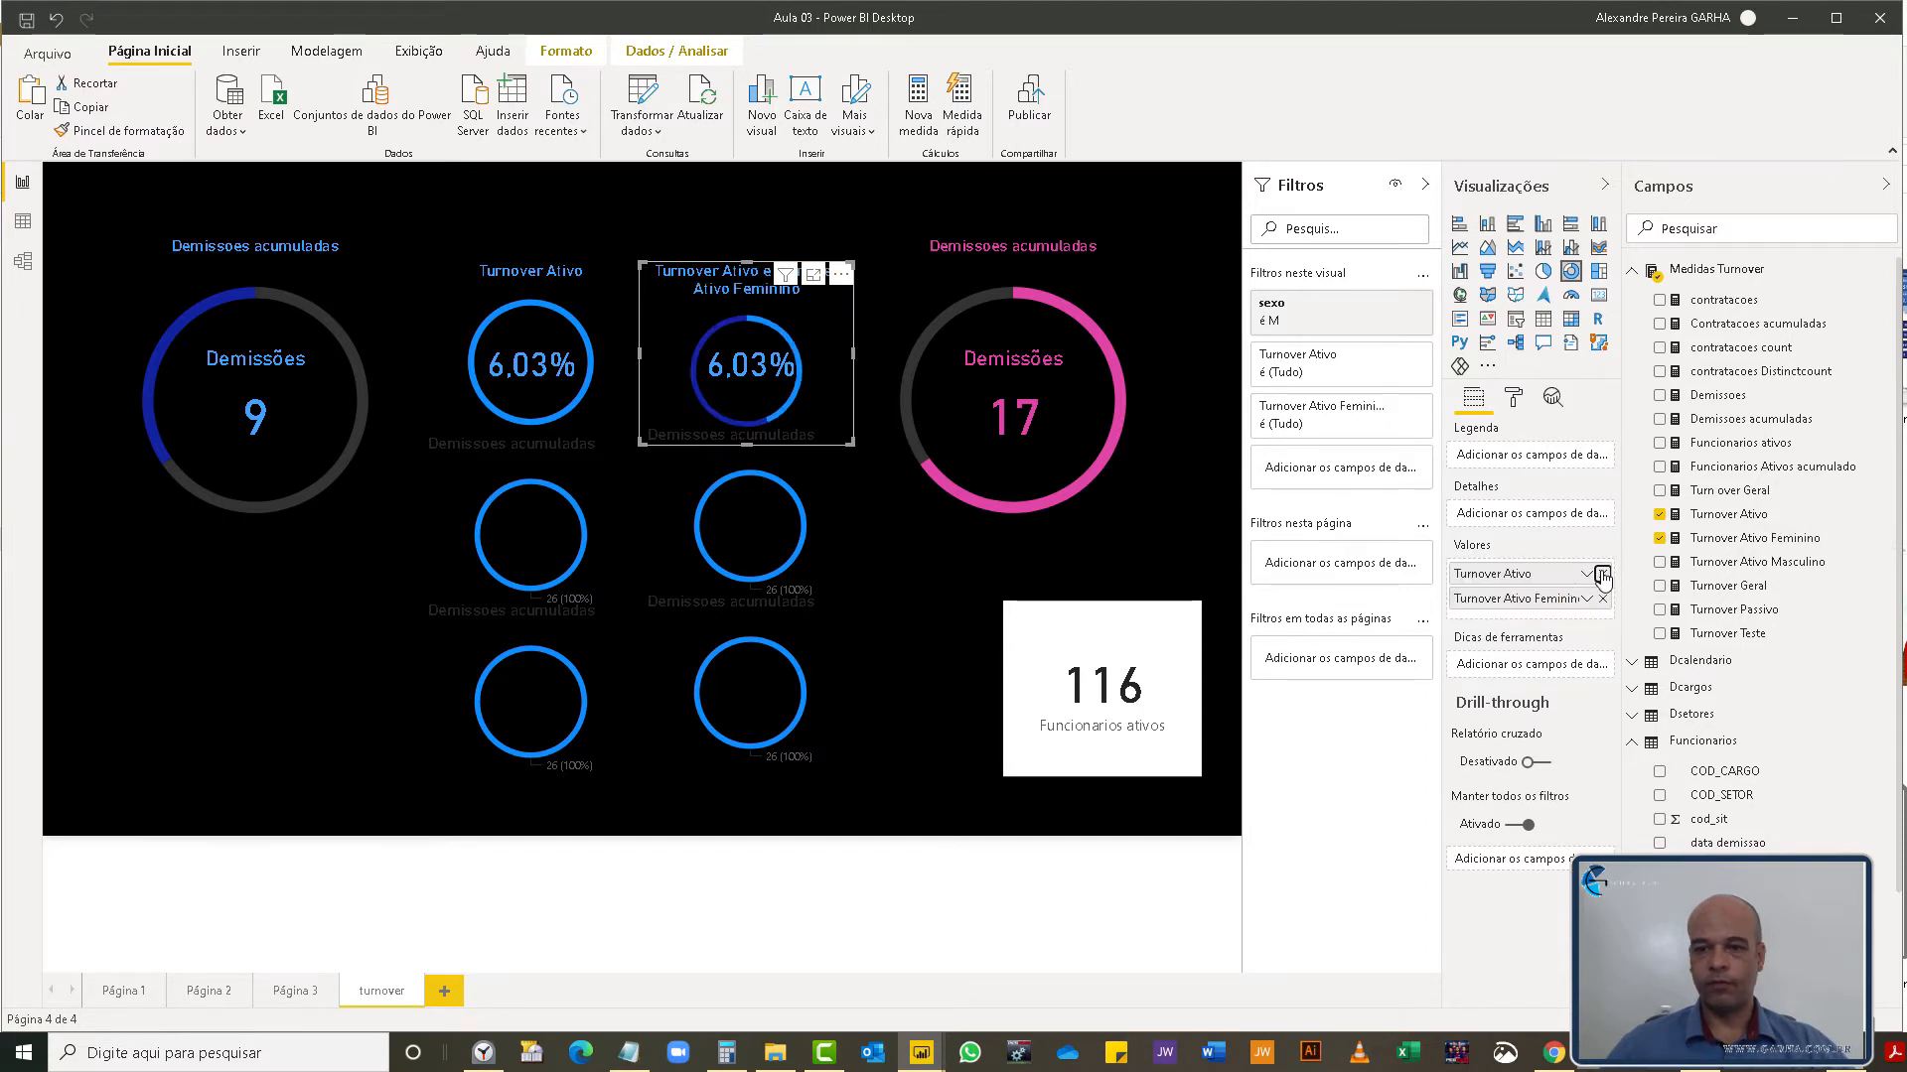
{"action": "left_click", "coordinate": [1601, 576]}
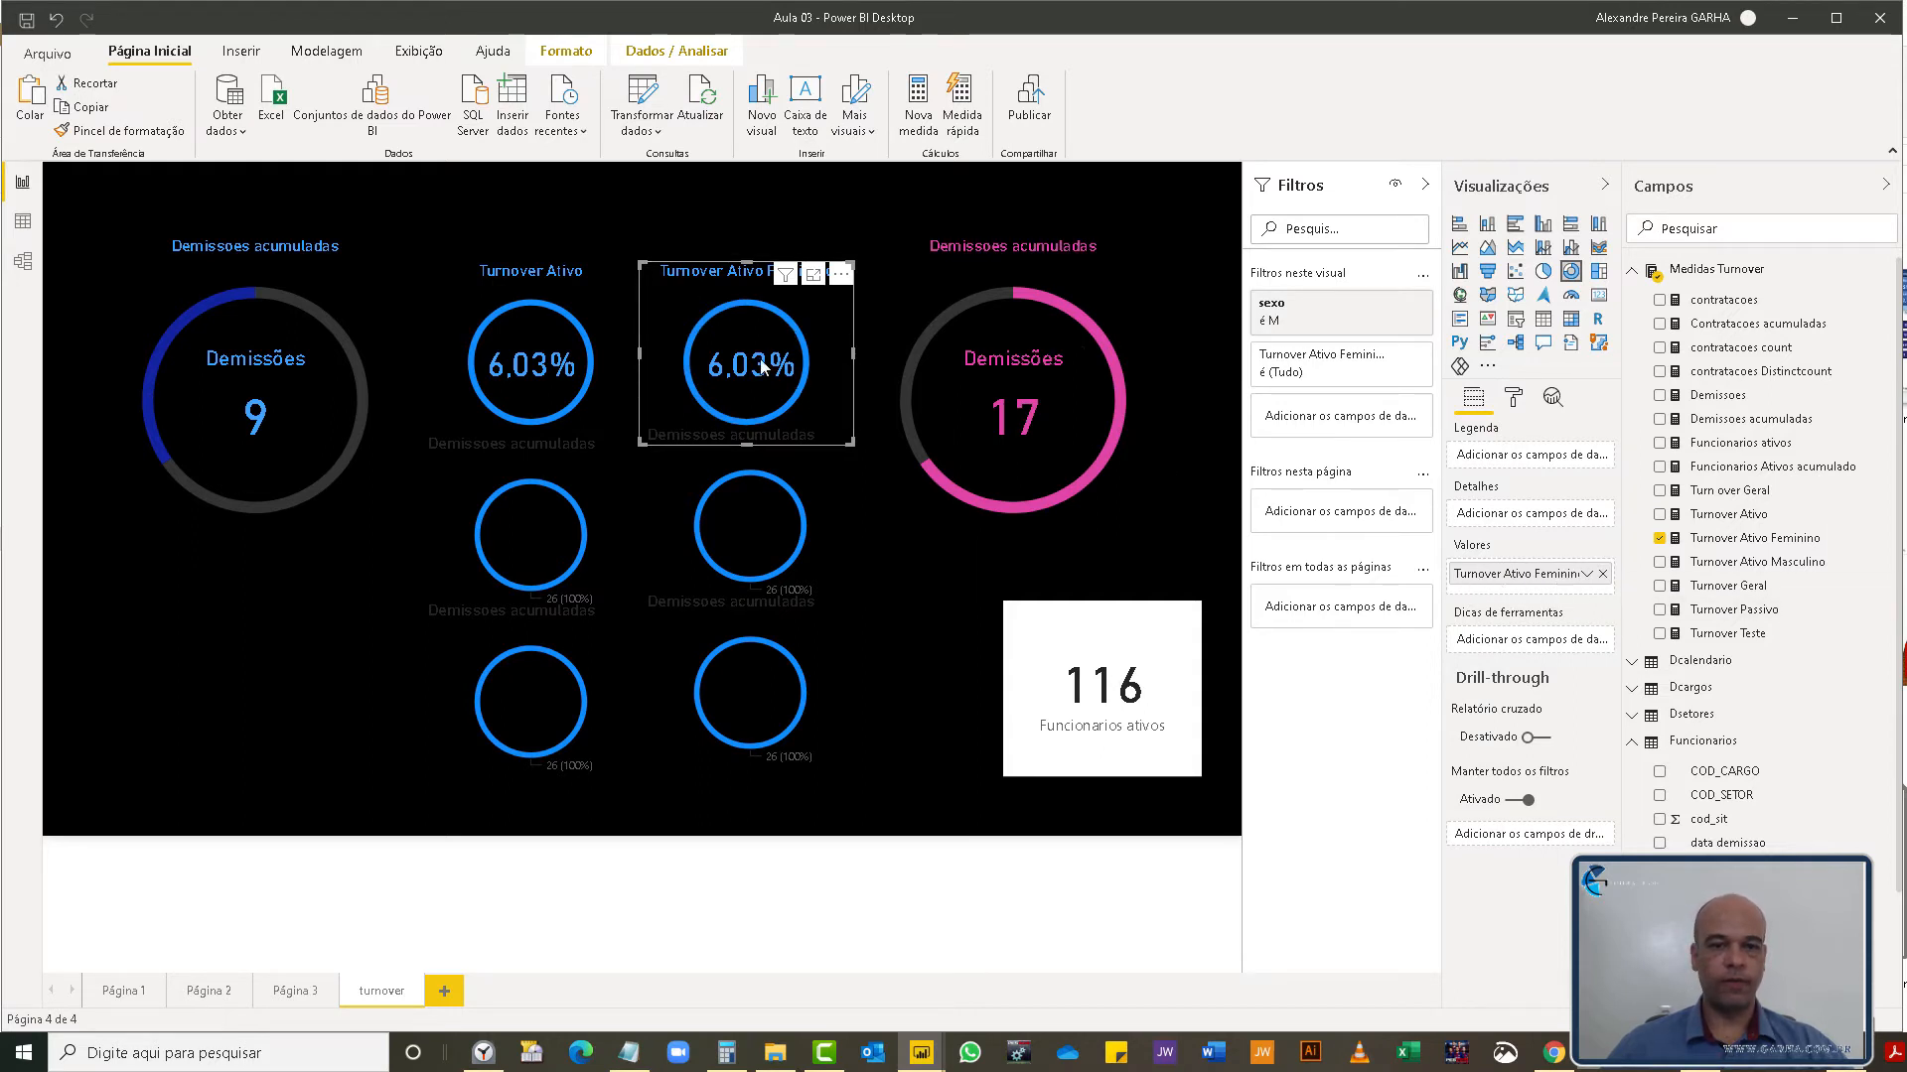
- Try to send the Turnover Ativo Feminino donut backward behind its percentage card
{"action": "left_click", "coordinate": [860, 524]}
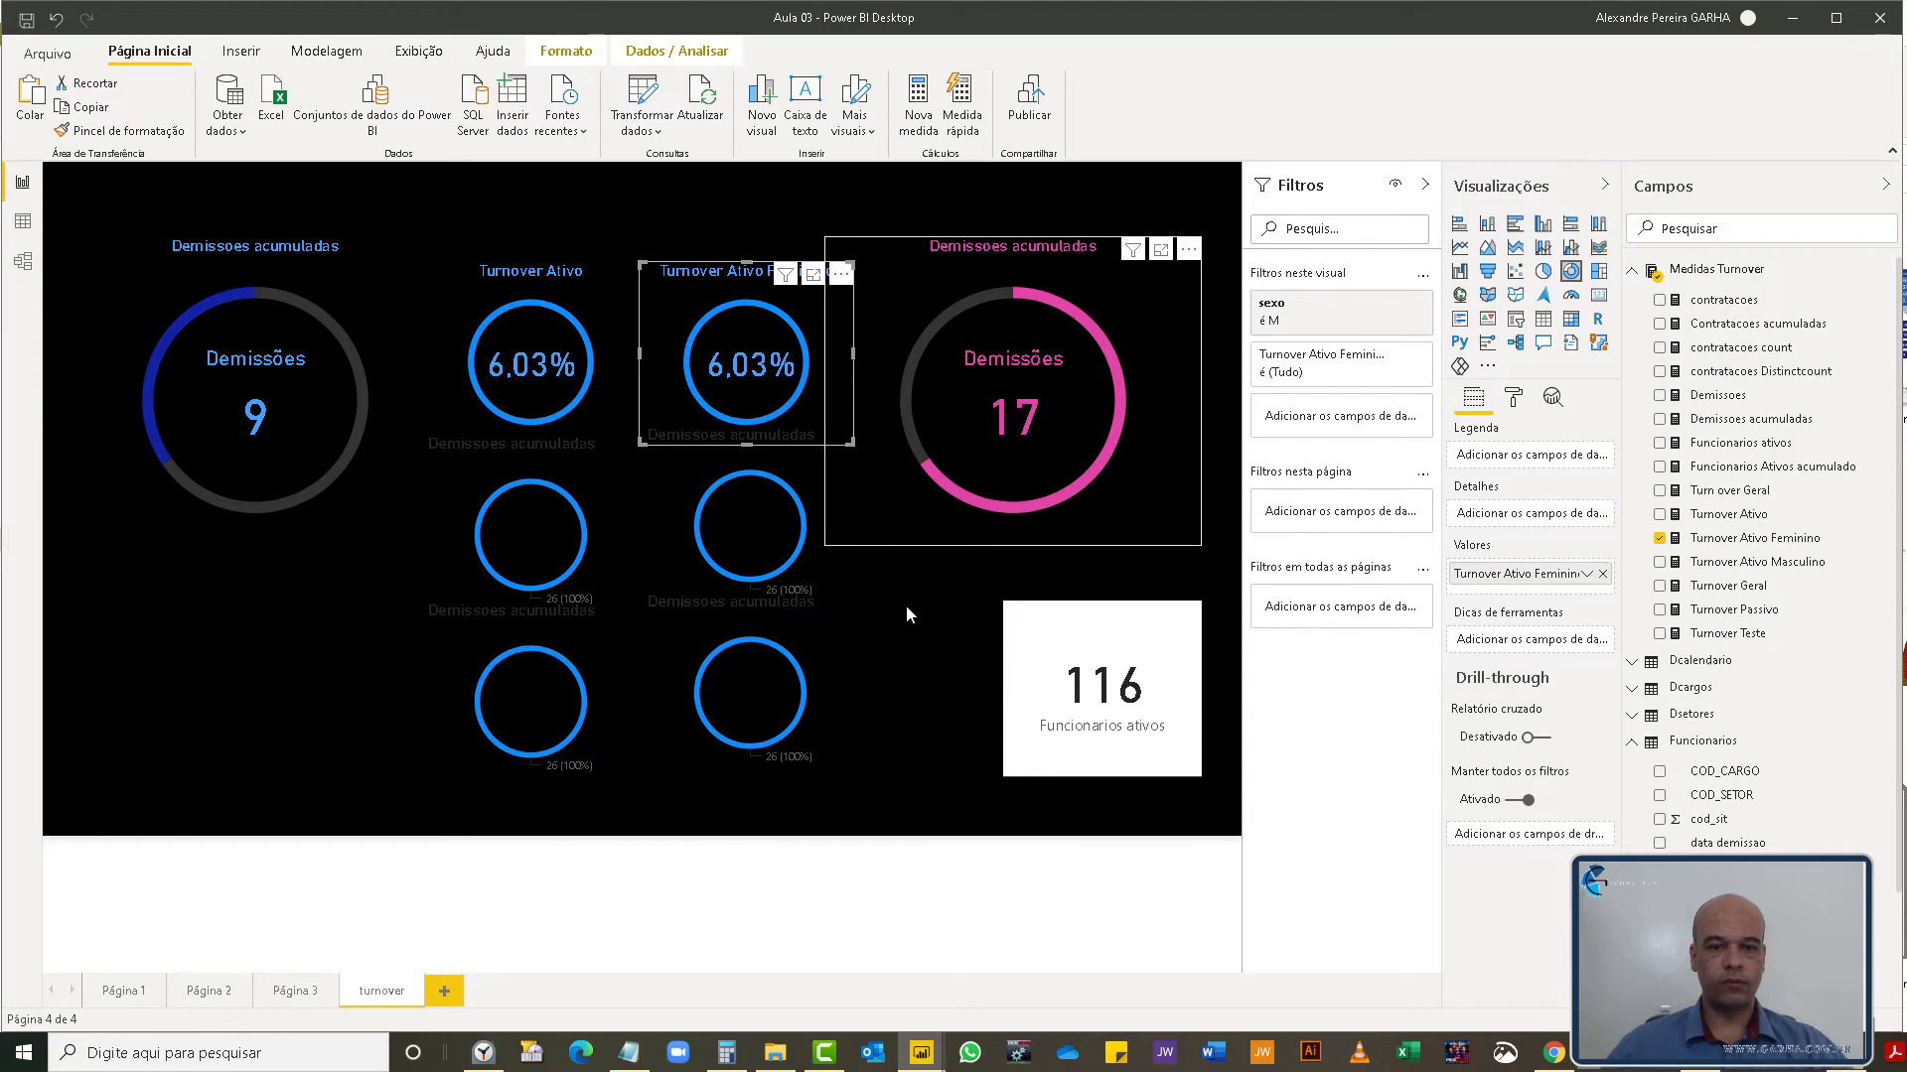
{"action": "left_click", "coordinate": [720, 367]}
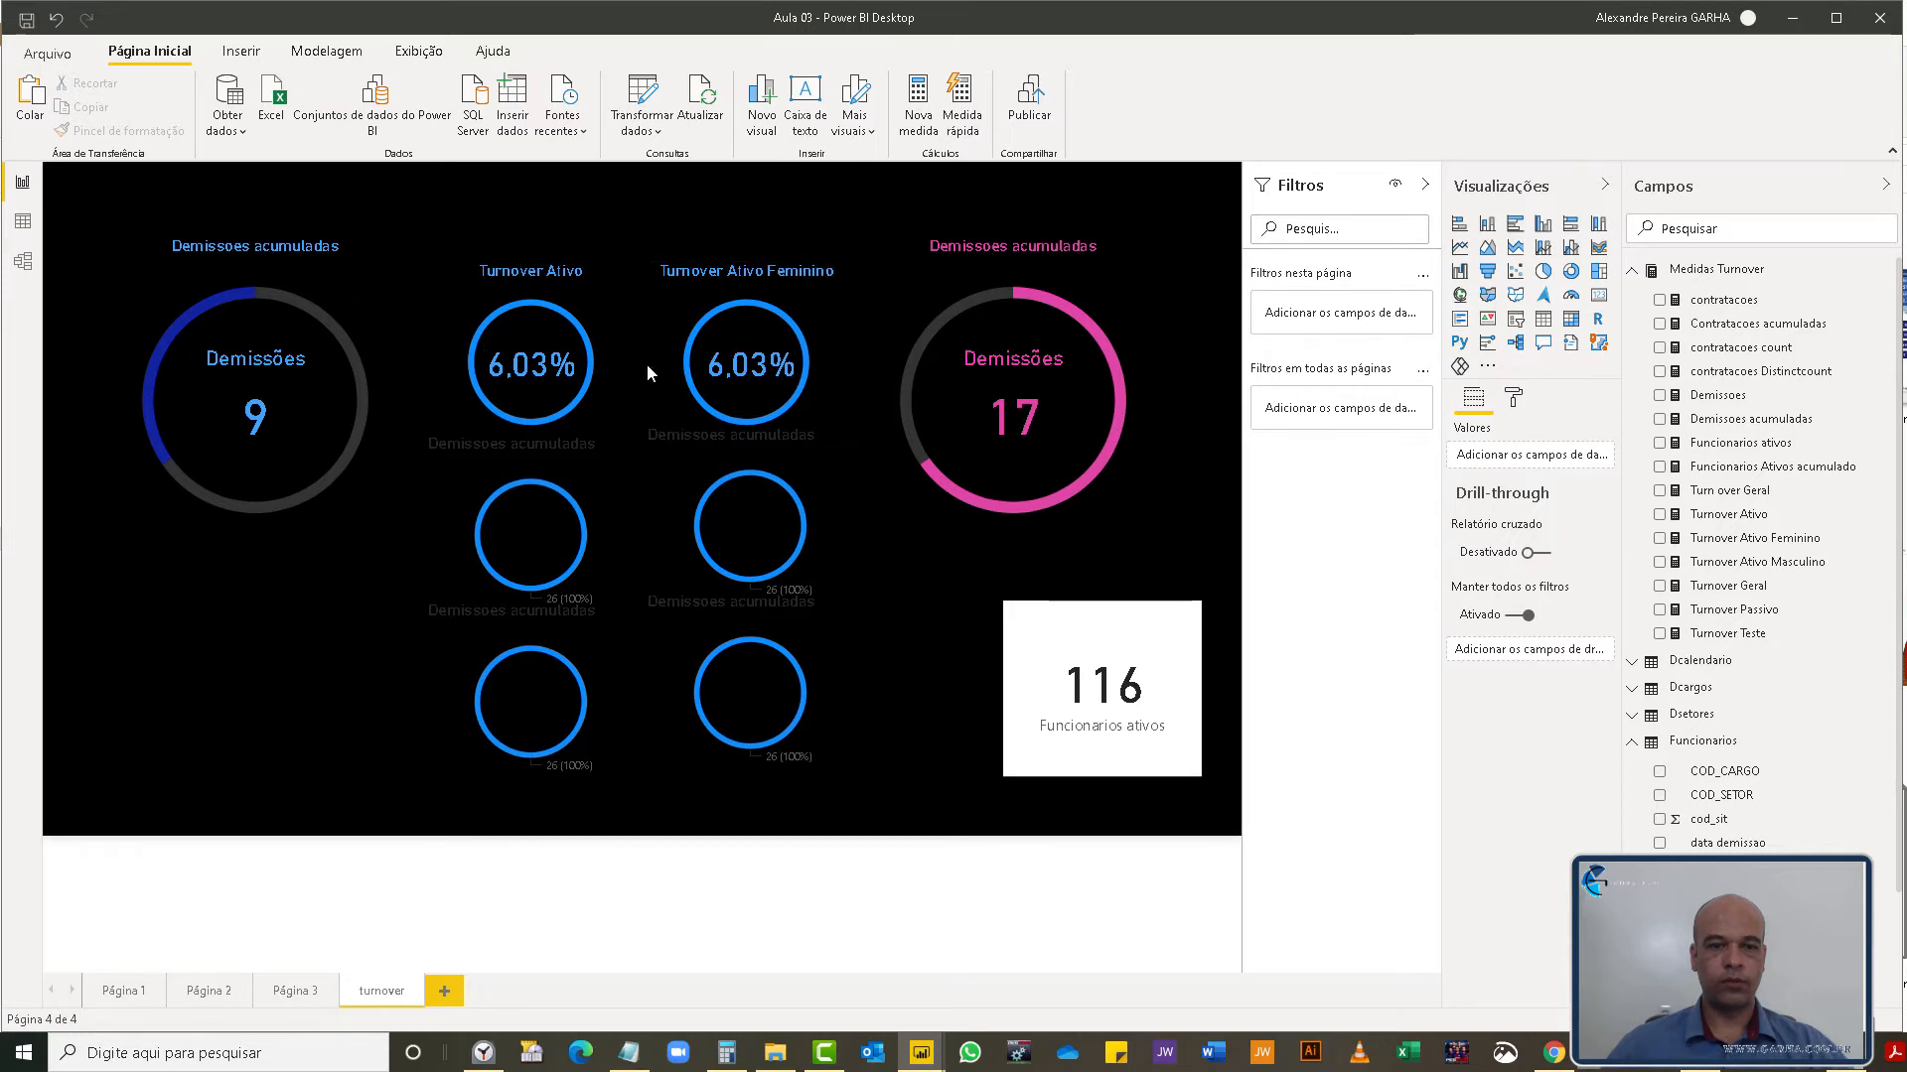
{"action": "left_click", "coordinate": [687, 300]}
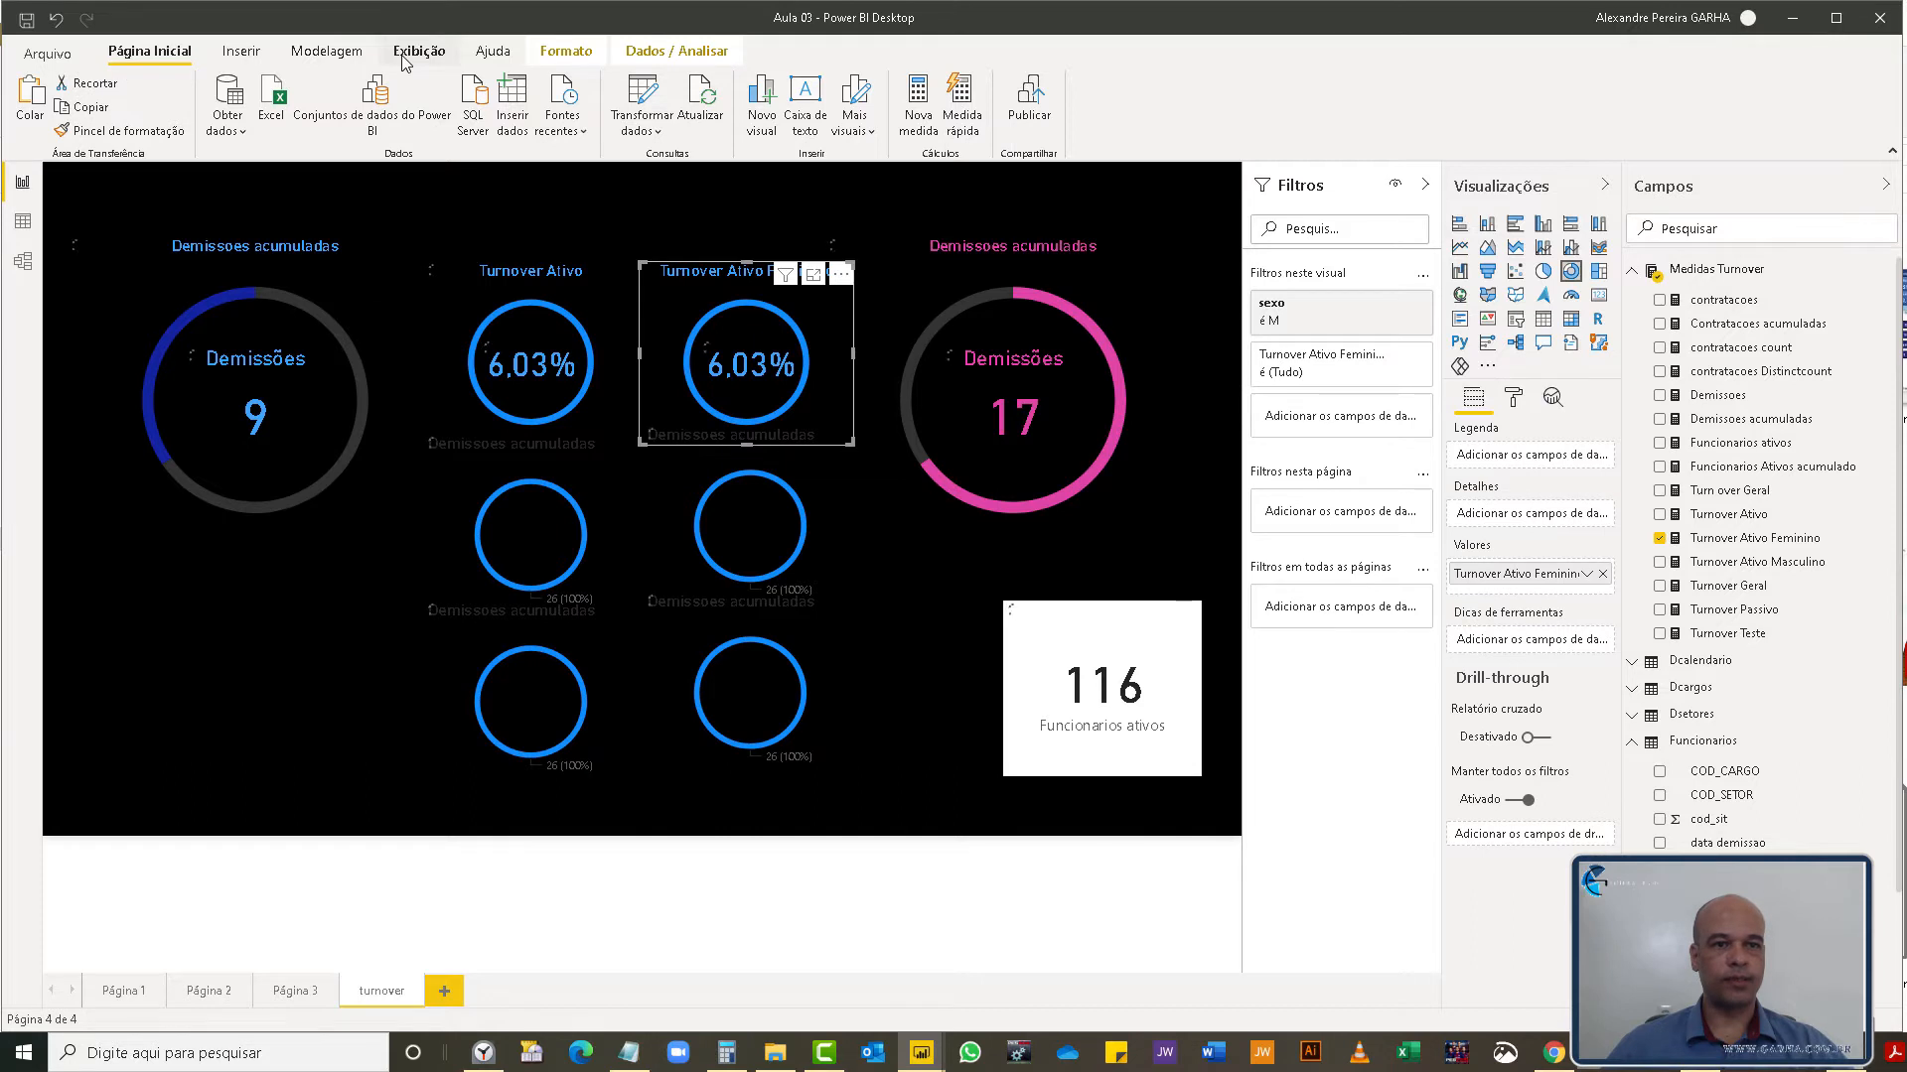
{"action": "left_click", "coordinate": [418, 51]}
{"action": "left_click", "coordinate": [578, 55]}
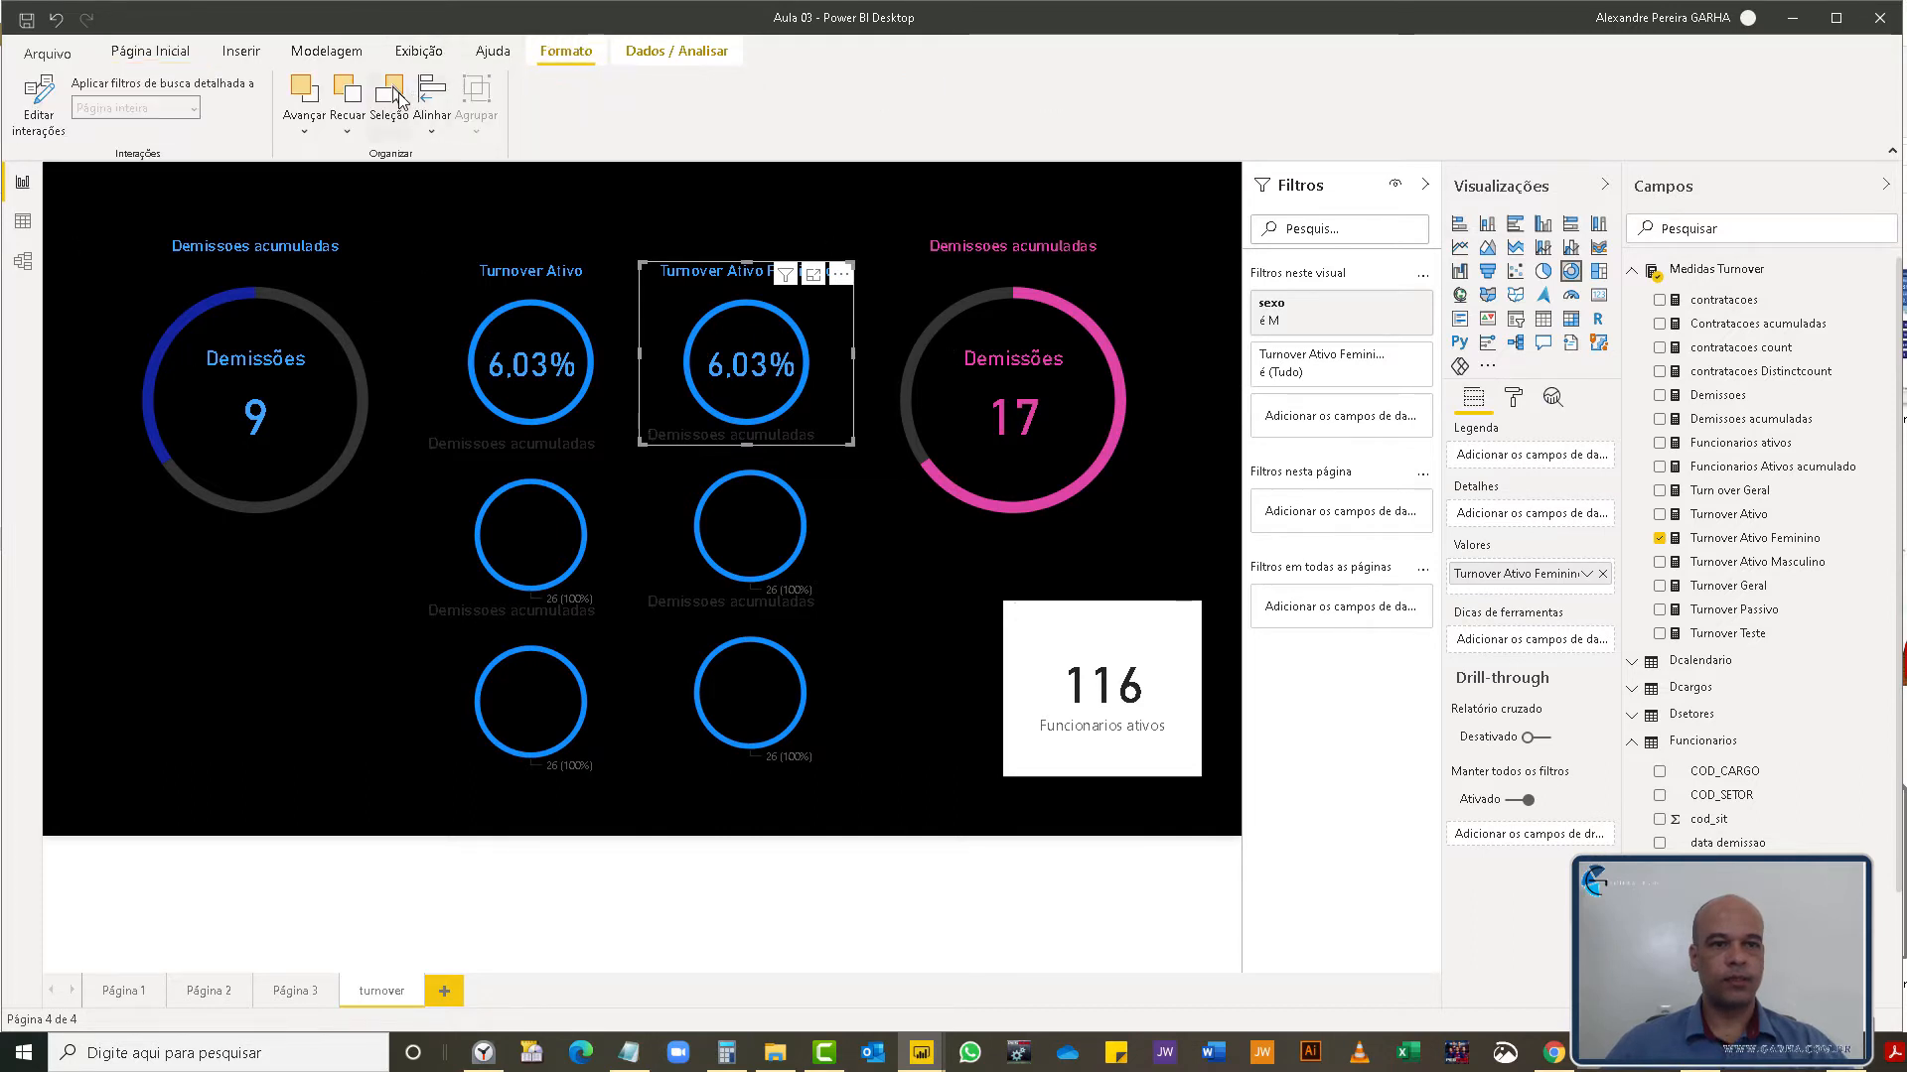
{"action": "left_click", "coordinate": [350, 108]}
{"action": "left_click", "coordinate": [349, 107]}
{"action": "left_click", "coordinate": [350, 108]}
{"action": "left_click", "coordinate": [656, 194]}
{"action": "left_click", "coordinate": [347, 107]}
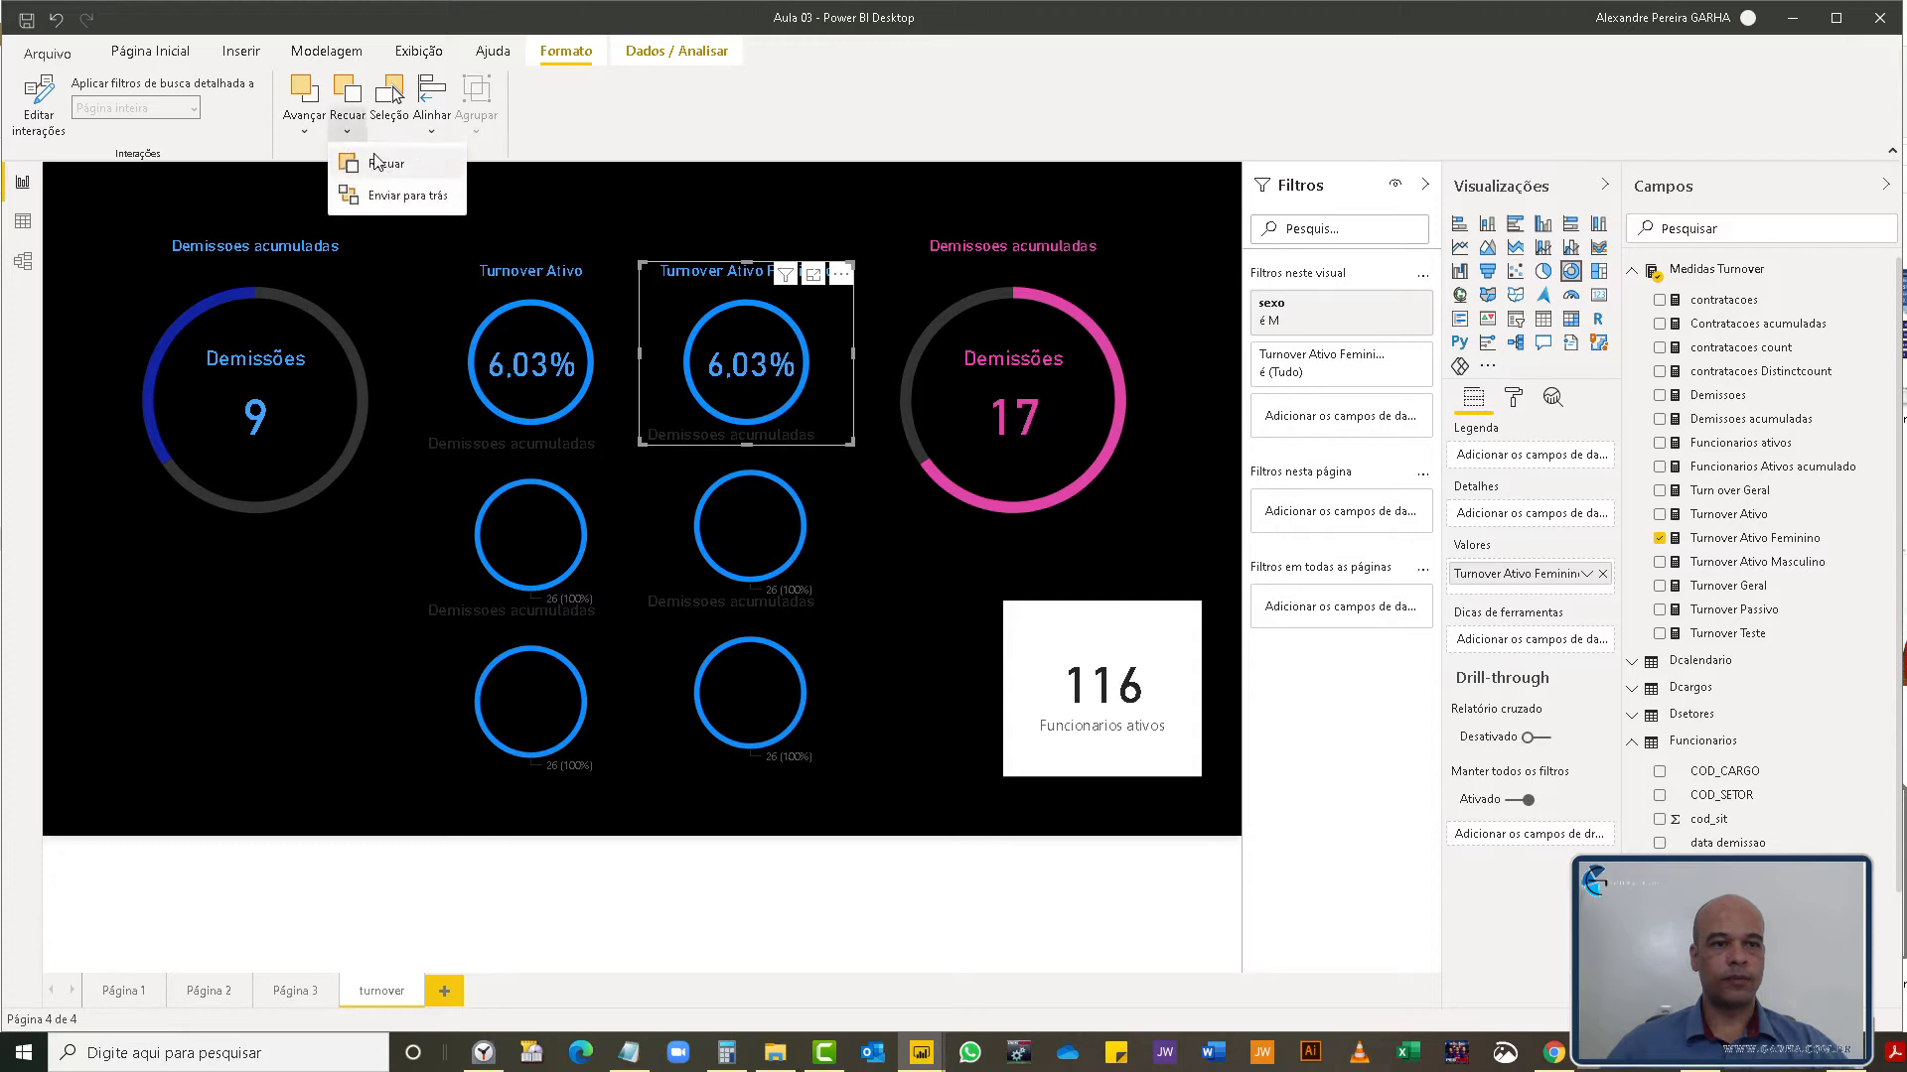
{"action": "left_click", "coordinate": [386, 167]}
{"action": "left_click", "coordinate": [653, 238]}
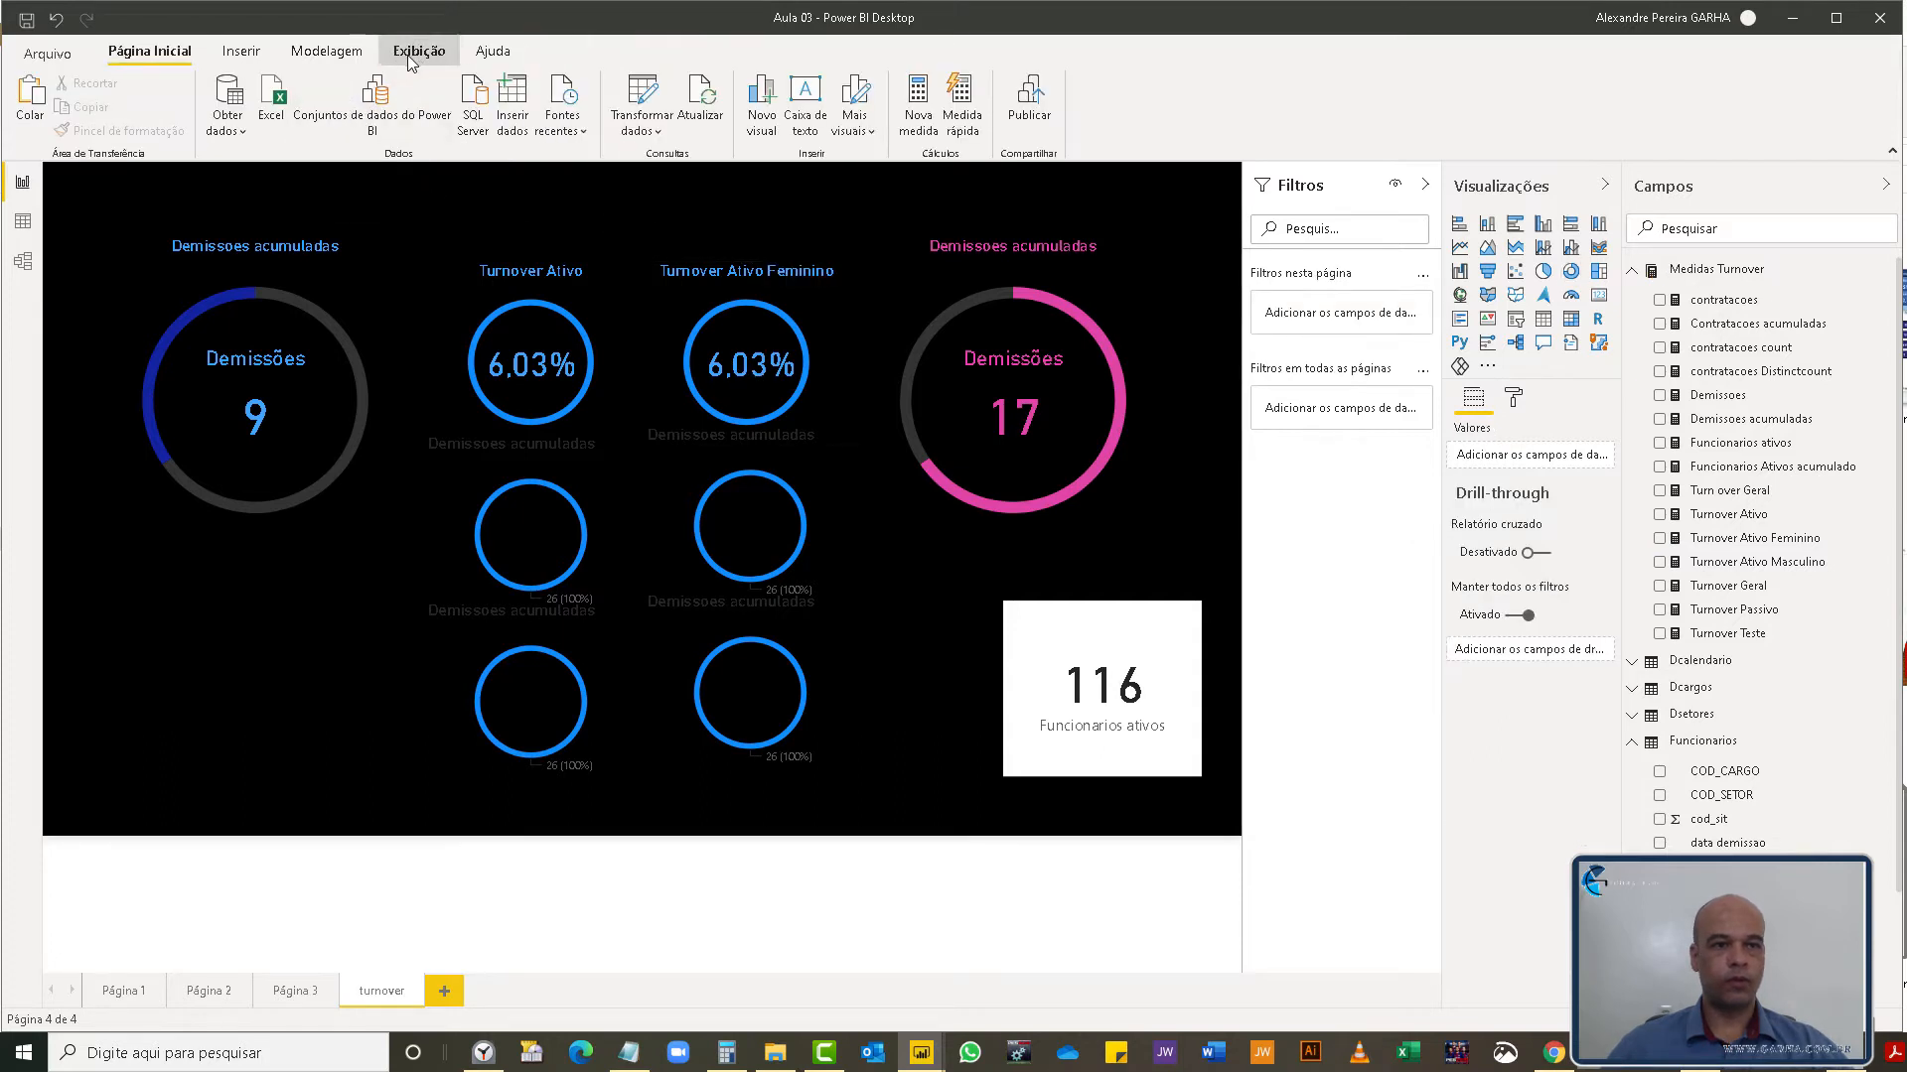
- Show the Selection pane, select the percentage card hidden behind the Turnover Ativo Feminino donut, and replace its measure with Turnover Ativo Feminino
{"action": "left_click", "coordinate": [417, 57]}
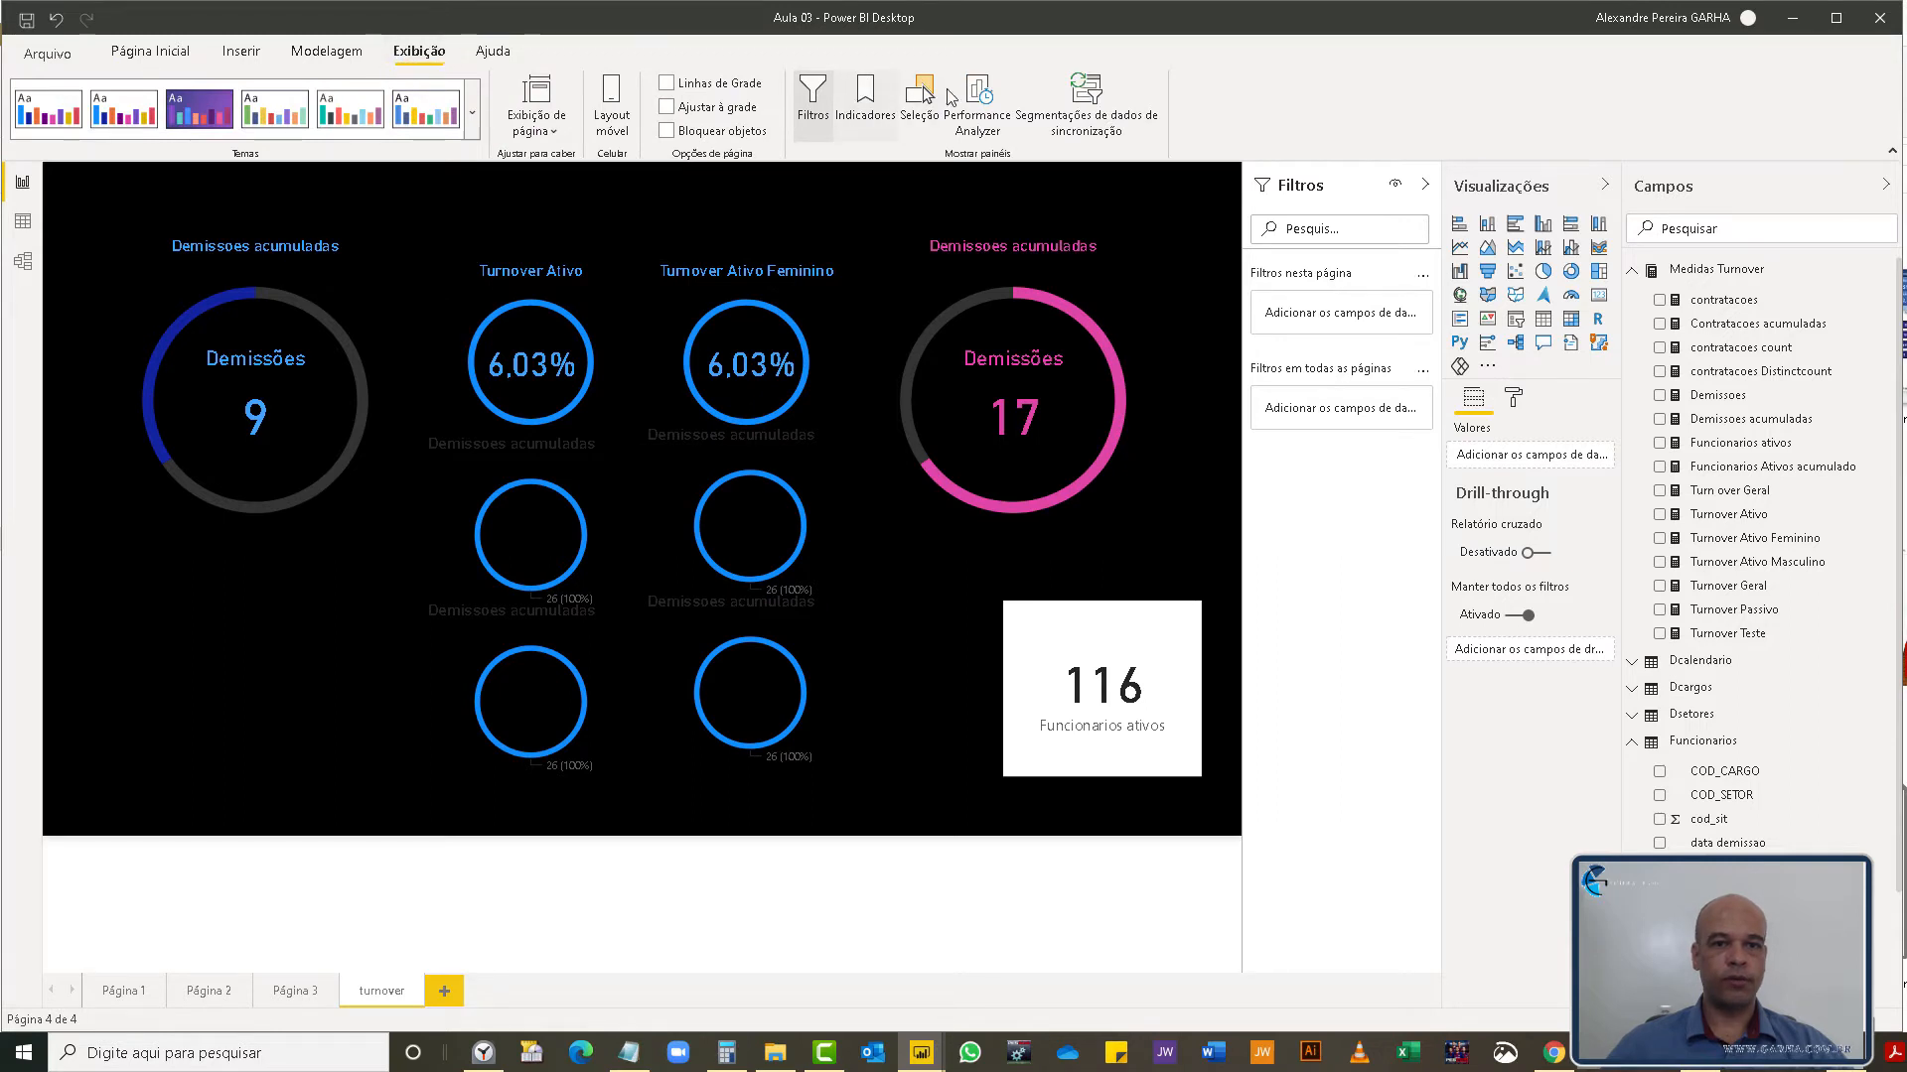
{"action": "left_click", "coordinate": [920, 99]}
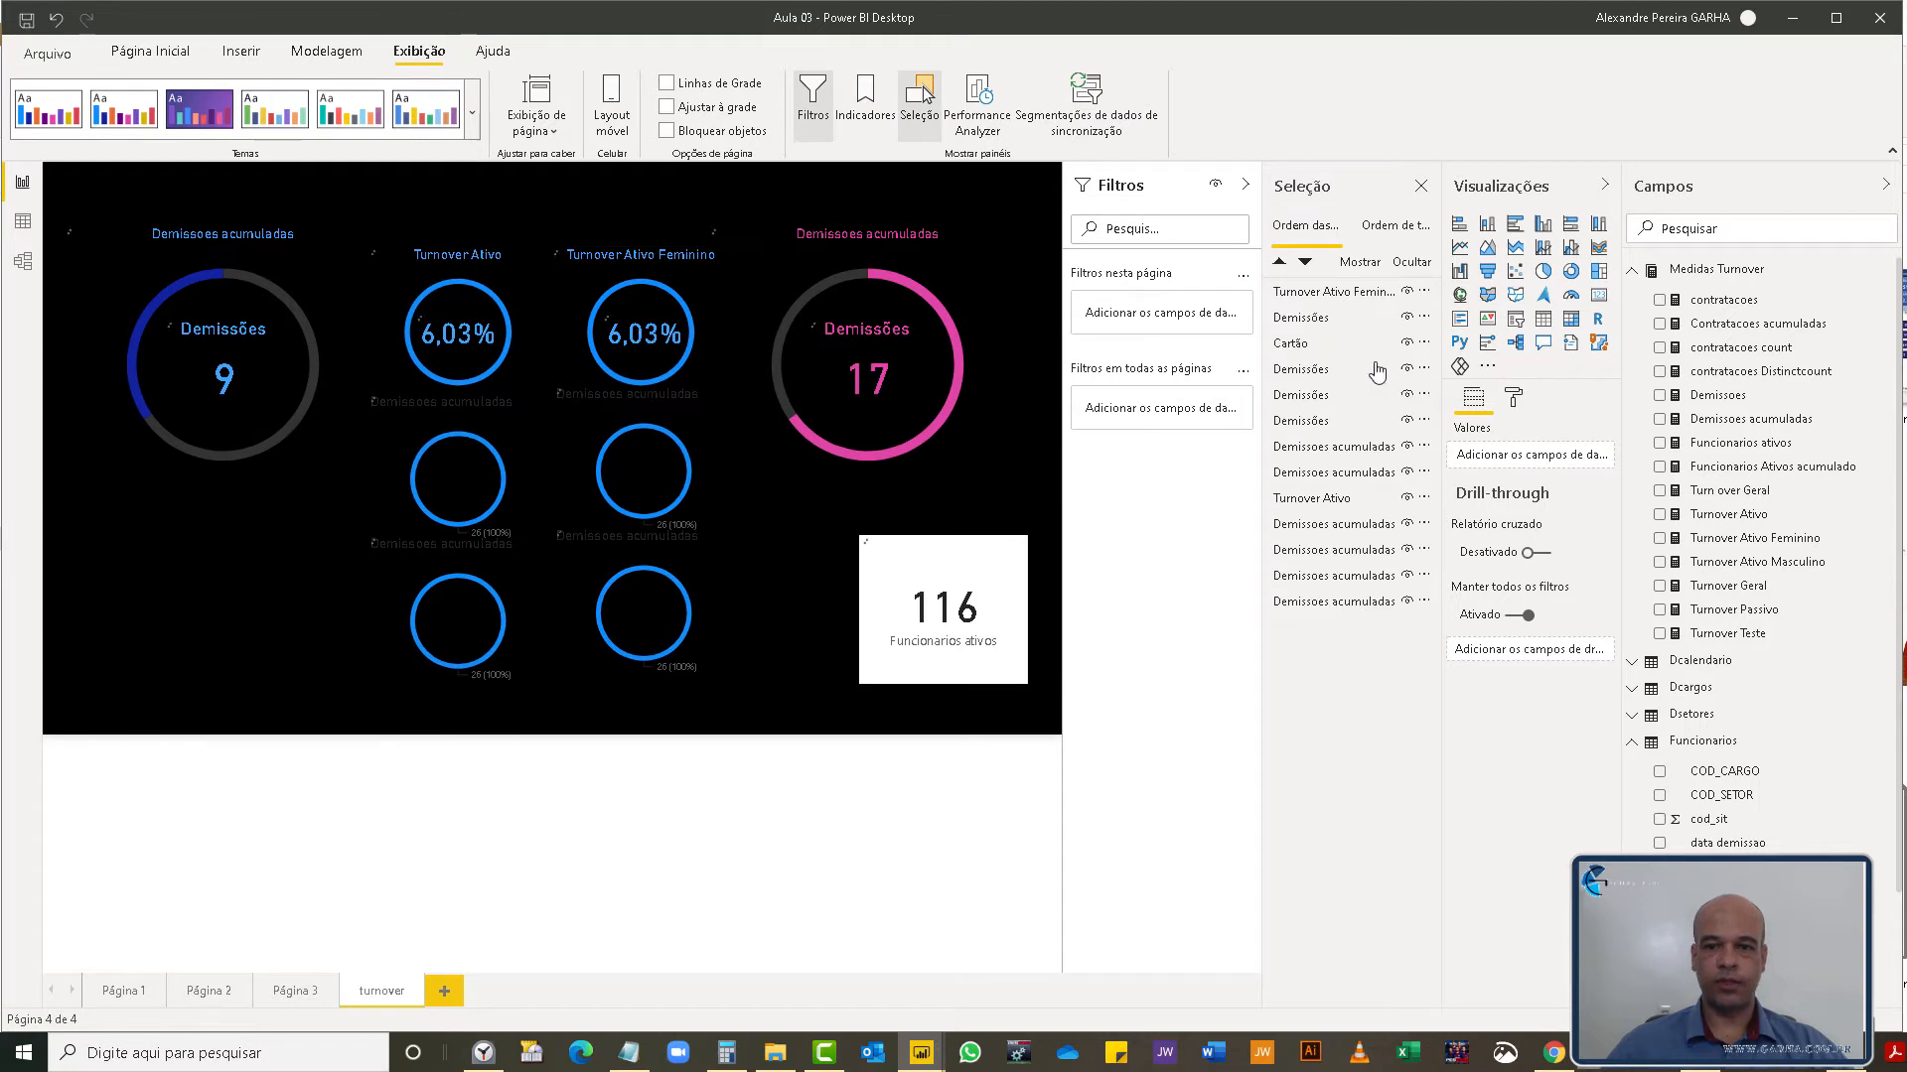
{"action": "left_click", "coordinate": [1325, 319]}
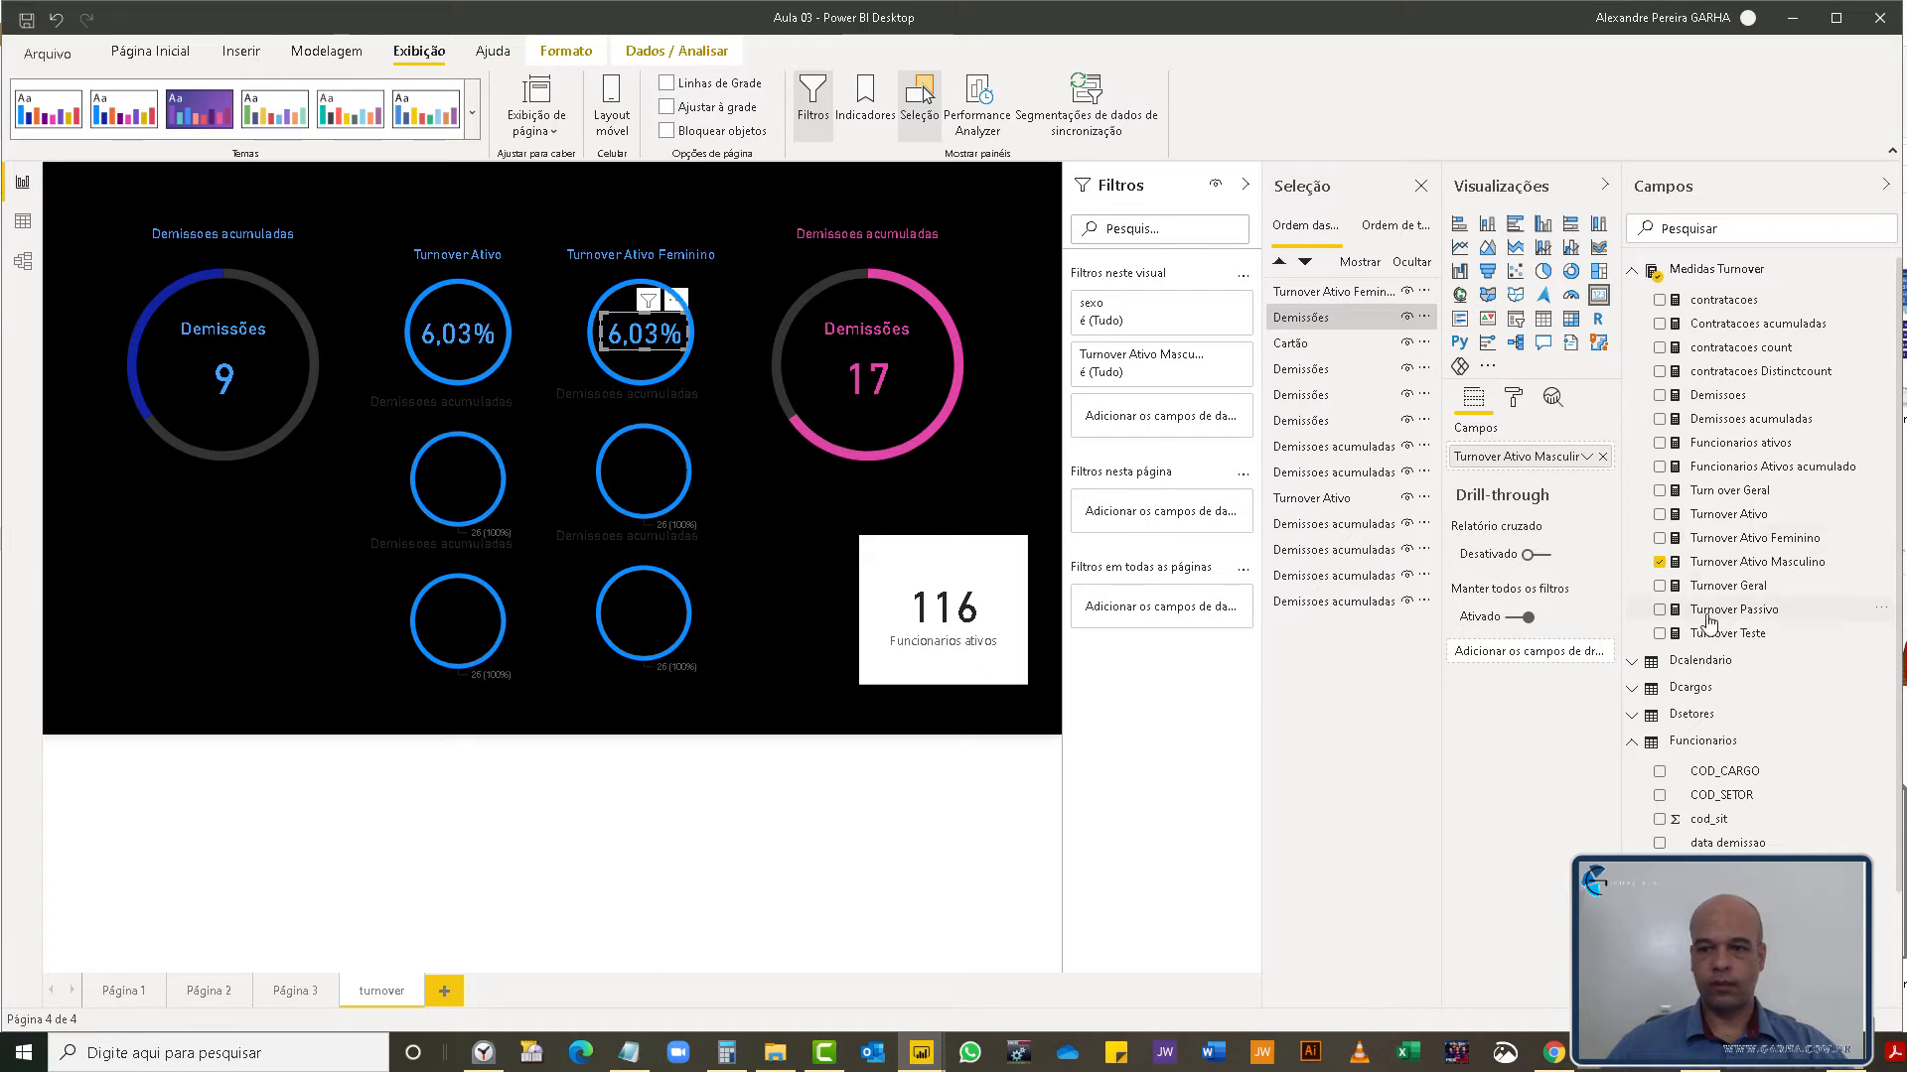
{"action": "left_click_drag", "start_coordinate": [1753, 538], "coordinate": [1507, 461]}
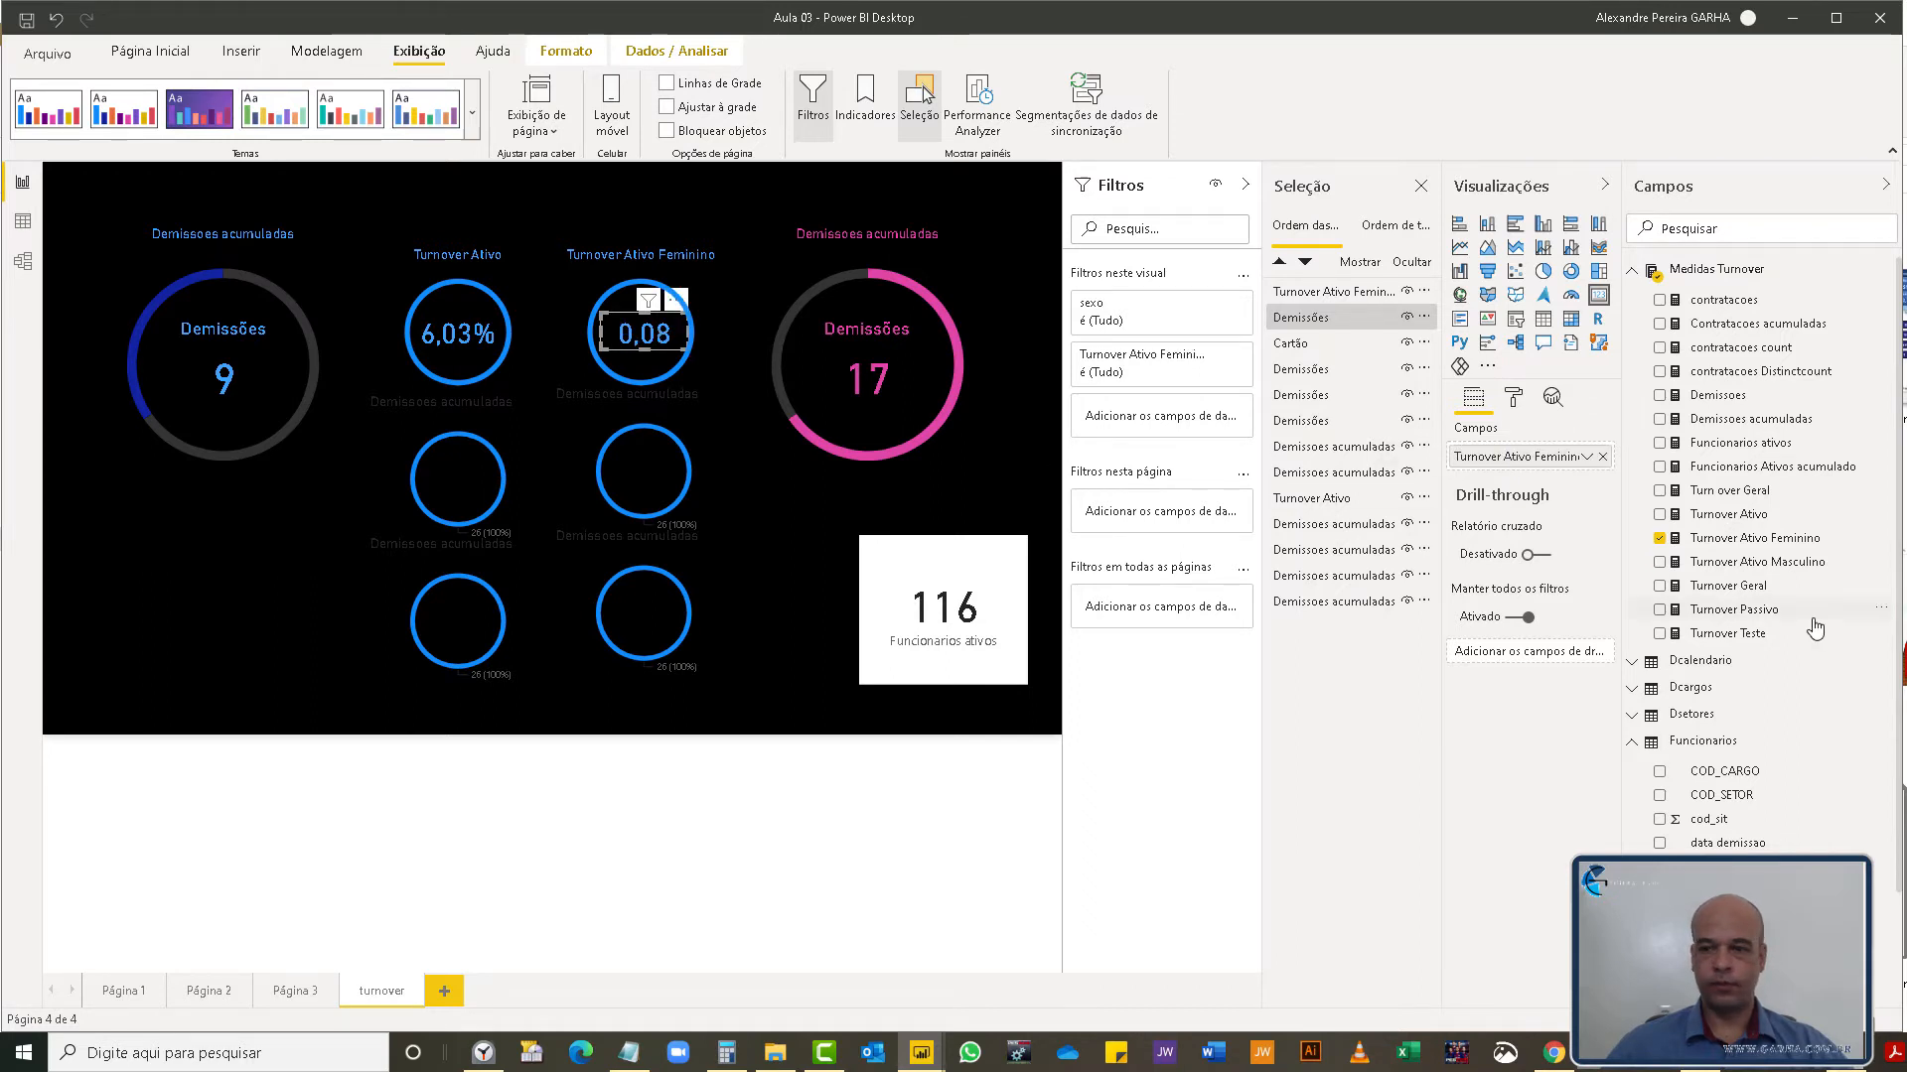
- Format the Turnover Ativo Feminino measure as a percentage
{"action": "left_click", "coordinate": [1749, 541]}
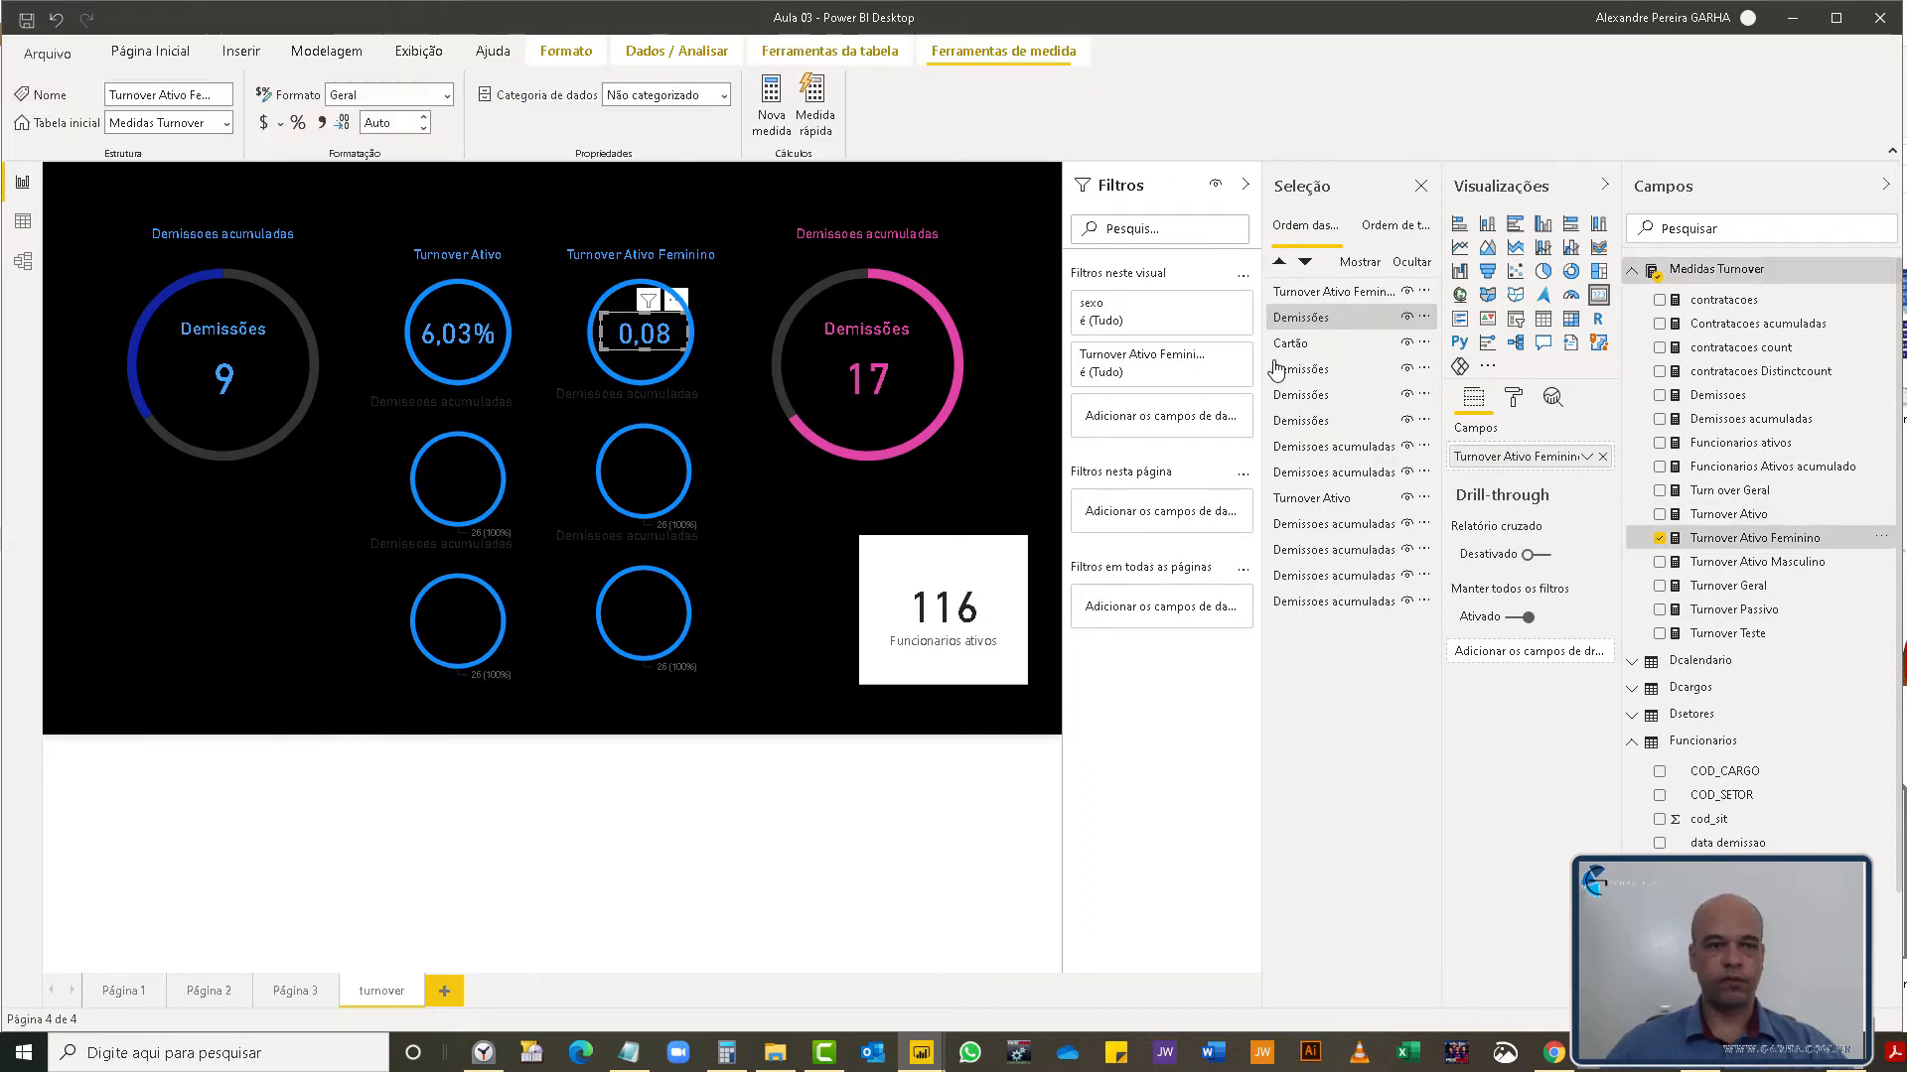
{"action": "left_click", "coordinate": [297, 122]}
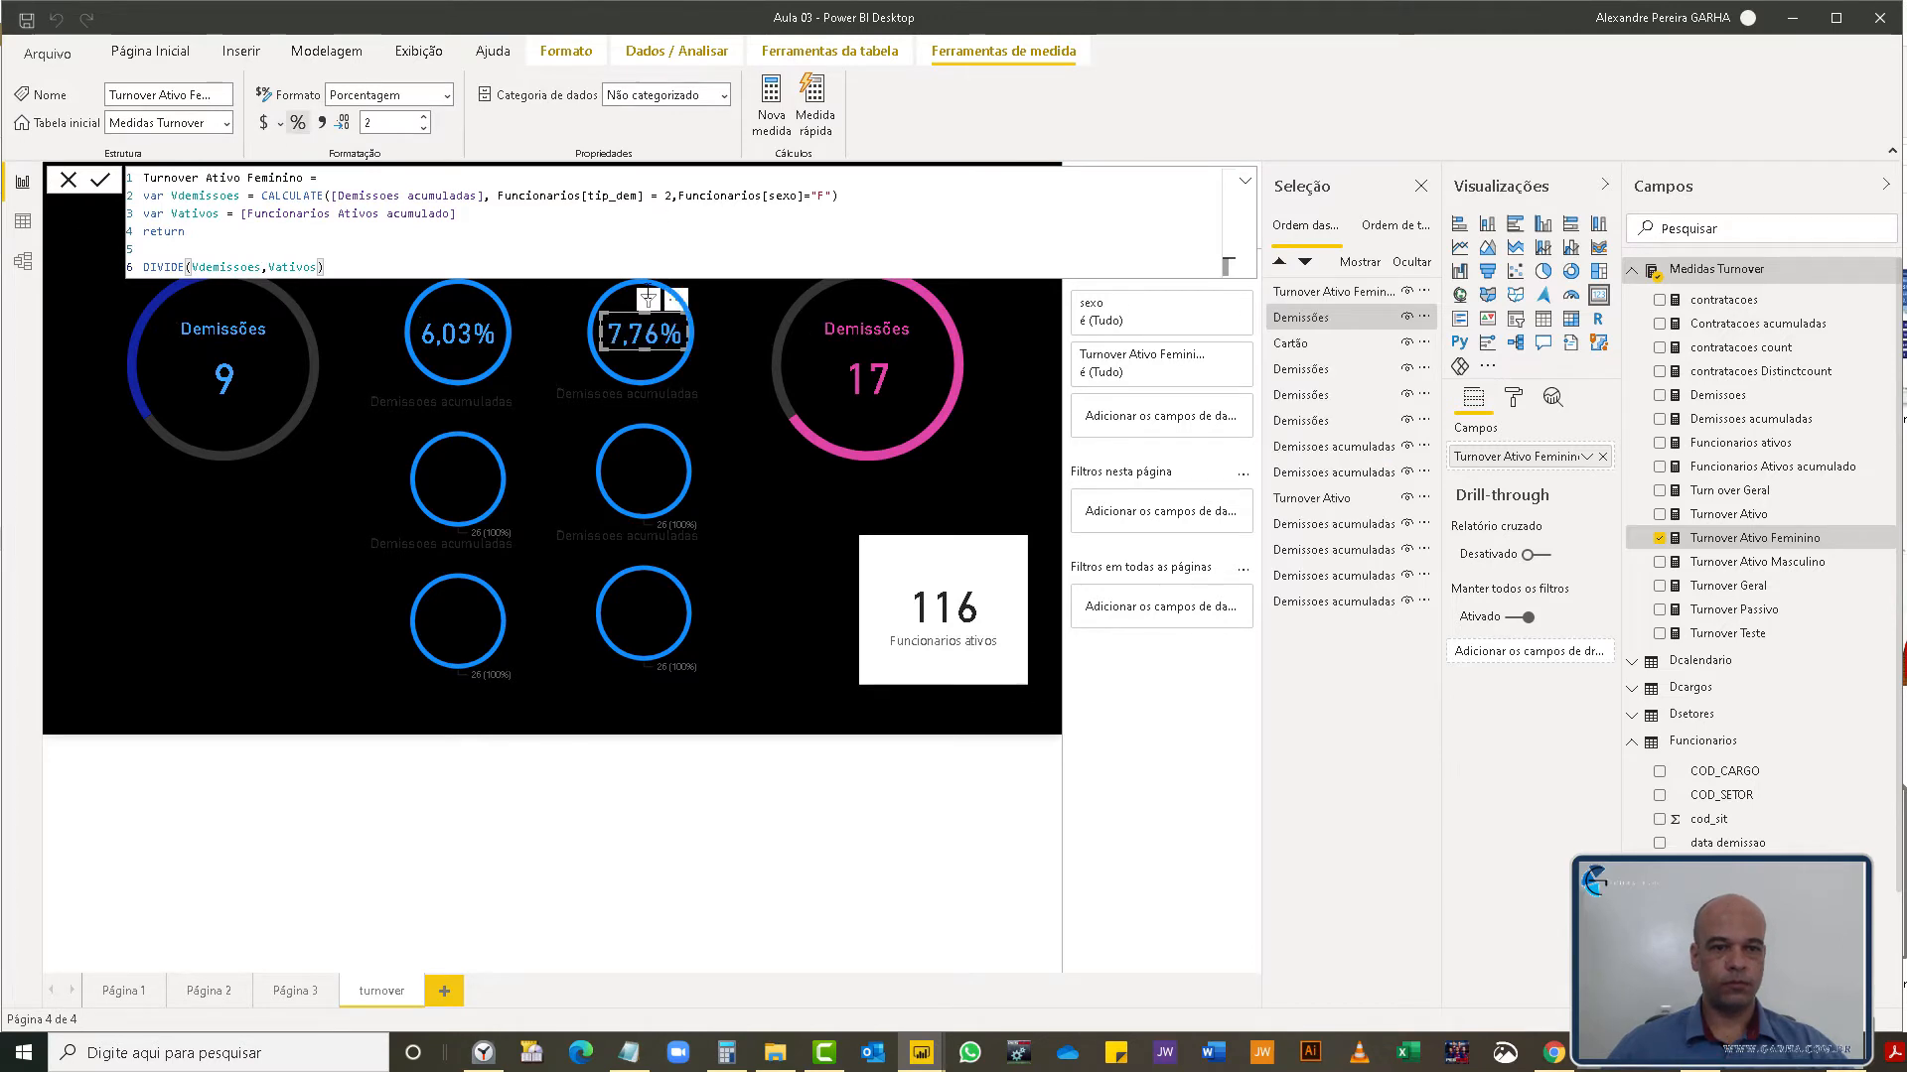
{"action": "left_click", "coordinate": [1068, 791]}
{"action": "left_click", "coordinate": [652, 202]}
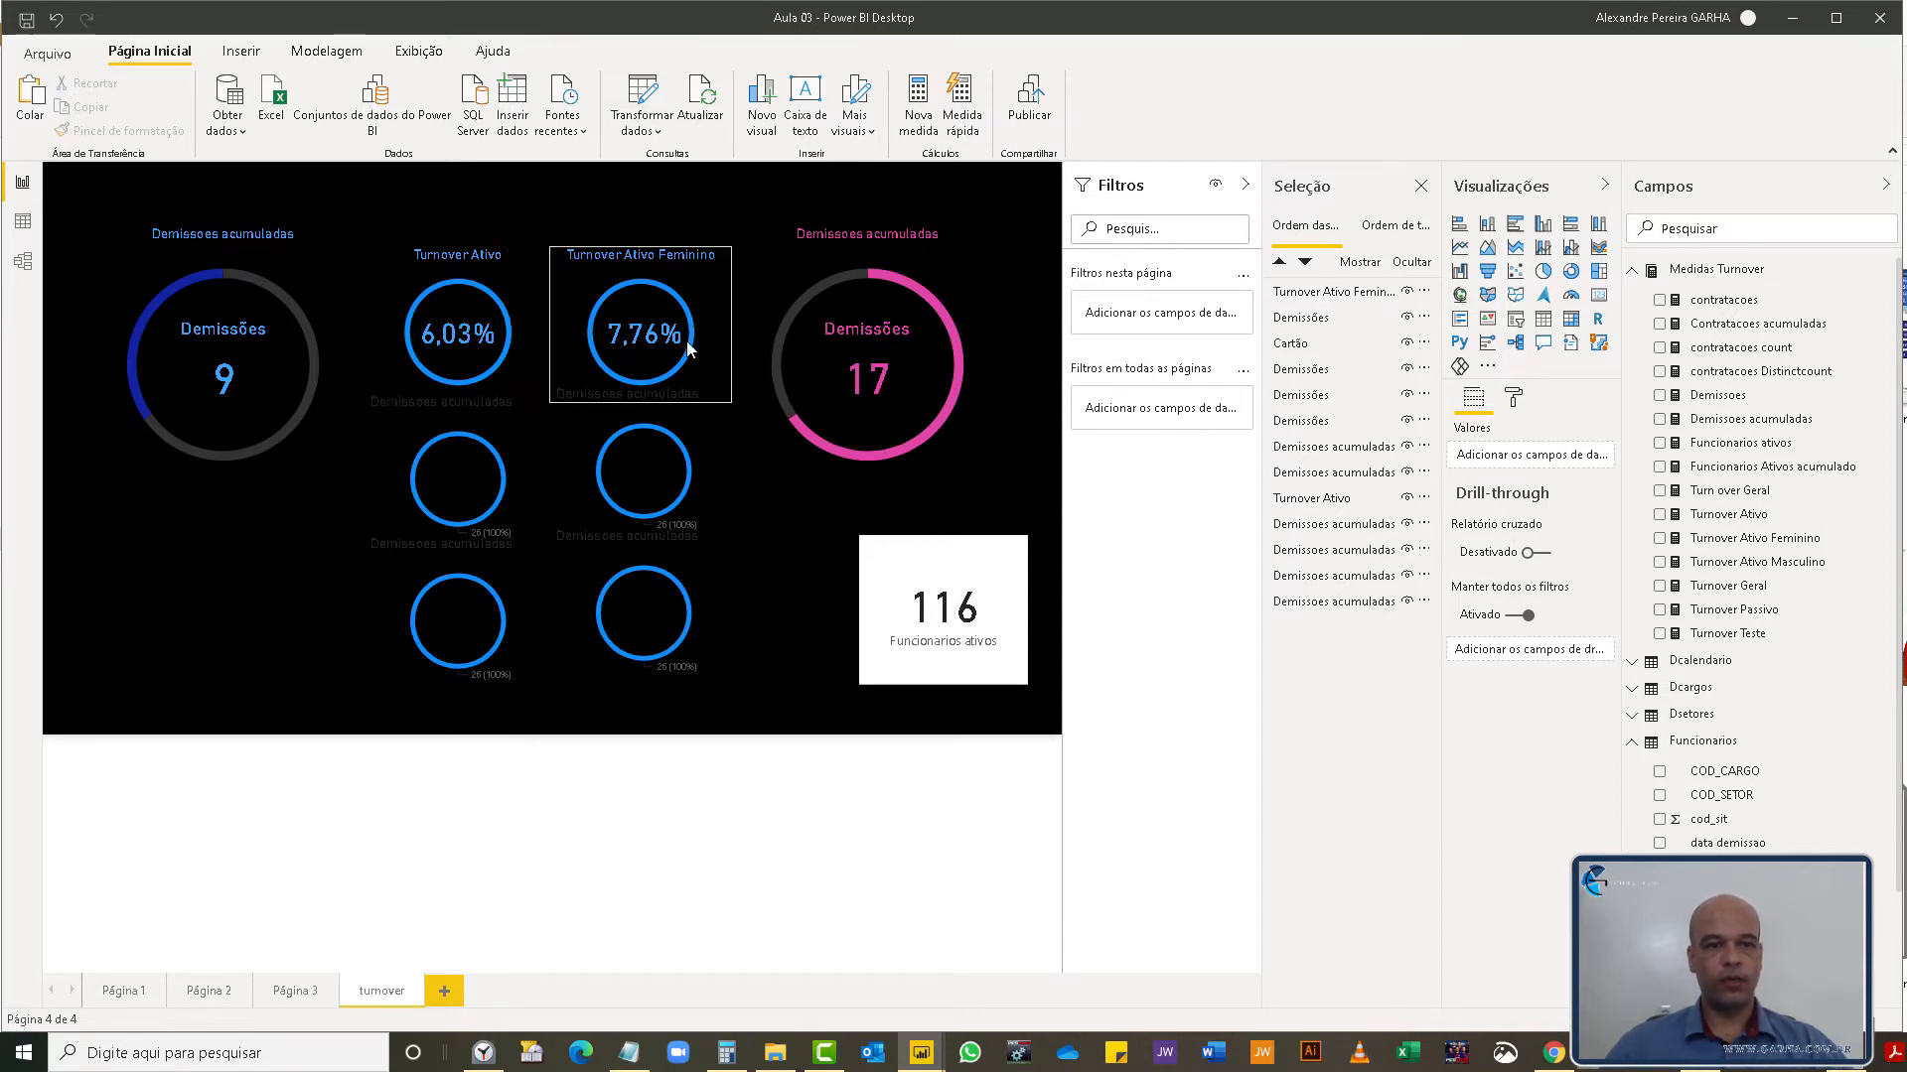
- Examine the Turnover Ativo donut against the reference dashboard image "turnover gratuito rh week.png" in Fotos and return to the report
{"action": "left_click", "coordinate": [514, 284]}
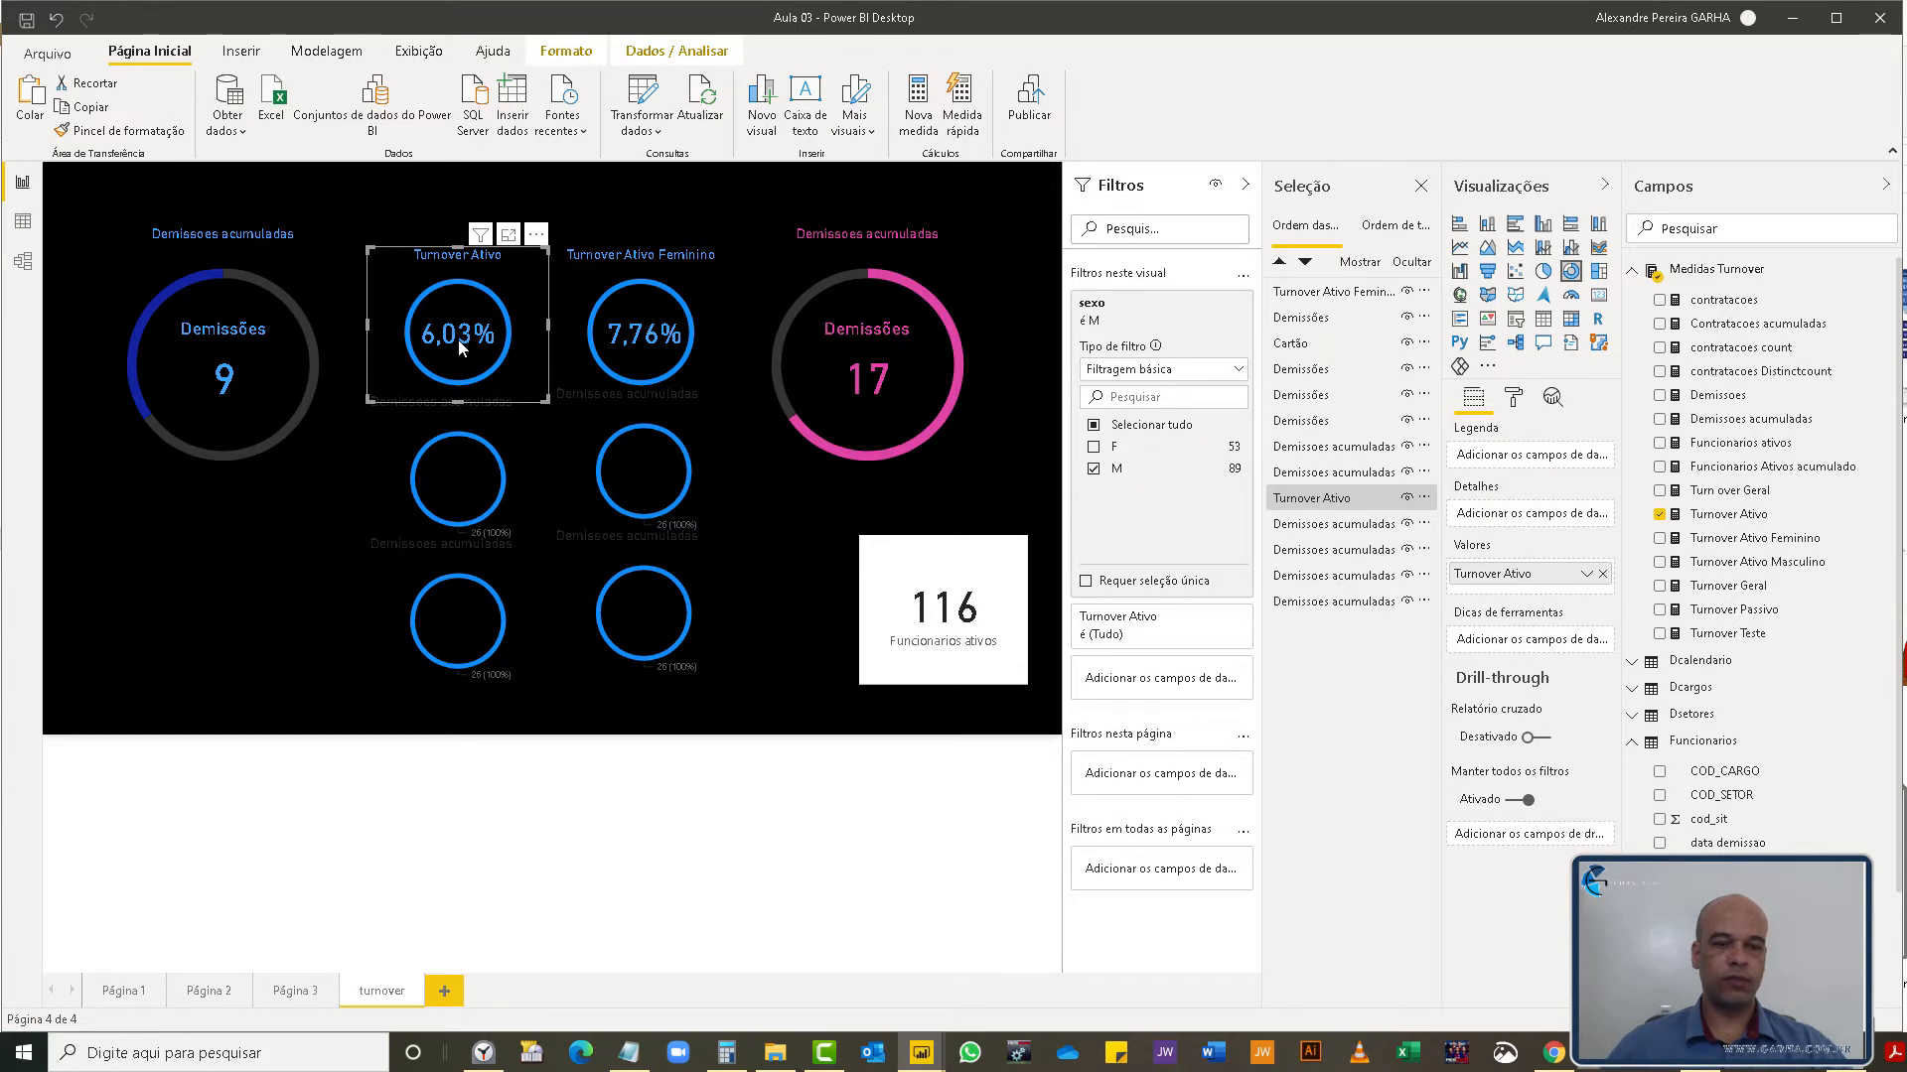
{"action": "left_click", "coordinate": [1748, 1053]}
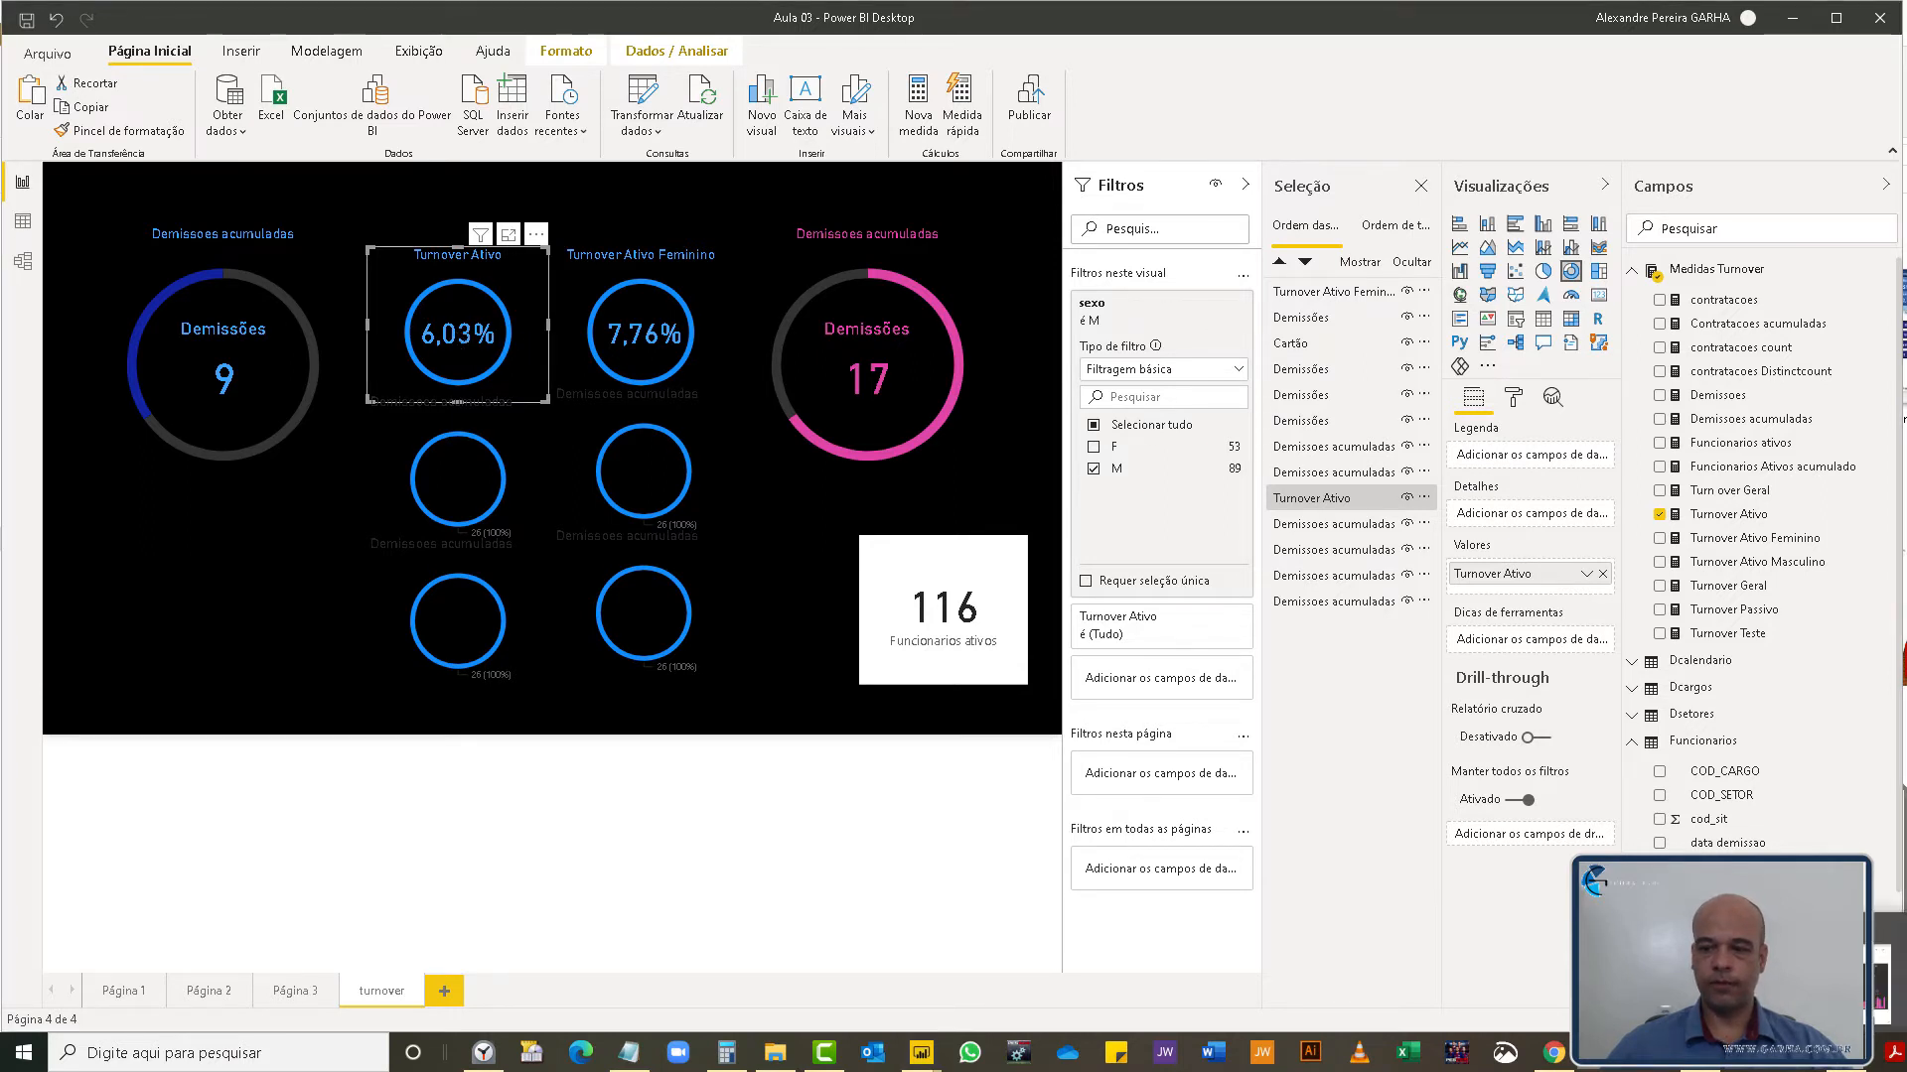
{"action": "left_click", "coordinate": [1688, 973]}
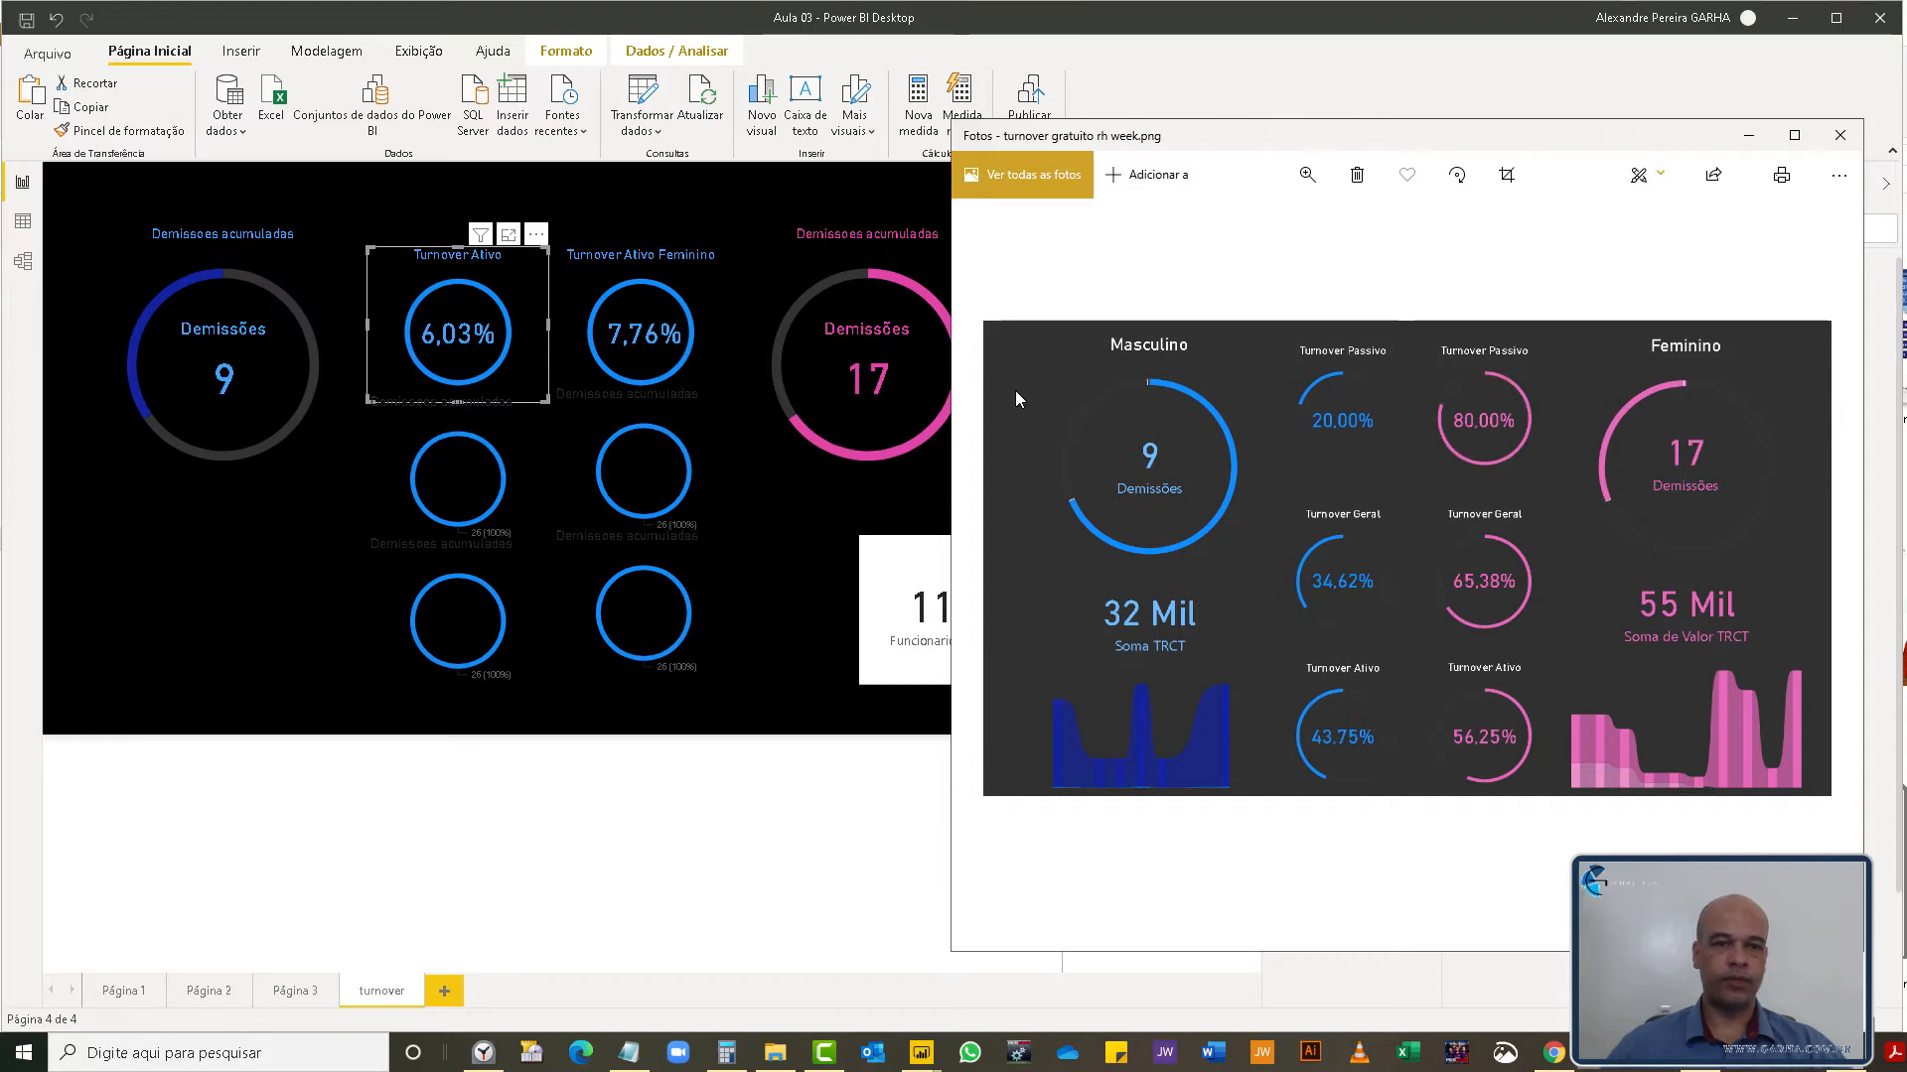
{"action": "left_click", "coordinate": [581, 170]}
{"action": "left_click", "coordinate": [473, 344]}
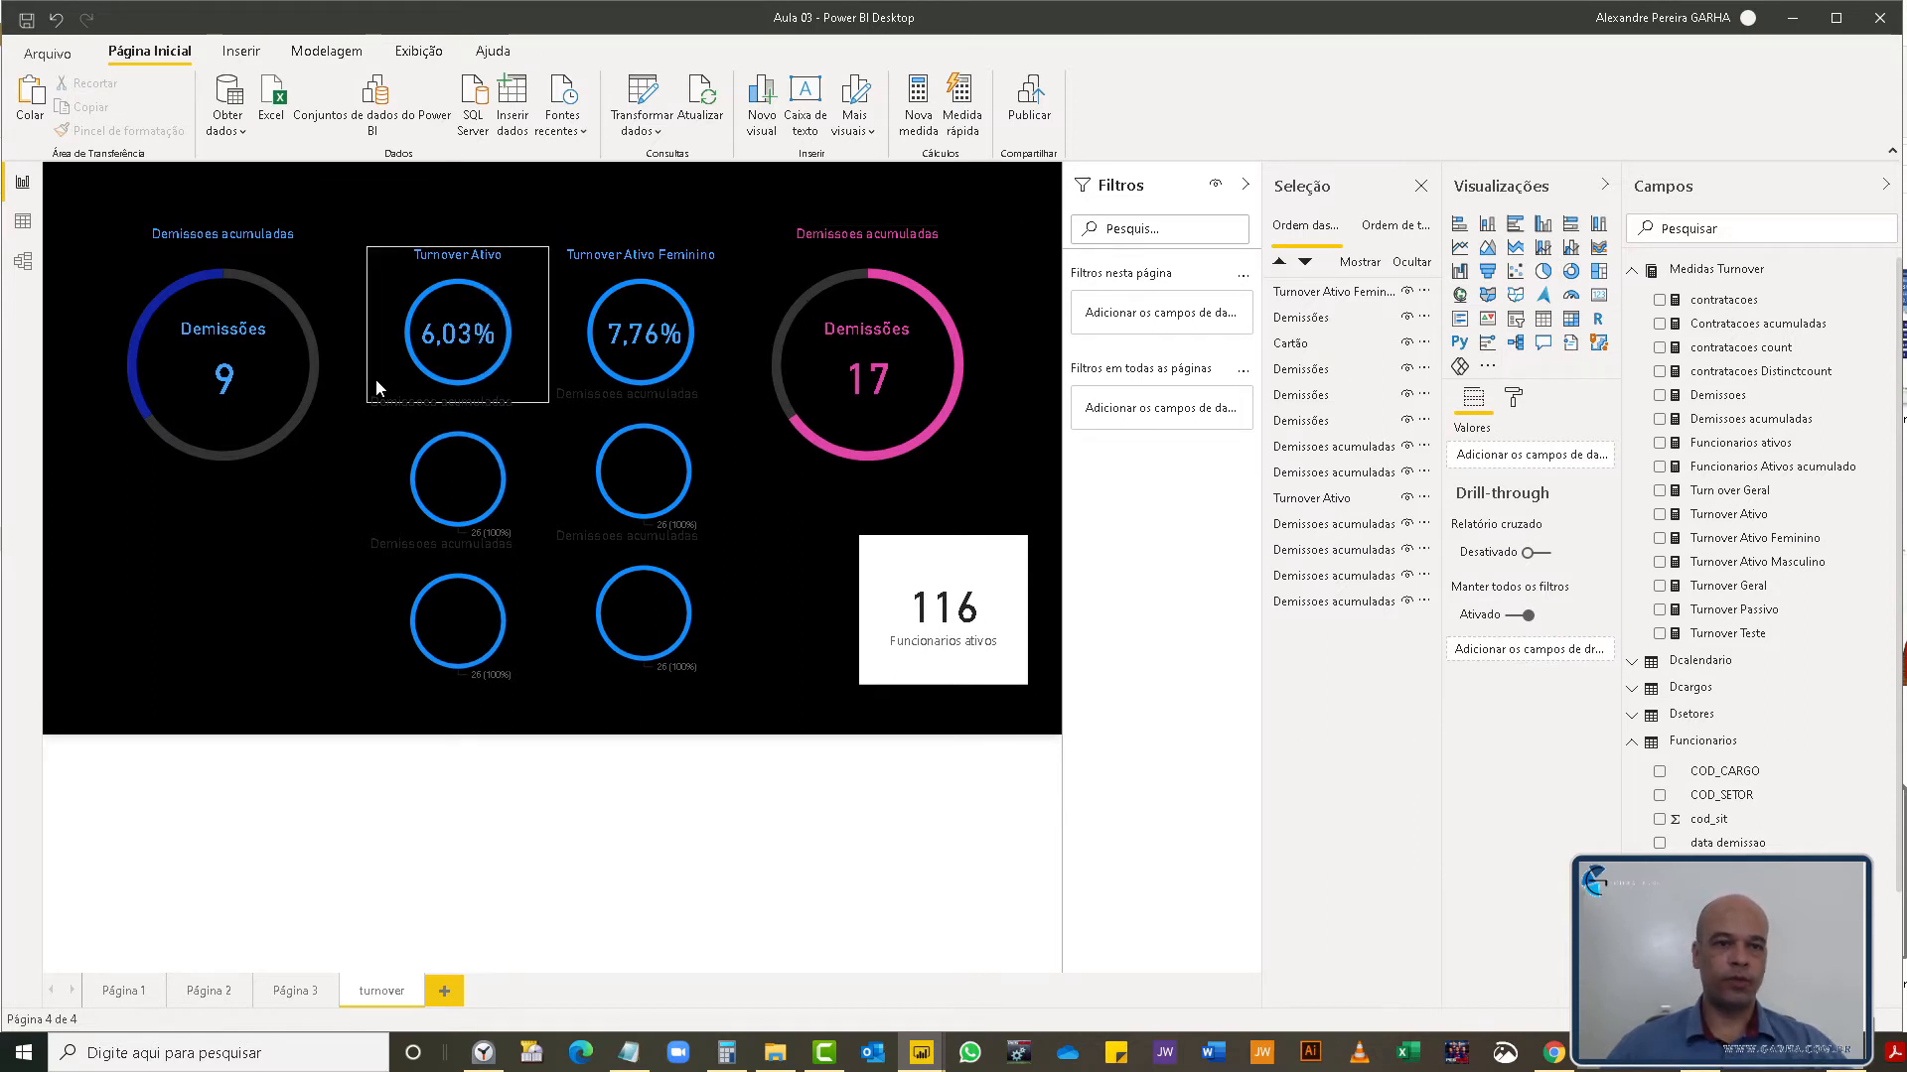
- Add Turnover Ativo Masculino as a second value of the Turnover Ativo donut and remove the donut's sexo filter
{"action": "left_click", "coordinate": [516, 296]}
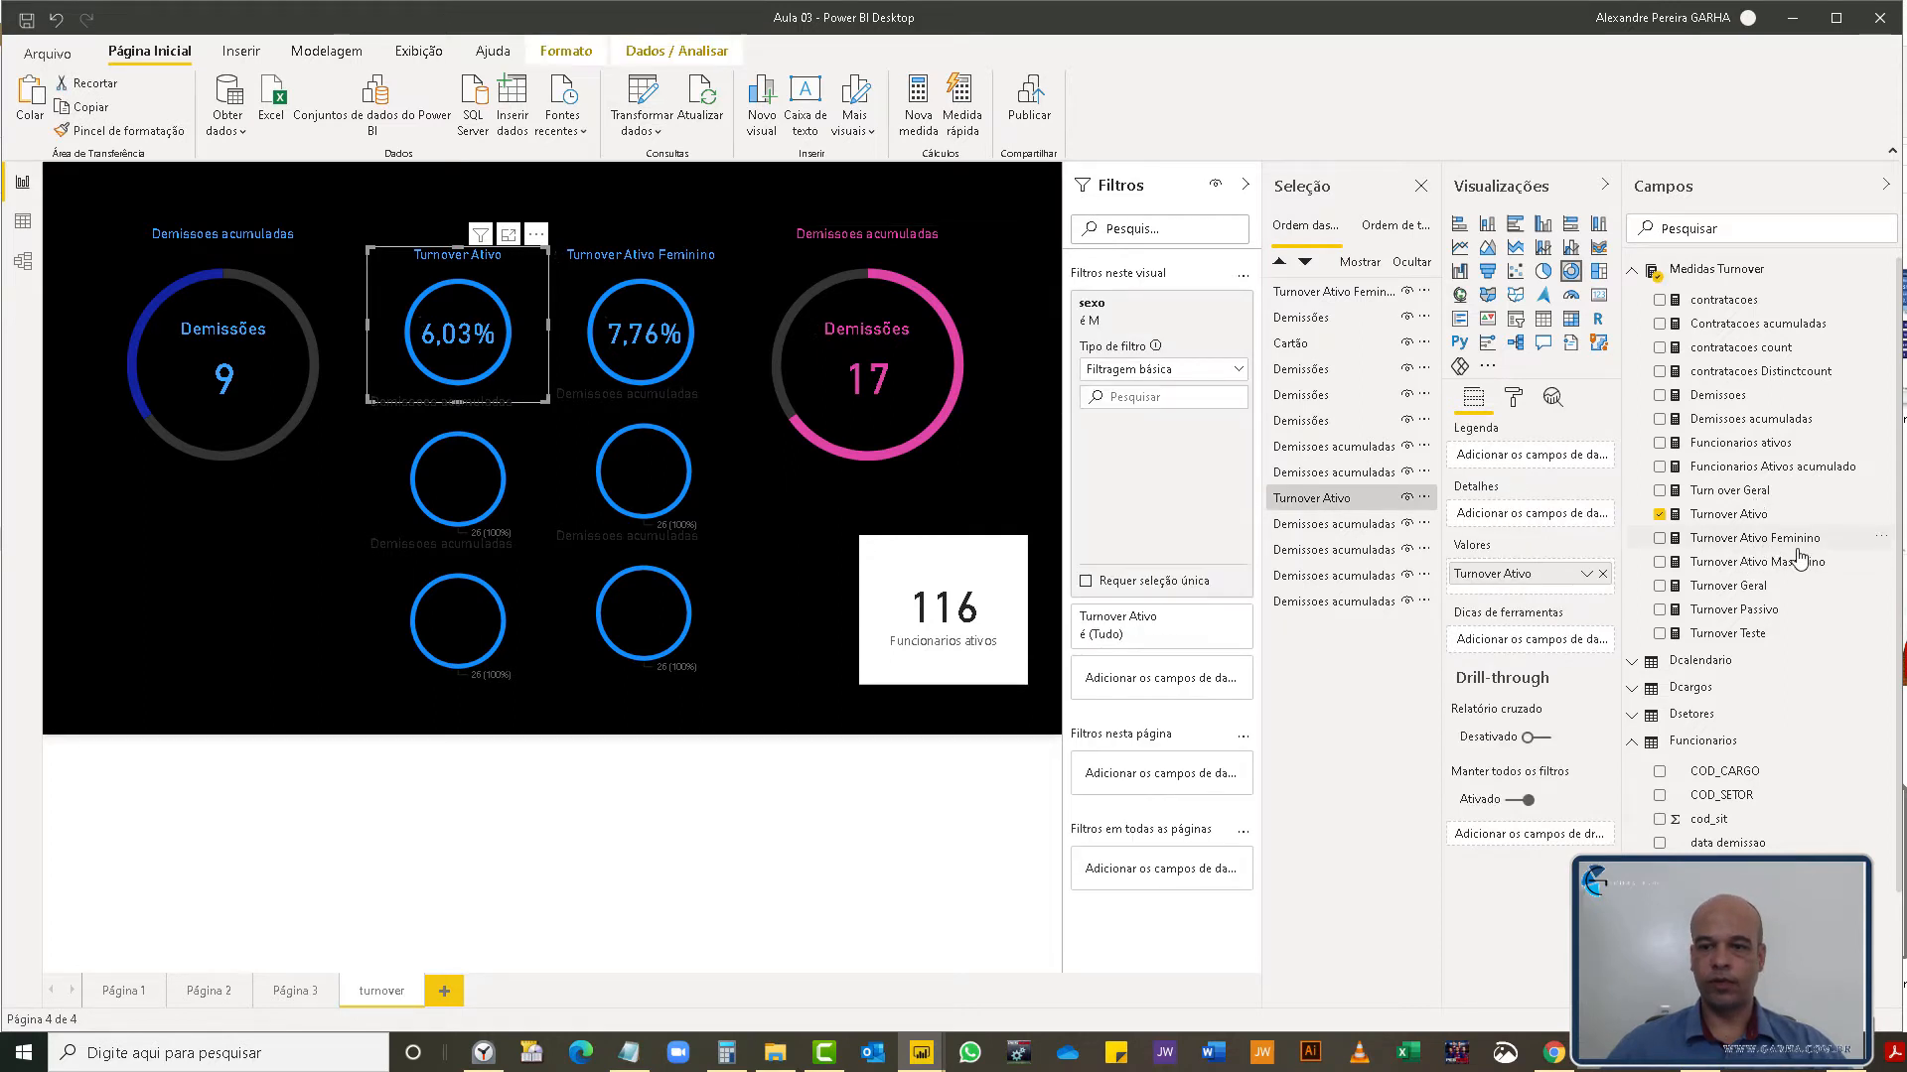
{"action": "left_click_drag", "start_coordinate": [1779, 562], "coordinate": [1599, 597]}
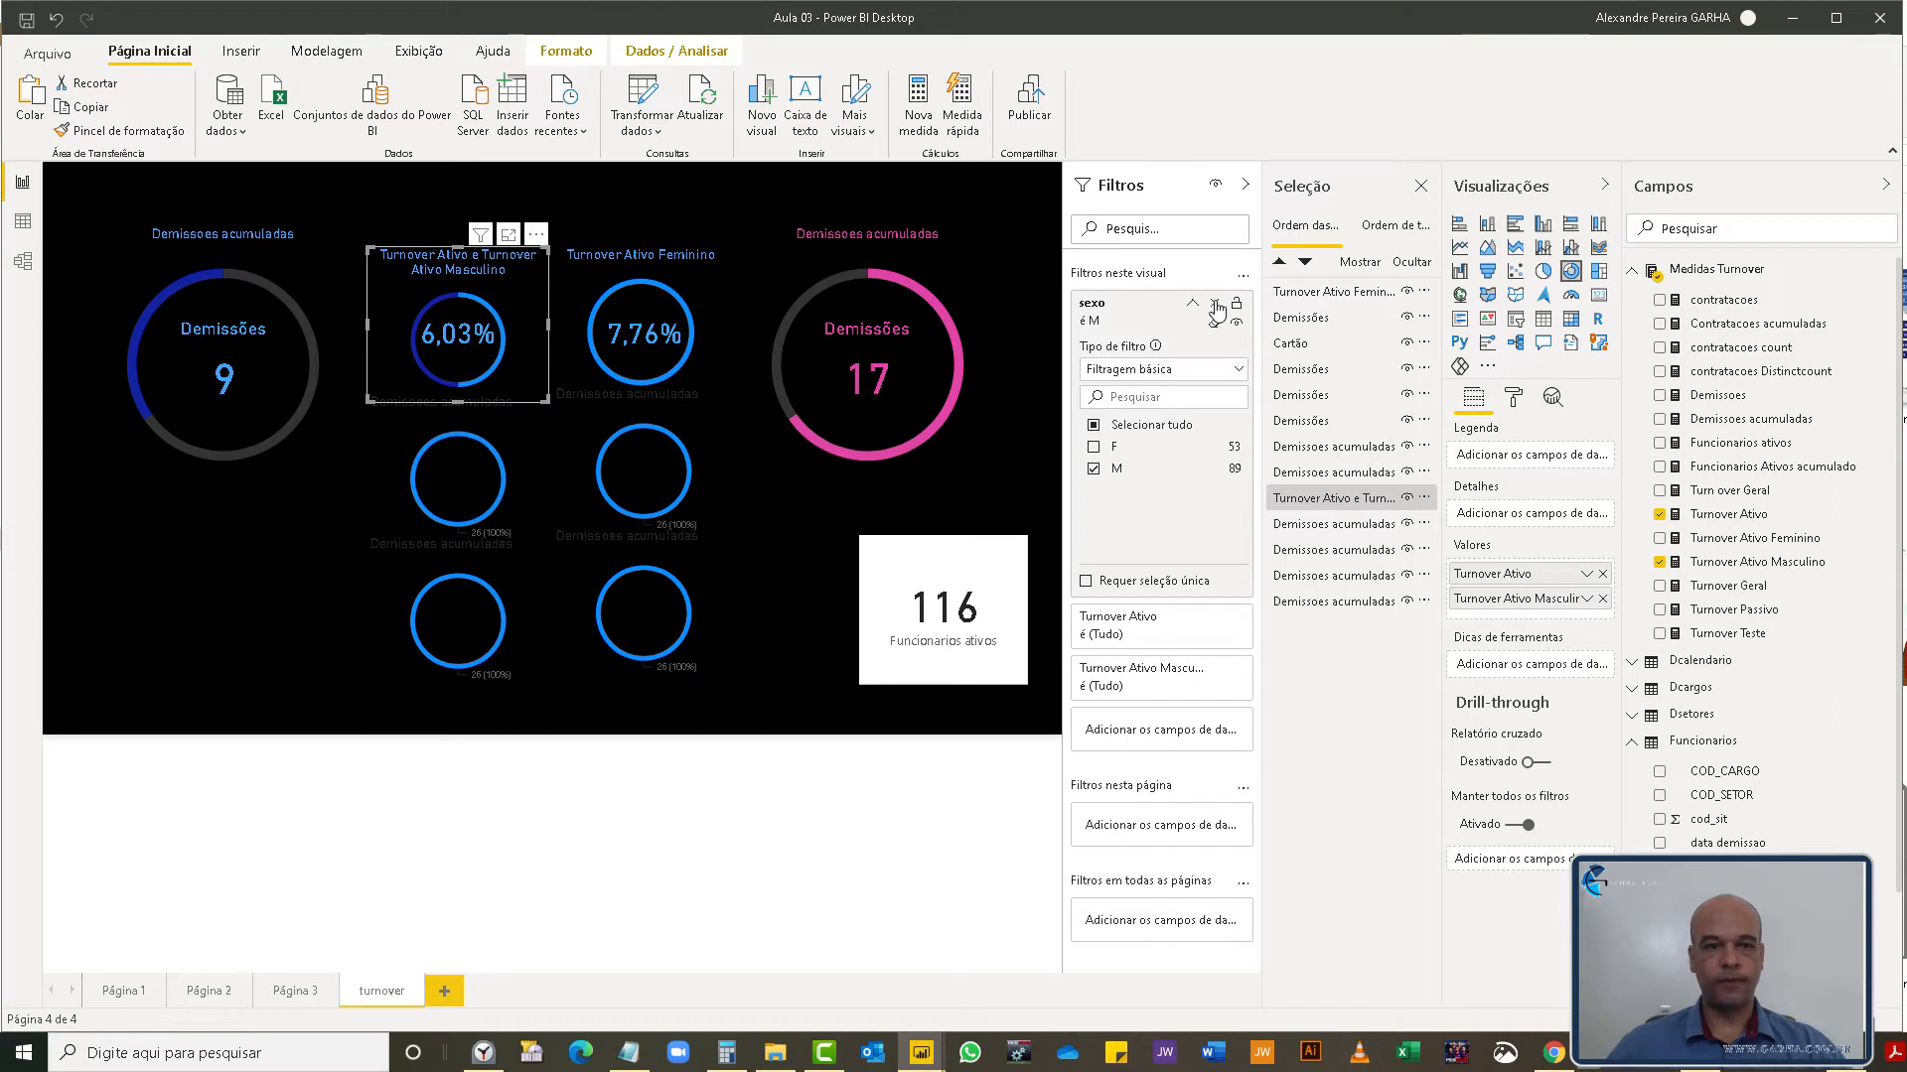
{"action": "left_click", "coordinate": [1214, 304]}
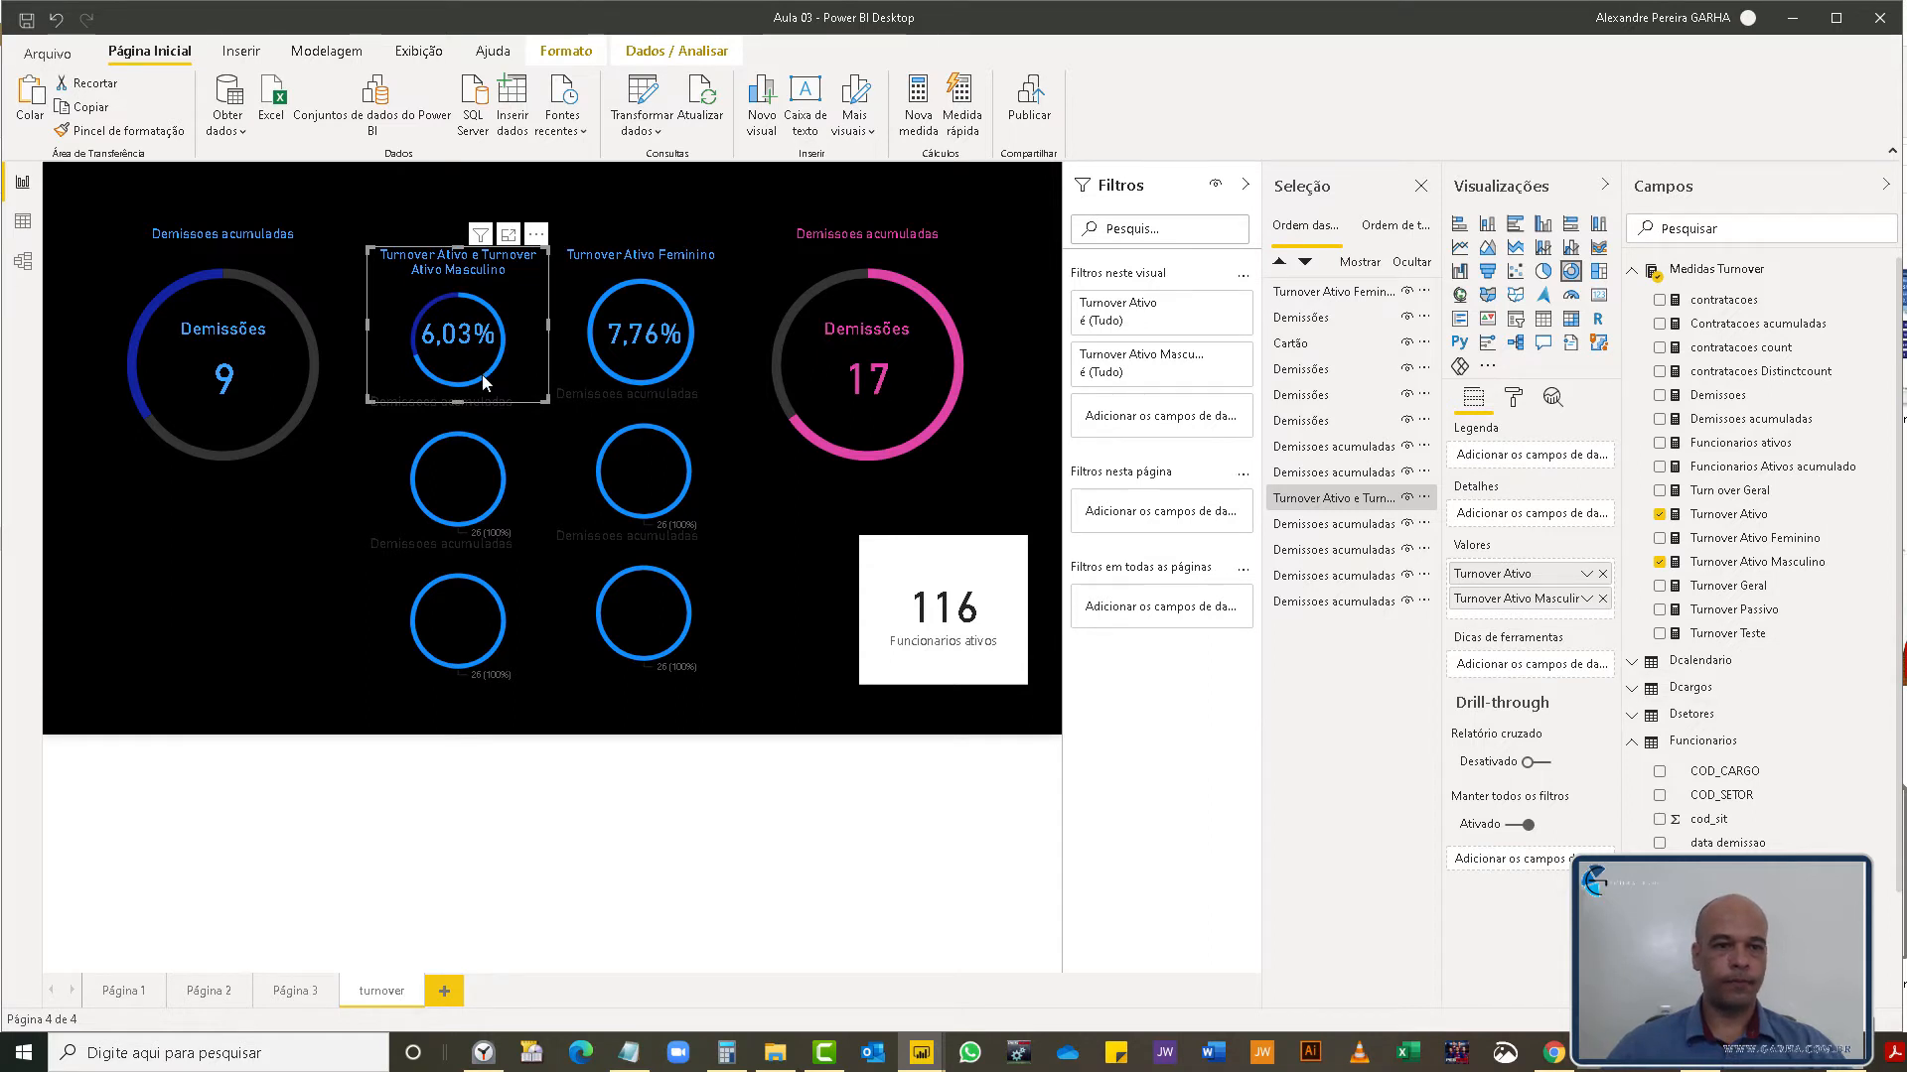
- Inspect the segment values of the first column's top donut and briefly bring up the calculator
{"action": "mouse_move", "coordinate": [481, 378]}
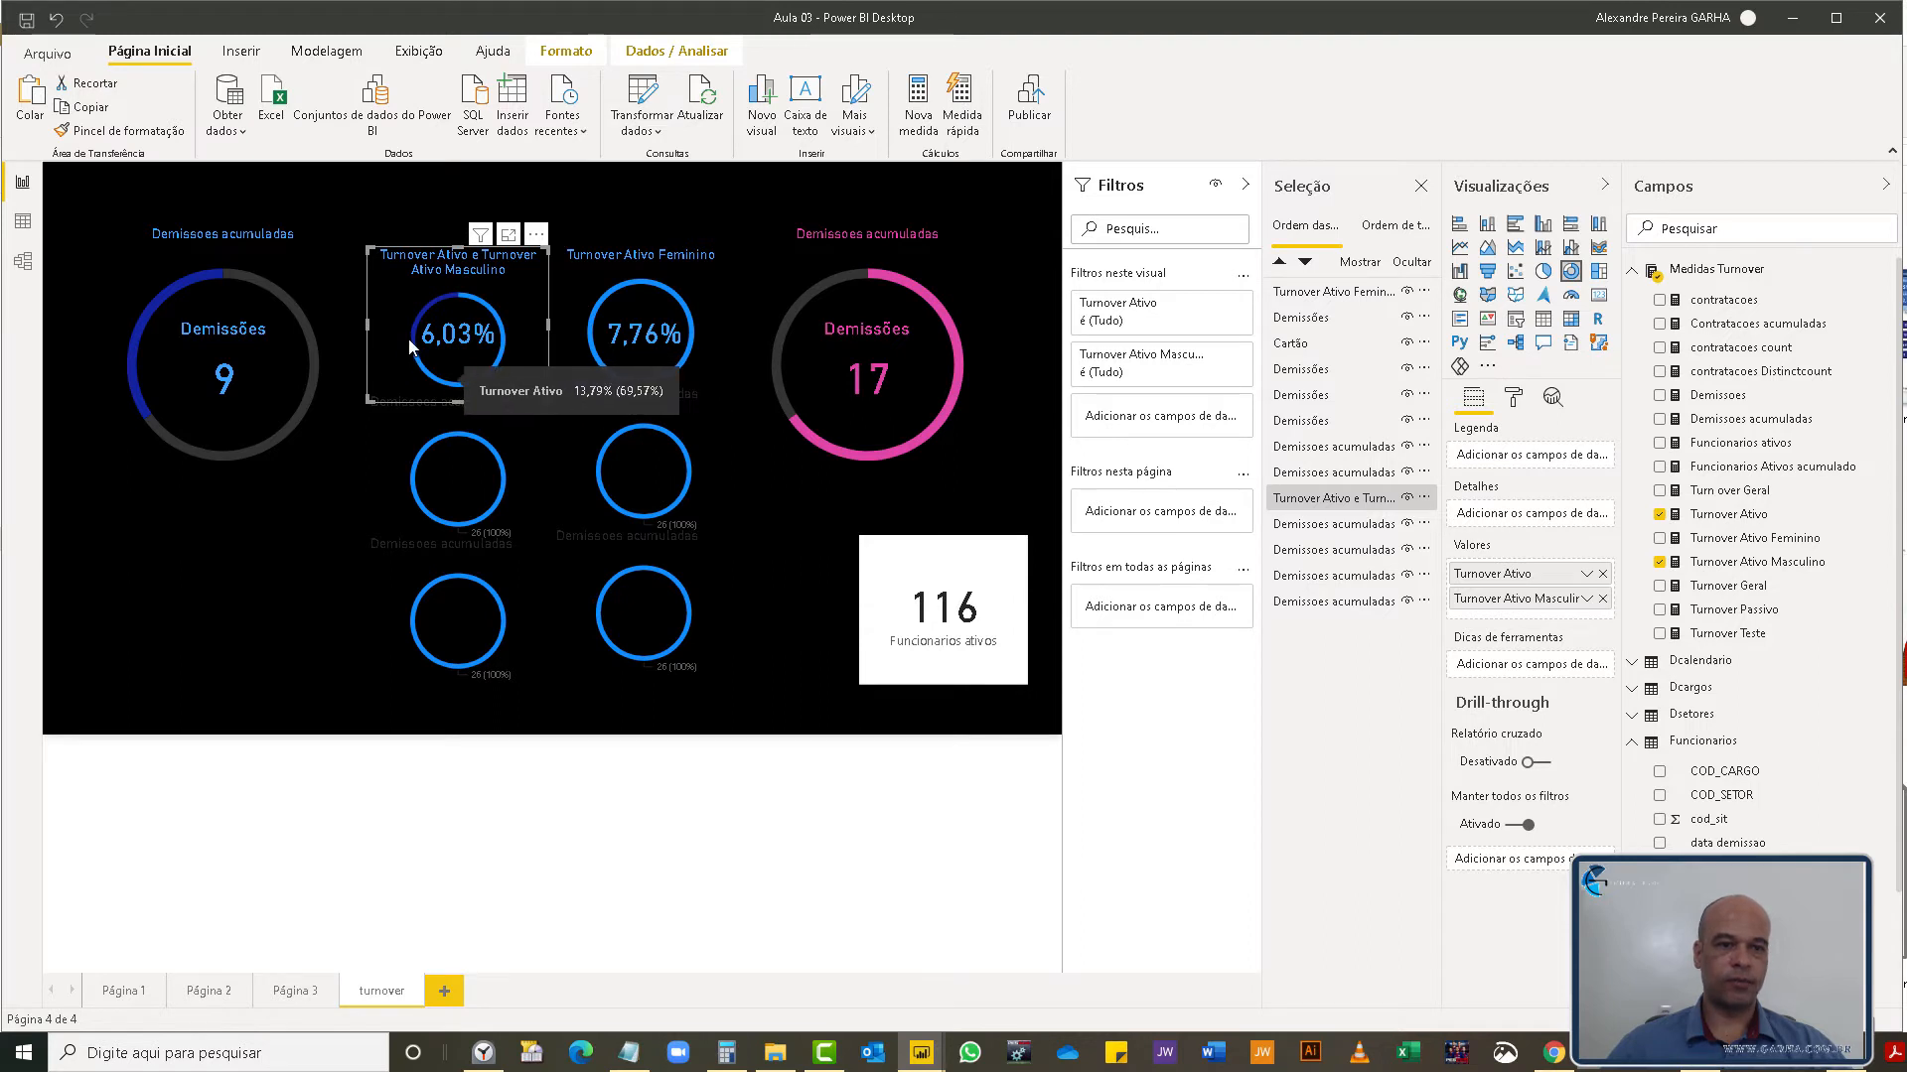
{"action": "mouse_move", "coordinate": [418, 337]}
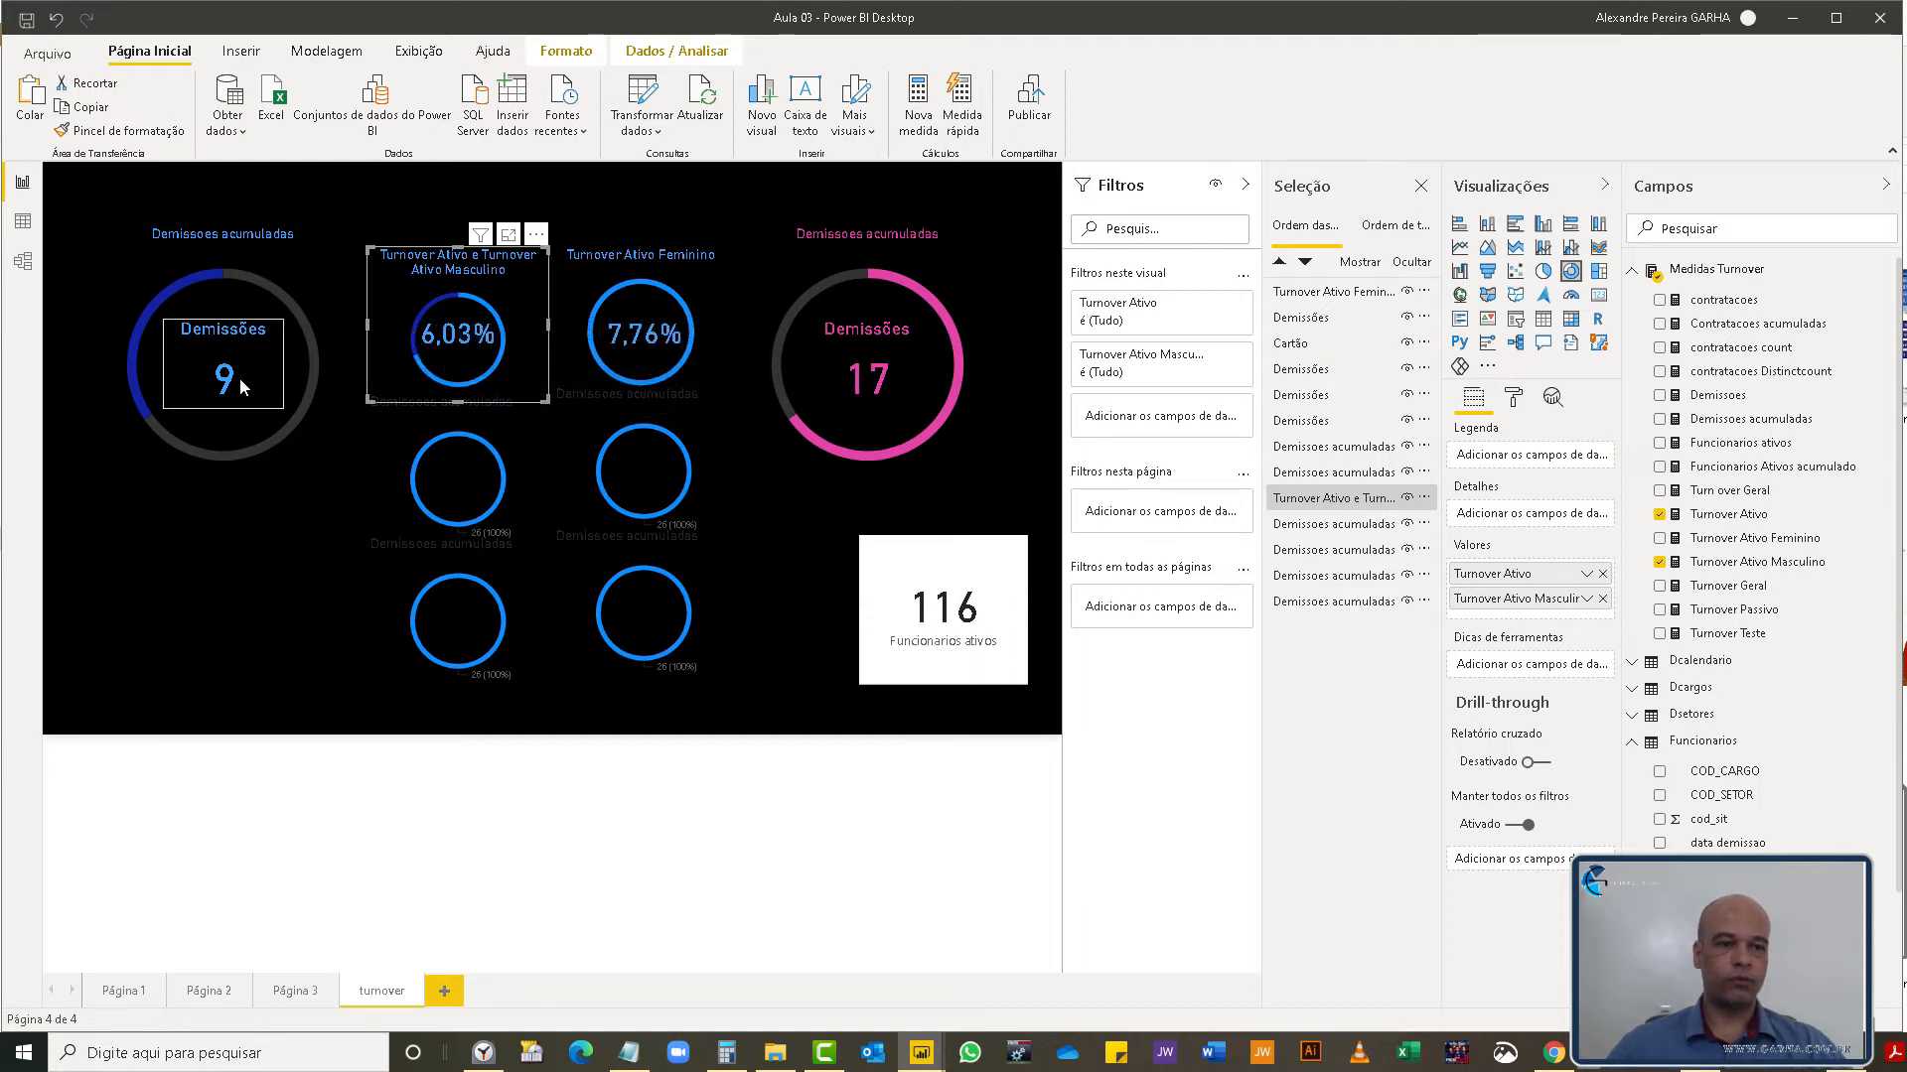
{"action": "mouse_move", "coordinate": [243, 372]}
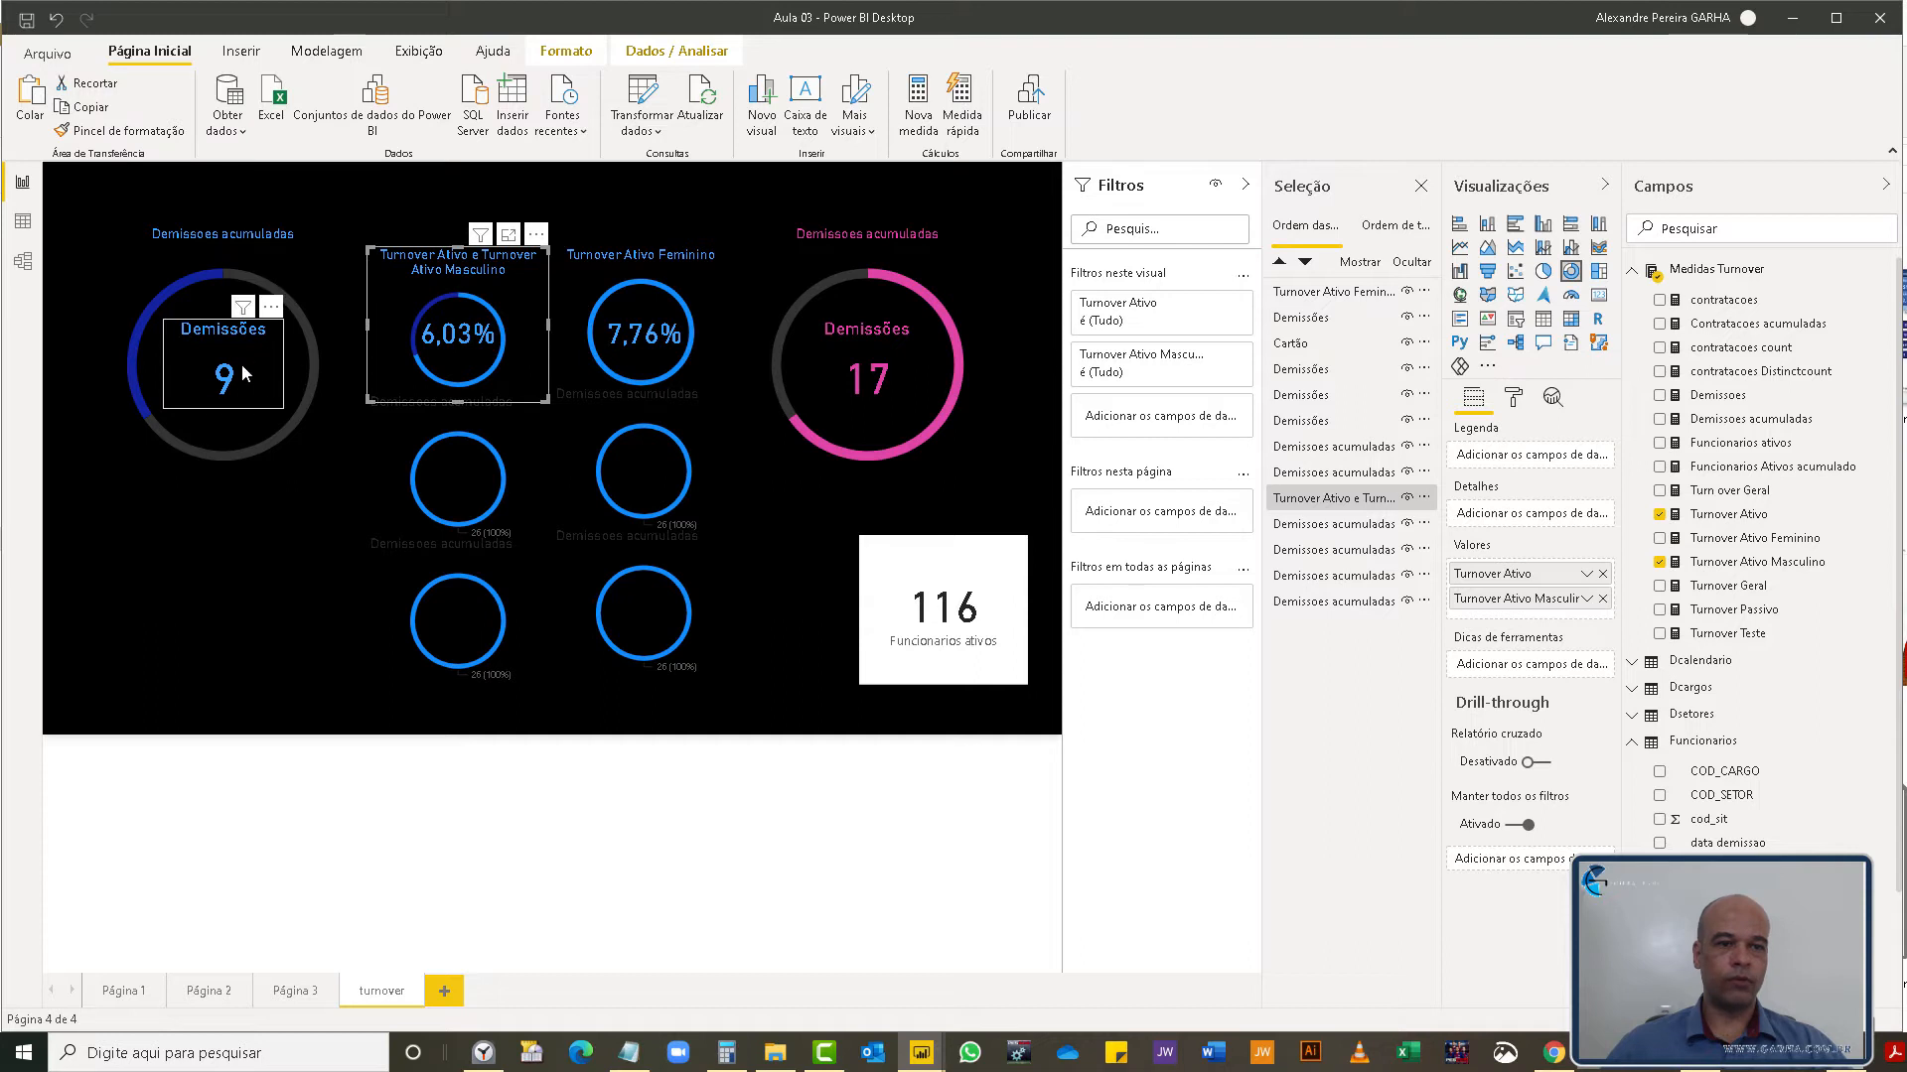
{"action": "left_click", "coordinate": [726, 1052]}
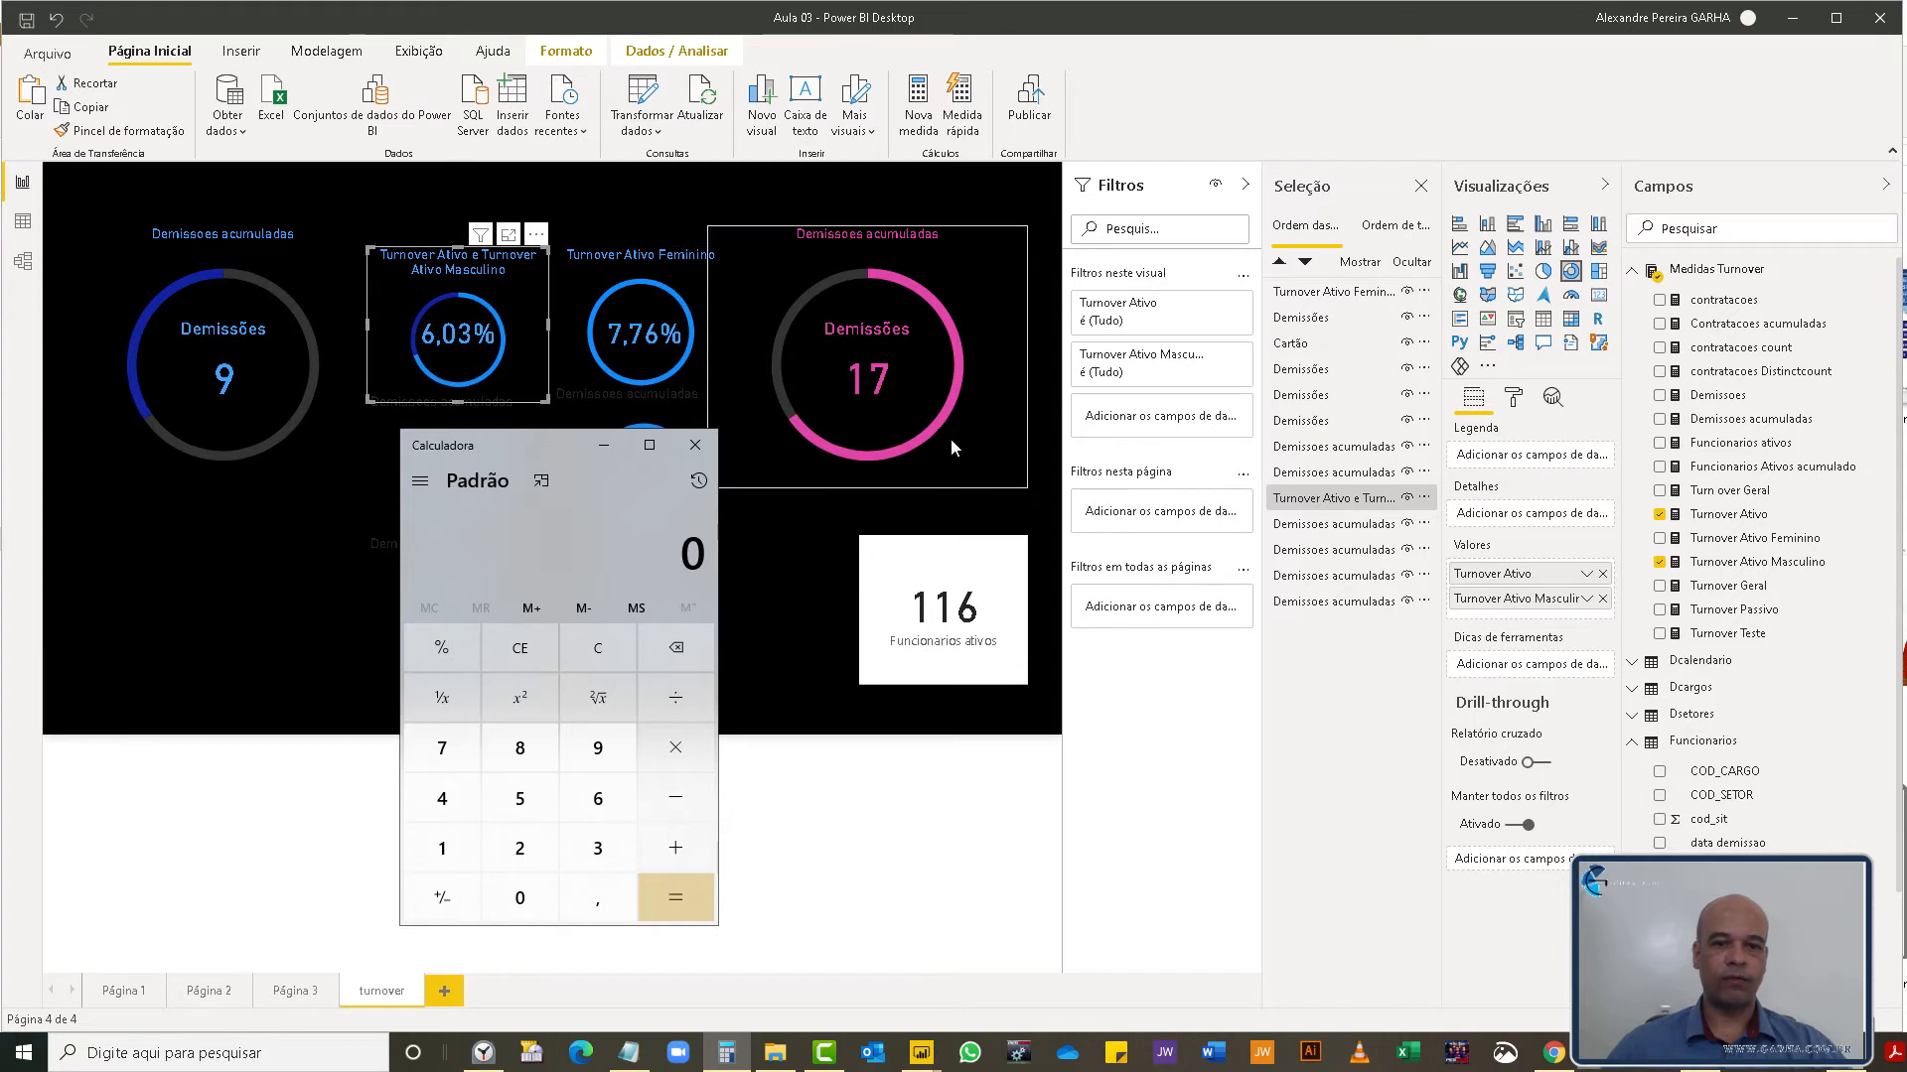
{"action": "left_click", "coordinate": [606, 446]}
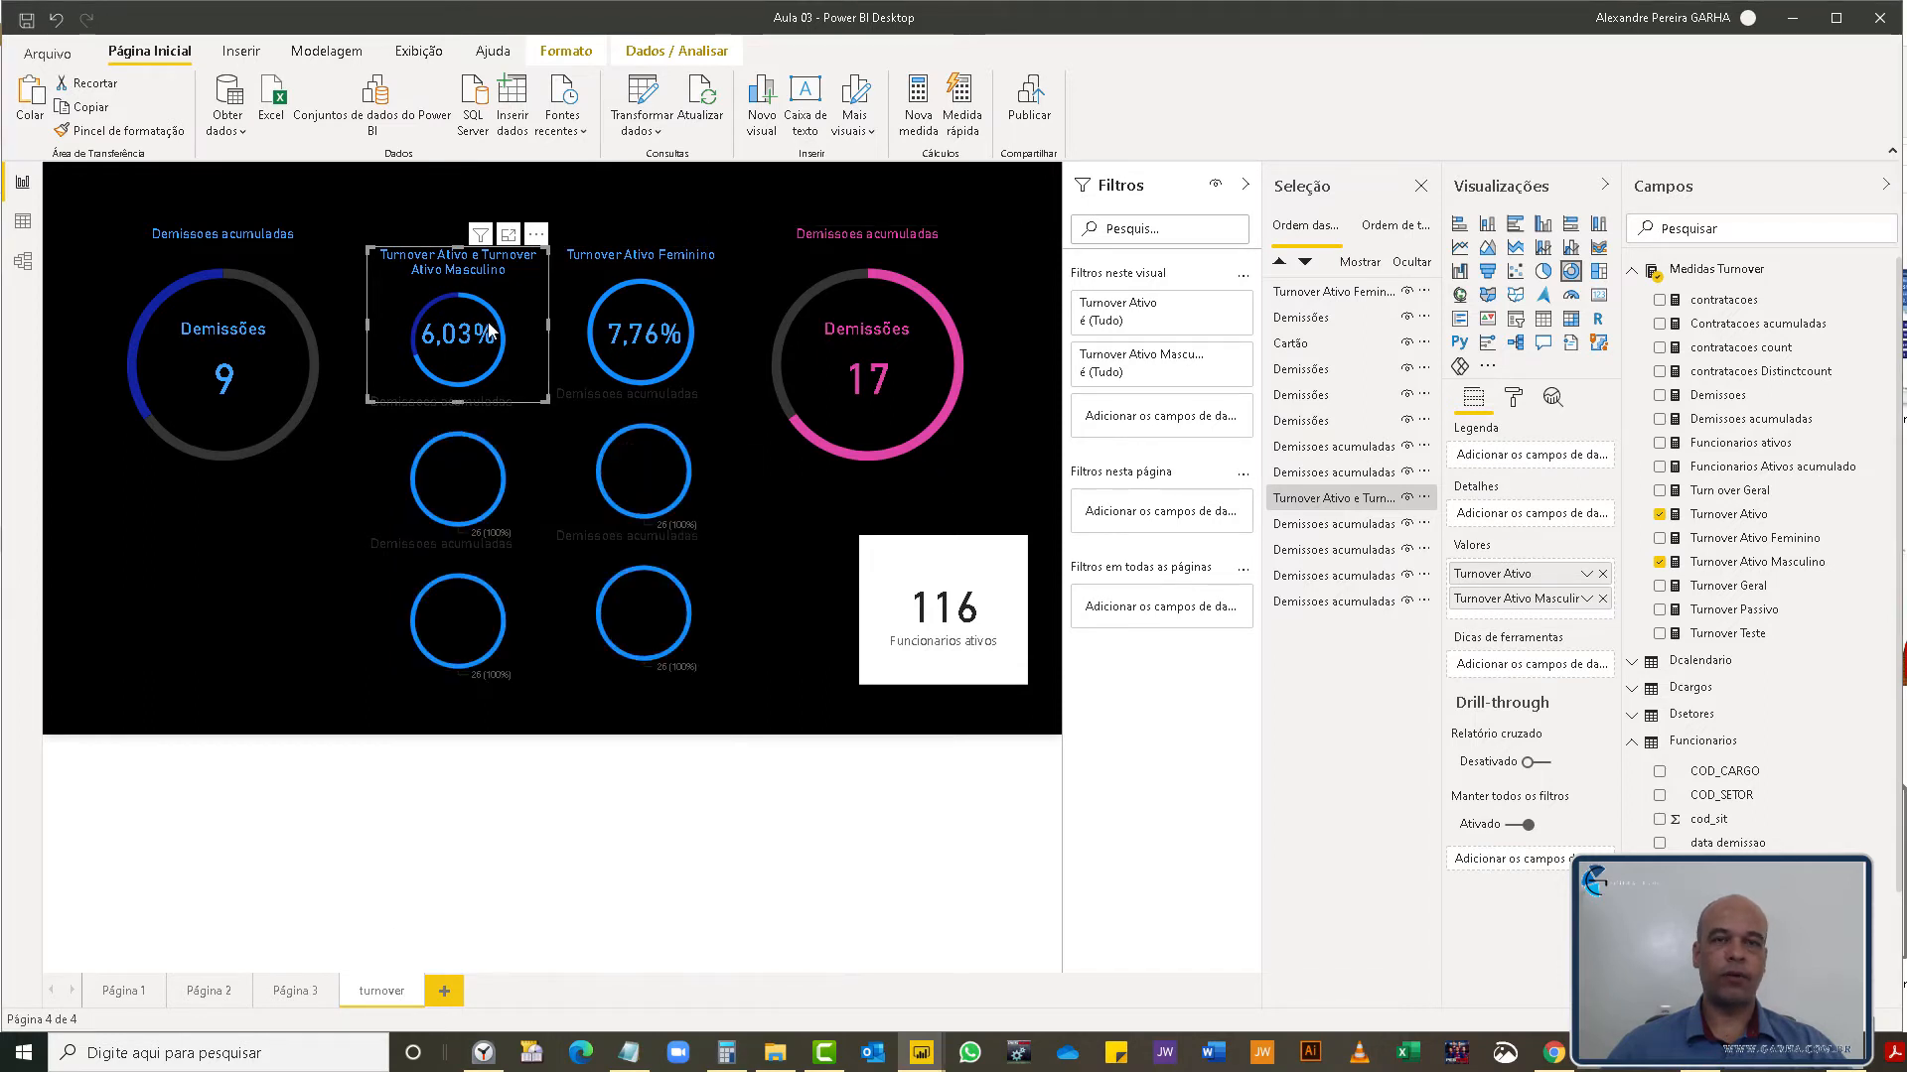
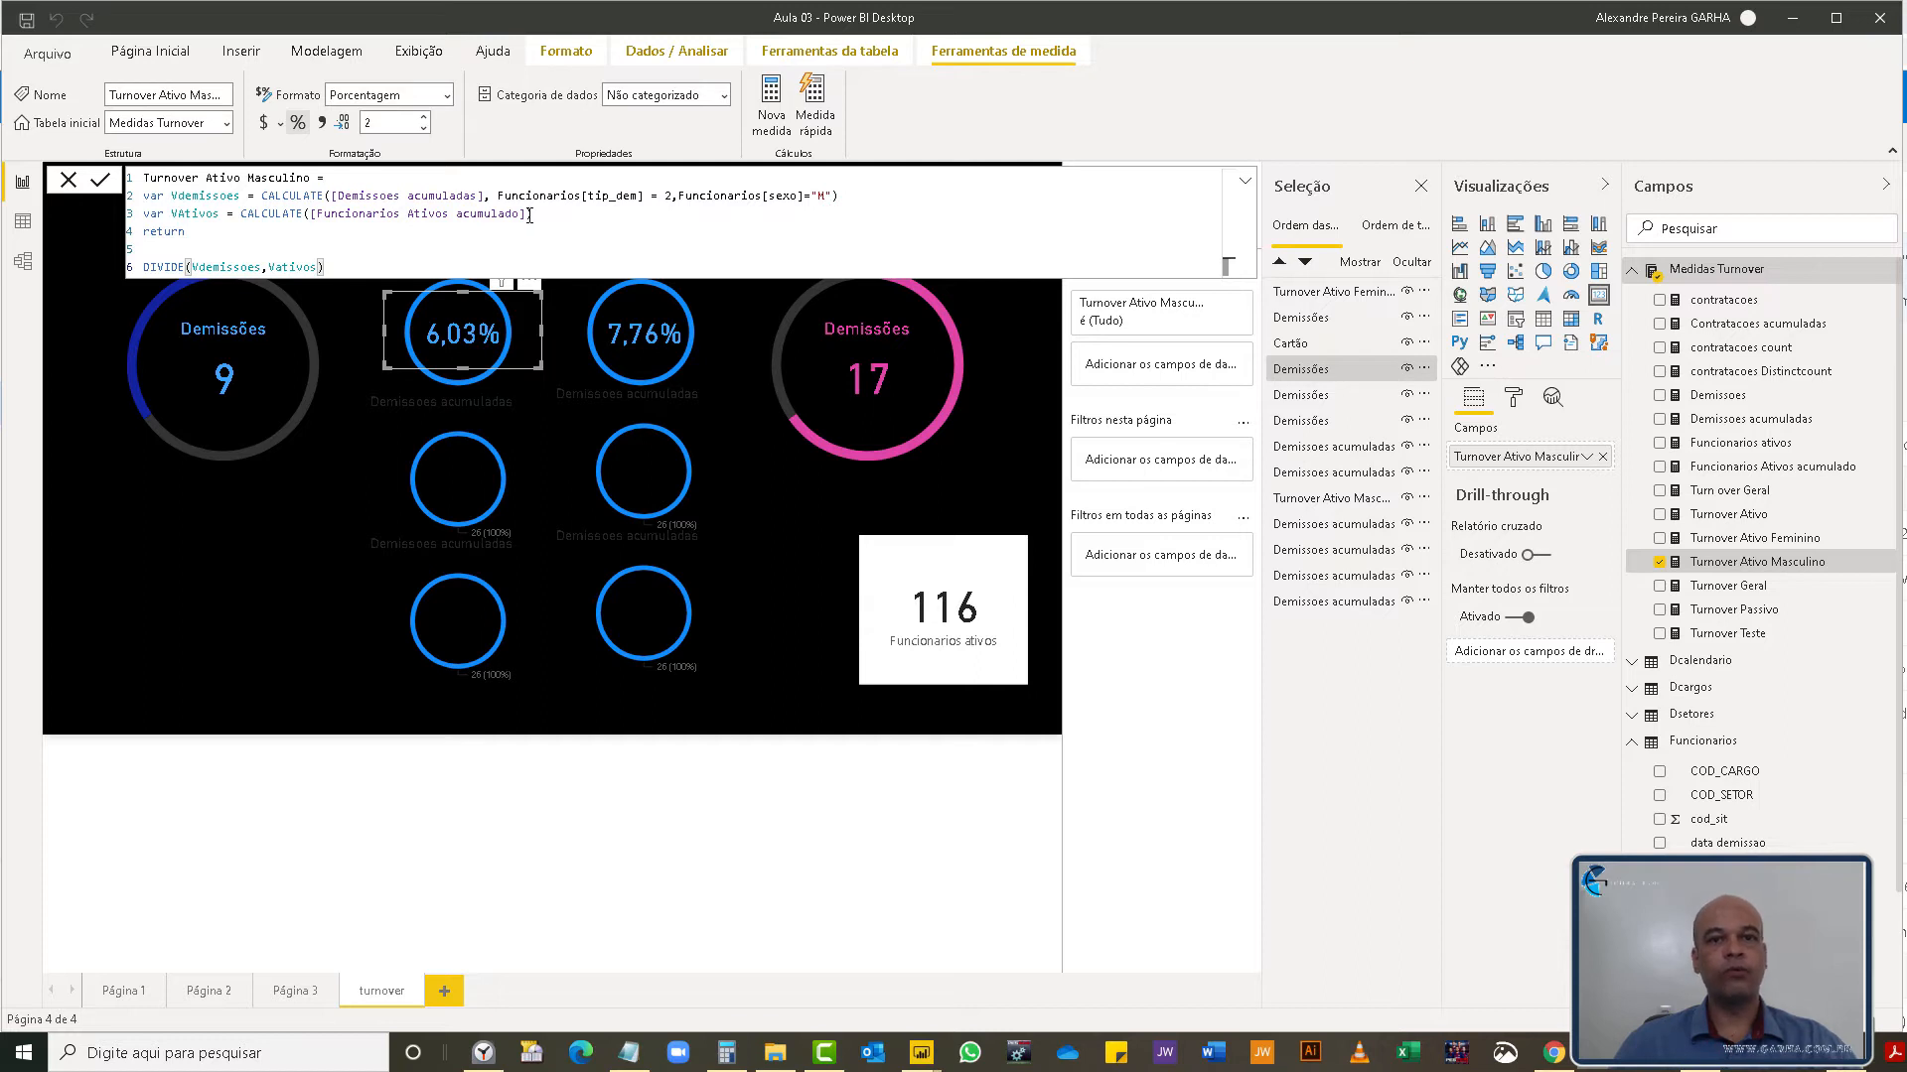
- Rename the VAtivos variable declaration in the Turnover Ativo Masculino measure to VDemissoesGeral
{"action": "left_click_drag", "start_coordinate": [220, 214], "coordinate": [179, 213]}
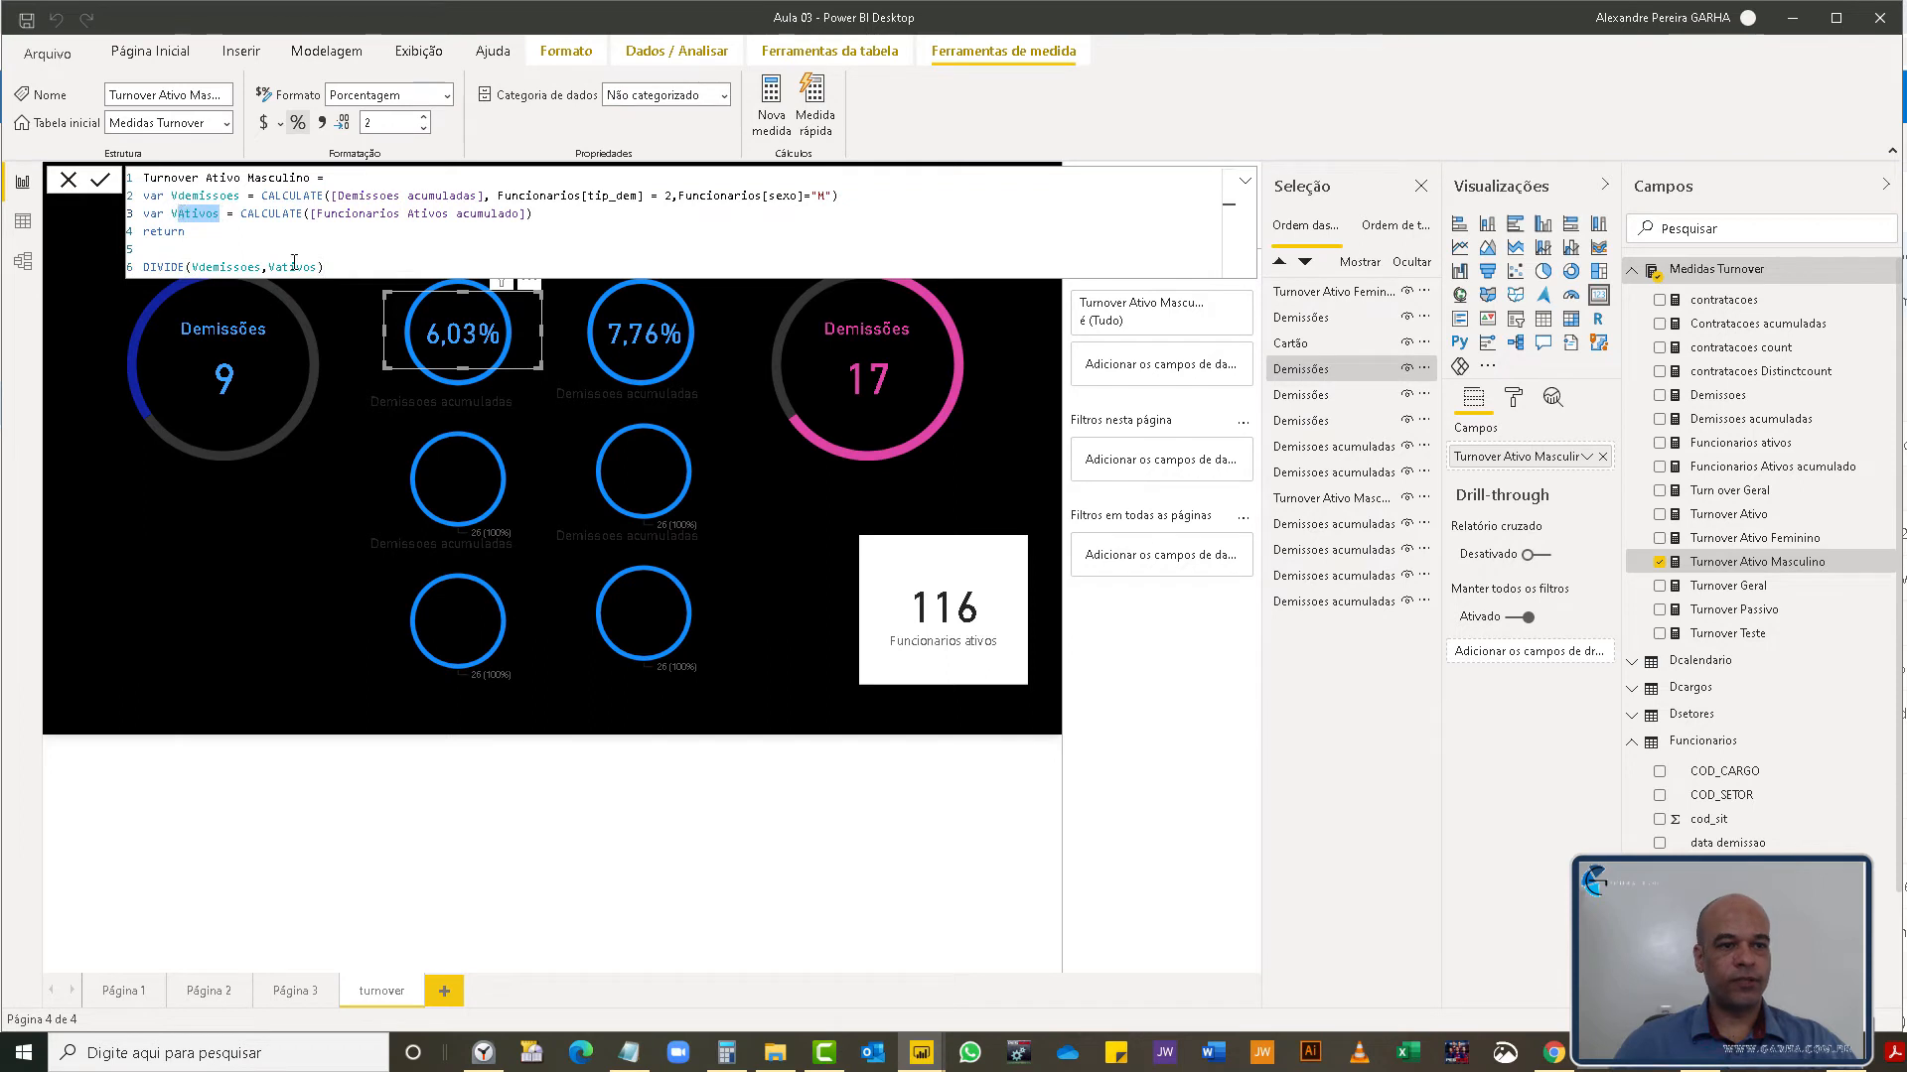
{"action": "type", "text": "Demissoes "}
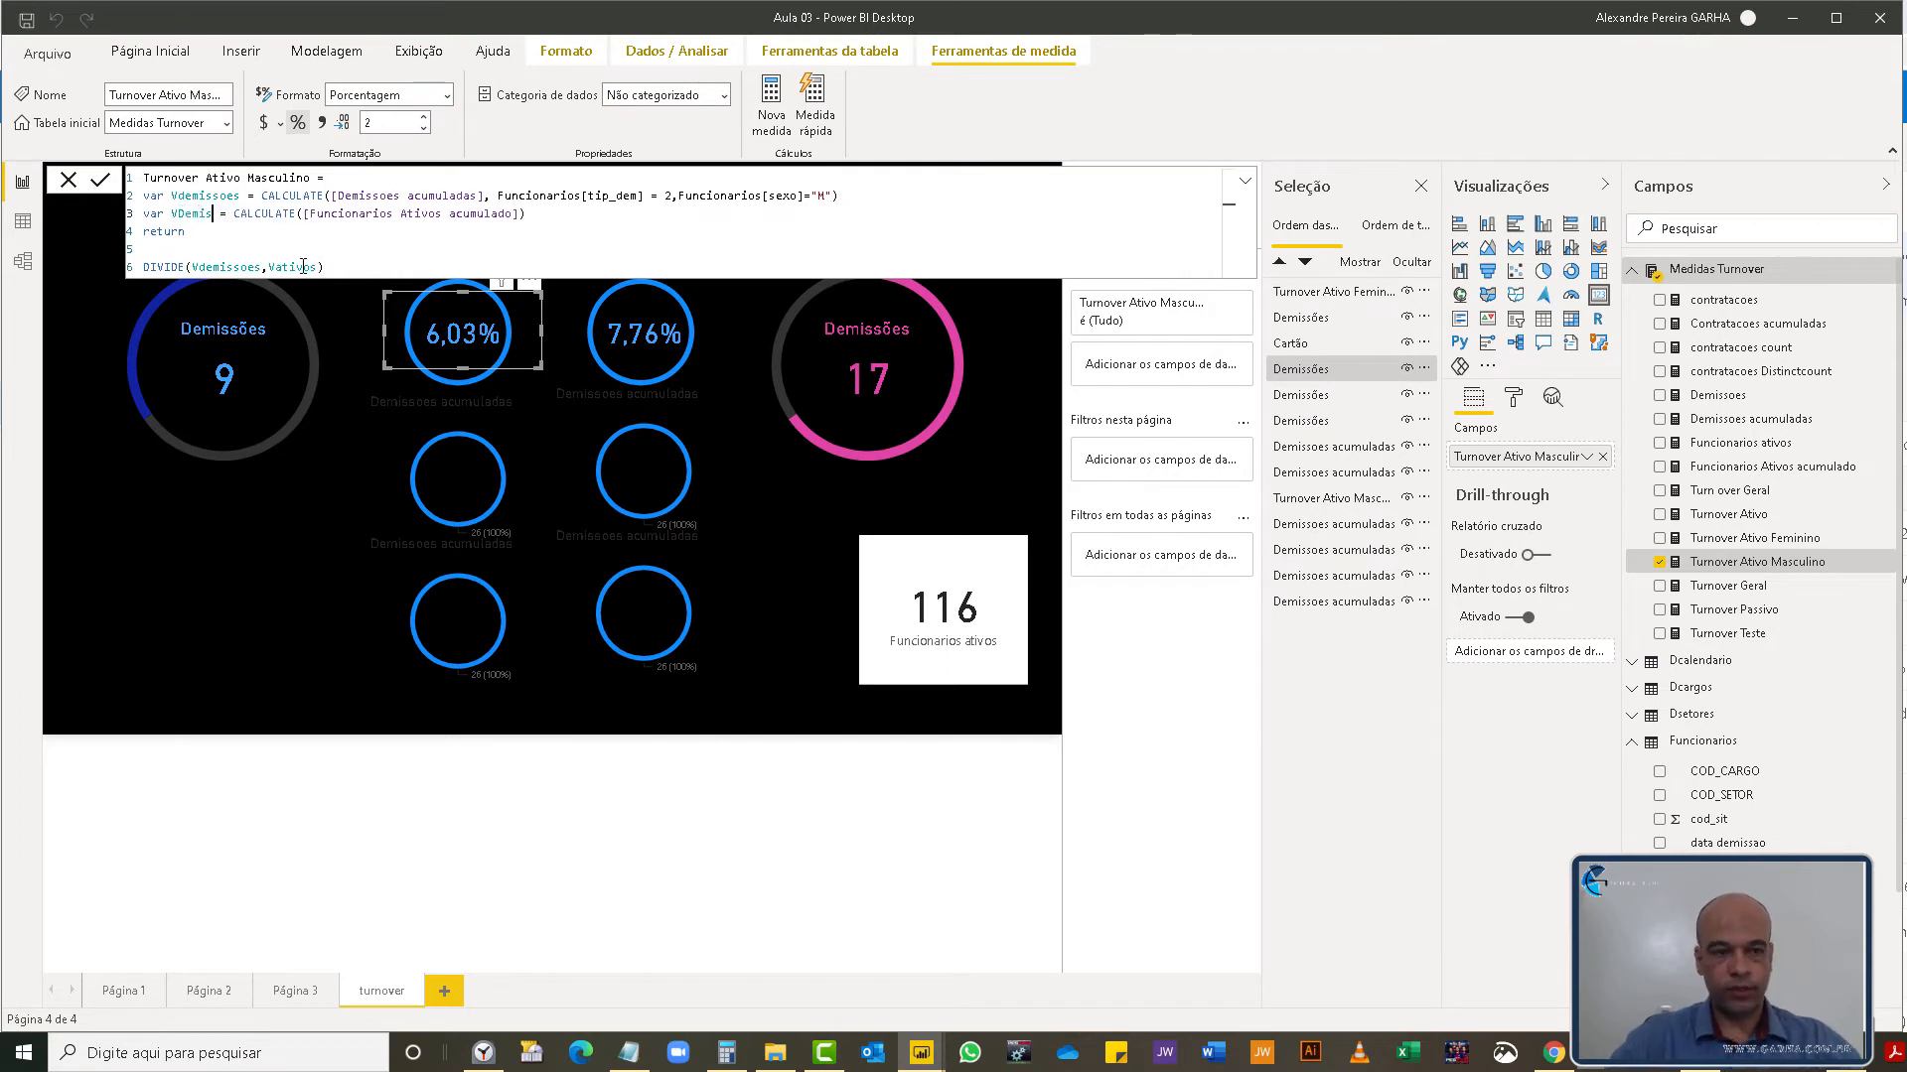
{"action": "type", "text": "Geral"}
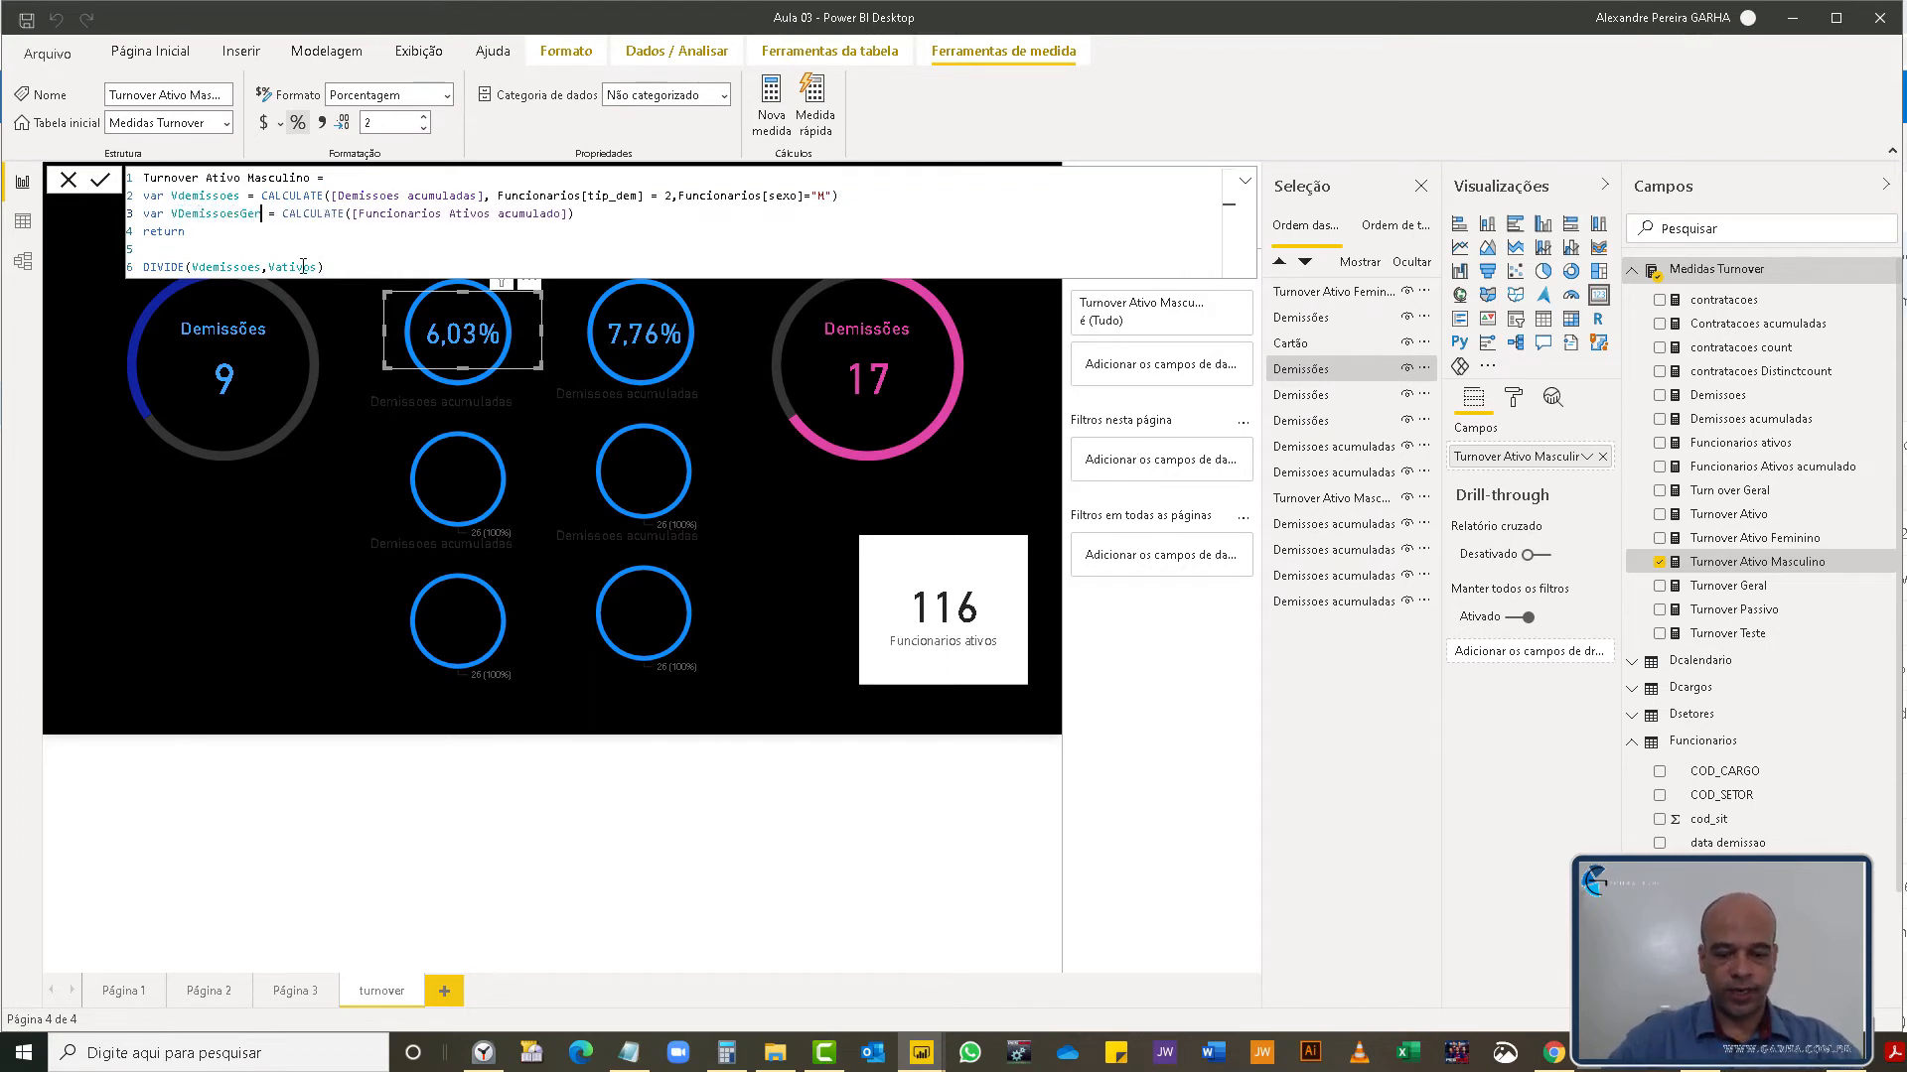
- Replace [Funcionarios Ativos acumulado] with [Demissoes acumuladas] as the CALCULATE expression of VDemissoesGeral
{"action": "left_click", "coordinate": [597, 214]}
{"action": "key", "text": "BackSpace"}
{"action": "key", "text": "BackSpace"}
{"action": "key", "text": "BackSpace"}
{"action": "key", "text": "BackSpace"}
{"action": "key", "text": "BackSpace"}
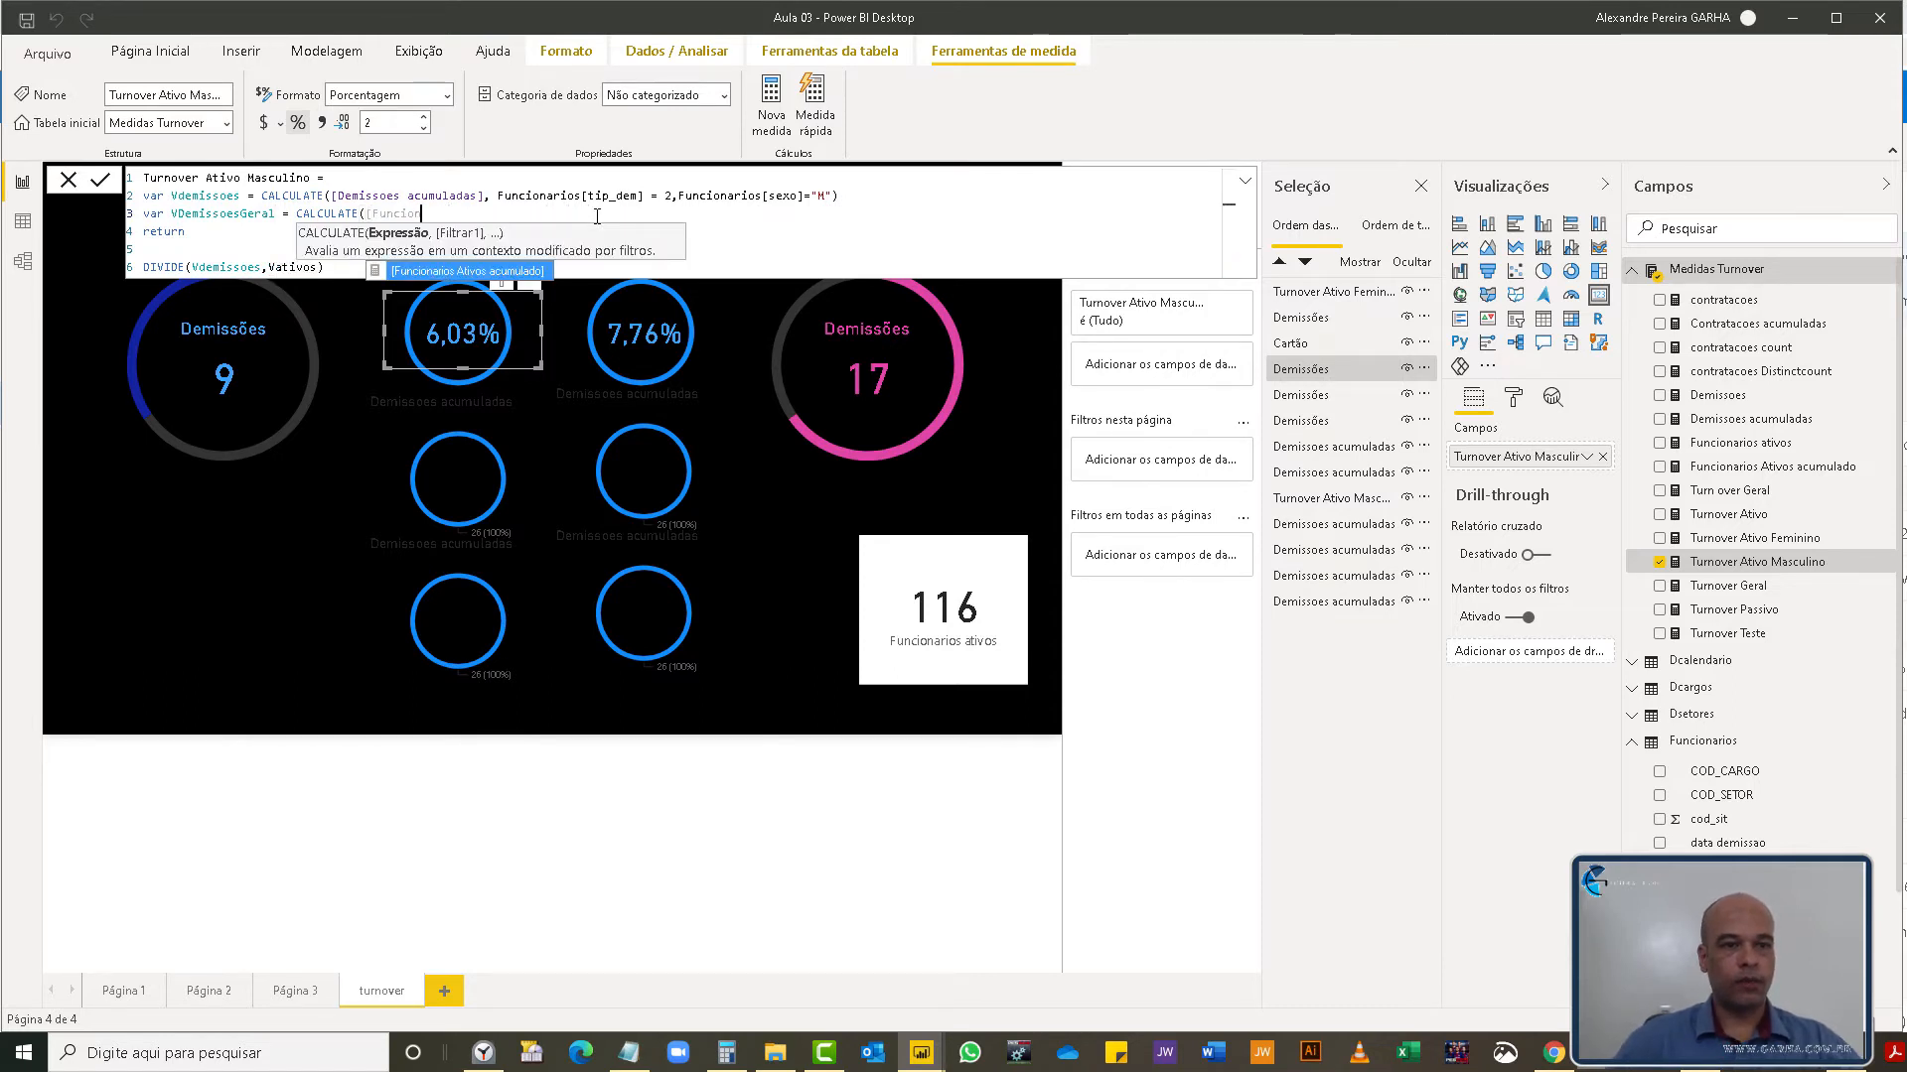
{"action": "key", "text": "BackSpace"}
{"action": "key", "text": "BackSpace"}
{"action": "key", "text": "BackSpace"}
{"action": "key", "text": "BackSpace"}
{"action": "key", "text": "BackSpace"}
{"action": "key", "text": "BackSpace"}
{"action": "key", "text": "BackSpace"}
{"action": "key", "text": "BackSpace"}
{"action": "key", "text": "BackSpace"}
{"action": "key", "text": "BackSpace"}
{"action": "key", "text": "BackSpace"}
{"action": "key", "text": "BackSpace"}
{"action": "key", "text": "BackSpace"}
{"action": "key", "text": "BackSpace"}
{"action": "key", "text": "BackSpace"}
{"action": "key", "text": "BackSpace"}
{"action": "key", "text": "BackSpace"}
{"action": "key", "text": "BackSpace"}
{"action": "key", "text": "BackSpace"}
{"action": "key", "text": "BackSpace"}
{"action": "key", "text": "BackSpace"}
{"action": "key", "text": "BackSpace"}
{"action": "key", "text": "BackSpace"}
{"action": "key", "text": "BackSpace"}
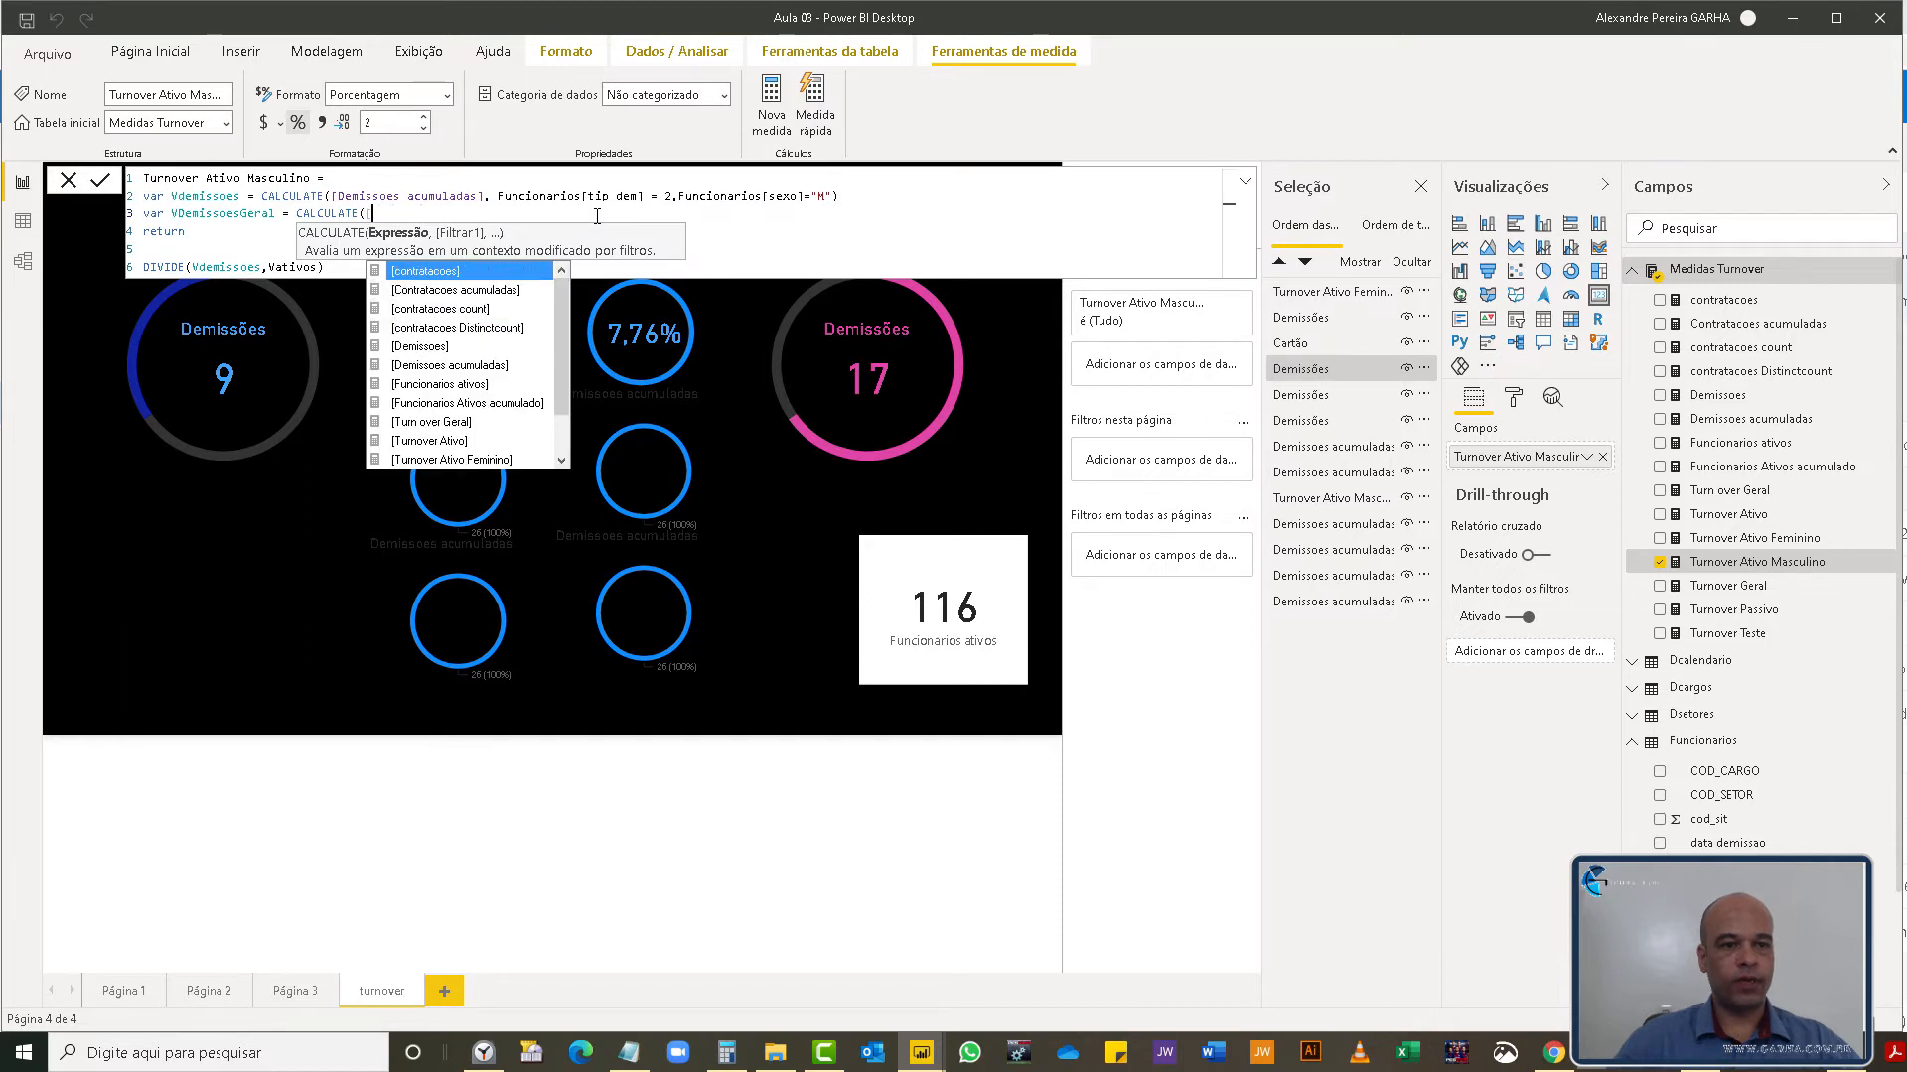
{"action": "type", "text": "demi"}
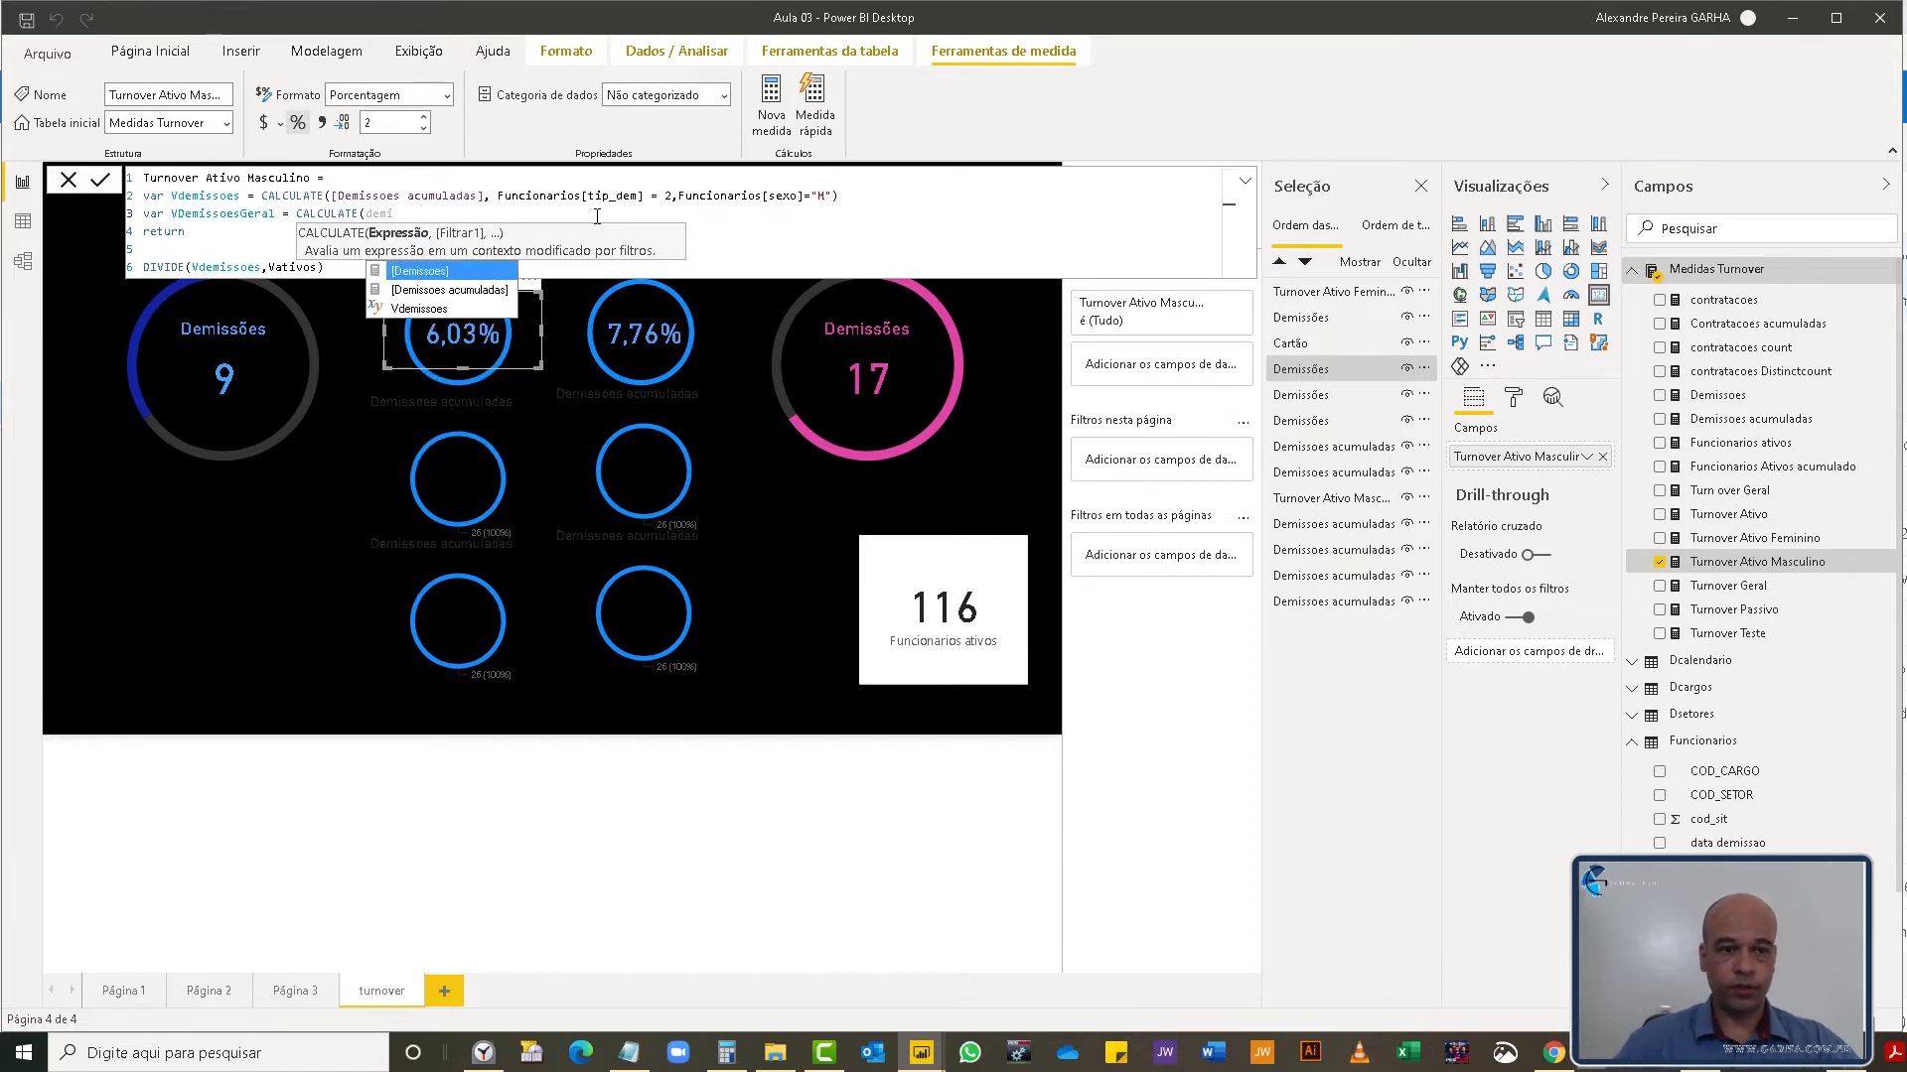
{"action": "key", "text": "Tab"}
{"action": "type", "text": ","}
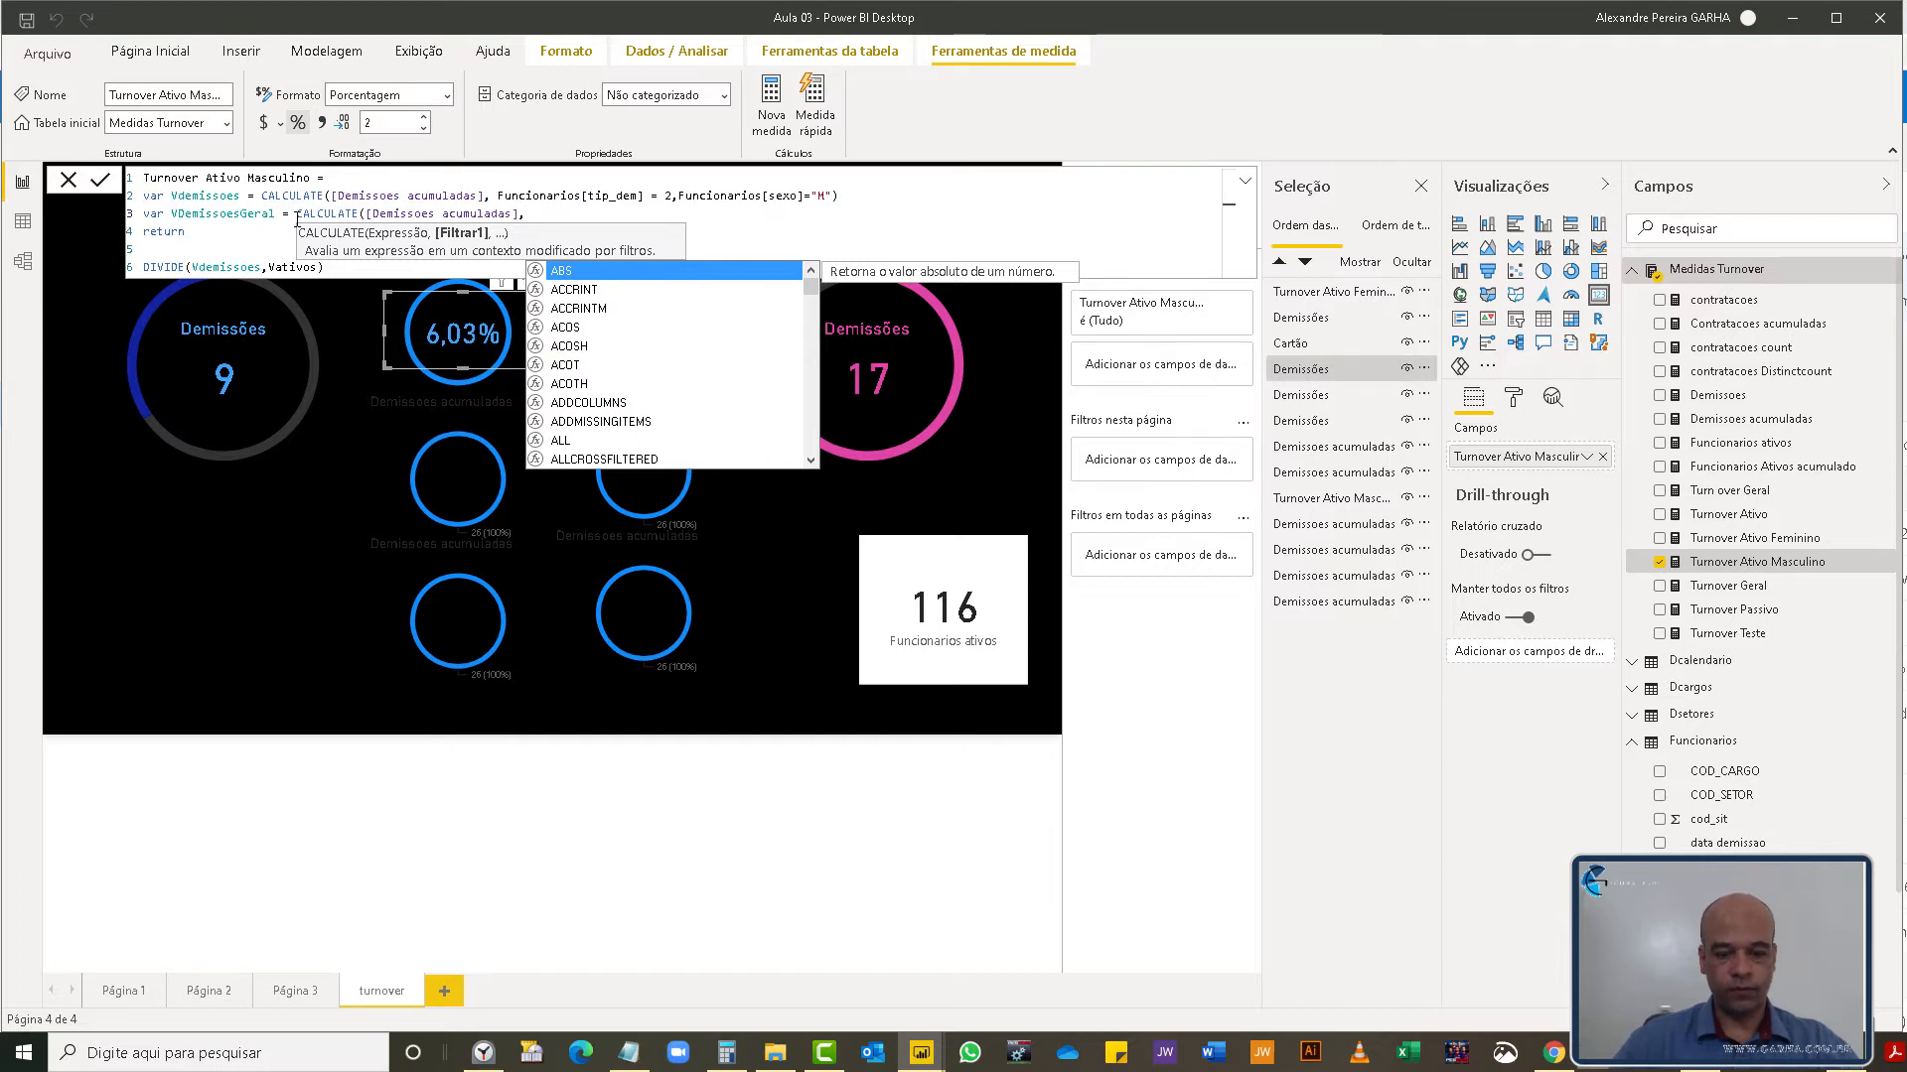
- Complete the VDemissoesGeral calculation with the filter Funcionarios[tip_dem]="2"
{"action": "type", "text": "tip_dem]"}
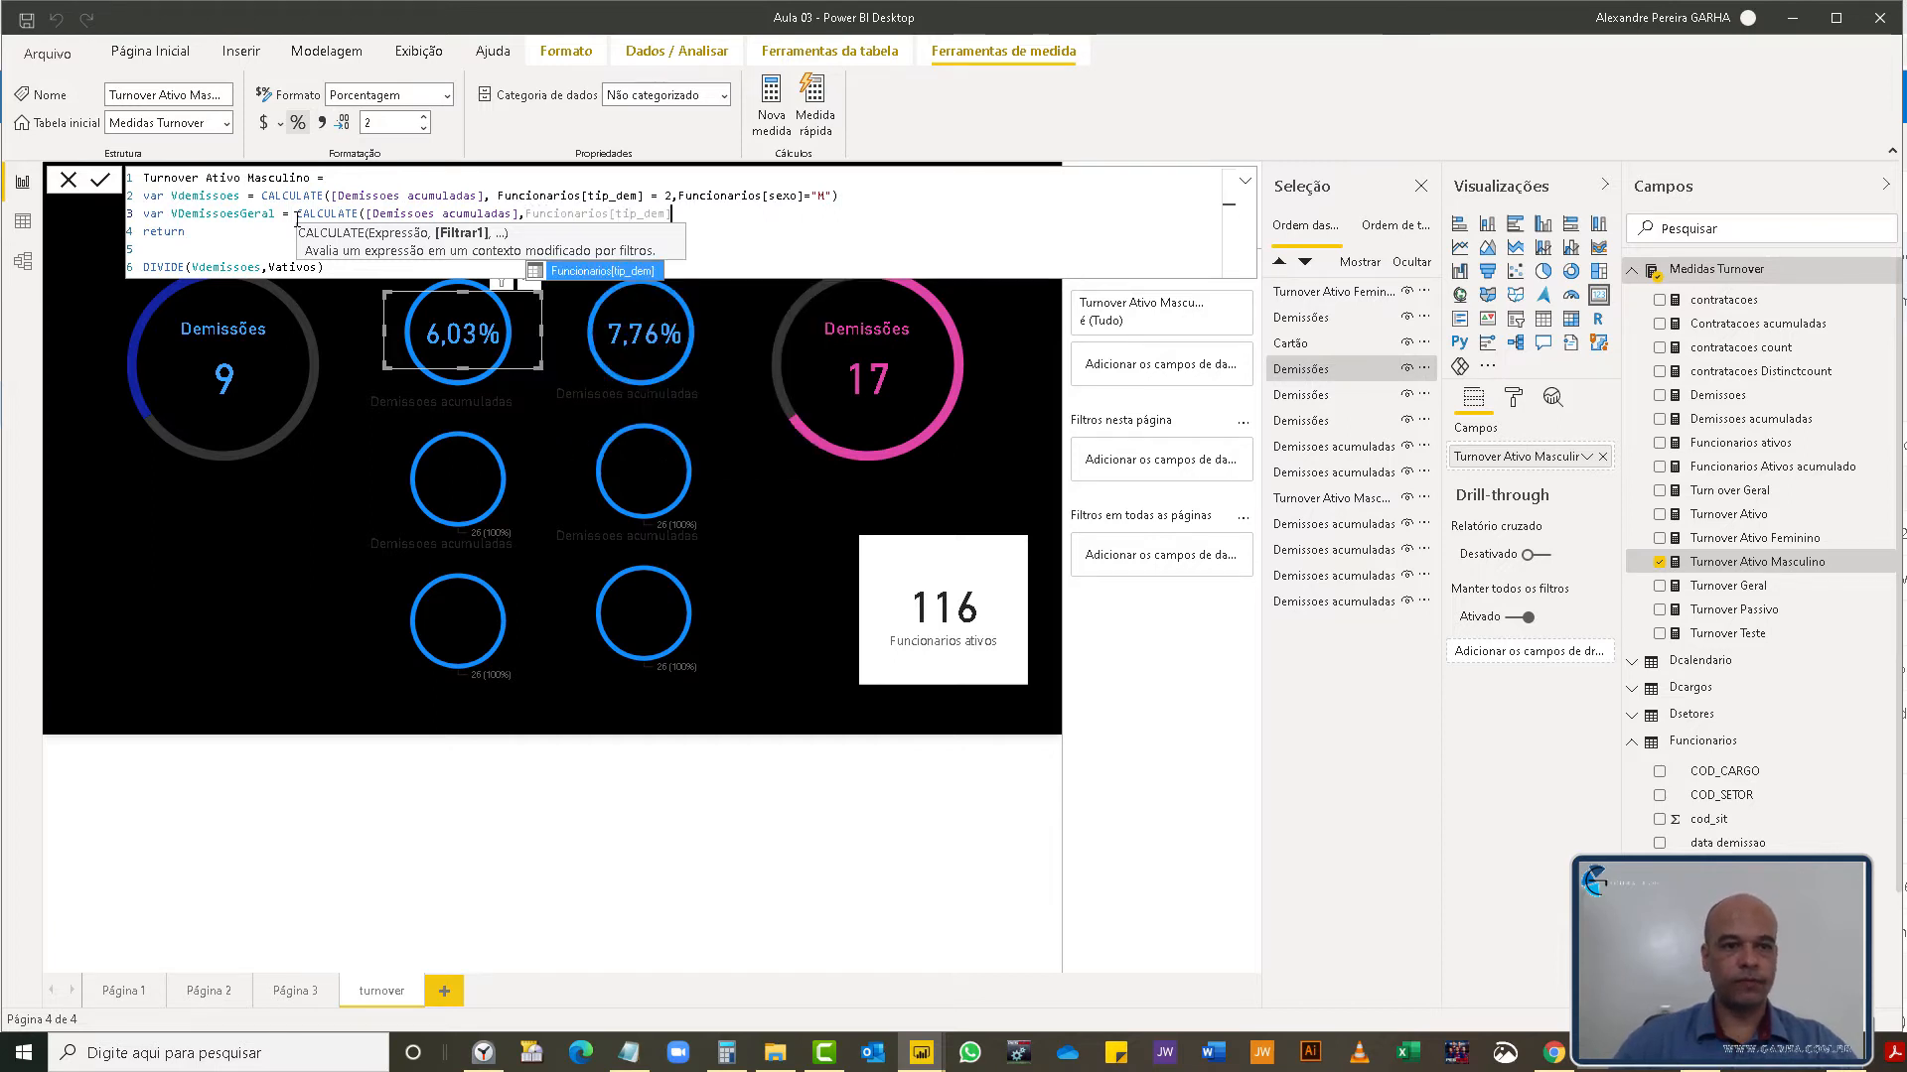
{"action": "key", "text": "Tab"}
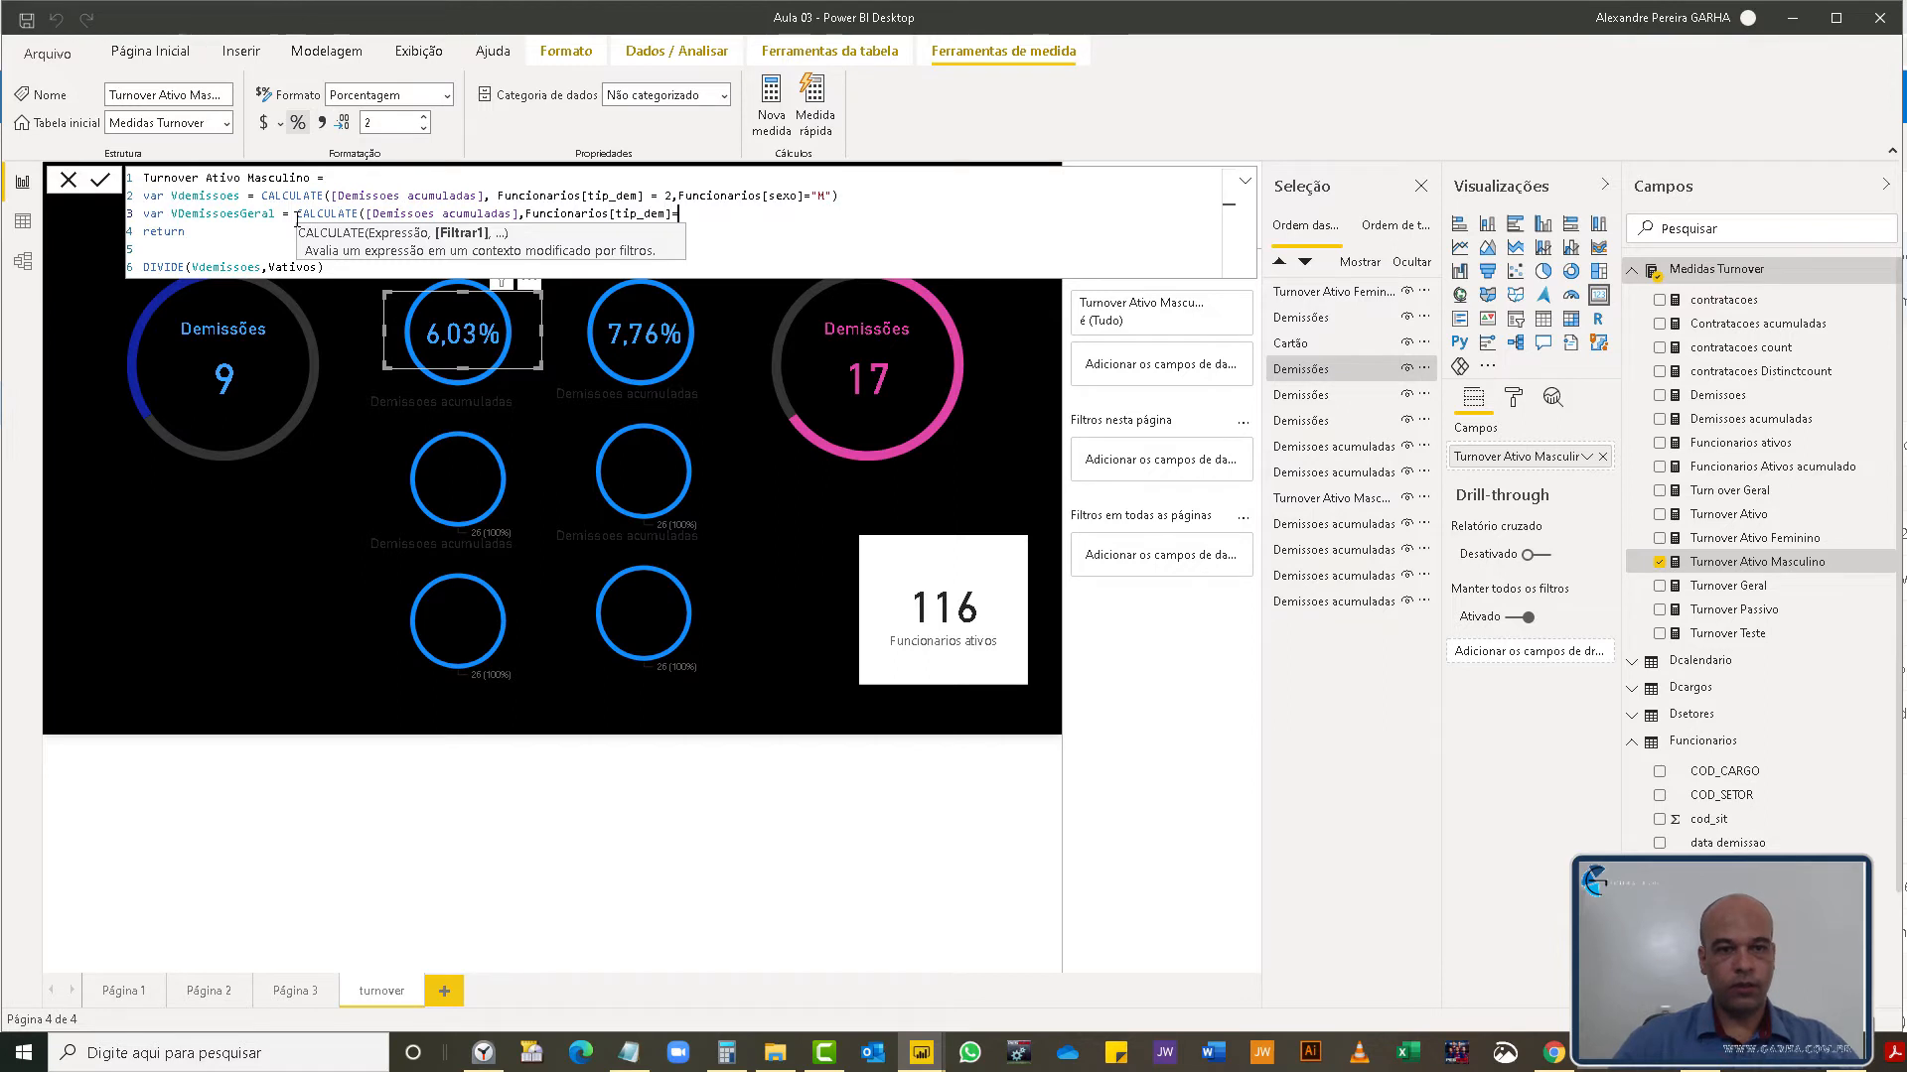
{"action": "type", "text": "\"0"}
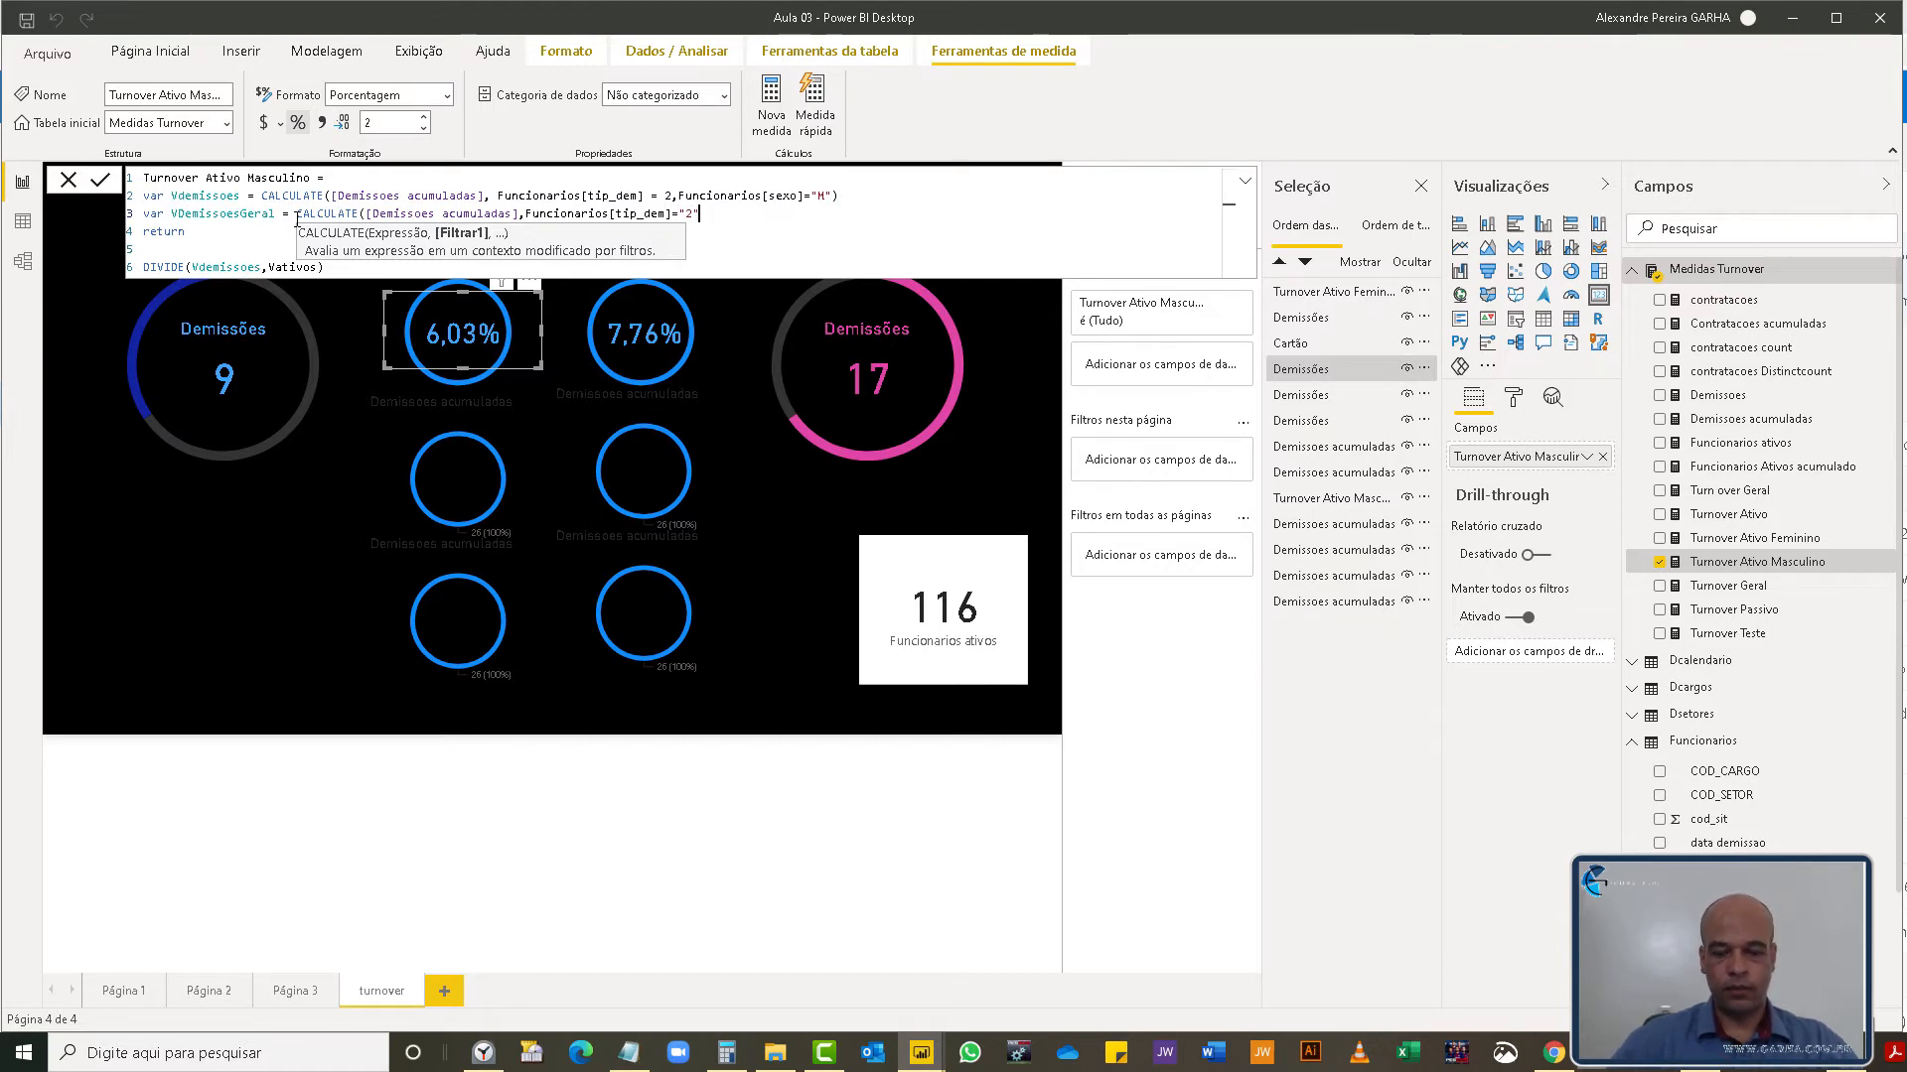
{"action": "type", "text": ")"}
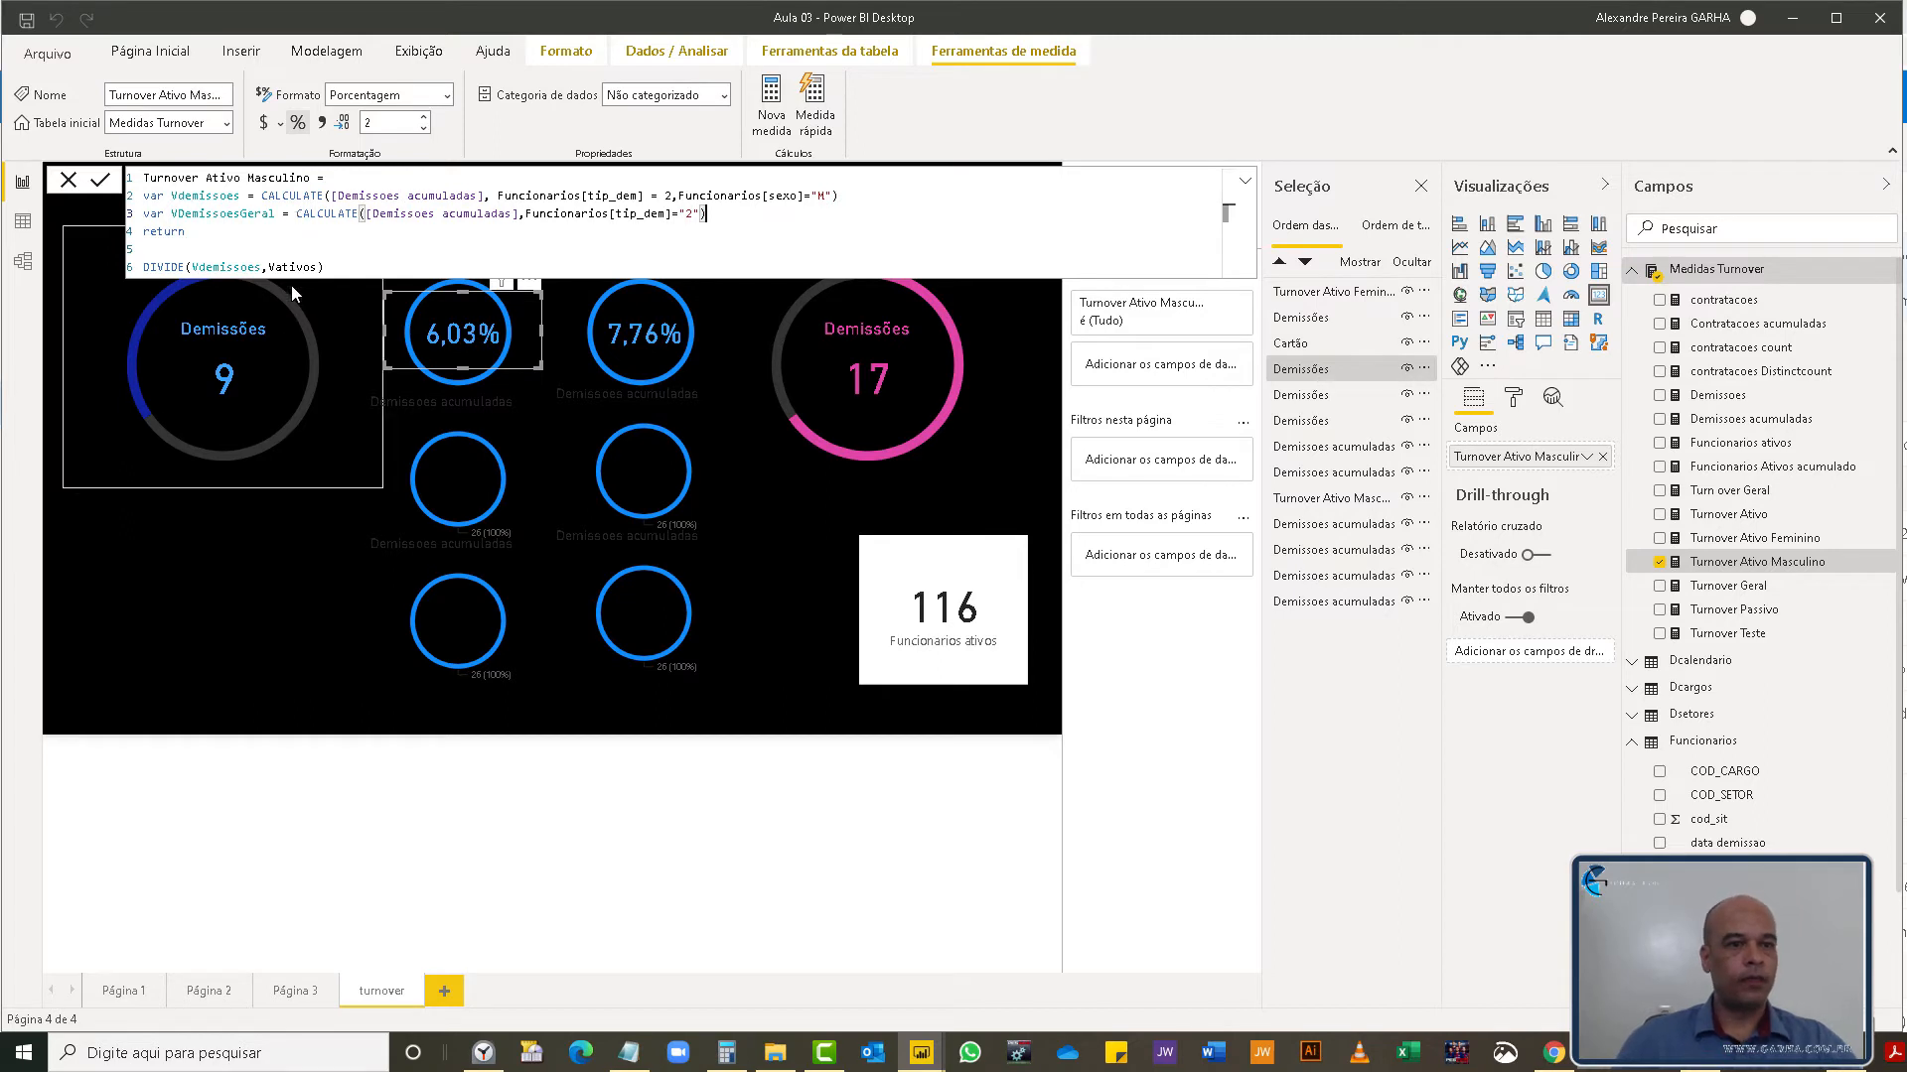
- Replace Vativos with VDemissoesGeral as the DIVIDE denominator, commit the Turnover Ativo Masculino measure, and open its card's error details
{"action": "left_click", "coordinate": [319, 268]}
{"action": "key", "text": "BackSpace"}
{"action": "key", "text": "BackSpace"}
{"action": "key", "text": "BackSpace"}
{"action": "key", "text": "BackSpace"}
{"action": "key", "text": "BackSpace"}
{"action": "key", "text": "BackSpace"}
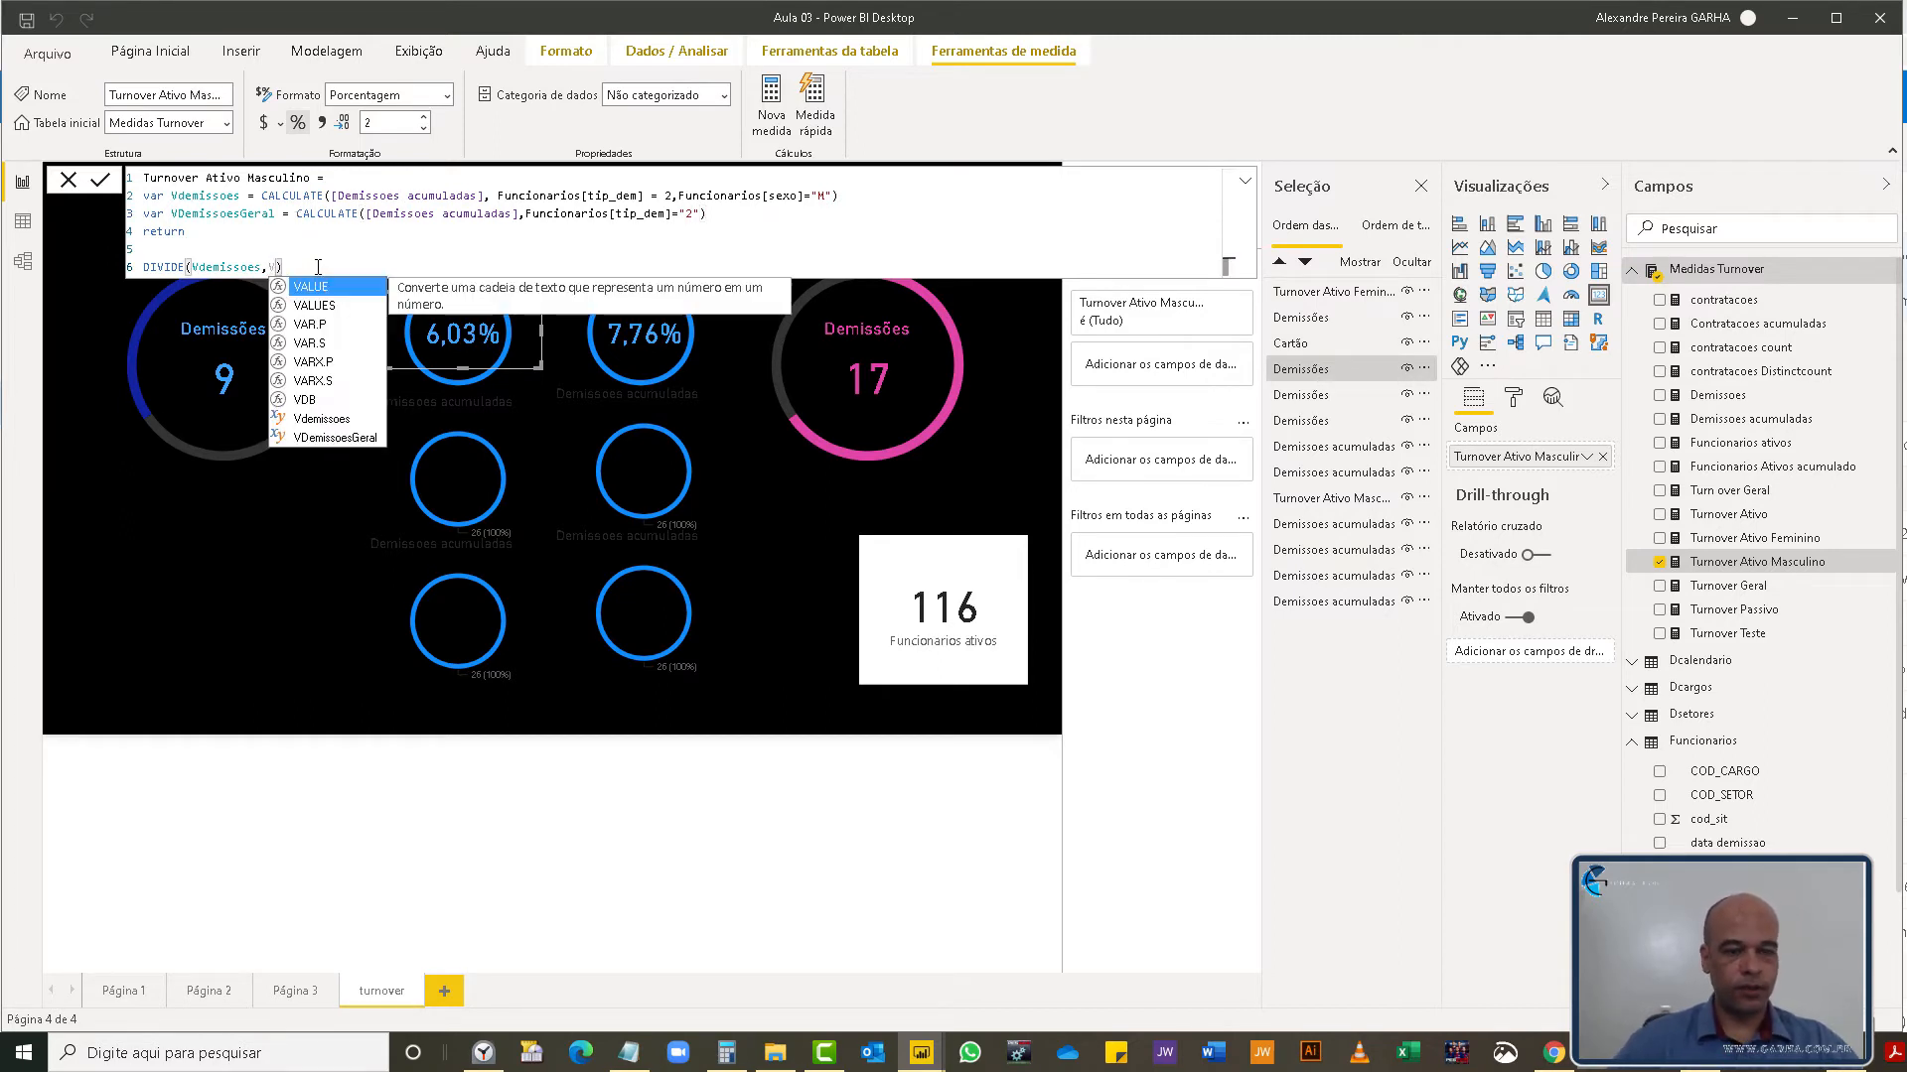
{"action": "type", "text": "DemissoesGeral"}
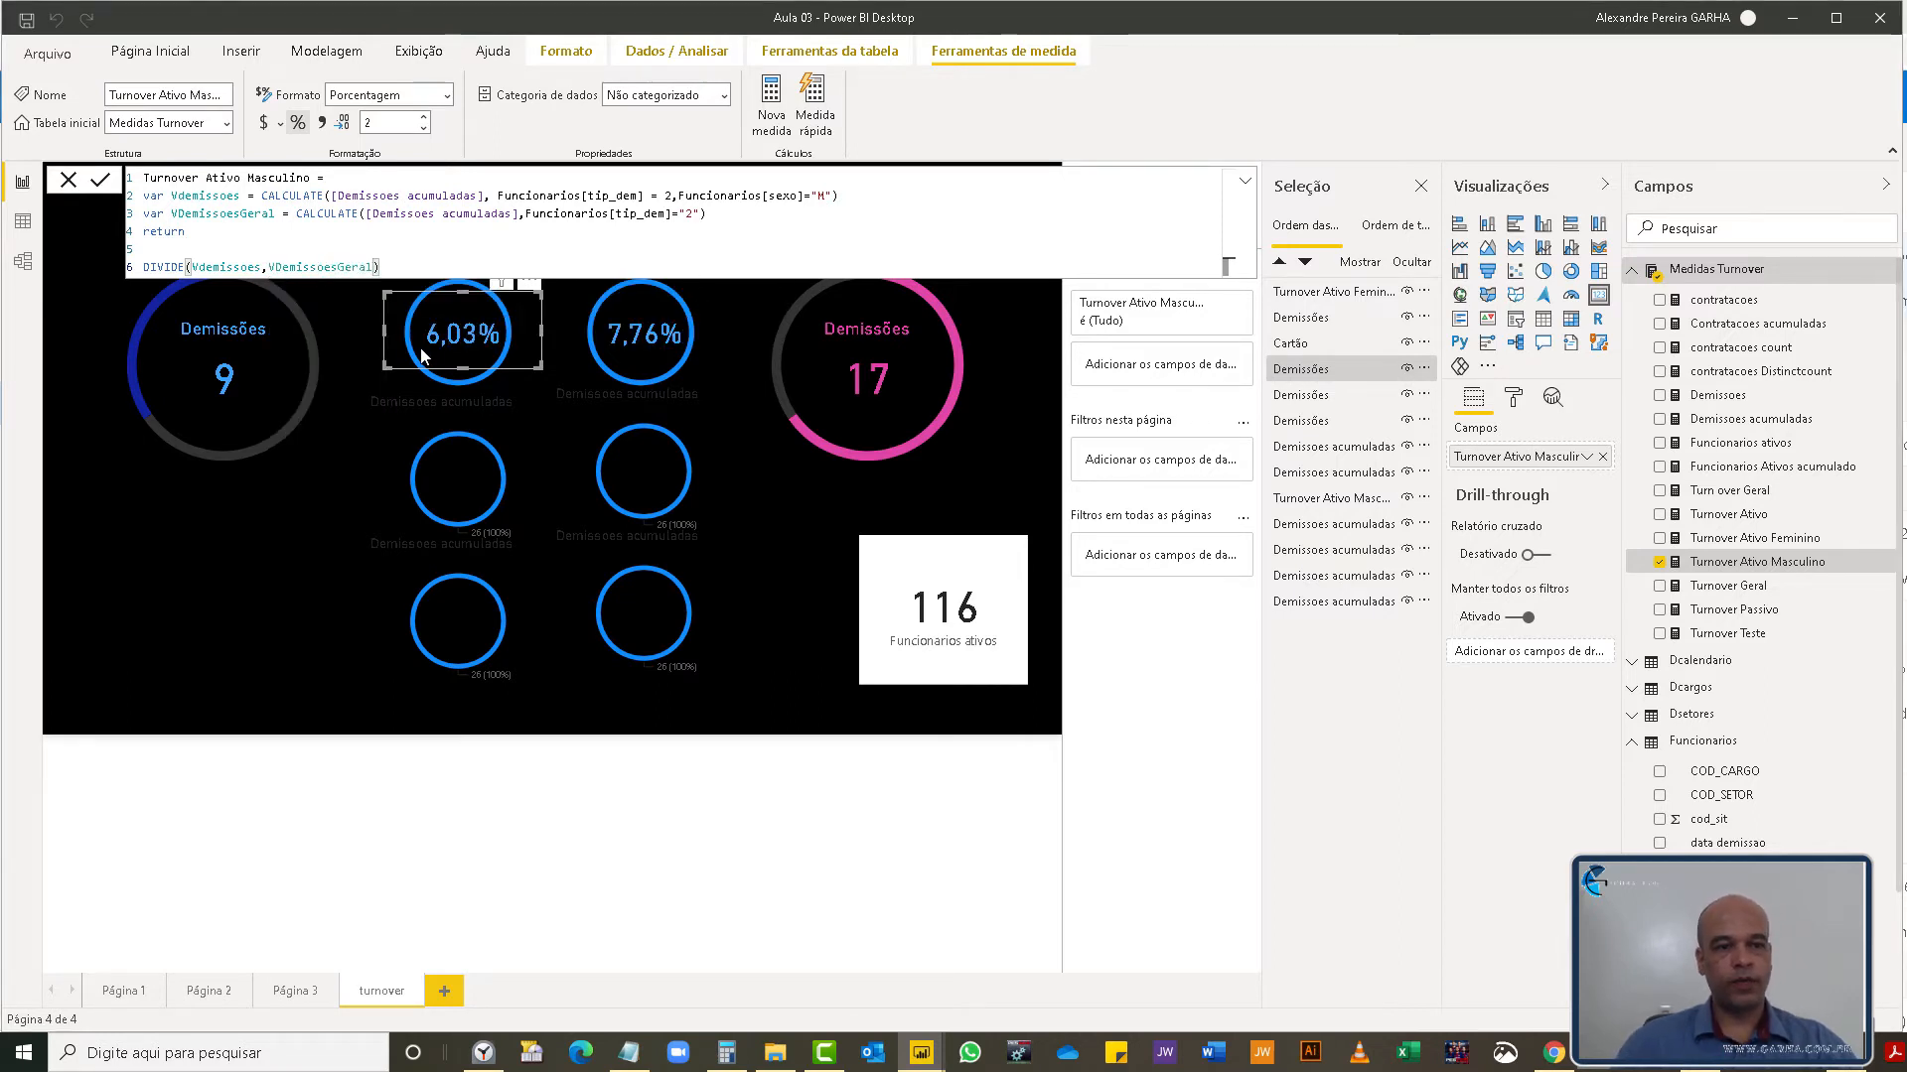
{"action": "key", "text": "Return"}
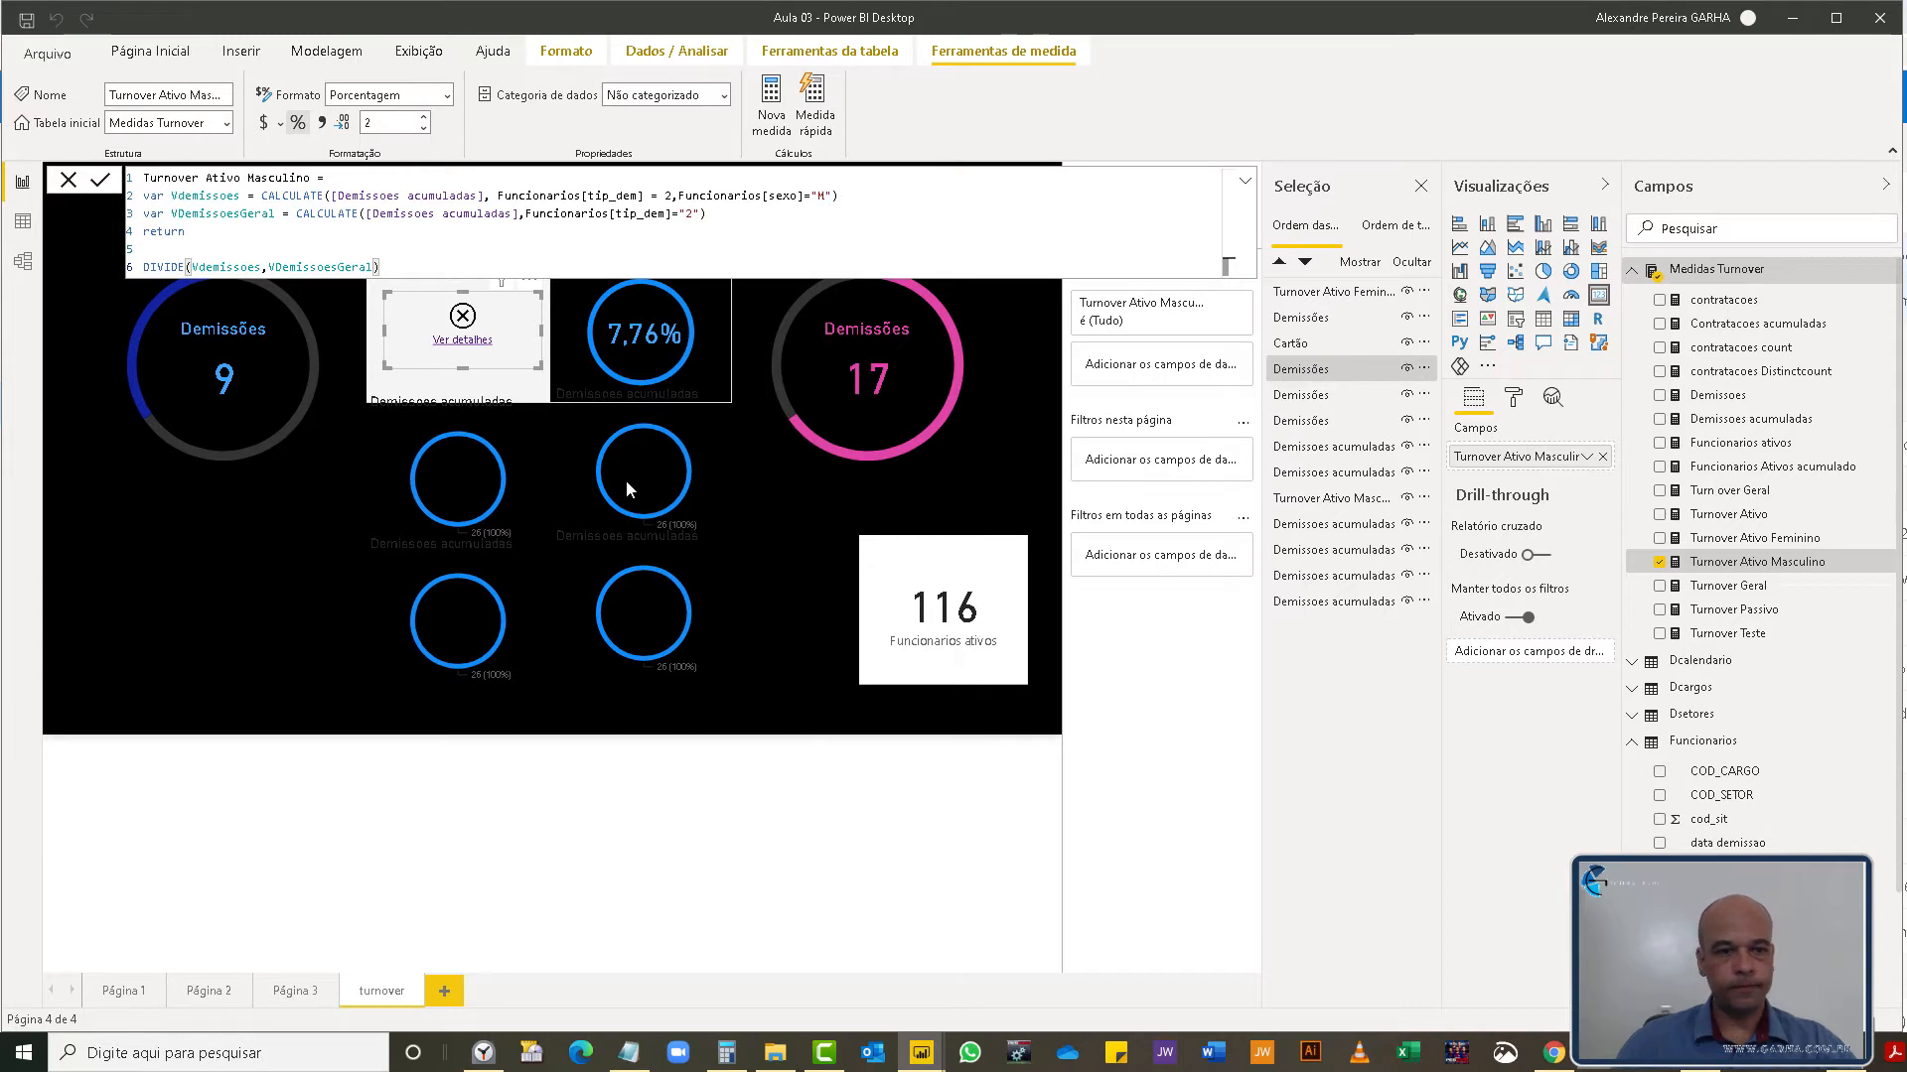
{"action": "left_click", "coordinate": [455, 340]}
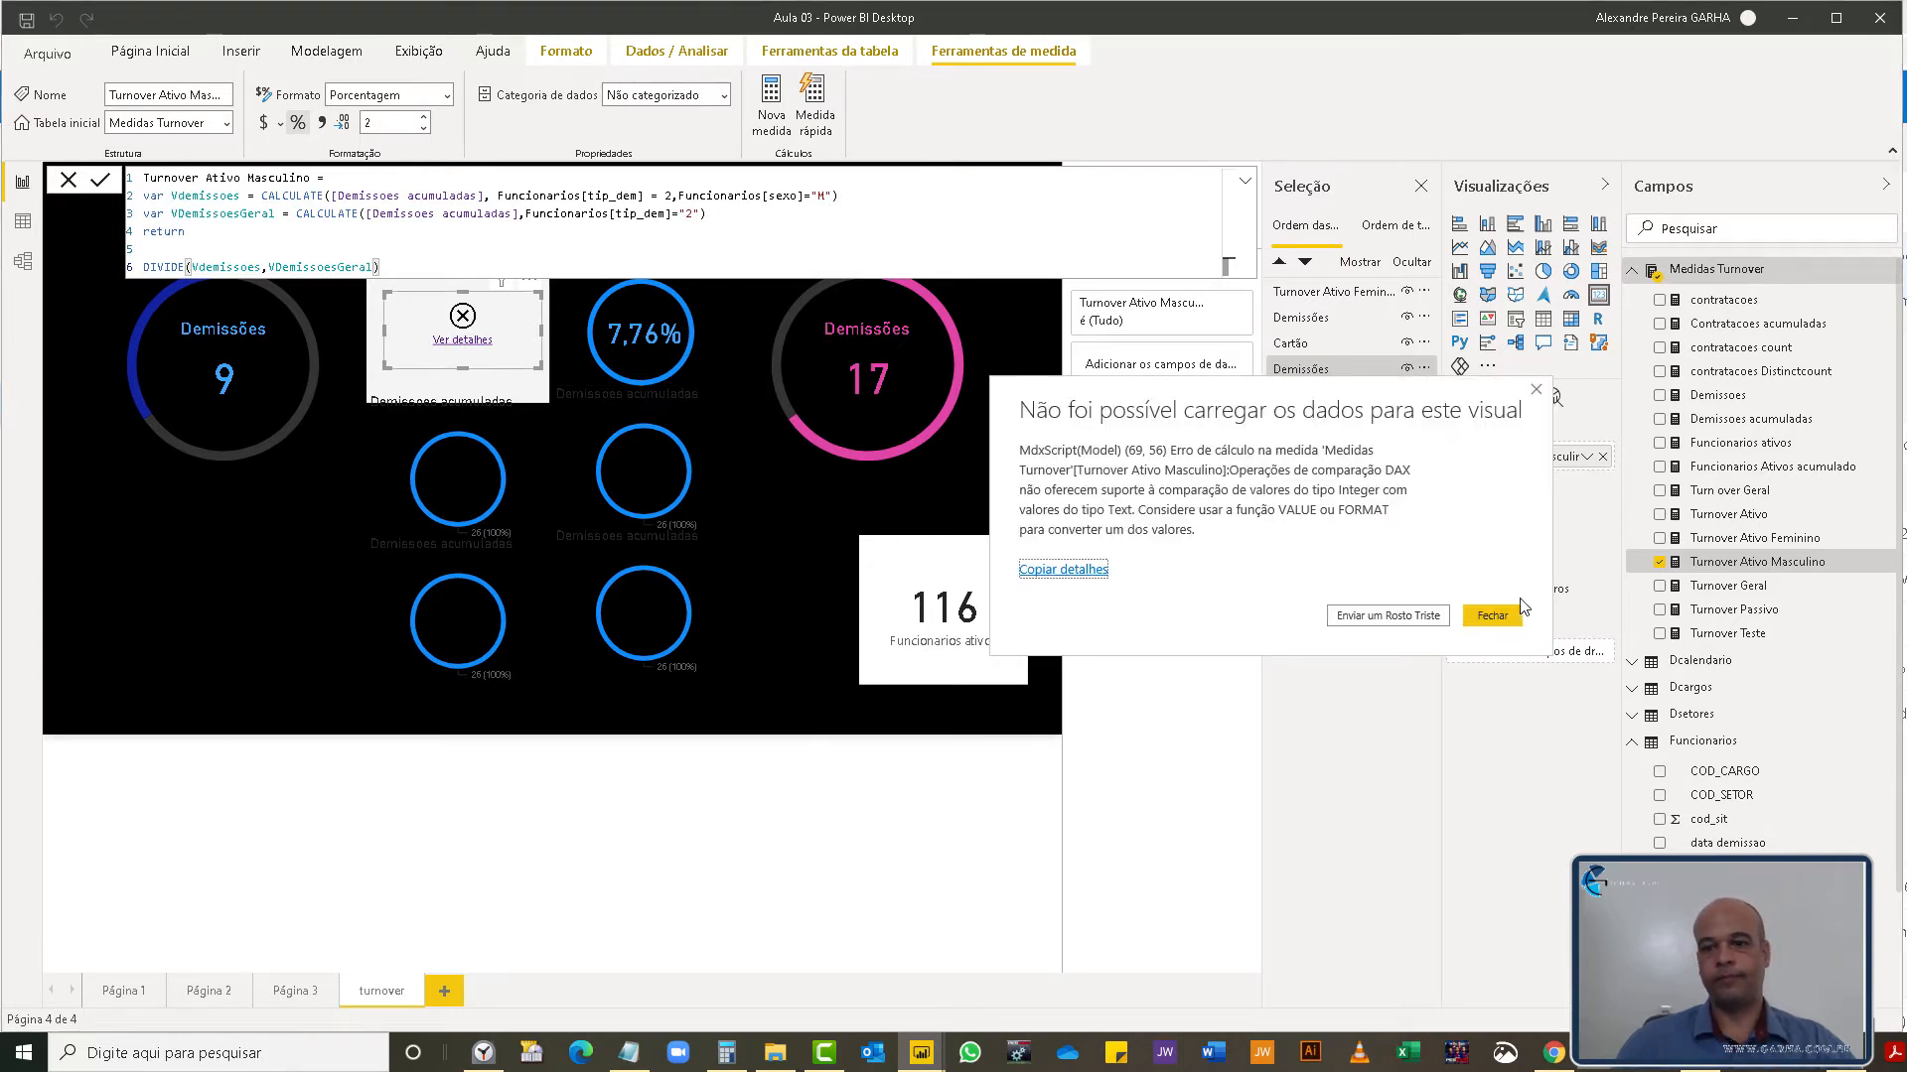
- Close the error details, change the VDemissoesGeral filter to Funcionarios[tip_dem]=2 as a number without quotes, and commit the Turnover Ativo Masculino measure
{"action": "left_click", "coordinate": [1494, 616]}
{"action": "left_click", "coordinate": [693, 214]}
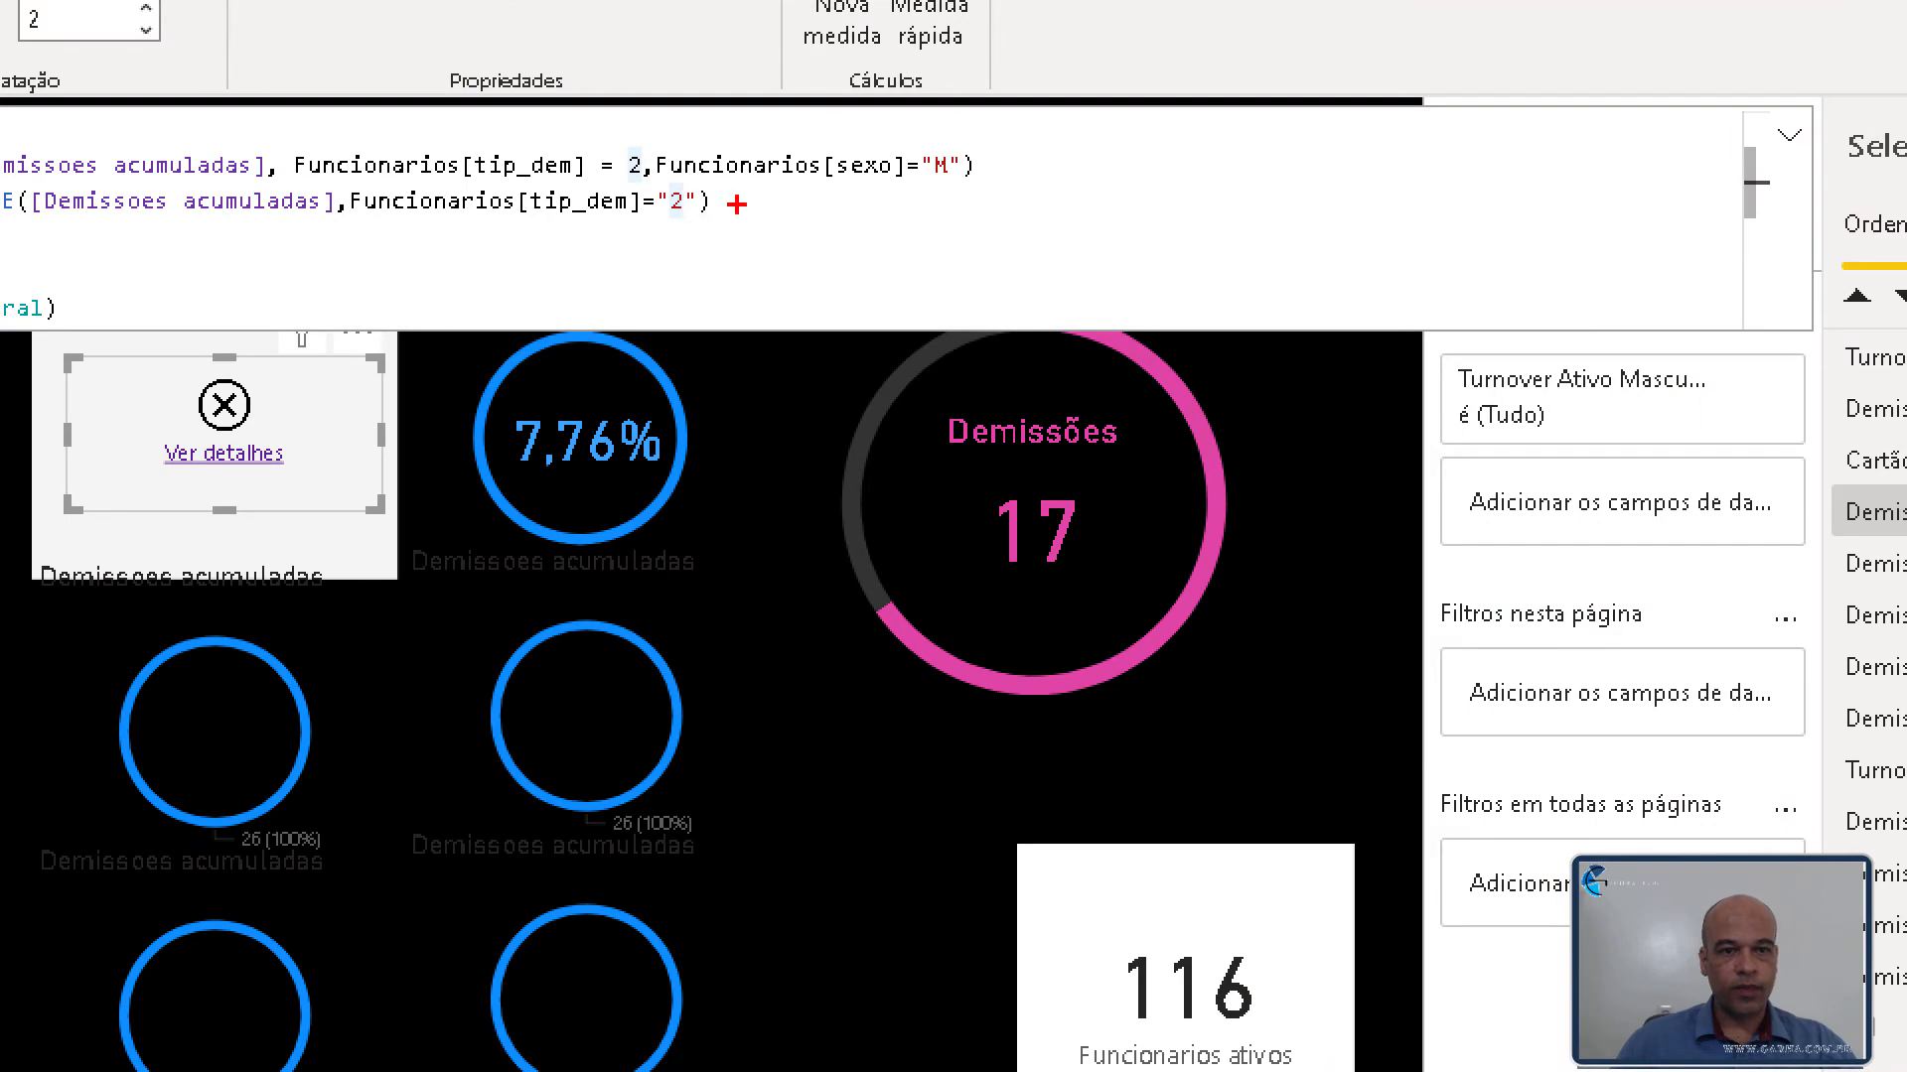
{"action": "mouse_move", "coordinate": [721, 177]}
{"action": "left_mouse_down"}
{"action": "mouse_move", "coordinate": [683, 213]}
{"action": "mouse_move", "coordinate": [639, 181]}
{"action": "left_mouse_up"}
{"action": "key", "text": "Escape"}
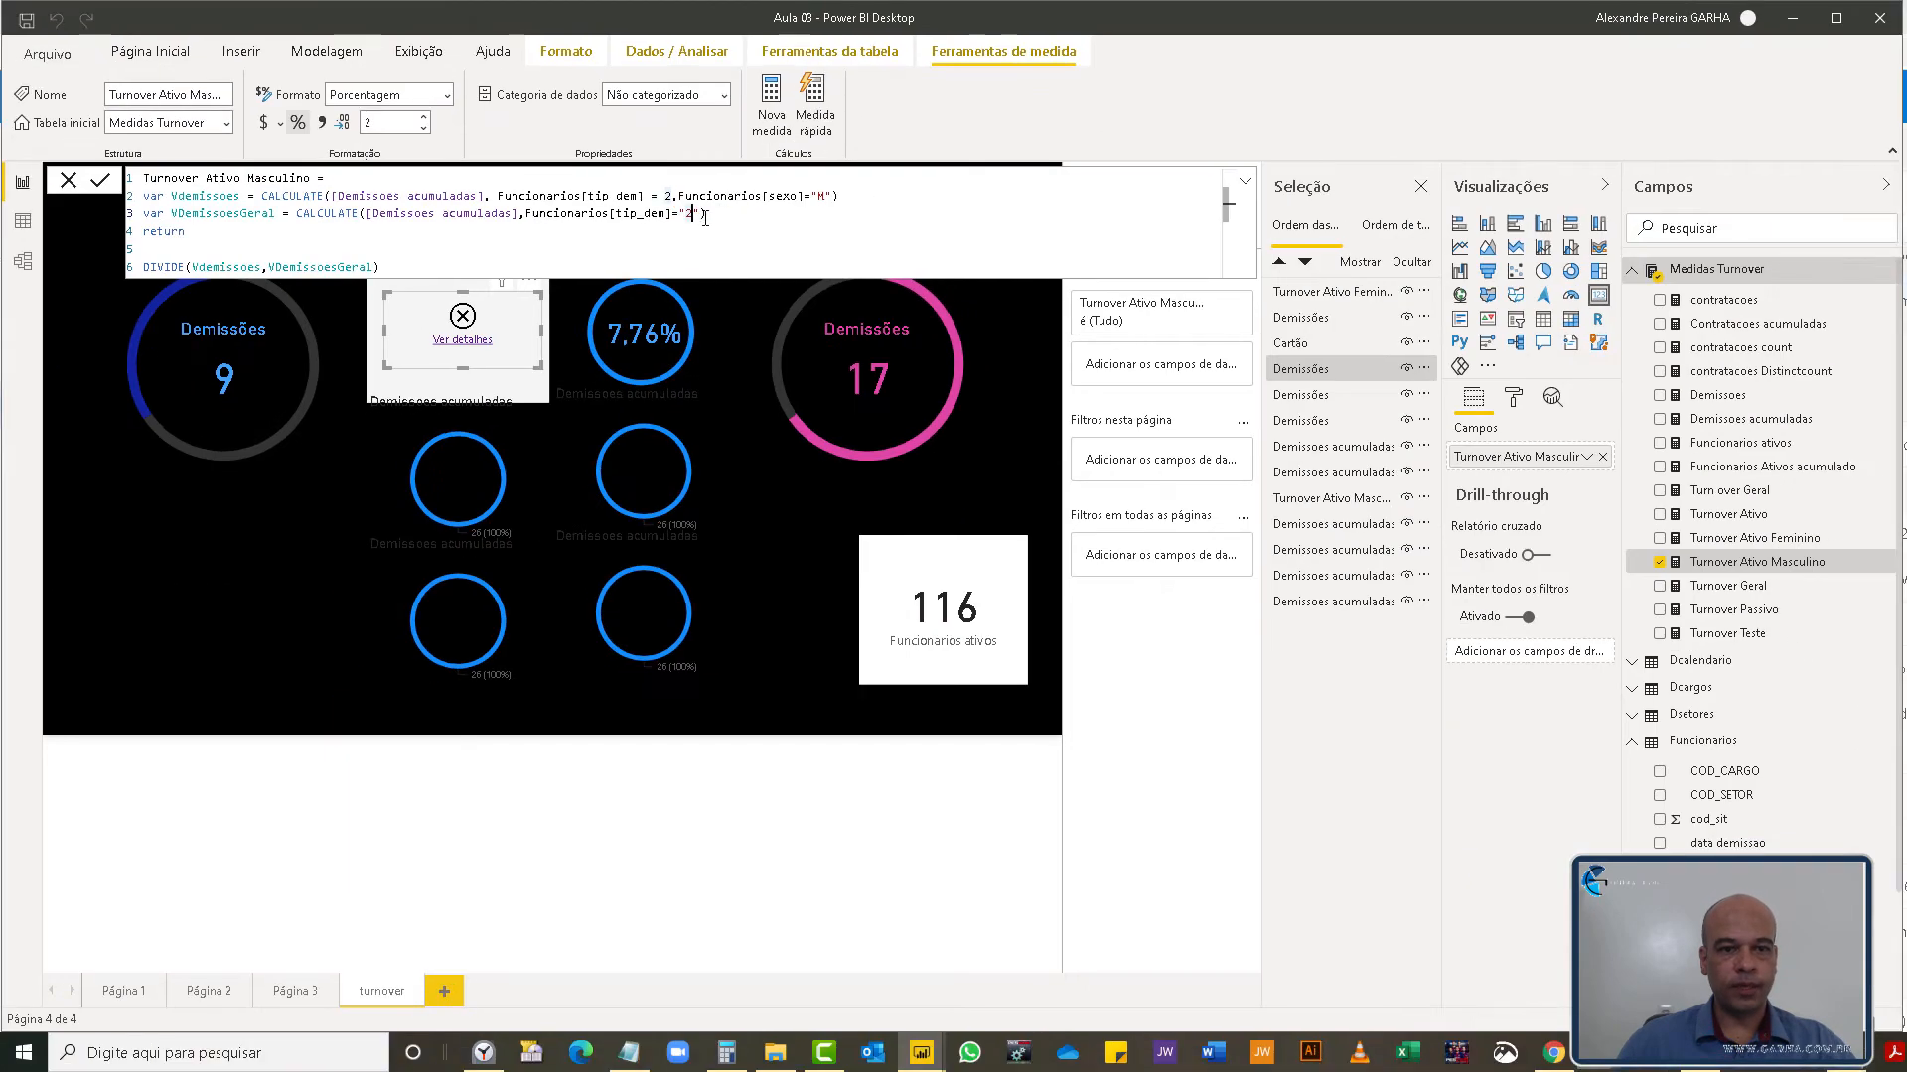
{"action": "key", "text": "Left"}
{"action": "key", "text": "Left"}
{"action": "key", "text": "Left"}
{"action": "key", "text": "Left"}
{"action": "key", "text": "Left"}
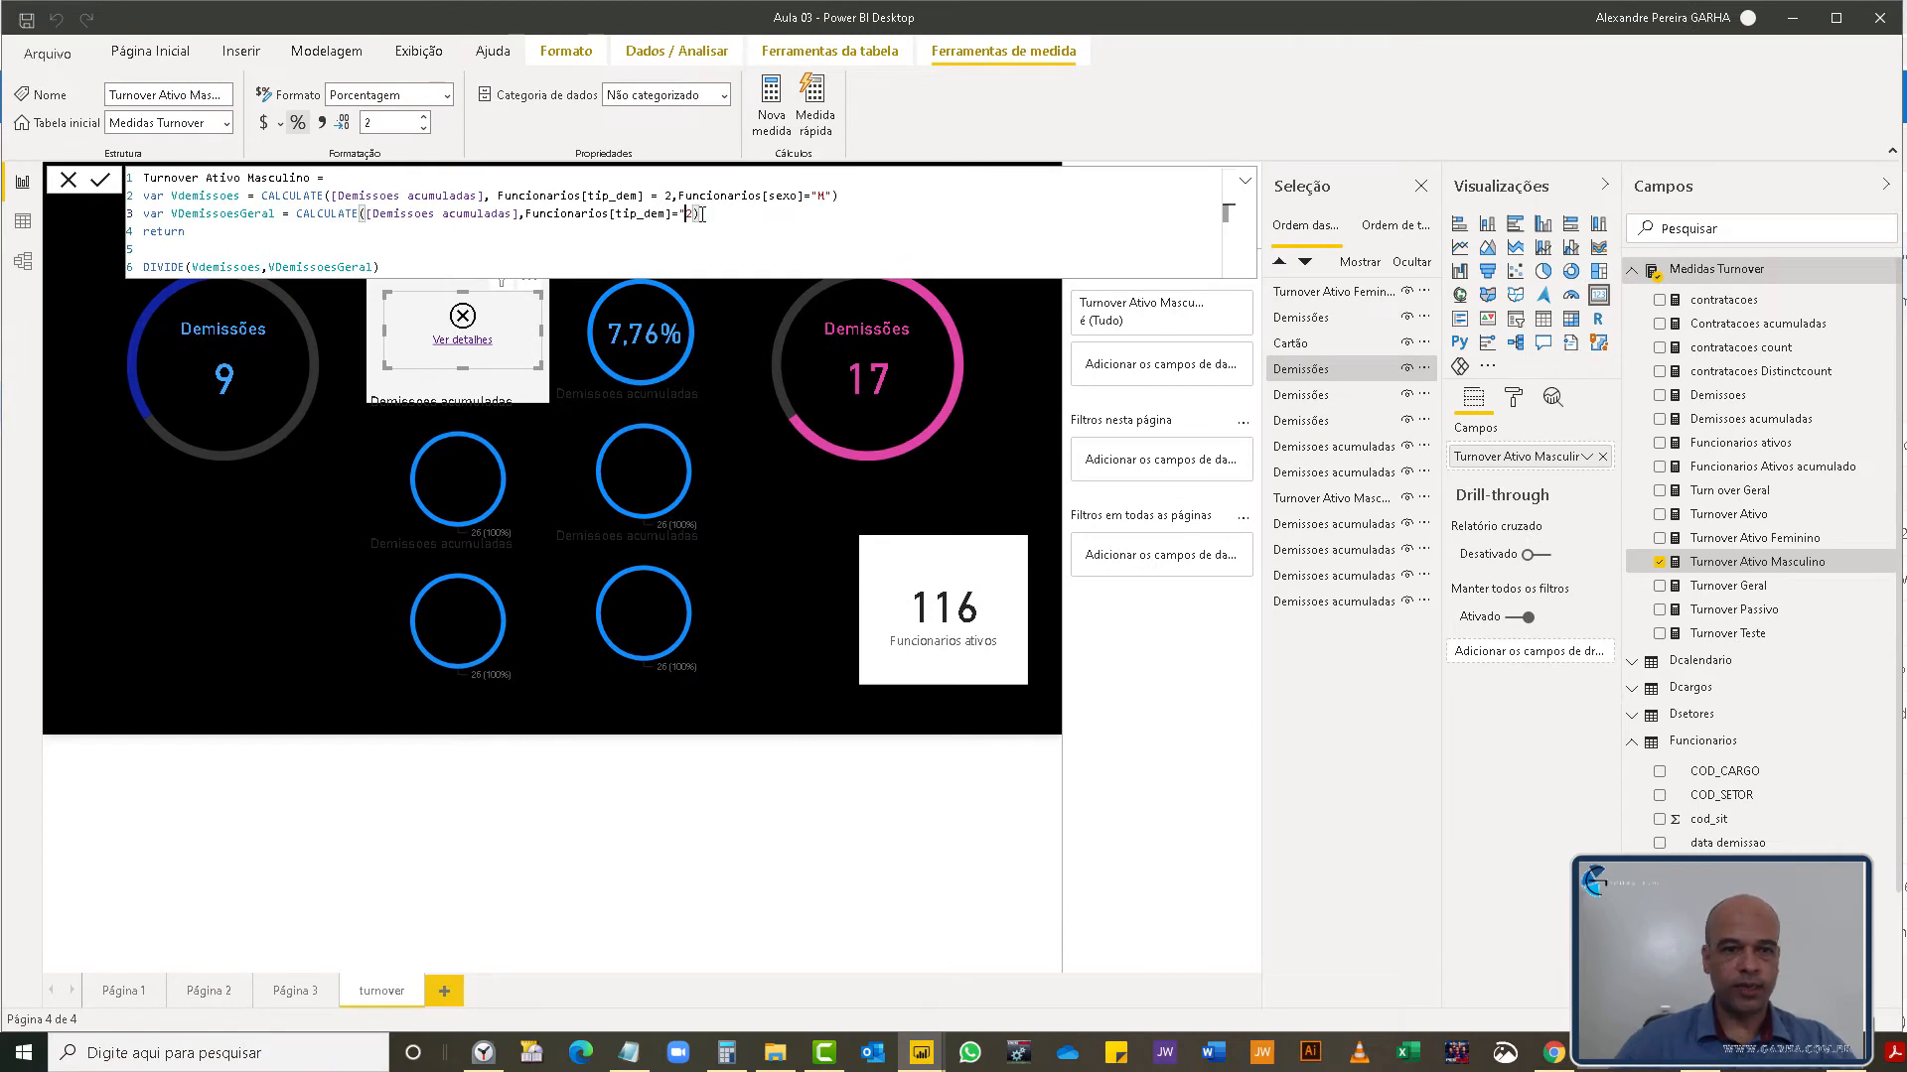
{"action": "key", "text": "Right"}
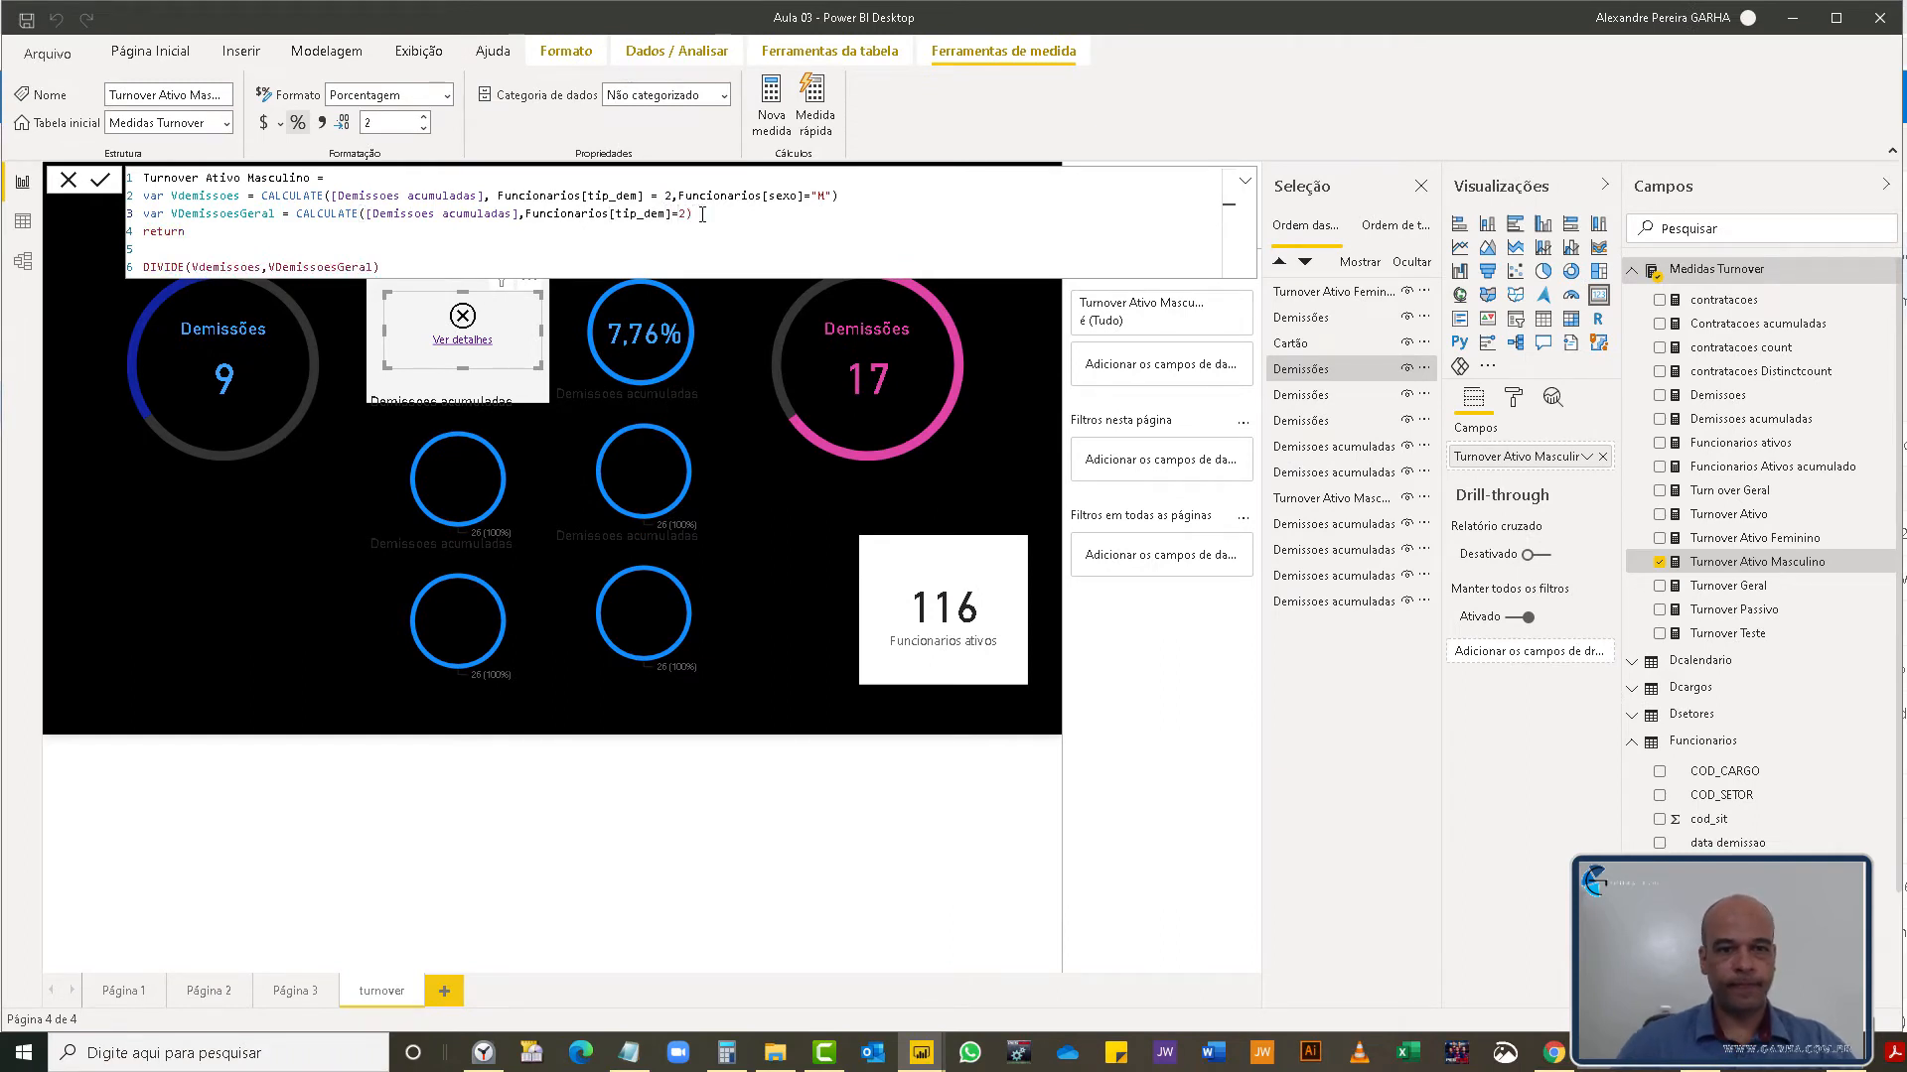
{"action": "key", "text": "Return"}
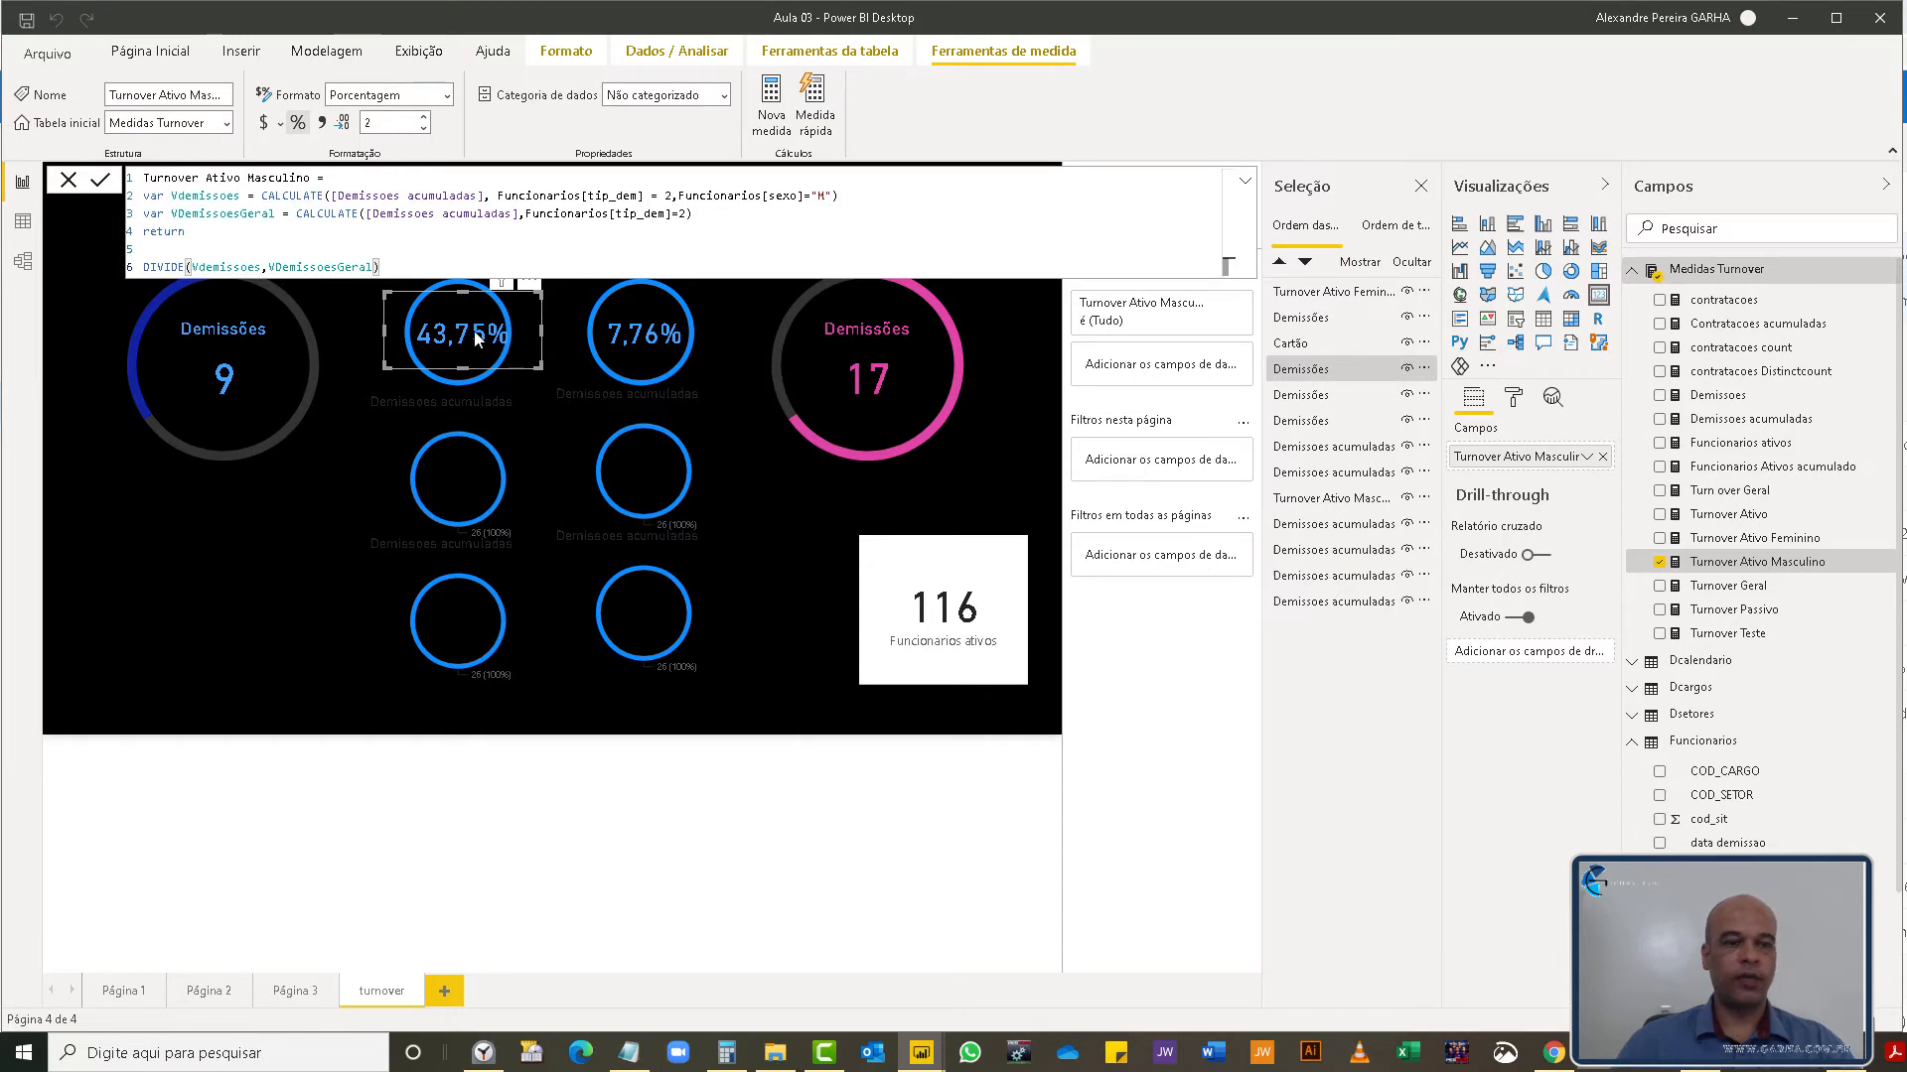
- Add the Turnover Ativo measure to the values of the Turnover Ativo Masculino donut
{"action": "left_click", "coordinate": [517, 392]}
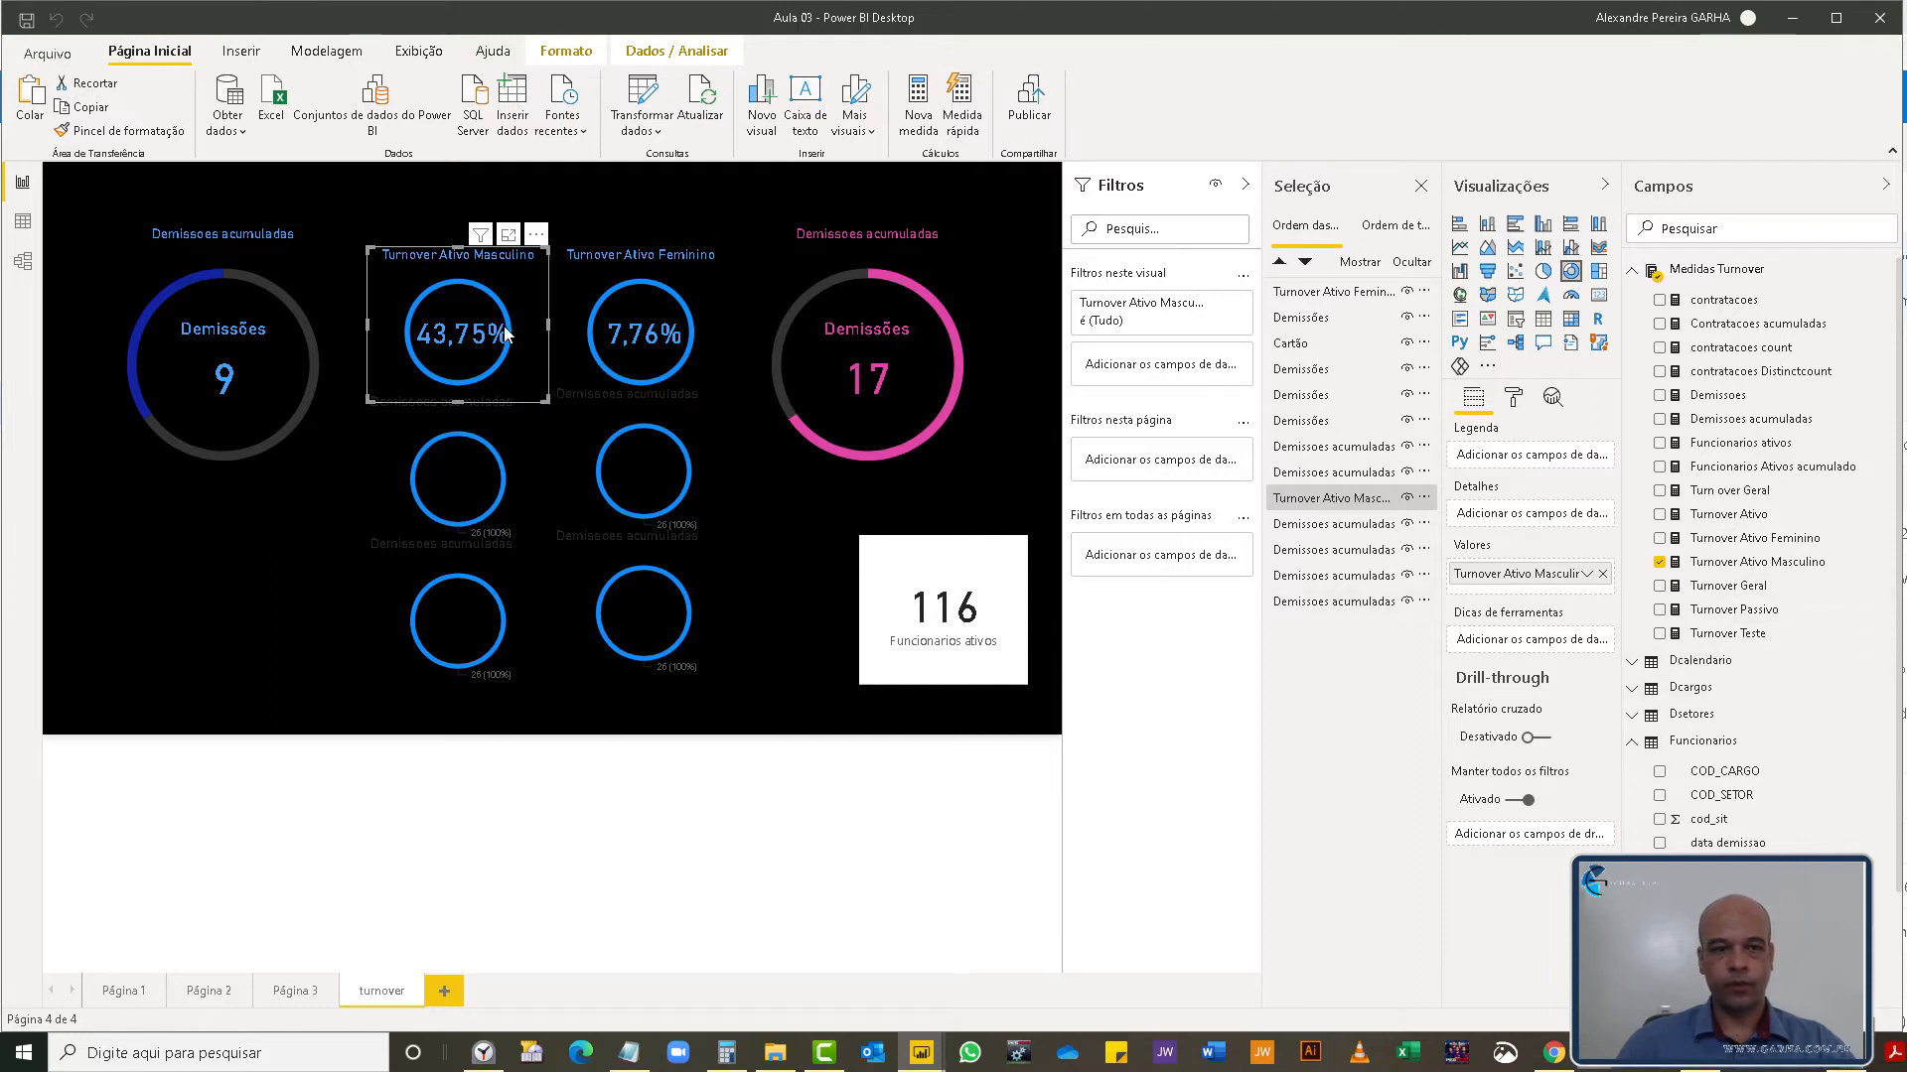
{"action": "mouse_move", "coordinate": [510, 337]}
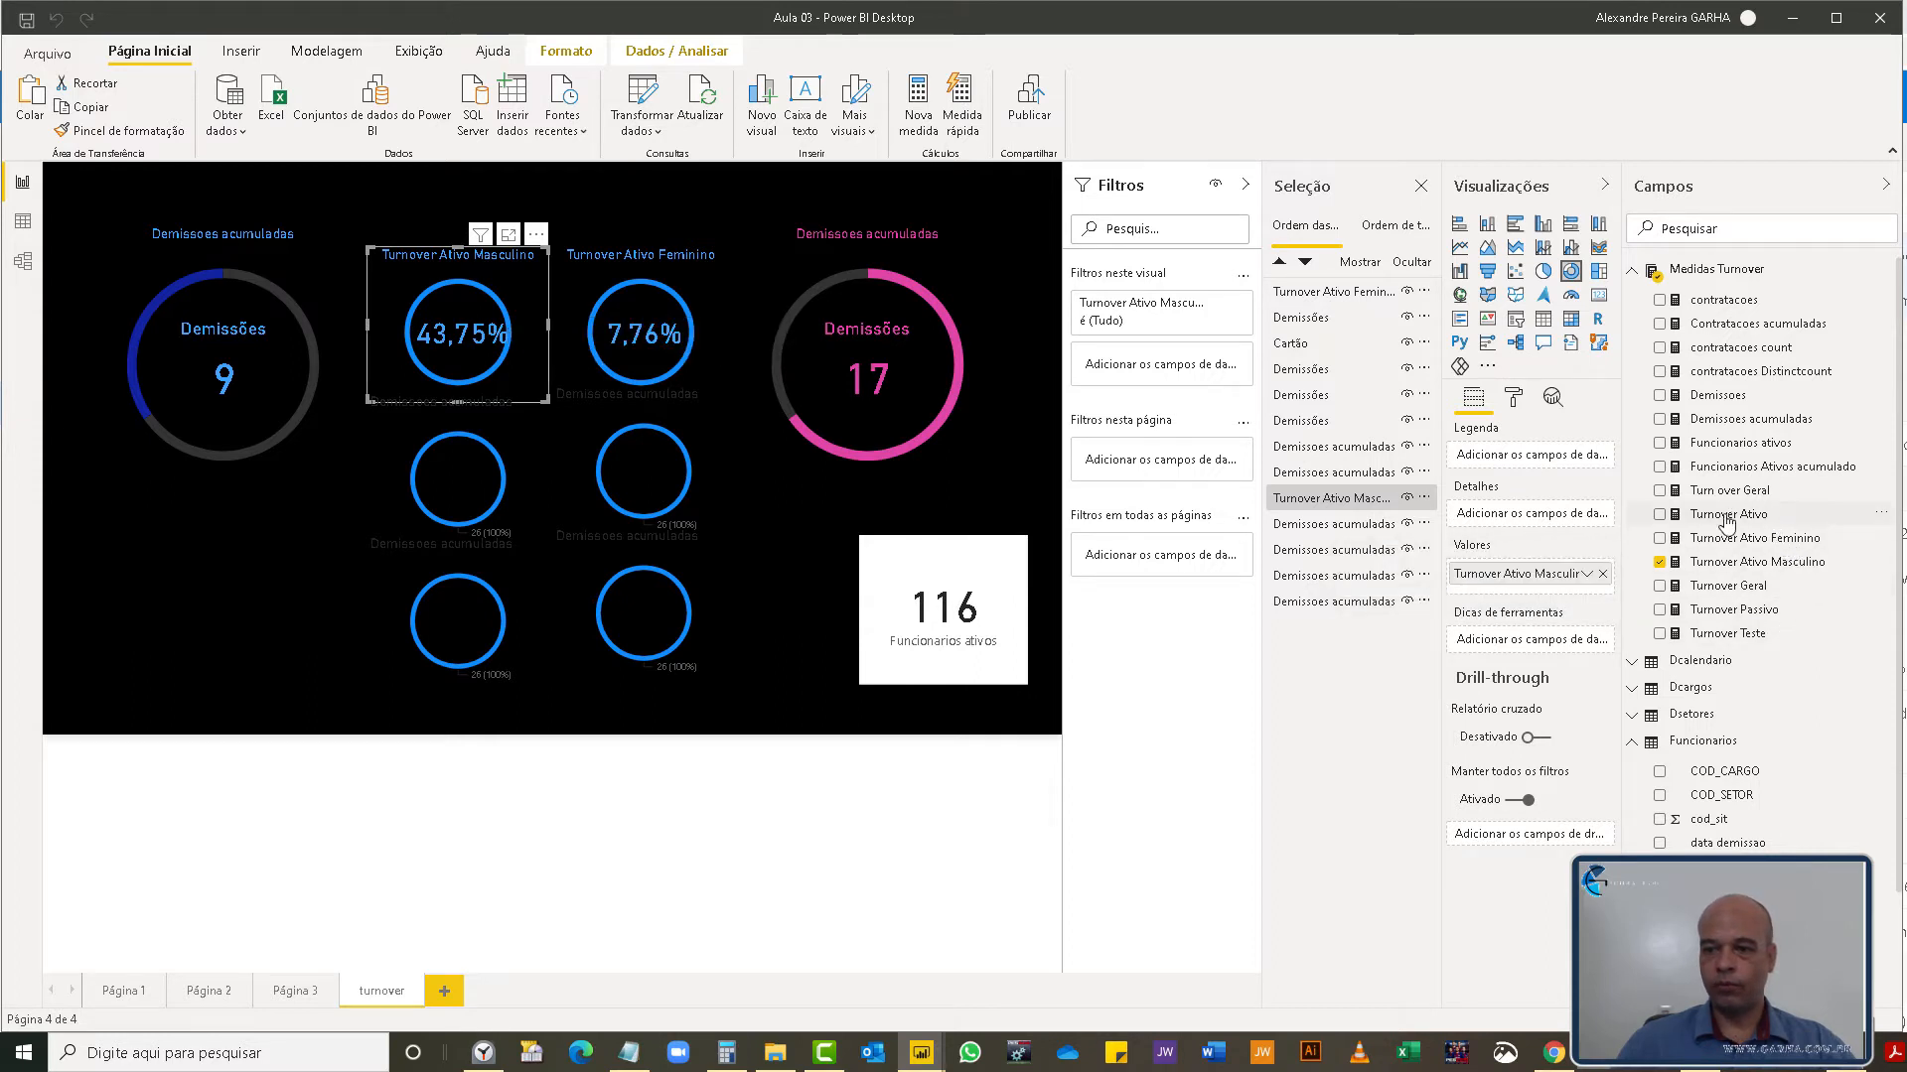
{"action": "left_click_drag", "start_coordinate": [1781, 523], "coordinate": [1579, 574]}
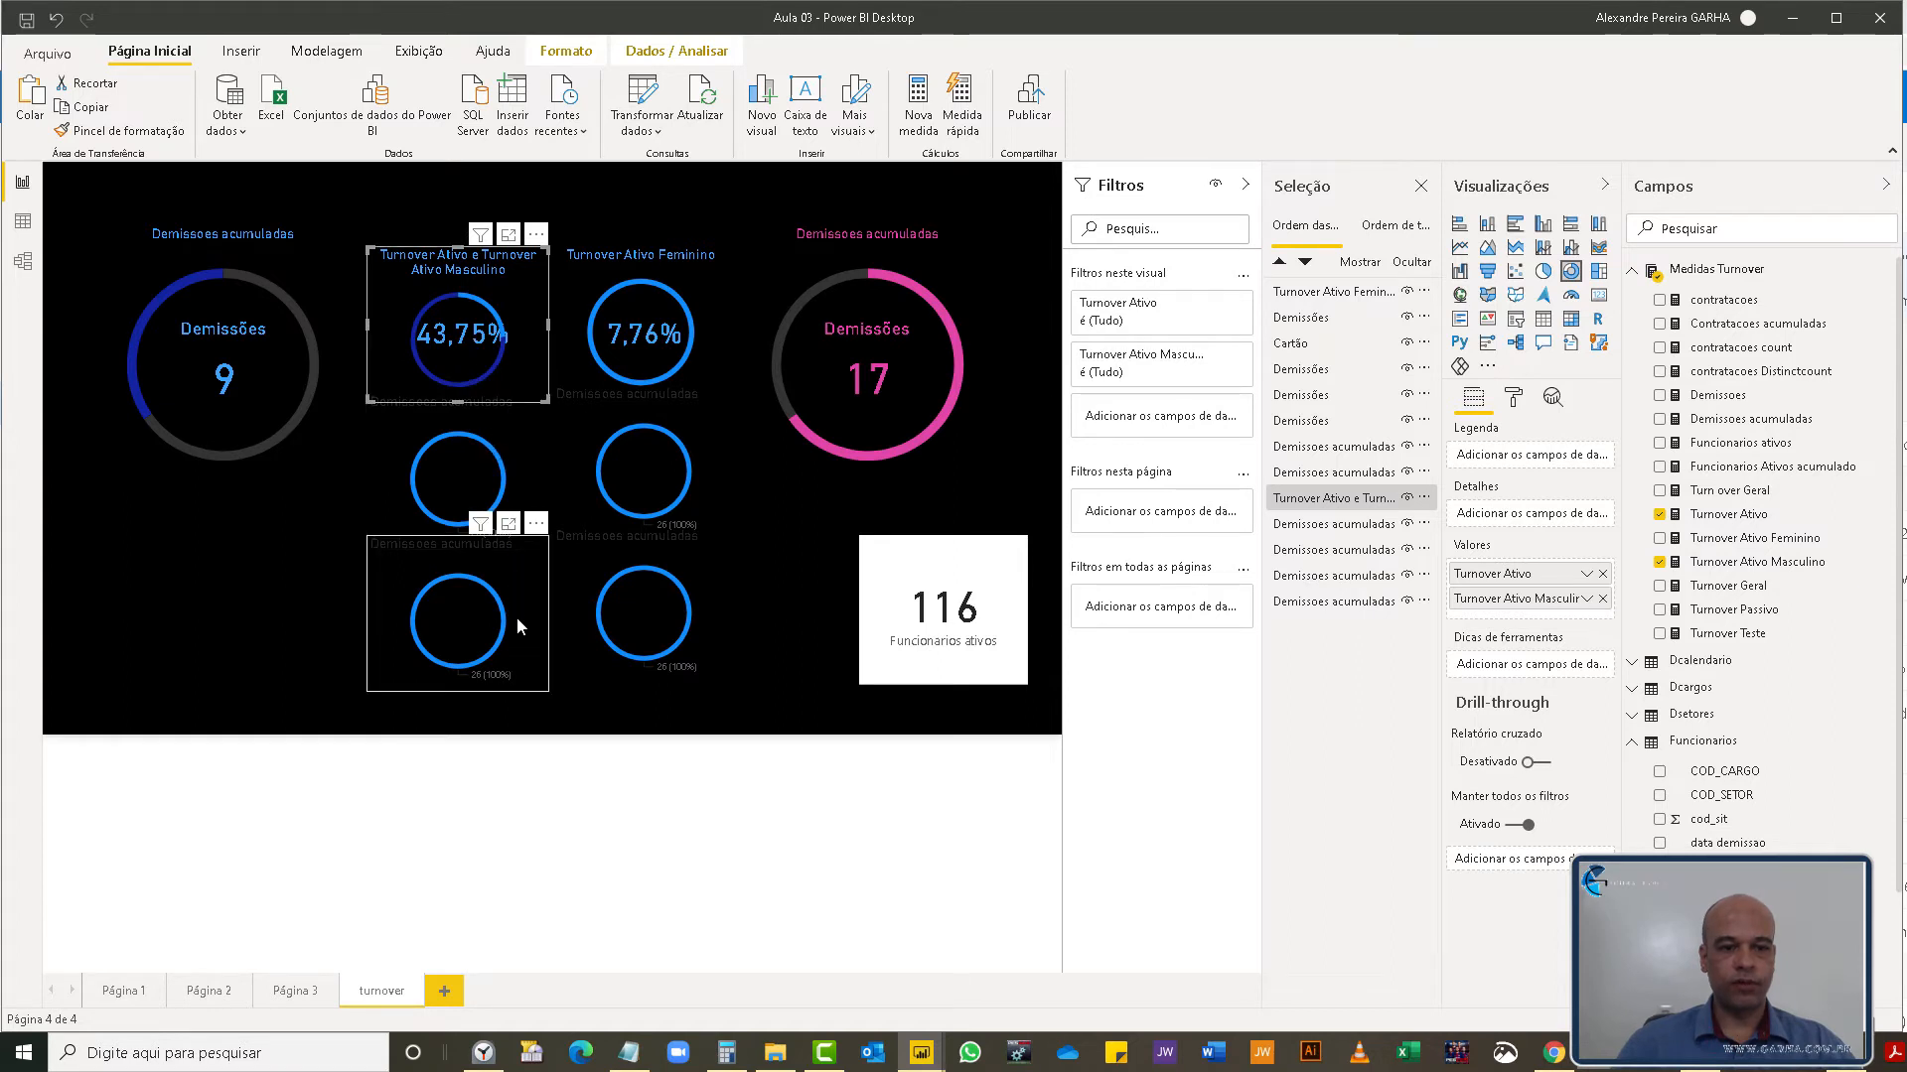
{"action": "left_click_drag", "start_coordinate": [518, 641], "coordinate": [518, 683]}
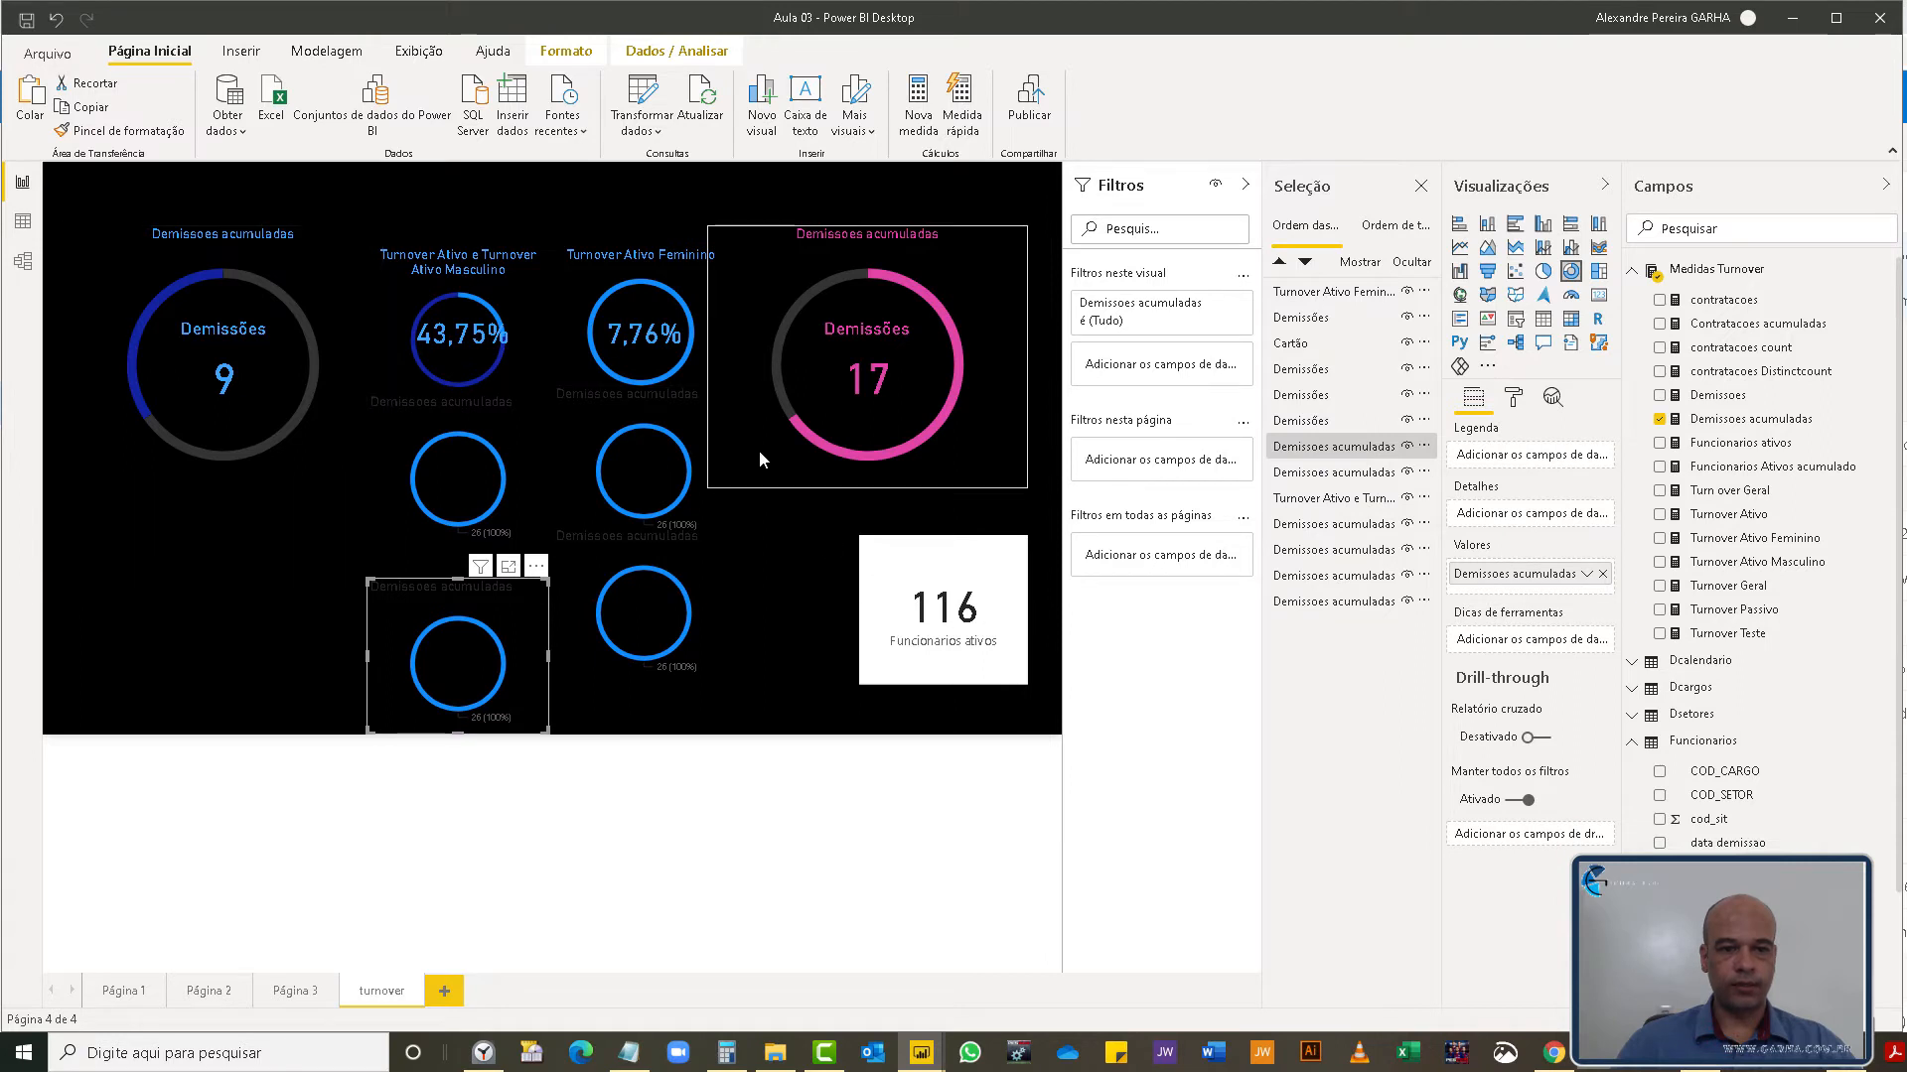
{"action": "left_click_drag", "start_coordinate": [741, 624], "coordinate": [741, 677]}
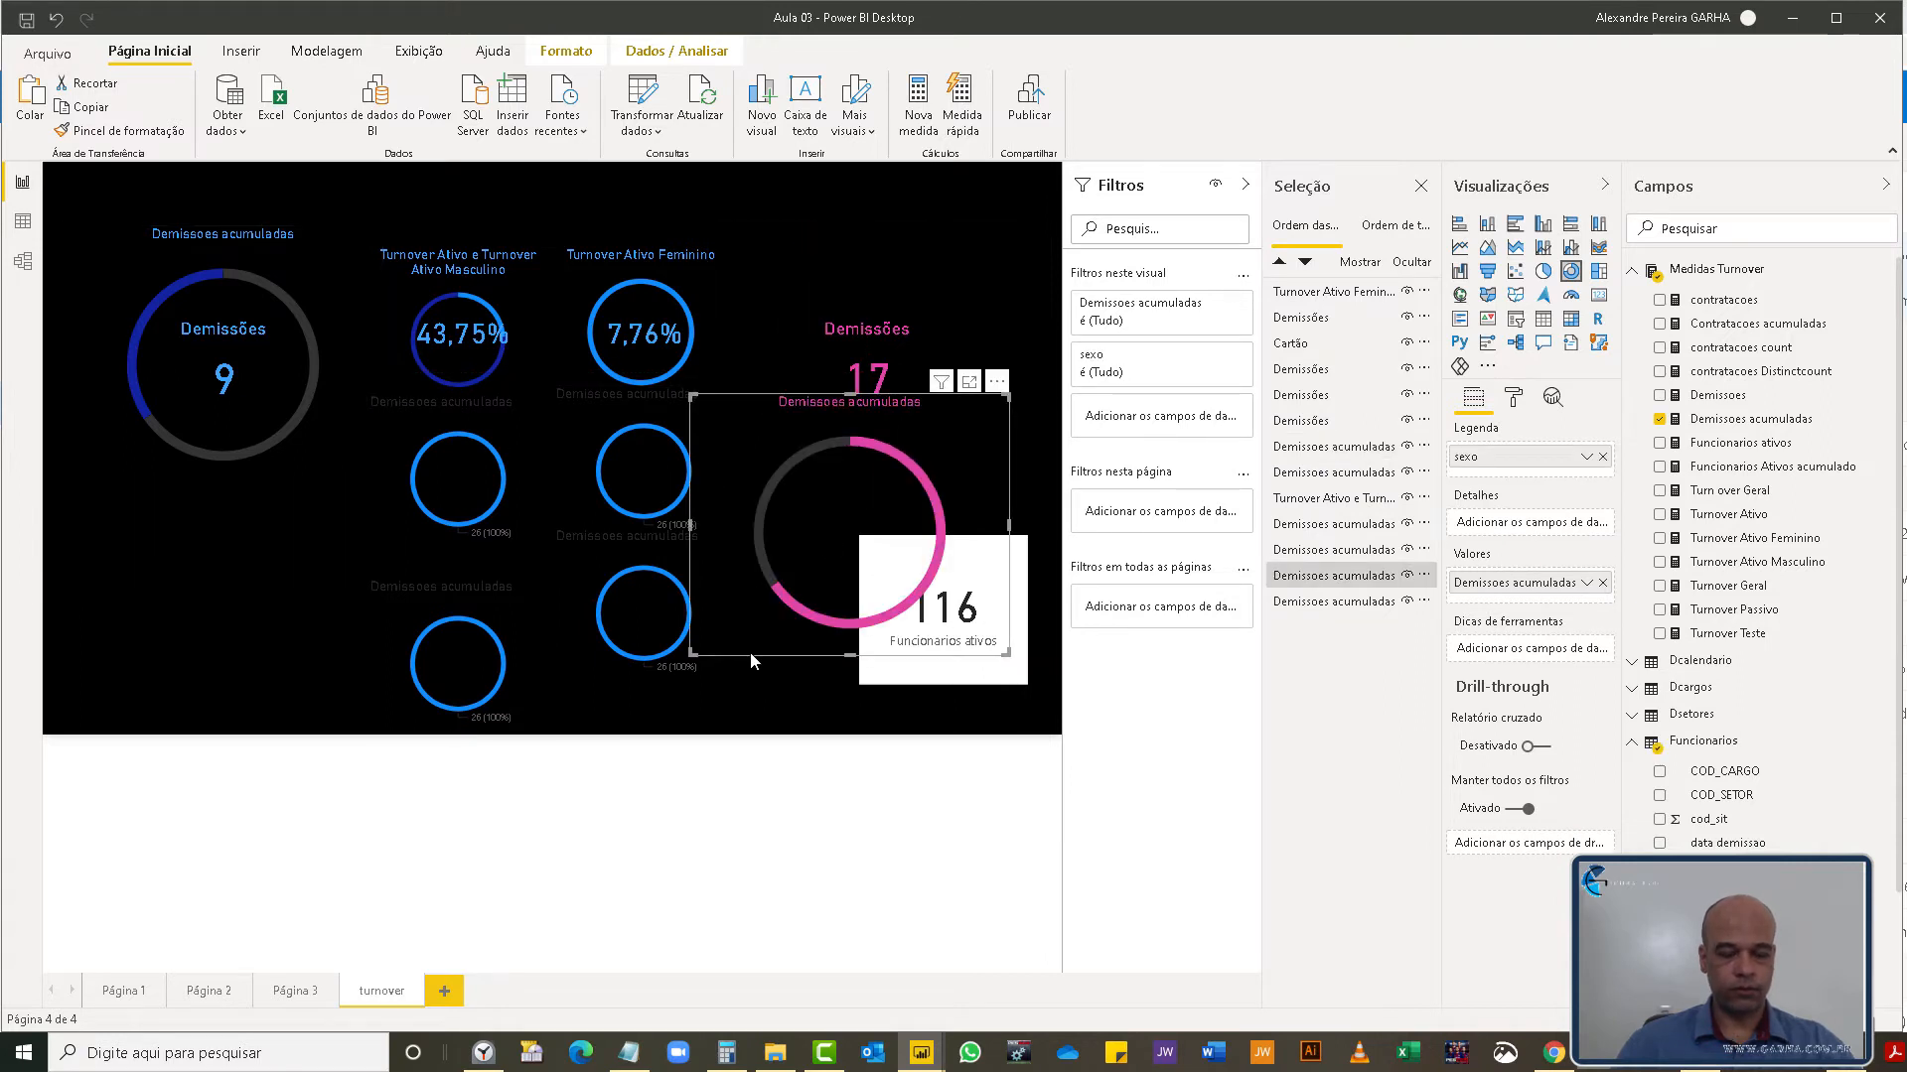
{"action": "key", "text": "ctrl+z"}
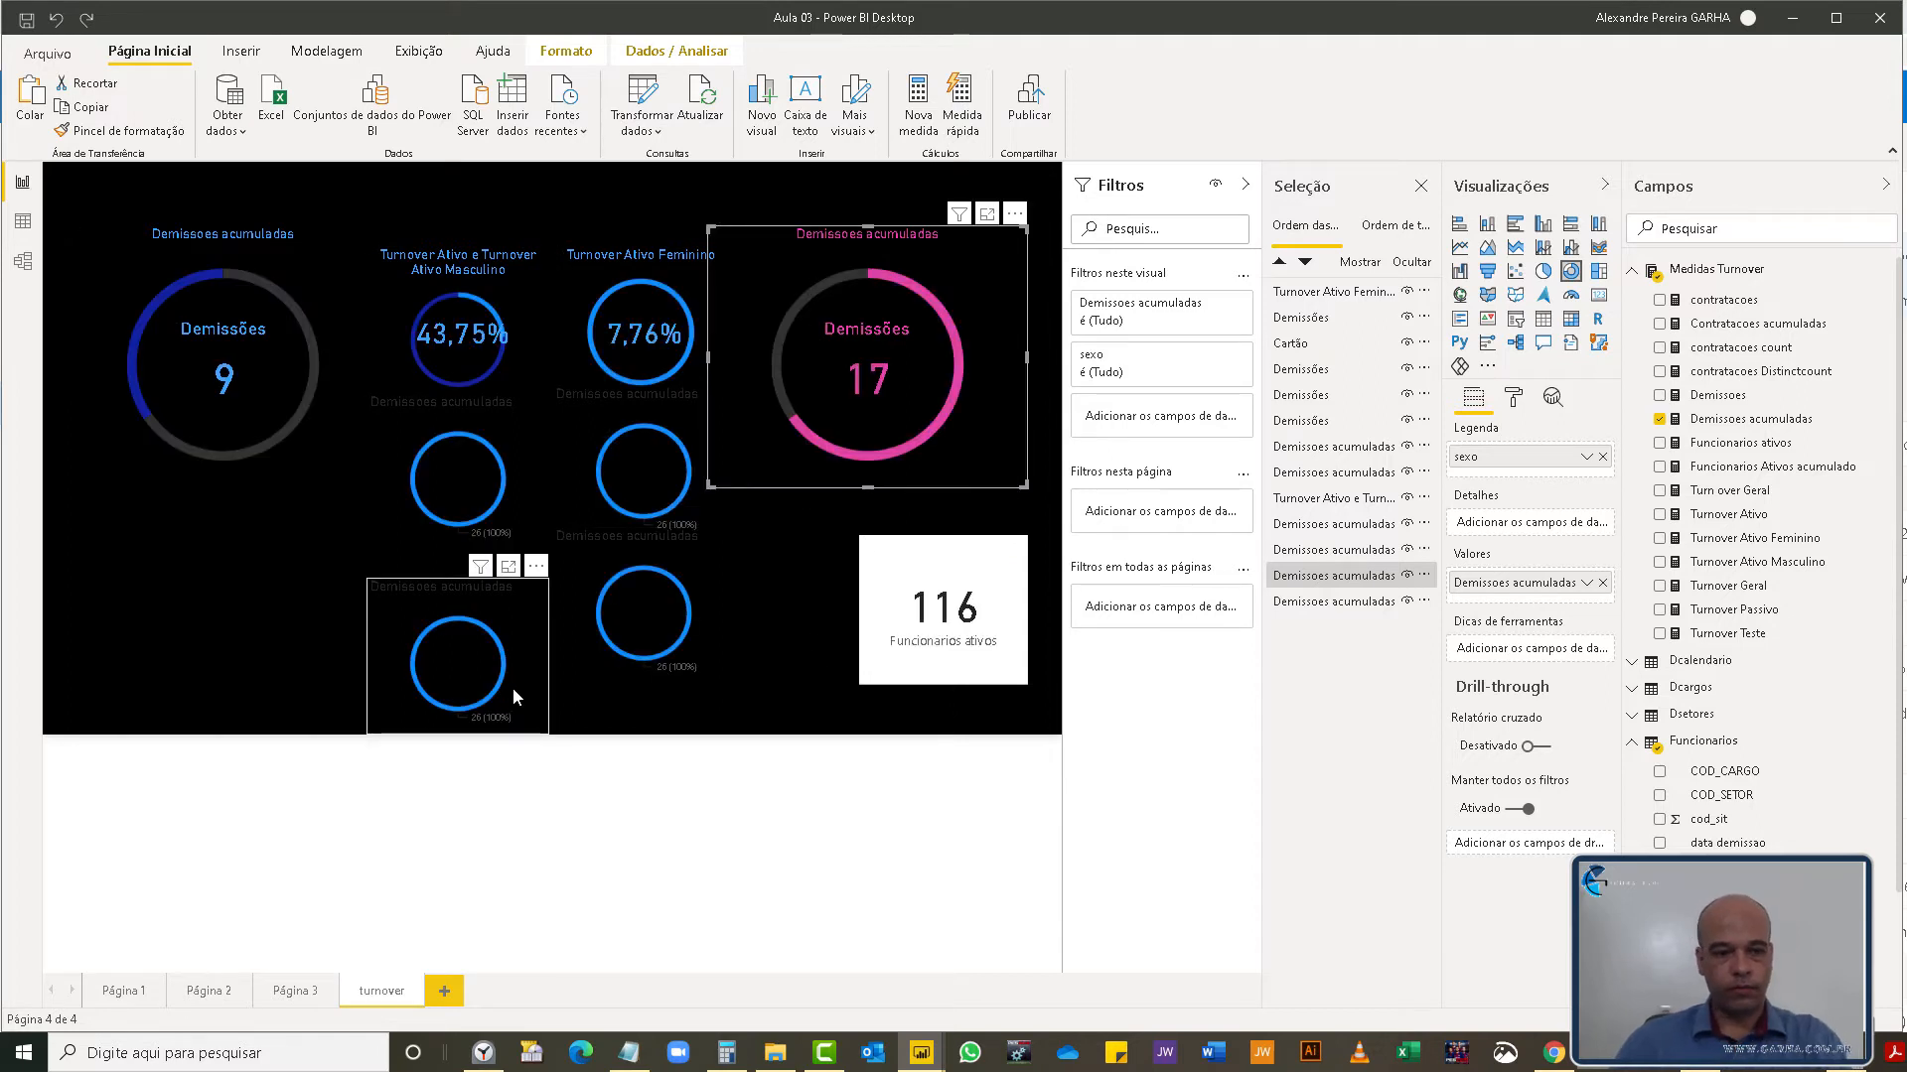
- Delete the four spare Demissoes acumuladas donuts beneath the male and female turnover donuts
{"action": "key", "text": "Delete"}
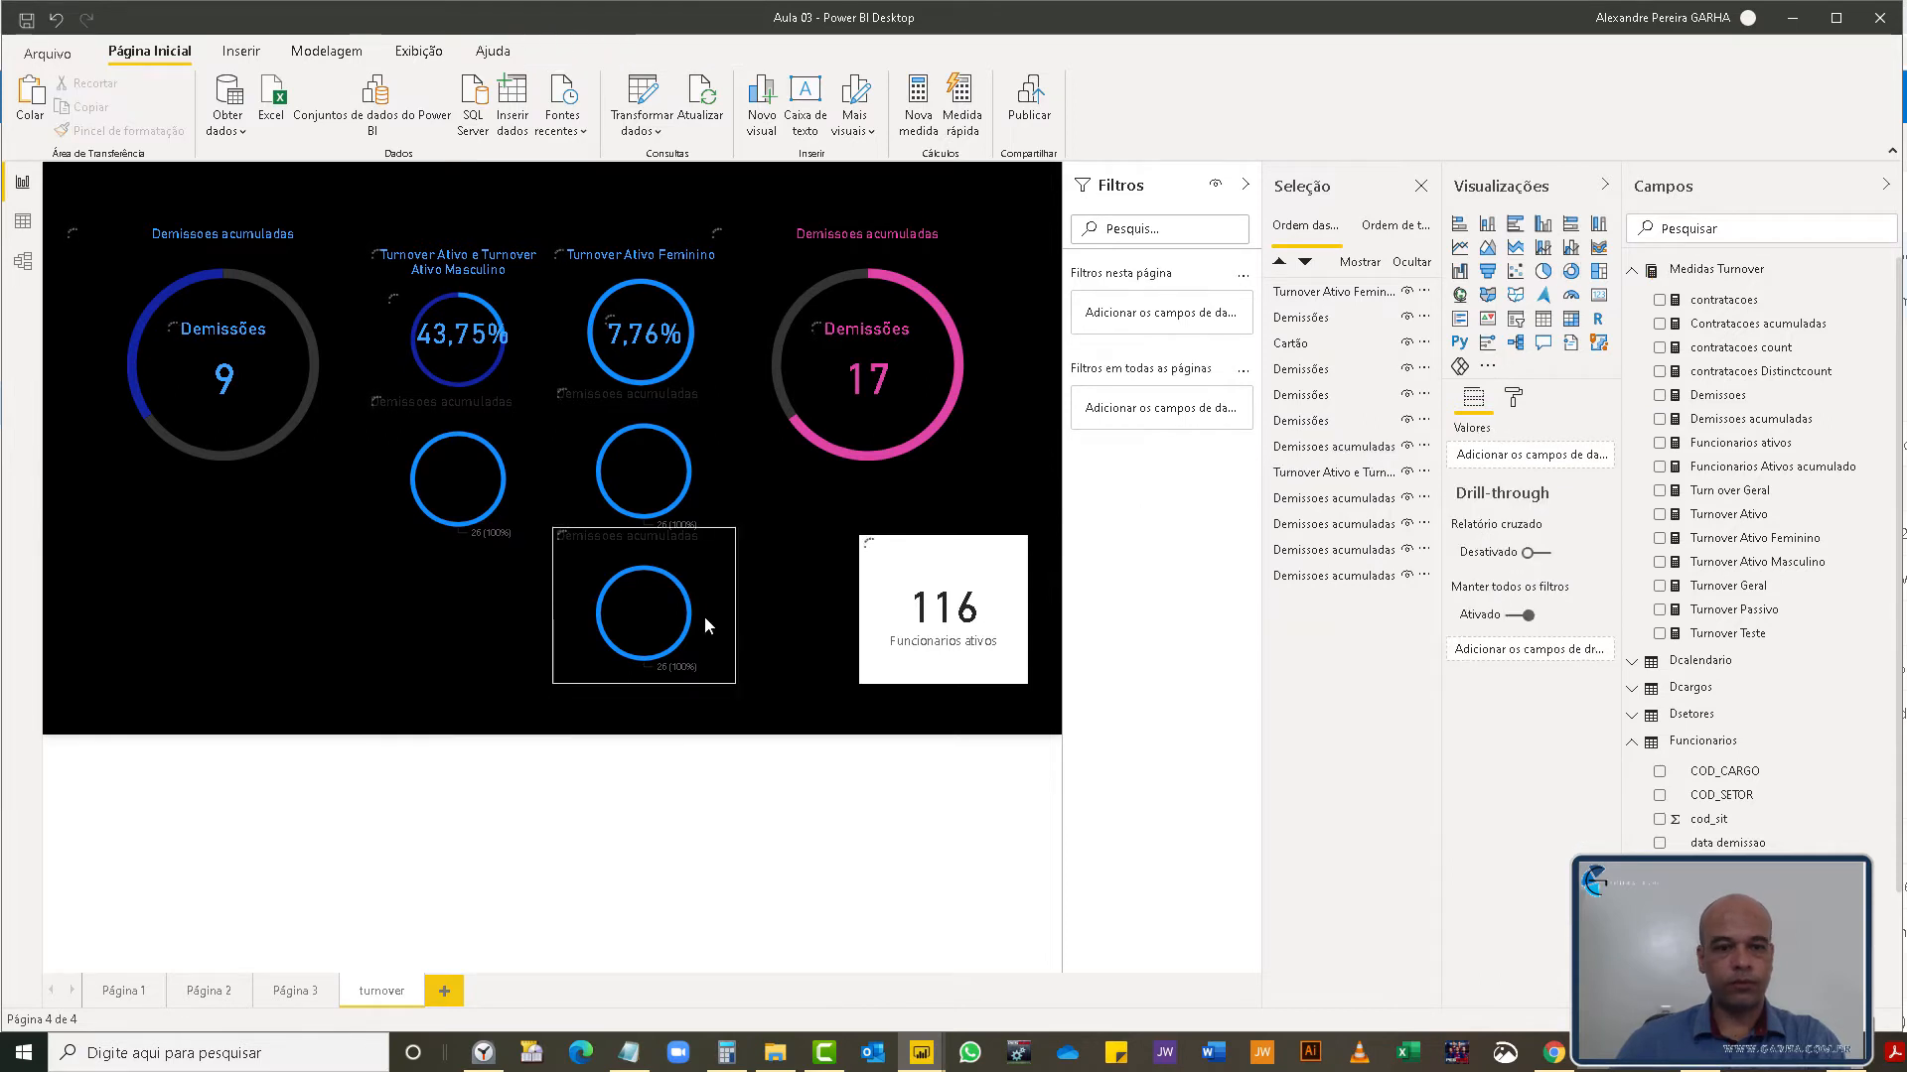
{"action": "key", "text": "Delete"}
{"action": "left_click", "coordinate": [666, 519]}
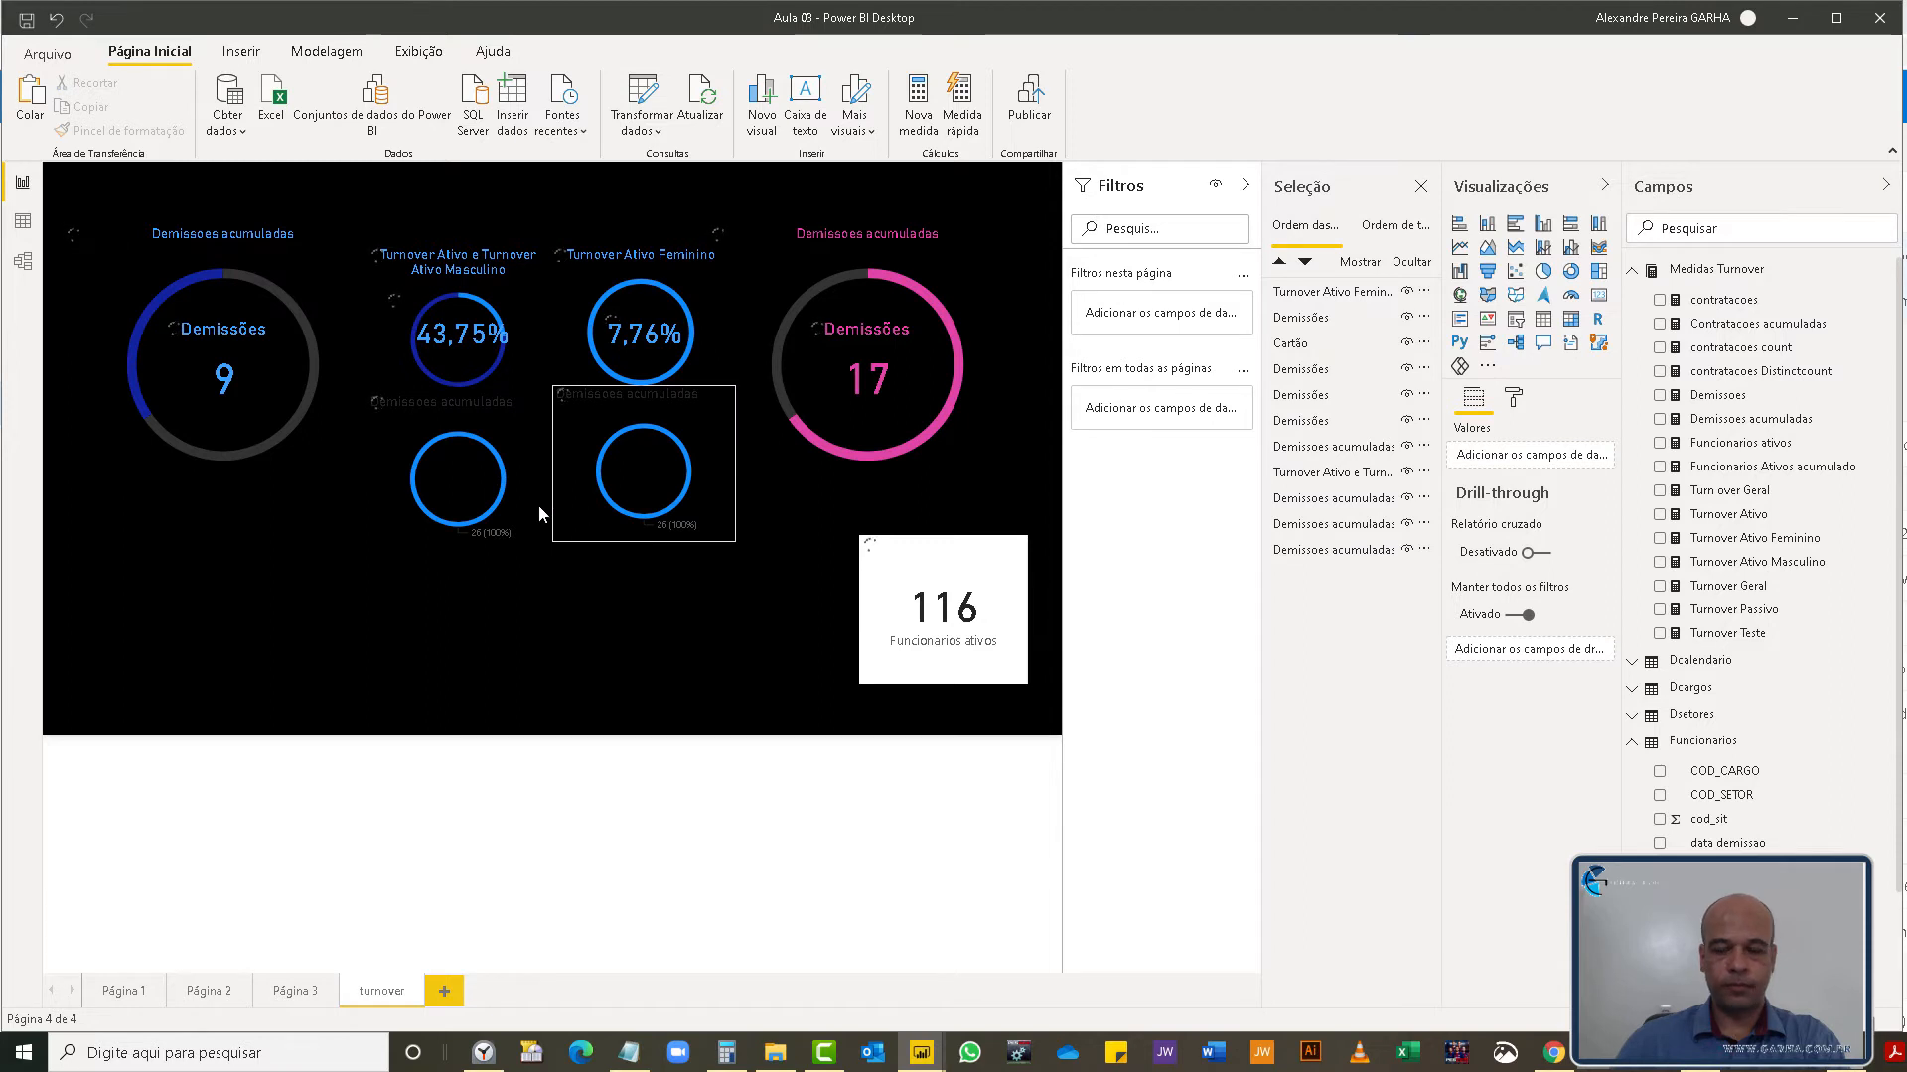
{"action": "key", "text": "Delete"}
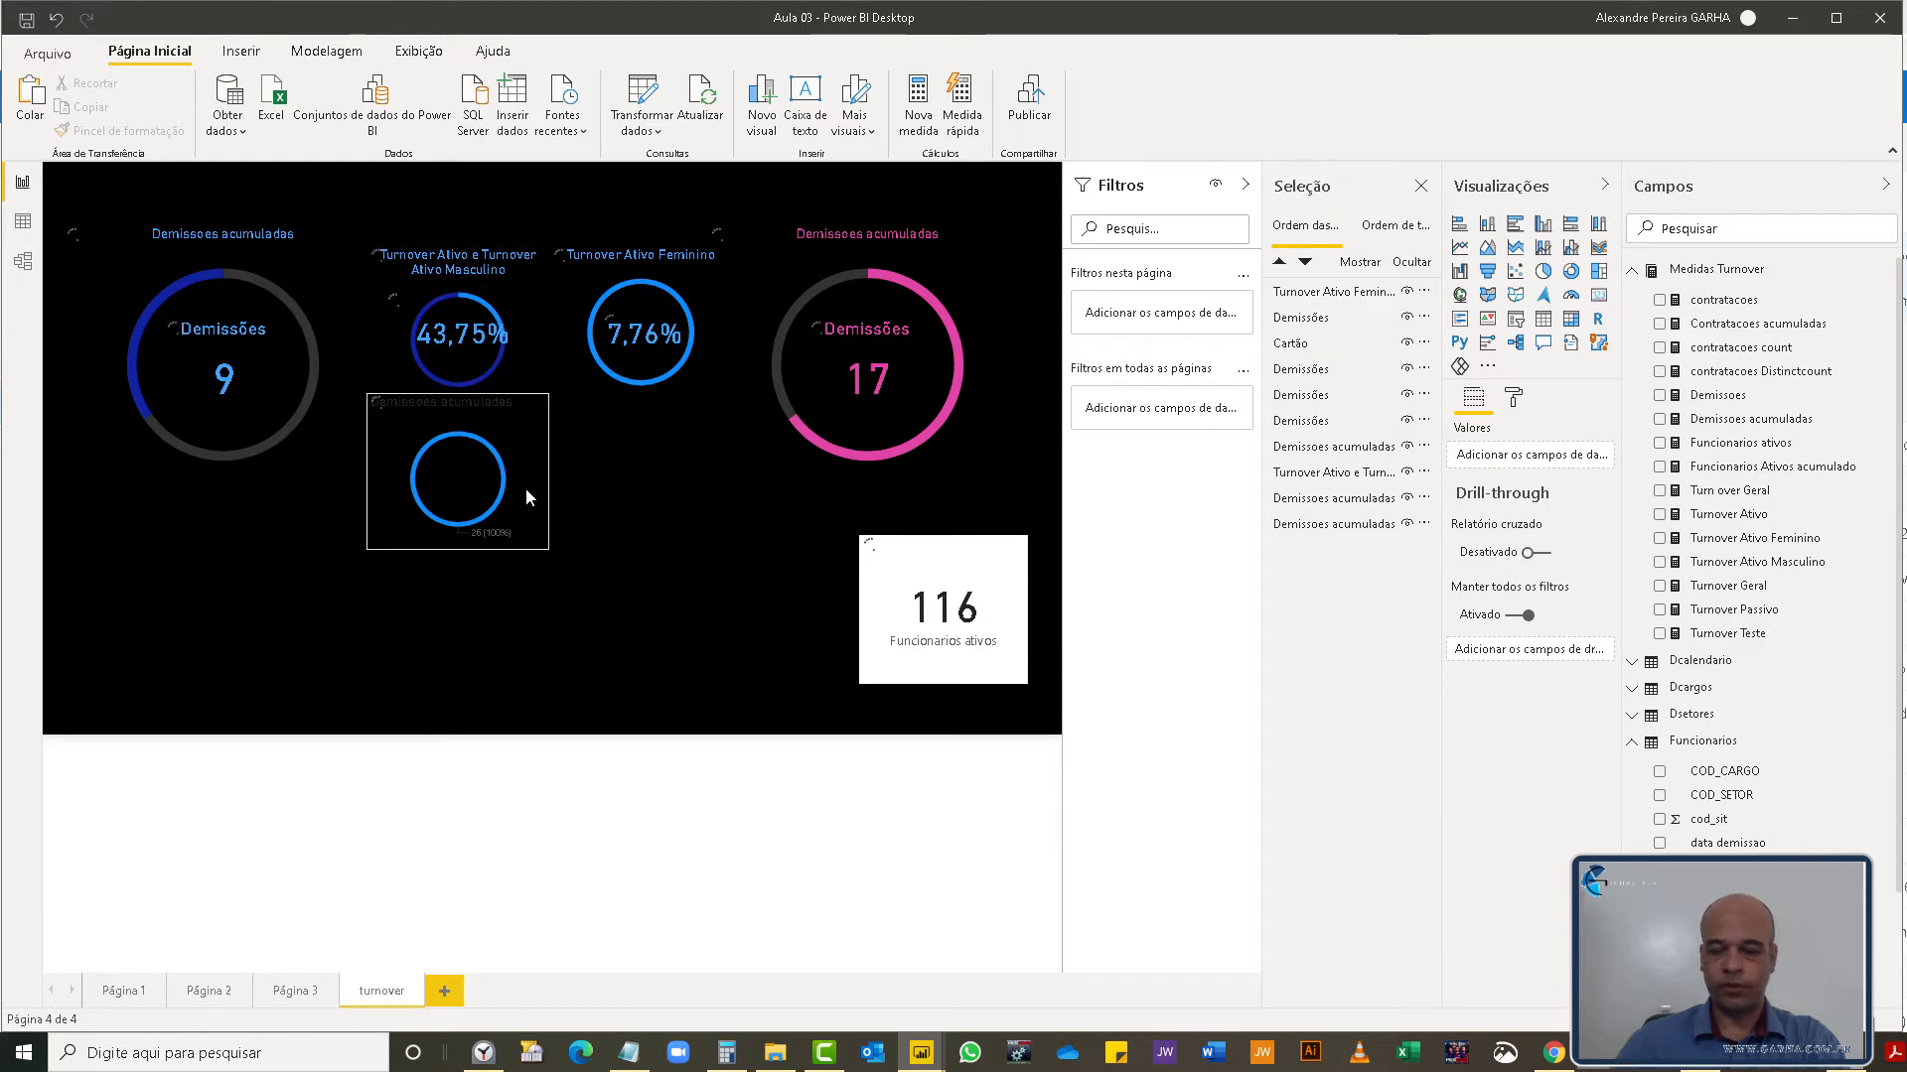
{"action": "left_click", "coordinate": [528, 494]}
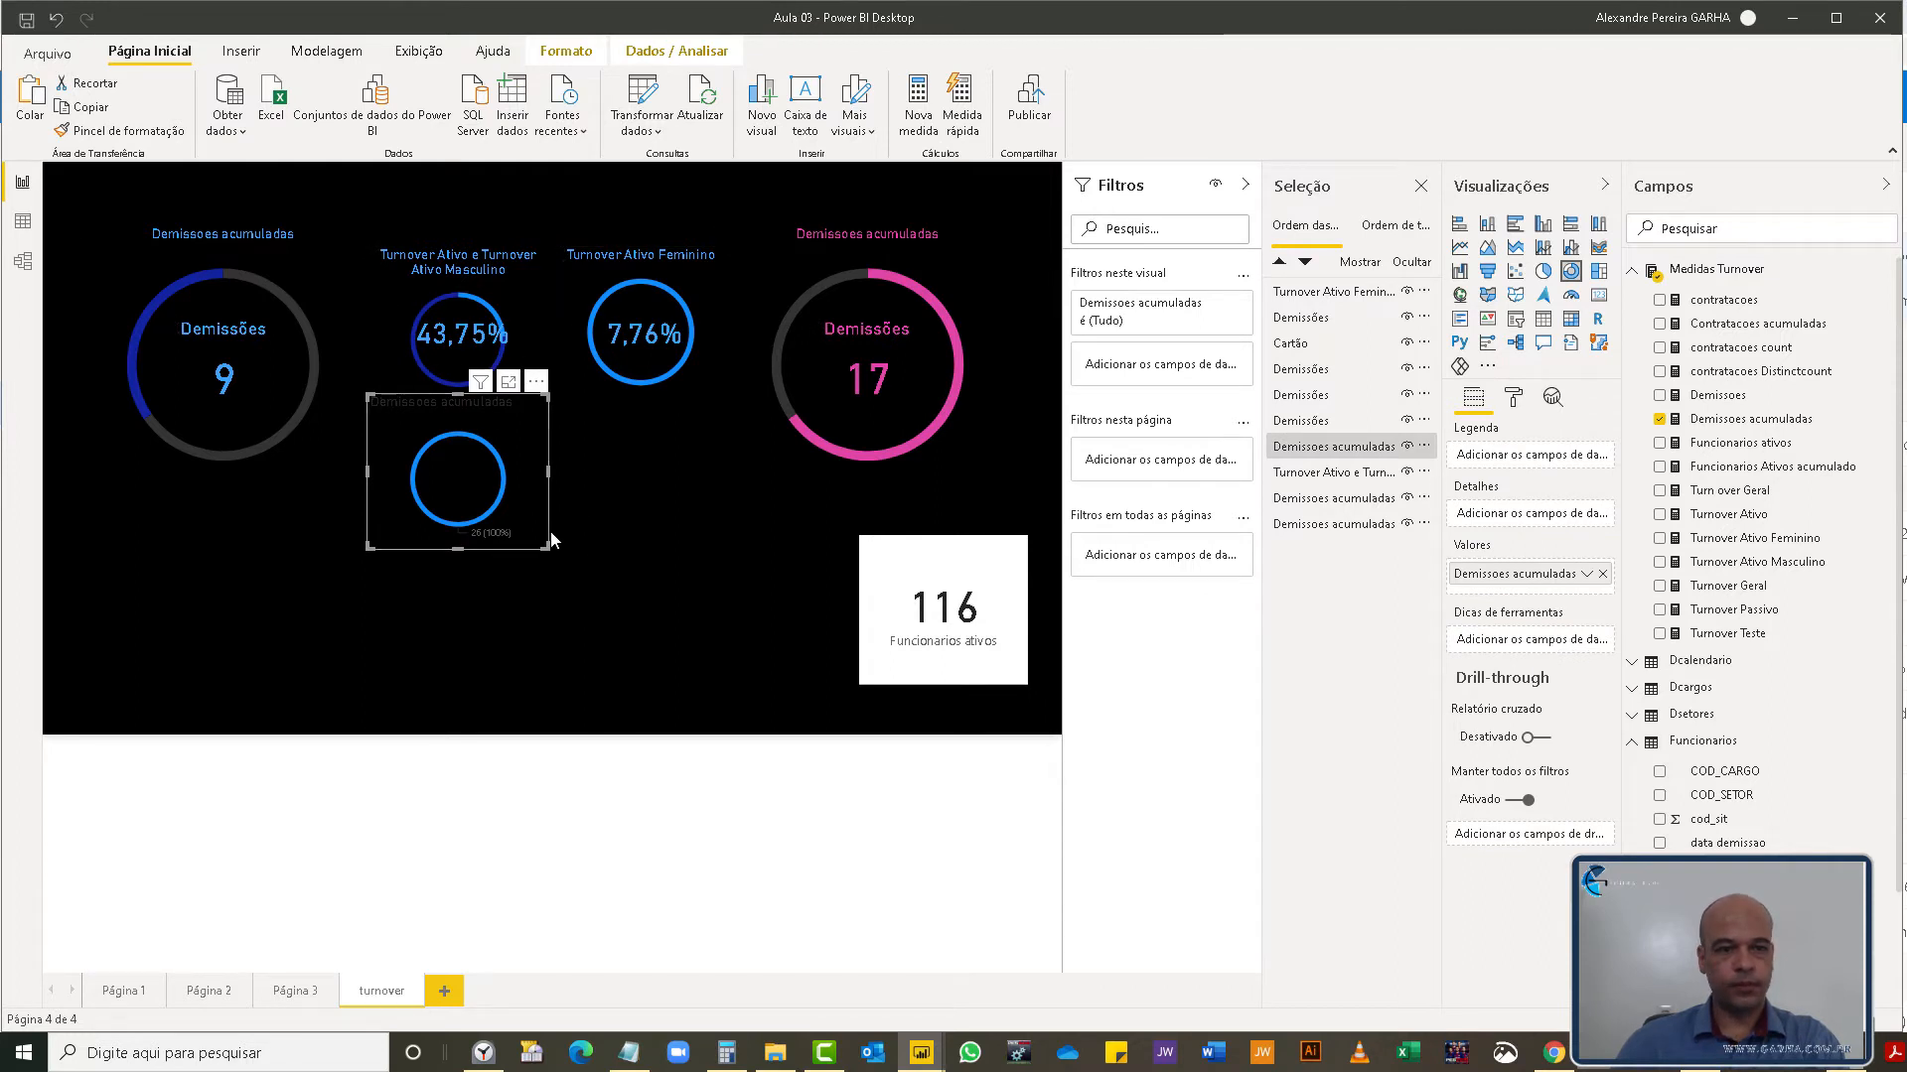
{"action": "key", "text": "Delete"}
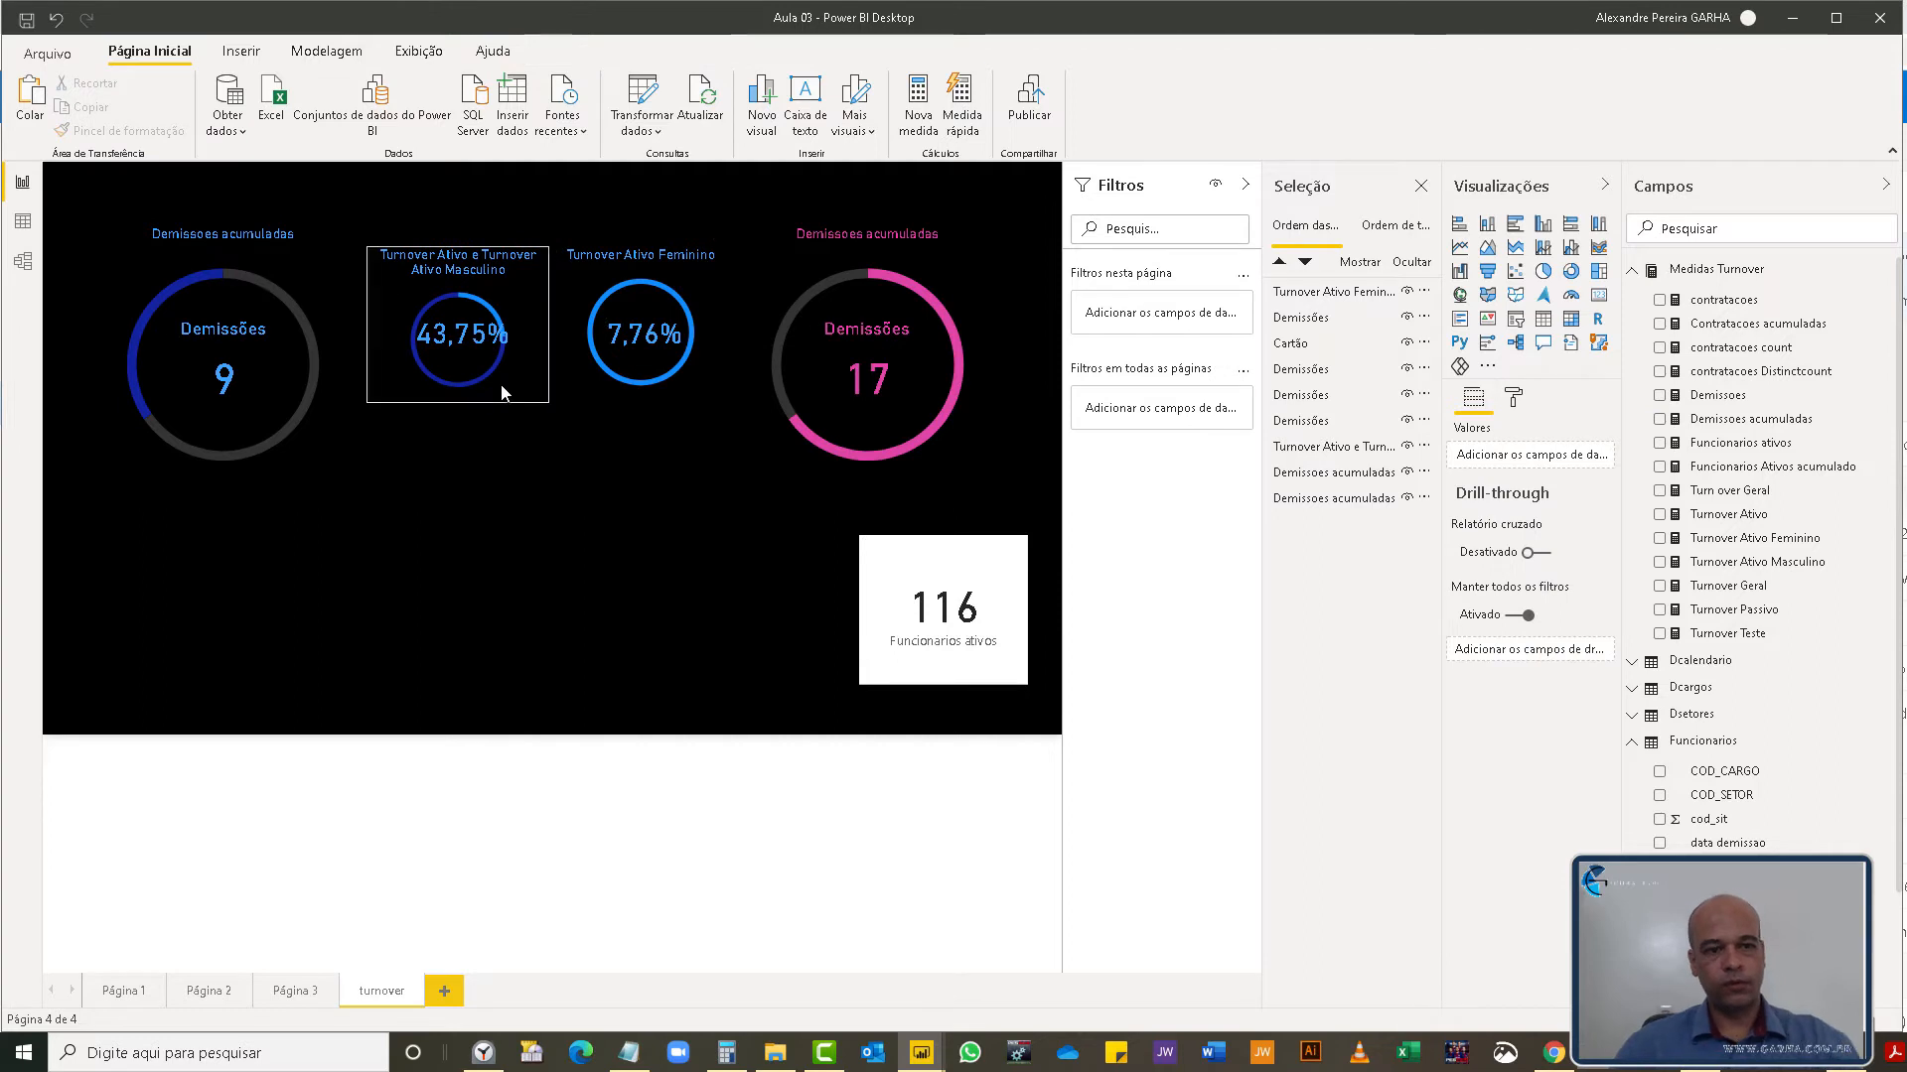
- Set the male turnover card's data label text size to 20 pt and centre the card inside its donut
{"action": "left_click", "coordinate": [495, 362]}
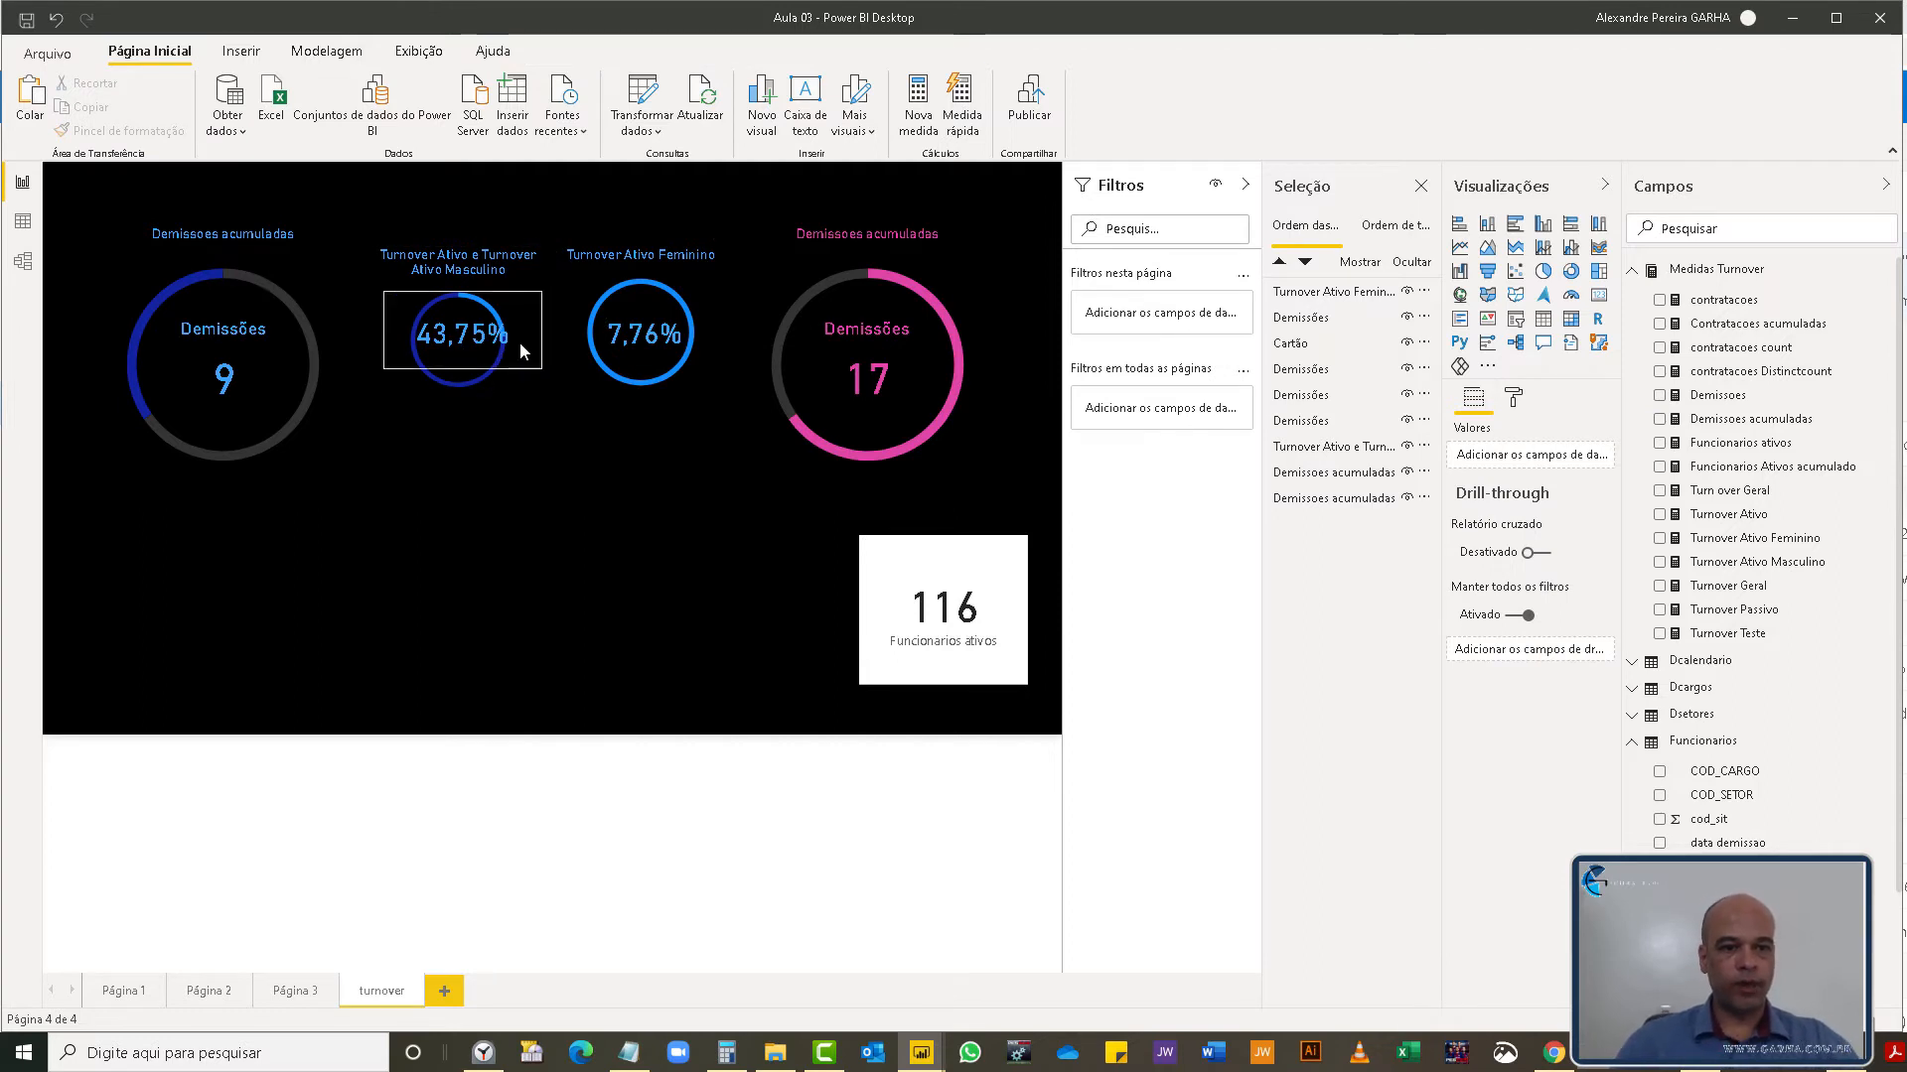
{"action": "left_click", "coordinate": [1514, 398]}
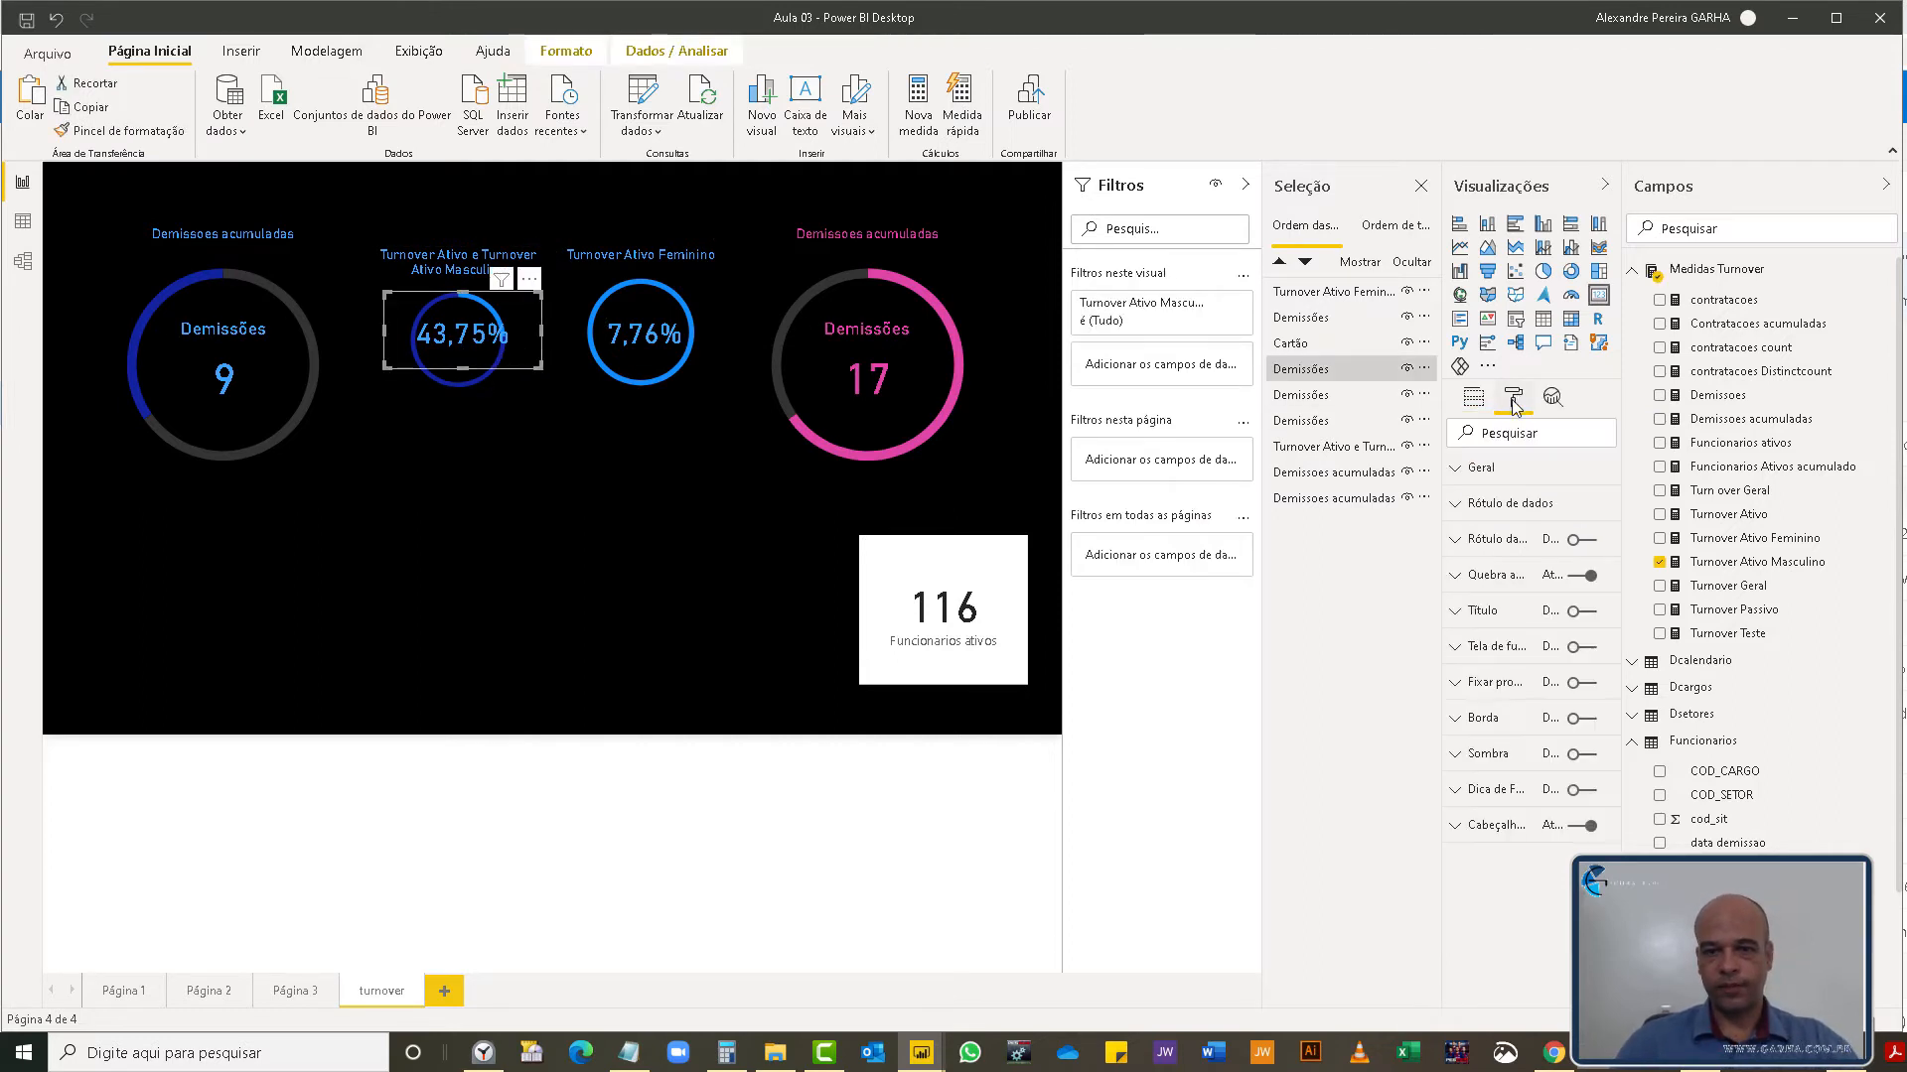
{"action": "left_click", "coordinate": [1460, 507]}
{"action": "type", "text": "12"}
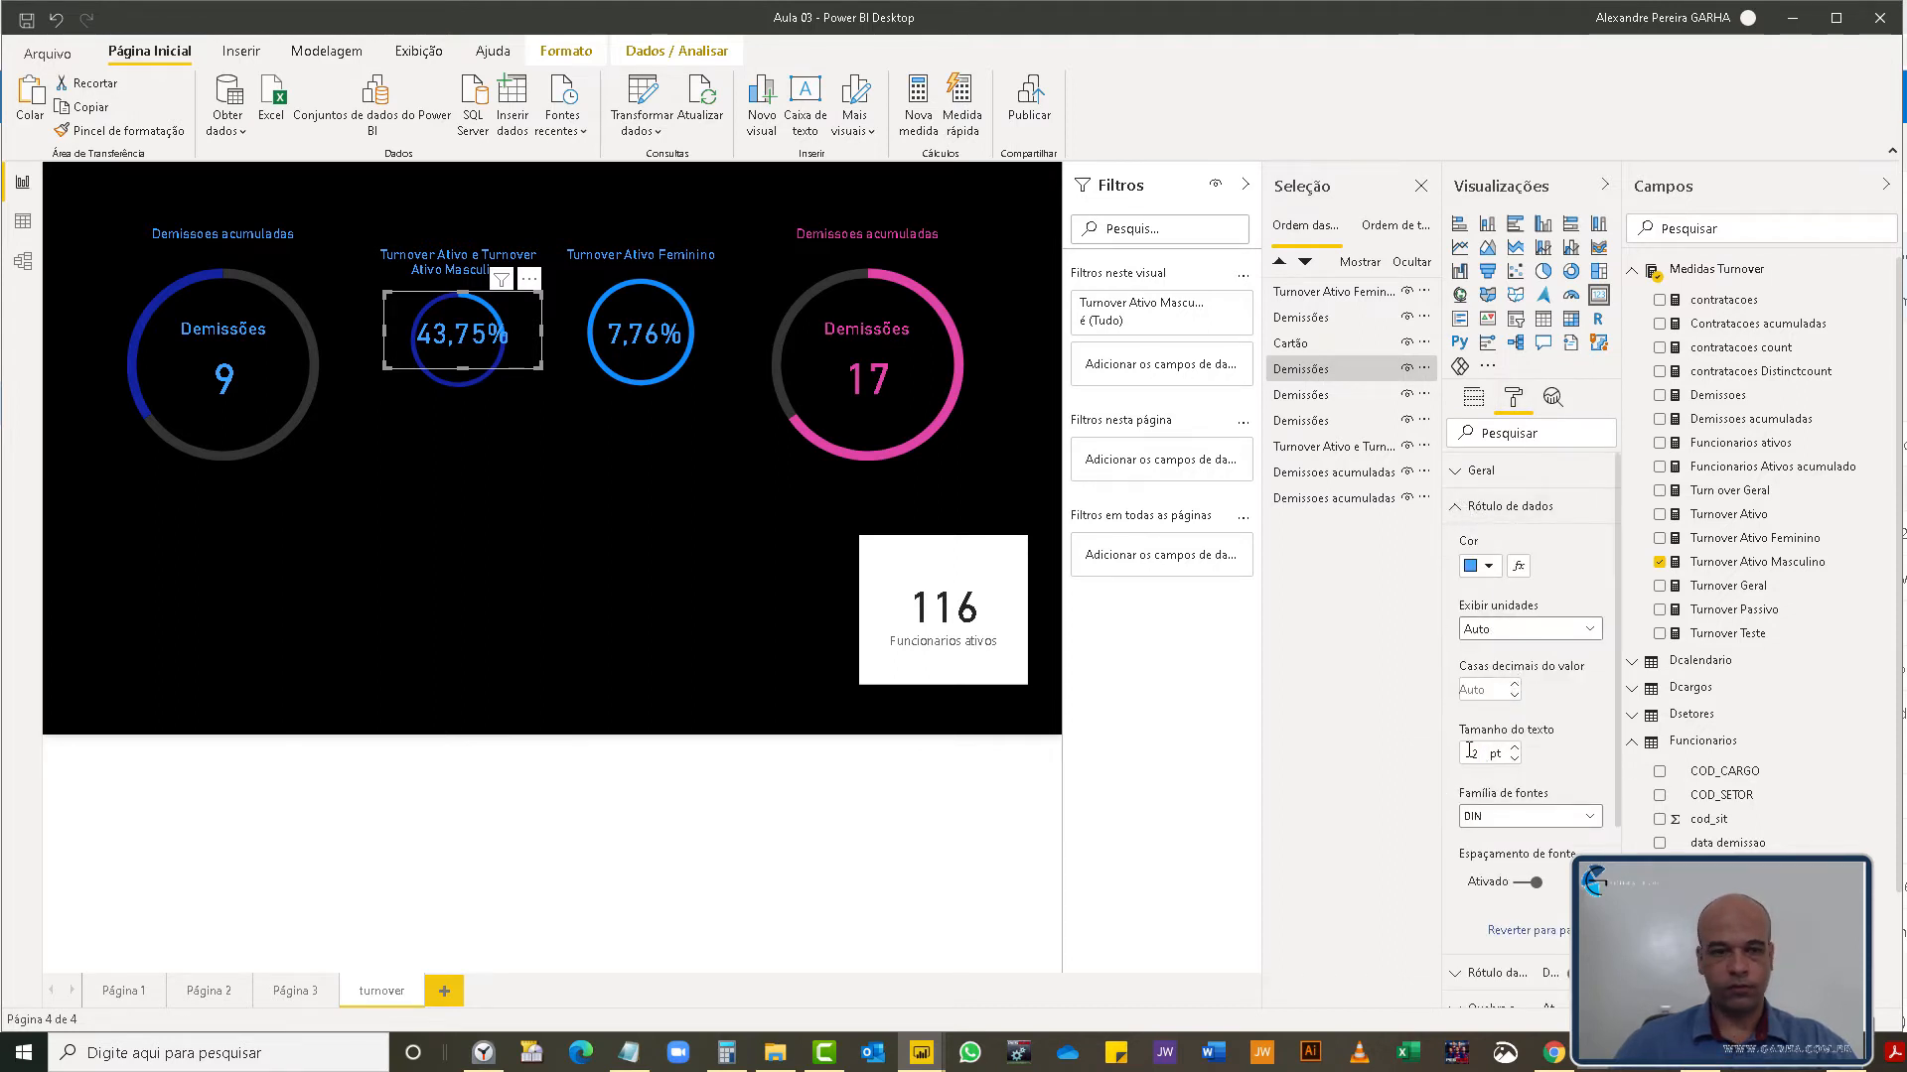
{"action": "type", "text": "5"}
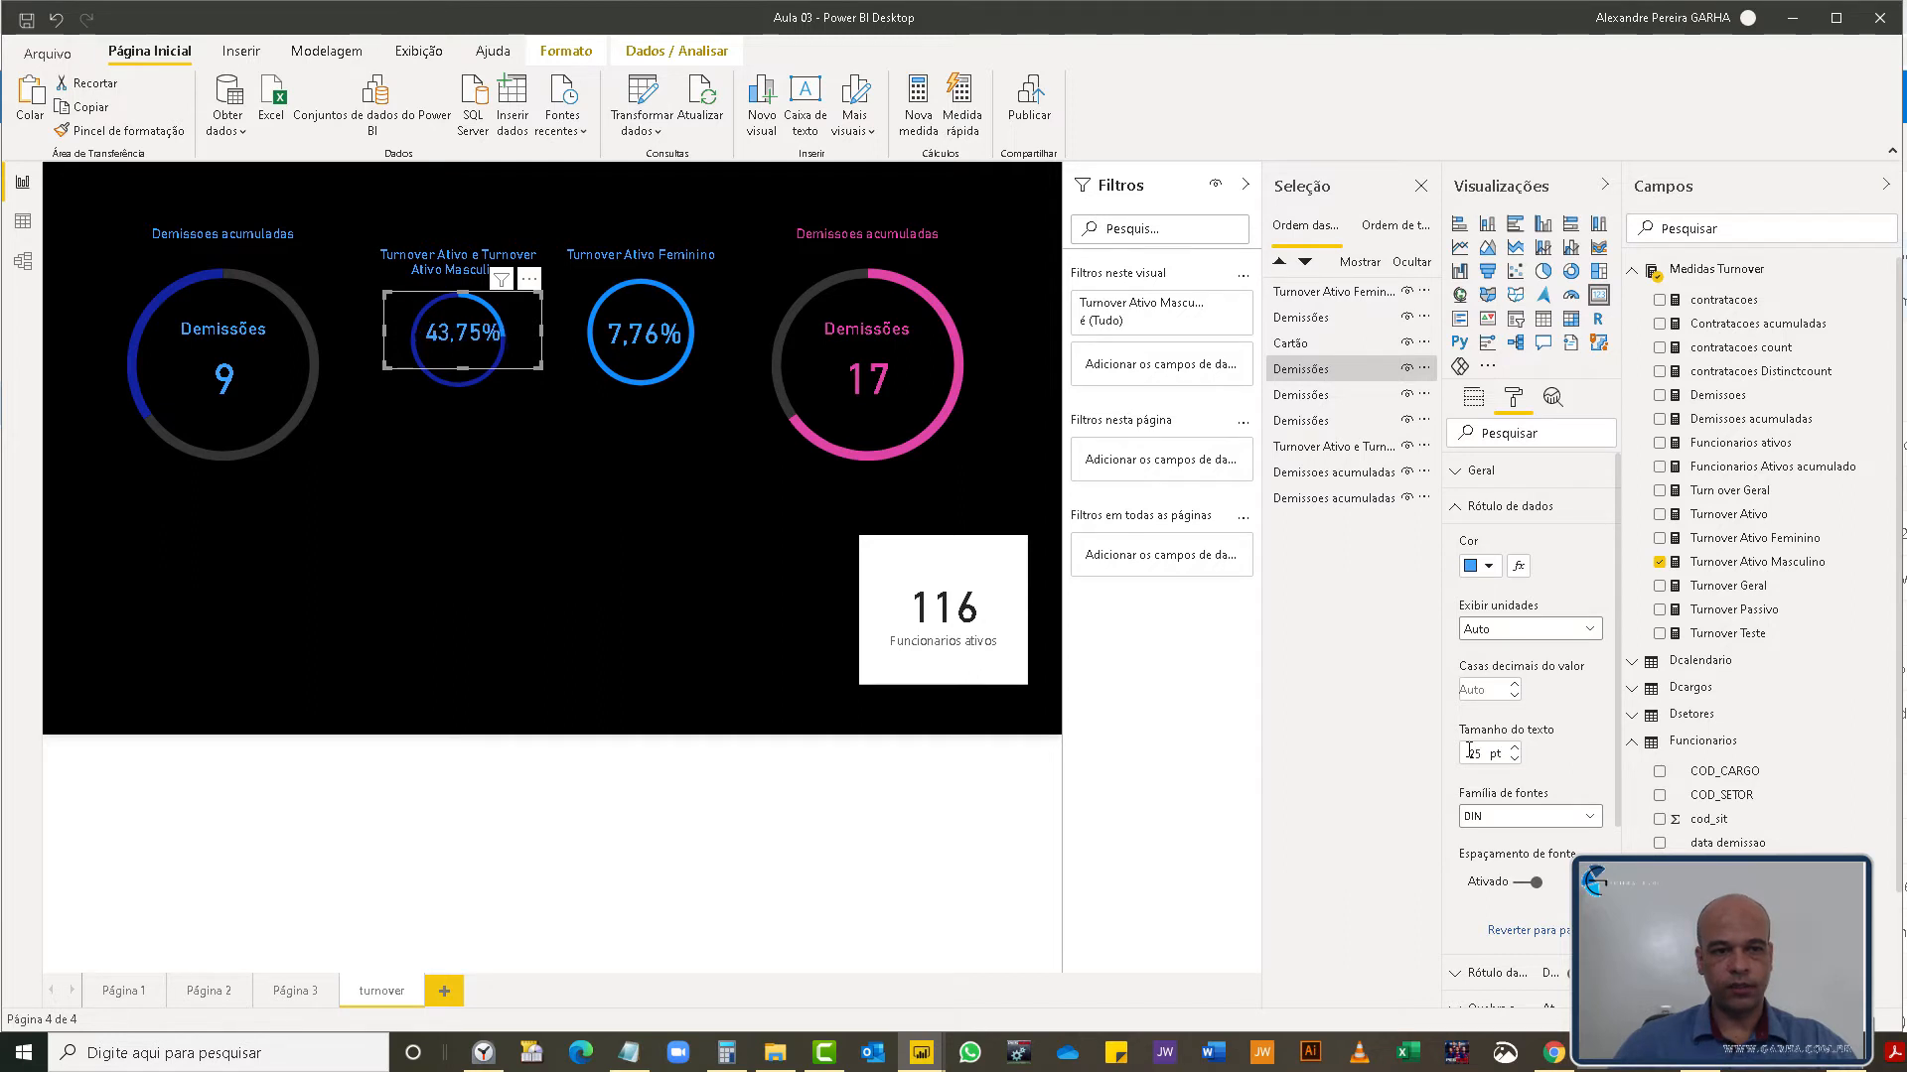
{"action": "double_click", "coordinate": [1469, 750]}
{"action": "type", "text": "20"}
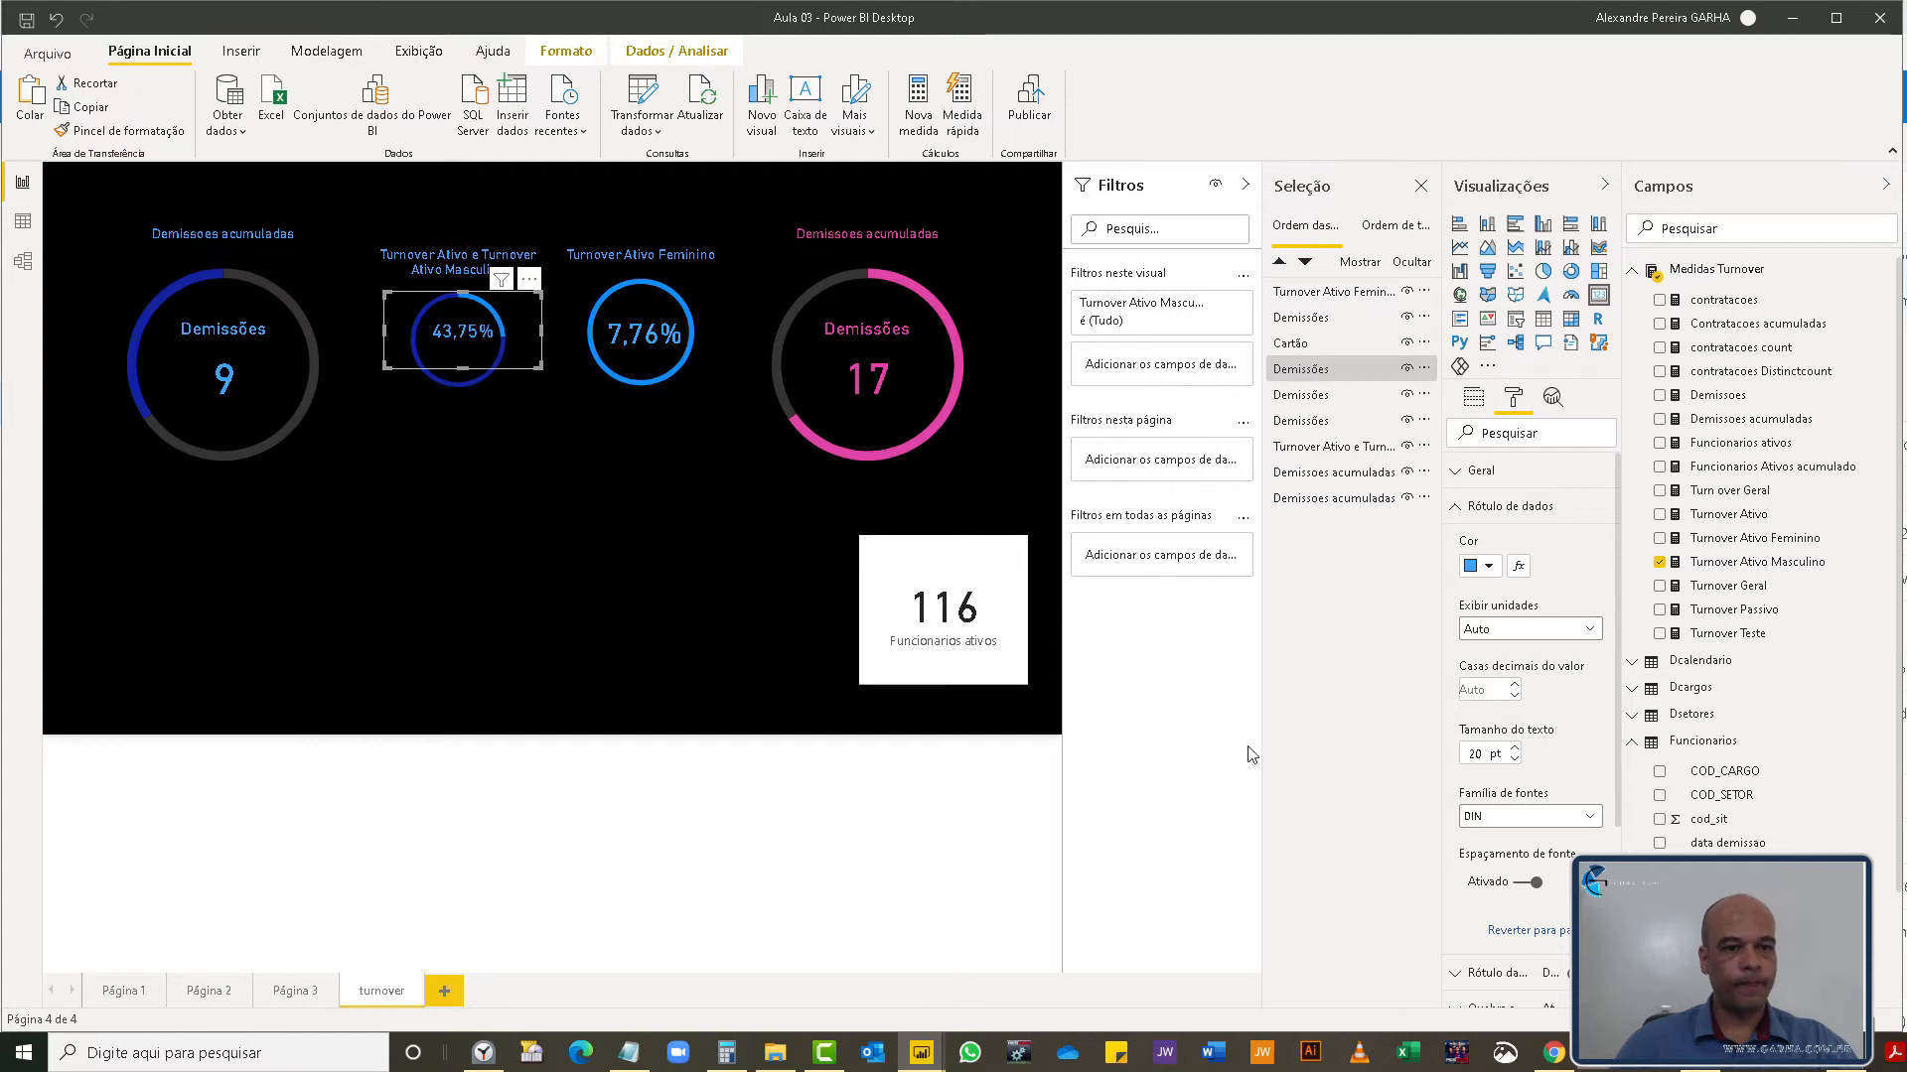
{"action": "left_click_drag", "start_coordinate": [462, 362], "coordinate": [464, 367]}
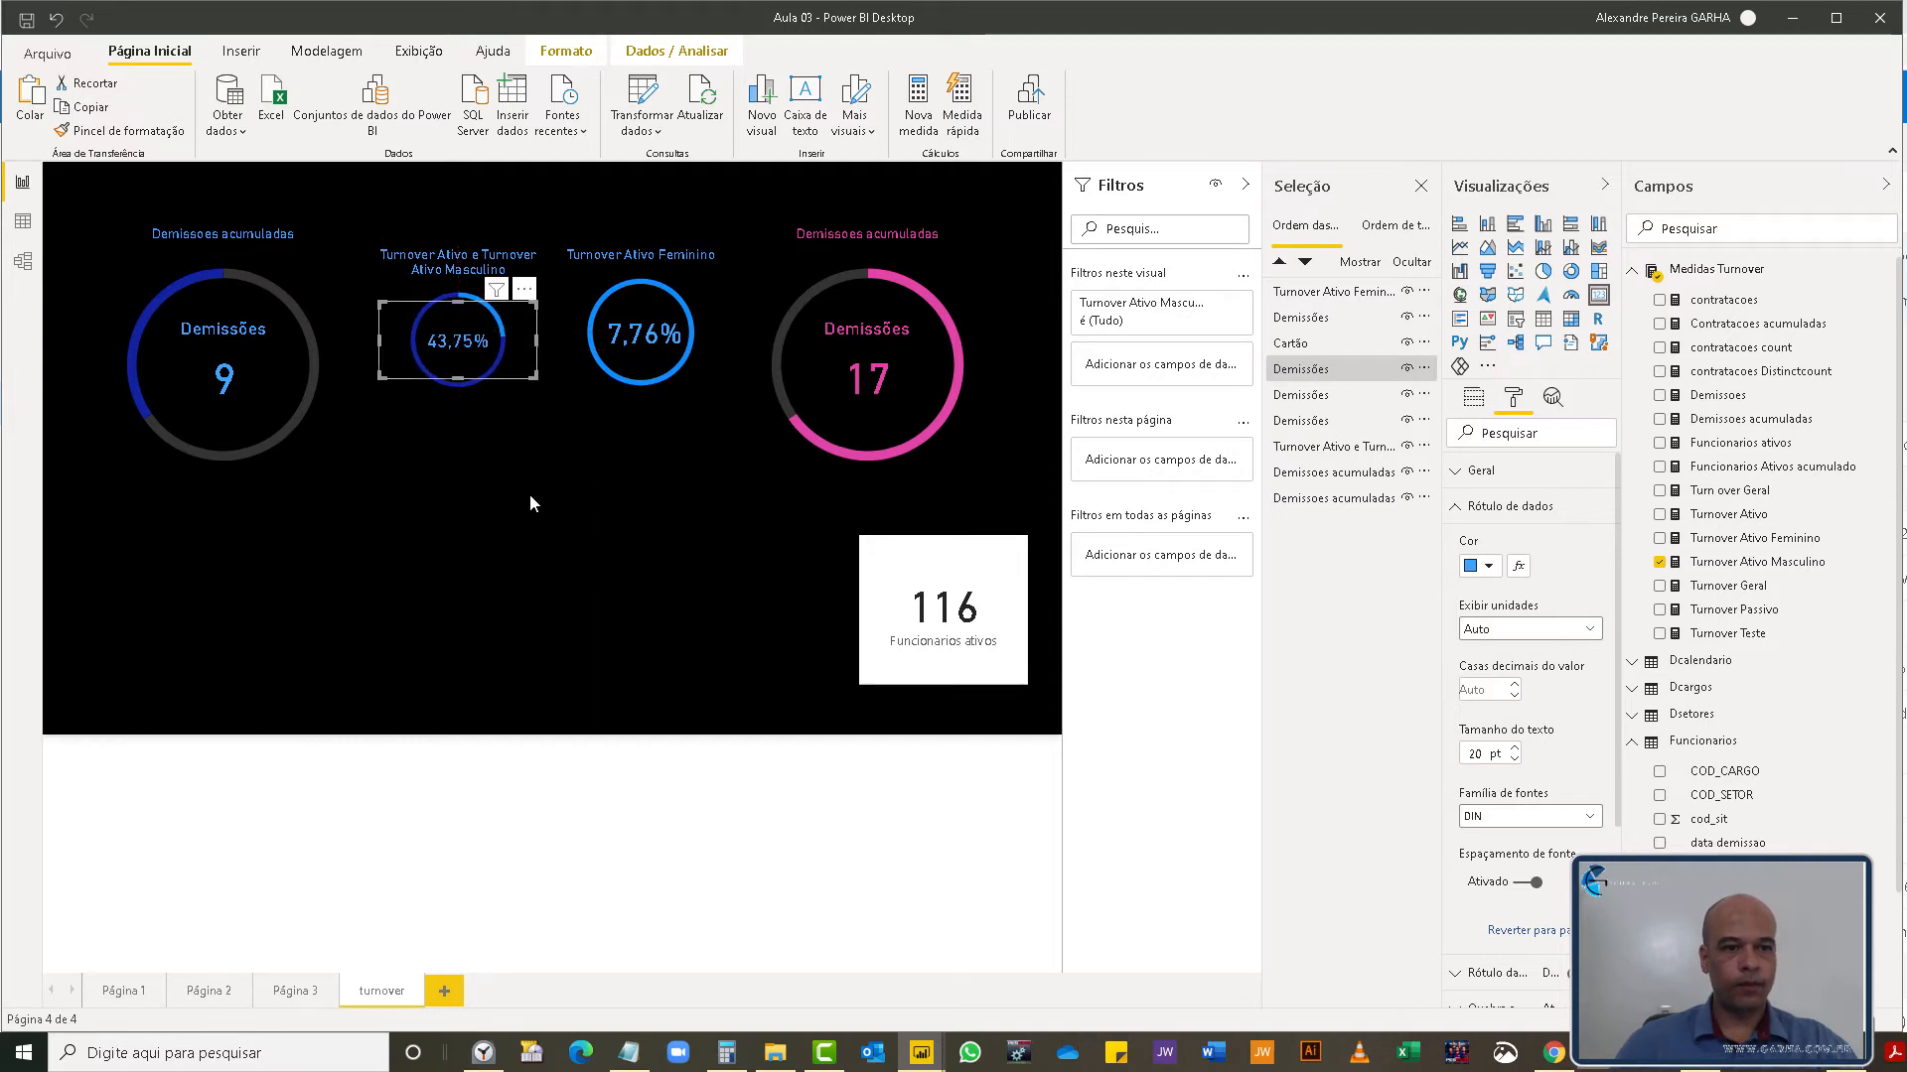
{"action": "left_click", "coordinate": [529, 501]}
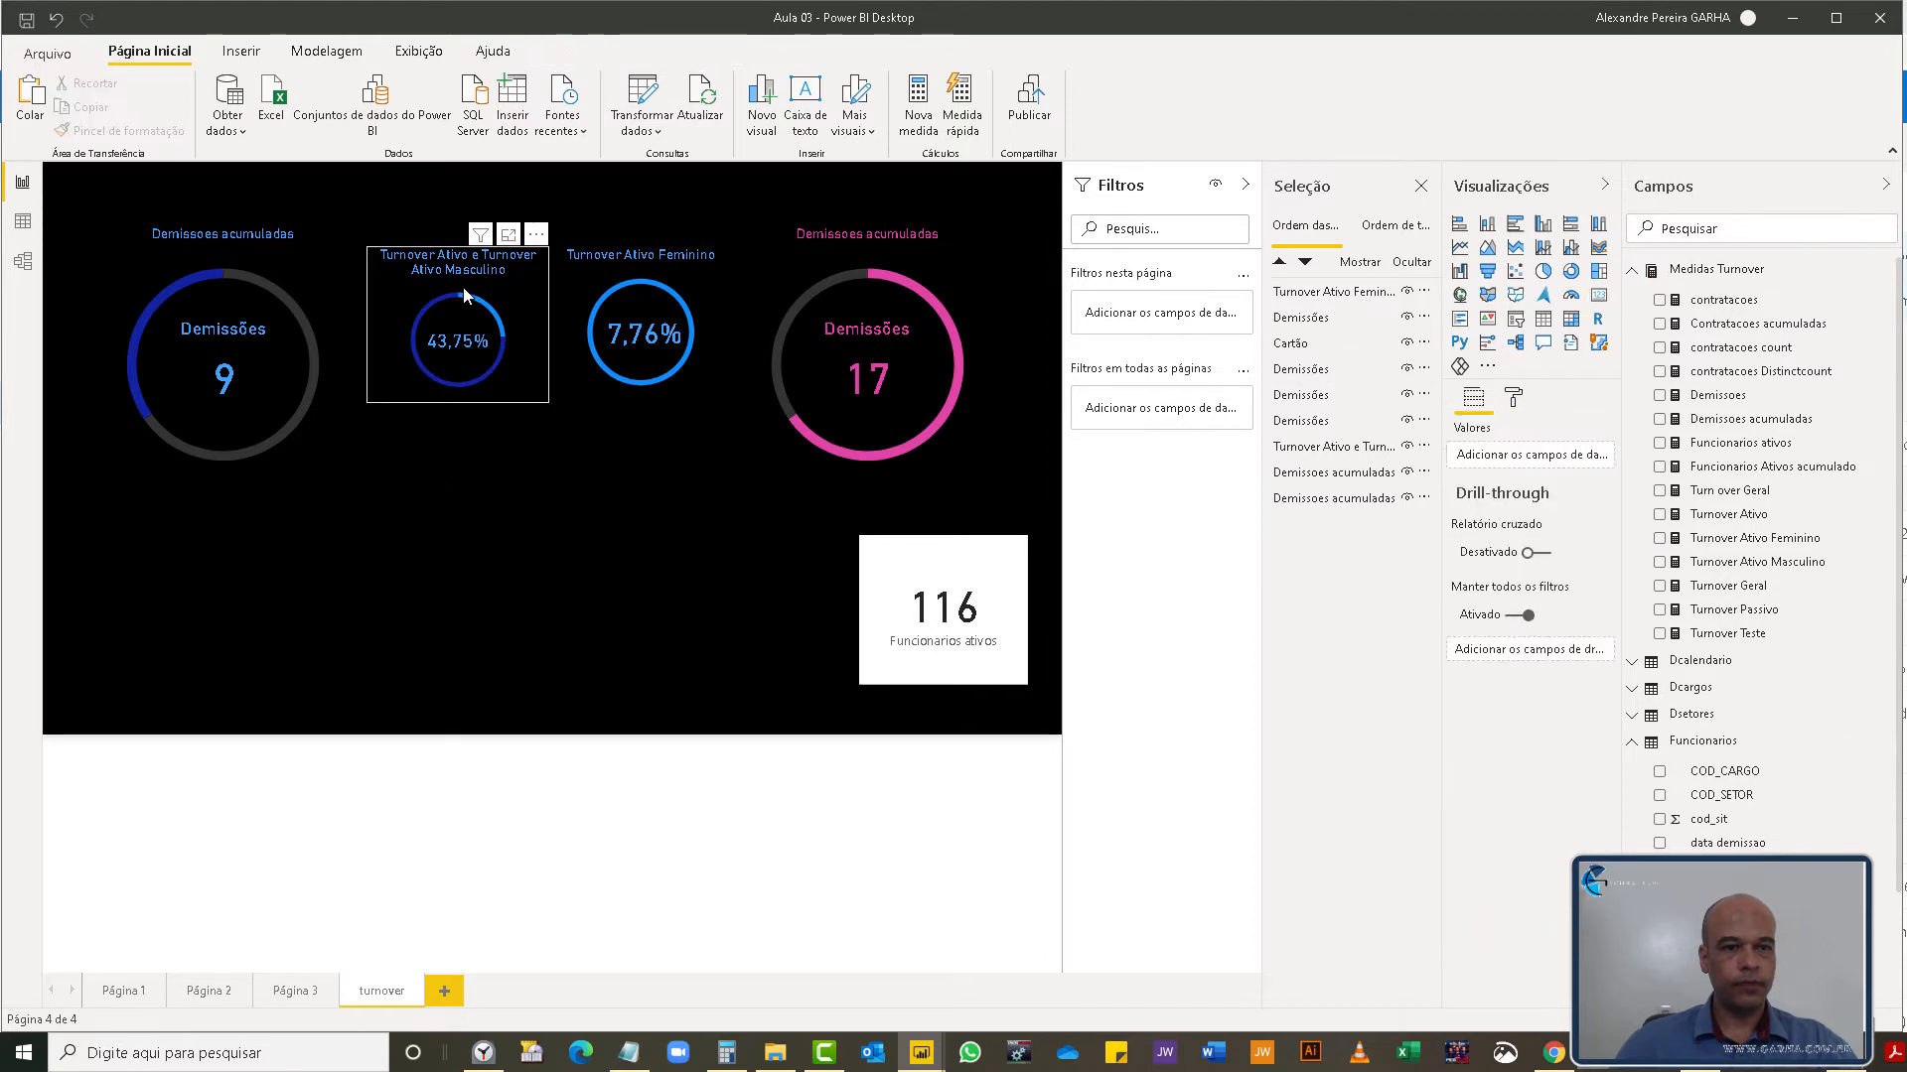
- Set the Turnover Ativo data colour in the male turnover donut to the recently used dark grey
{"action": "left_click", "coordinate": [527, 385]}
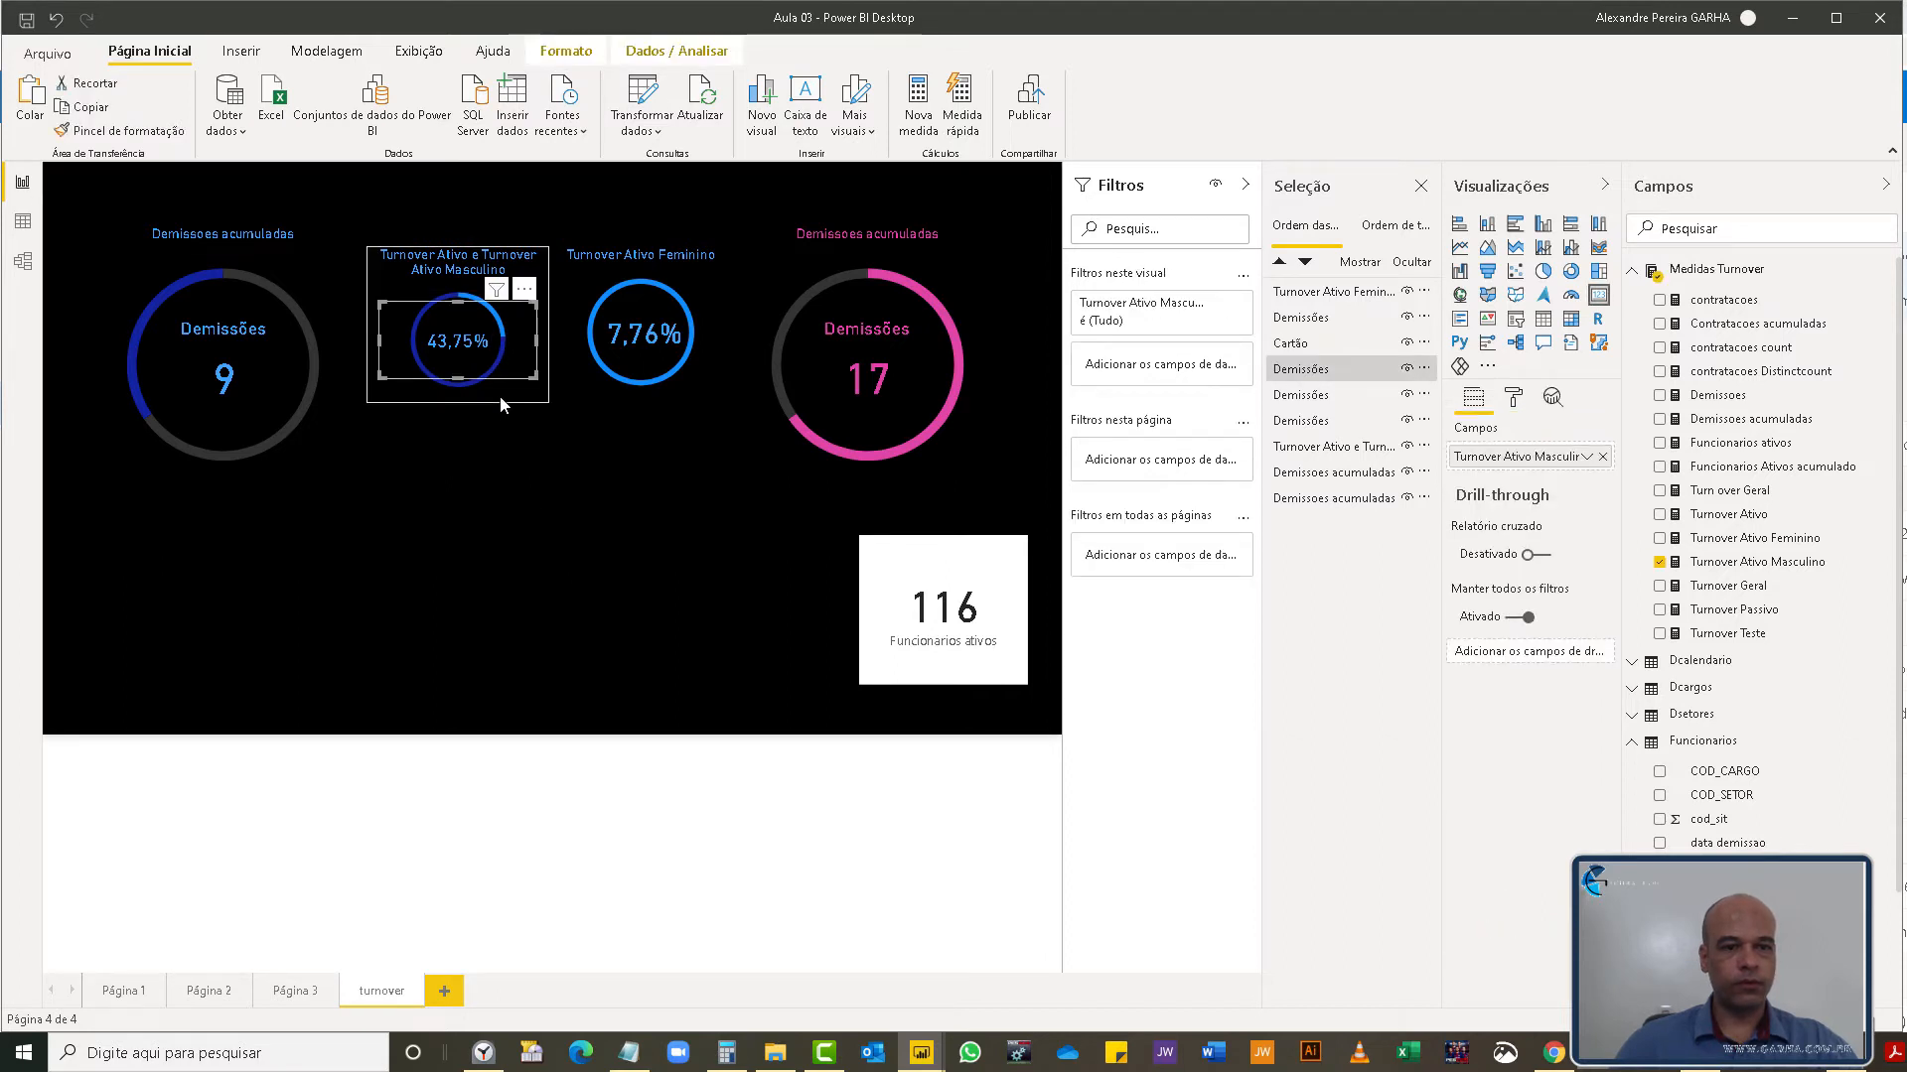
{"action": "left_click", "coordinate": [501, 400]}
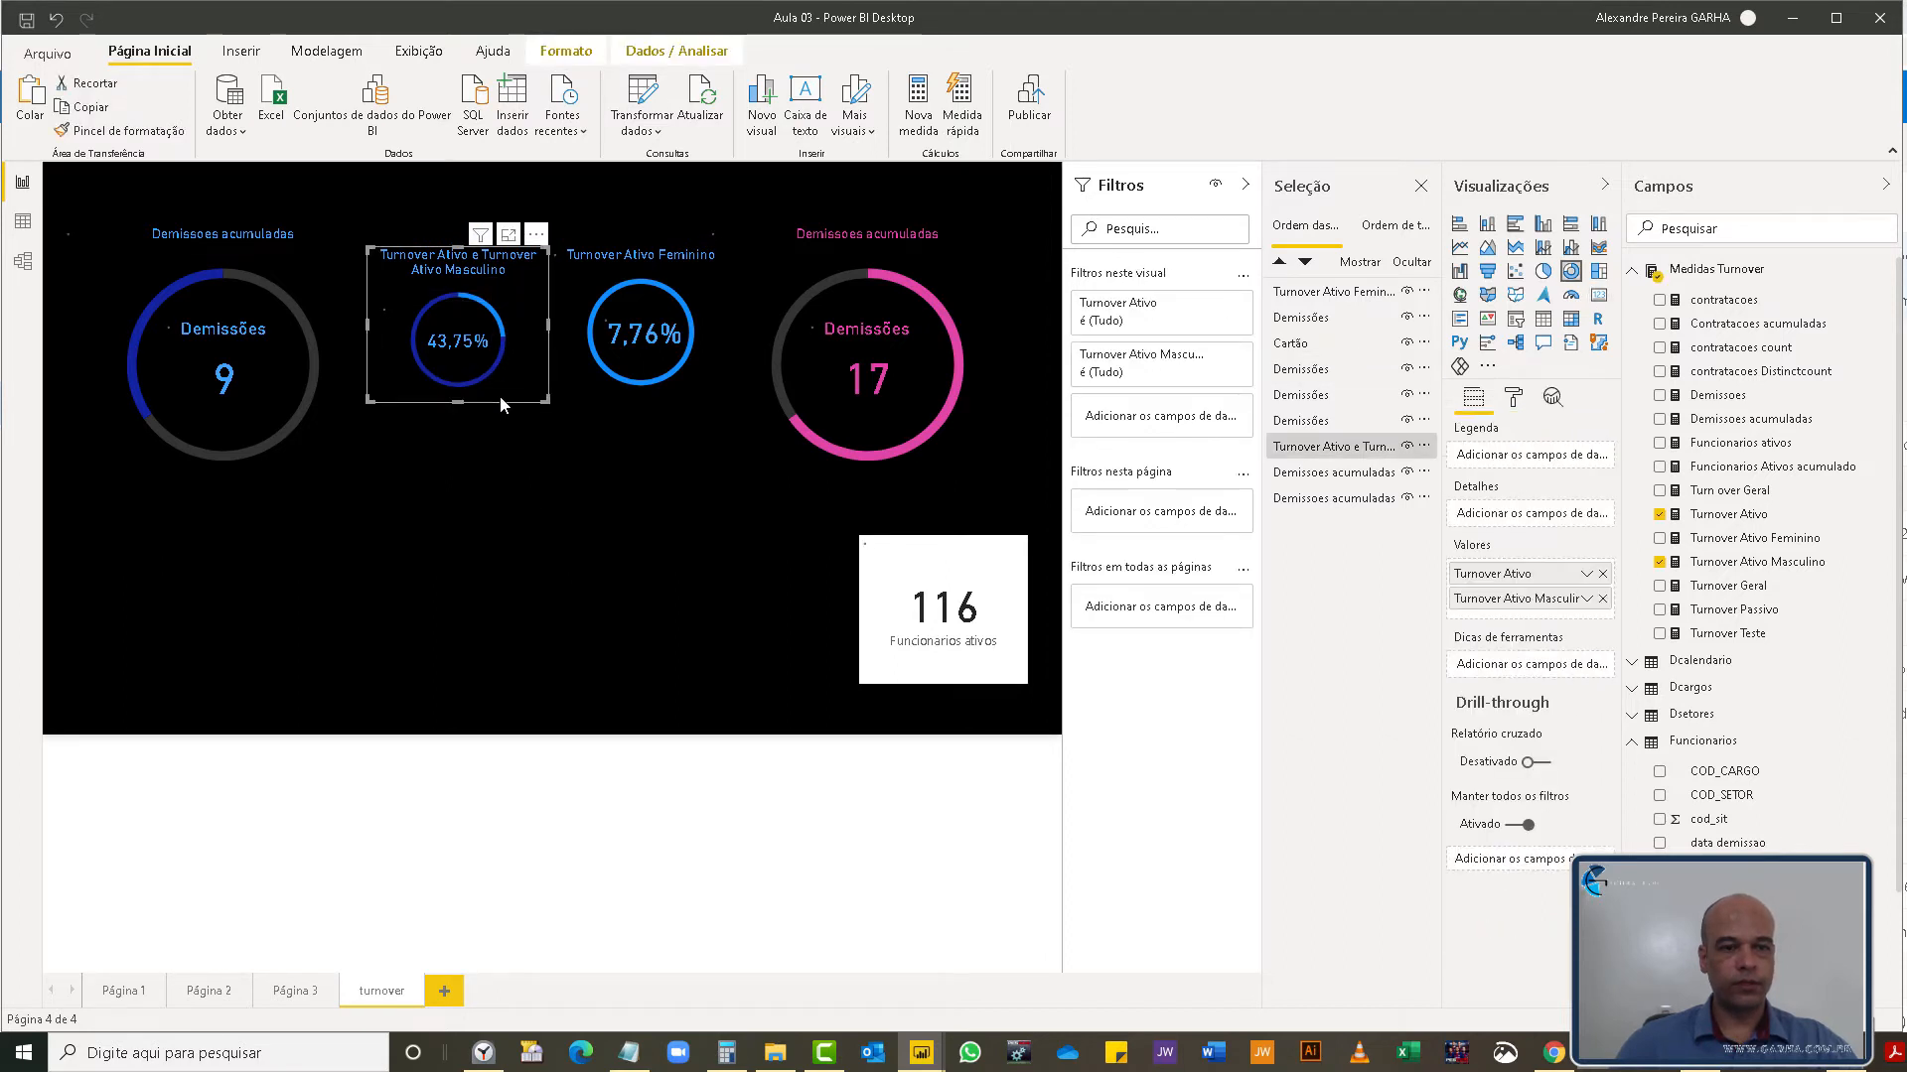
{"action": "left_click", "coordinate": [1513, 399]}
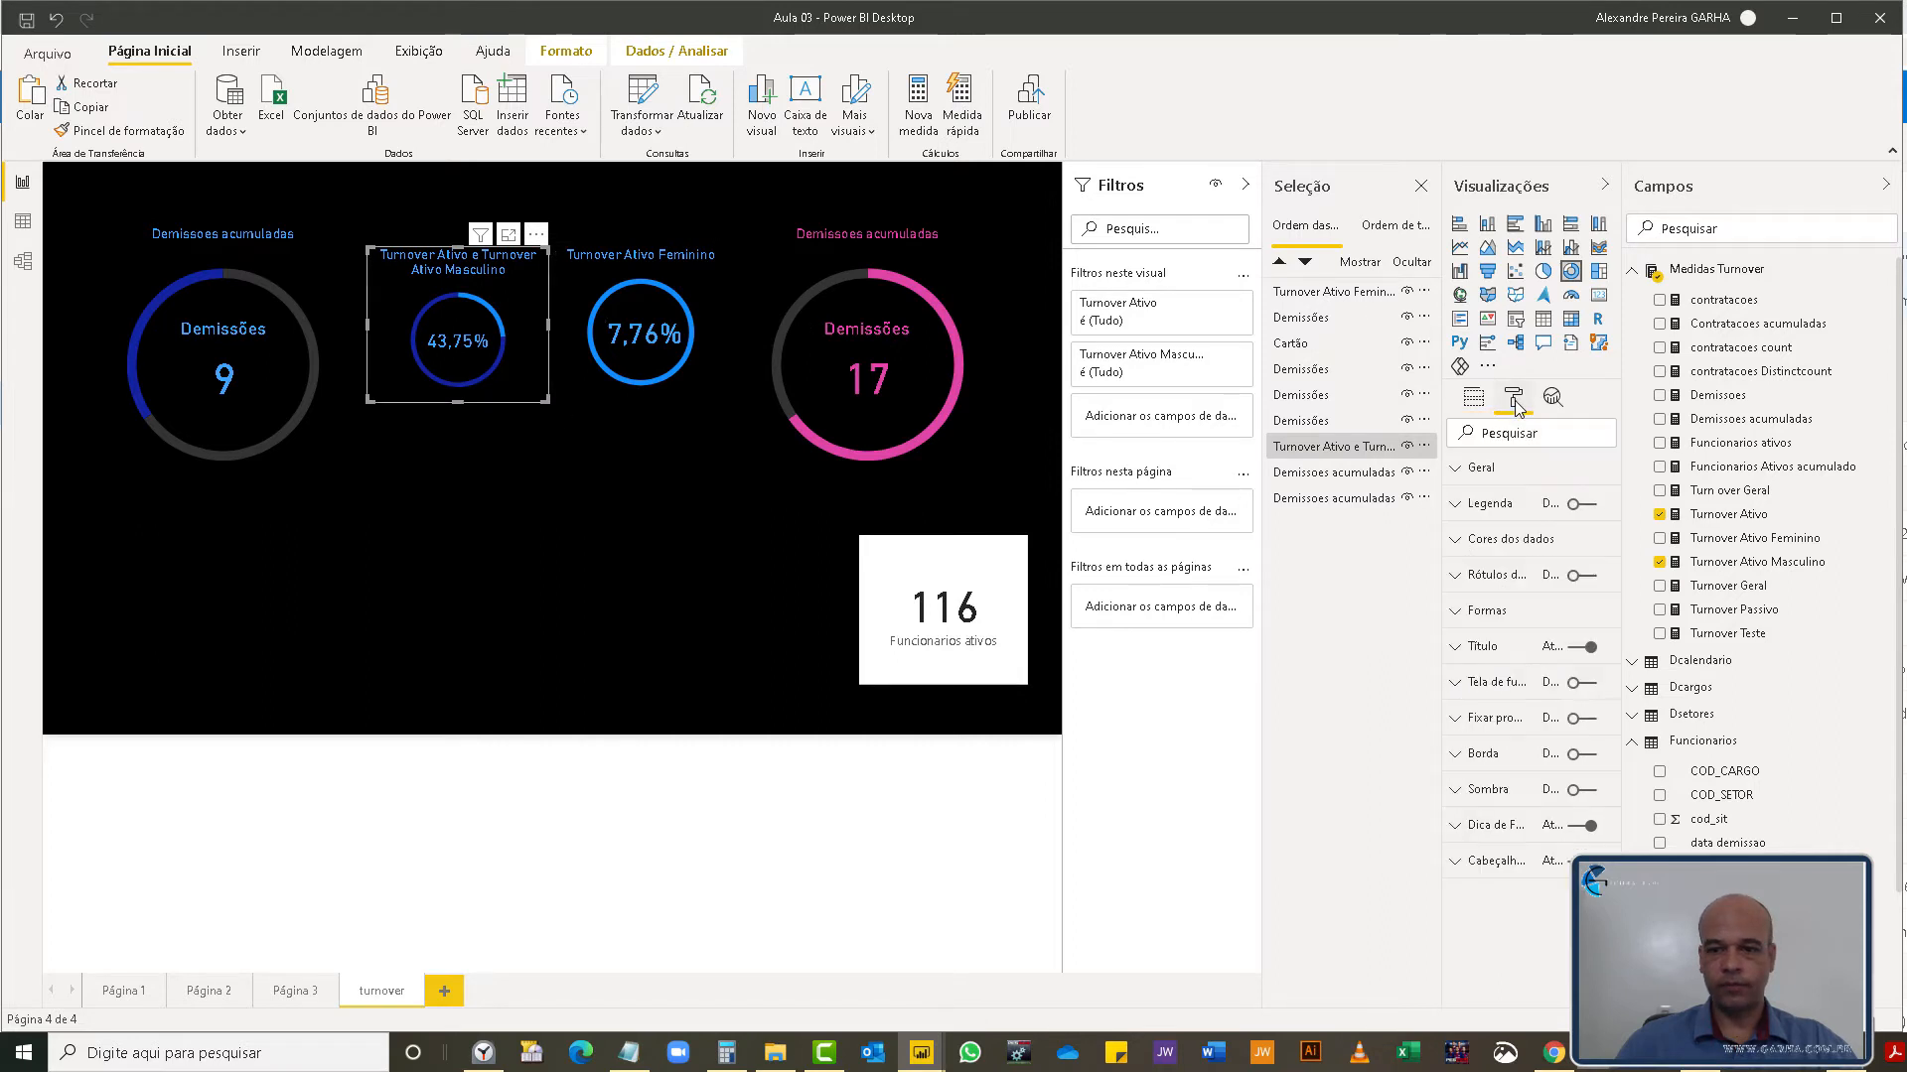
{"action": "left_click", "coordinate": [1455, 549]}
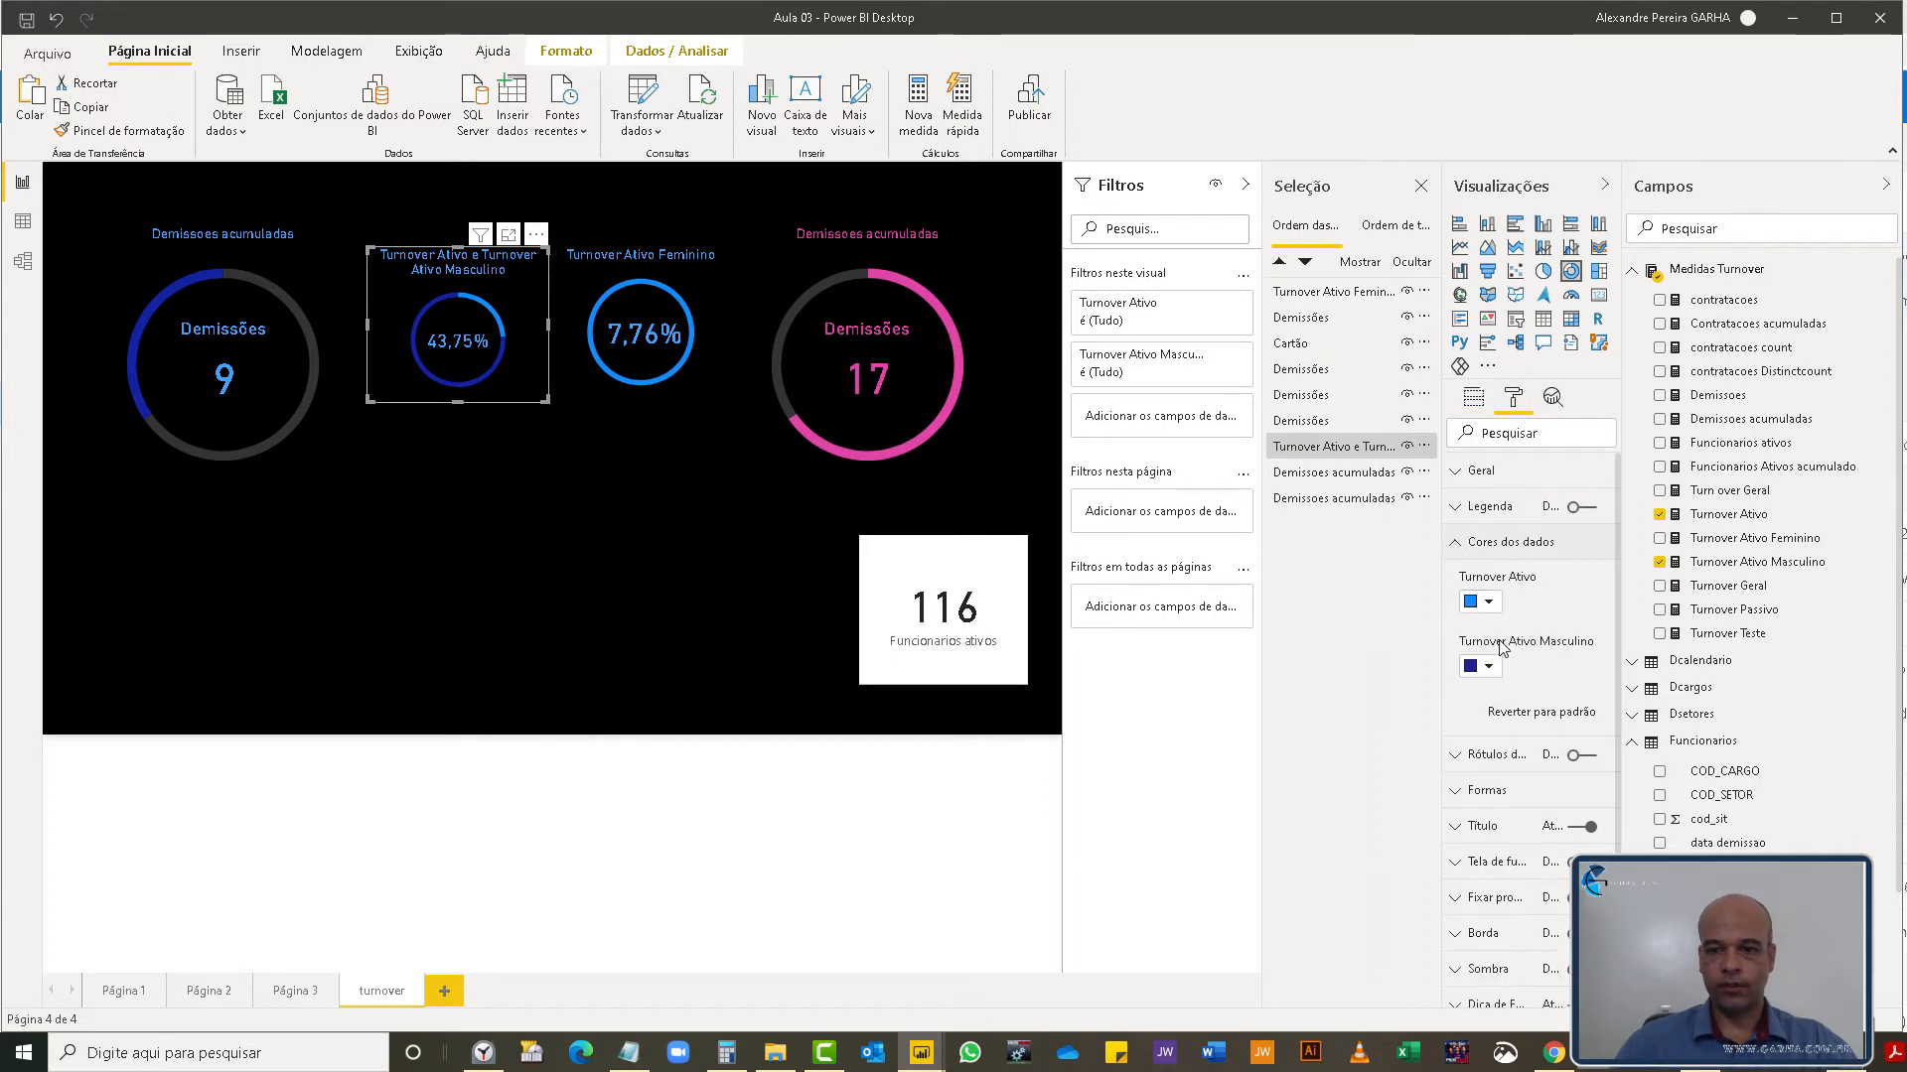
{"action": "left_click", "coordinate": [1494, 604]}
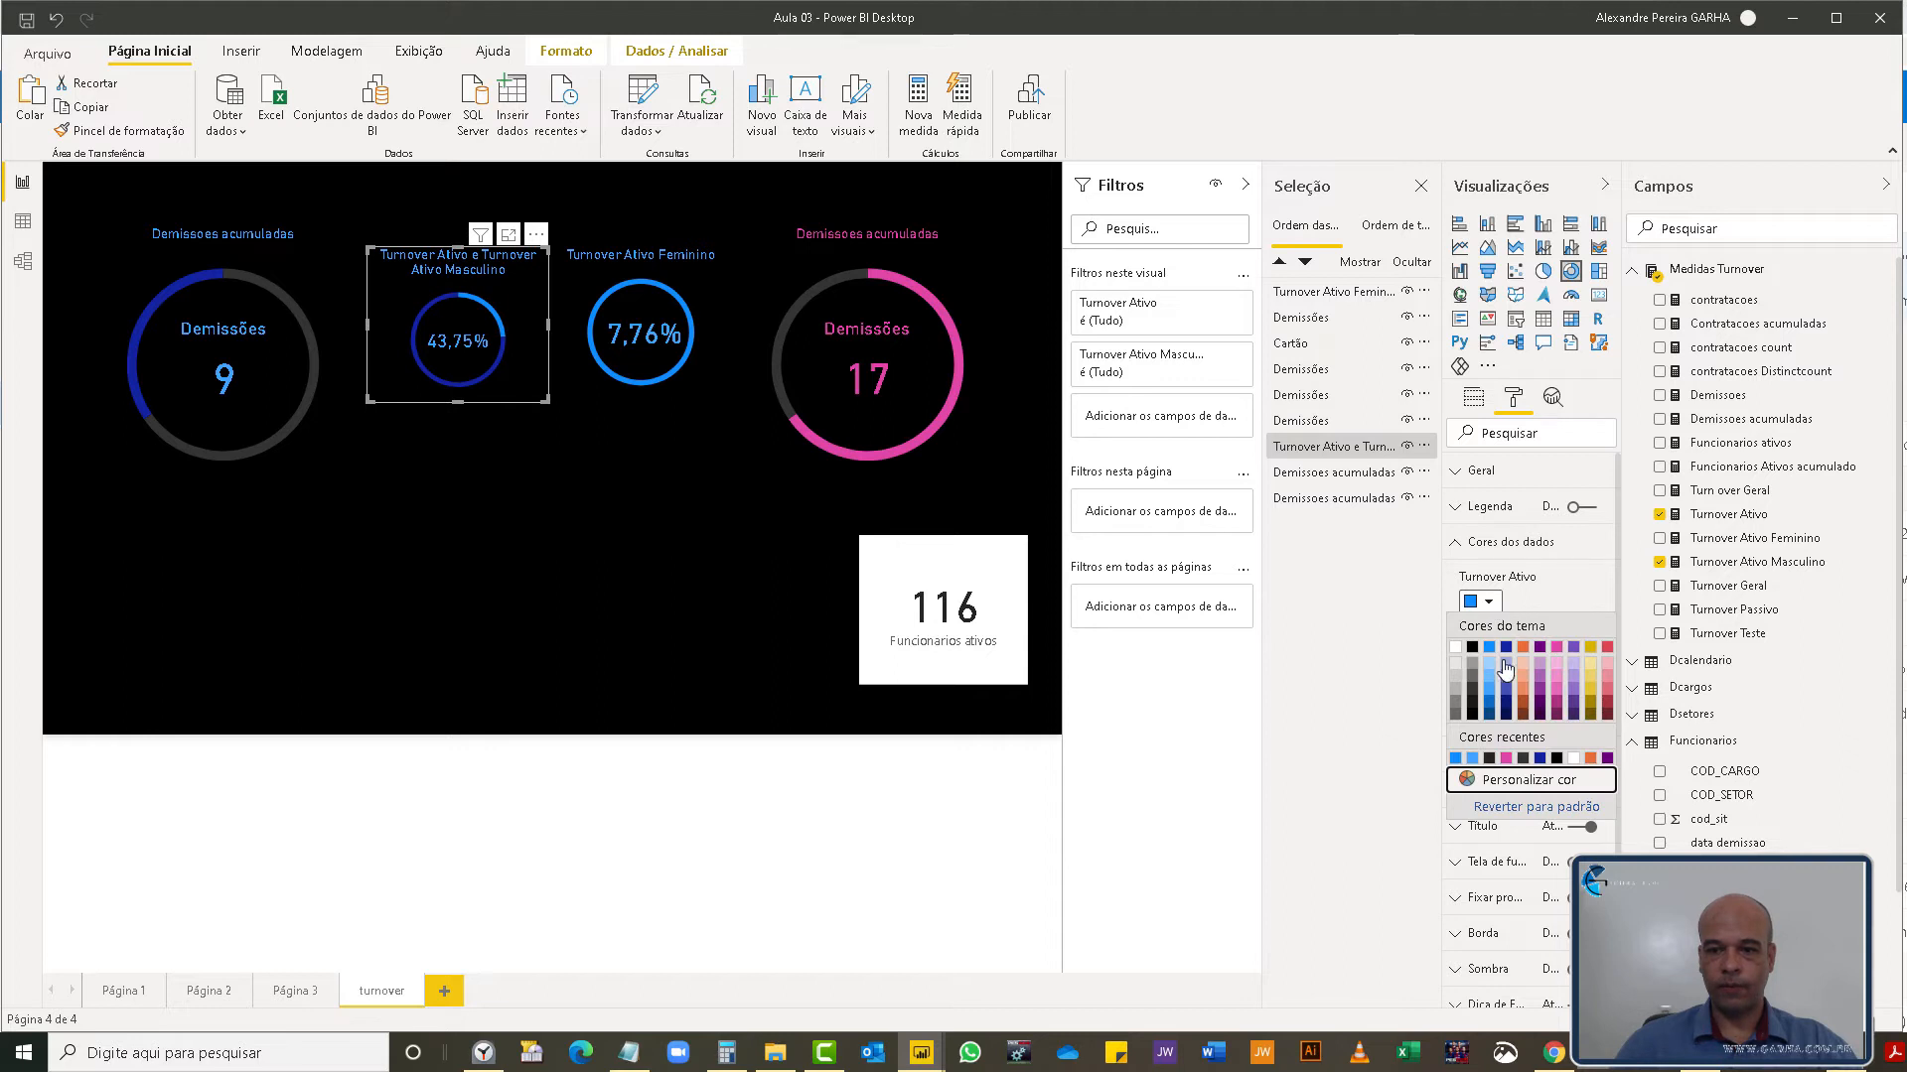
{"action": "left_click", "coordinate": [1488, 759]}
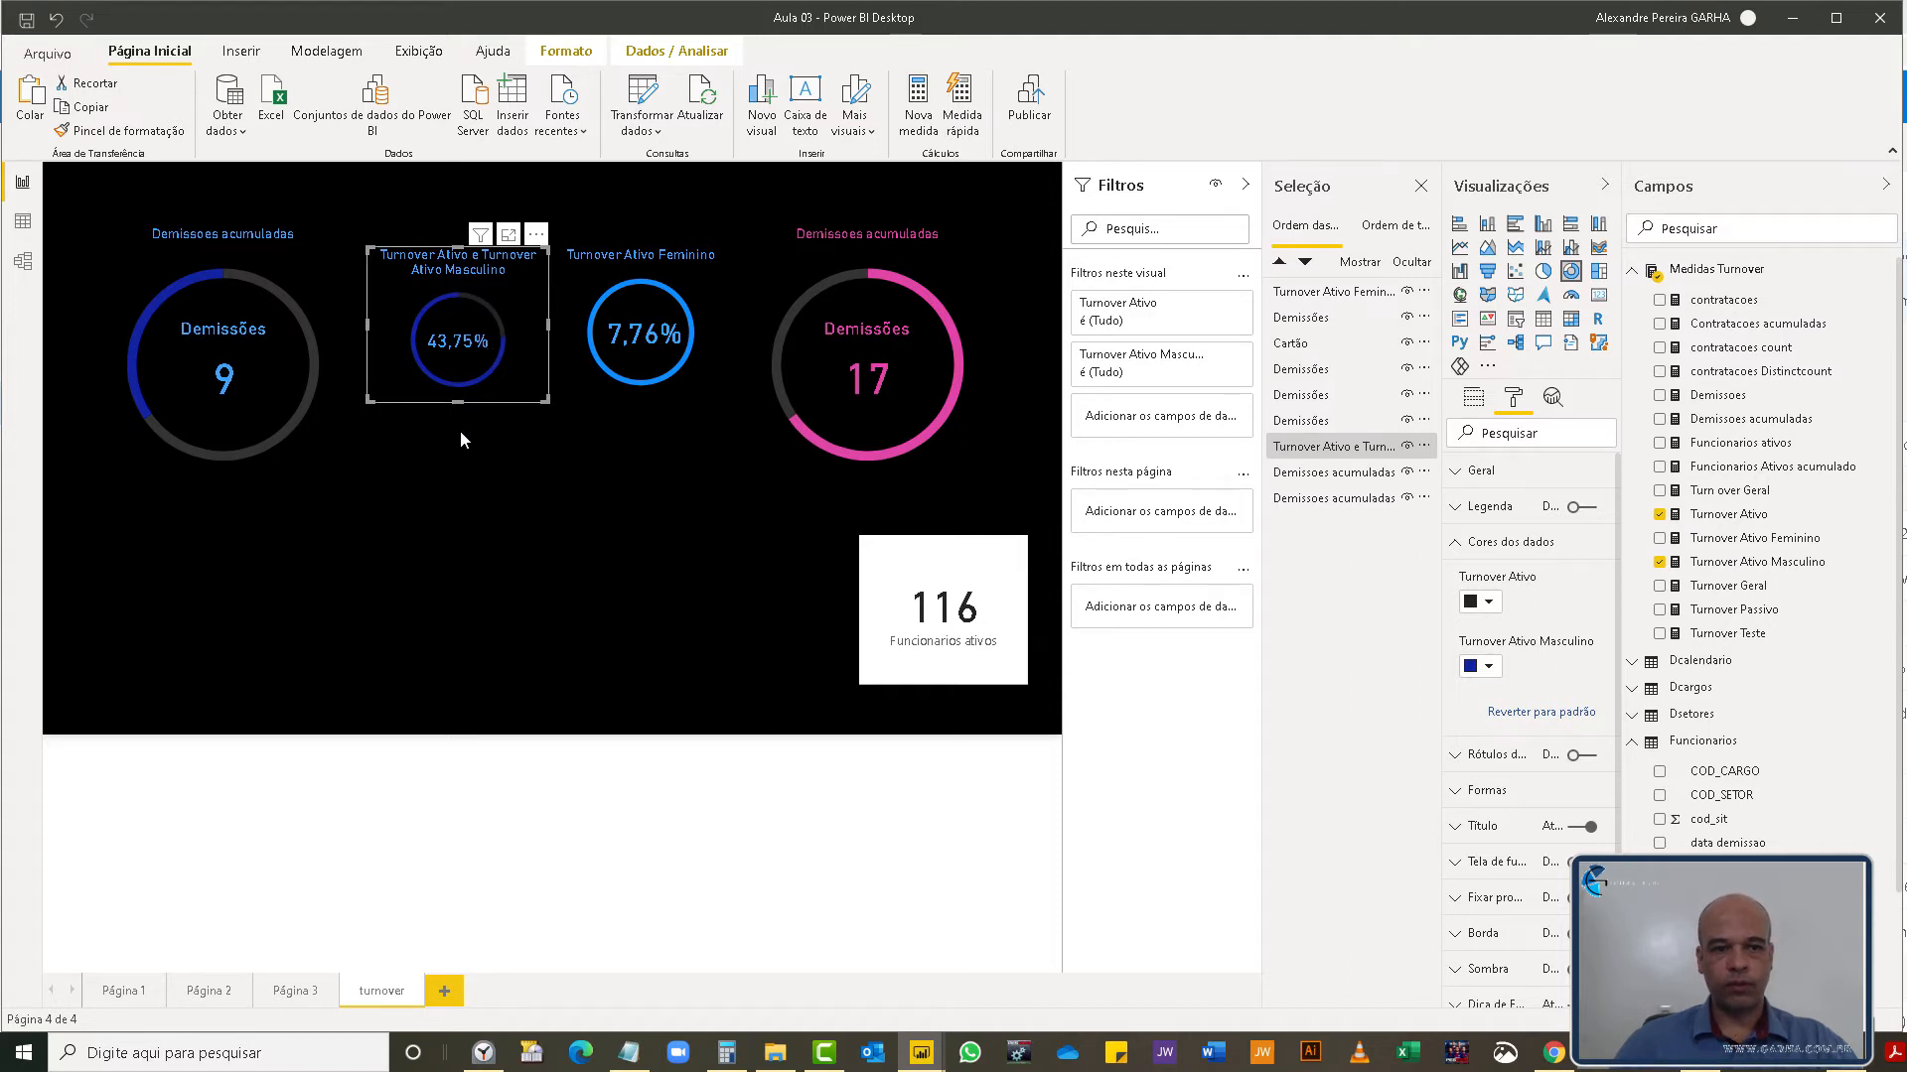
- Check the male turnover donut's slices and replace Turnover Ativo with Turnover Ativo Feminino in its values
{"action": "left_click", "coordinate": [1474, 405]}
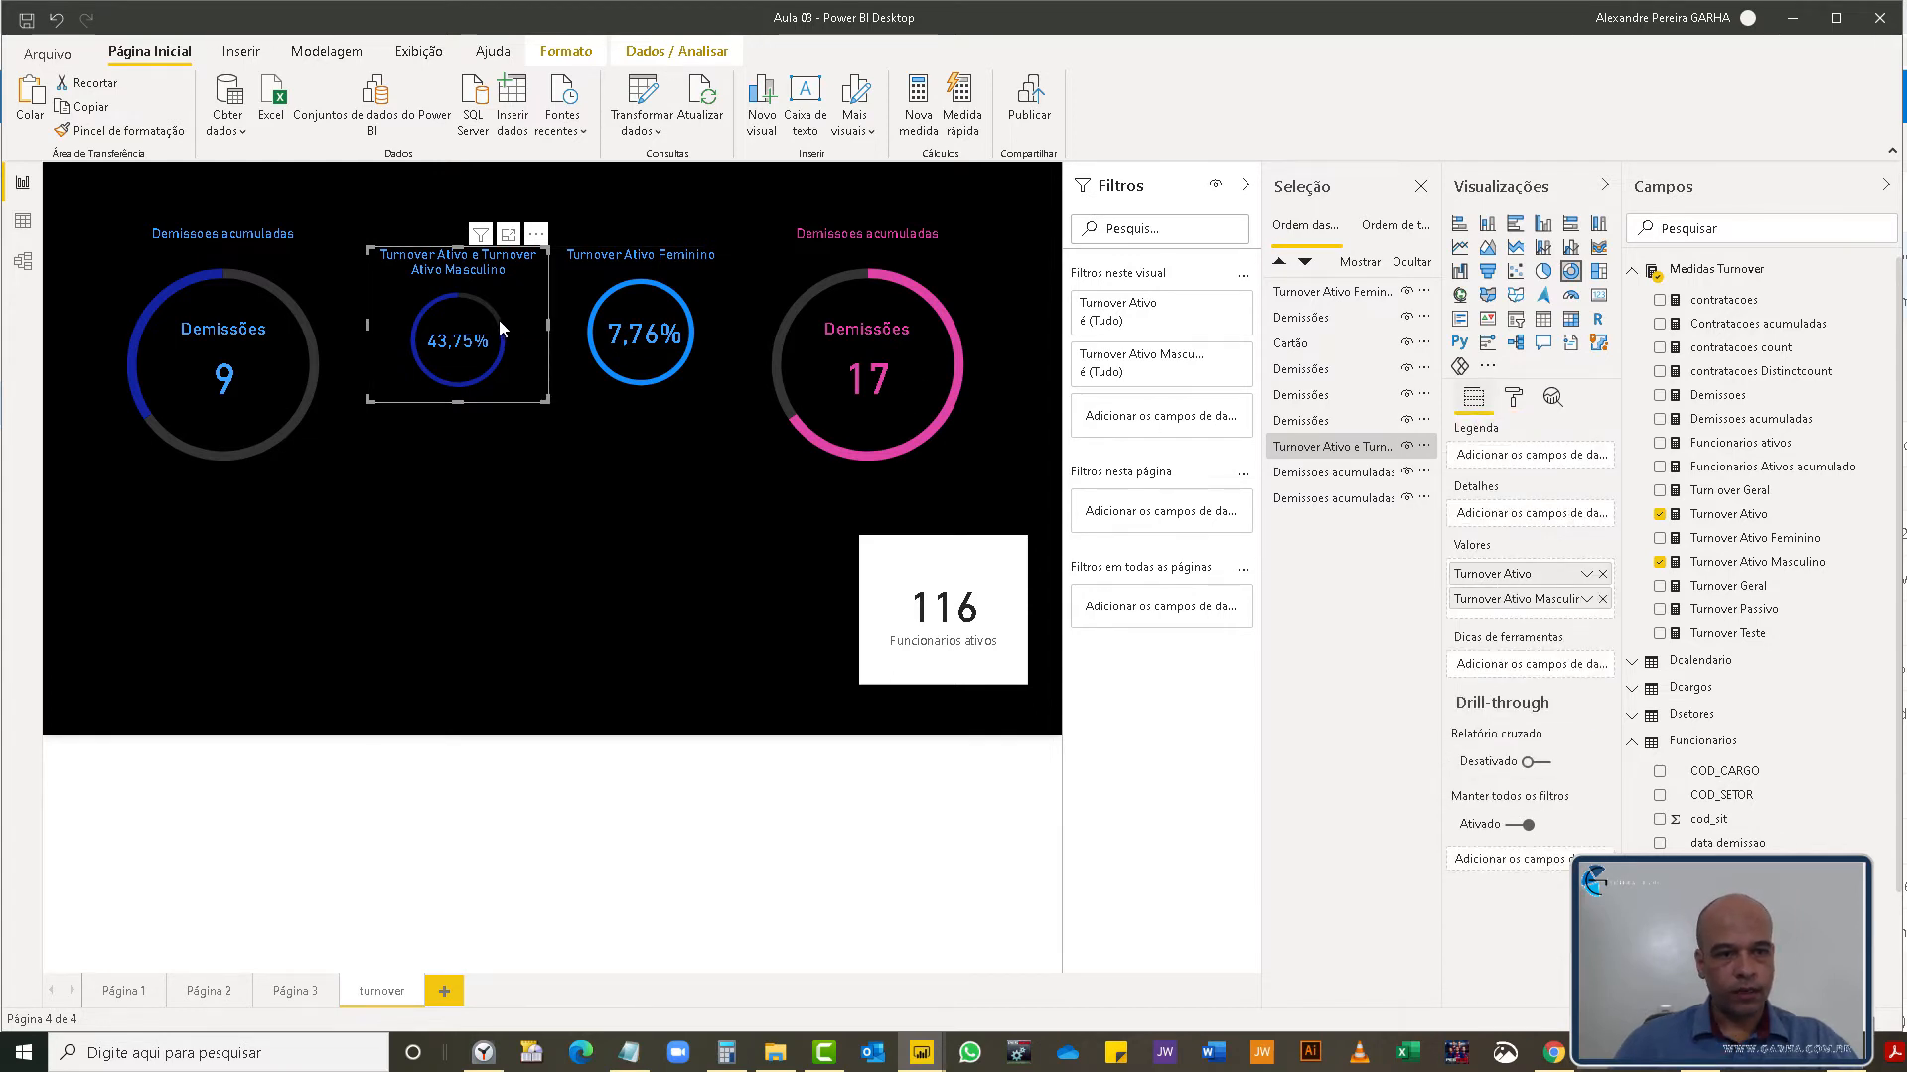
{"action": "mouse_move", "coordinate": [499, 319]}
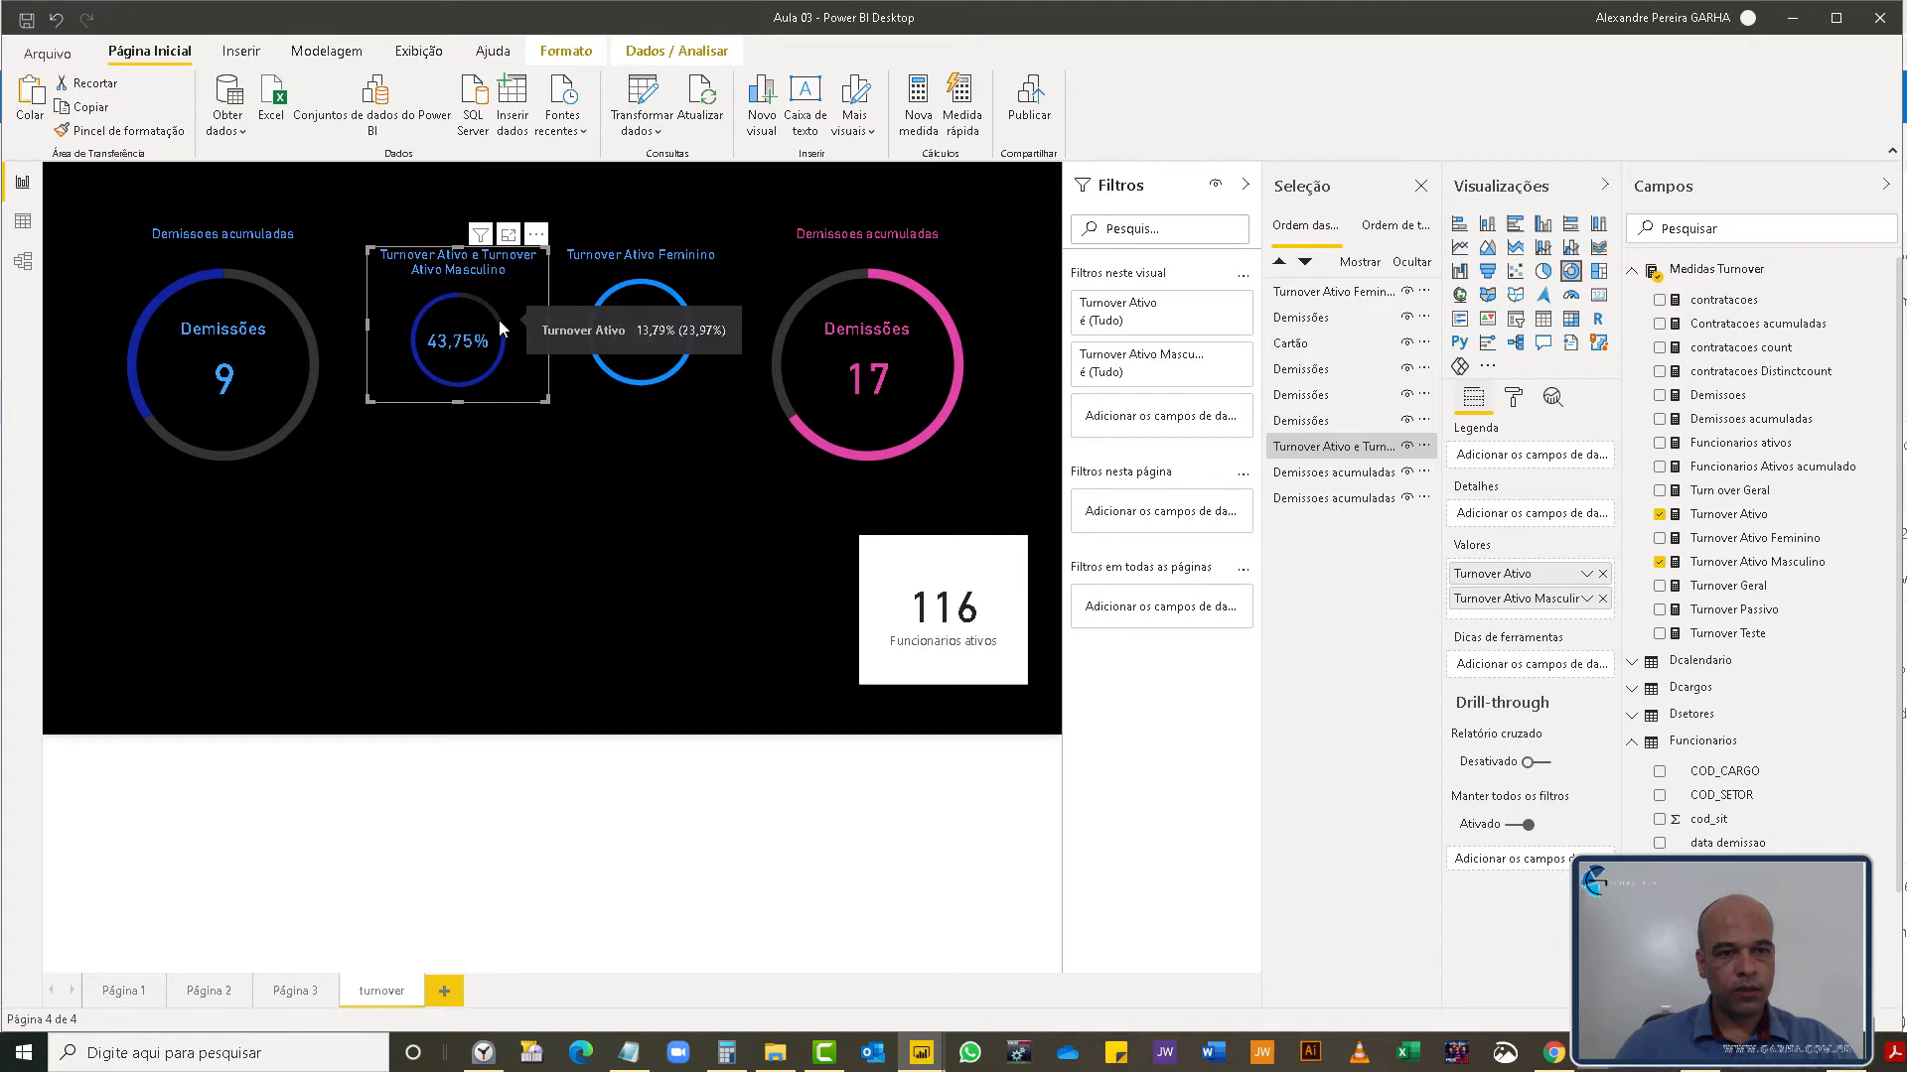
{"action": "mouse_move", "coordinate": [500, 366]}
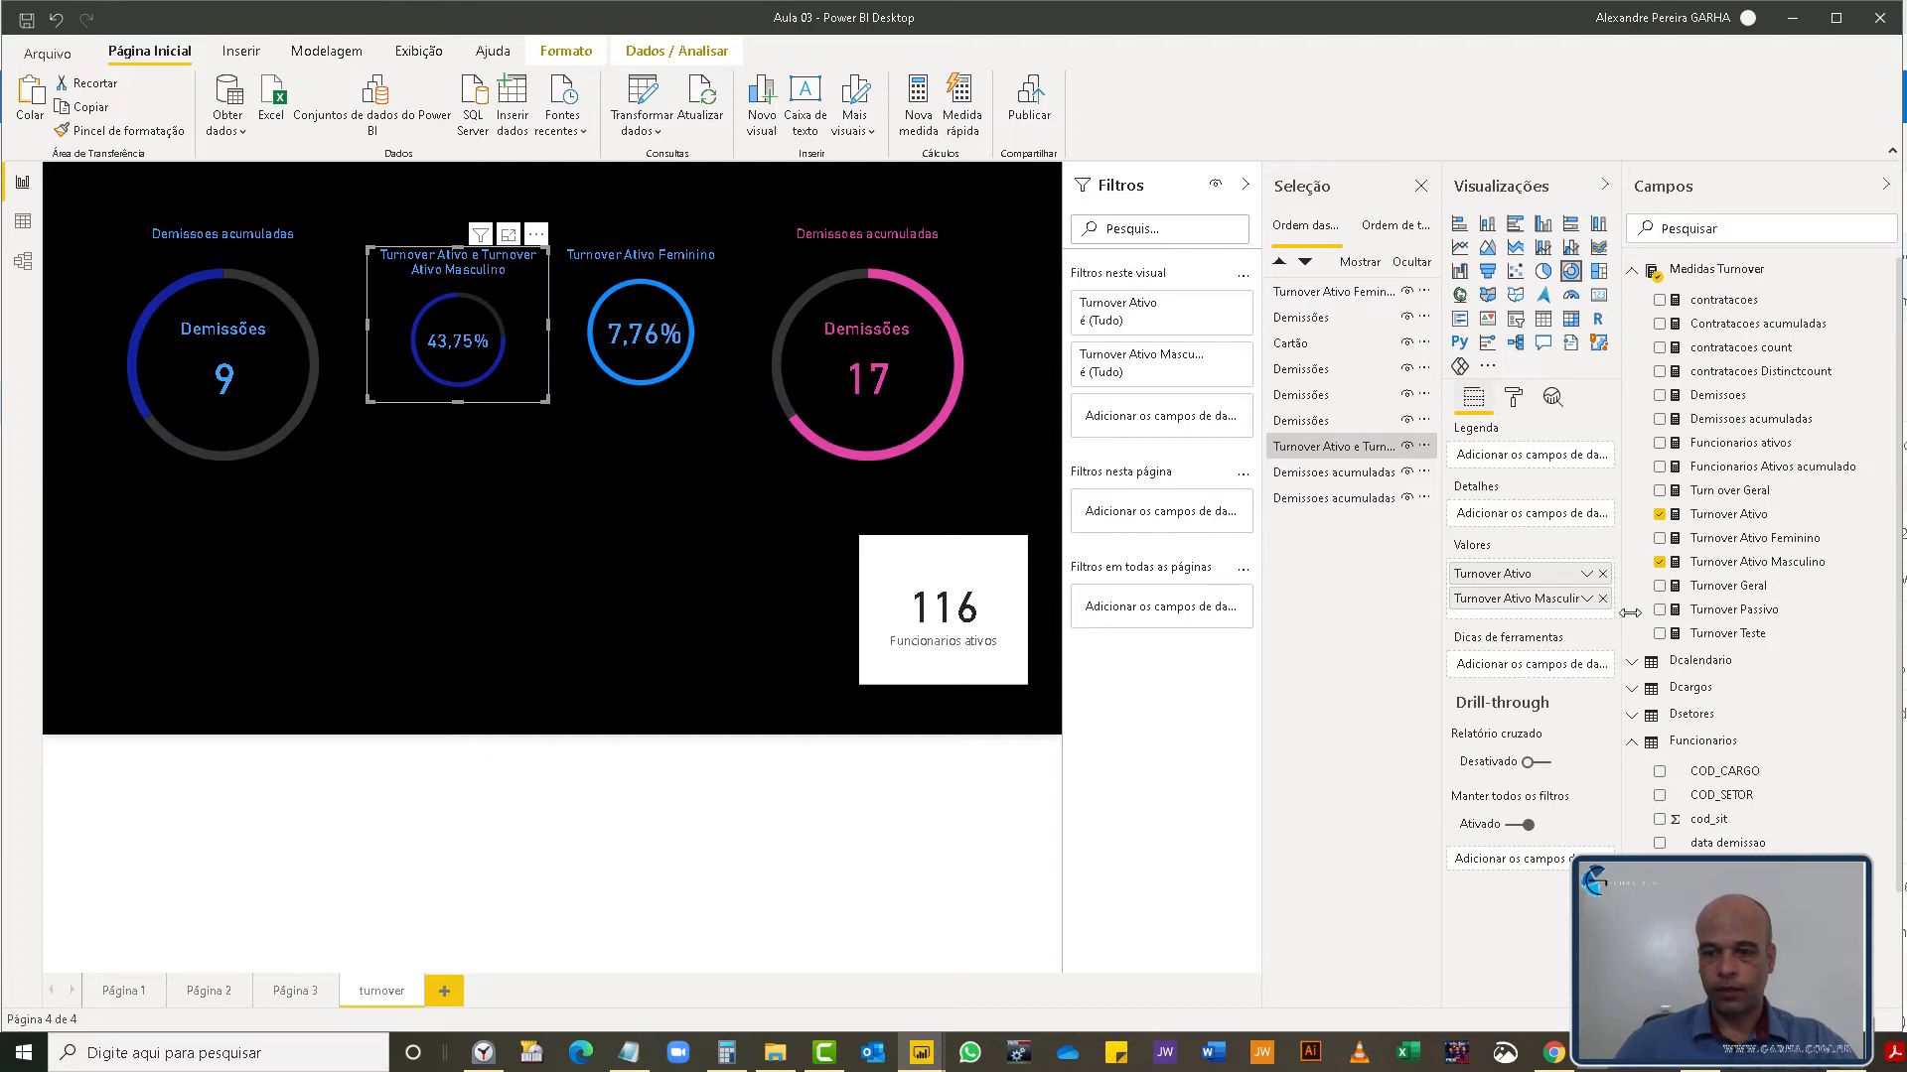
{"action": "left_click_drag", "start_coordinate": [1736, 541], "coordinate": [1592, 580]}
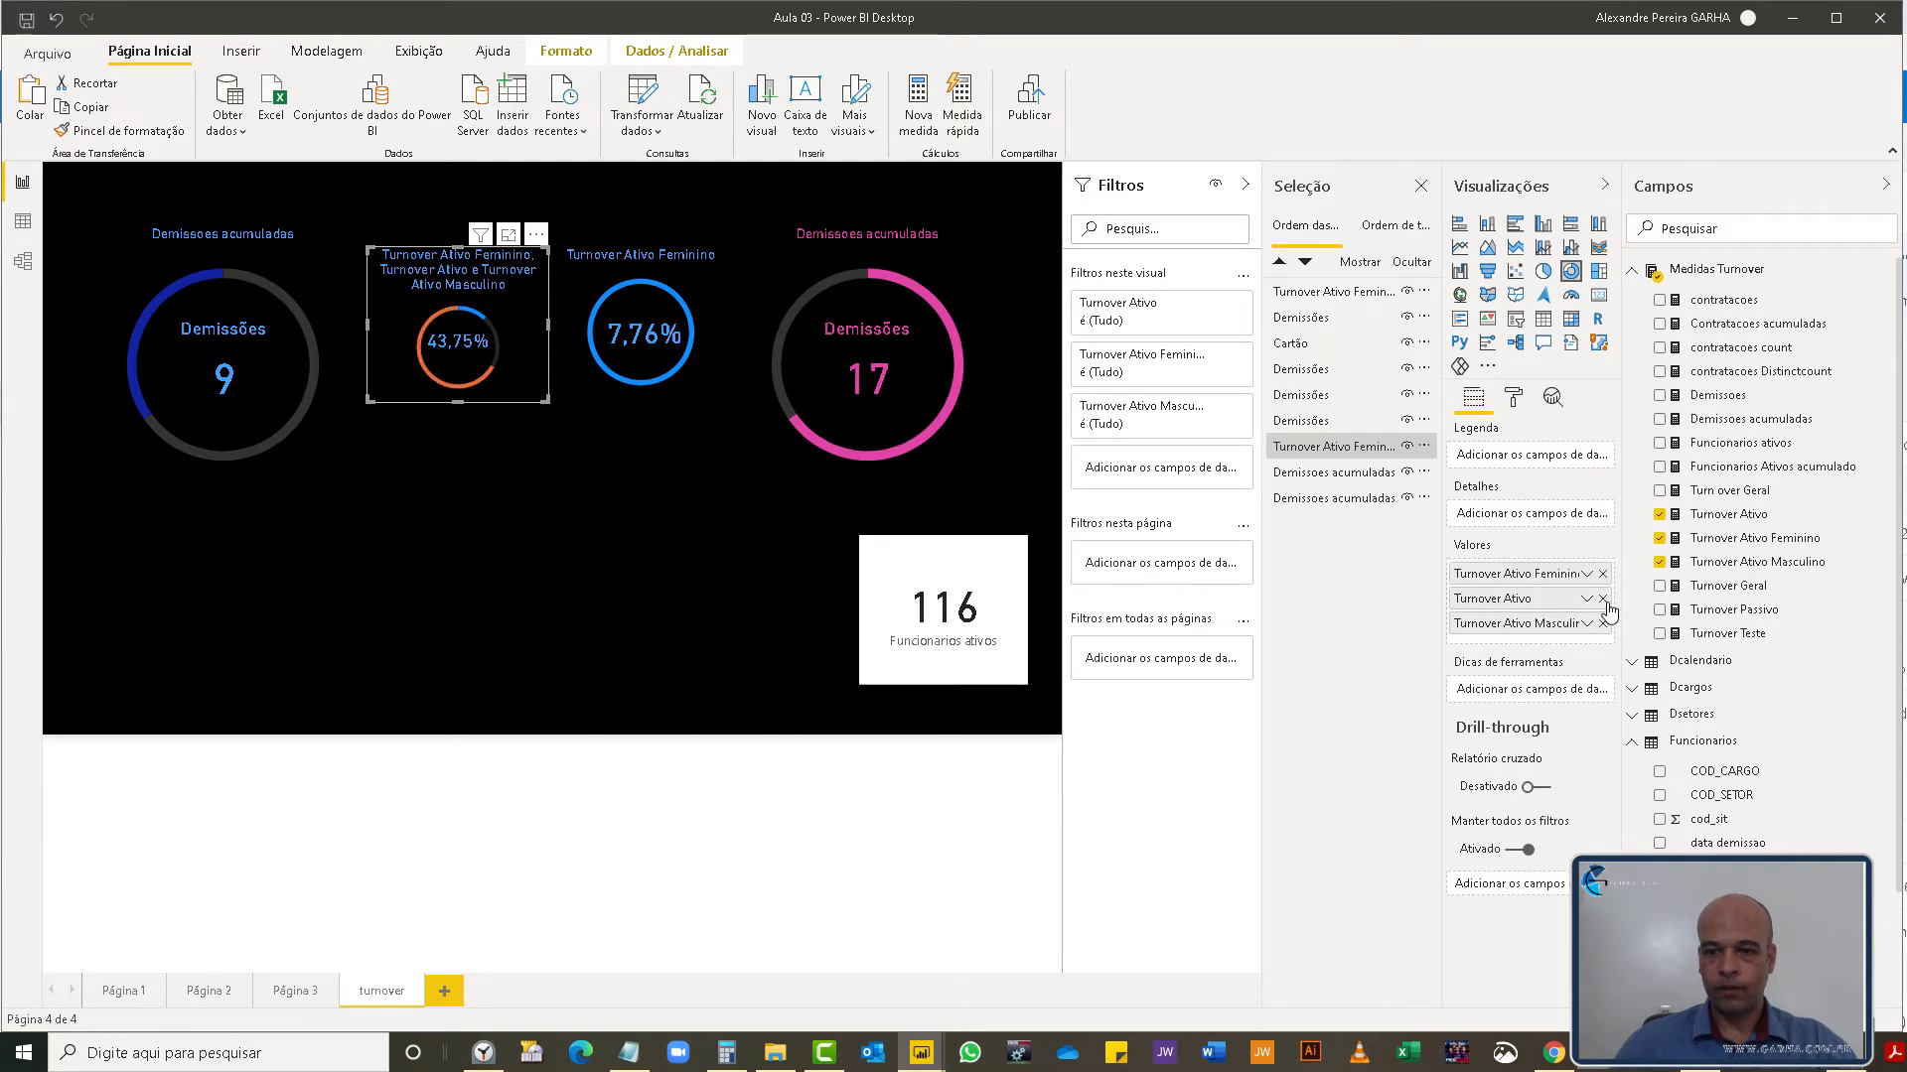
{"action": "left_click", "coordinate": [1601, 599]}
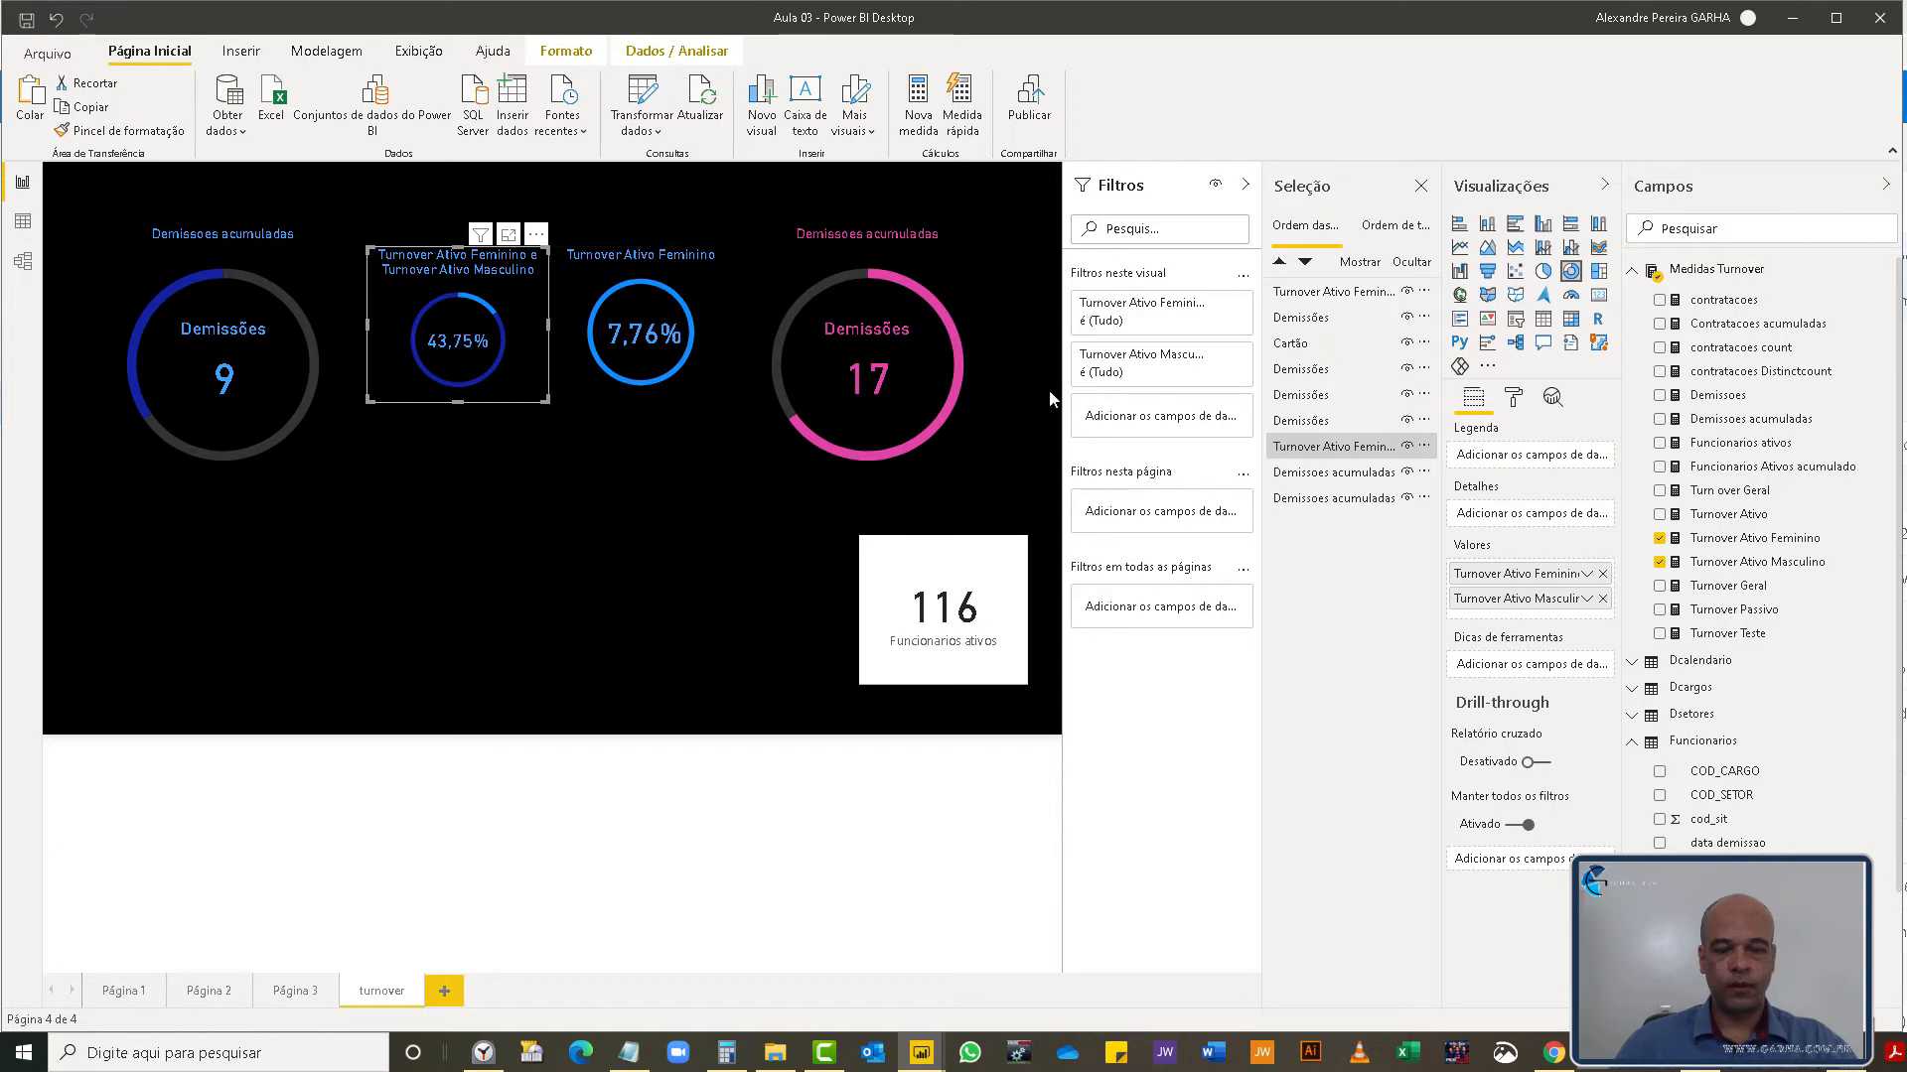
- In the Turnover Ativo Feminino measure, replace the Vativos expression with CALCULATE([Demissoes acumuladas], Funcionarios[tip_dem] = 2)
{"action": "left_click", "coordinate": [1788, 539]}
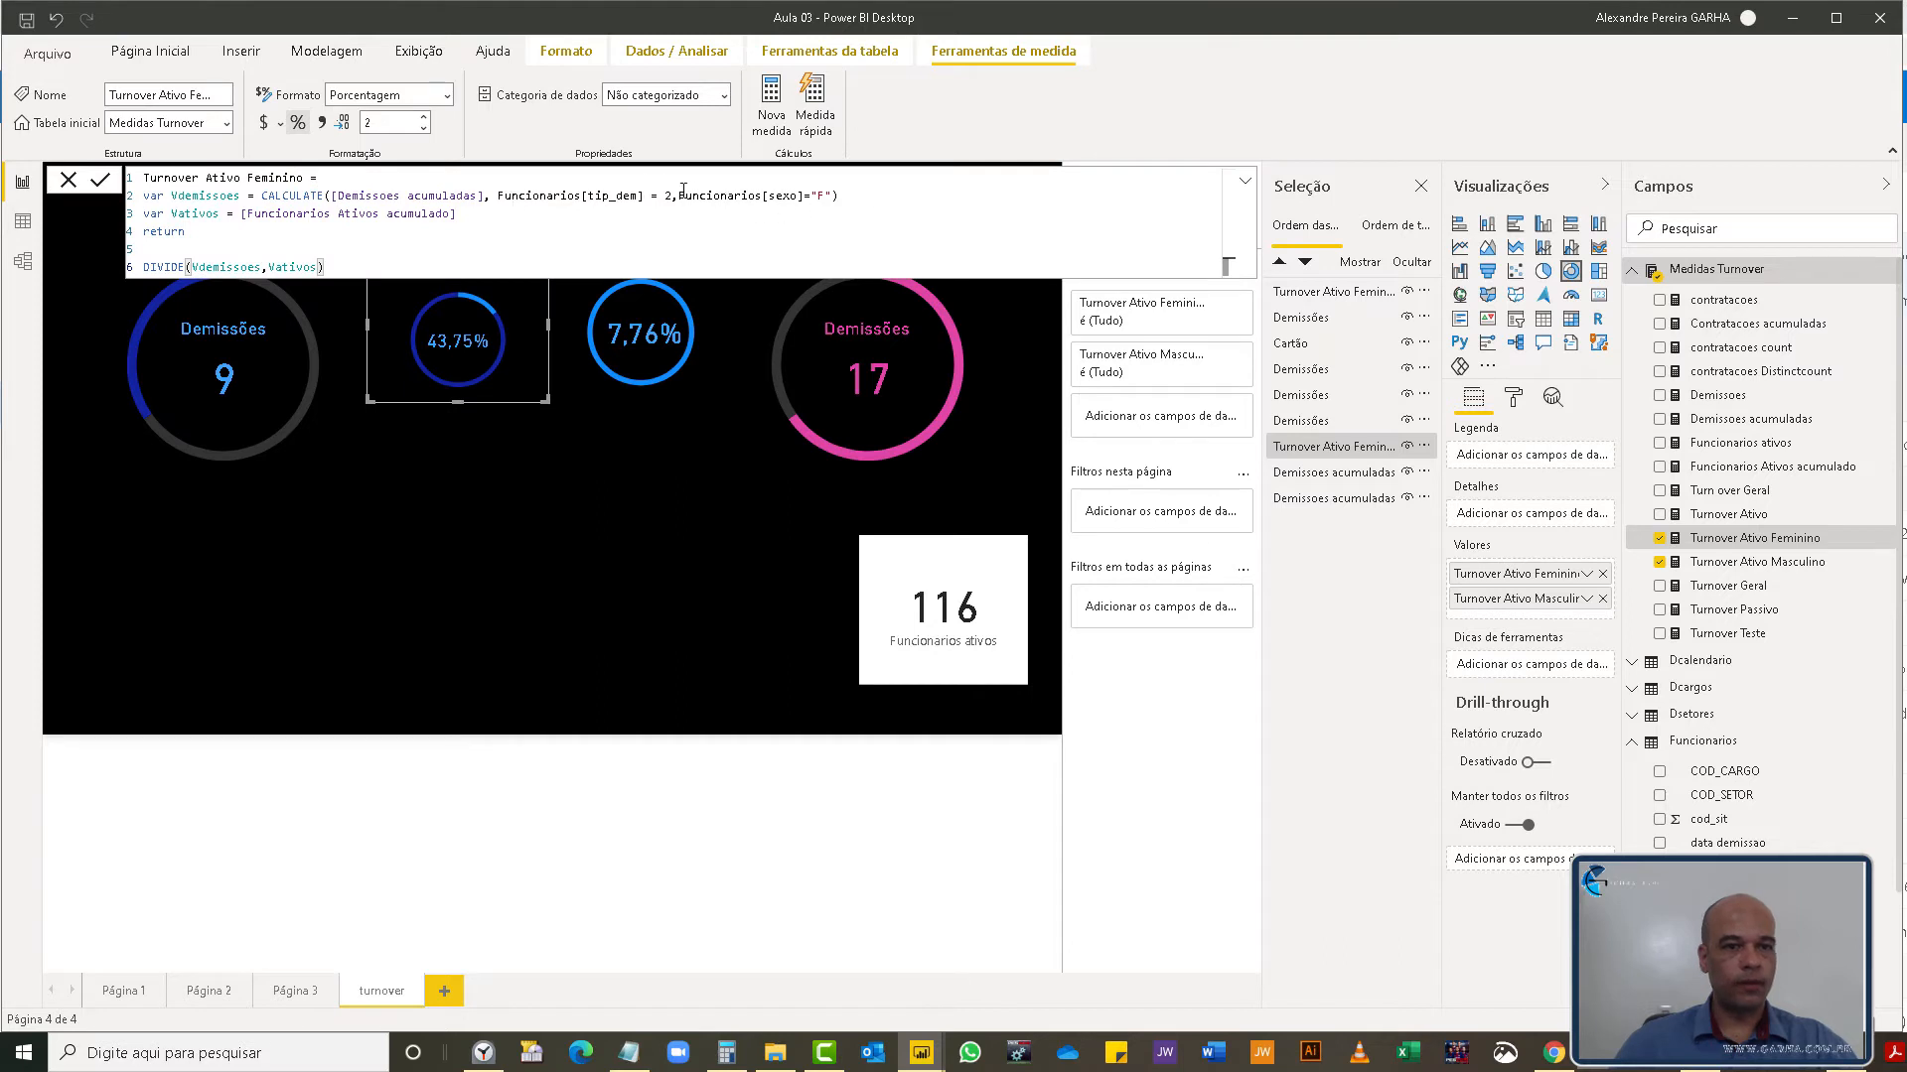
{"action": "left_click_drag", "start_coordinate": [458, 215], "coordinate": [240, 214]}
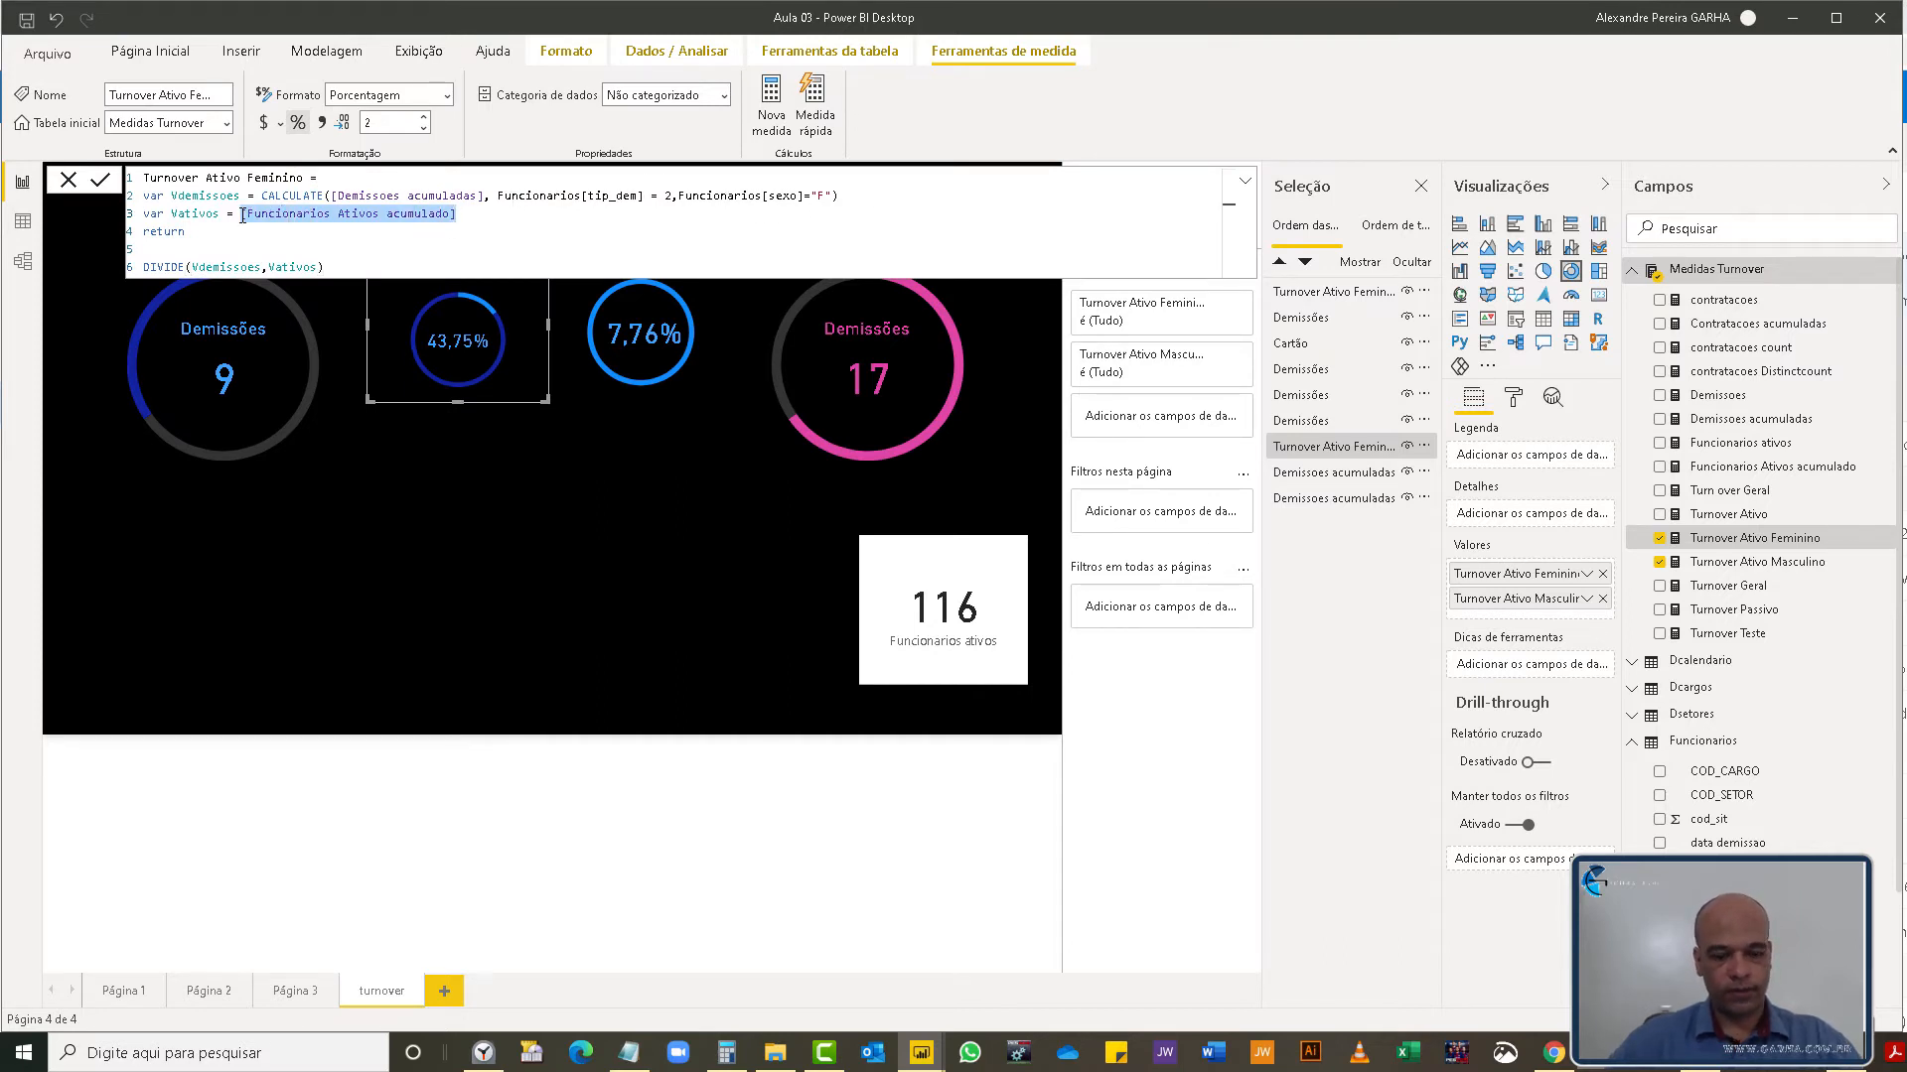
{"action": "type", "text": "CALCULATE(demis"}
{"action": "key", "text": "Down"}
{"action": "key", "text": "Tab"}
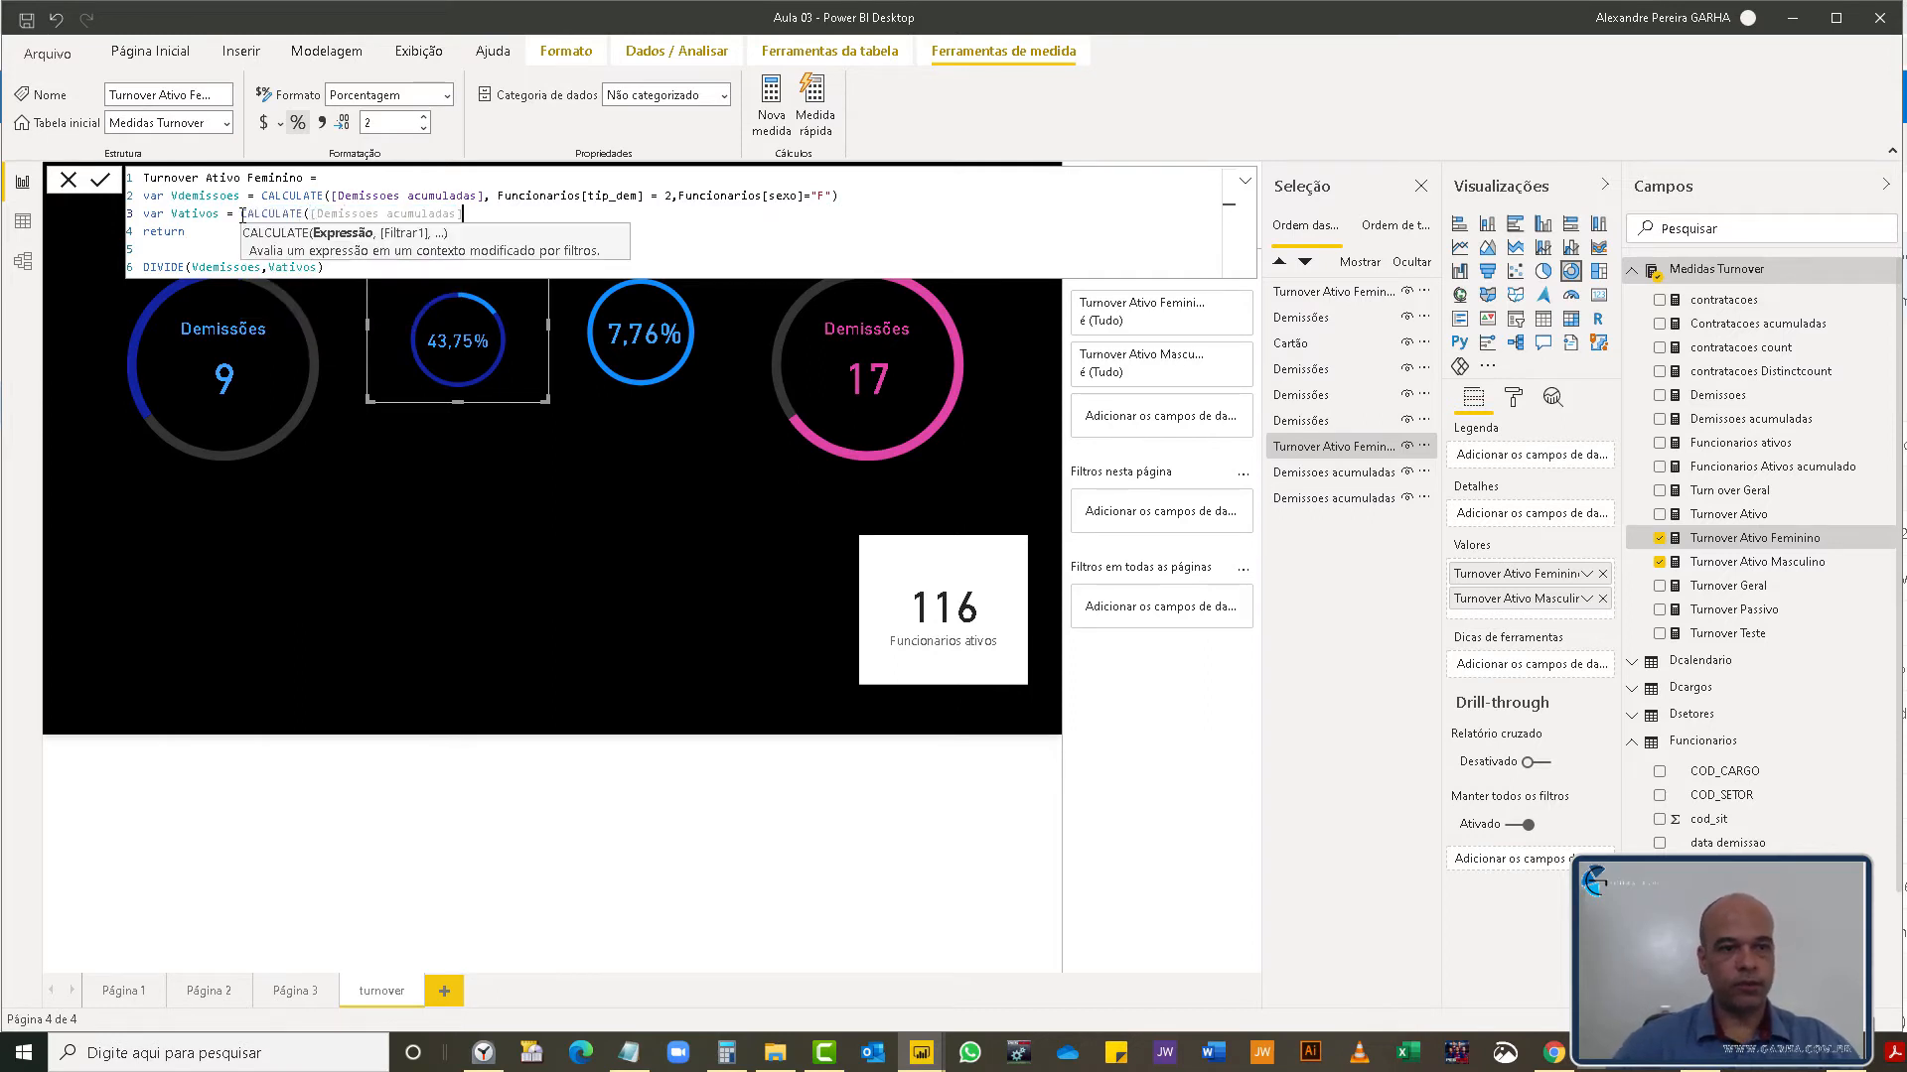
{"action": "type", "text": ", "}
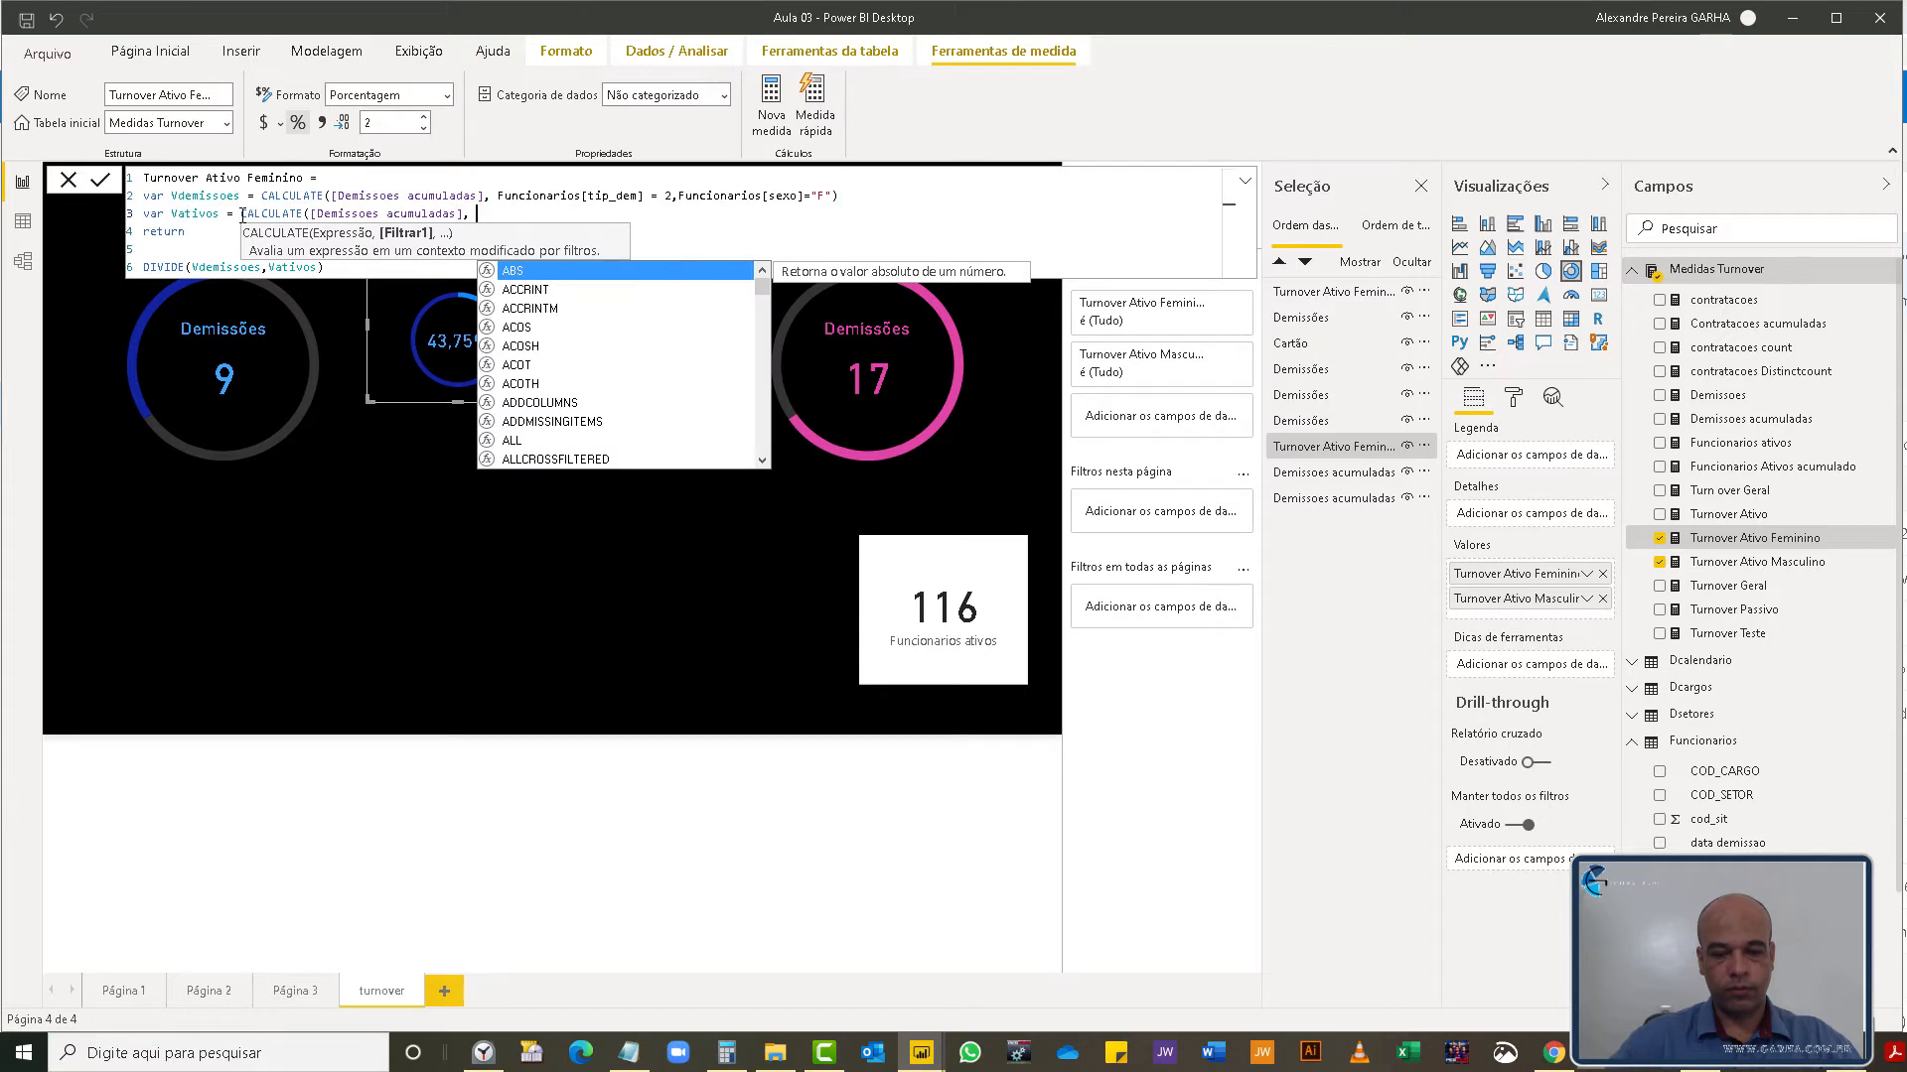
{"action": "type", "text": "tip"}
{"action": "key", "text": "Tab"}
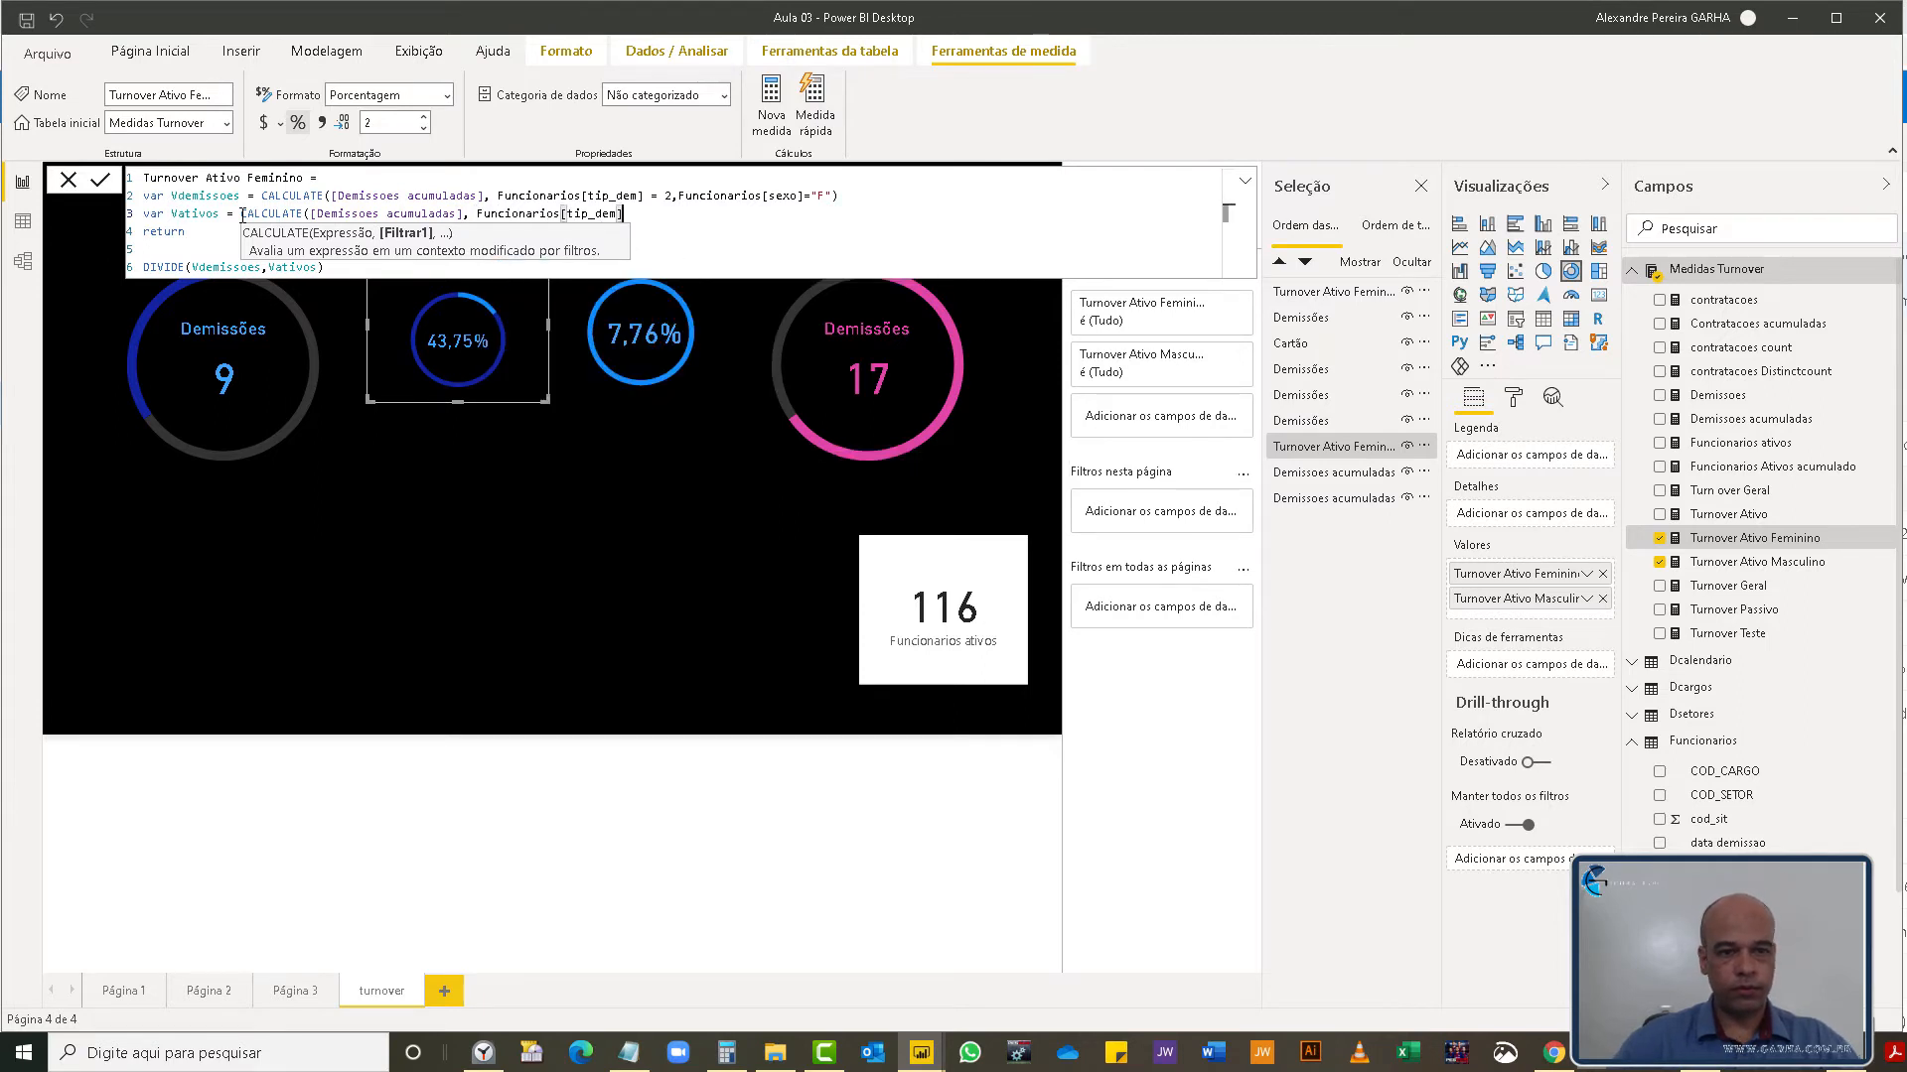
{"action": "type", "text": "= 2)"}
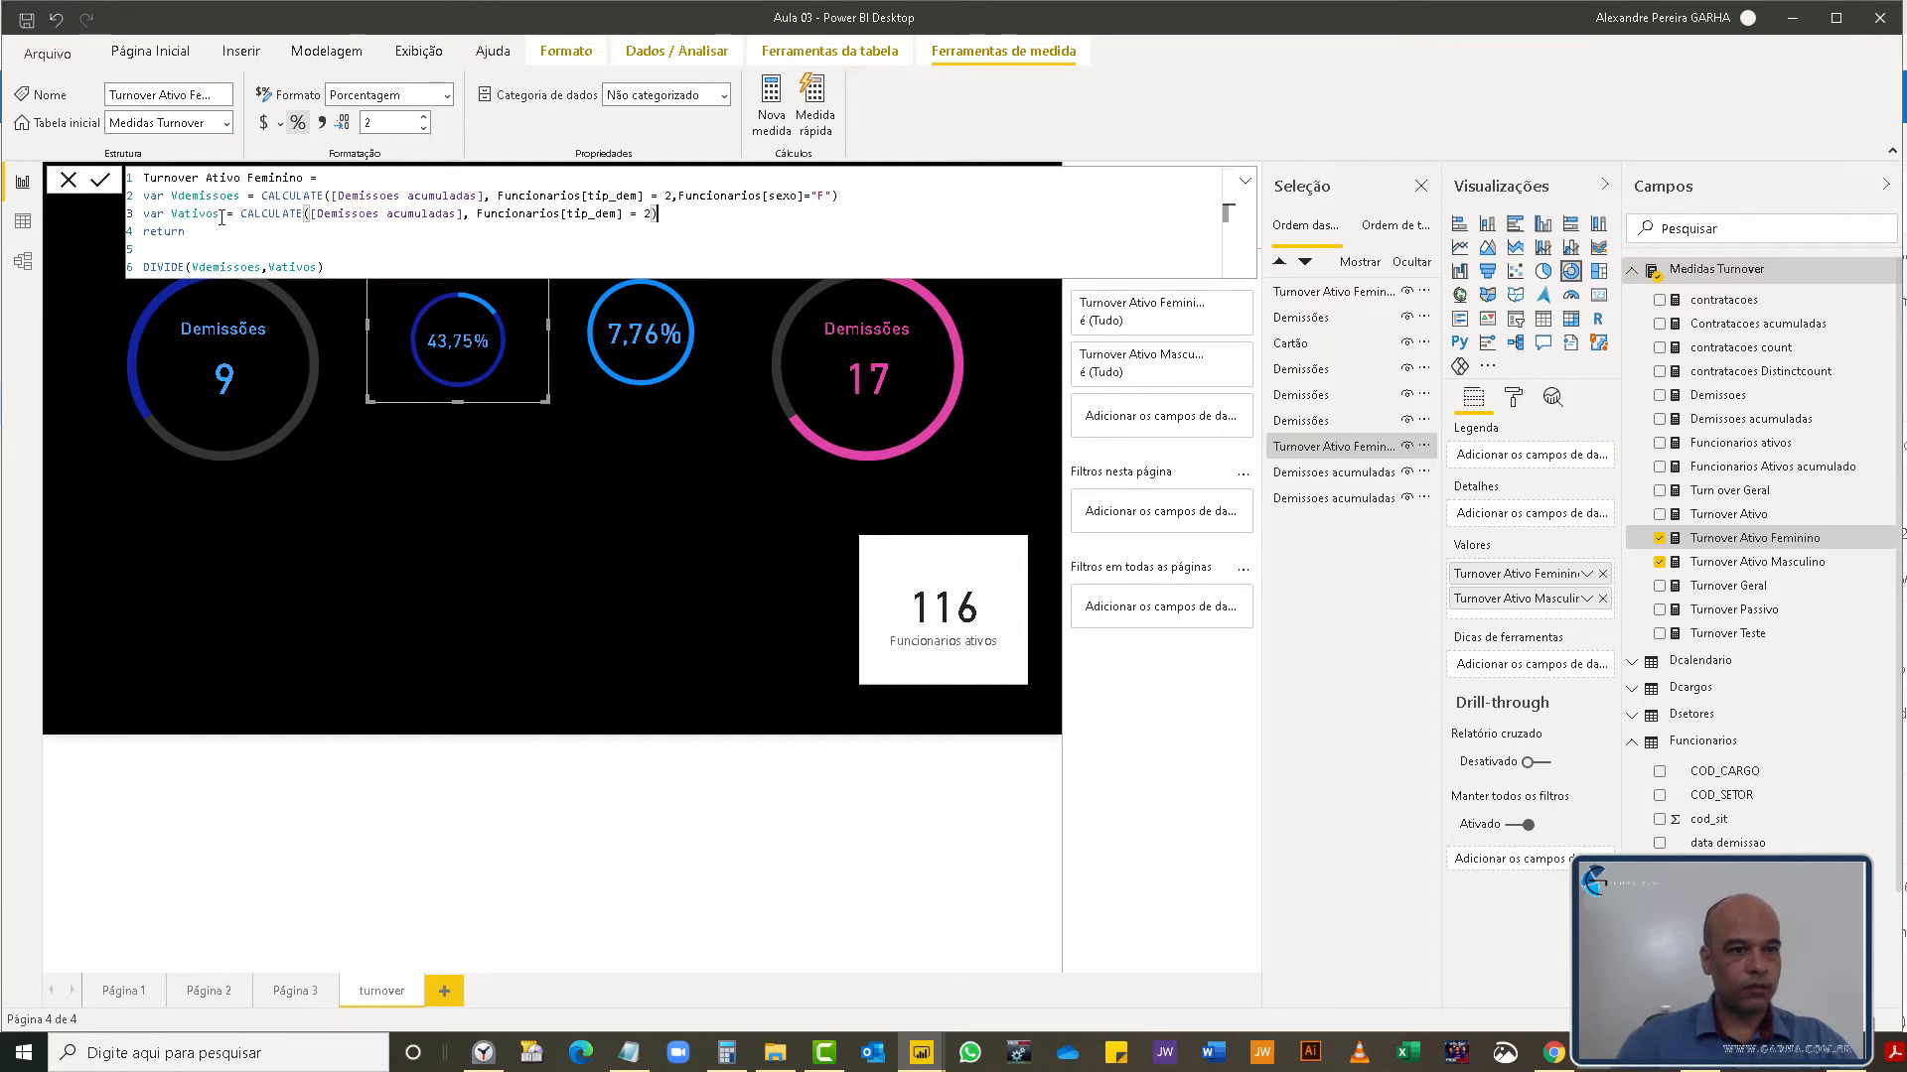
- Rename the Vativos variable to Vdemissoesgeral, use it as the DIVIDE denominator, and commit the Turnover Ativo Feminino measure
{"action": "double_click", "coordinate": [185, 217]}
{"action": "type", "text": "Vdemiss"}
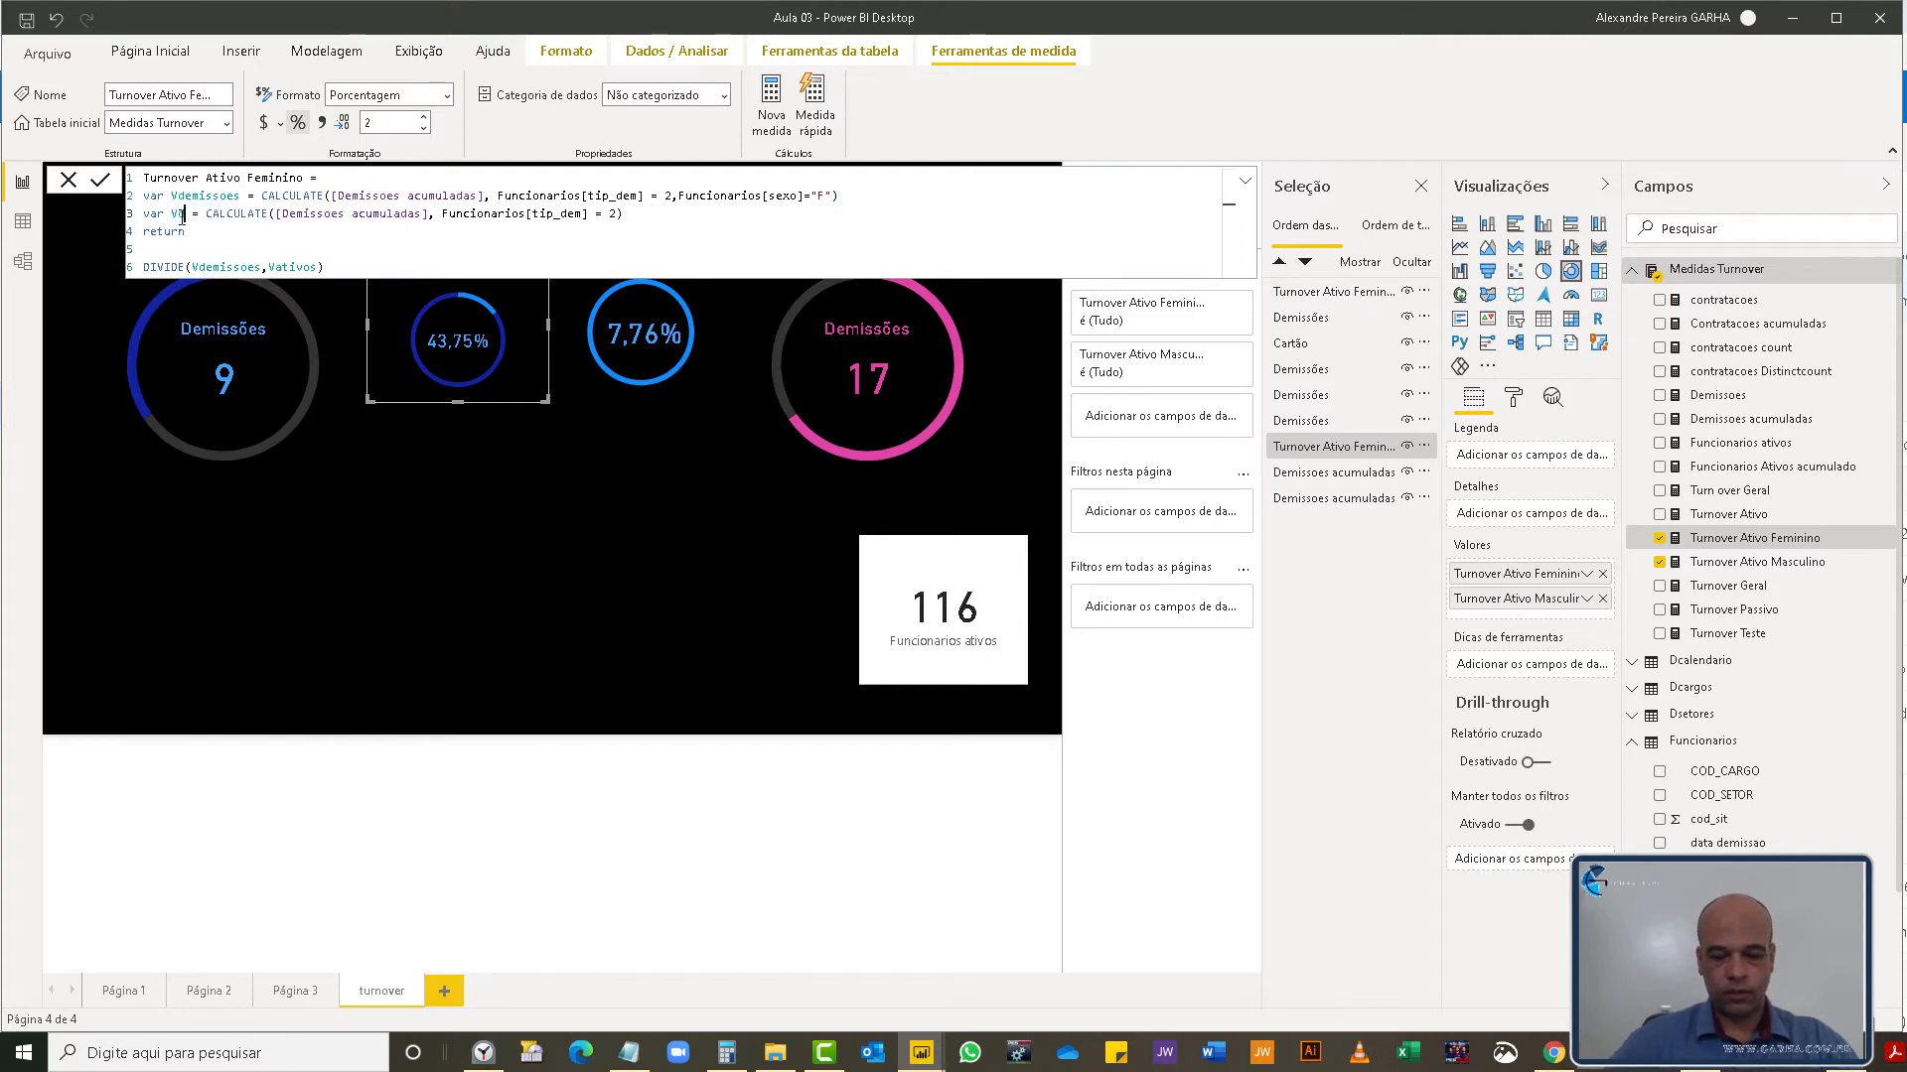
{"action": "type", "text": "oesger"}
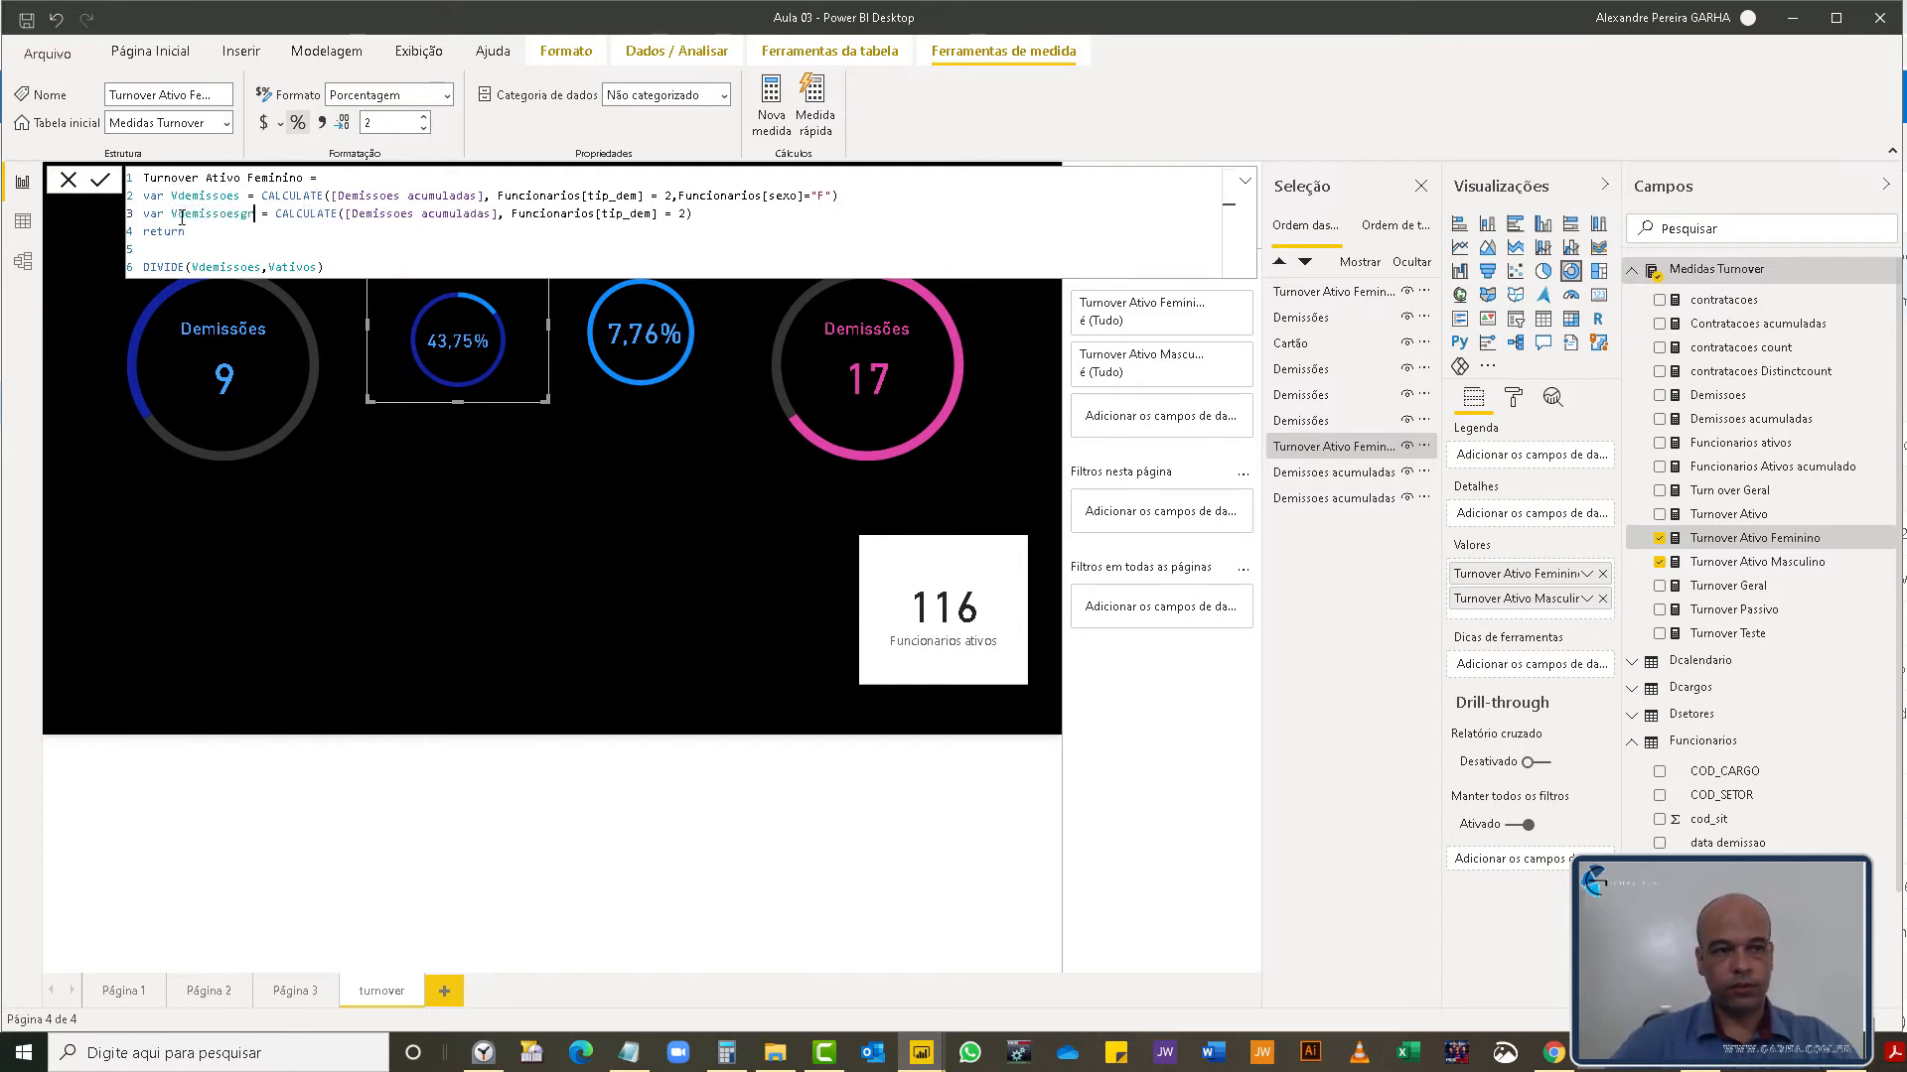
{"action": "type", "text": "al"}
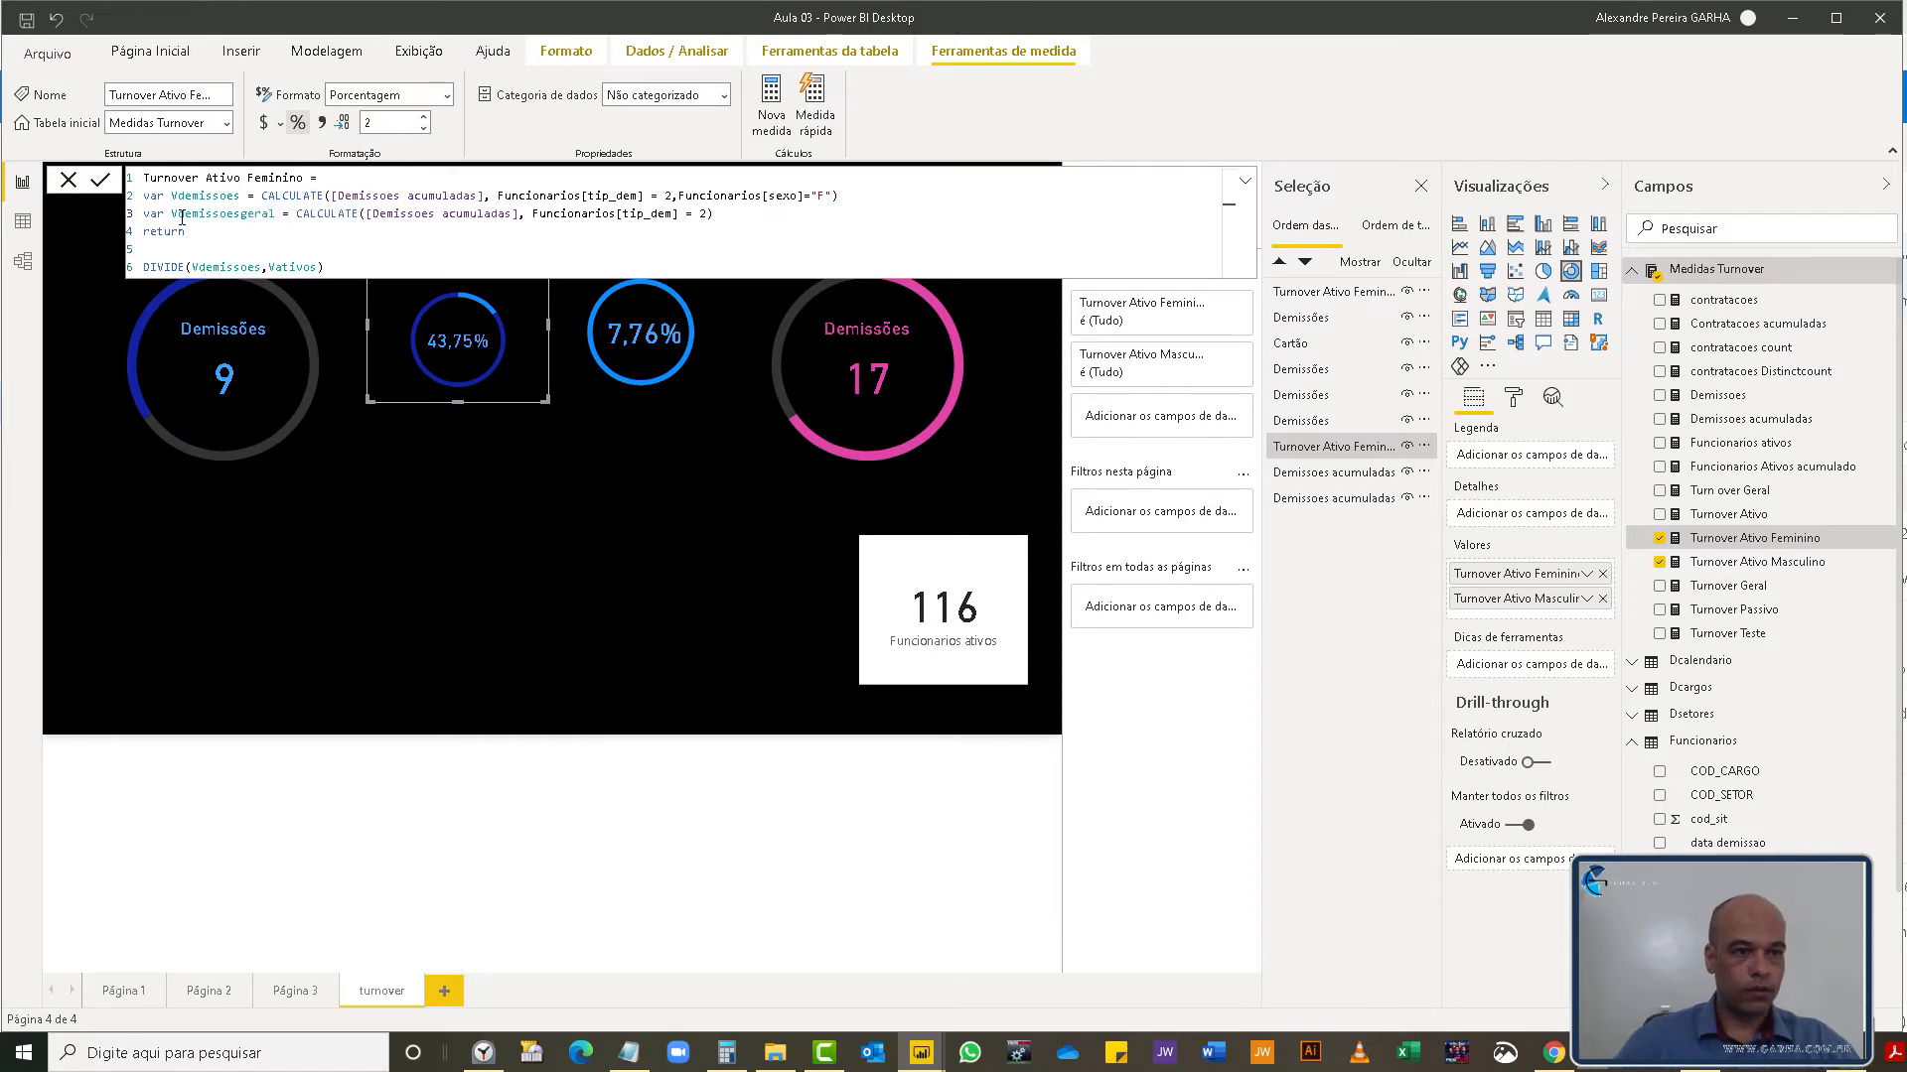
{"action": "left_click_drag", "start_coordinate": [318, 268], "coordinate": [280, 267]}
{"action": "type", "text": "demissoesgeral"}
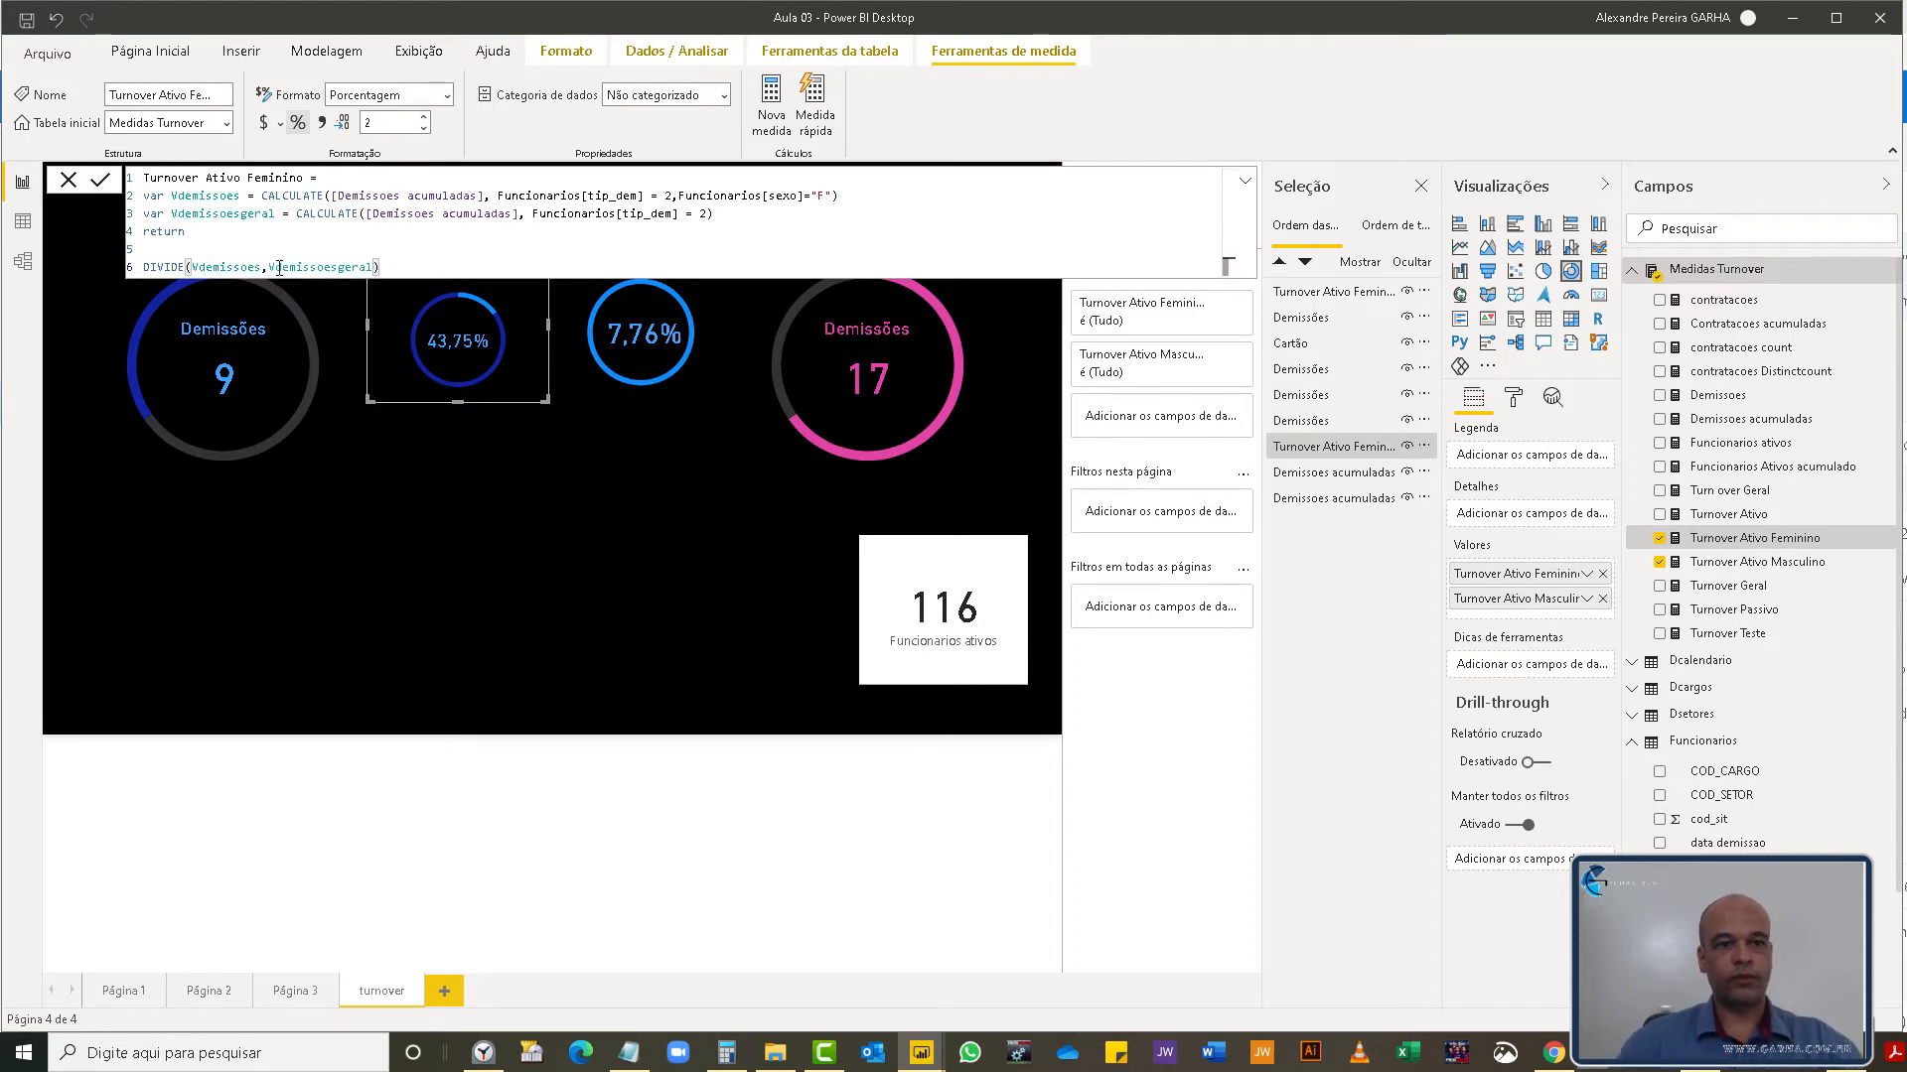
{"action": "key", "text": "Return"}
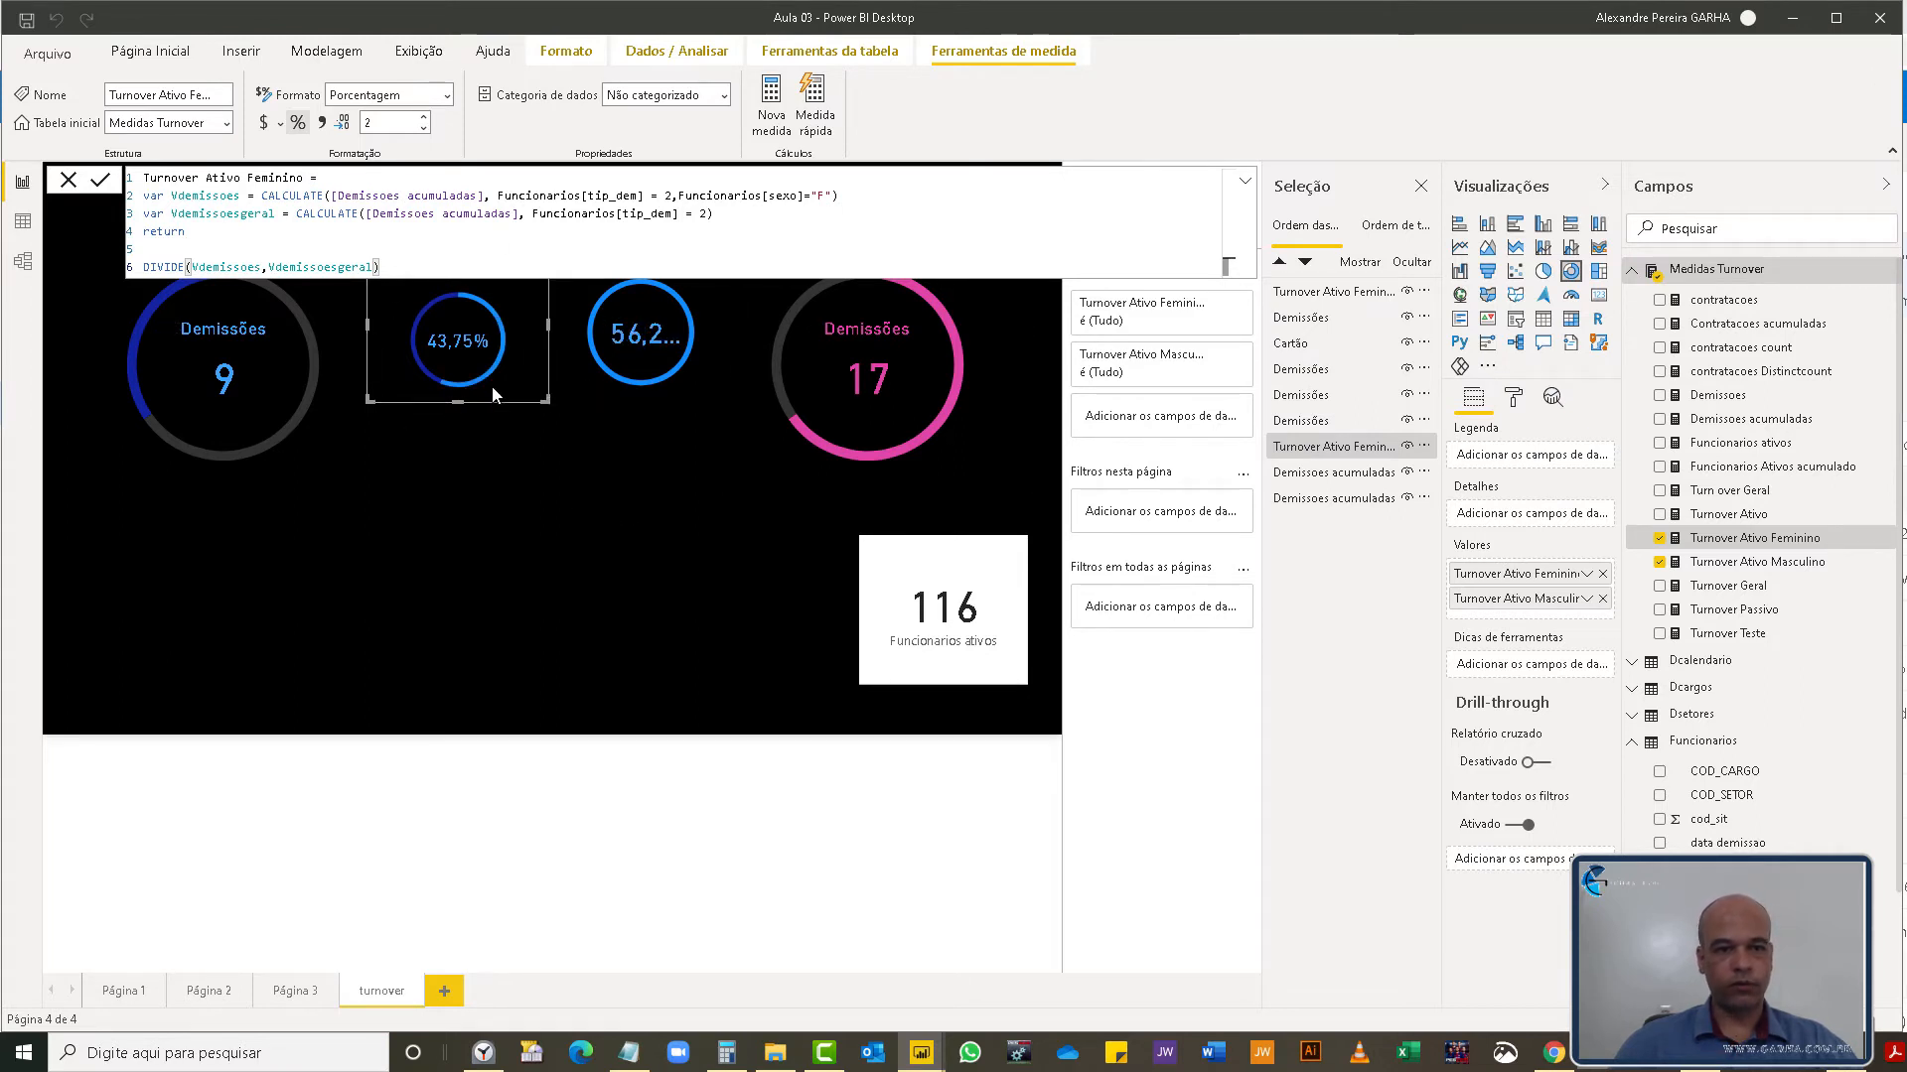
{"action": "left_click", "coordinate": [571, 533]}
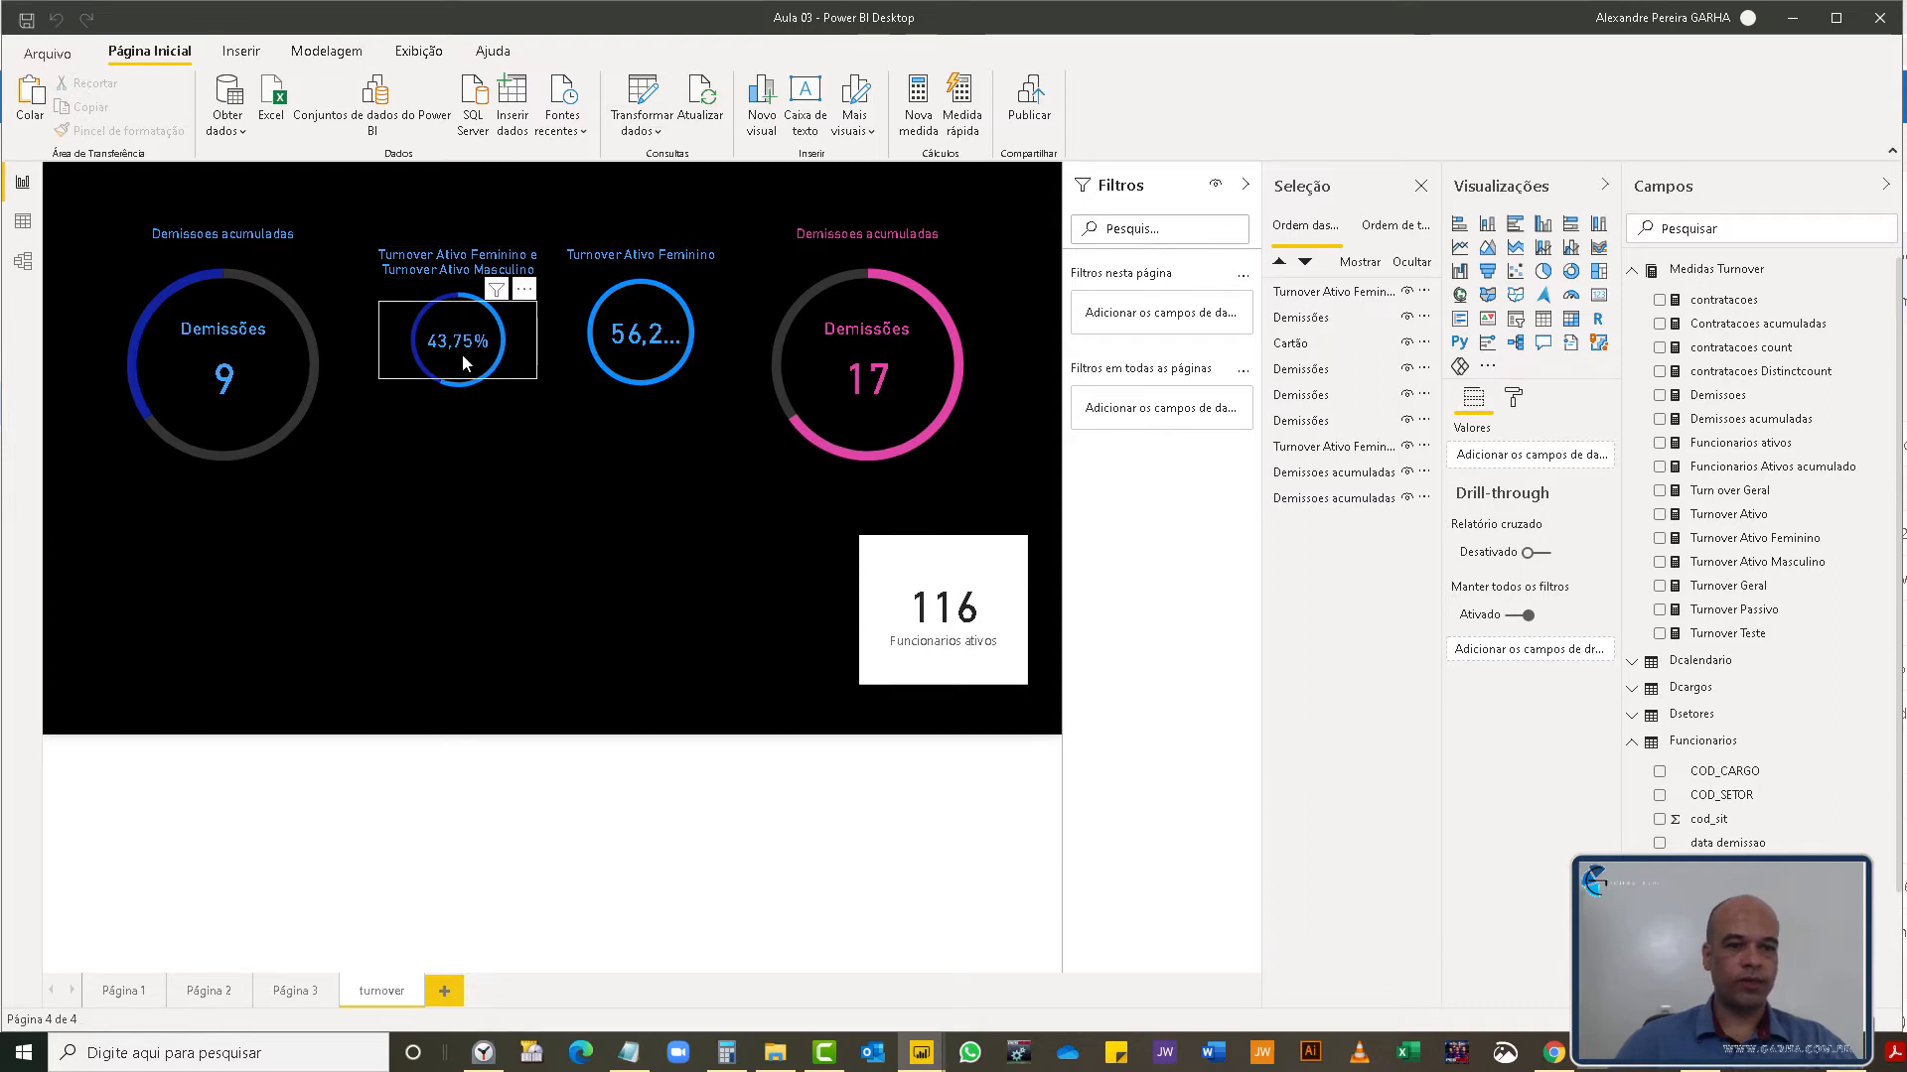
- Set the Turnover Ativo Feminino data colour in the male turnover donut to the recently used dark grey
{"action": "left_click", "coordinate": [526, 395]}
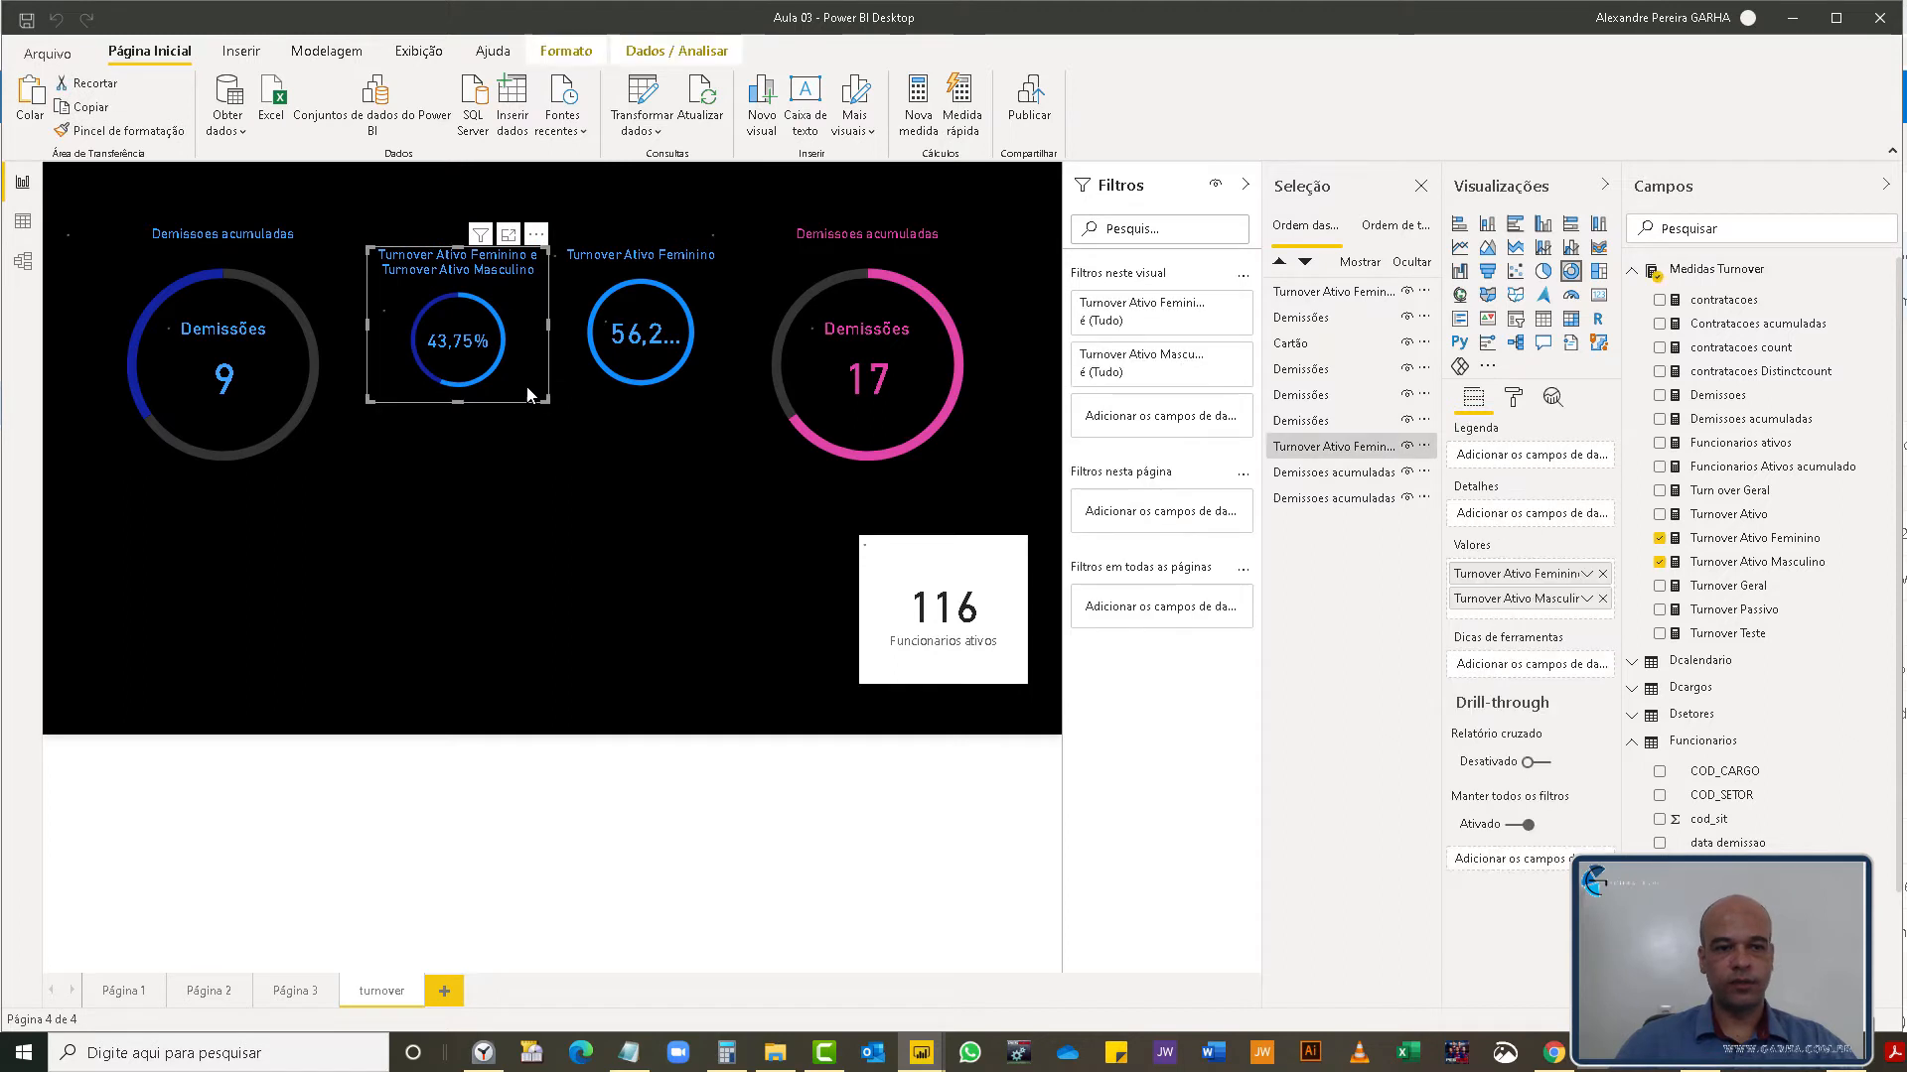
{"action": "left_click", "coordinate": [1514, 397]}
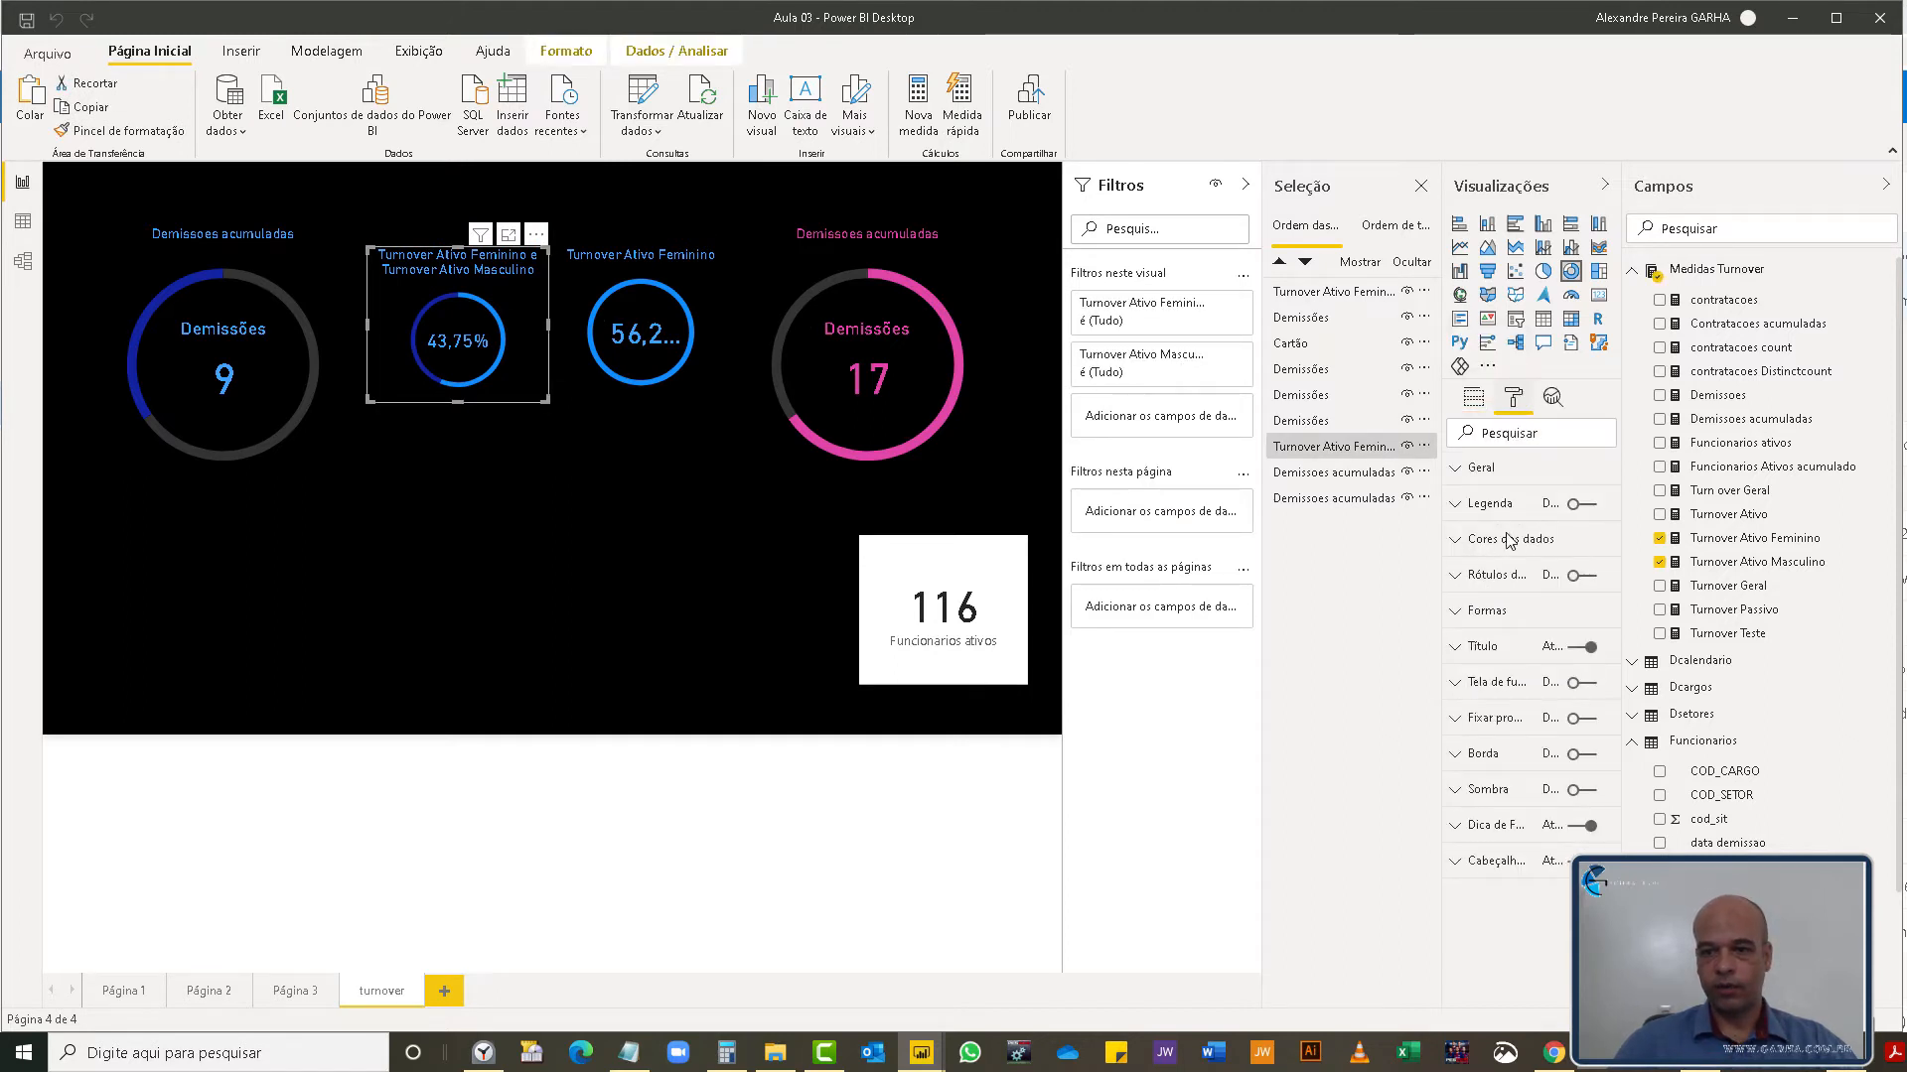
{"action": "left_click", "coordinate": [1454, 541]}
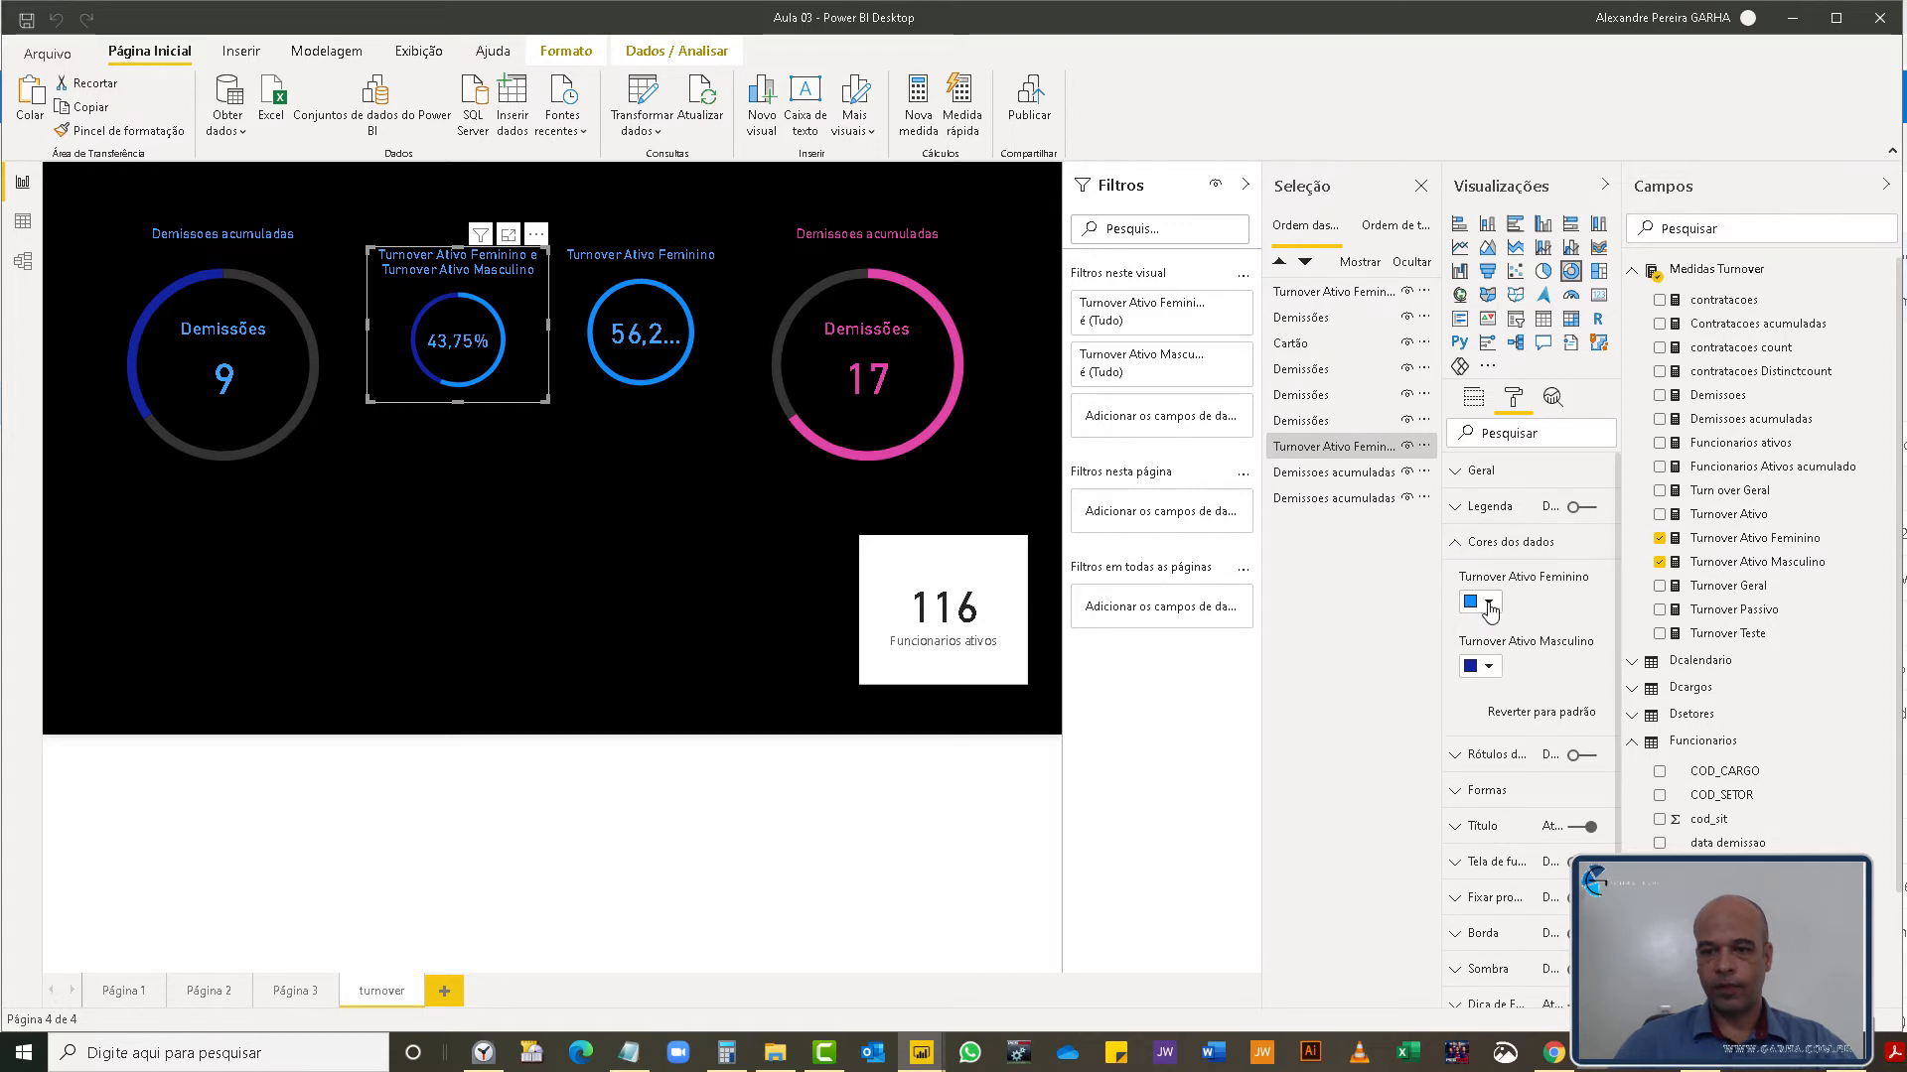
{"action": "left_click", "coordinate": [1490, 606]}
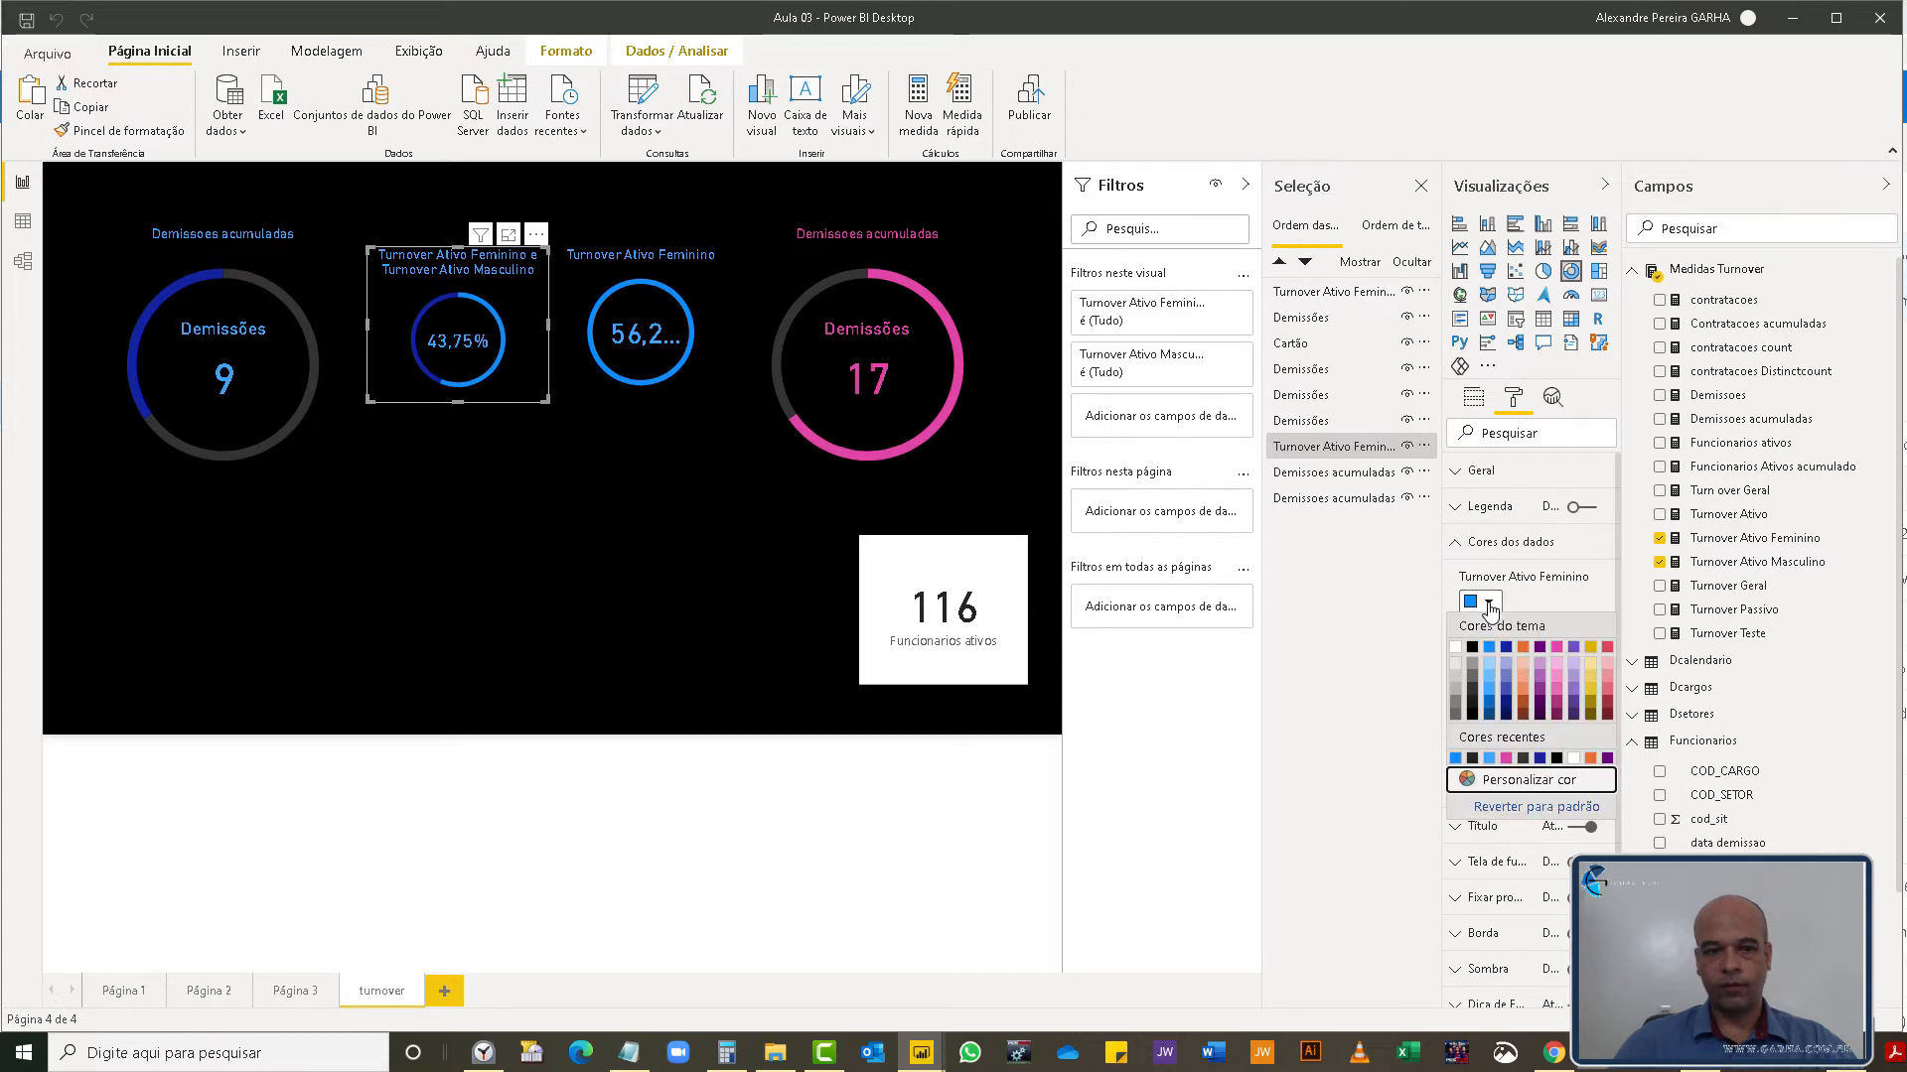
{"action": "left_click", "coordinate": [1474, 759]}
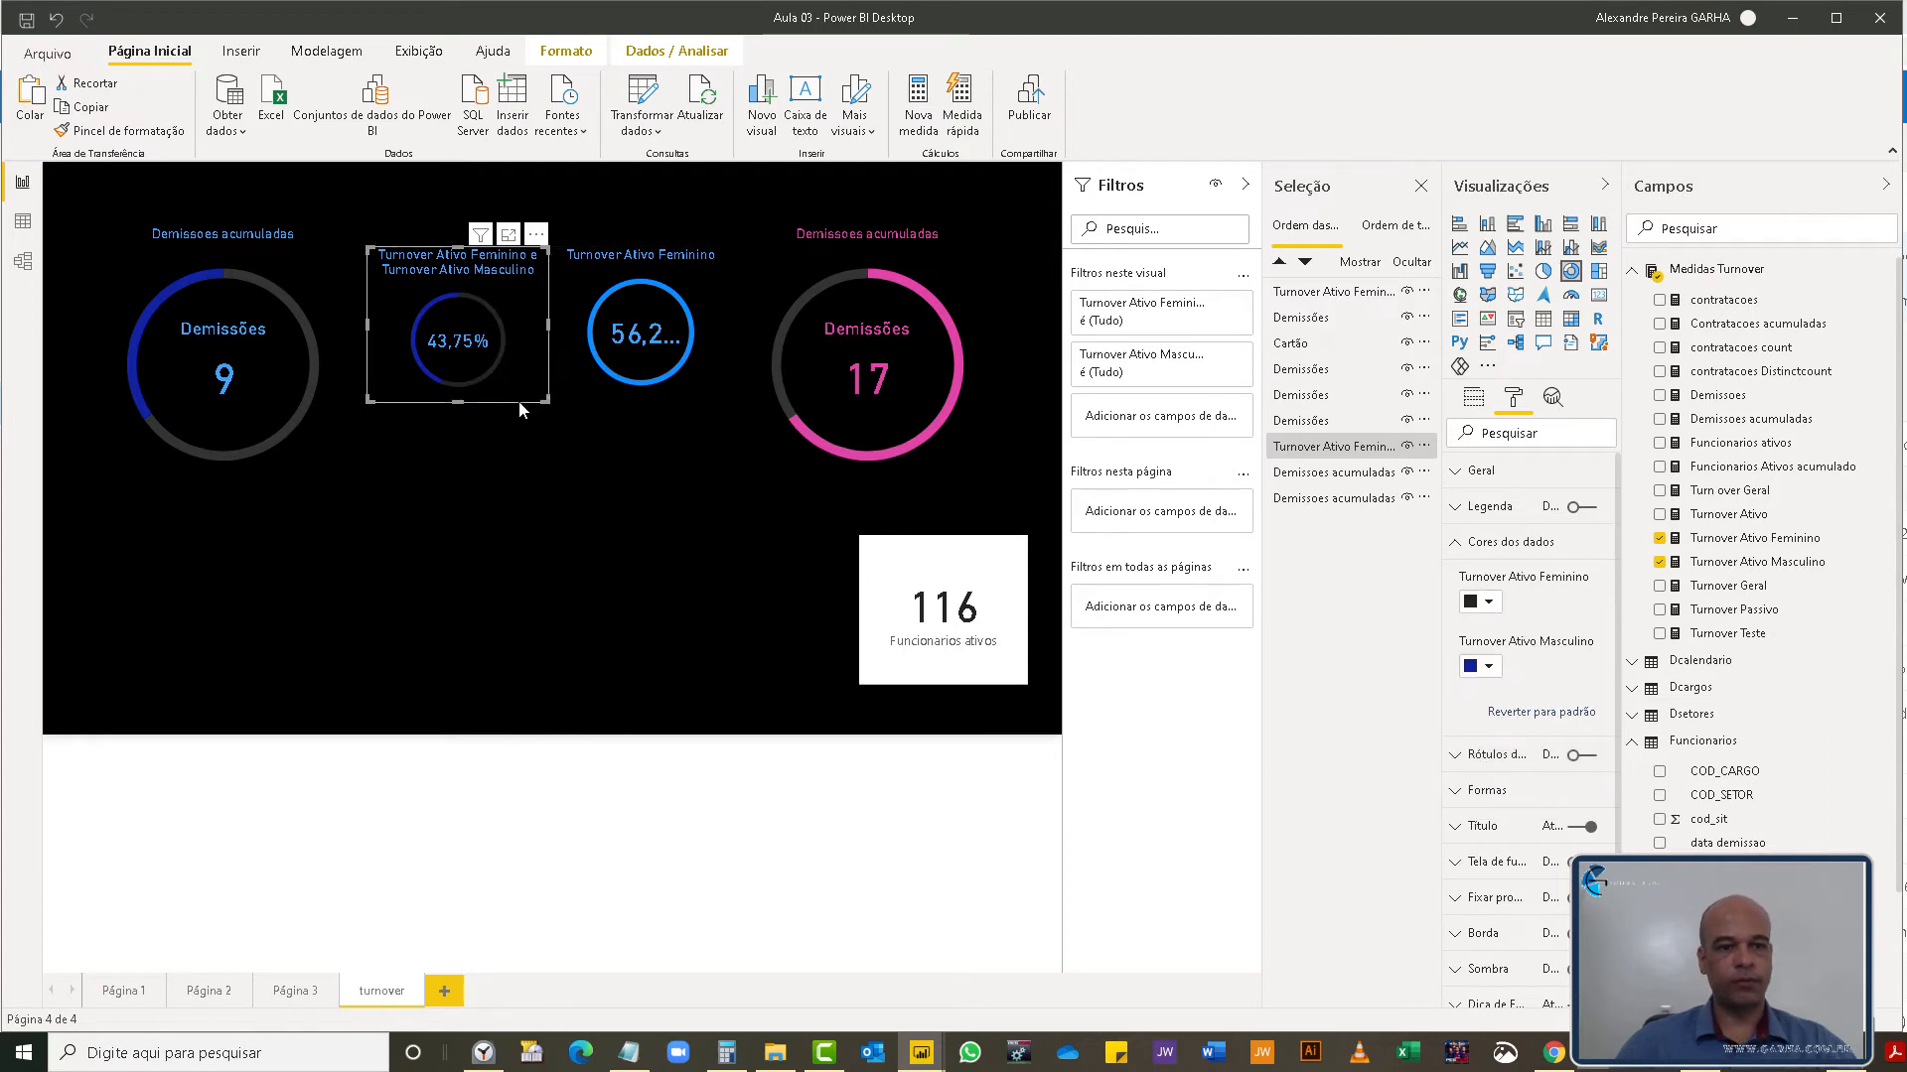
- Enlarge the male and female turnover donuts slightly, keeping their lower edges level
{"action": "left_click_drag", "start_coordinate": [550, 403], "coordinate": [564, 429]}
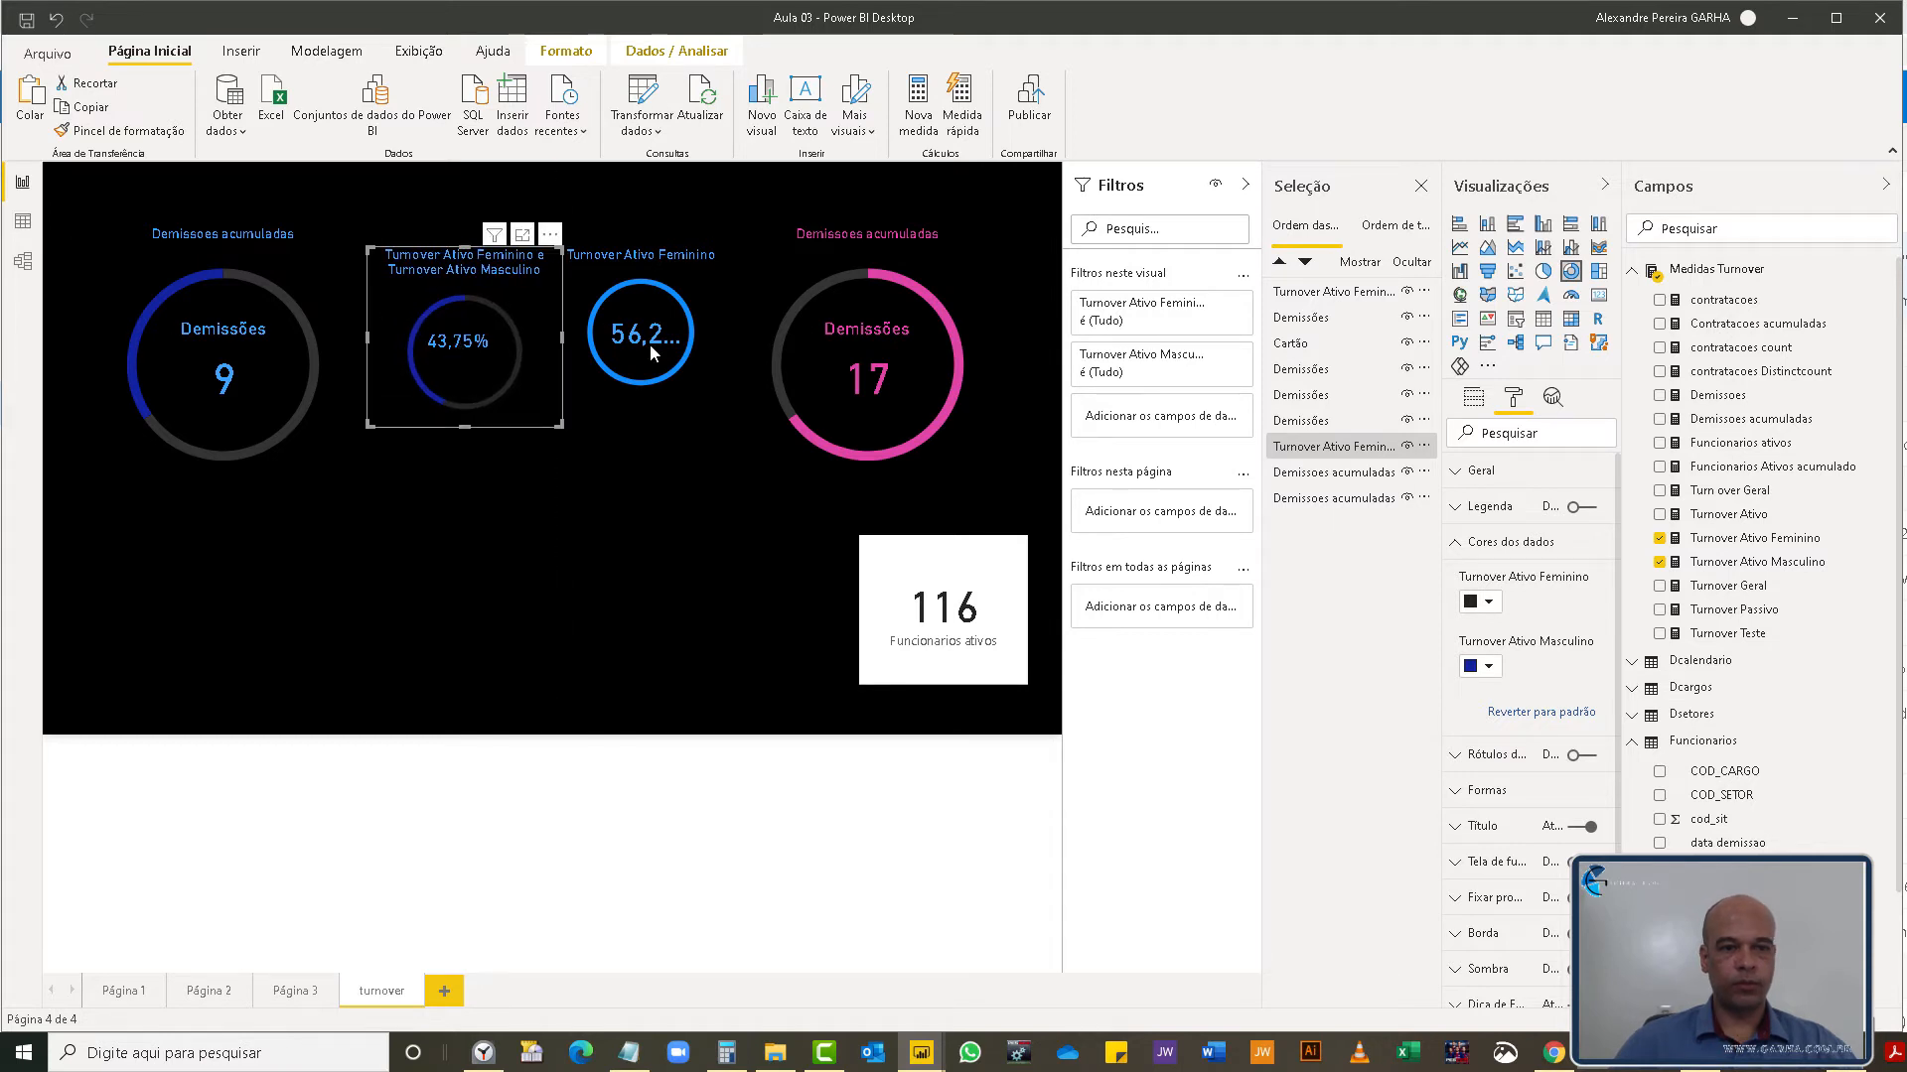
{"action": "left_click", "coordinate": [729, 398]}
{"action": "left_click_drag", "start_coordinate": [731, 401], "coordinate": [746, 426]}
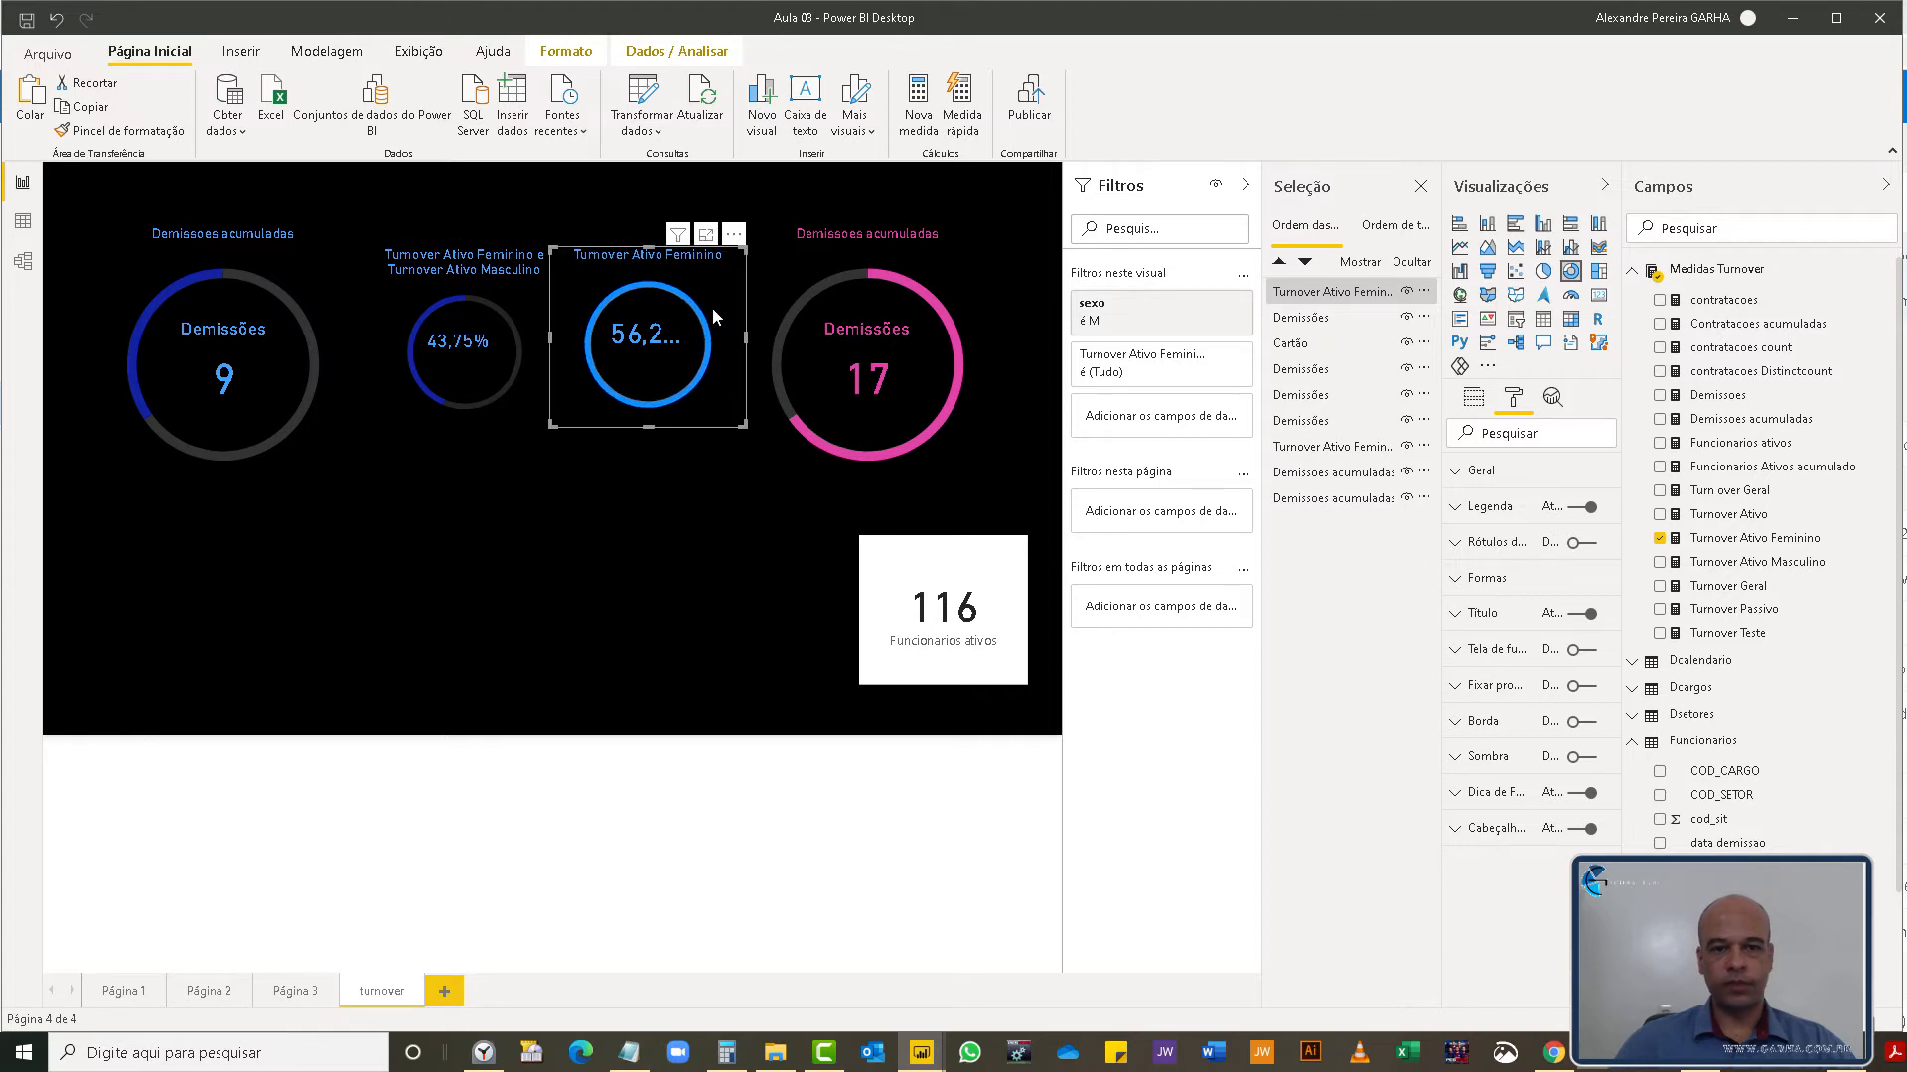
- Add Turnover Ativo Masculino to the female turnover donut's values and set its data colour to the recently used dark grey
{"action": "left_click", "coordinate": [1476, 400]}
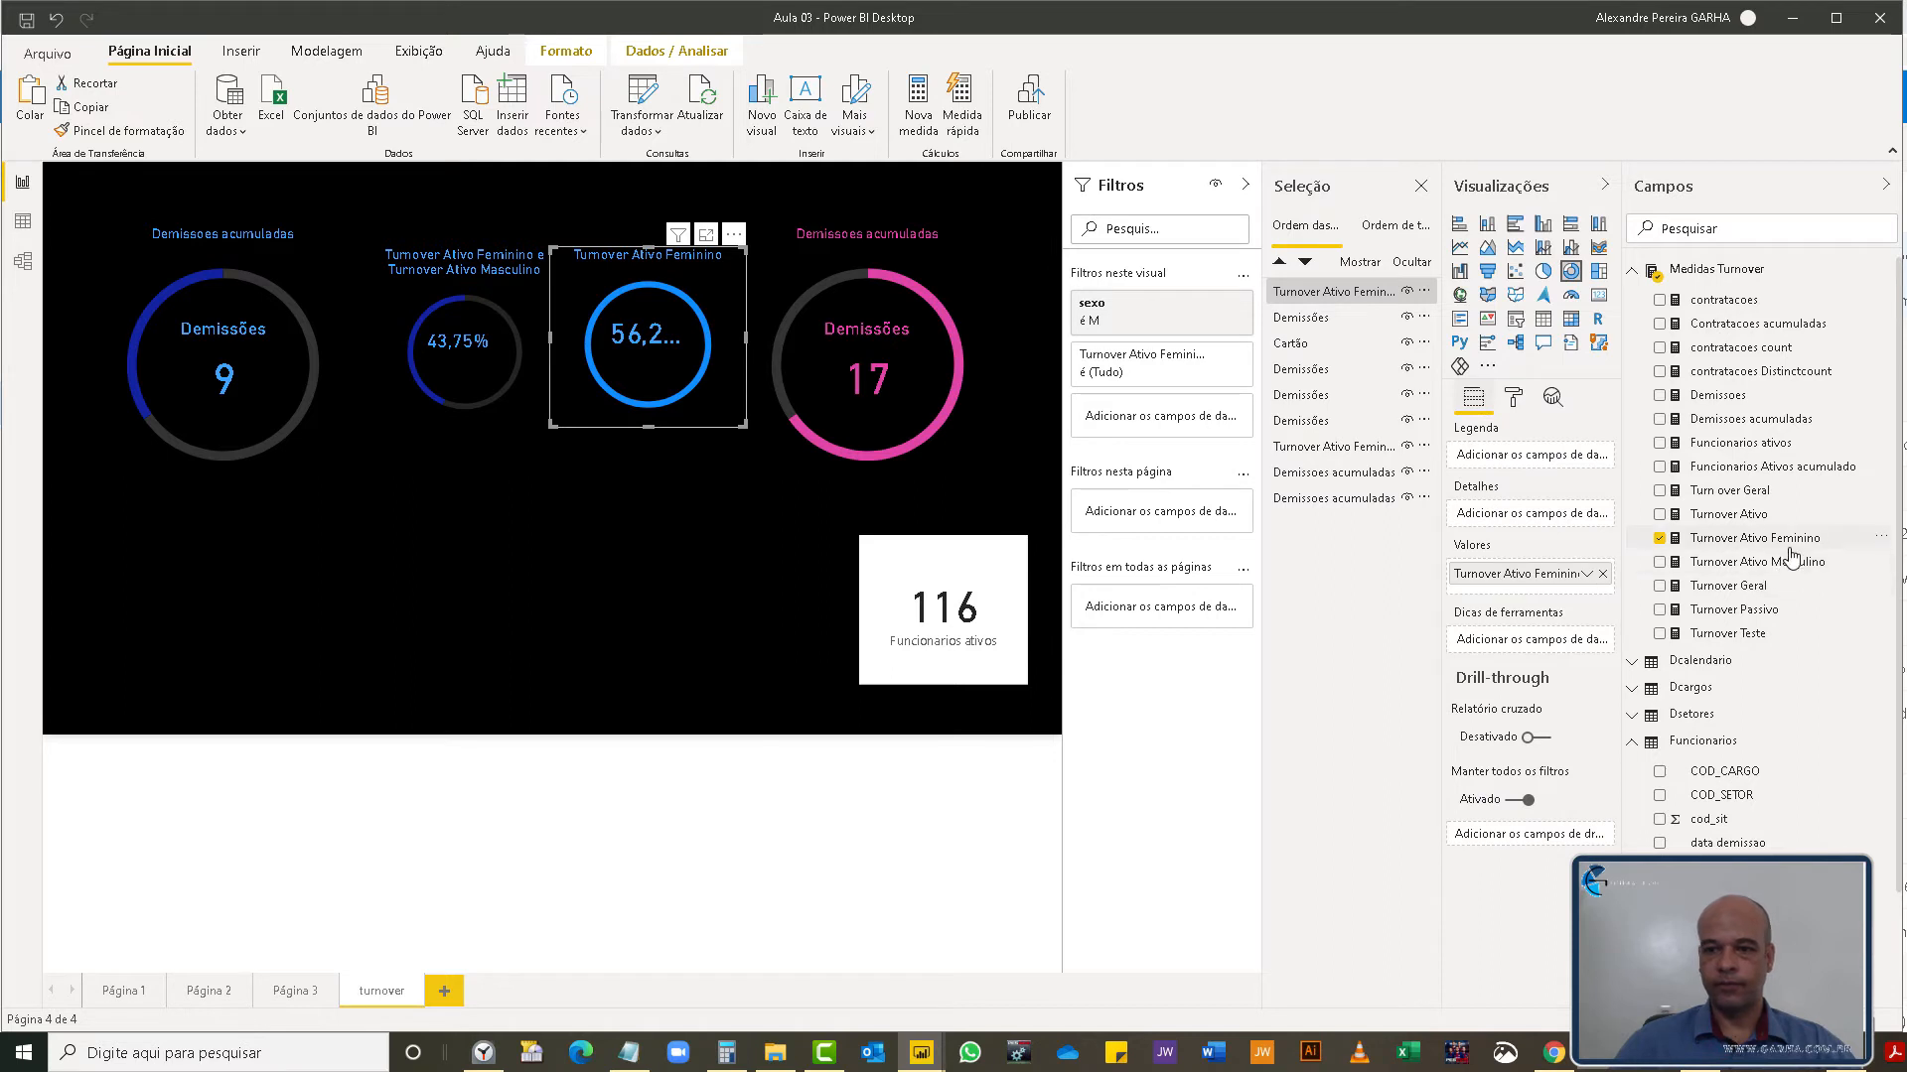
{"action": "left_click_drag", "start_coordinate": [1794, 564], "coordinate": [1594, 596]}
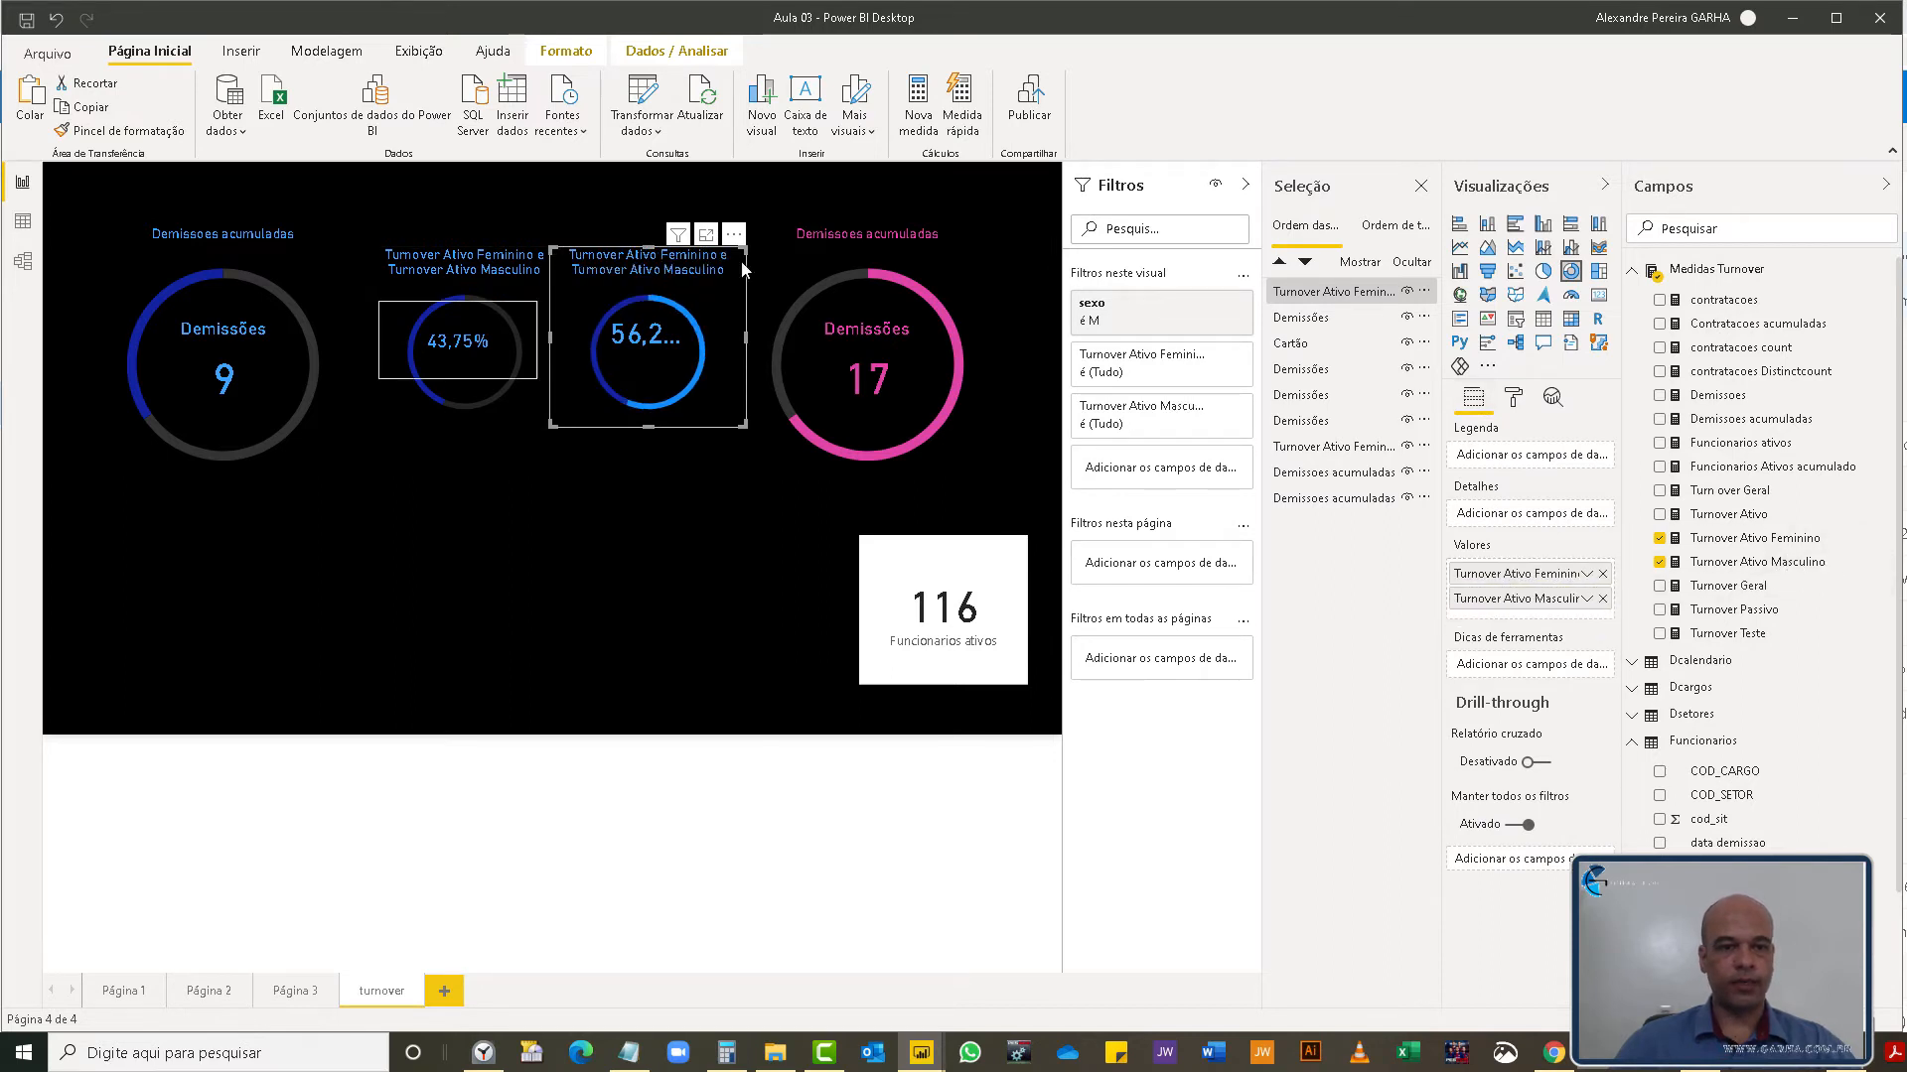
{"action": "left_click", "coordinate": [1514, 397]}
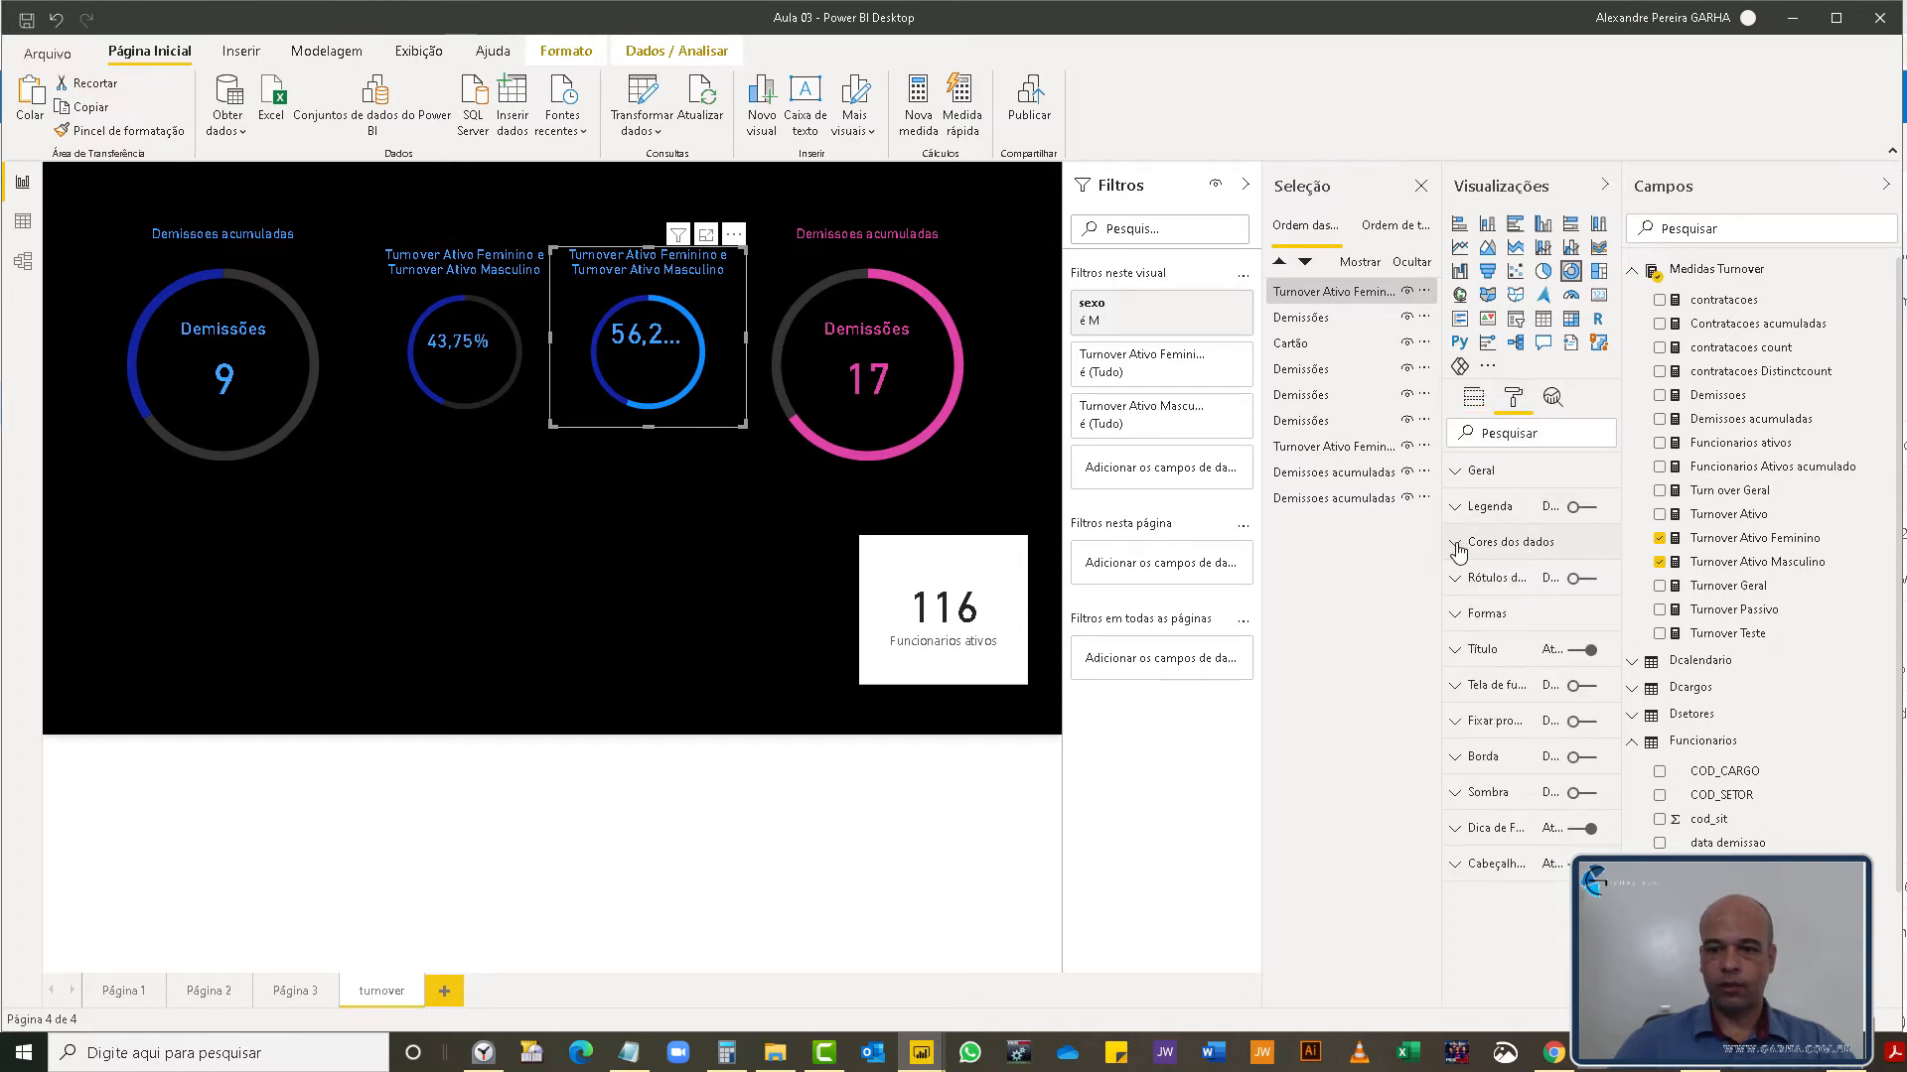
{"action": "left_click", "coordinate": [1462, 543]}
{"action": "left_click", "coordinate": [1479, 666]}
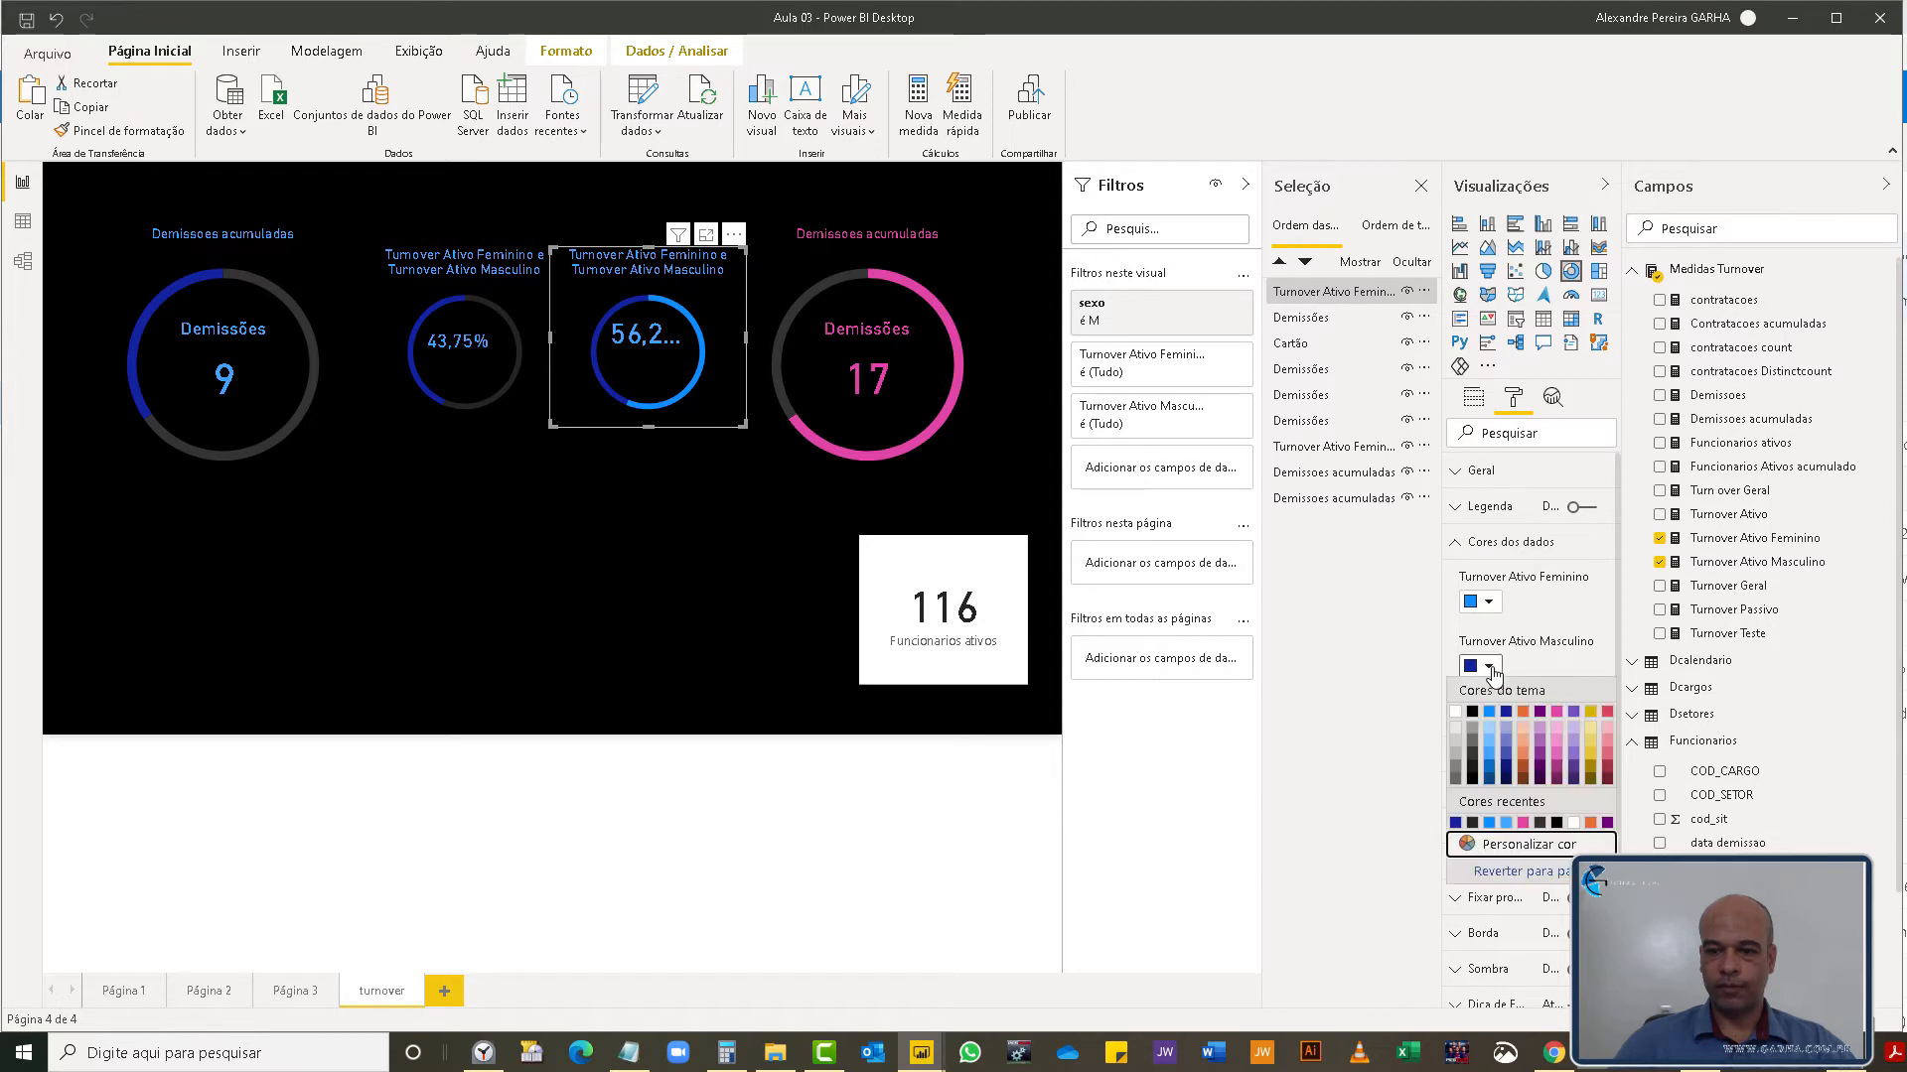
{"action": "left_click", "coordinate": [1472, 823]}
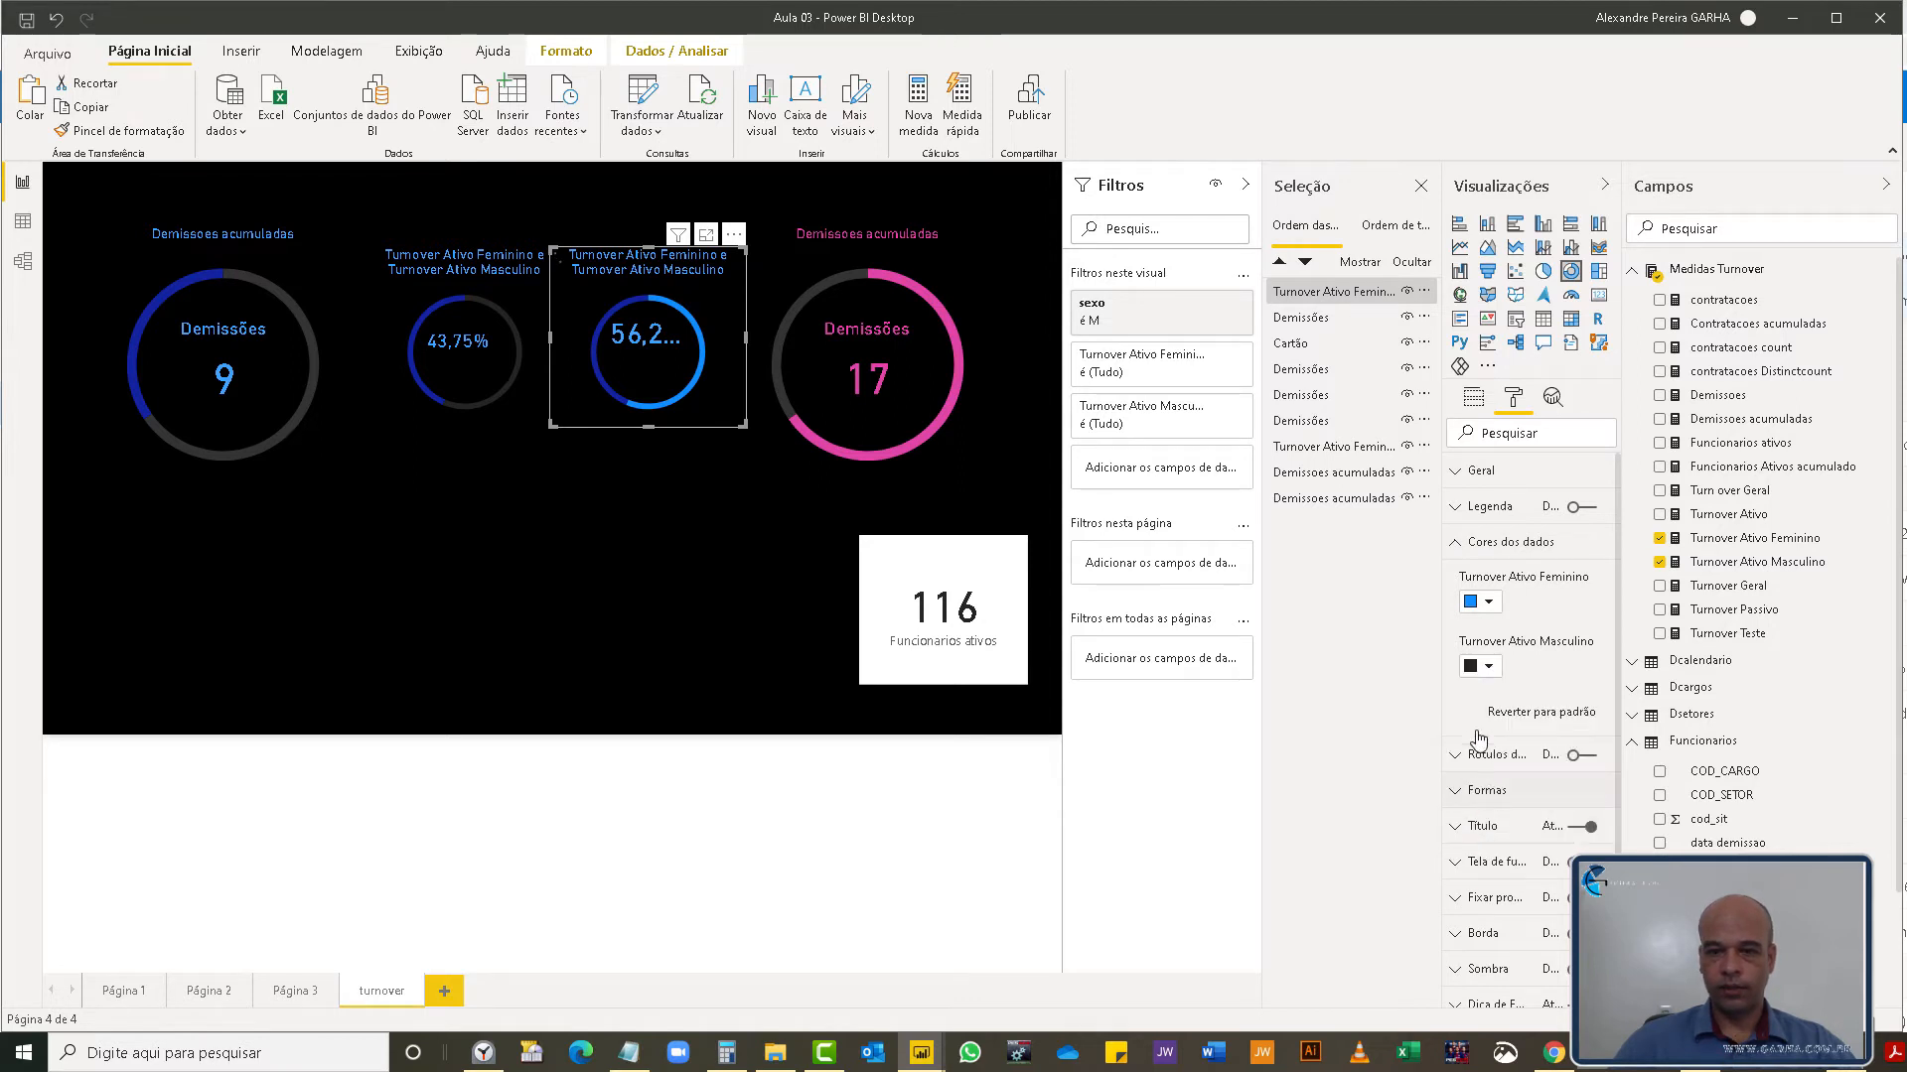
- Set the Turnover Ativo Feminino data colour in the female turnover donut to the recently used pink
{"action": "left_click", "coordinate": [1480, 602]}
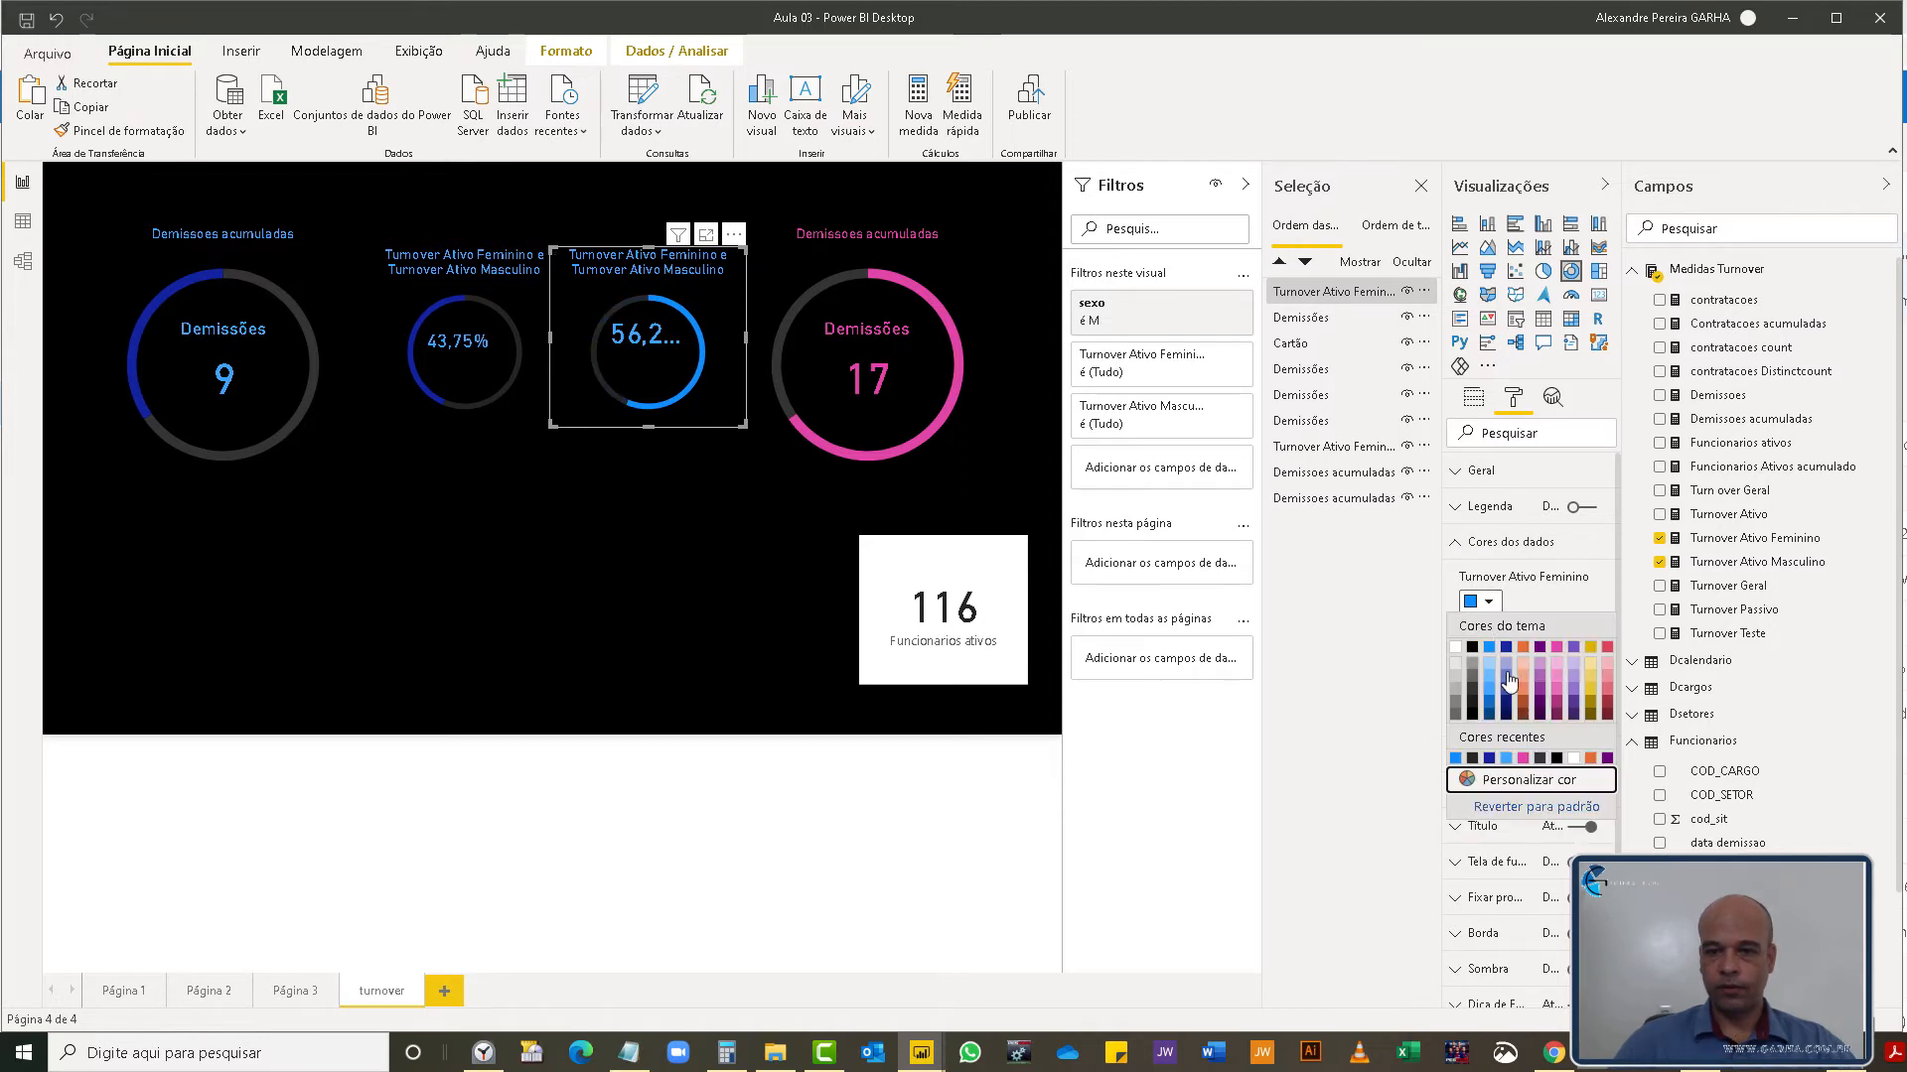
{"action": "left_click", "coordinate": [1523, 759]}
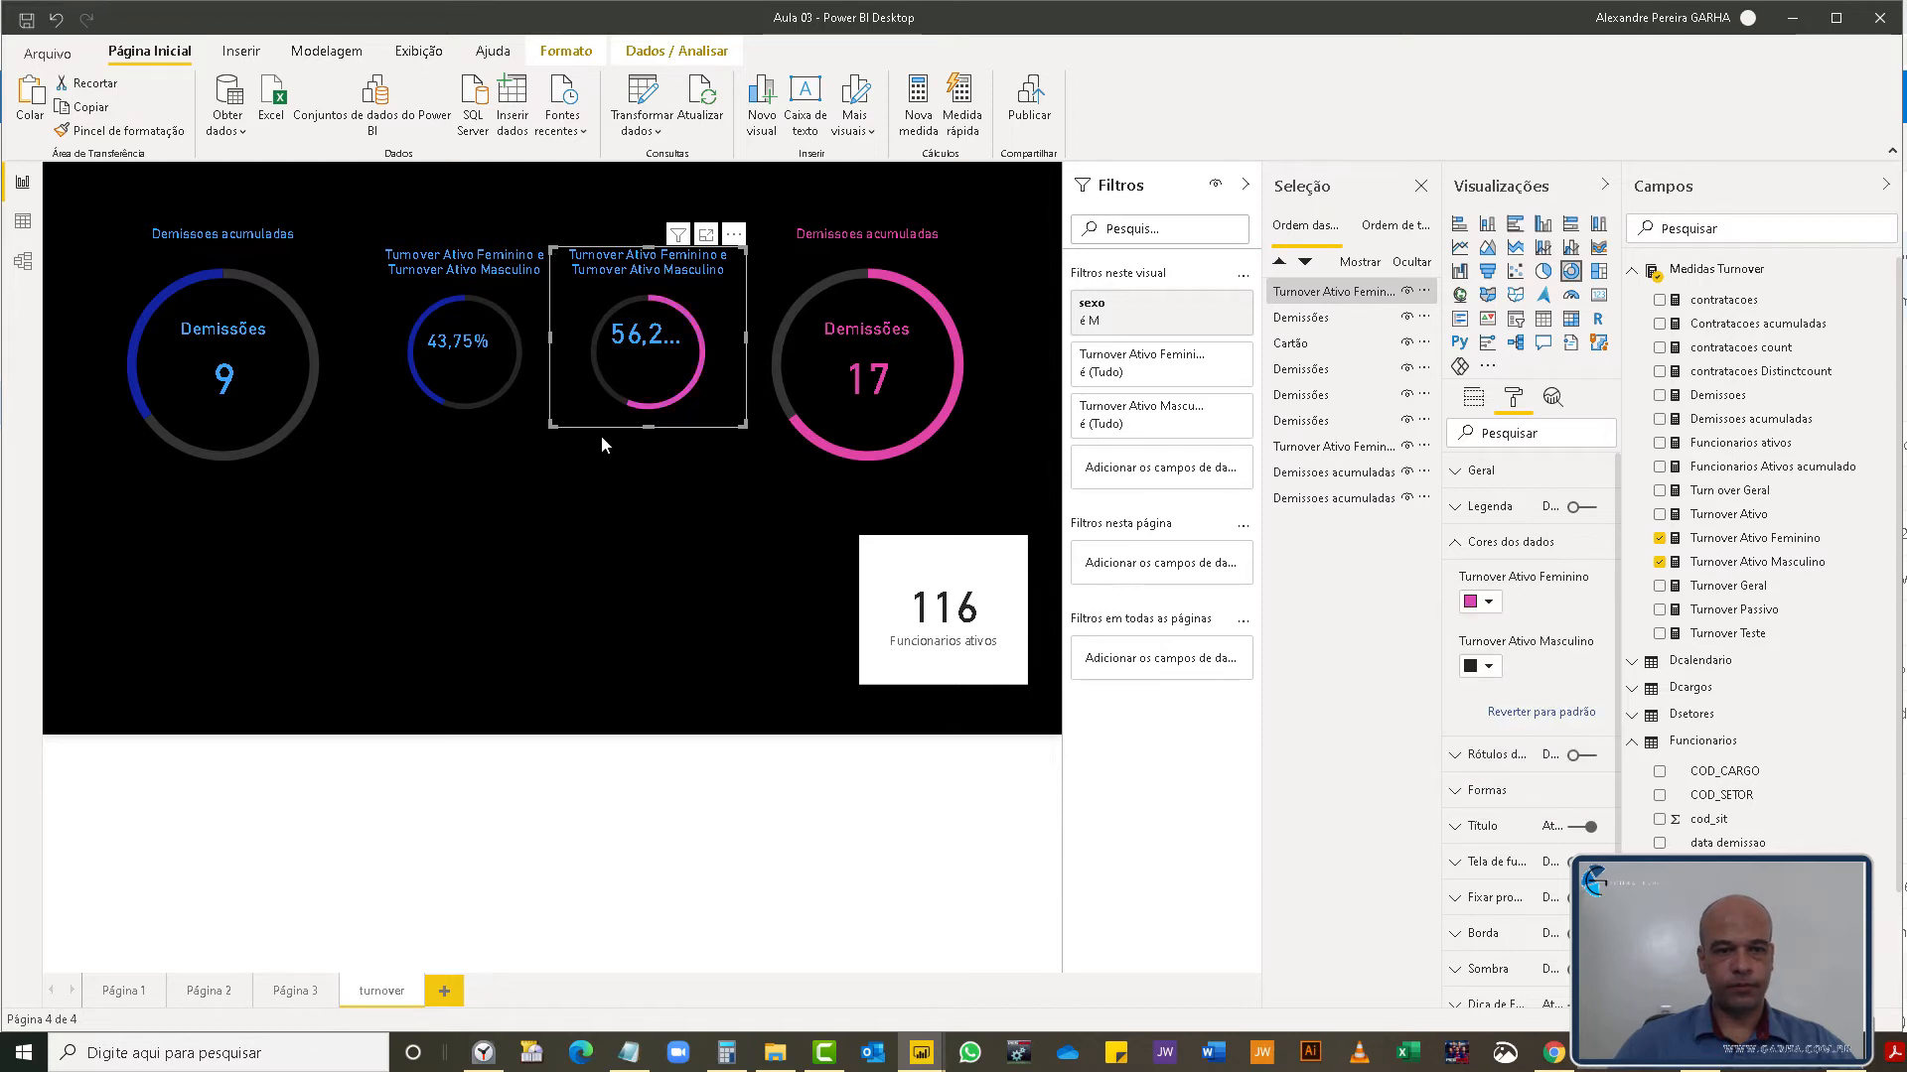
{"action": "left_click", "coordinate": [645, 595]}
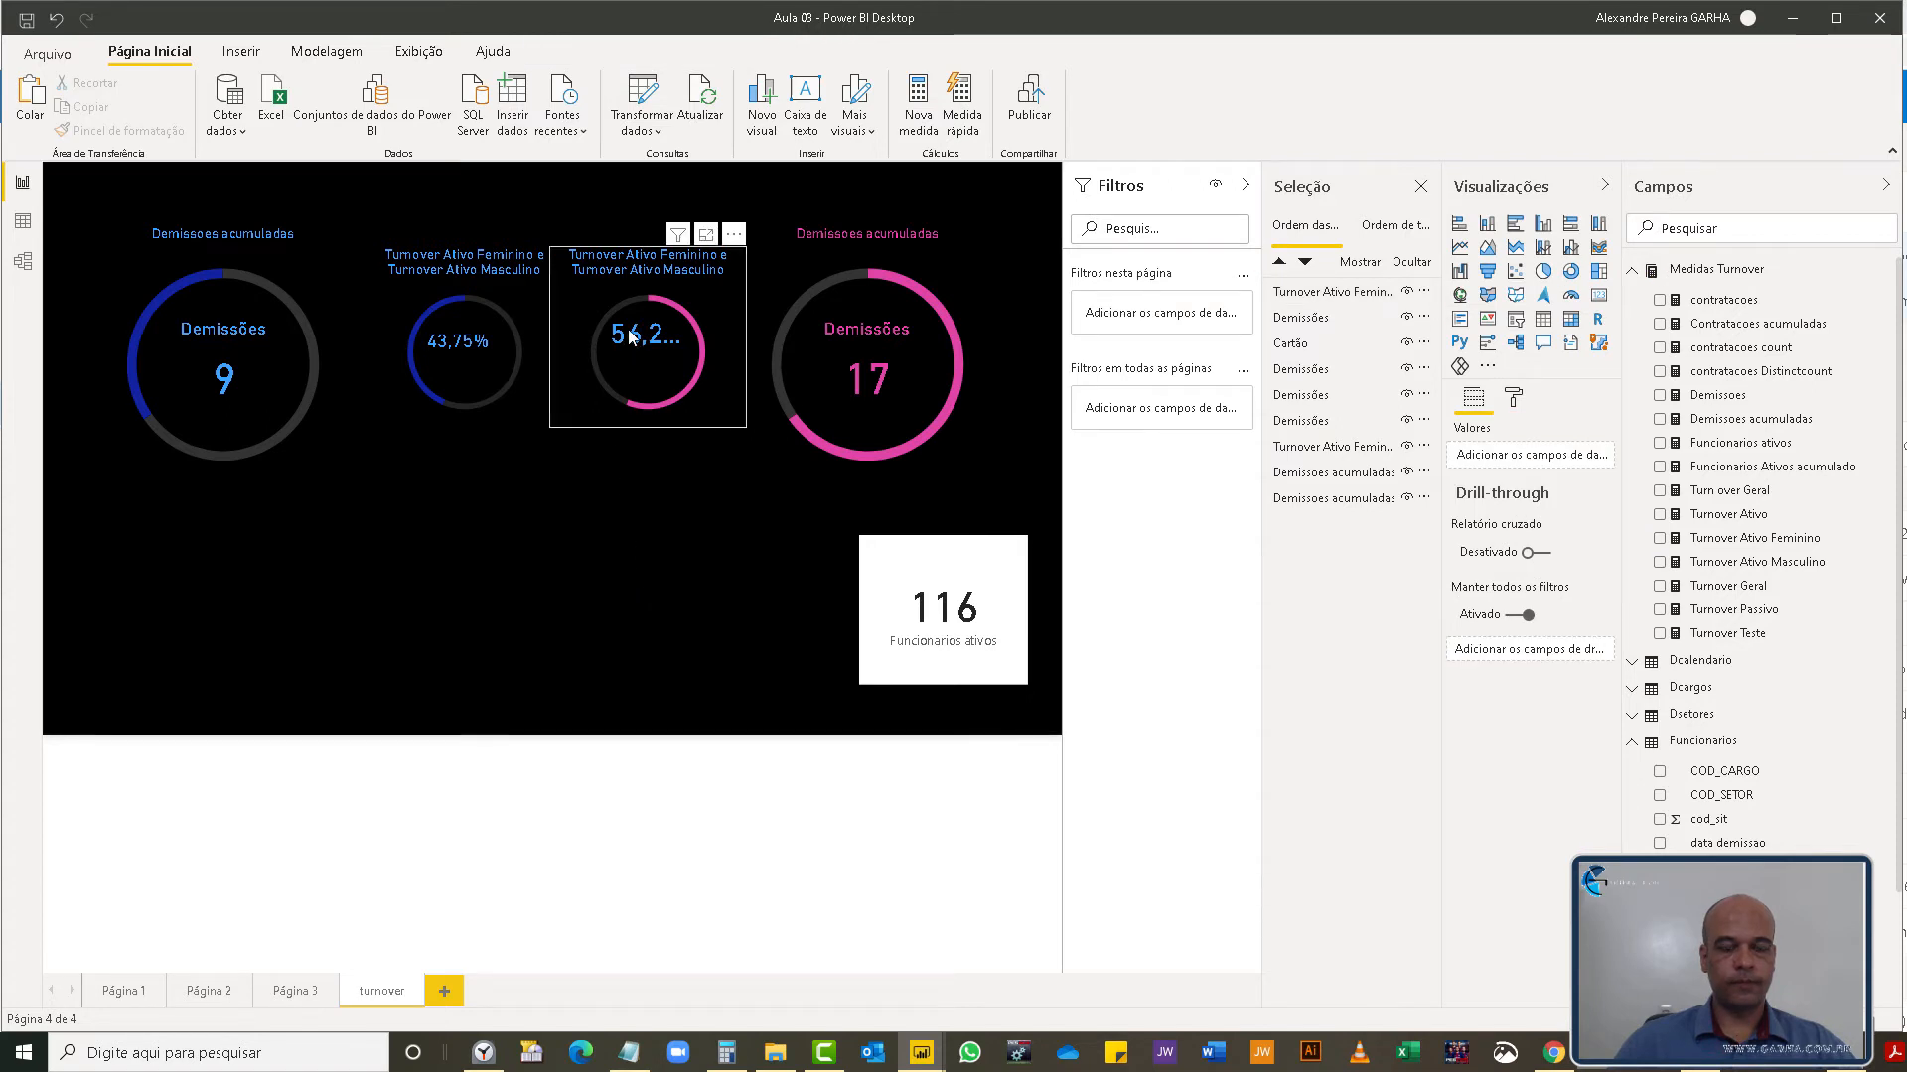
- Set the female turnover card's data label colour to the recently used pink and its text size to 20 pt
{"action": "left_click", "coordinate": [1326, 291]}
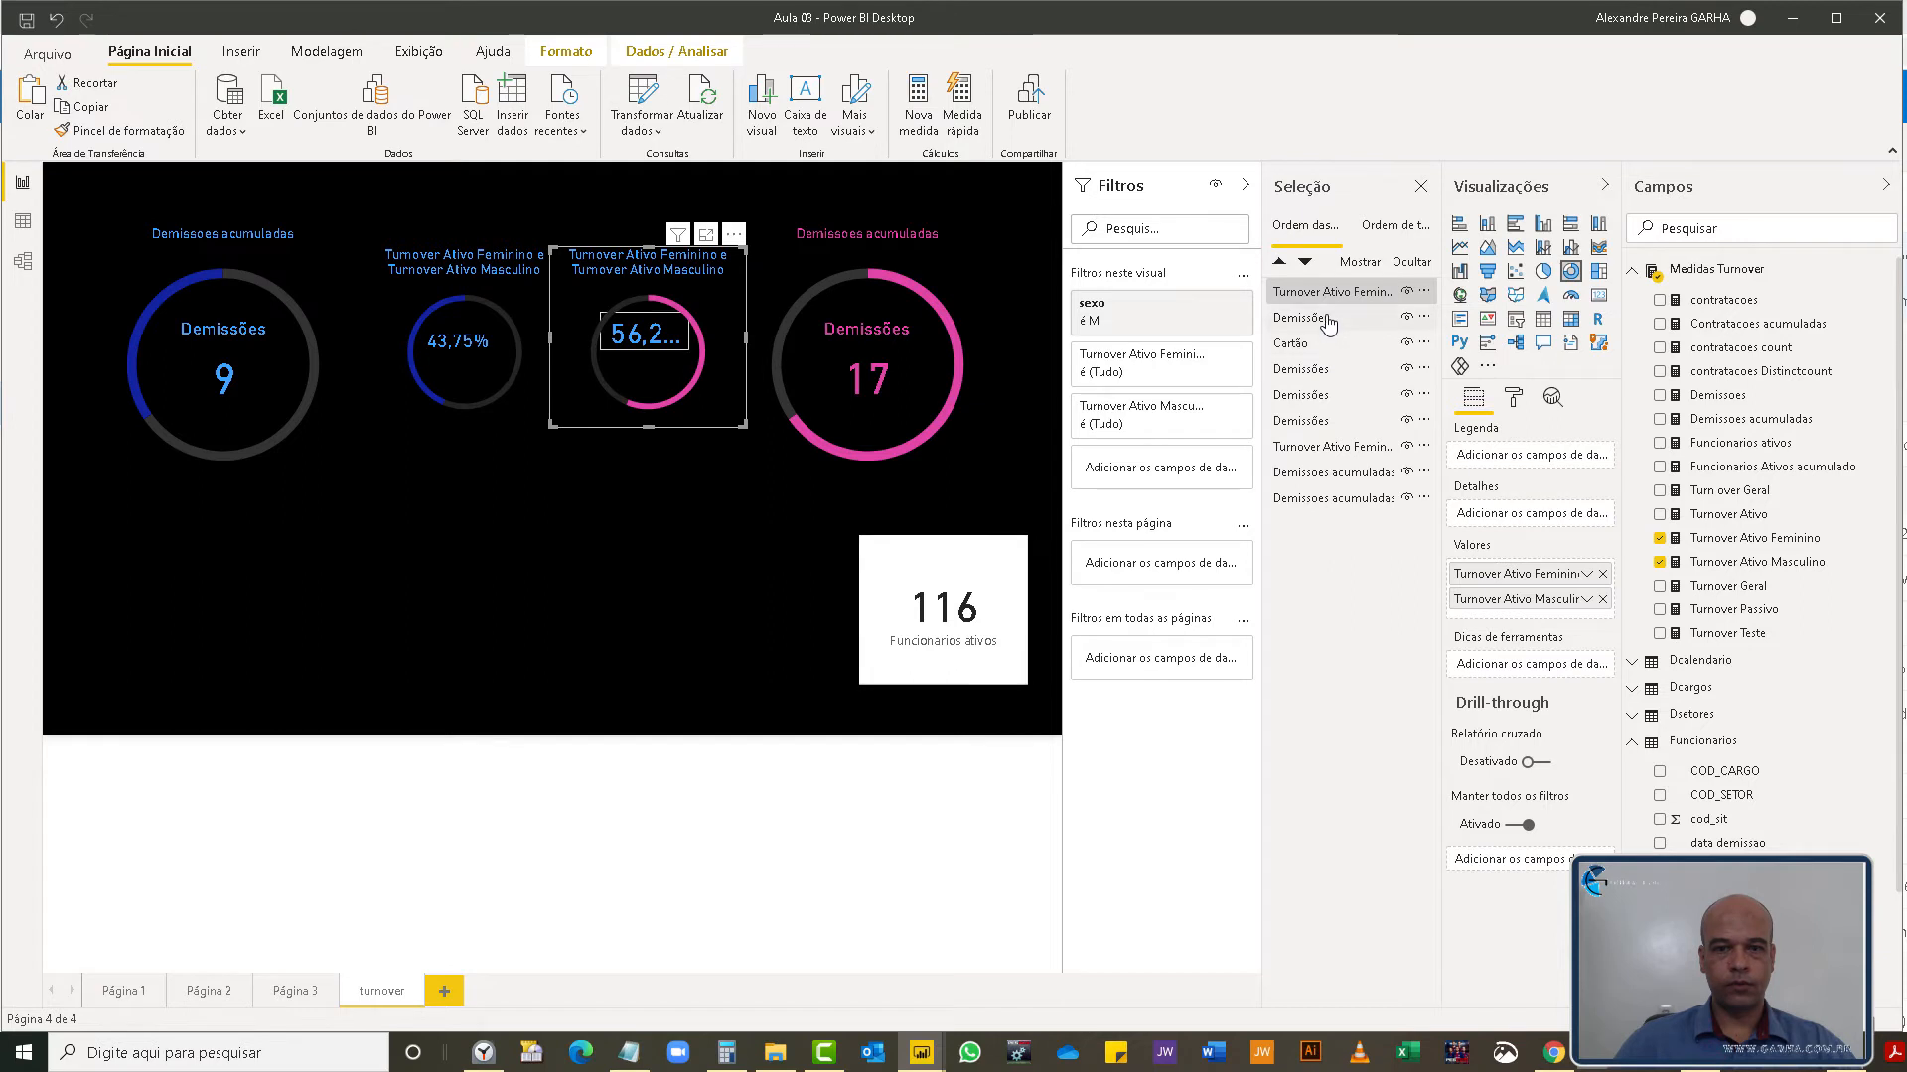
{"action": "left_click", "coordinate": [1326, 318]}
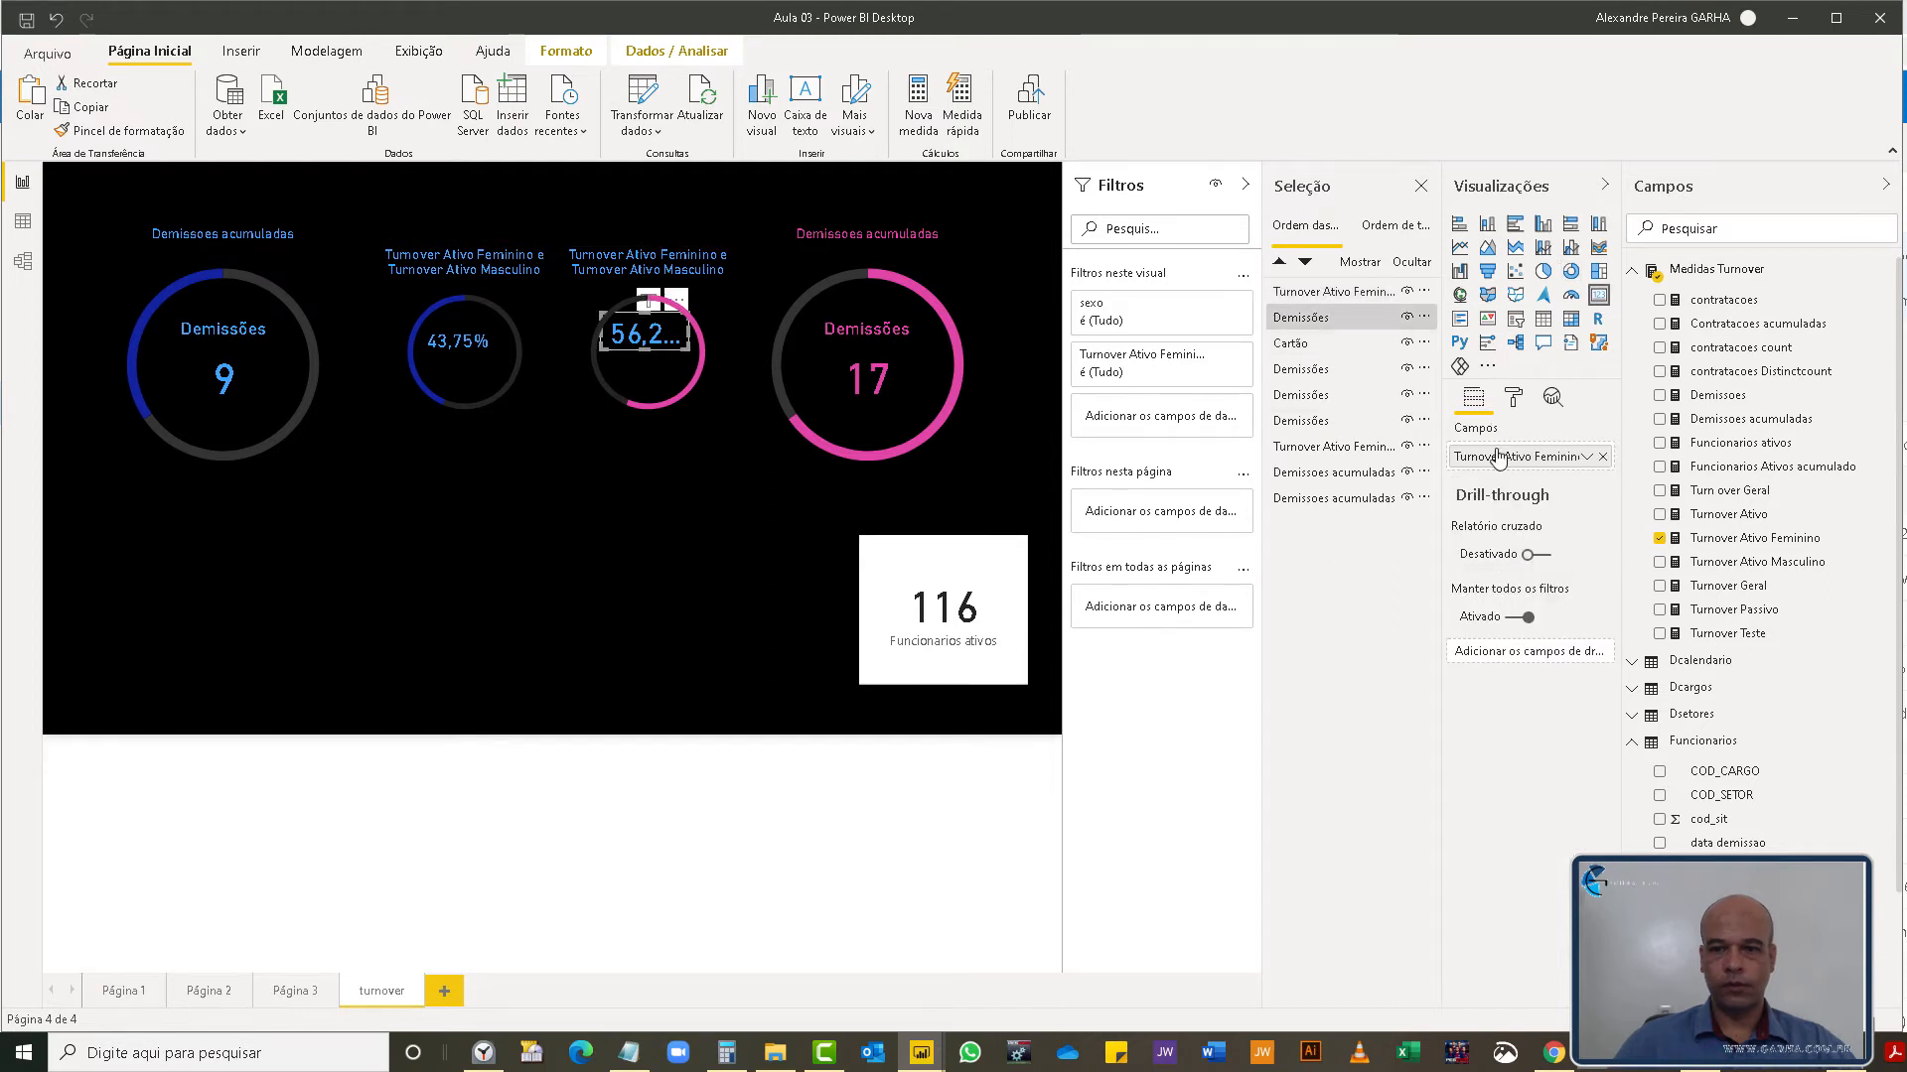
{"action": "left_click", "coordinate": [1513, 397]}
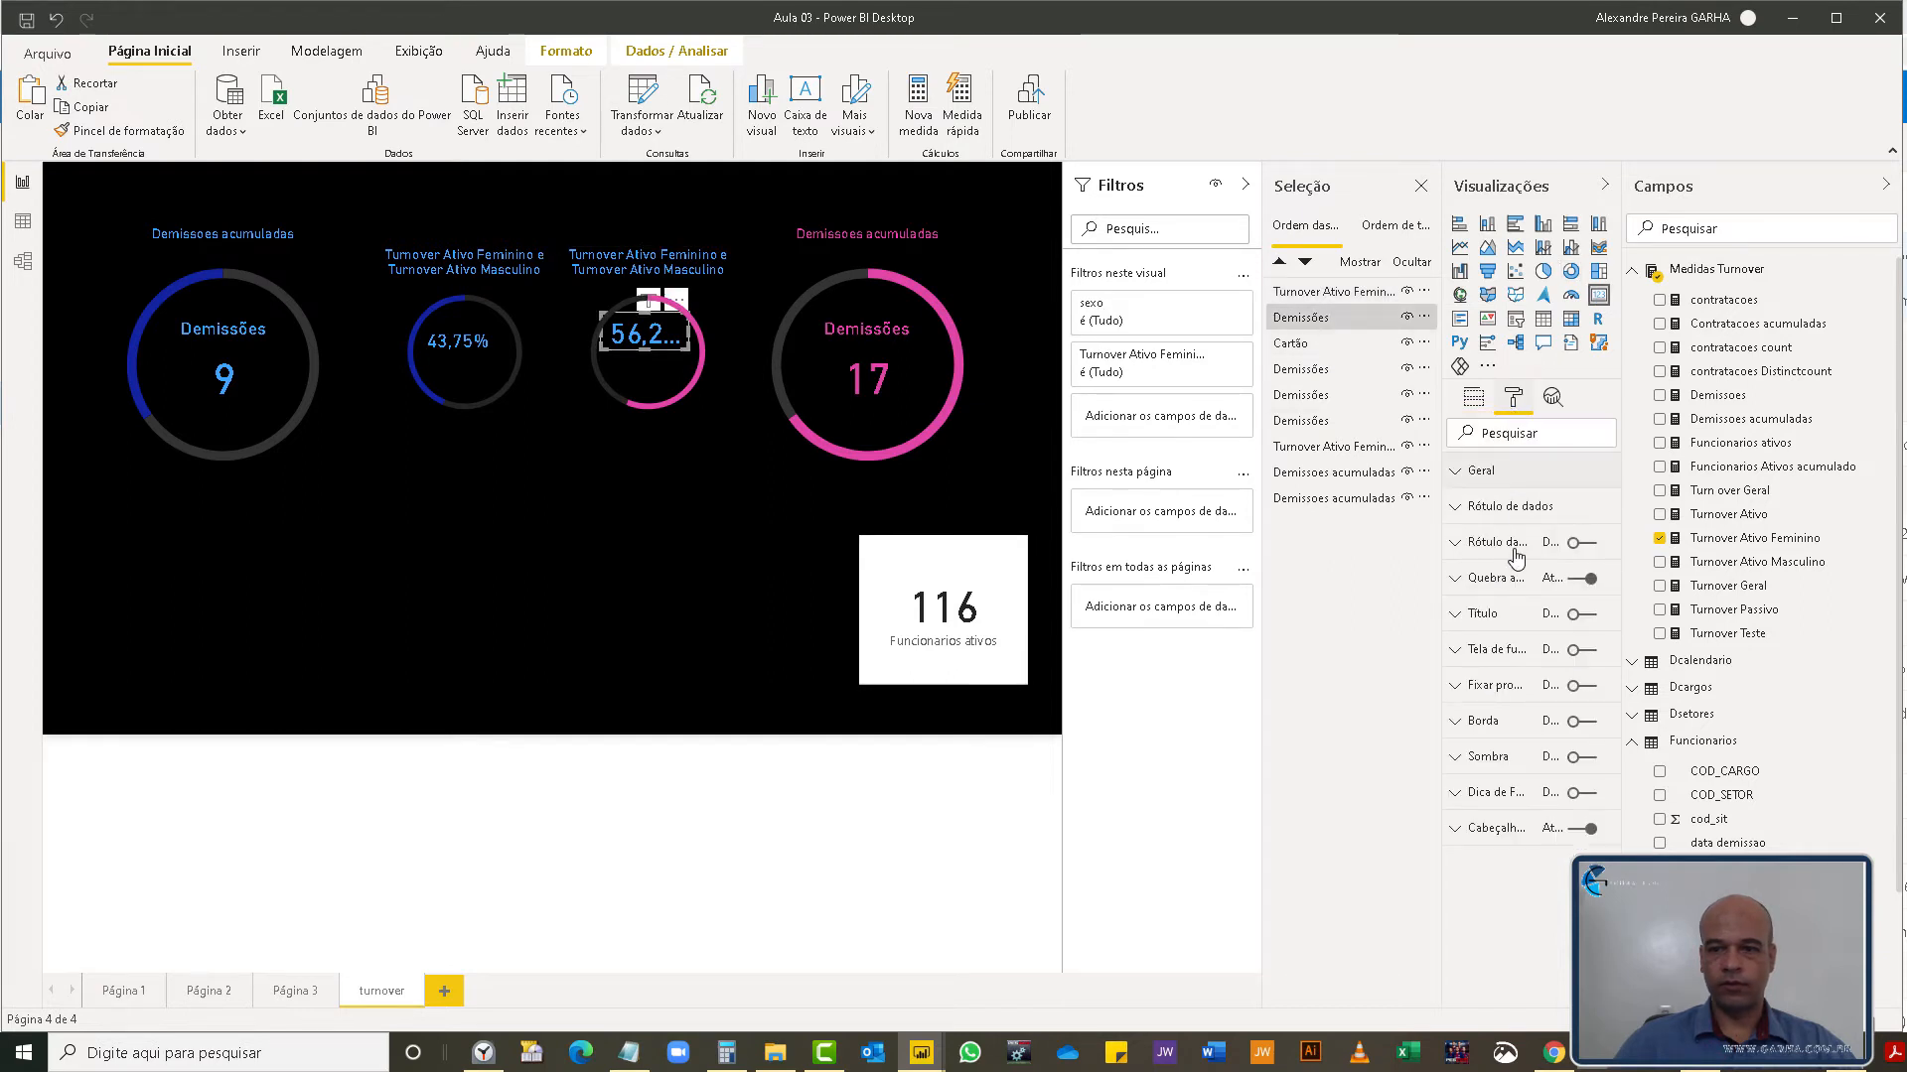
{"action": "left_click", "coordinate": [1456, 518]}
{"action": "left_click", "coordinate": [1489, 568]}
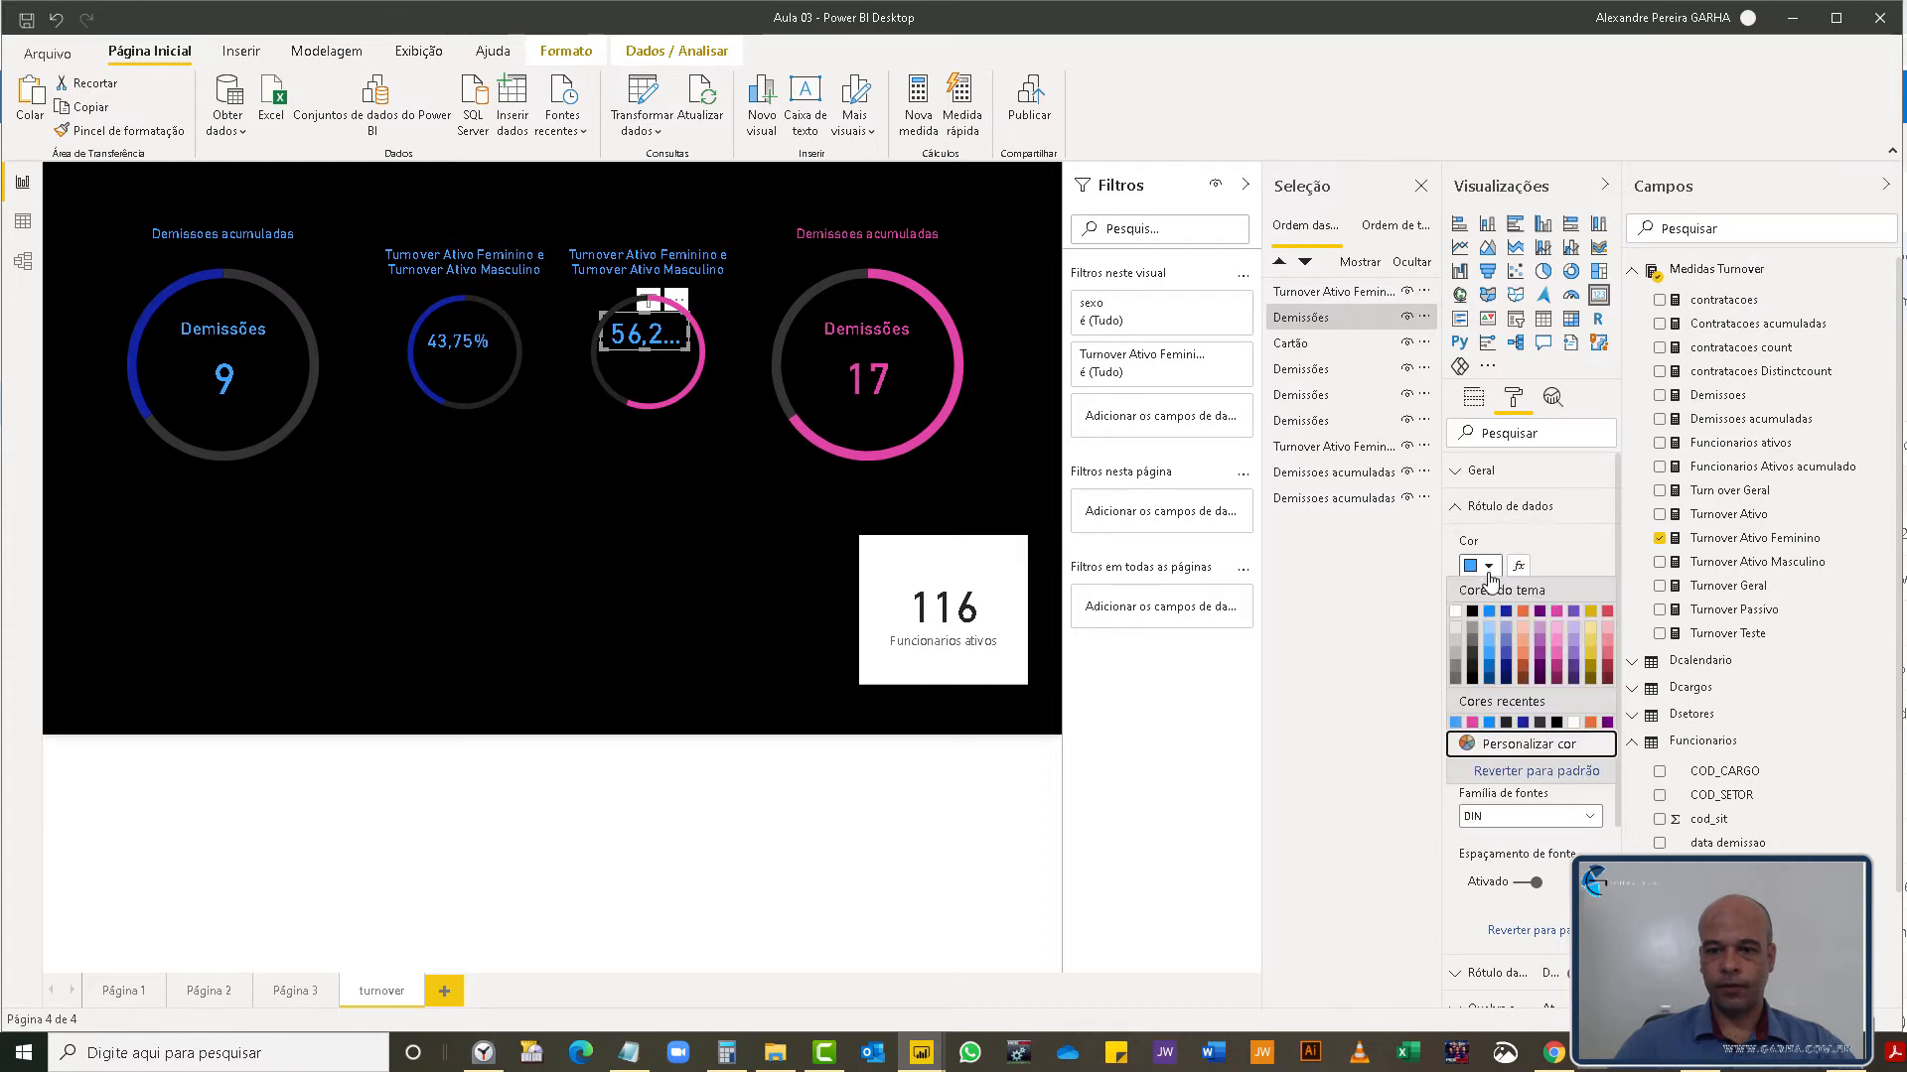
{"action": "left_click", "coordinate": [1474, 724]}
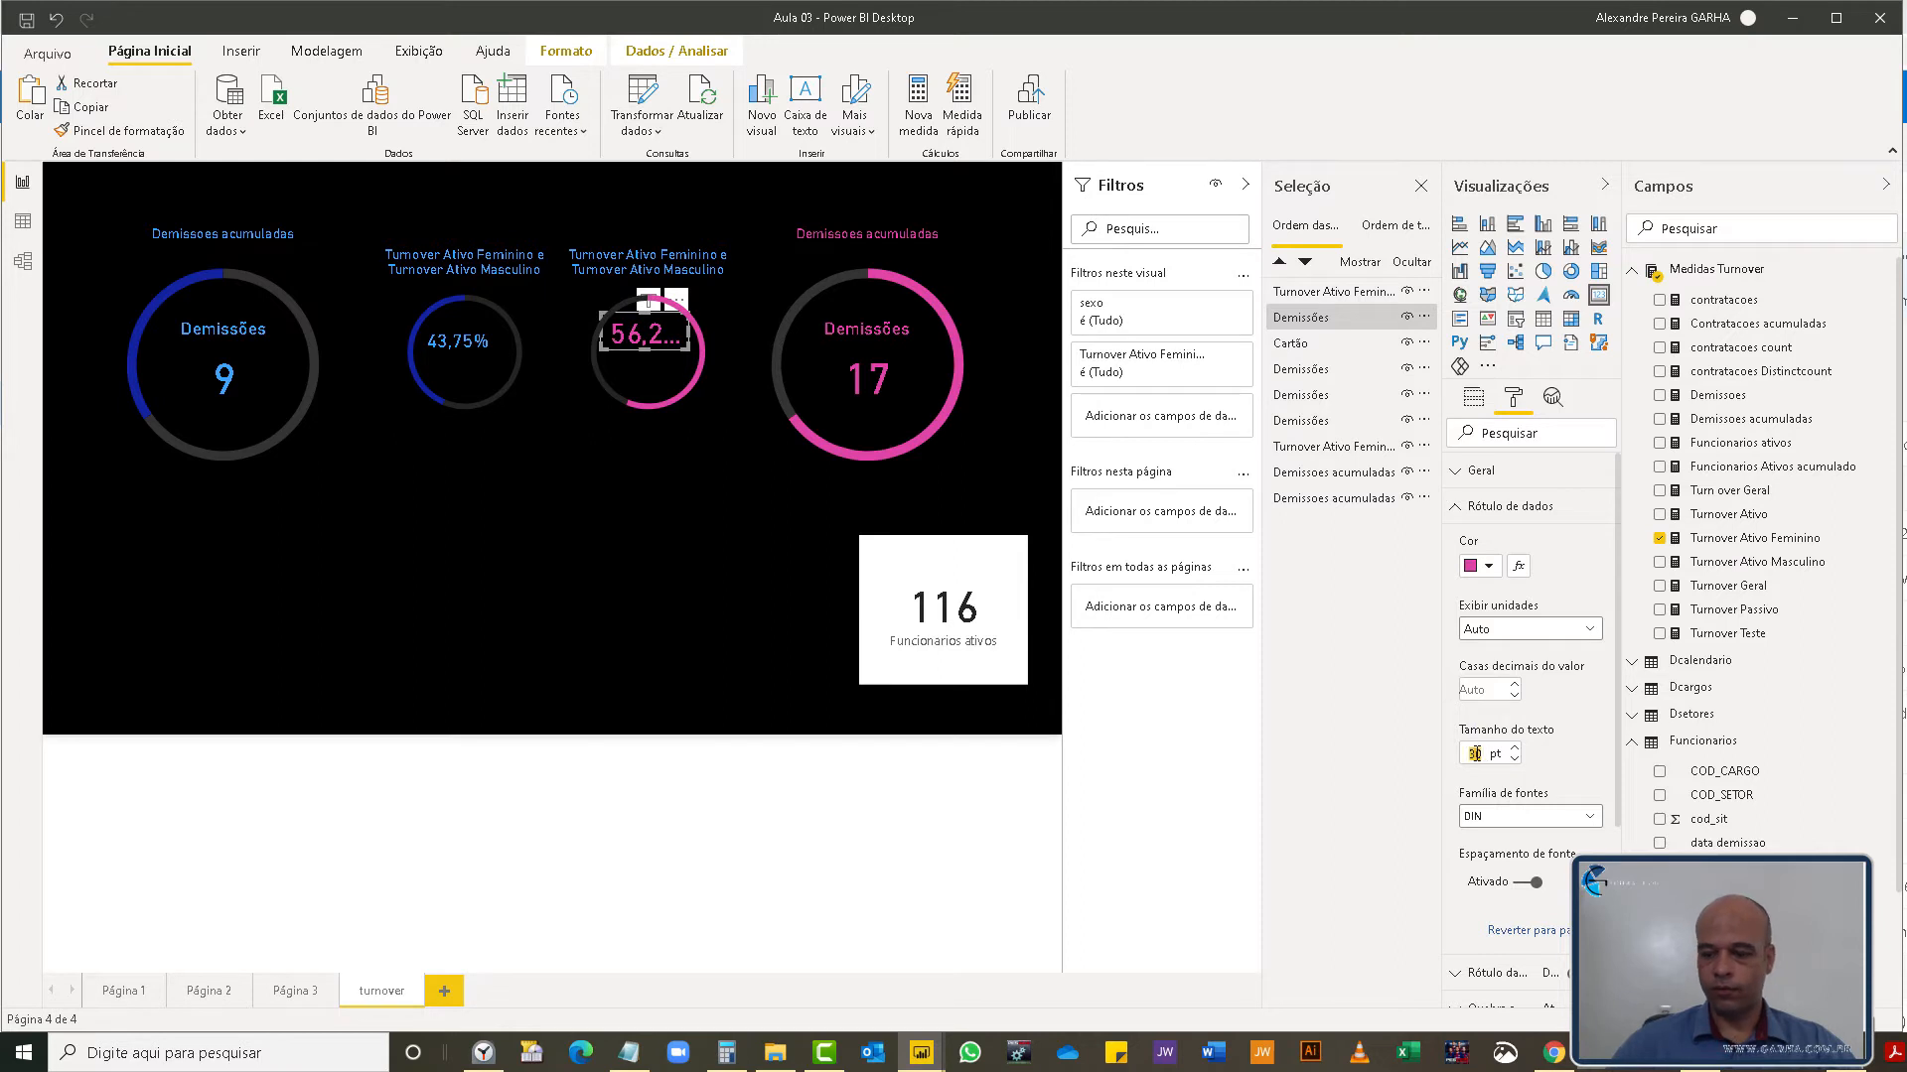
{"action": "type", "text": "20"}
{"action": "key", "text": "Return"}
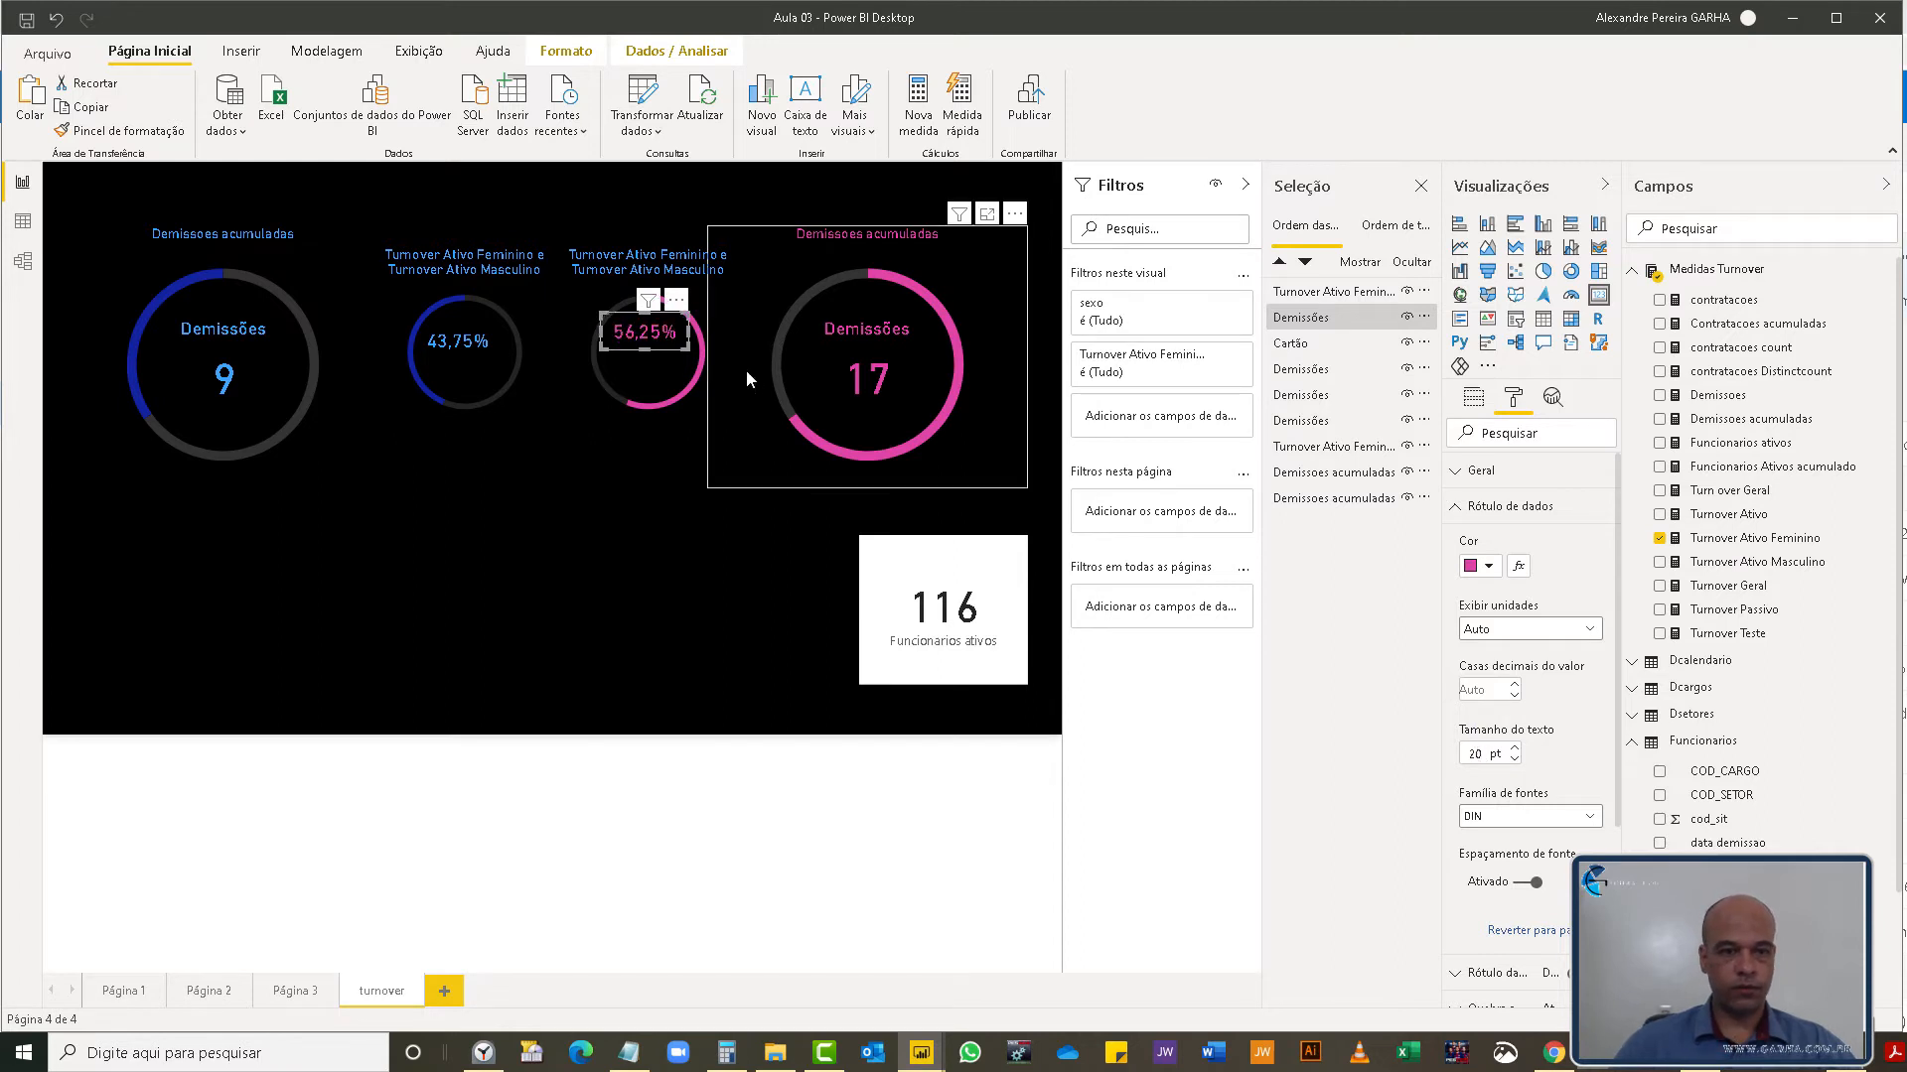
- Centre the female and male turnover percentage cards inside their enlarged donuts
{"action": "left_click_drag", "start_coordinate": [646, 335], "coordinate": [652, 362]}
{"action": "left_click_drag", "start_coordinate": [467, 347], "coordinate": [474, 363]}
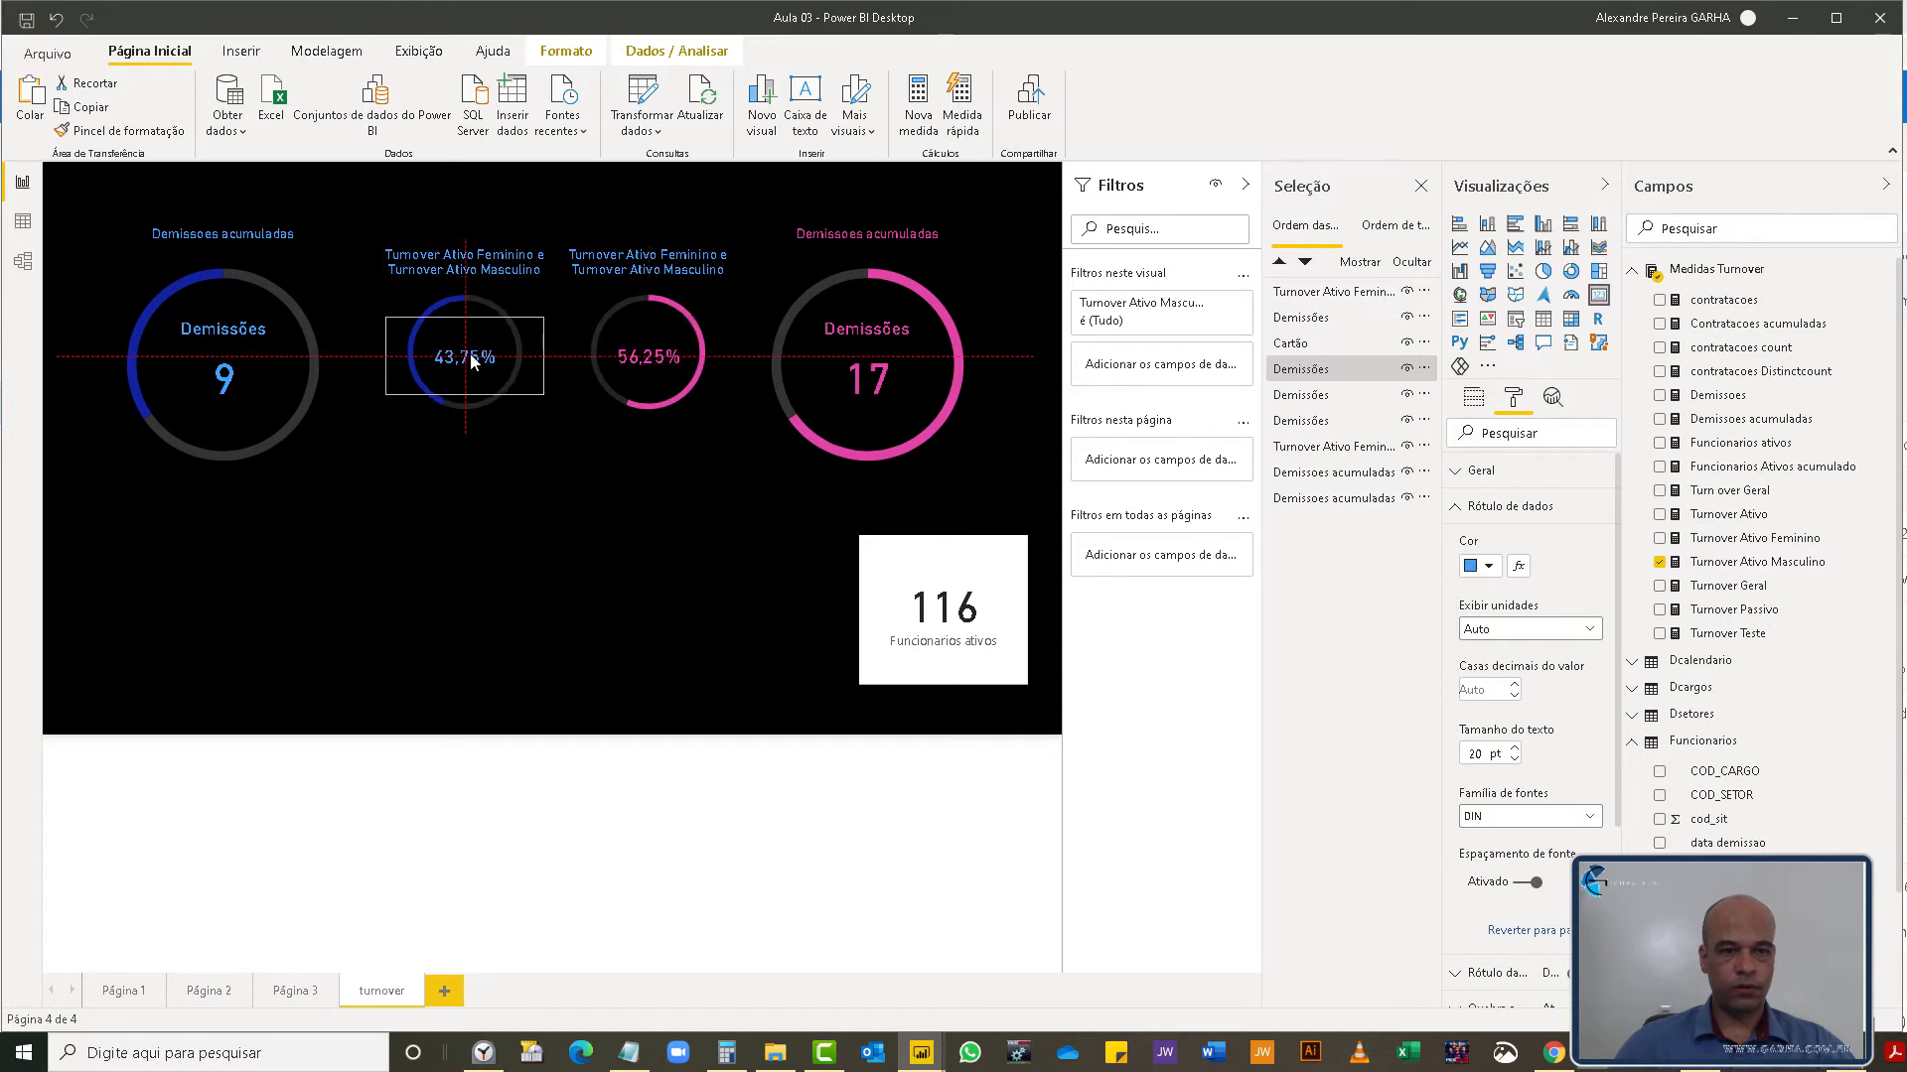
{"action": "left_click", "coordinate": [527, 494]}
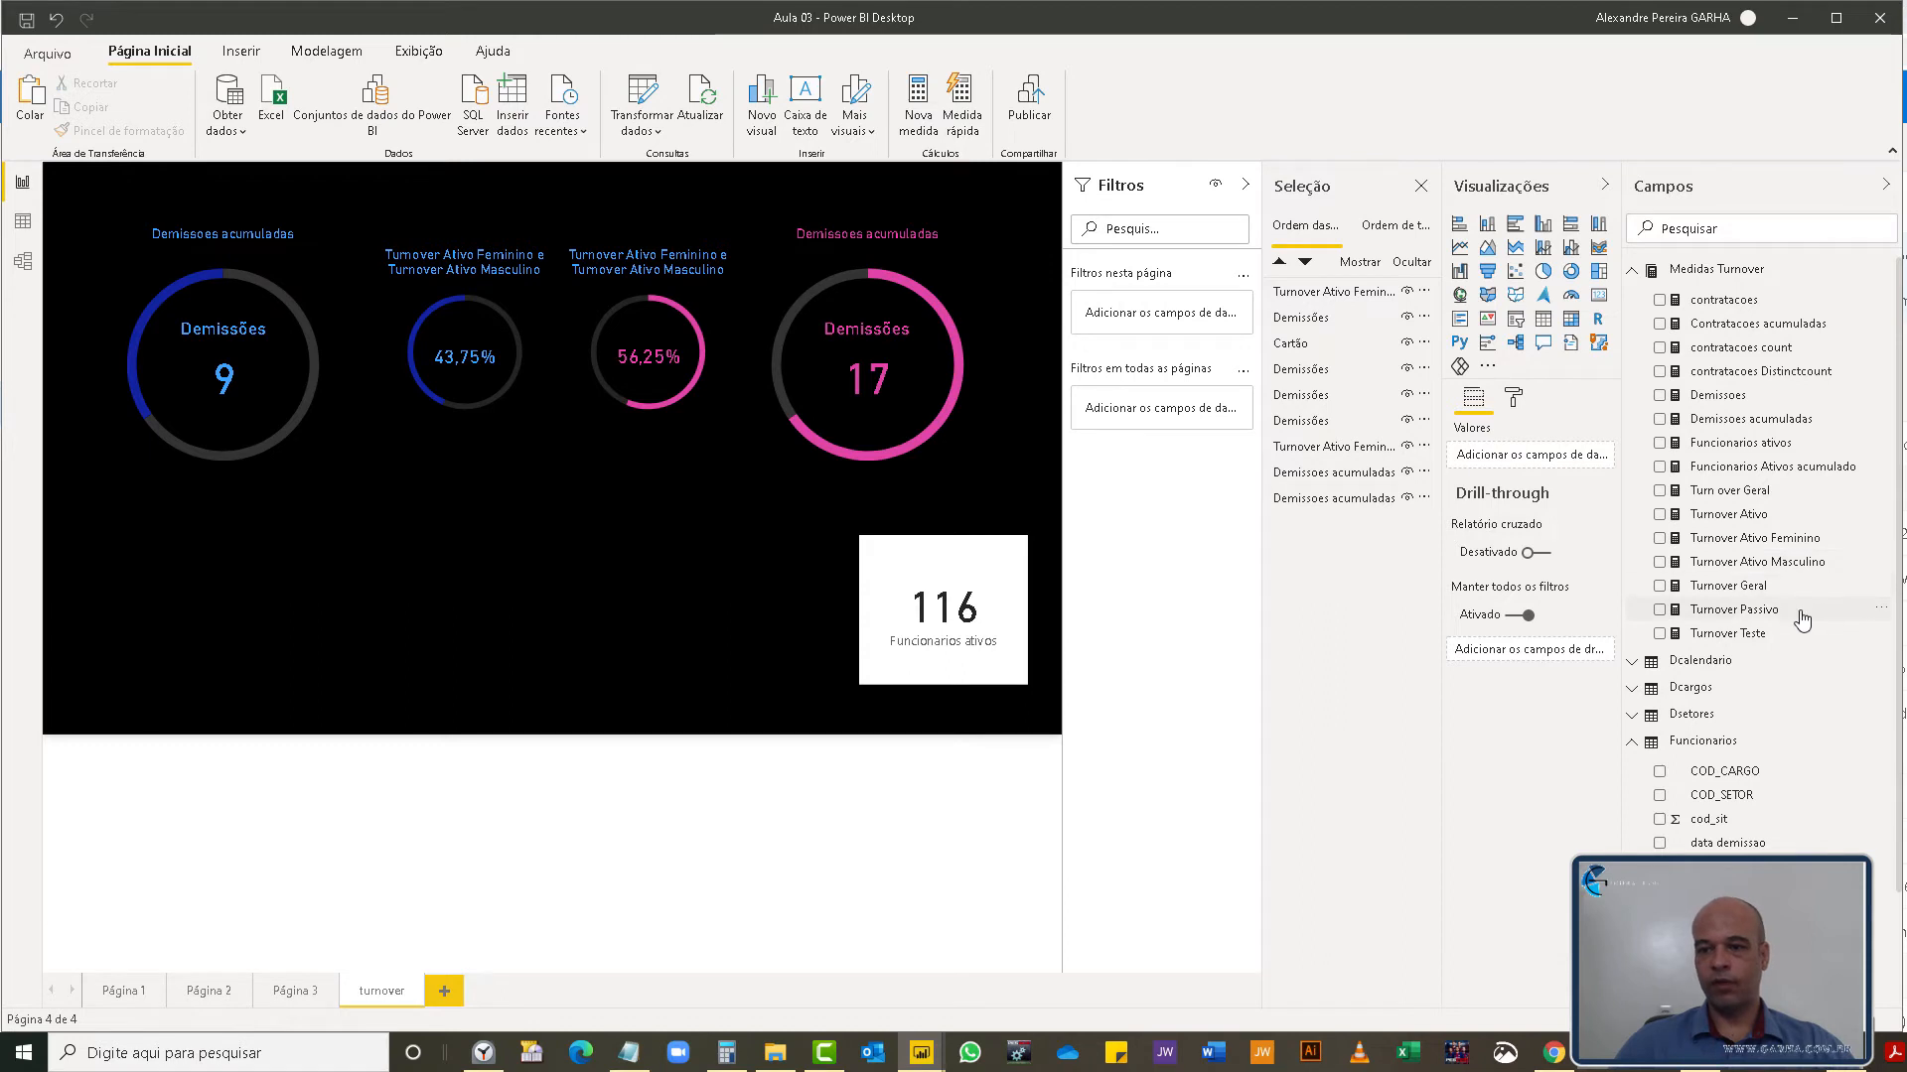
{"action": "left_click", "coordinate": [1772, 562]}
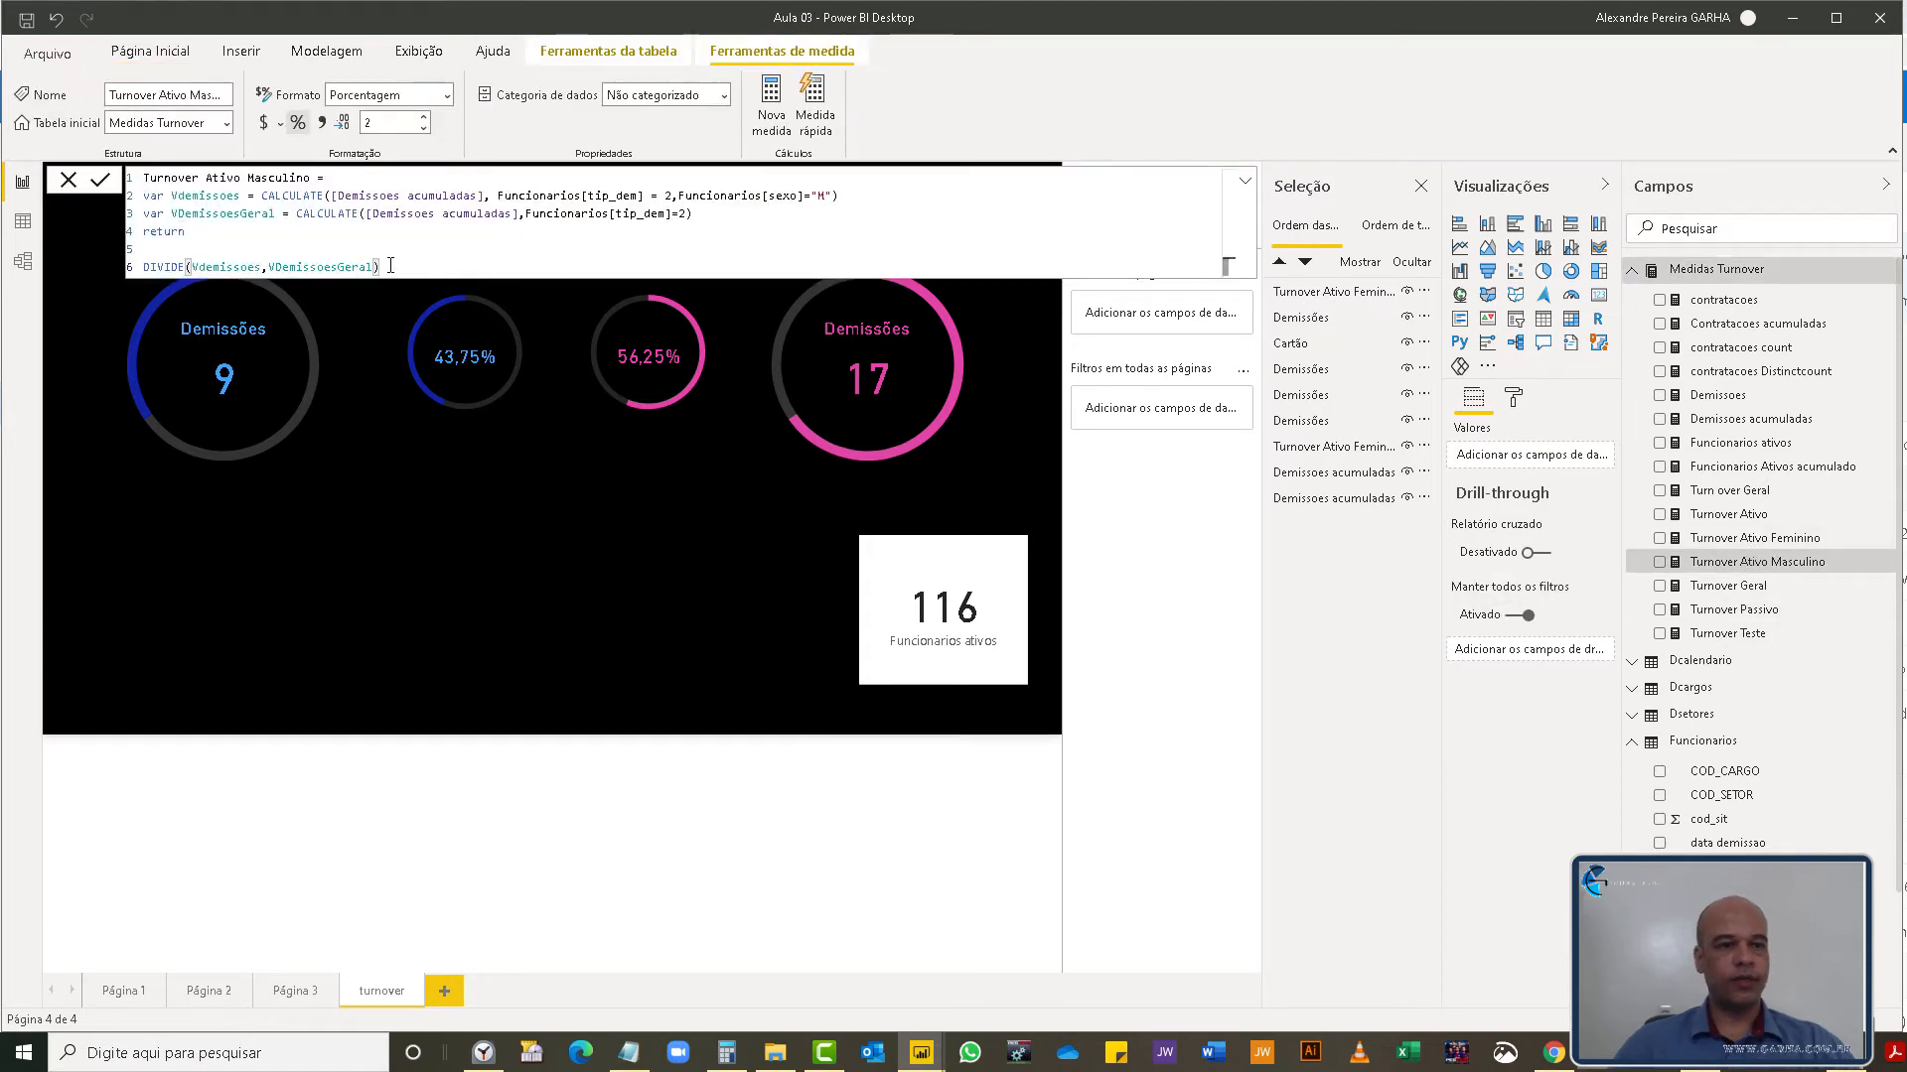
{"action": "key", "text": "ctrl+a"}
{"action": "key", "text": "ctrl+c"}
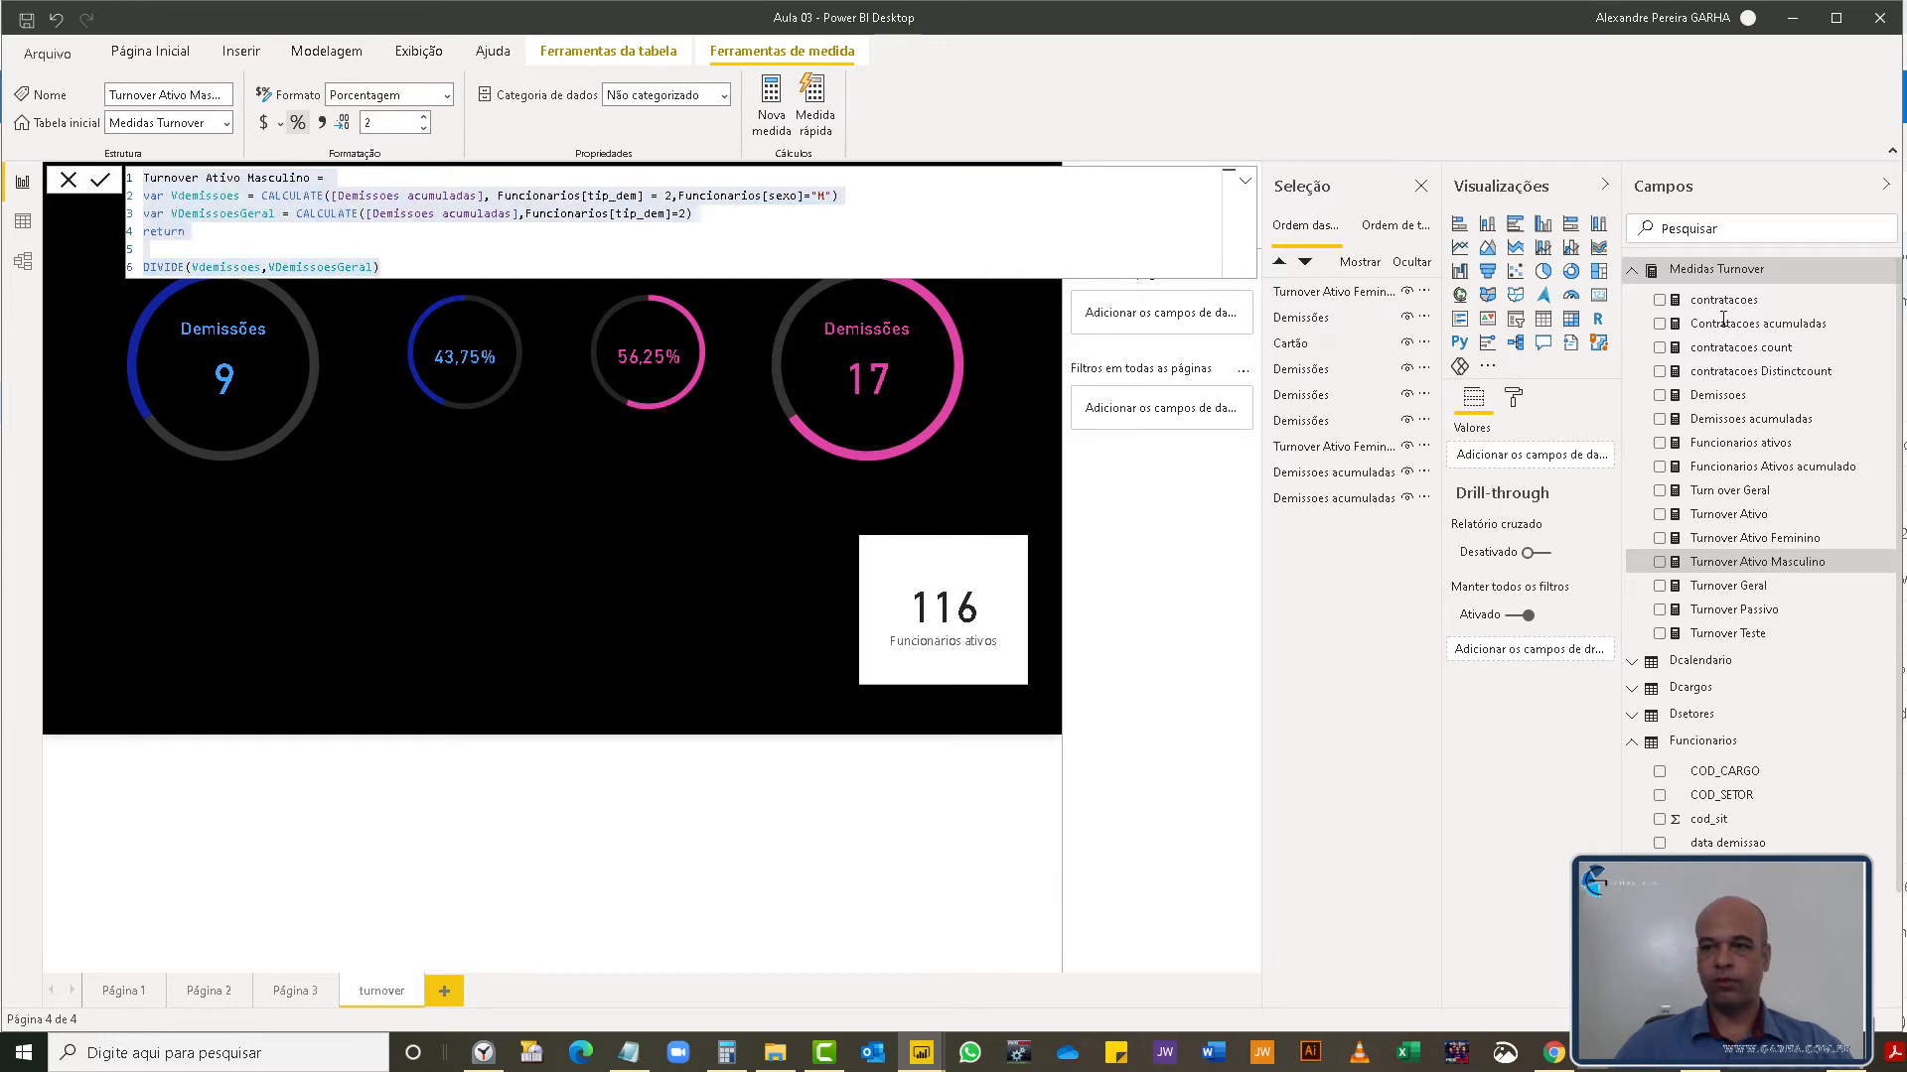
{"action": "left_click", "coordinate": [1889, 272]}
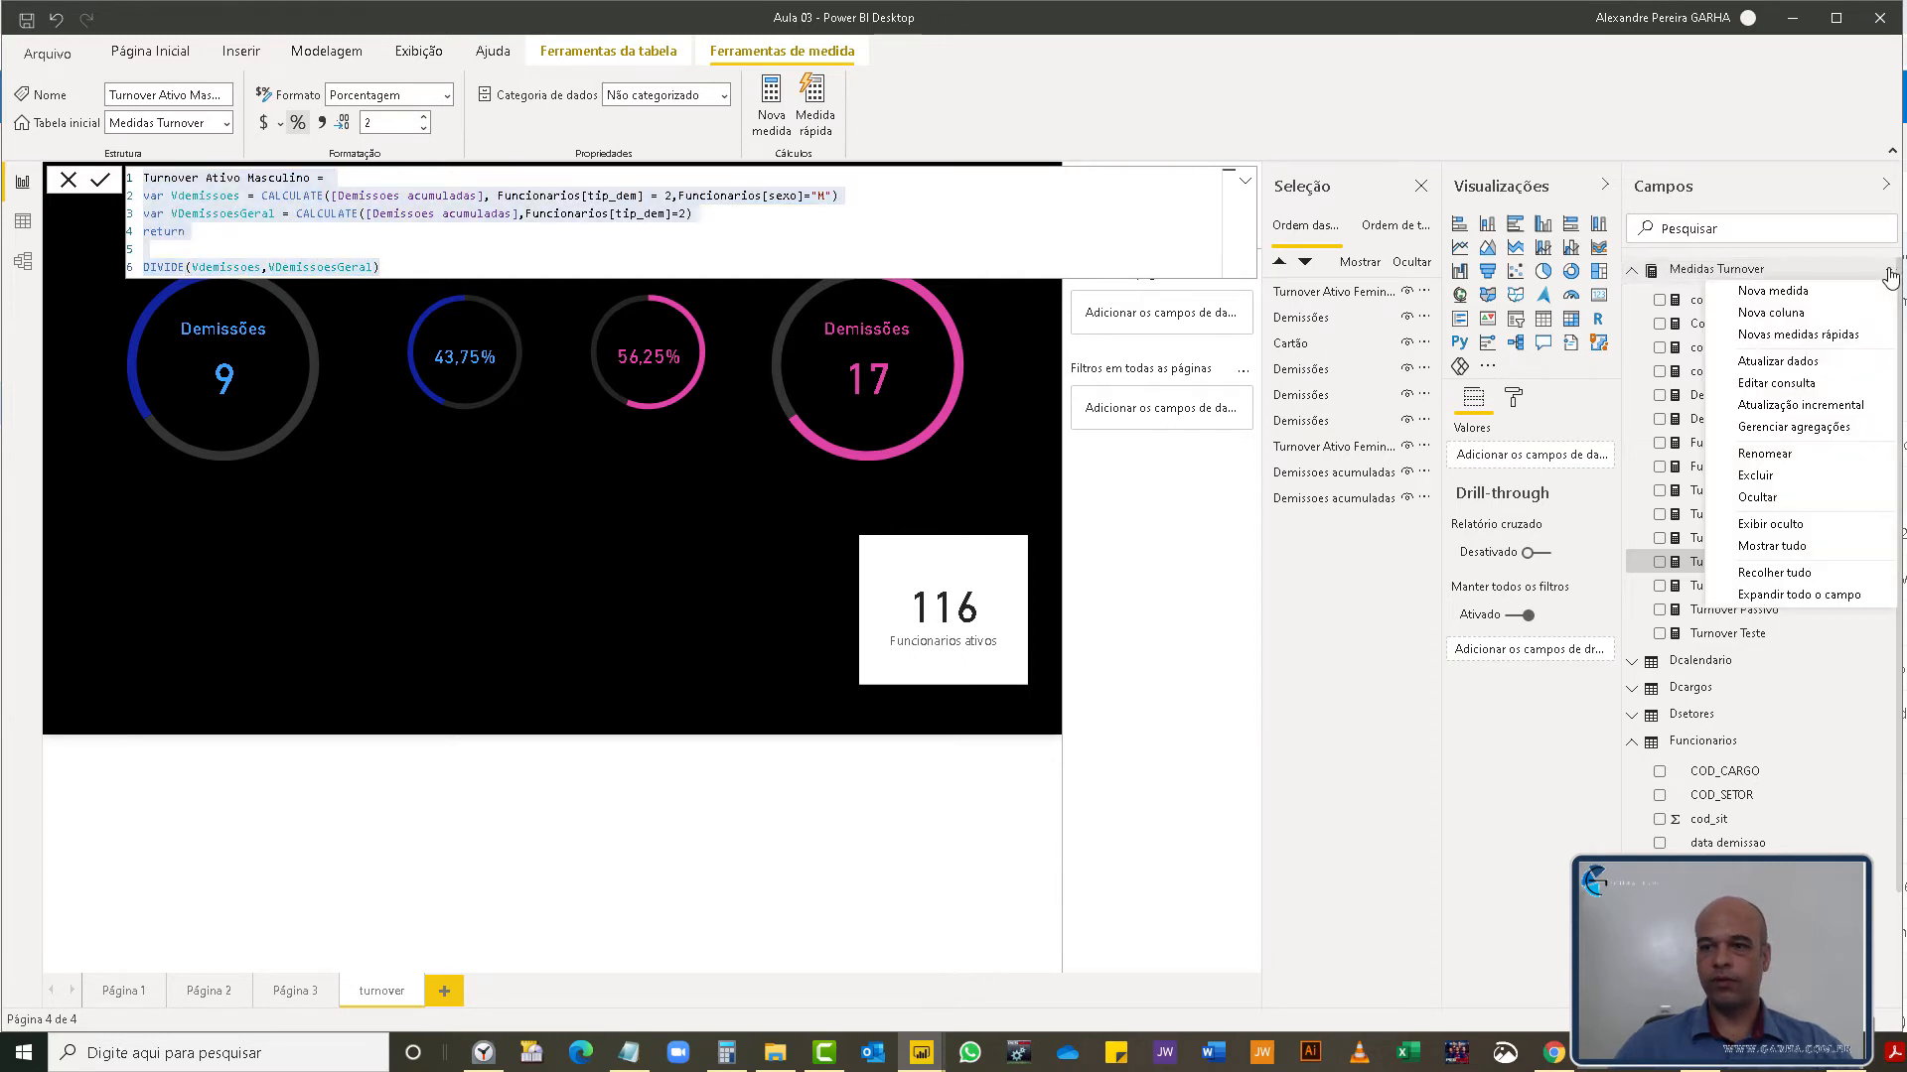
{"action": "left_click", "coordinate": [1792, 292]}
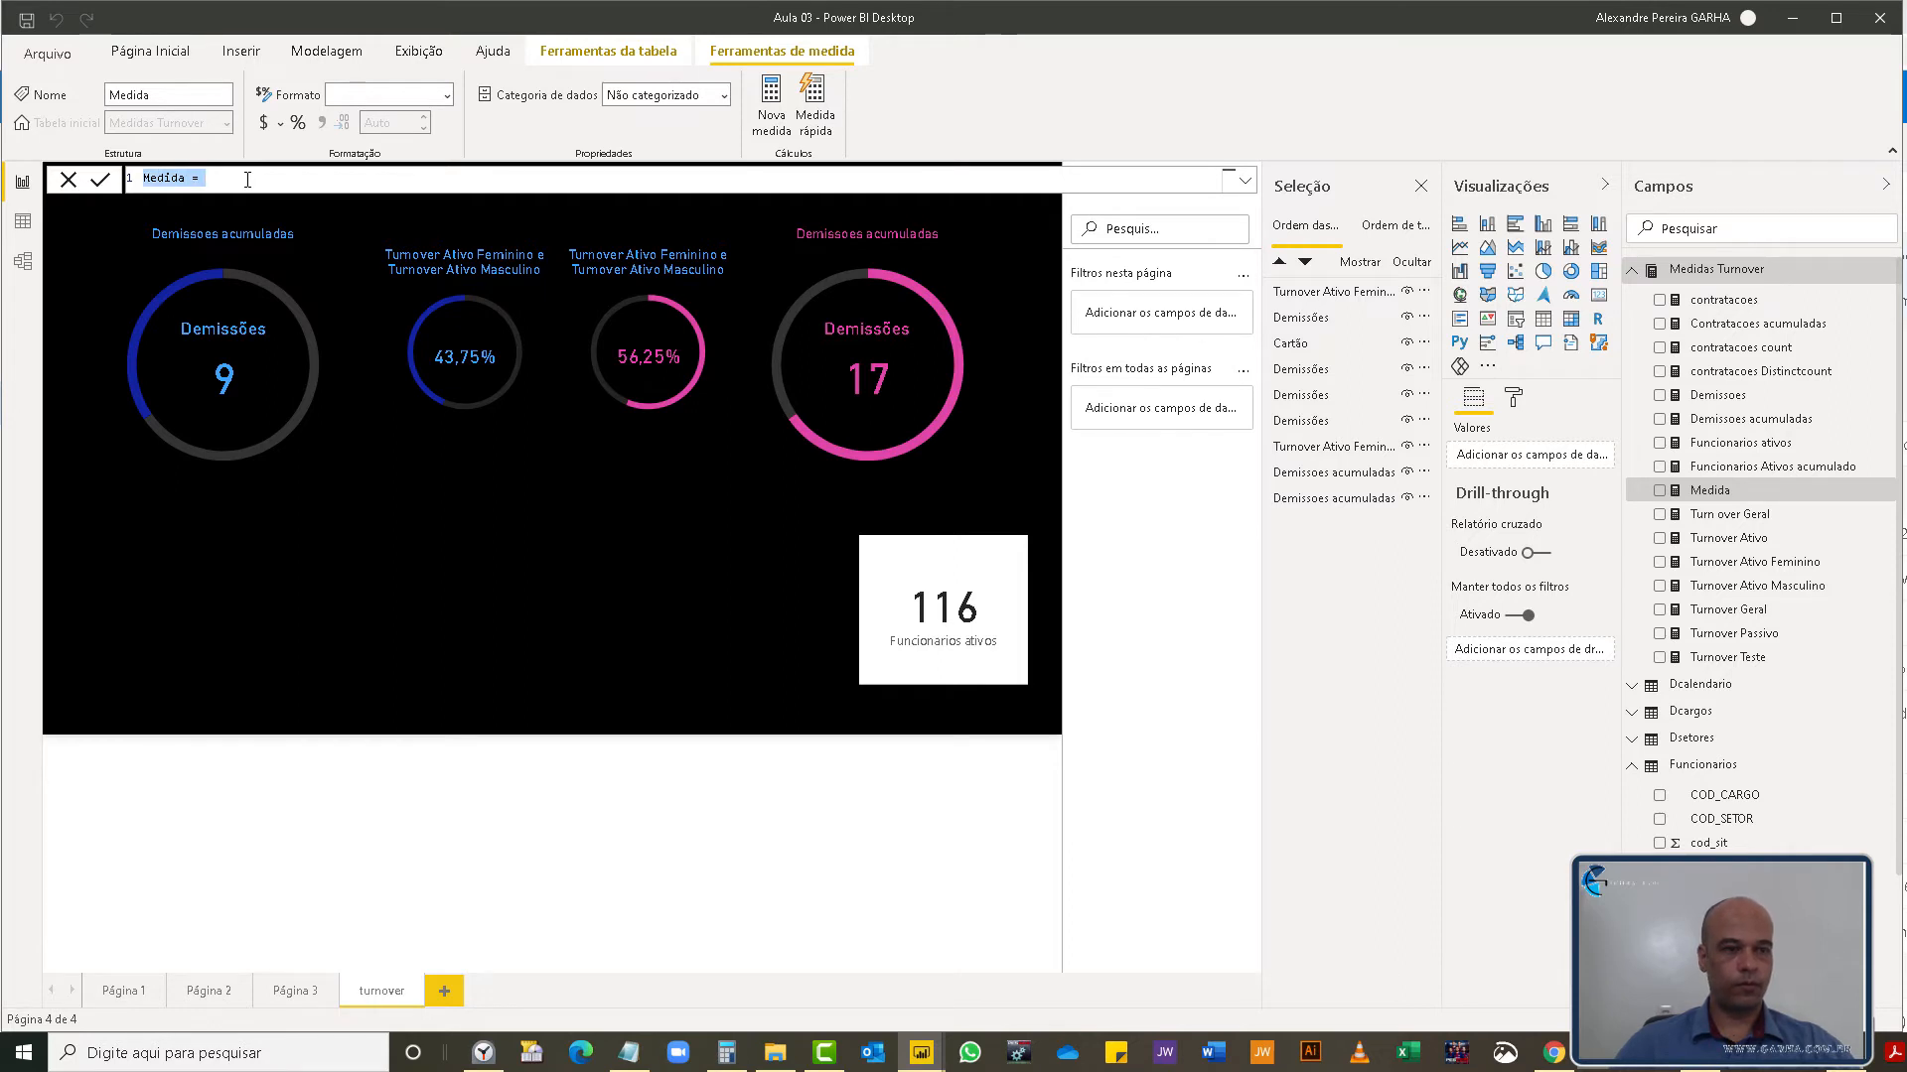
- Copy the Turnover Ativo Masculino formula into a new measure in Medidas Turnover and name it Turnover Passivo Masculino
{"action": "left_click", "coordinate": [1765, 588]}
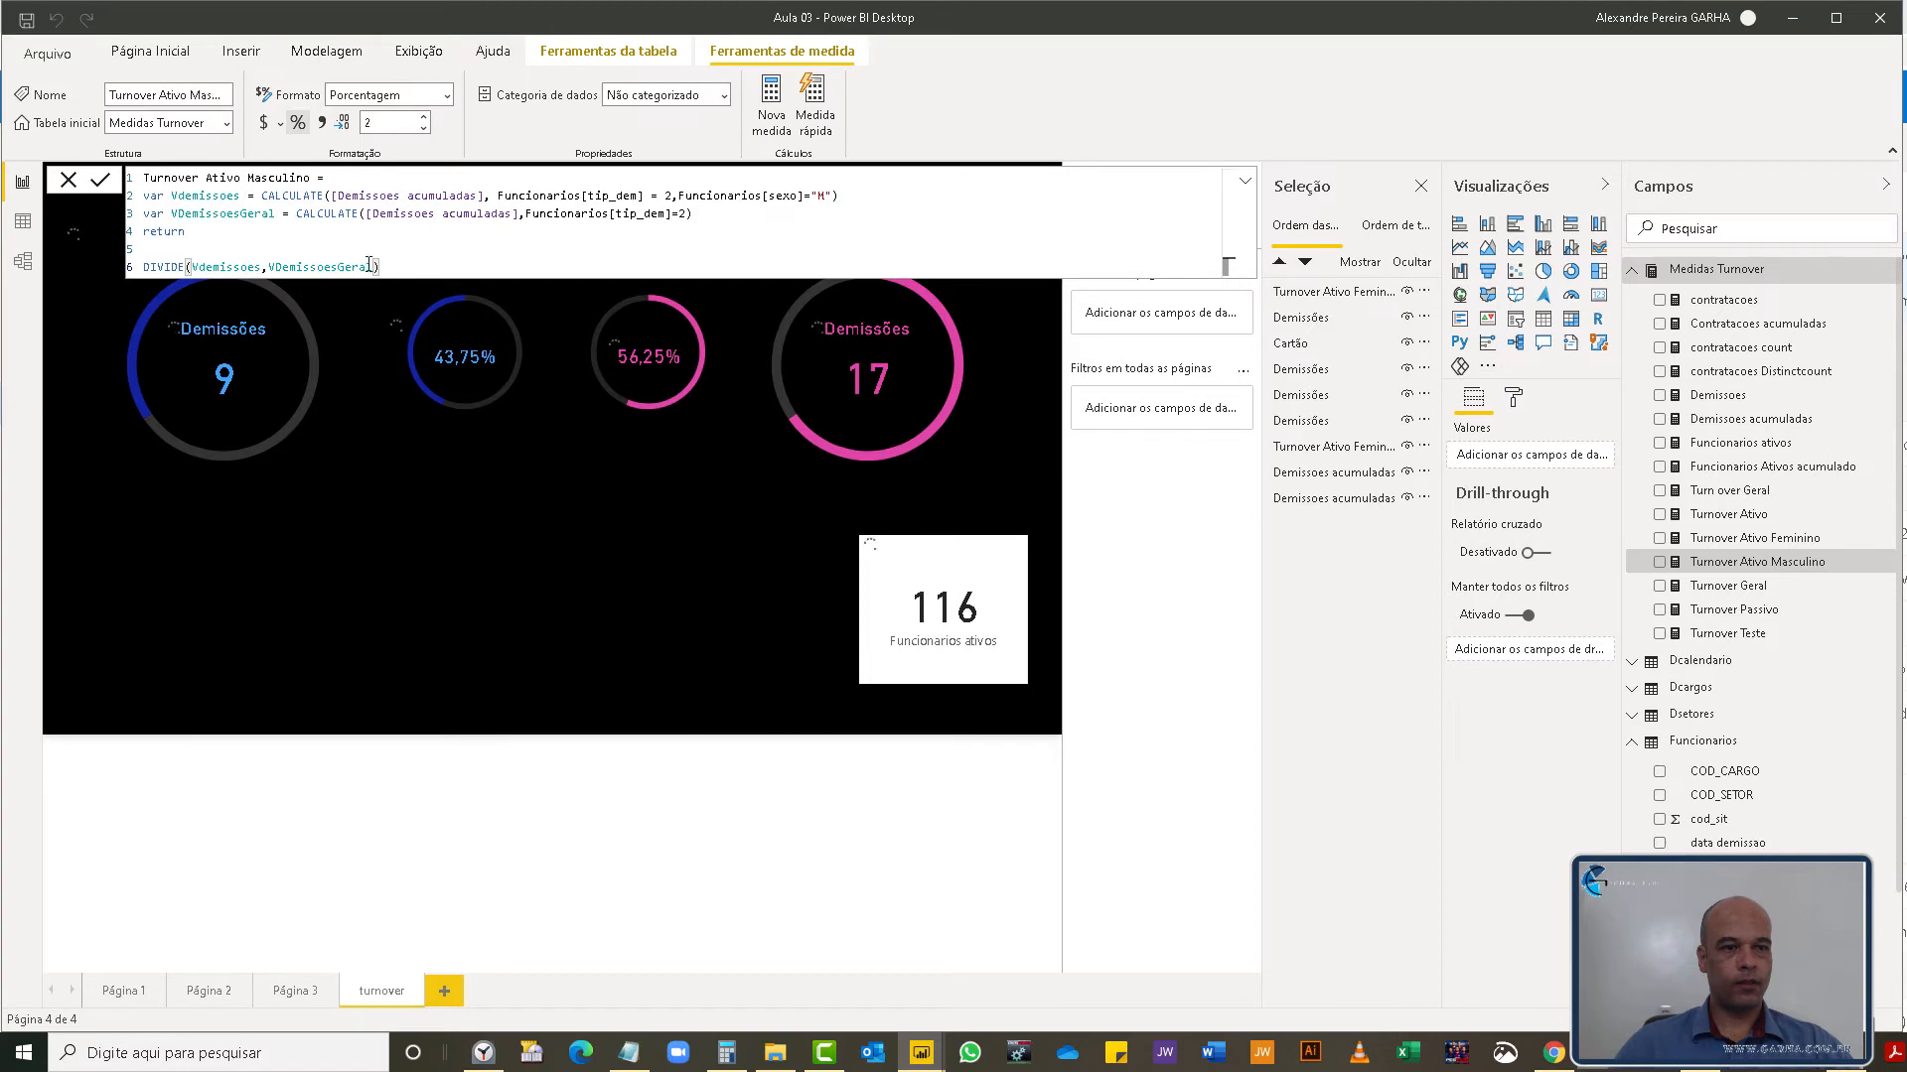
{"action": "left_click_drag", "start_coordinate": [387, 266], "coordinate": [143, 176]}
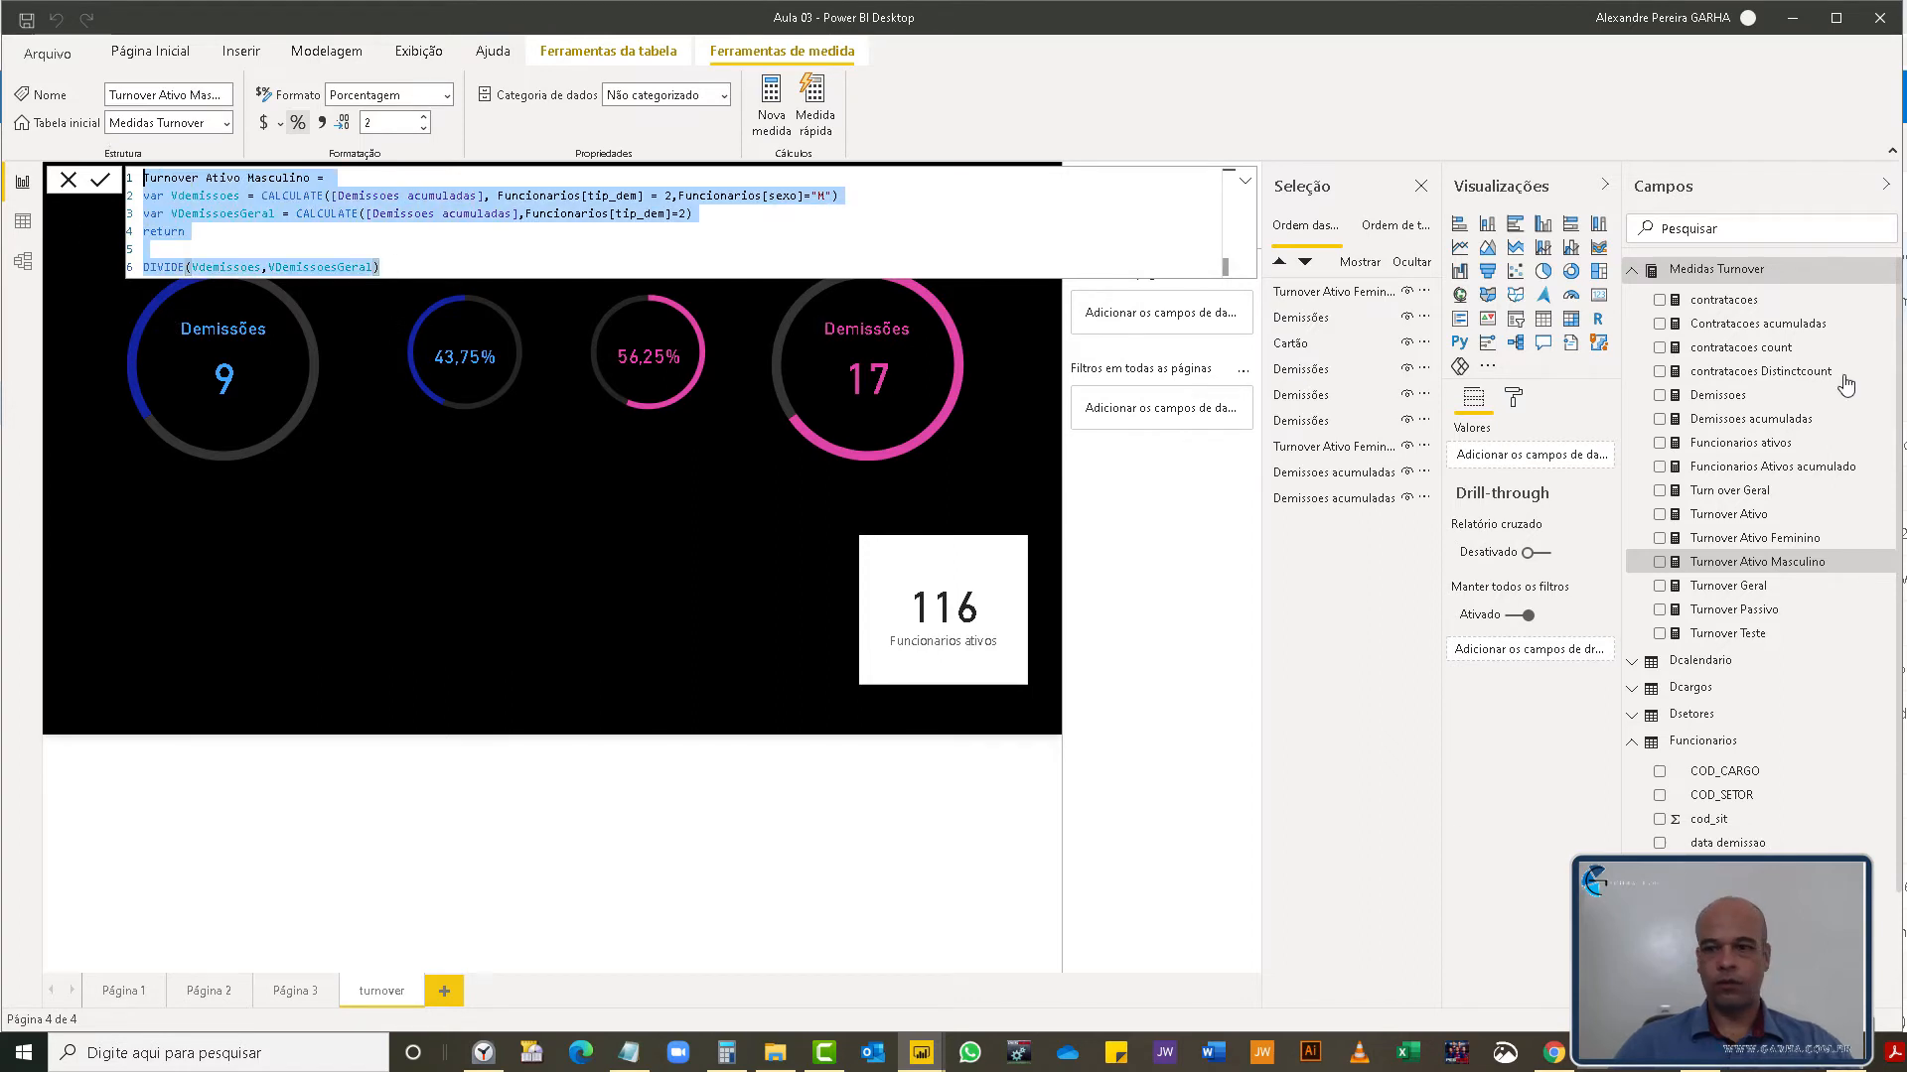
{"action": "left_click", "coordinate": [1890, 274]}
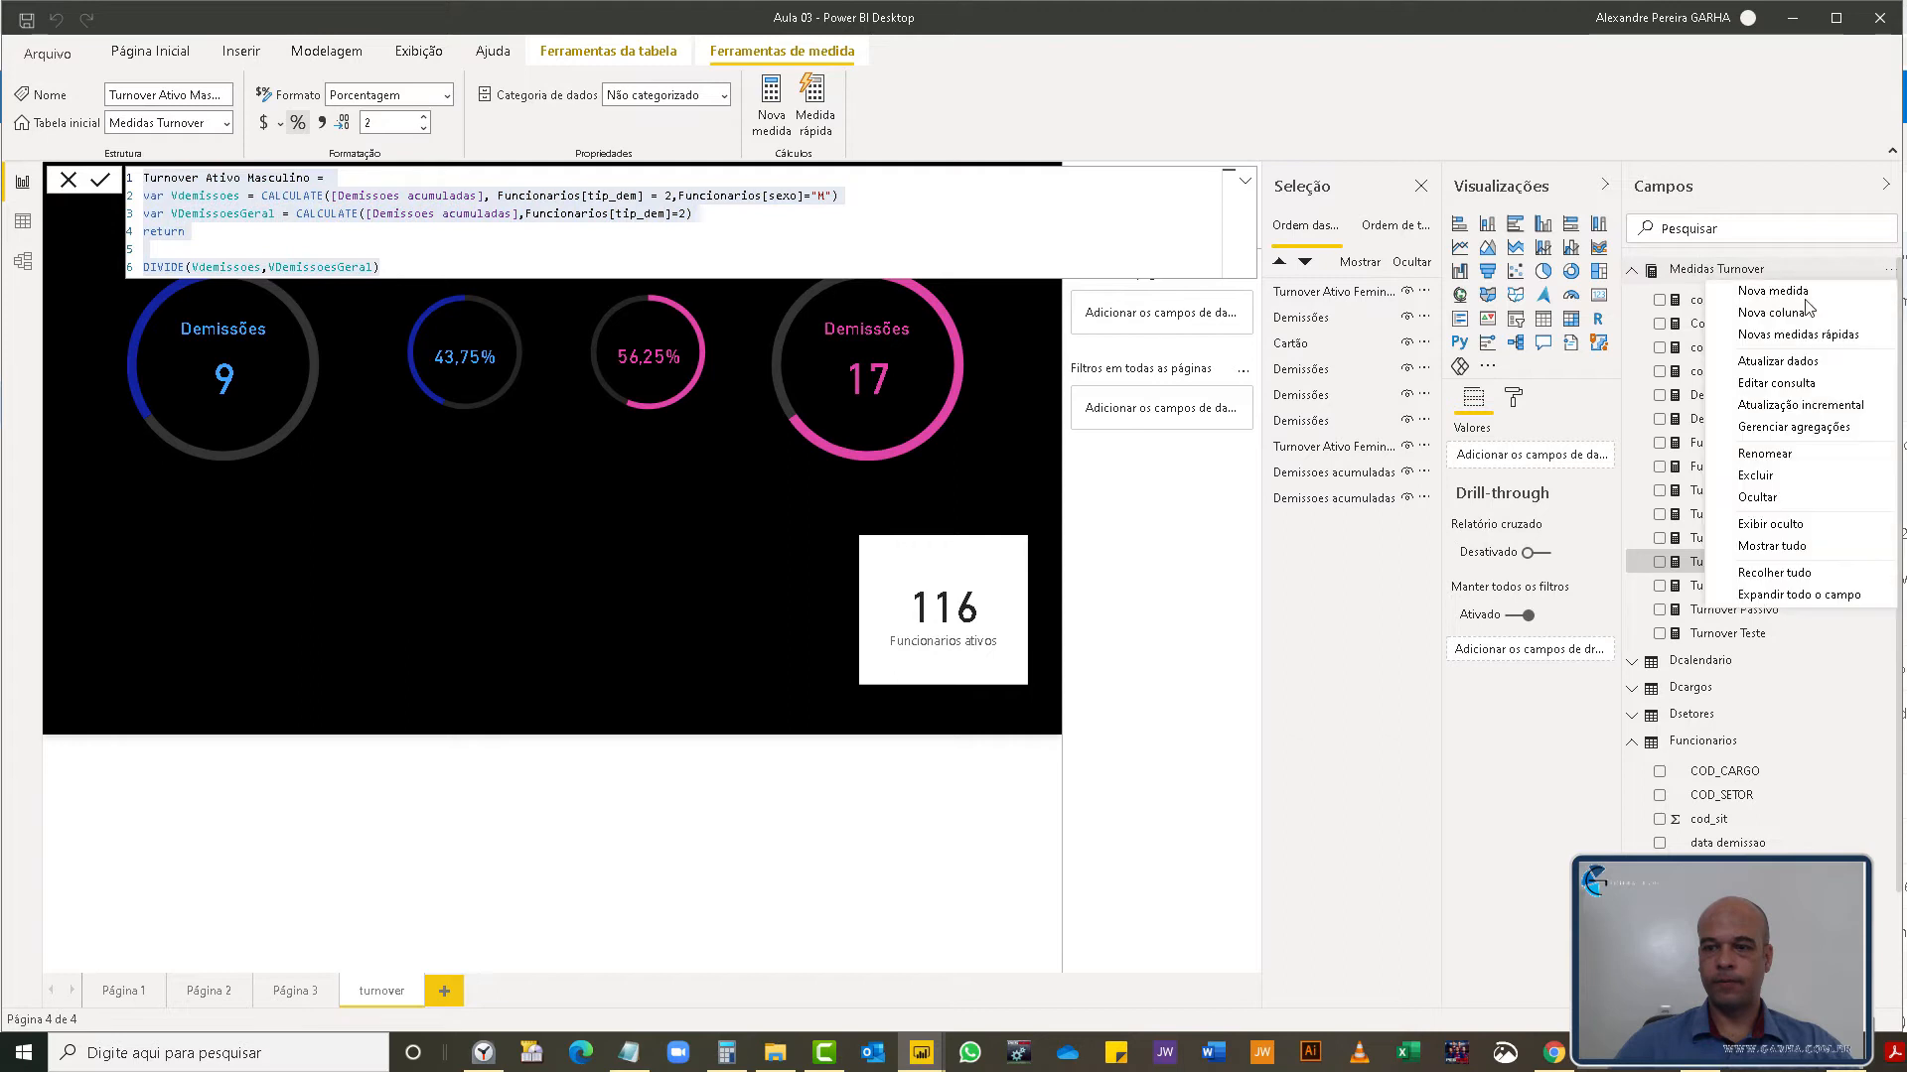
{"action": "key", "text": "Escape"}
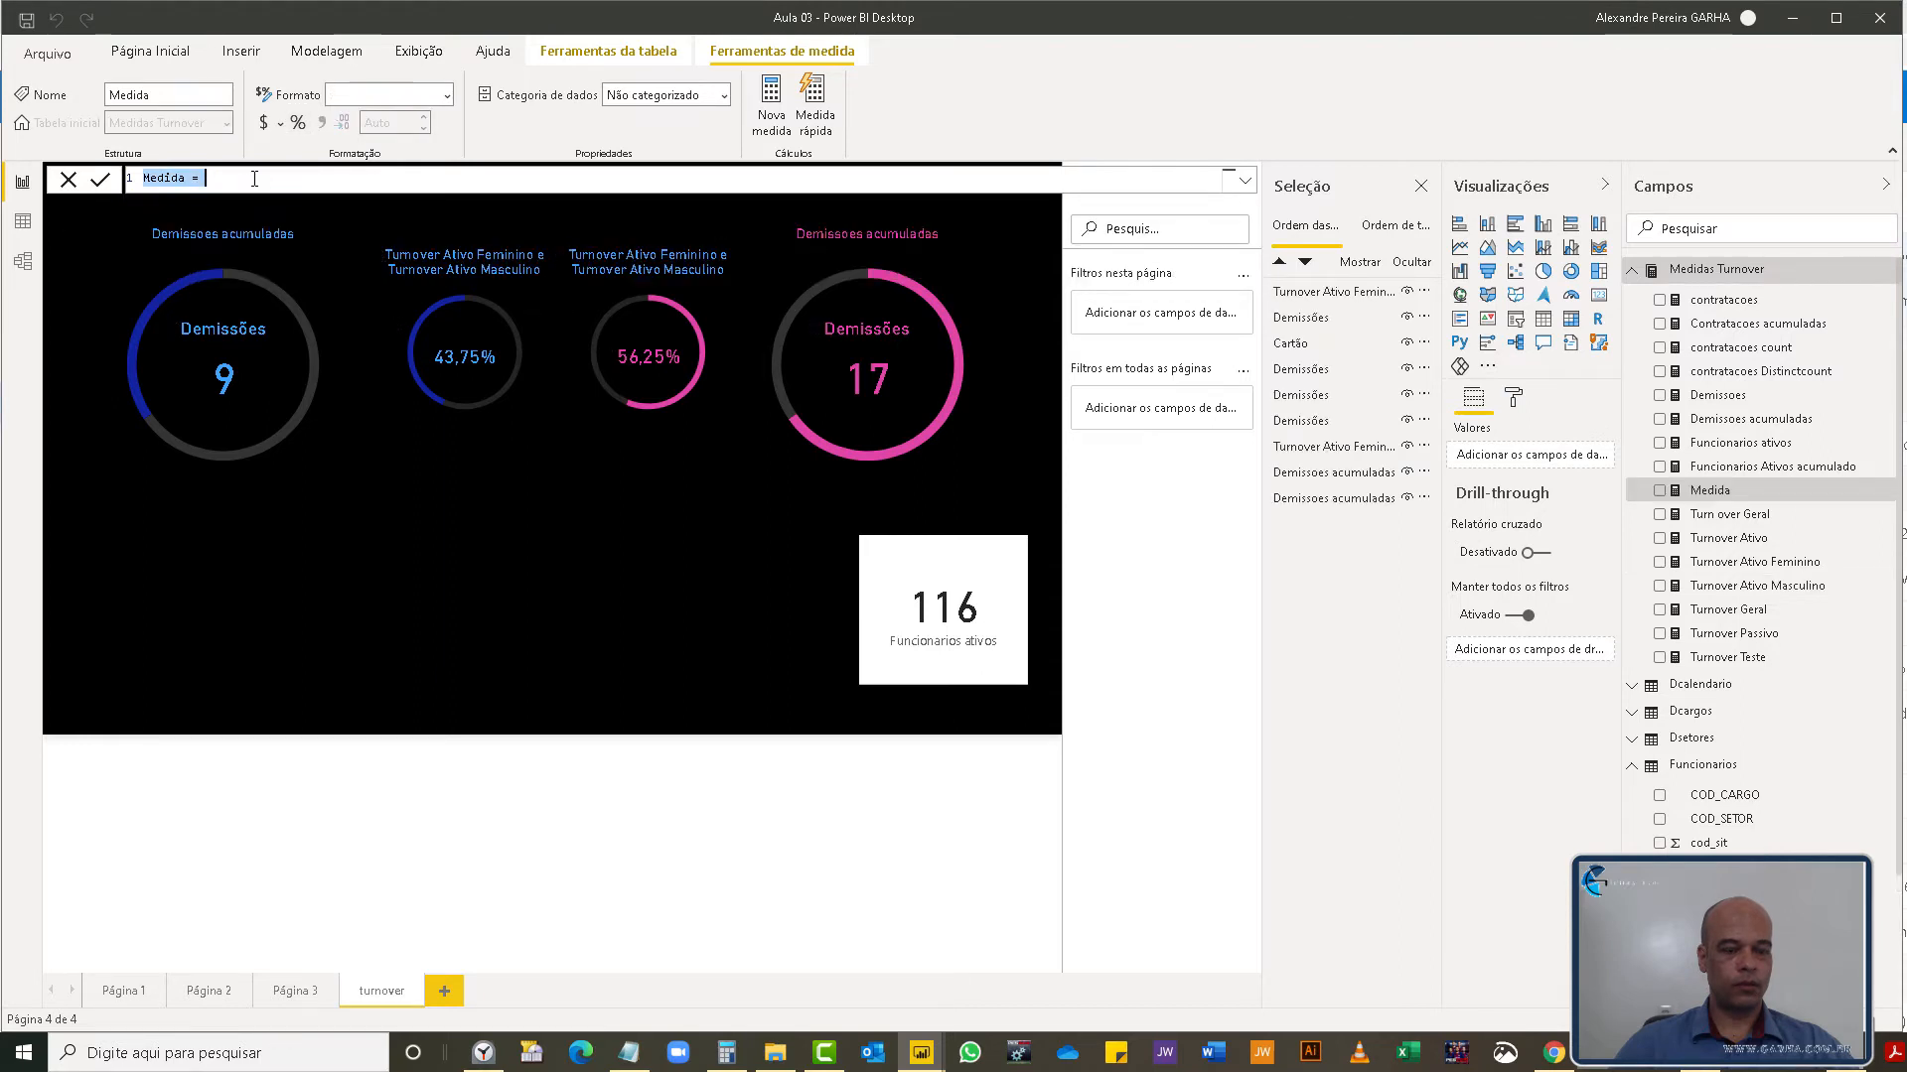
{"action": "key", "text": "ctrl+v"}
{"action": "left_click_drag", "start_coordinate": [241, 178], "coordinate": [208, 178]}
{"action": "type", "text": "Passivo"}
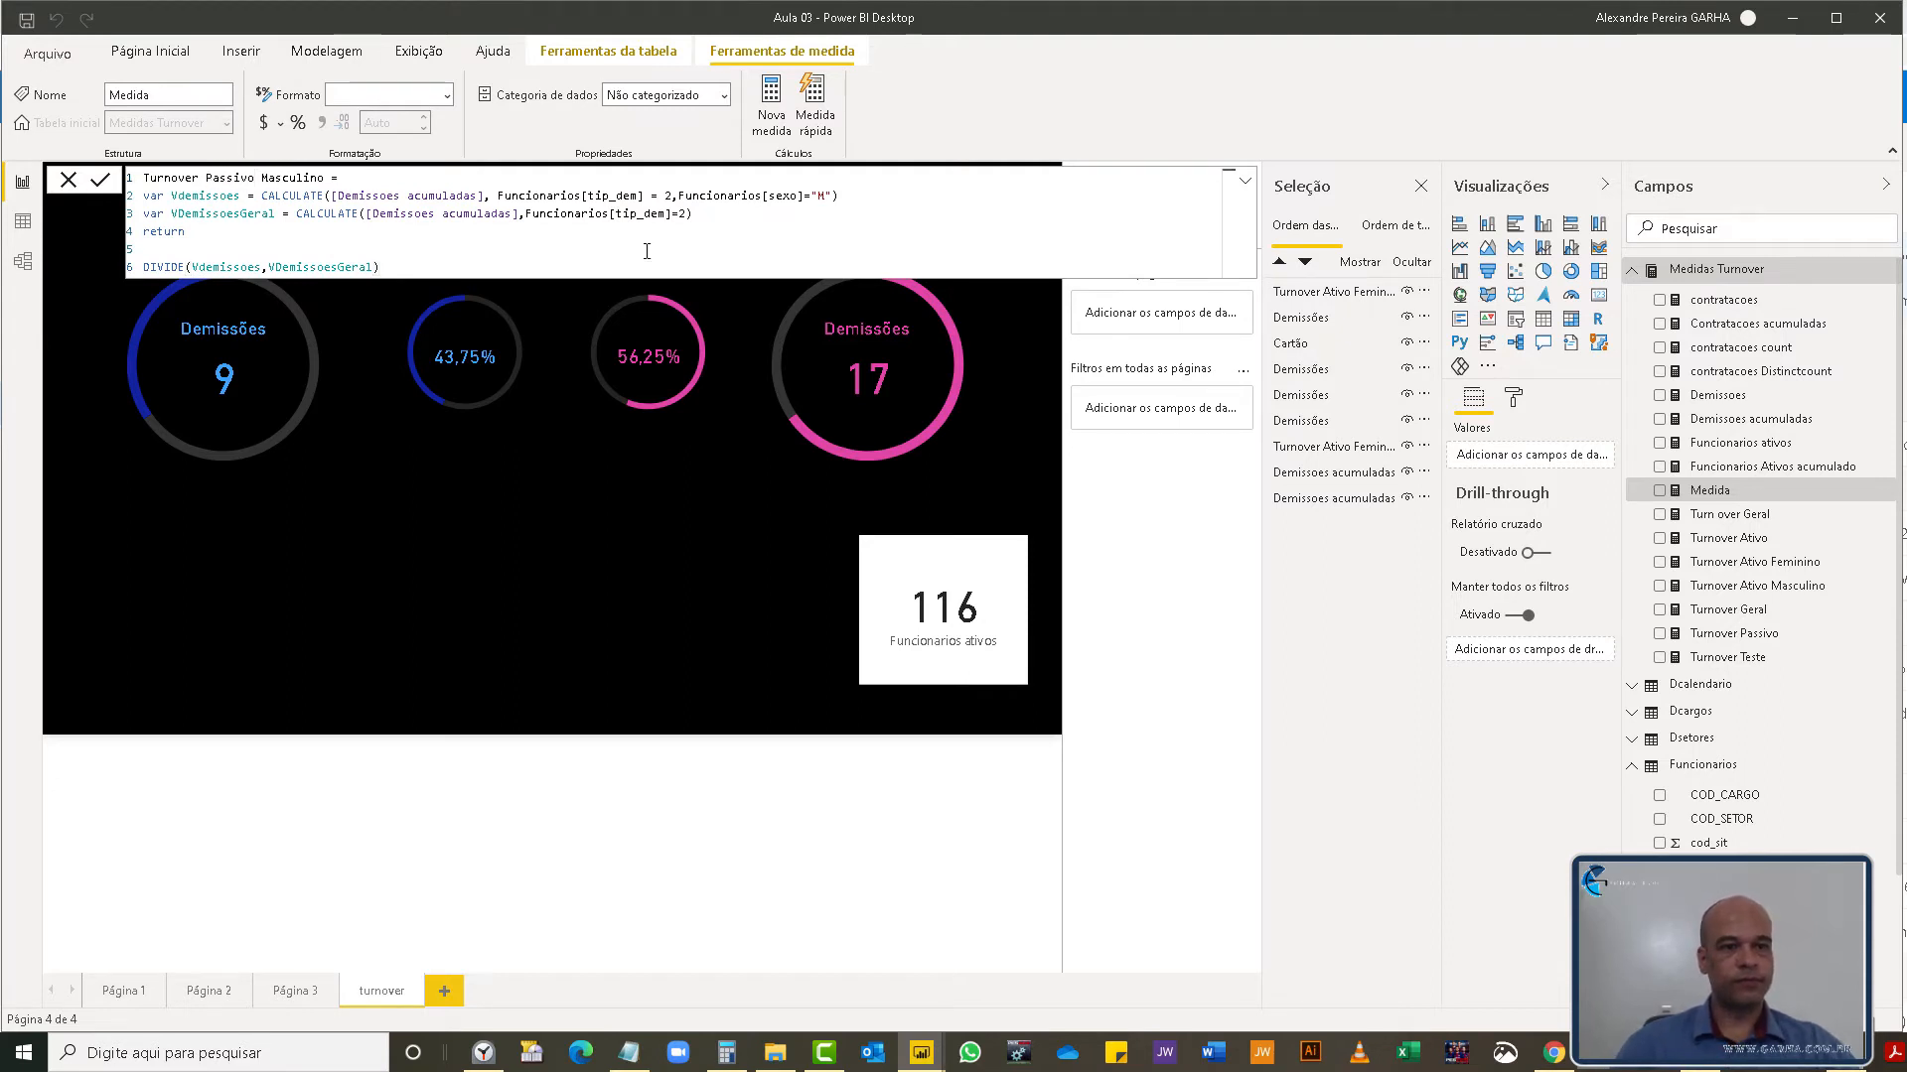
- Change the Vdemissoes filter in Turnover Passivo Masculino to Funcionarios[tip_dem] in {1,3} and commit the measure
{"action": "left_click", "coordinate": [647, 197]}
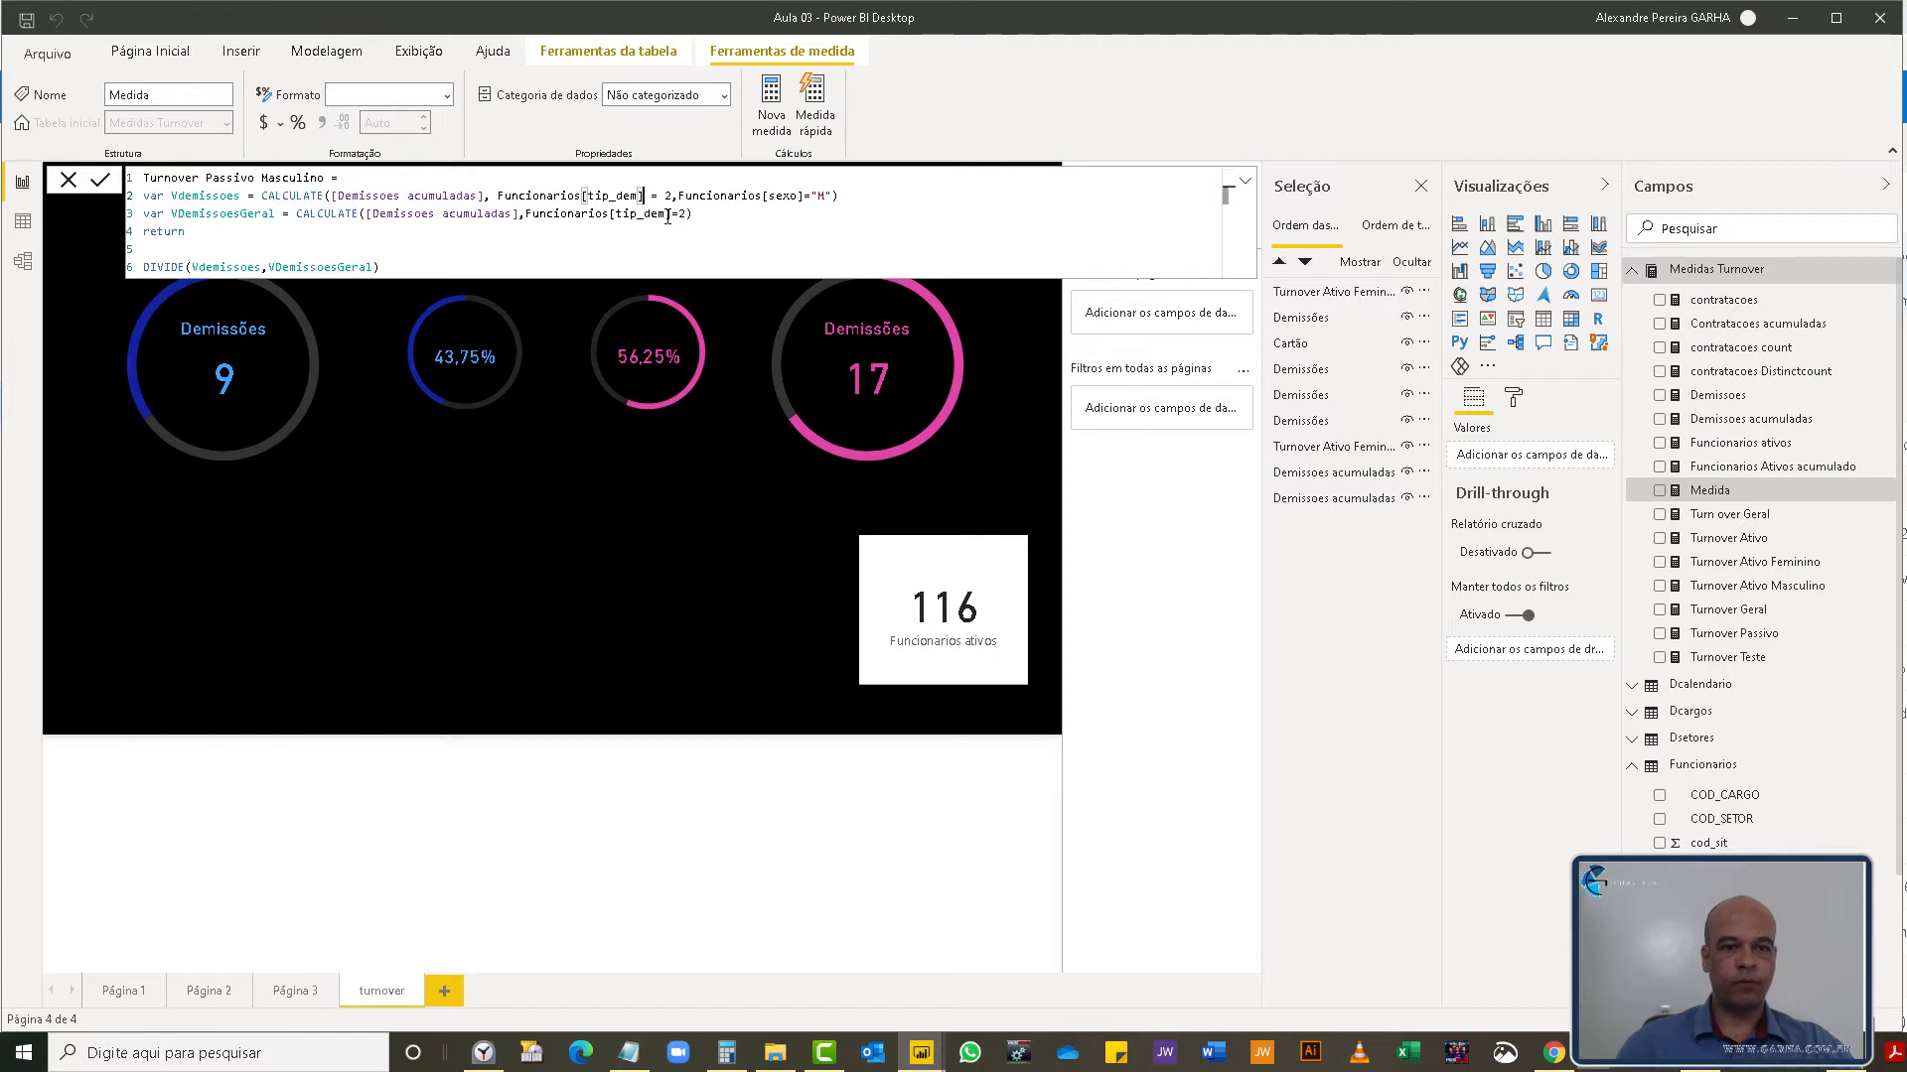
{"action": "key", "text": "Delete"}
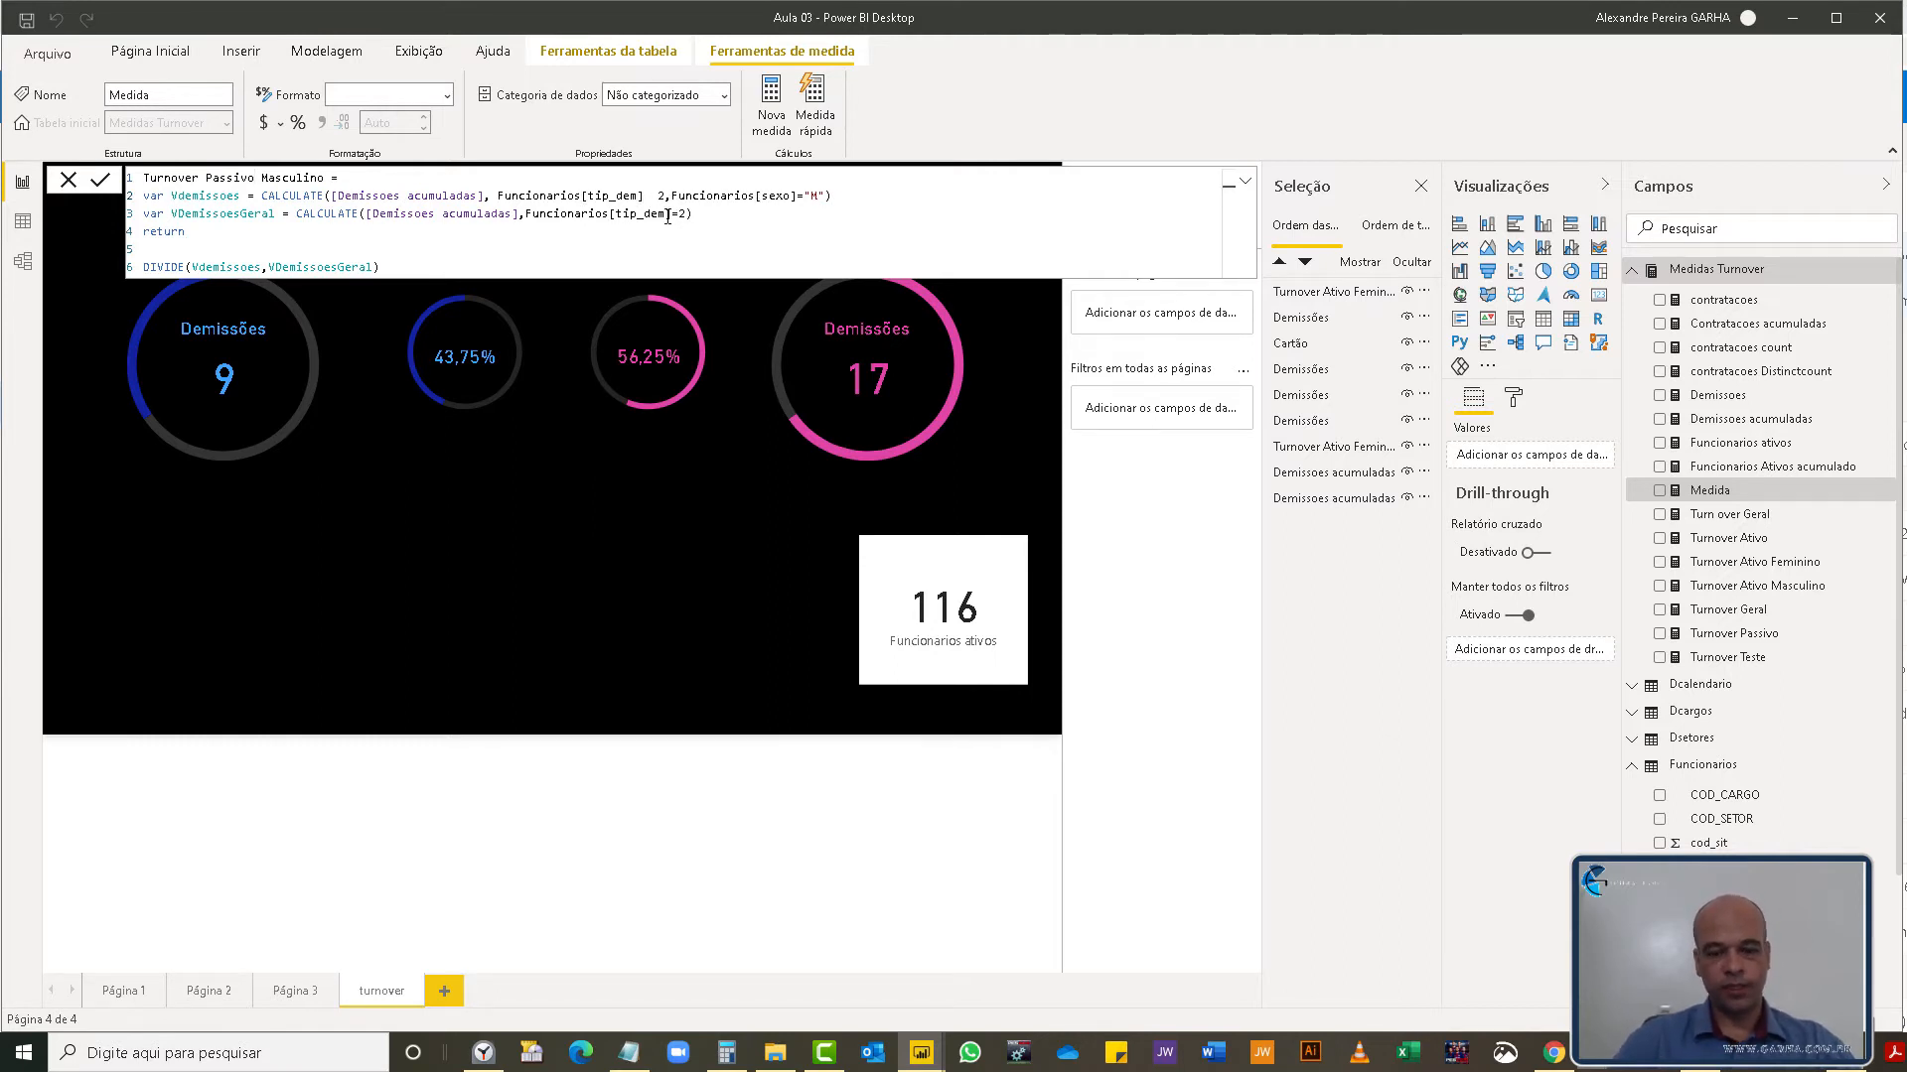
{"action": "type", "text": "in "}
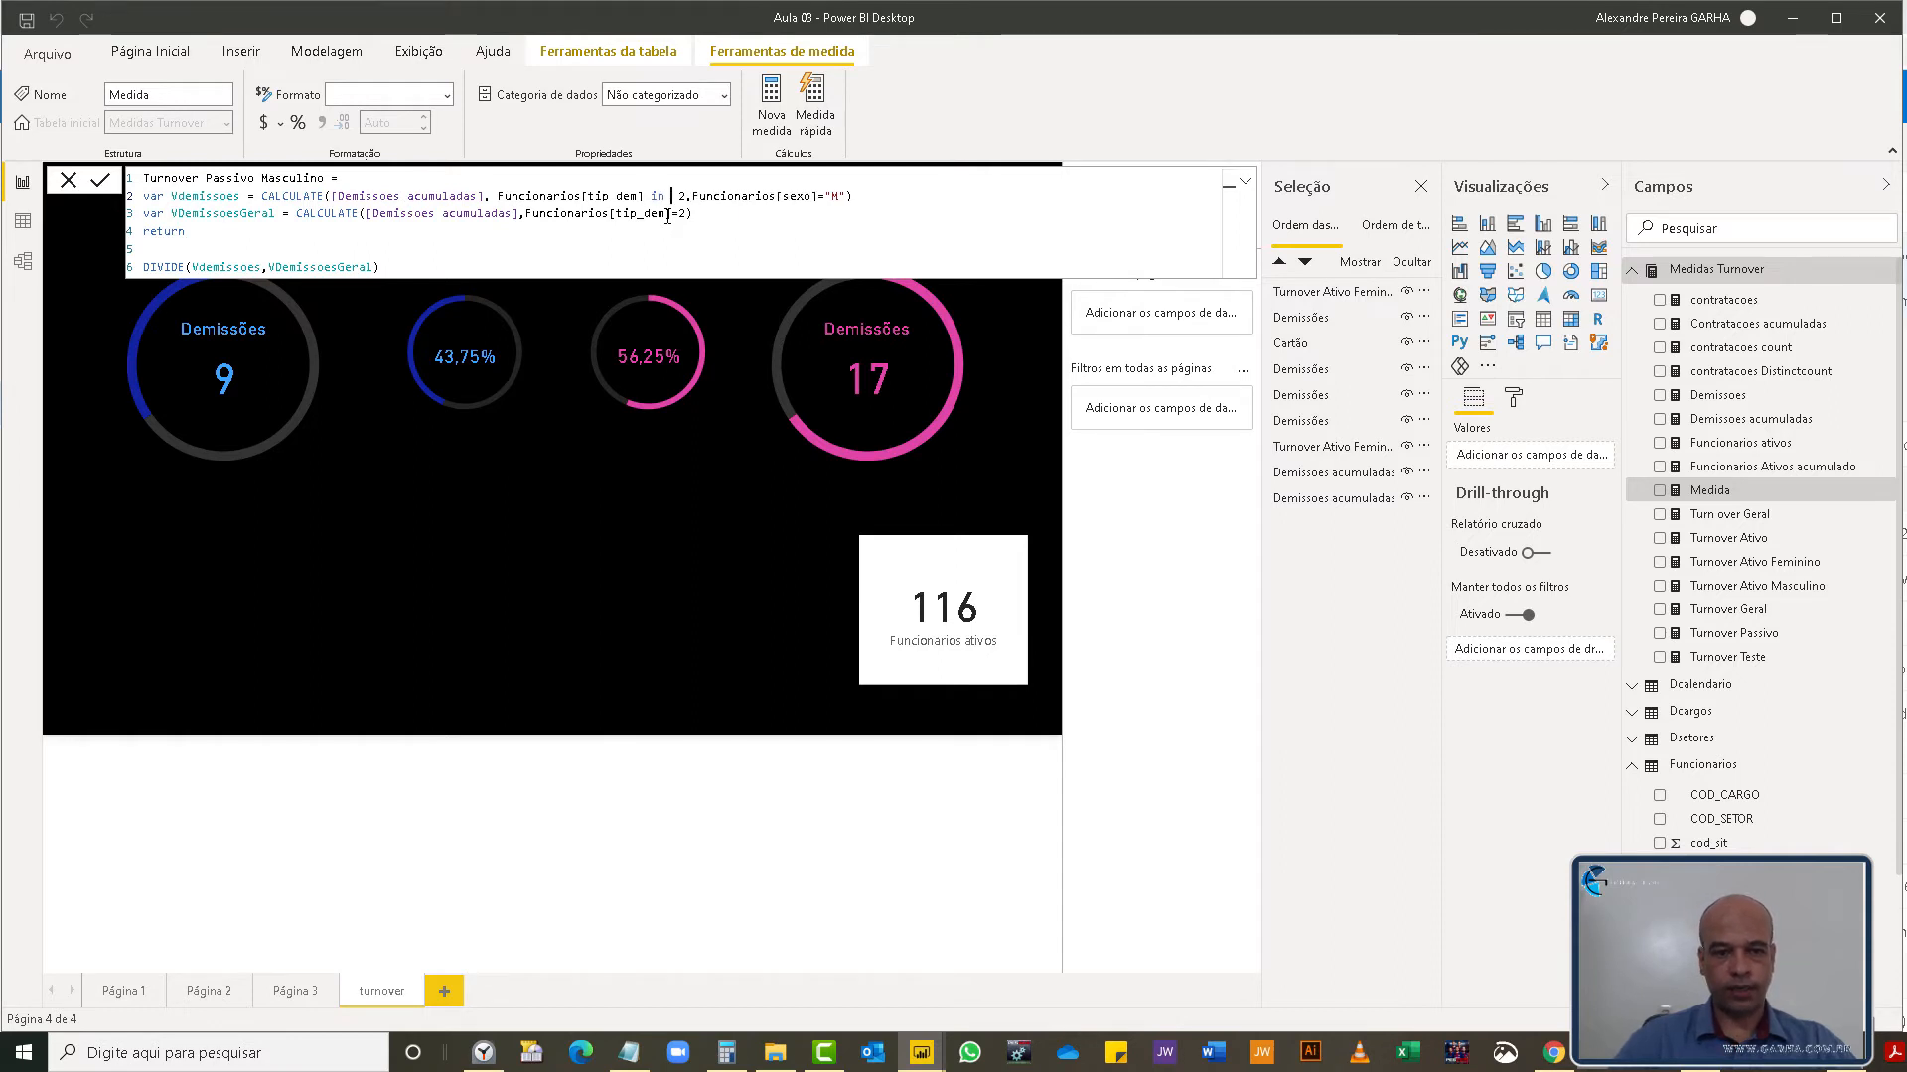
{"action": "type", "text": "{"}
{"action": "key", "text": "Delete"}
{"action": "key", "text": "Delete"}
{"action": "type", "text": "1,3"}
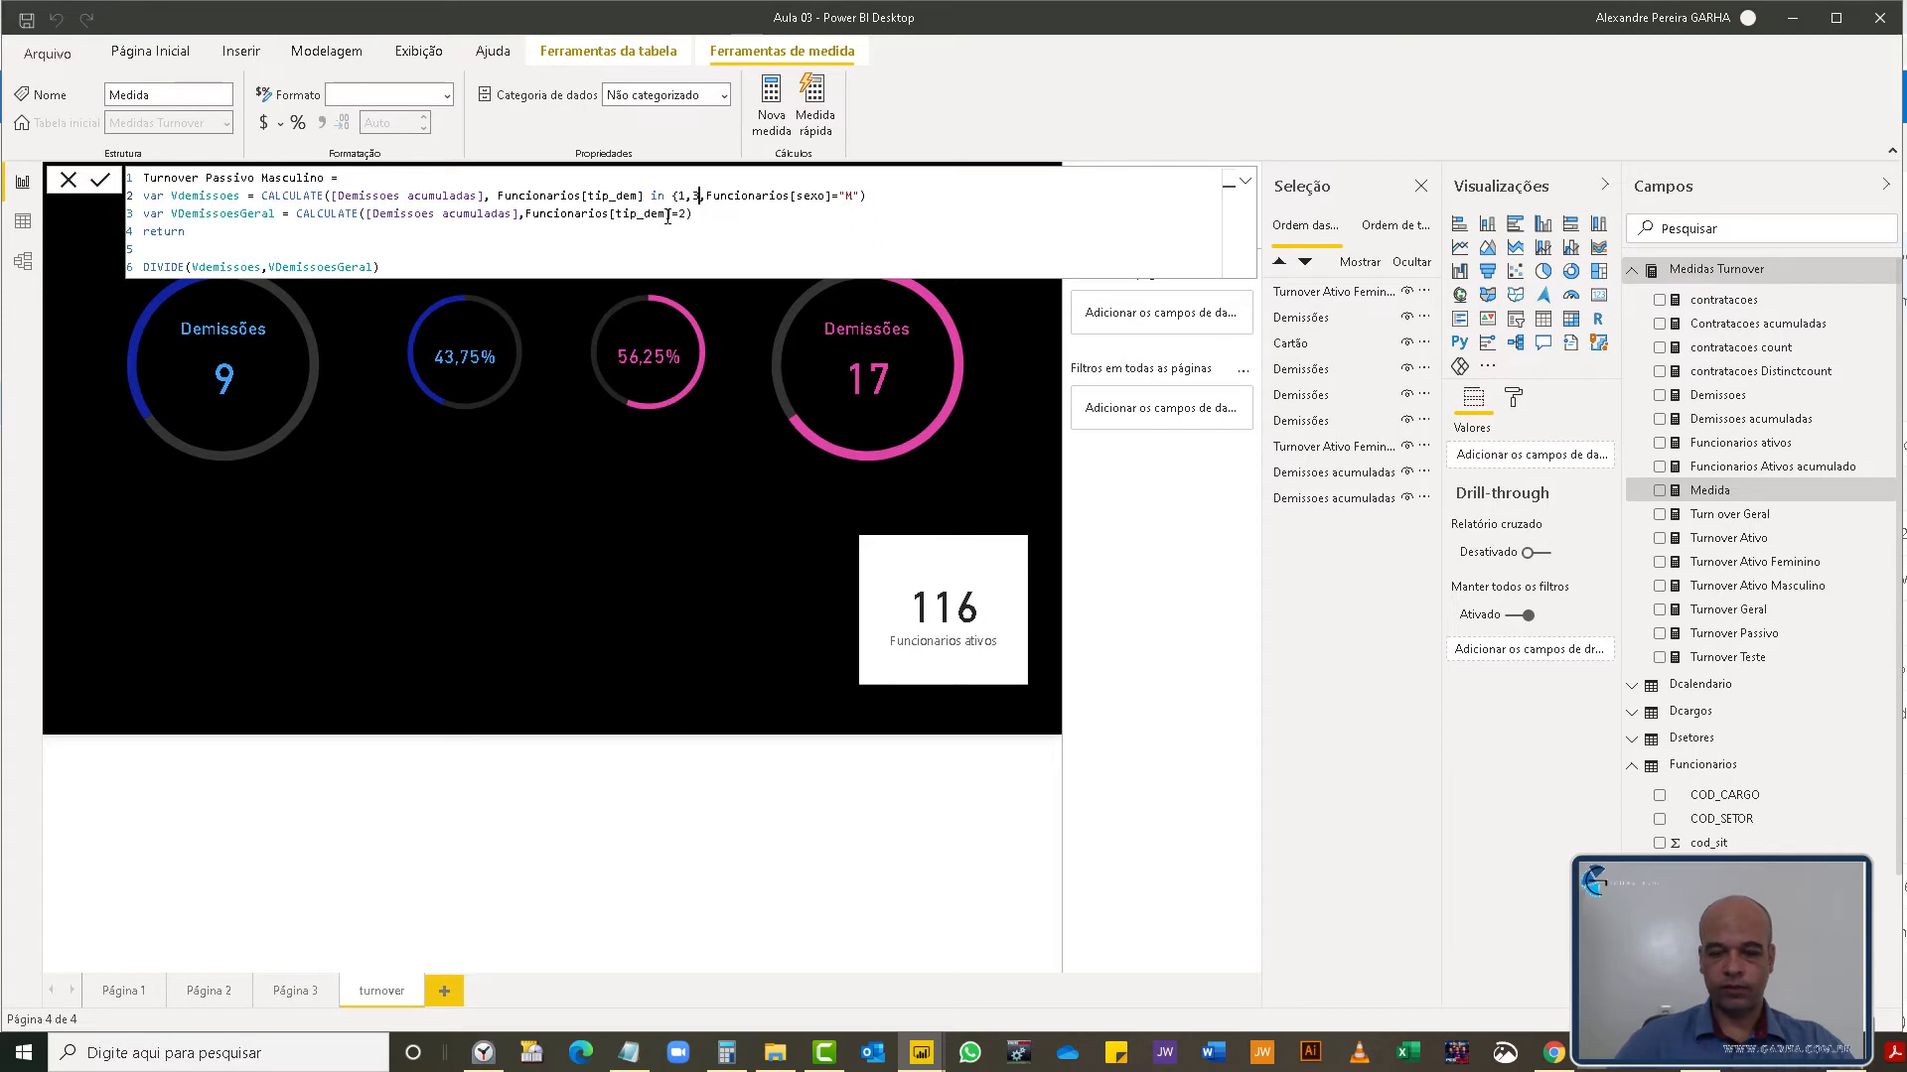
{"action": "type", "text": "}"}
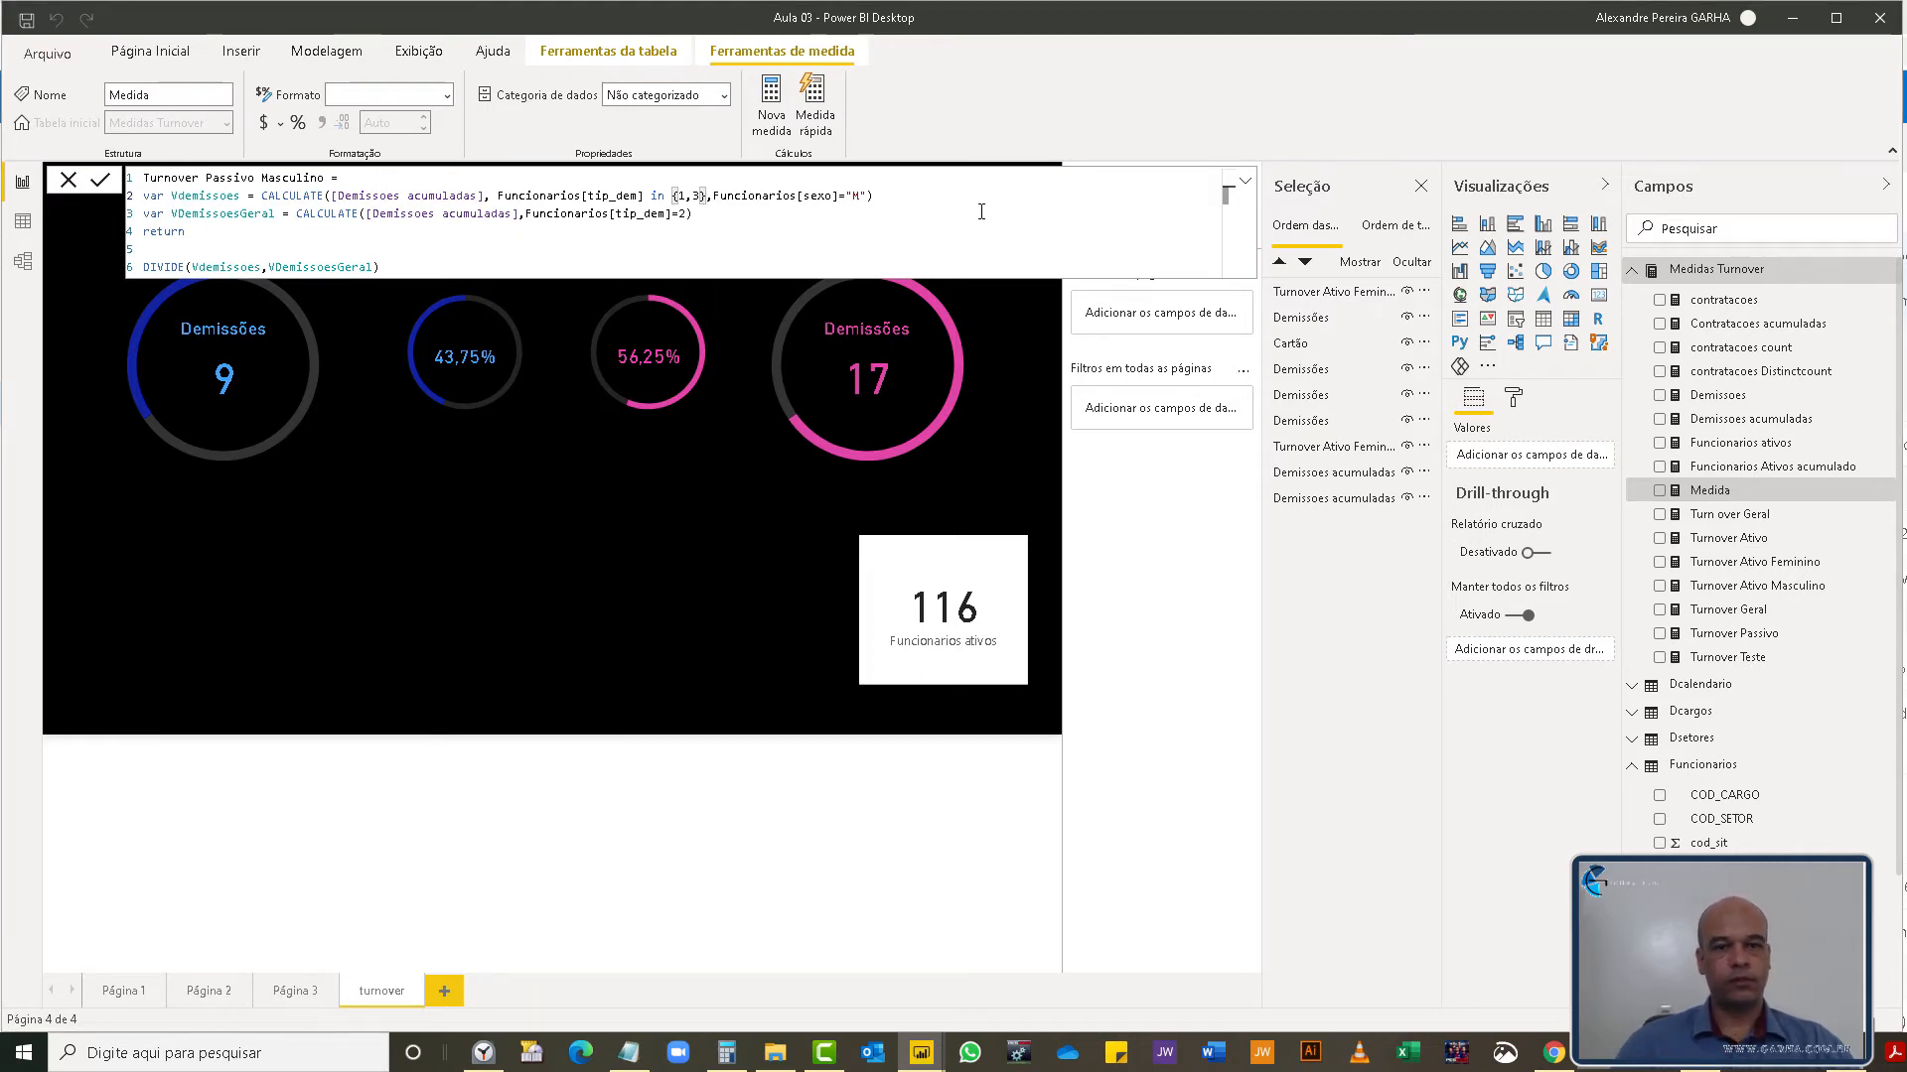
{"action": "key", "text": "Return"}
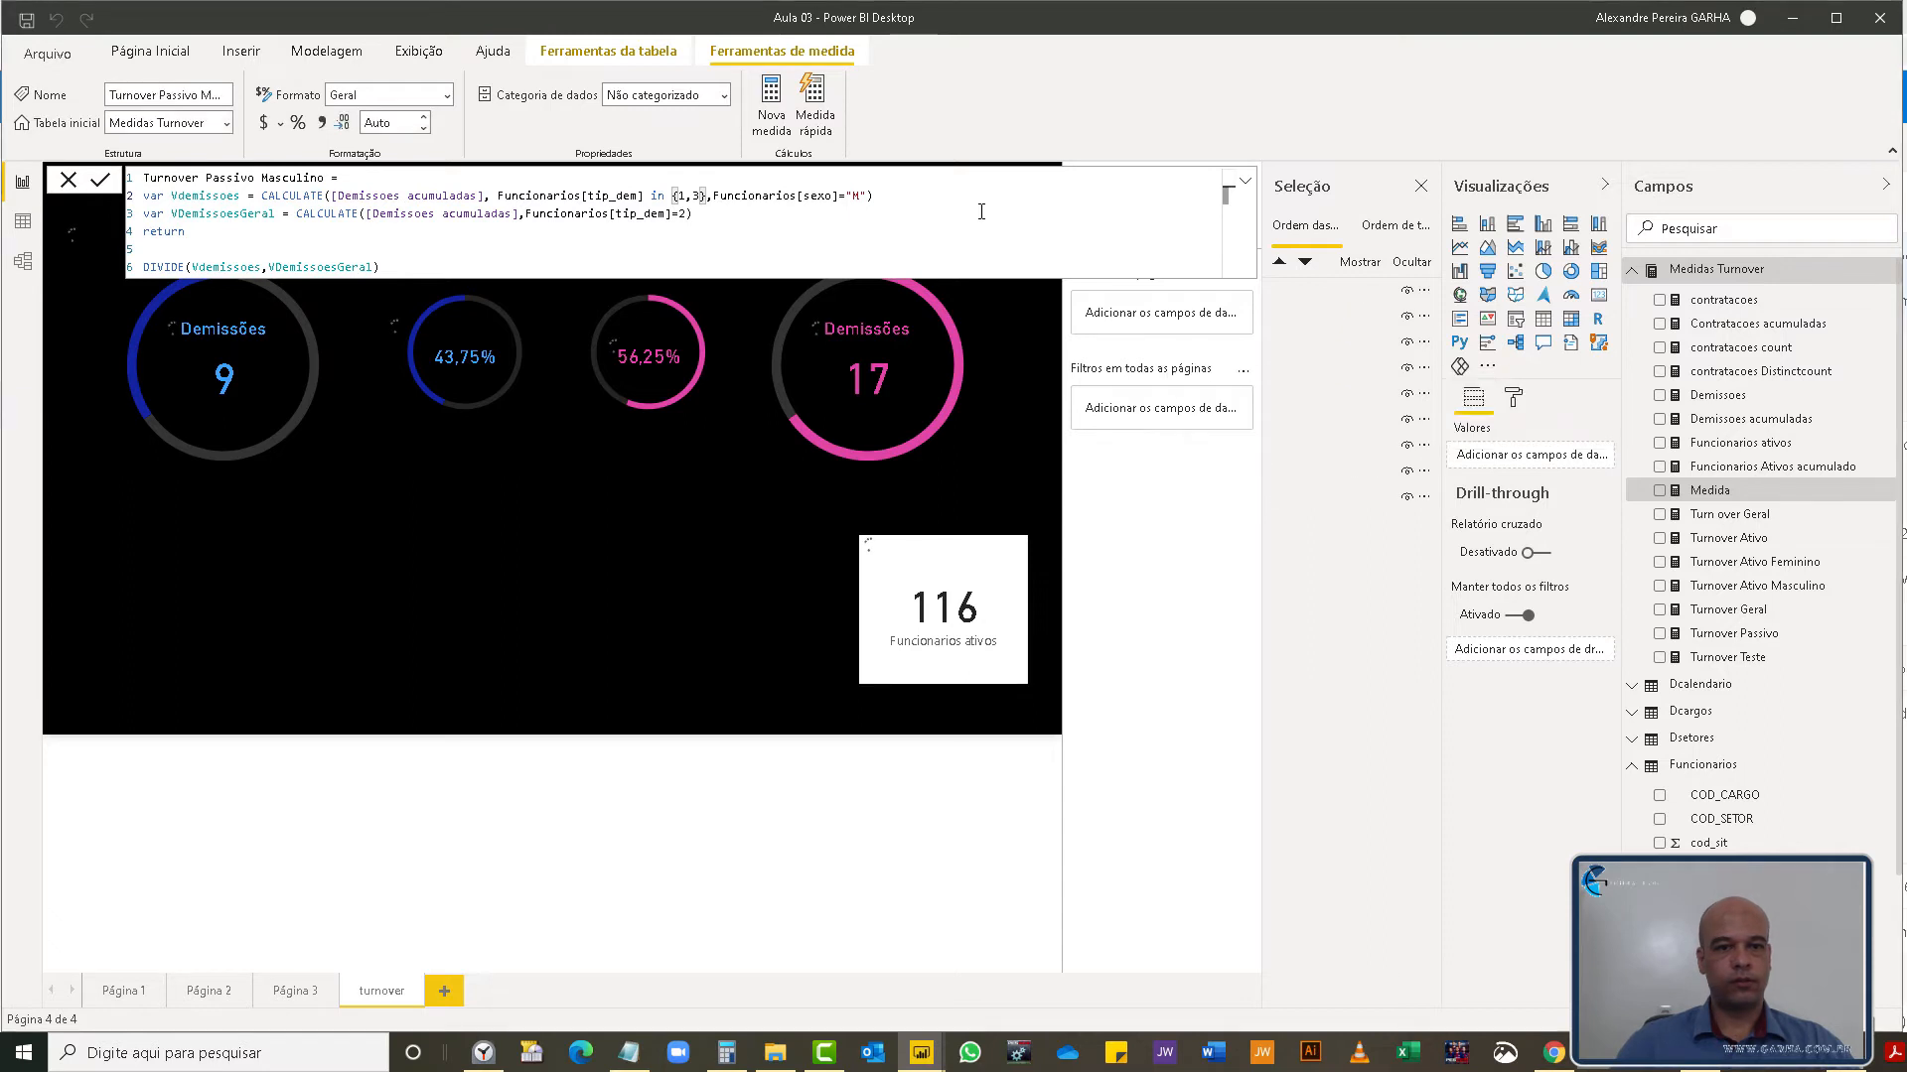
- Copy the Turnover Passivo Masculino formula into another new measure in Medidas Turnover and name it Turnover Passivo Feminino
{"action": "key", "text": "ctrl+End"}
{"action": "left_click_drag", "start_coordinate": [455, 267], "coordinate": [47, 162]}
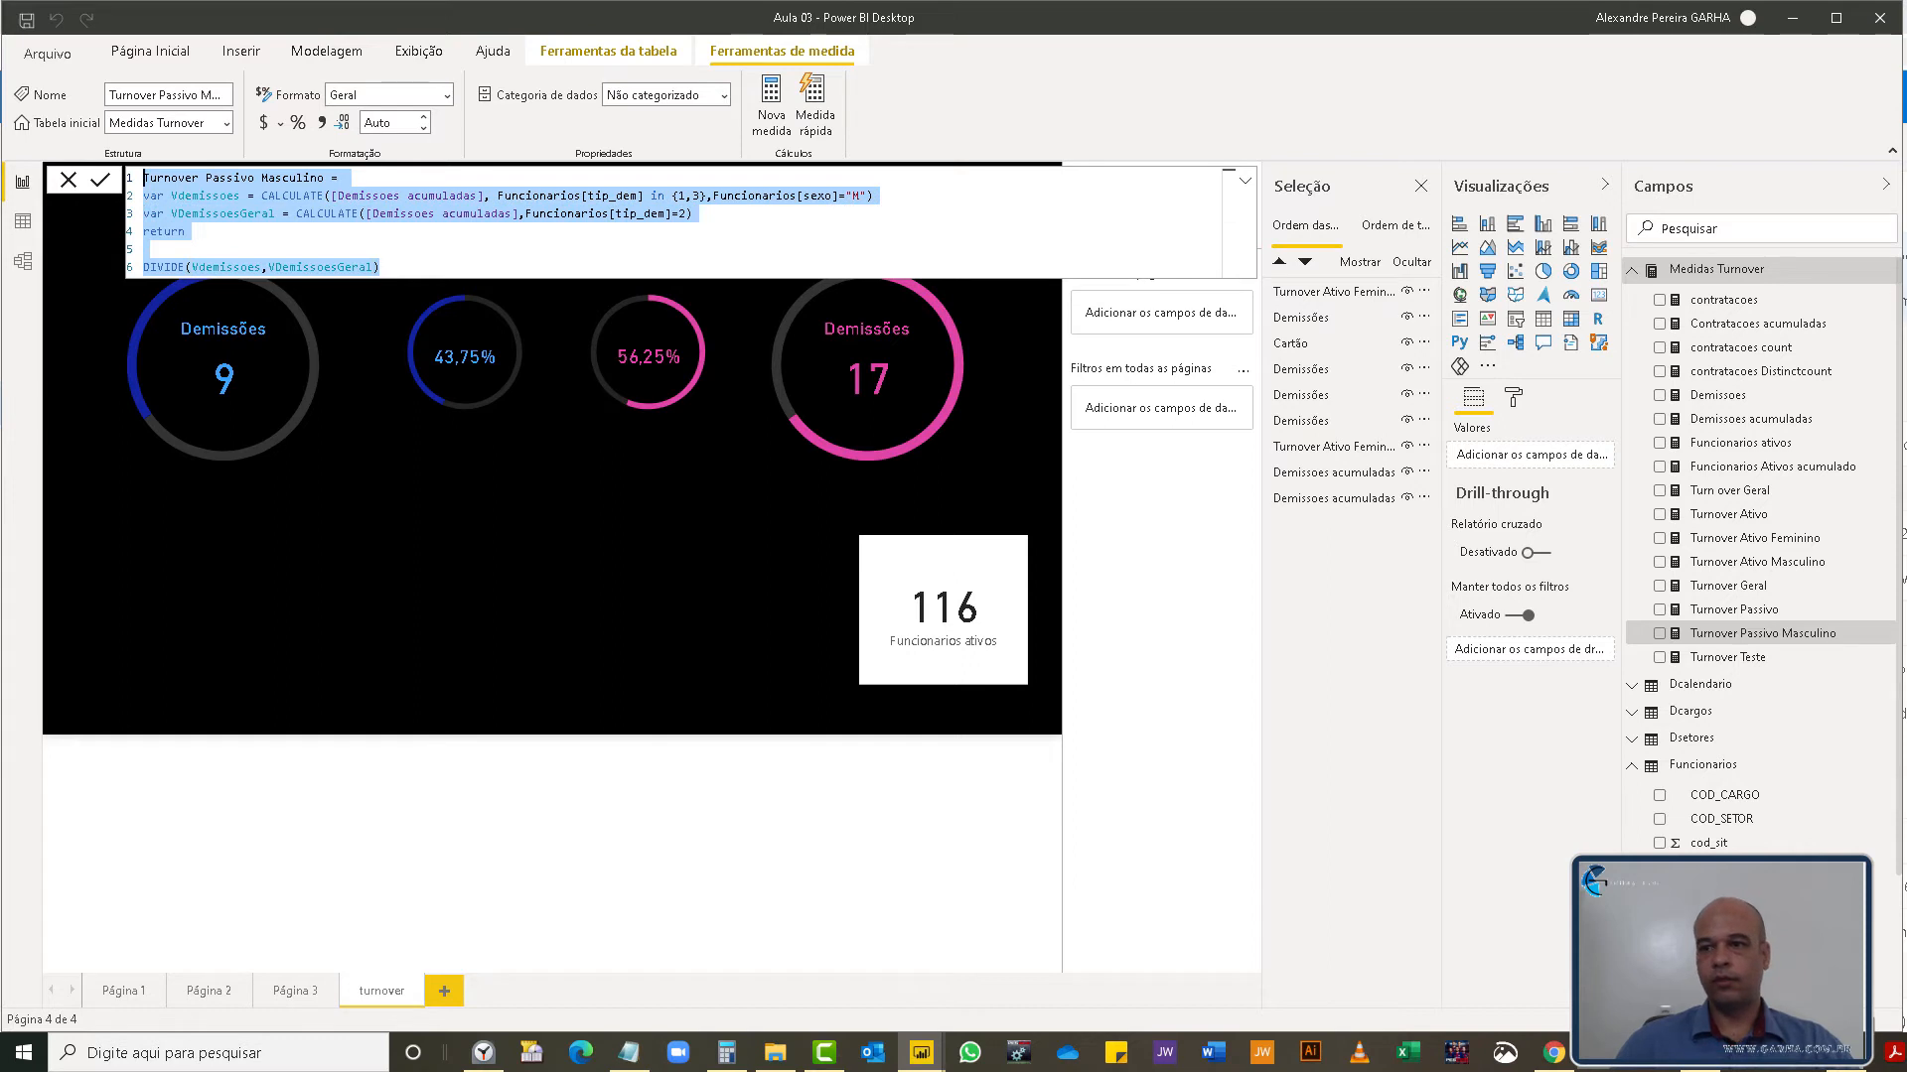
{"action": "left_click", "coordinate": [1888, 279]}
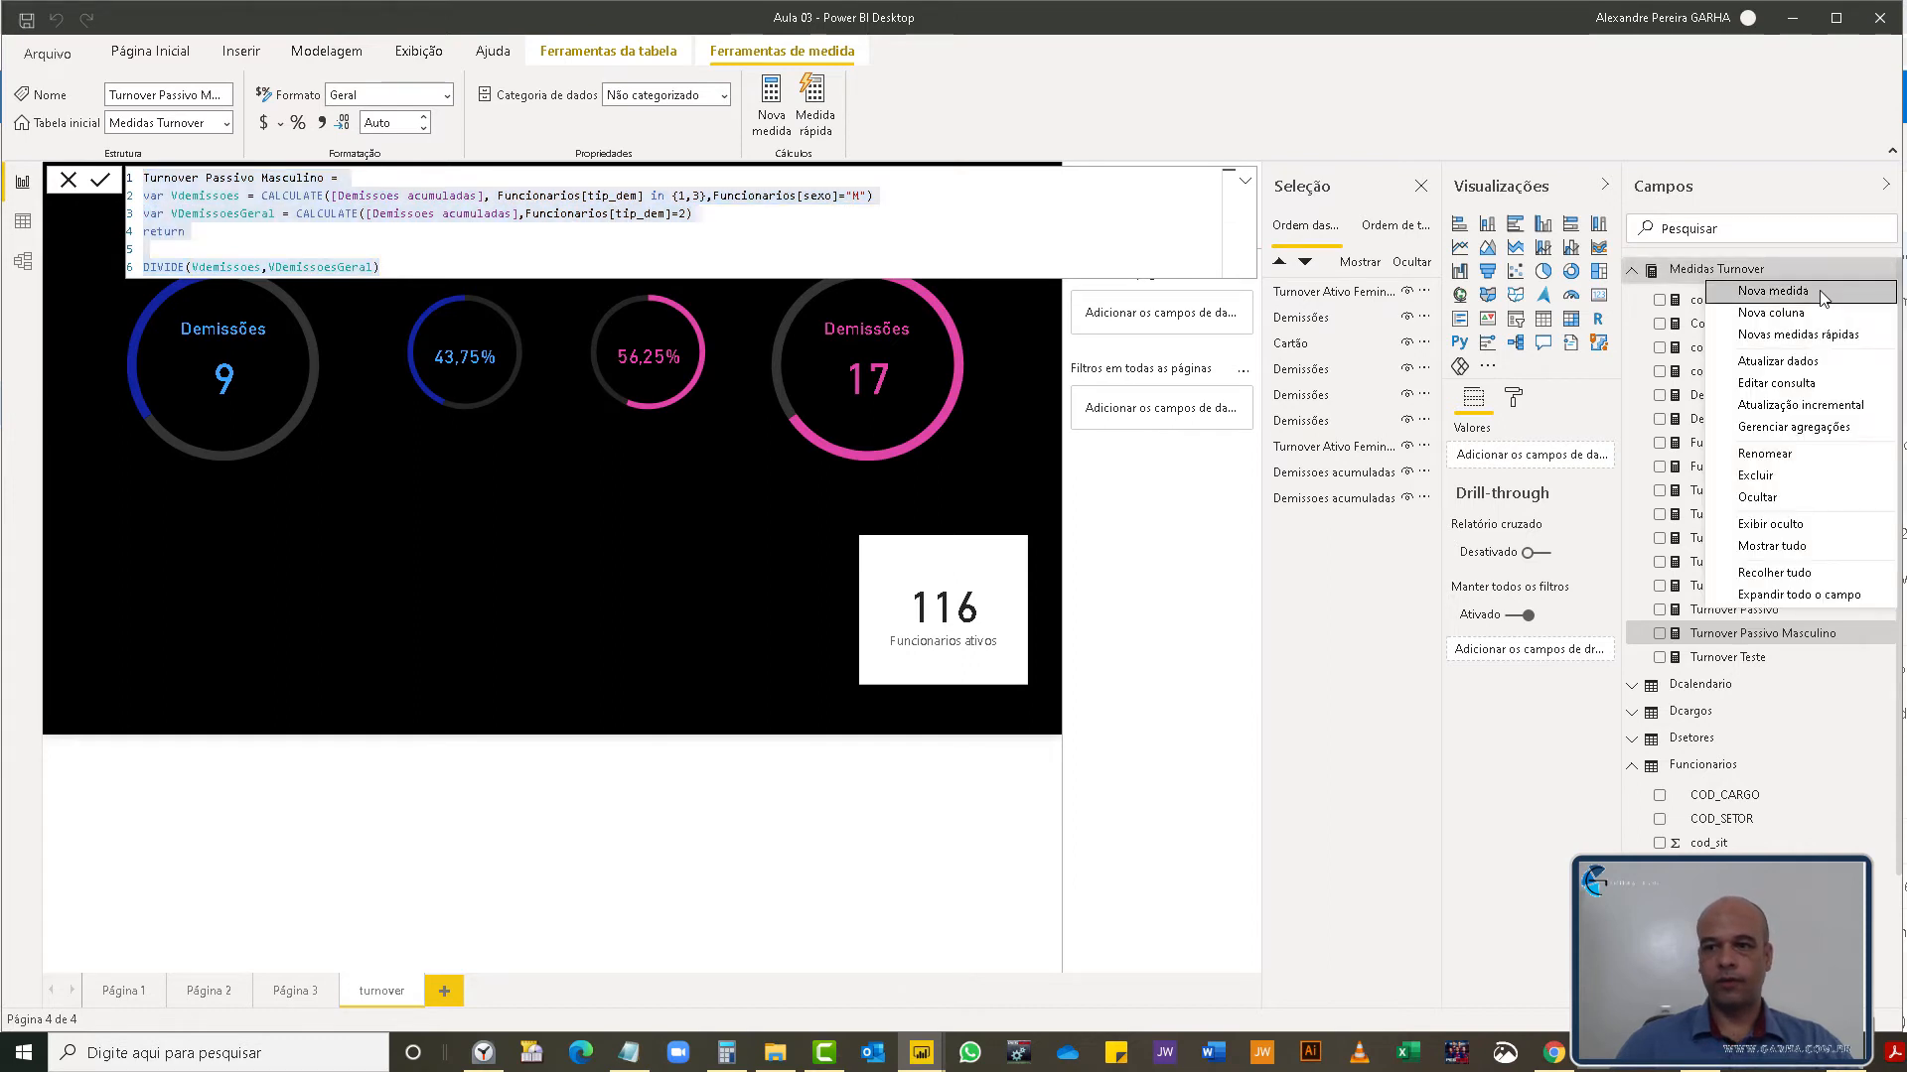
{"action": "left_click", "coordinate": [1800, 297]}
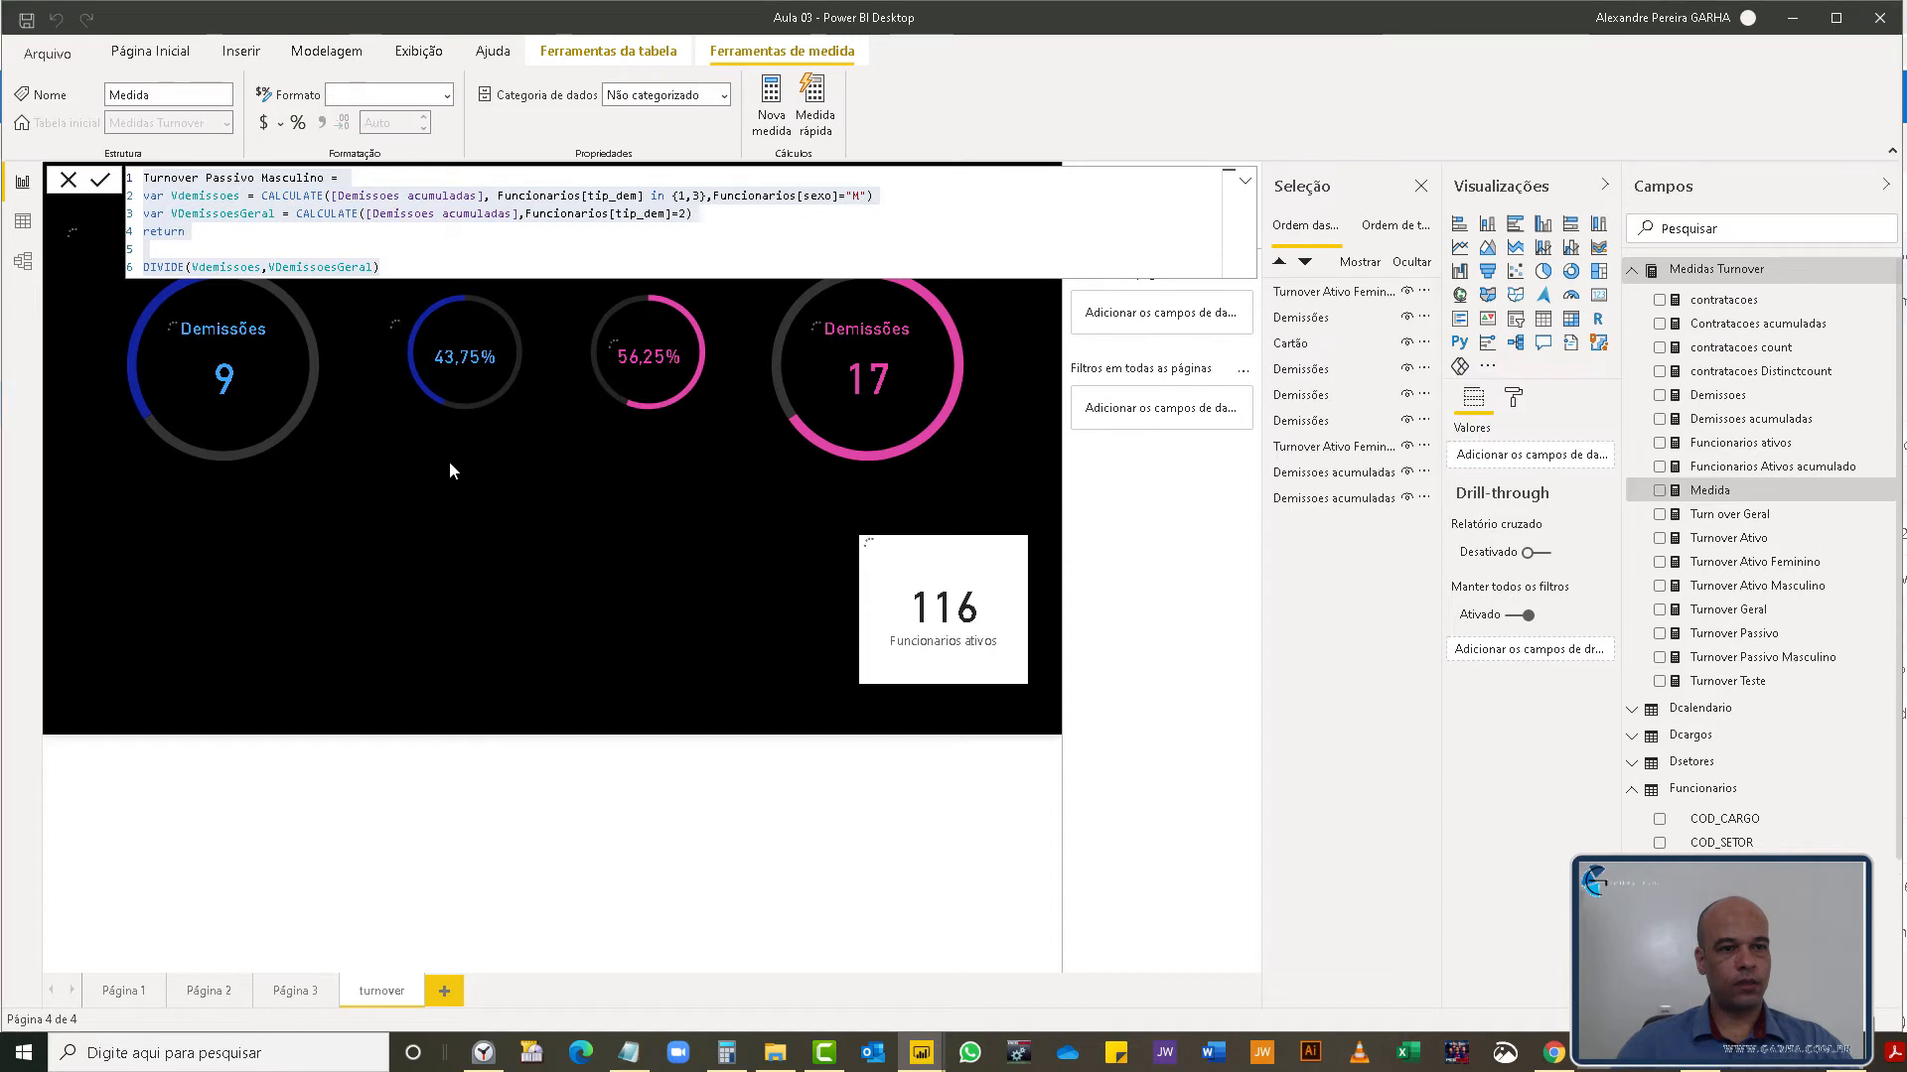
{"action": "key", "text": "ctrl+v"}
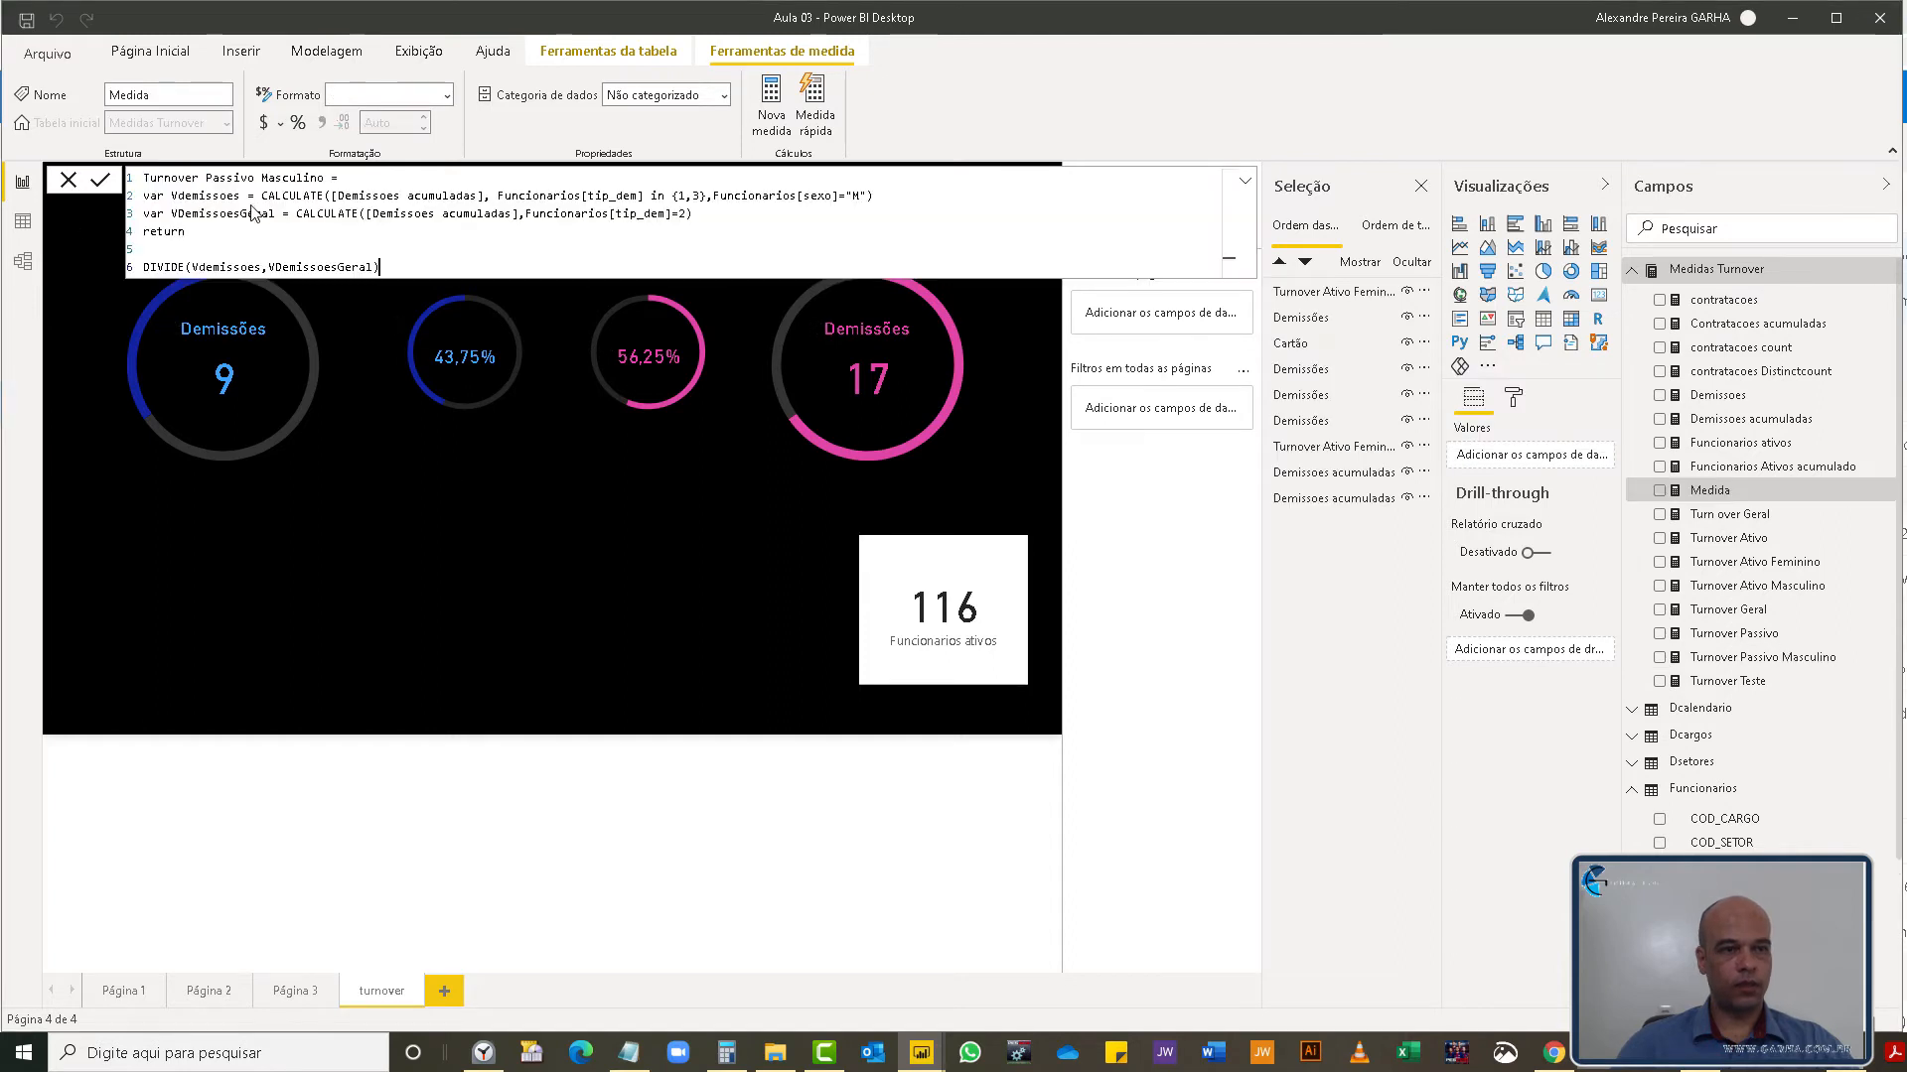
{"action": "left_click", "coordinate": [327, 180]}
{"action": "key", "text": "BackSpace"}
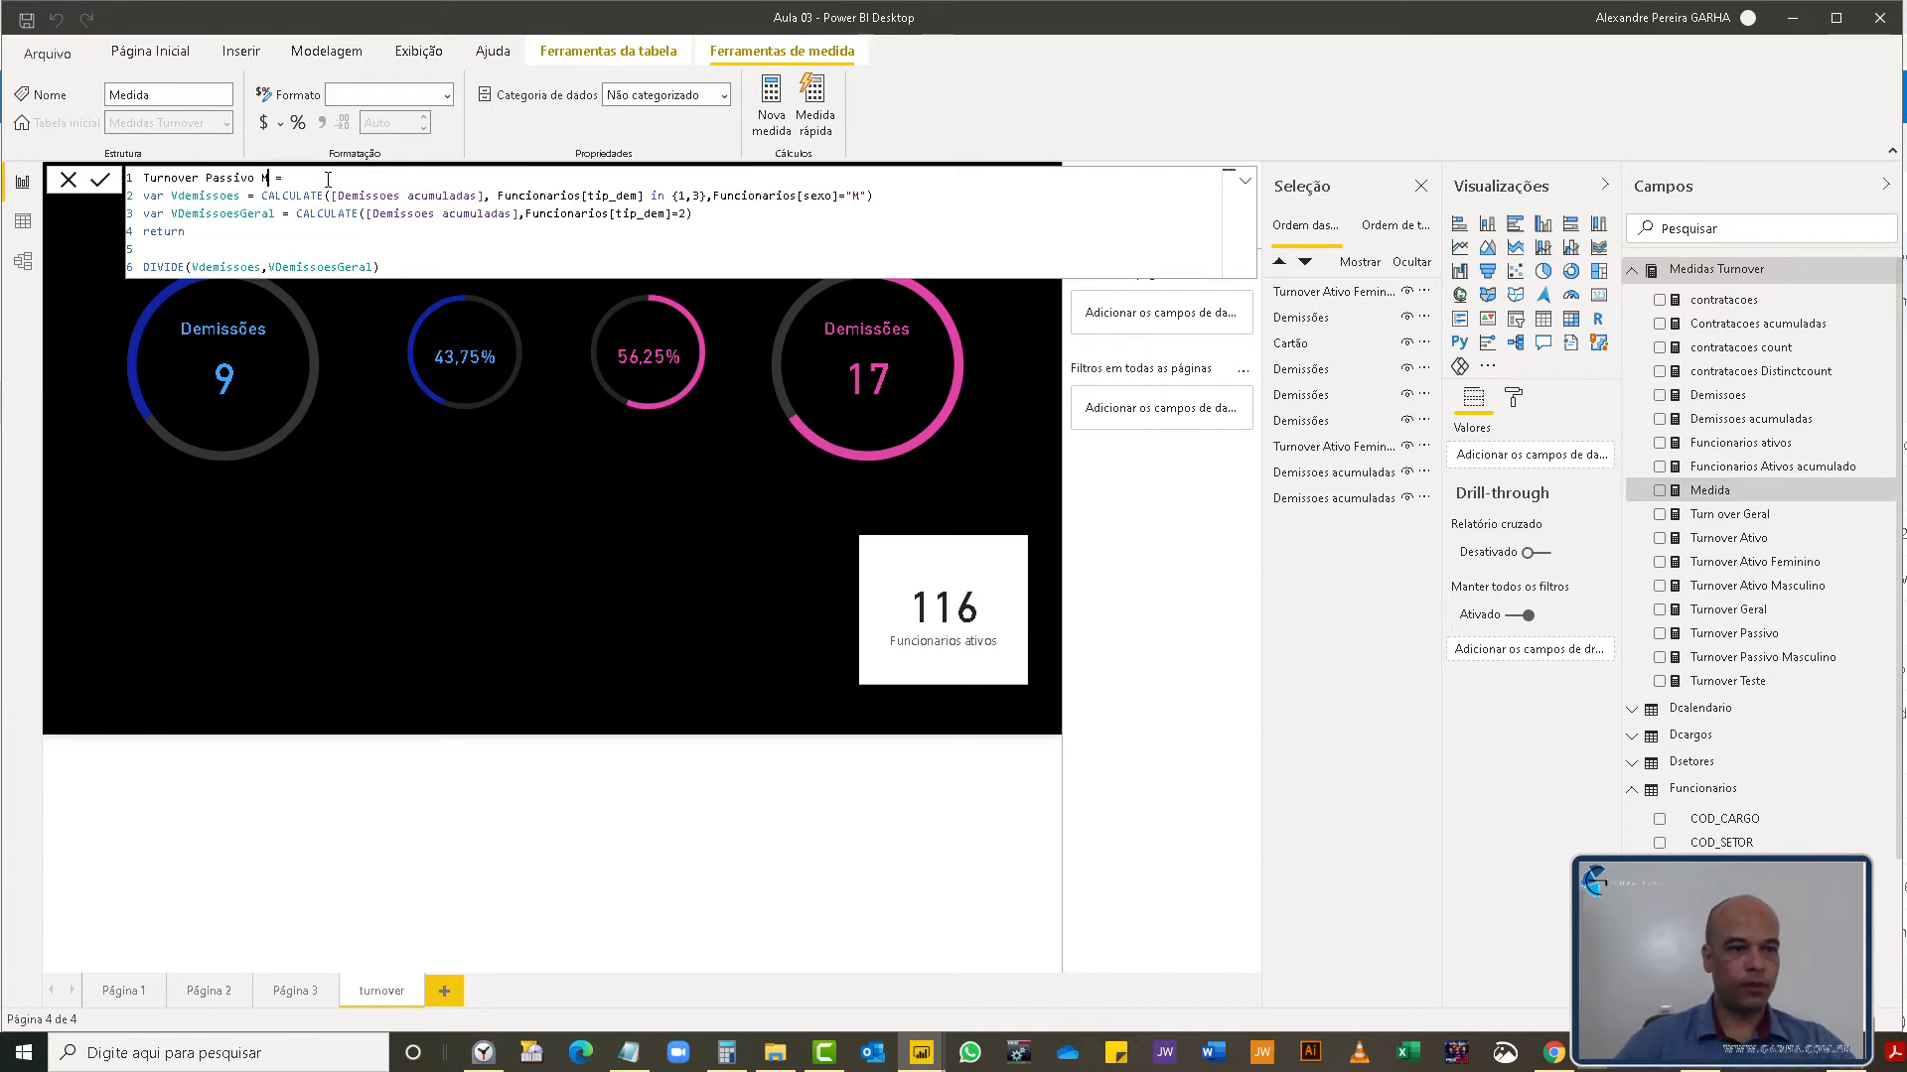
{"action": "type", "text": "Feminino"}
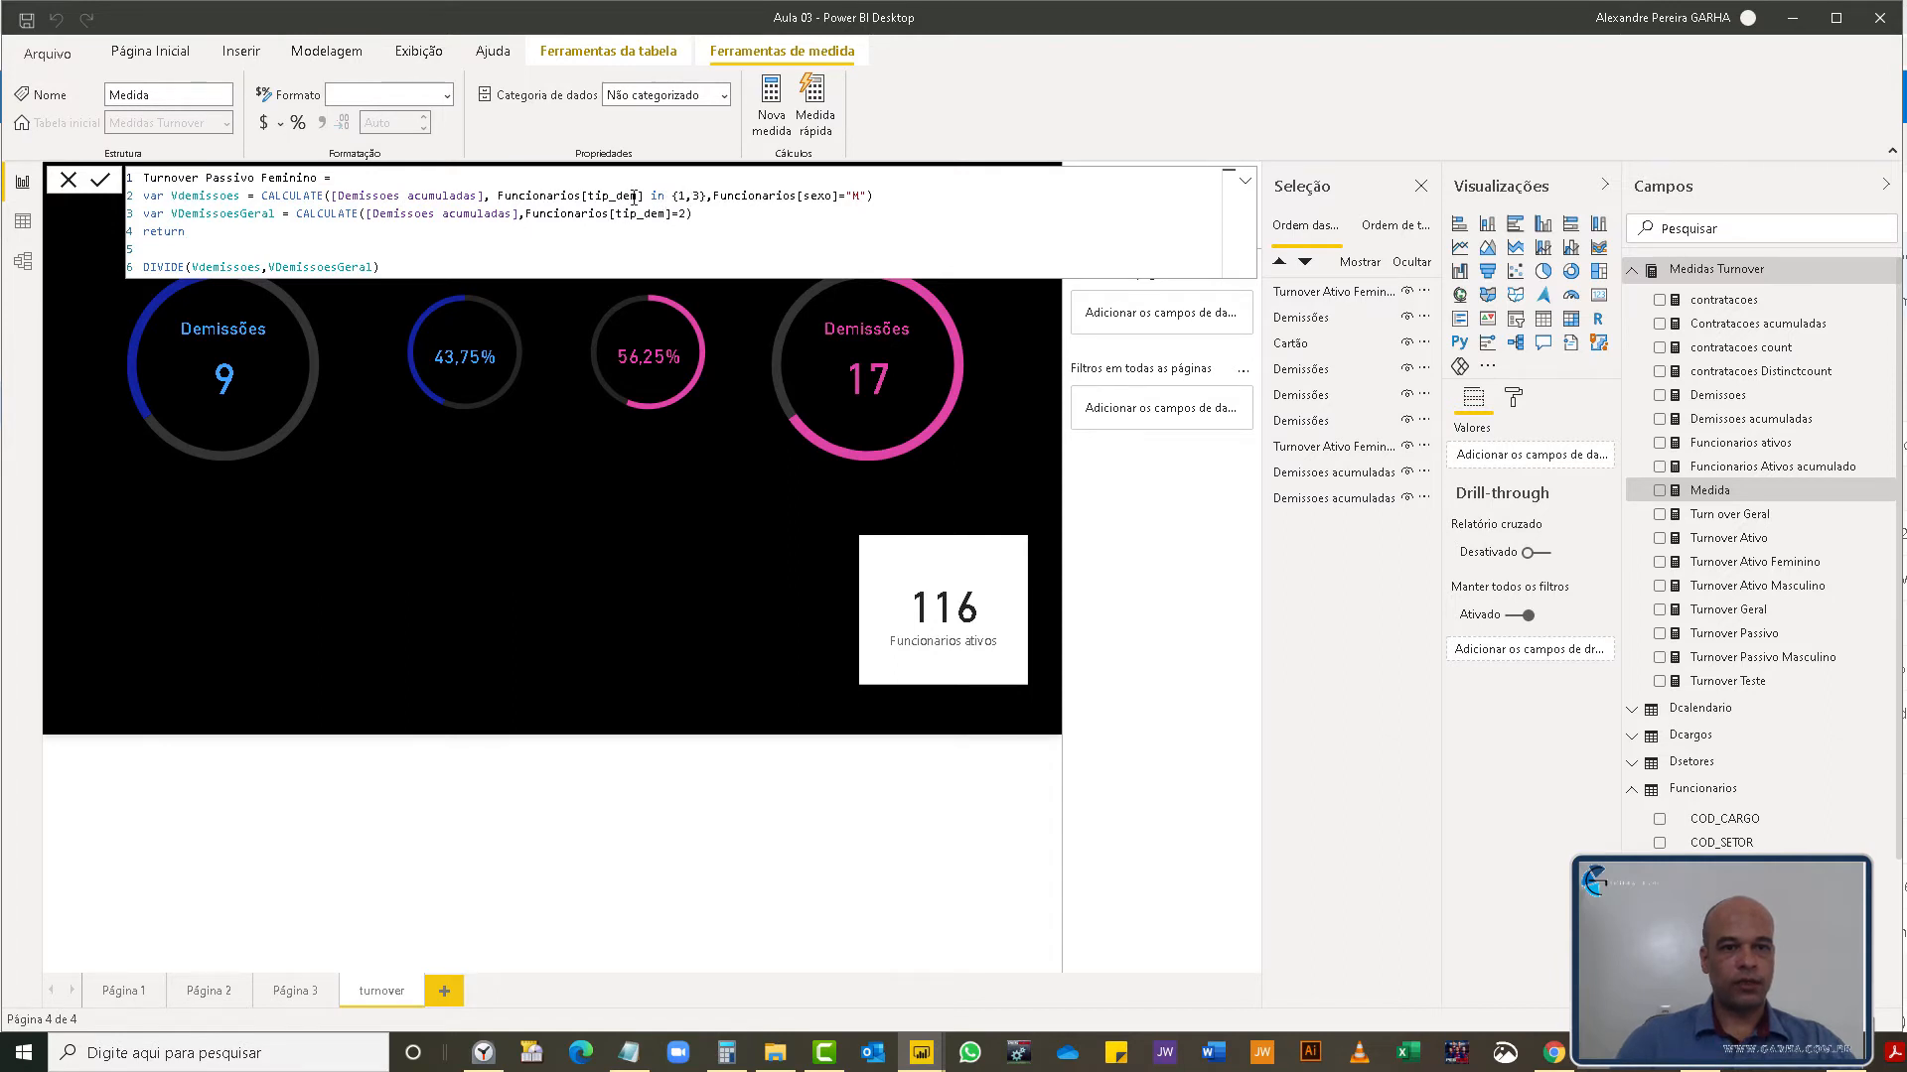
- Set the Funcionarios[sexo] filter in the Turnover Passivo Feminino formula to "F" and commit the measure
{"action": "left_click", "coordinate": [860, 197]}
{"action": "key", "text": "BackSpace"}
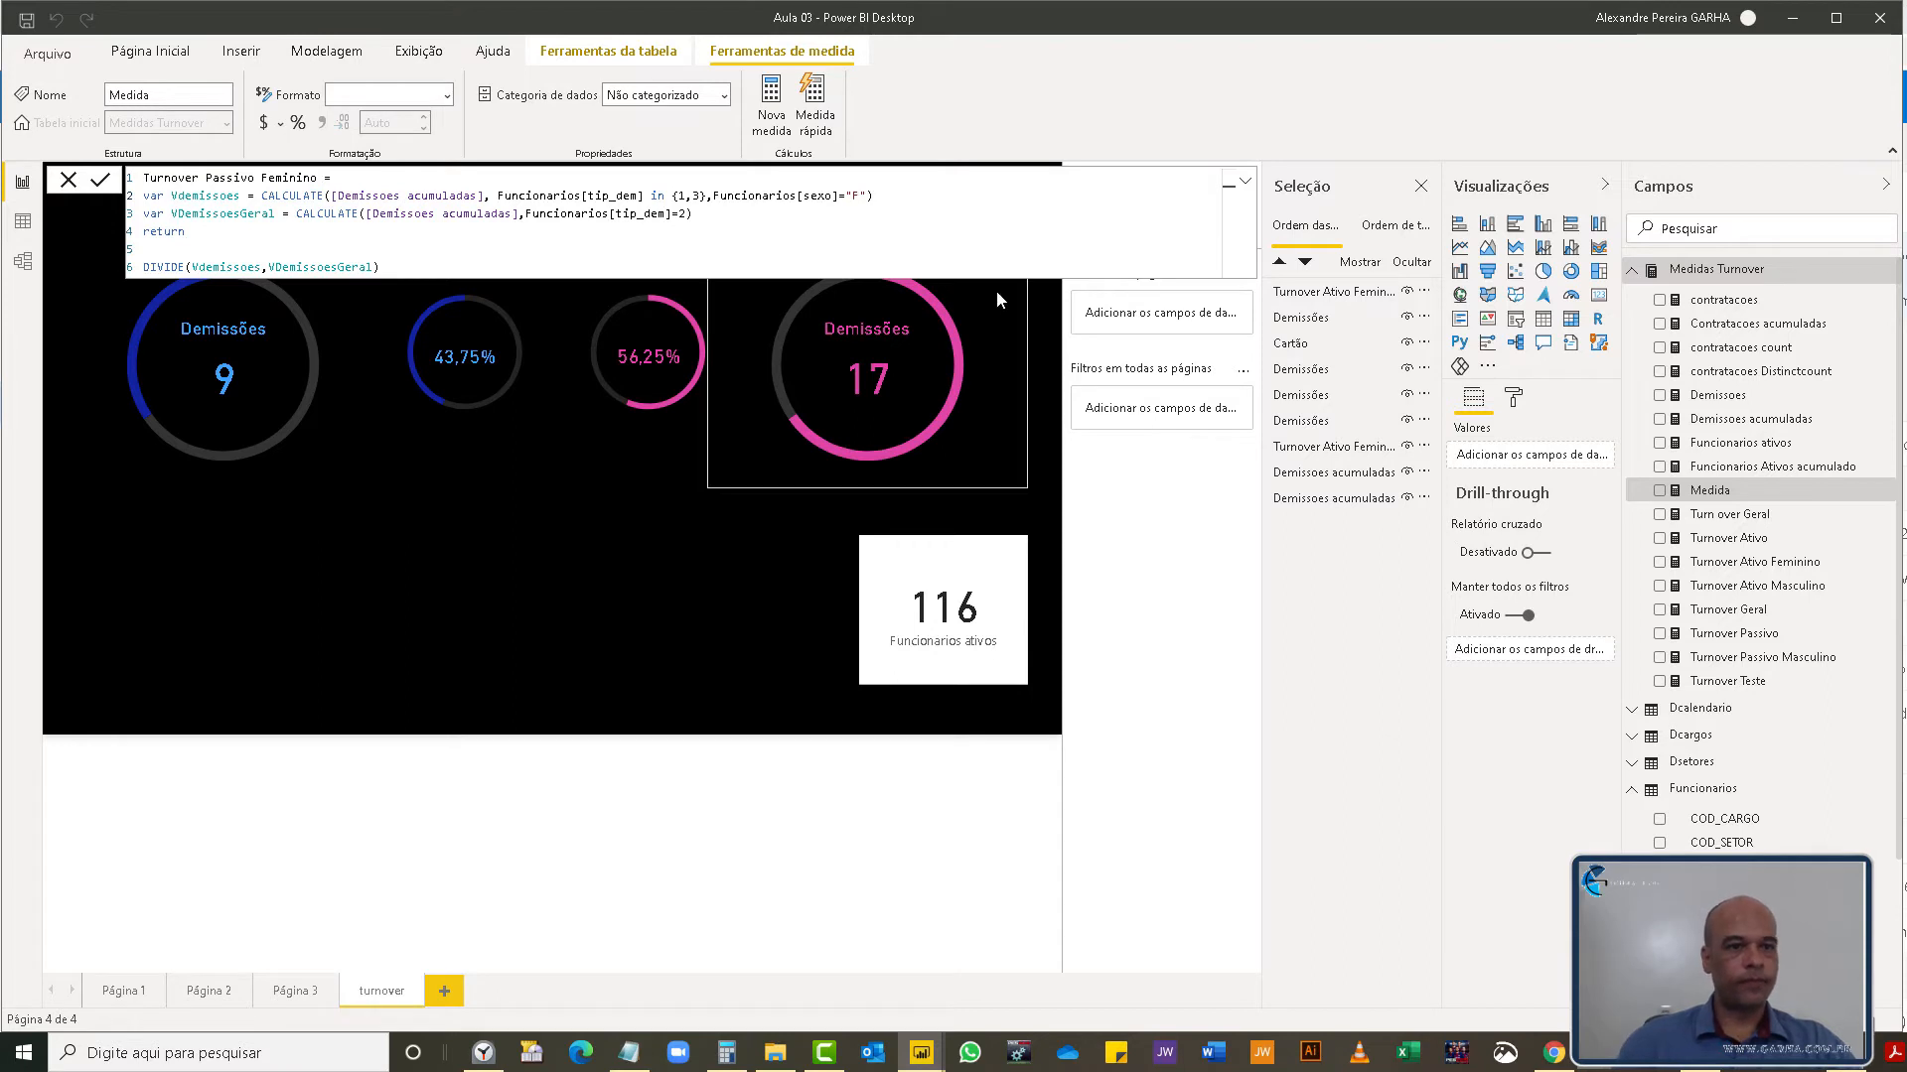
{"action": "key", "text": "Return"}
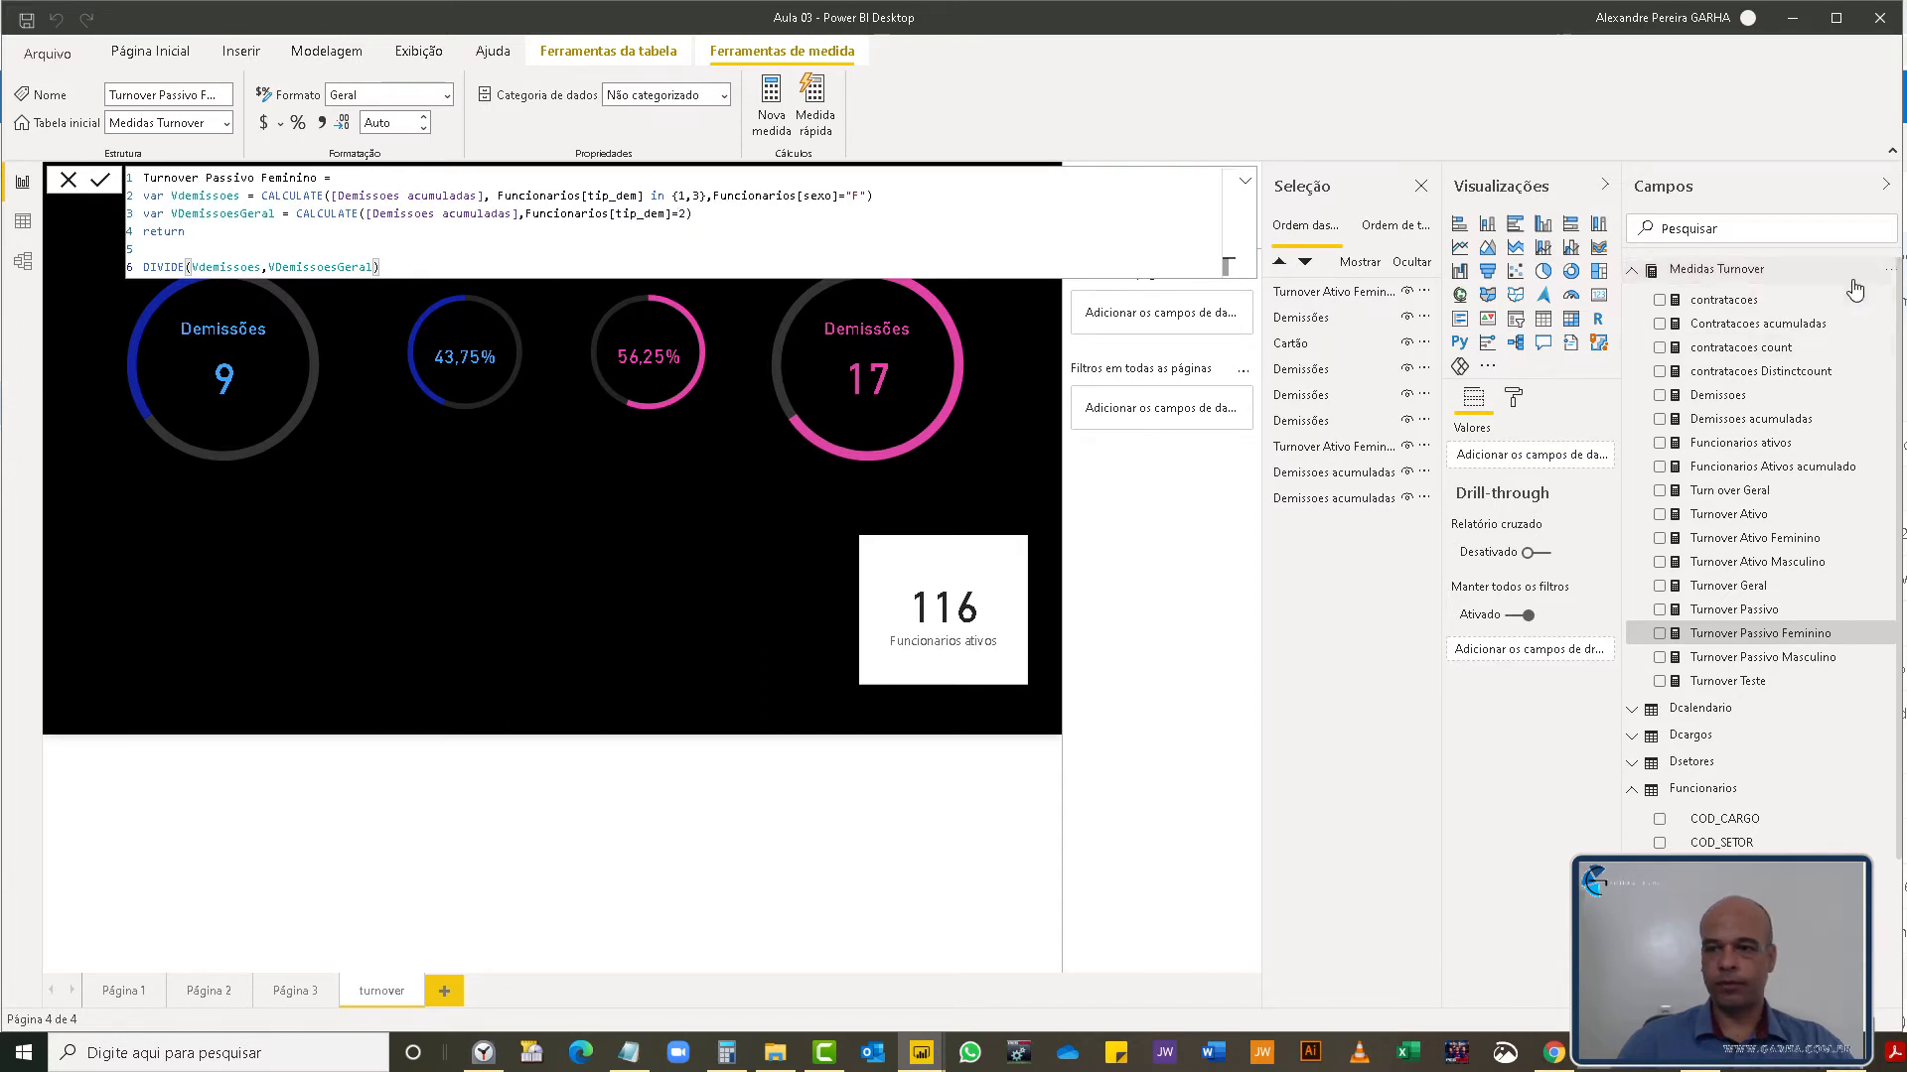
- Create a measure in Medidas Turnover from the copied Turnover Passivo Masculino formula and rename it Turnover Geral Masculino
{"action": "left_click", "coordinate": [1893, 271]}
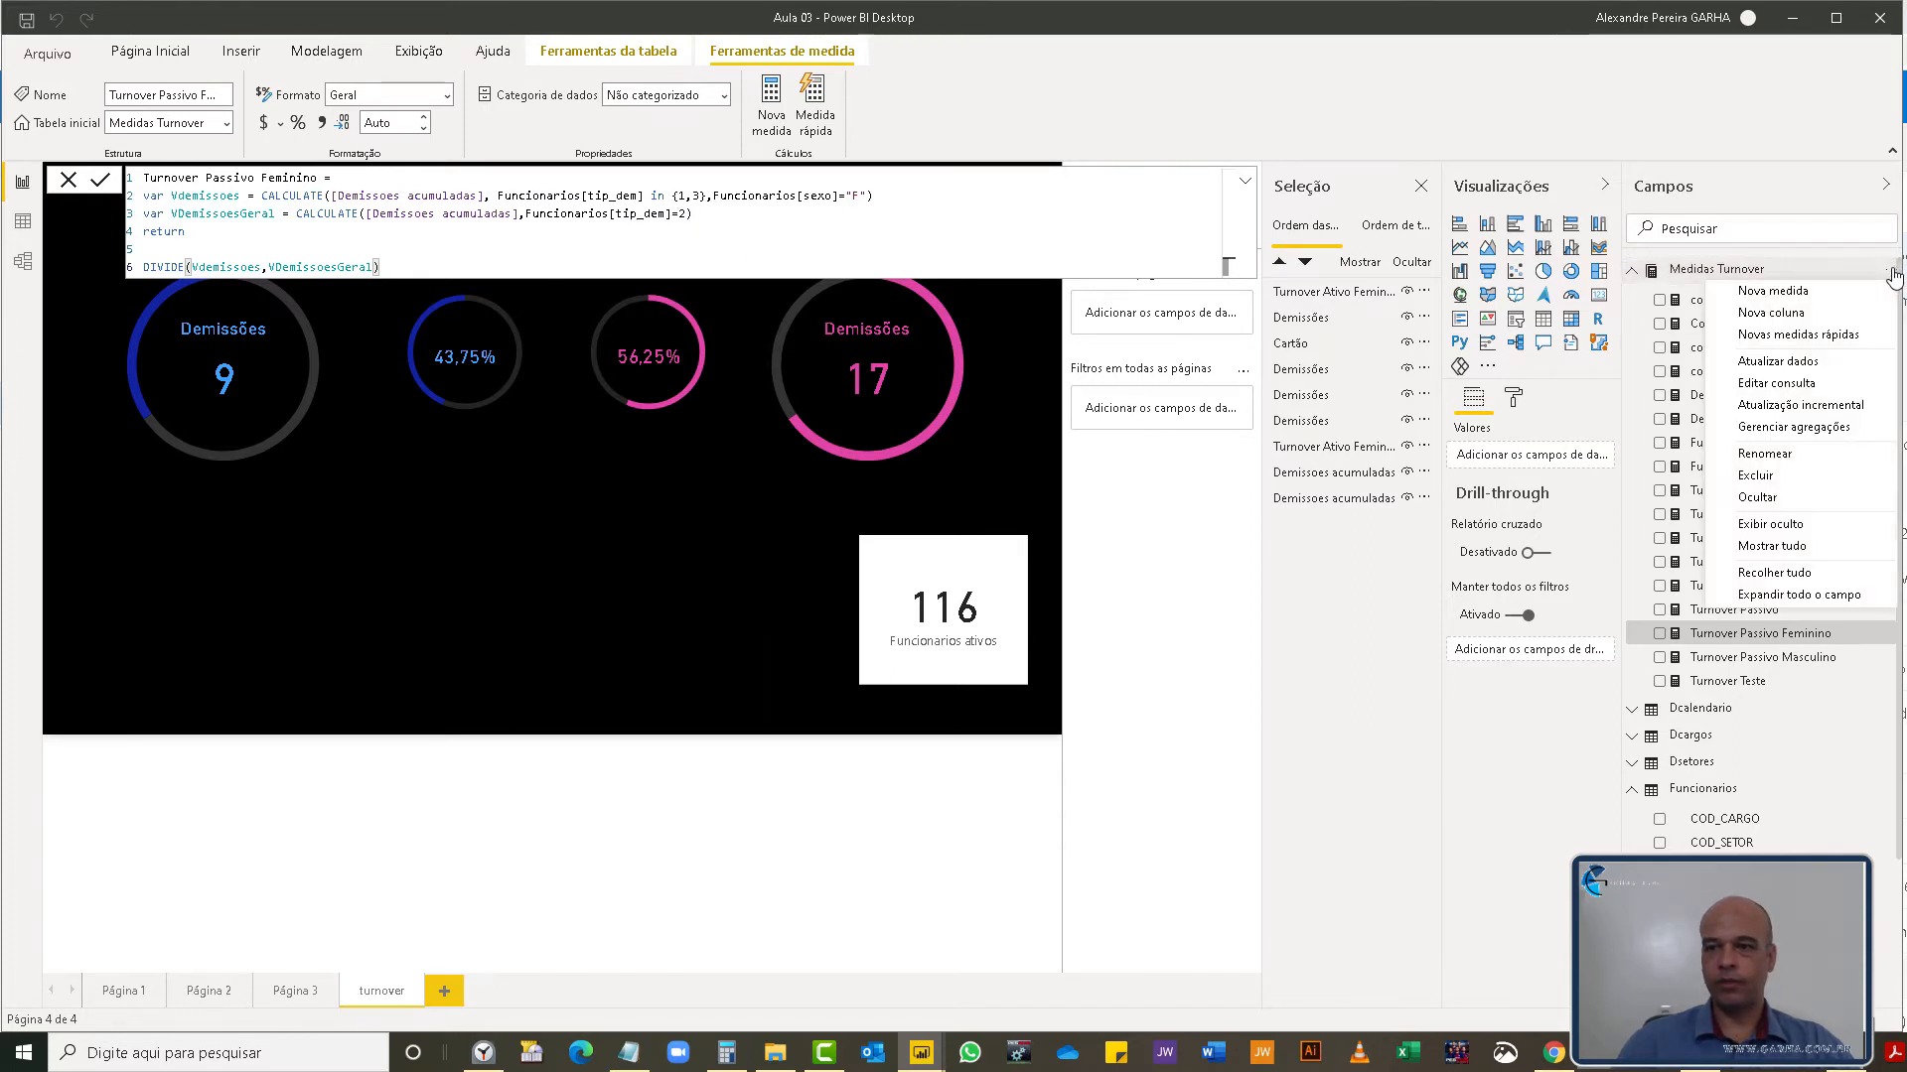
{"action": "left_click", "coordinate": [1812, 294]}
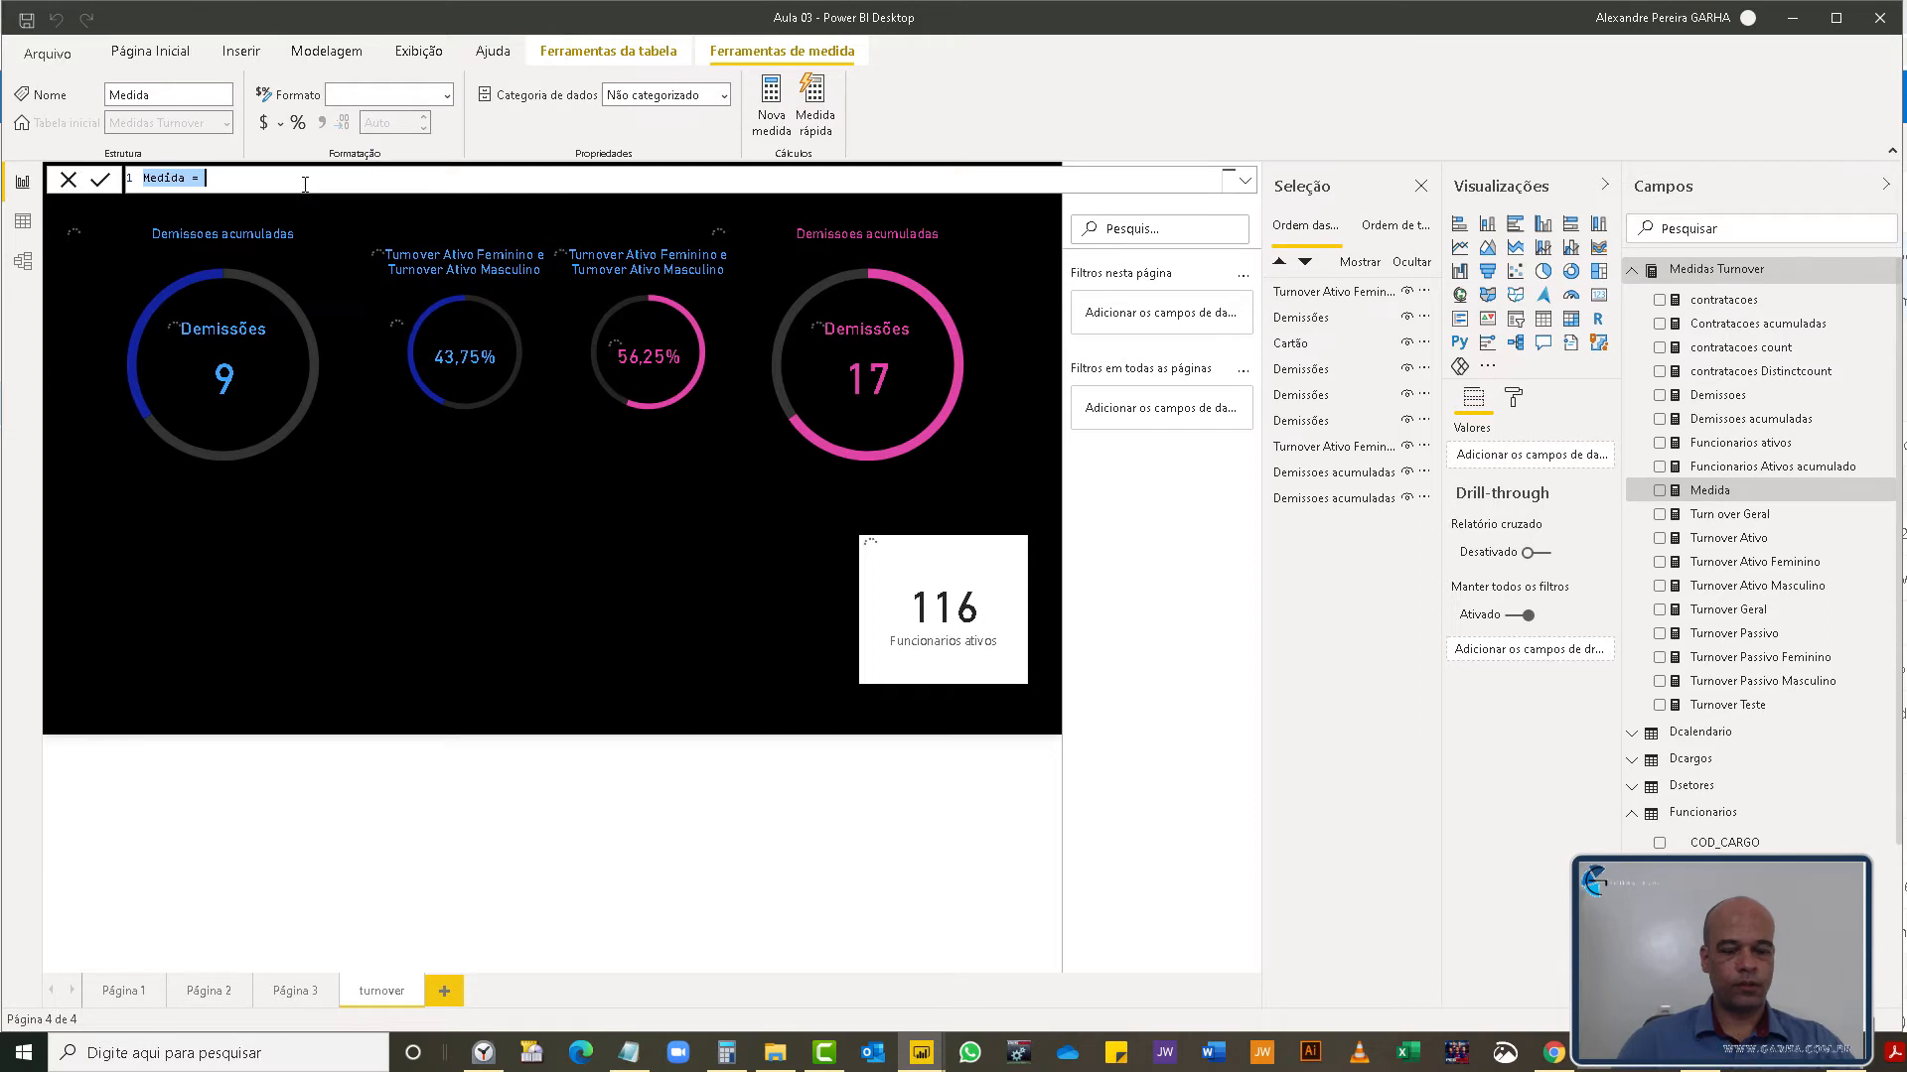
{"action": "key", "text": "ctrl+v"}
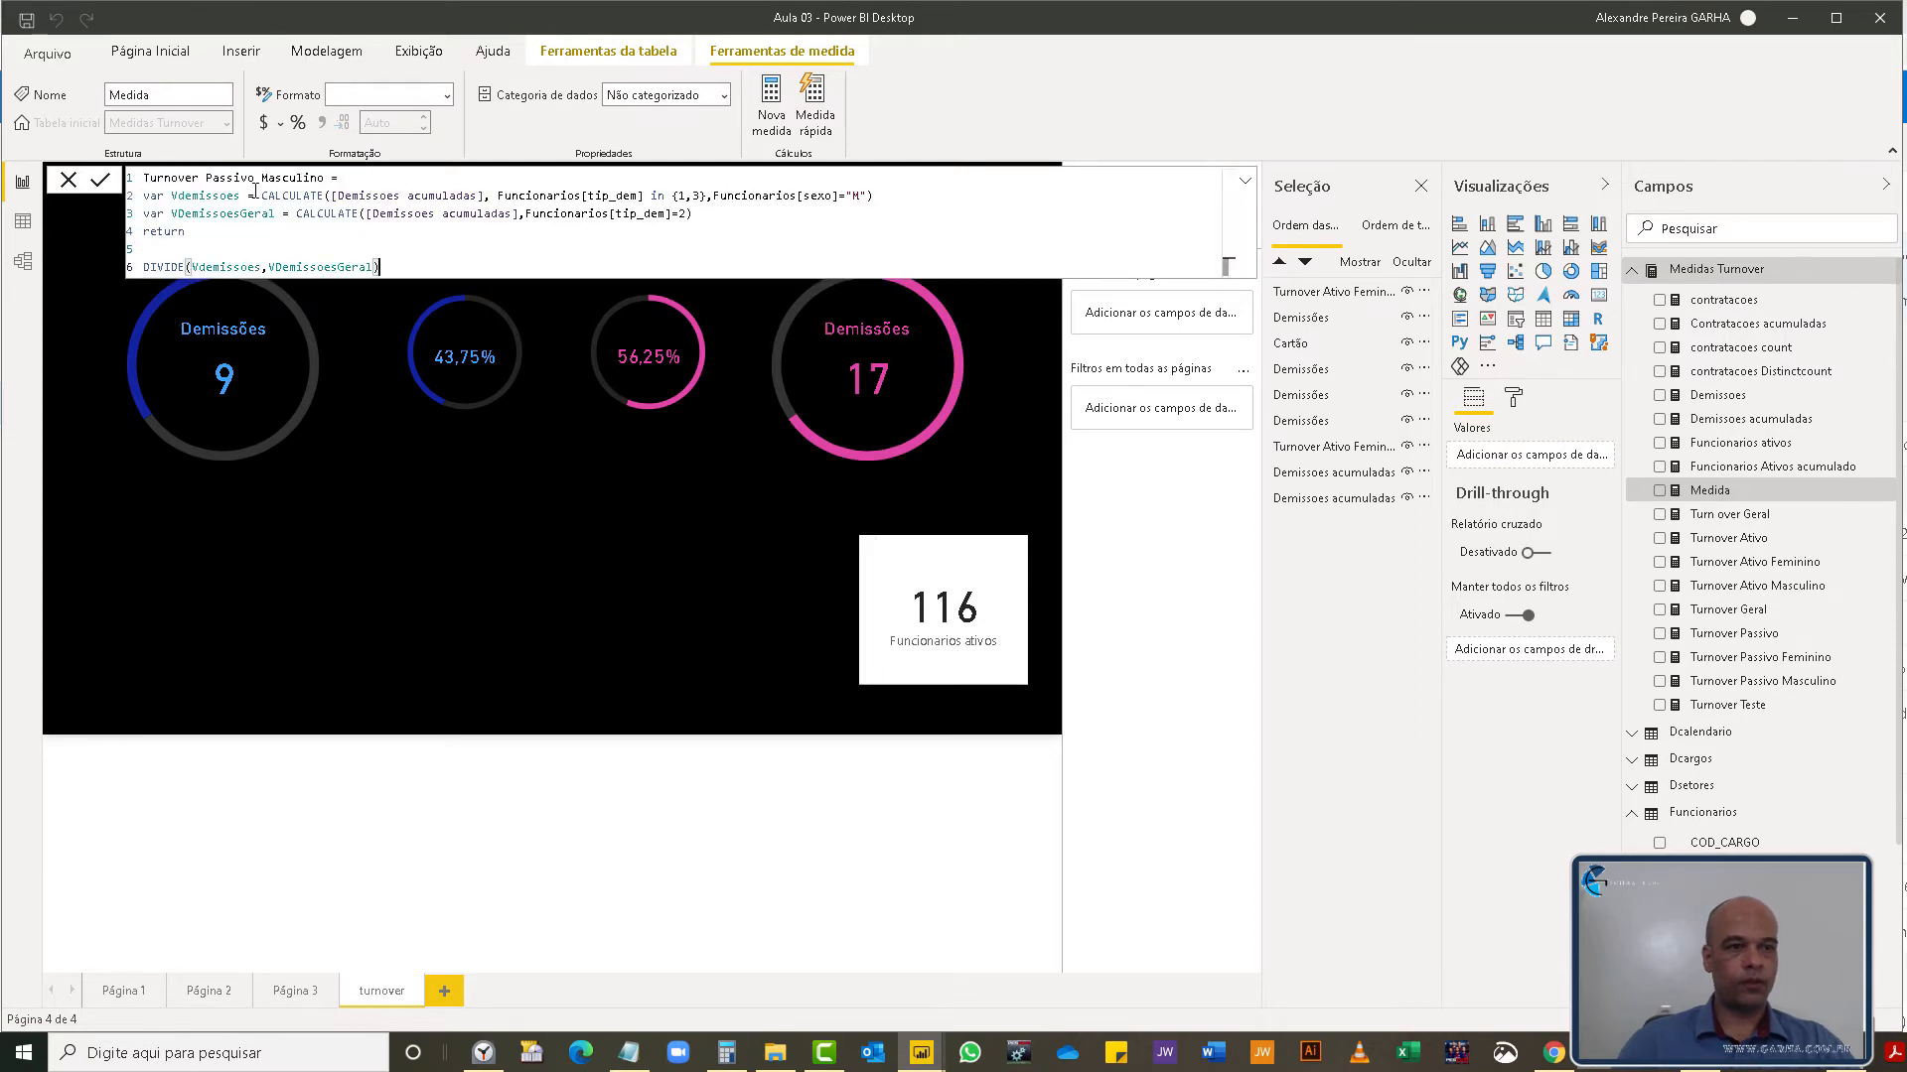
{"action": "left_click_drag", "start_coordinate": [254, 186], "coordinate": [205, 178]}
{"action": "type", "text": "Geral"}
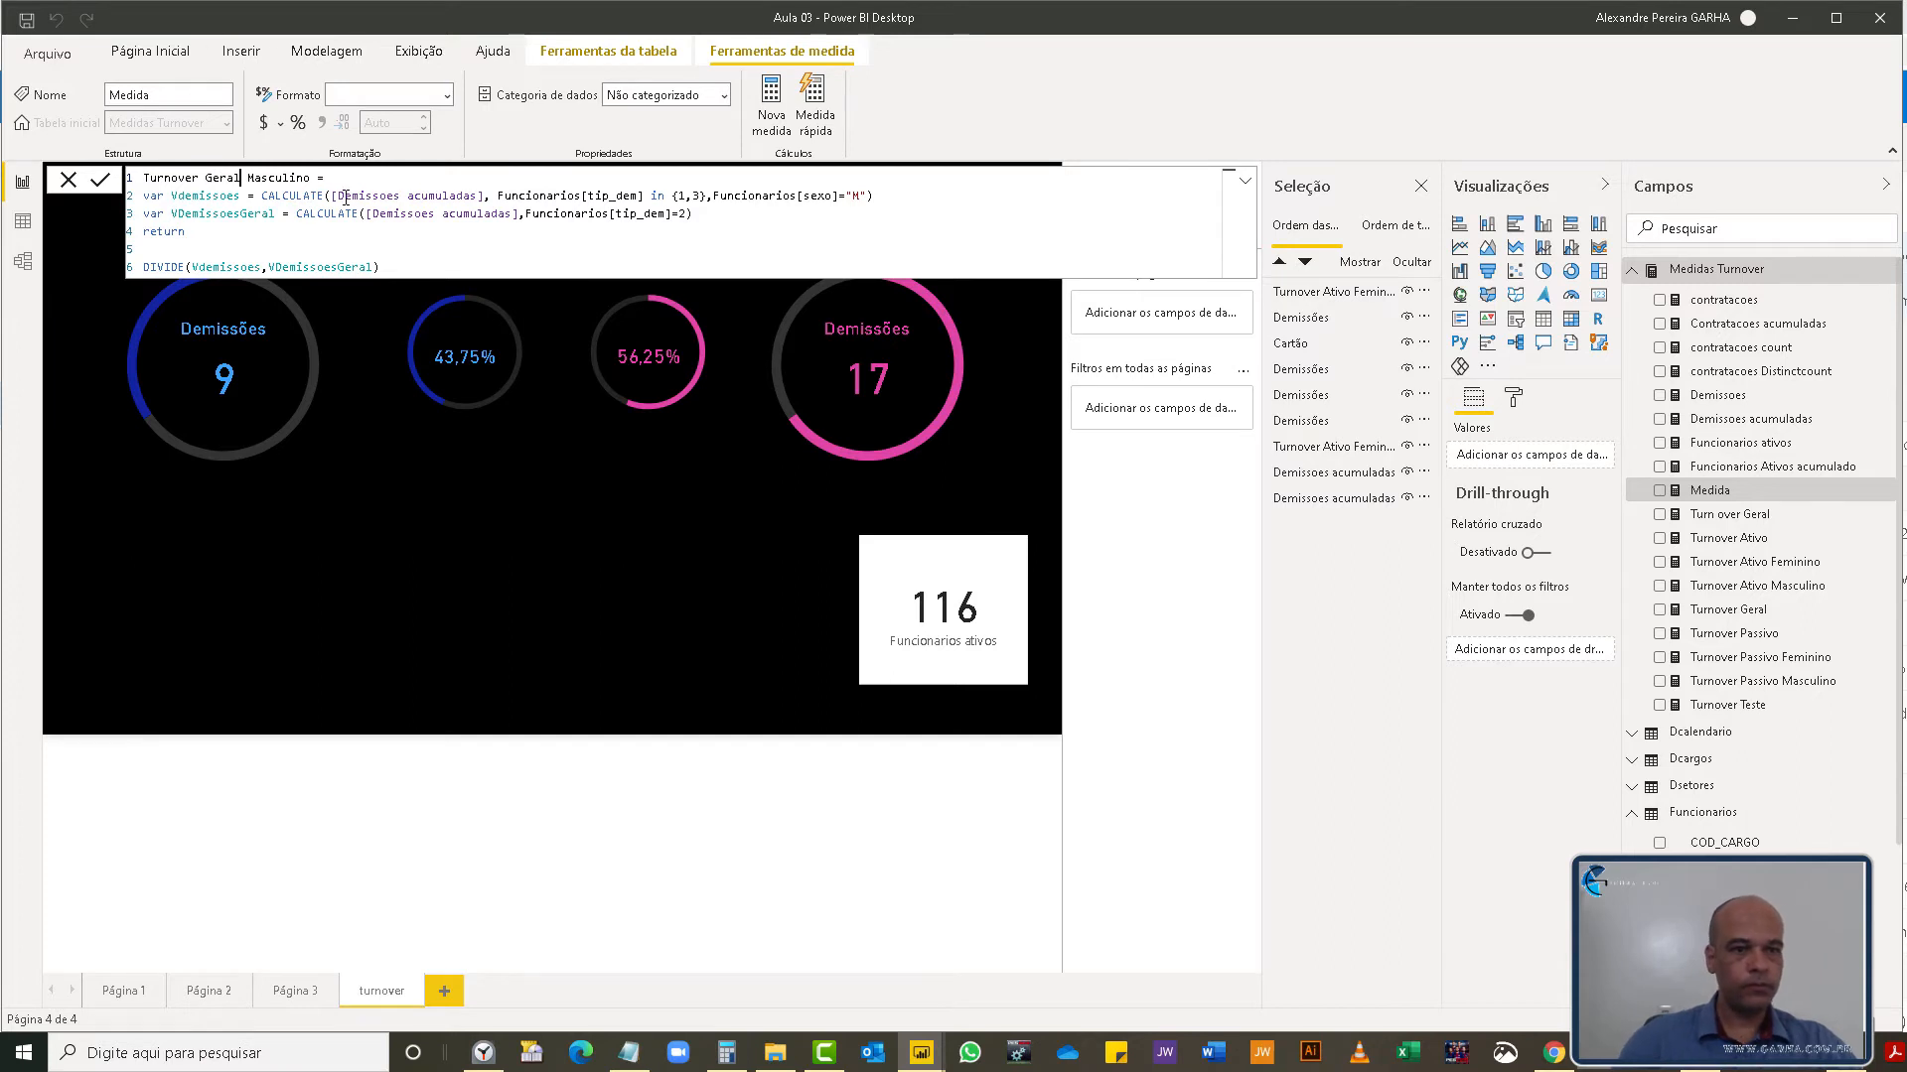
- Remove the Funcionarios[tip_dem] in {1,3} filter from the Vdemissoes variable, leaving only the Funcionarios[sexo]="M" condition
{"action": "key", "text": "BackSpace"}
{"action": "key", "text": "BackSpace"}
{"action": "key", "text": "BackSpace"}
{"action": "key", "text": "BackSpace"}
{"action": "key", "text": "BackSpace"}
{"action": "key", "text": "BackSpace"}
{"action": "key", "text": "BackSpace"}
{"action": "key", "text": "BackSpace"}
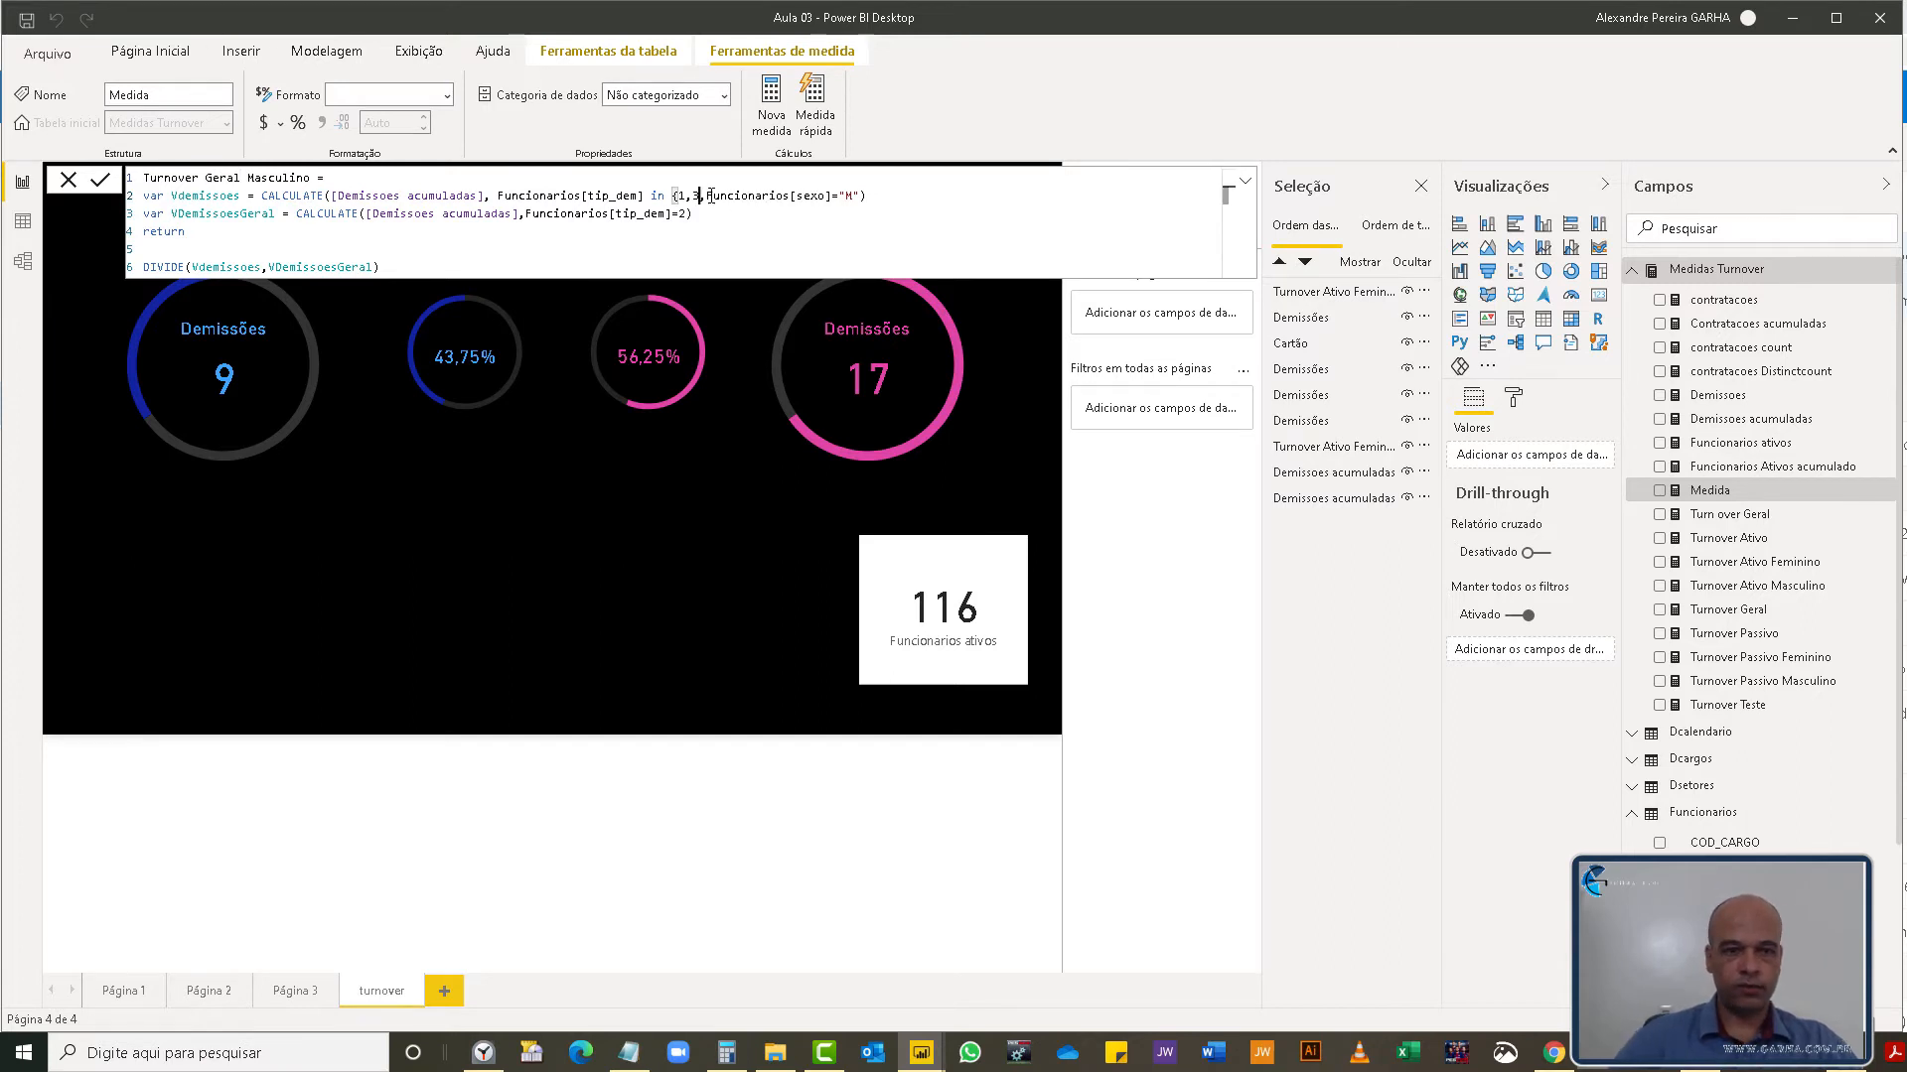
{"action": "key", "text": "BackSpace"}
{"action": "key", "text": "BackSpace"}
{"action": "key", "text": "BackSpace"}
{"action": "key", "text": "BackSpace"}
{"action": "key", "text": "BackSpace"}
{"action": "key", "text": "BackSpace"}
{"action": "key", "text": "BackSpace"}
{"action": "key", "text": "BackSpace"}
{"action": "key", "text": "BackSpace"}
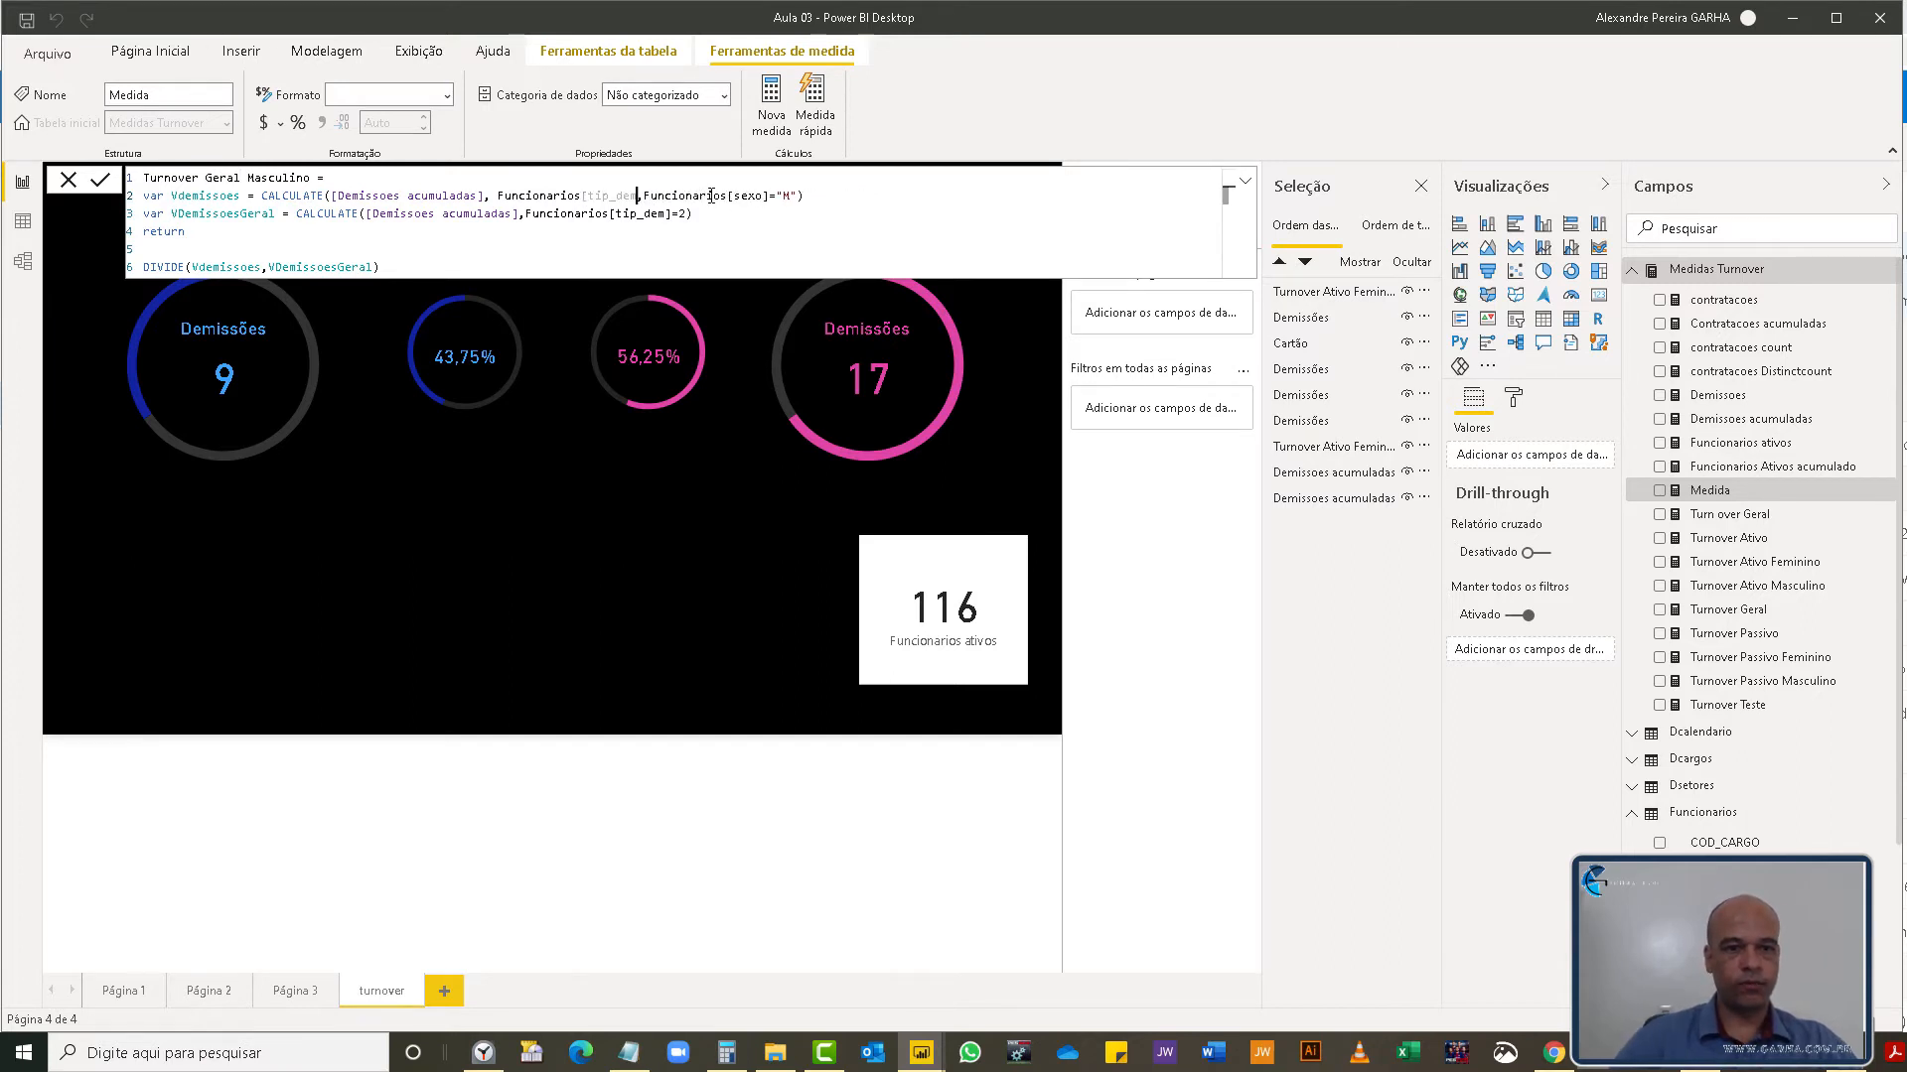
{"action": "key", "text": "BackSpace"}
{"action": "key", "text": "BackSpace"}
{"action": "key", "text": "BackSpace"}
{"action": "key", "text": "BackSpace"}
{"action": "key", "text": "BackSpace"}
{"action": "key", "text": "BackSpace"}
{"action": "key", "text": "BackSpace"}
{"action": "key", "text": "BackSpace"}
{"action": "key", "text": "BackSpace"}
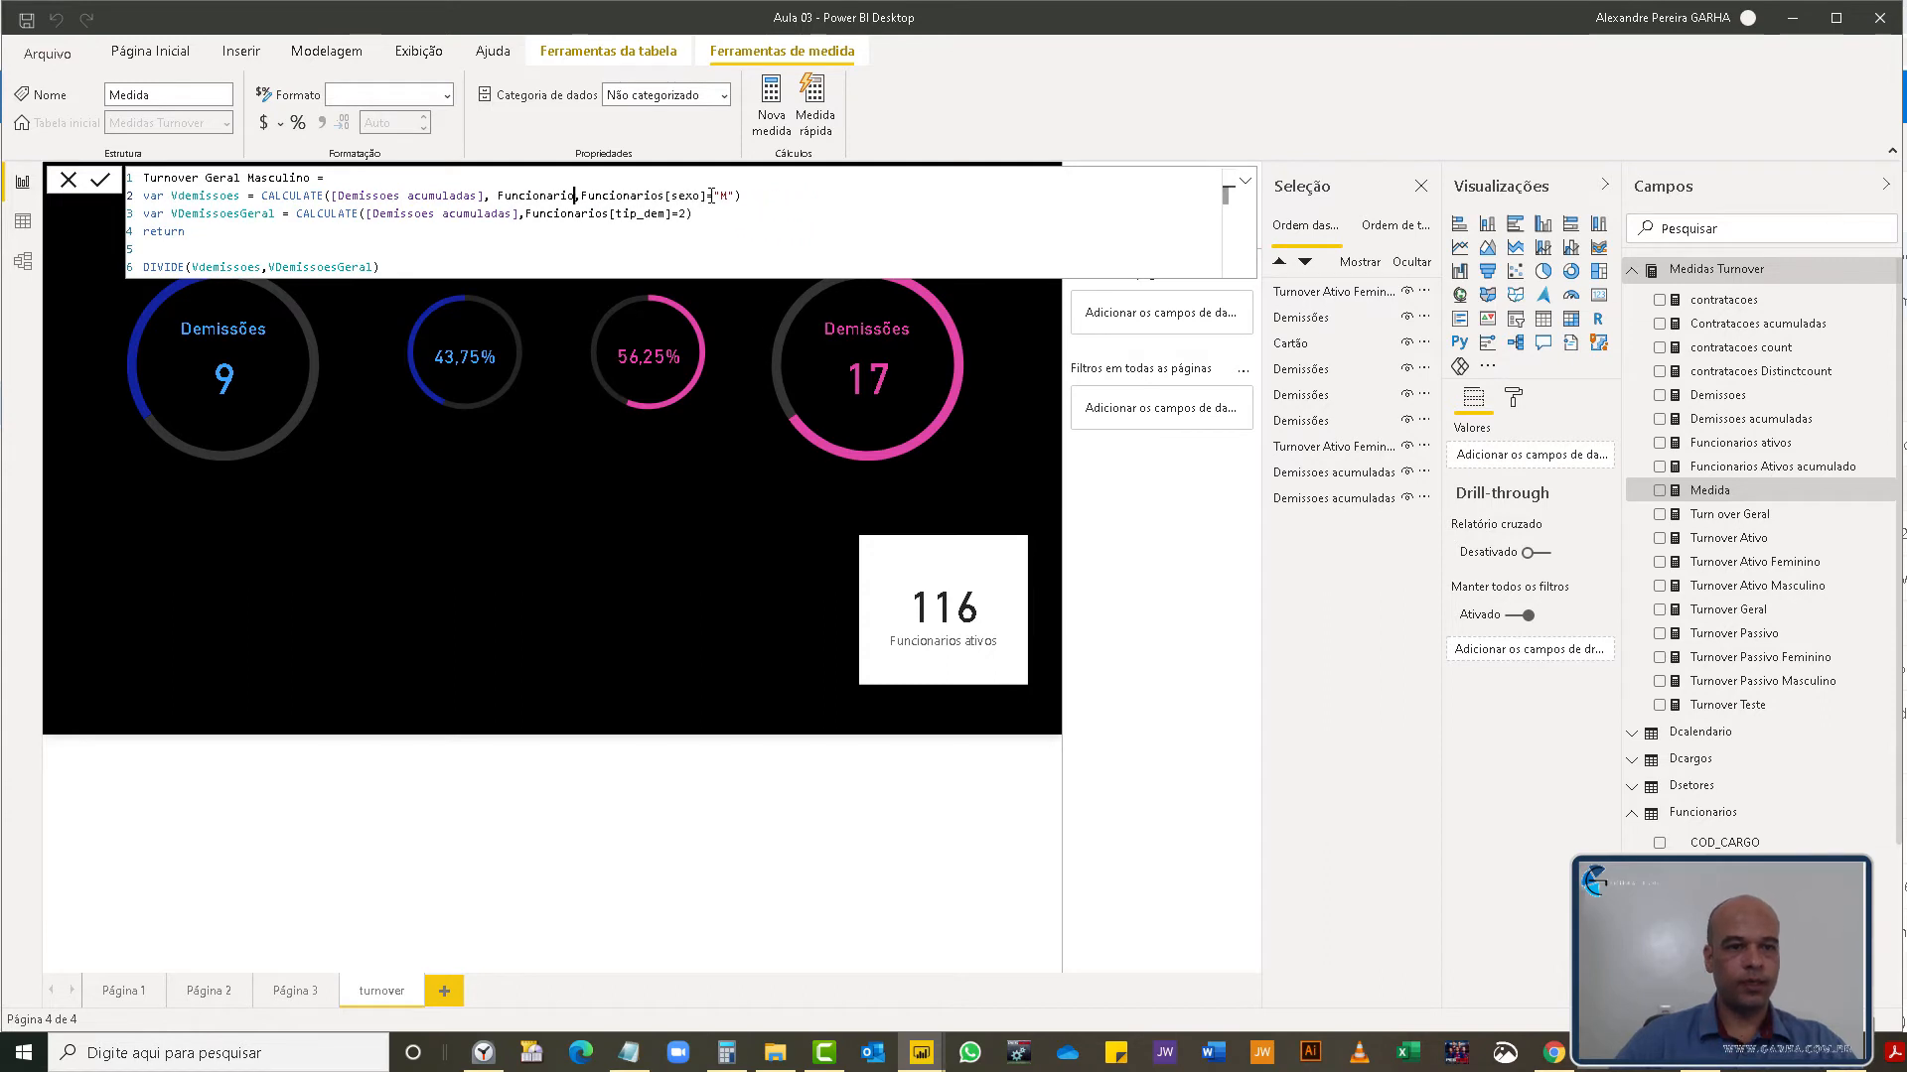
{"action": "key", "text": "BackSpace"}
{"action": "key", "text": "BackSpace"}
{"action": "key", "text": "BackSpace"}
{"action": "key", "text": "BackSpace"}
{"action": "key", "text": "BackSpace"}
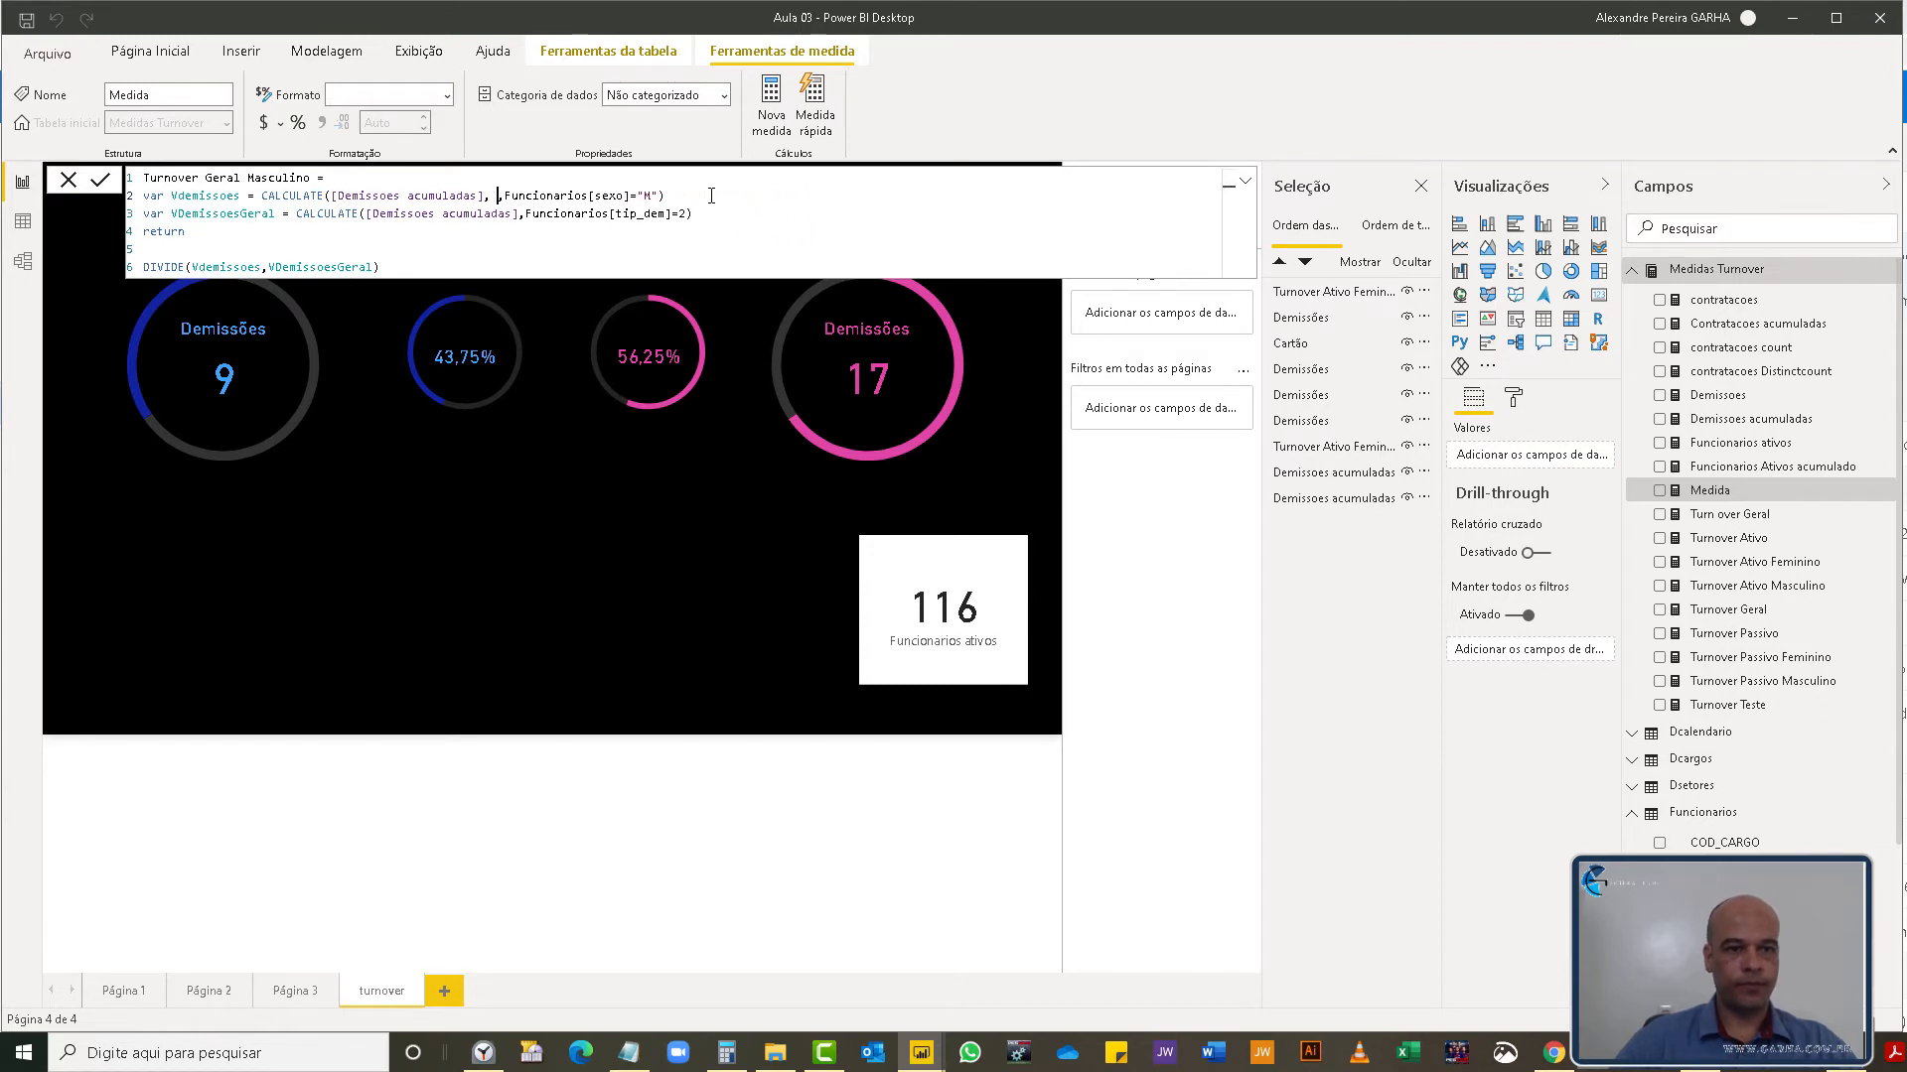
- Remove the tip_dem=2 filter from the VDemissoesGeral variable and commit the Turnover Geral Masculino measure
{"action": "left_click", "coordinate": [684, 215]}
{"action": "left_click_drag", "start_coordinate": [685, 215], "coordinate": [531, 217]}
{"action": "key", "text": "BackSpace"}
{"action": "key", "text": "BackSpace"}
{"action": "key", "text": "BackSpace"}
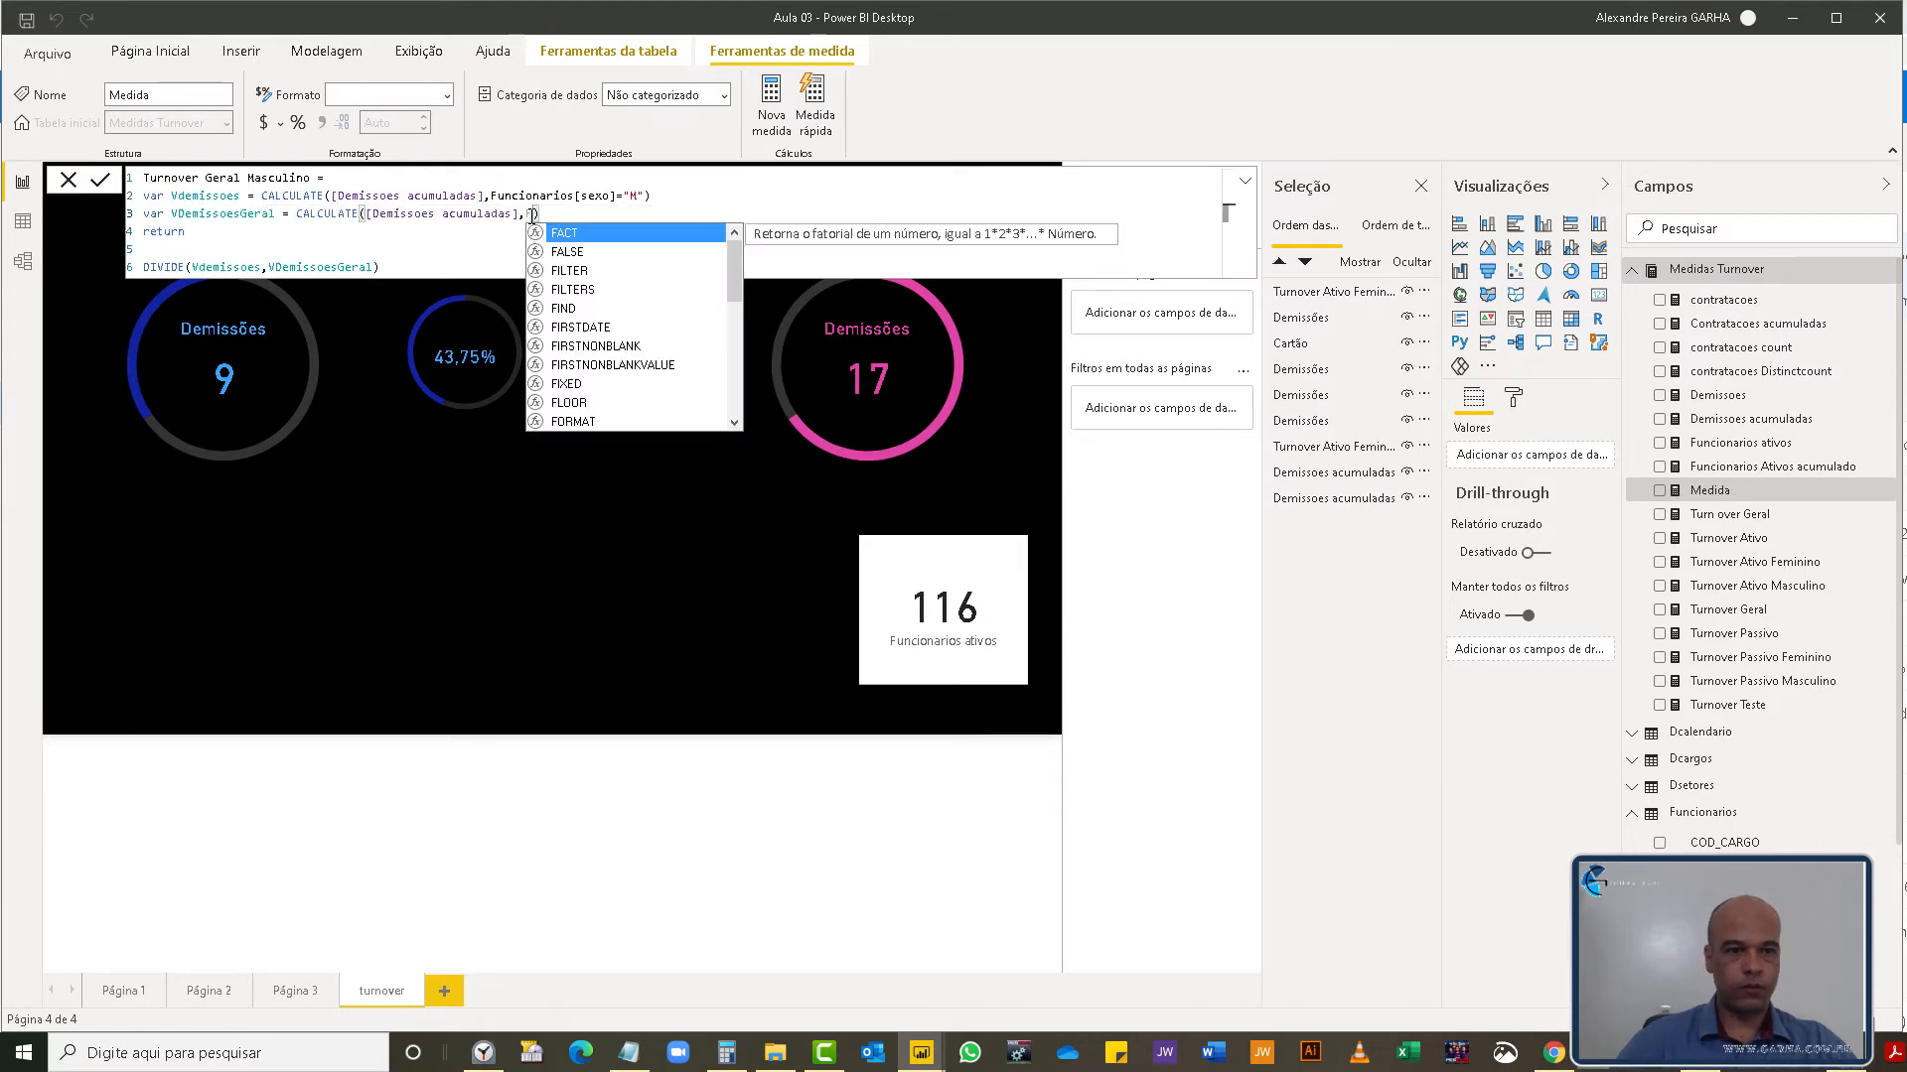
{"action": "key", "text": "Return"}
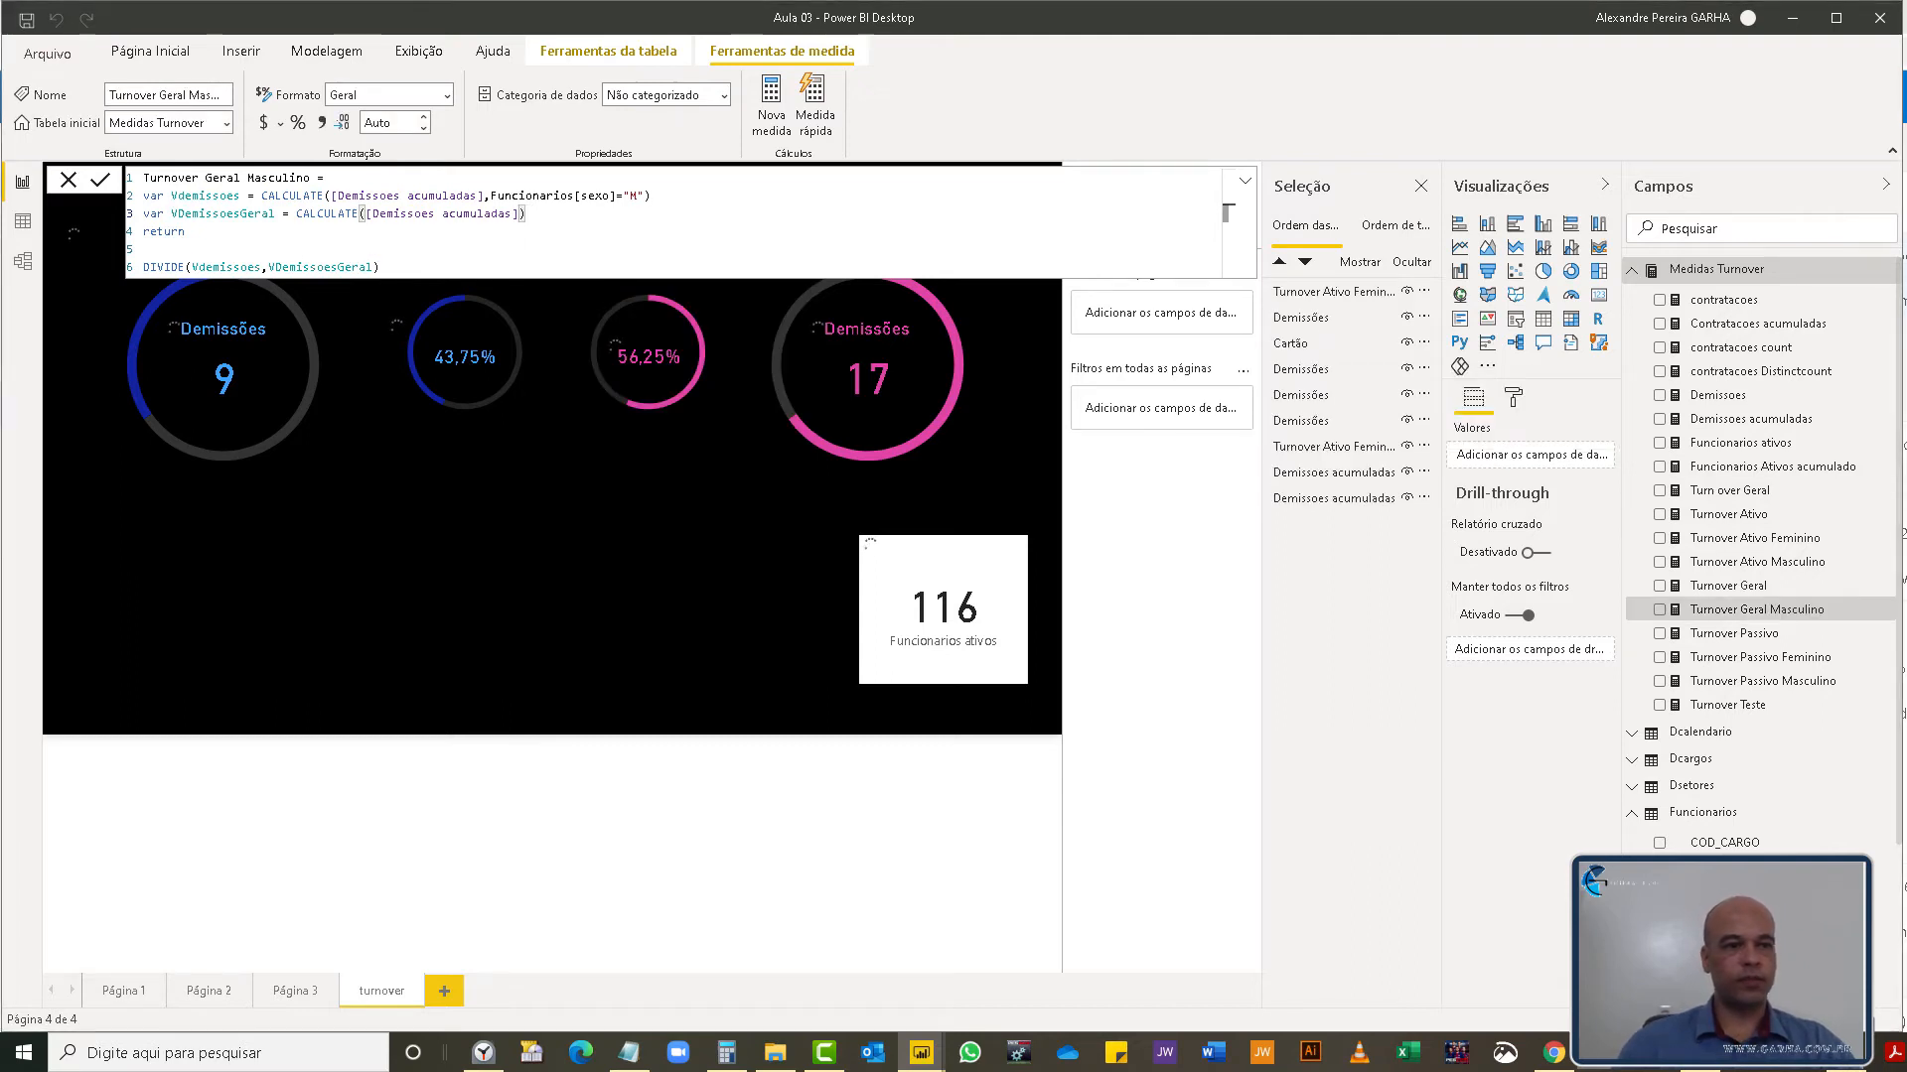
- Copy the whole Turnover Geral Masculino formula into another new measure in the Medidas Turnover table
{"action": "key", "text": "ctrl+a"}
{"action": "key", "text": "ctrl+c"}
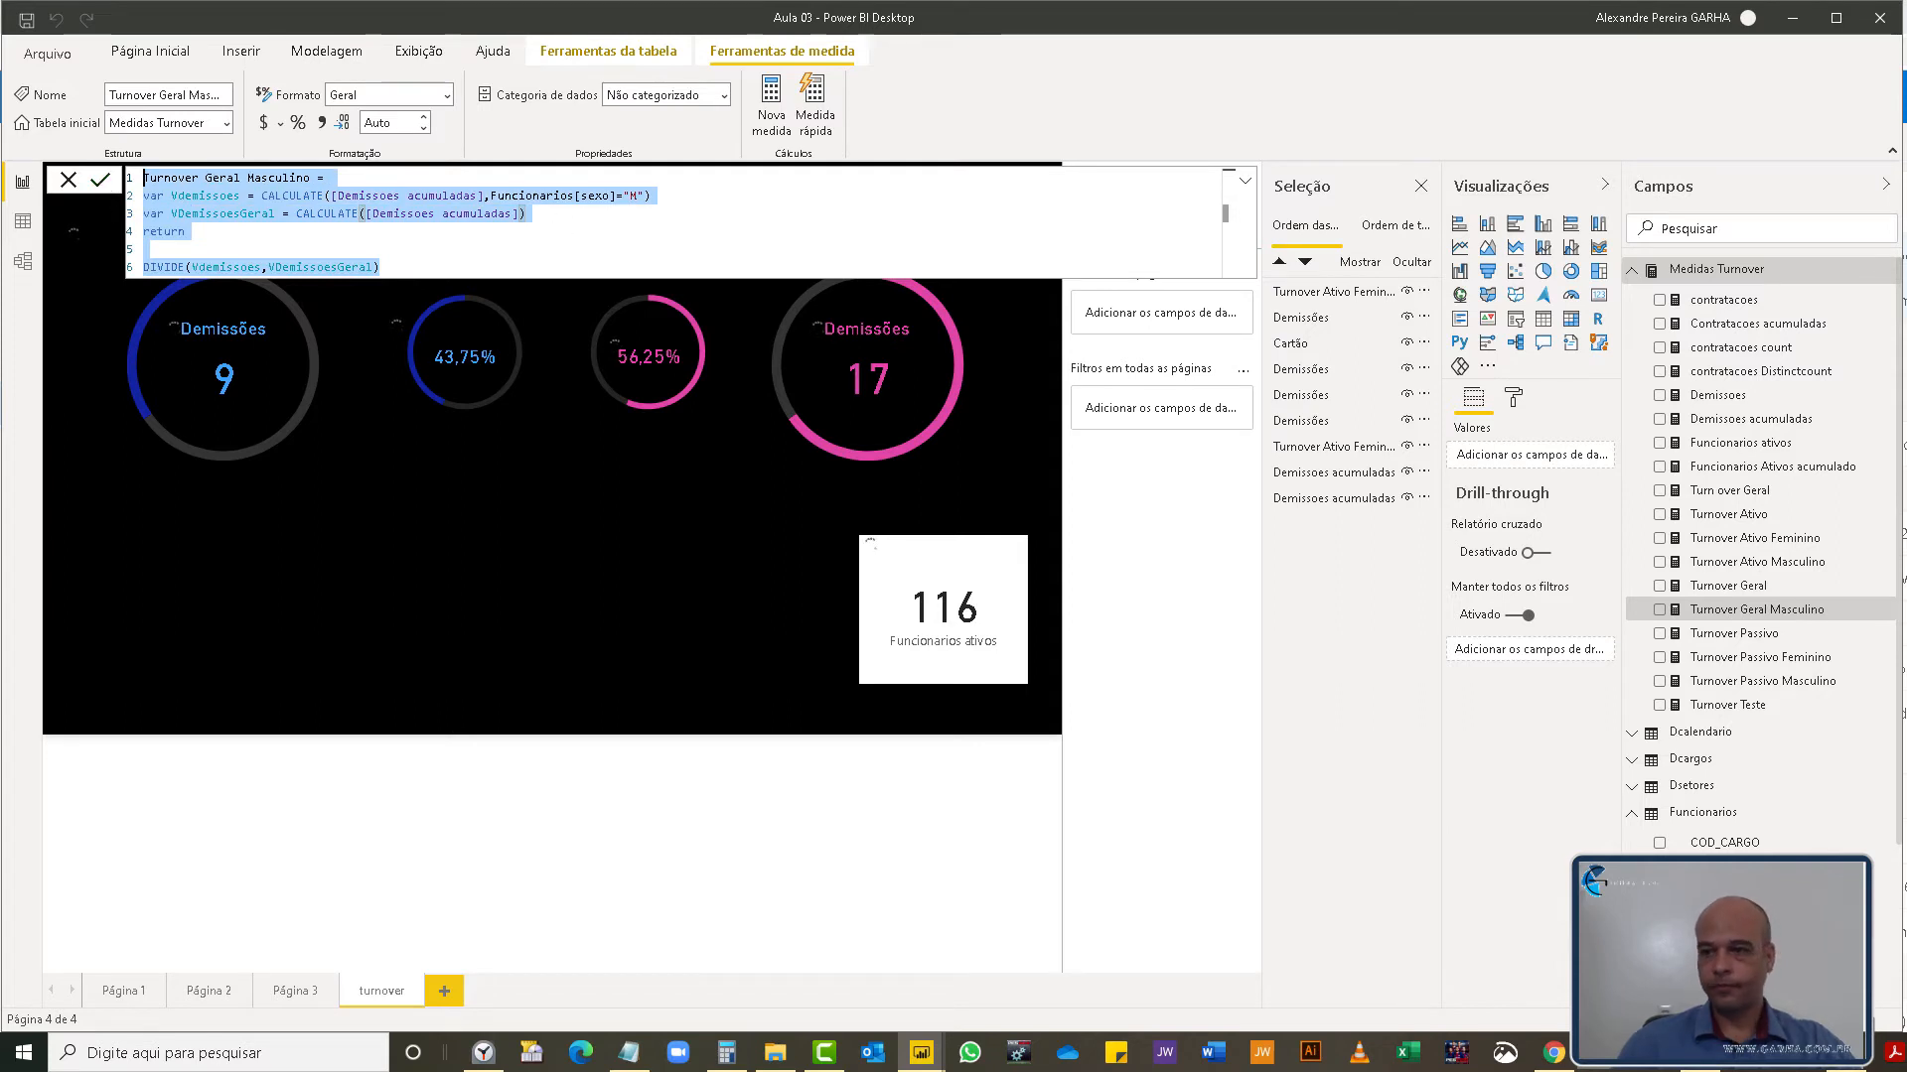
{"action": "left_click", "coordinate": [1884, 279]}
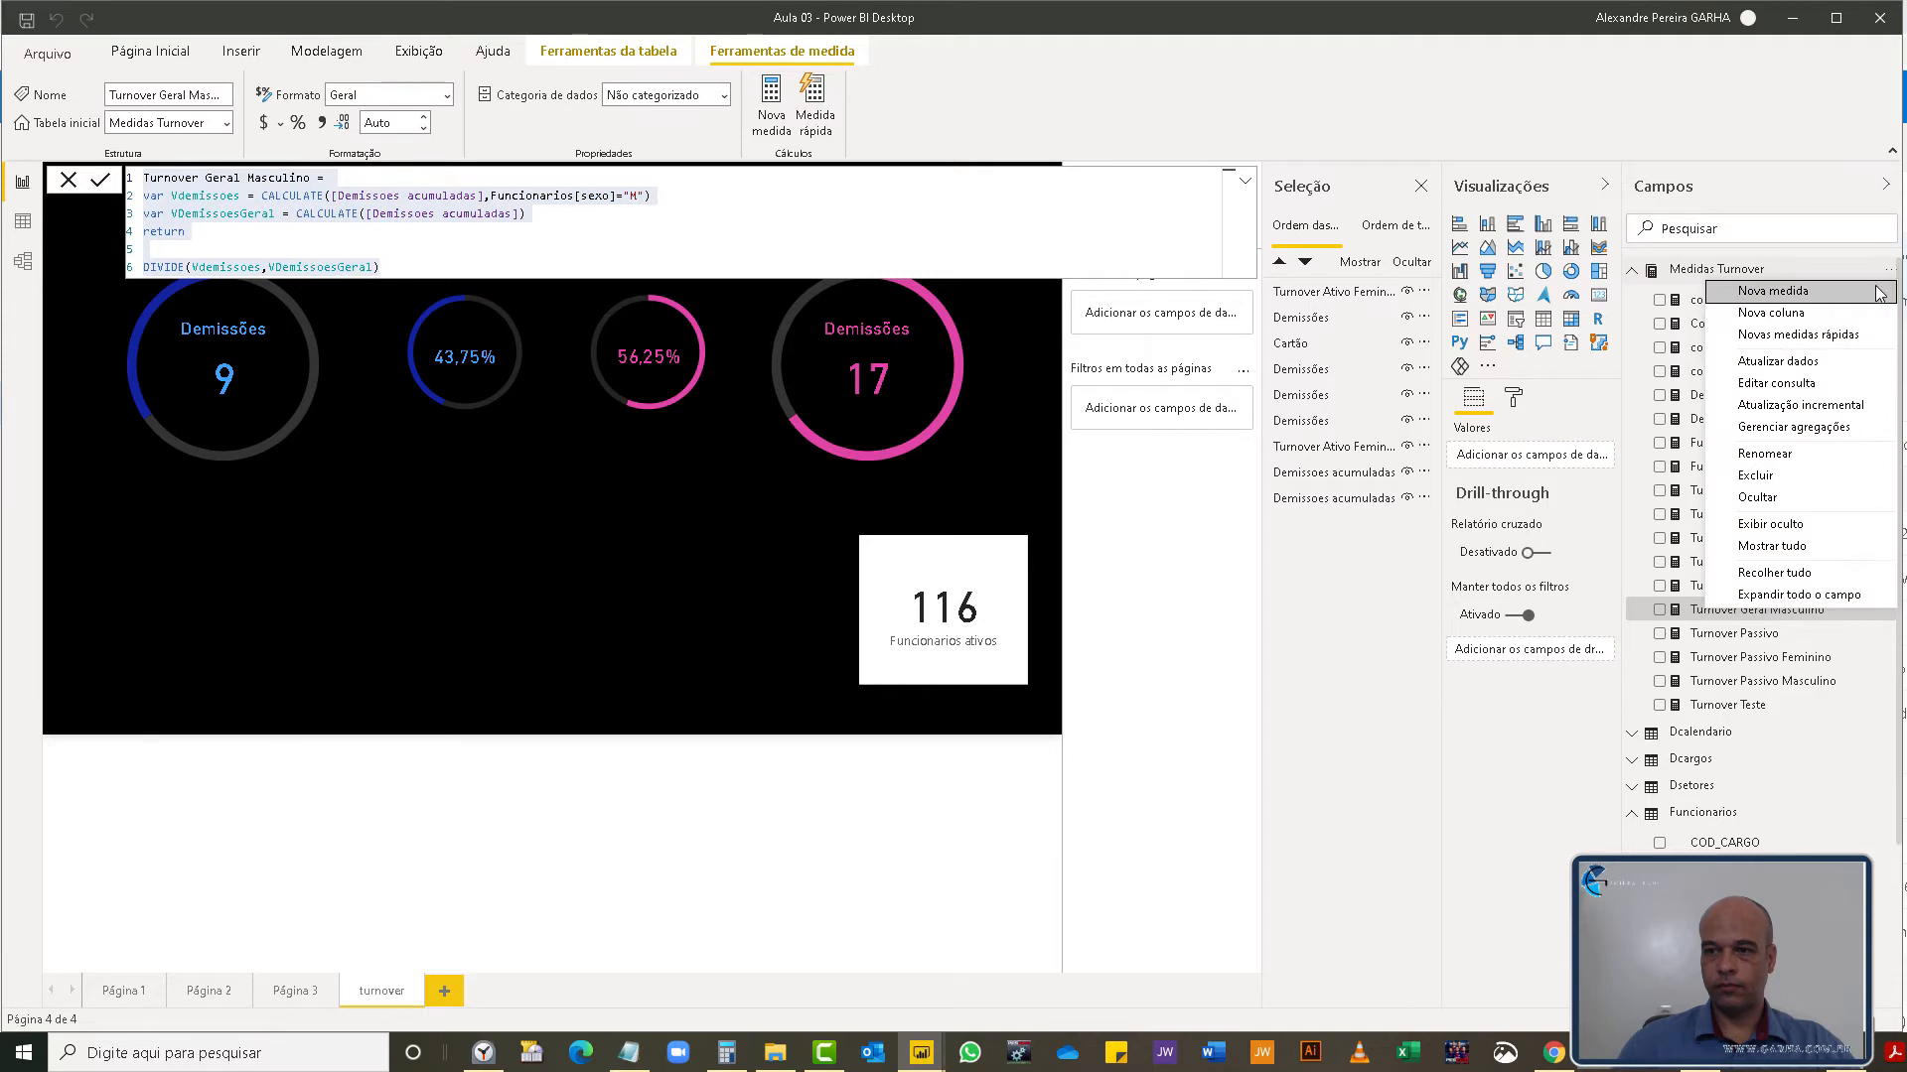
{"action": "left_click", "coordinate": [1805, 292]}
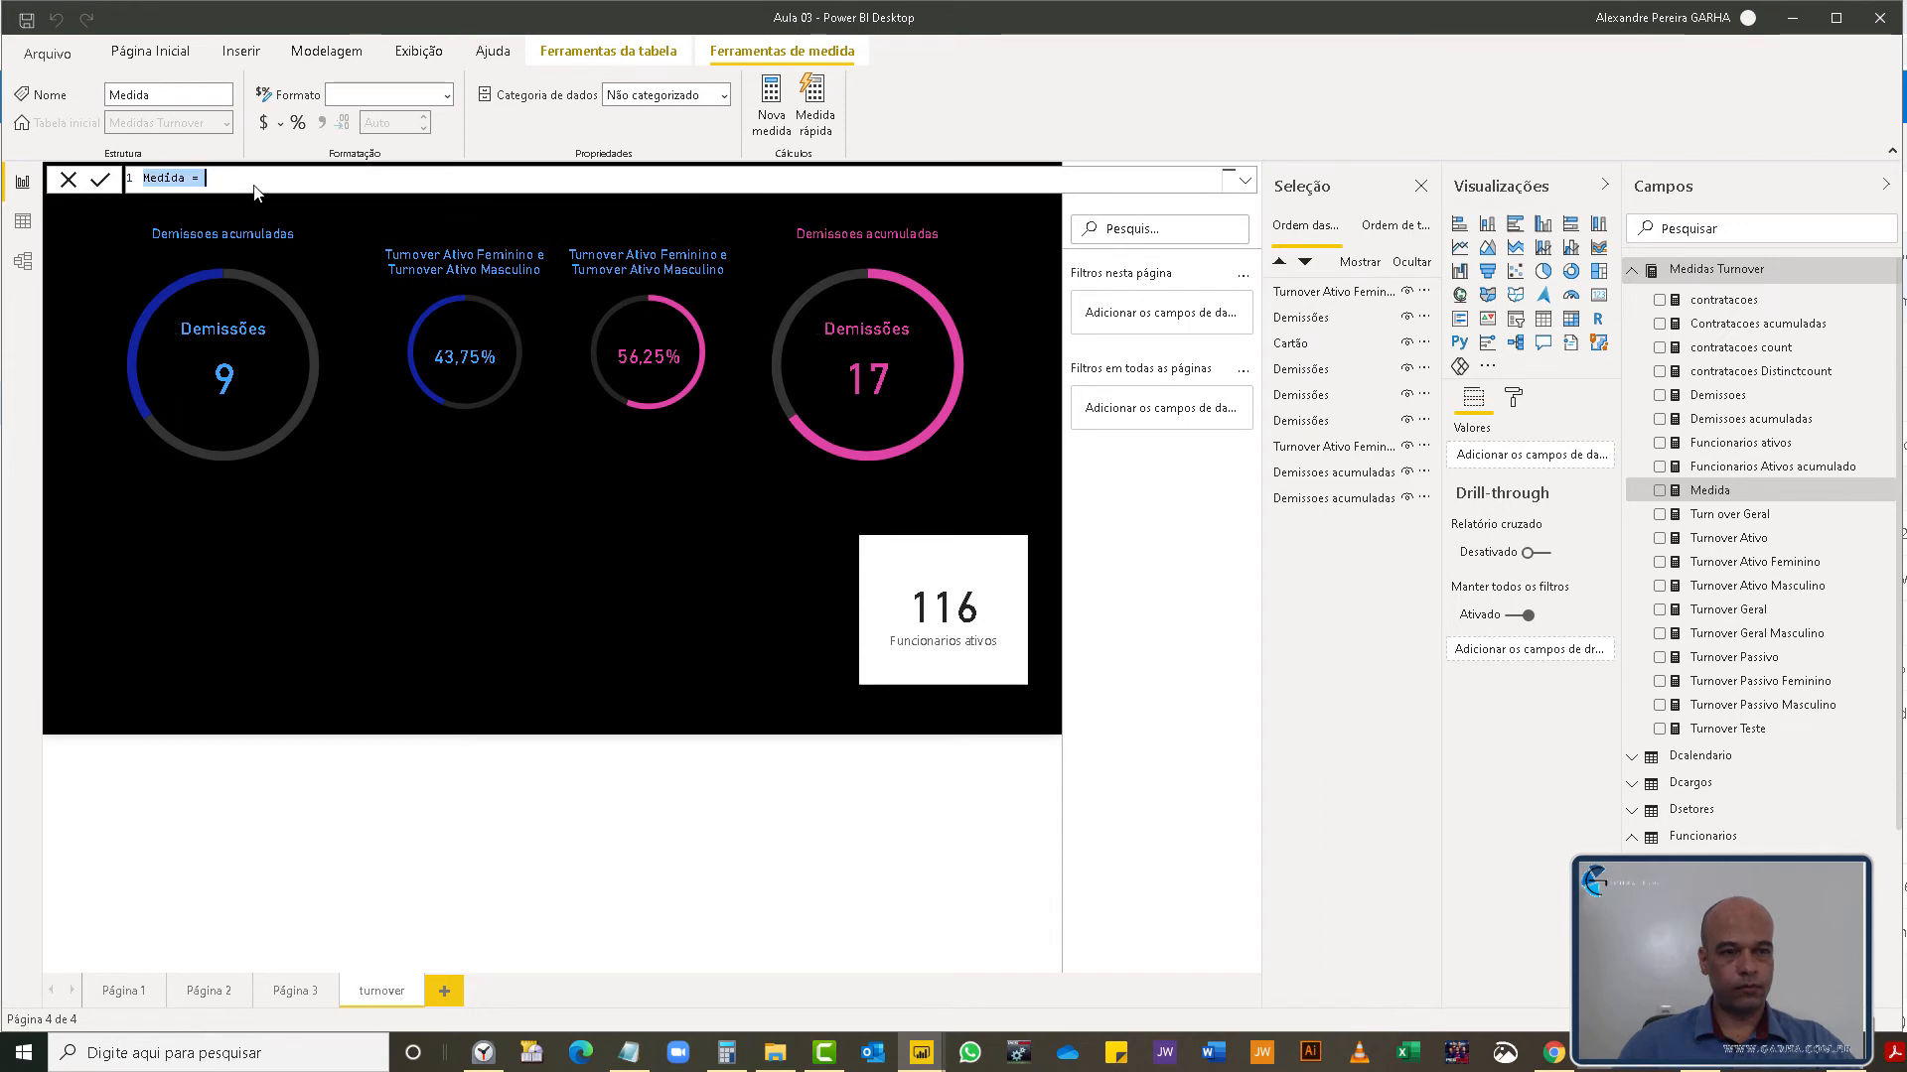
{"action": "key", "text": "ctrl+v"}
- Rename the new measure Turnover Geral Feminino, set its Funcionarios[sexo] filter to "F" and commit it
{"action": "left_click", "coordinate": [310, 180]}
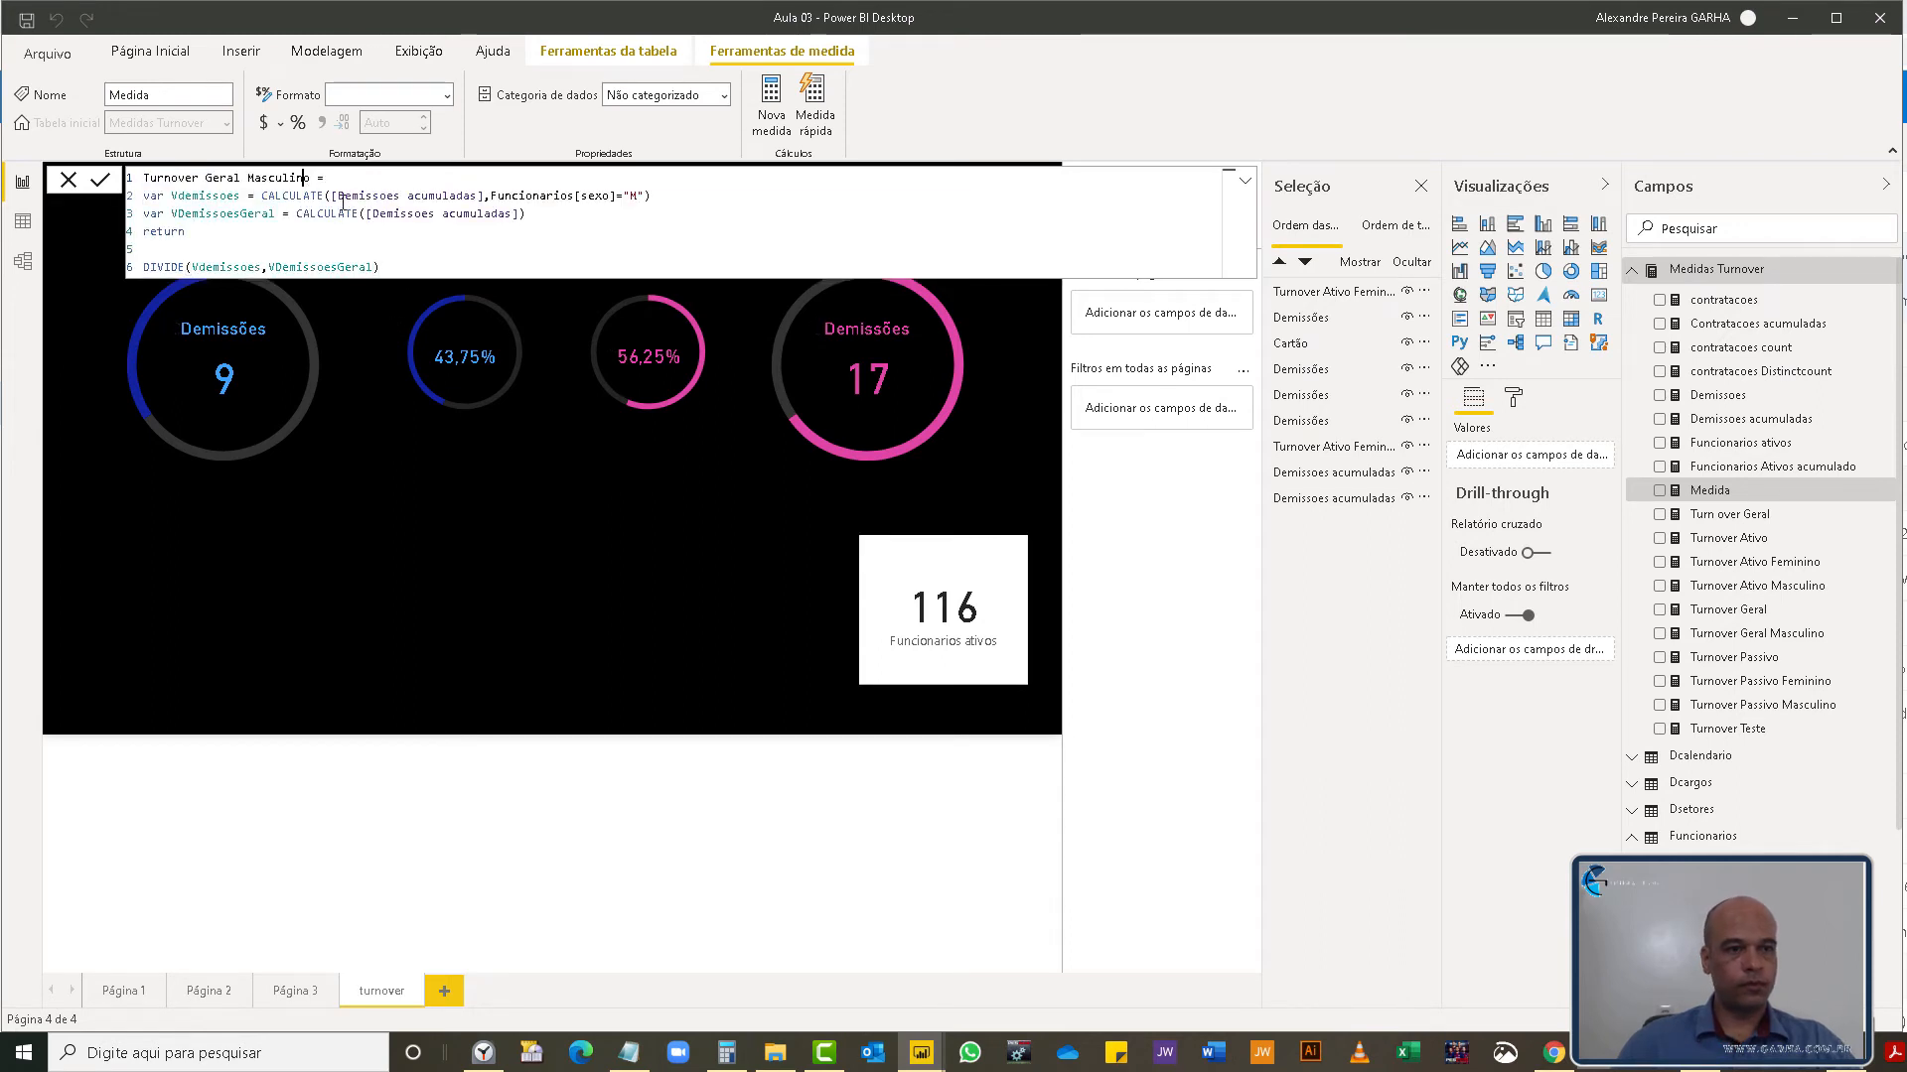
{"action": "key", "text": "BackSpace"}
{"action": "key", "text": "BackSpace"}
{"action": "key", "text": "BackSpace"}
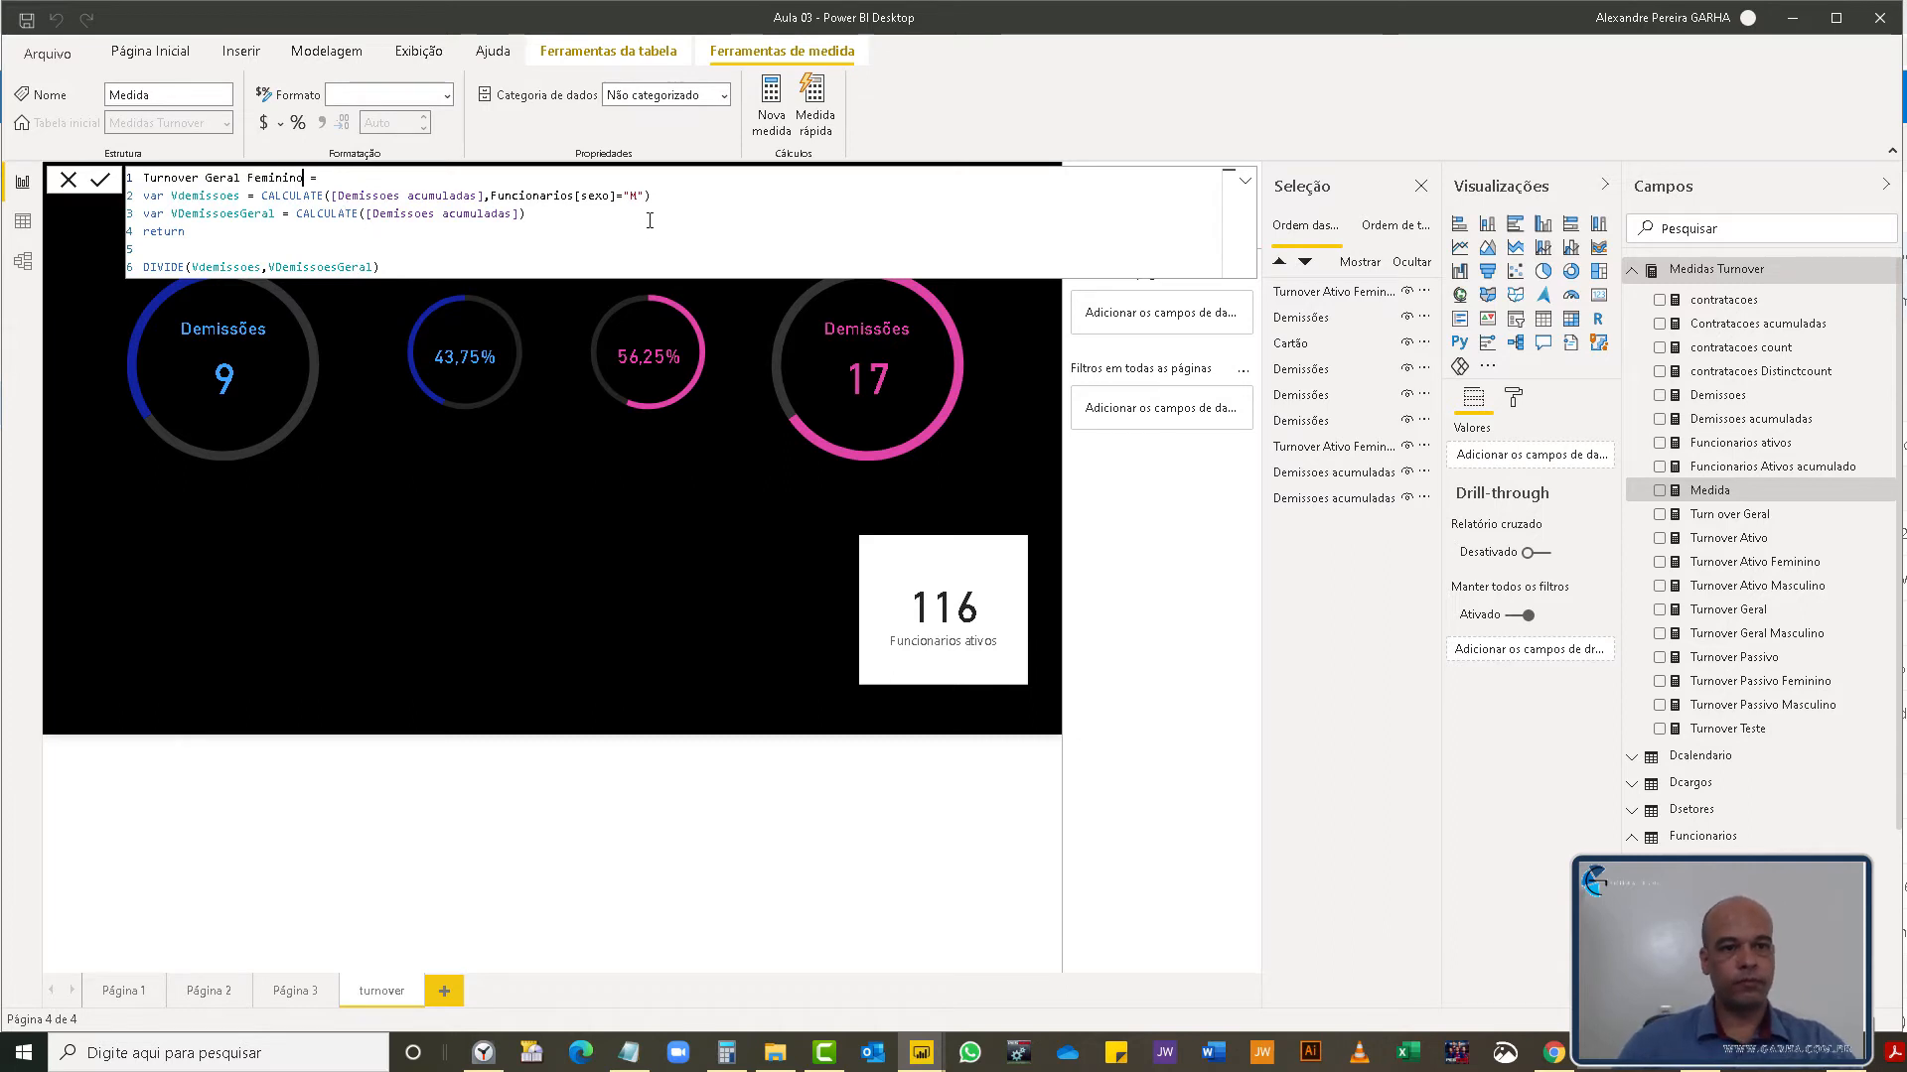
{"action": "type", "text": "F"}
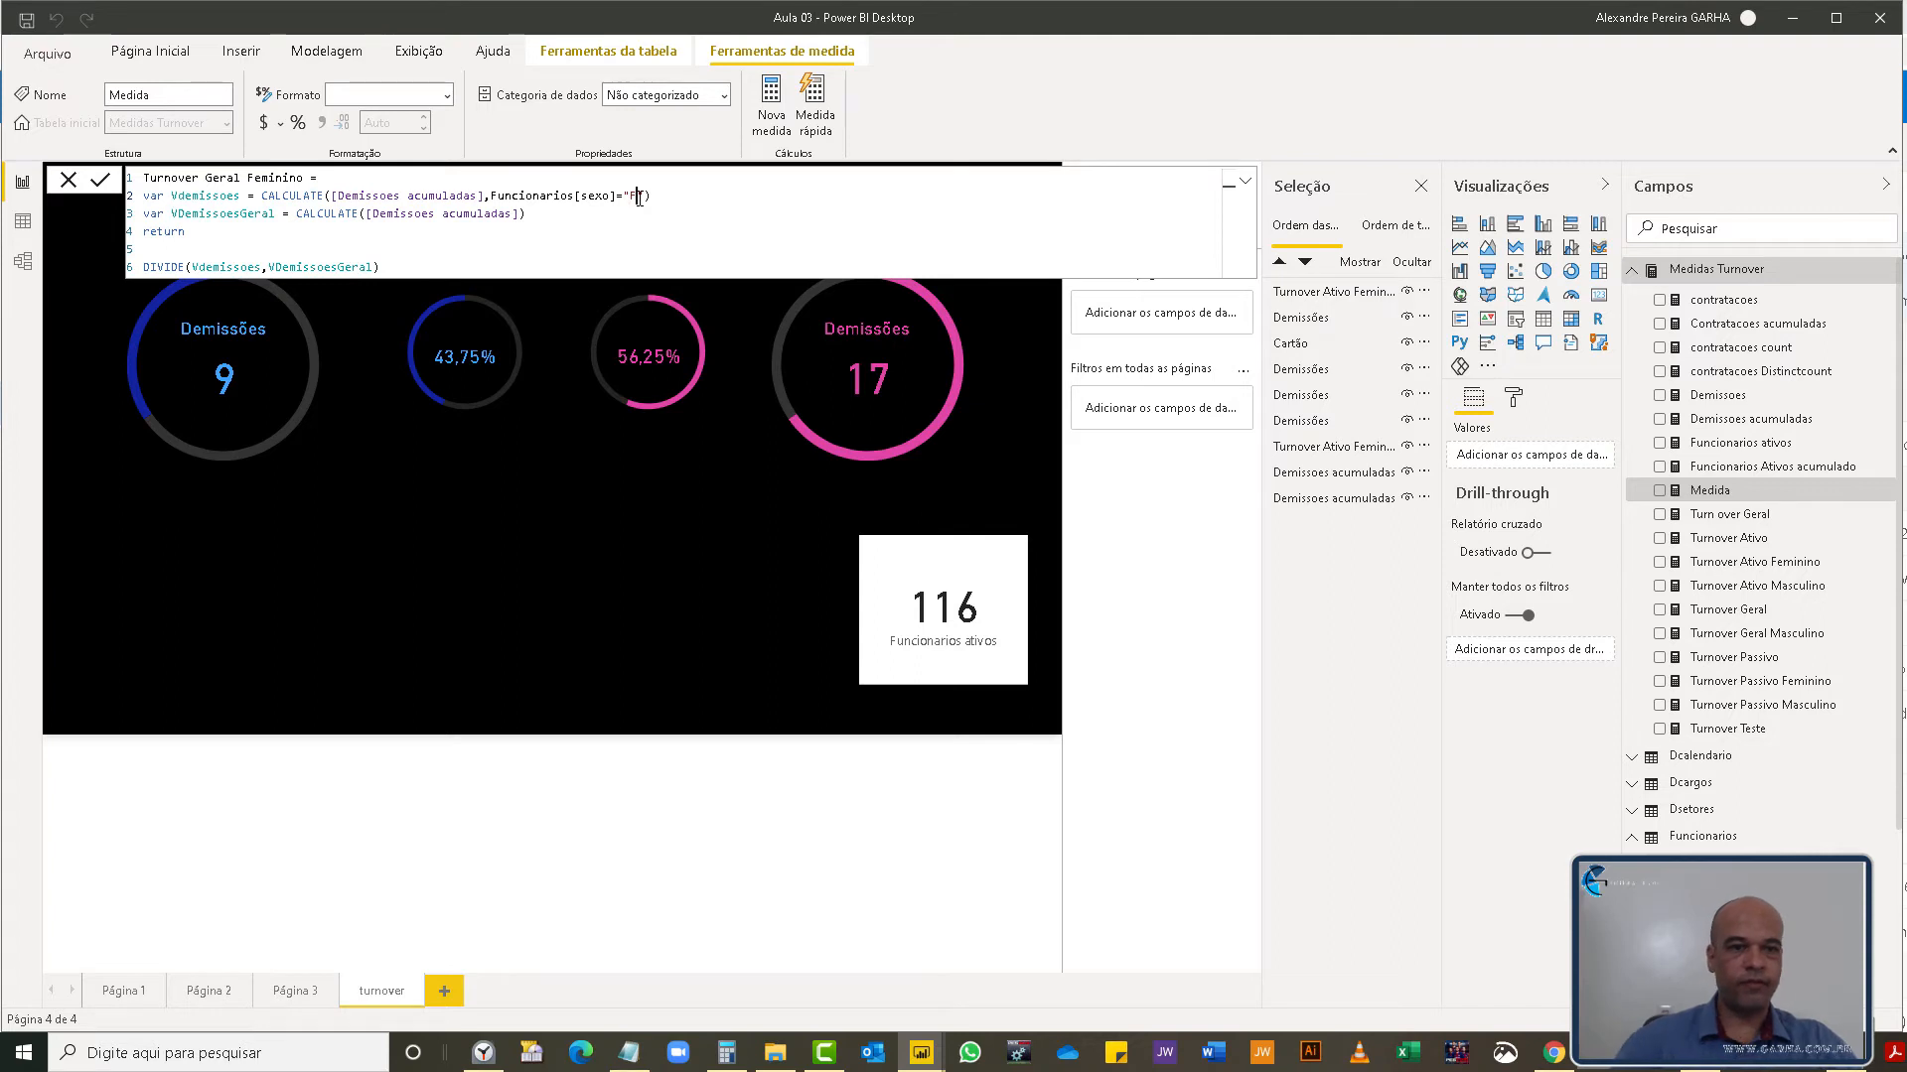
{"action": "key", "text": "Return"}
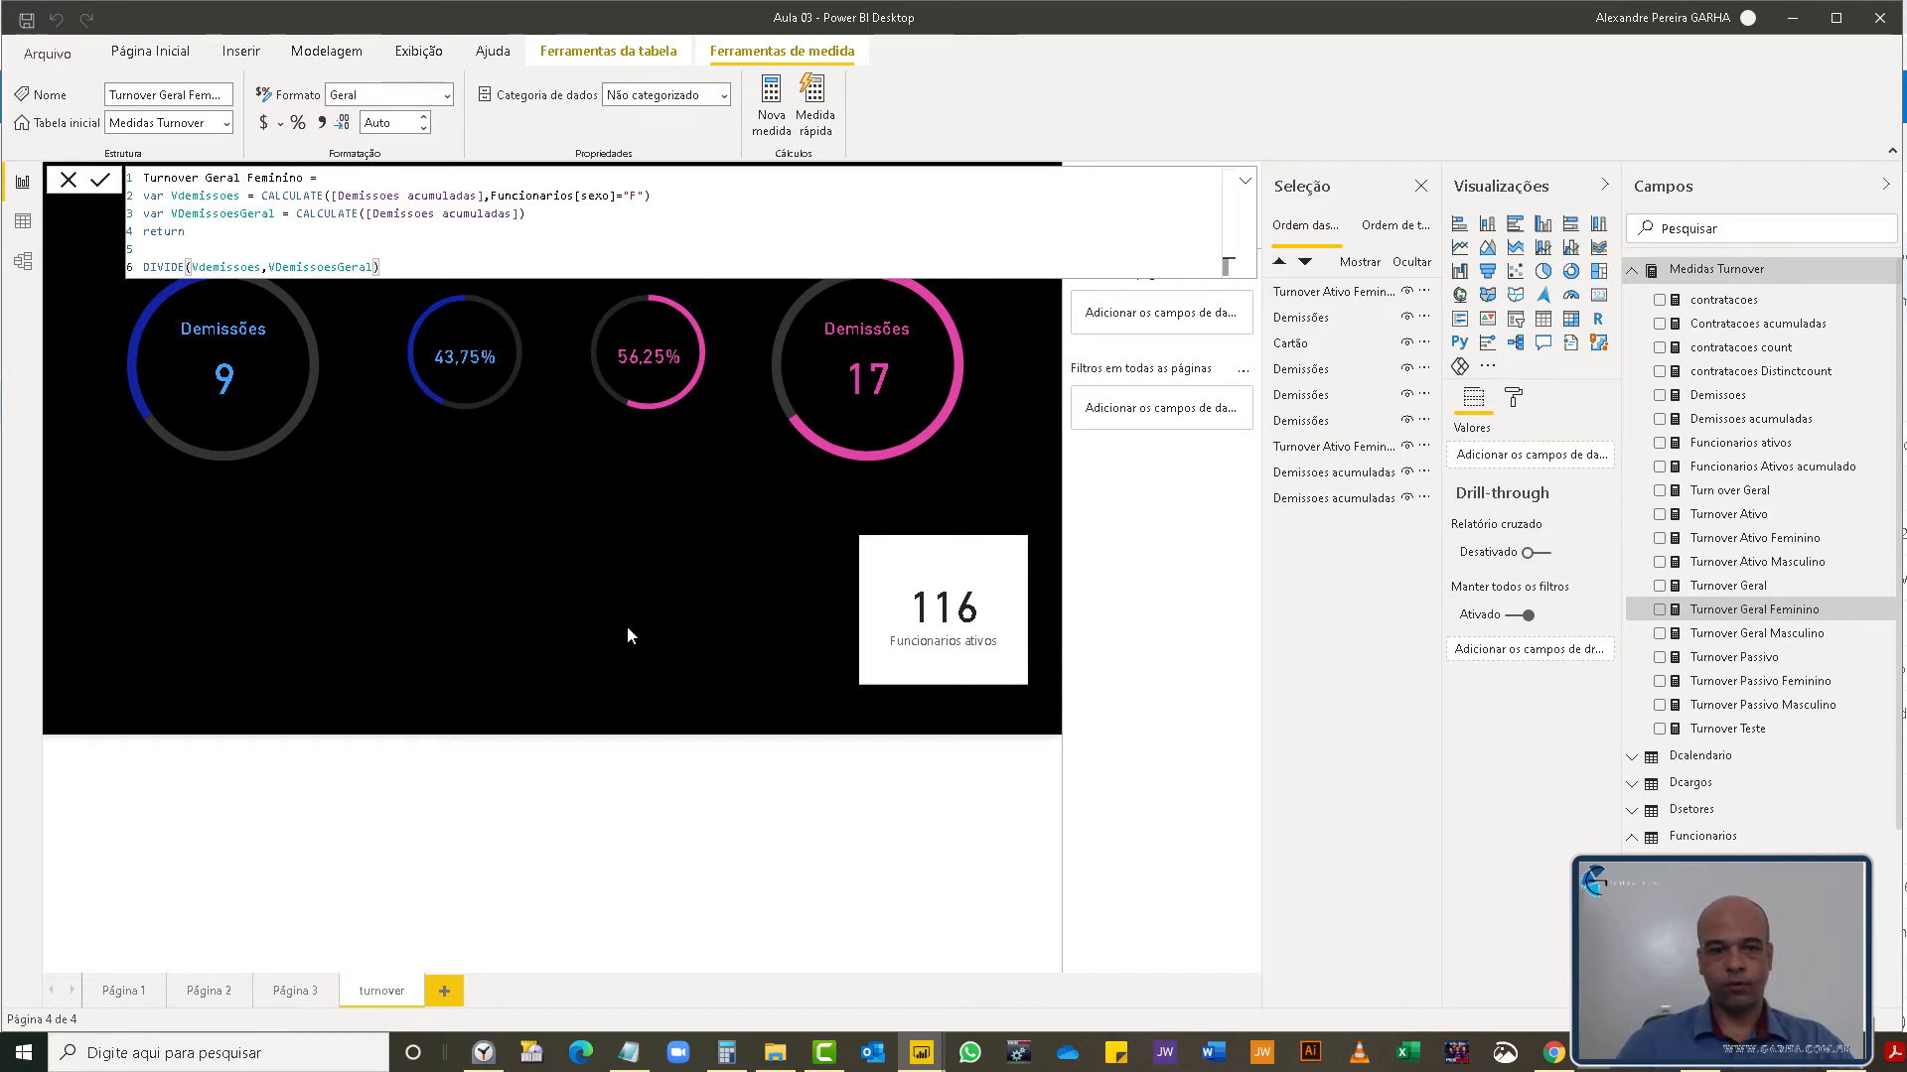
- Duplicate the blue Turnover Ativo donut chart and place the copy directly below the original
{"action": "left_click", "coordinate": [581, 605]}
{"action": "left_click", "coordinate": [537, 292]}
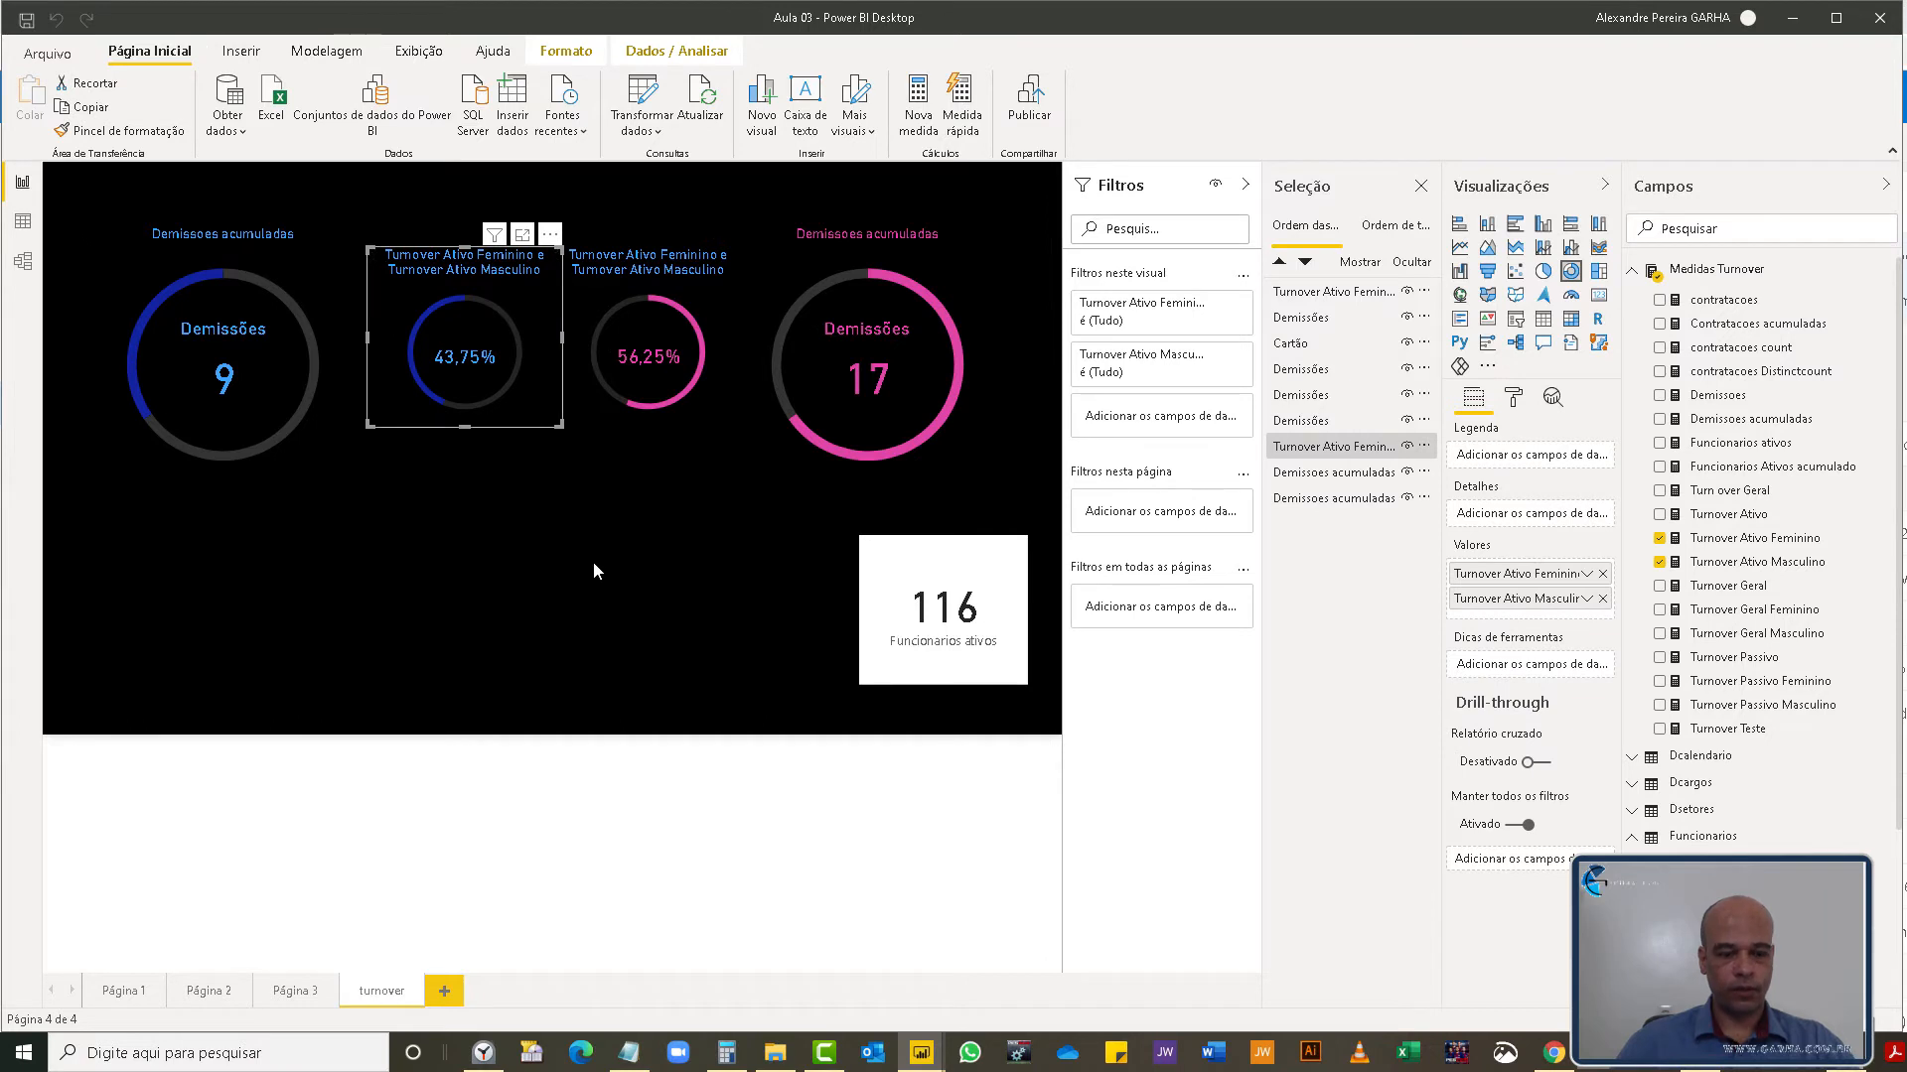
{"action": "key", "text": "ctrl+c"}
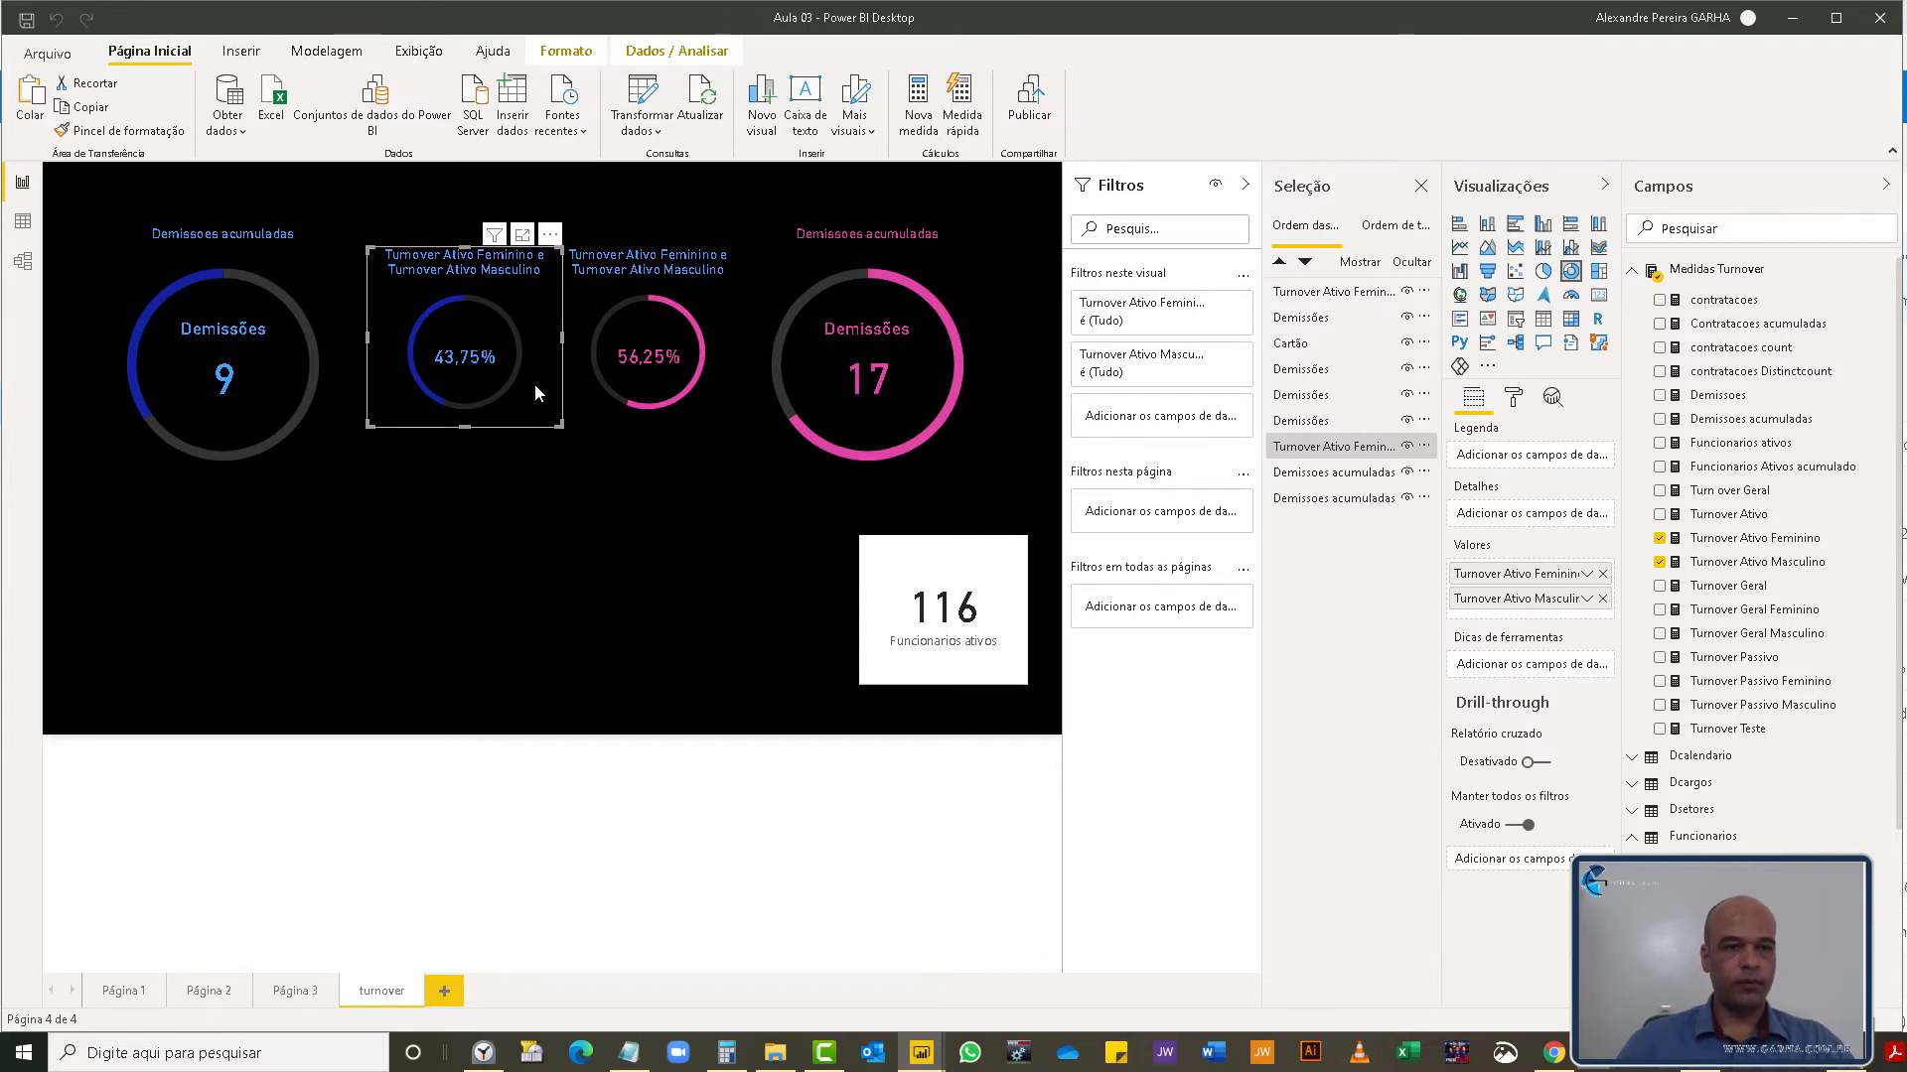
{"action": "key", "text": "ctrl+v"}
{"action": "left_click_drag", "start_coordinate": [534, 384], "coordinate": [523, 546]}
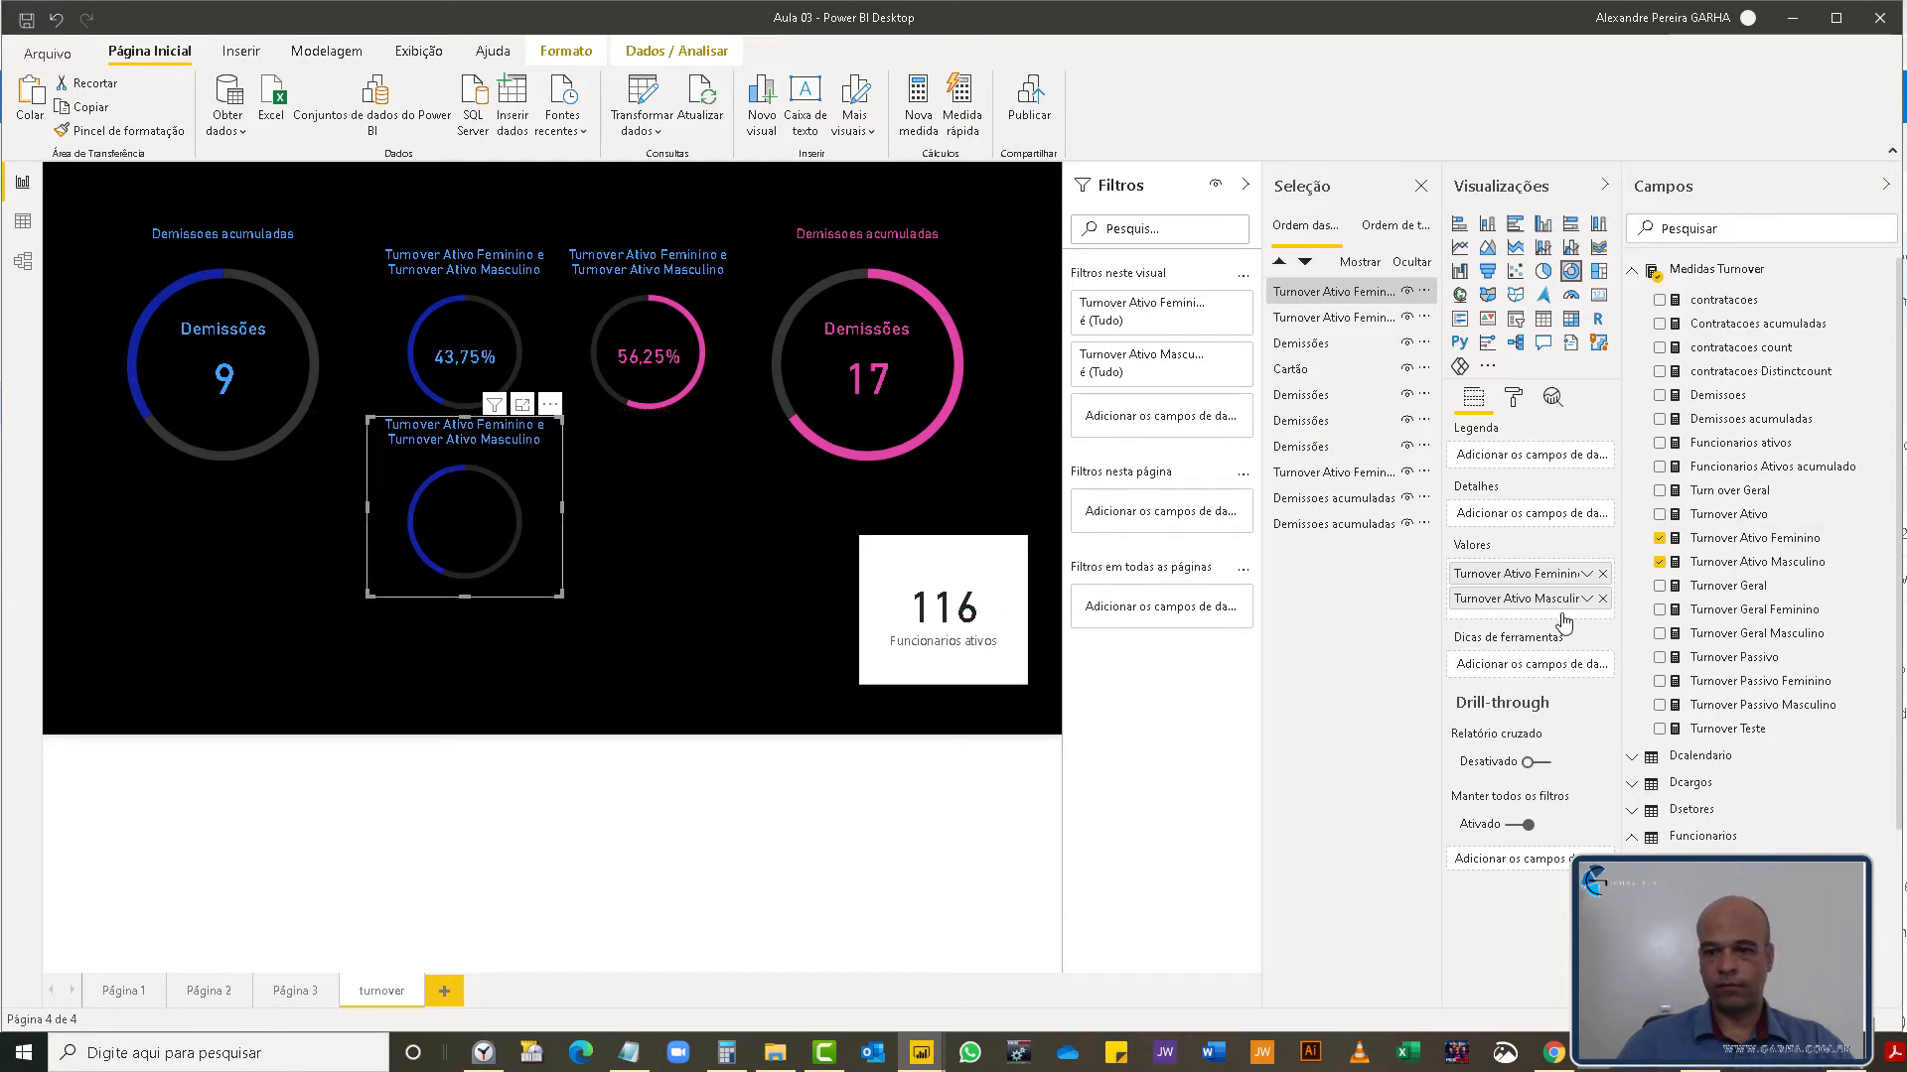
- Replace the copied donut's Turnover Ativo values with Turnover Passivo Feminino and Turnover Passivo Masculino
{"action": "left_click_drag", "start_coordinate": [1790, 682], "coordinate": [1576, 599]}
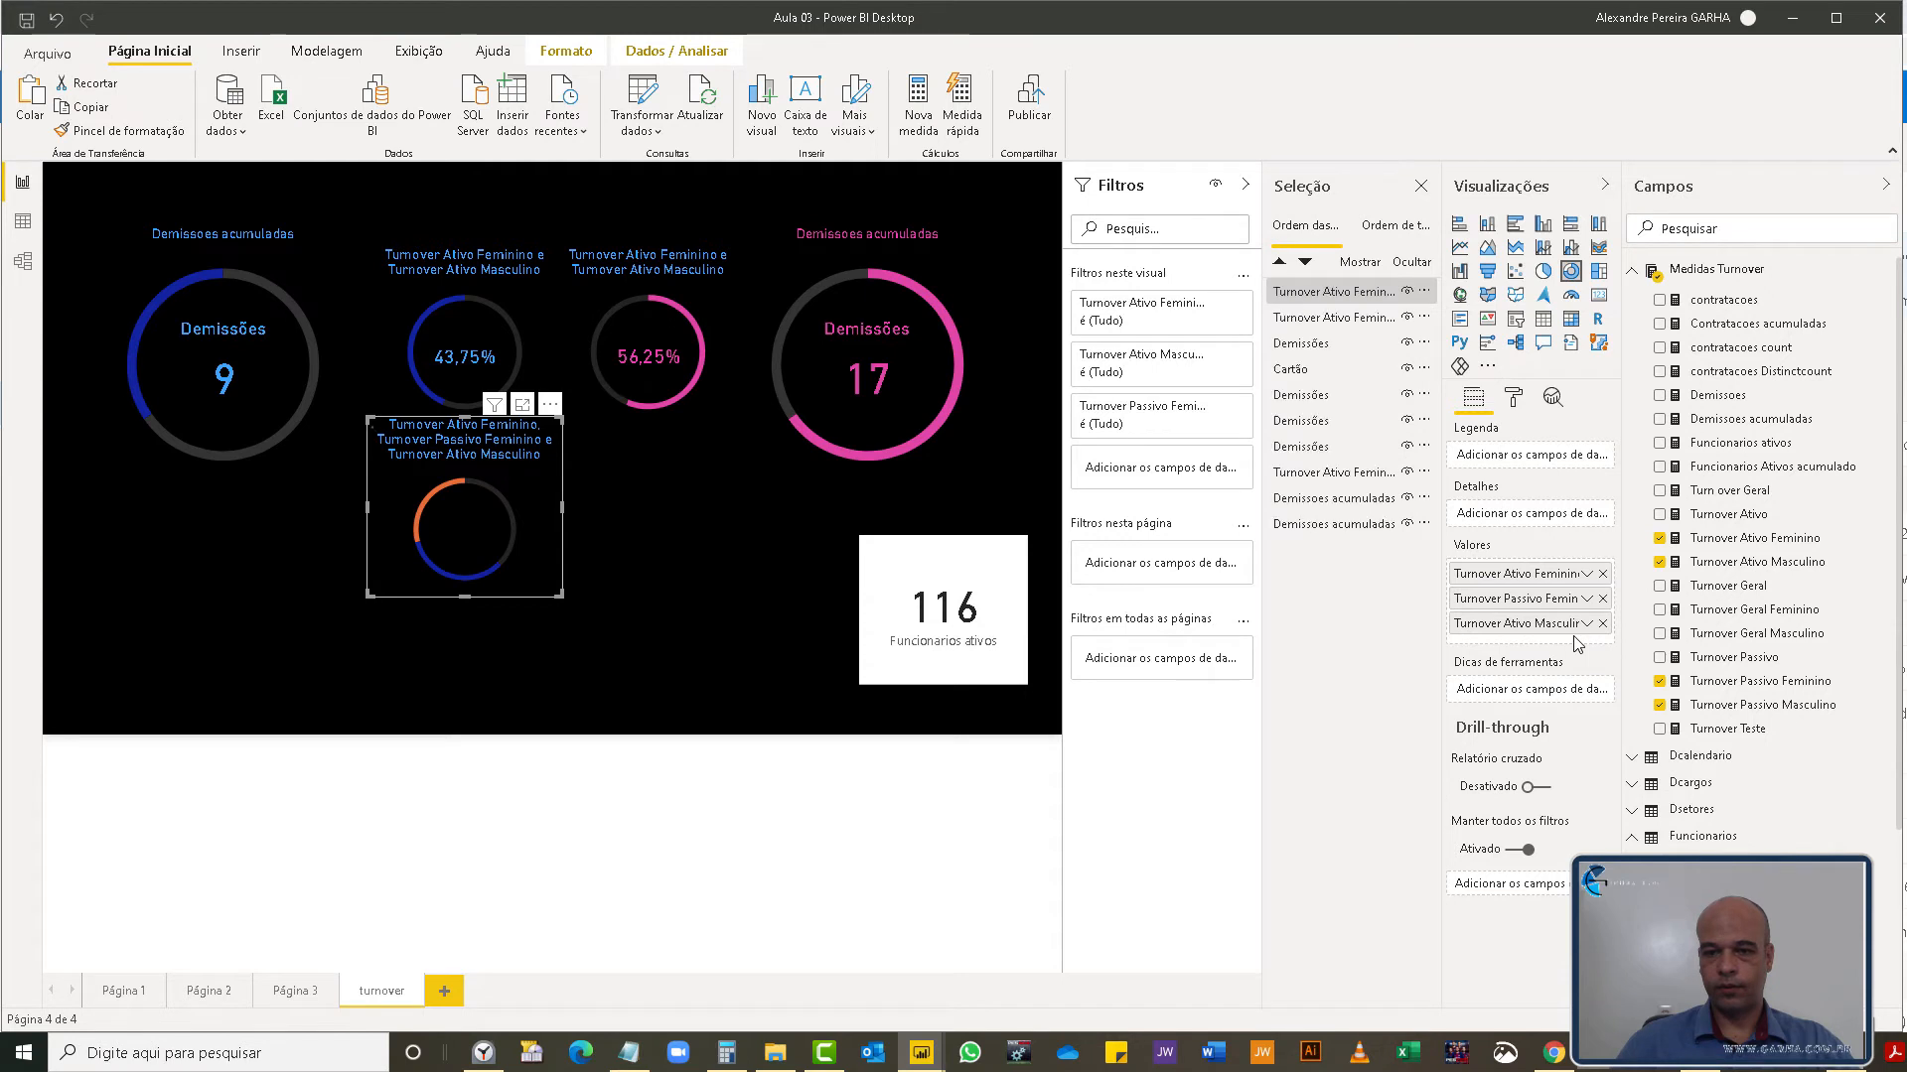
{"action": "left_click", "coordinate": [1602, 574]}
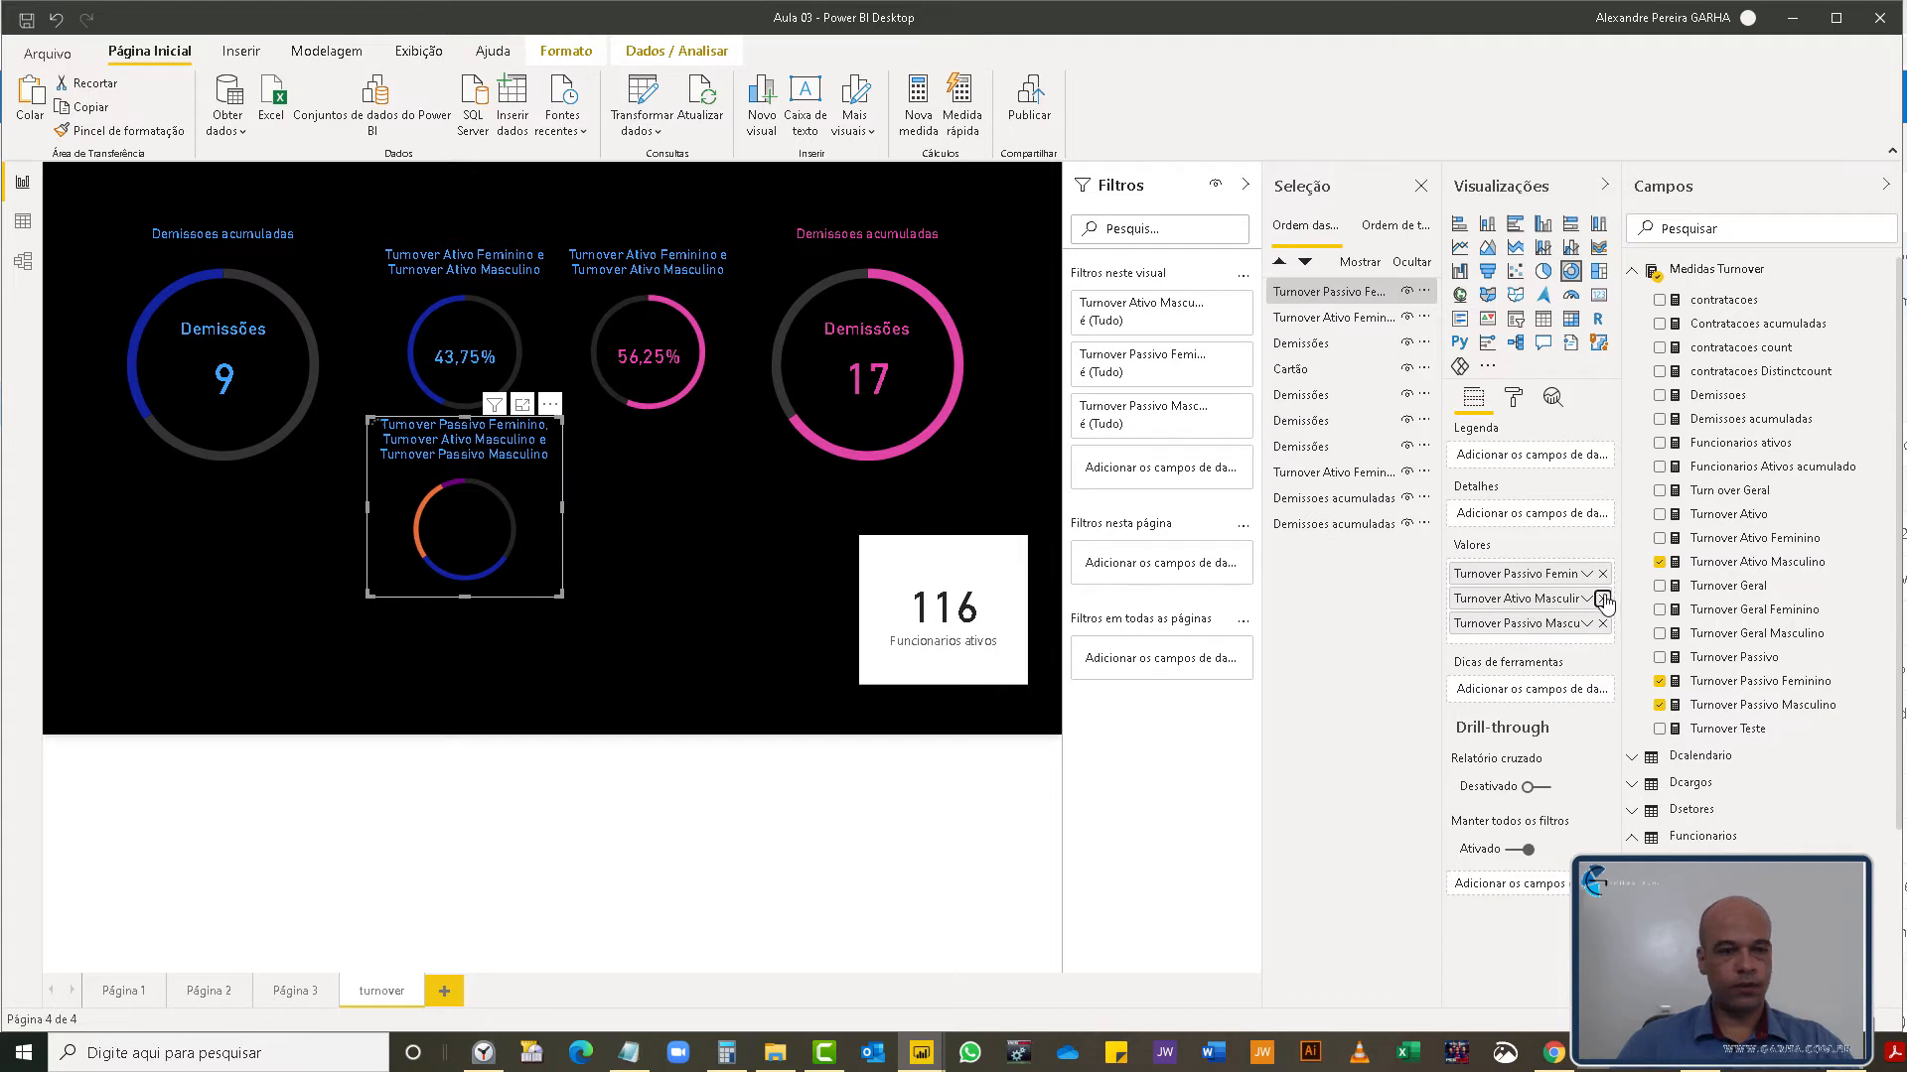
{"action": "left_click", "coordinate": [1601, 599]}
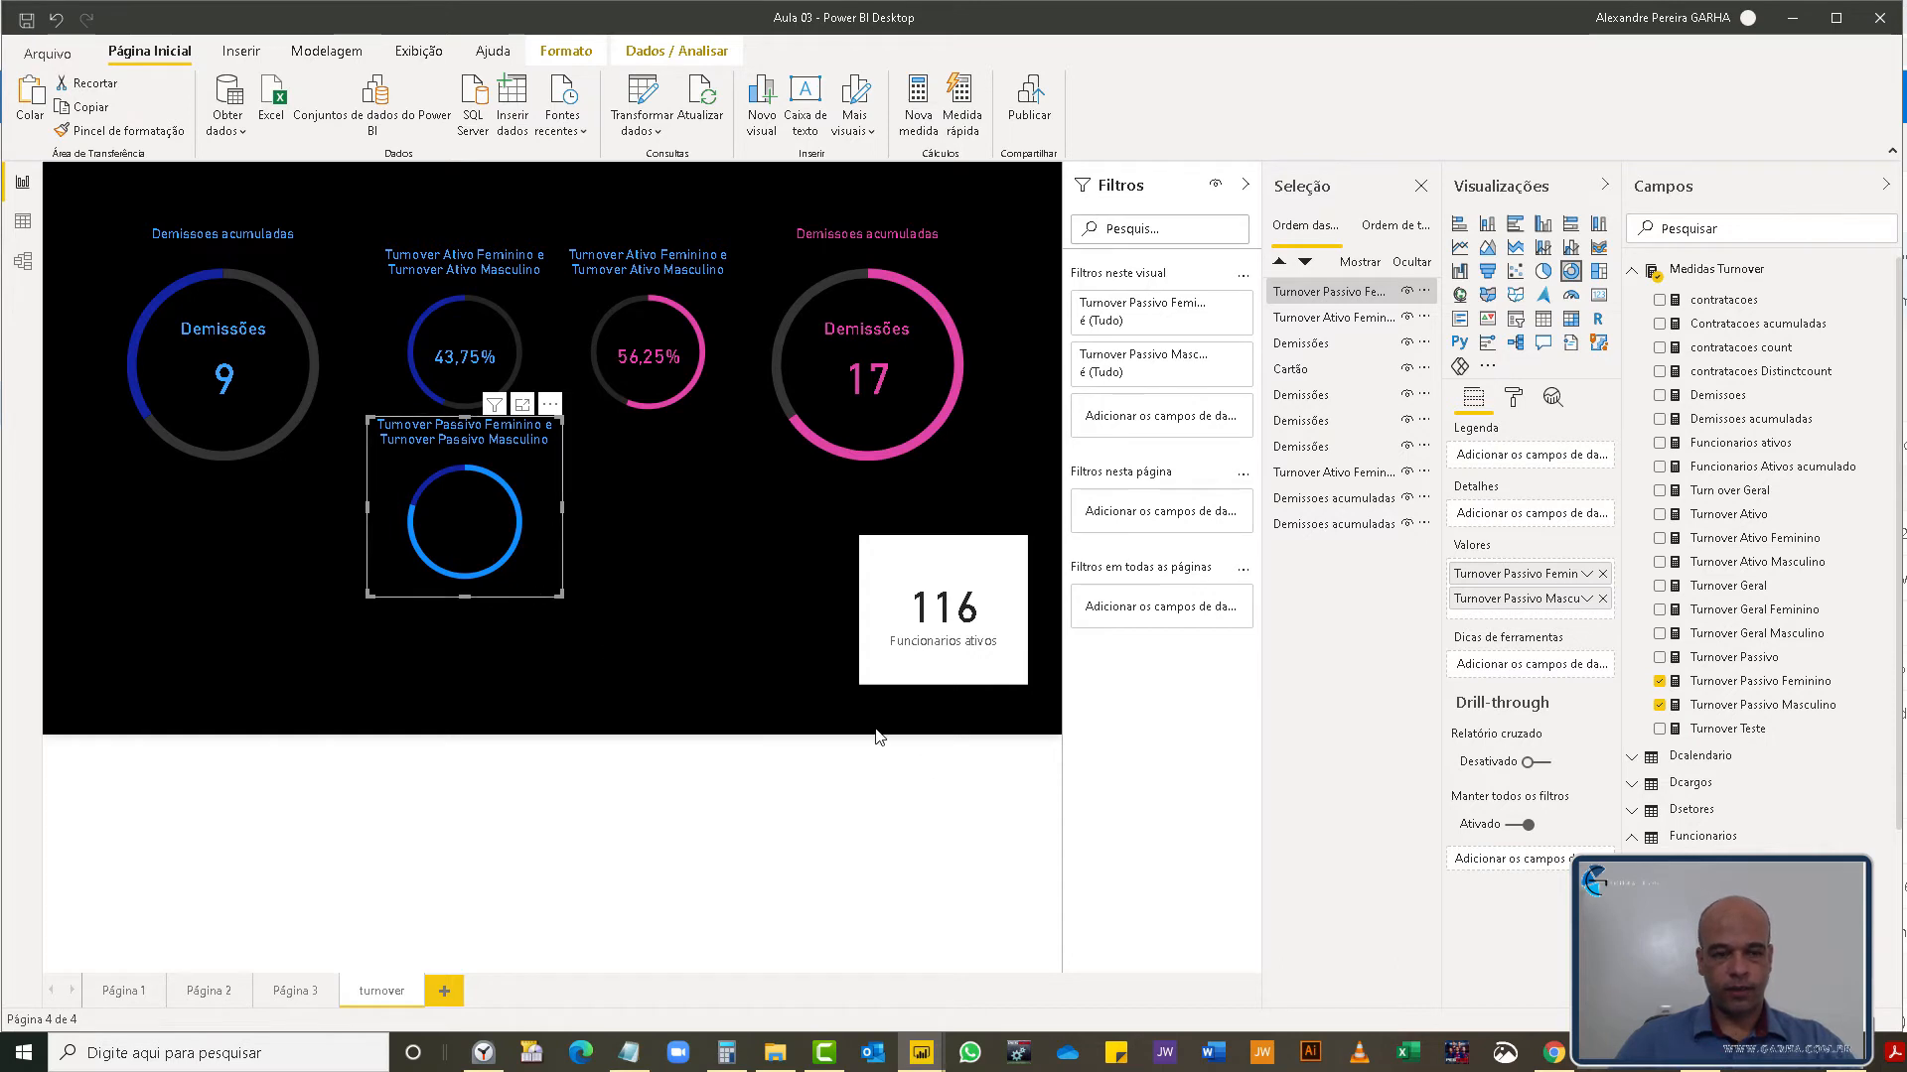
- Duplicate the Turnover Passivo donut twice, placing one copy beside it on the right and one below it
{"action": "key", "text": "ctrl+c"}
{"action": "key", "text": "ctrl+v"}
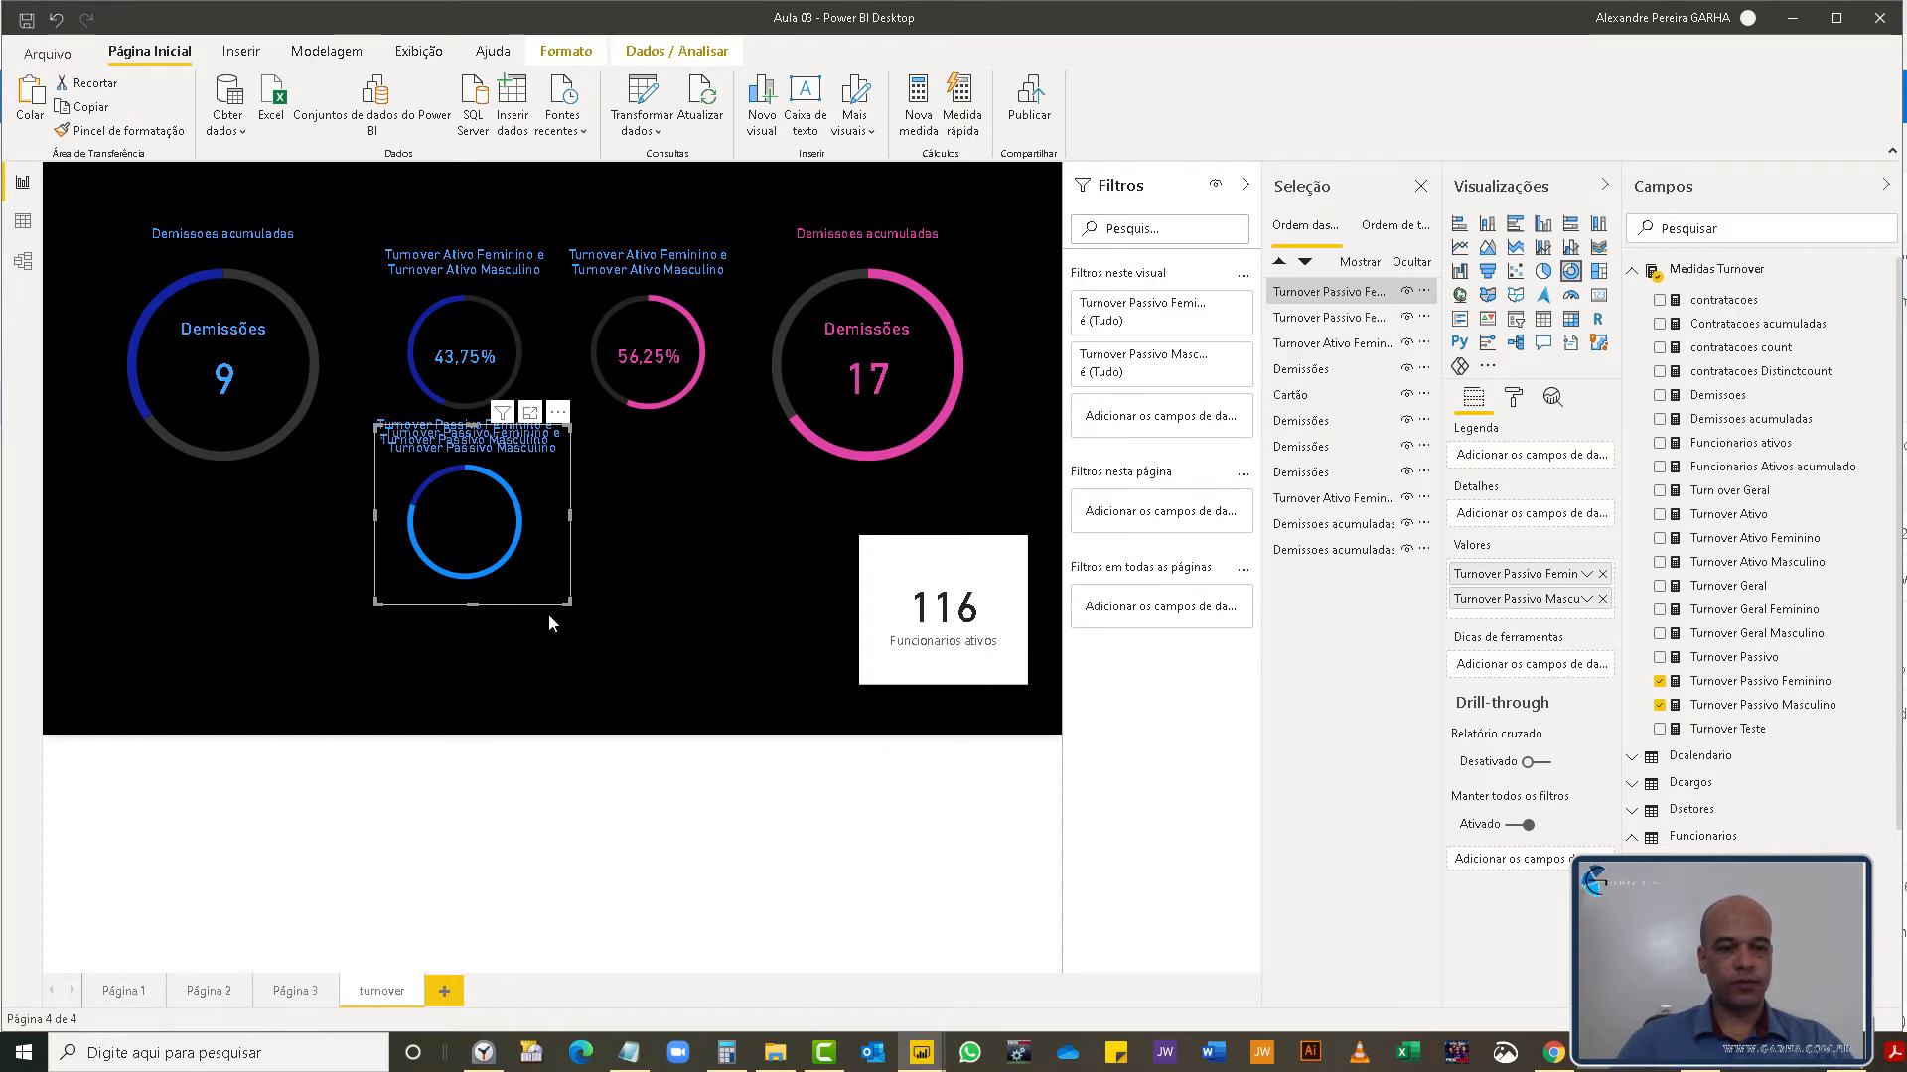
{"action": "left_click_drag", "start_coordinate": [544, 569], "coordinate": [730, 563]}
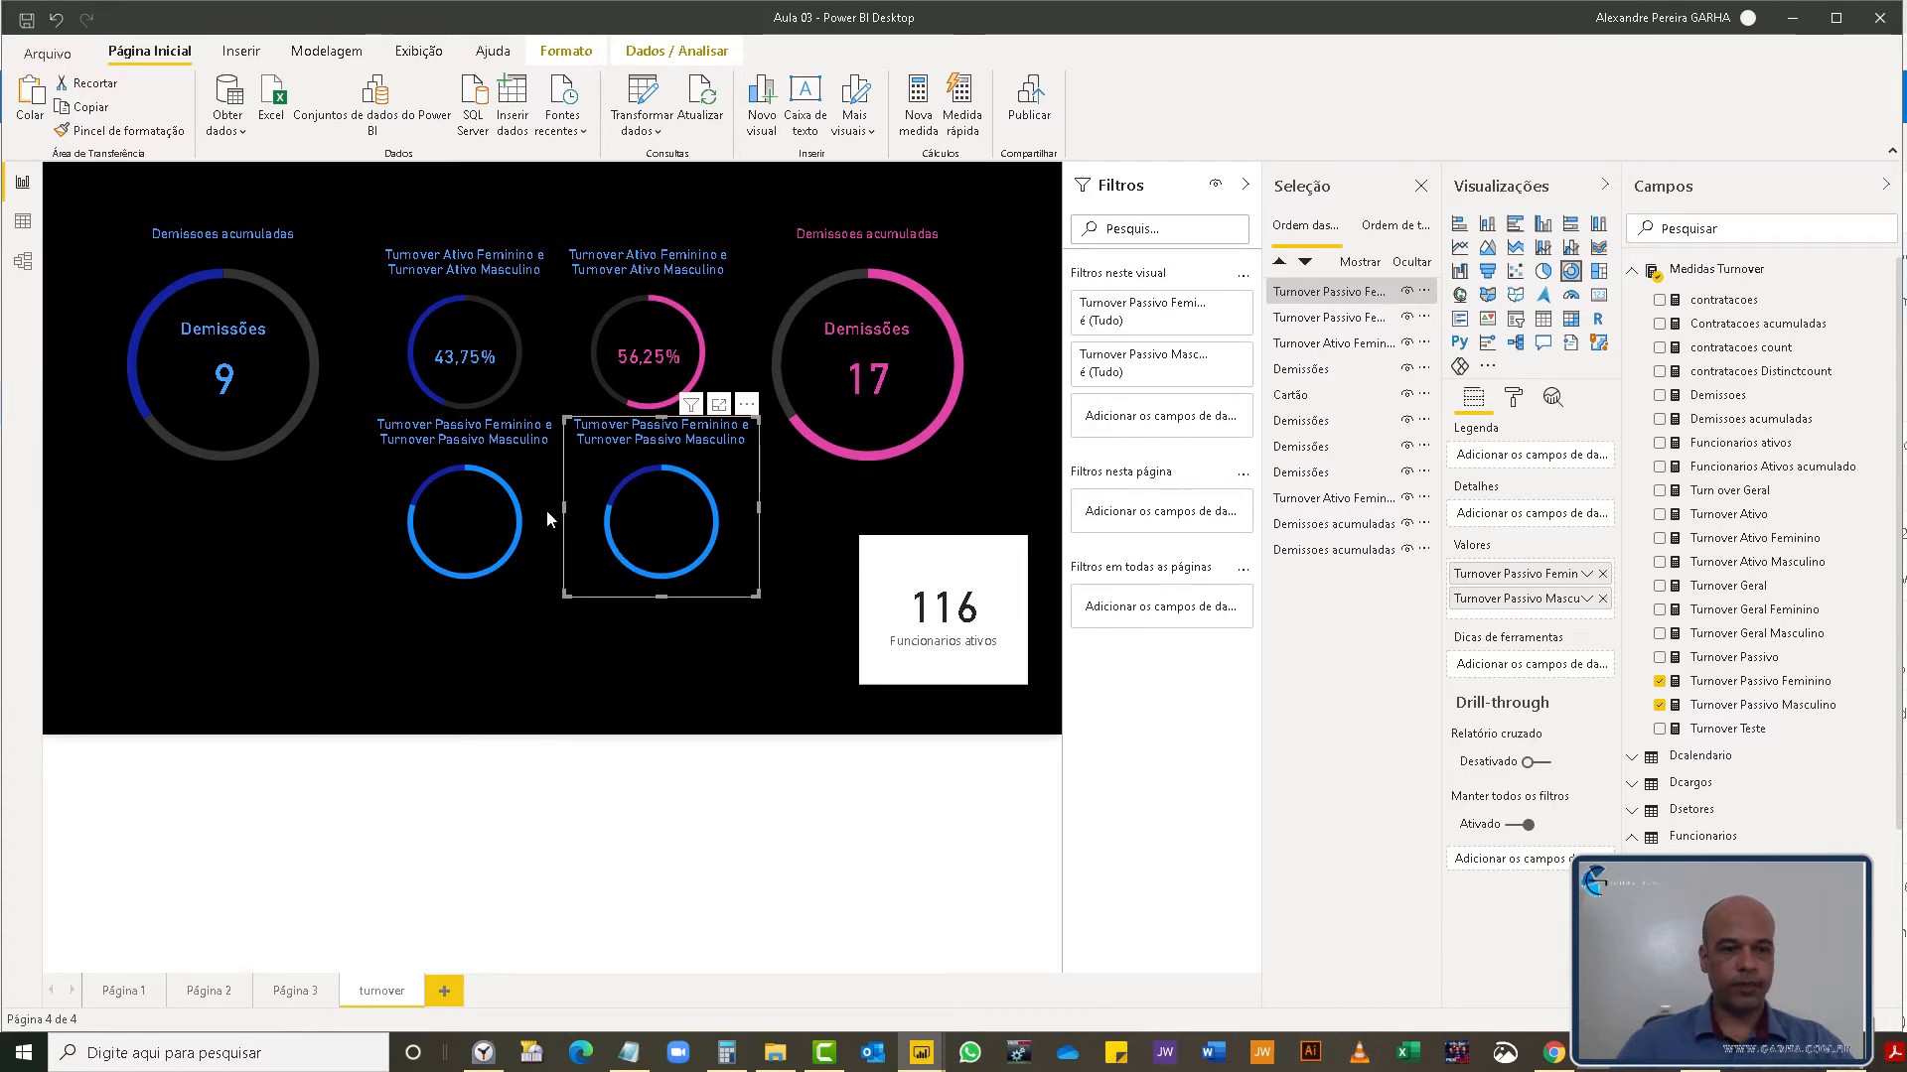
{"action": "key", "text": "ctrl+v"}
{"action": "left_click_drag", "start_coordinate": [534, 564], "coordinate": [527, 693]}
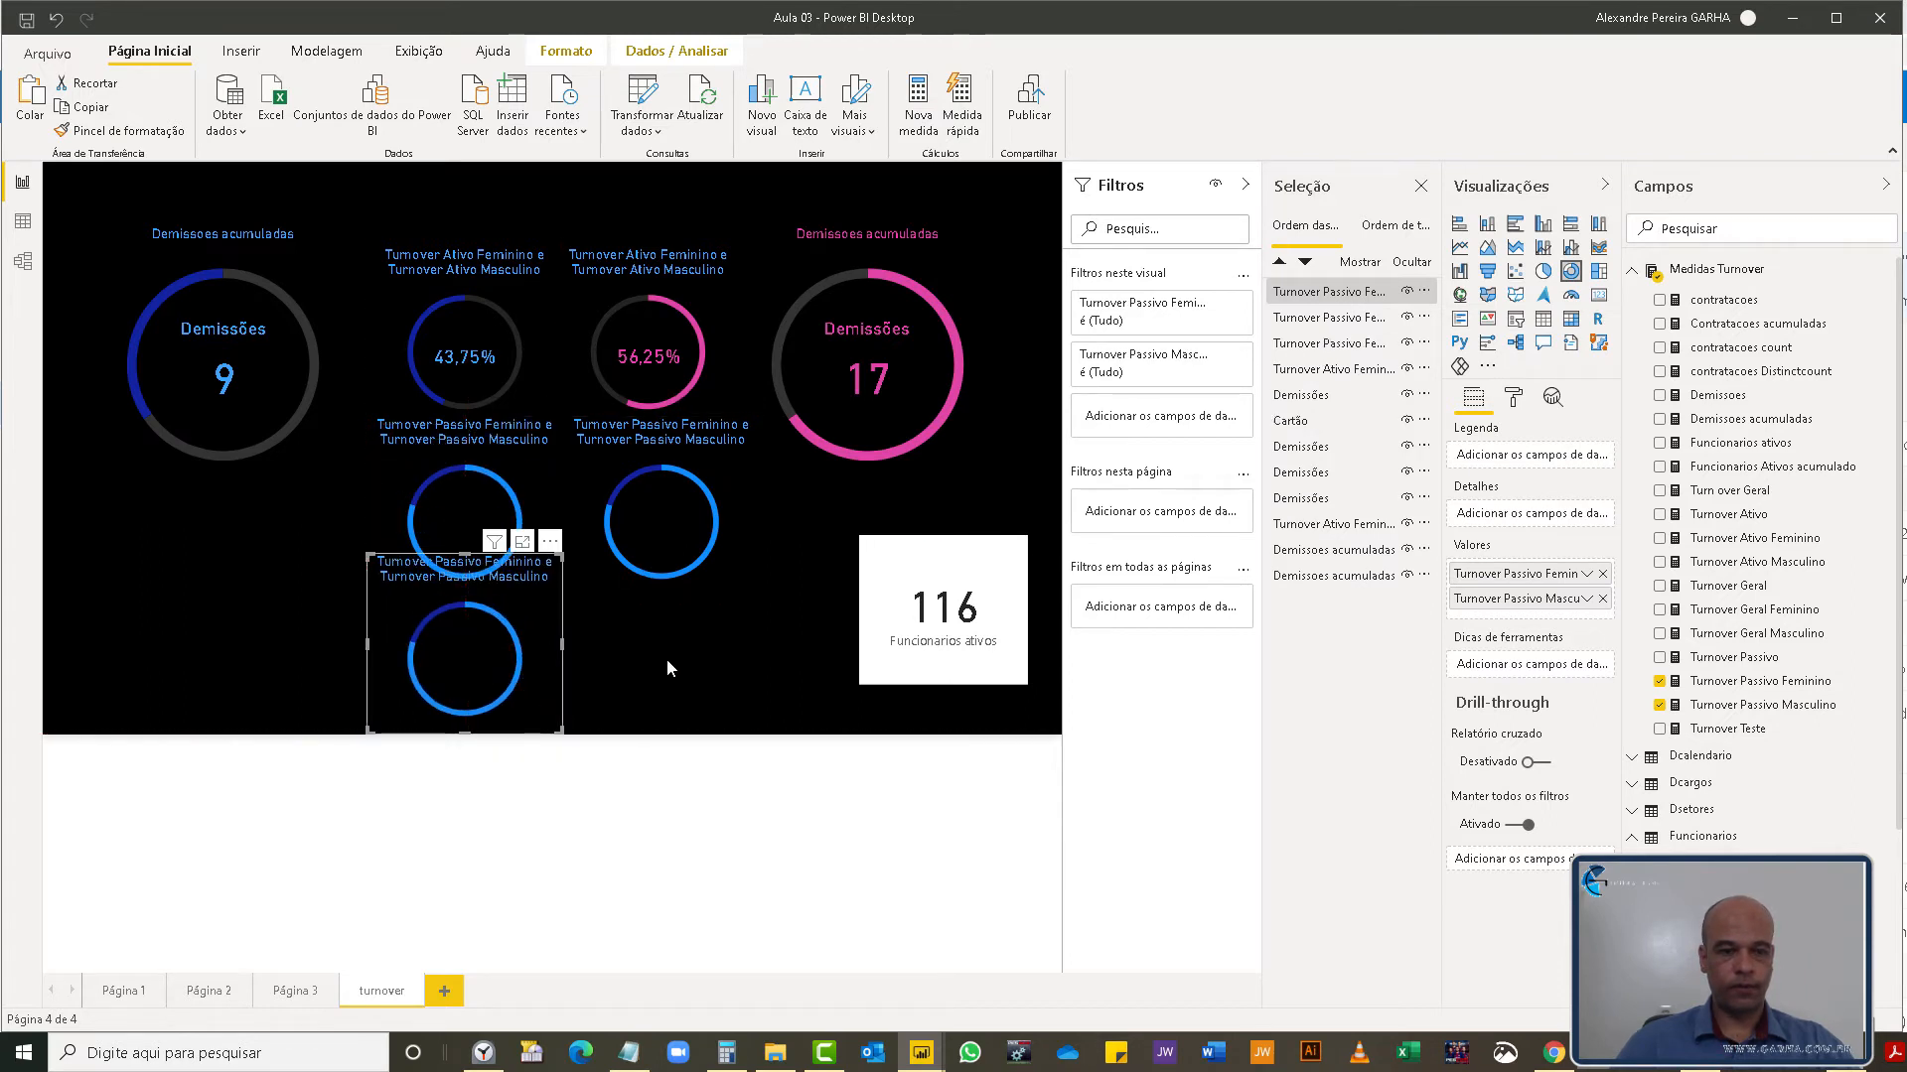
{"action": "key", "text": "ctrl+v"}
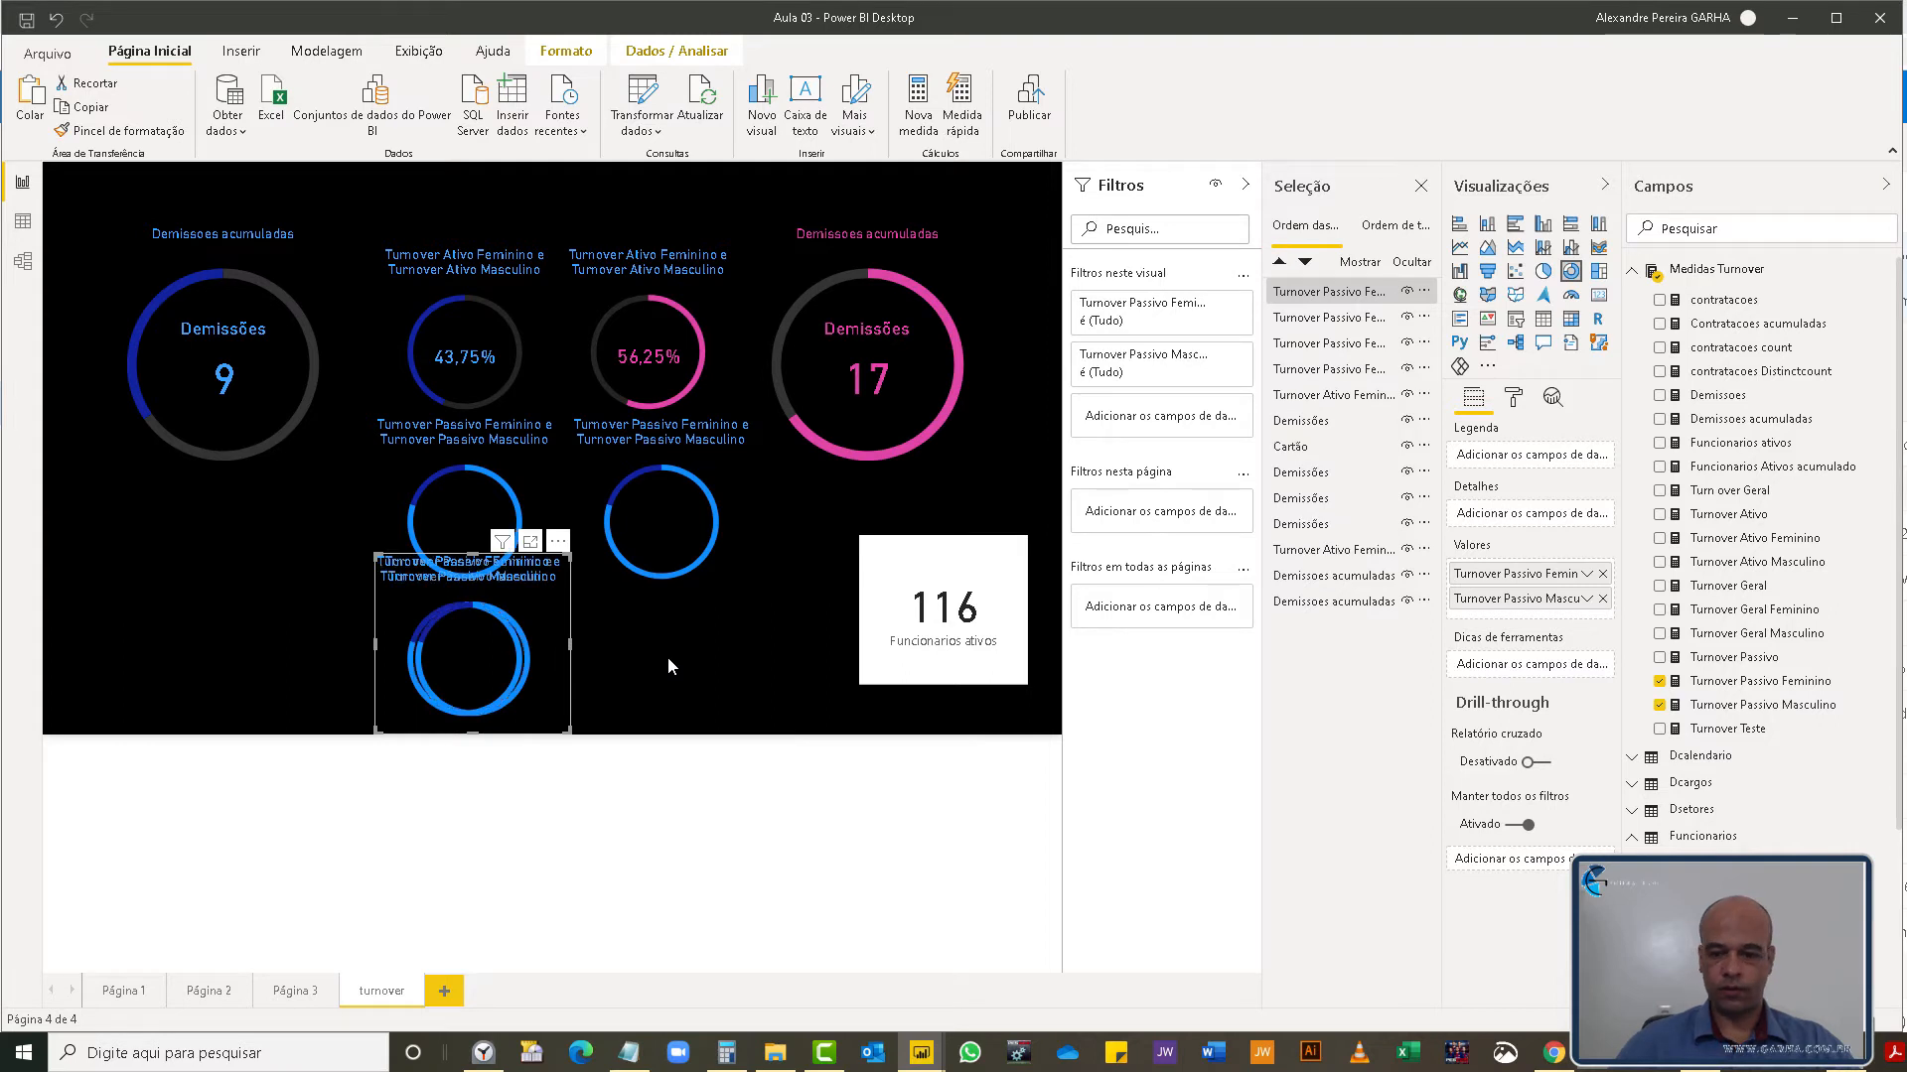
{"action": "key", "text": "Delete"}
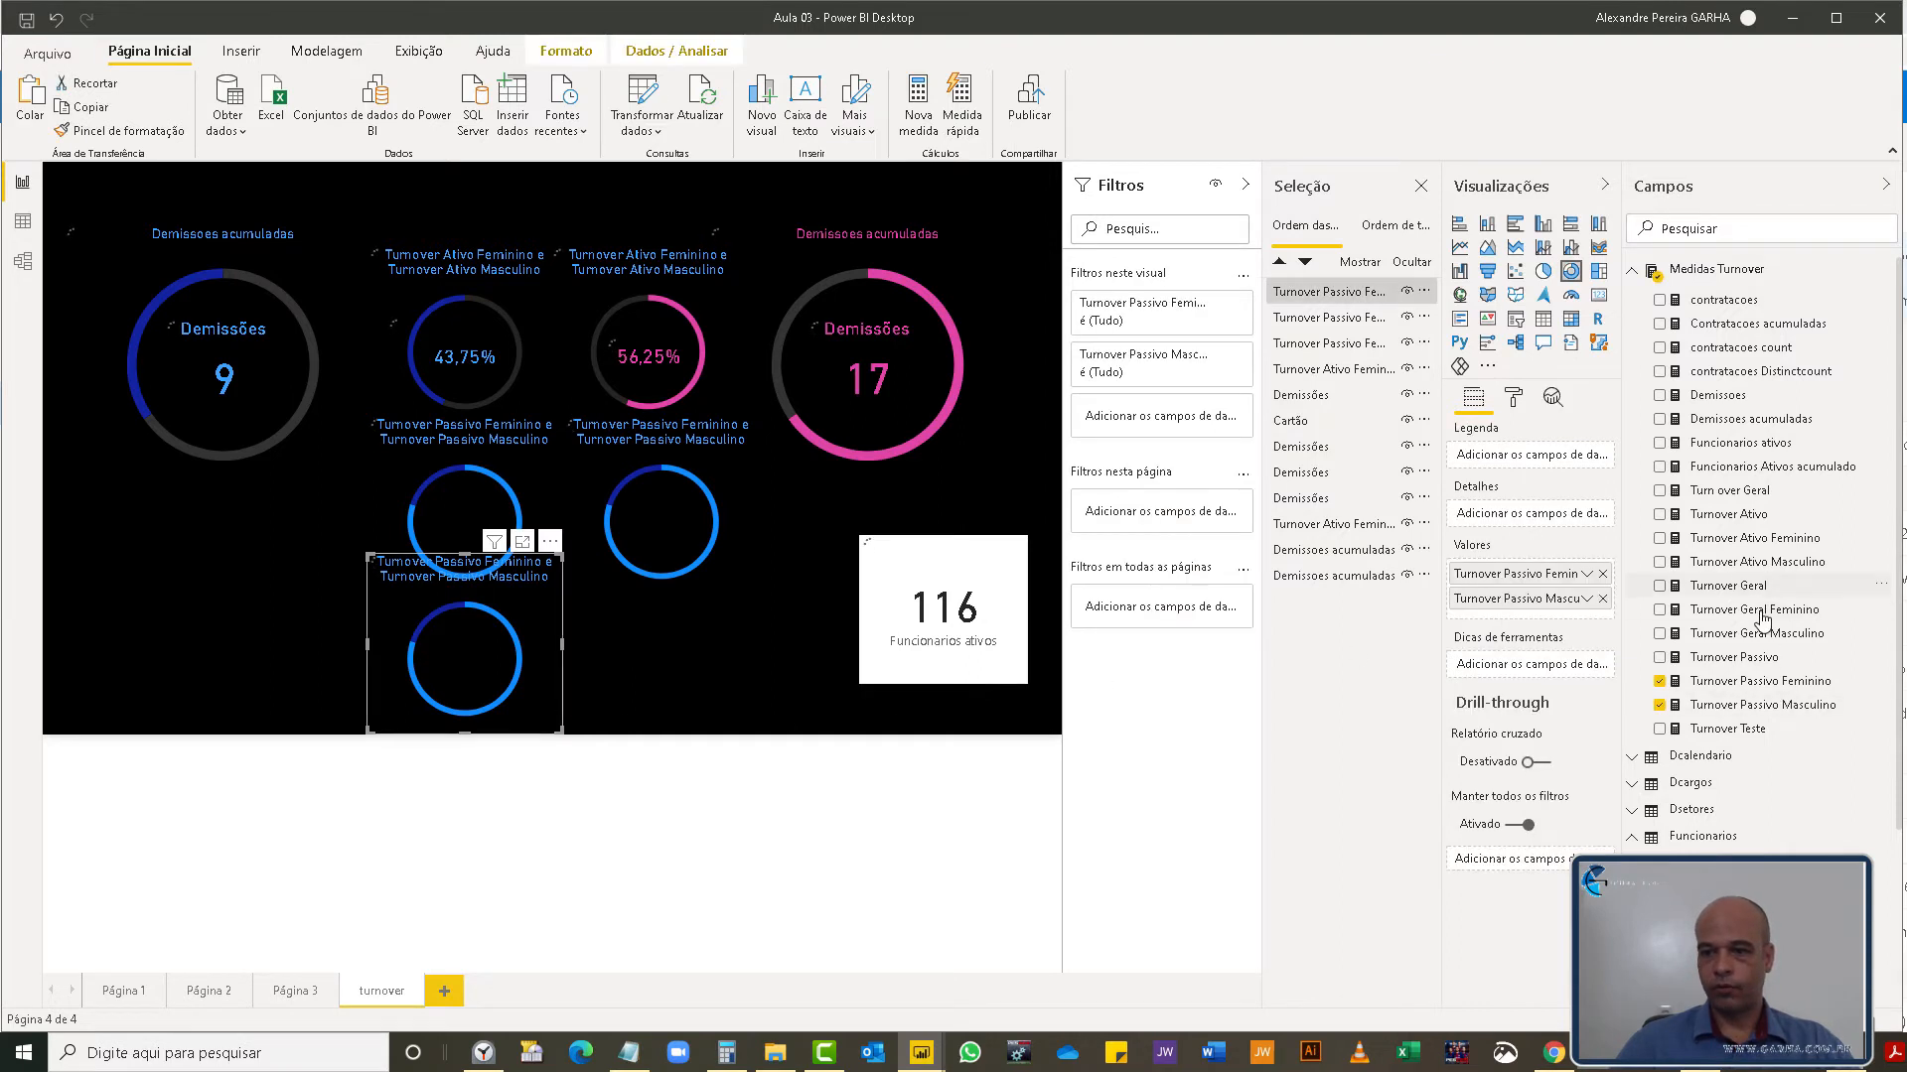
- Replace the lowest donut's Turnover Passivo values with Turnover Geral Feminino and Turnover Geral Masculino
{"action": "left_click_drag", "start_coordinate": [1773, 617], "coordinate": [1566, 577]}
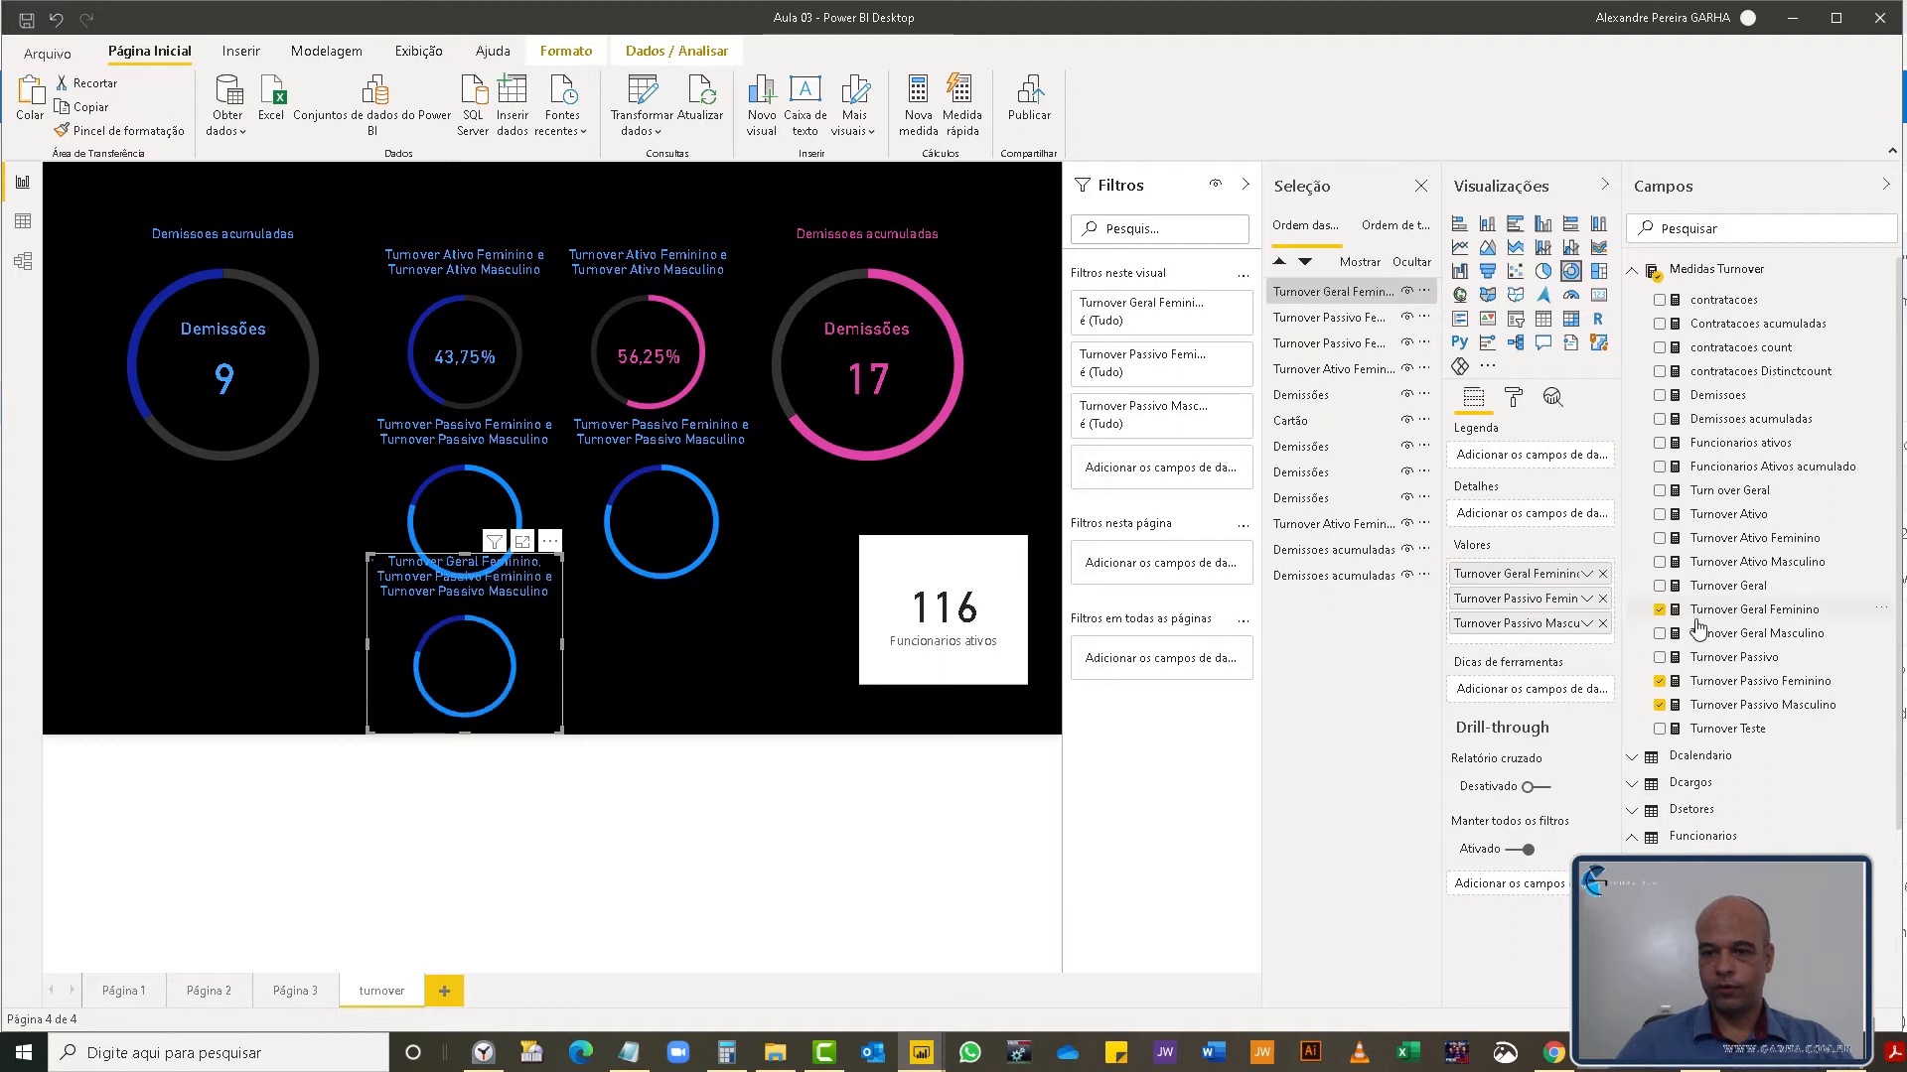
{"action": "left_click_drag", "start_coordinate": [1749, 634], "coordinate": [1579, 596]}
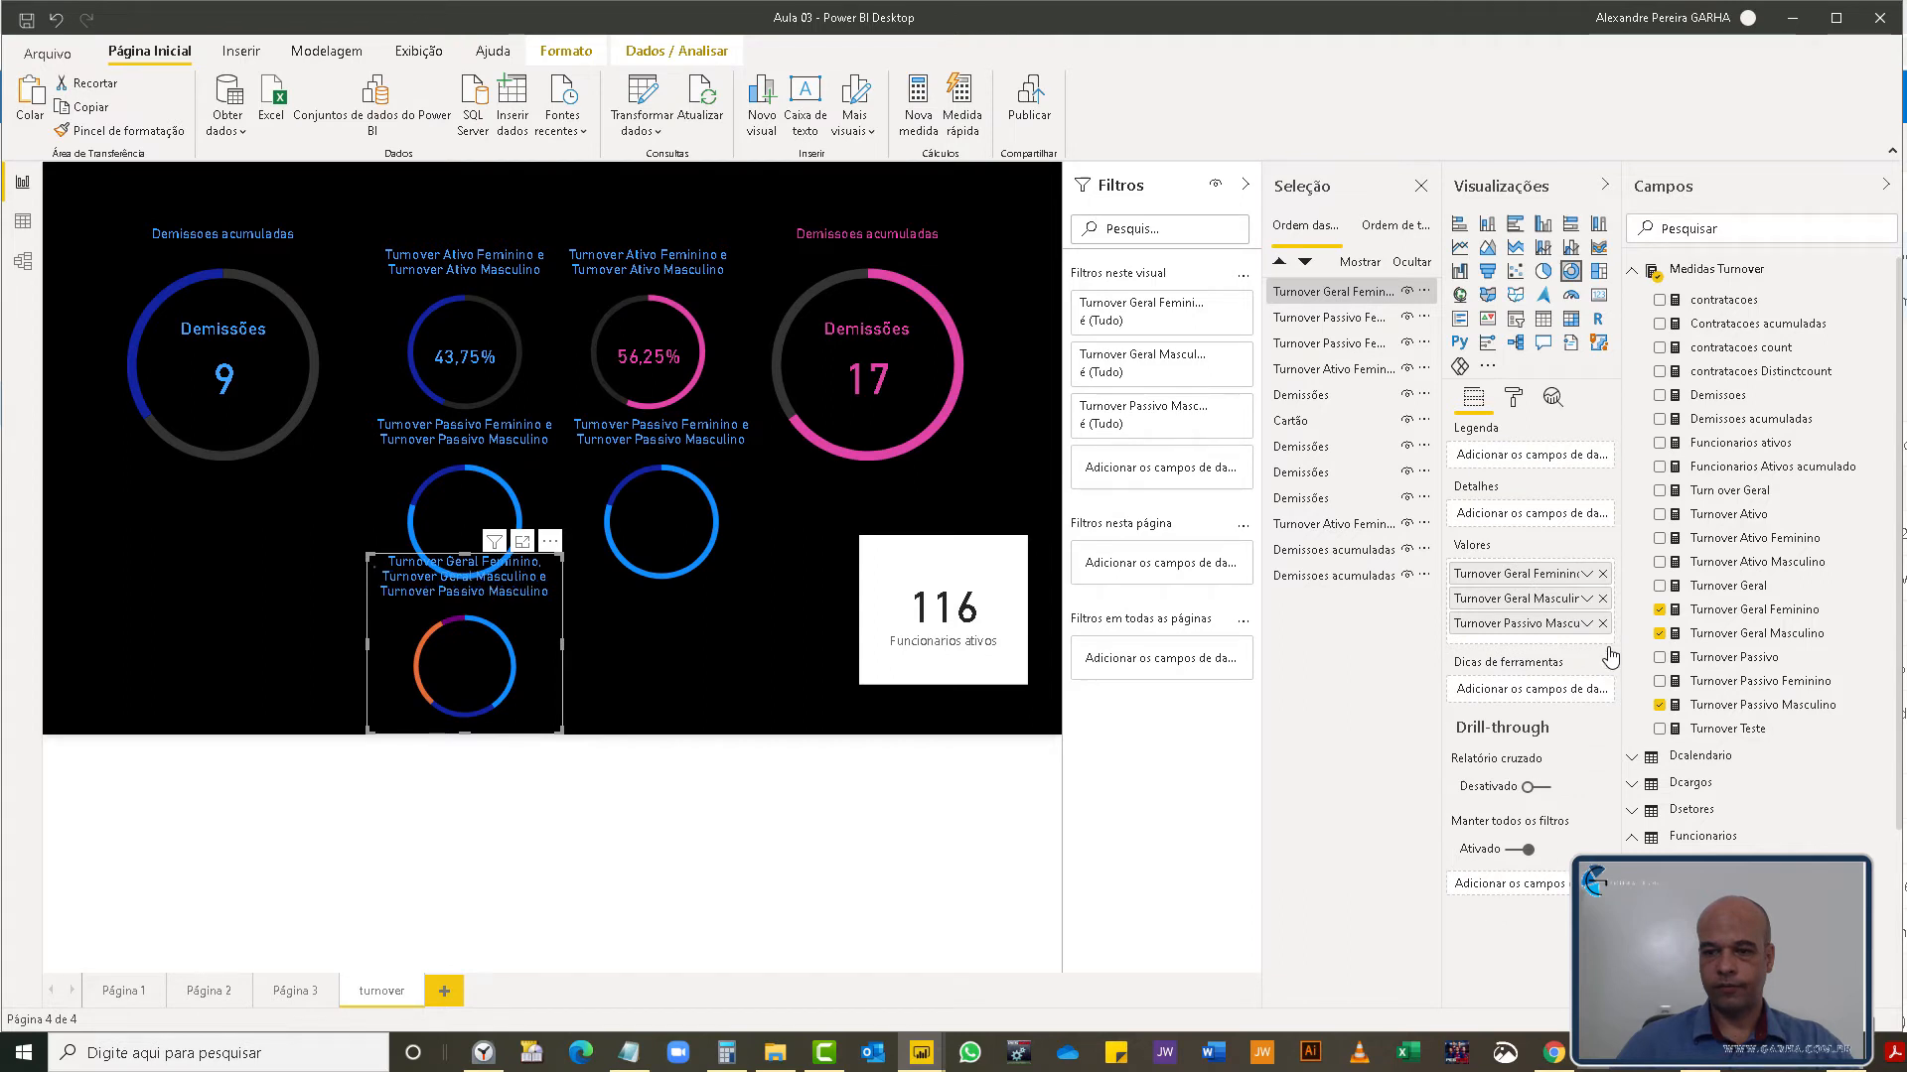
{"action": "left_click", "coordinate": [1601, 624]}
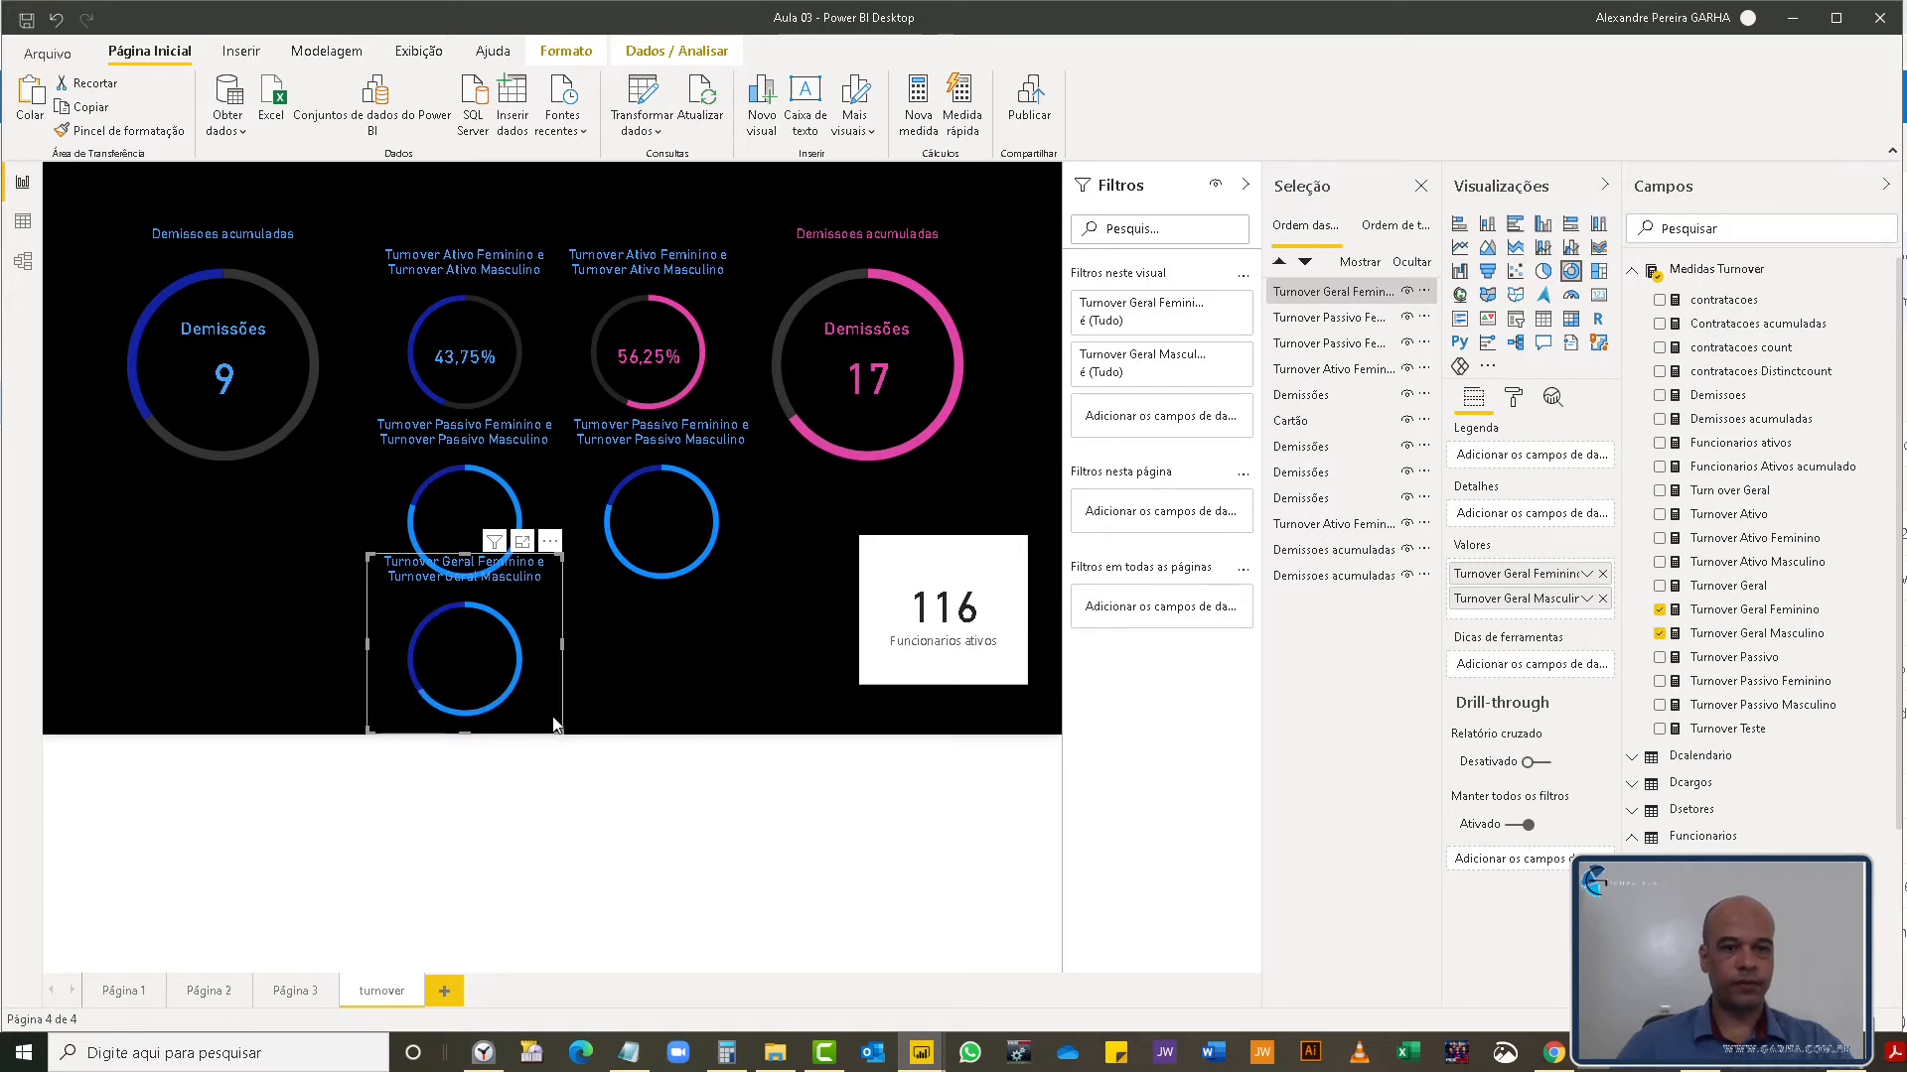
- Duplicate the Turnover Geral donut and place the copy to its right under the second Turnover Passivo donut
{"action": "key", "text": "ctrl+c"}
{"action": "key", "text": "ctrl+v"}
{"action": "left_click_drag", "start_coordinate": [552, 683], "coordinate": [738, 681]}
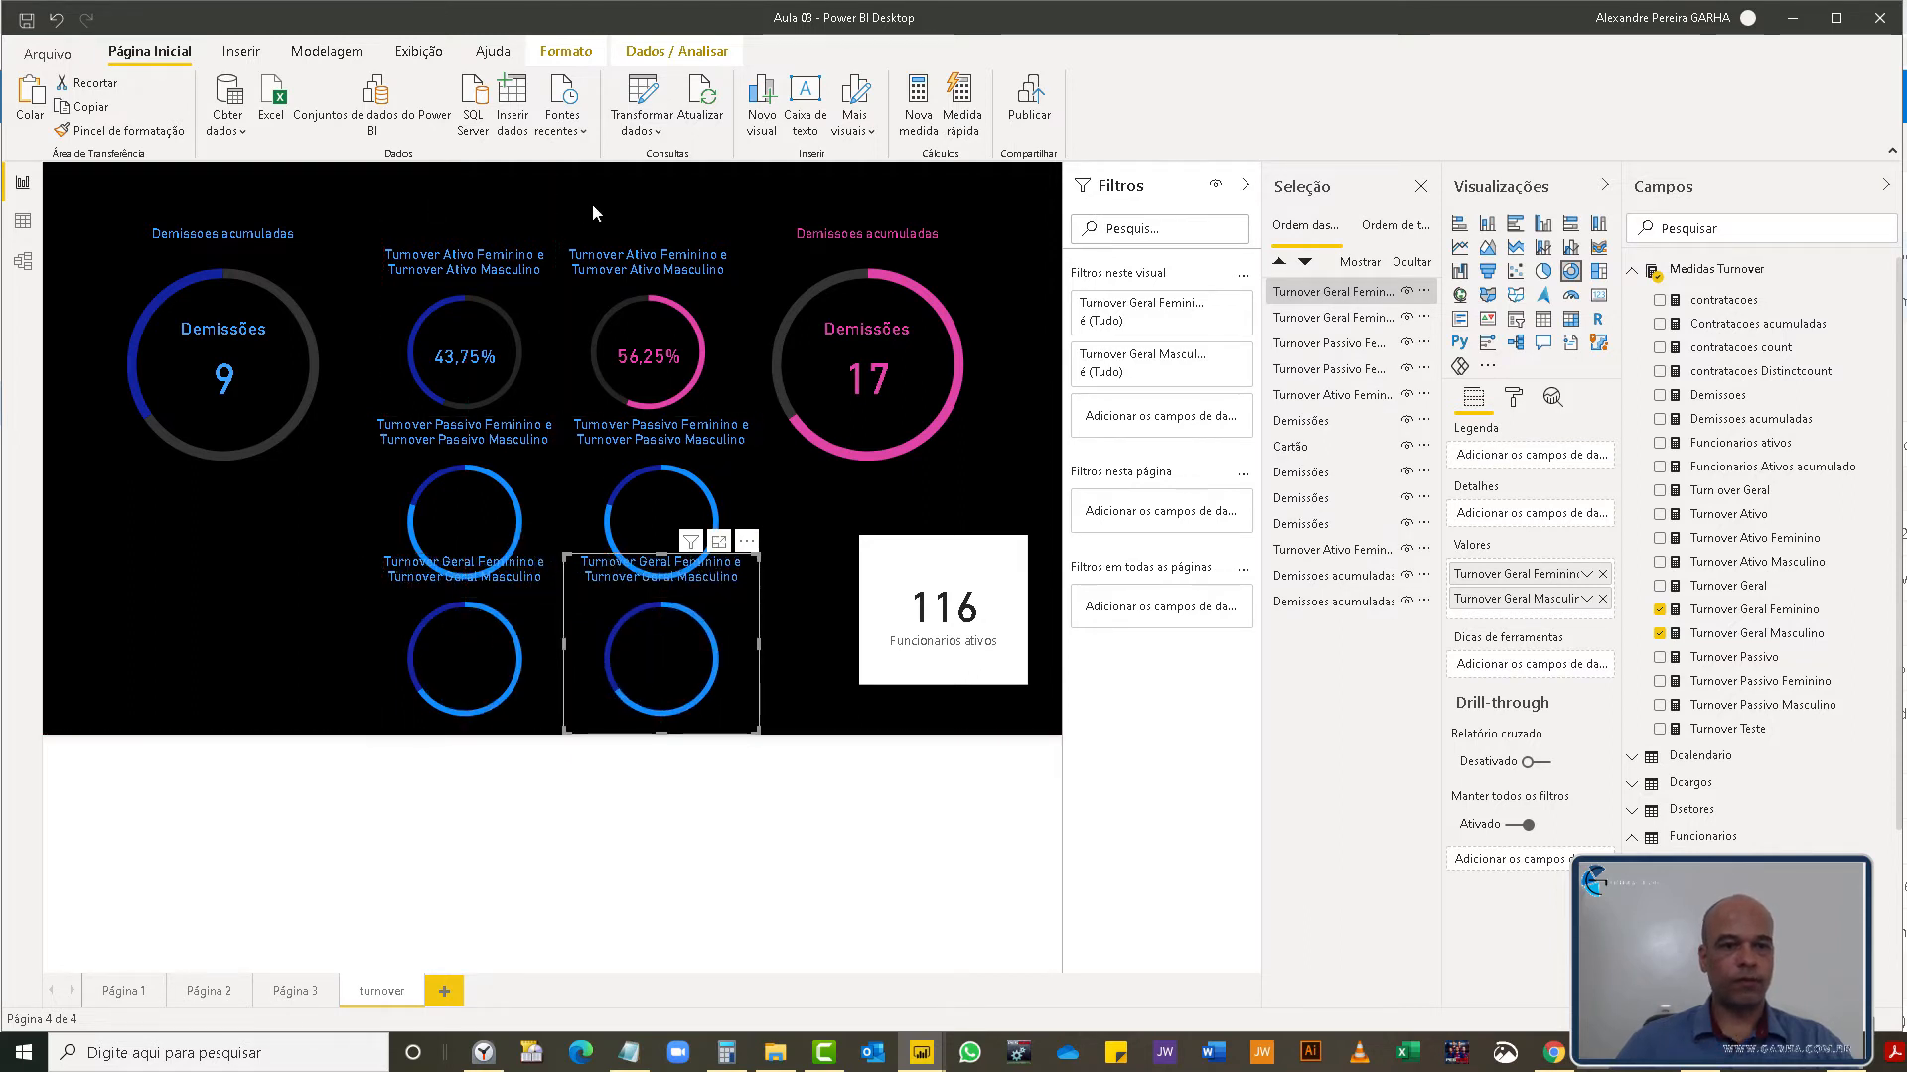
- Move the two Turnover Ativo donuts to the page's upper edge and space both Turnover Passivo donuts midway above the Turnover Geral row
{"action": "left_click_drag", "start_coordinate": [536, 276], "coordinate": [556, 192]}
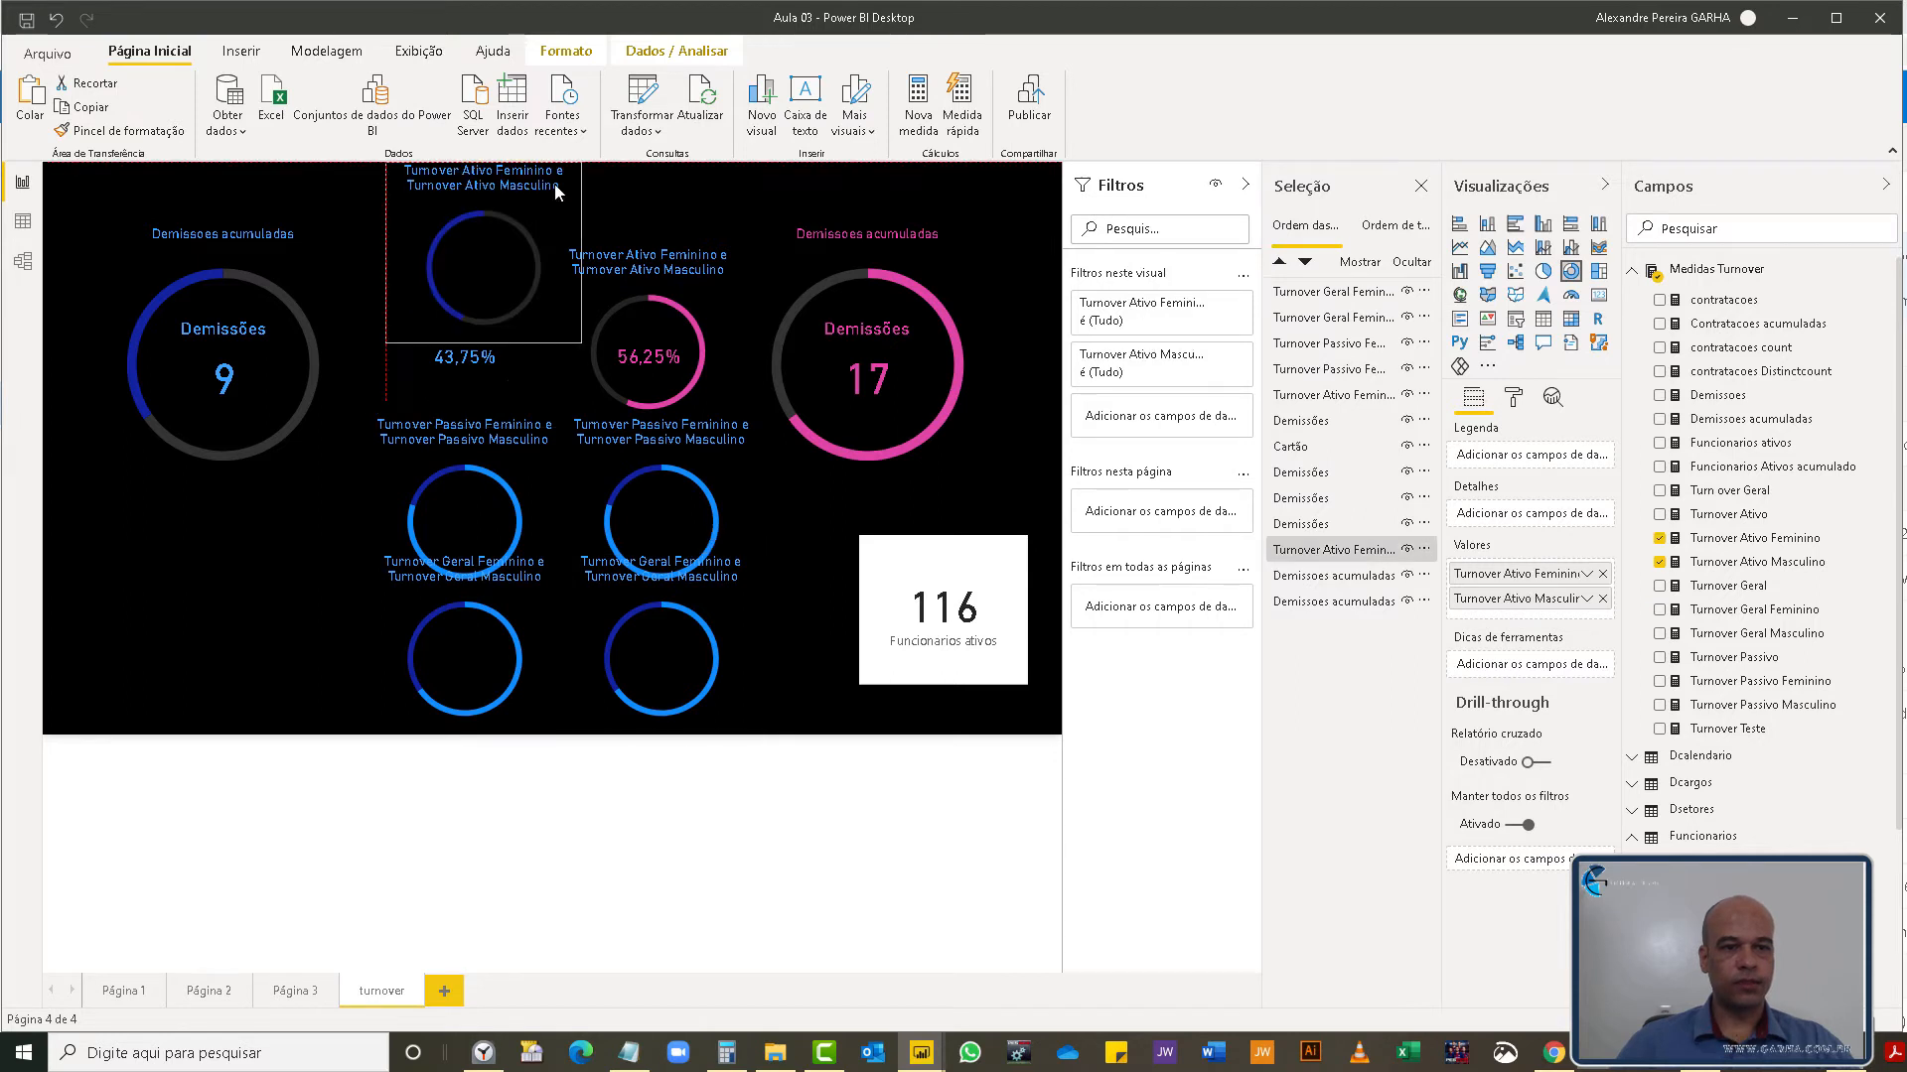
{"action": "left_click_drag", "start_coordinate": [721, 280], "coordinate": [736, 193]}
{"action": "left_click_drag", "start_coordinate": [491, 234], "coordinate": [473, 234]}
{"action": "left_click_drag", "start_coordinate": [718, 229], "coordinate": [724, 229]}
{"action": "mouse_move", "coordinate": [502, 483]}
{"action": "left_mouse_down"}
{"action": "mouse_move", "coordinate": [487, 463]}
{"action": "mouse_move", "coordinate": [511, 472]}
{"action": "left_mouse_up"}
{"action": "left_click_drag", "start_coordinate": [687, 443], "coordinate": [683, 457]}
{"action": "left_click", "coordinate": [286, 604]}
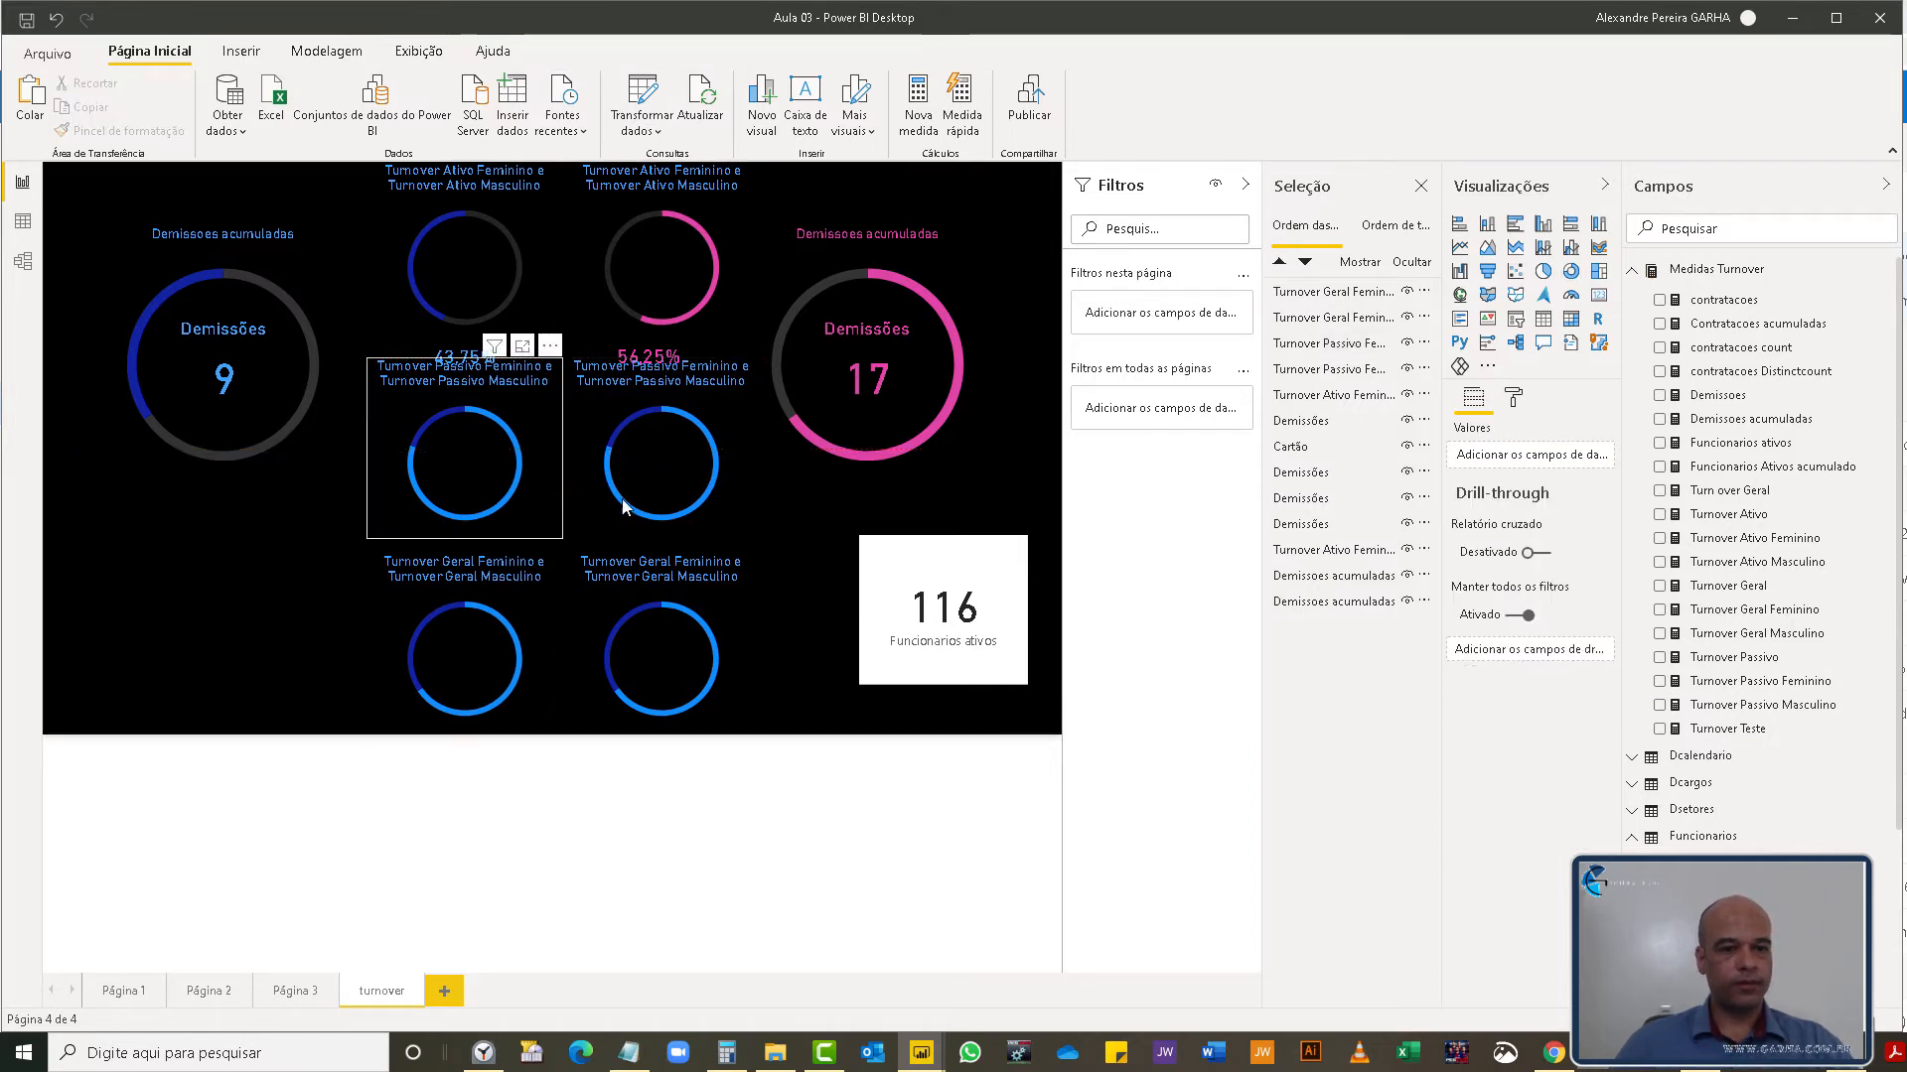
- Recolour Turnover Passivo Feminino dark grey in the left Turnover Passivo donut
{"action": "left_click", "coordinate": [532, 423]}
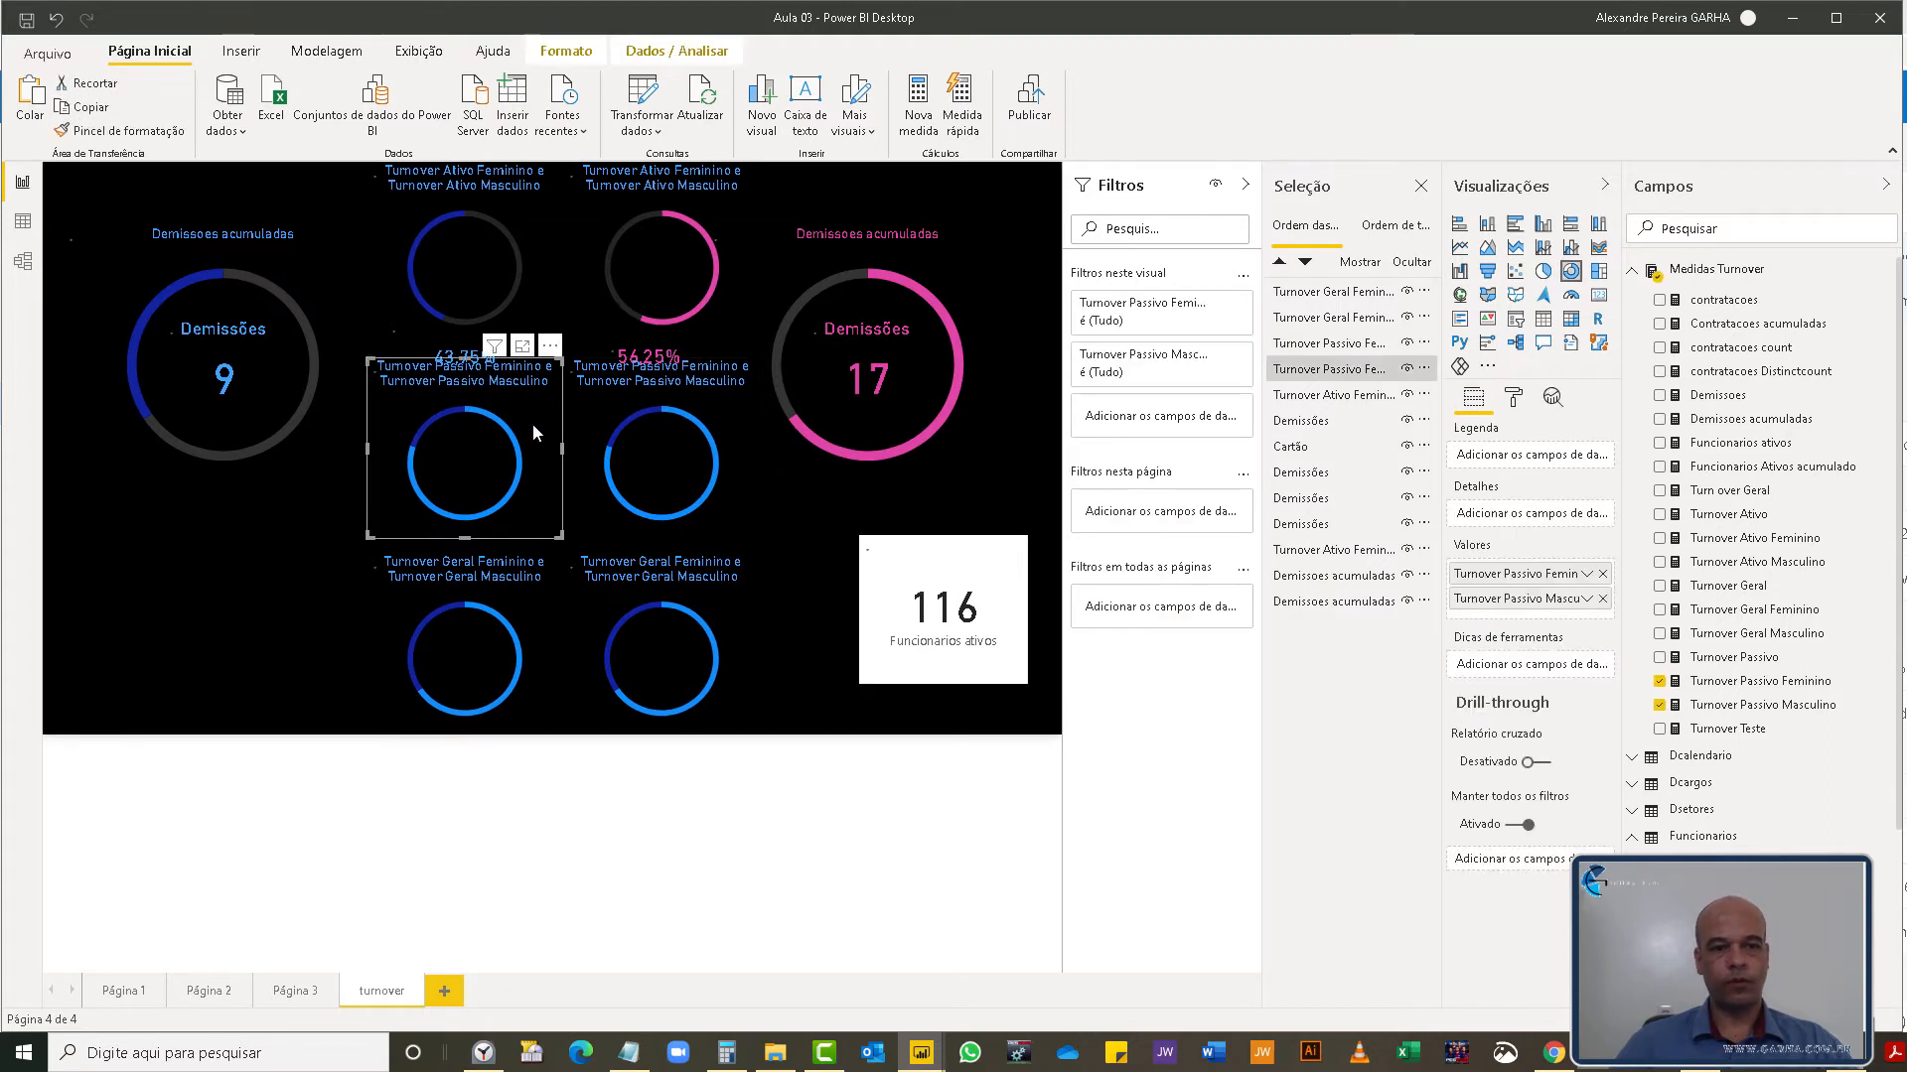
{"action": "left_click", "coordinate": [1513, 398]}
{"action": "left_click", "coordinate": [1456, 541]}
{"action": "left_click", "coordinate": [1492, 606]}
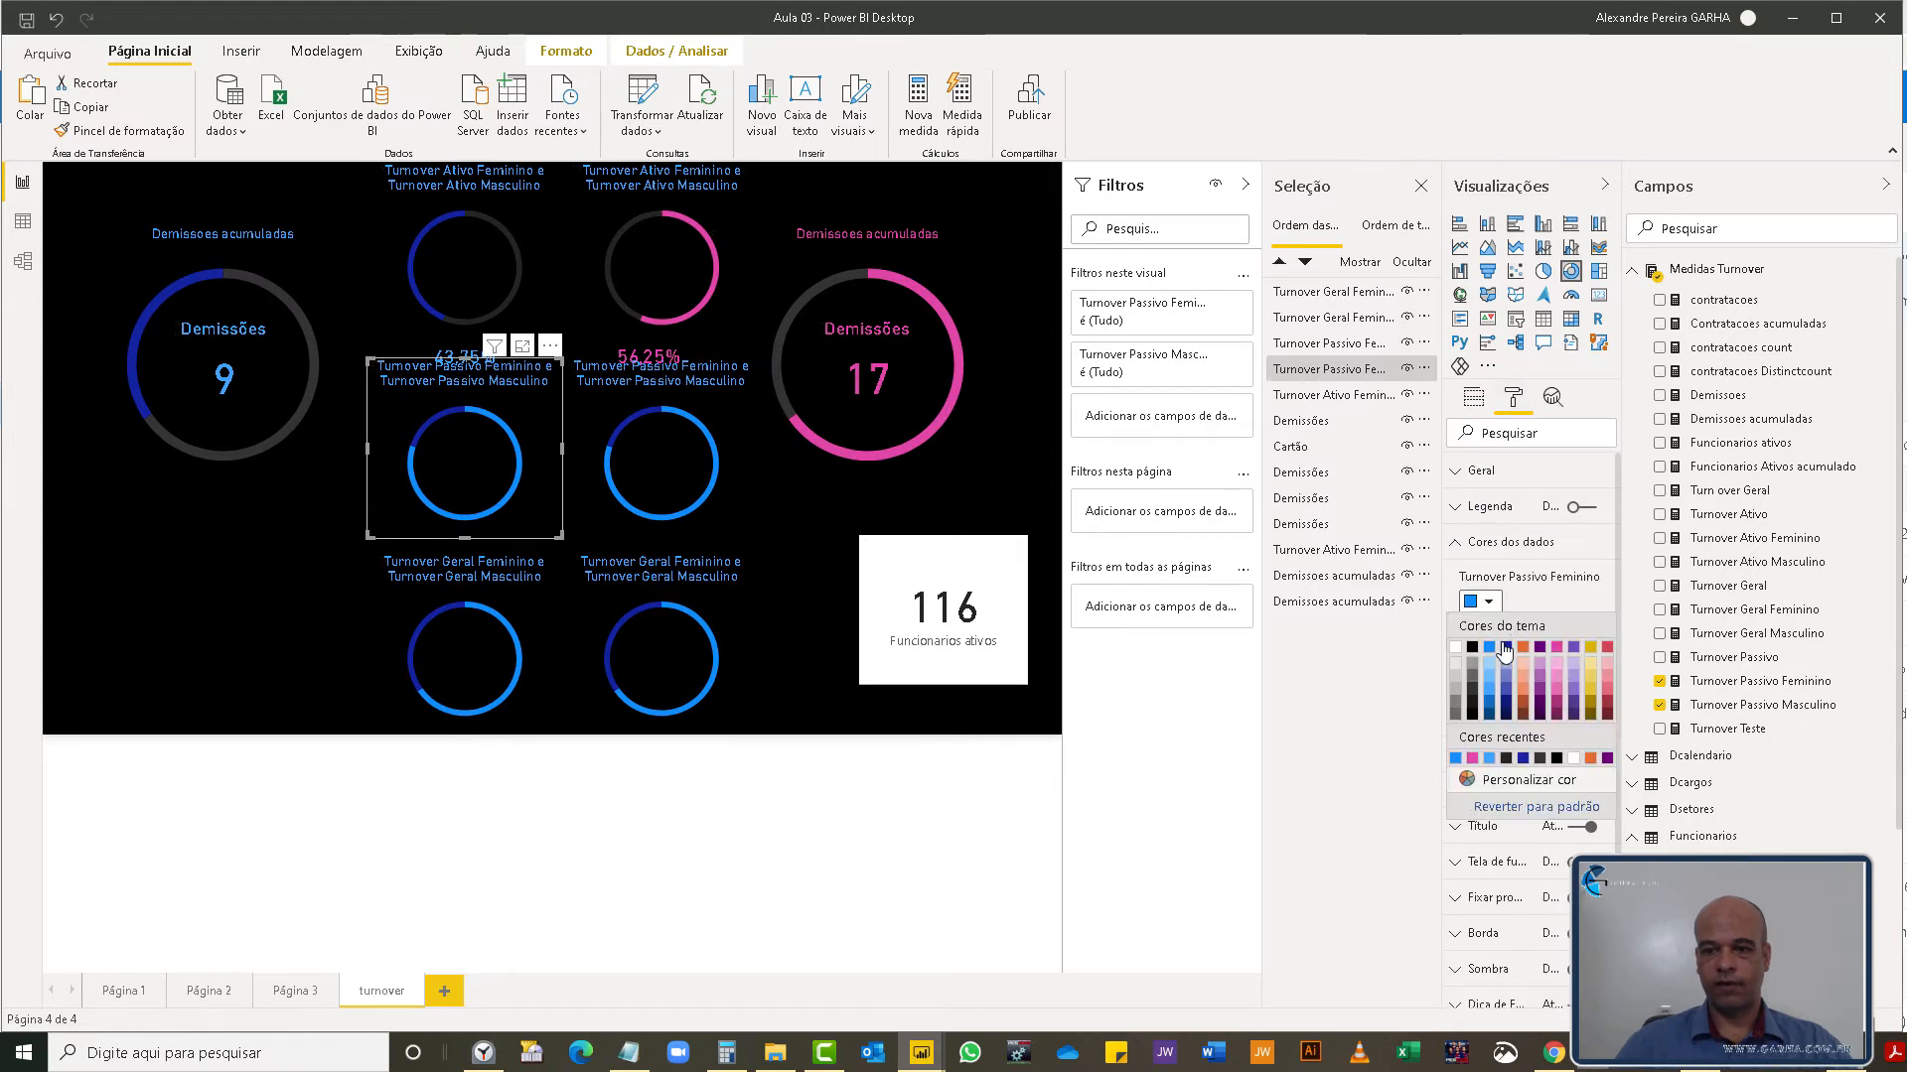
{"action": "left_click", "coordinate": [1506, 759]}
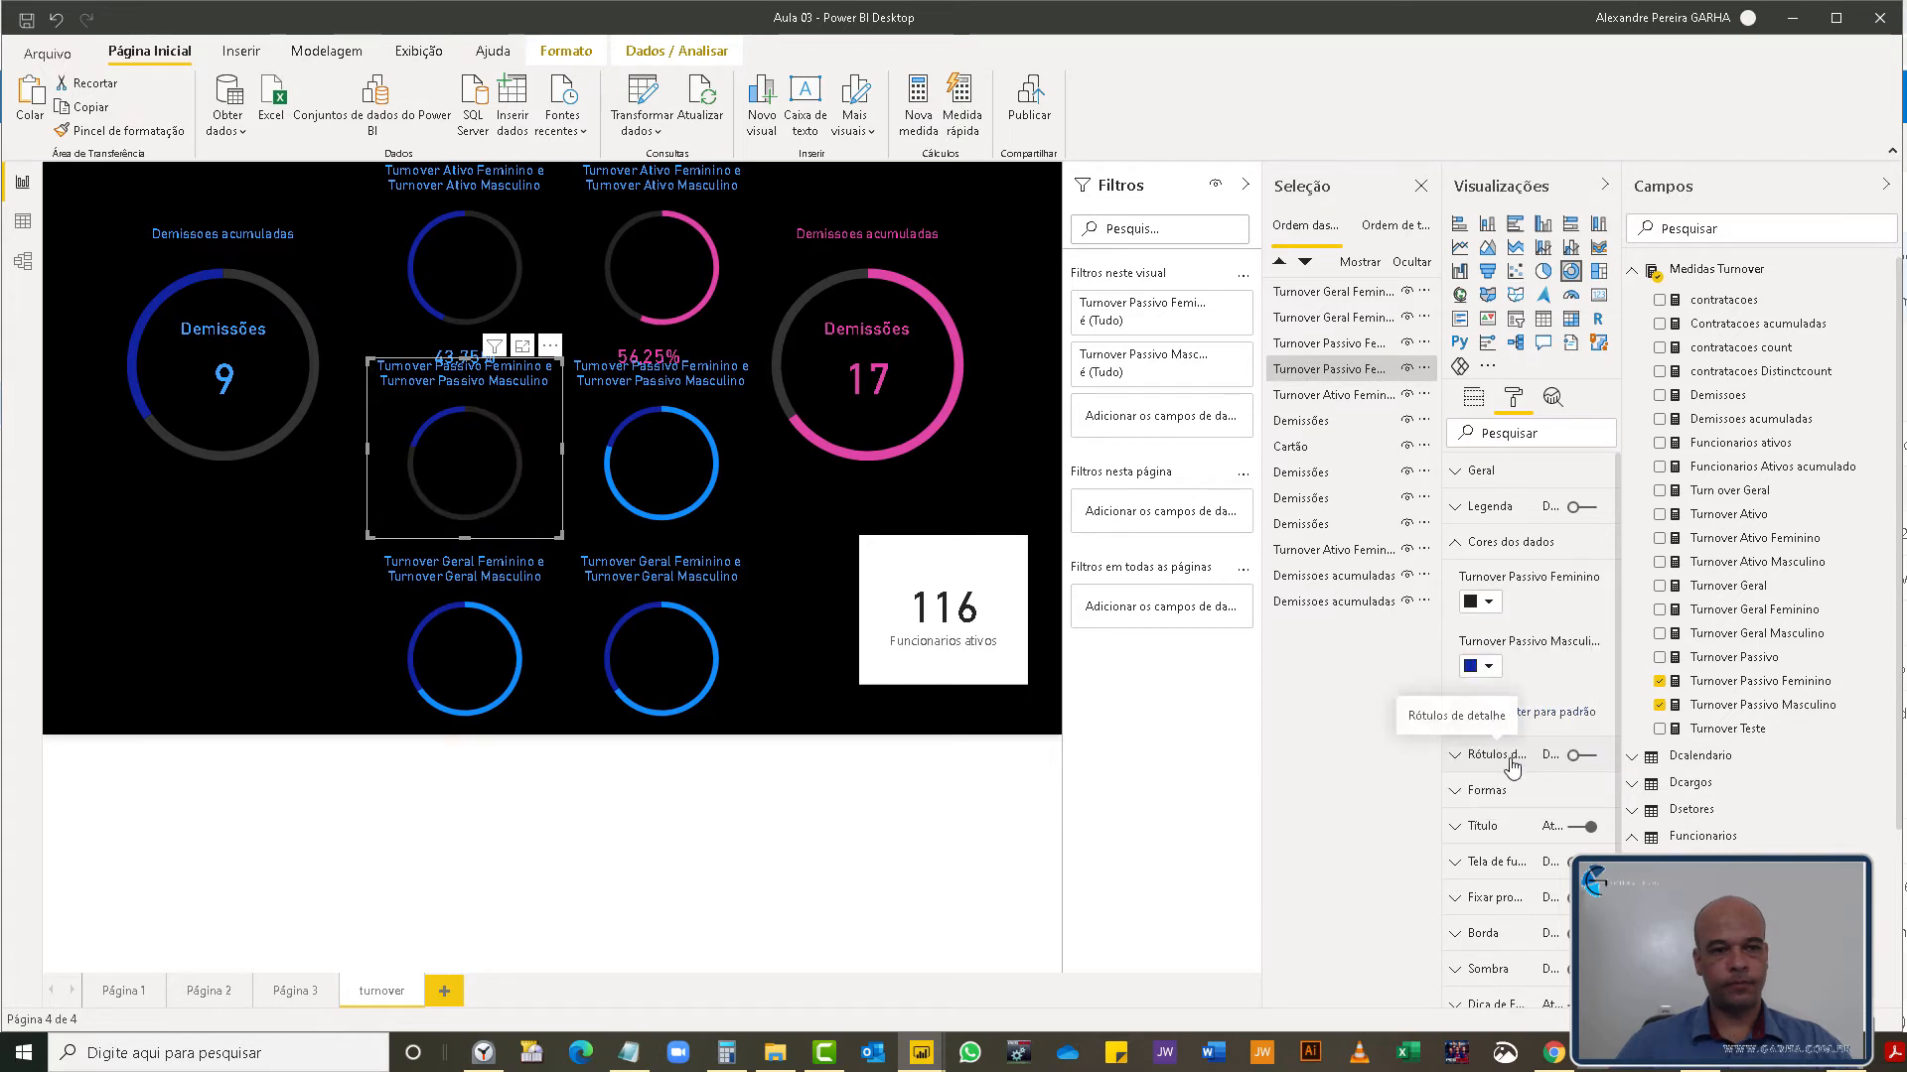
- In the right Turnover Passivo donut, colour Turnover Passivo Masculino dark grey and Turnover Passivo Feminino pink
{"action": "left_click", "coordinate": [739, 523]}
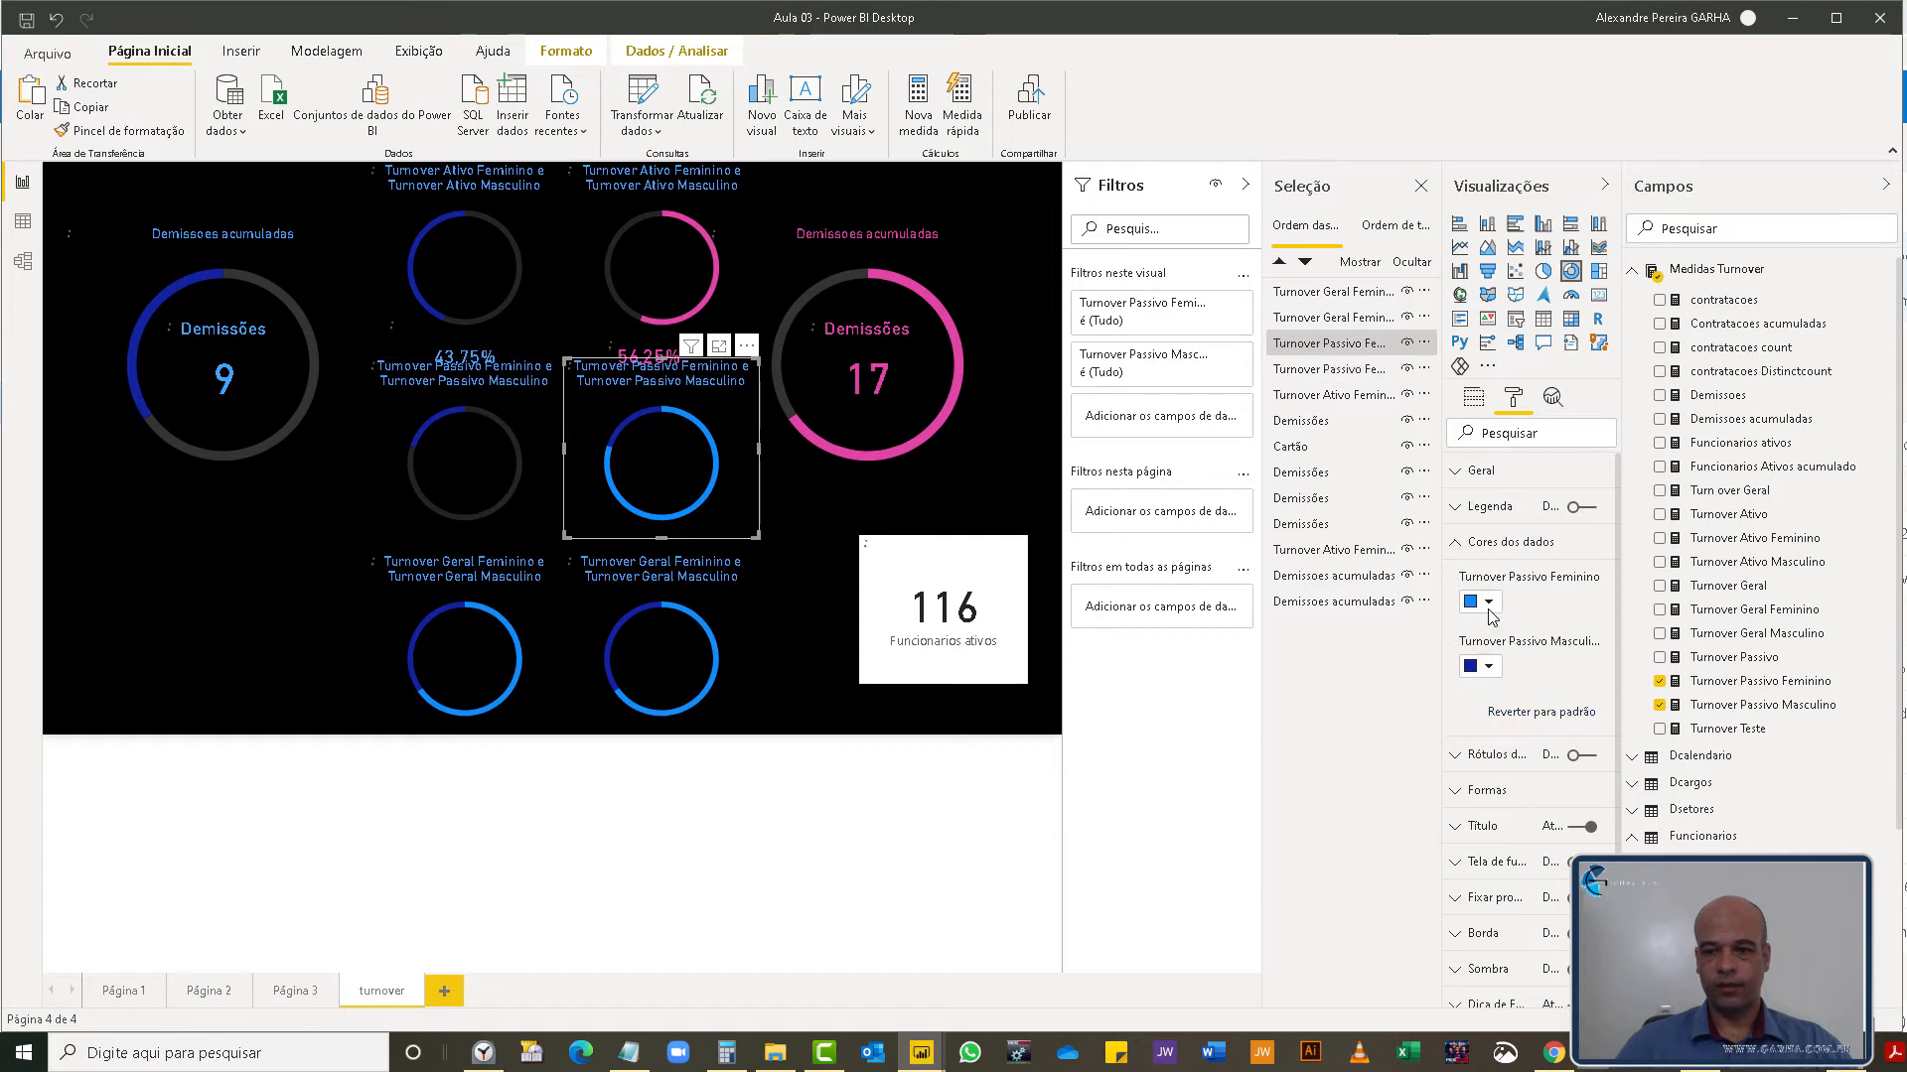
{"action": "left_click", "coordinate": [1492, 668]}
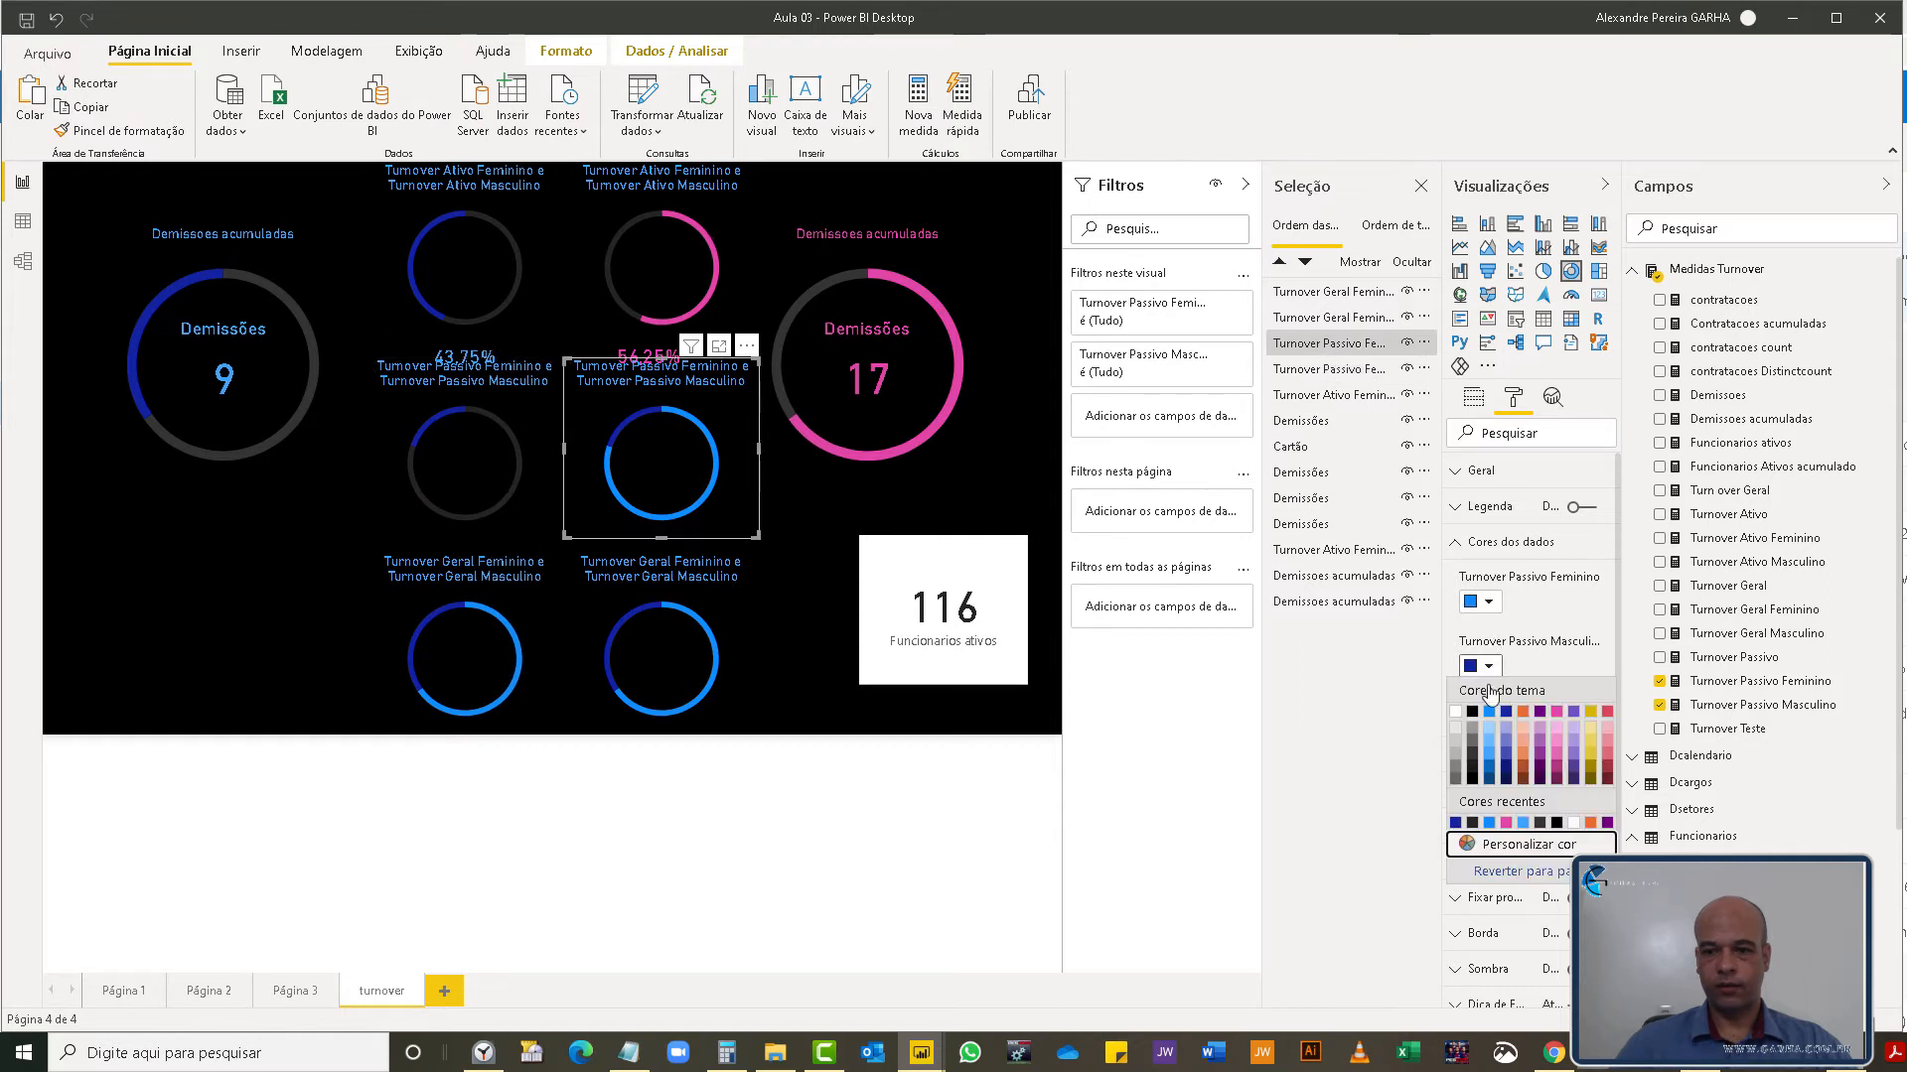
{"action": "left_click", "coordinate": [1471, 824]}
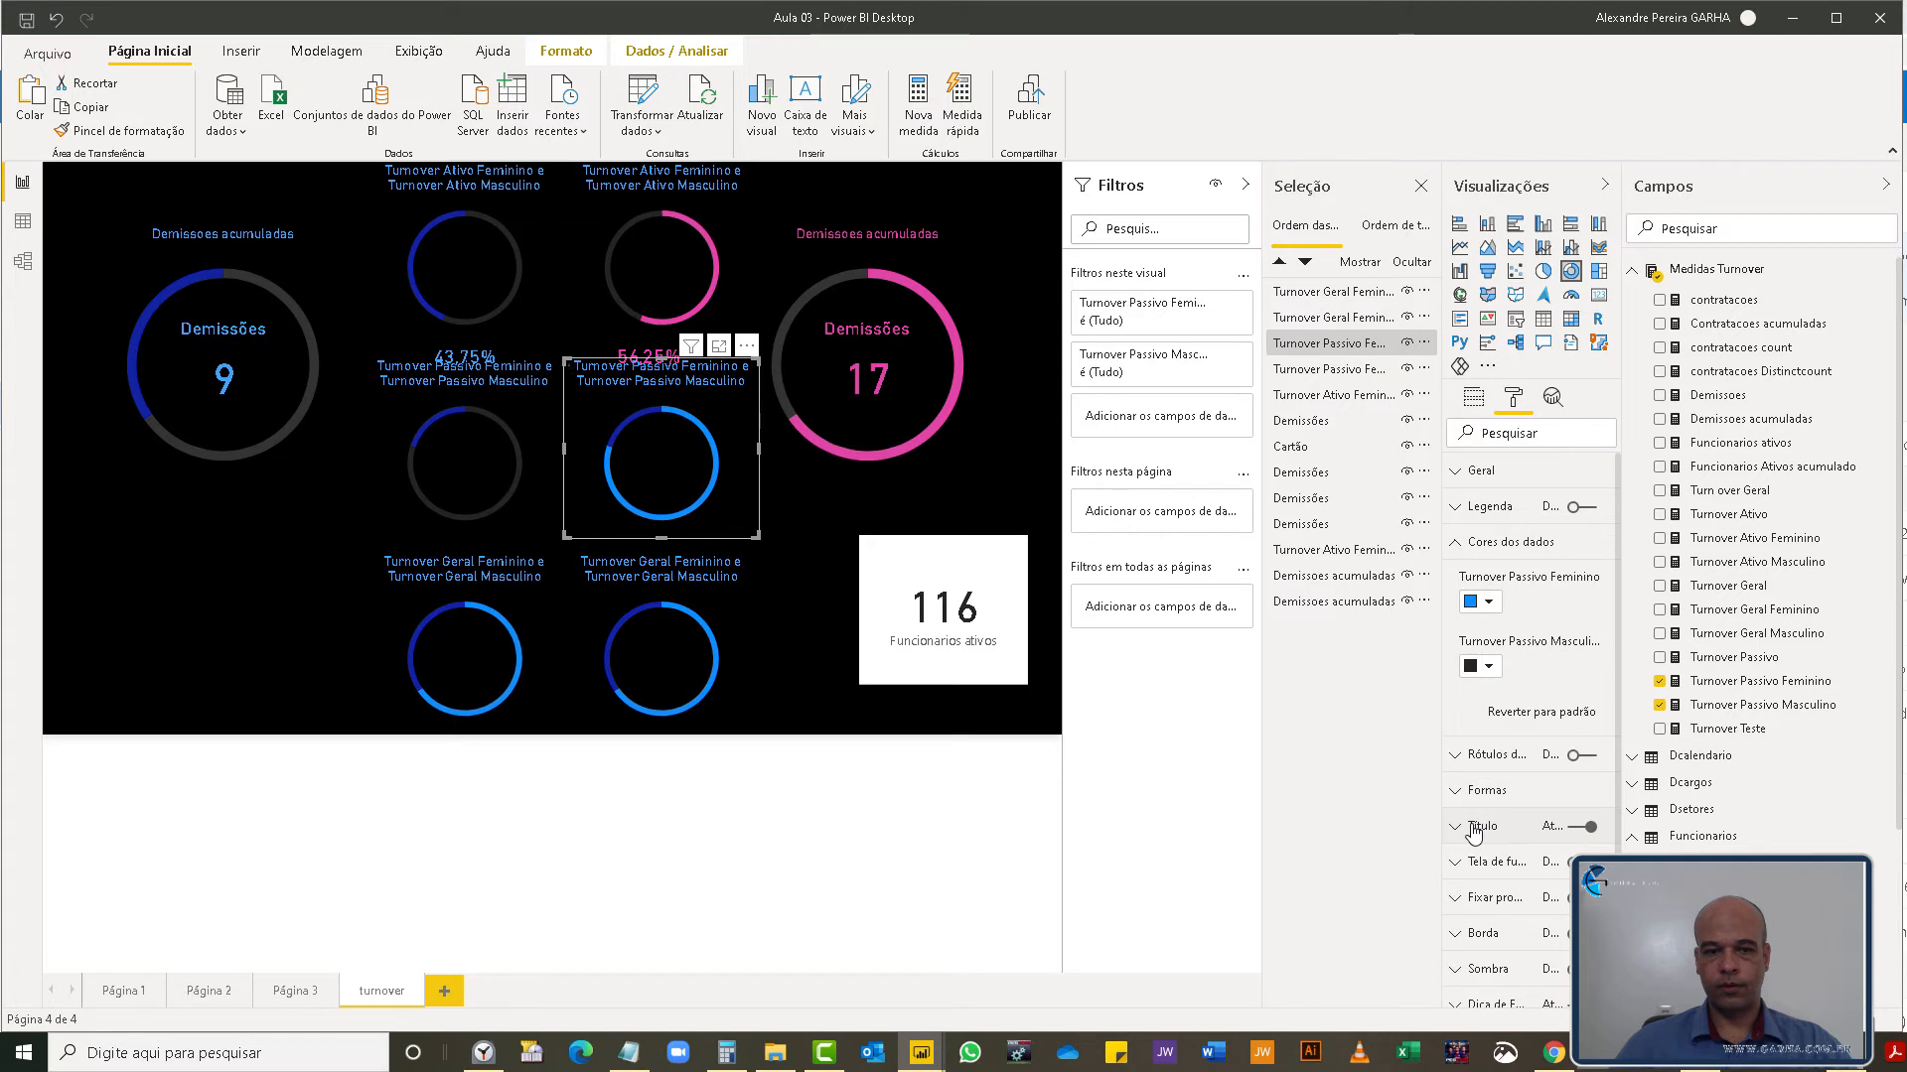
{"action": "left_click", "coordinate": [1492, 606]}
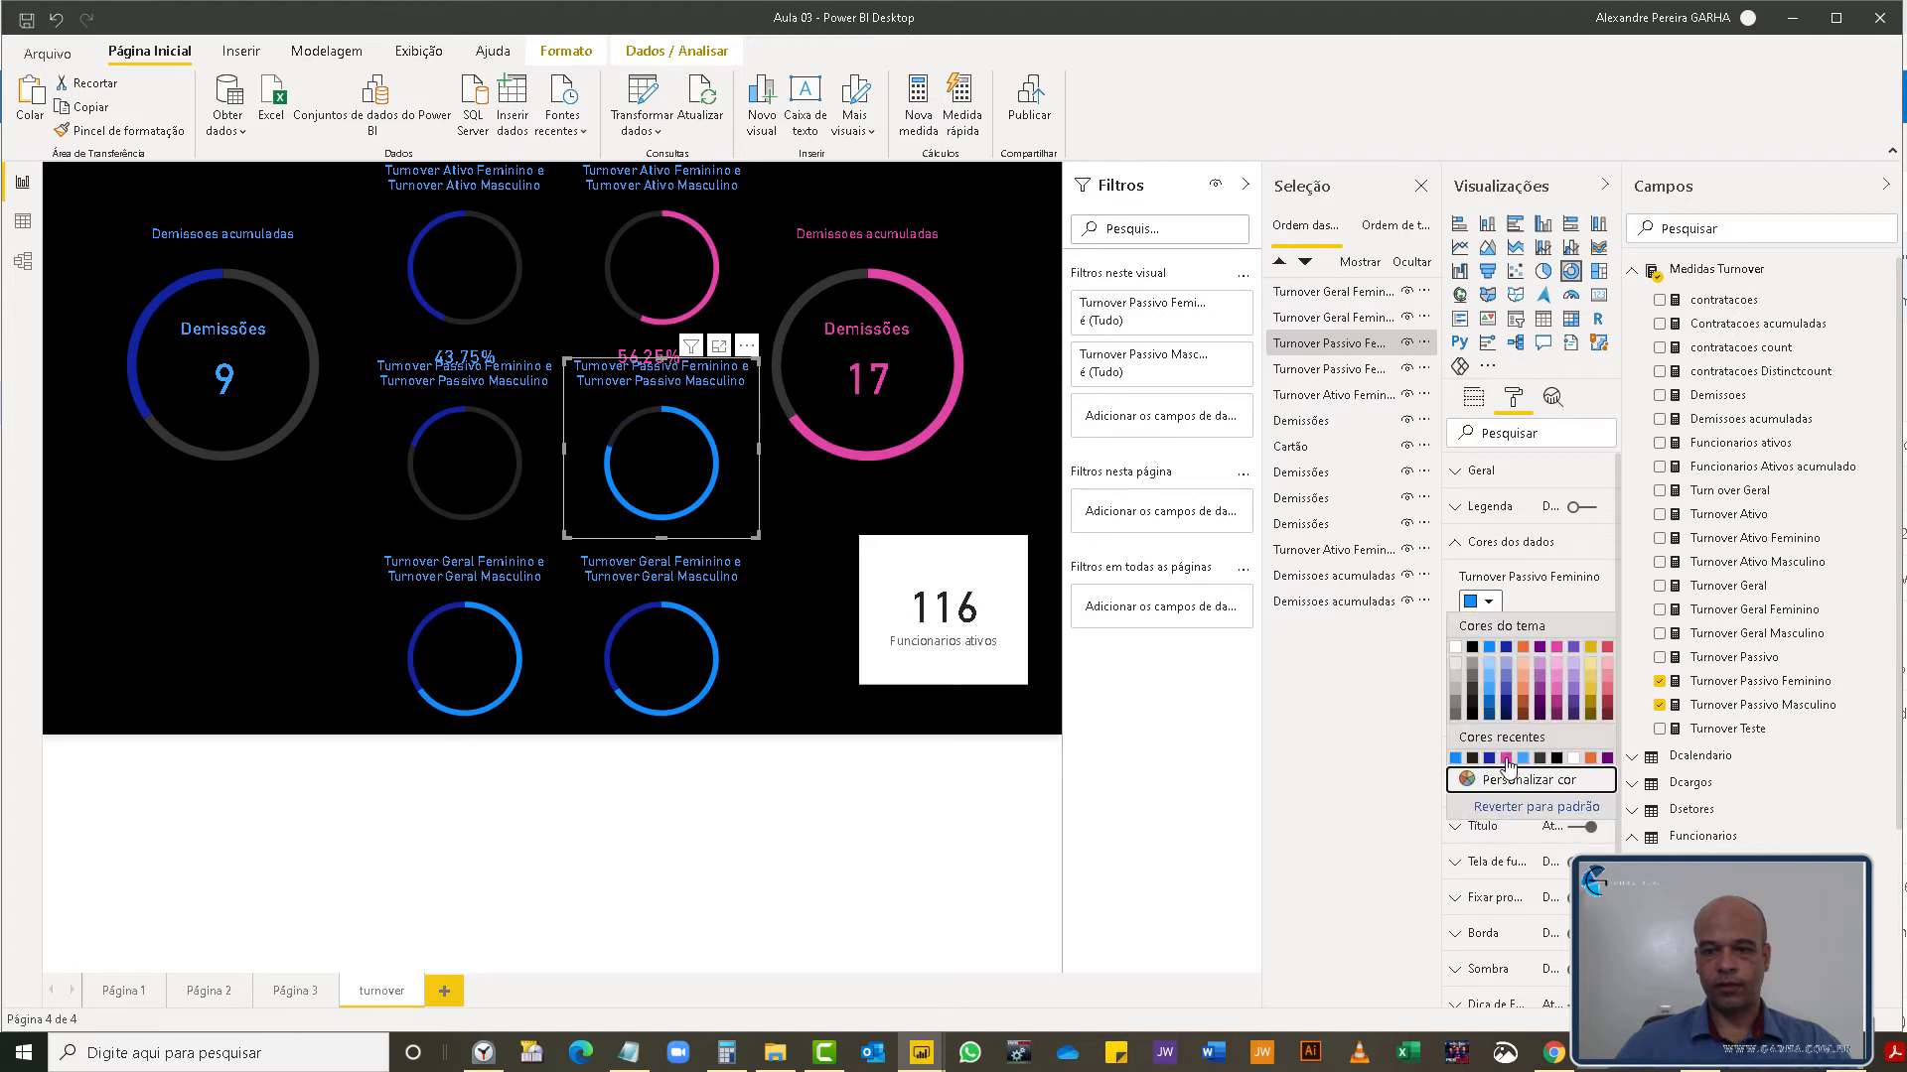
{"action": "left_click", "coordinate": [1506, 759]}
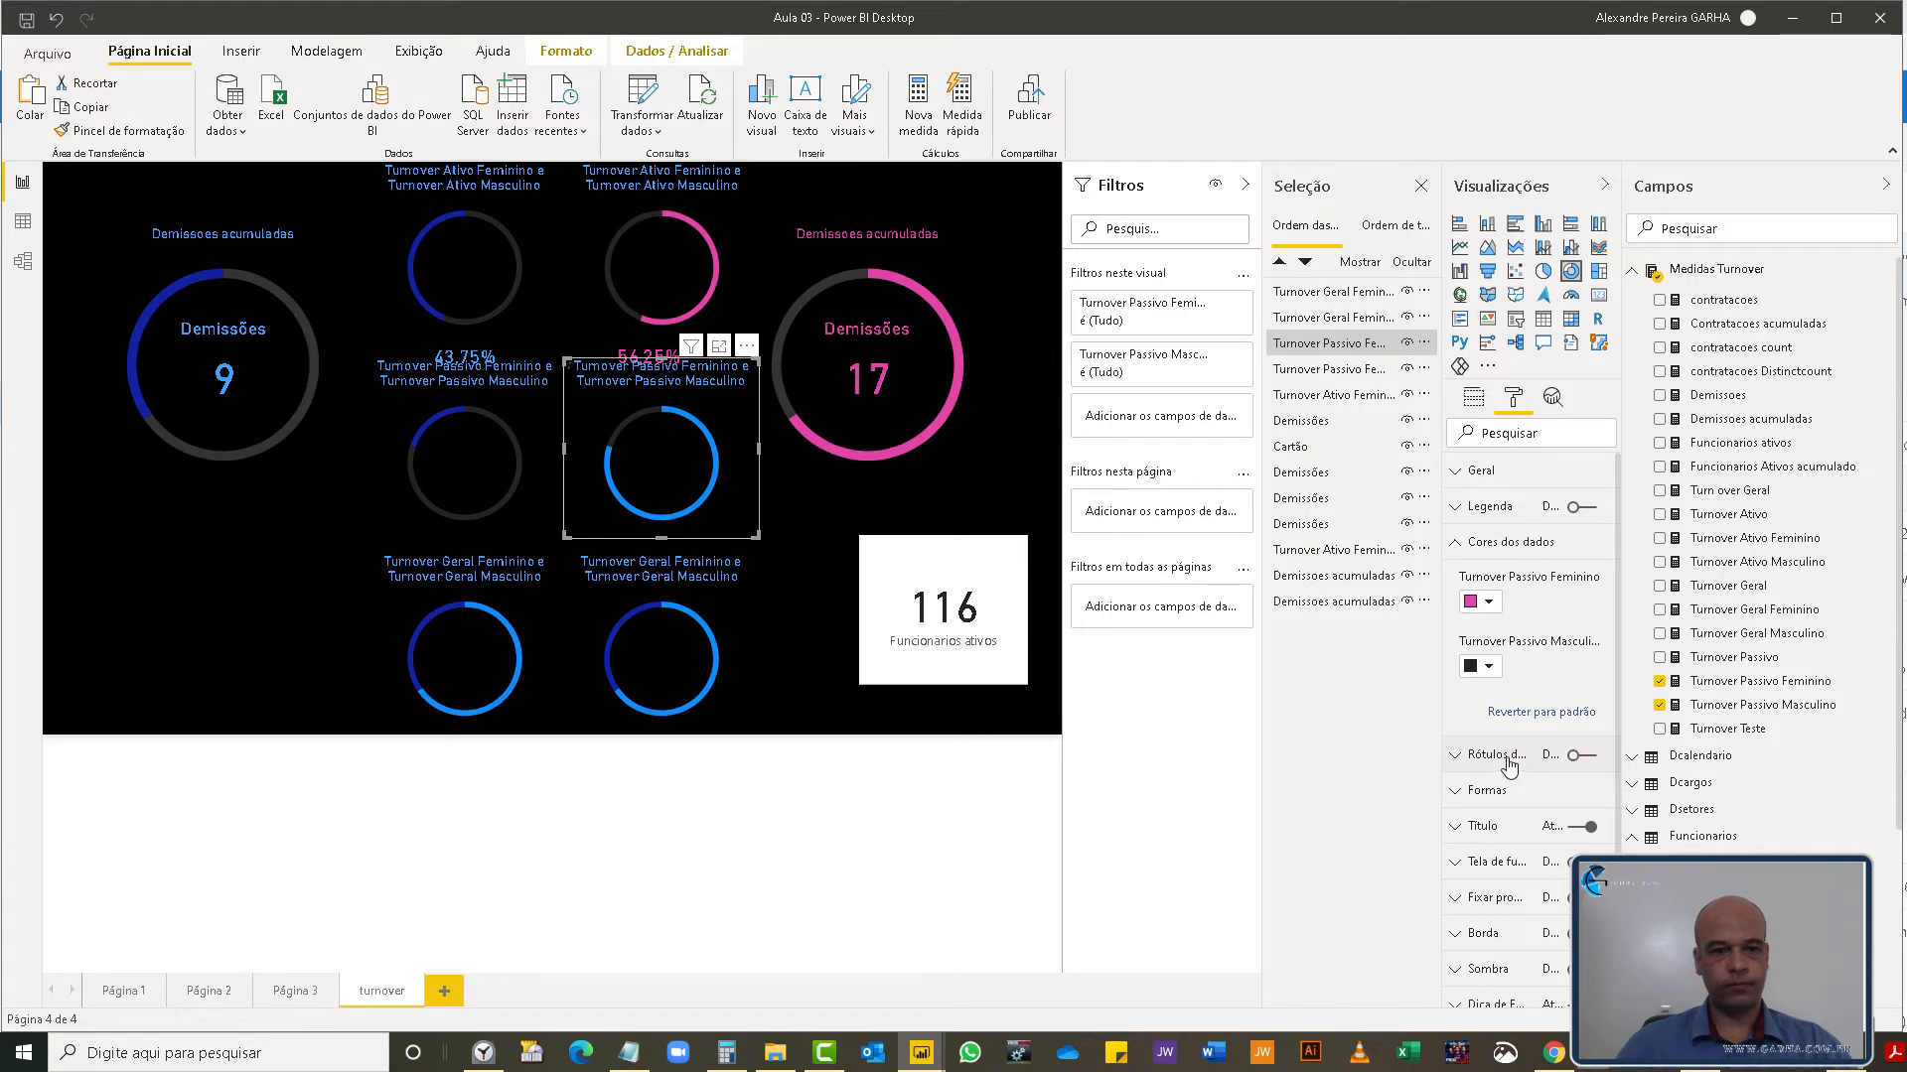
- Recolour Turnover Geral Feminino dark grey in the left Turnover Geral donut
{"action": "left_click", "coordinate": [540, 665]}
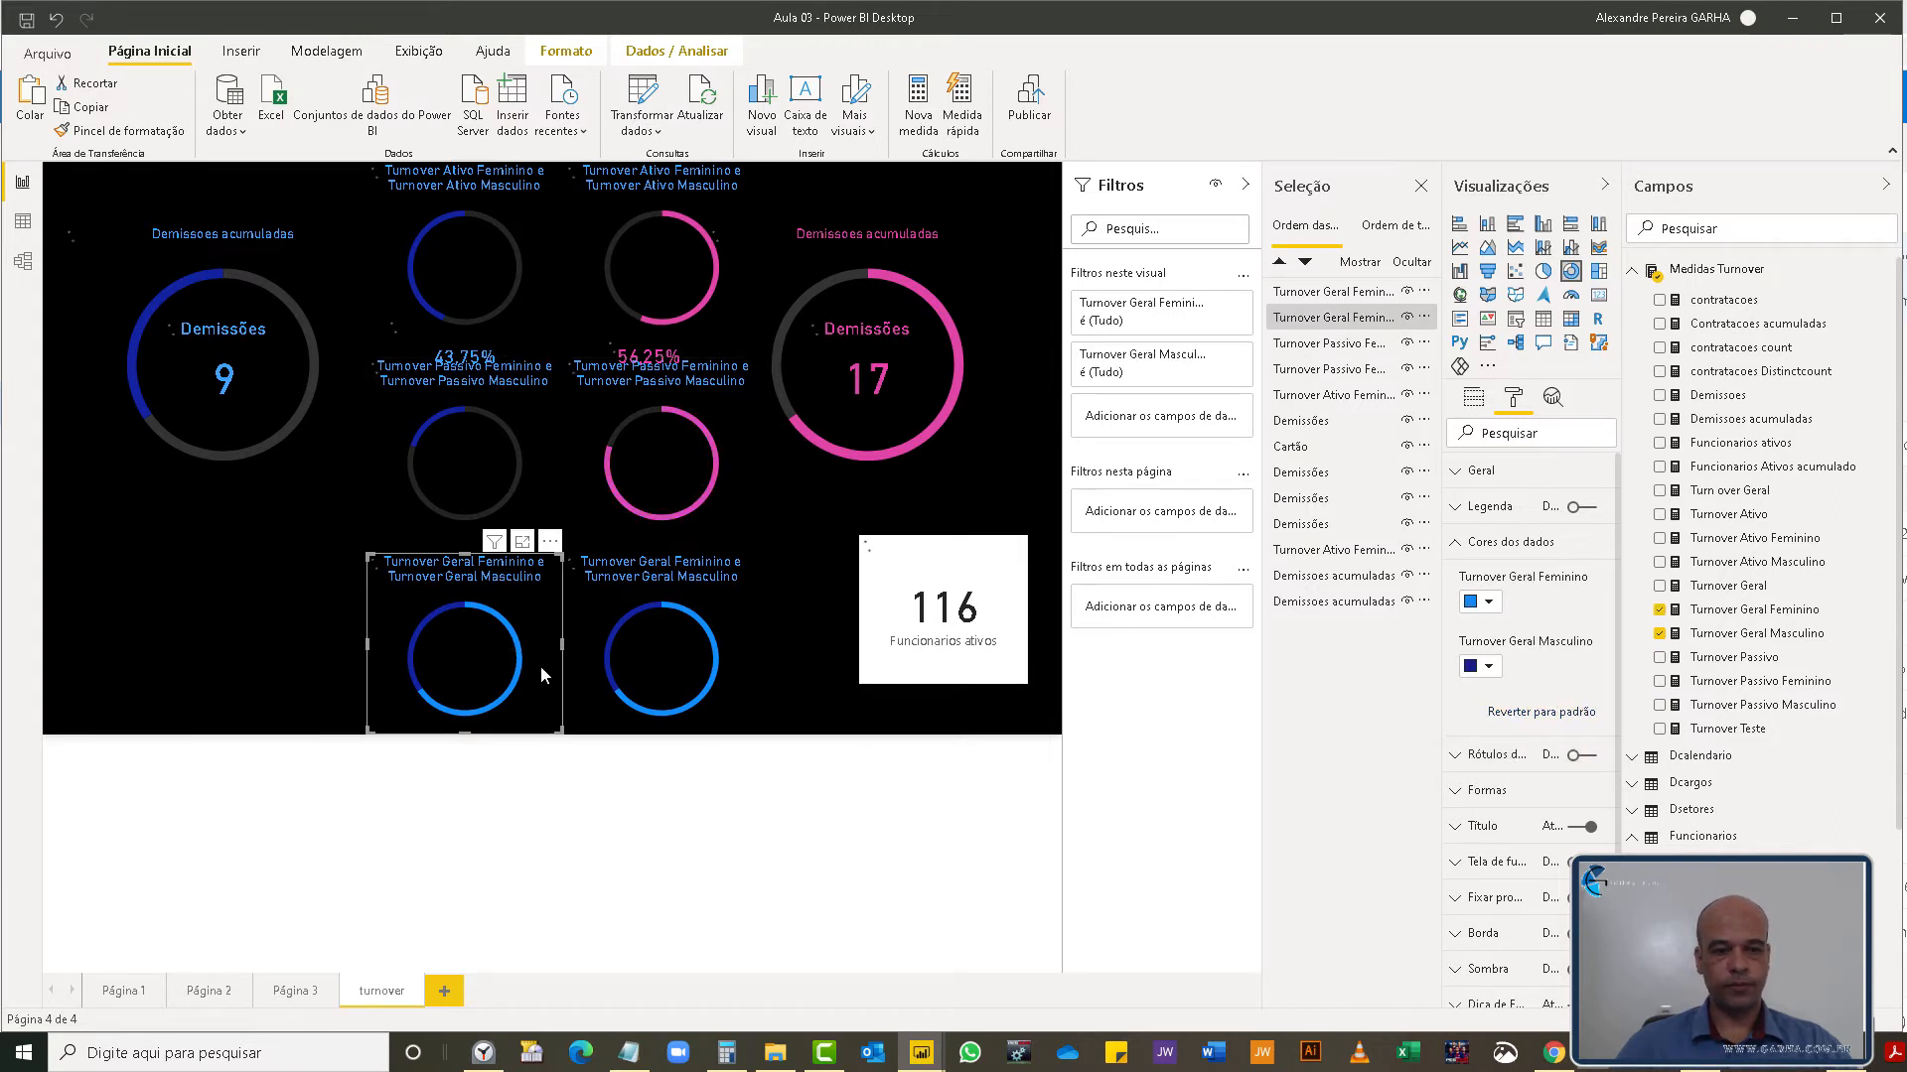
{"action": "left_click", "coordinate": [1490, 604]}
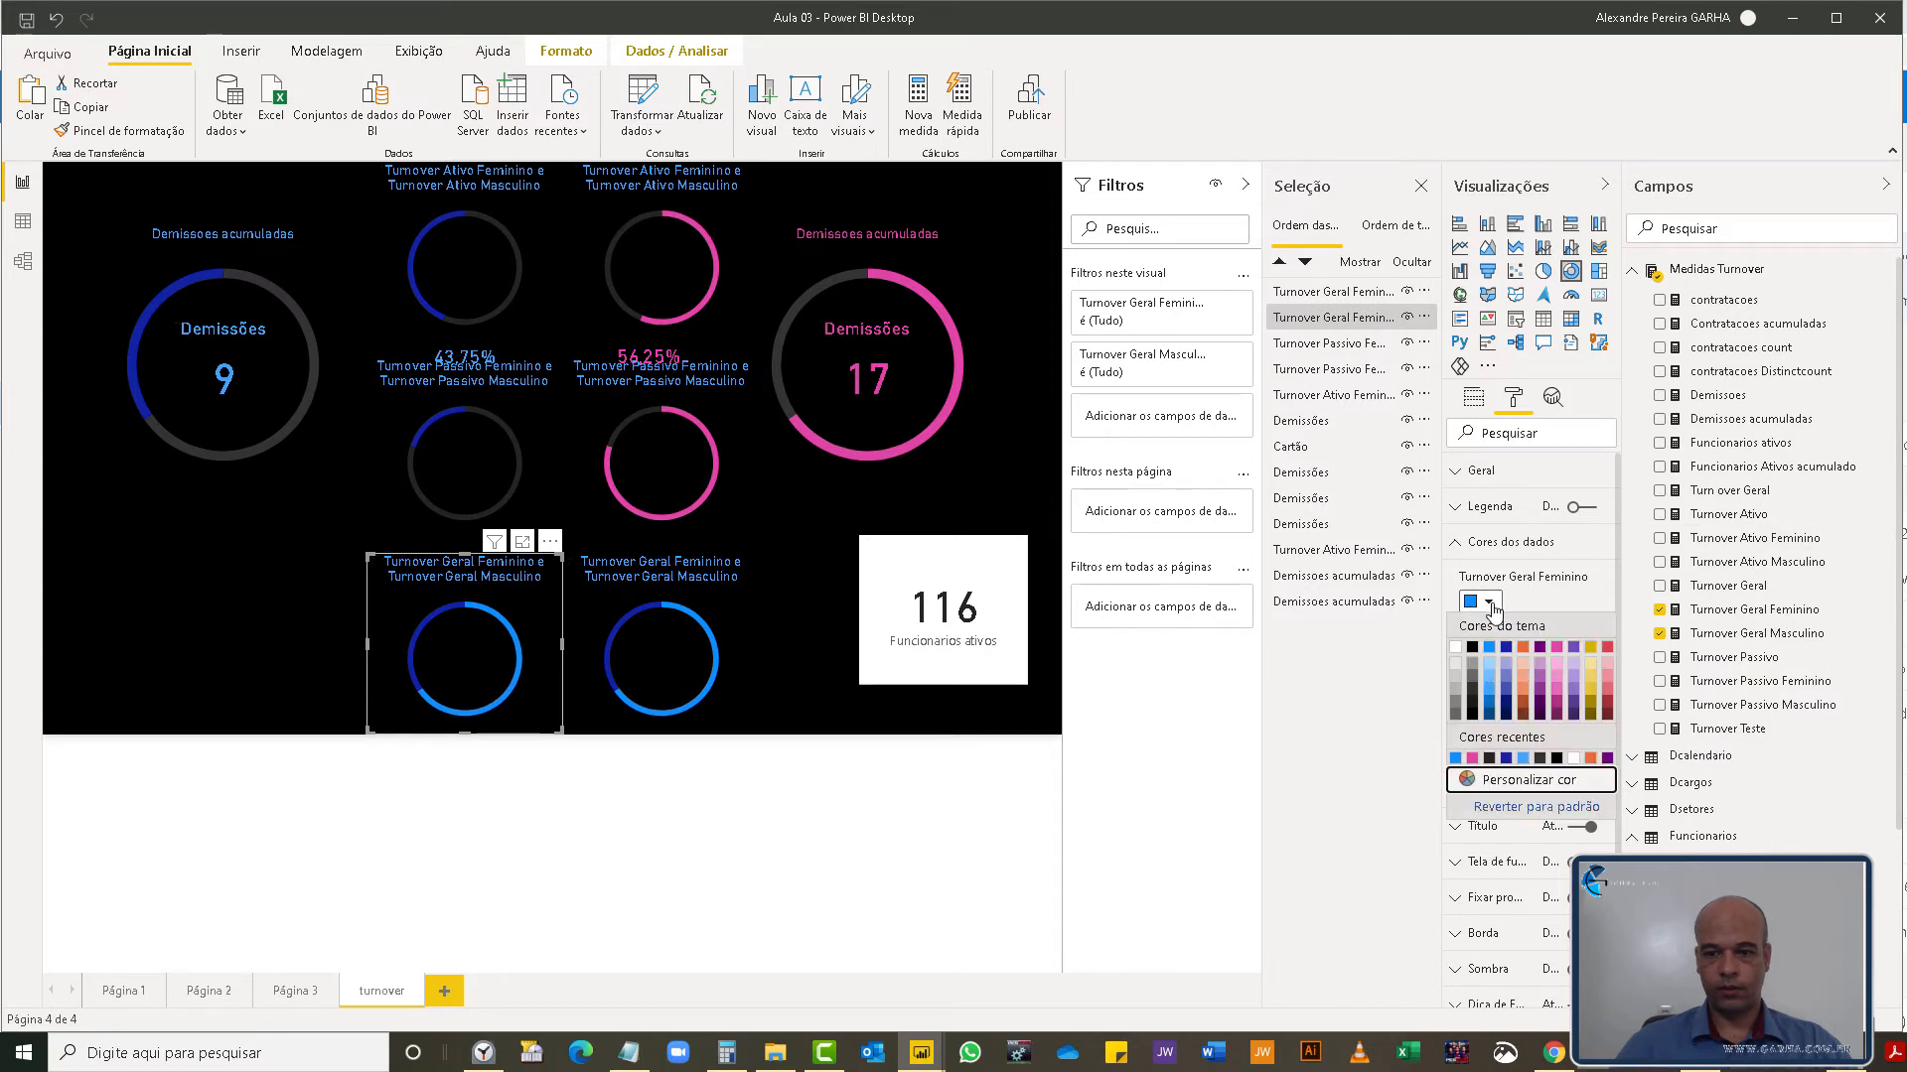
{"action": "left_click", "coordinate": [1490, 758]}
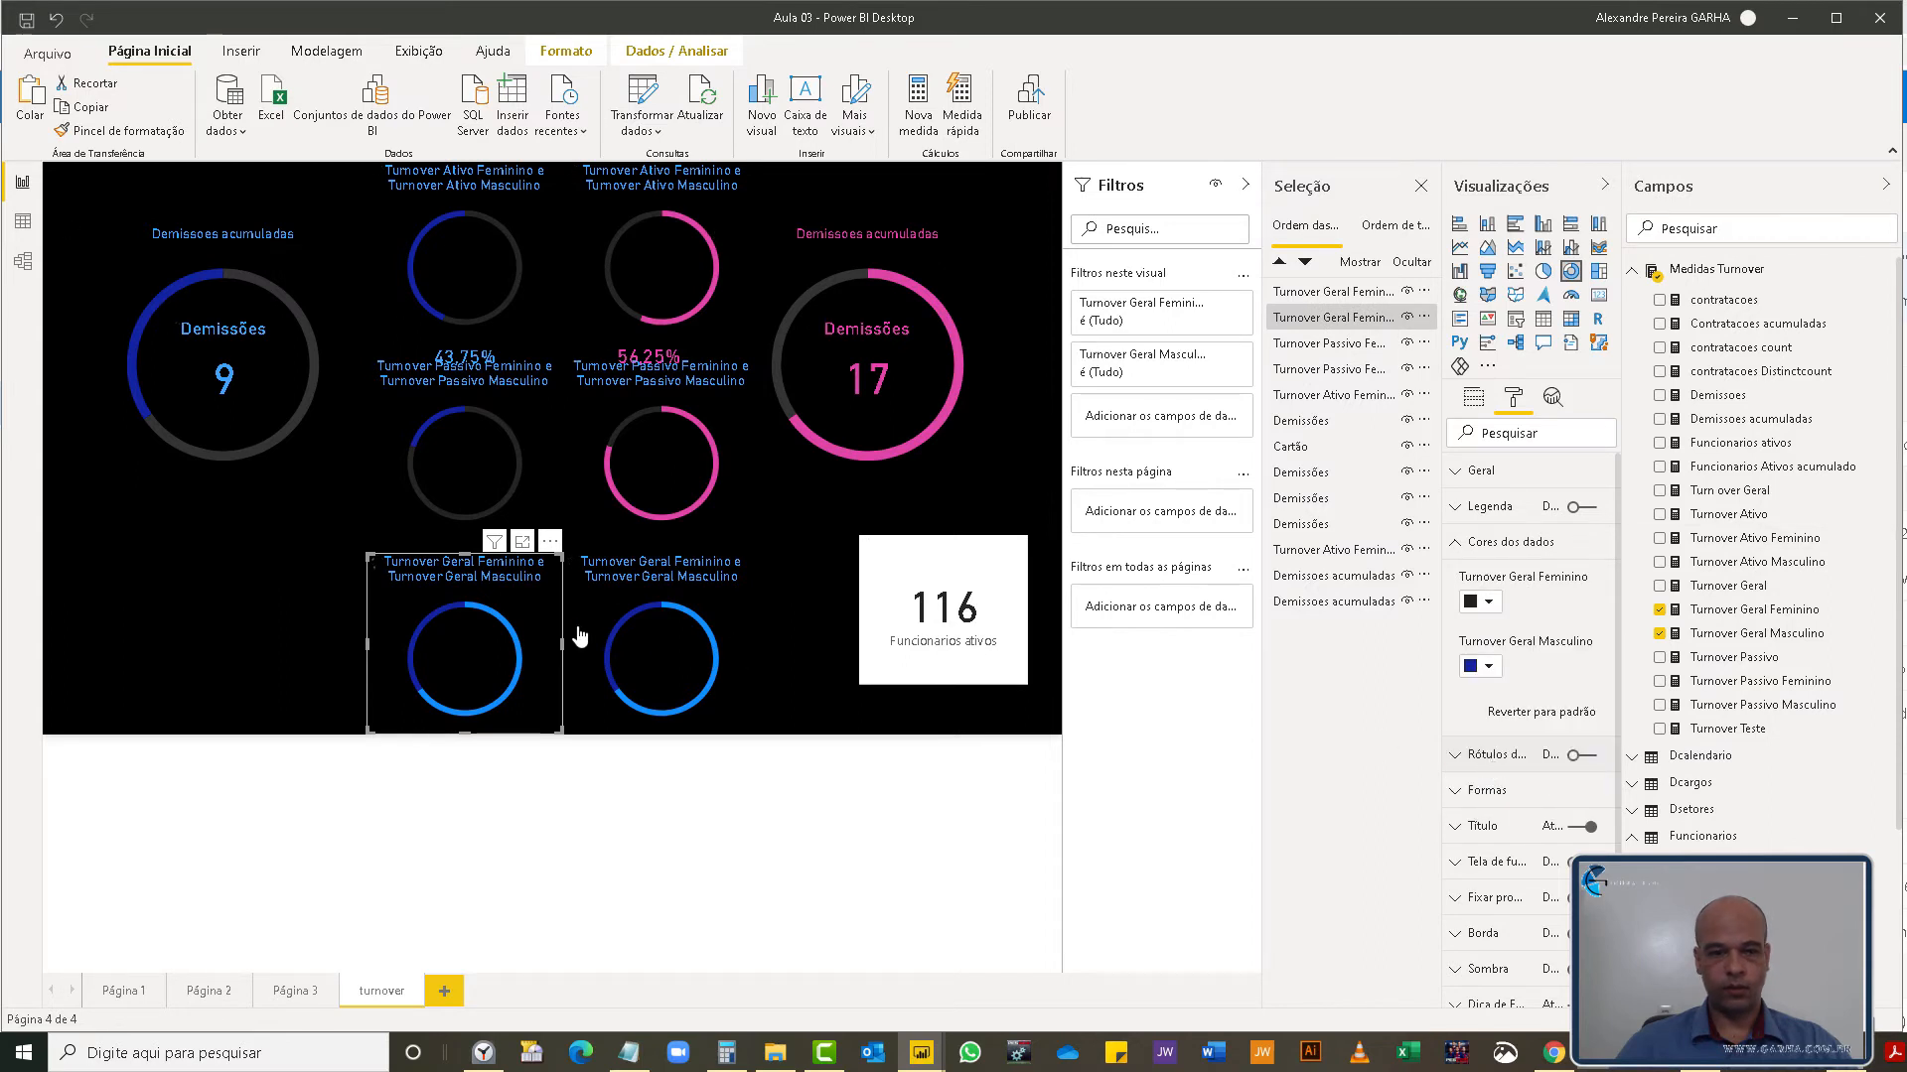
- In the right Turnover Geral donut, colour Turnover Geral Masculino dark grey and Turnover Geral Feminino pink
{"action": "left_click", "coordinate": [753, 640]}
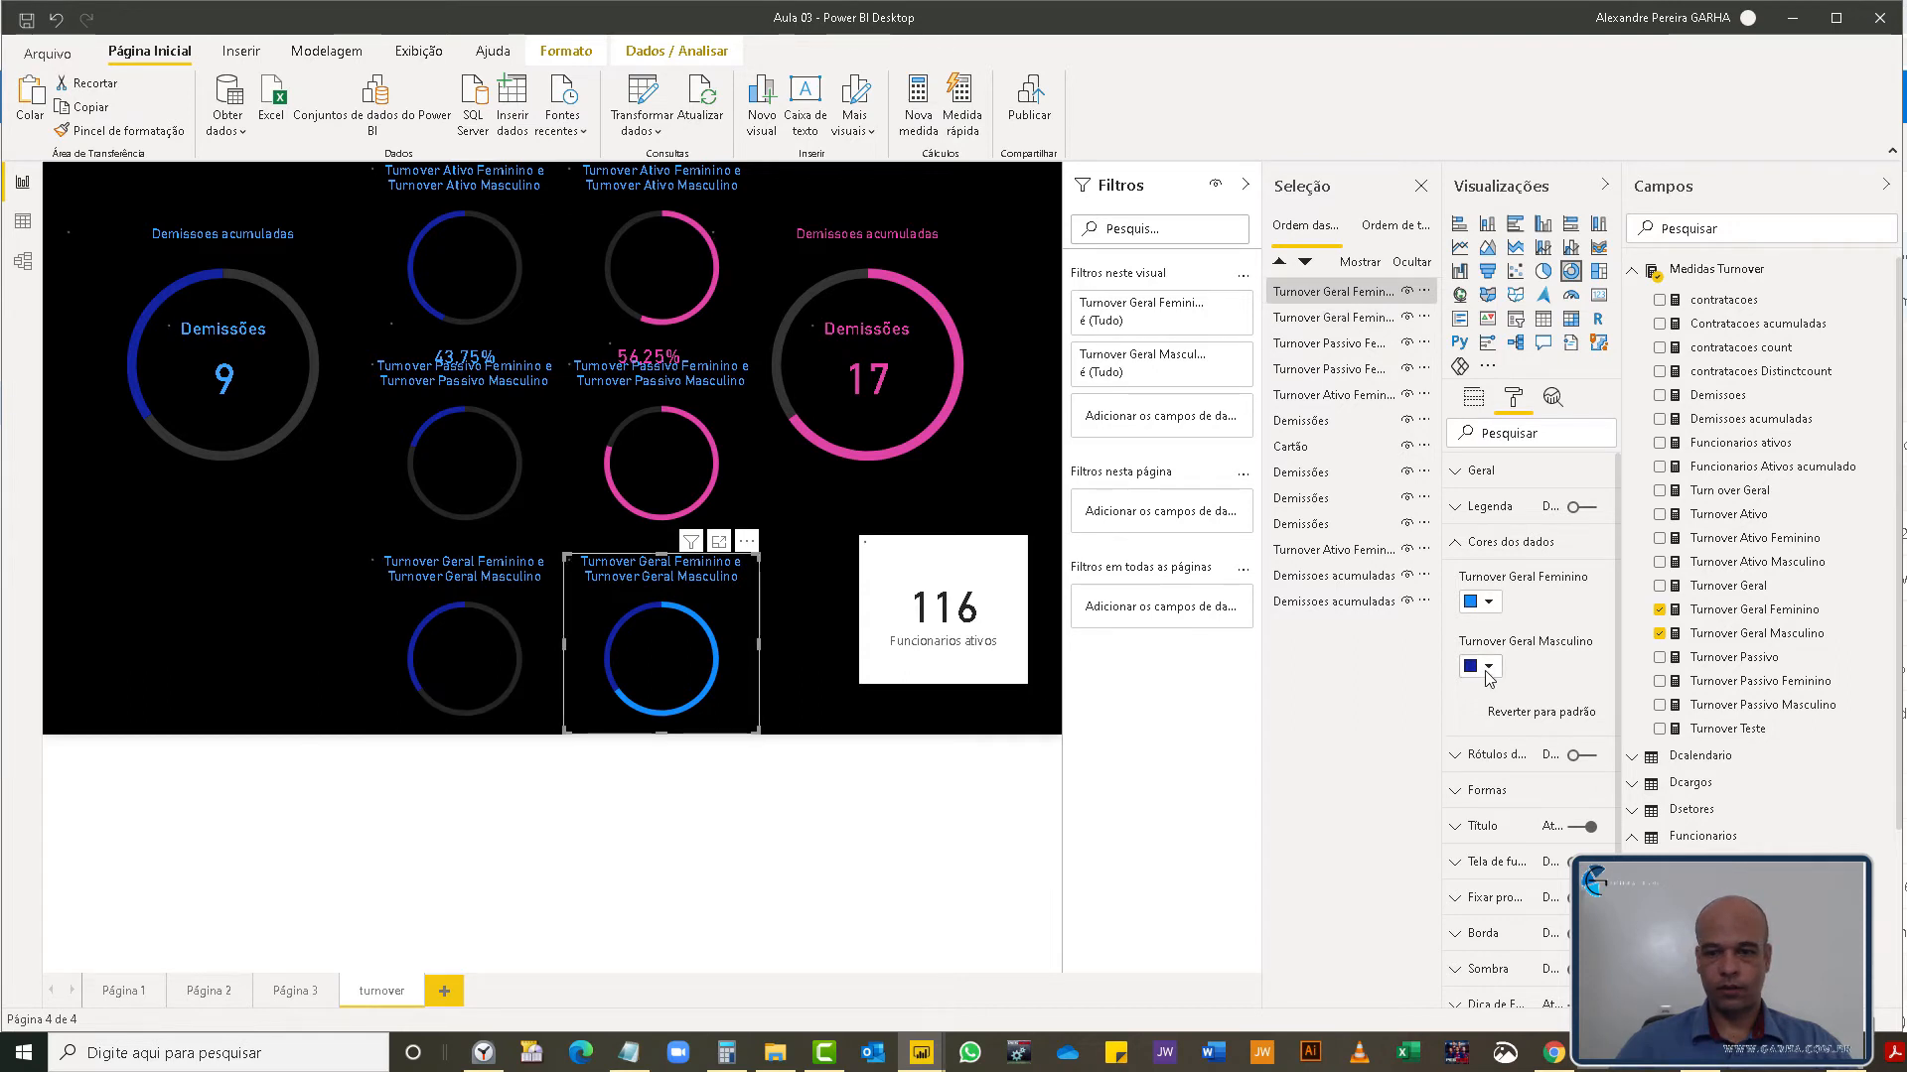
{"action": "left_click", "coordinate": [1479, 666]}
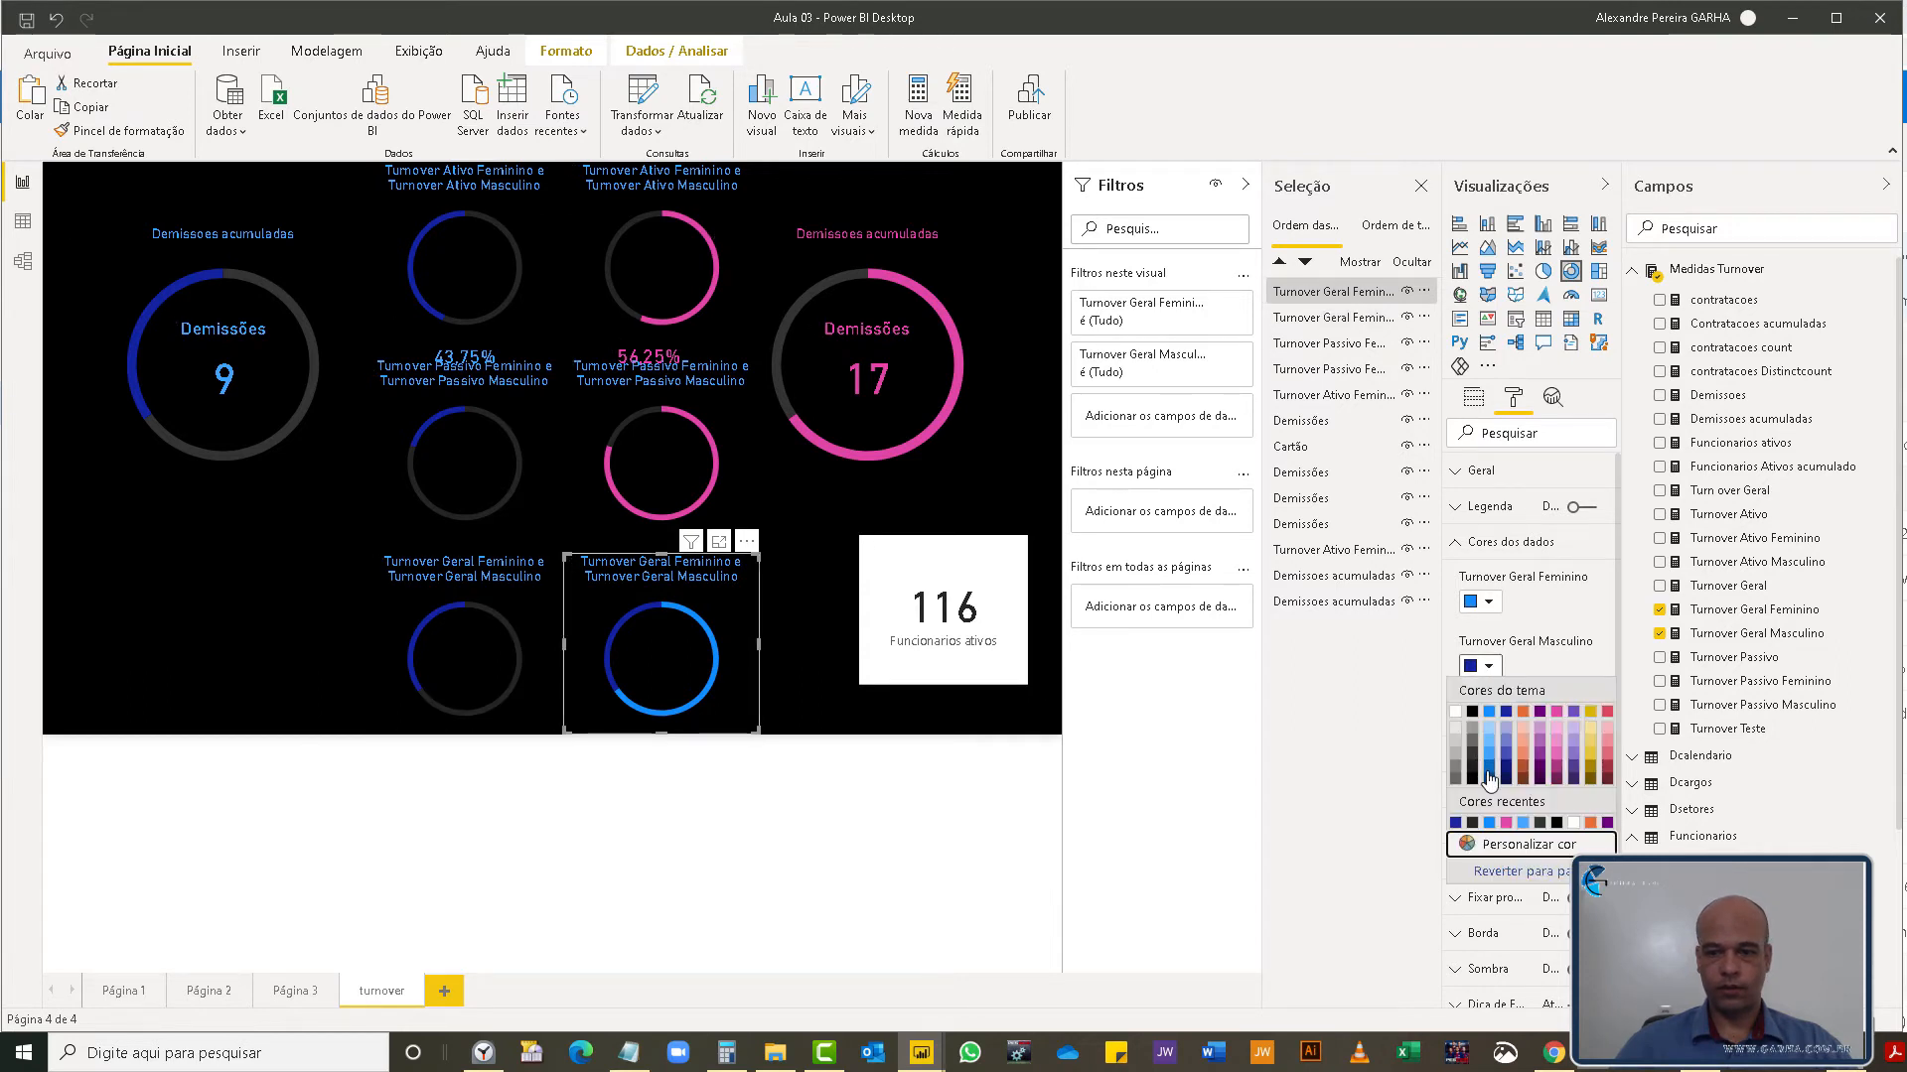
{"action": "left_click", "coordinate": [1473, 823]}
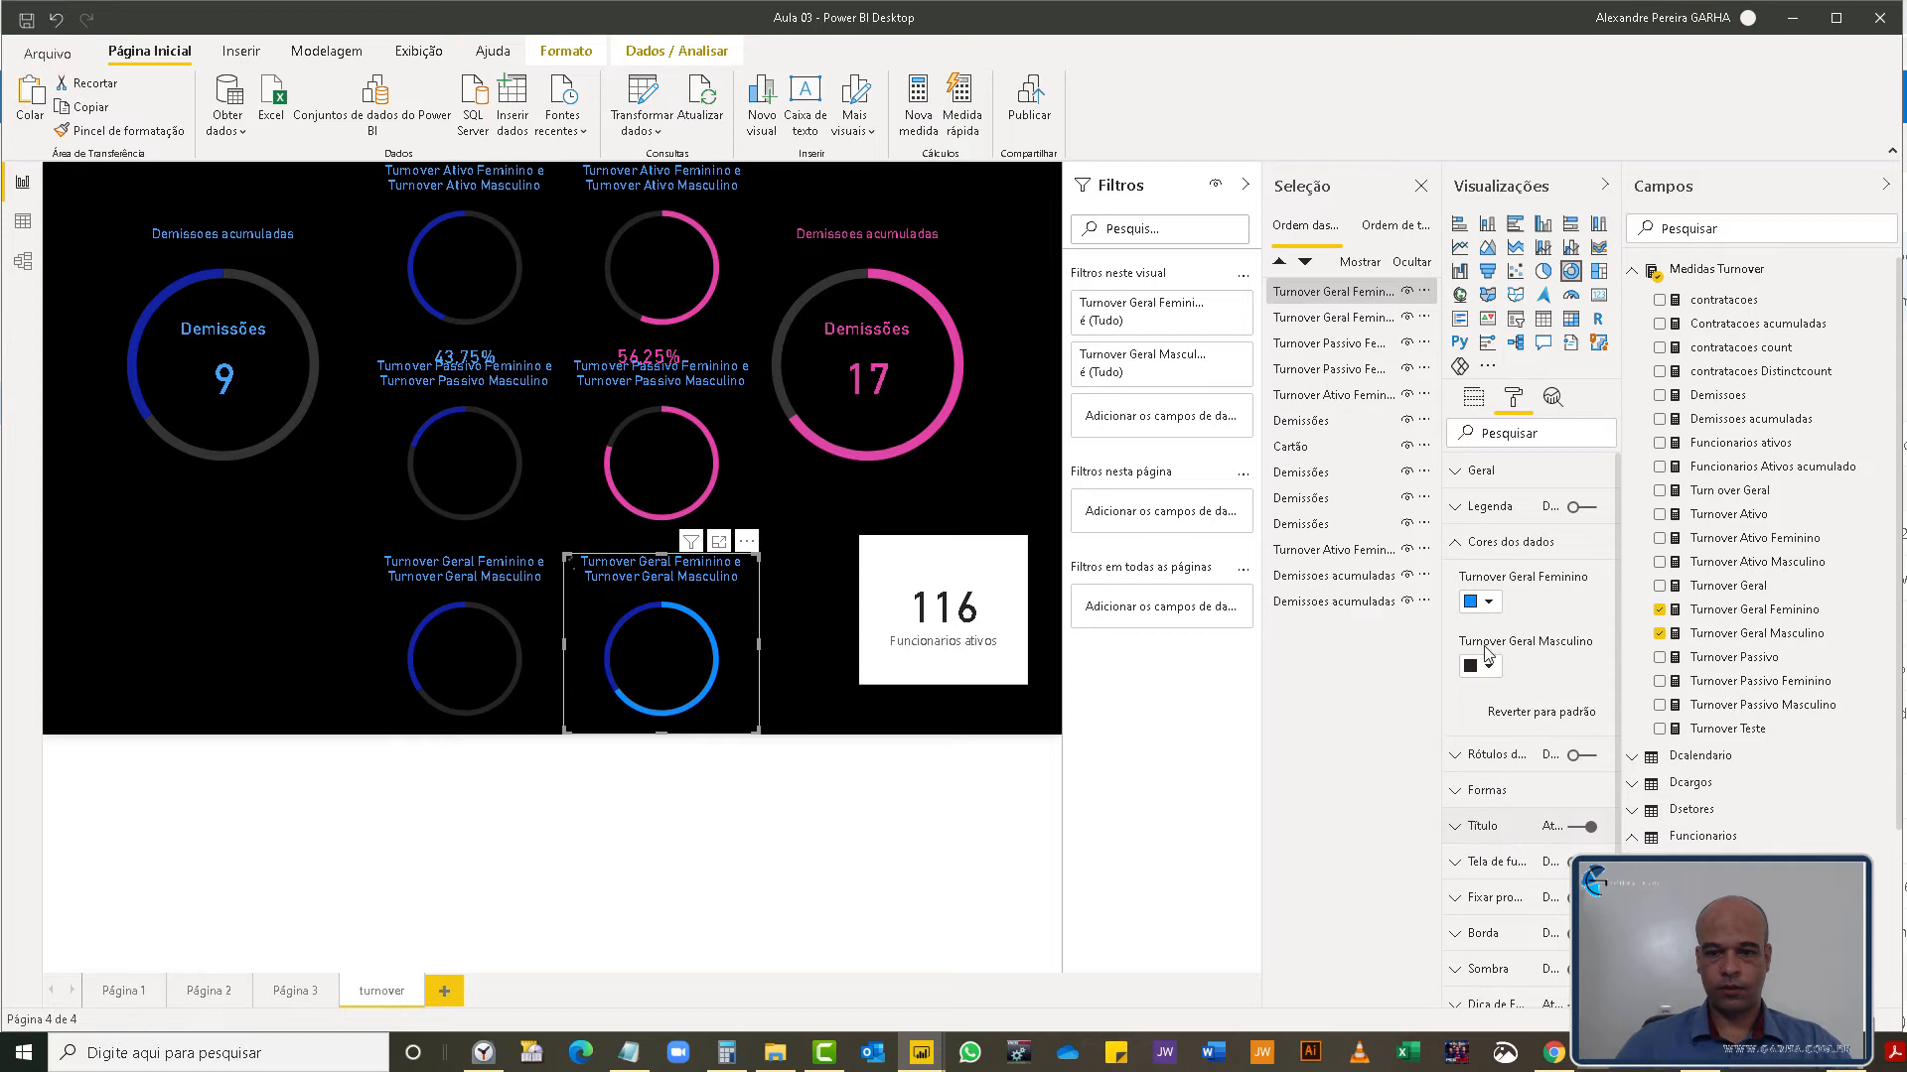
{"action": "left_click", "coordinate": [1488, 604]}
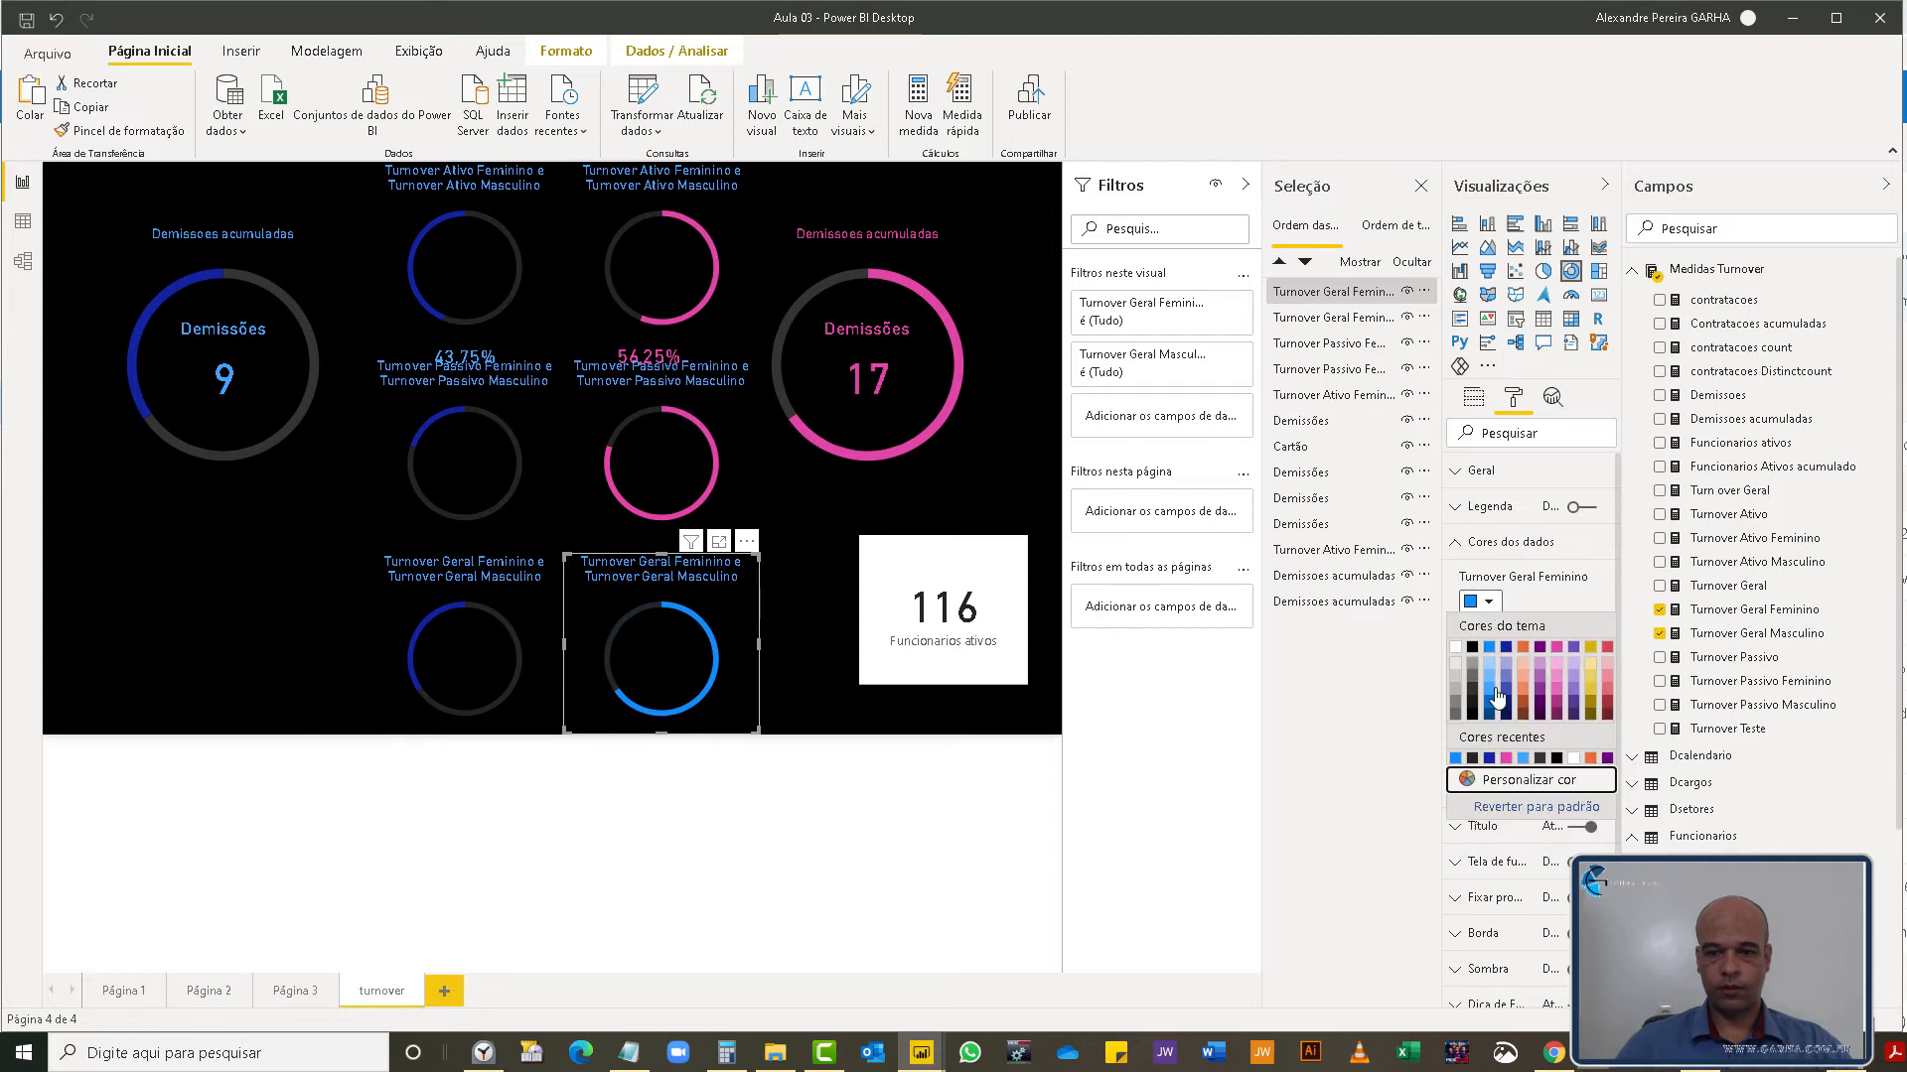
{"action": "left_click", "coordinate": [1507, 759]}
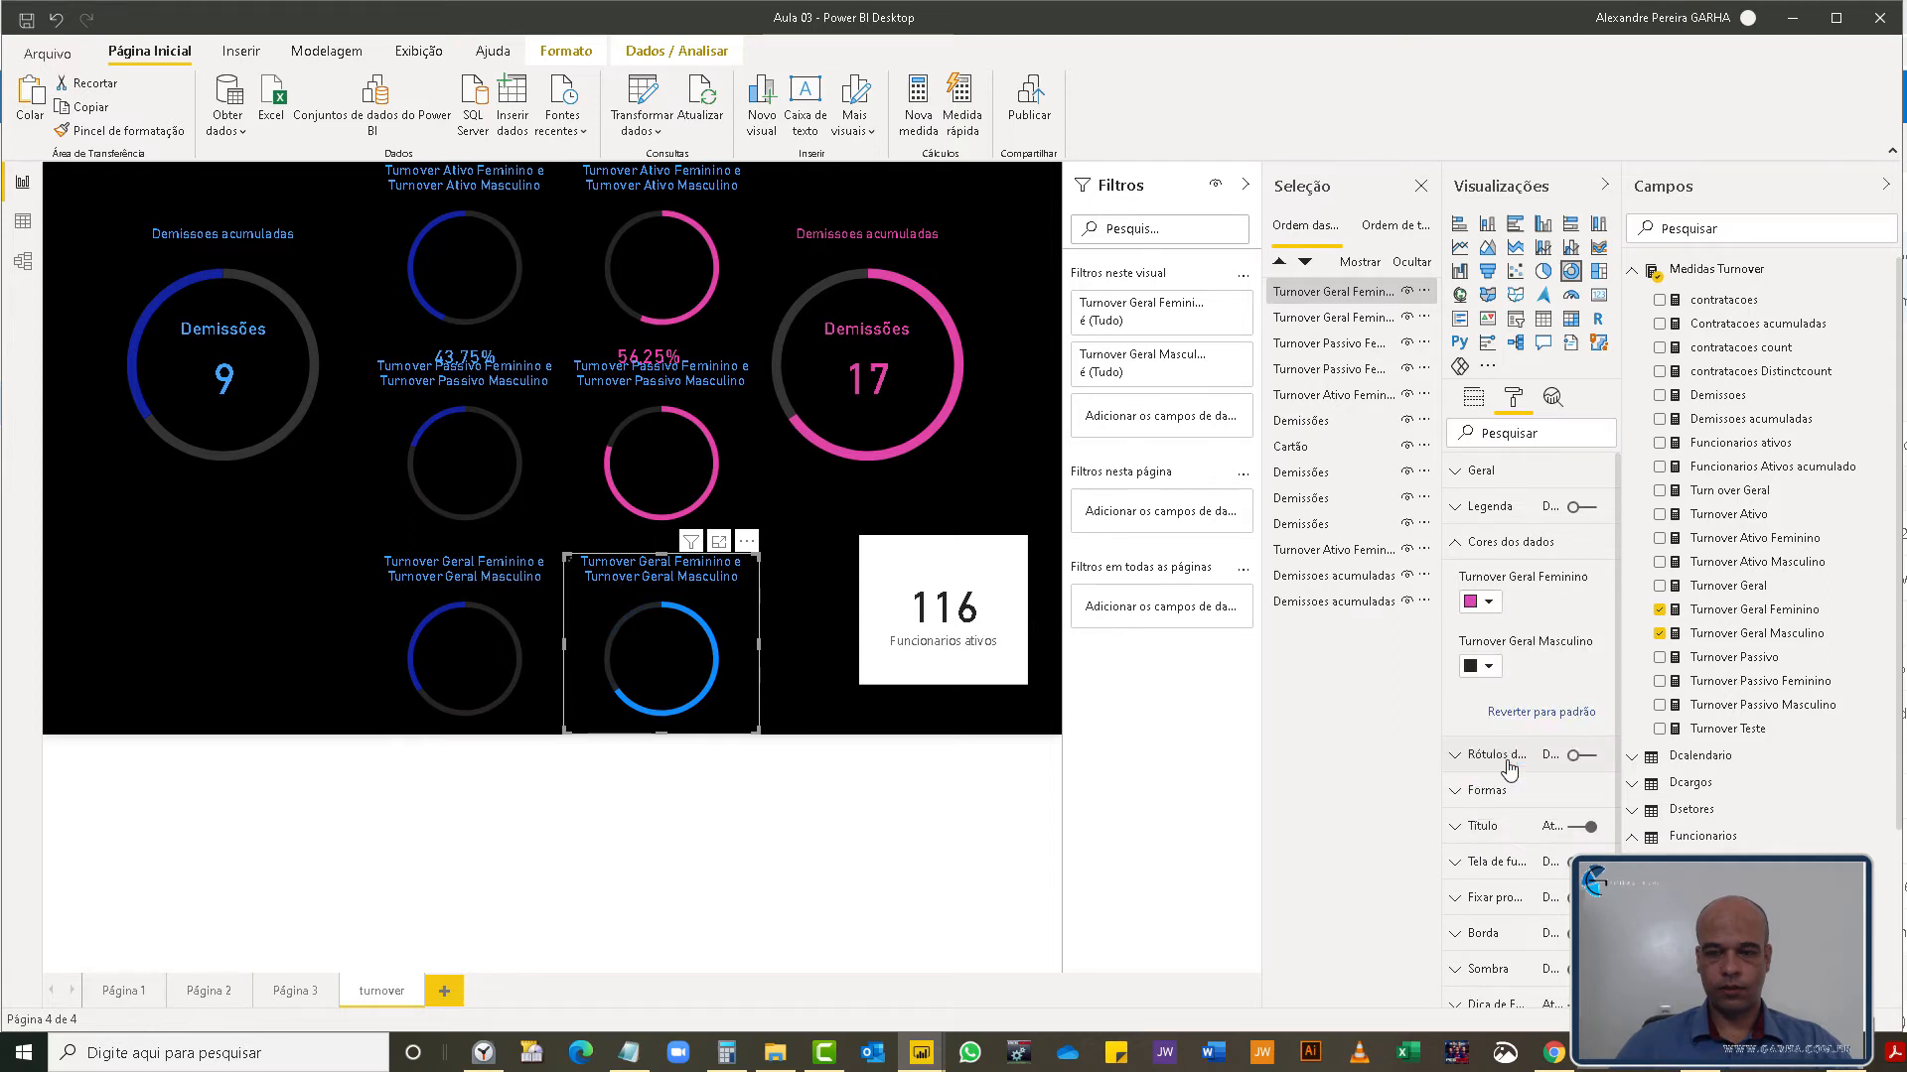
{"action": "left_click", "coordinate": [265, 592]}
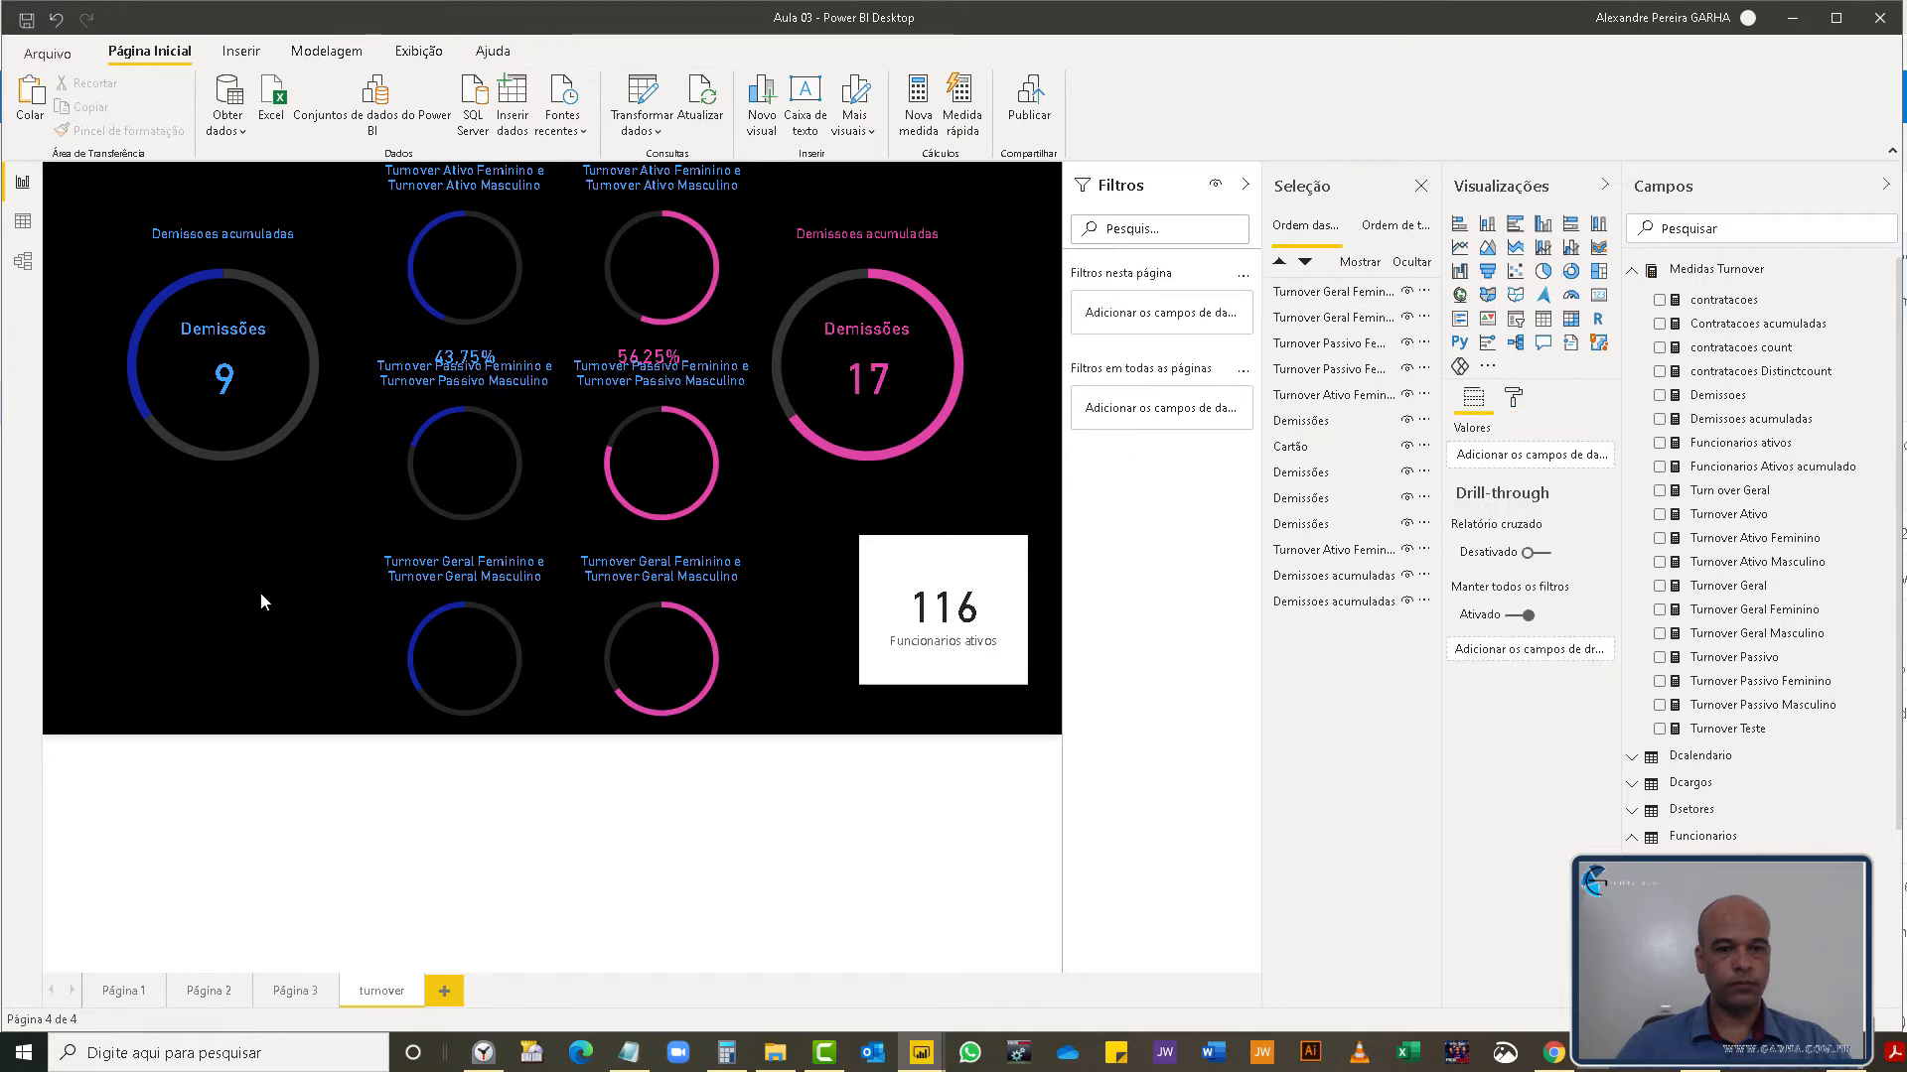
- Duplicate the blue Turnover Ativo Masculino card twice, centring the copies inside the left Turnover Passivo and Turnover Geral donuts
{"action": "left_click", "coordinate": [501, 355]}
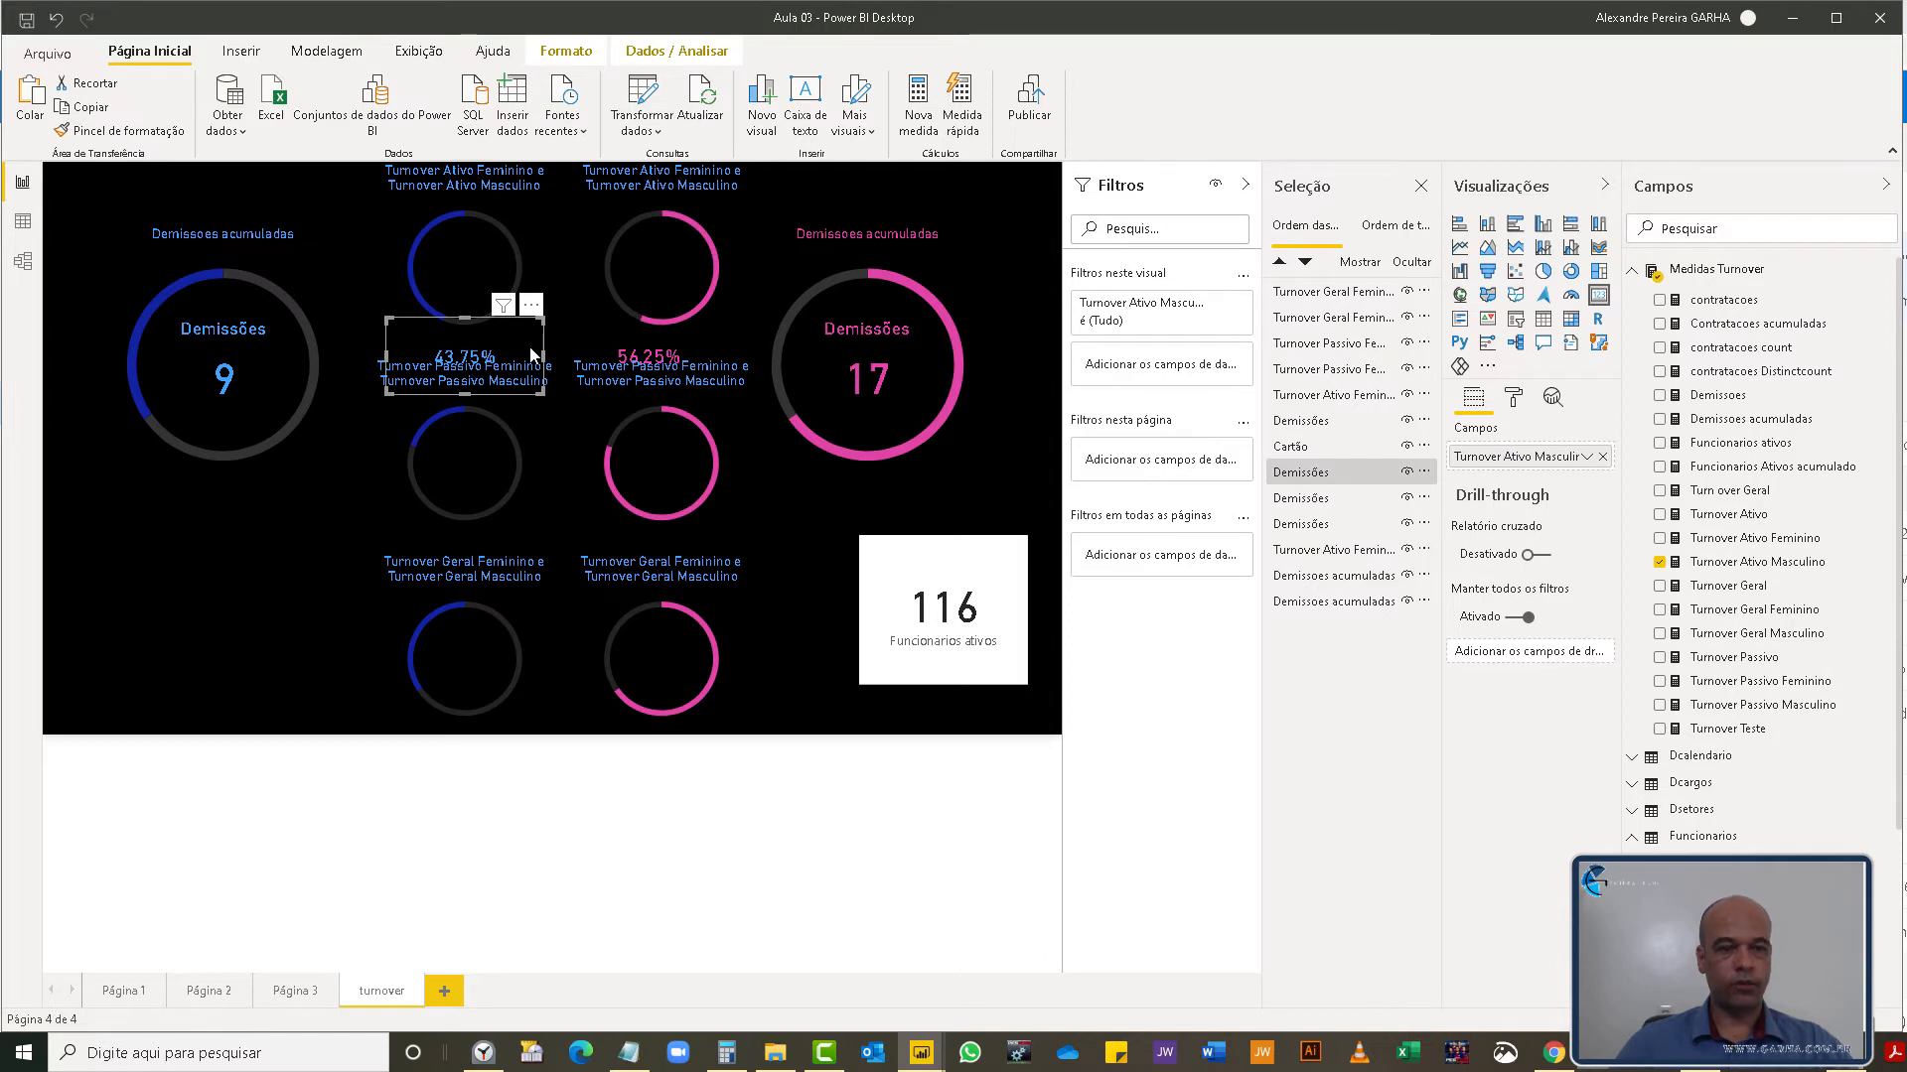
{"action": "key", "text": "ctrl+v"}
{"action": "left_click_drag", "start_coordinate": [532, 347], "coordinate": [525, 447]}
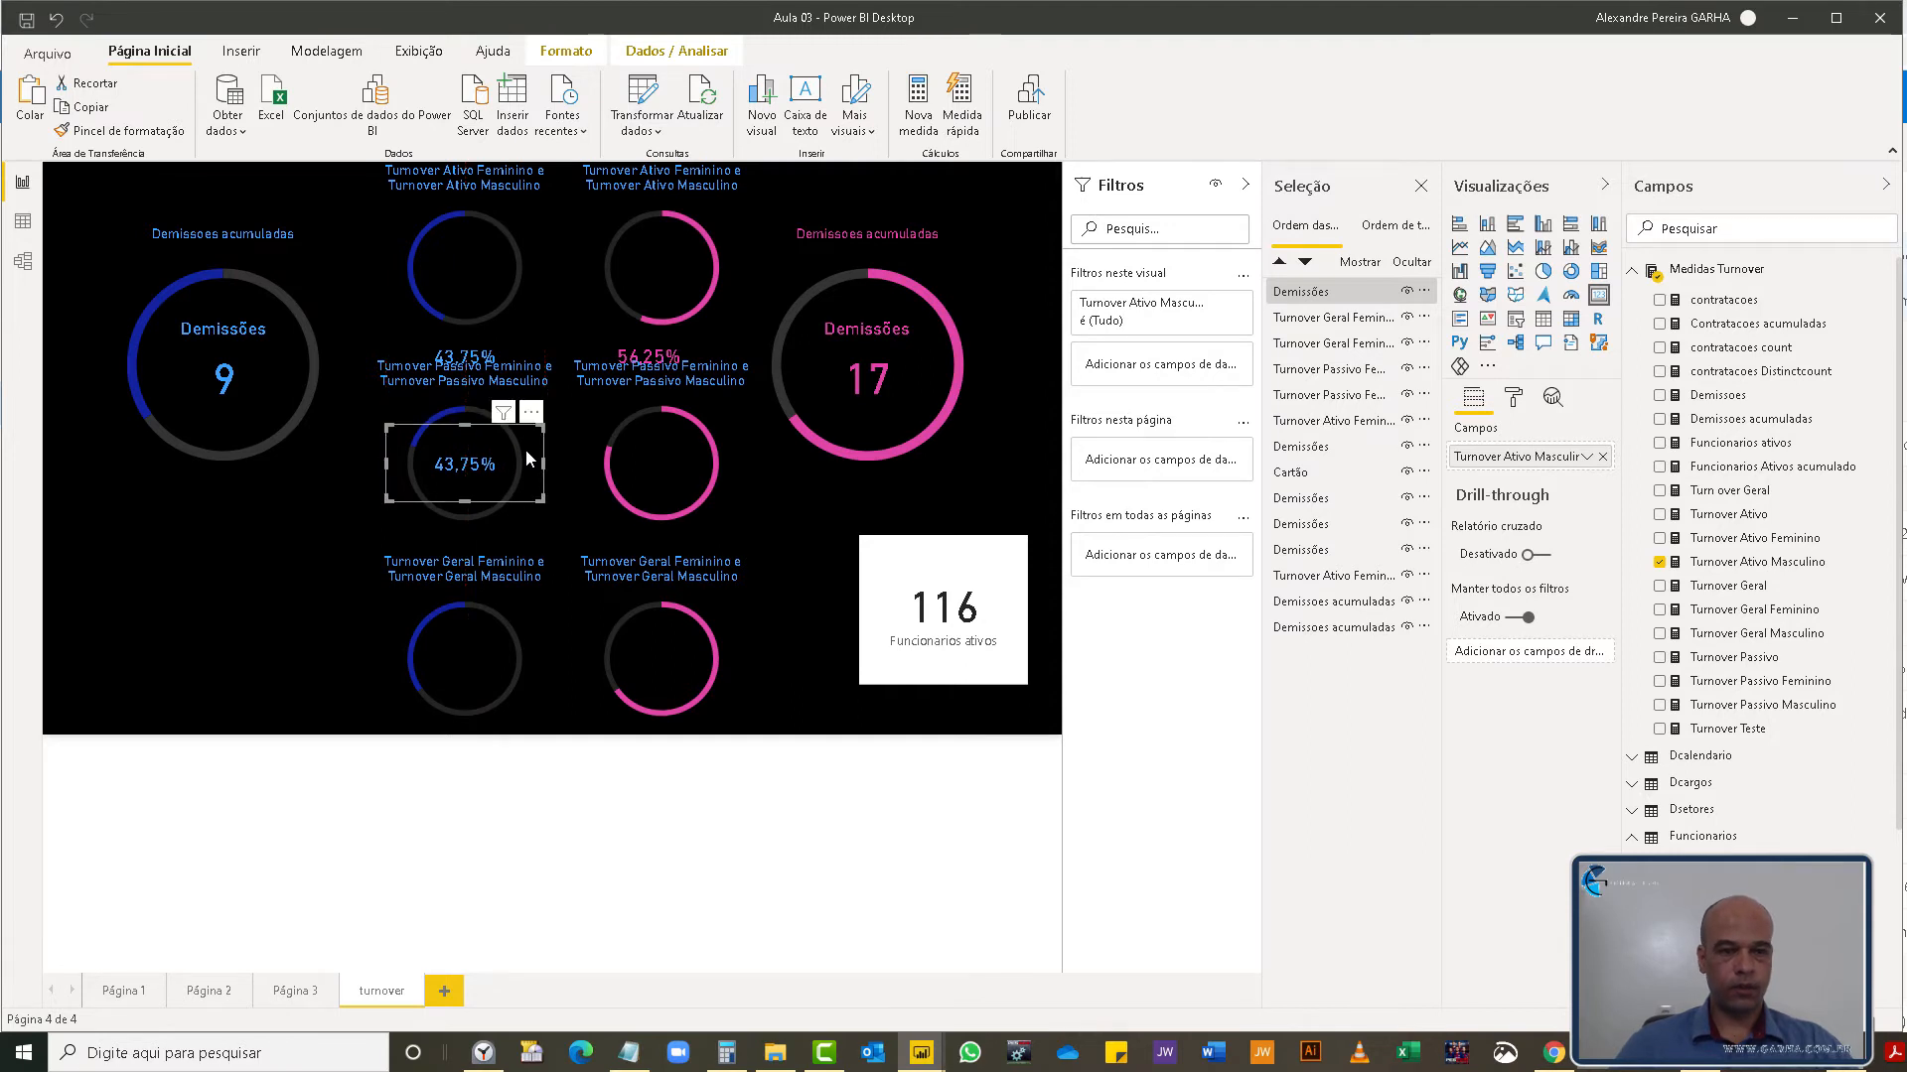
{"action": "key", "text": "ctrl+v"}
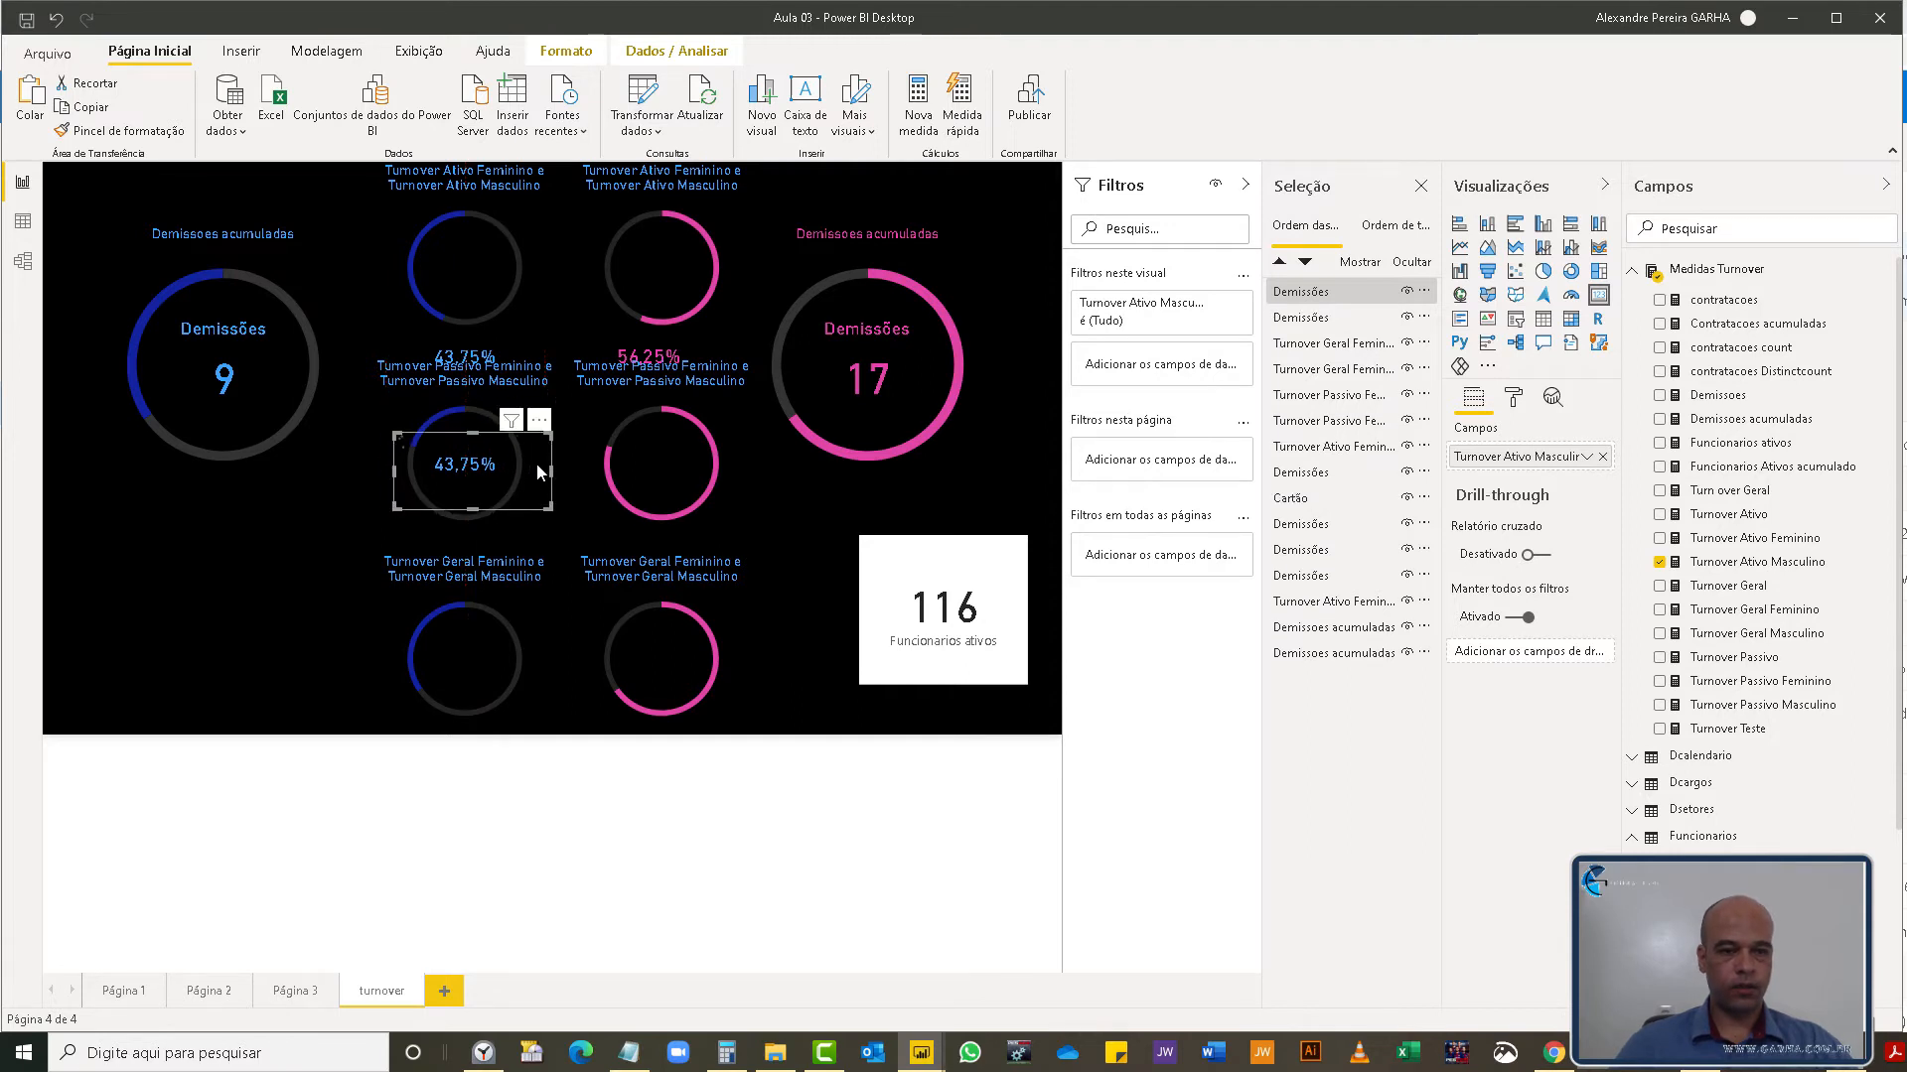
{"action": "left_click_drag", "start_coordinate": [536, 463], "coordinate": [532, 651]}
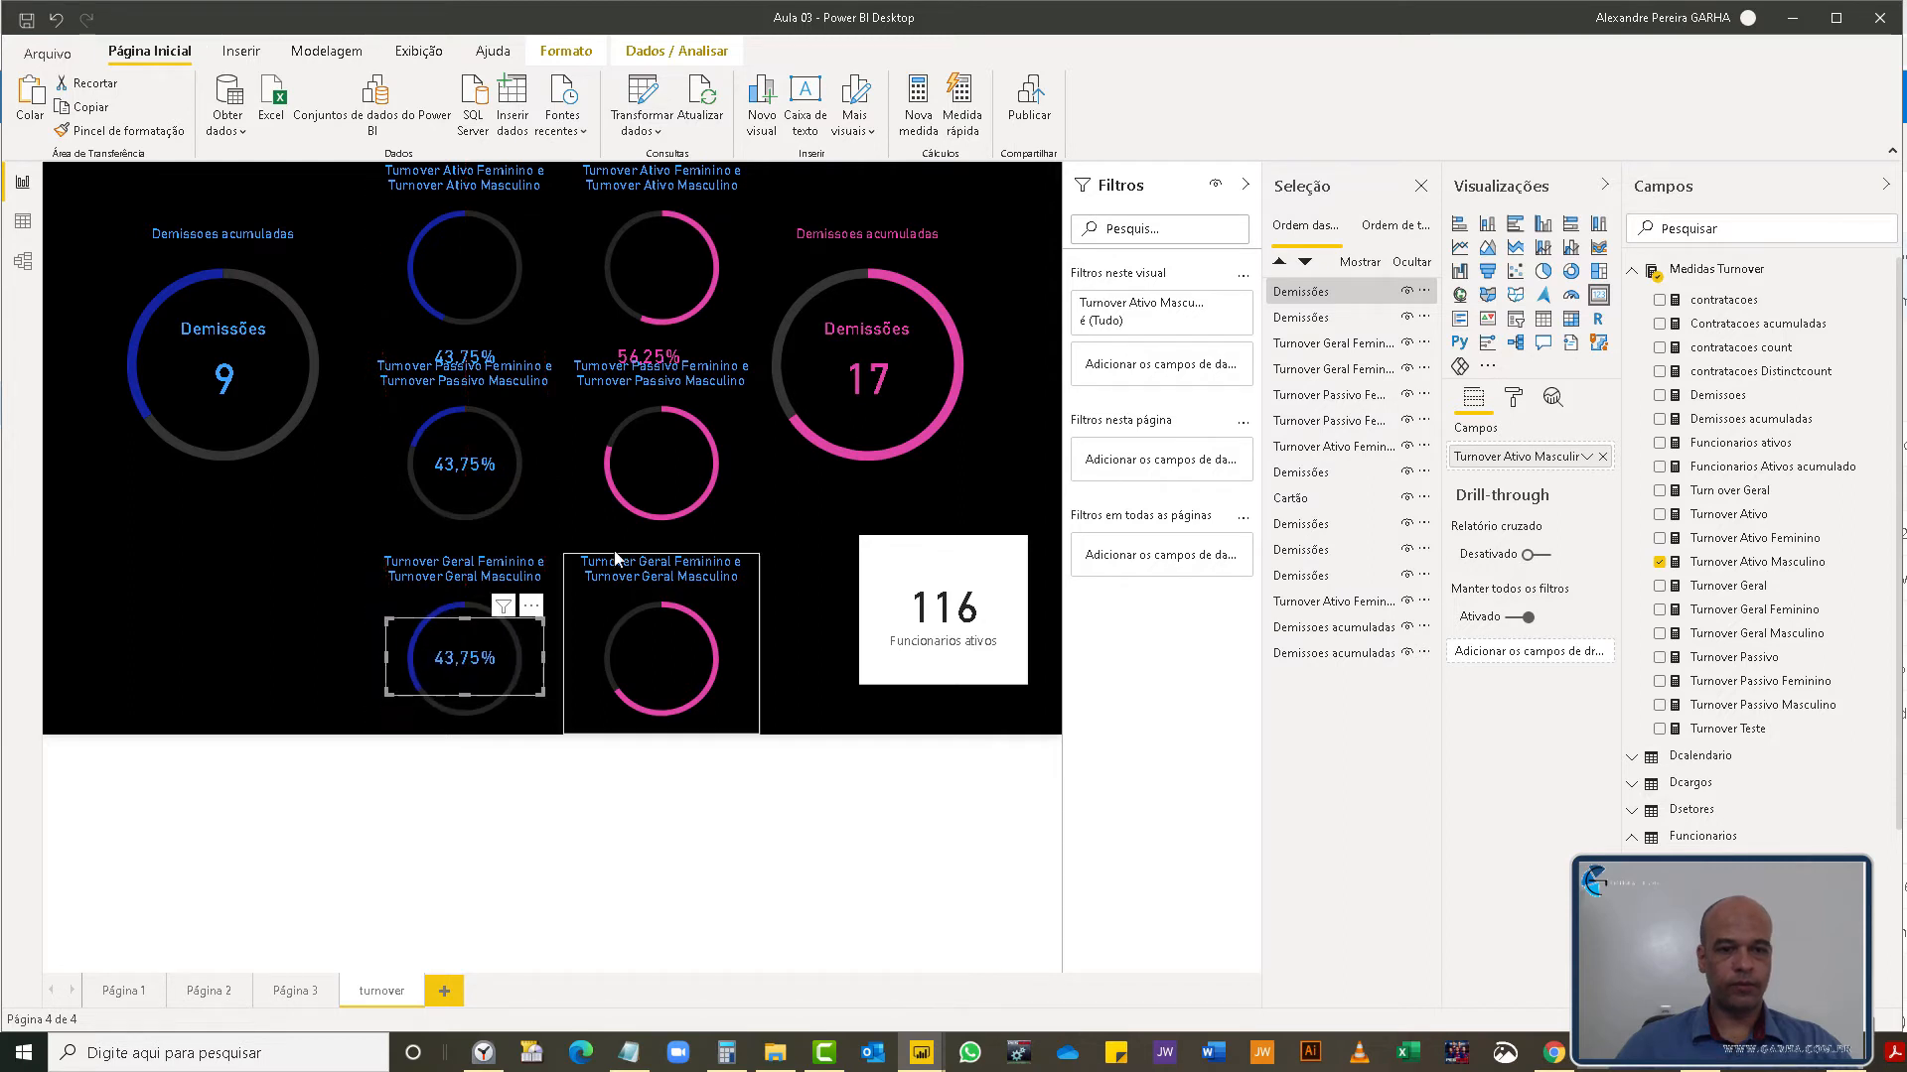
- Duplicate the pink Turnover Ativo Feminino card twice, centring the copies inside the right Turnover Passivo and Turnover Geral donuts
{"action": "left_click", "coordinate": [689, 358]}
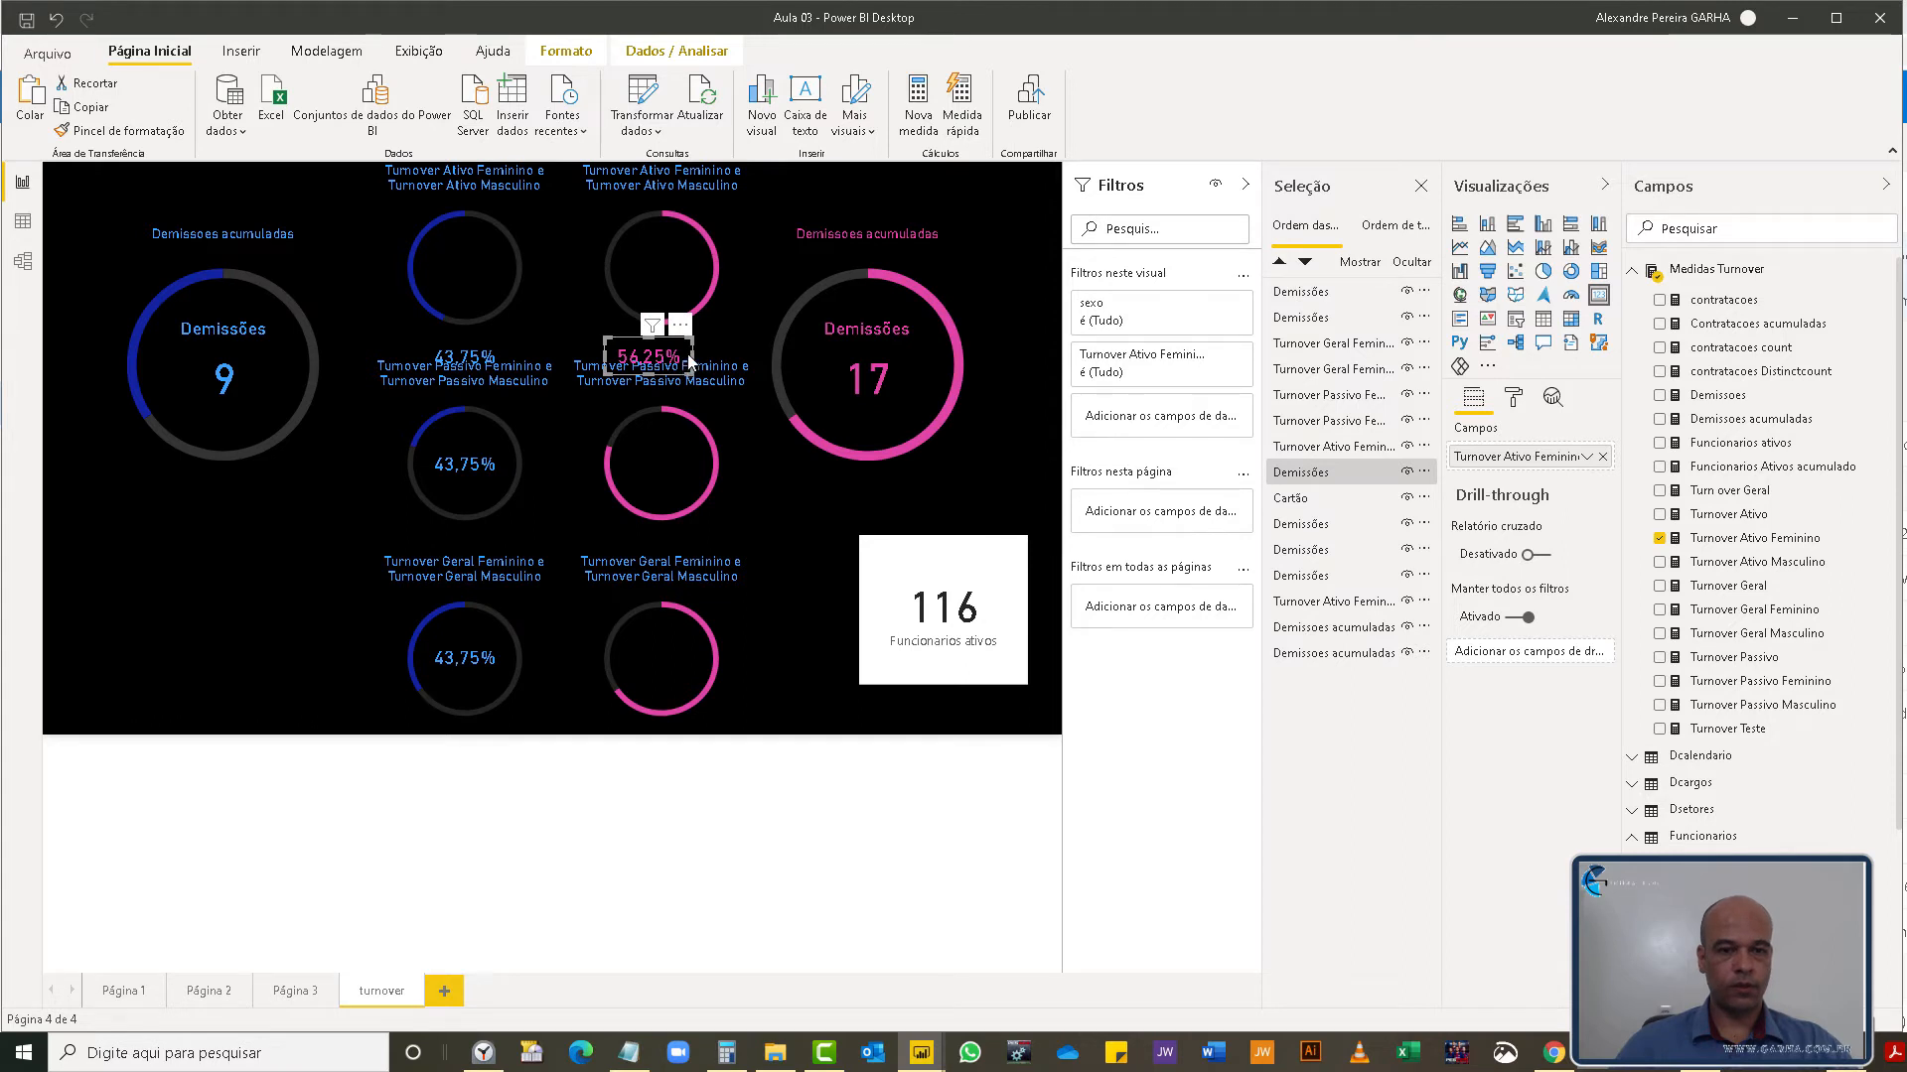
{"action": "key", "text": "ctrl+v"}
{"action": "left_click_drag", "start_coordinate": [685, 367], "coordinate": [692, 458]}
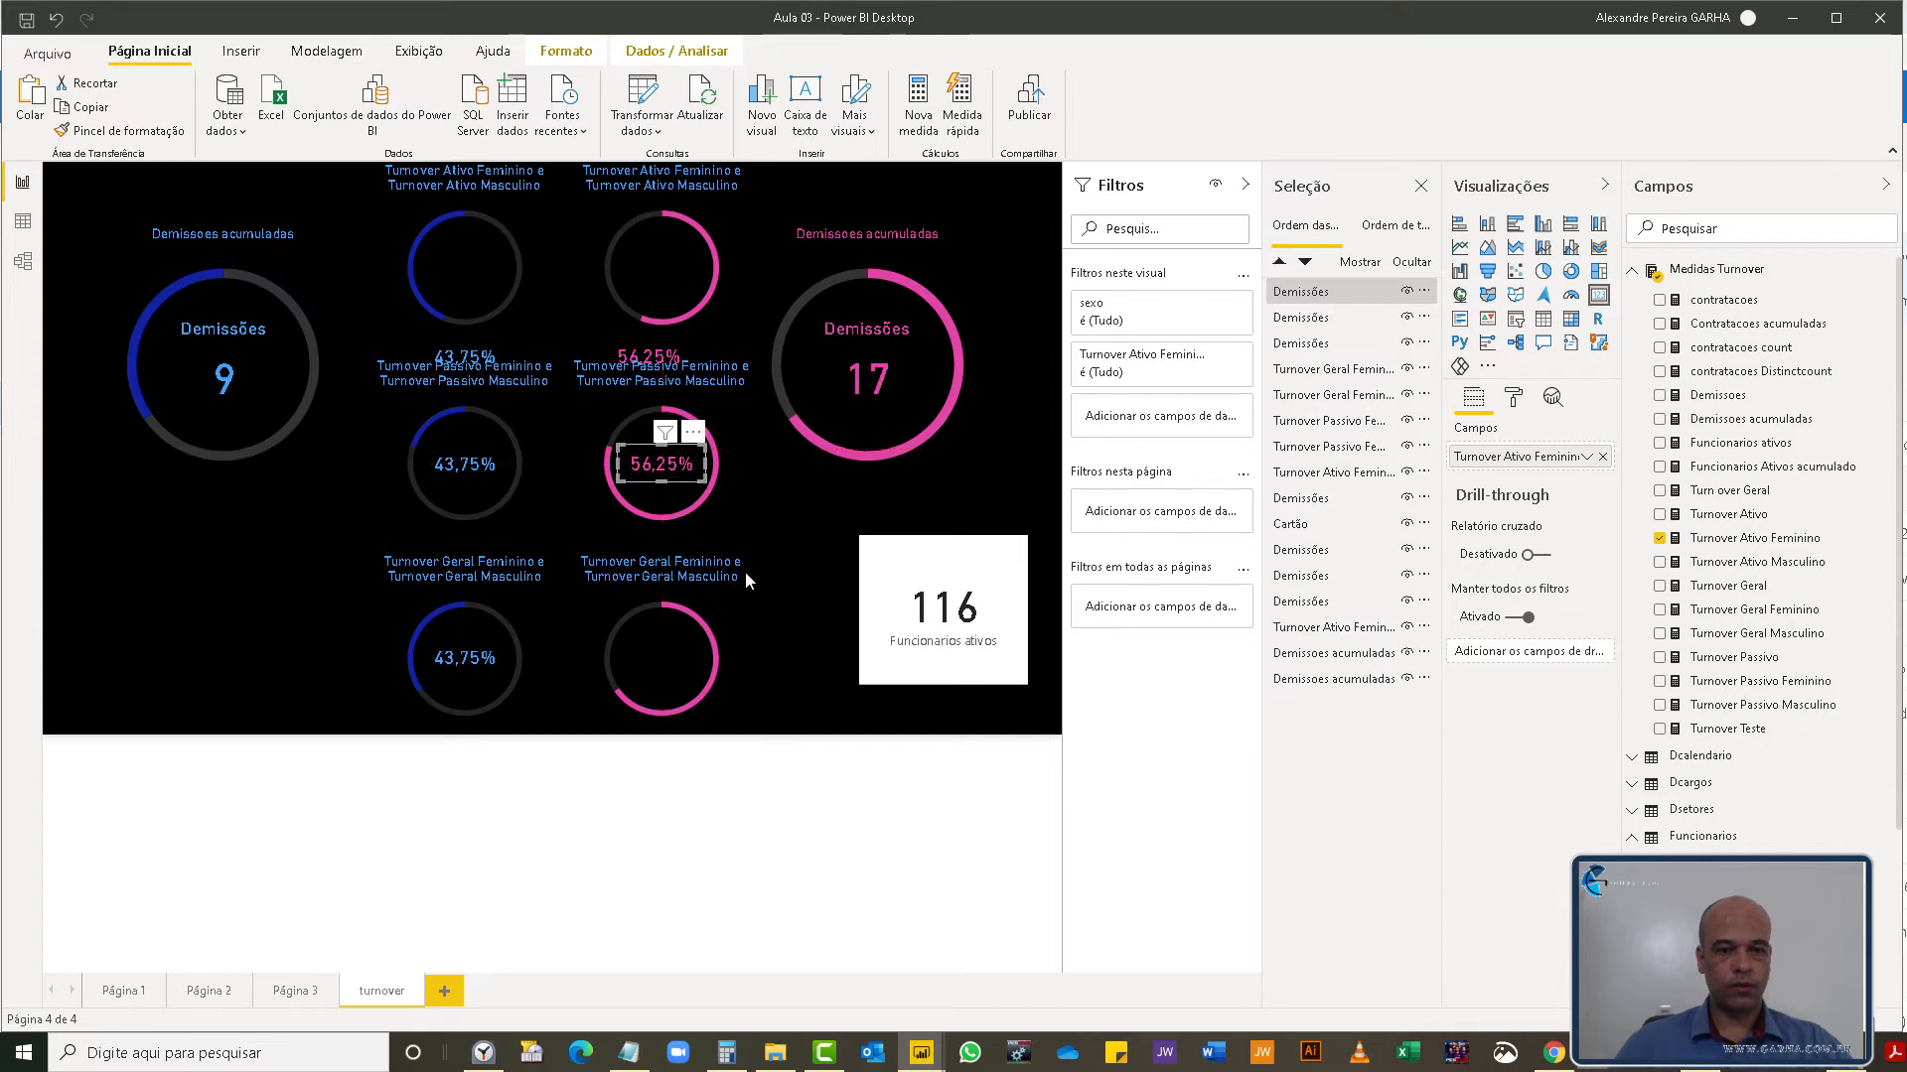
{"action": "key", "text": "ctrl+v"}
{"action": "left_click_drag", "start_coordinate": [700, 483], "coordinate": [688, 672]}
{"action": "left_click", "coordinate": [228, 600]}
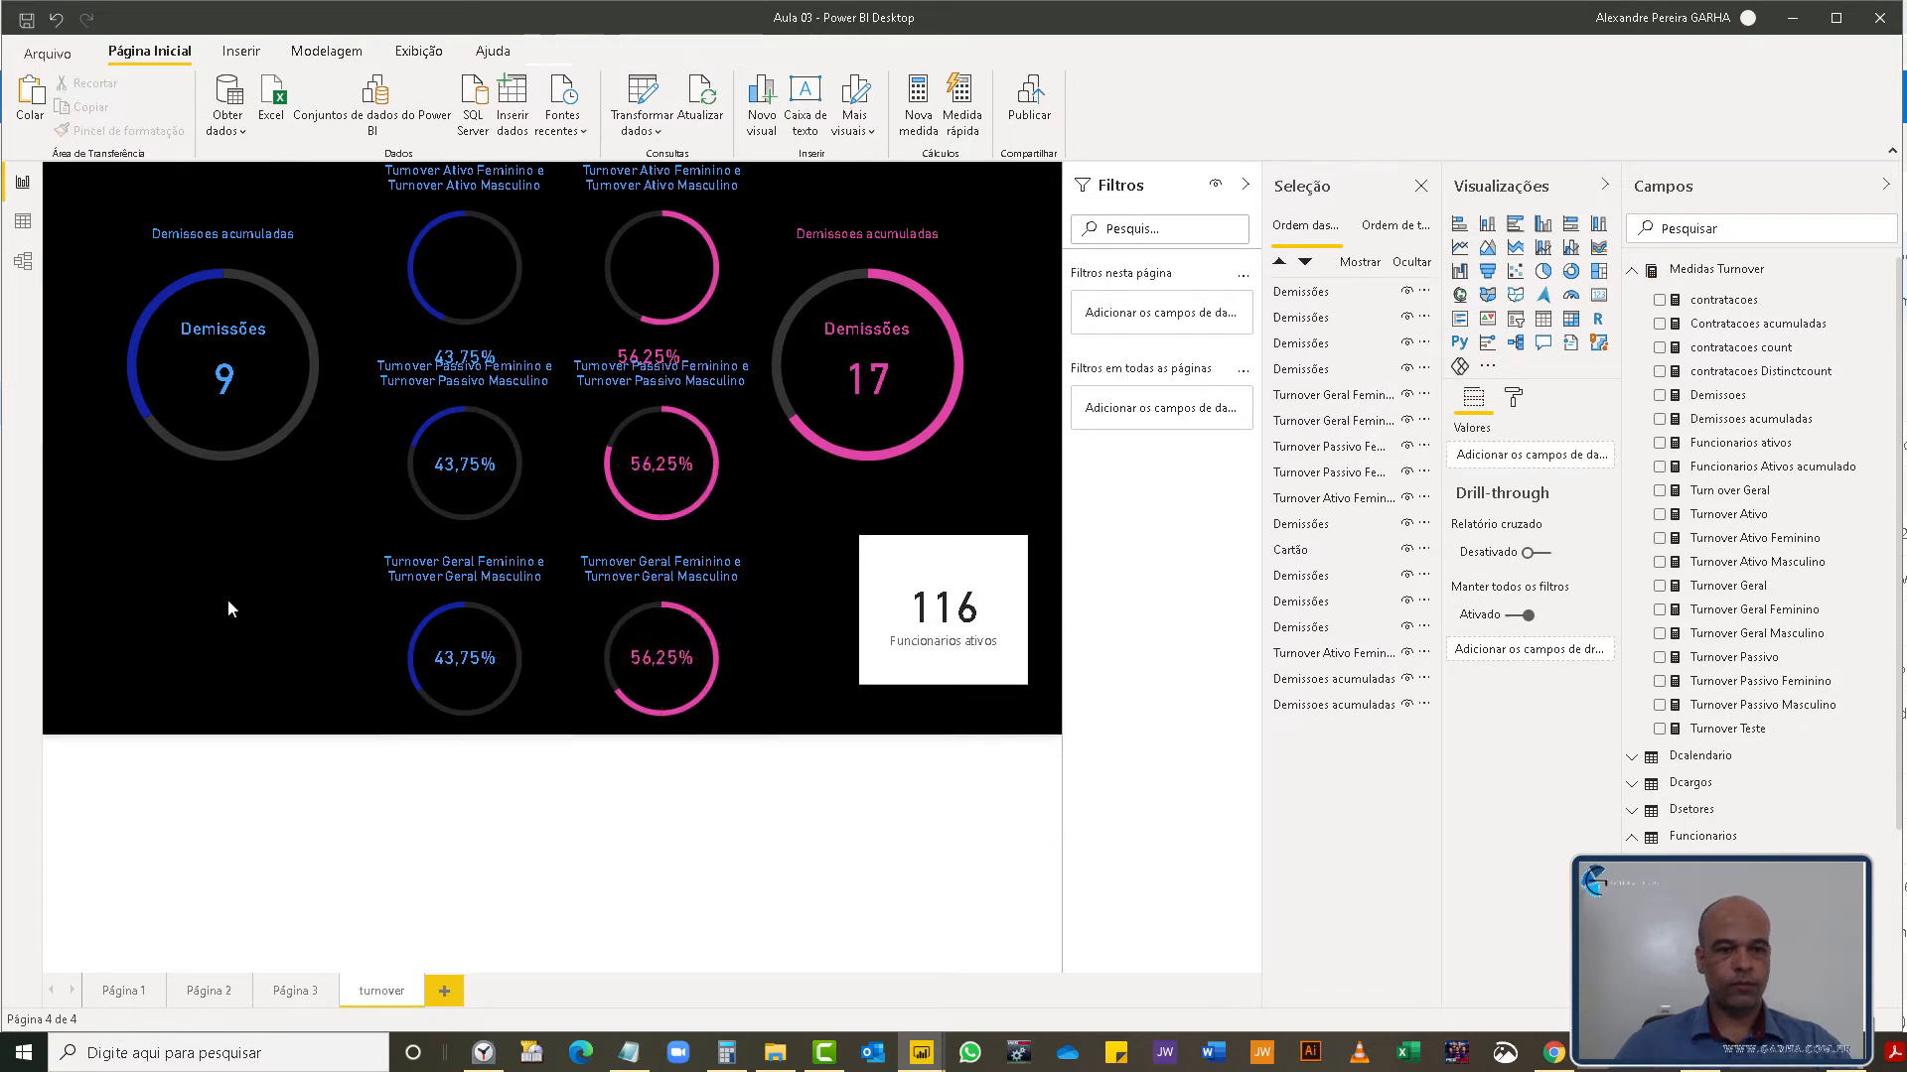
- Replace the blue card's field in the left Turnover Passivo donut with Turnover Passivo Masculino and format that measure as a percentage
{"action": "left_click", "coordinate": [485, 474]}
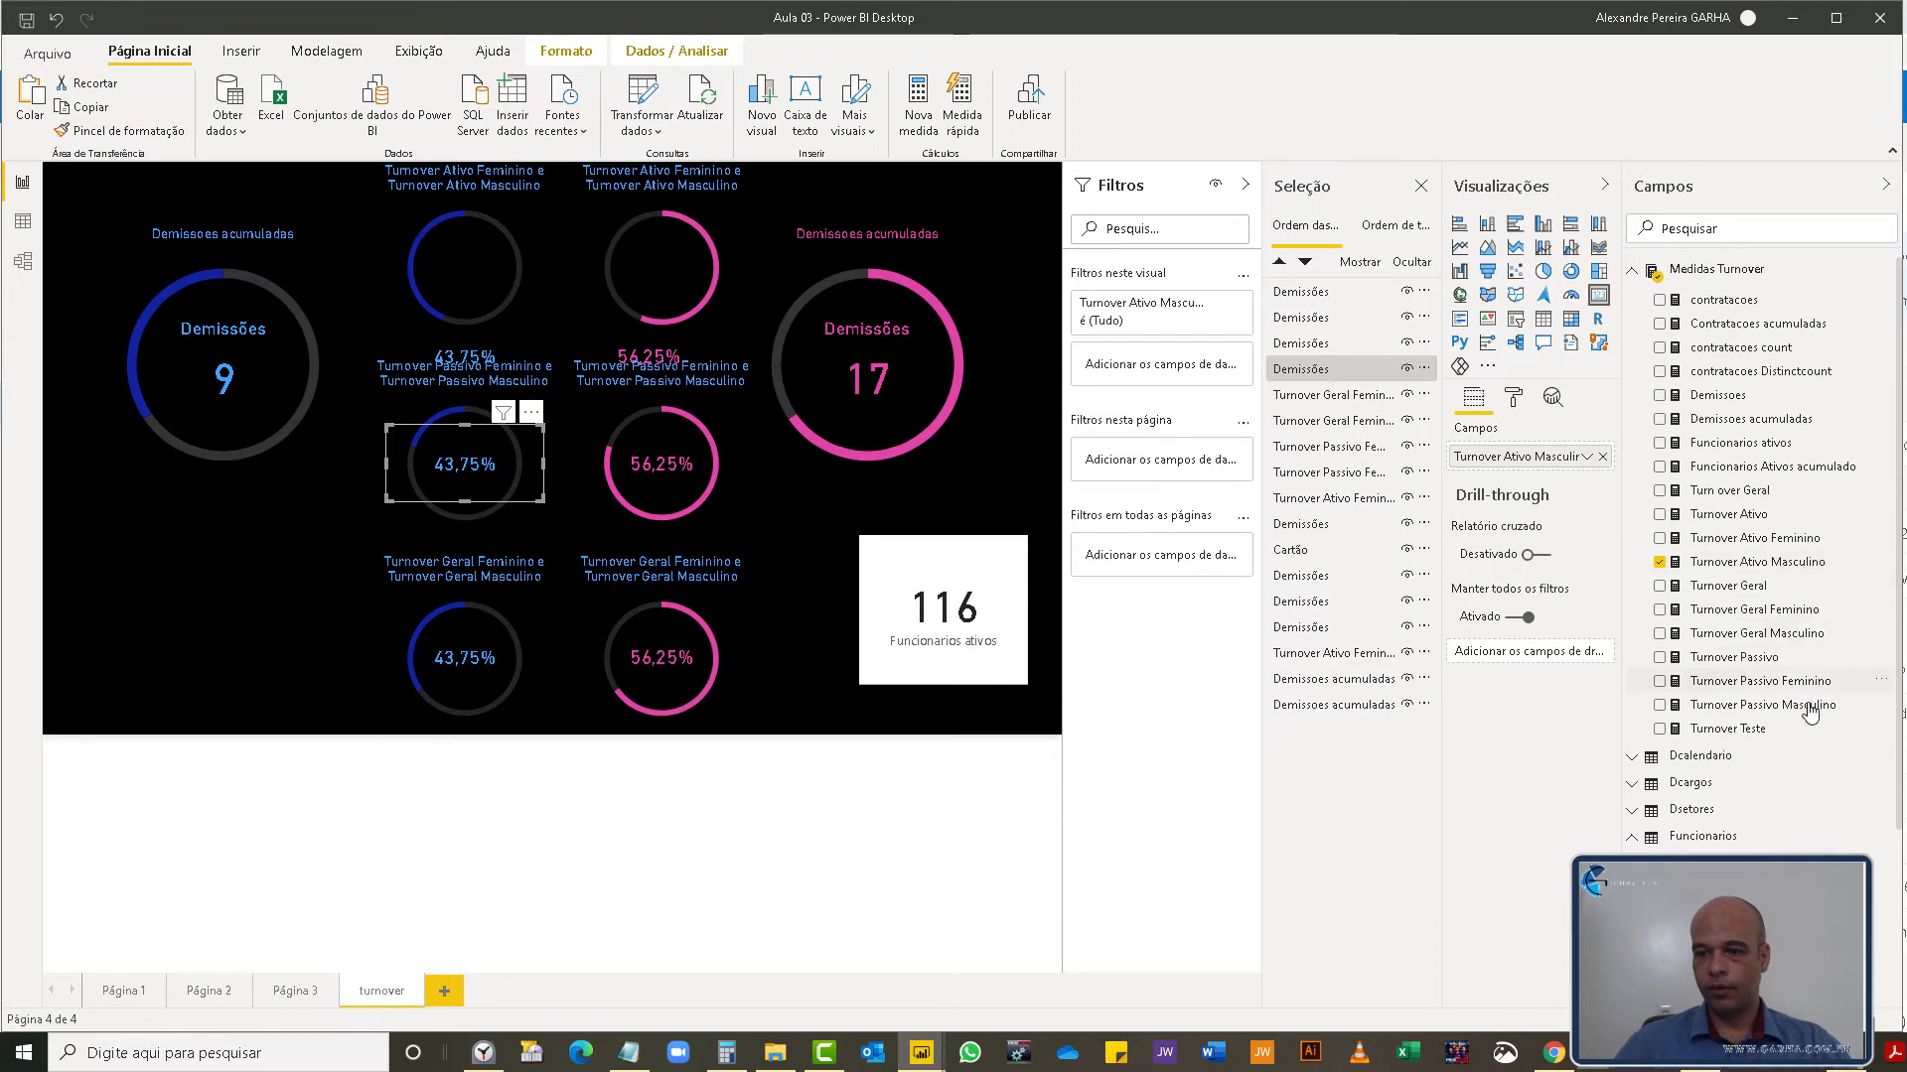
{"action": "left_click_drag", "start_coordinate": [1748, 705], "coordinate": [1573, 471]}
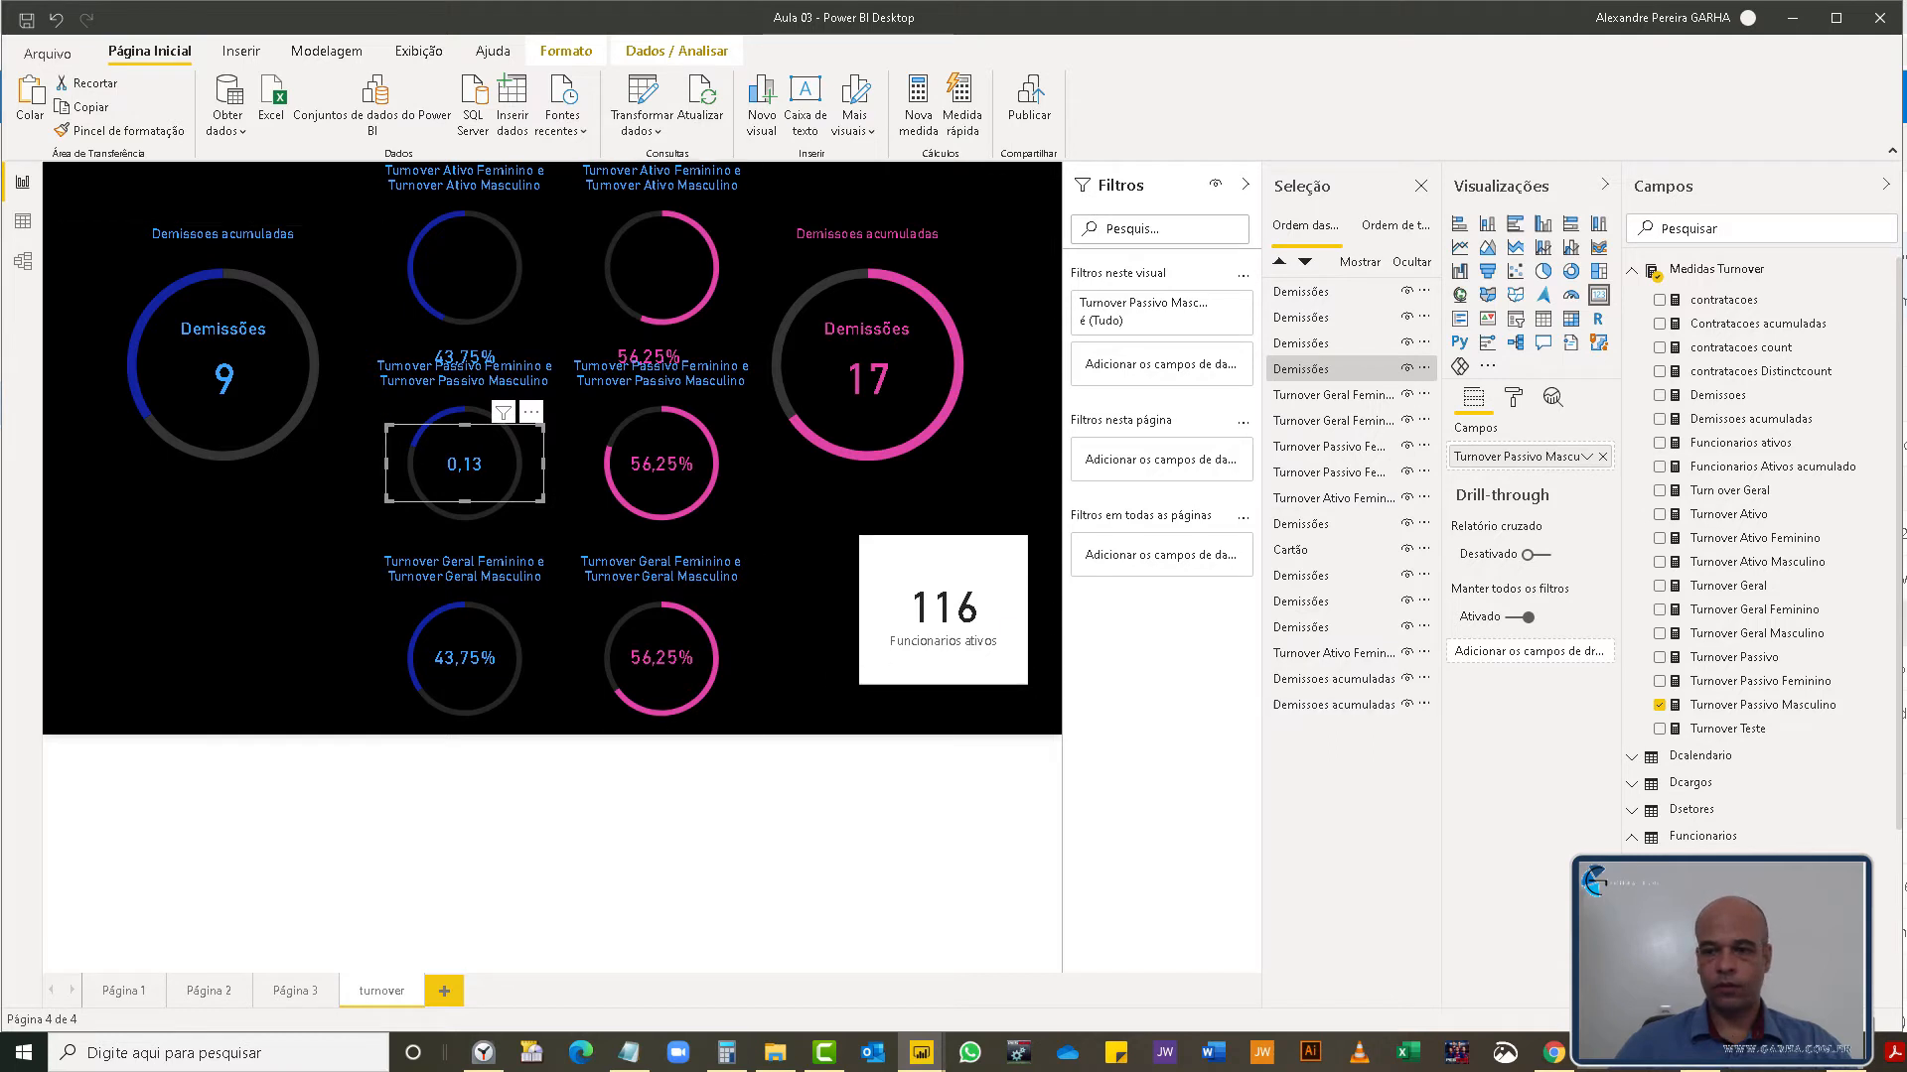
{"action": "left_click", "coordinate": [1804, 705]}
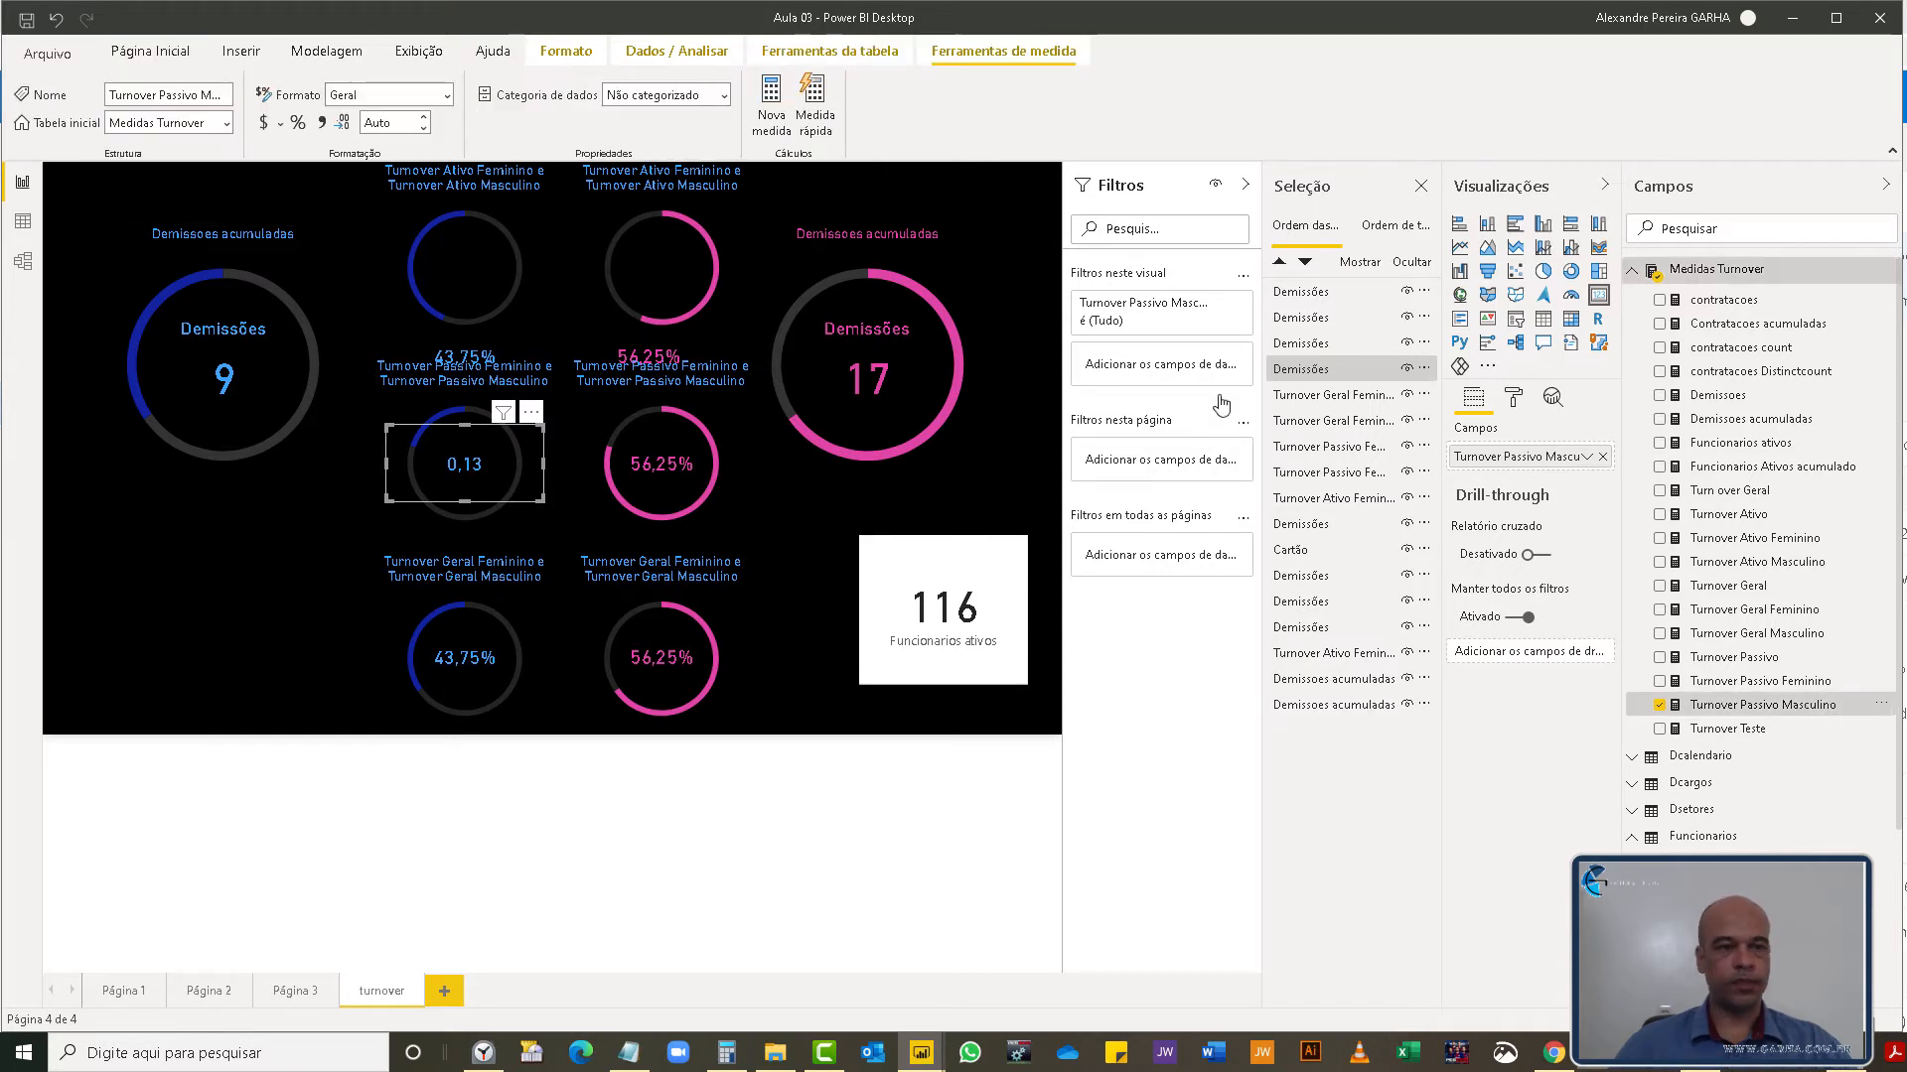
{"action": "left_click", "coordinate": [298, 123]}
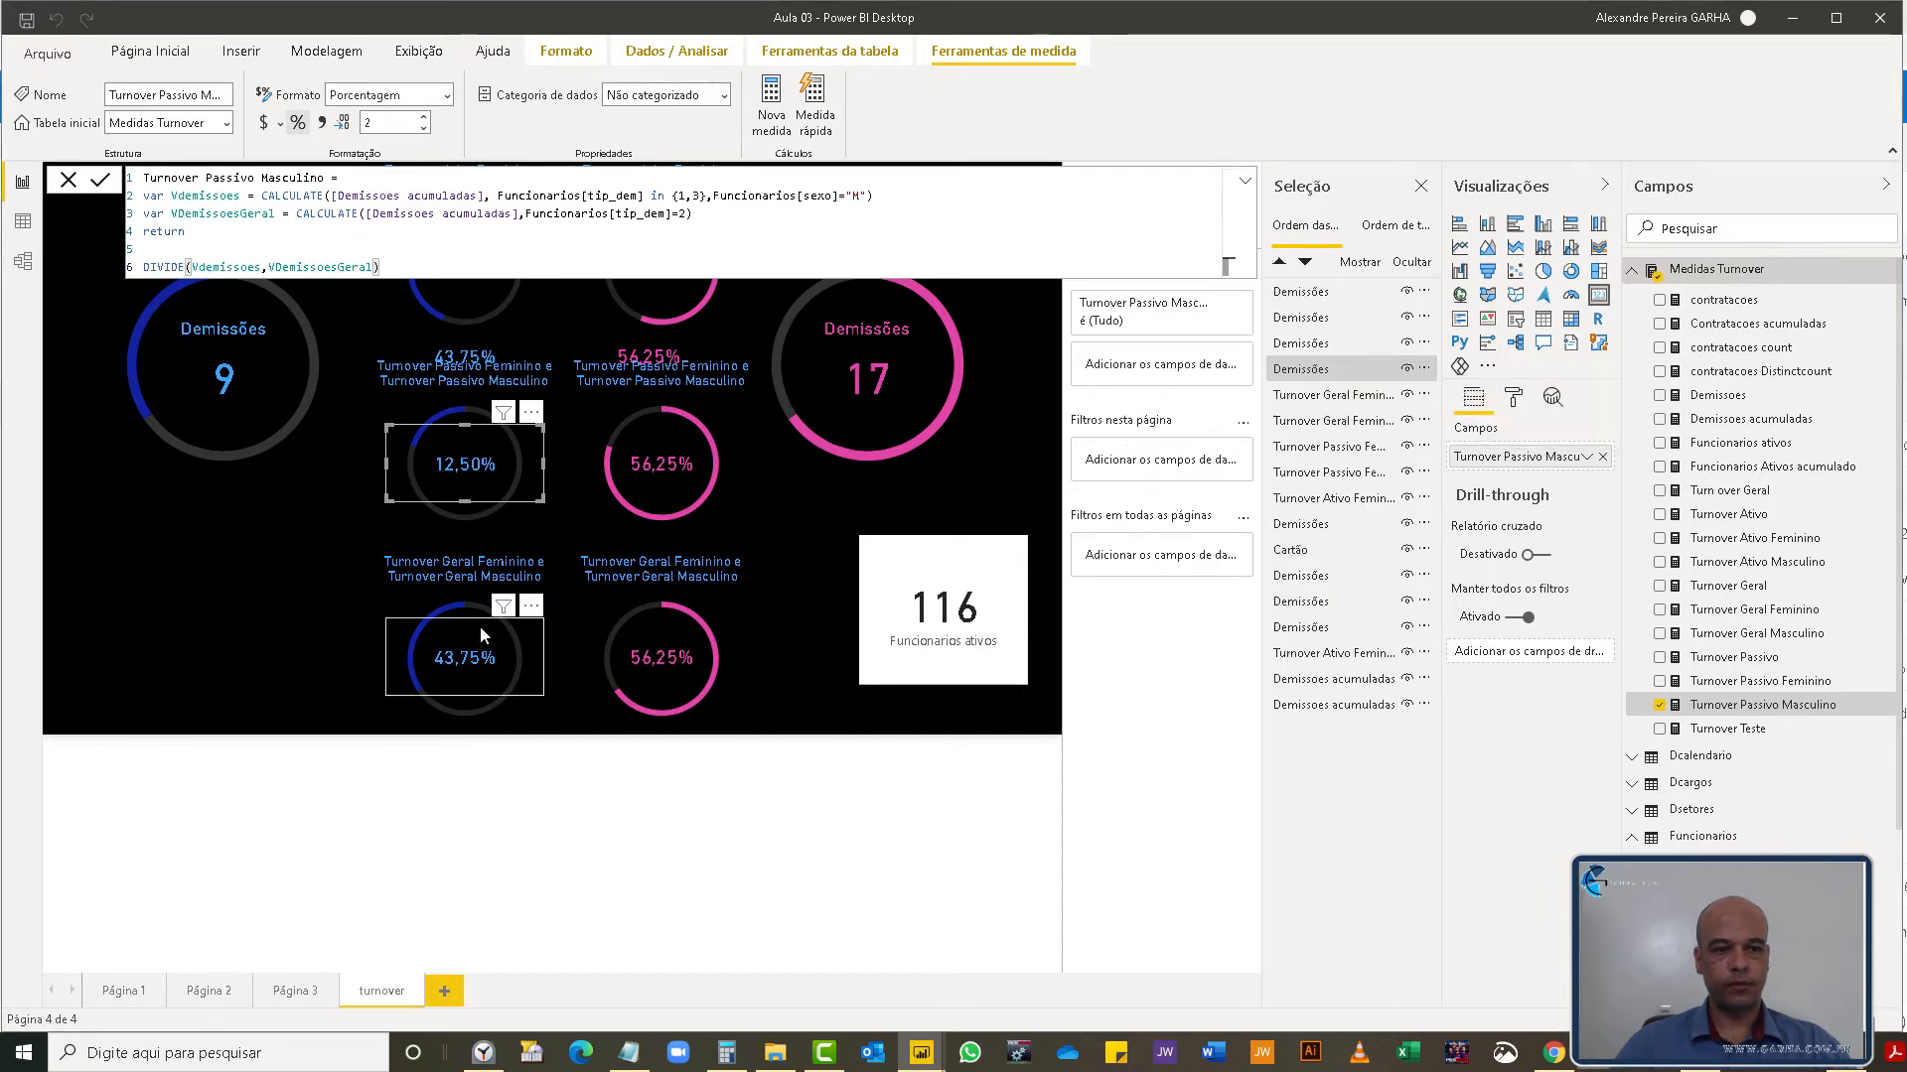
- Replace the blue card's field in the left Turnover Geral donut with Turnover Geral Masculino and format that measure as a percentage
{"action": "left_click", "coordinate": [471, 666]}
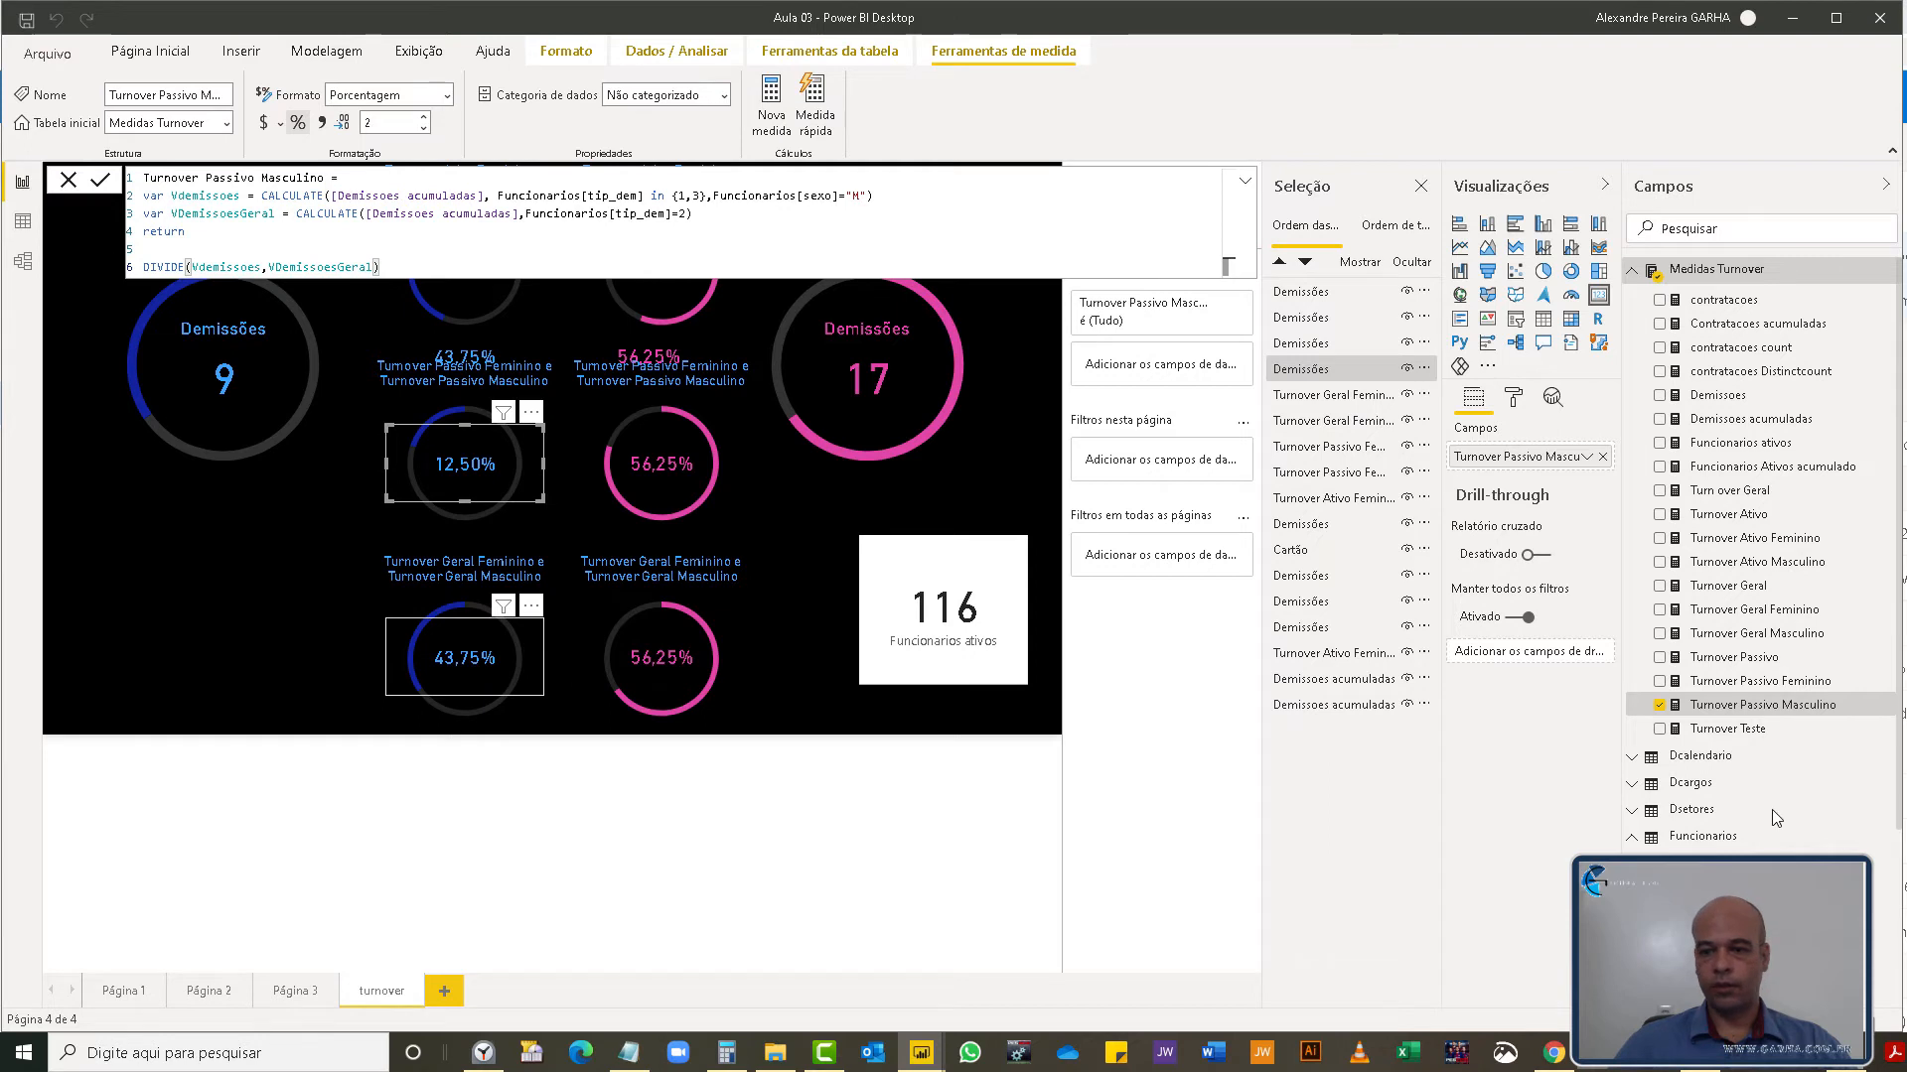
{"action": "left_click_drag", "start_coordinate": [1793, 645], "coordinate": [1561, 465]}
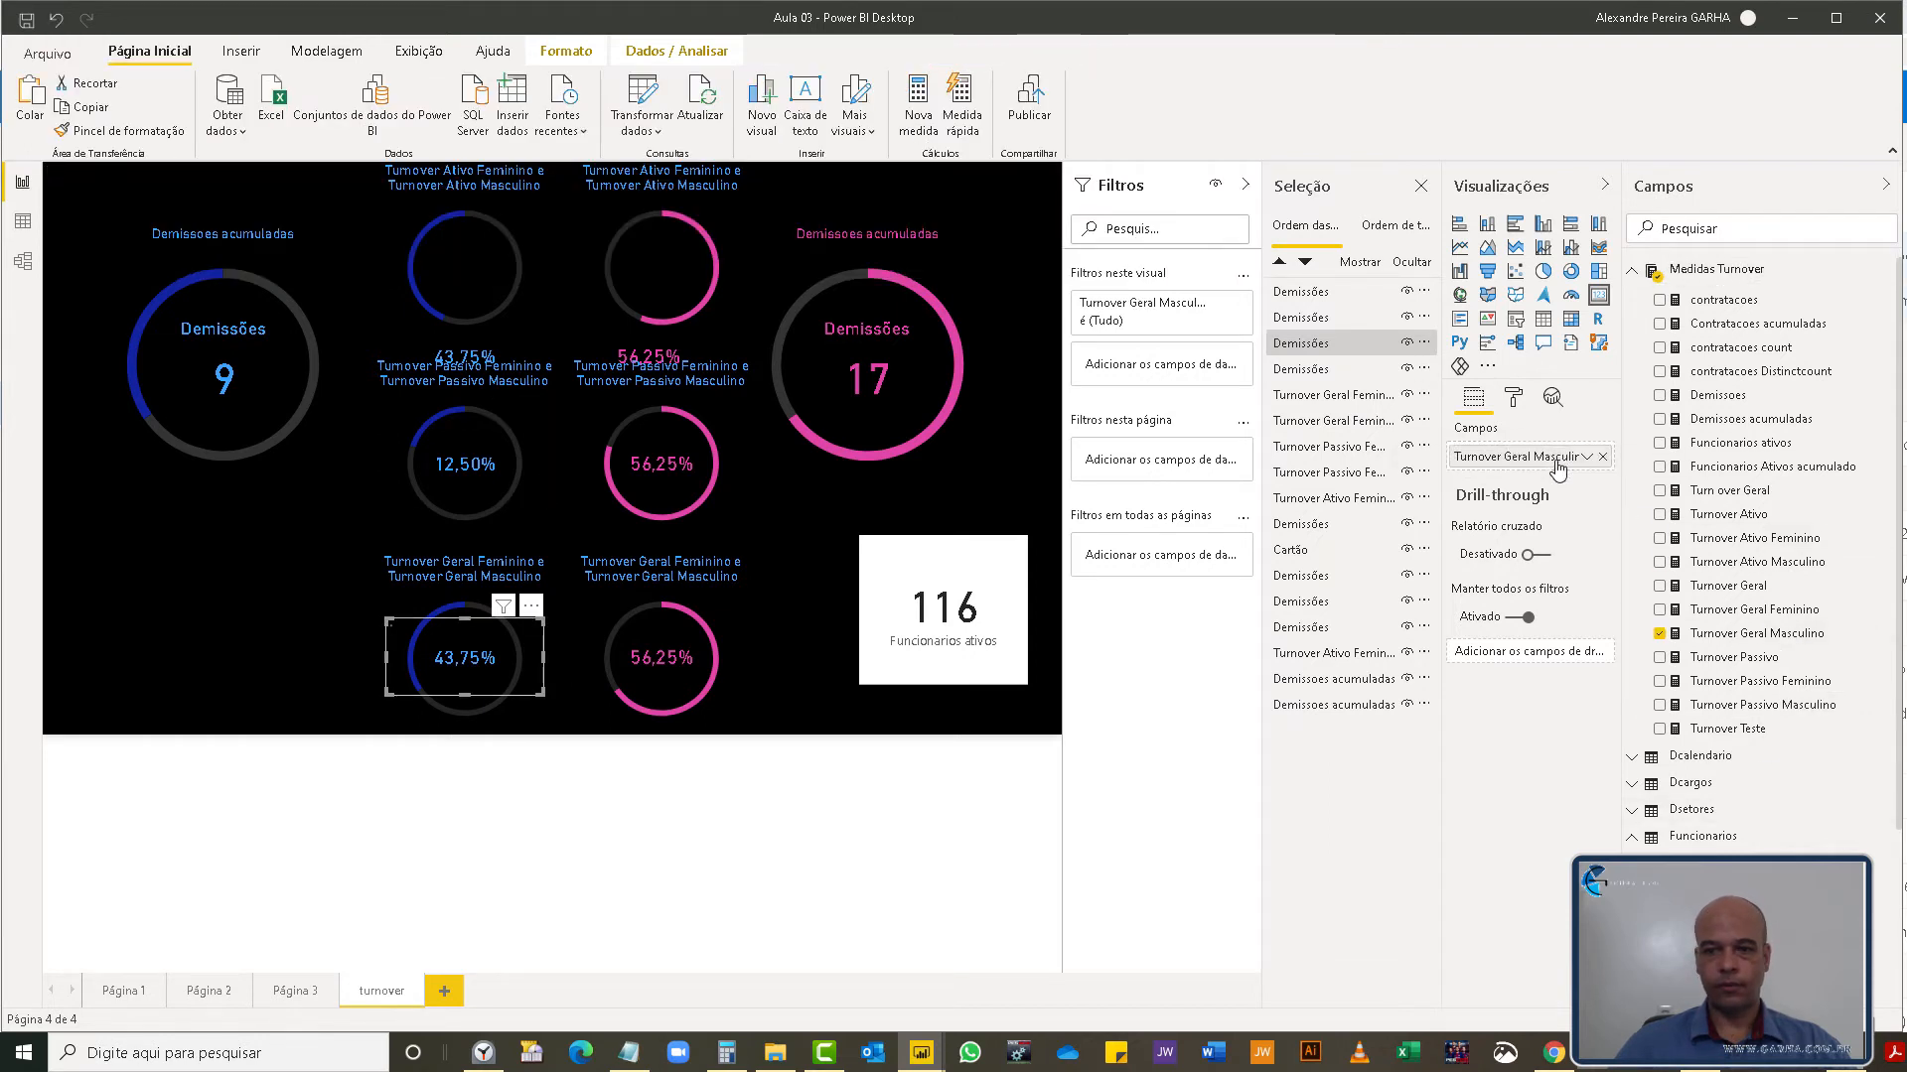
{"action": "left_click", "coordinate": [1738, 641]}
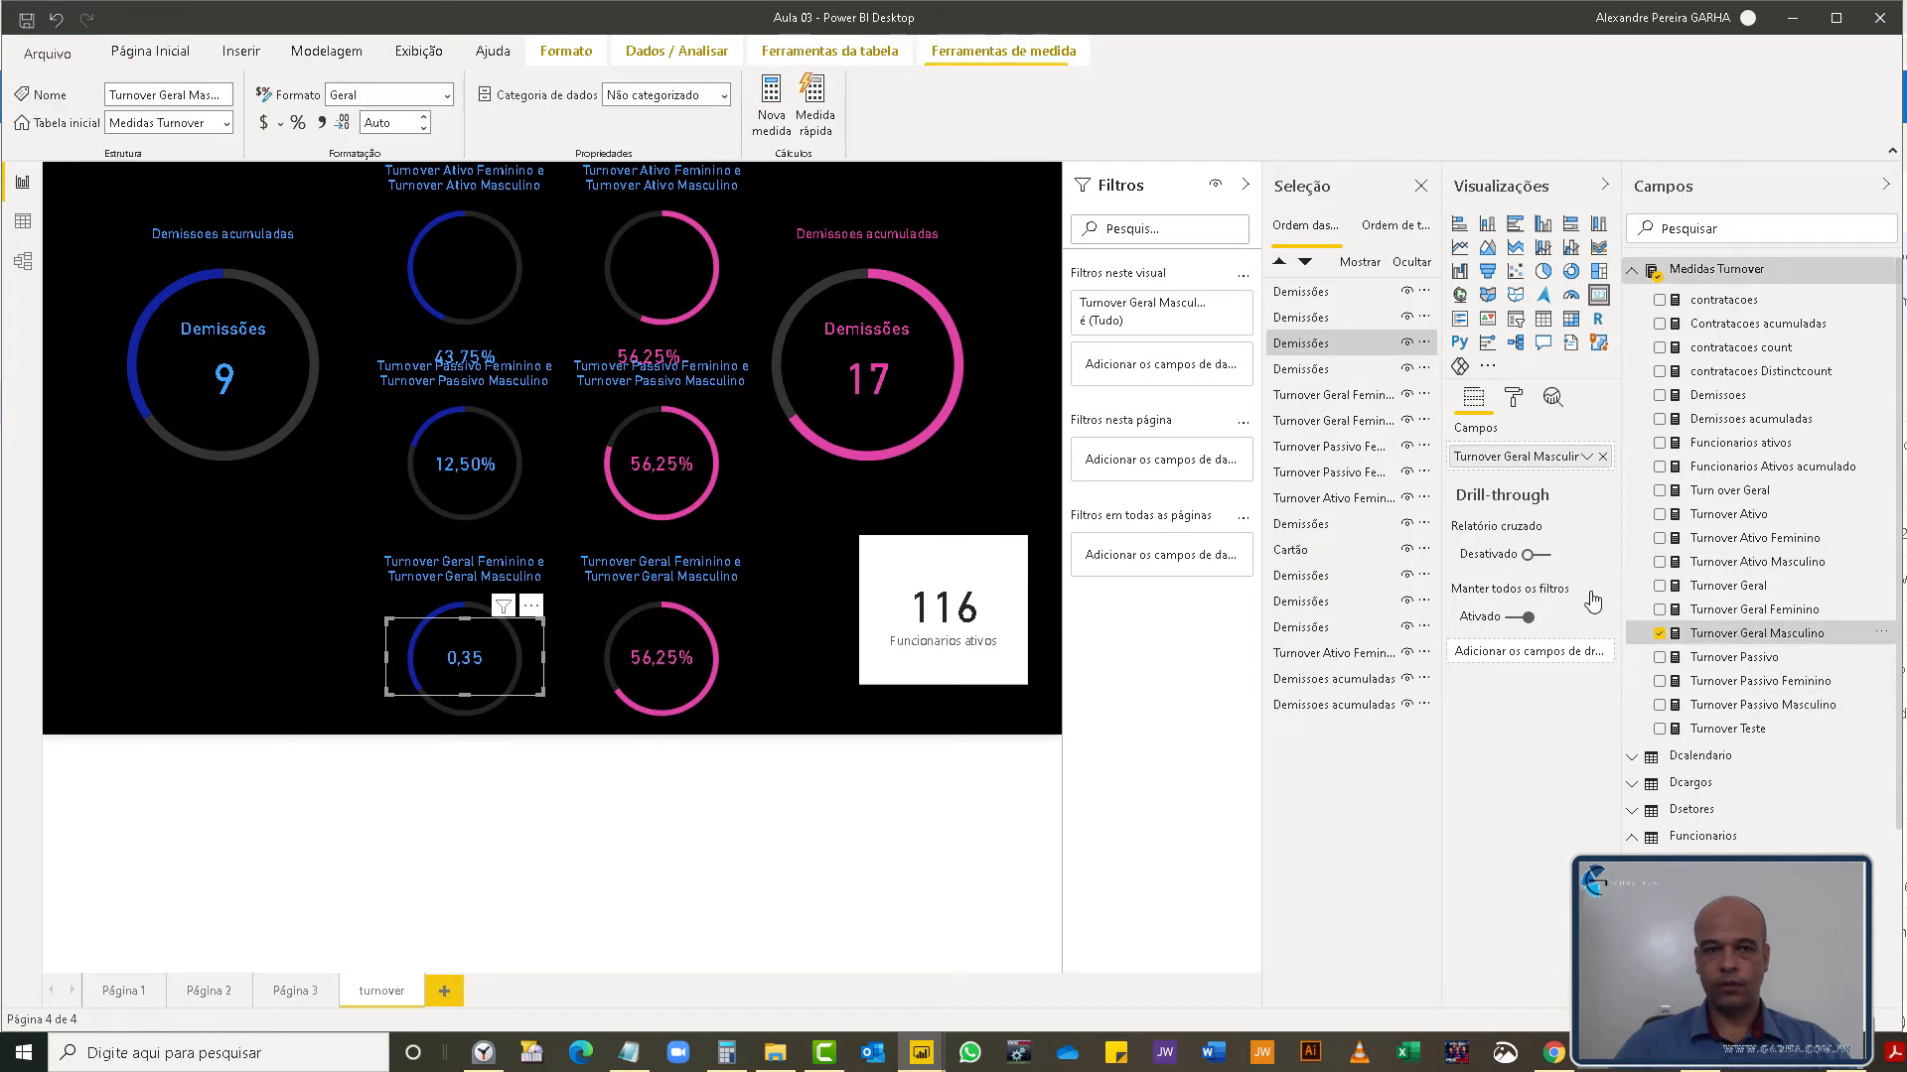
{"action": "left_click", "coordinate": [298, 126]}
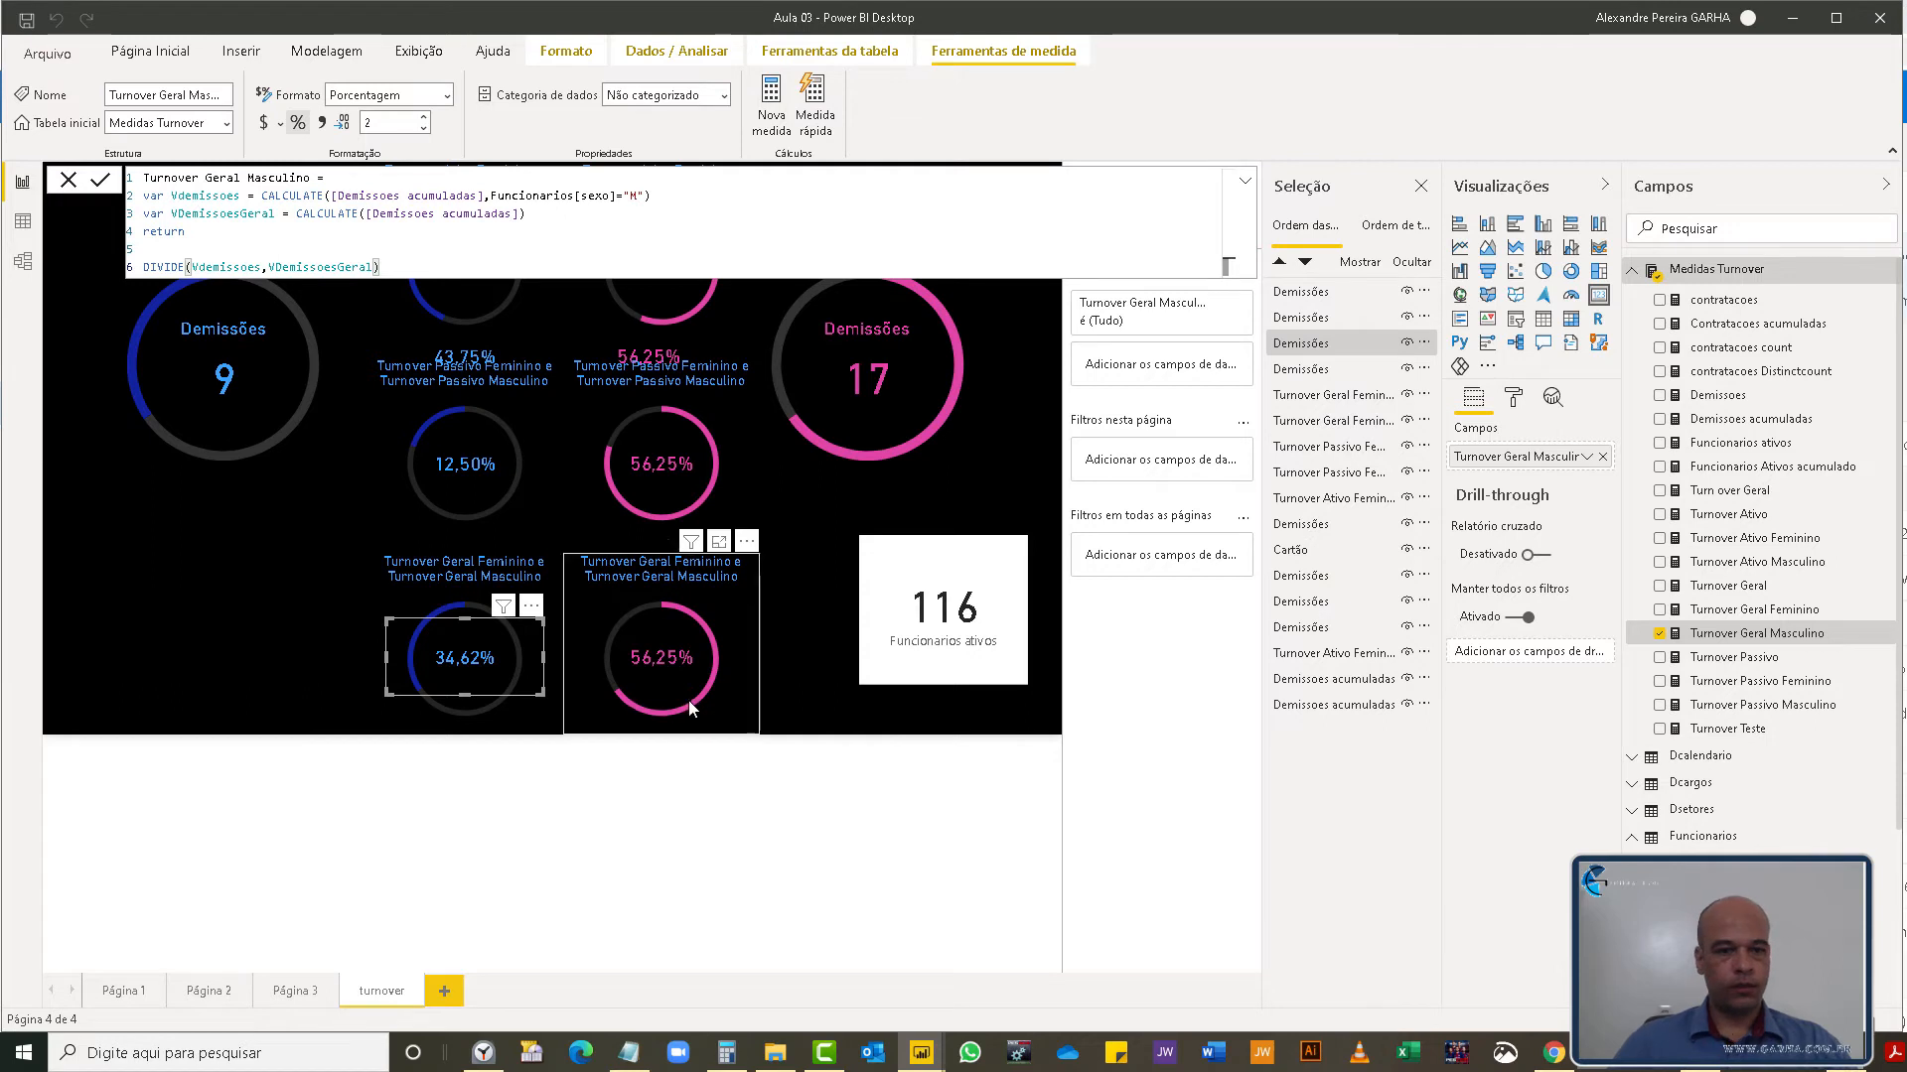
- Replace the pink card's field in the right Turnover Passivo donut with Turnover Passivo Feminino and format that measure as a percentage
{"action": "left_click", "coordinate": [665, 468]}
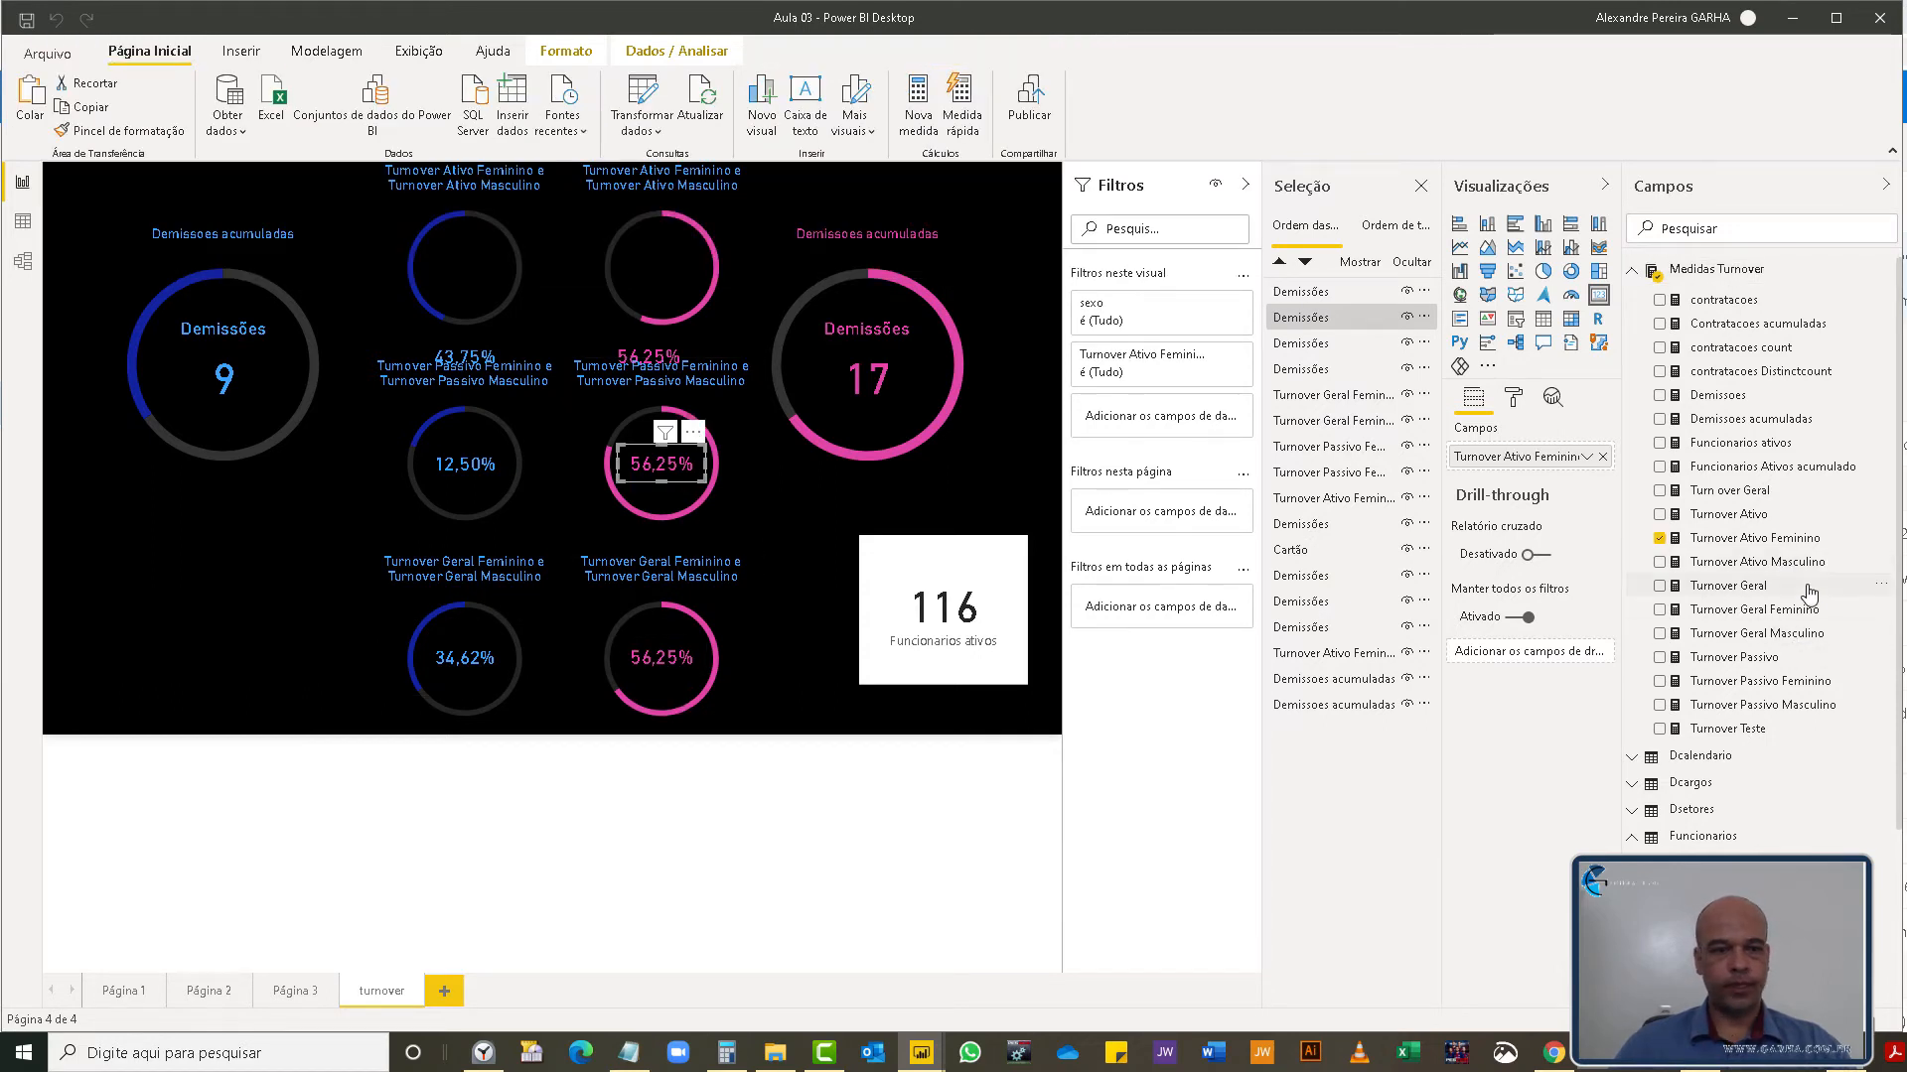
{"action": "left_click_drag", "start_coordinate": [1551, 469], "coordinate": [1551, 467]}
{"action": "left_click", "coordinate": [1759, 681]}
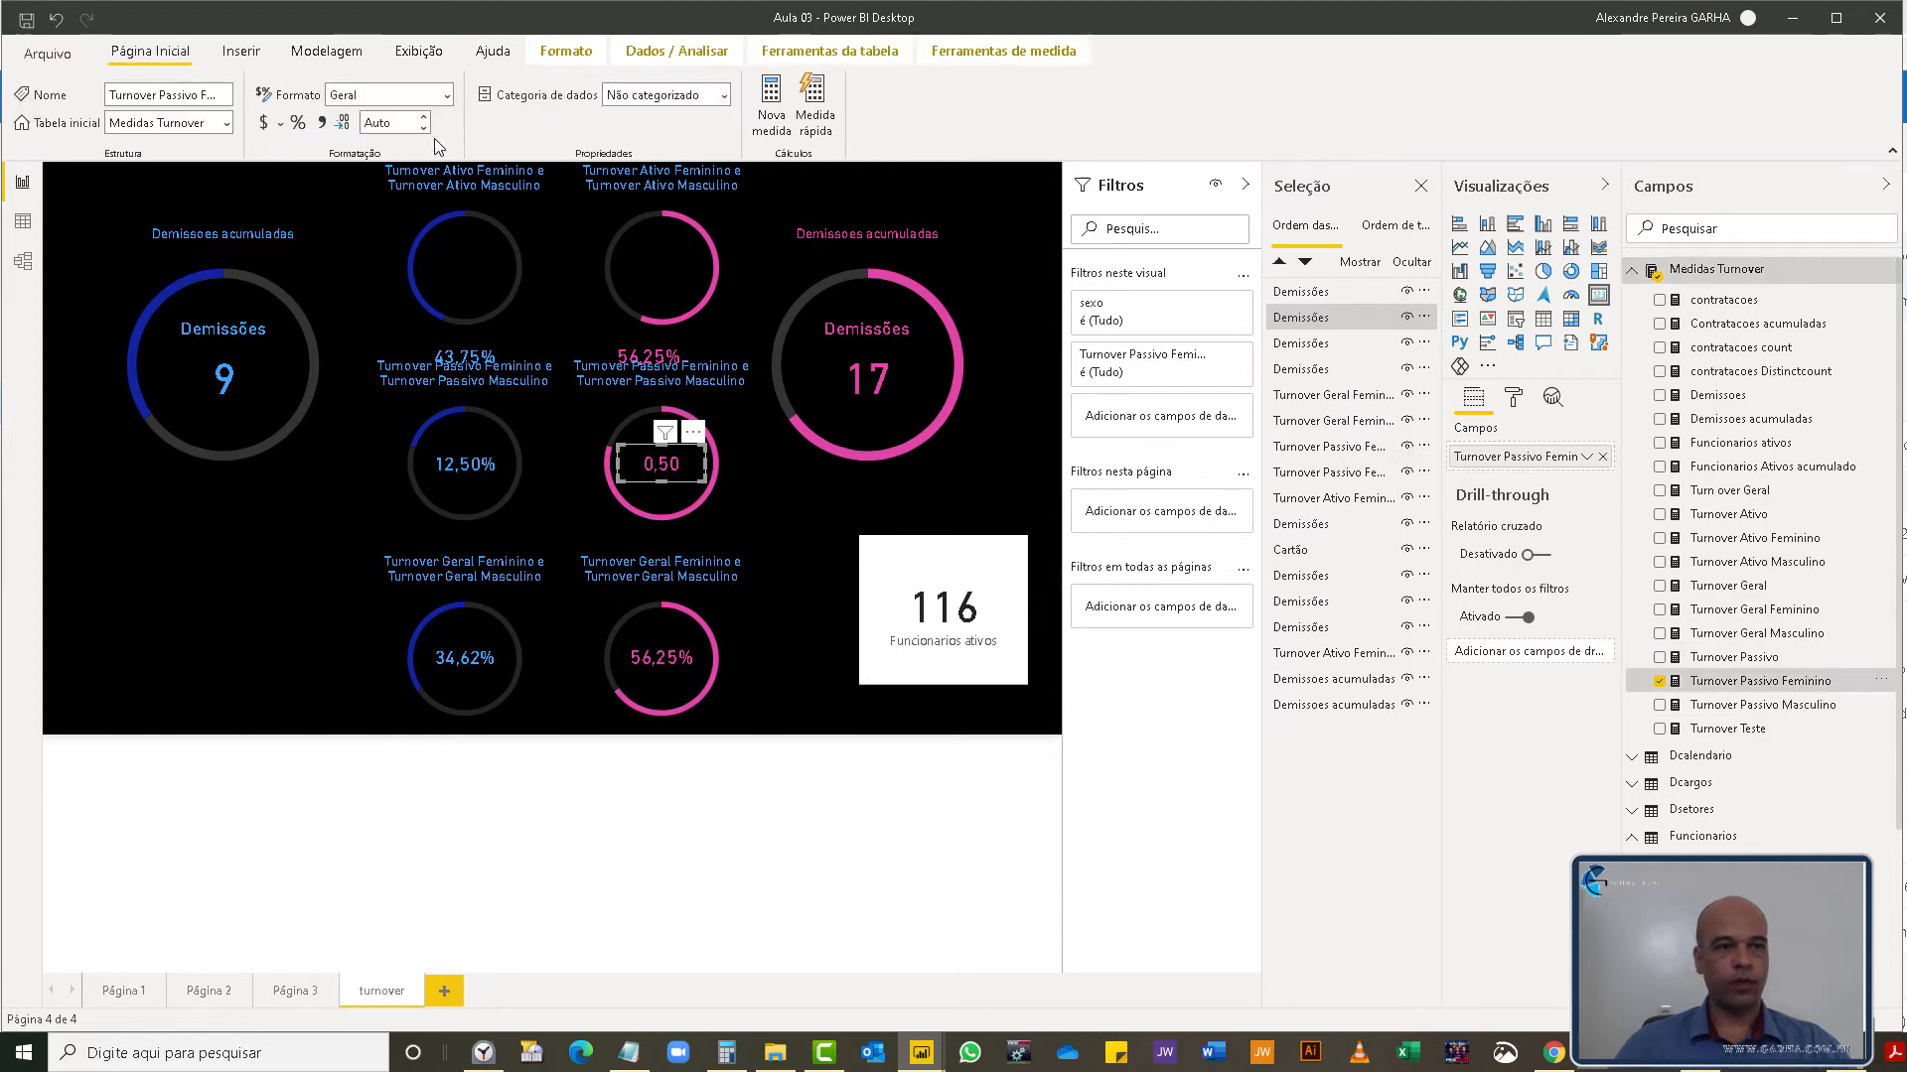
{"action": "left_click", "coordinate": [298, 122]}
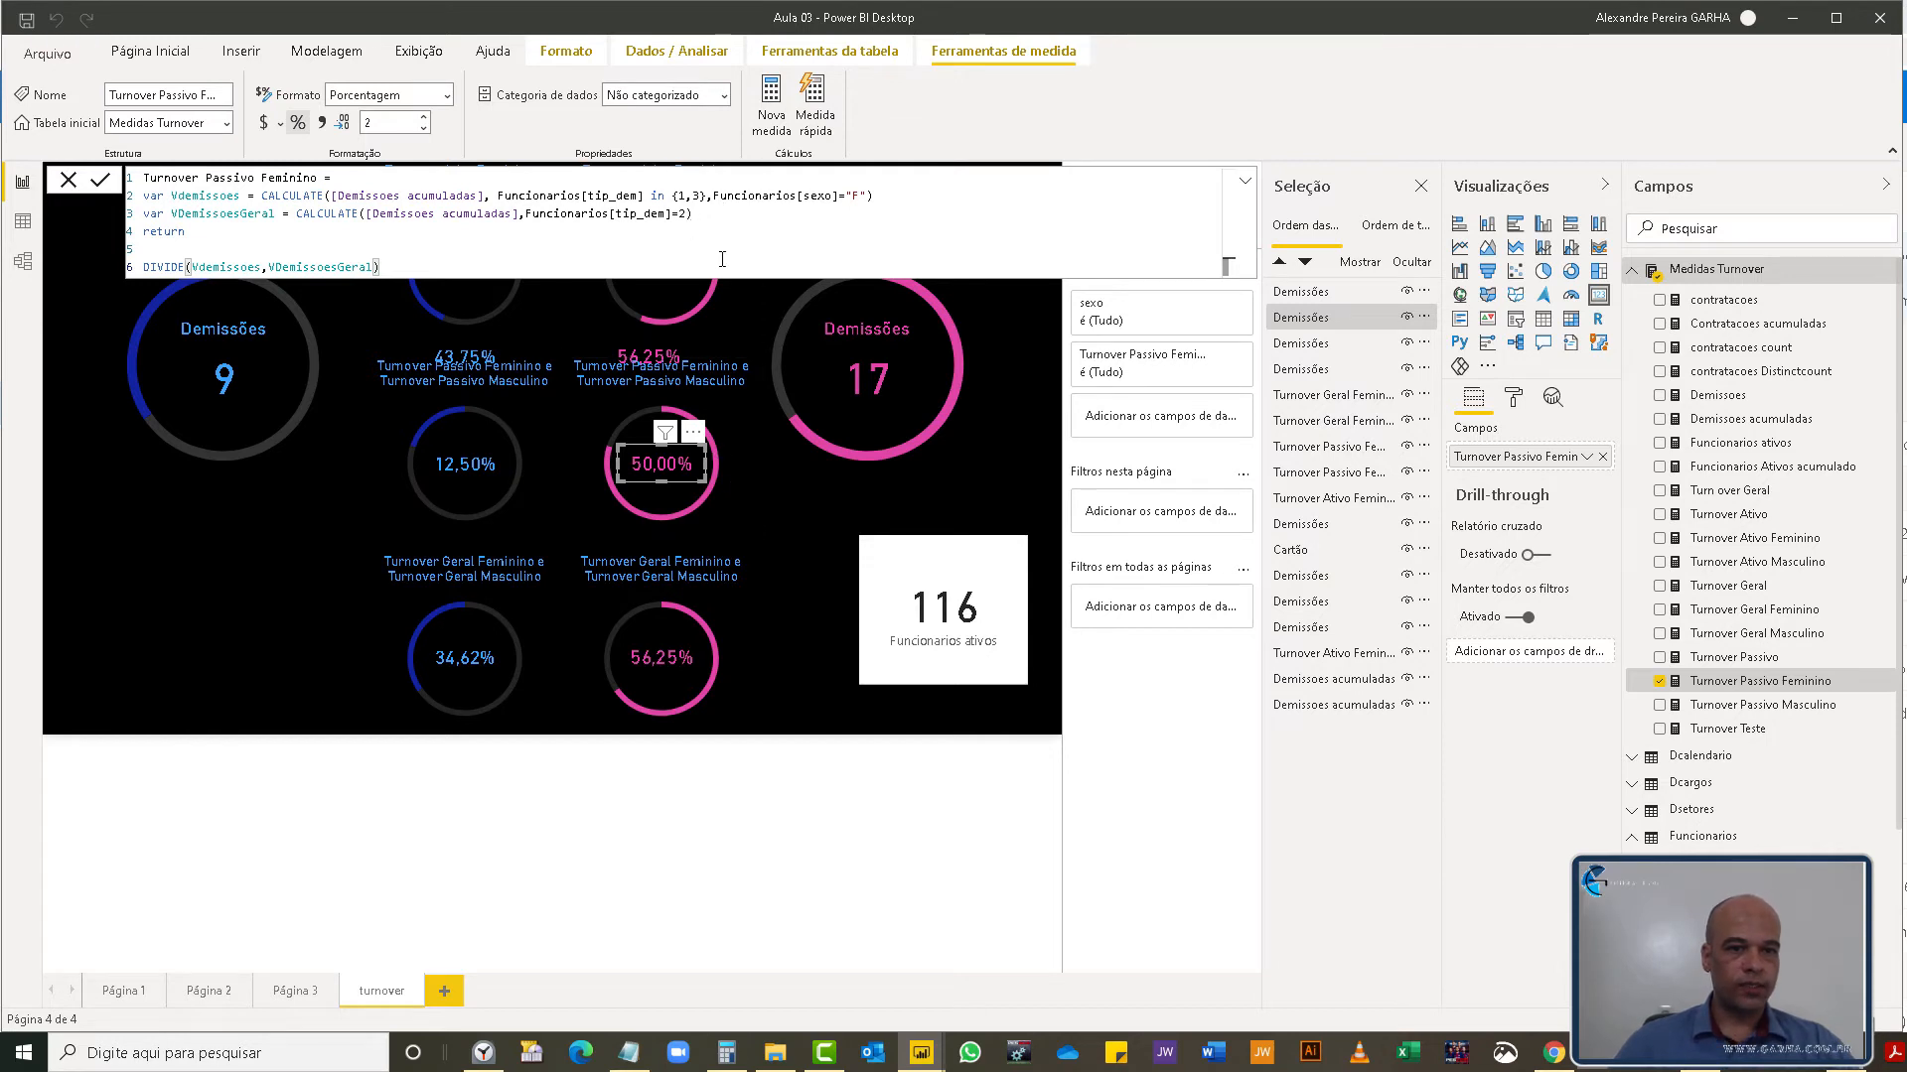
- Change the VDemissoesGeral filter in the Turnover Passivo Feminino measure to Funcionarios[tip_dem] in {1,3}
{"action": "key", "text": "BackSpace"}
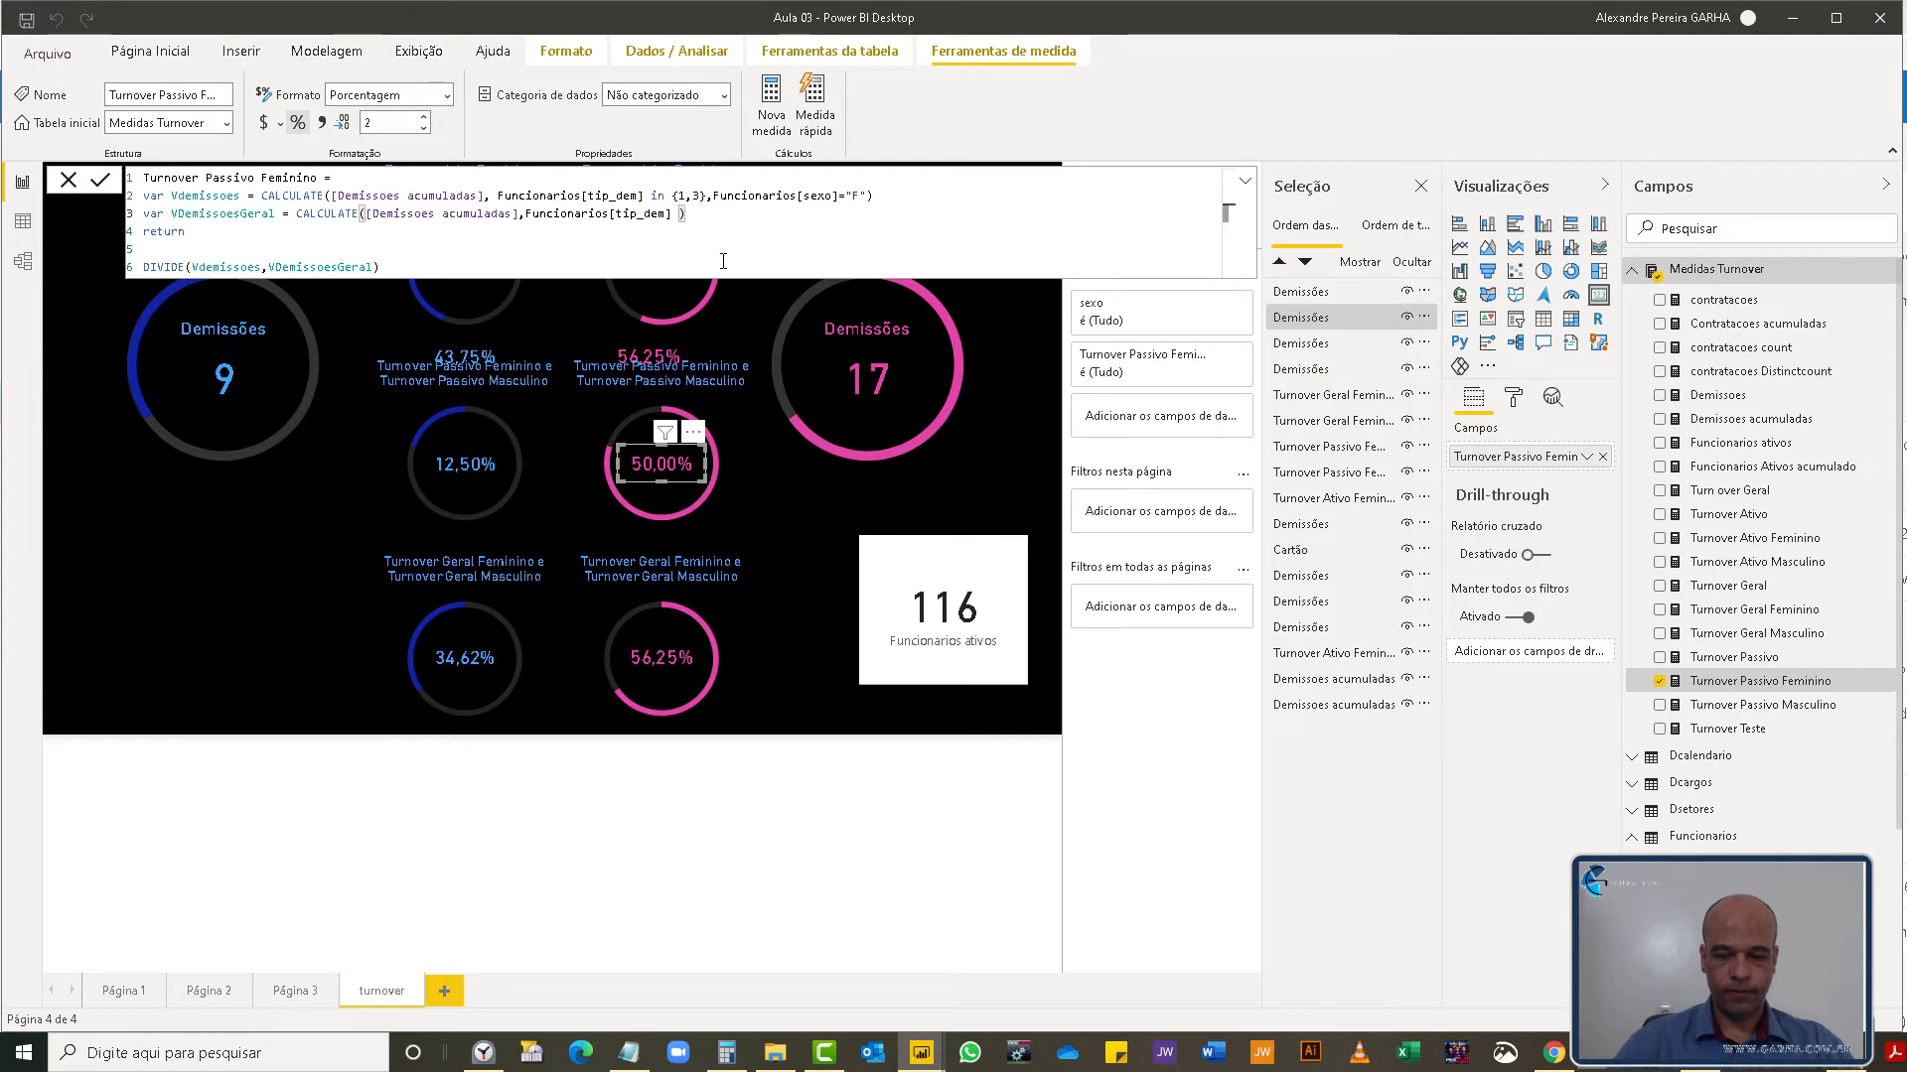
{"action": "type", "text": "{1,3}"}
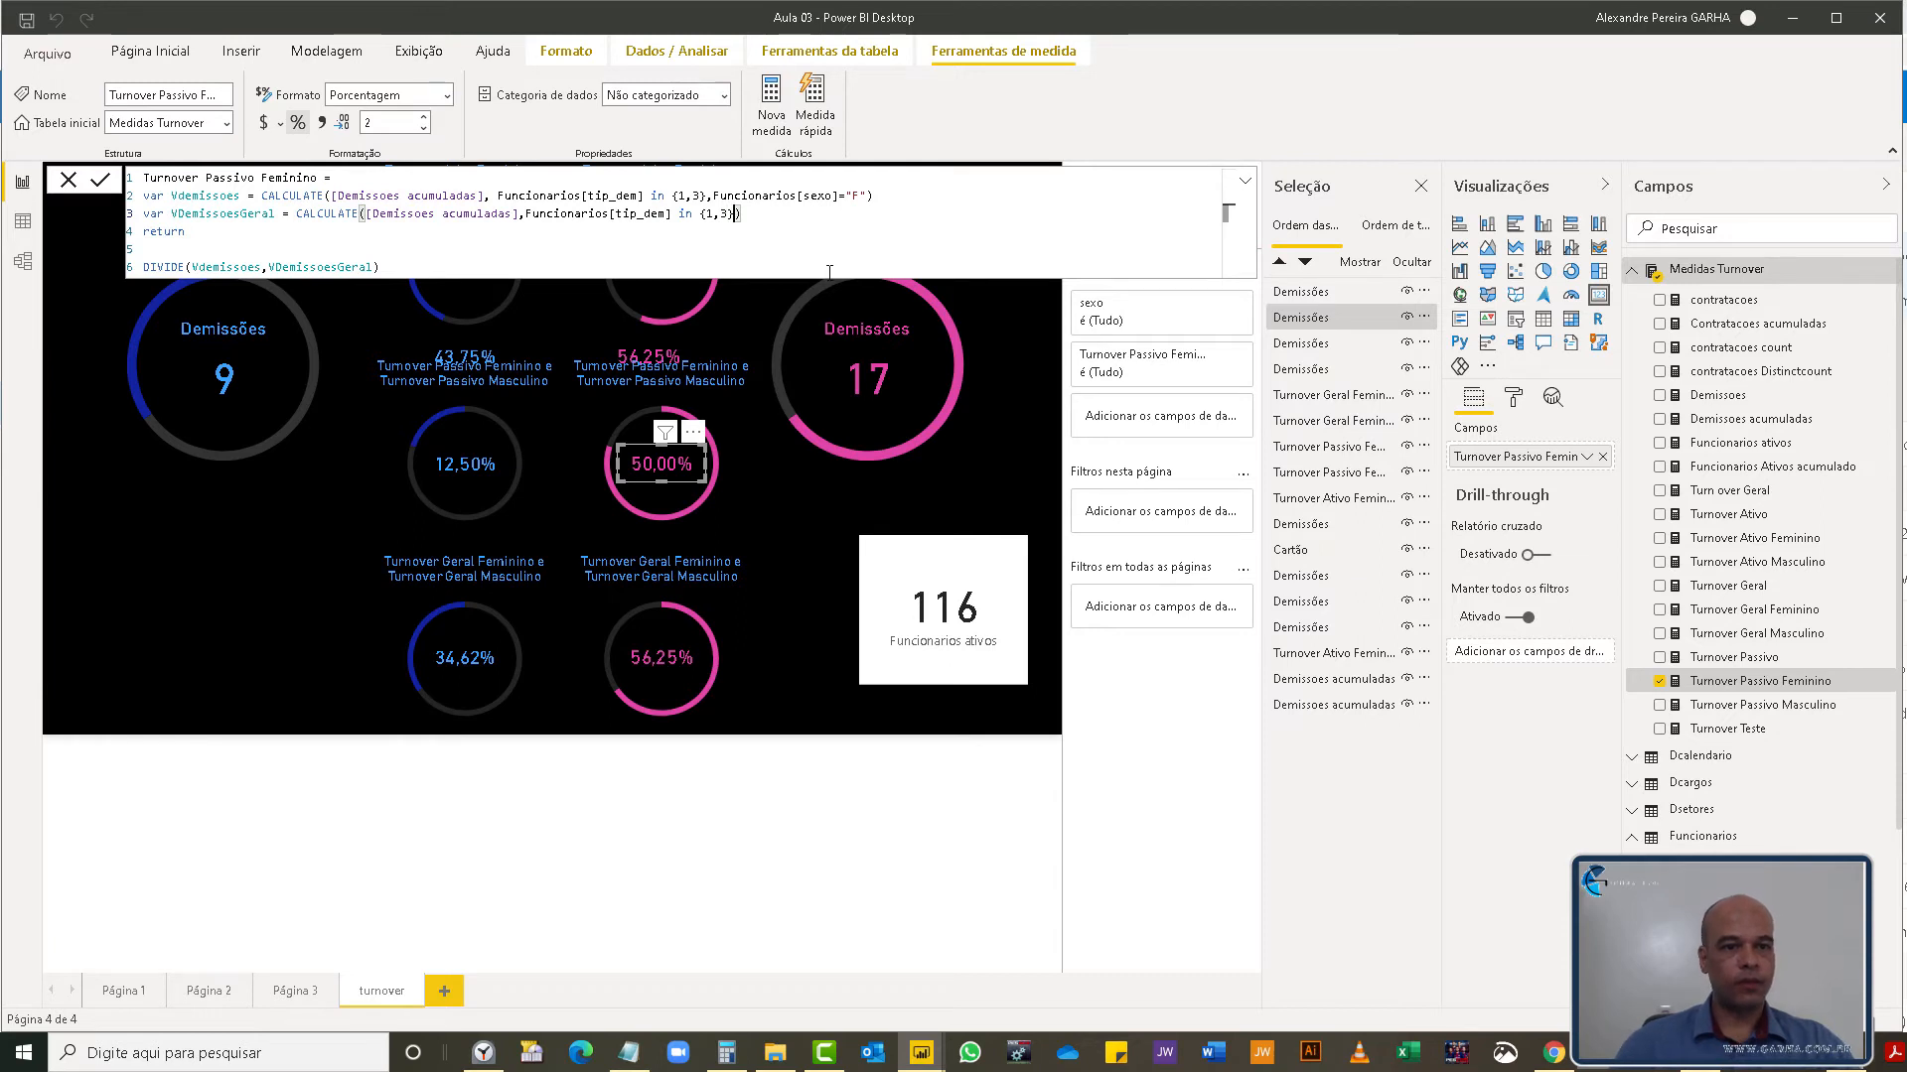
{"action": "key", "text": "Return"}
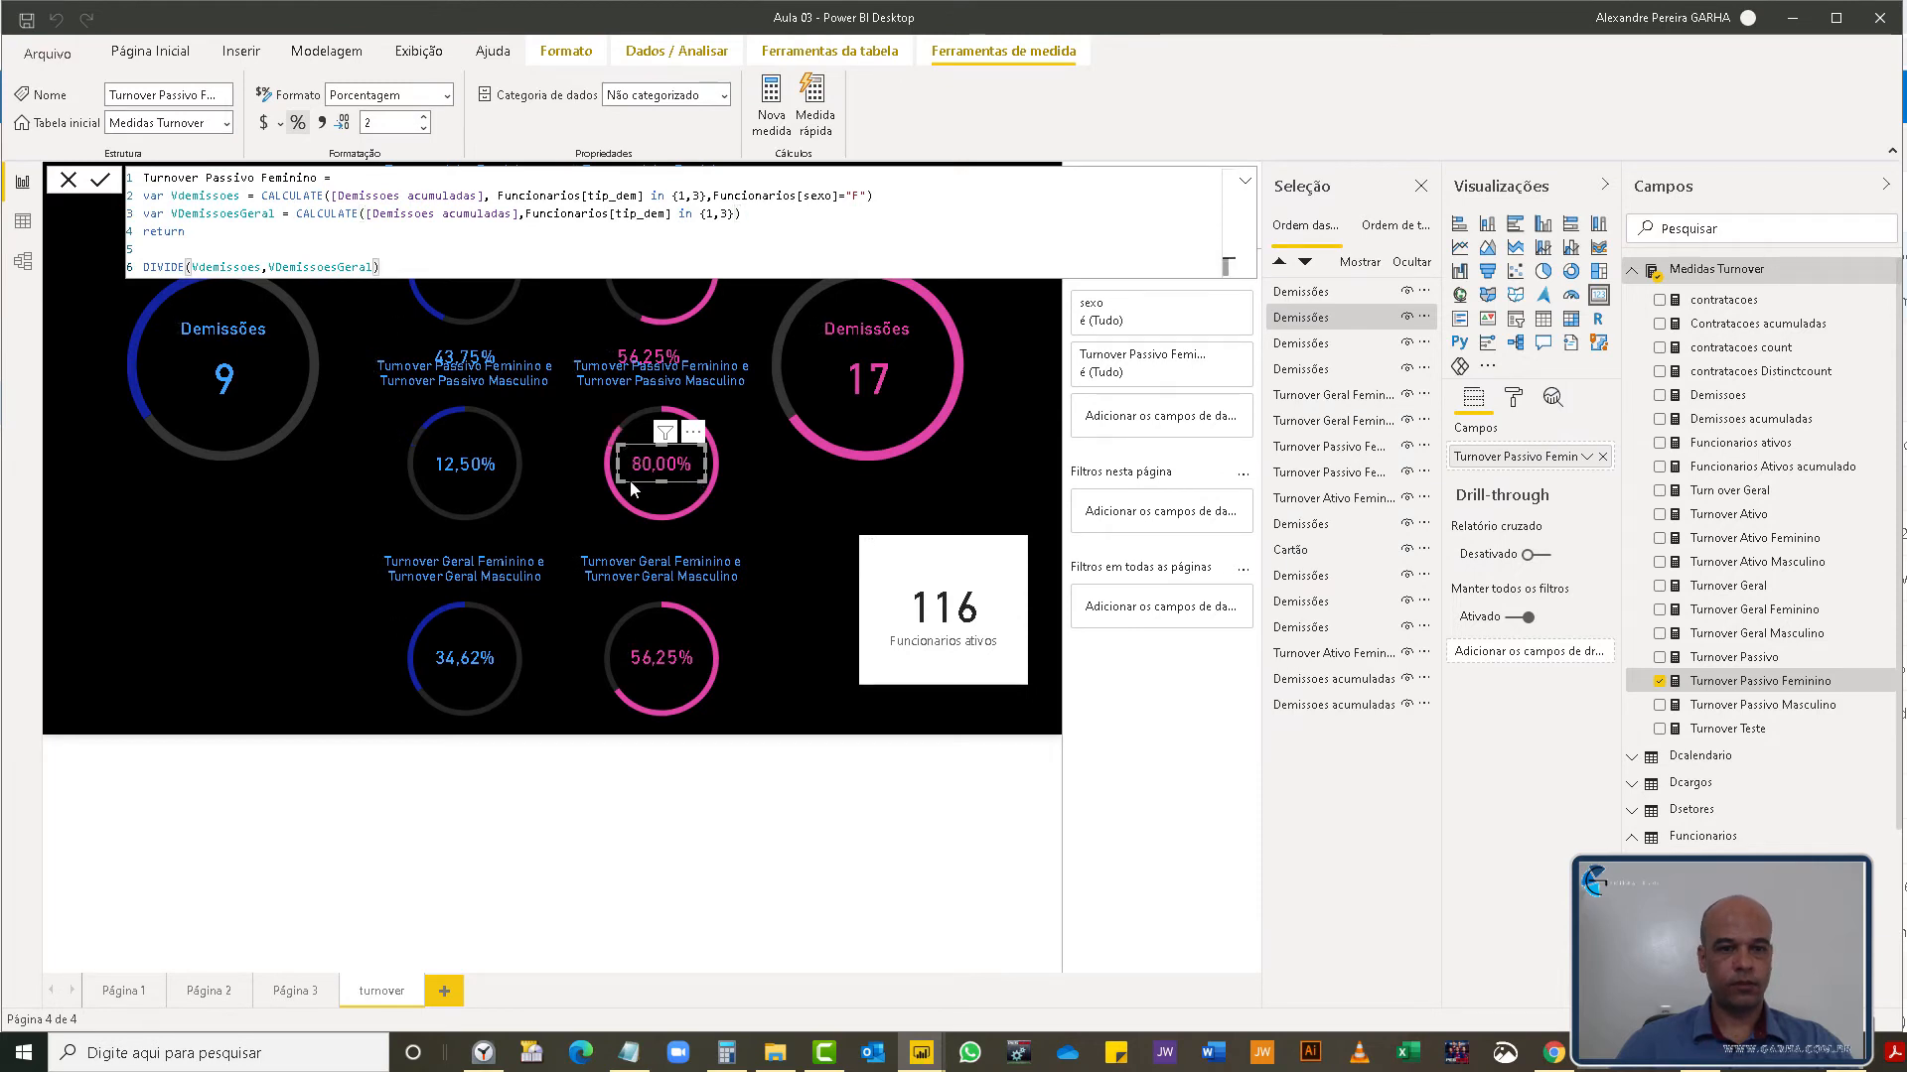
- Change the VDemissoesGeral filter in the Turnover Passivo Masculino measure to Funcionarios[tip_dem] in {1,3}
{"action": "left_click", "coordinate": [475, 464]}
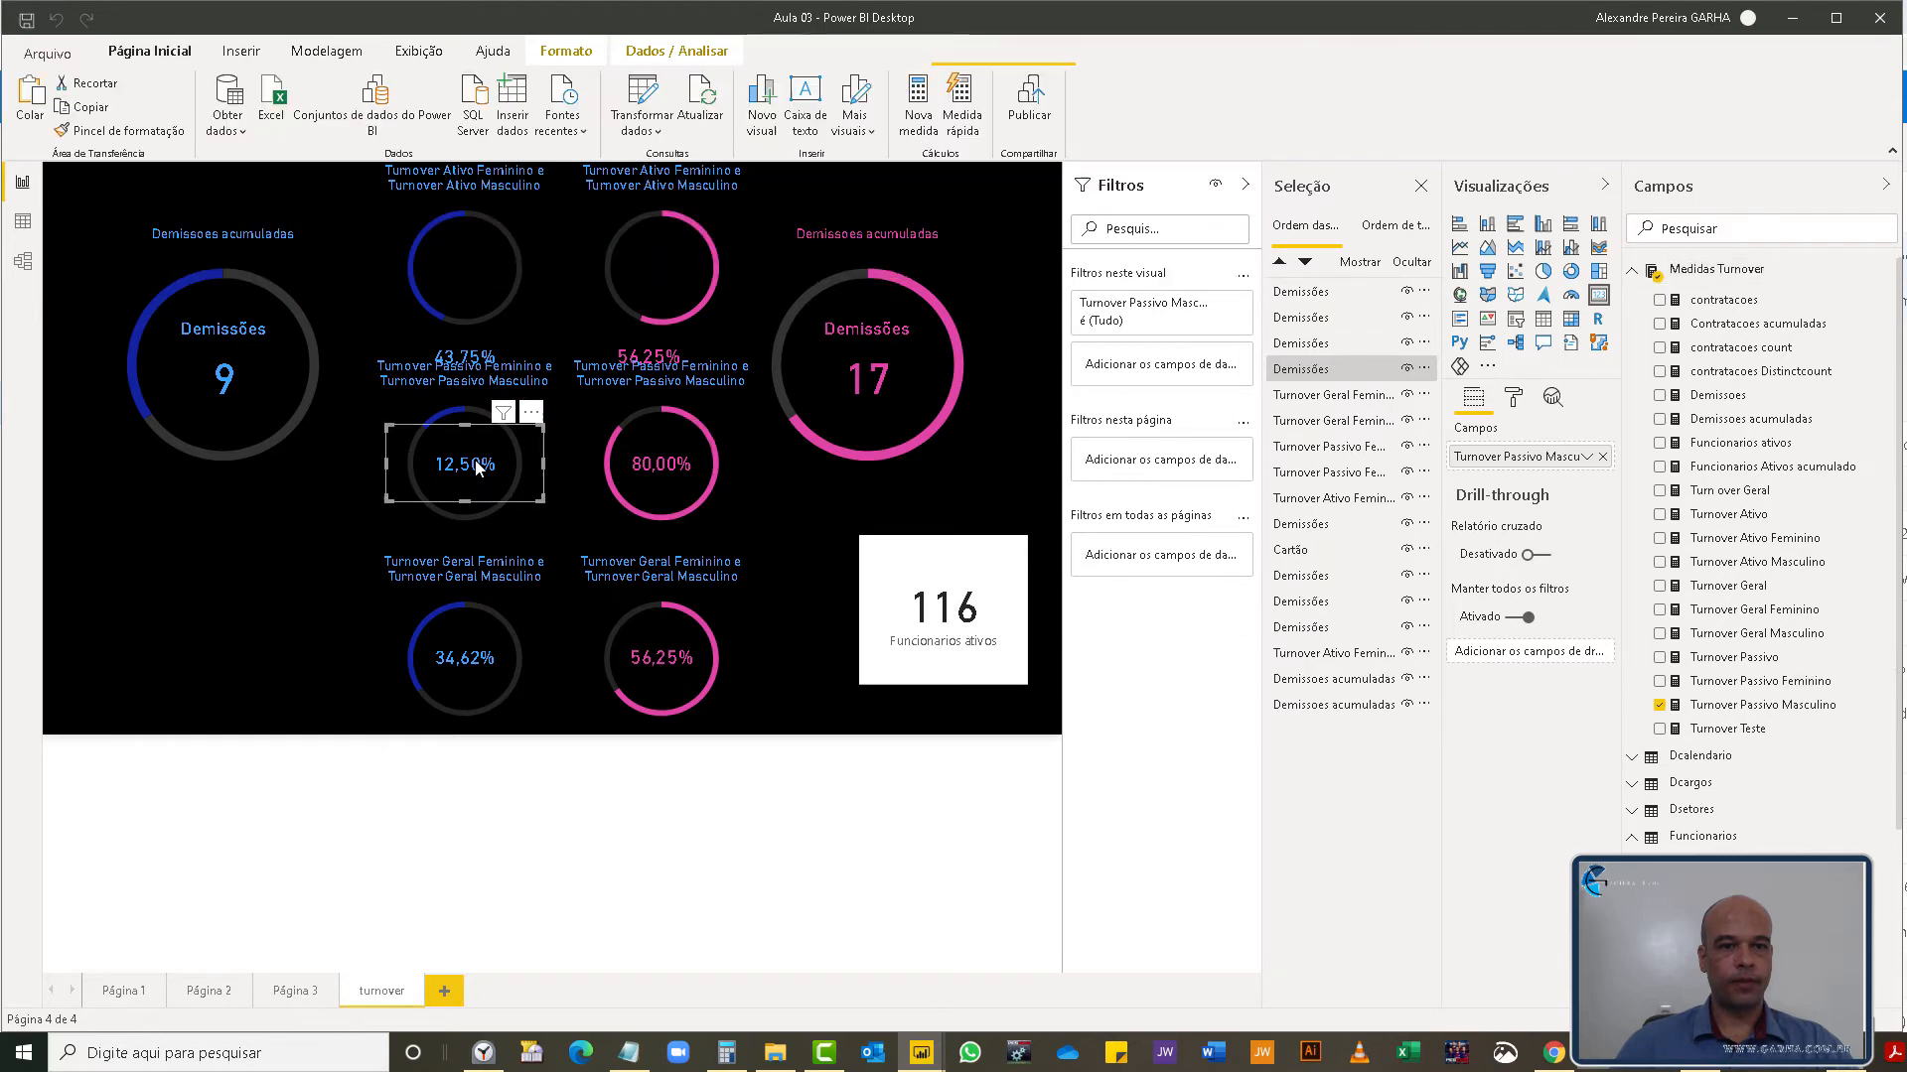
{"action": "left_click", "coordinate": [1762, 707]}
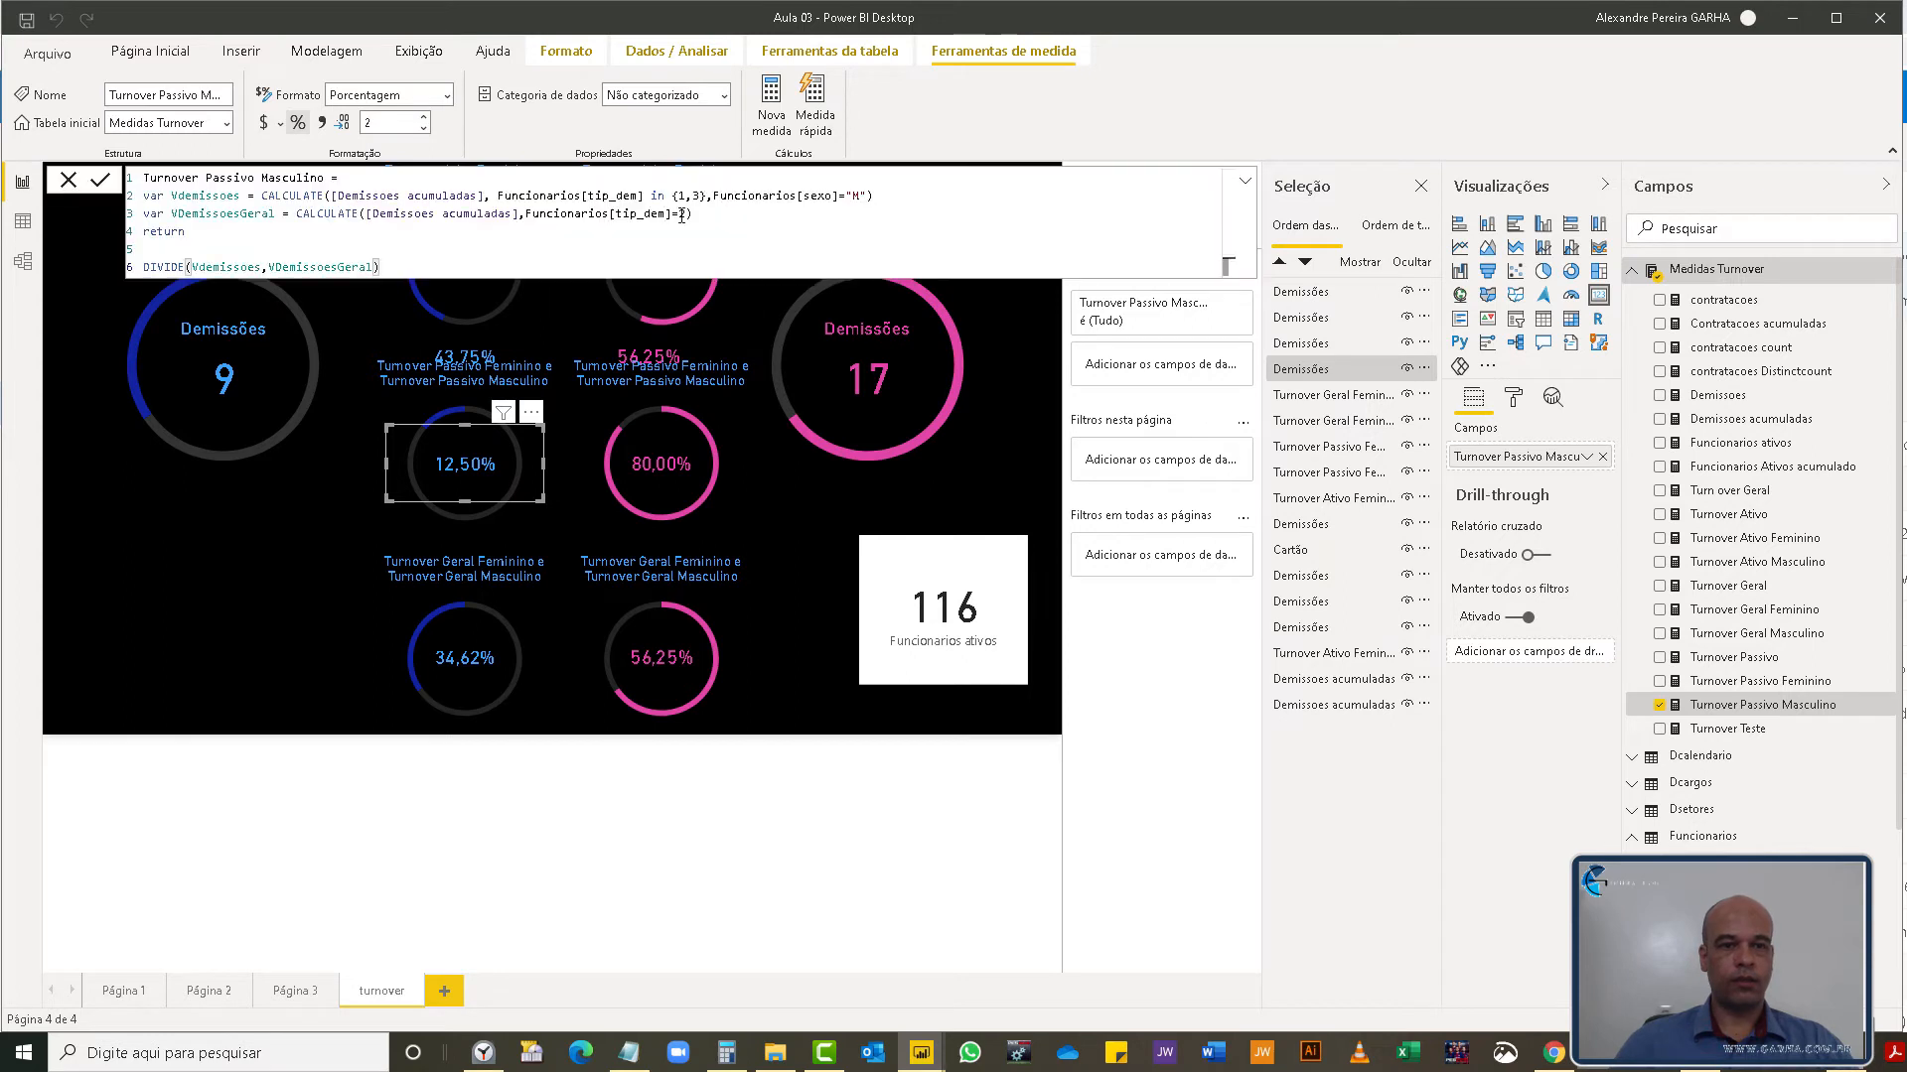
{"action": "key", "text": "BackSpace"}
{"action": "type", "text": "in {1,3"}
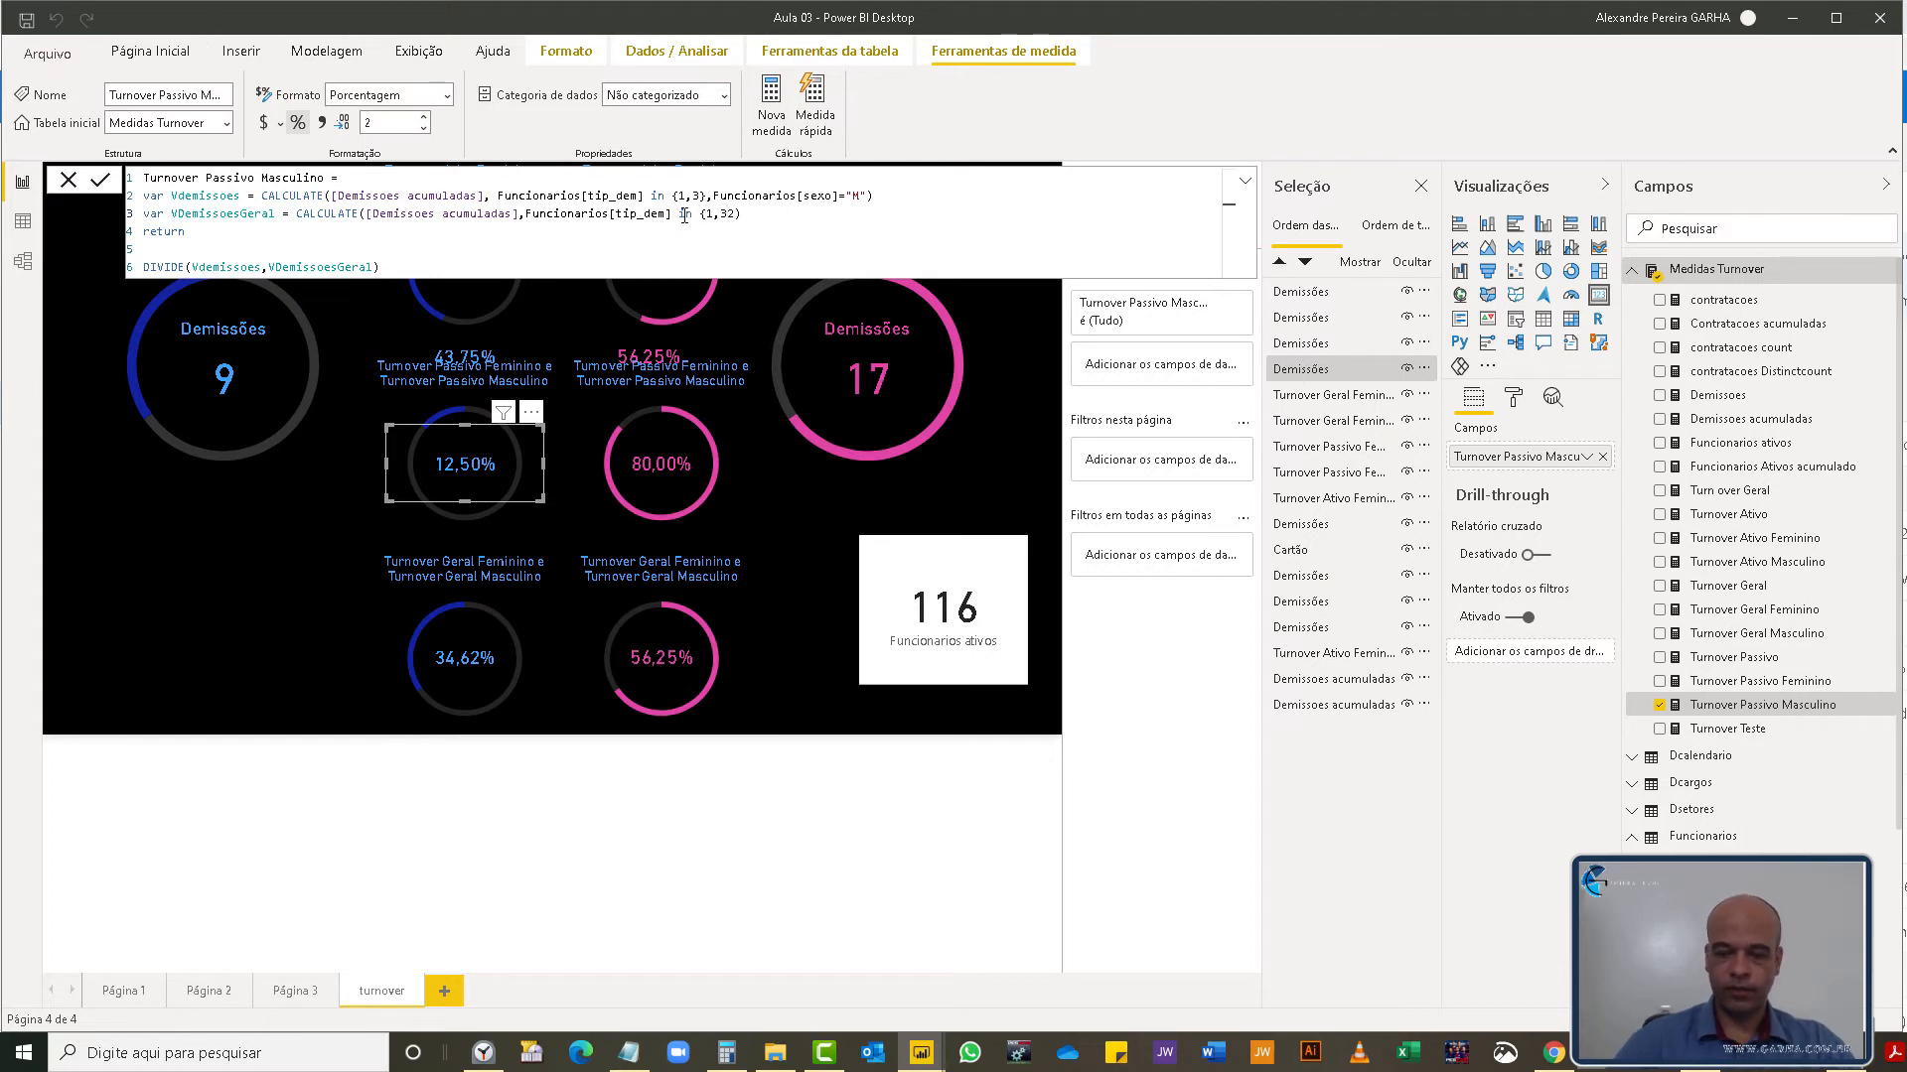
{"action": "key", "text": "Delete"}
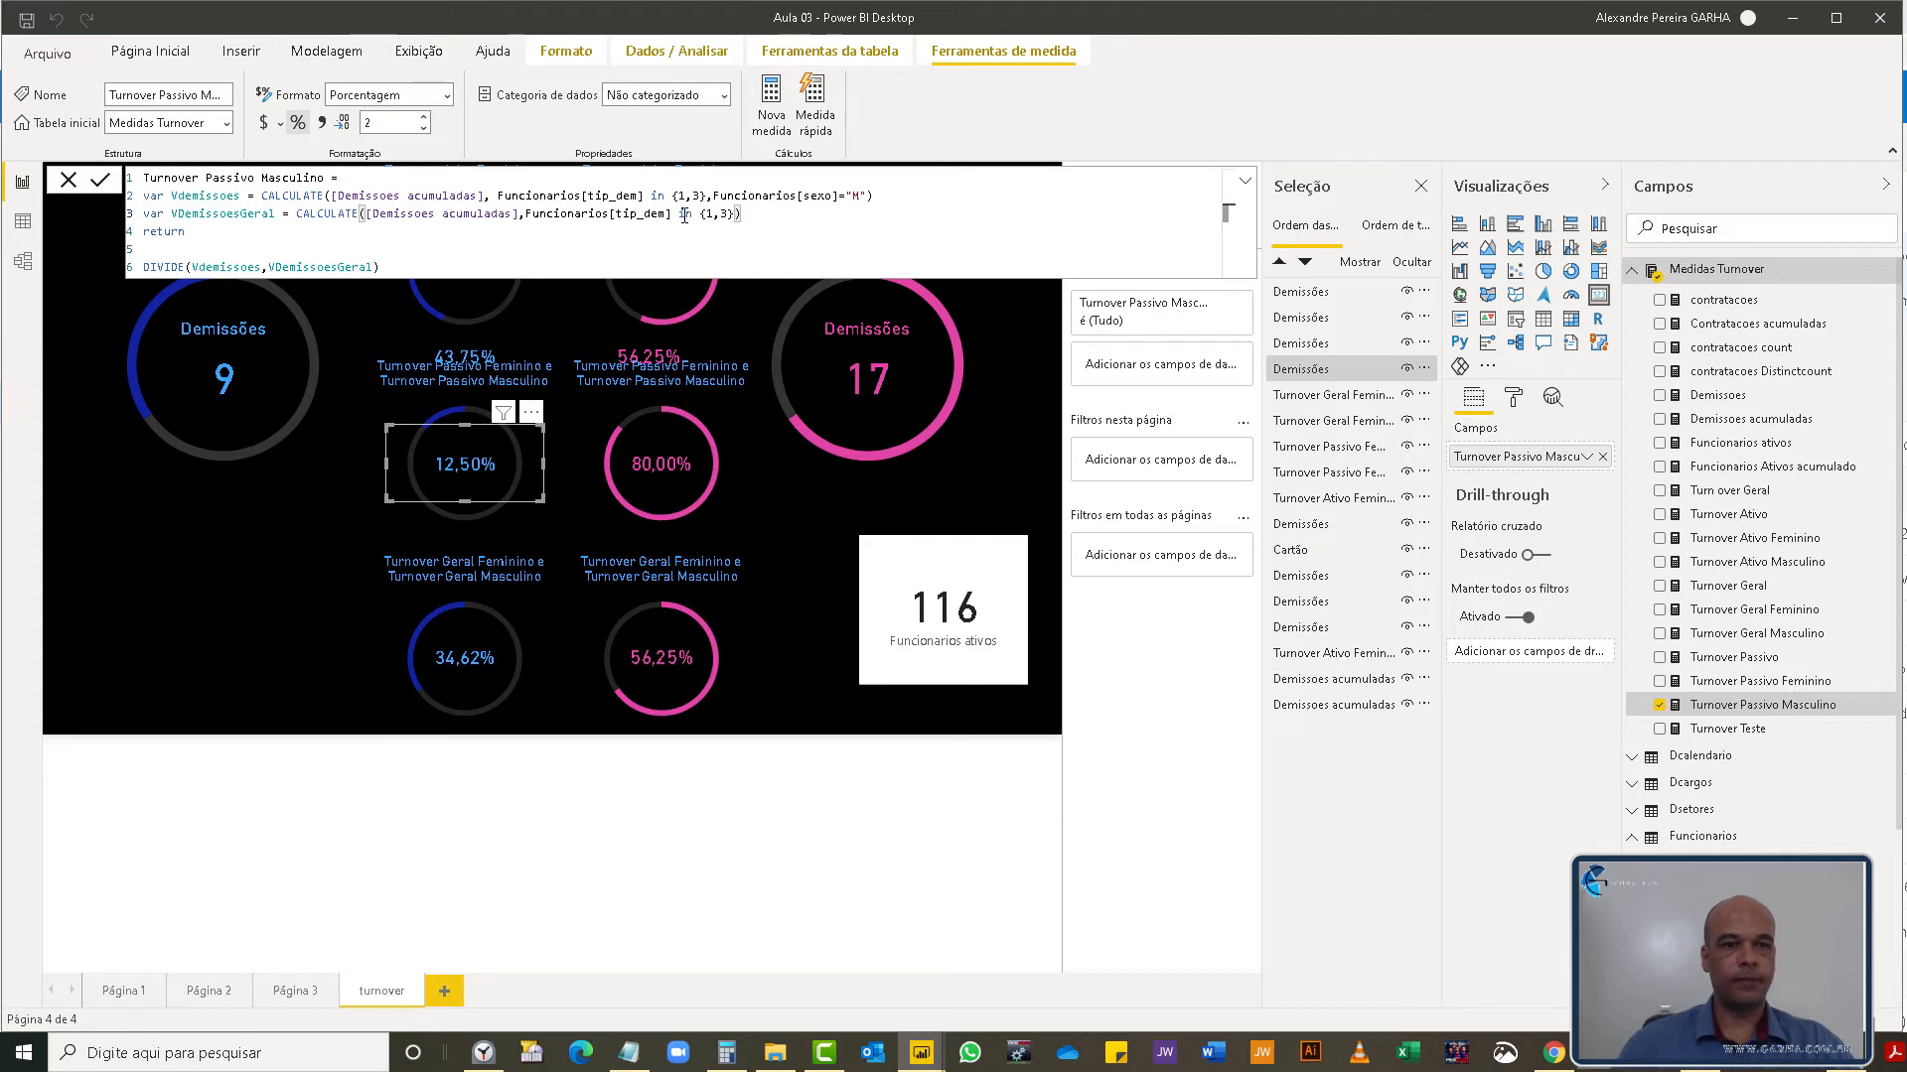
{"action": "key", "text": "Return"}
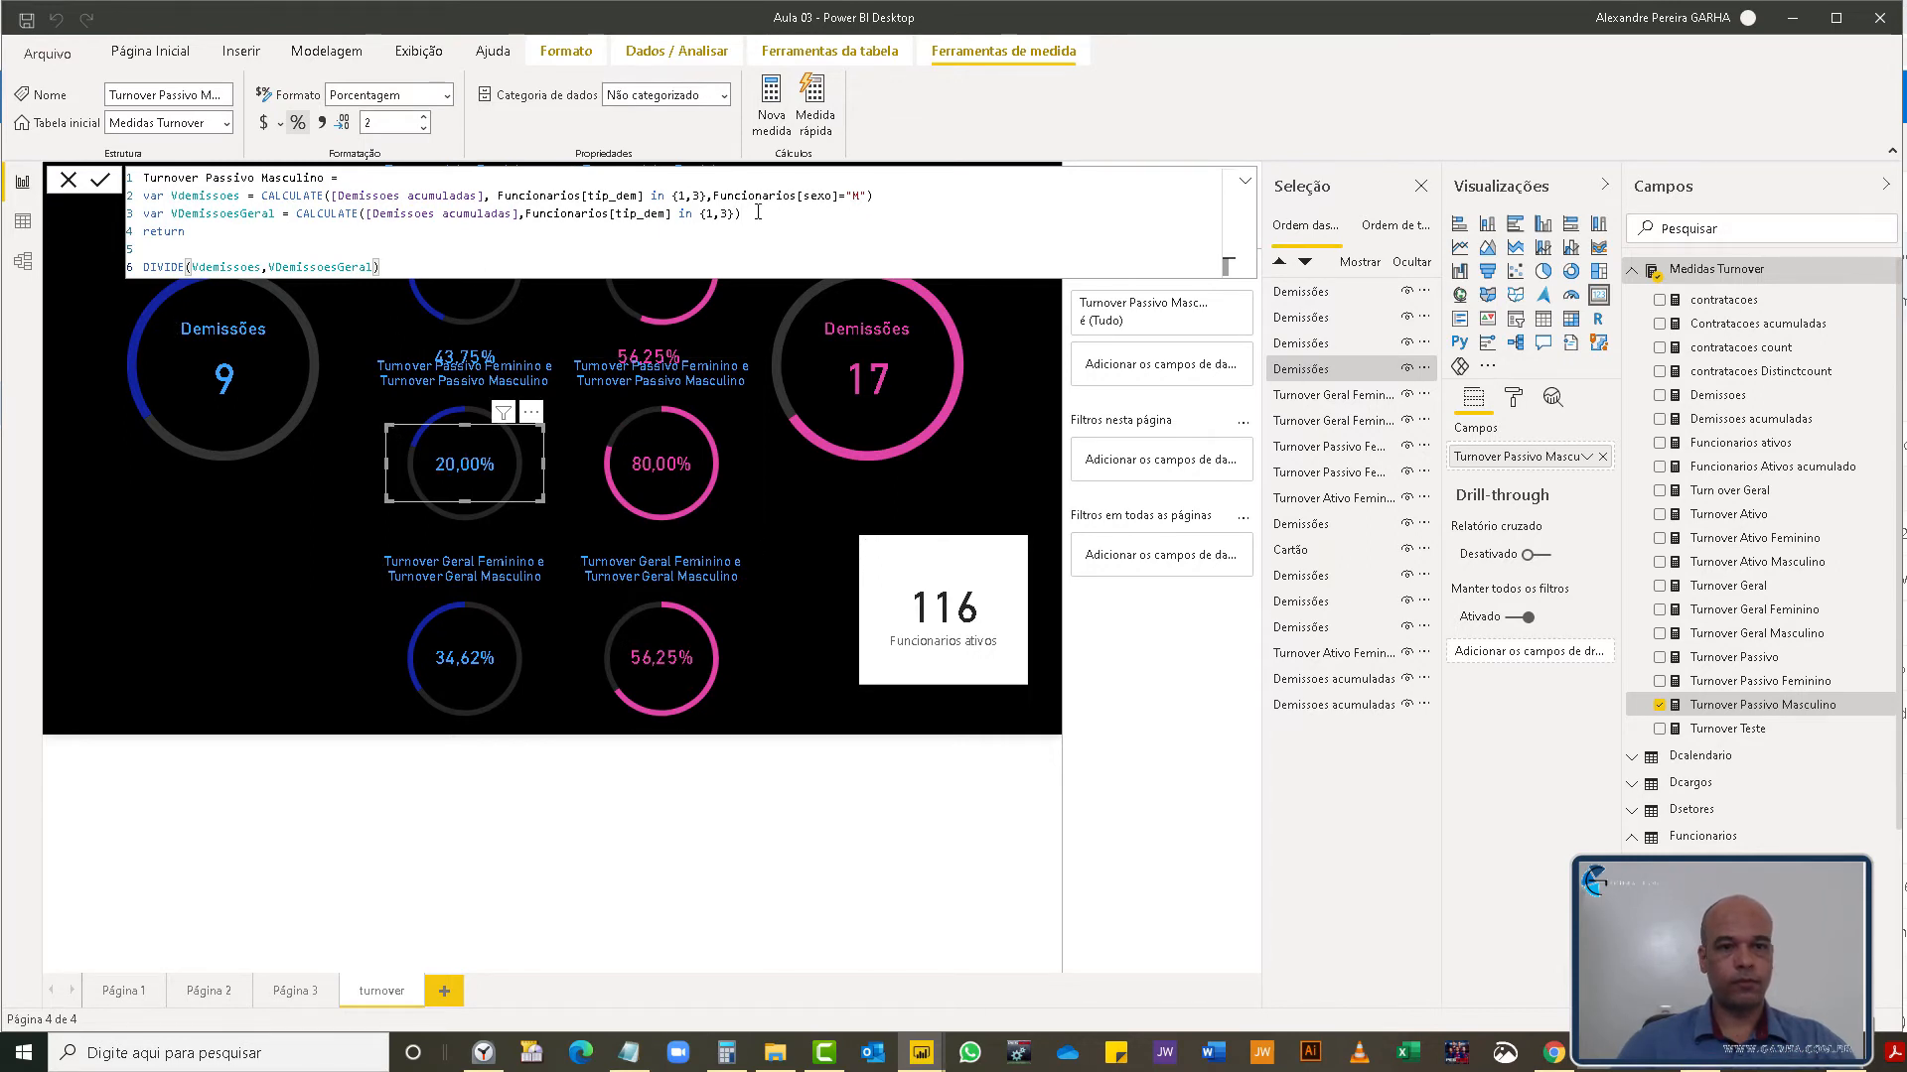
- Replace the pink card's field in the right Turnover Geral donut with Turnover Geral Feminino and format that measure as a percentage
{"action": "left_click", "coordinate": [463, 658]}
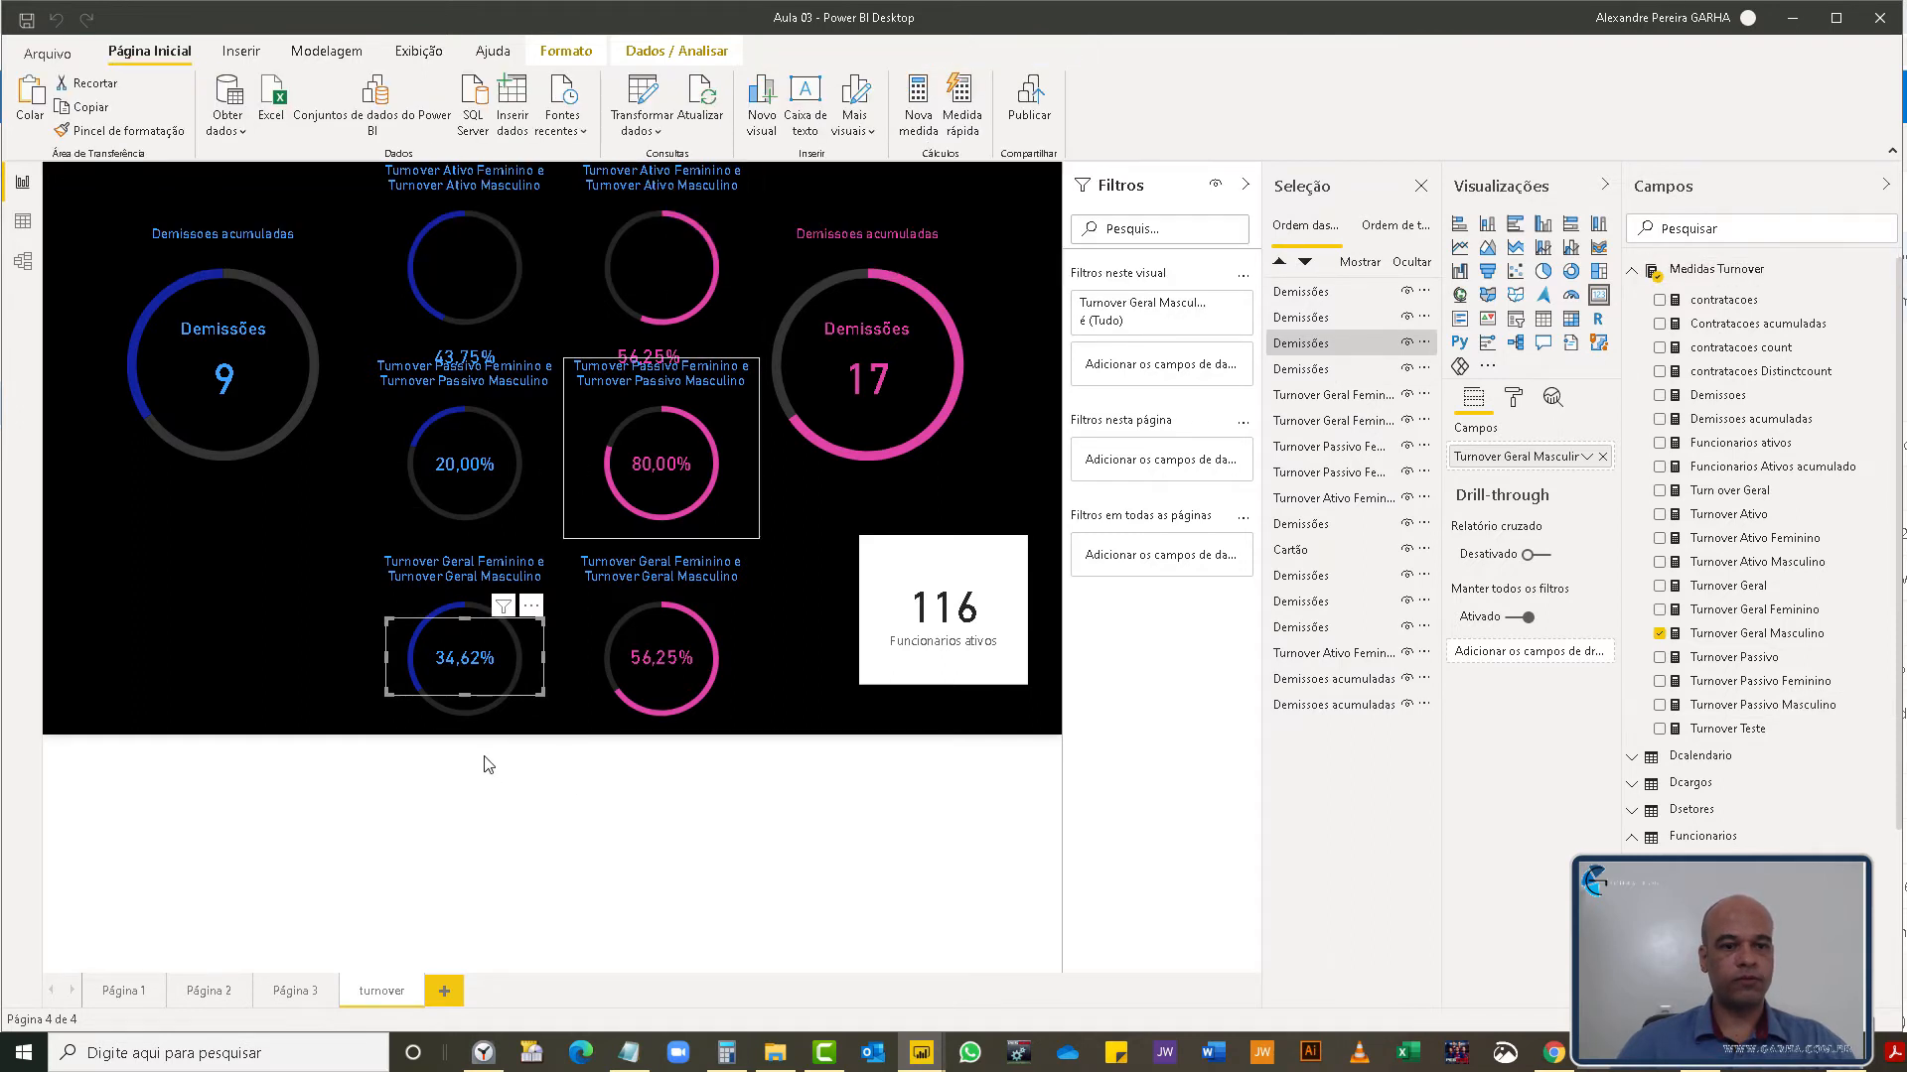
{"action": "left_click", "coordinate": [1736, 633]}
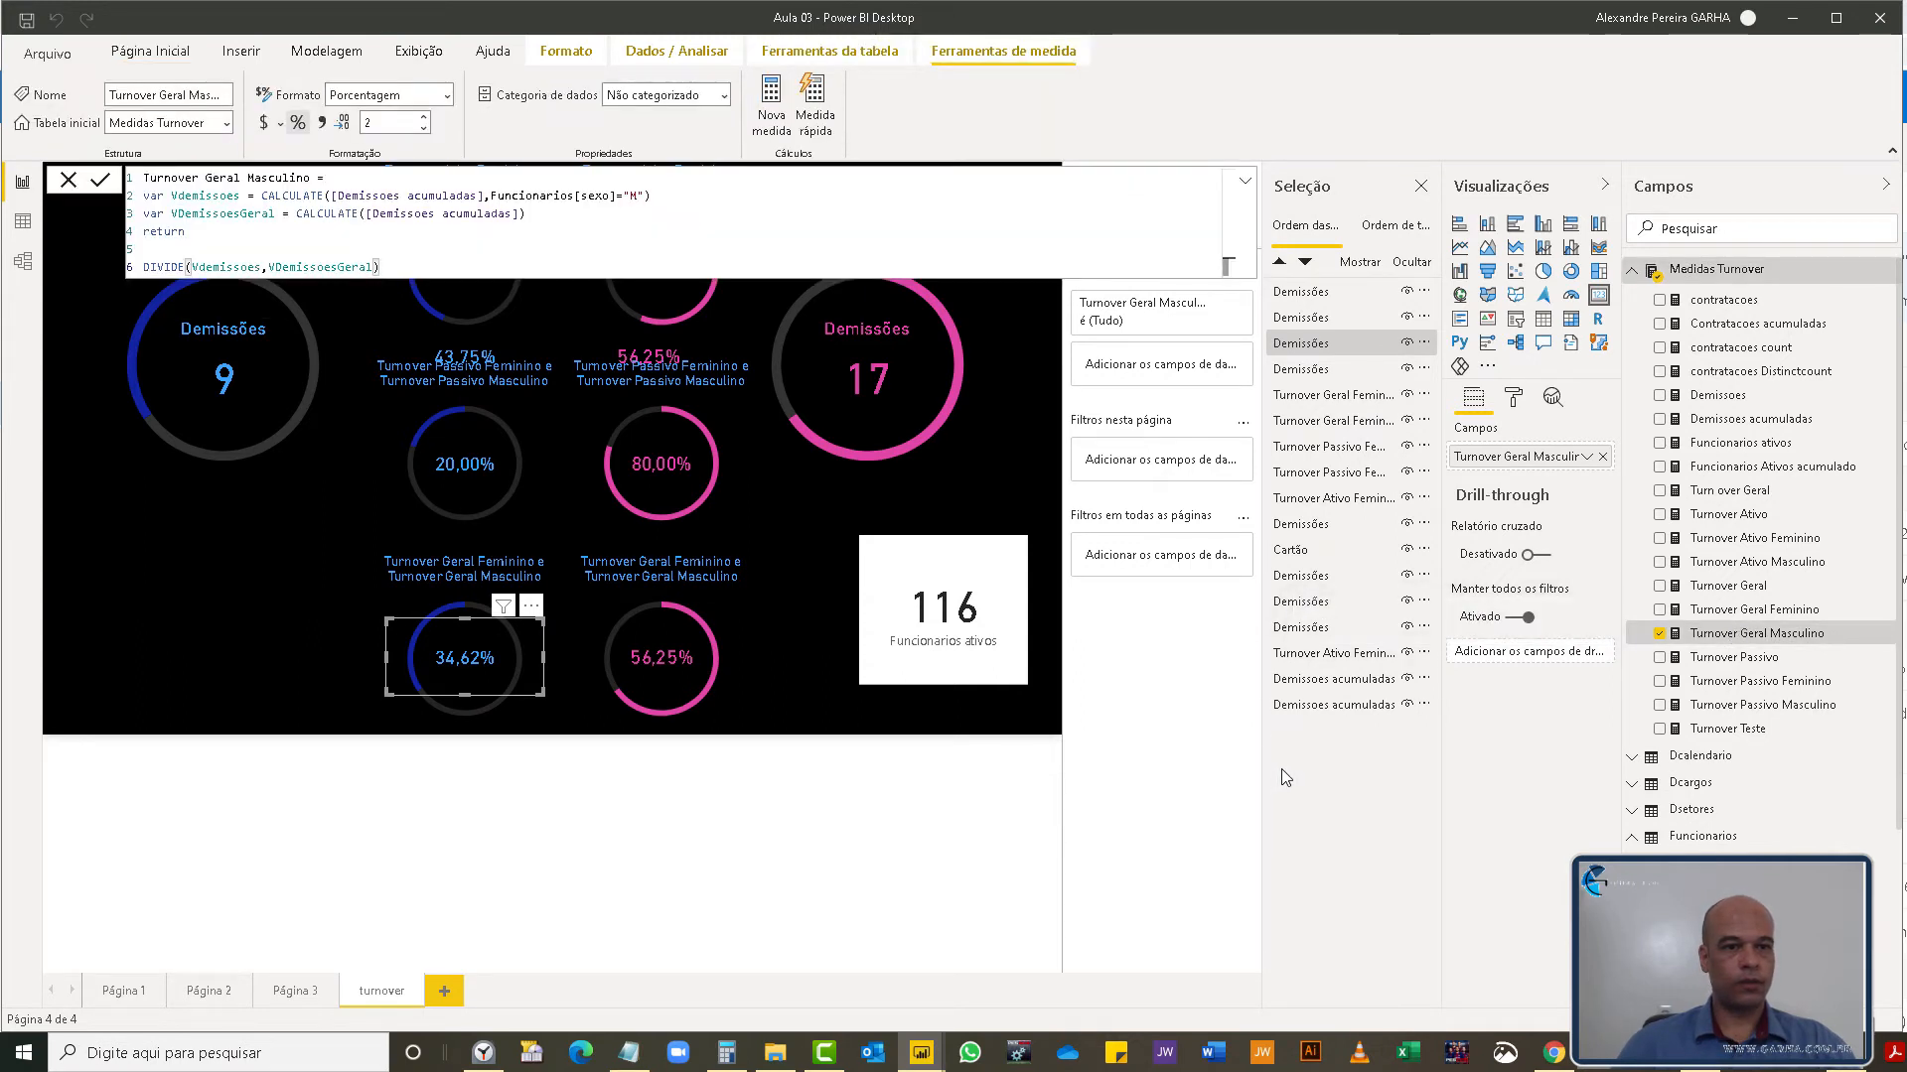
{"action": "left_click", "coordinate": [671, 666]}
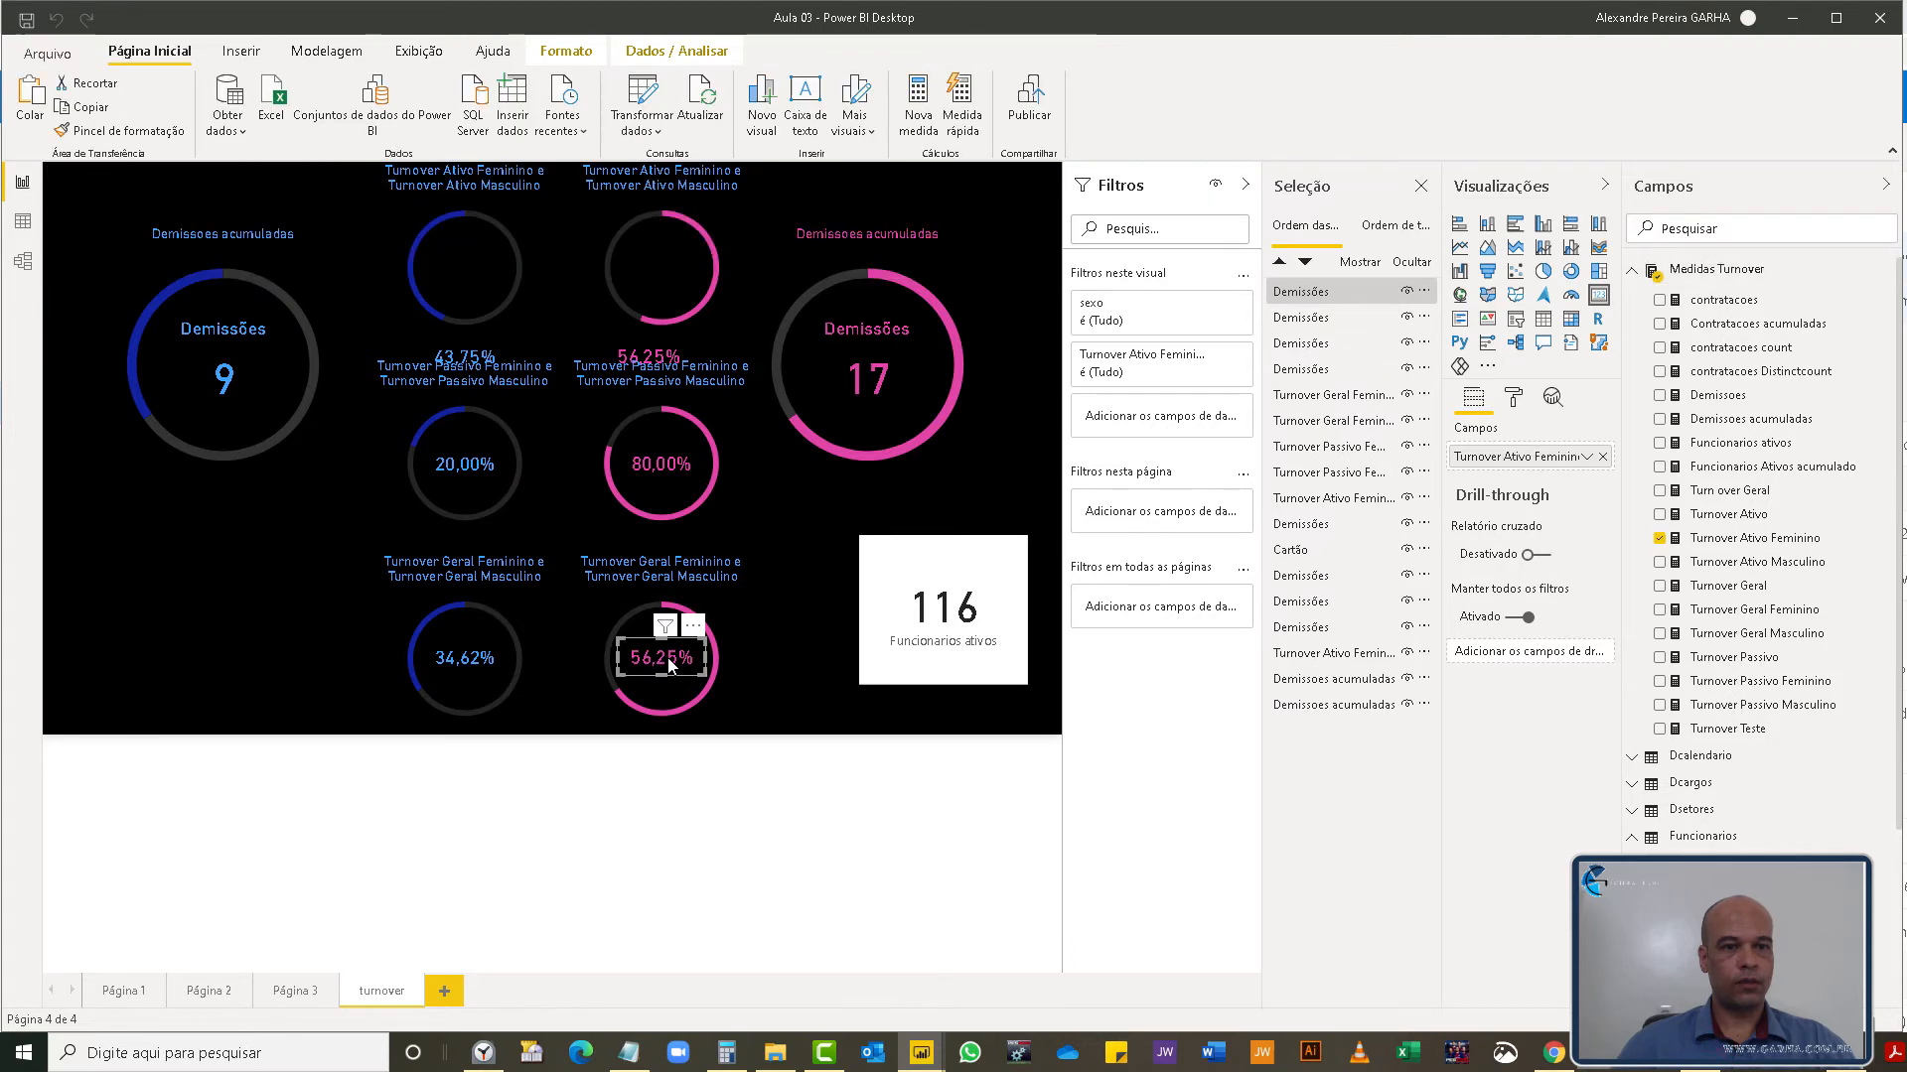
{"action": "left_click", "coordinate": [1736, 541]}
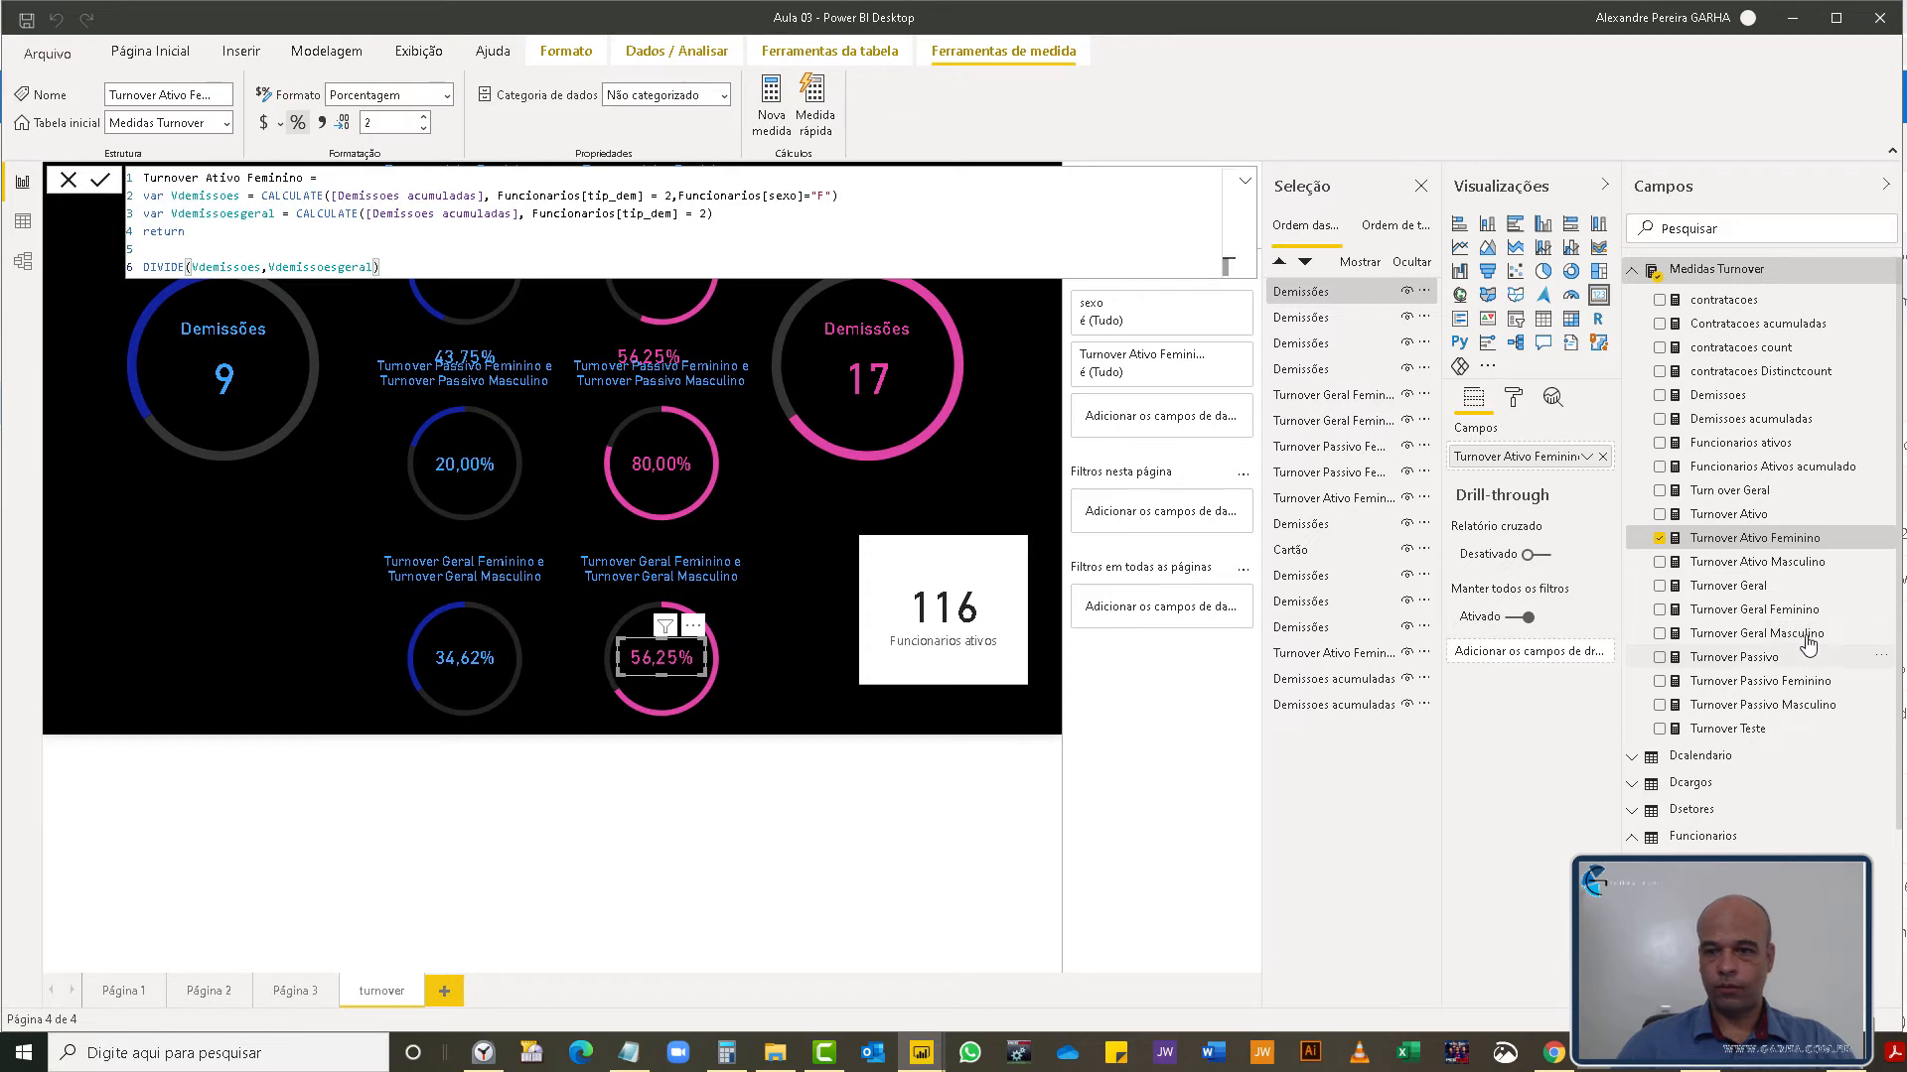
{"action": "left_click_drag", "start_coordinate": [1748, 608], "coordinate": [1530, 467]}
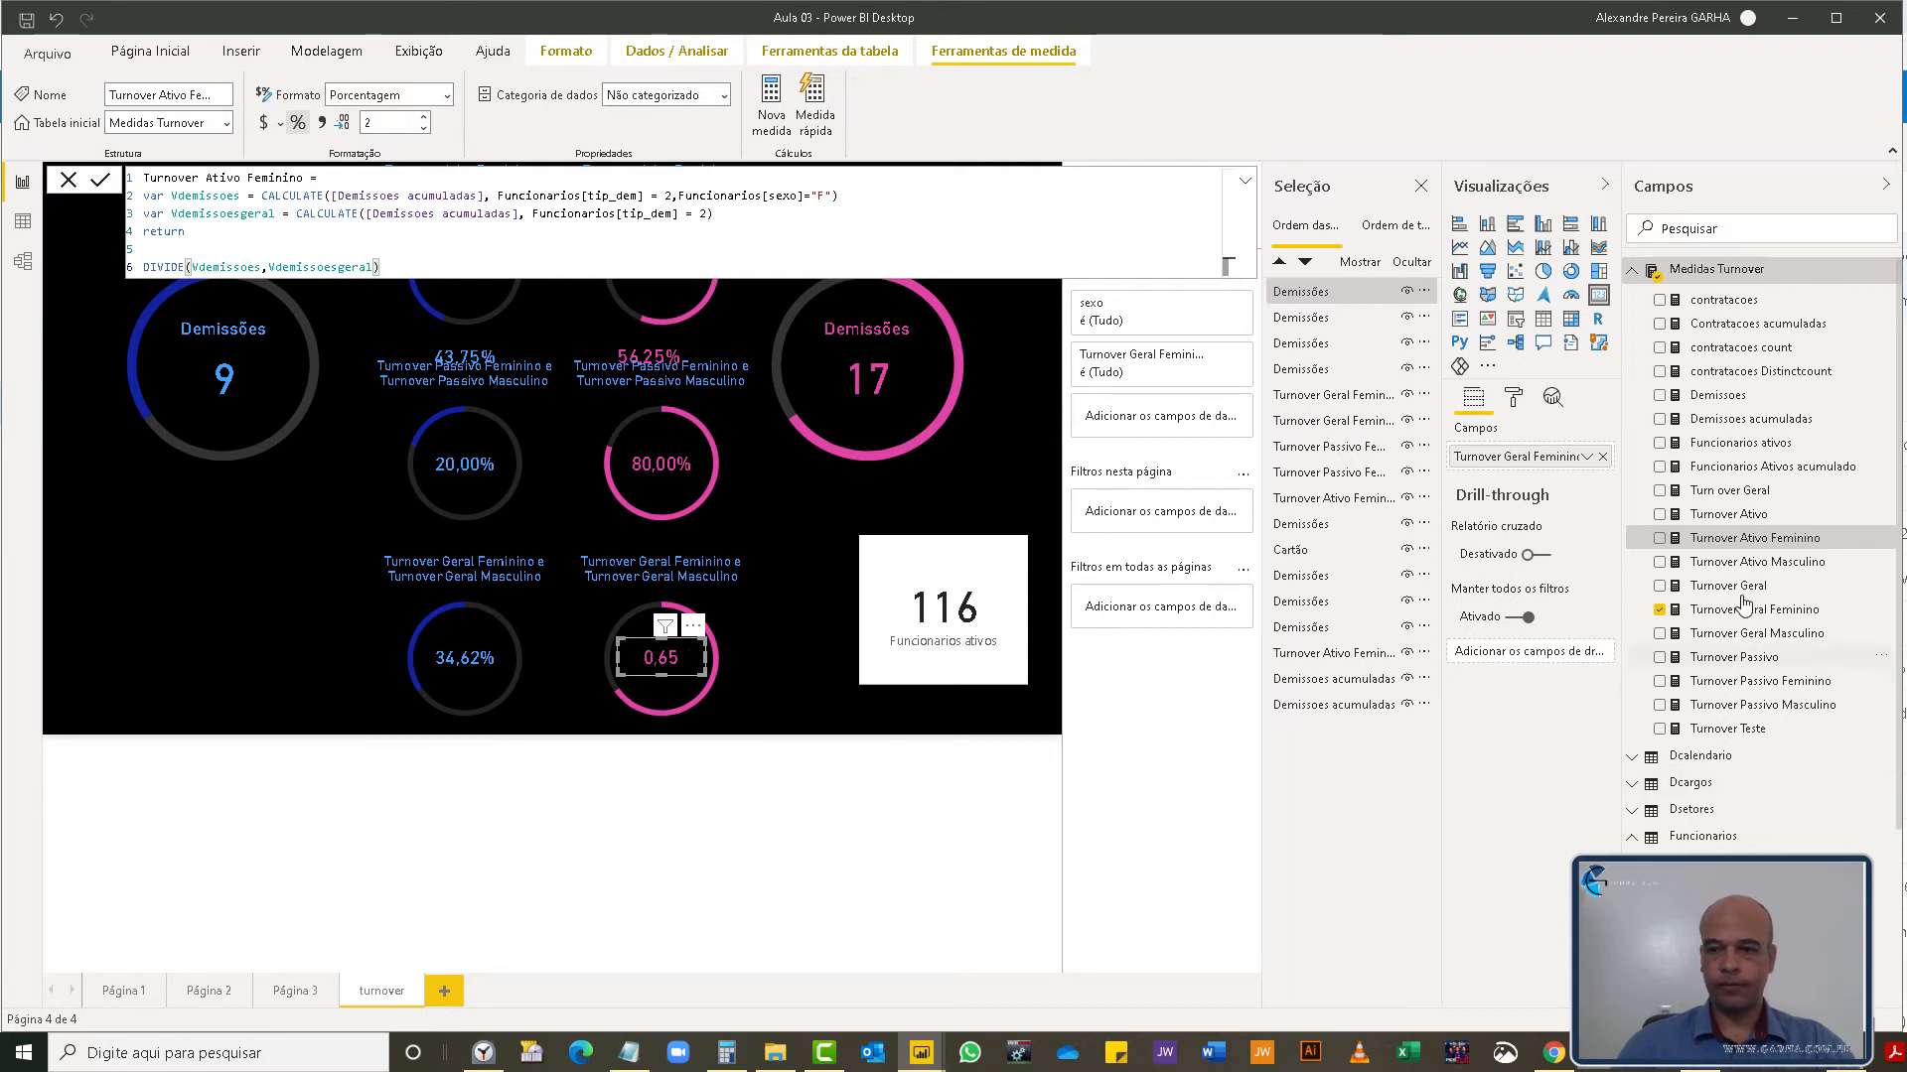
{"action": "left_click", "coordinate": [1770, 611]}
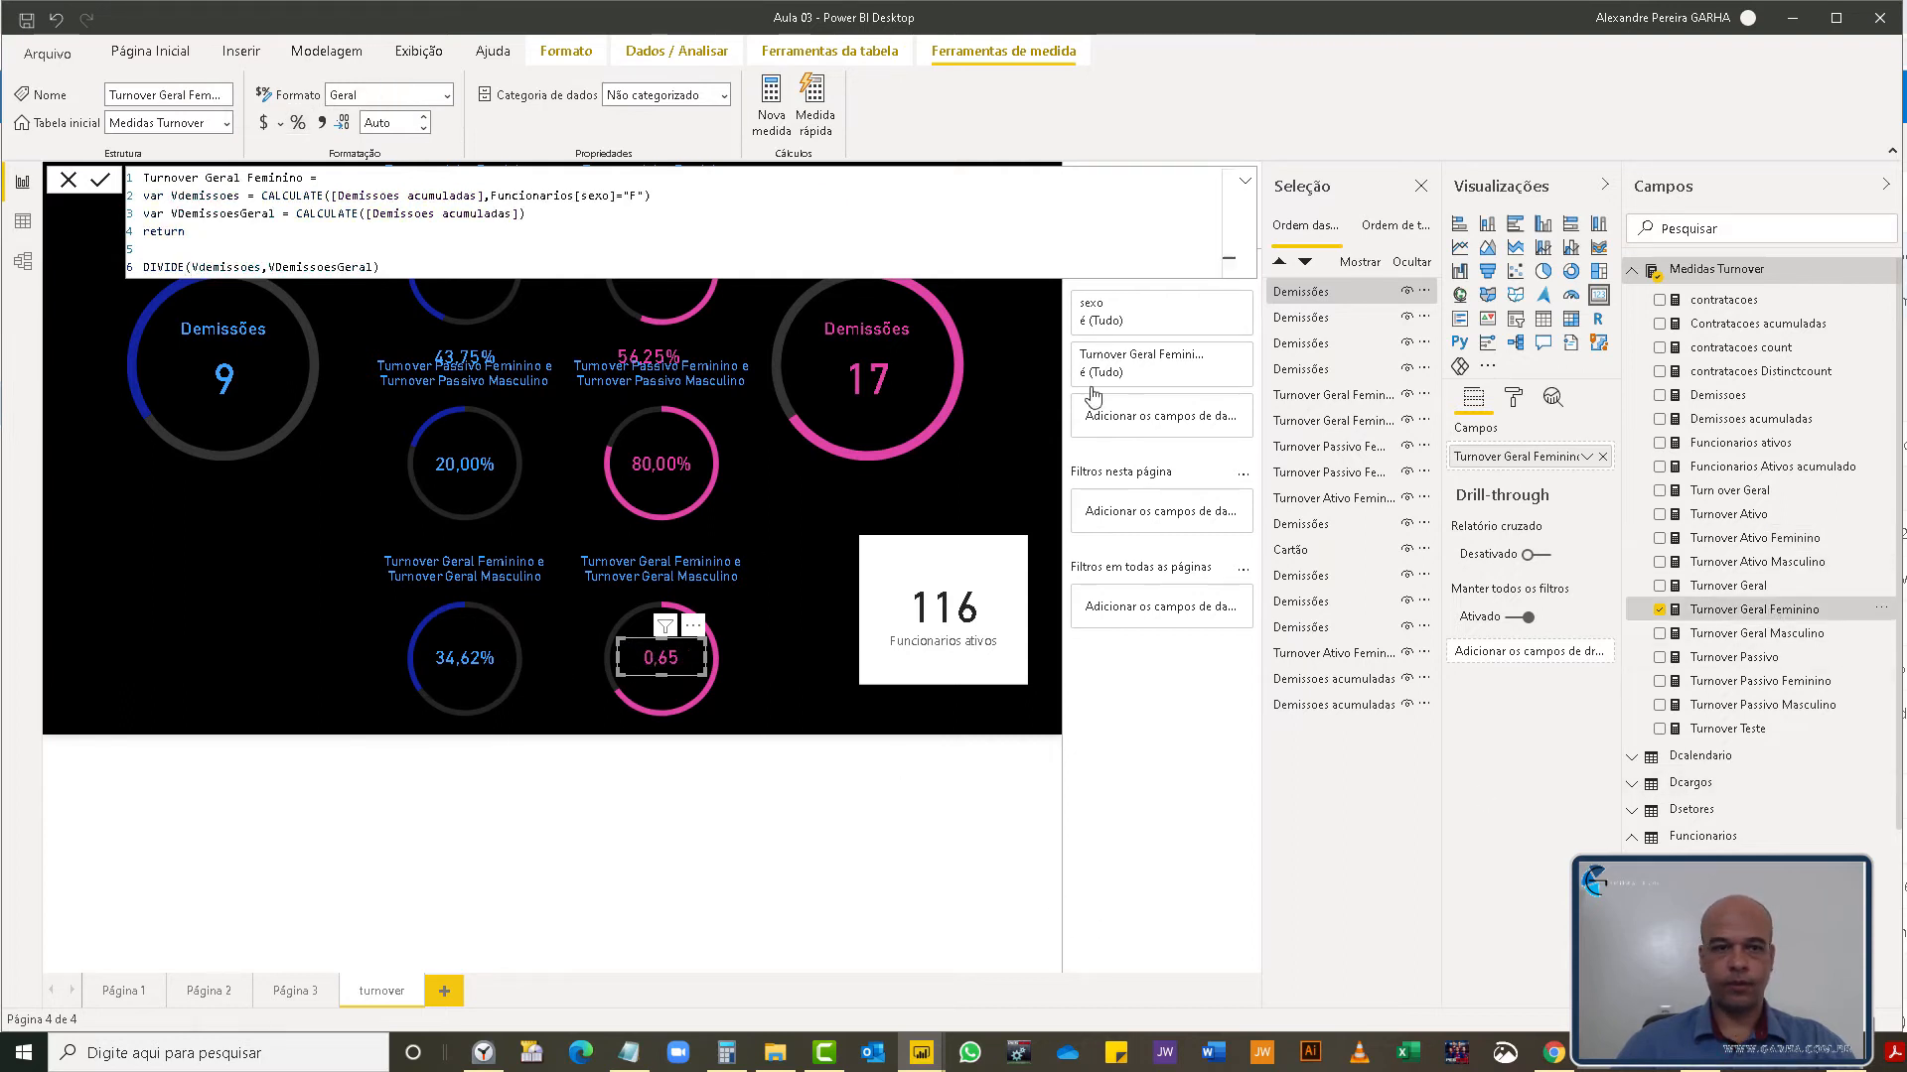
{"action": "left_click", "coordinate": [298, 130]}
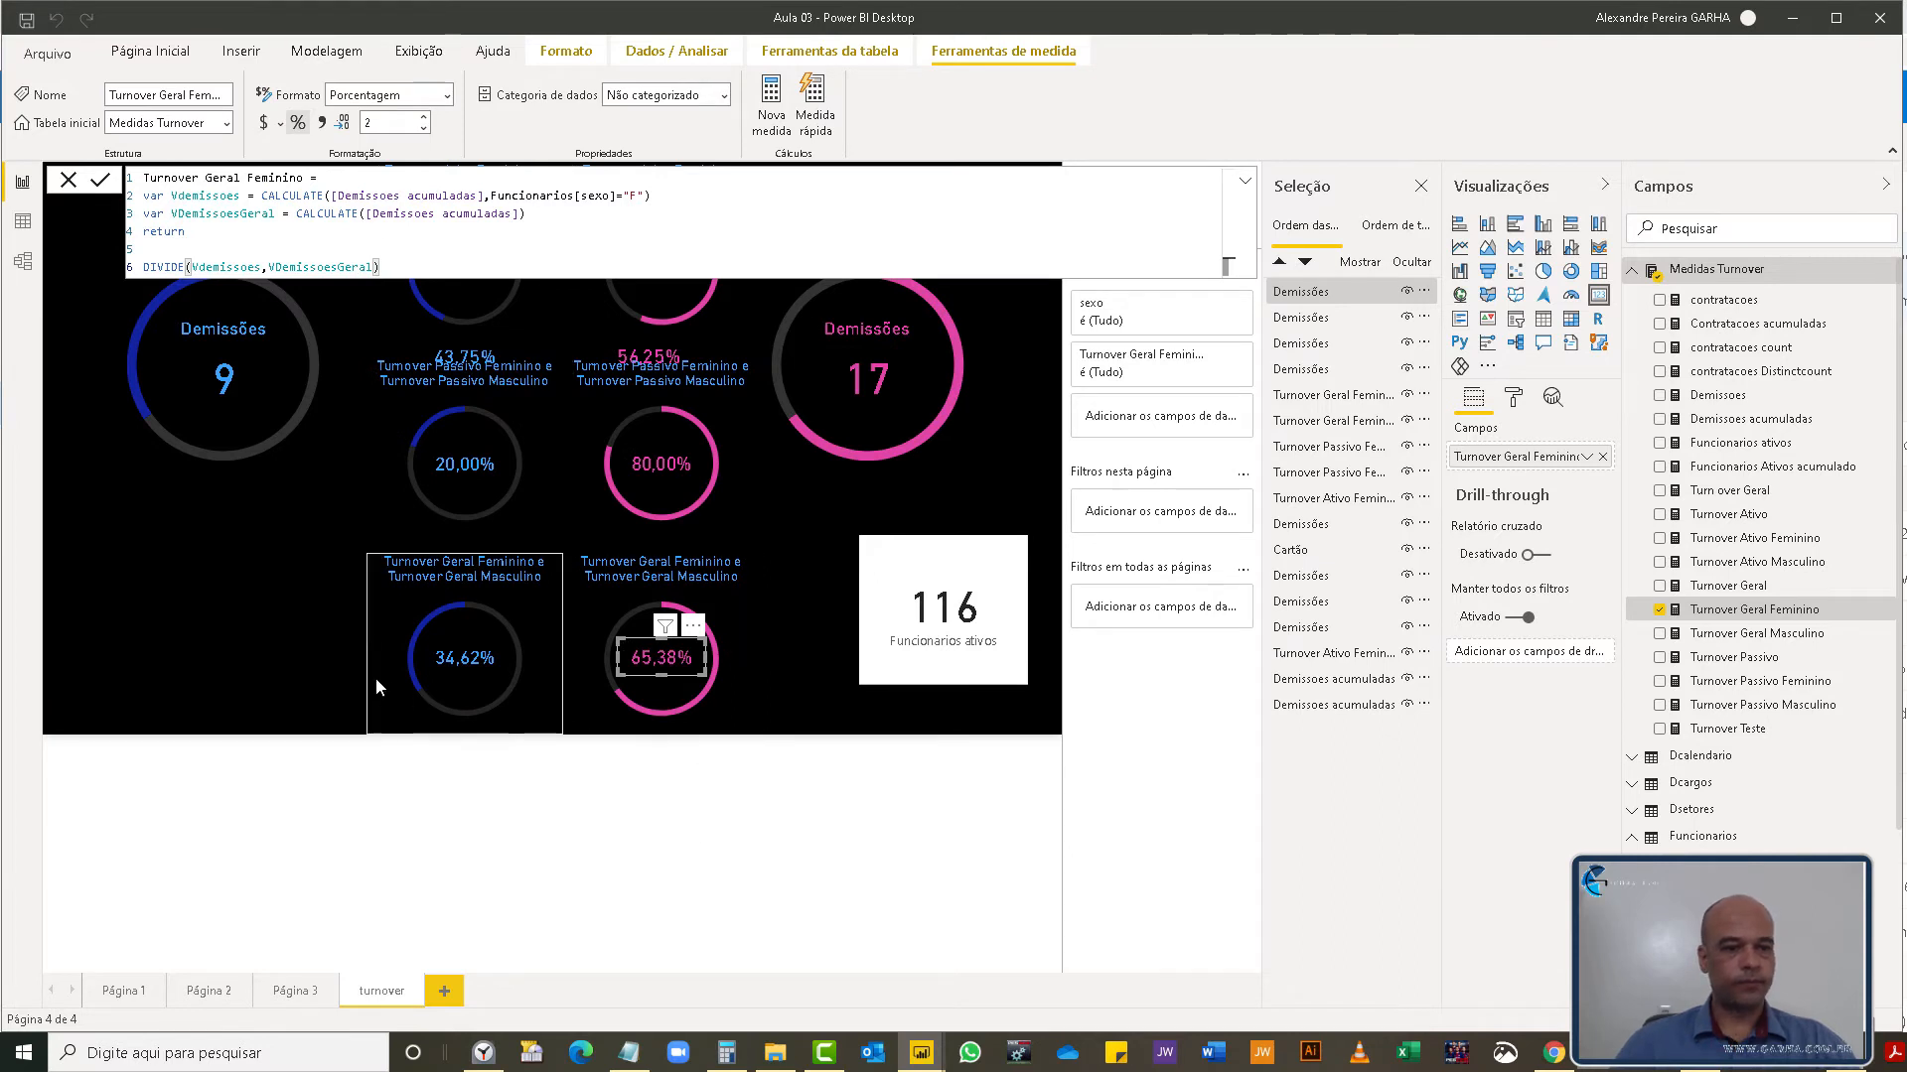
- Move the blue and pink Turnover Ativo percentage cards up into the centres of their Turnover Ativo donuts
{"action": "left_click", "coordinate": [345, 374]}
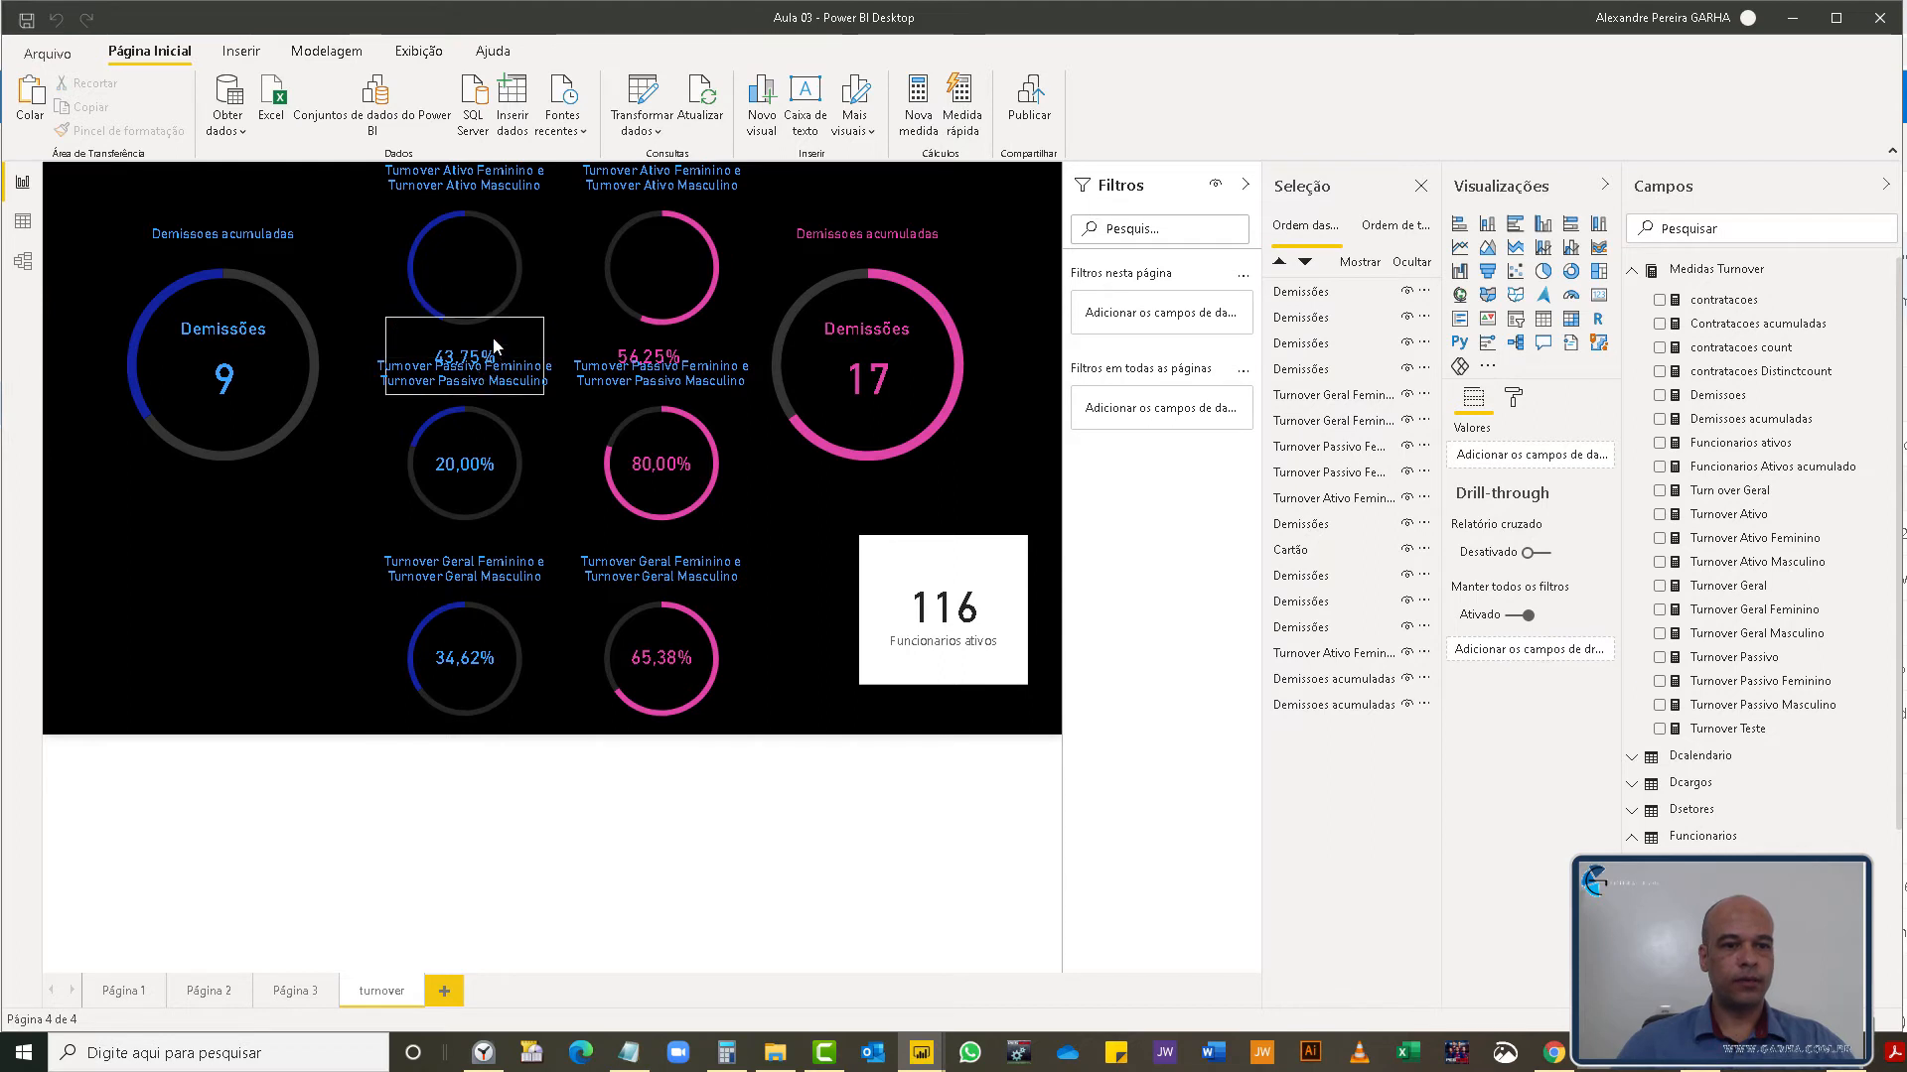
{"action": "left_click_drag", "start_coordinate": [477, 226], "coordinate": [497, 258]}
{"action": "left_click_drag", "start_coordinate": [699, 355], "coordinate": [701, 266]}
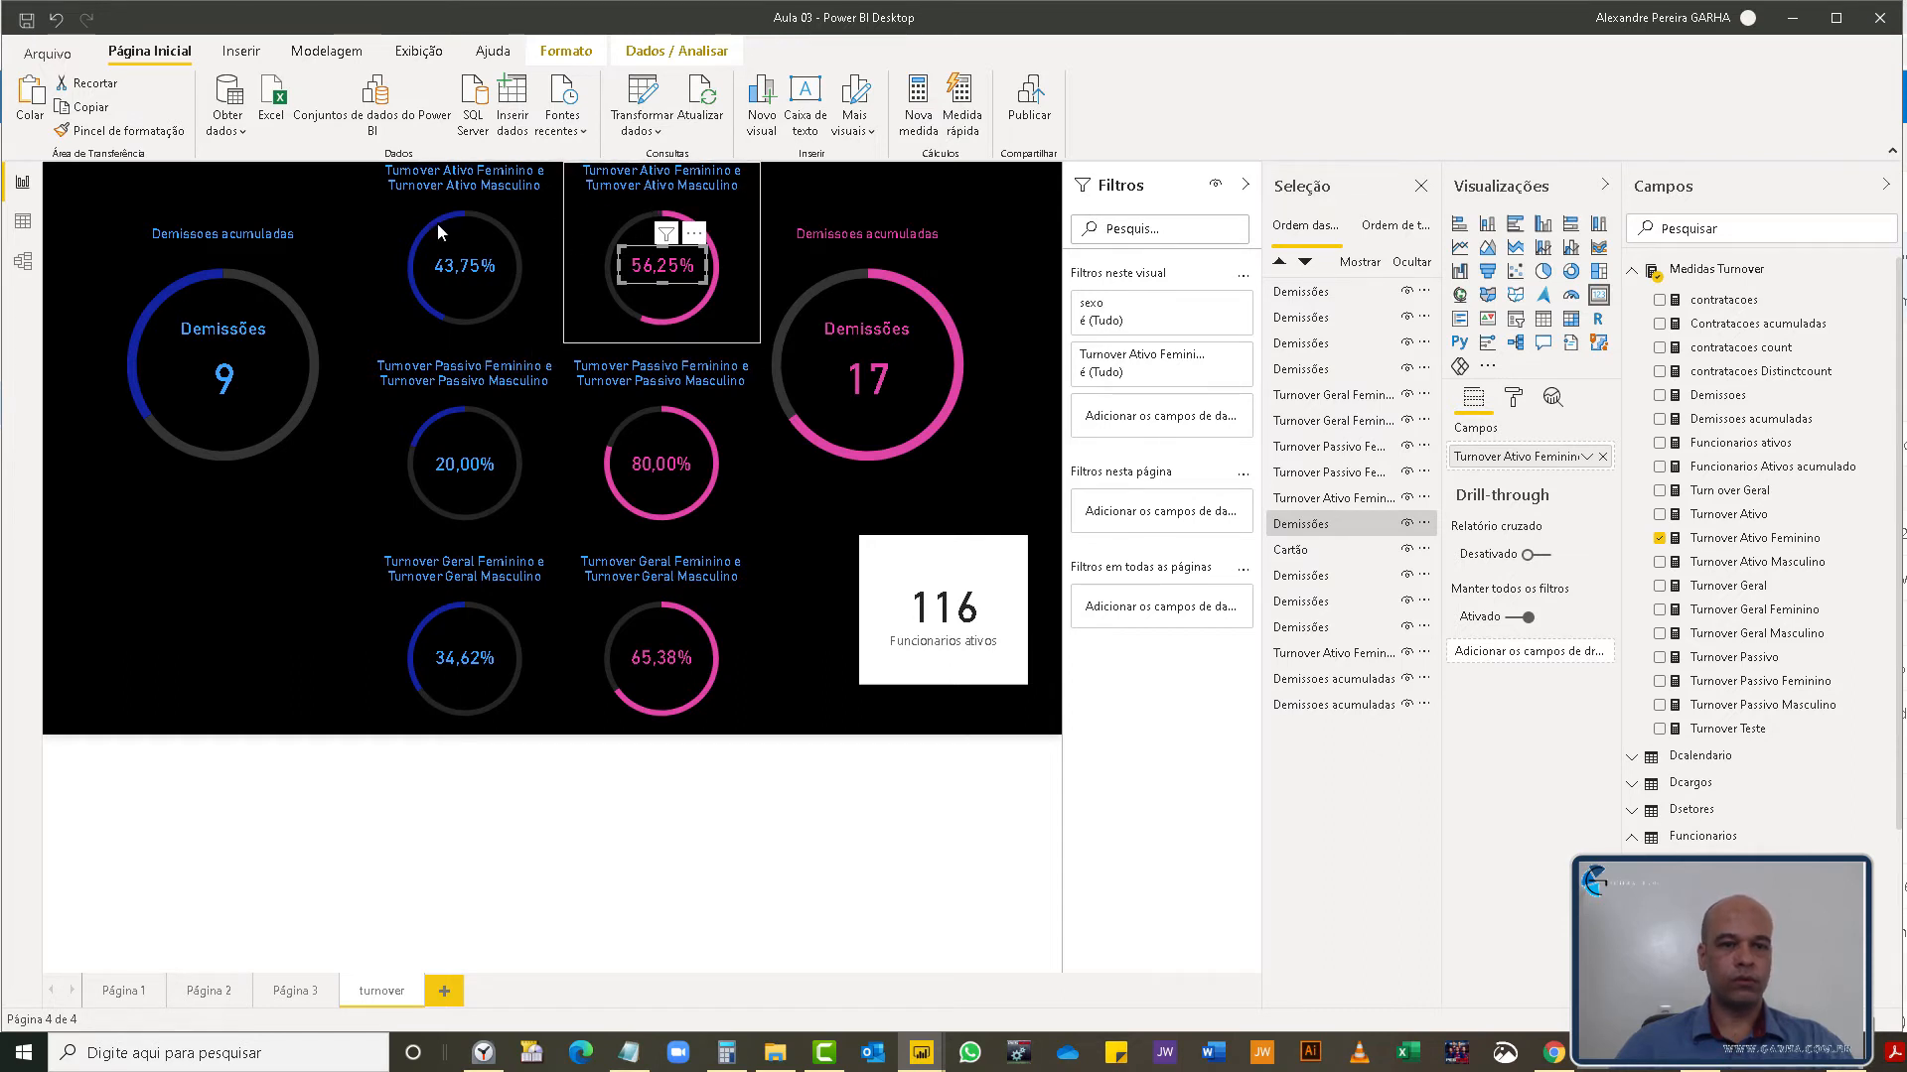
- Turn off the titles of all six Turnover Ativo, Passivo and Geral donut charts
{"action": "left_click", "coordinate": [533, 207]}
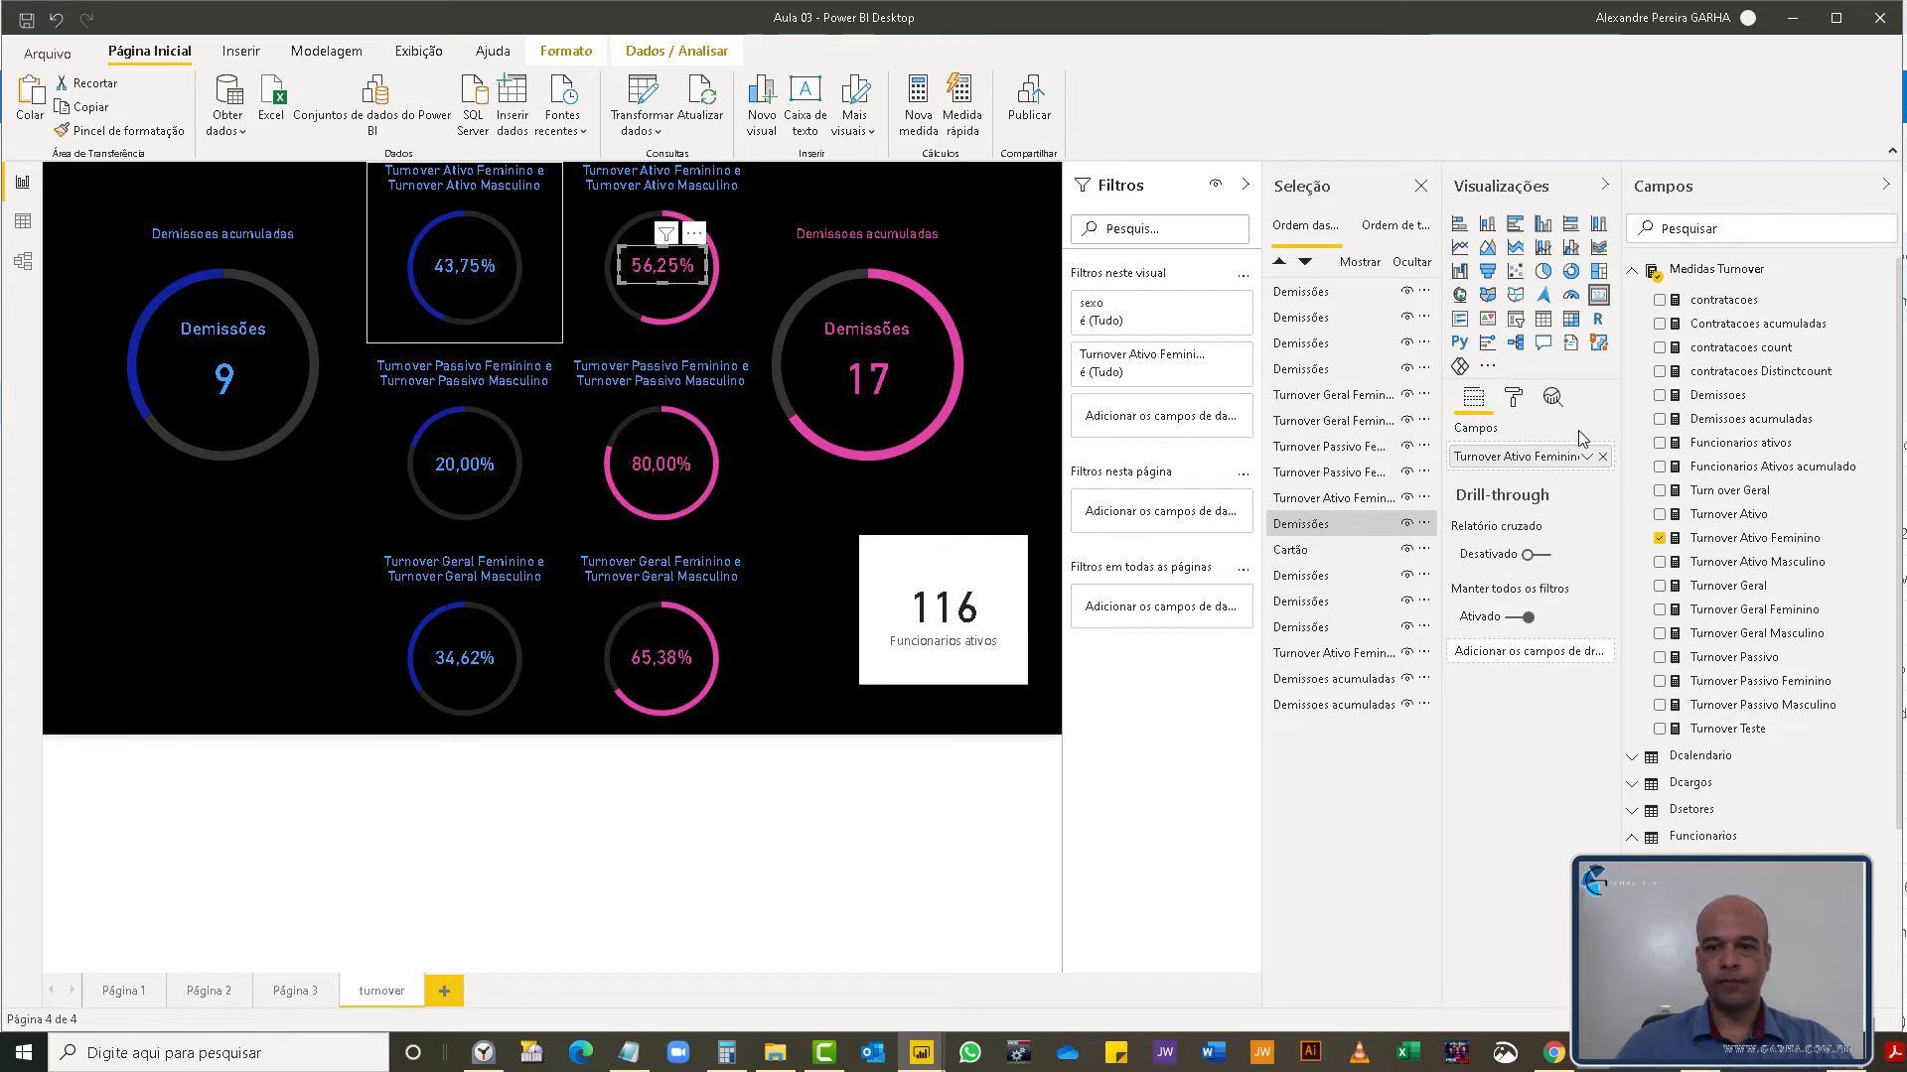
{"action": "left_click", "coordinate": [1515, 402]}
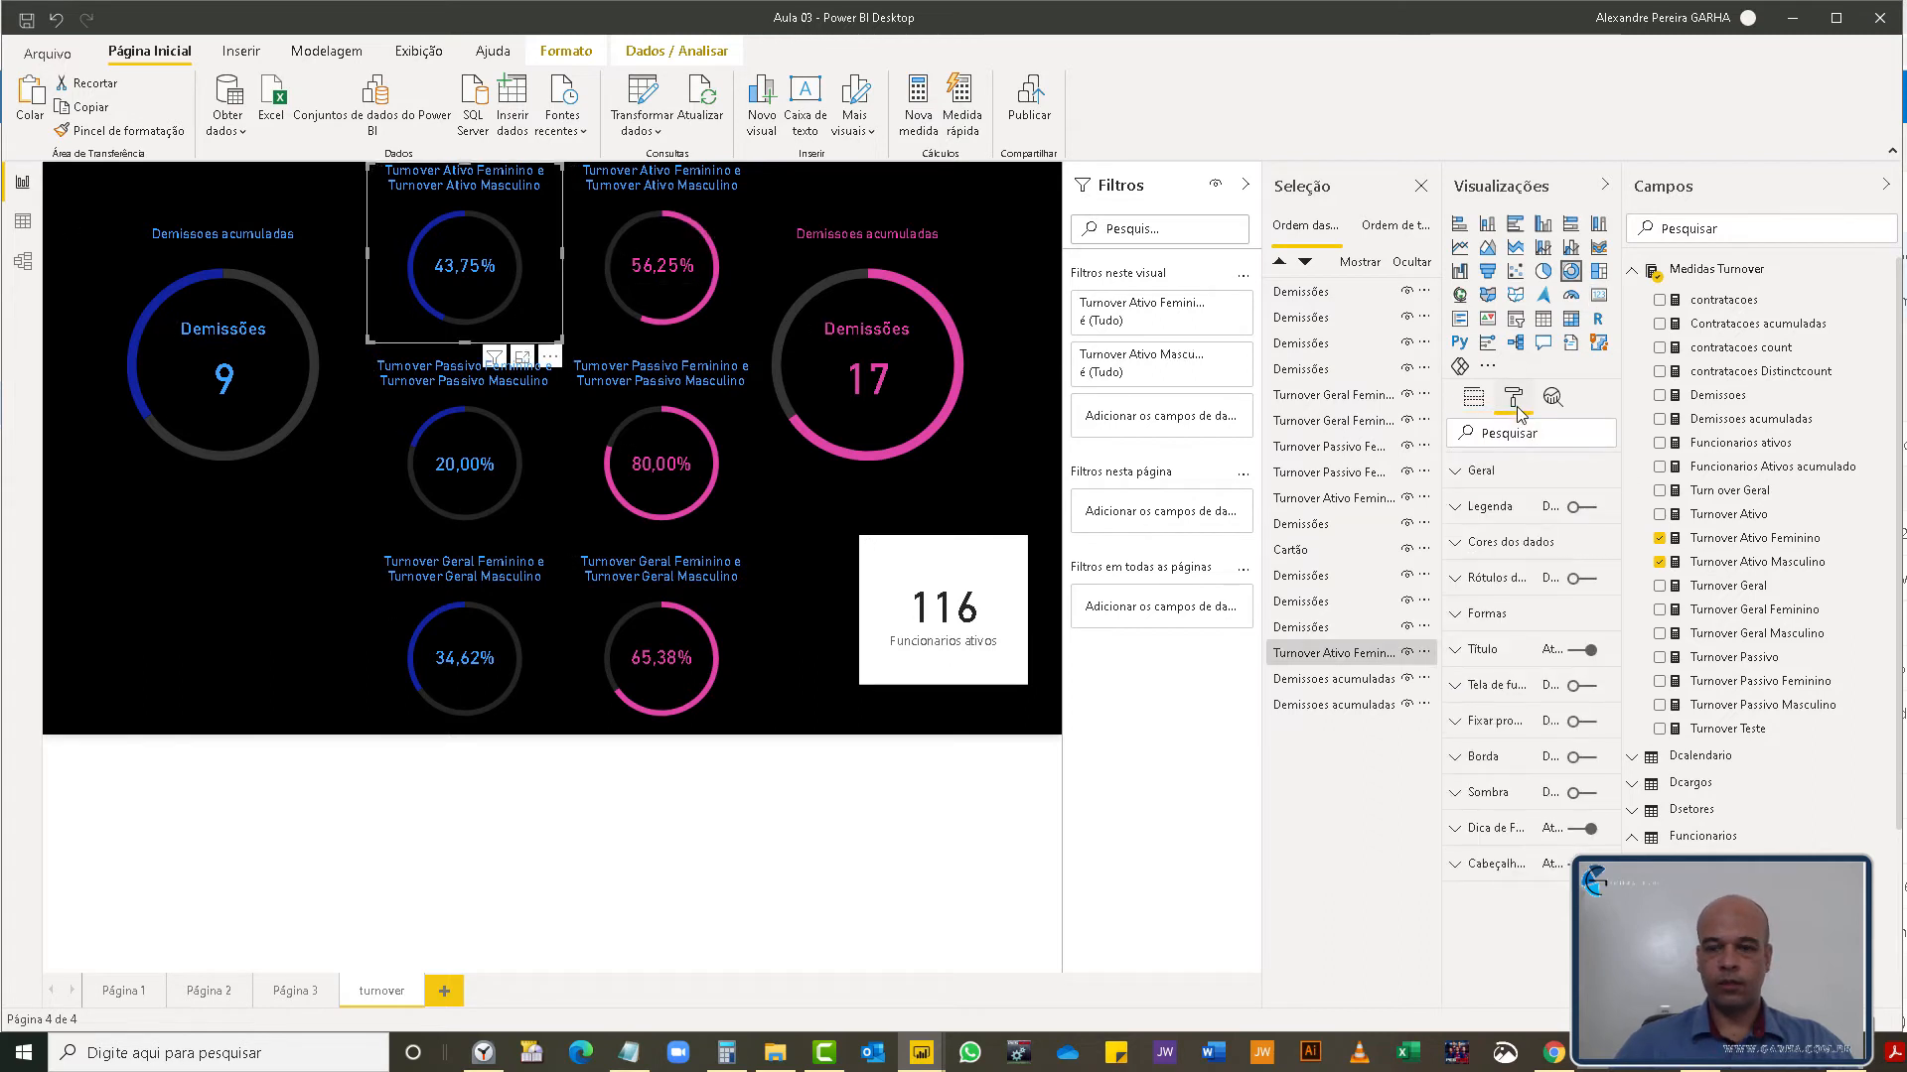
{"action": "left_click", "coordinate": [1582, 652]}
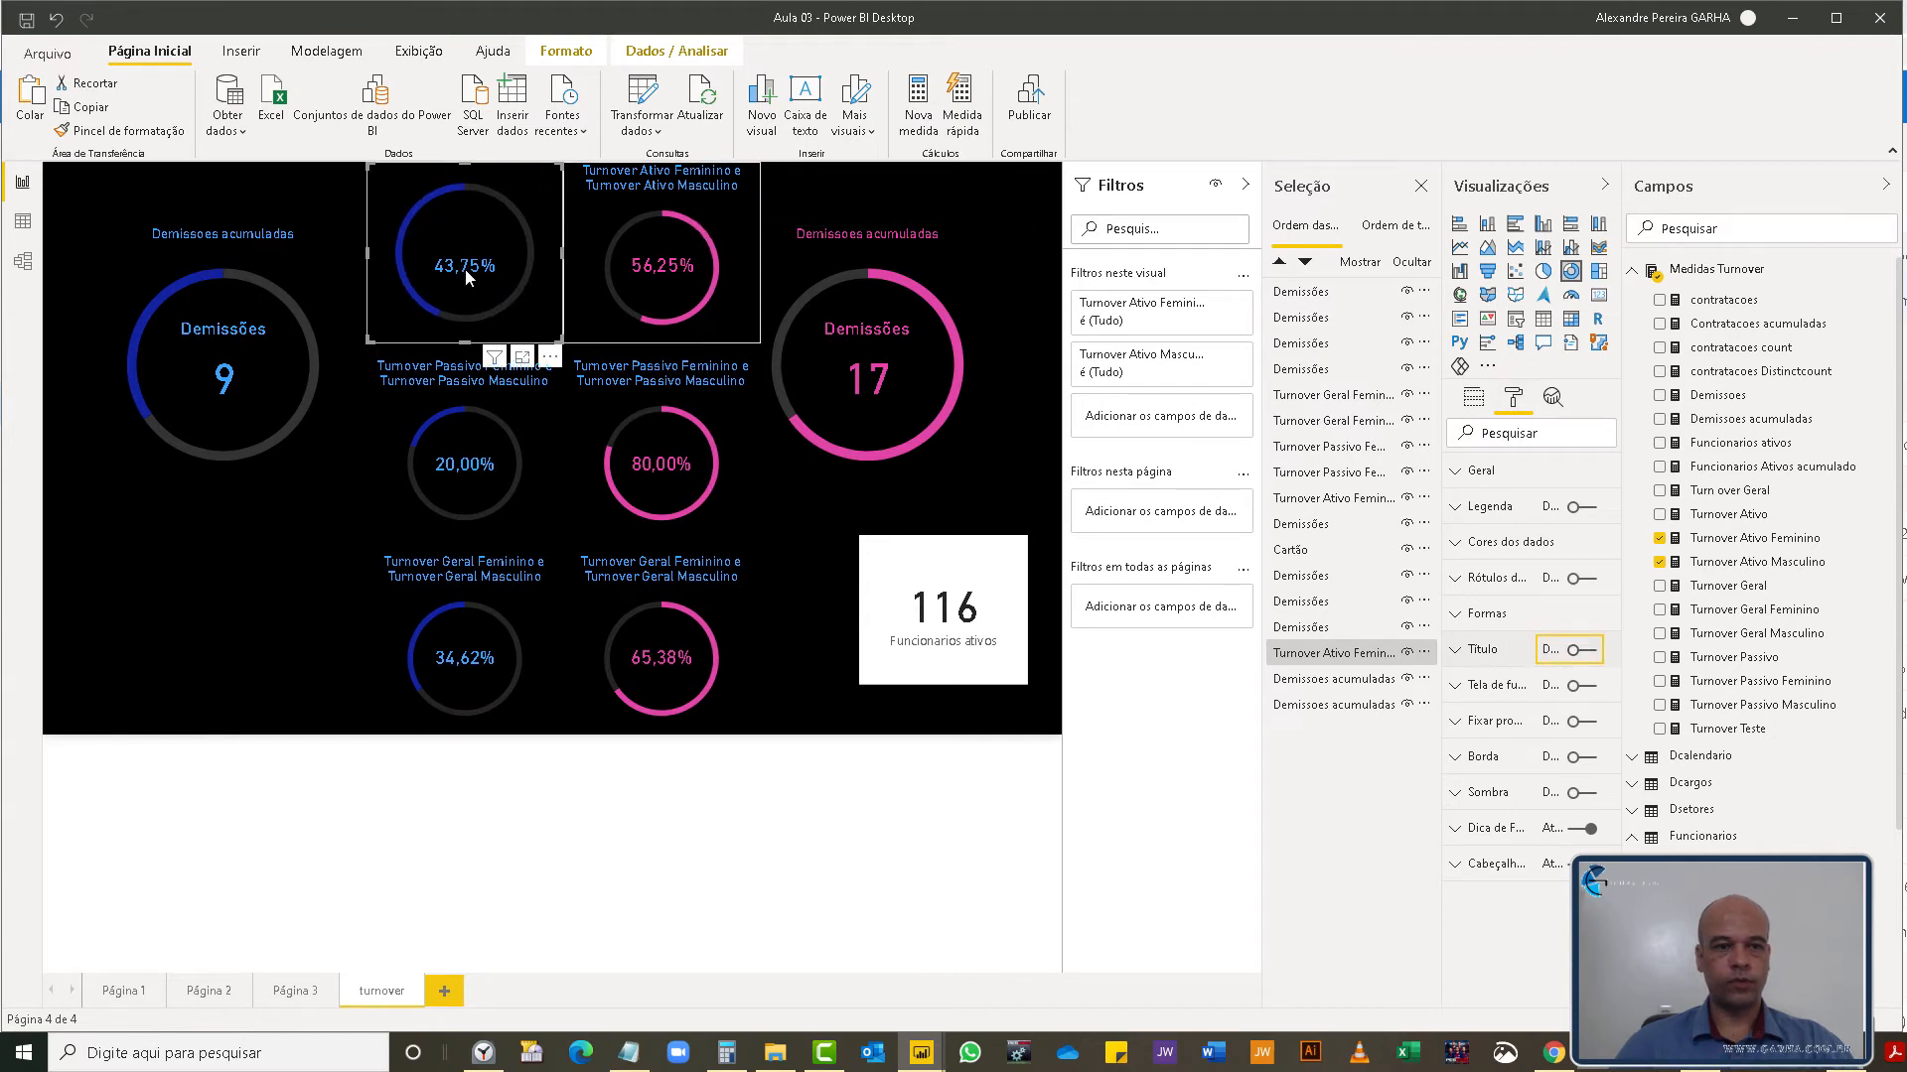
{"action": "left_click", "coordinate": [744, 215]}
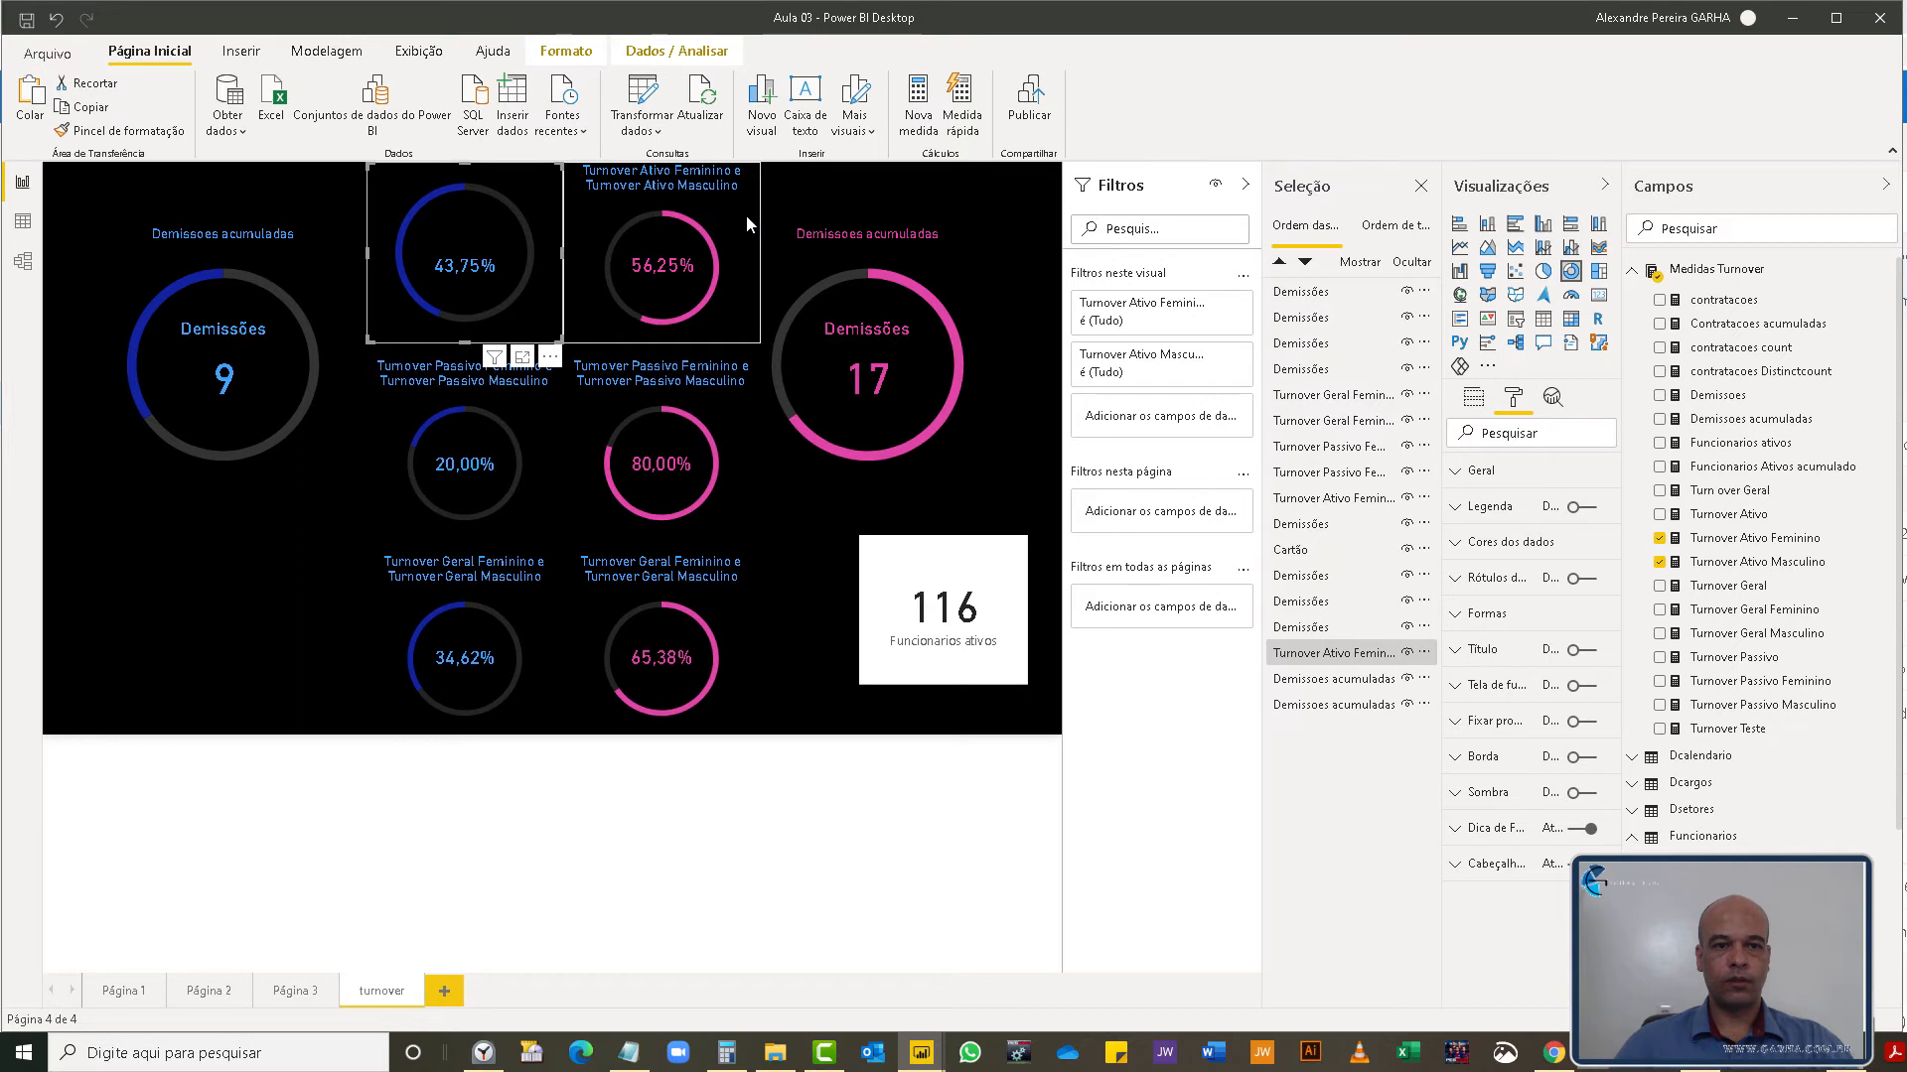
{"action": "left_click", "coordinate": [1583, 654]}
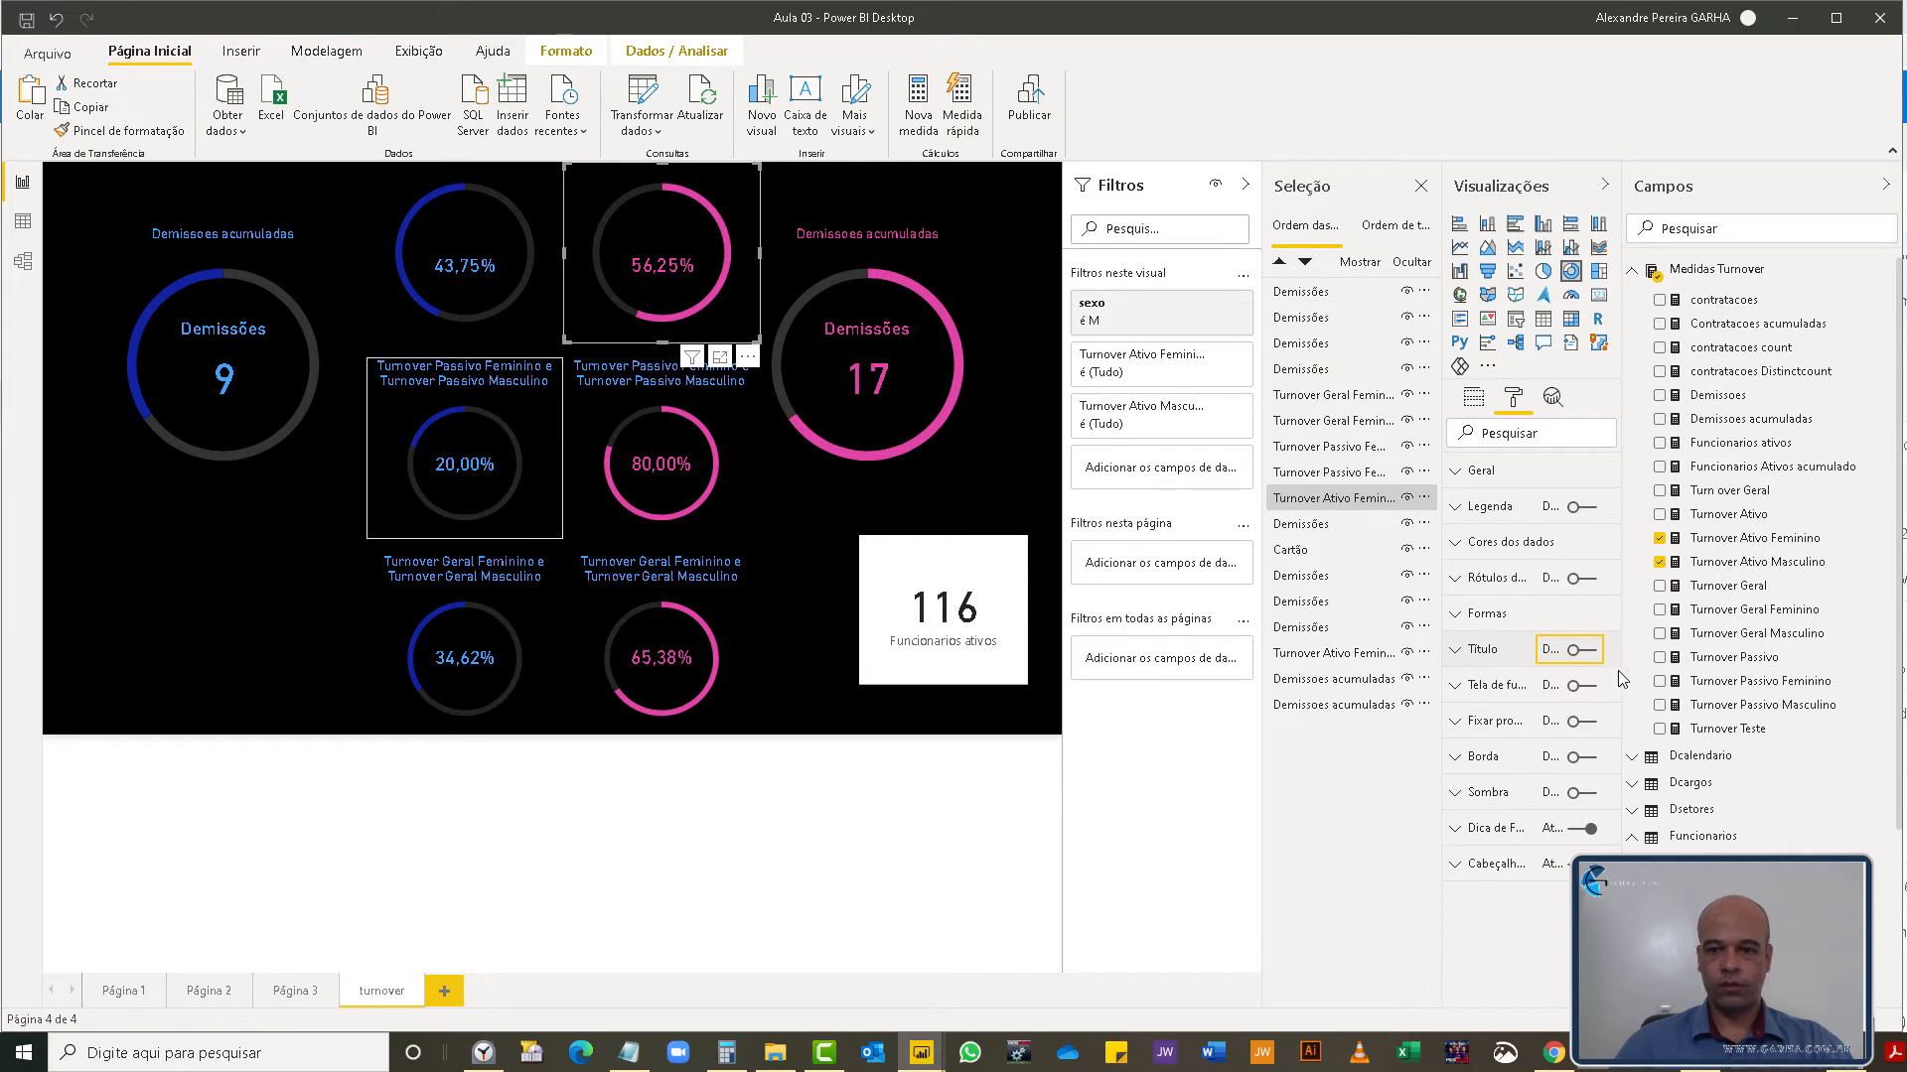
{"action": "left_click", "coordinate": [1546, 656]}
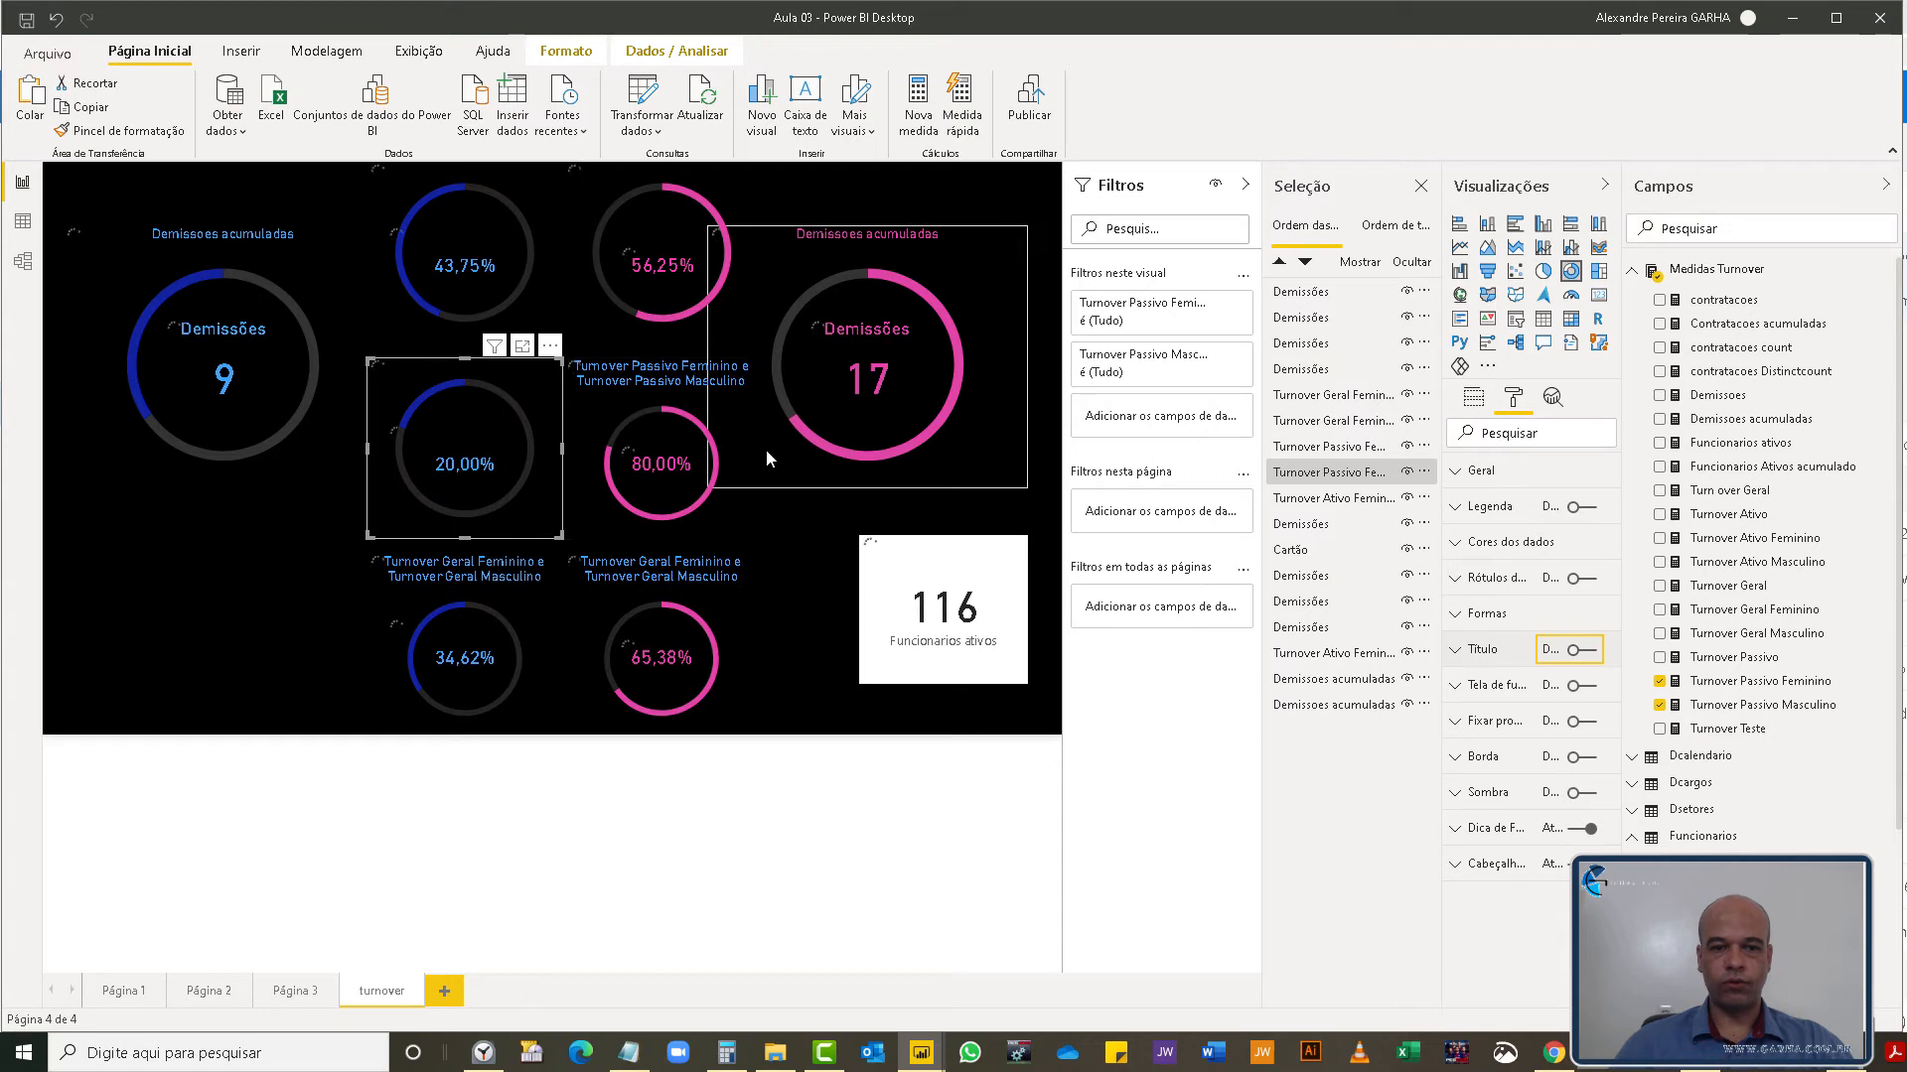
{"action": "left_click", "coordinate": [743, 500]}
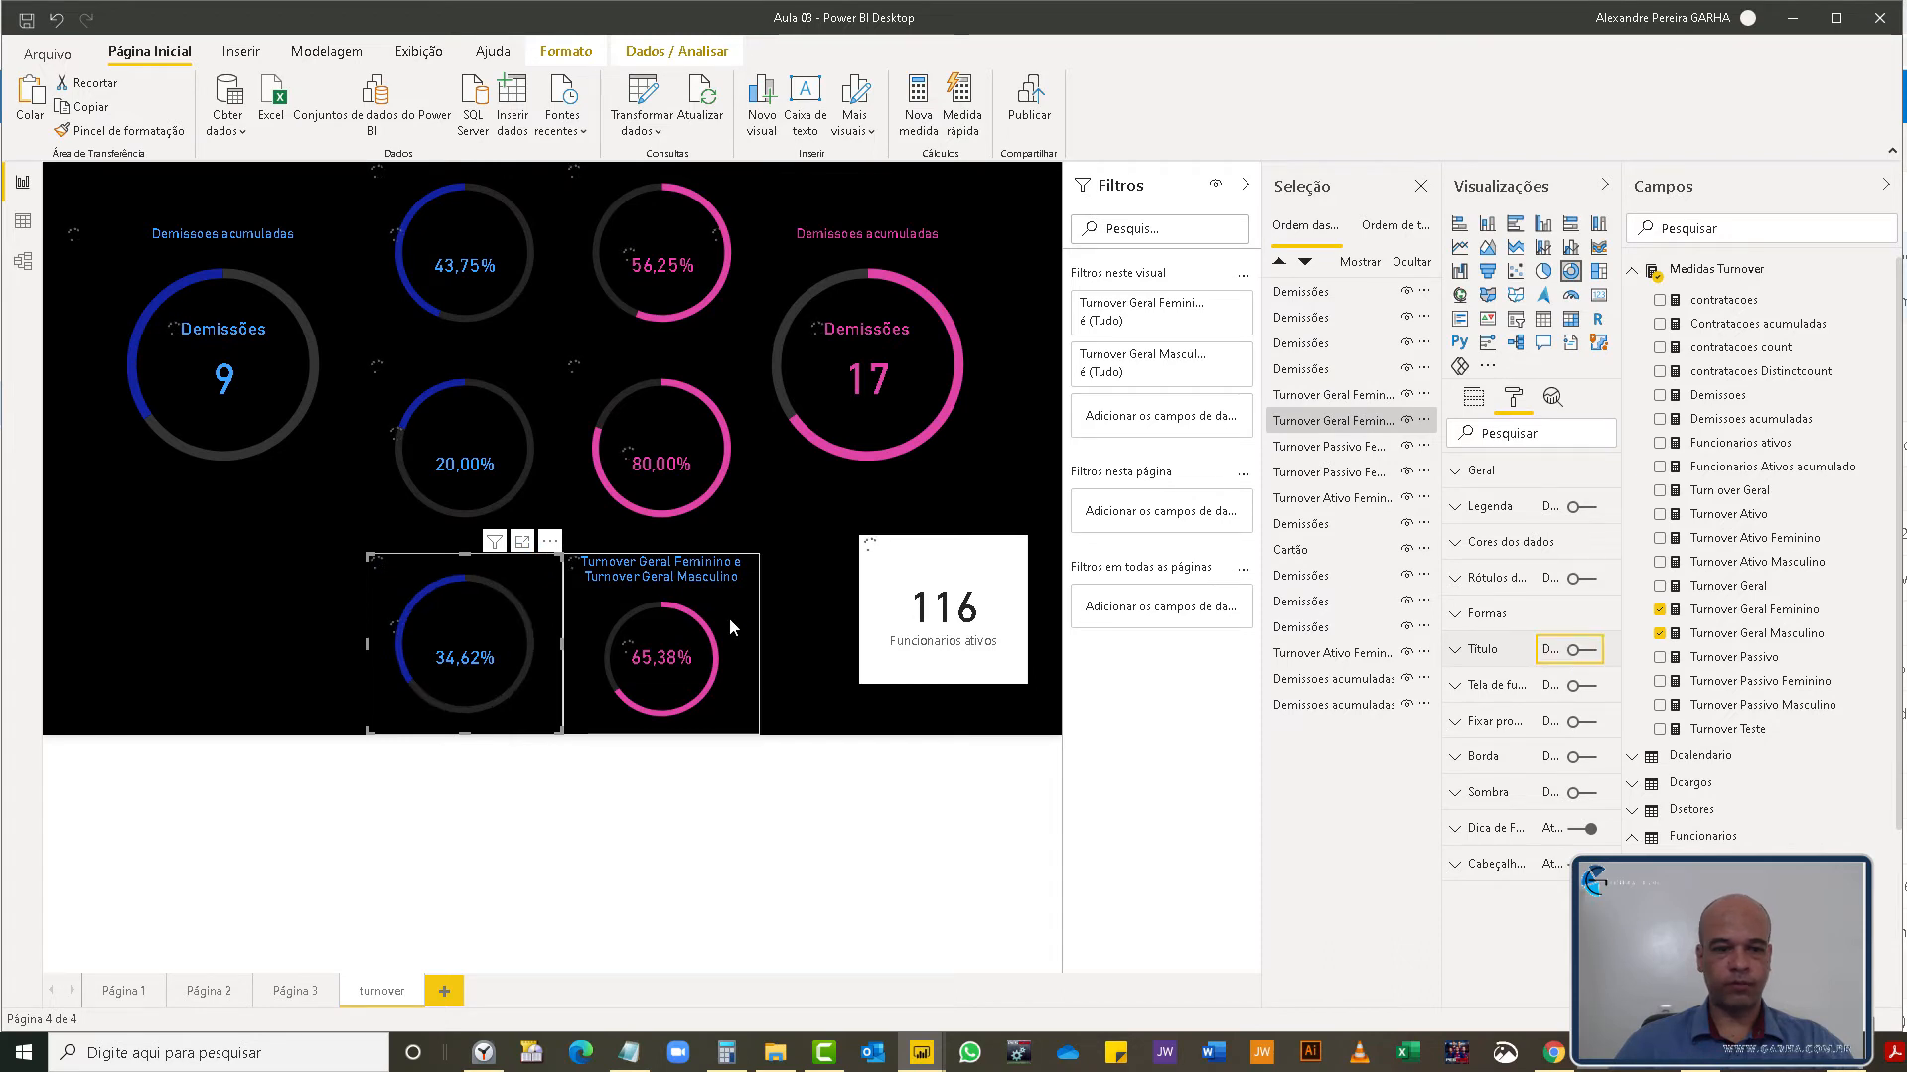
{"action": "left_click", "coordinate": [1580, 654]}
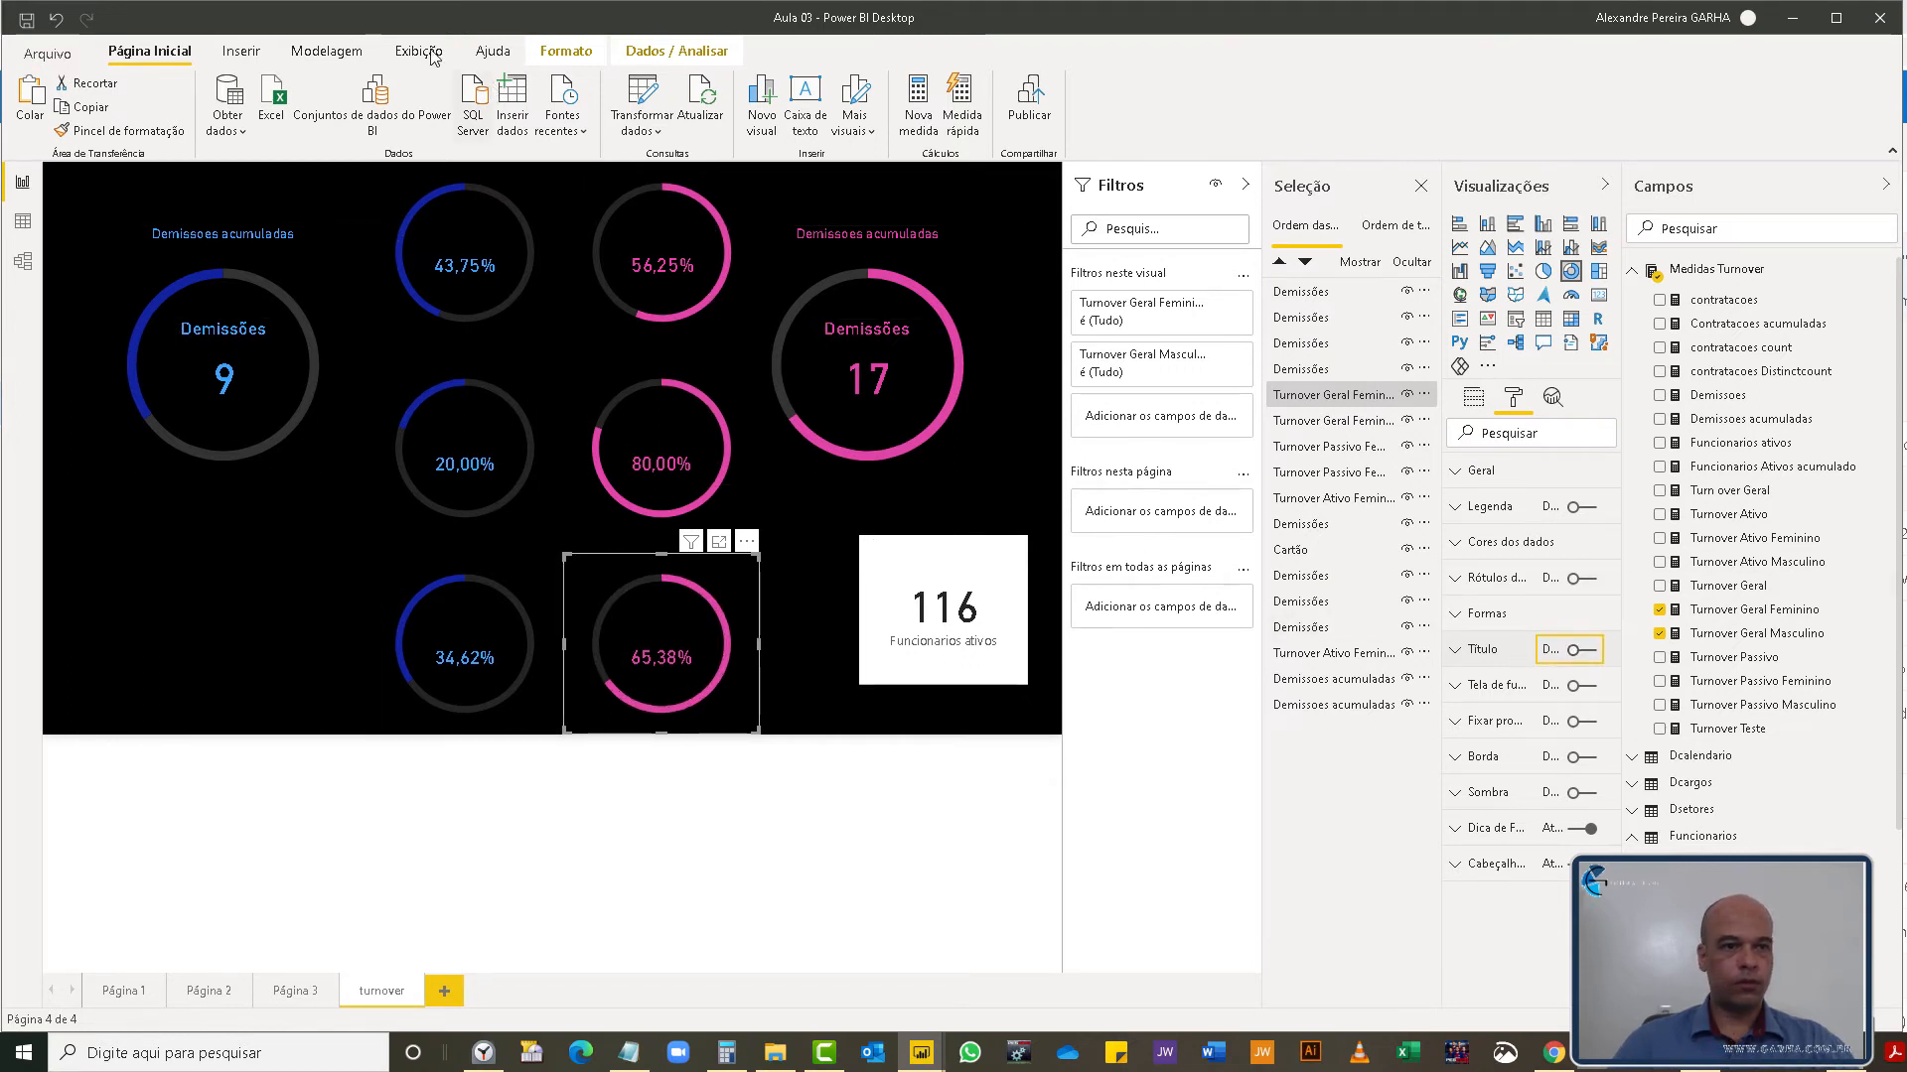
- Insert a text box on the turnover page and turn off its background
{"action": "left_click", "coordinate": [248, 47]}
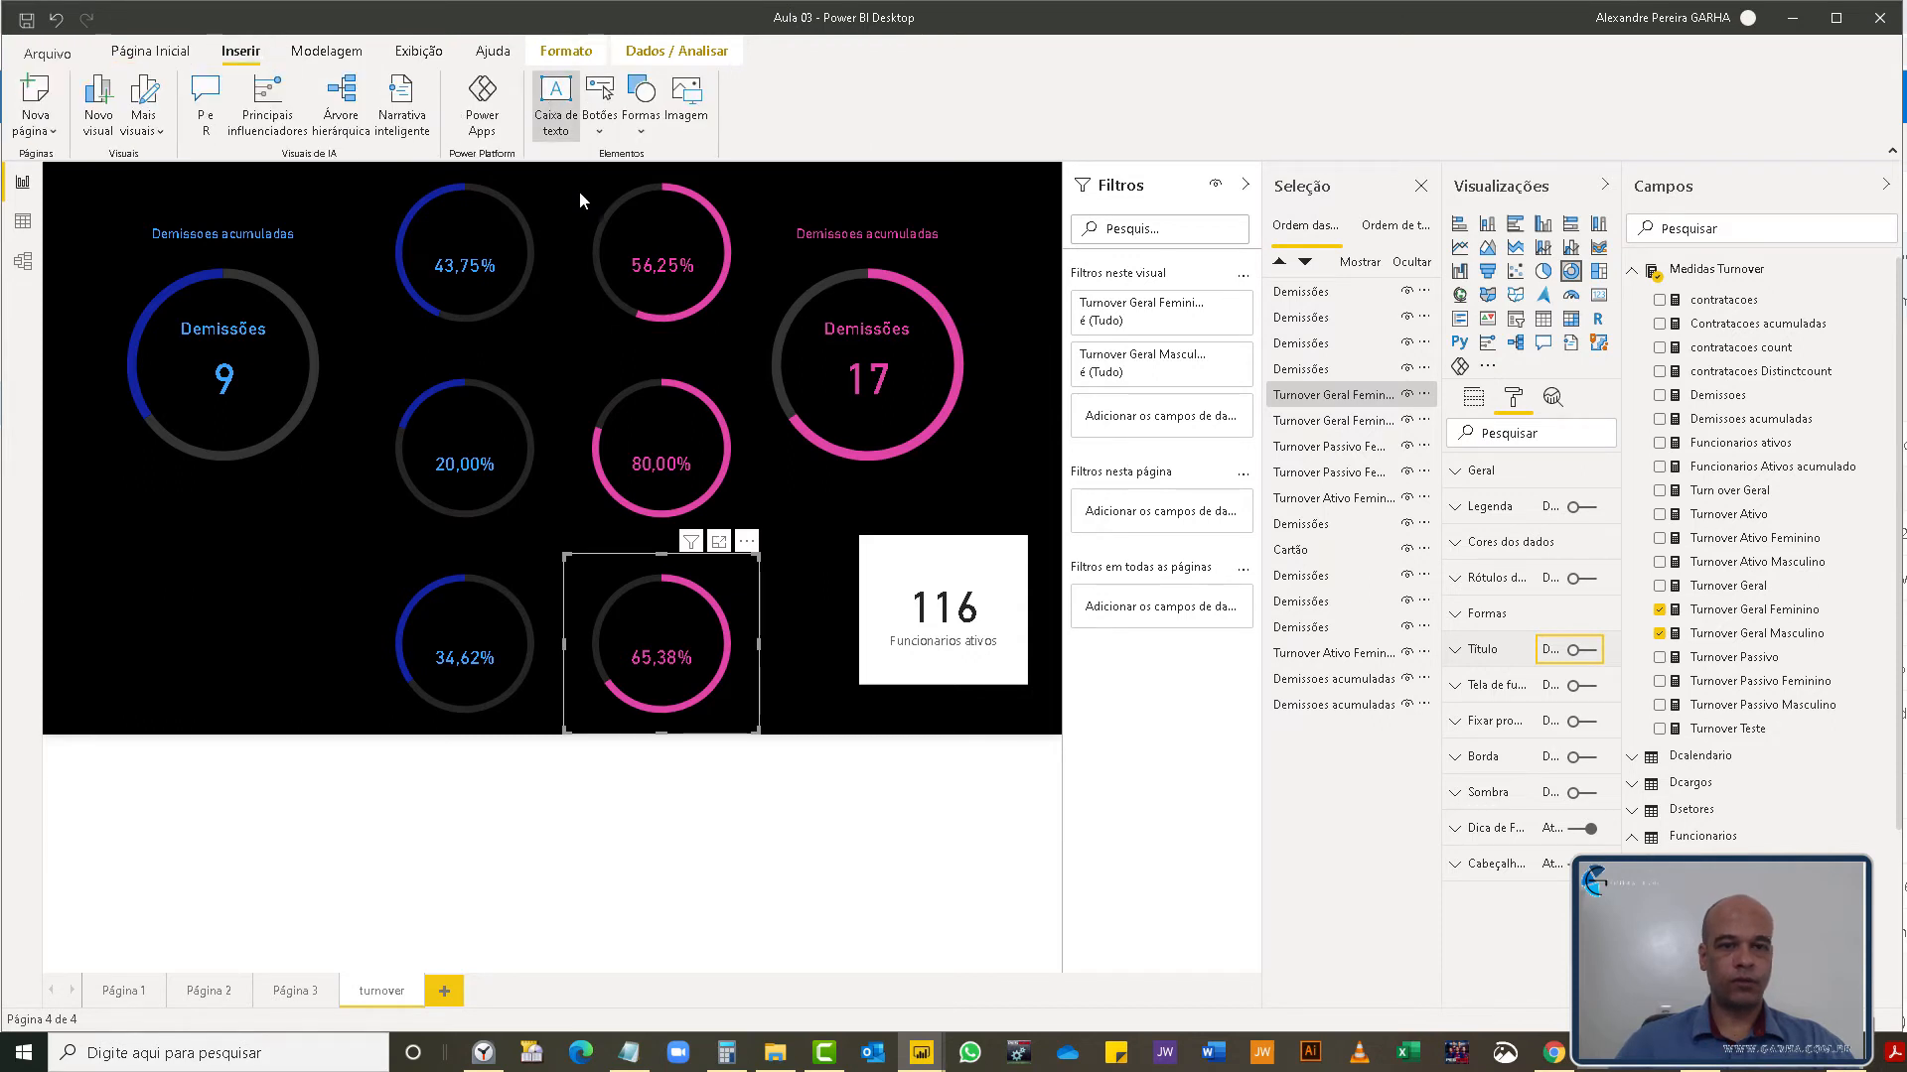
{"action": "left_click", "coordinate": [555, 99]}
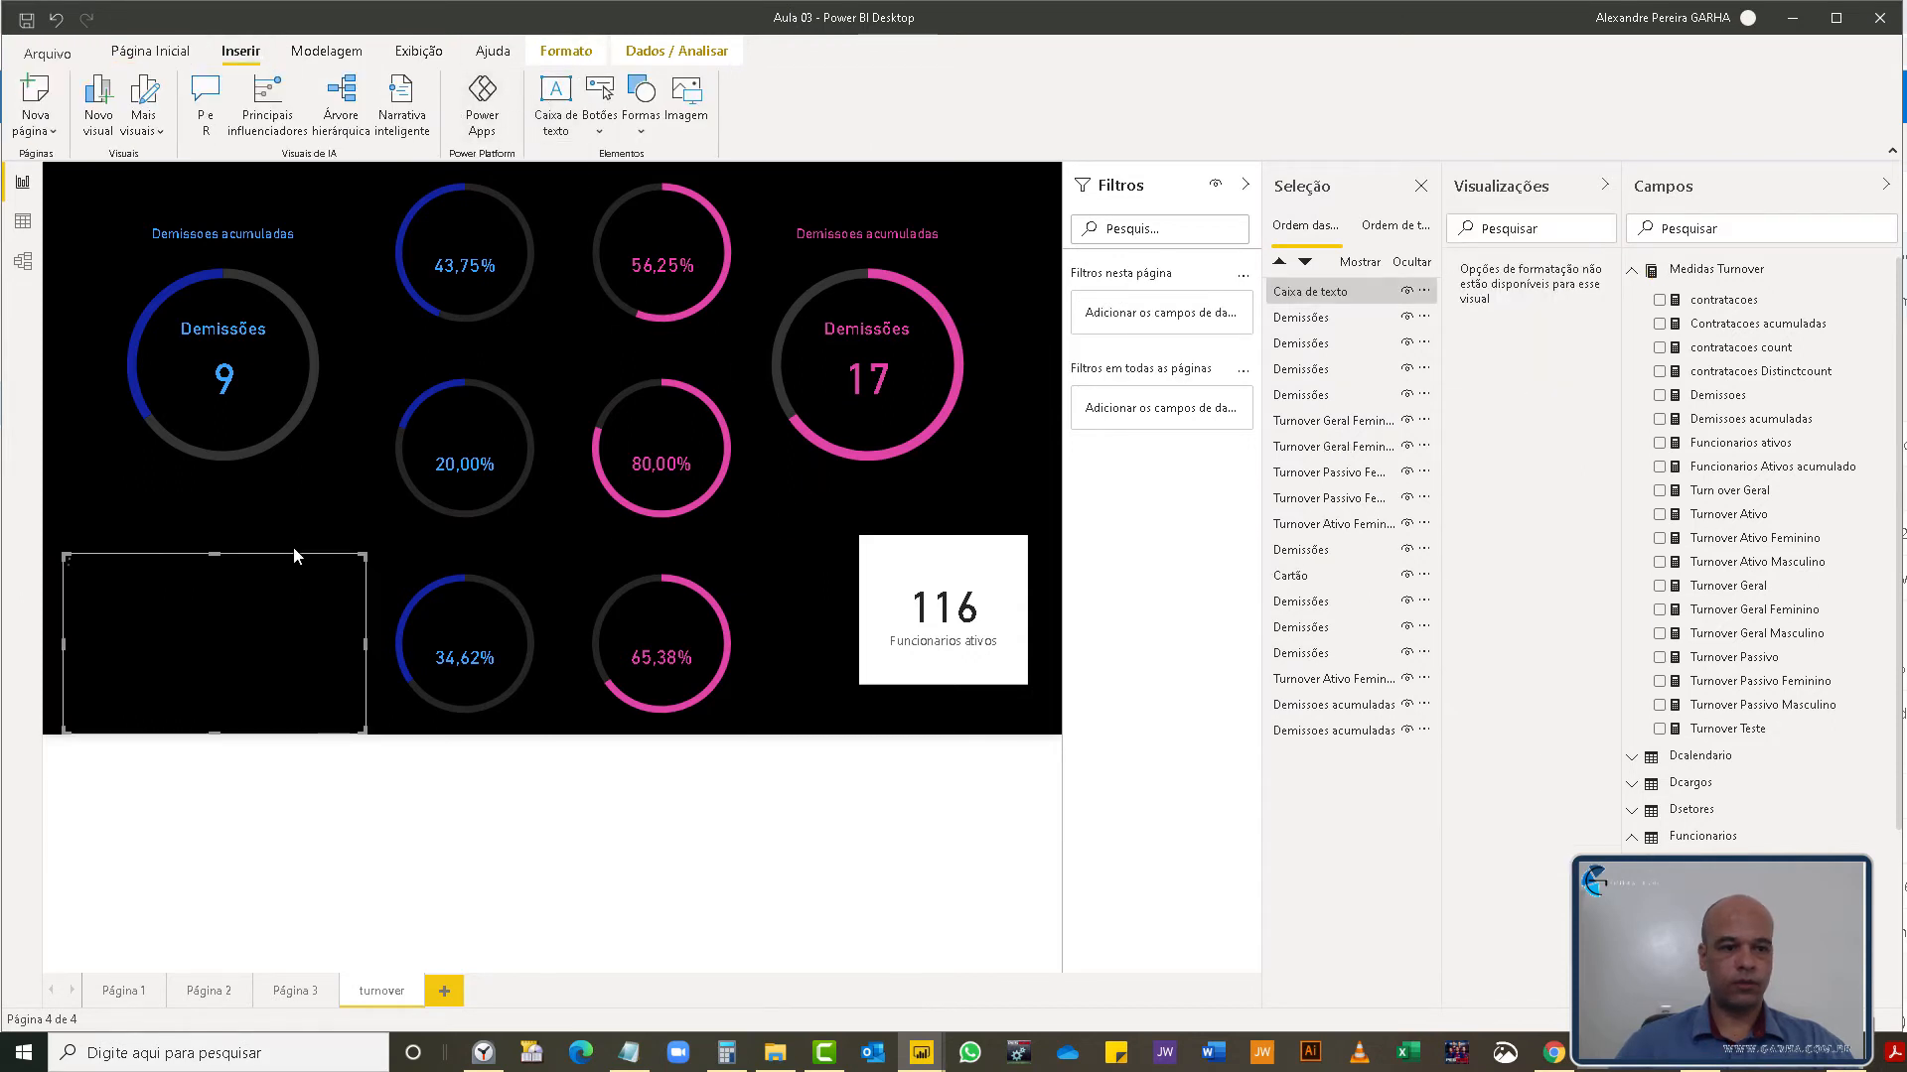
{"action": "left_click", "coordinate": [200, 635]}
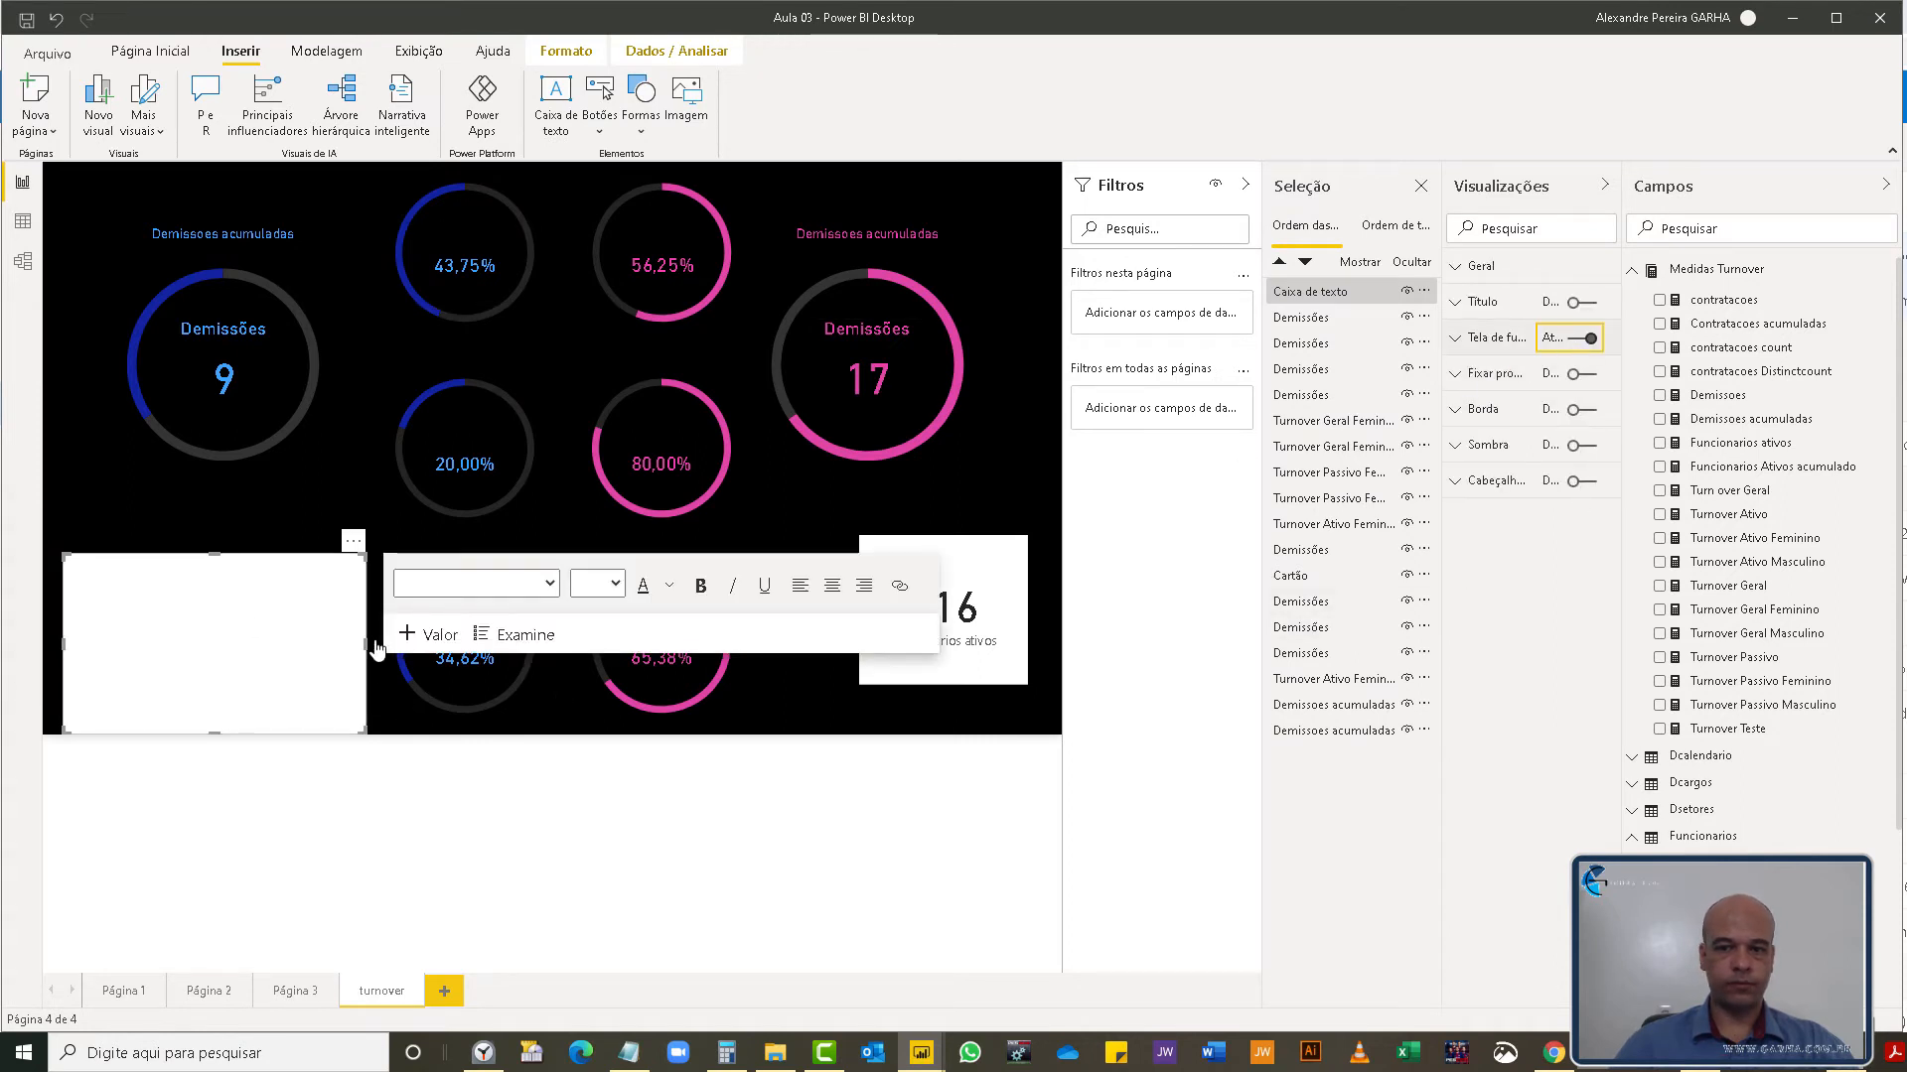
{"action": "key", "text": "space"}
{"action": "left_click", "coordinate": [203, 627]}
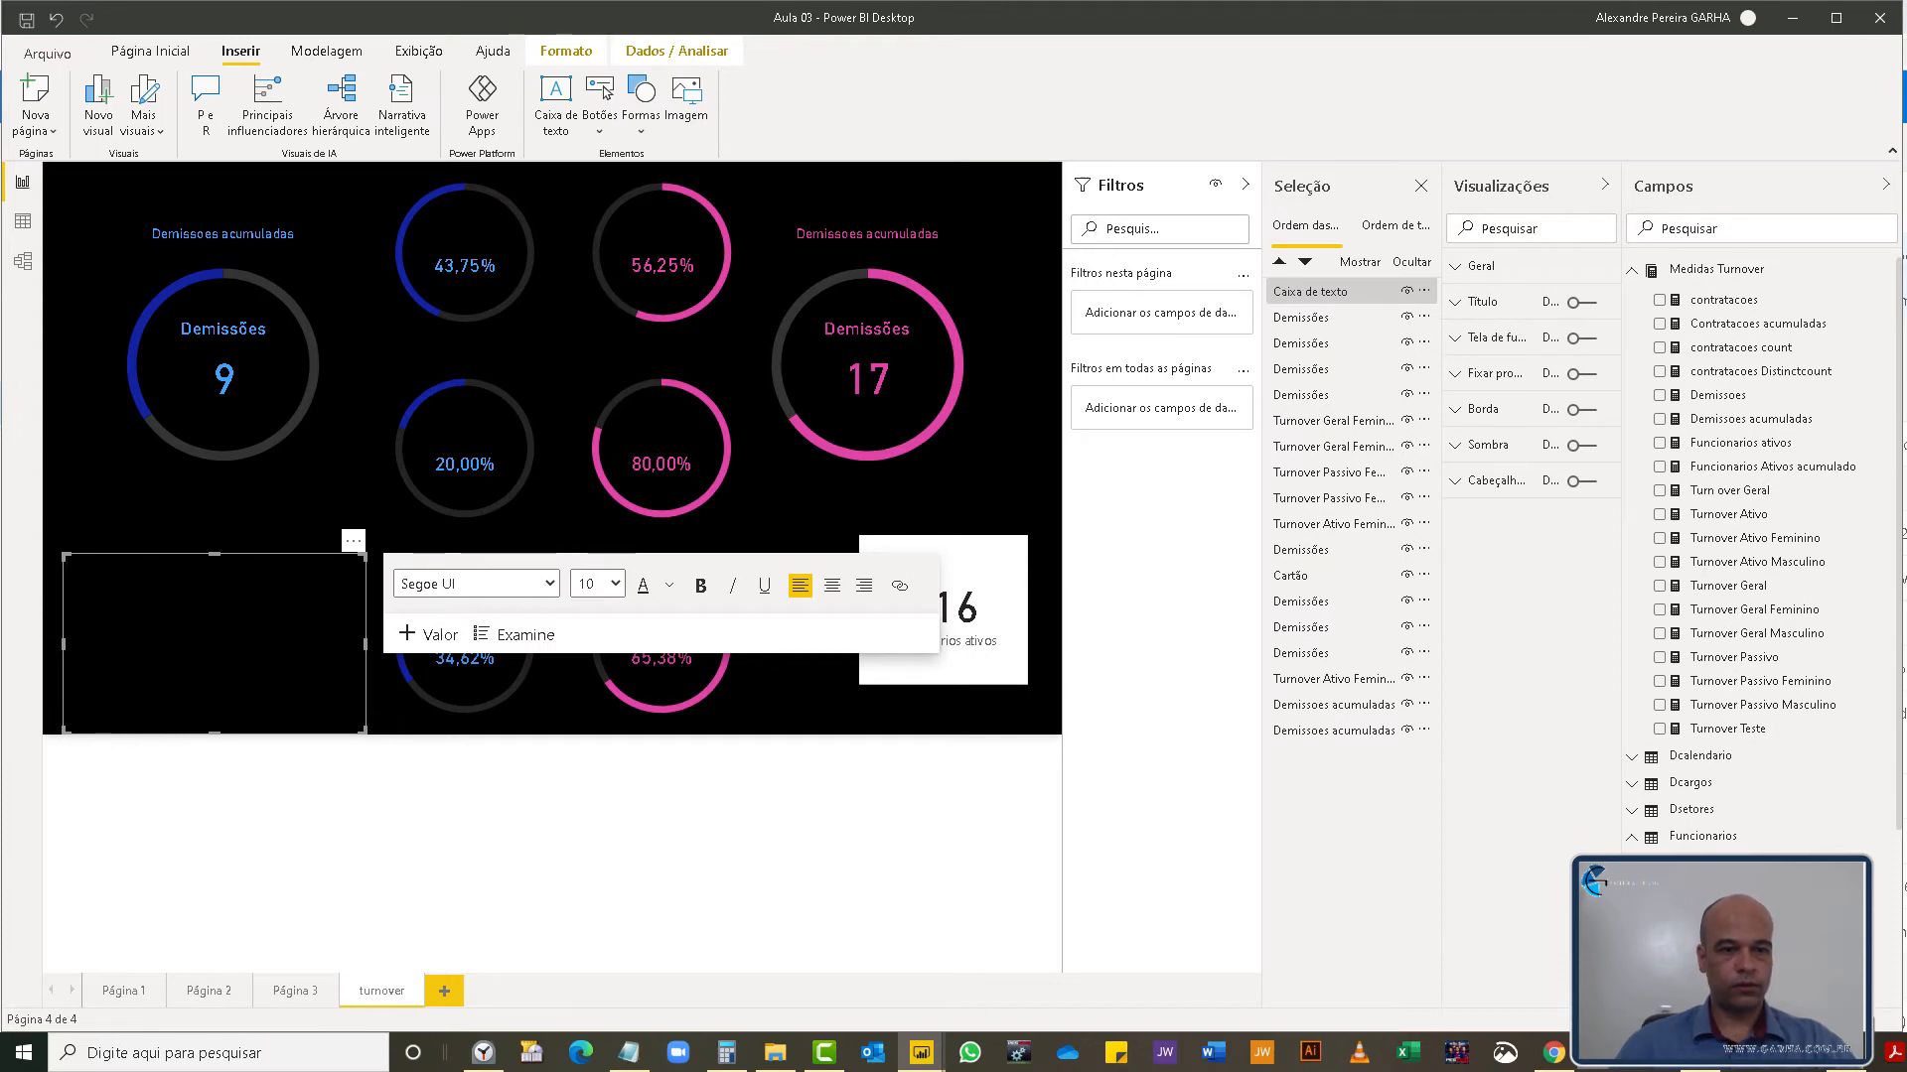
- Enter TURNOVER ATIVO in the text box and try setting the font colour to white
{"action": "type", "text": "Turn"}
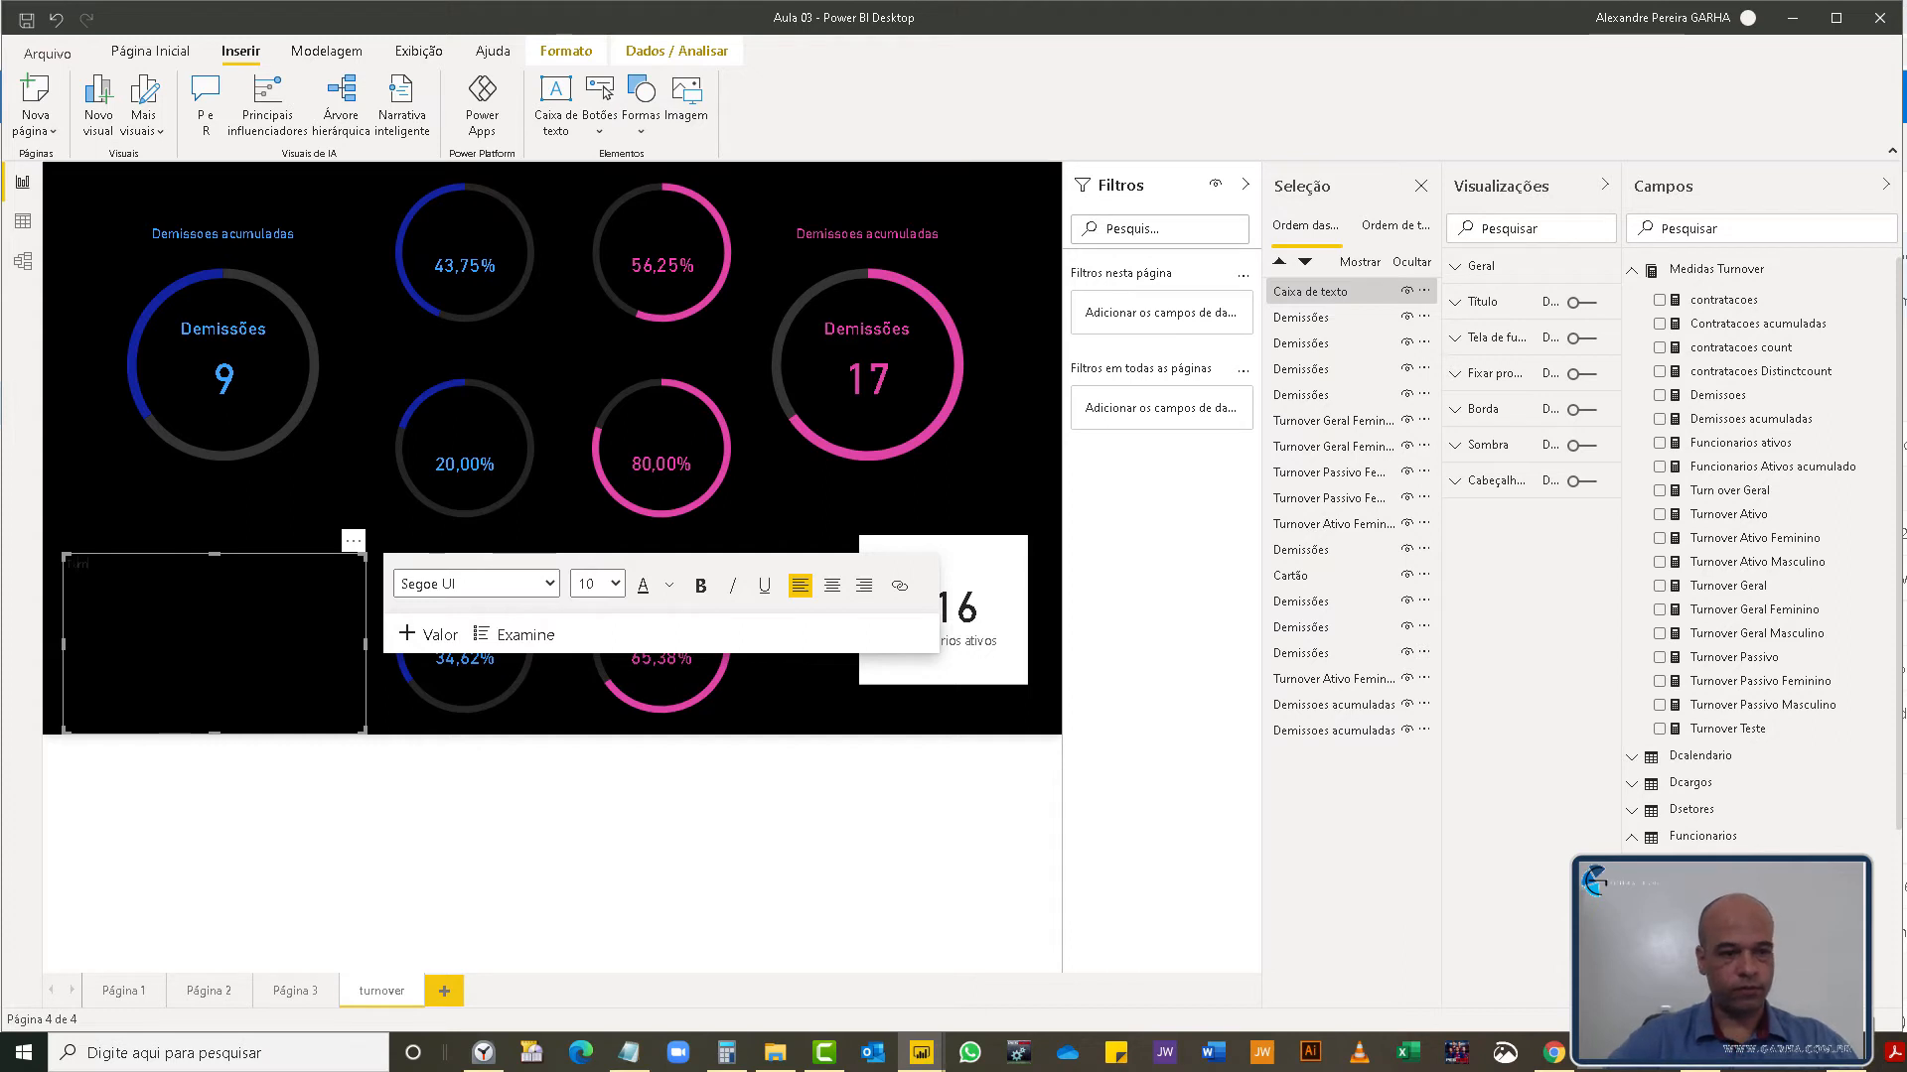
{"action": "left_click", "coordinate": [670, 590]}
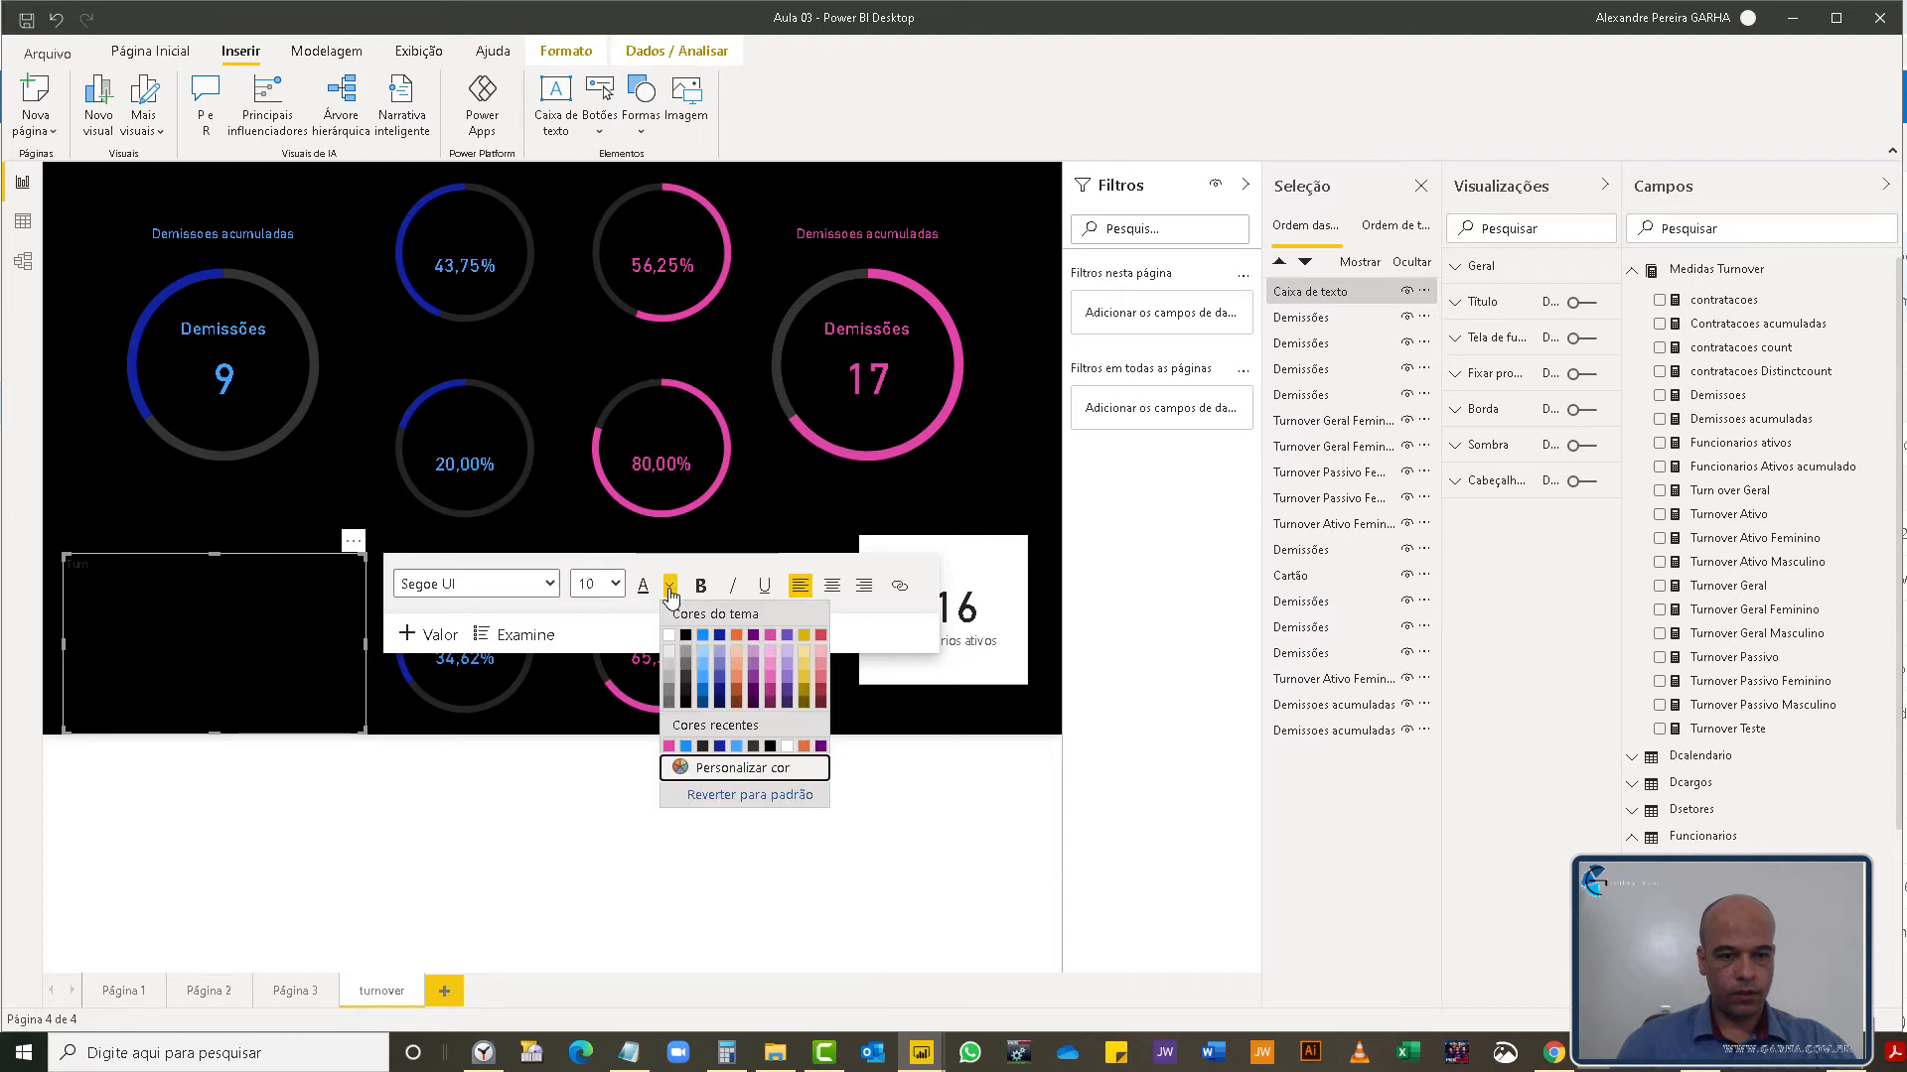
{"action": "left_click", "coordinate": [670, 635]}
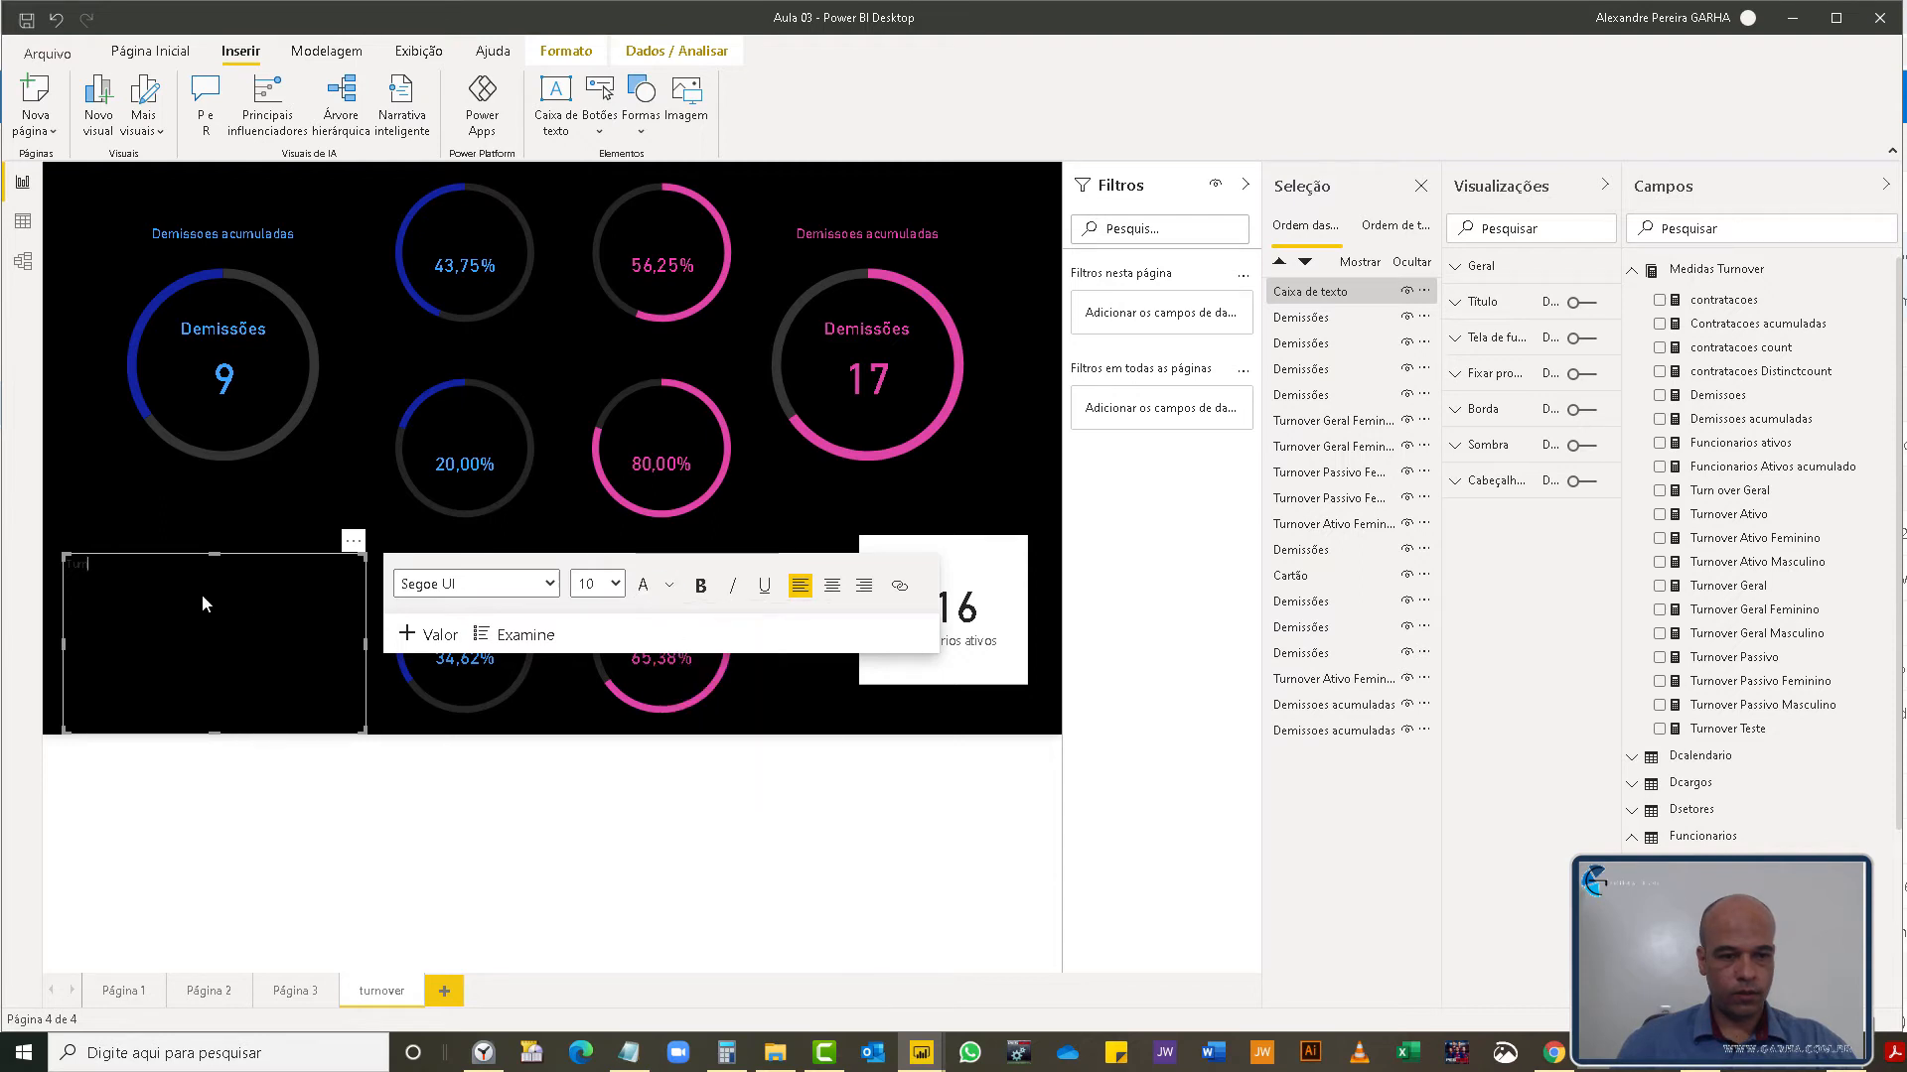
{"action": "type", "text": "TURNOVER ATIVO"}
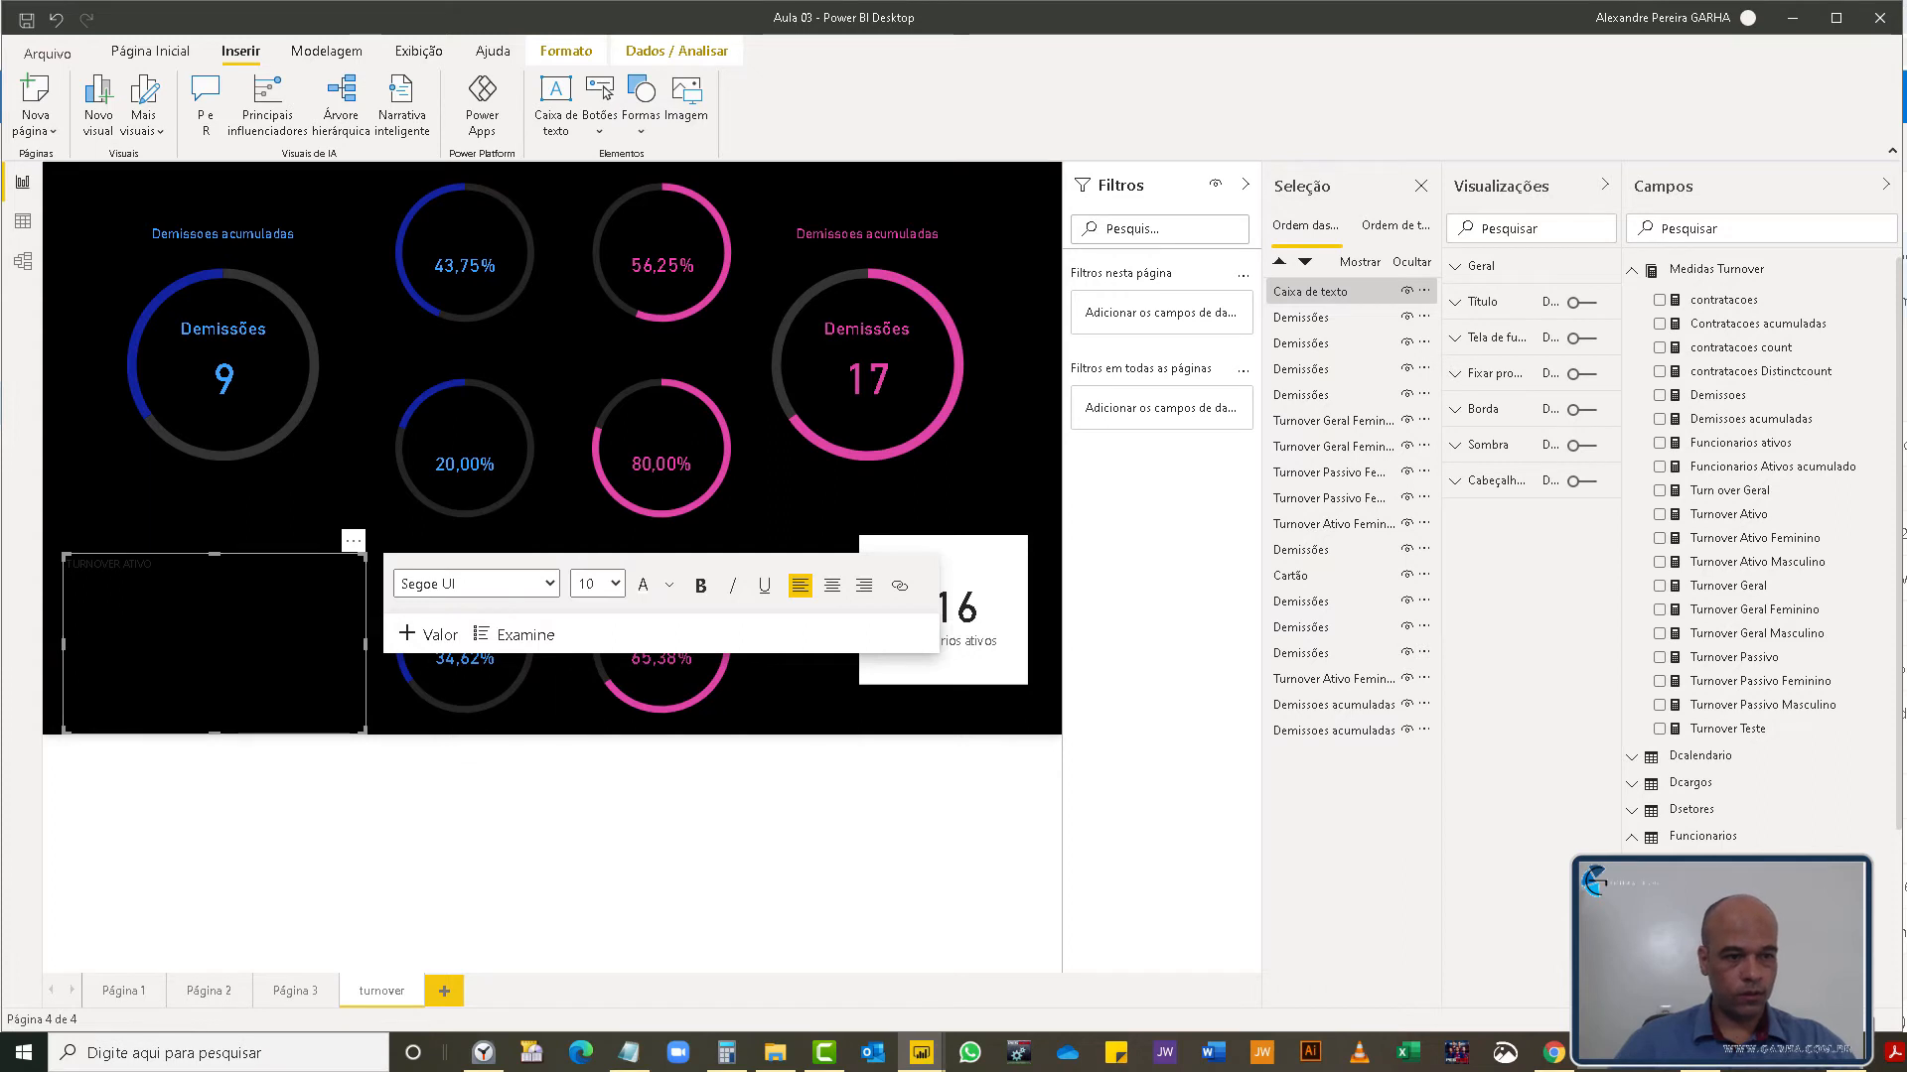
- Format the TURNOVER ATIVO text with font size 20, centred alignment and the Segoe (Bold) font
{"action": "left_click_drag", "start_coordinate": [154, 564], "coordinate": [20, 578]}
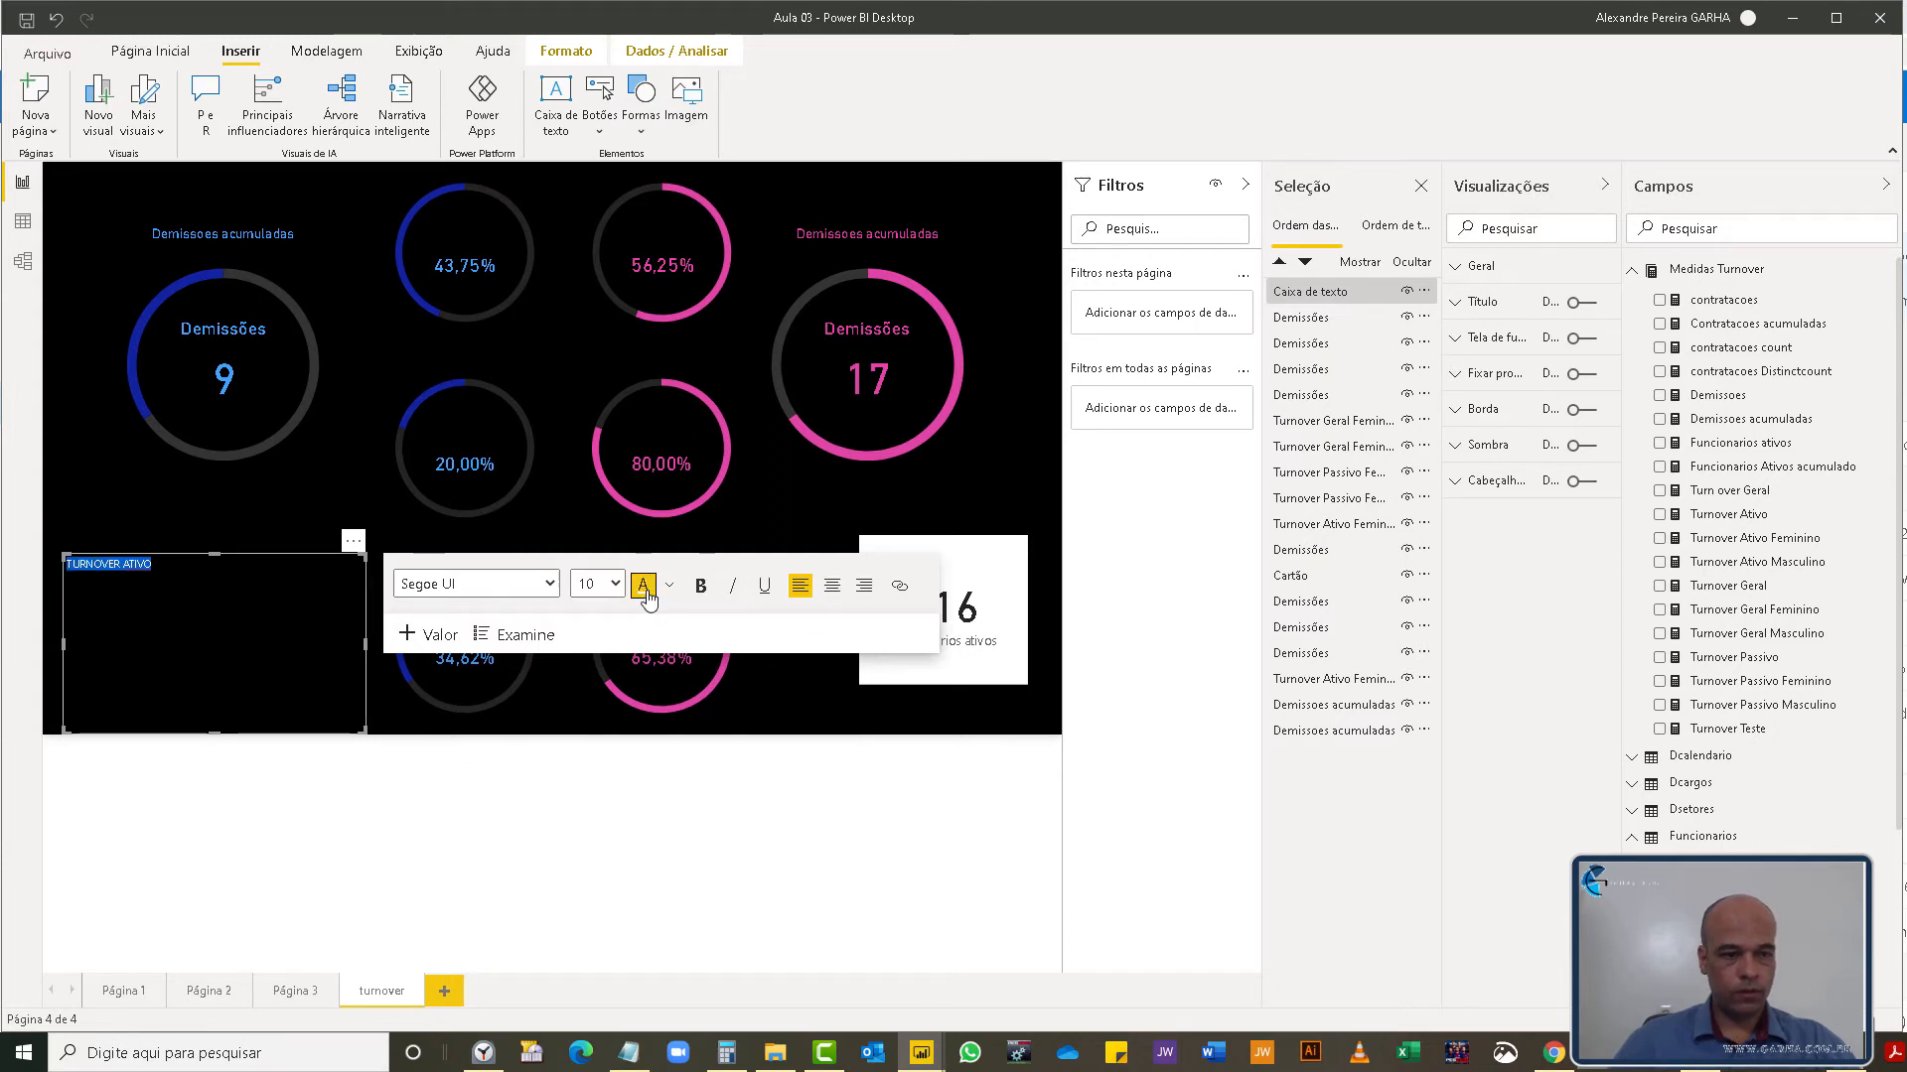
{"action": "left_click", "coordinate": [597, 584]}
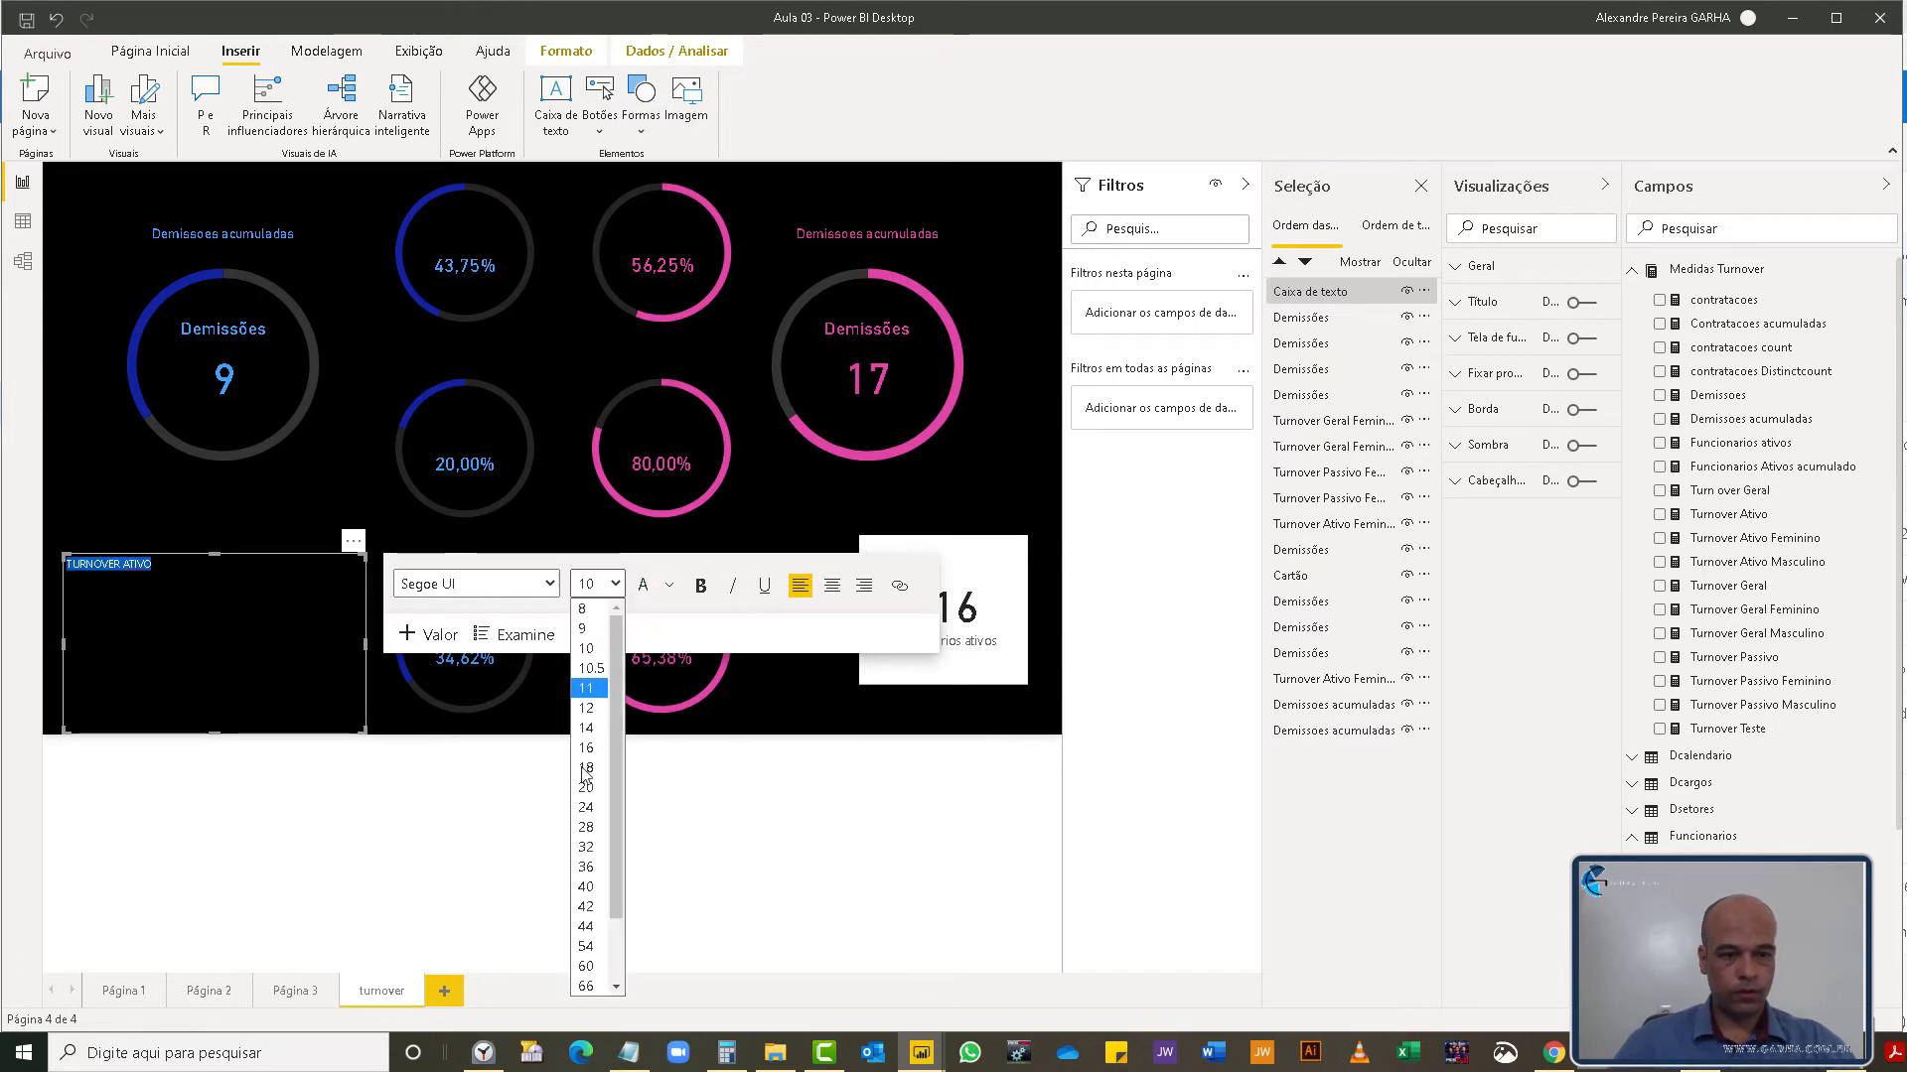
{"action": "left_click", "coordinate": [586, 787]}
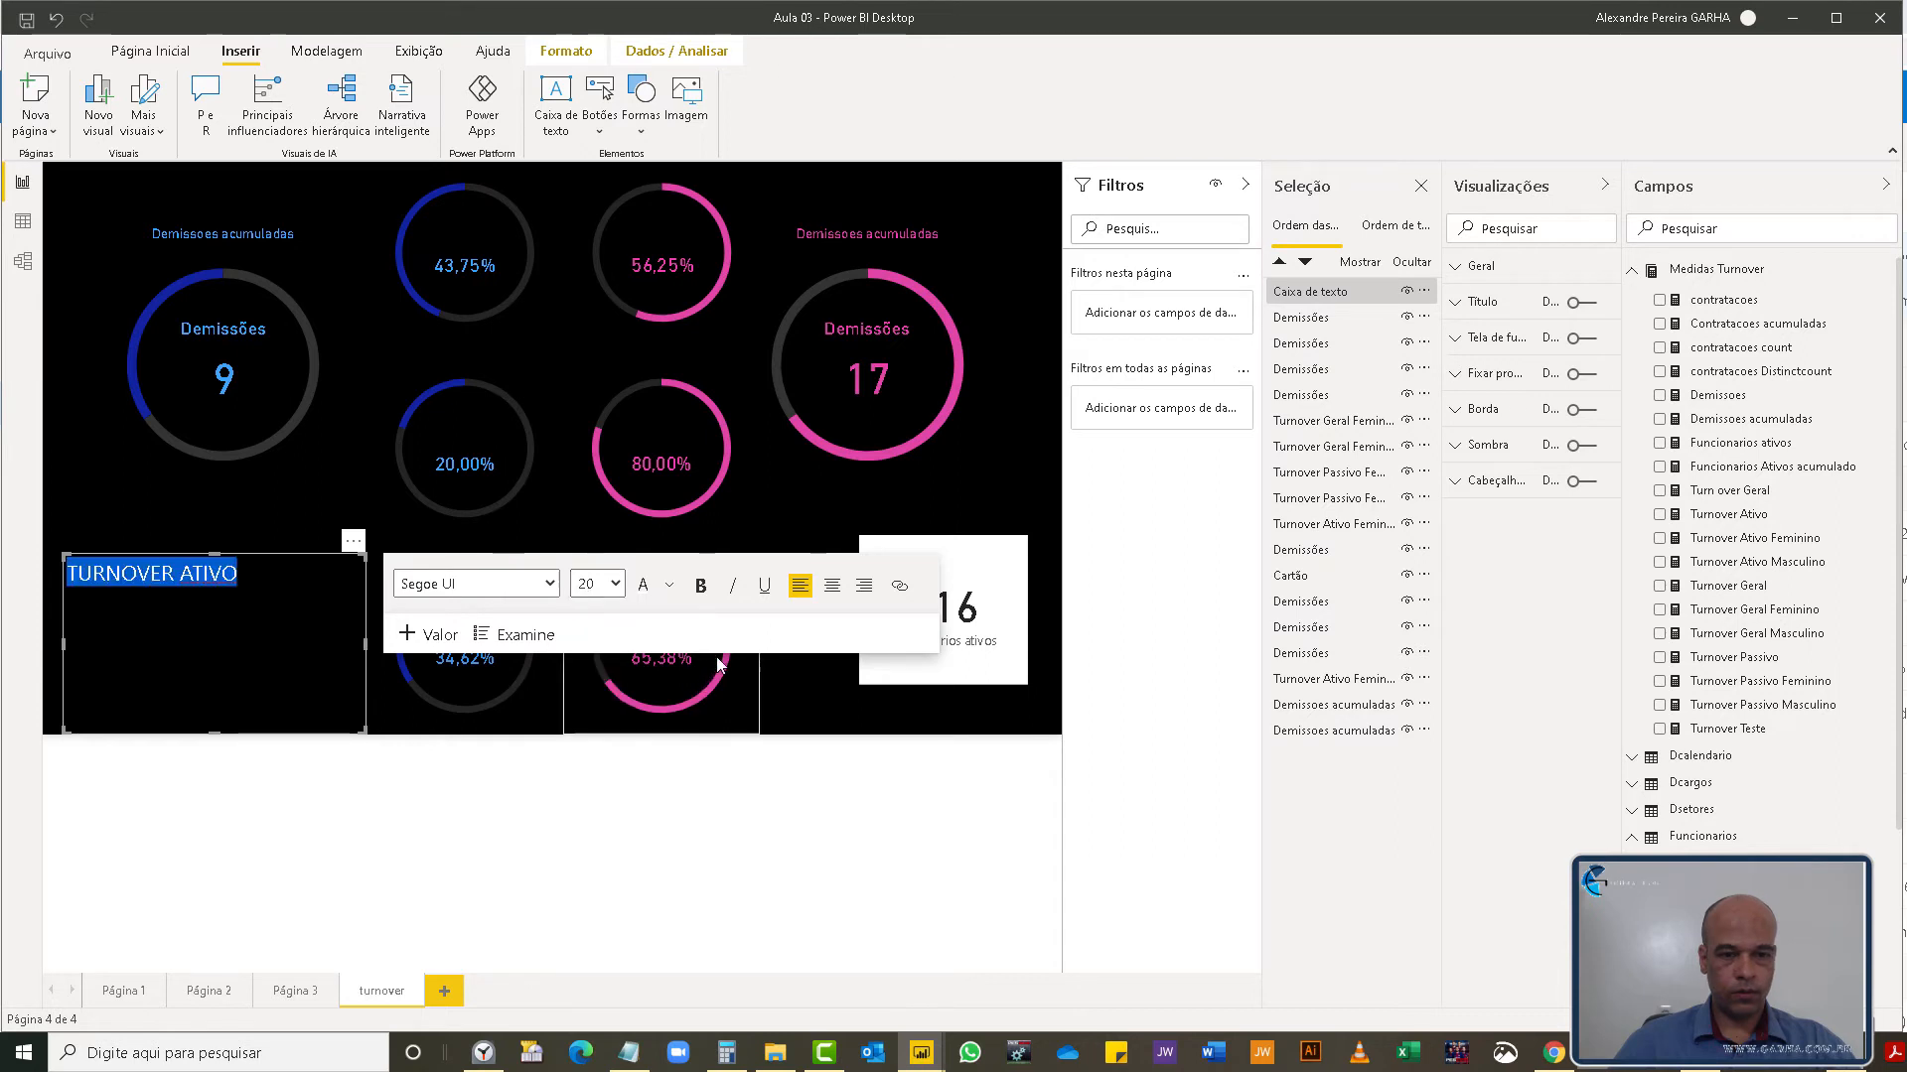
{"action": "left_click", "coordinate": [832, 585]}
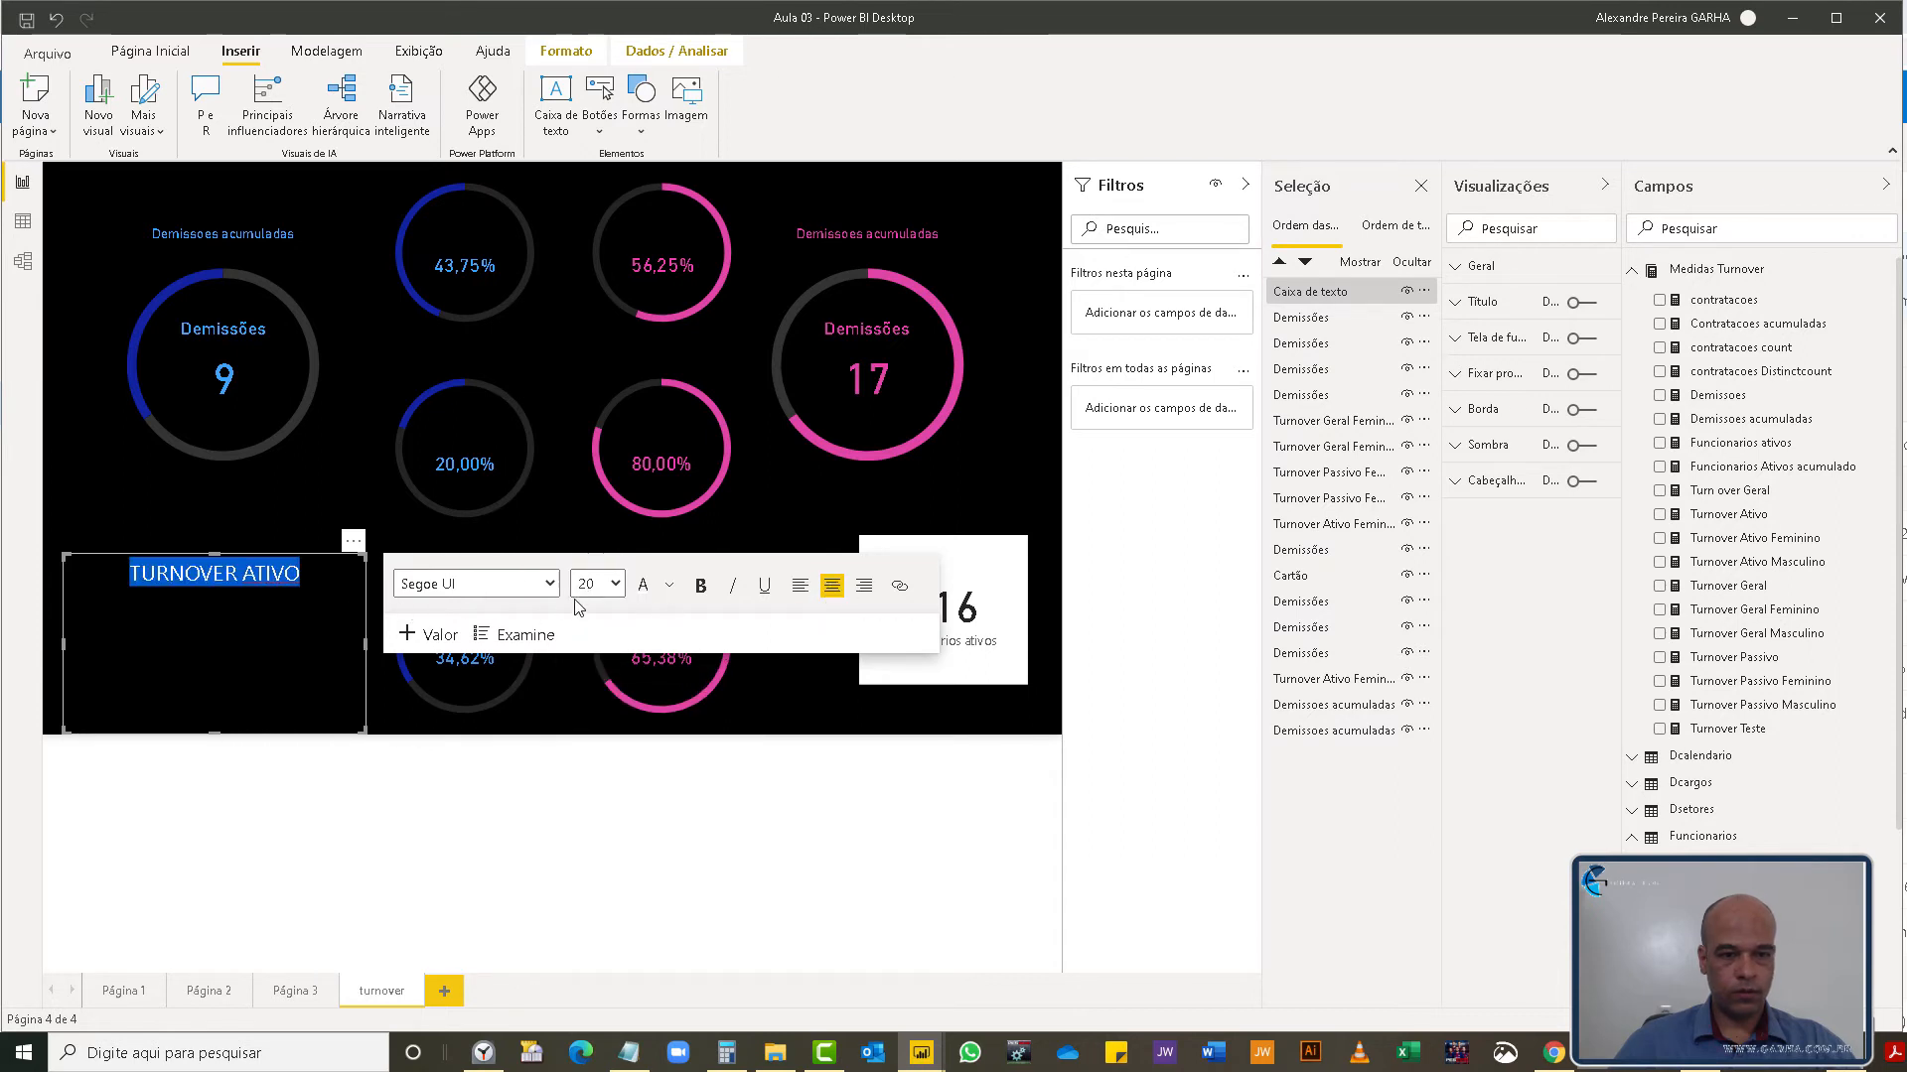
{"action": "left_click", "coordinate": [548, 584]}
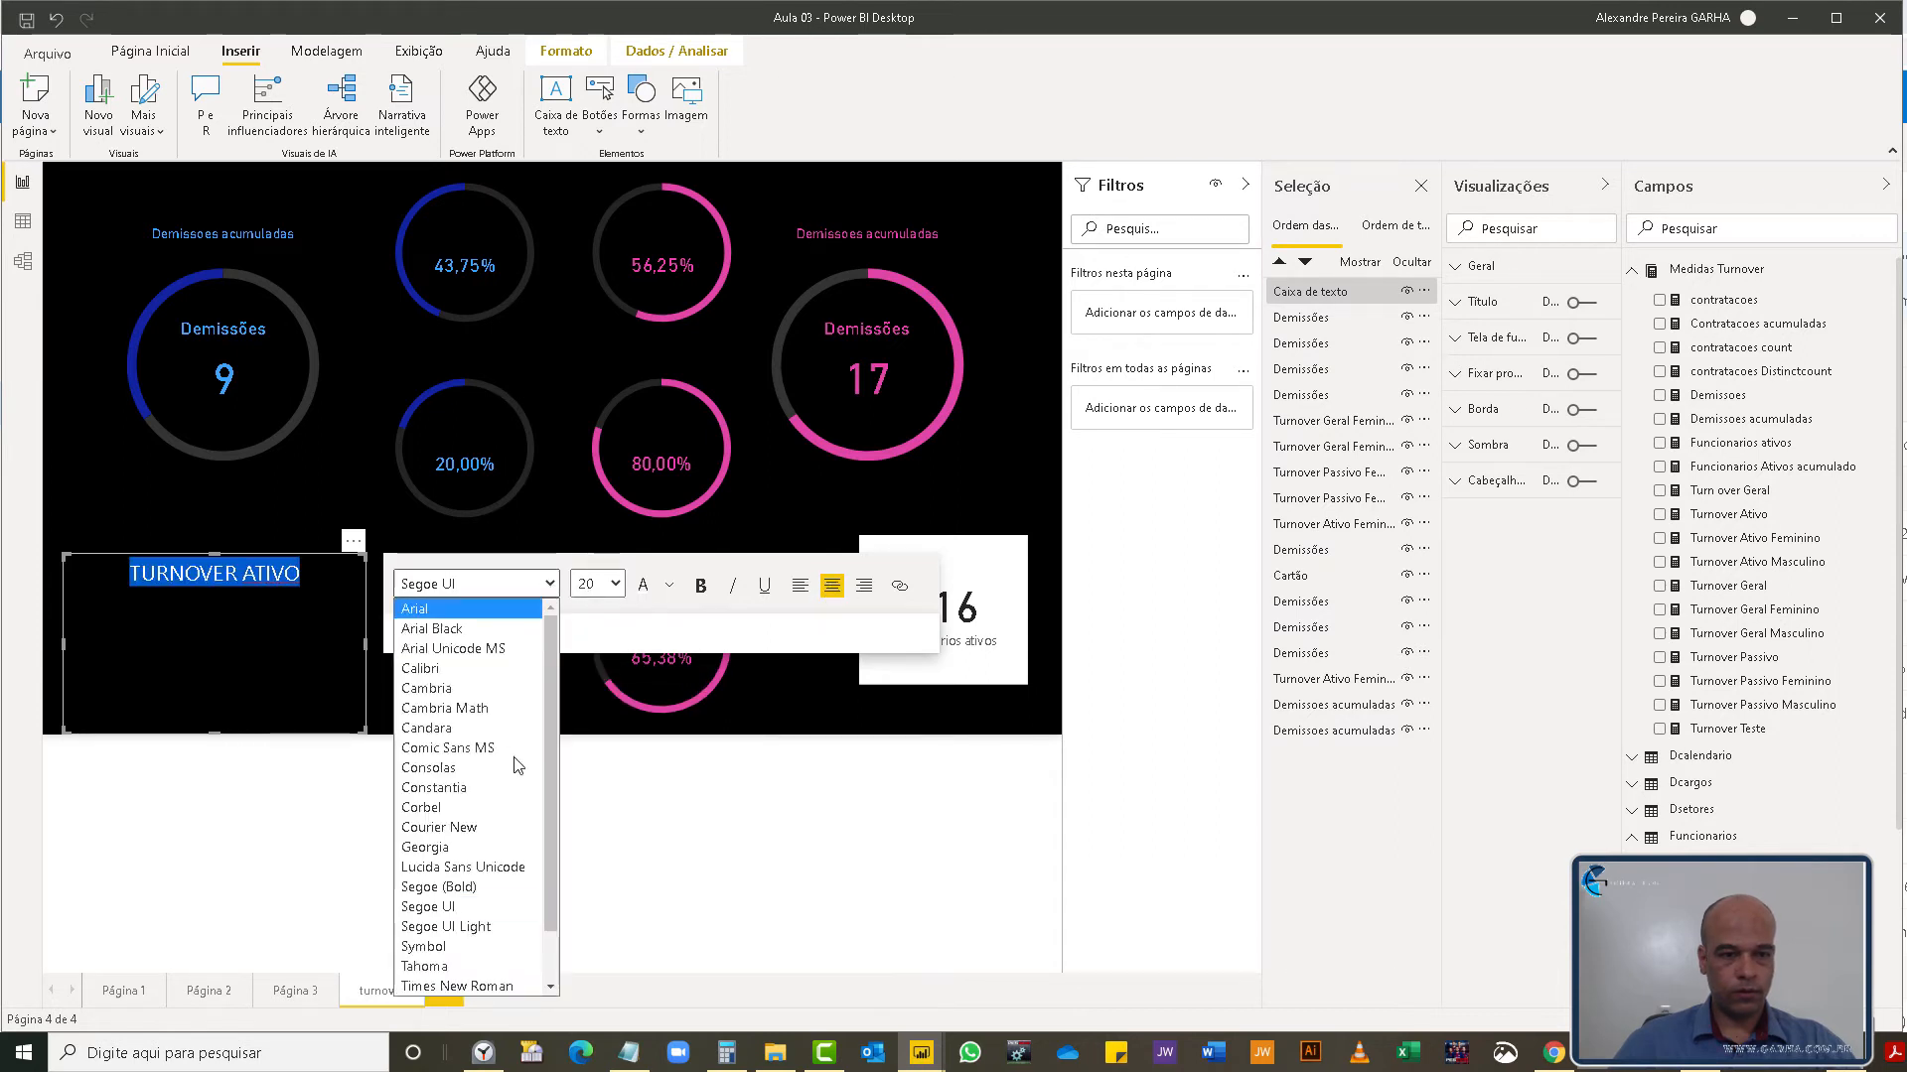
{"action": "left_click", "coordinate": [527, 887]}
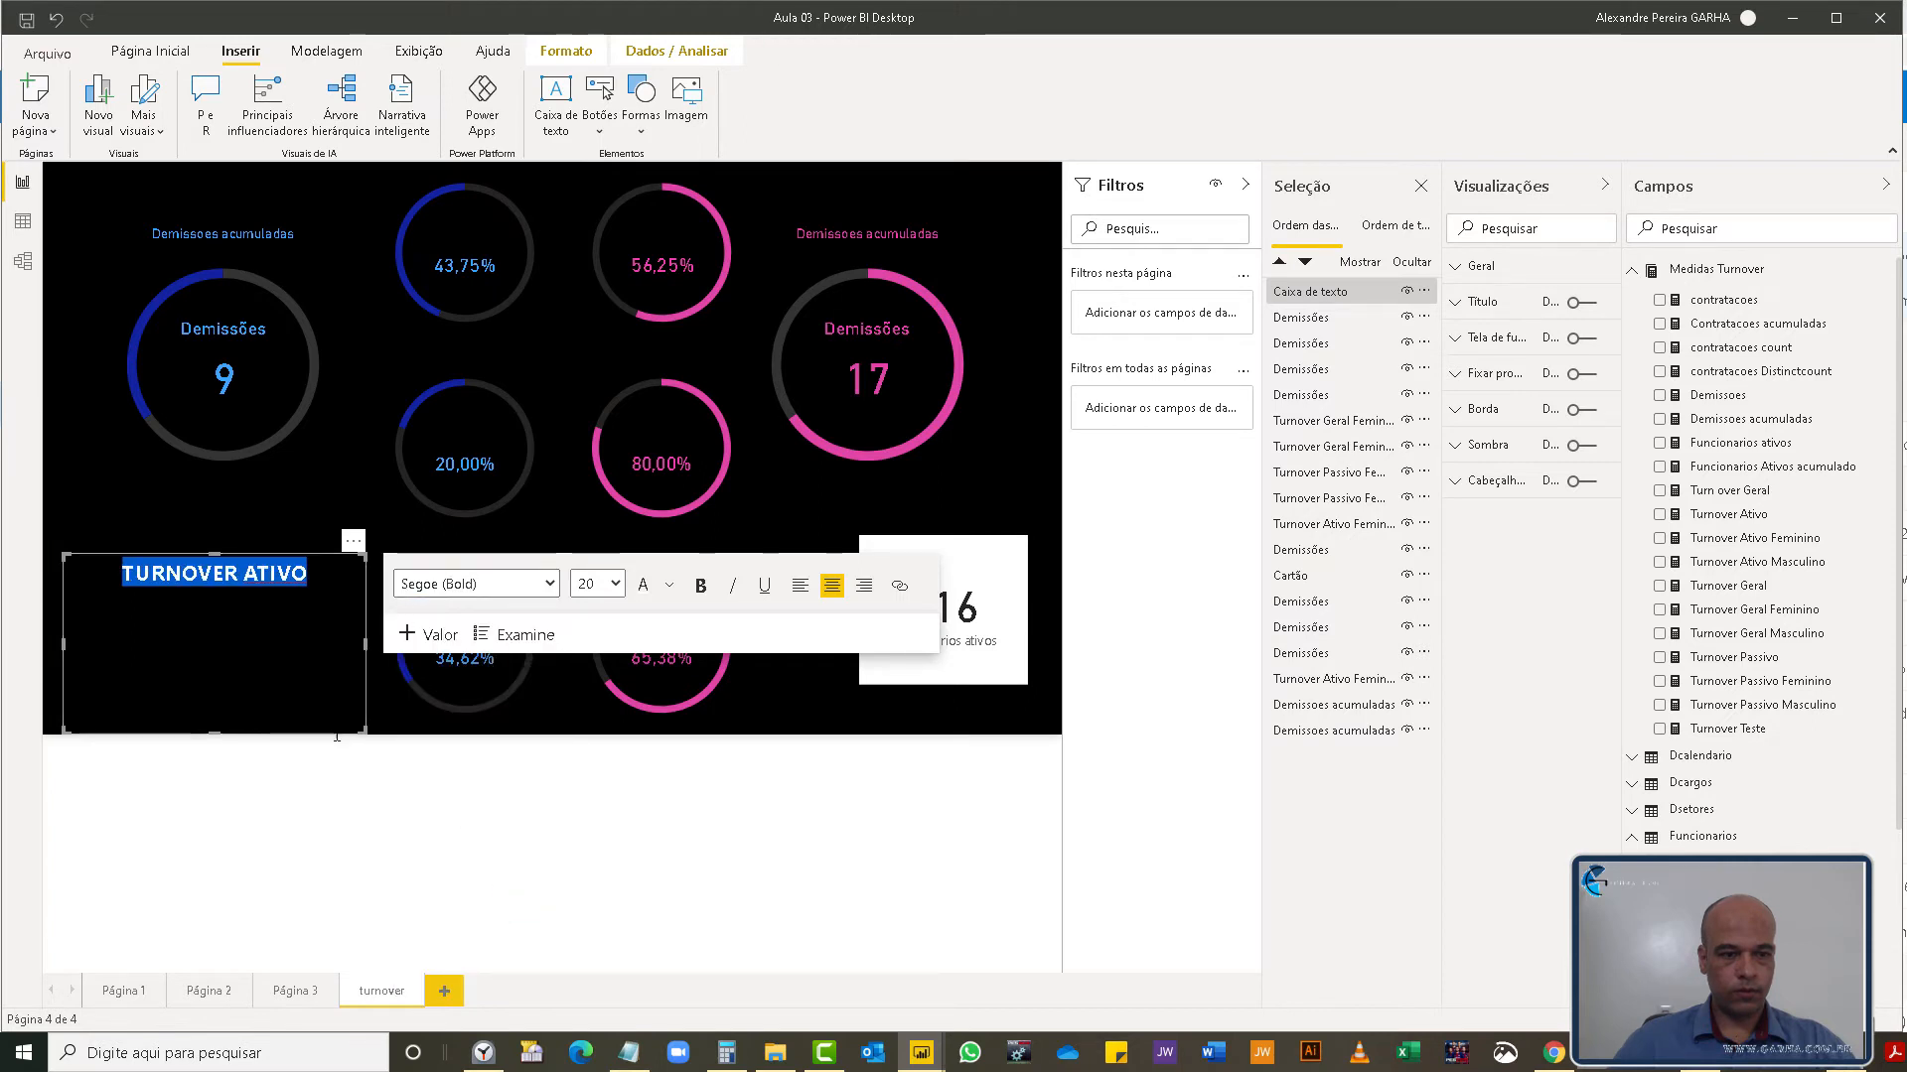
- Shrink the TURNOVER ATIVO text box to fit its text and place it above the middle row of donuts
{"action": "left_click_drag", "start_coordinate": [366, 732], "coordinate": [303, 594]}
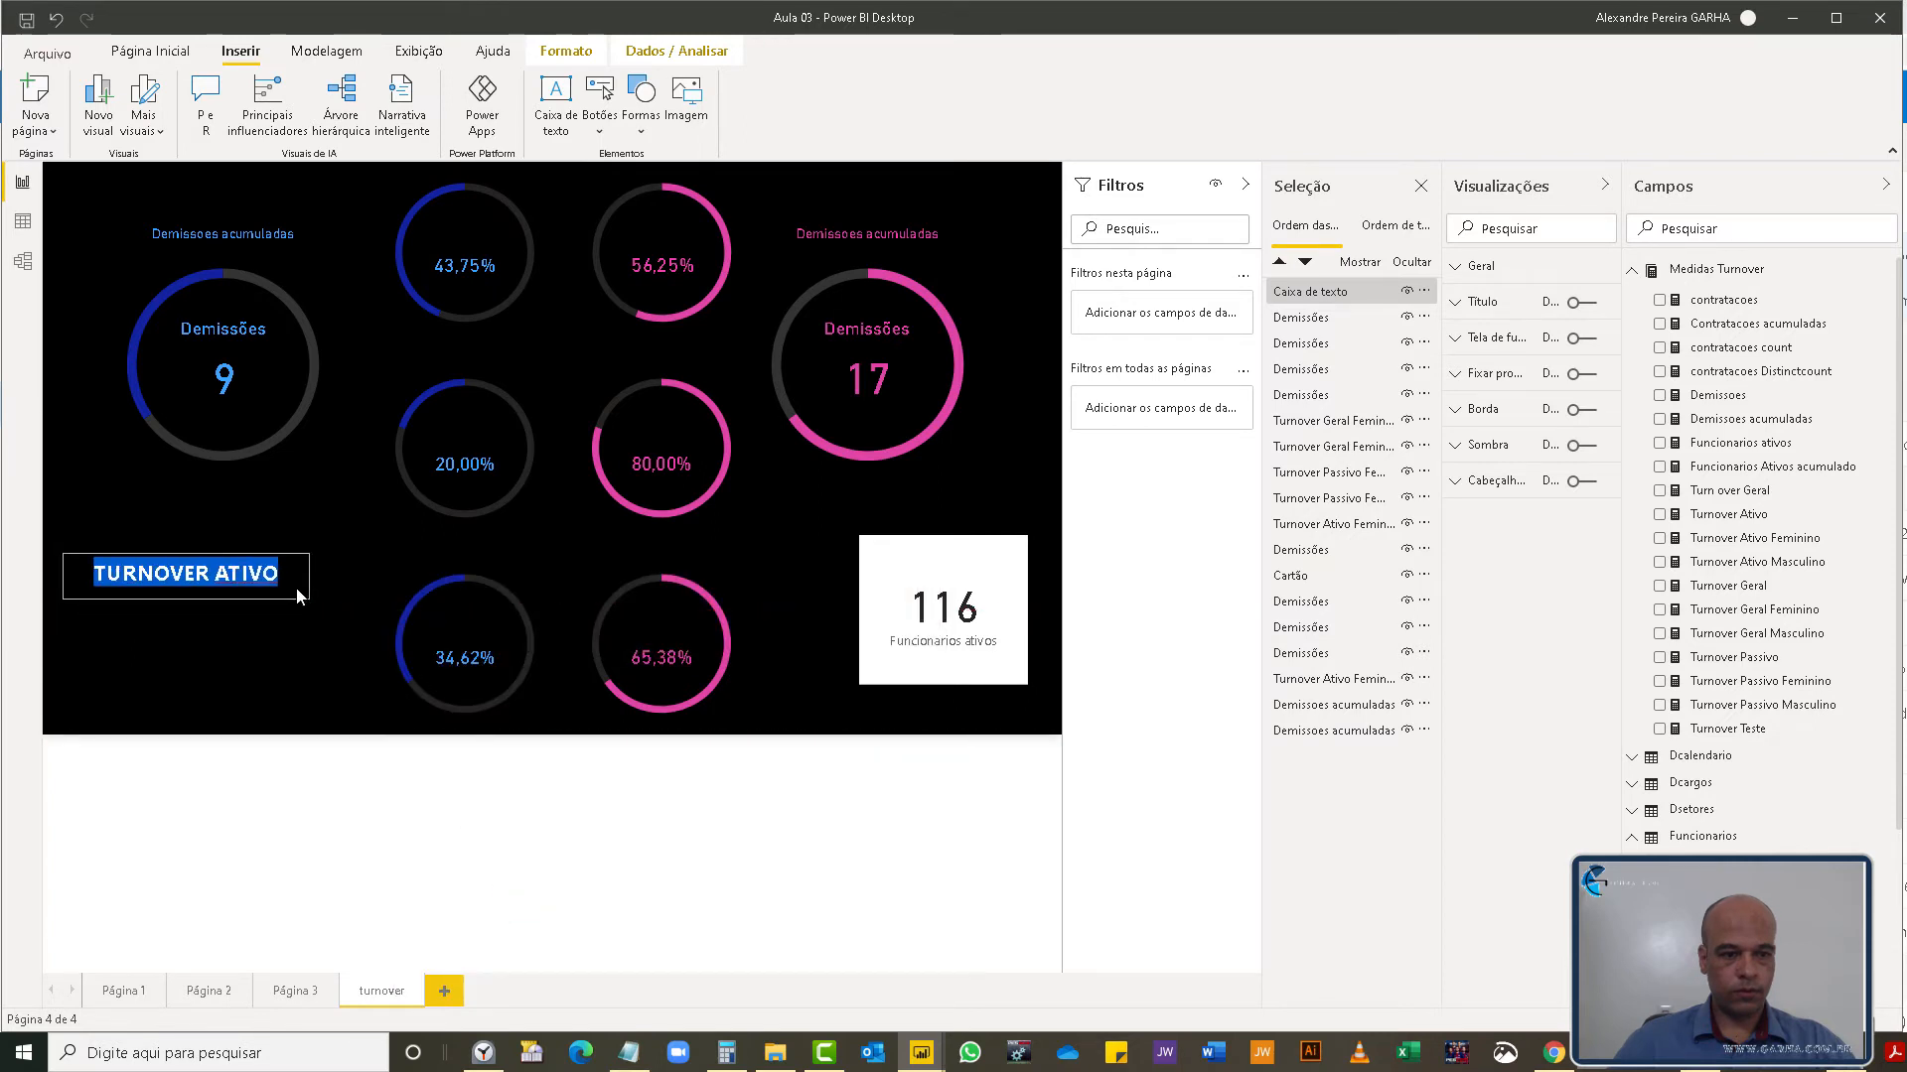
{"action": "left_click", "coordinate": [235, 640]}
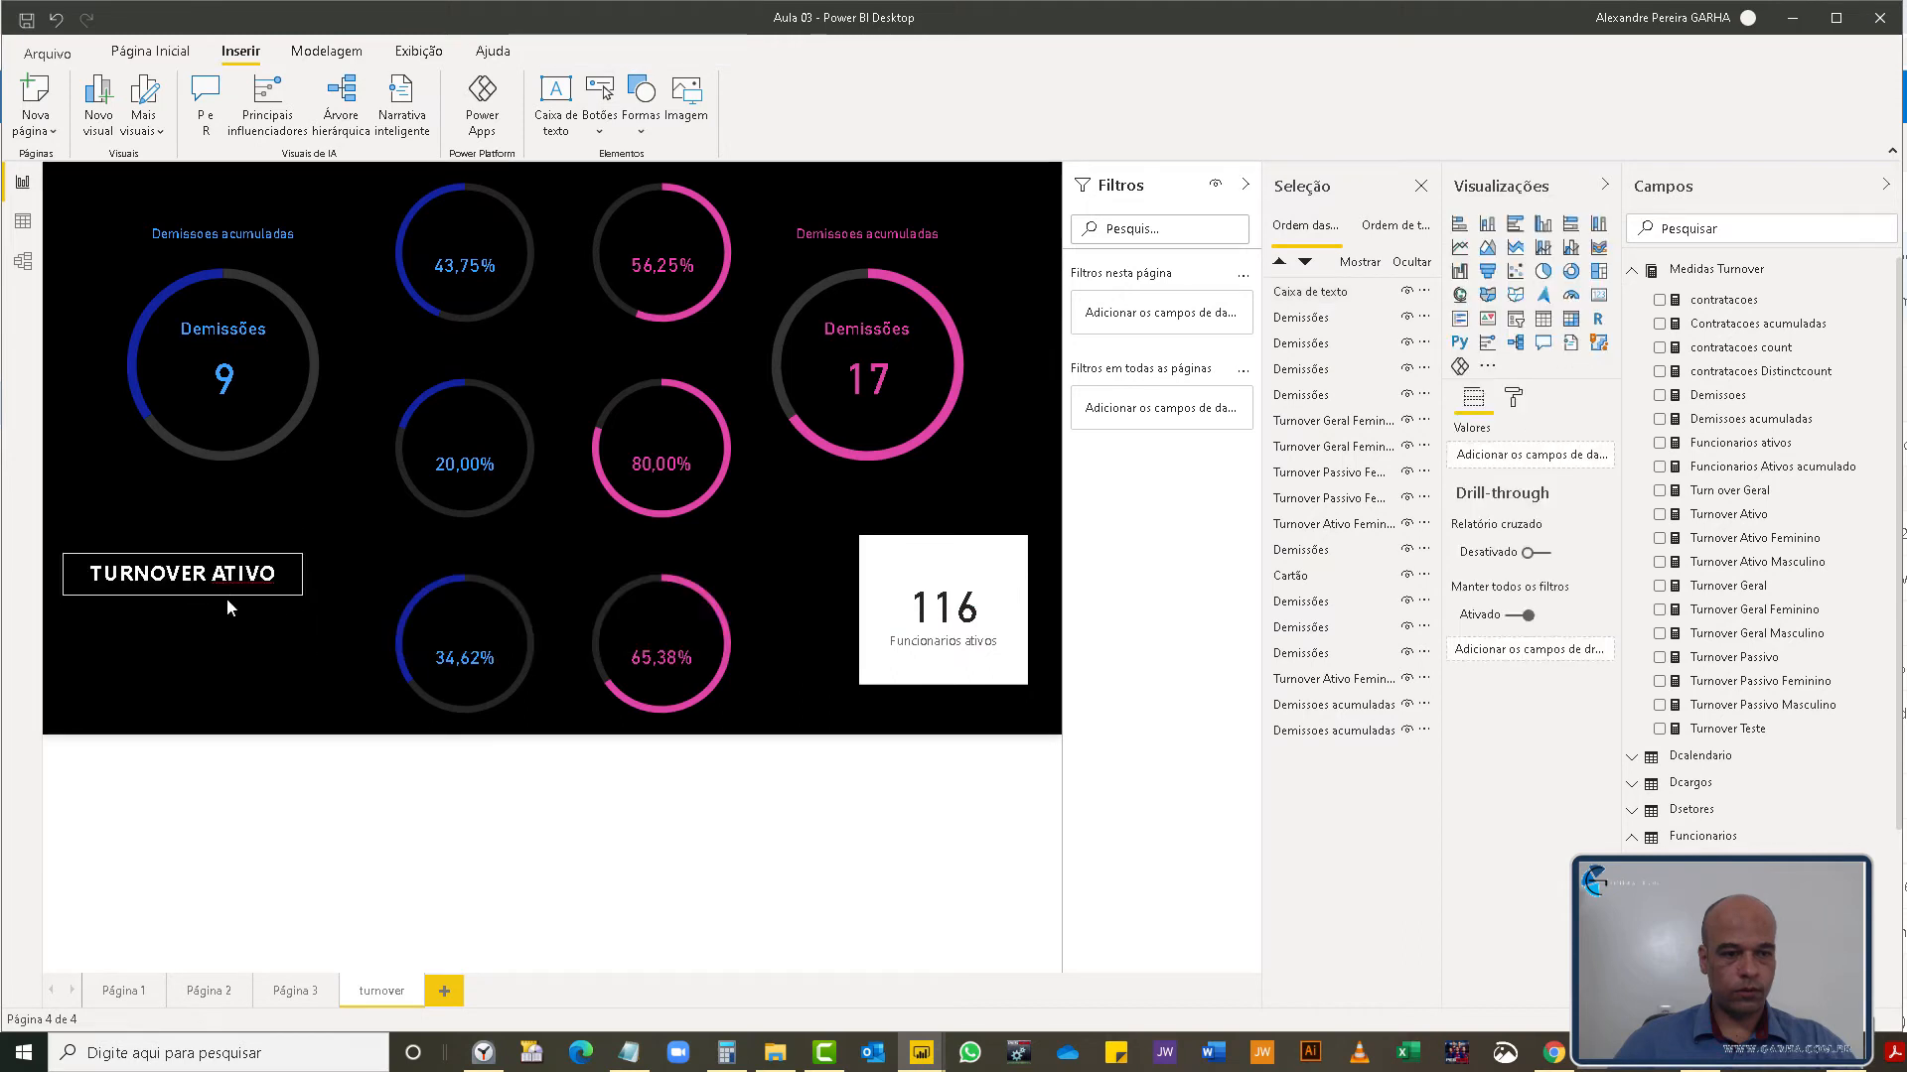
{"action": "left_click_drag", "start_coordinate": [222, 595], "coordinate": [616, 378]}
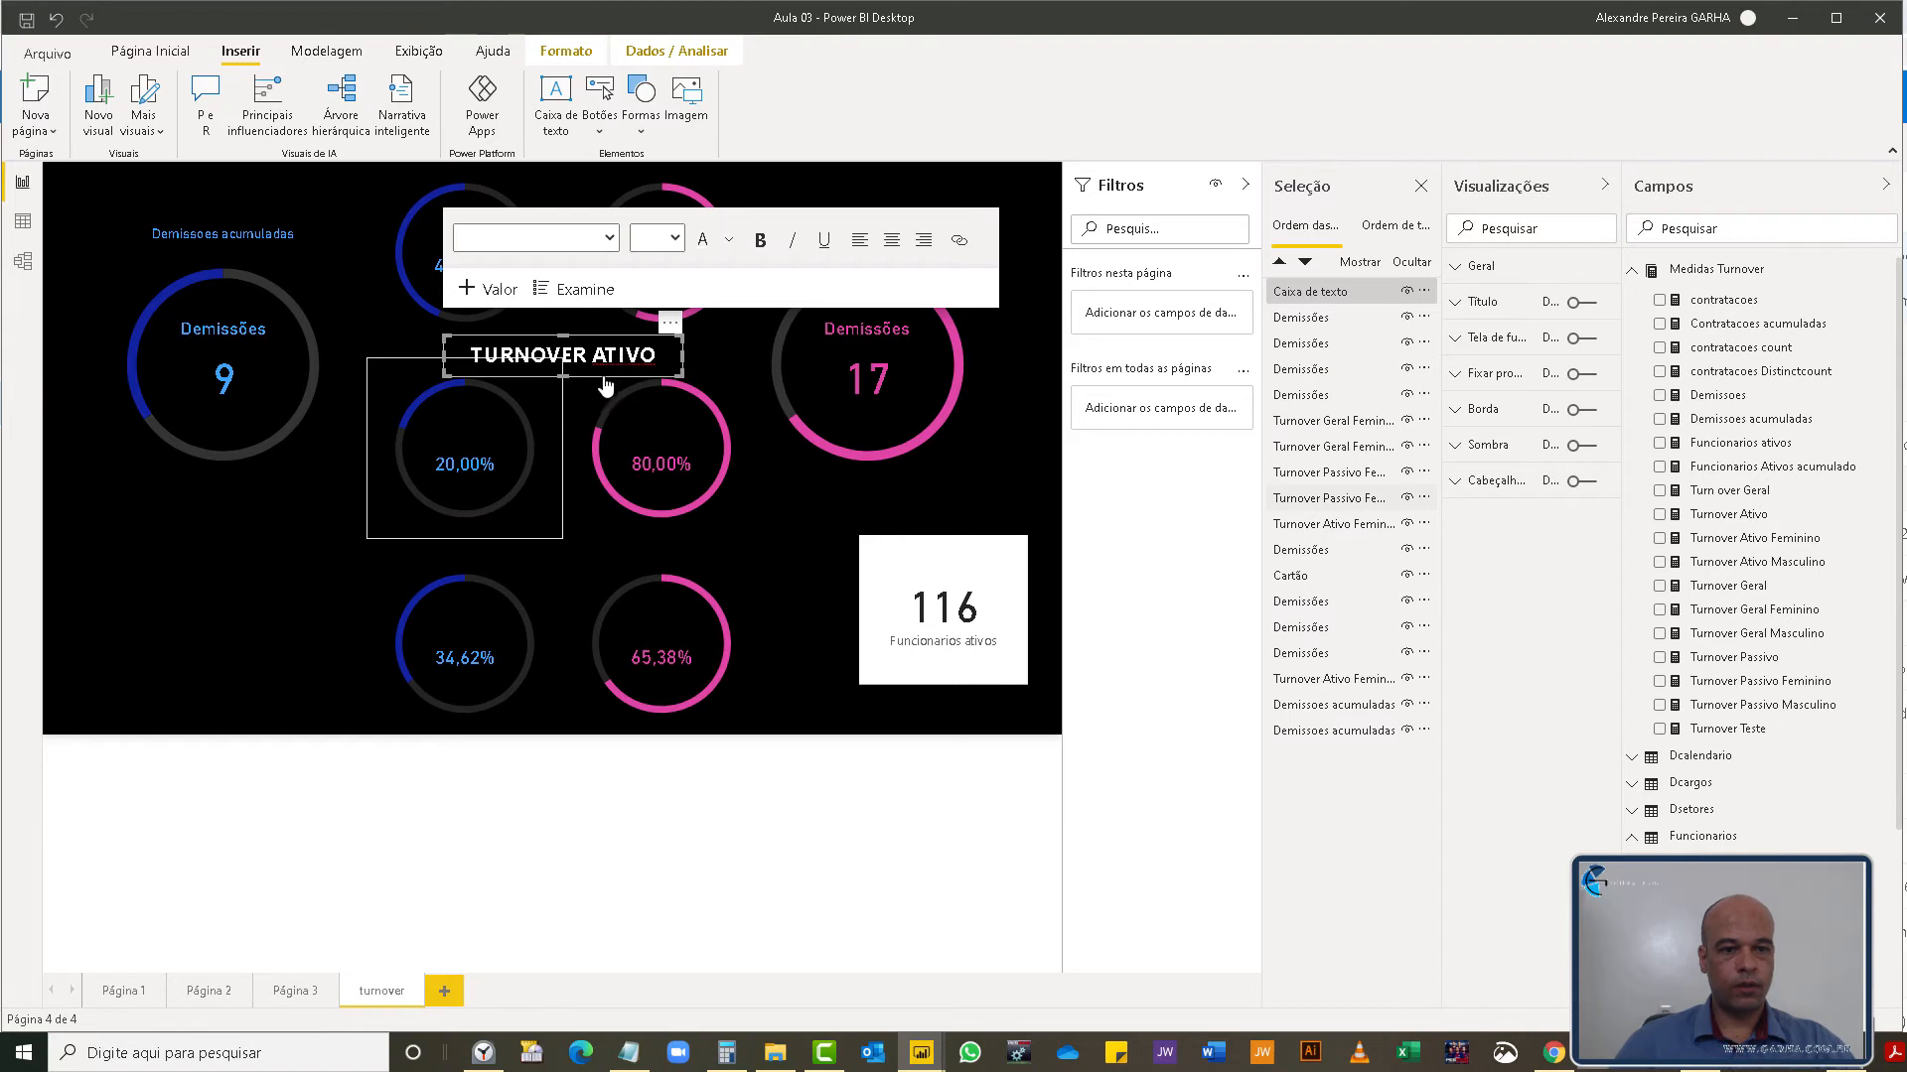
- Duplicate the TURNOVER ATIVO label, place the copy above the bottom row of donuts and change its text to TURNOVER GERAL
{"action": "key", "text": "ctrl+c"}
{"action": "key", "text": "ctrl+v"}
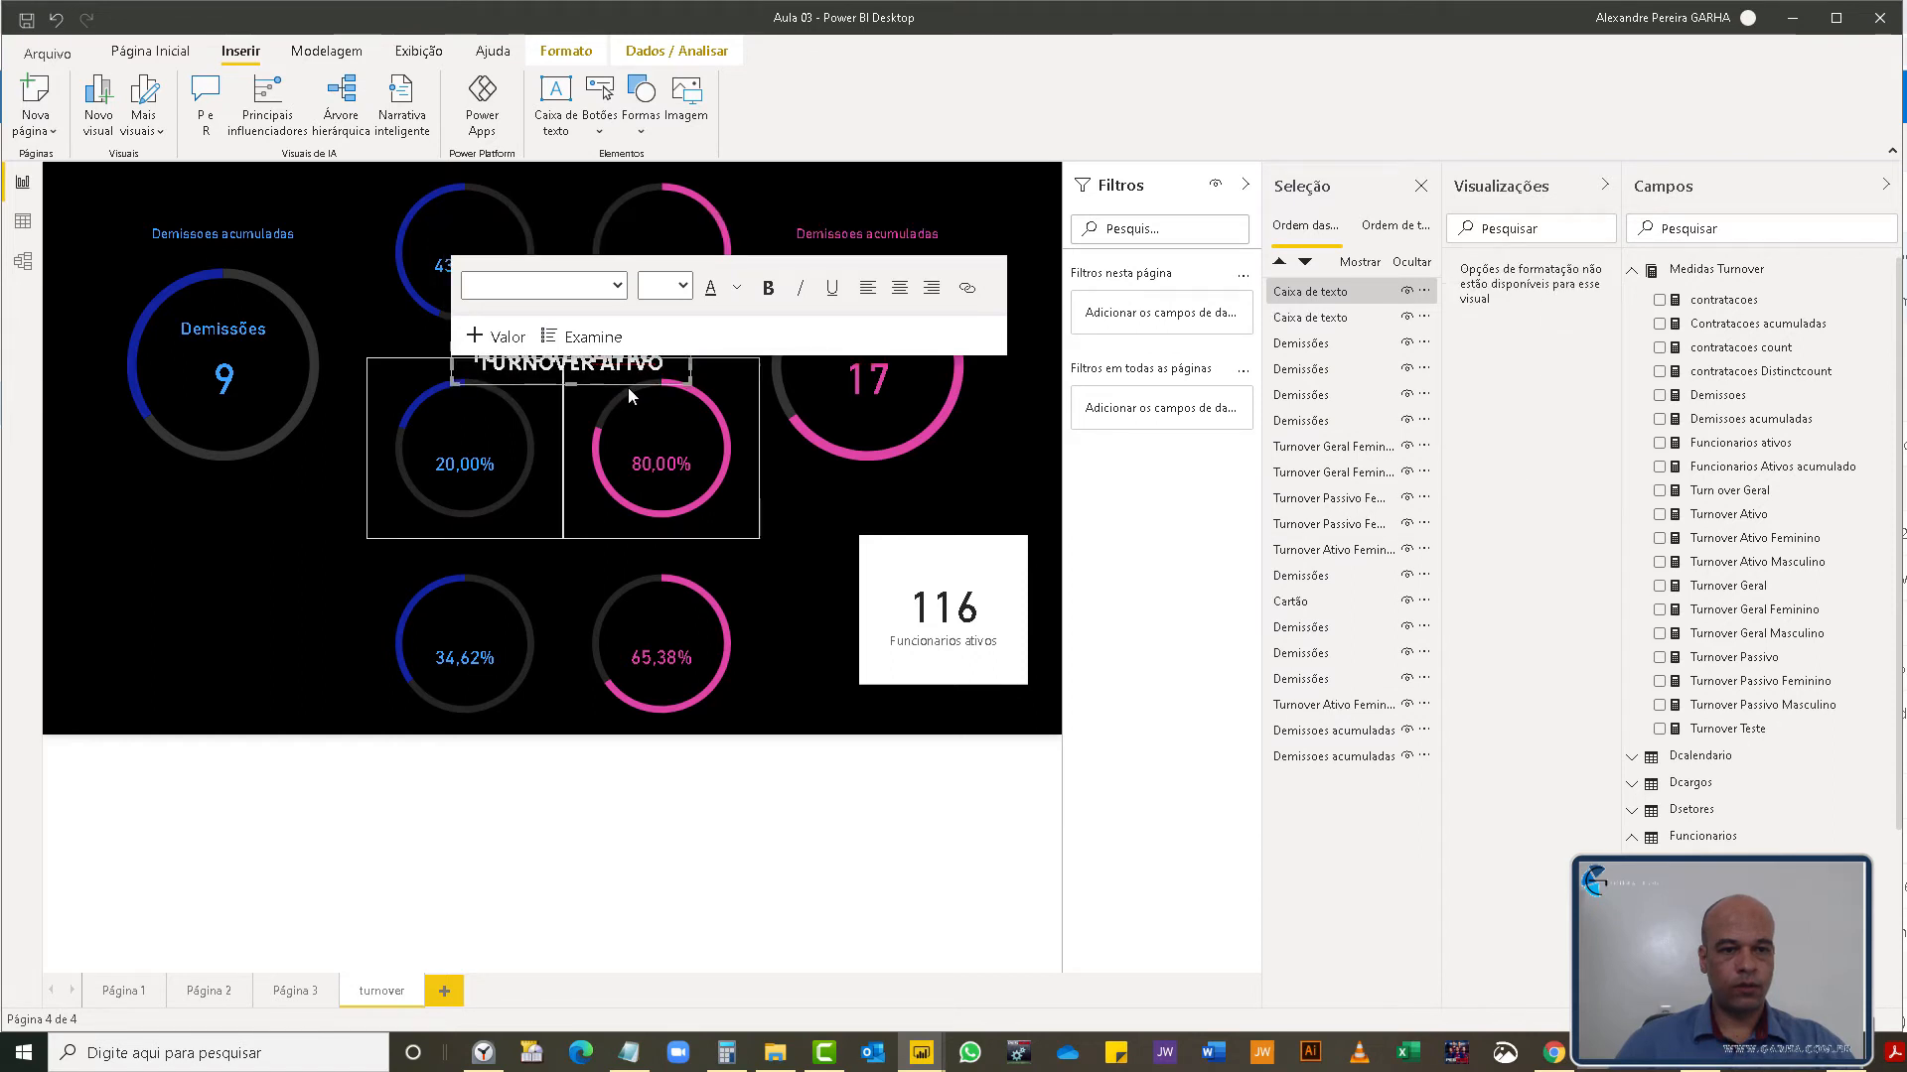
{"action": "left_click_drag", "start_coordinate": [626, 391], "coordinate": [610, 569]}
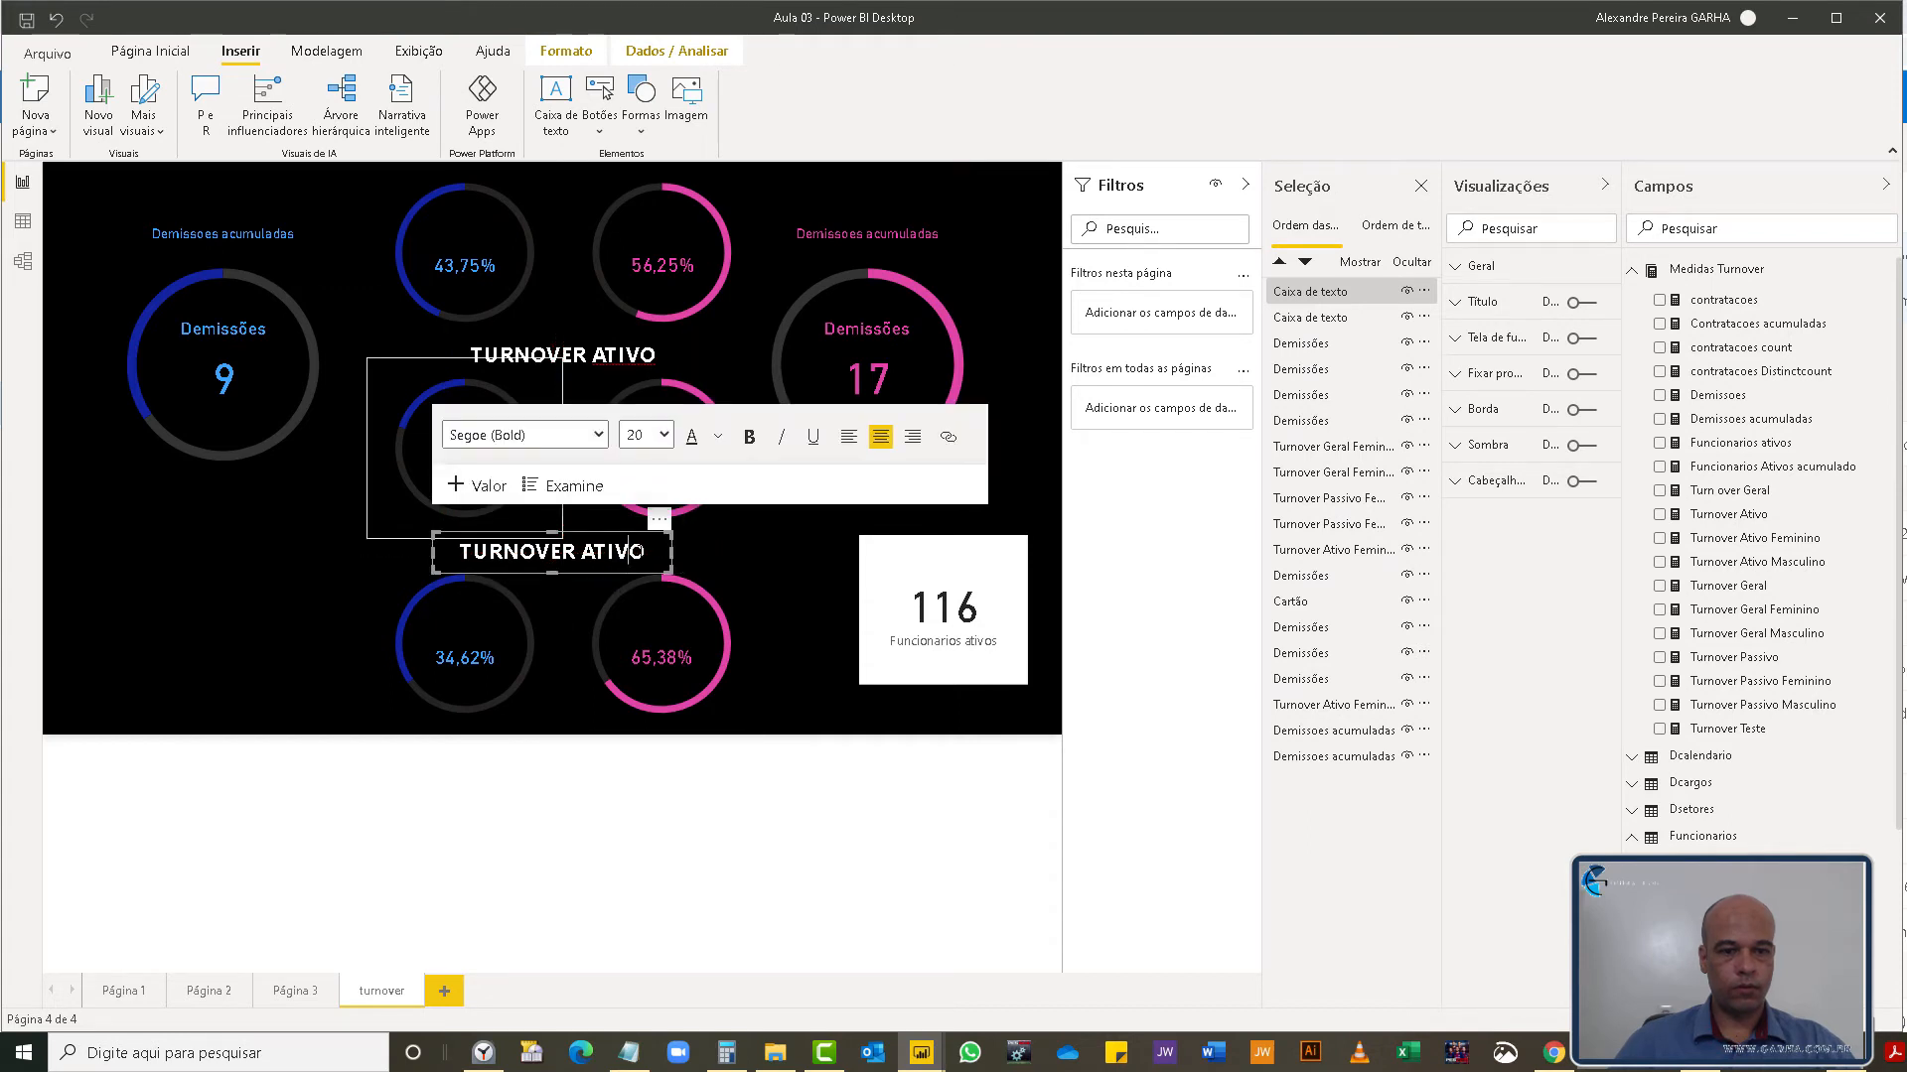
{"action": "double_click", "coordinate": [629, 551]}
{"action": "type", "text": "GERAL"}
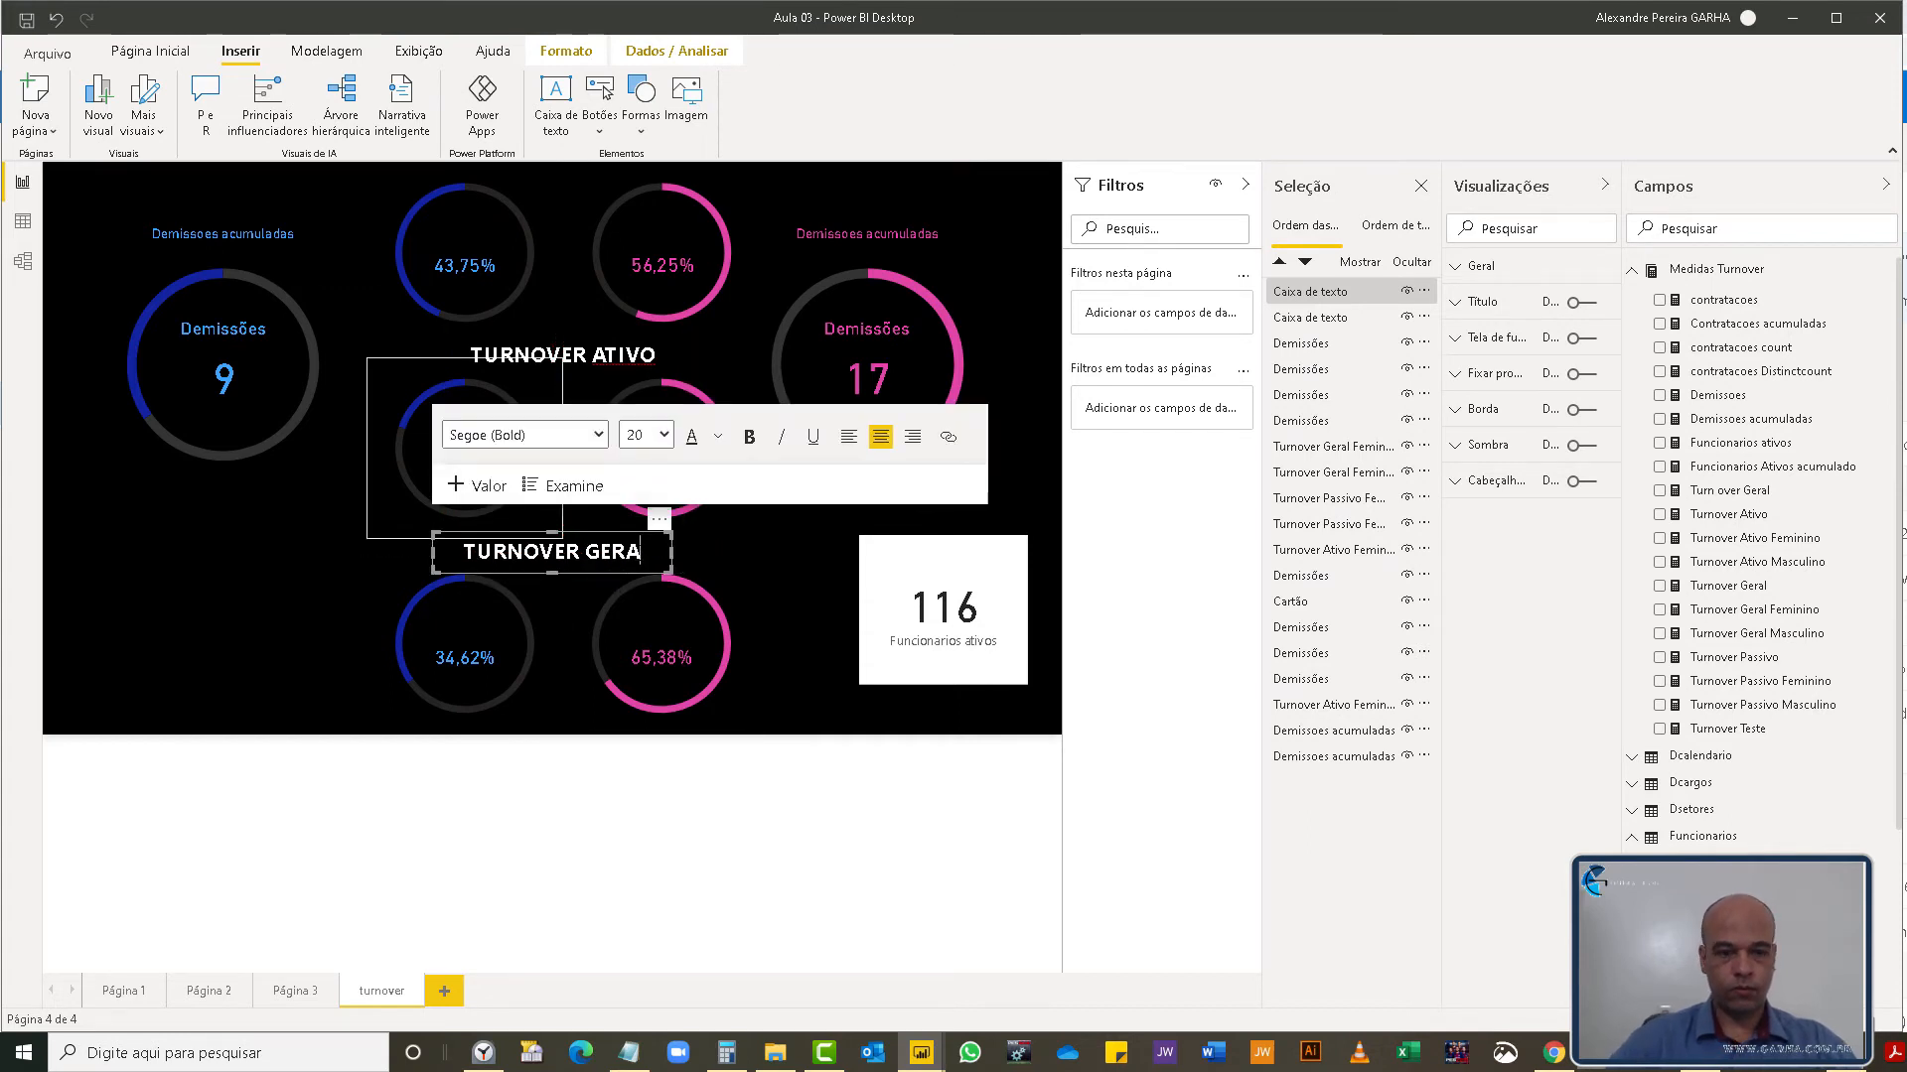
- Delete the white Funcionarios ativos card from the turnover page
{"action": "left_click", "coordinate": [261, 600]}
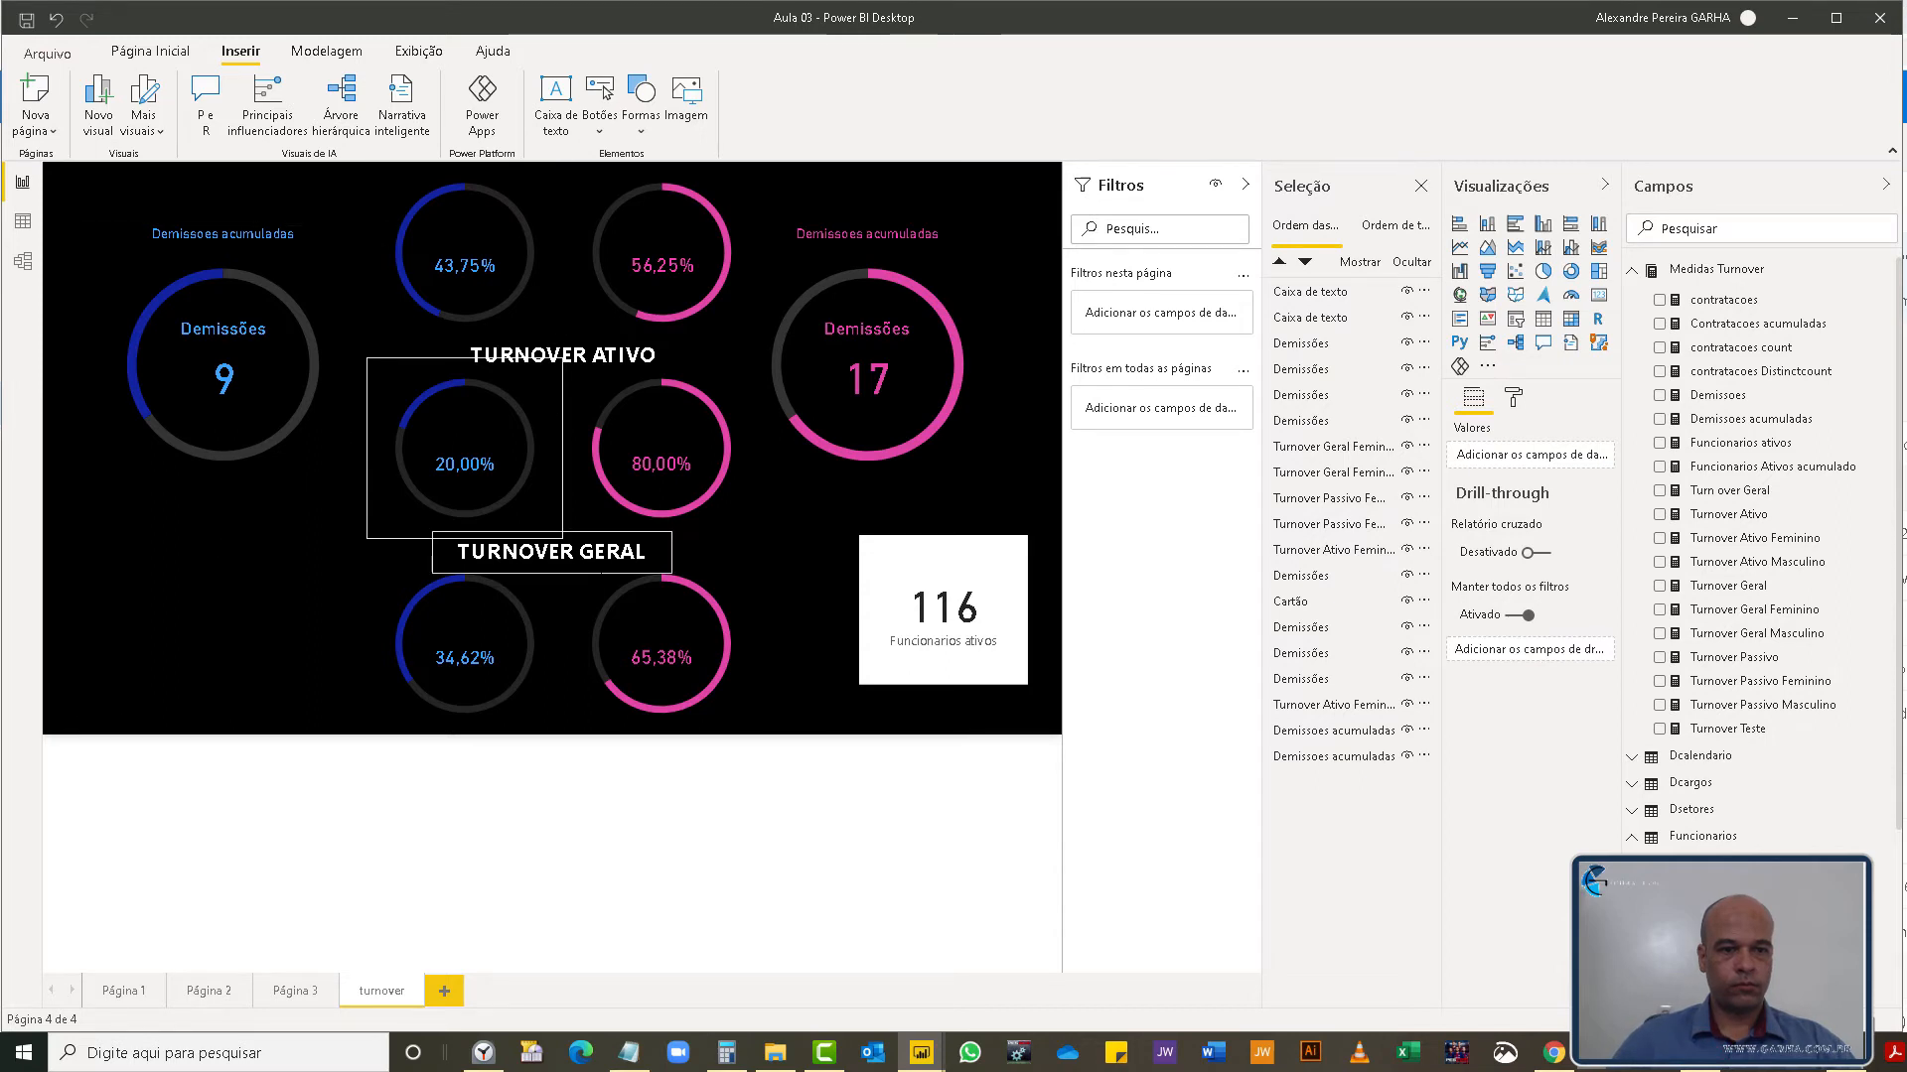
{"action": "left_click", "coordinate": [1010, 591]}
{"action": "key", "text": "Delete"}
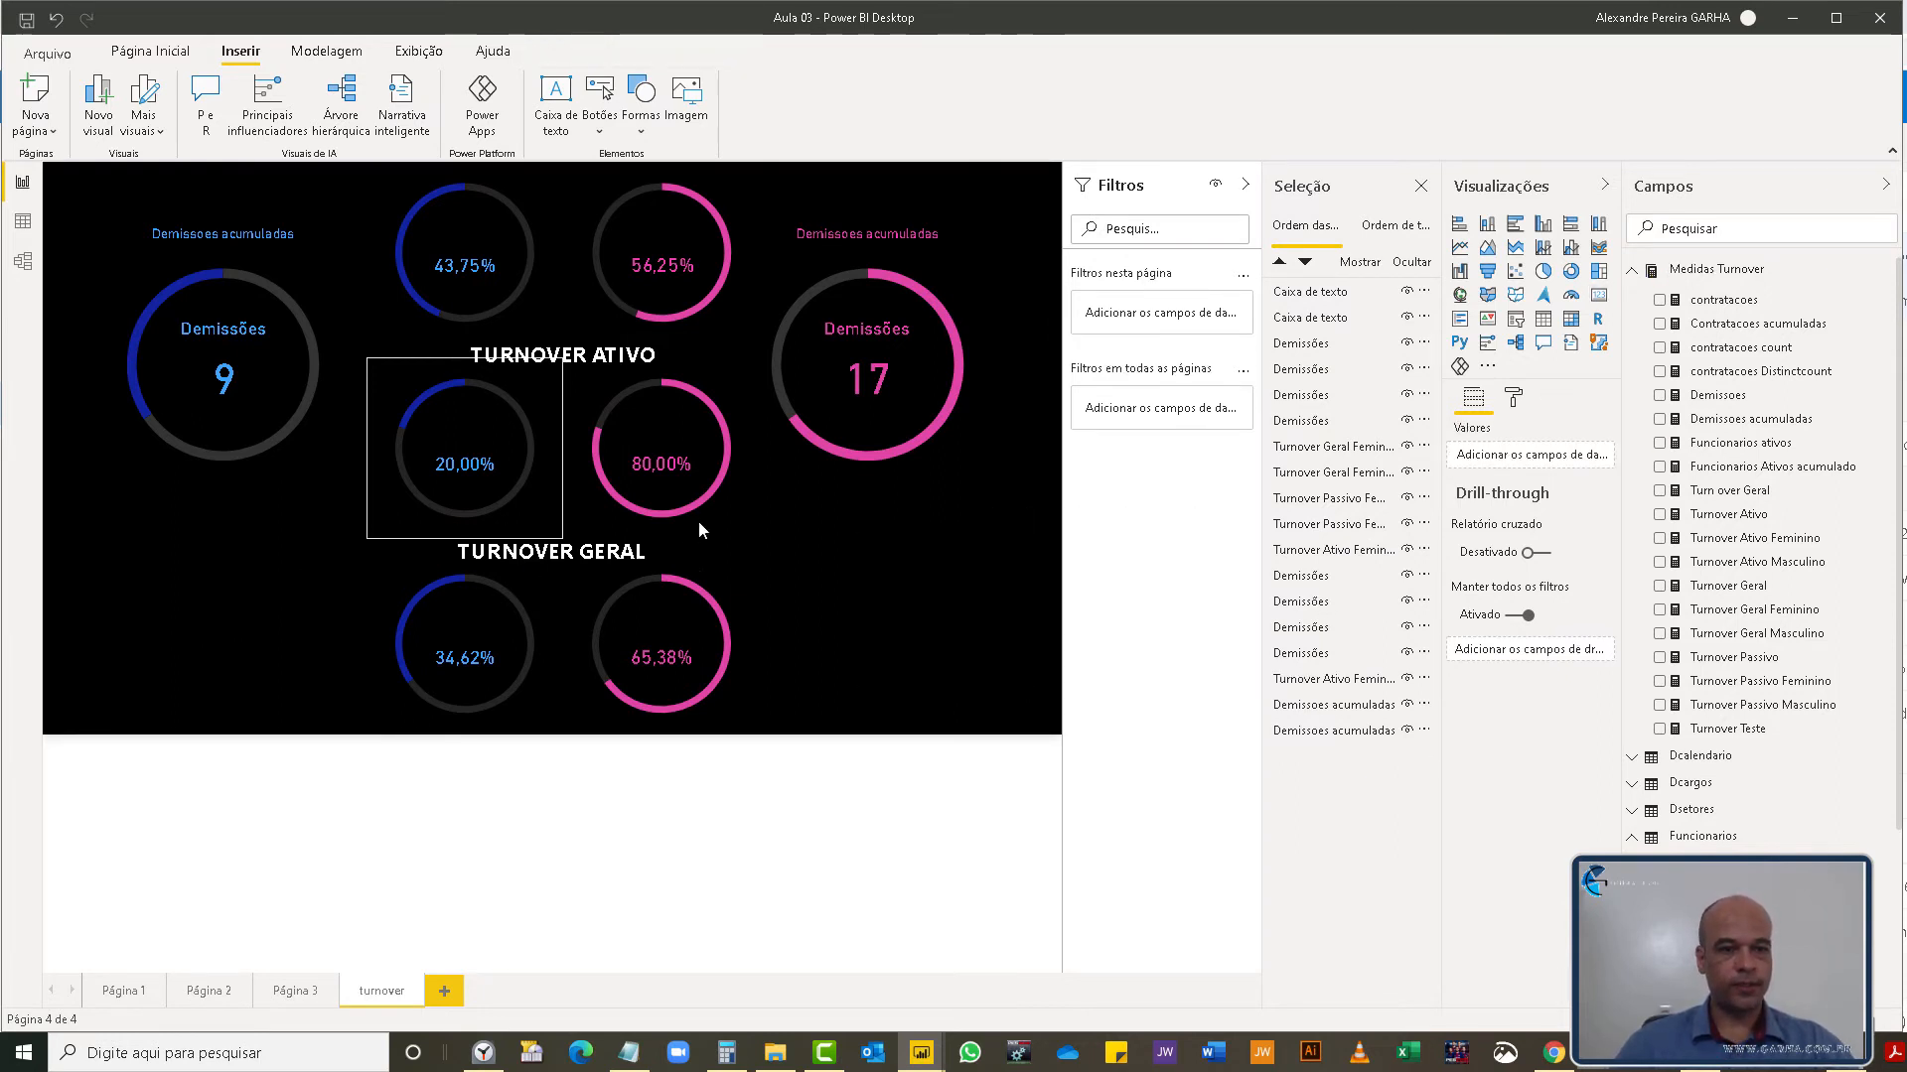
- Add another copy of the TURNOVER ATIVO label above the top row of donuts and change its text to TURNOVER PASSIVO
{"action": "left_click", "coordinate": [599, 556]}
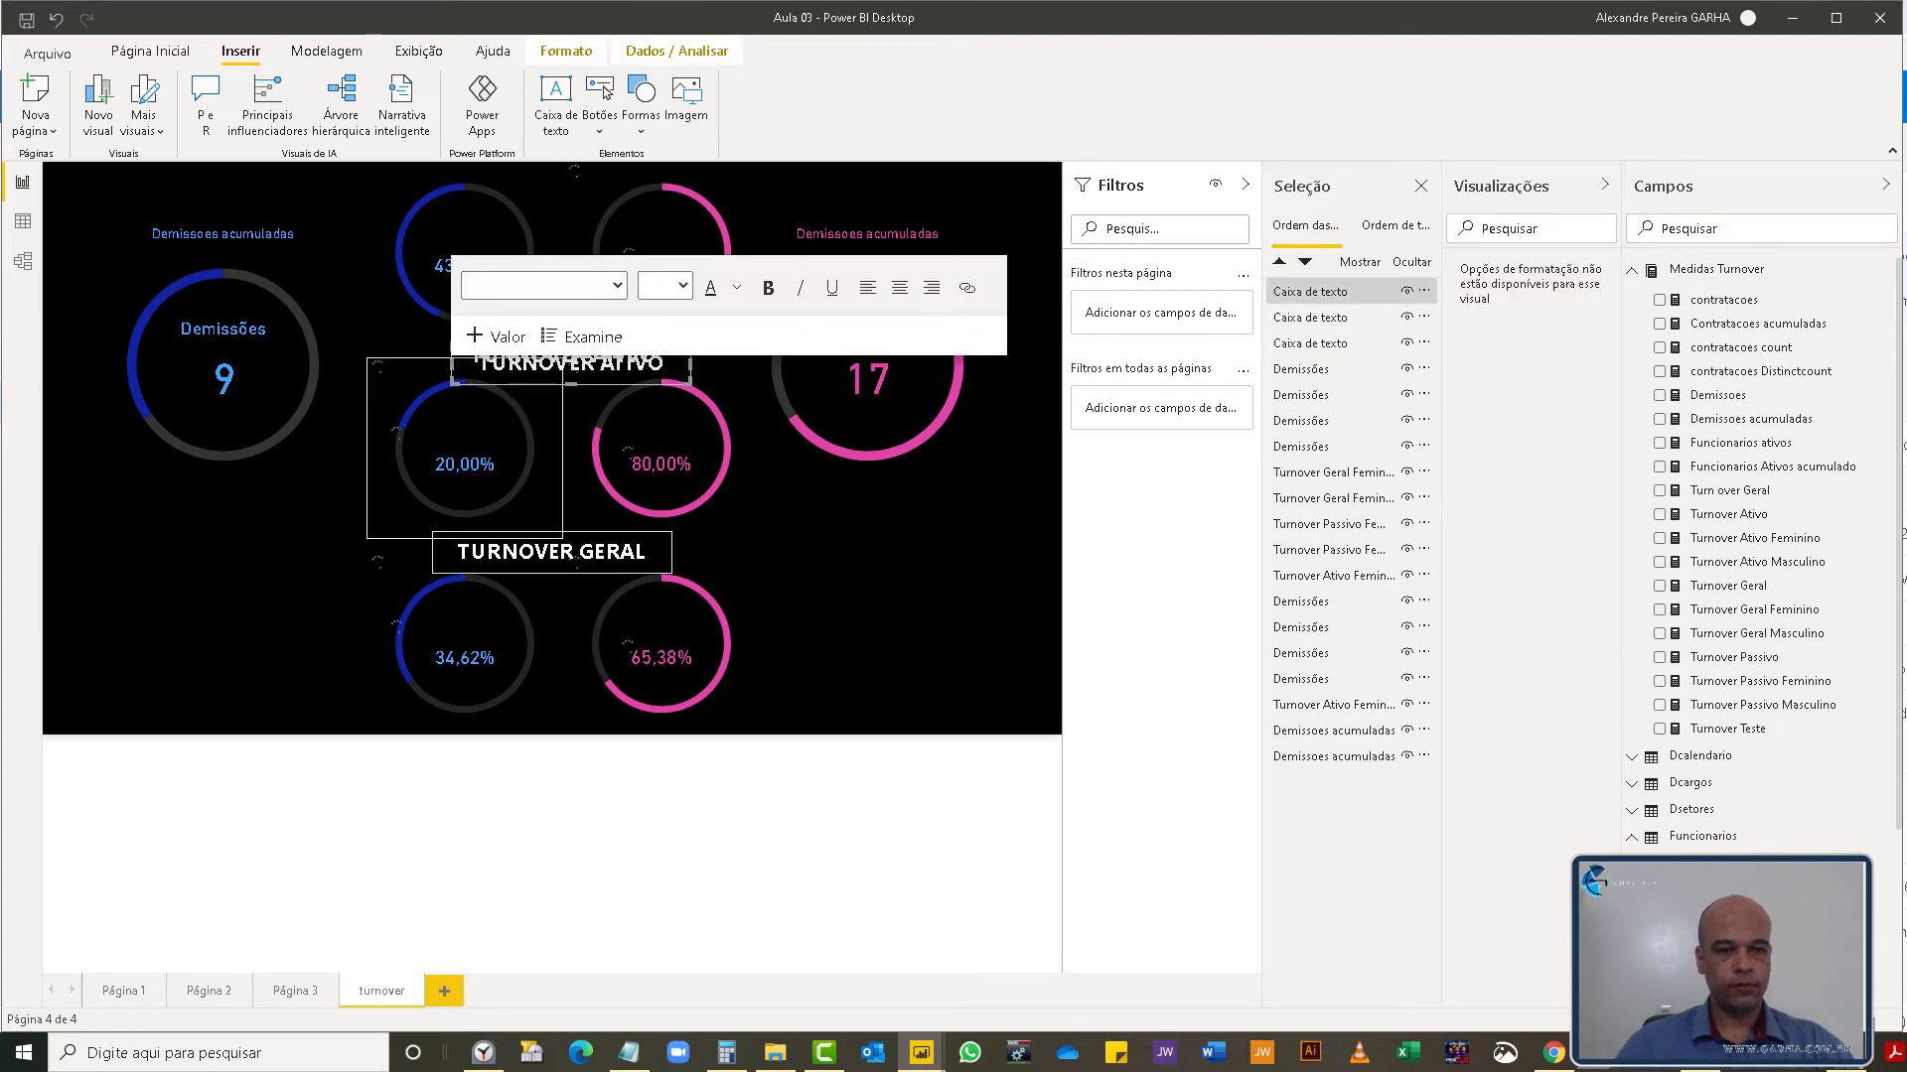
{"action": "left_click_drag", "start_coordinate": [614, 378], "coordinate": [640, 181]}
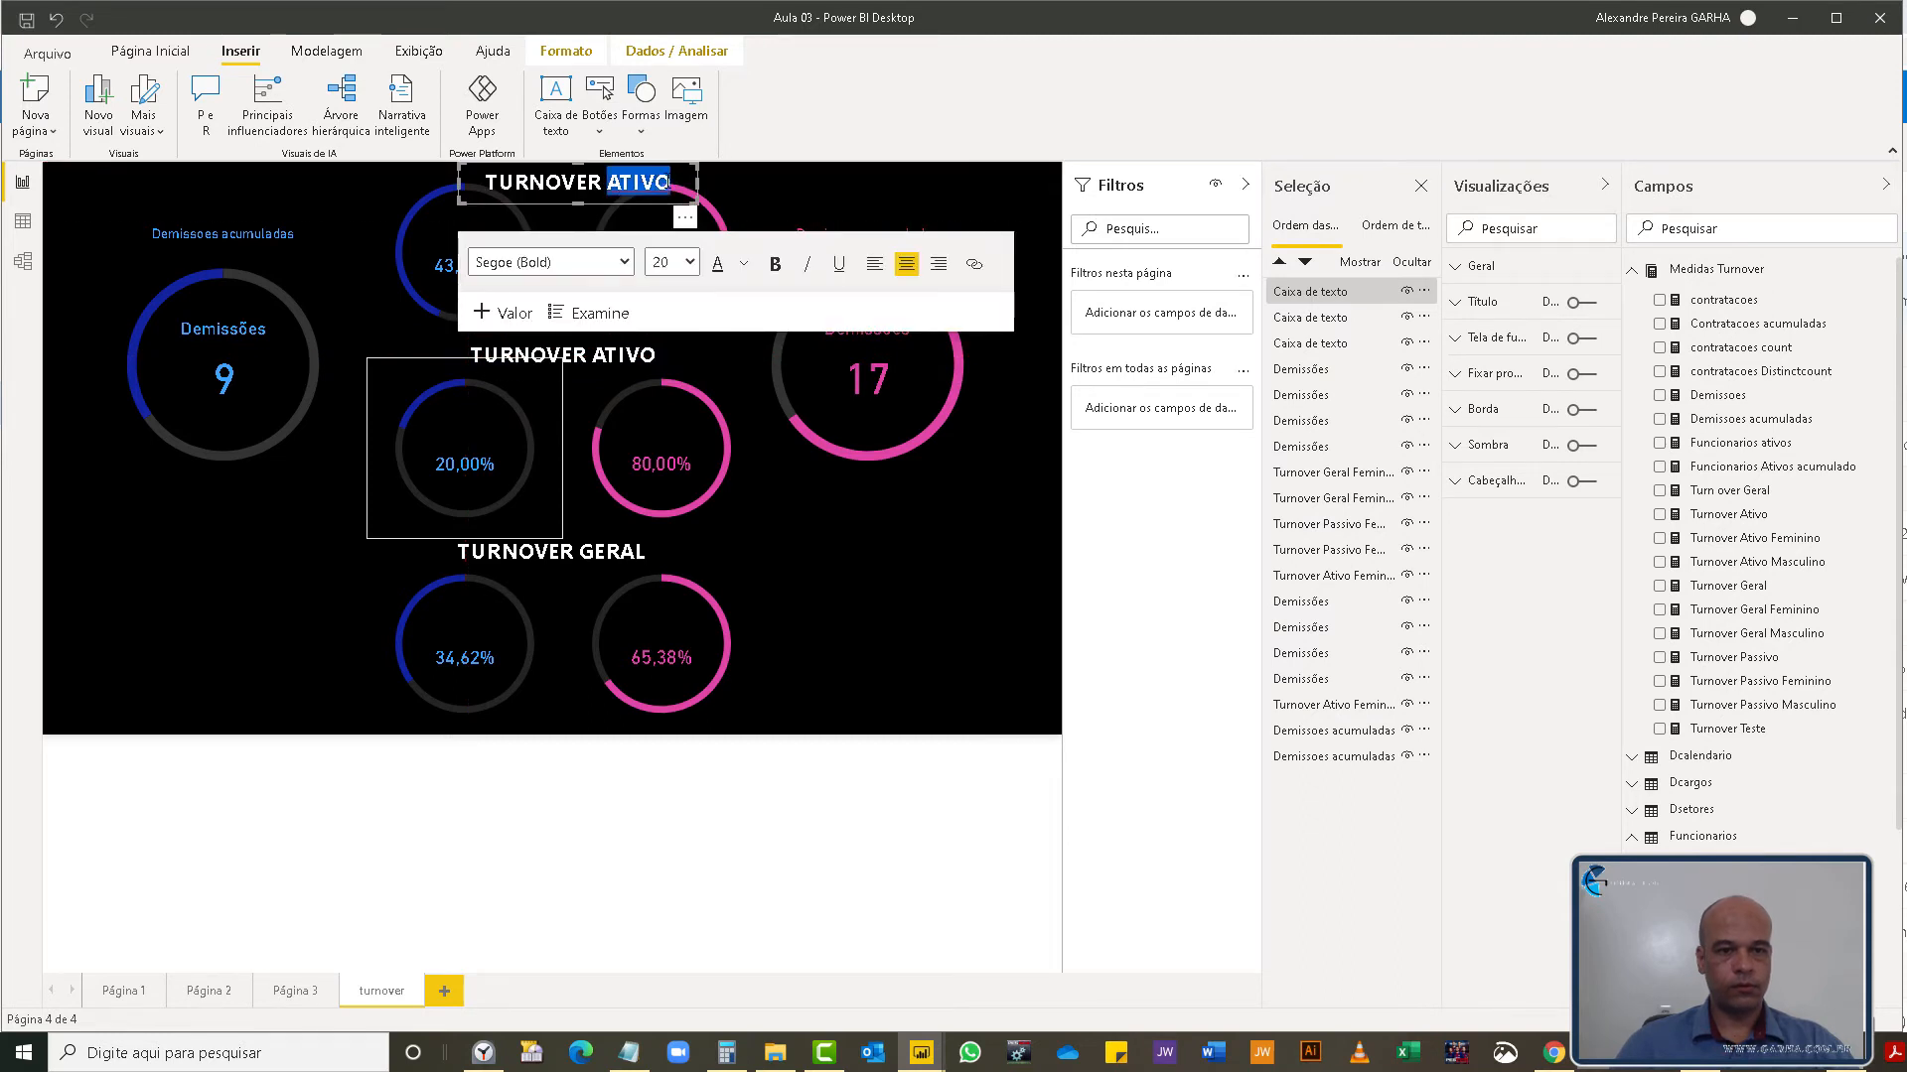
{"action": "type", "text": "PASSIVO"}
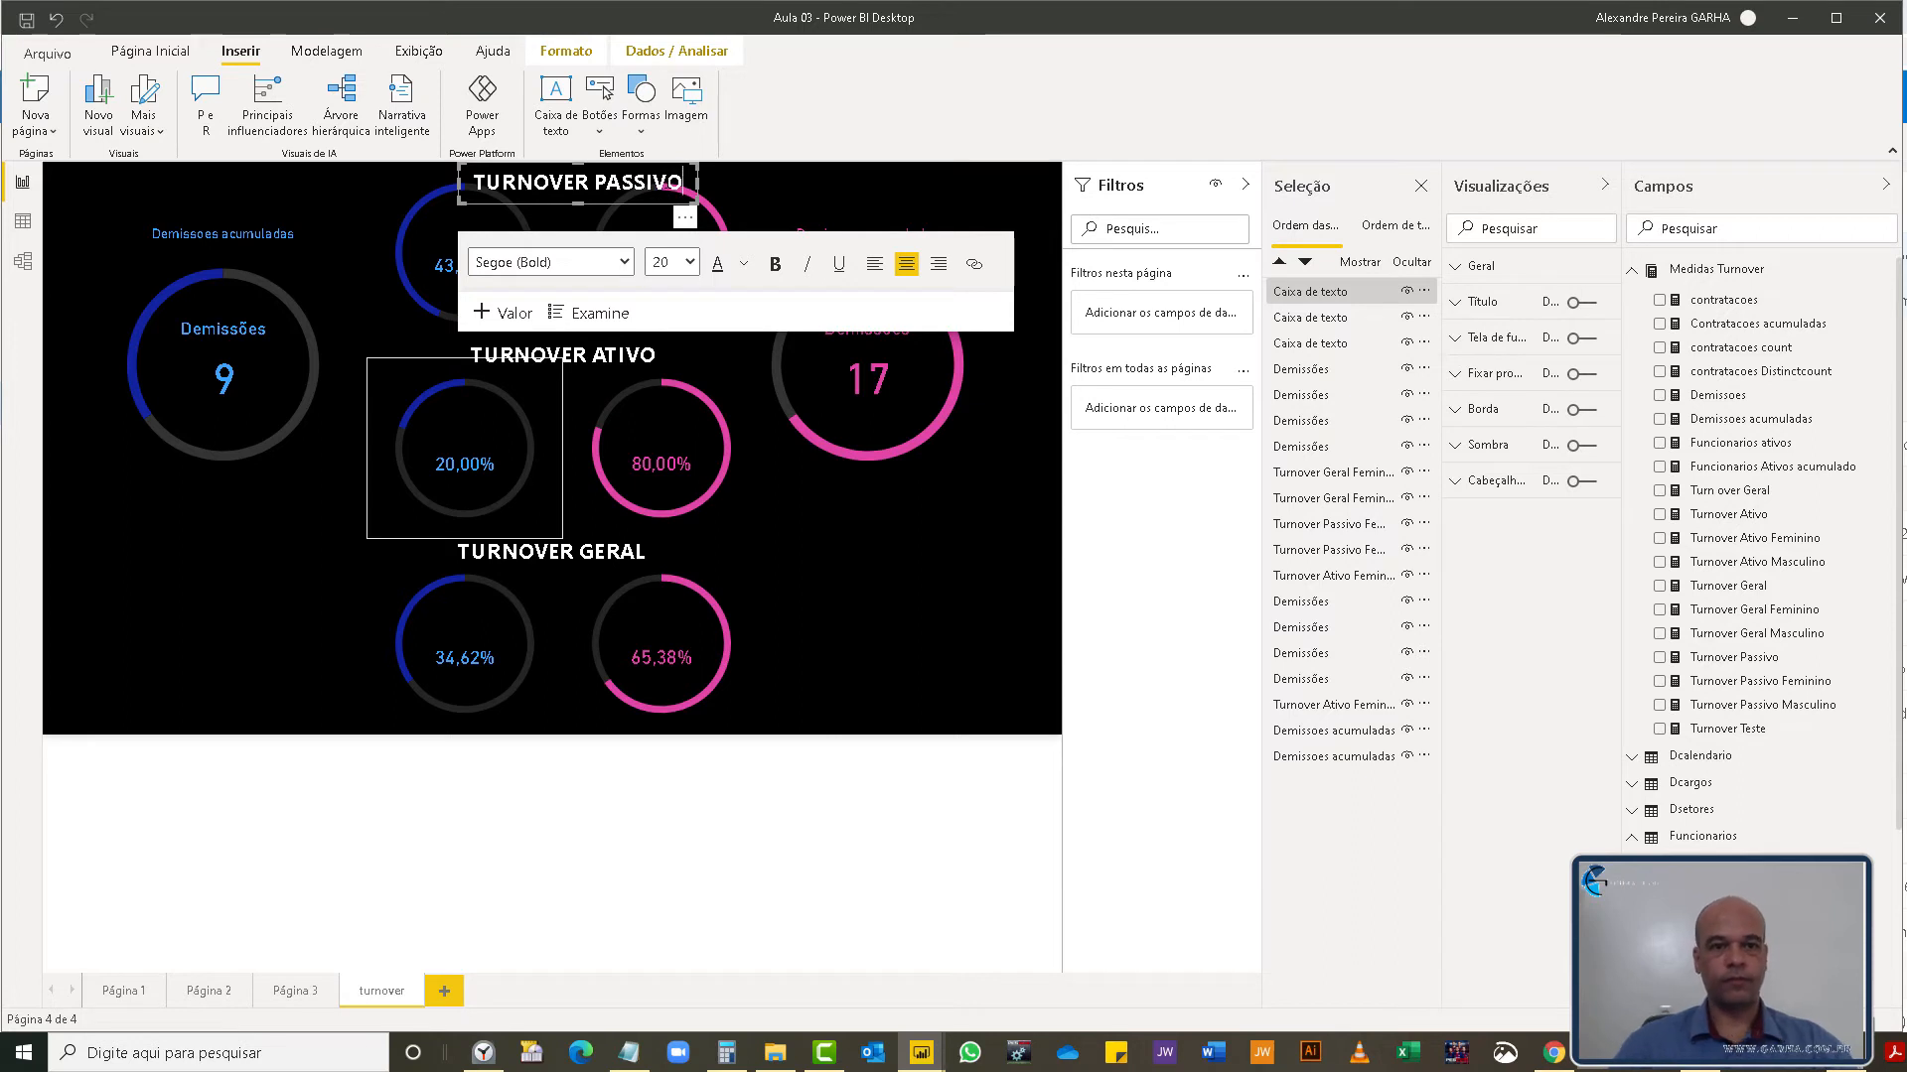
{"action": "left_click", "coordinate": [983, 647]}
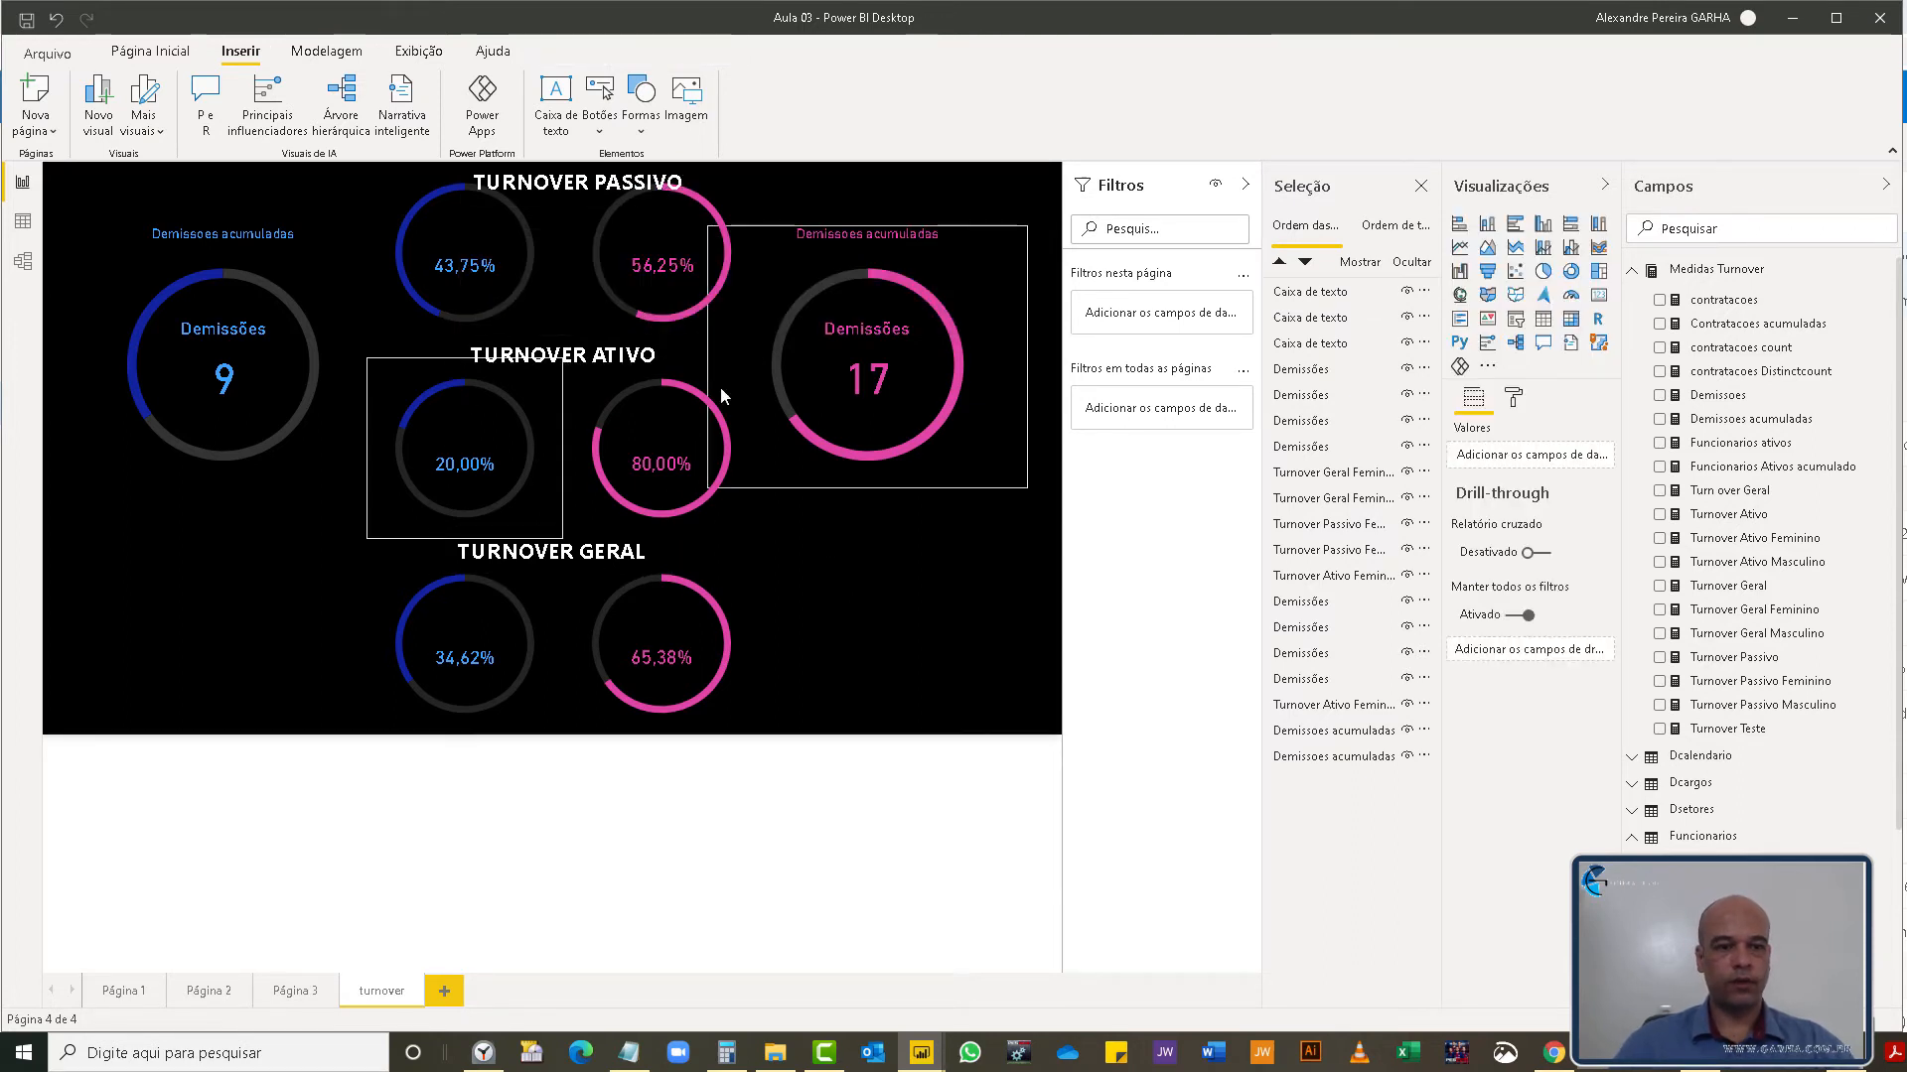
- Centre the TURNOVER GERAL label between the blue and pink donuts of the bottom row
{"action": "left_click", "coordinate": [749, 642]}
{"action": "left_click_drag", "start_coordinate": [665, 577], "coordinate": [668, 571]}
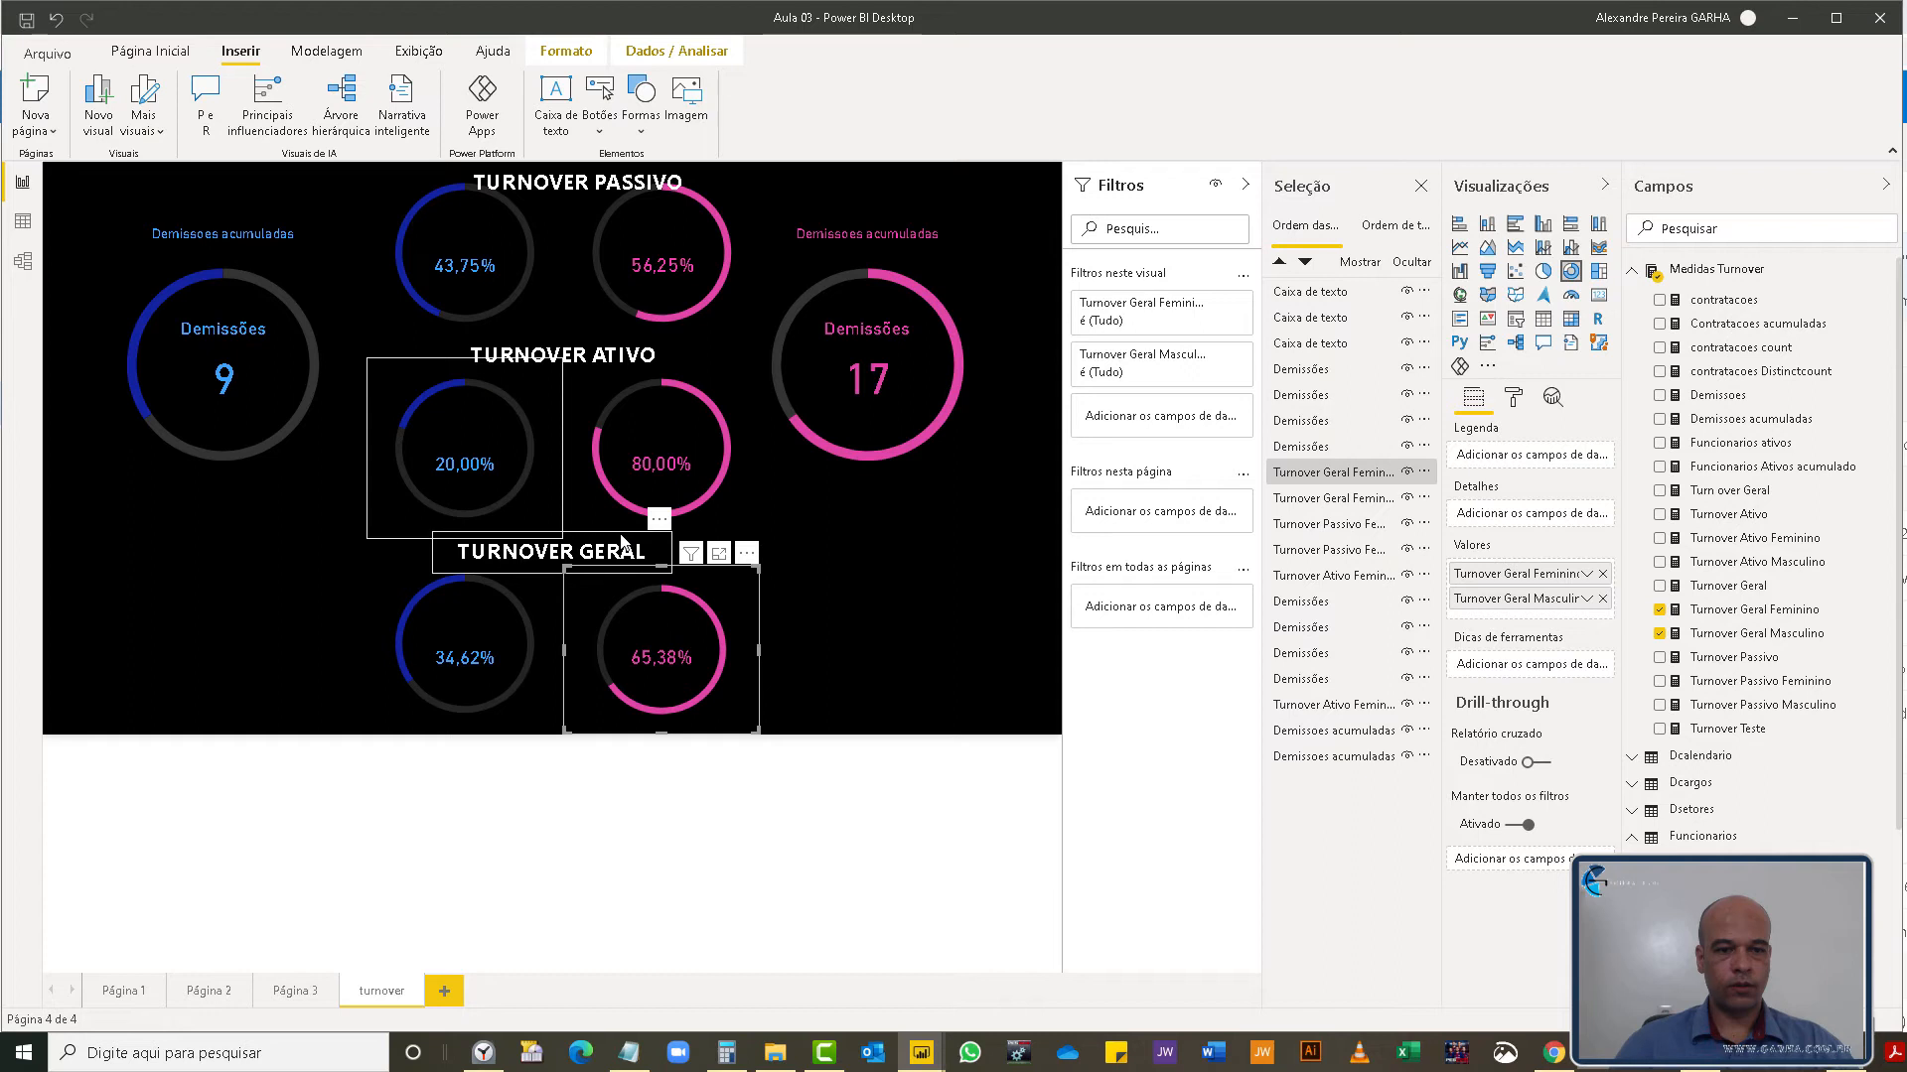
{"action": "left_click_drag", "start_coordinate": [636, 543], "coordinate": [648, 547]}
- Shift the top pink donut slightly towards its blue neighbour and centre the TURNOVER ATIVO label between the donut columns
{"action": "left_click_drag", "start_coordinate": [586, 343], "coordinate": [584, 345]}
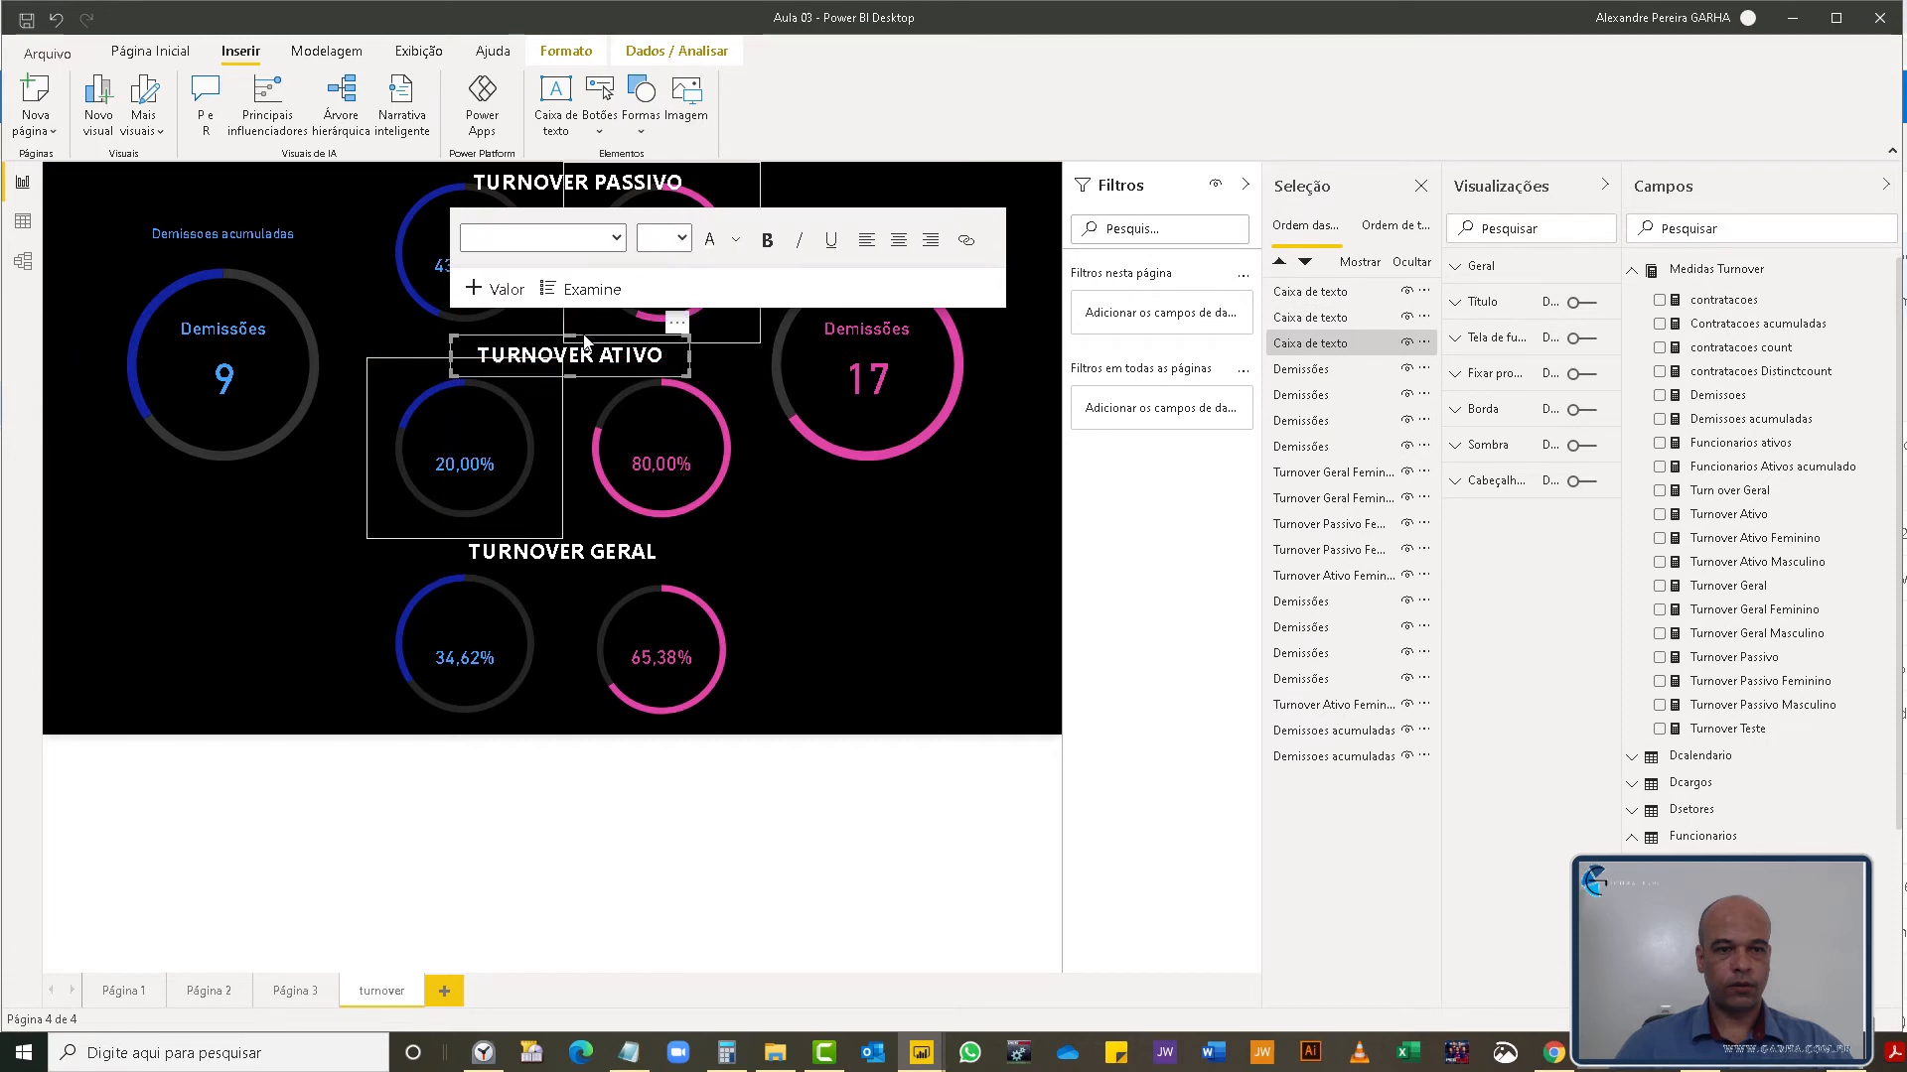
{"action": "left_click", "coordinate": [571, 331]}
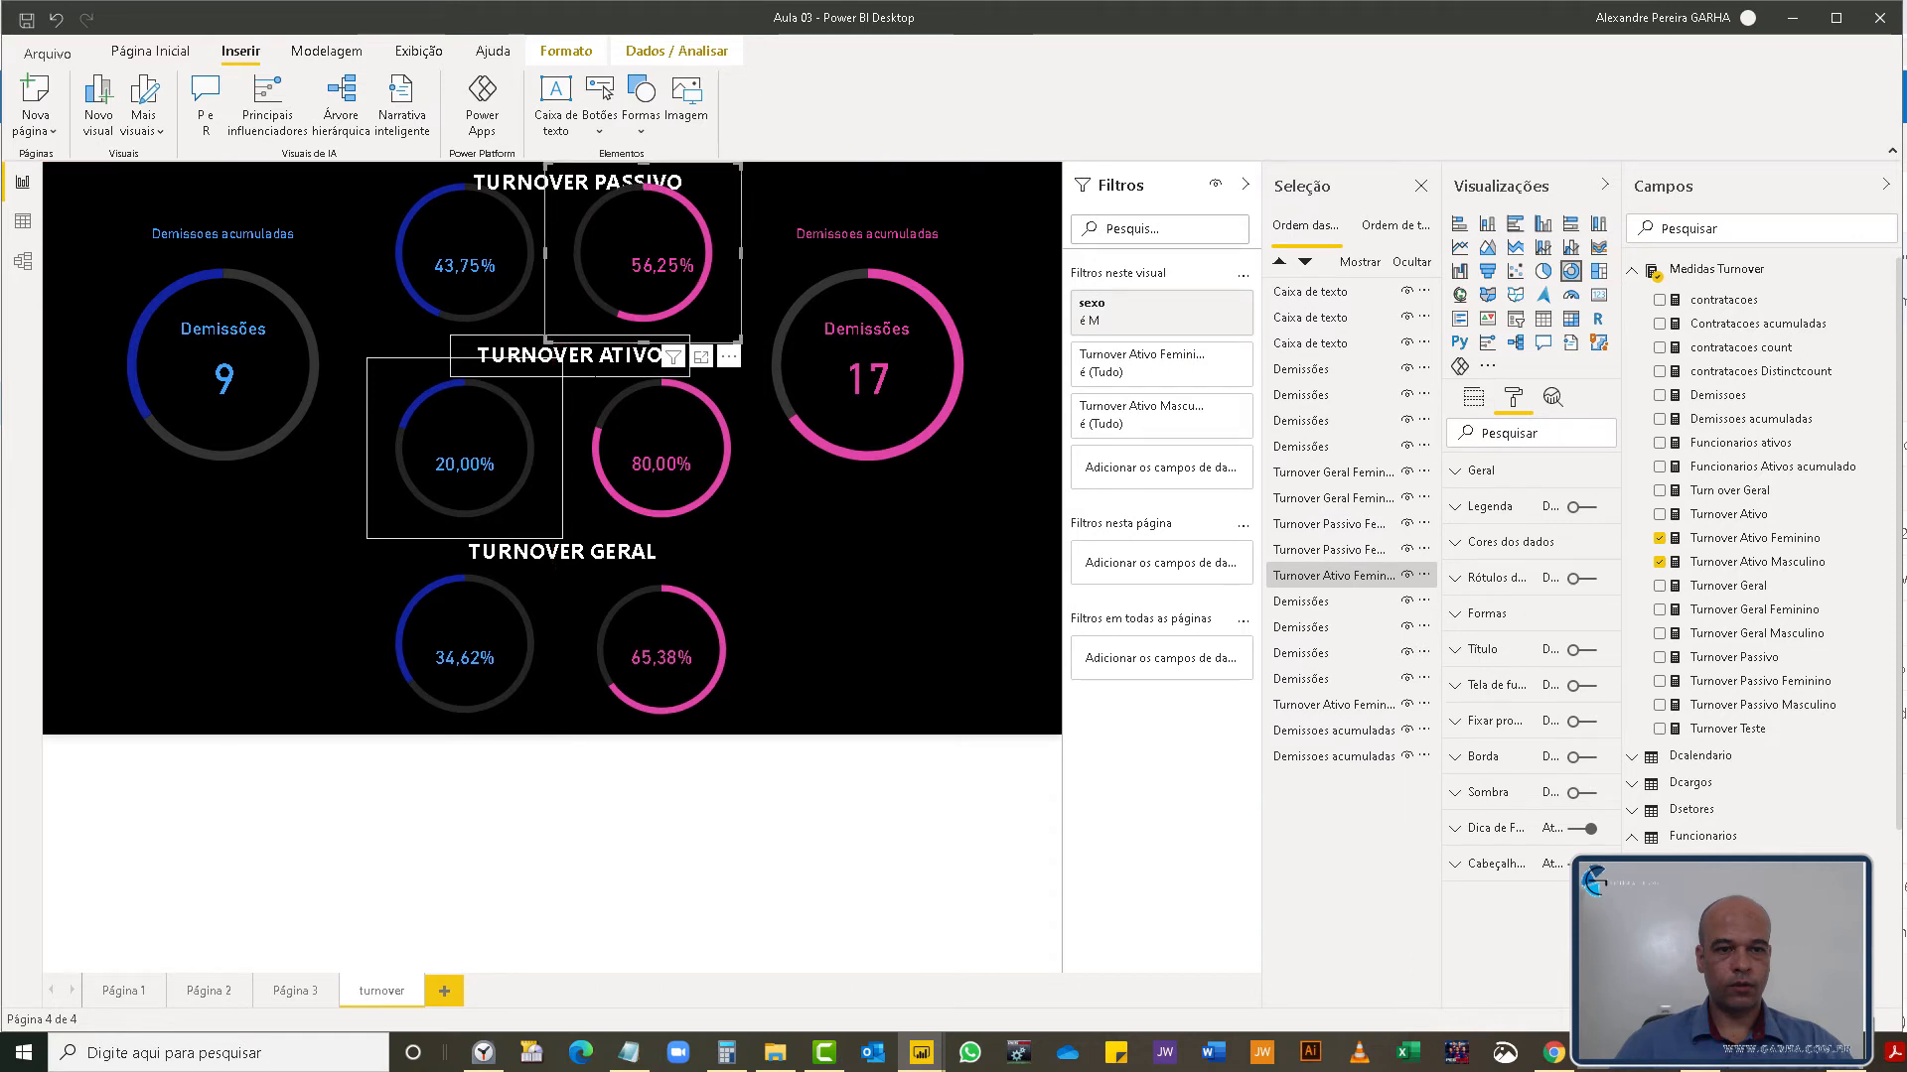
{"action": "left_click", "coordinate": [594, 376]}
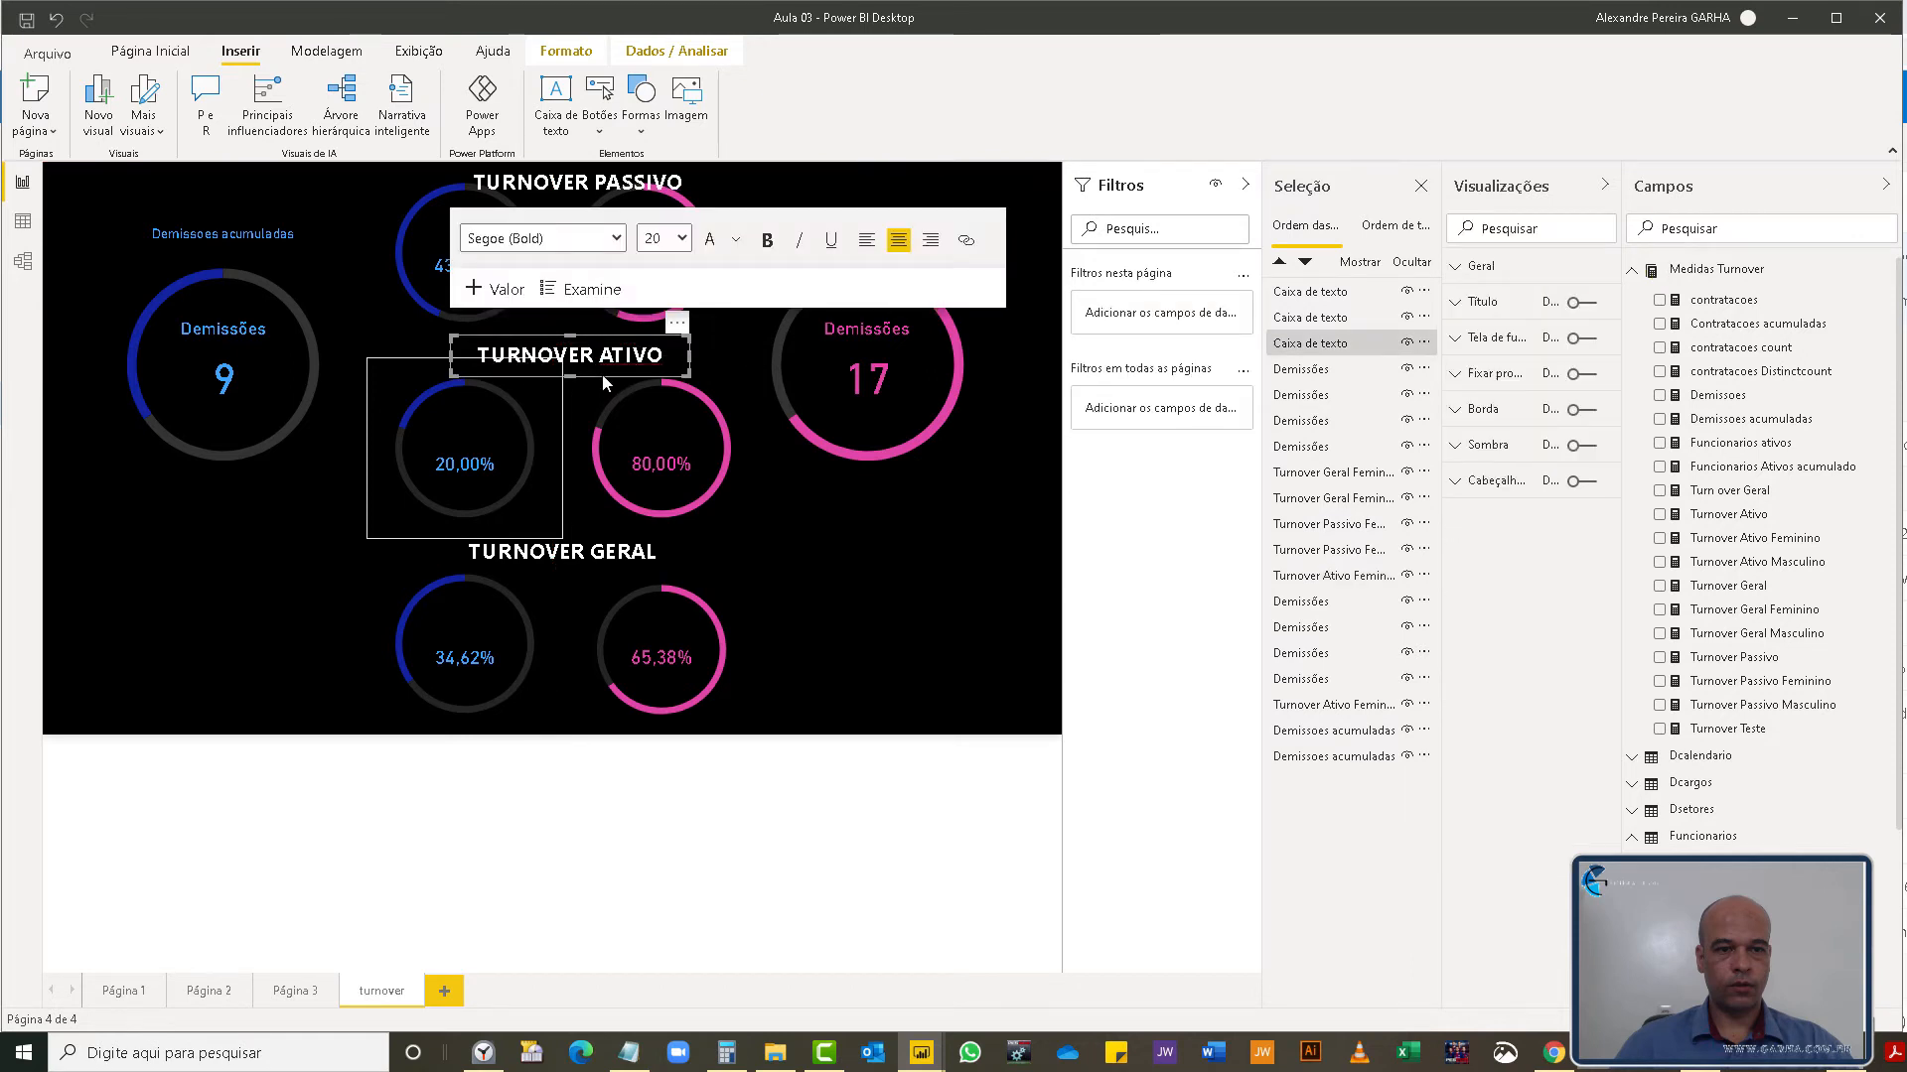
{"action": "left_click_drag", "start_coordinate": [602, 383], "coordinate": [598, 367]}
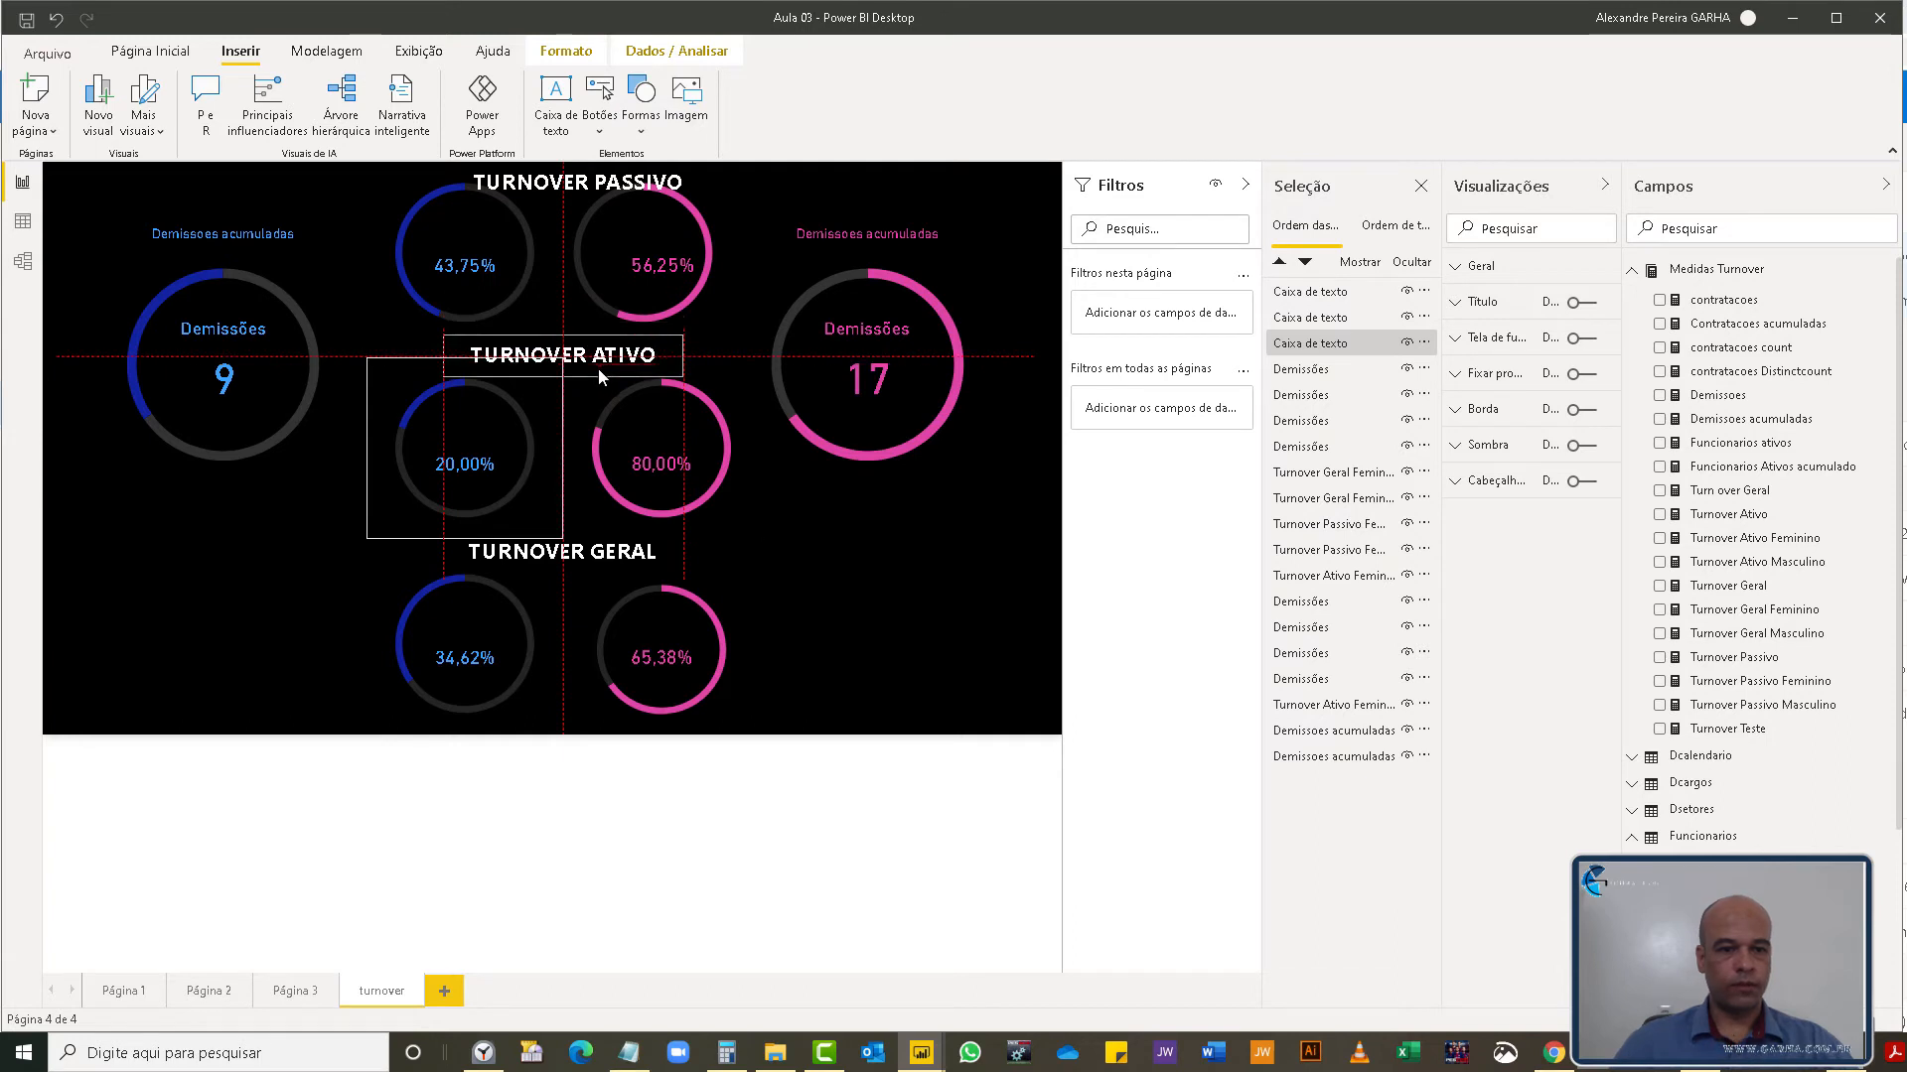
- Restore the bottom pink donut's full height and raise the pink and blue percentage cards to the centres of the bottom donuts
{"action": "left_click", "coordinate": [666, 574]}
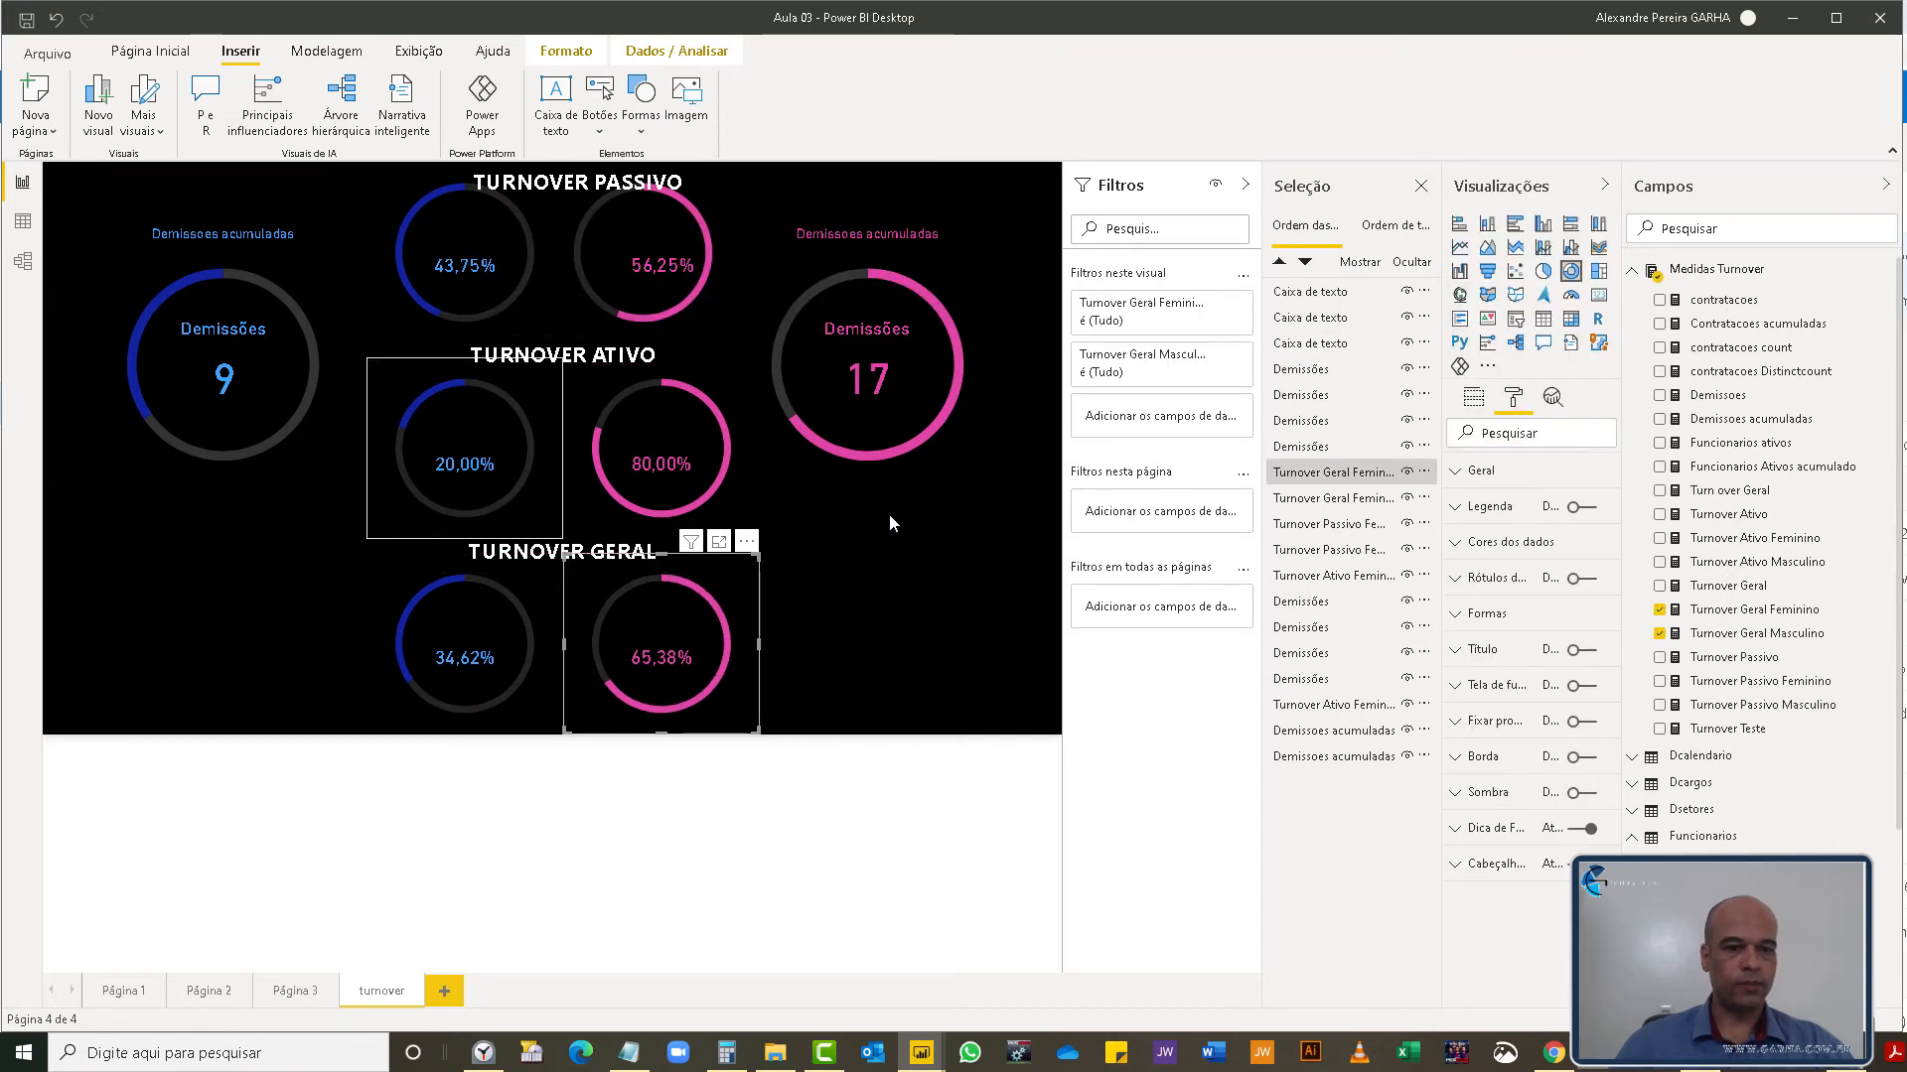
{"action": "left_click", "coordinate": [685, 664]}
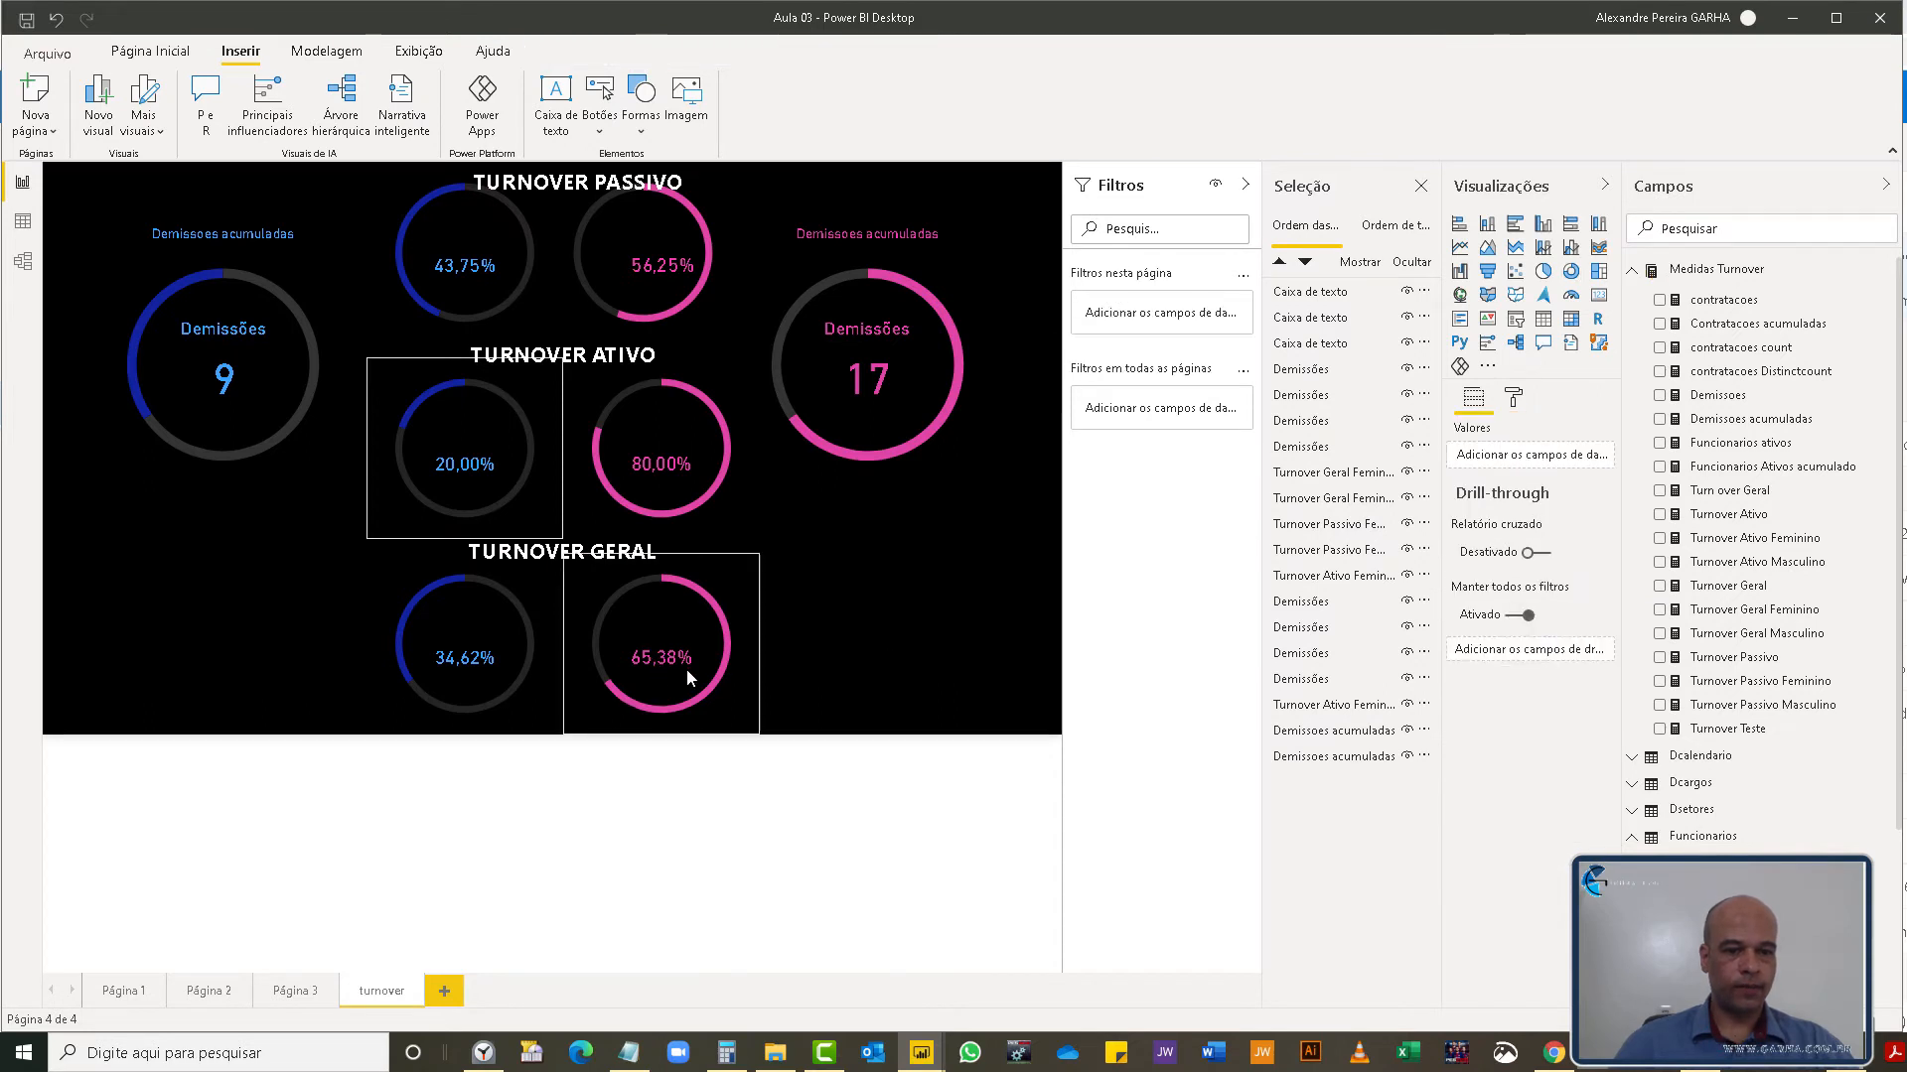
{"action": "left_click", "coordinate": [681, 651]}
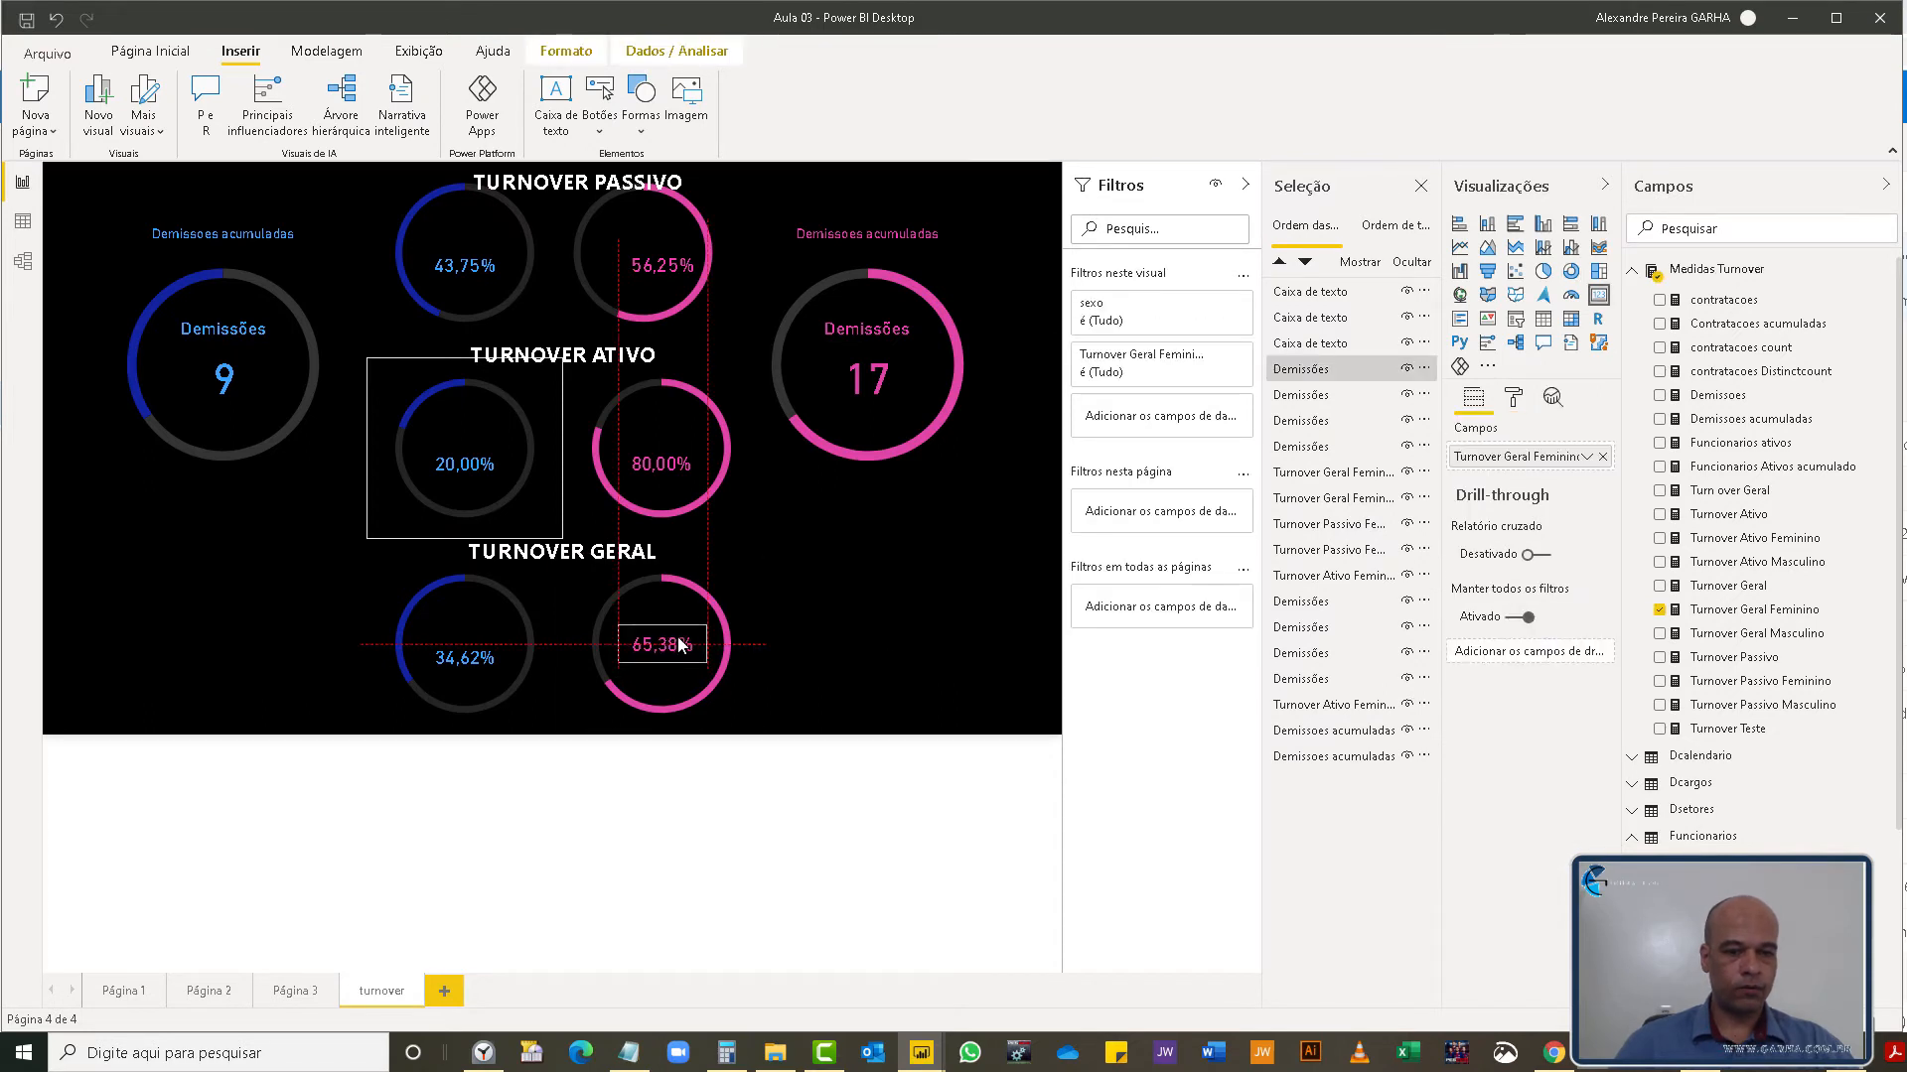
{"action": "left_click", "coordinate": [459, 676]}
{"action": "left_click_drag", "start_coordinate": [459, 646], "coordinate": [460, 647]}
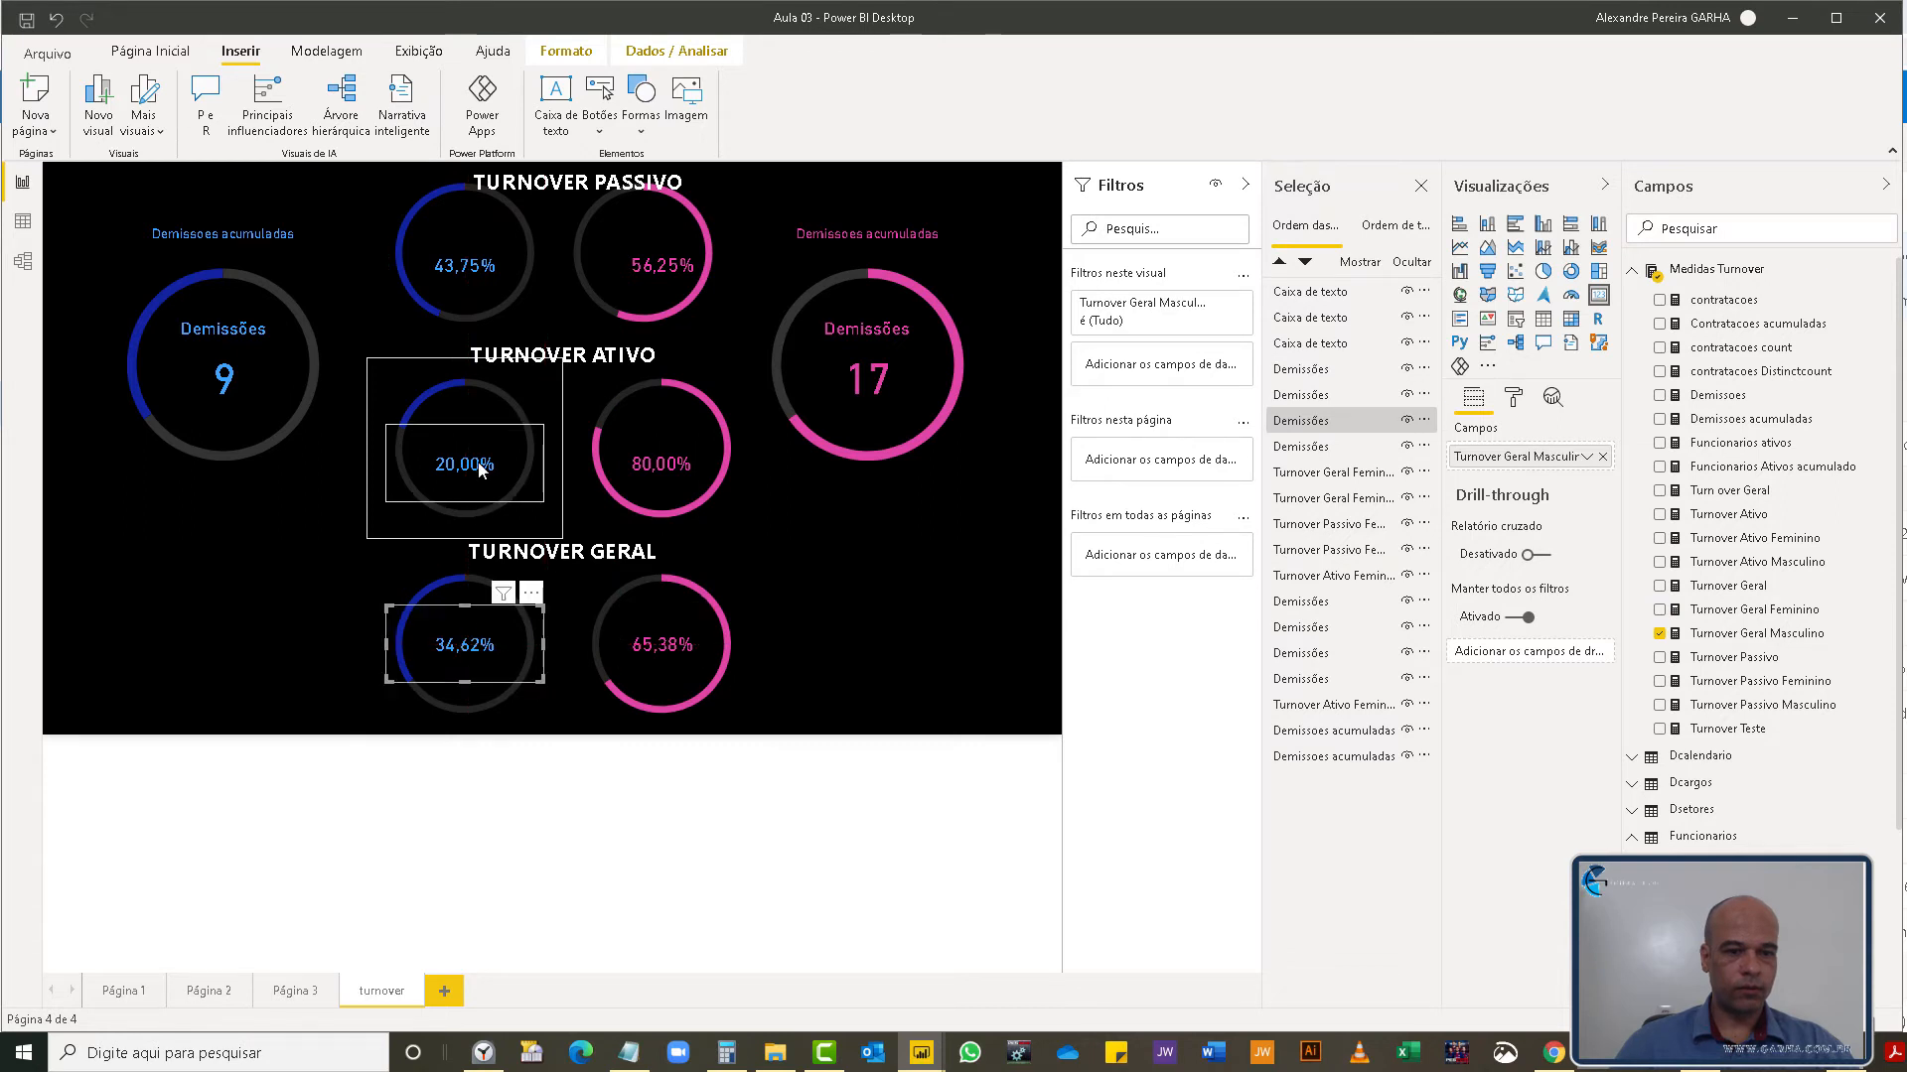
- Move both middle-row percentage cards and the top blue percentage card into the exact centres of their donuts
{"action": "left_click_drag", "start_coordinate": [478, 473], "coordinate": [476, 458]}
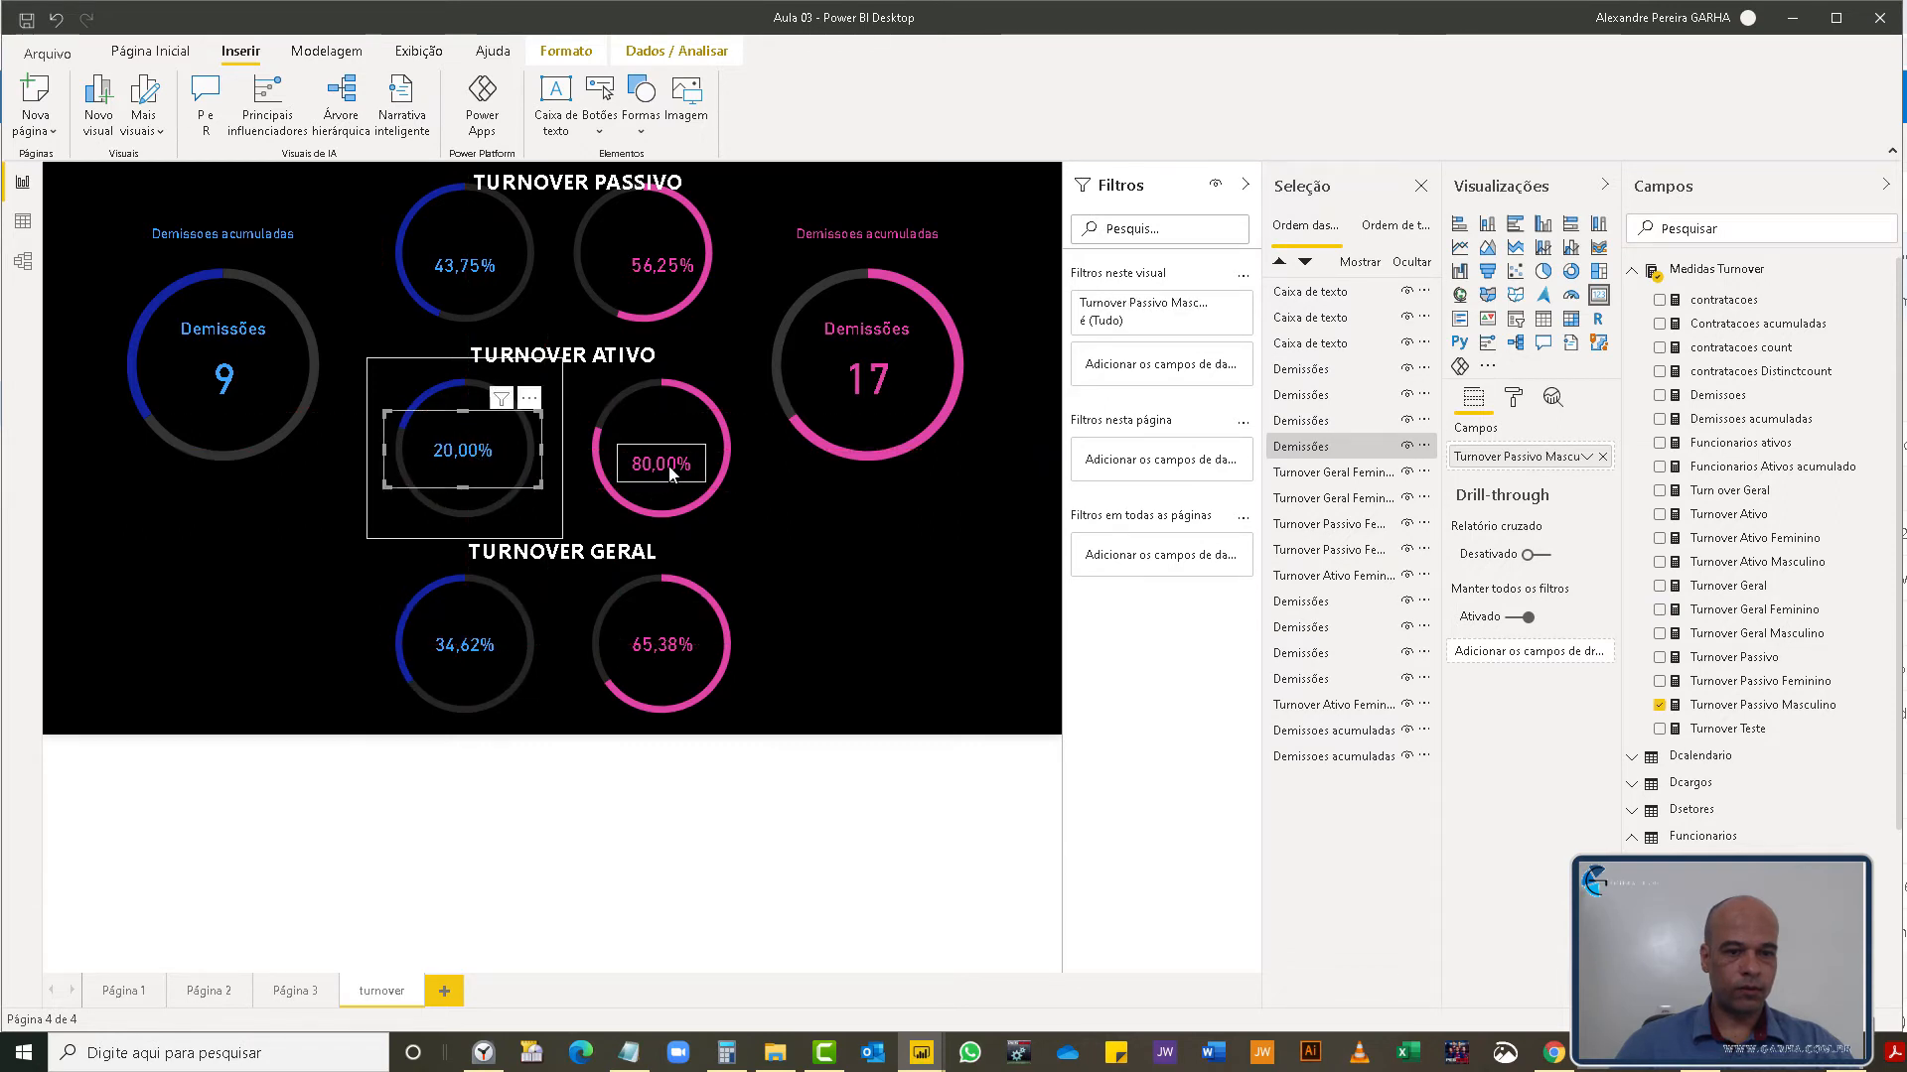
{"action": "left_click_drag", "start_coordinate": [674, 463], "coordinate": [673, 454]}
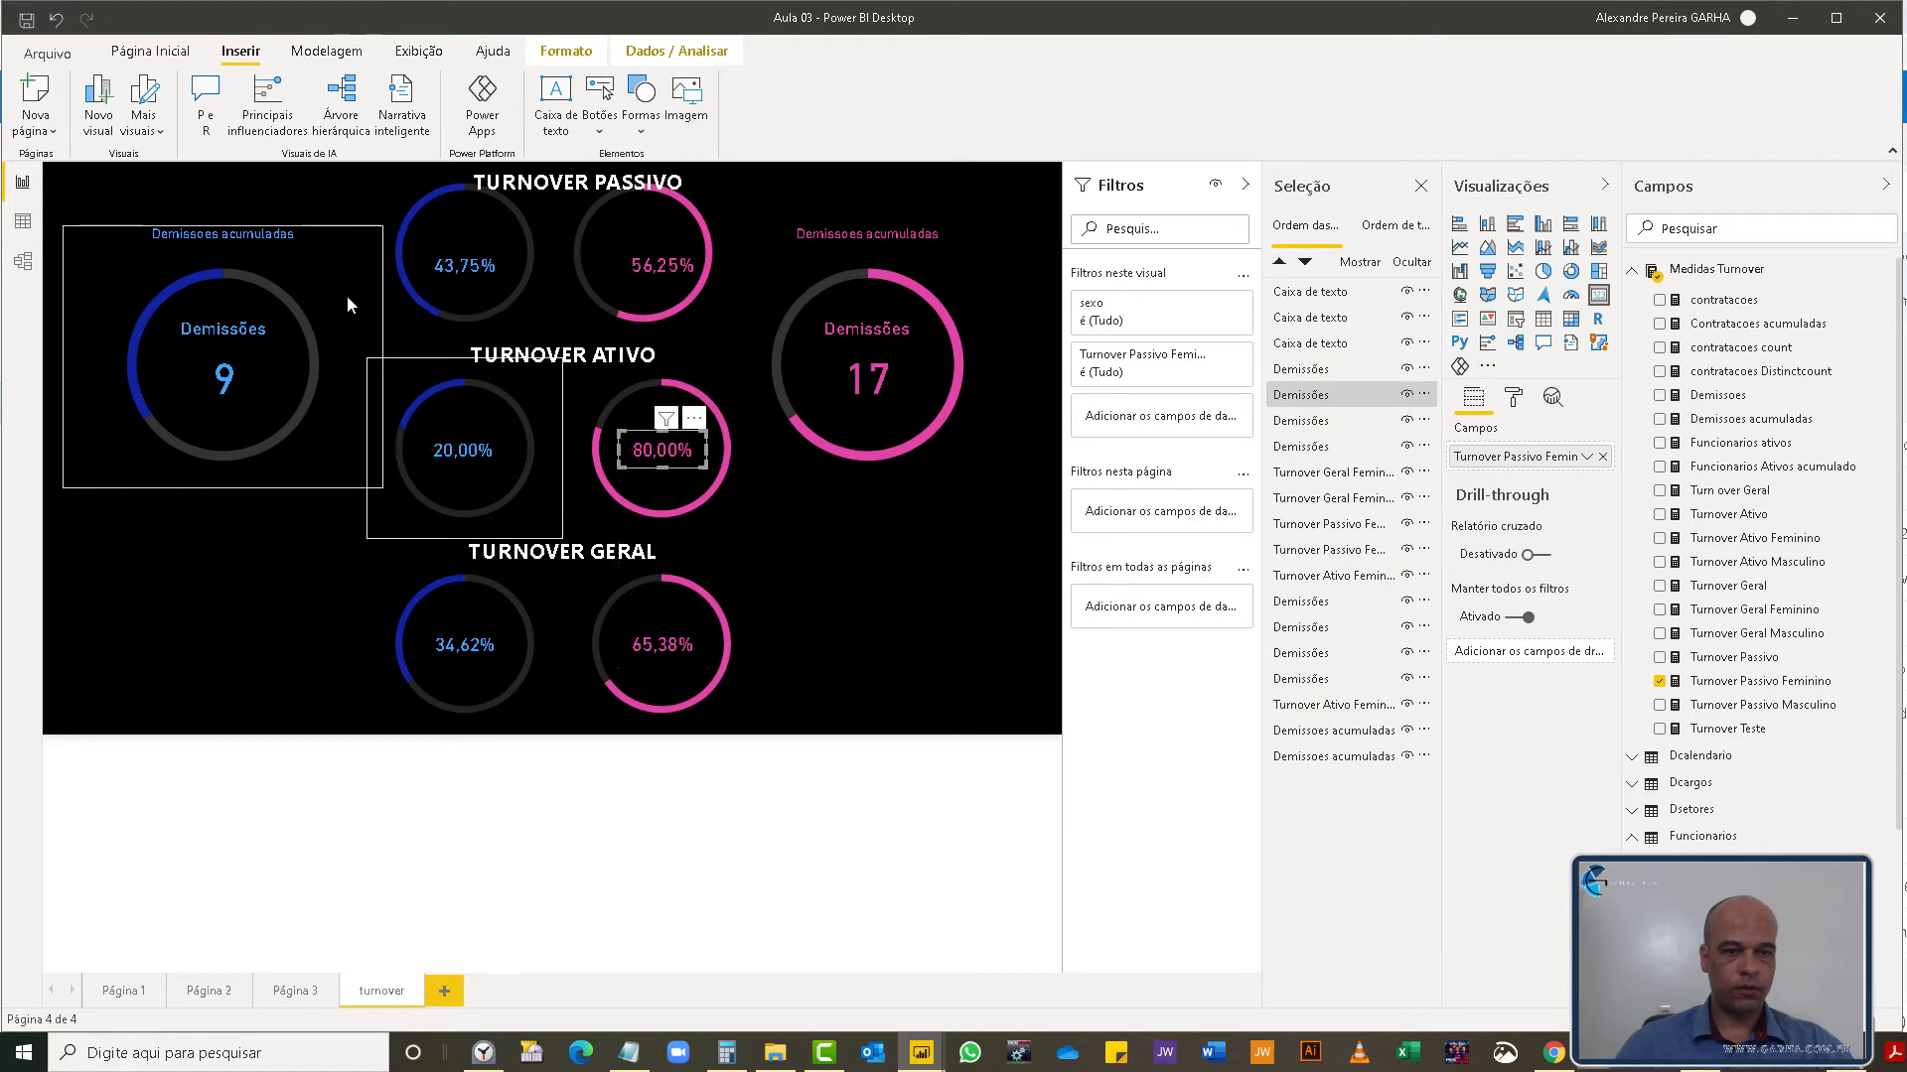
{"action": "left_click_drag", "start_coordinate": [472, 245], "coordinate": [465, 260]}
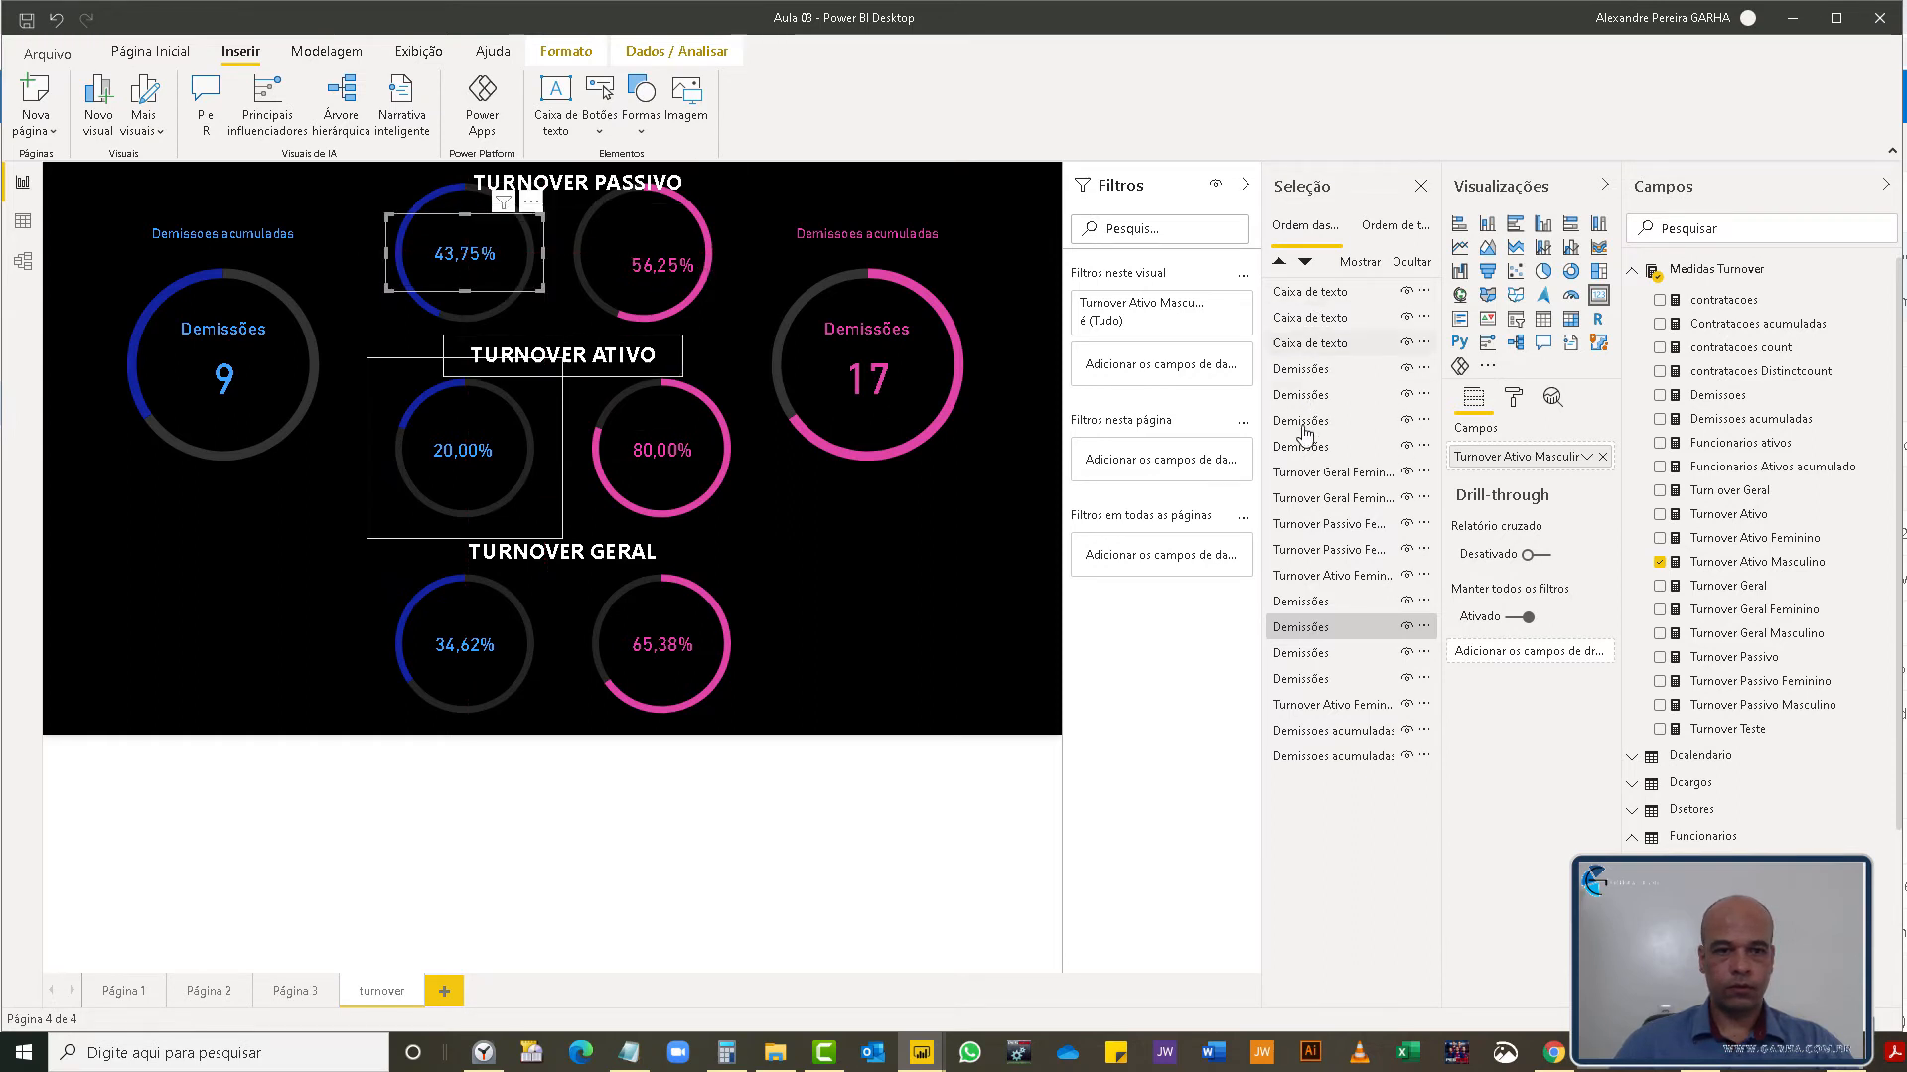
- Raise the top pink percentage card in the layer order and centre it inside its donut
{"action": "left_click", "coordinate": [1316, 609]}
{"action": "left_click_drag", "start_coordinate": [1316, 608], "coordinate": [1325, 345]}
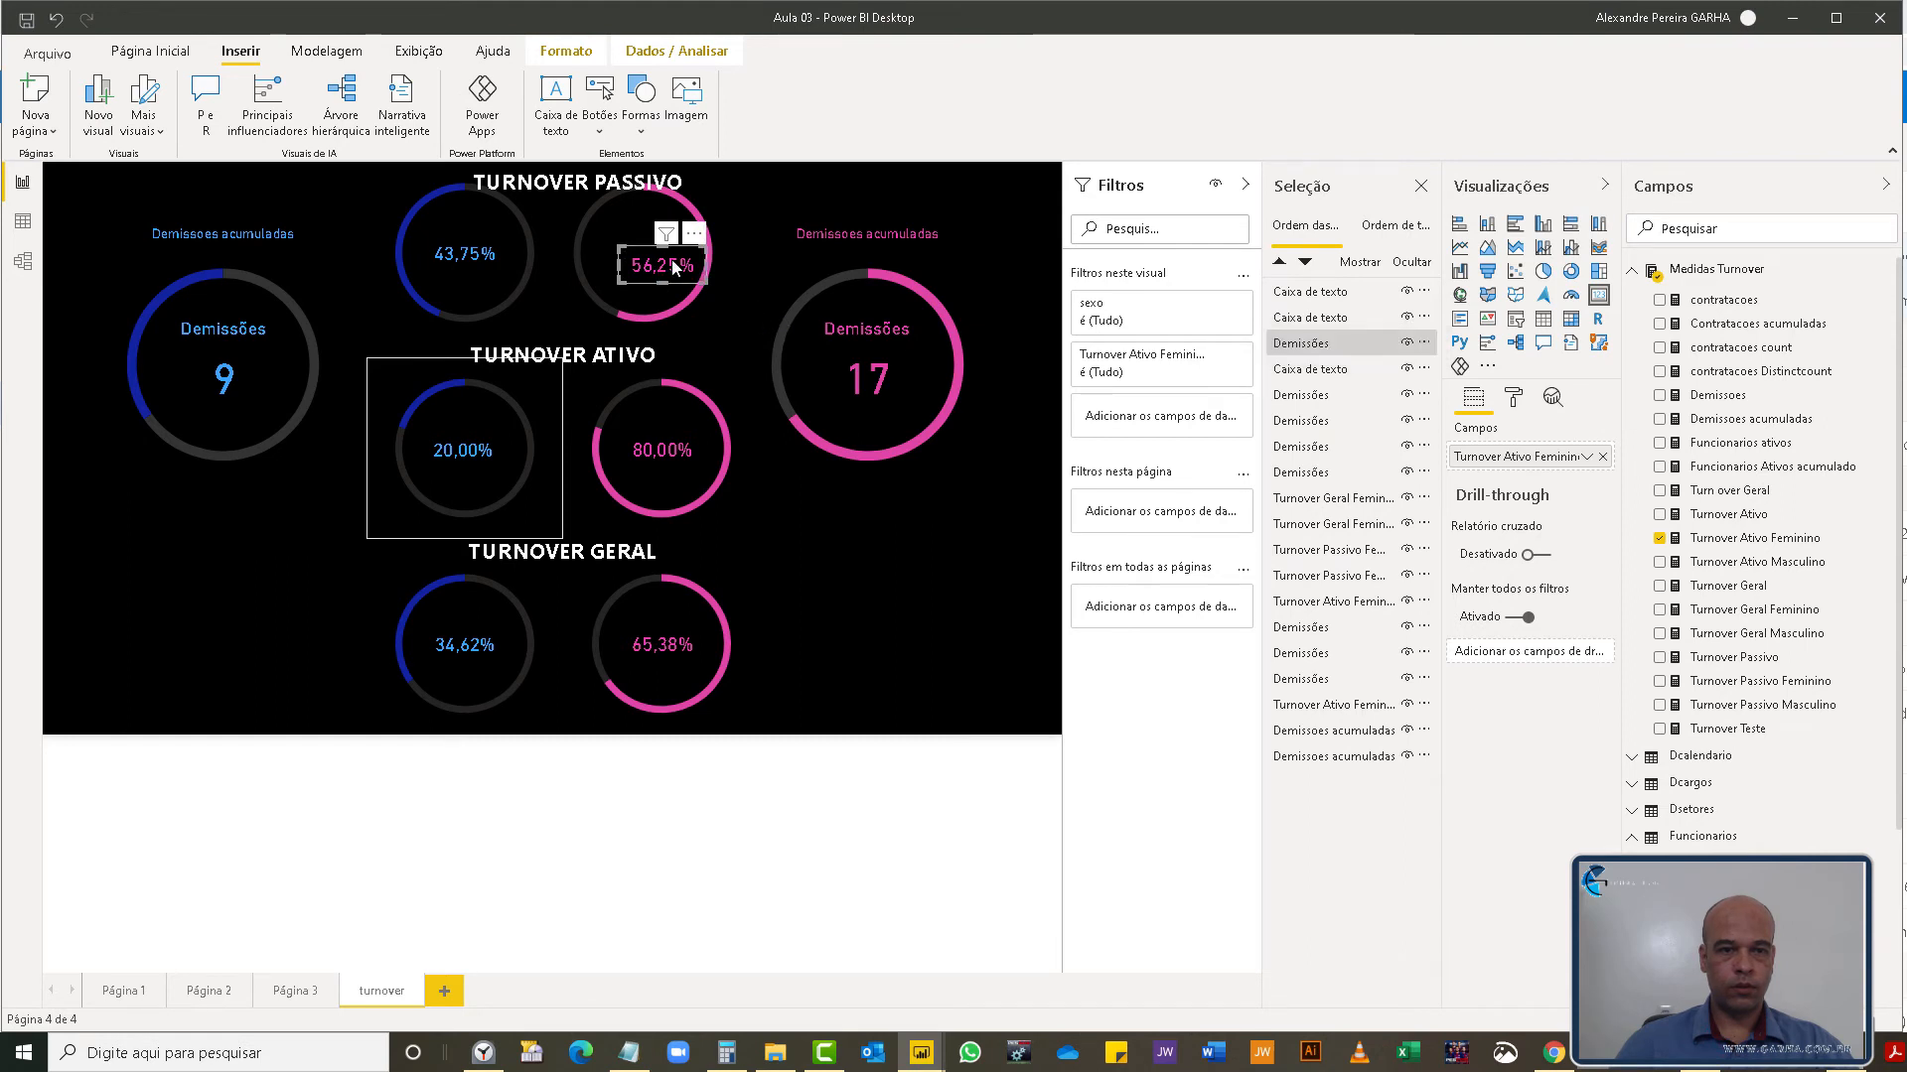
{"action": "left_click_drag", "start_coordinate": [668, 260], "coordinate": [653, 253]}
{"action": "left_click", "coordinate": [979, 617]}
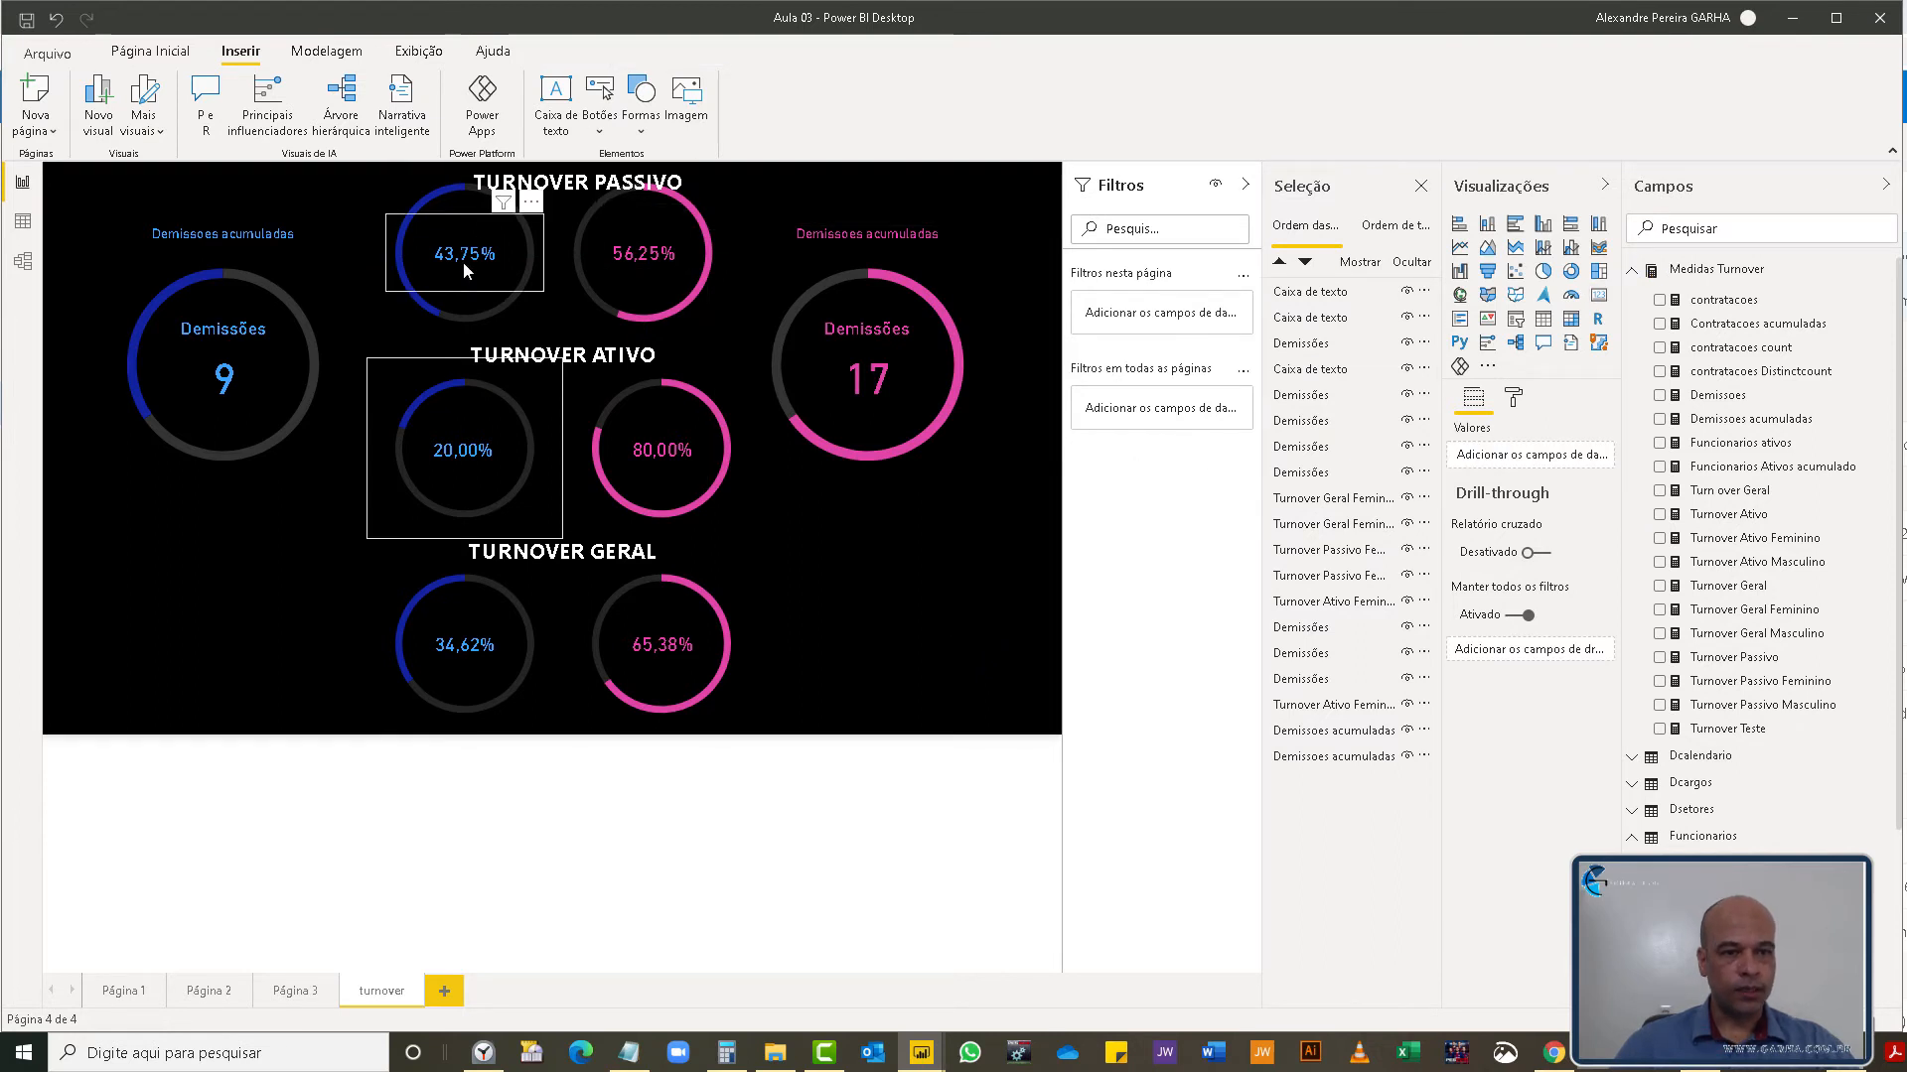
- Move the TURNOVER PASSIVO label to the empty area below the blue Demissões donut, set its font size to 14 and shrink its box
{"action": "left_click", "coordinate": [707, 322]}
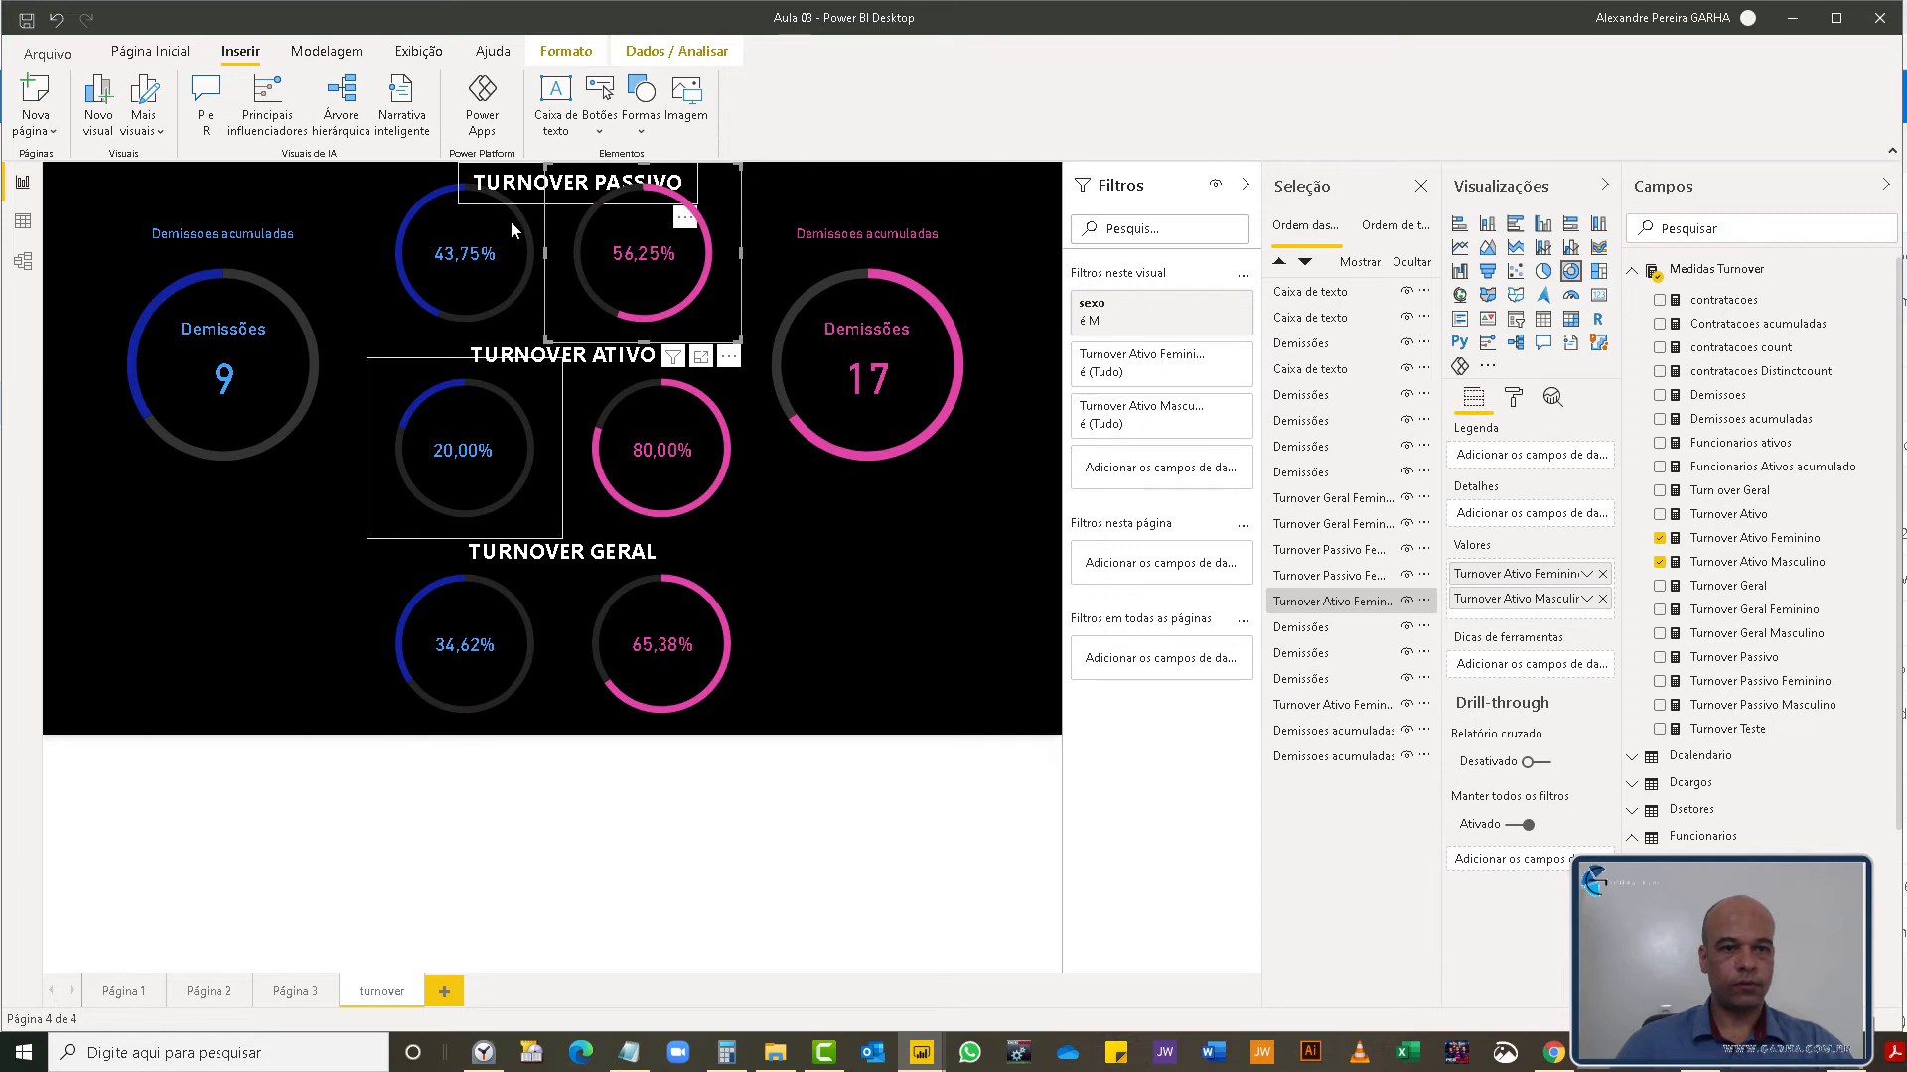
{"action": "left_click_drag", "start_coordinate": [303, 496], "coordinate": [185, 598]}
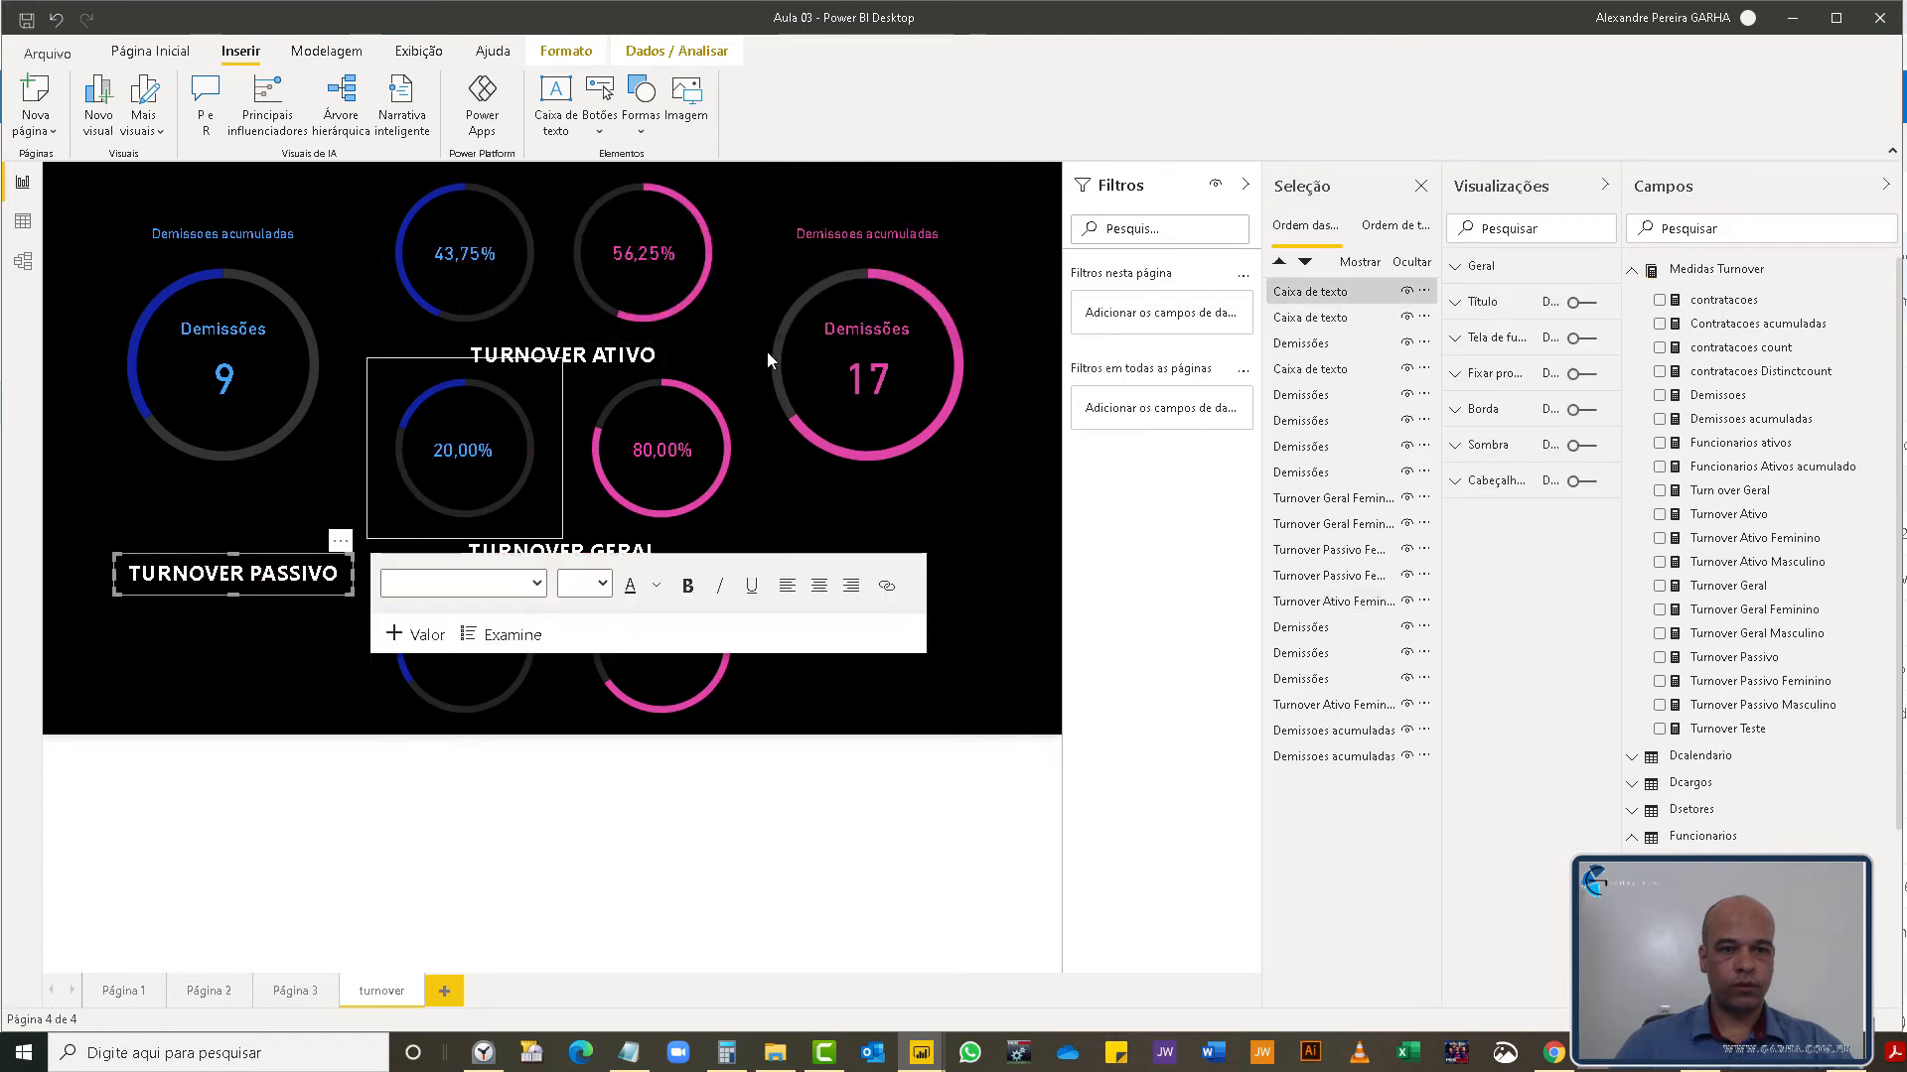
{"action": "left_click", "coordinate": [601, 588]}
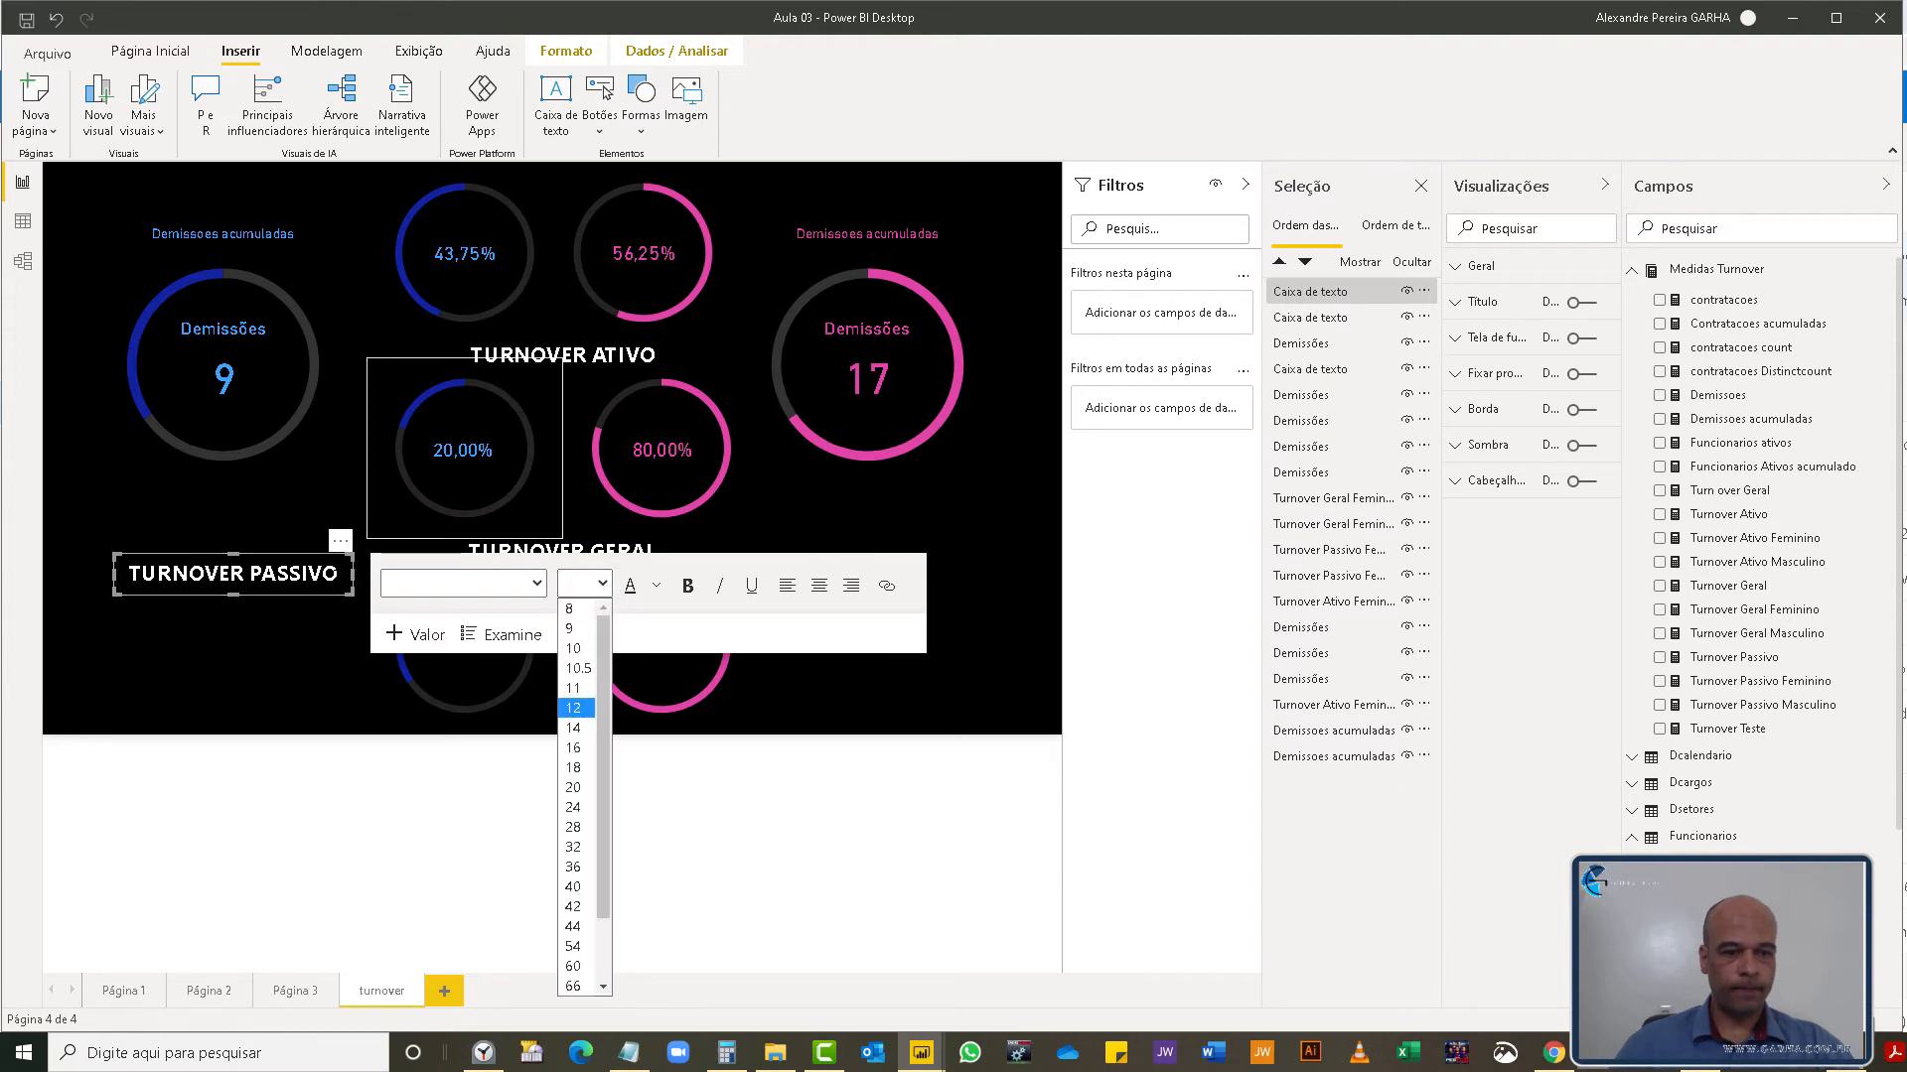
{"action": "left_click", "coordinate": [573, 787]}
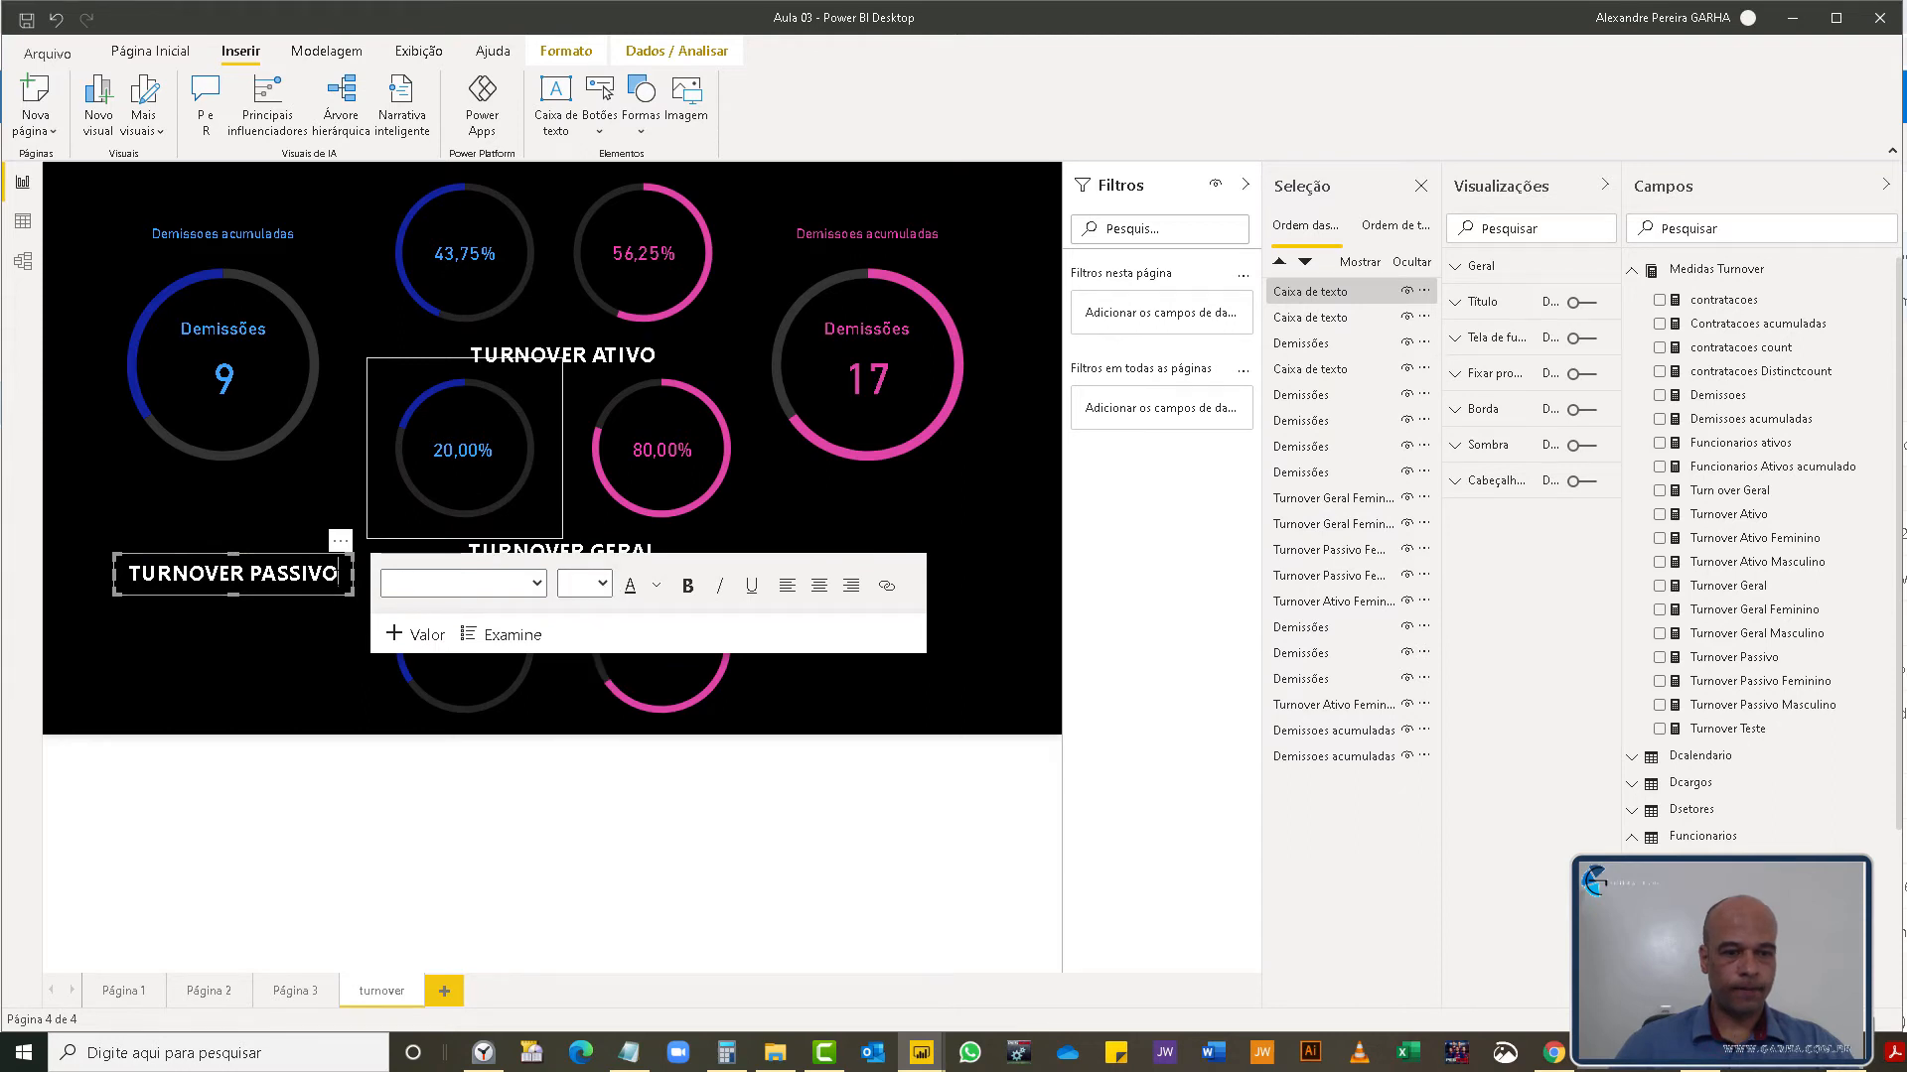
{"action": "left_click", "coordinate": [601, 584]}
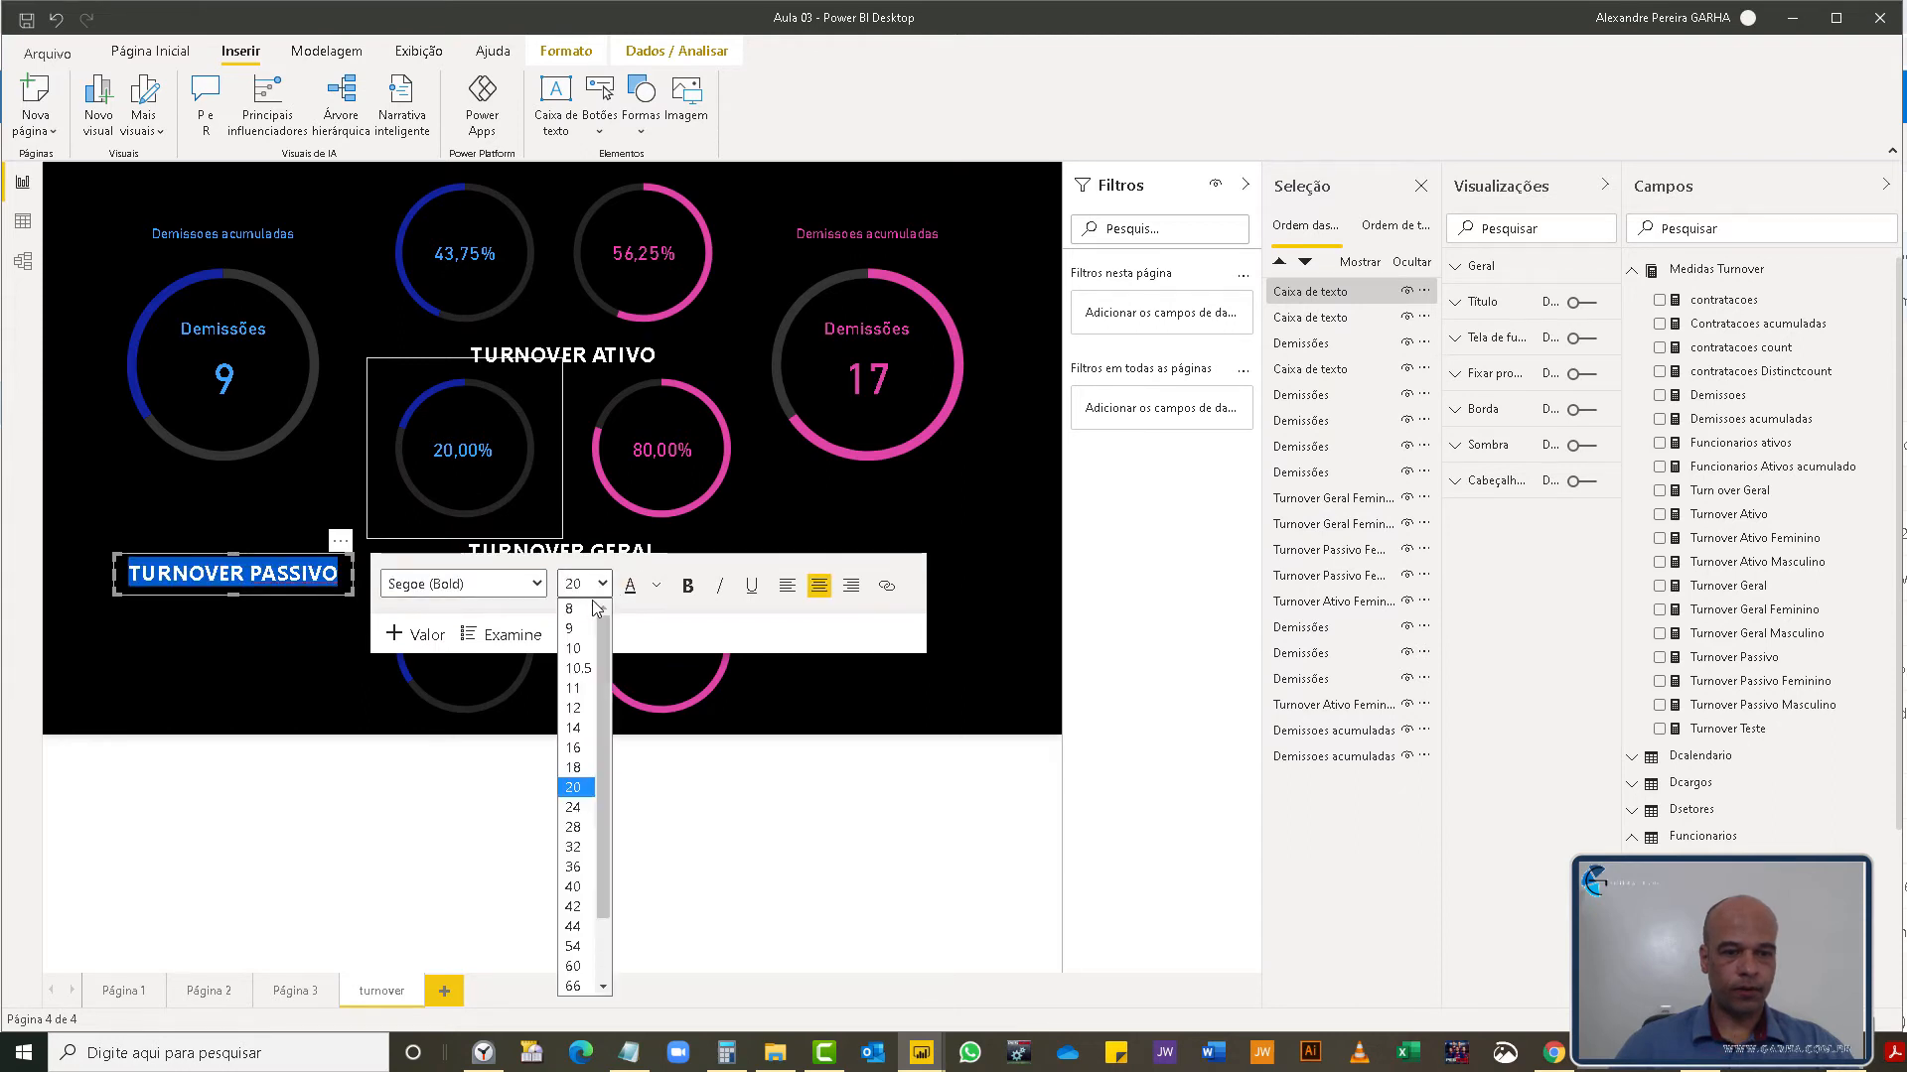
{"action": "left_click", "coordinate": [581, 730]}
{"action": "left_click_drag", "start_coordinate": [352, 576], "coordinate": [287, 581]}
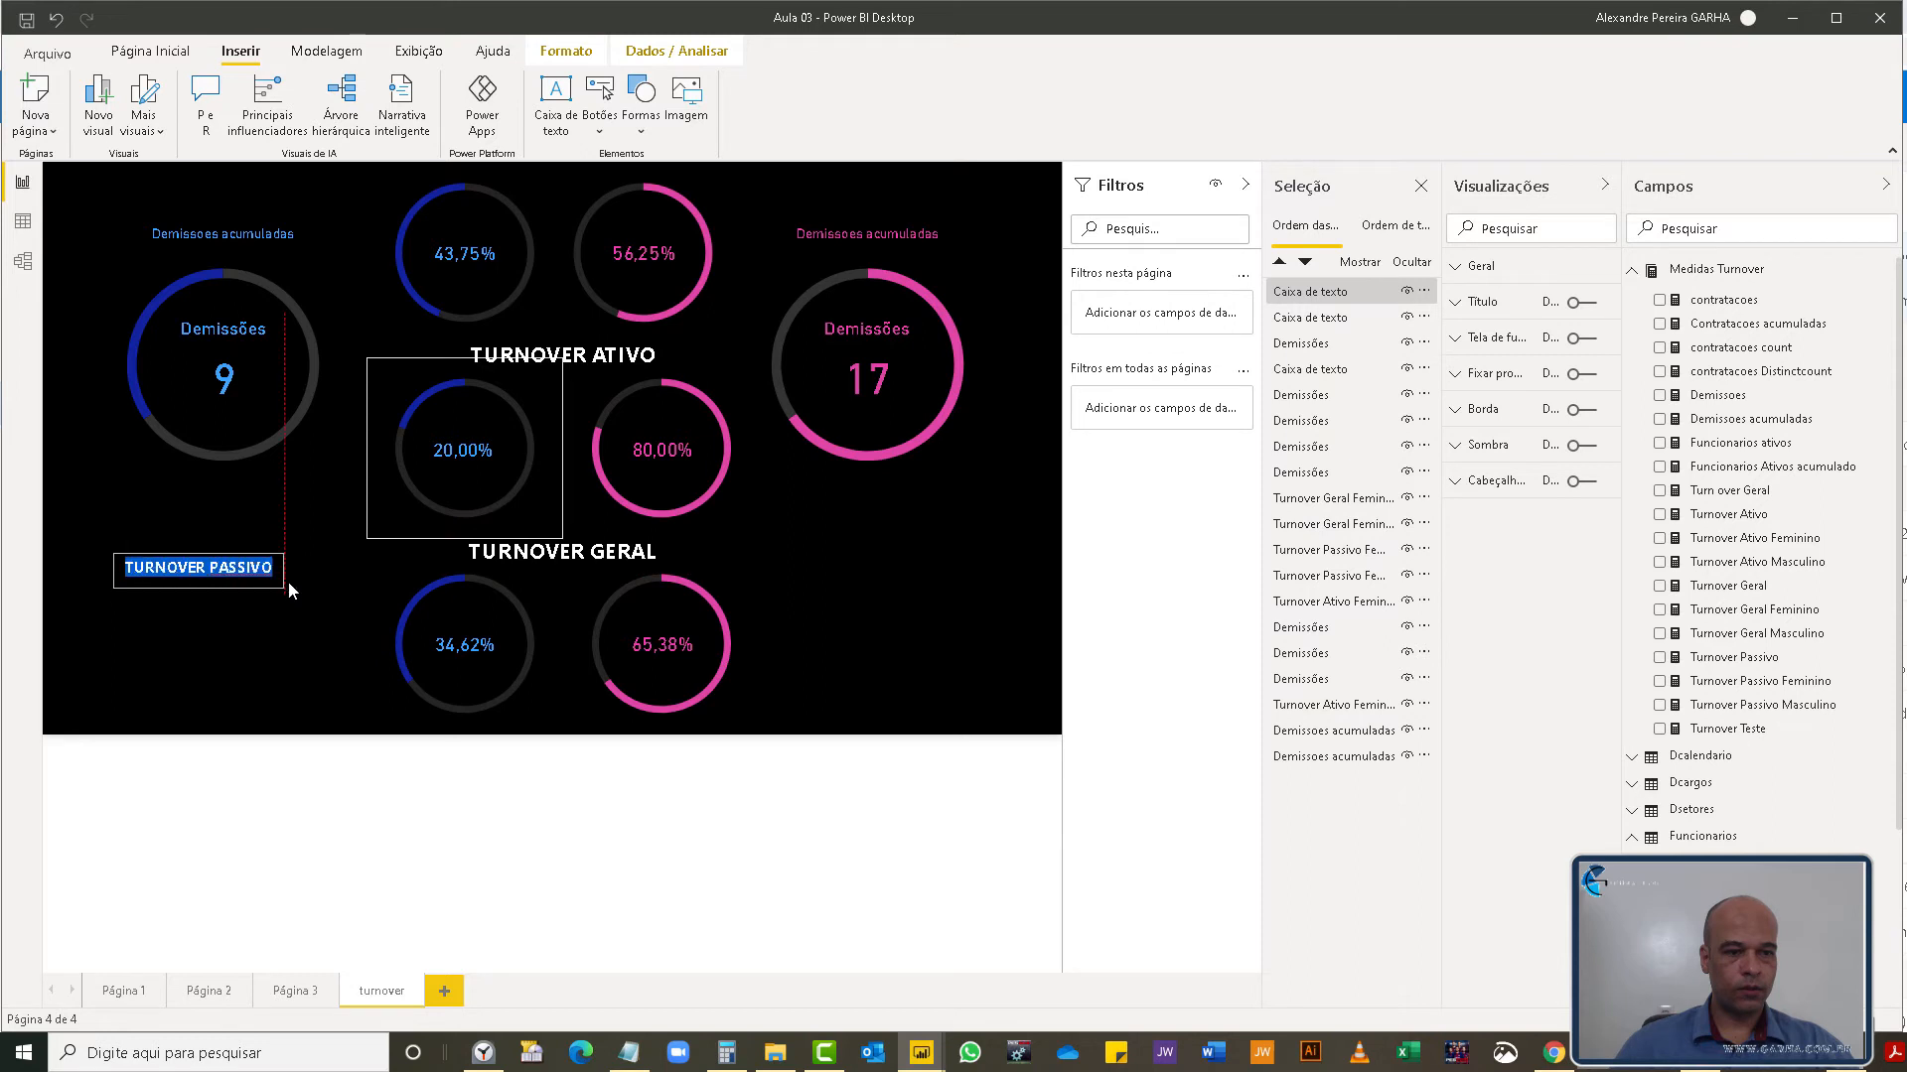
- Move the TURNOVER ATIVO label above the top row of donuts, set its font size to 14 and shrink its box
{"action": "left_click", "coordinate": [147, 49]}
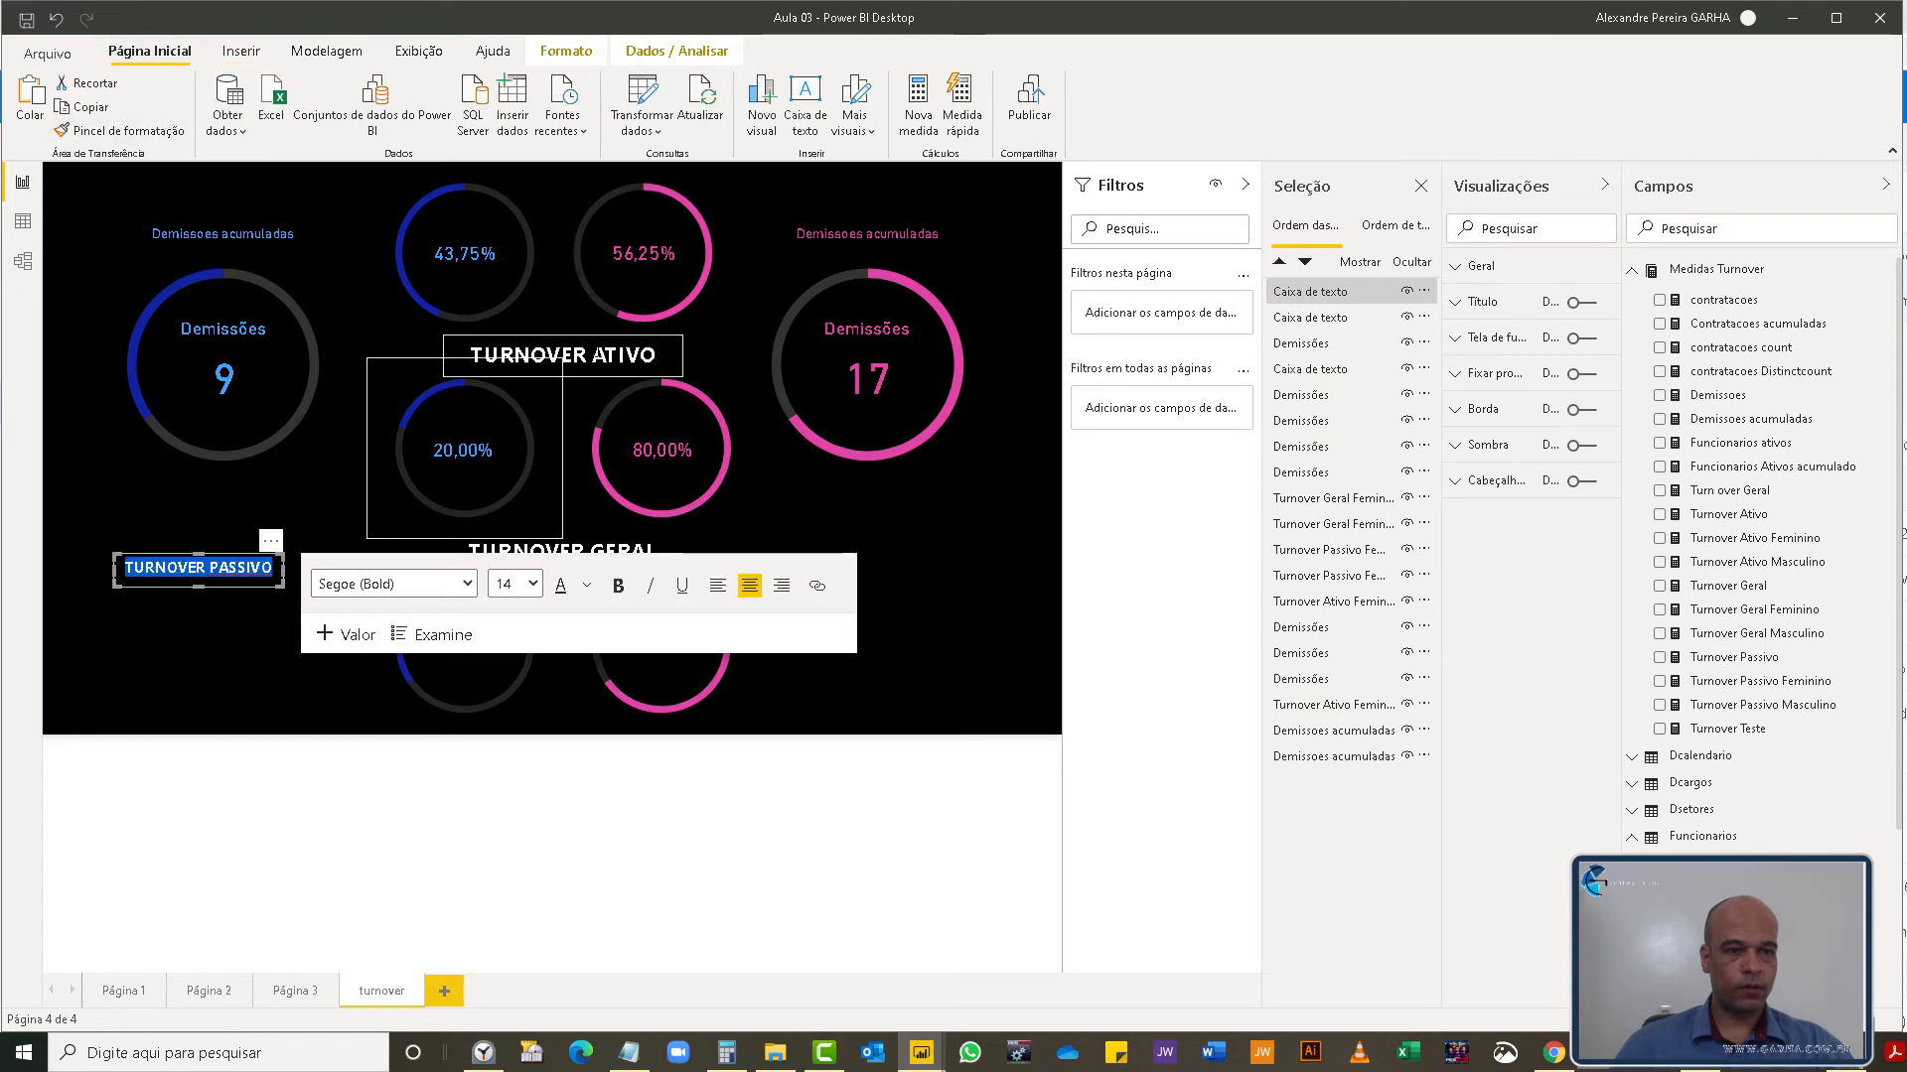
{"action": "left_click", "coordinate": [593, 361]}
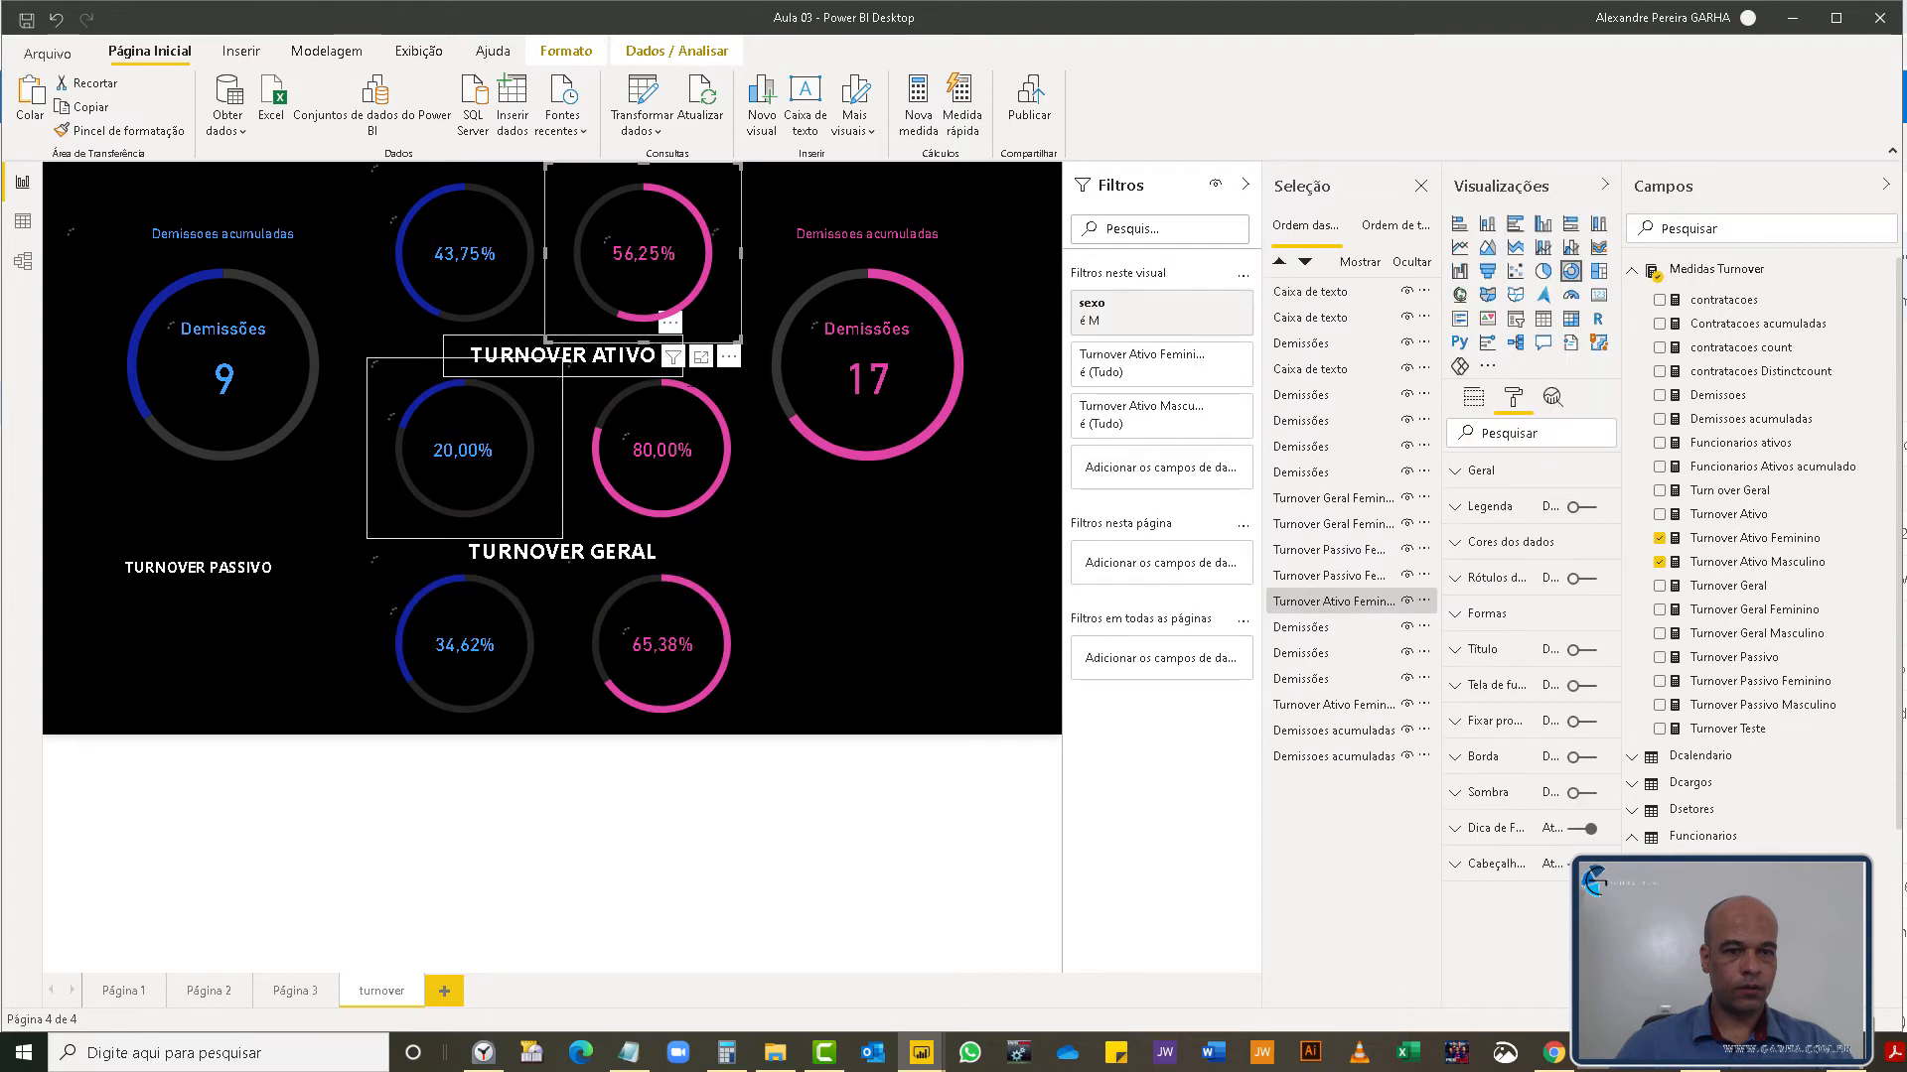
{"action": "left_click", "coordinate": [589, 374]}
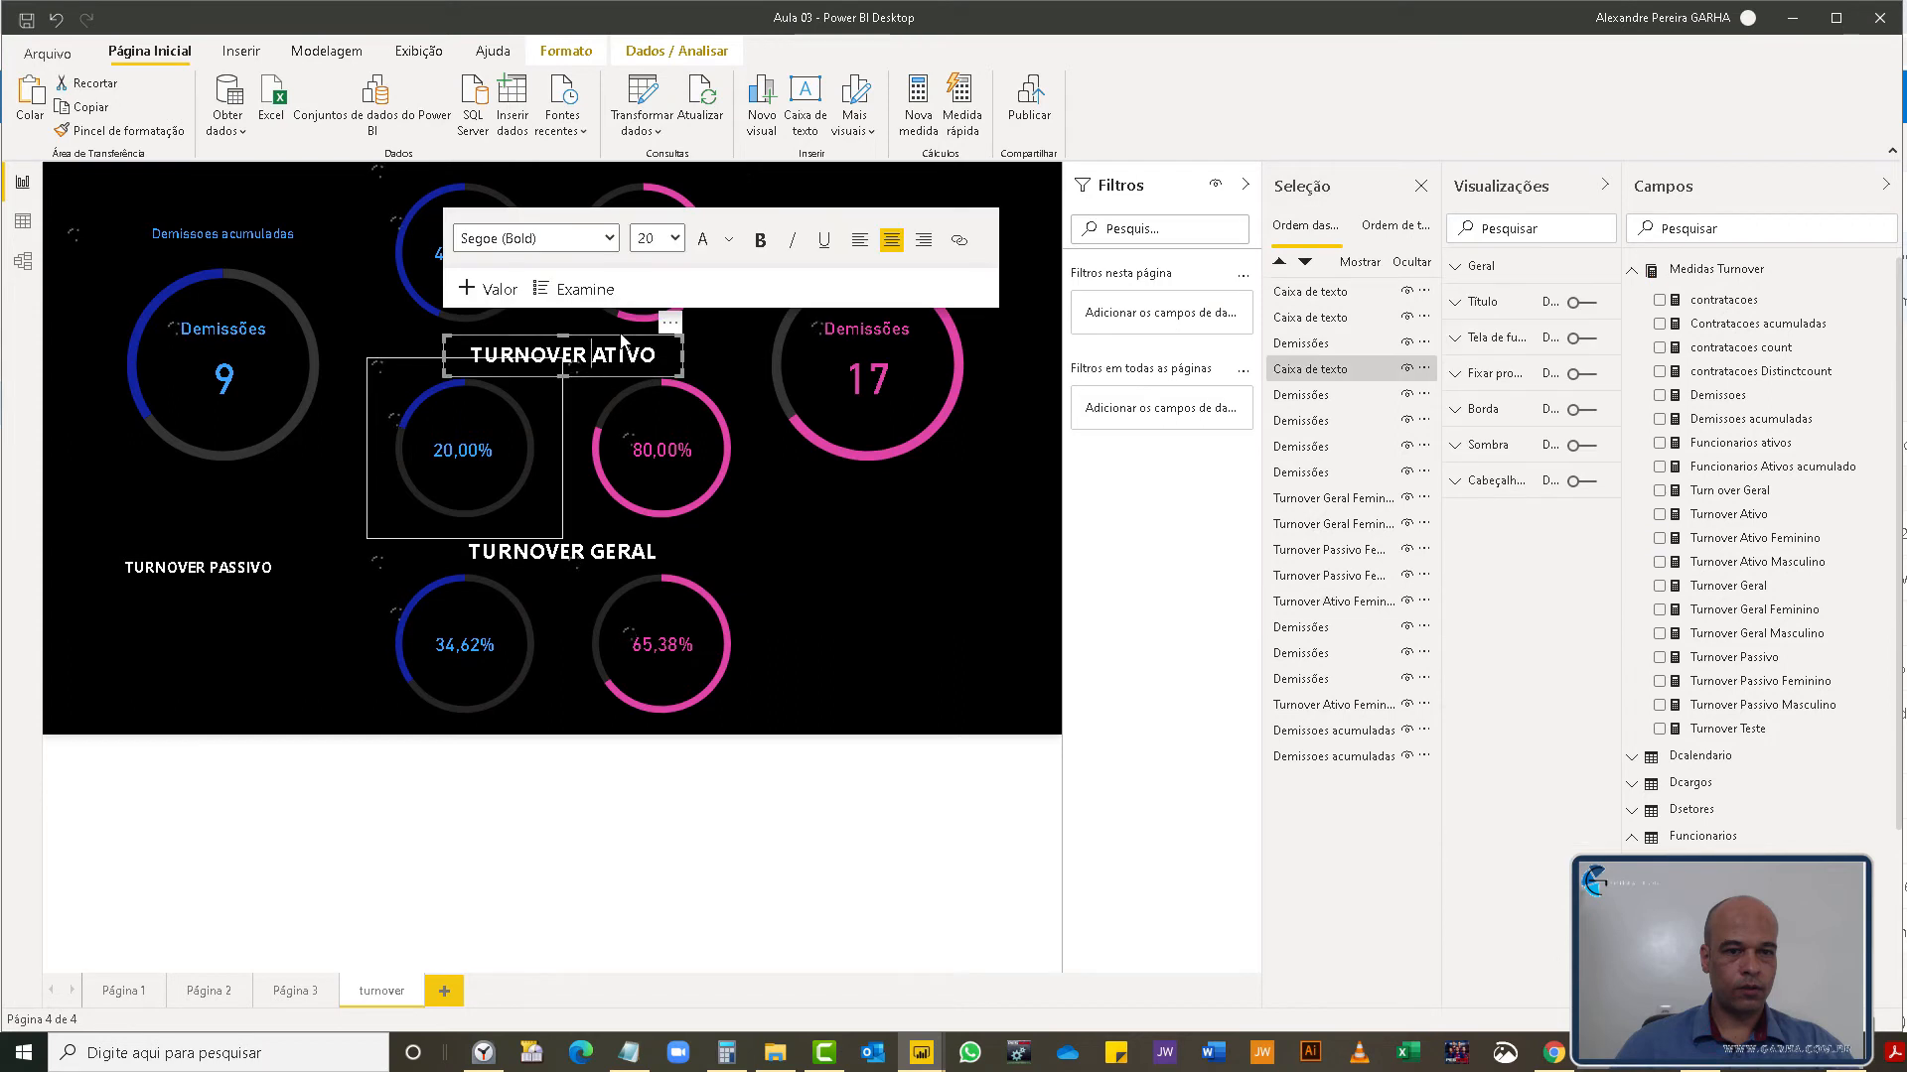
{"action": "left_click_drag", "start_coordinate": [591, 352], "coordinate": [593, 179]}
{"action": "triple_click", "coordinate": [593, 180]}
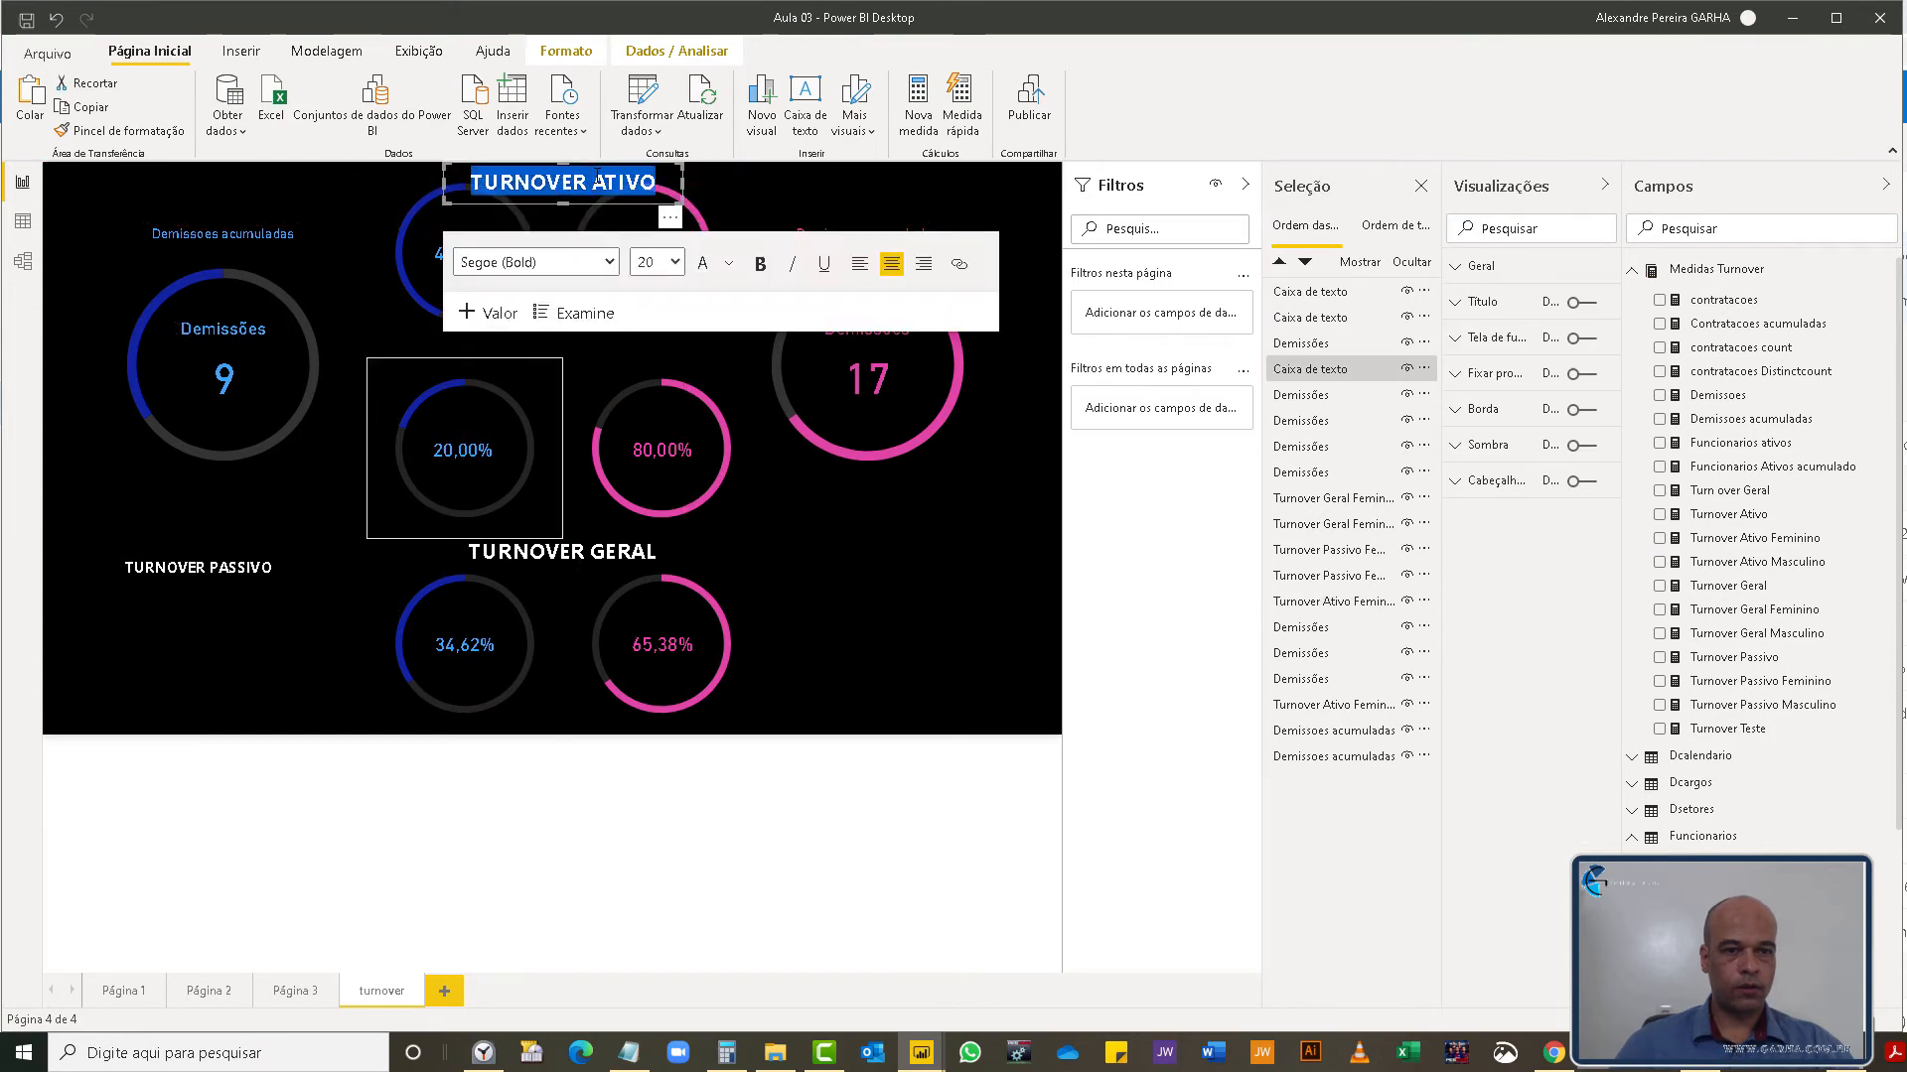
{"action": "left_click", "coordinate": [674, 262]}
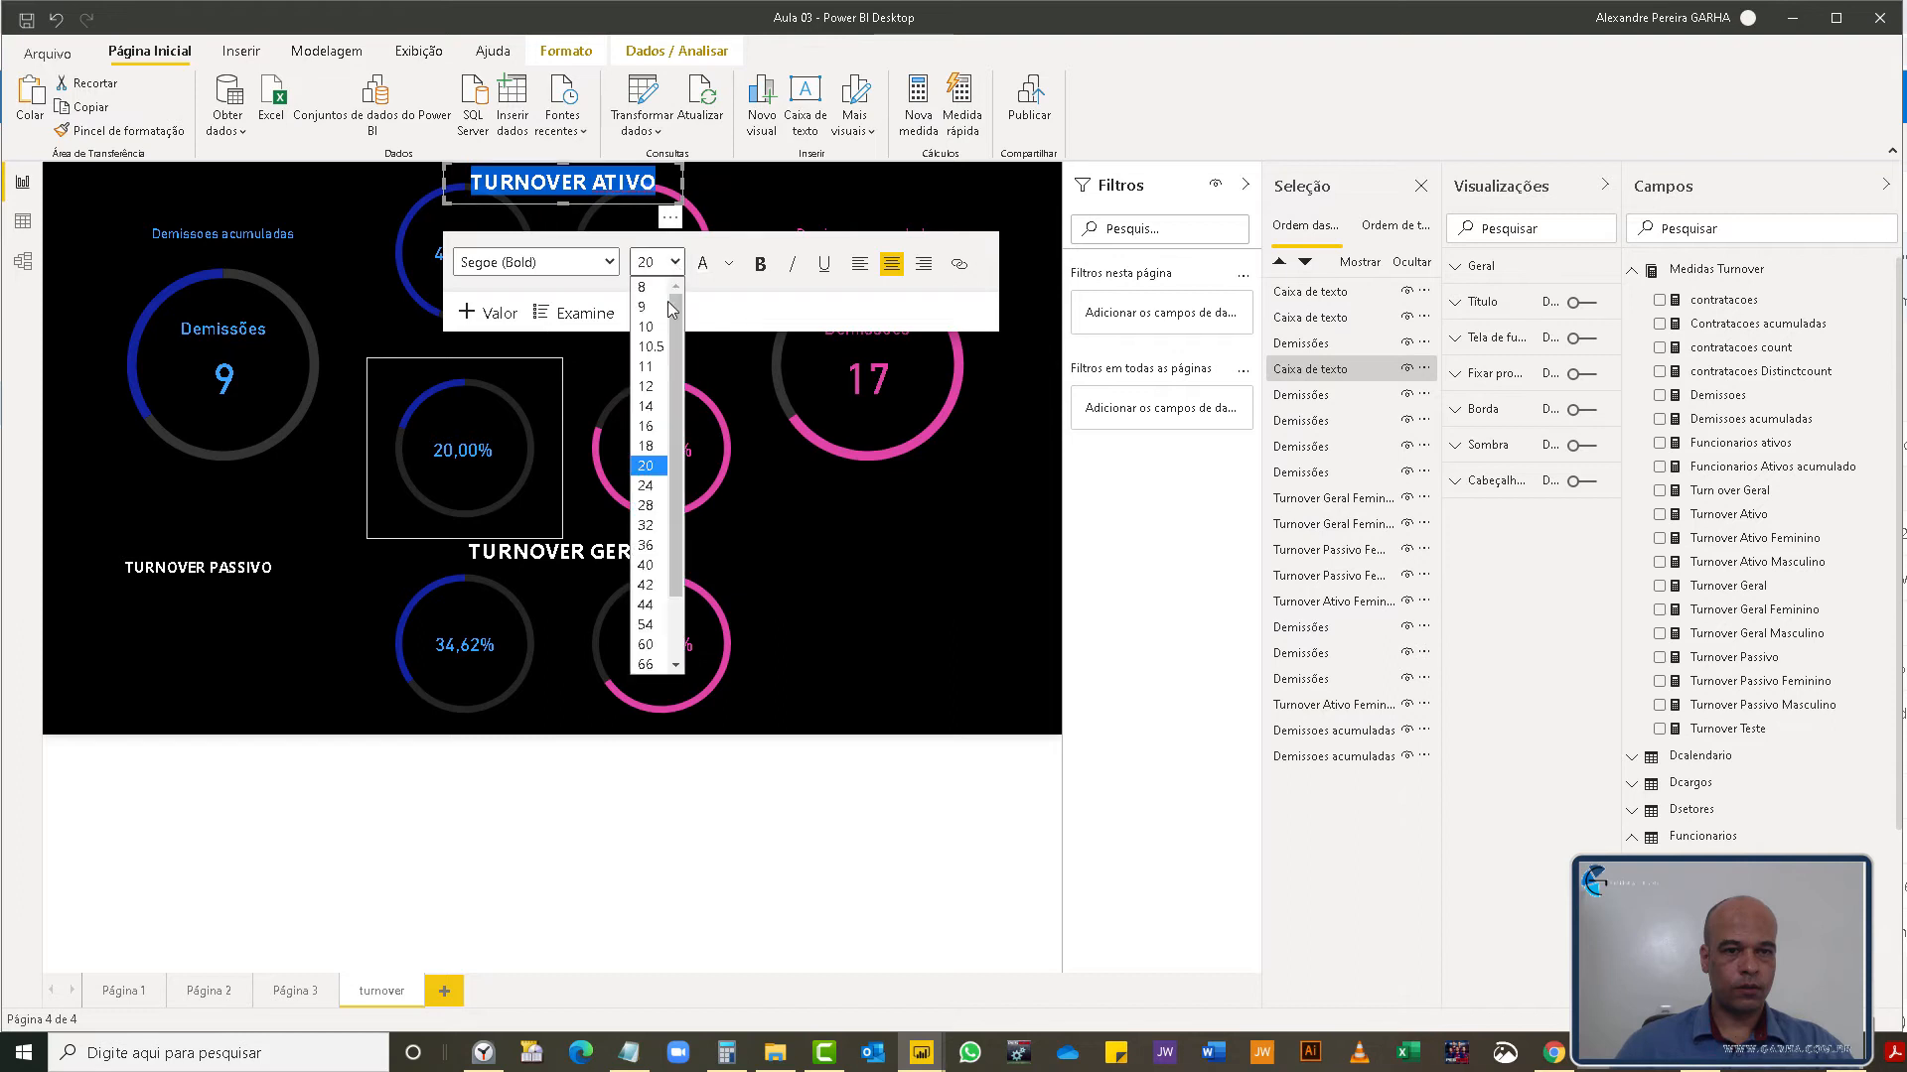
{"action": "left_click", "coordinate": [646, 409]}
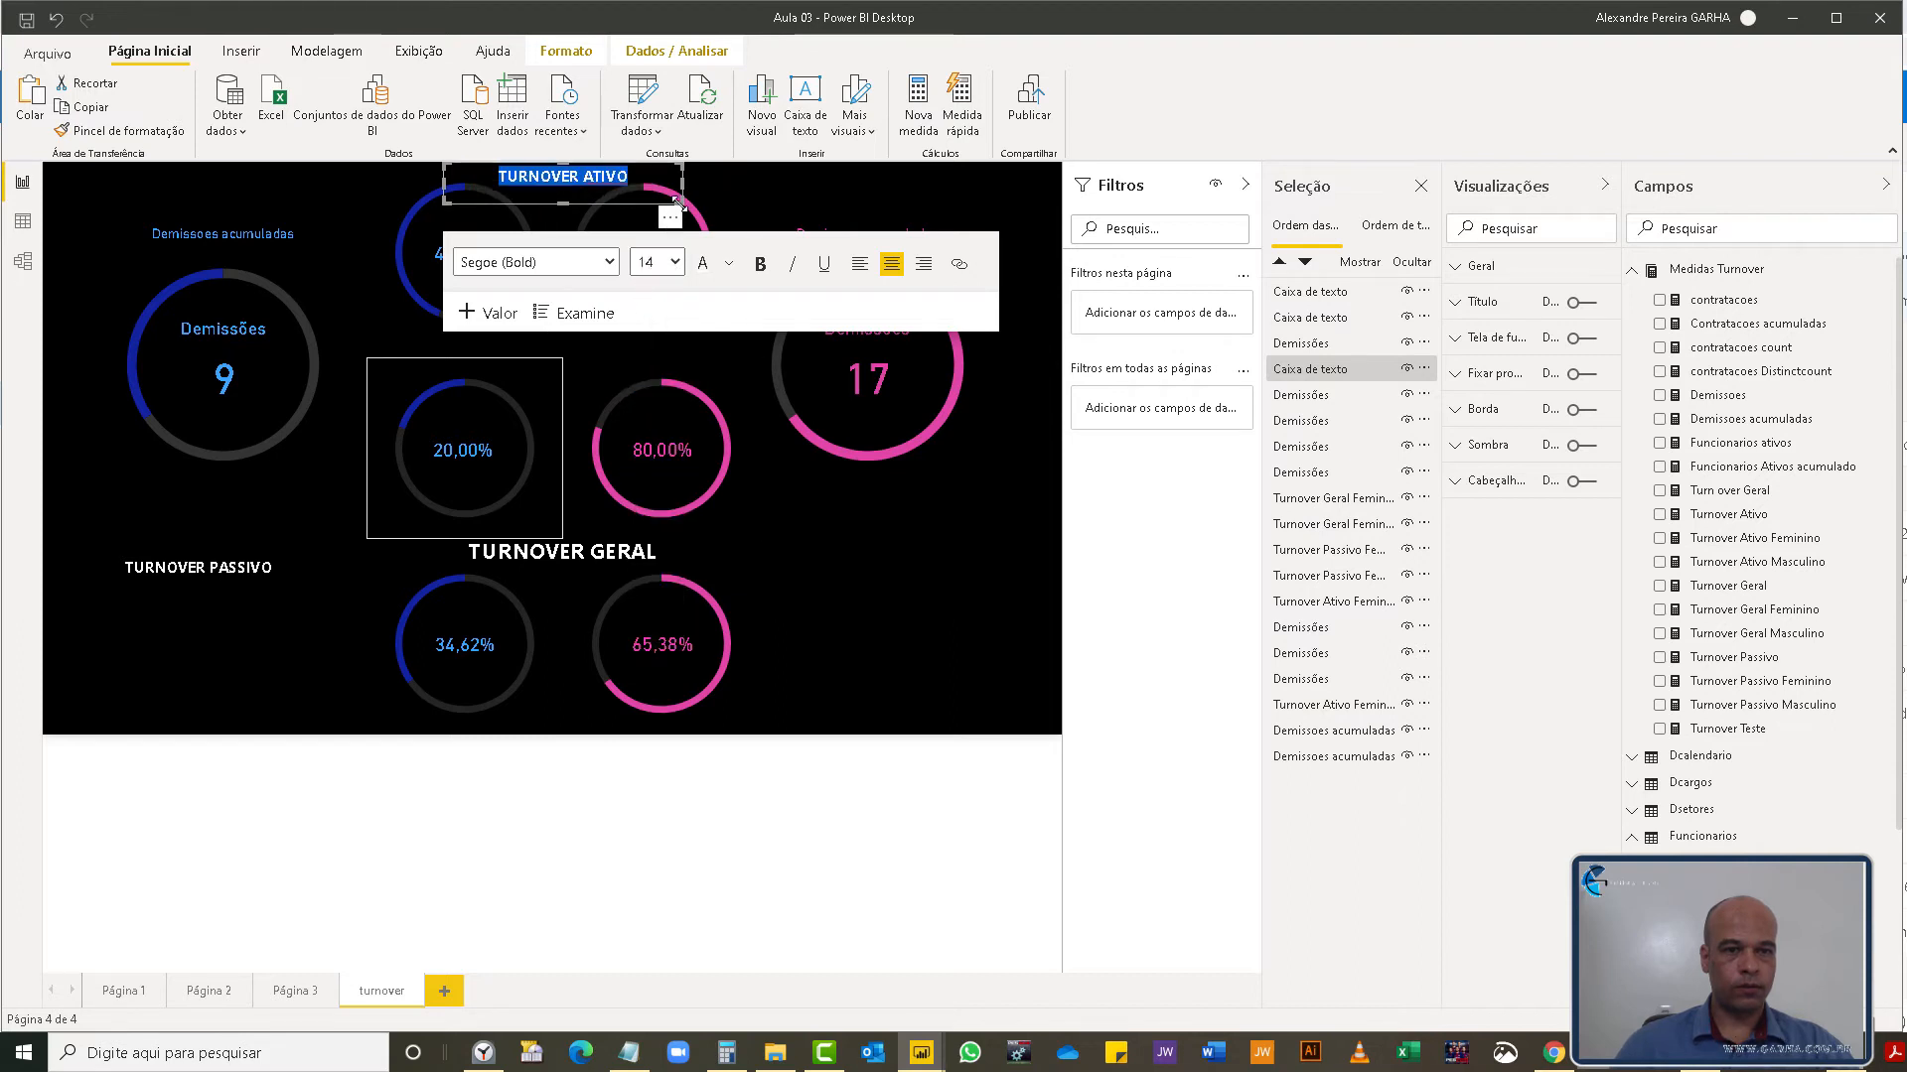
{"action": "mouse_move", "coordinate": [679, 184]}
{"action": "left_mouse_down"}
{"action": "mouse_move", "coordinate": [655, 204]}
{"action": "mouse_move", "coordinate": [671, 199]}
{"action": "left_mouse_up"}
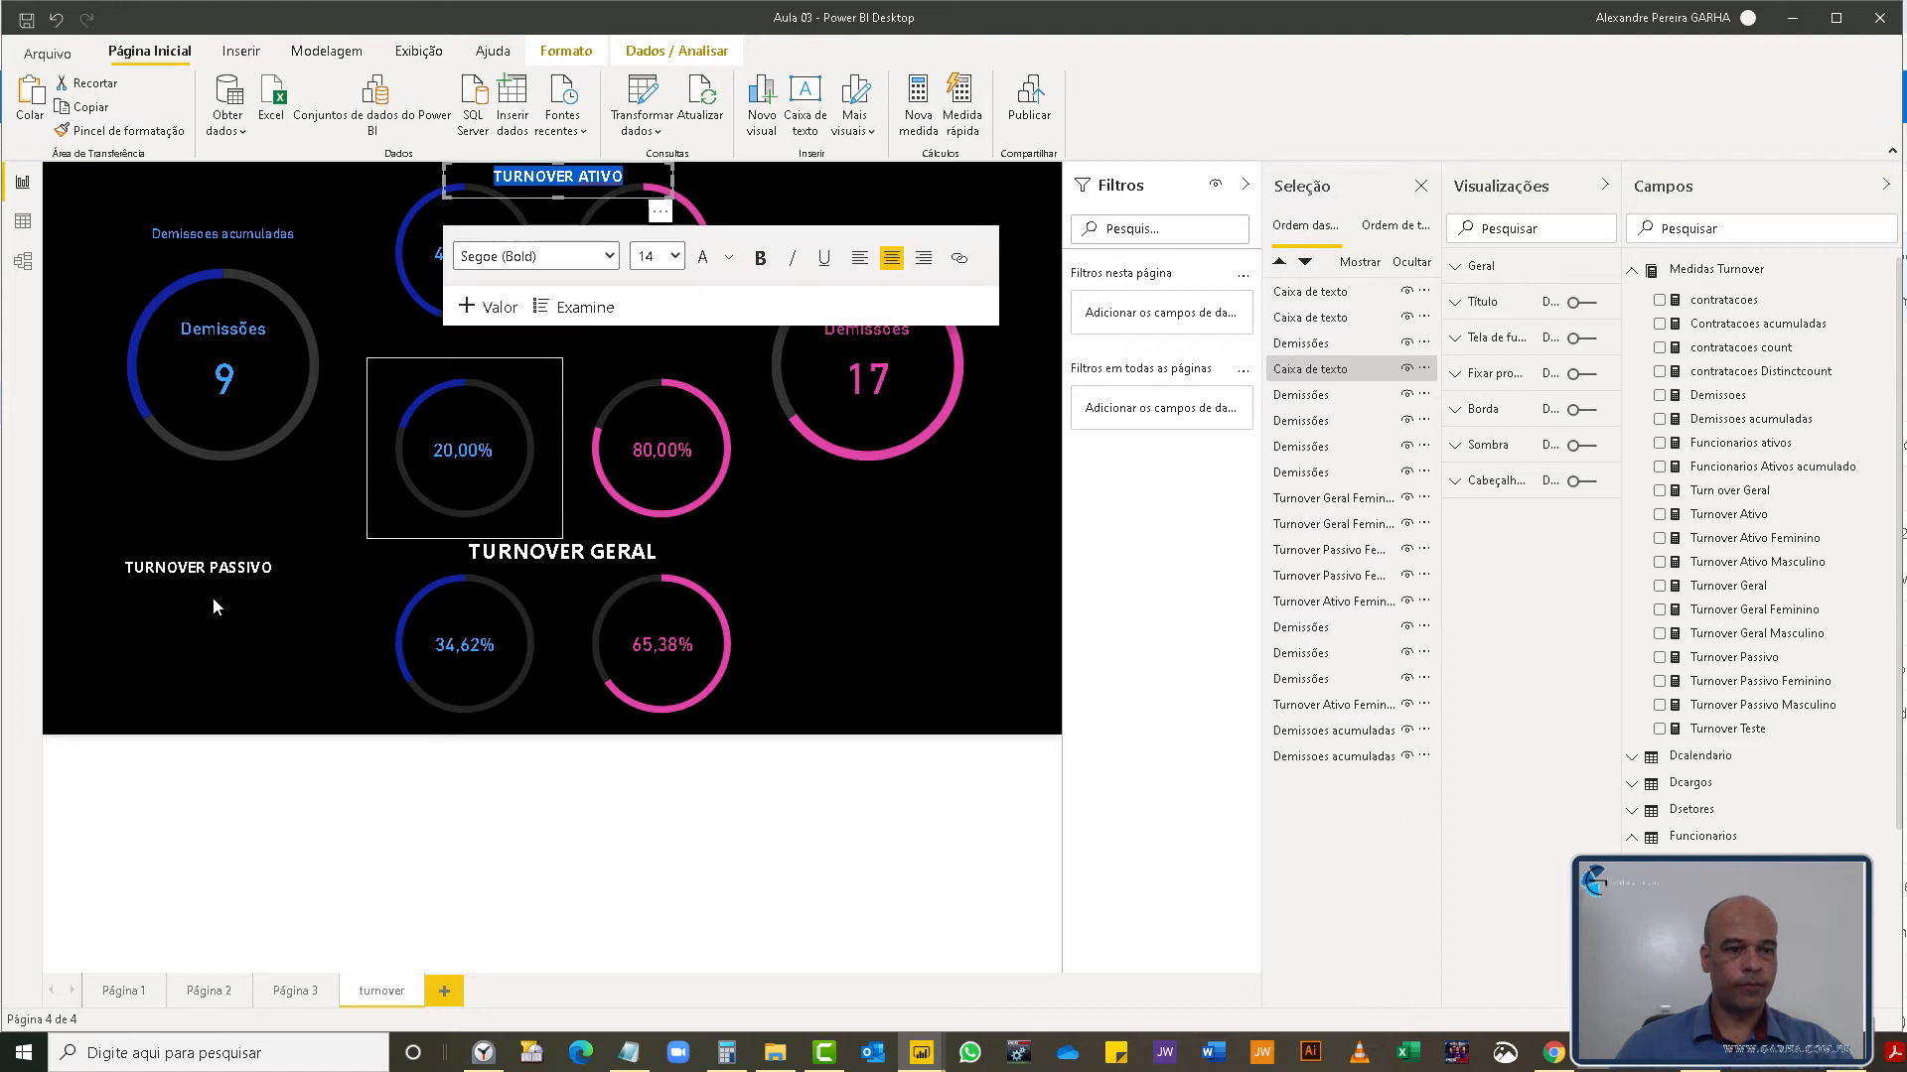
- Place the TURNOVER PASSIVO label above the middle donuts and set the TURNOVER GERAL label to size 14 in a narrower box
{"action": "left_click_drag", "start_coordinate": [214, 580], "coordinate": [574, 378]}
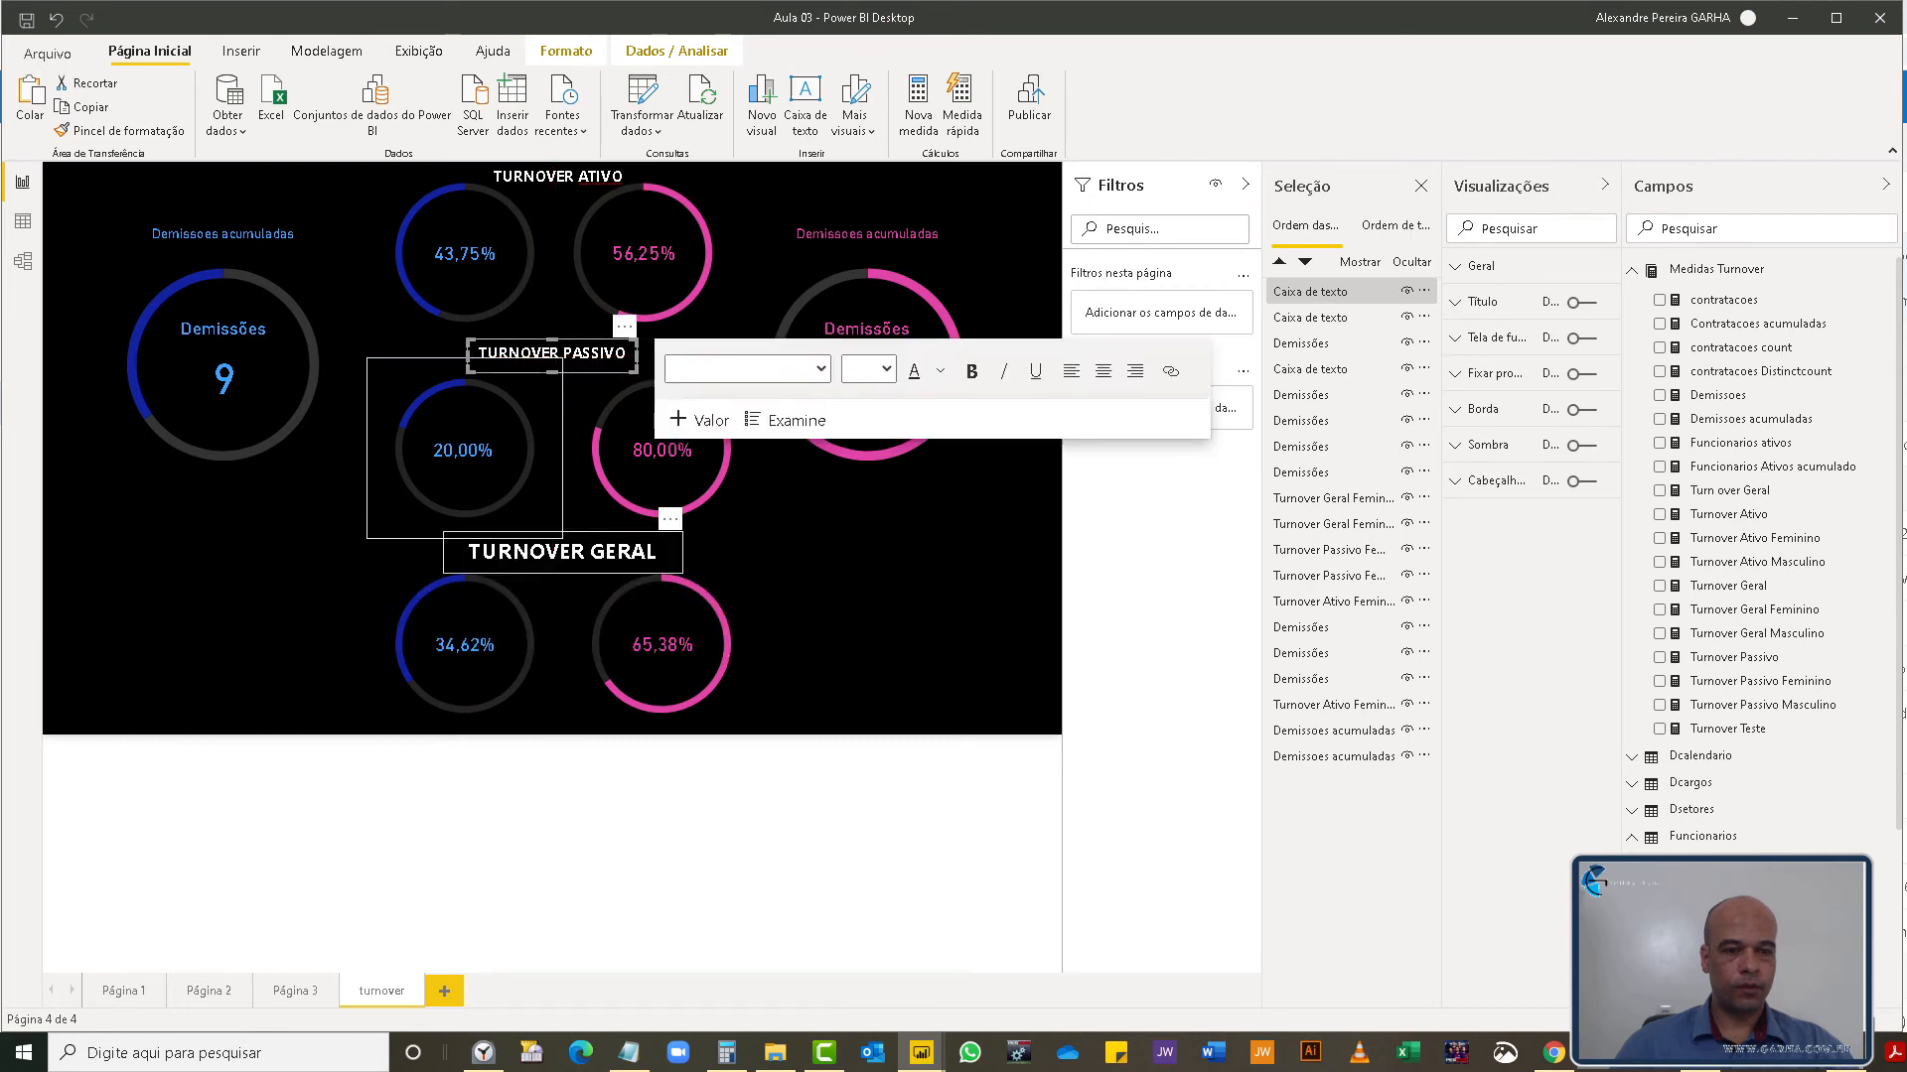
{"action": "triple_click", "coordinate": [584, 549]}
{"action": "left_click", "coordinate": [656, 435]}
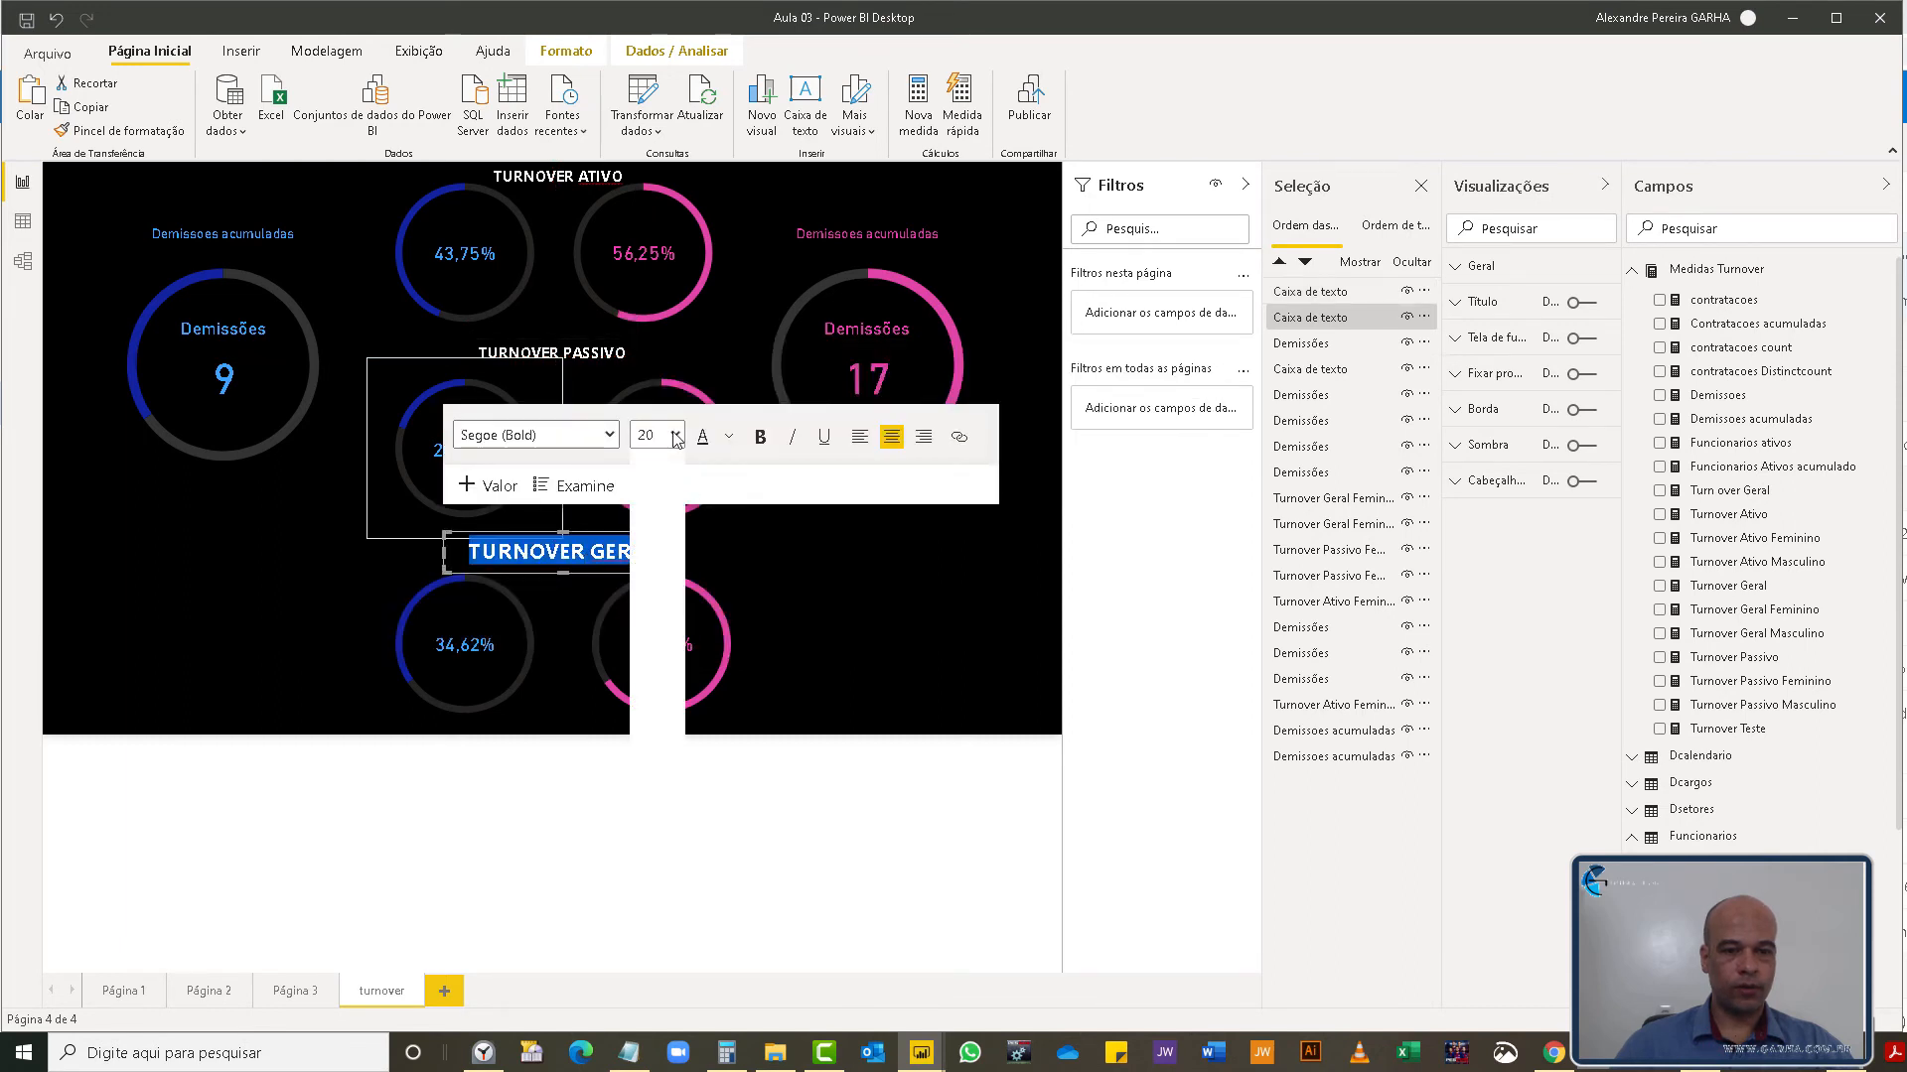
{"action": "left_click", "coordinate": [650, 579]}
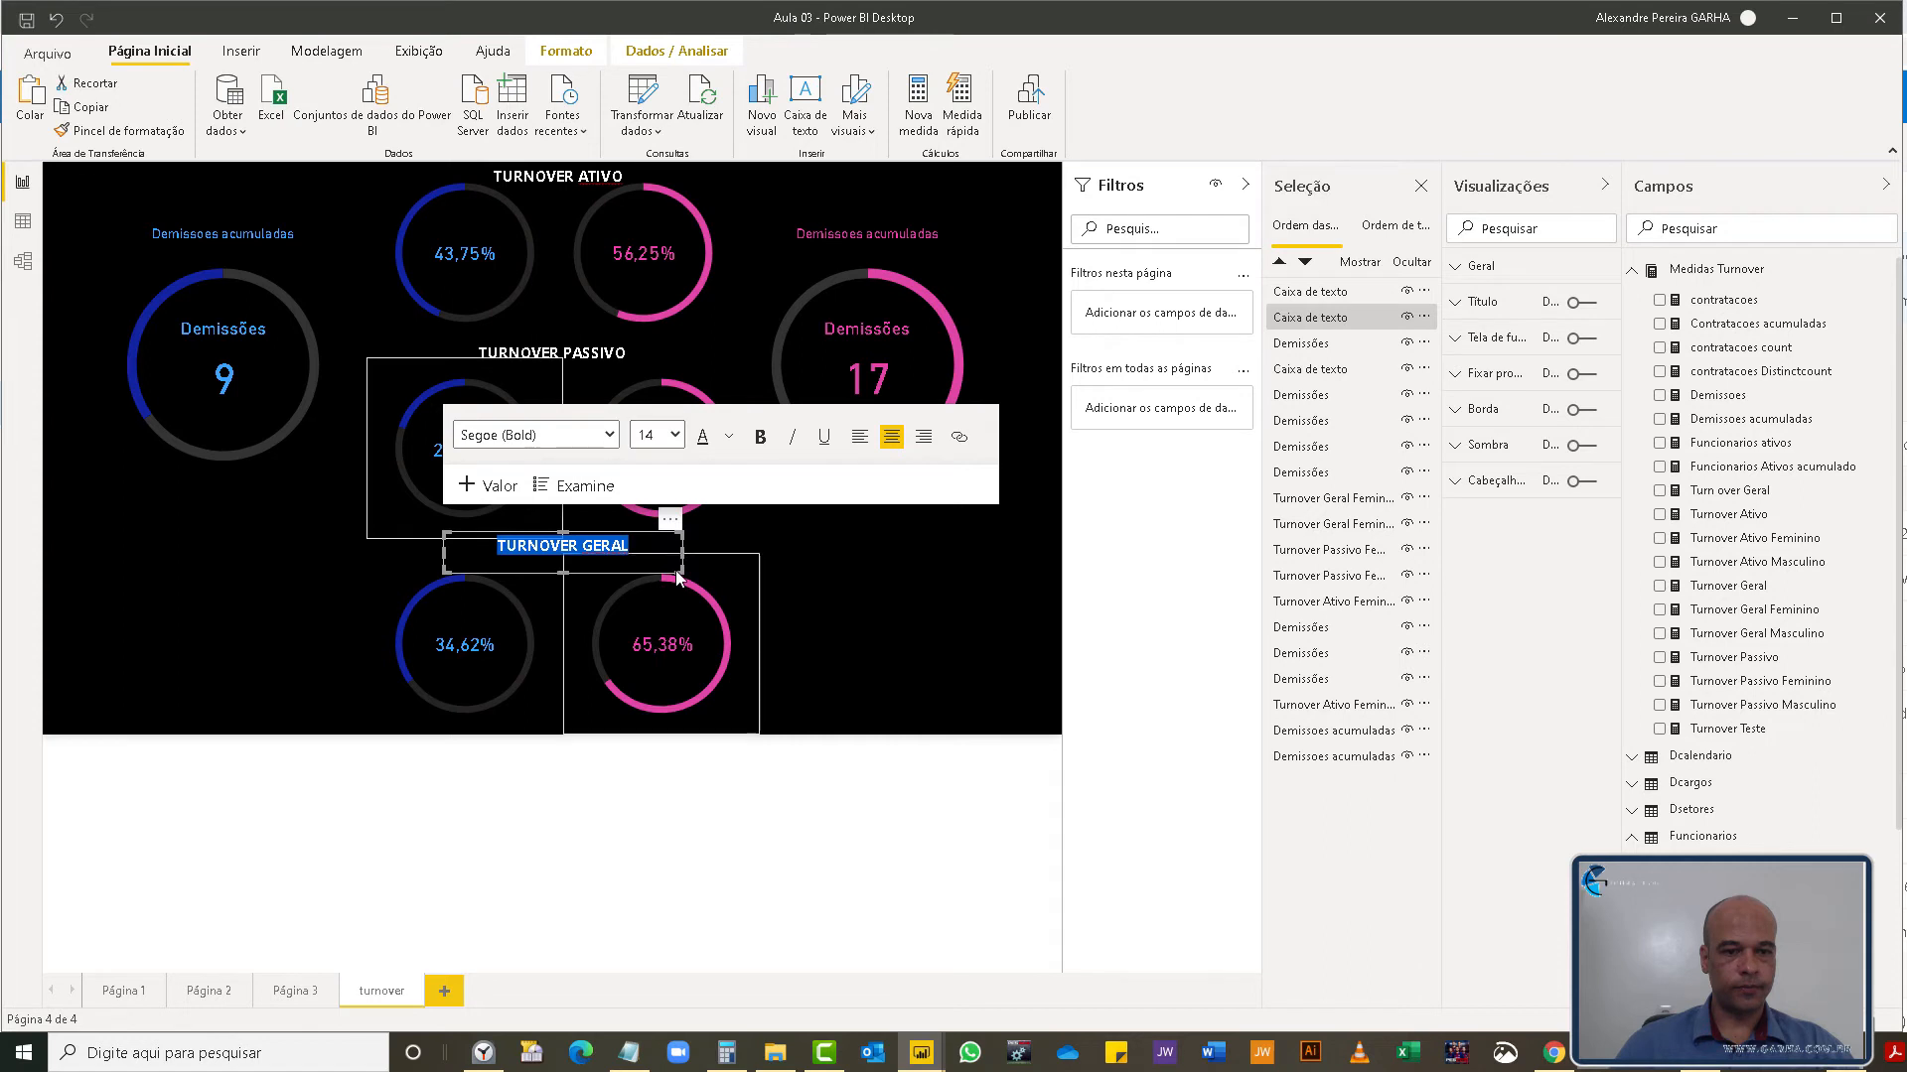
{"action": "left_click_drag", "start_coordinate": [676, 575], "coordinate": [640, 573]}
{"action": "left_click", "coordinate": [915, 701]}
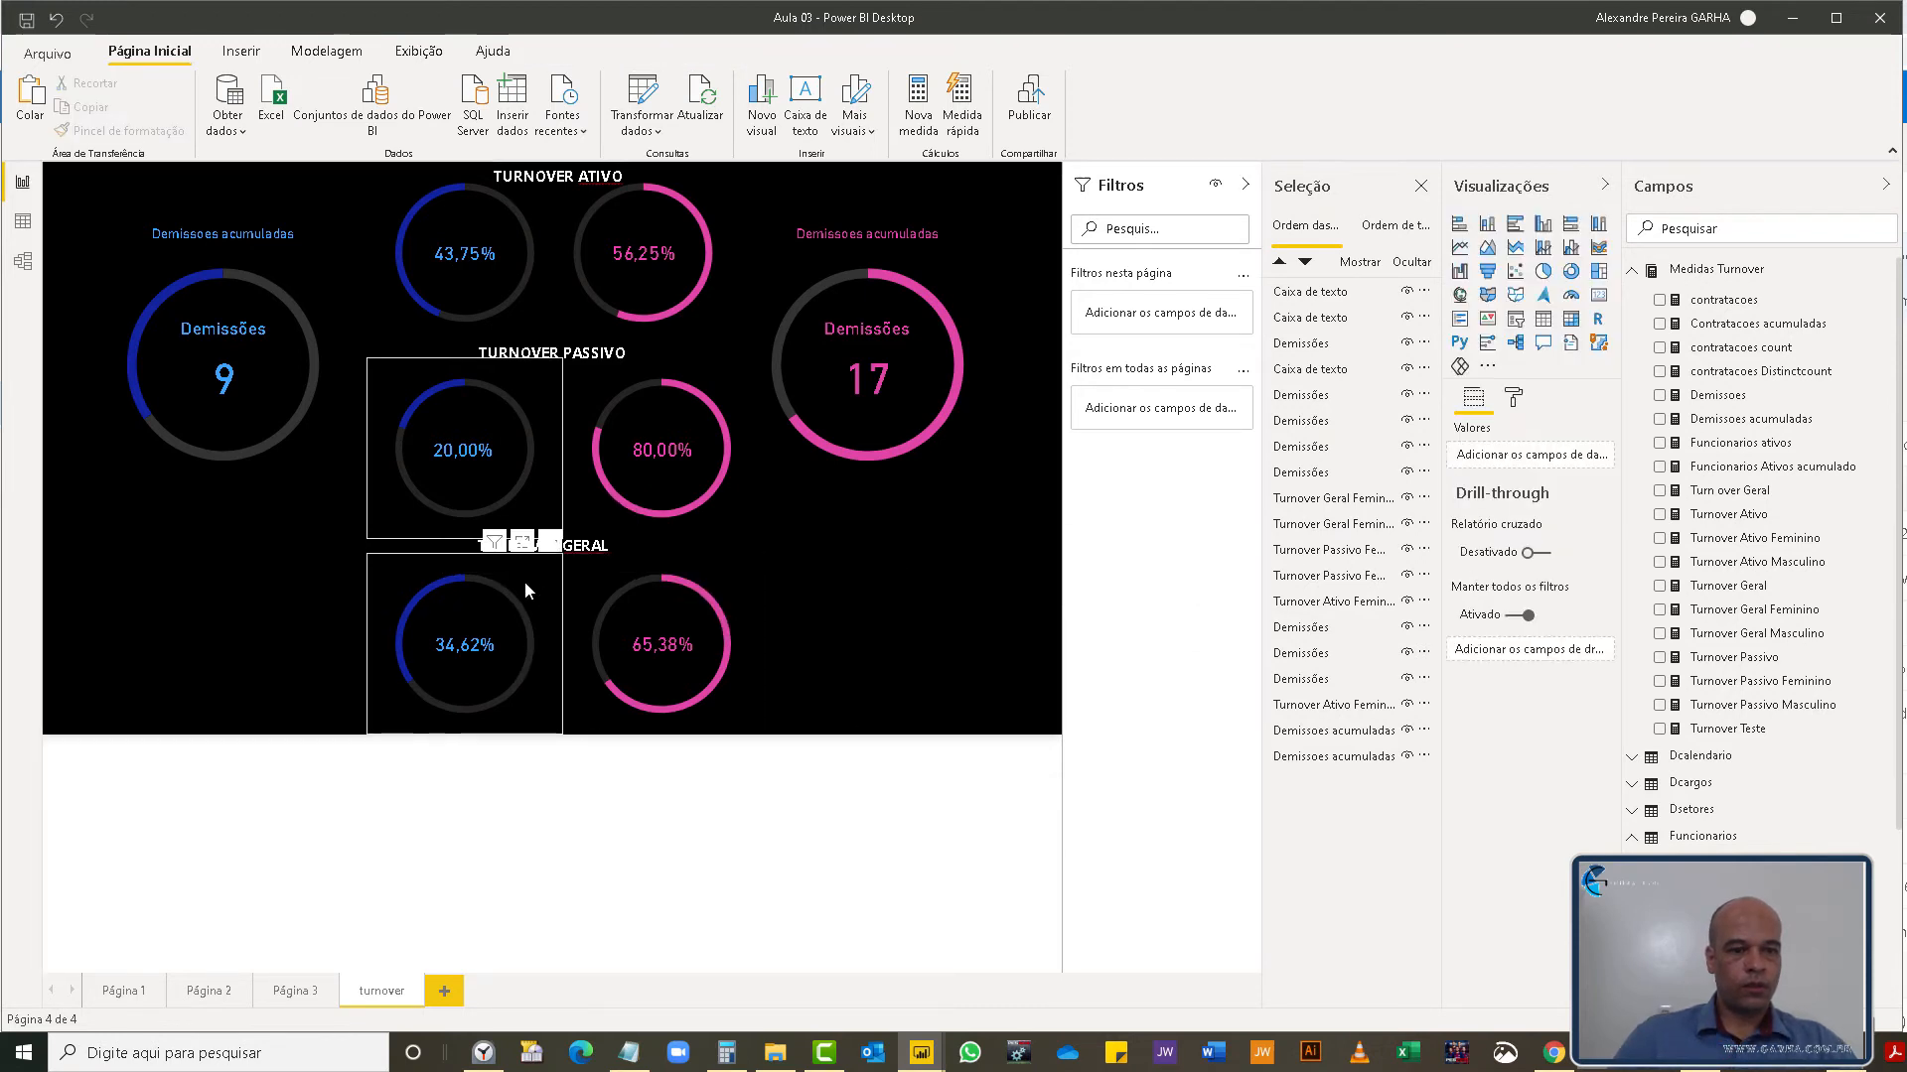
- Align the top pink donut with the pink donuts below it and centre its percentage card, nudging the blue donuts into their column
{"action": "mouse_move", "coordinate": [526, 581]}
{"action": "left_mouse_down"}
{"action": "mouse_move", "coordinate": [503, 586]}
{"action": "mouse_move", "coordinate": [533, 587]}
{"action": "left_mouse_up"}
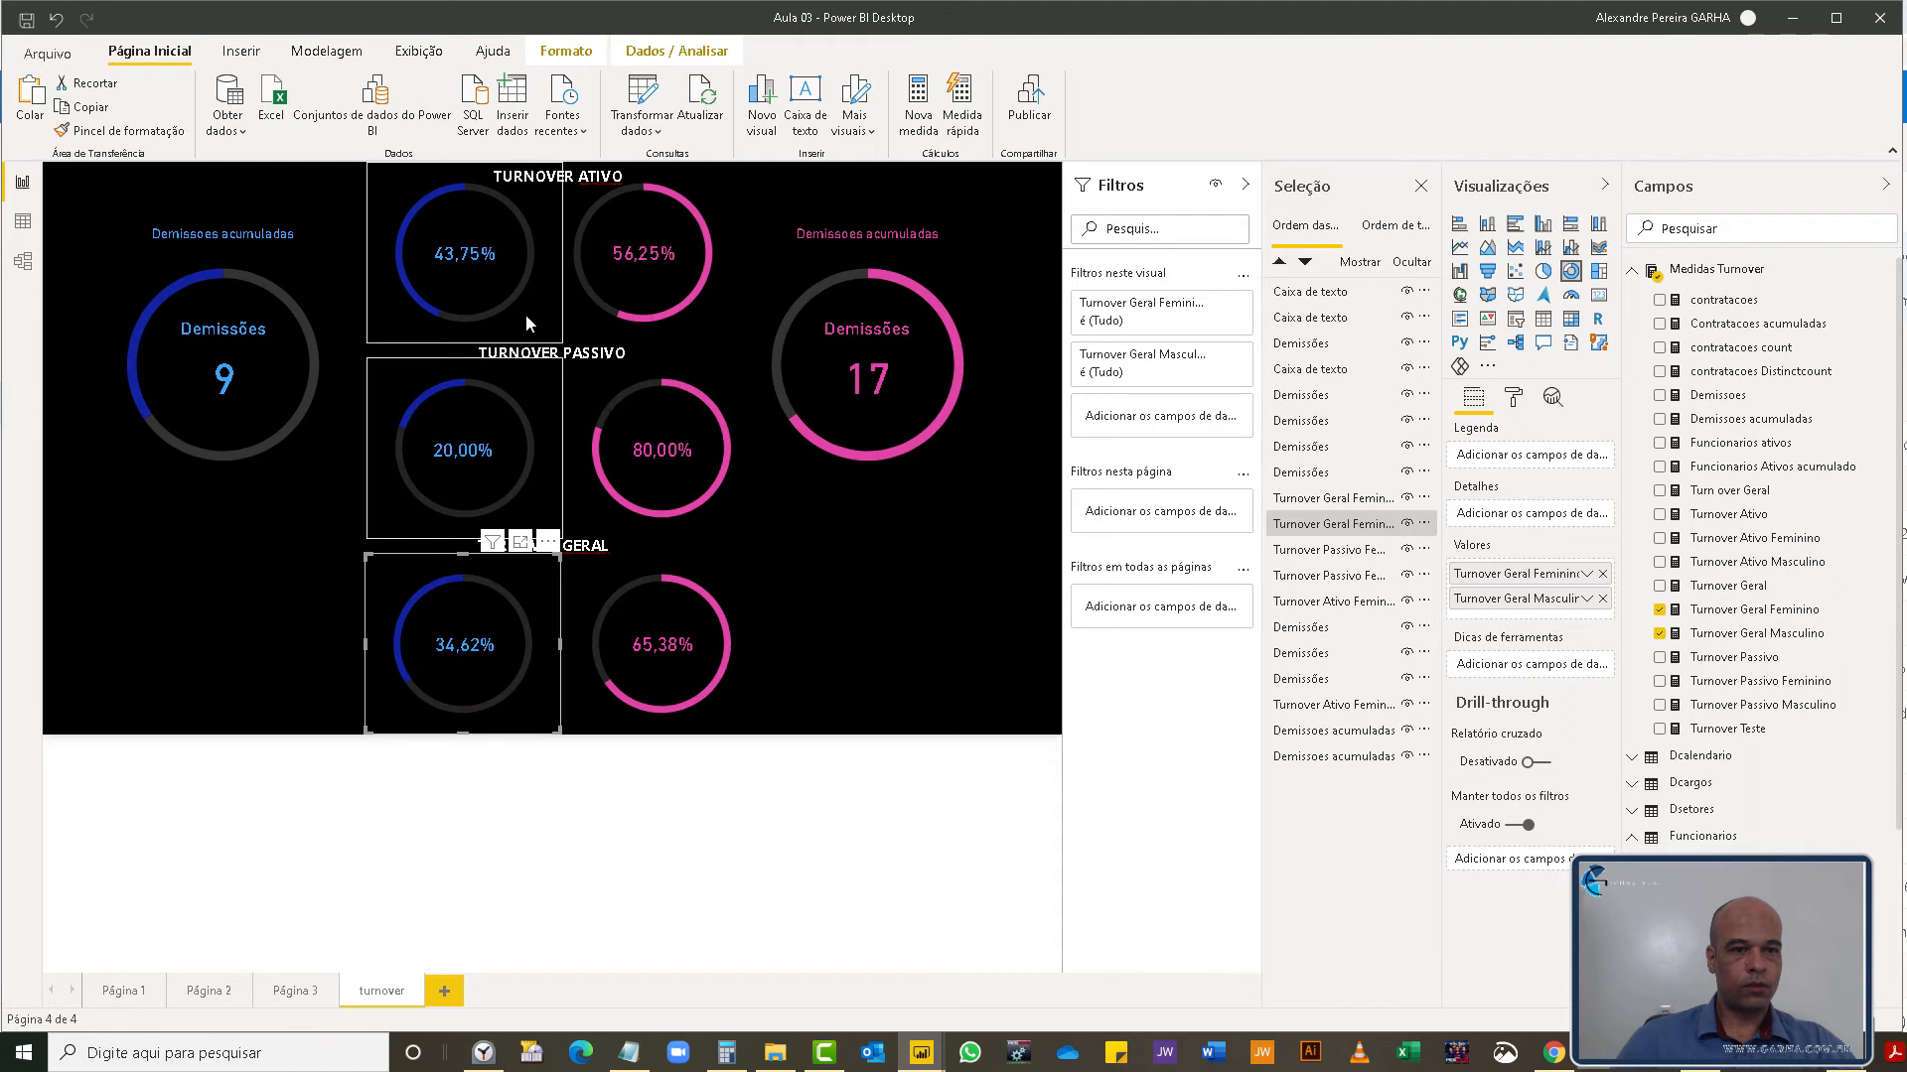
{"action": "left_click_drag", "start_coordinate": [520, 314], "coordinate": [538, 320]}
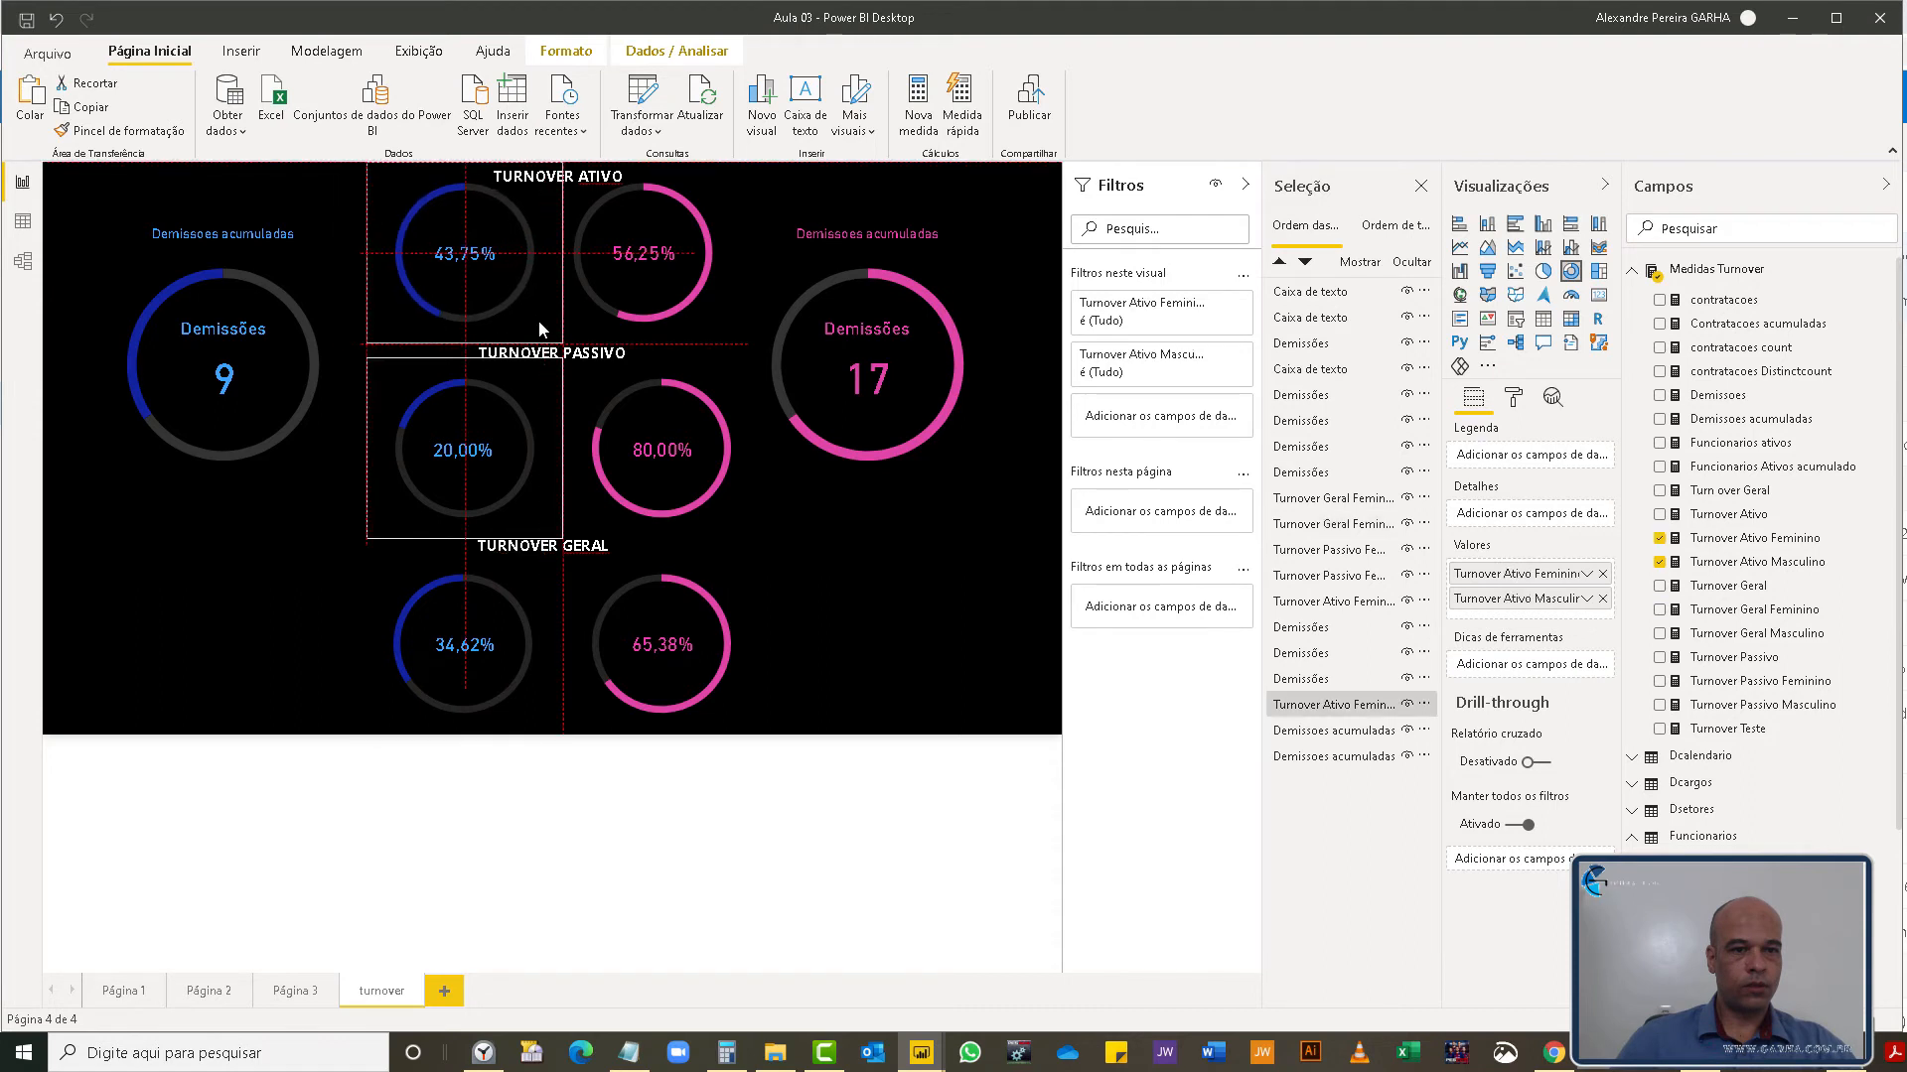
{"action": "left_click", "coordinate": [747, 288]}
{"action": "left_click_drag", "start_coordinate": [742, 308], "coordinate": [735, 300]}
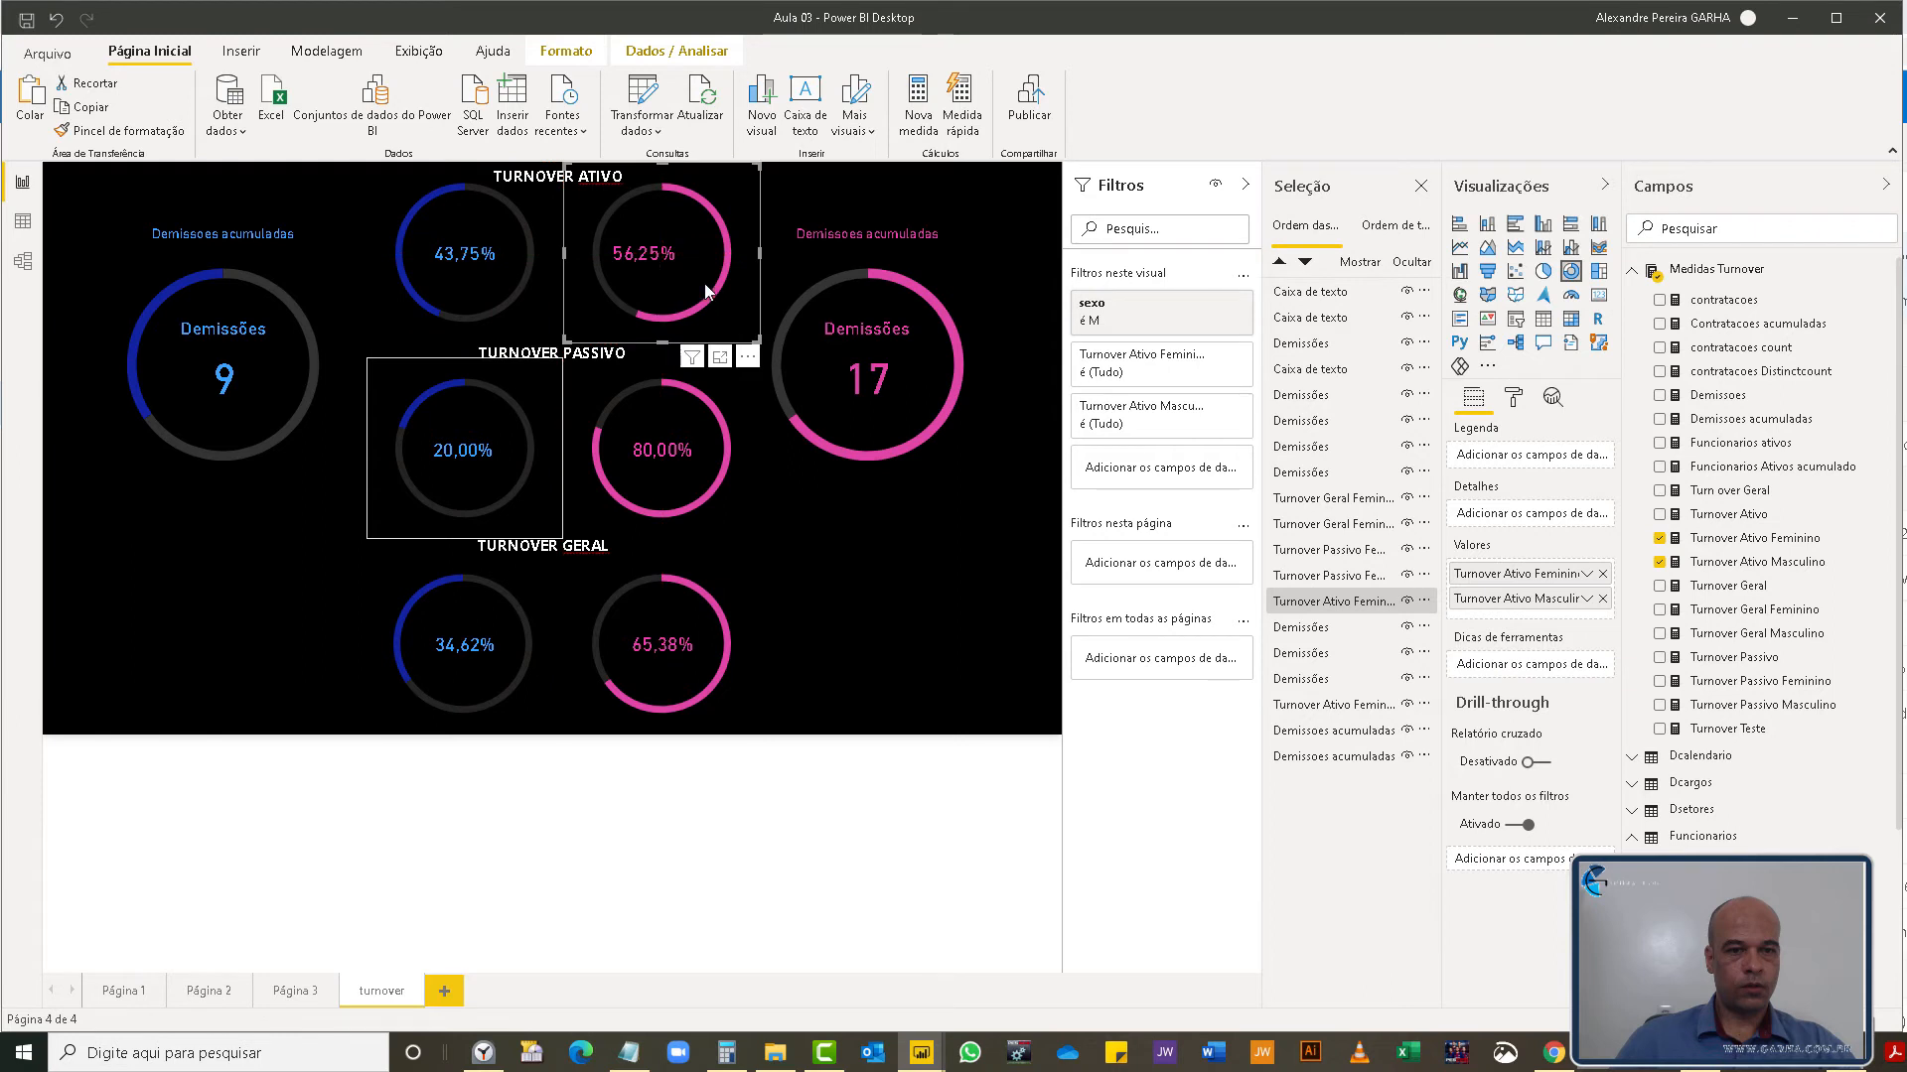
{"action": "left_click", "coordinate": [800, 514]}
{"action": "left_click_drag", "start_coordinate": [669, 259], "coordinate": [664, 260]}
{"action": "left_click", "coordinate": [842, 652]}
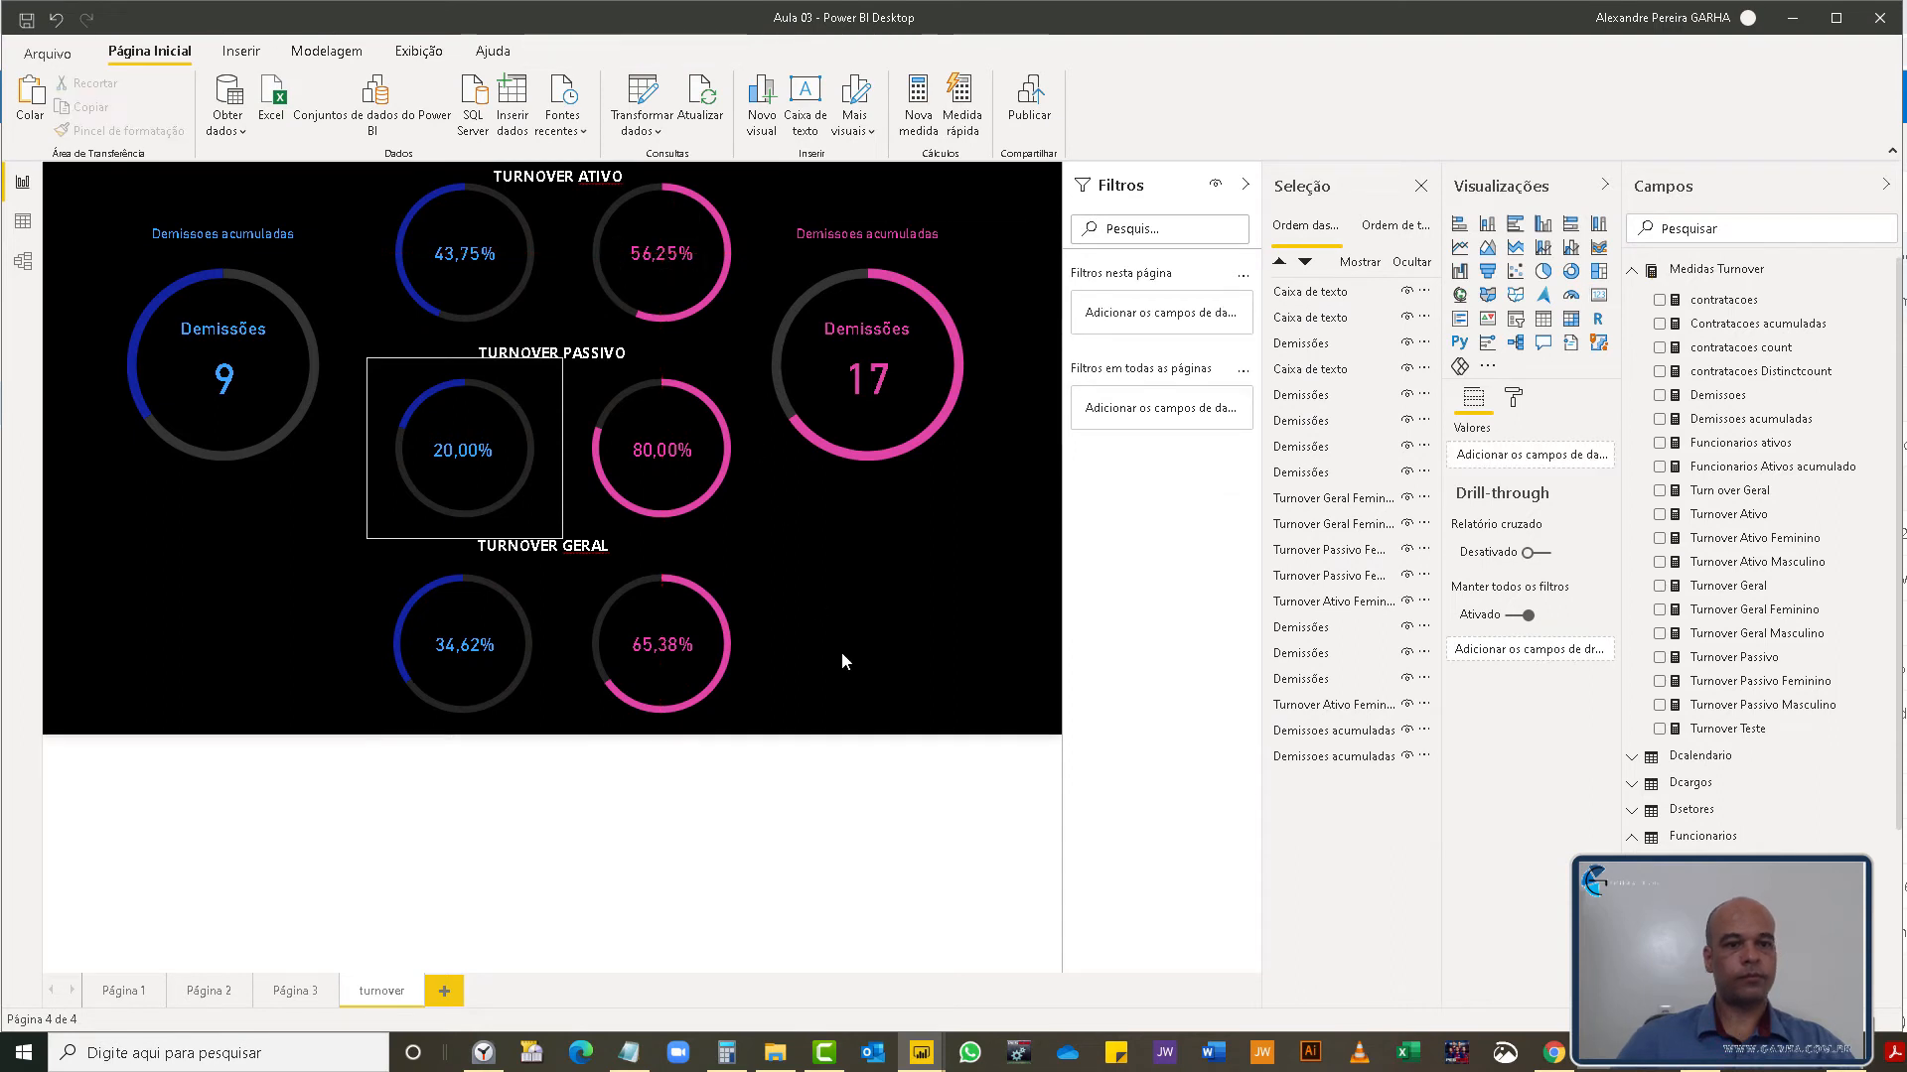
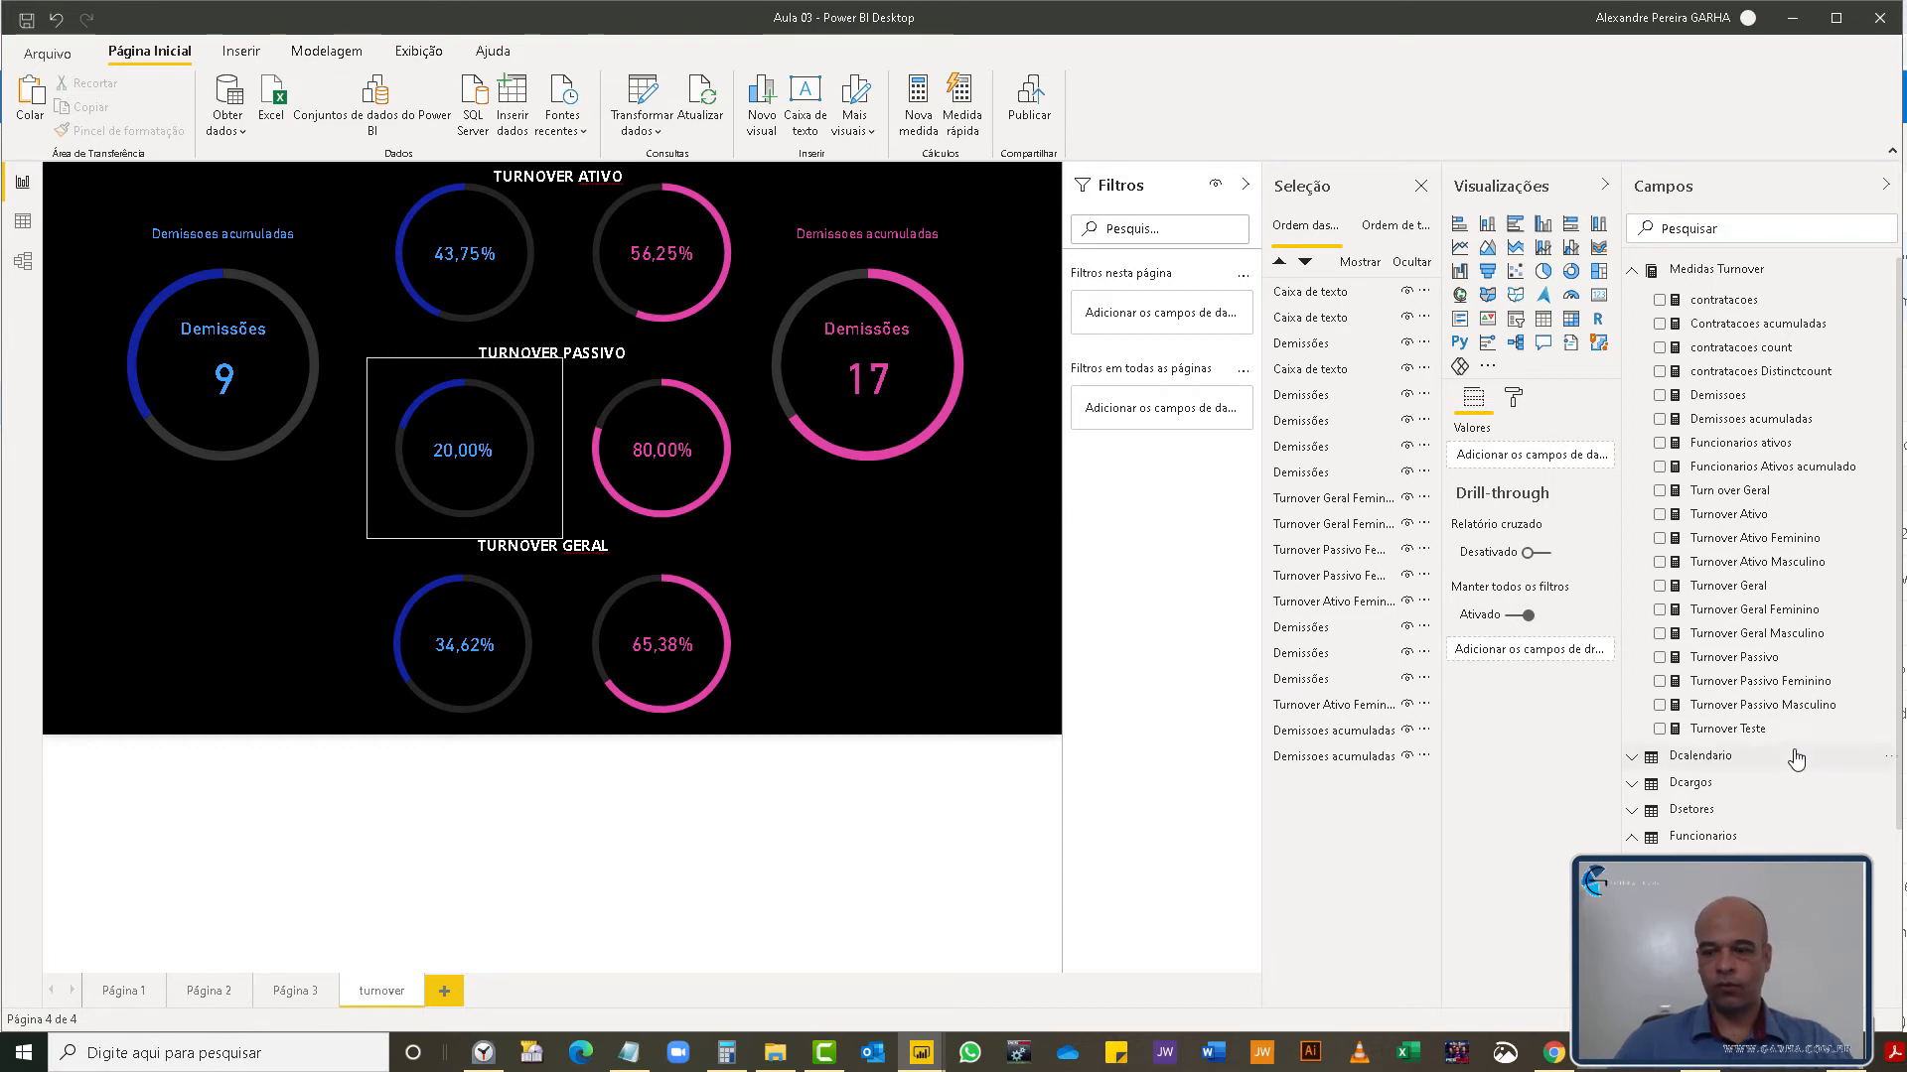
- Open the Power Query editor and connect to the Excel workbook BASE_TESTE_turnover.xlsx as a new source
{"action": "scroll", "coordinate": [1799, 749], "scroll_direction": "down", "scroll_amount": 3}
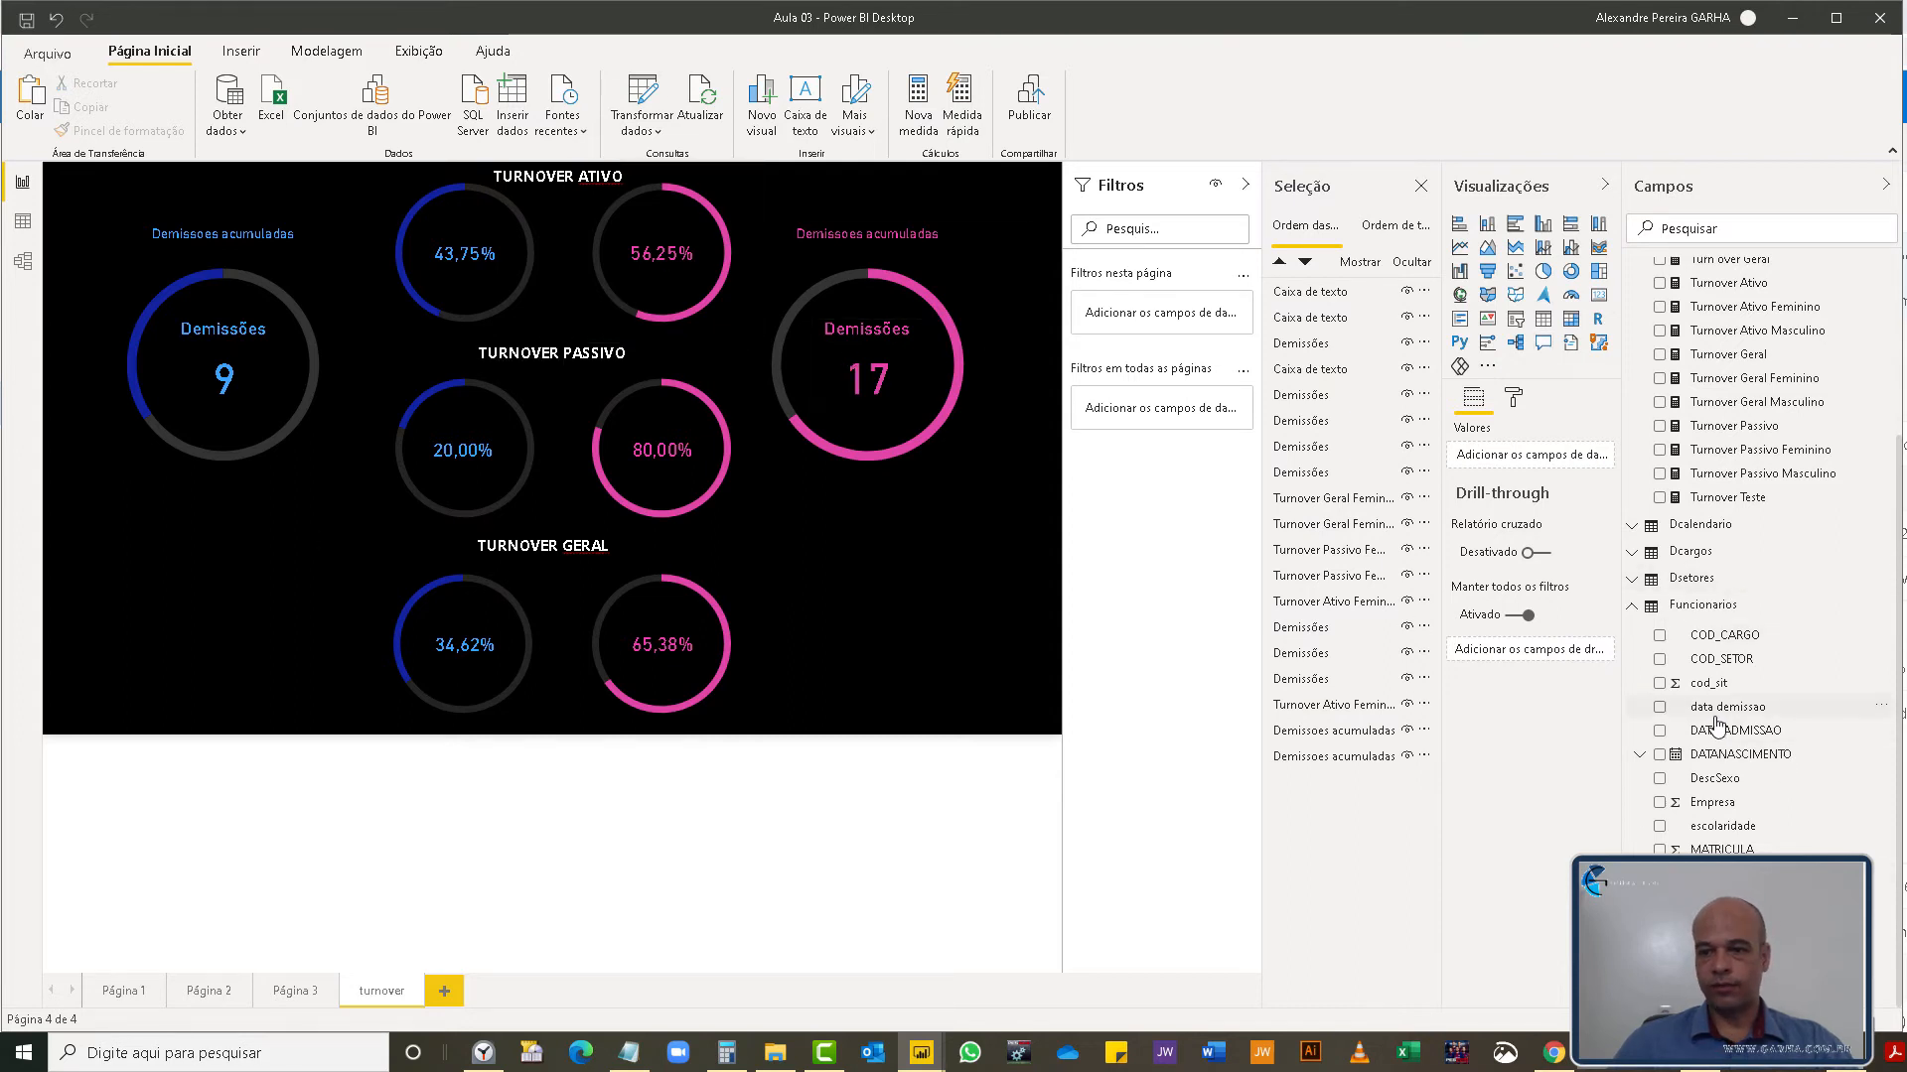
{"action": "scroll", "coordinate": [1688, 541], "scroll_direction": "up", "scroll_amount": 3}
{"action": "scroll", "coordinate": [1649, 536], "scroll_direction": "down", "scroll_amount": 3}
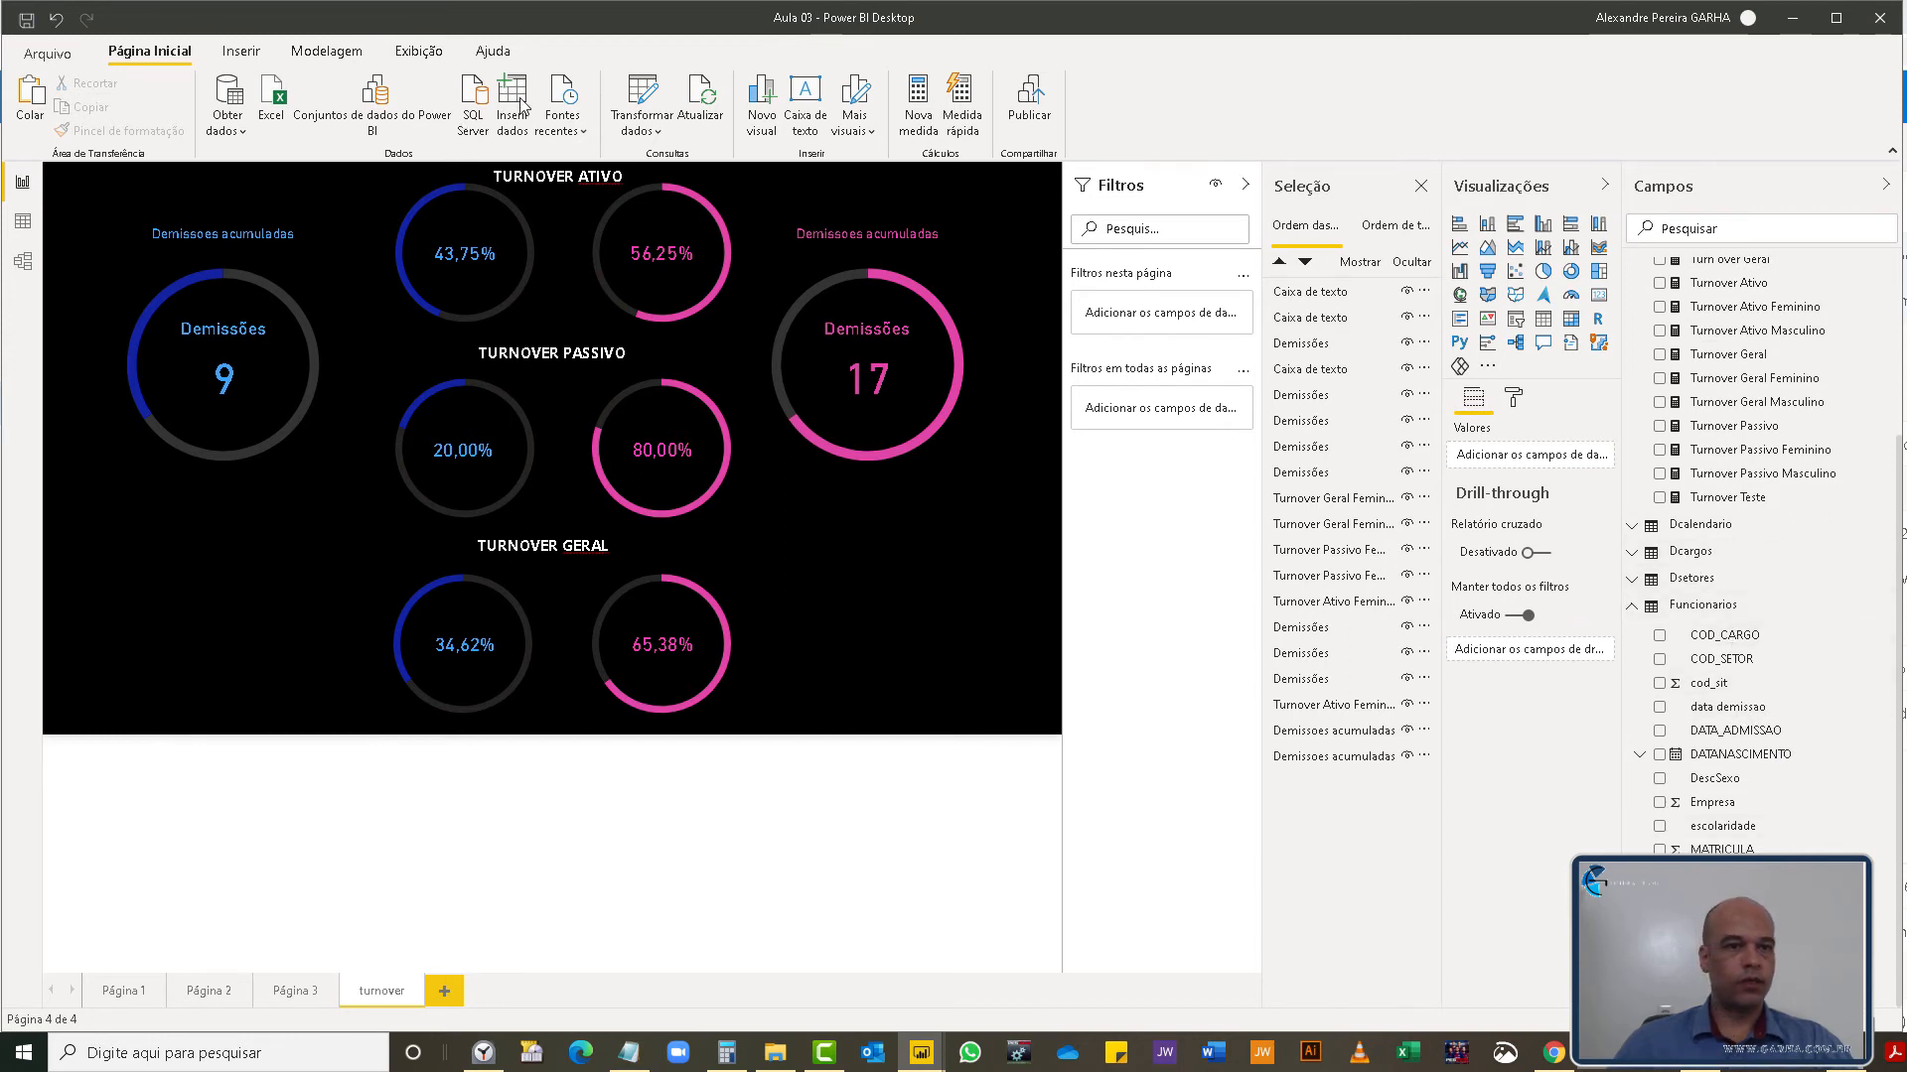
{"action": "left_click", "coordinate": [644, 92]}
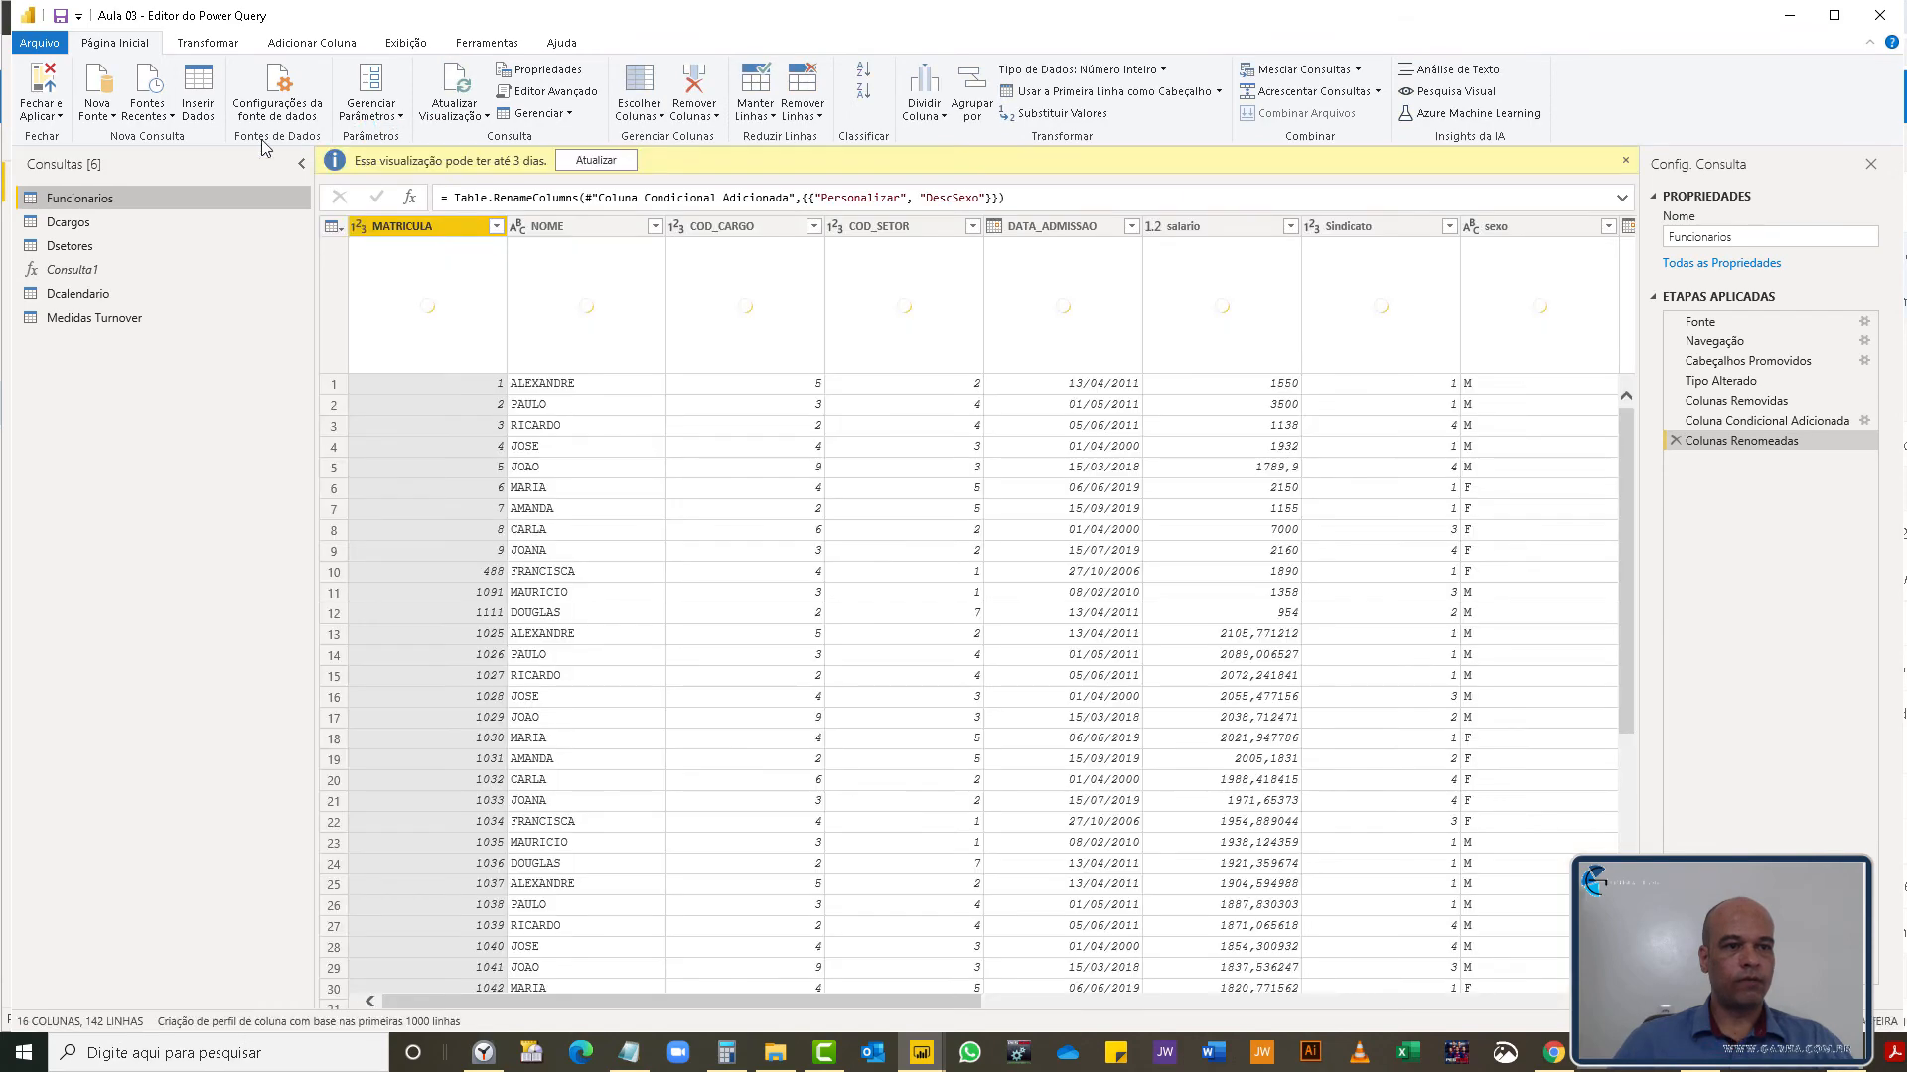
{"action": "left_click", "coordinate": [100, 119]}
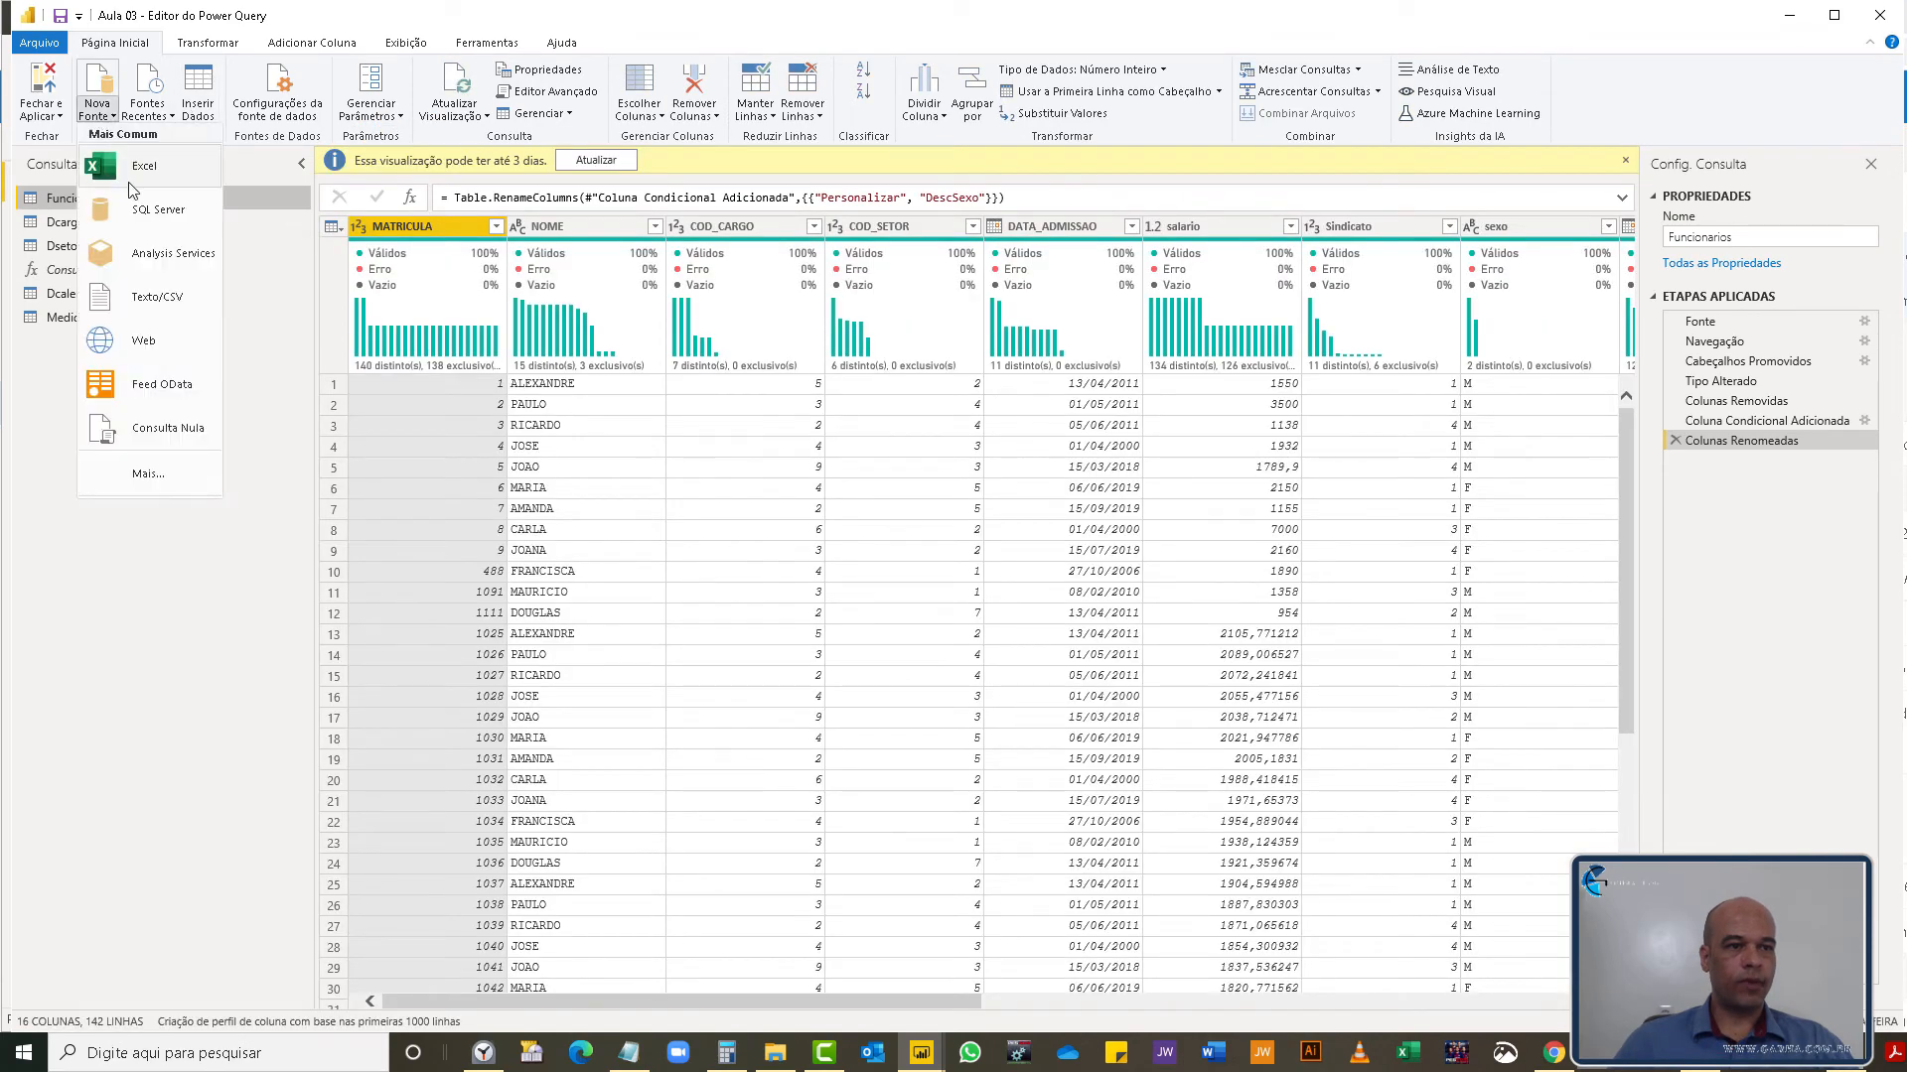
{"action": "left_click", "coordinate": [128, 184]}
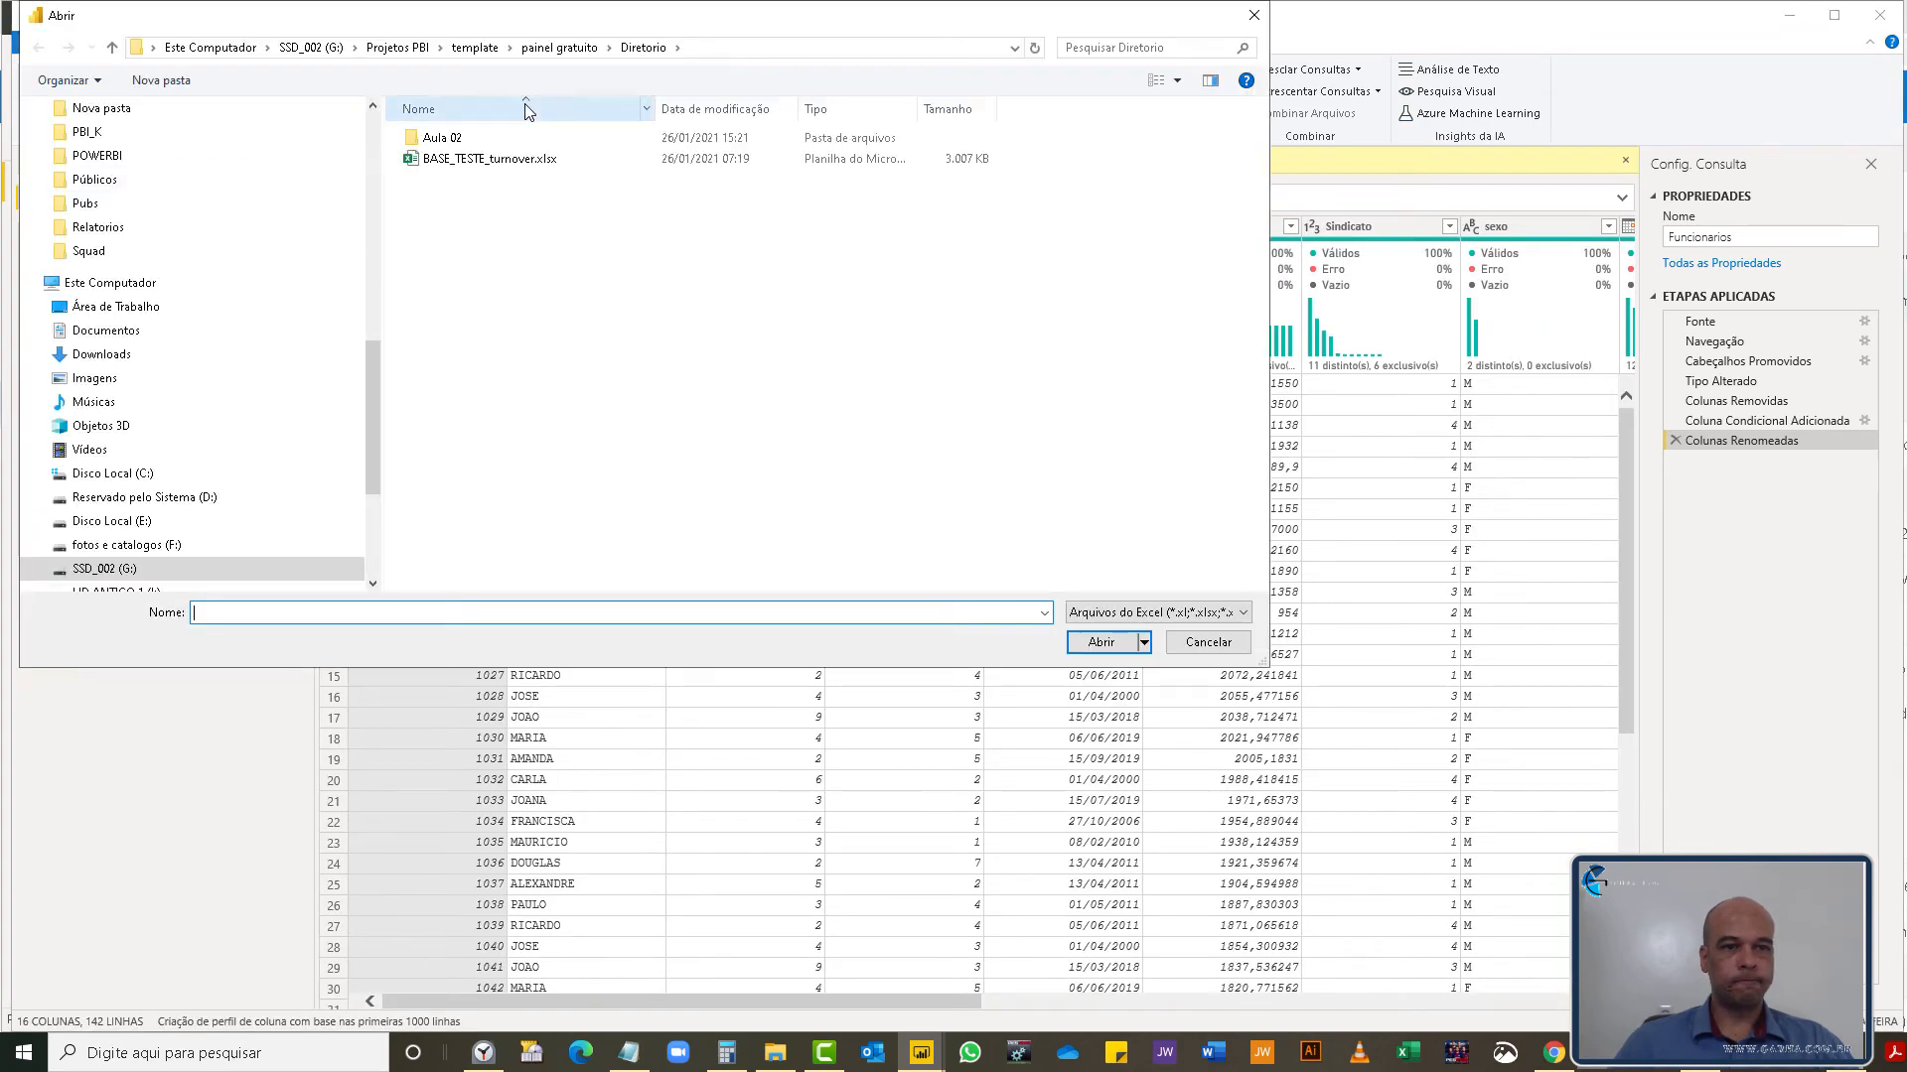
{"action": "double_click", "coordinate": [477, 160]}
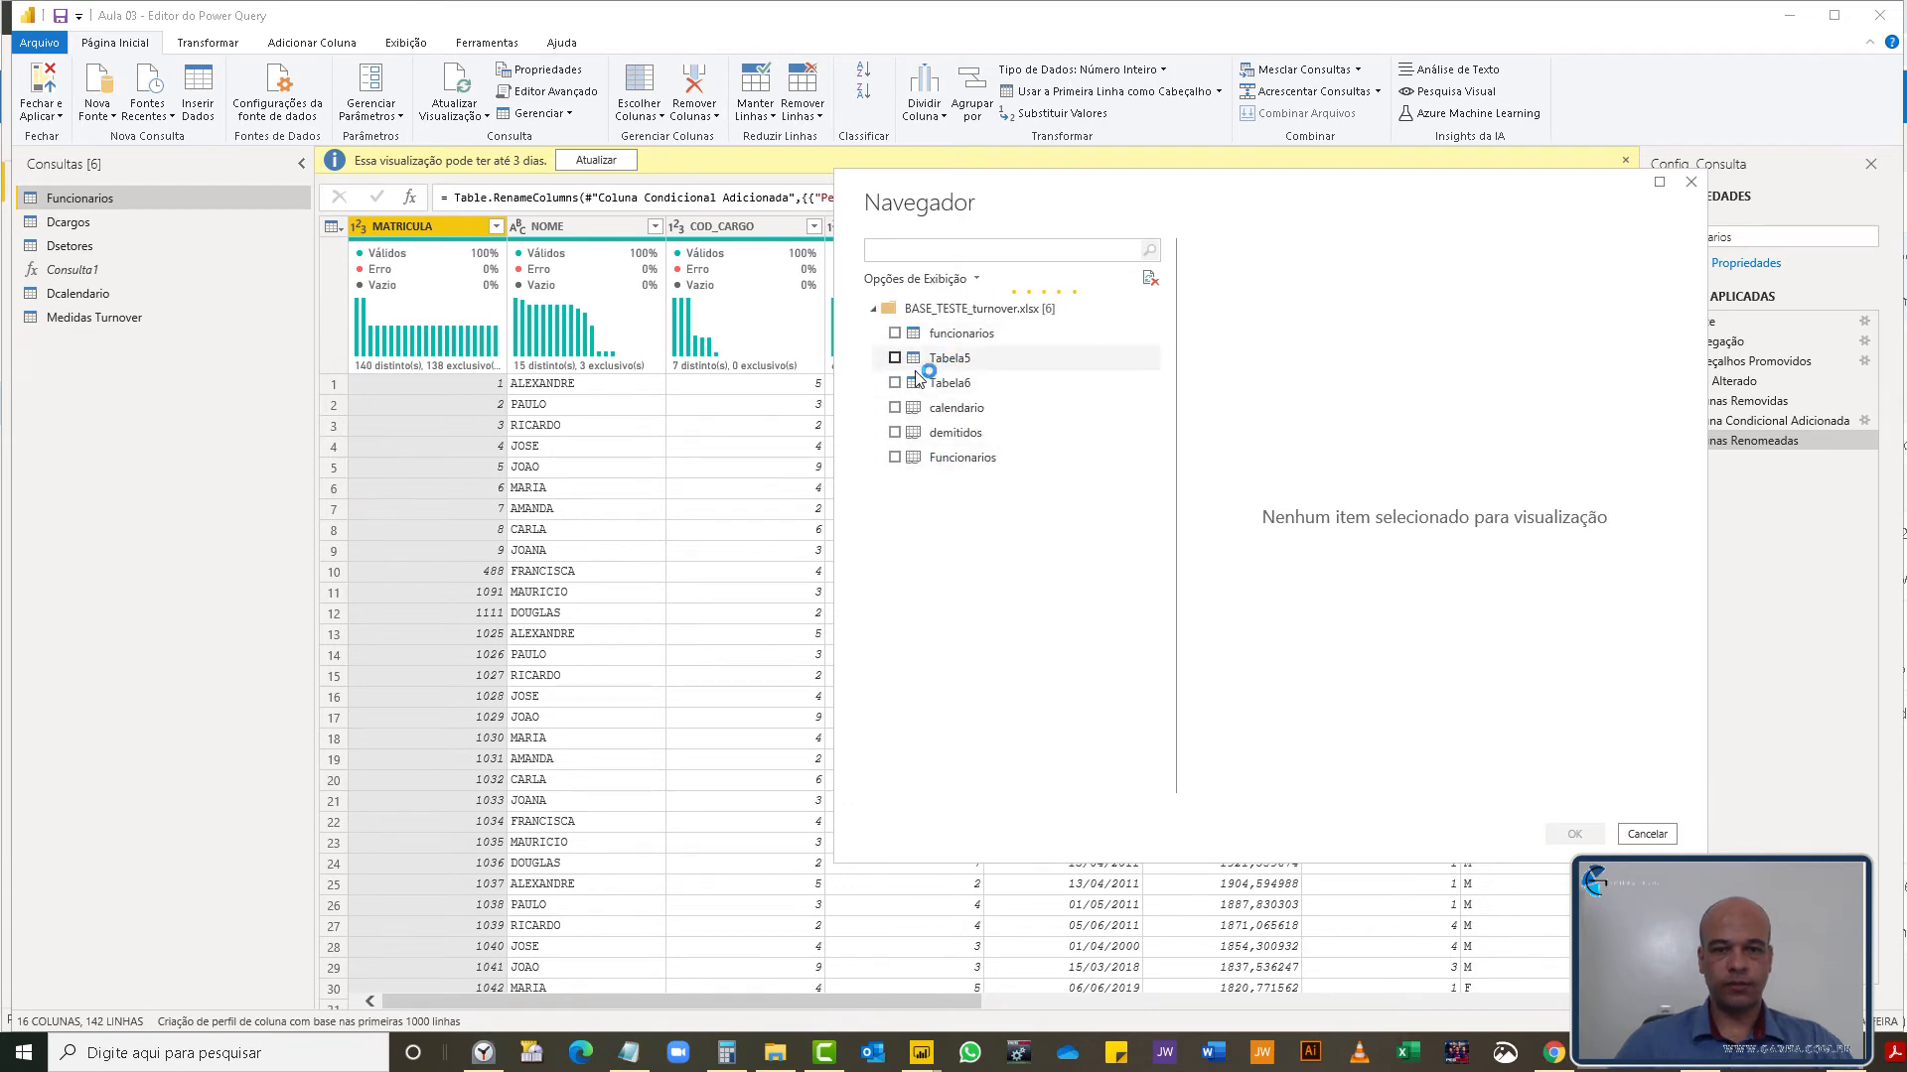
- Import the demitidos sheet from the workbook and apply the pending query changes to the report
{"action": "left_click", "coordinate": [961, 432]}
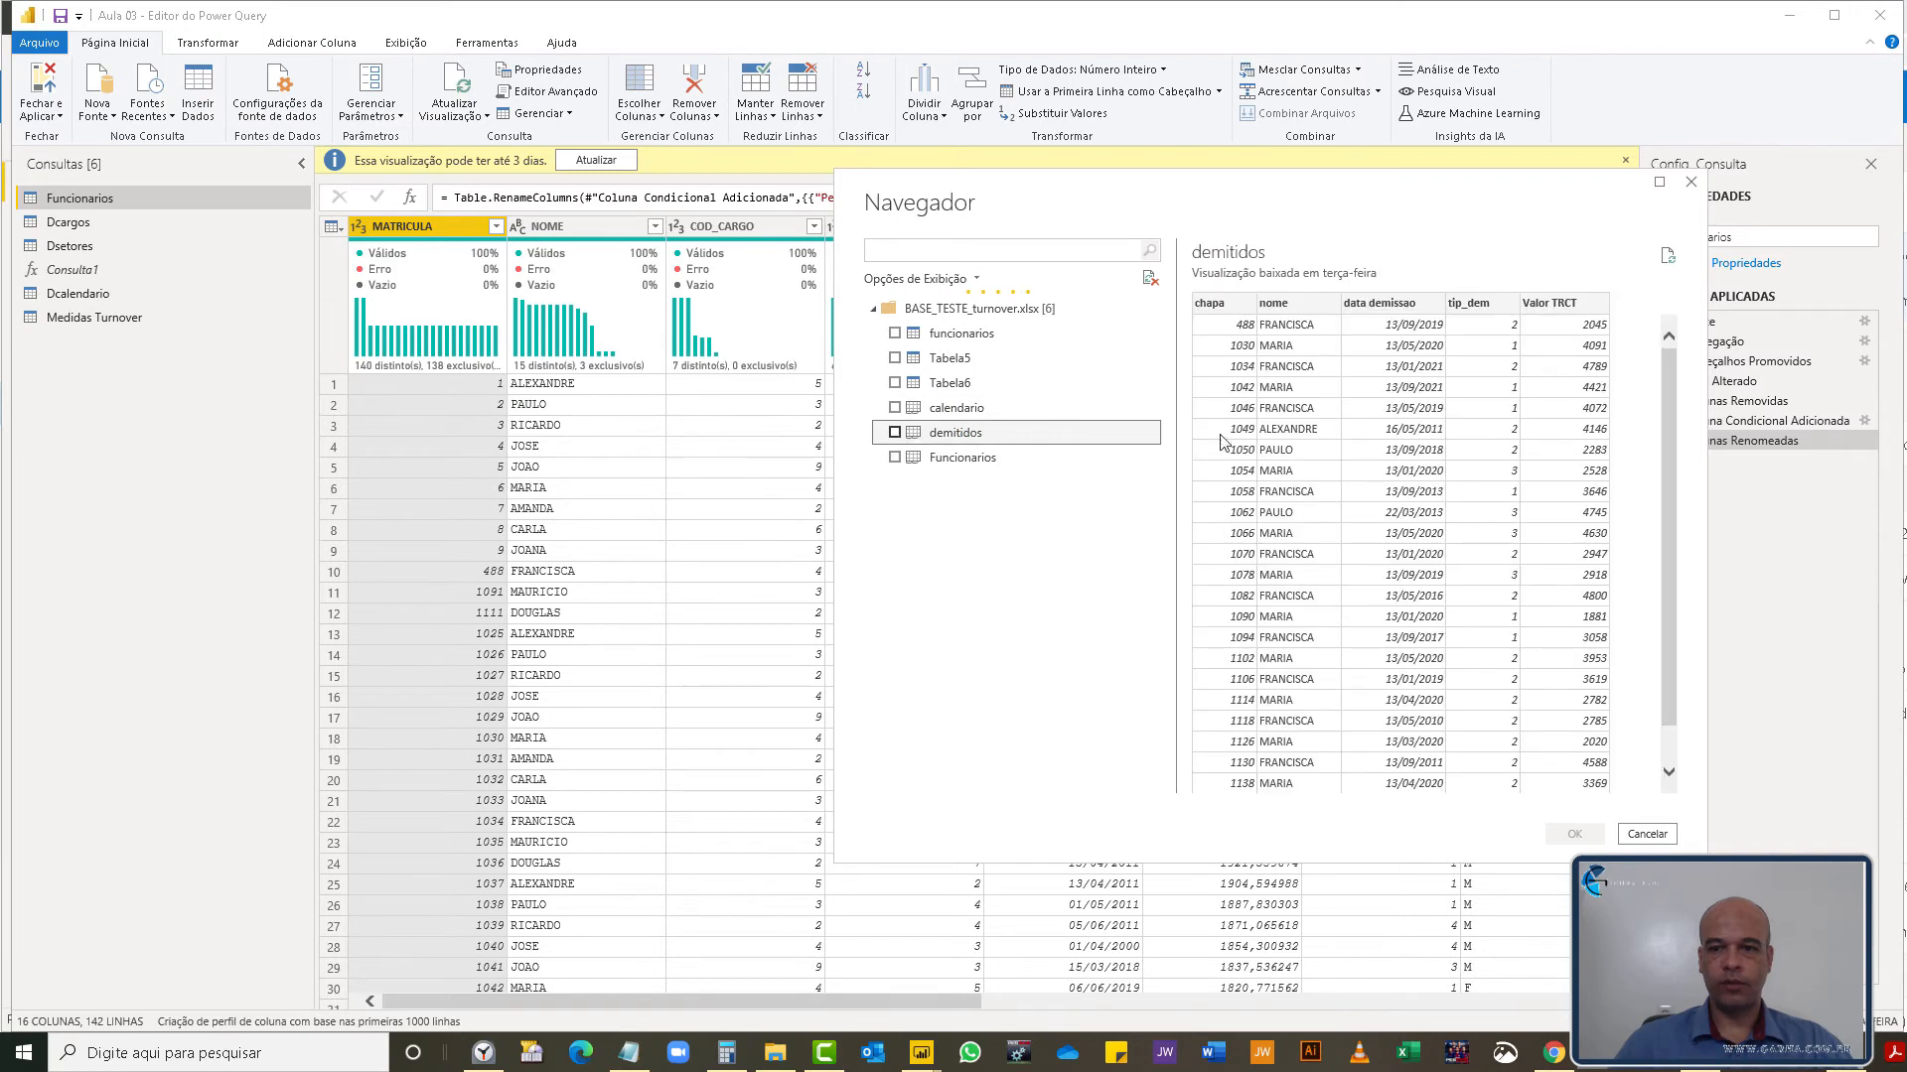
{"action": "left_click", "coordinate": [894, 434]}
{"action": "left_click", "coordinate": [1574, 833]}
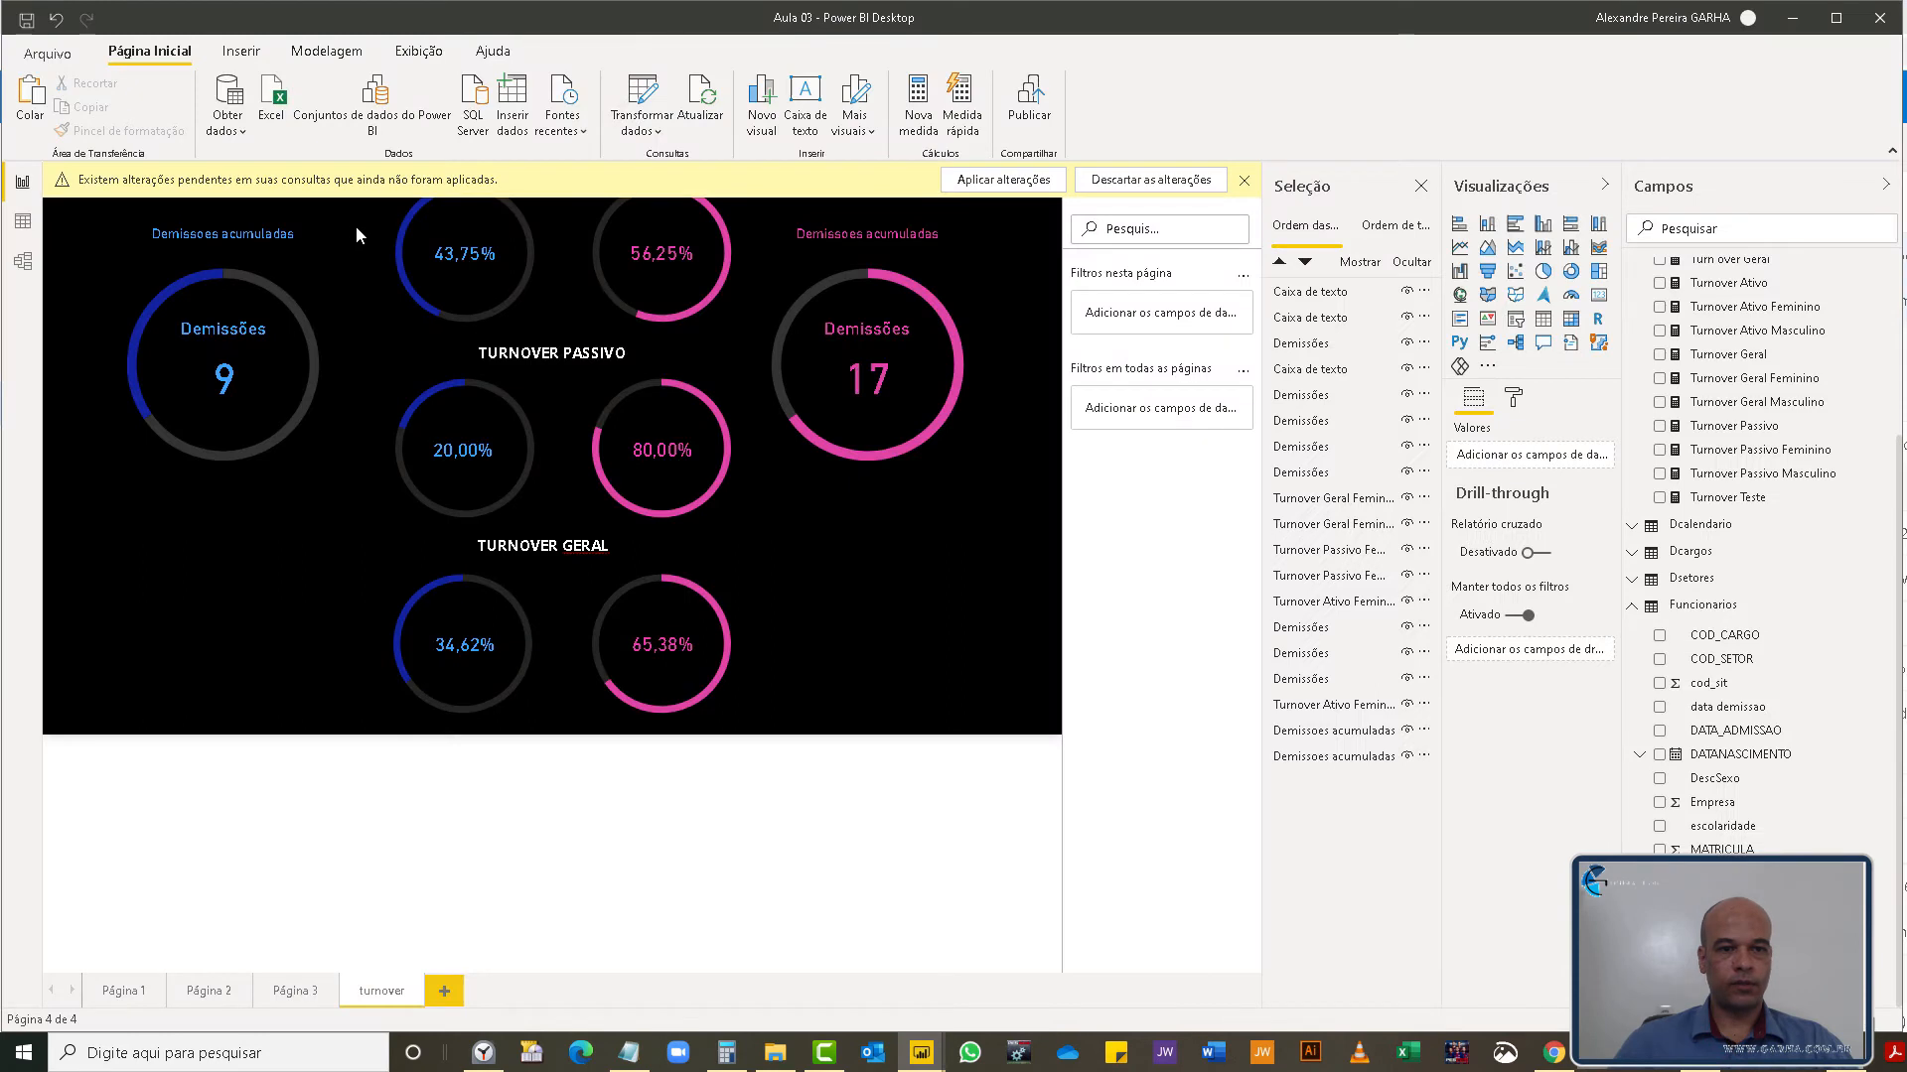
{"action": "left_click", "coordinate": [1025, 182]}
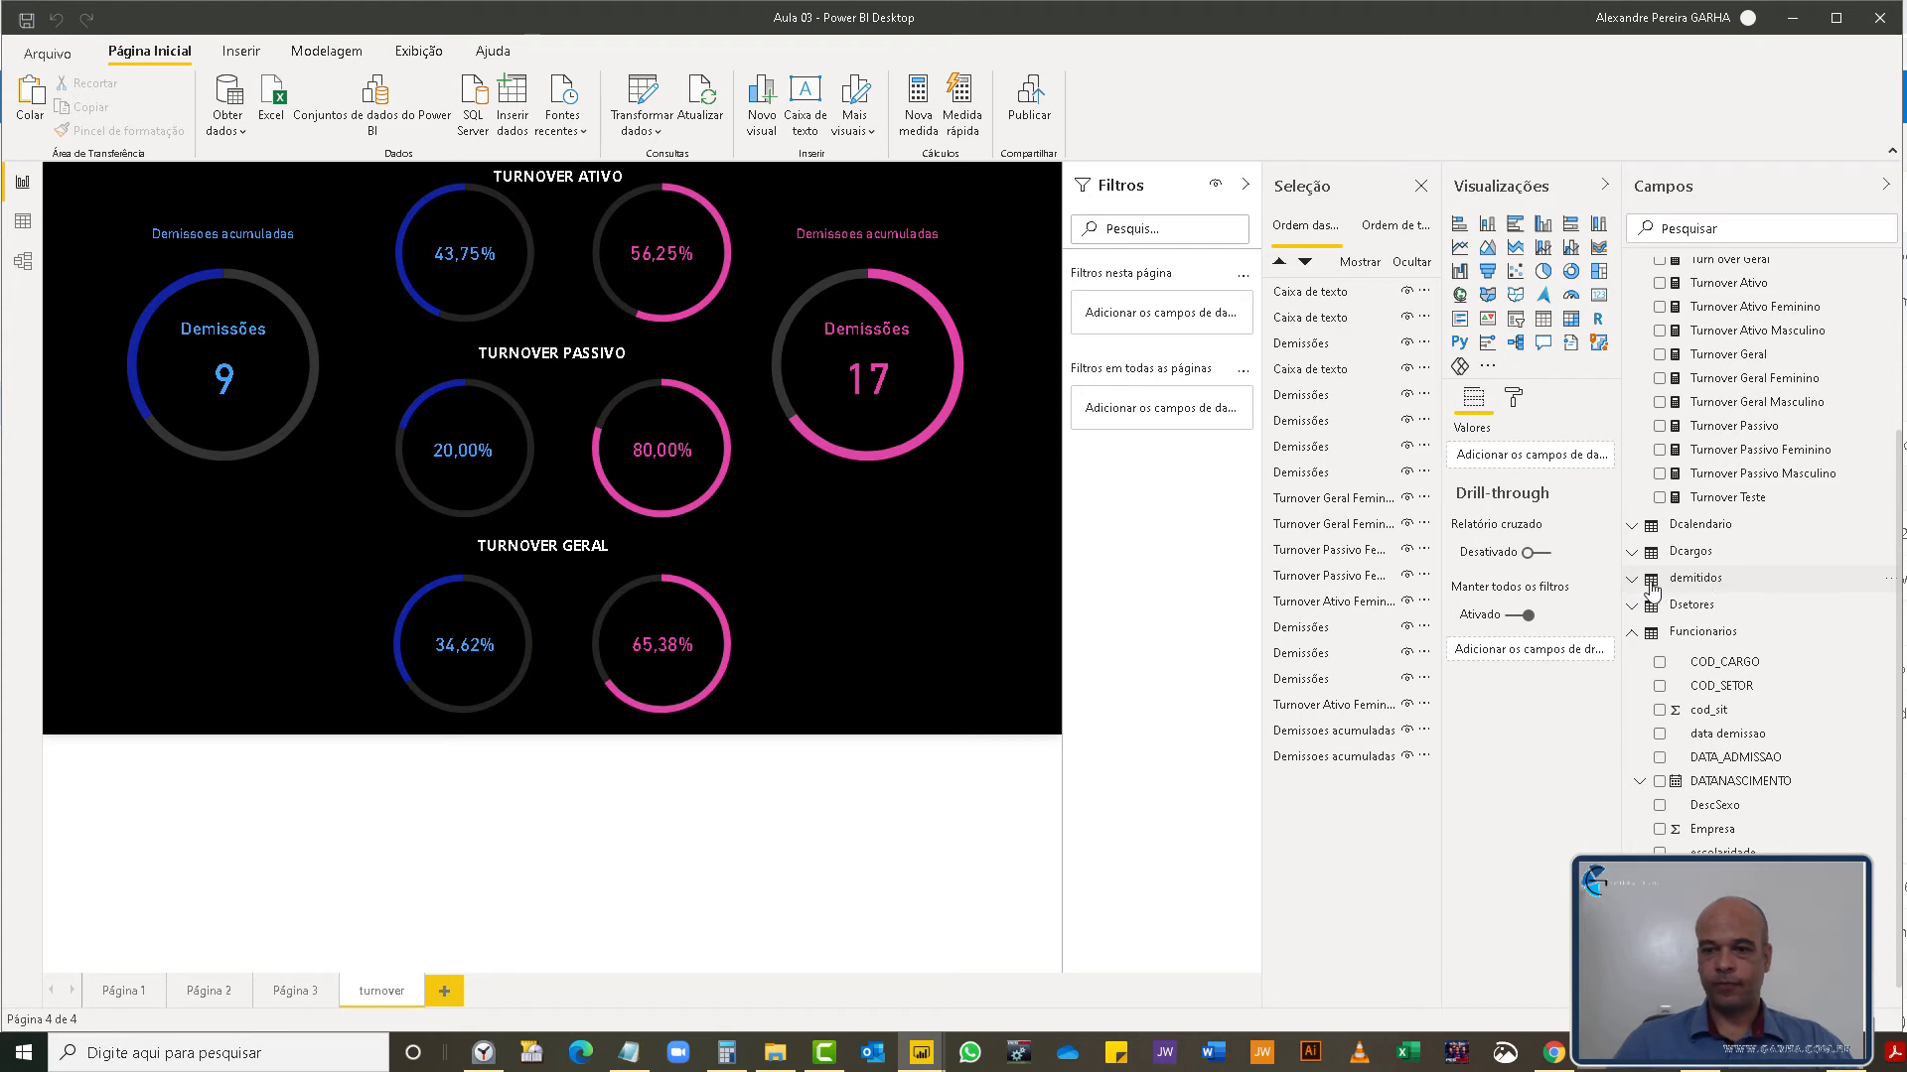
- Add a new measure to the Medidas Turnover table
{"action": "left_click", "coordinate": [1632, 583]}
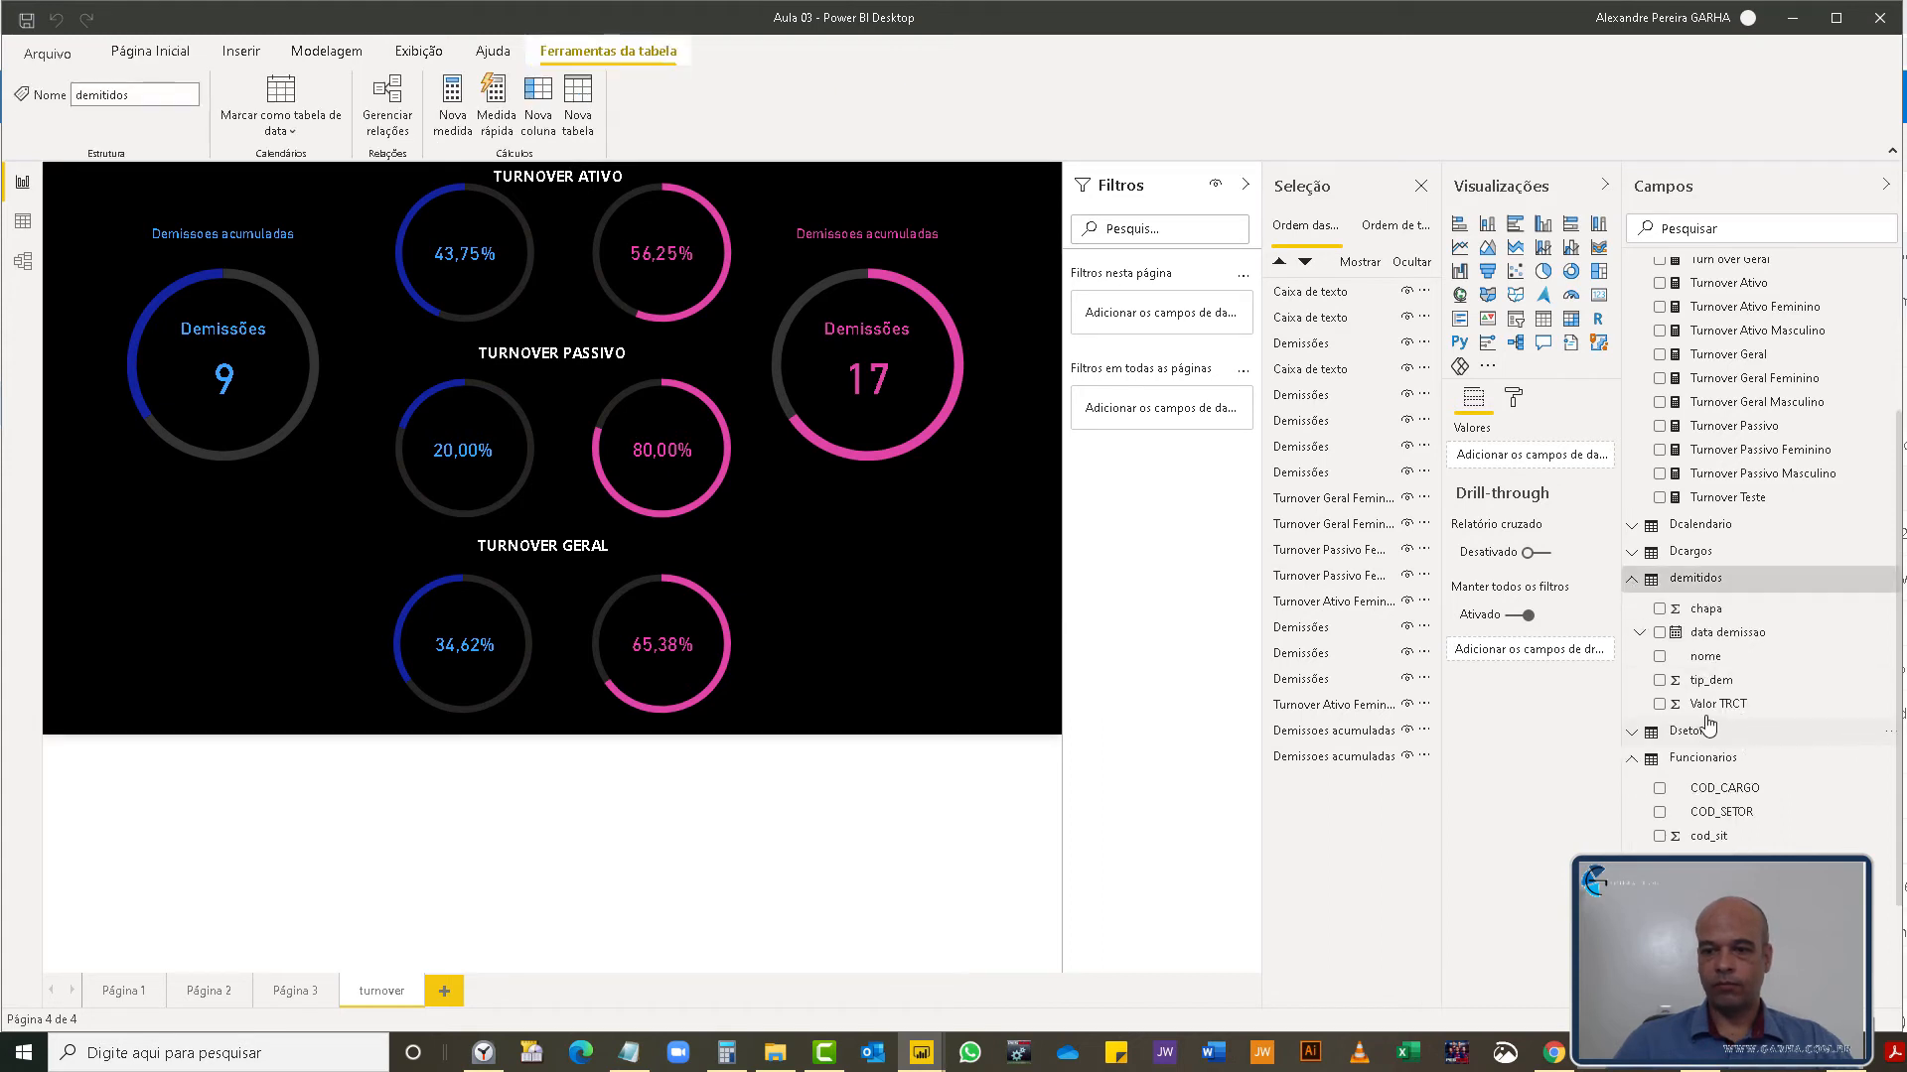
{"action": "scroll", "coordinate": [1812, 353], "scroll_direction": "up", "scroll_amount": 3}
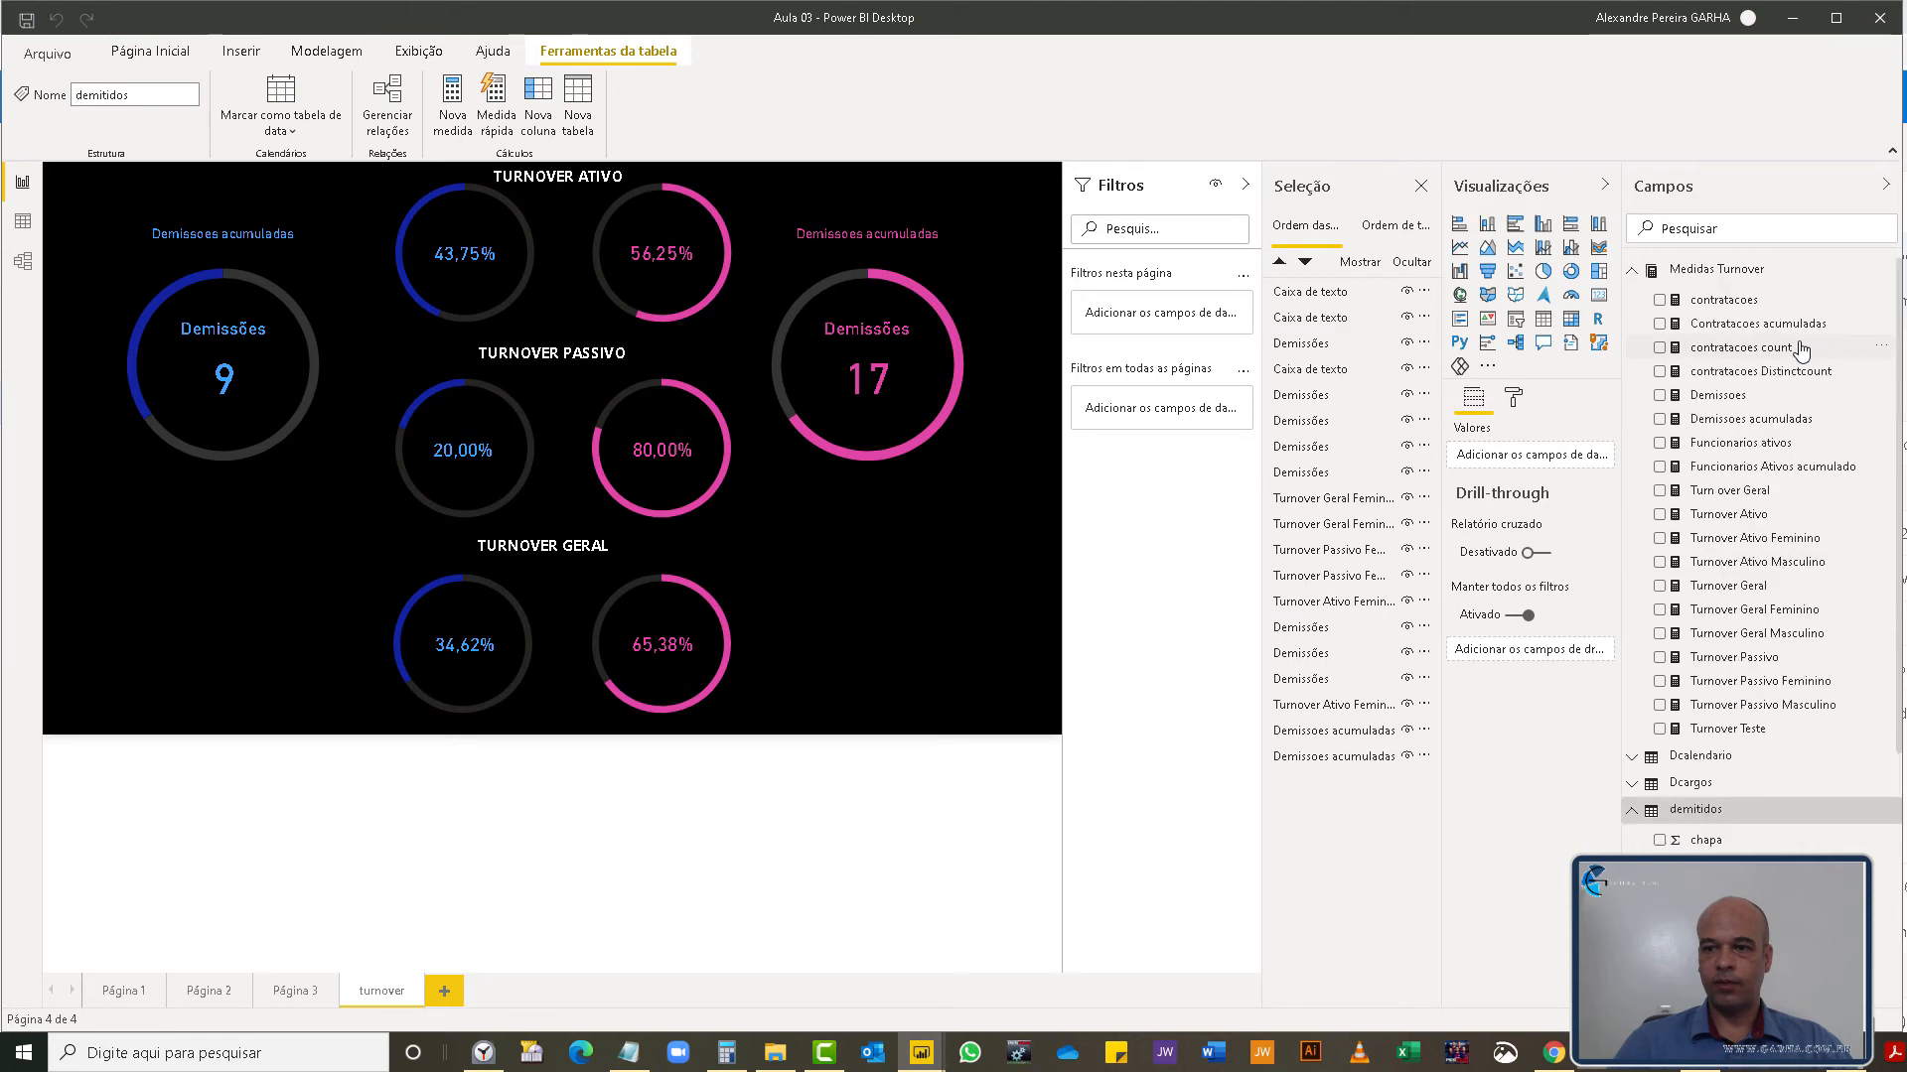
{"action": "left_click", "coordinate": [1892, 280]}
{"action": "left_click", "coordinate": [1827, 295]}
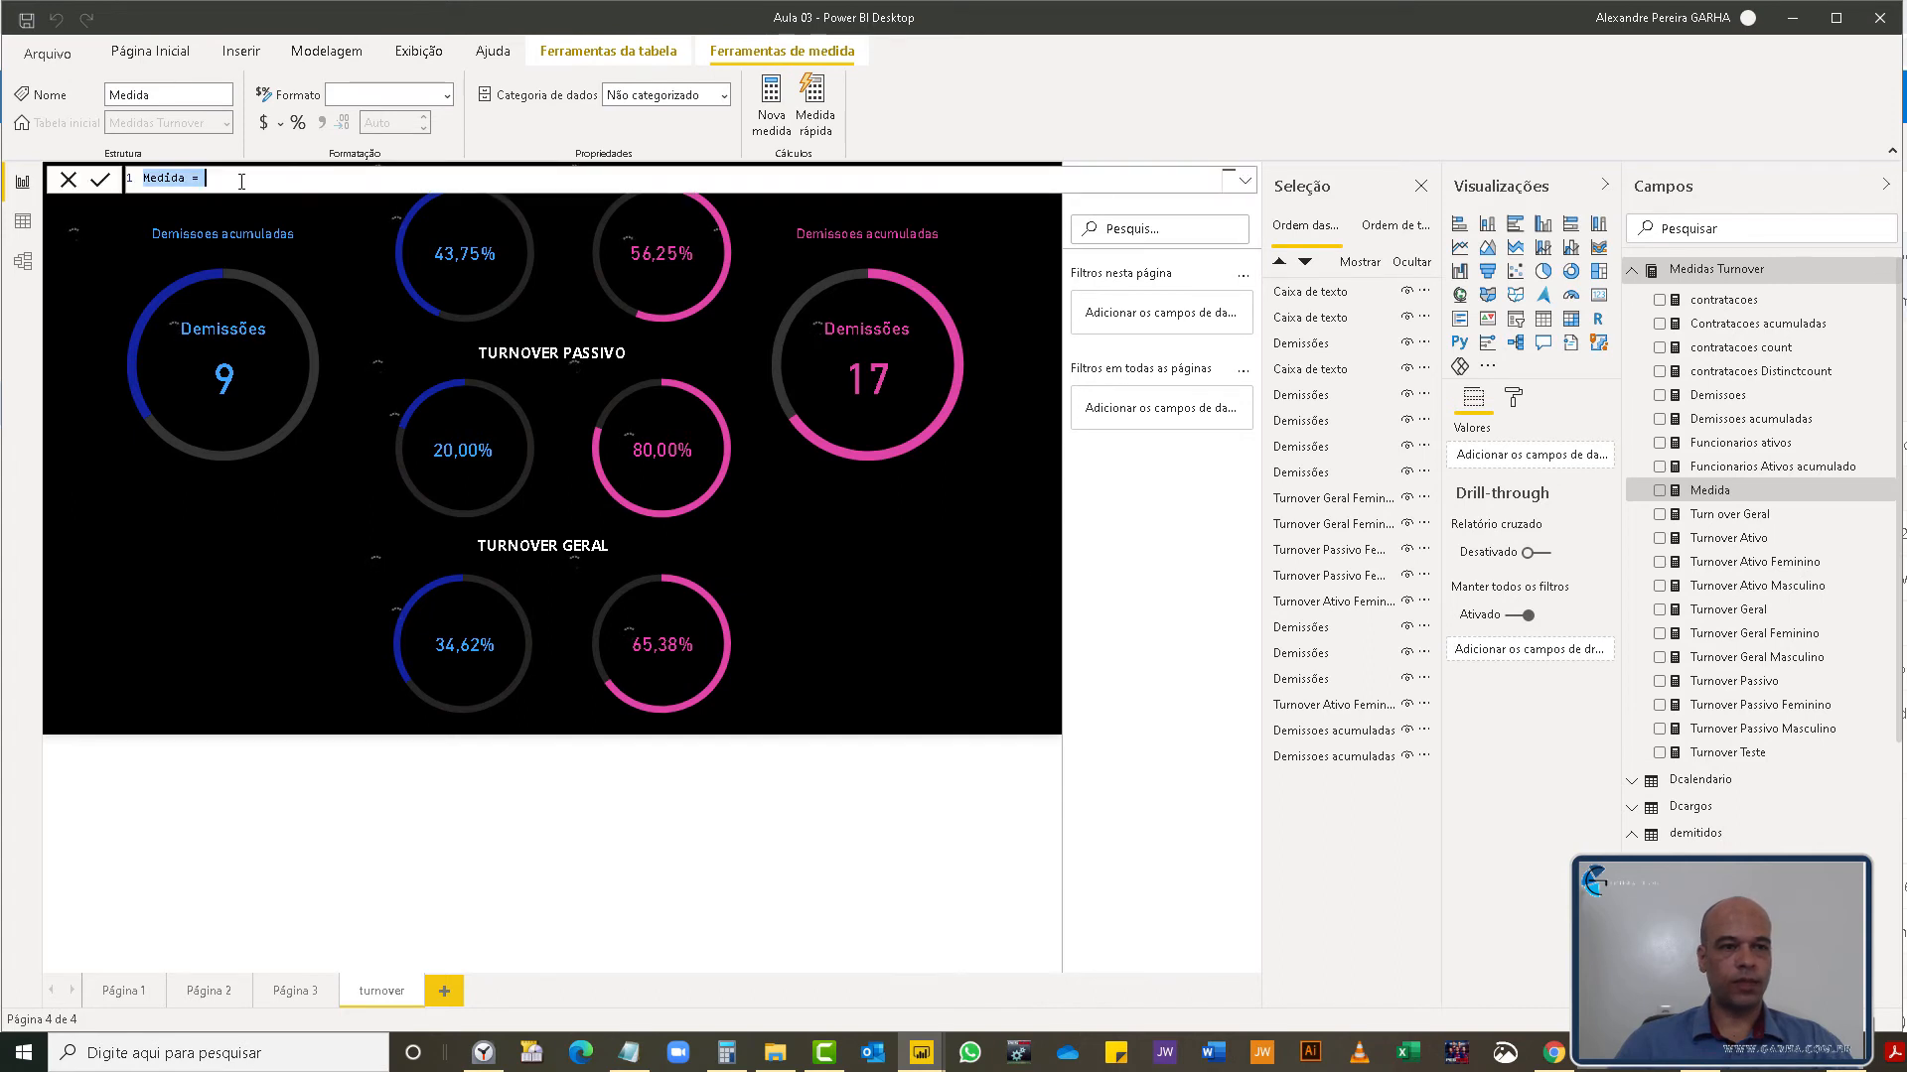
{"action": "type", "text": "sOMA trct"}
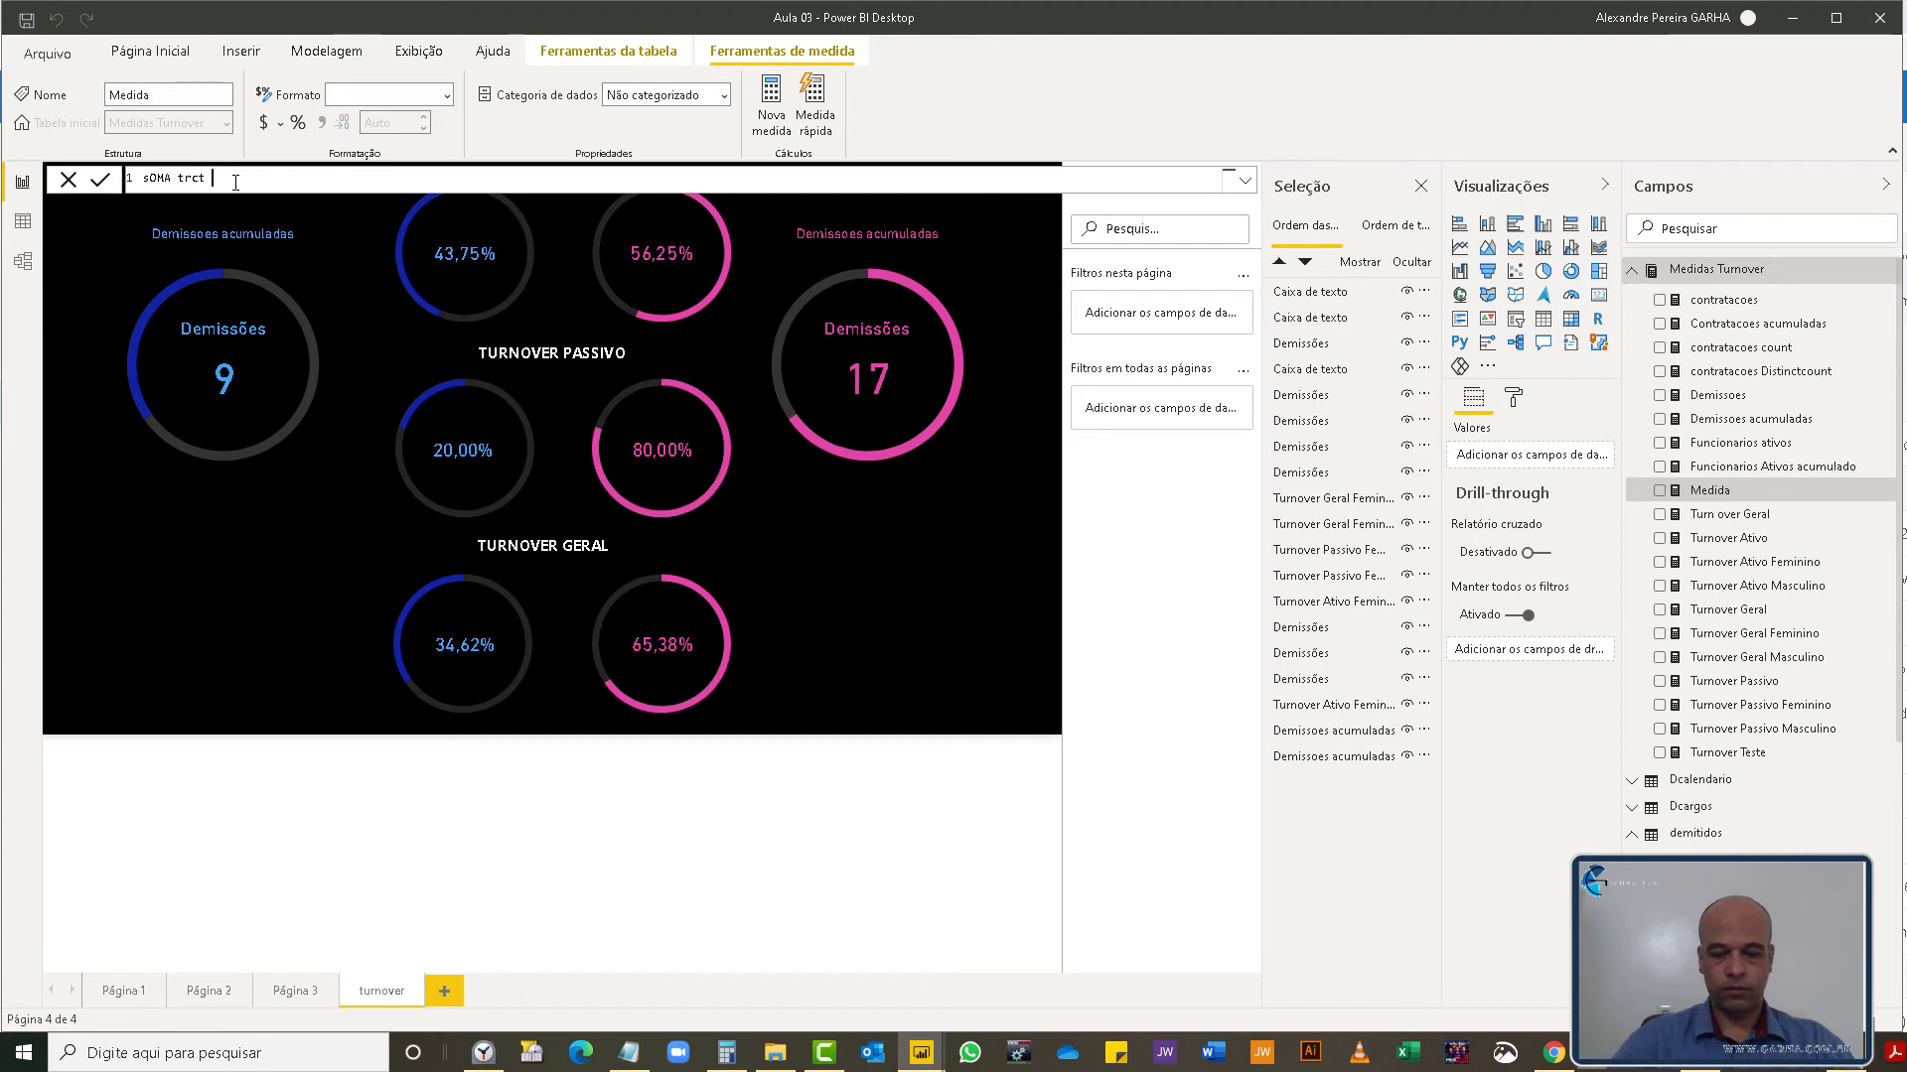
{"action": "key", "text": "BackSpace"}
{"action": "key", "text": "BackSpace"}
{"action": "key", "text": "BackSpace"}
{"action": "key", "text": "BackSpace"}
{"action": "key", "text": "BackSpace"}
{"action": "key", "text": "BackSpace"}
{"action": "key", "text": "BackSpace"}
{"action": "key", "text": "BackSpace"}
{"action": "key", "text": "BackSpace"}
{"action": "key", "text": "BackSpace"}
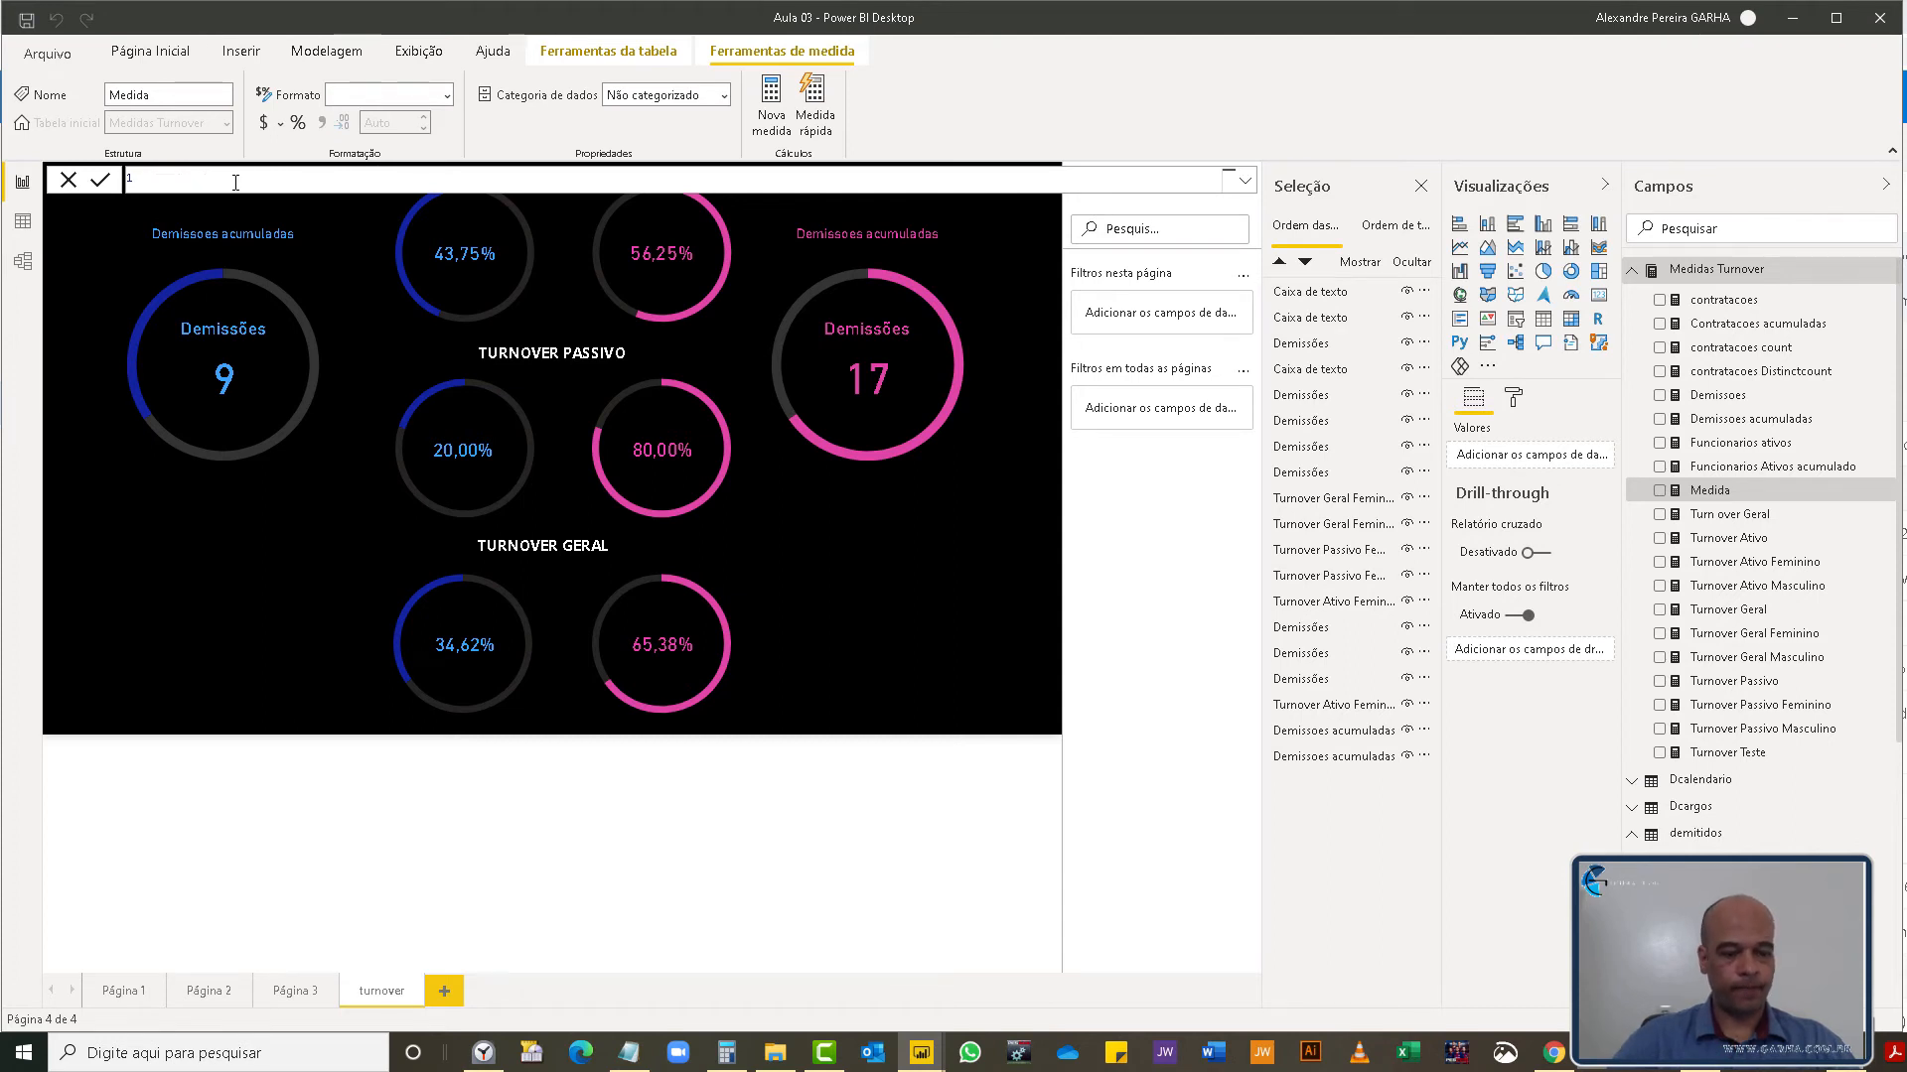
- Define the new measure as Soma TRCT = sum(demitidos[Valor TRCT])
{"action": "type", "text": "Soma TRCT"}
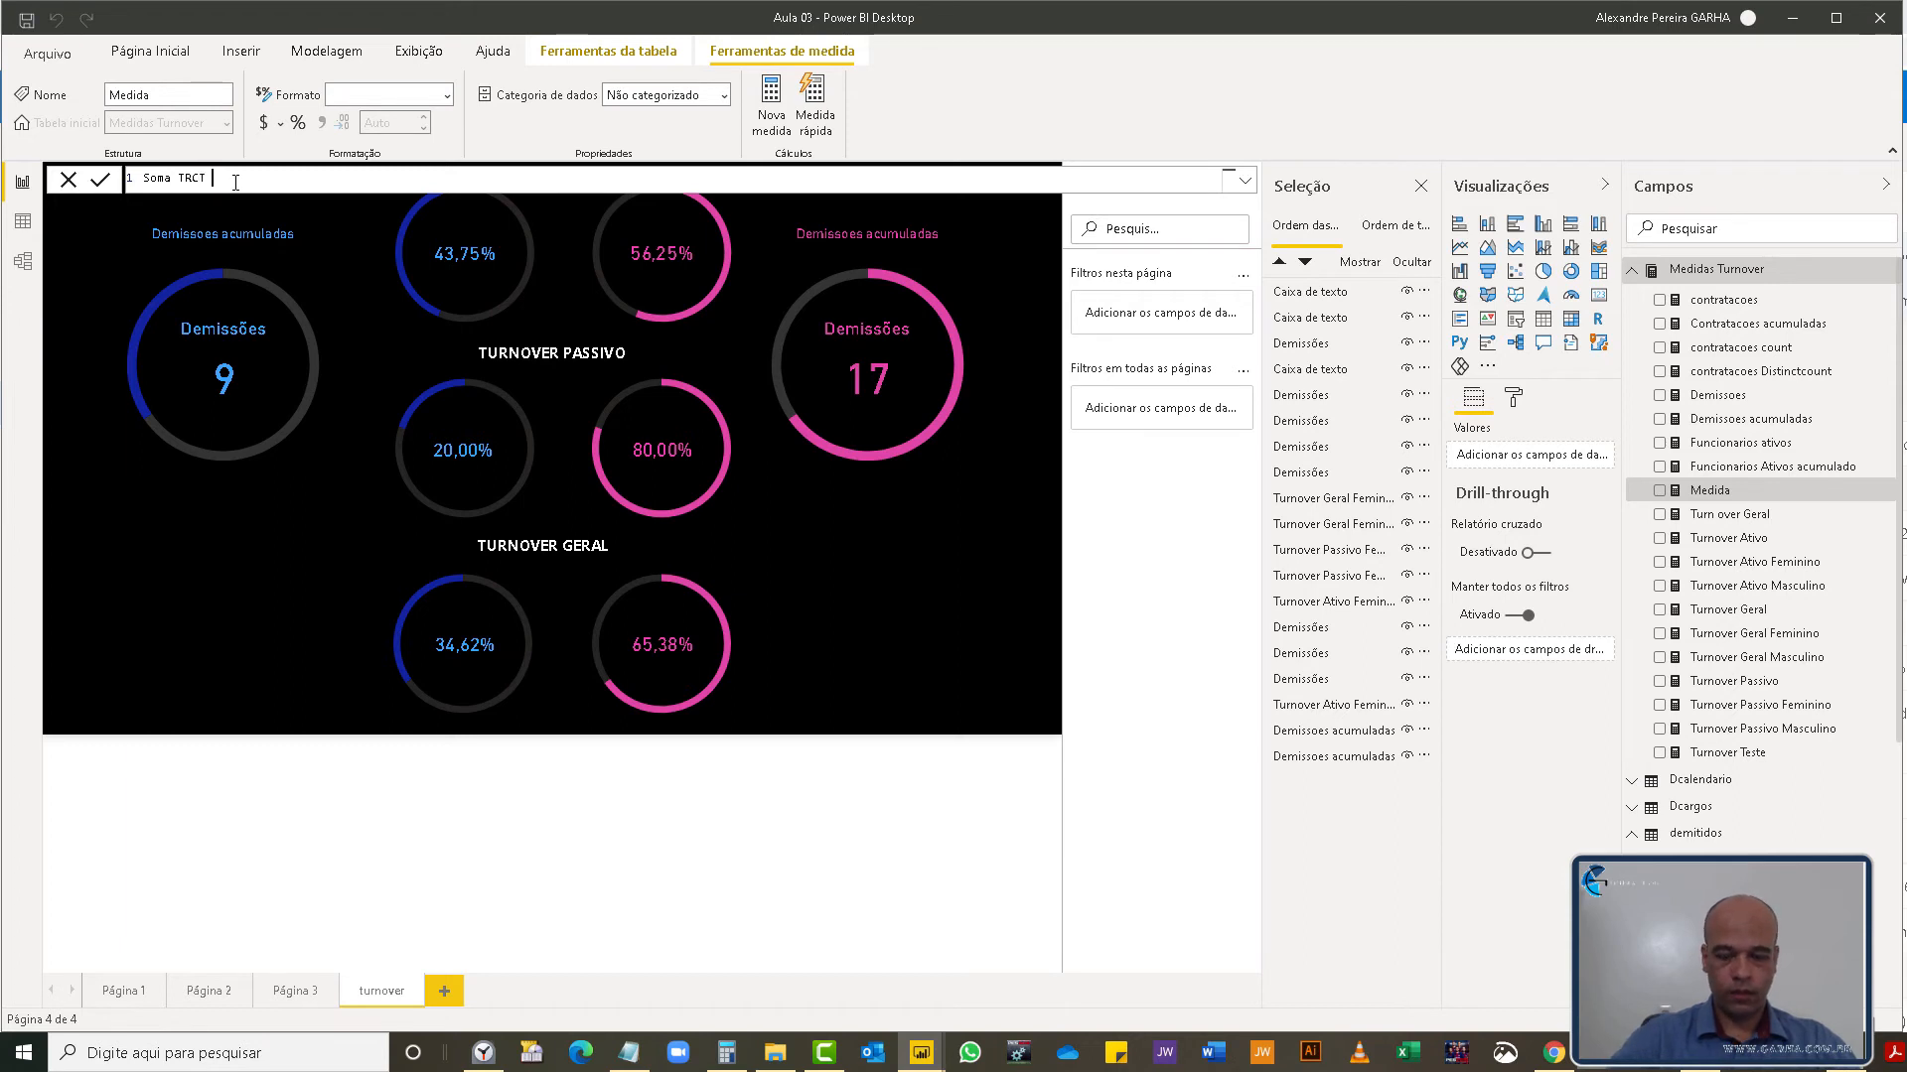
{"action": "type", "text": " = sum"}
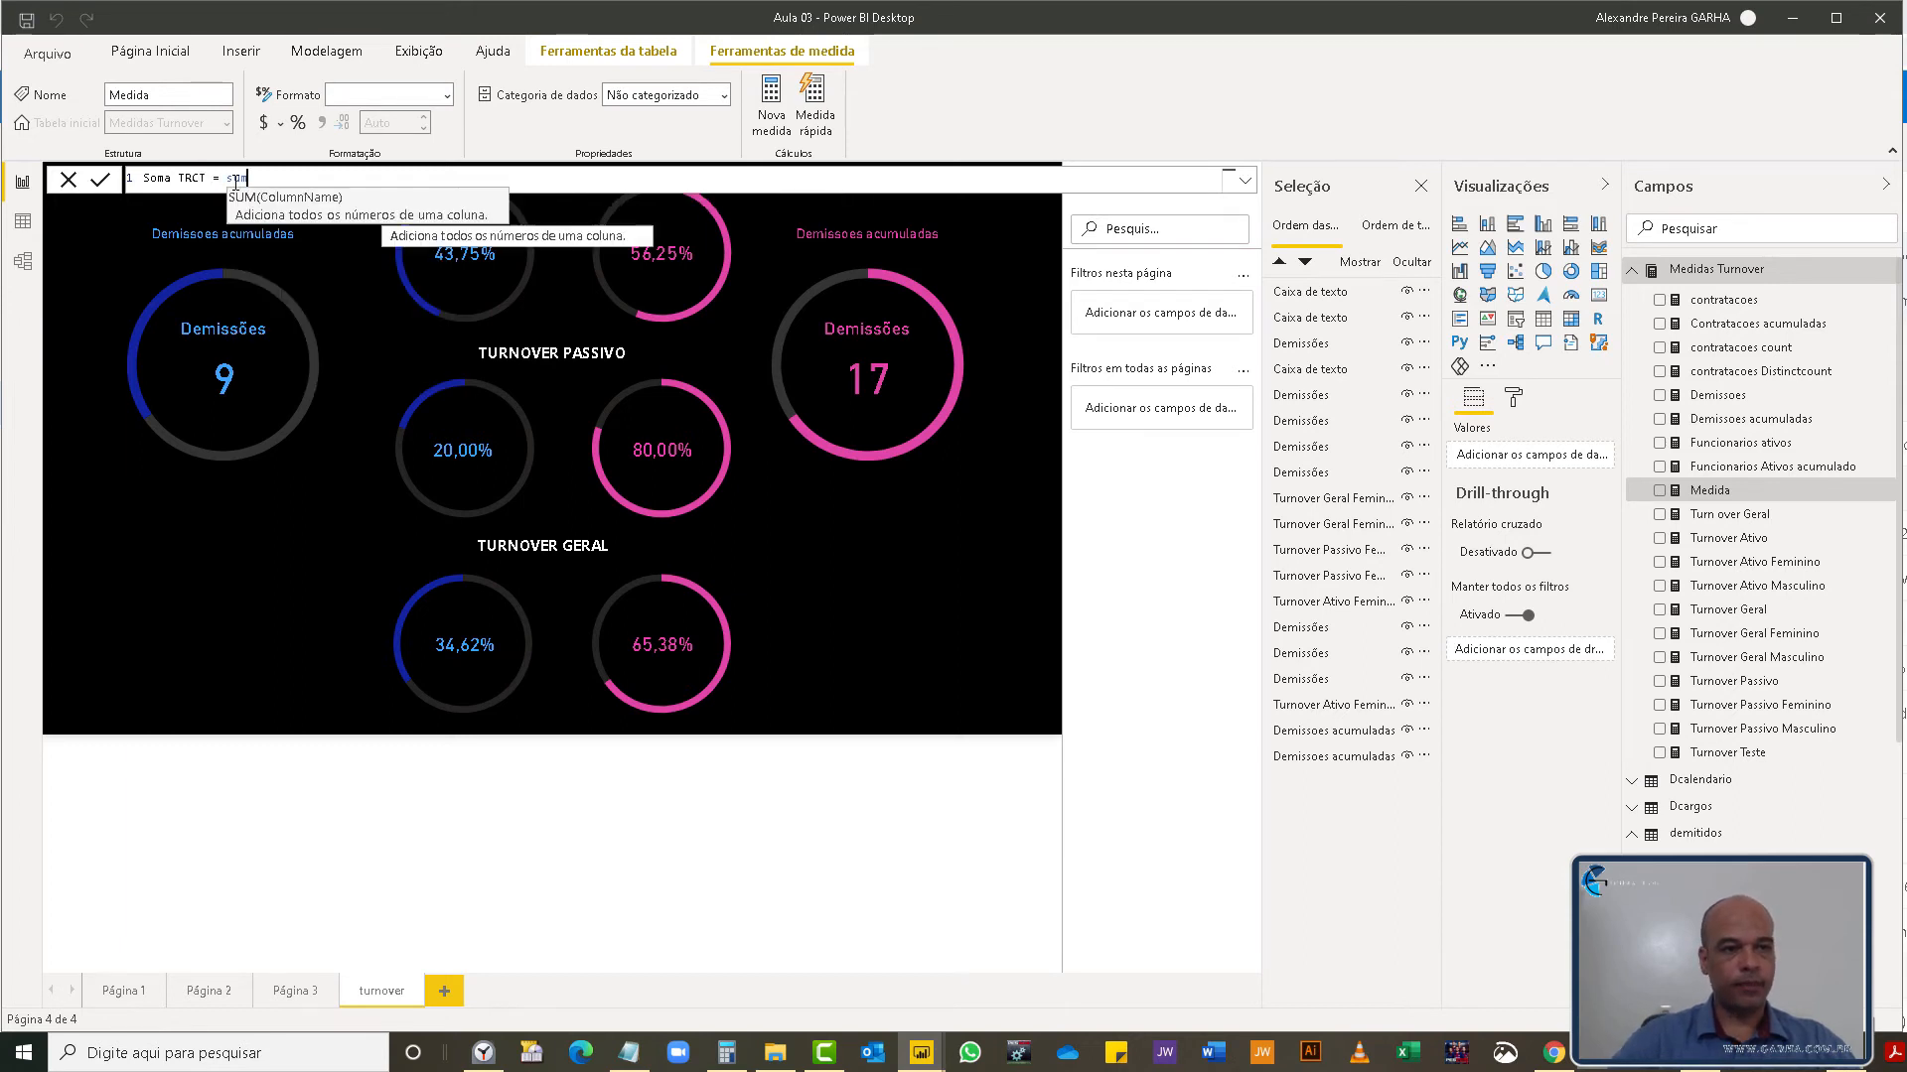
{"action": "type", "text": "("}
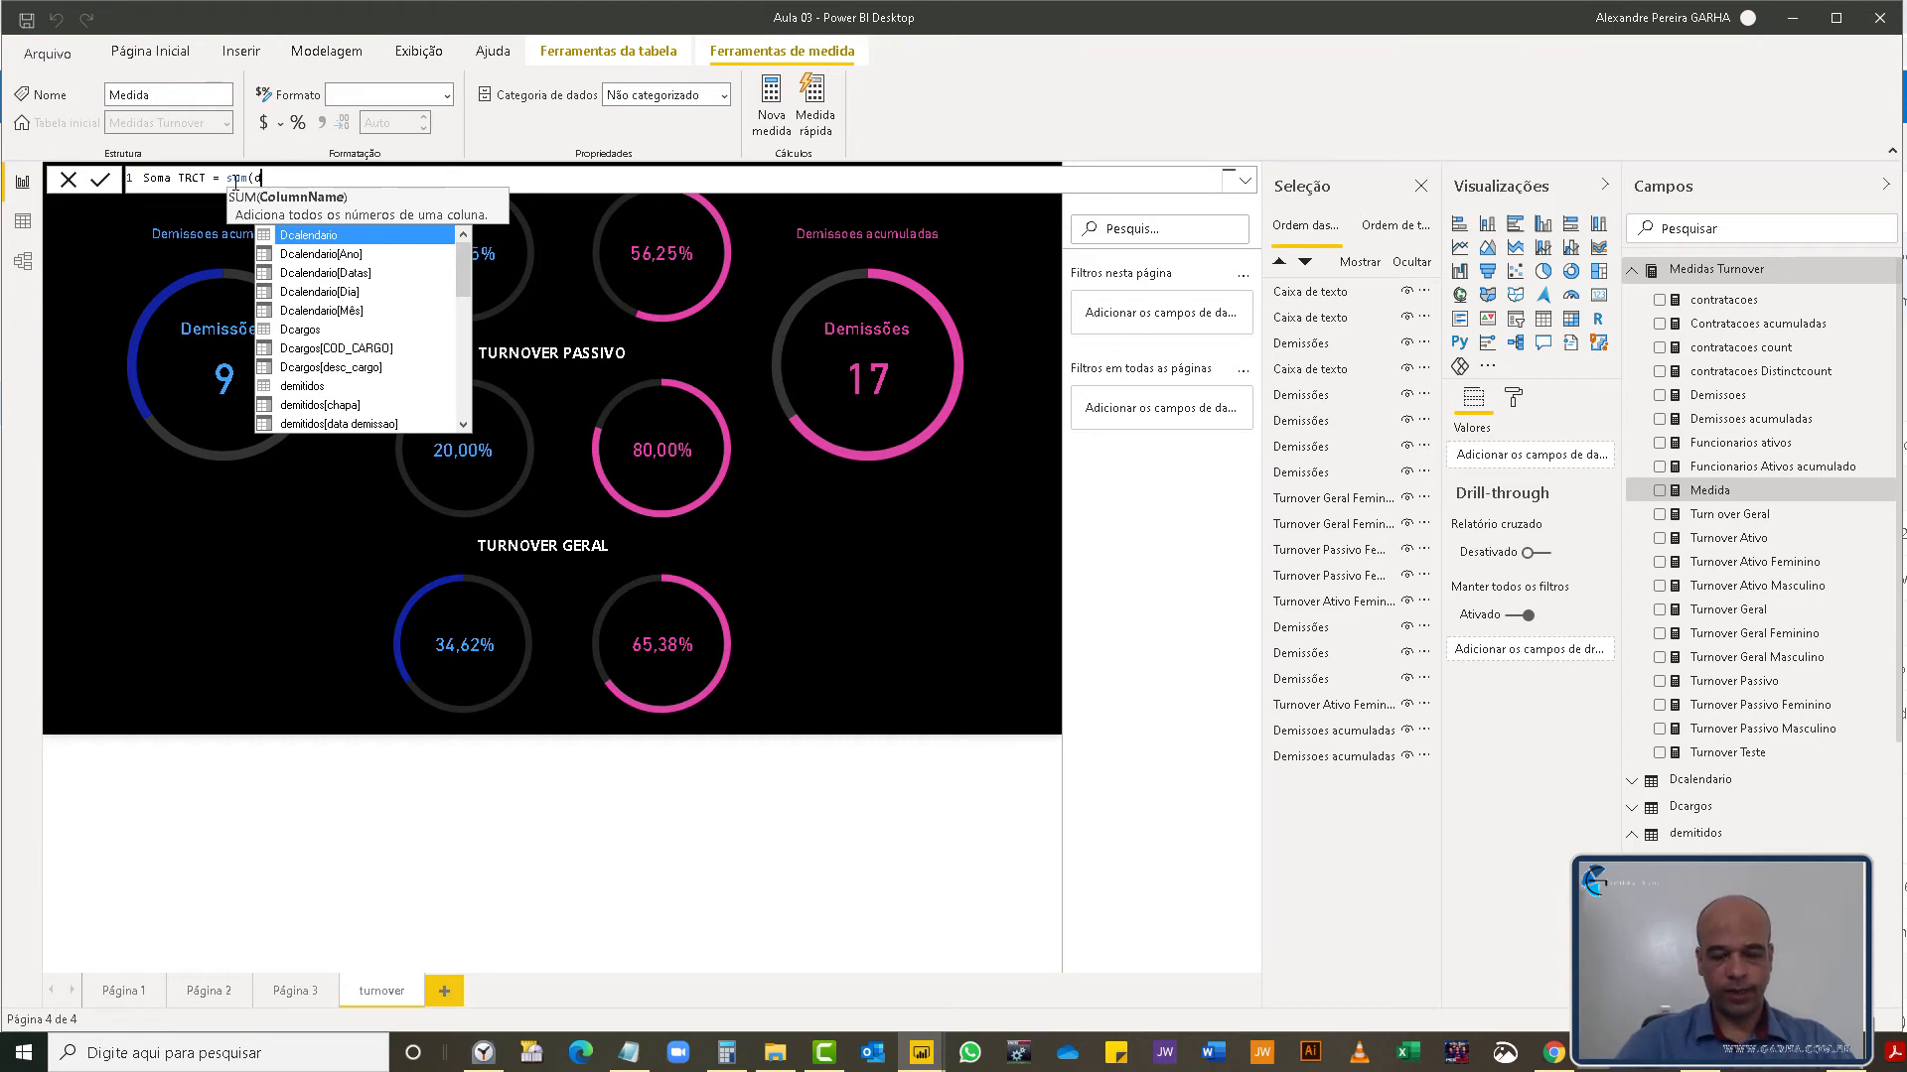
{"action": "type", "text": "demiti"}
{"action": "key", "text": "Down"}
{"action": "key", "text": "Down"}
{"action": "key", "text": "Down"}
{"action": "key", "text": "Tab"}
{"action": "type", "text": ")"}
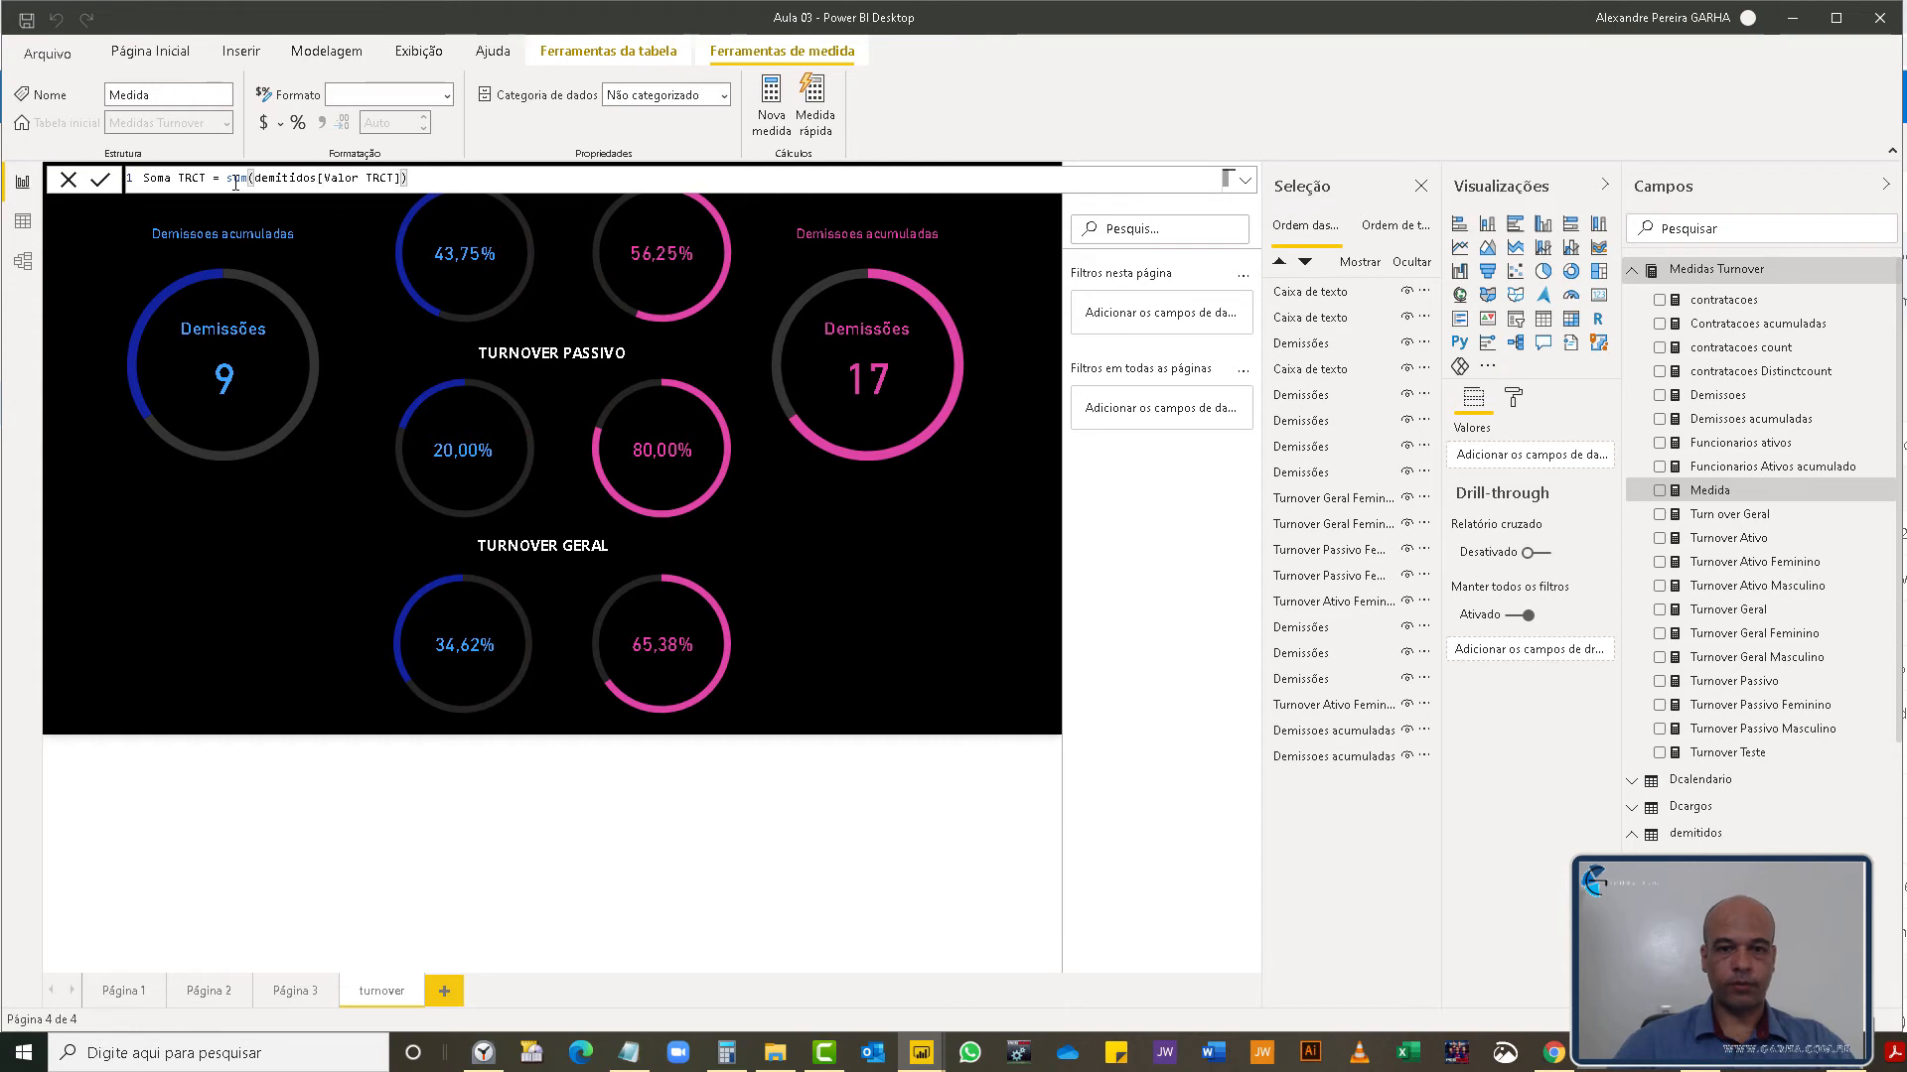
{"action": "key", "text": "Return"}
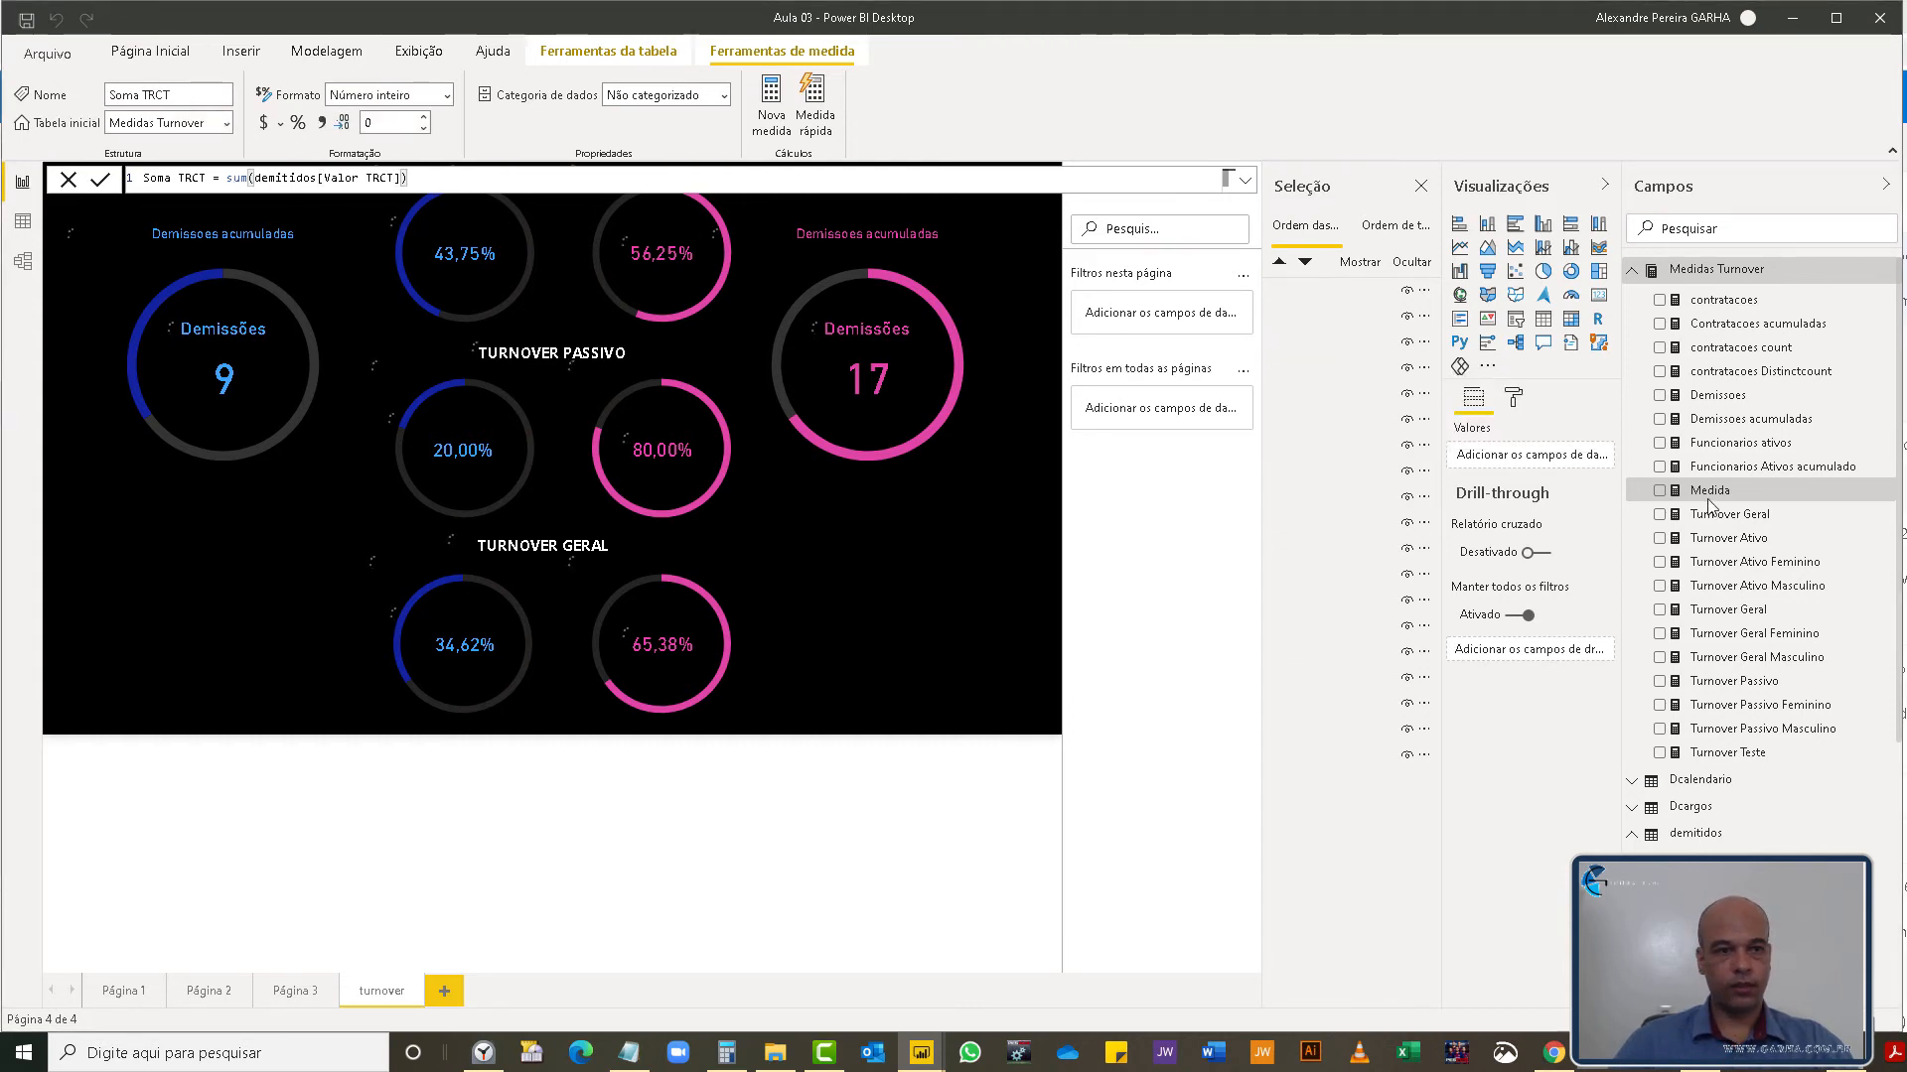
- Show the Soma TRCT measure as a small card centred directly below the pink Demissões donut
{"action": "left_click_drag", "start_coordinate": [1765, 501], "coordinate": [919, 562]}
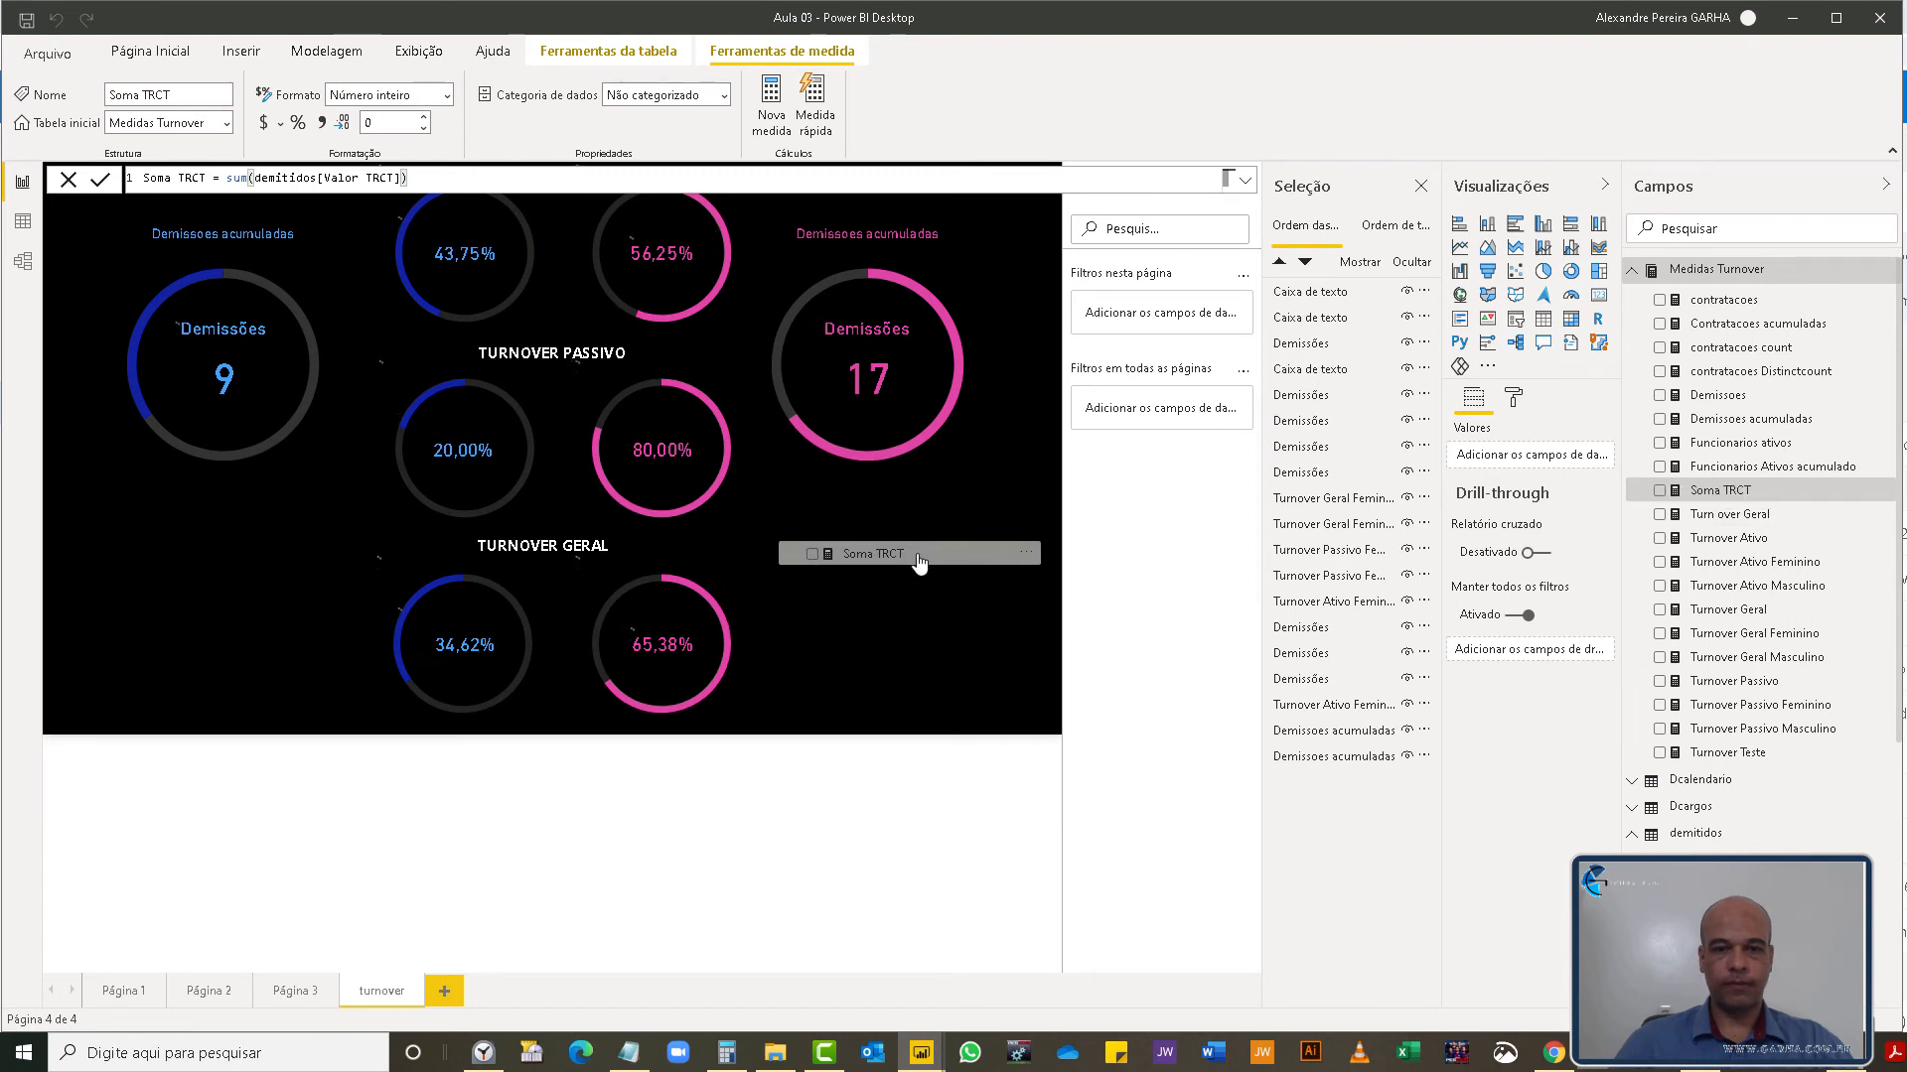
{"action": "left_click_drag", "start_coordinate": [921, 561], "coordinate": [938, 566]}
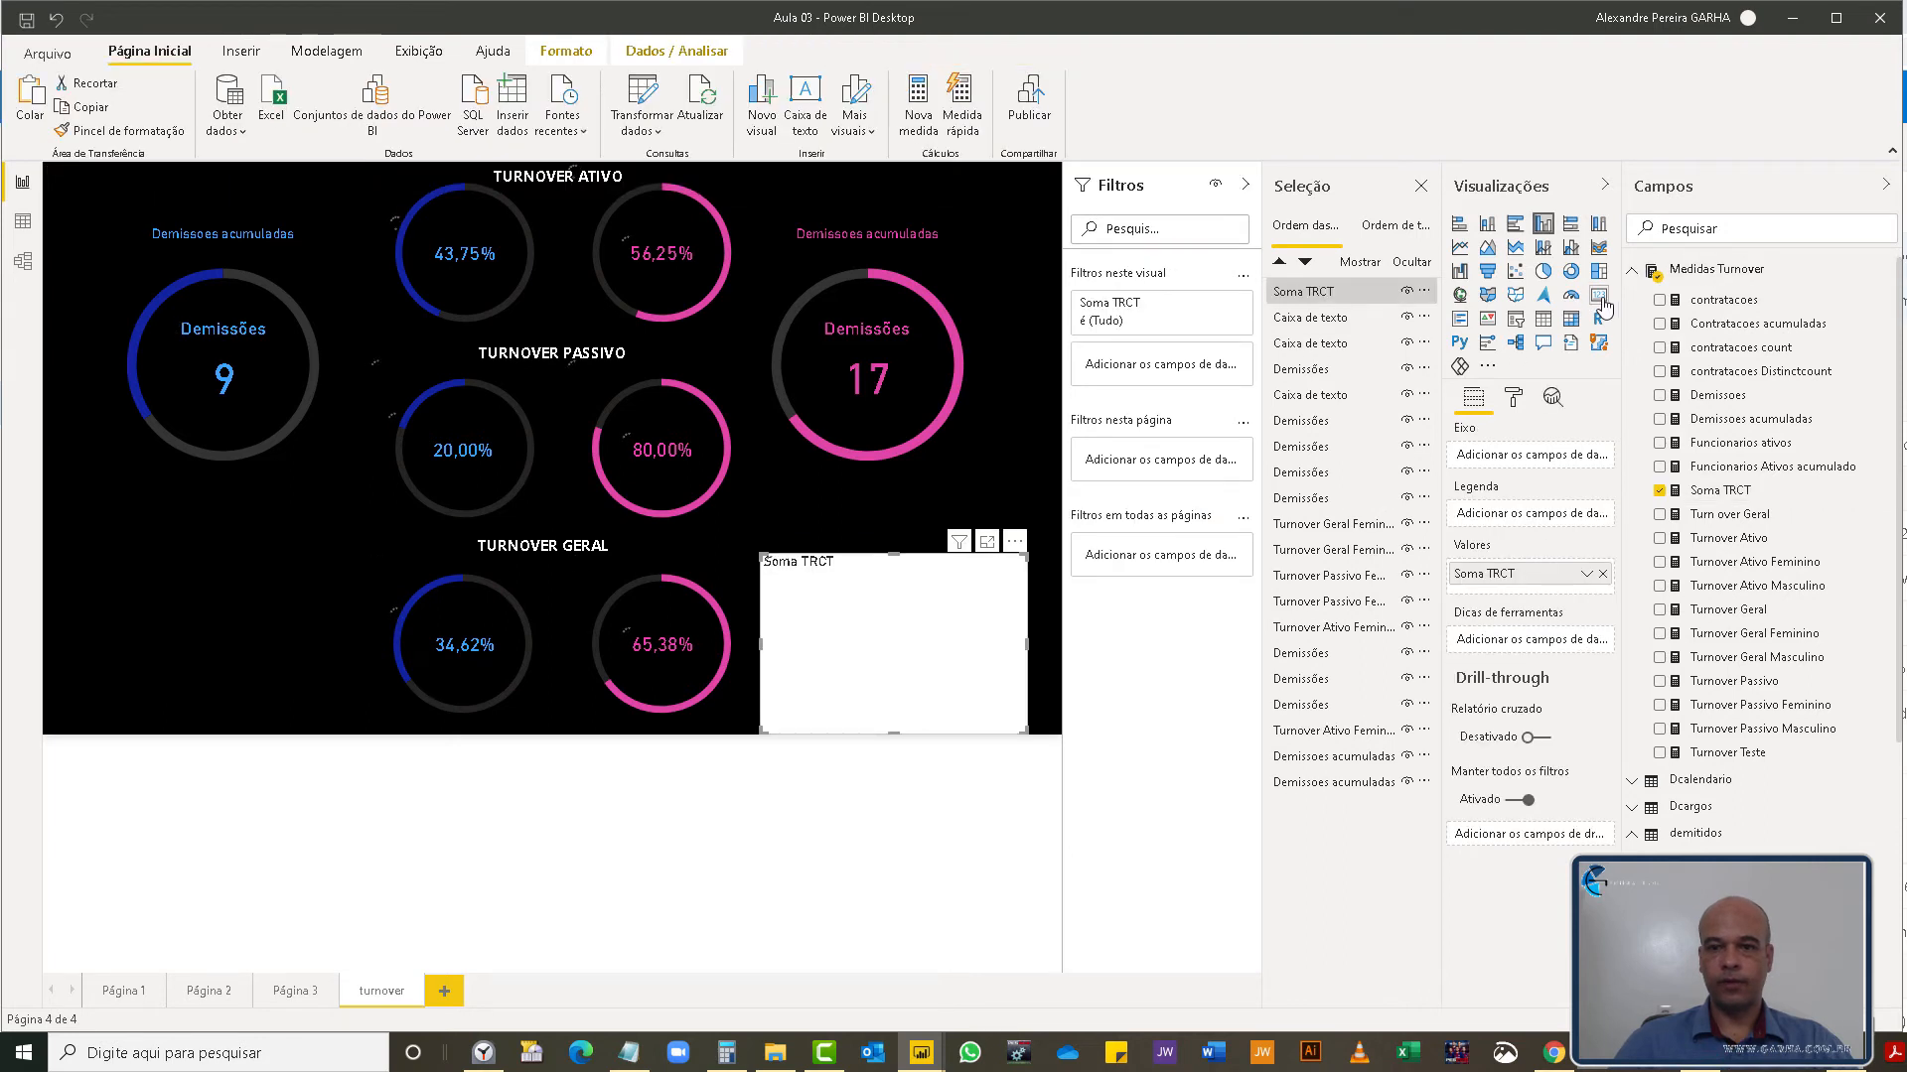
{"action": "left_click", "coordinate": [1599, 296]}
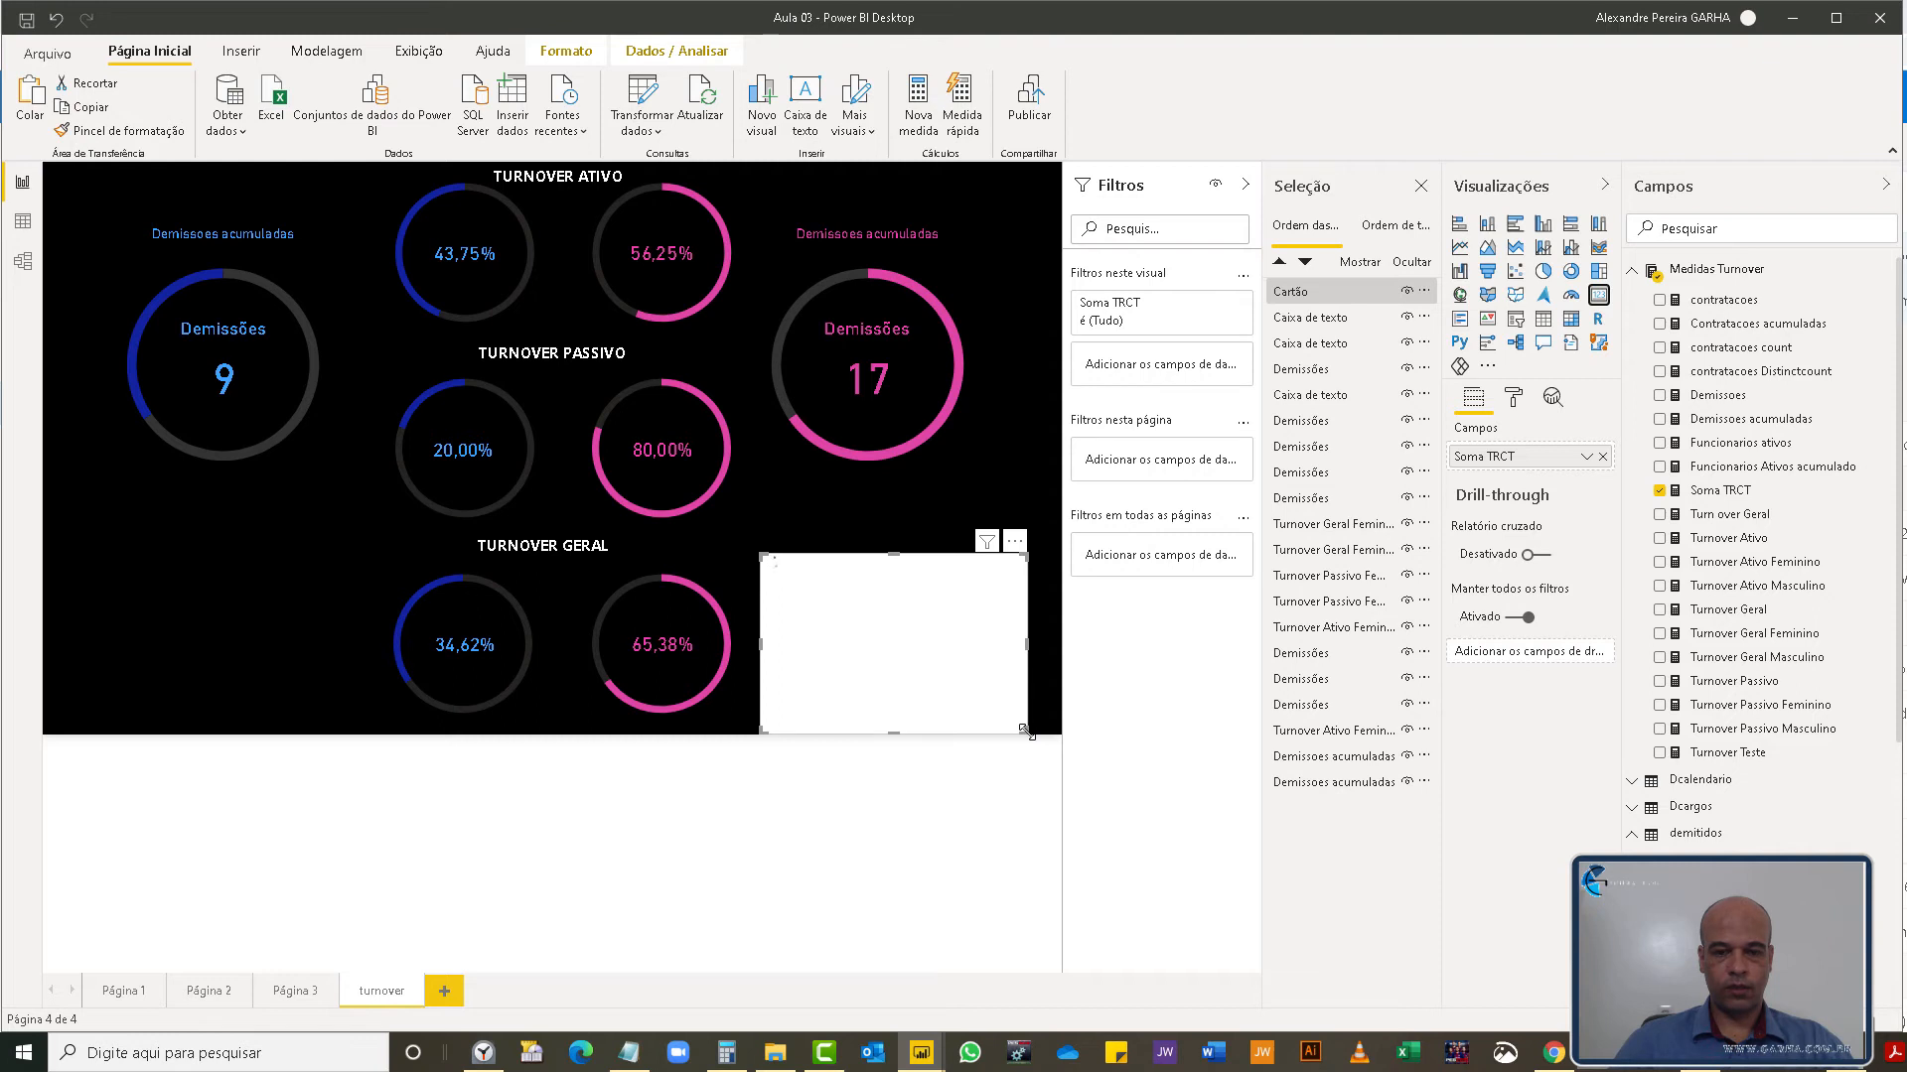
{"action": "left_click_drag", "start_coordinate": [1027, 731], "coordinate": [946, 566]}
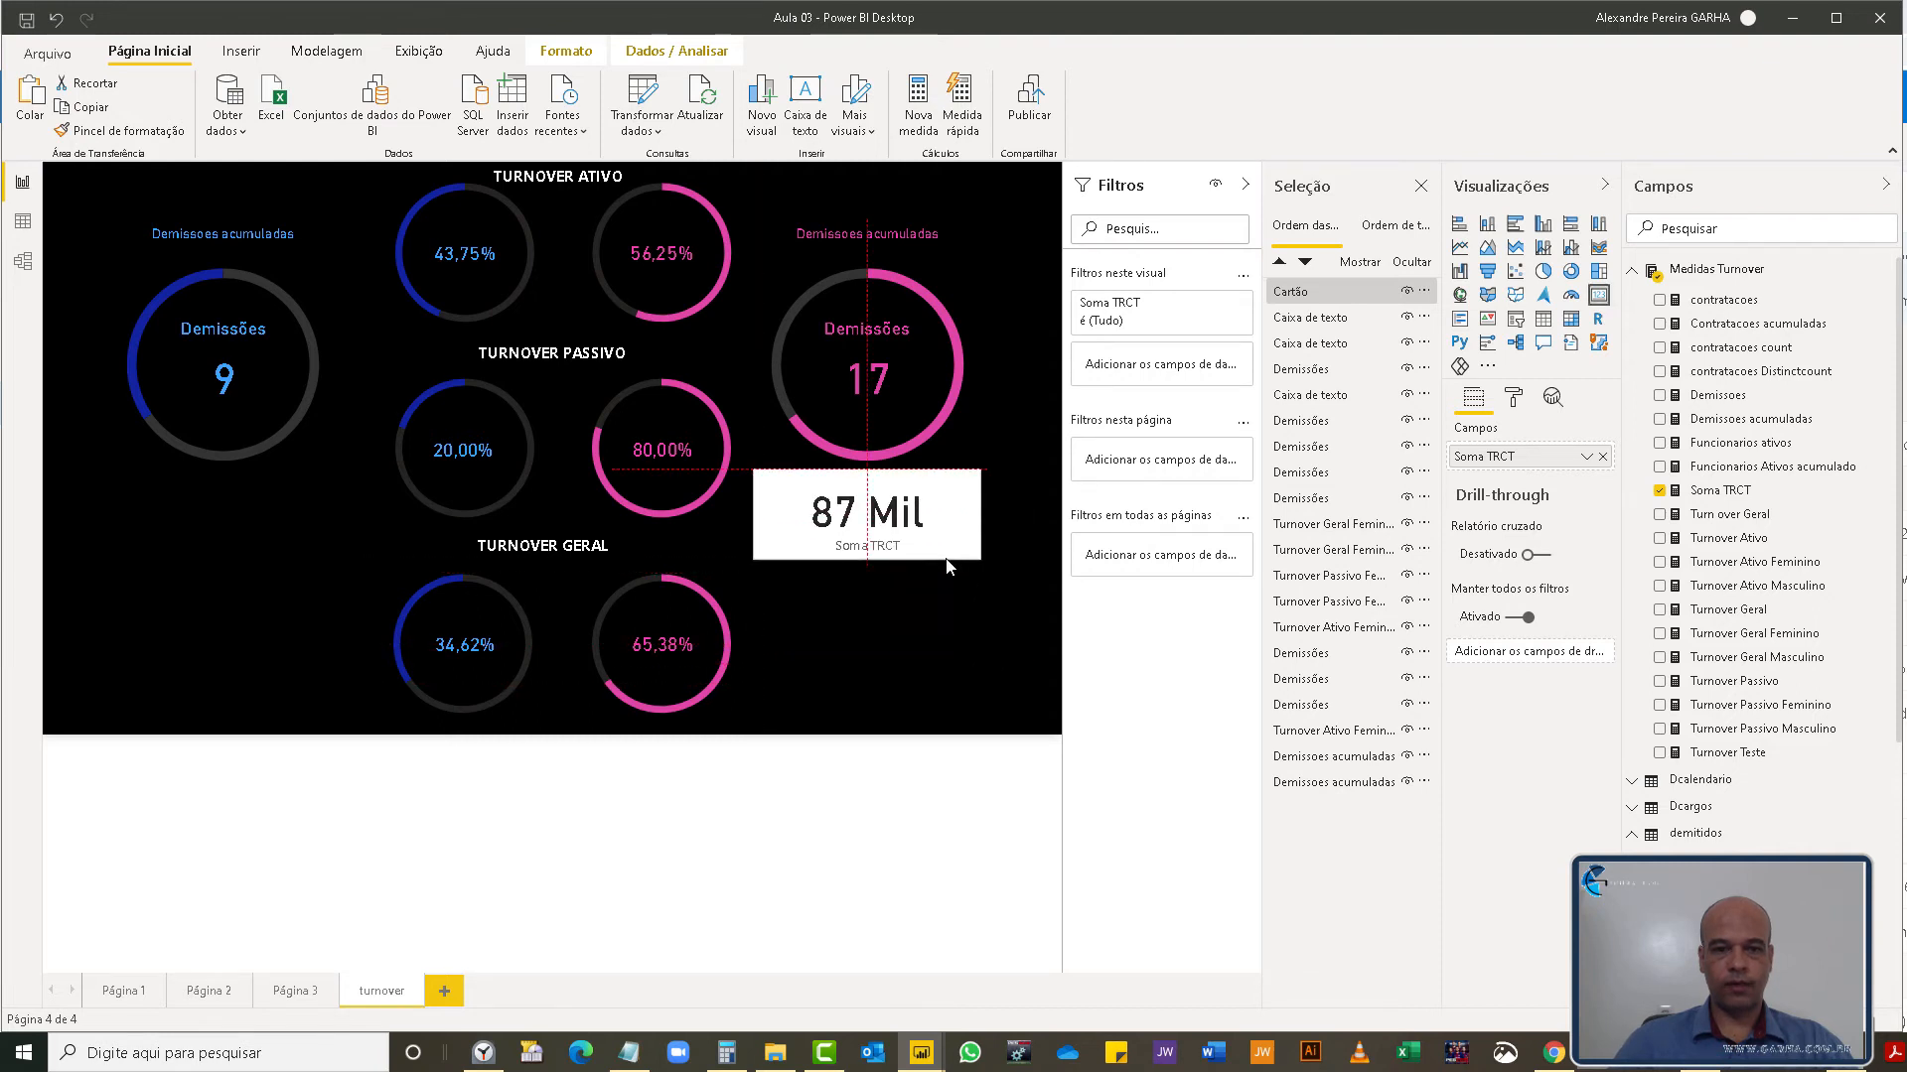
- Turn off the Soma TRCT card's background and colour its data value the recent pink
{"action": "left_click", "coordinate": [1513, 397]}
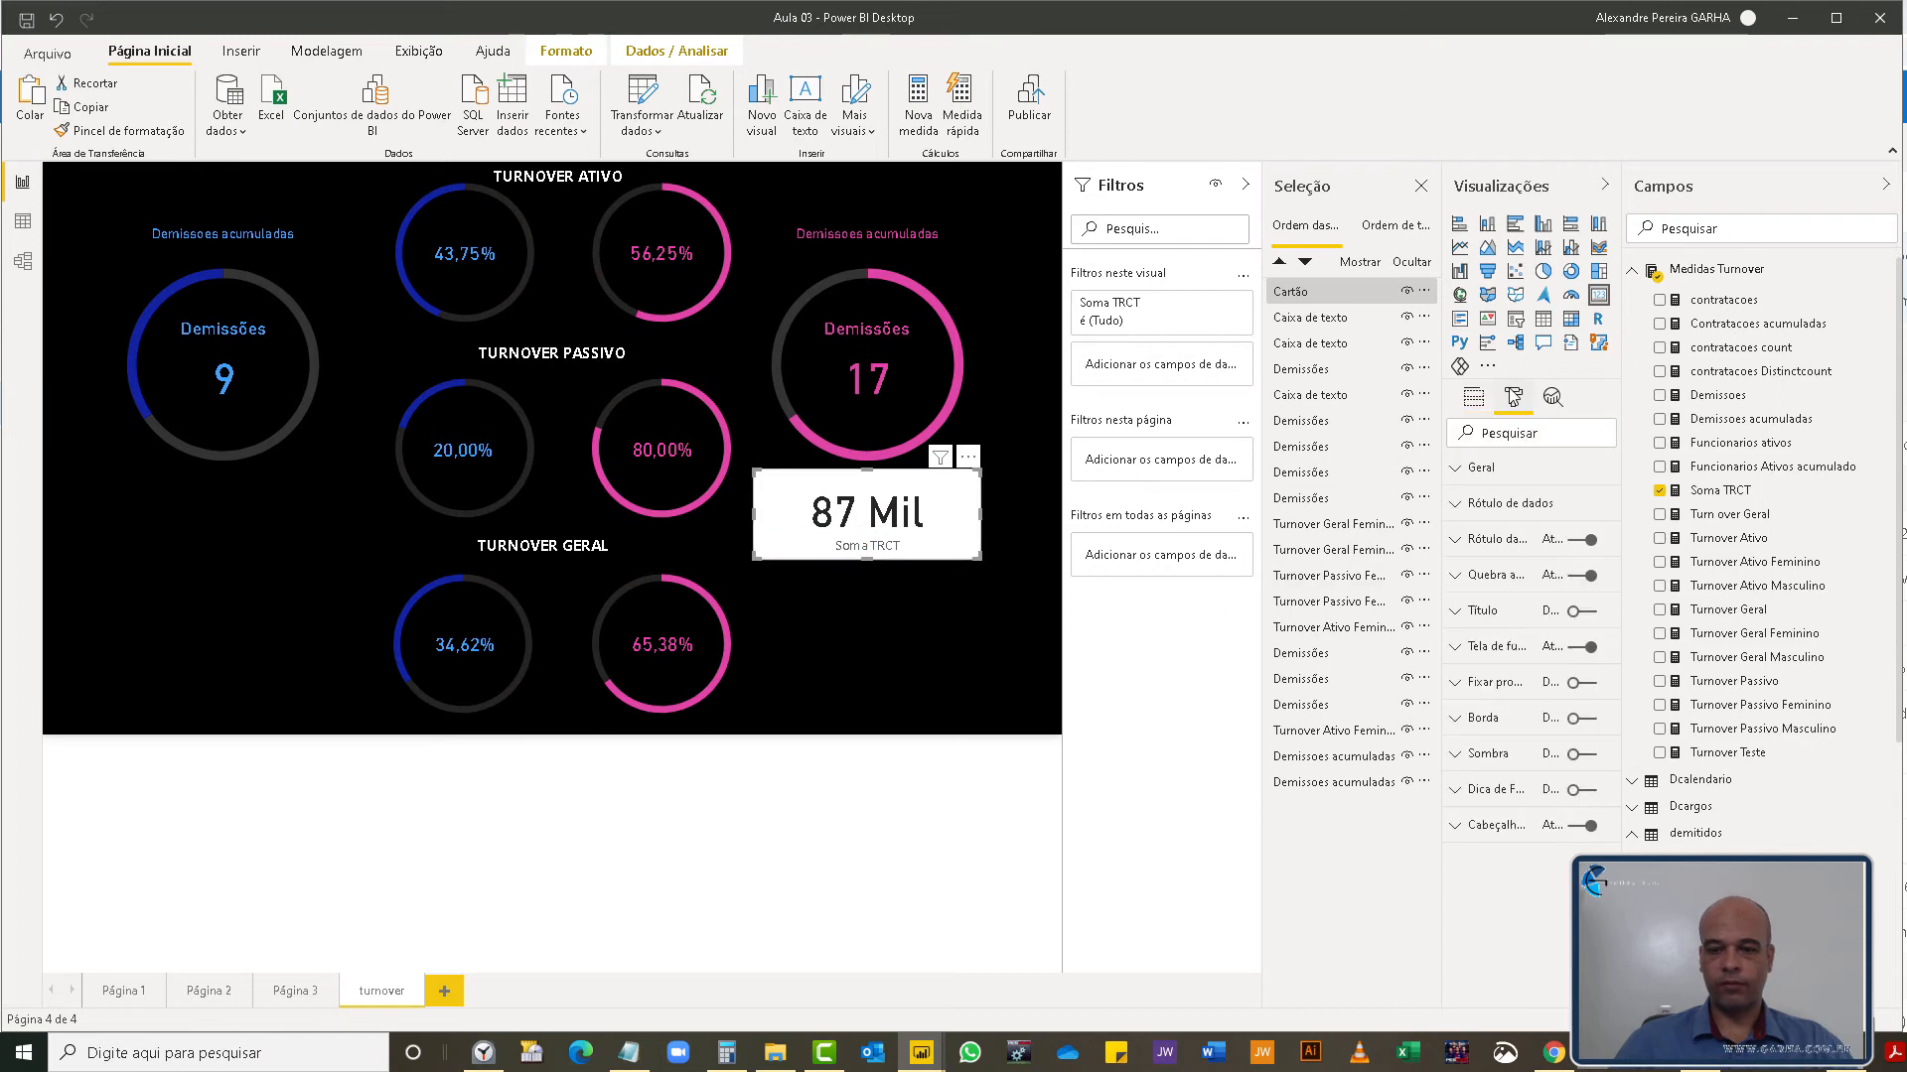
{"action": "left_click", "coordinate": [1580, 654]}
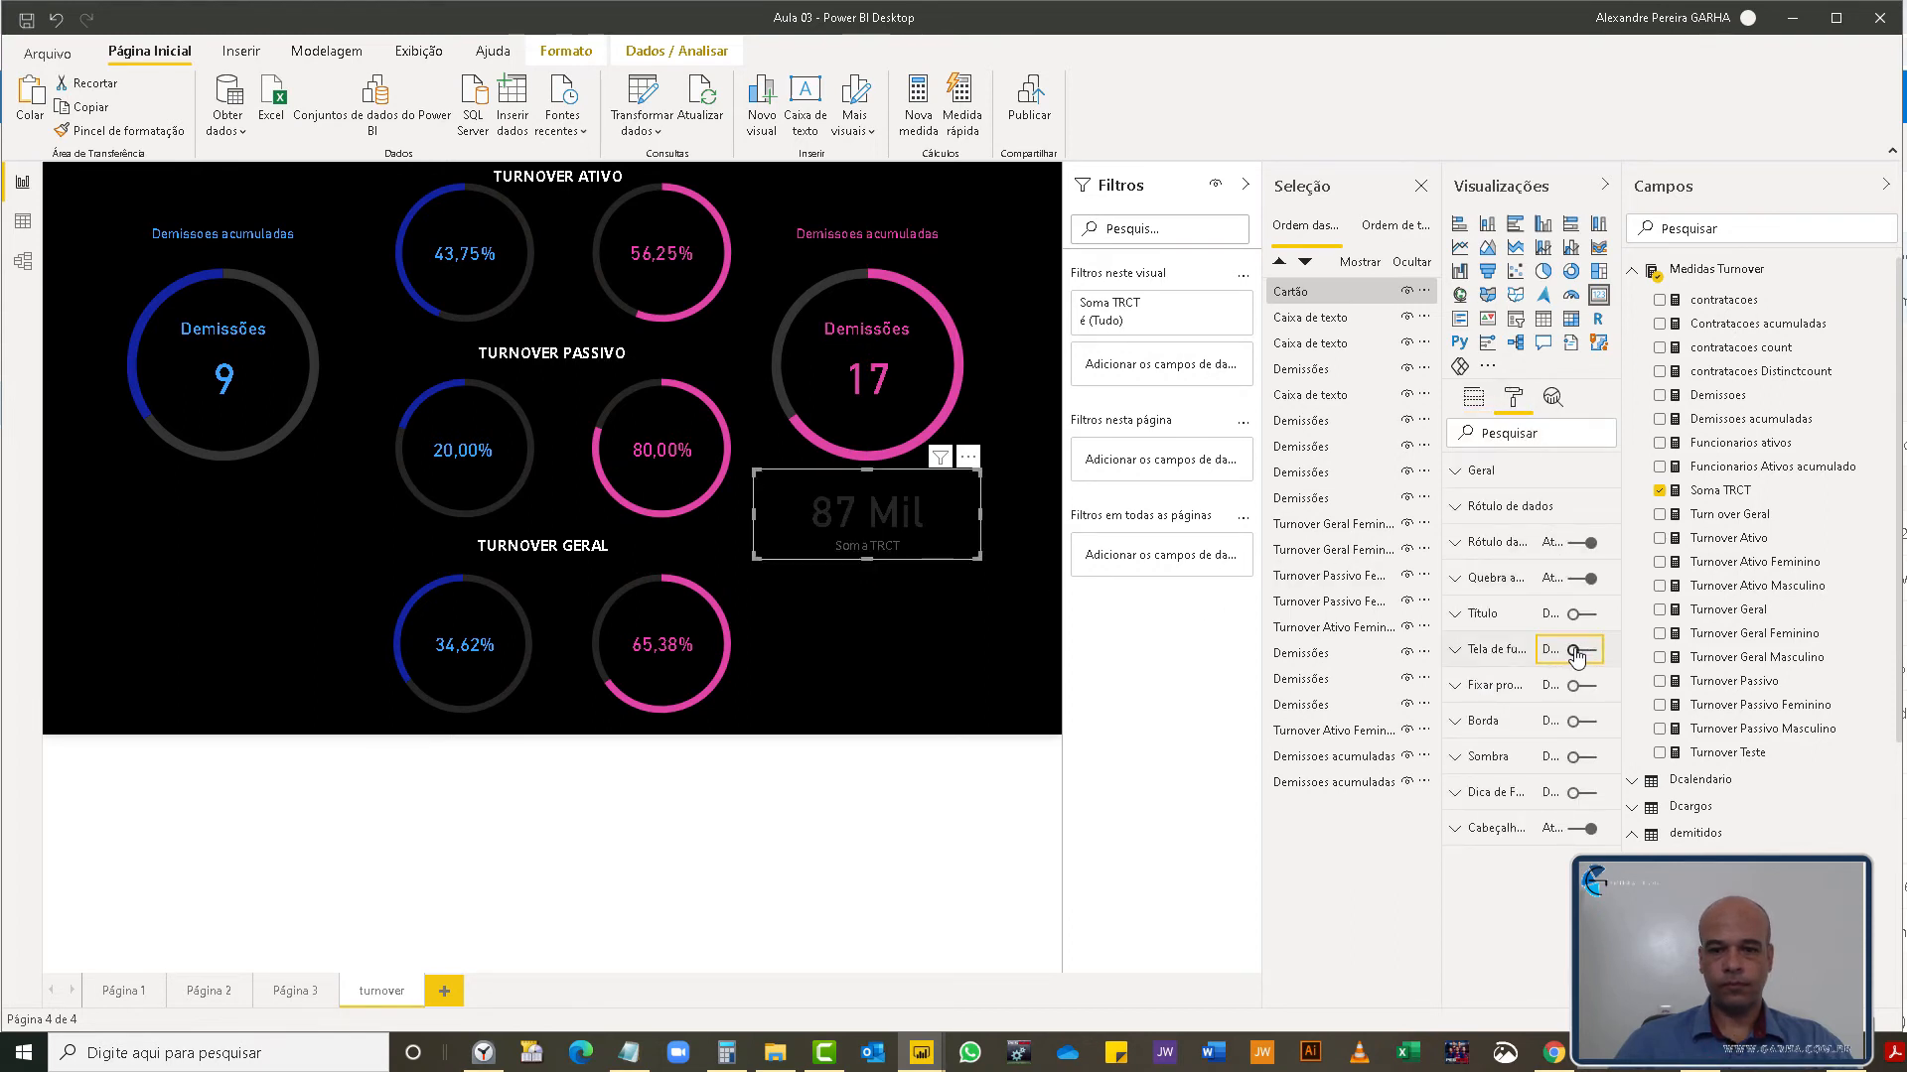
{"action": "left_click", "coordinate": [1460, 507]}
{"action": "left_click", "coordinate": [1489, 567]}
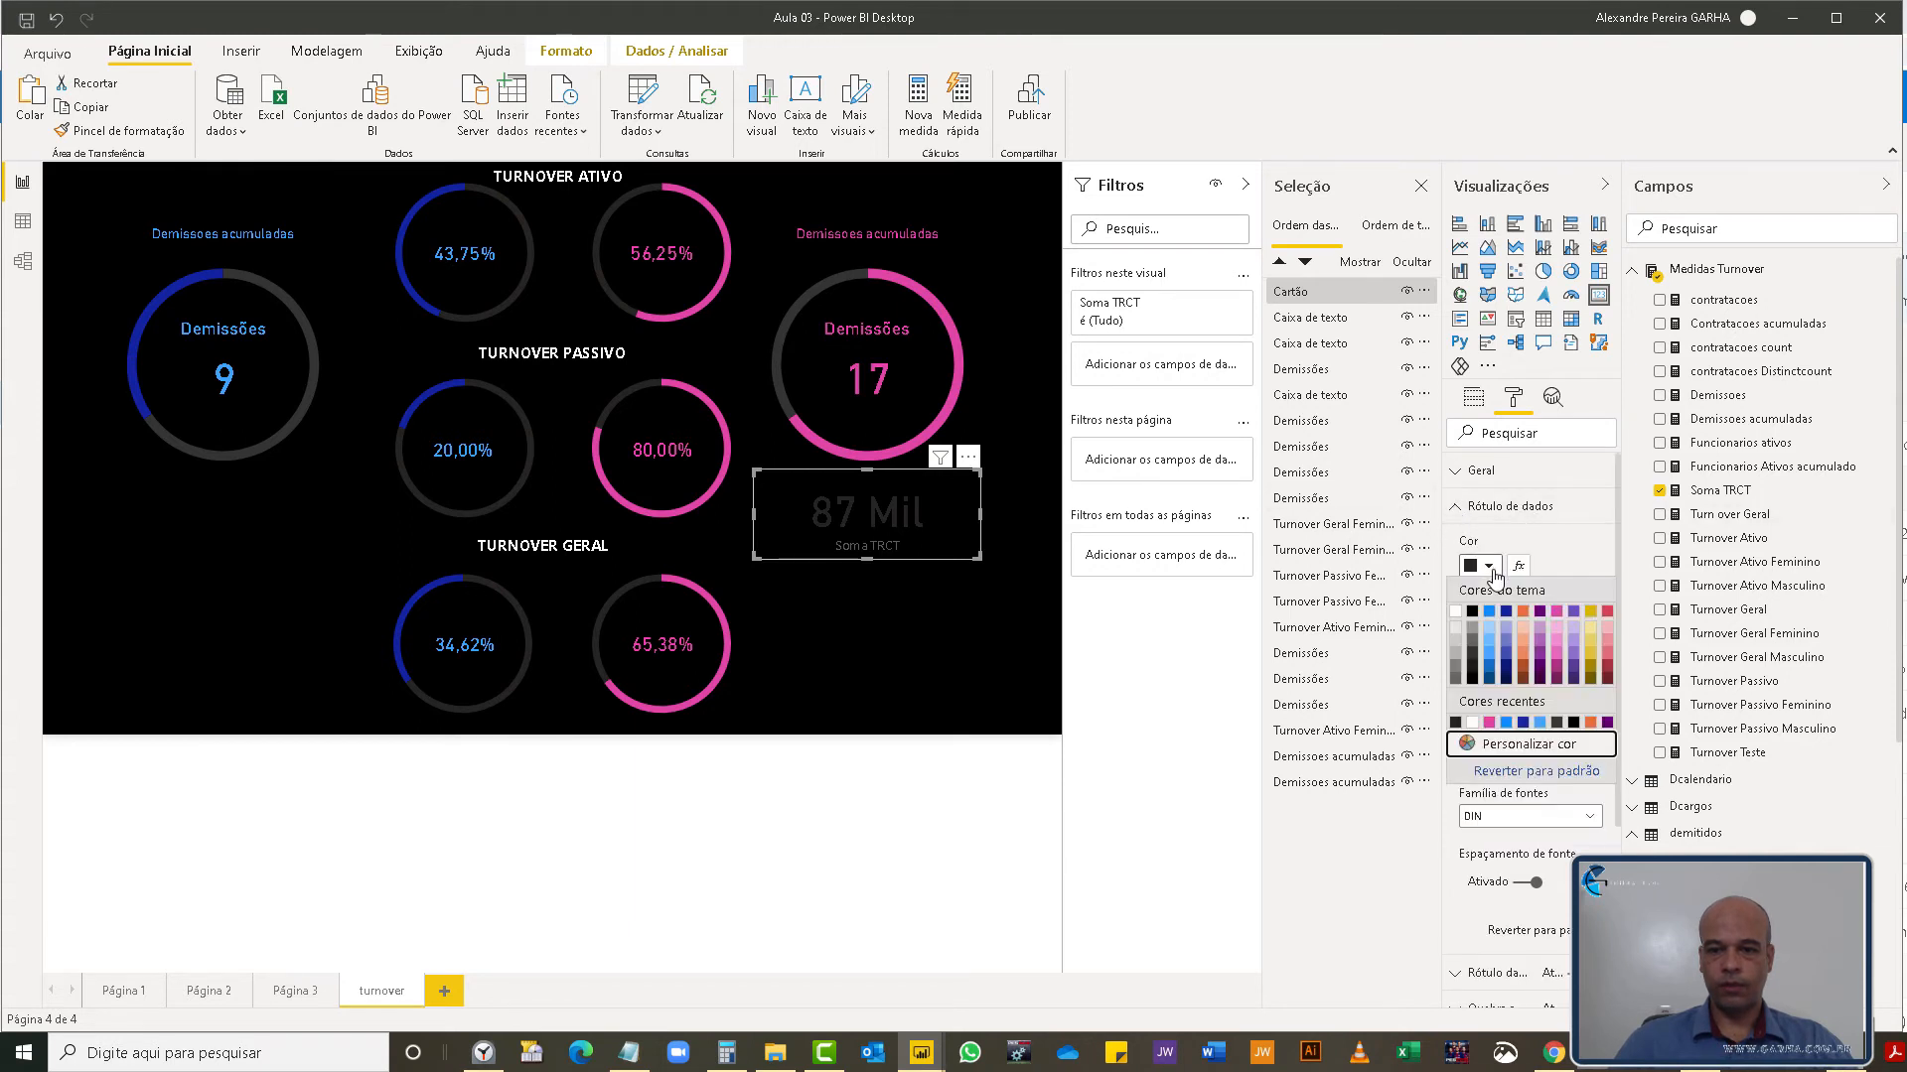
{"action": "left_click", "coordinate": [1489, 723]}
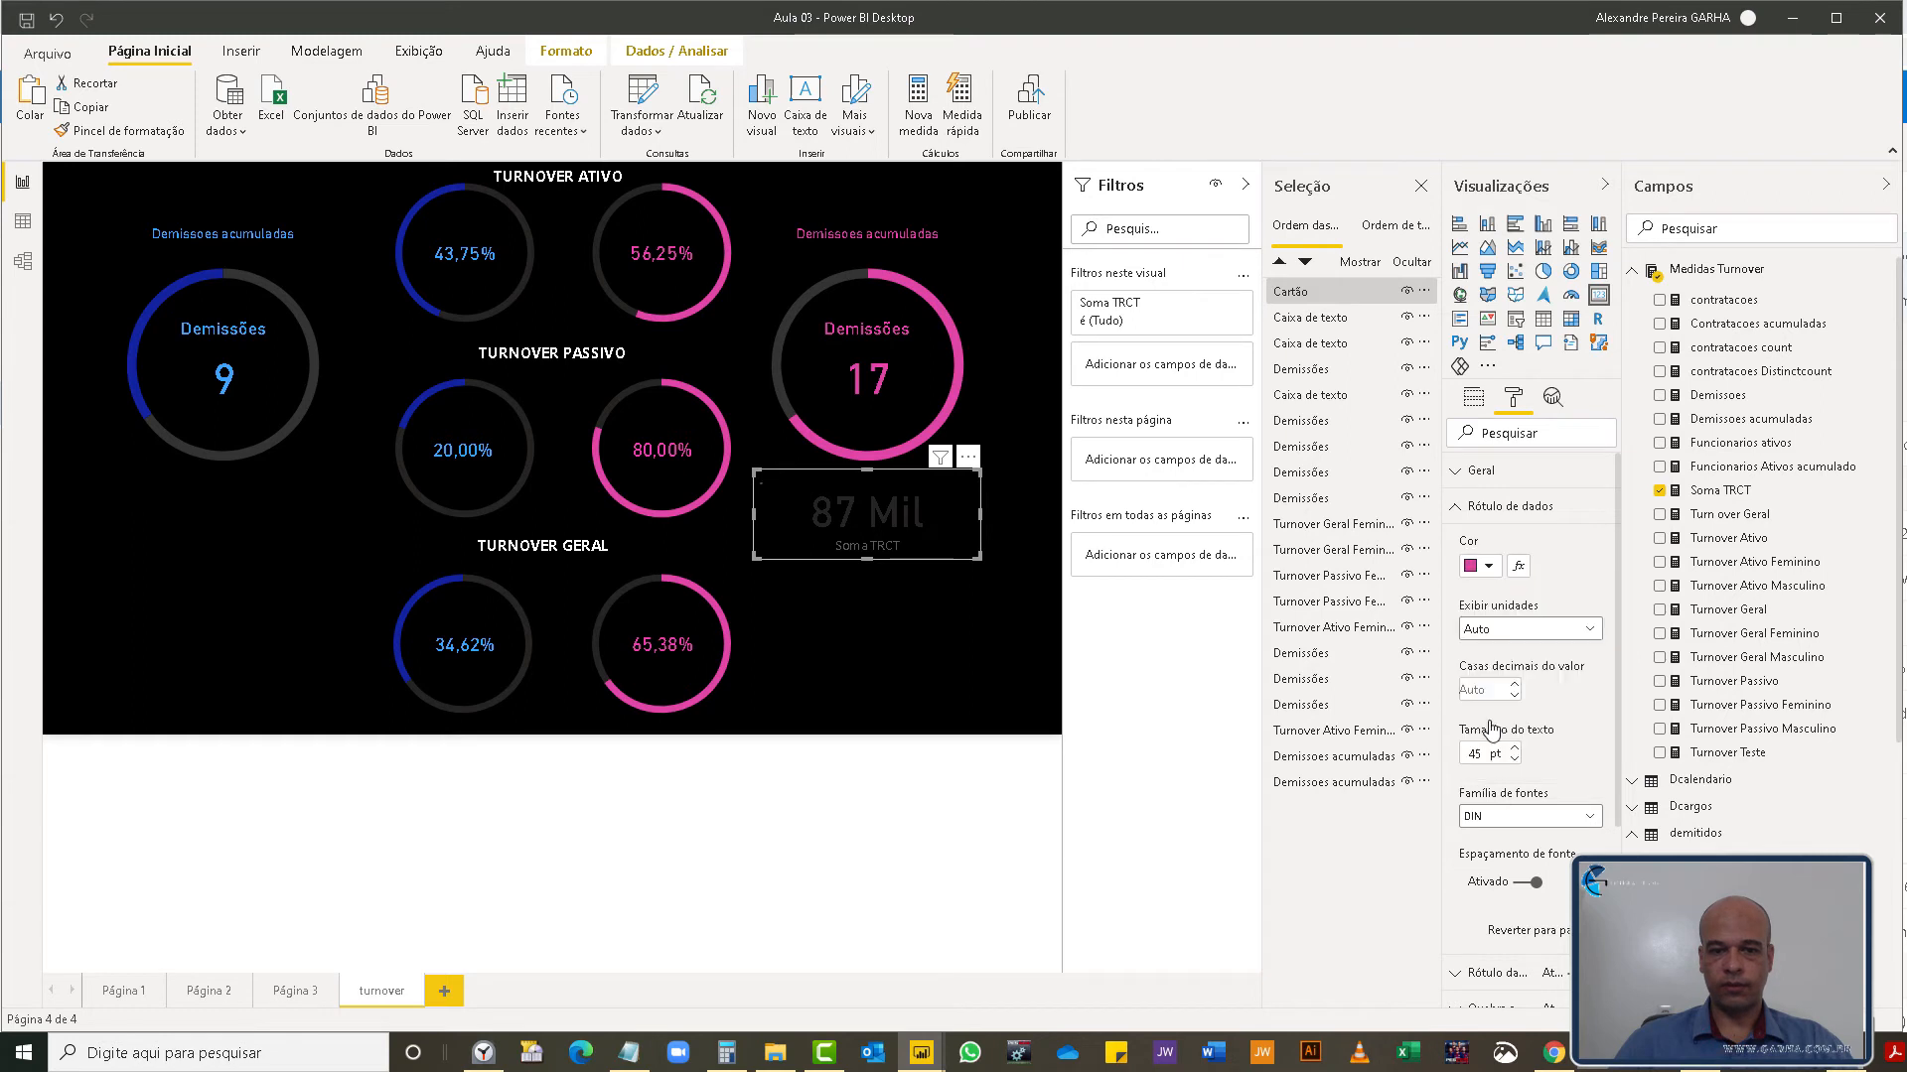
{"action": "left_click", "coordinate": [1455, 509]}
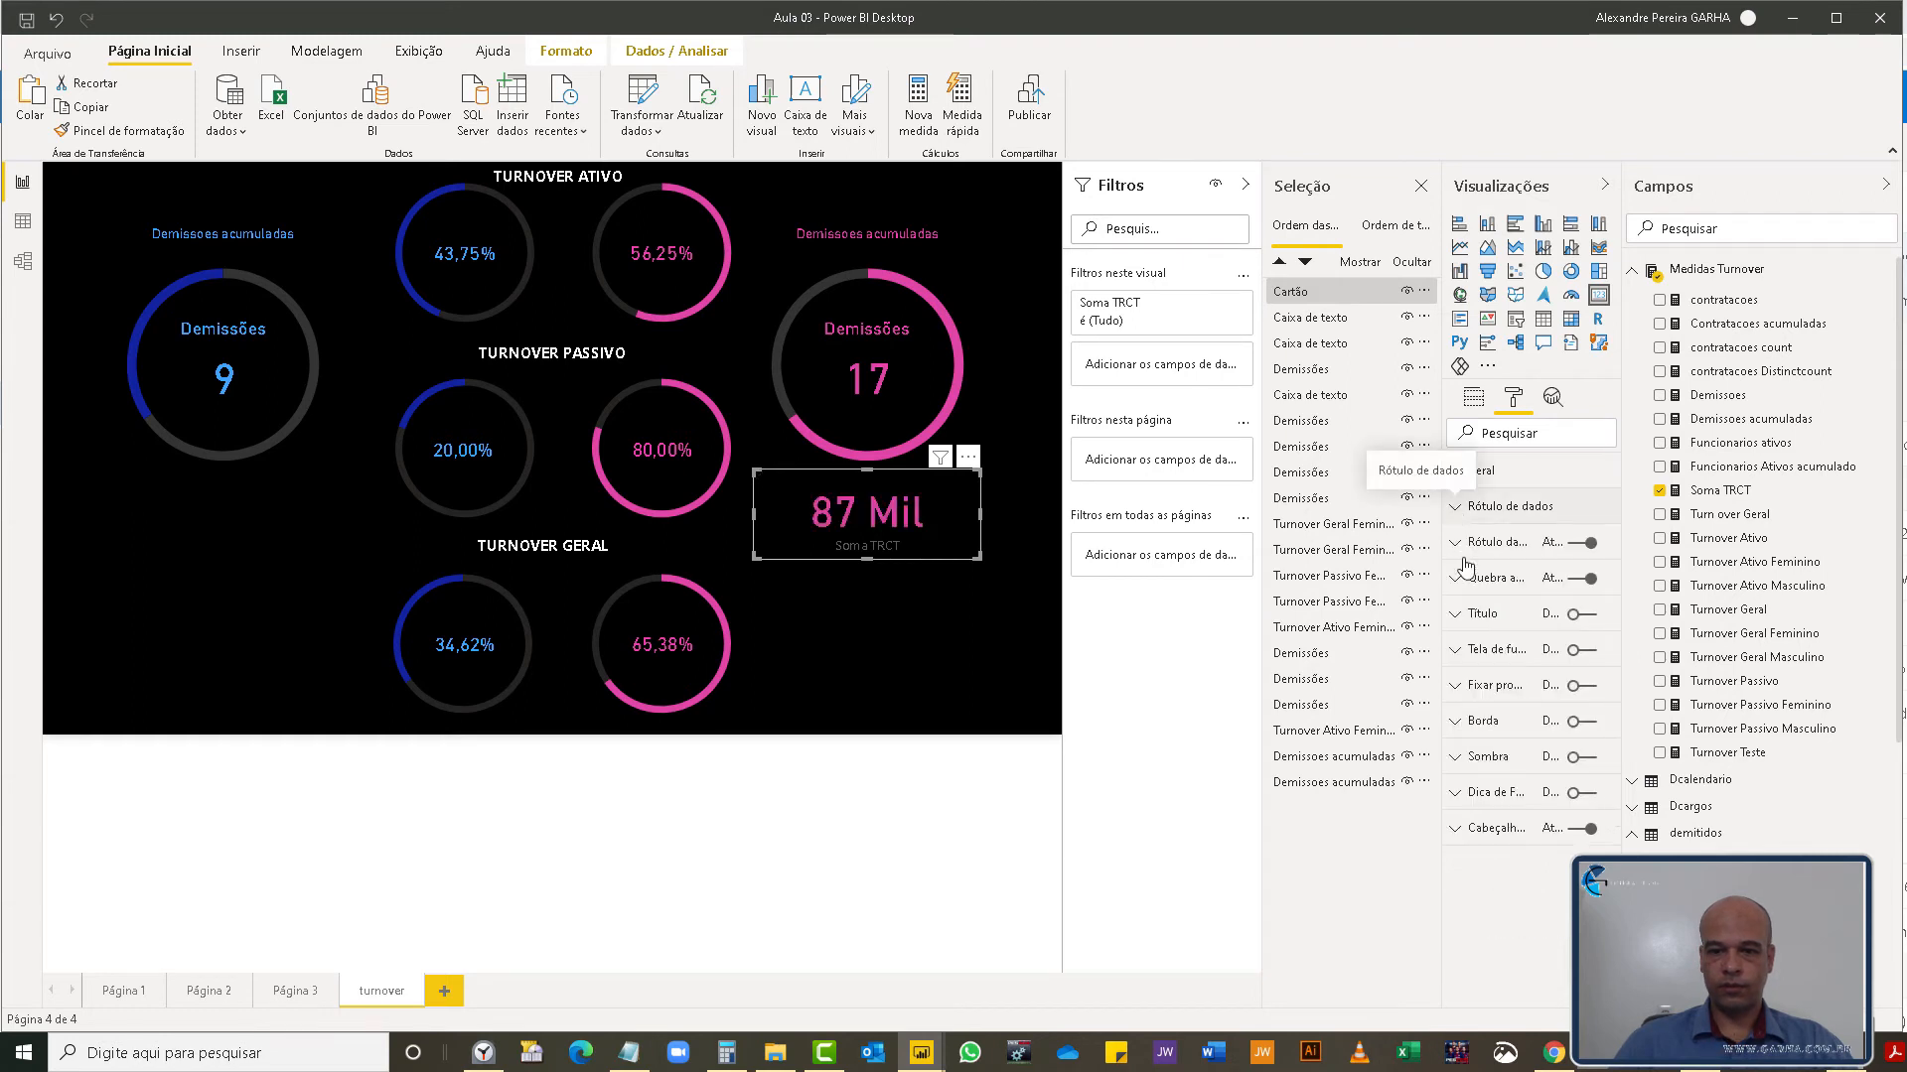
- Set the Soma TRCT card's category label to the same pink, at 14 pt in Segoe UI
{"action": "left_click", "coordinate": [1457, 544]}
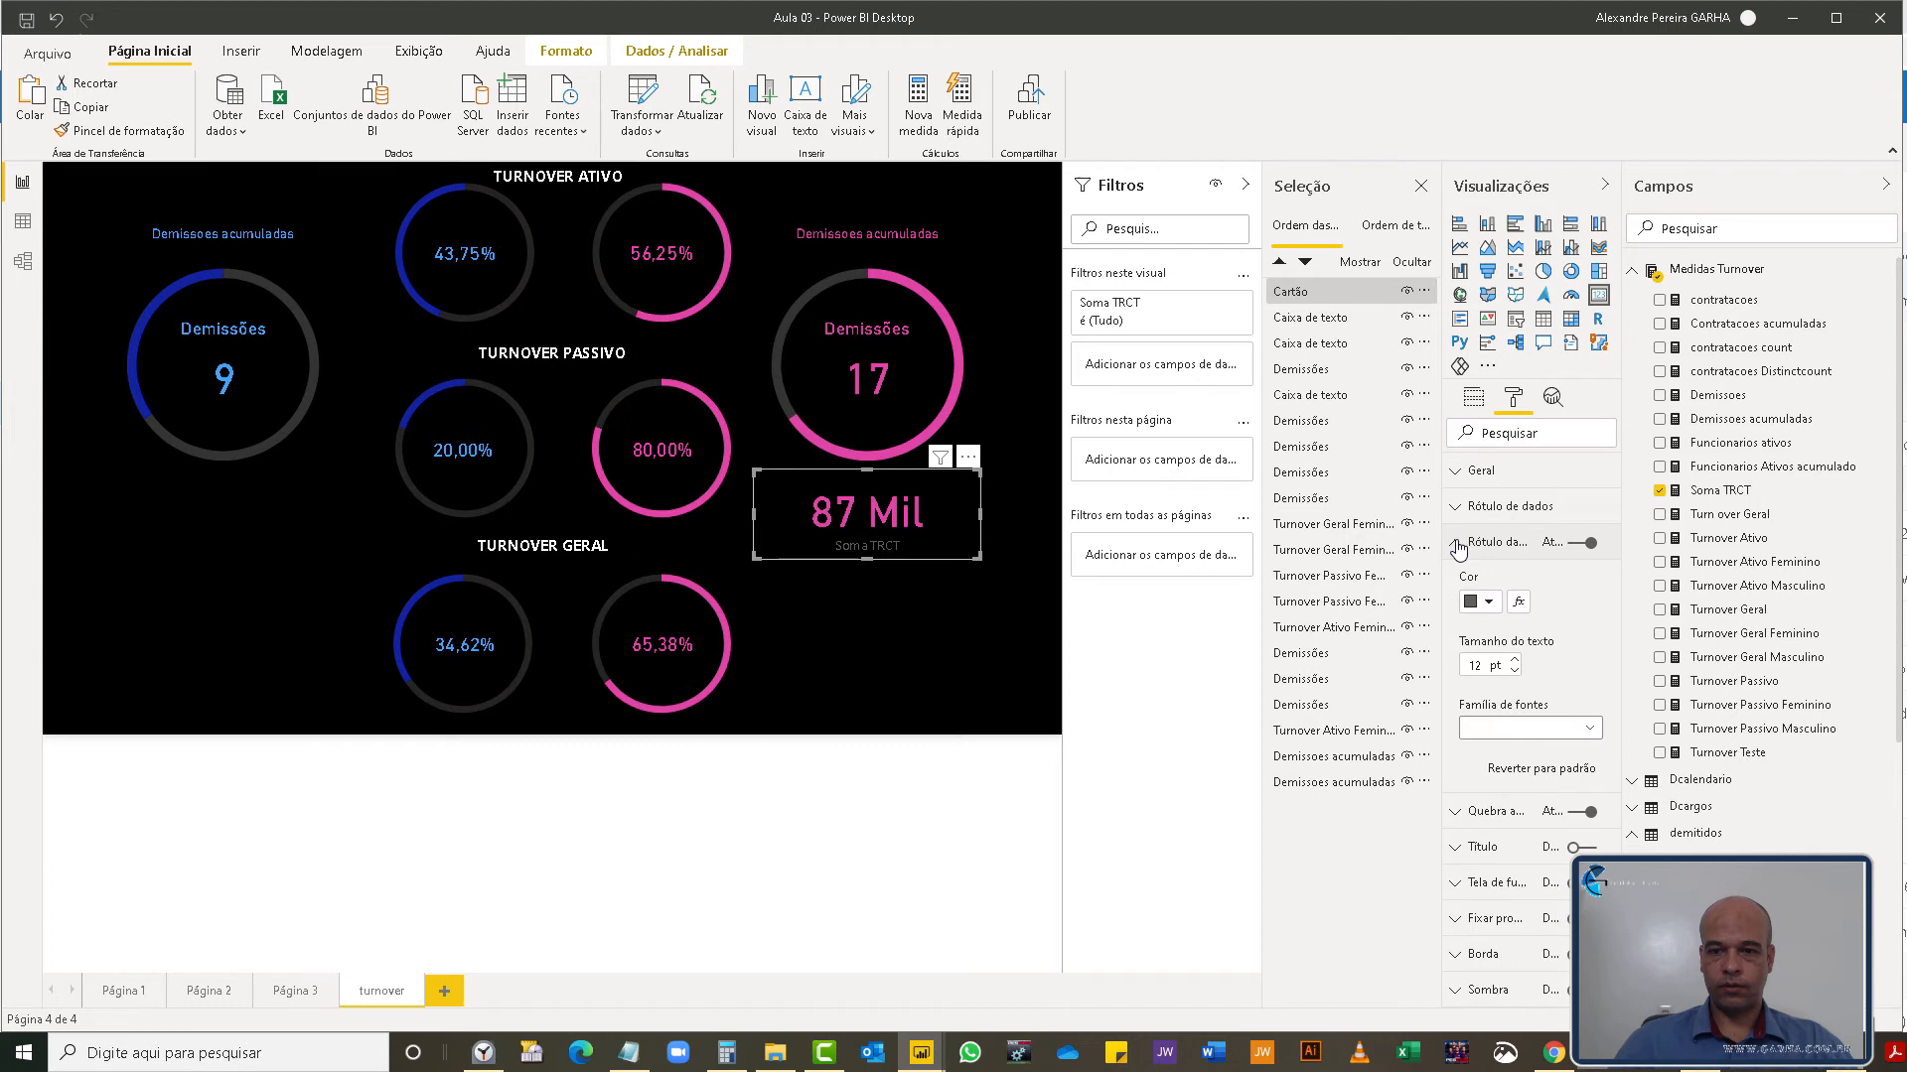
{"action": "left_click", "coordinate": [1489, 603]}
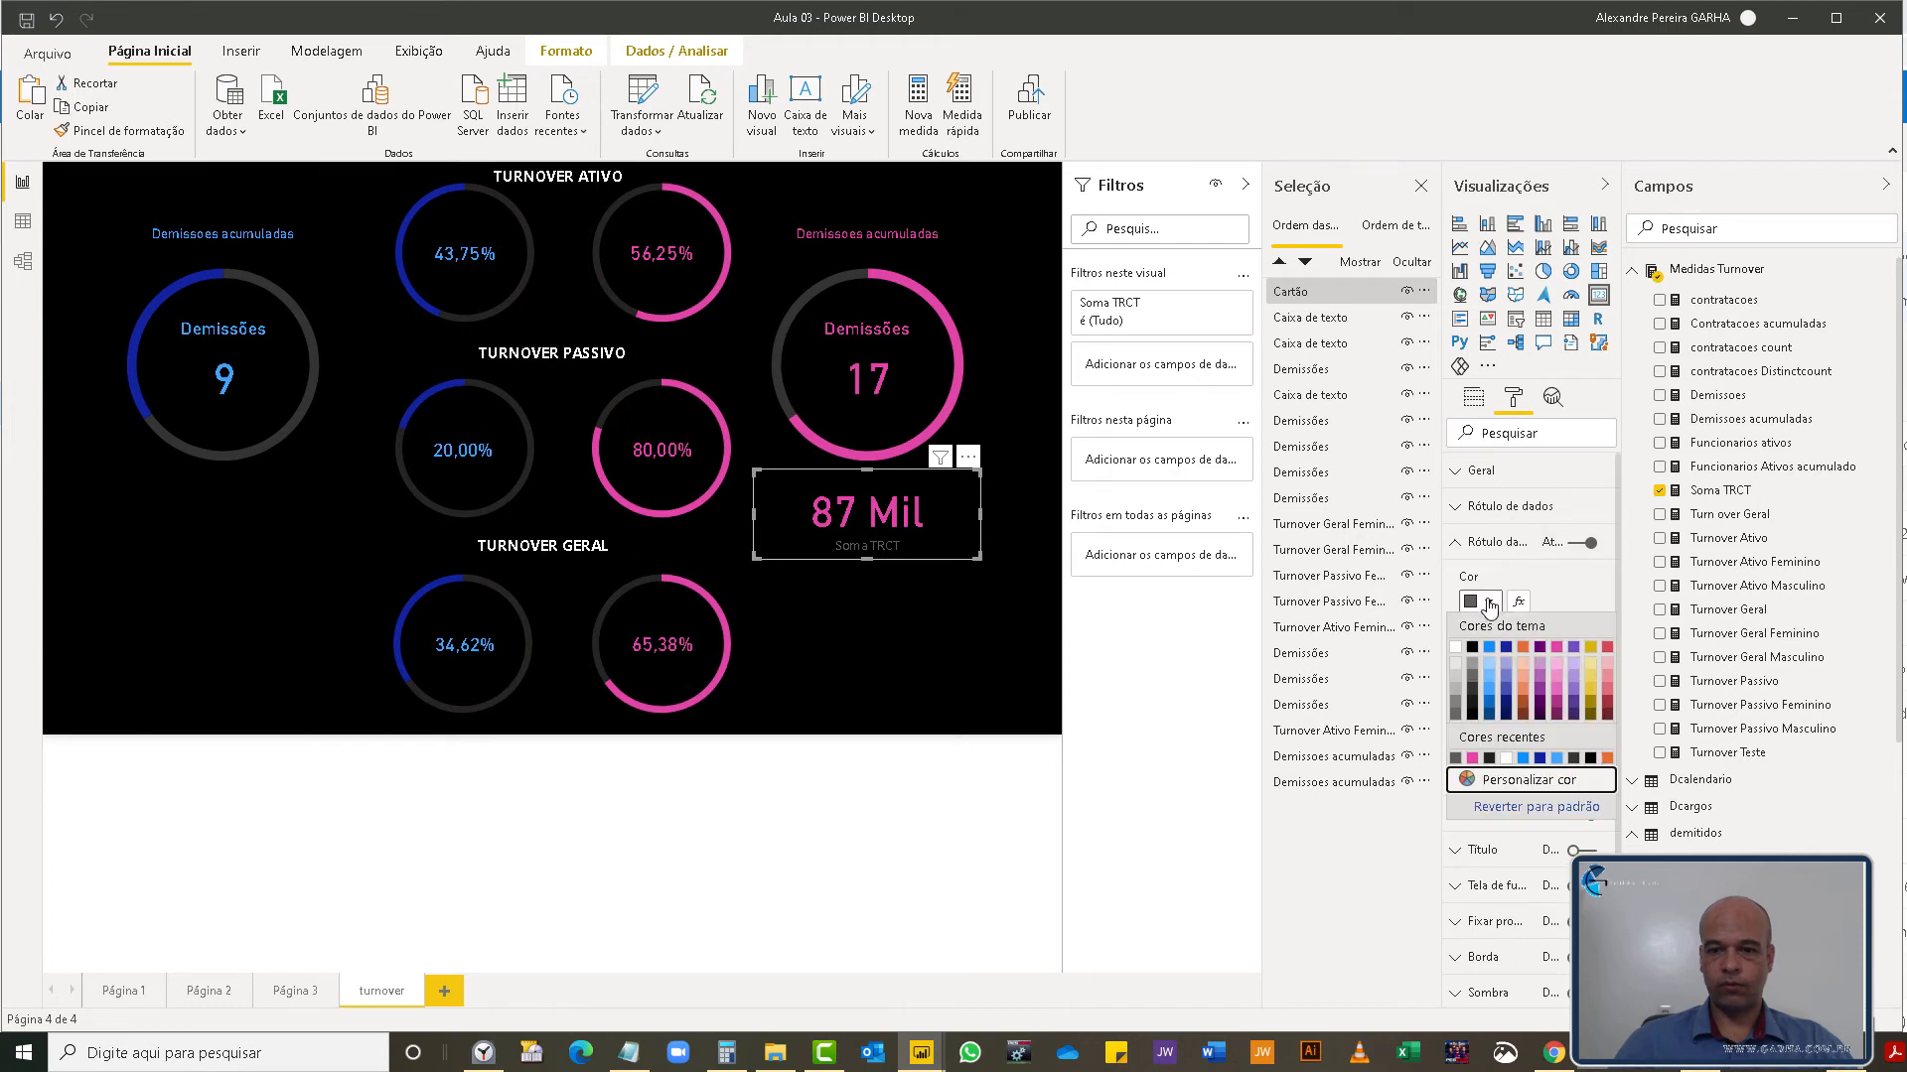
{"action": "left_click", "coordinate": [1473, 759]}
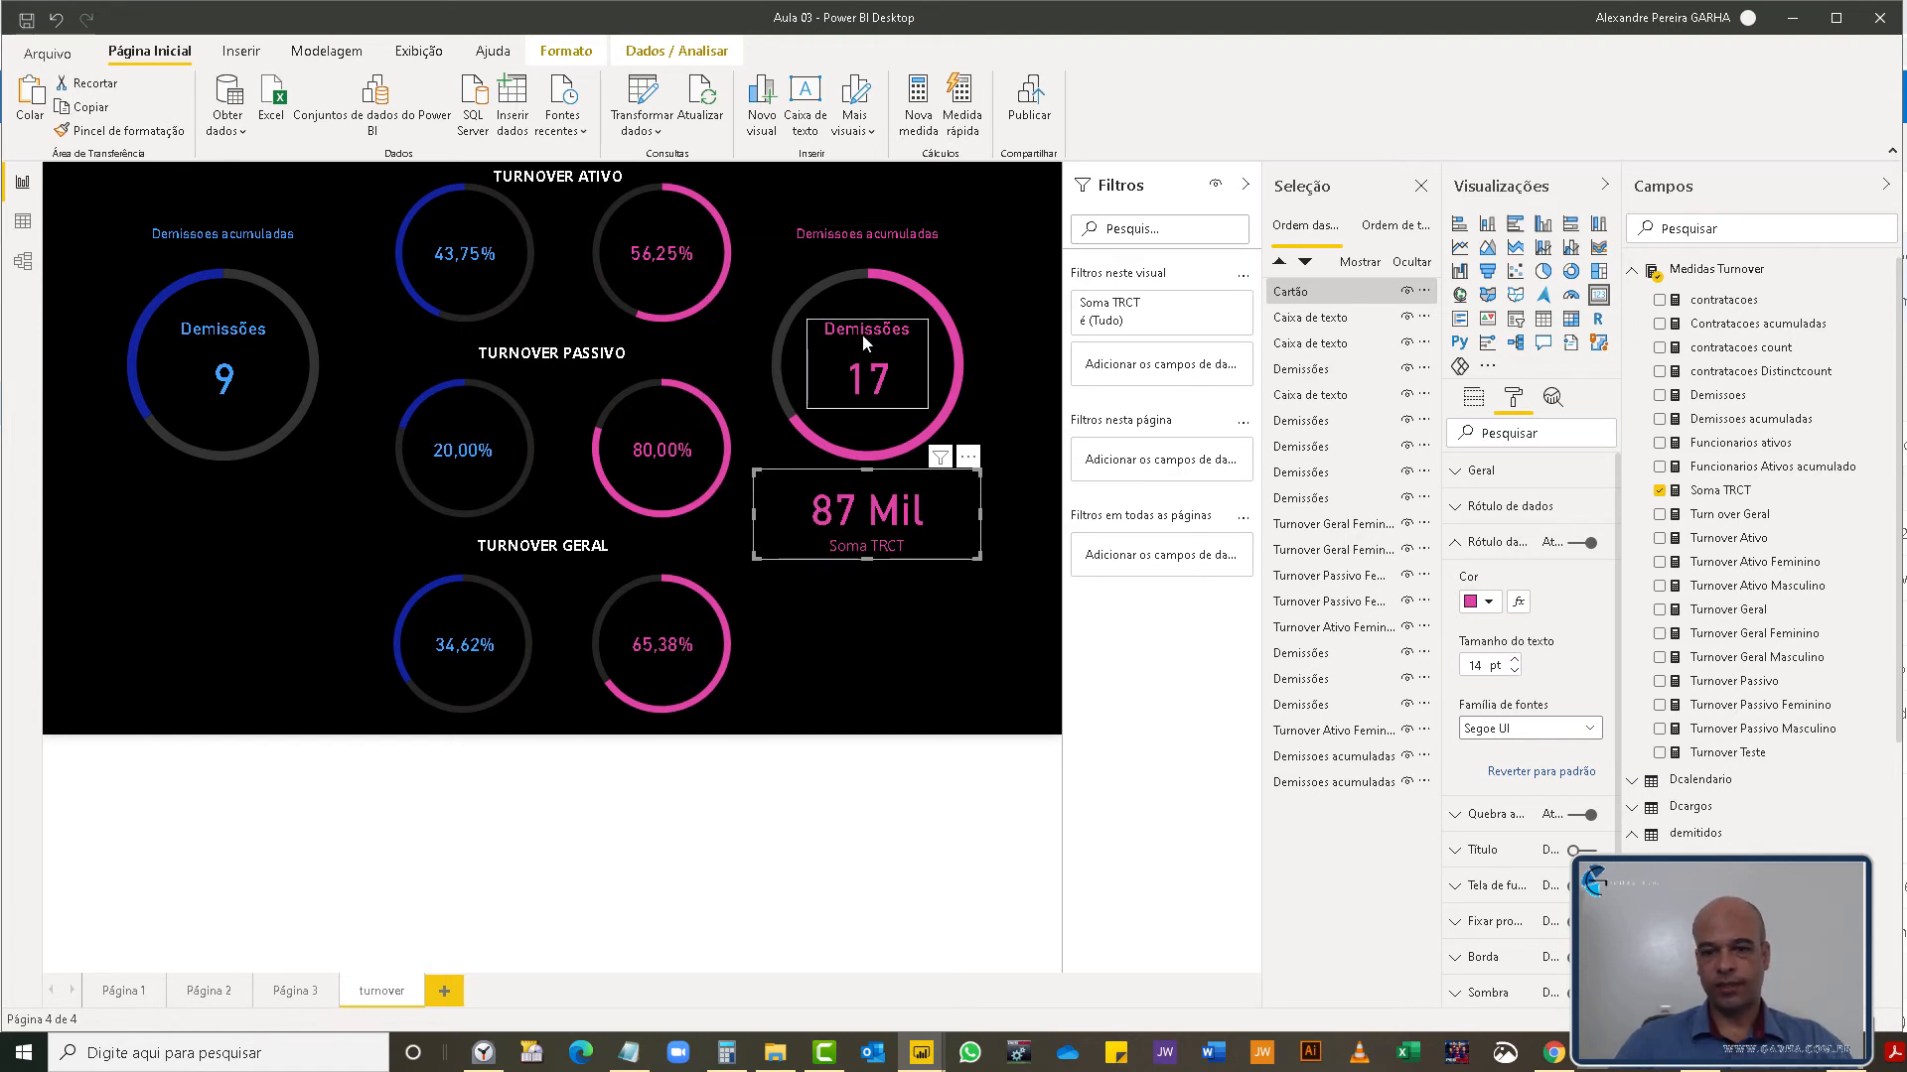
- Filter the Soma TRCT card by the Funcionarios sexo field, keeping only the value F
{"action": "scroll", "coordinate": [1747, 454], "scroll_direction": "down", "scroll_amount": 4}
{"action": "left_click_drag", "start_coordinate": [1734, 943], "coordinate": [1182, 363]}
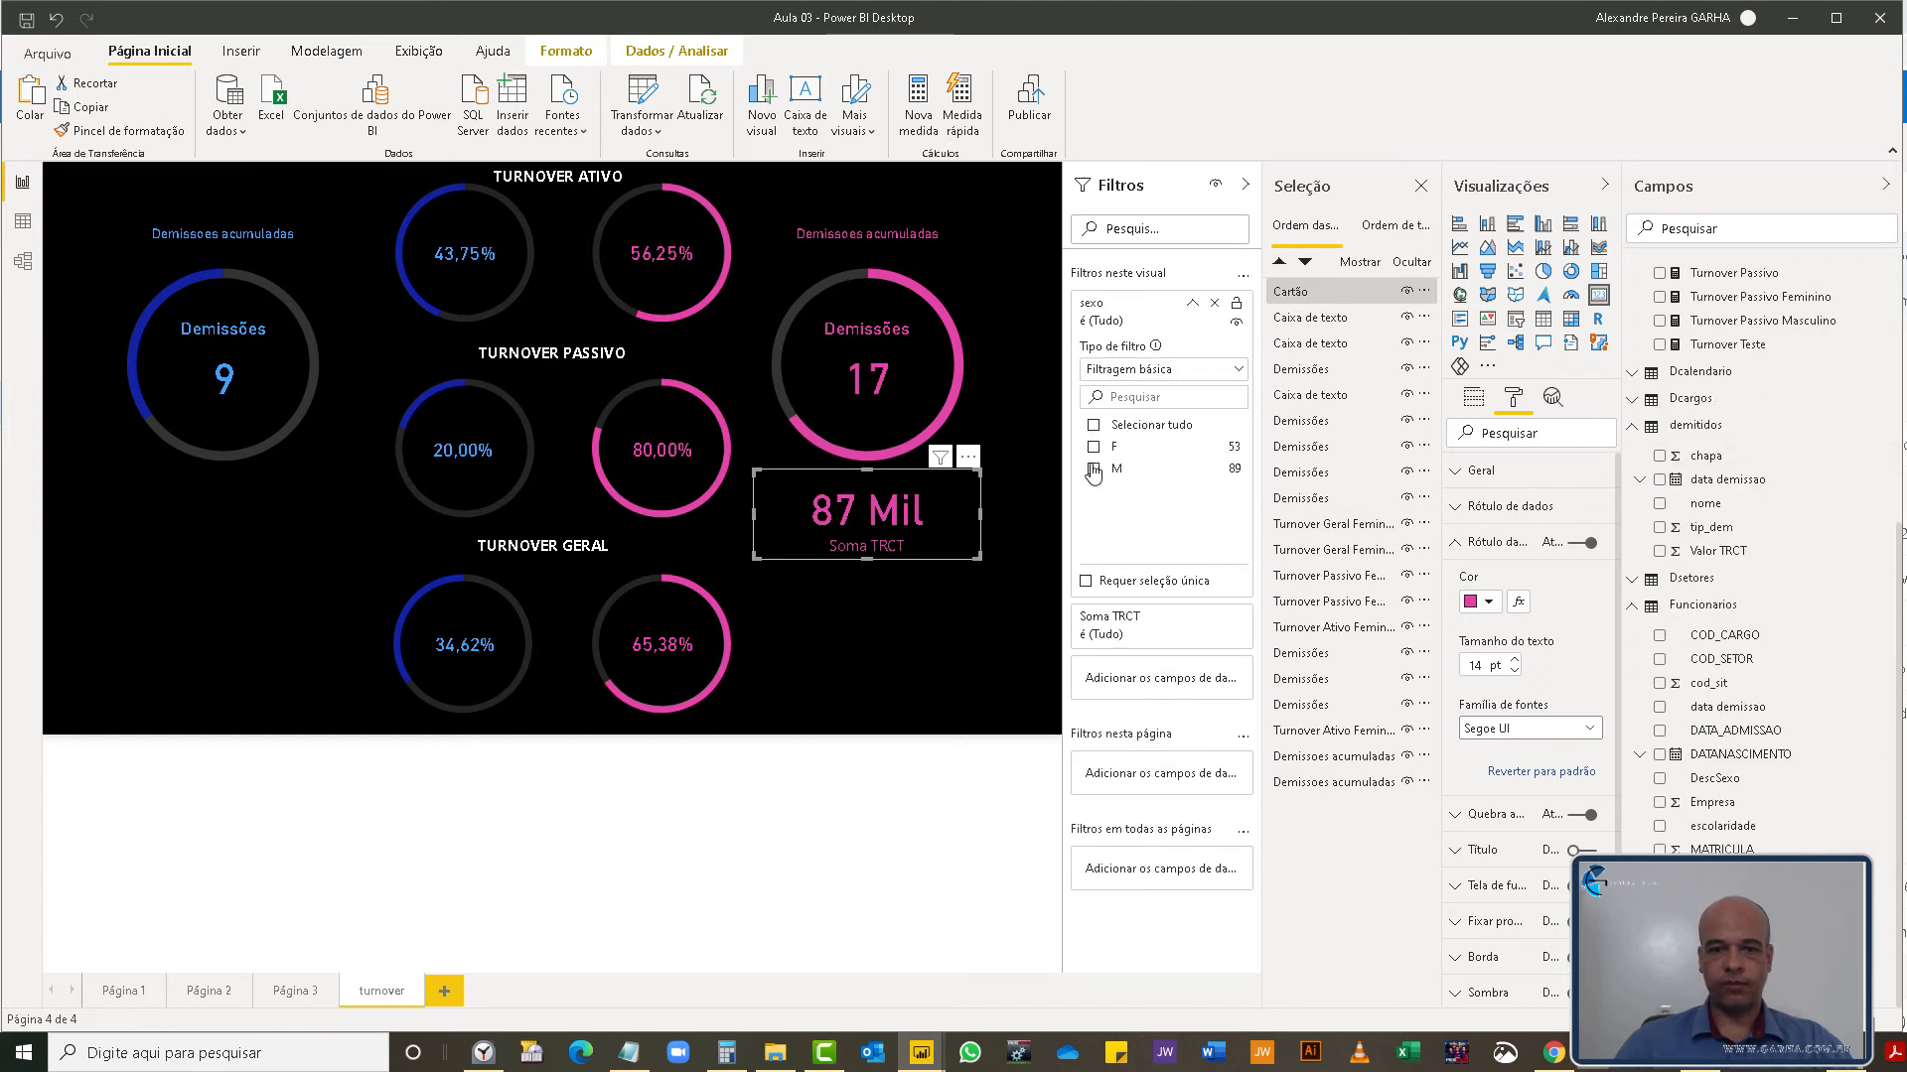
{"action": "left_click", "coordinate": [1093, 447]}
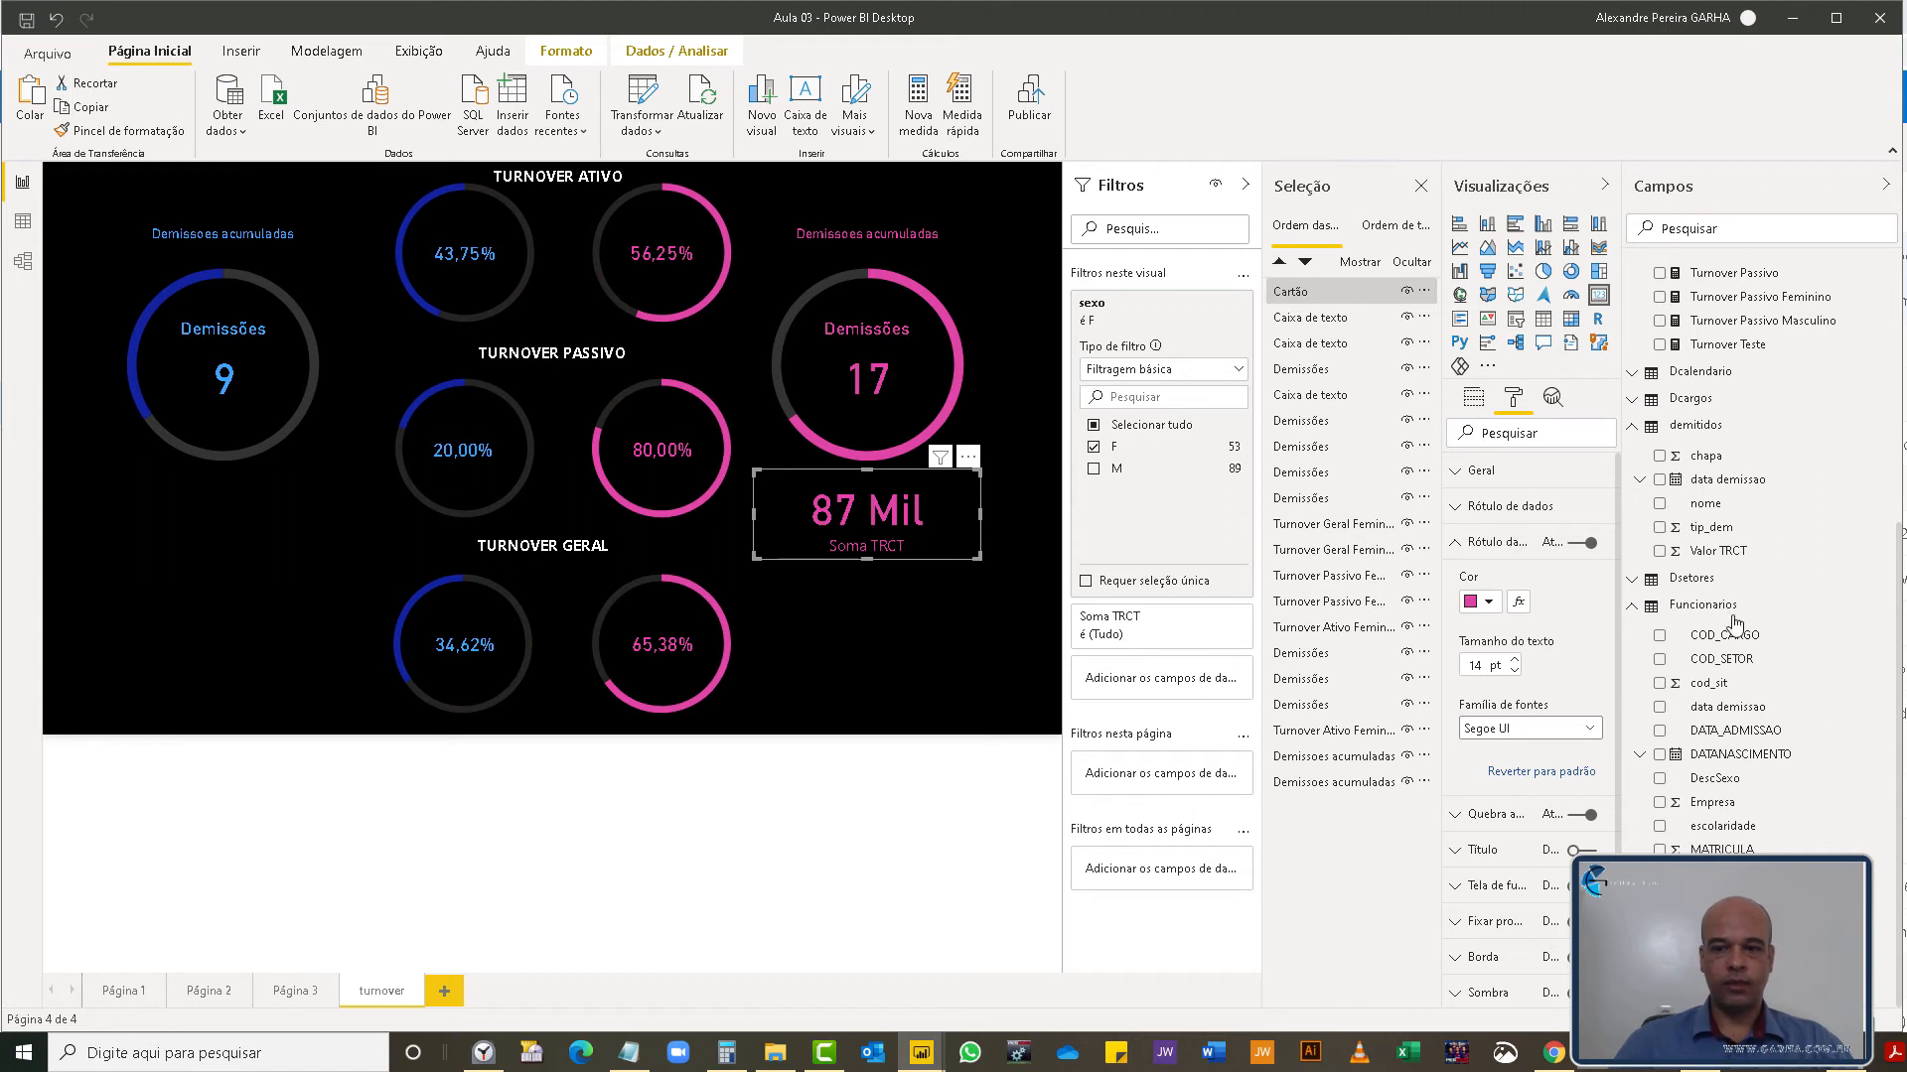
- Try placing a duplicate of the Soma TRCT card below the original and undo it
{"action": "key", "text": "ctrl+v"}
{"action": "left_click", "coordinate": [968, 521]}
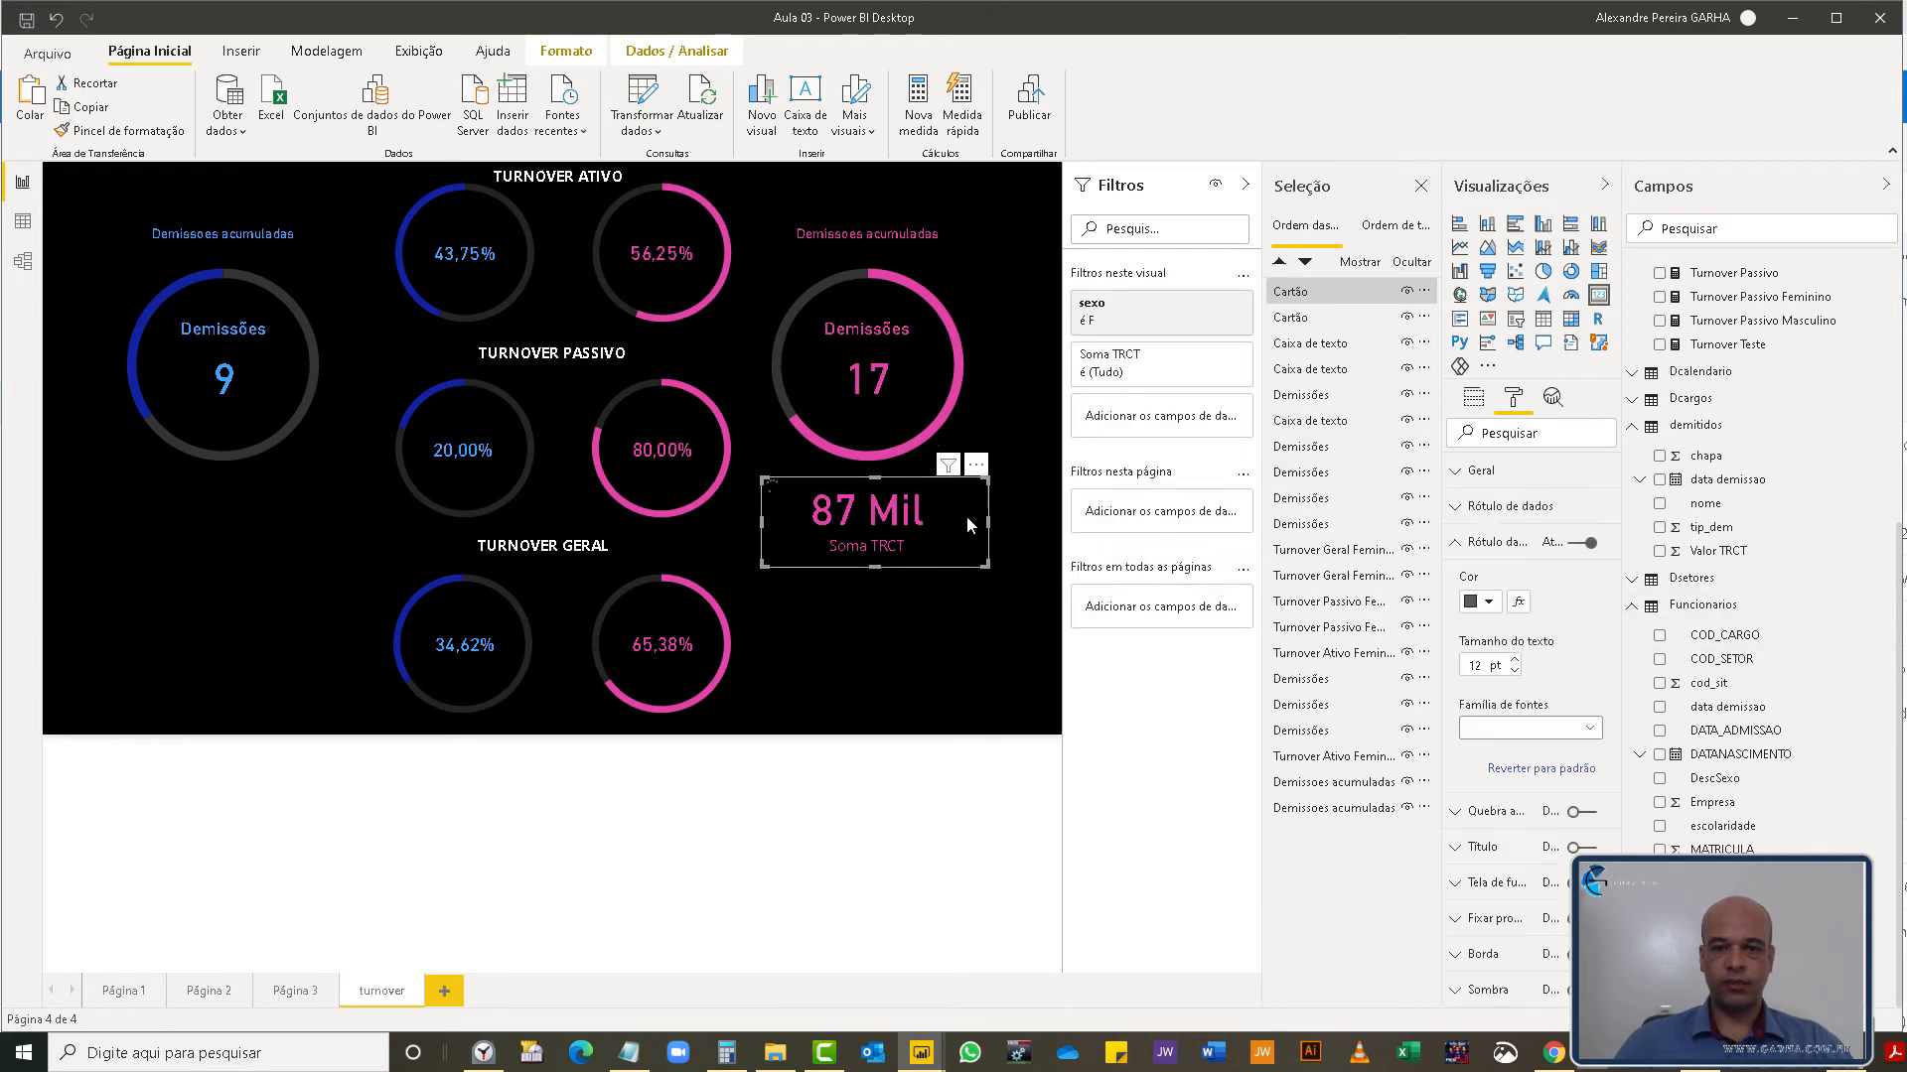
{"action": "left_click_drag", "start_coordinate": [973, 514], "coordinate": [959, 719]}
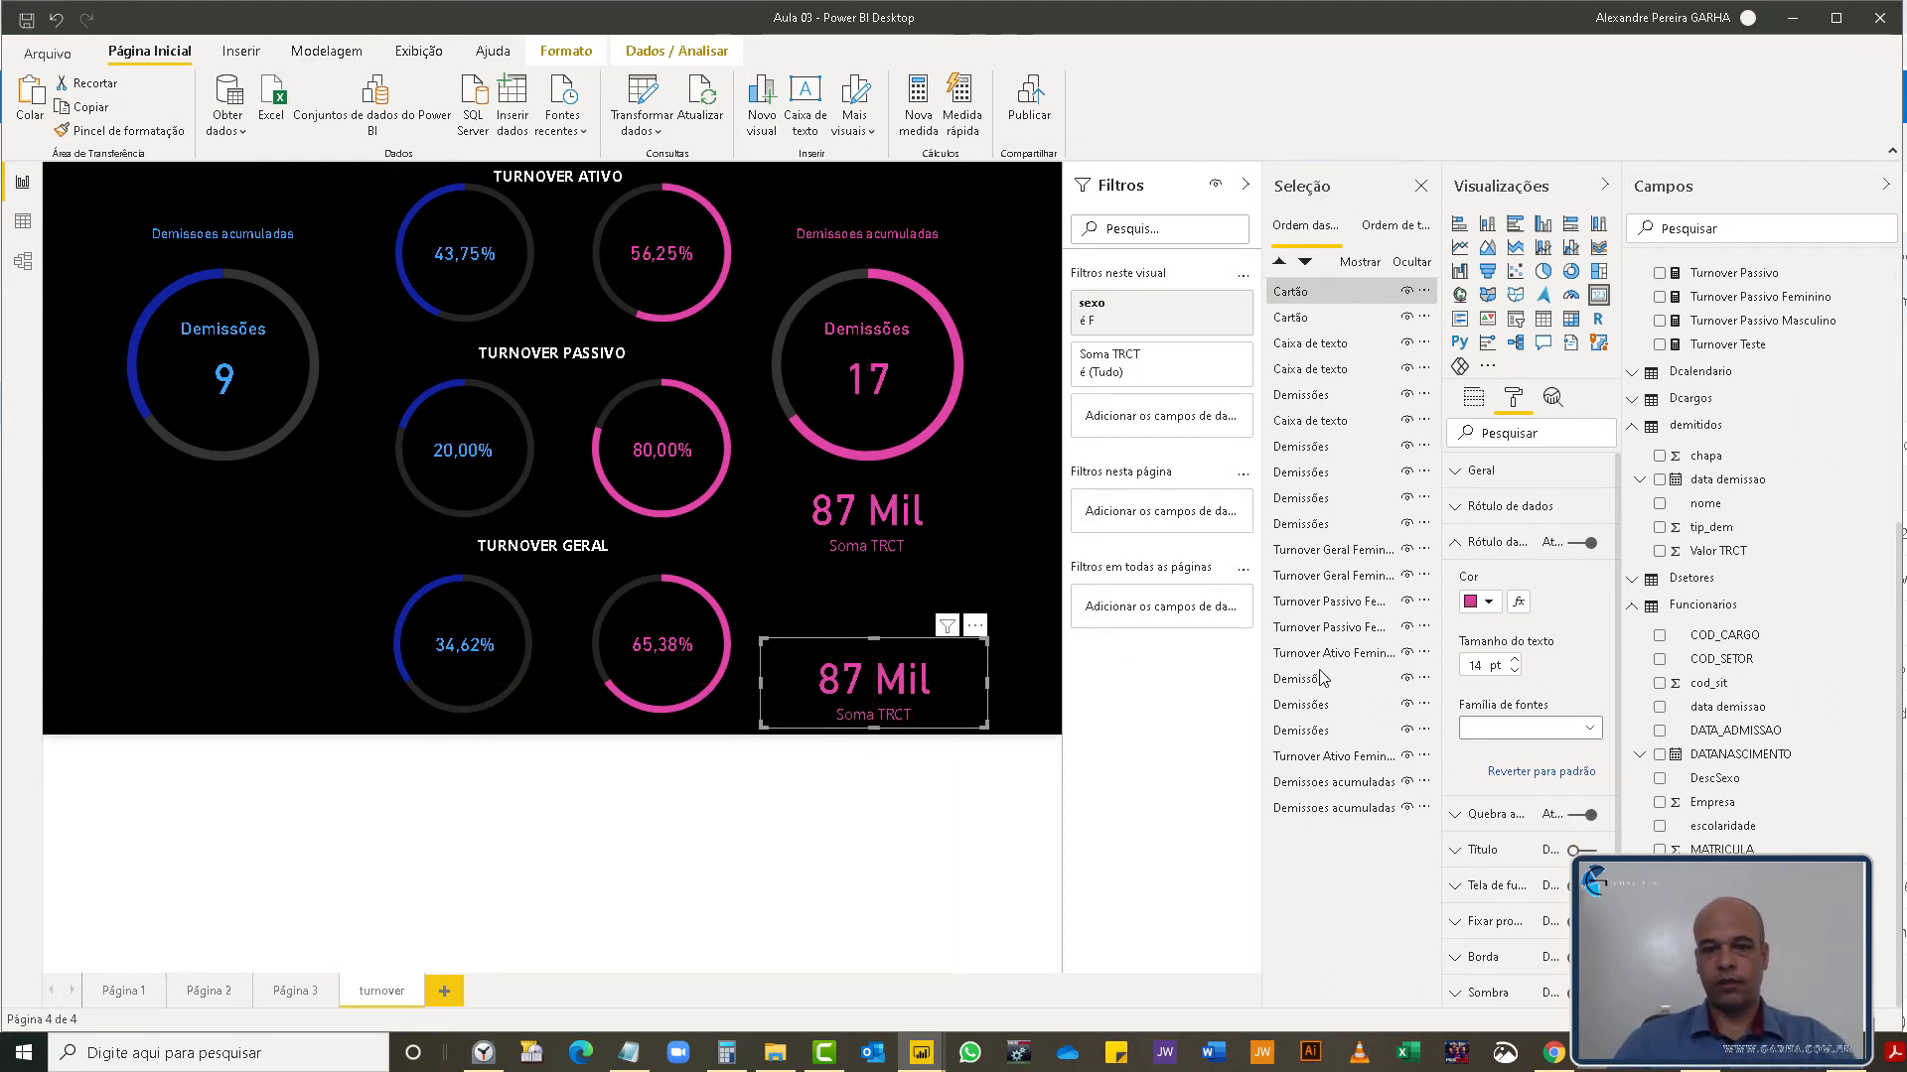
{"action": "key", "text": "ctrl+z"}
{"action": "key", "text": "ctrl+z"}
- In the model view, move the demitidos table beside Funcionarios and relate the two tables through the MATRICULA column
{"action": "left_click", "coordinate": [23, 260]}
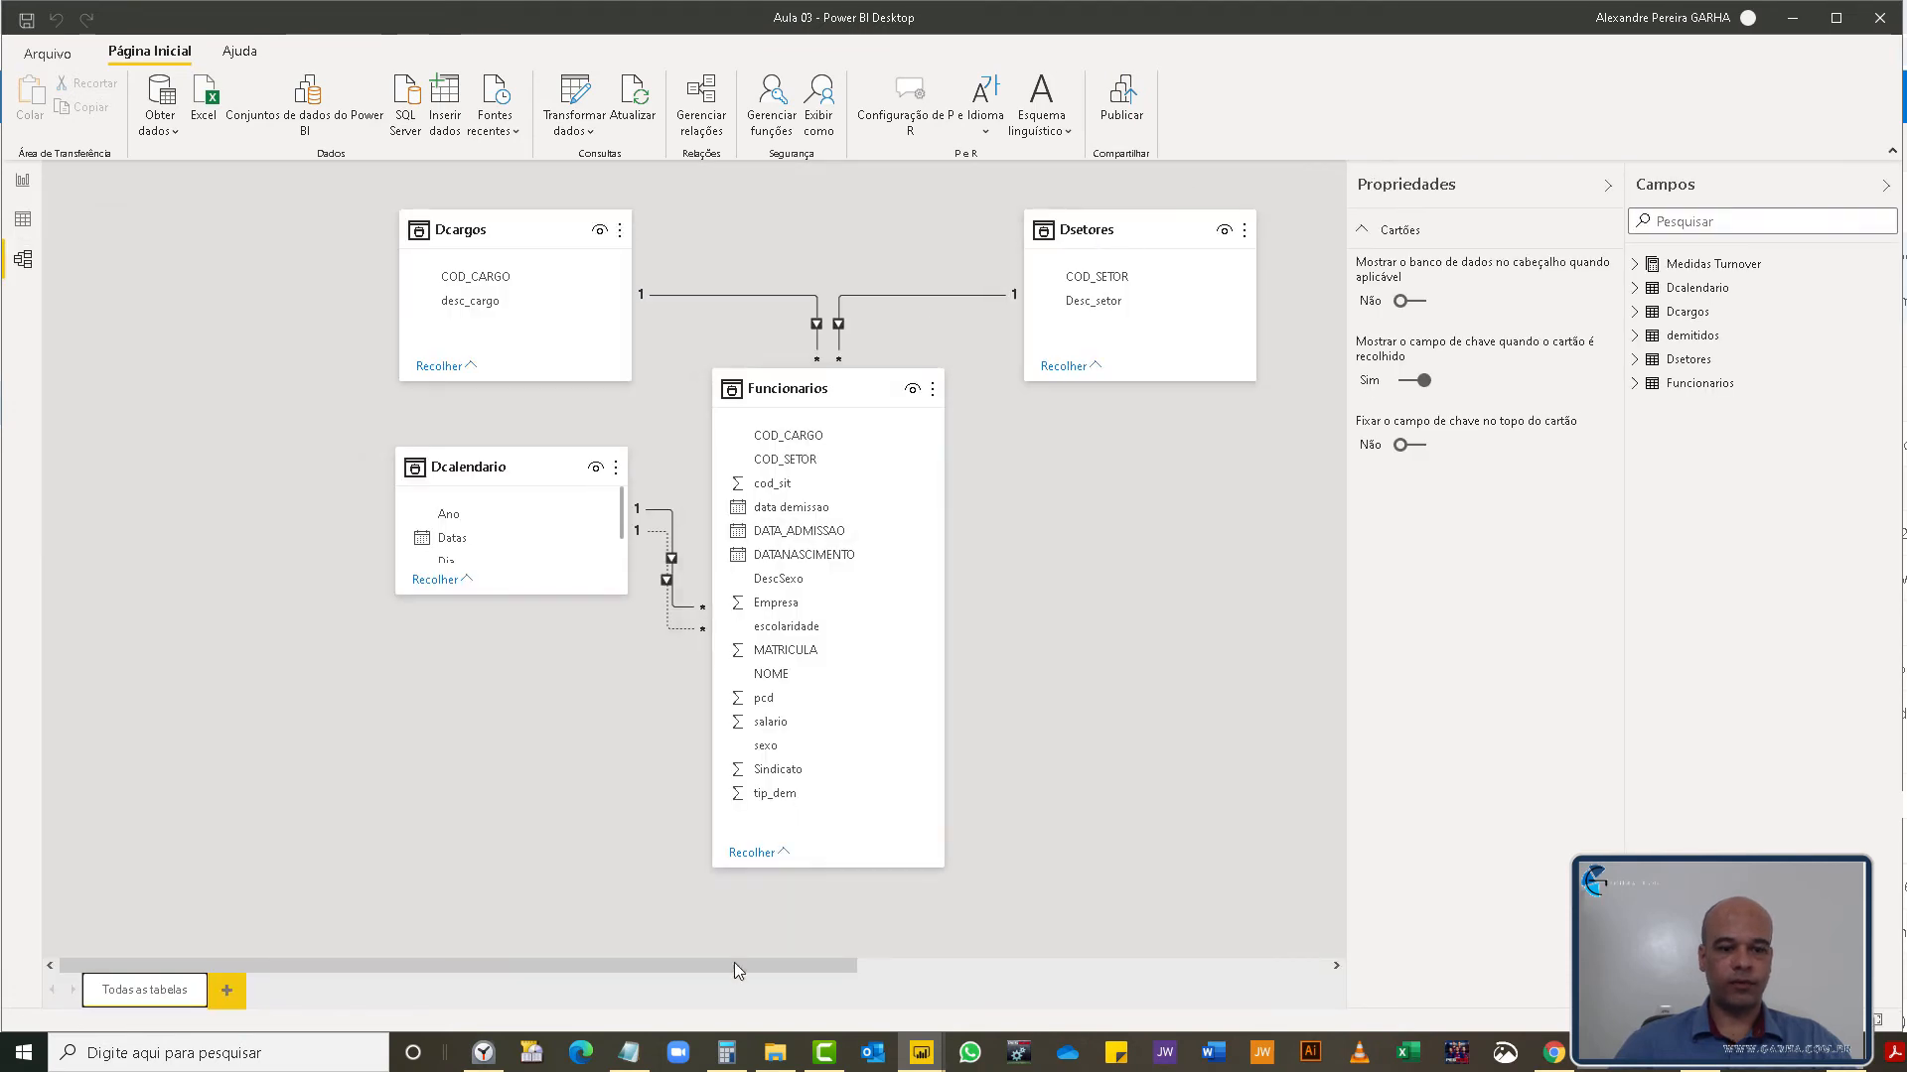
{"action": "left_click_drag", "start_coordinate": [723, 969], "coordinate": [1217, 937]}
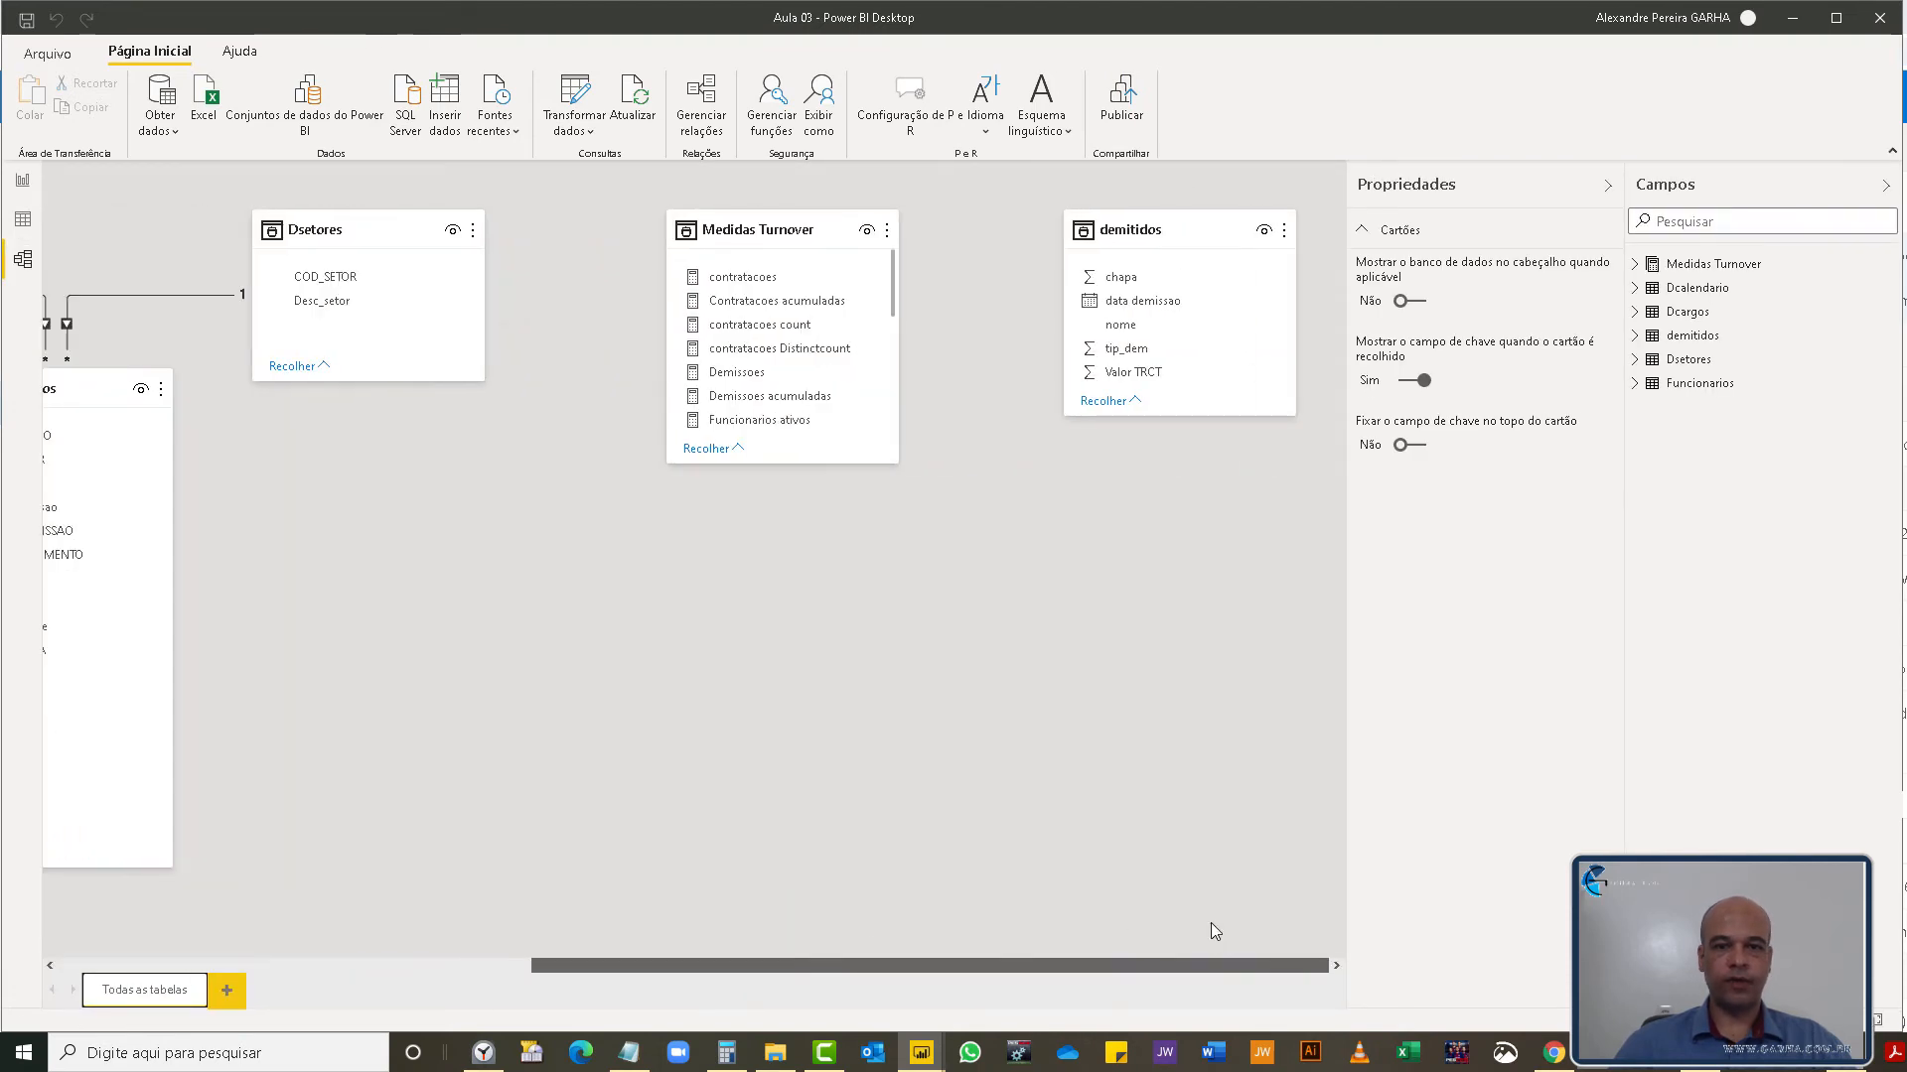
{"action": "left_click_drag", "start_coordinate": [1127, 234], "coordinate": [741, 546]}
{"action": "left_click_drag", "start_coordinate": [749, 956], "coordinate": [603, 941]}
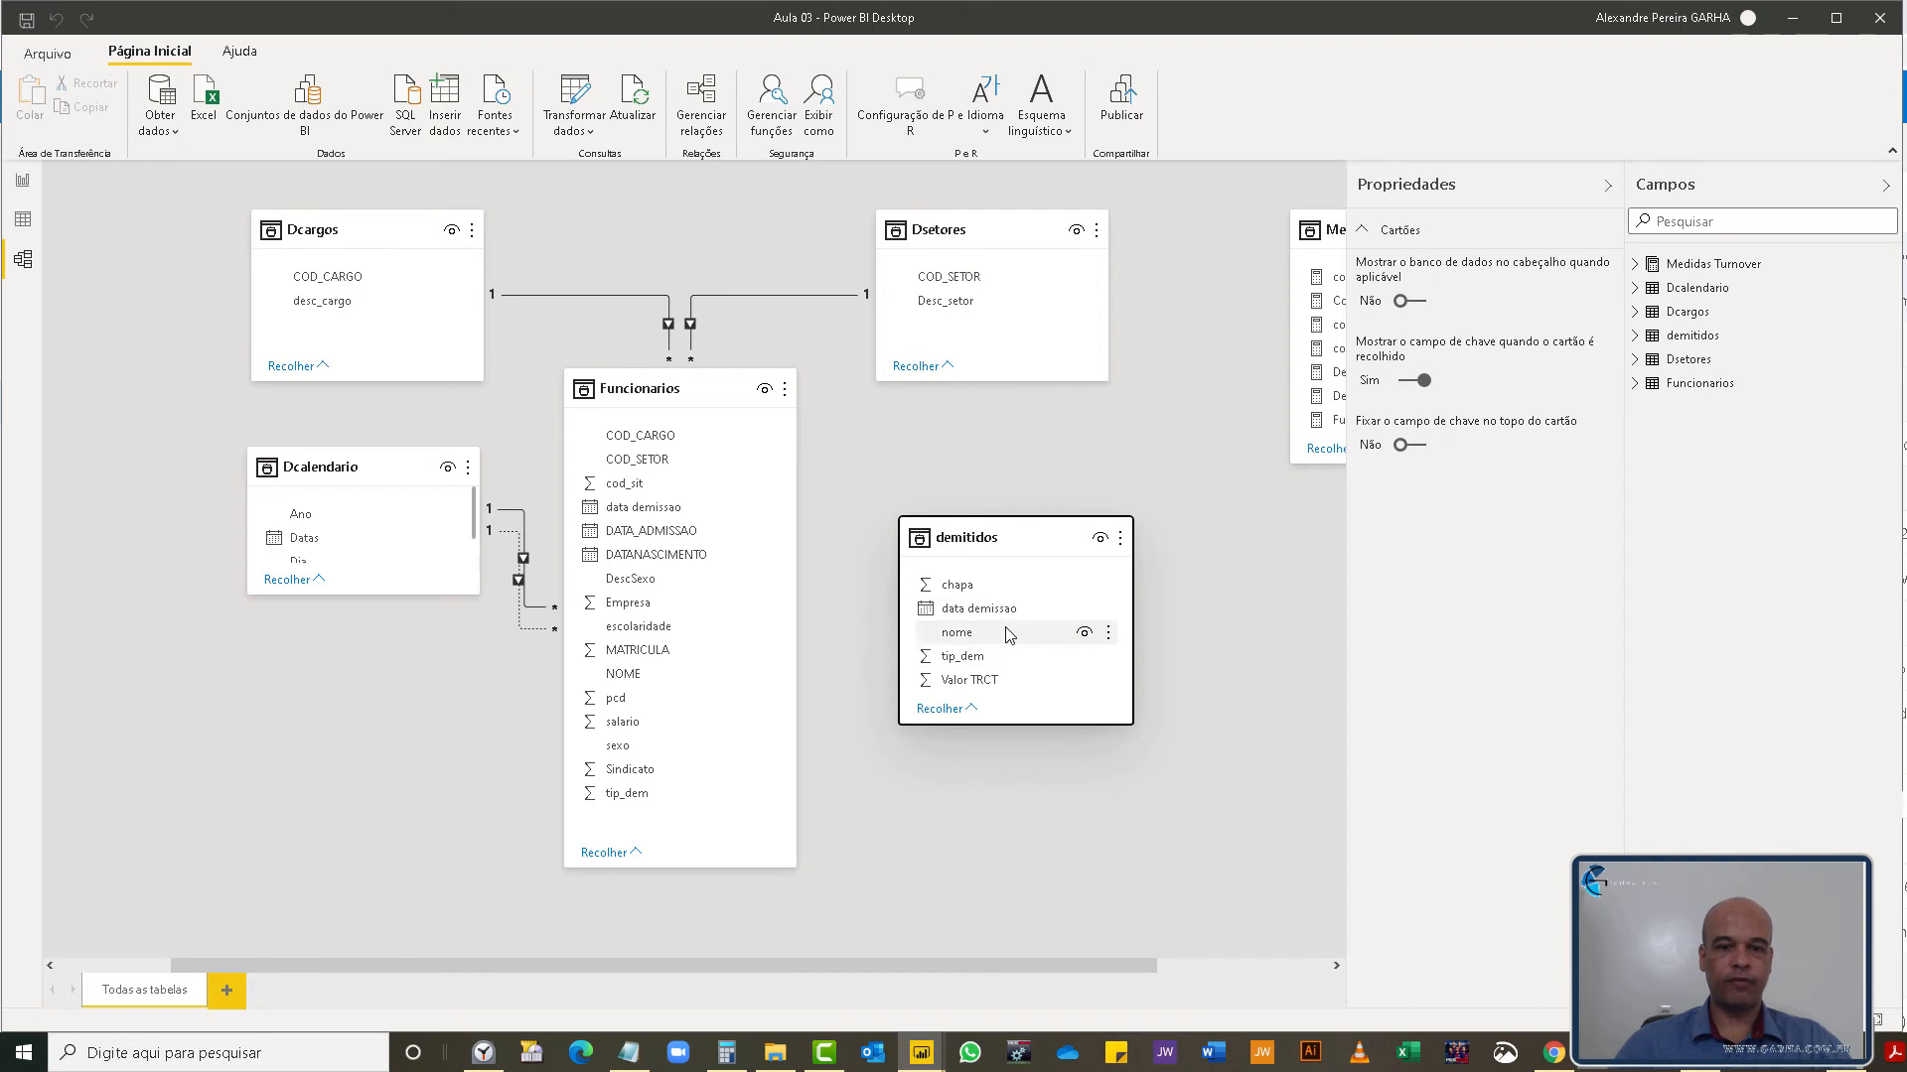
{"action": "left_click", "coordinate": [978, 588]}
{"action": "left_click_drag", "start_coordinate": [978, 588], "coordinate": [694, 654]}
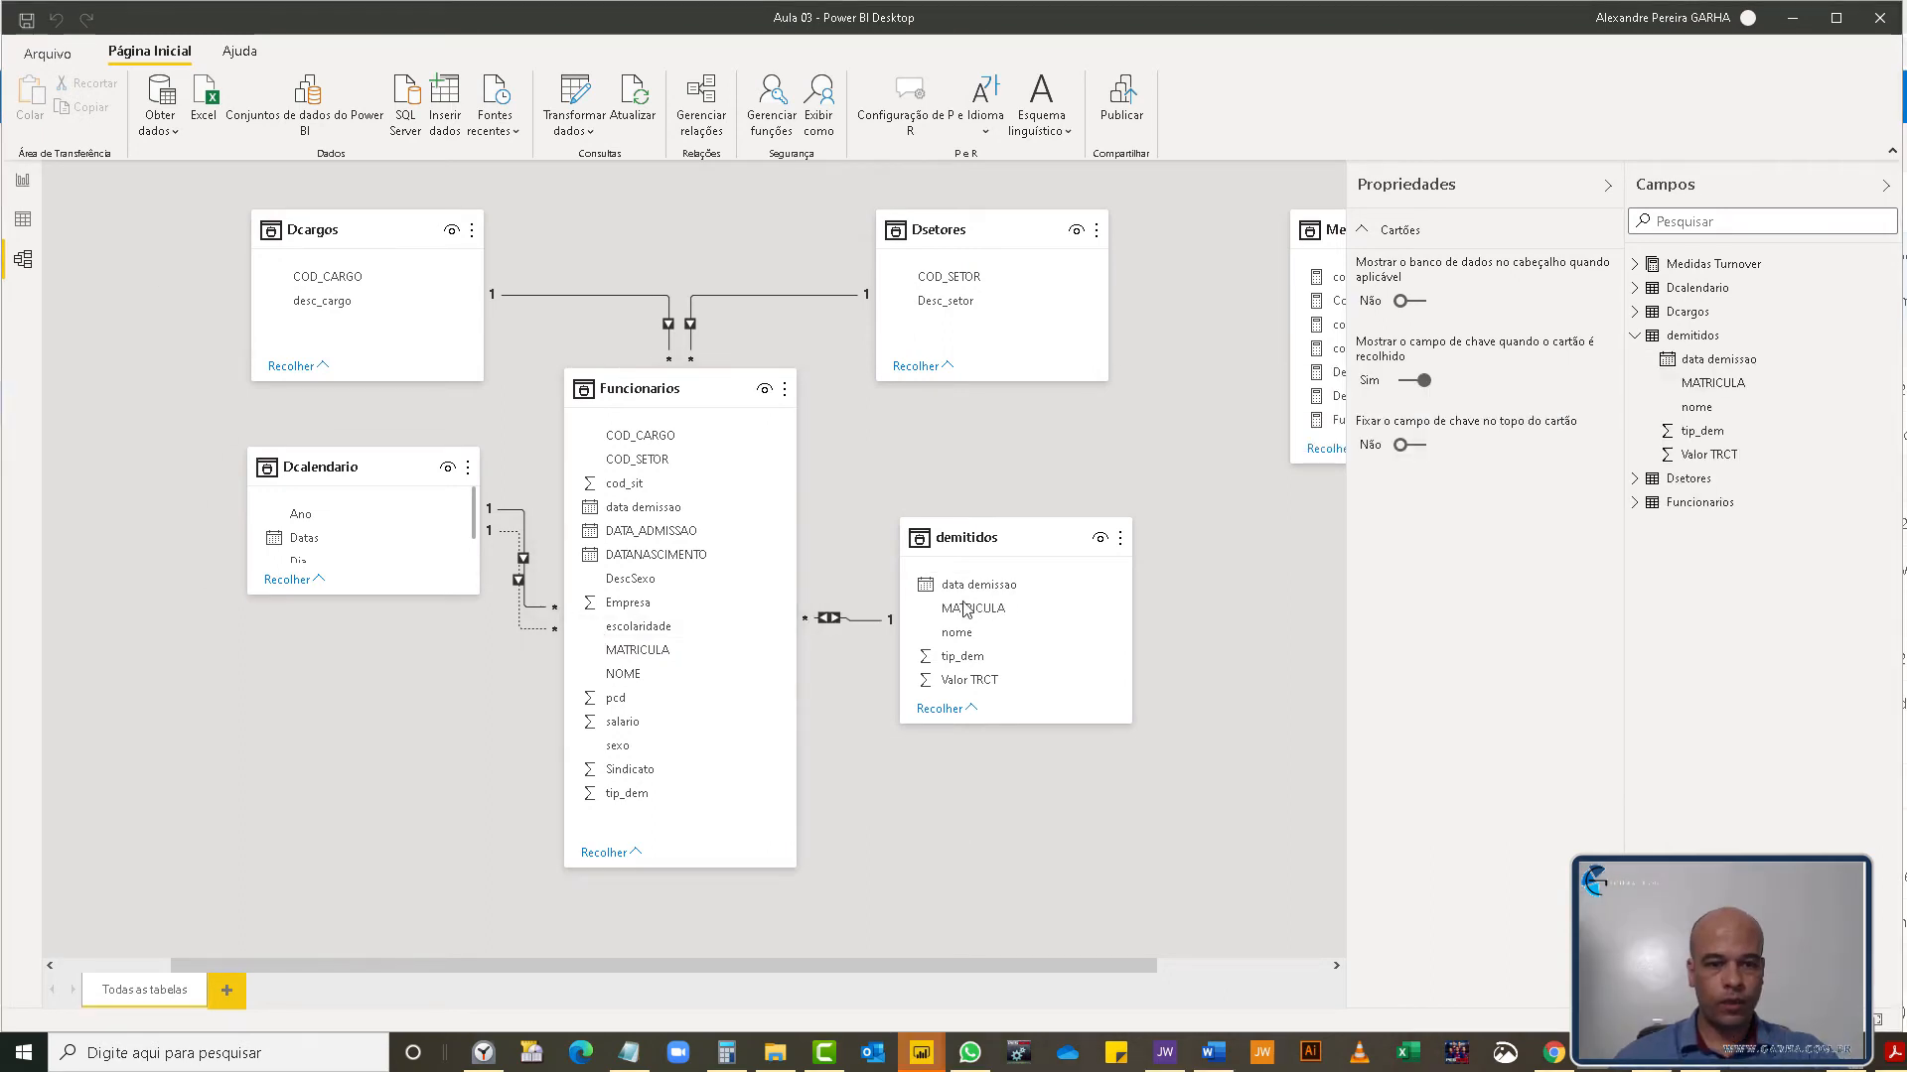
- Set the cross-filter direction of the relationship between Funcionarios and demitidos to Ambas
{"action": "double_click", "coordinate": [856, 617]}
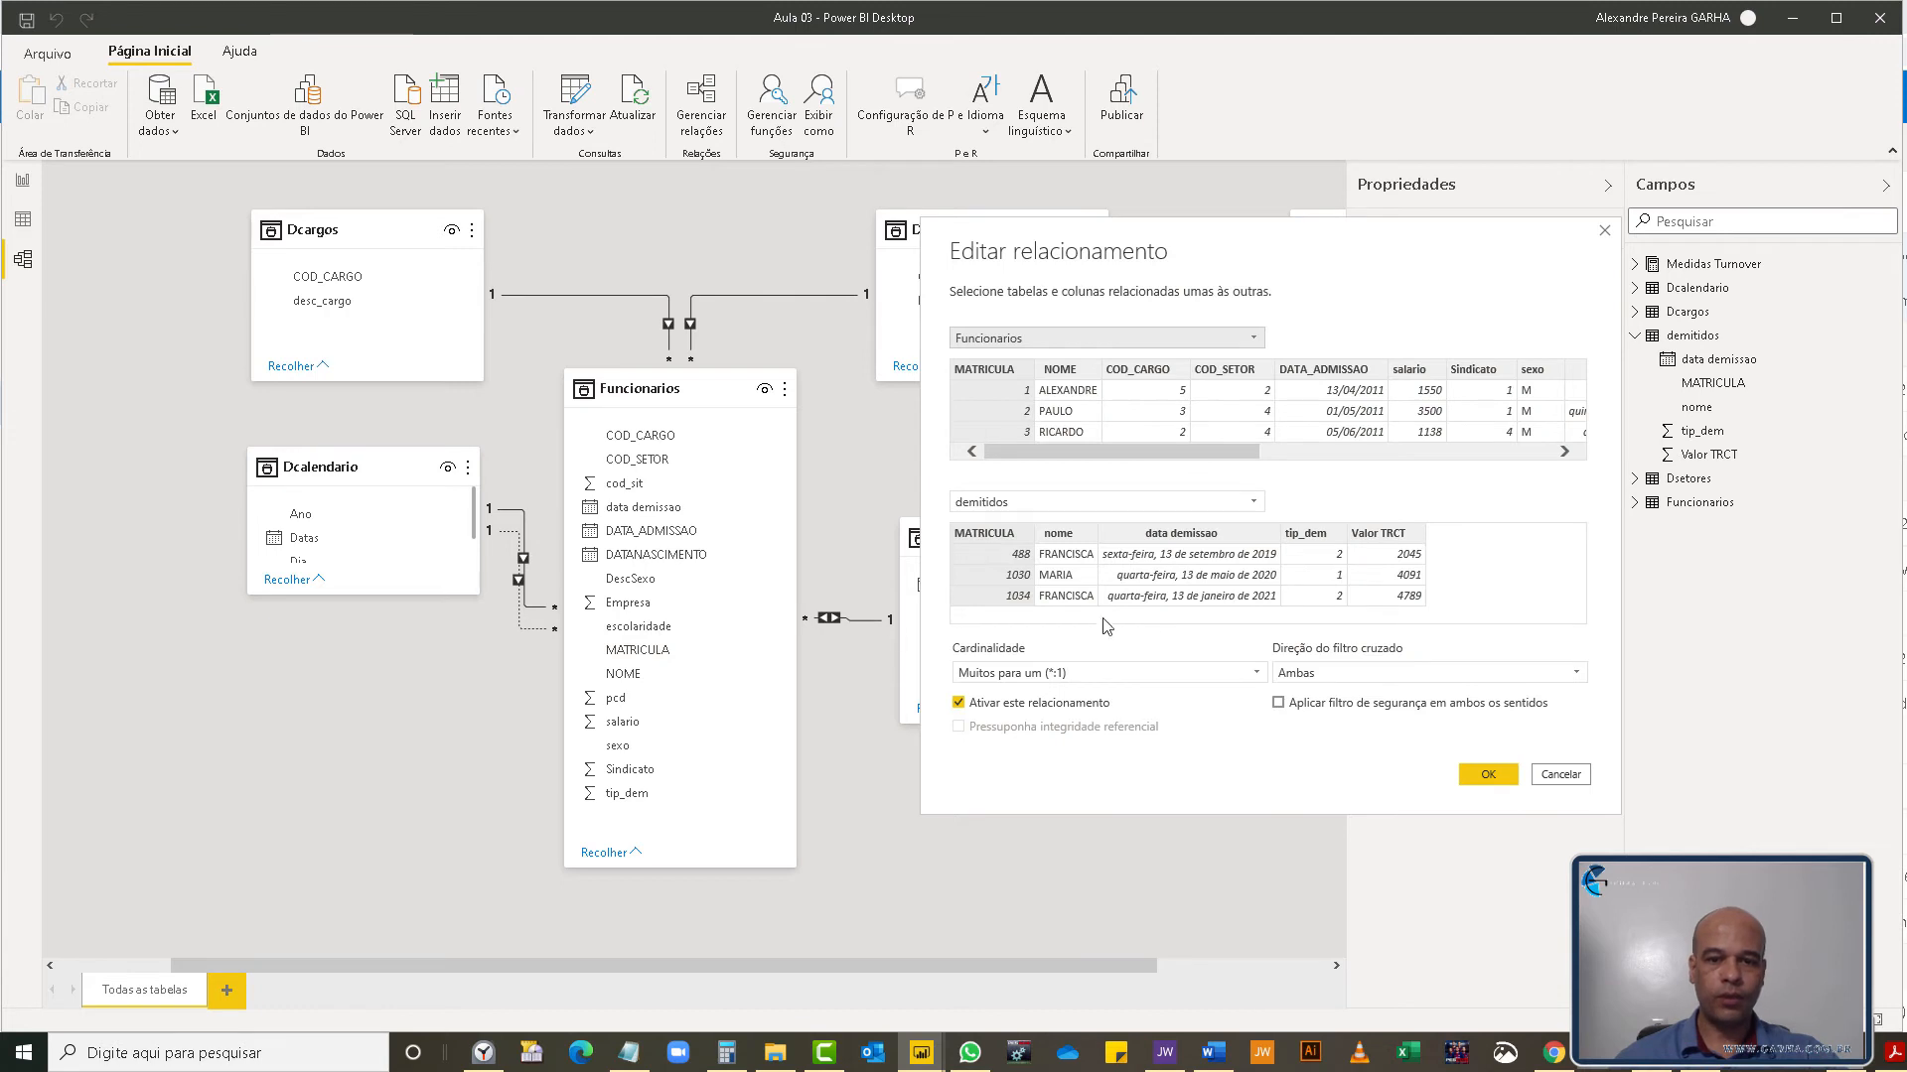
{"action": "left_click", "coordinate": [1344, 678]}
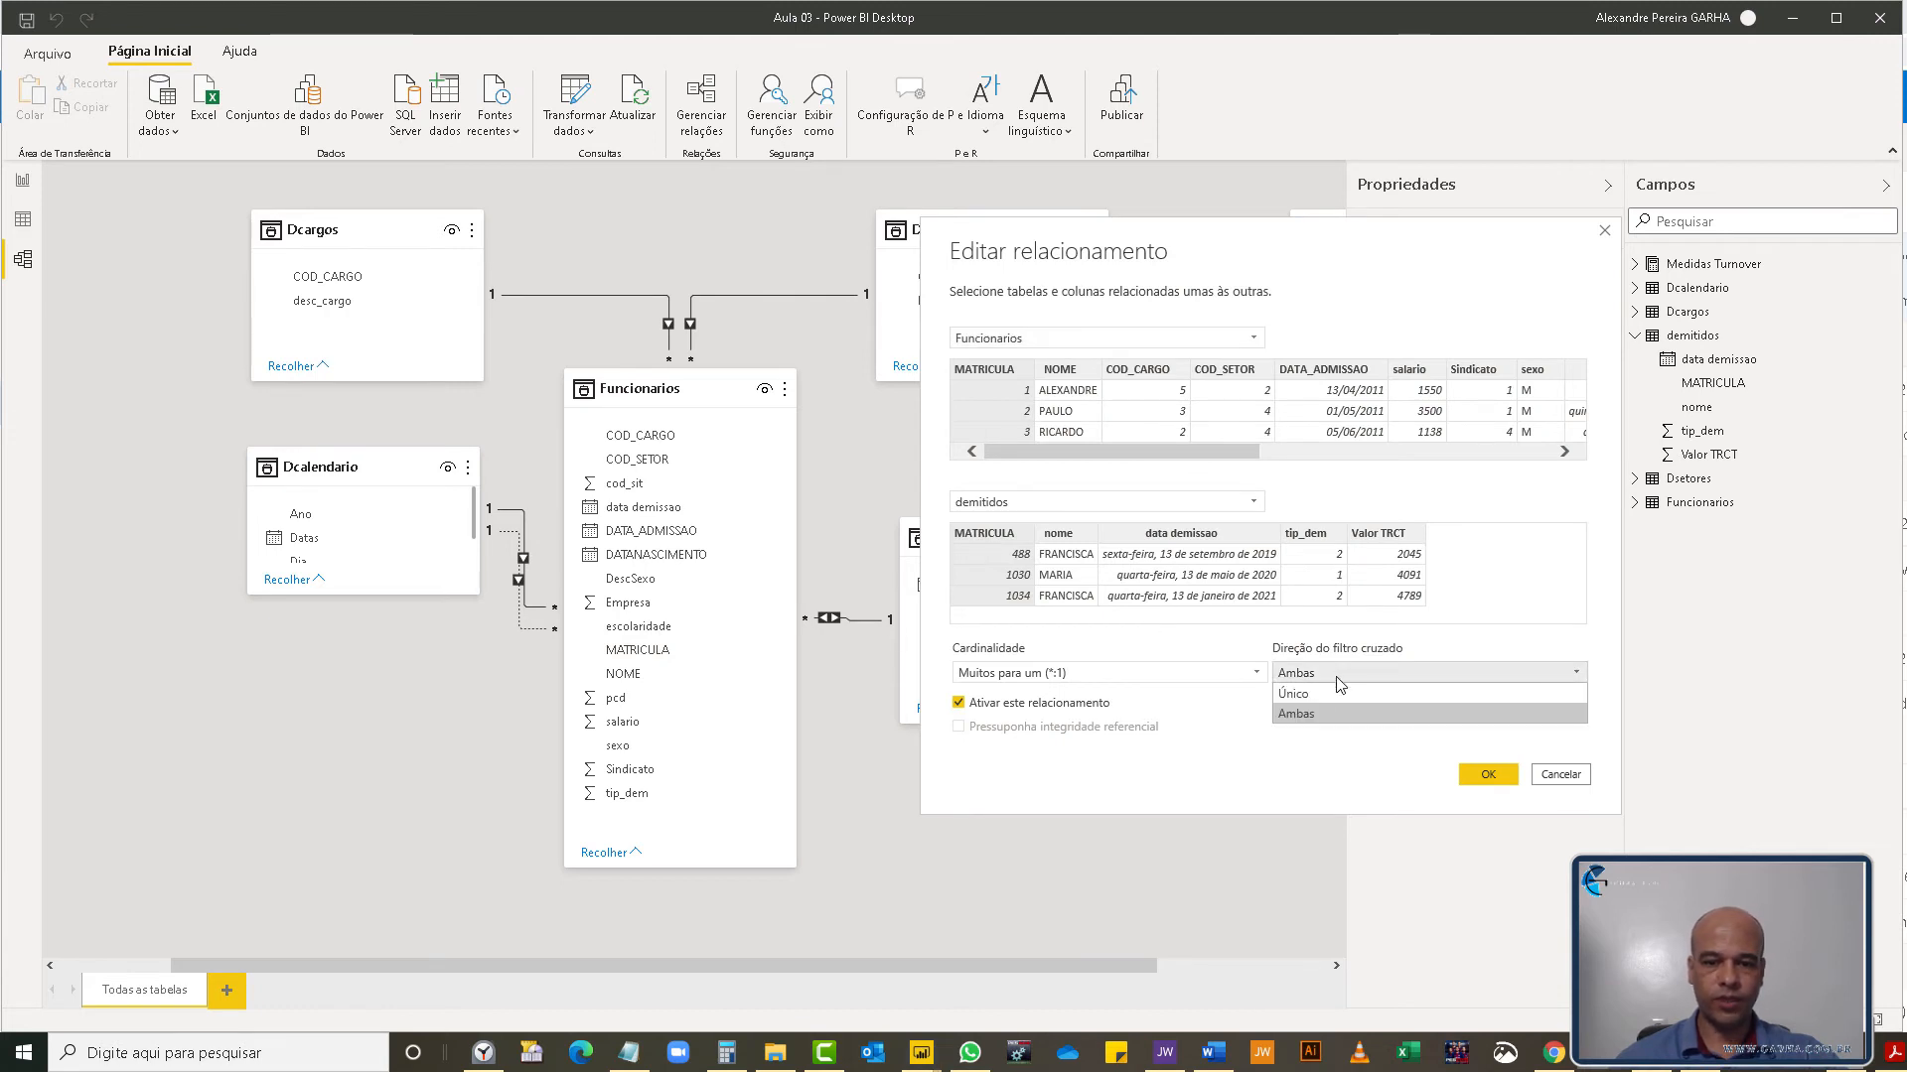
{"action": "left_click", "coordinate": [1437, 655]}
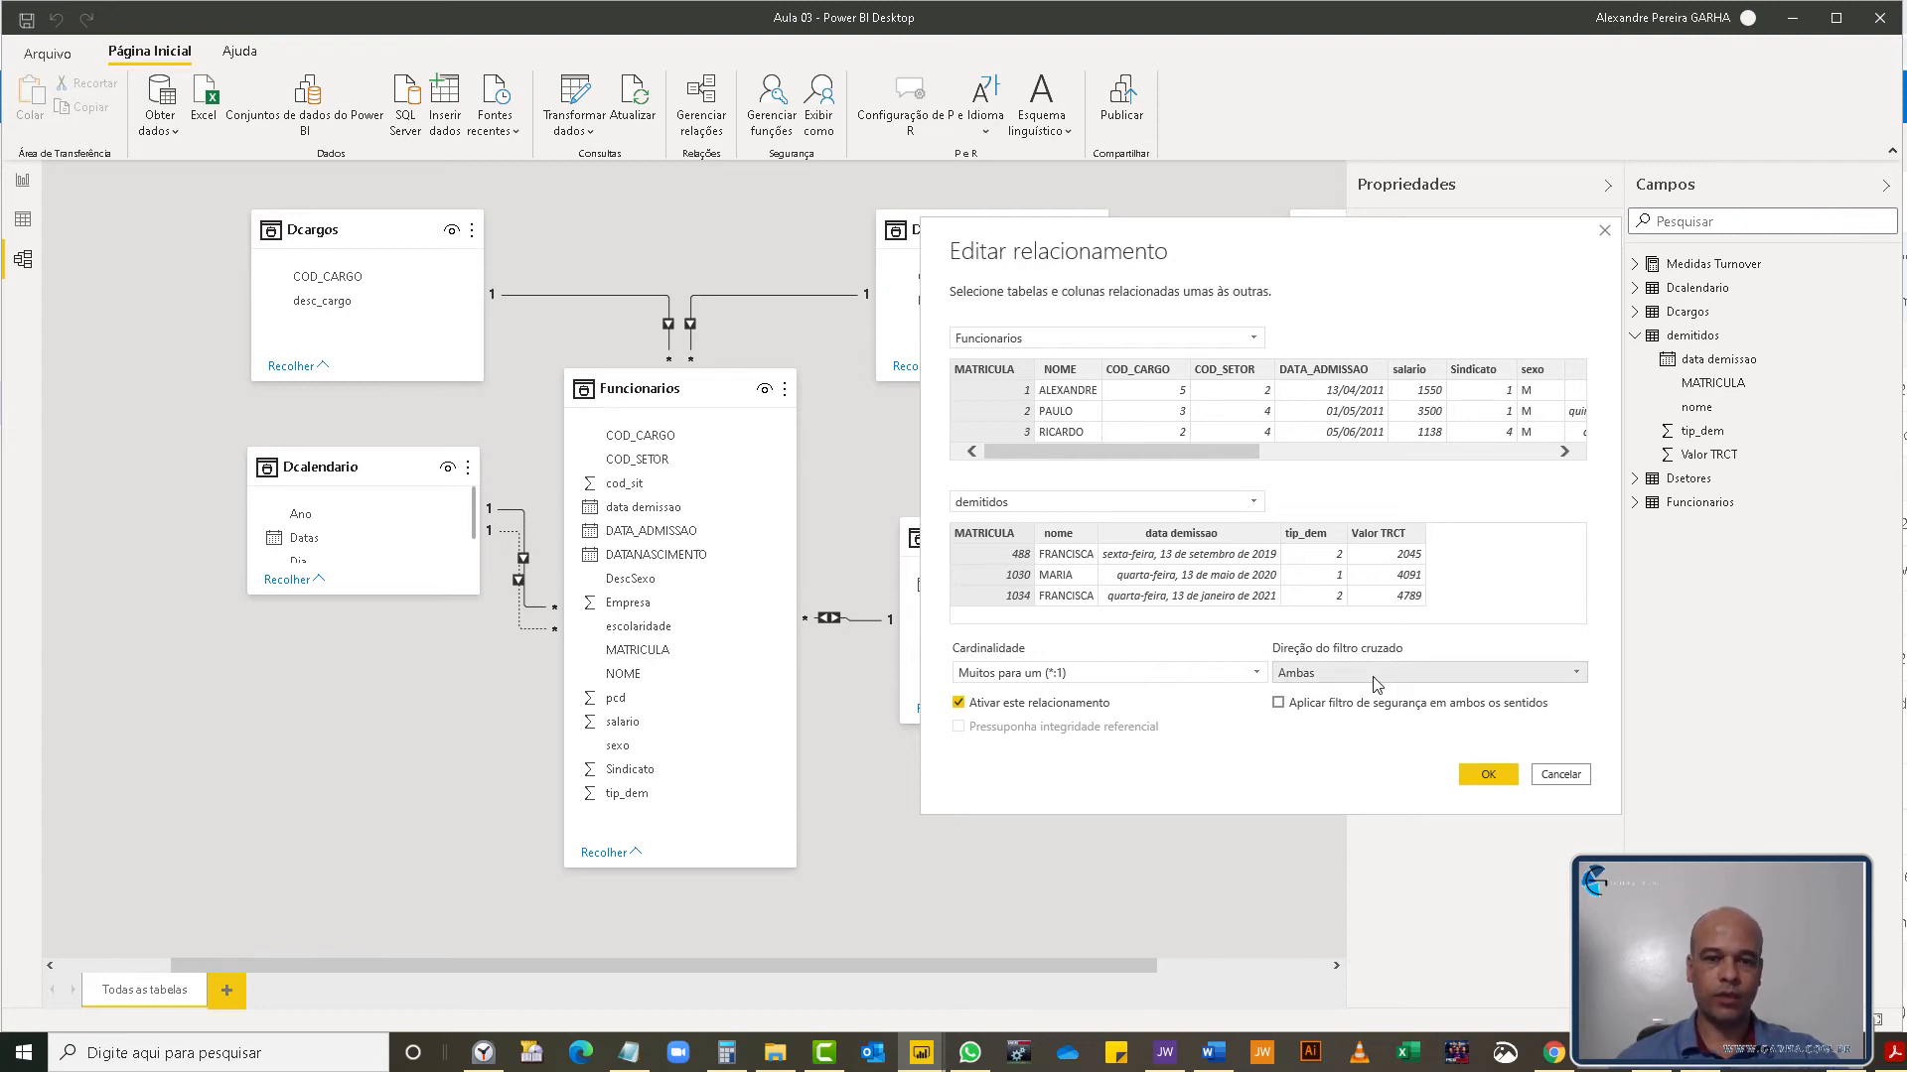
{"action": "left_click", "coordinate": [1333, 679]}
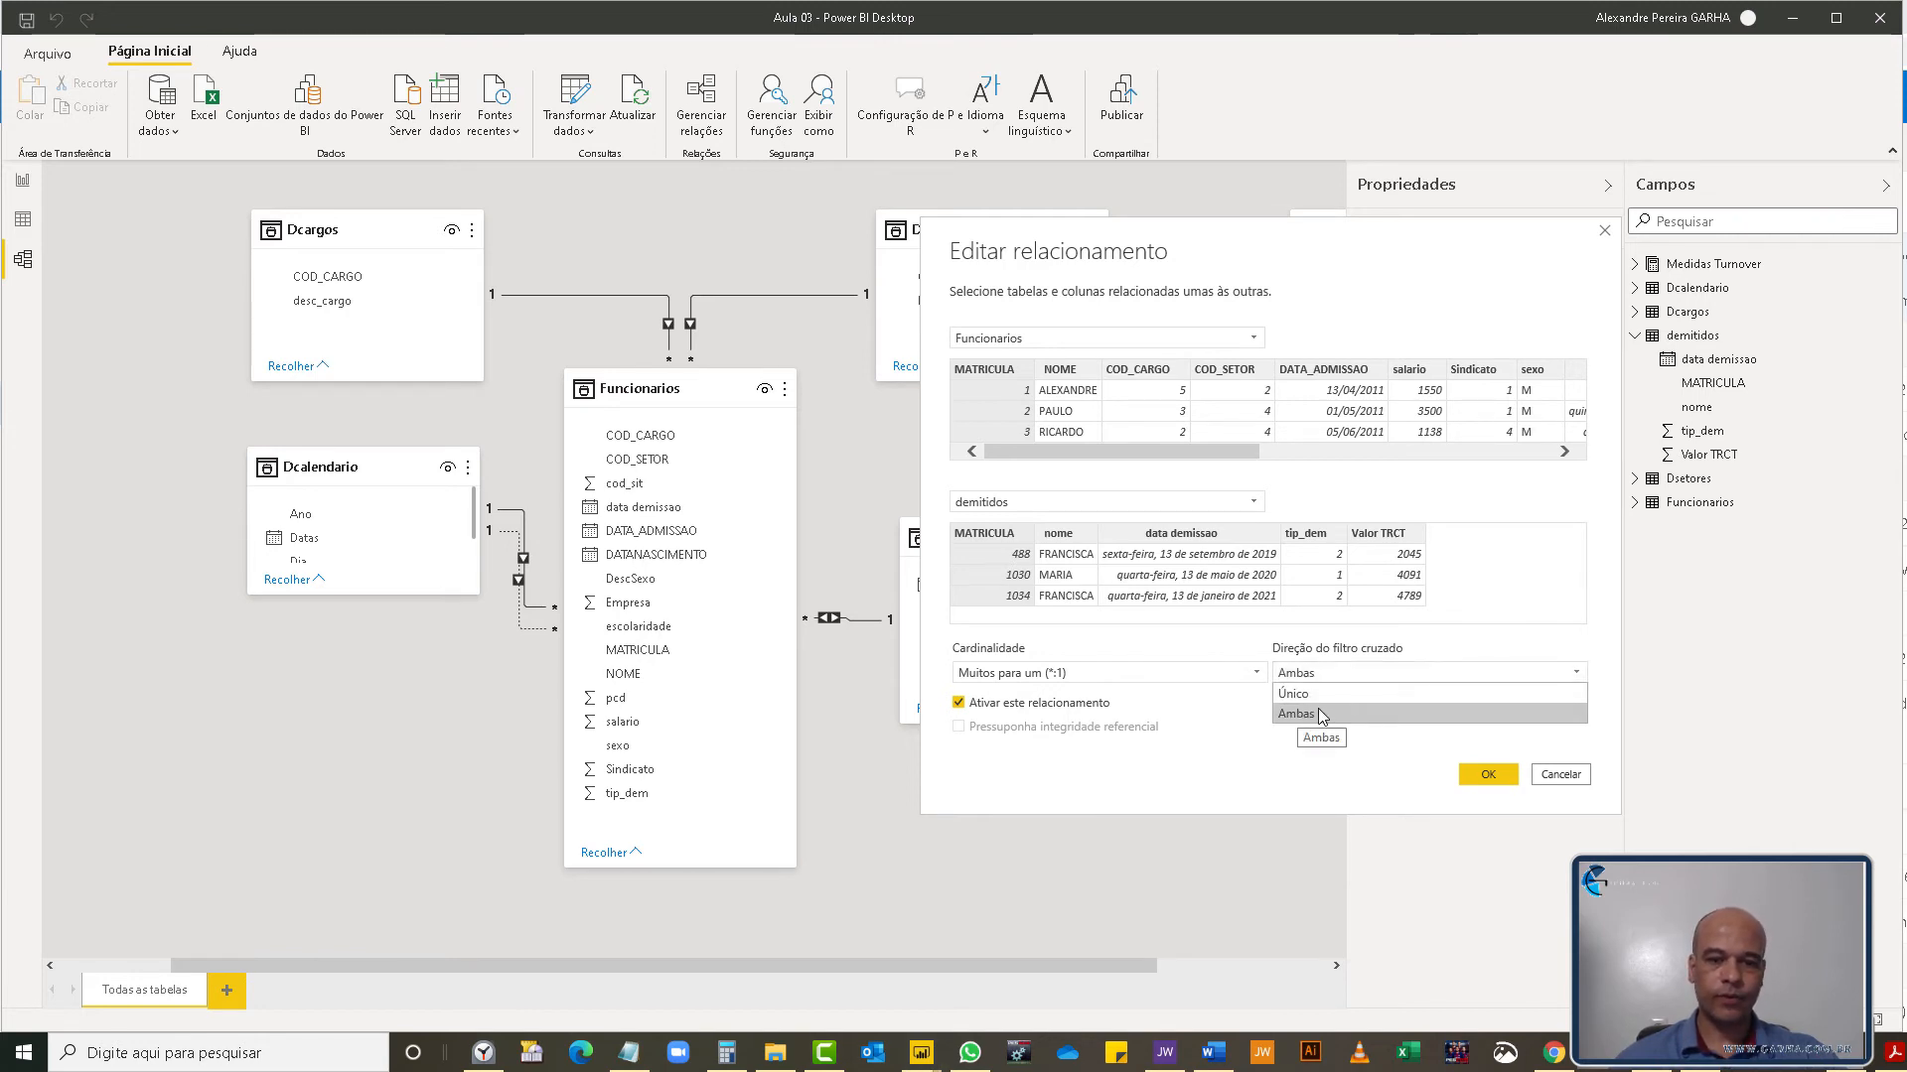
{"action": "left_click", "coordinate": [1318, 713]}
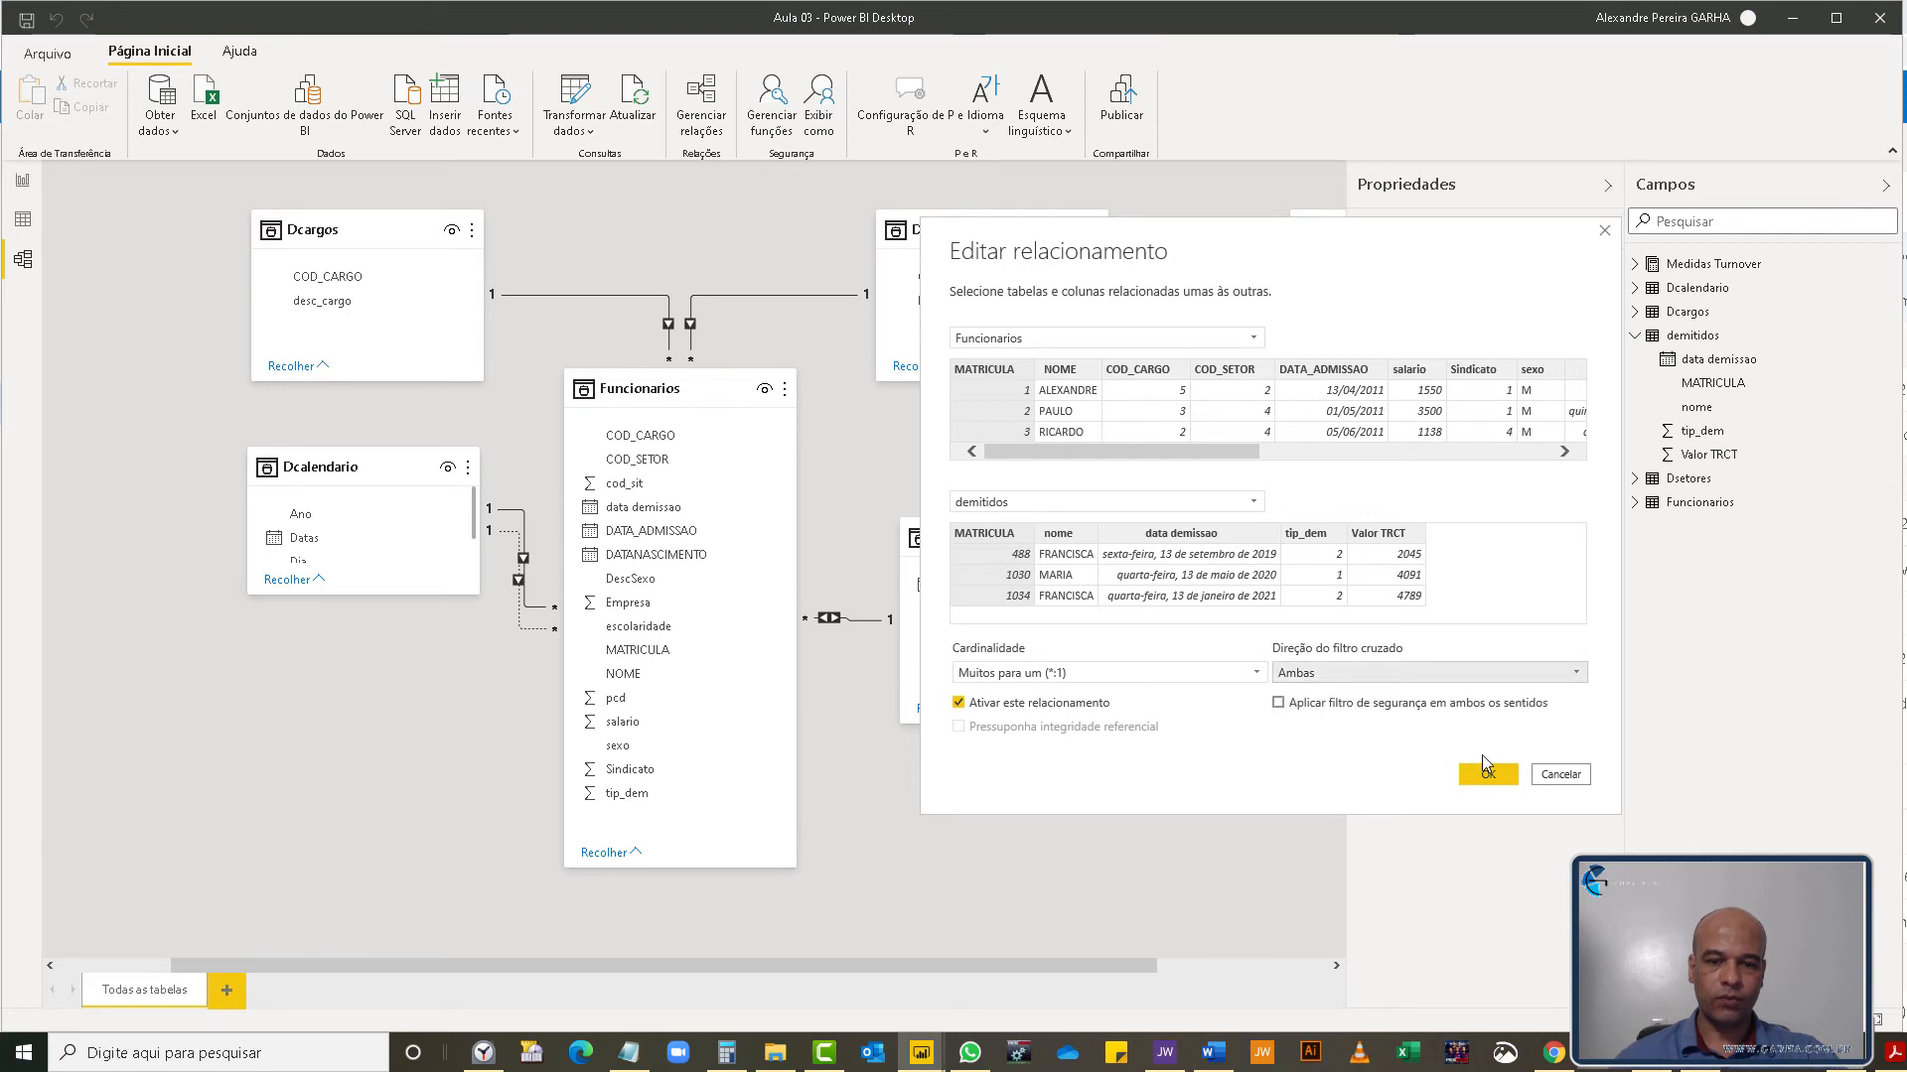
{"action": "left_click", "coordinate": [1486, 774]}
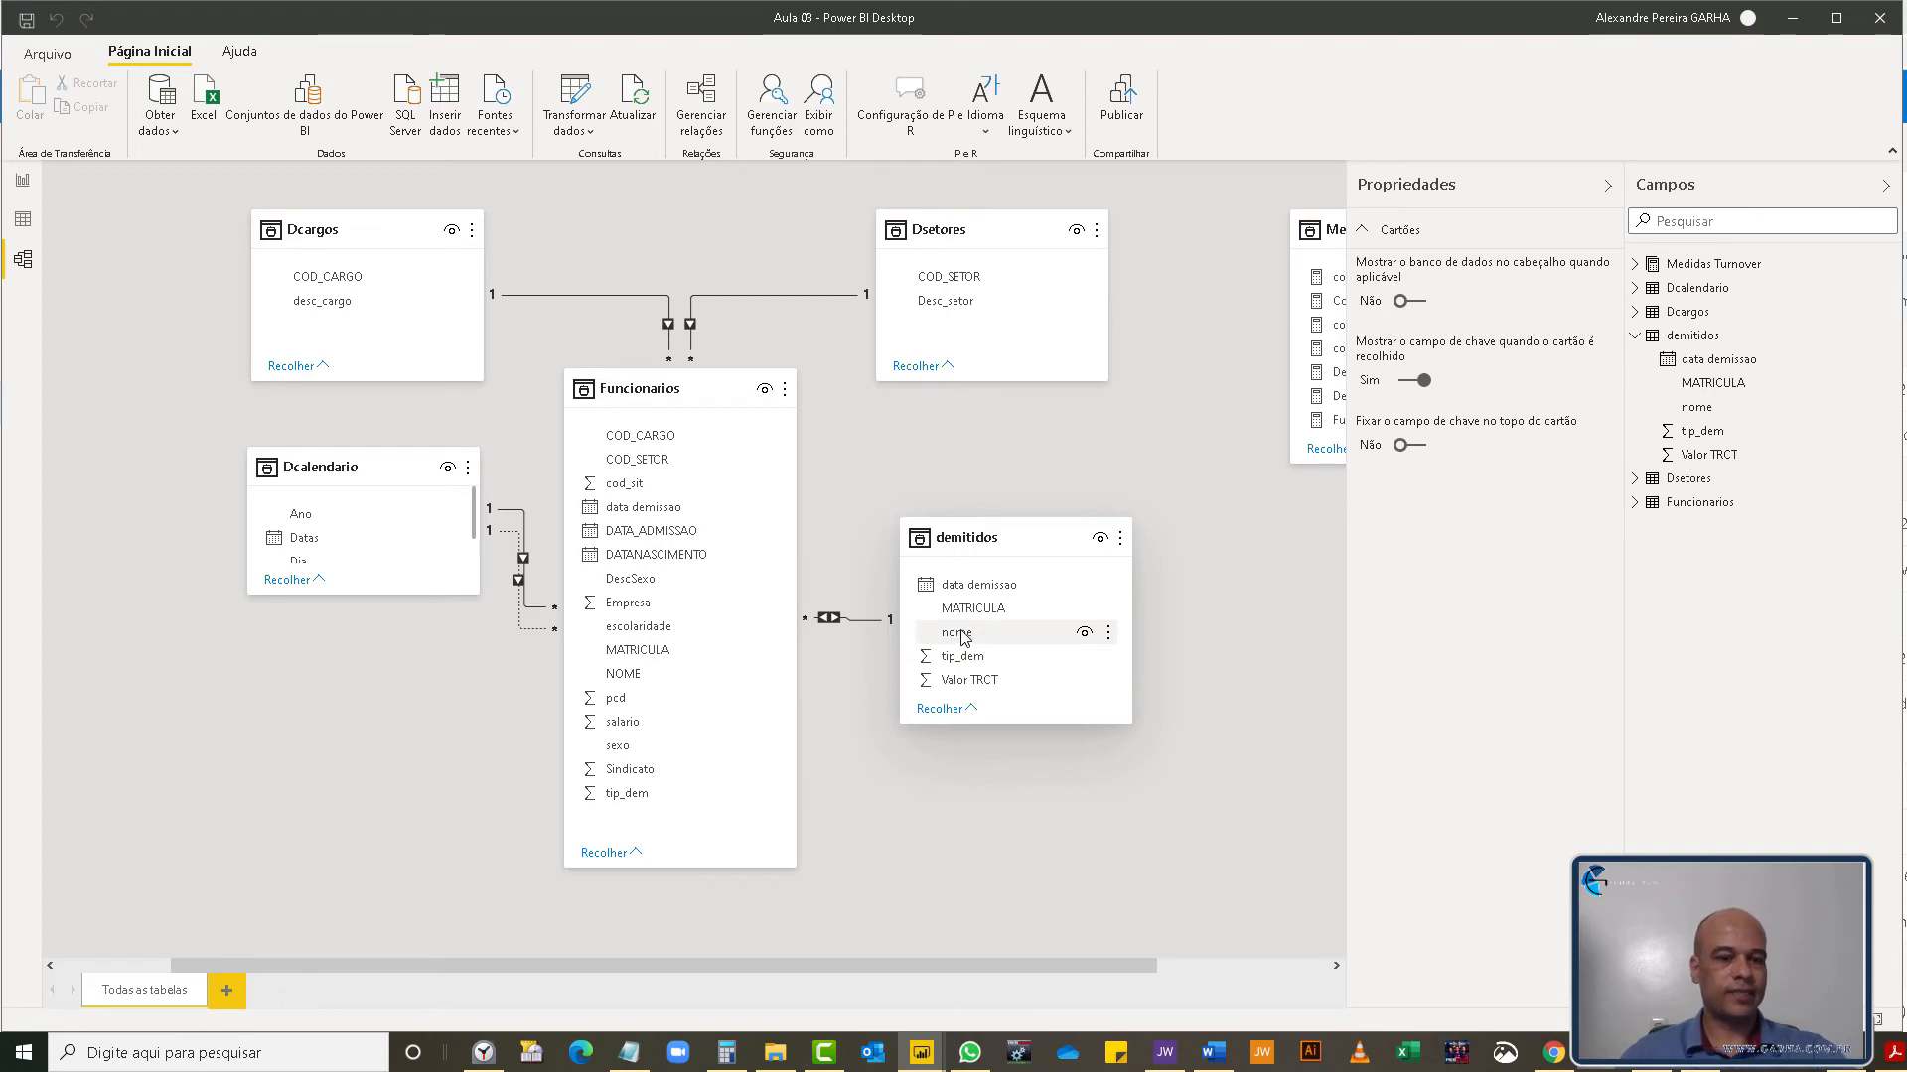
- Back in the report view, center the Valor TRCT card under the pink Demissões ring and filter its sexo field to F
{"action": "left_click", "coordinate": [22, 186]}
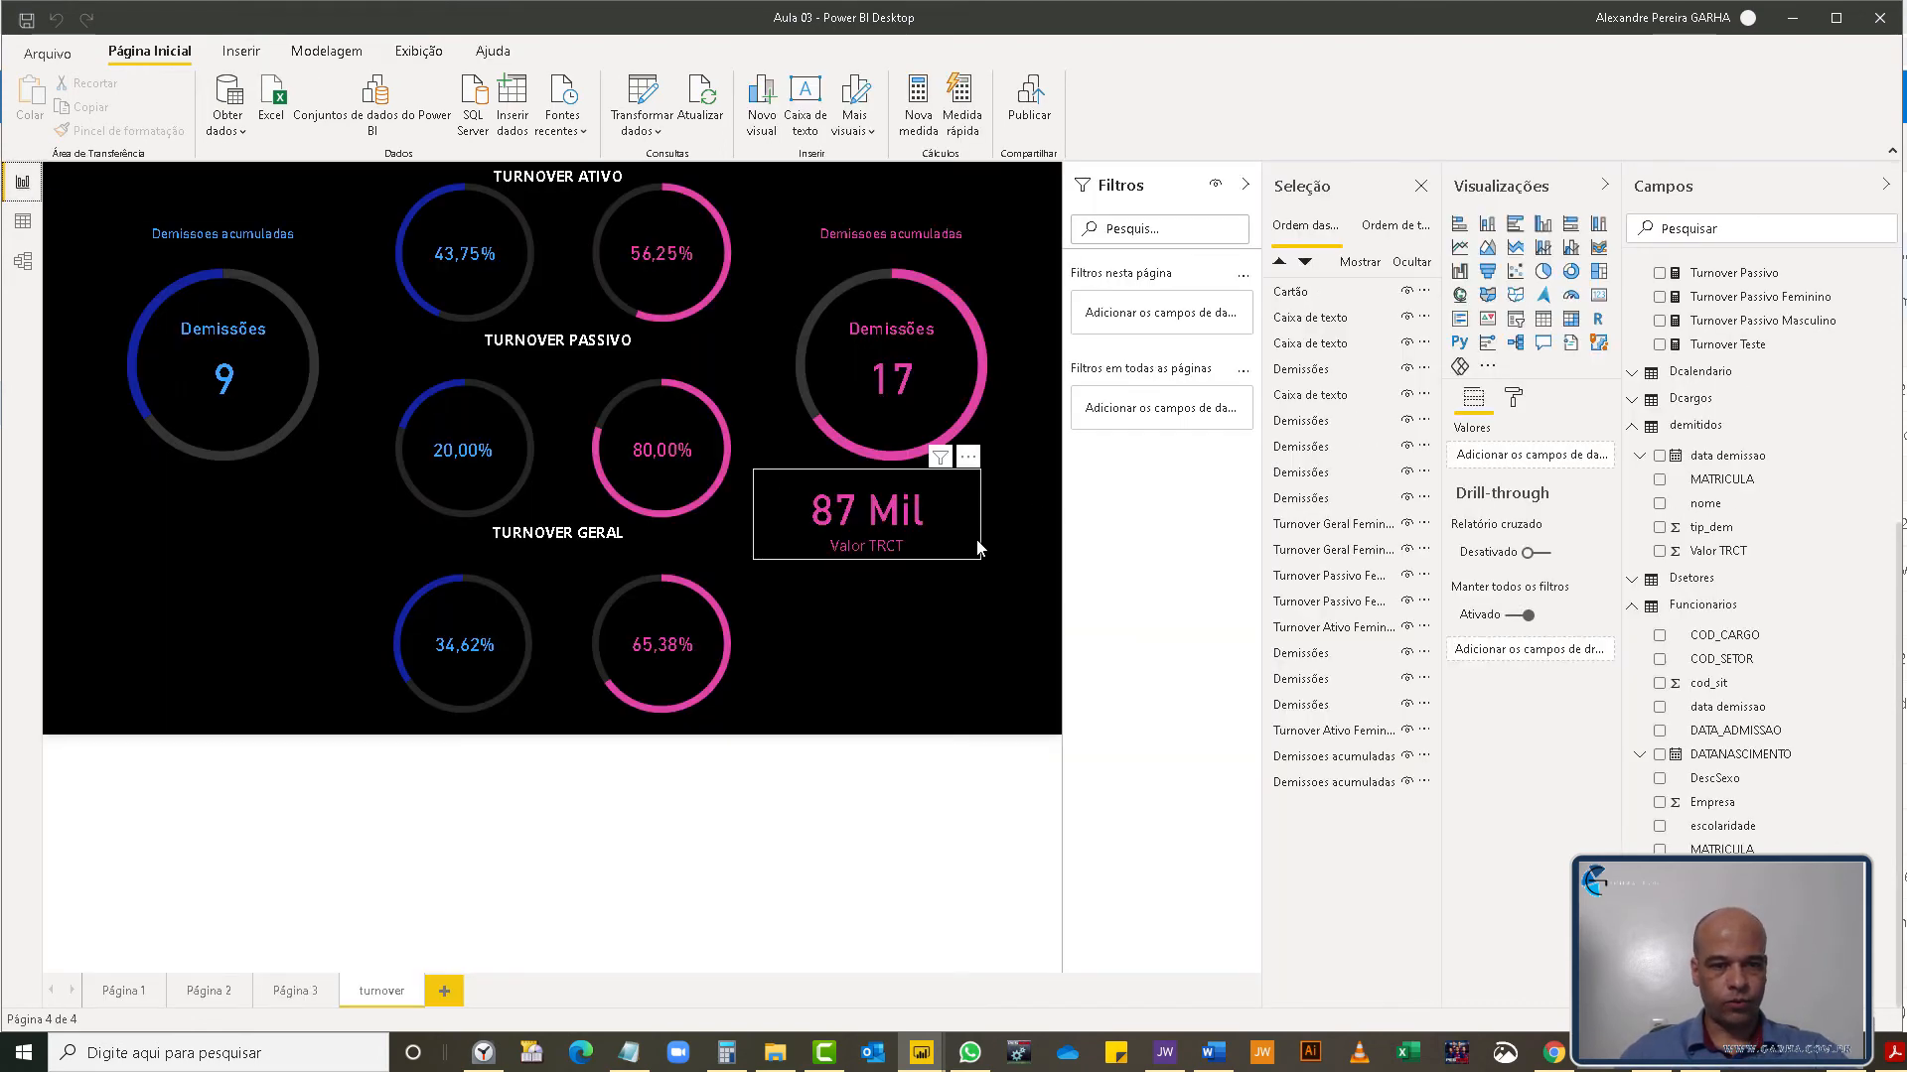
{"action": "mouse_move", "coordinate": [955, 542]}
{"action": "left_mouse_down"}
{"action": "mouse_move", "coordinate": [991, 543]}
{"action": "mouse_move", "coordinate": [974, 542]}
{"action": "left_mouse_up"}
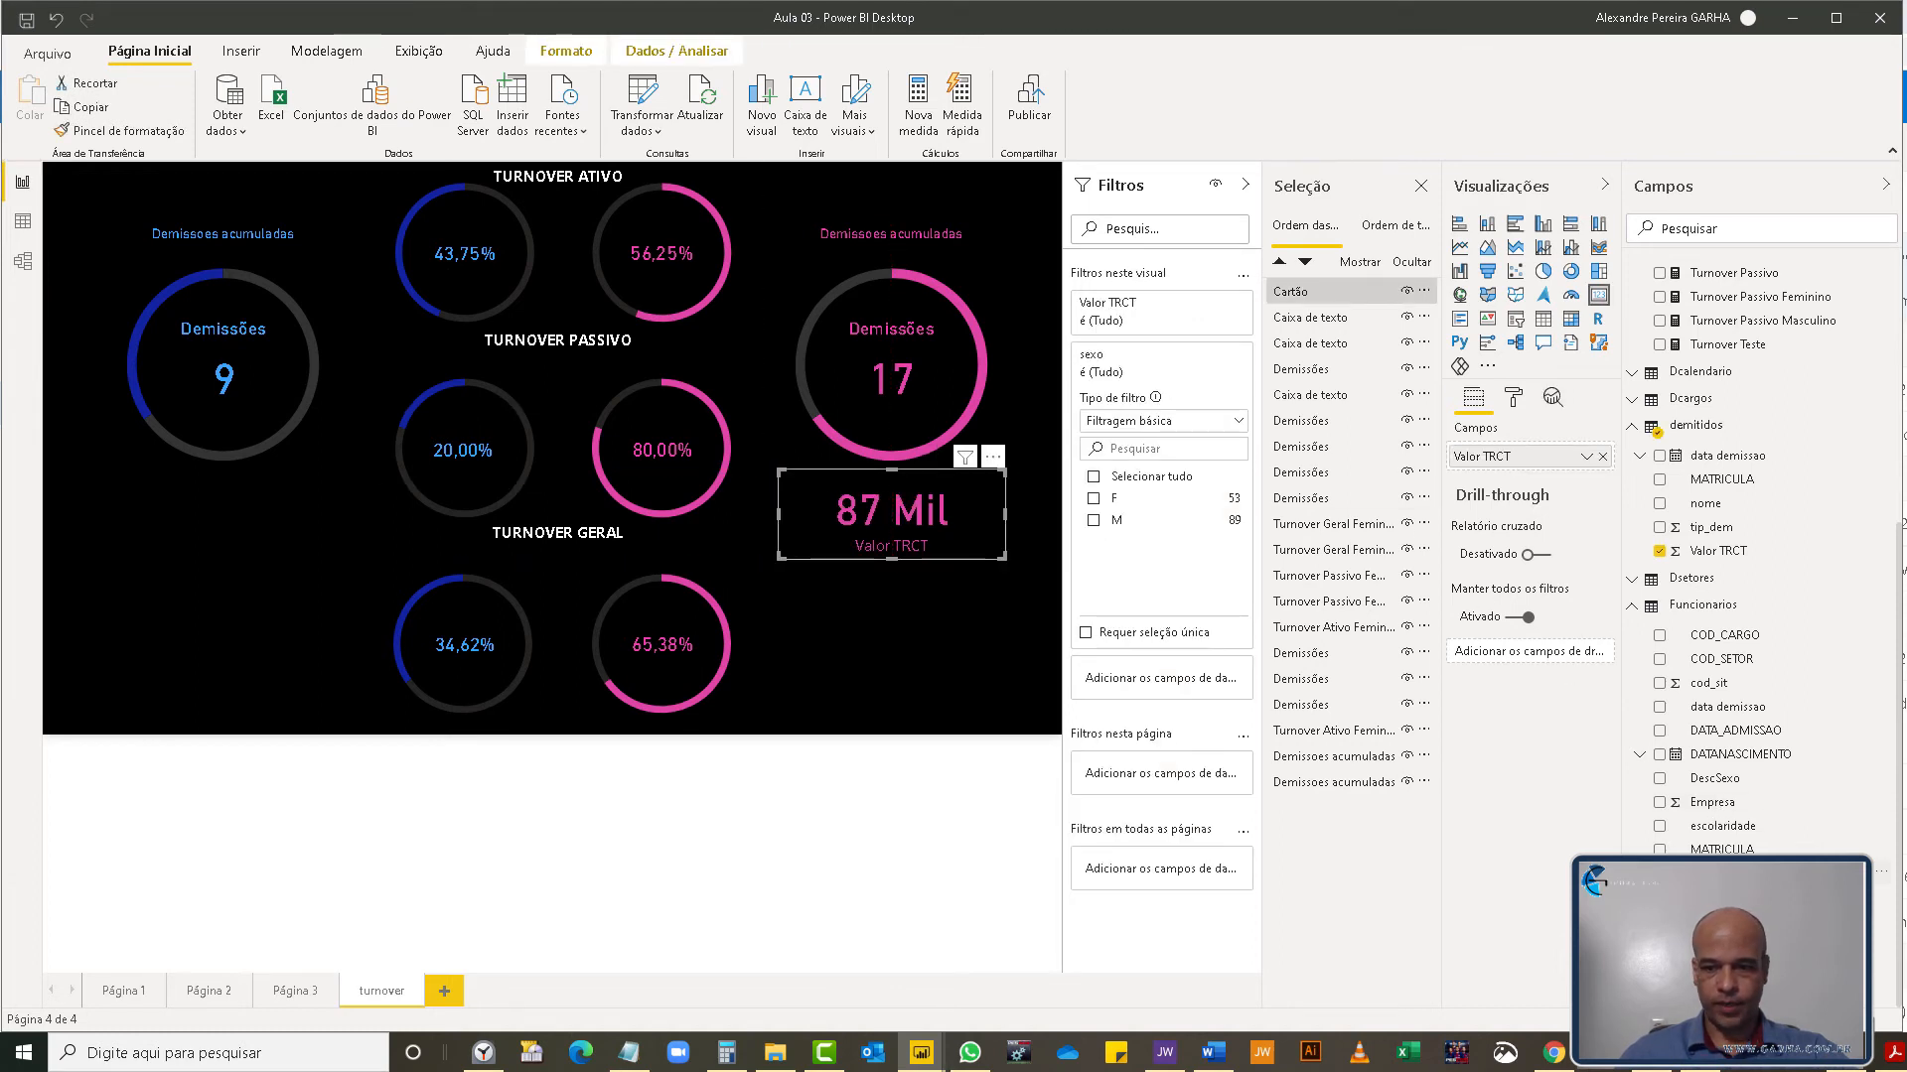
{"action": "left_click_drag", "start_coordinate": [1241, 366], "coordinate": [1239, 363]}
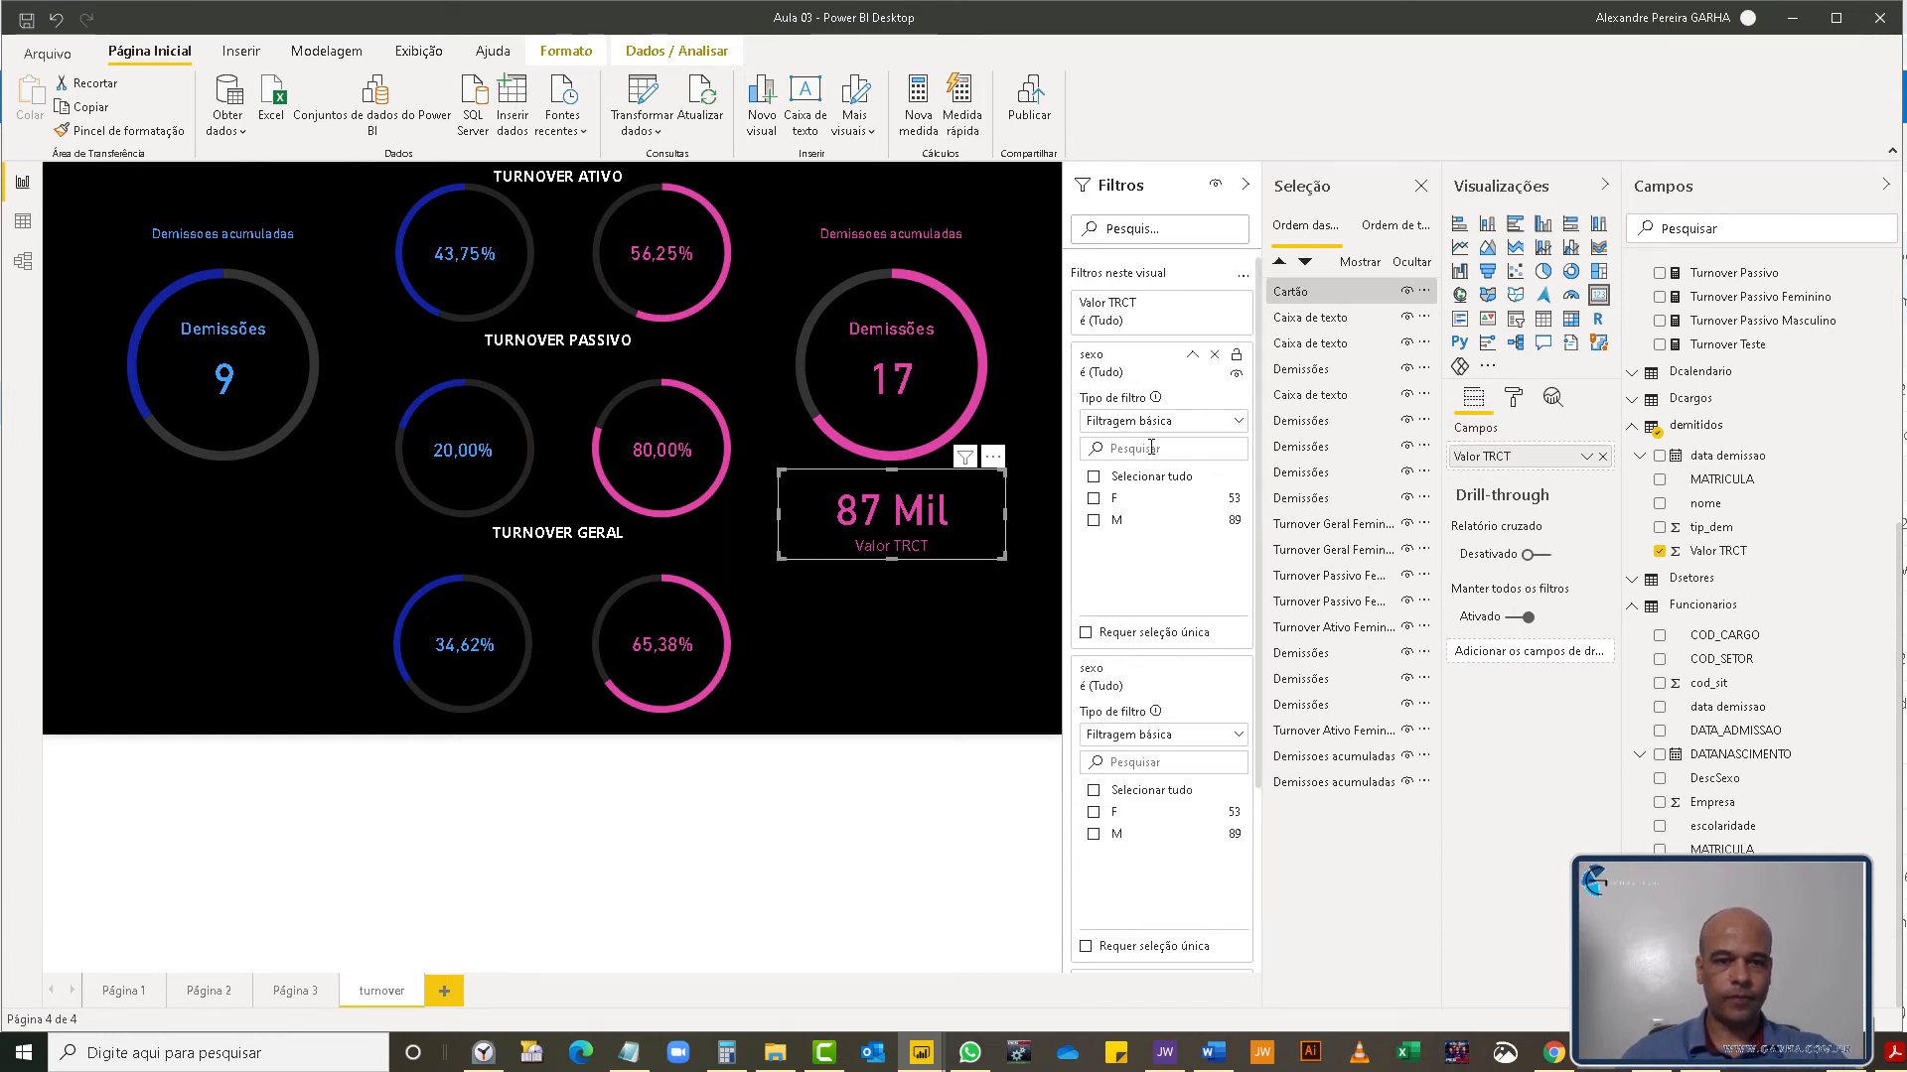
{"action": "left_click", "coordinate": [1094, 499]}
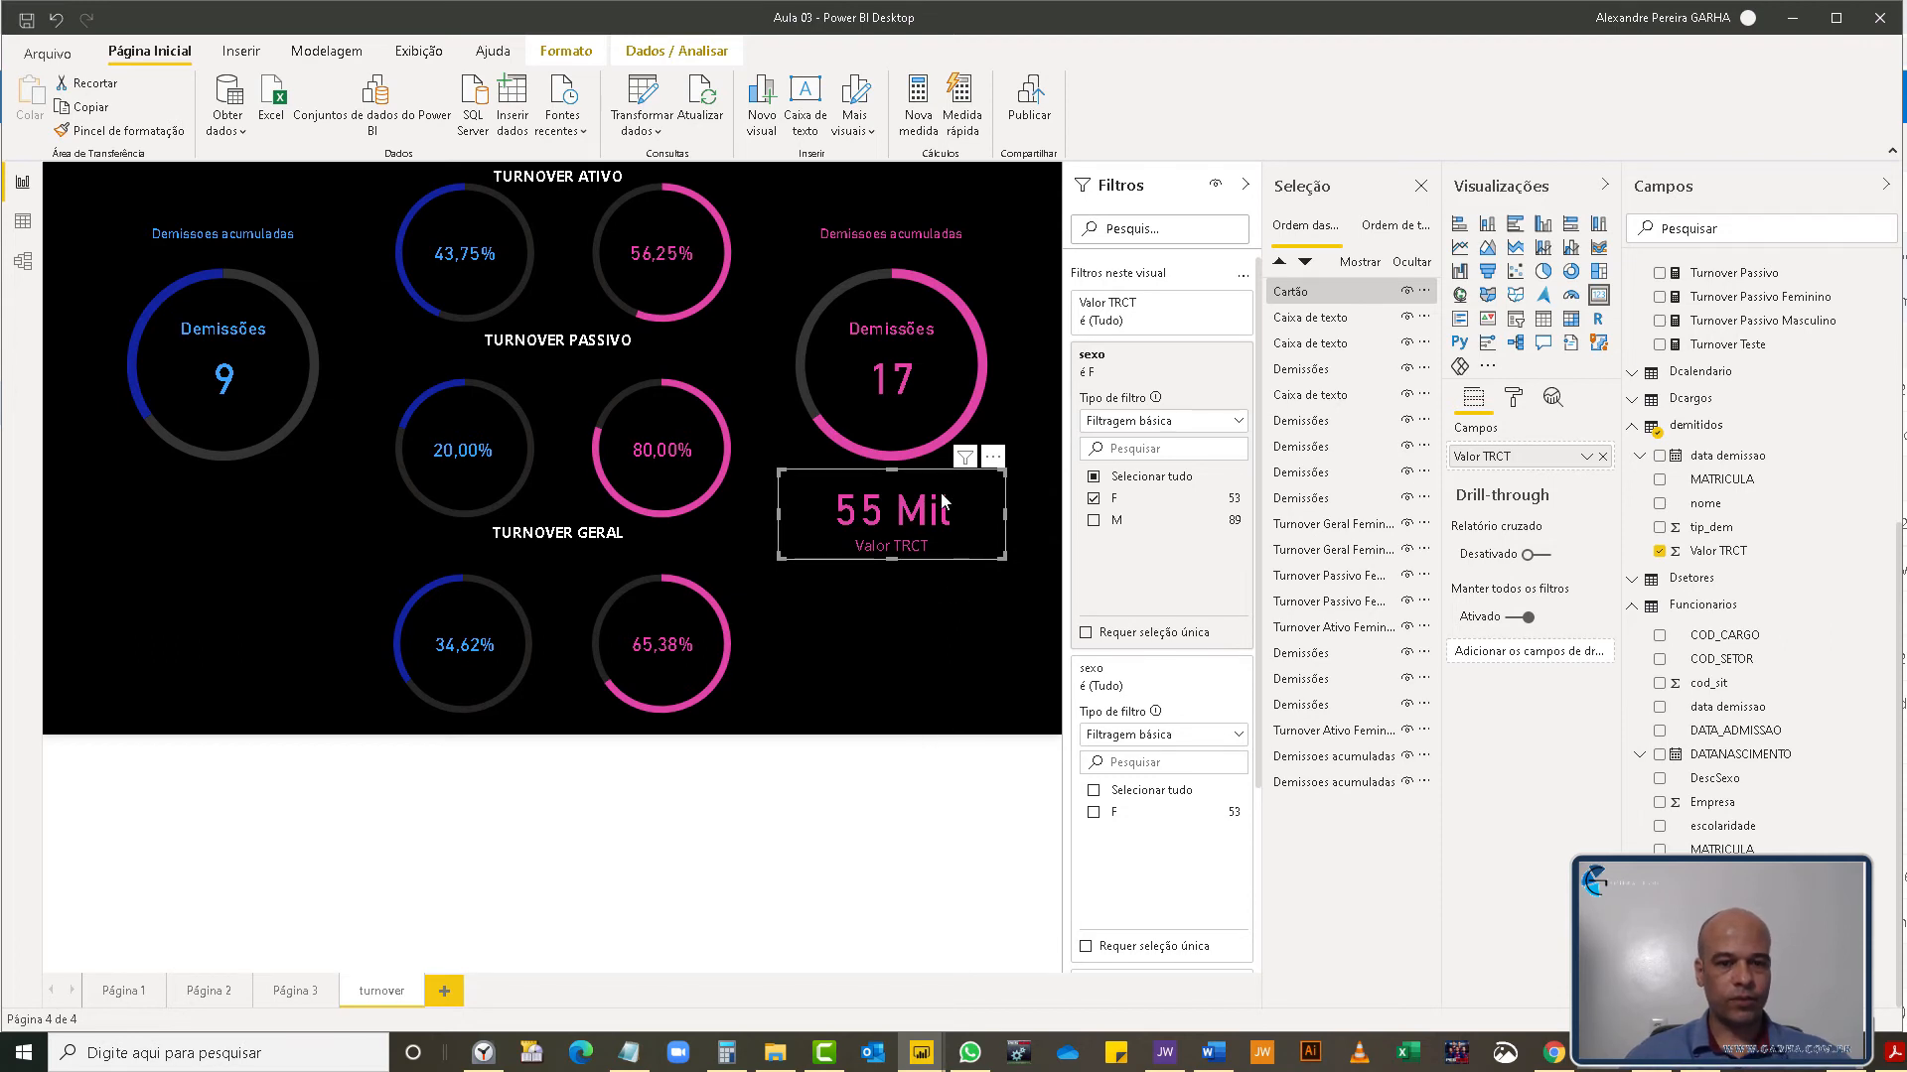
{"action": "left_click", "coordinate": [944, 568]}
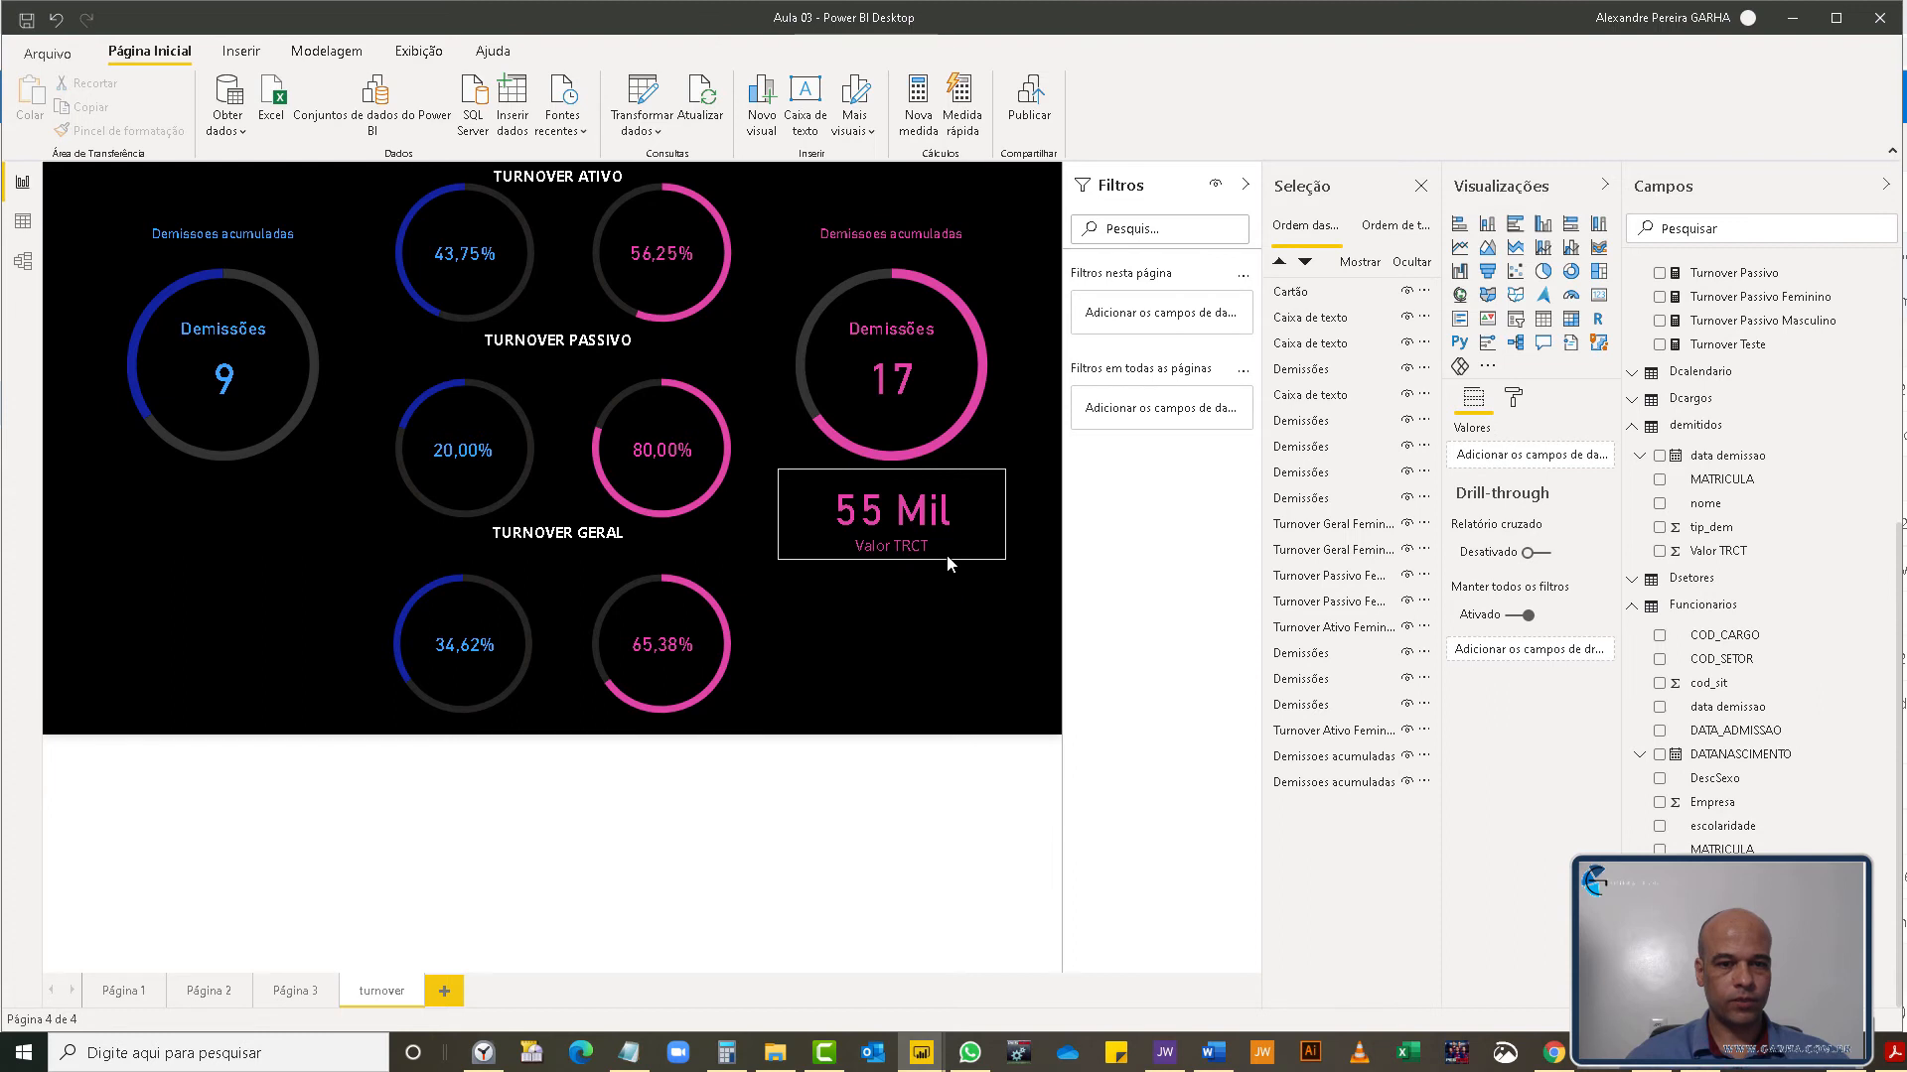
- Duplicate the pink Valor TRCT card and place the copy centered beneath the blue Demissões ring
{"action": "left_click", "coordinate": [948, 563]}
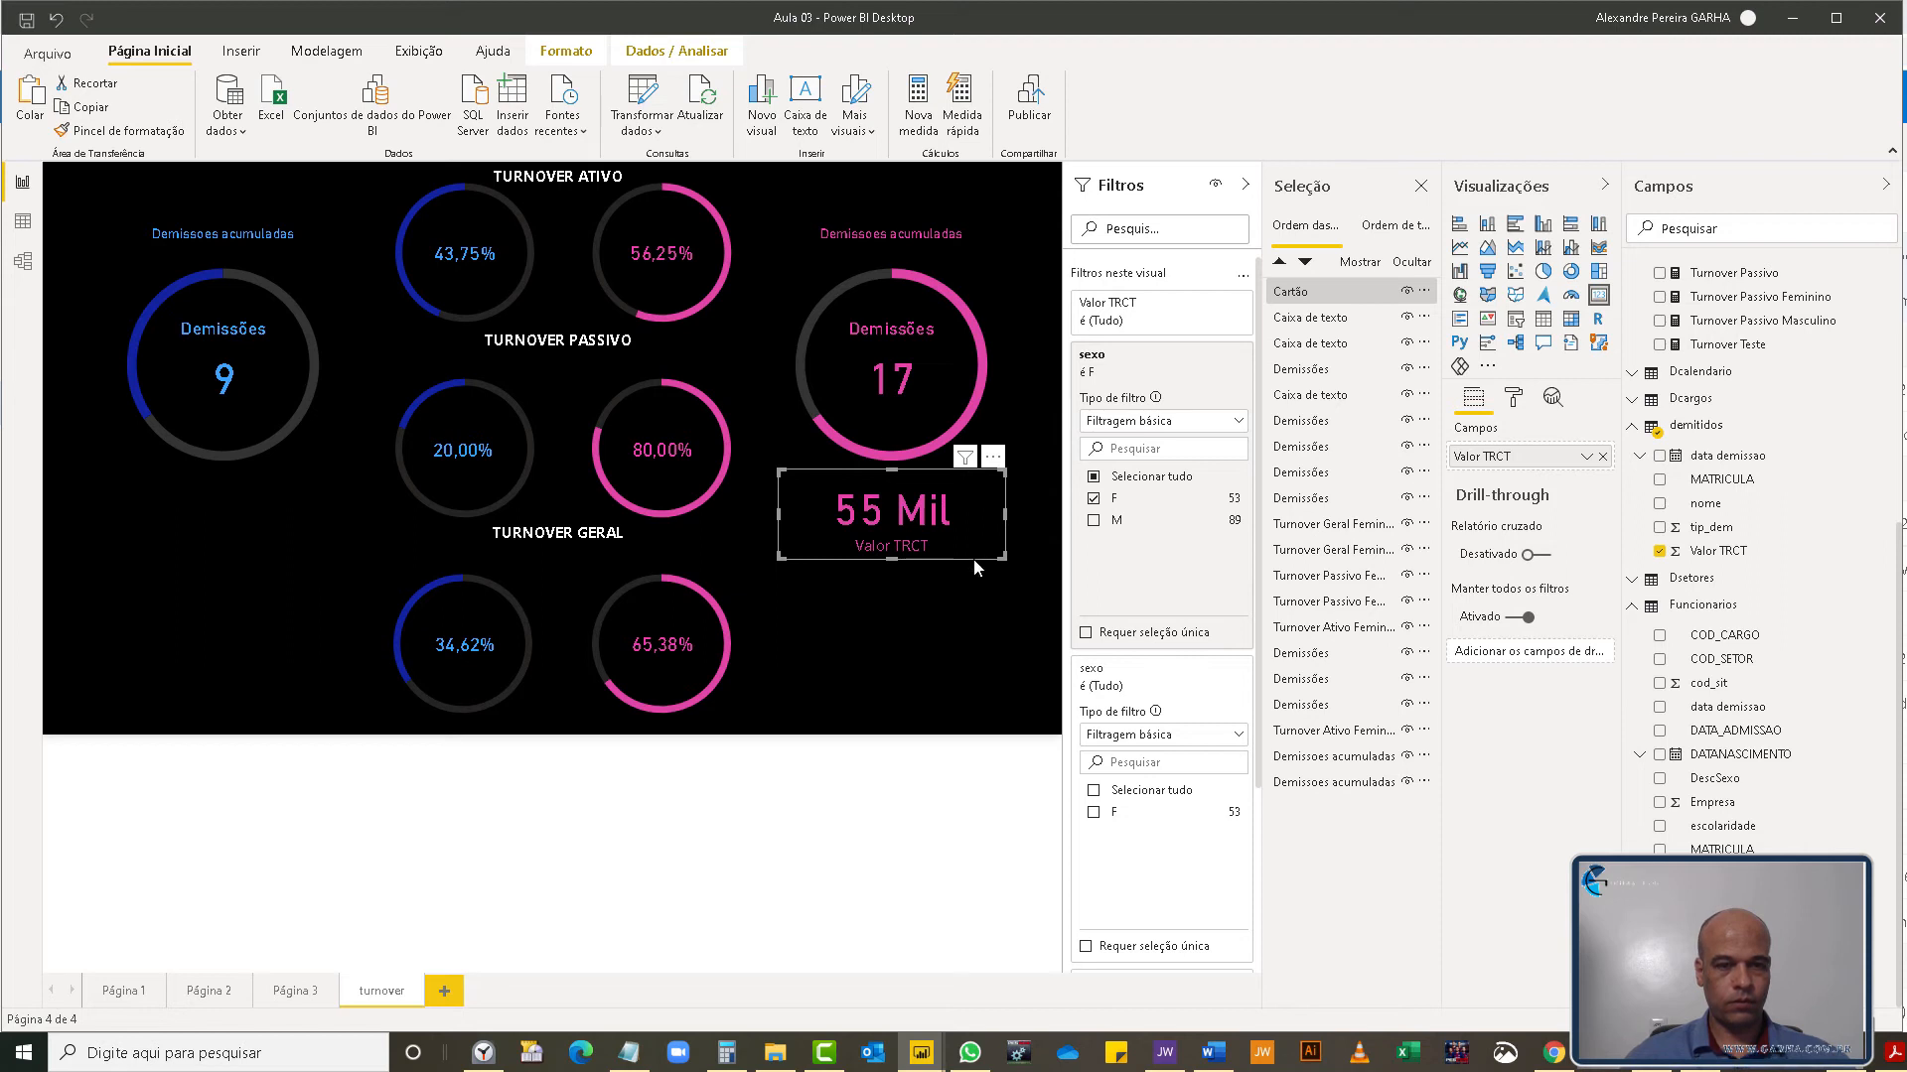
{"action": "key", "text": "ctrl+v"}
{"action": "left_click_drag", "start_coordinate": [966, 559], "coordinate": [877, 571]}
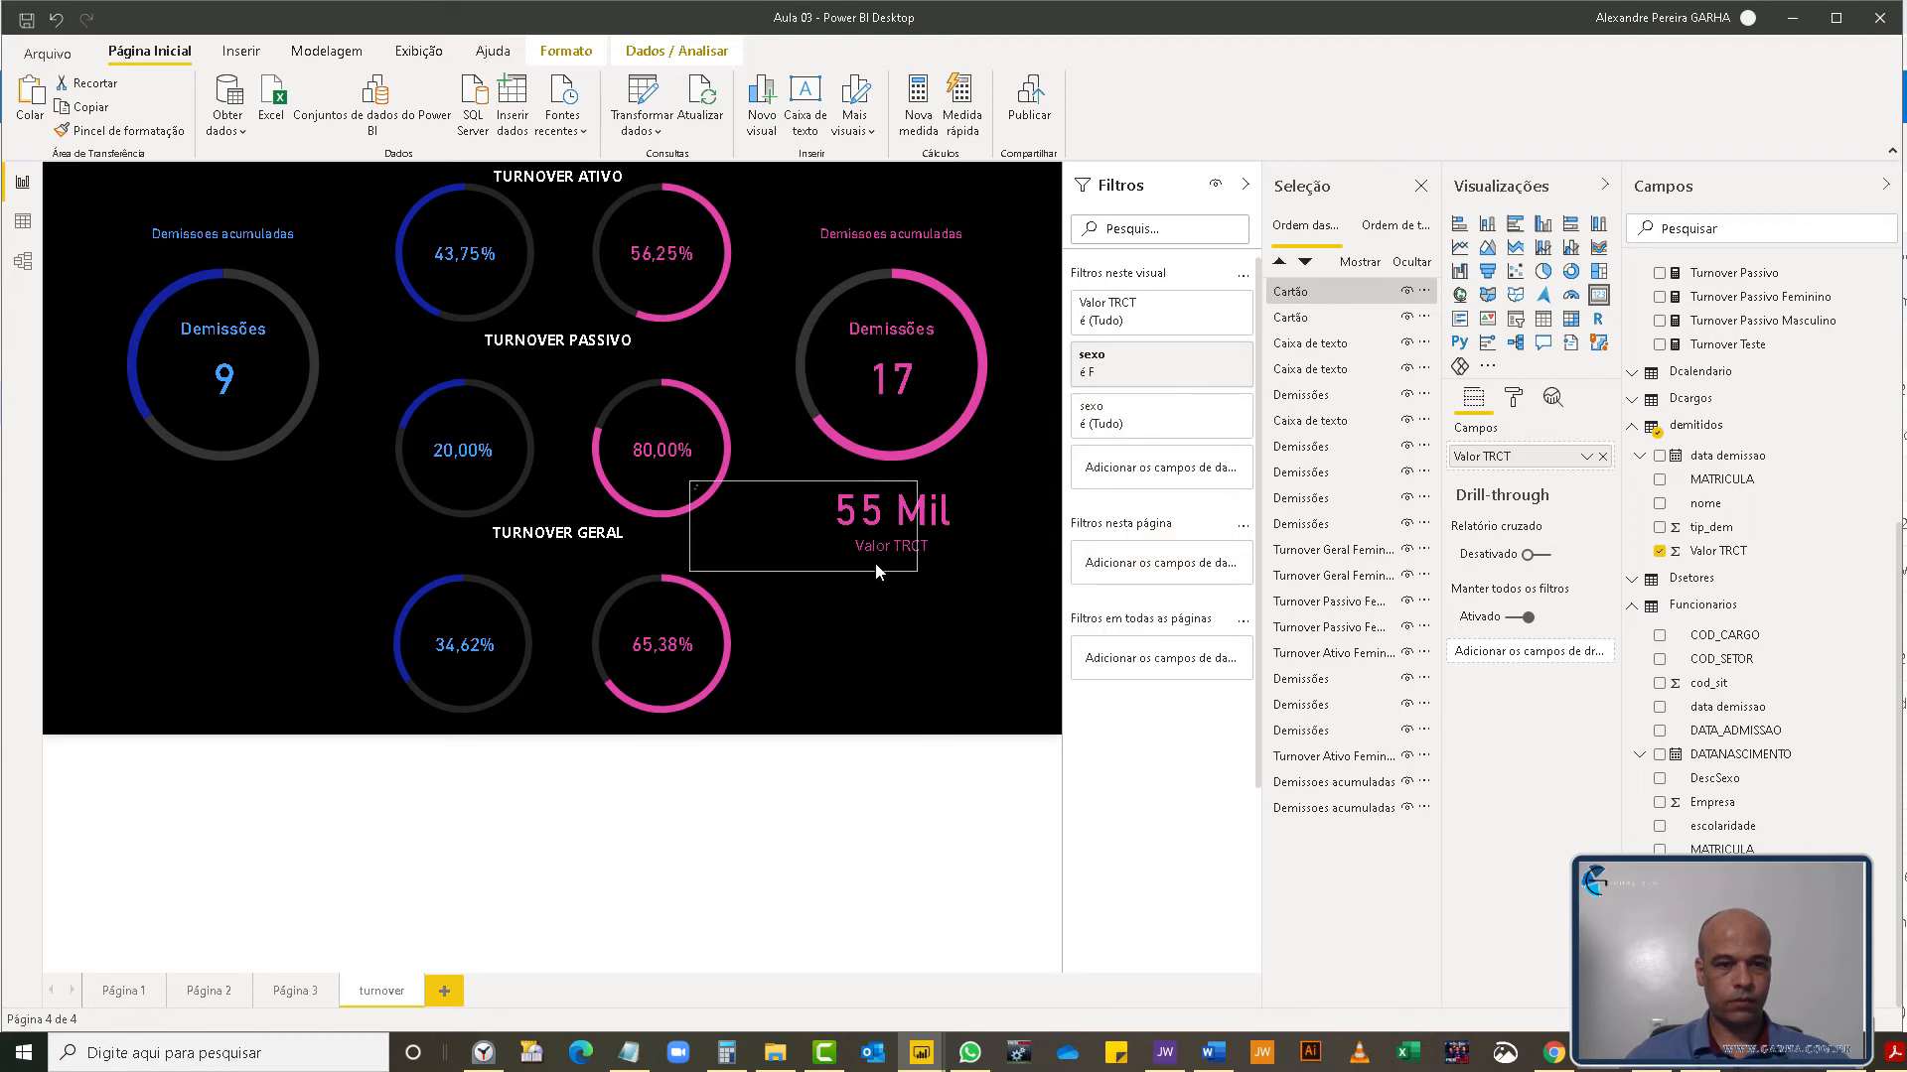
{"action": "left_click_drag", "start_coordinate": [501, 566], "coordinate": [269, 583]}
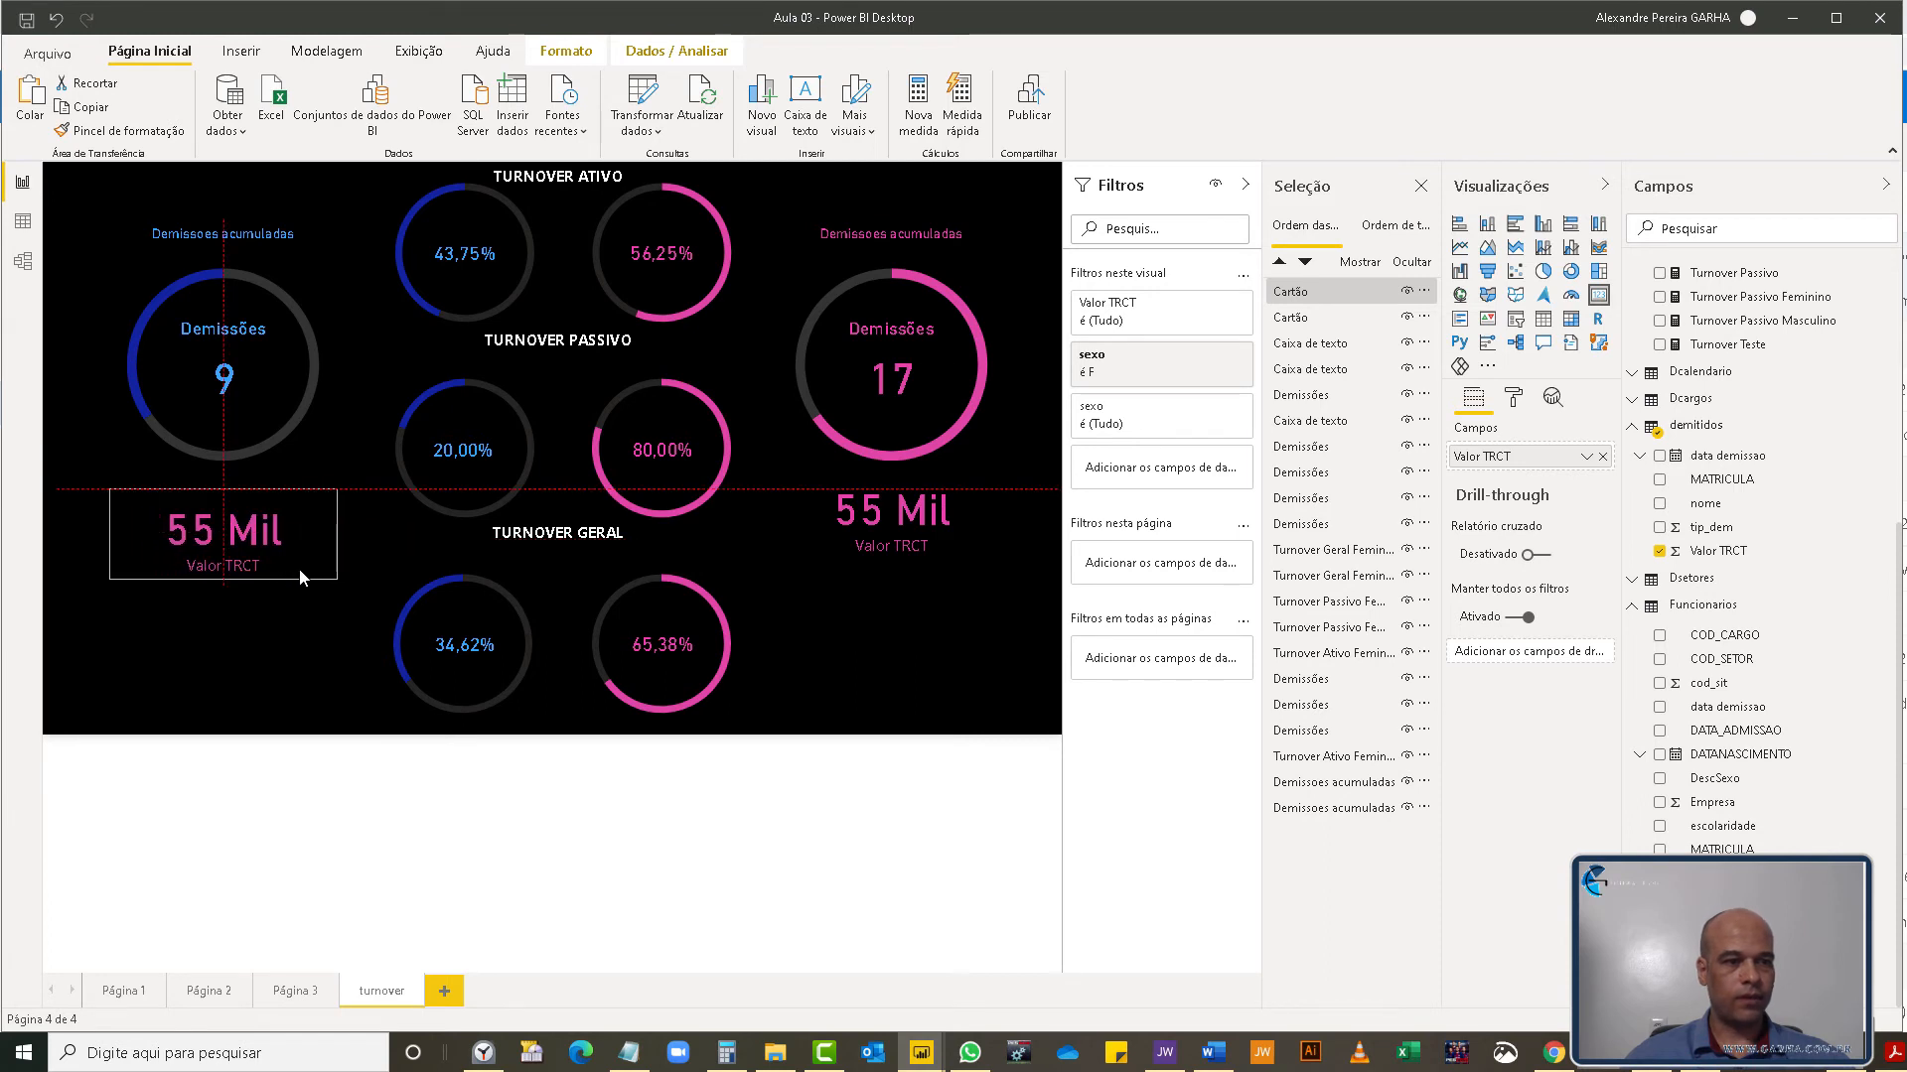
- Set the copied card's data label color to dark blue from the recent colors
{"action": "left_click", "coordinate": [1514, 398]}
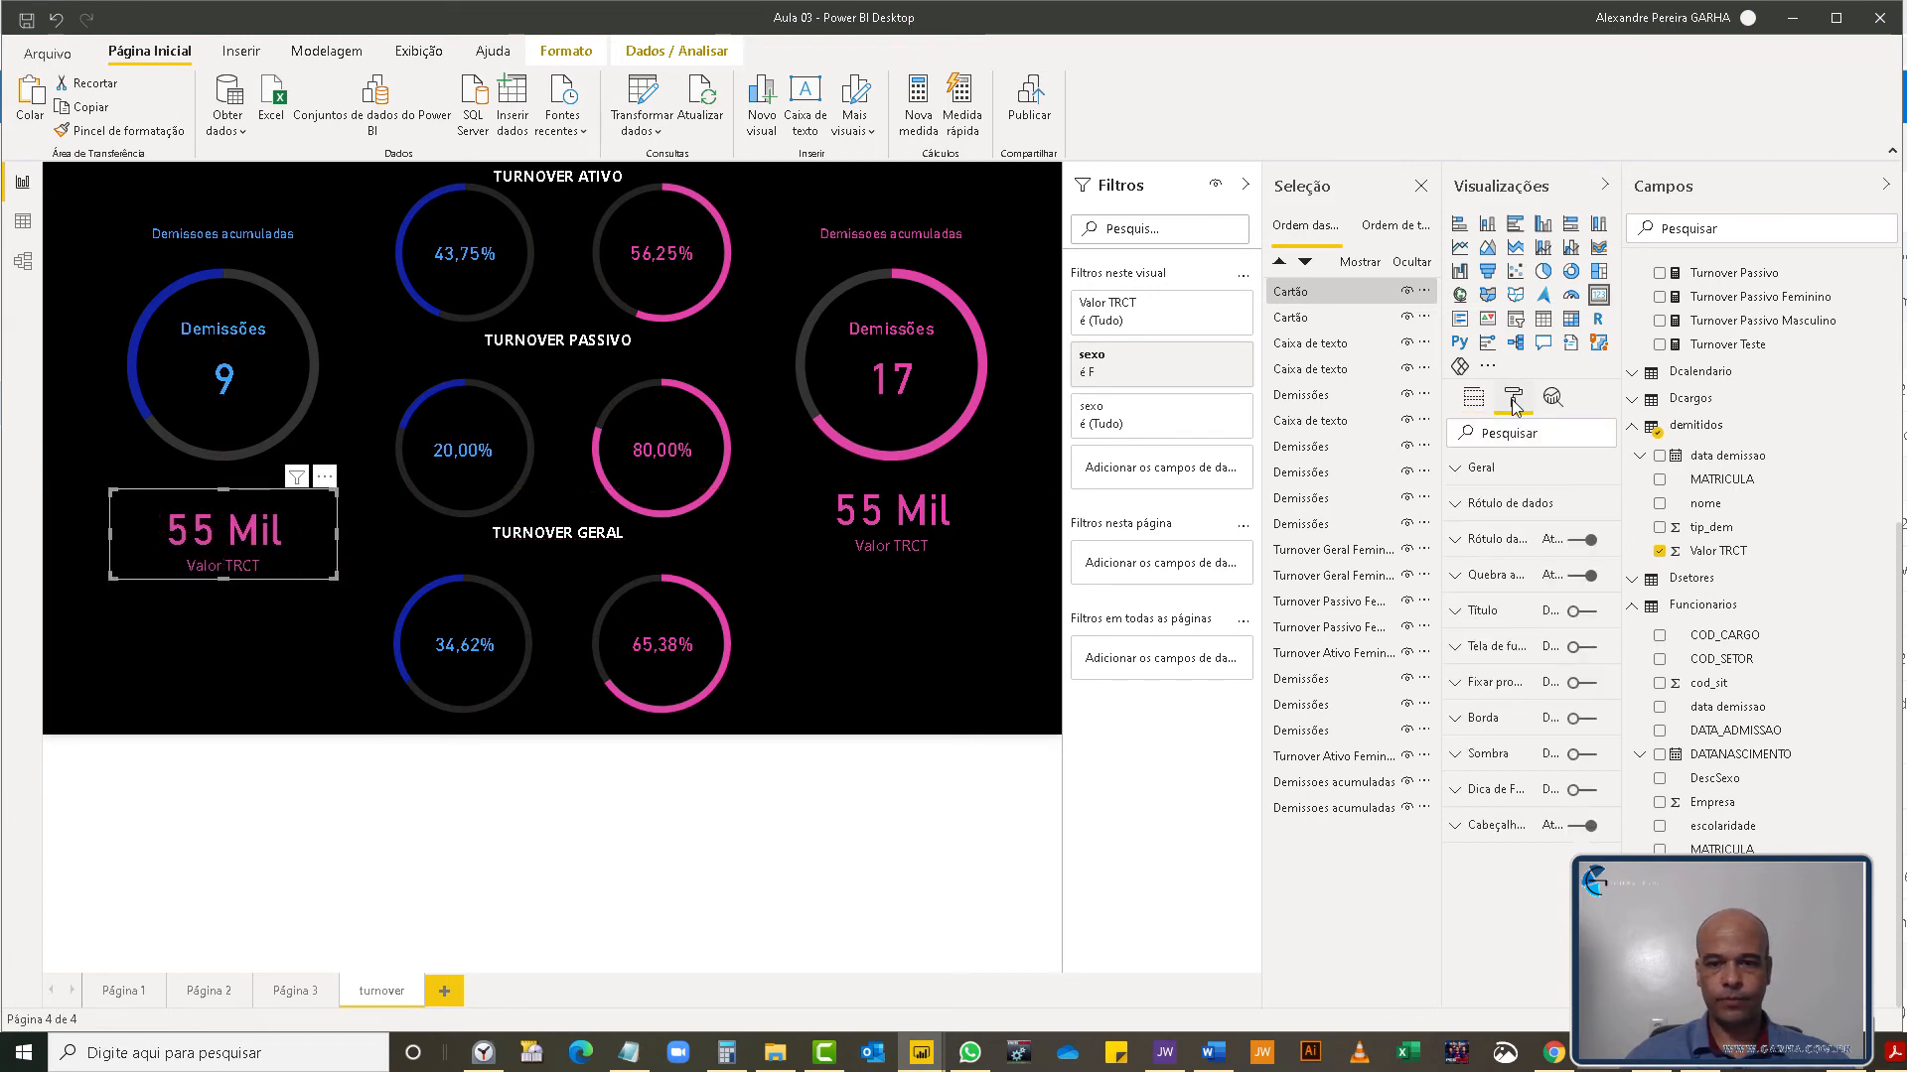
{"action": "left_click", "coordinate": [1452, 510]}
{"action": "left_click", "coordinate": [1455, 512]}
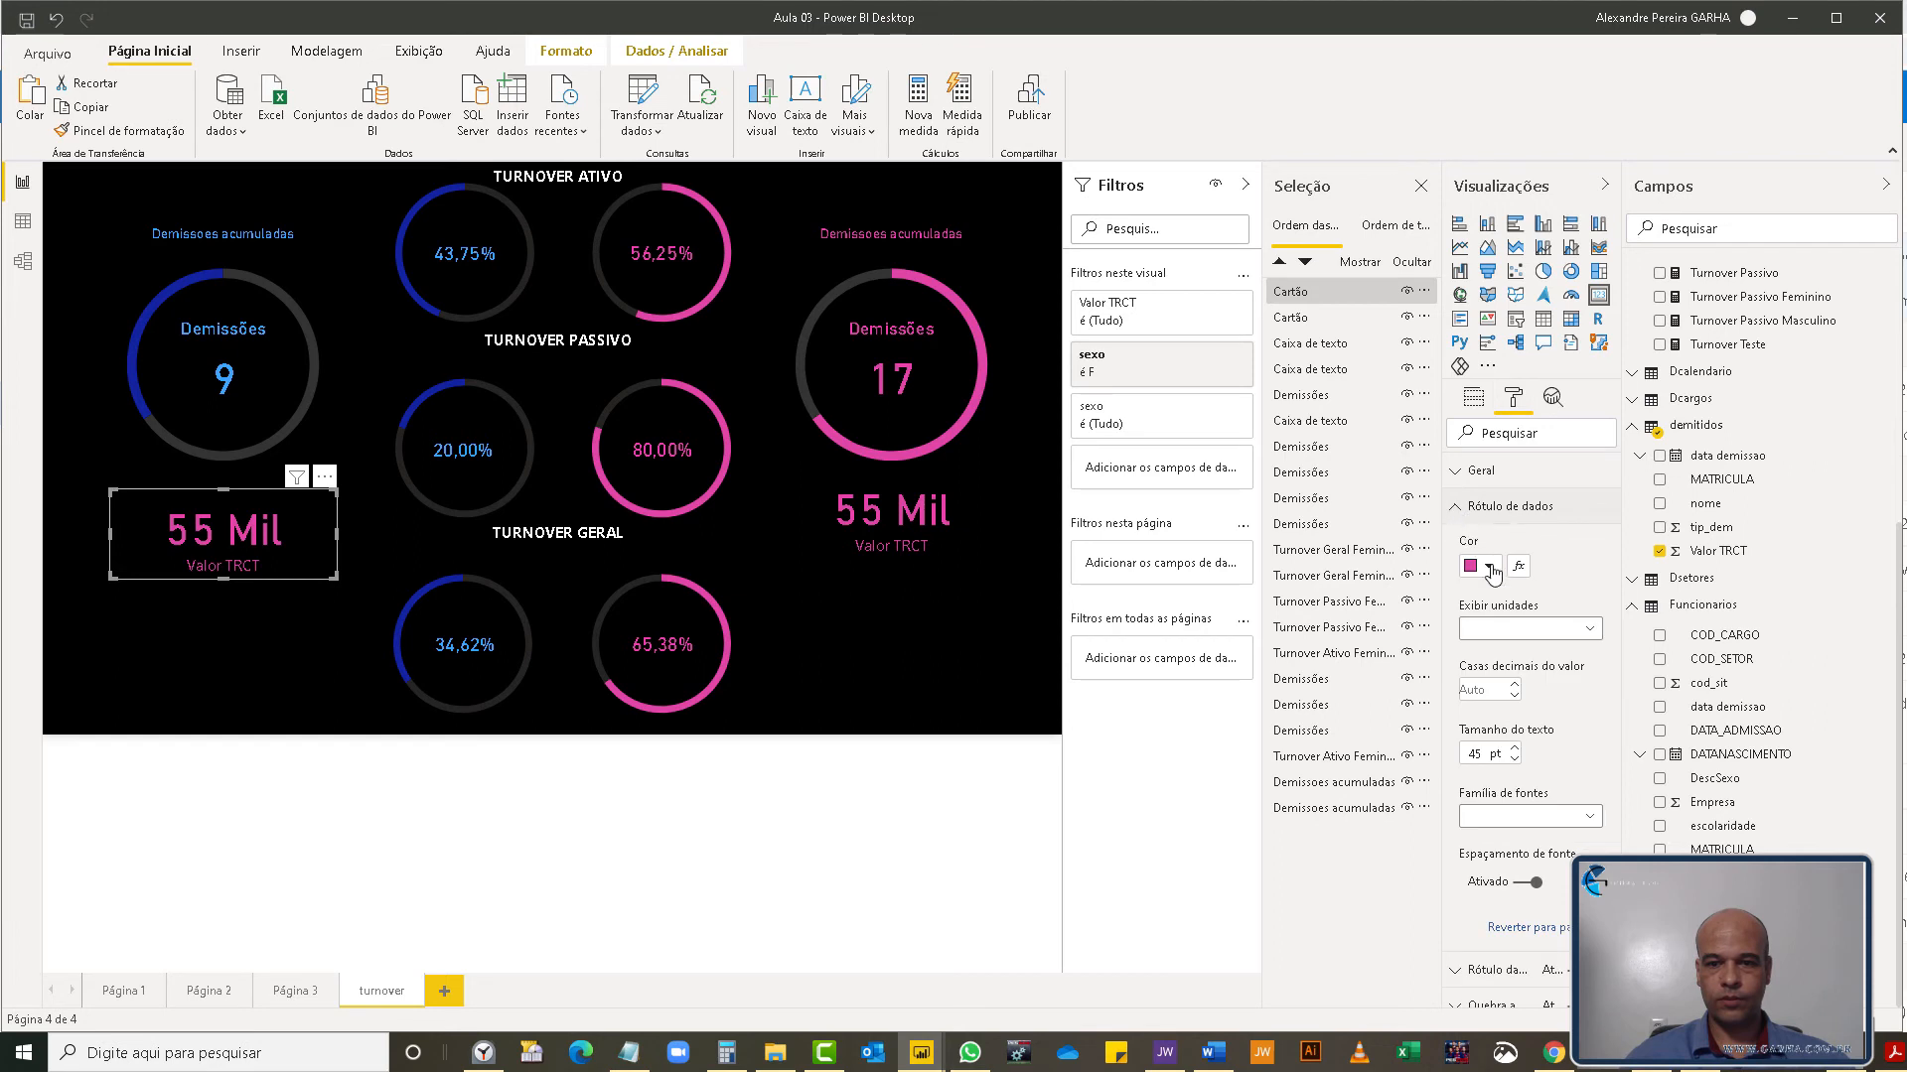
{"action": "left_click", "coordinate": [1490, 568]}
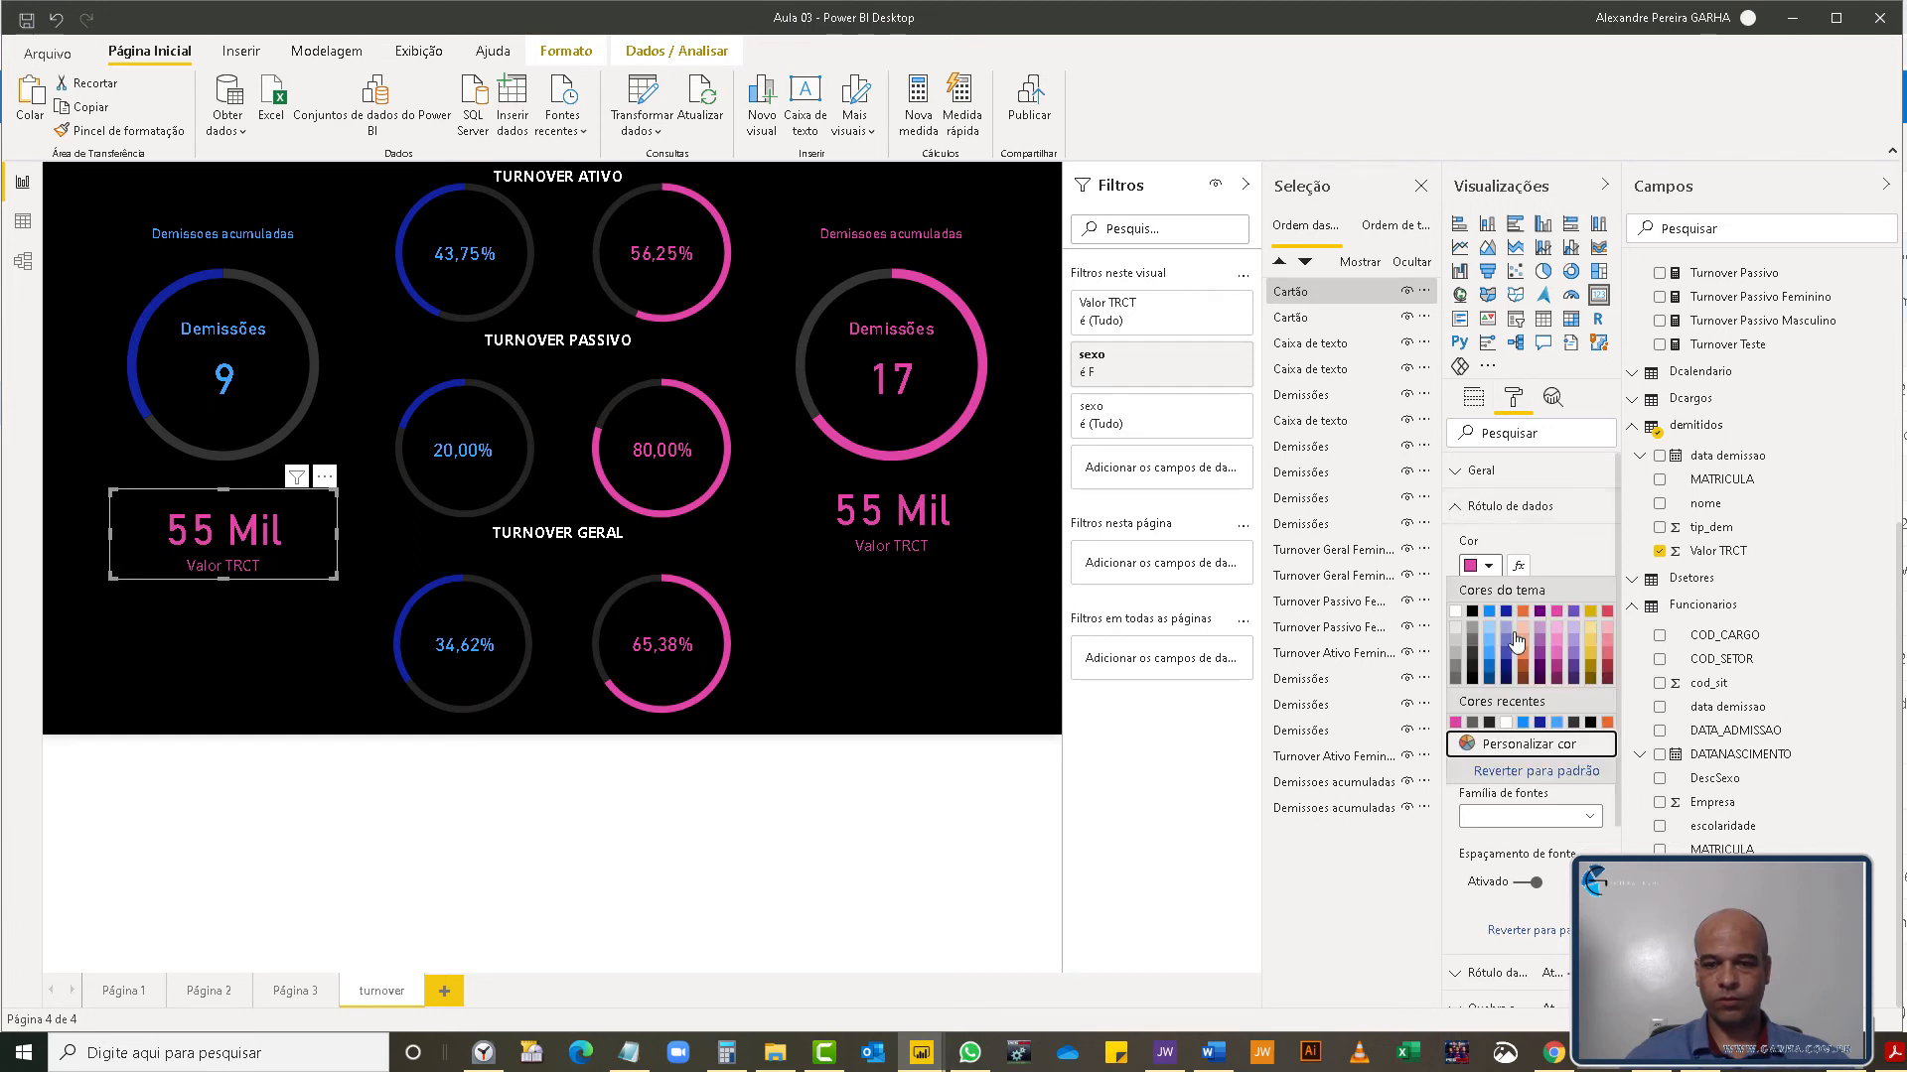
{"action": "left_click", "coordinate": [1524, 723]}
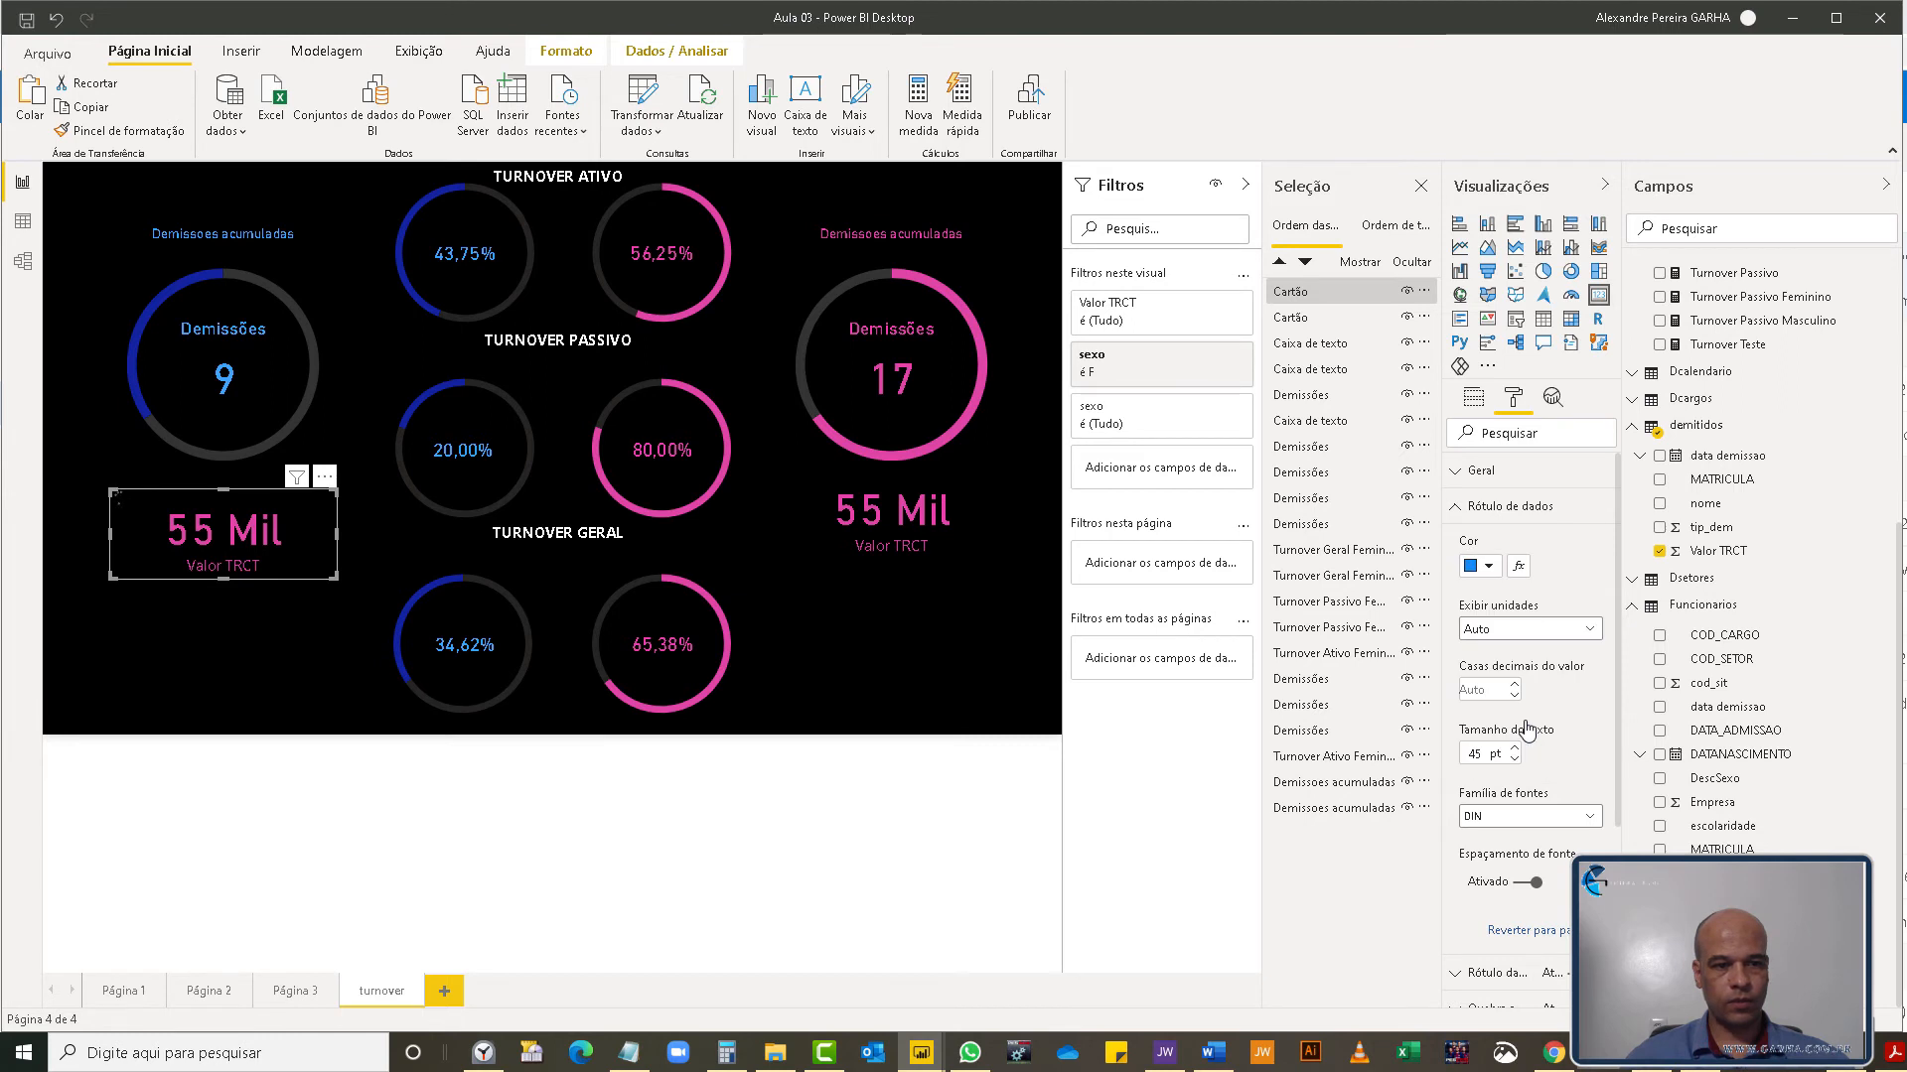
{"action": "left_click", "coordinate": [1492, 576]}
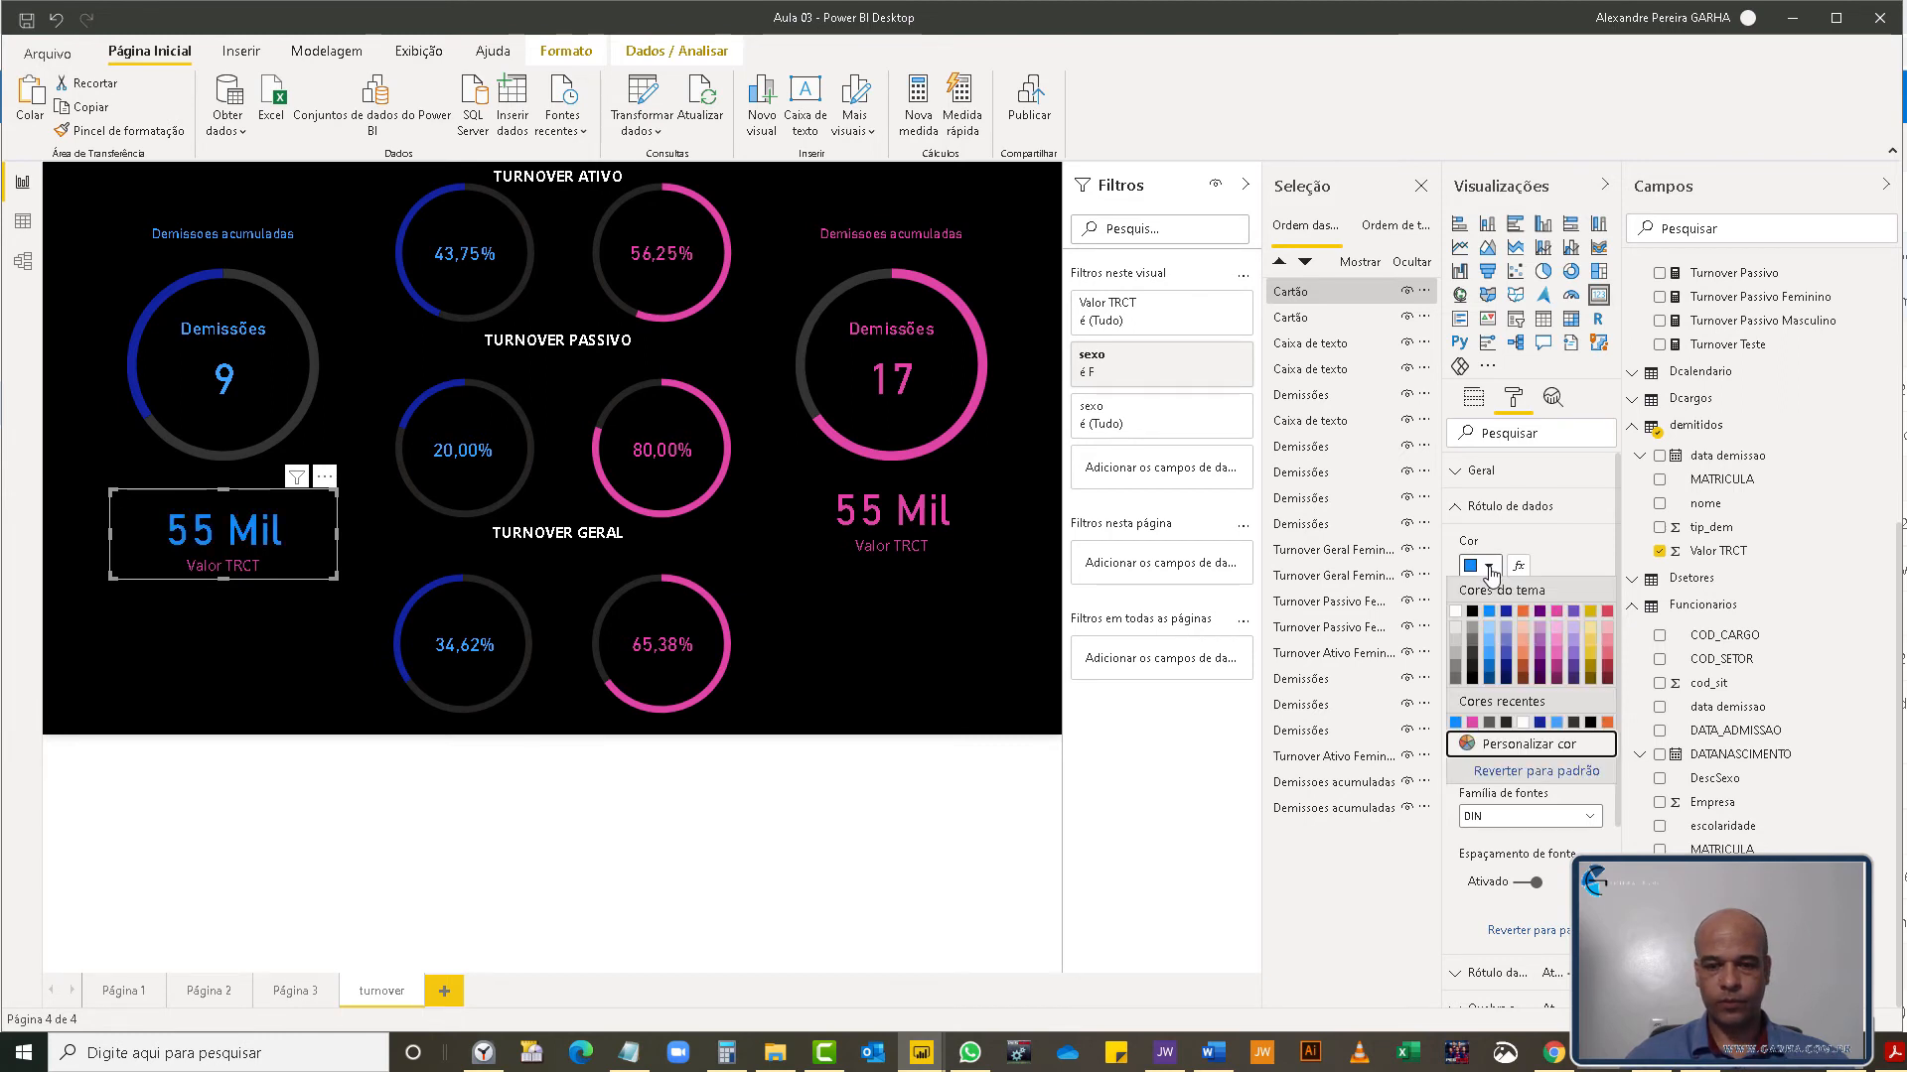
{"action": "left_click", "coordinate": [1539, 722]}
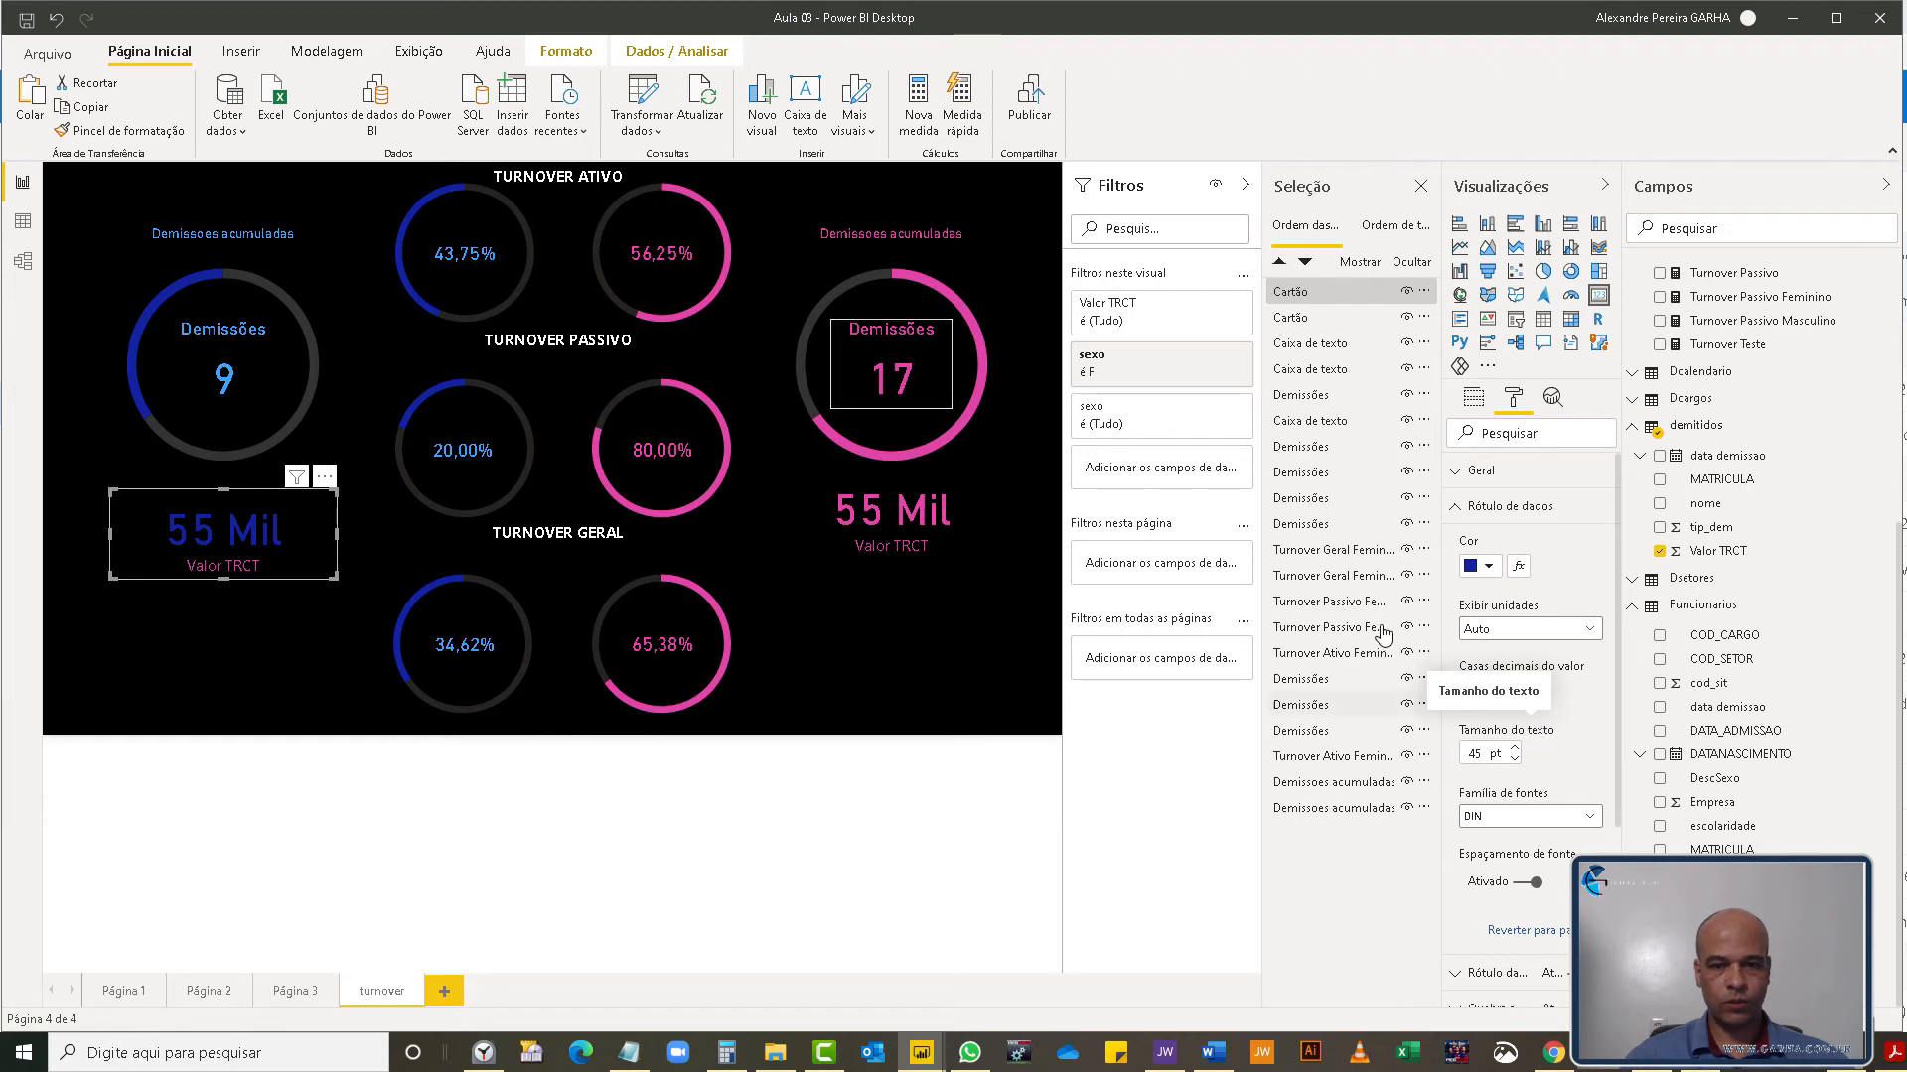
- Set the copied card's category label to the same dark blue
{"action": "left_click", "coordinate": [1454, 507]}
{"action": "left_click", "coordinate": [1458, 544]}
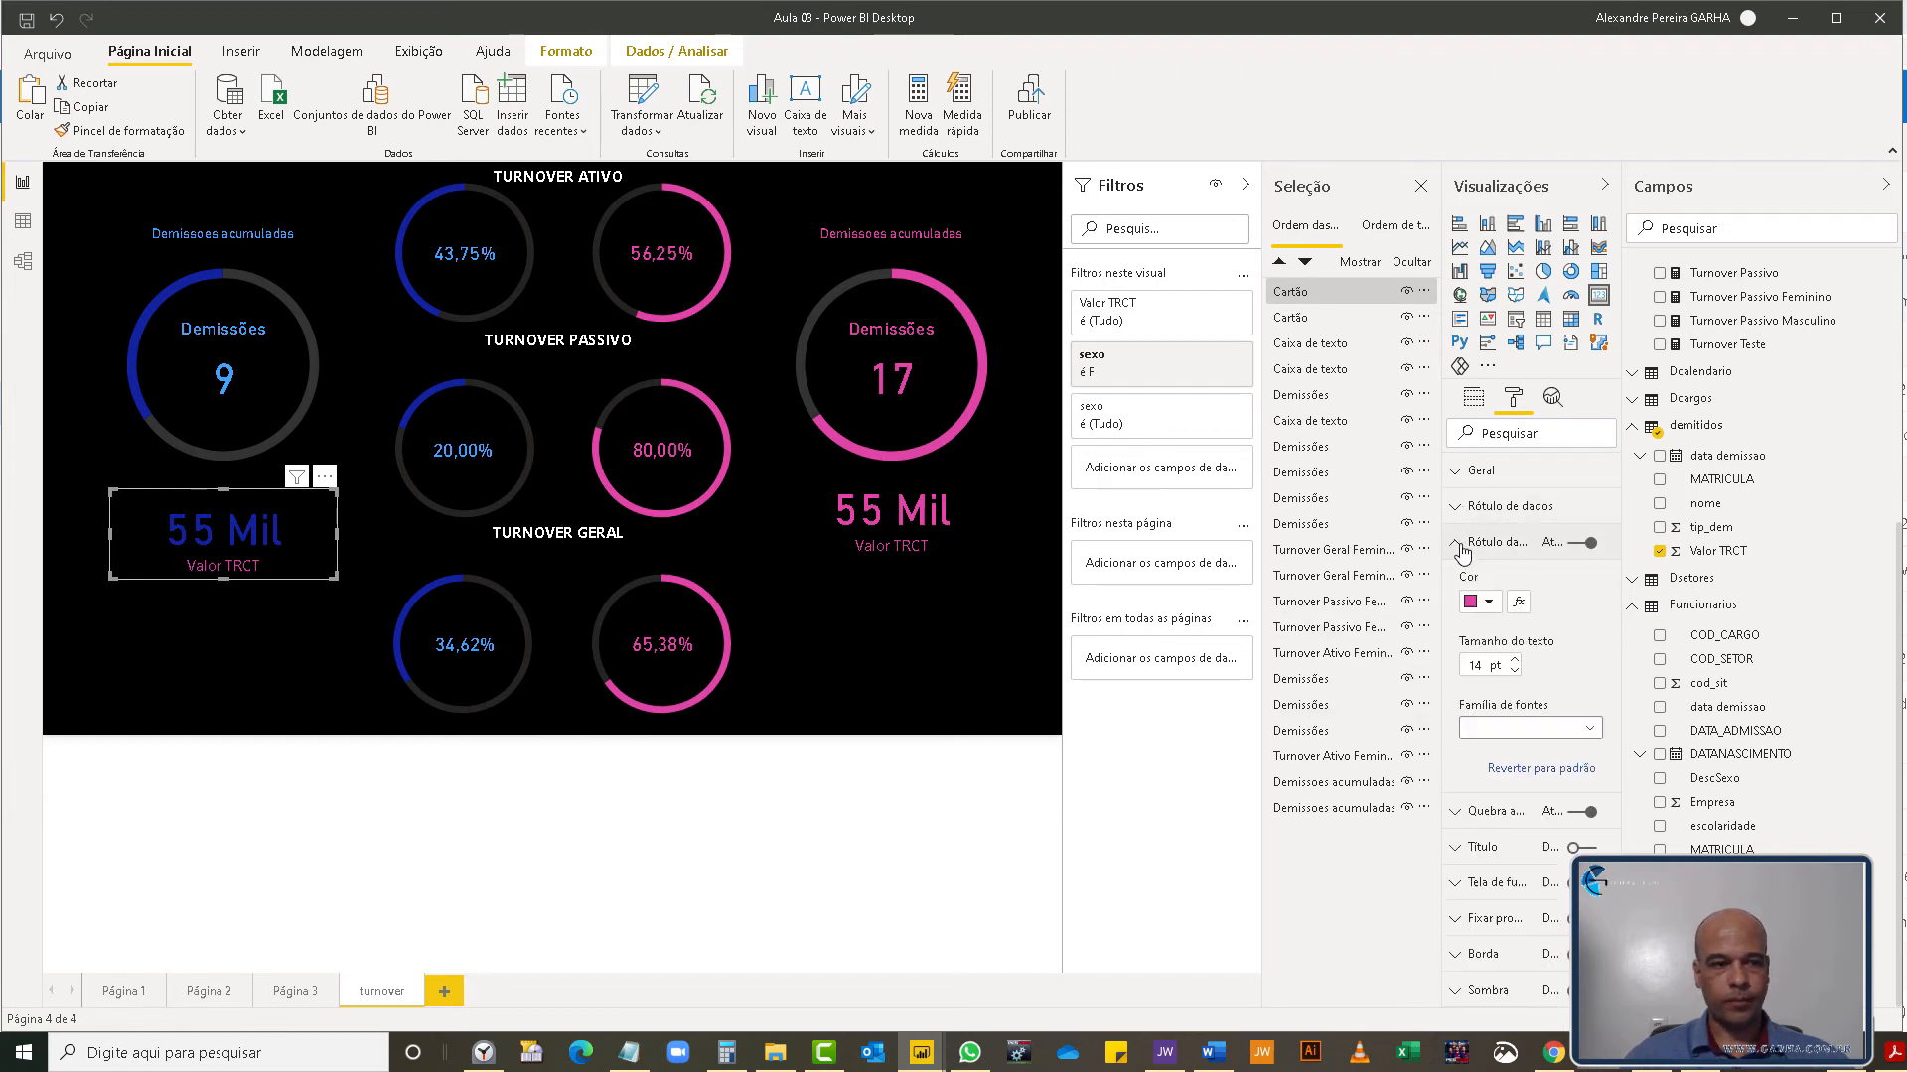
{"action": "left_click", "coordinate": [1487, 603]}
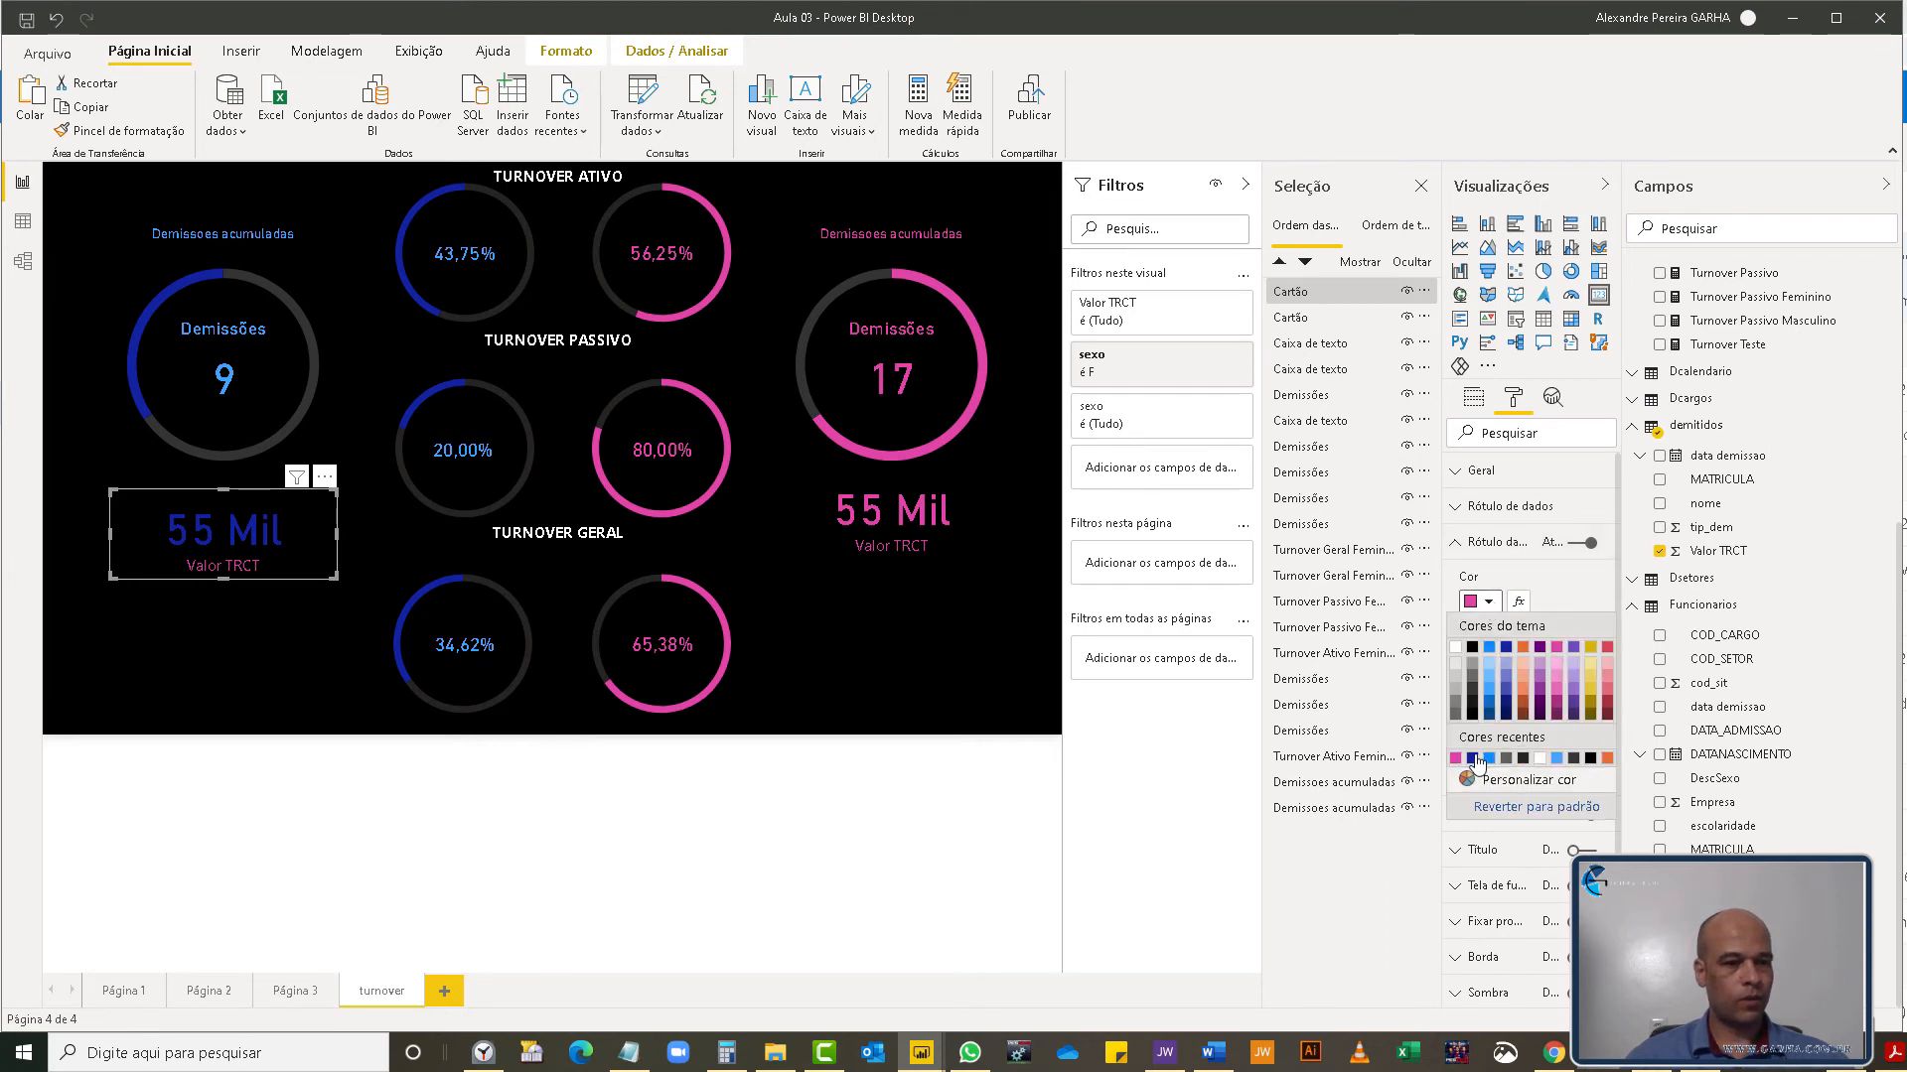
{"action": "left_click", "coordinate": [1471, 759]}
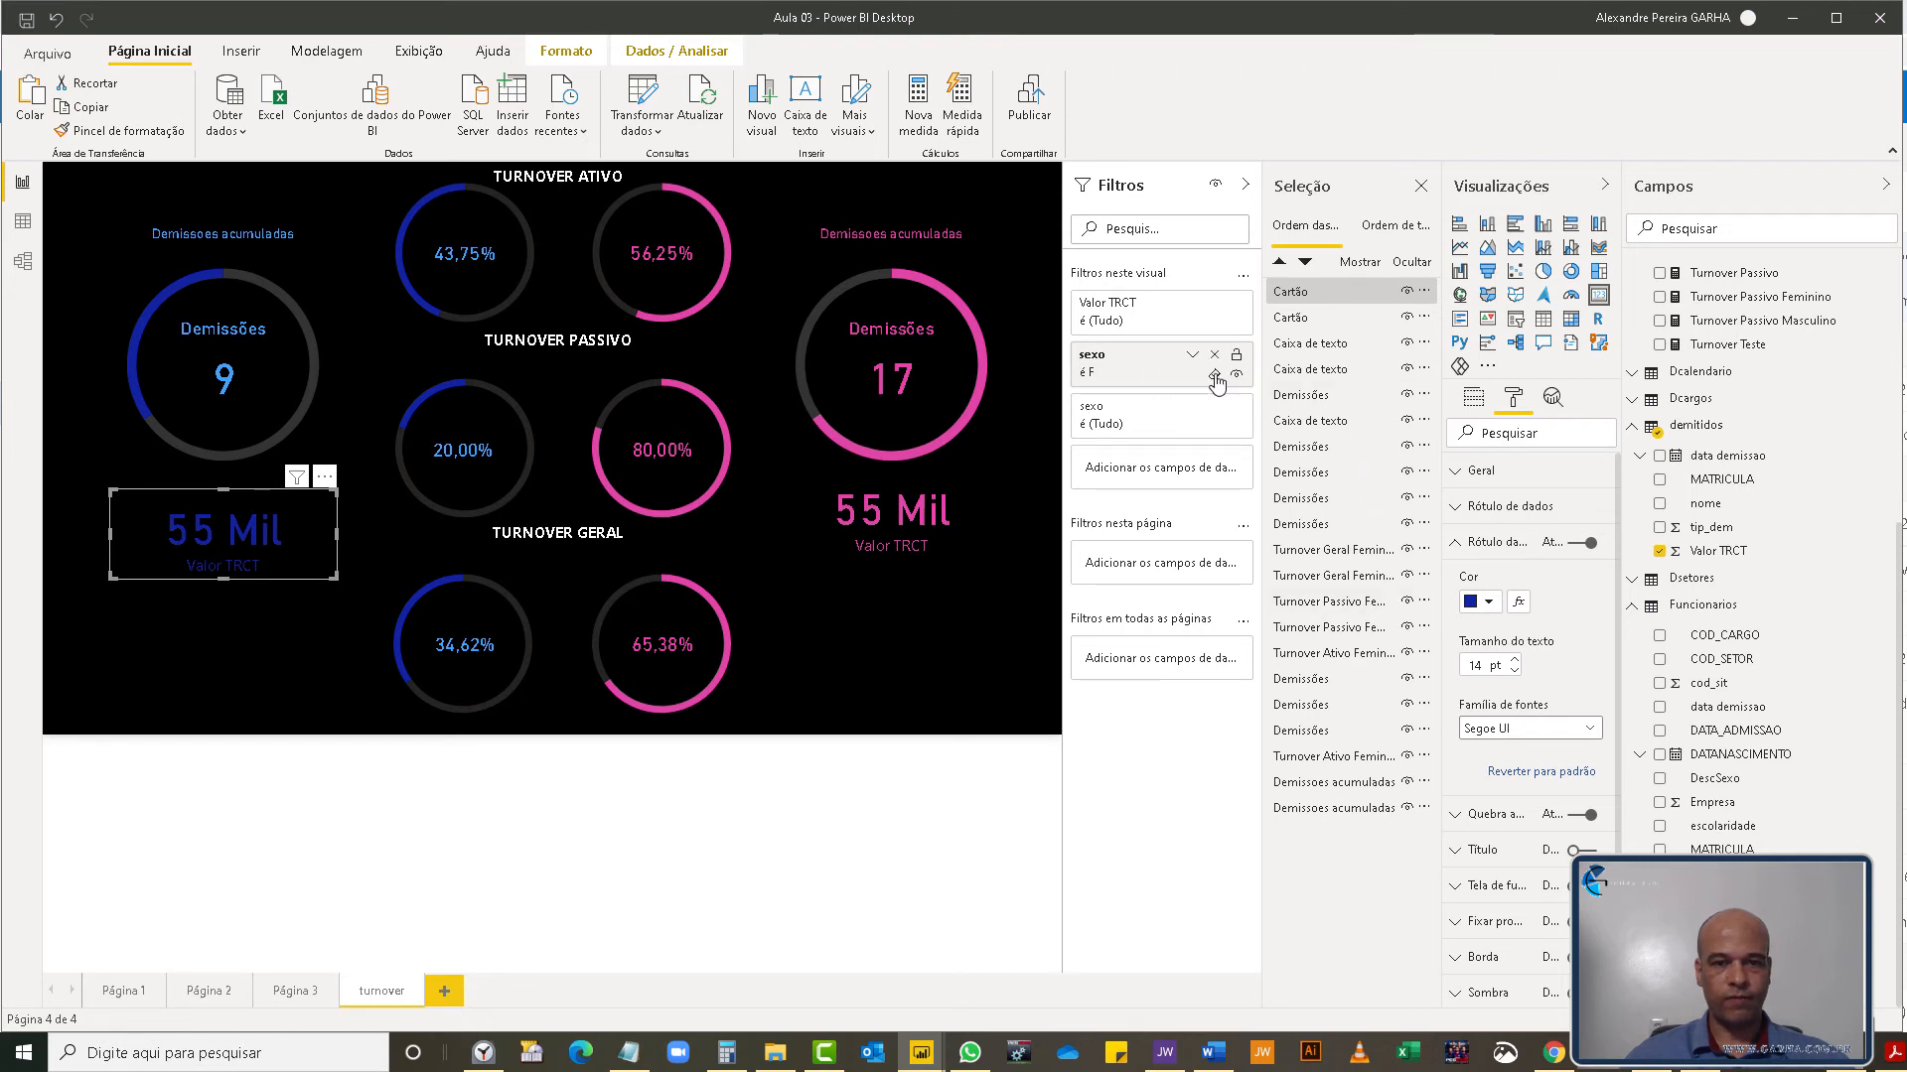
- Clear the blue card's F filter, remove its duplicate sexo filter, and filter the remaining sexo field to M
{"action": "left_click", "coordinate": [1214, 377]}
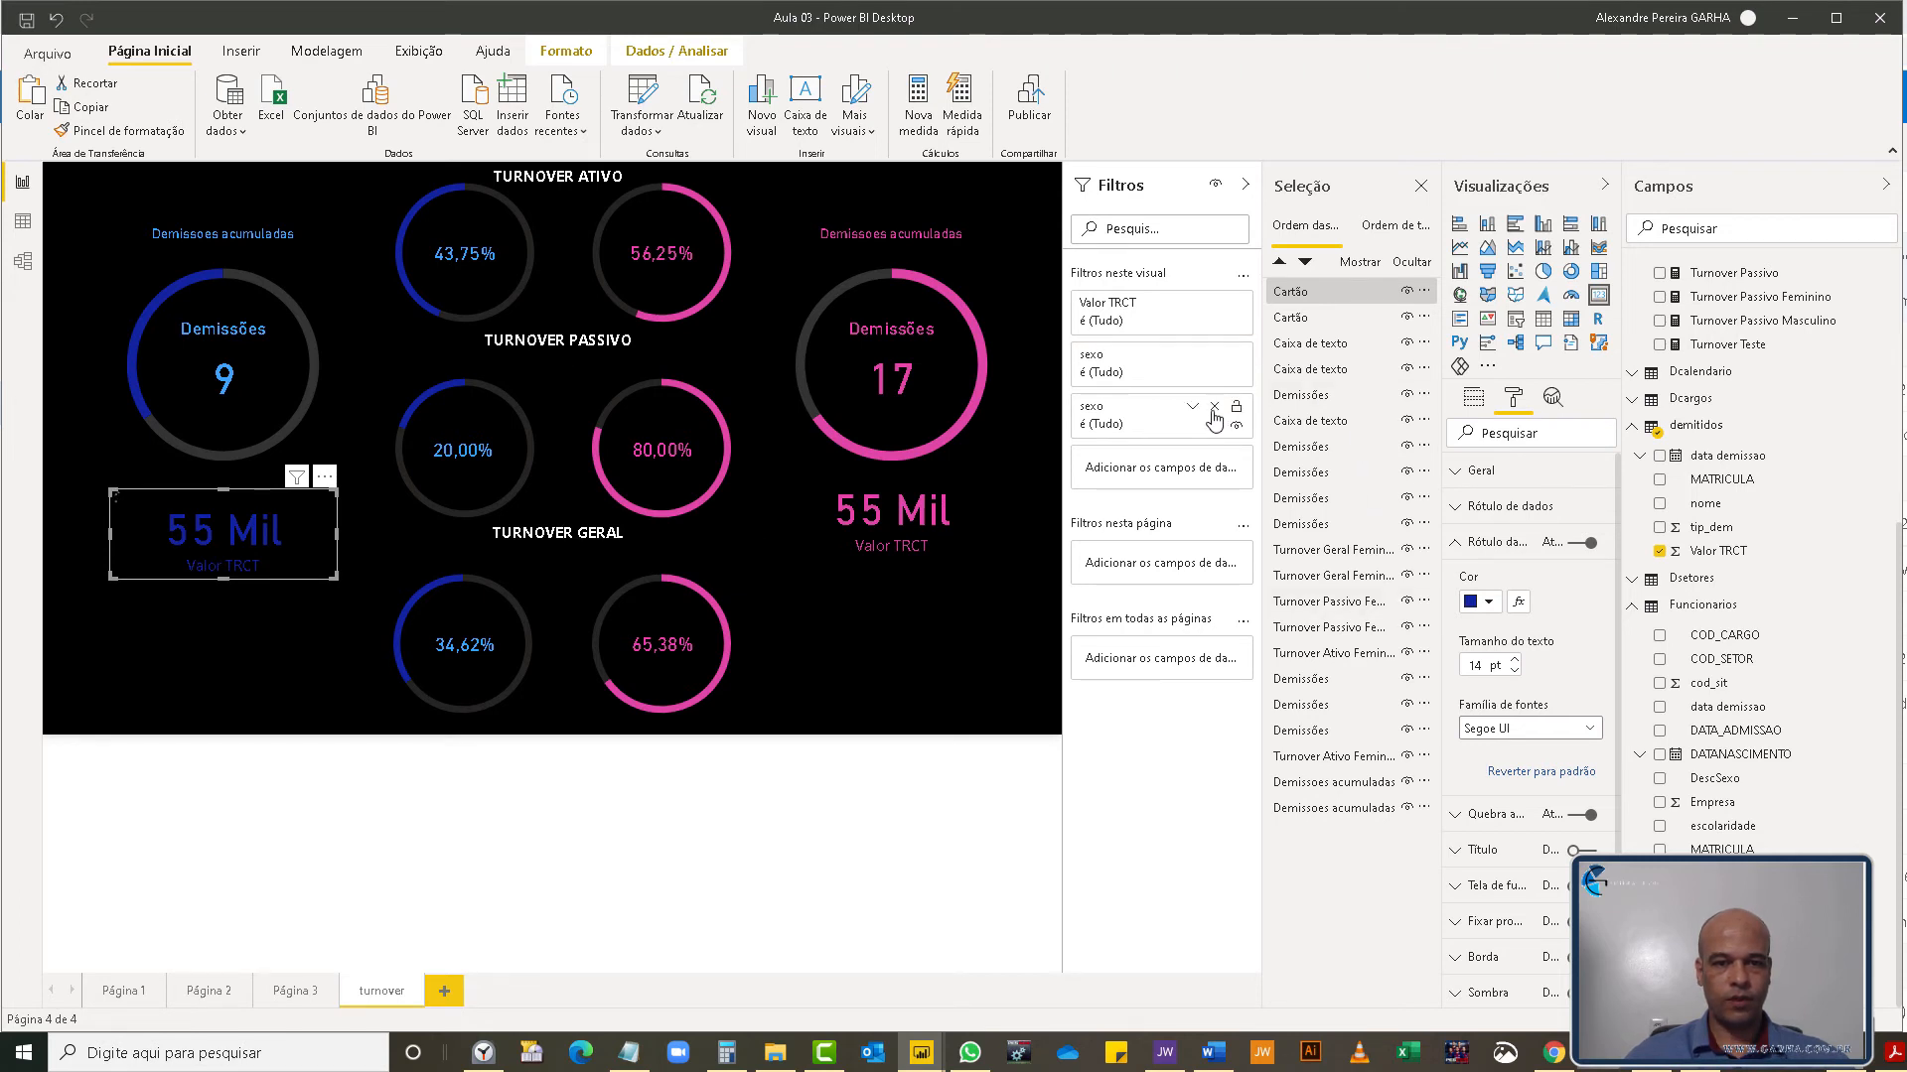
{"action": "left_click", "coordinate": [1214, 407]}
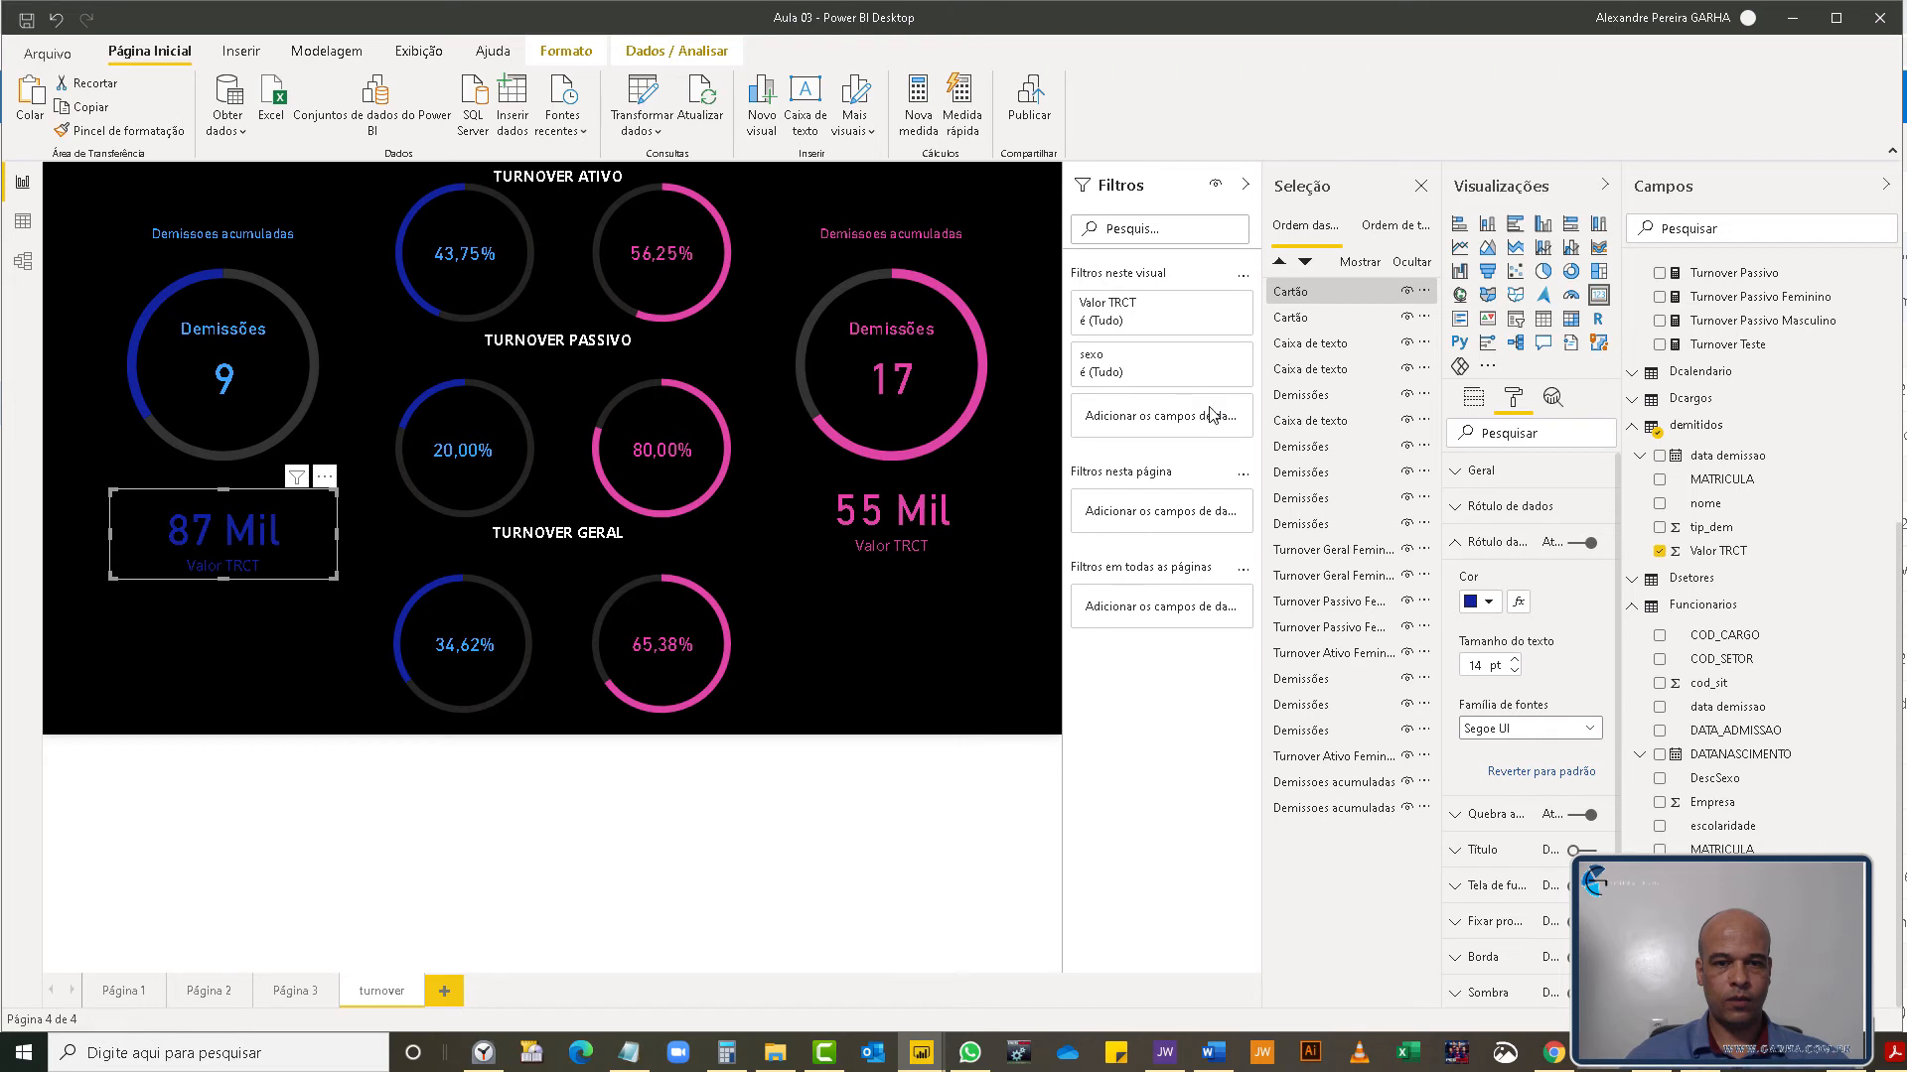
{"action": "left_click", "coordinate": [1193, 355]}
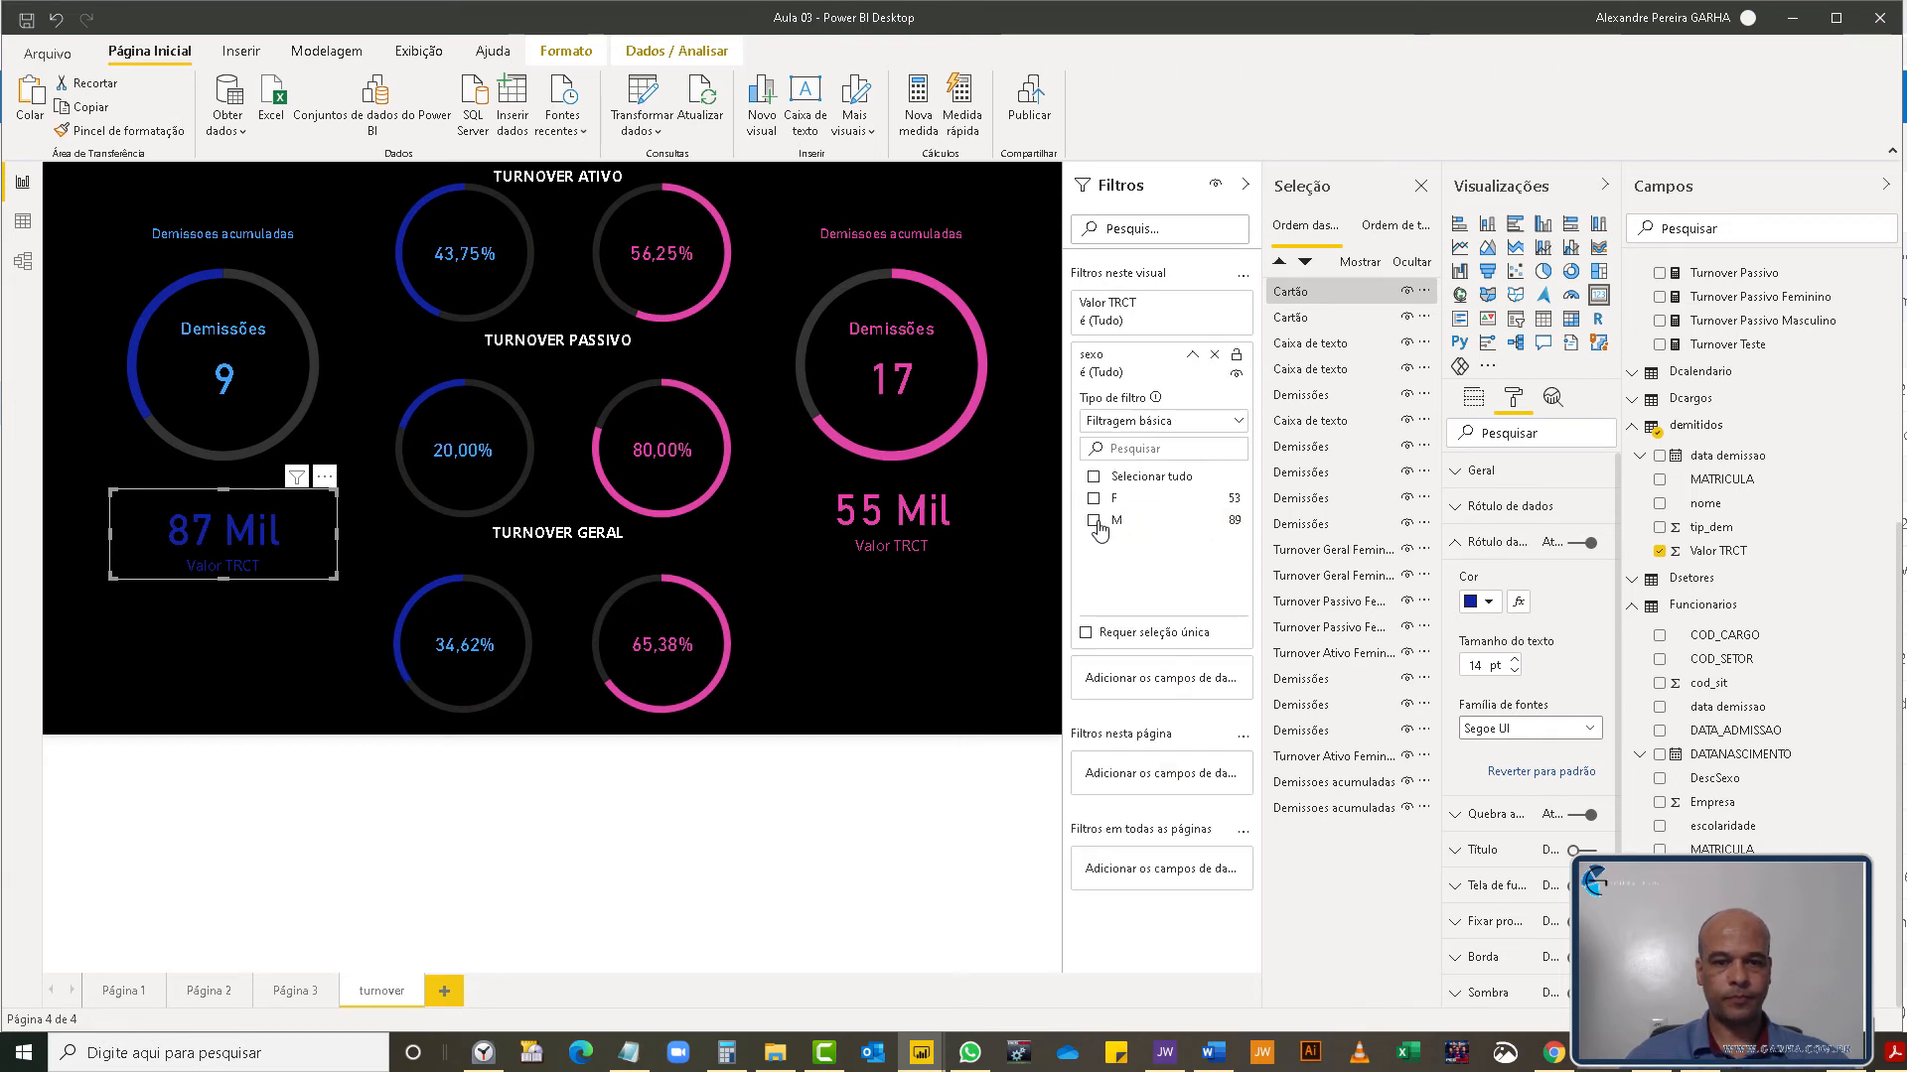
{"action": "left_click", "coordinate": [1094, 521]}
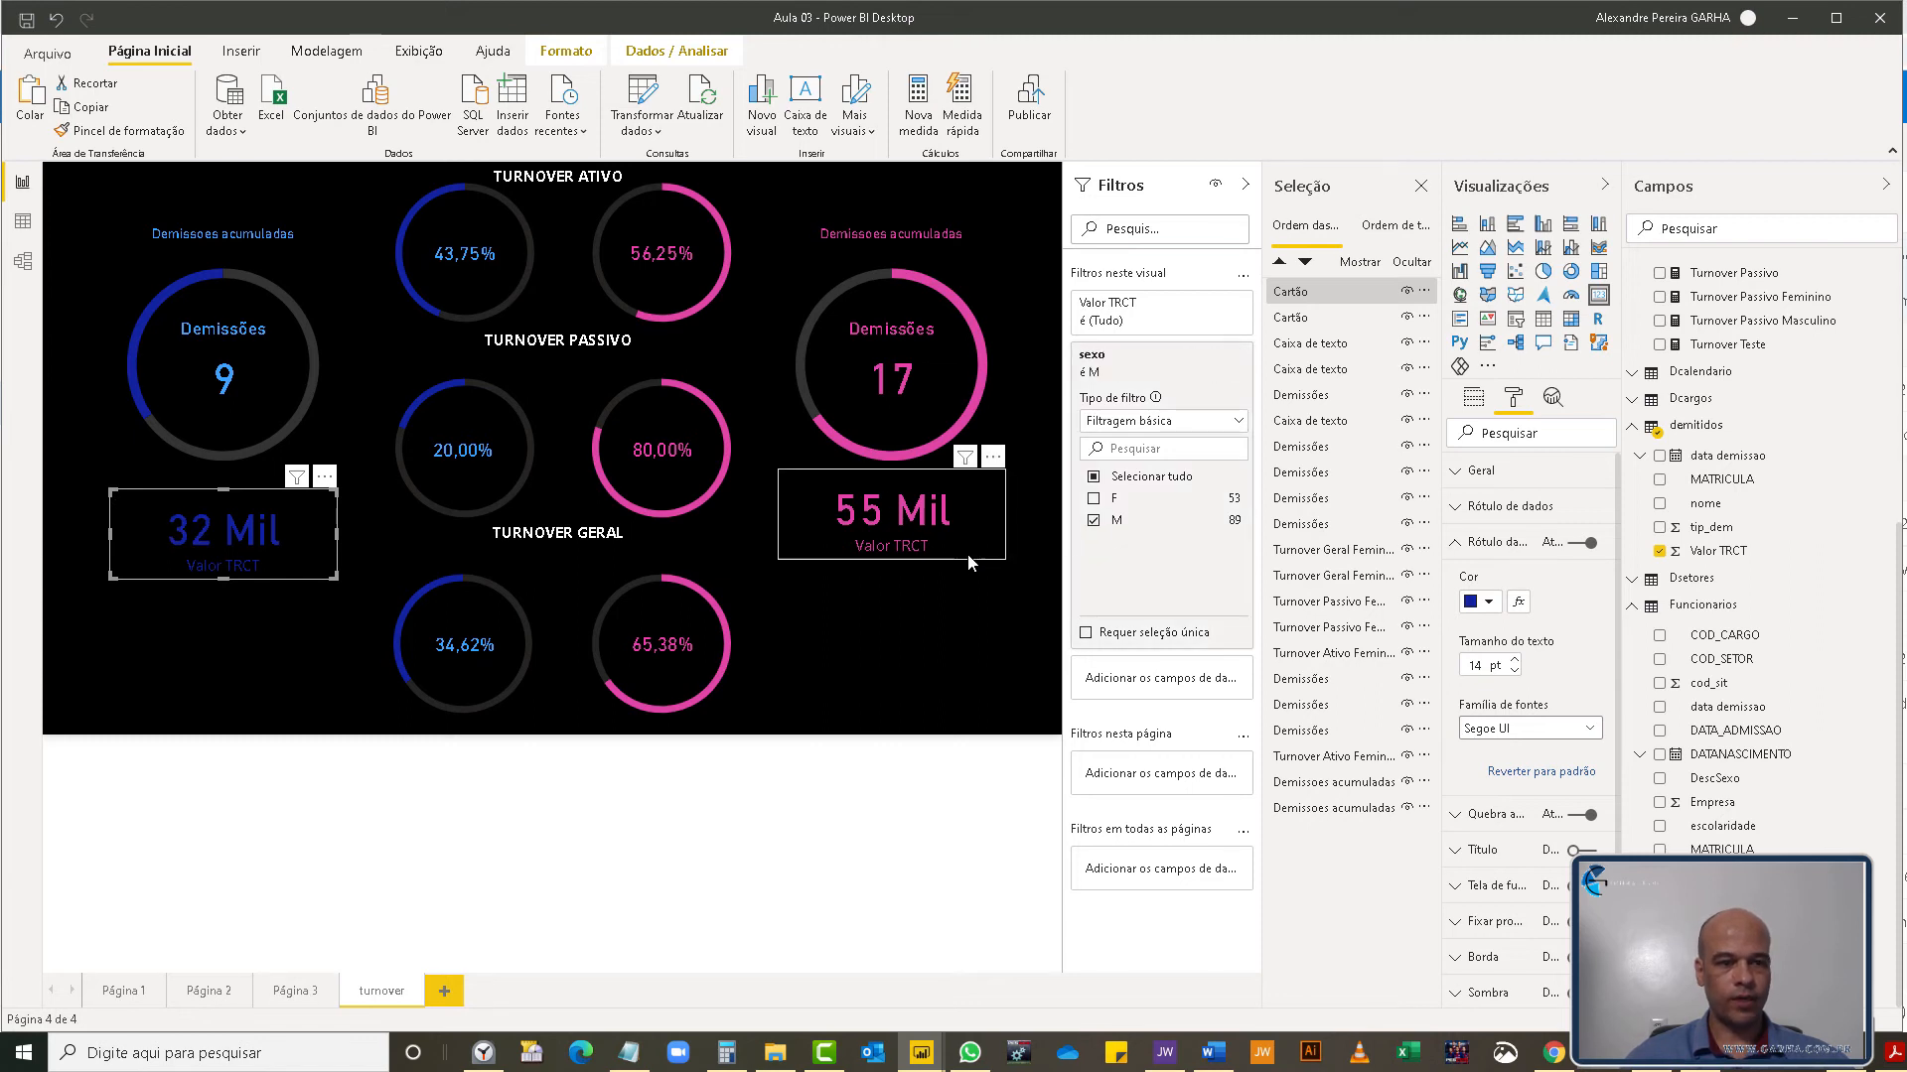
- Move the pink Valor TRCT card down to align with the blue card, and deselect it
{"action": "left_click_drag", "start_coordinate": [965, 566], "coordinate": [965, 546]}
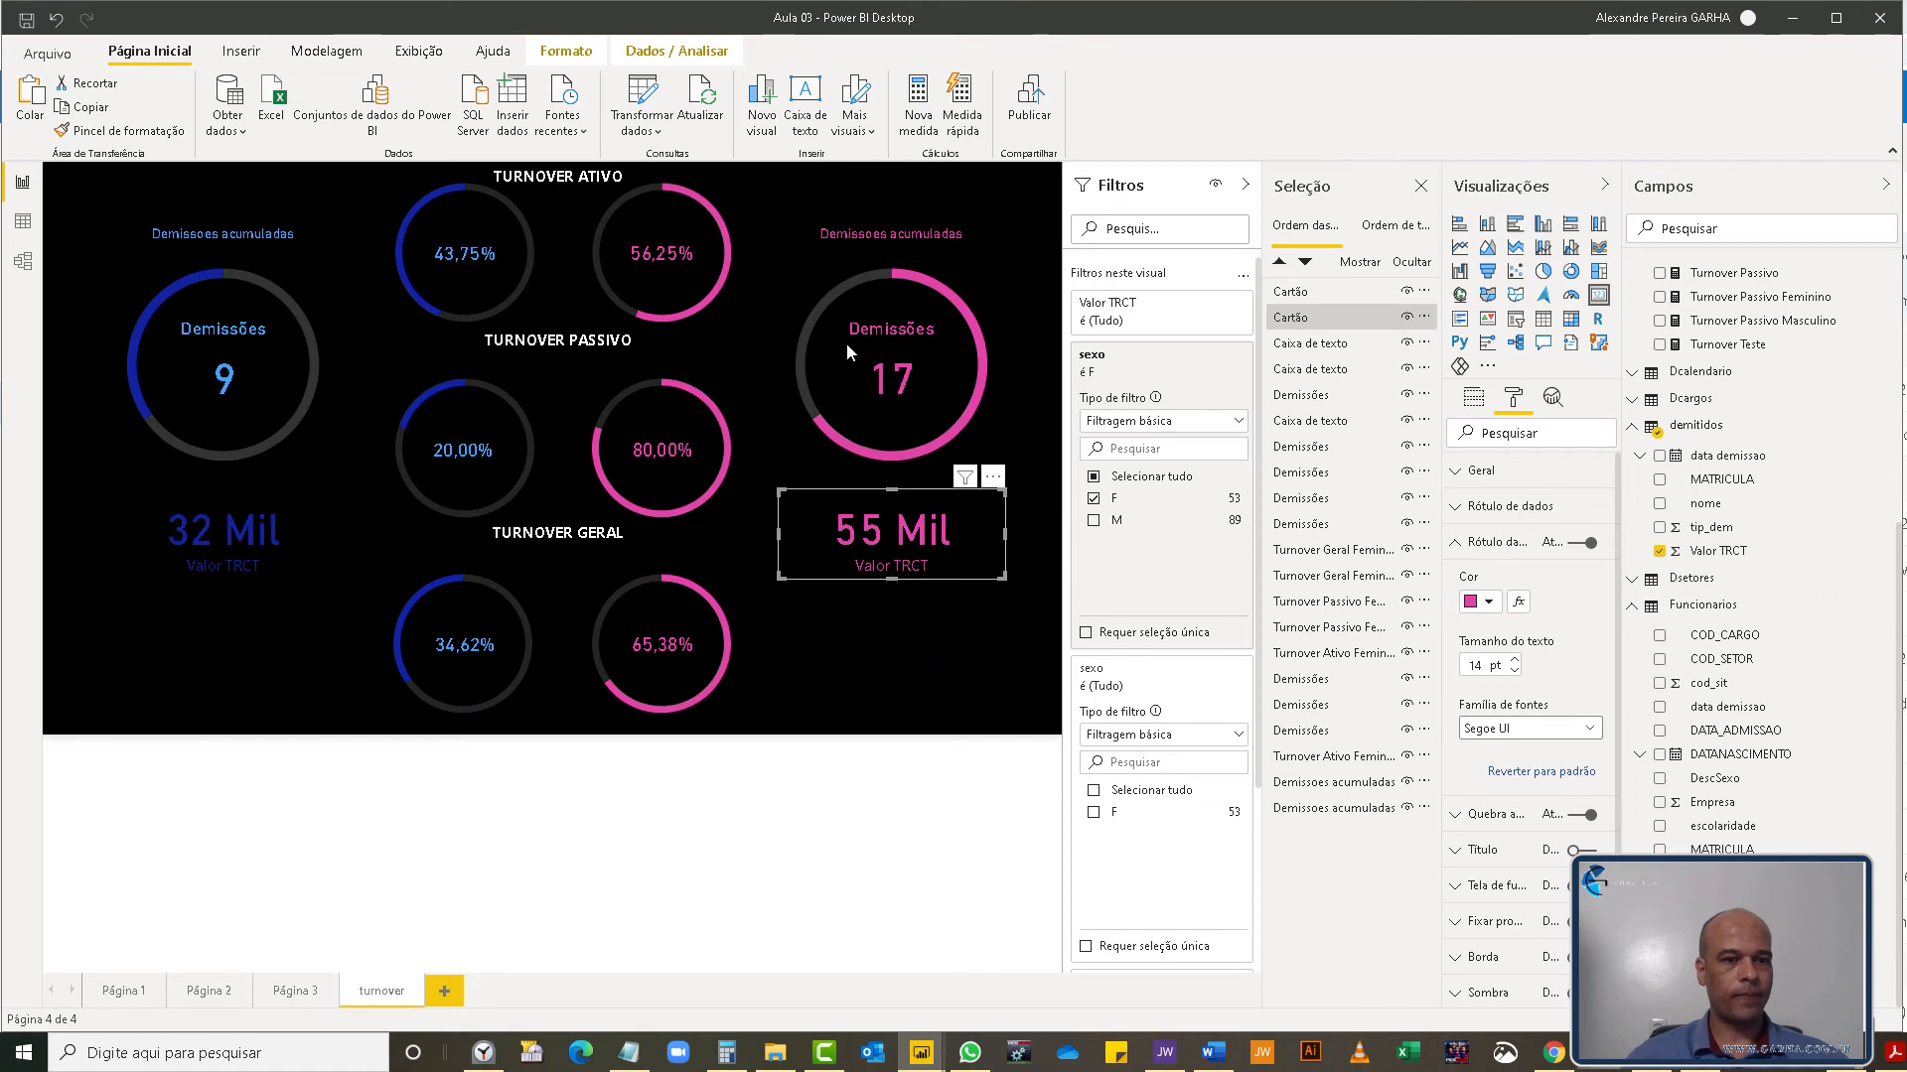
{"action": "left_click", "coordinate": [768, 424]}
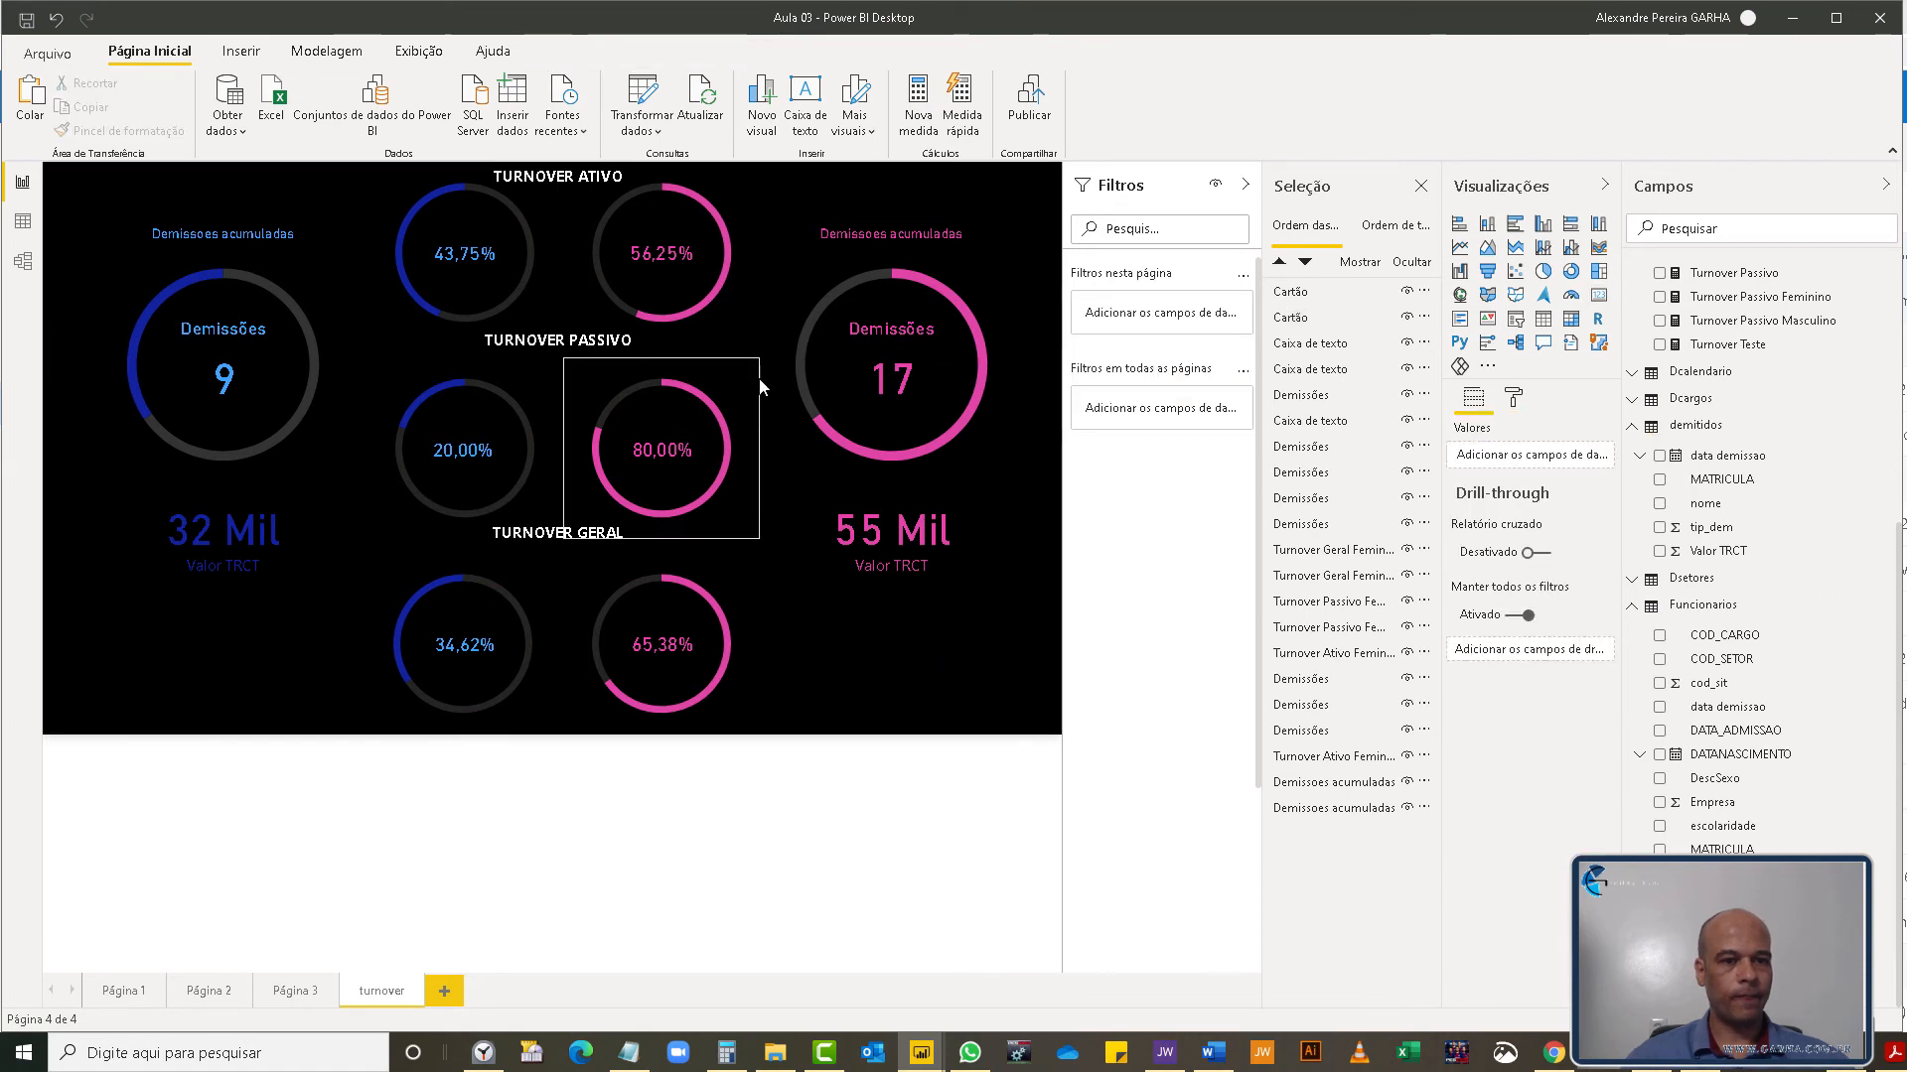
{"action": "left_click", "coordinate": [847, 664]}
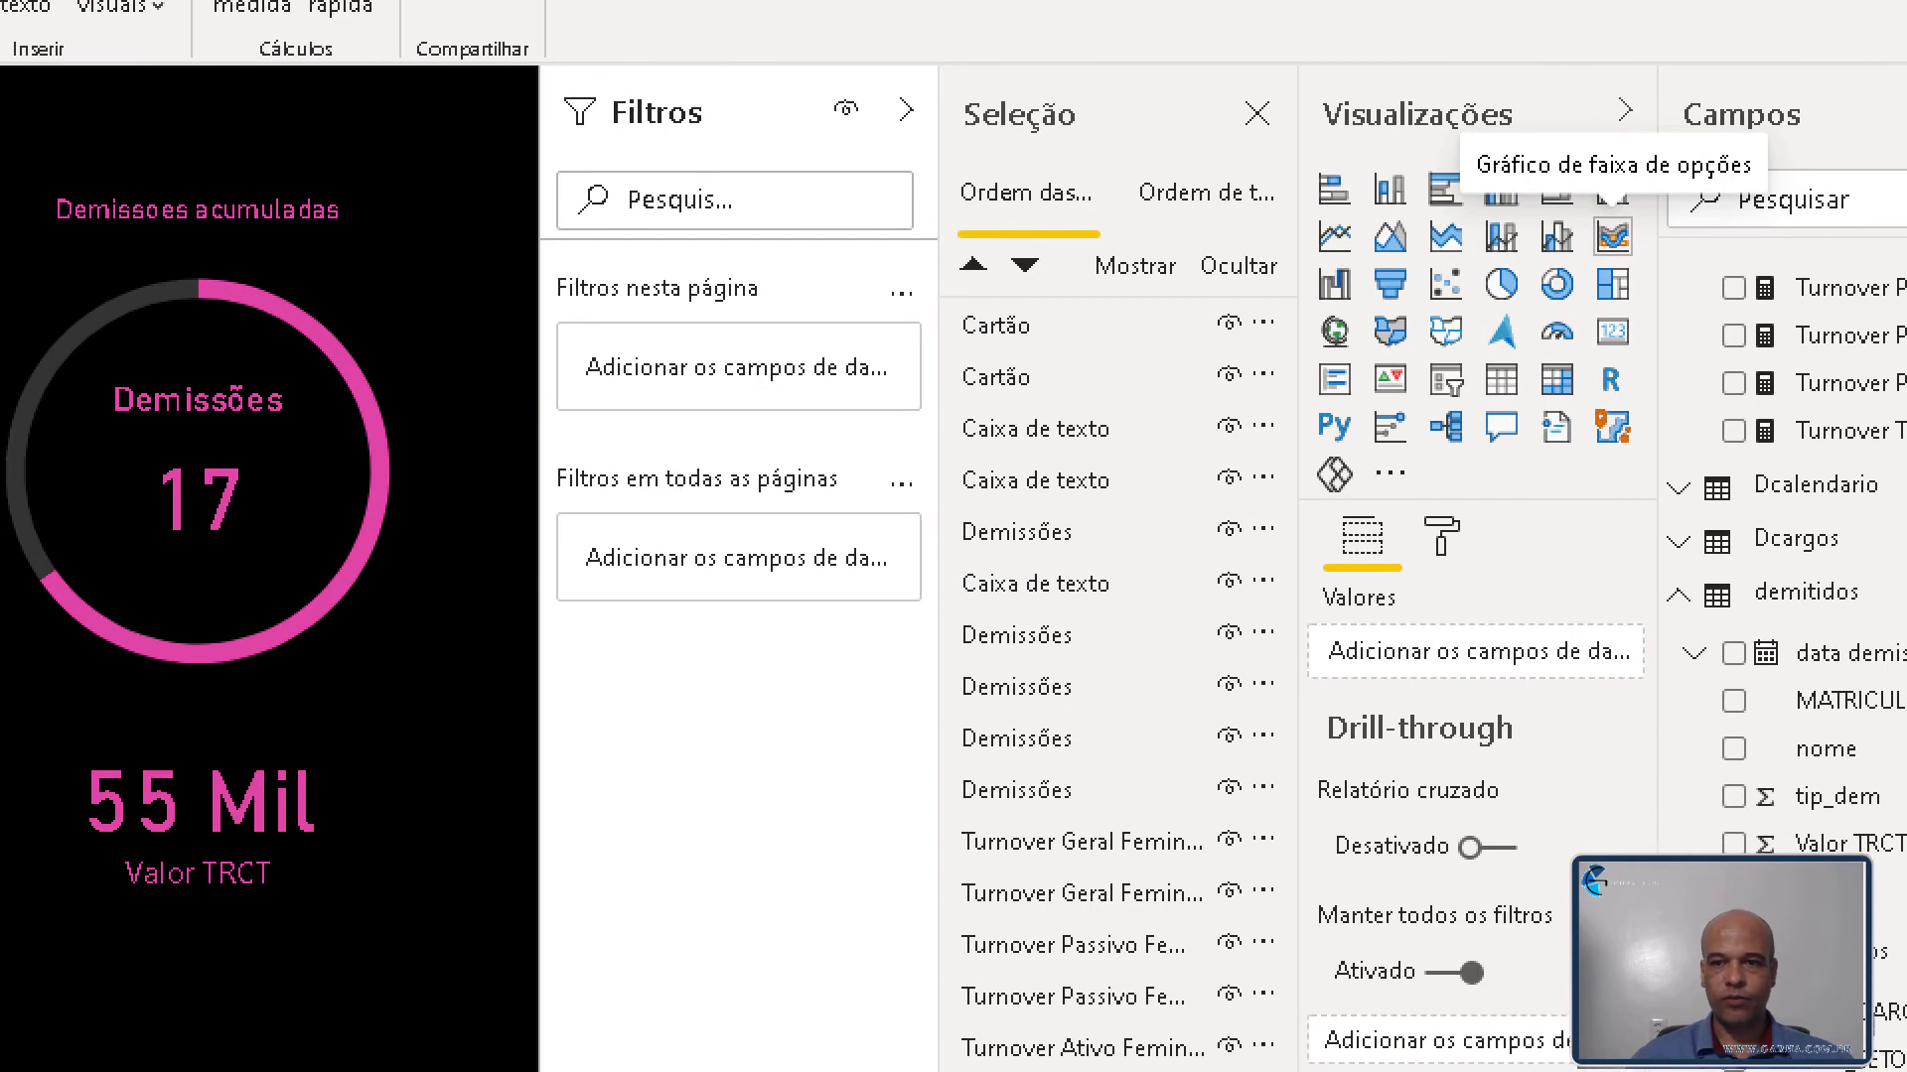
- Add a ribbon chart (Gráfico de faixa de opções) to the turnover page with the measures contratacoes and Demissoes as its values
{"action": "mouse_move", "coordinate": [1620, 222]}
{"action": "left_mouse_down"}
{"action": "mouse_move", "coordinate": [1529, 257]}
{"action": "mouse_move", "coordinate": [1619, 194]}
{"action": "left_mouse_up"}
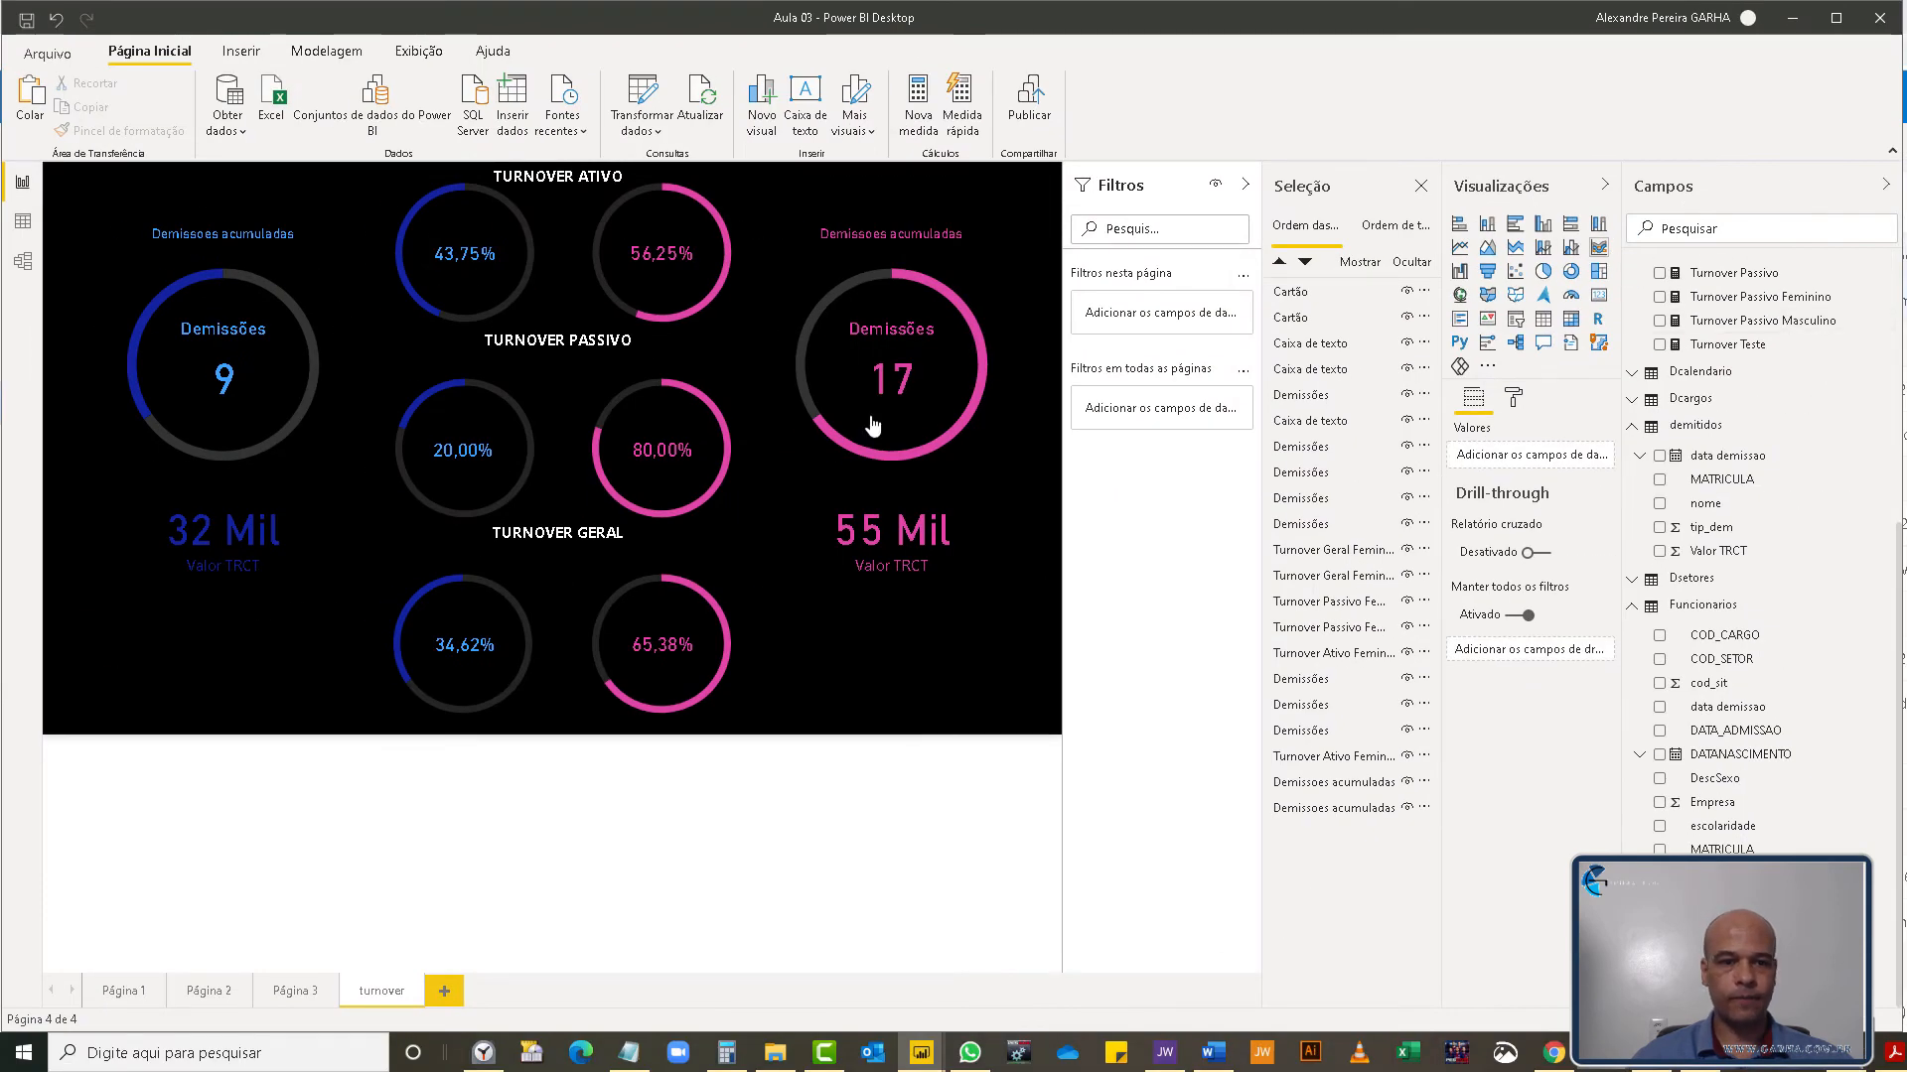
{"action": "left_click", "coordinate": [1598, 246]}
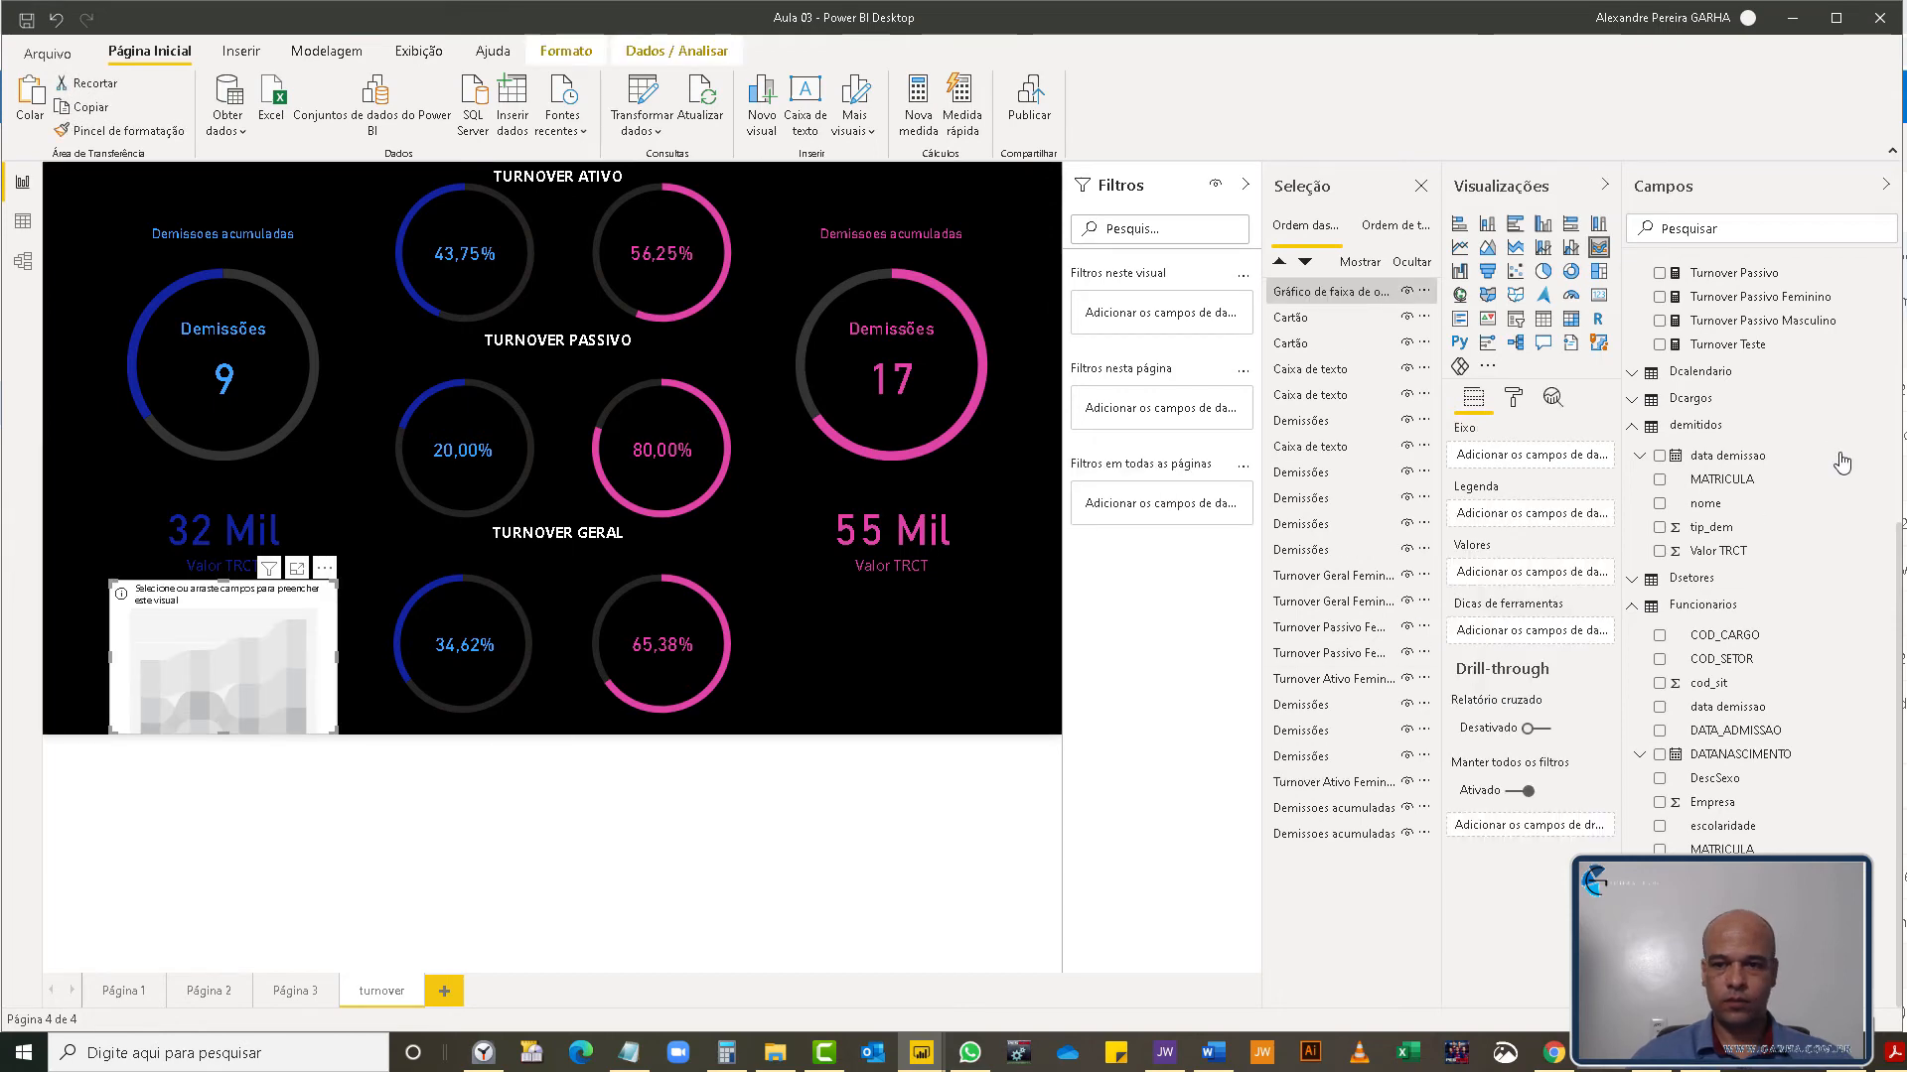
{"action": "scroll", "coordinate": [1767, 432], "scroll_direction": "up", "scroll_amount": 2}
{"action": "scroll", "coordinate": [1776, 380], "scroll_direction": "up", "scroll_amount": 6}
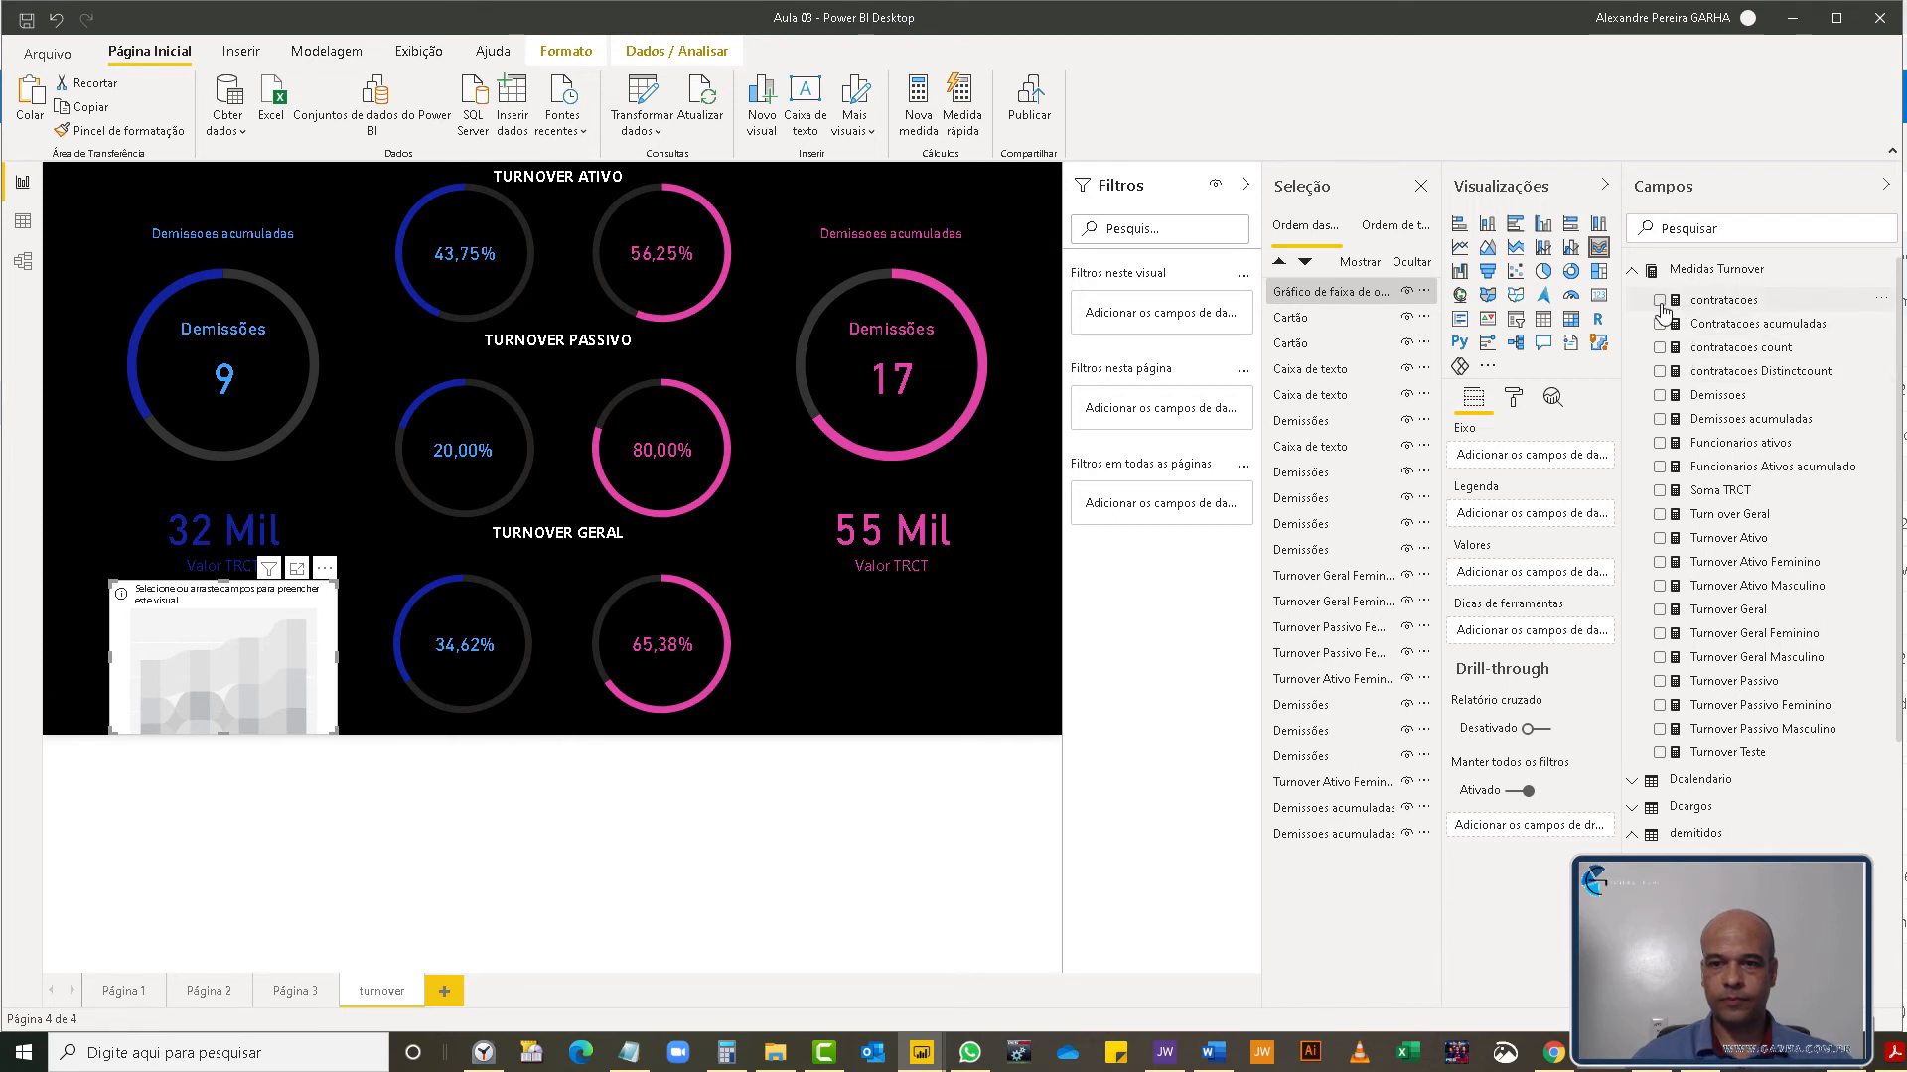
{"action": "left_click", "coordinate": [1659, 301]}
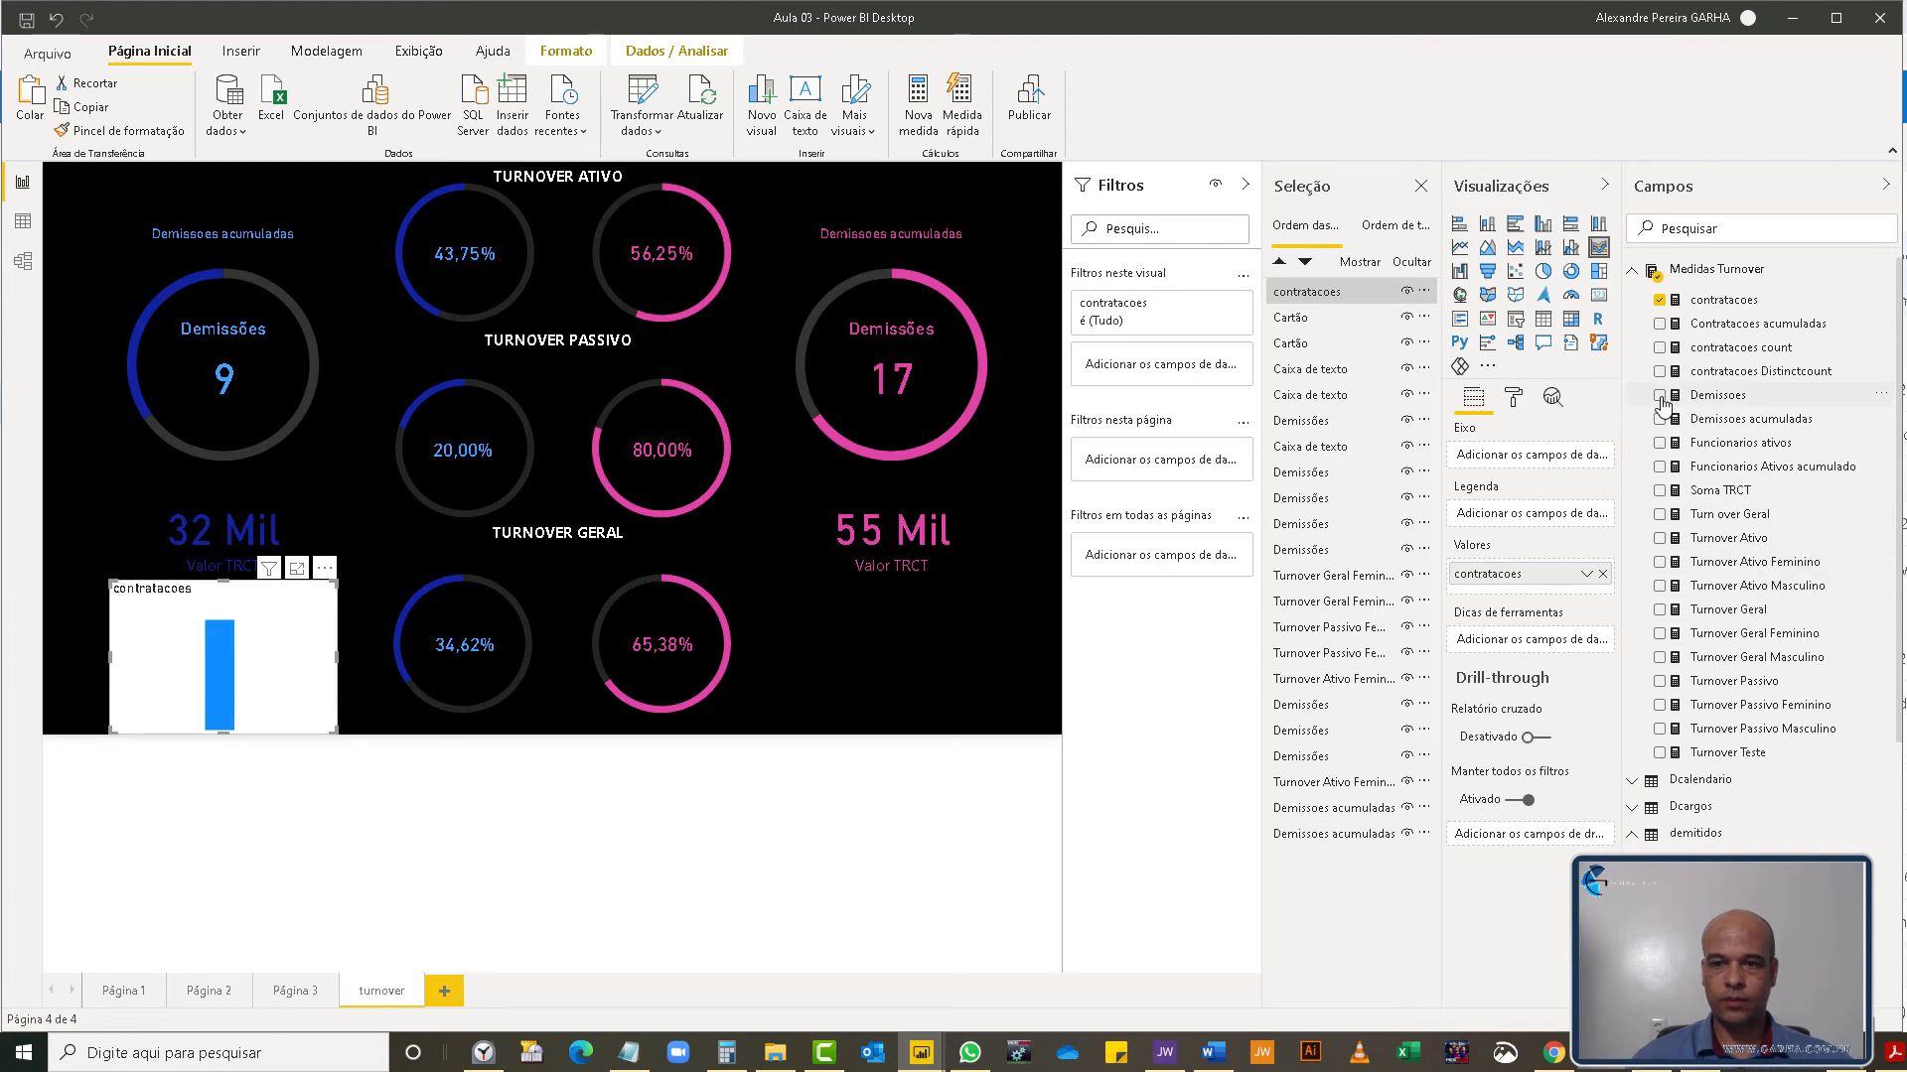
{"action": "left_click", "coordinate": [1660, 396]}
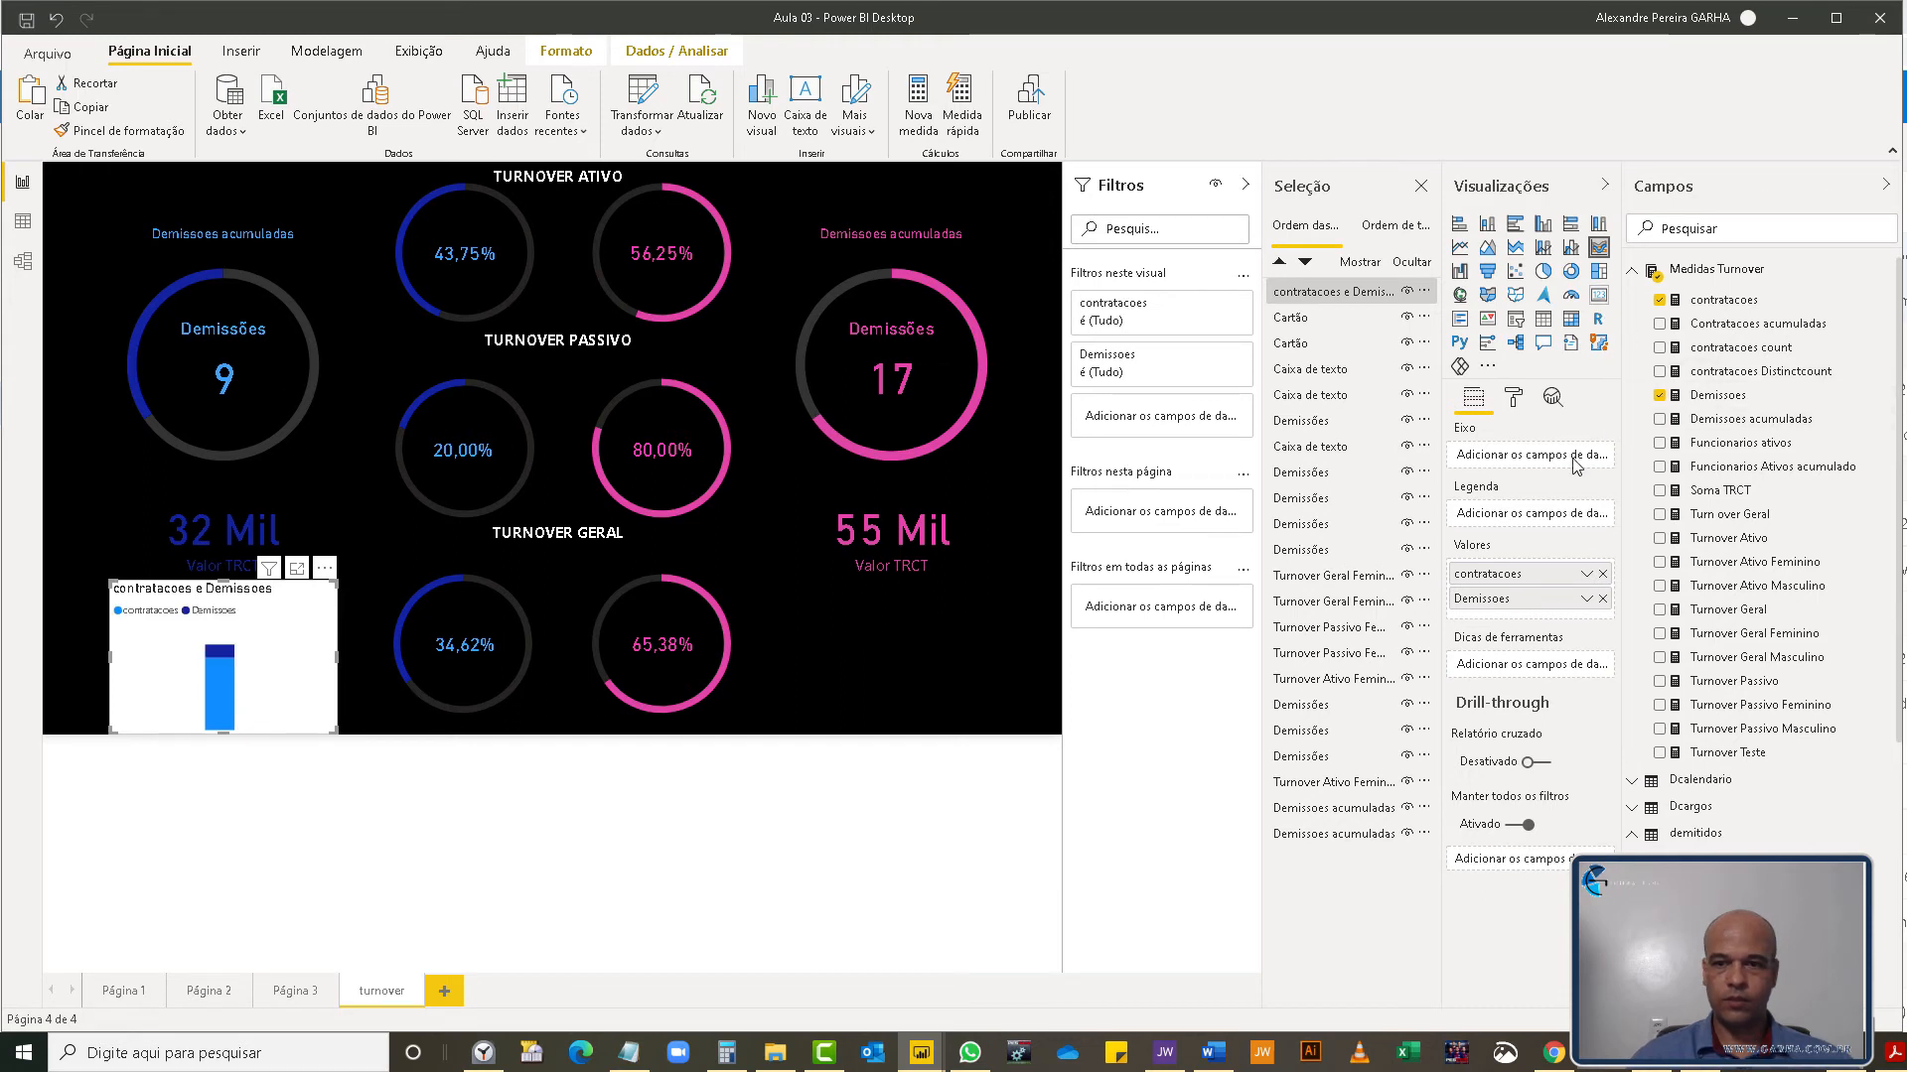
- Put the Ano field from Dcalendario on the ribbon chart's axis
{"action": "left_click", "coordinate": [1634, 785]}
{"action": "left_click_drag", "start_coordinate": [1732, 822], "coordinate": [1532, 477]}
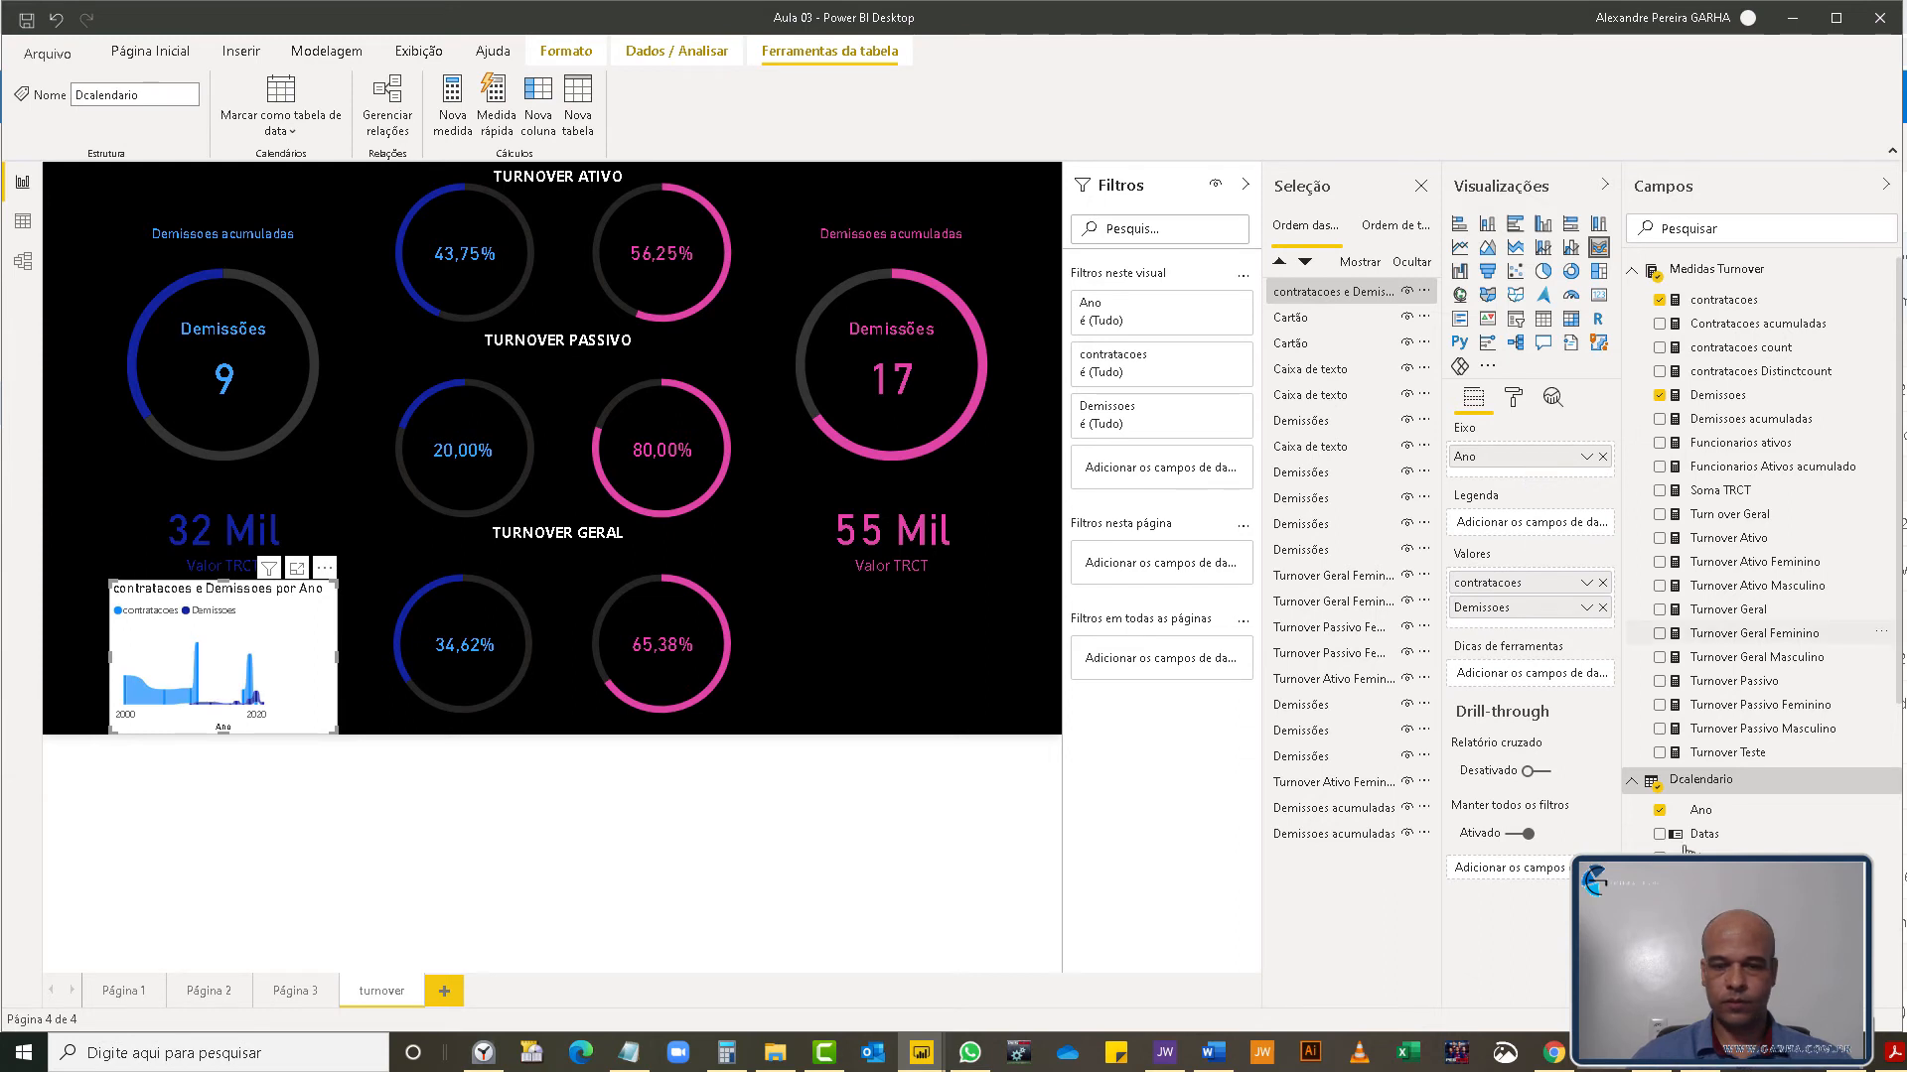
- Turn off the ribbon chart's background, title, legend and X axis
{"action": "left_click", "coordinate": [1514, 400]}
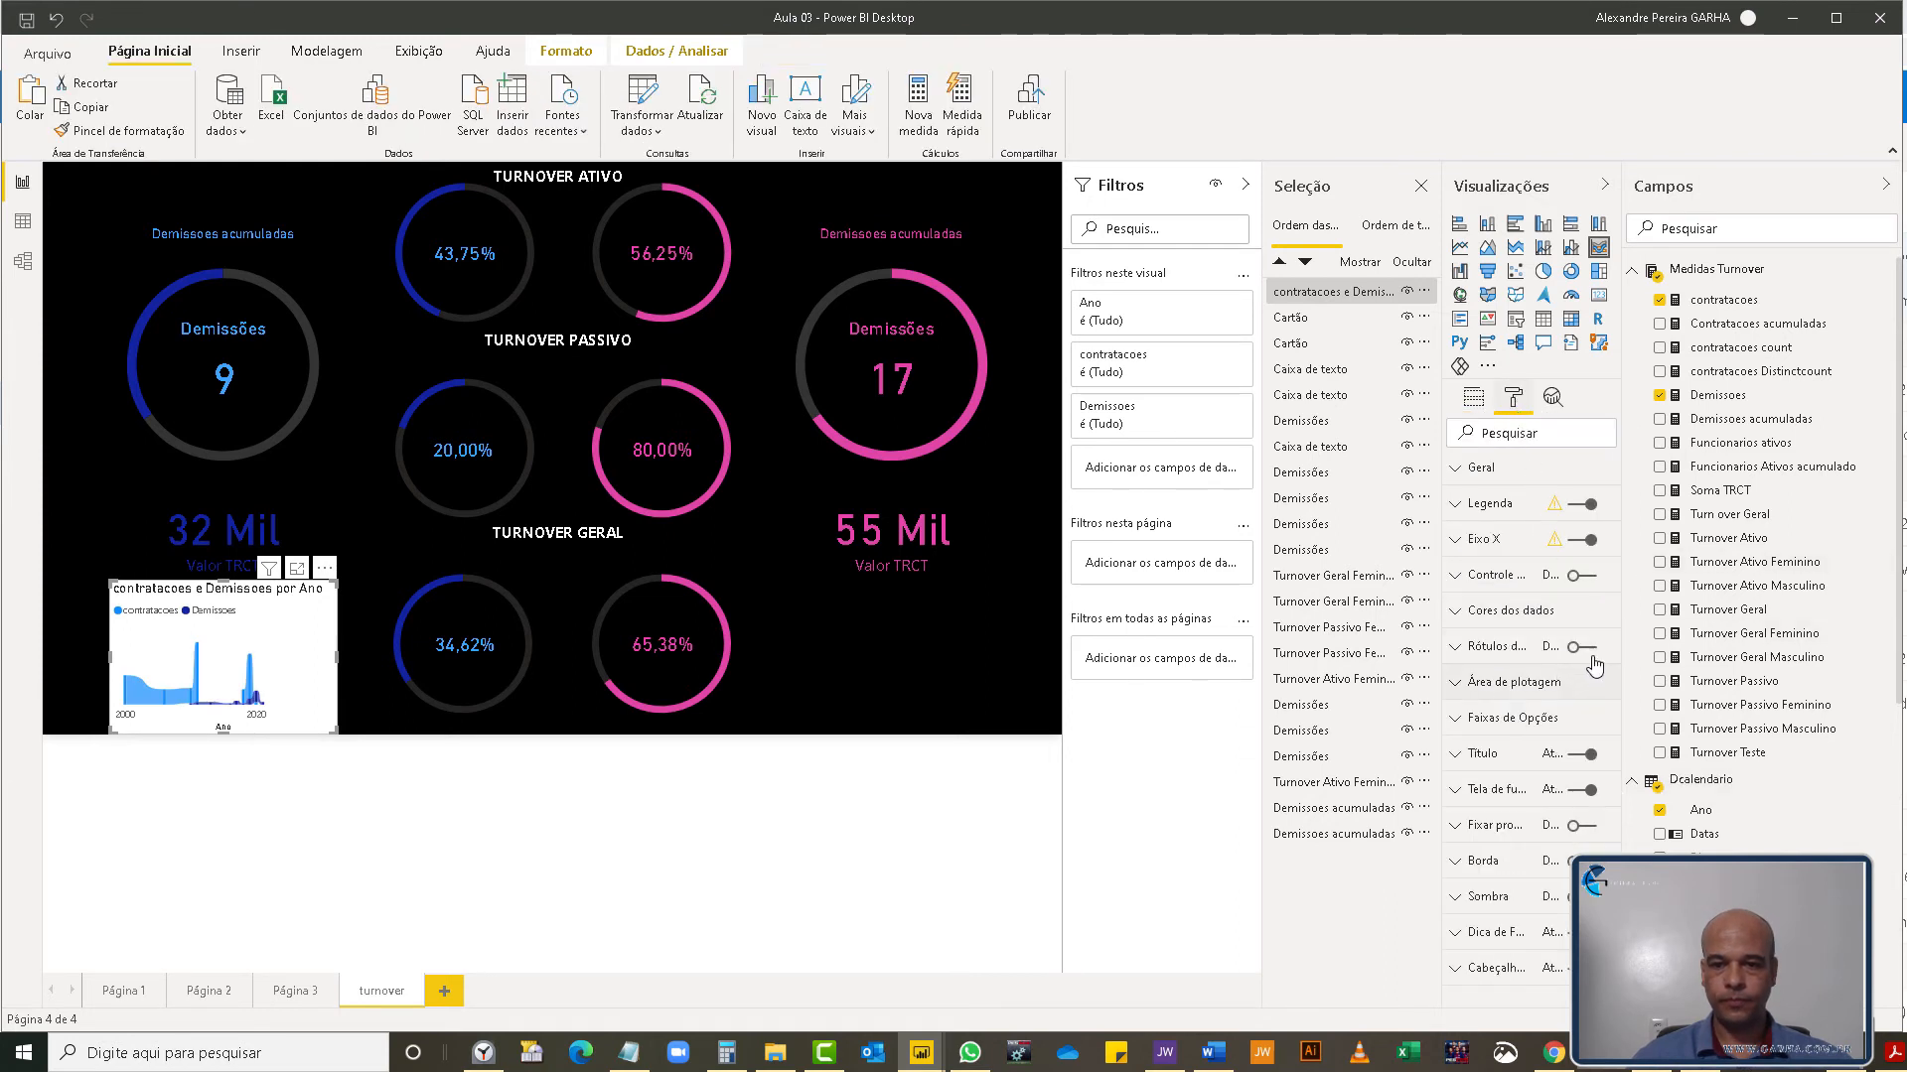
{"action": "left_click", "coordinate": [1581, 795]}
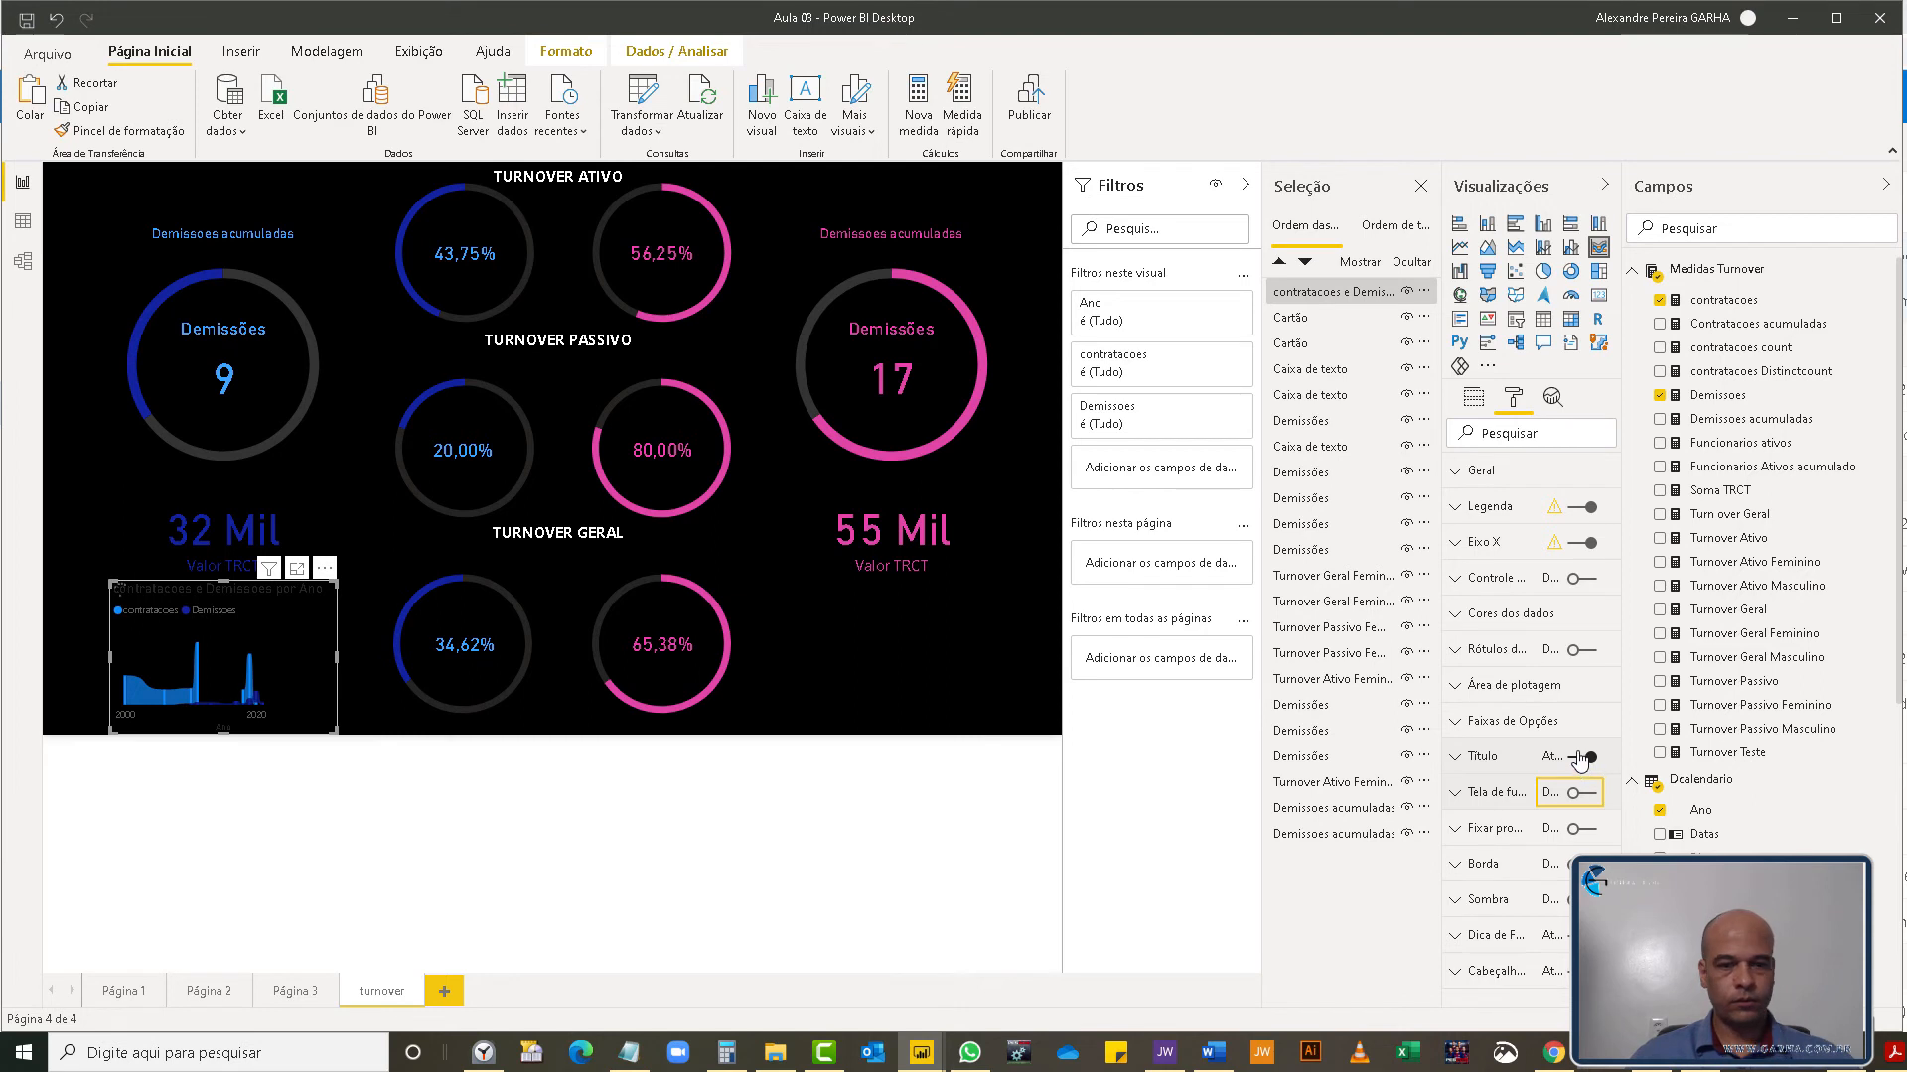
{"action": "left_click", "coordinate": [1579, 763]}
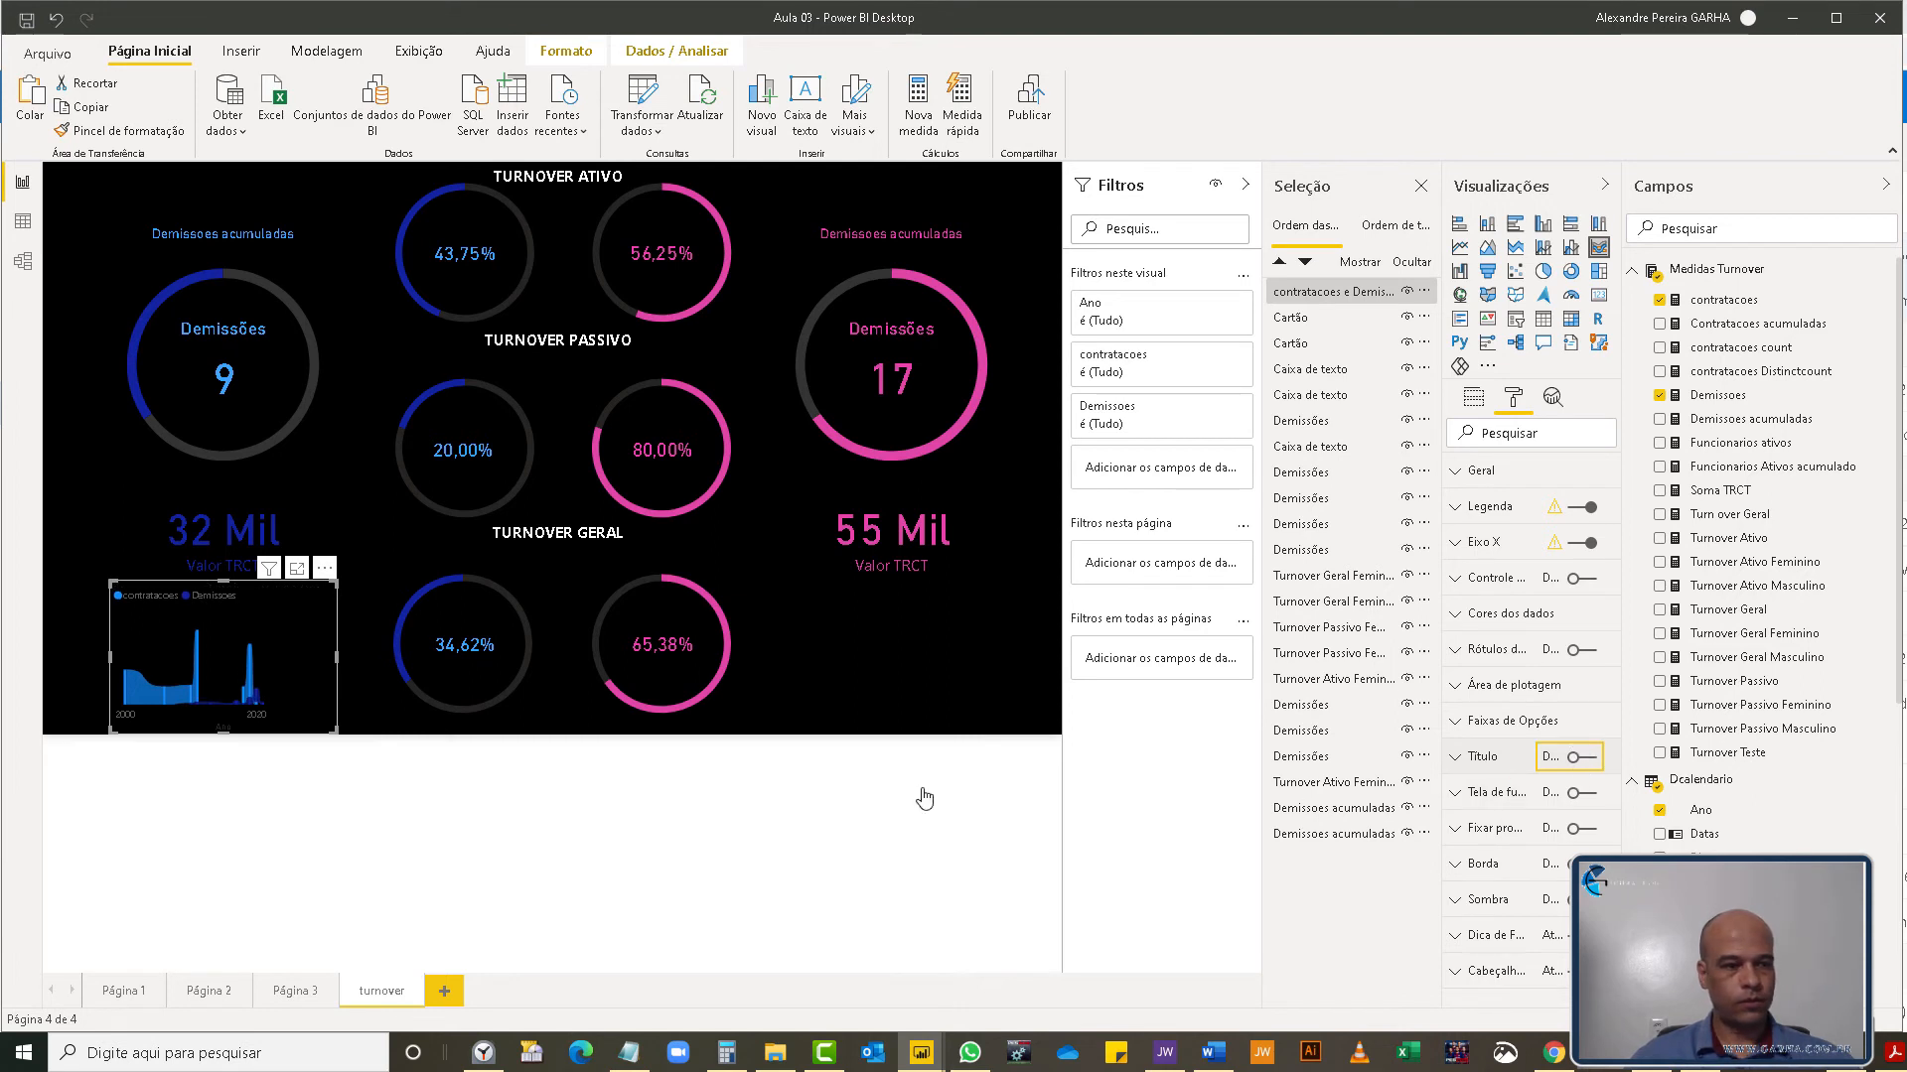
{"action": "left_click", "coordinate": [1585, 514]}
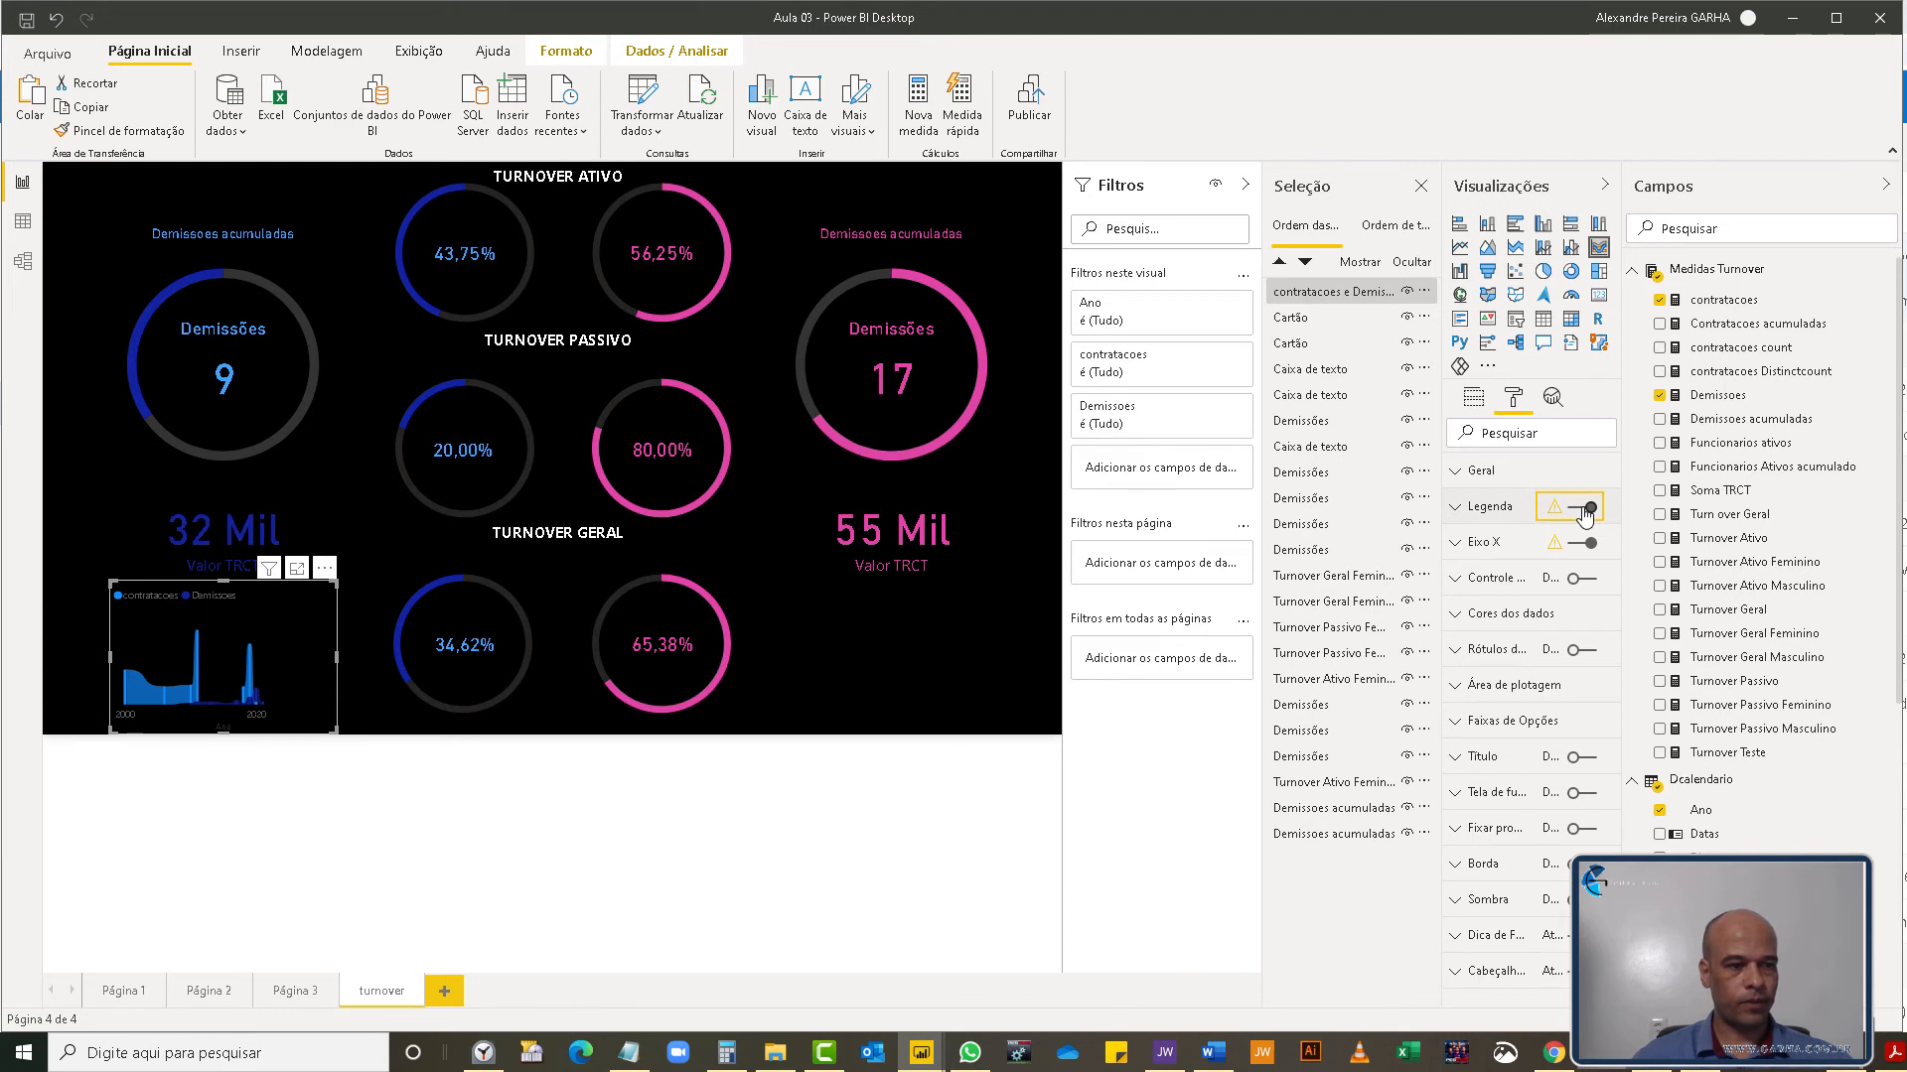
{"action": "left_click", "coordinate": [1584, 514]}
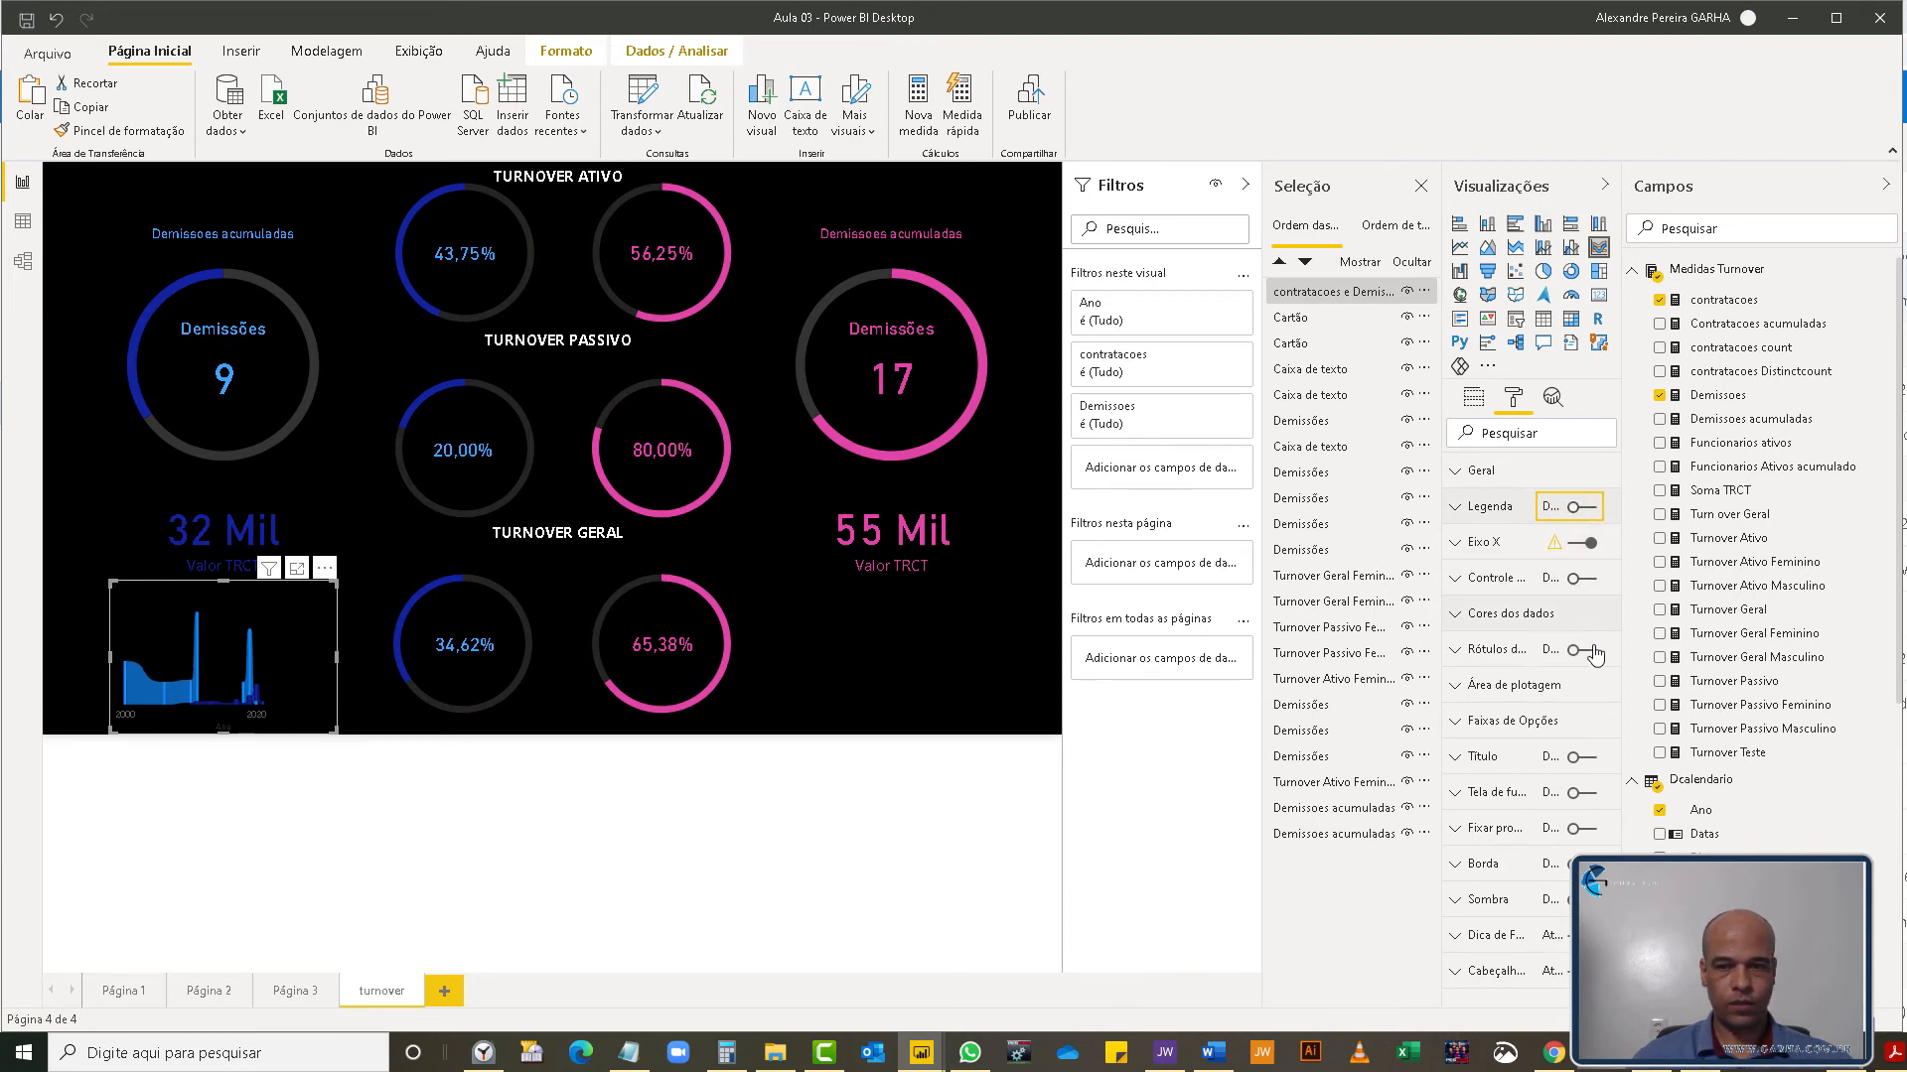
{"action": "left_click", "coordinate": [1580, 544]}
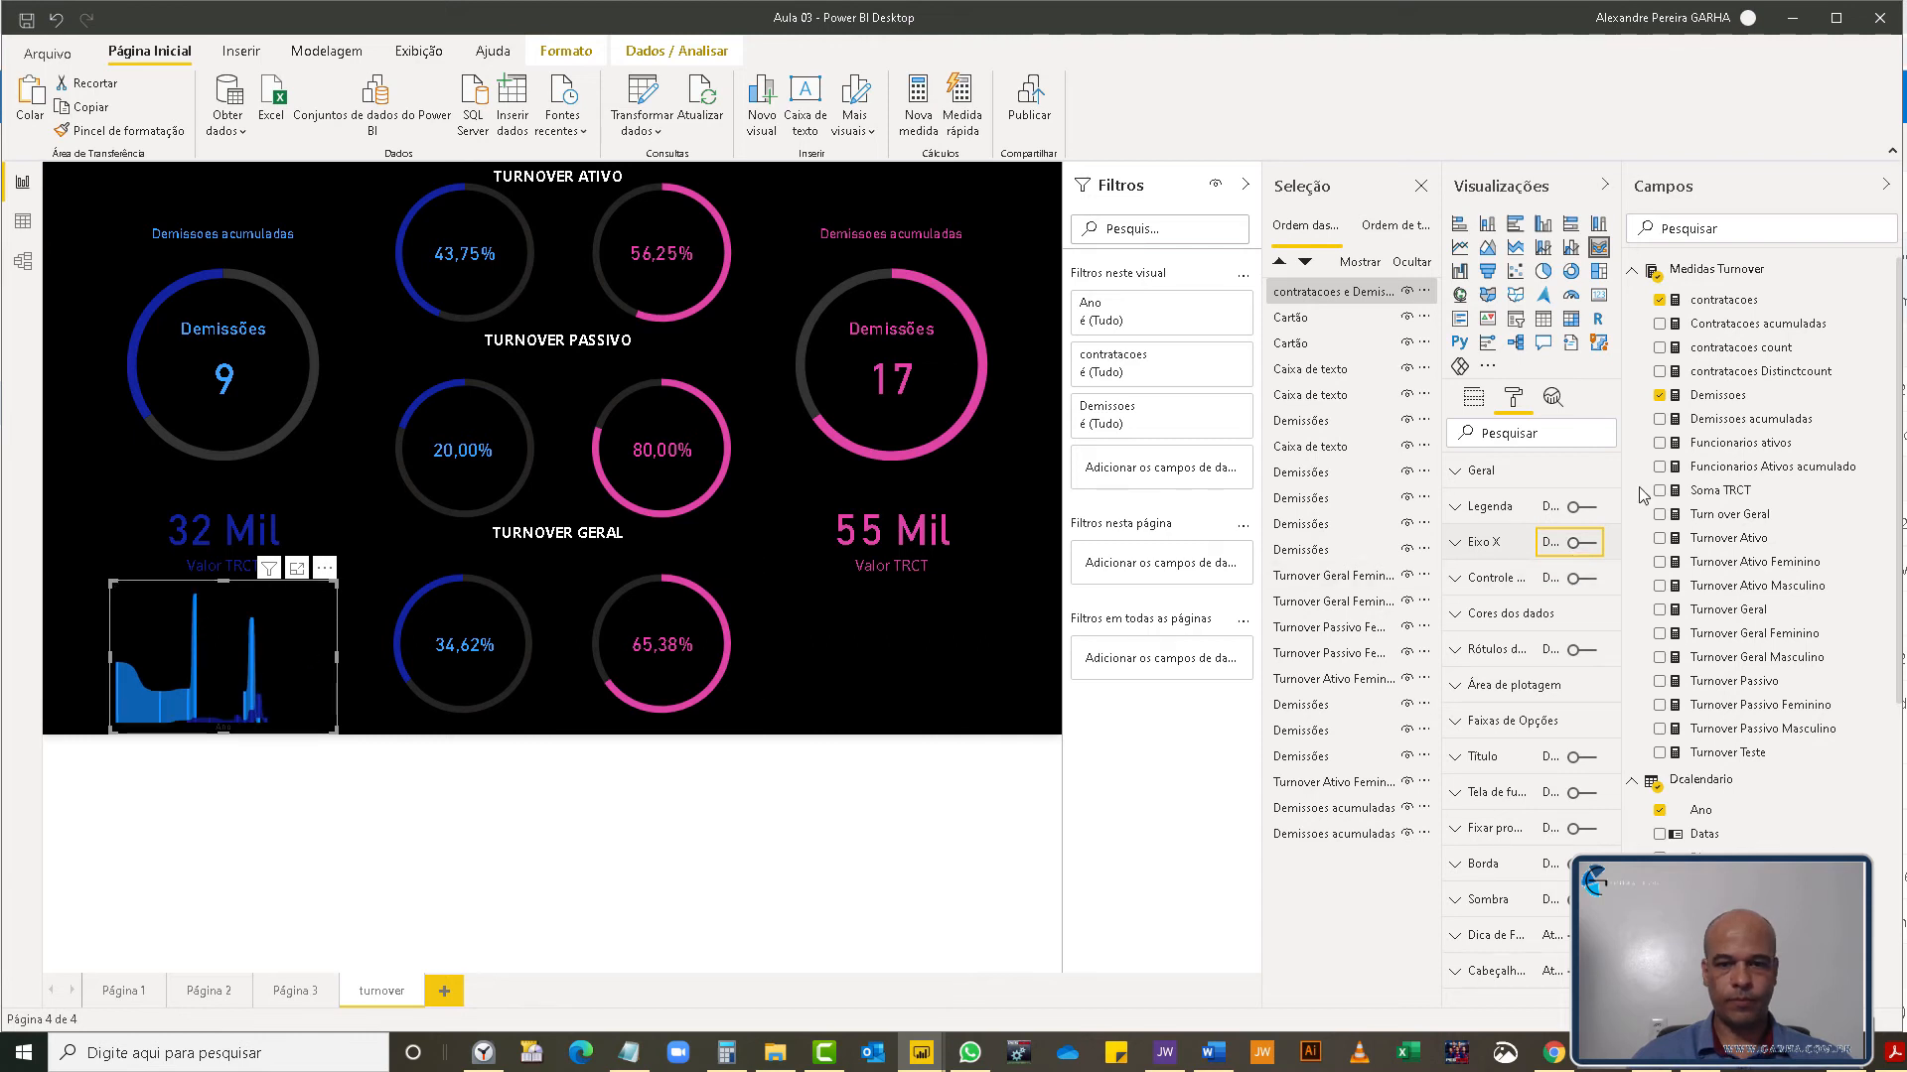
- Add the sexo field from Funcionarios as a filter on the ribbon chart and restrict it to M
{"action": "left_click", "coordinate": [1475, 399]}
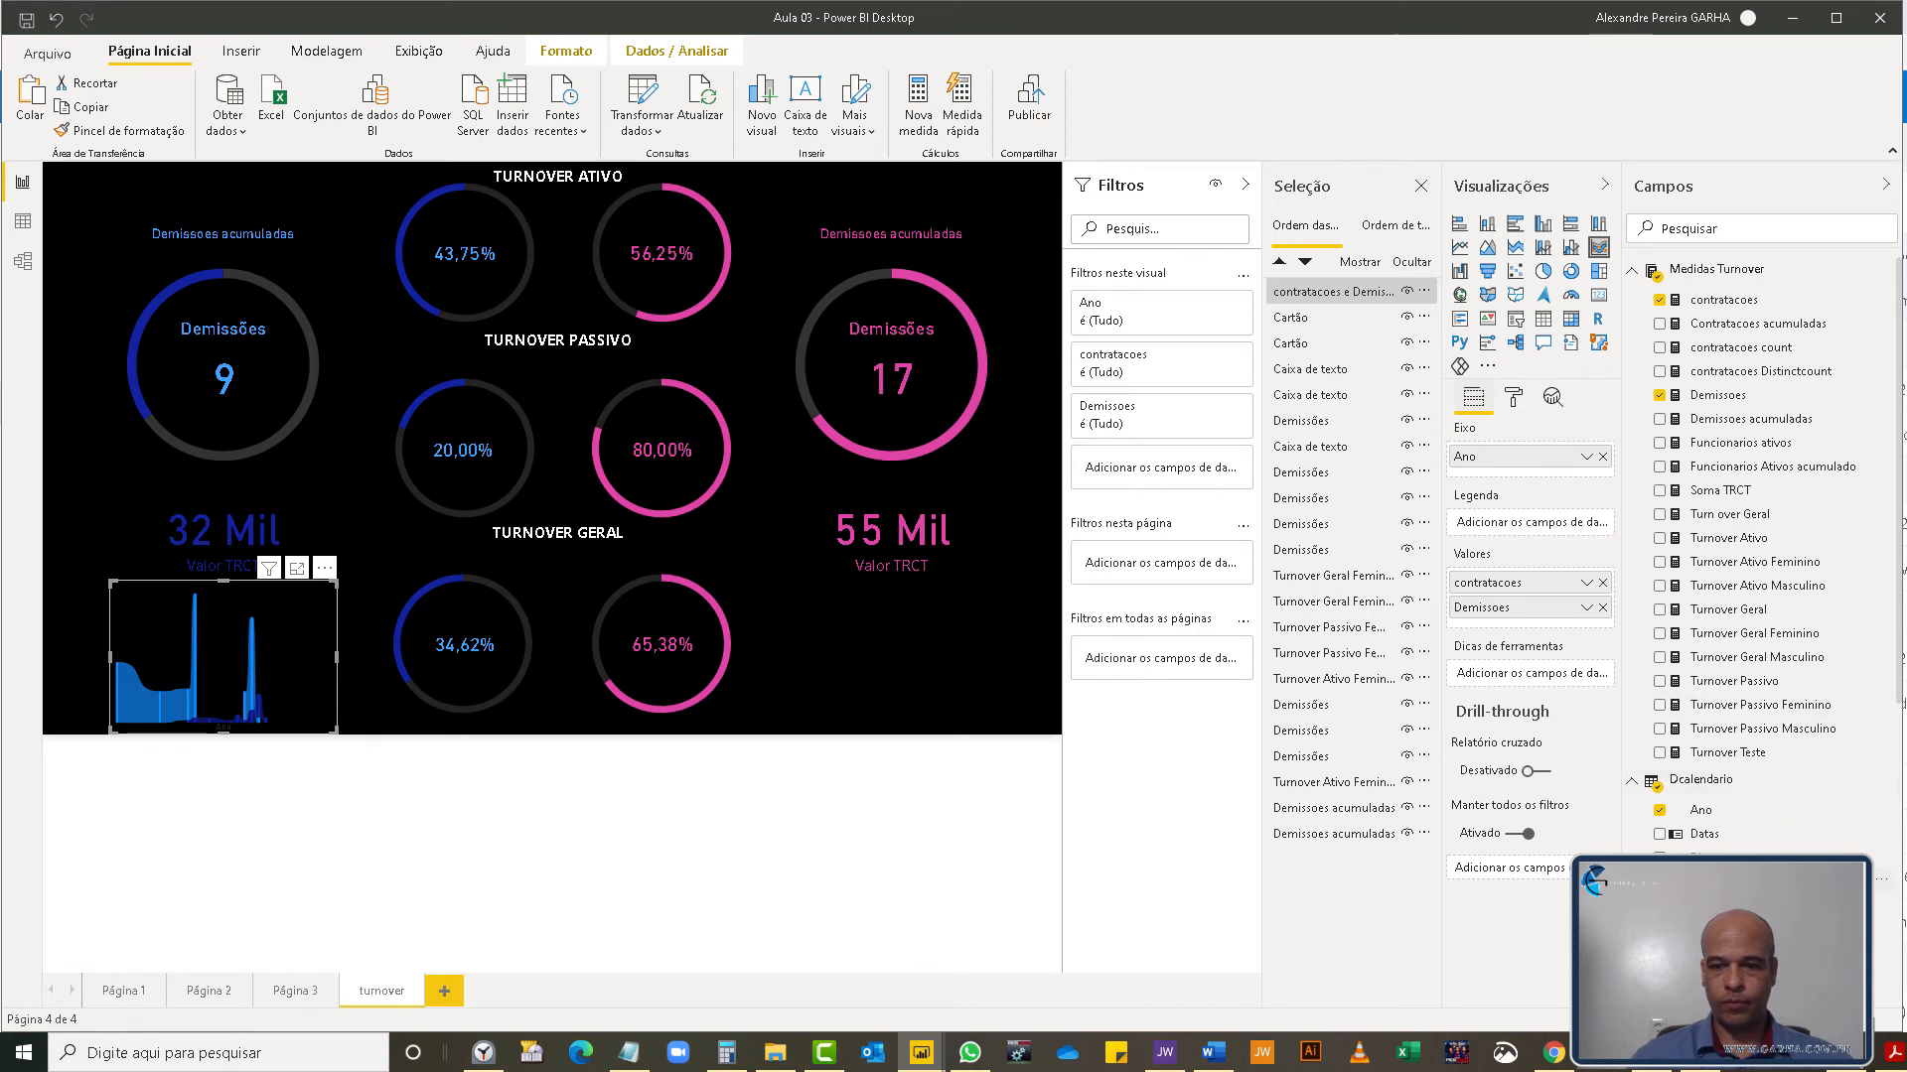
{"action": "scroll", "coordinate": [1758, 556], "scroll_direction": "down", "scroll_amount": 5}
{"action": "scroll", "coordinate": [1758, 556], "scroll_direction": "down", "scroll_amount": 2}
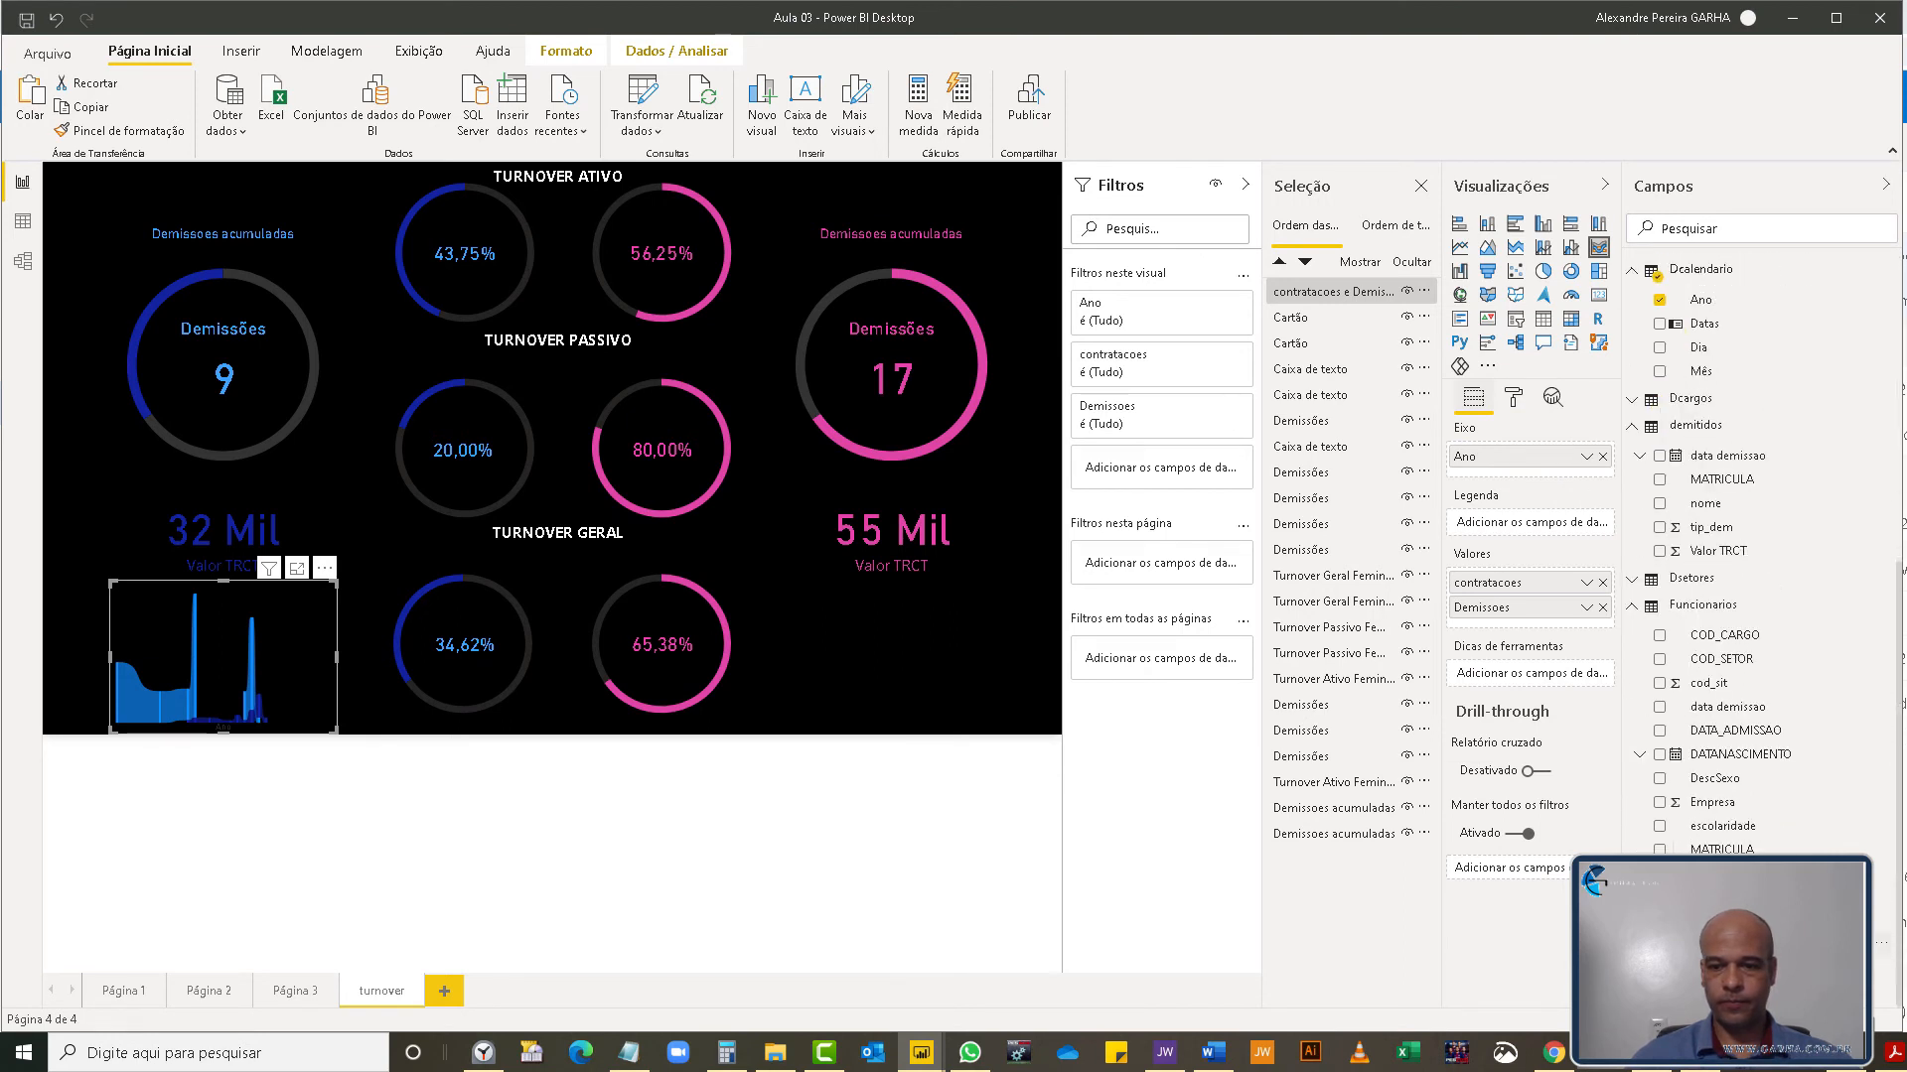
{"action": "left_click_drag", "start_coordinate": [1708, 963], "coordinate": [1155, 413]}
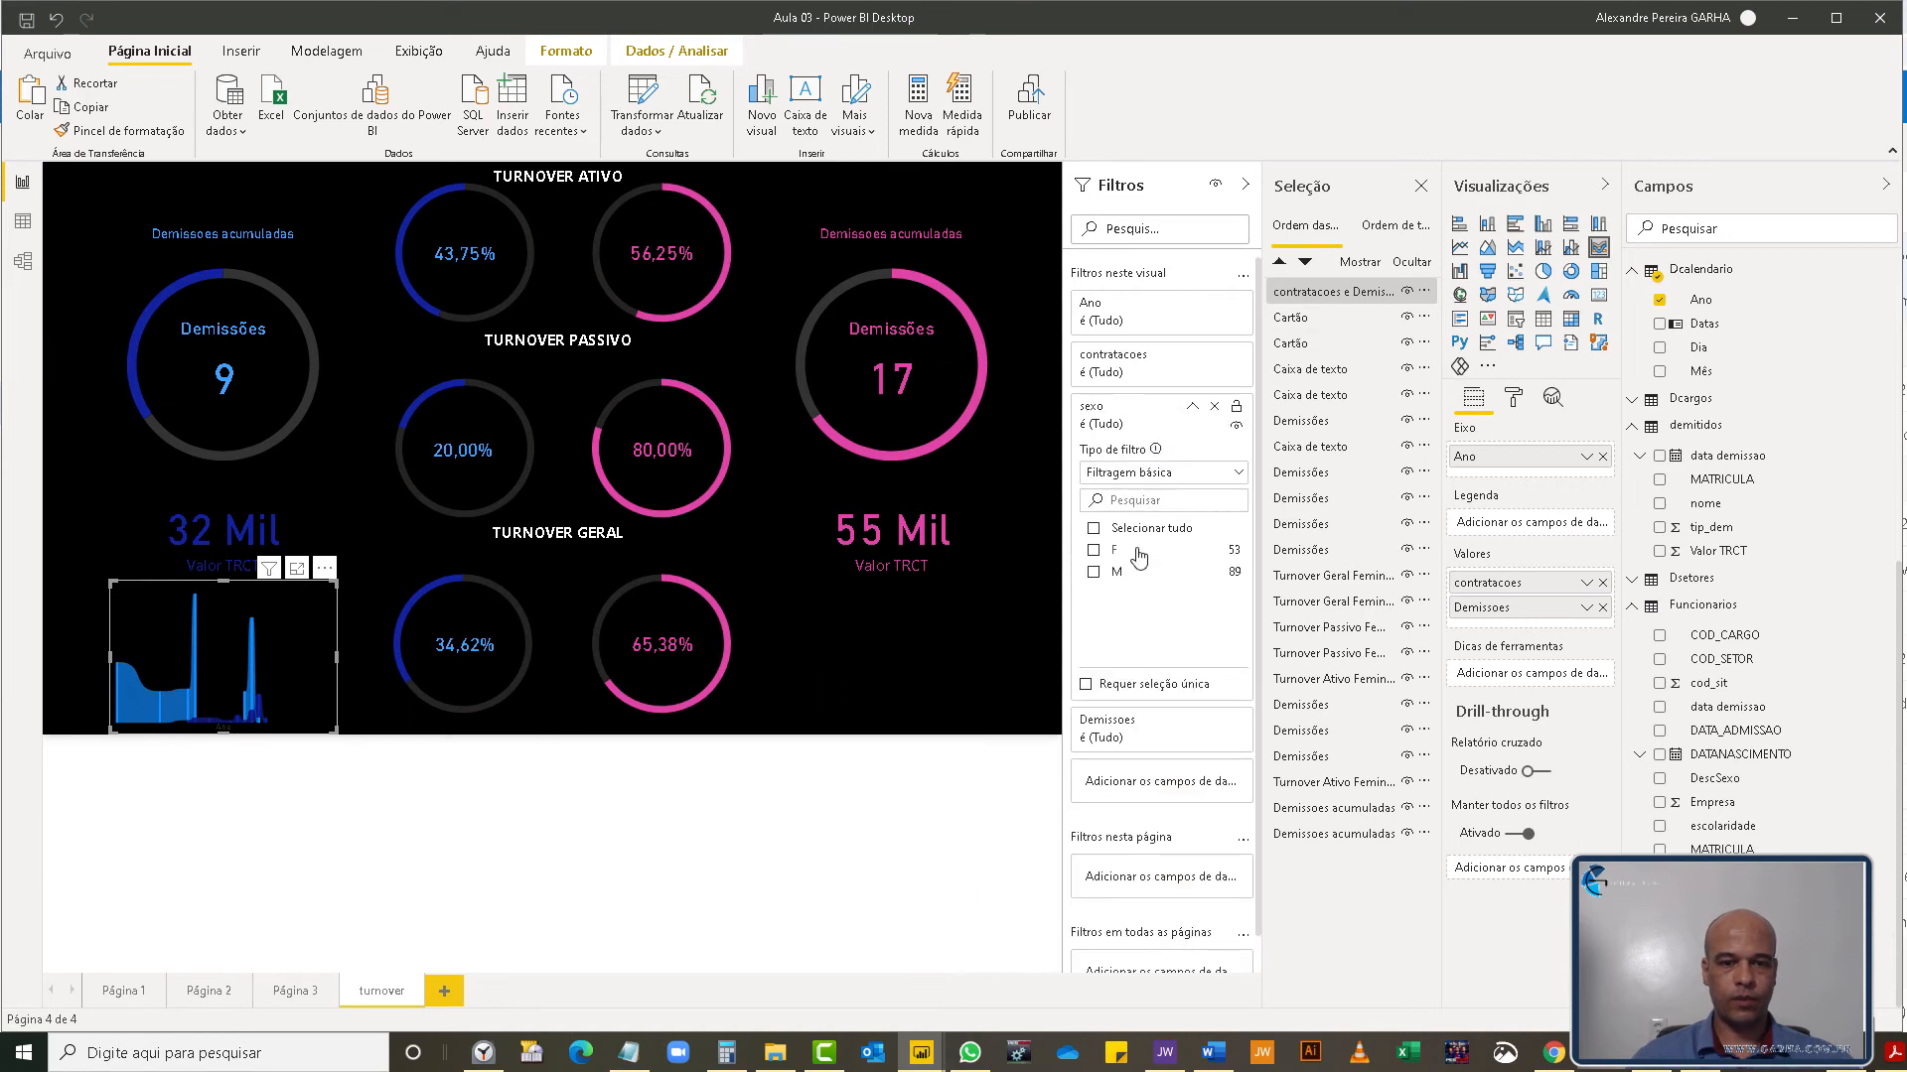
{"action": "left_click", "coordinate": [1093, 572]}
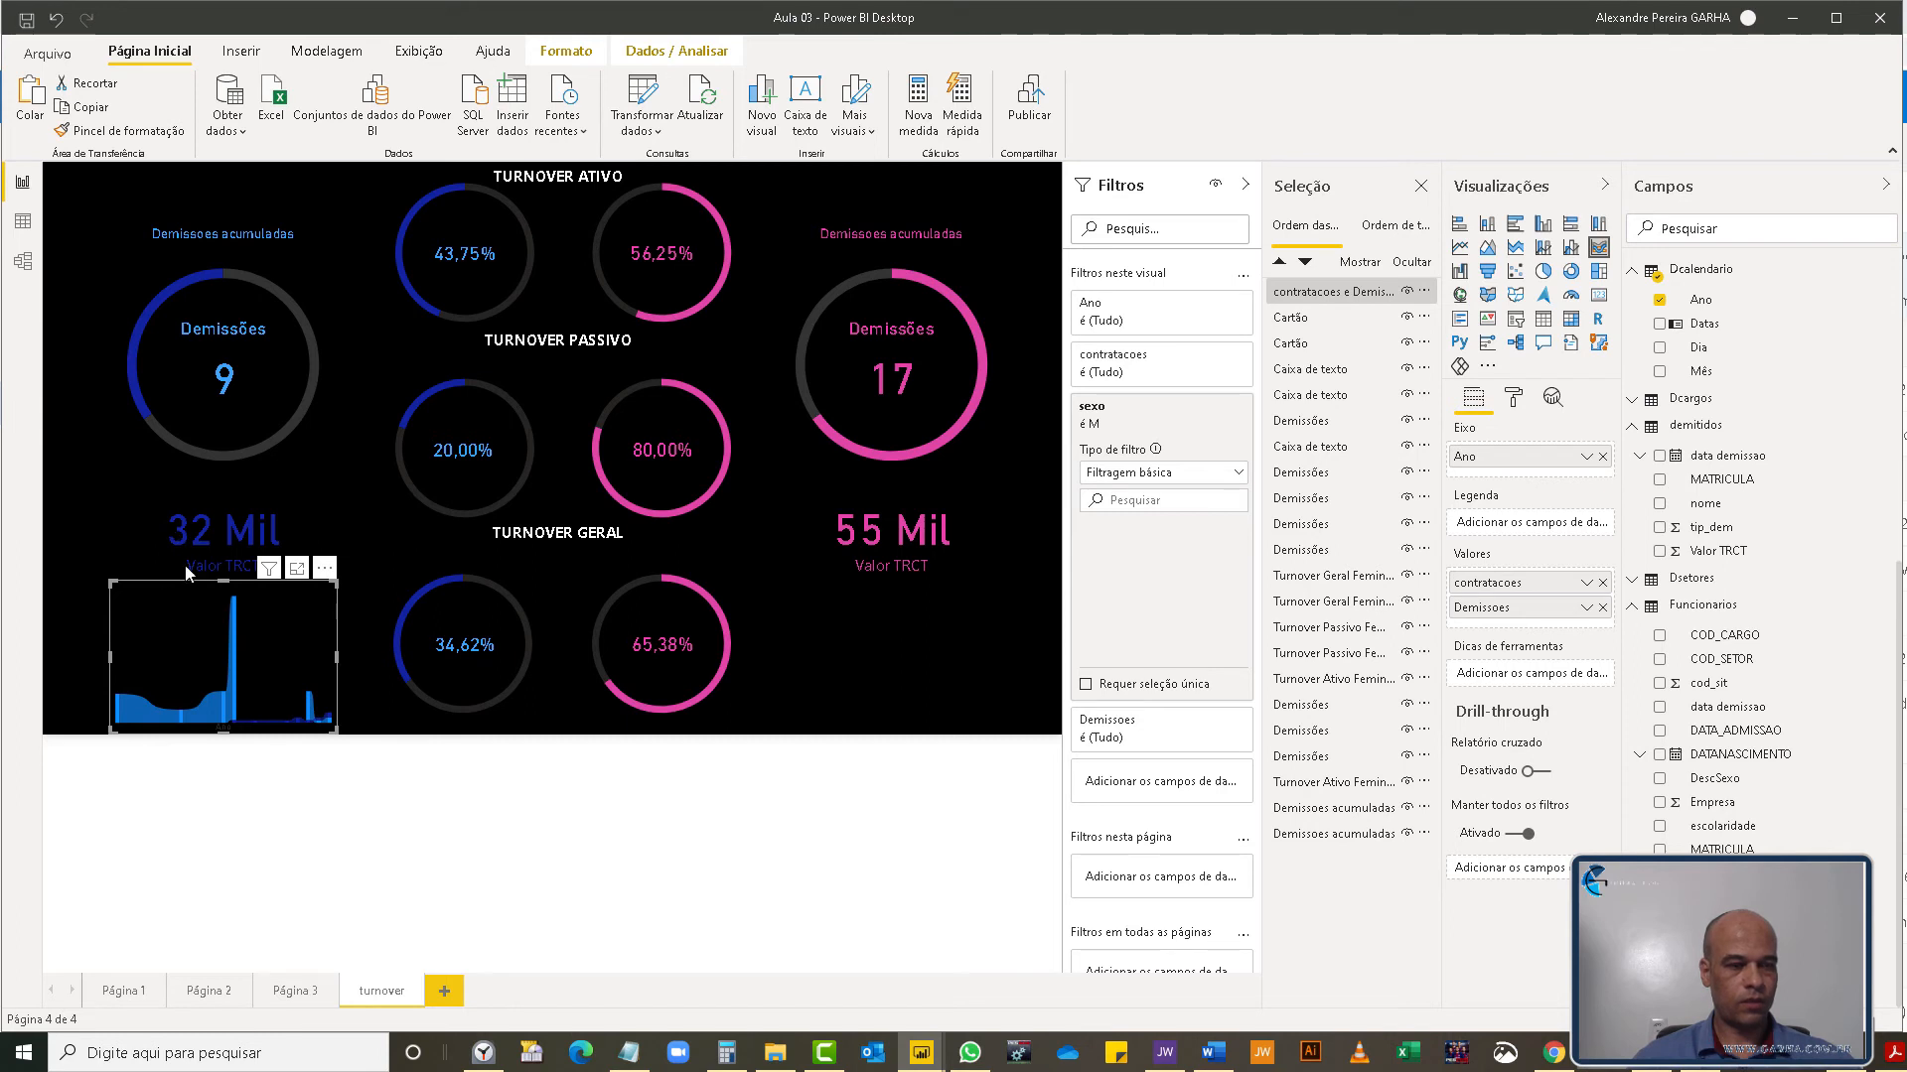
- Duplicate the M-filtered ribbon chart and shift the original slightly left beneath the blue Valor TRCT card
{"action": "key", "text": "ctrl+z"}
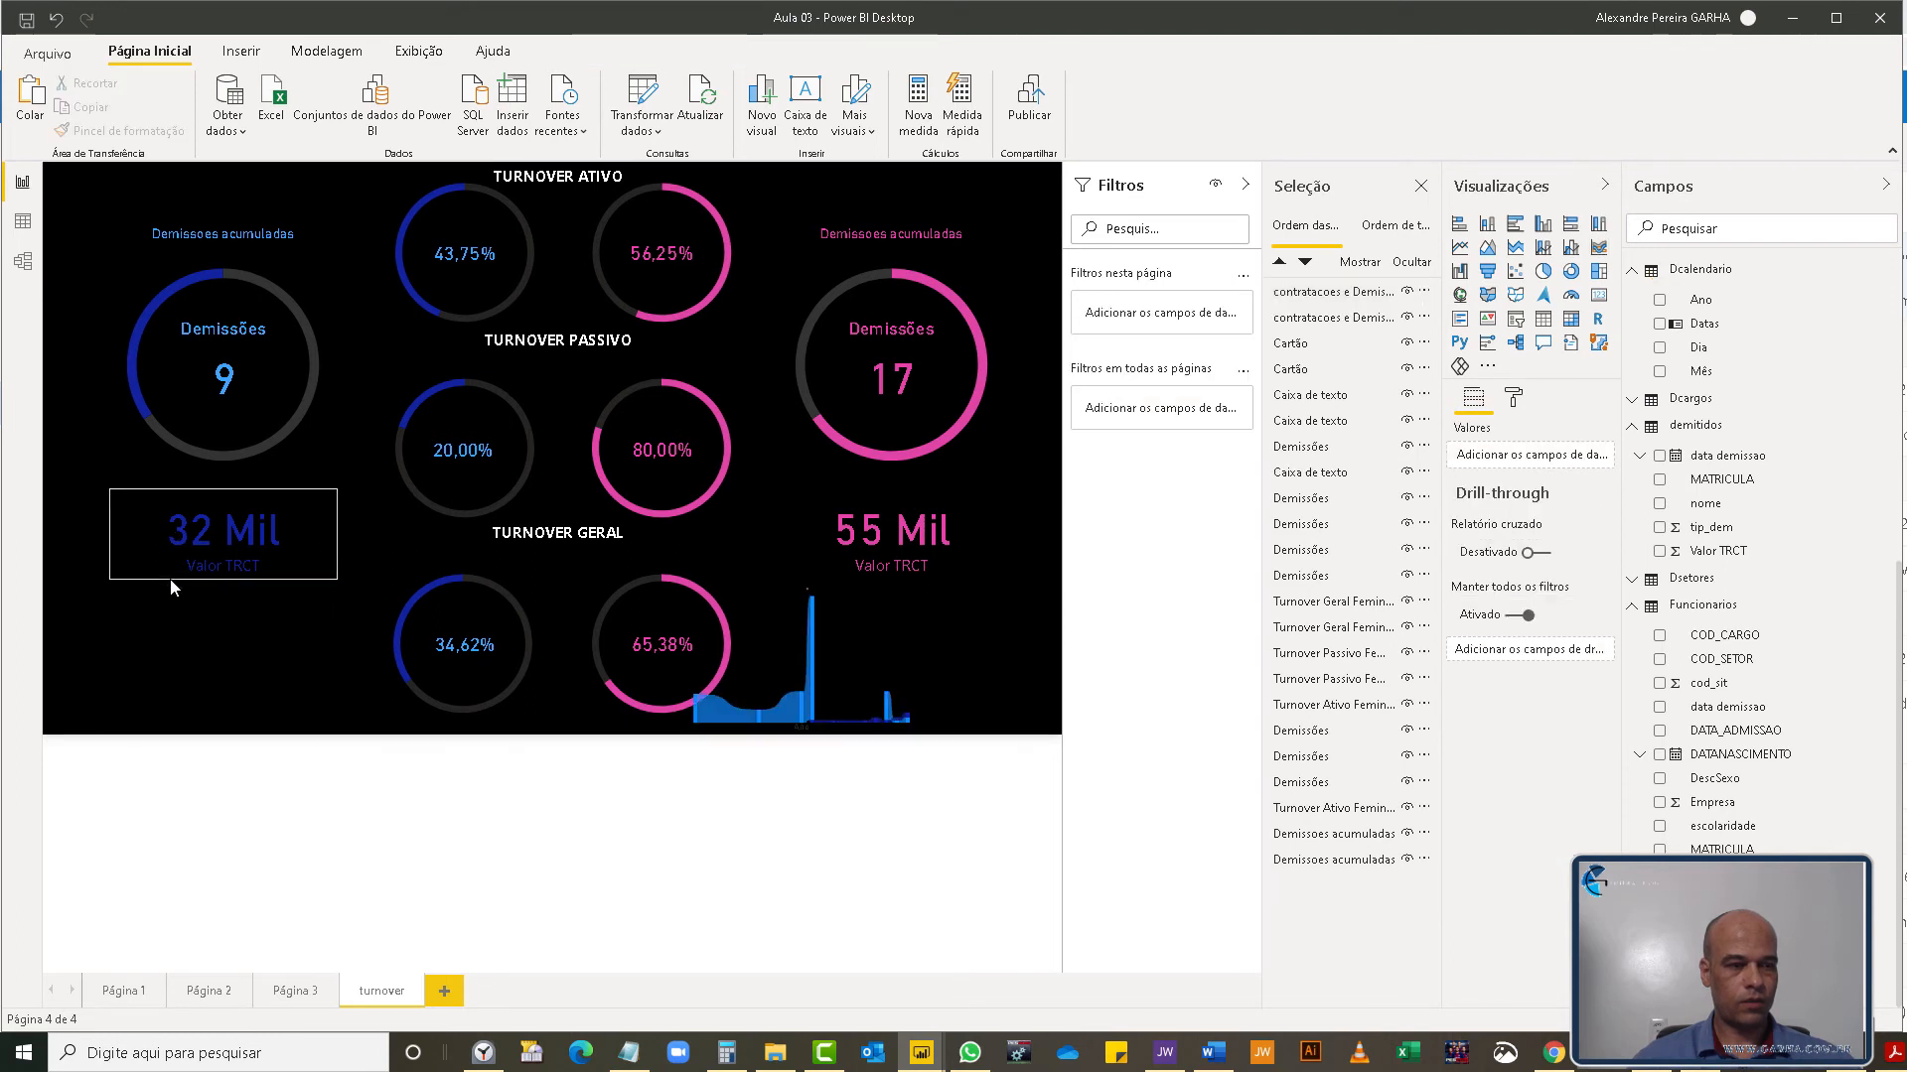
{"action": "left_click", "coordinate": [211, 556]}
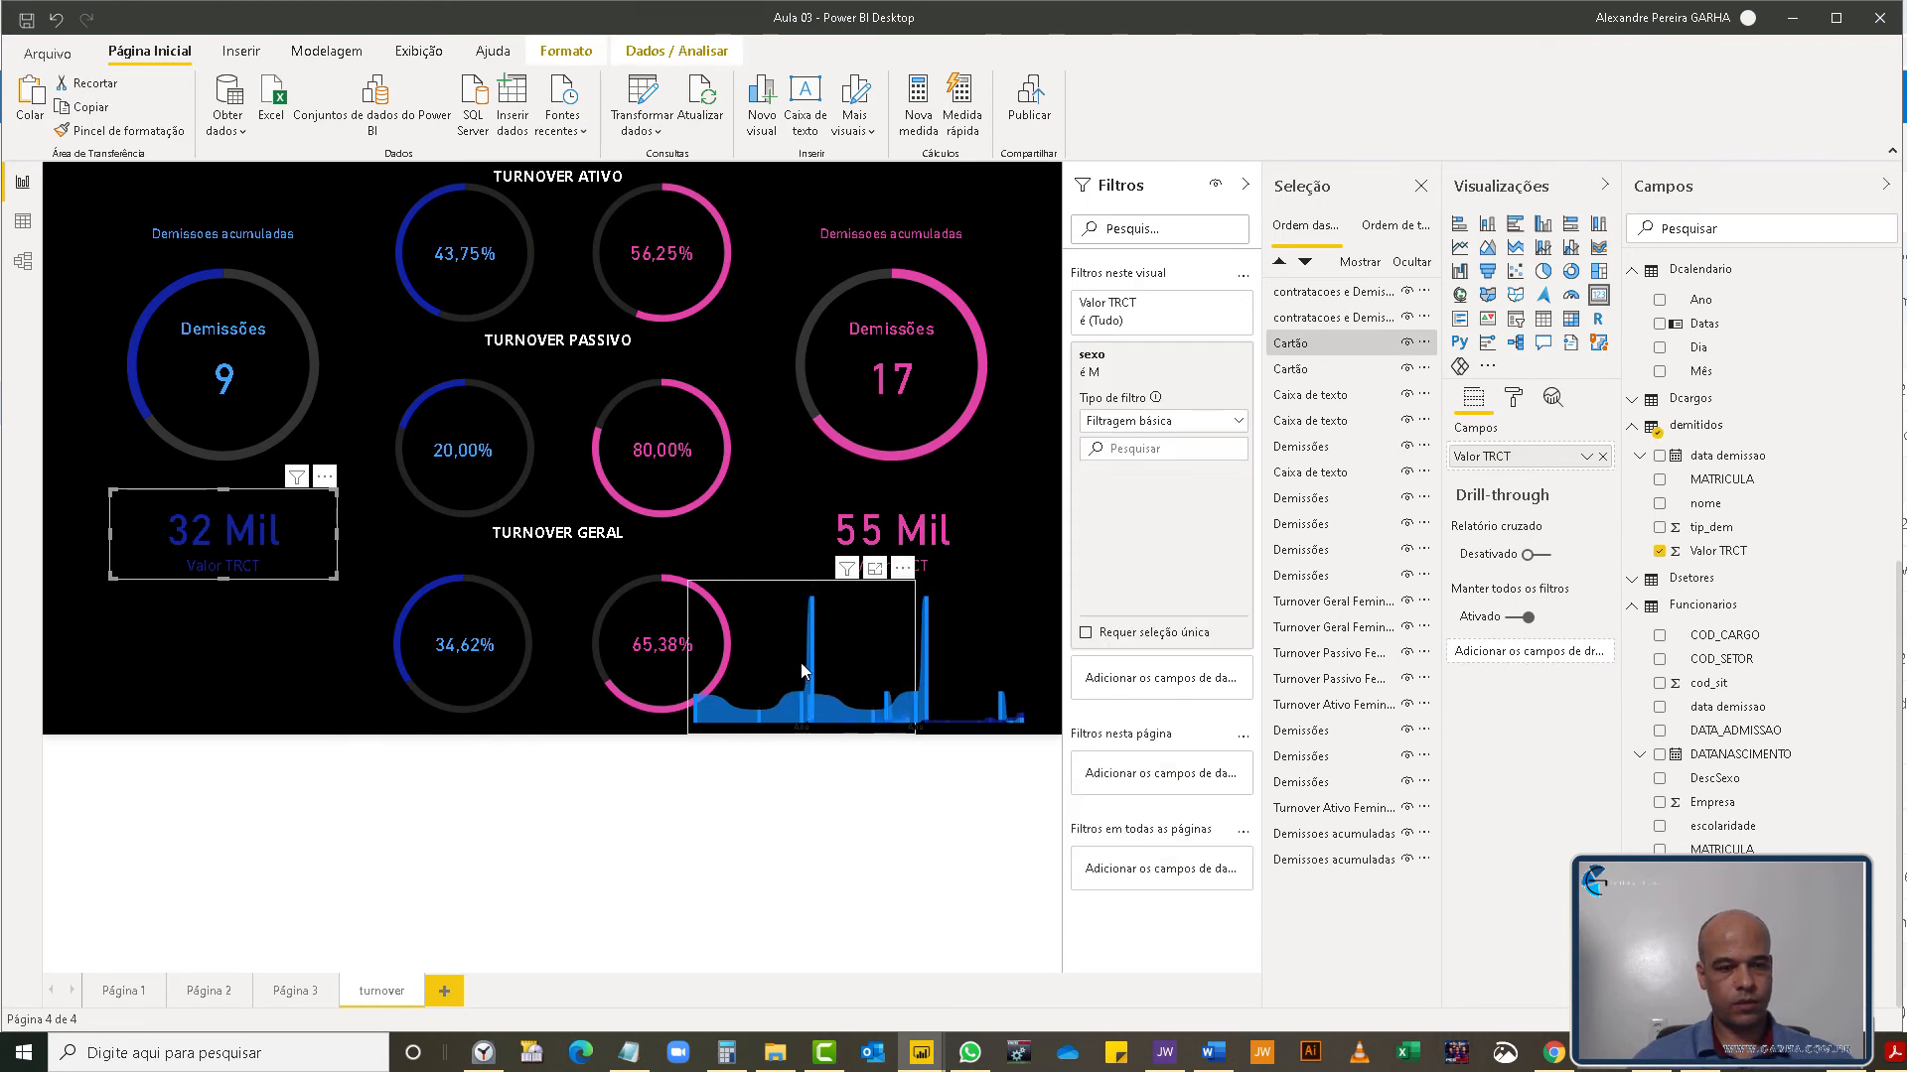
{"action": "left_click_drag", "start_coordinate": [297, 644], "coordinate": [137, 664]}
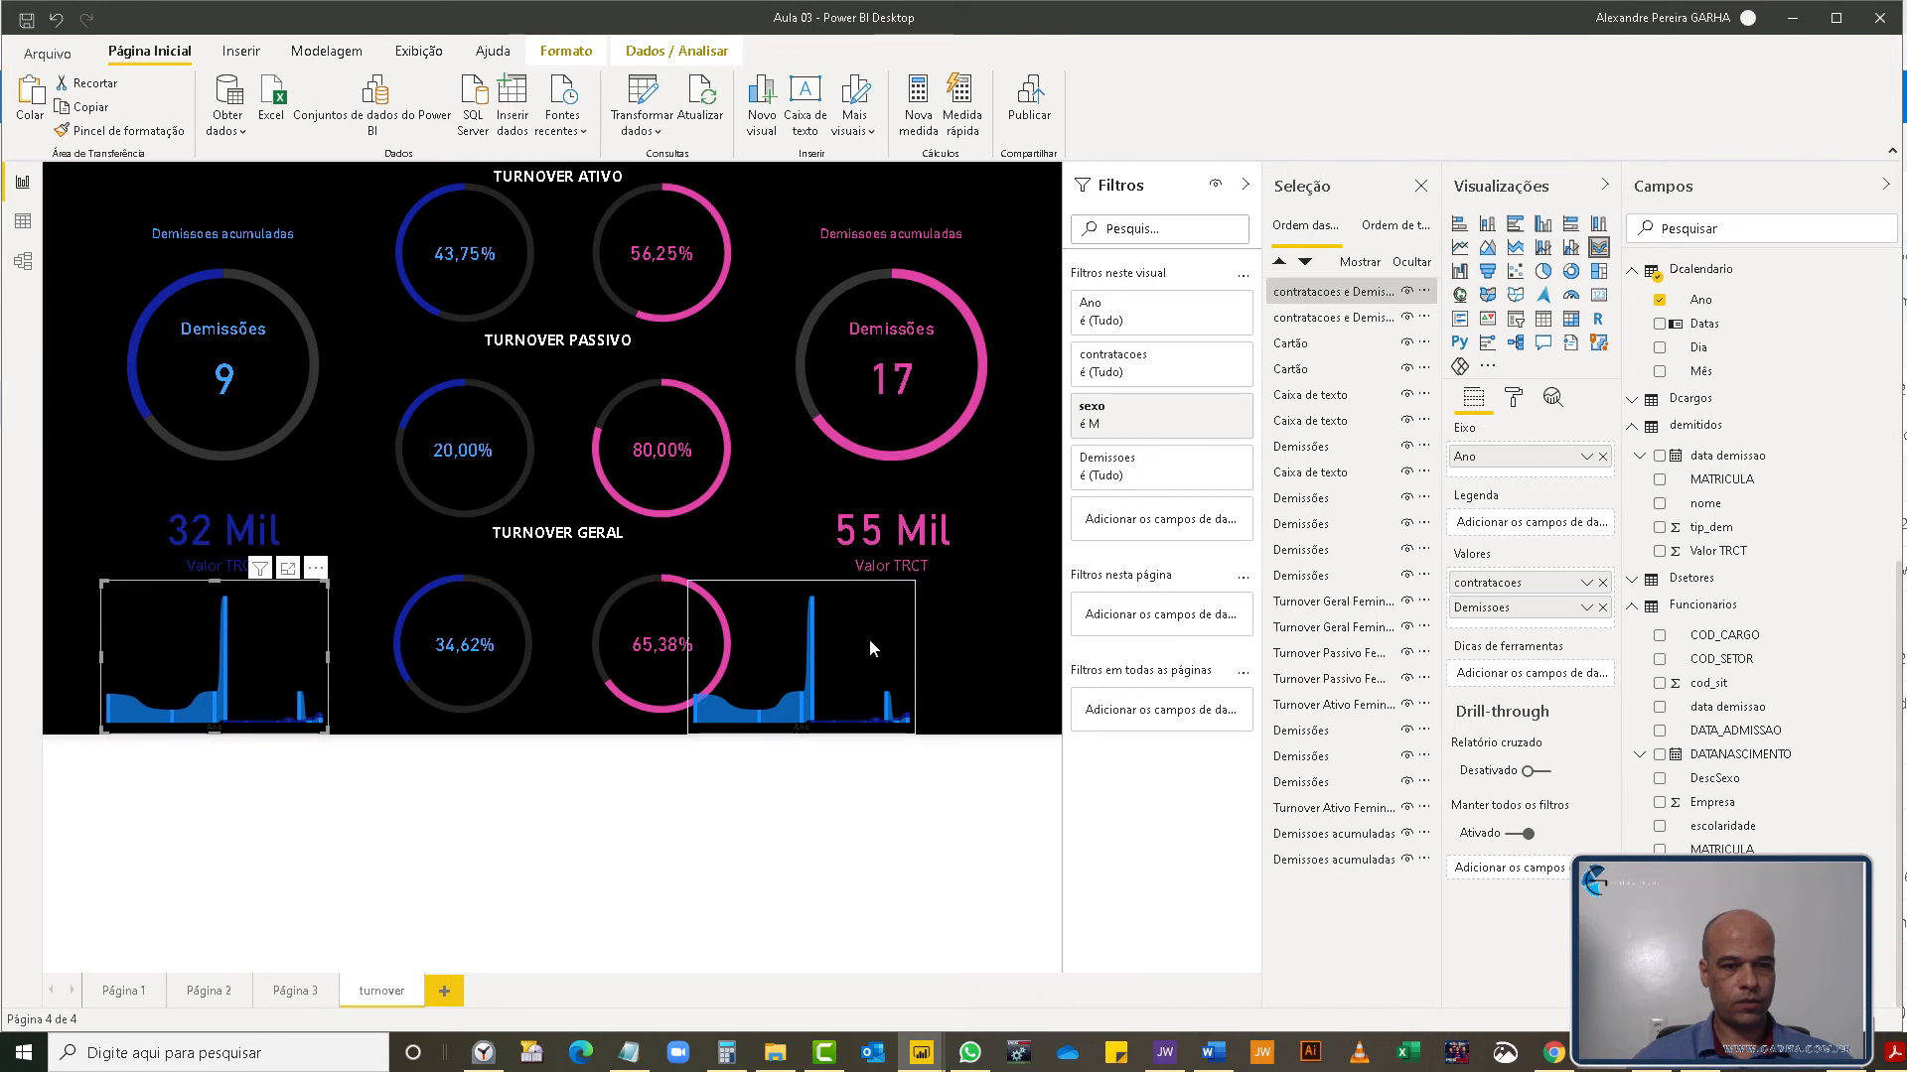
- Place the duplicate ribbon chart beneath the pink Valor TRCT card and change its sexo filter to F
{"action": "left_click_drag", "start_coordinate": [997, 653], "coordinate": [944, 648]}
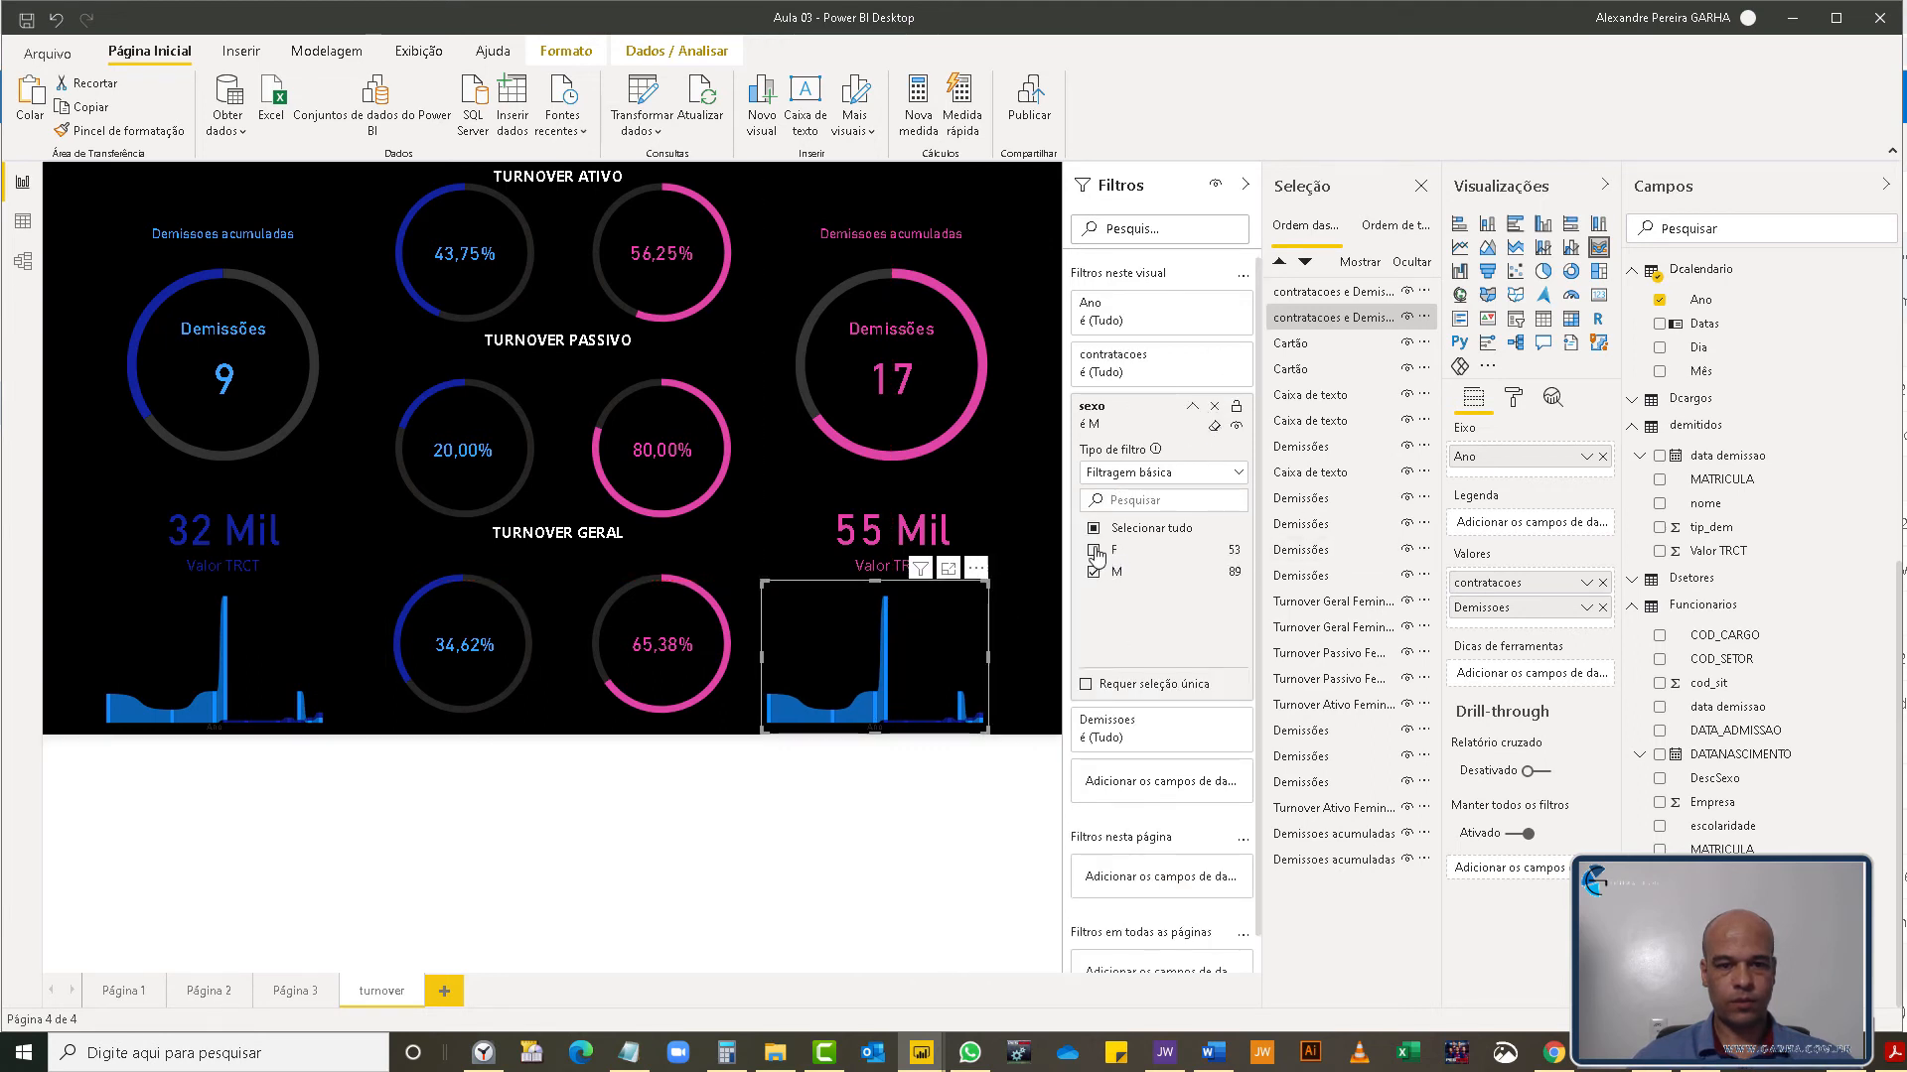
{"action": "left_click", "coordinate": [1094, 551]}
{"action": "left_click", "coordinate": [1095, 573]}
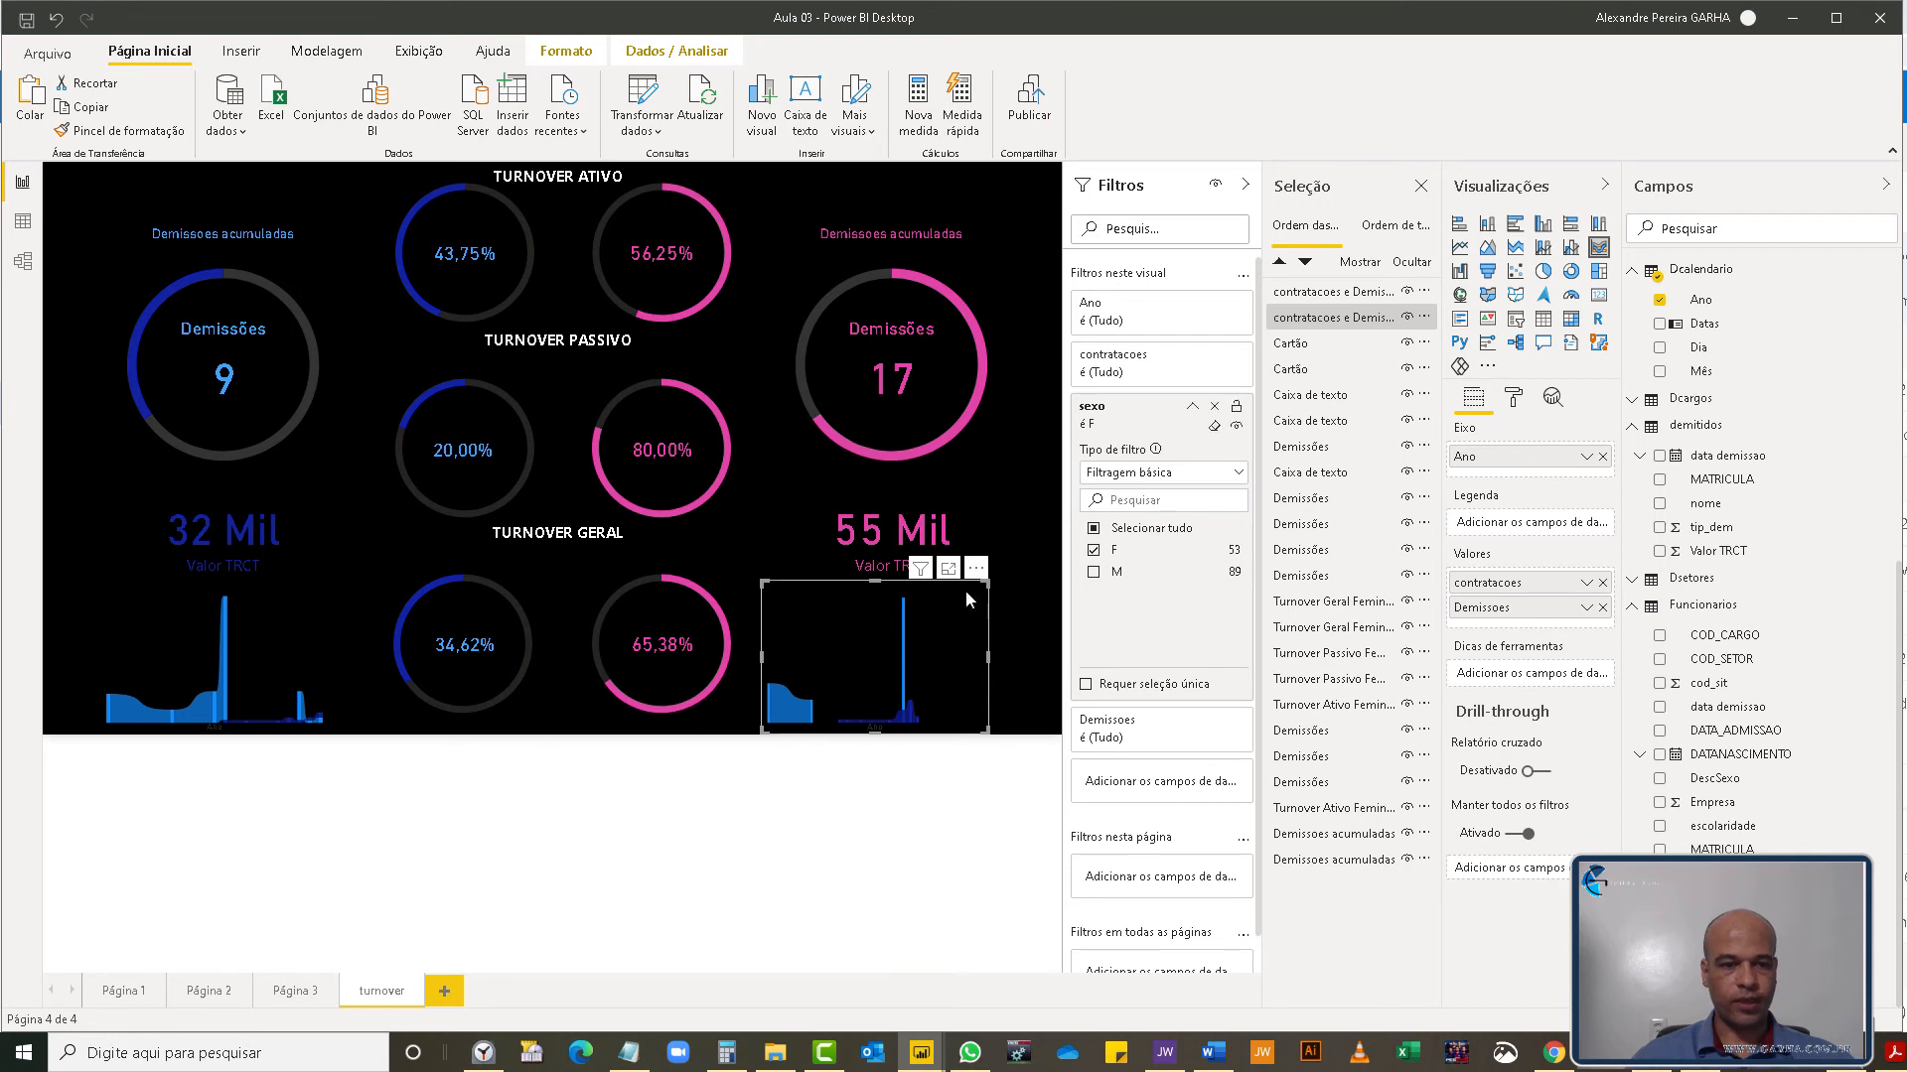
- Color the F-filtered ribbon chart's contratacoes series pink and its Demissoes series a lighter pink, and deselect the chart
{"action": "left_click", "coordinate": [1516, 399]}
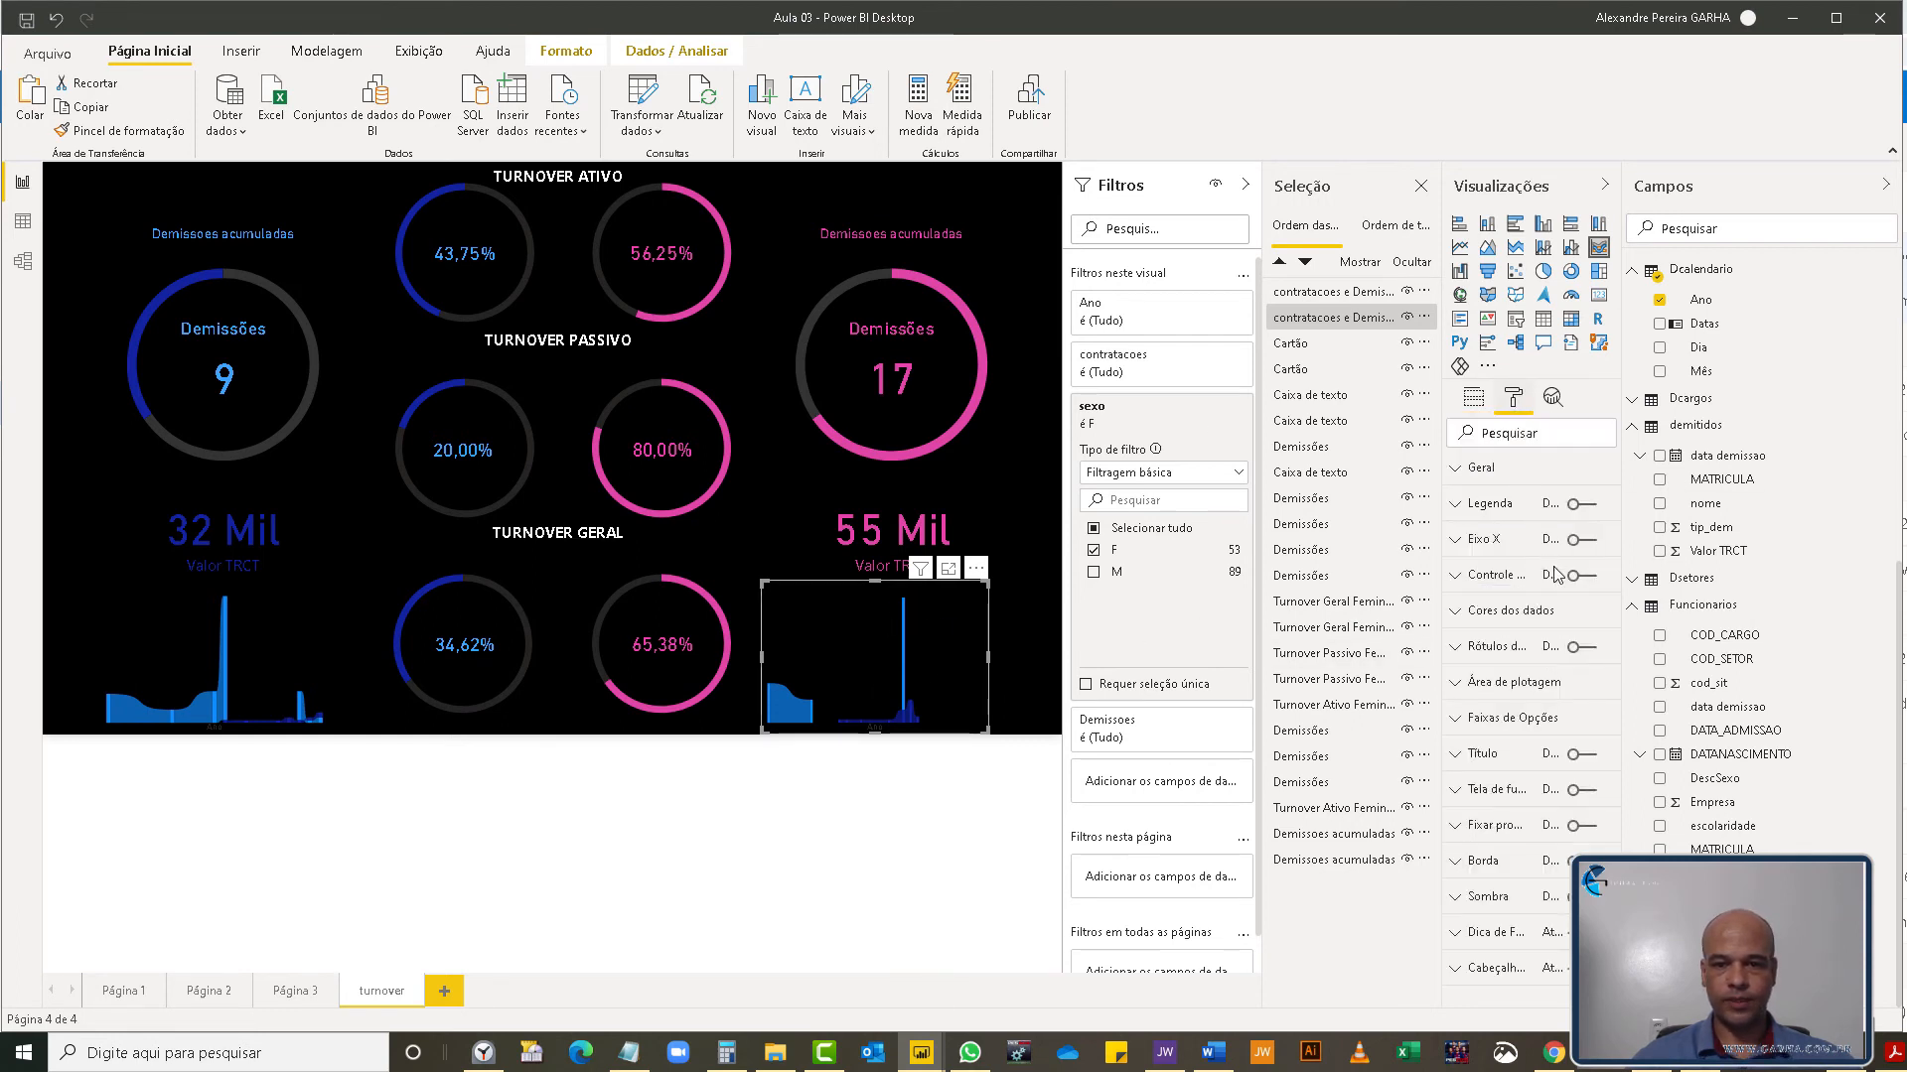
{"action": "left_click", "coordinate": [1456, 613]}
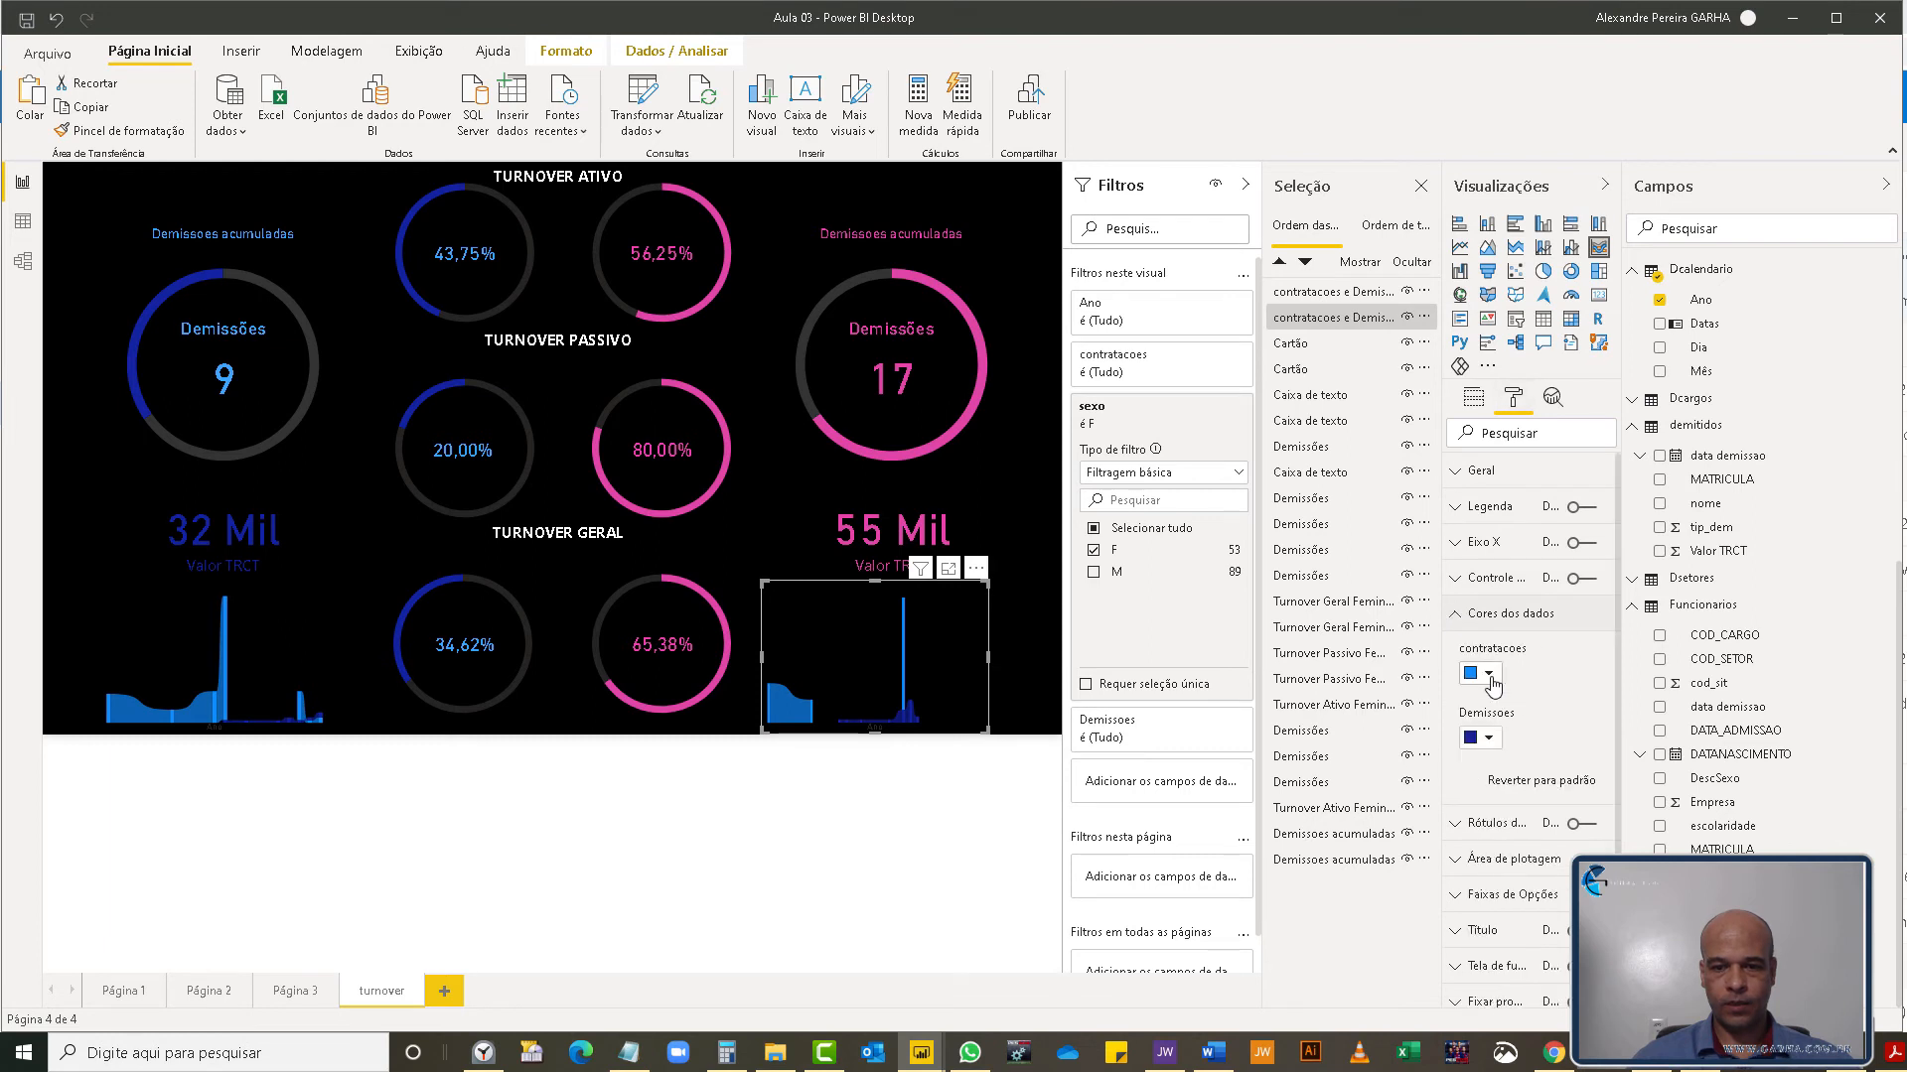
{"action": "left_click", "coordinate": [1489, 675]}
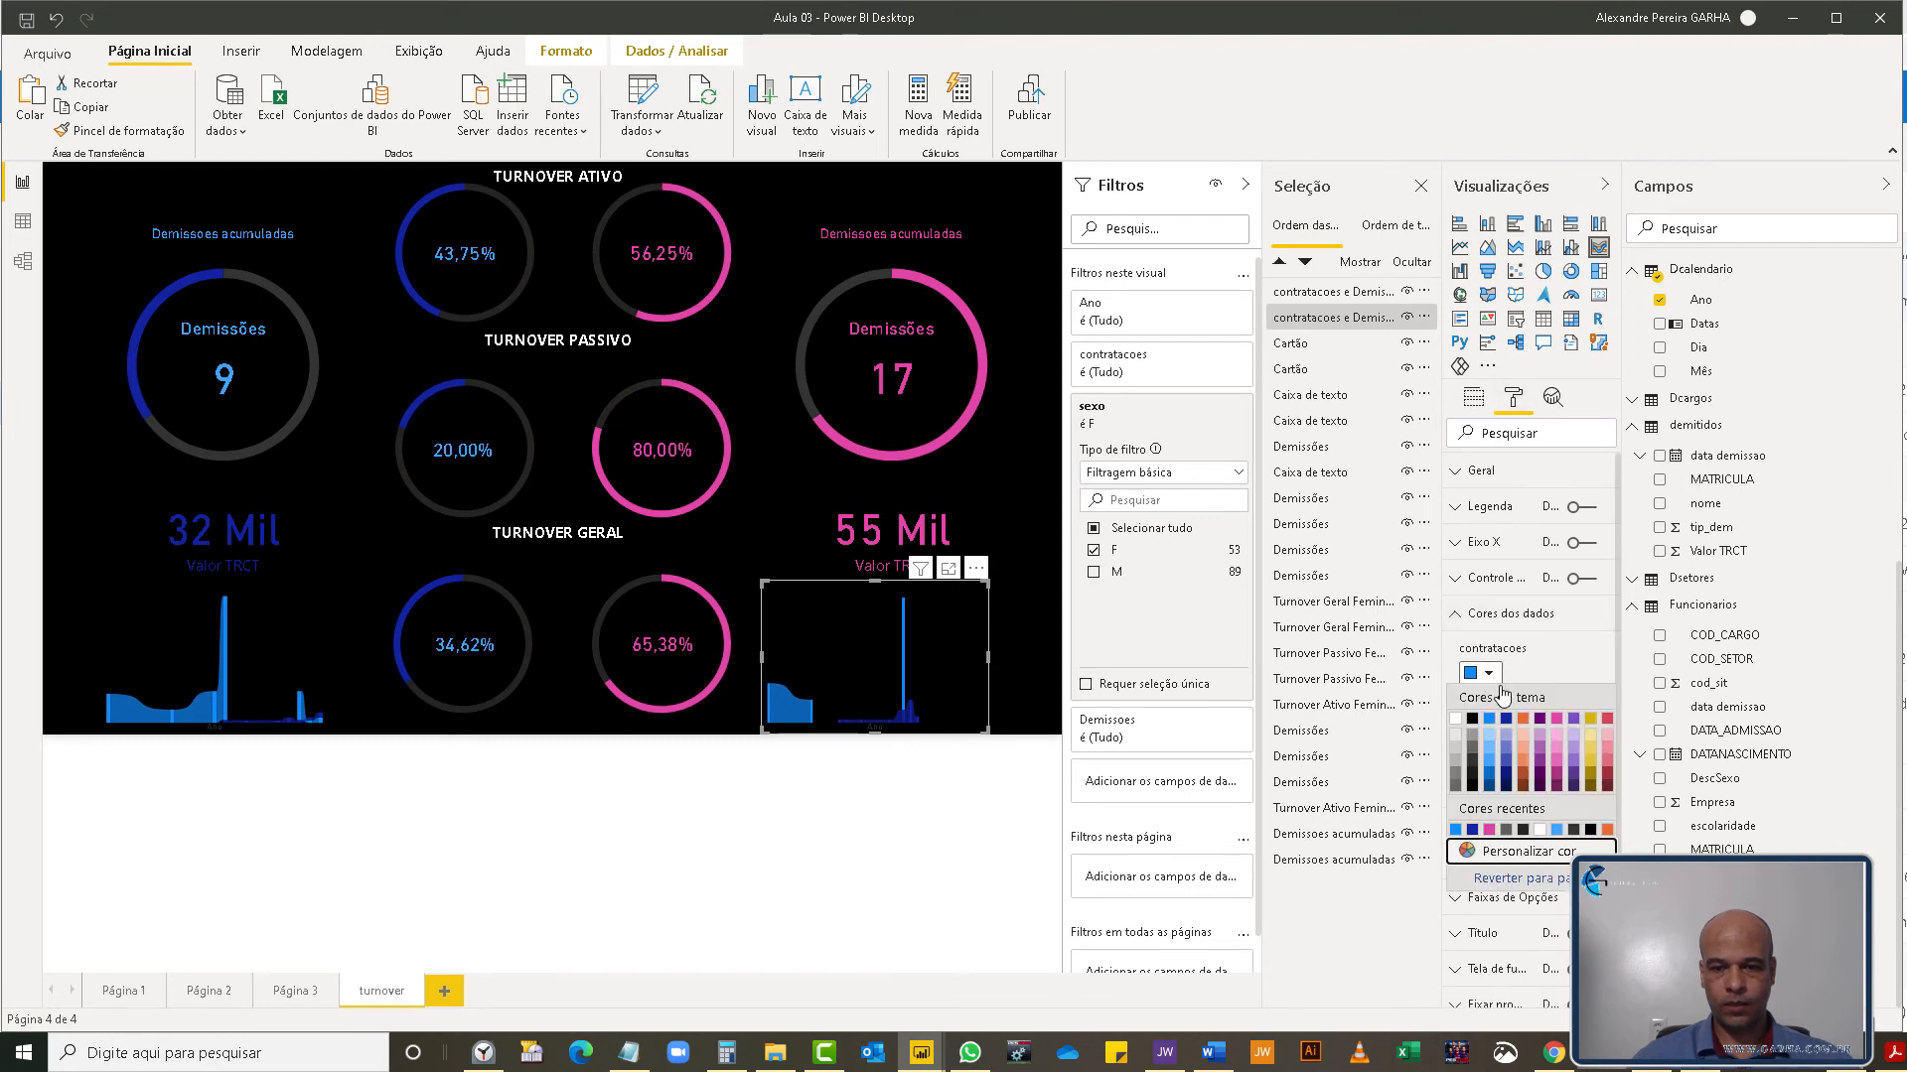
{"action": "left_click", "coordinate": [1490, 830]}
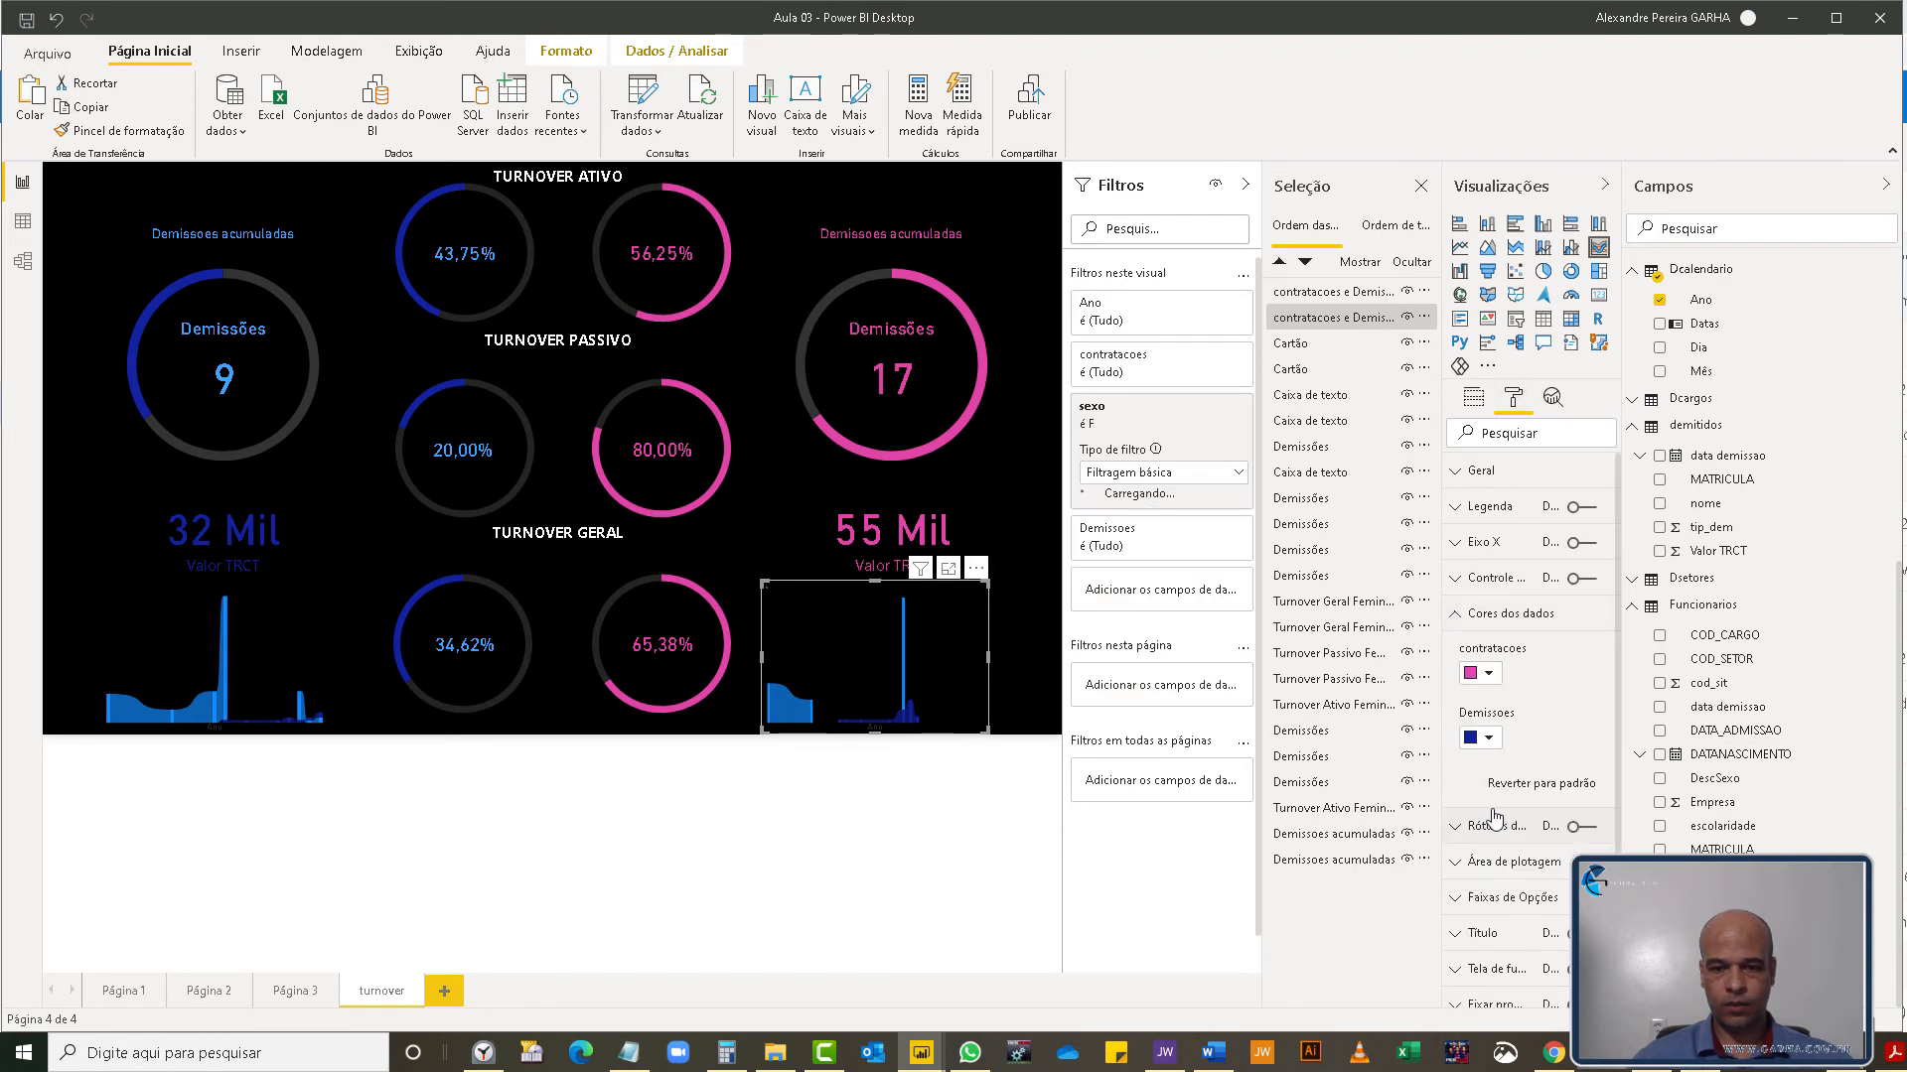
{"action": "left_click", "coordinate": [1490, 738]}
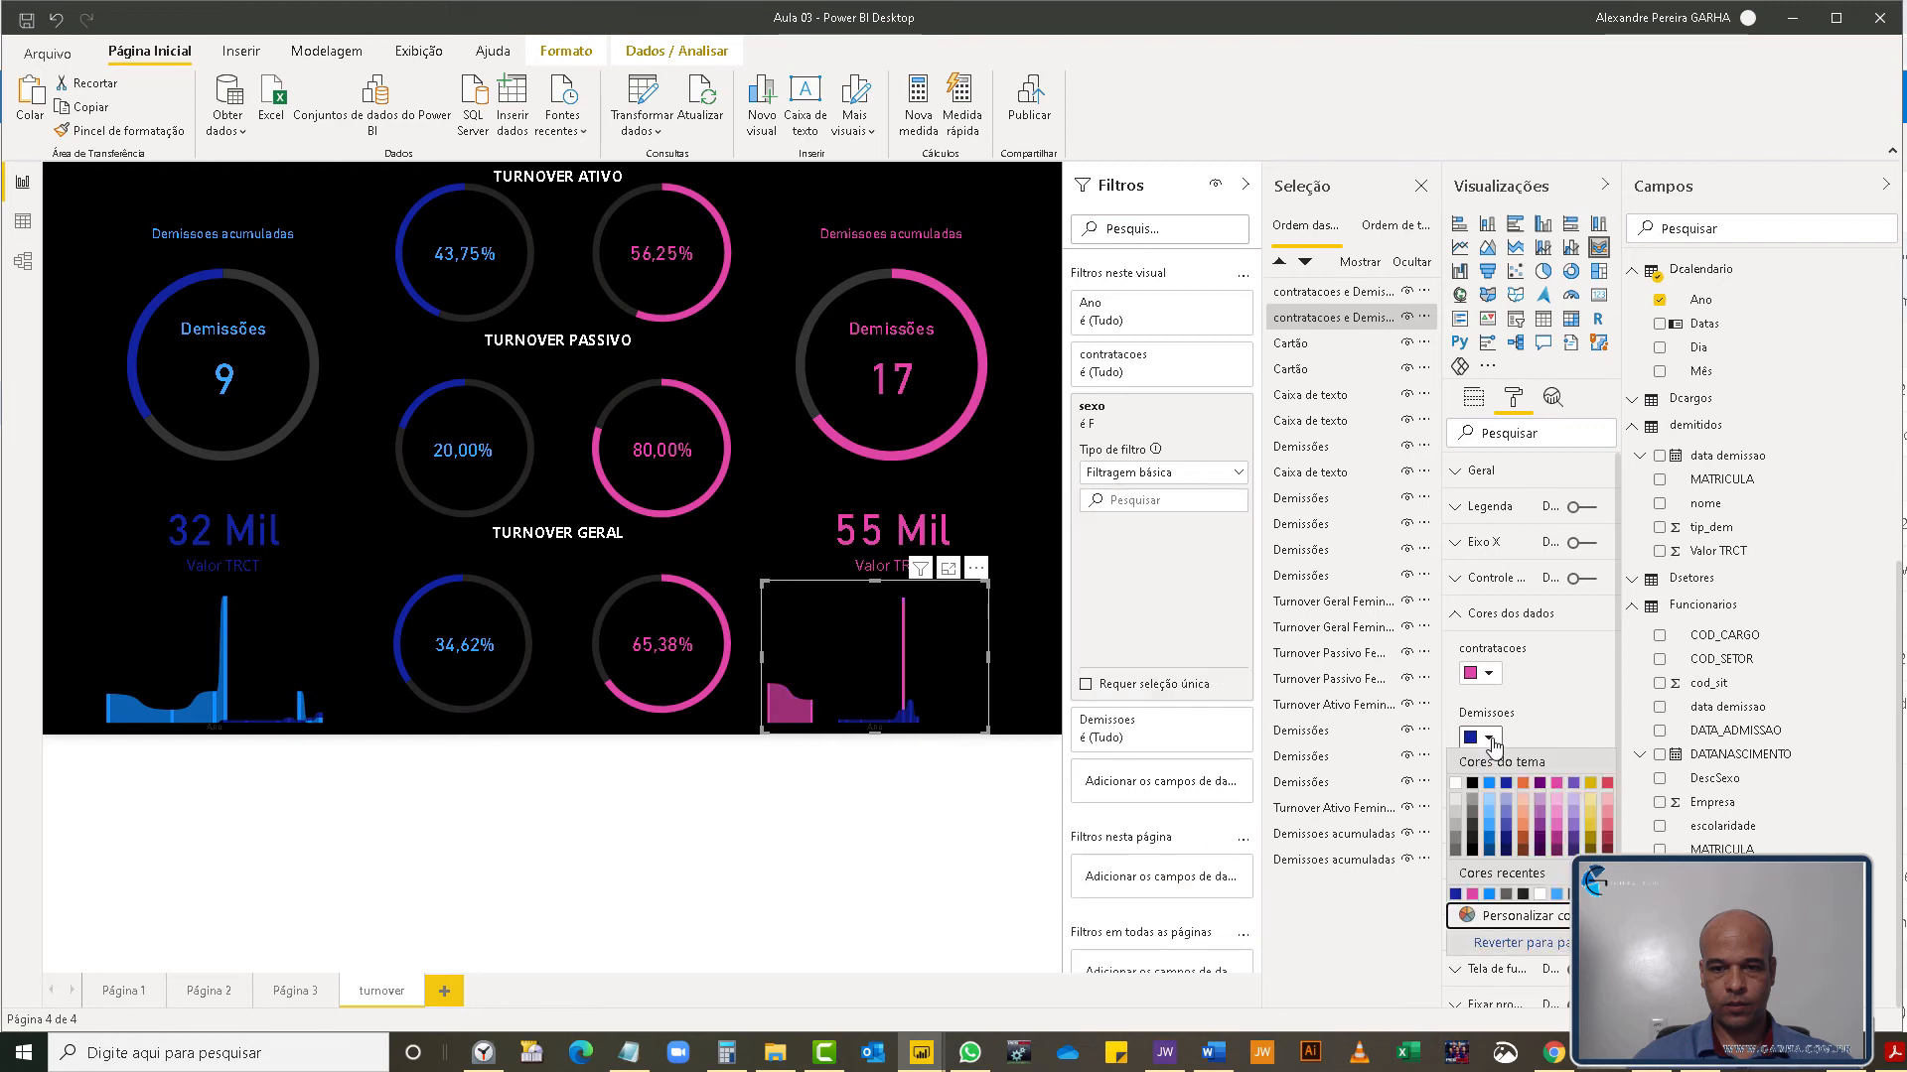
{"action": "left_click", "coordinate": [1560, 818]}
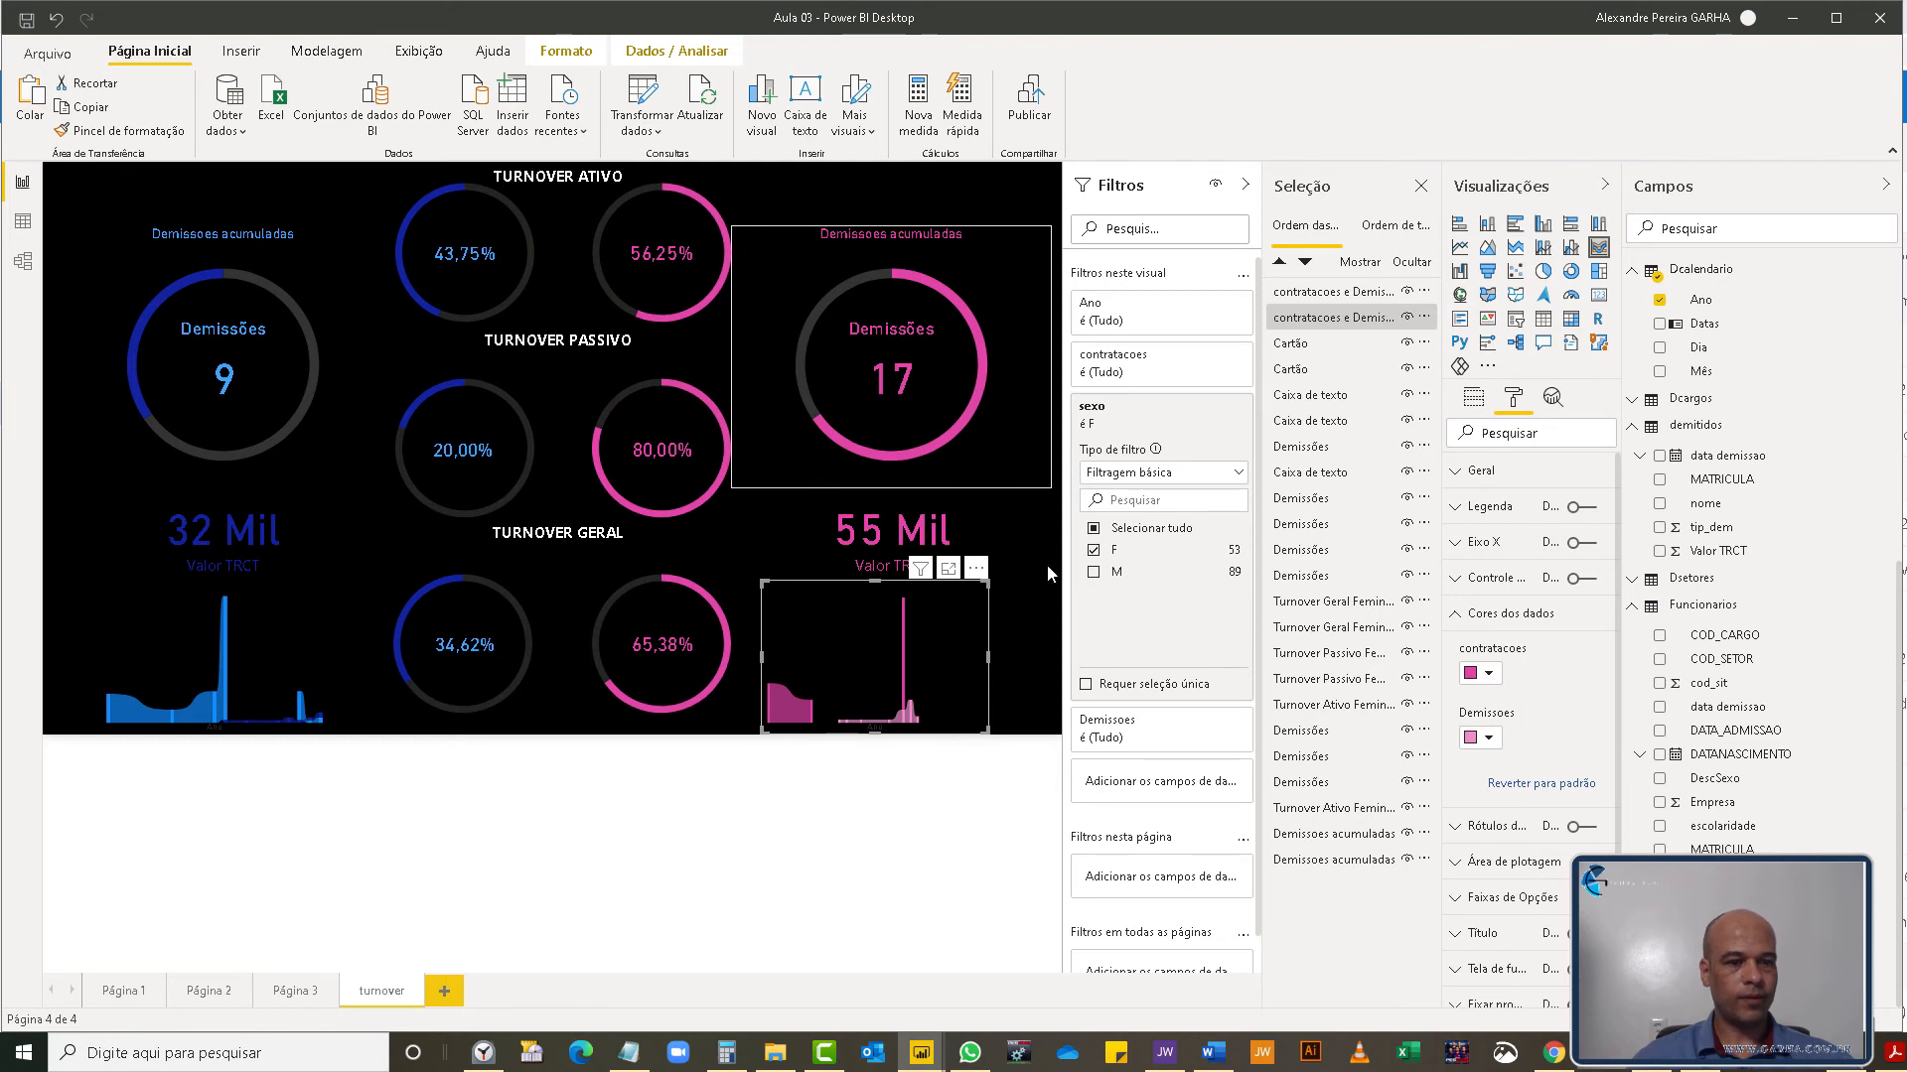
{"action": "left_click", "coordinate": [1027, 492]}
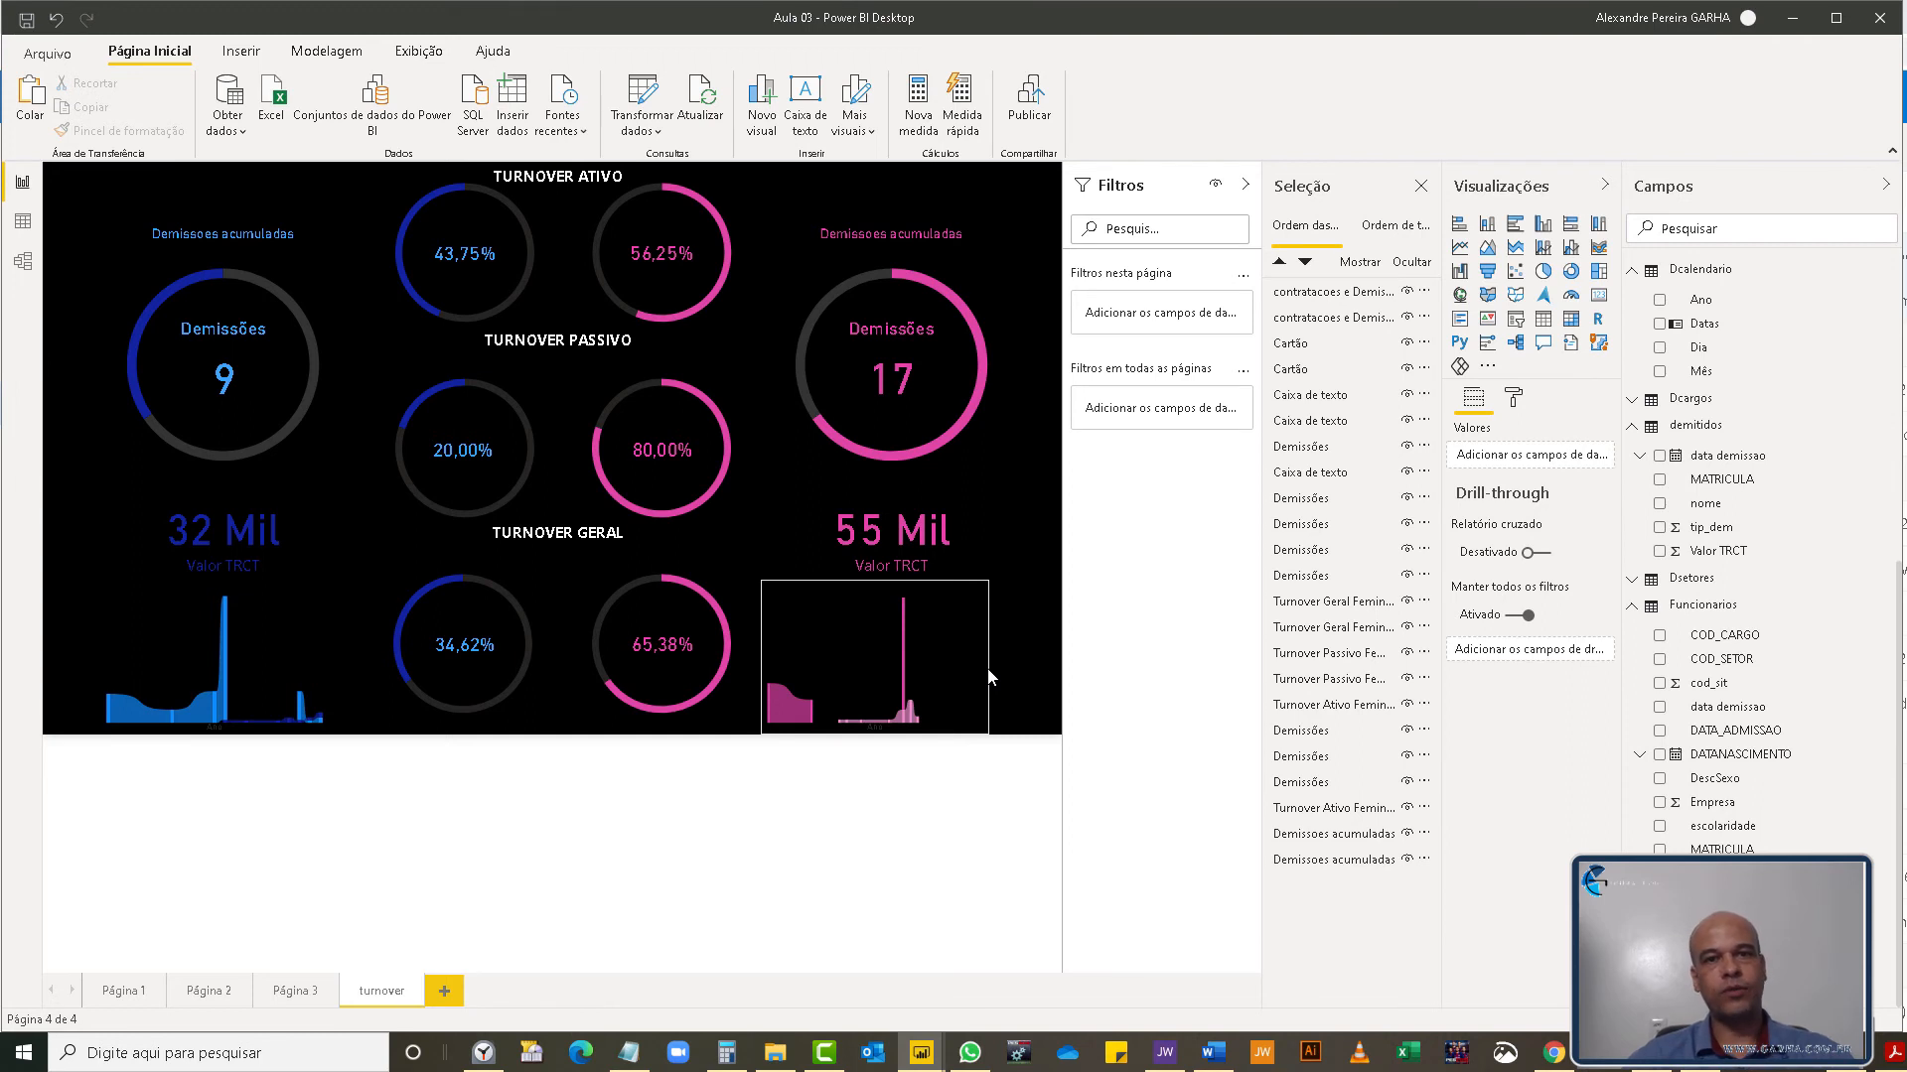
{"action": "mouse_move", "coordinate": [989, 678]}
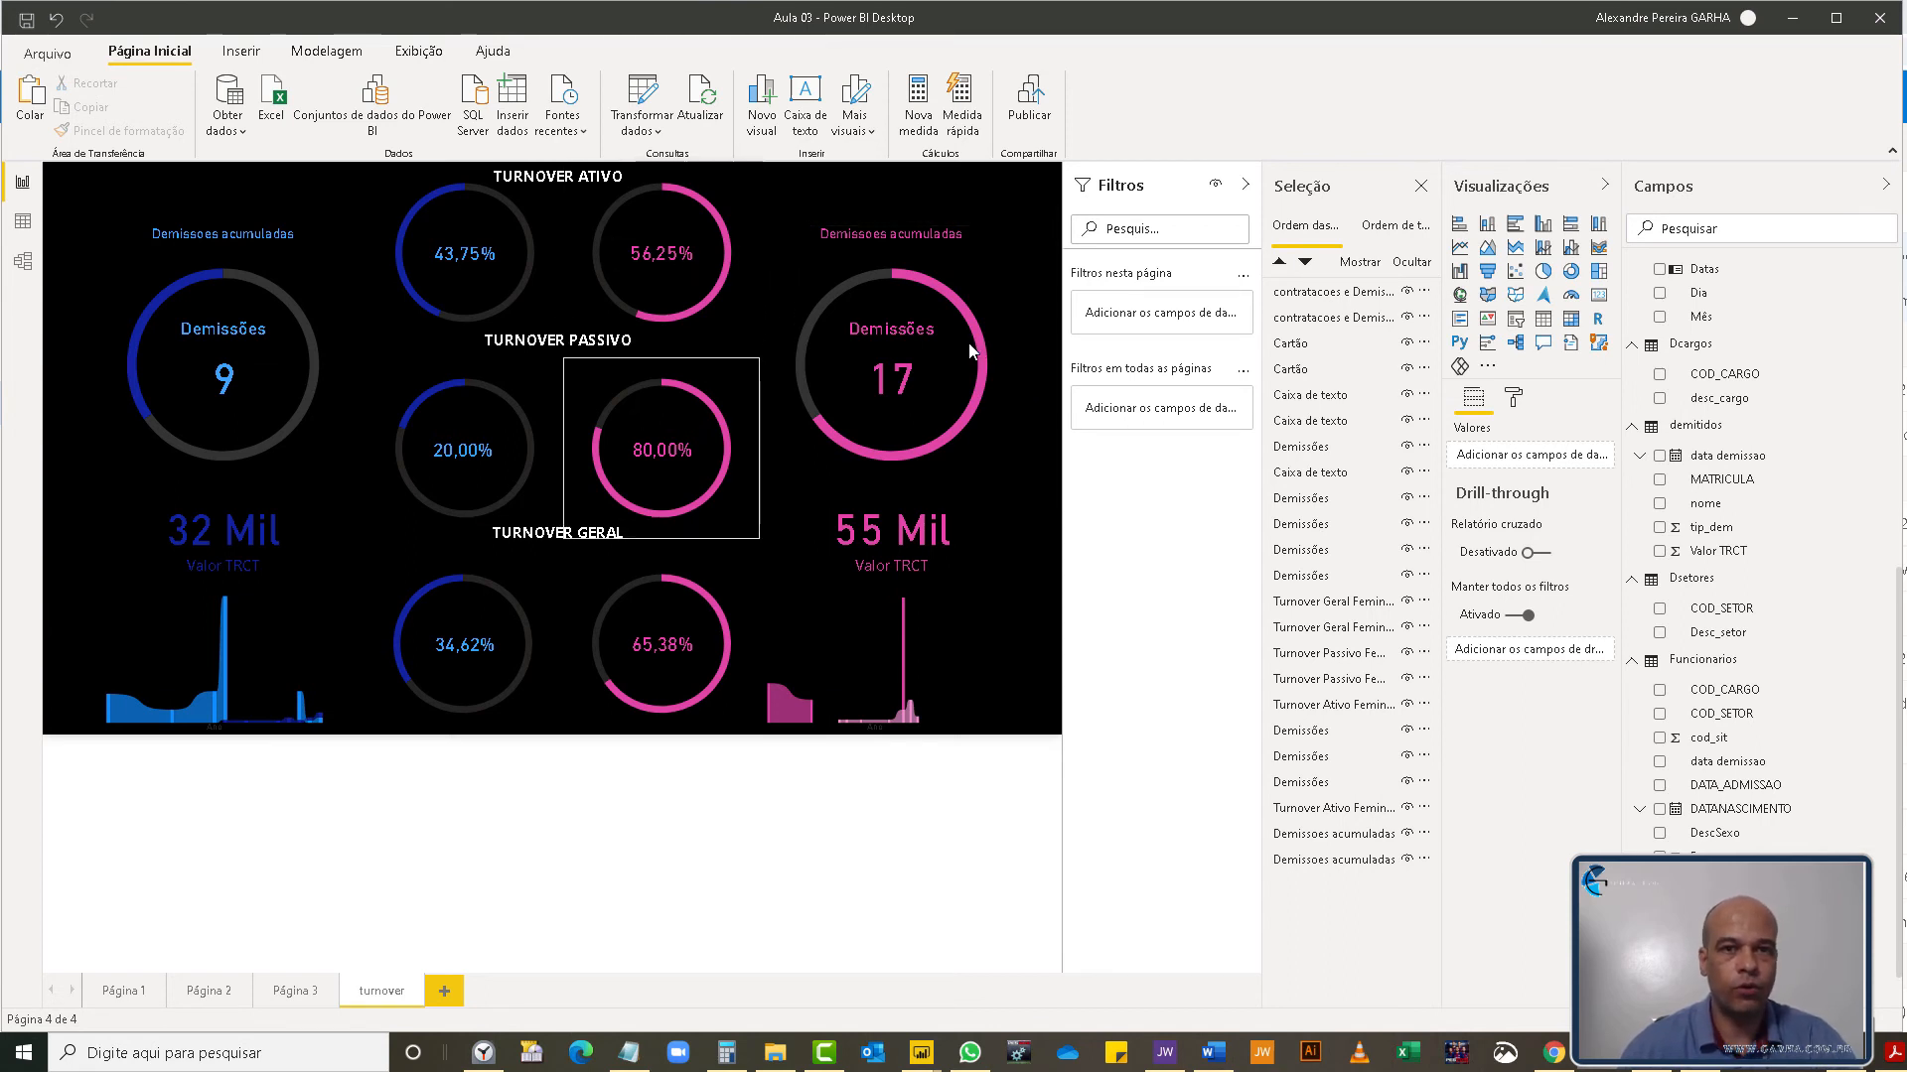
- Add a new report page and build a compact table on it showing Demissoes by desc_cargo
{"action": "left_click", "coordinate": [444, 992]}
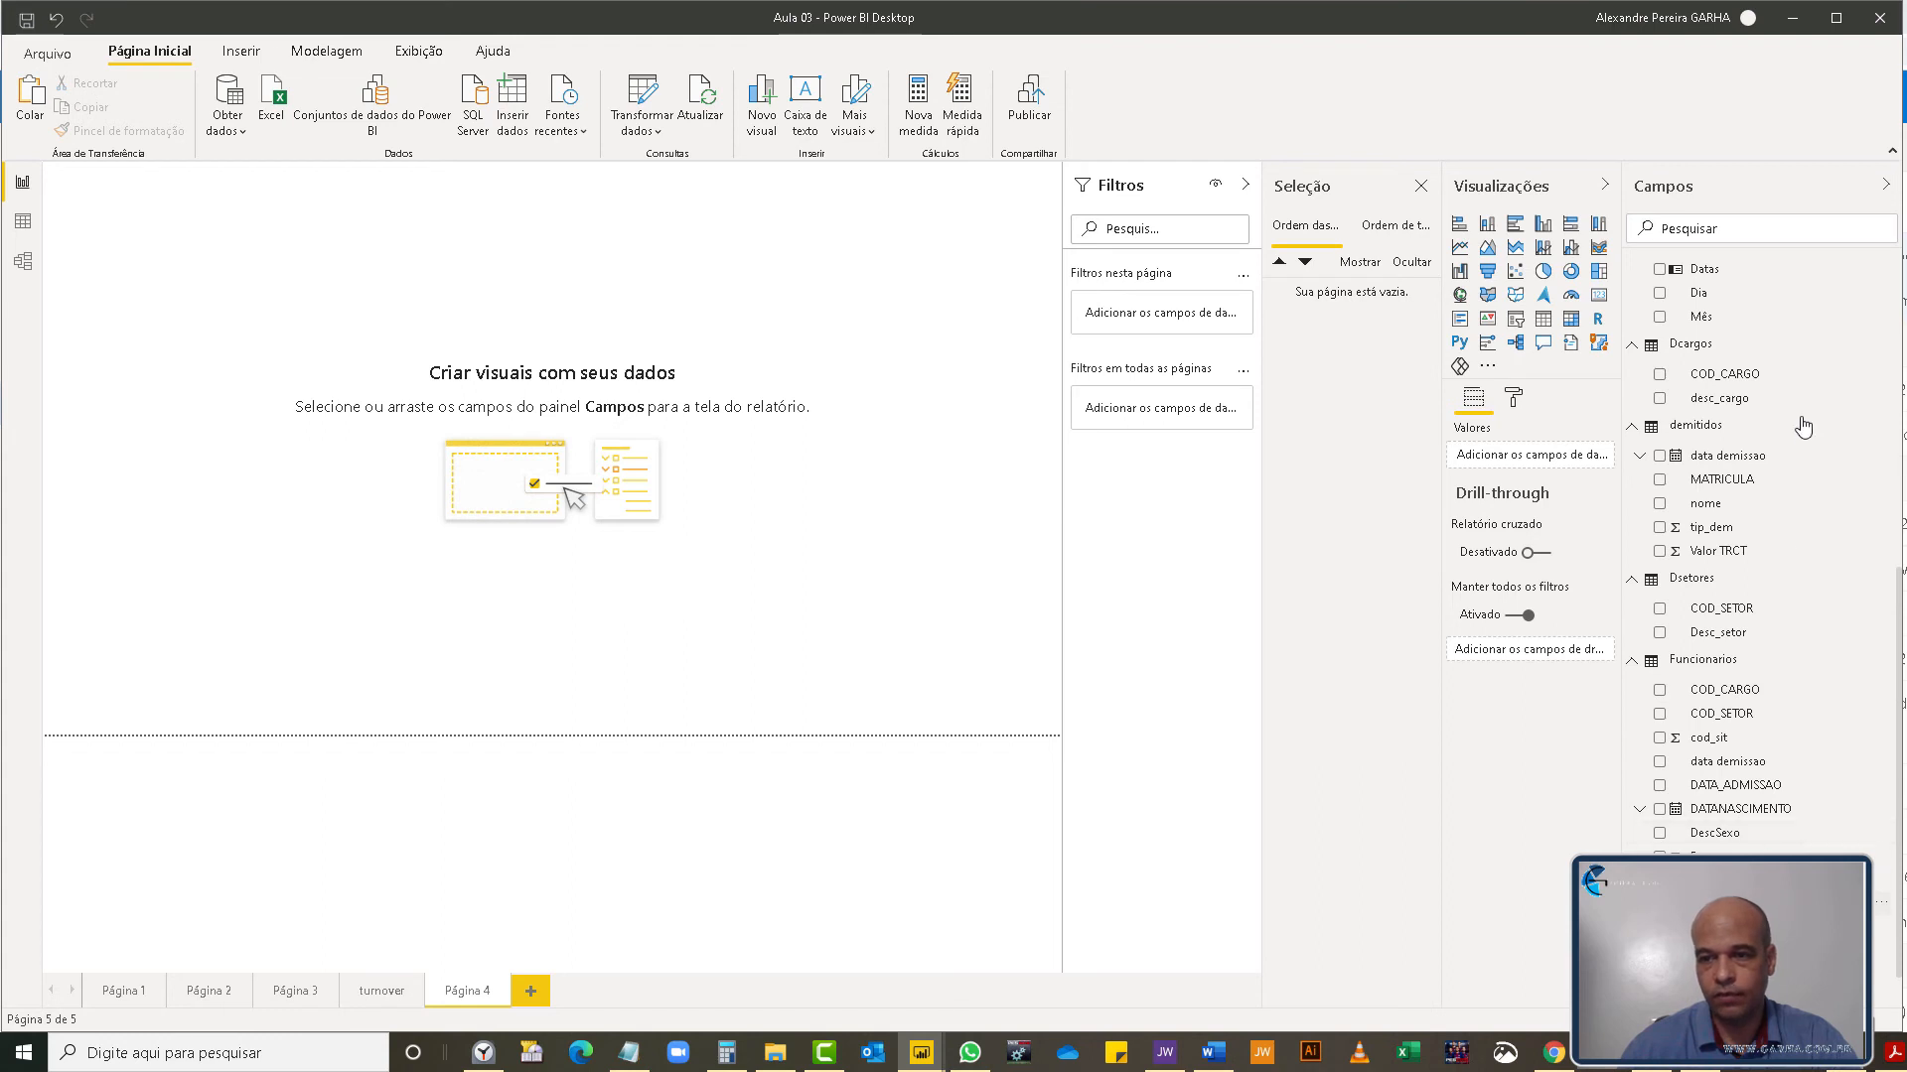
{"action": "scroll", "coordinate": [1831, 310], "scroll_direction": "up", "scroll_amount": 5}
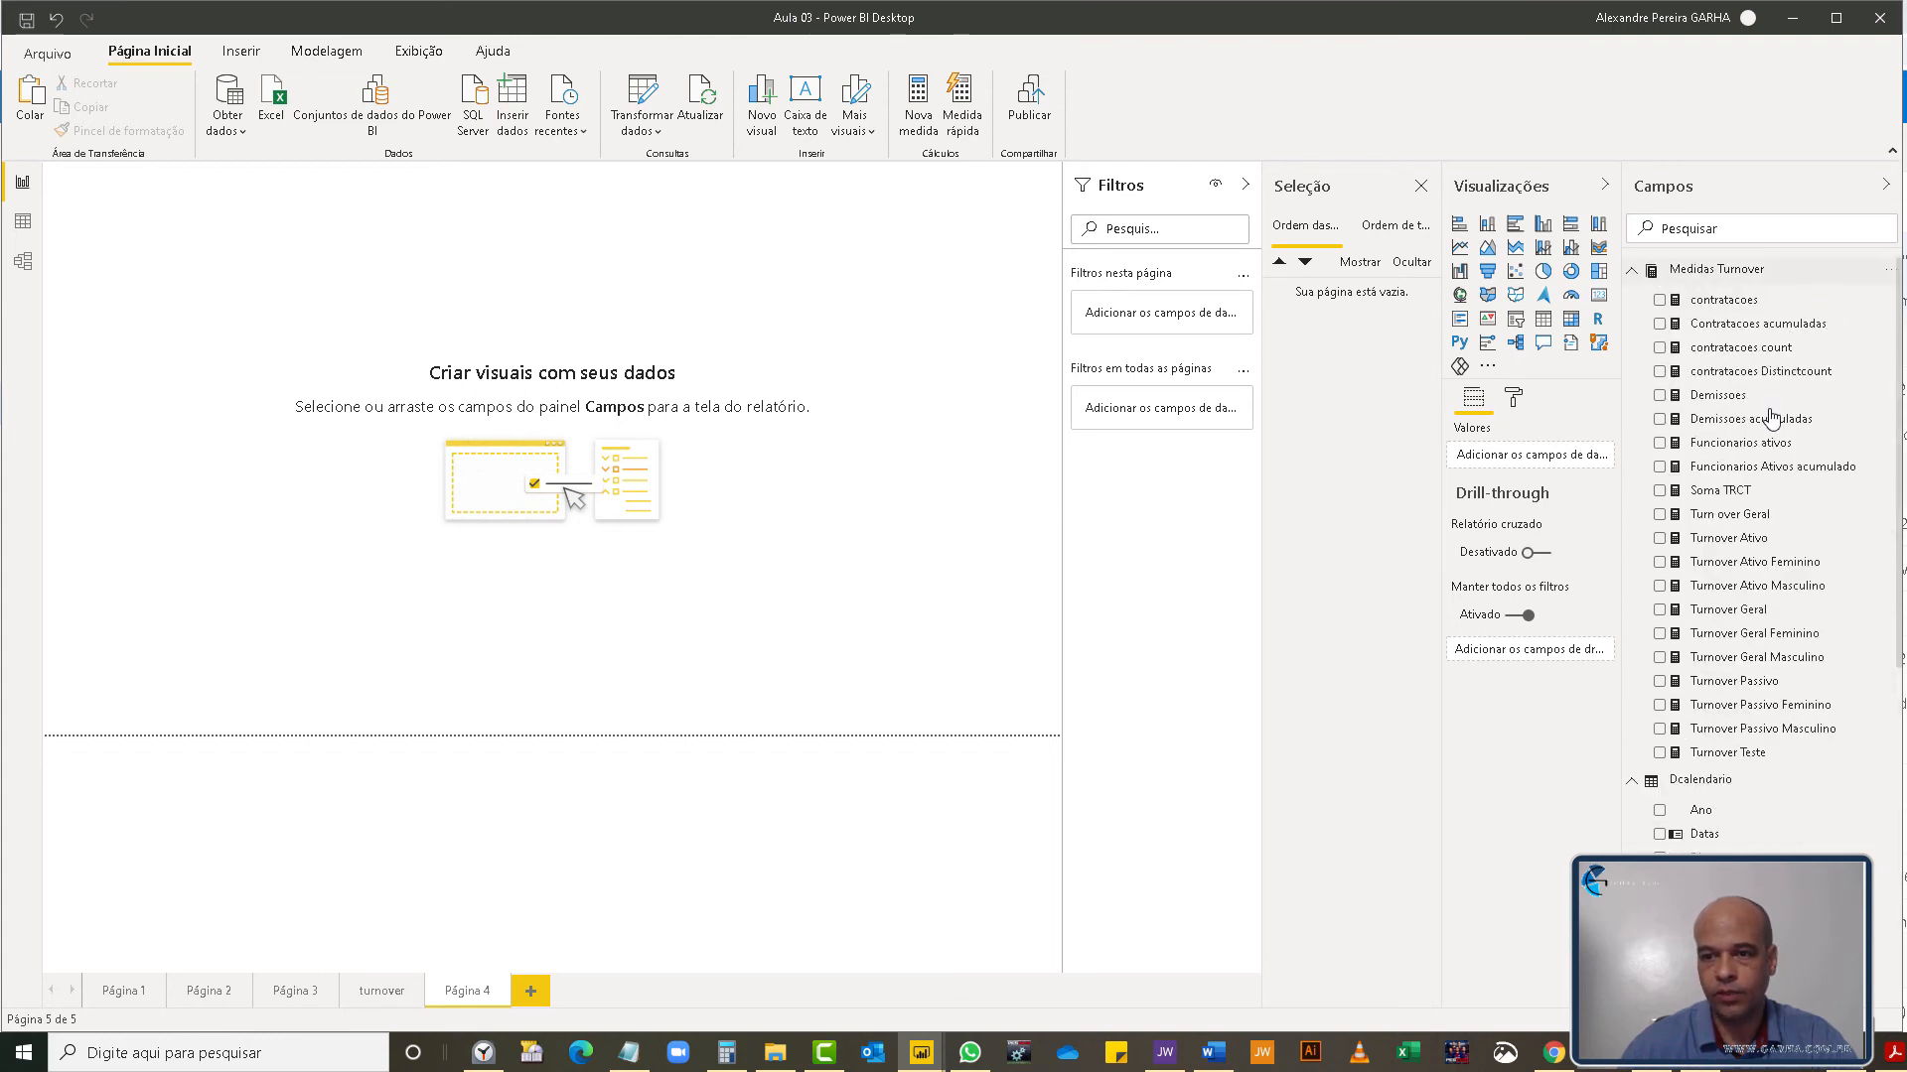
{"action": "left_click_drag", "start_coordinate": [1030, 427], "coordinate": [511, 390]}
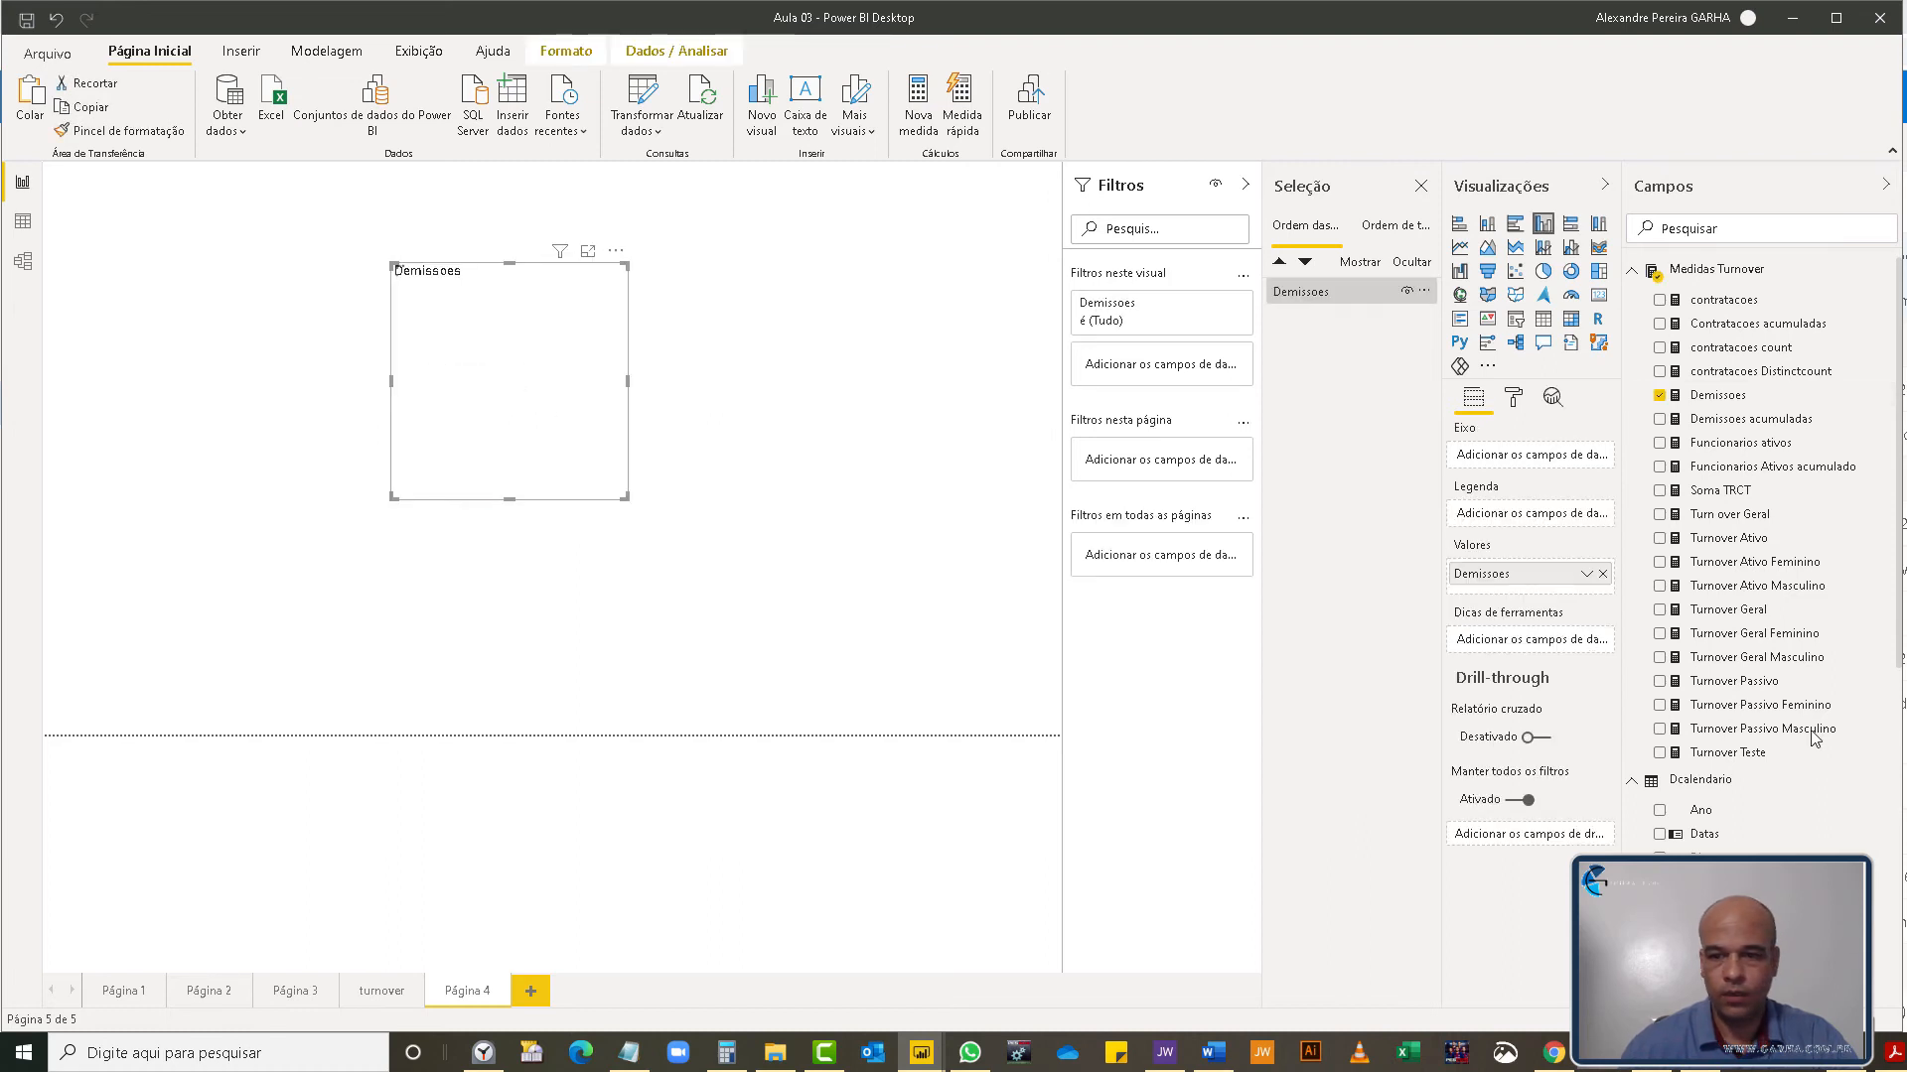
{"action": "scroll", "coordinate": [1778, 735], "scroll_direction": "down", "scroll_amount": 5}
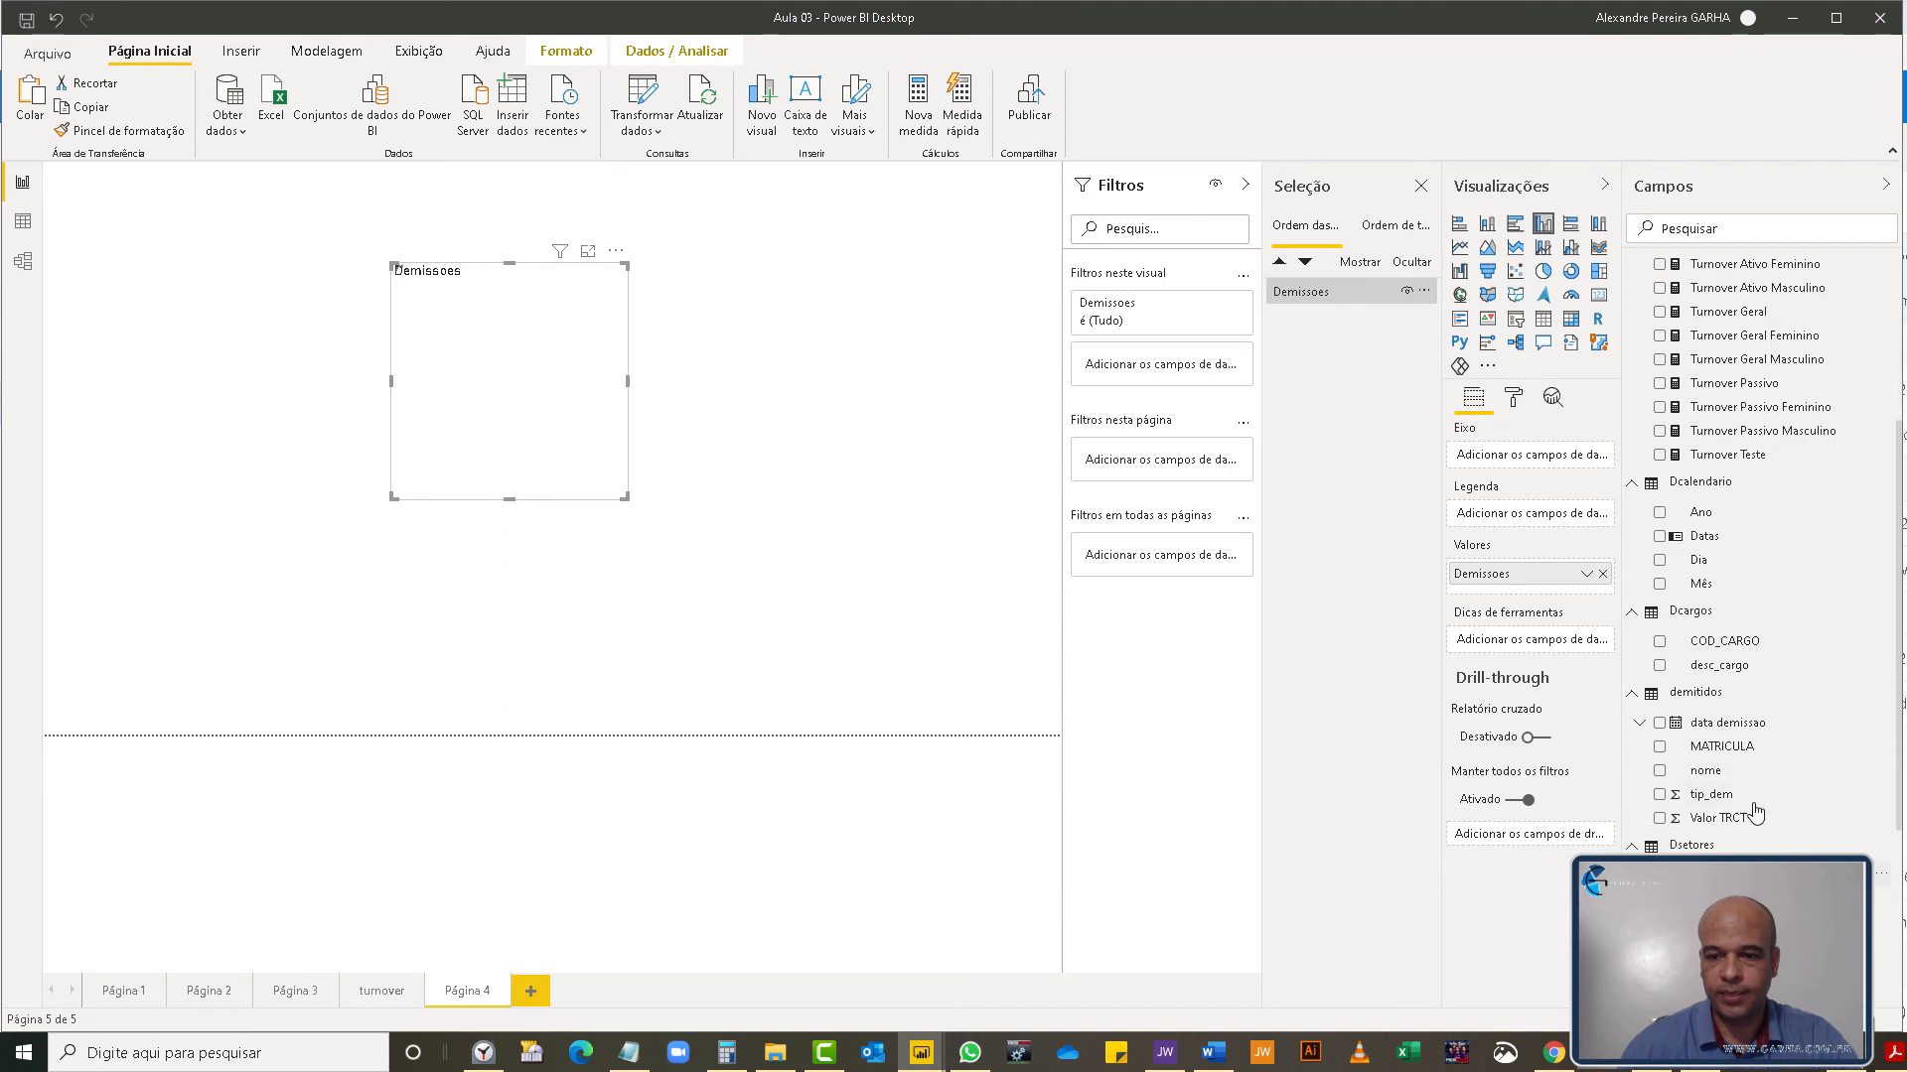
{"action": "left_click_drag", "start_coordinate": [1734, 674], "coordinate": [1532, 467]}
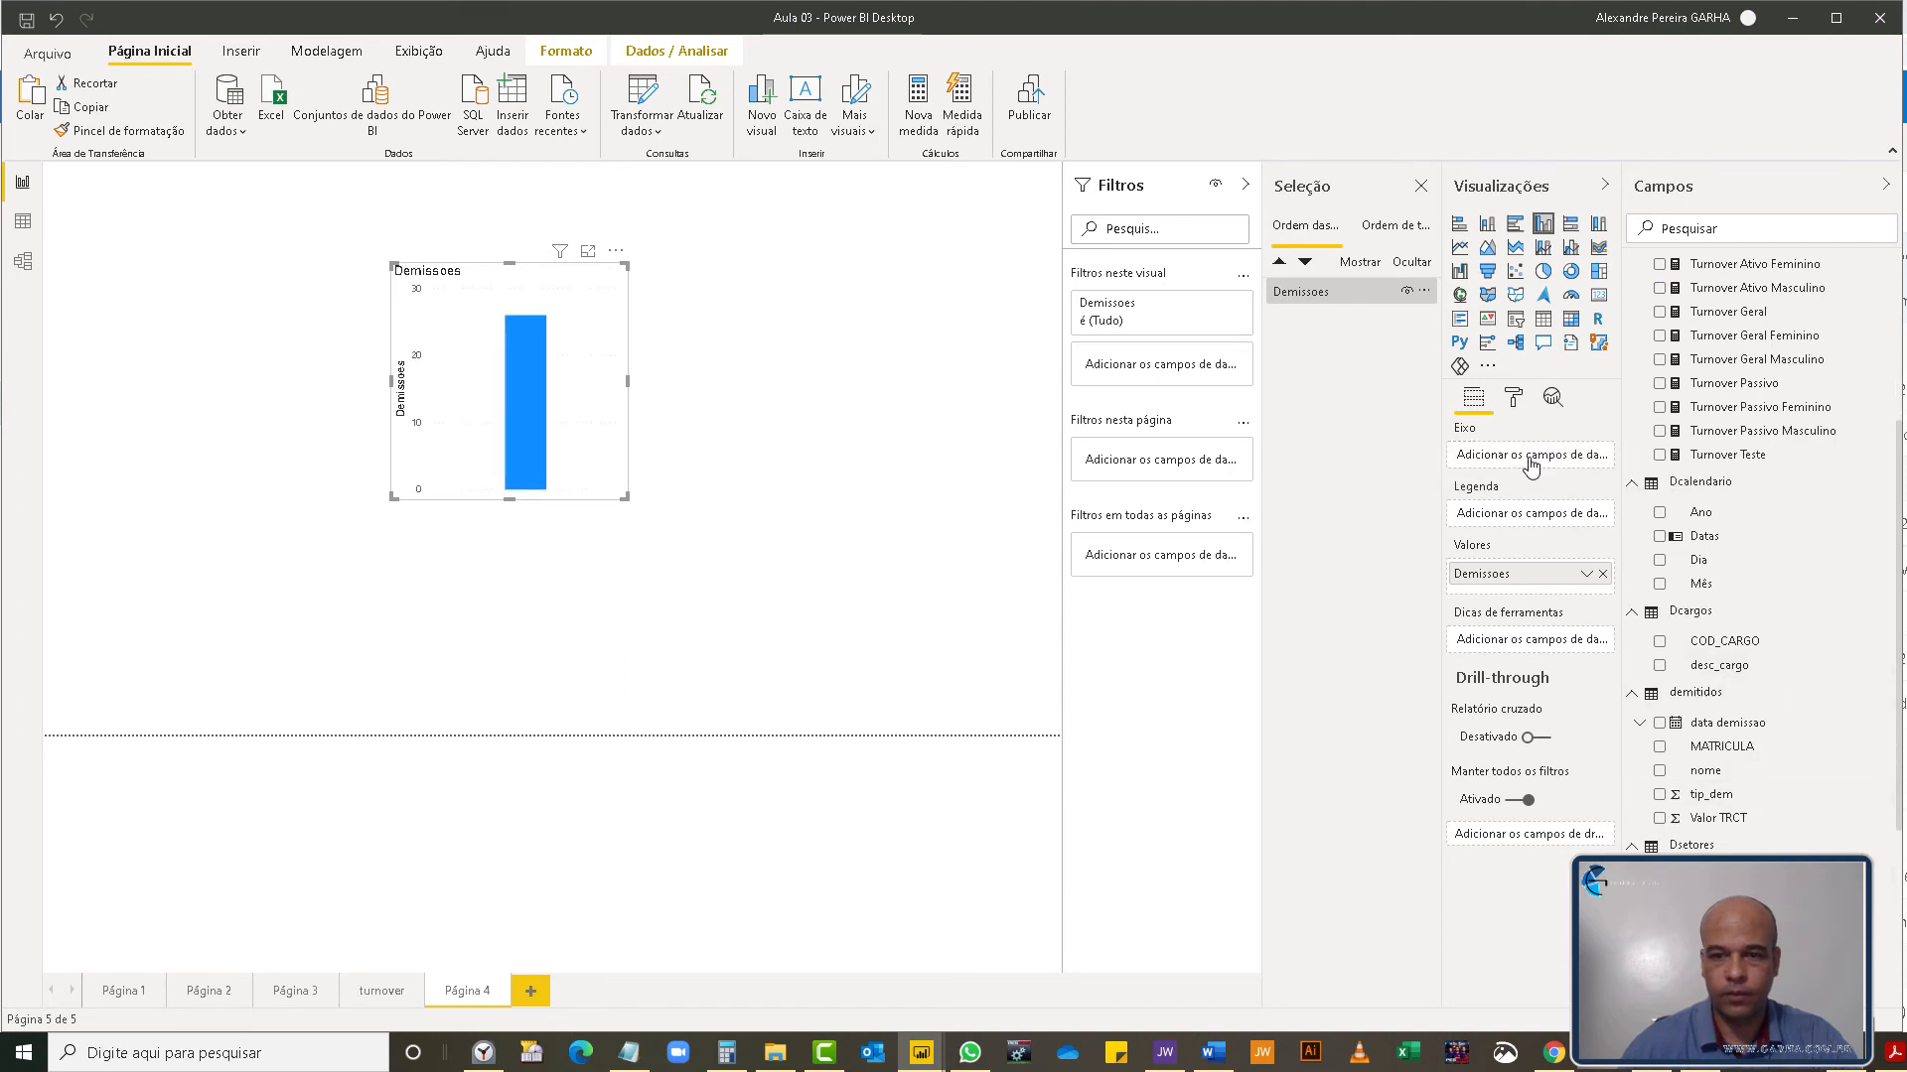
{"action": "left_click", "coordinate": [1546, 328]}
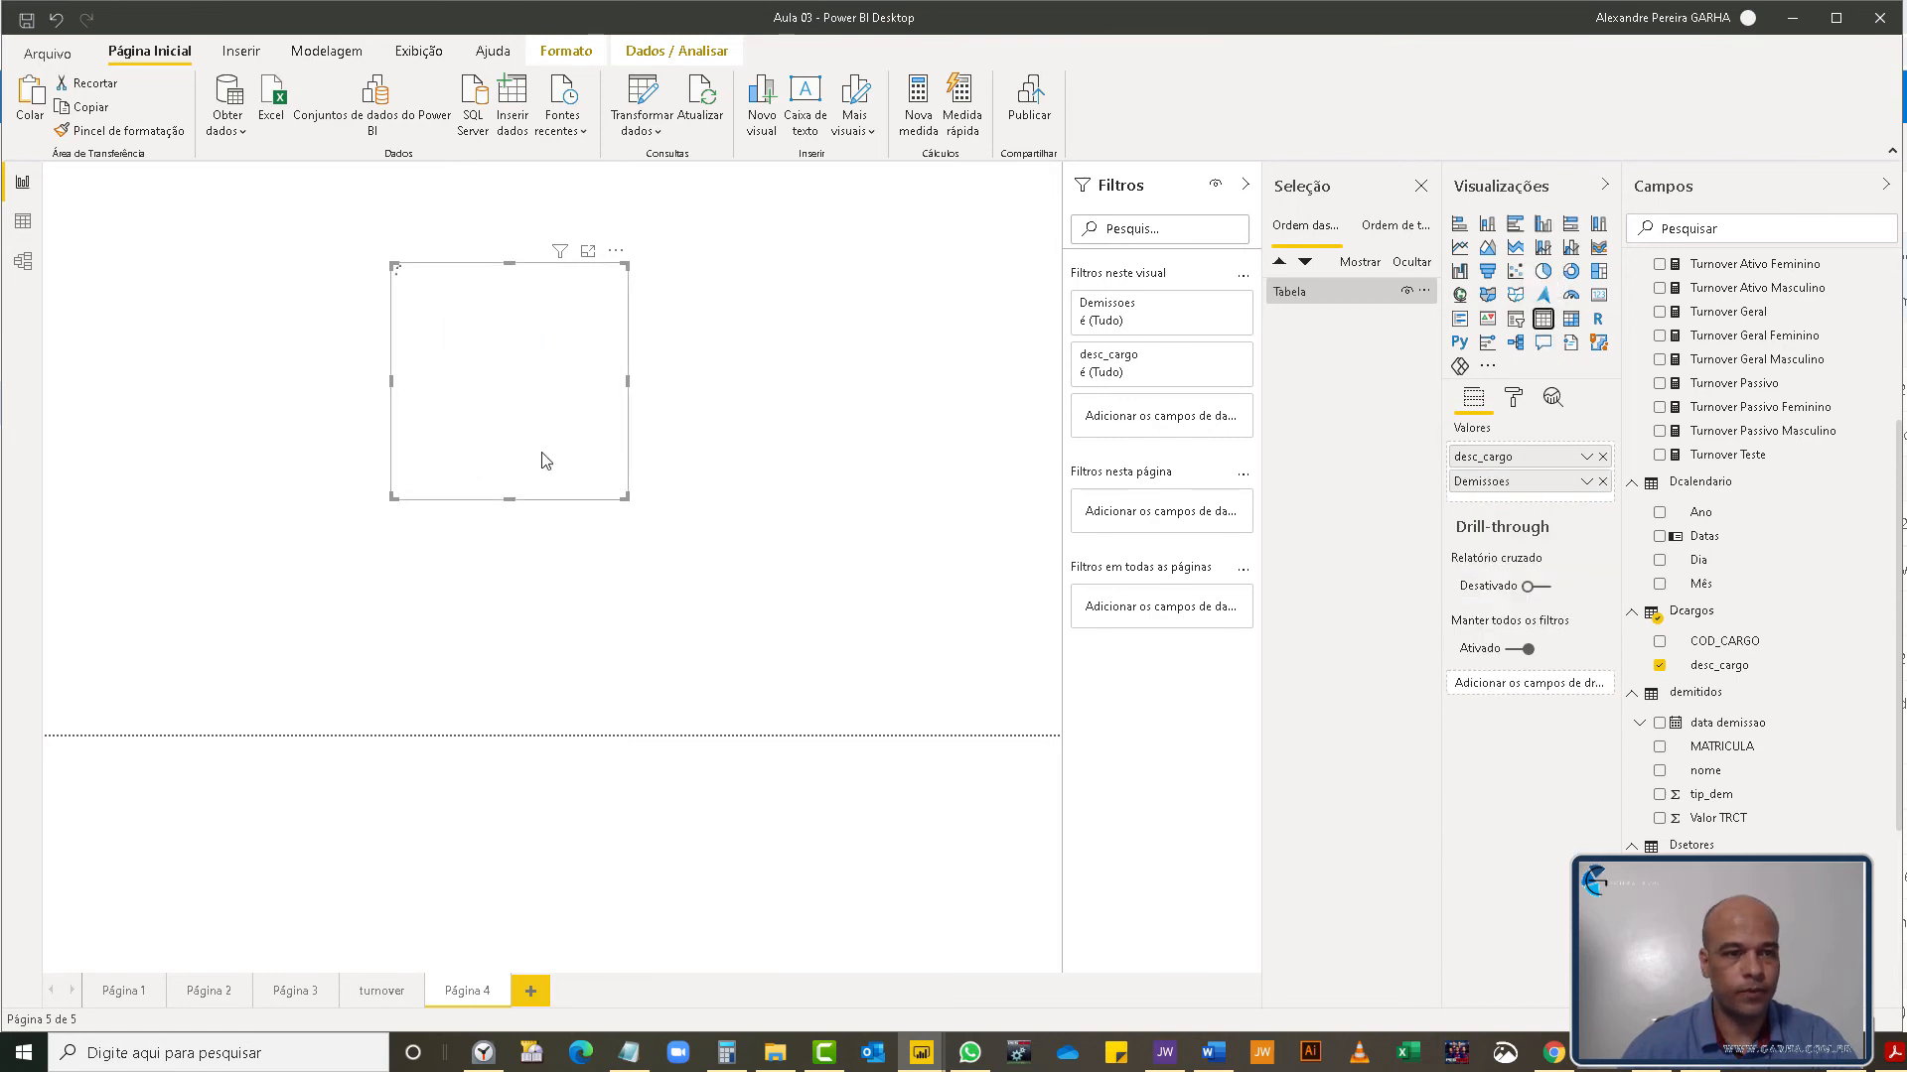
{"action": "left_click_drag", "start_coordinate": [623, 496], "coordinate": [554, 388]}
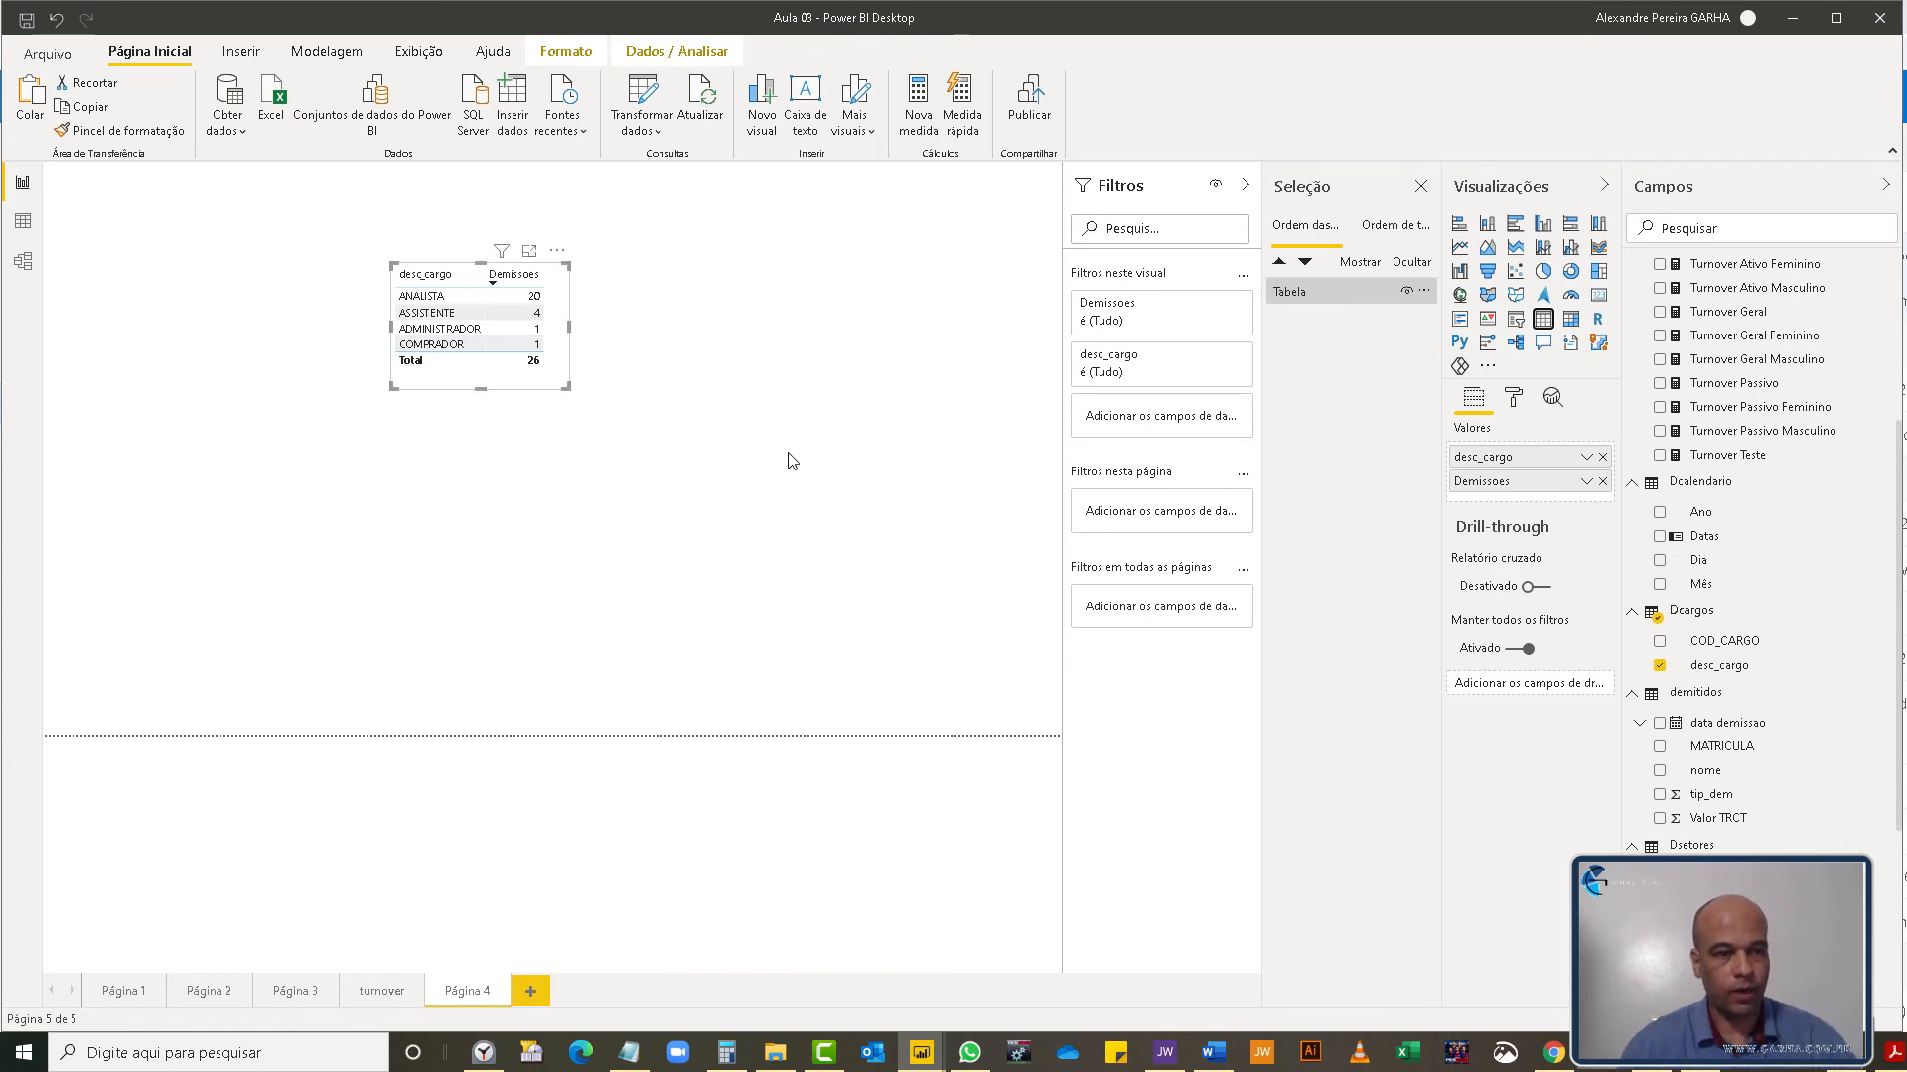
- Duplicate the desc_cargo table twice, placing one copy beside the original and the other centered below the two
{"action": "key", "text": "ctrl+c"}
{"action": "key", "text": "ctrl+v"}
{"action": "left_click_drag", "start_coordinate": [537, 379], "coordinate": [709, 376]}
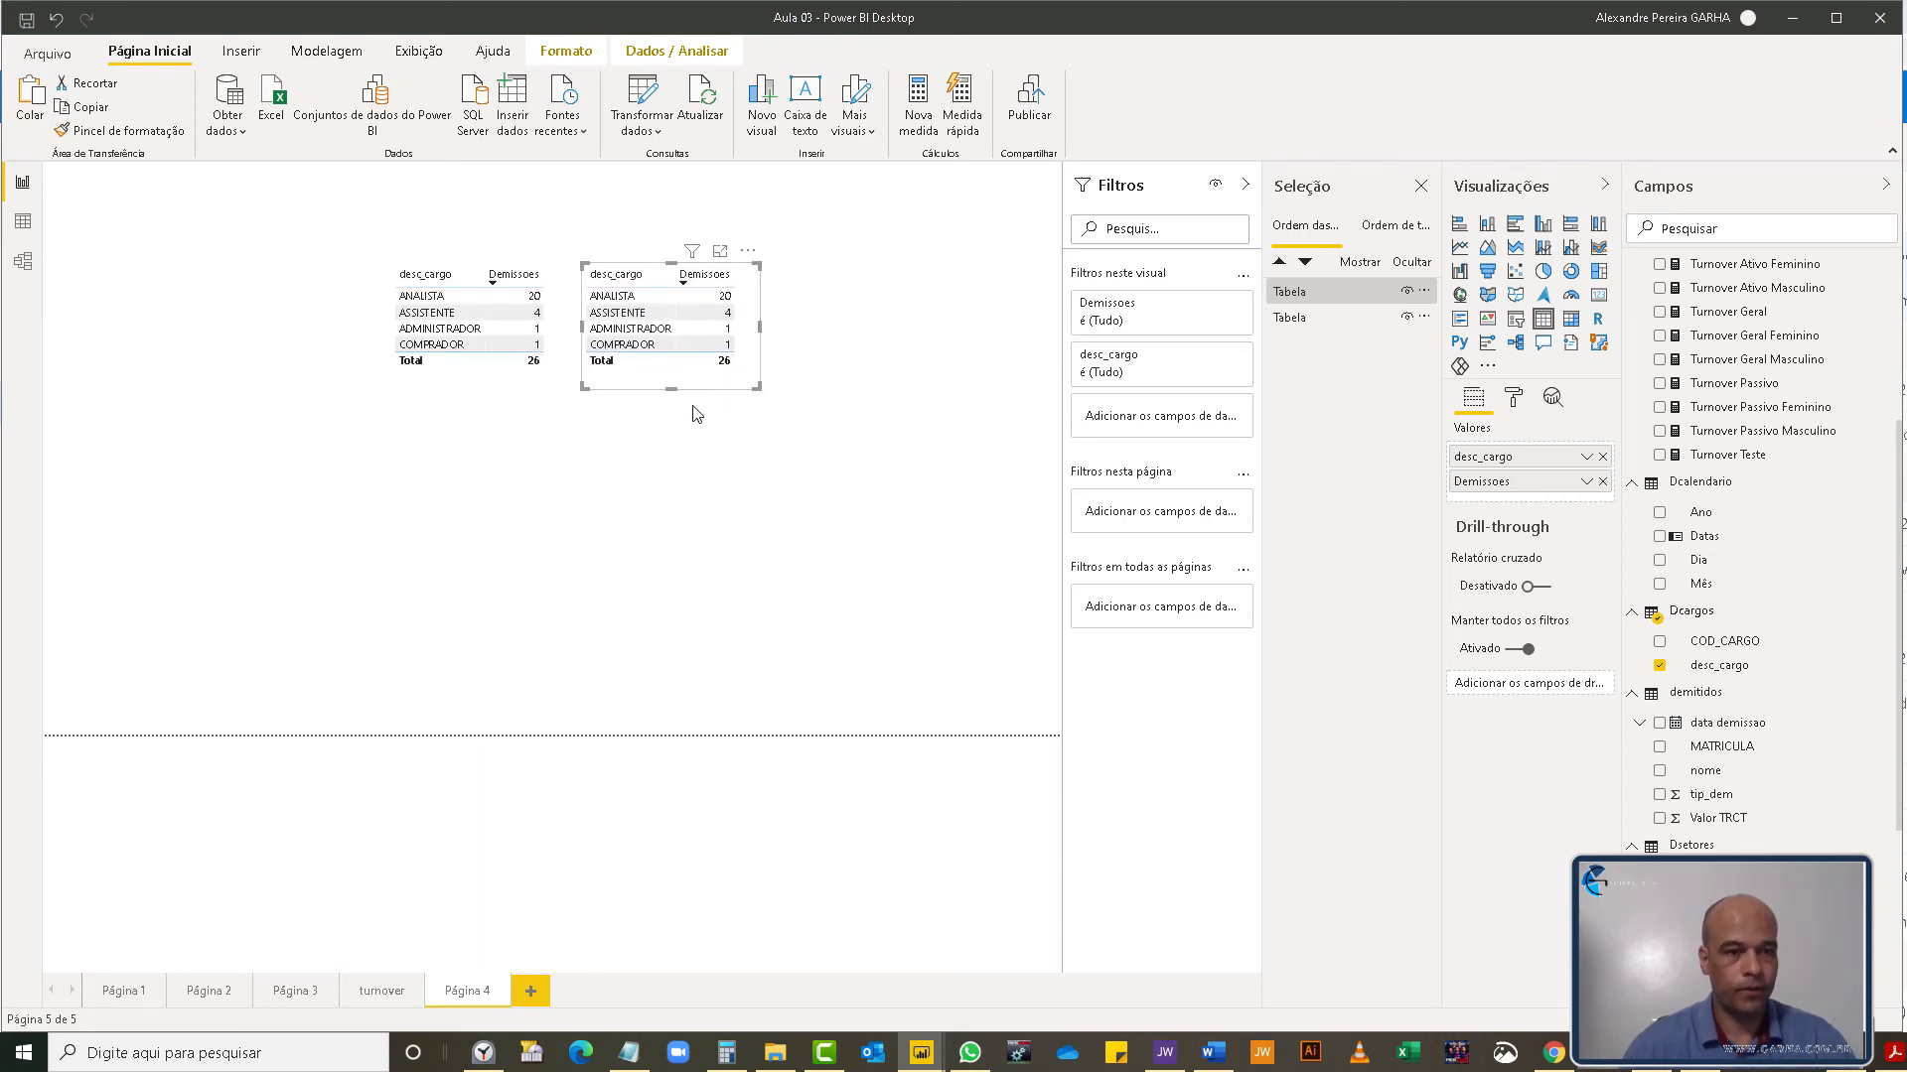
{"action": "key", "text": "ctrl+v"}
{"action": "left_click_drag", "start_coordinate": [490, 350], "coordinate": [572, 509]}
{"action": "left_click_drag", "start_coordinate": [572, 499], "coordinate": [584, 512]}
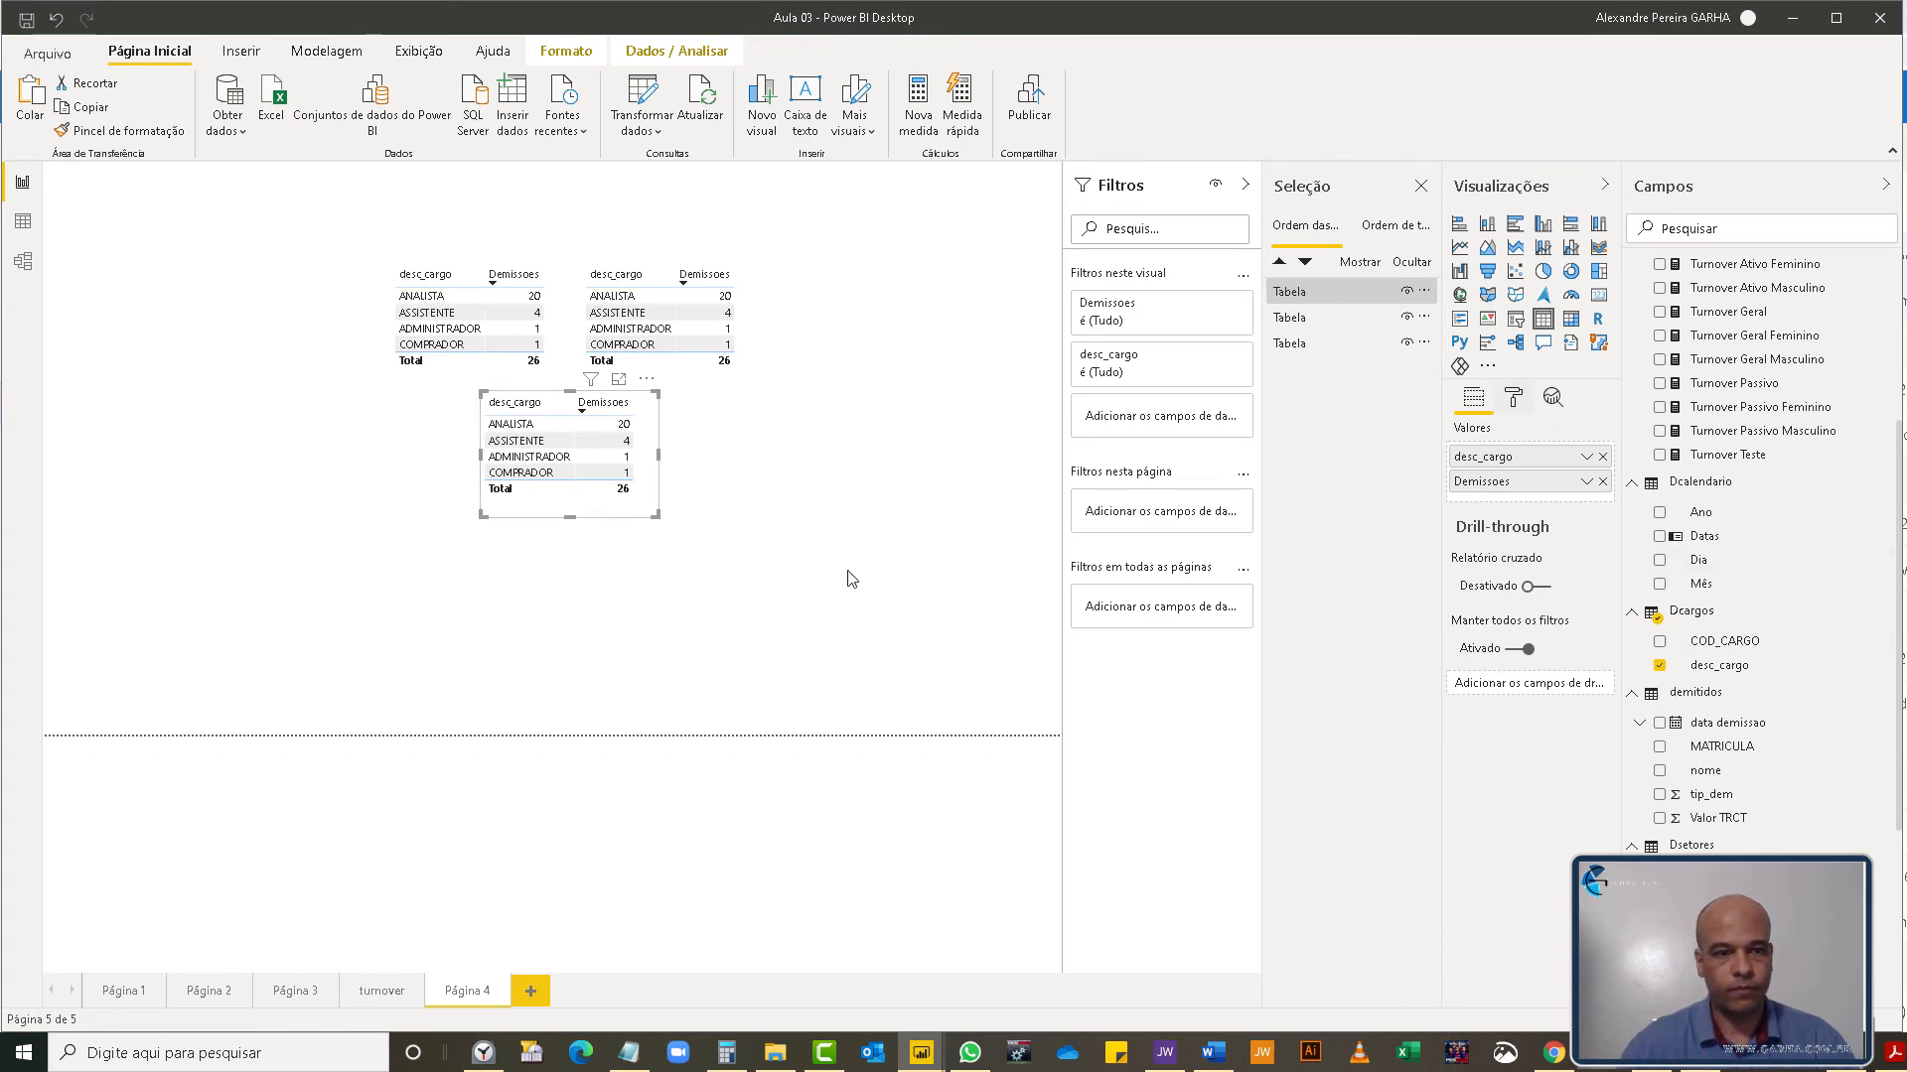
- Try a custom page size of 600 by 400 pixels and return the page to 16:9
{"action": "left_click", "coordinate": [939, 546]}
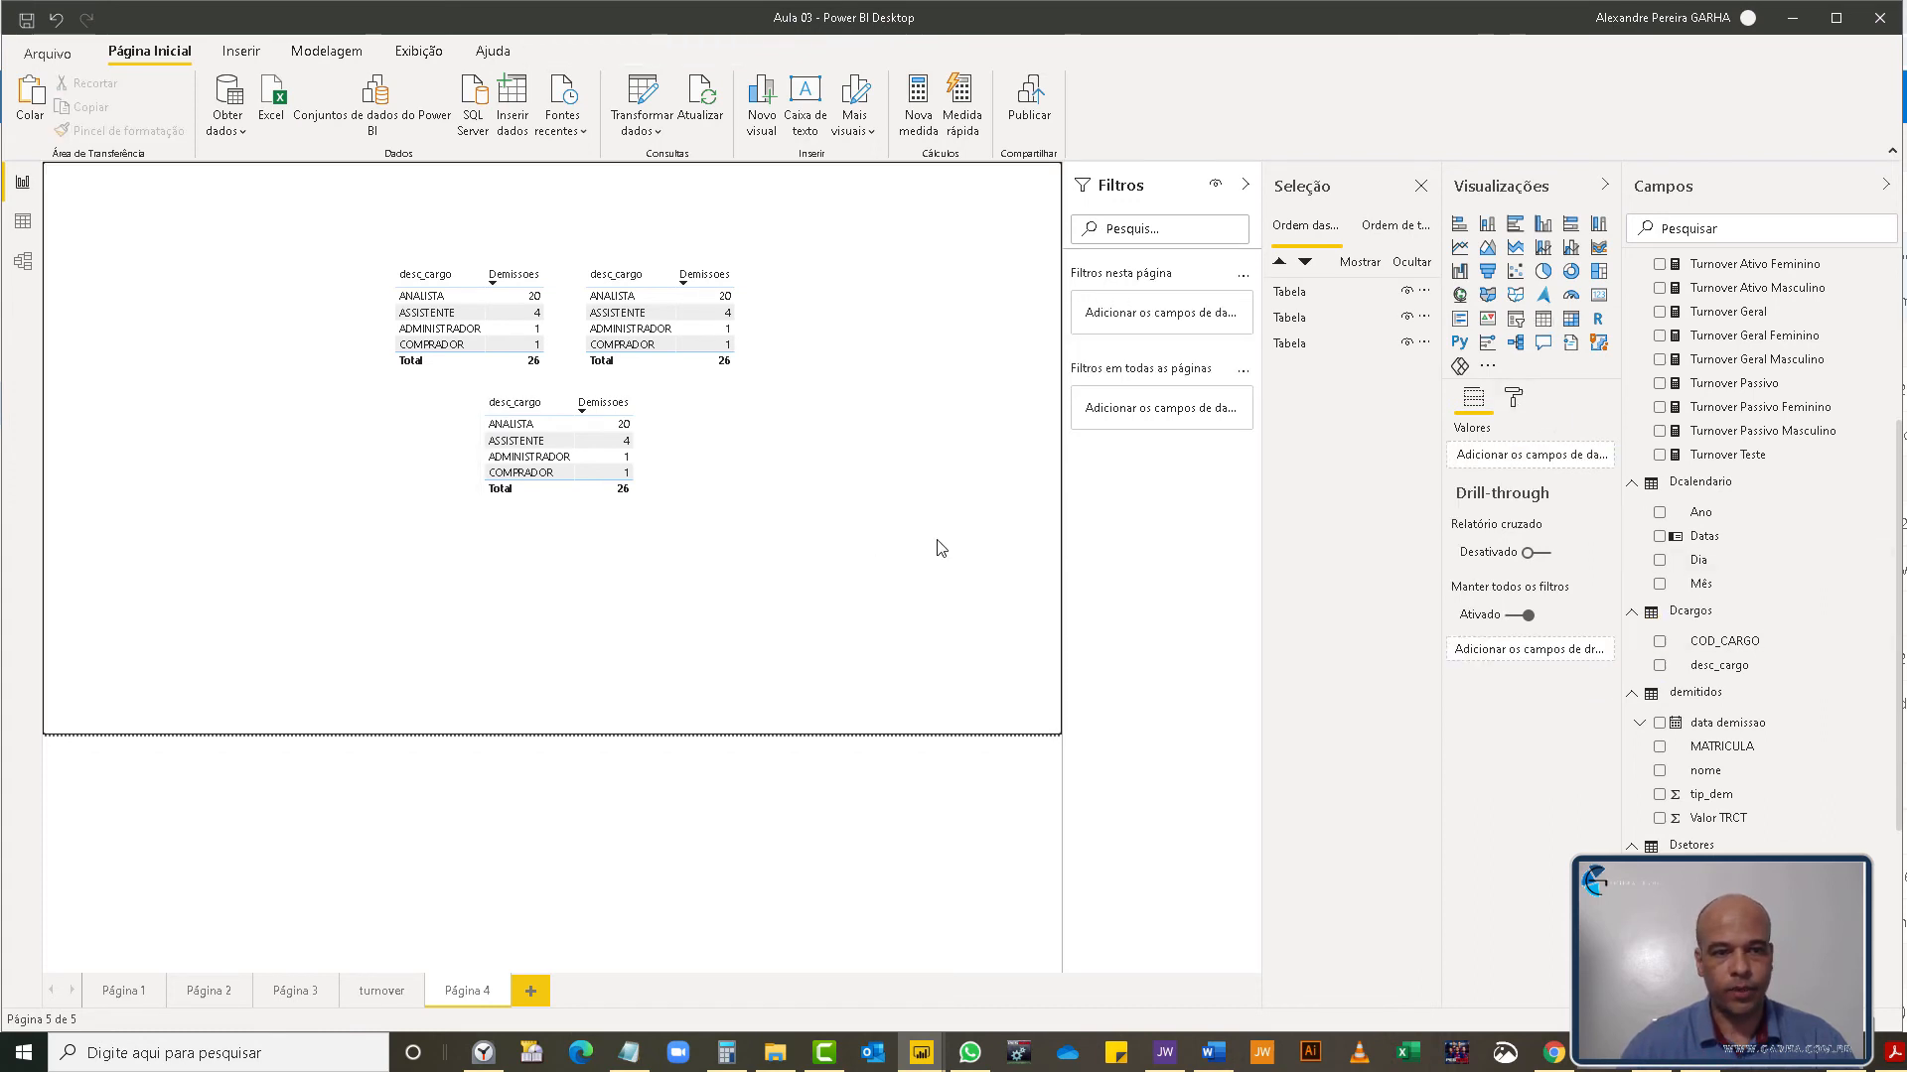
{"action": "left_click", "coordinate": [1515, 400]}
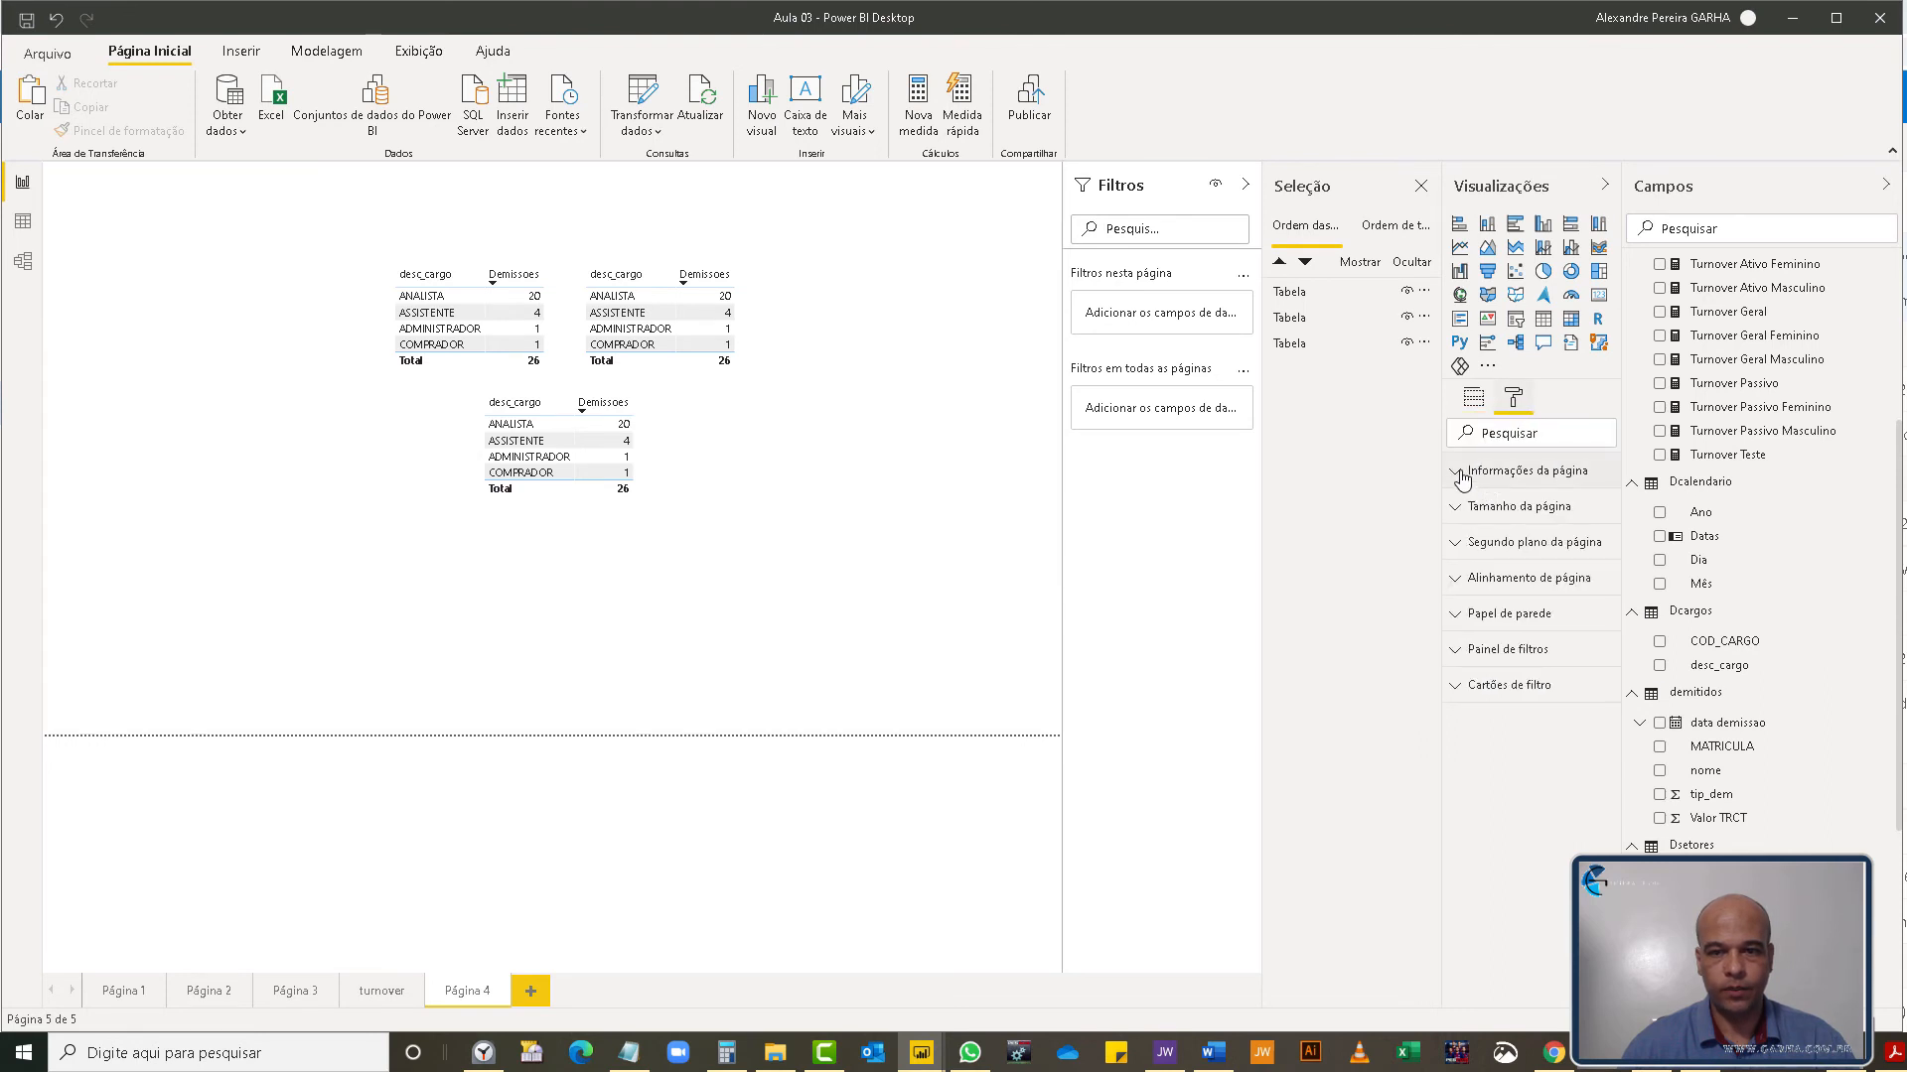
{"action": "left_click", "coordinate": [1457, 508]}
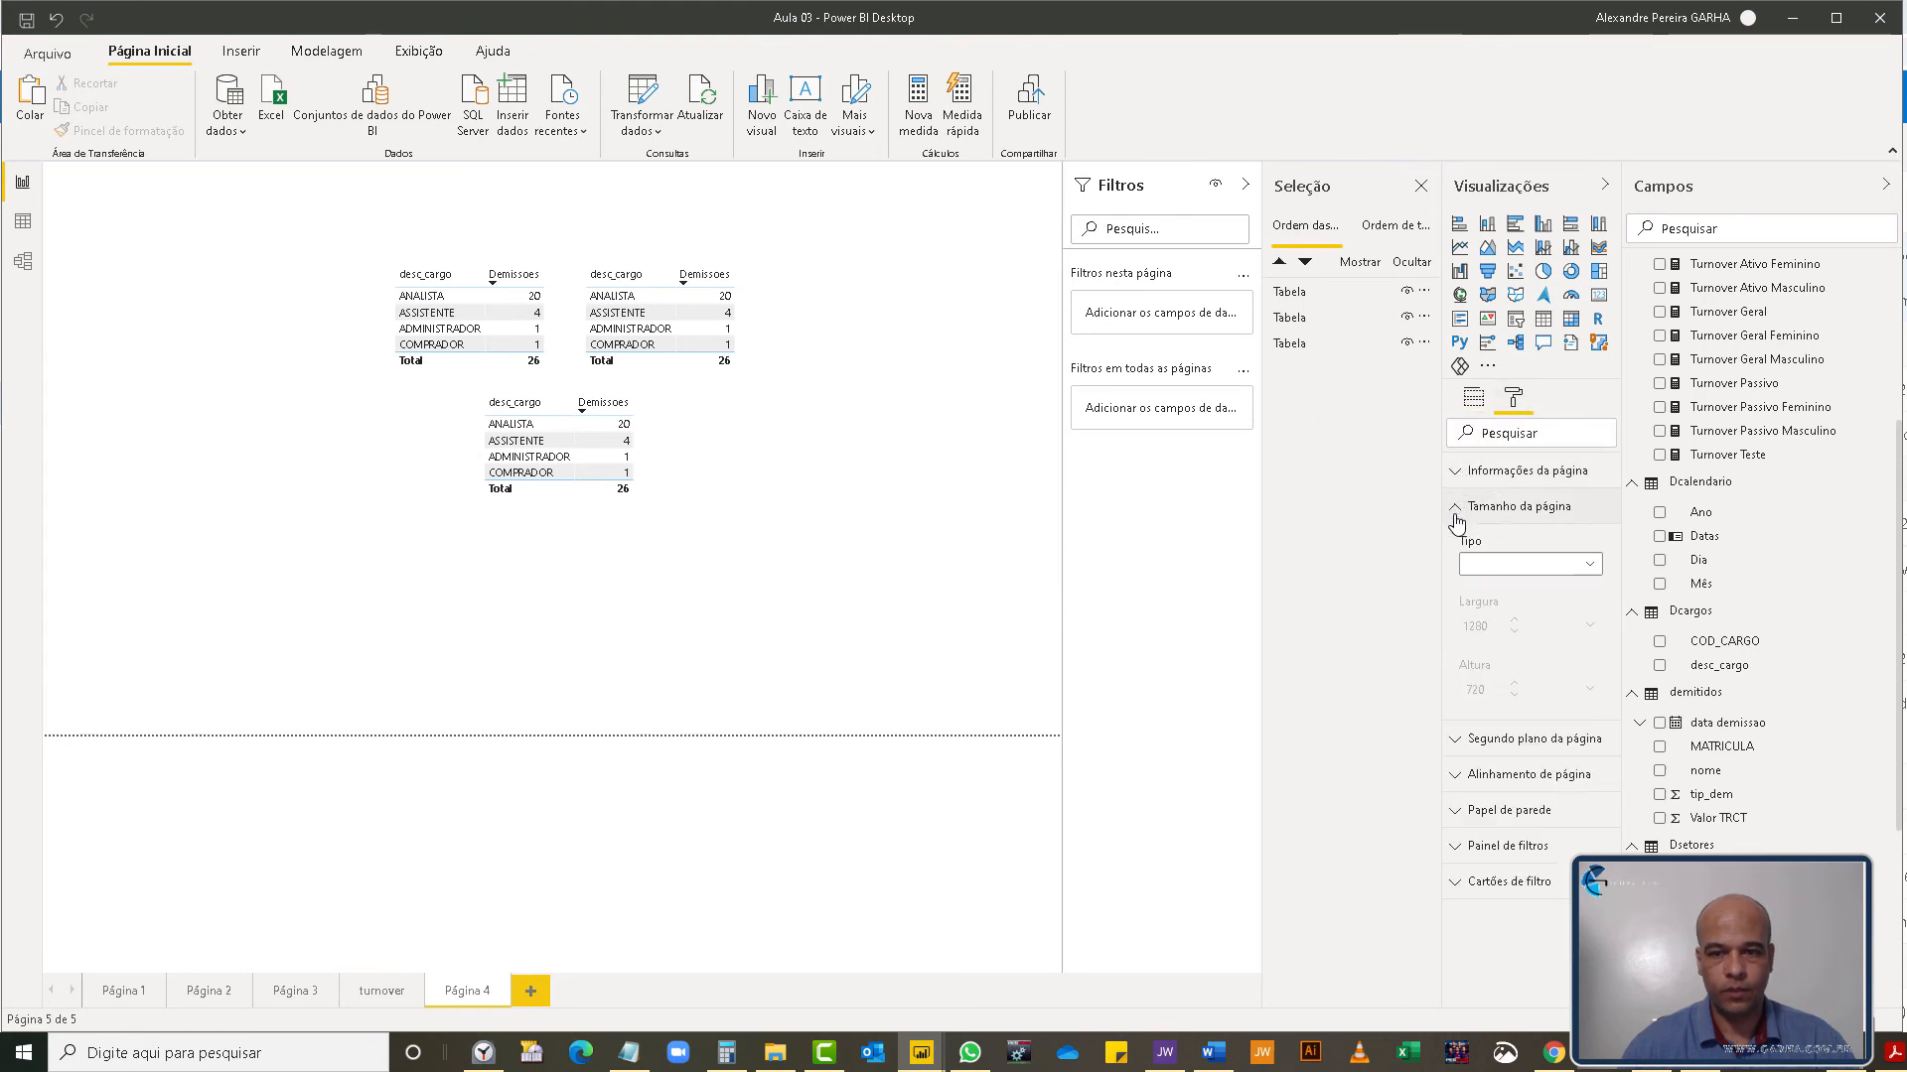
{"action": "left_click", "coordinate": [1578, 571]}
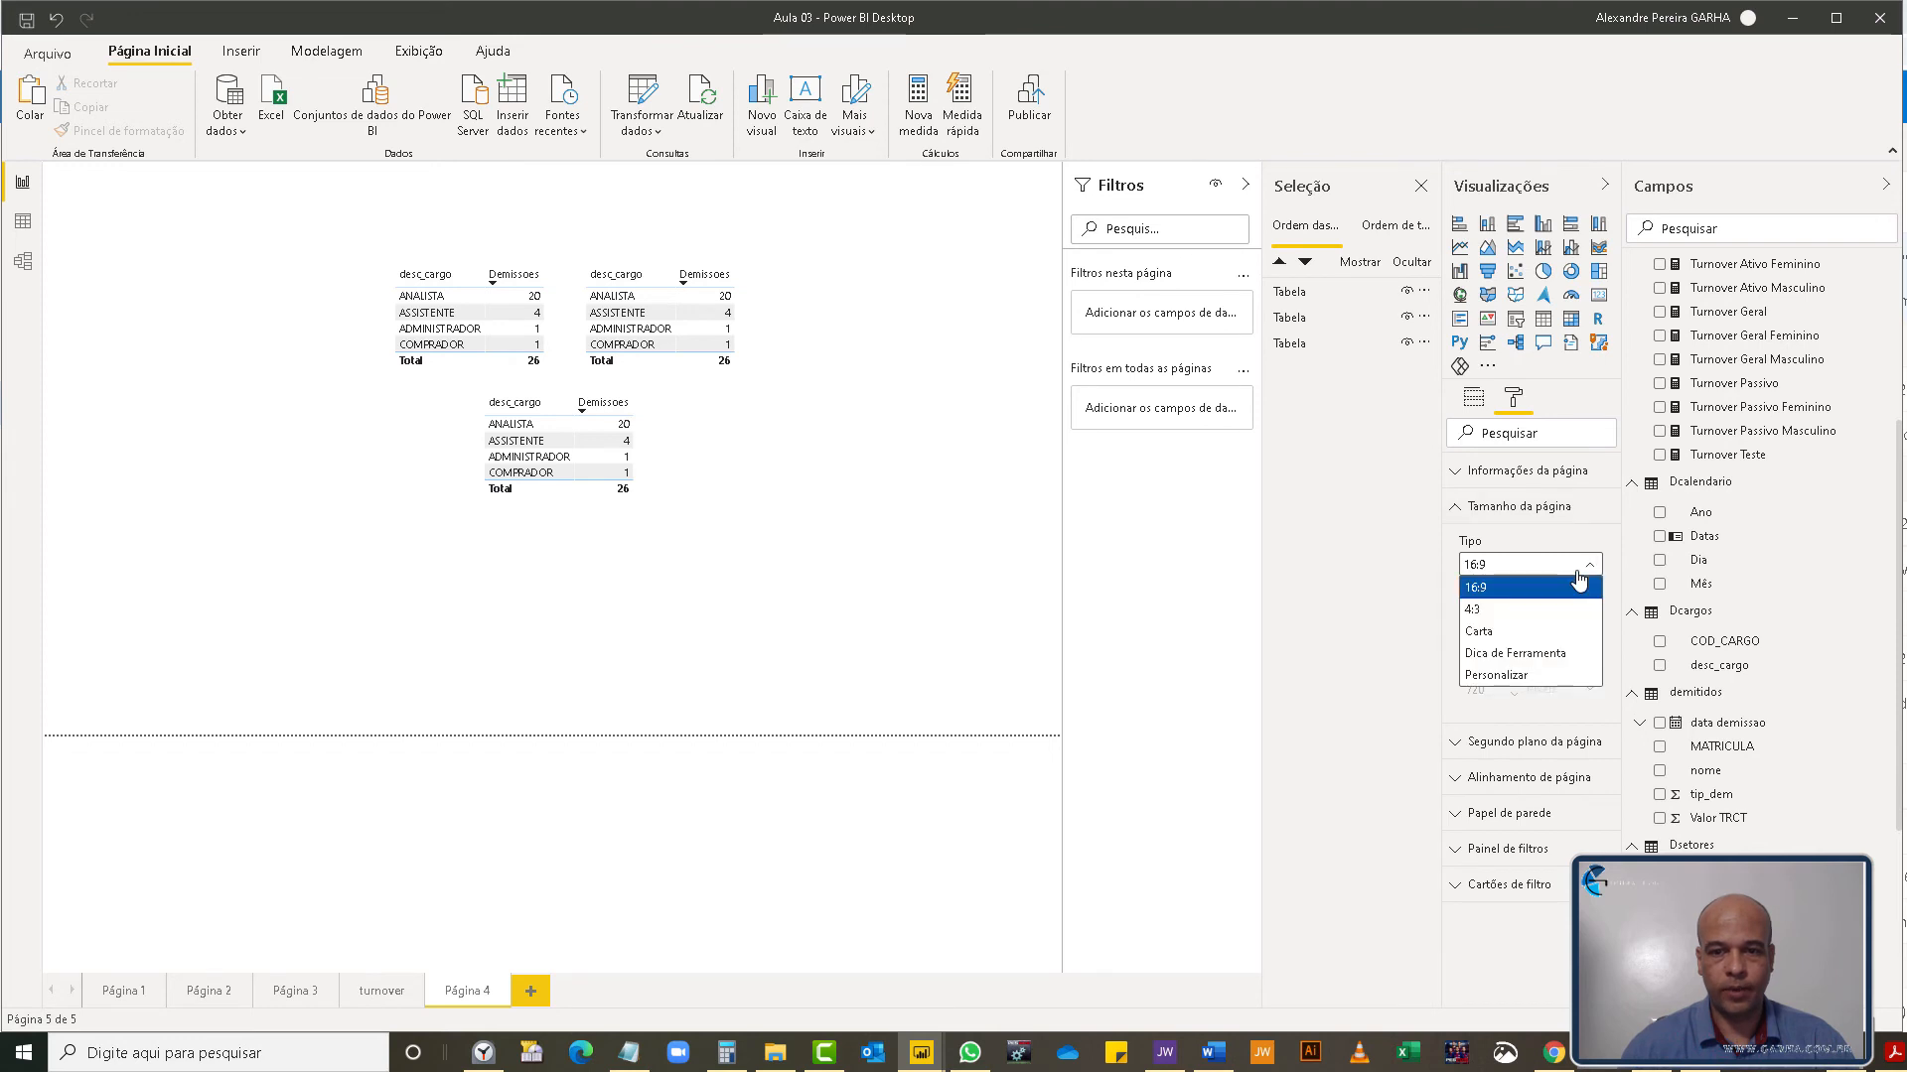
{"action": "left_click", "coordinate": [1527, 678]}
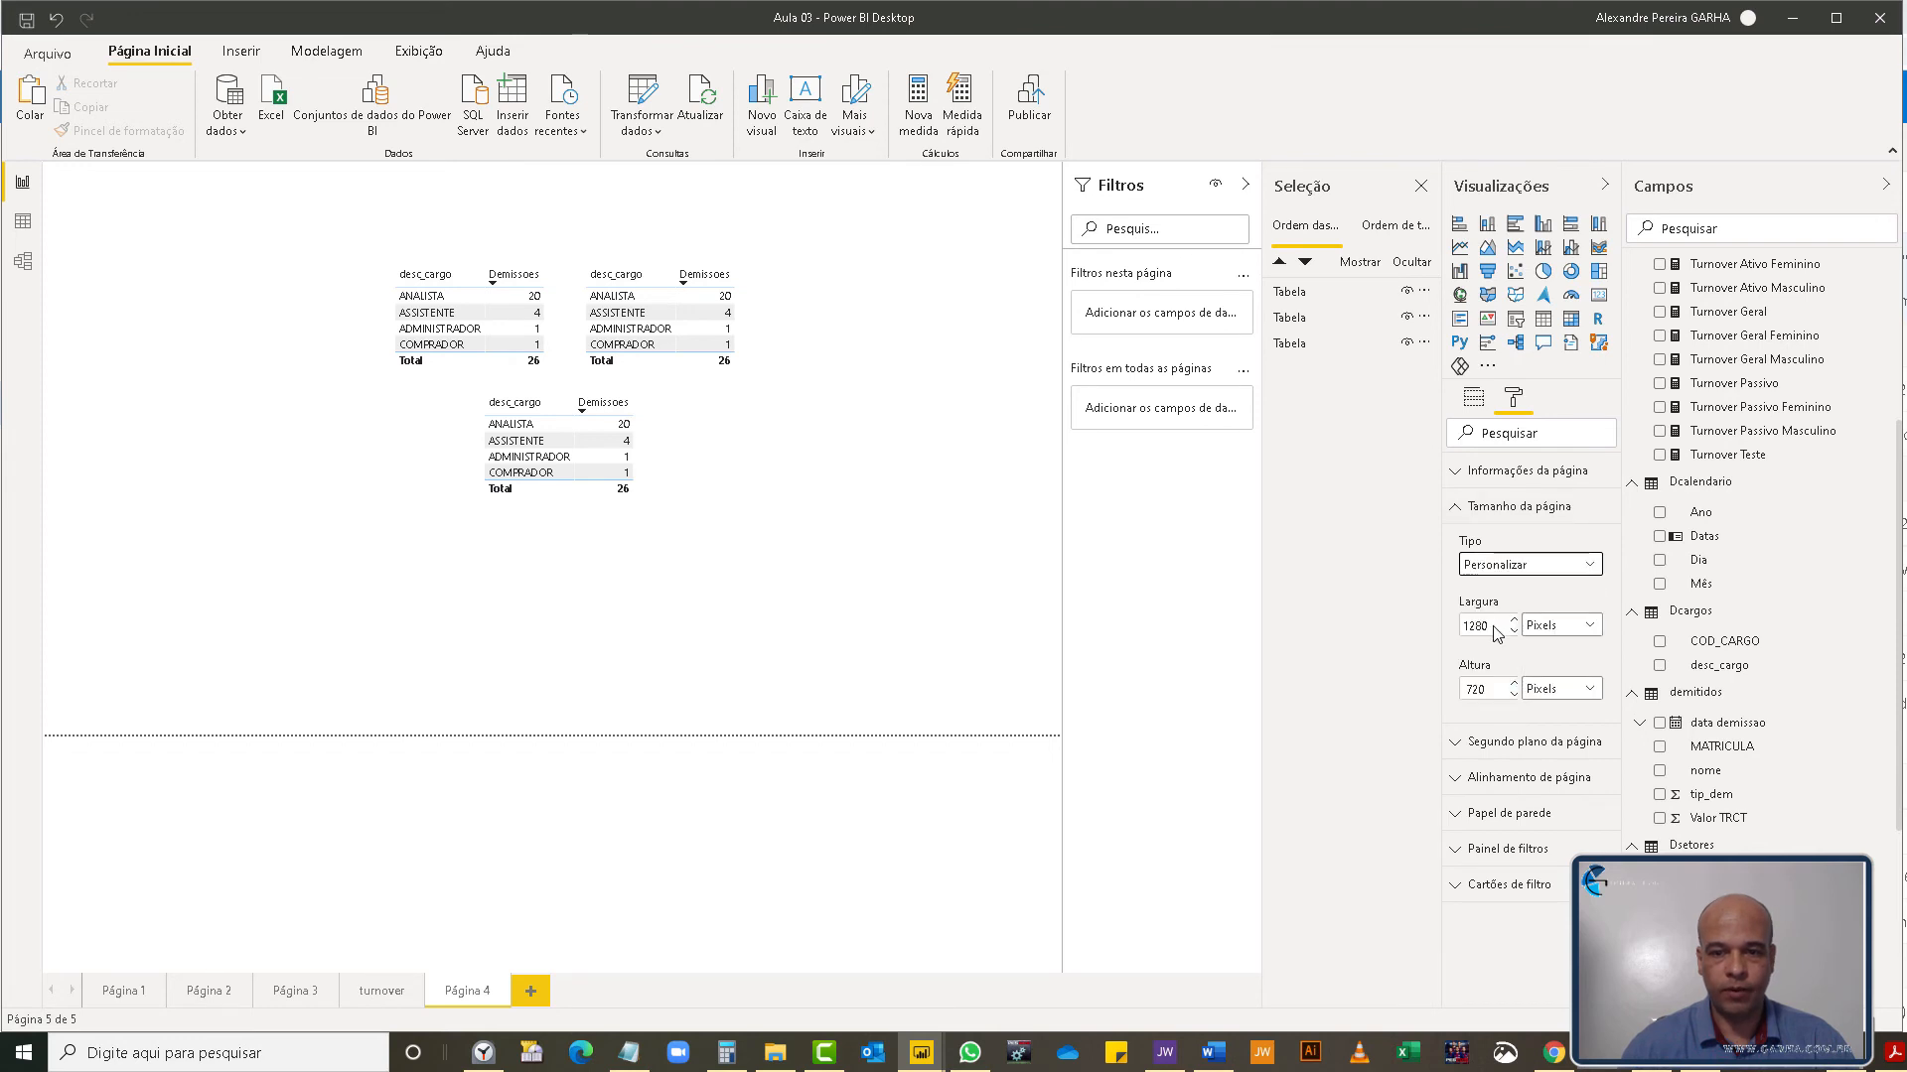
{"action": "double_click", "coordinate": [1482, 627]}
{"action": "type", "text": "600"}
{"action": "key", "text": "Return"}
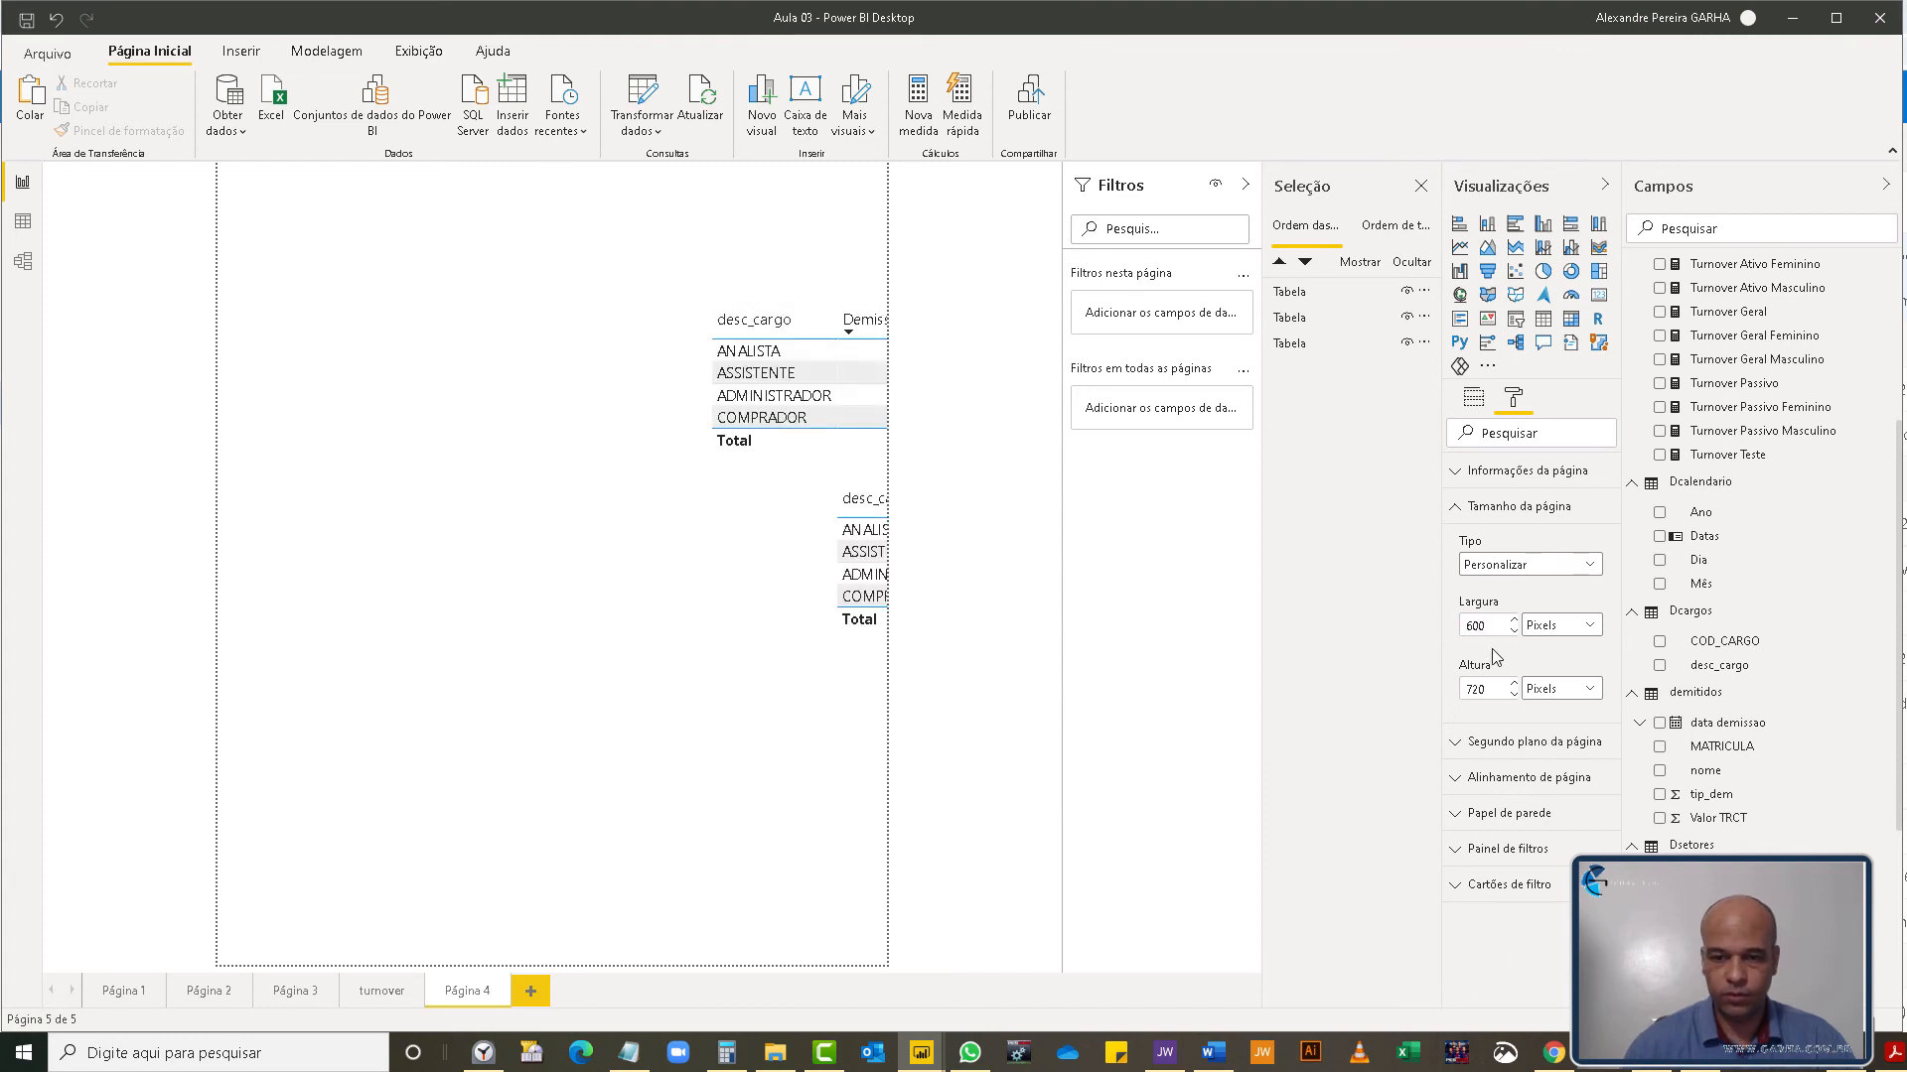
{"action": "type", "text": "400"}
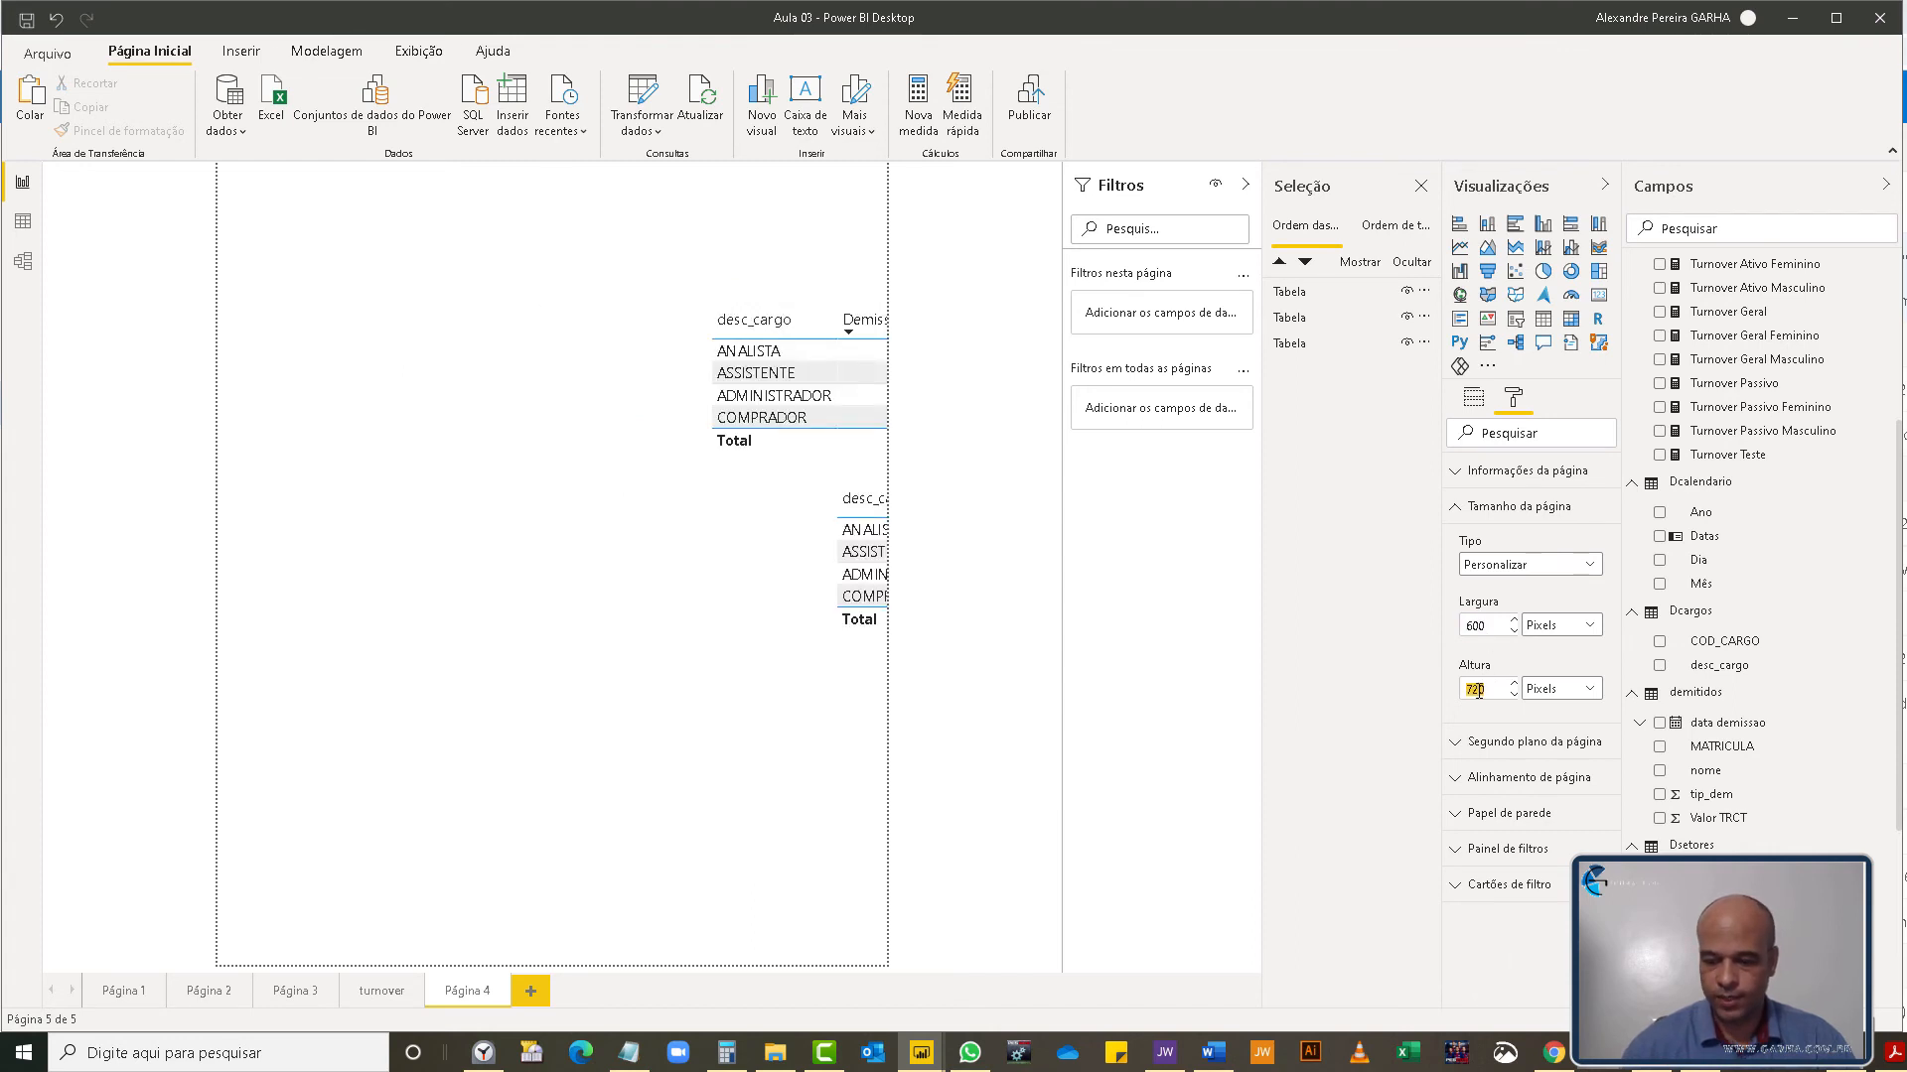
{"action": "key", "text": "Return"}
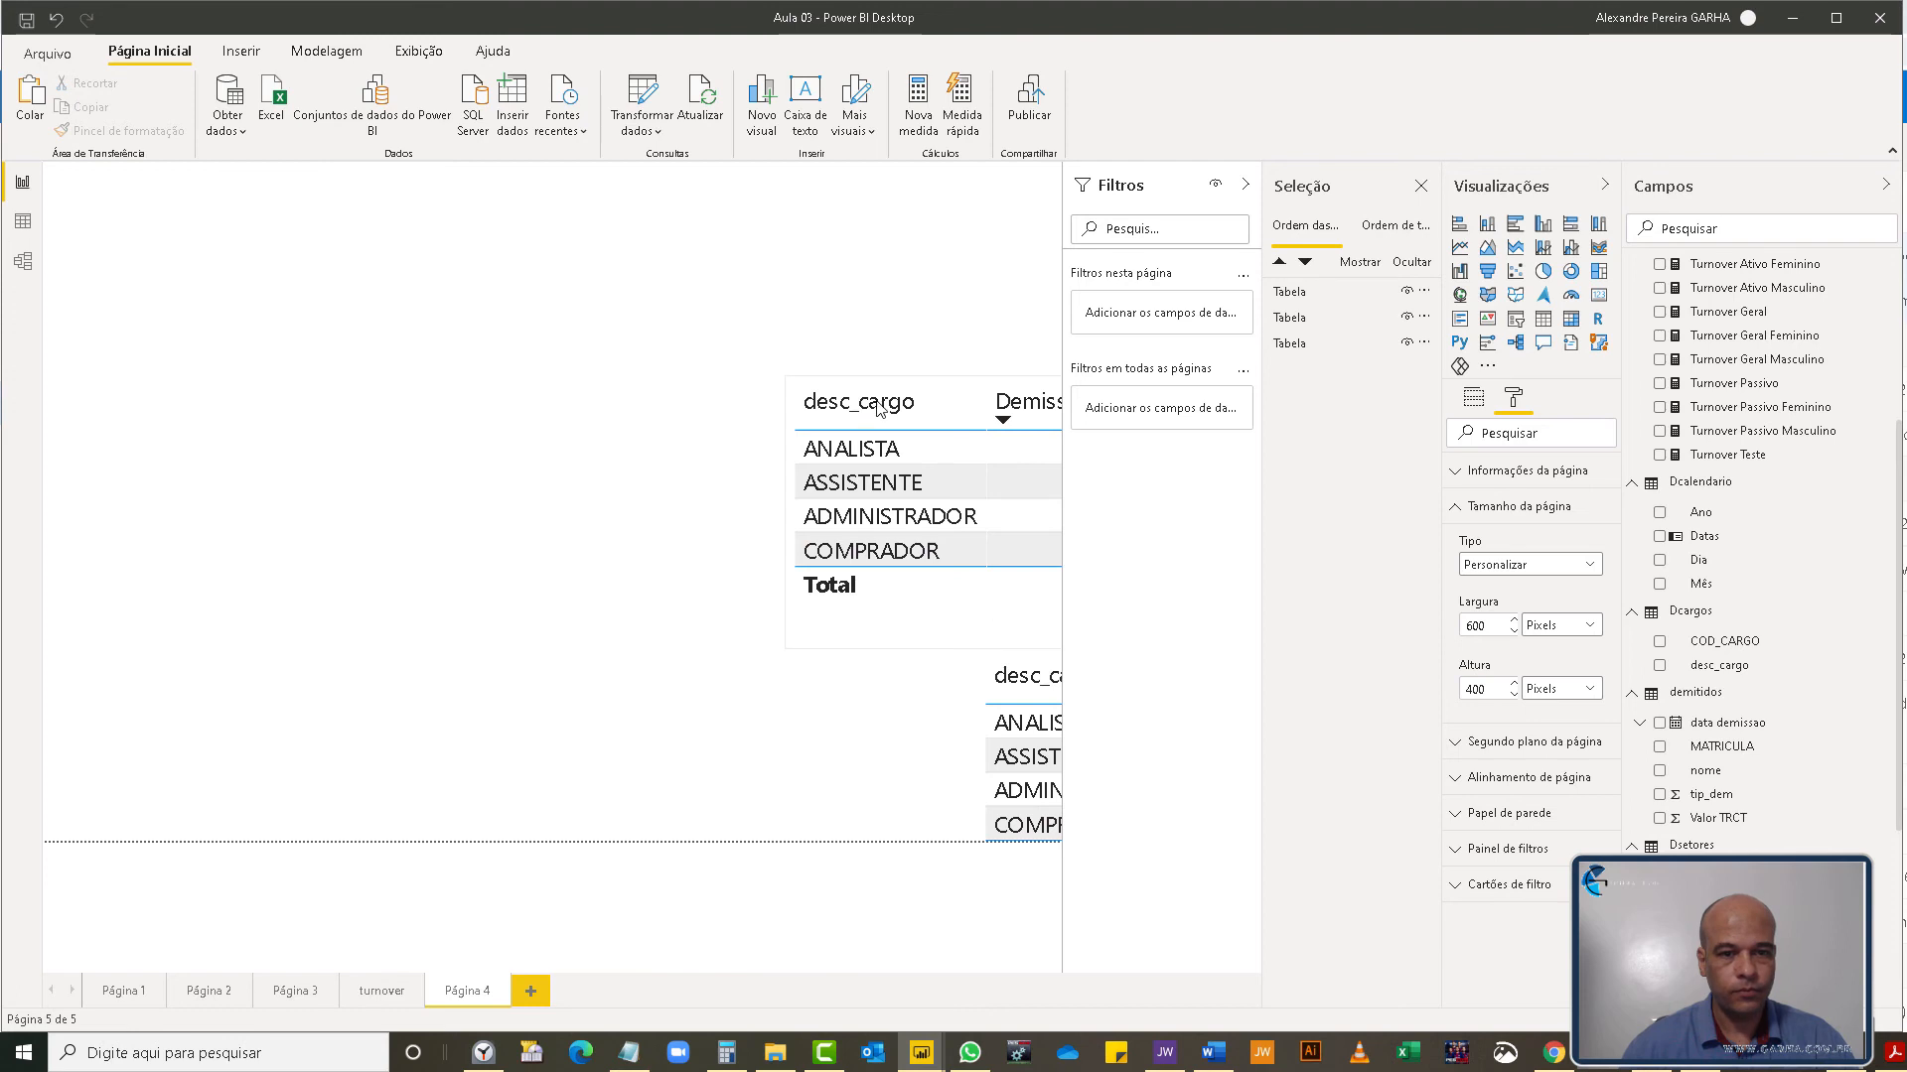
{"action": "left_click", "coordinate": [1555, 563]}
{"action": "left_click", "coordinate": [1518, 594]}
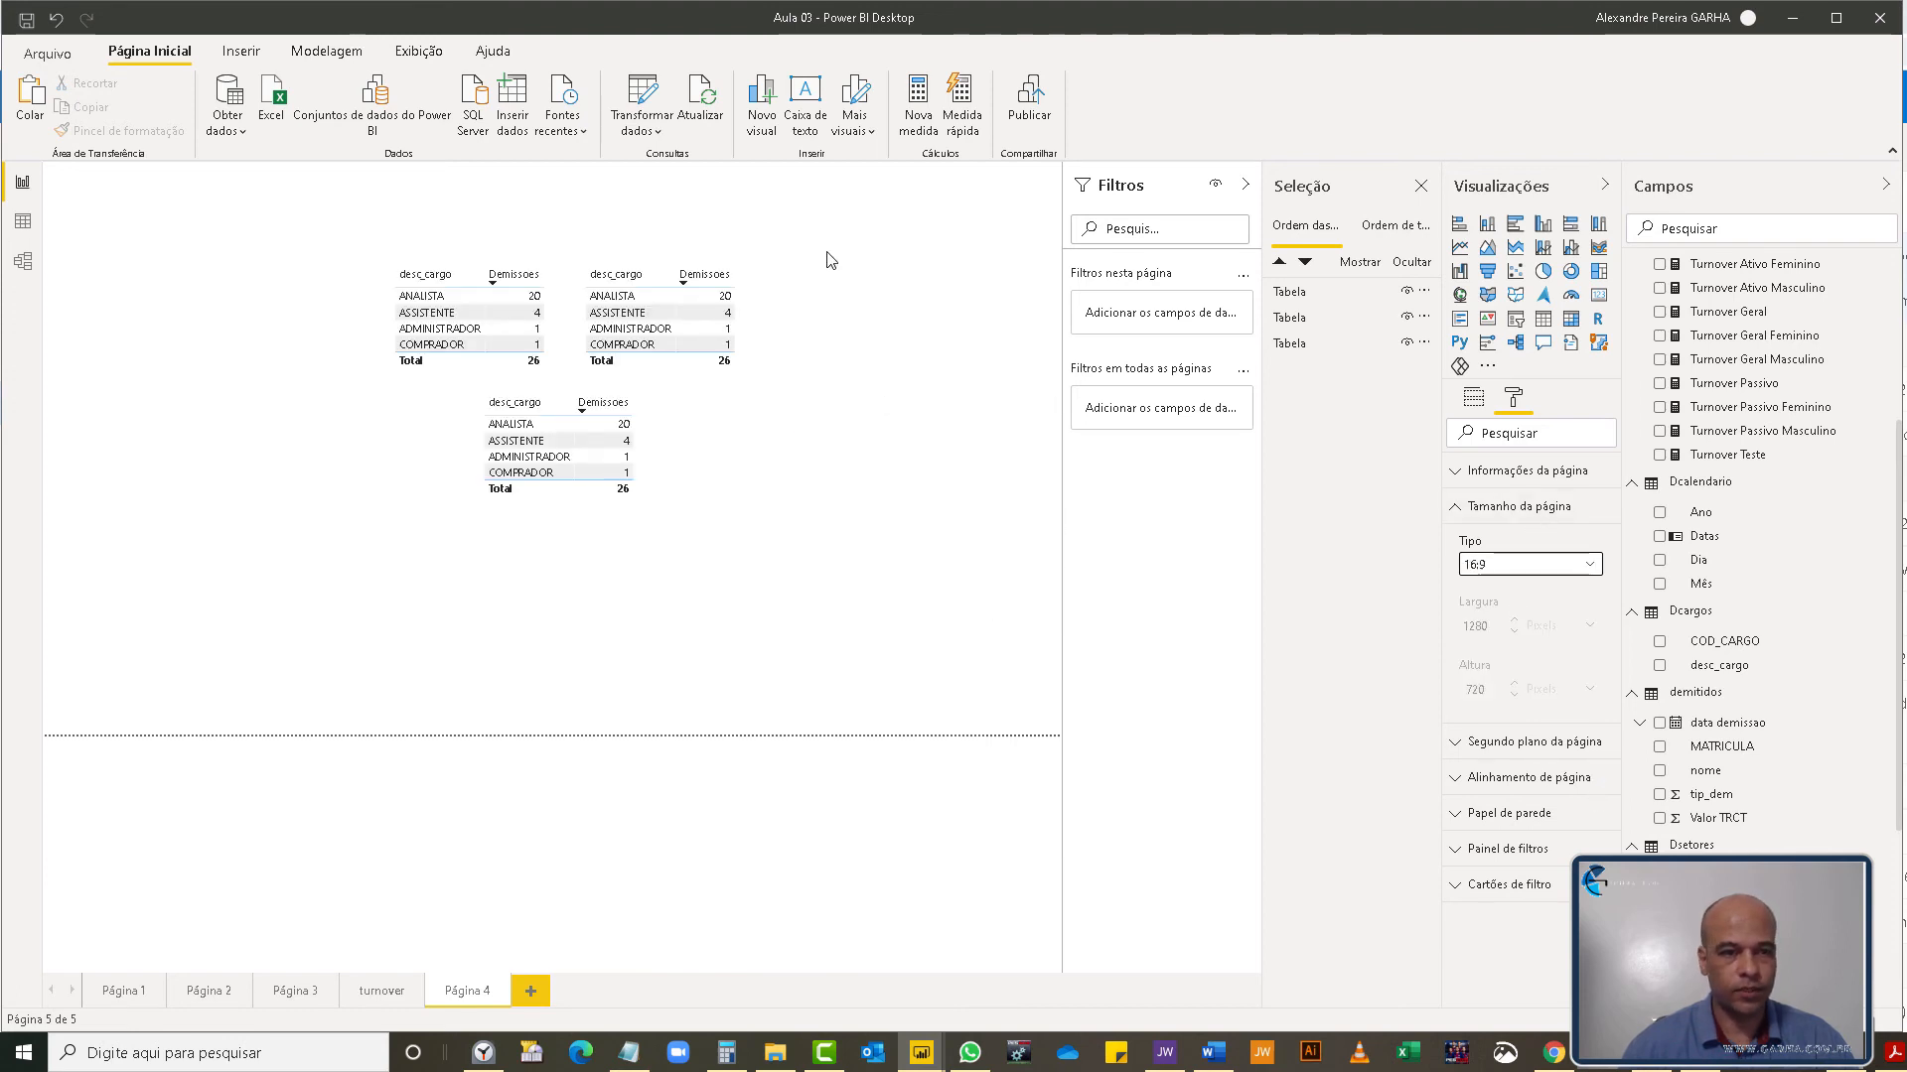
- Move the three desc_cargo tables into the page's upper-left area, two side by side and the third centered beneath them
{"action": "left_click_drag", "start_coordinate": [821, 237], "coordinate": [318, 557]}
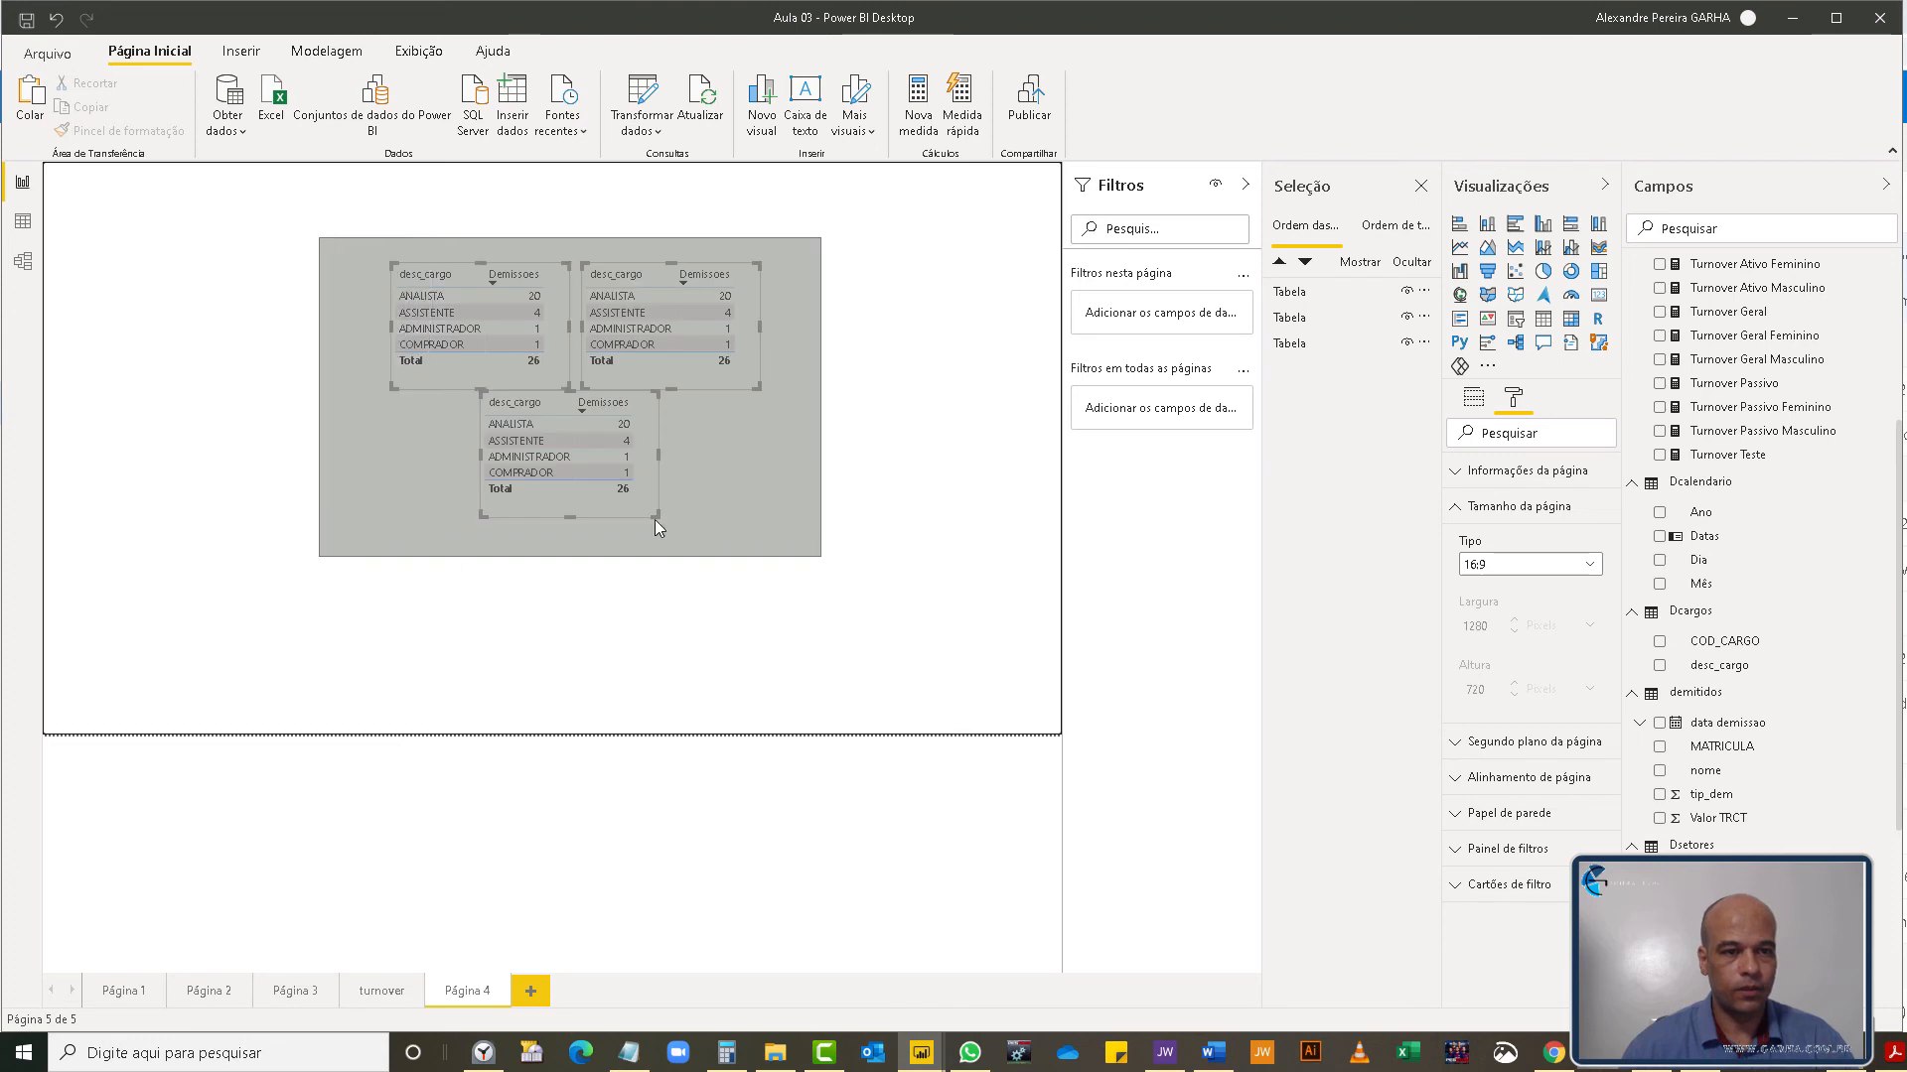
{"action": "left_click_drag", "start_coordinate": [692, 514], "coordinate": [343, 527]}
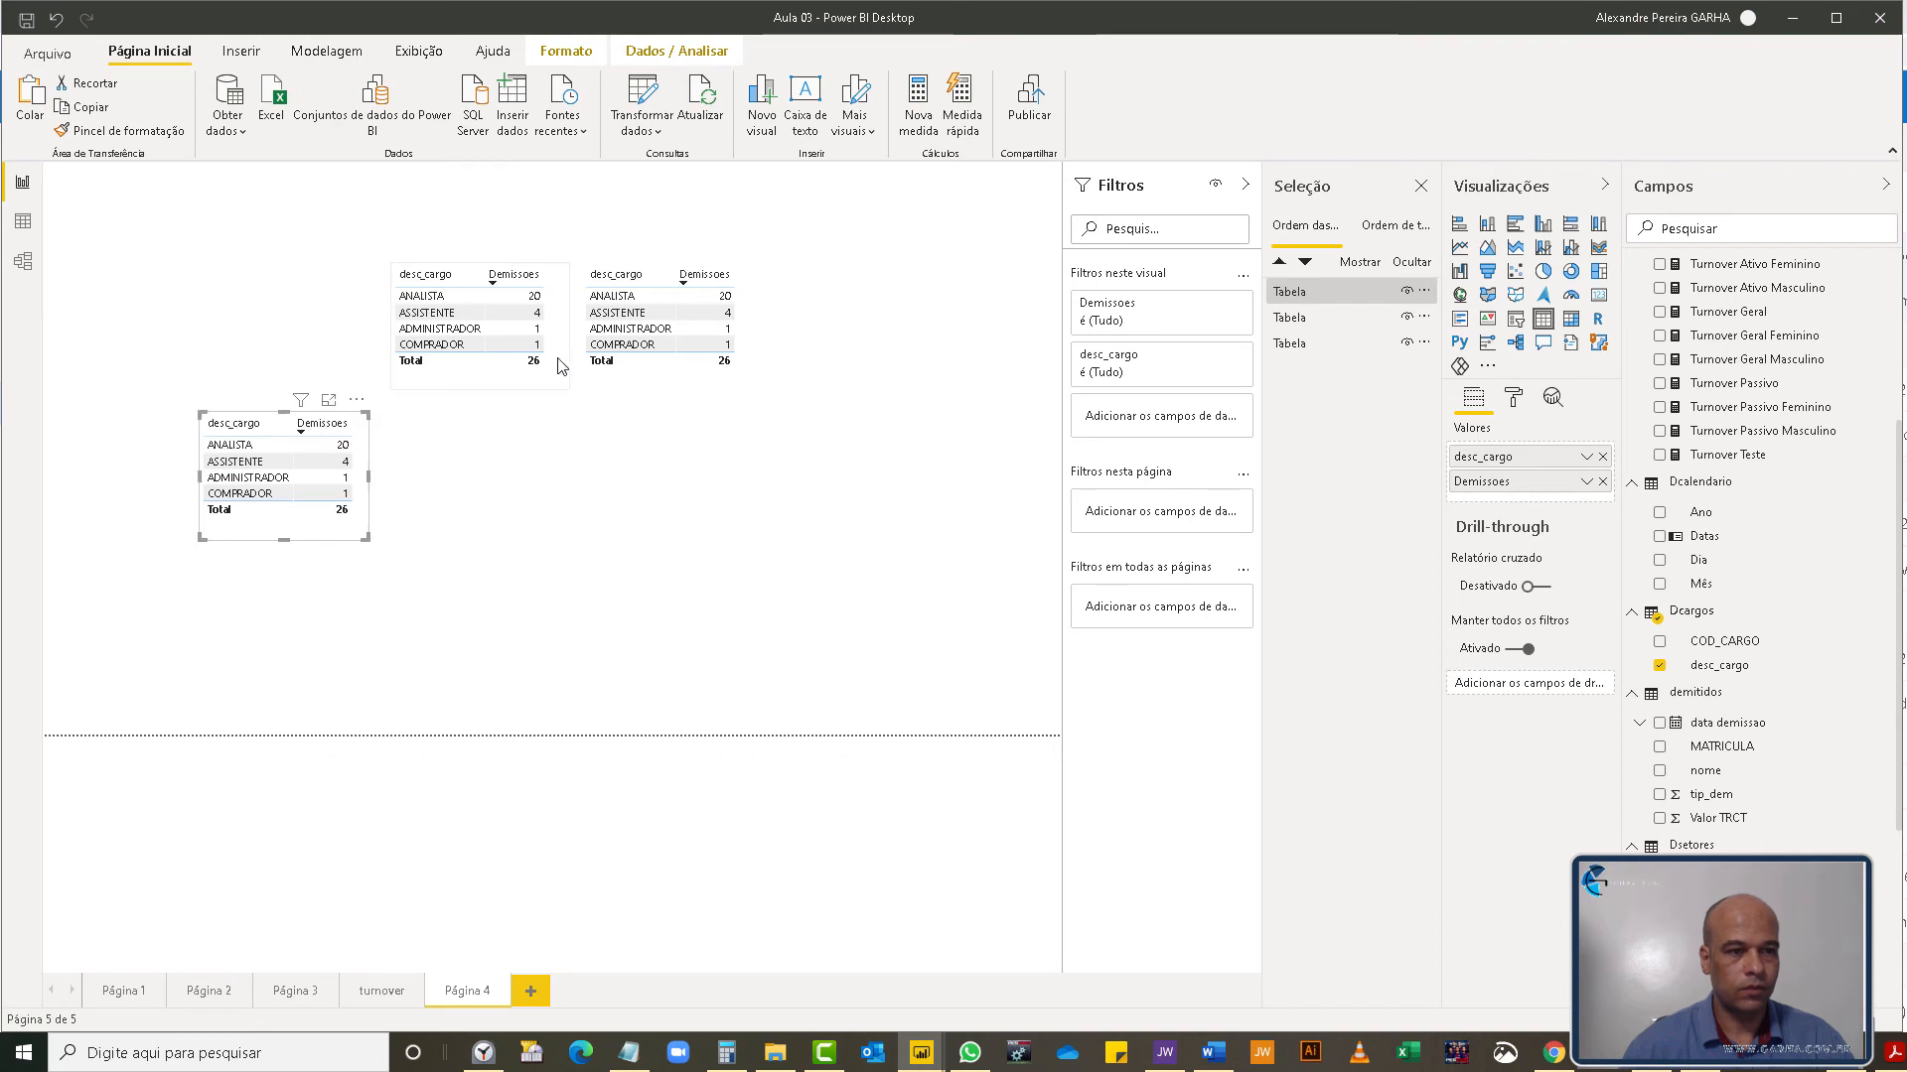
{"action": "left_click_drag", "start_coordinate": [477, 373], "coordinate": [129, 354]}
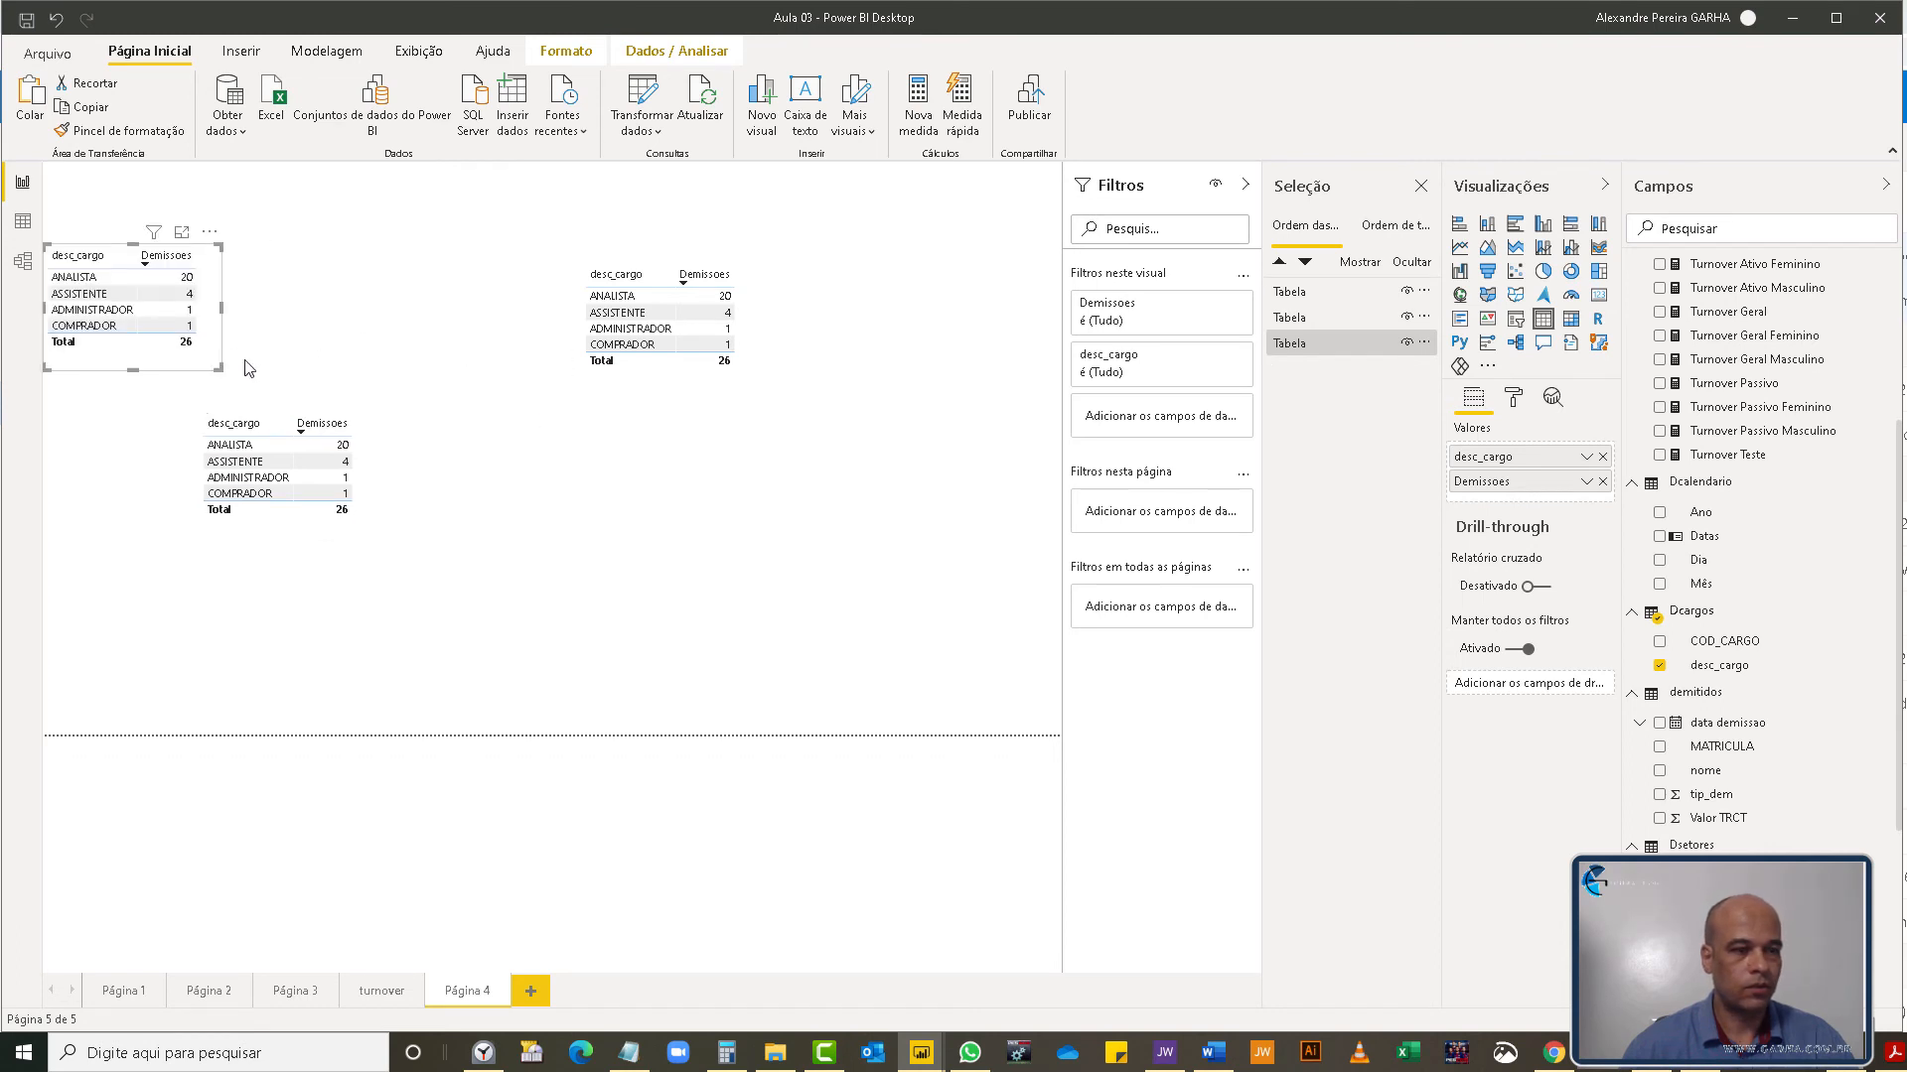
{"action": "left_click_drag", "start_coordinate": [695, 389], "coordinate": [443, 375]}
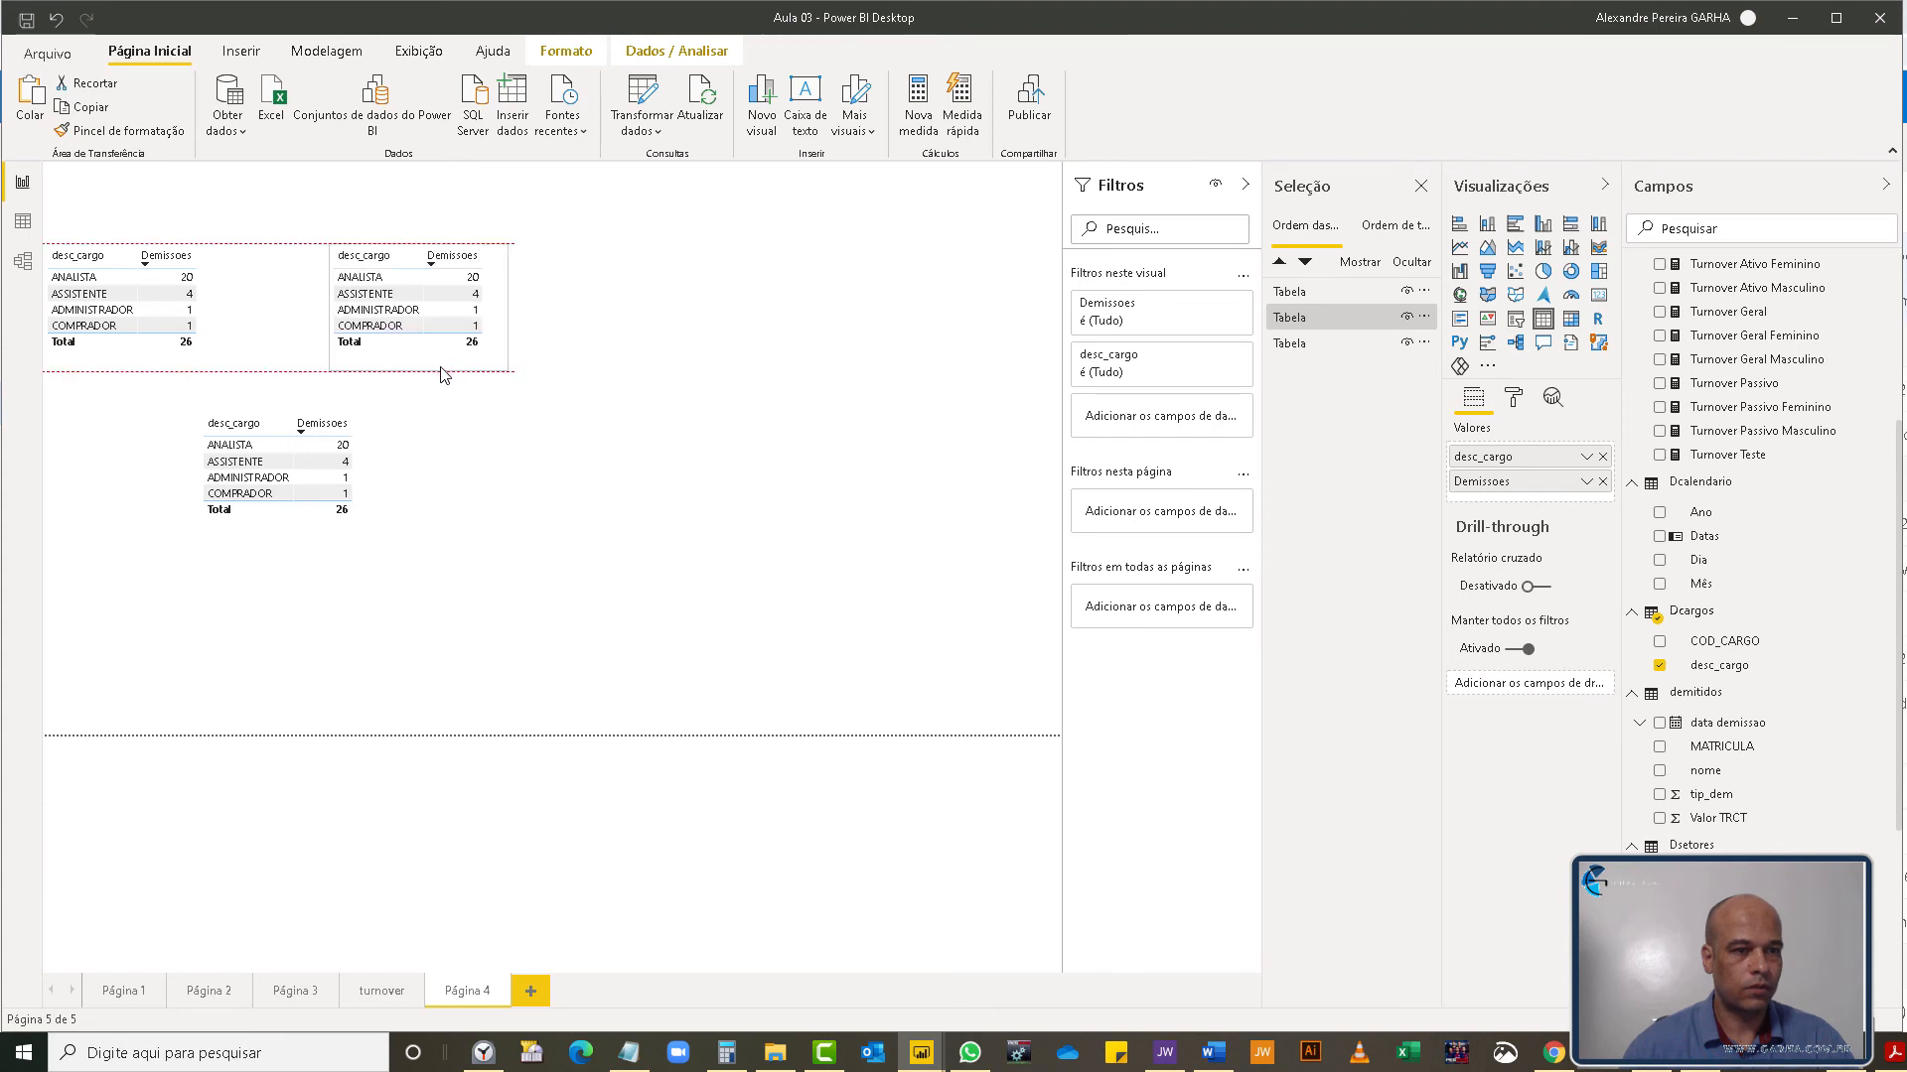
{"action": "left_click_drag", "start_coordinate": [281, 503], "coordinate": [282, 502]}
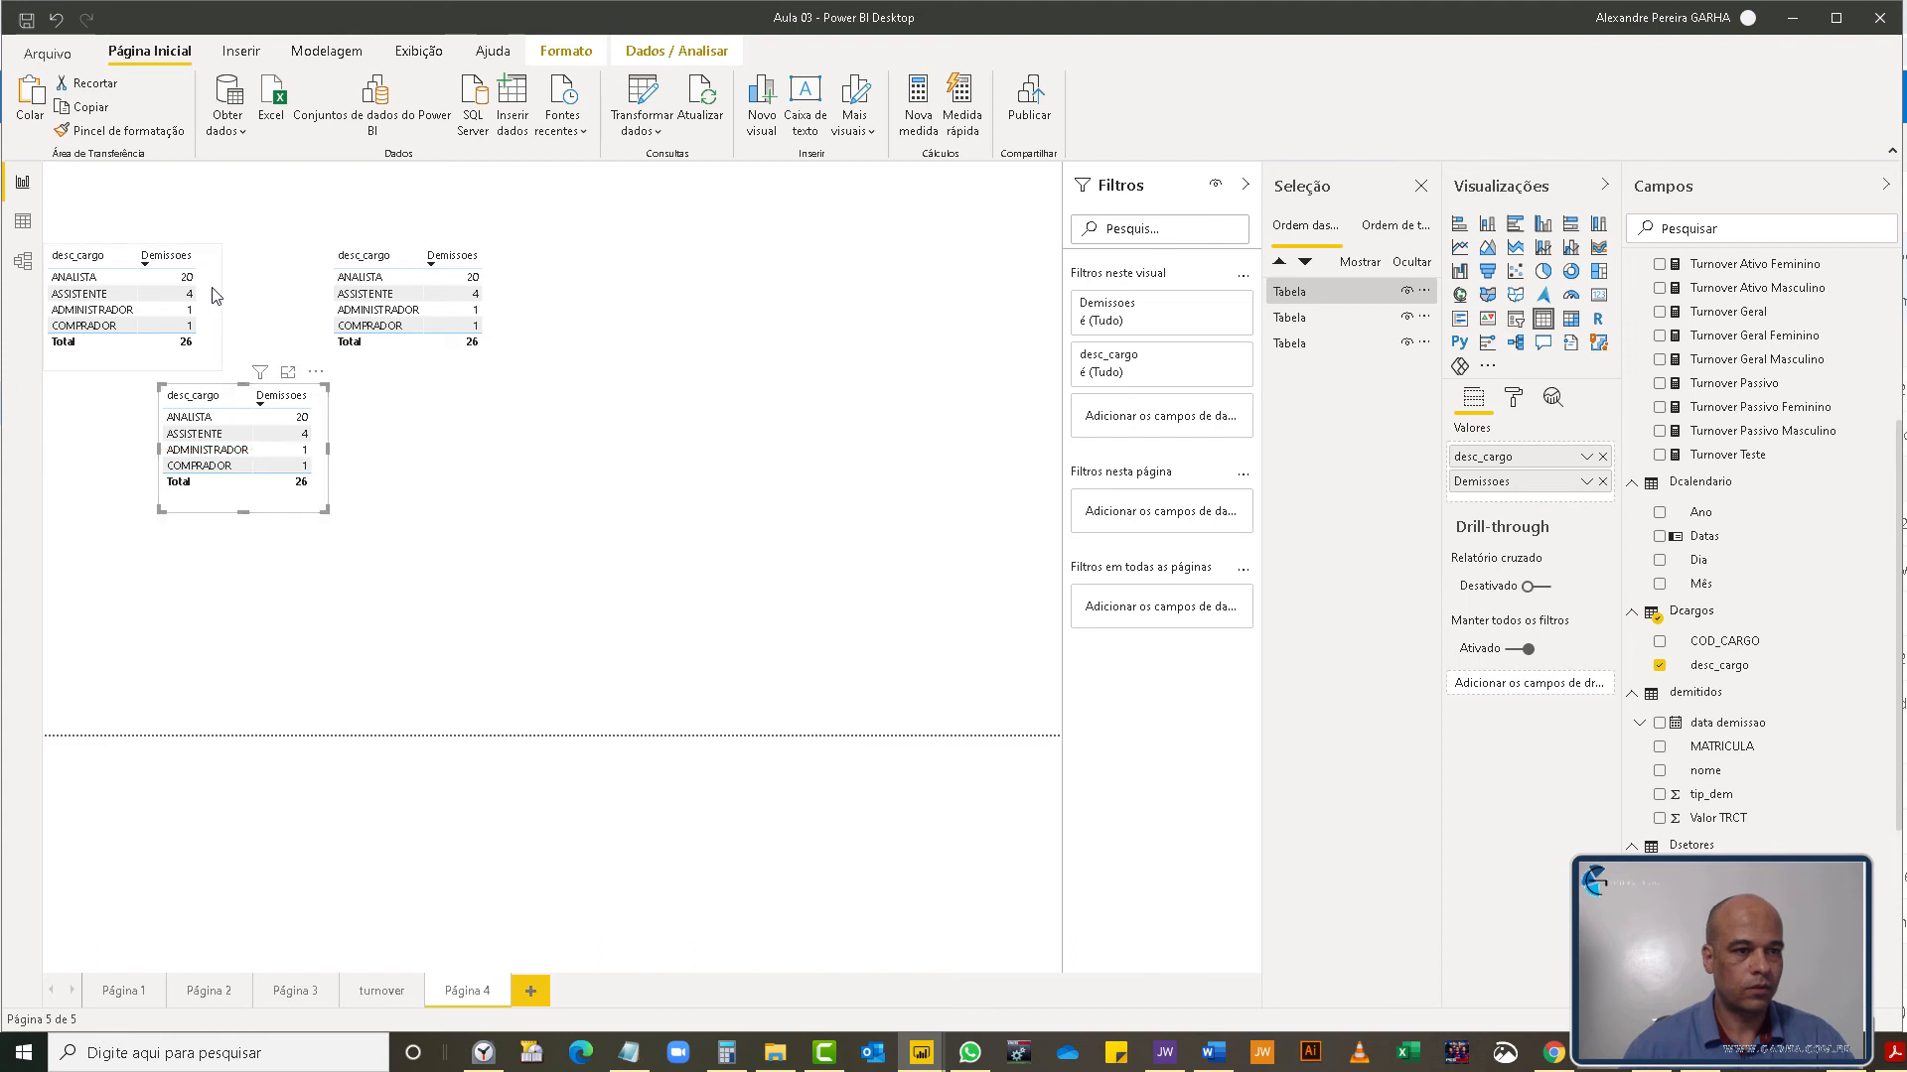
{"action": "left_click_drag", "start_coordinate": [210, 270], "coordinate": [208, 289]}
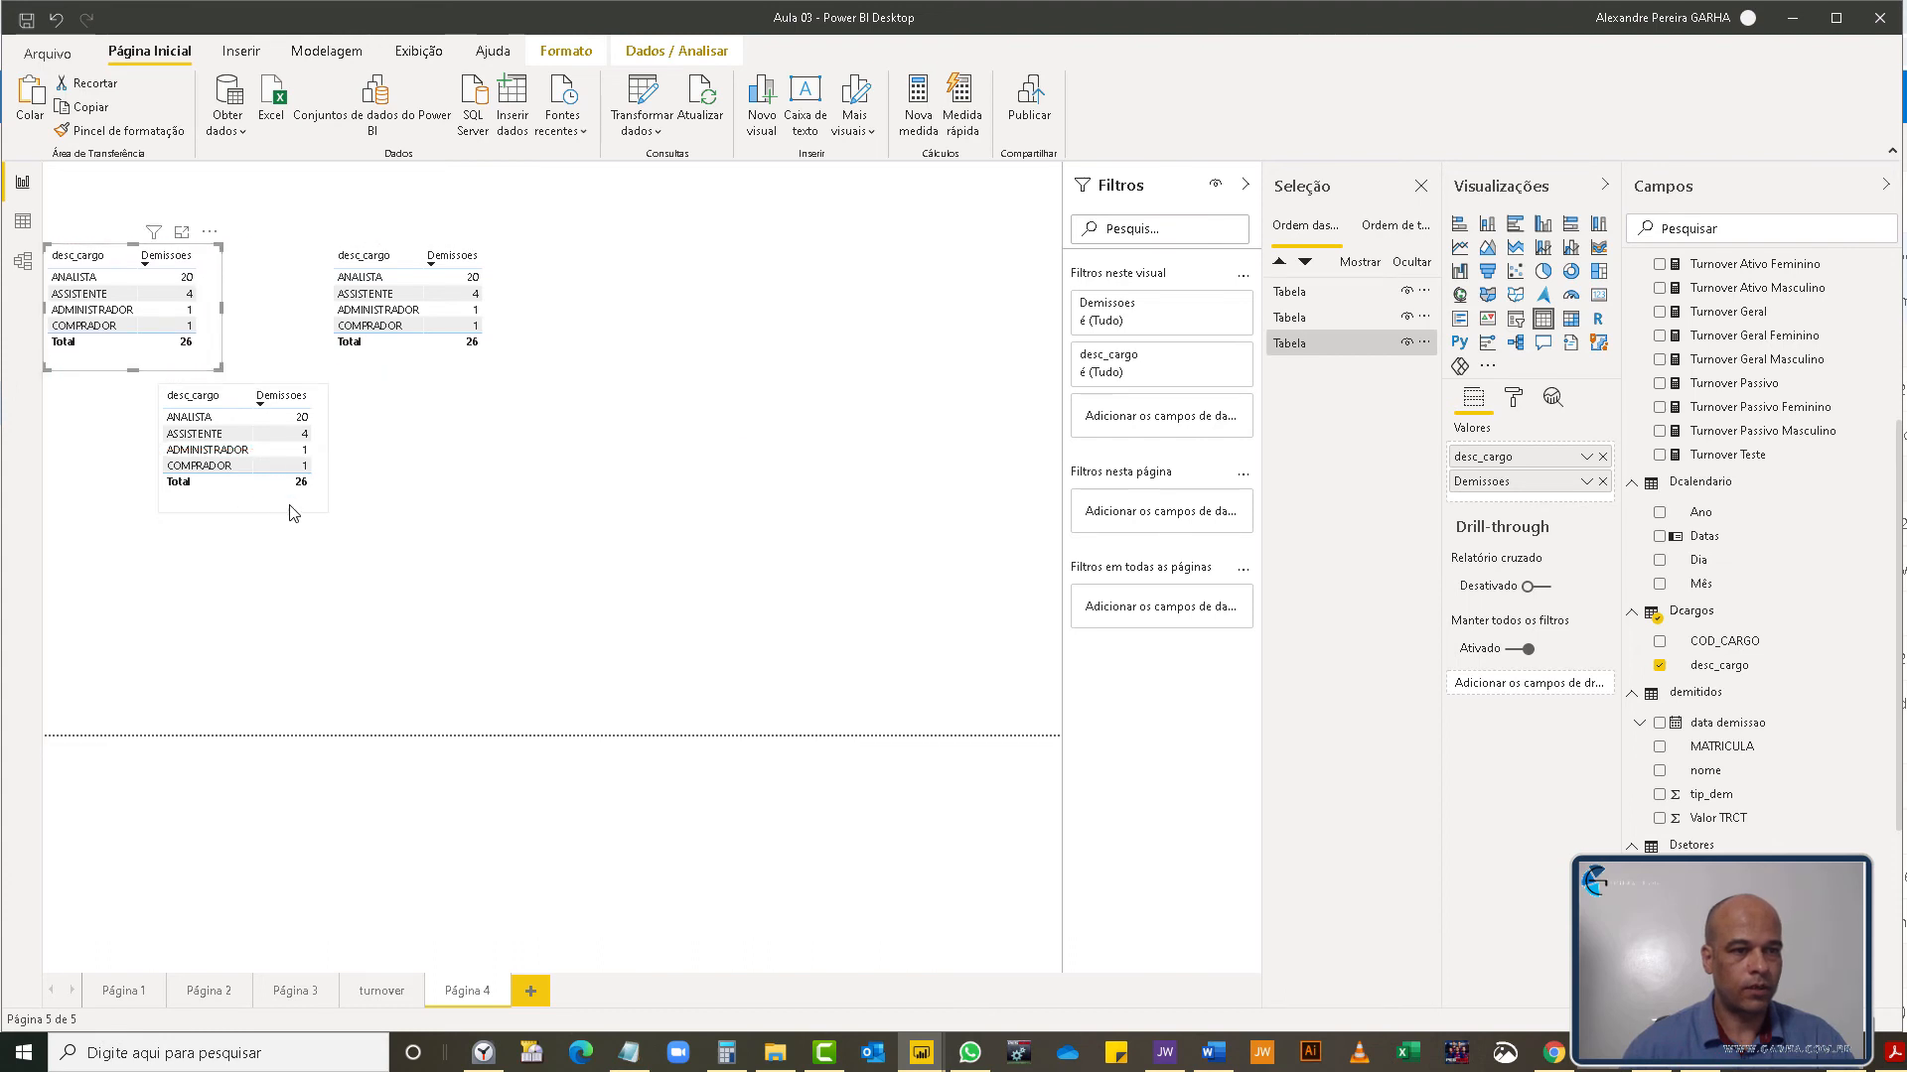
{"action": "mouse_move", "coordinate": [294, 512]}
{"action": "left_mouse_down"}
{"action": "mouse_move", "coordinate": [319, 517]}
{"action": "mouse_move", "coordinate": [294, 521]}
{"action": "left_mouse_up"}
{"action": "left_click", "coordinate": [820, 588]}
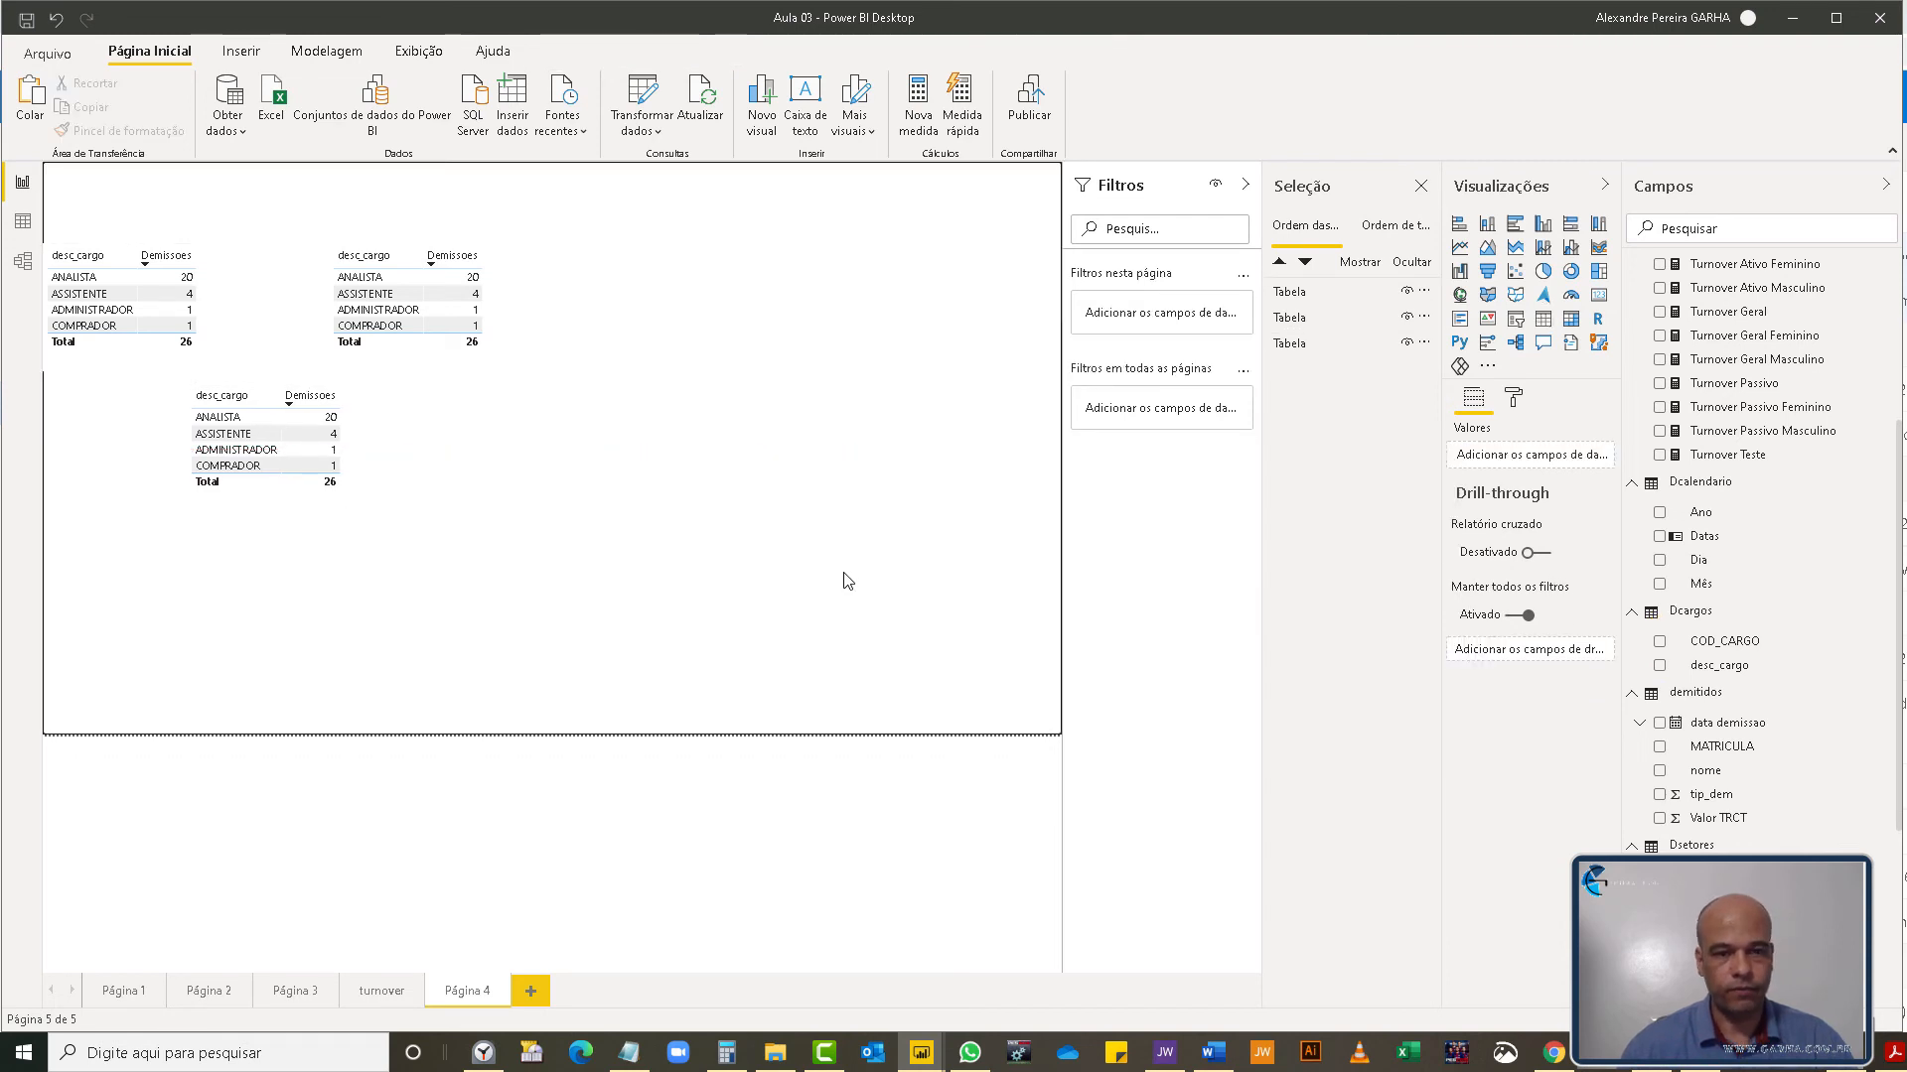
- Set the page background color to black with 0% transparency
{"action": "left_click", "coordinate": [1512, 402]}
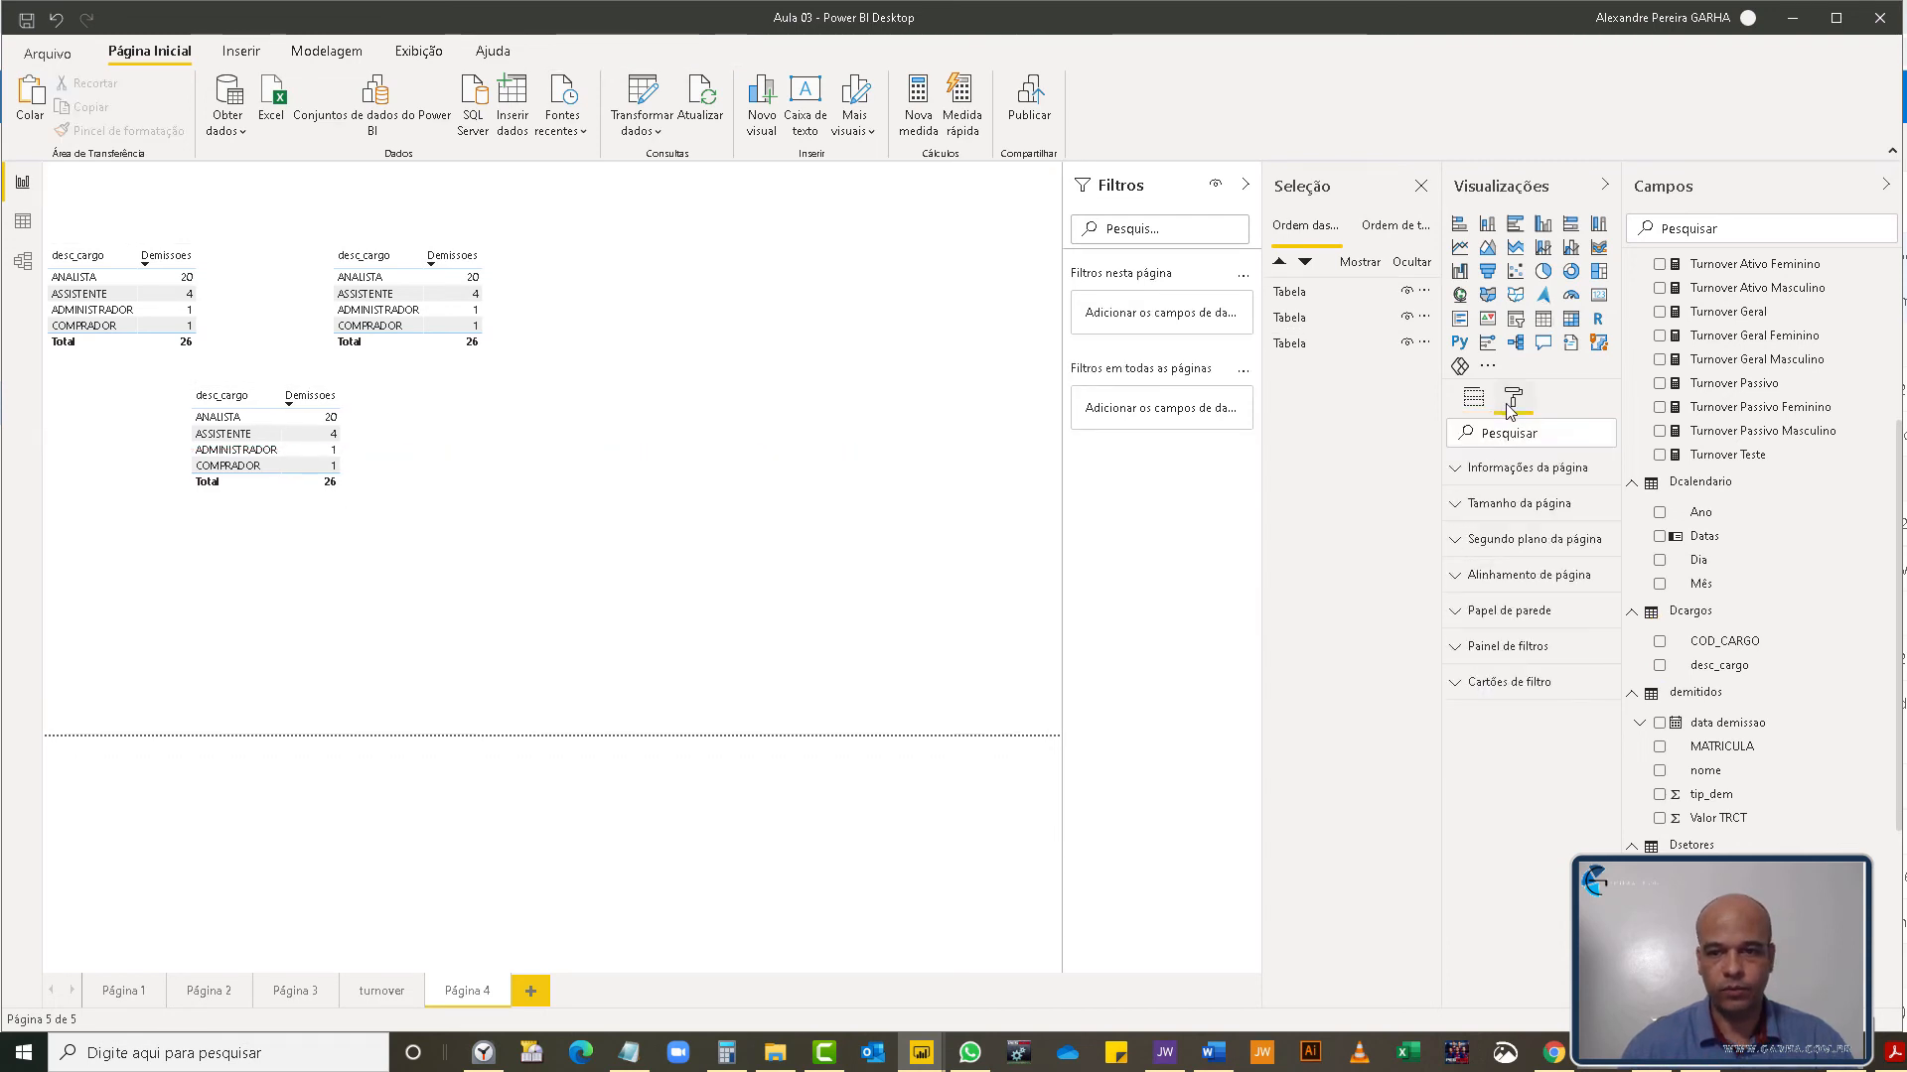
{"action": "left_click", "coordinate": [1459, 511]}
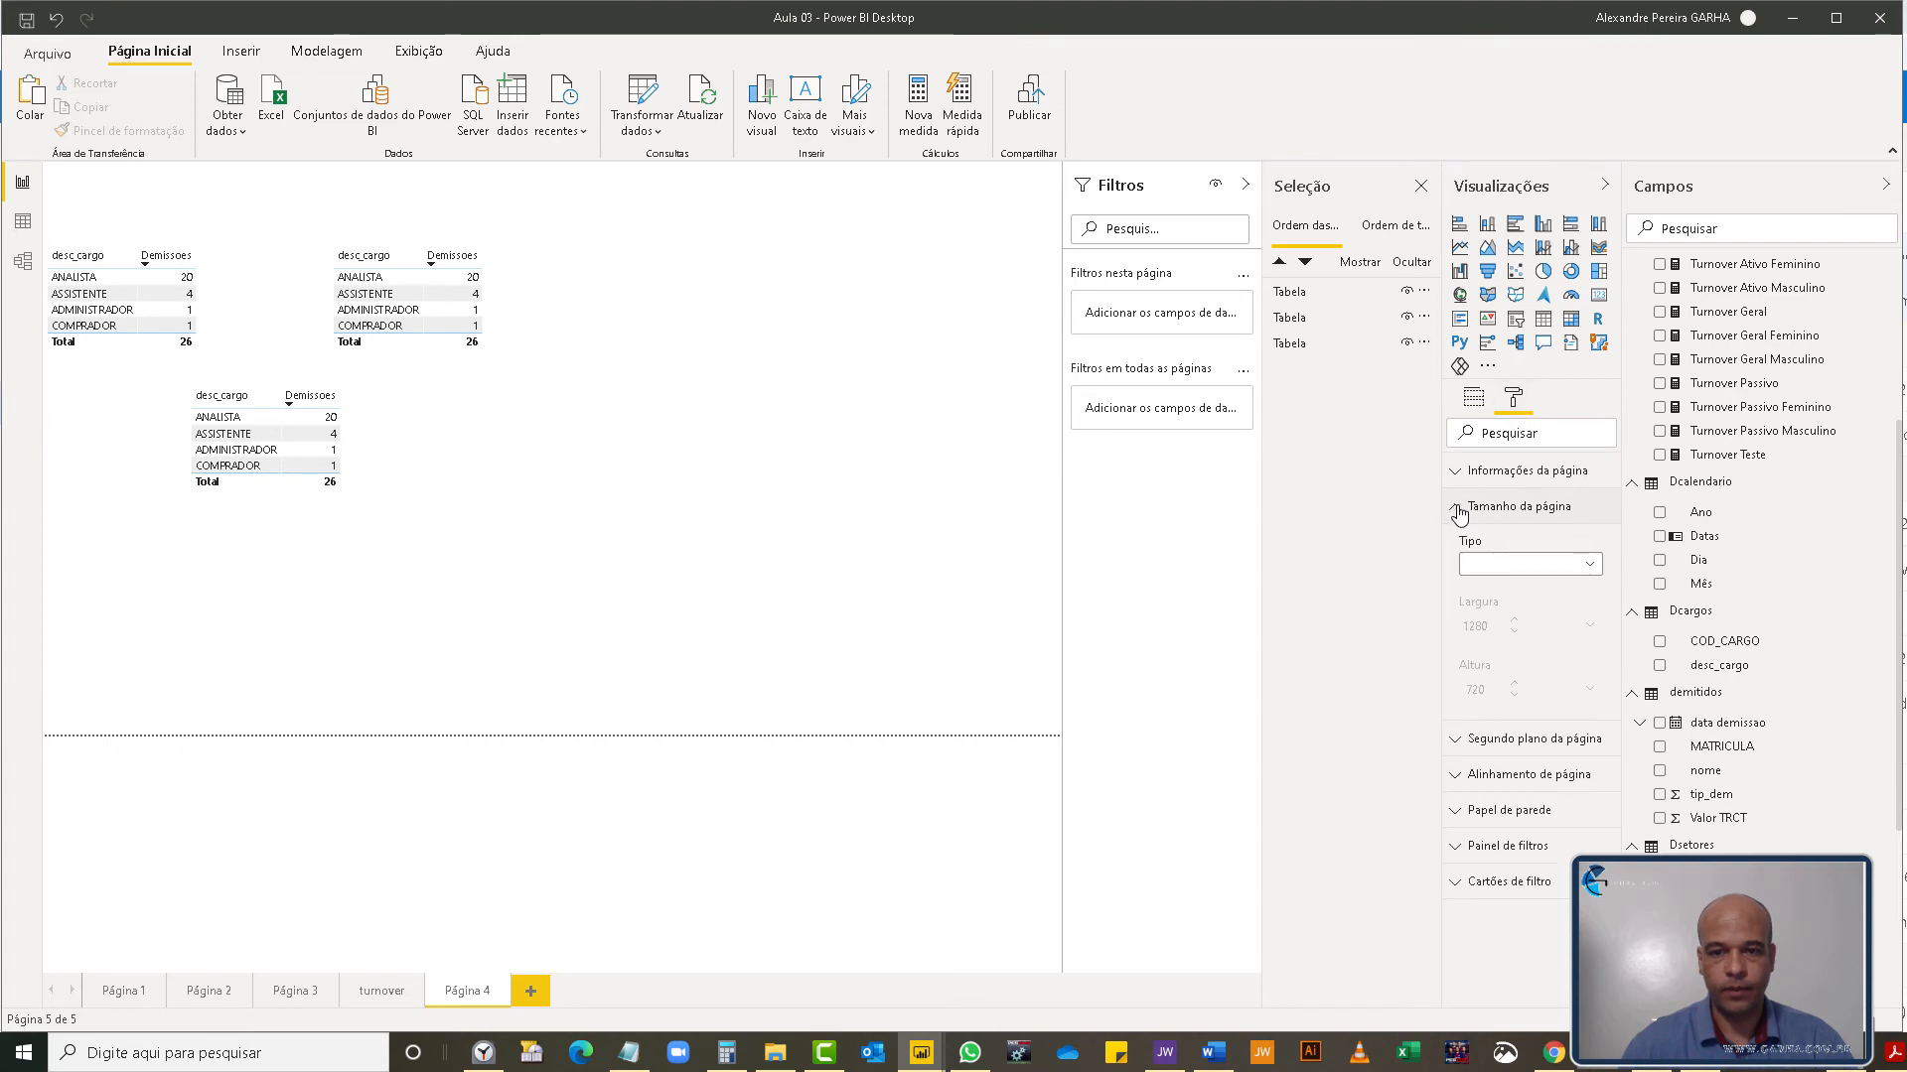
{"action": "left_click", "coordinate": [1459, 511]}
{"action": "left_click", "coordinate": [1456, 544]}
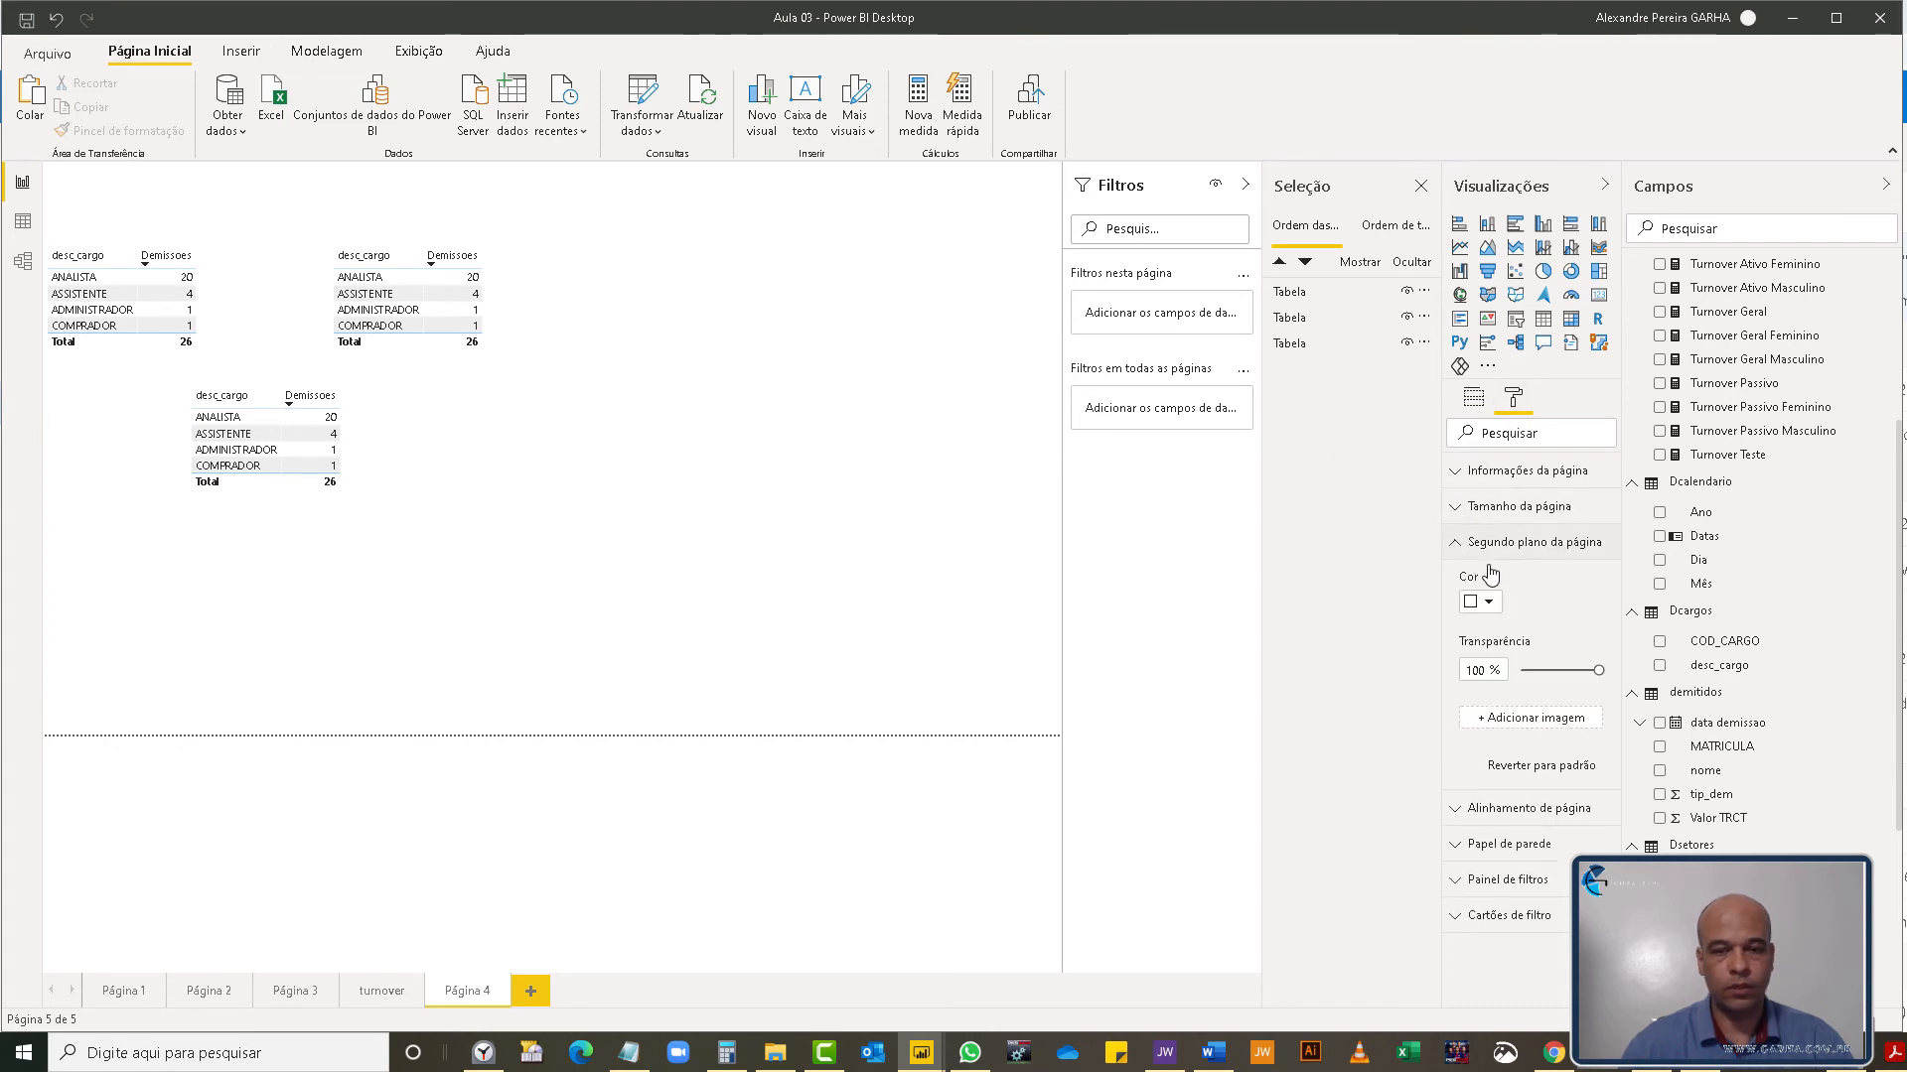
{"action": "left_click", "coordinate": [1484, 603]}
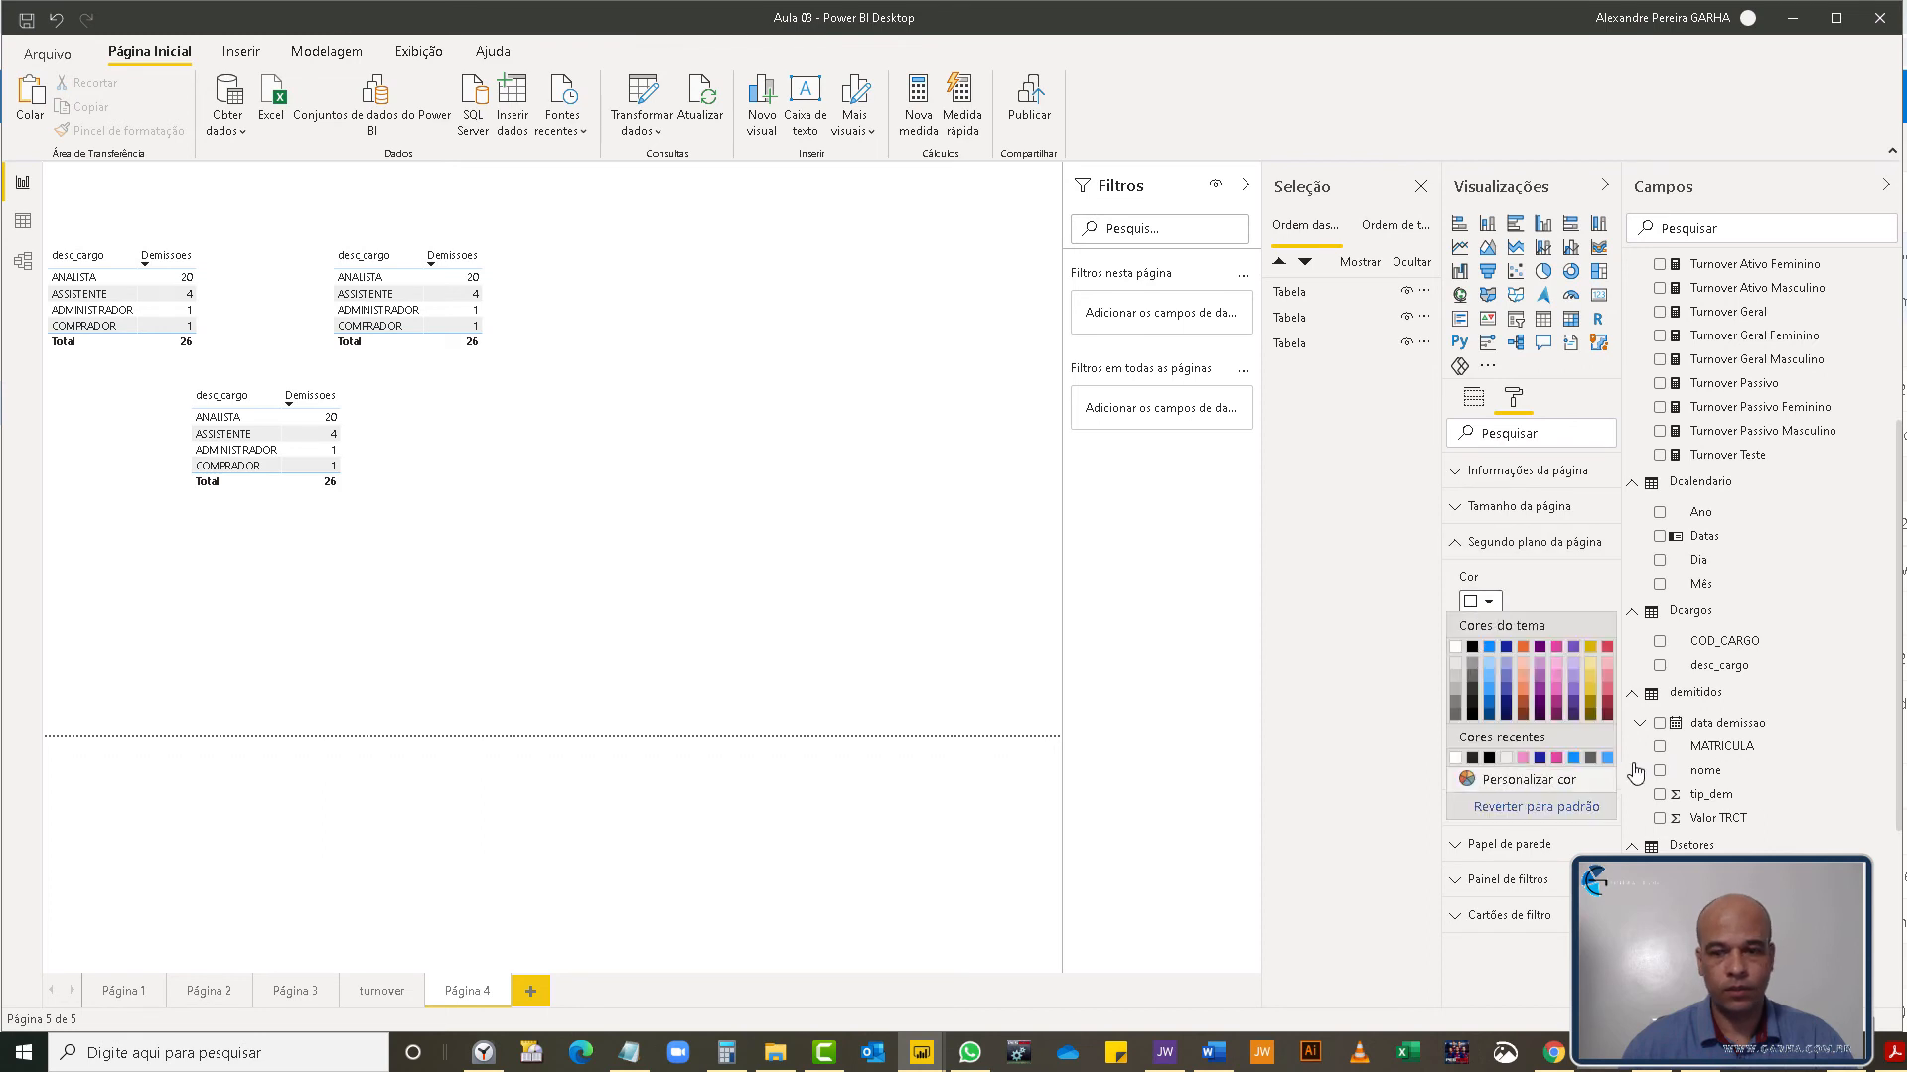
{"action": "left_click", "coordinate": [1472, 646]}
{"action": "left_click_drag", "start_coordinate": [1598, 676], "coordinate": [1524, 672]}
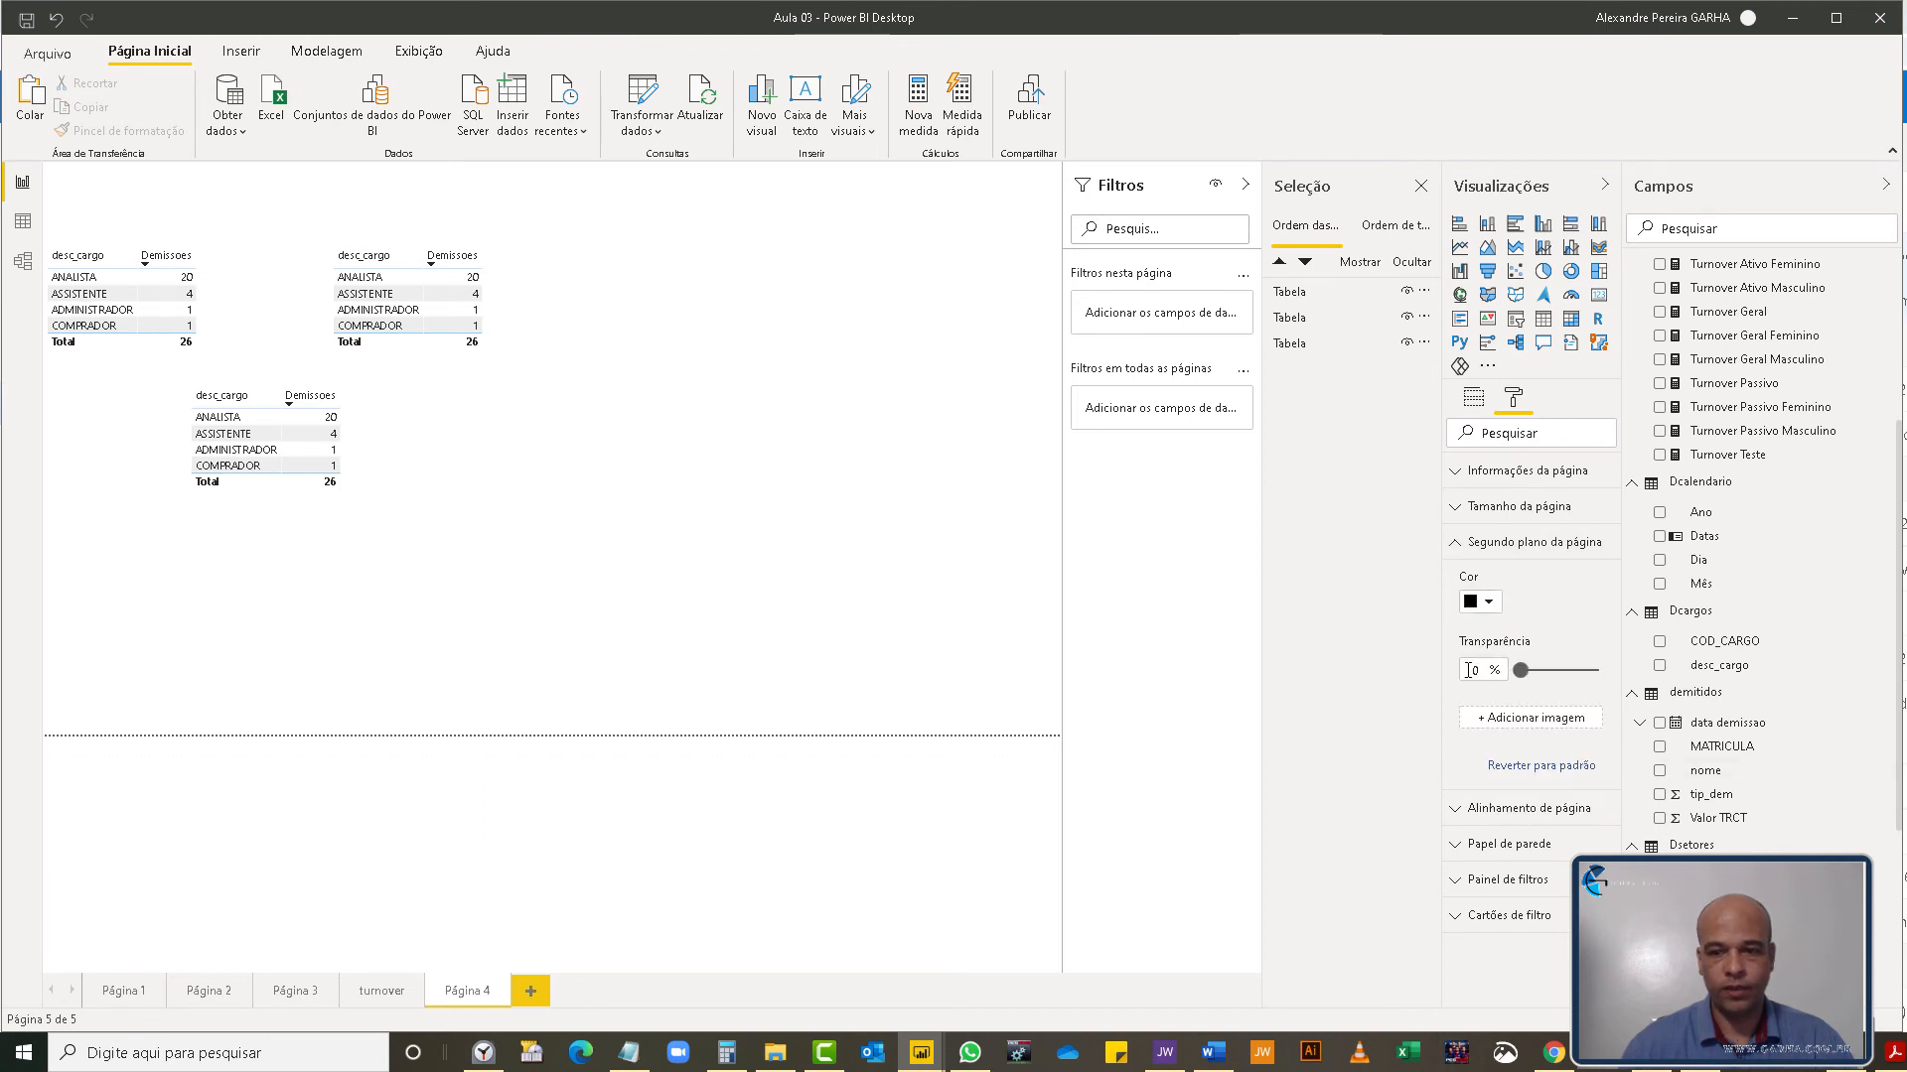
- Set the page size to a custom width of 600 pixels and height of 400 pixels
{"action": "left_click", "coordinate": [1458, 507]}
{"action": "left_click", "coordinate": [1521, 579]}
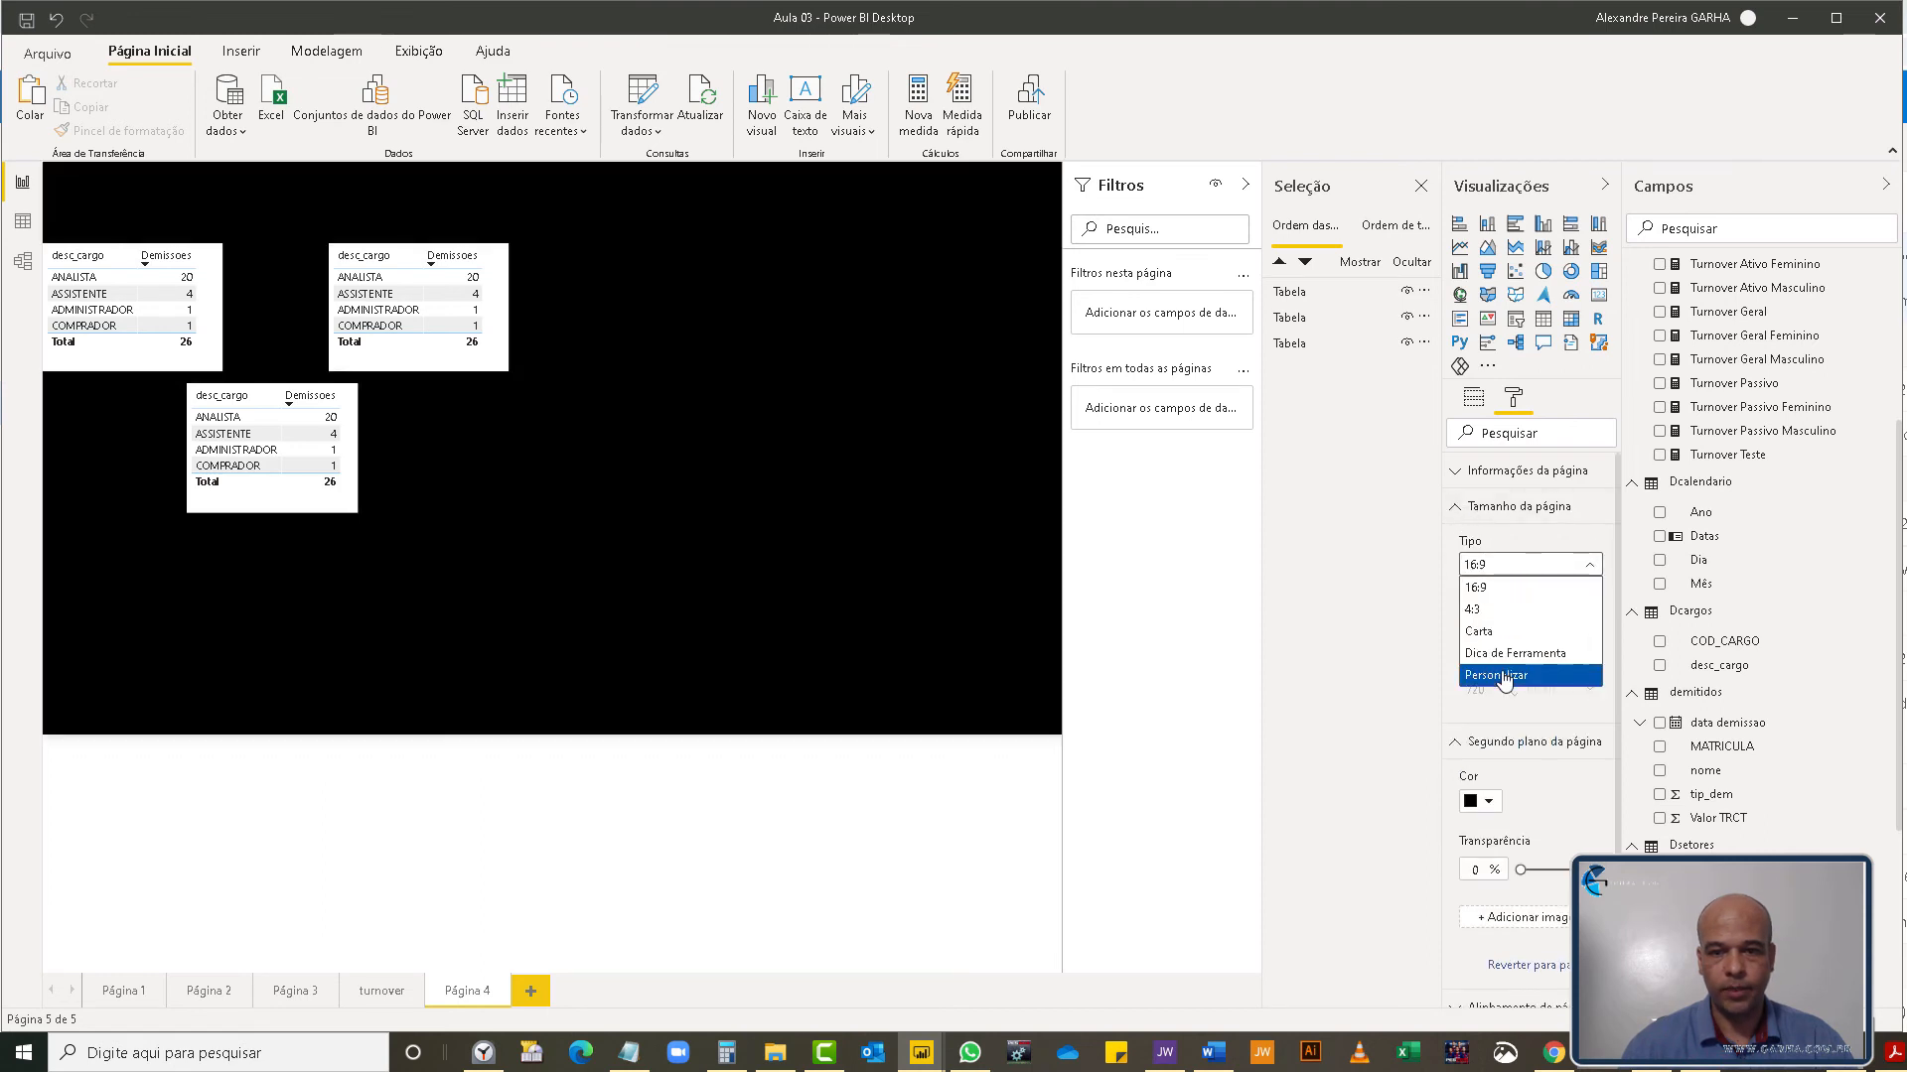
{"action": "left_click", "coordinate": [1498, 676]}
{"action": "left_click", "coordinate": [1477, 625]}
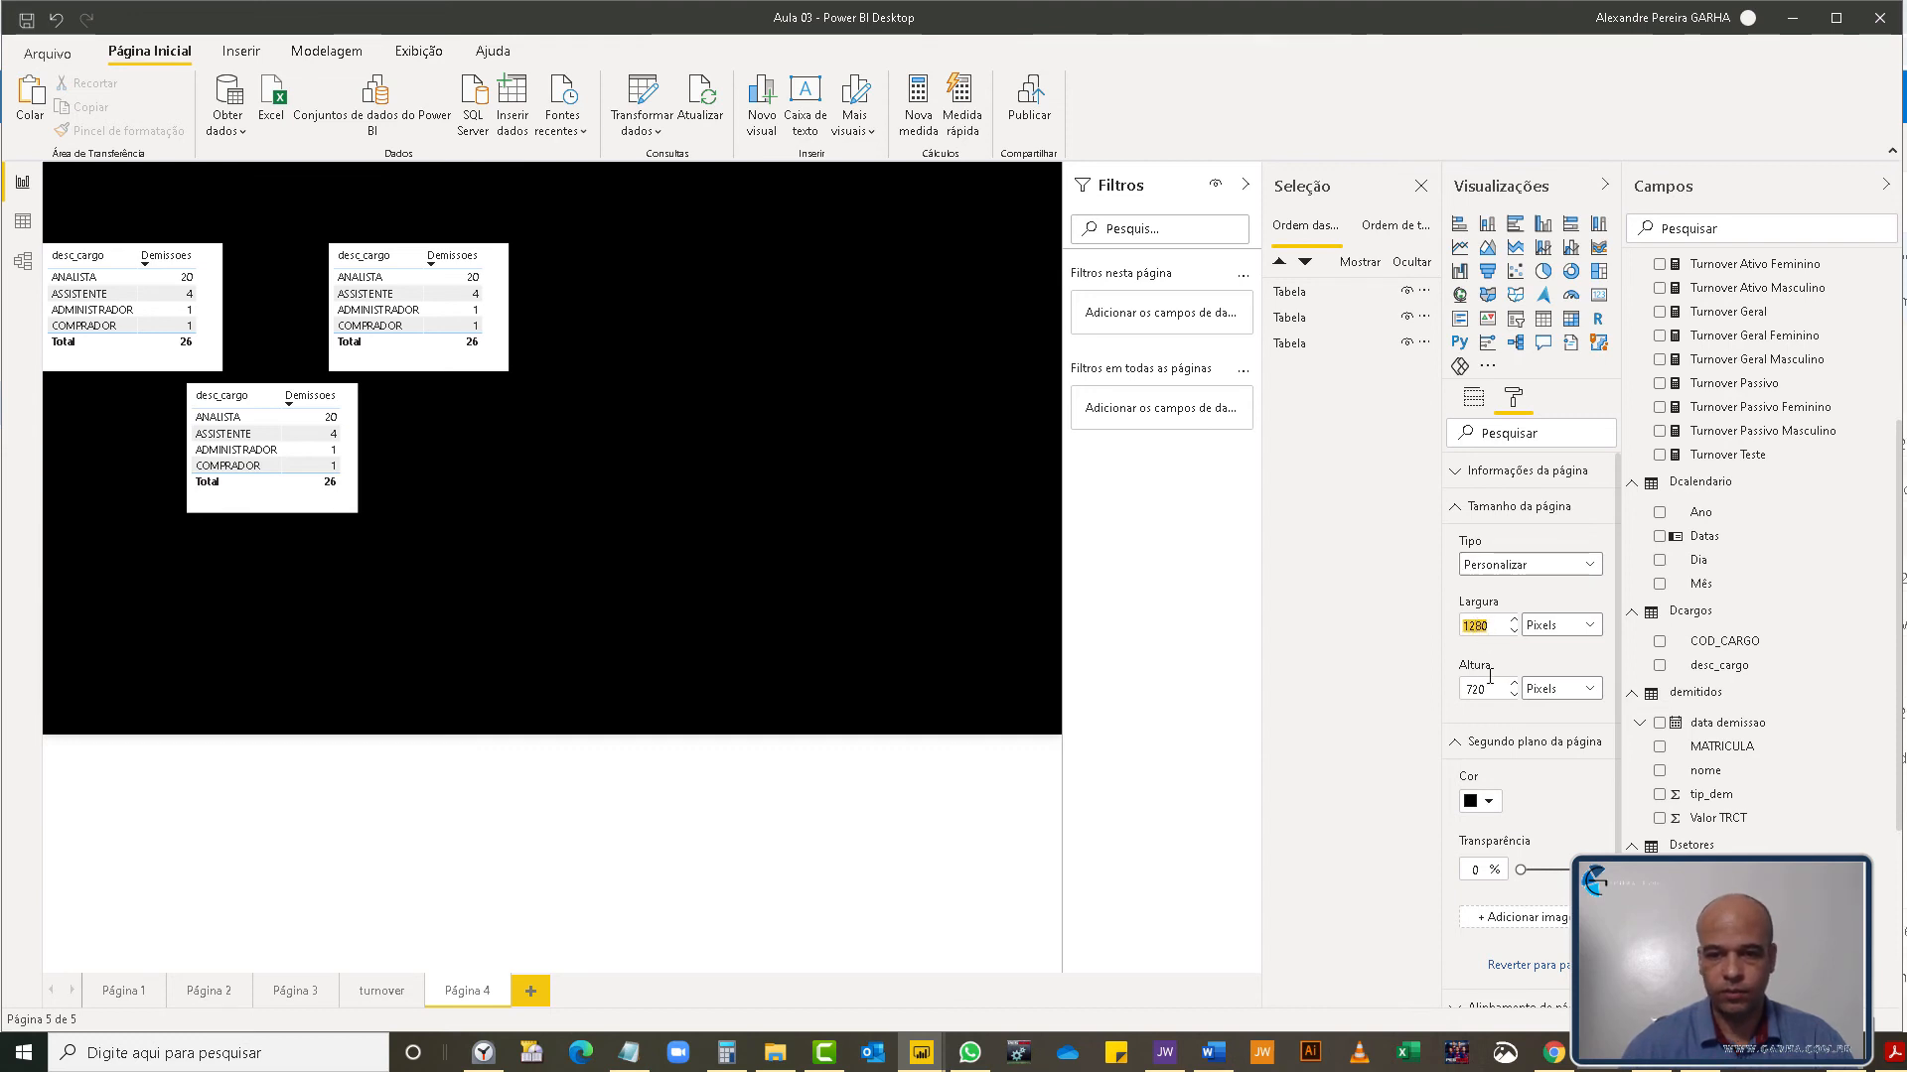
{"action": "type", "text": "600"}
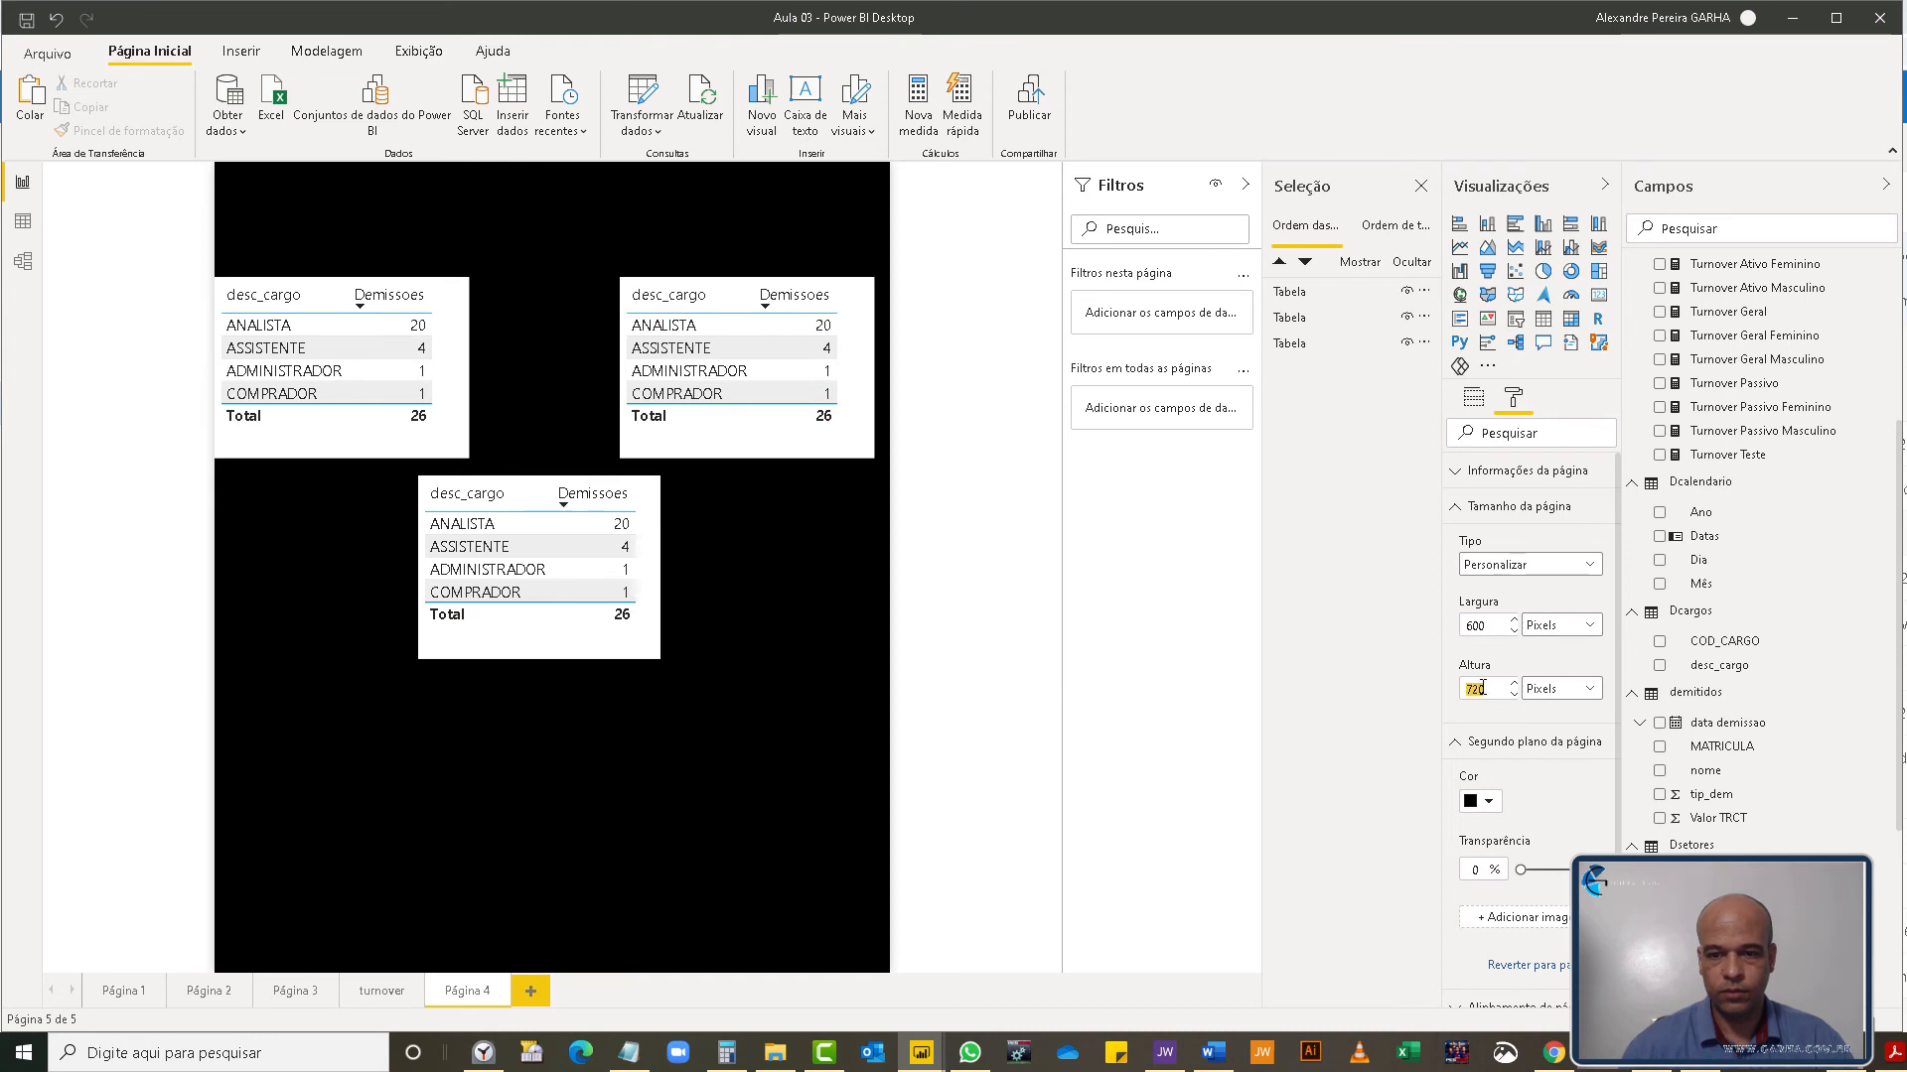
{"action": "type", "text": "400"}
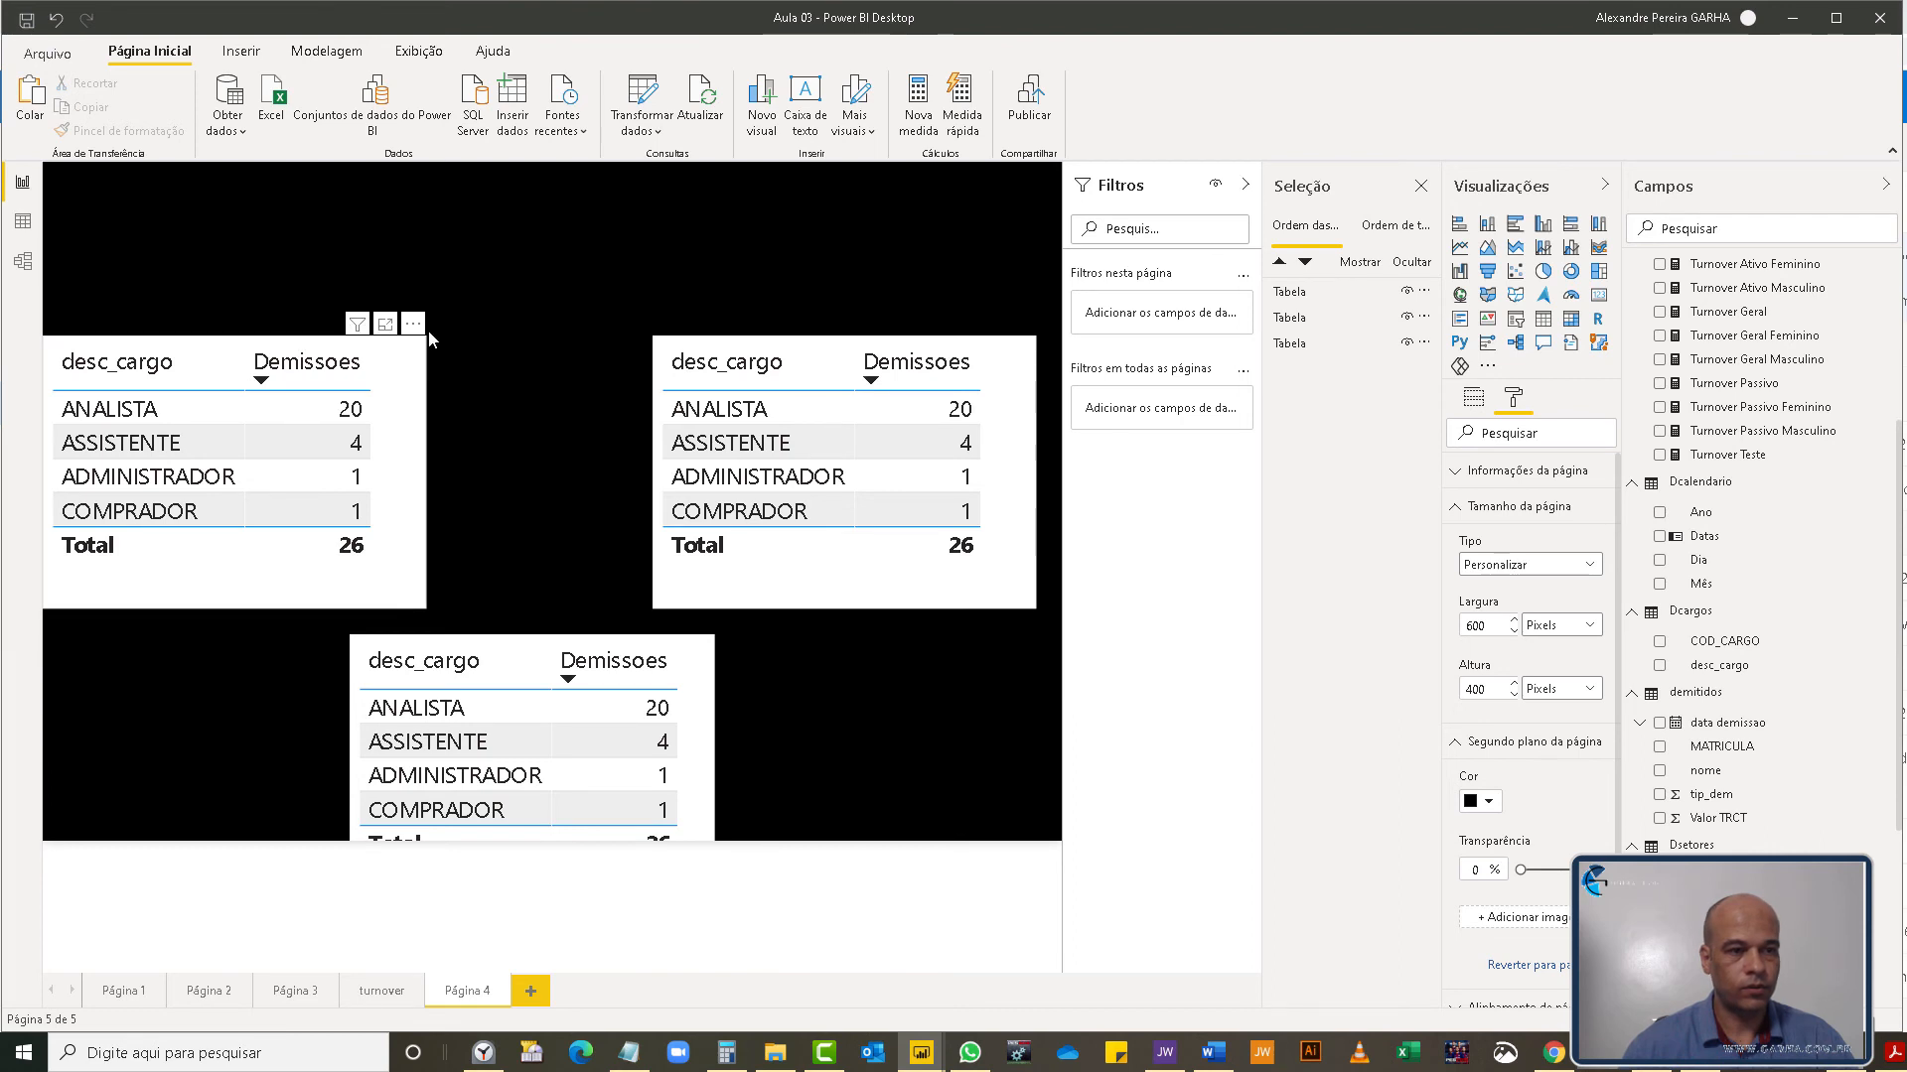
- Rearrange the tables to fit the resized page, aligning two across the upper part and centering the third beneath them
{"action": "left_click_drag", "start_coordinate": [412, 386], "coordinate": [422, 279]}
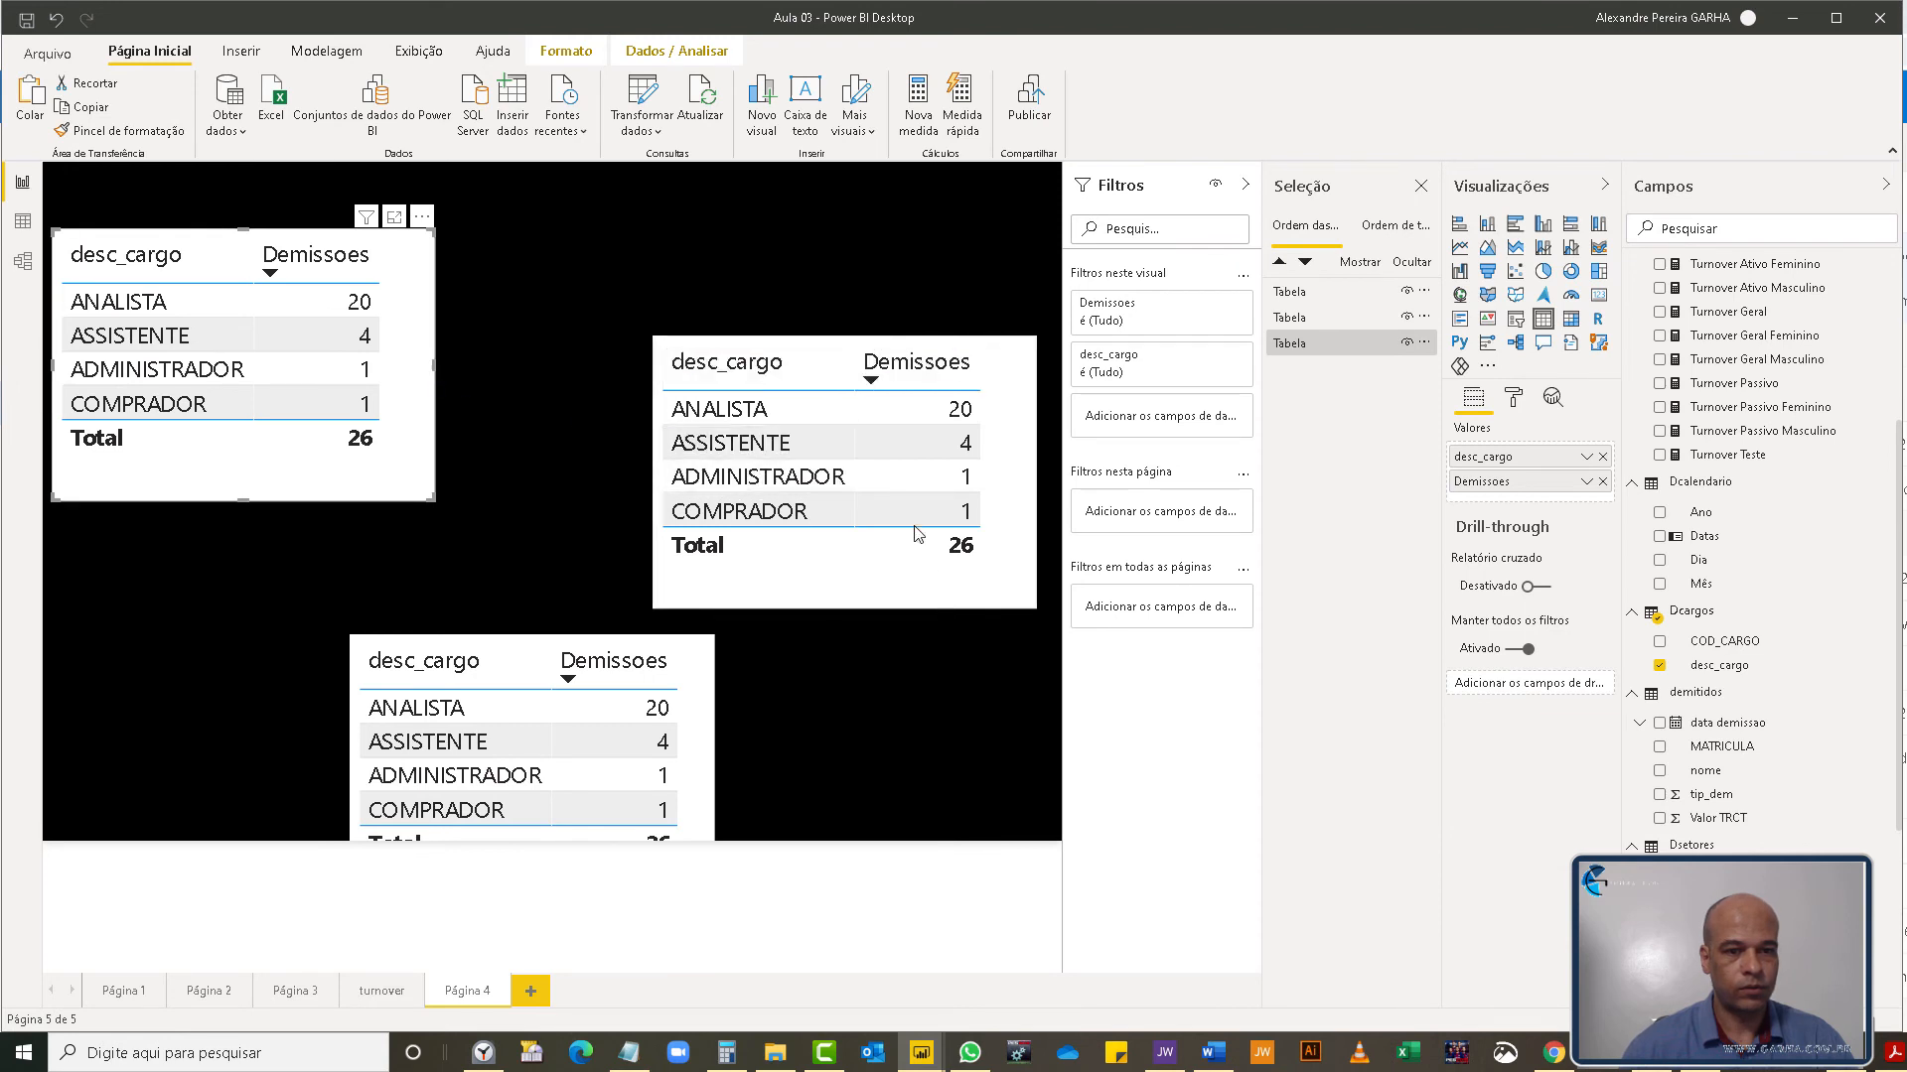
{"action": "left_click_drag", "start_coordinate": [877, 402], "coordinate": [896, 495]}
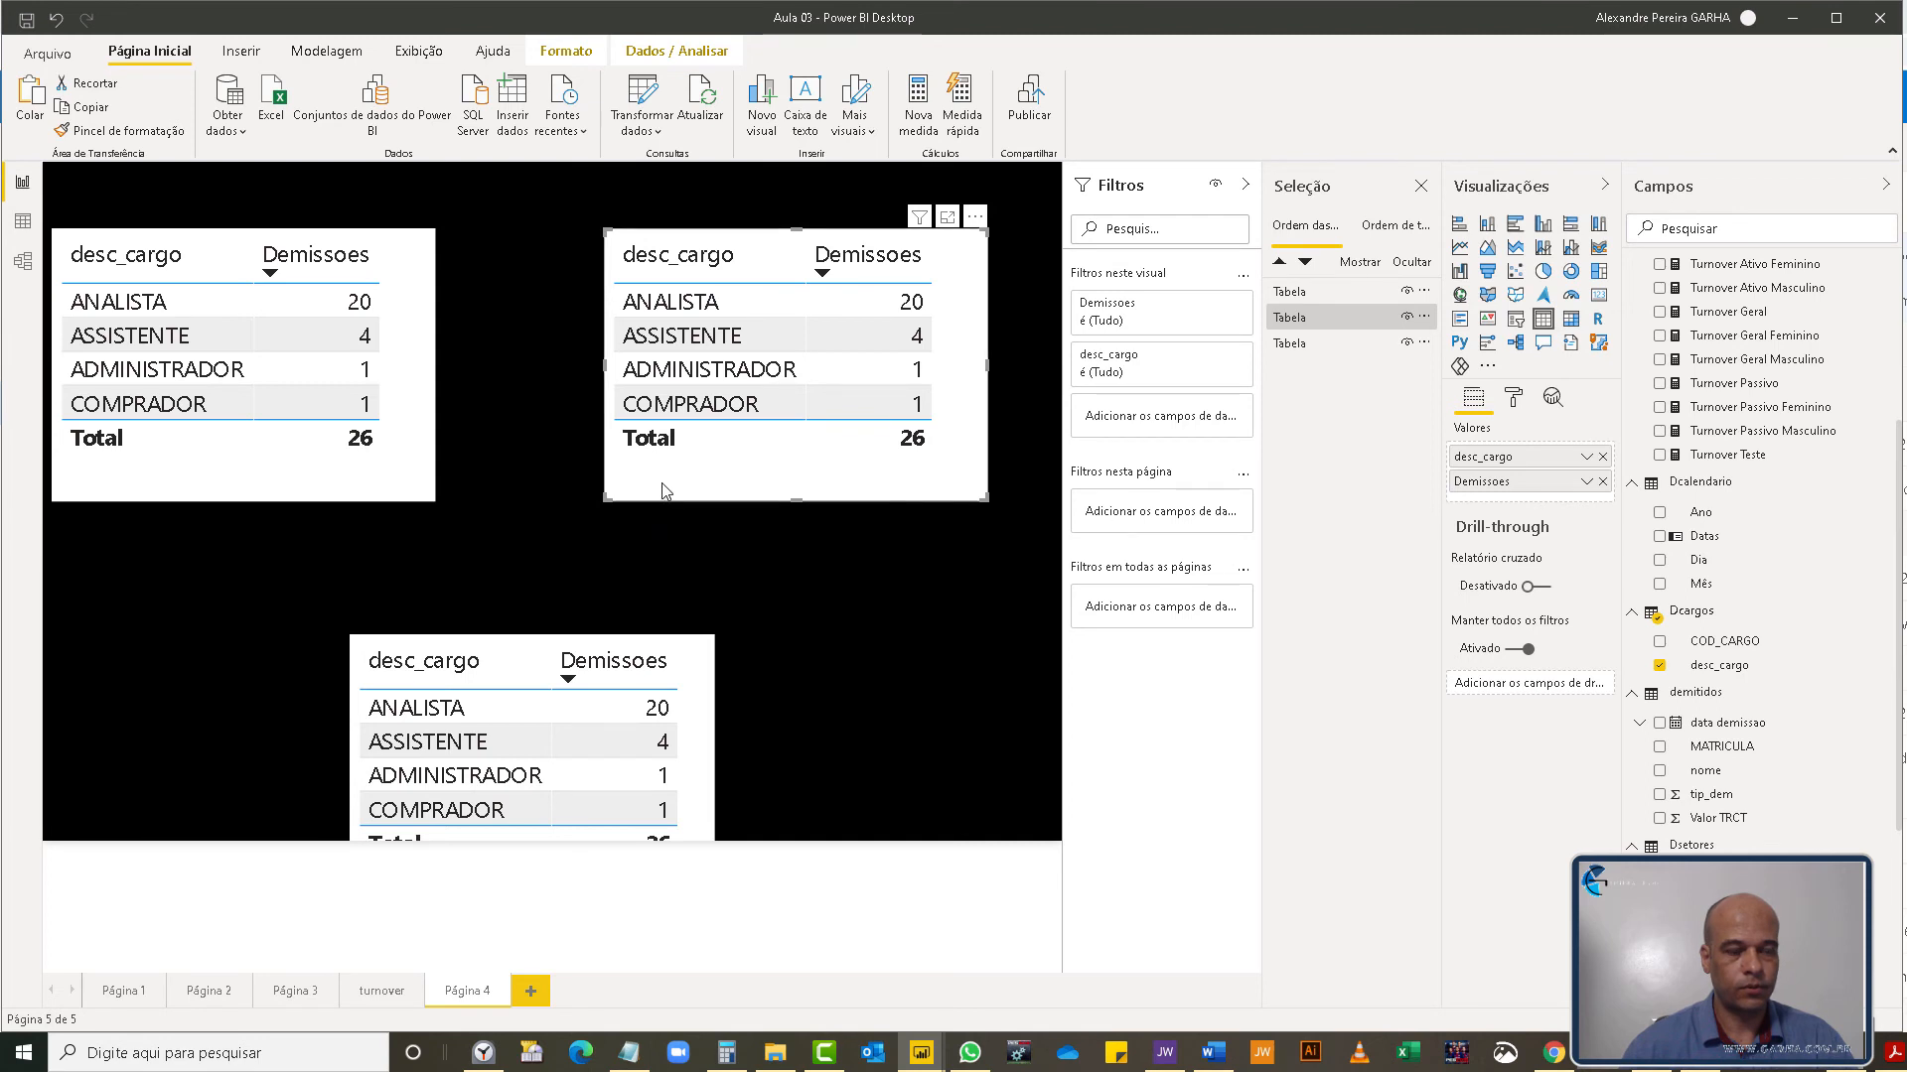
{"action": "left_click_drag", "start_coordinate": [699, 651], "coordinate": [718, 544]}
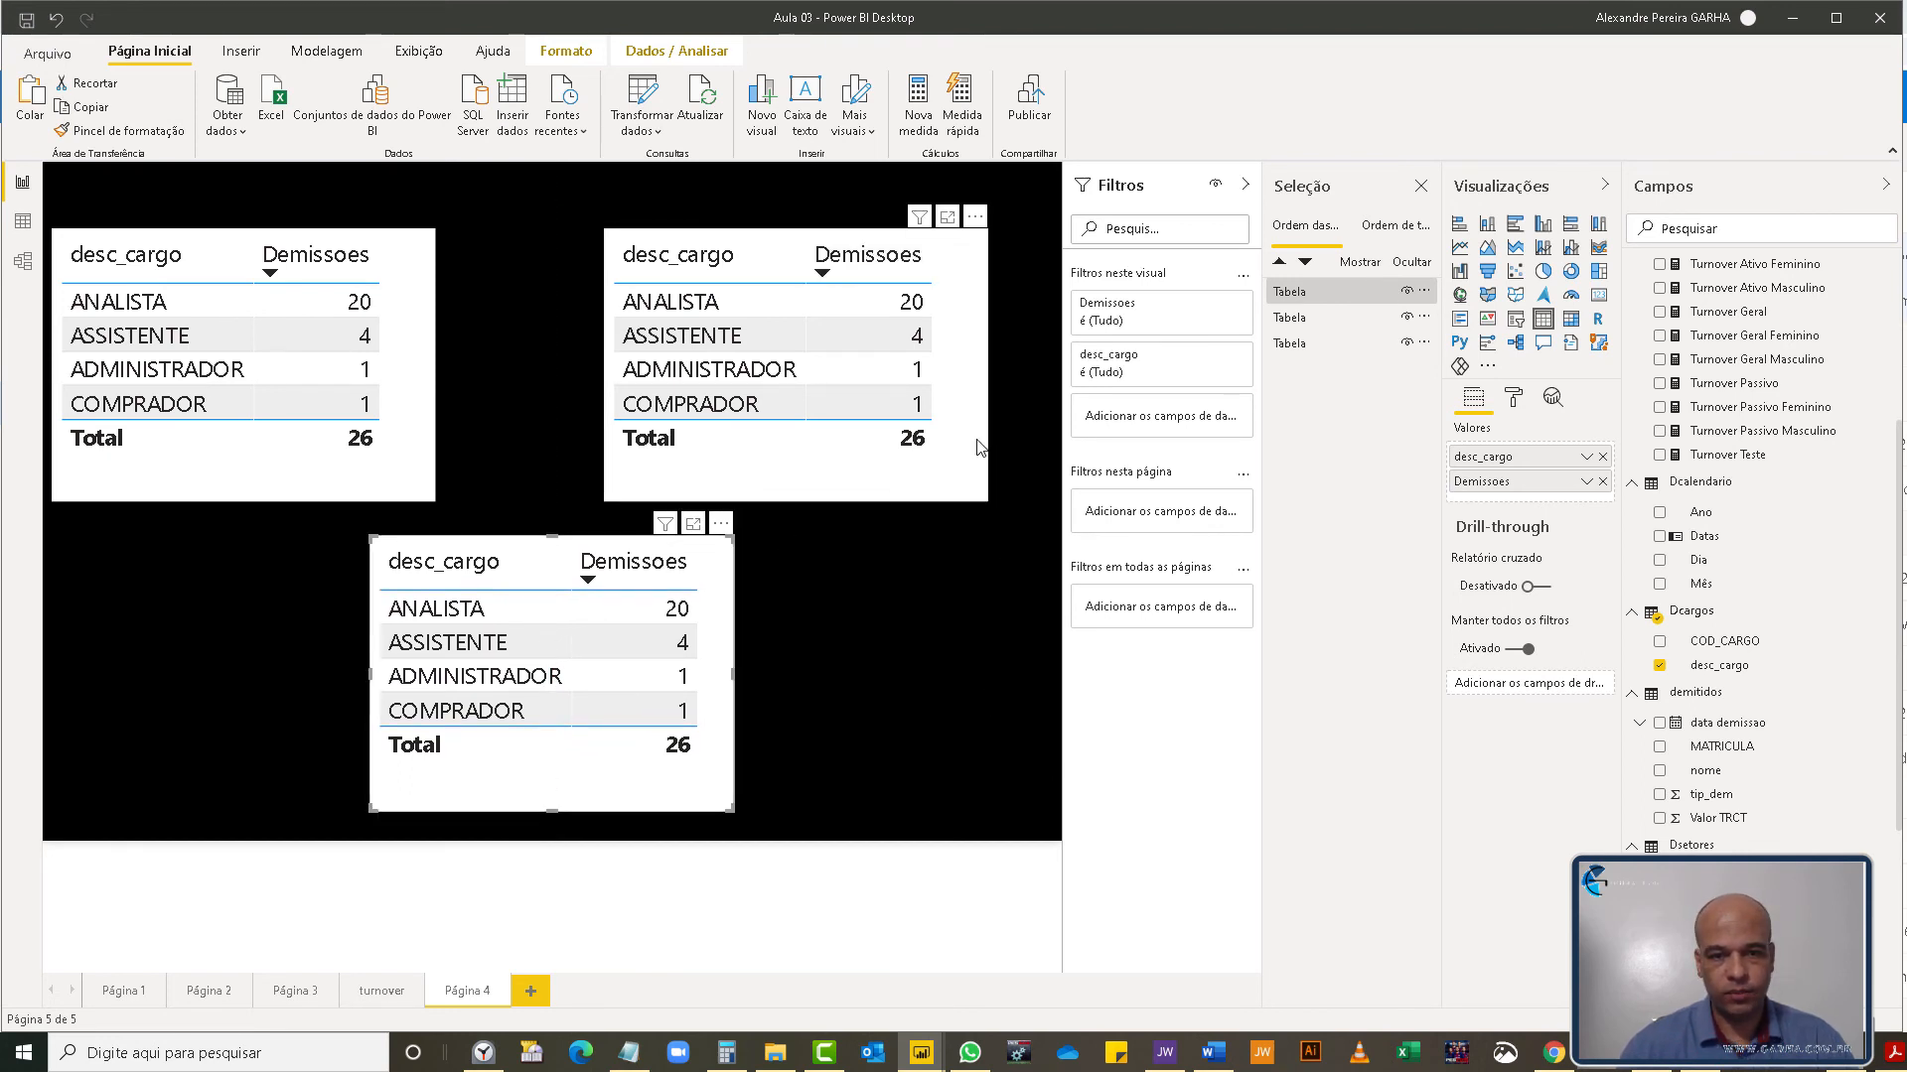
- Turn off the upper-right table's background and set its values' font color to white
{"action": "left_click", "coordinate": [1514, 402]}
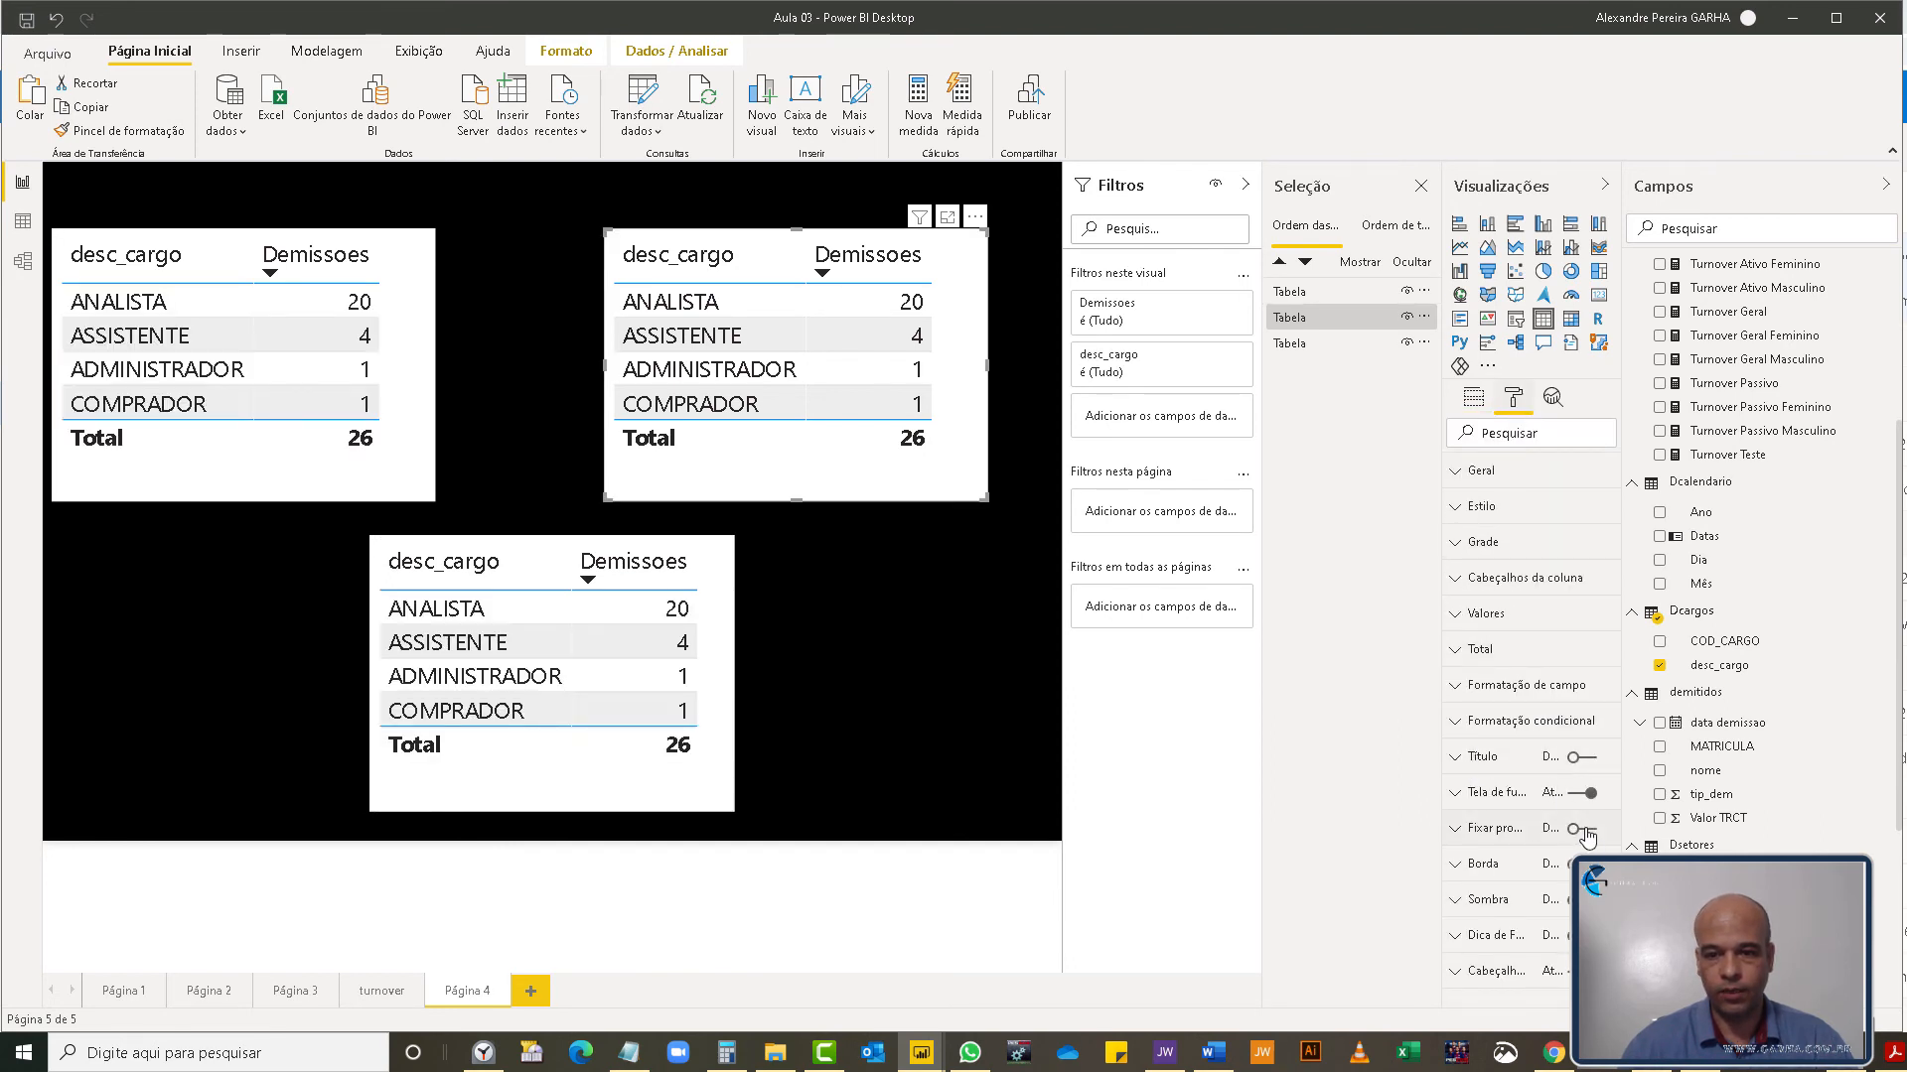
{"action": "left_click", "coordinate": [1579, 792]}
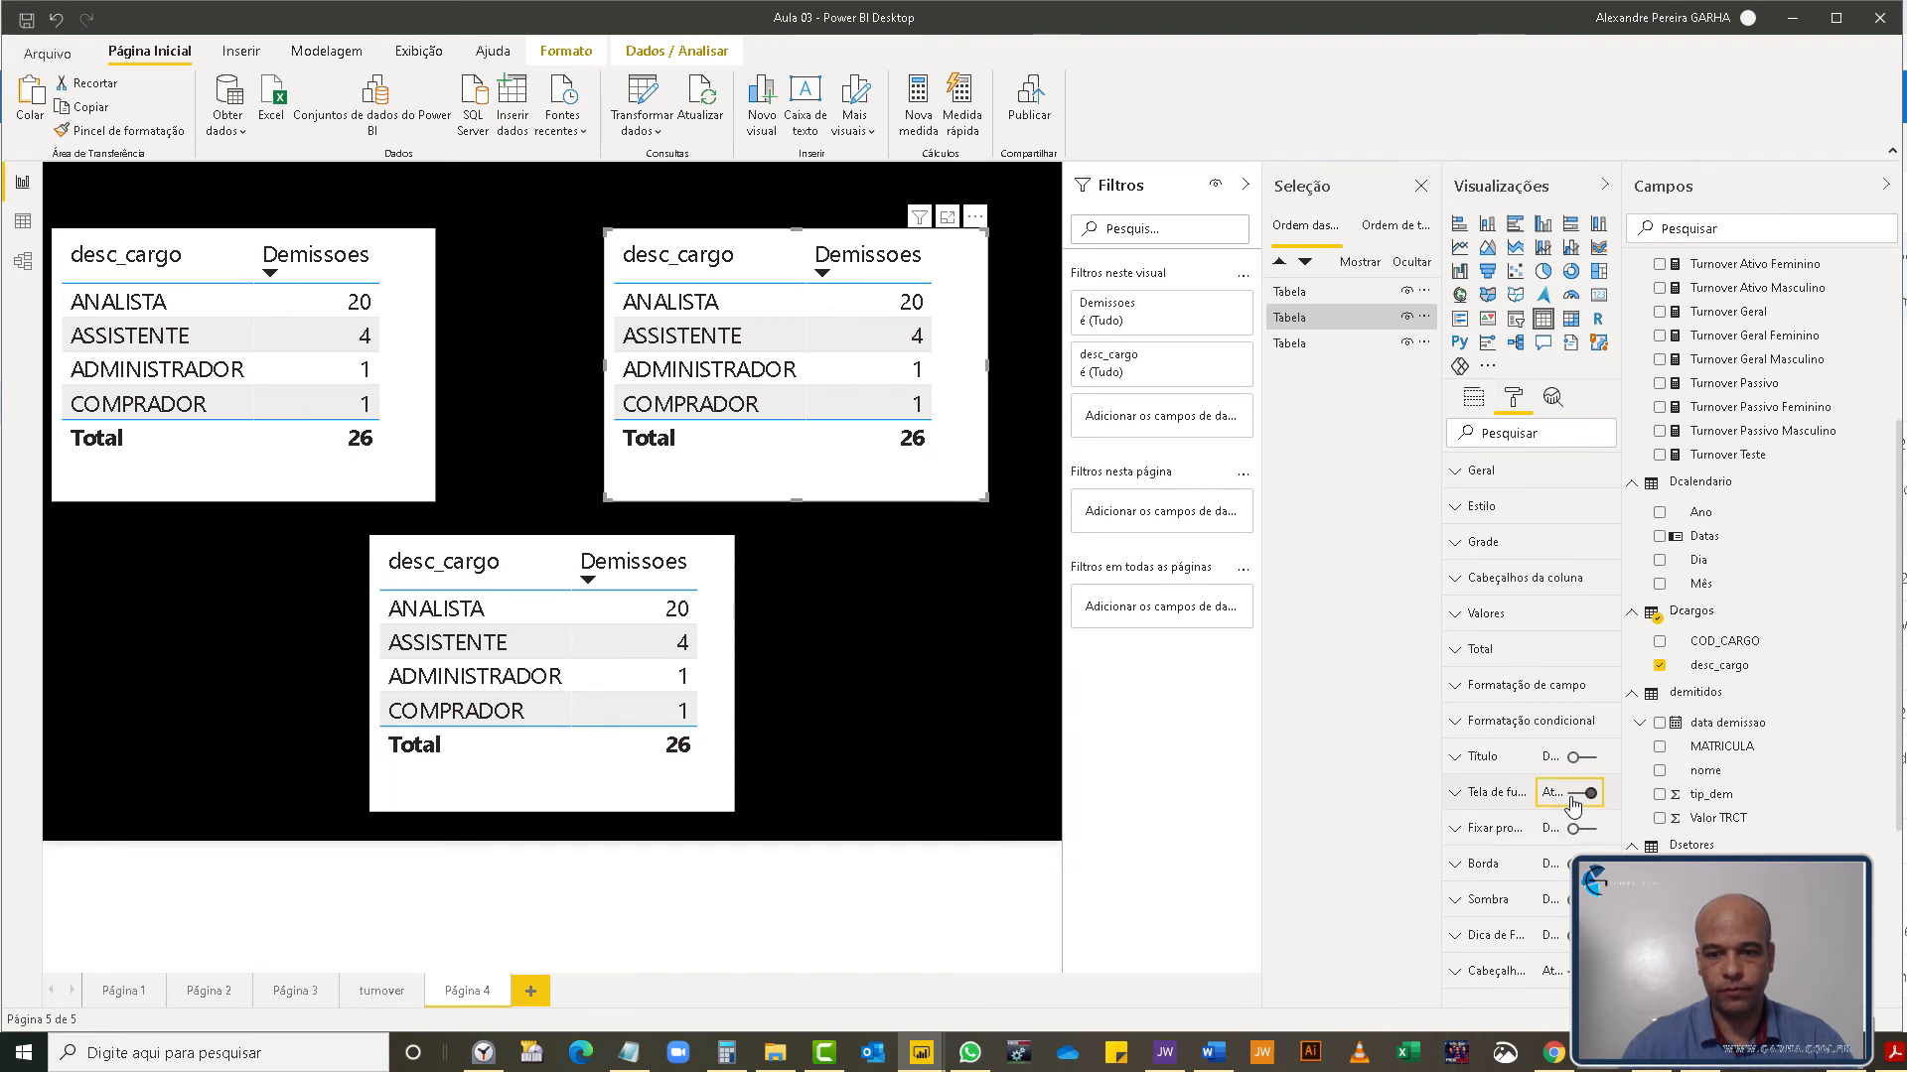
{"action": "left_click", "coordinate": [1458, 614]}
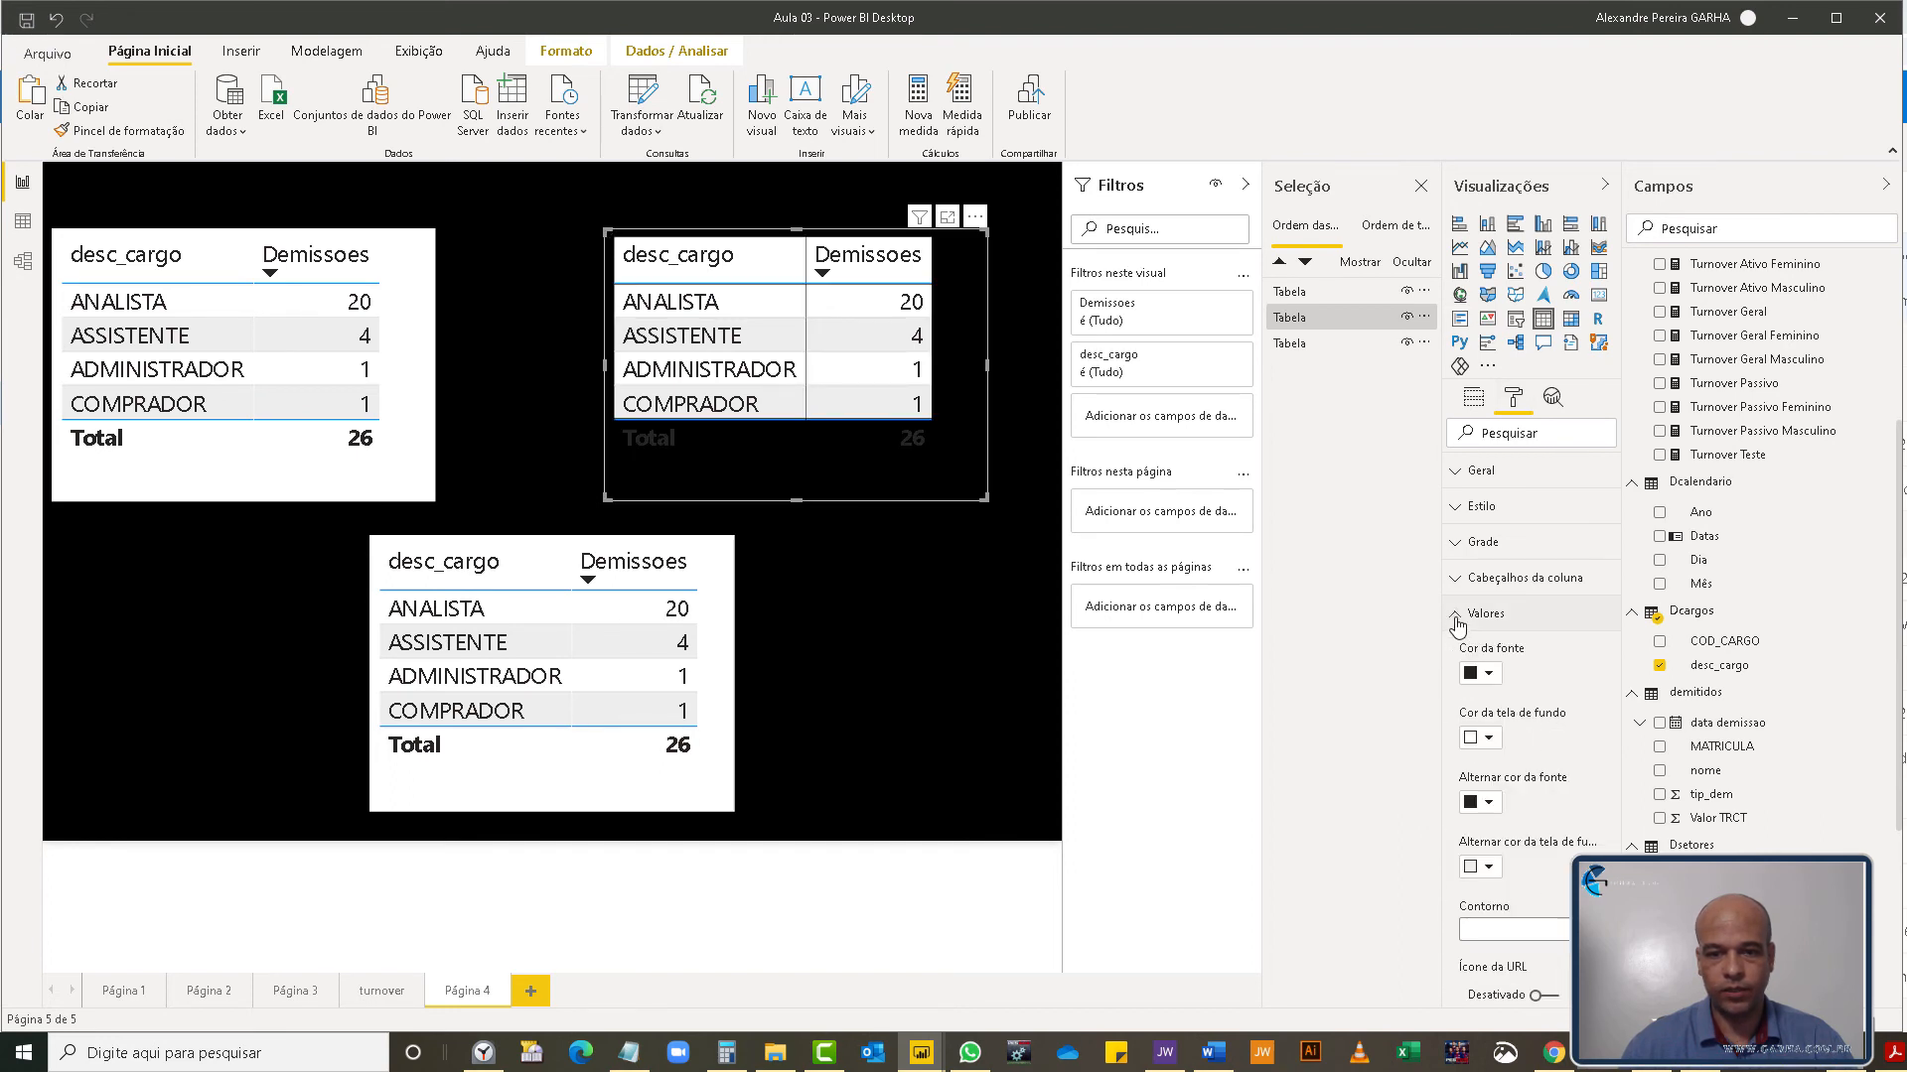
{"action": "left_click", "coordinate": [1490, 675]}
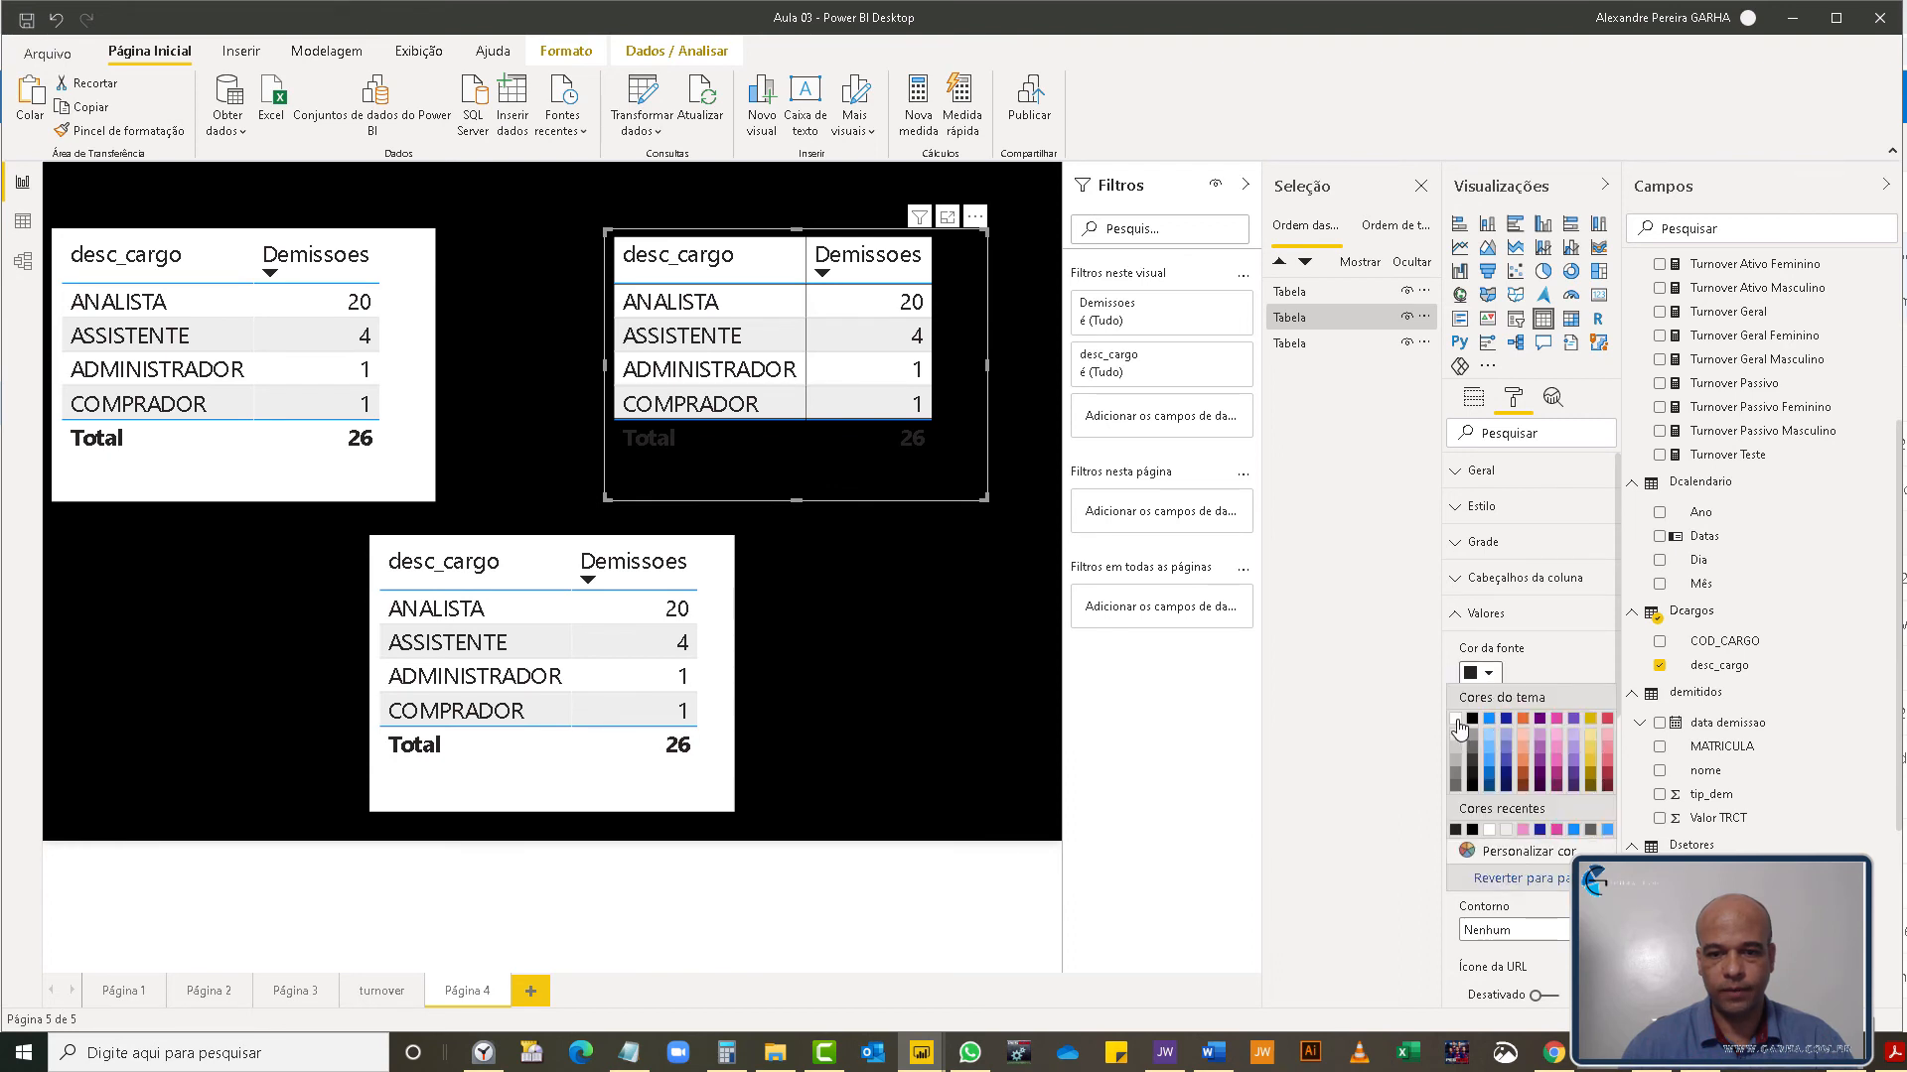
{"action": "left_click", "coordinate": [1457, 720]}
- Set the upper-right table's values background to black, with white alternate font color and black alternate background color
{"action": "left_click", "coordinate": [1489, 739]}
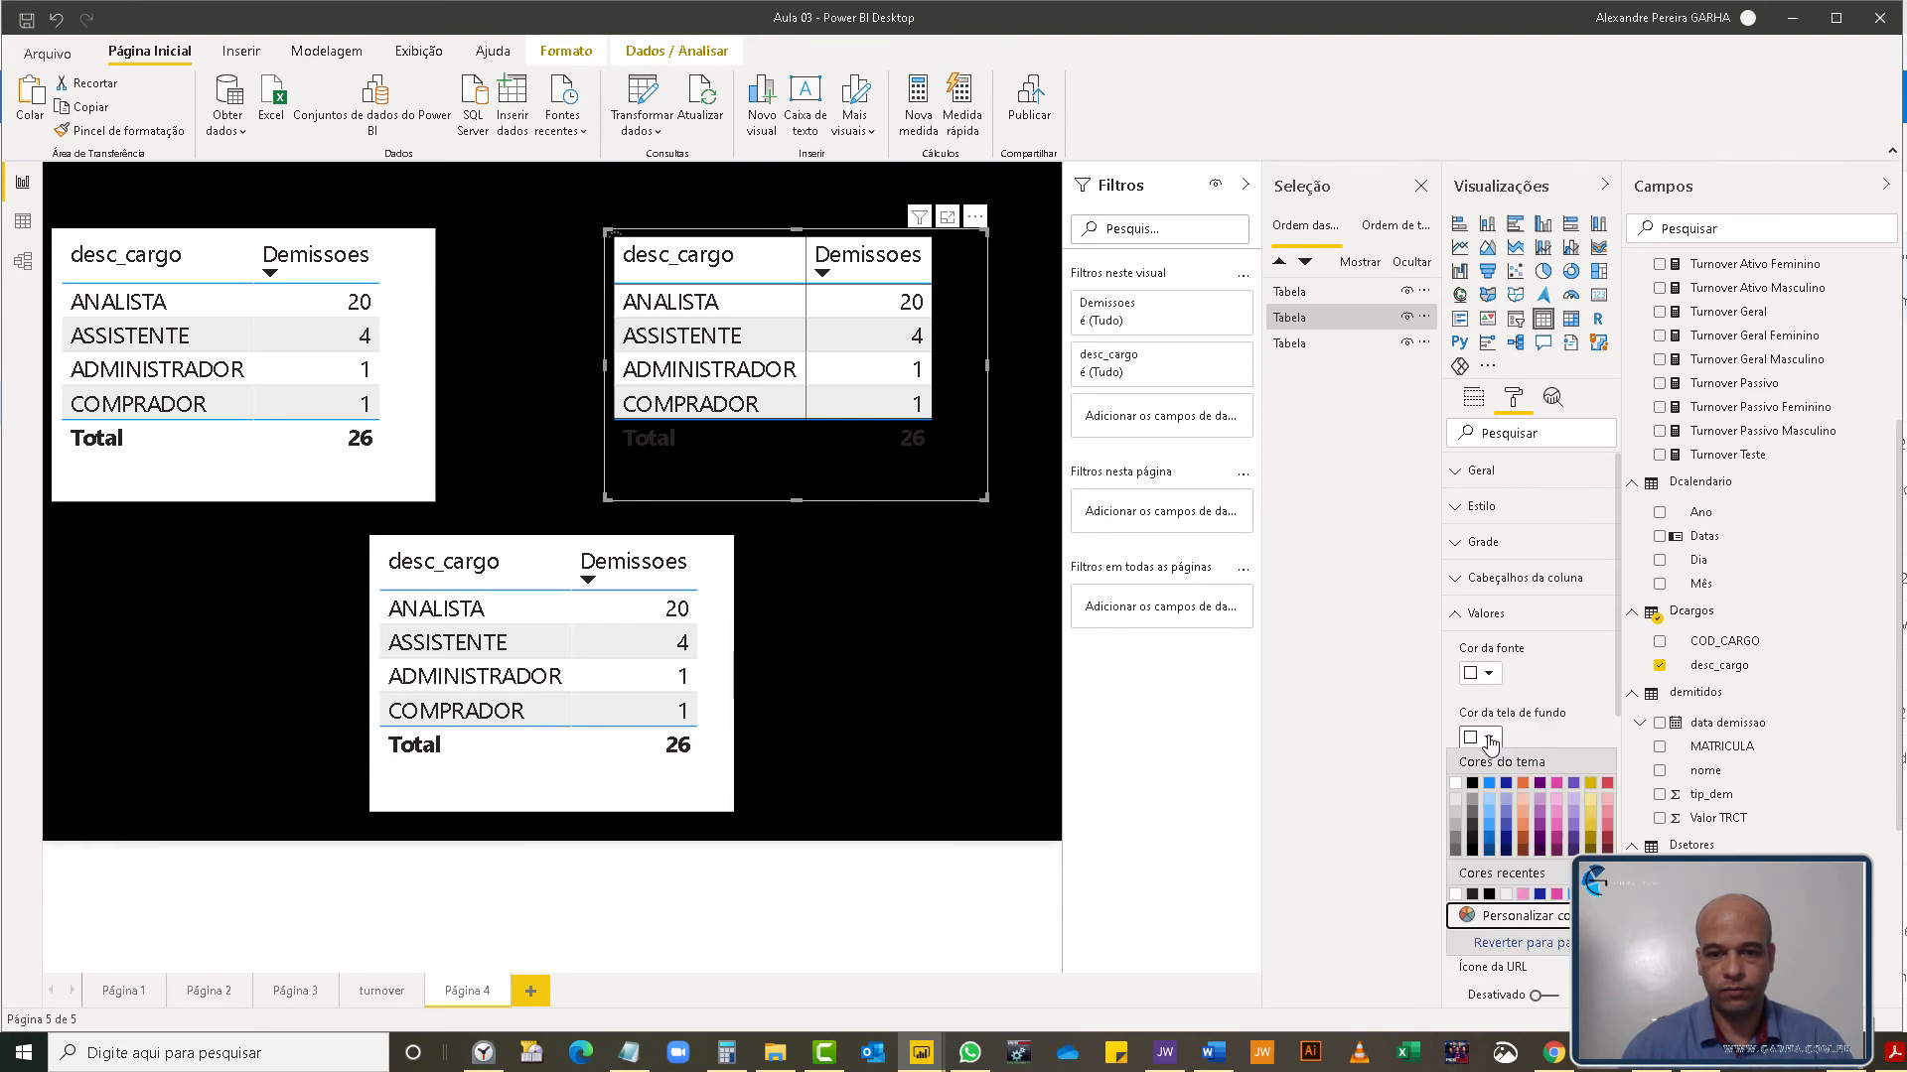
{"action": "left_click", "coordinate": [1472, 789]}
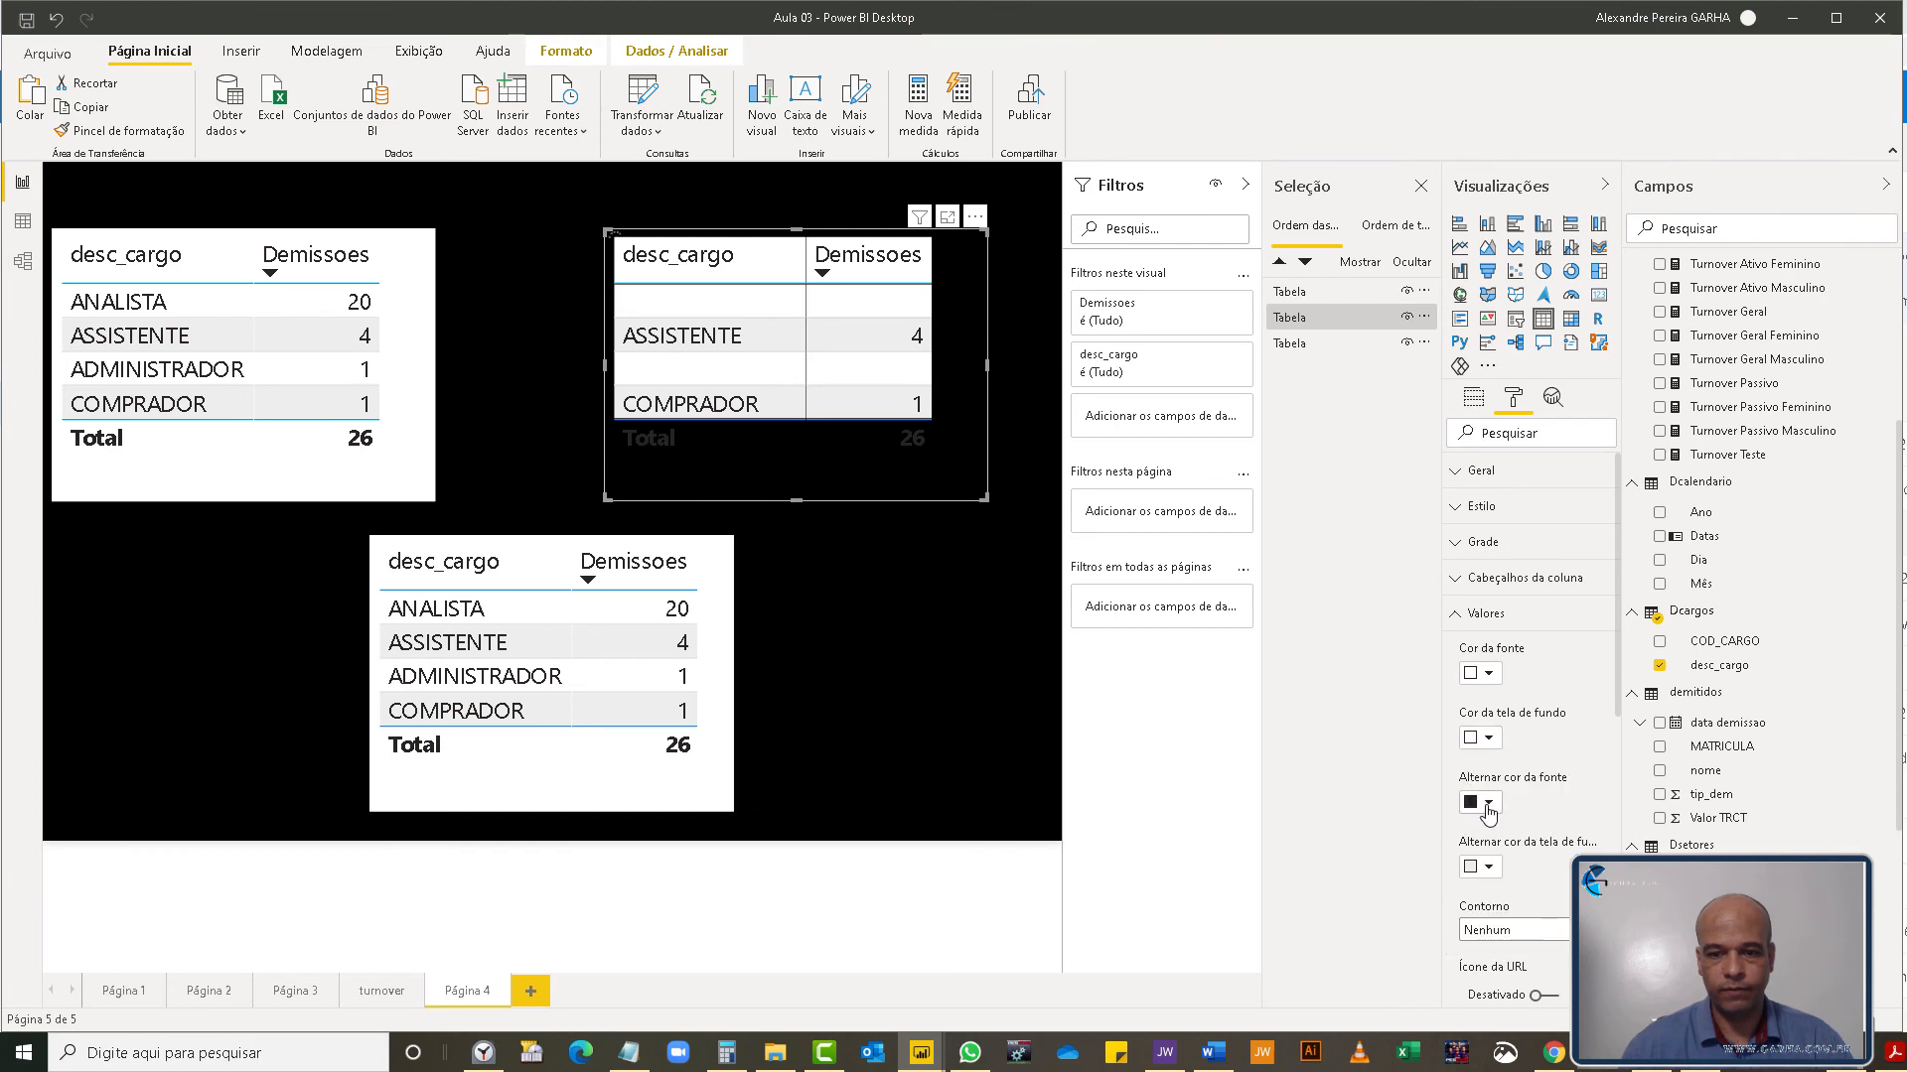
{"action": "left_click", "coordinate": [1486, 804]}
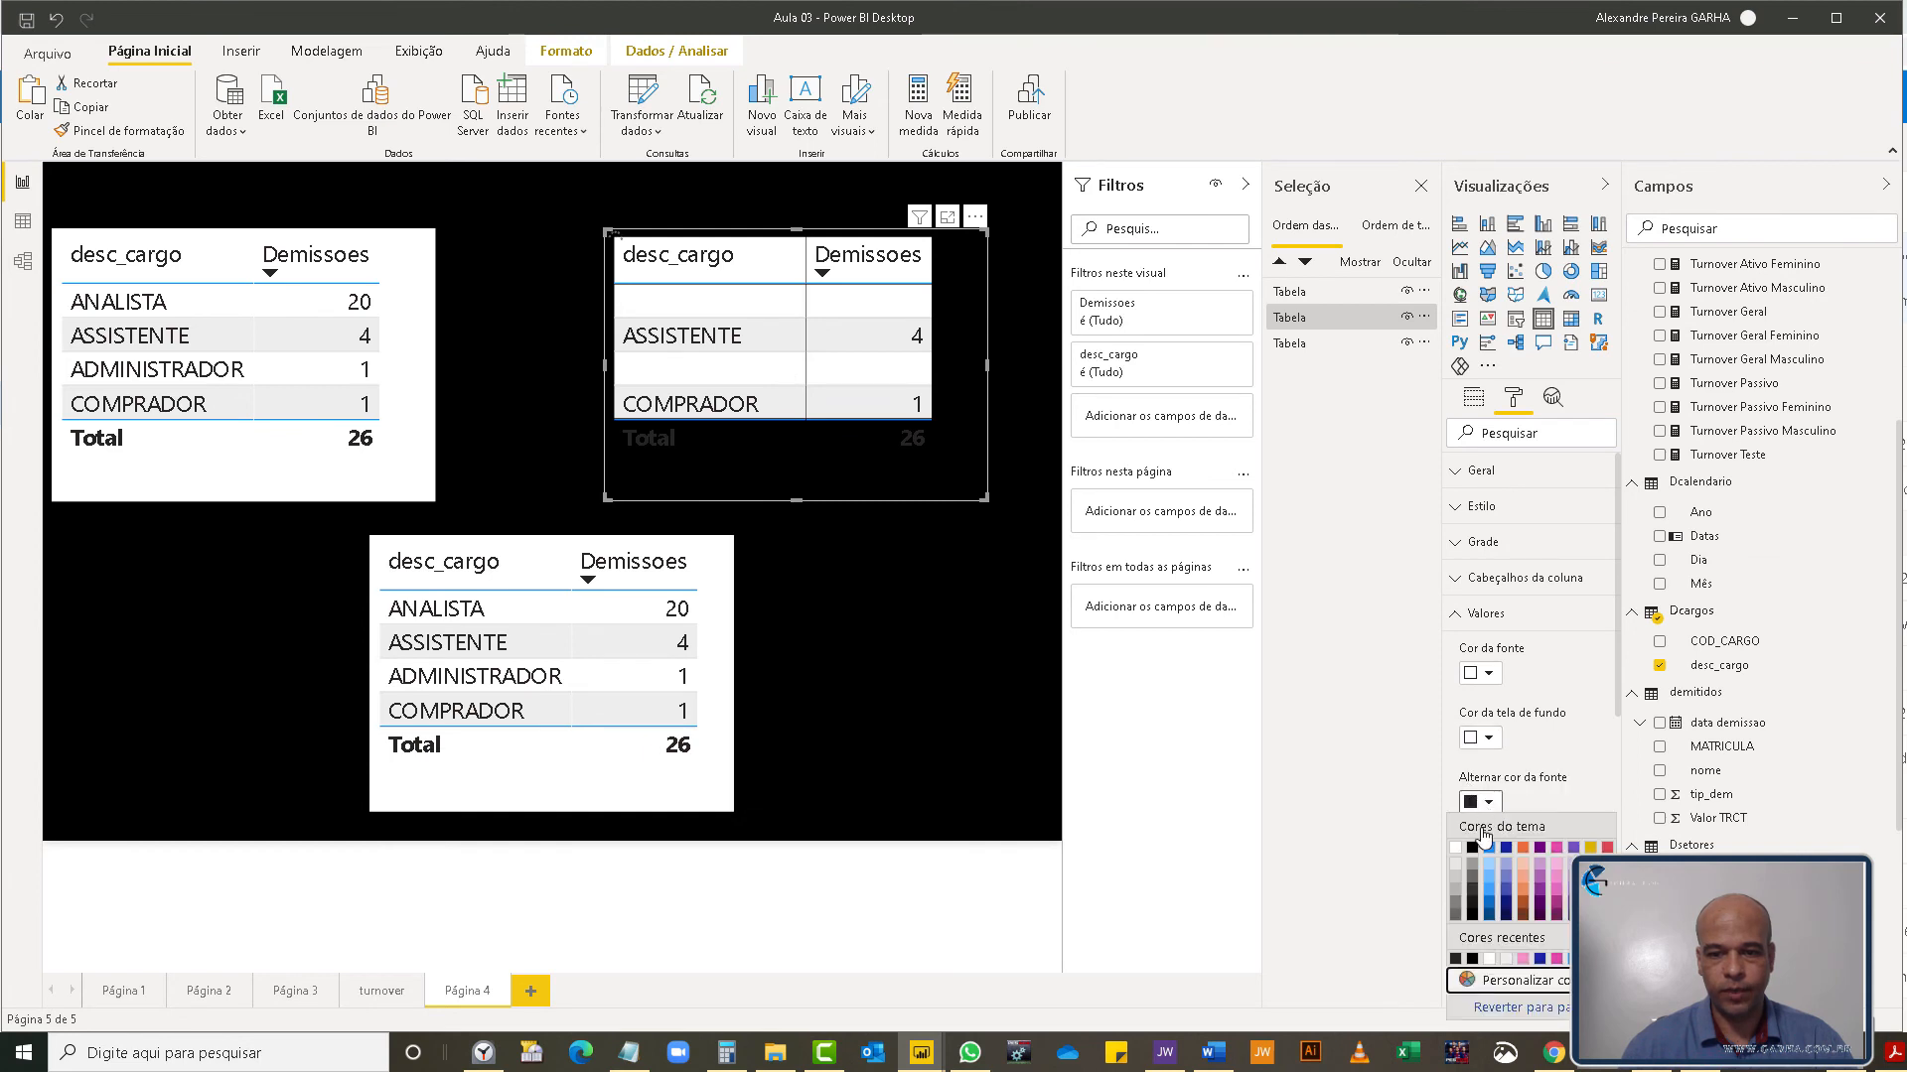
{"action": "left_click", "coordinate": [1455, 854]}
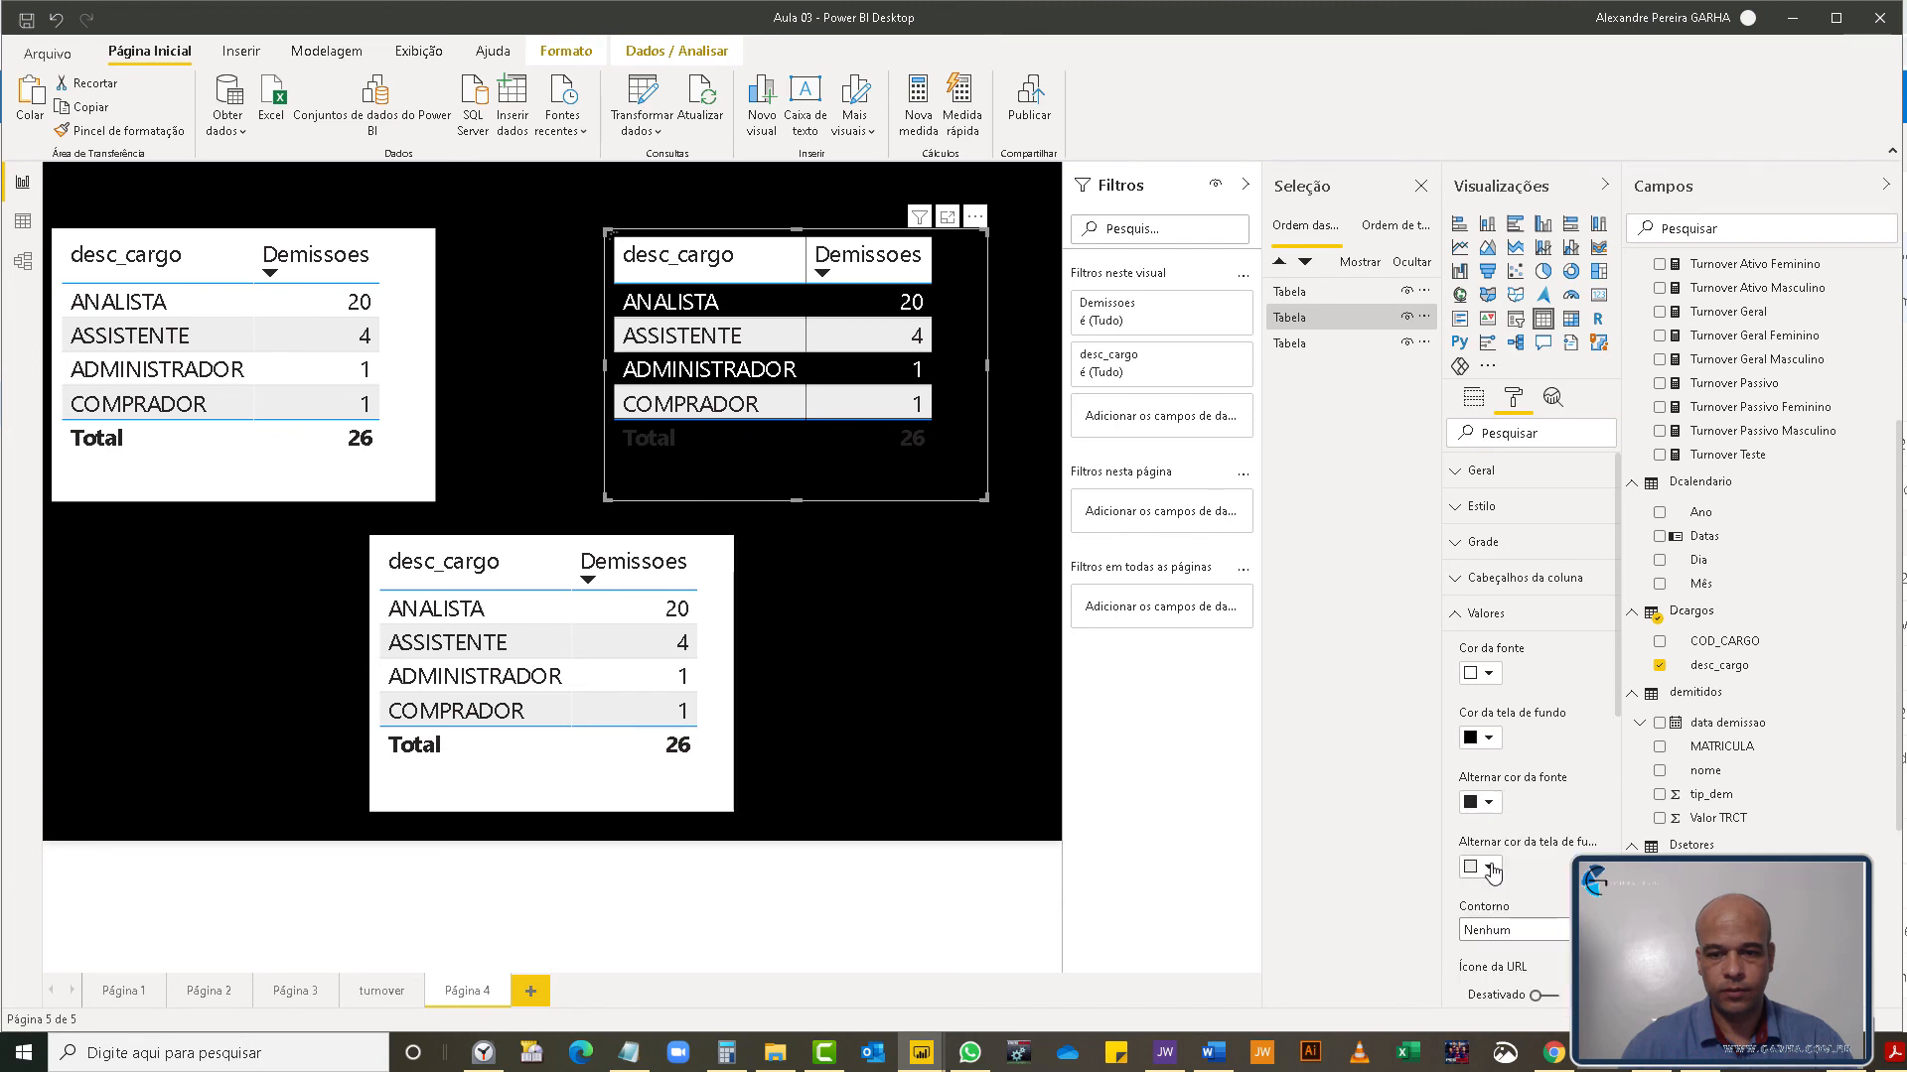
{"action": "left_click", "coordinate": [1488, 869]}
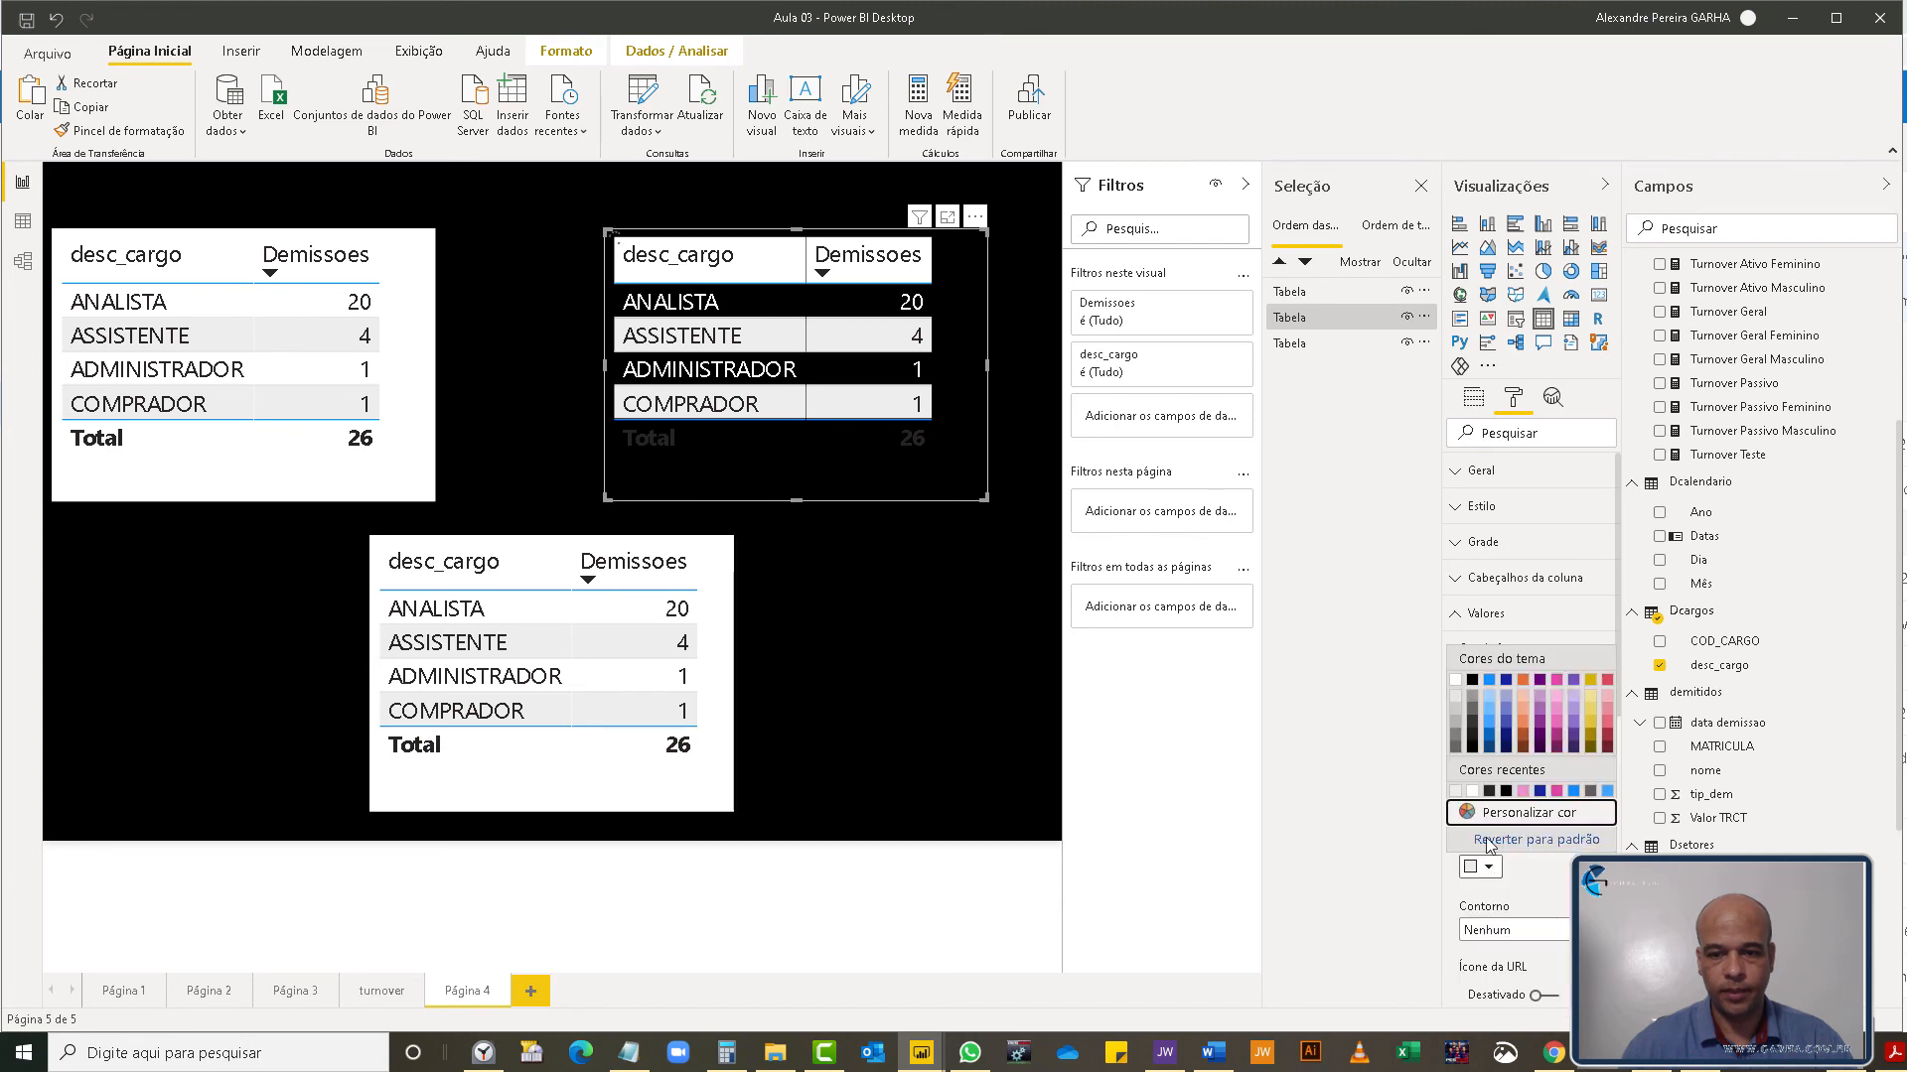
{"action": "left_click", "coordinate": [1472, 686]}
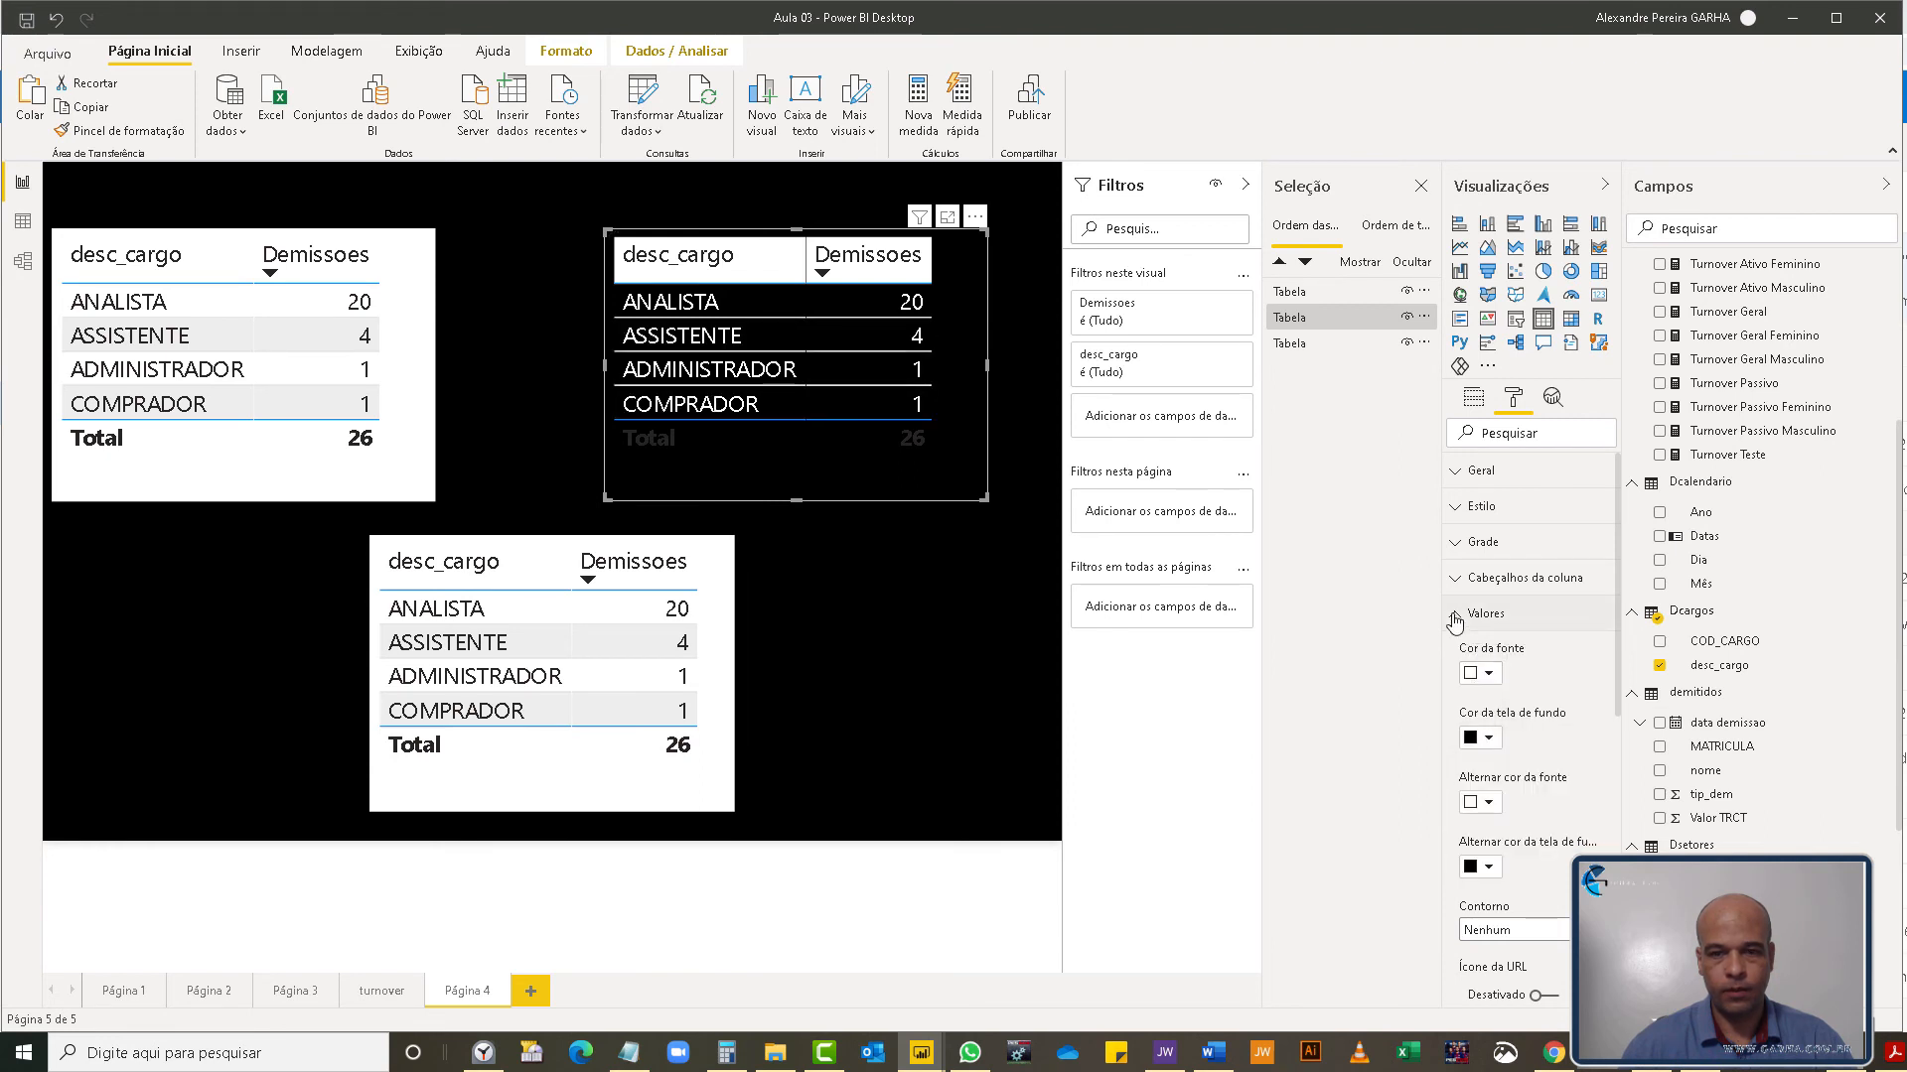
- Format the upper-right table's total row with white font color and a black background
{"action": "left_click", "coordinate": [1454, 615]}
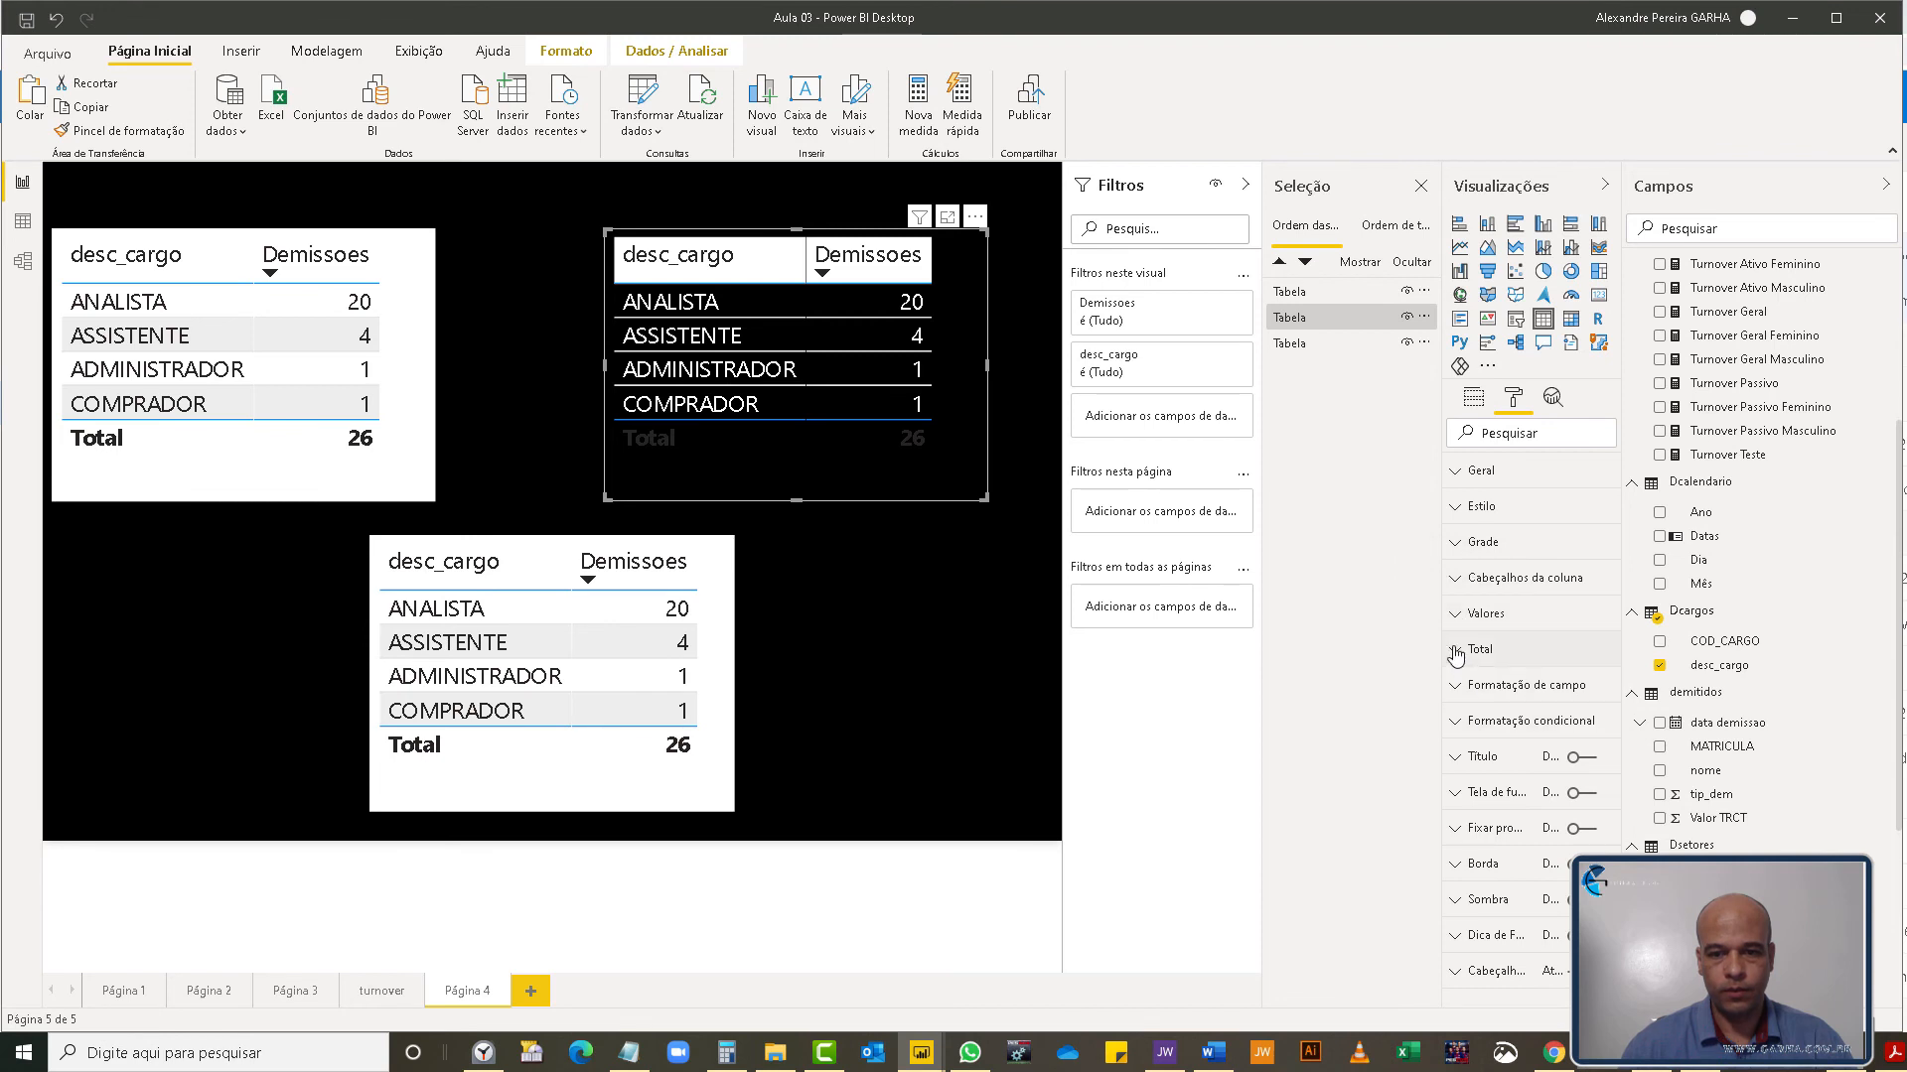
{"action": "left_click", "coordinate": [1455, 651]}
{"action": "left_click", "coordinate": [1490, 842]}
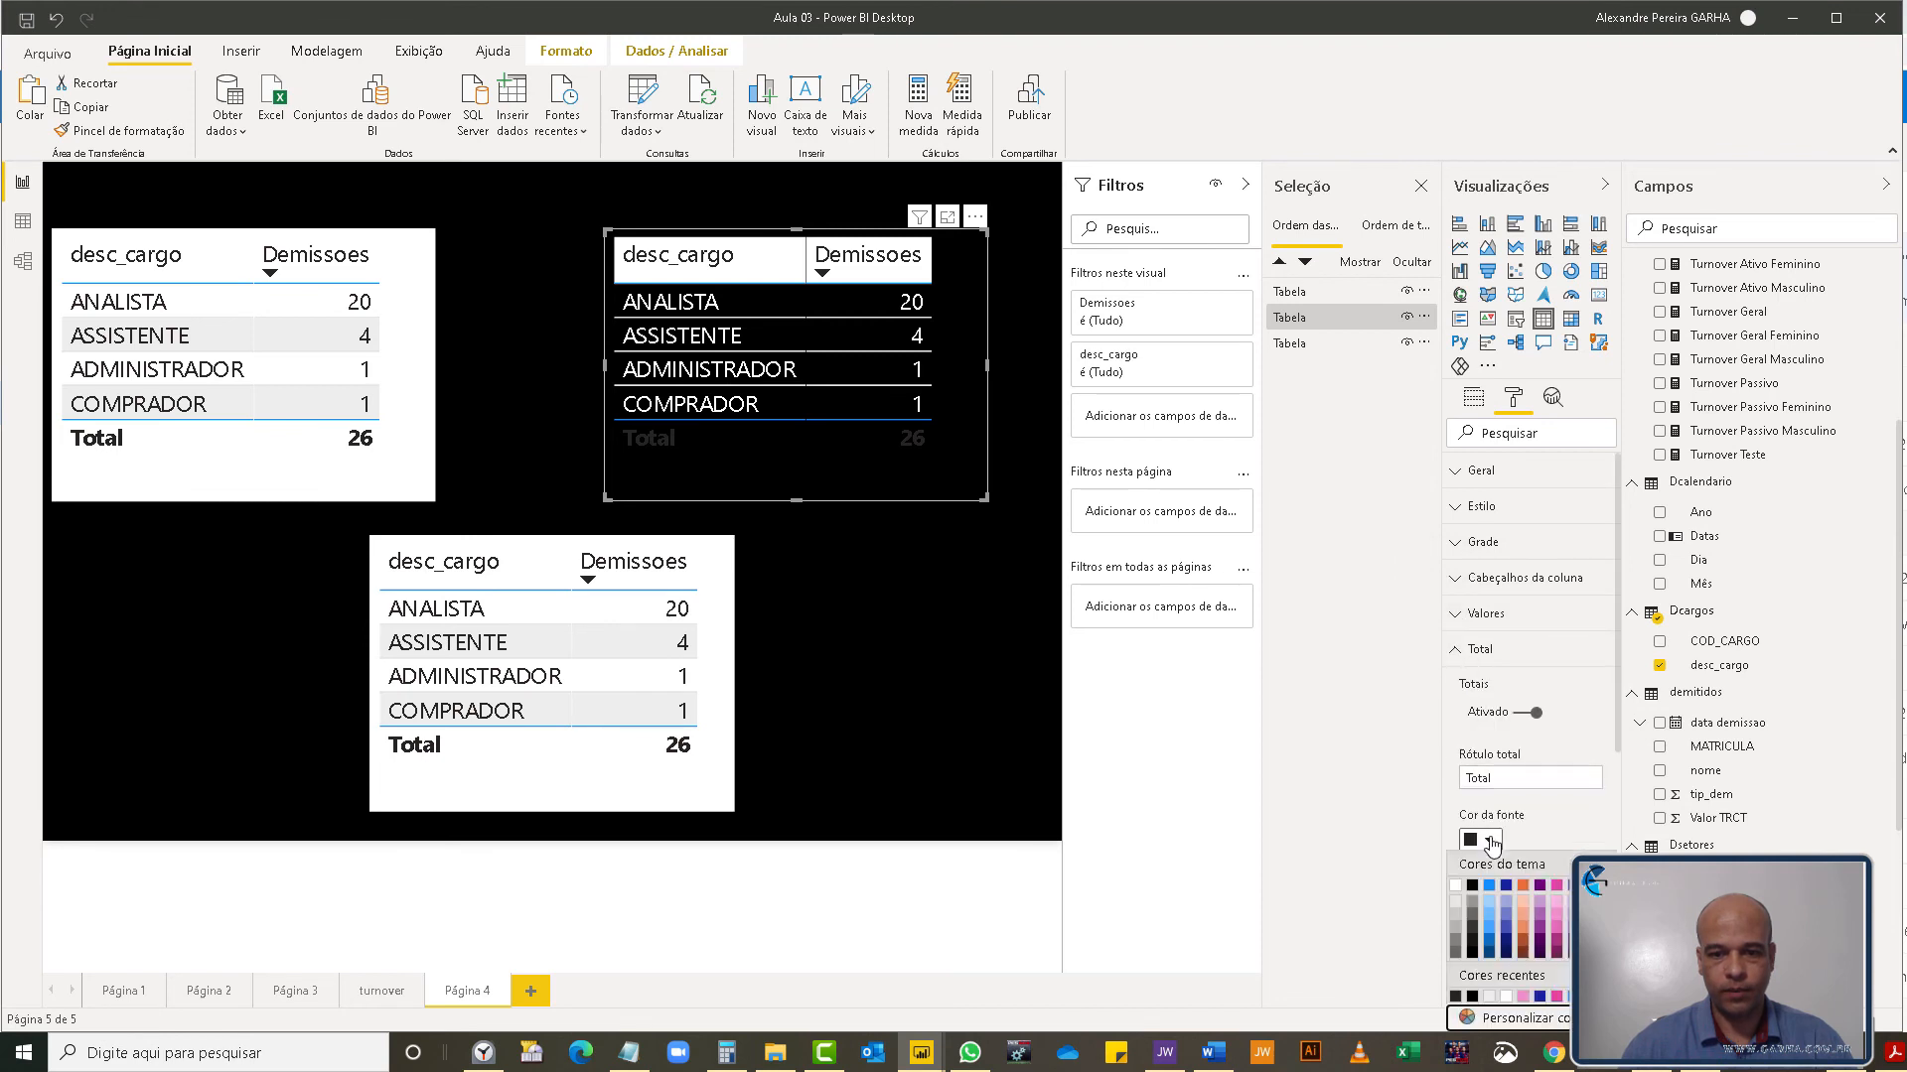
{"action": "left_click", "coordinate": [1458, 892]}
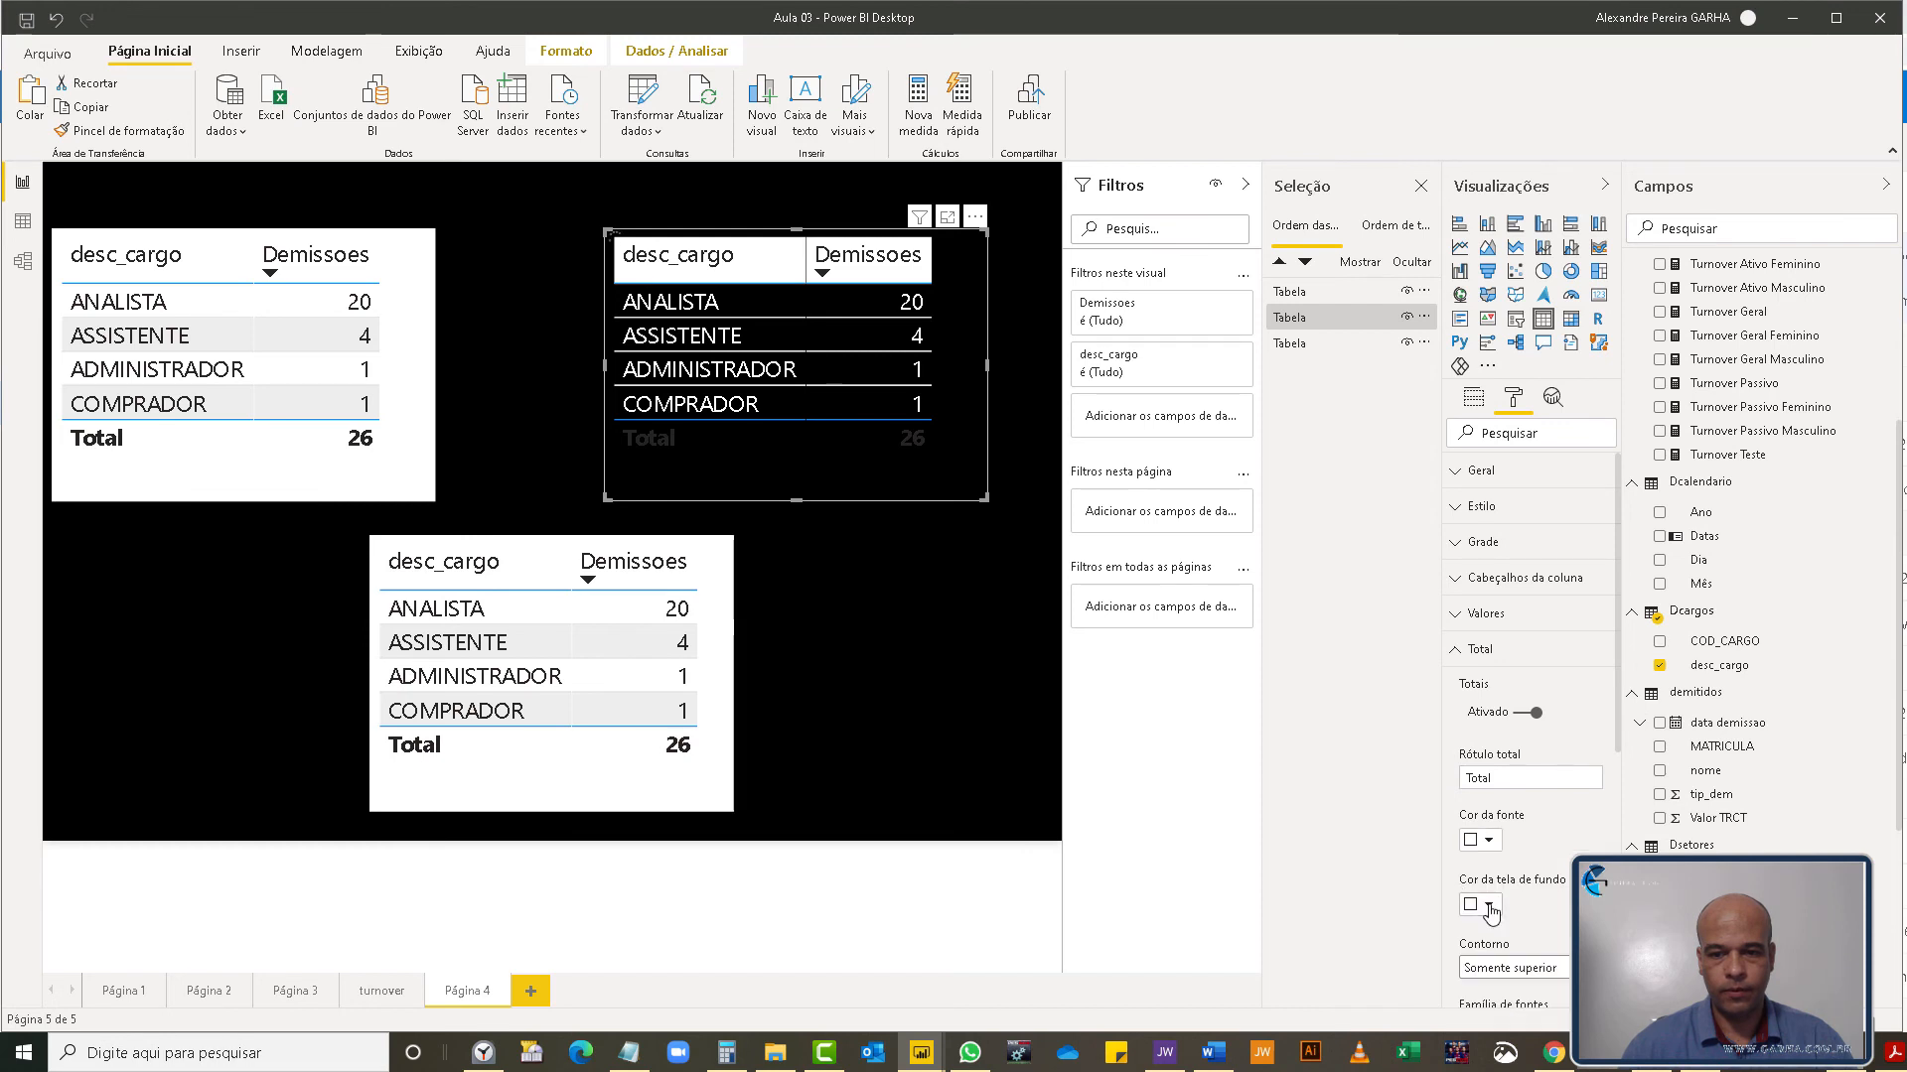
{"action": "left_click", "coordinate": [1490, 905]}
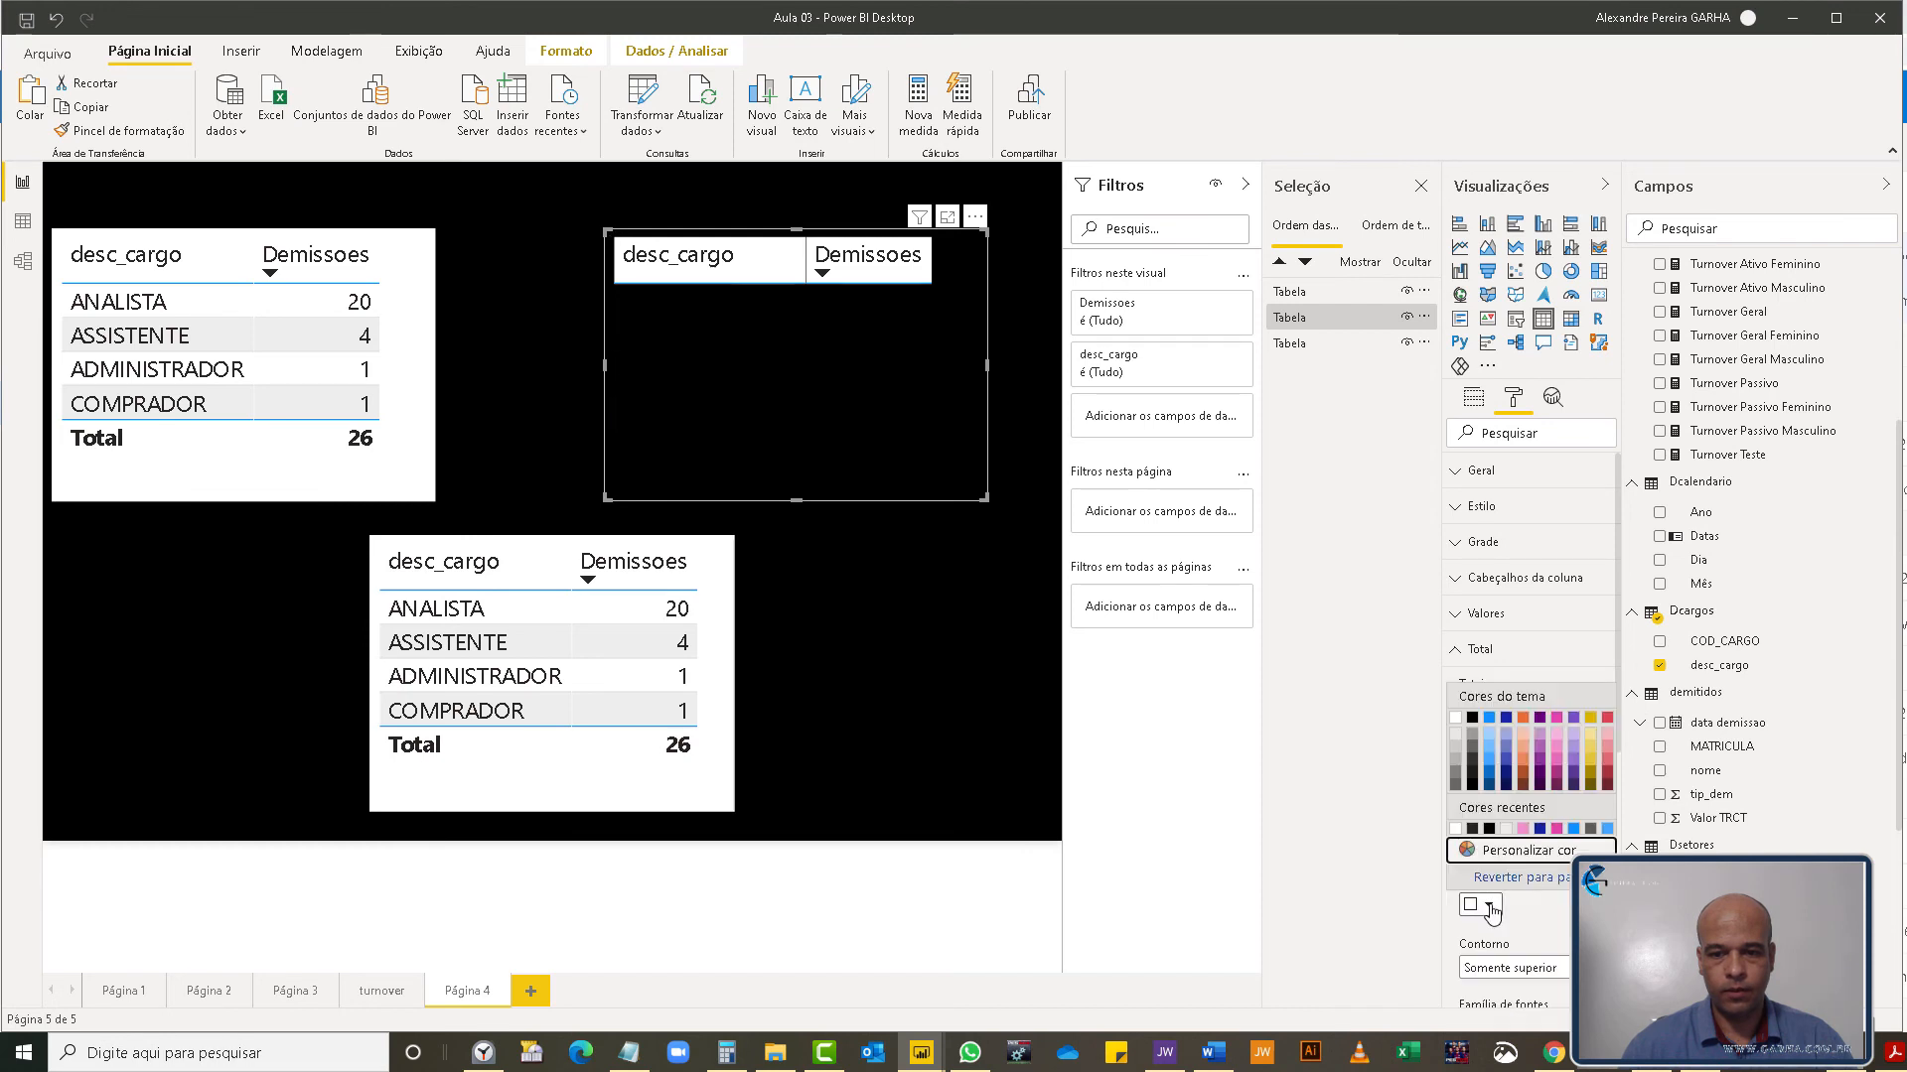
{"action": "left_click", "coordinate": [1472, 719]}
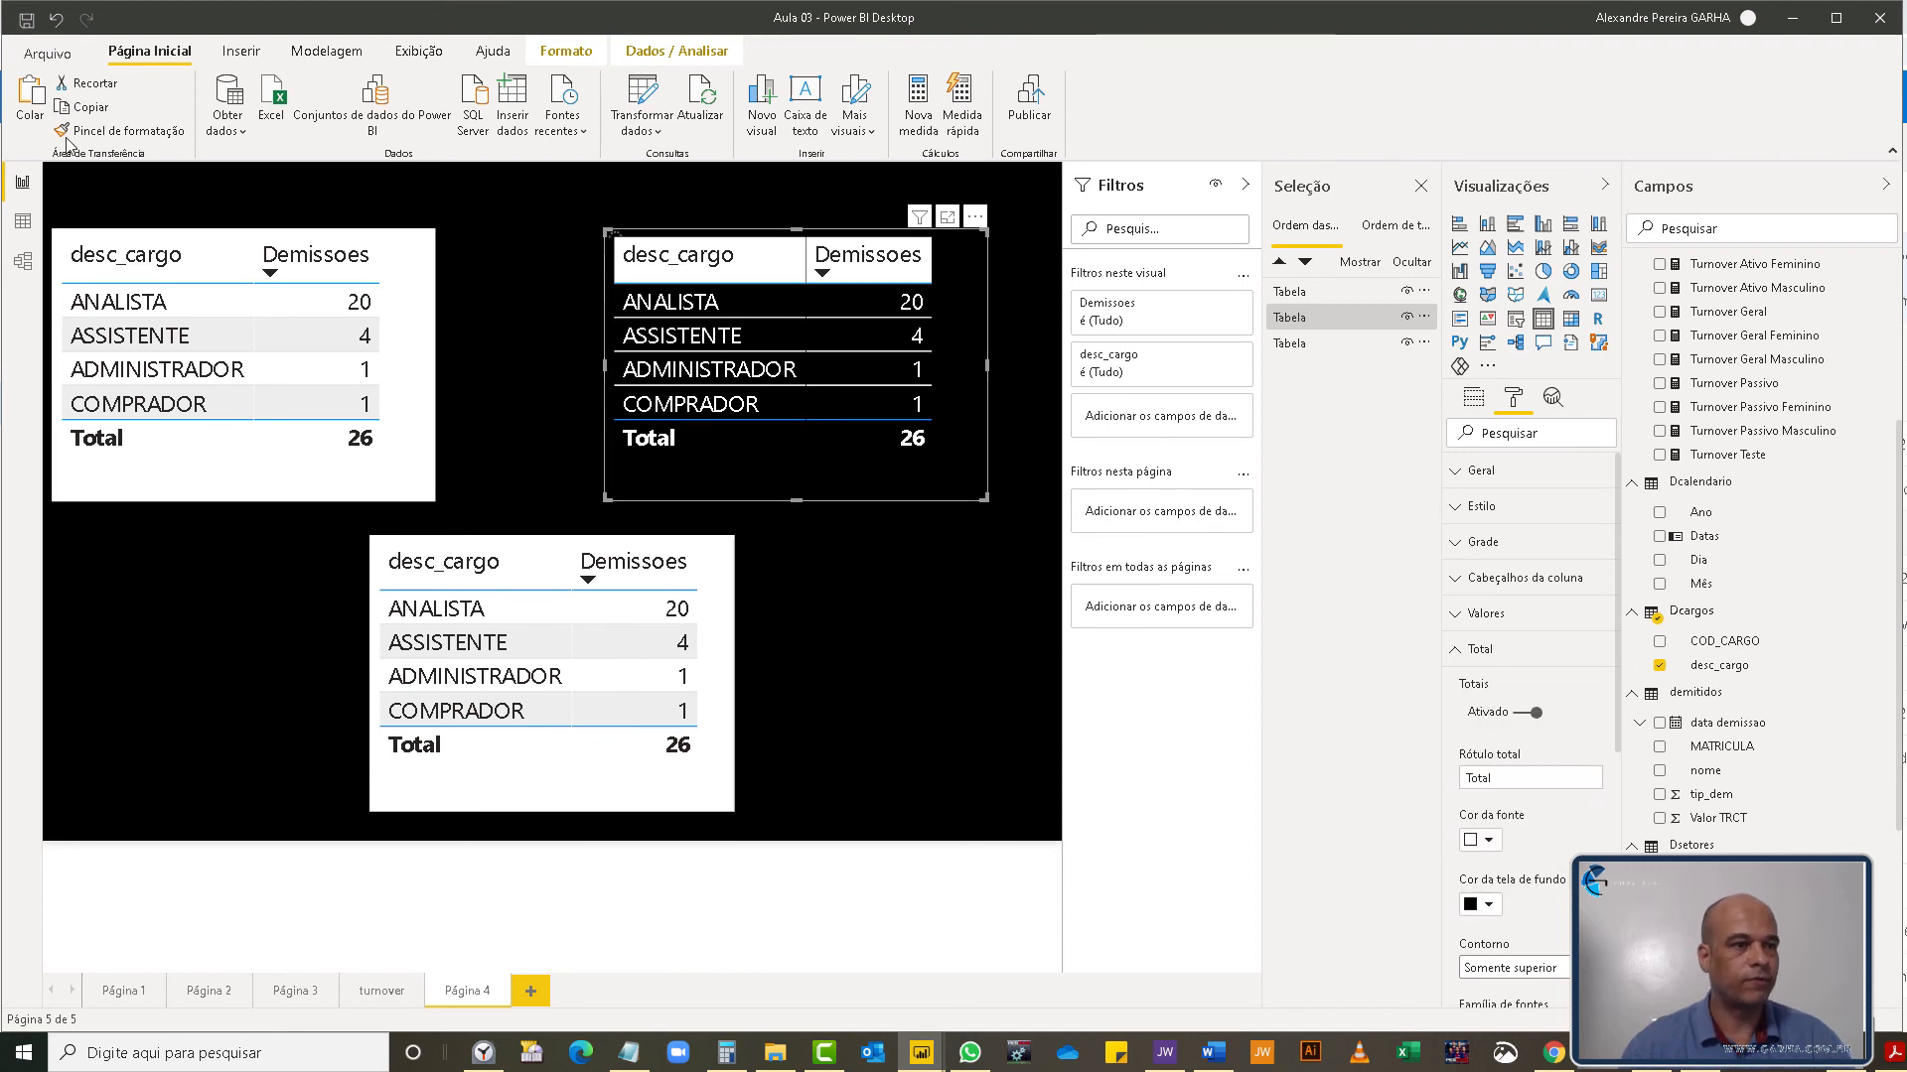
- Copy the upper-right table's formatting to the lower table and the upper-left table with the format painter
{"action": "left_click", "coordinate": [104, 134]}
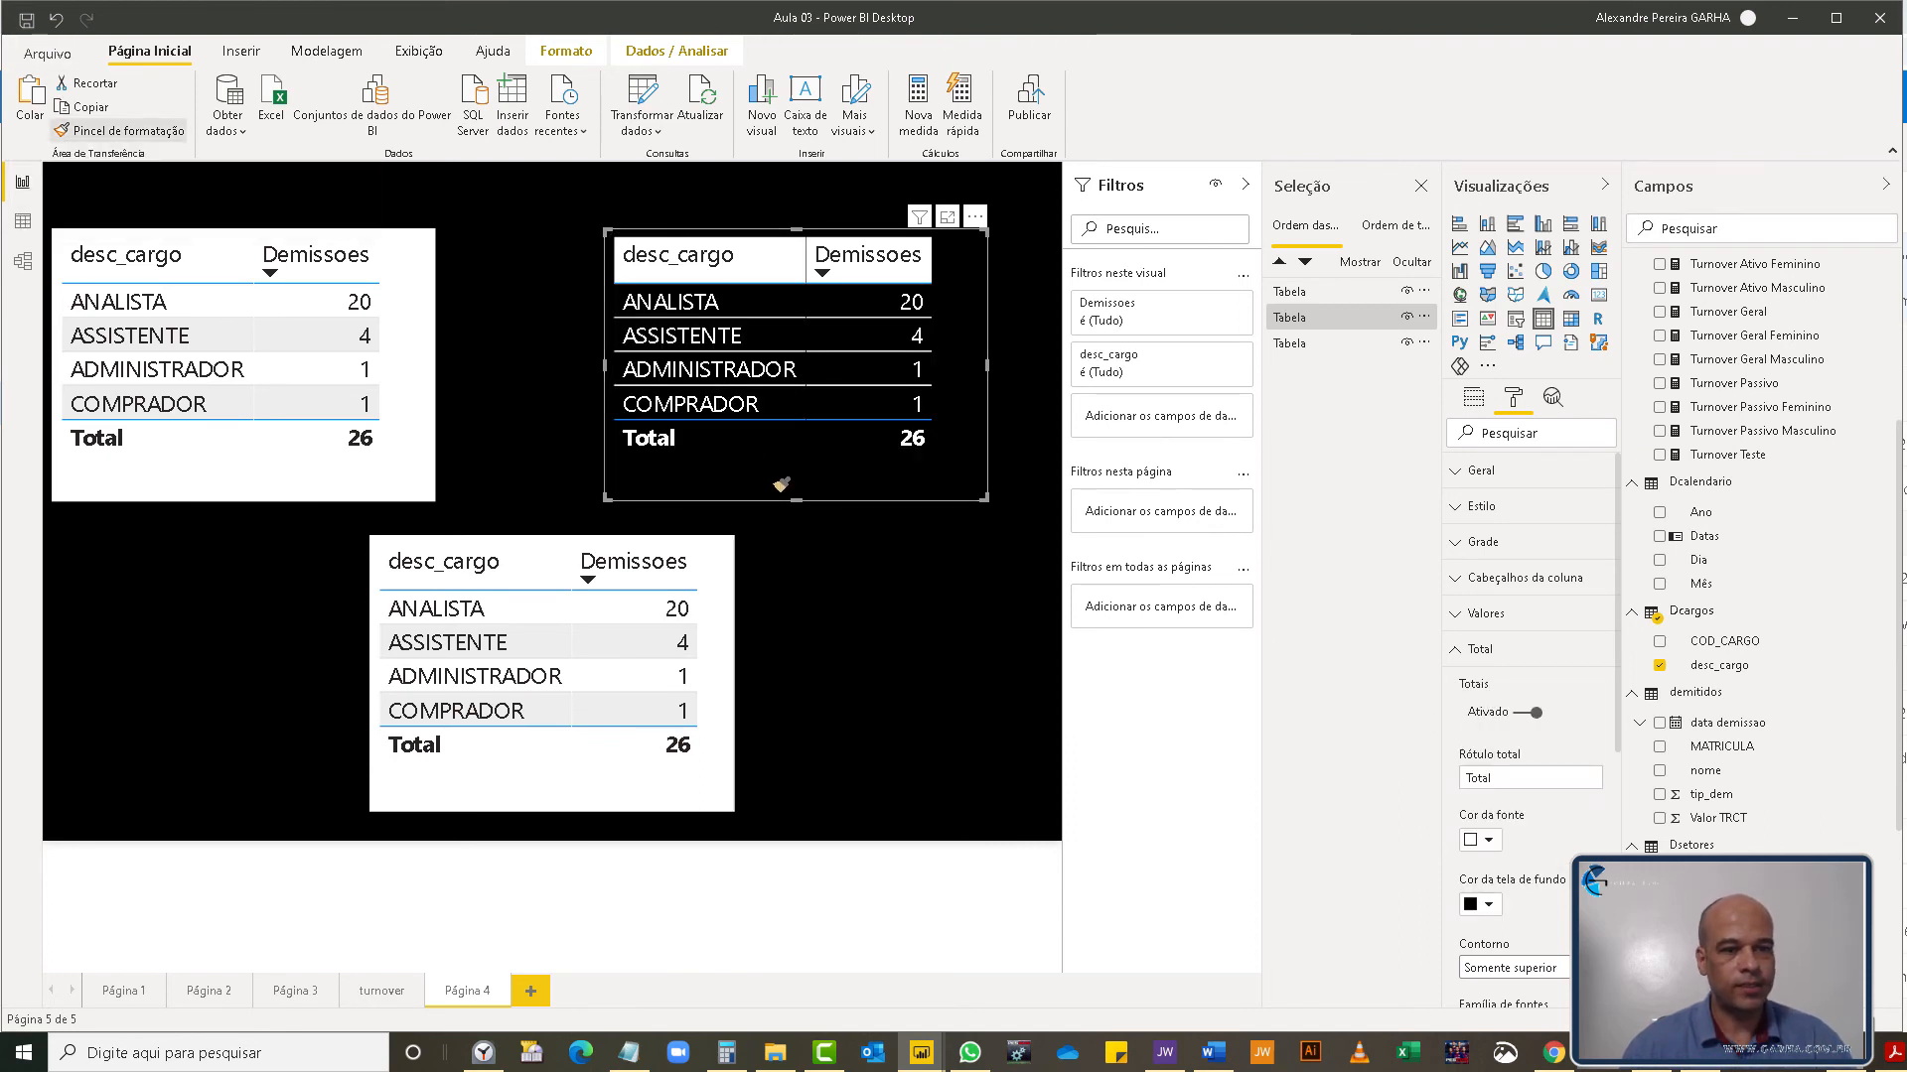
{"action": "left_click", "coordinate": [730, 633]}
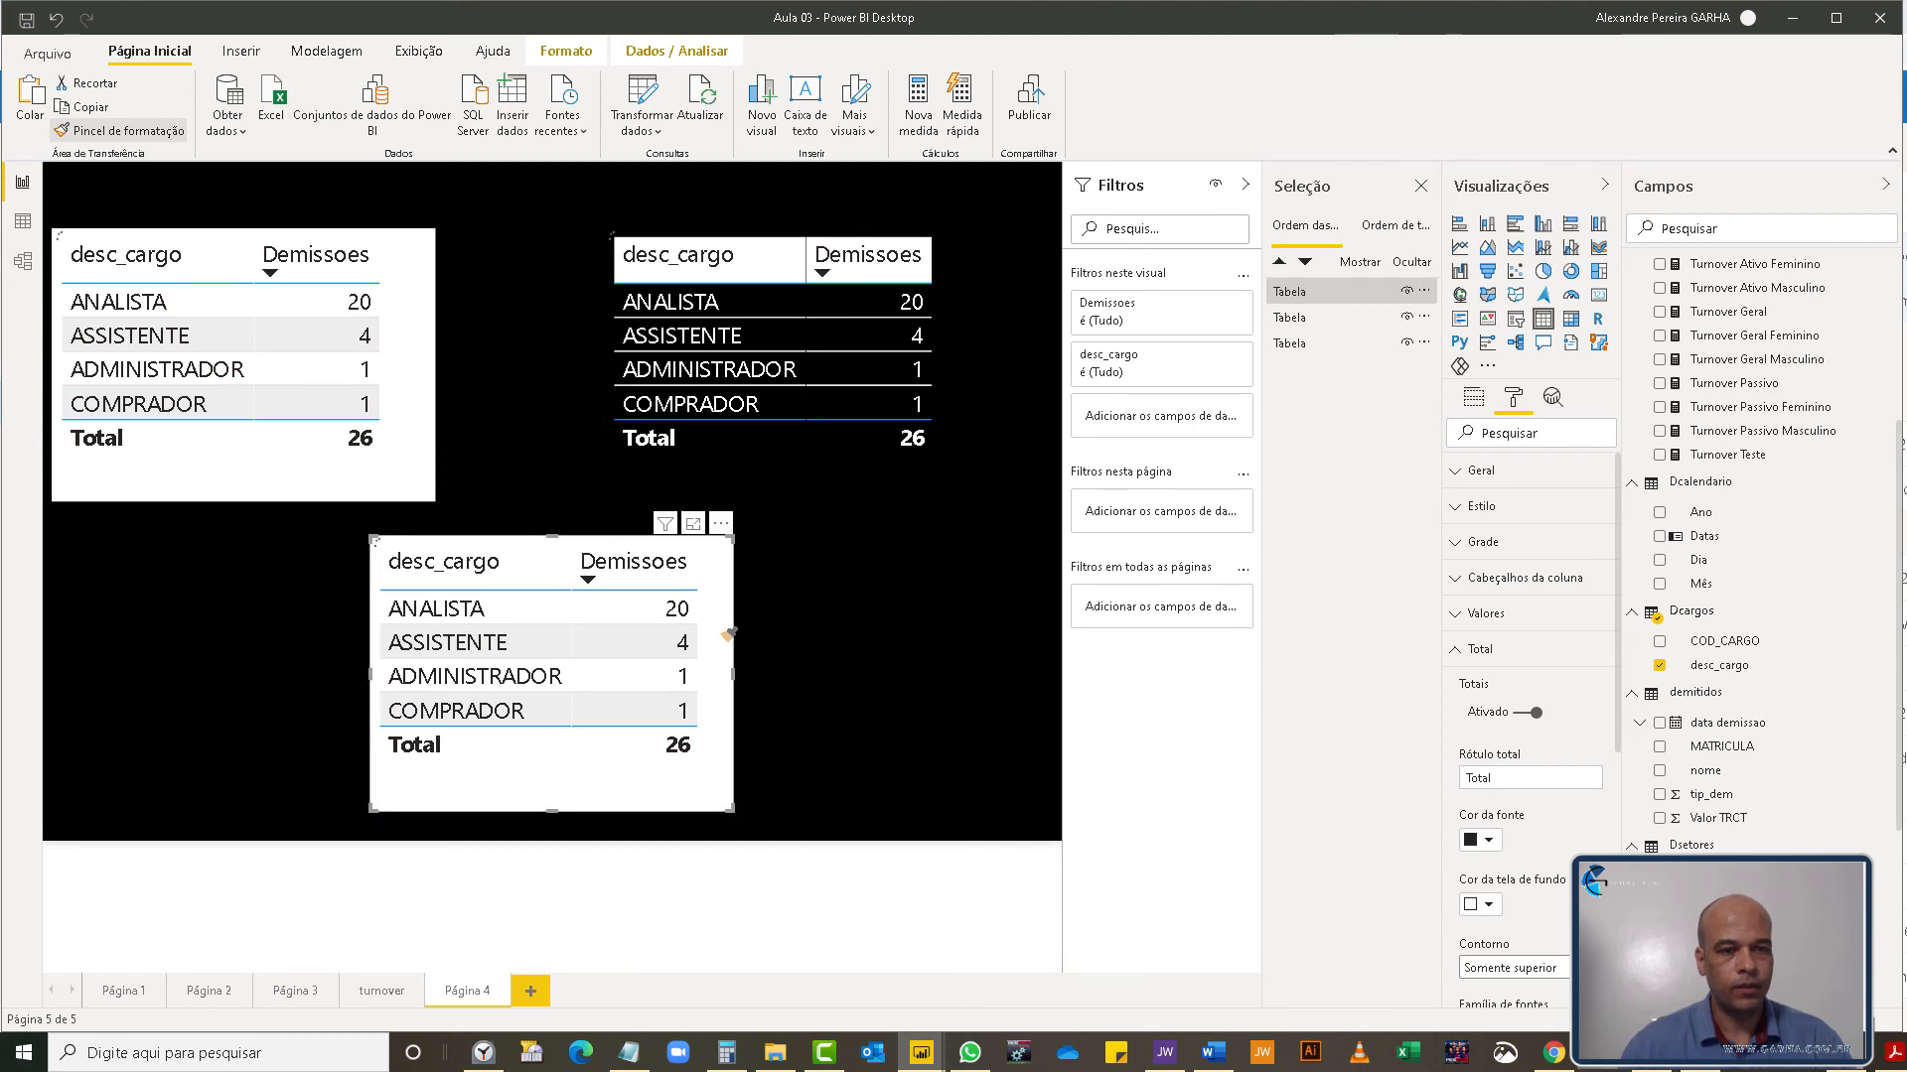
{"action": "left_click", "coordinate": [736, 524]}
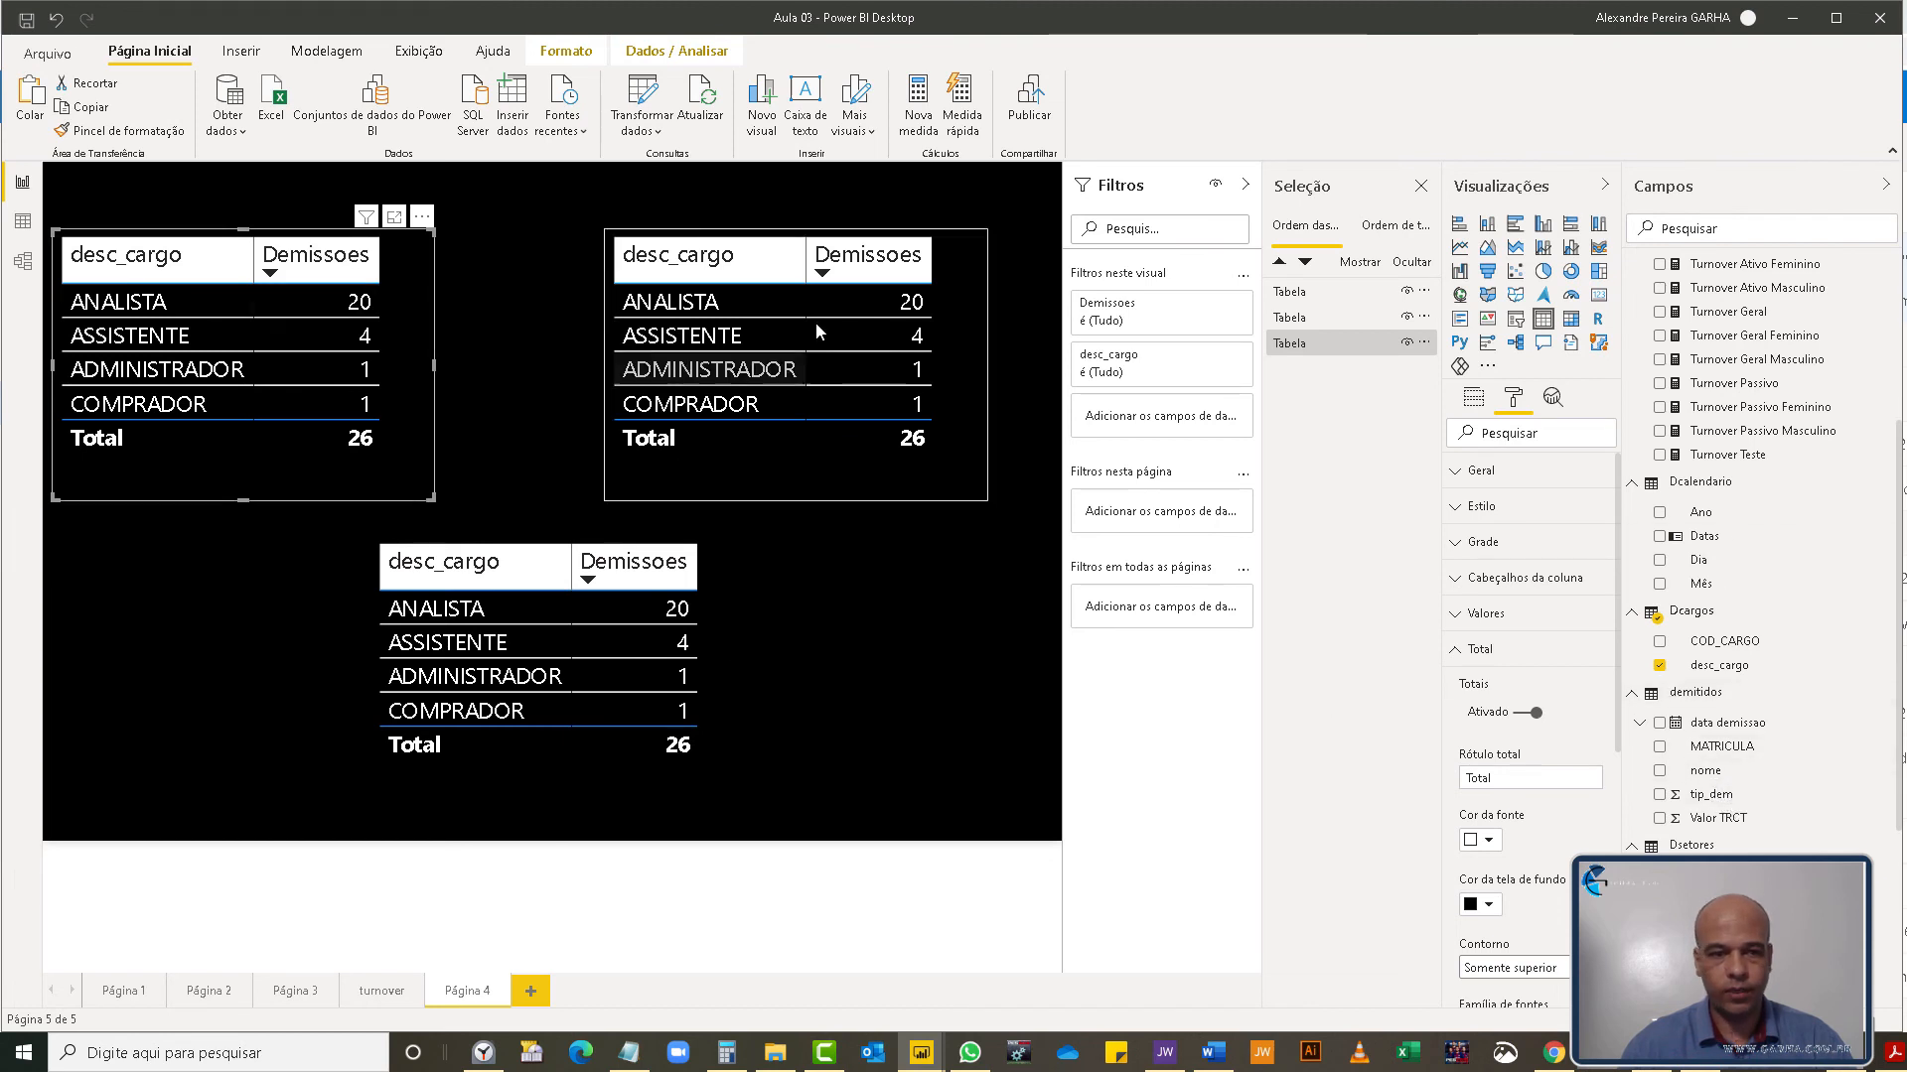
- Replace desc_cargo with escolaridade from Funcionarios in the lower table, placed before Demissoes
{"action": "left_click", "coordinate": [727, 685]}
{"action": "scroll", "coordinate": [1767, 938], "scroll_direction": "down", "scroll_amount": 3}
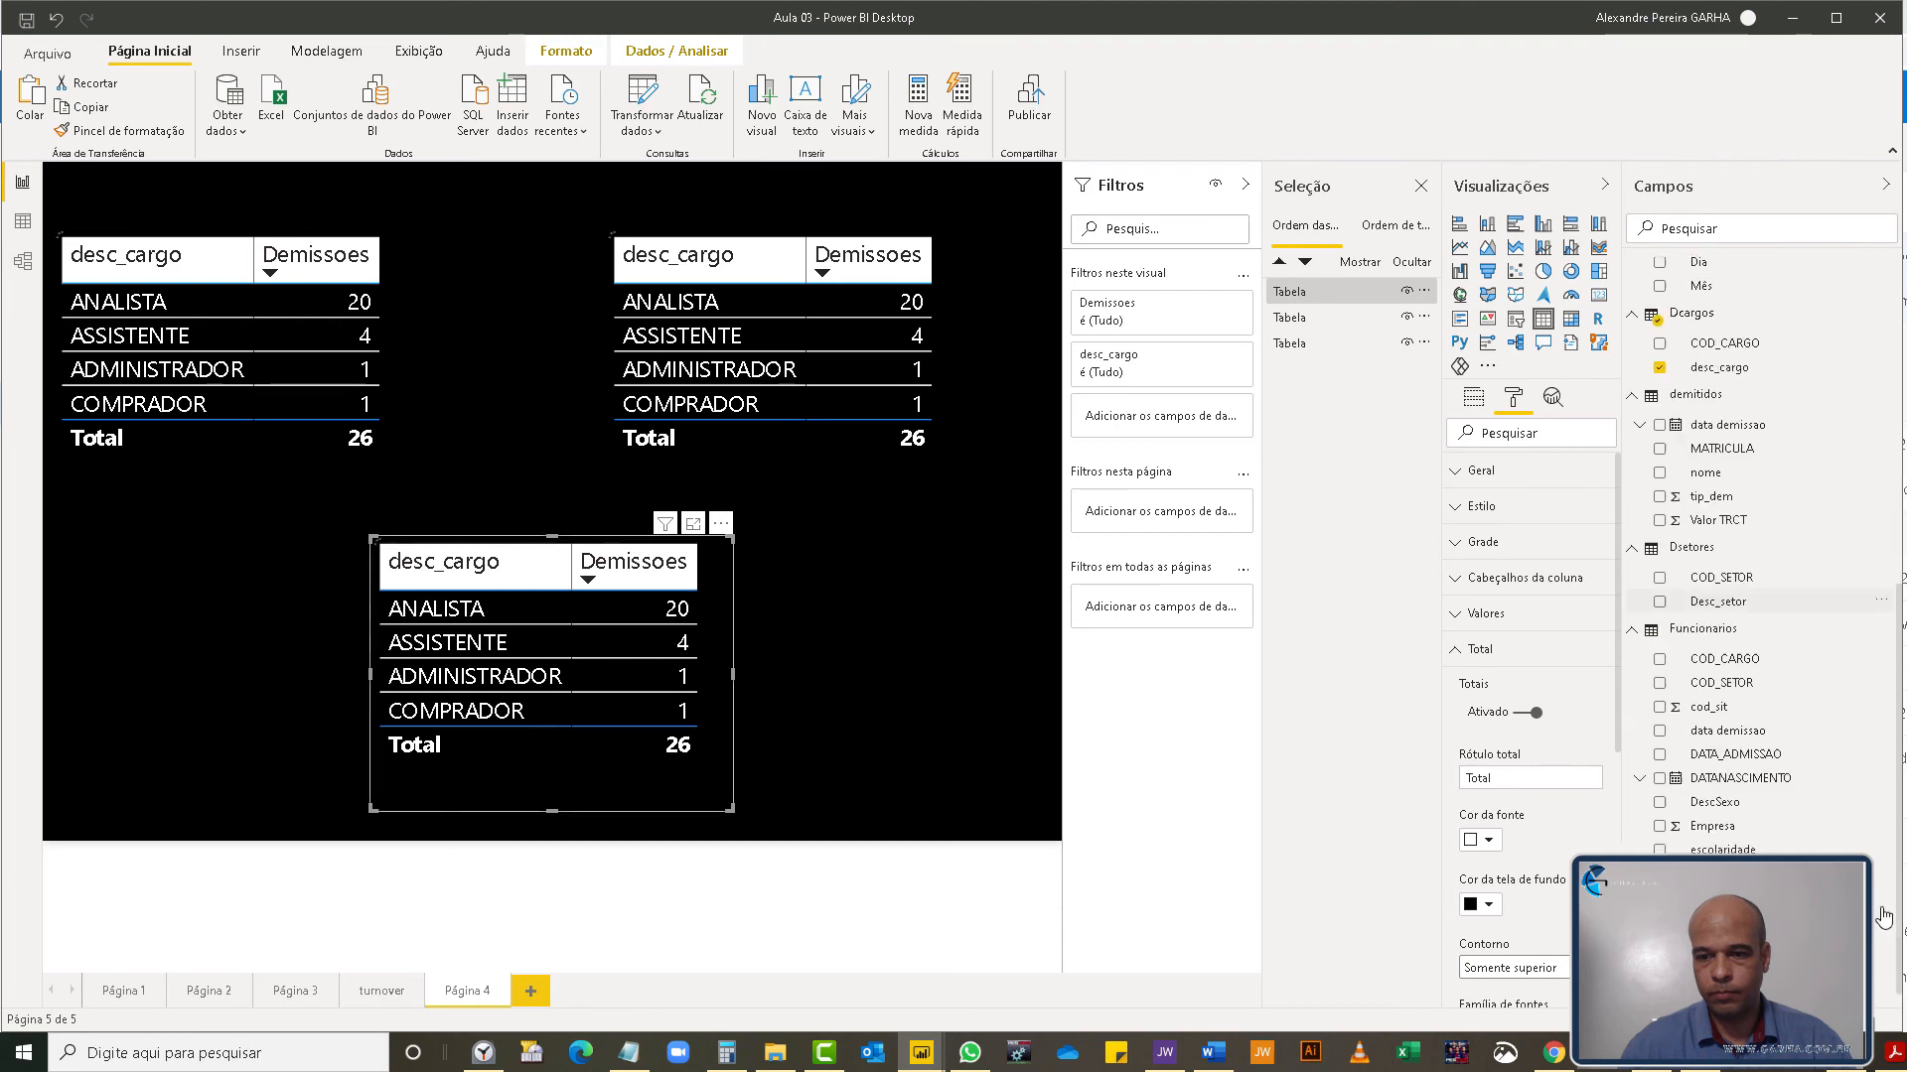
{"action": "left_click", "coordinate": [1474, 399]}
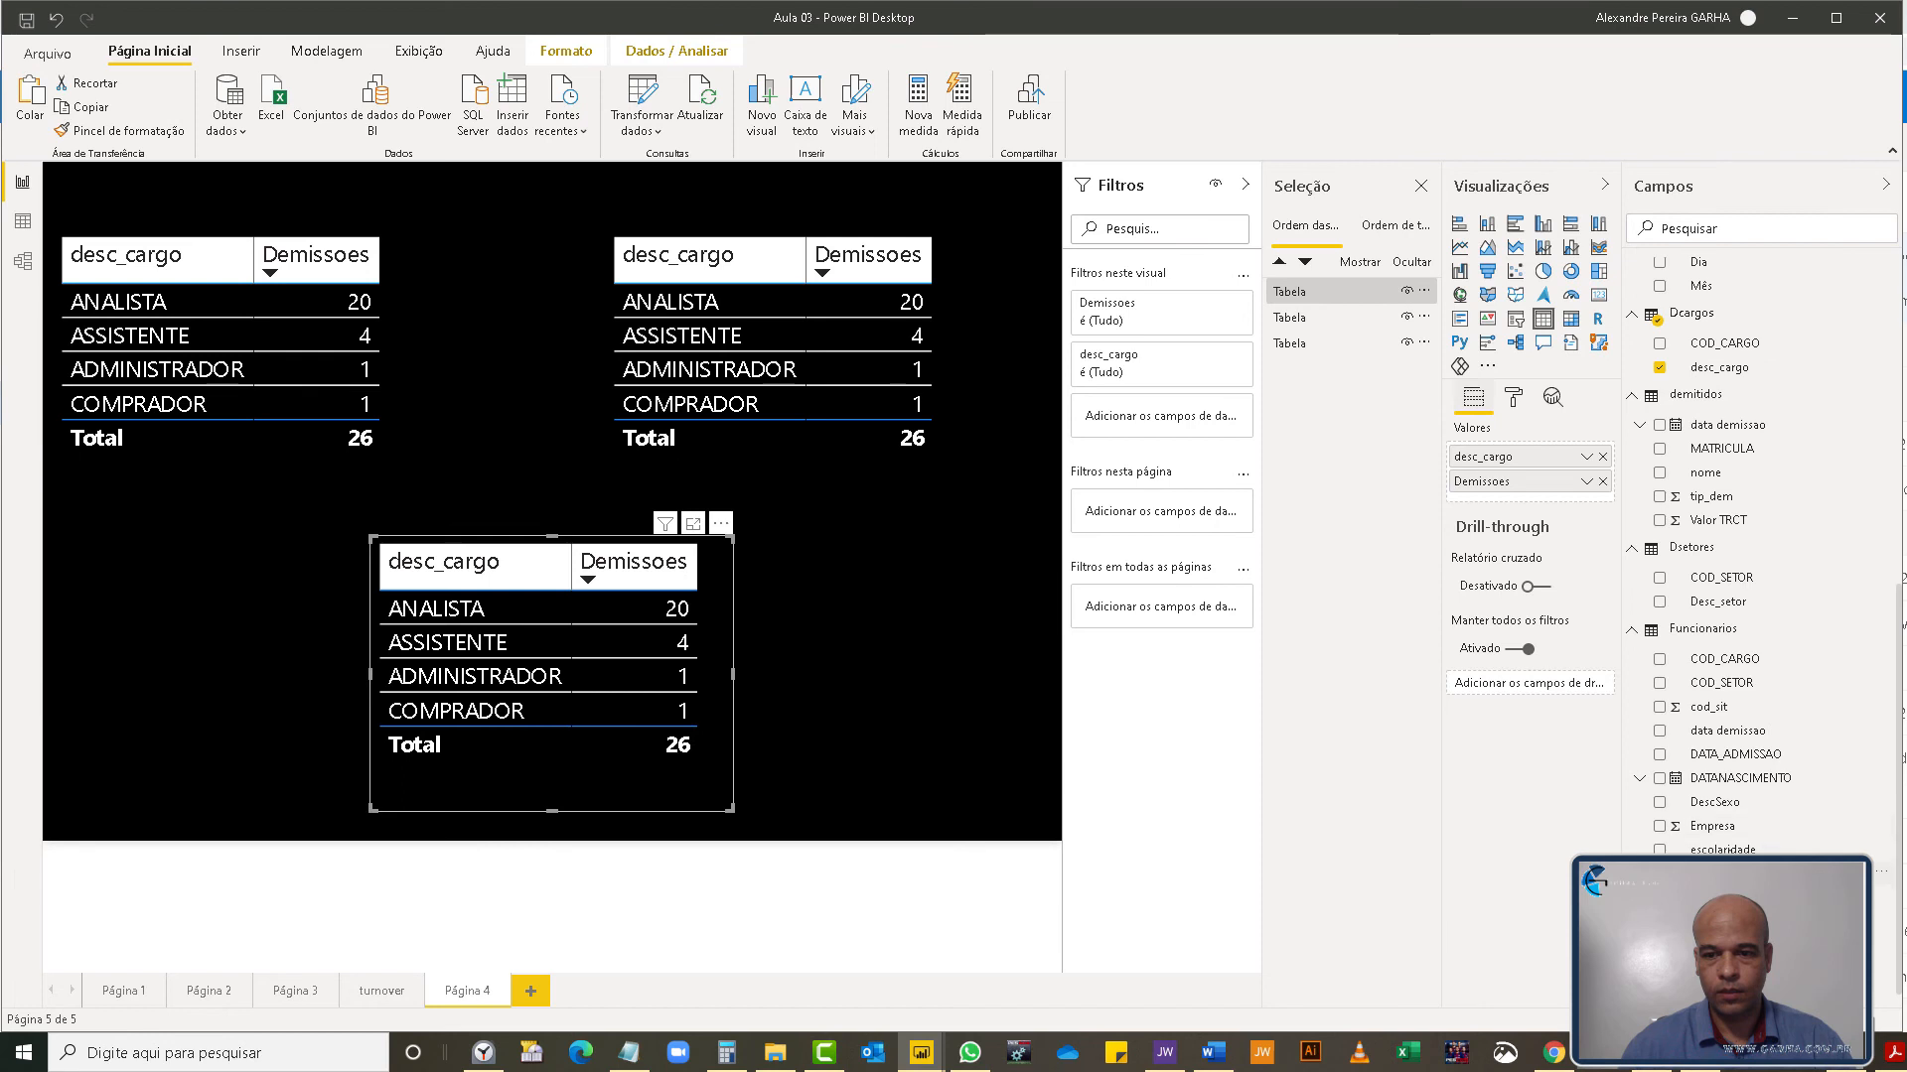
{"action": "left_click_drag", "start_coordinate": [1723, 849], "coordinate": [1525, 482]}
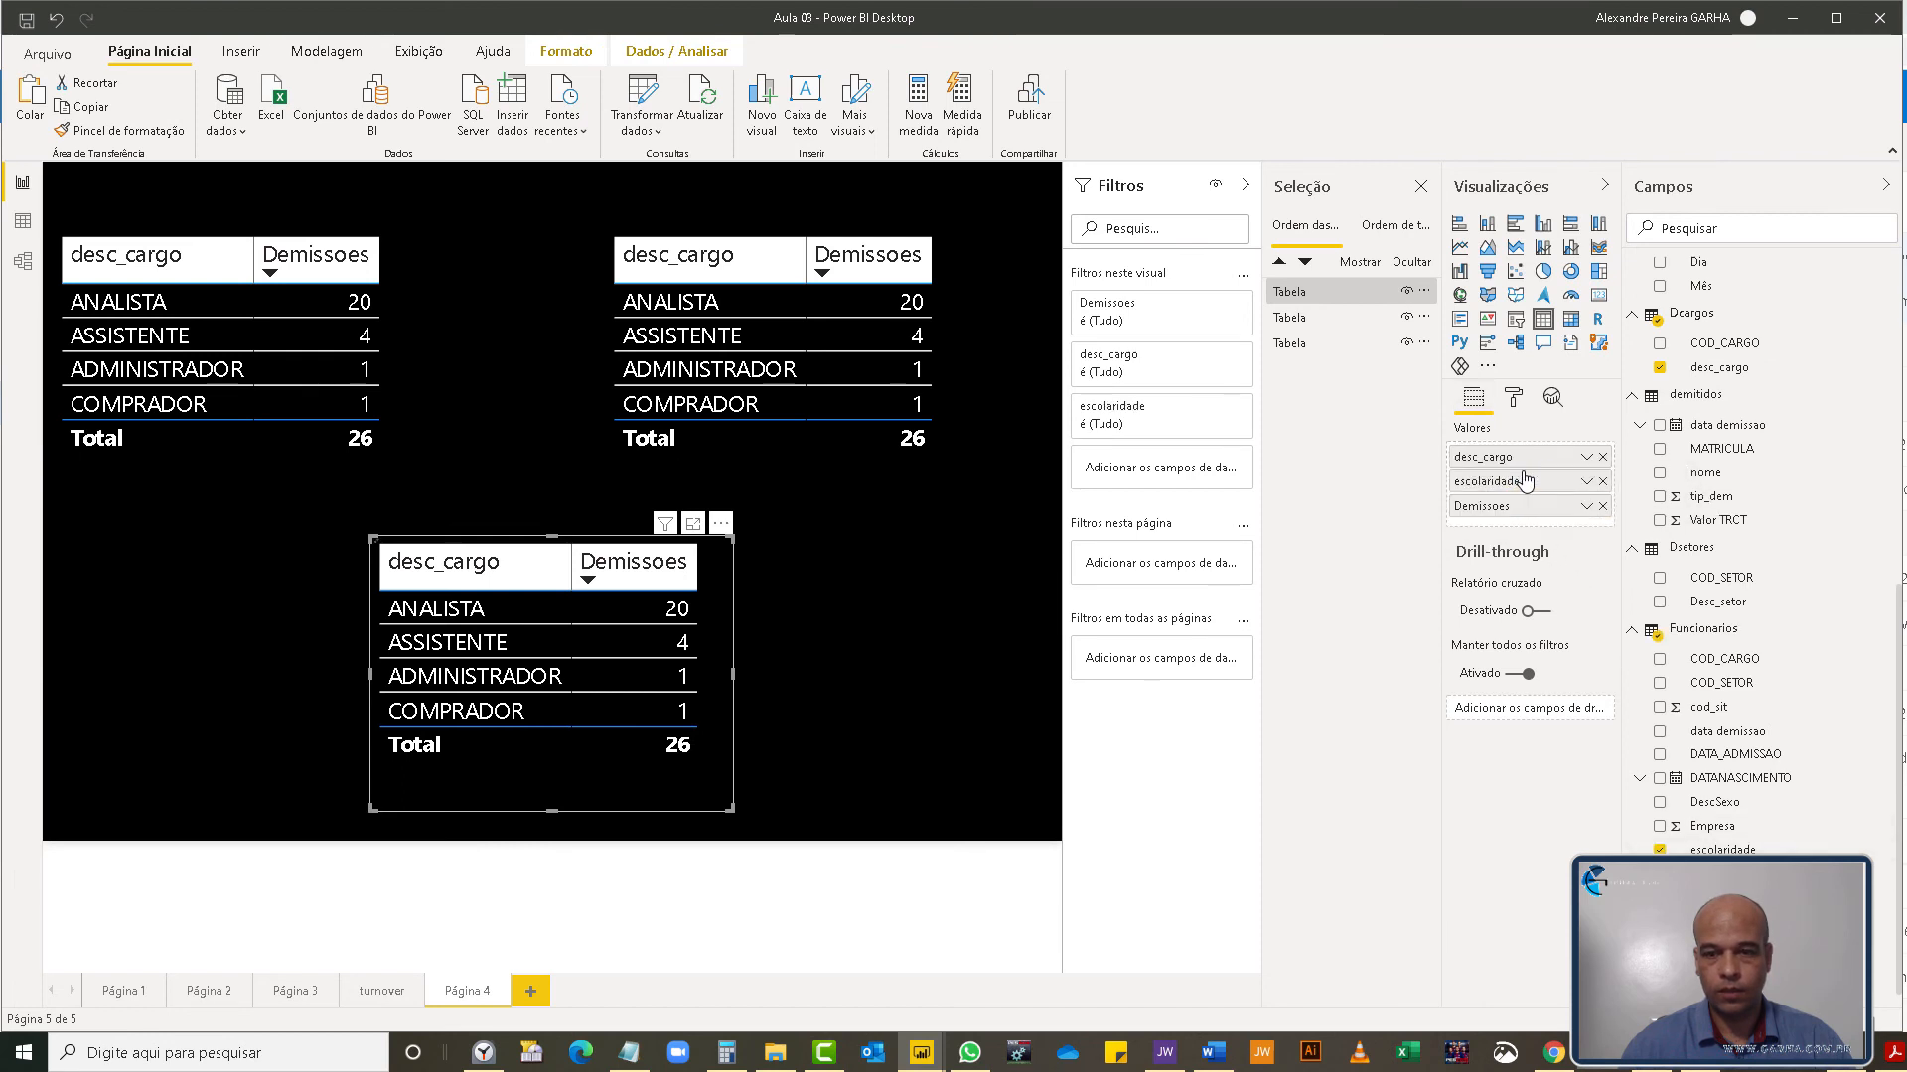
{"action": "left_click", "coordinate": [1603, 456]}
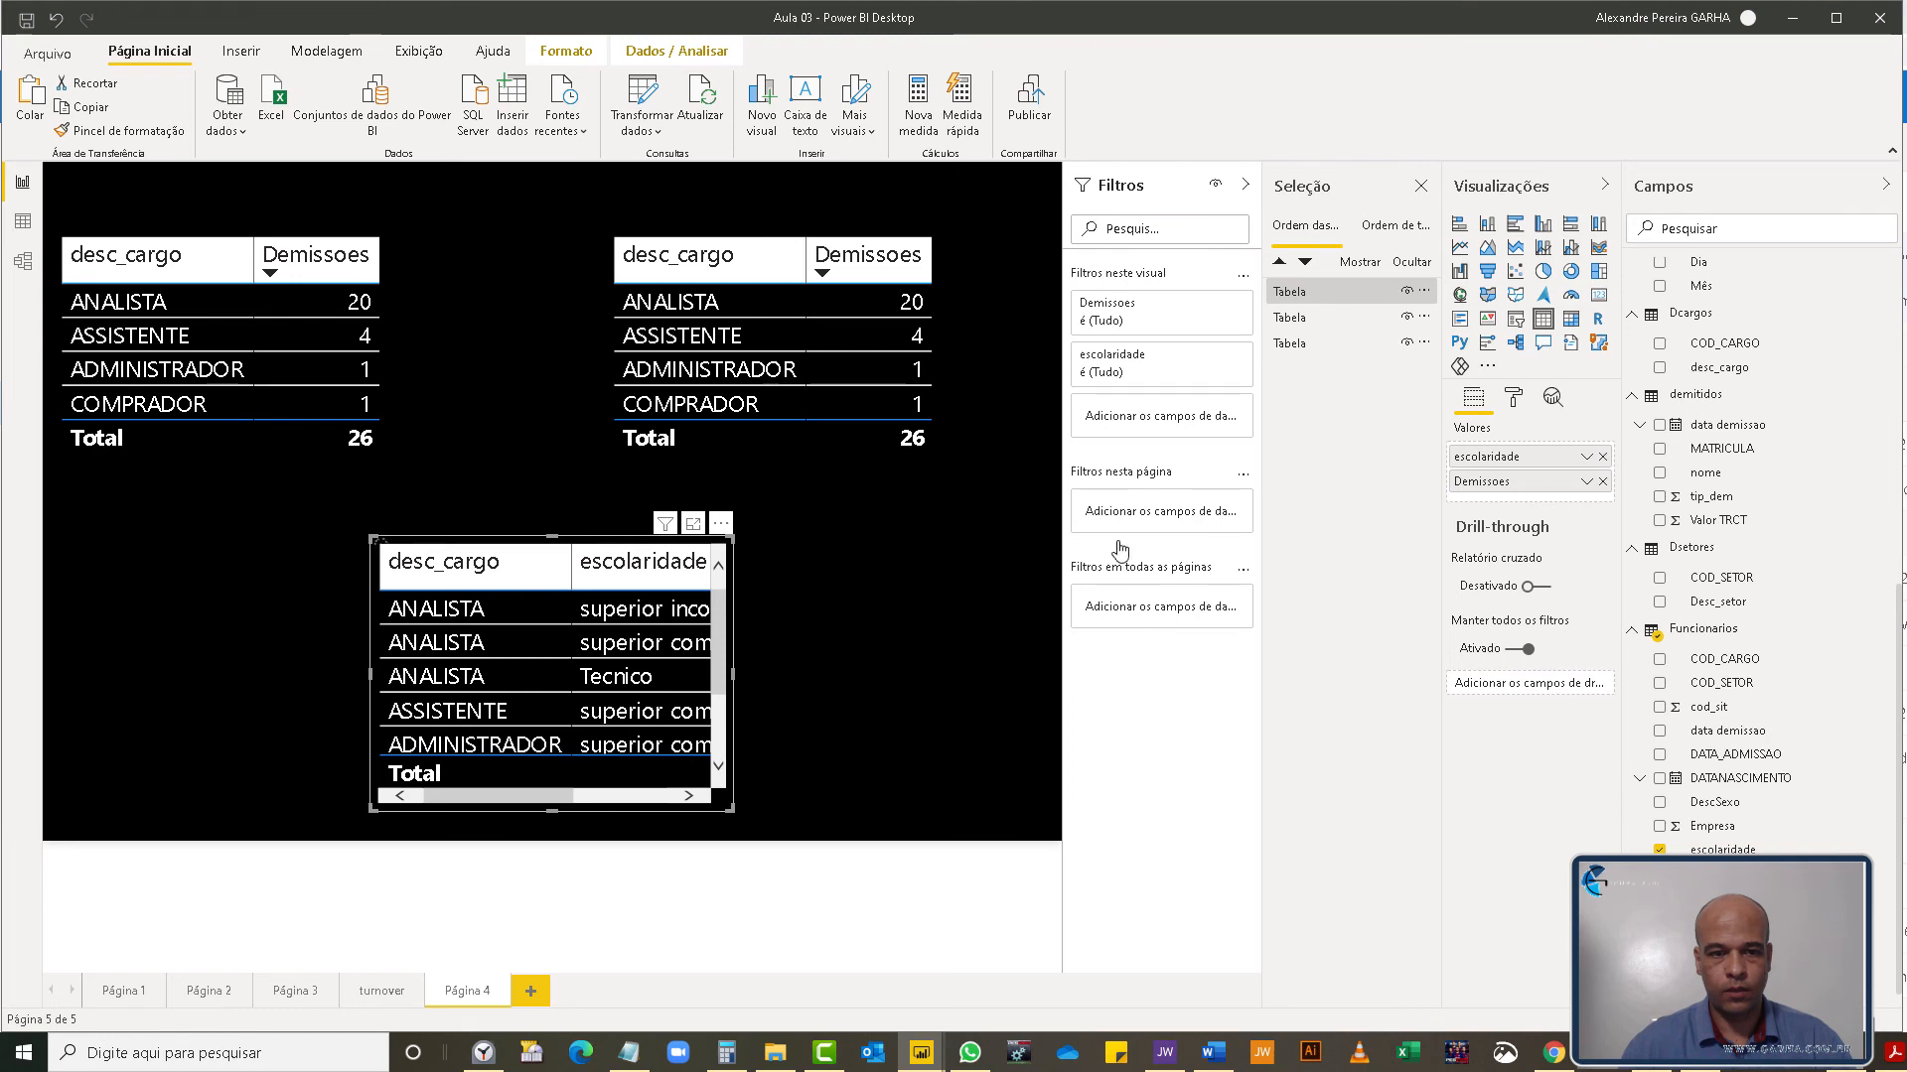
- Replace desc_cargo with Desc_setor from Dsetores in the upper-right table, placed before Demissoes
{"action": "left_click", "coordinate": [959, 342]}
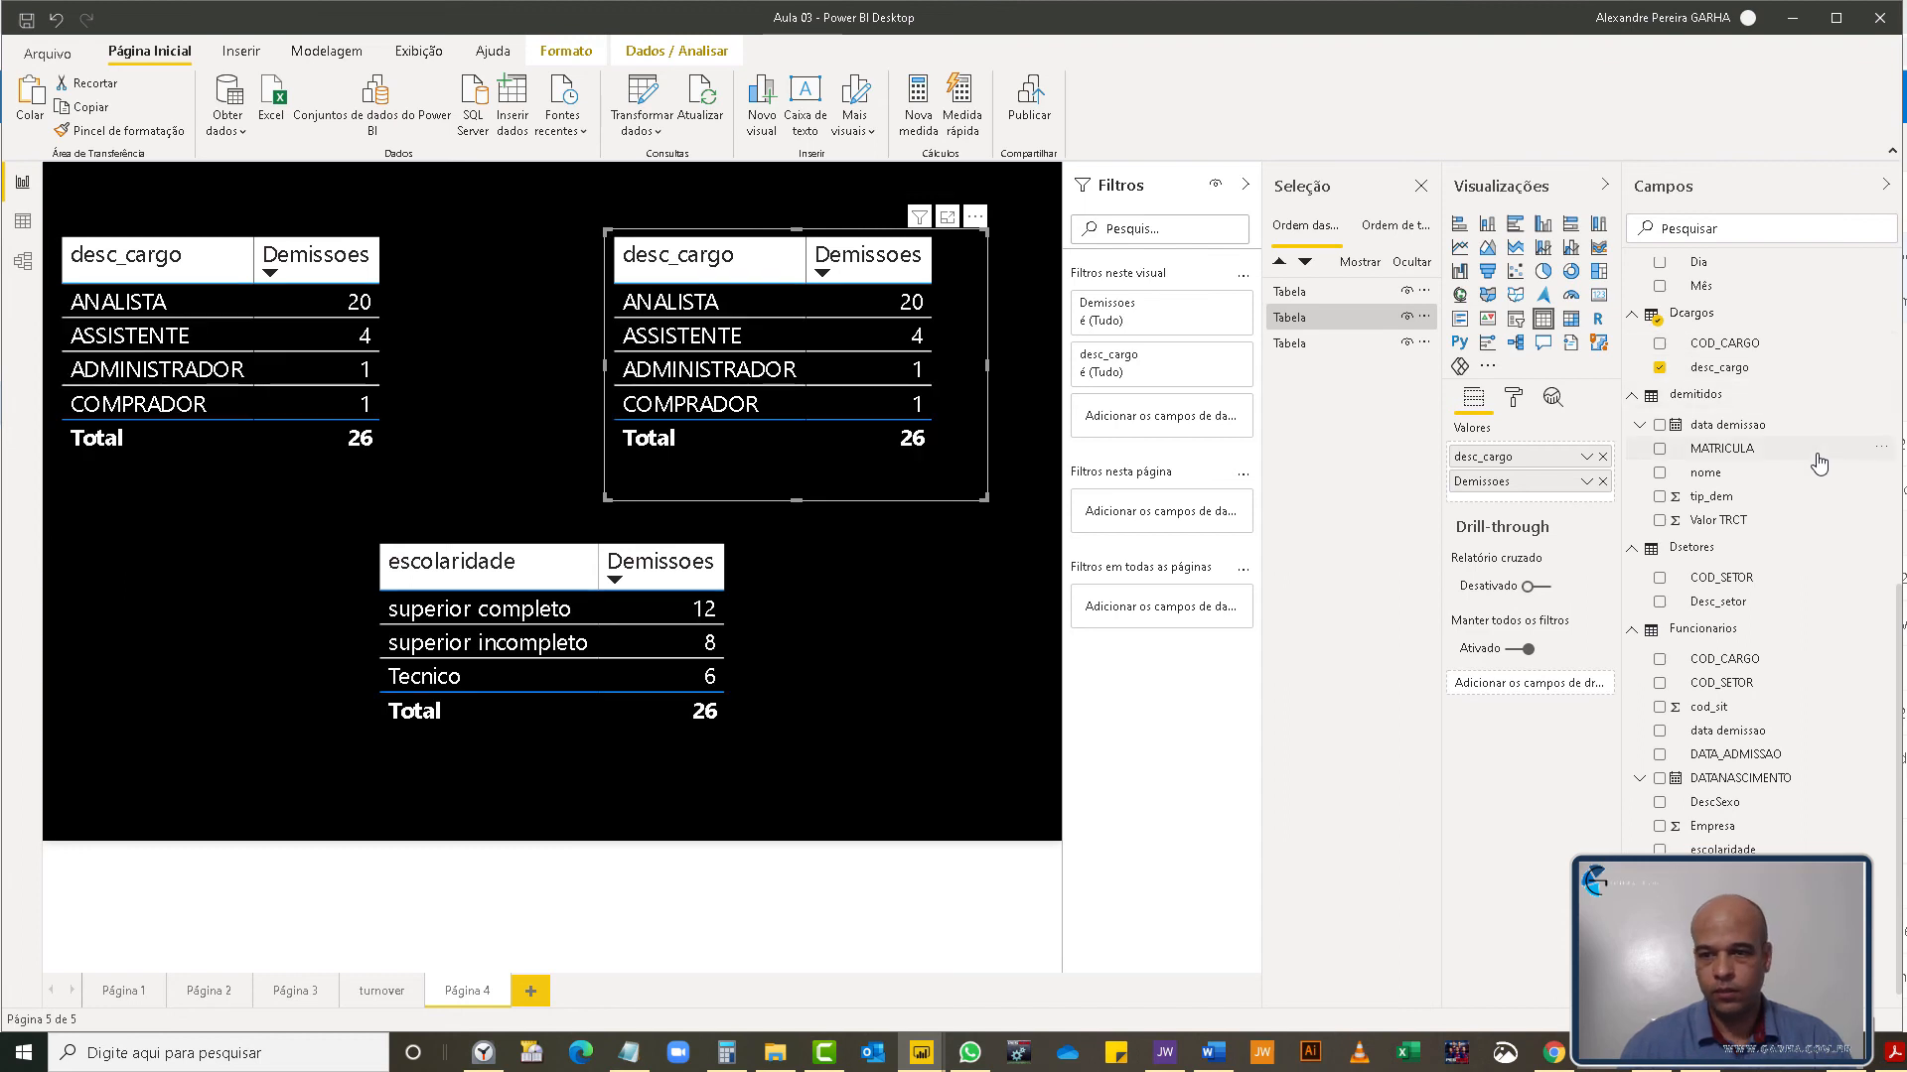
{"action": "scroll", "coordinate": [1747, 556], "scroll_direction": "down", "scroll_amount": 1}
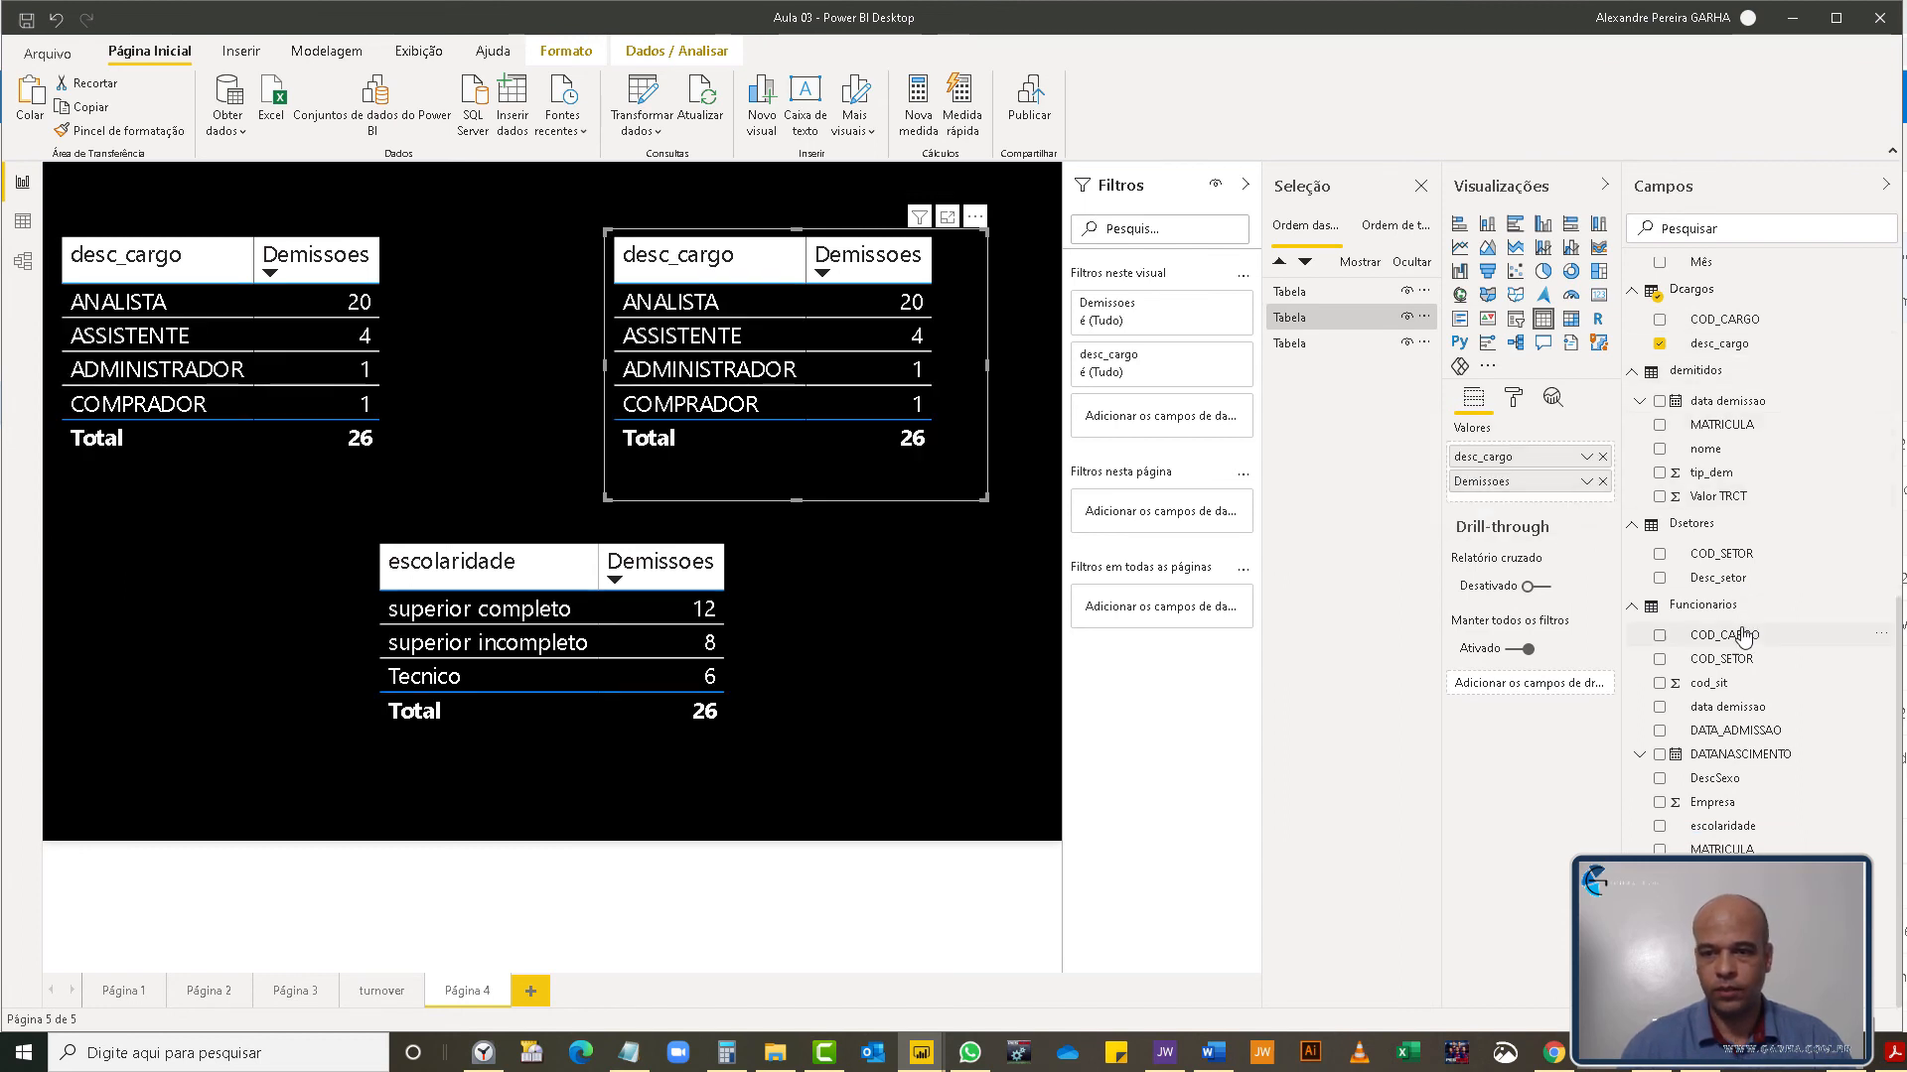
{"action": "left_click_drag", "start_coordinate": [1710, 576], "coordinate": [1534, 485]}
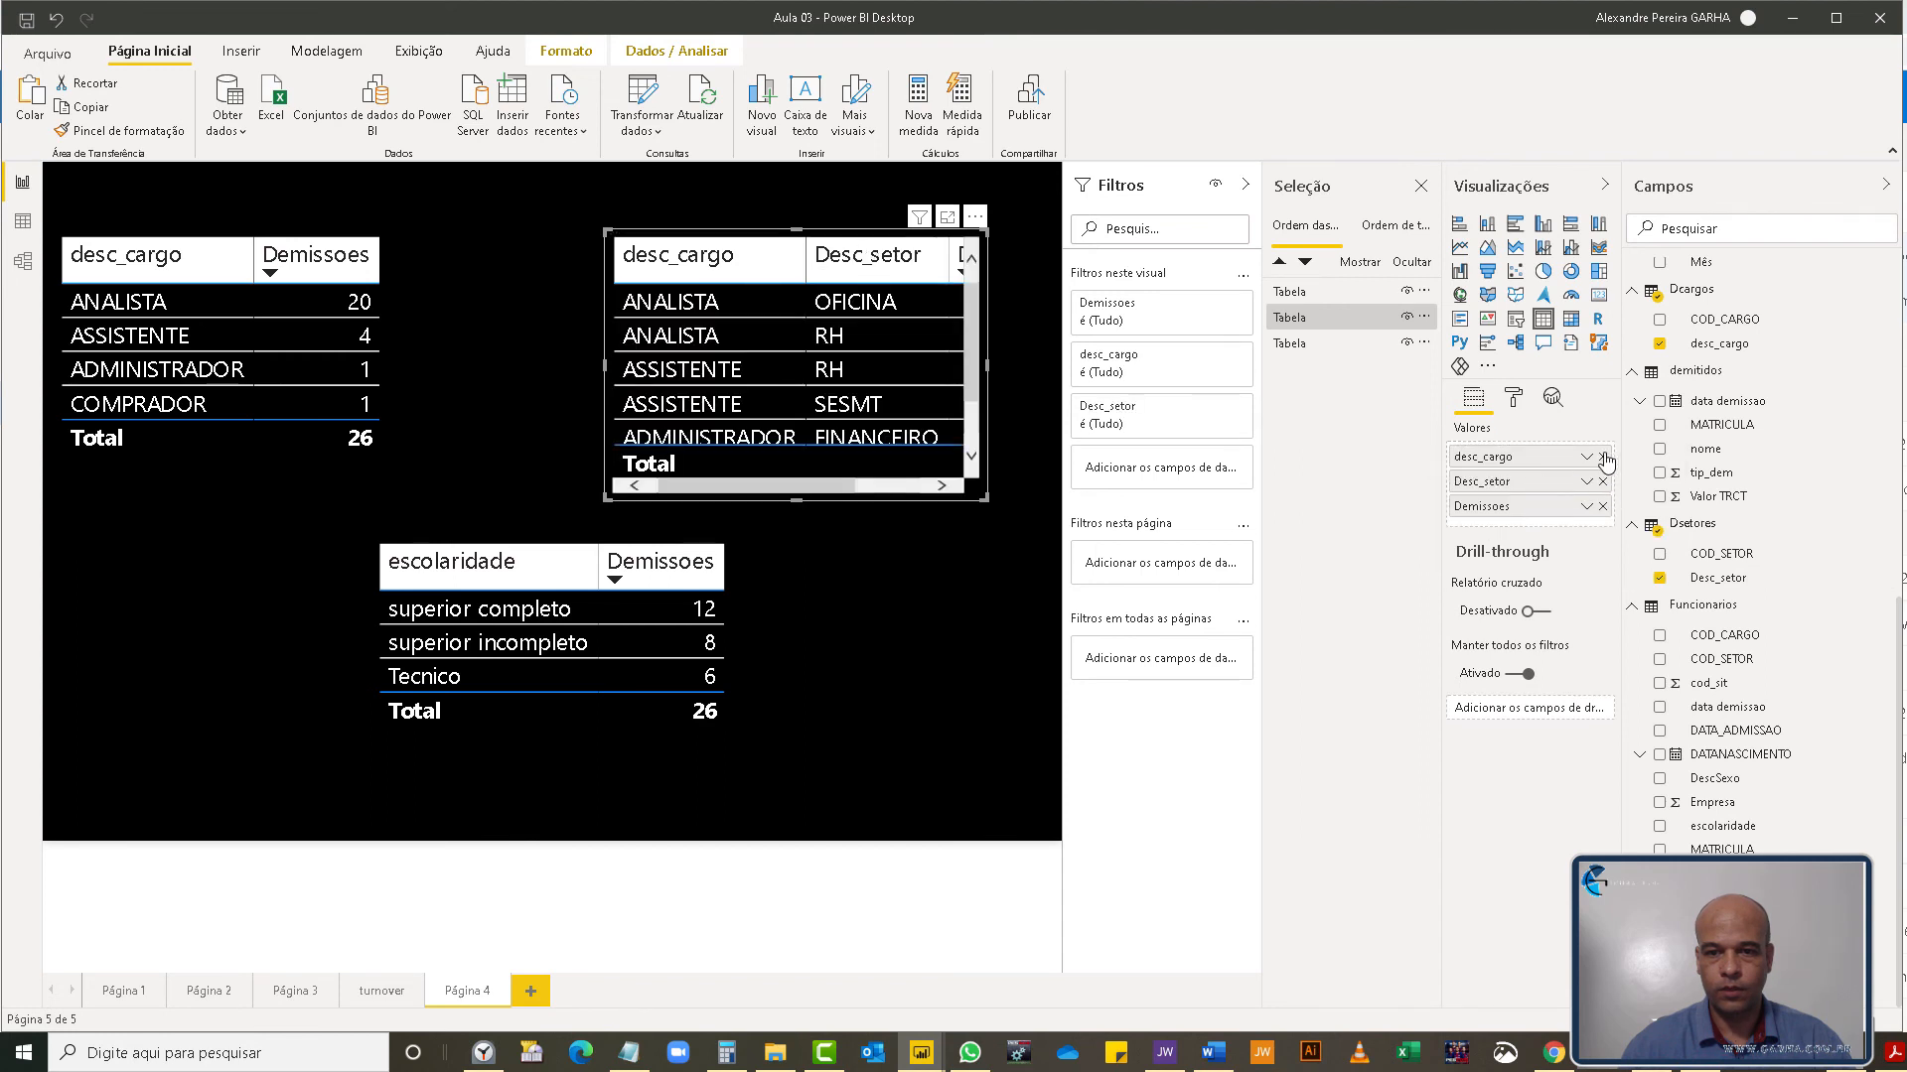
{"action": "left_click", "coordinate": [1603, 457]}
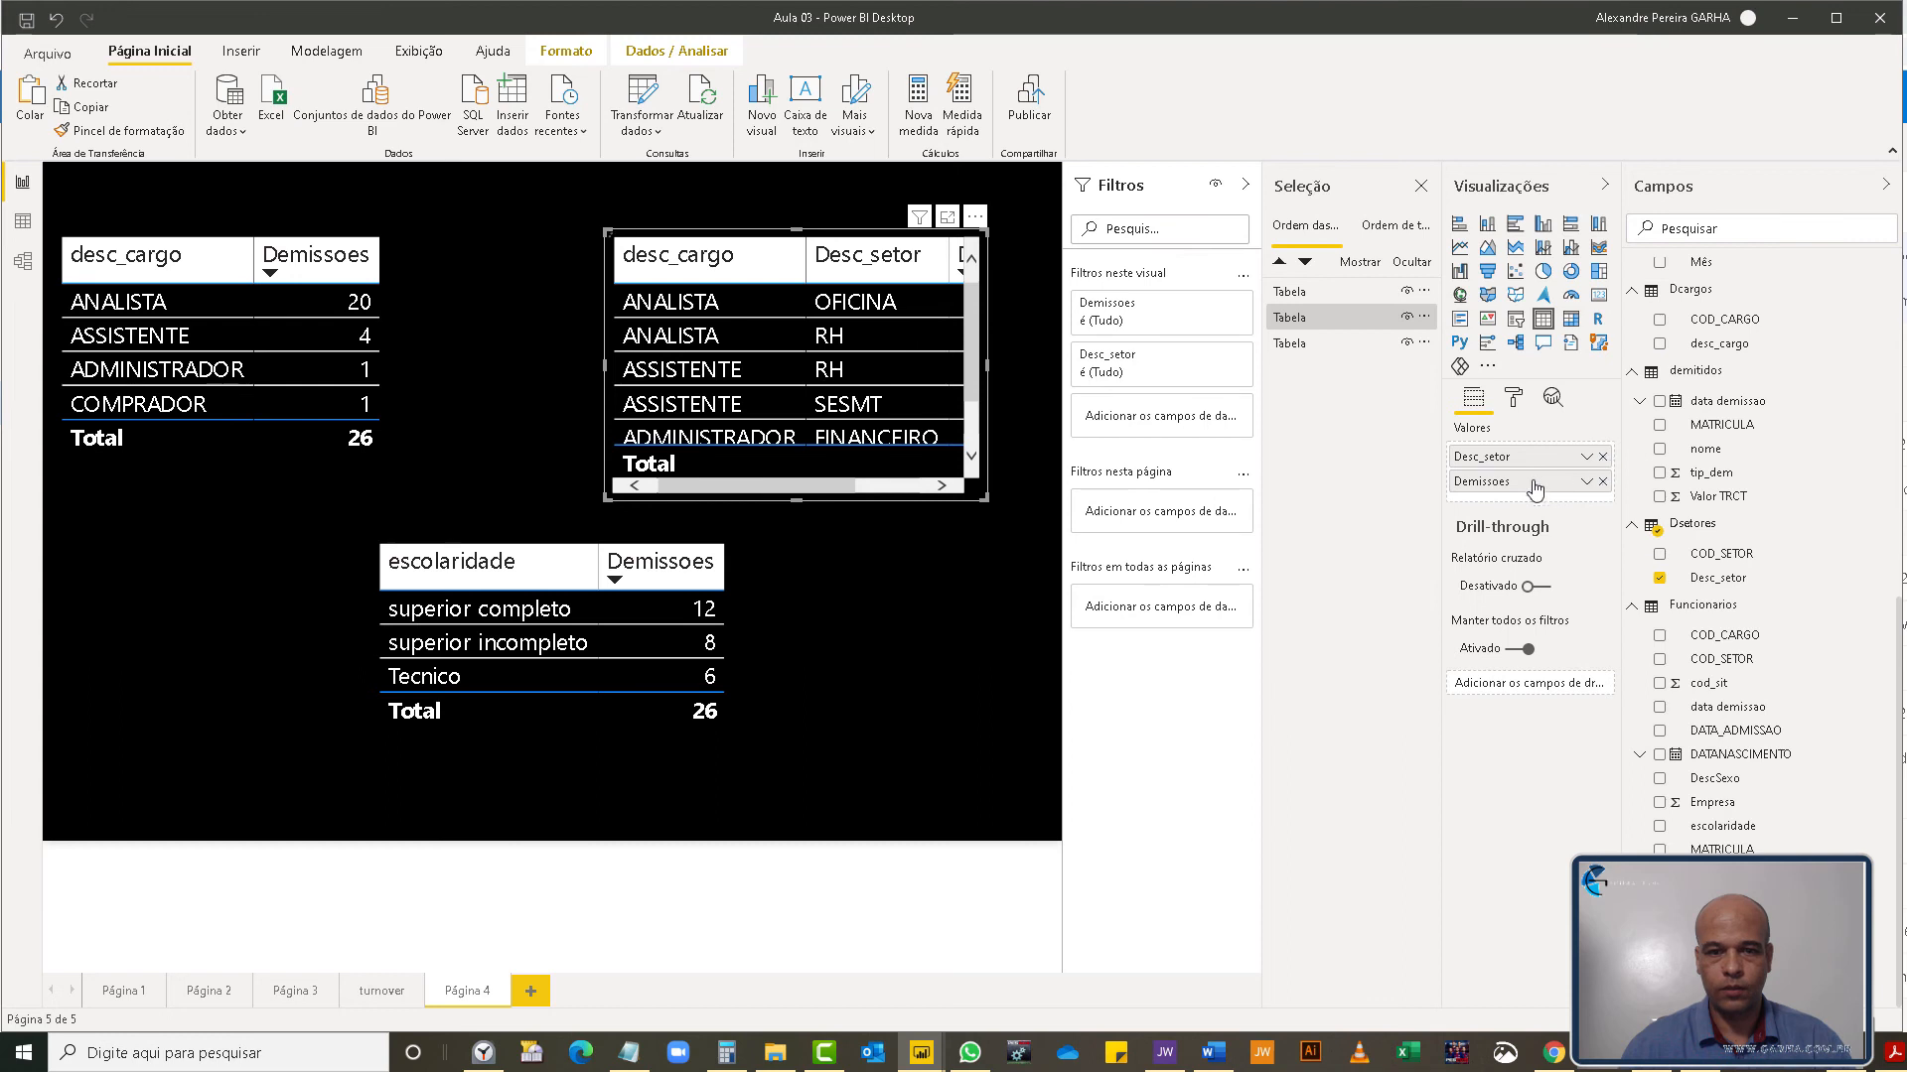
- Enable the current page as a tooltip page and rename it extrato
{"action": "left_click", "coordinate": [936, 728]}
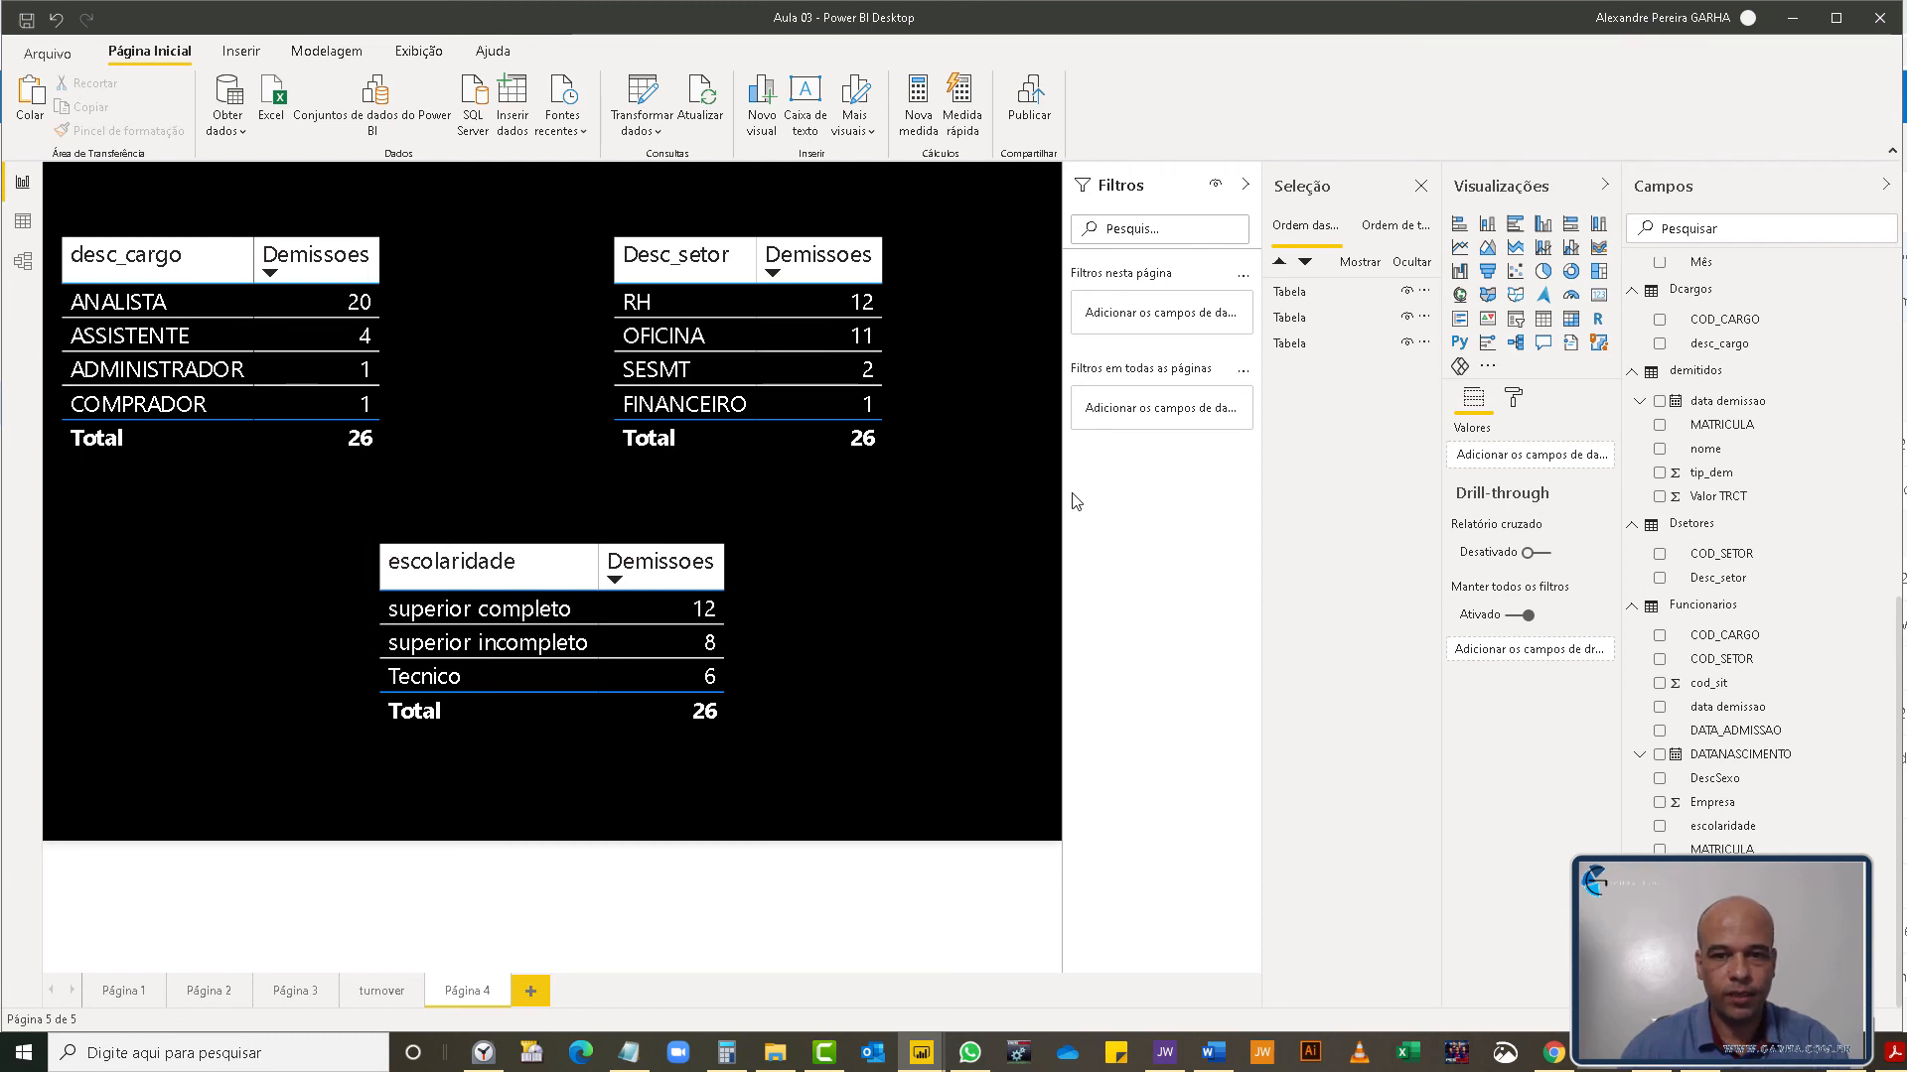
{"action": "left_click", "coordinate": [1514, 402]}
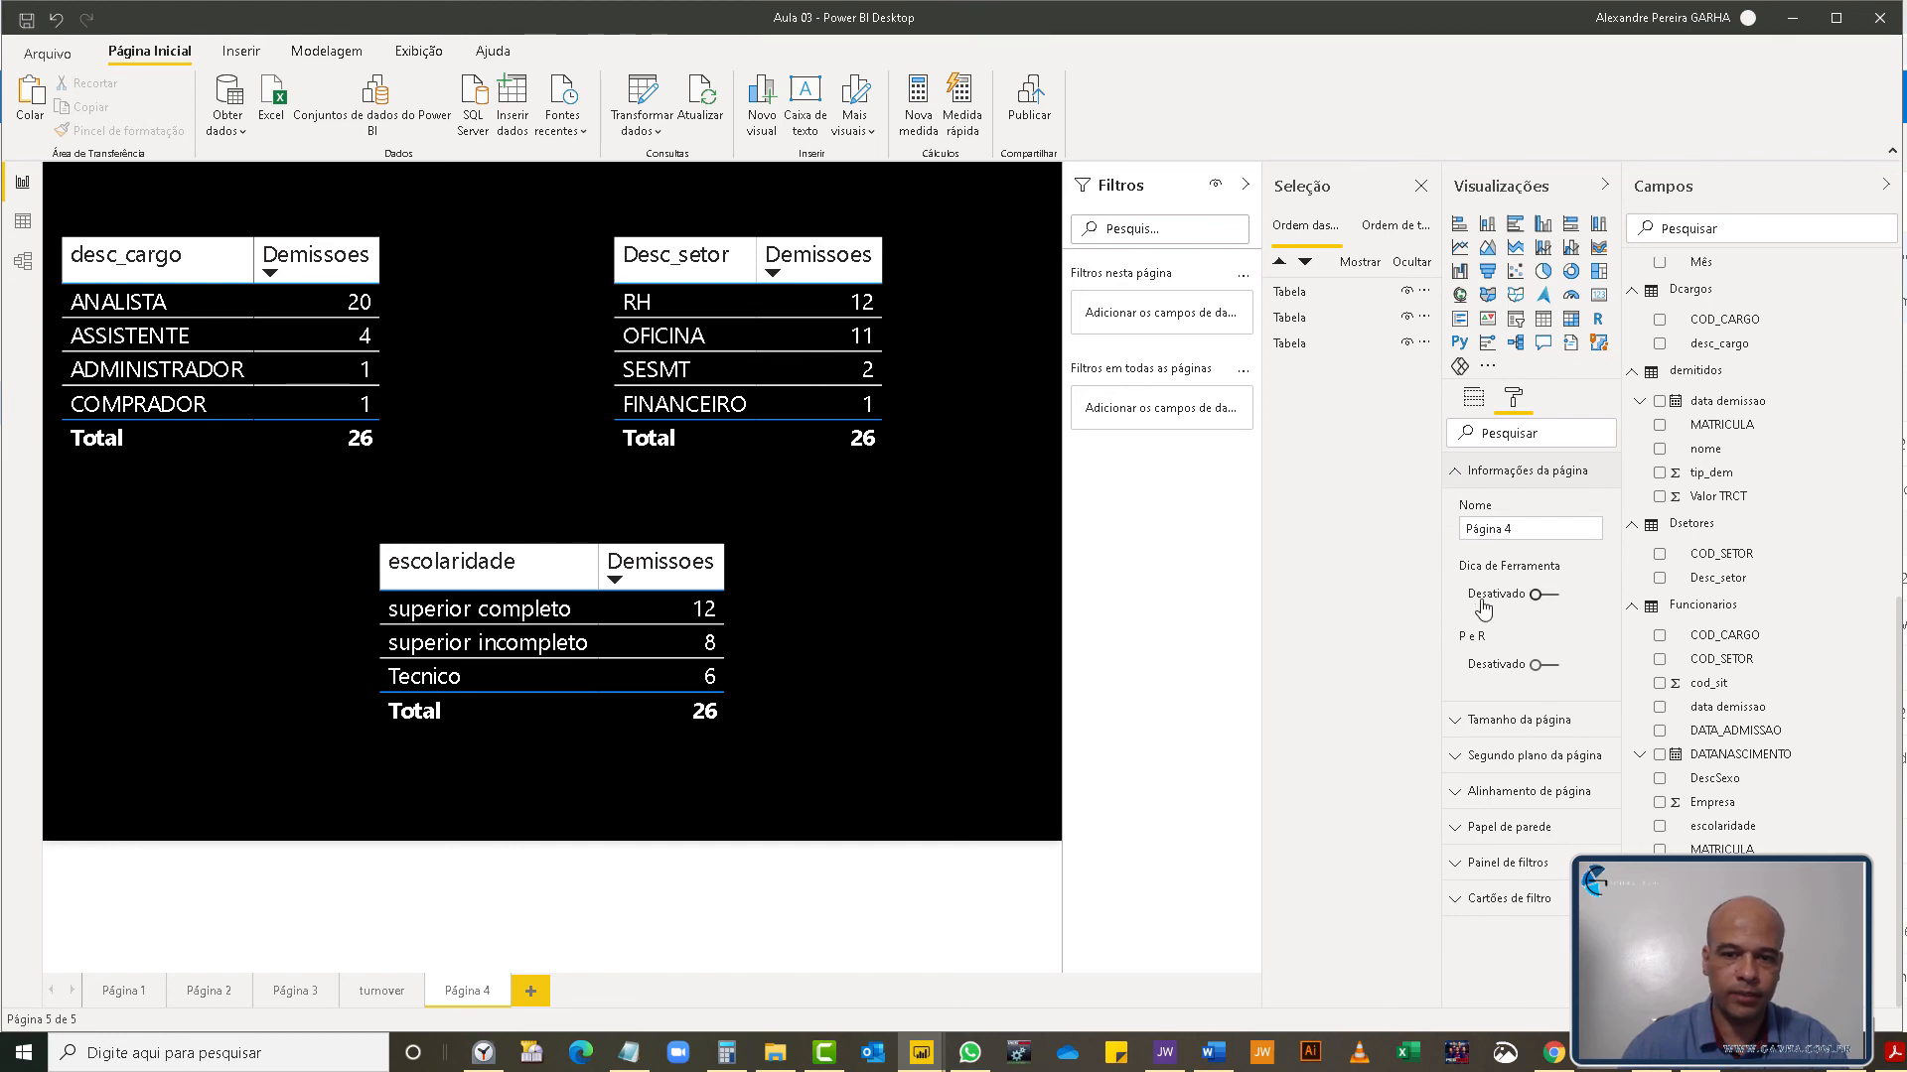
{"action": "left_click", "coordinate": [1549, 595]}
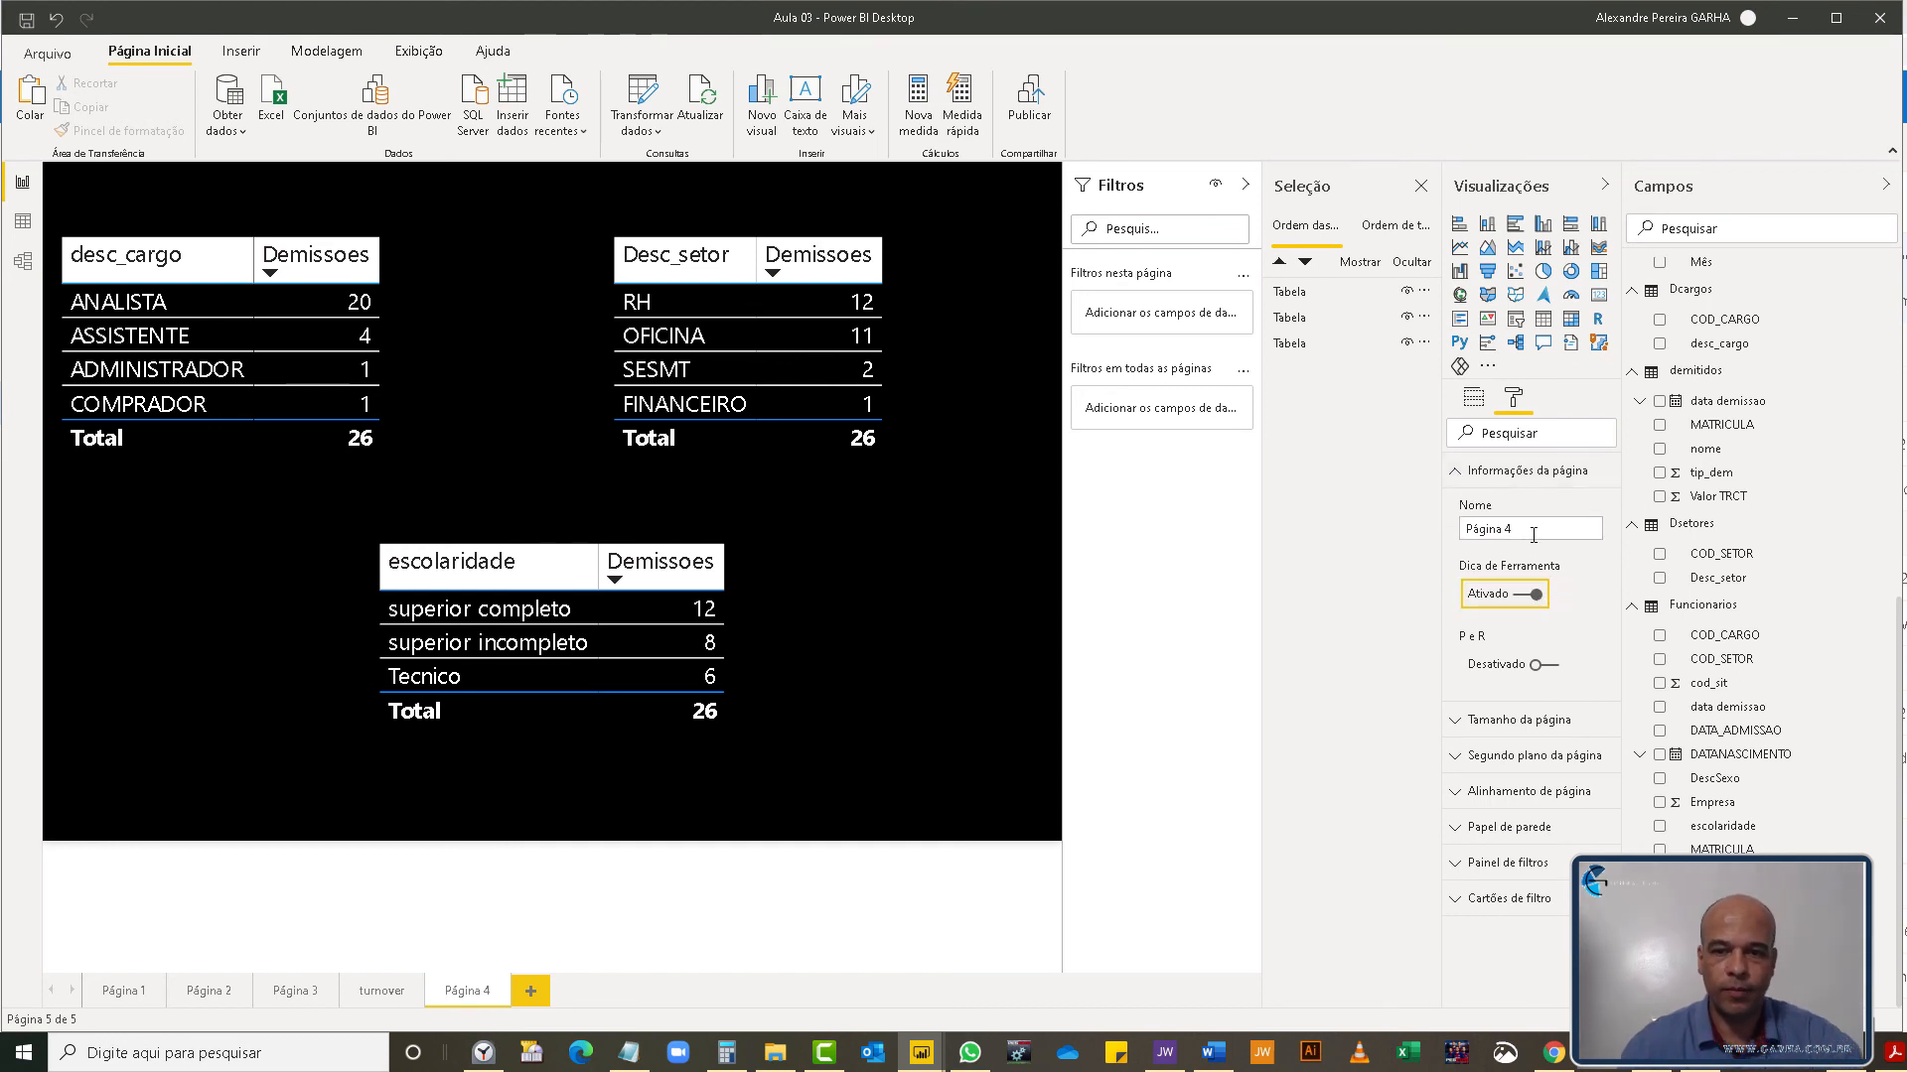
{"action": "type", "text": "SD"}
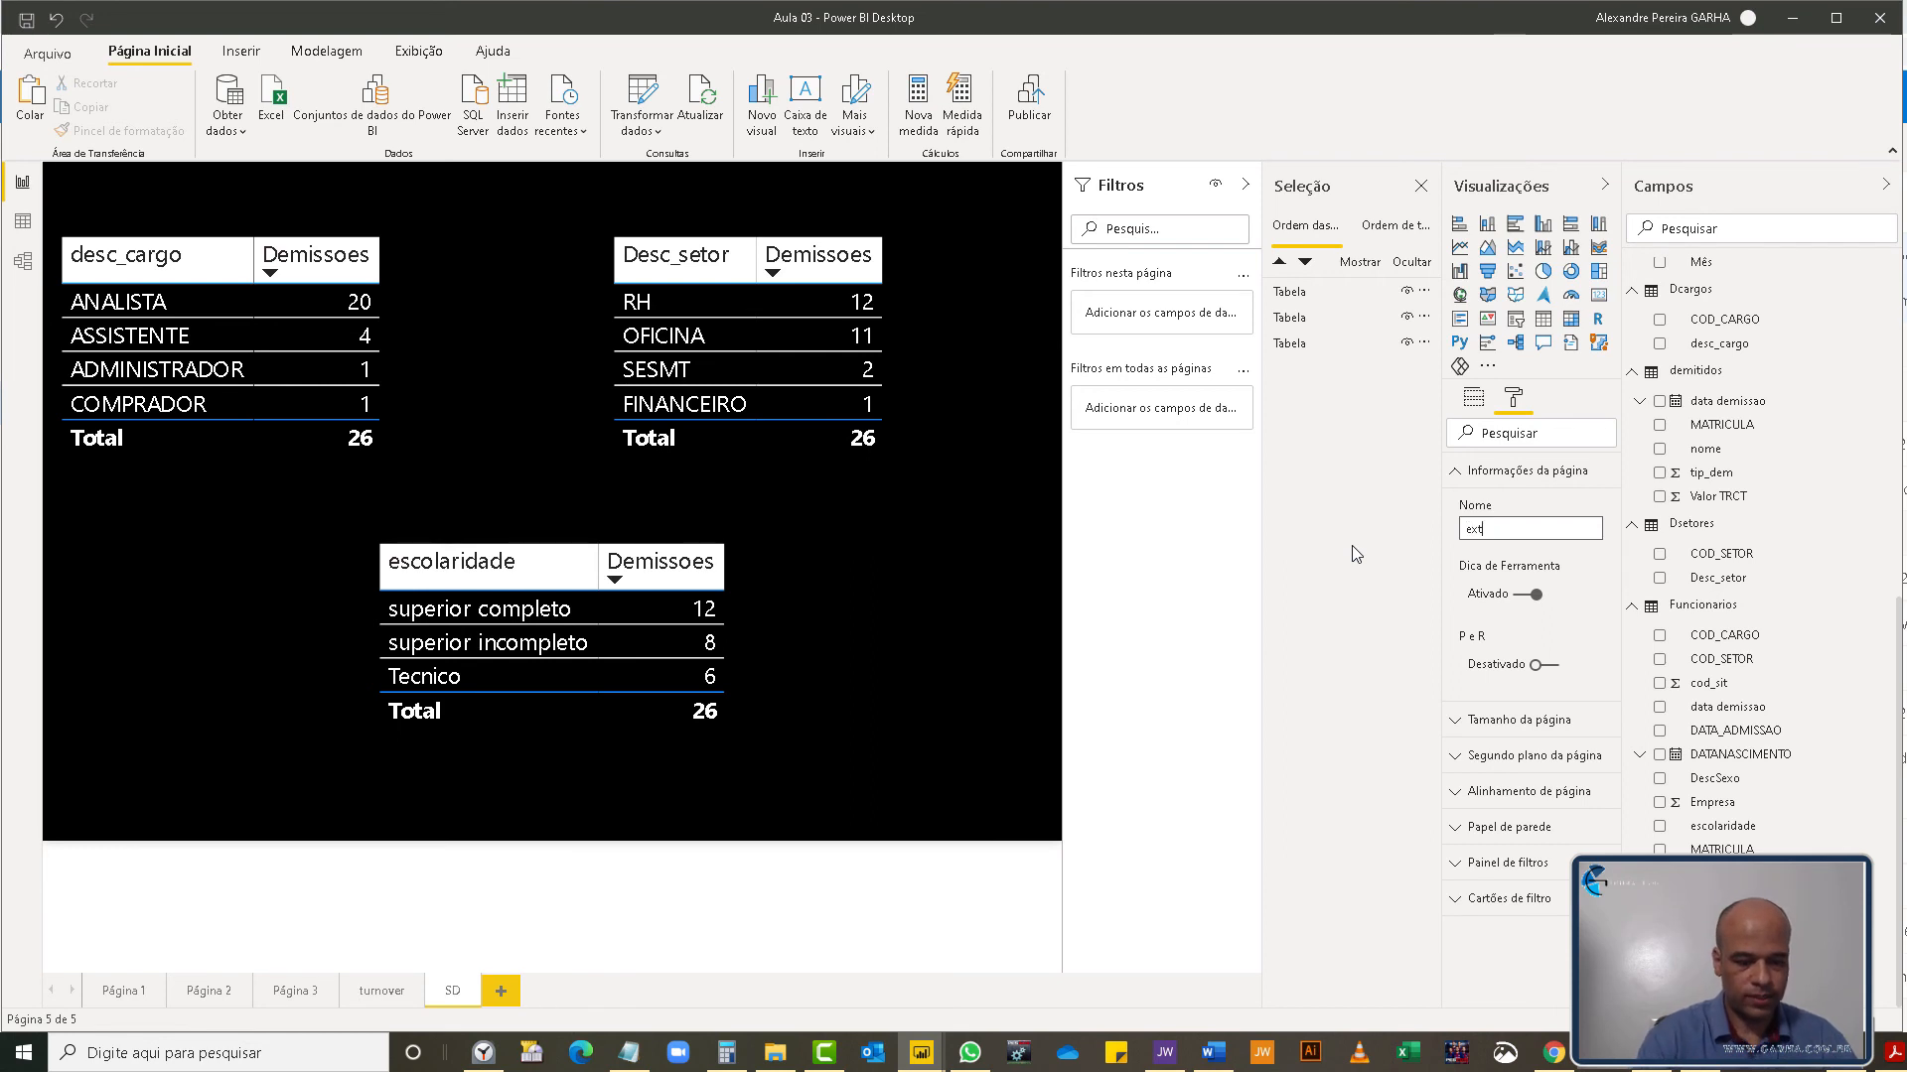
- On the turnover page, assign the extrato report page as the pink Turnover Ativo donut's tooltip and preview it
{"action": "left_click", "coordinate": [381, 991]}
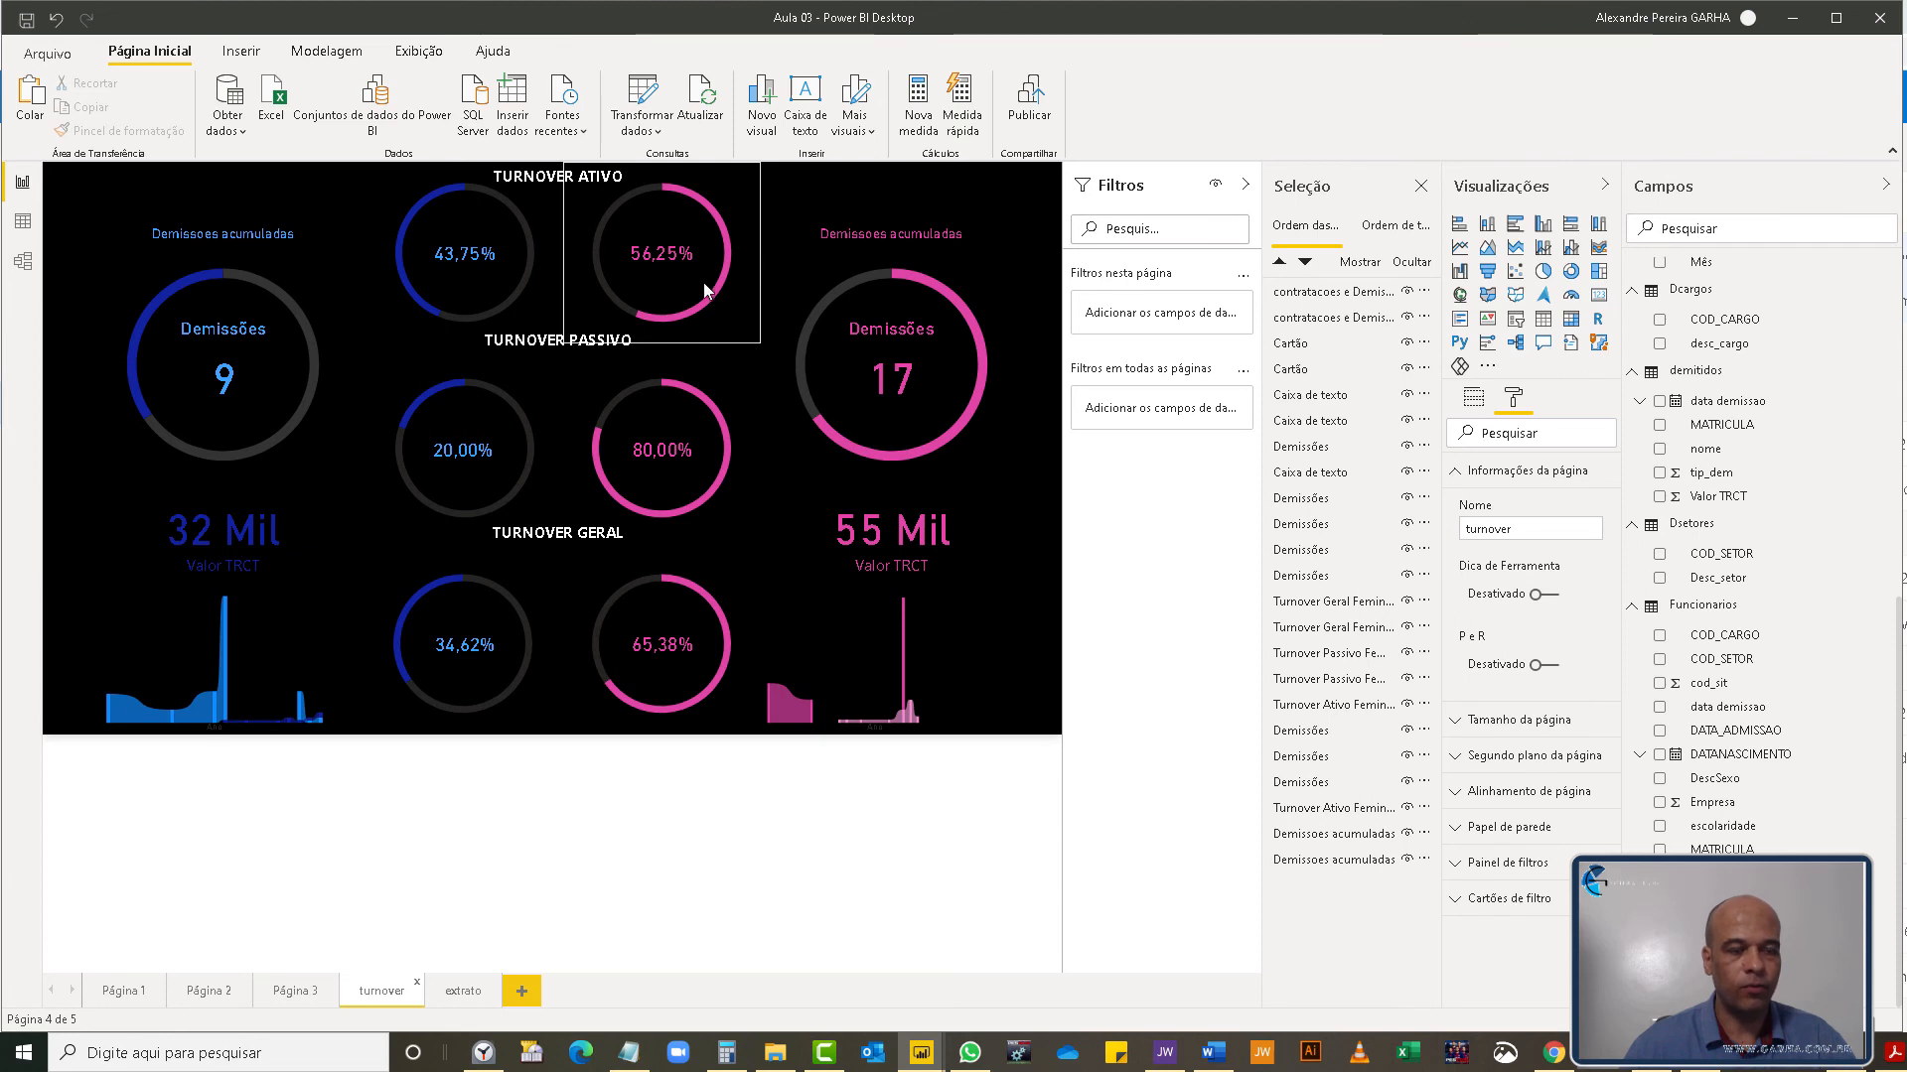
{"action": "left_click", "coordinate": [703, 282]}
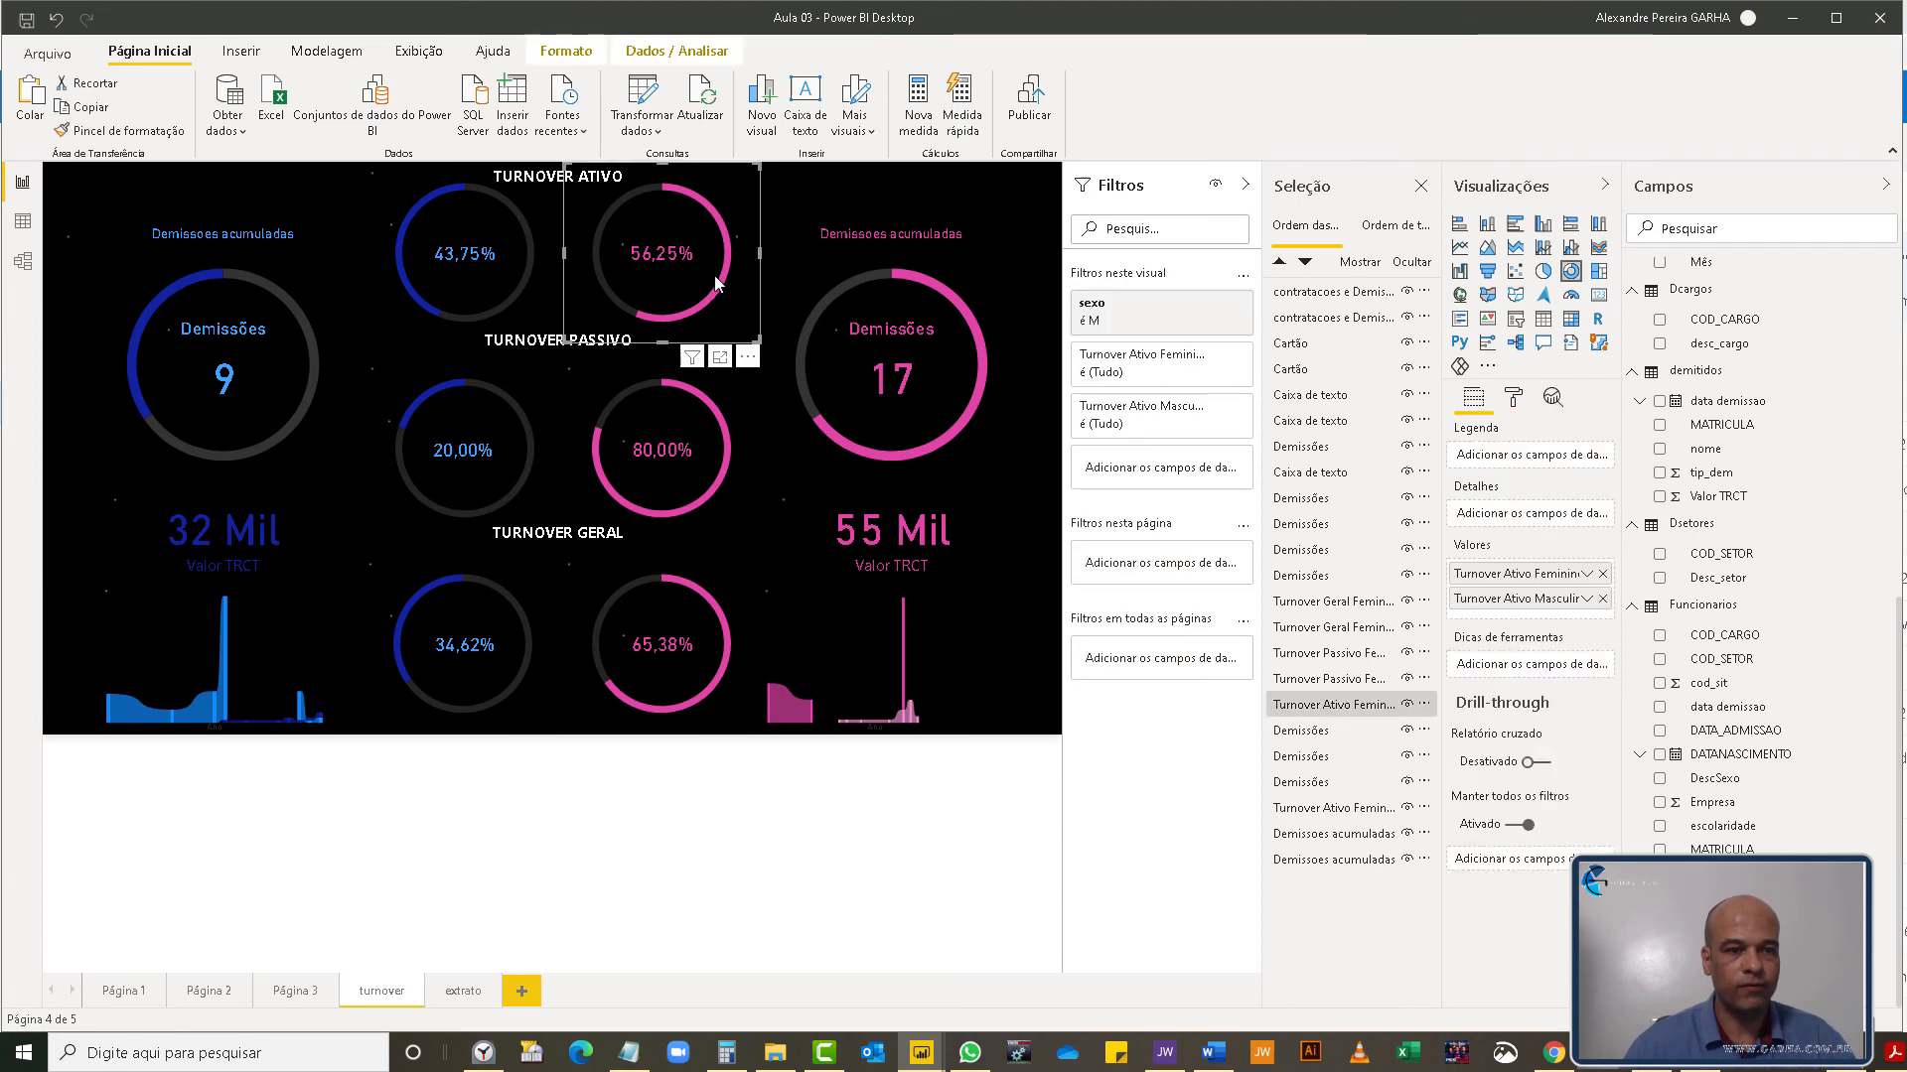
{"action": "left_click", "coordinate": [1516, 399]}
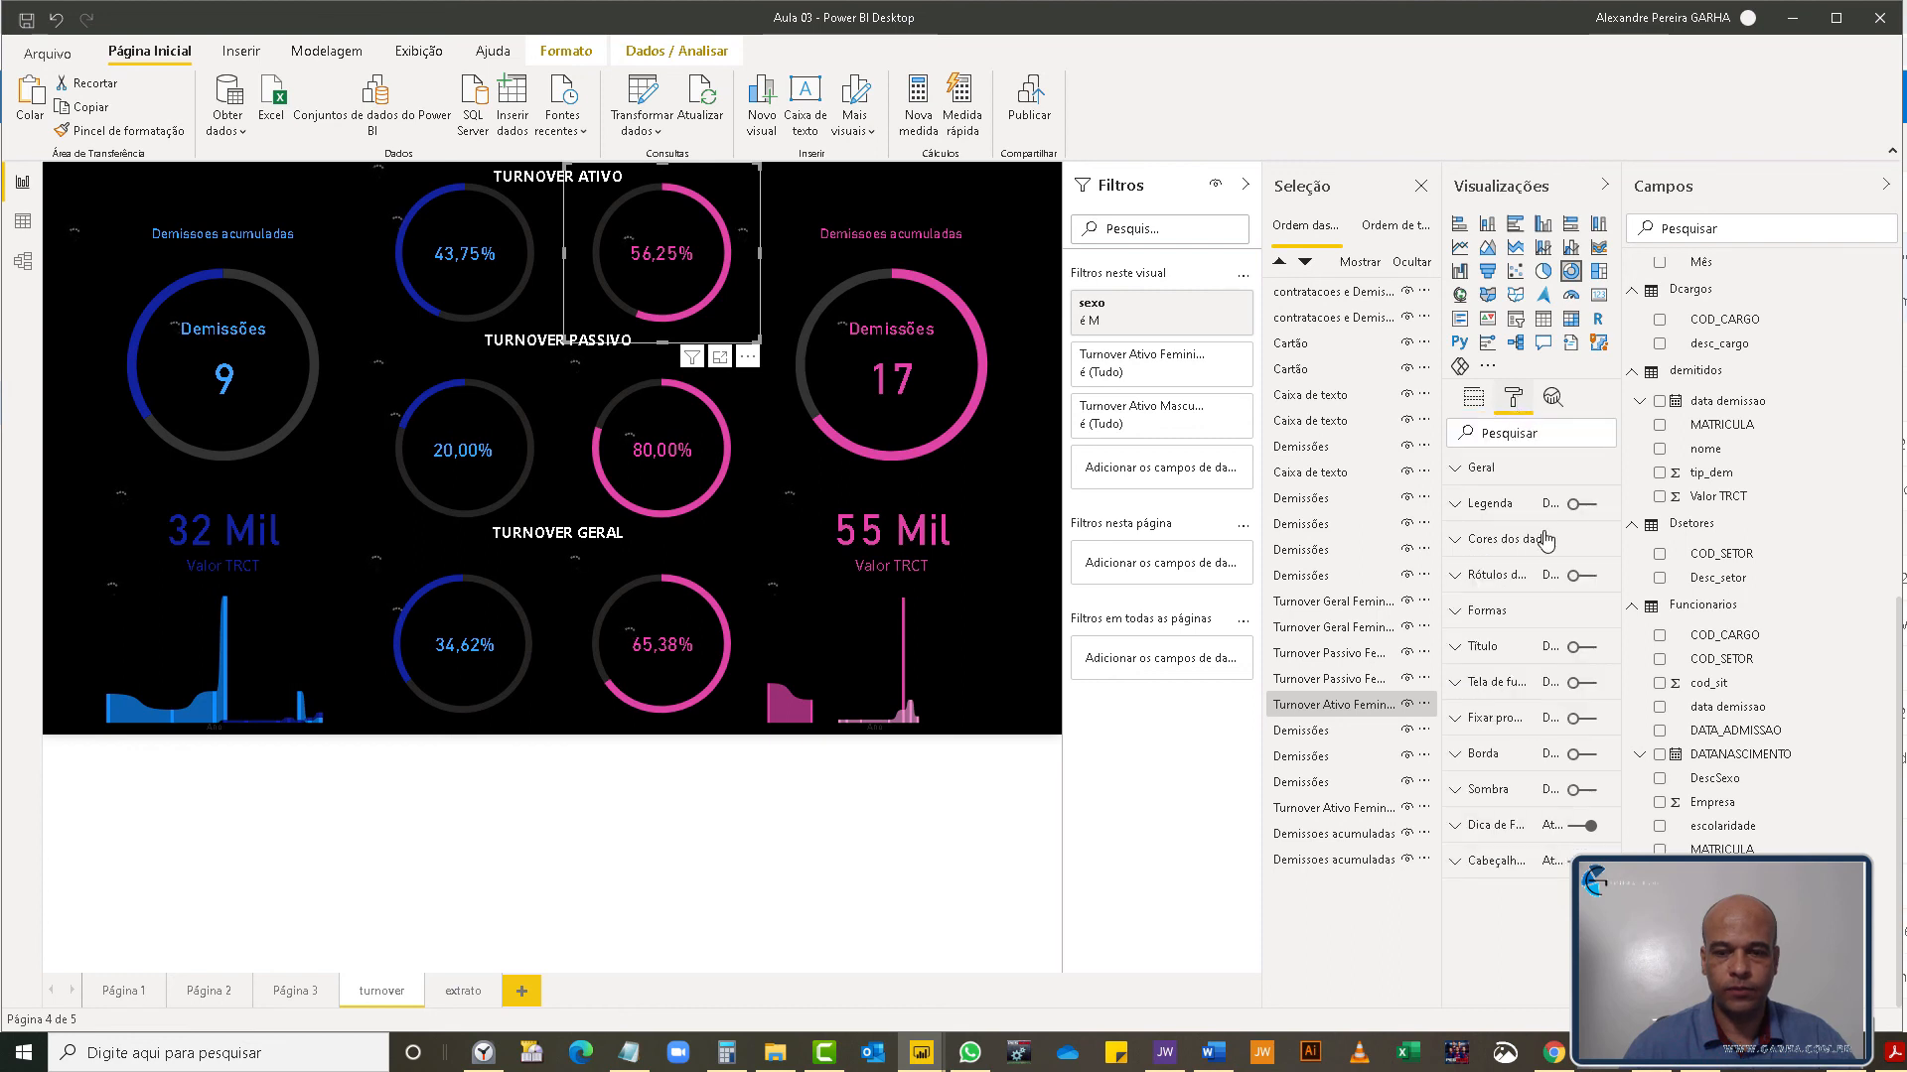
{"action": "left_click", "coordinate": [1456, 832]}
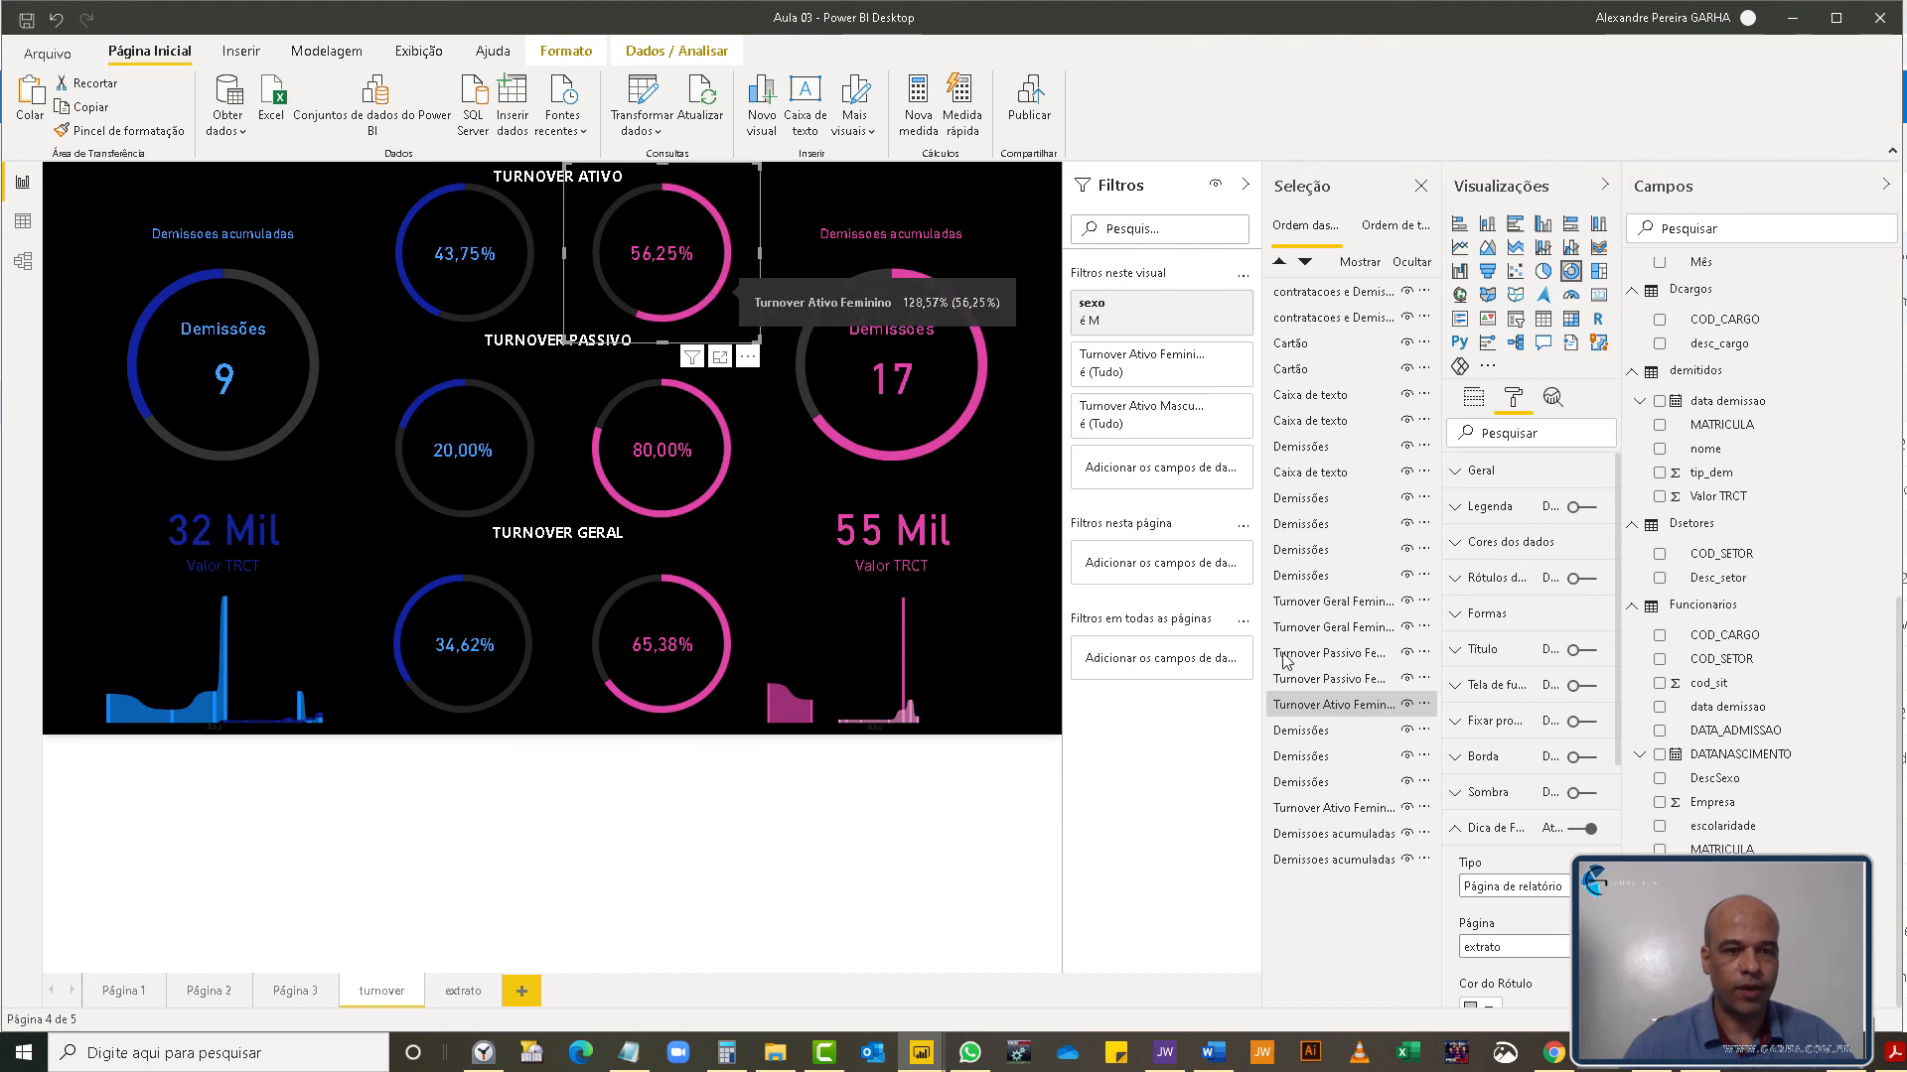
{"action": "left_click", "coordinate": [1516, 948]}
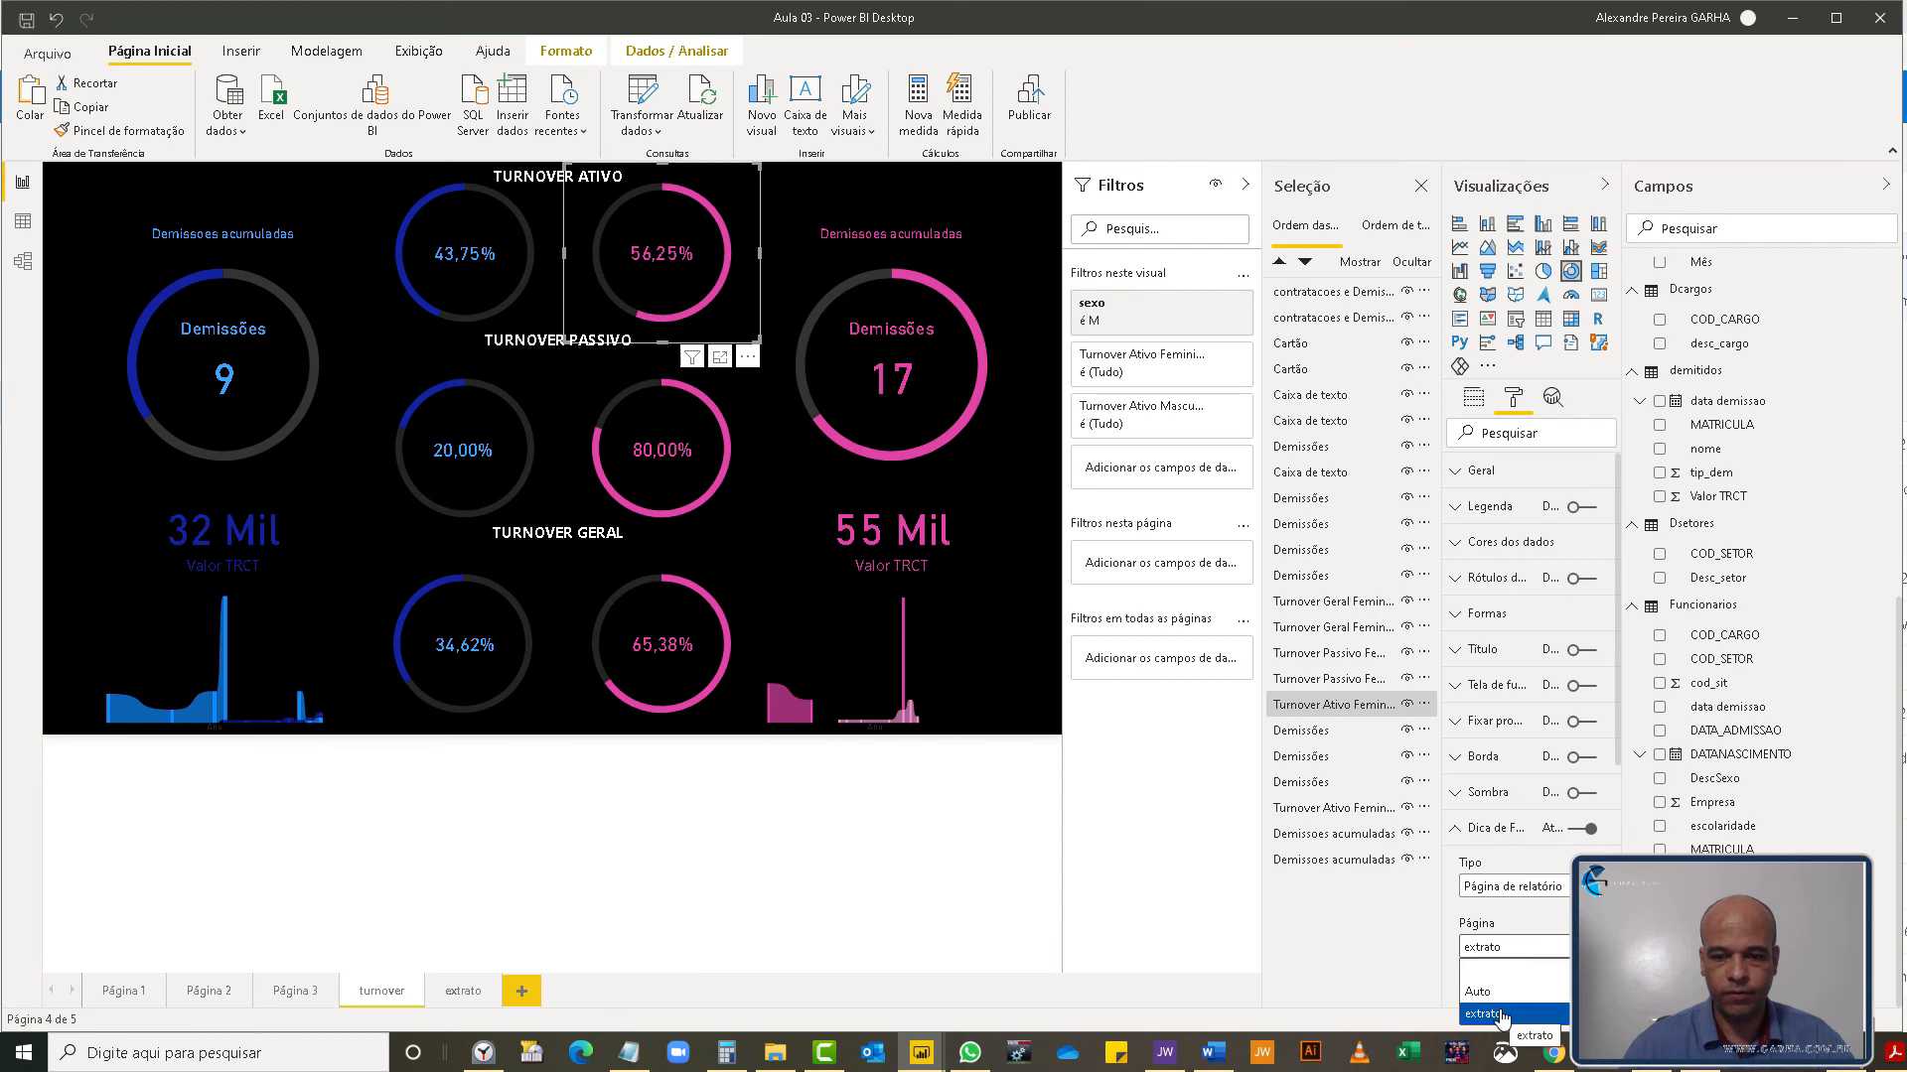
{"action": "left_click", "coordinate": [1501, 1015]}
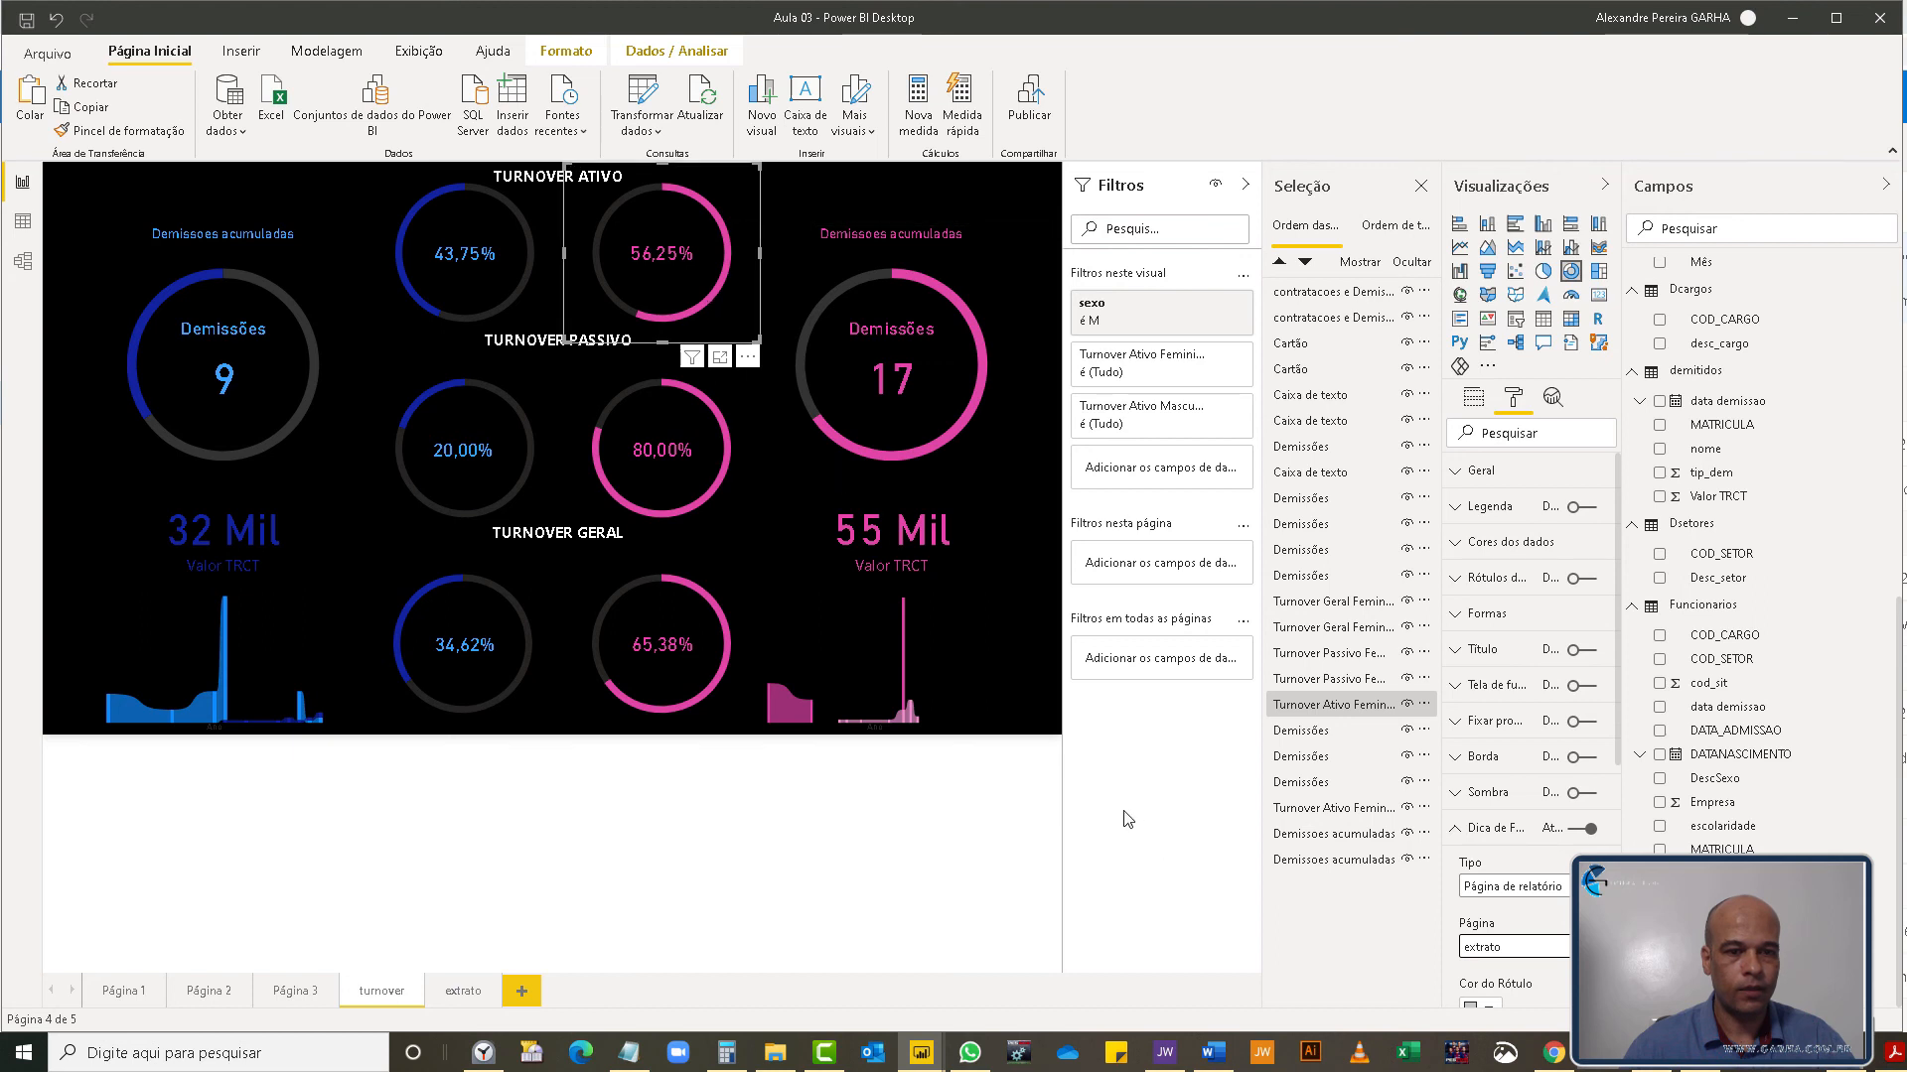
{"action": "left_click", "coordinate": [783, 179]}
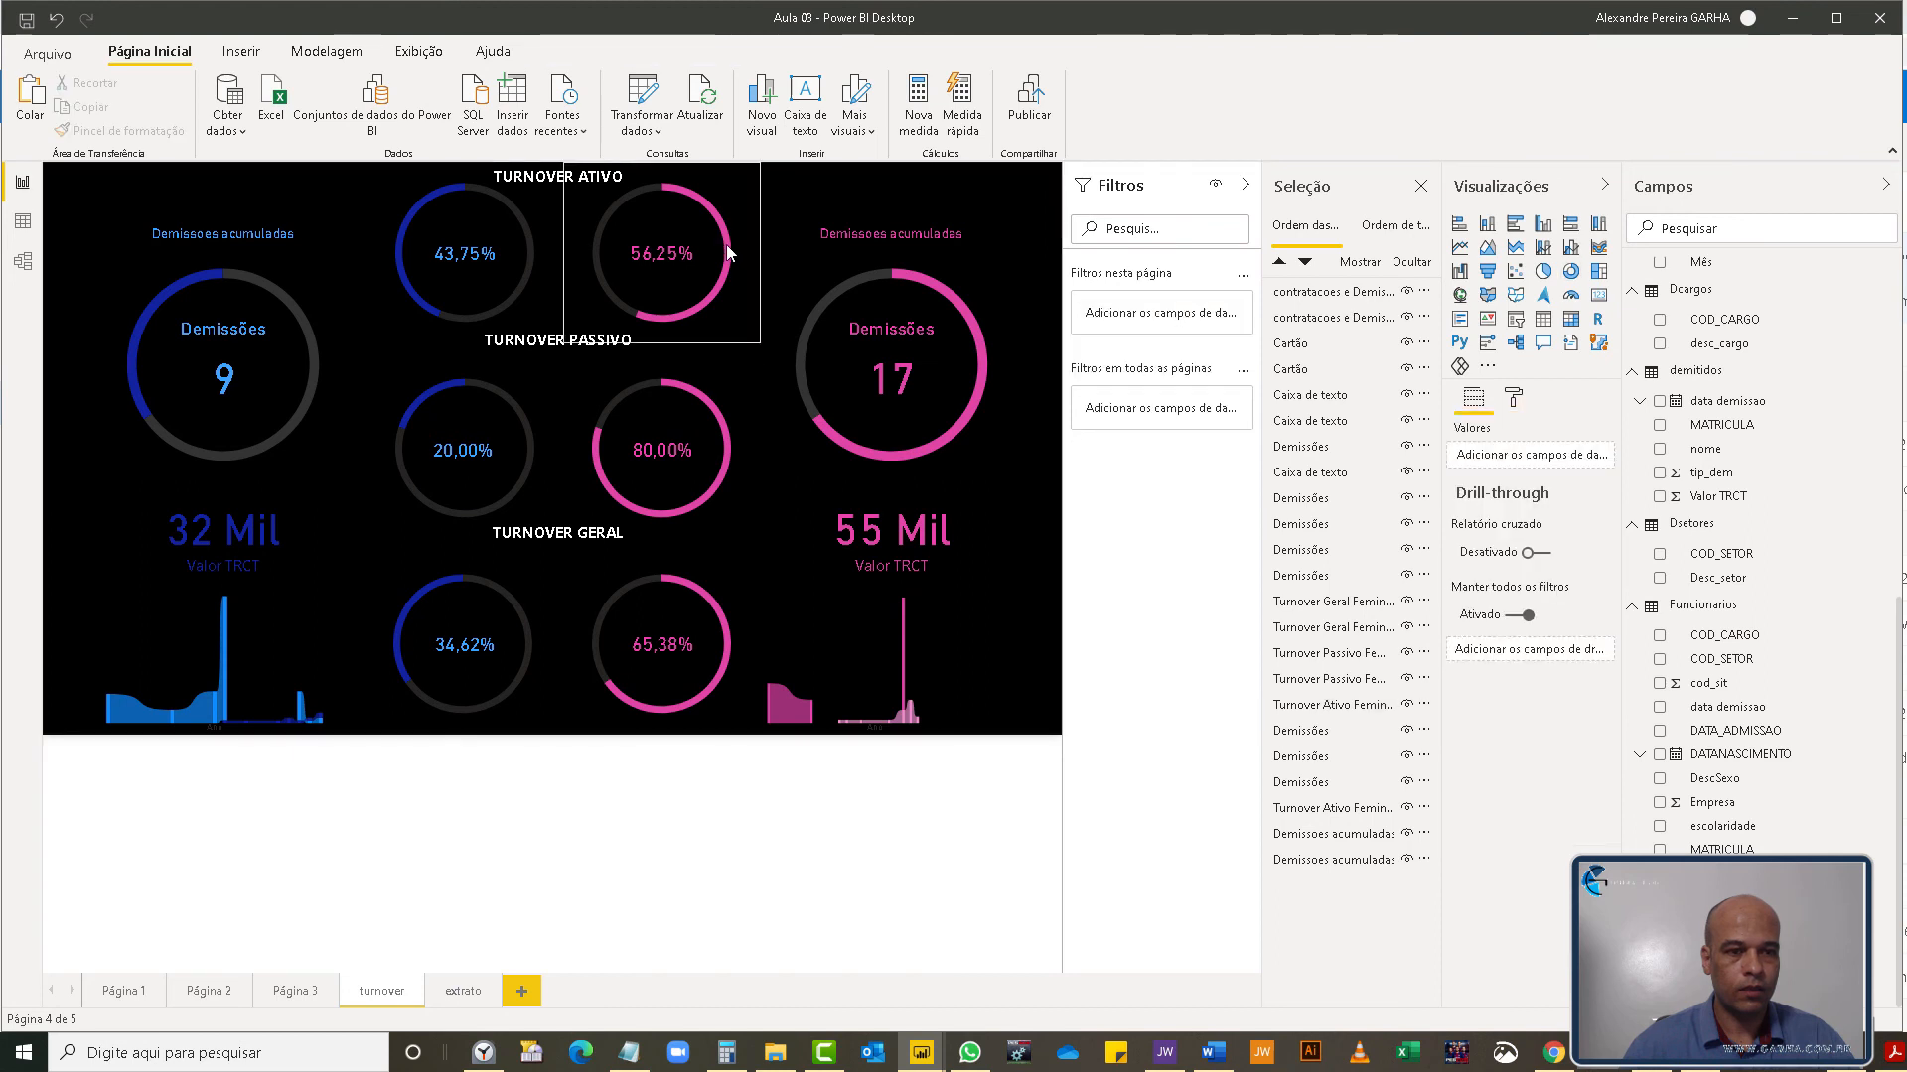
{"action": "mouse_move", "coordinate": [725, 253]}
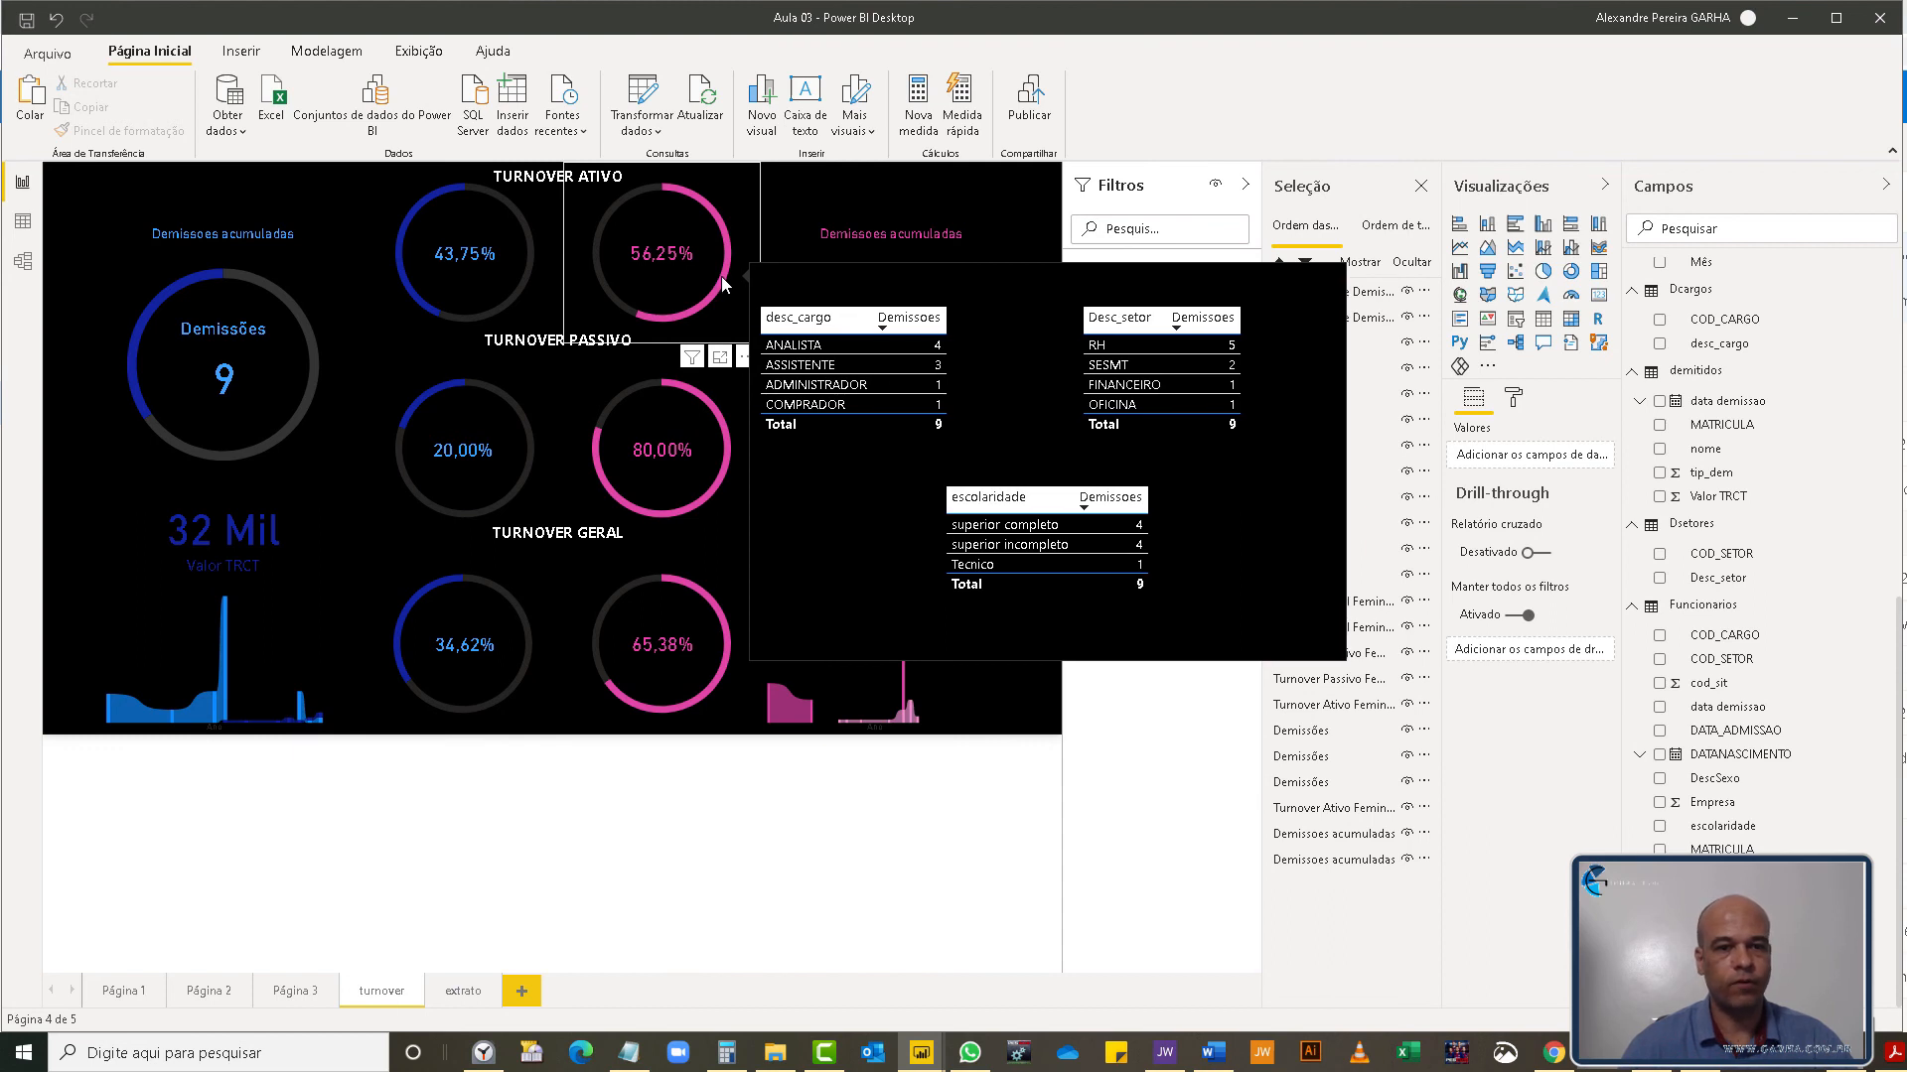
- Assign the extrato report page as the tooltip of the blue Turnover Ativo donut and preview it on the donut
{"action": "left_click", "coordinate": [442, 335]}
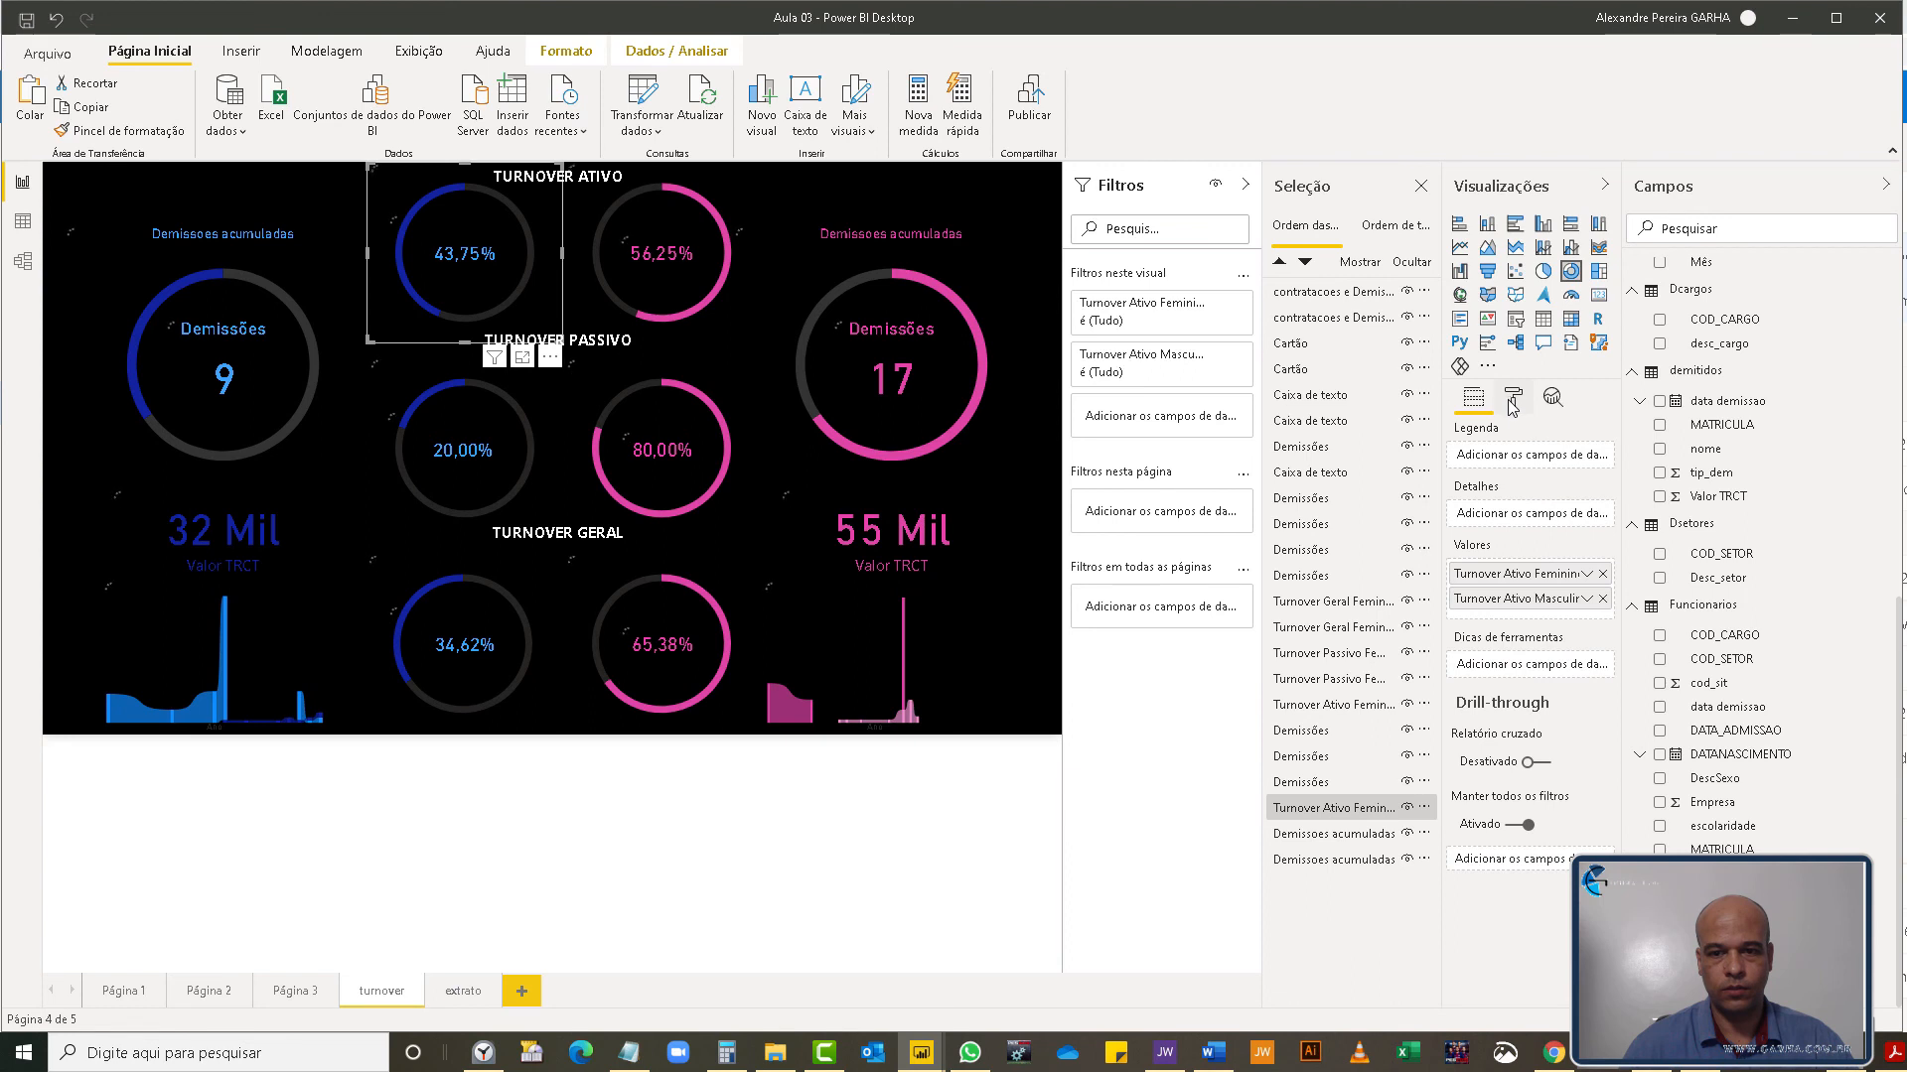
{"action": "left_click", "coordinate": [1511, 407]}
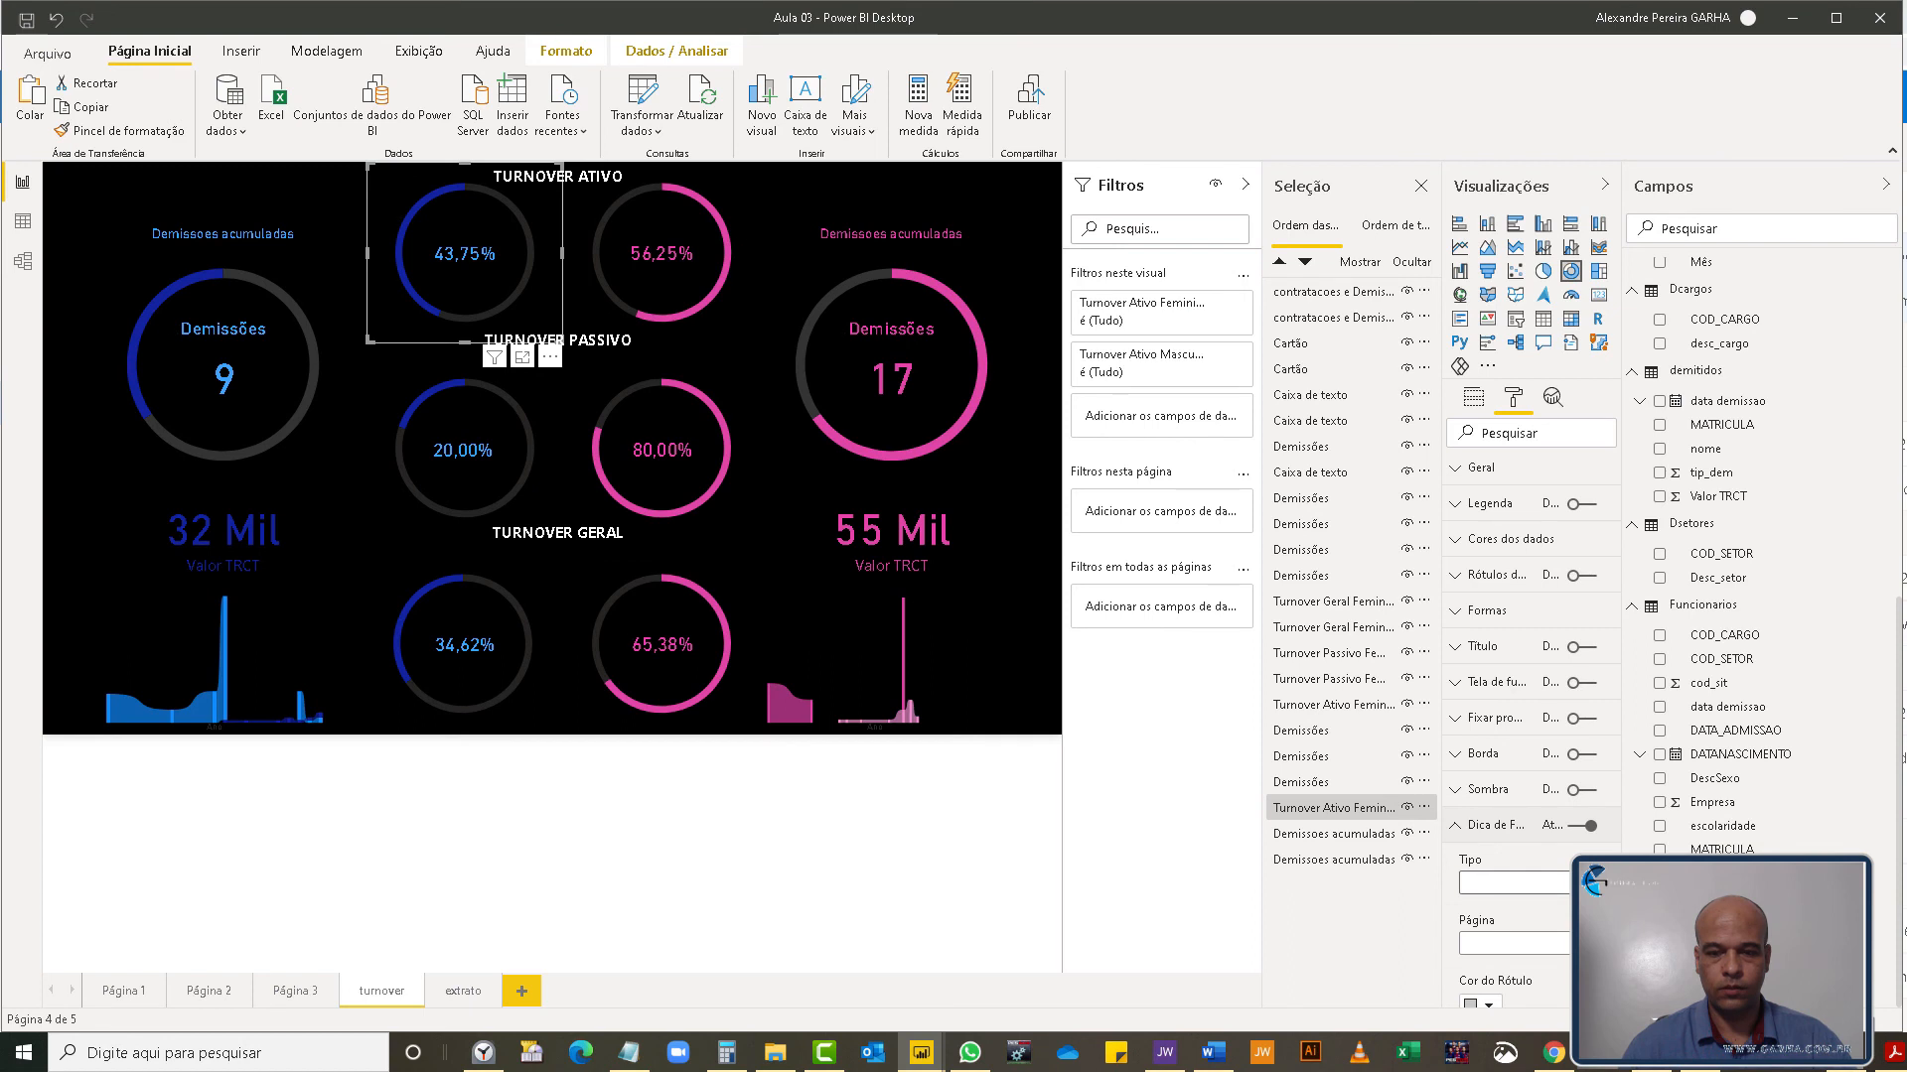
{"action": "left_click", "coordinate": [1515, 884]}
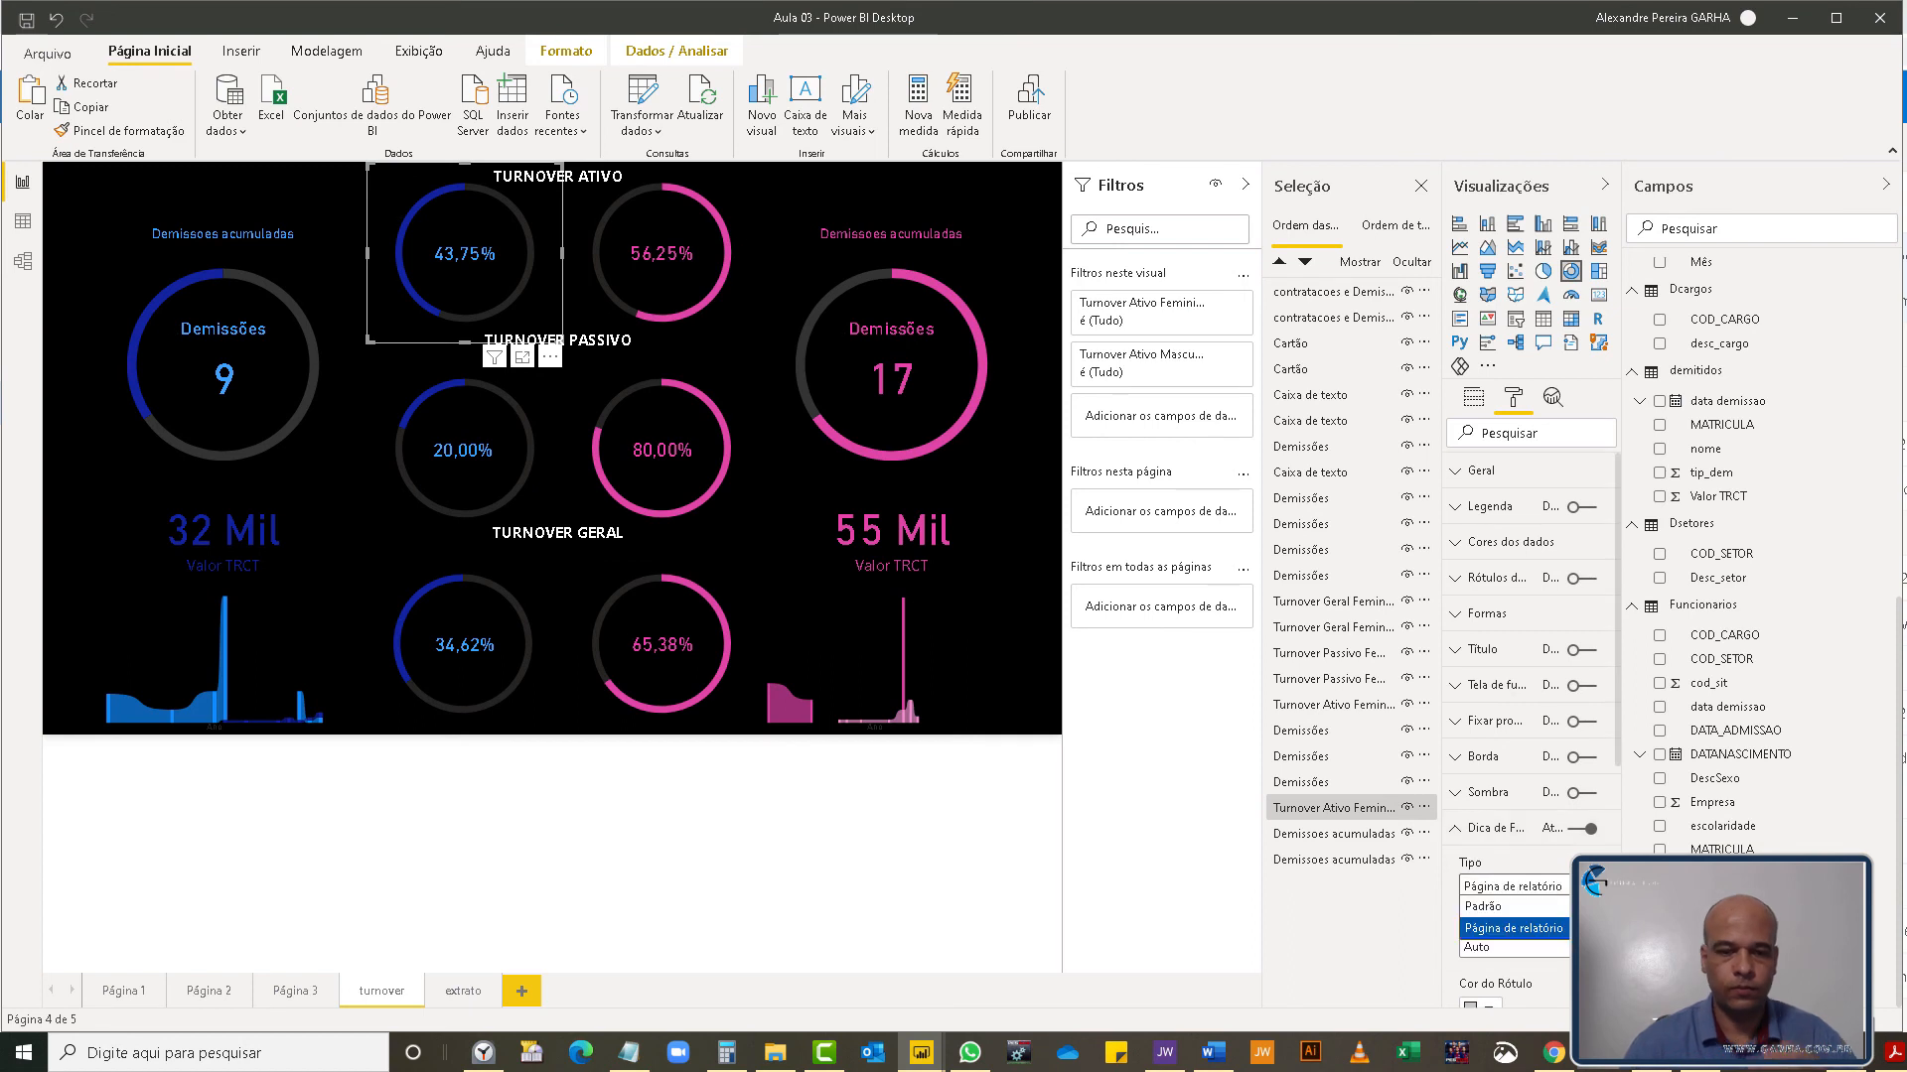
{"action": "left_click", "coordinate": [1517, 931]}
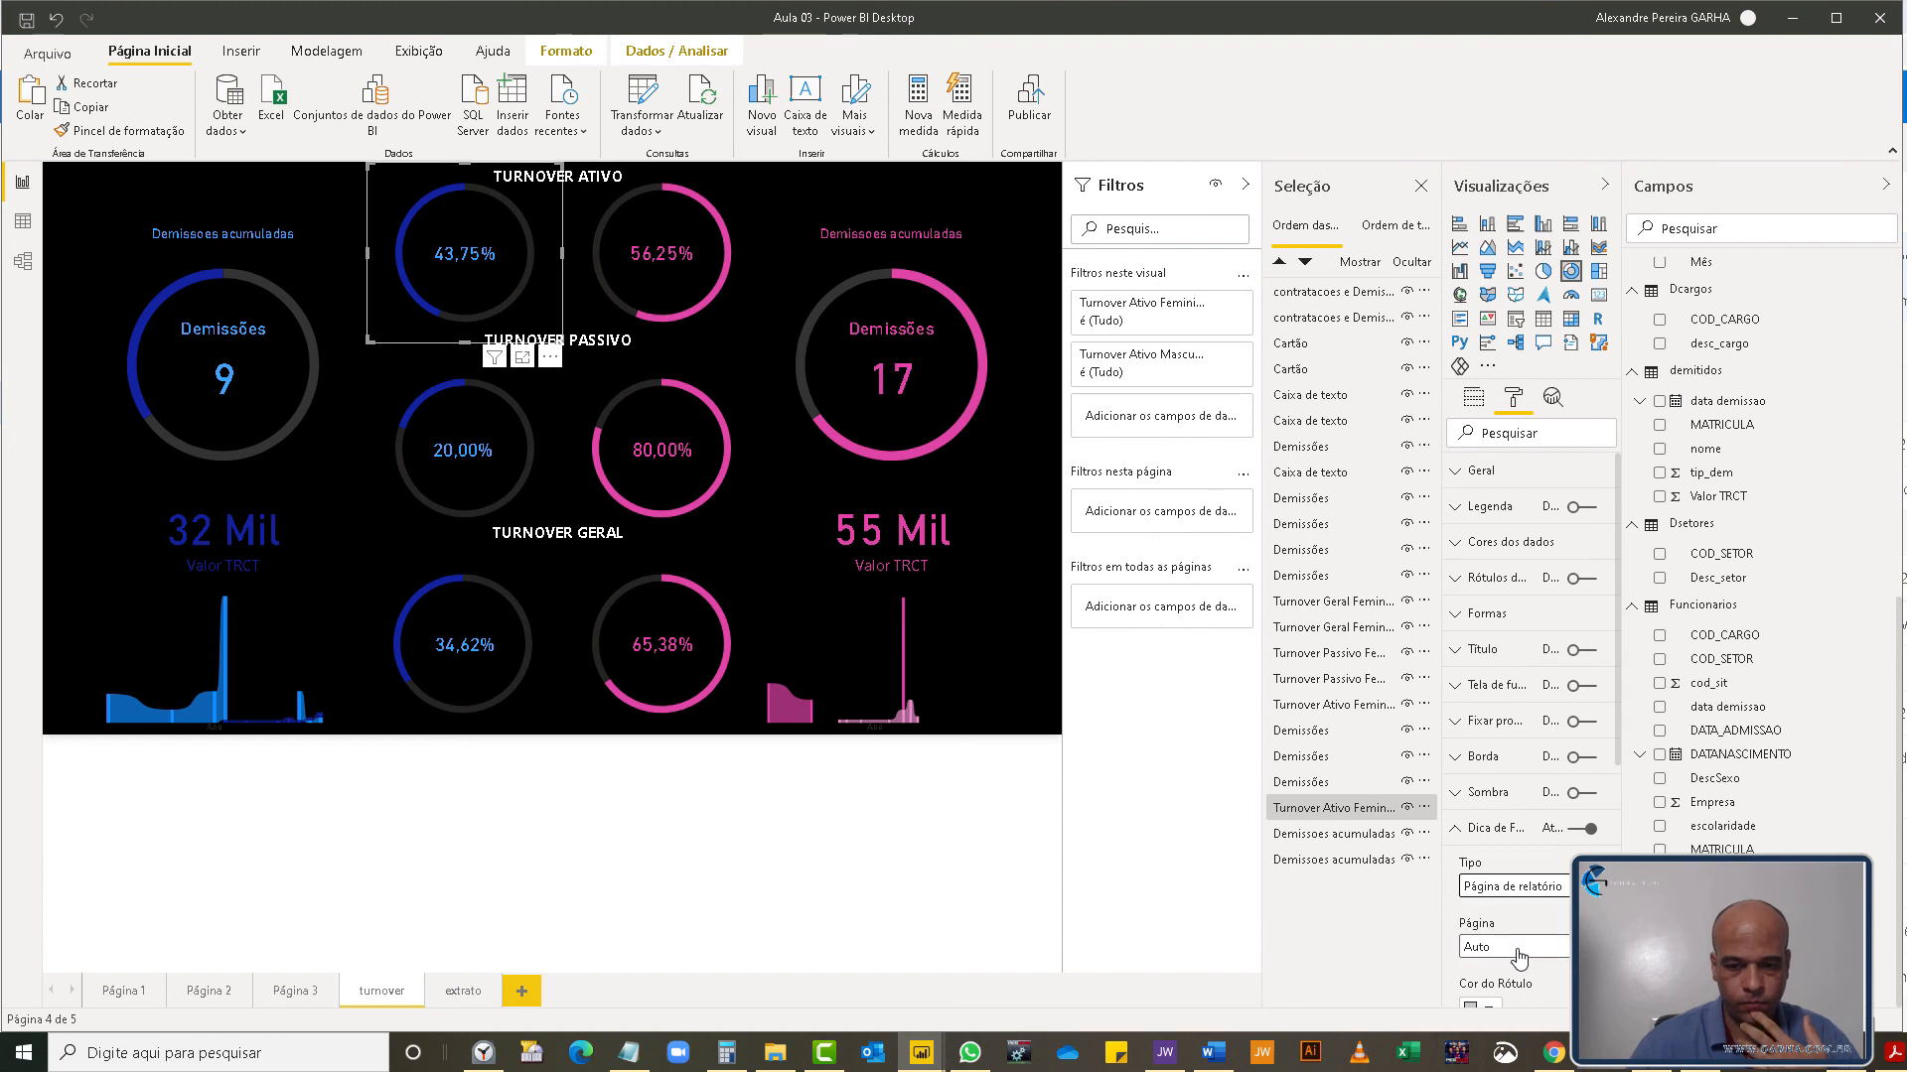
{"action": "left_click", "coordinate": [1520, 954]}
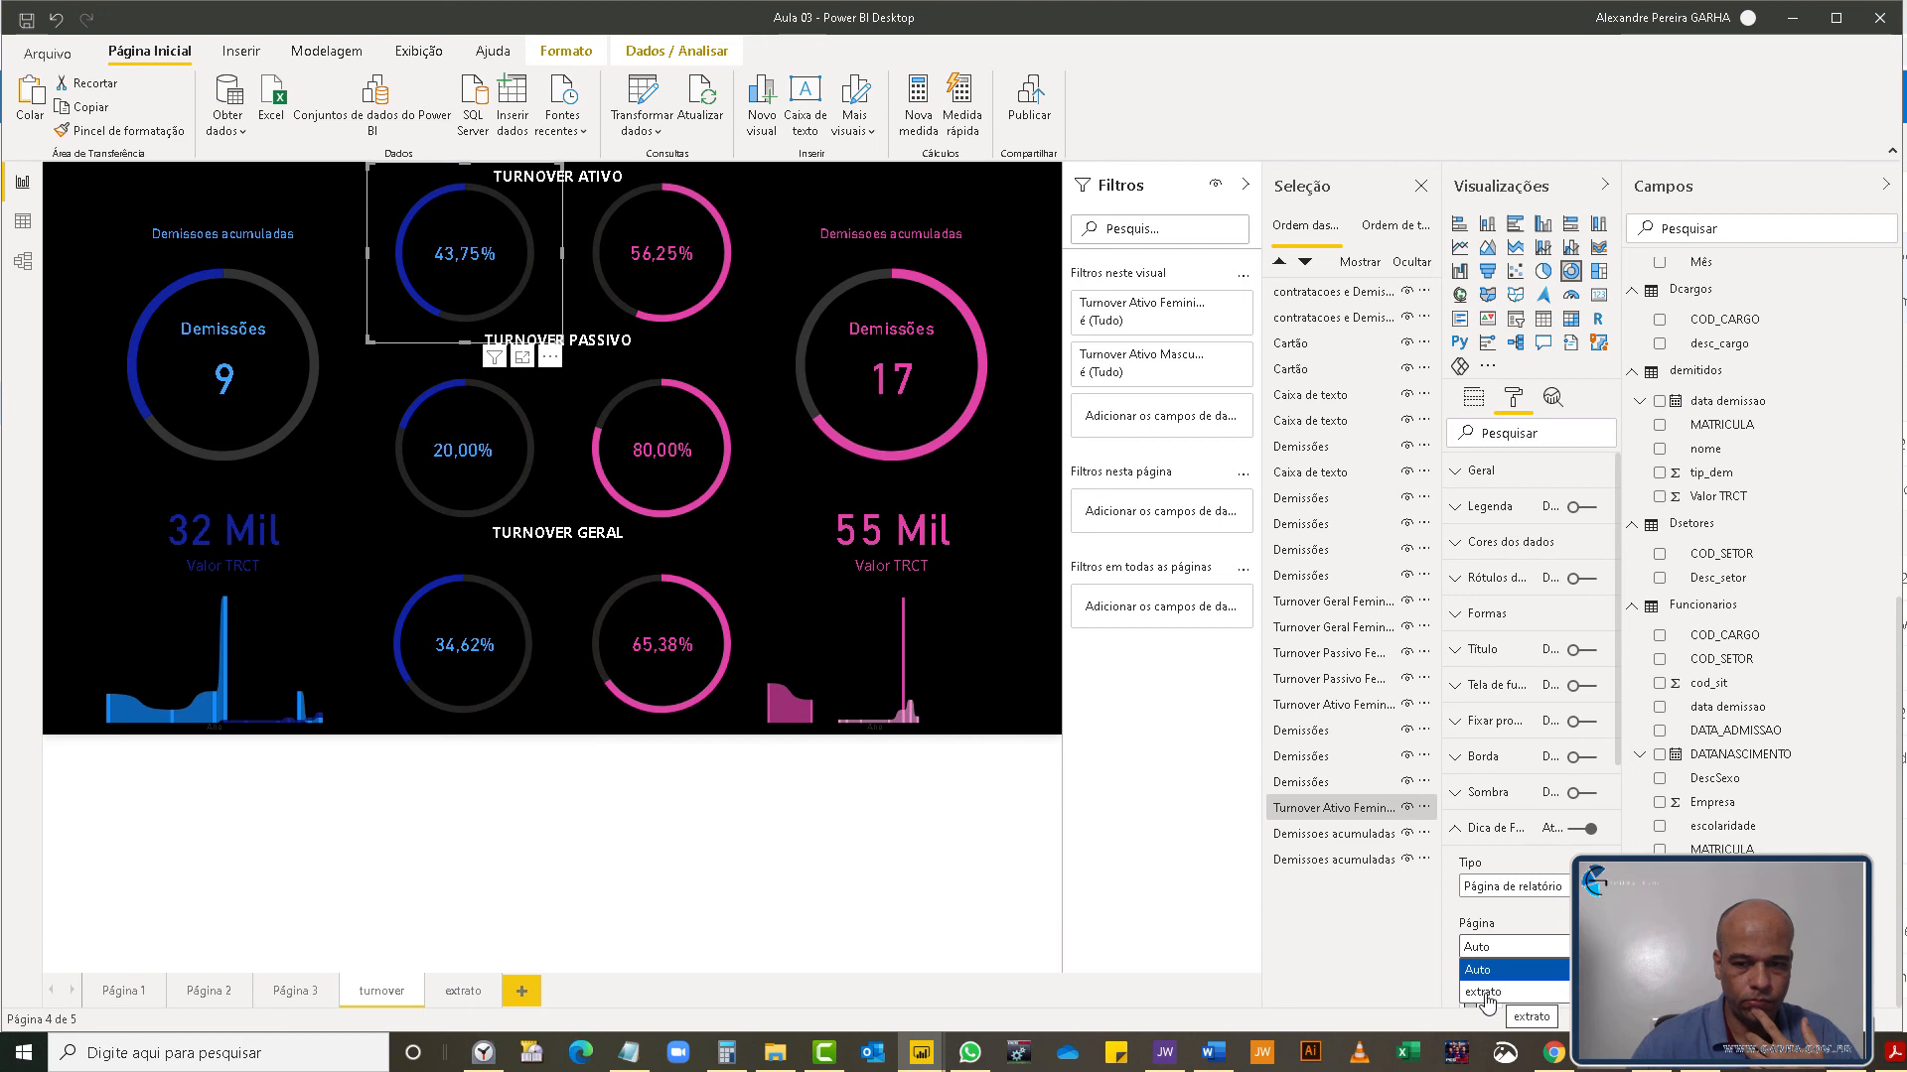
{"action": "left_click", "coordinate": [1497, 993]}
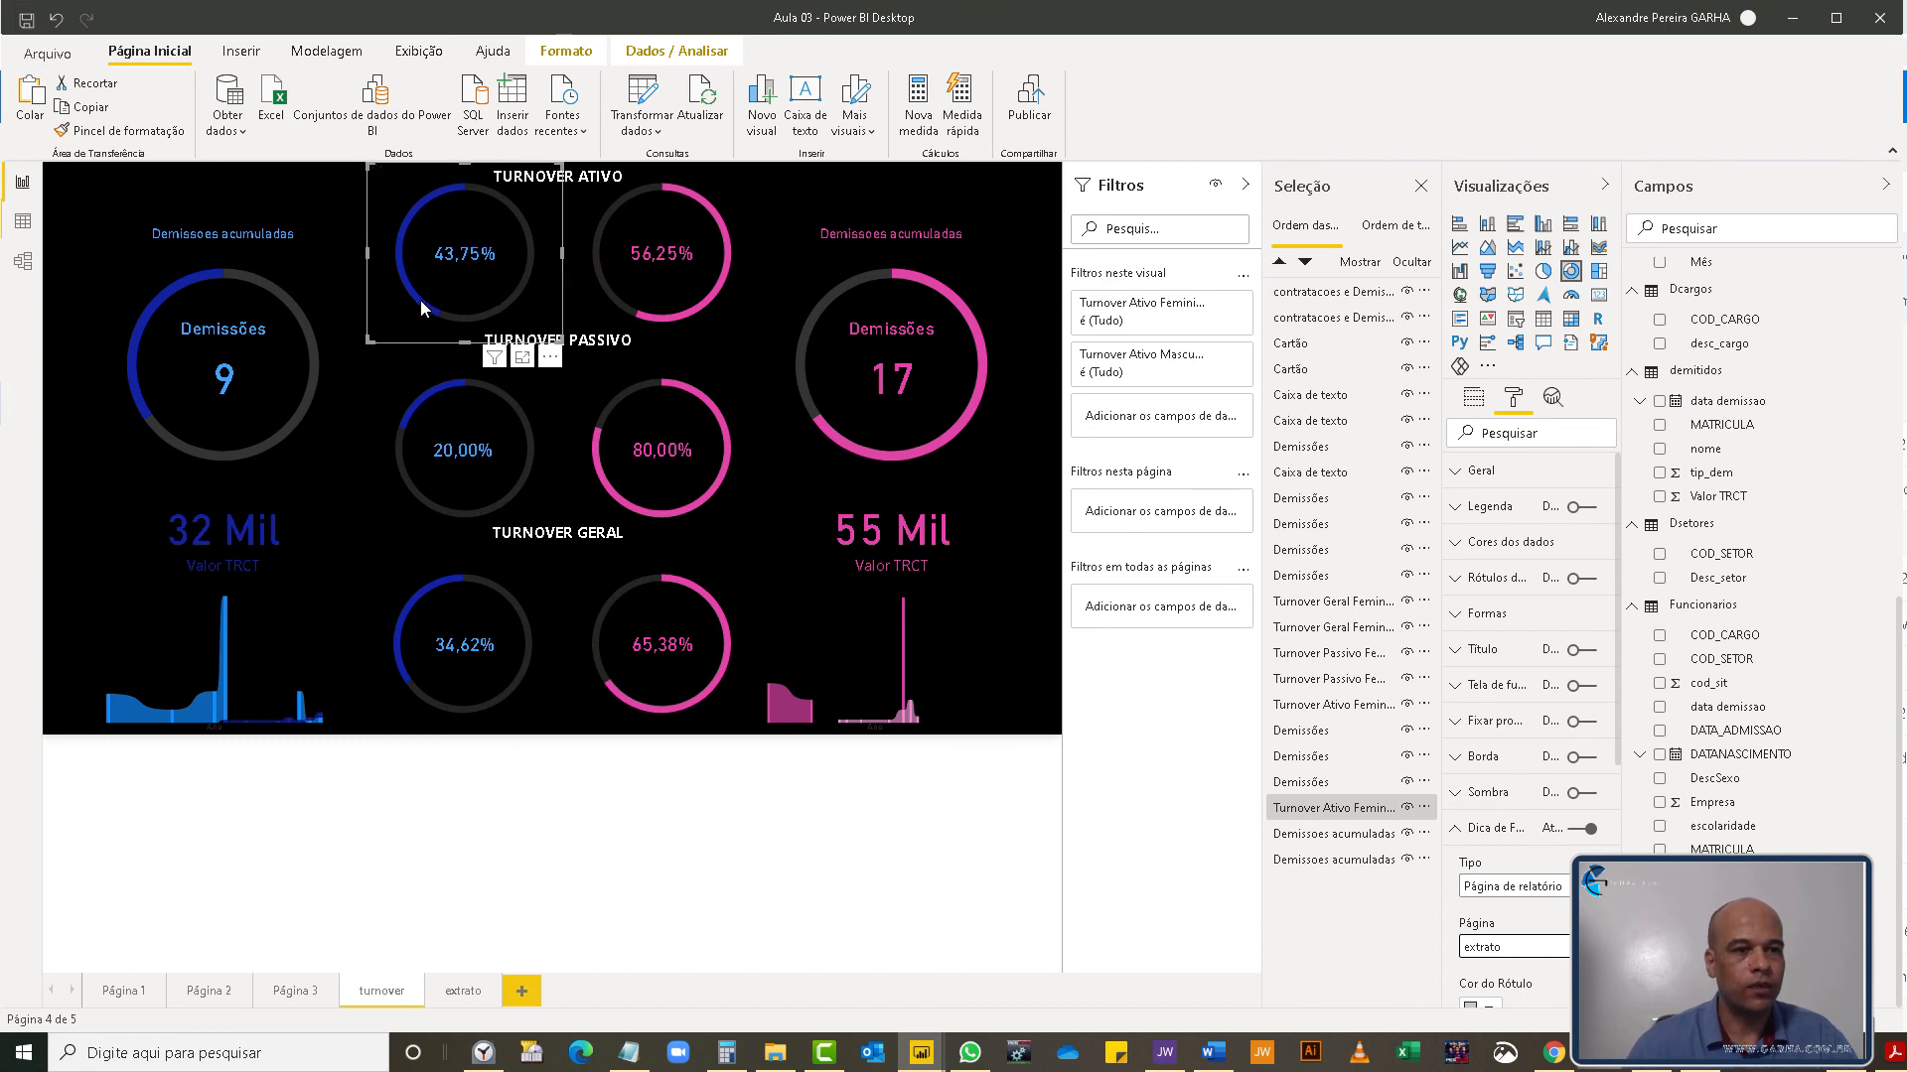
{"action": "mouse_move", "coordinate": [418, 304]}
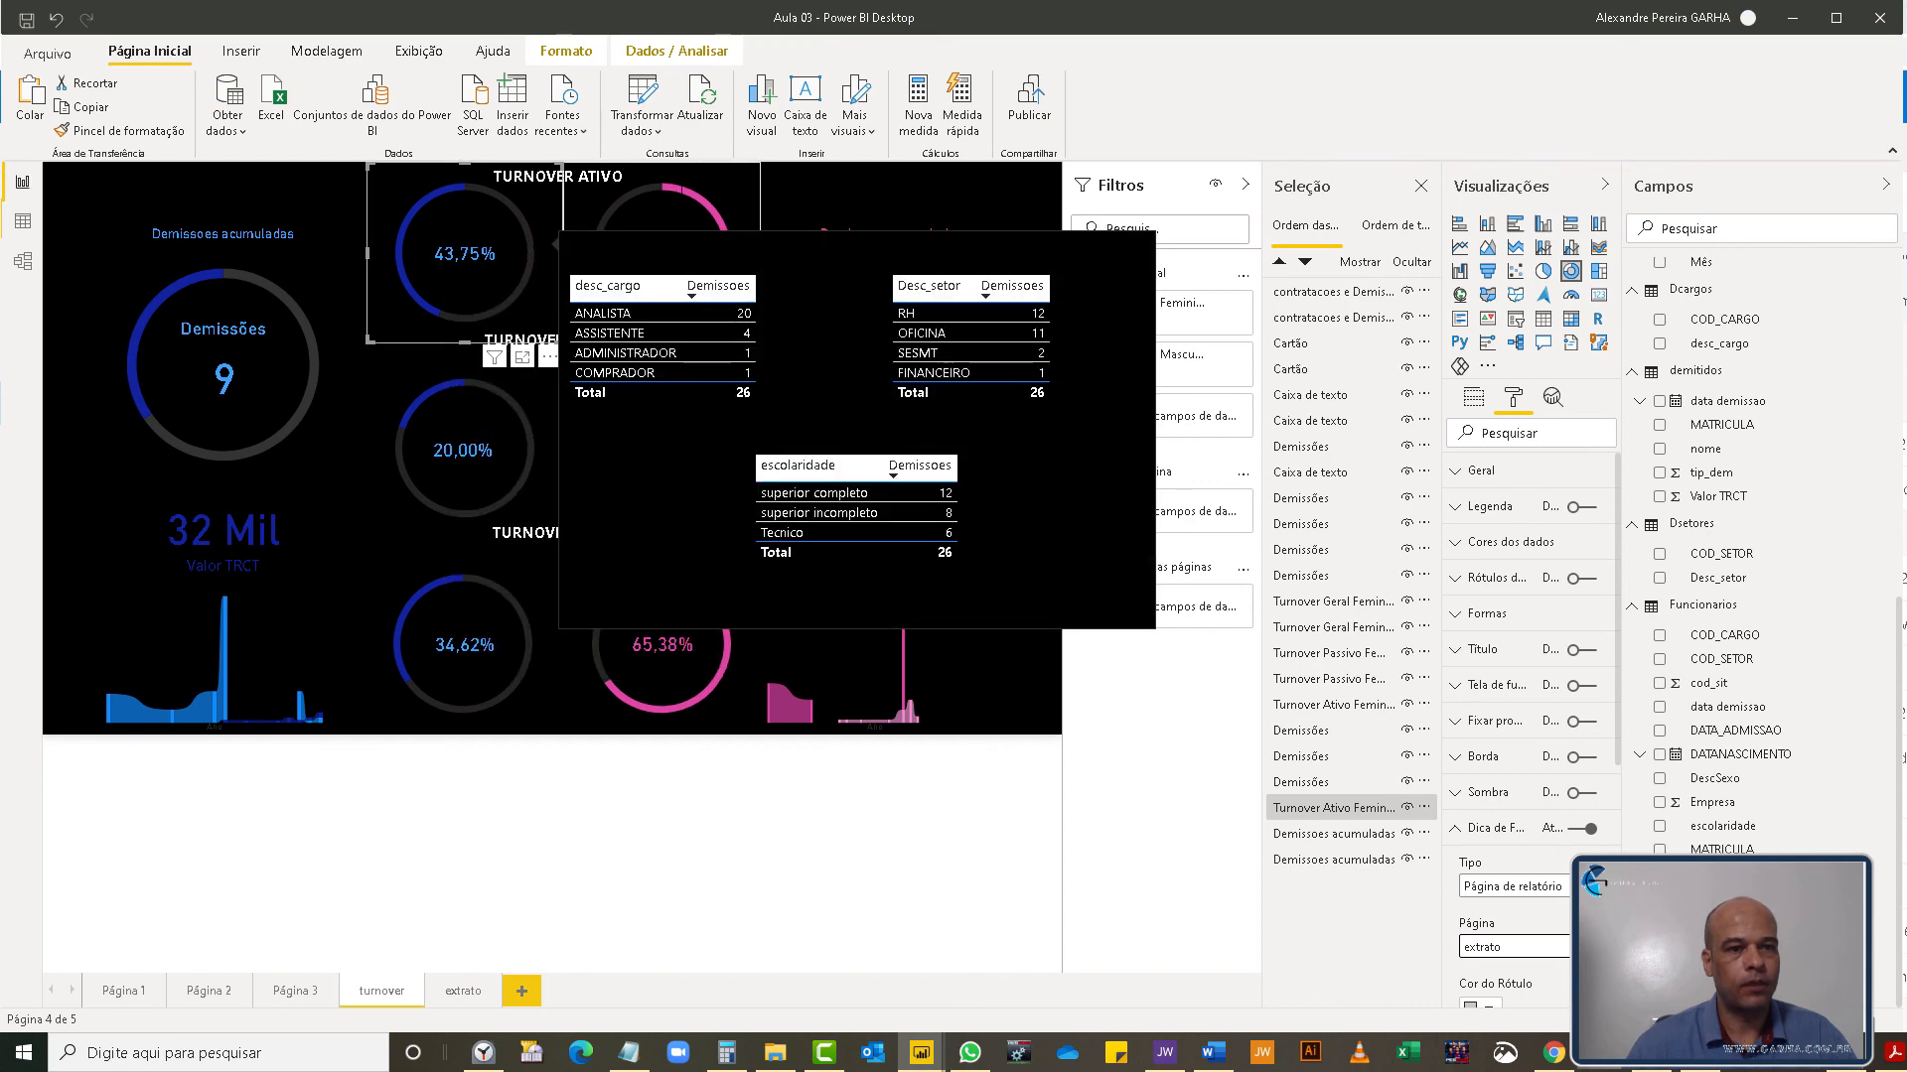
{"action": "mouse_move", "coordinate": [713, 213]}
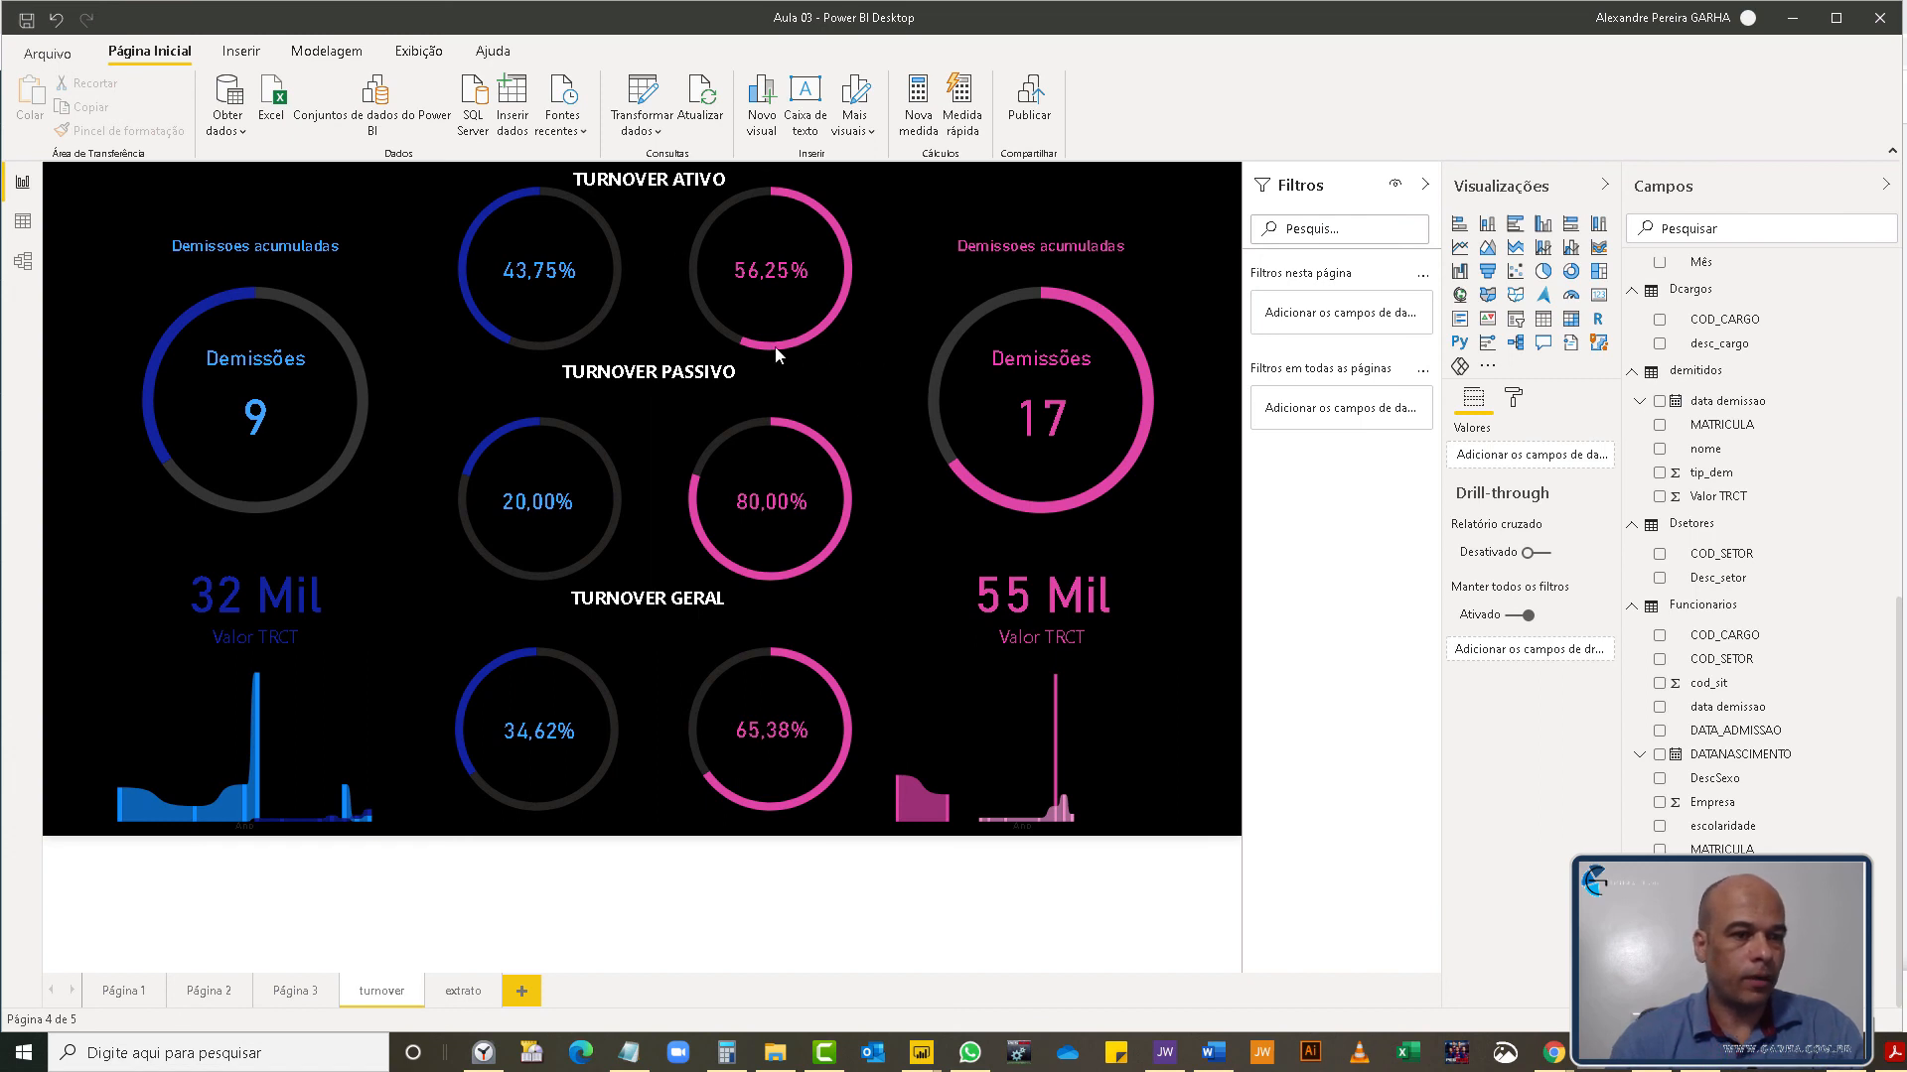
- Export the whole report as a PDF
{"action": "mouse_move", "coordinate": [858, 570]}
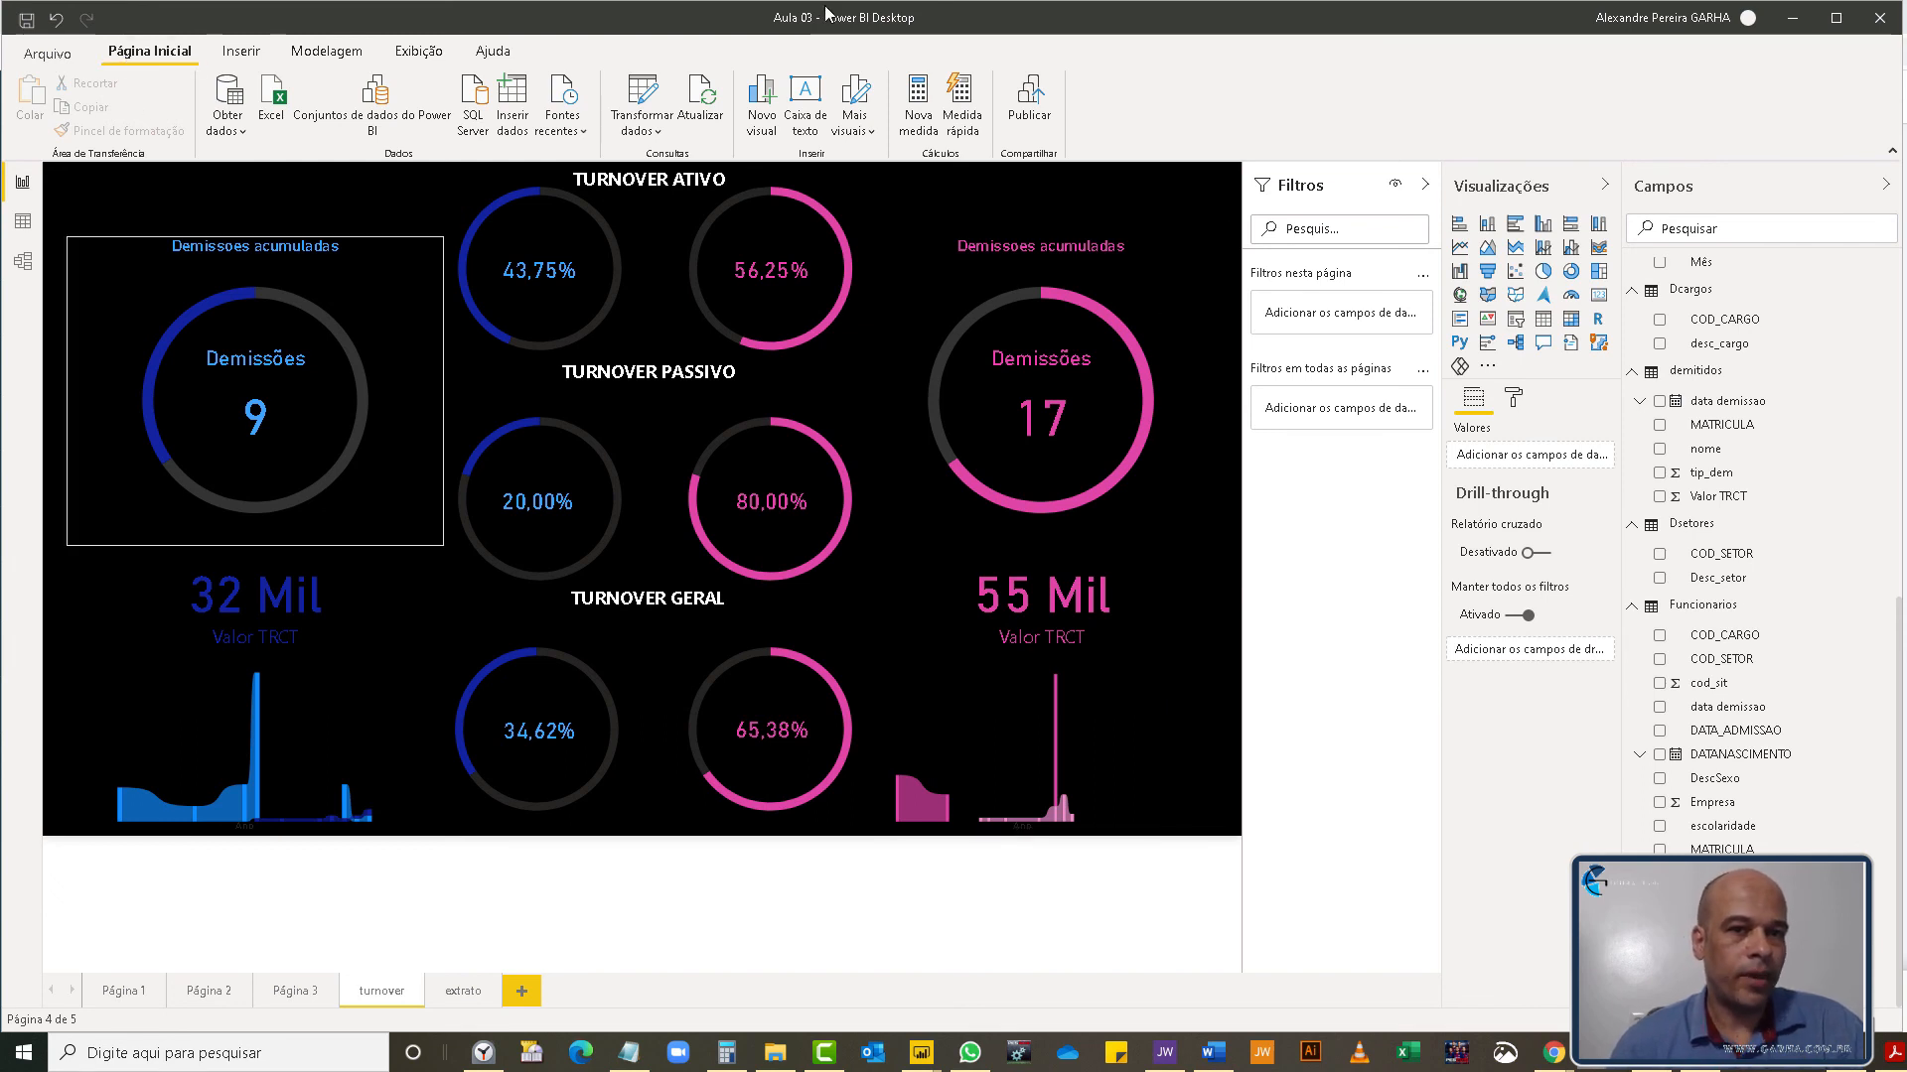
{"action": "left_click", "coordinate": [43, 56]}
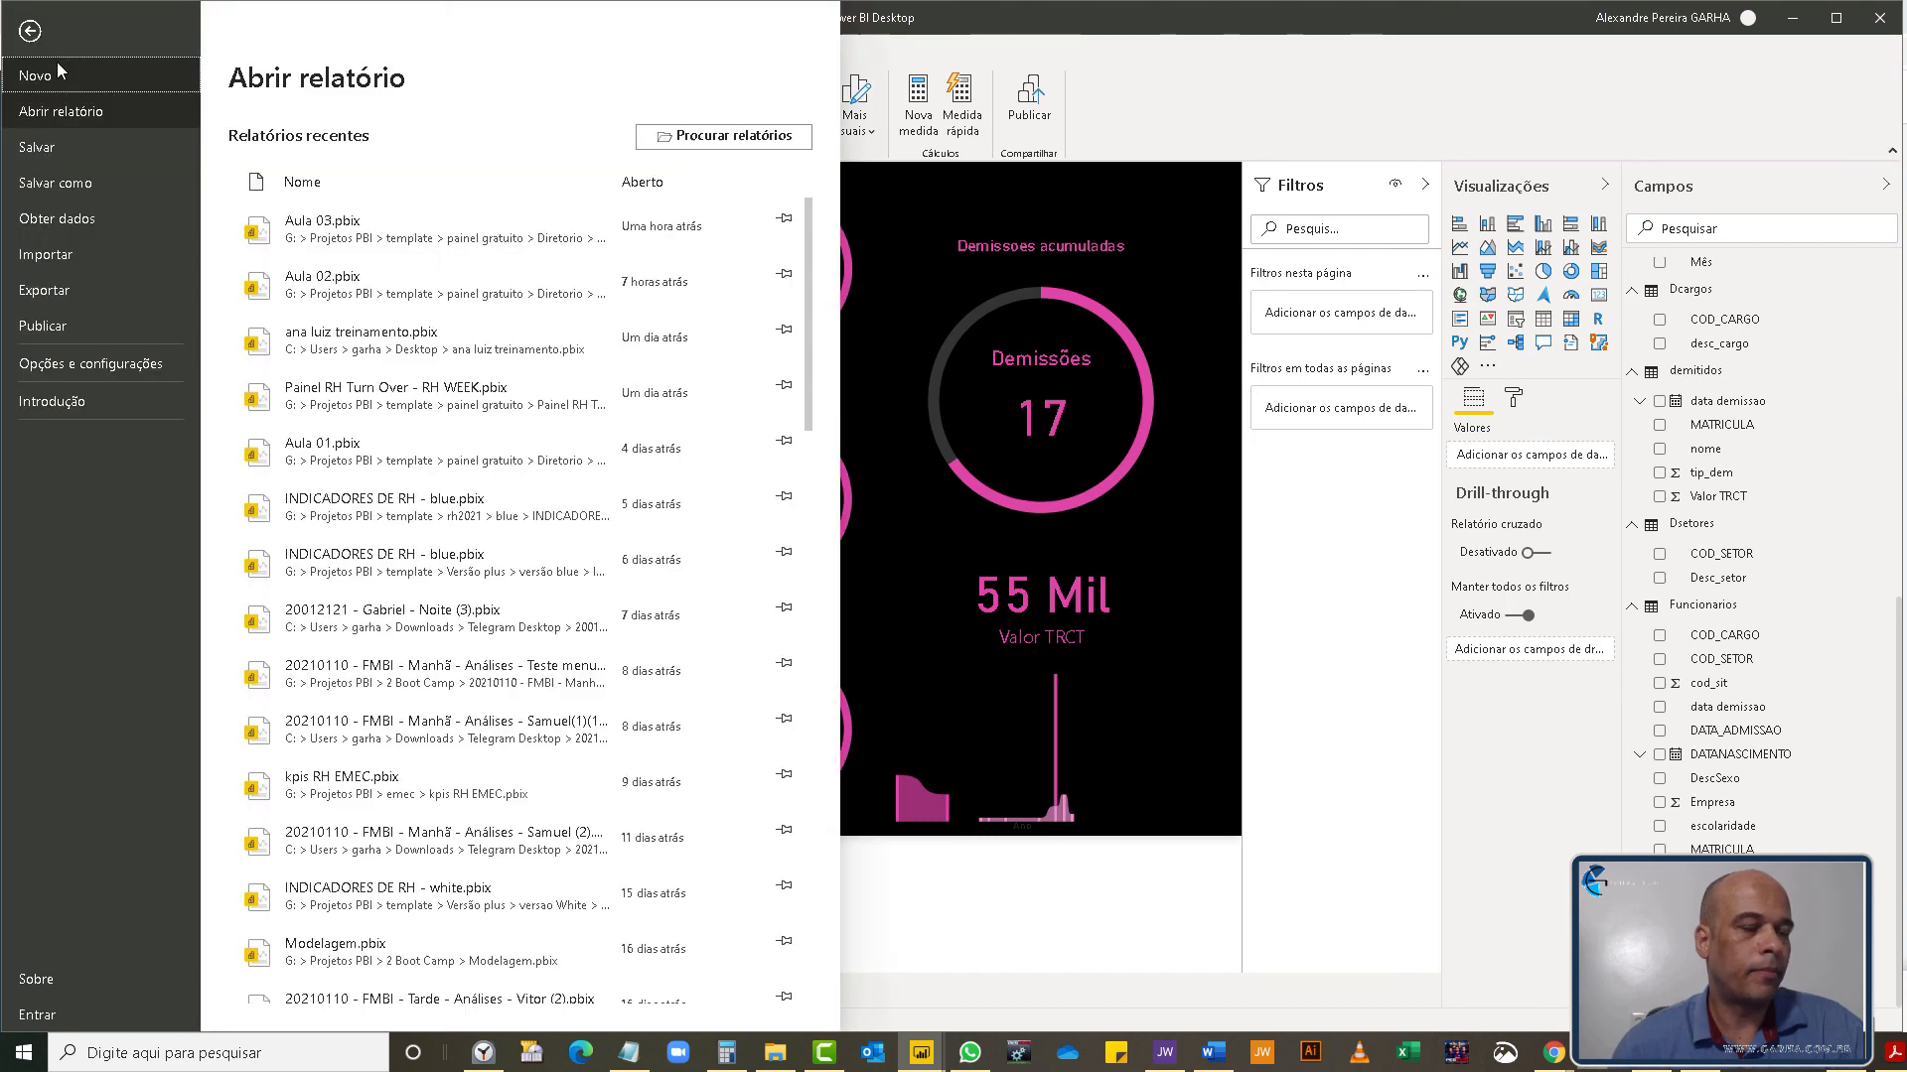
{"action": "left_click", "coordinate": [78, 292]}
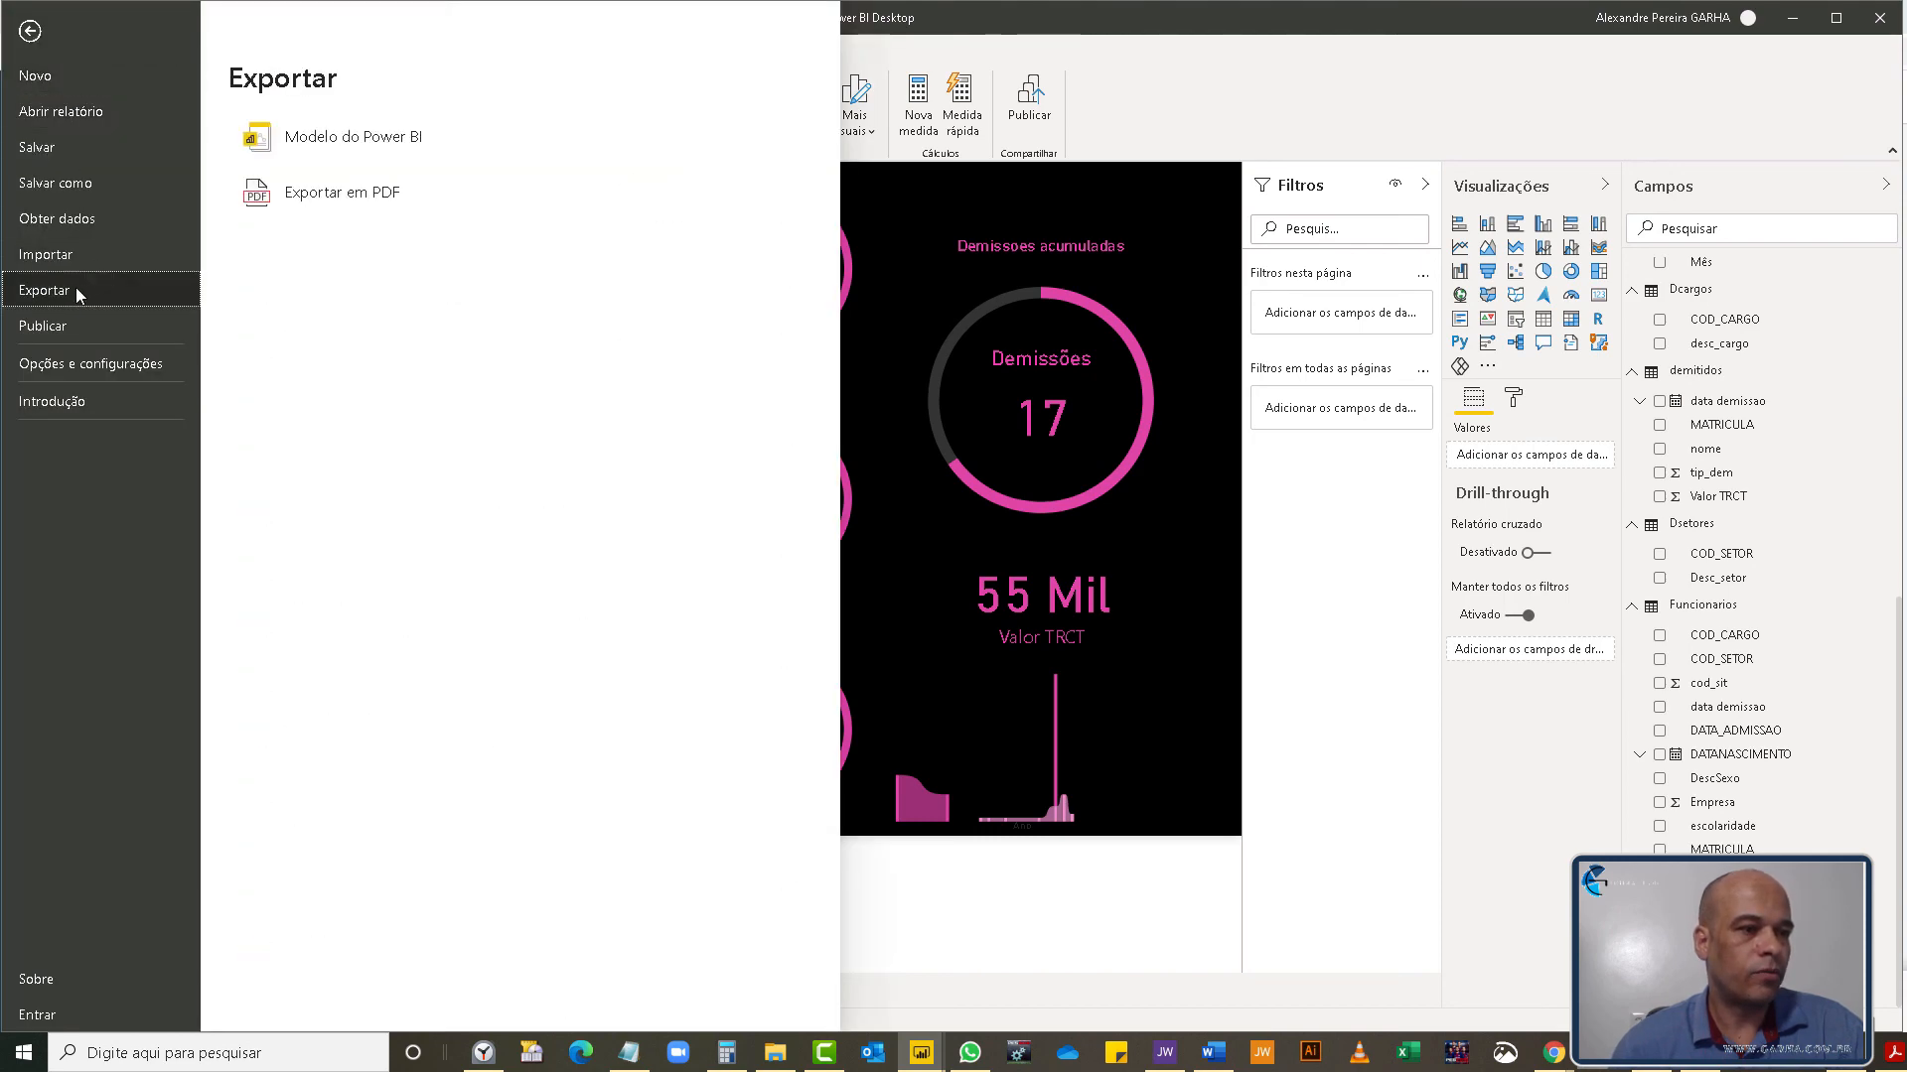
{"action": "left_click", "coordinate": [369, 197]}
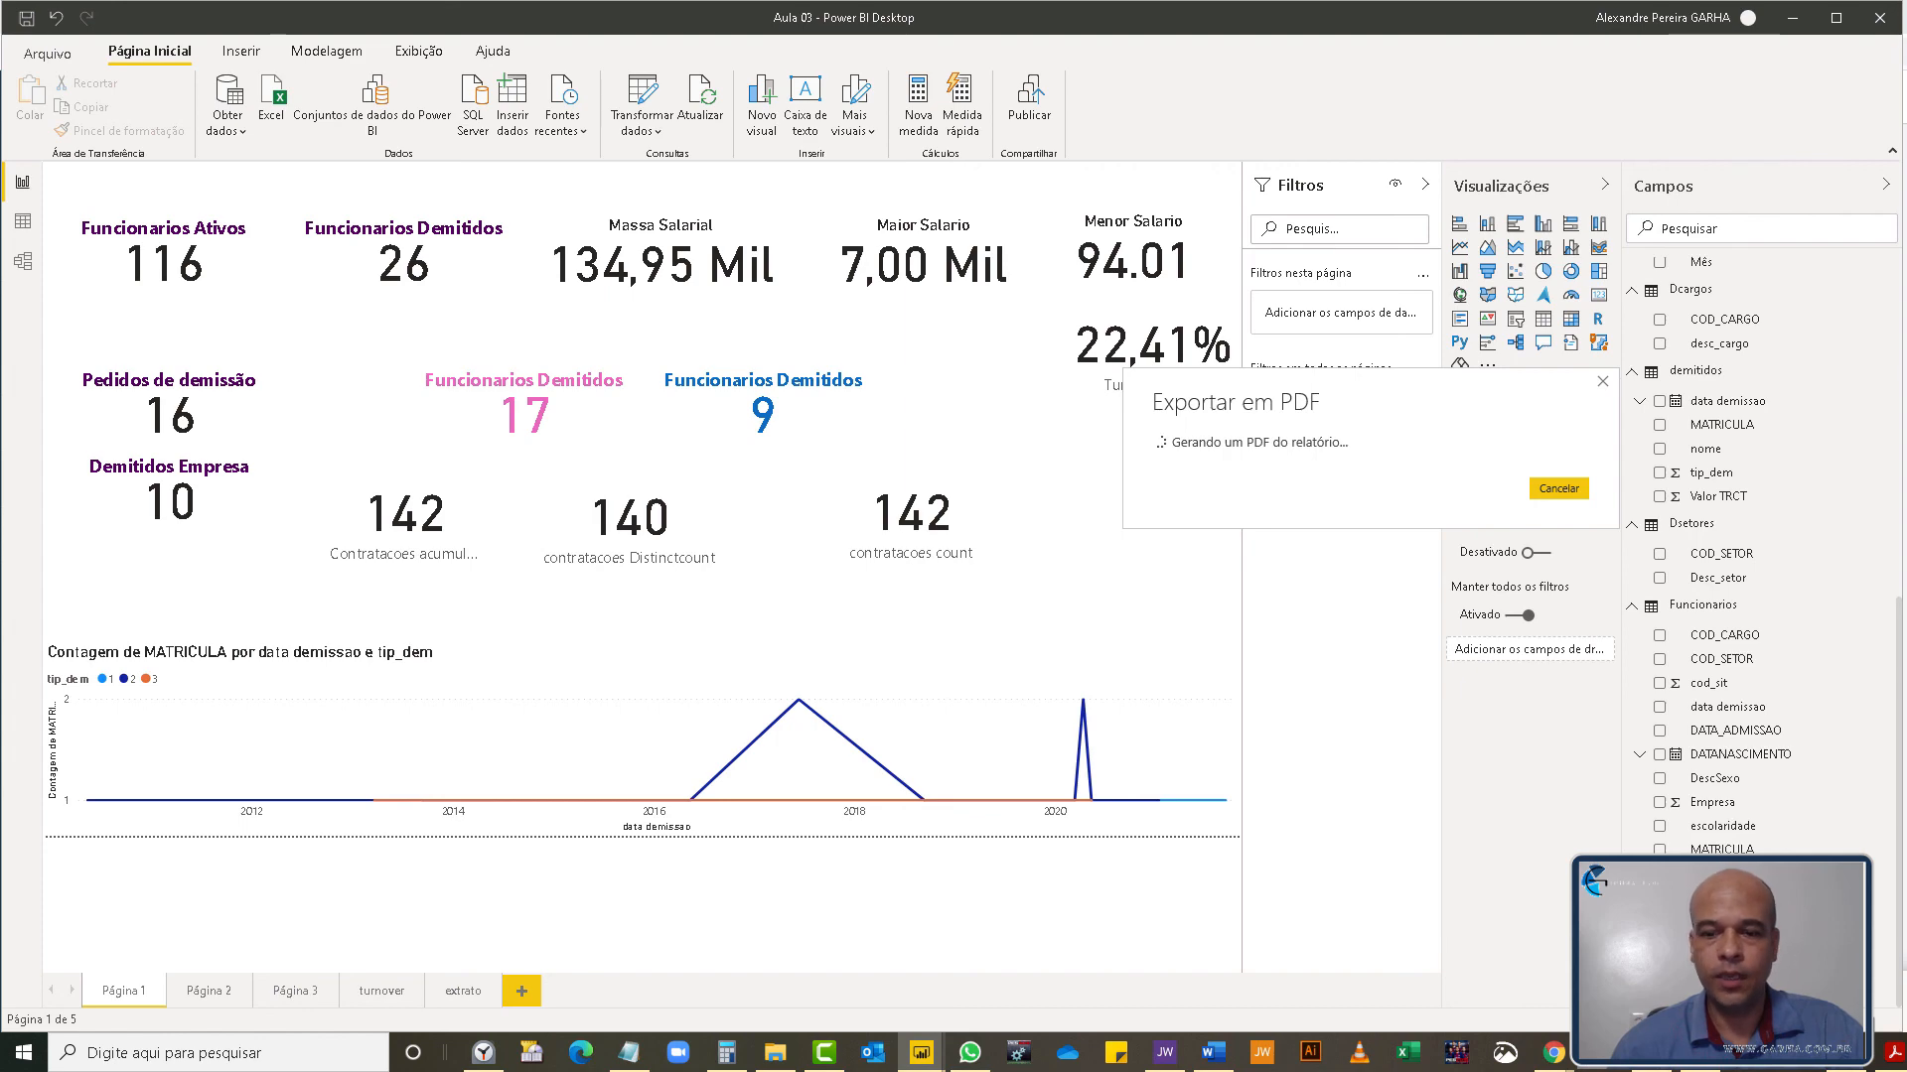
- Switch to Chrome and review the Power BI for RH training page, covering its course contents, free lessons and bonuses
{"action": "mouse_move", "coordinate": [1553, 1053]}
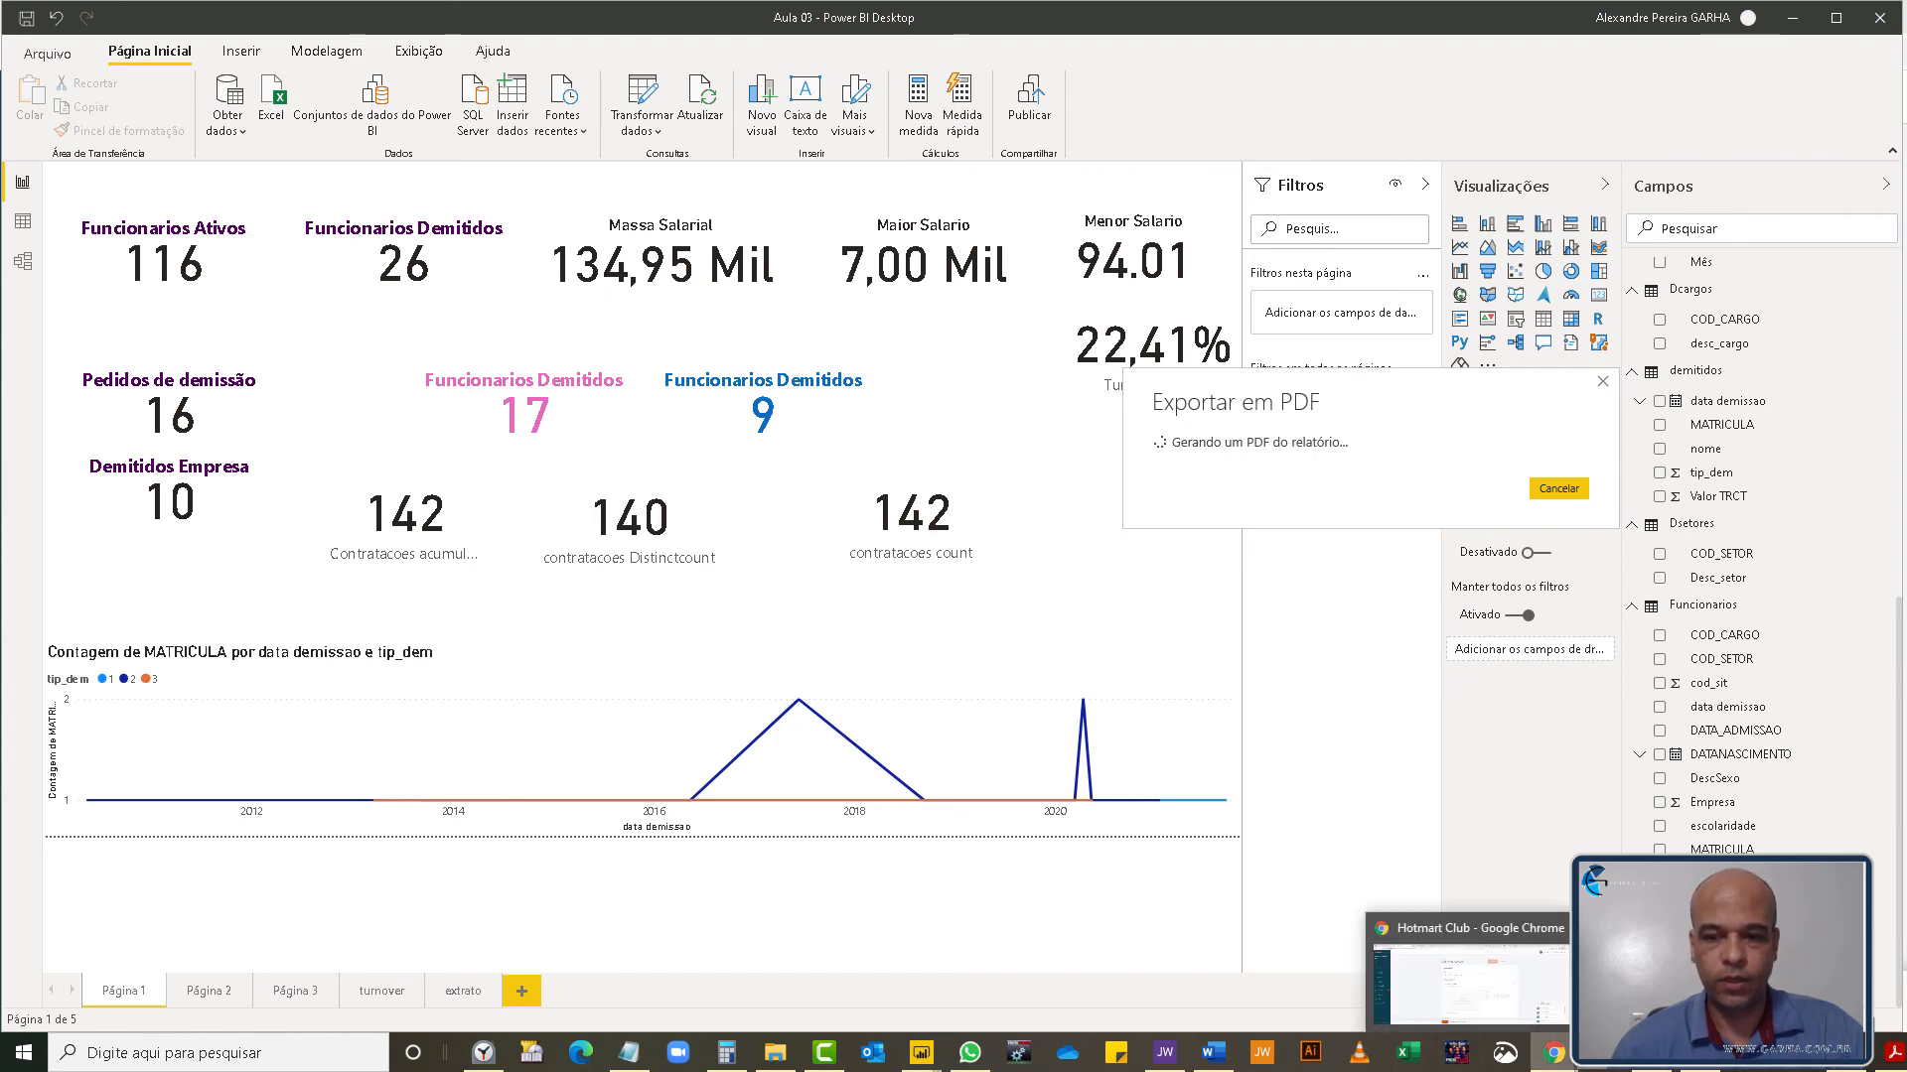
{"action": "left_click", "coordinate": [1467, 983]}
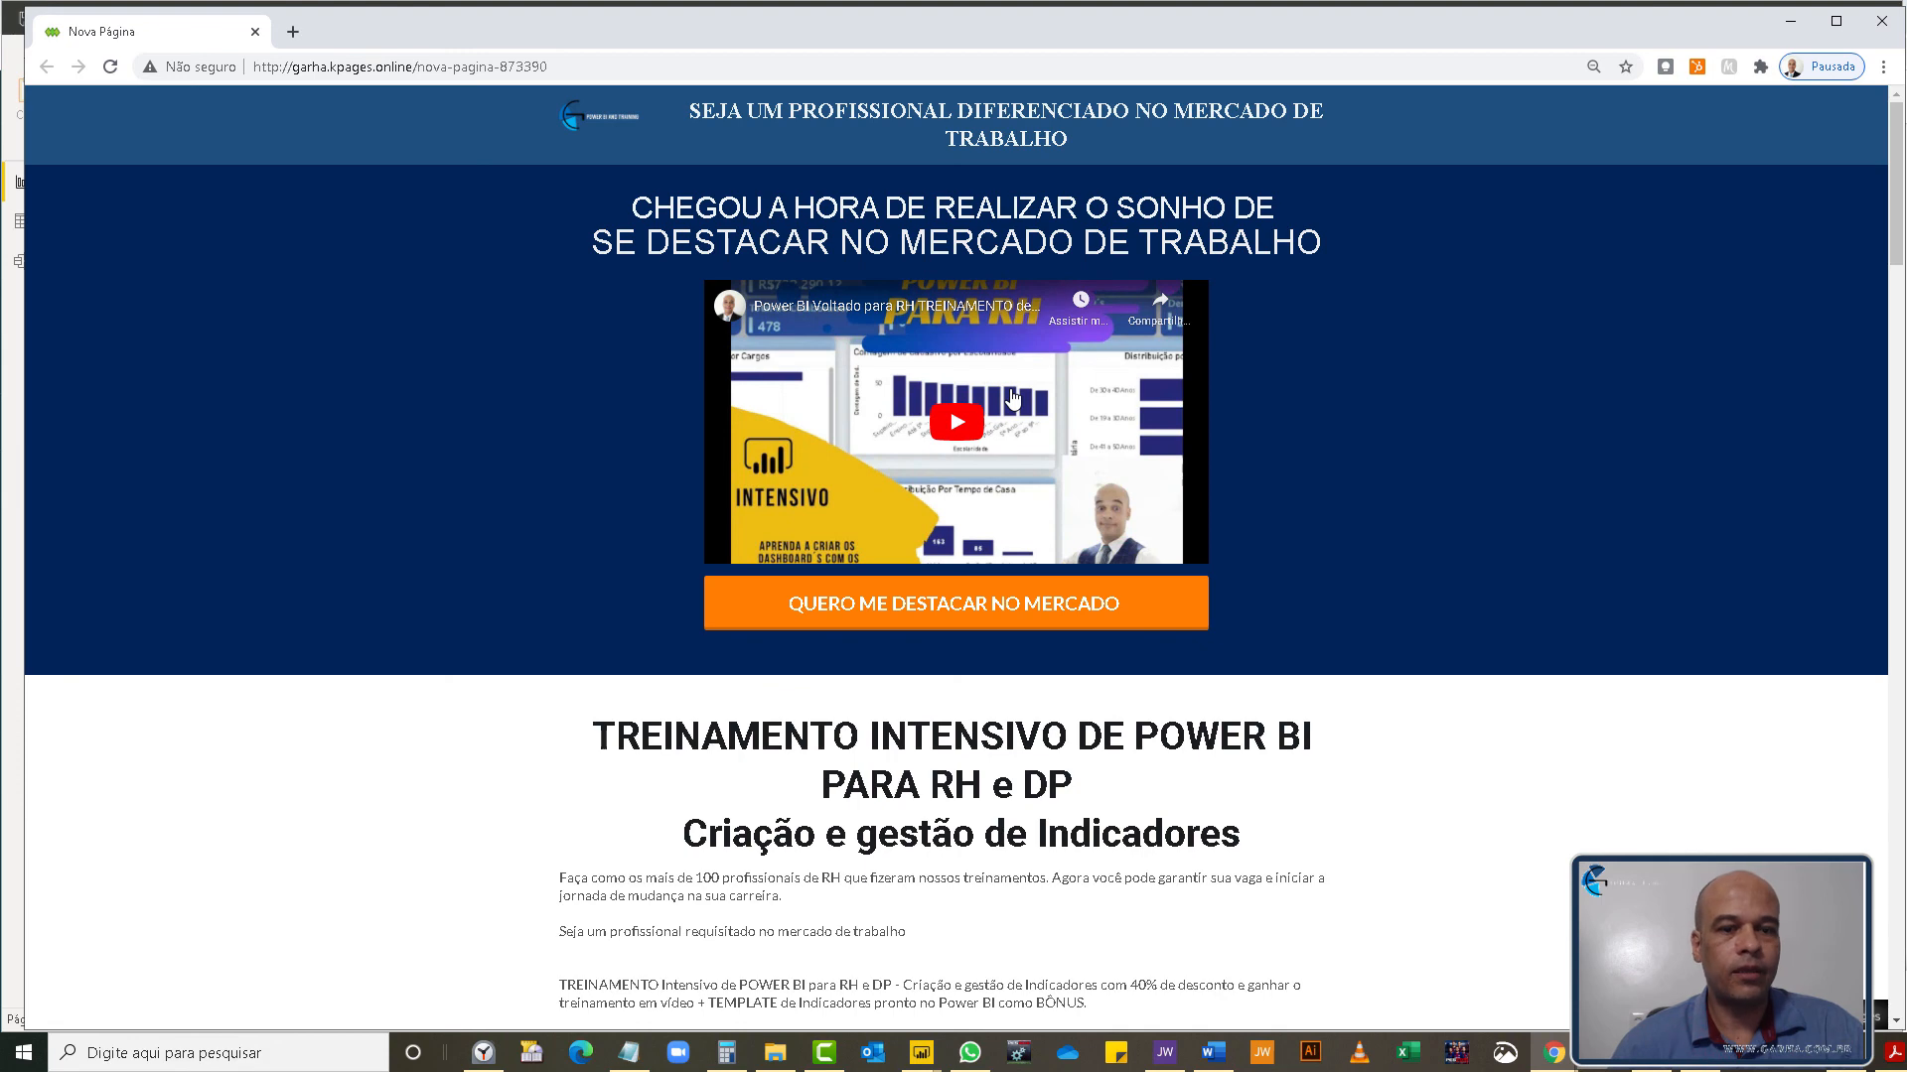
{"action": "scroll", "coordinate": [1251, 557], "scroll_direction": "down", "scroll_amount": 6}
{"action": "scroll", "coordinate": [1316, 468], "scroll_direction": "up", "scroll_amount": 6}
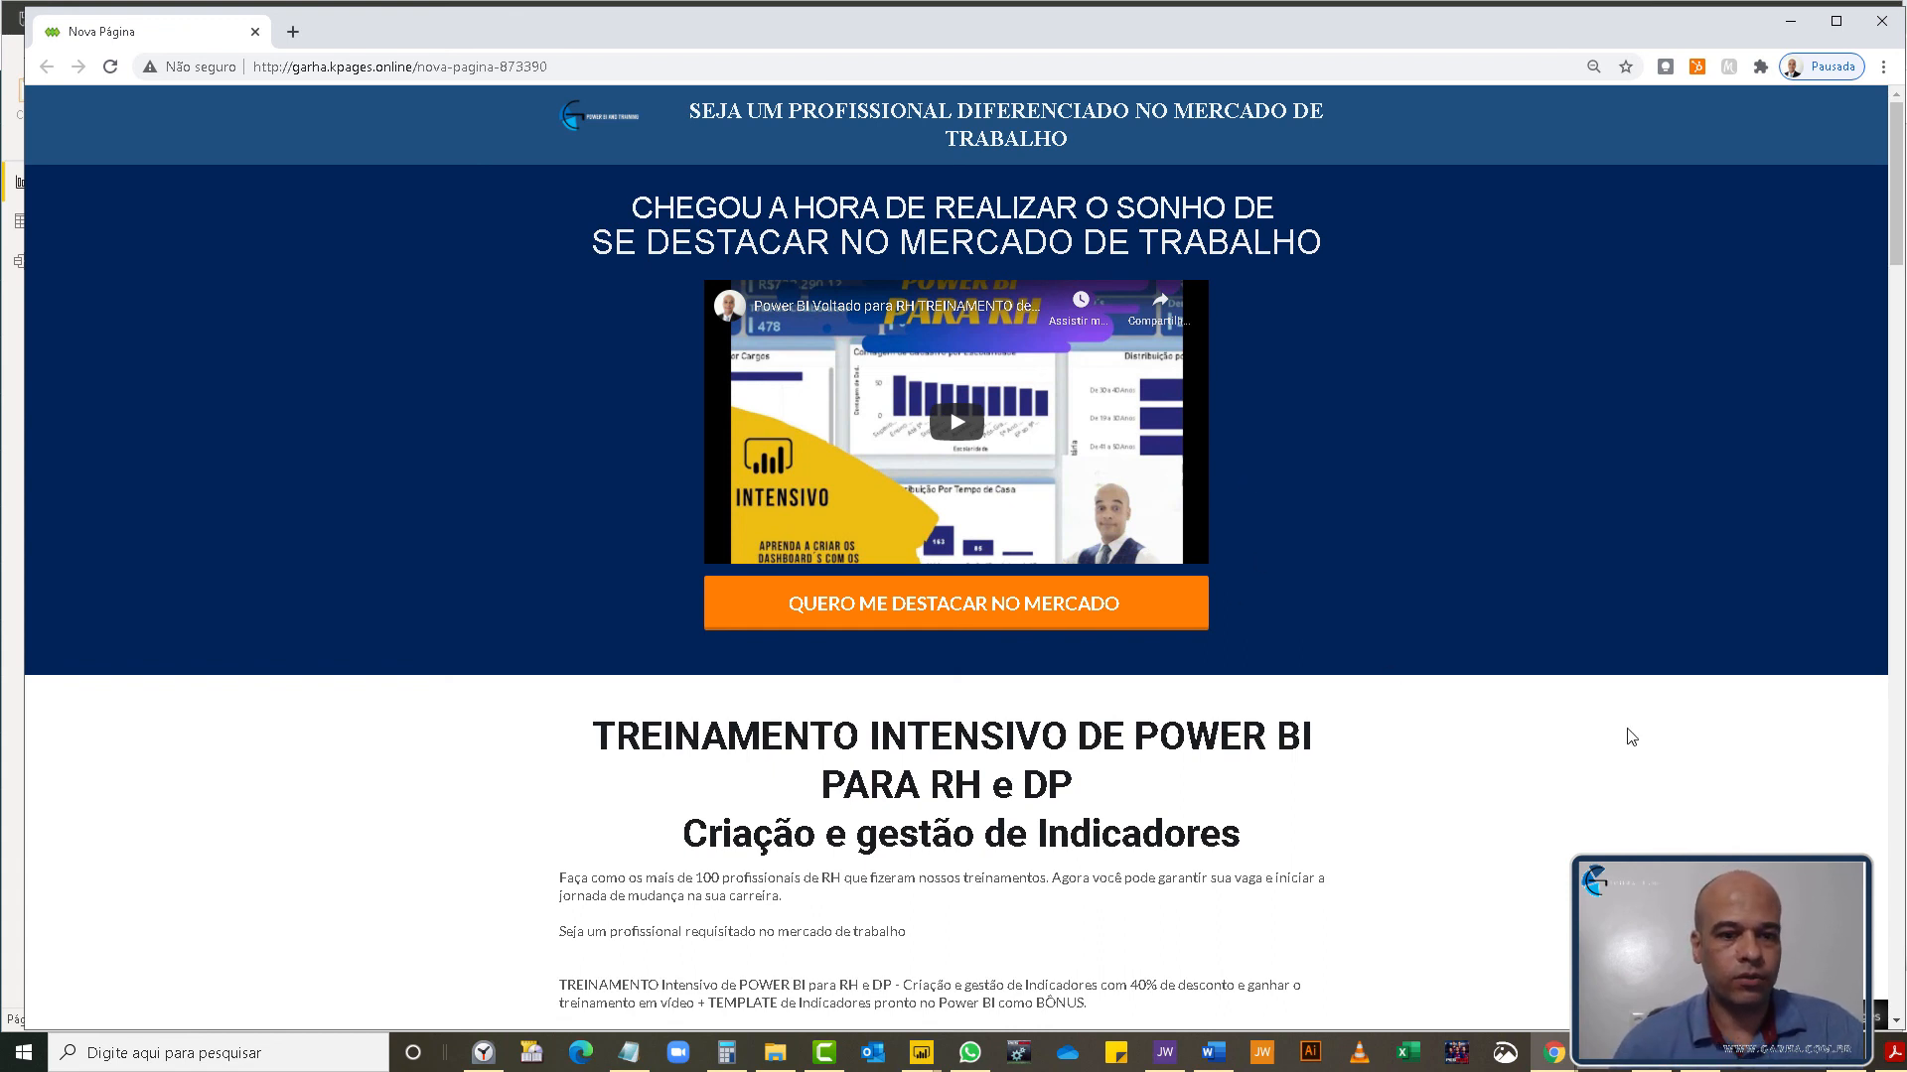
{"action": "scroll", "coordinate": [1453, 745], "scroll_direction": "down", "scroll_amount": 2}
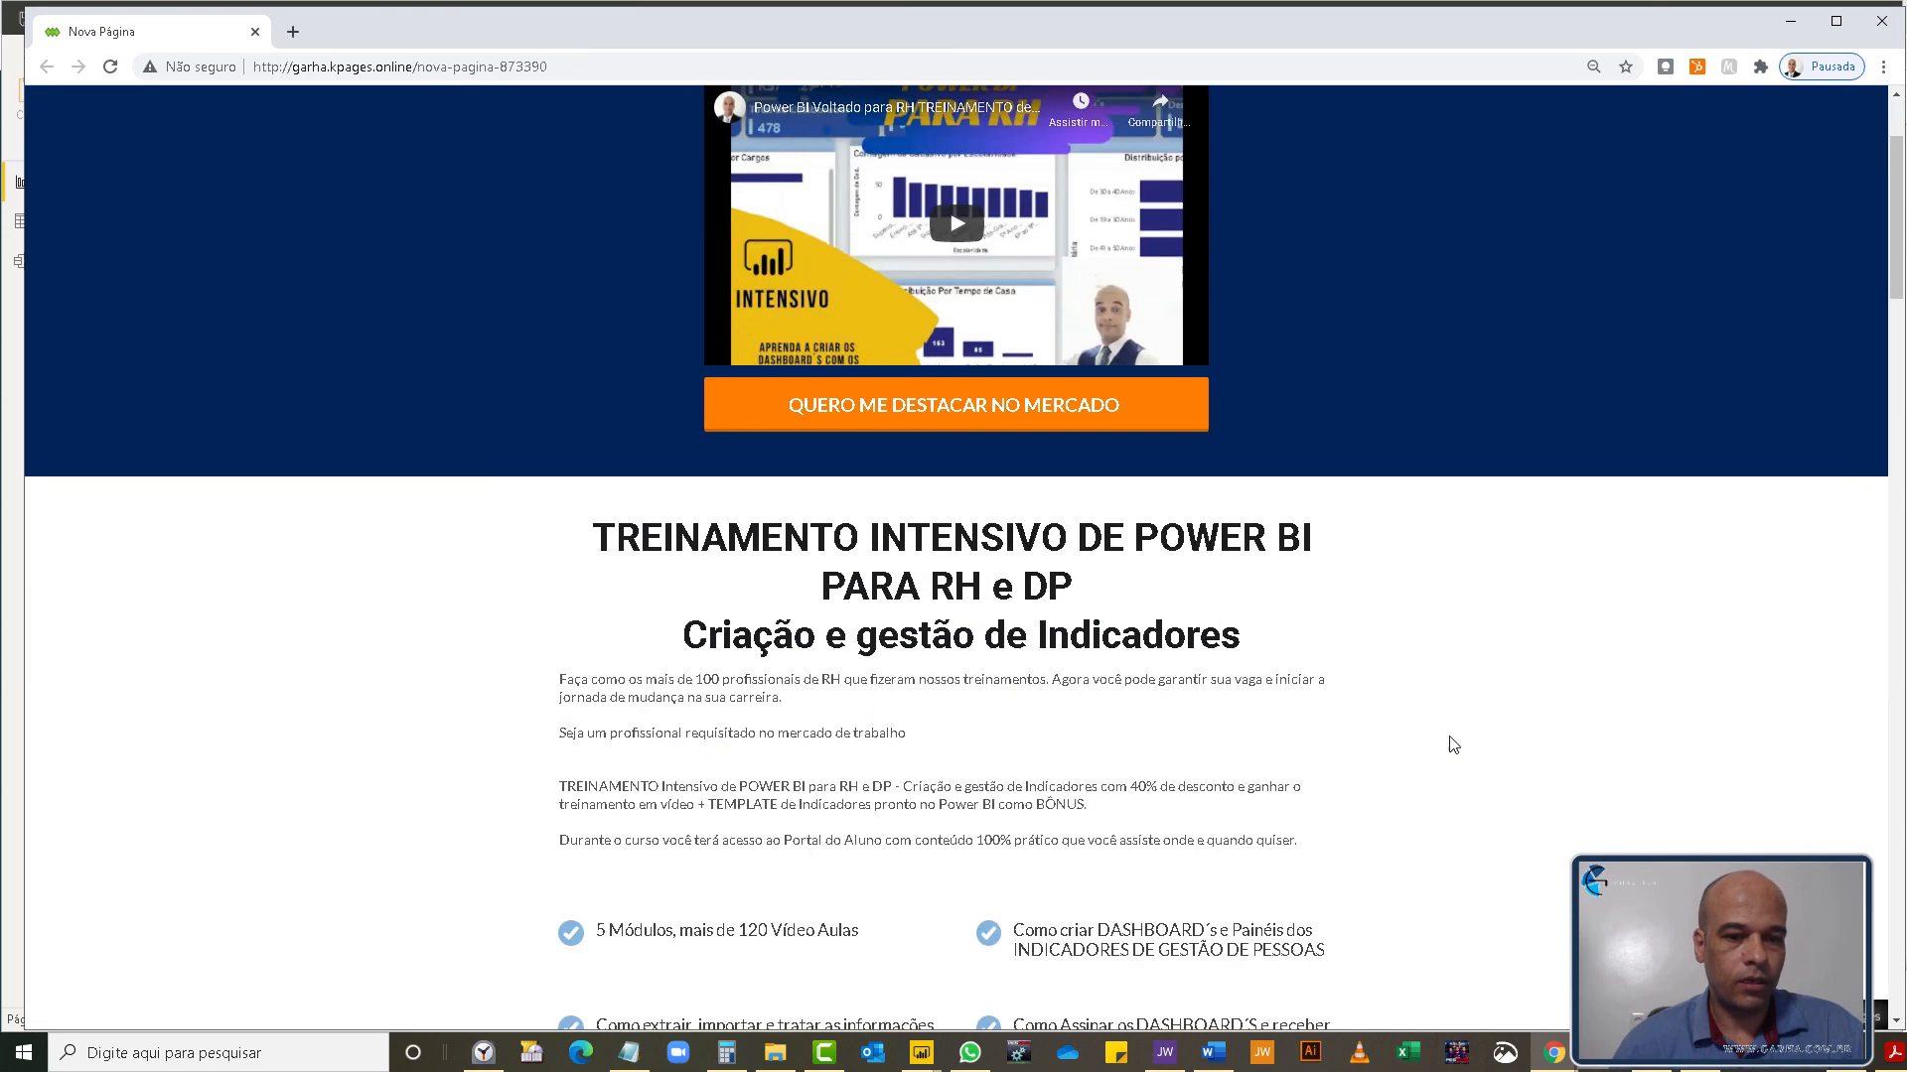
{"action": "scroll", "coordinate": [1453, 745], "scroll_direction": "down", "scroll_amount": 4}
{"action": "scroll", "coordinate": [1450, 745], "scroll_direction": "up", "scroll_amount": 5}
{"action": "scroll", "coordinate": [1447, 744], "scroll_direction": "down", "scroll_amount": 2}
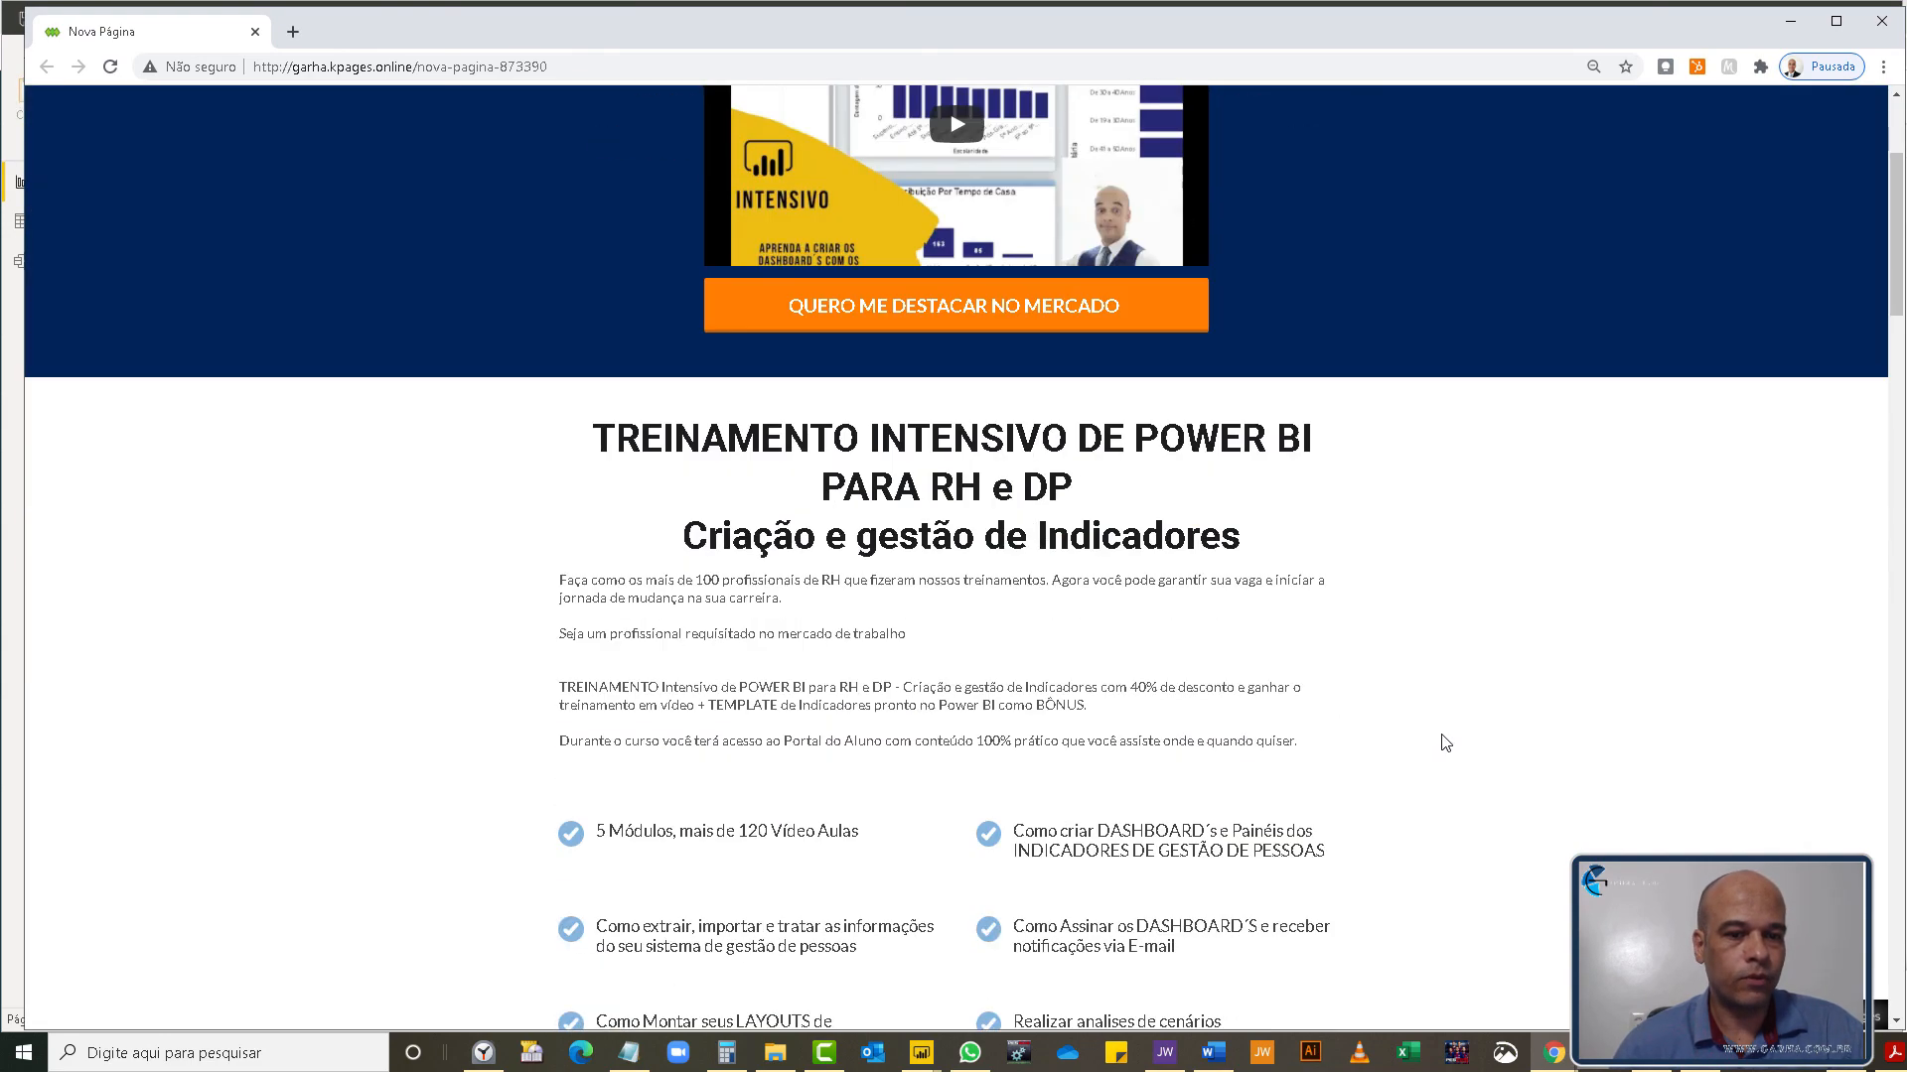
{"action": "left_click_drag", "start_coordinate": [1889, 301], "coordinate": [1742, 373]}
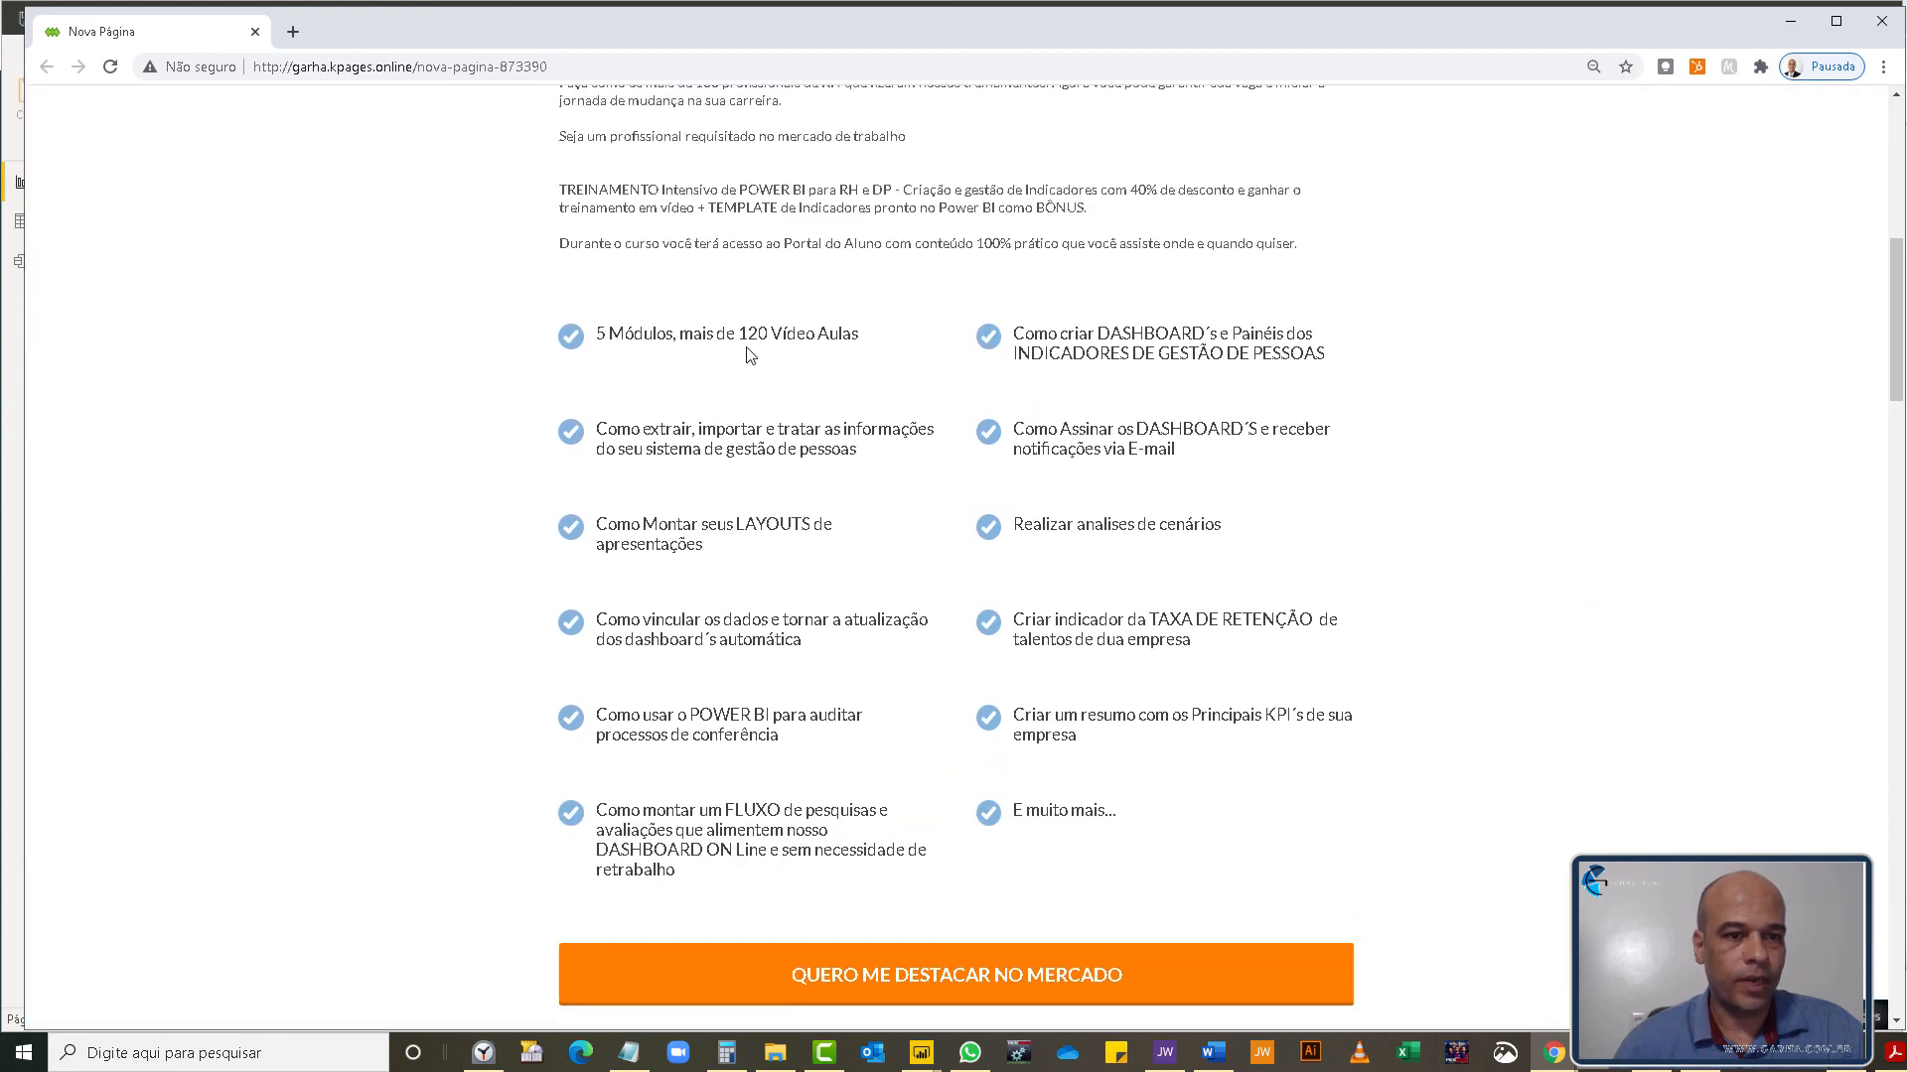
{"action": "left_click_drag", "start_coordinate": [738, 335], "coordinate": [860, 338]}
{"action": "scroll", "coordinate": [730, 574], "scroll_direction": "down", "scroll_amount": 6}
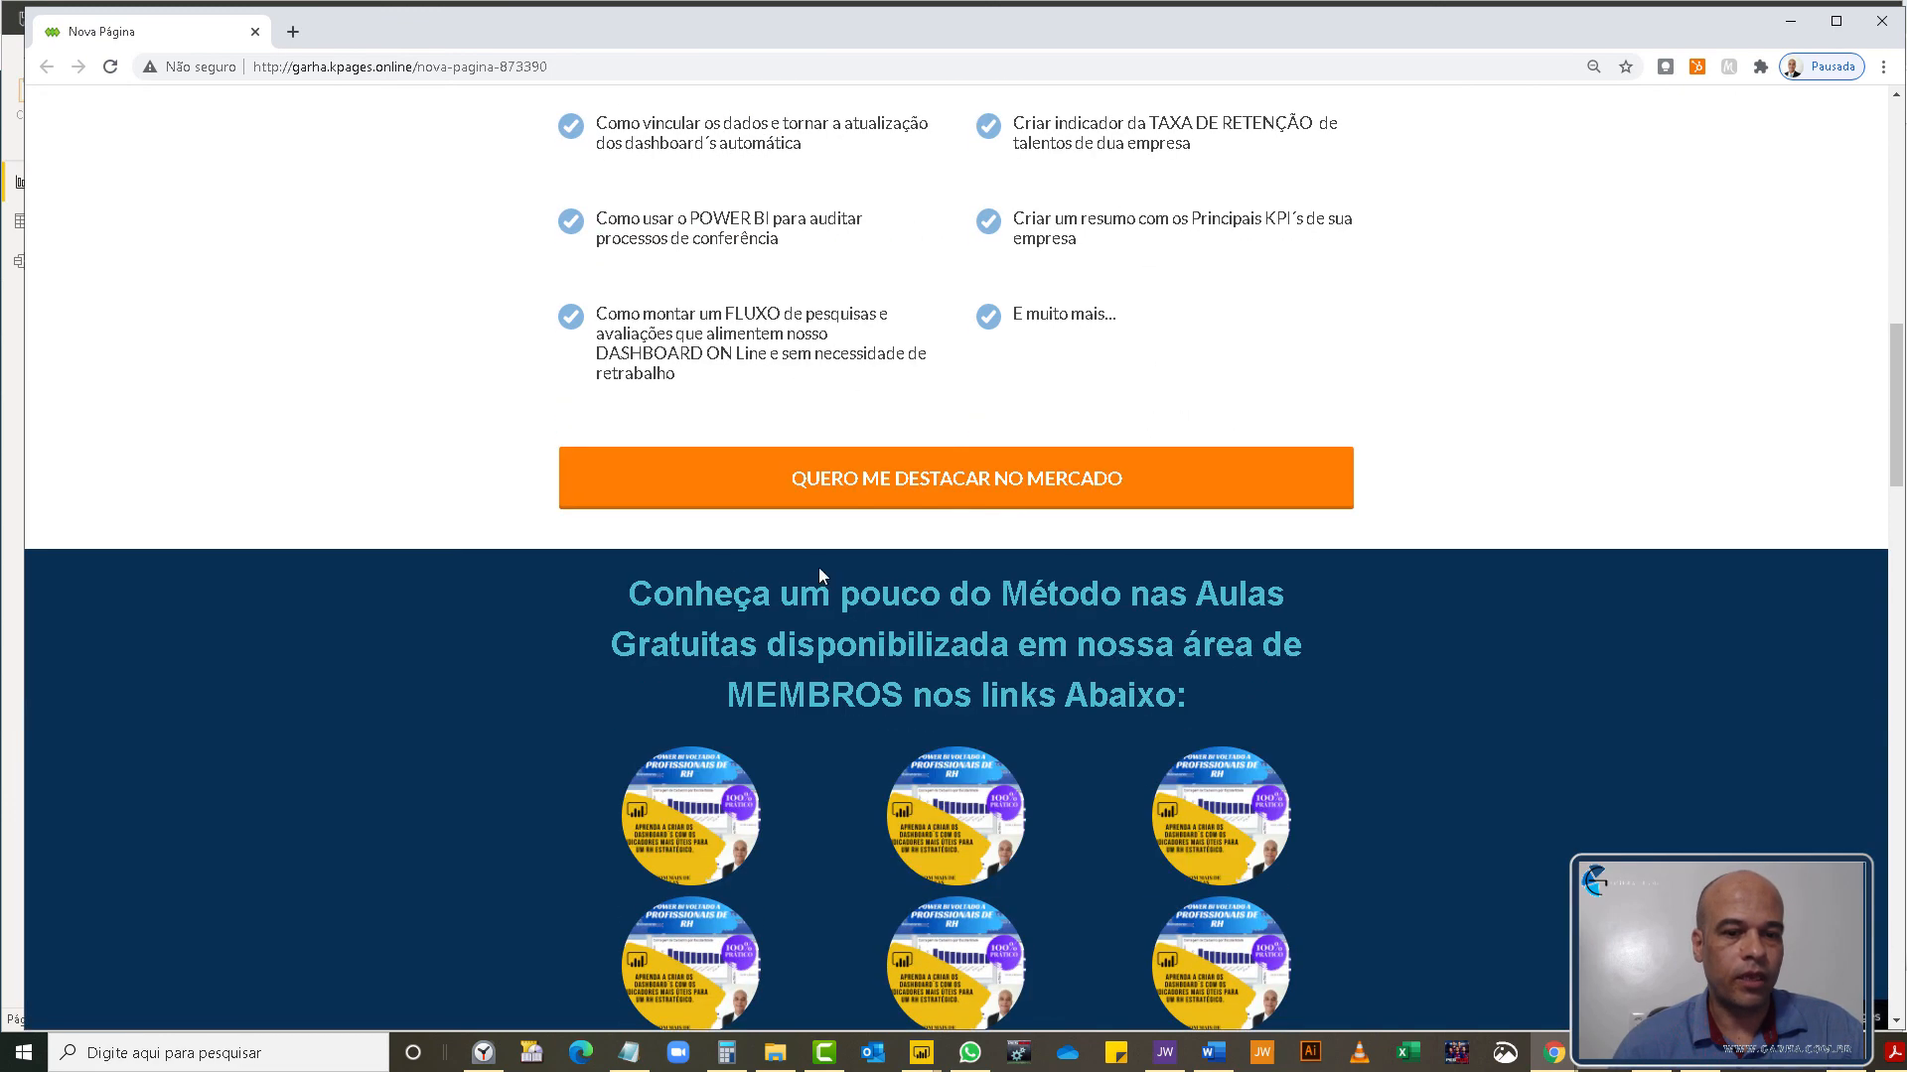
{"action": "scroll", "coordinate": [1034, 527], "scroll_direction": "down", "scroll_amount": 2}
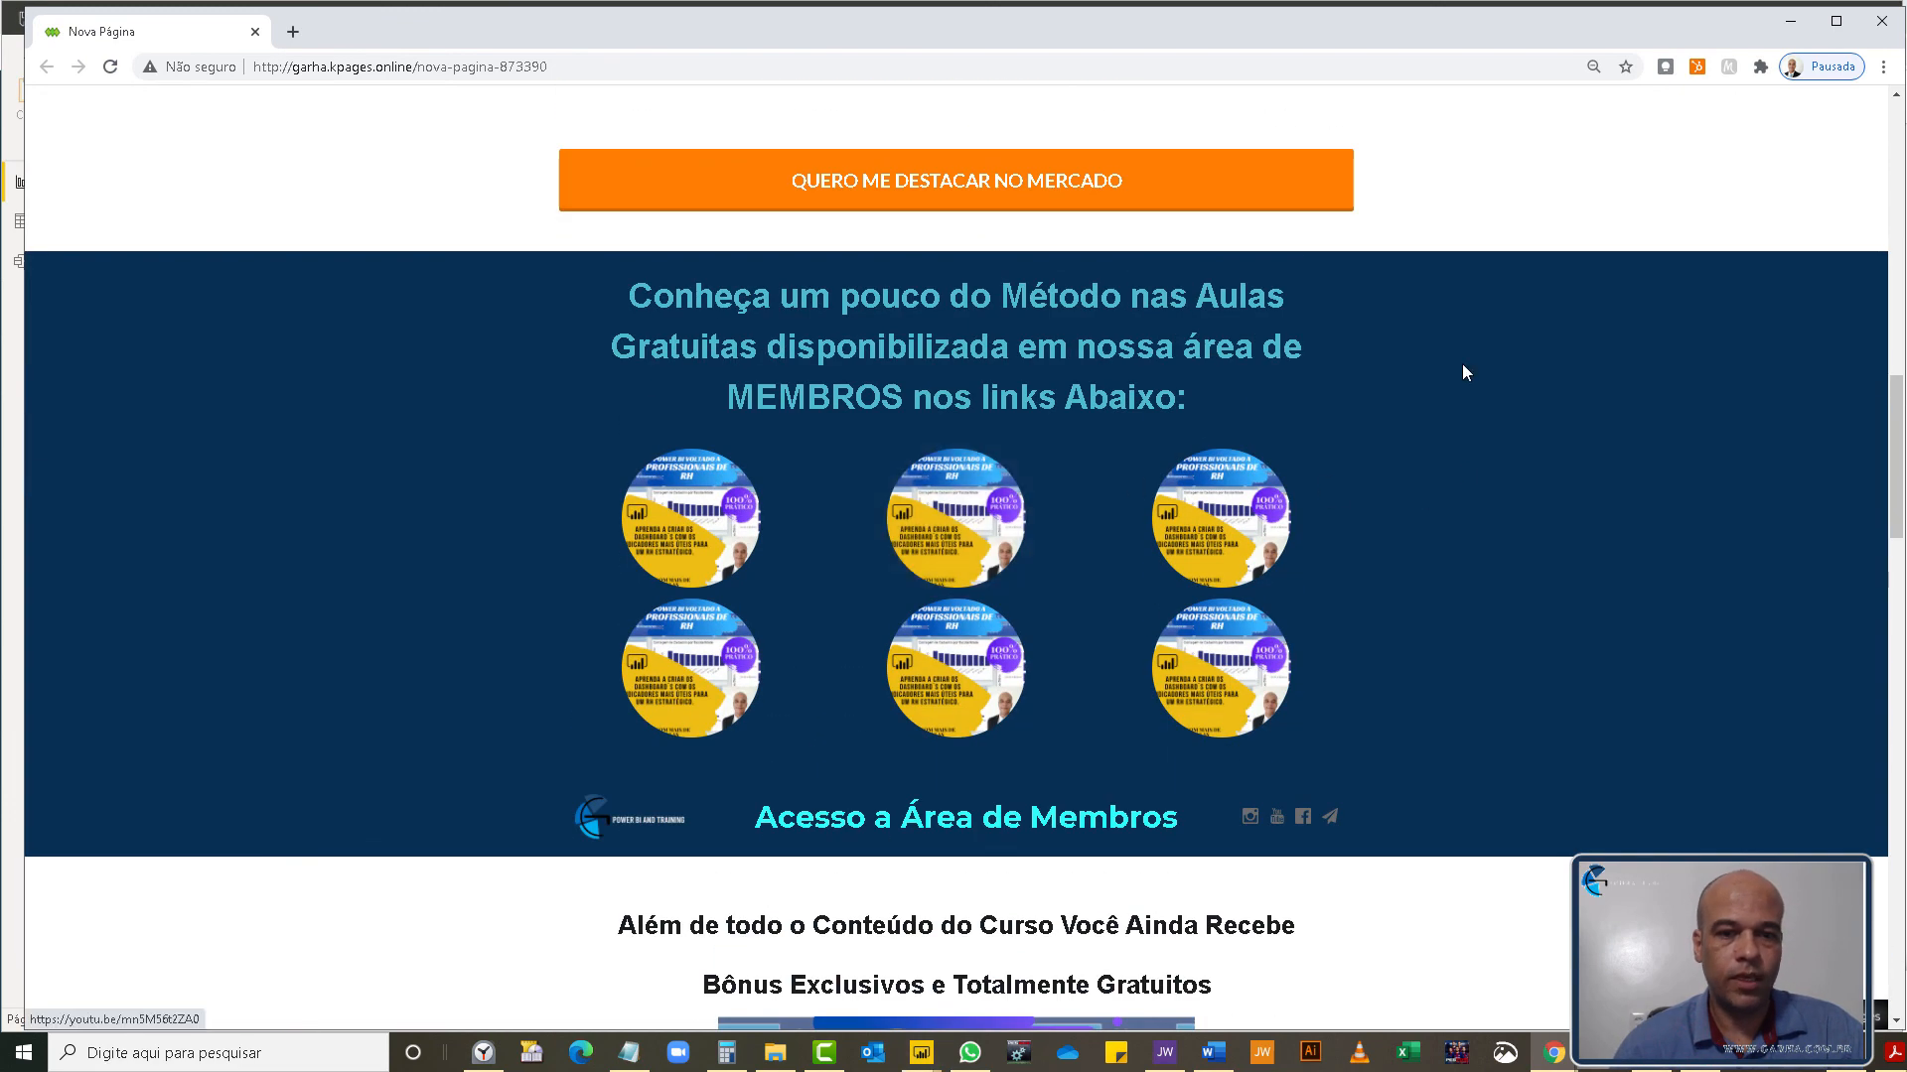
{"action": "scroll", "coordinate": [1191, 483], "scroll_direction": "down", "scroll_amount": 2}
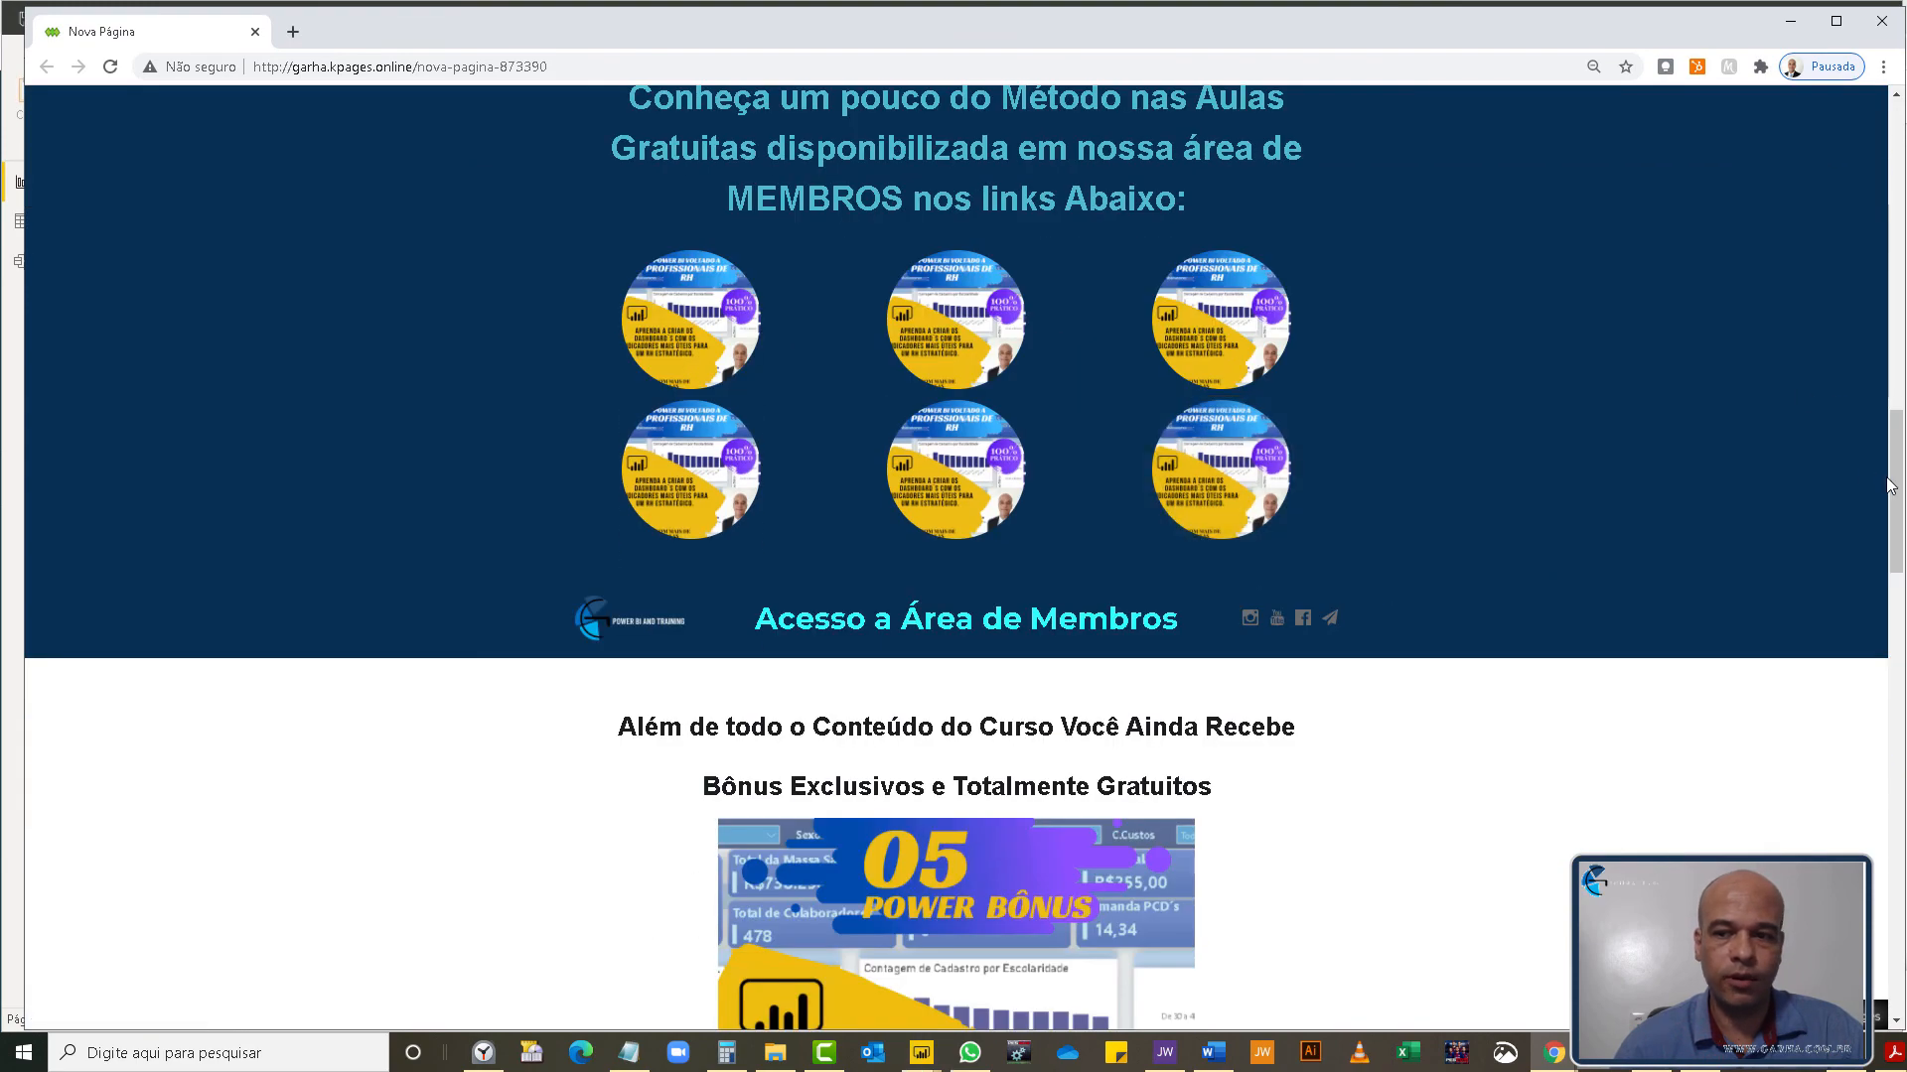
{"action": "scroll", "coordinate": [1903, 509], "scroll_direction": "down", "scroll_amount": 12}
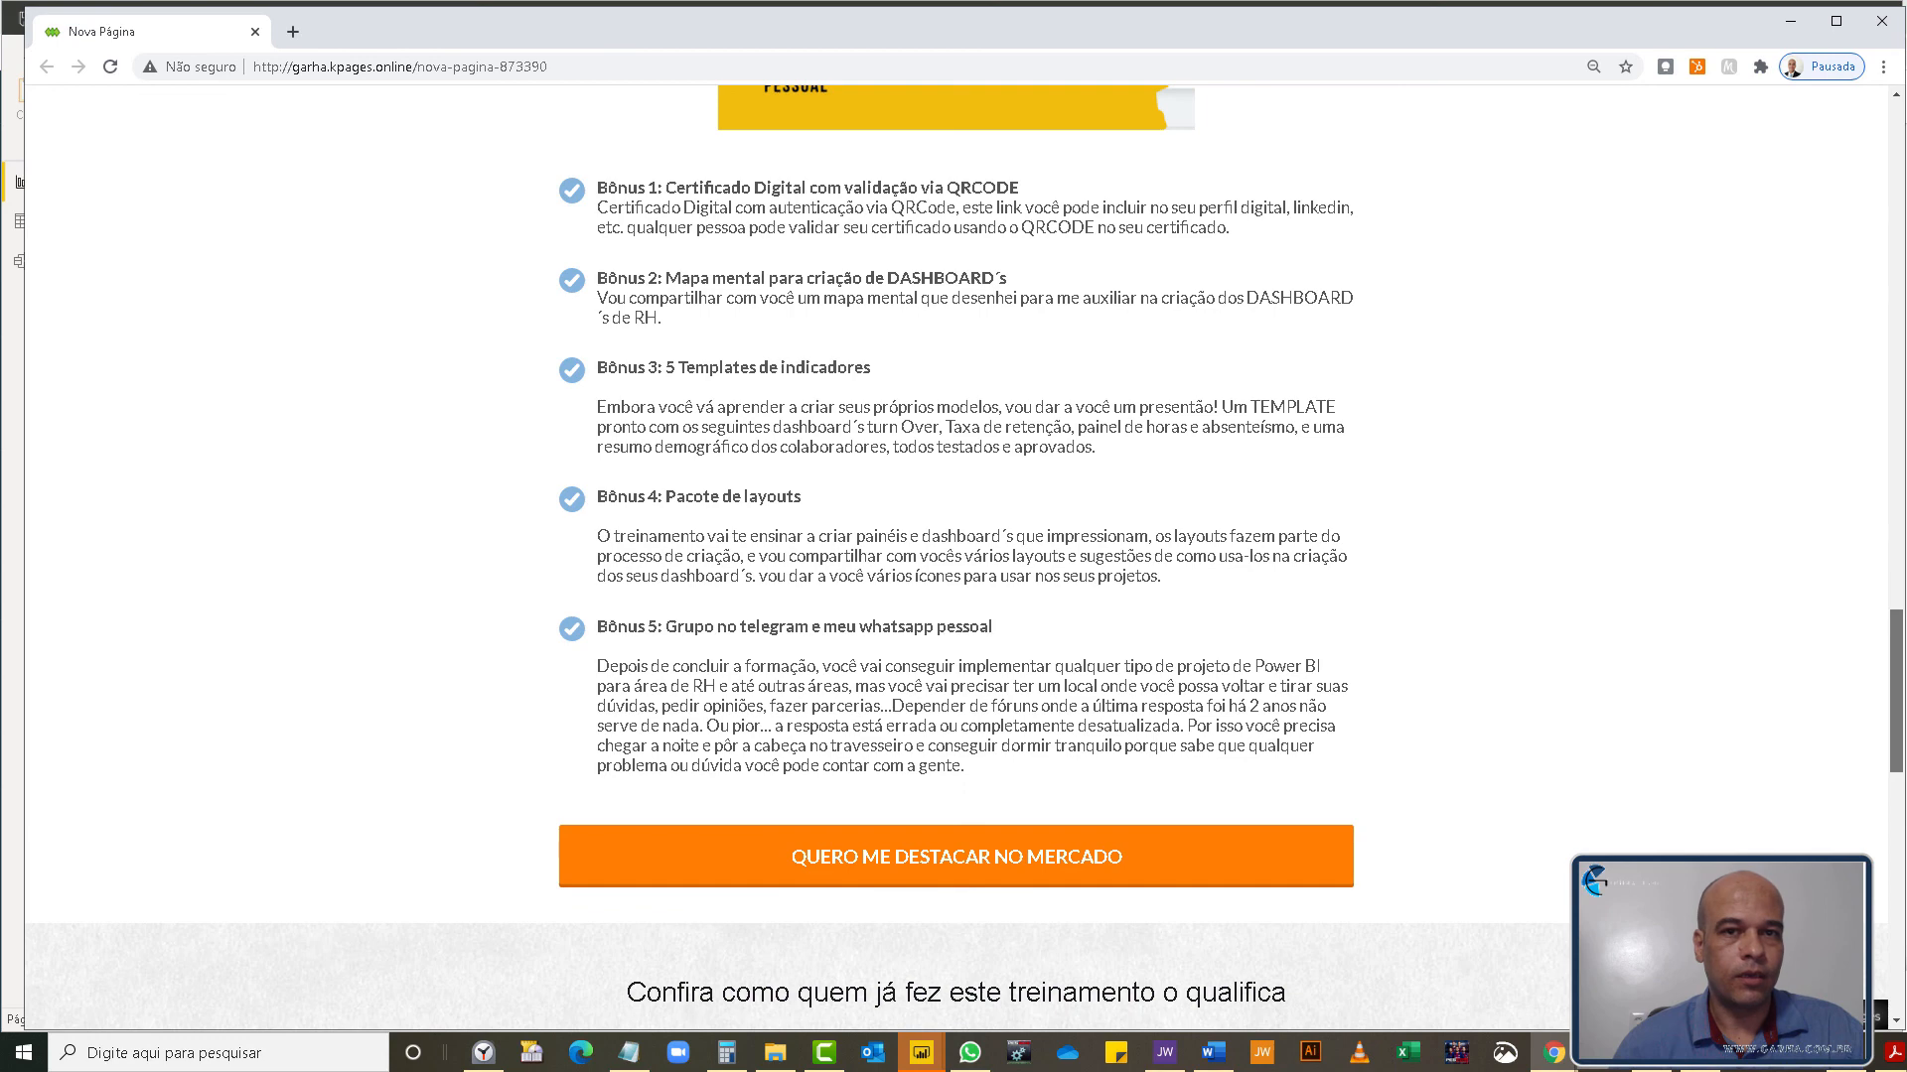
{"action": "left_click_drag", "start_coordinate": [1900, 713], "coordinate": [1827, 746]}
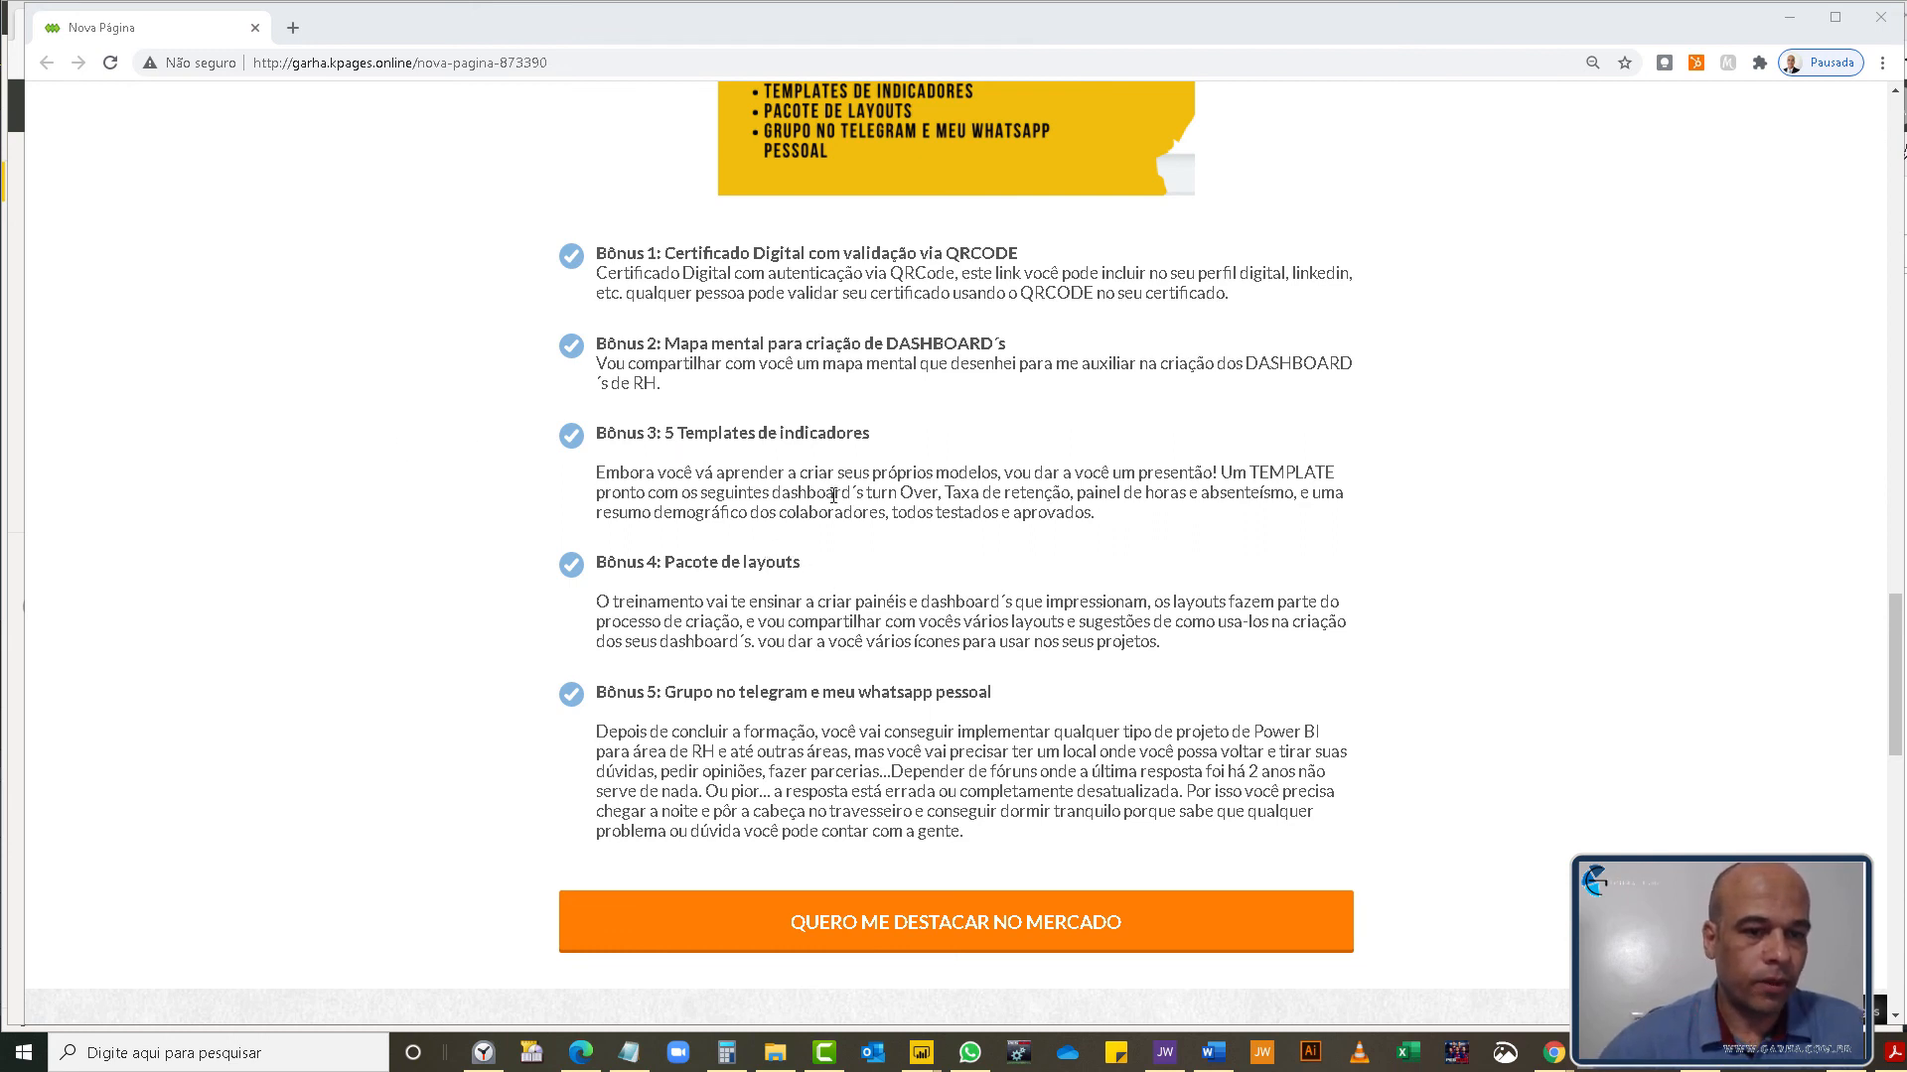
- Switch to Edge and examine the INDICADORES DE RH - blue report's Head Count, Painel de Horas, Turn Over, Passivos and Absenteismo dashboards
{"action": "left_click", "coordinate": [581, 1053]}
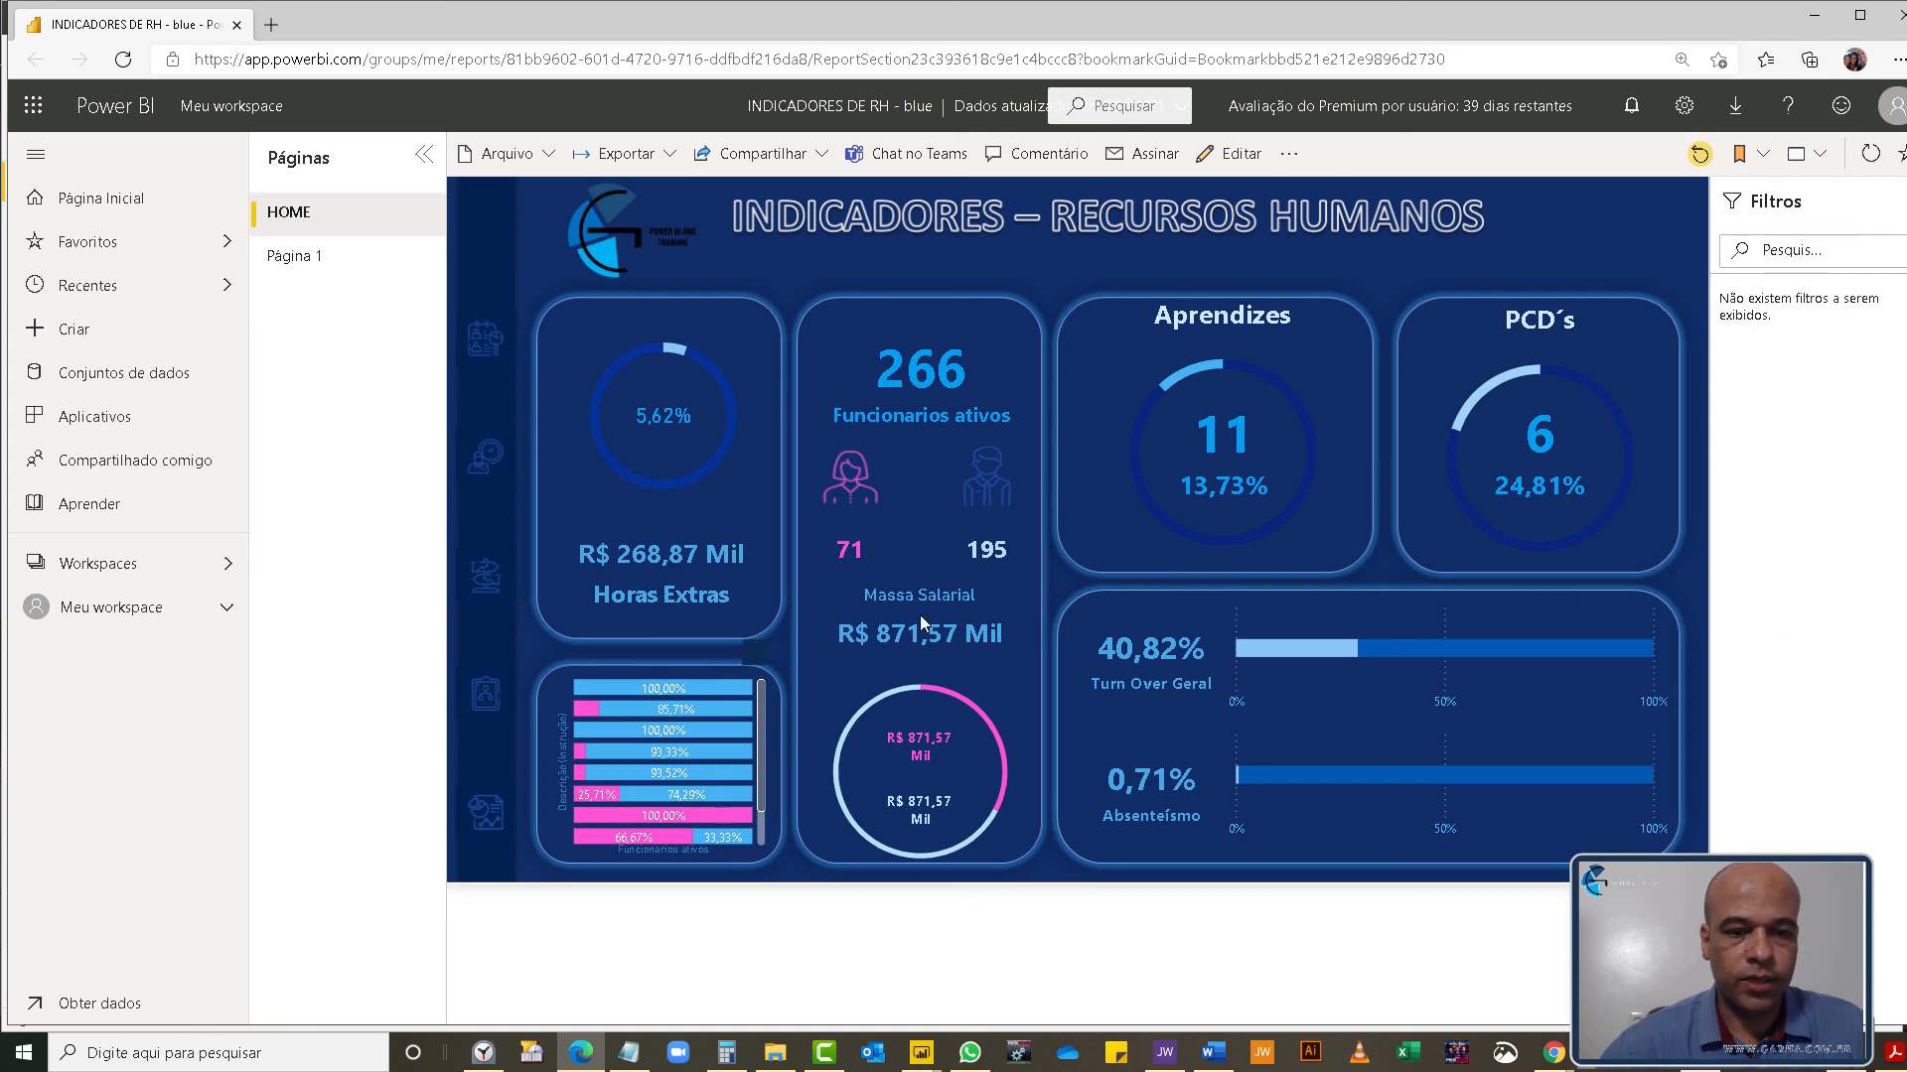
{"action": "left_click", "coordinate": [471, 357]}
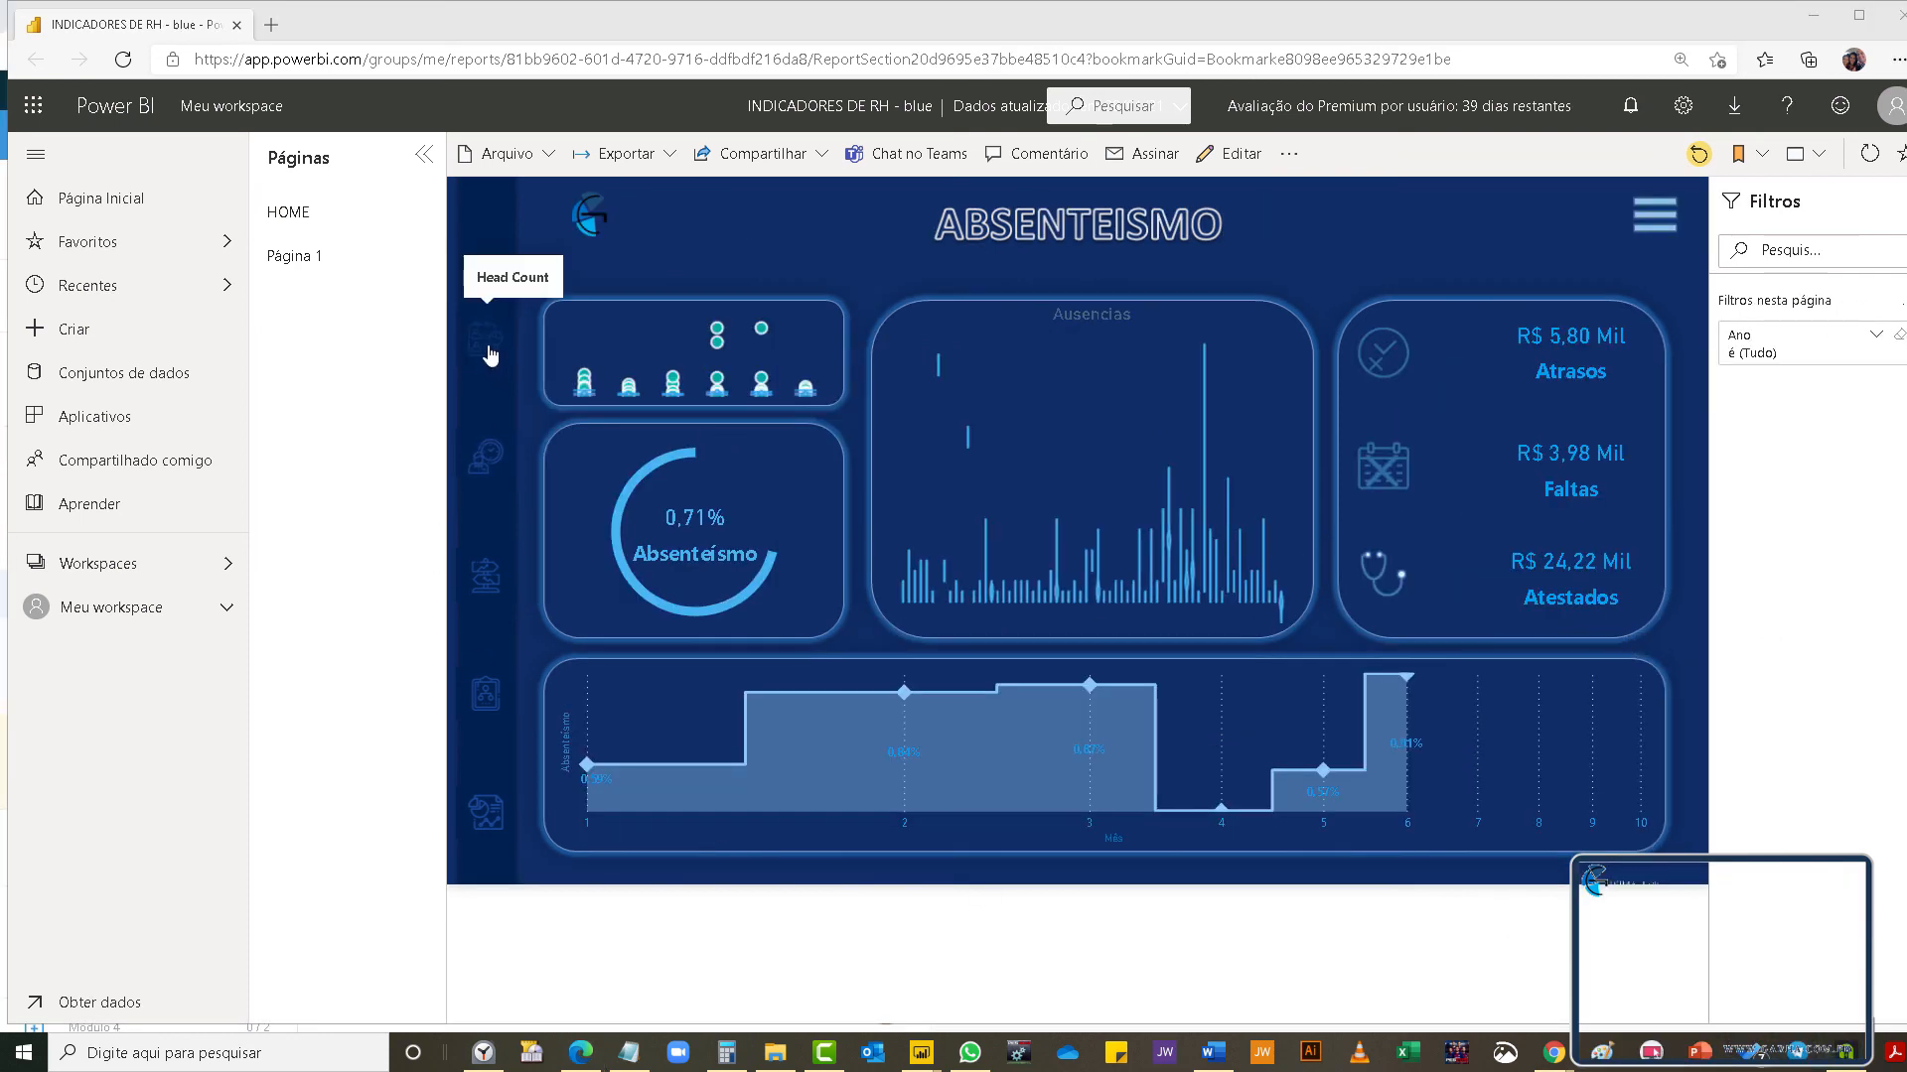
{"action": "left_click", "coordinate": [490, 354]}
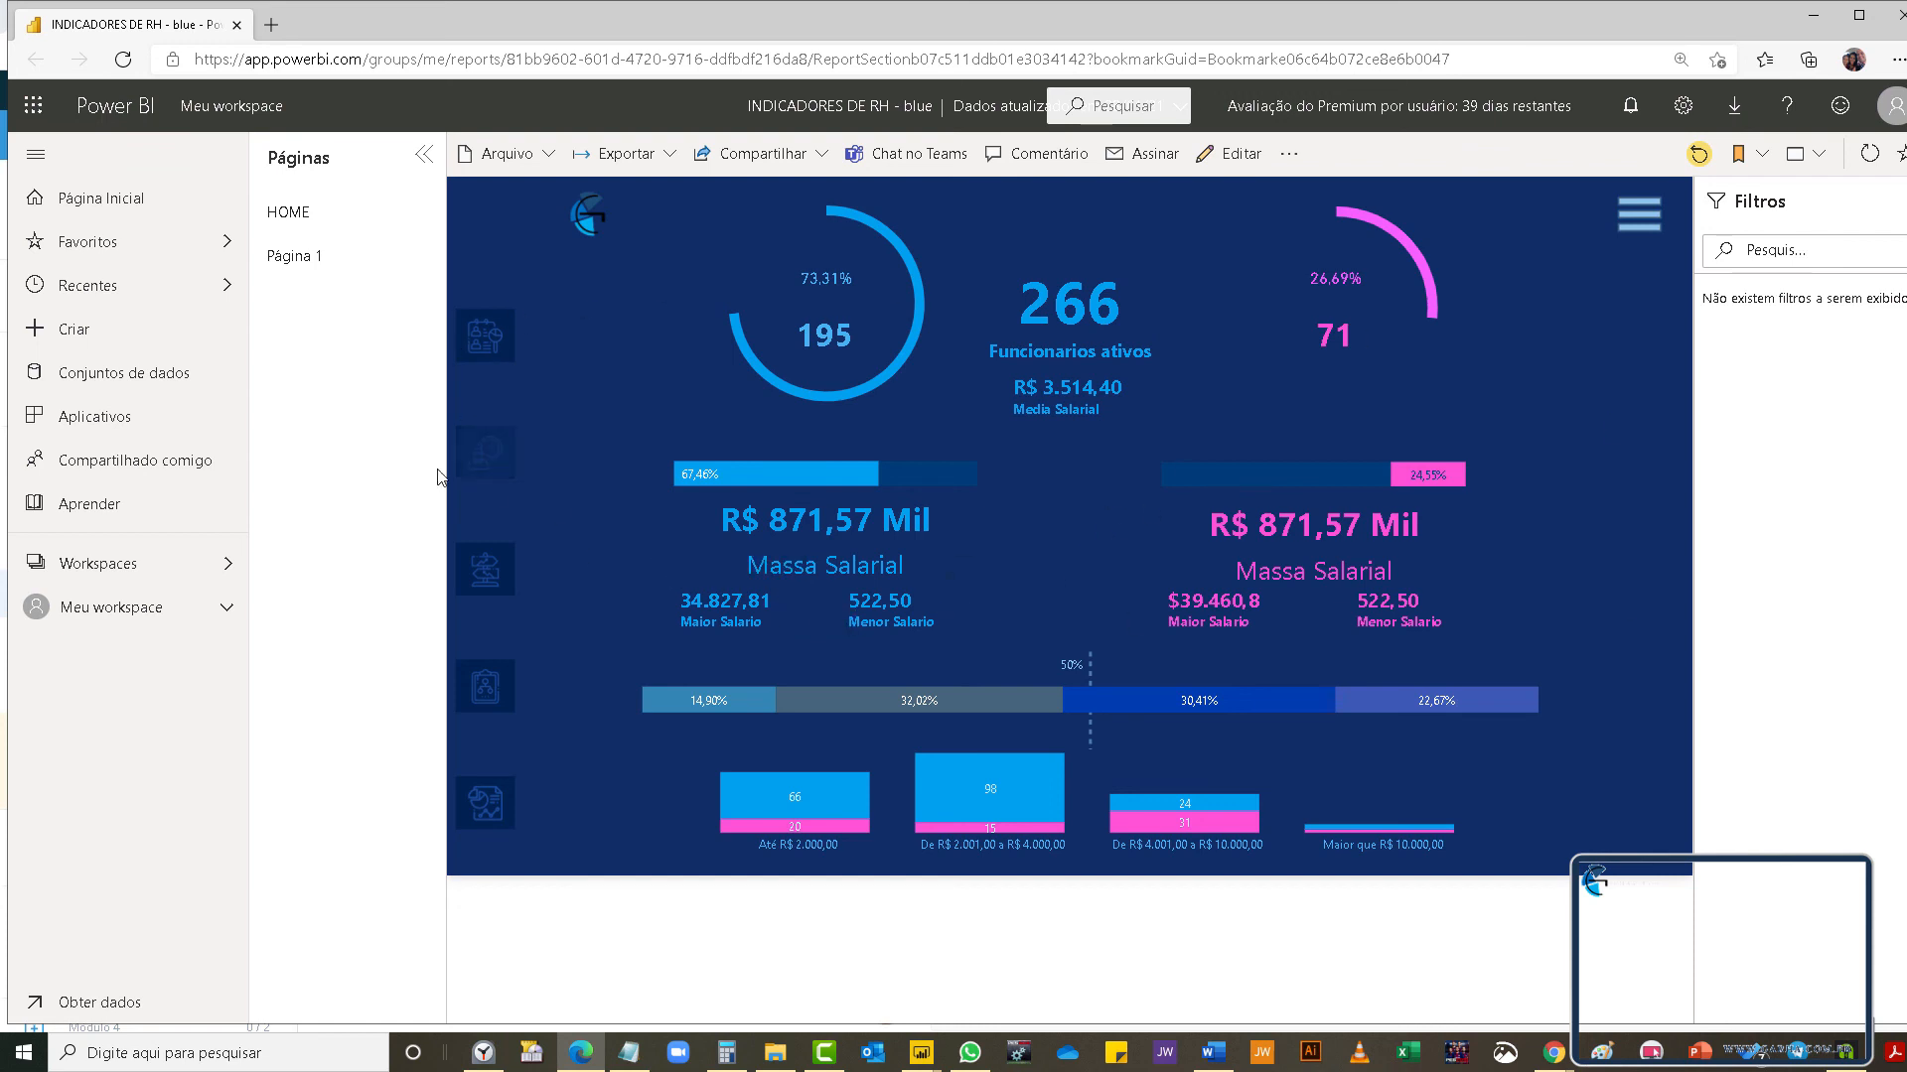
{"action": "left_click", "coordinate": [501, 457]}
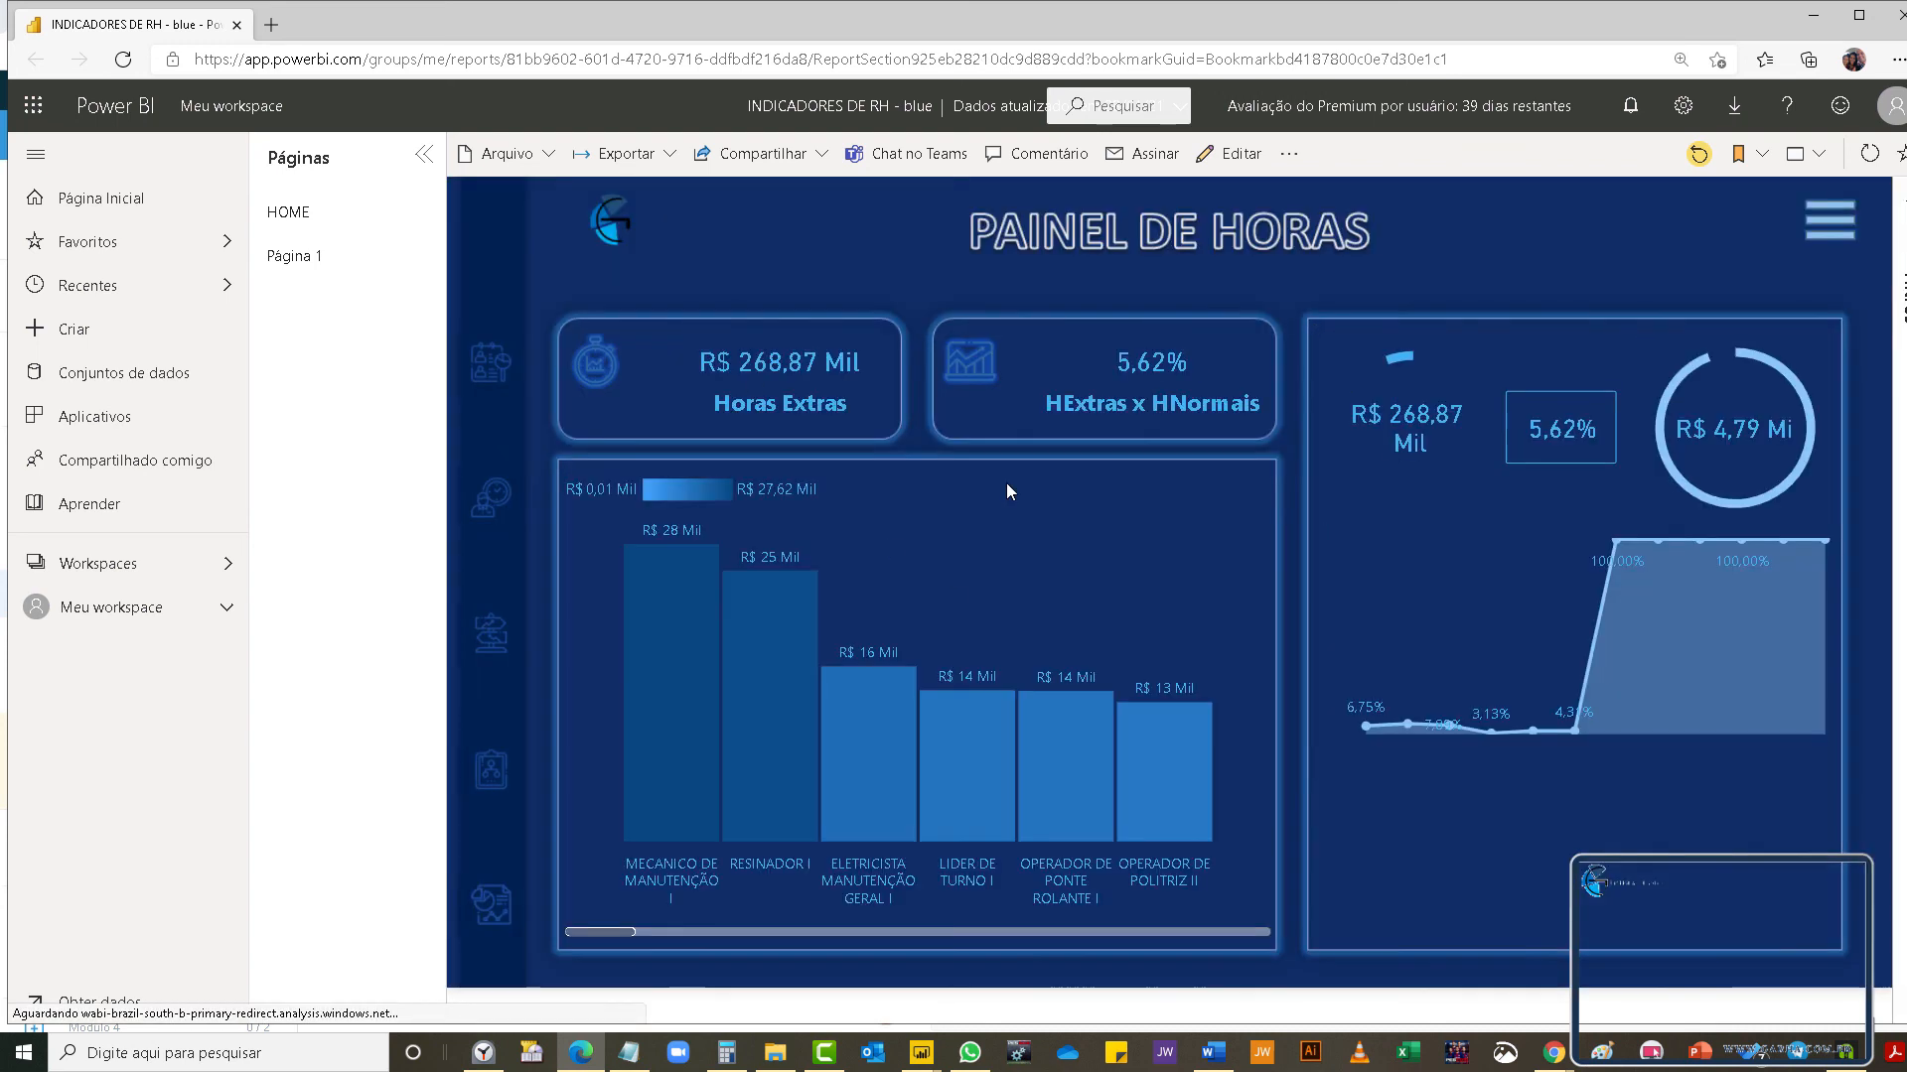
{"action": "left_click", "coordinate": [488, 651]}
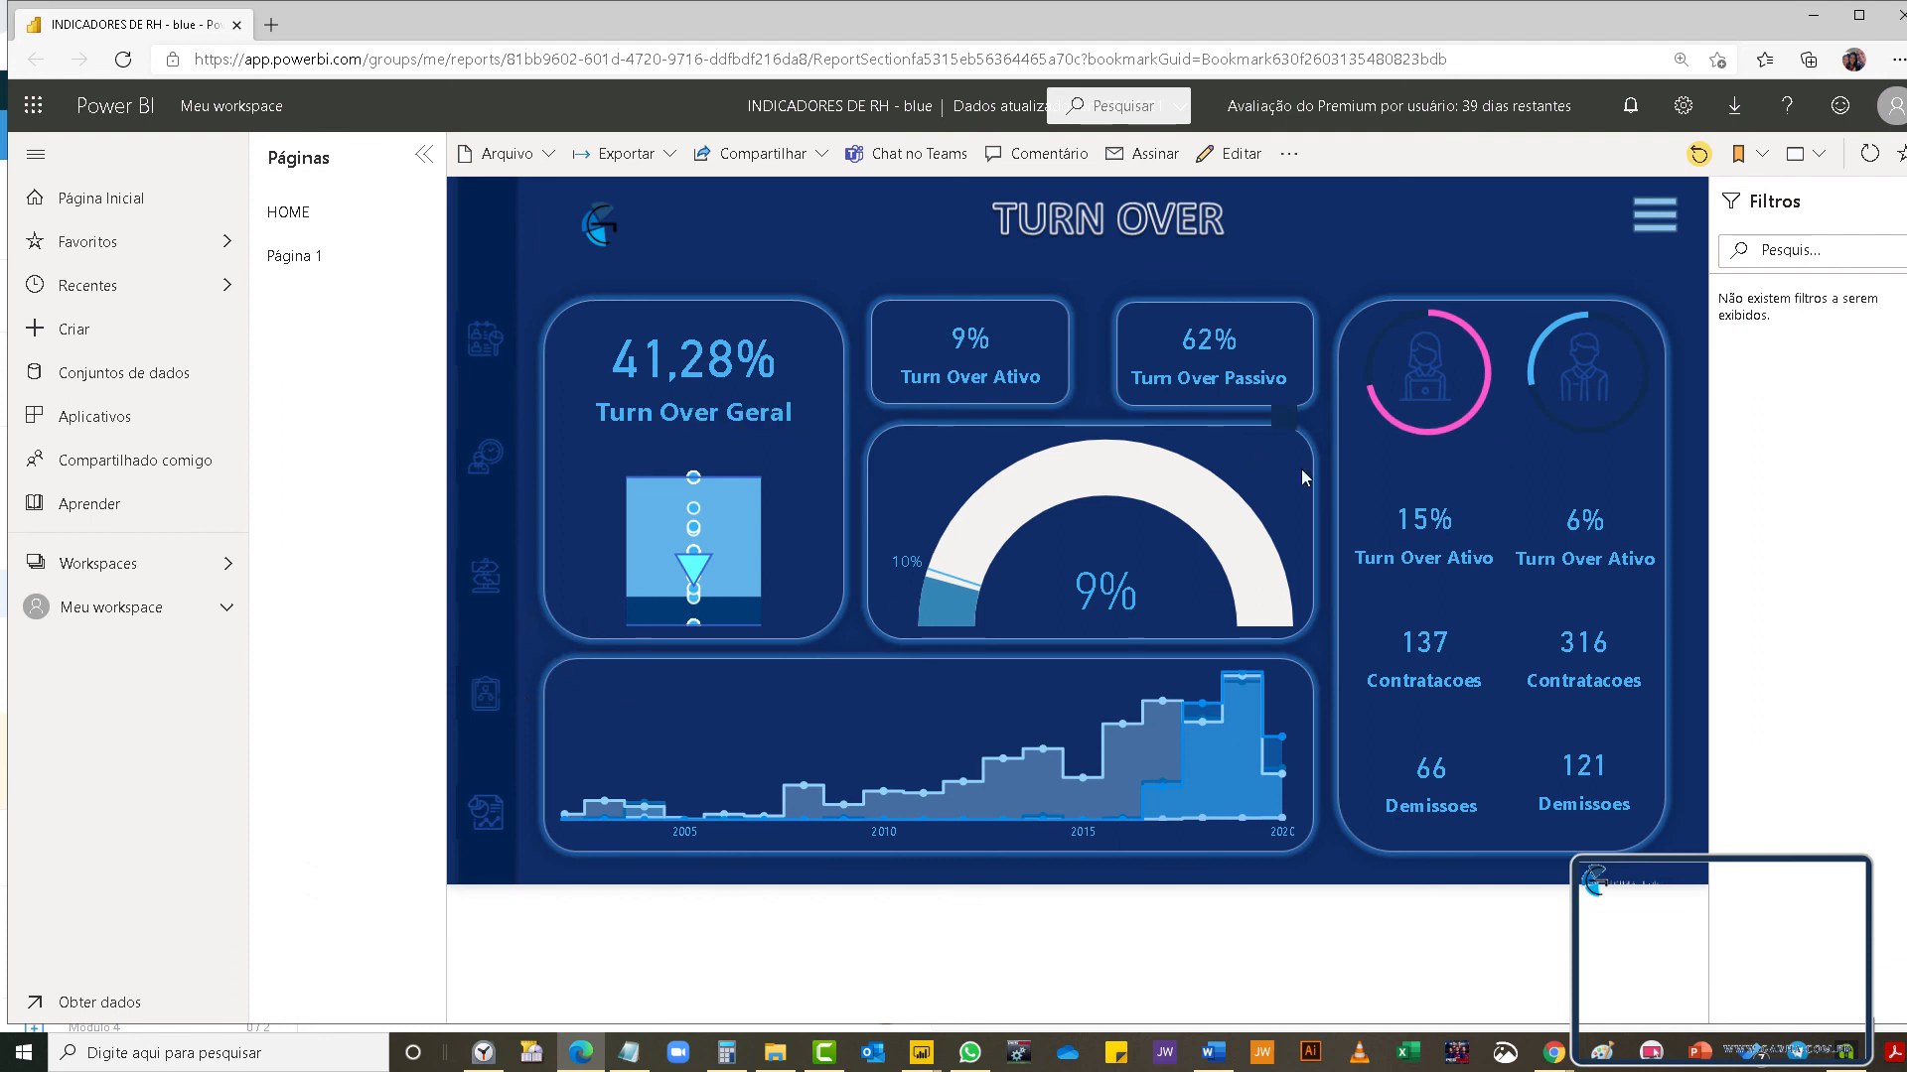
{"action": "left_click", "coordinate": [492, 703]}
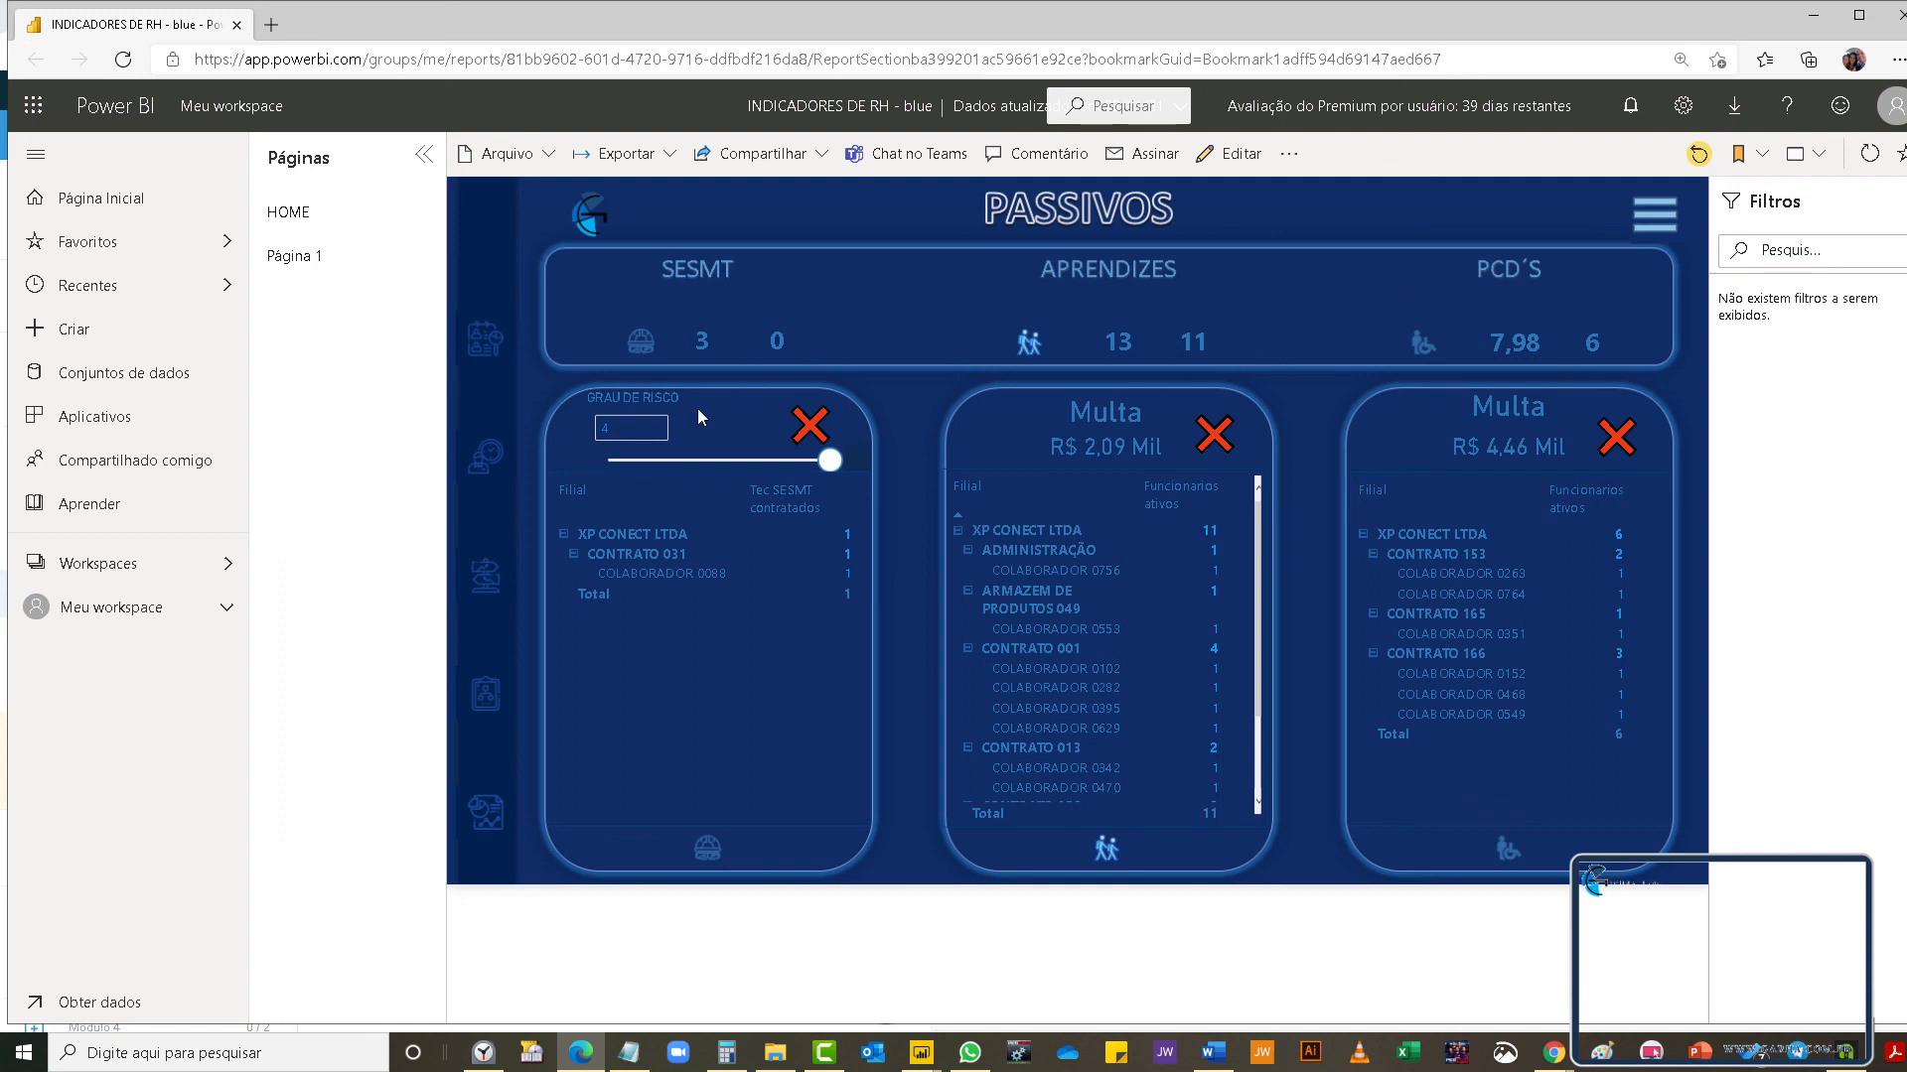
{"action": "left_click", "coordinate": [475, 828]}
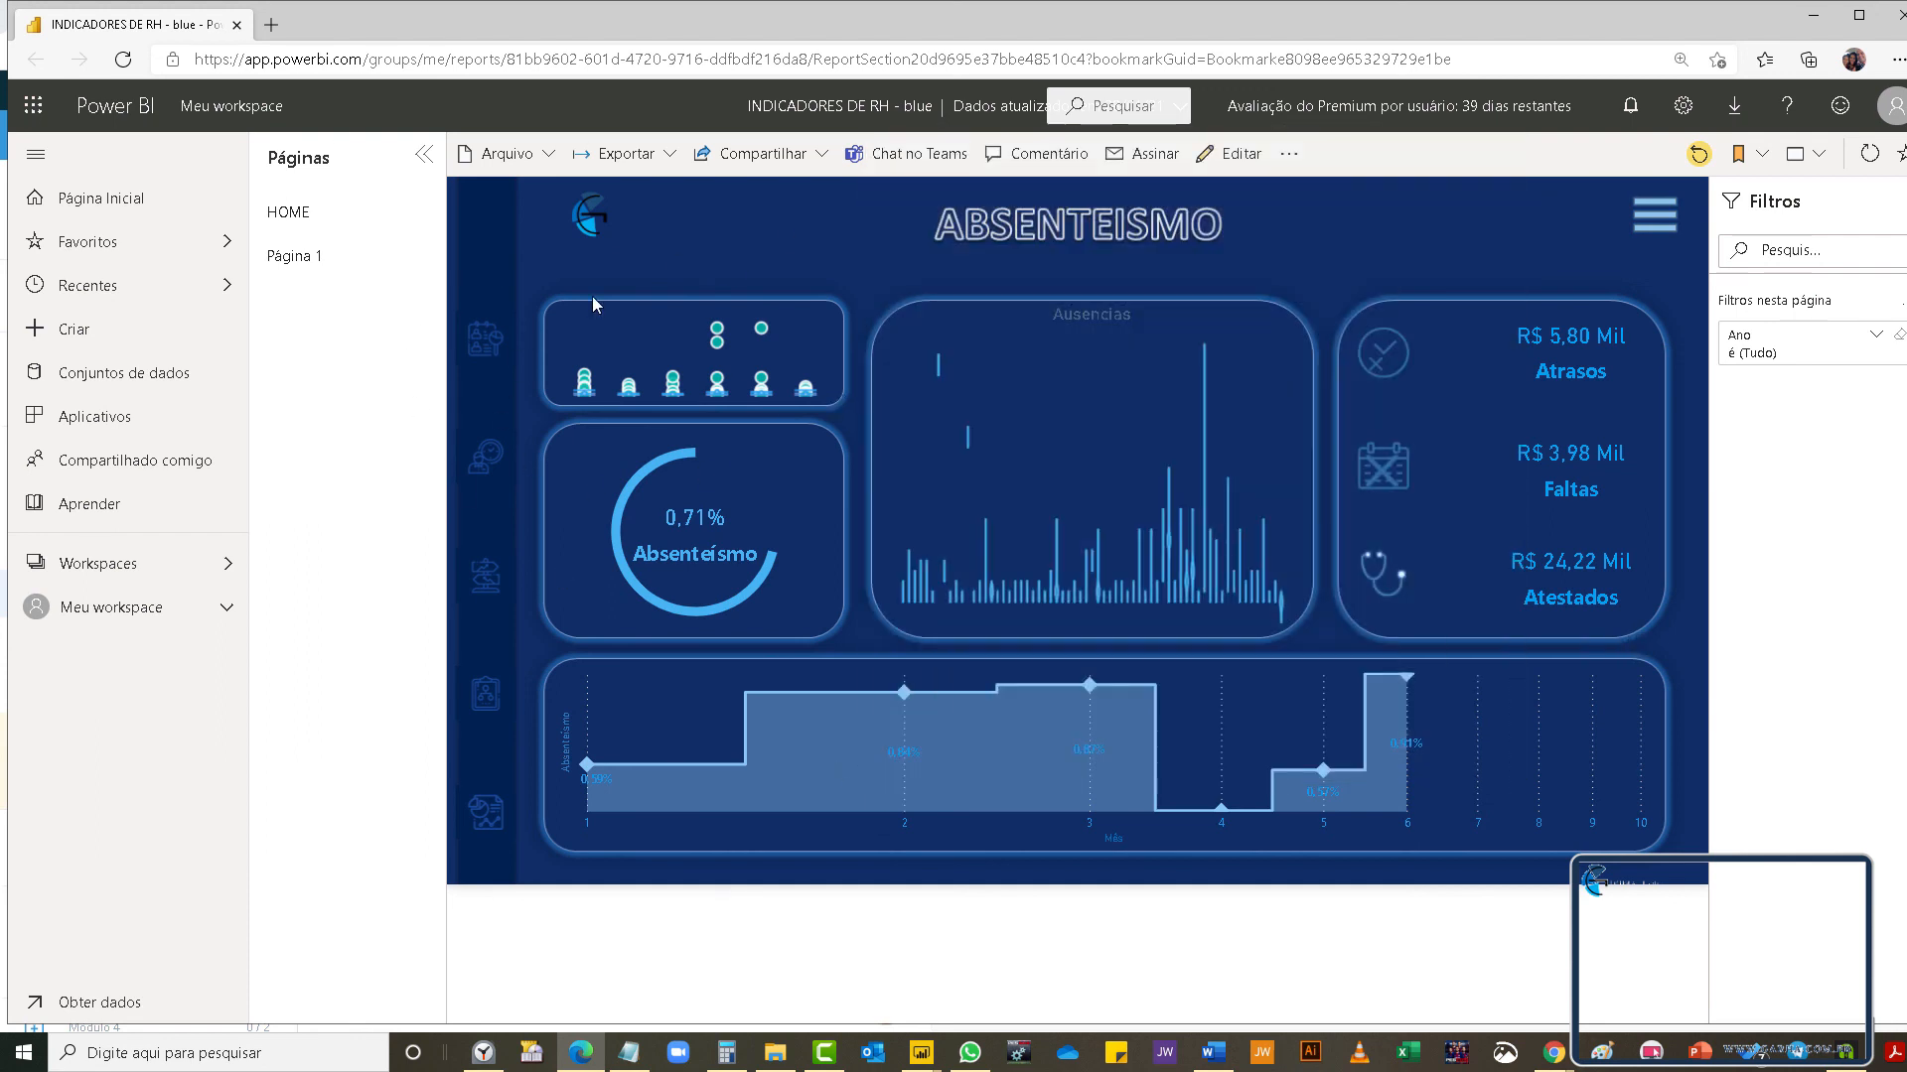
- Examine the file and export options available for the published INDICADORES DE RH - blue report
{"action": "left_click", "coordinate": [504, 154]}
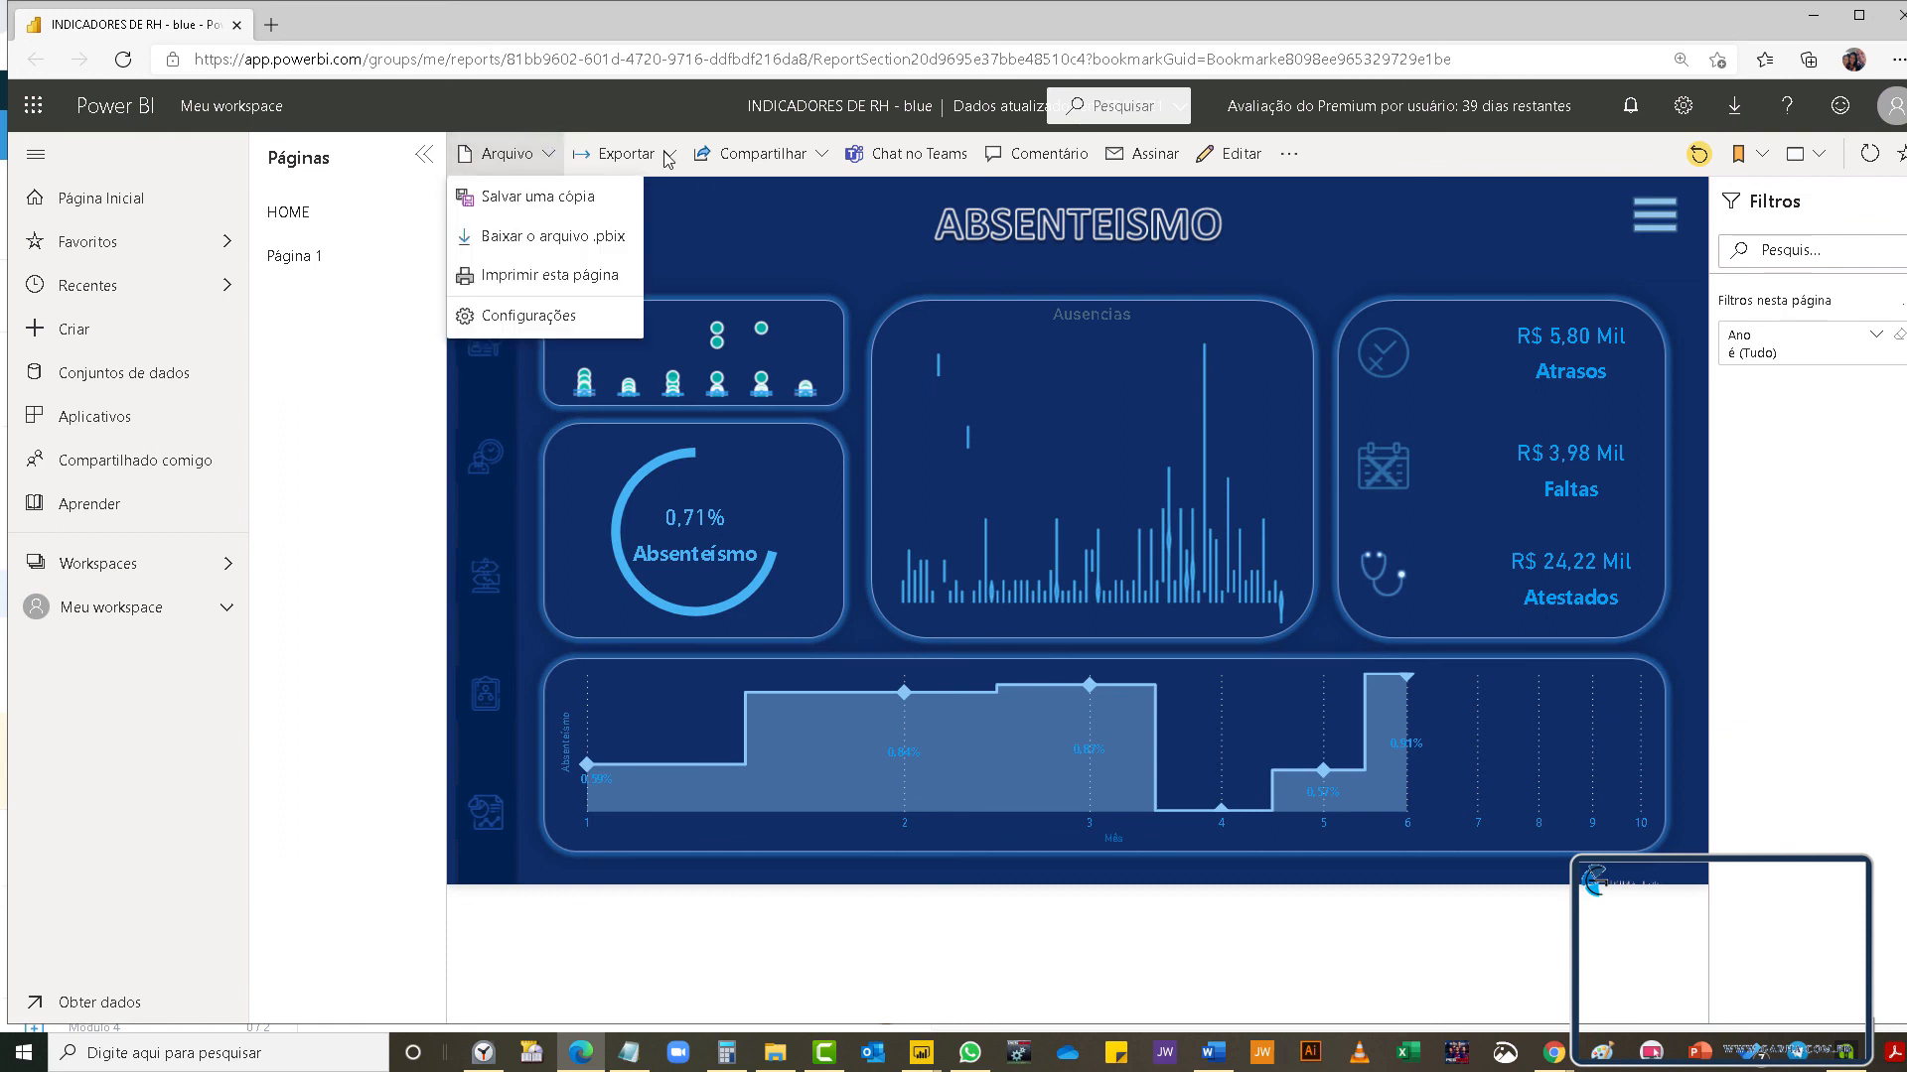
{"action": "left_click", "coordinate": [667, 159]}
{"action": "left_click", "coordinate": [635, 154]}
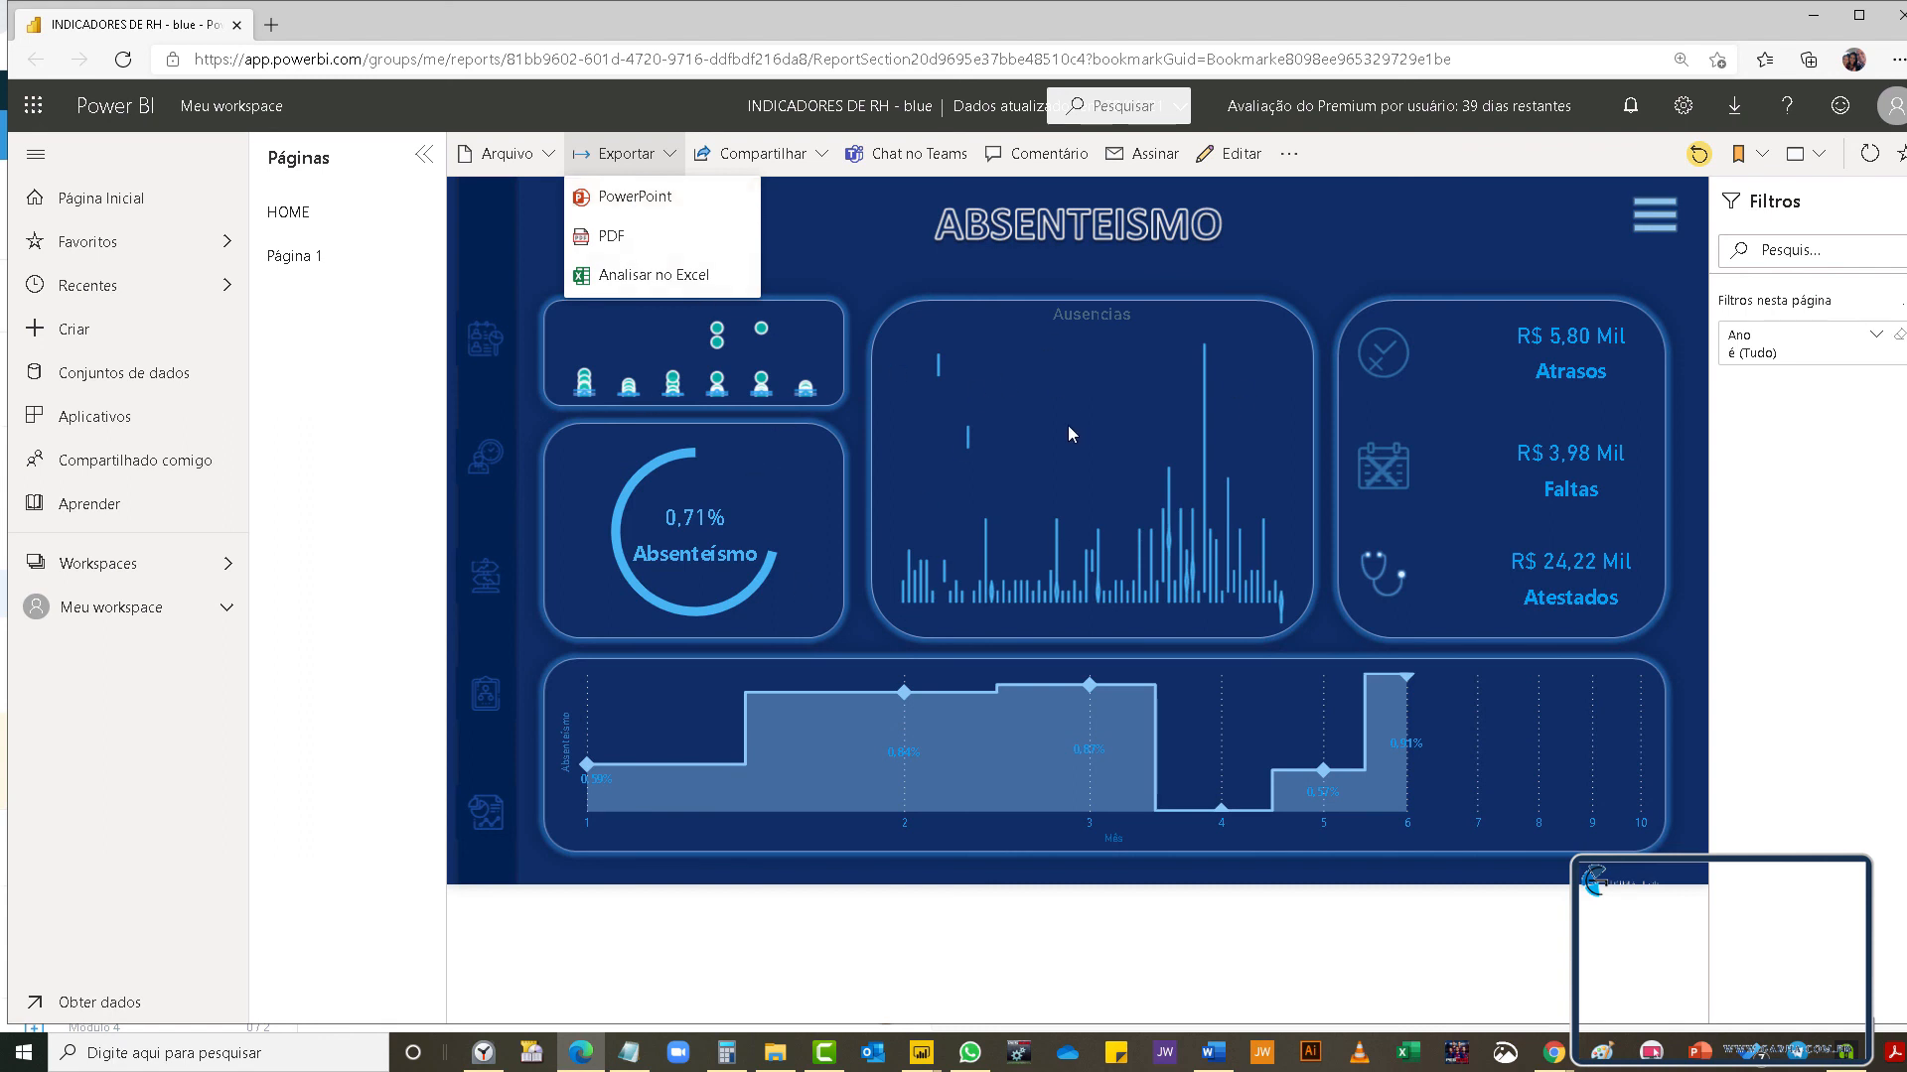
{"action": "left_click", "coordinate": [946, 288]}
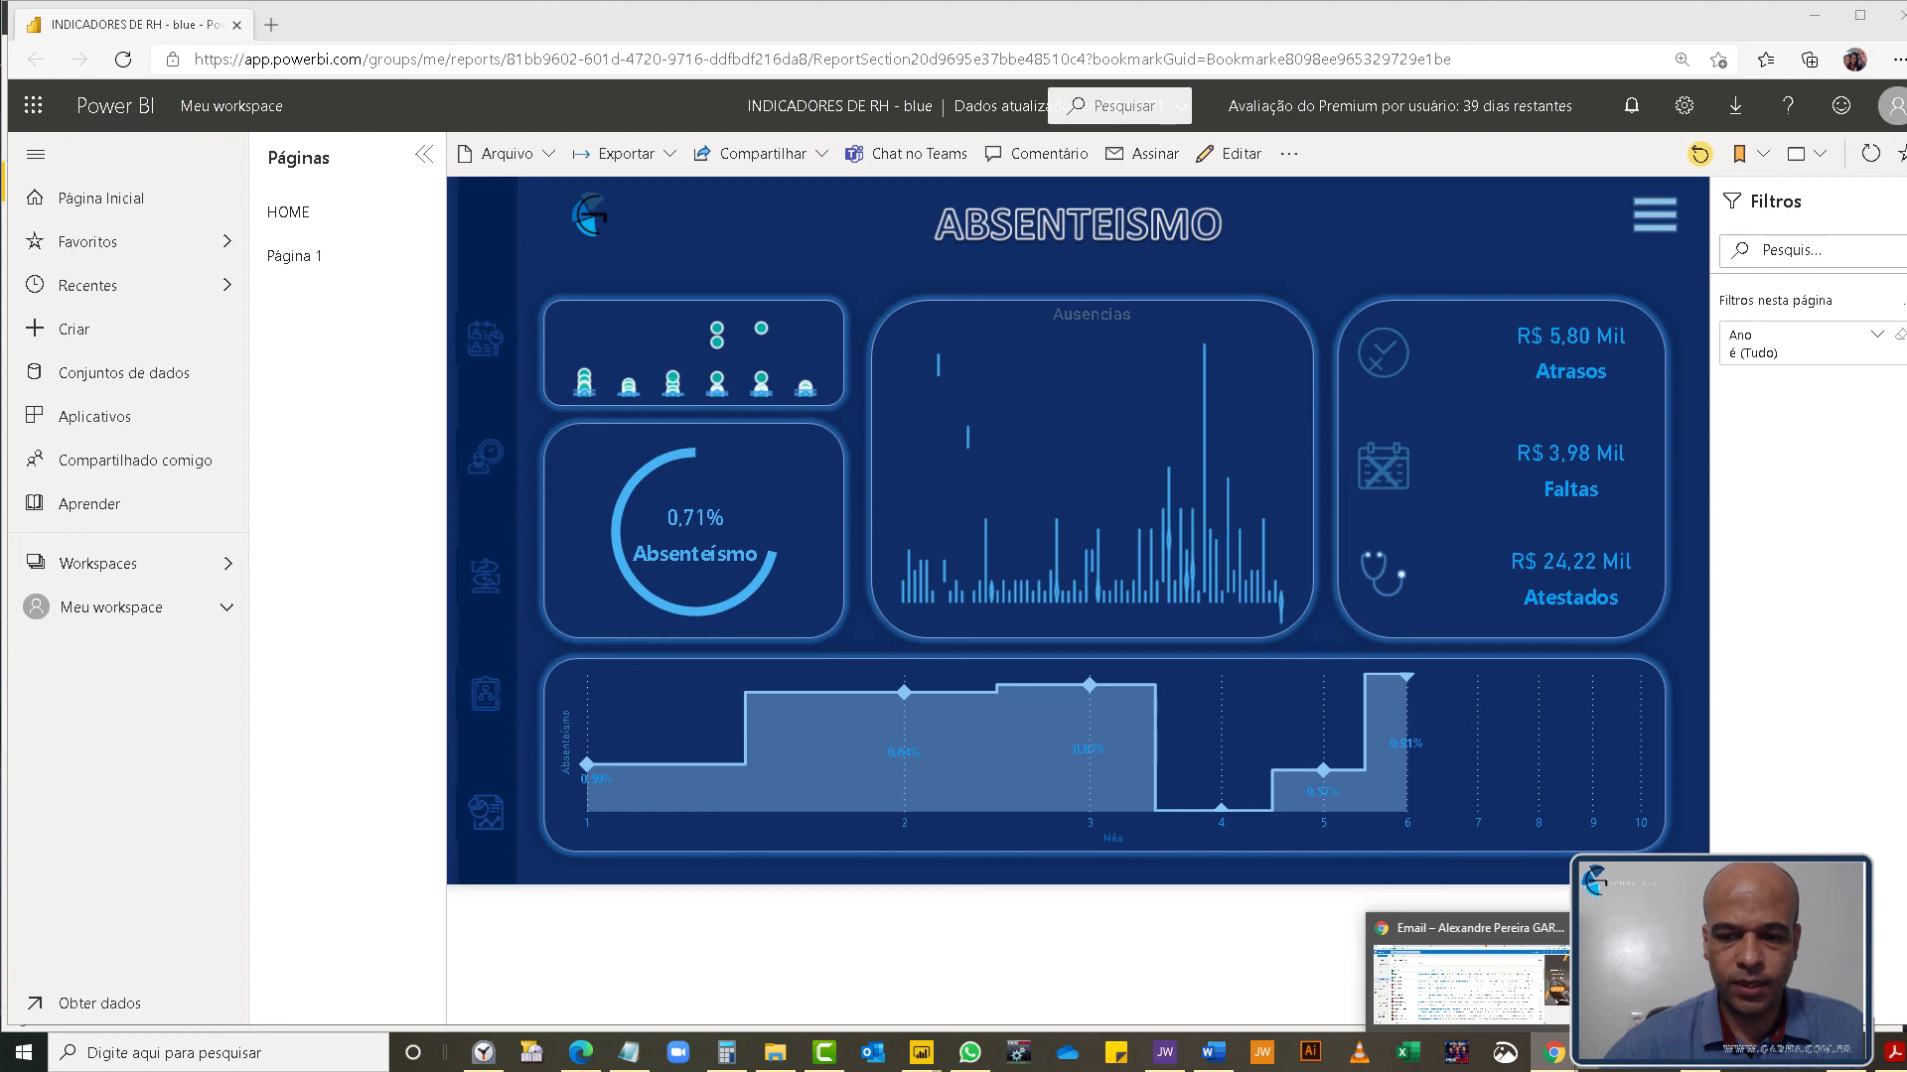
- Switch back to Chrome to show the training page's bonus list
{"action": "left_click", "coordinate": [1555, 1060]}
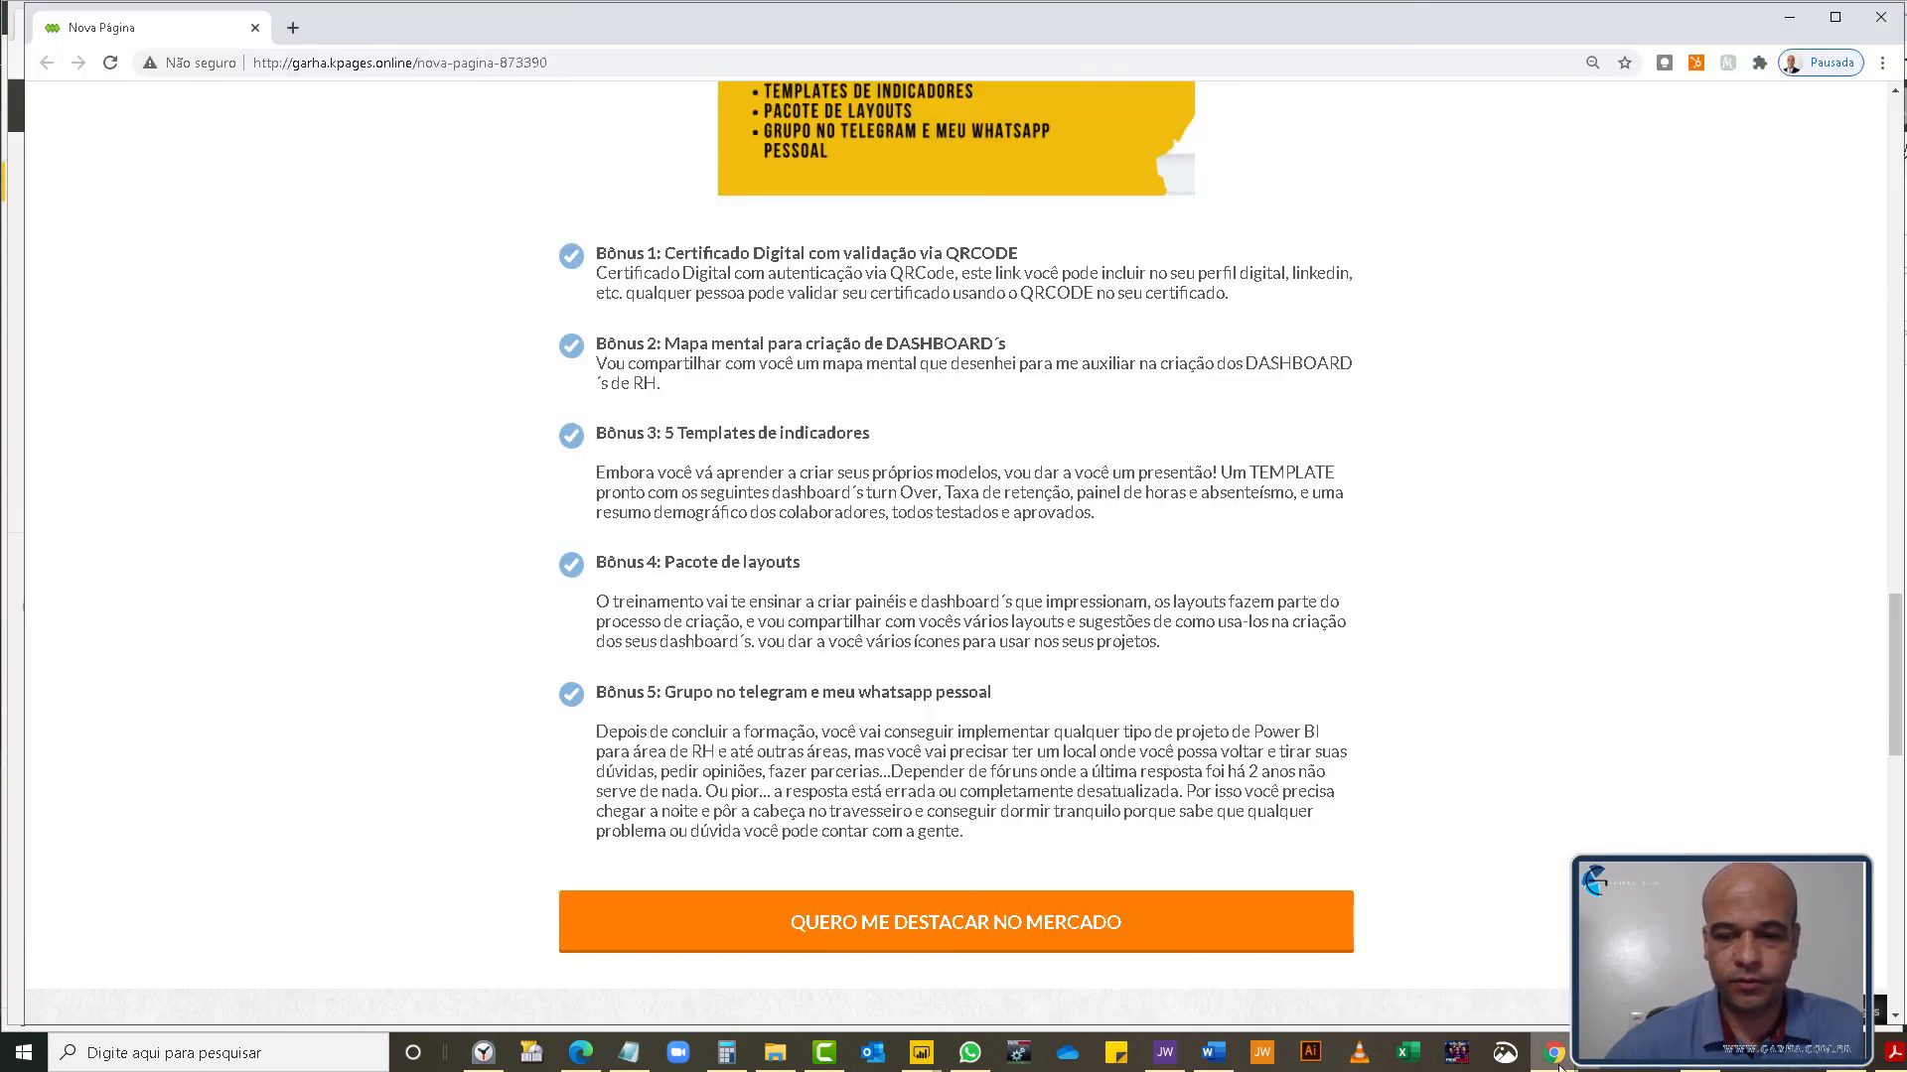
{"action": "mouse_move", "coordinate": [1552, 1055]}
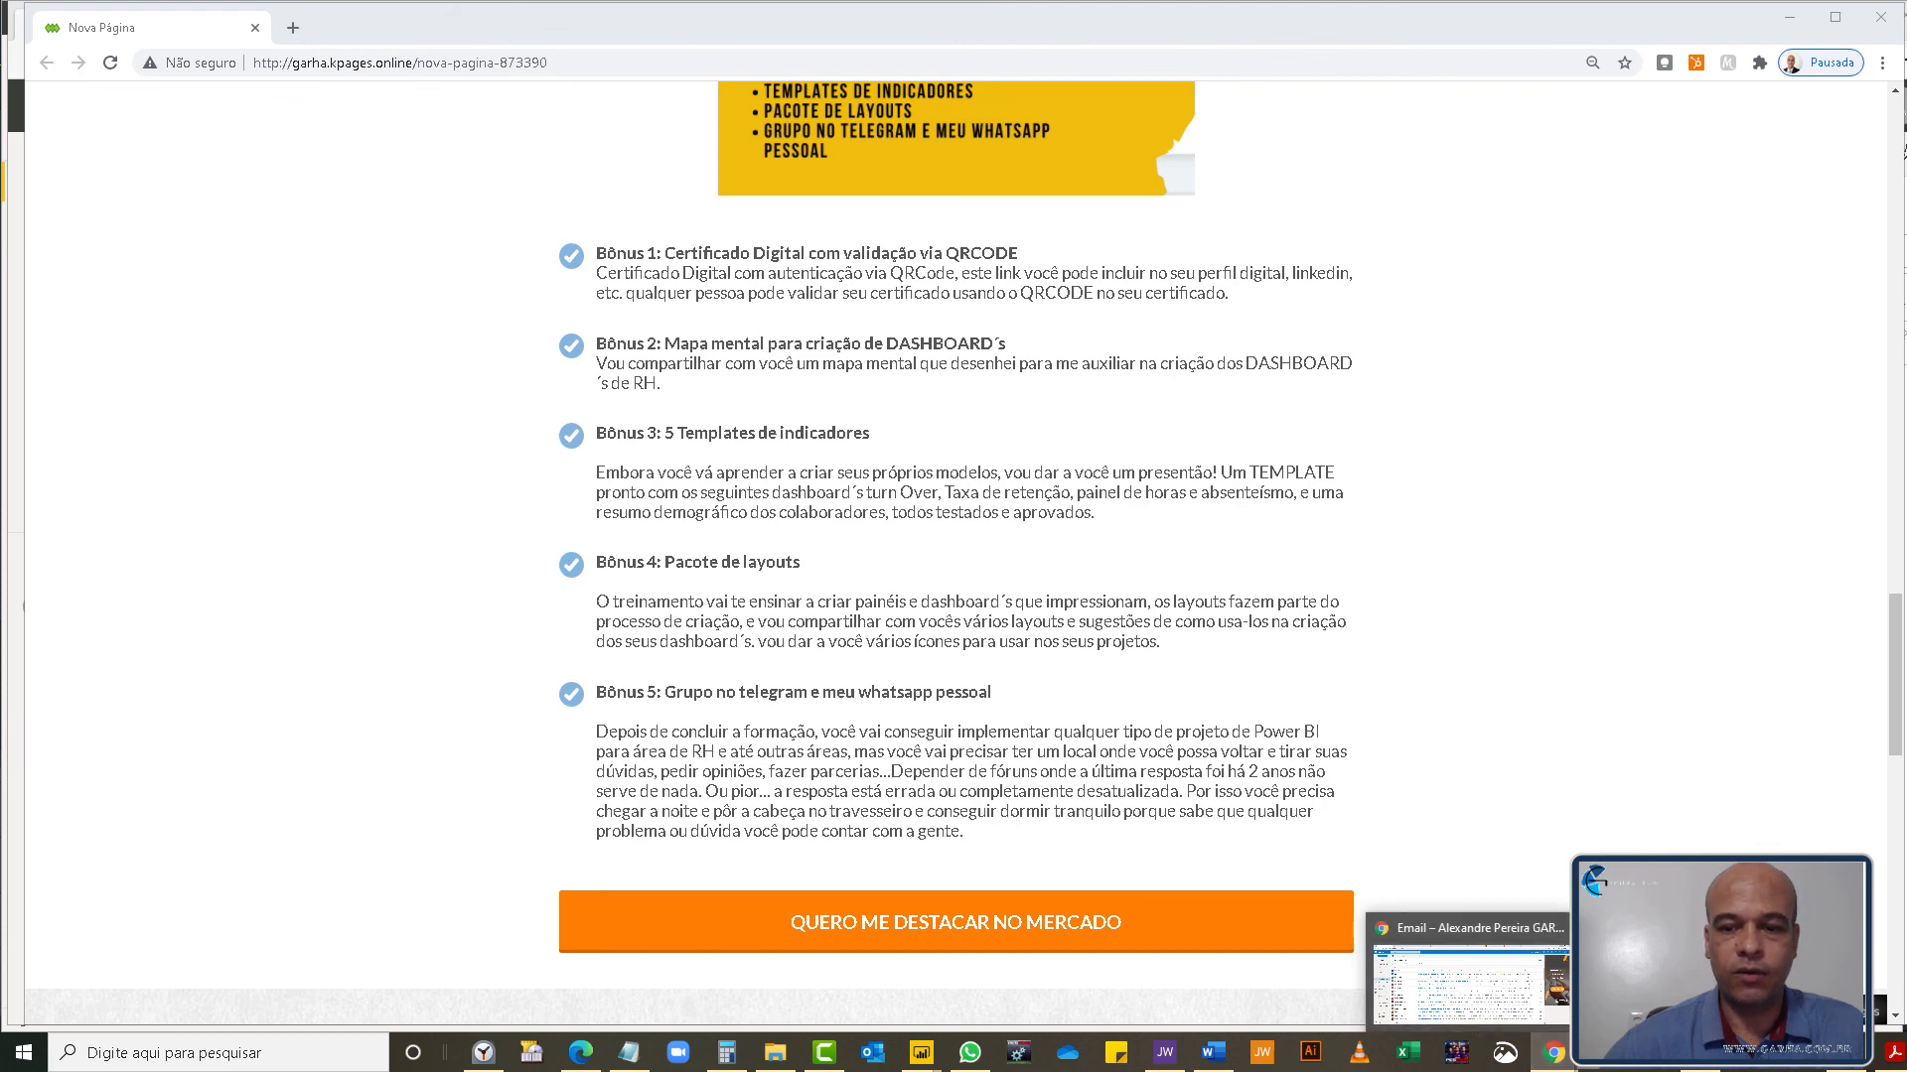